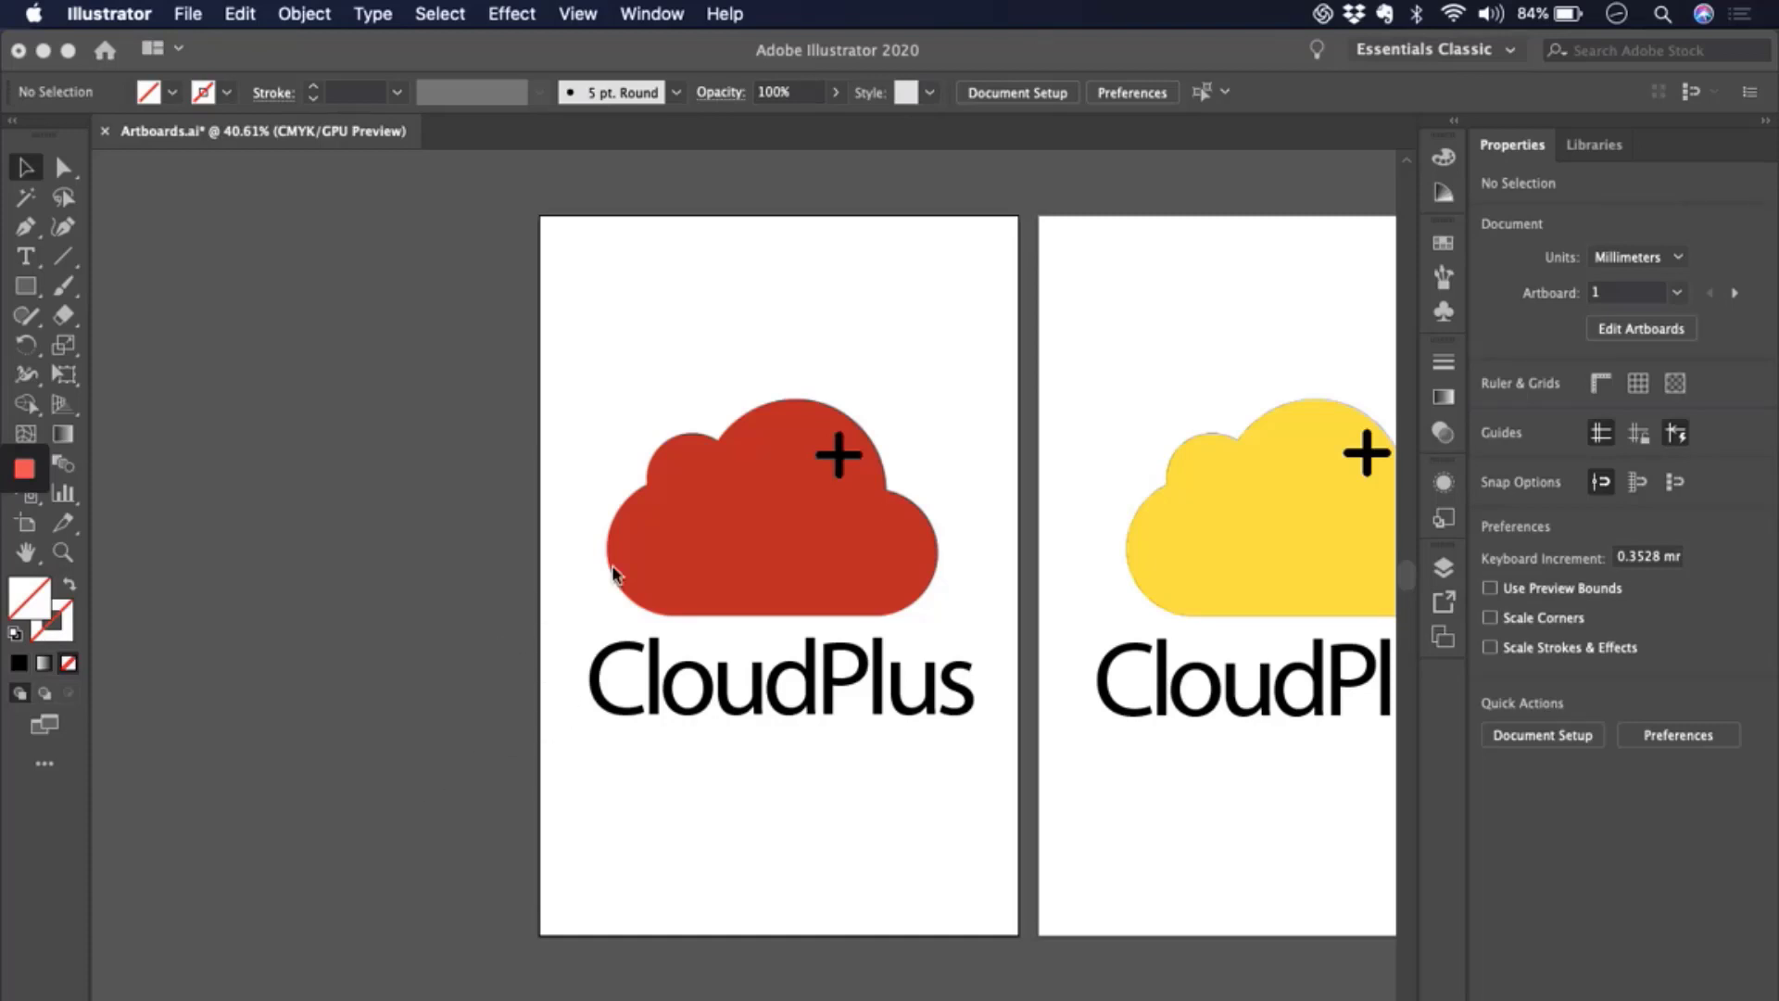
# - Scroll around the canvas to inspect the CloudPlus artboards in Artboards.ai
pyautogui.hscroll(3, 615, 567)
pyautogui.scroll(1, 615, 567)
pyautogui.hscroll(3, 612, 574)
pyautogui.scroll(-1, 611, 574)
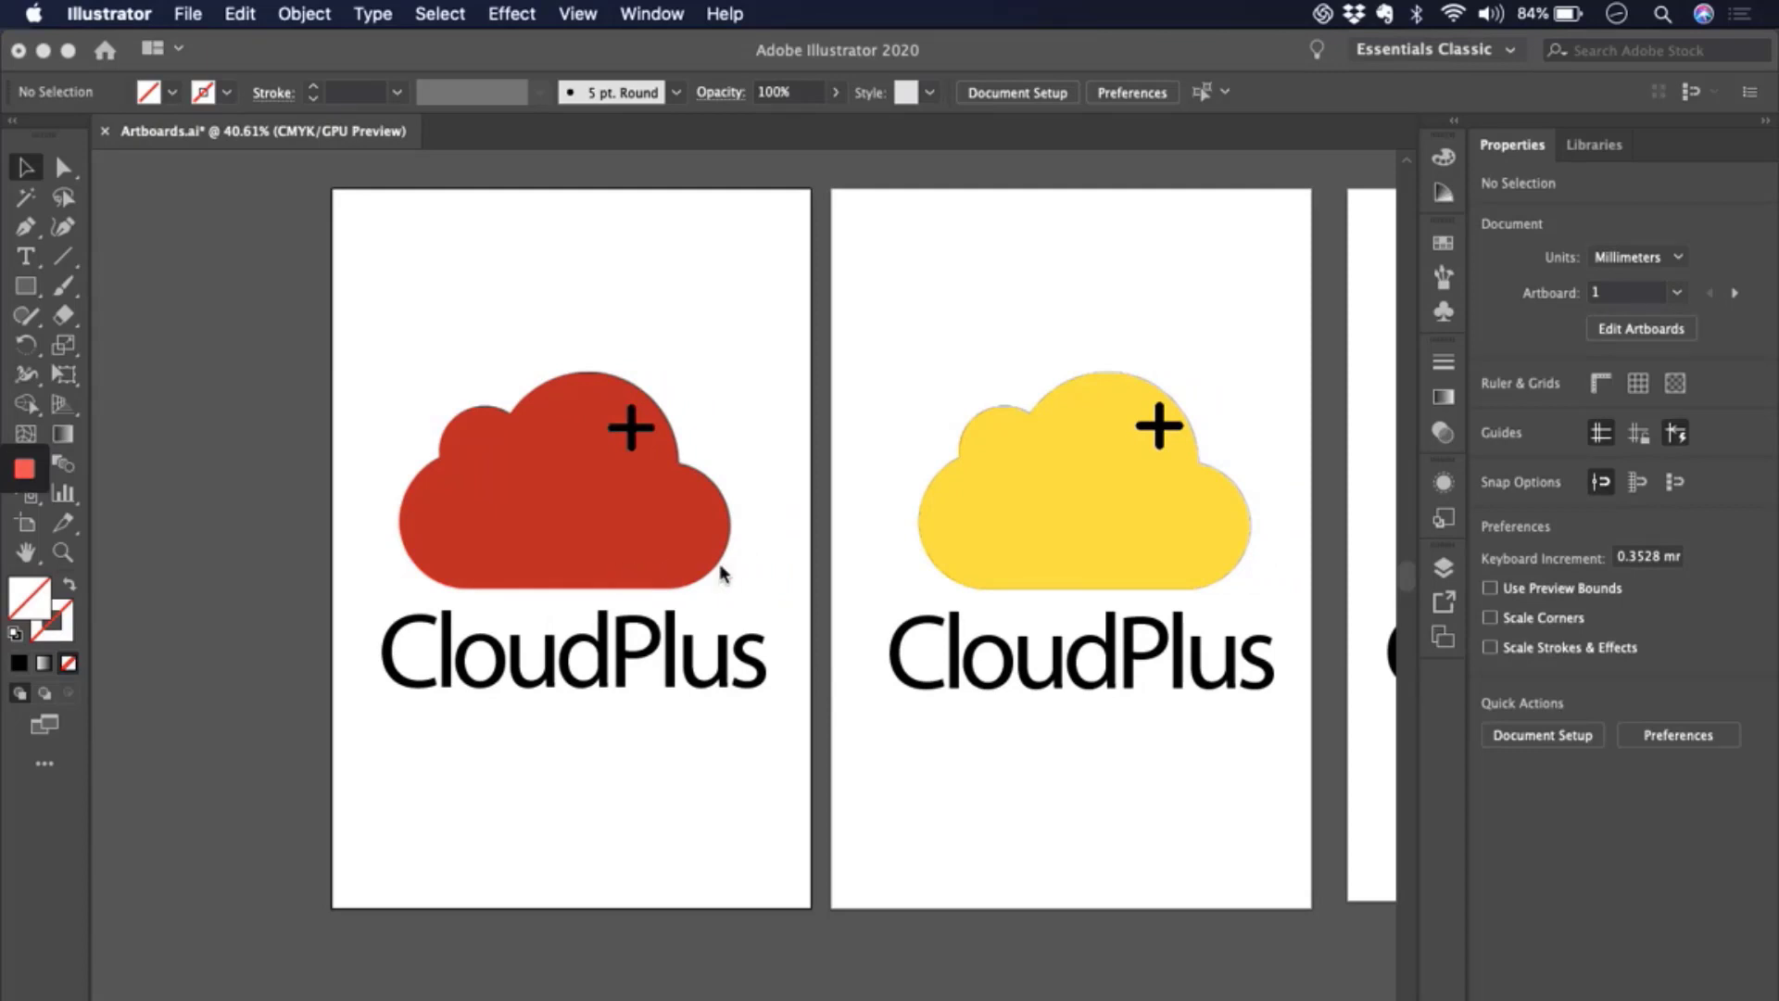
pyautogui.hscroll(3, 719, 568)
pyautogui.scroll(1, 719, 568)
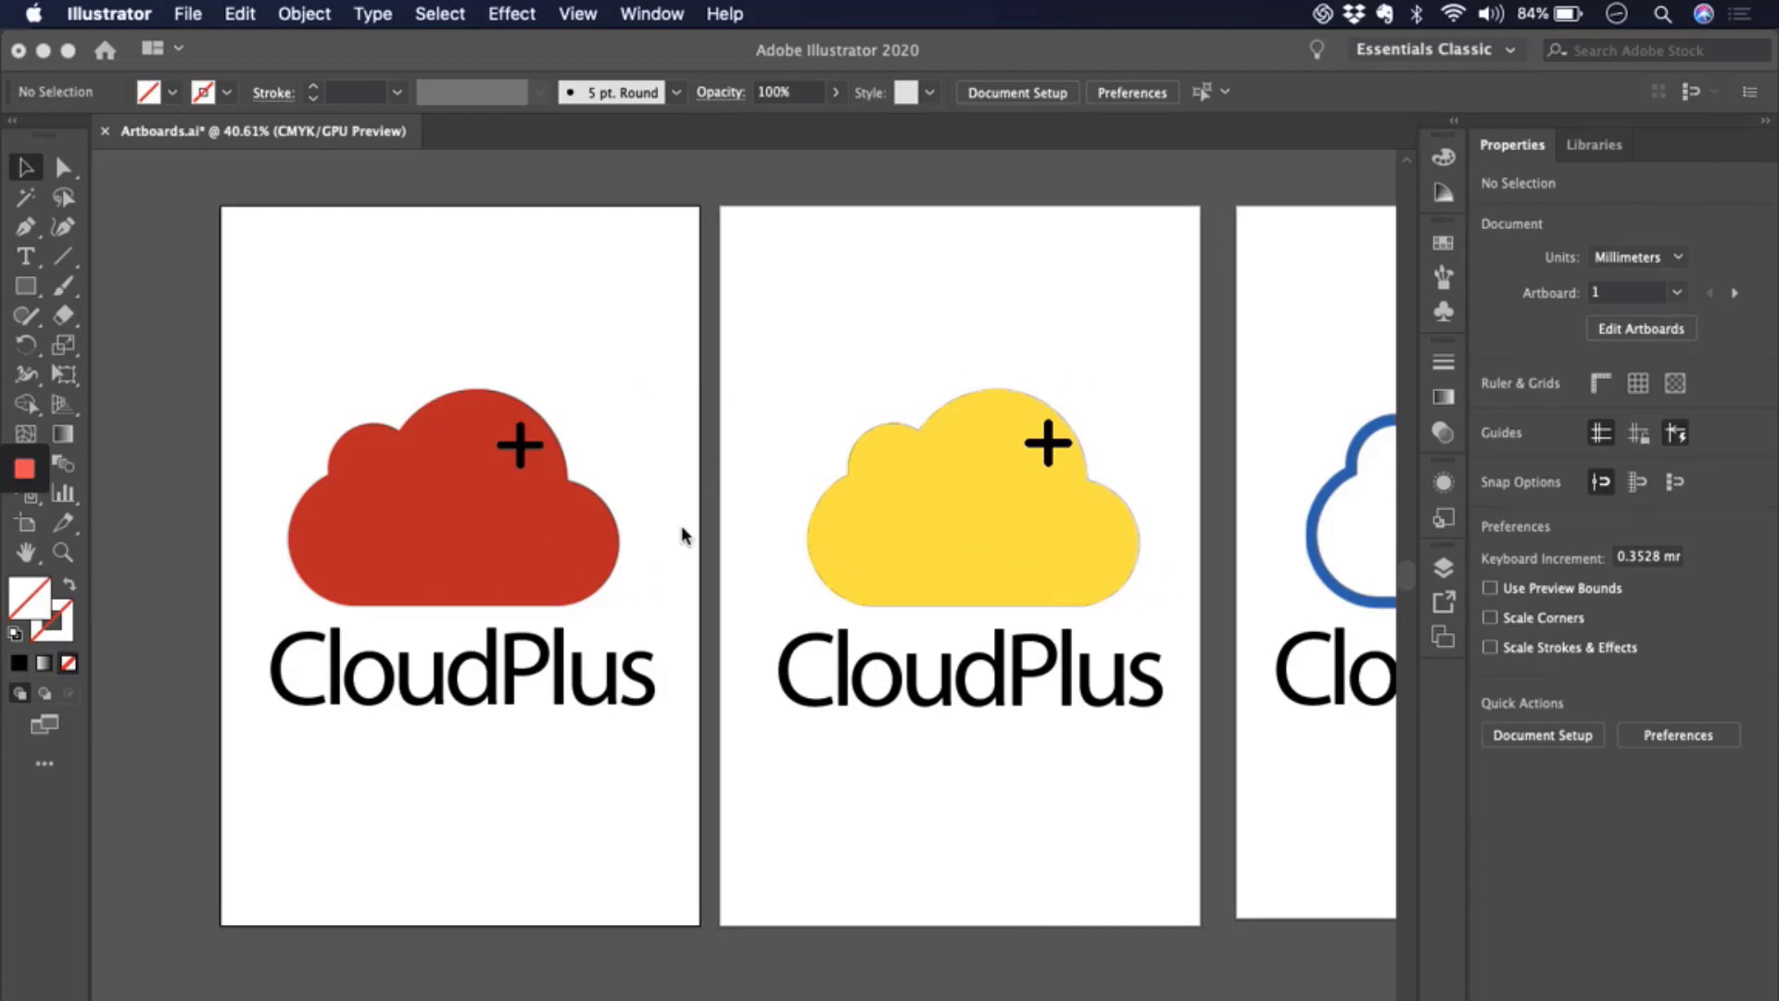
pyautogui.click(185, 530)
pyautogui.scroll(-2, 184, 530)
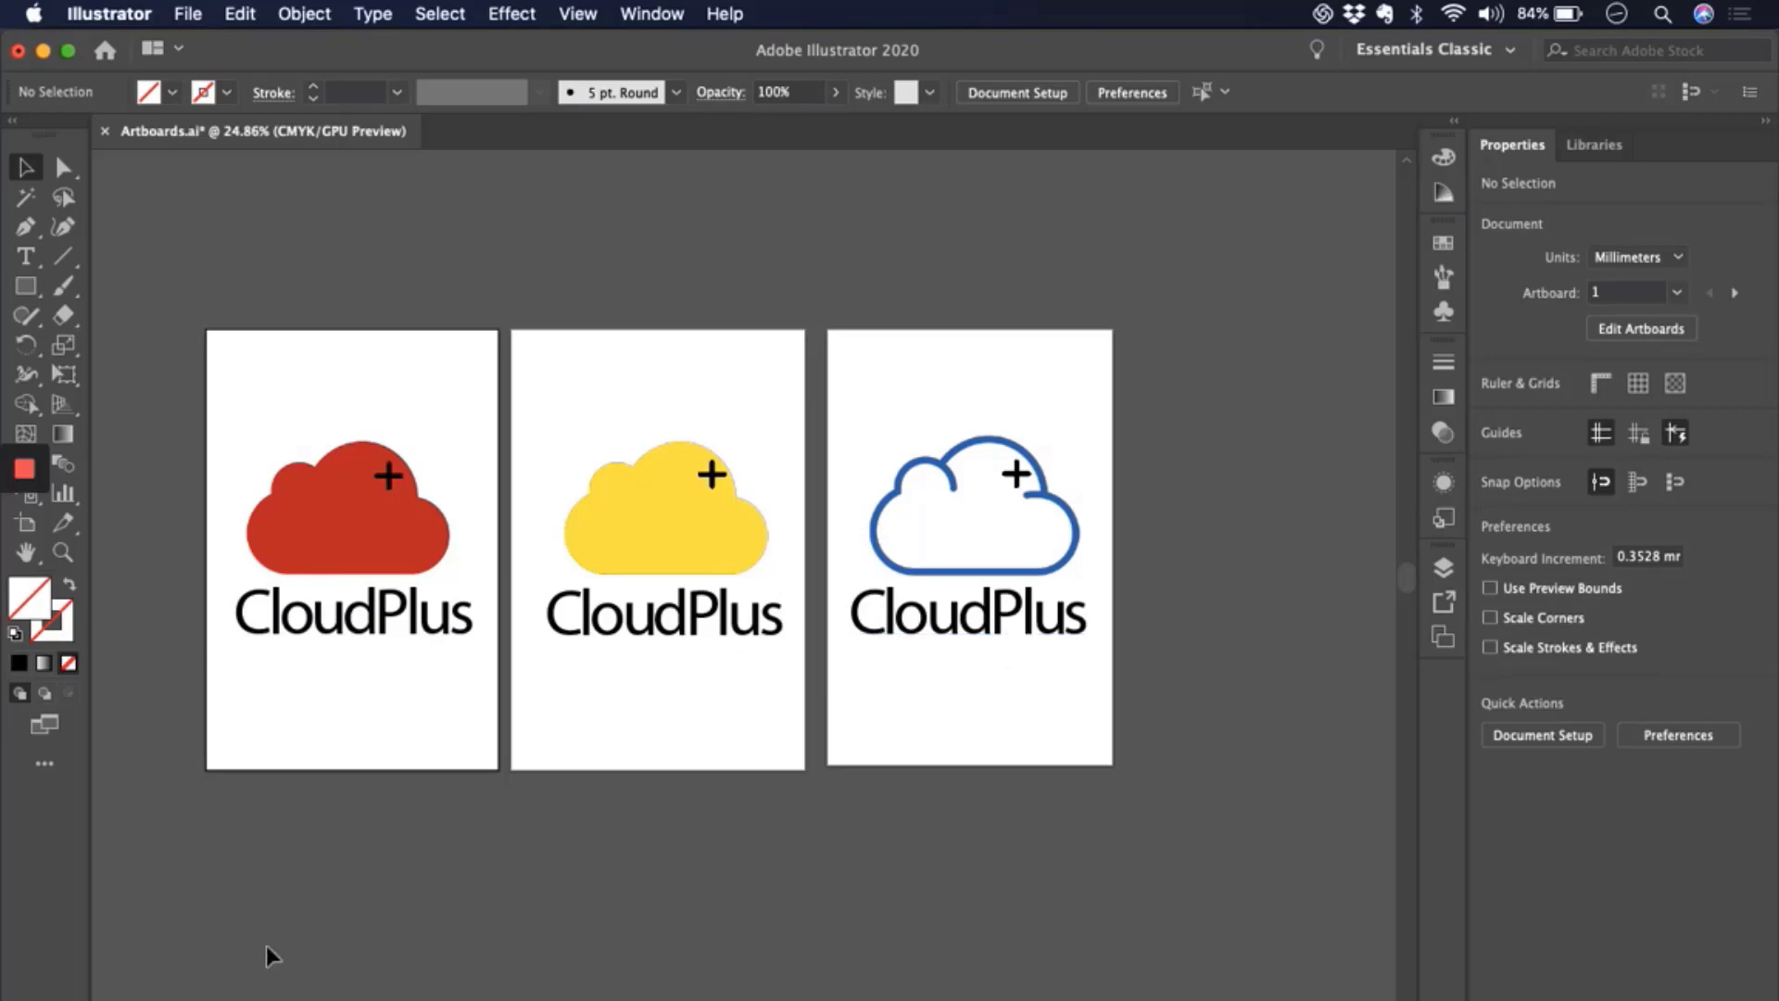
pyautogui.scroll(3, 426, 618)
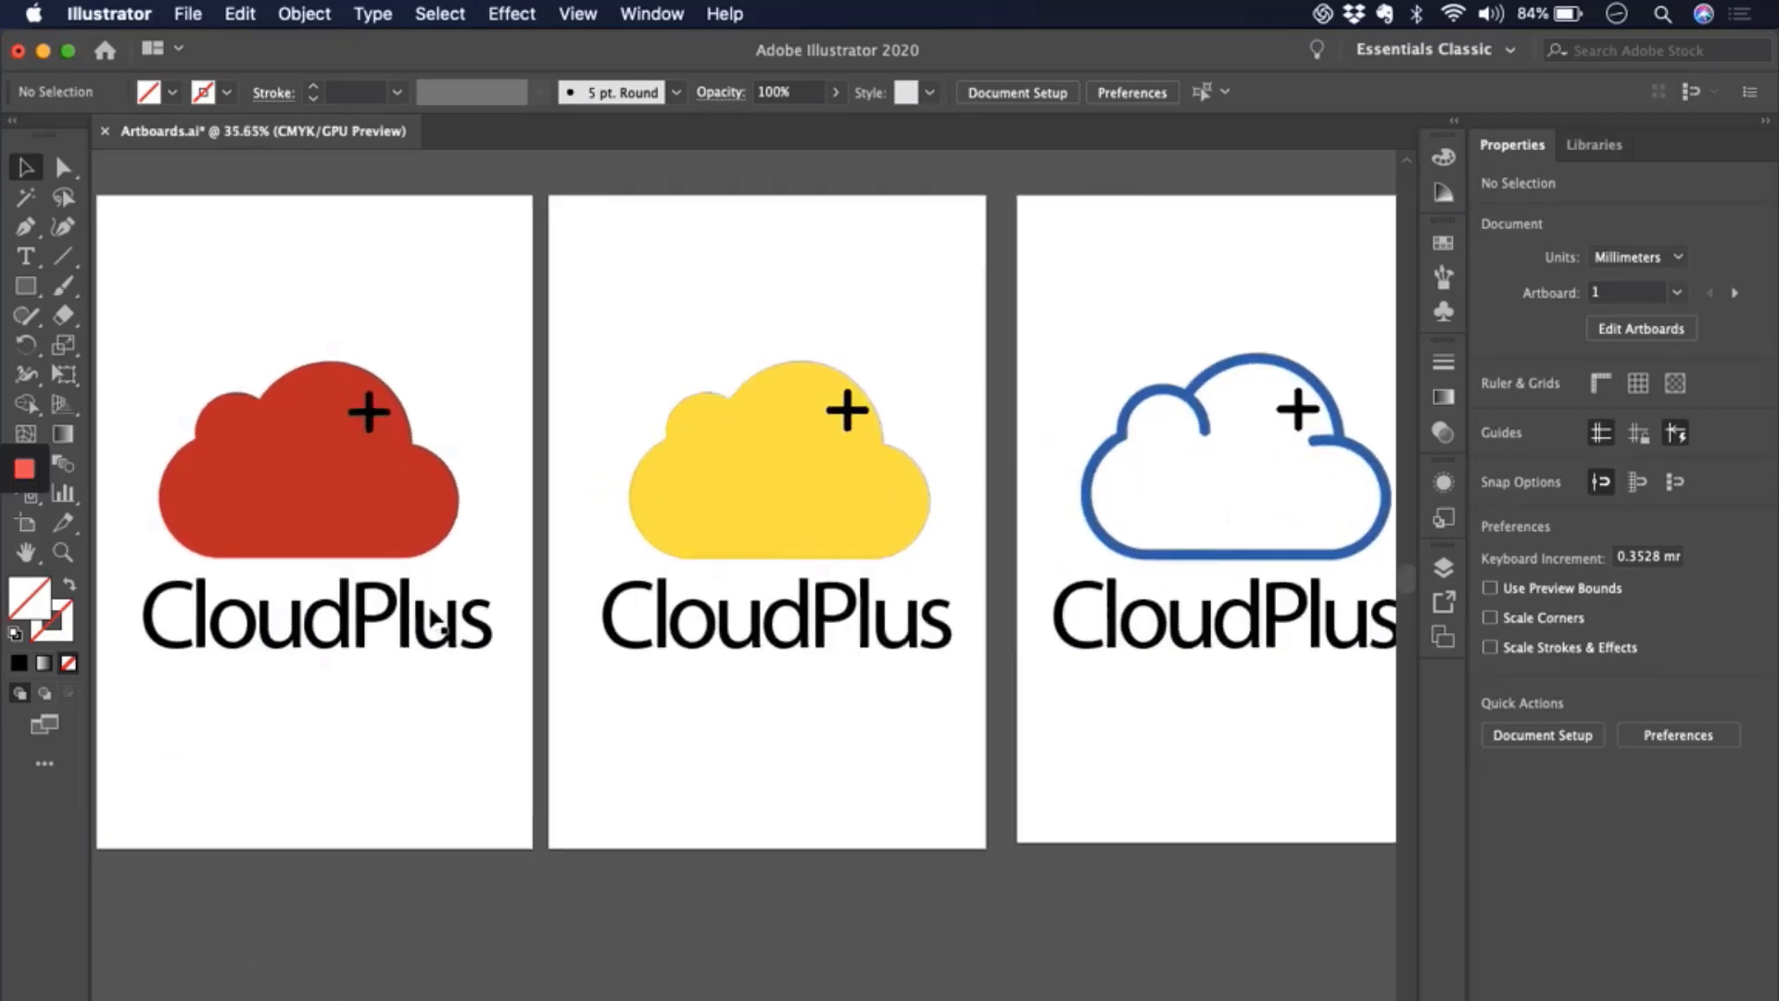
pyautogui.hscroll(-5, 431, 618)
pyautogui.scroll(3, 431, 619)
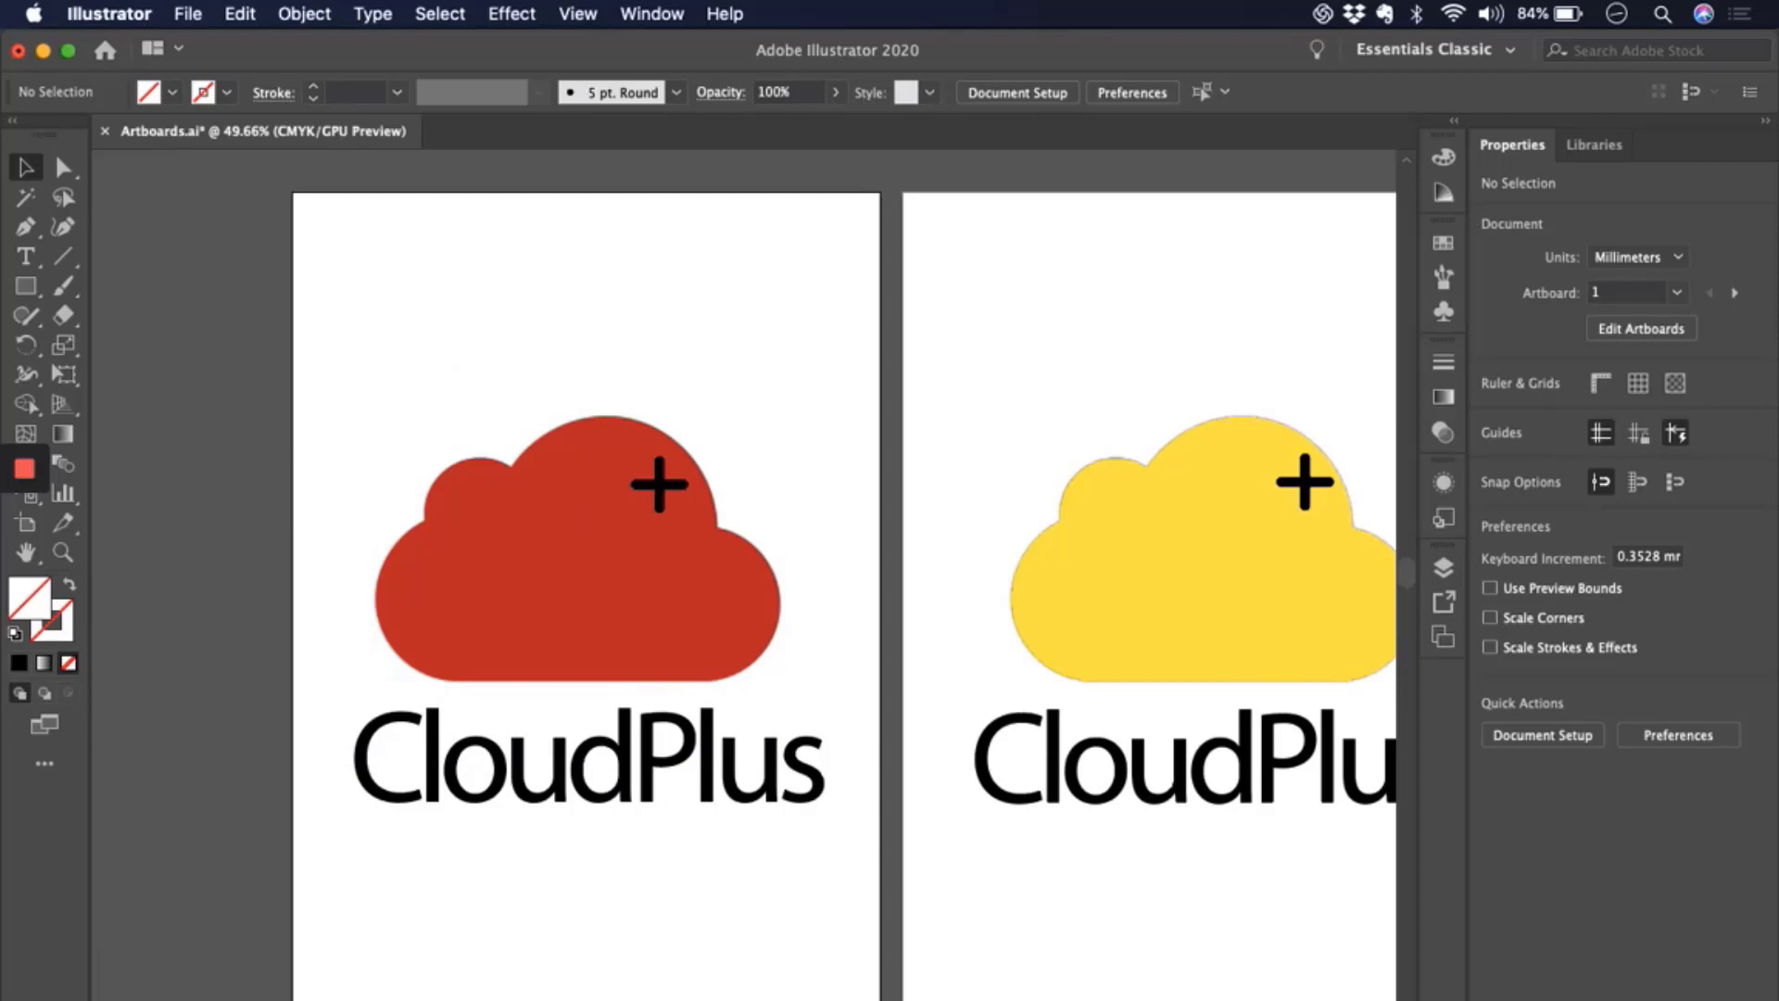
pyautogui.click(246, 969)
# - Step to the yellow and blue cloud artboards, then fit all artboards in the window with Cmd+Alt+0
pyautogui.hotkey('shift', 'pagedown')
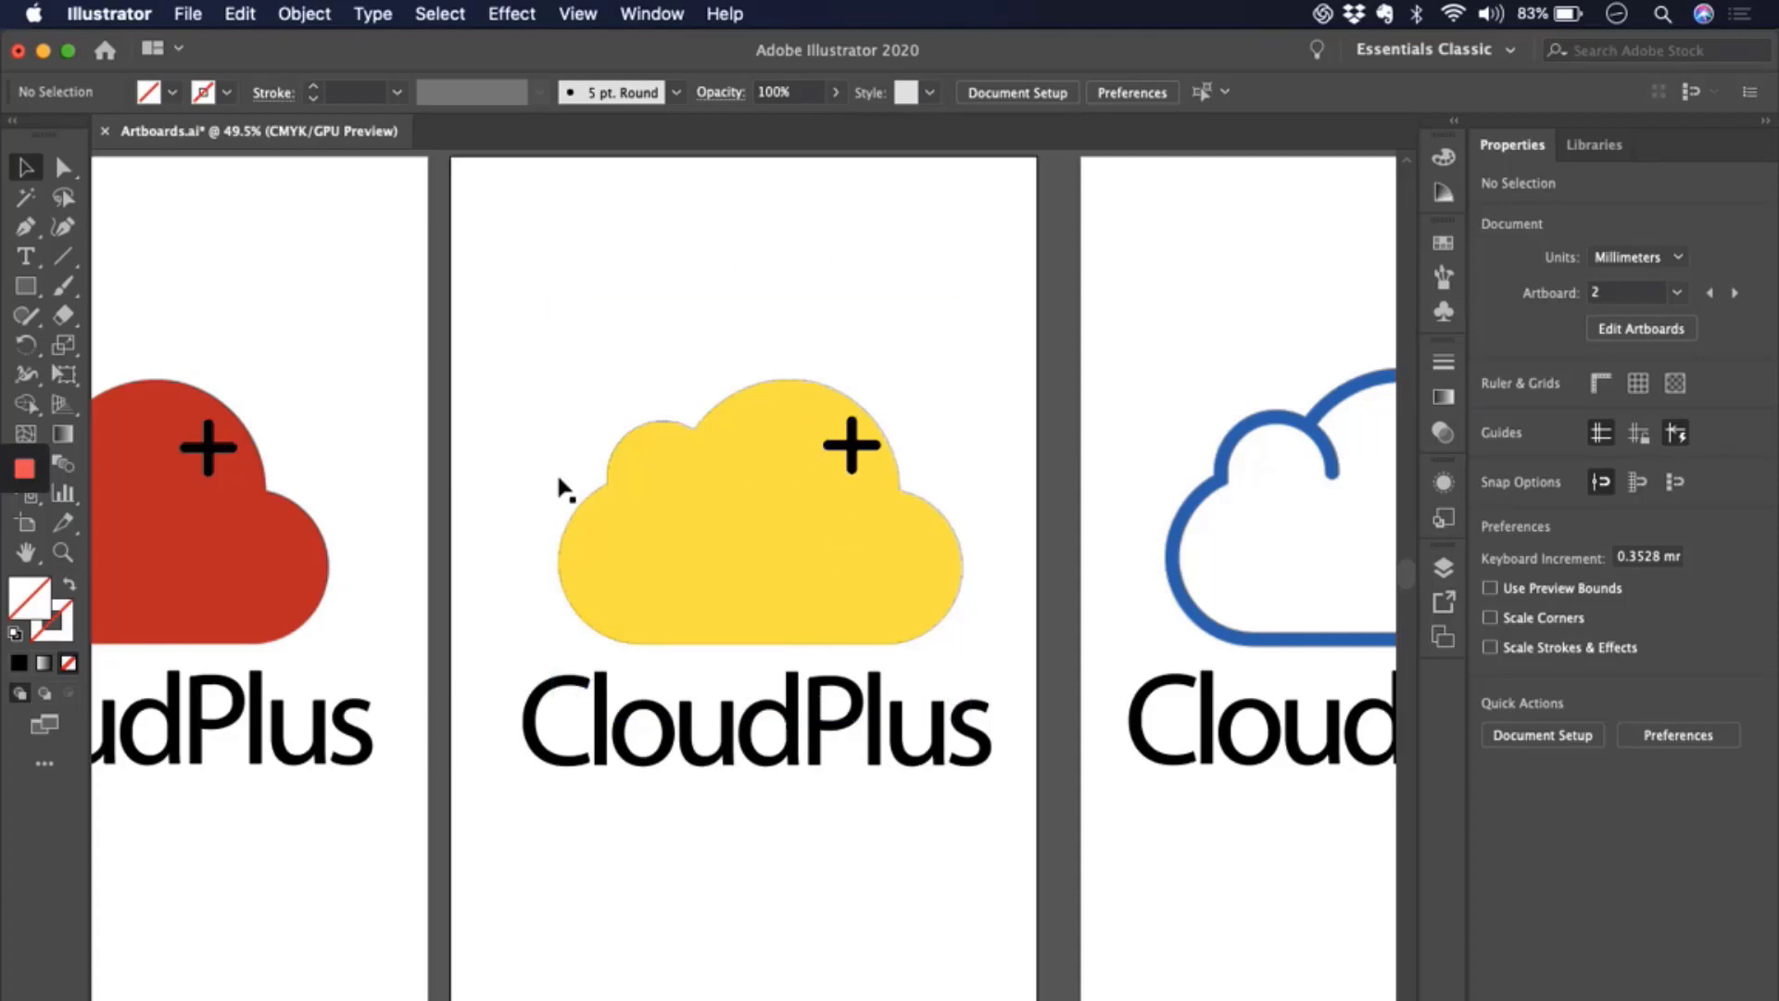
pyautogui.hotkey('shift', 'pagedown')
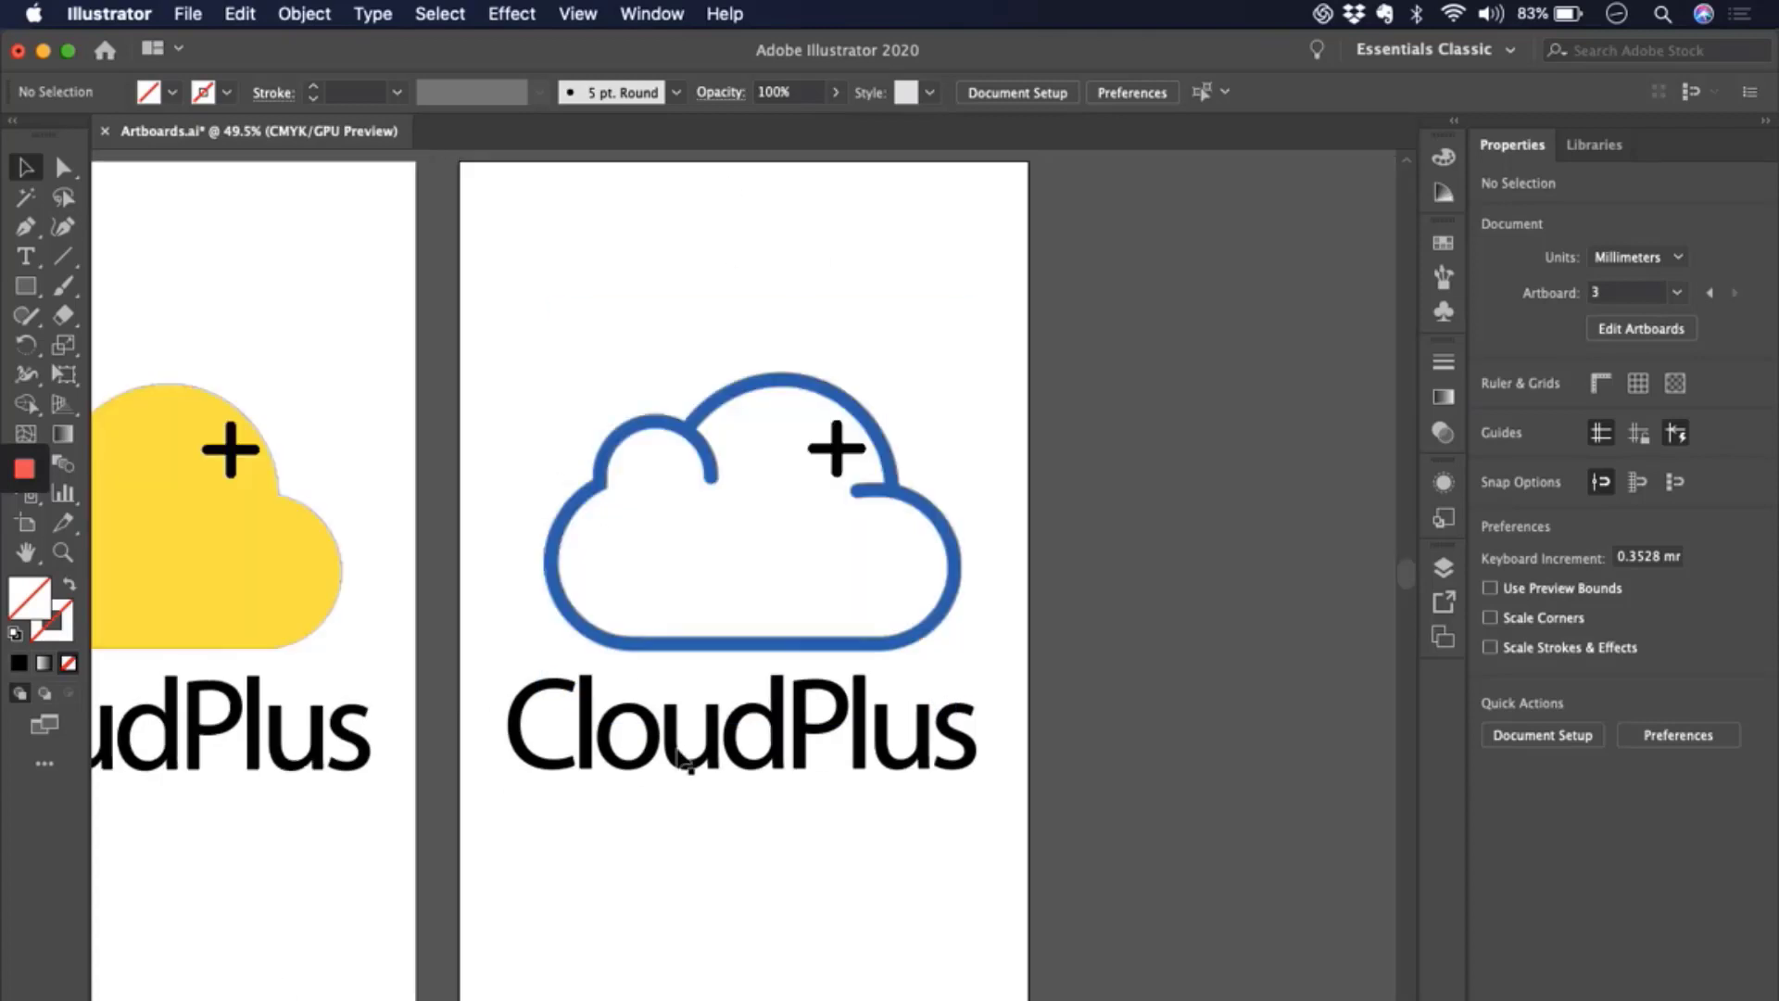
pyautogui.press('super+alt+0')
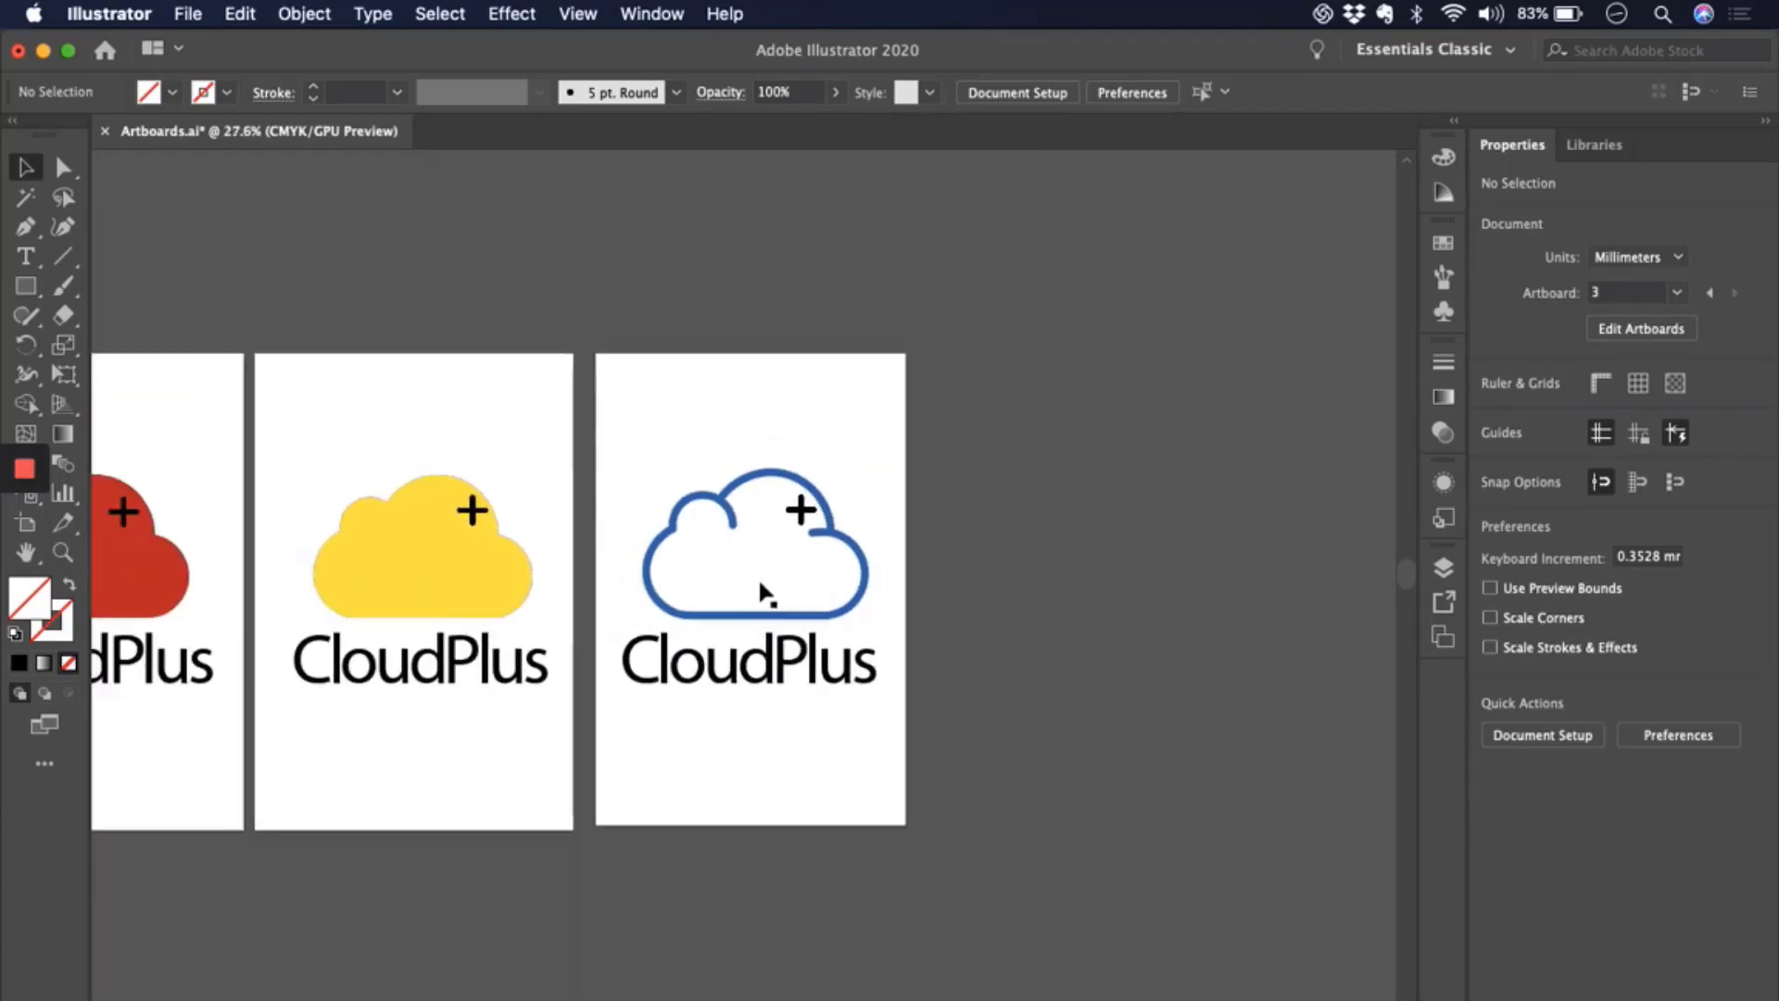
pyautogui.hscroll(-2, 764, 593)
pyautogui.scroll(-1, 765, 593)
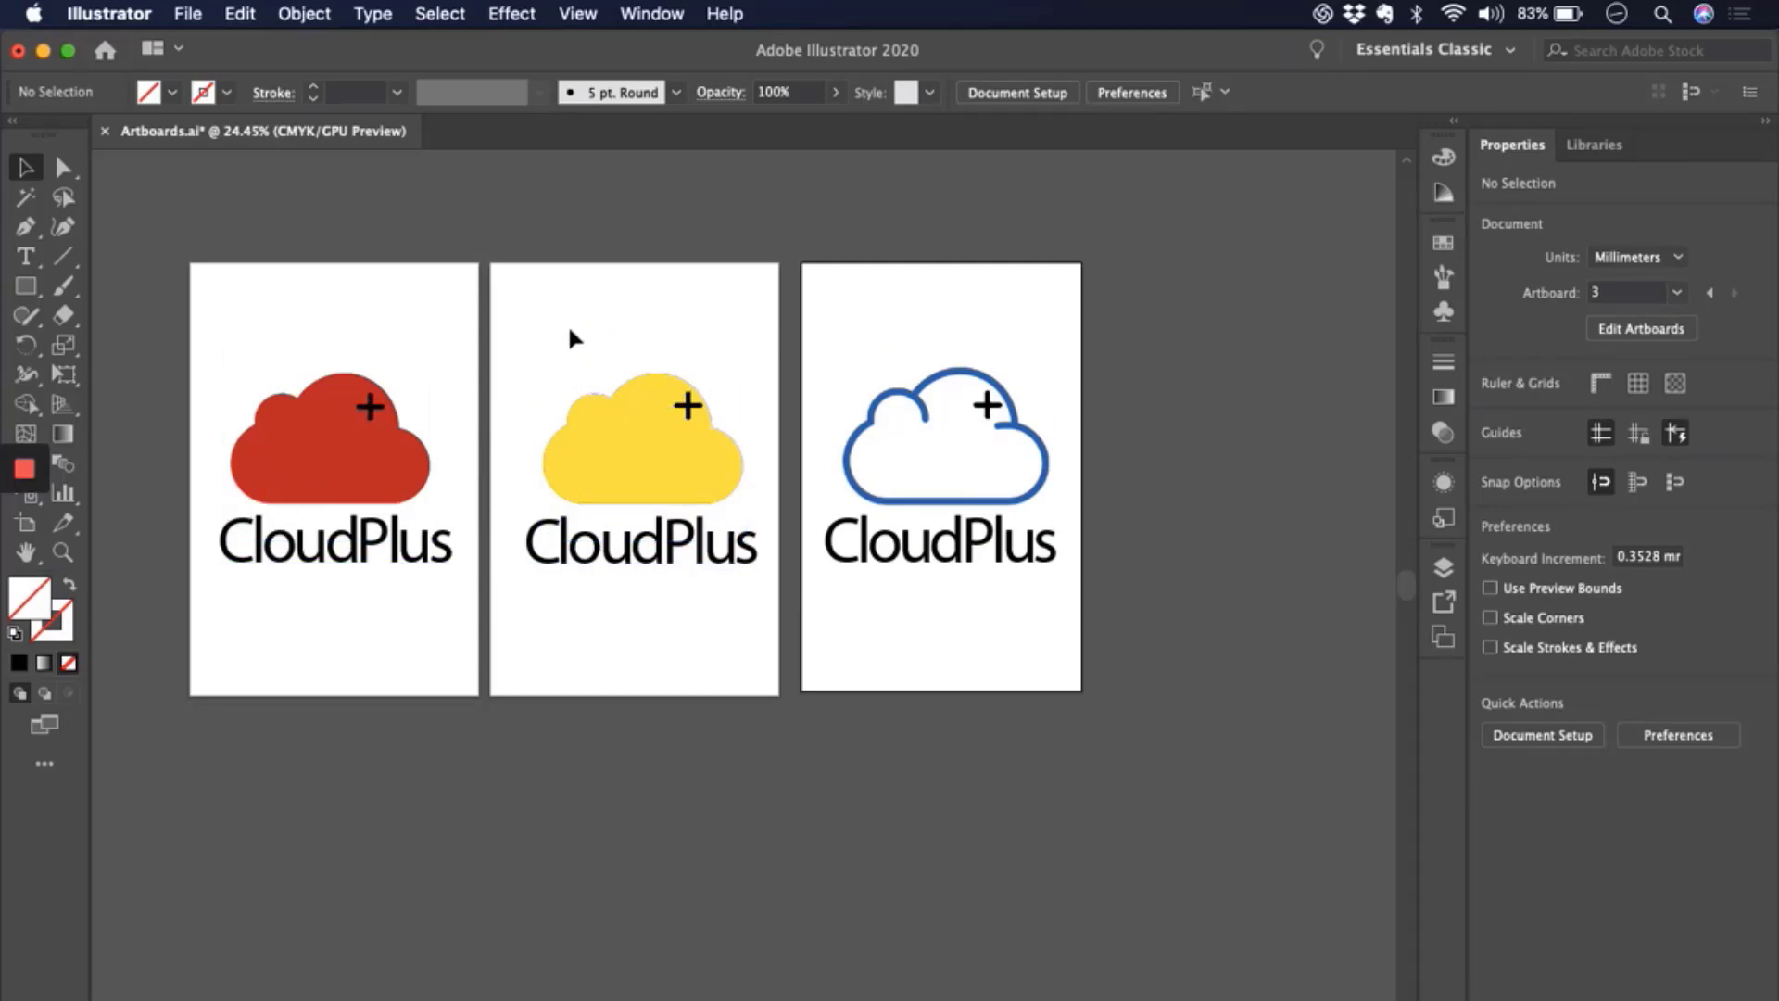
# - Narrow the window and switch to the Artboard tool, cancelling a stray artboard with Esc
pyautogui.moveTo(35, 534)
pyautogui.moveTo(5, 241); pyautogui.dragTo(56, 241)
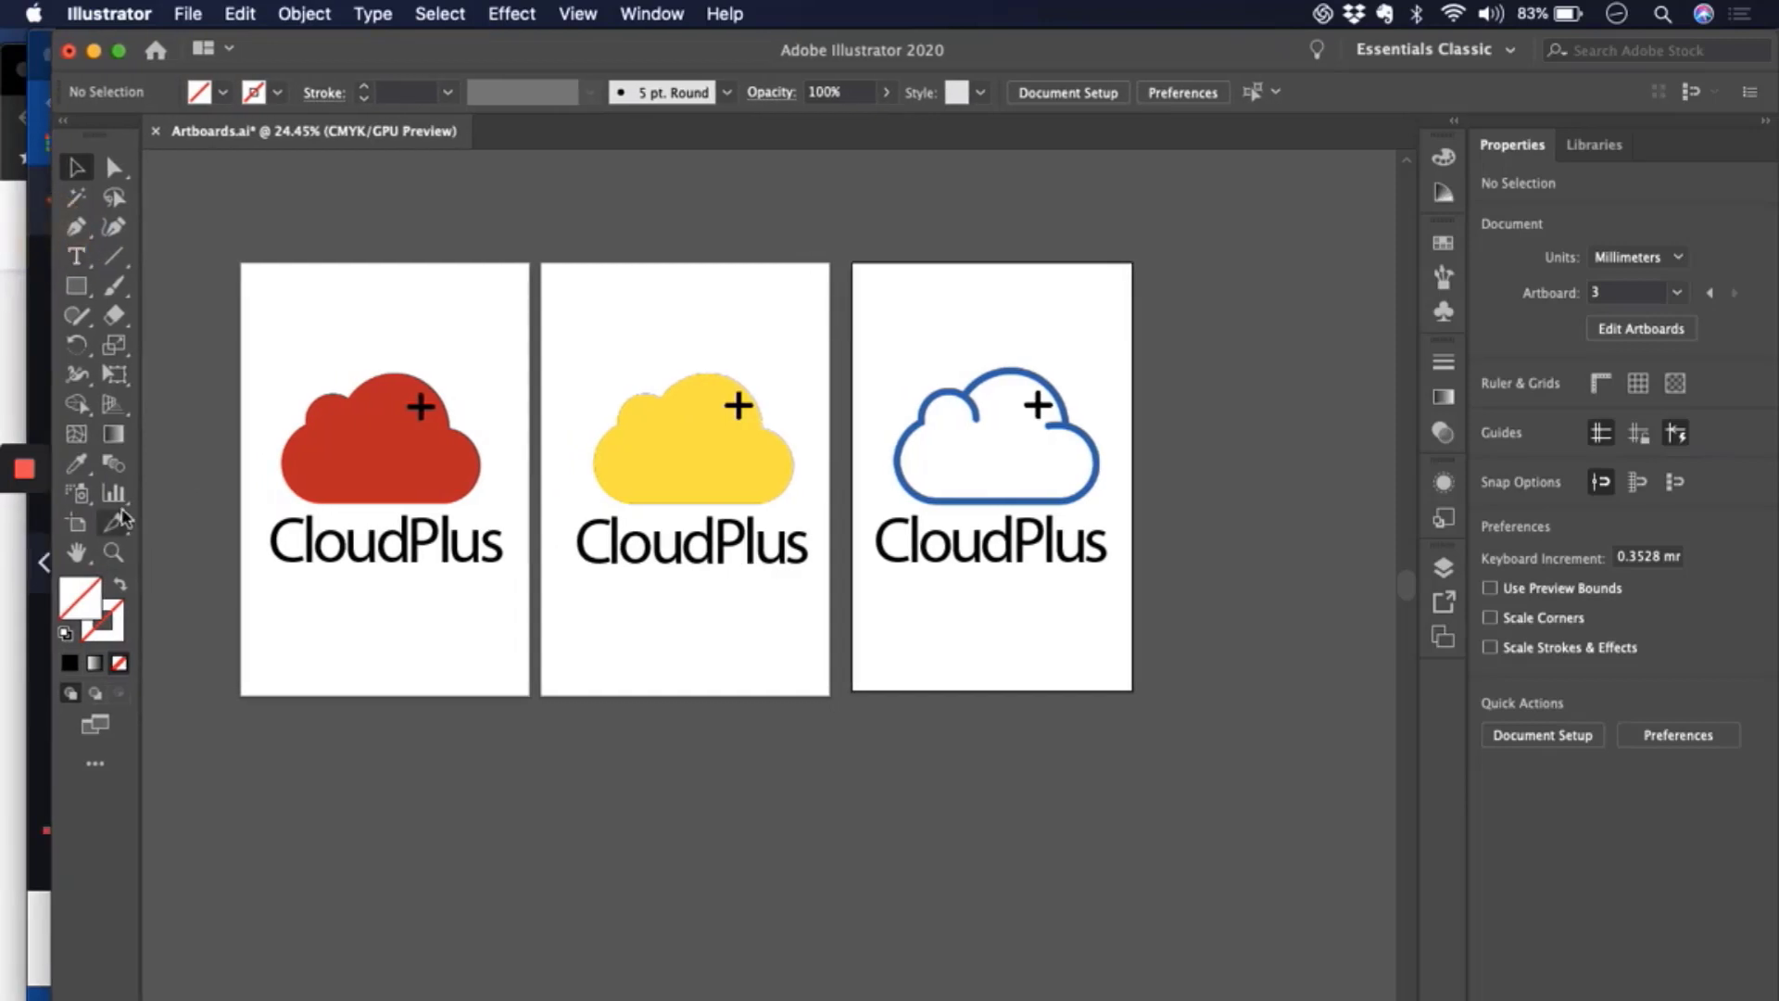
pyautogui.click(80, 531)
pyautogui.moveTo(591, 538); pyautogui.dragTo(794, 350)
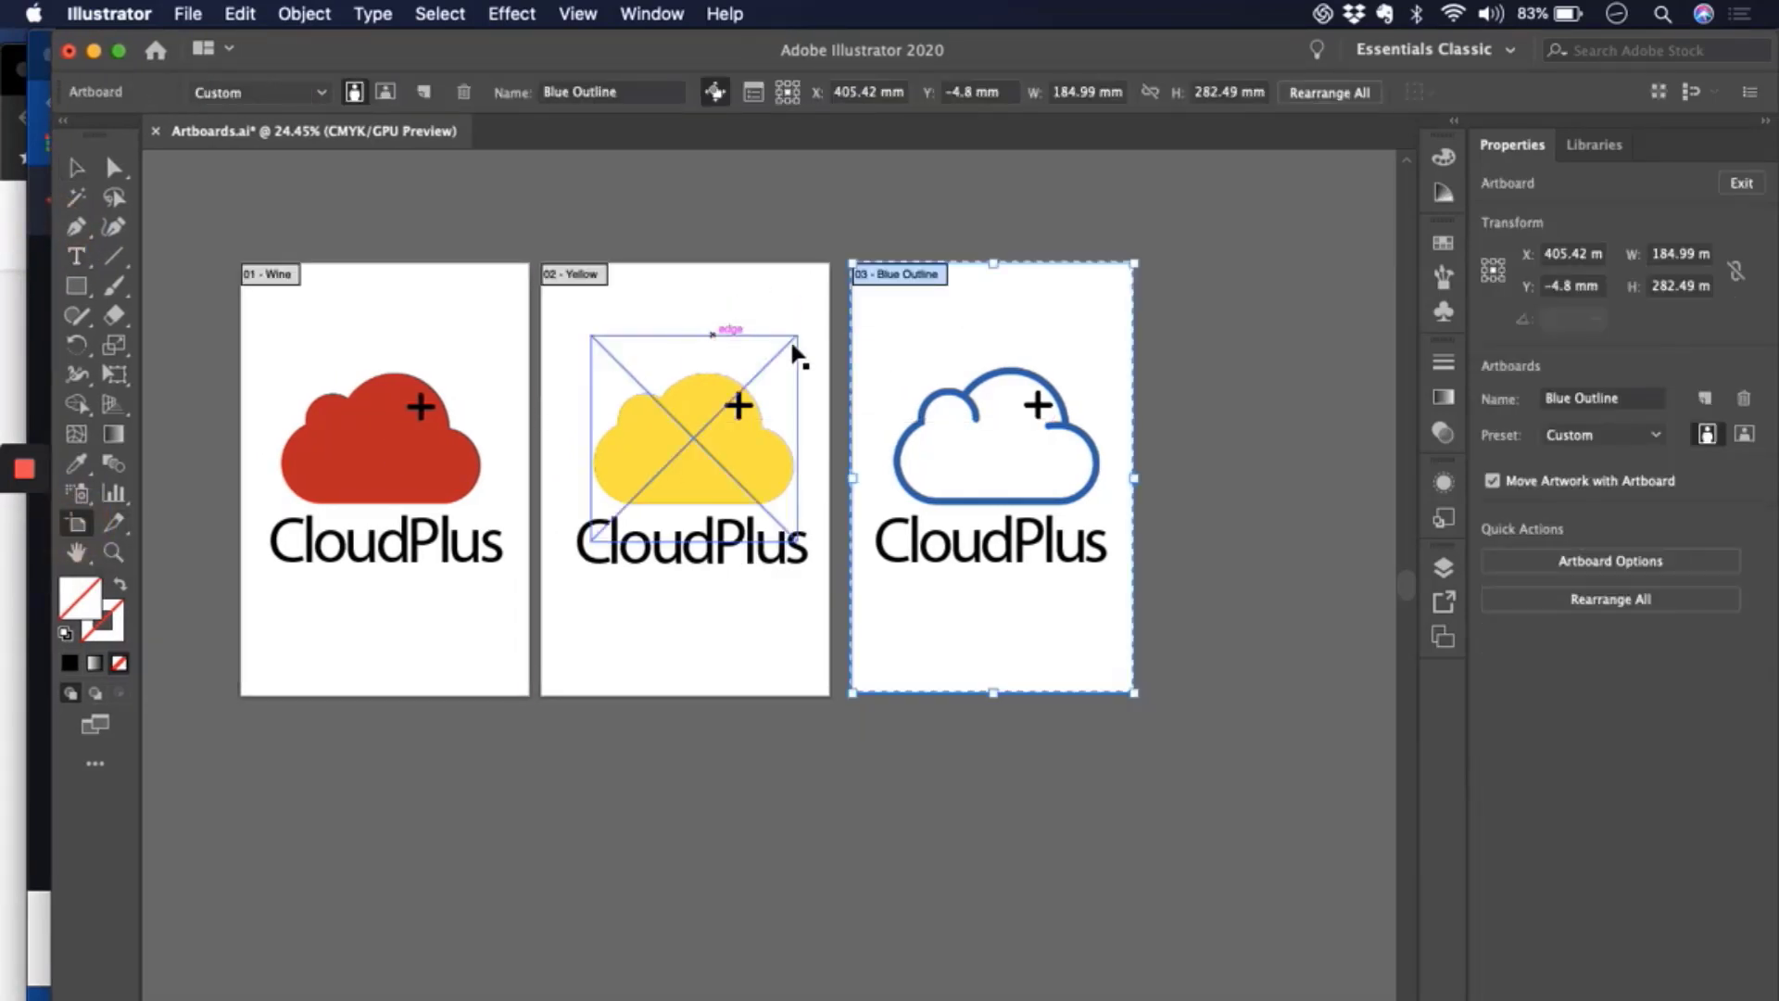
pyautogui.press('Escape')
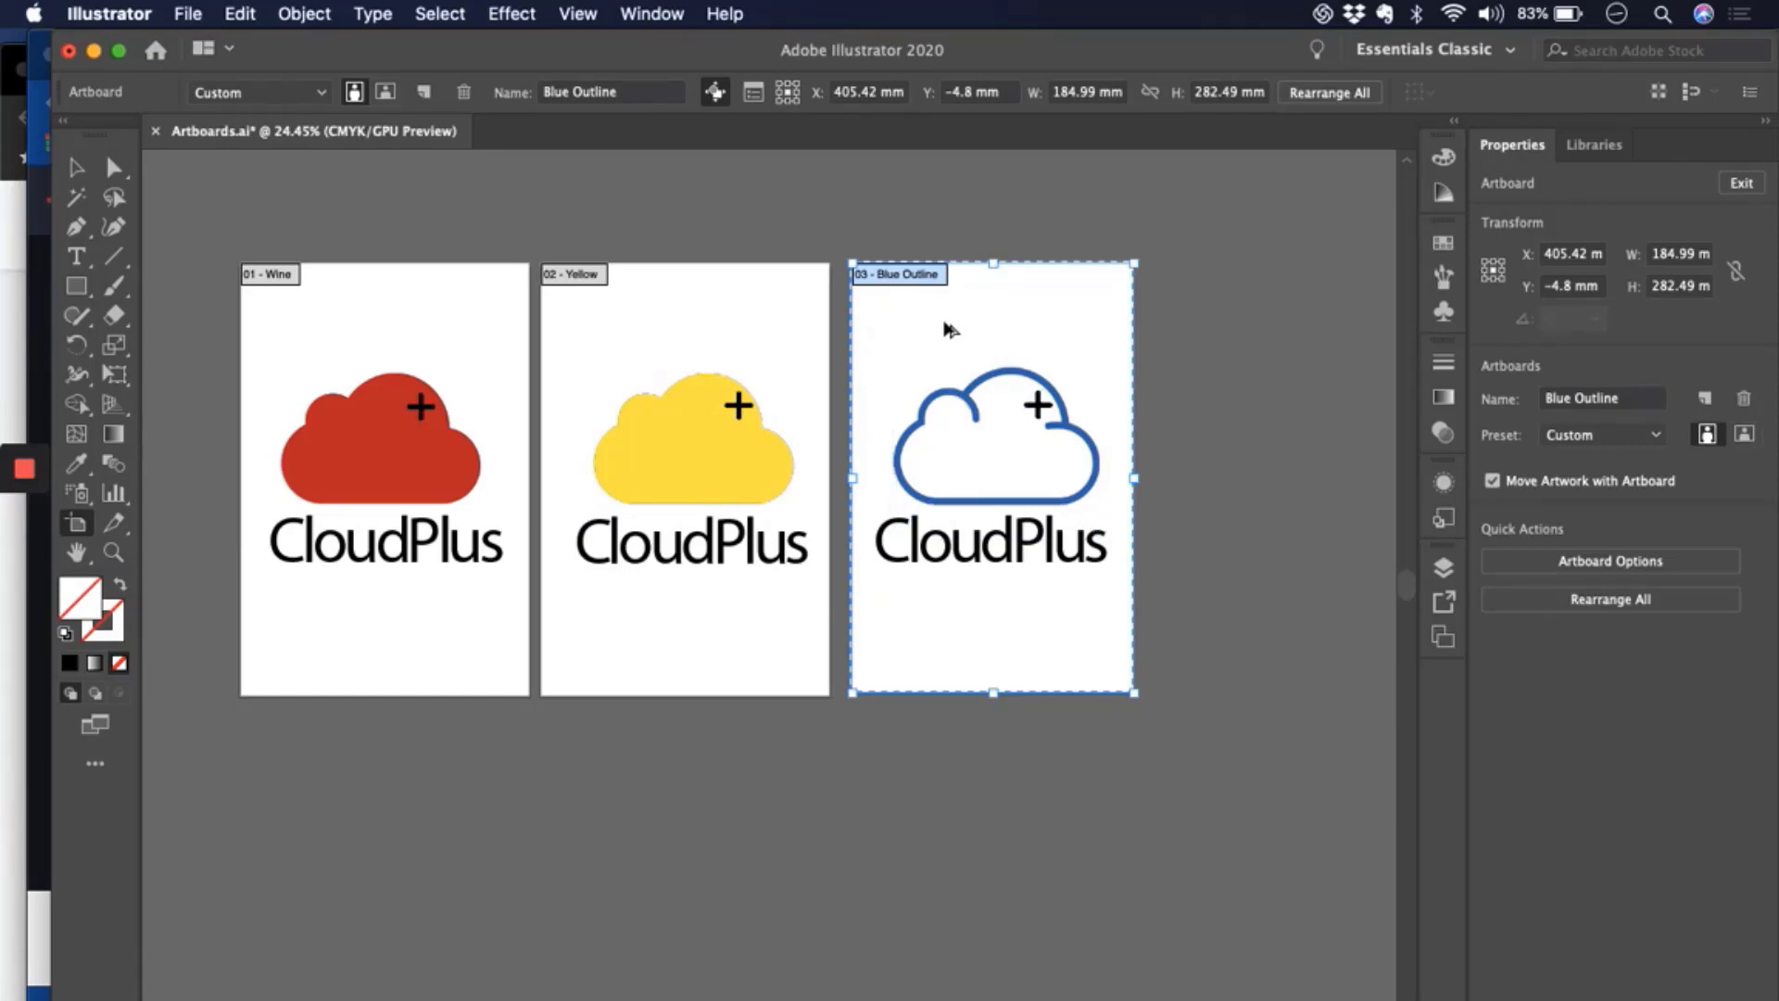
# - Alt-drag the Blue Outline artboard to the right to create a Blue Outline copy
pyautogui.moveTo(947, 329); pyautogui.dragTo(1250, 324)
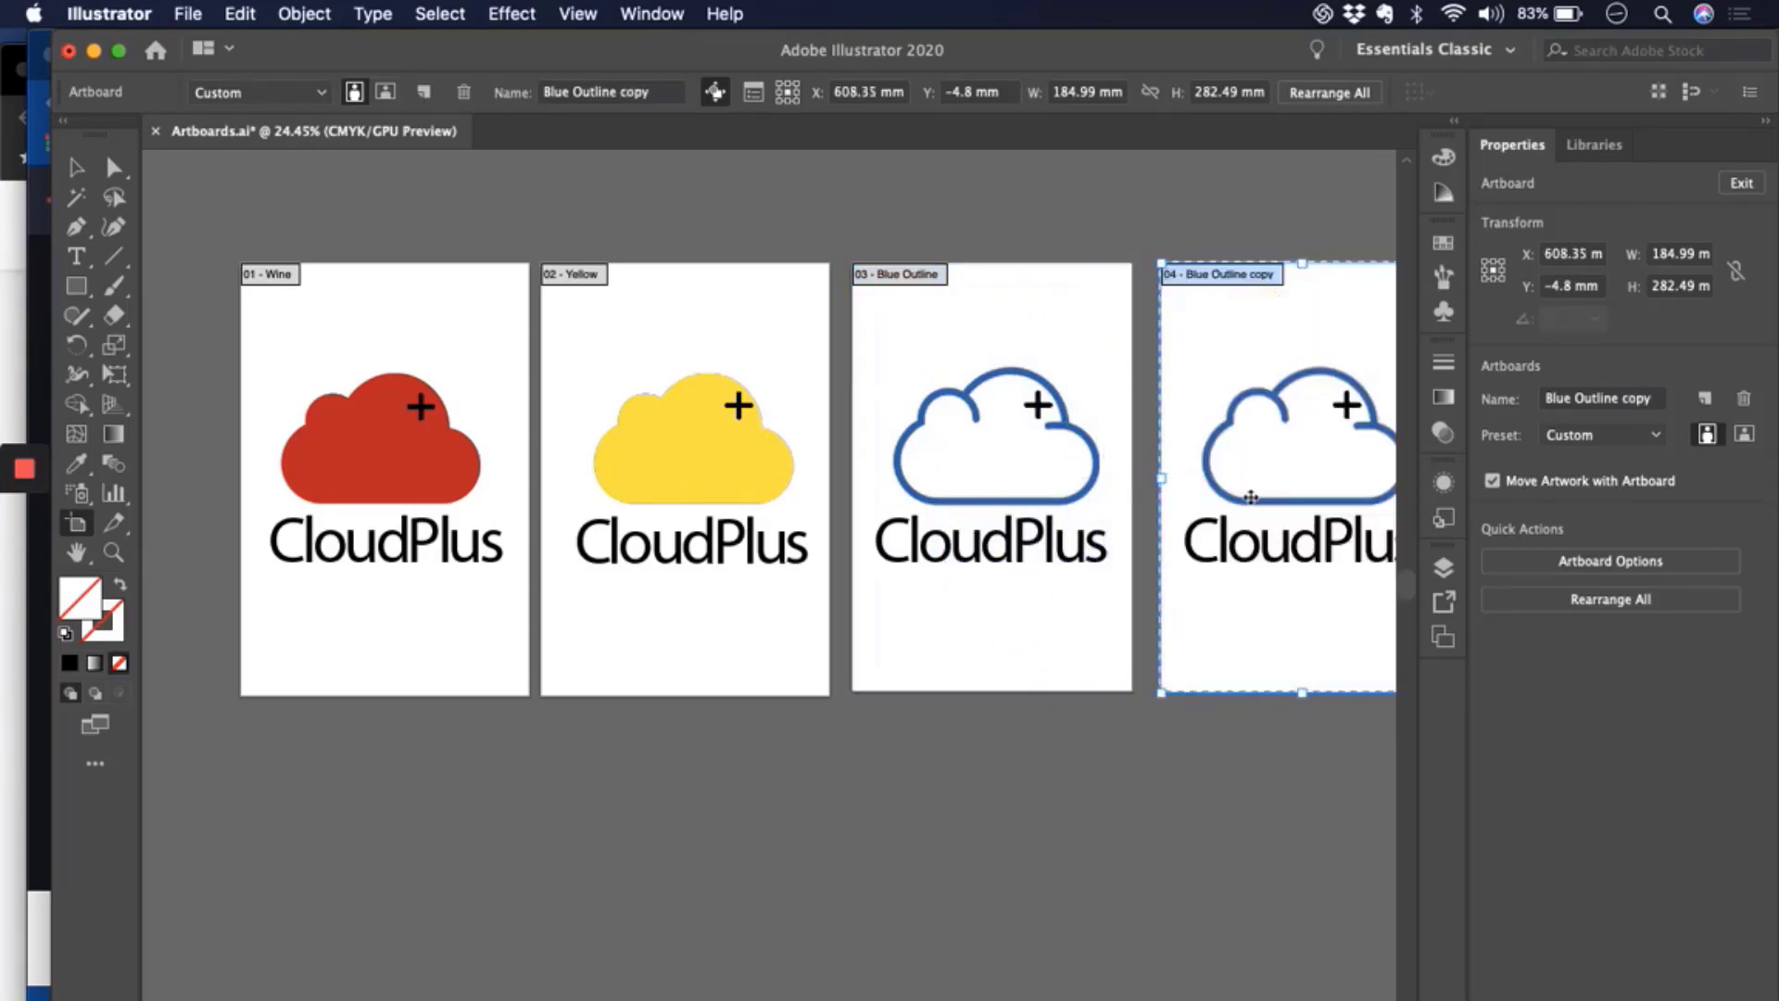
pyautogui.hscroll(5, 1158, 464)
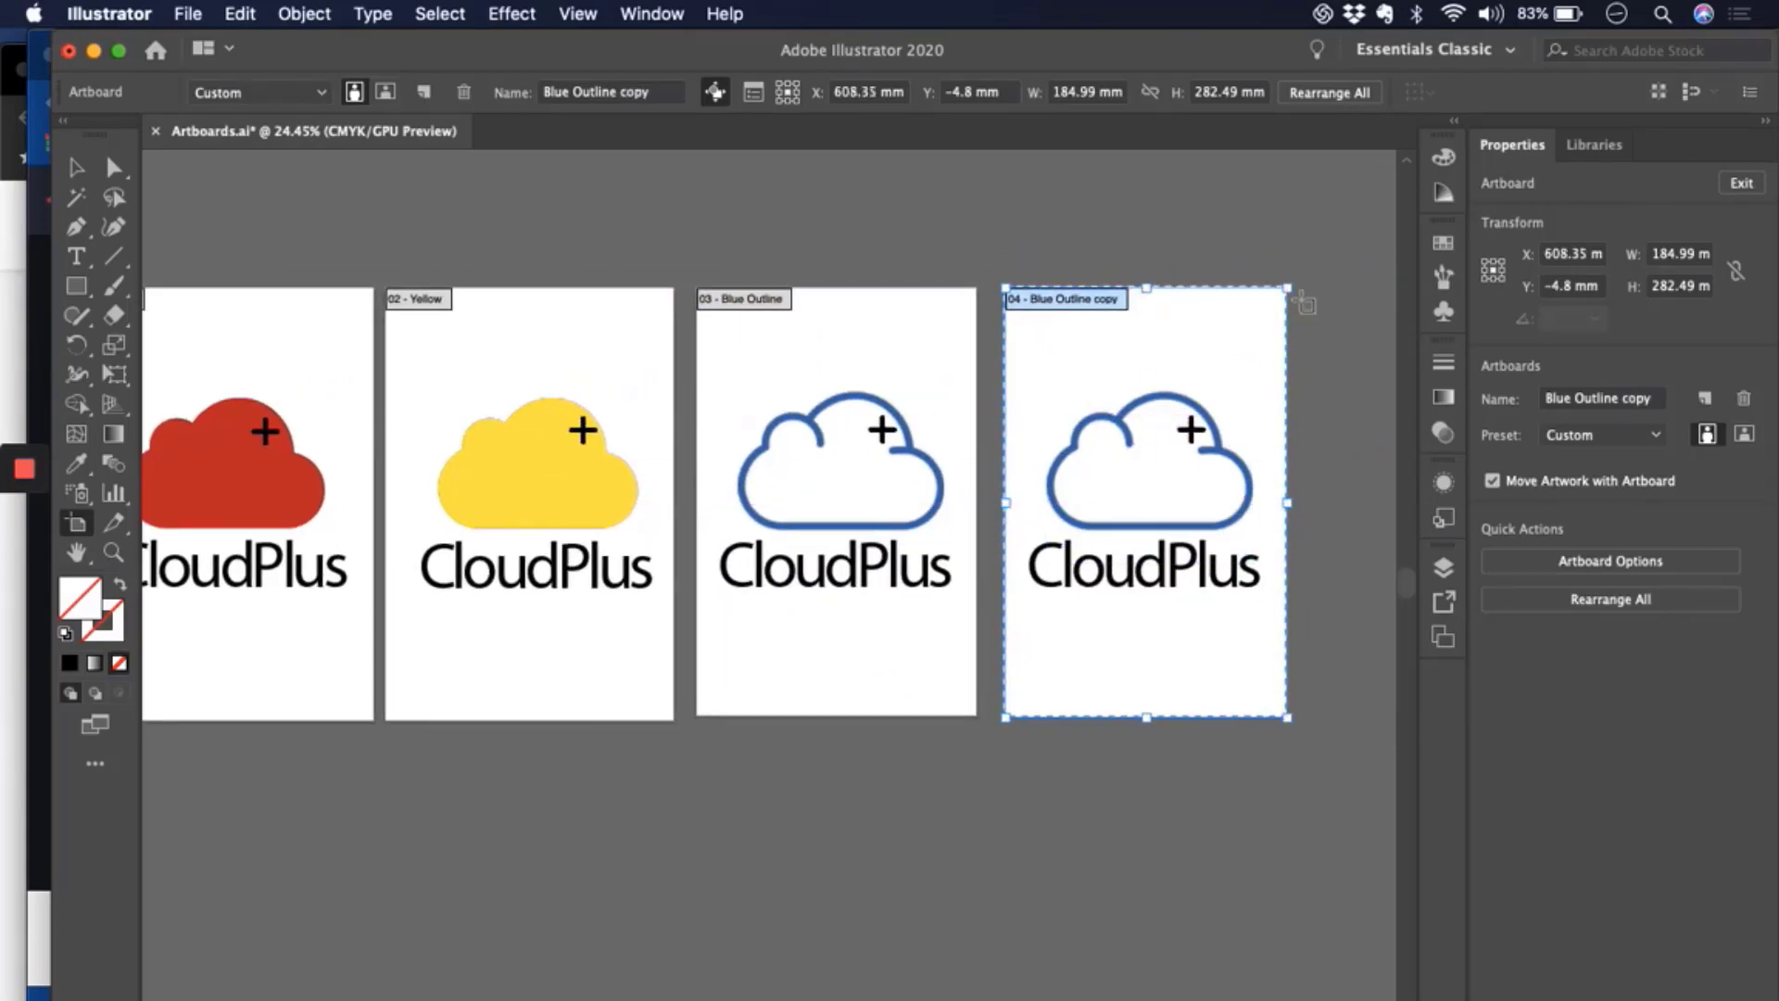
pyautogui.hscroll(-3, 871, 421)
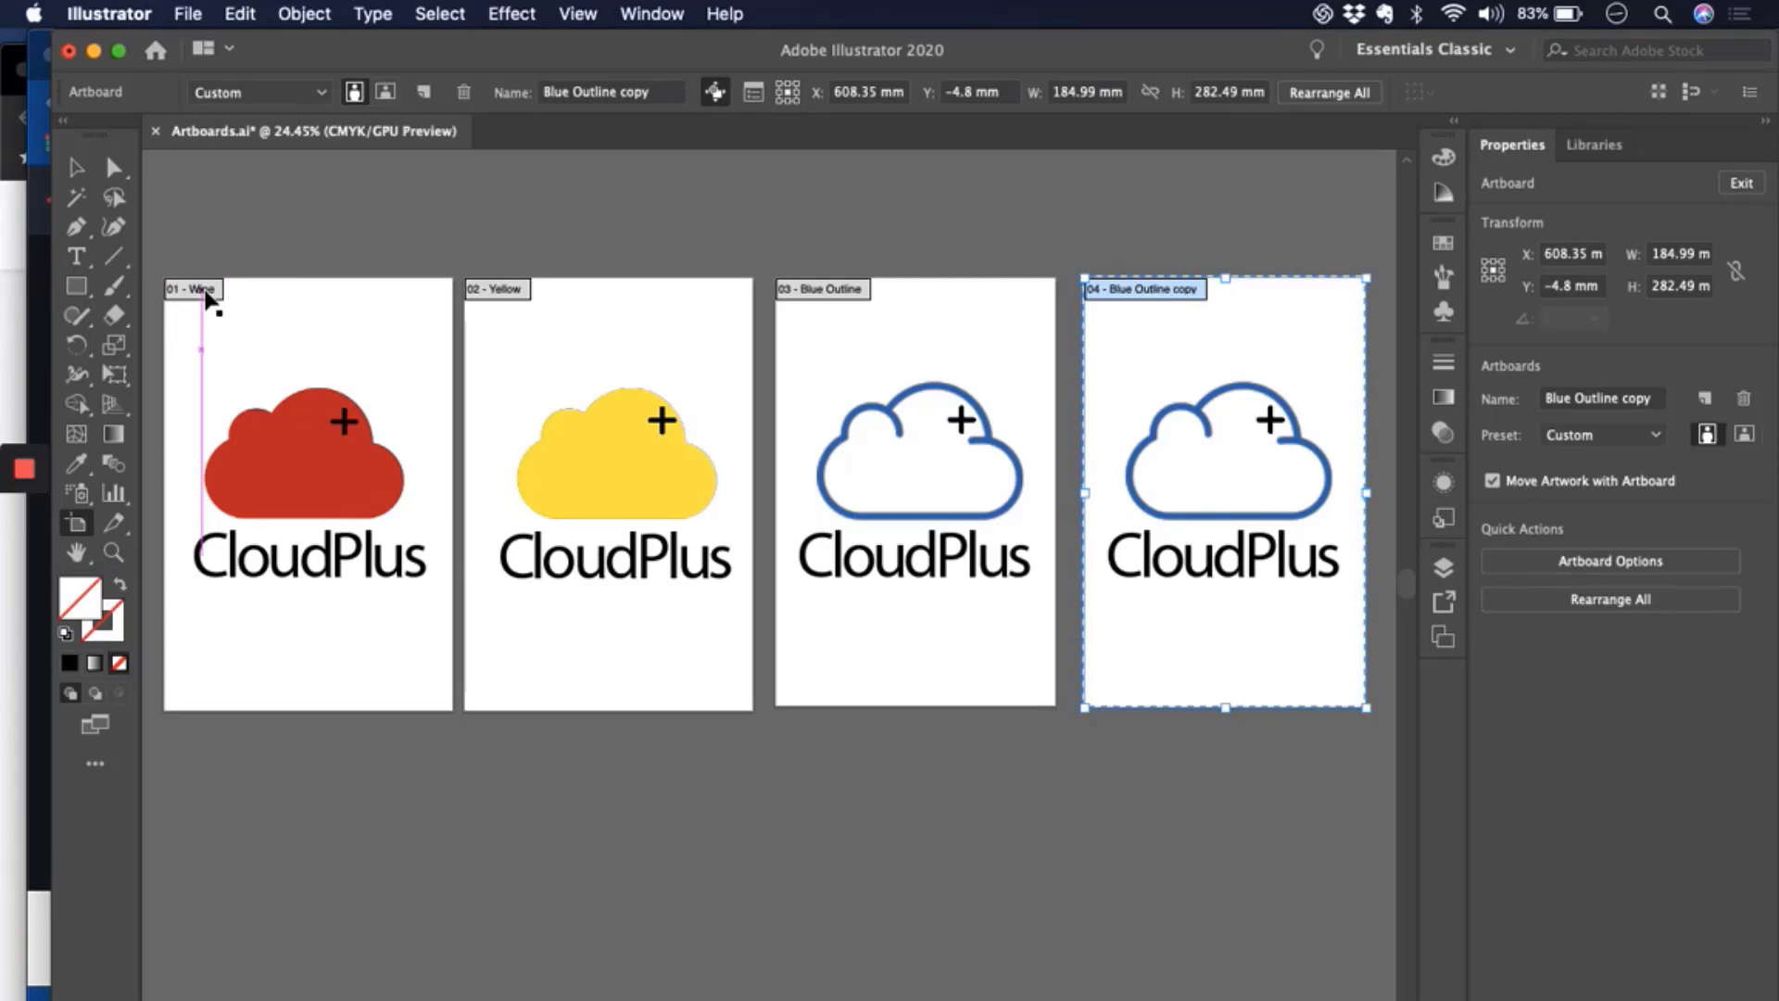
# - Rename artboard 01 from 'Wine' to 'Red' in the Control bar Name field
pyautogui.click(228, 323)
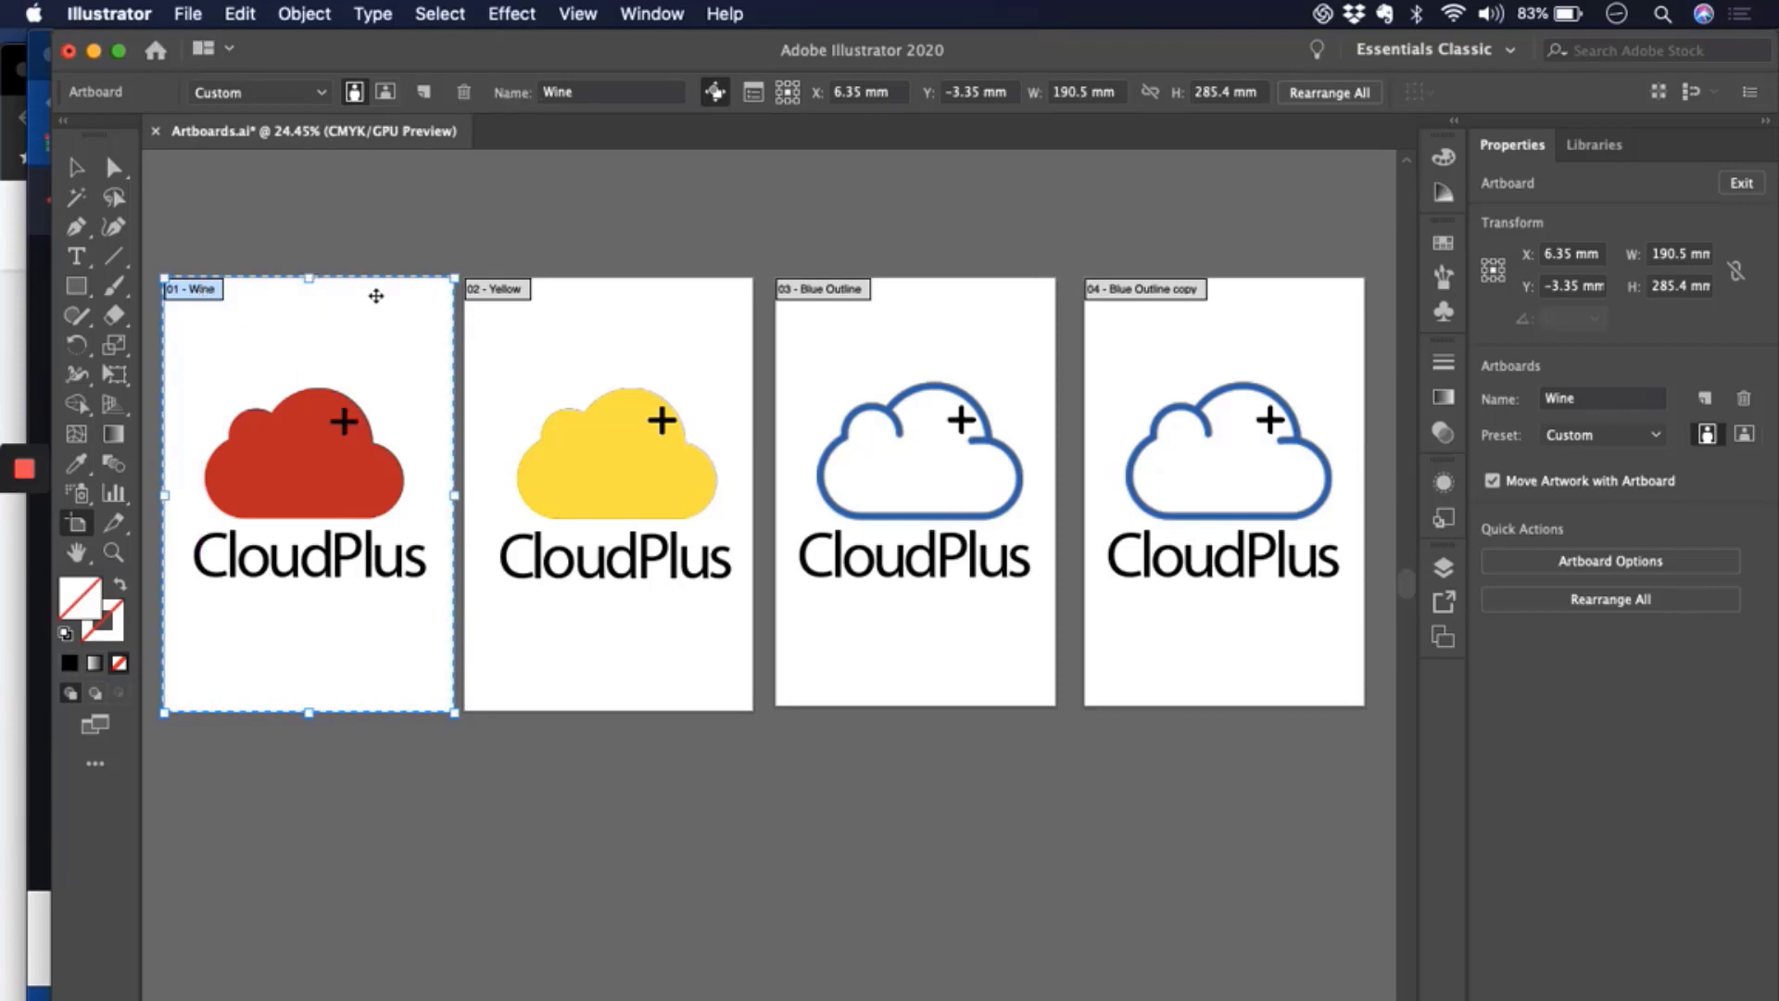
pyautogui.click(586, 91)
pyautogui.click(507, 93)
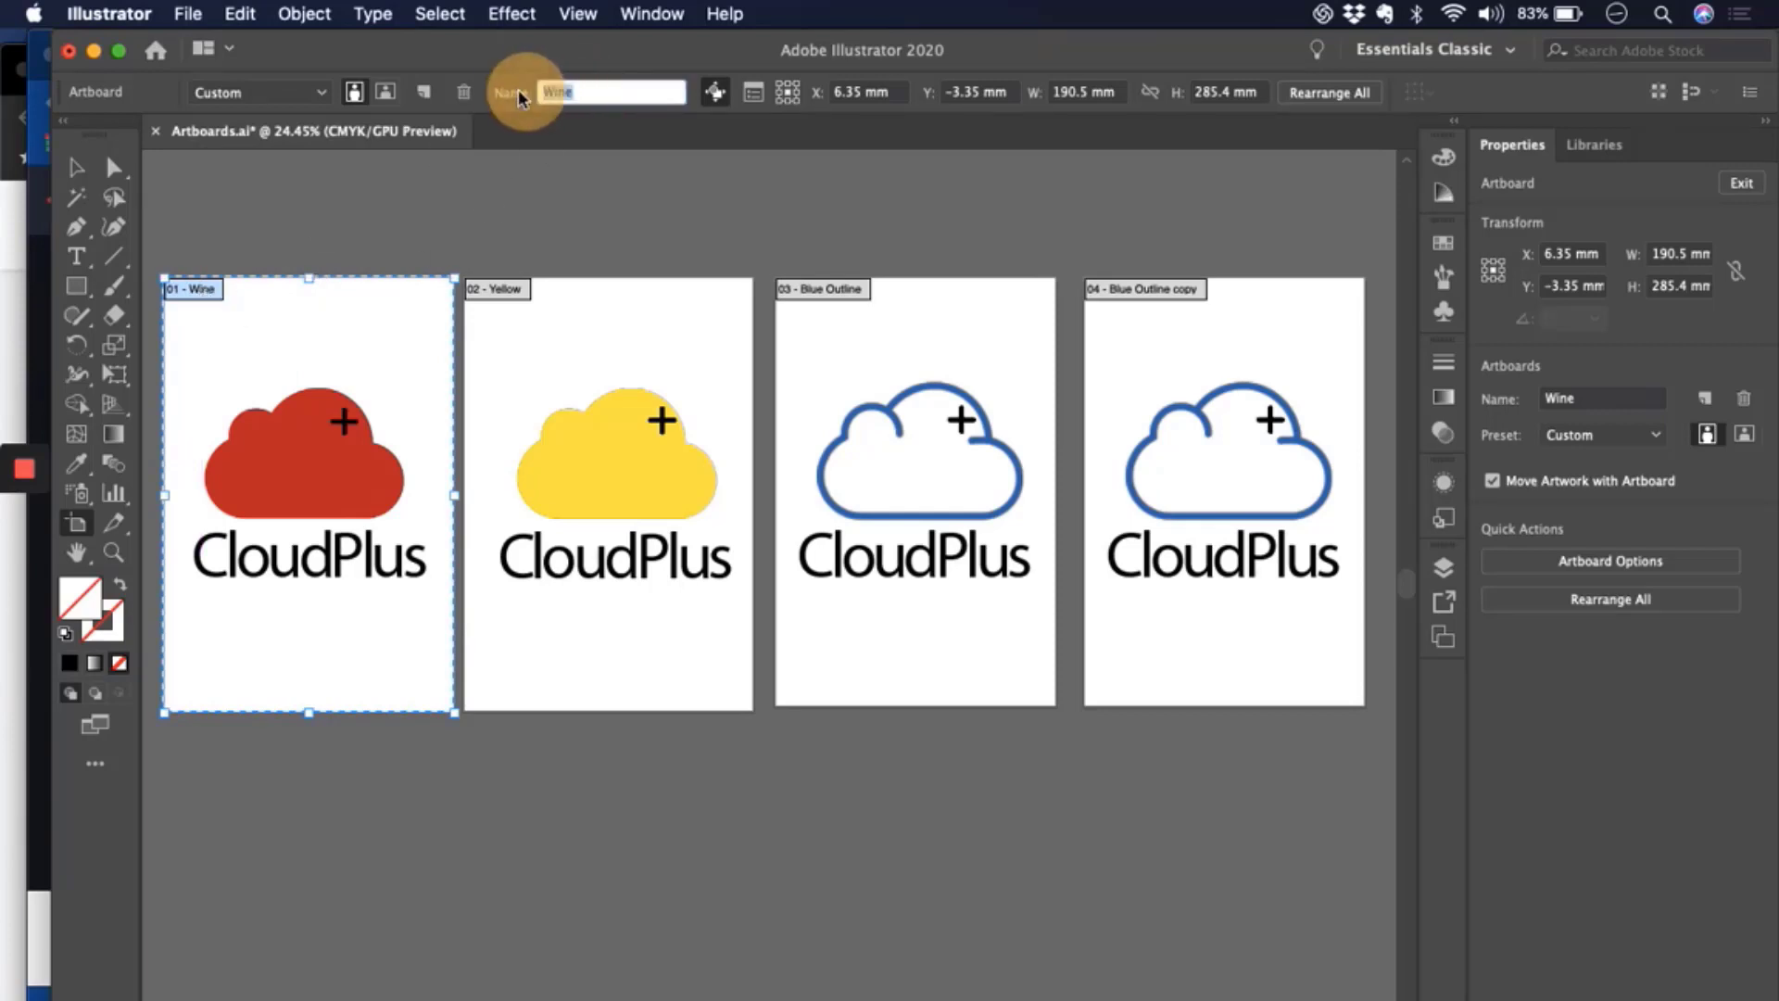
pyautogui.write('Re')
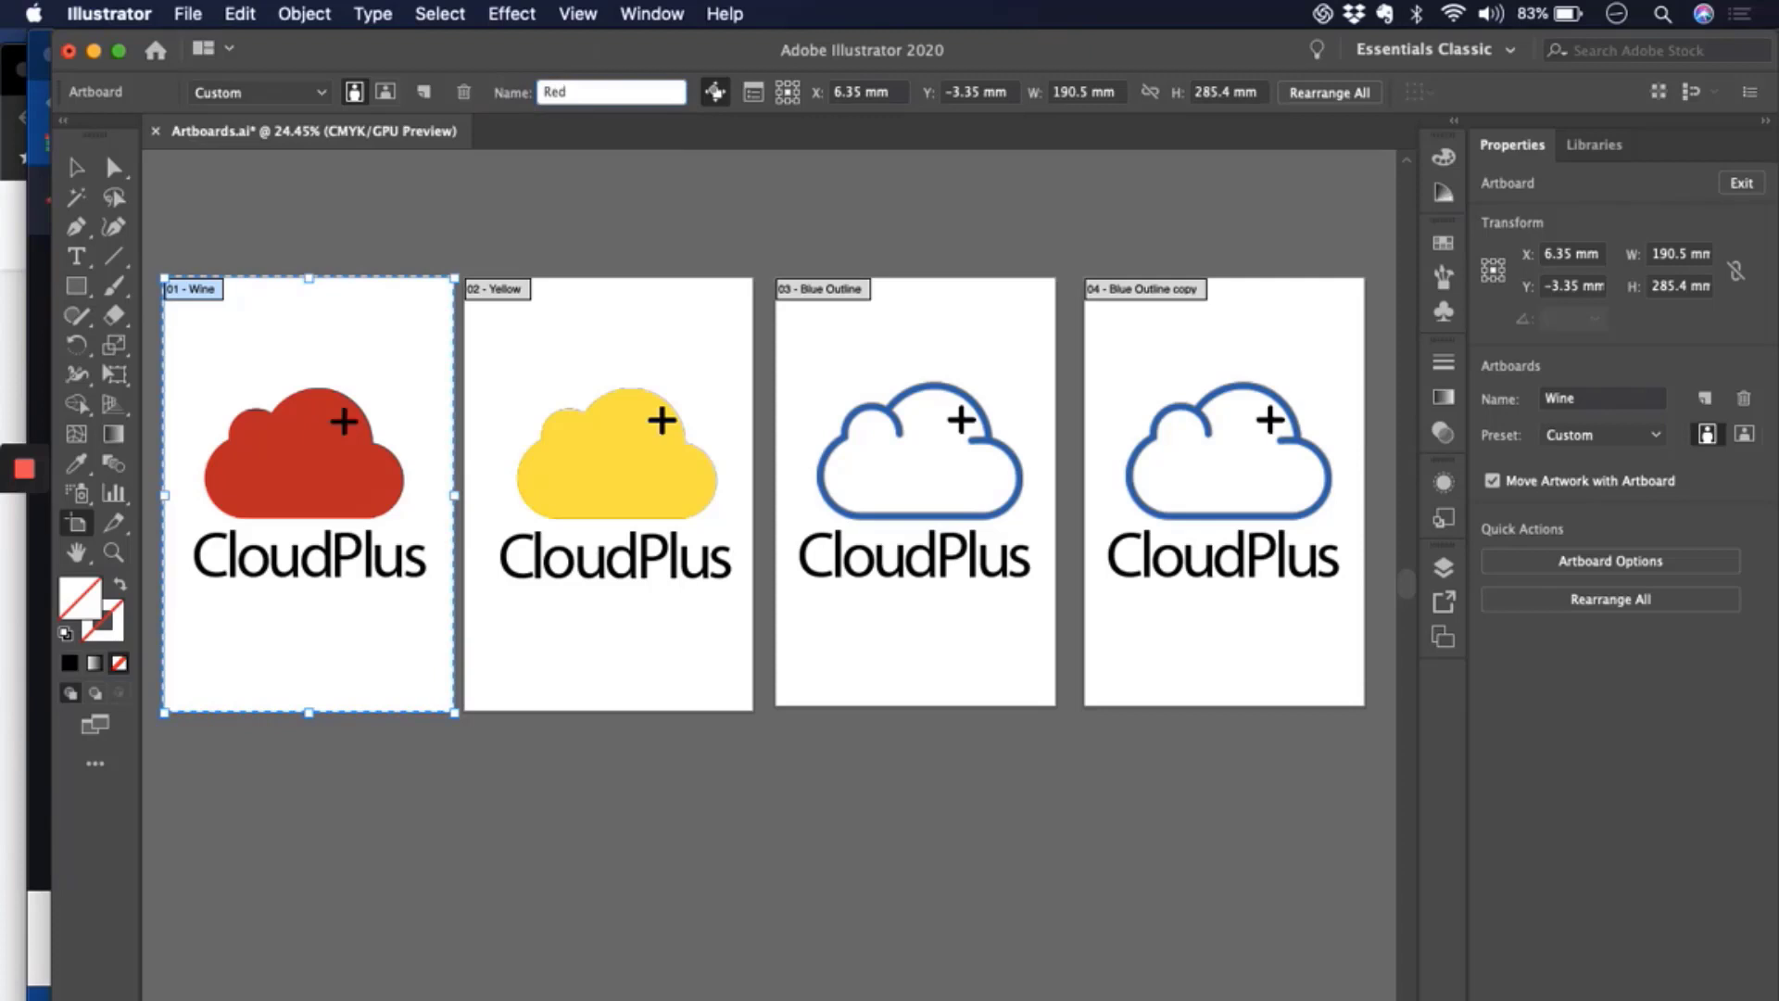
pyautogui.write('d')
pyautogui.press('Return')
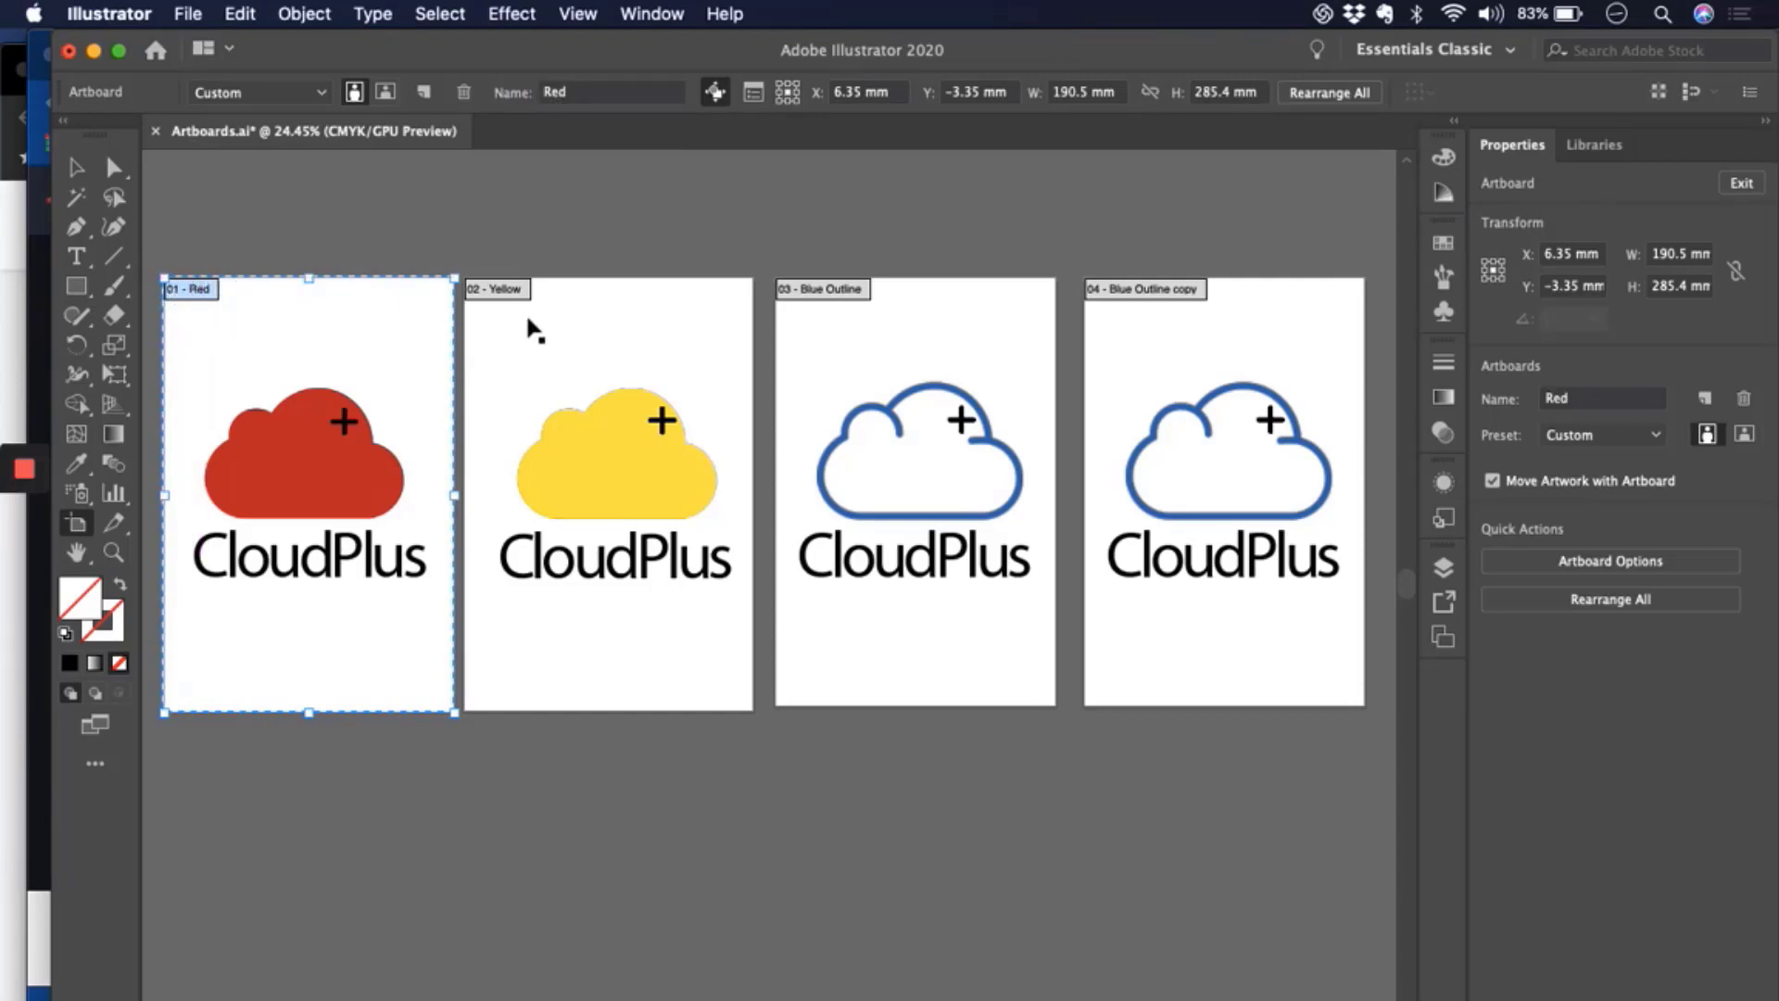
# - Select the Yellow, Blue Outline and Blue Outline copy artboards in turn
pyautogui.click(569, 307)
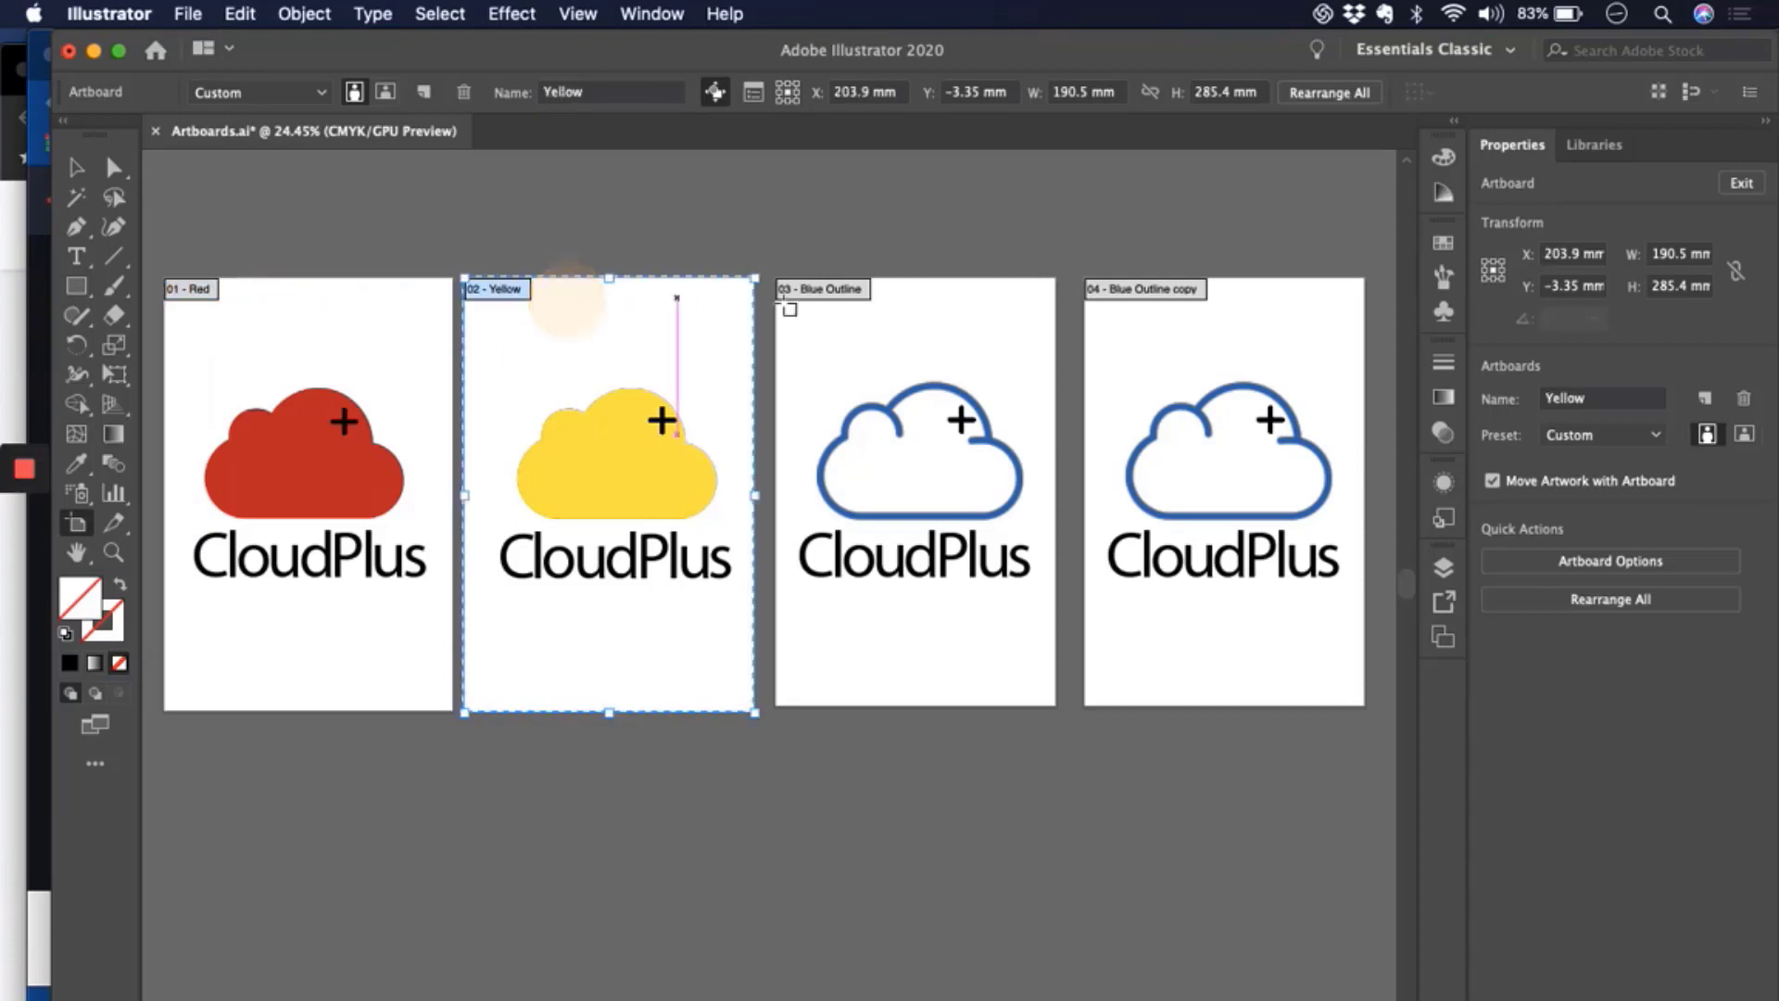
pyautogui.click(900, 336)
pyautogui.click(1195, 348)
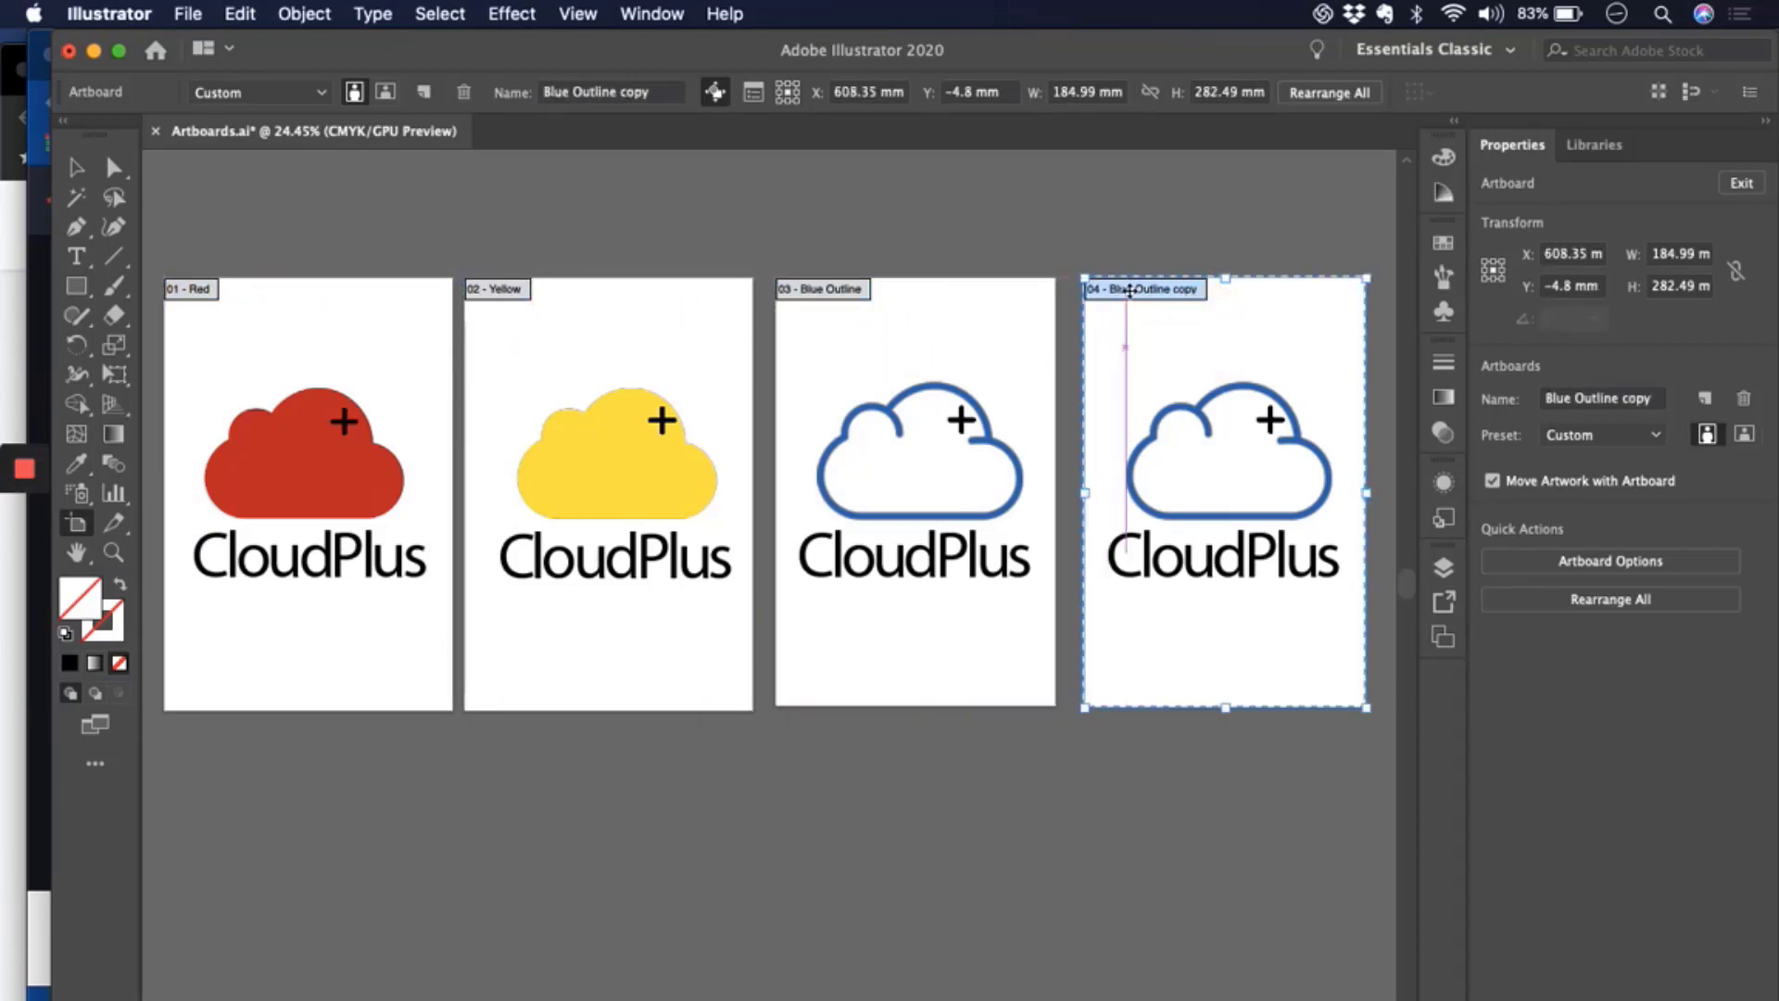
# - Move Yellow below the row, slide both Blue Outline artboards left, and drop Yellow at the far right
pyautogui.moveTo(1180, 349)
pyautogui.mouseDown()
pyautogui.moveTo(1159, 346)
pyautogui.moveTo(1172, 353)
pyautogui.mouseUp()
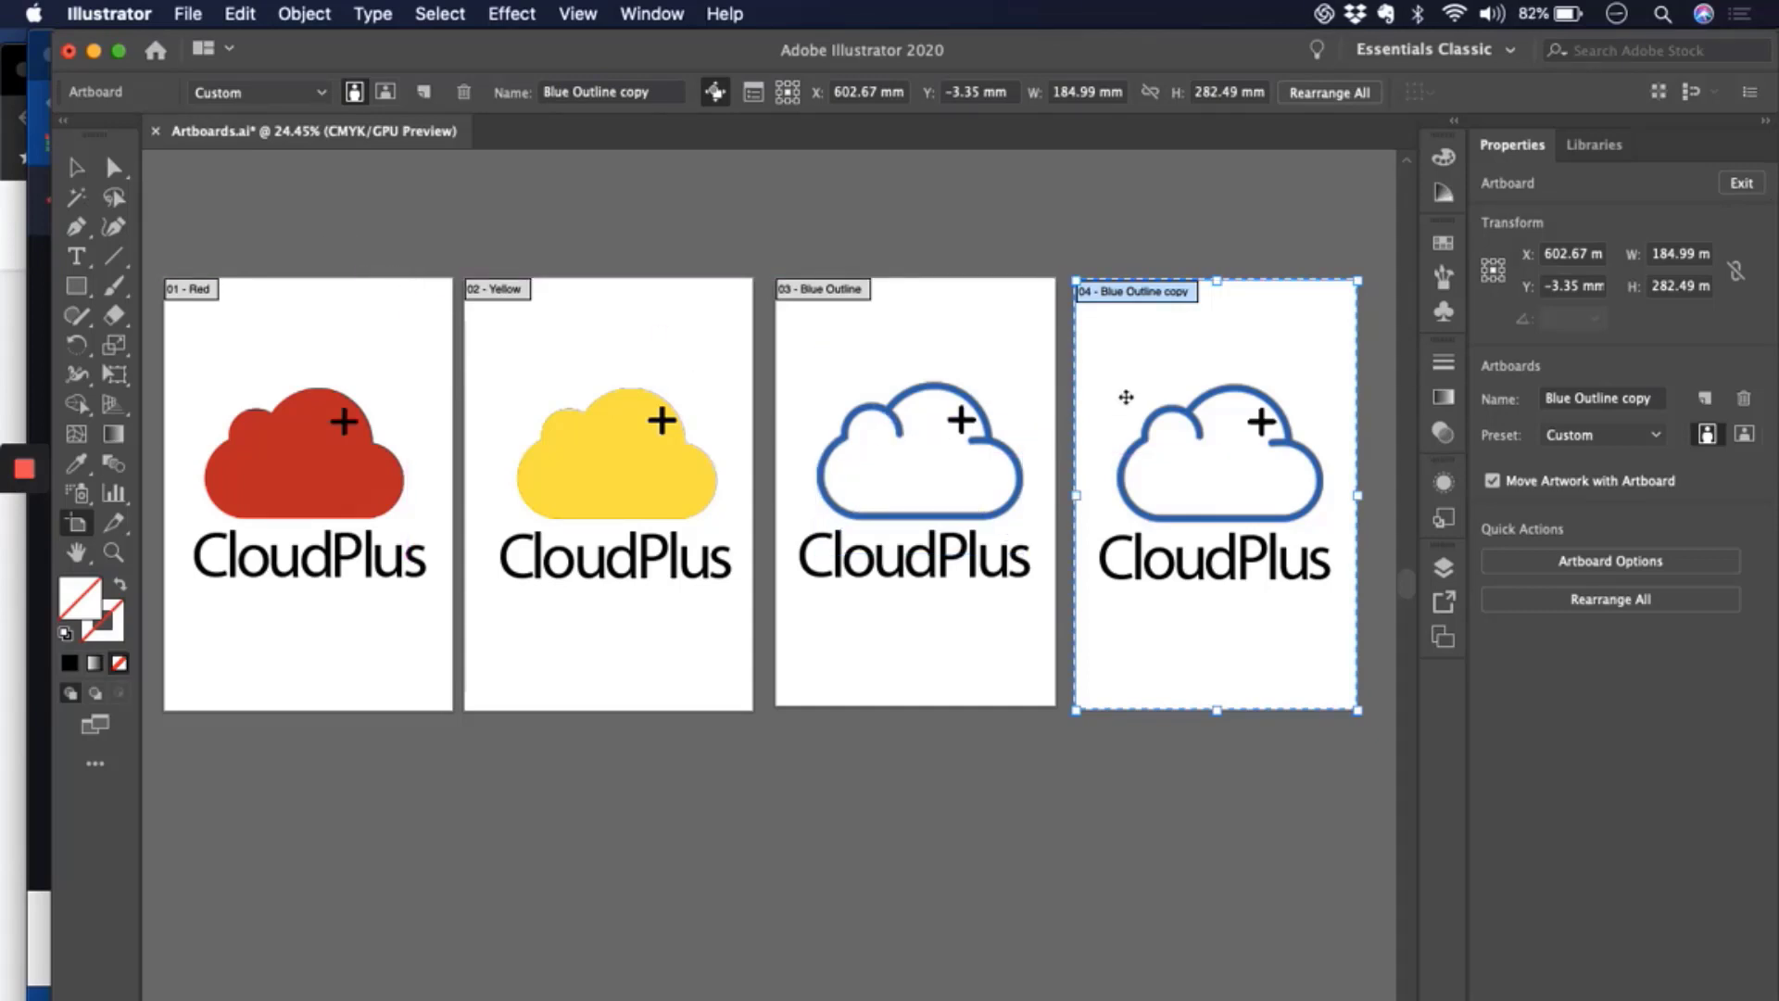
pyautogui.click(587, 332)
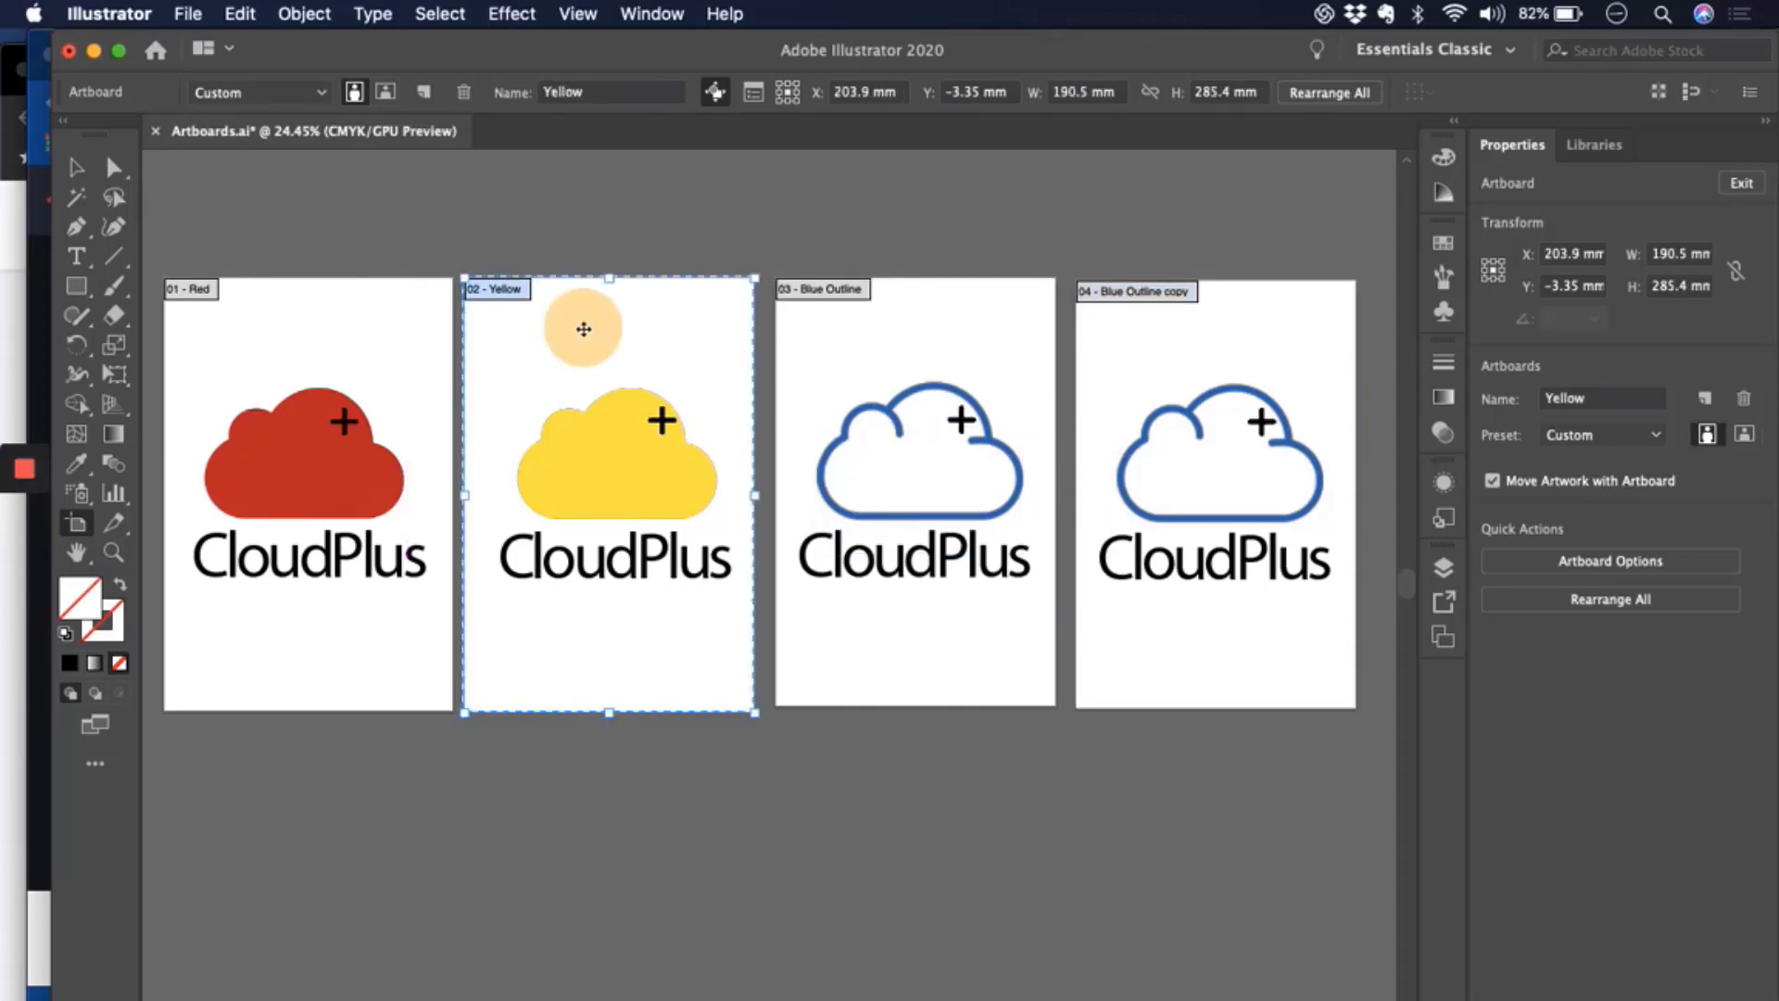
pyautogui.moveTo(561, 357); pyautogui.dragTo(804, 741)
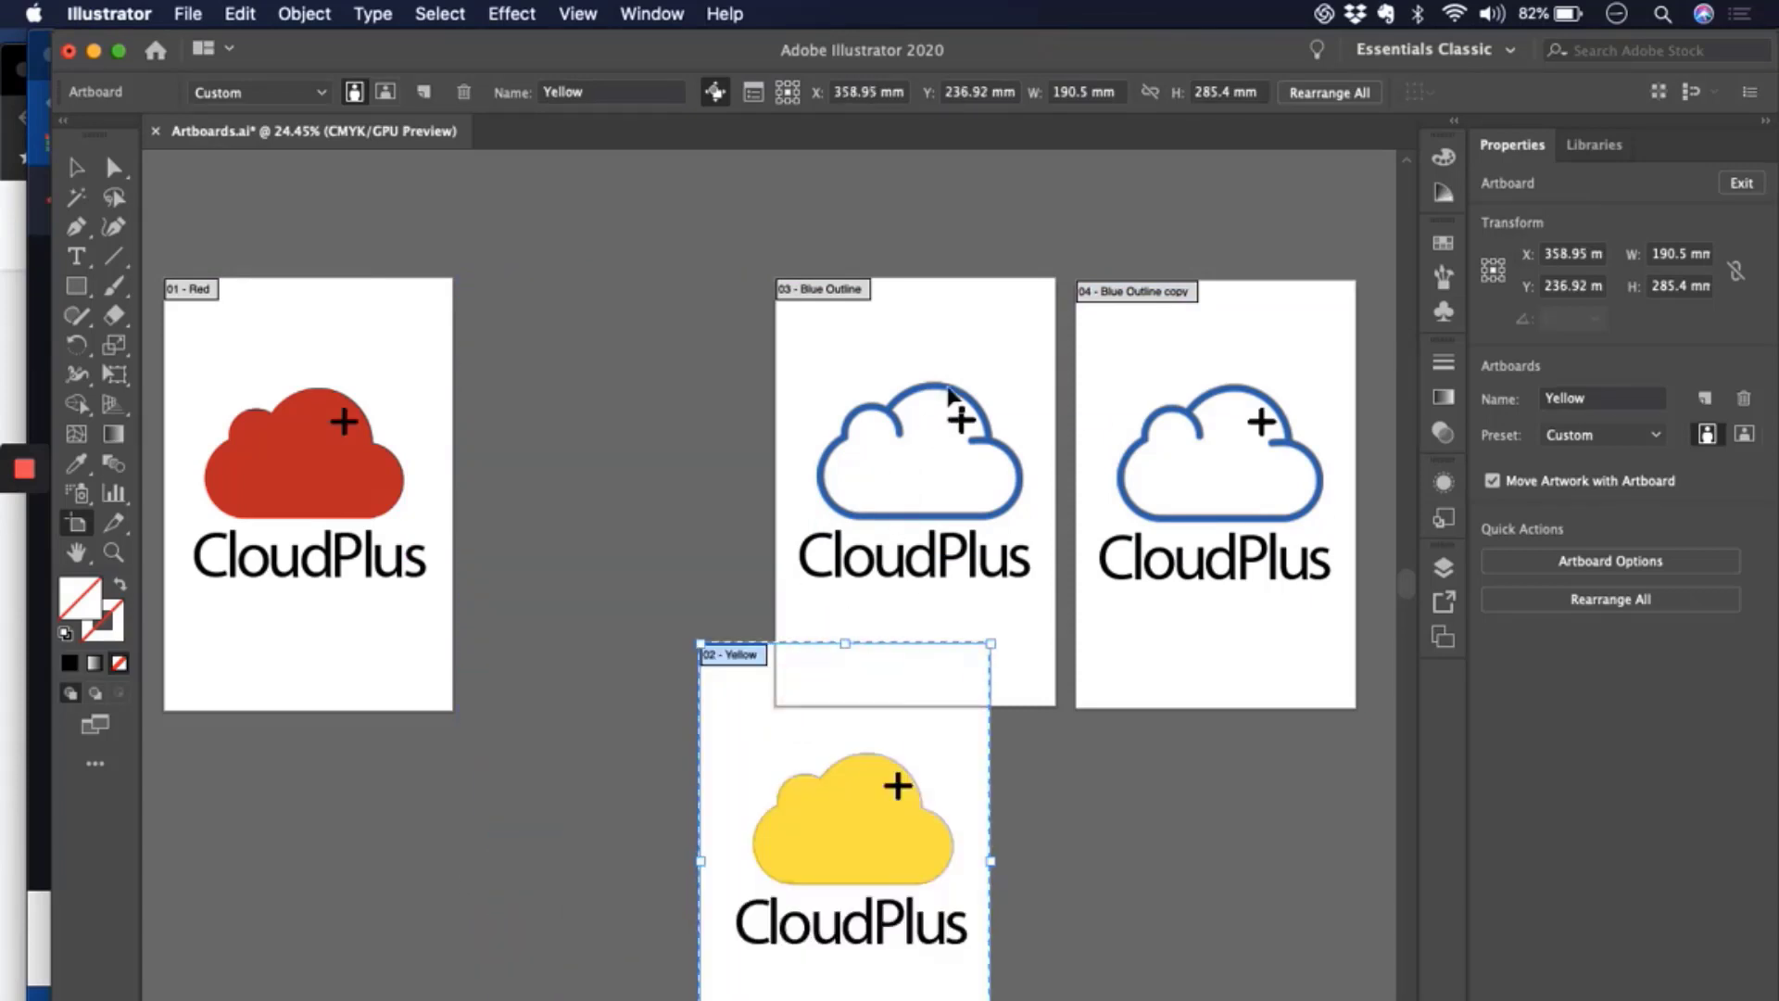
pyautogui.moveTo(994, 309); pyautogui.dragTo(700, 311)
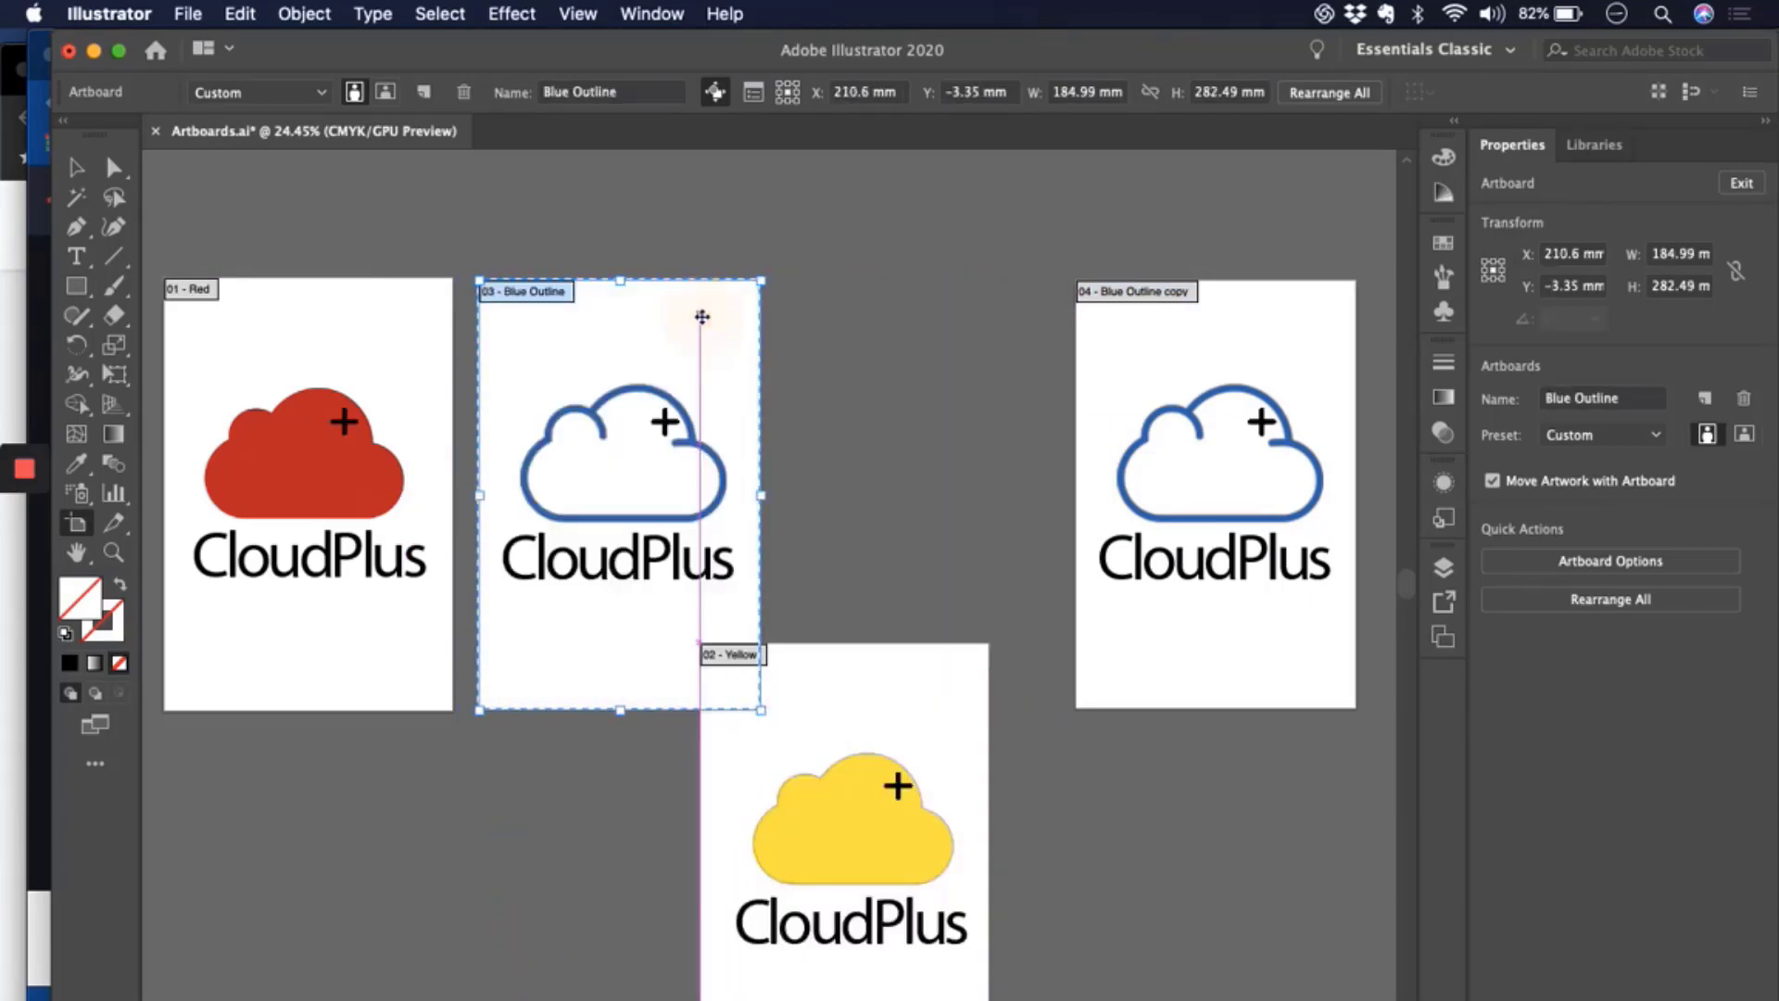
pyautogui.moveTo(1216, 330); pyautogui.dragTo(904, 326)
pyautogui.moveTo(763, 746); pyautogui.dragTo(1149, 390)
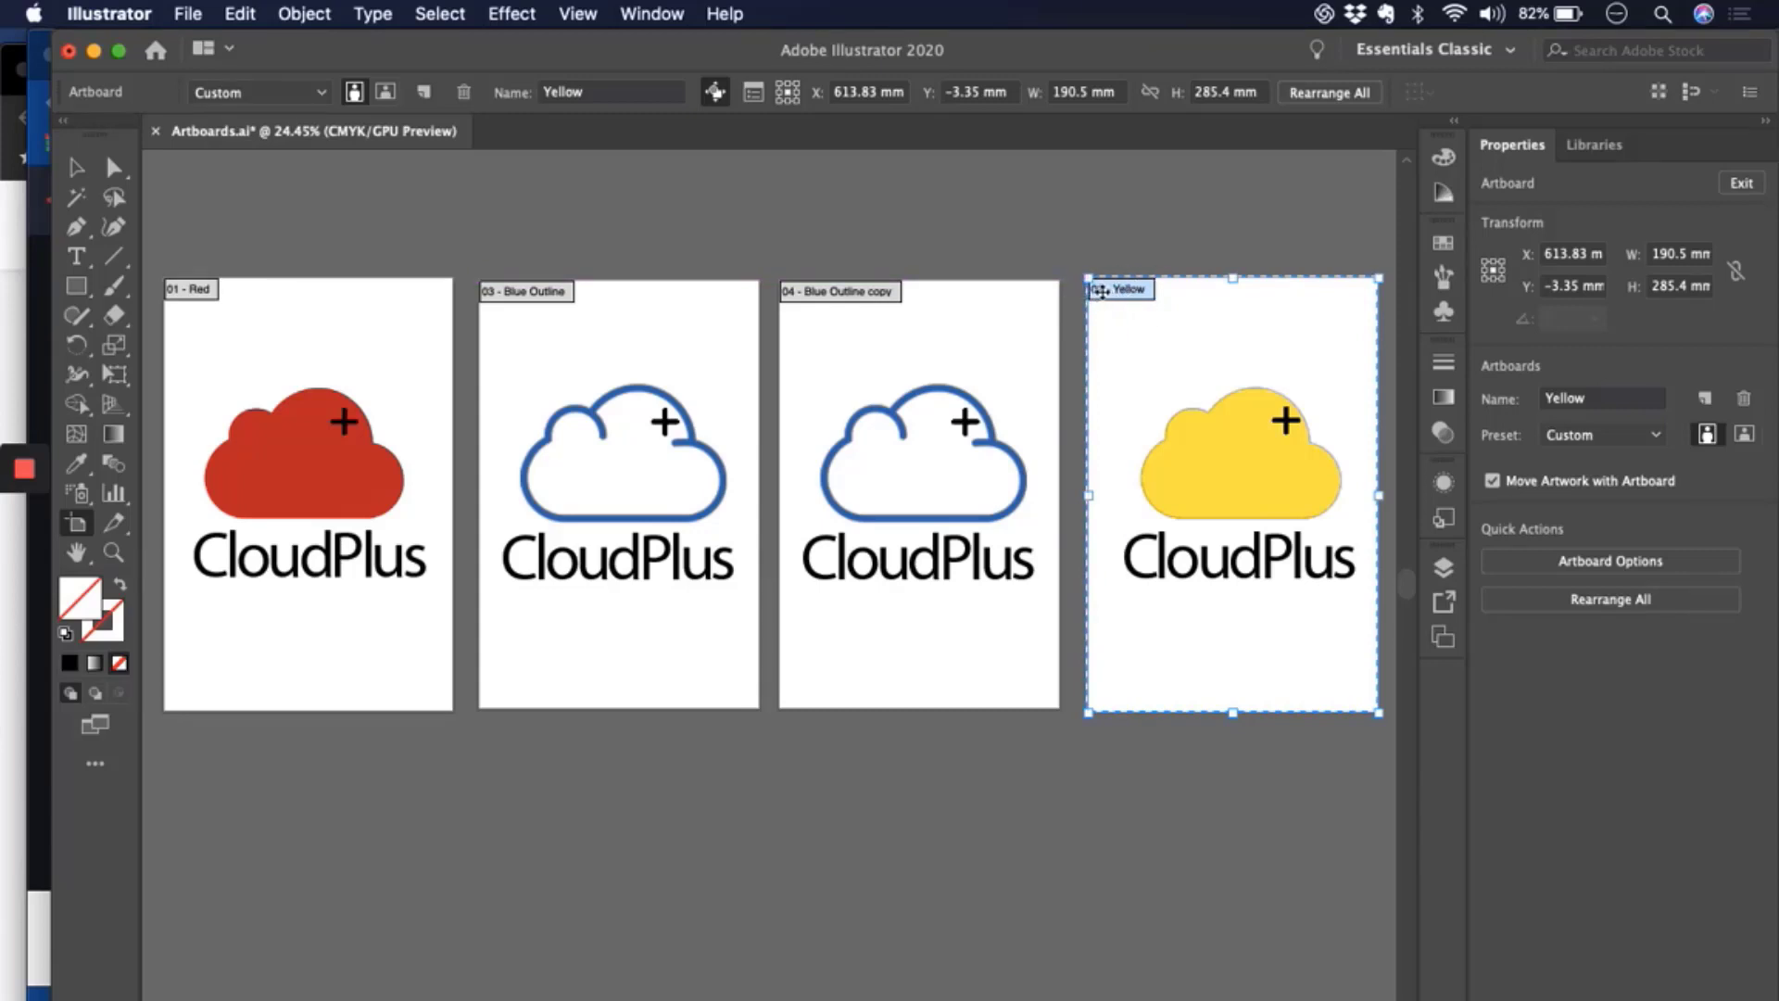
# - Drag Yellow to the bottom of the Artboards panel list so it becomes 04, then close the panel
pyautogui.click(1441, 638)
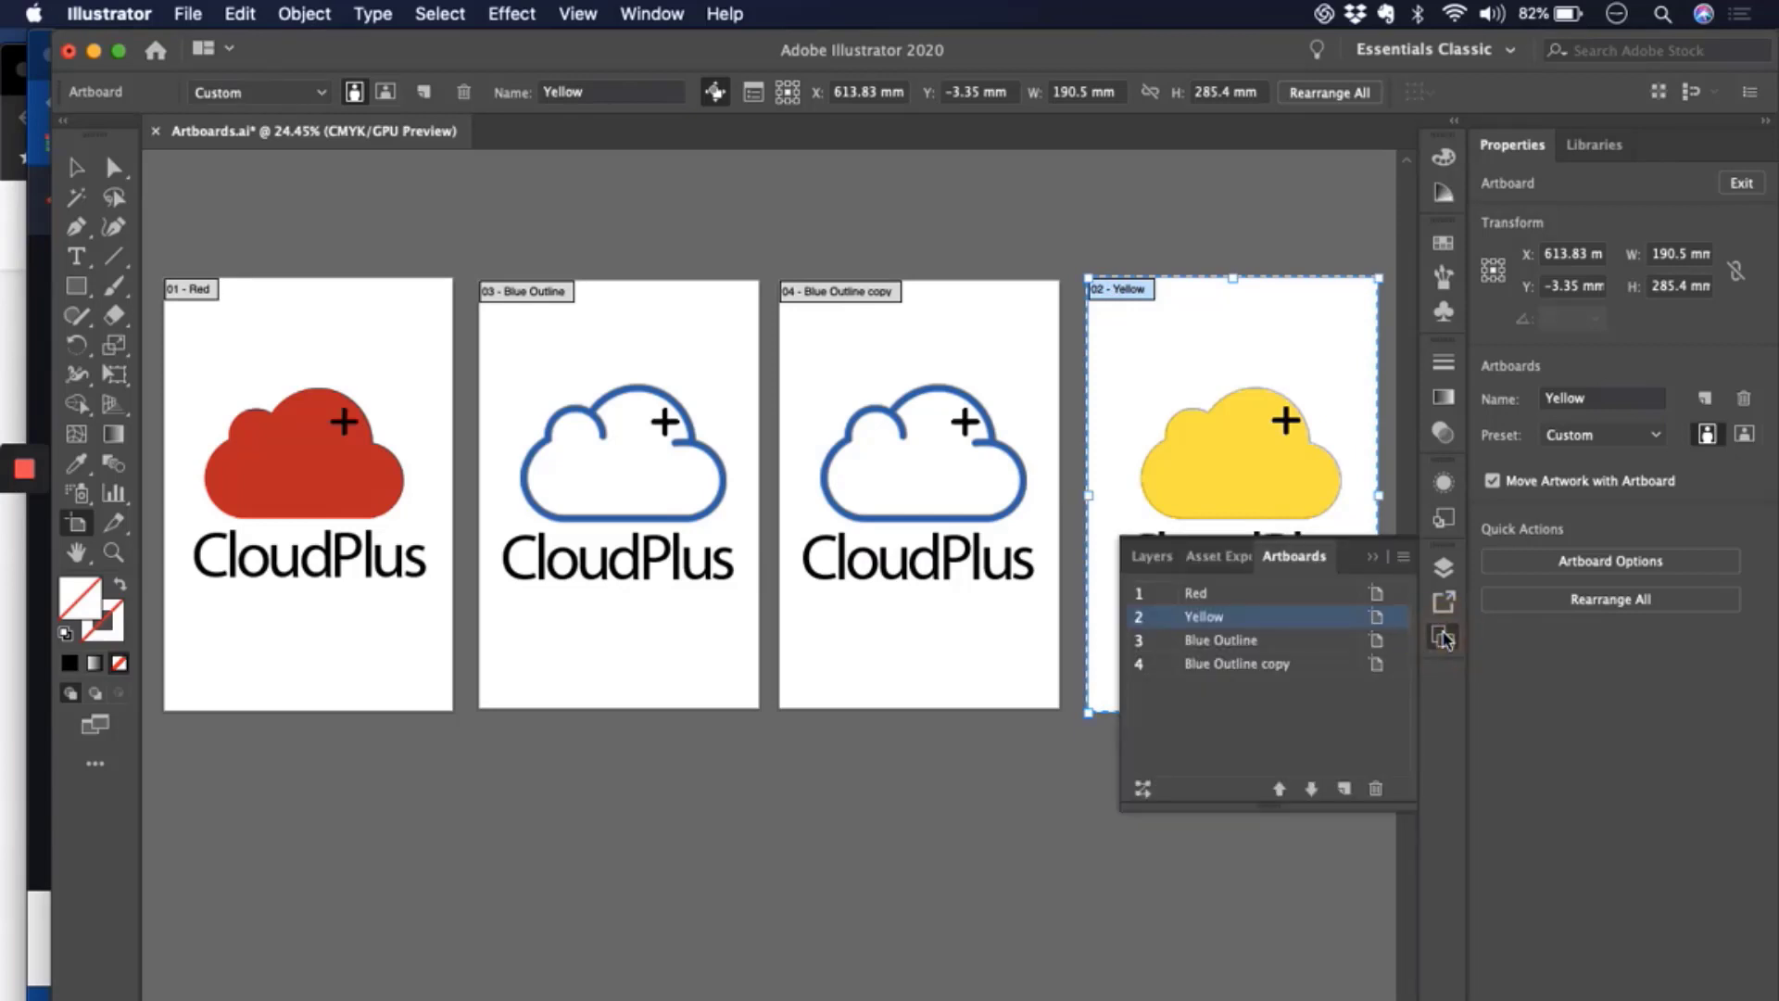
pyautogui.click(1228, 594)
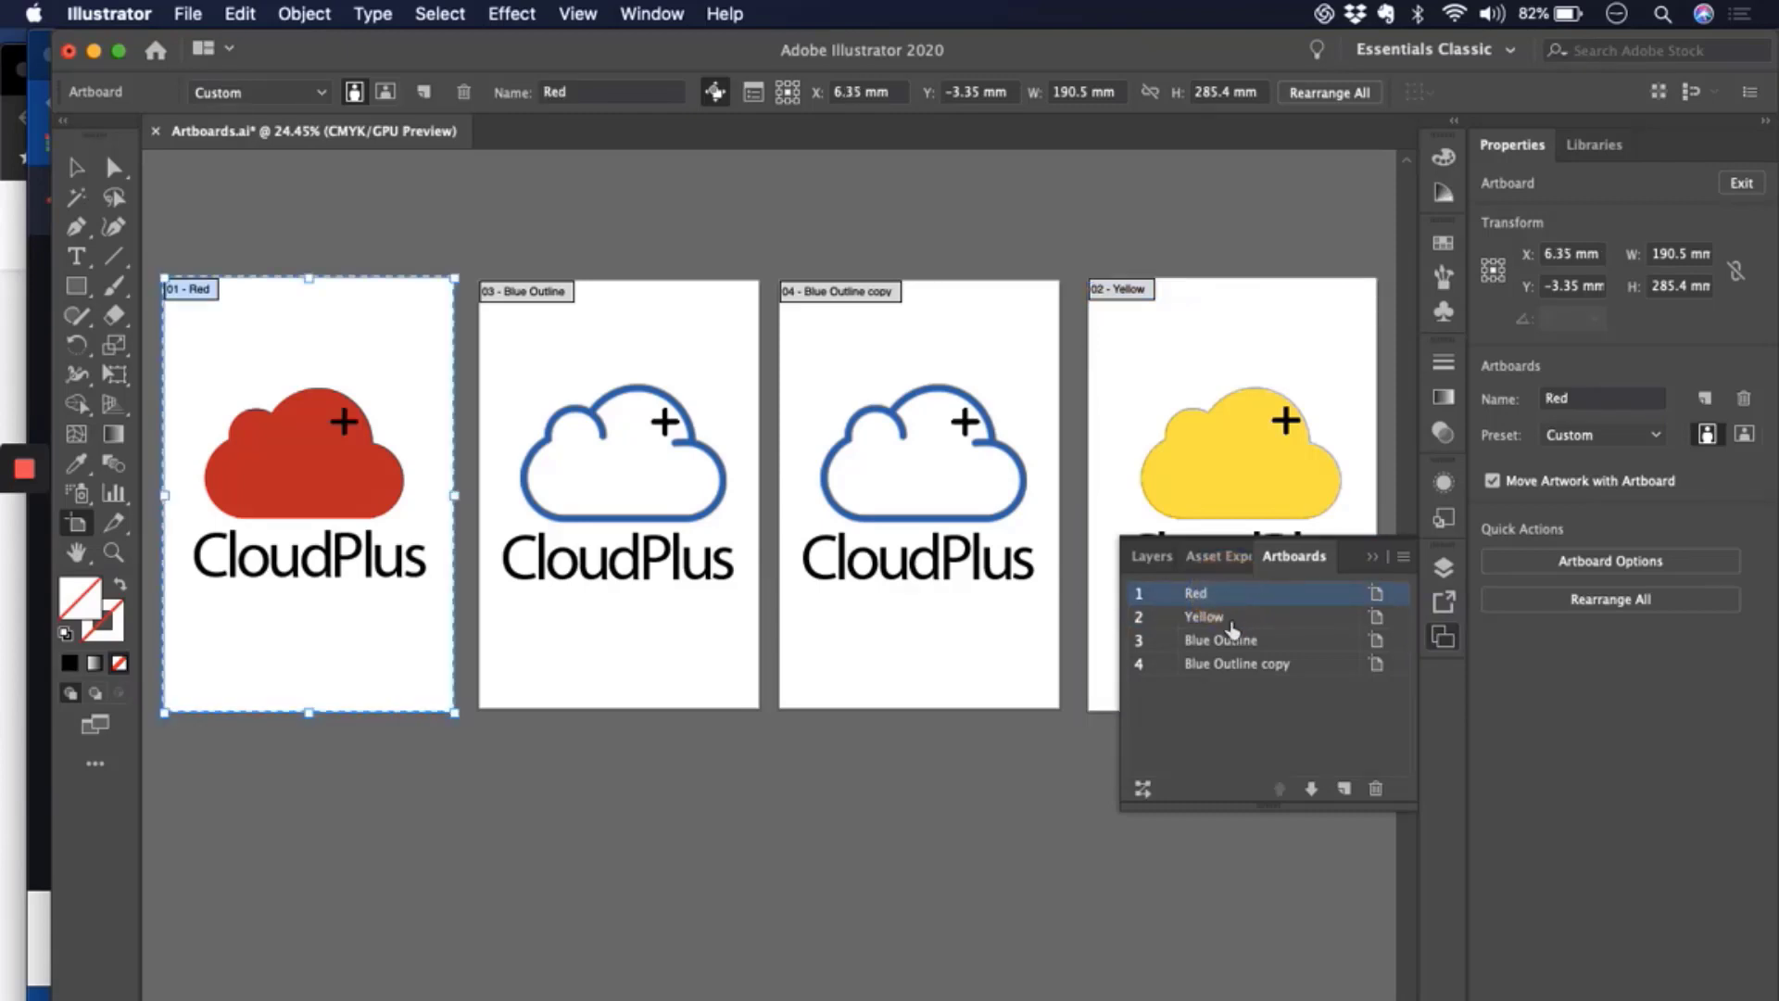
pyautogui.click(1232, 617)
pyautogui.click(1256, 641)
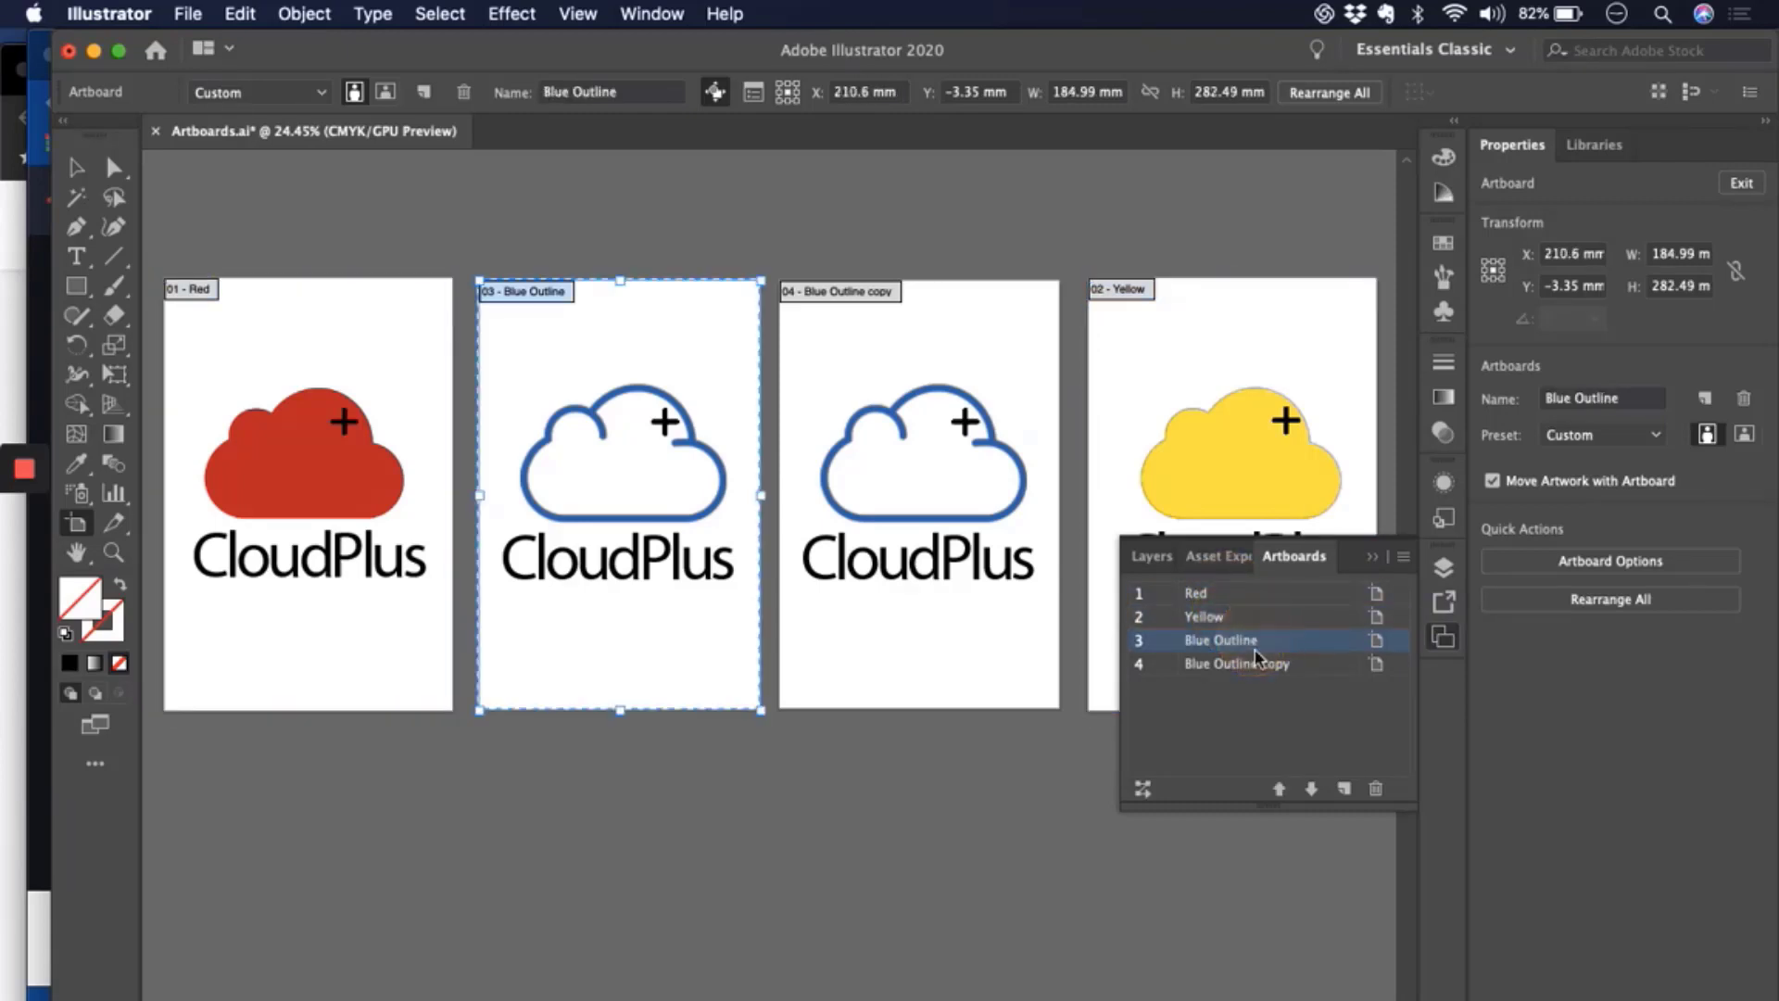
pyautogui.click(1277, 669)
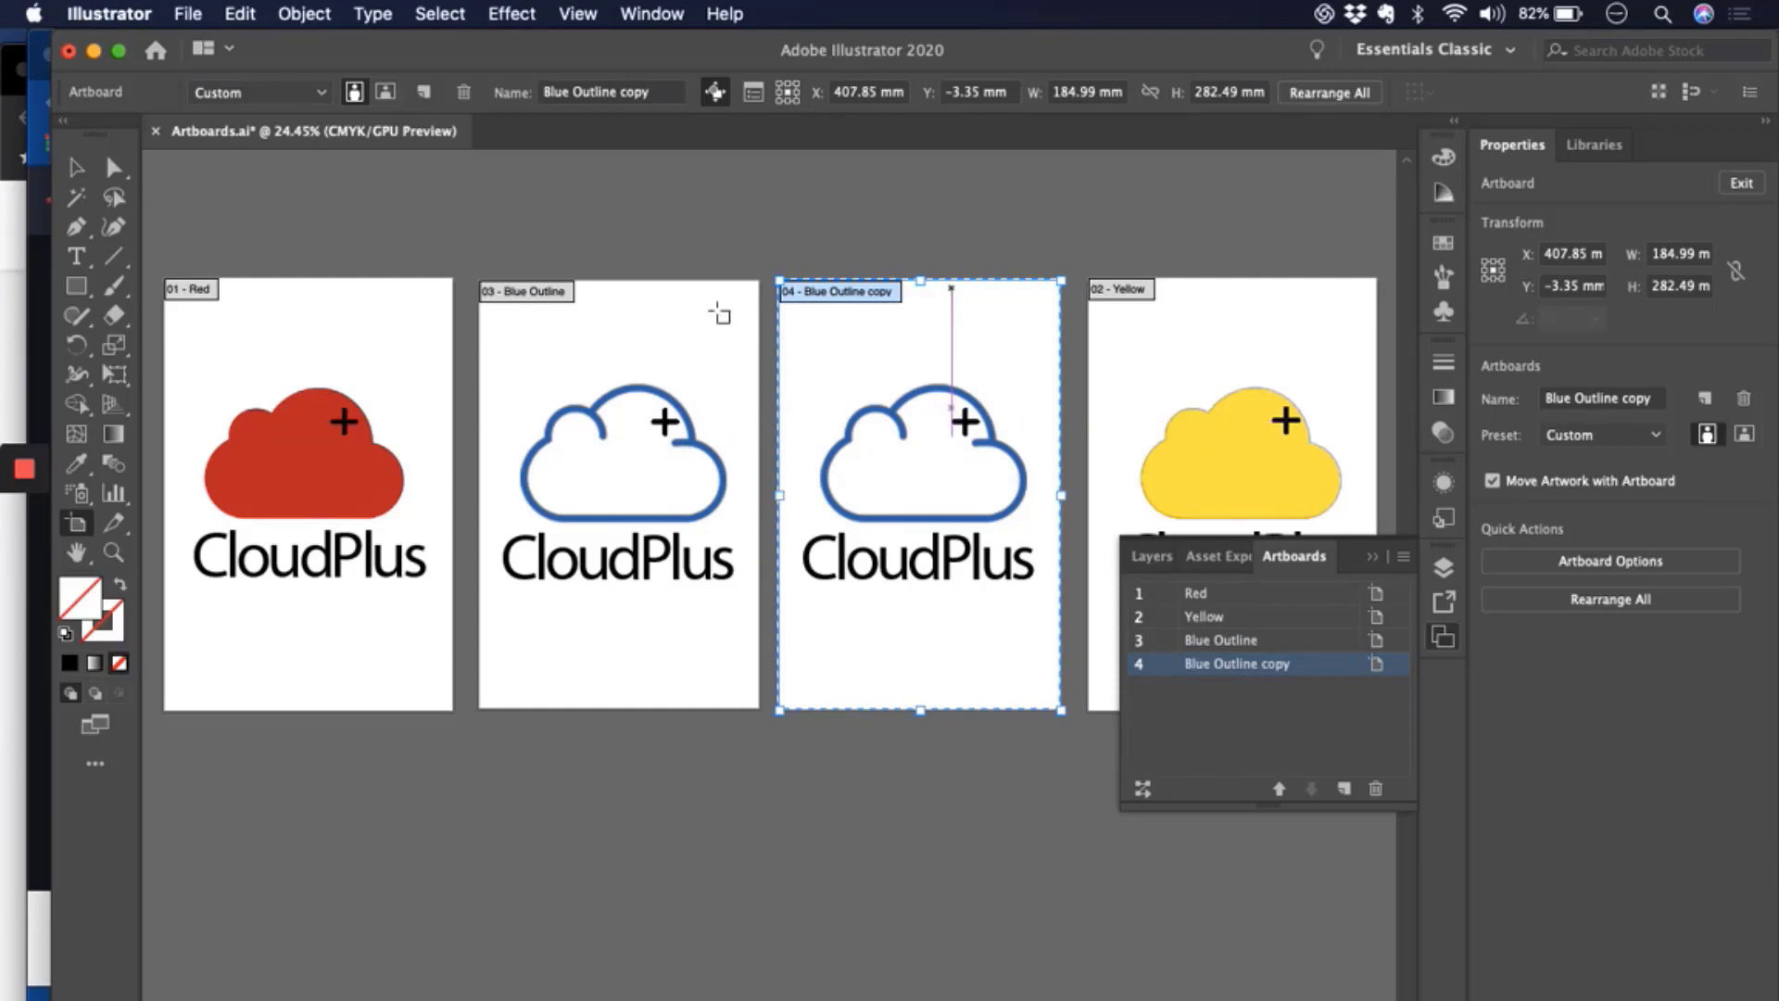
pyautogui.click(1241, 618)
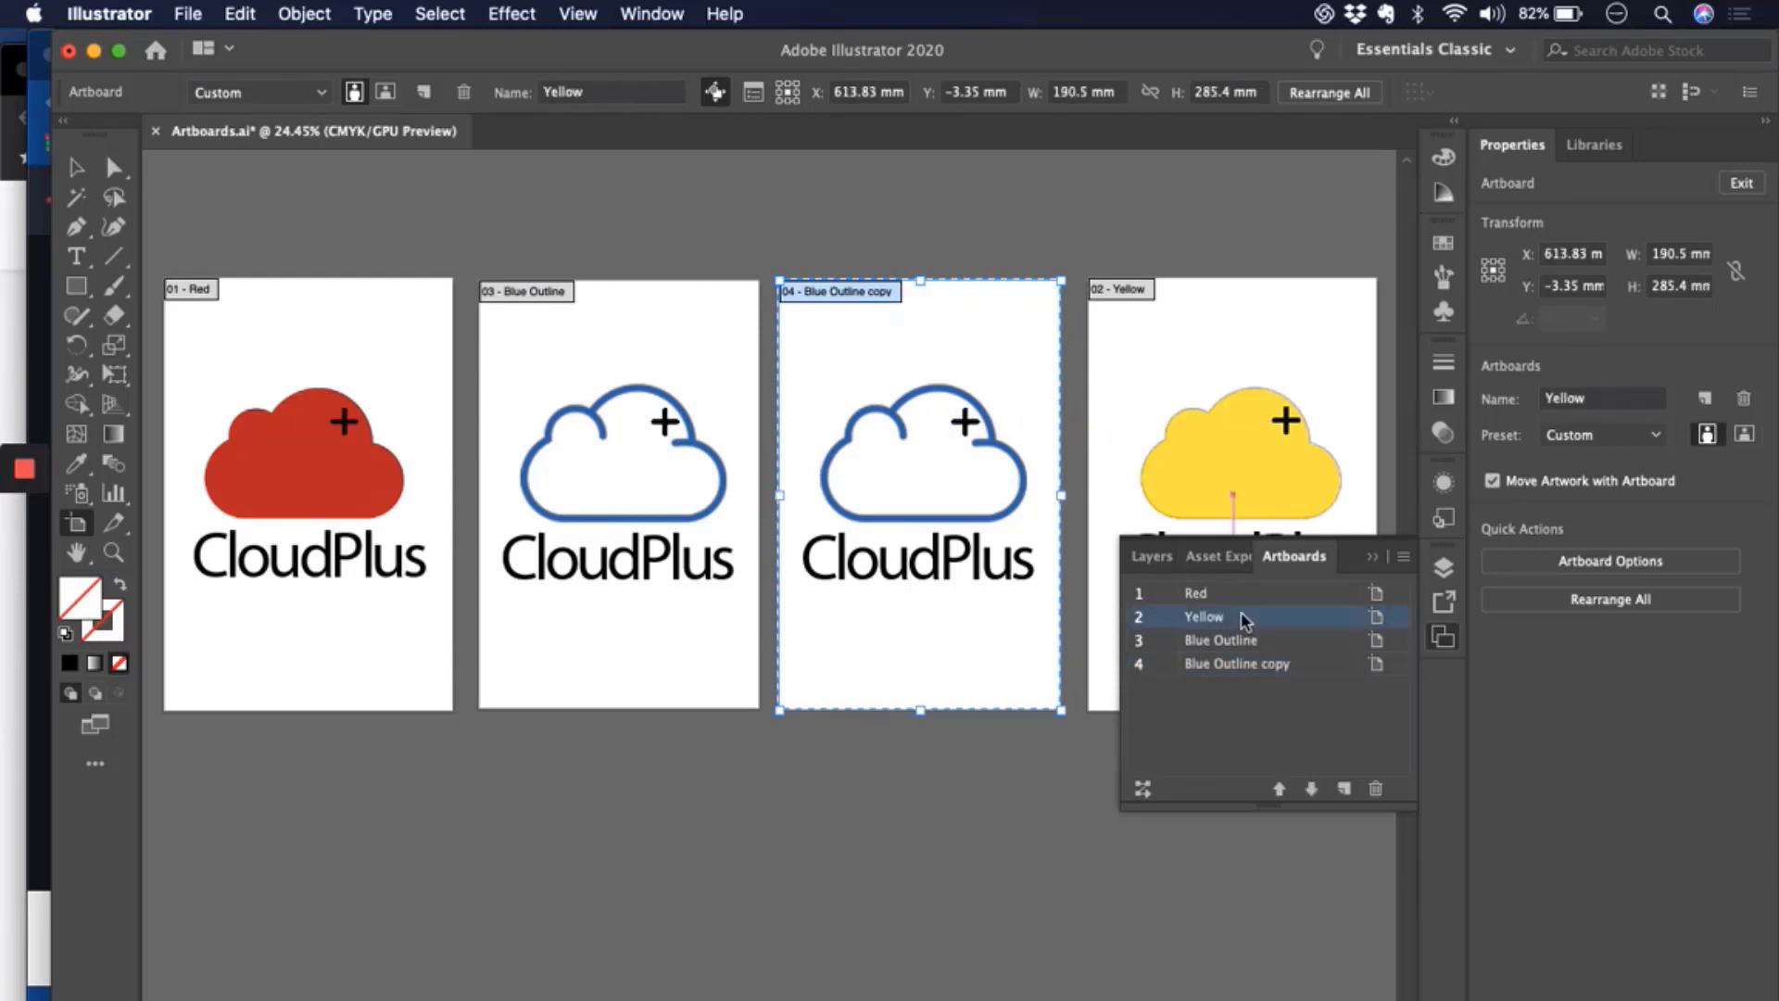
pyautogui.moveTo(1241, 616); pyautogui.dragTo(1264, 679)
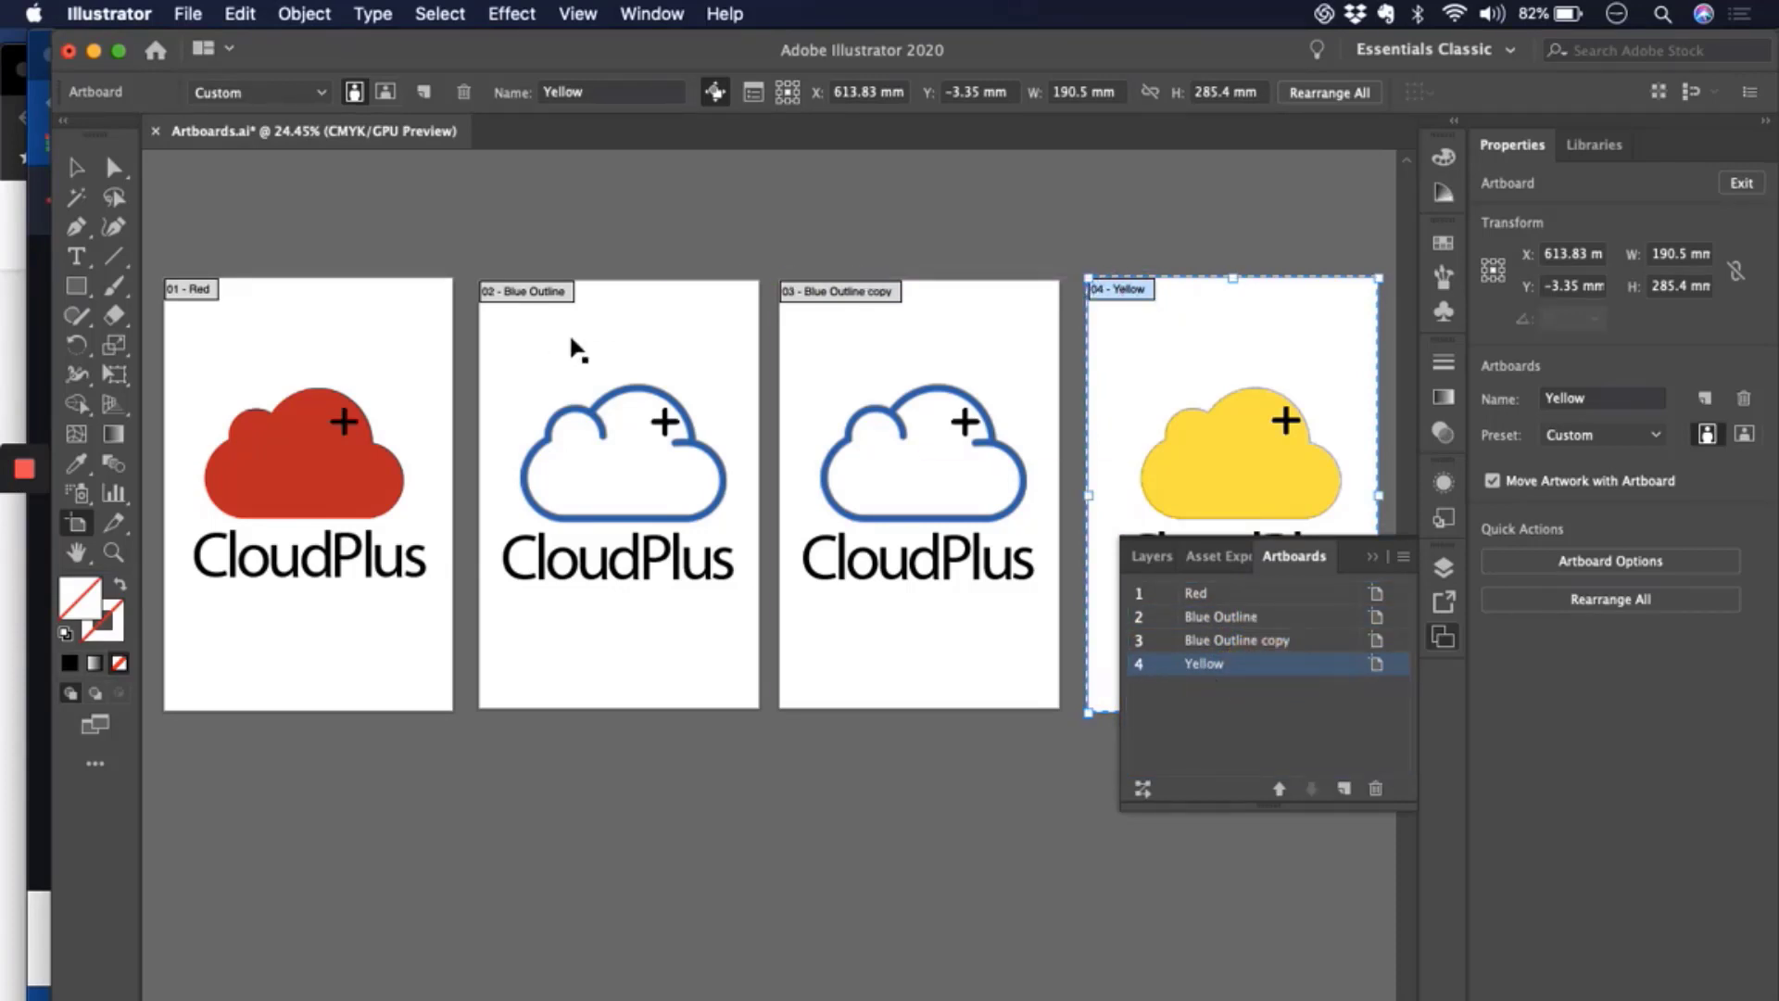
pyautogui.click(1373, 559)
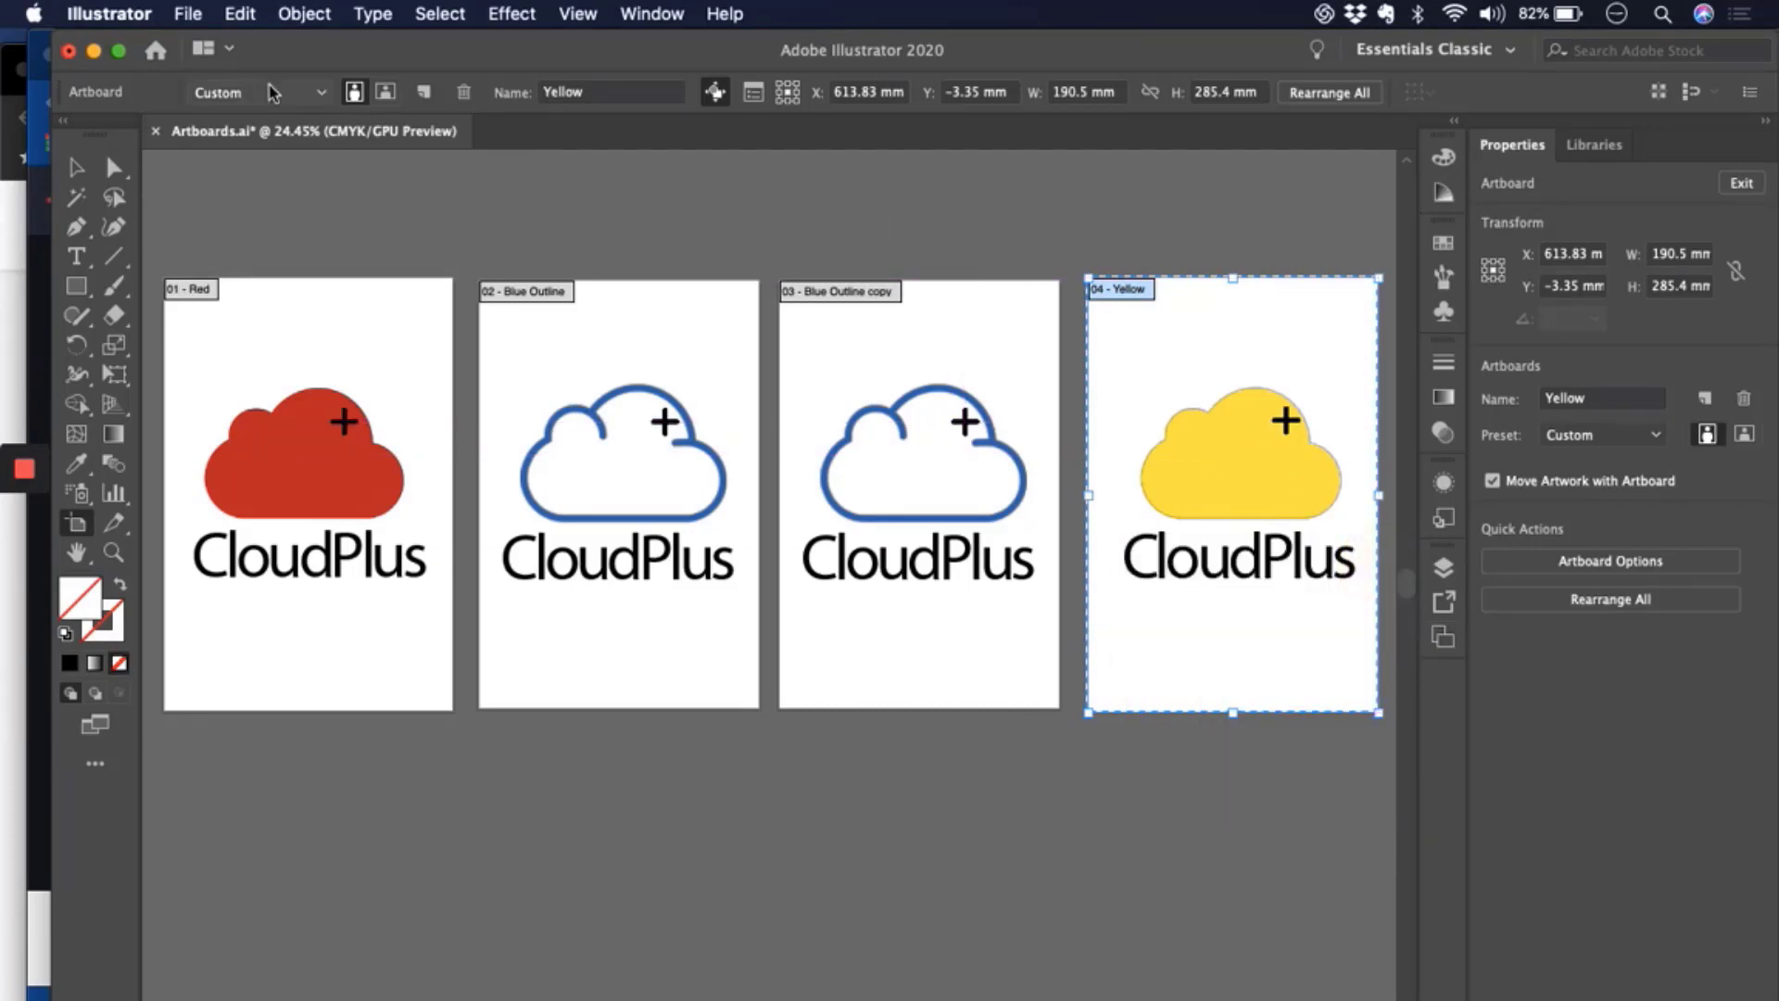
# - Open File > Export > Export for Screens and select only the Yellow artboard (4) for export
pyautogui.click(189, 14)
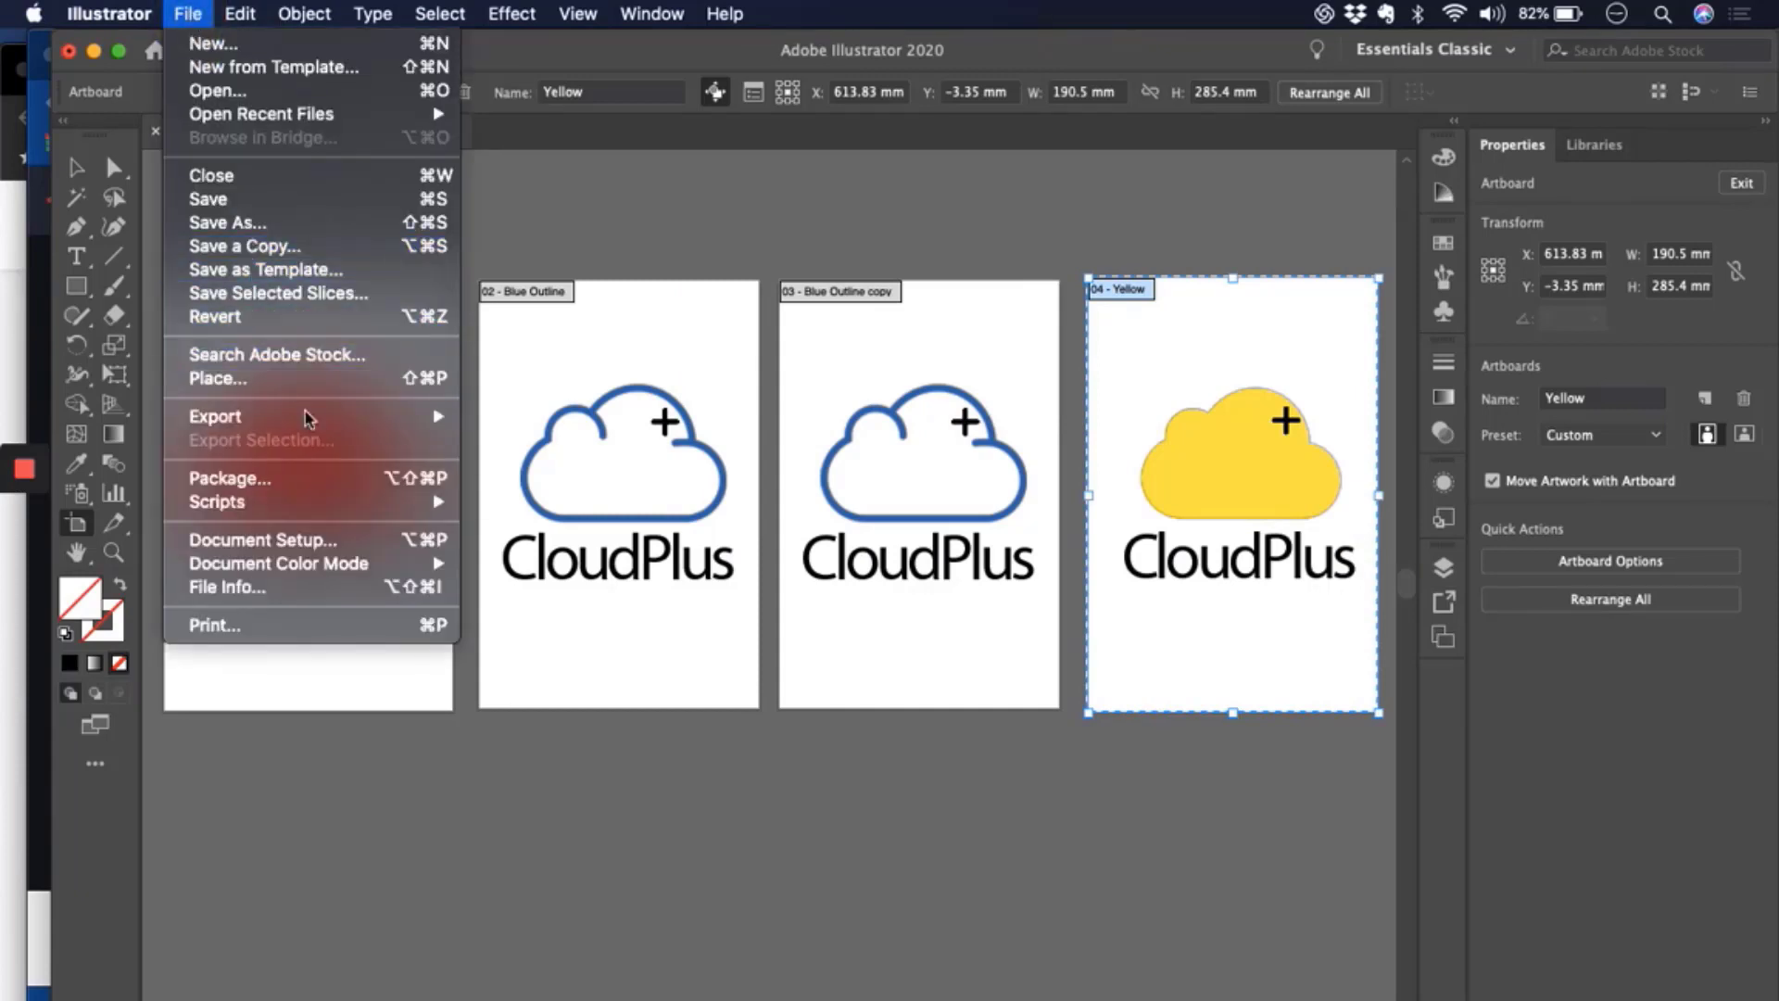
pyautogui.moveTo(309, 422)
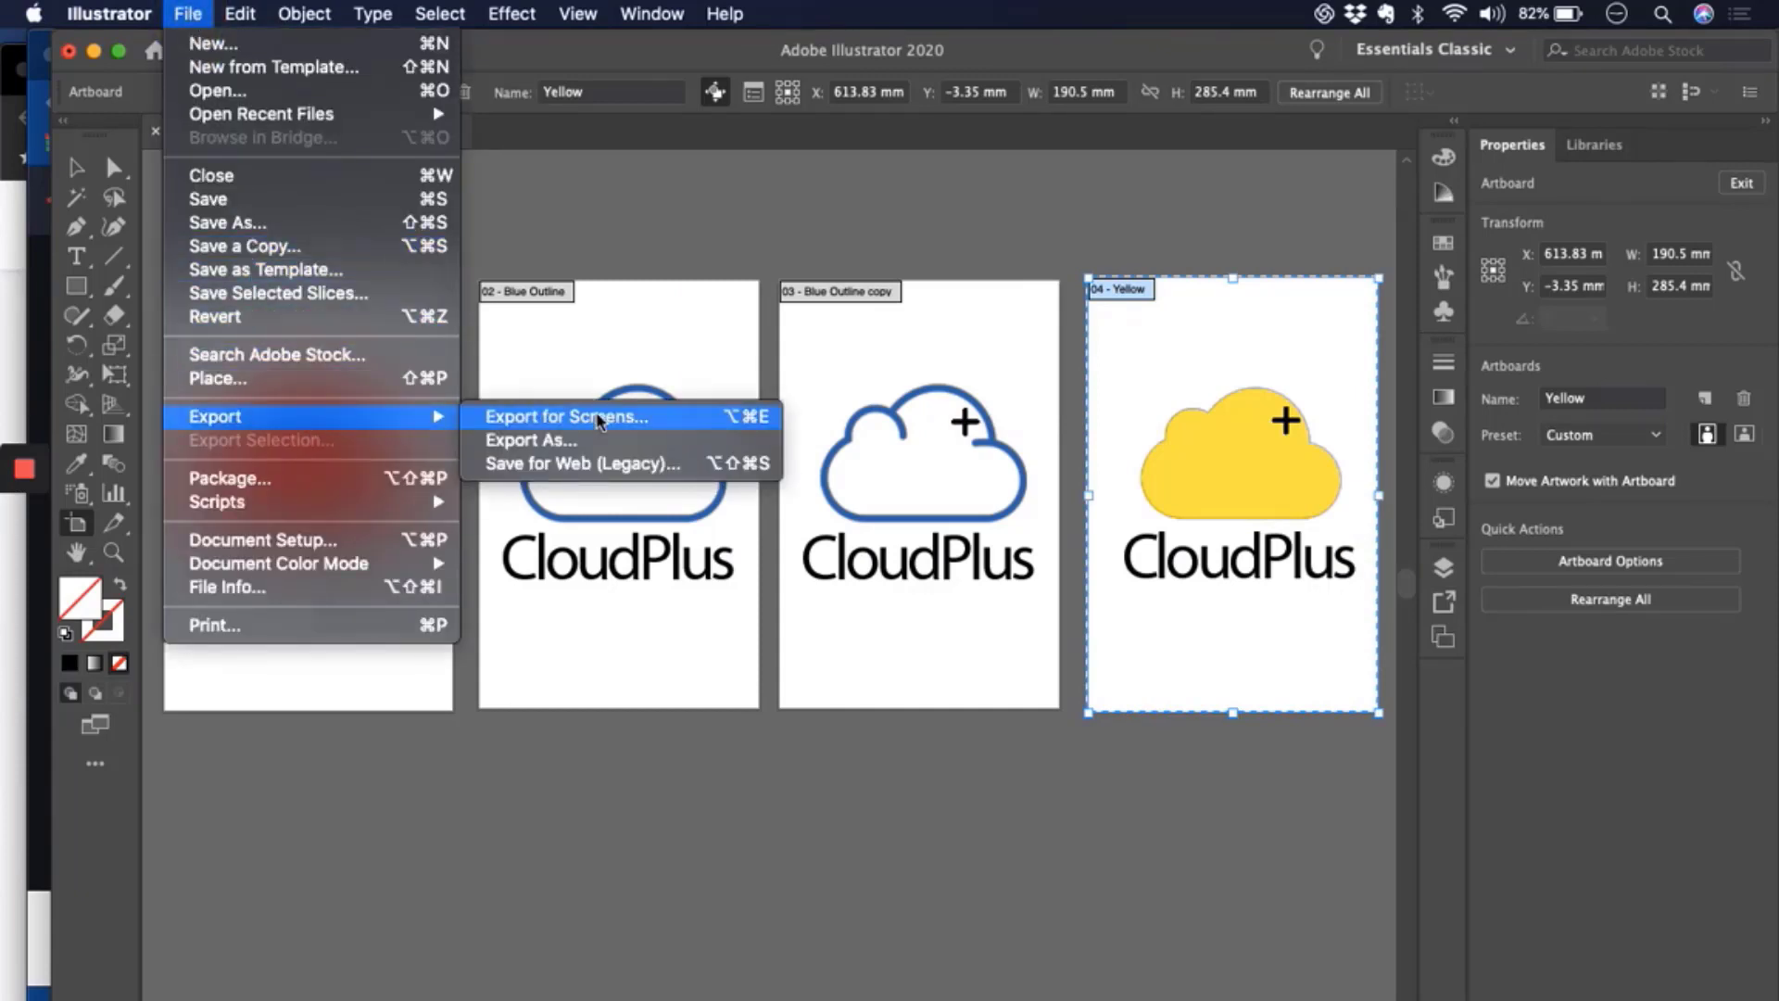
pyautogui.click(598, 421)
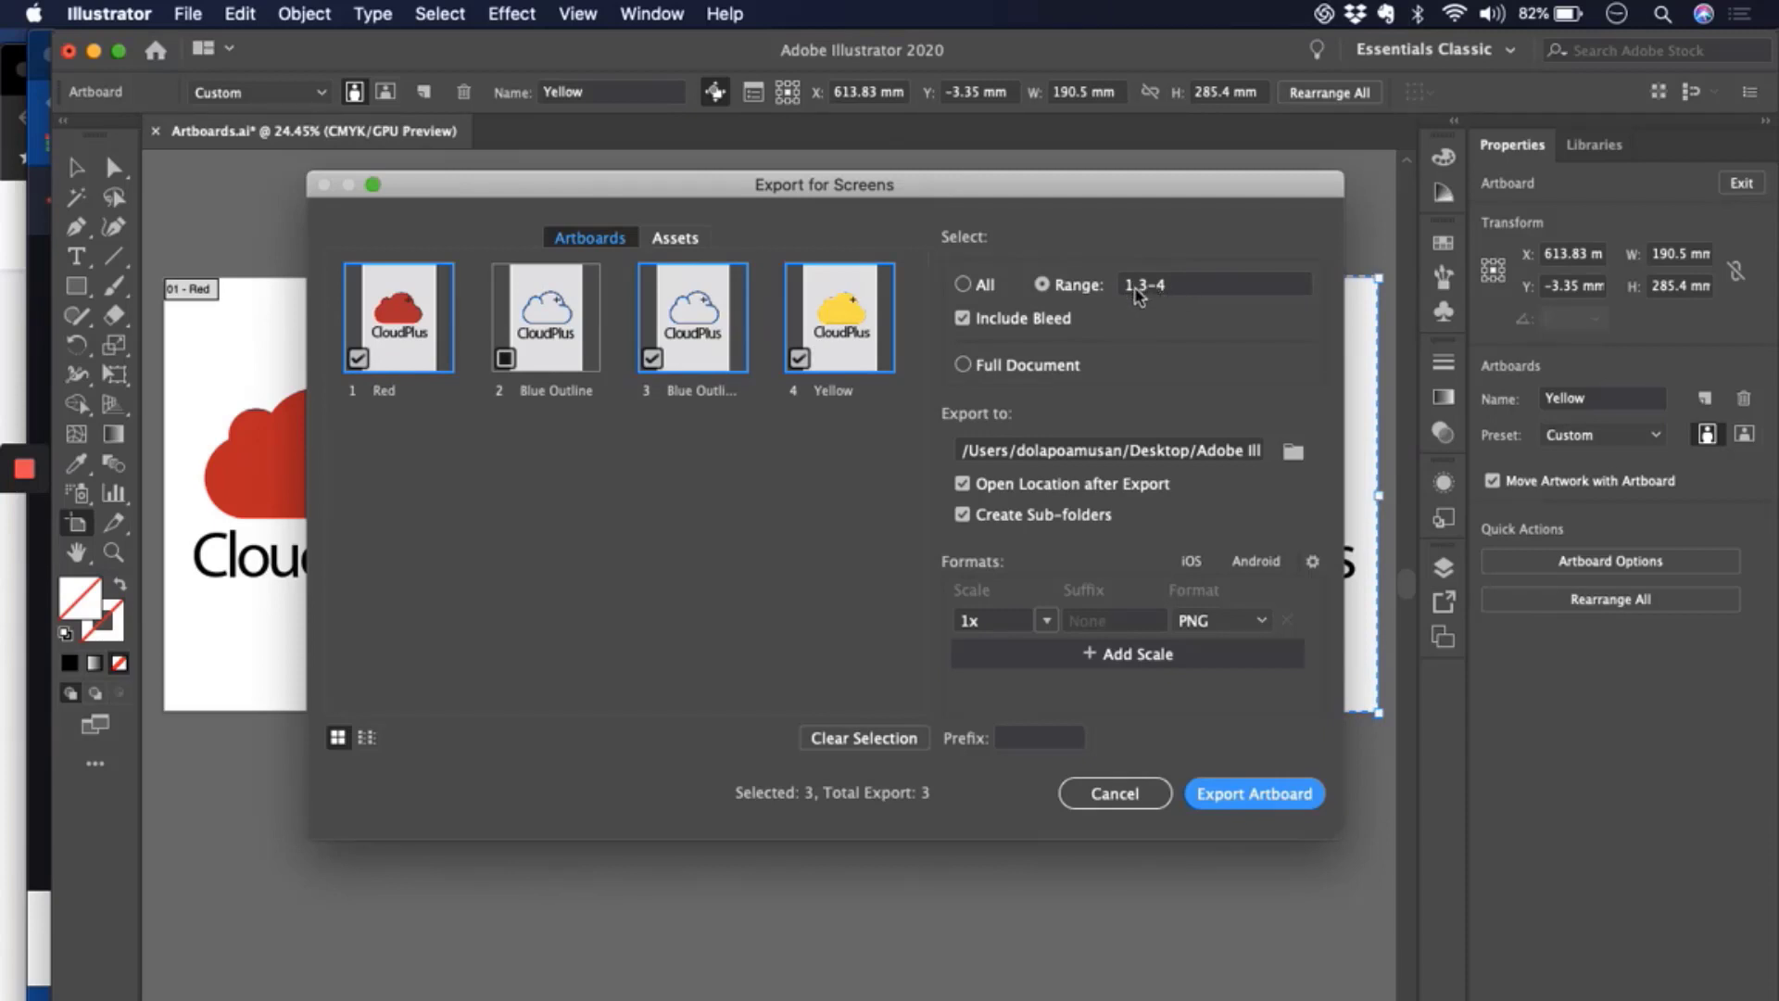
pyautogui.click(505, 359)
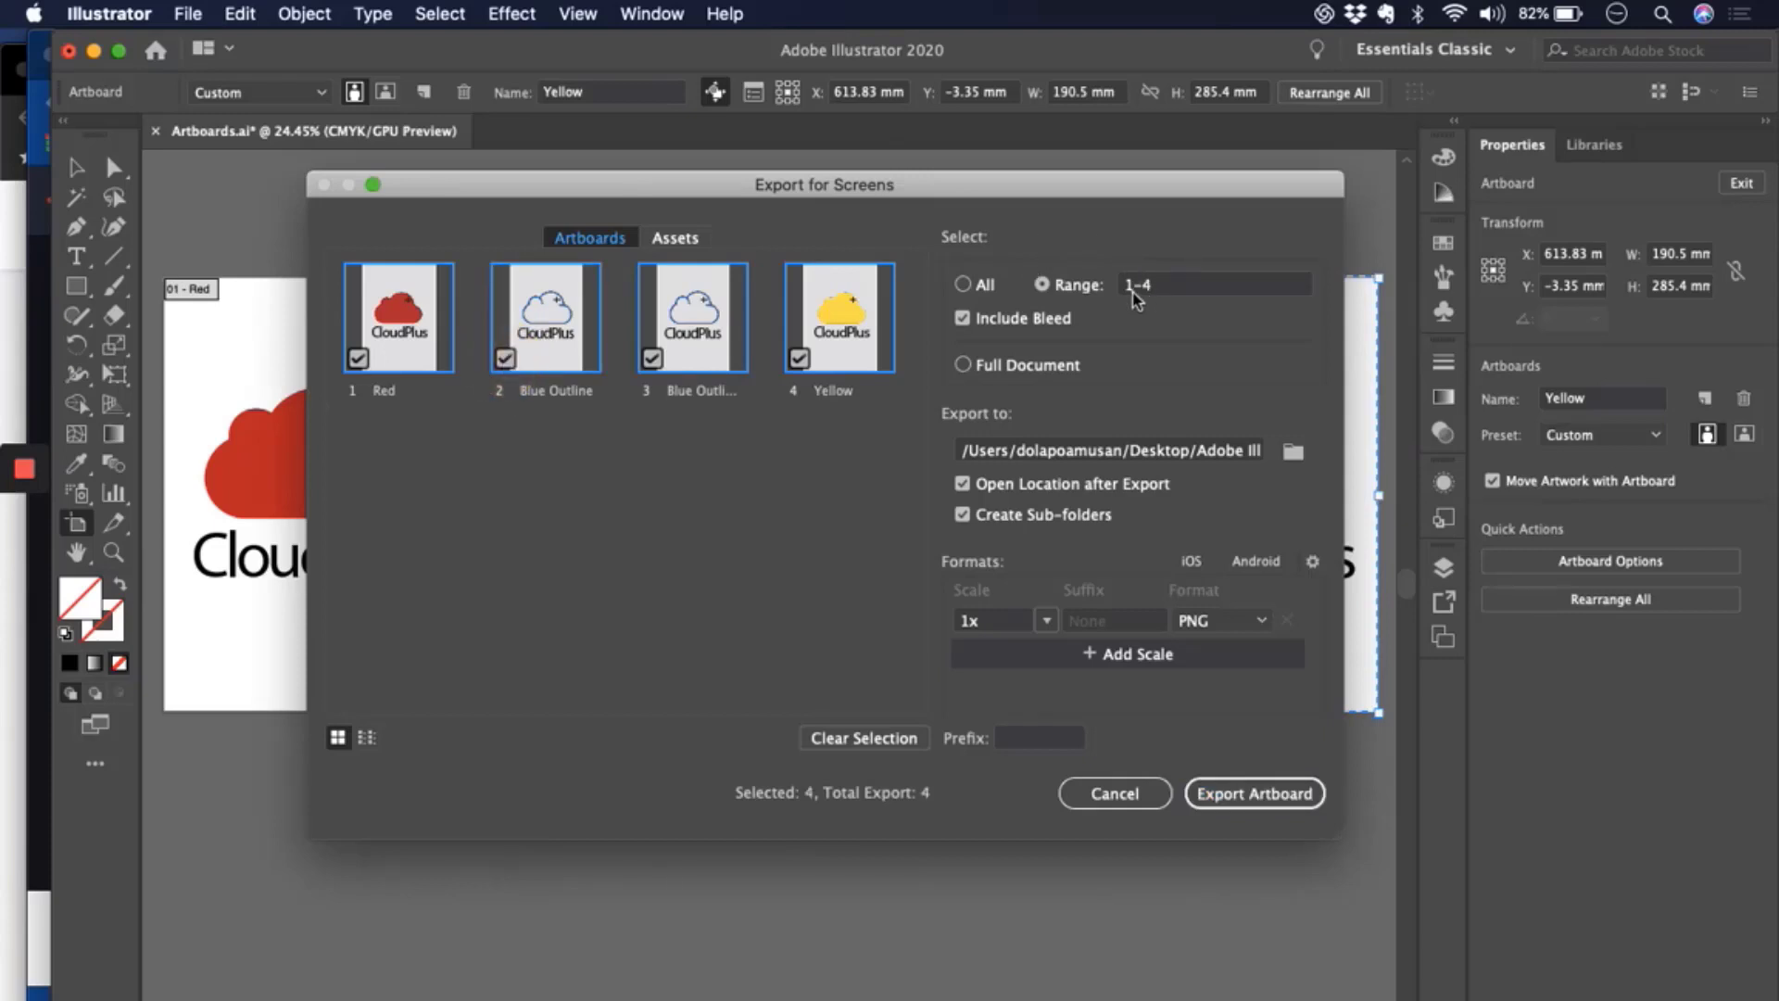
pyautogui.click(1165, 285)
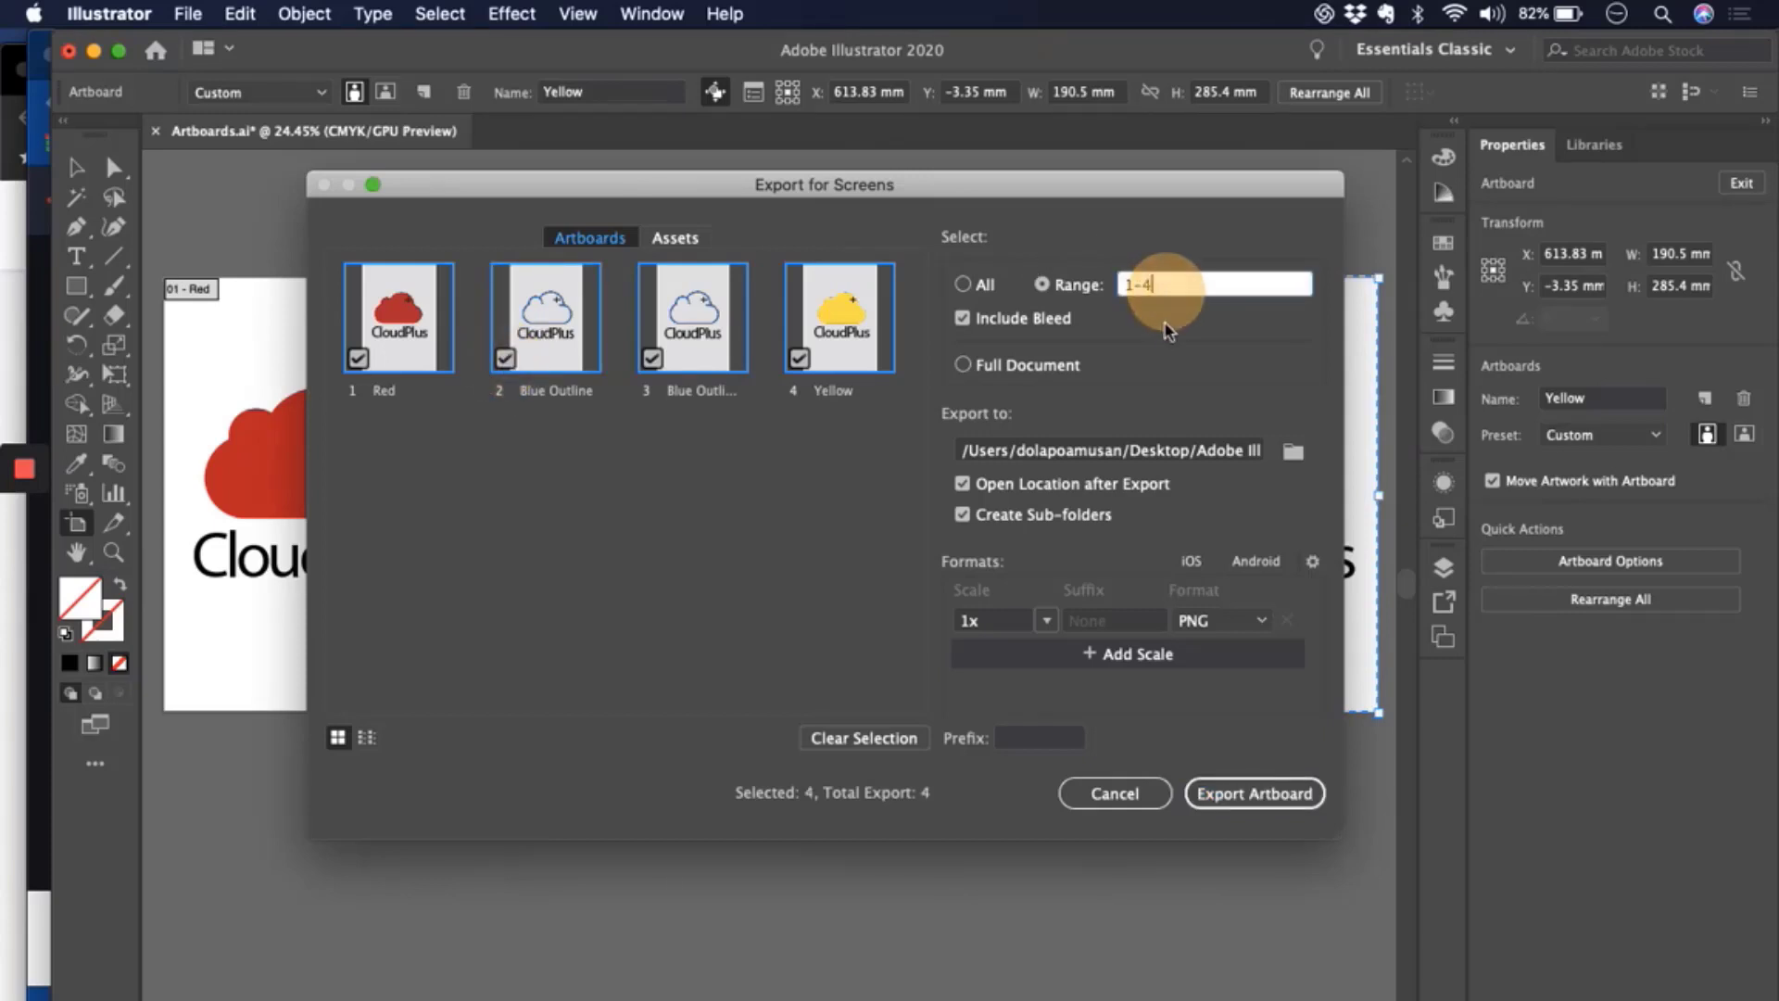
pyautogui.click(359, 358)
pyautogui.click(505, 358)
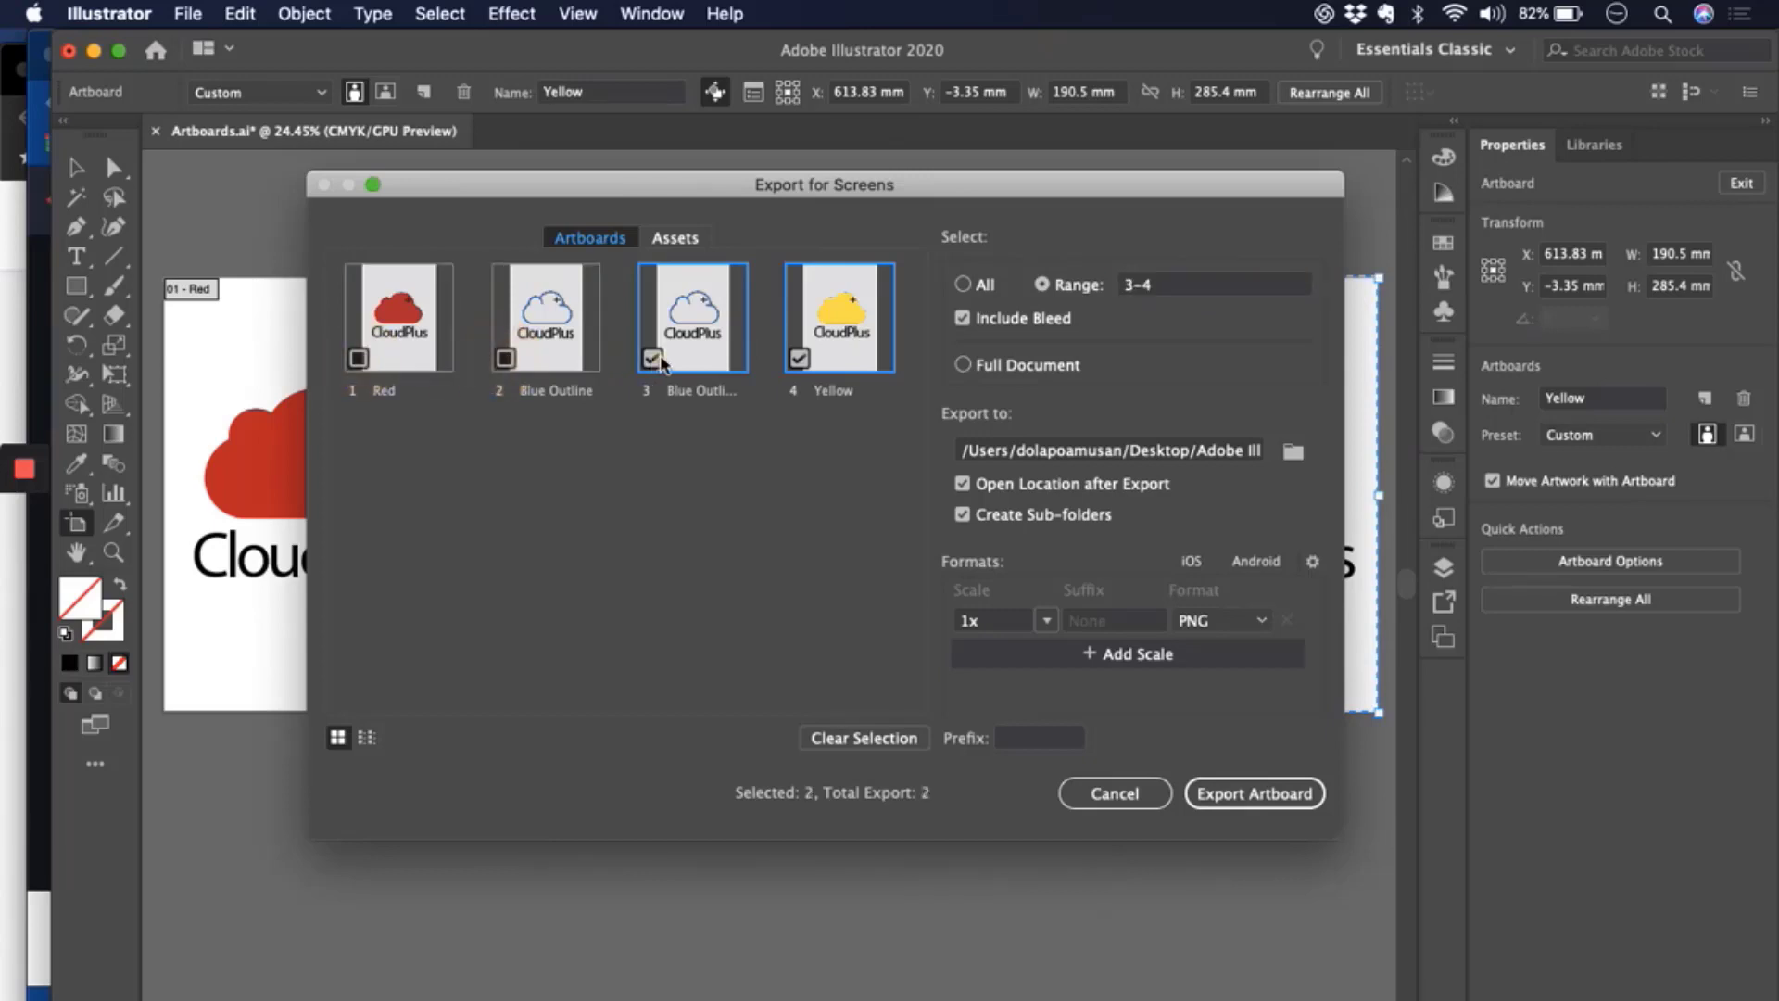
pyautogui.click(652, 359)
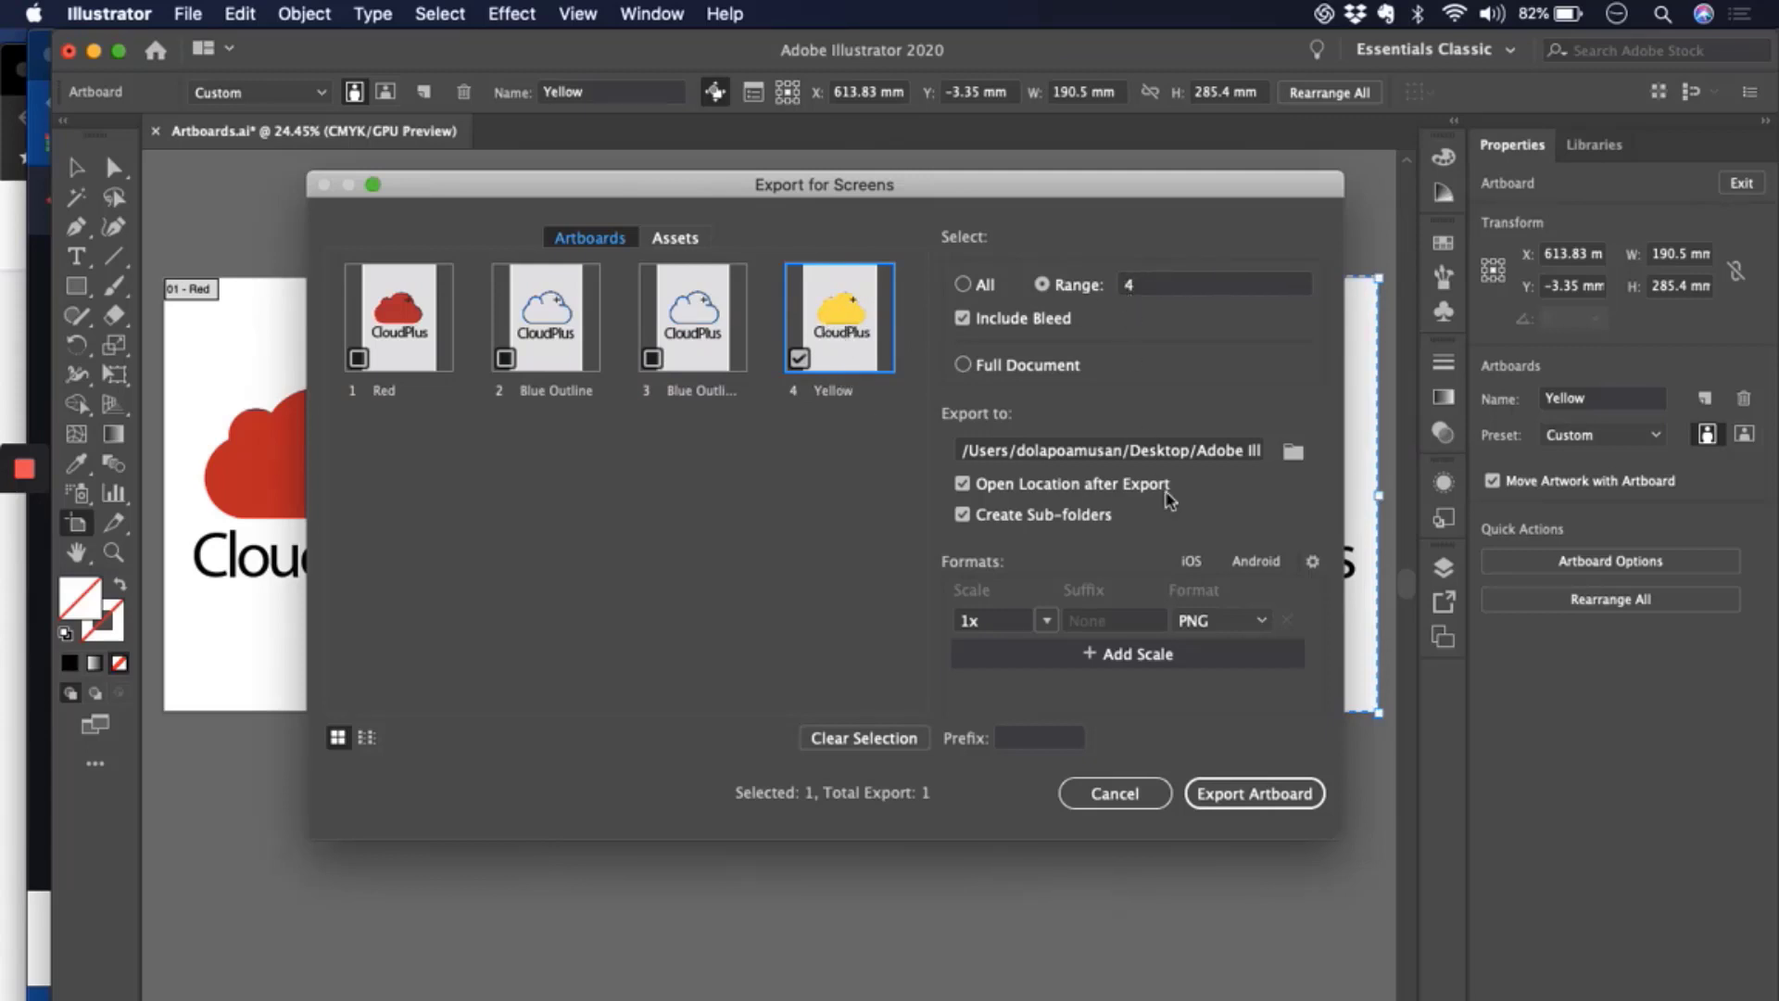
# - Set the export format to JPG 100 and export the Yellow artboard
pyautogui.click(1252, 625)
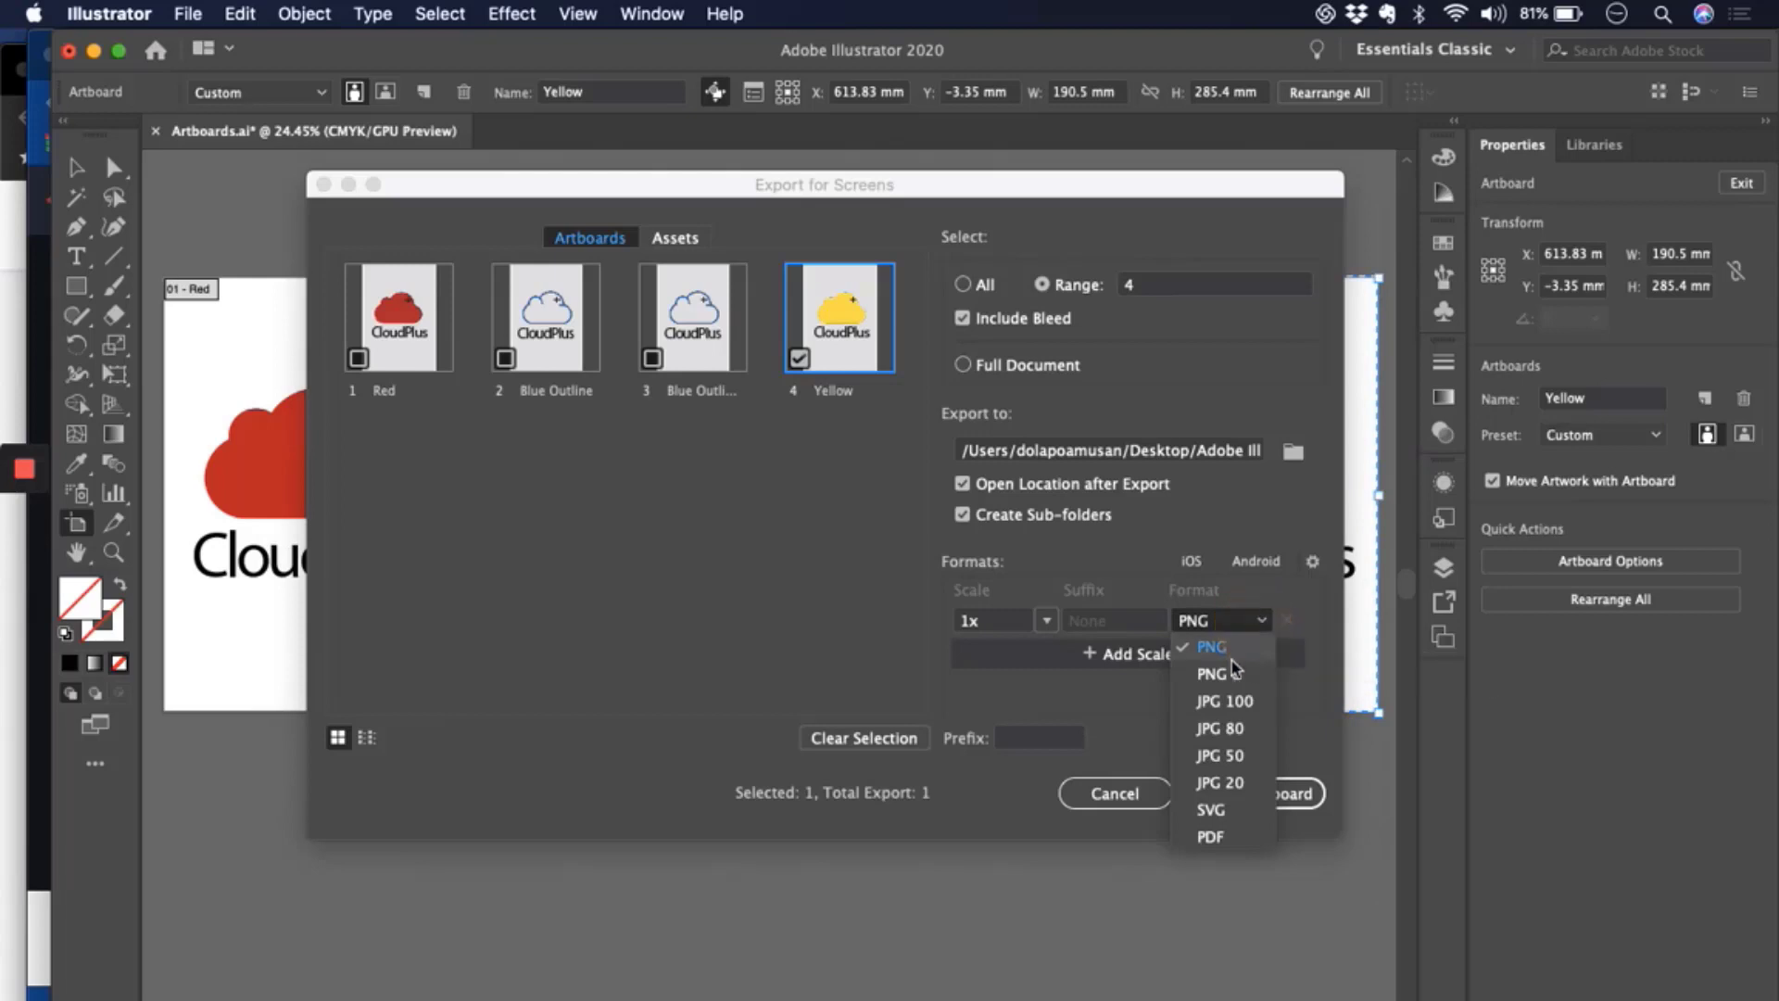
pyautogui.click(1227, 708)
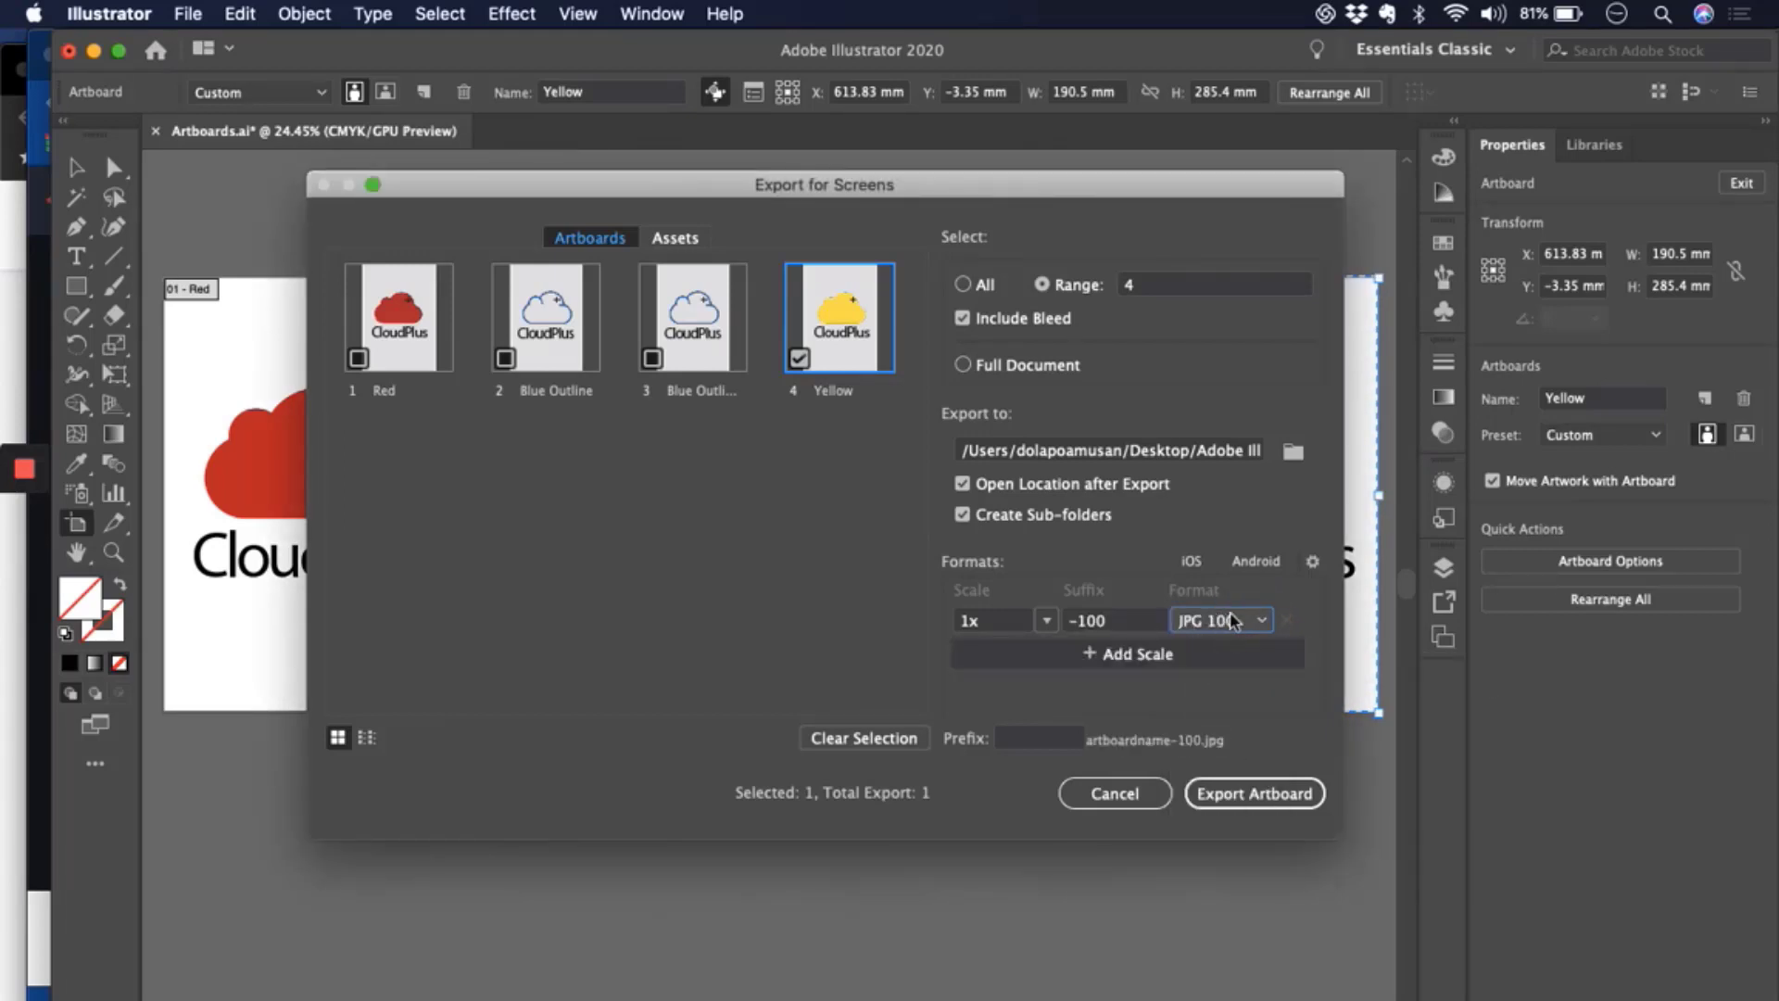
pyautogui.click(1230, 794)
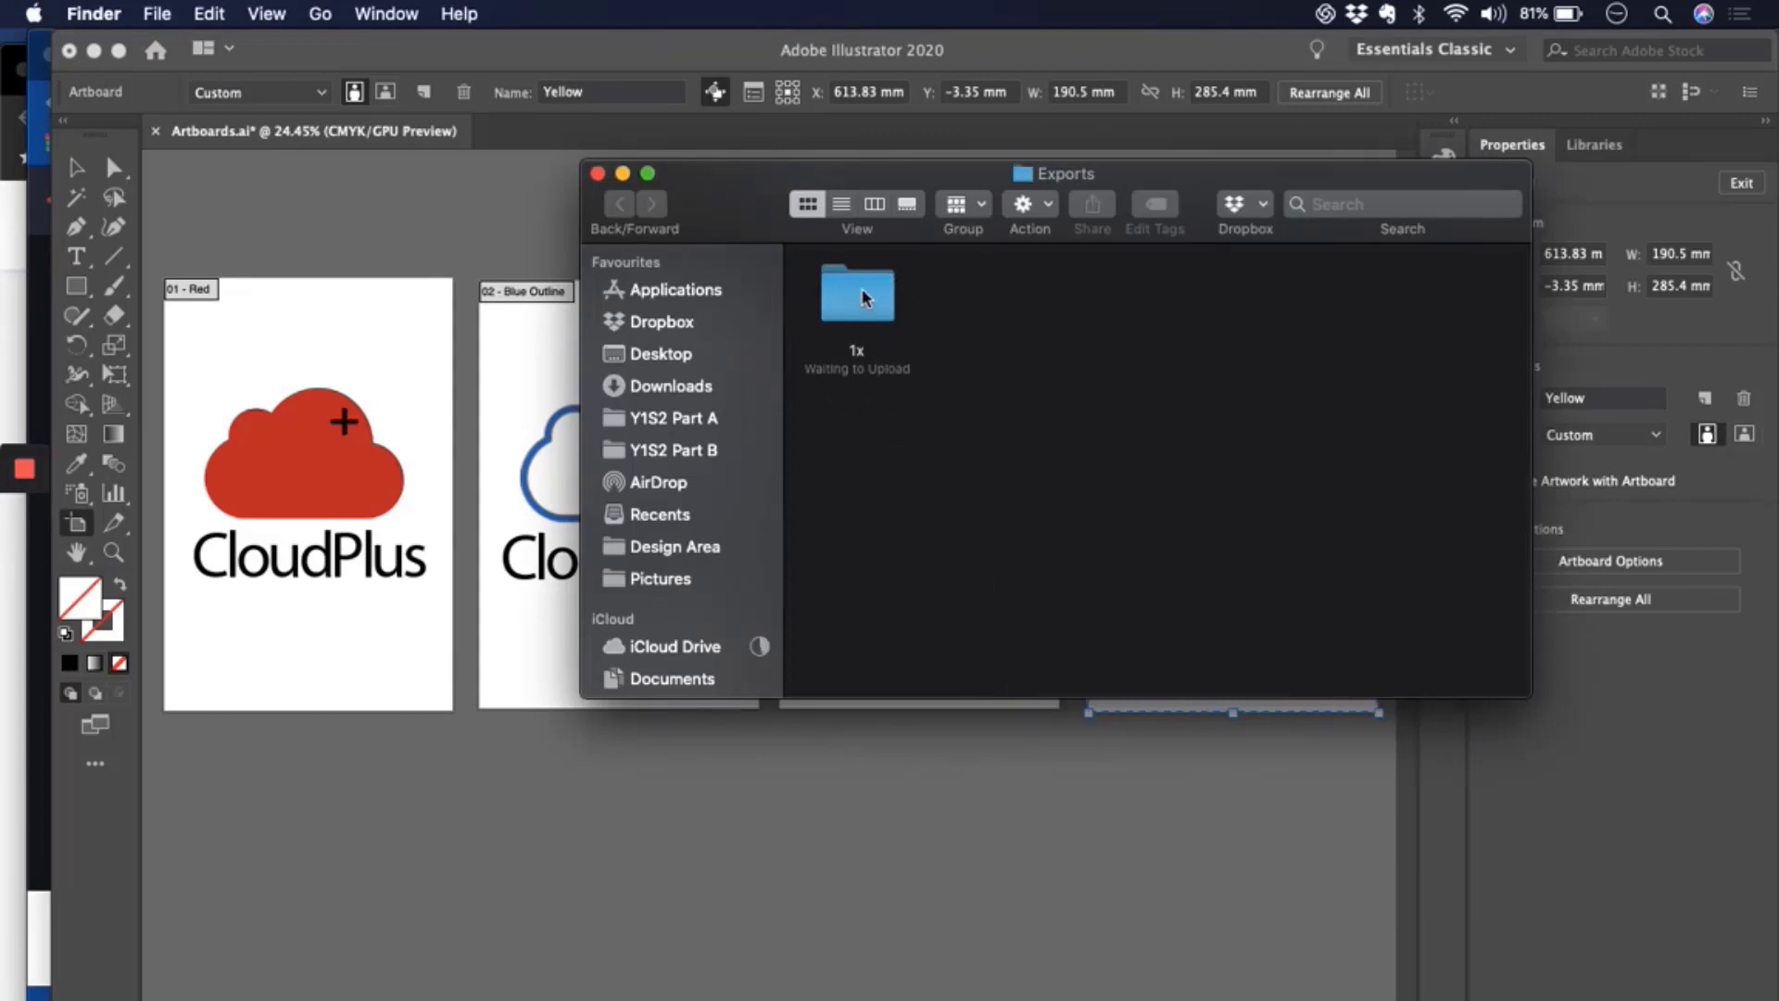
# - Open the 1x export folder and select Yellow-100.jpg
pyautogui.doubleClick(865, 297)
pyautogui.click(854, 461)
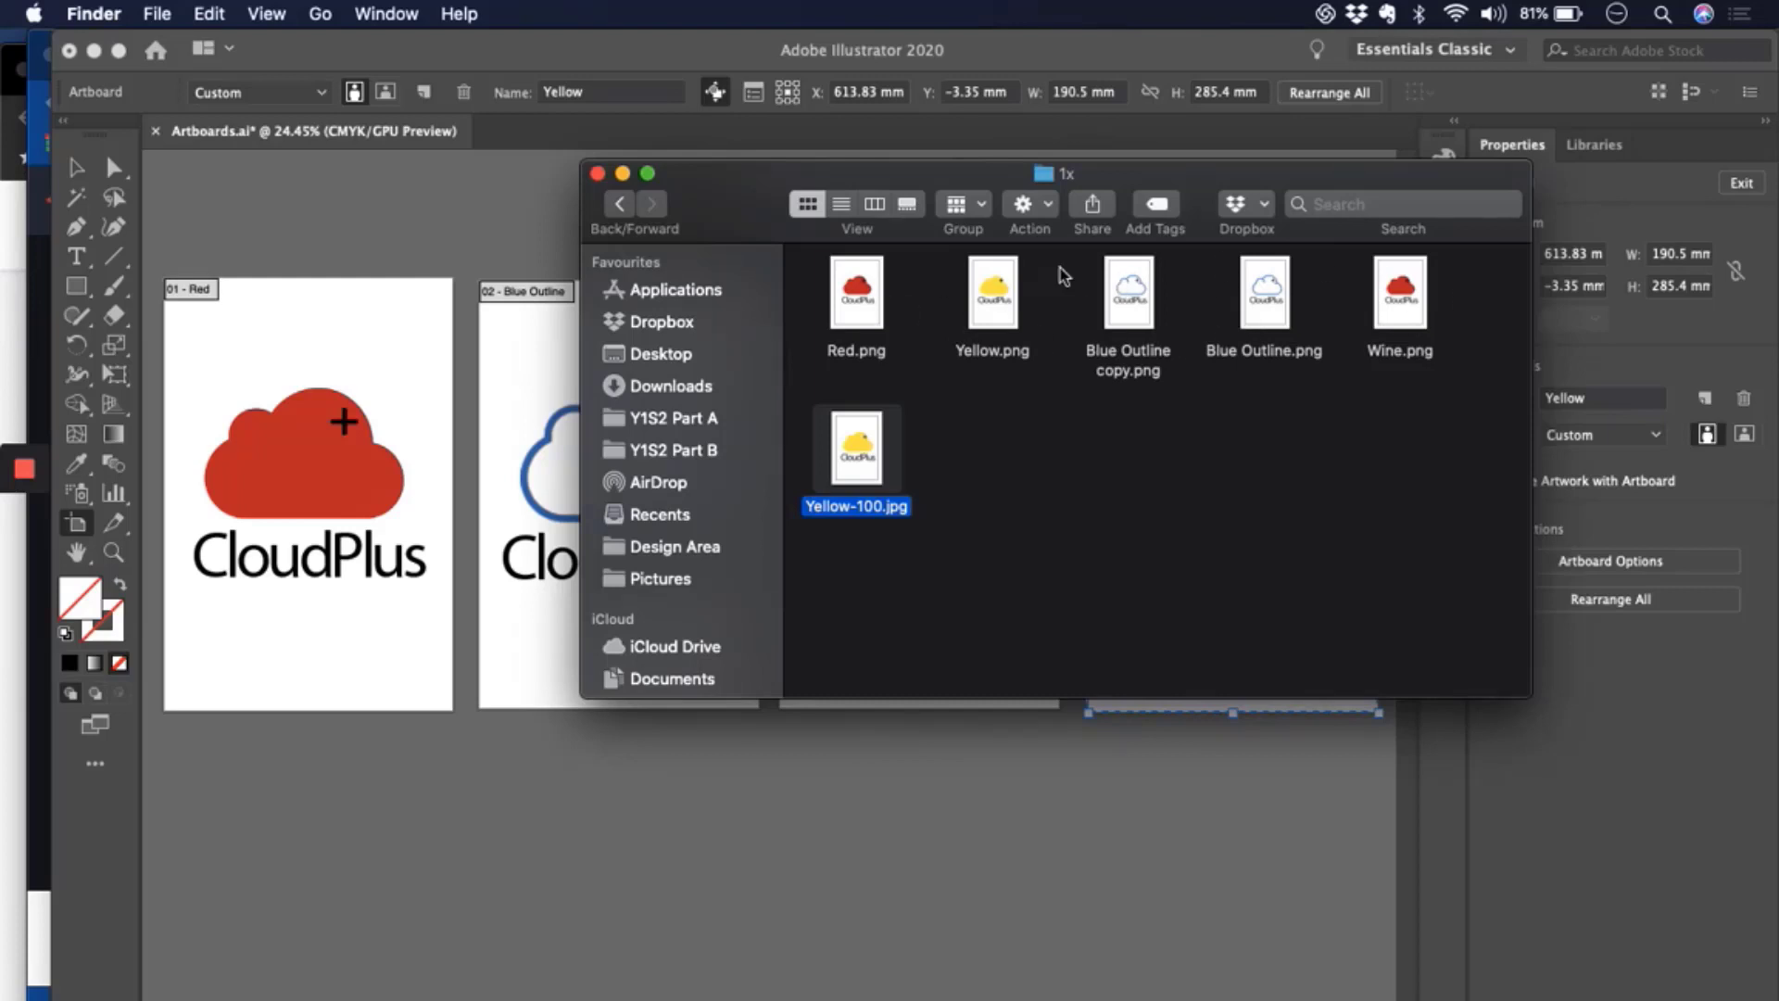
pyautogui.click(939, 430)
pyautogui.moveTo(851, 456); pyautogui.dragTo(835, 466)
# - View Yellow-100.jpg in Preview, then close Preview and the Finder Exports window
pyautogui.doubleClick(836, 466)
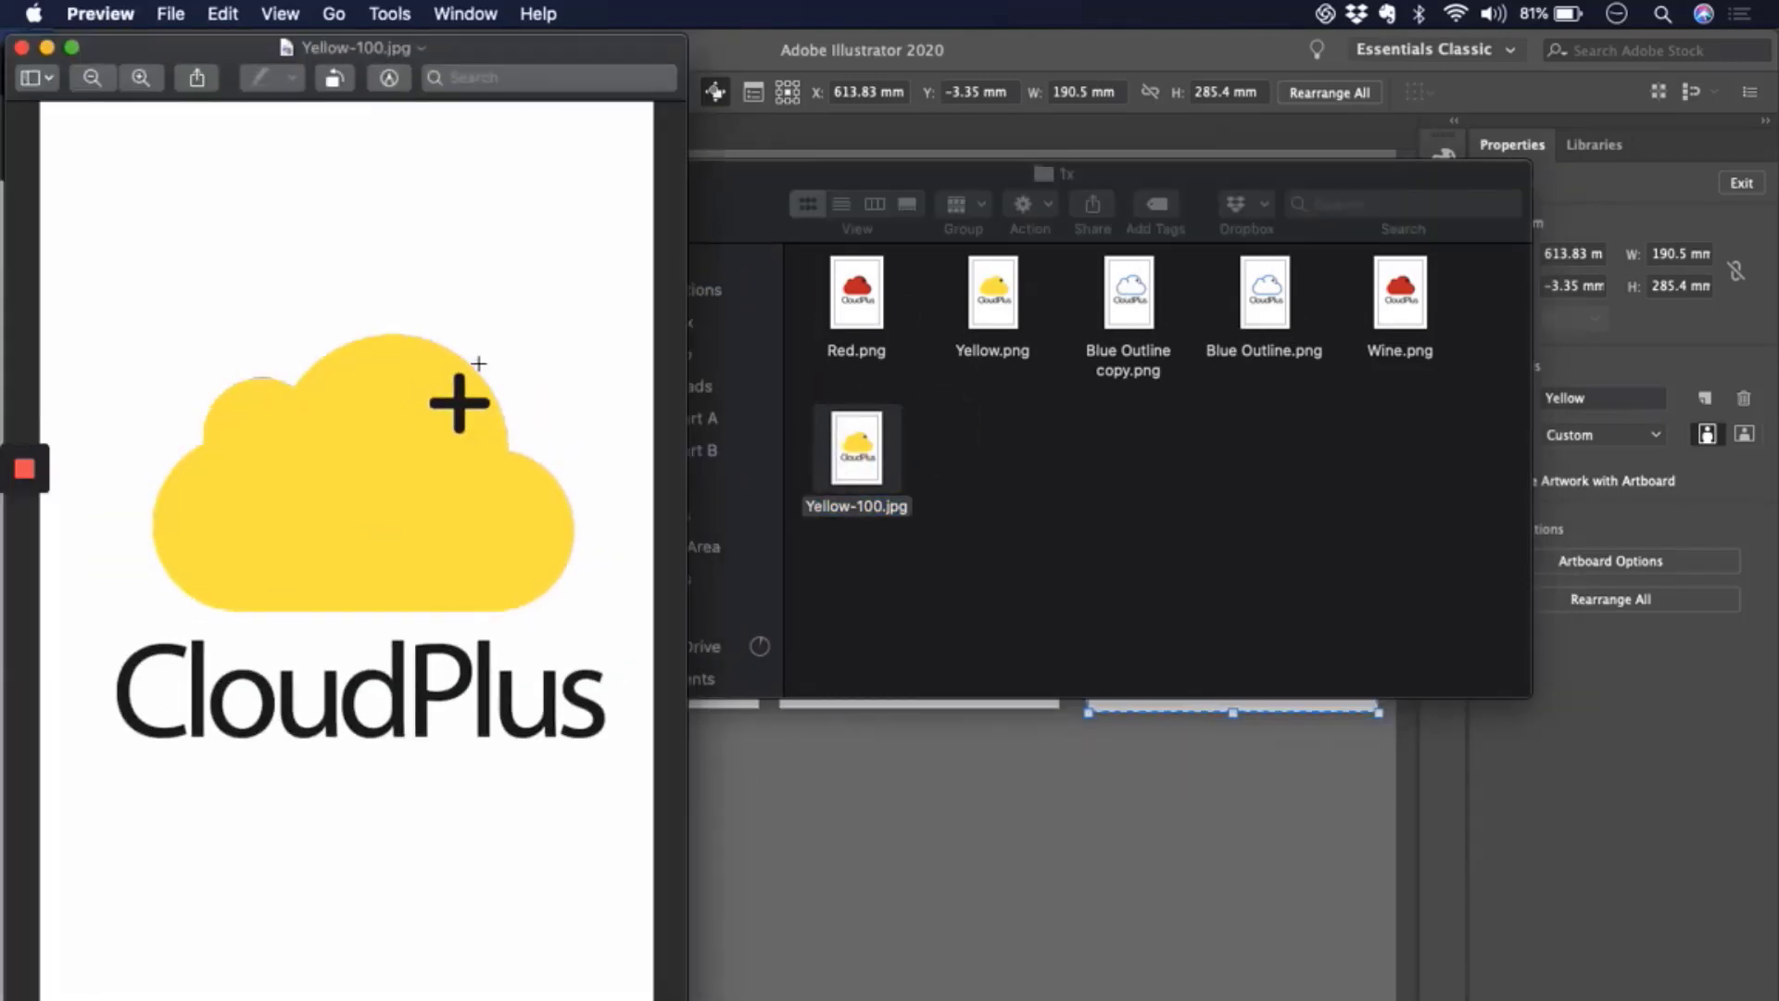
pyautogui.moveTo(468, 47); pyautogui.dragTo(649, 46)
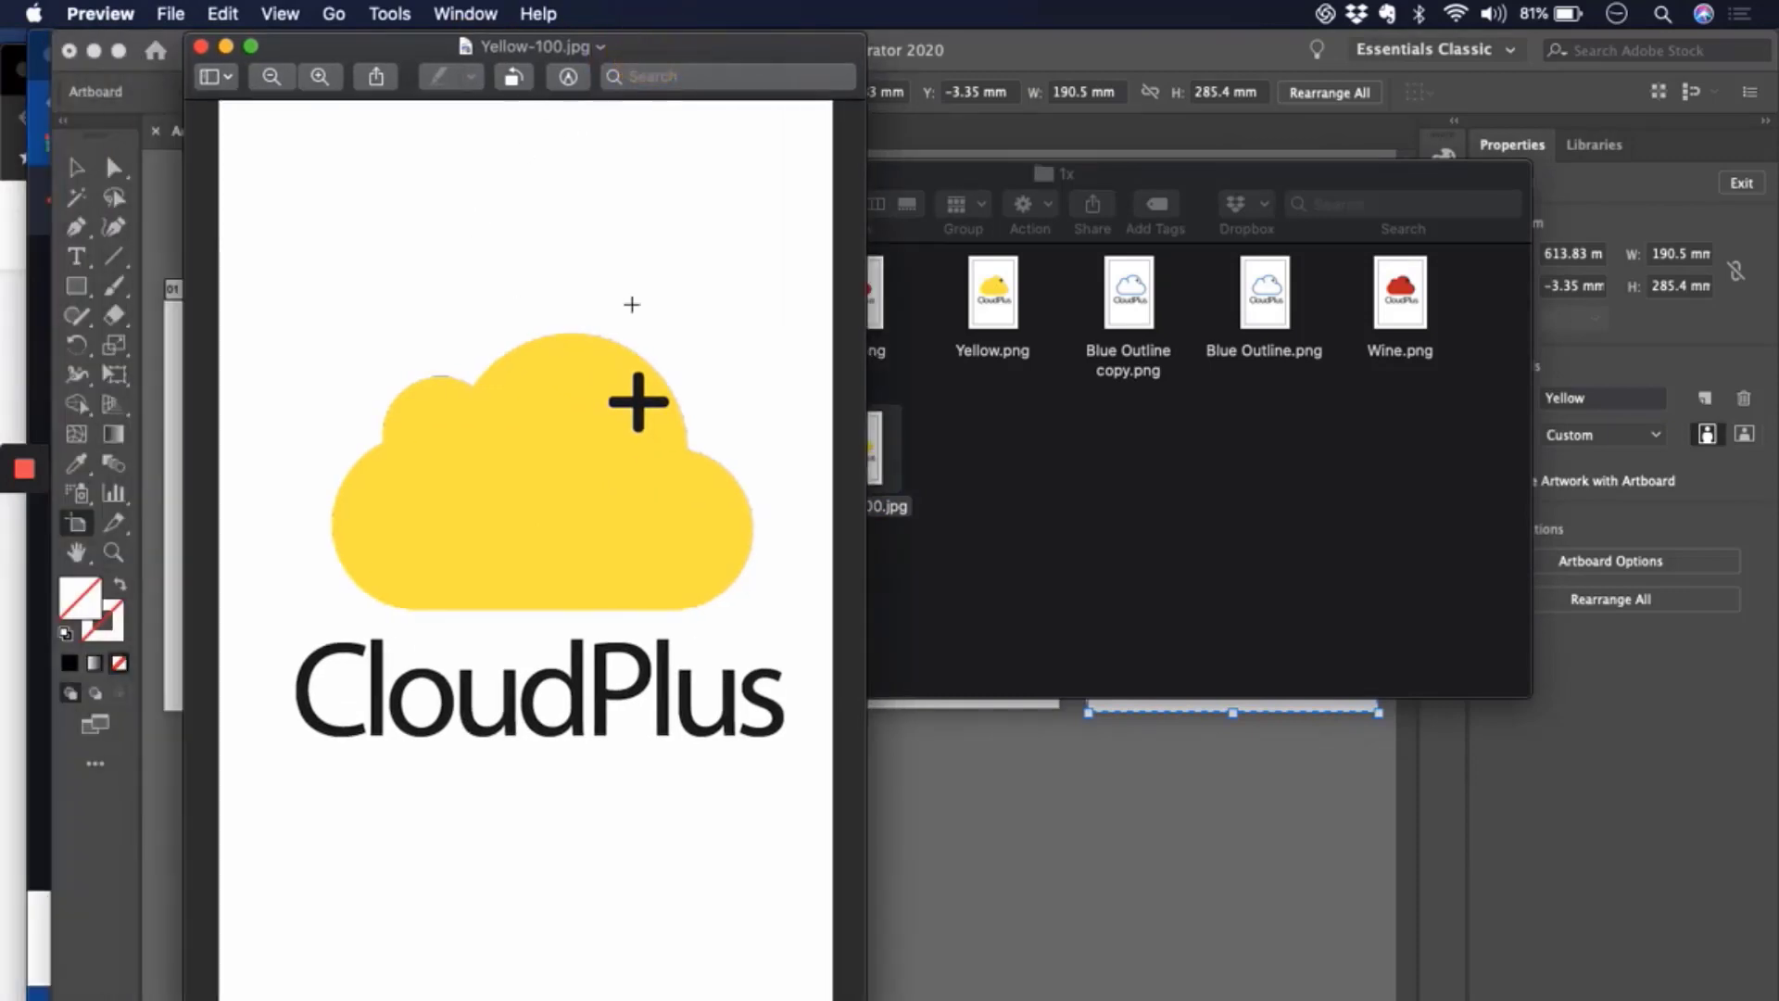
pyautogui.click(200, 46)
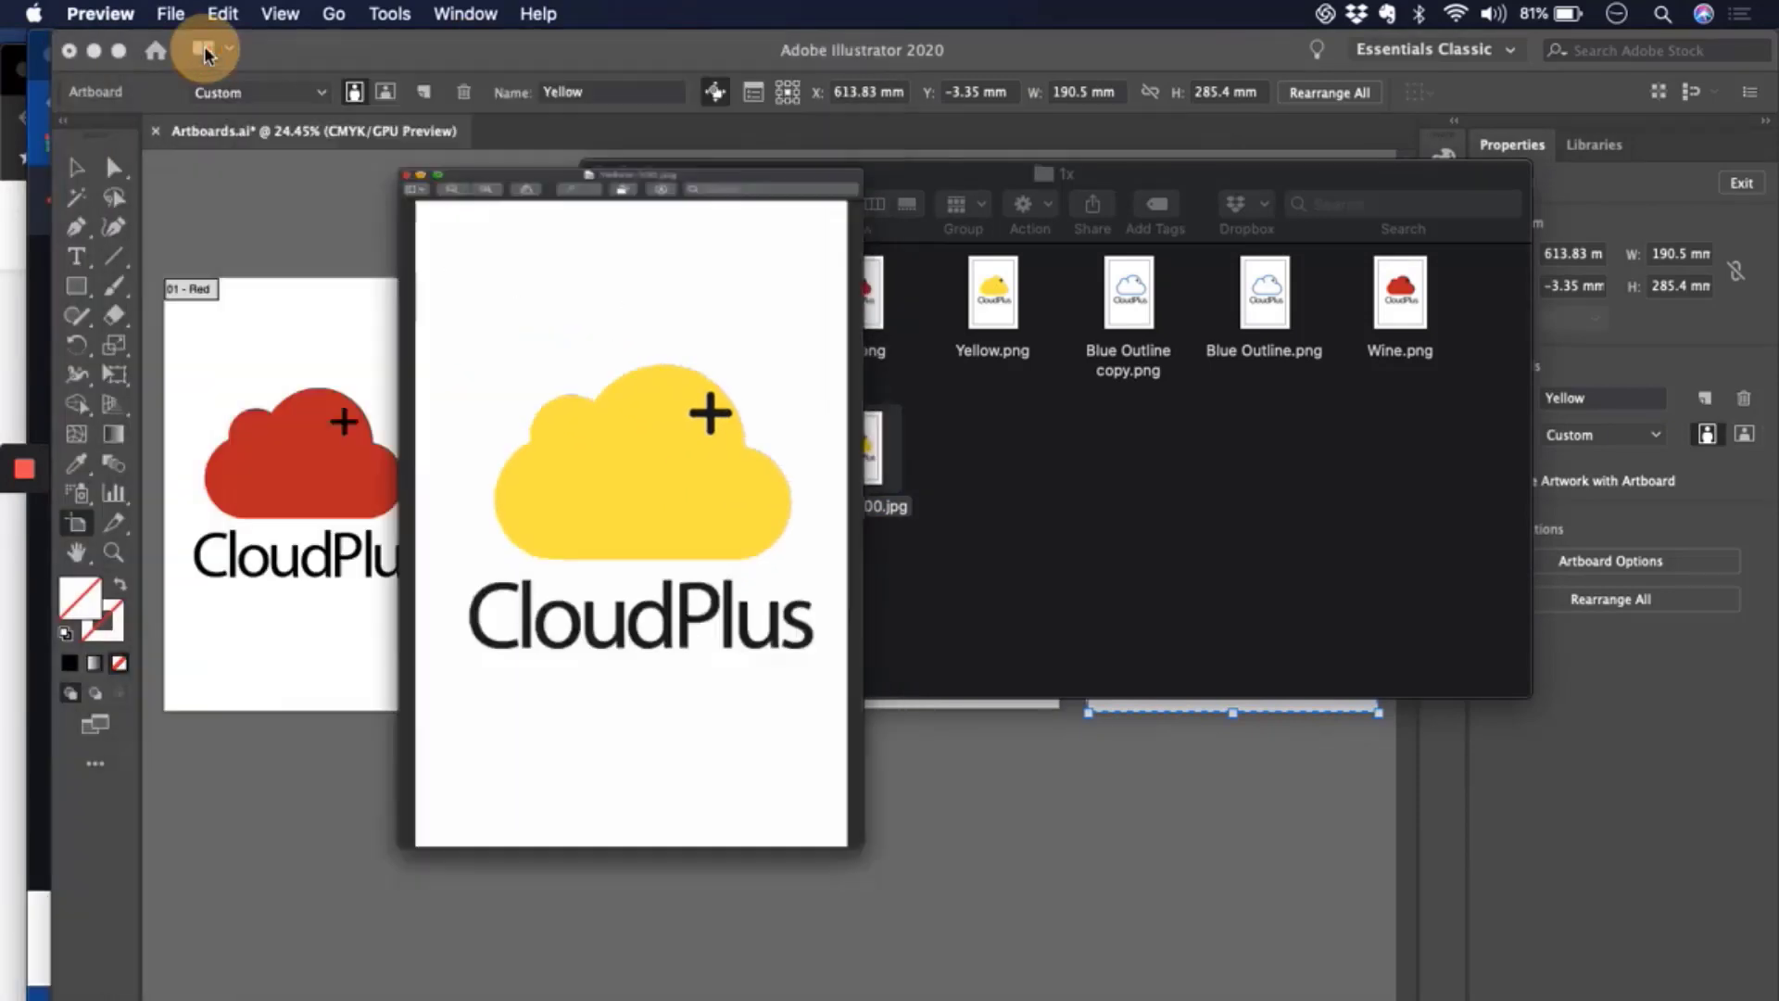
pyautogui.click(598, 173)
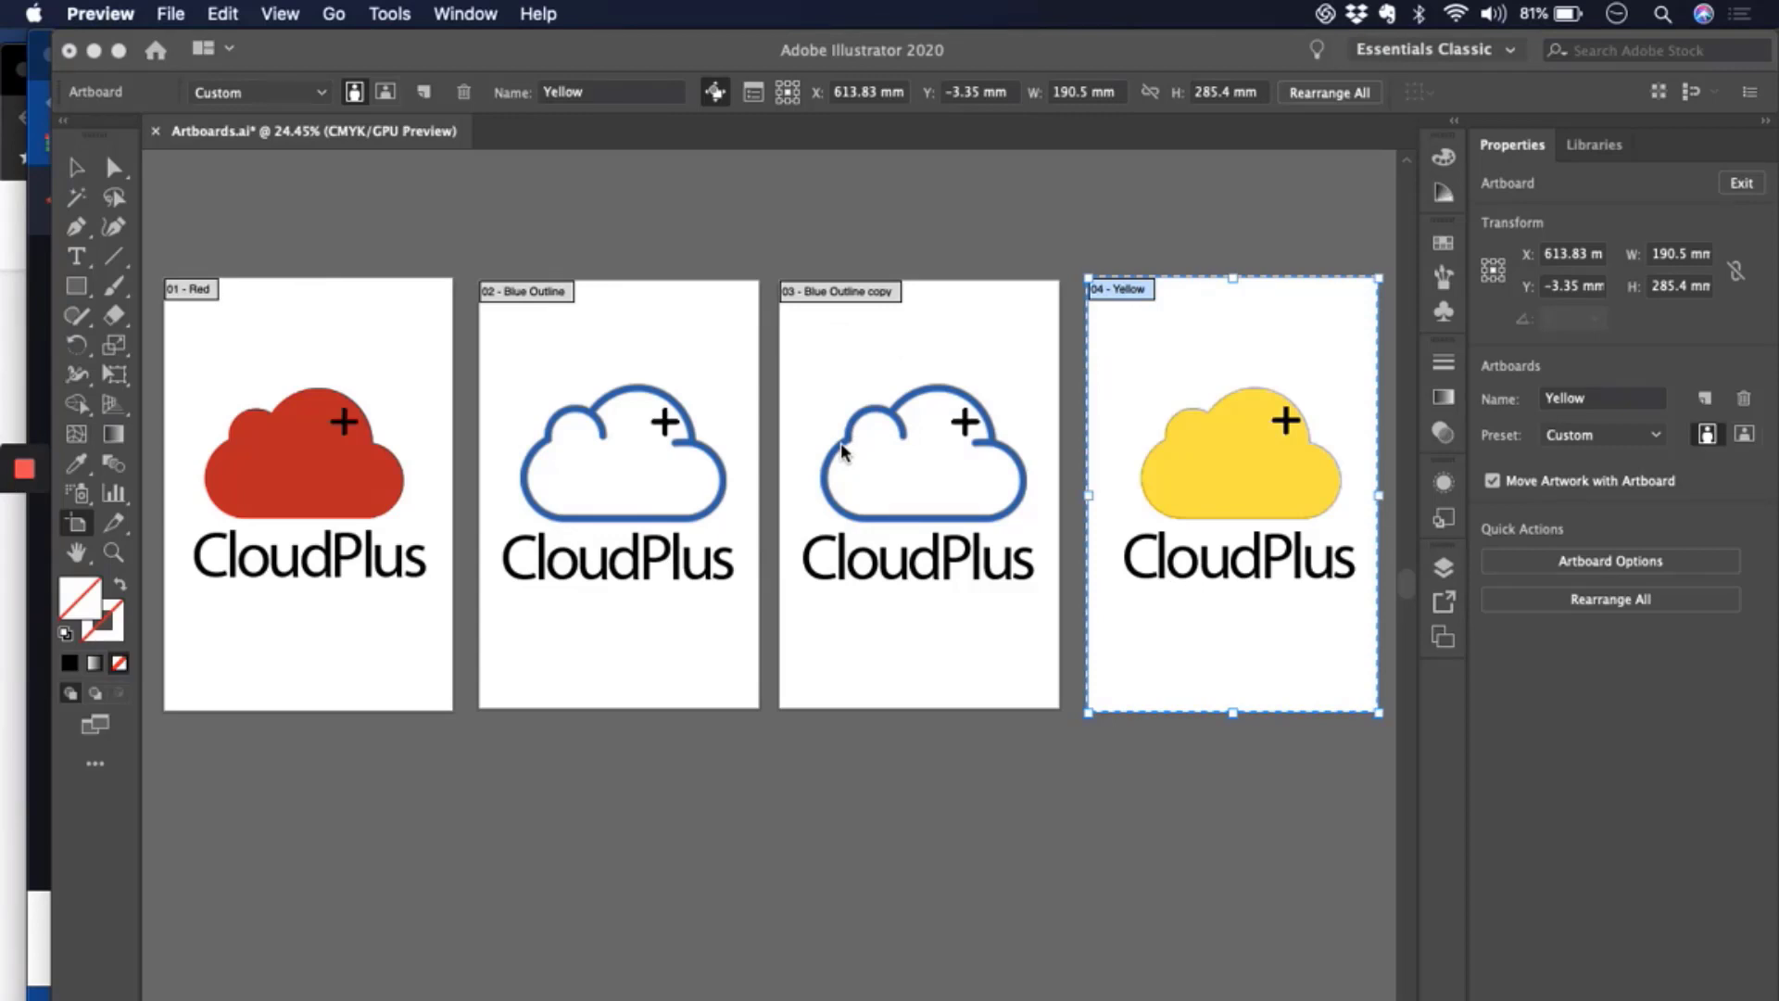
# - Back in Illustrator, open and cancel the Yellow artboard's options, then open Rearrange All
pyautogui.click(756, 254)
pyautogui.scroll(-3, 814, 397)
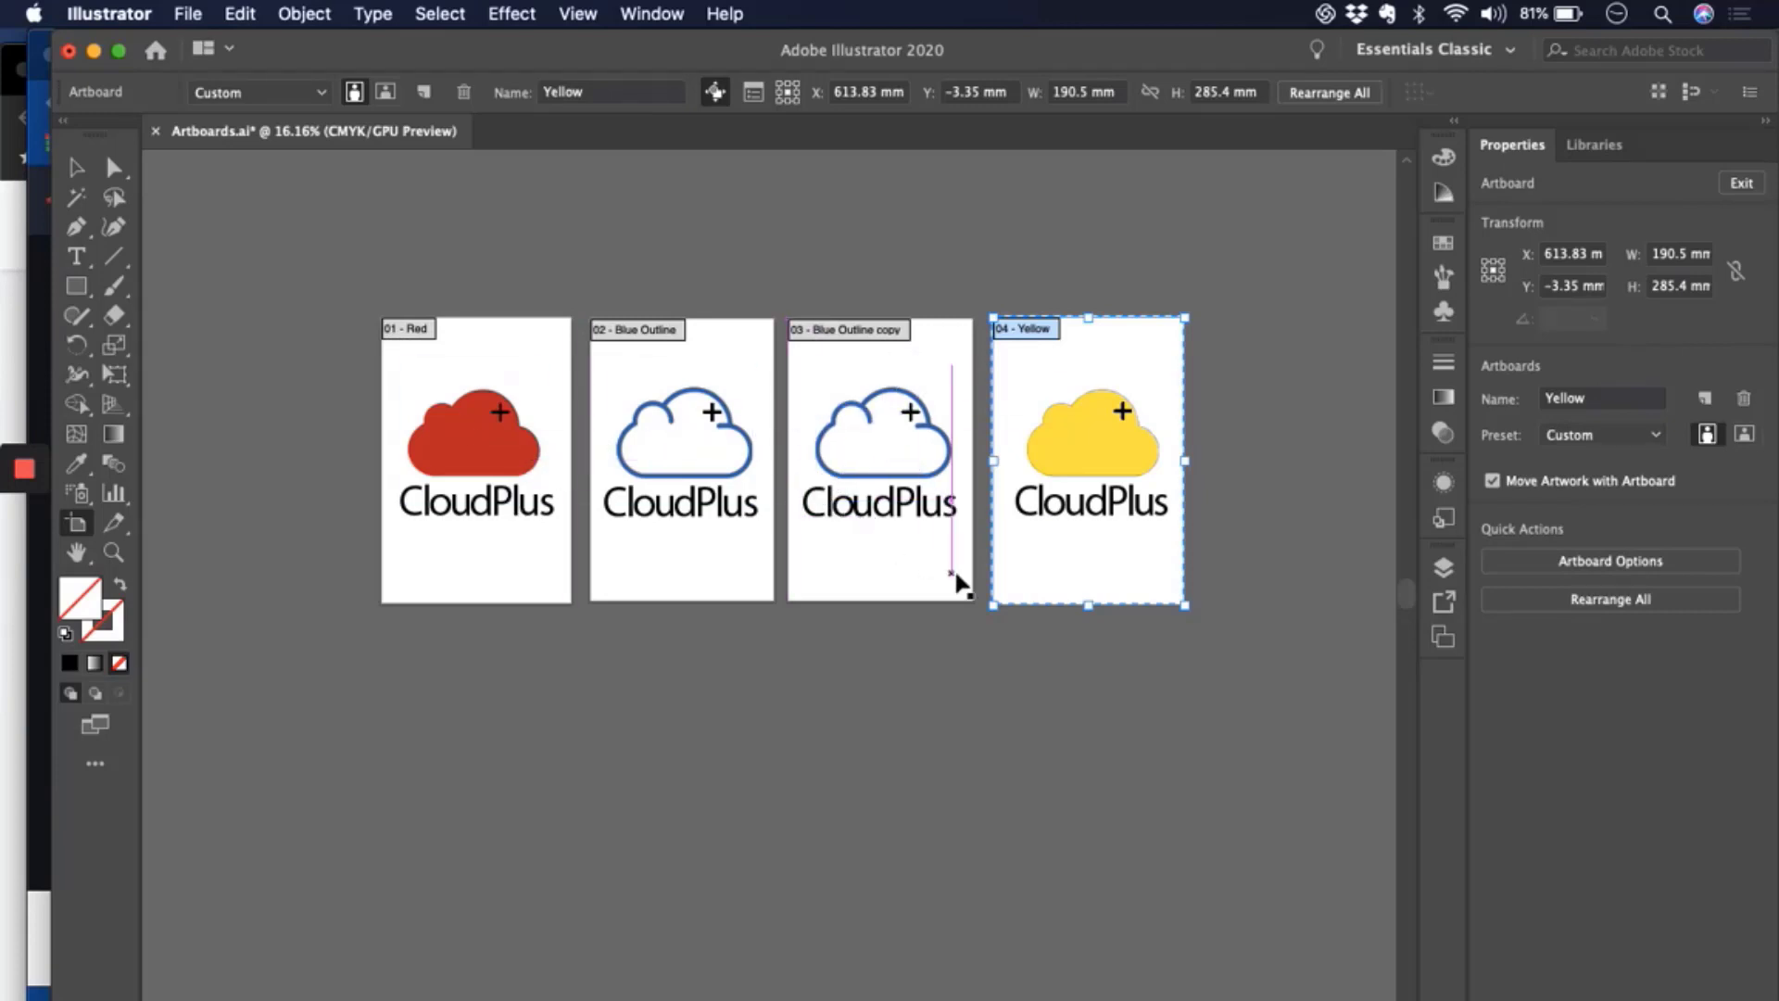
pyautogui.click(1602, 562)
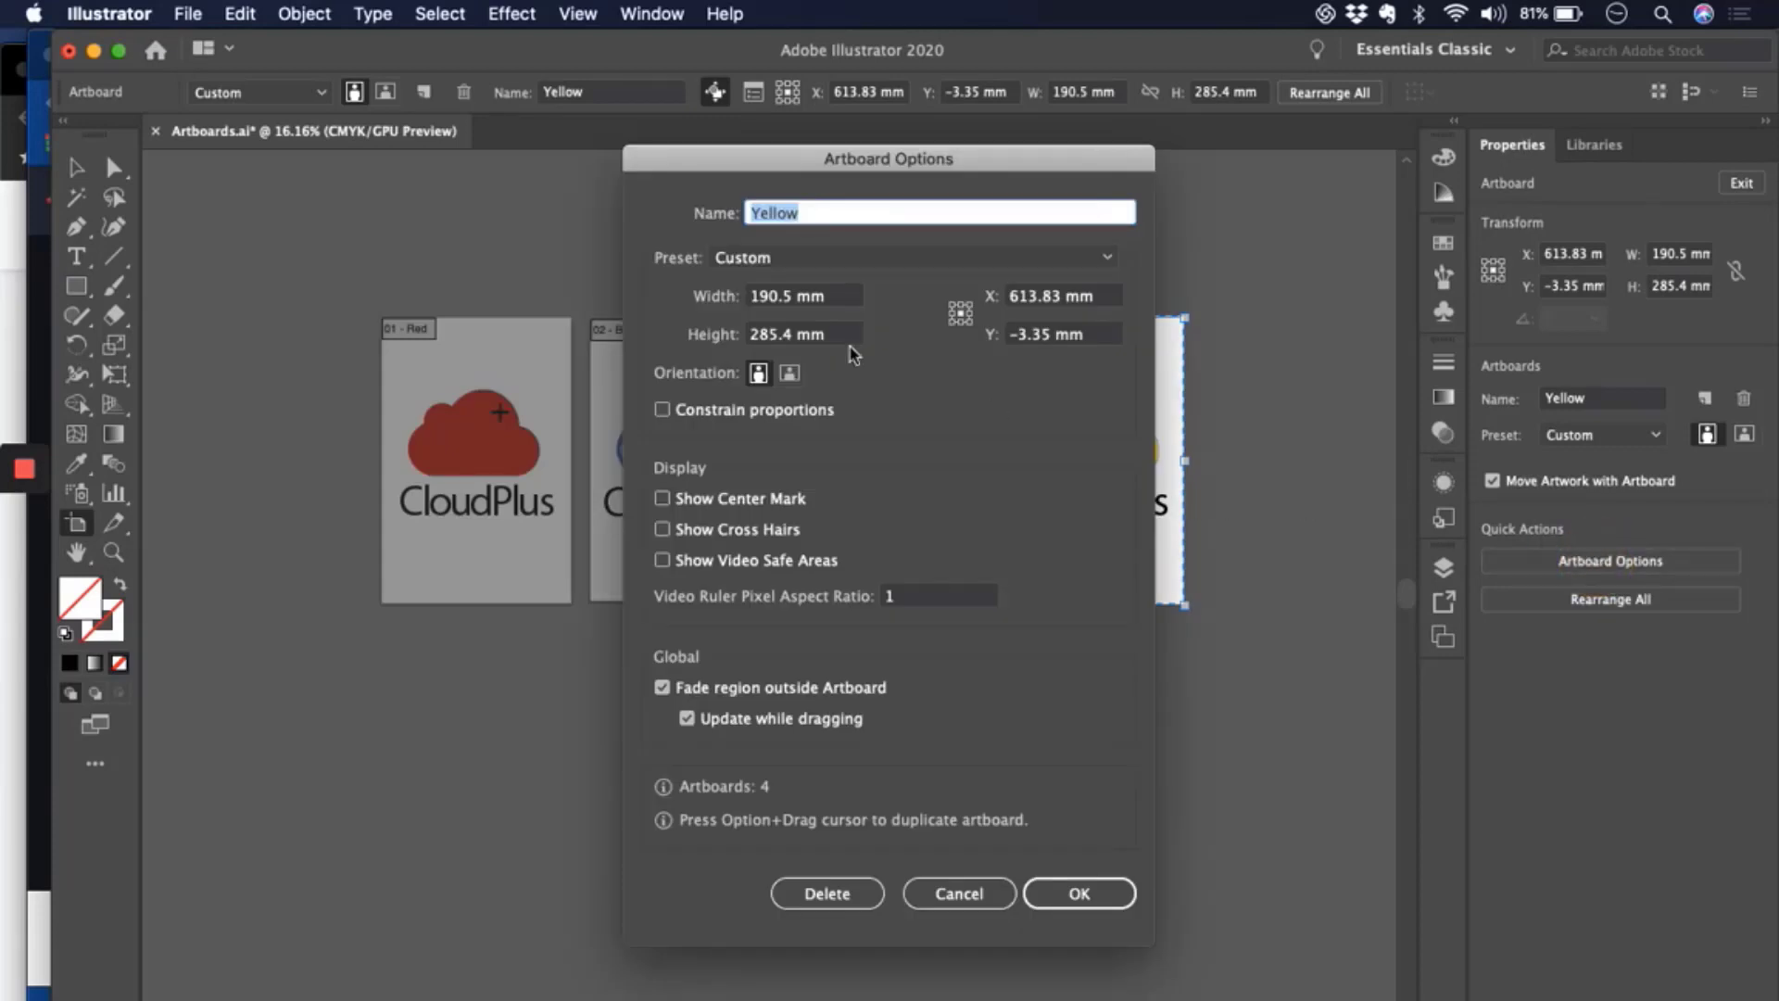
pyautogui.click(961, 895)
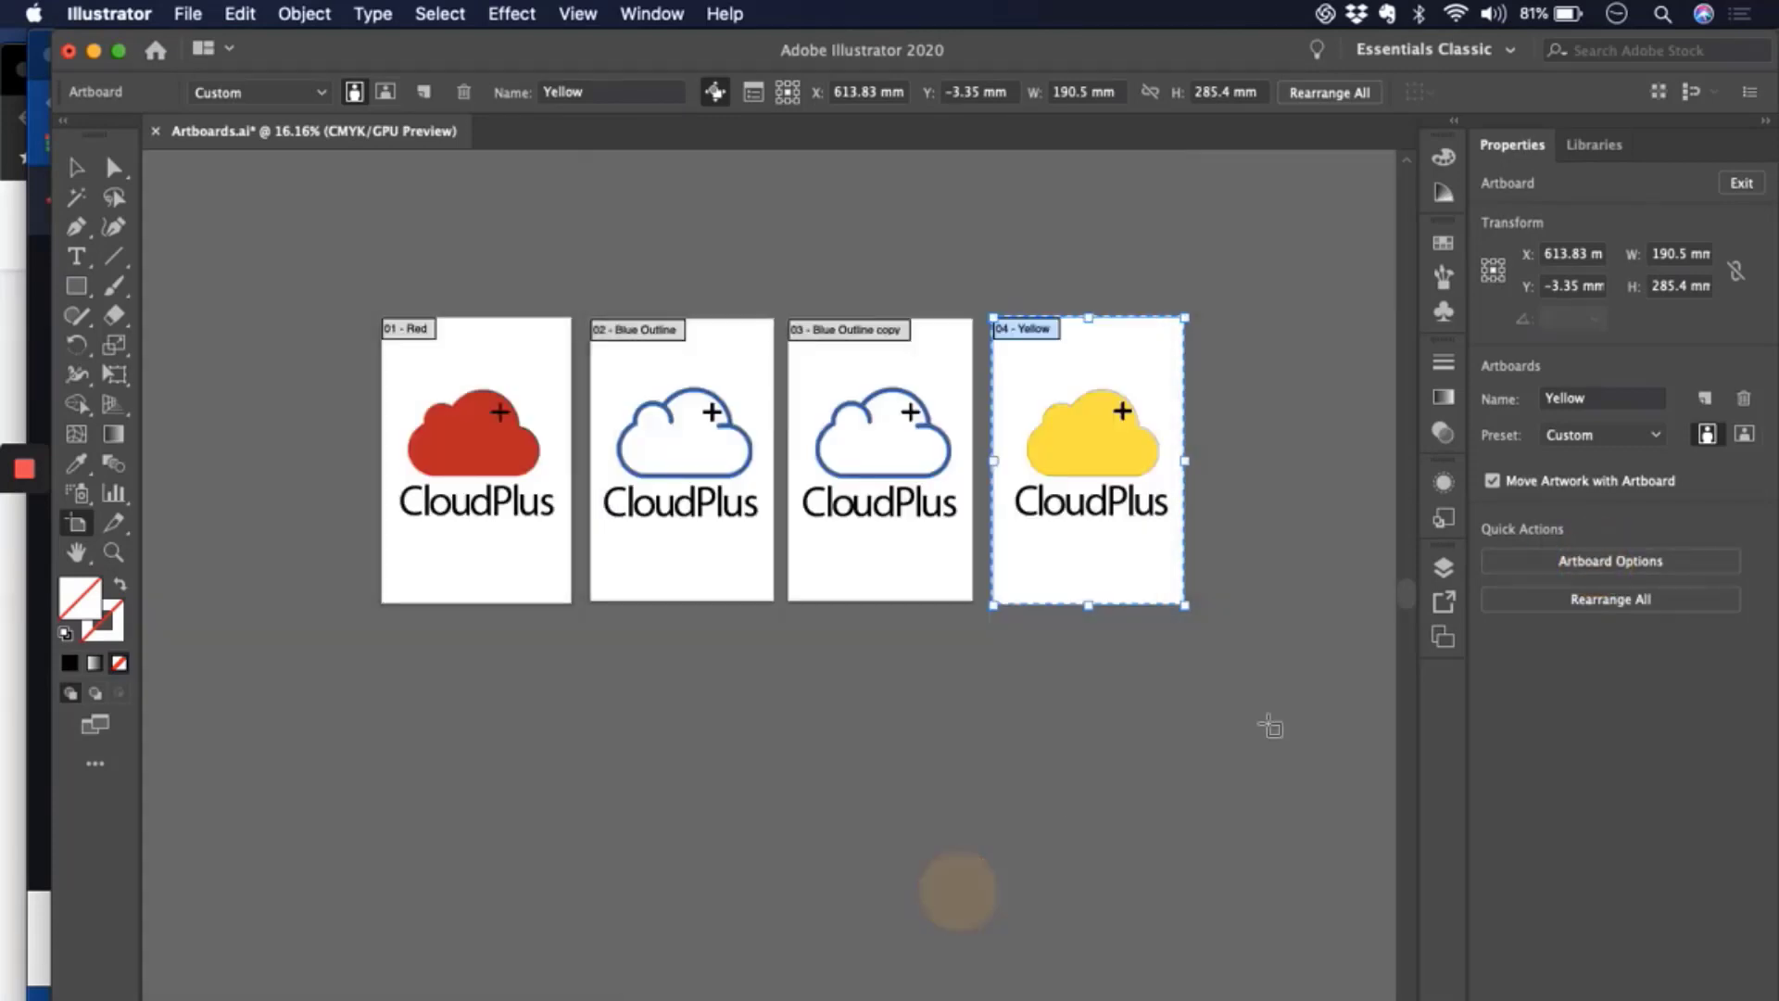
pyautogui.click(1628, 603)
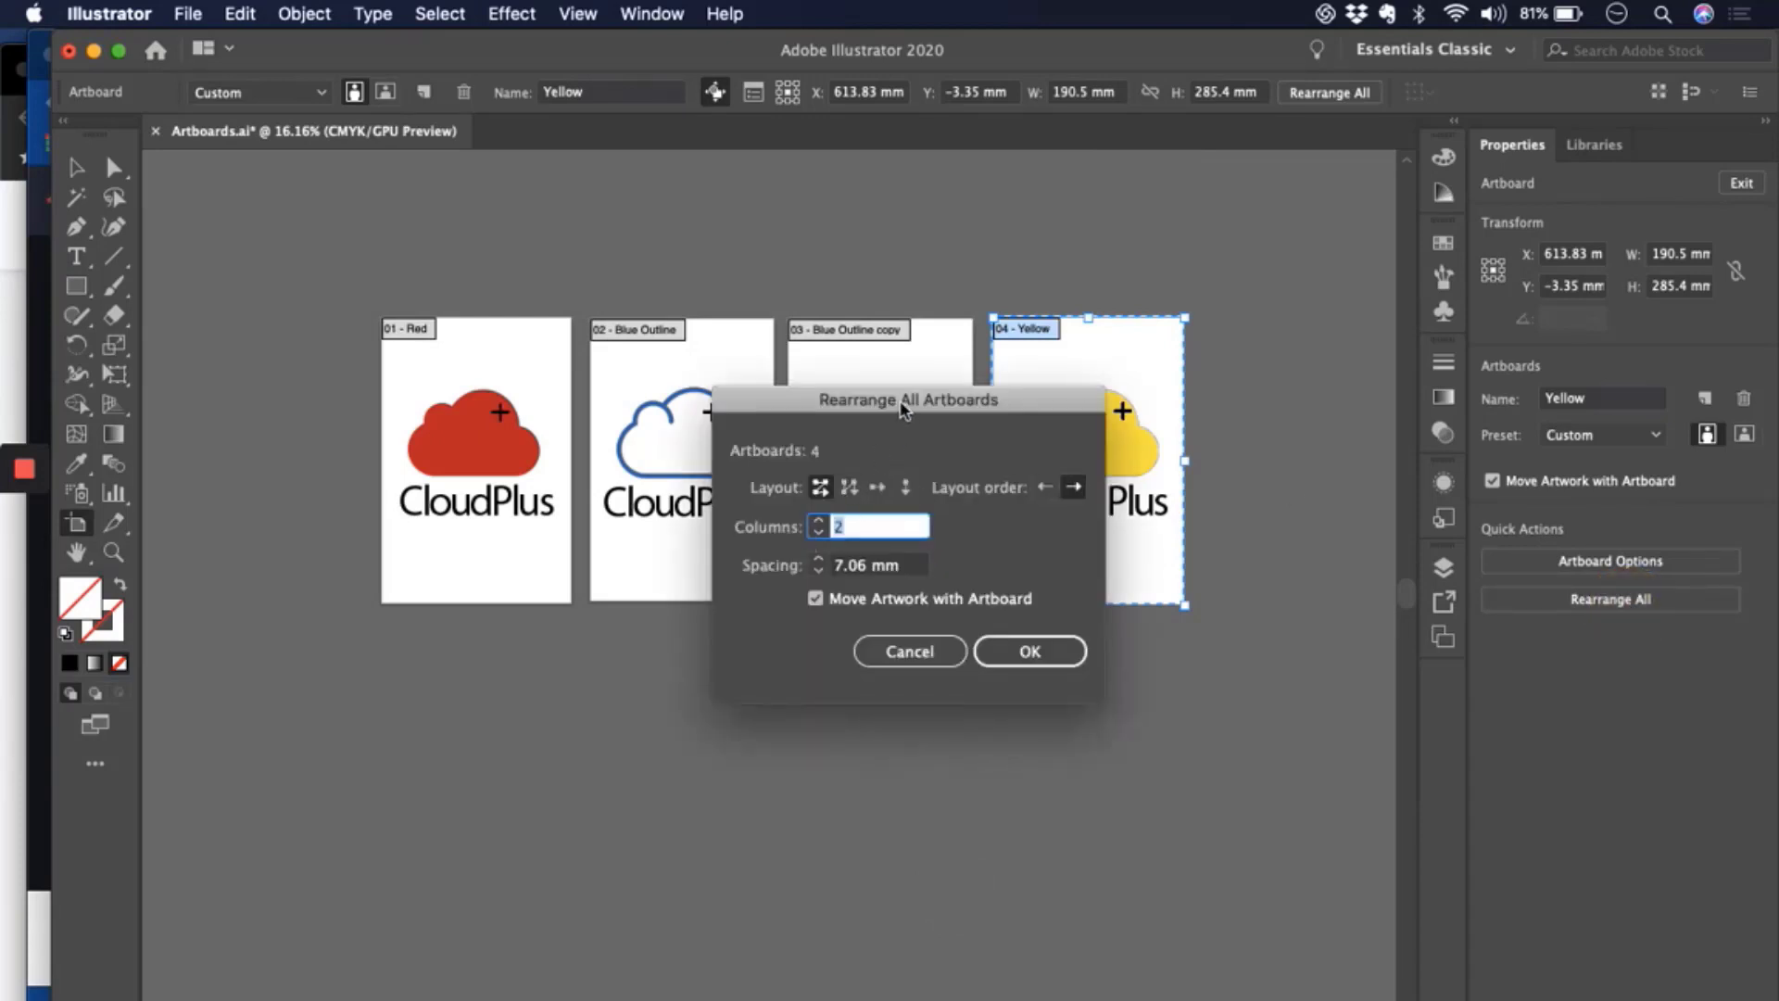
# - Rearrange the artboards as a two-column Grid by Row, then as Grid by Column
pyautogui.moveTo(908, 408); pyautogui.dragTo(1102, 650)
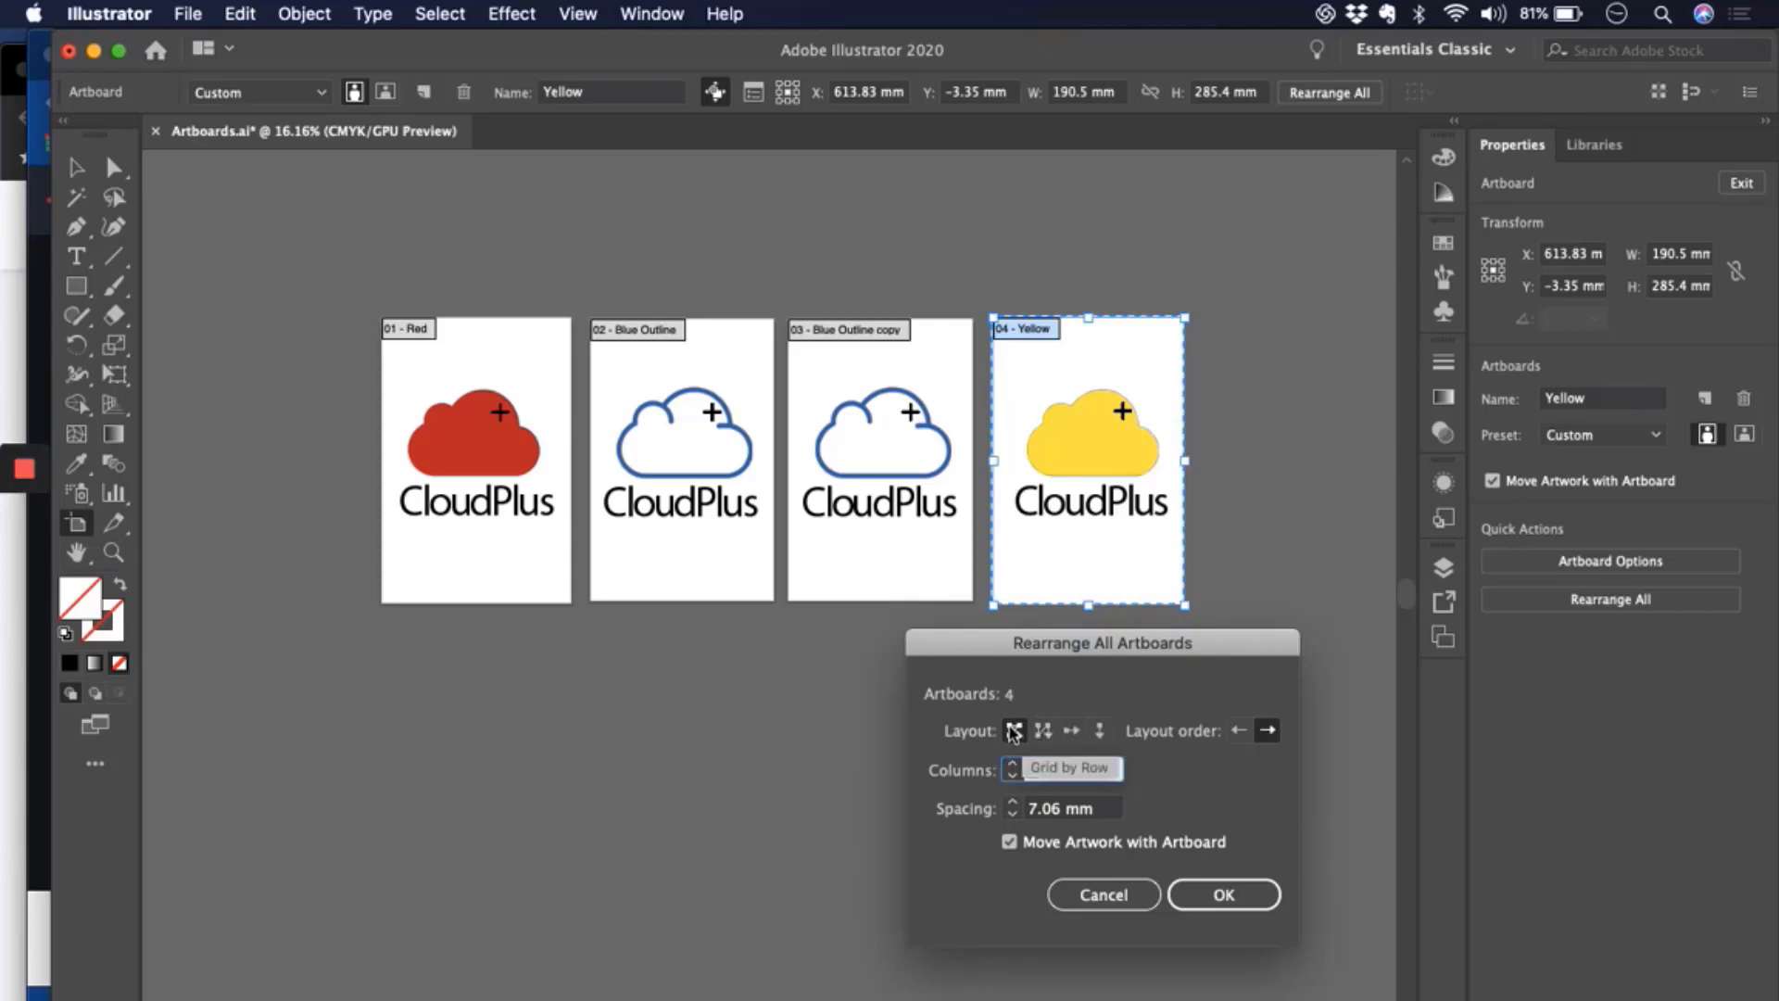
pyautogui.click(1031, 768)
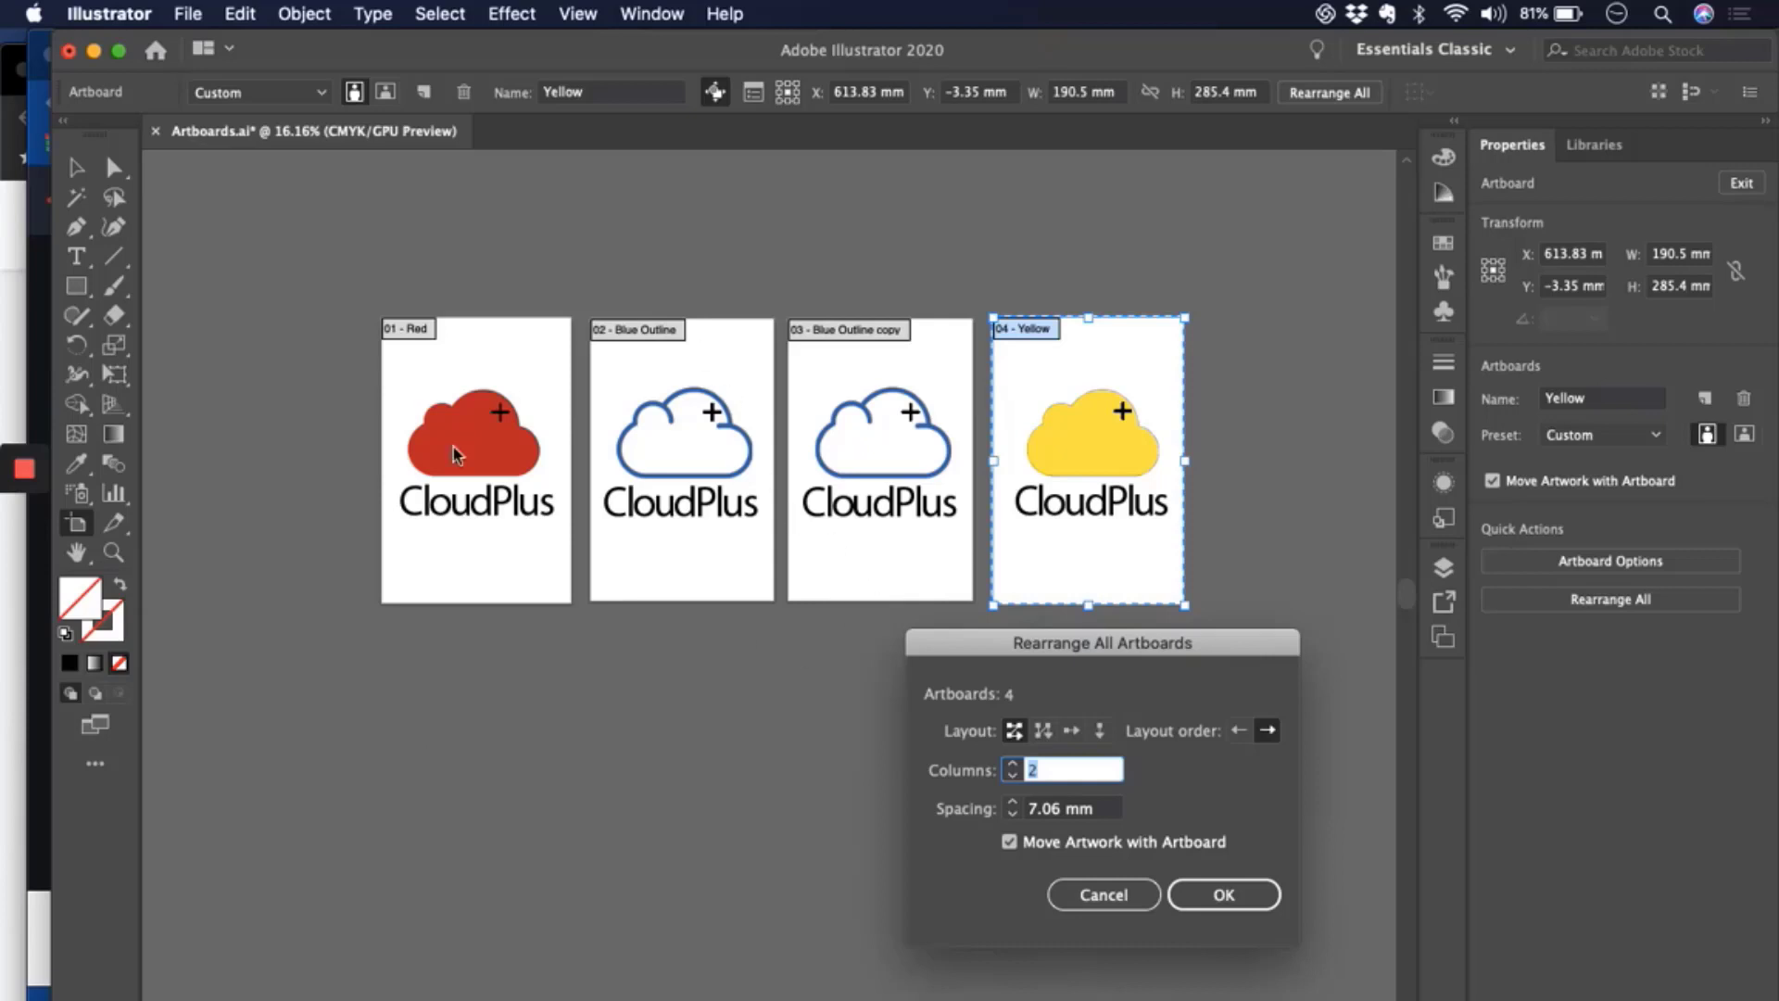
pyautogui.click(1201, 885)
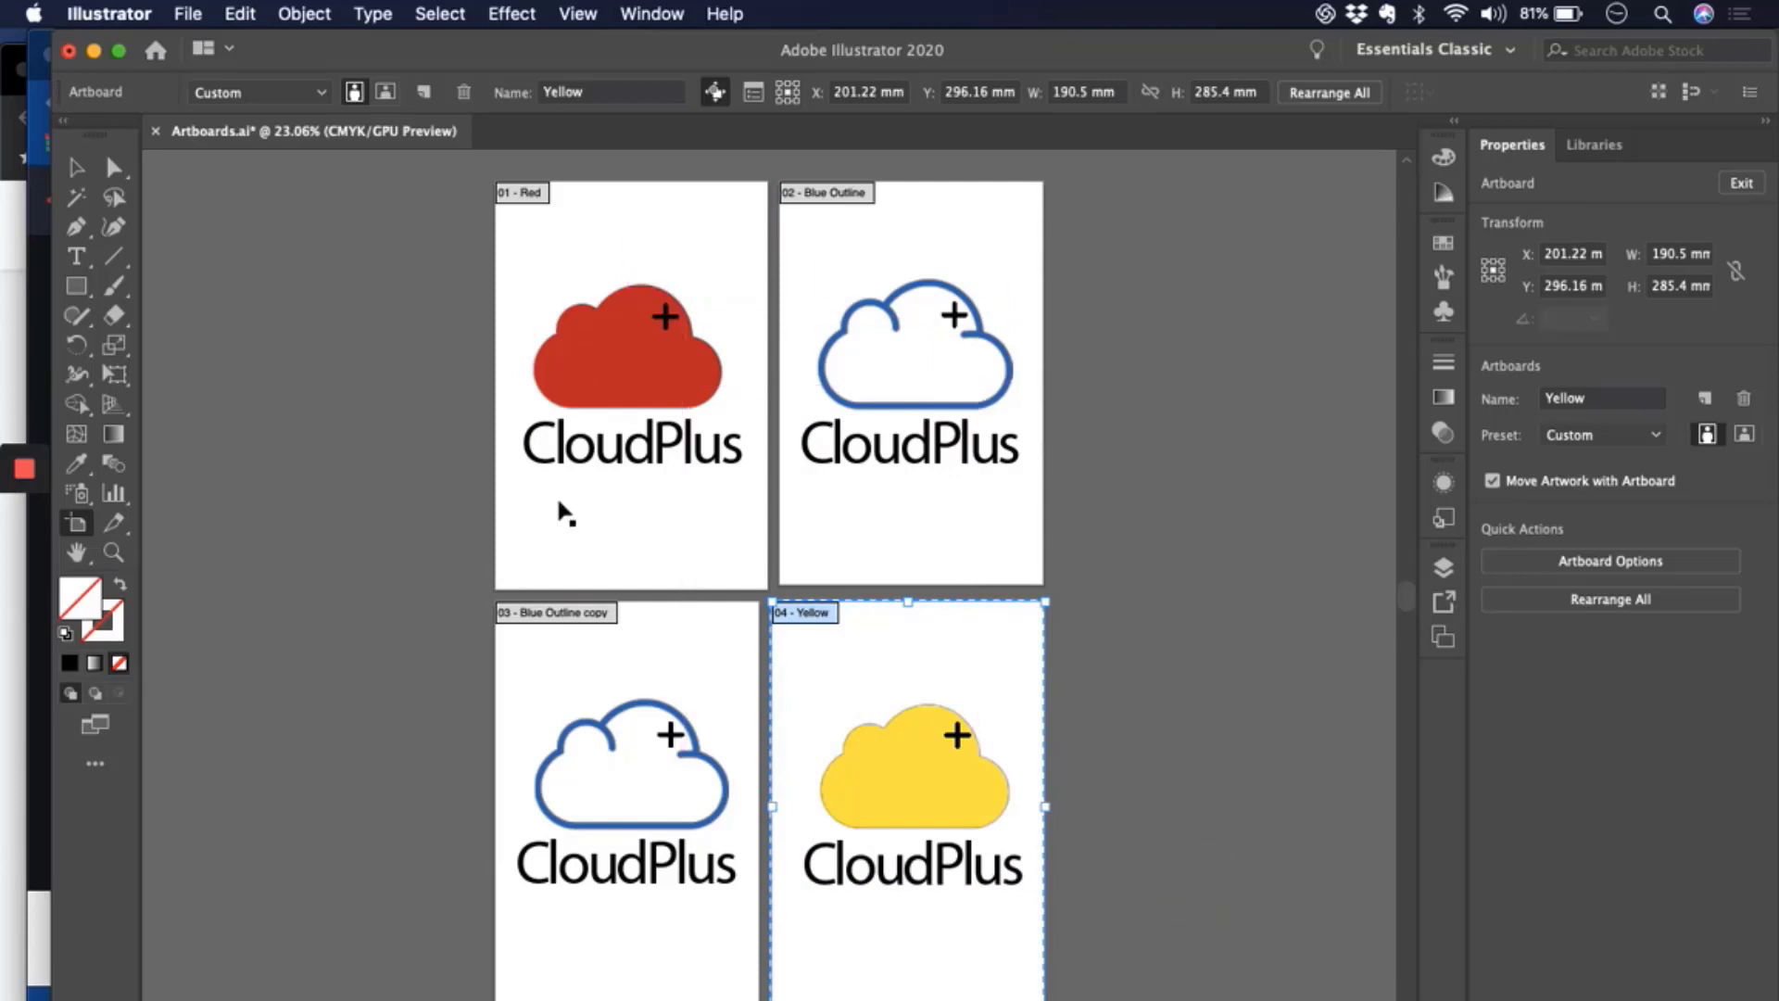
pyautogui.click(1612, 600)
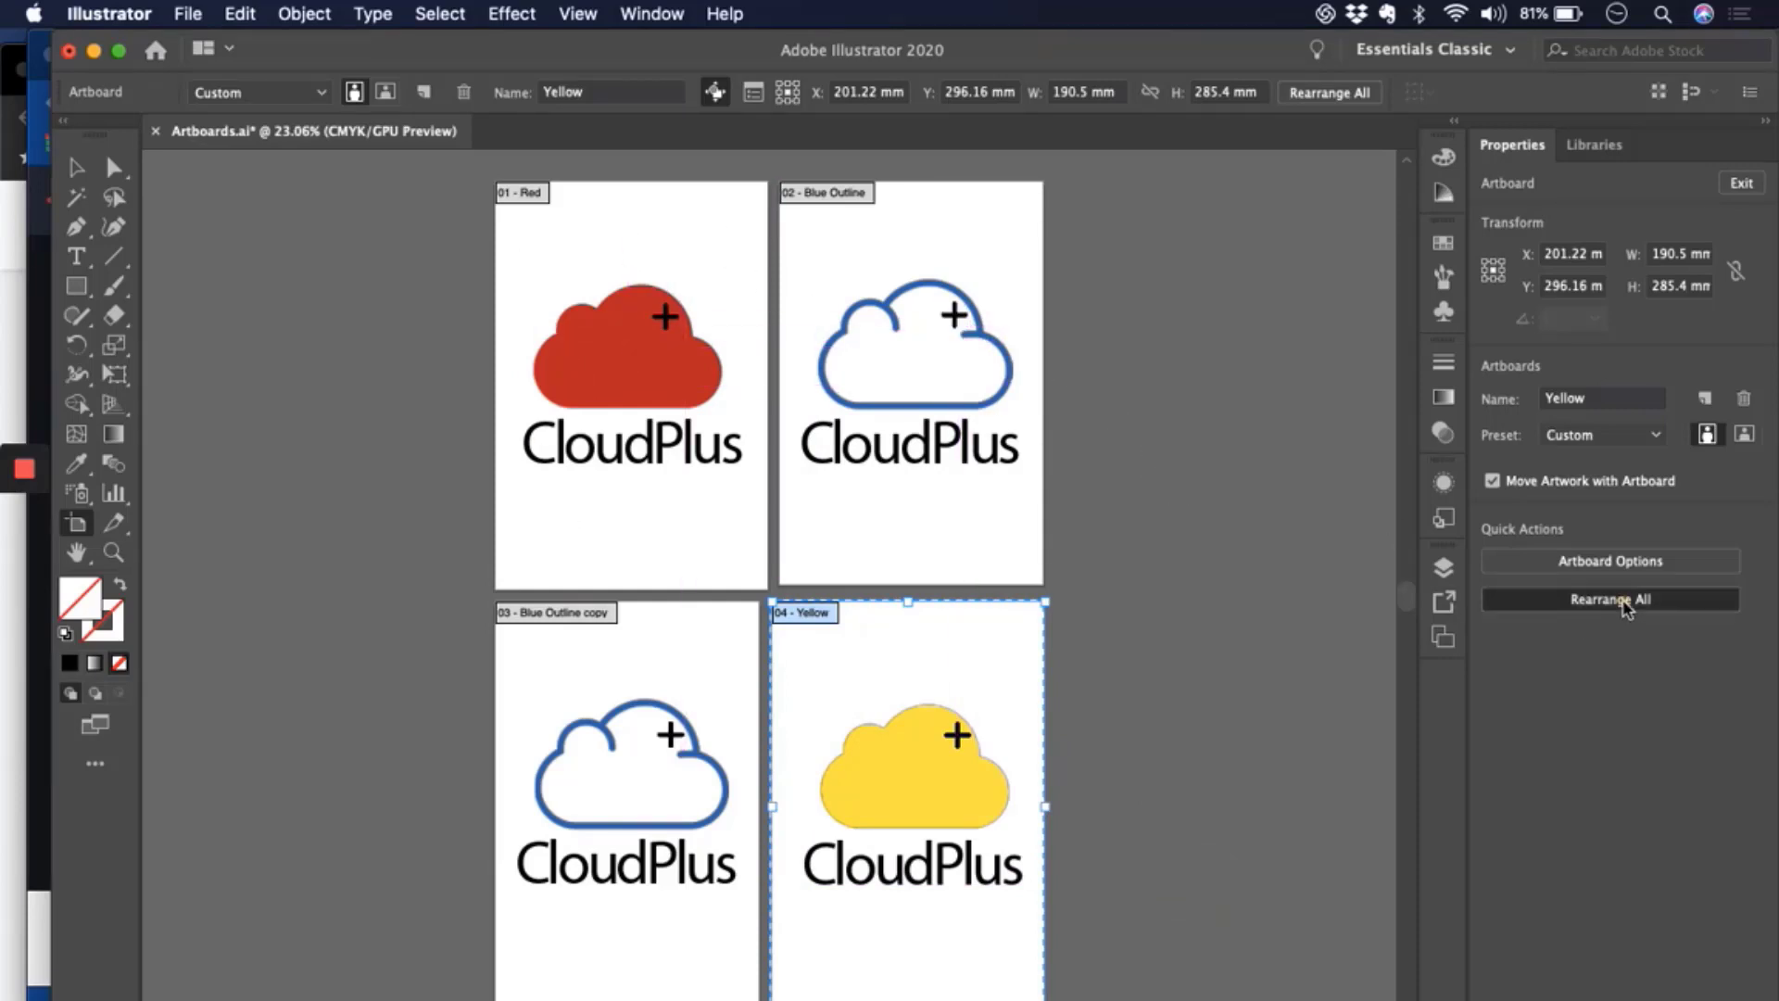
pyautogui.moveTo(1148, 652); pyautogui.dragTo(1209, 481)
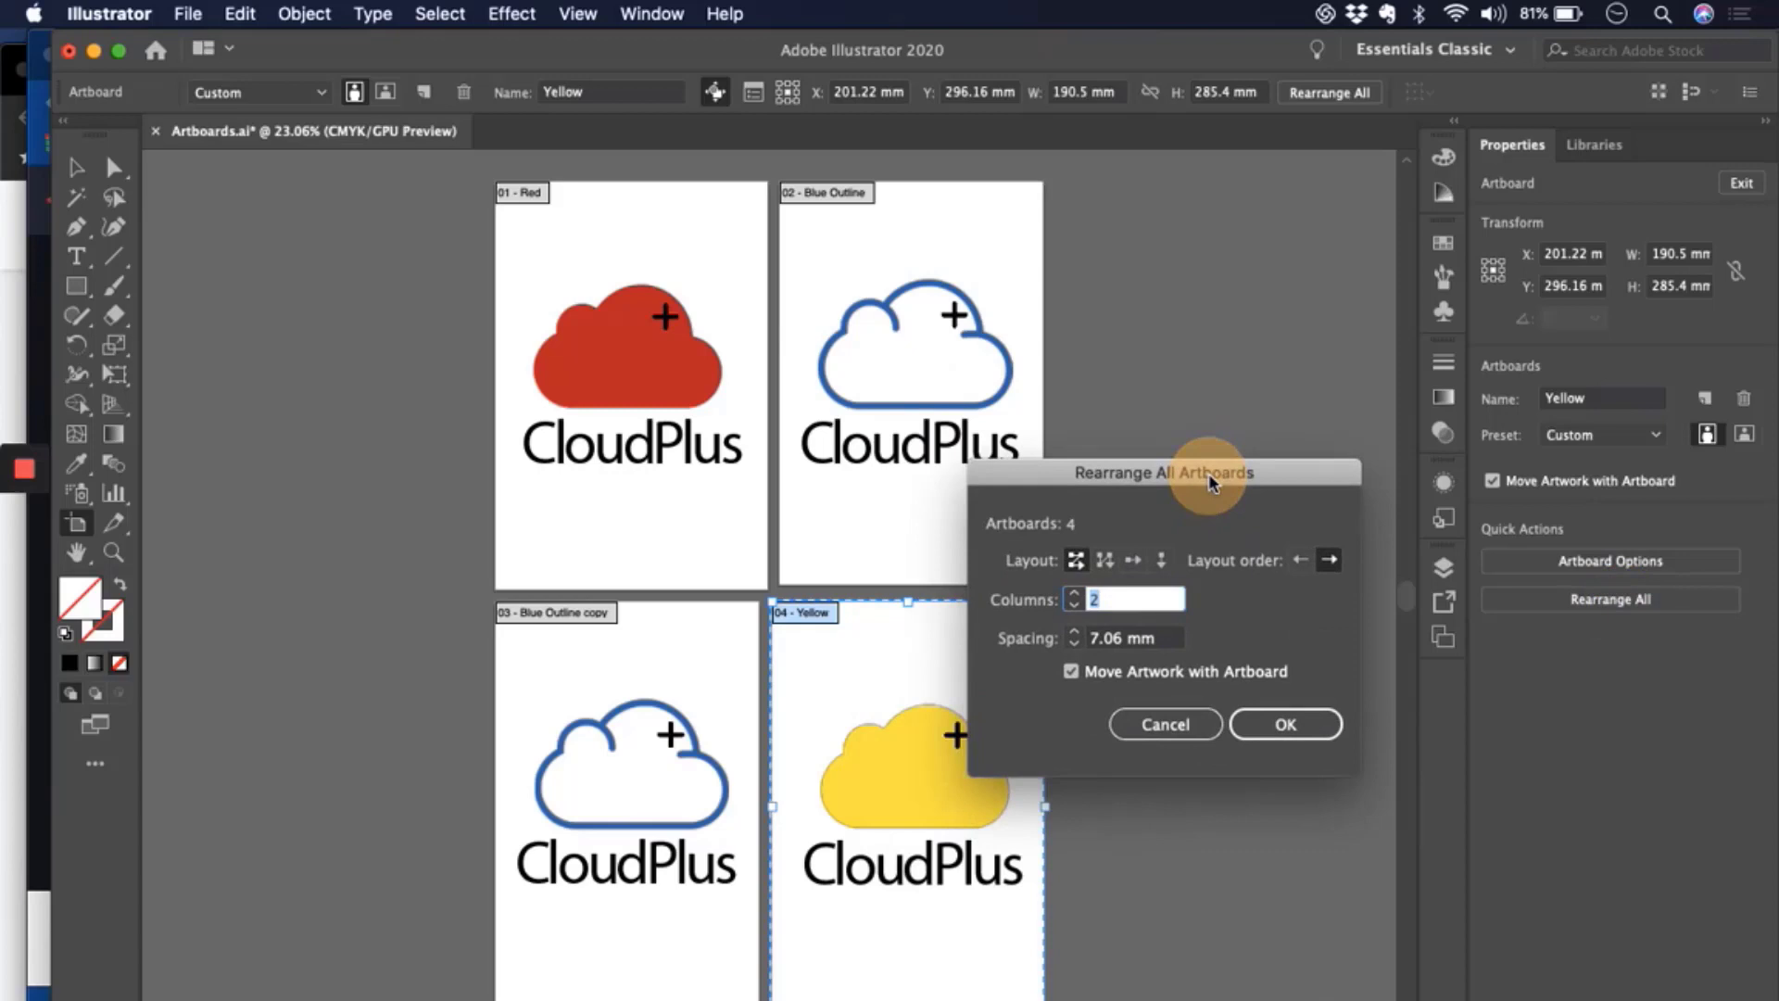
pyautogui.click(1104, 561)
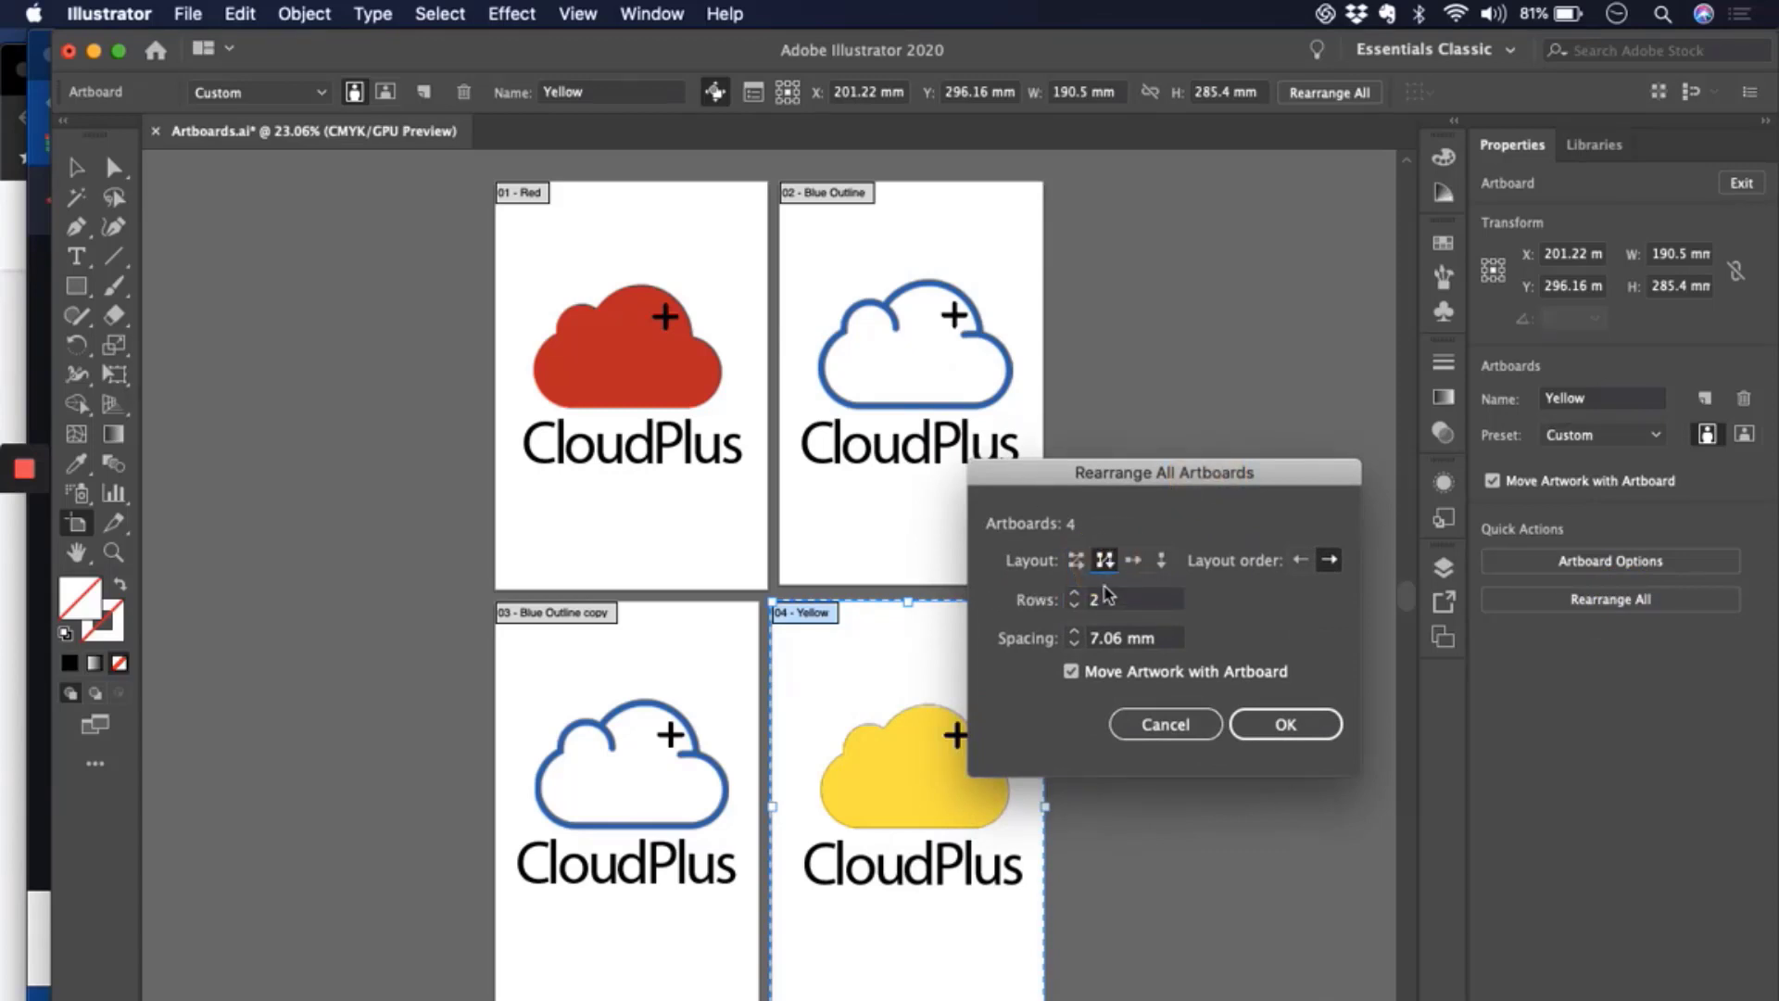
pyautogui.click(1262, 722)
pyautogui.click(1288, 724)
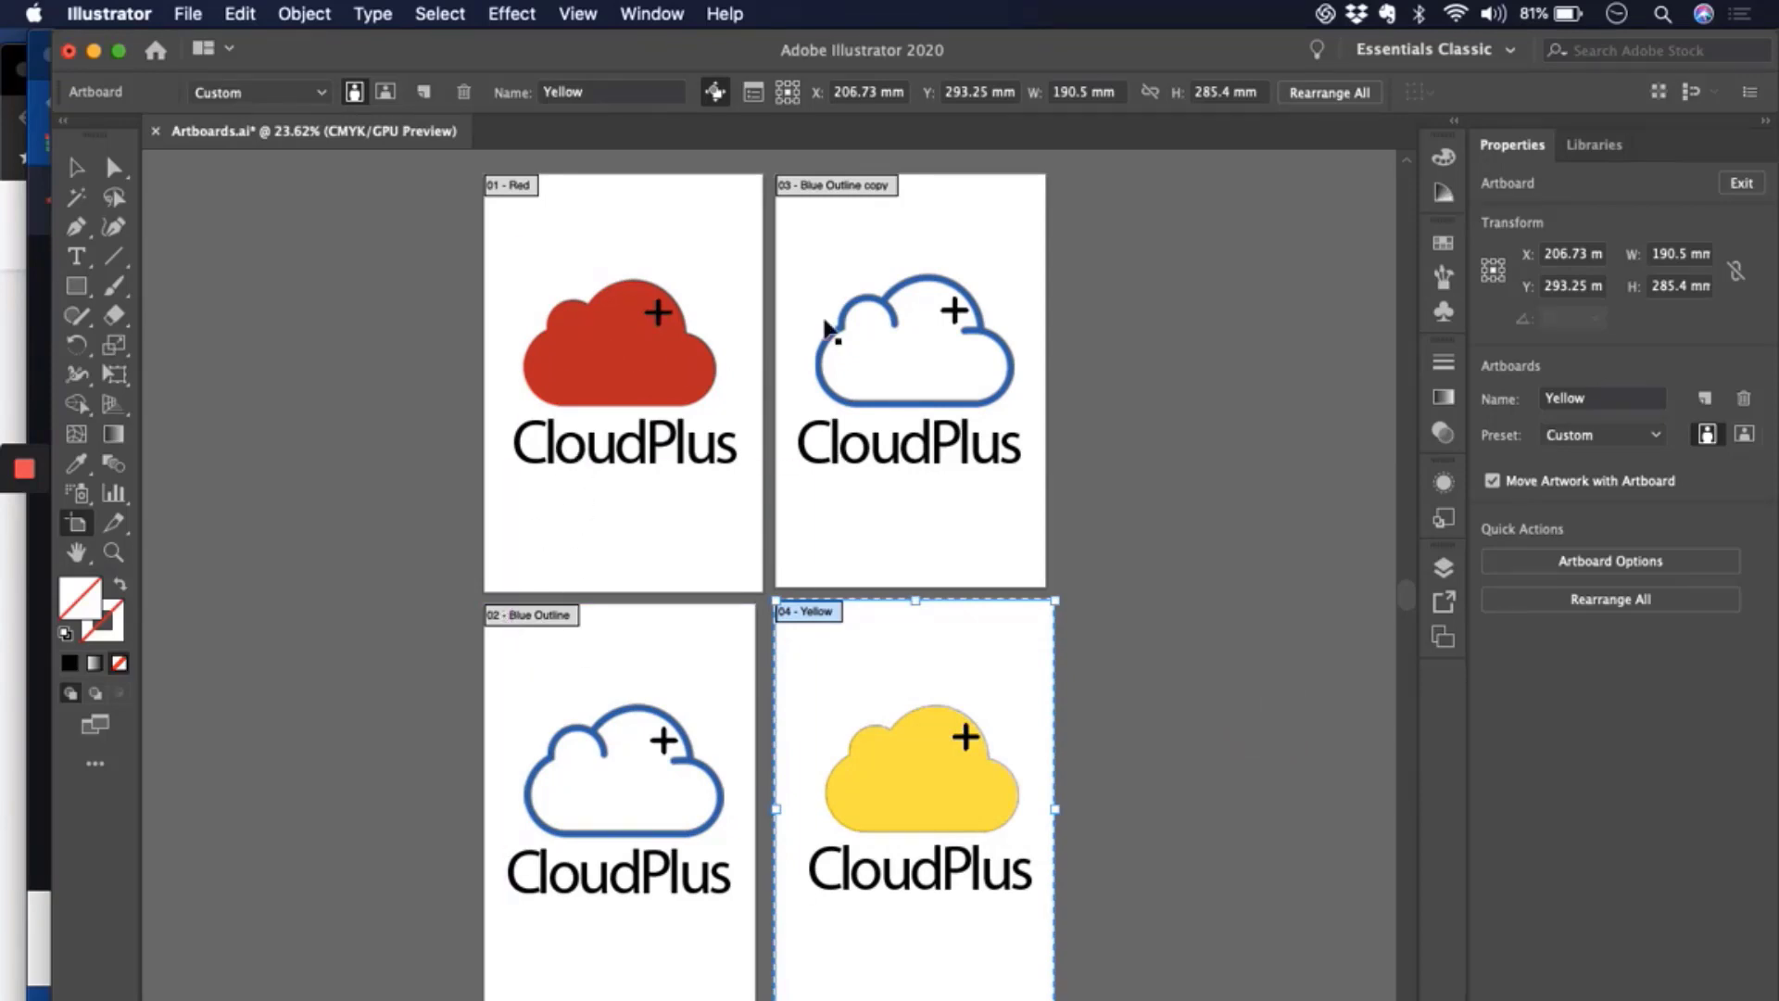
# - Rearrange the artboards into a single row, then into a single column
pyautogui.click(1572, 602)
pyautogui.click(1134, 562)
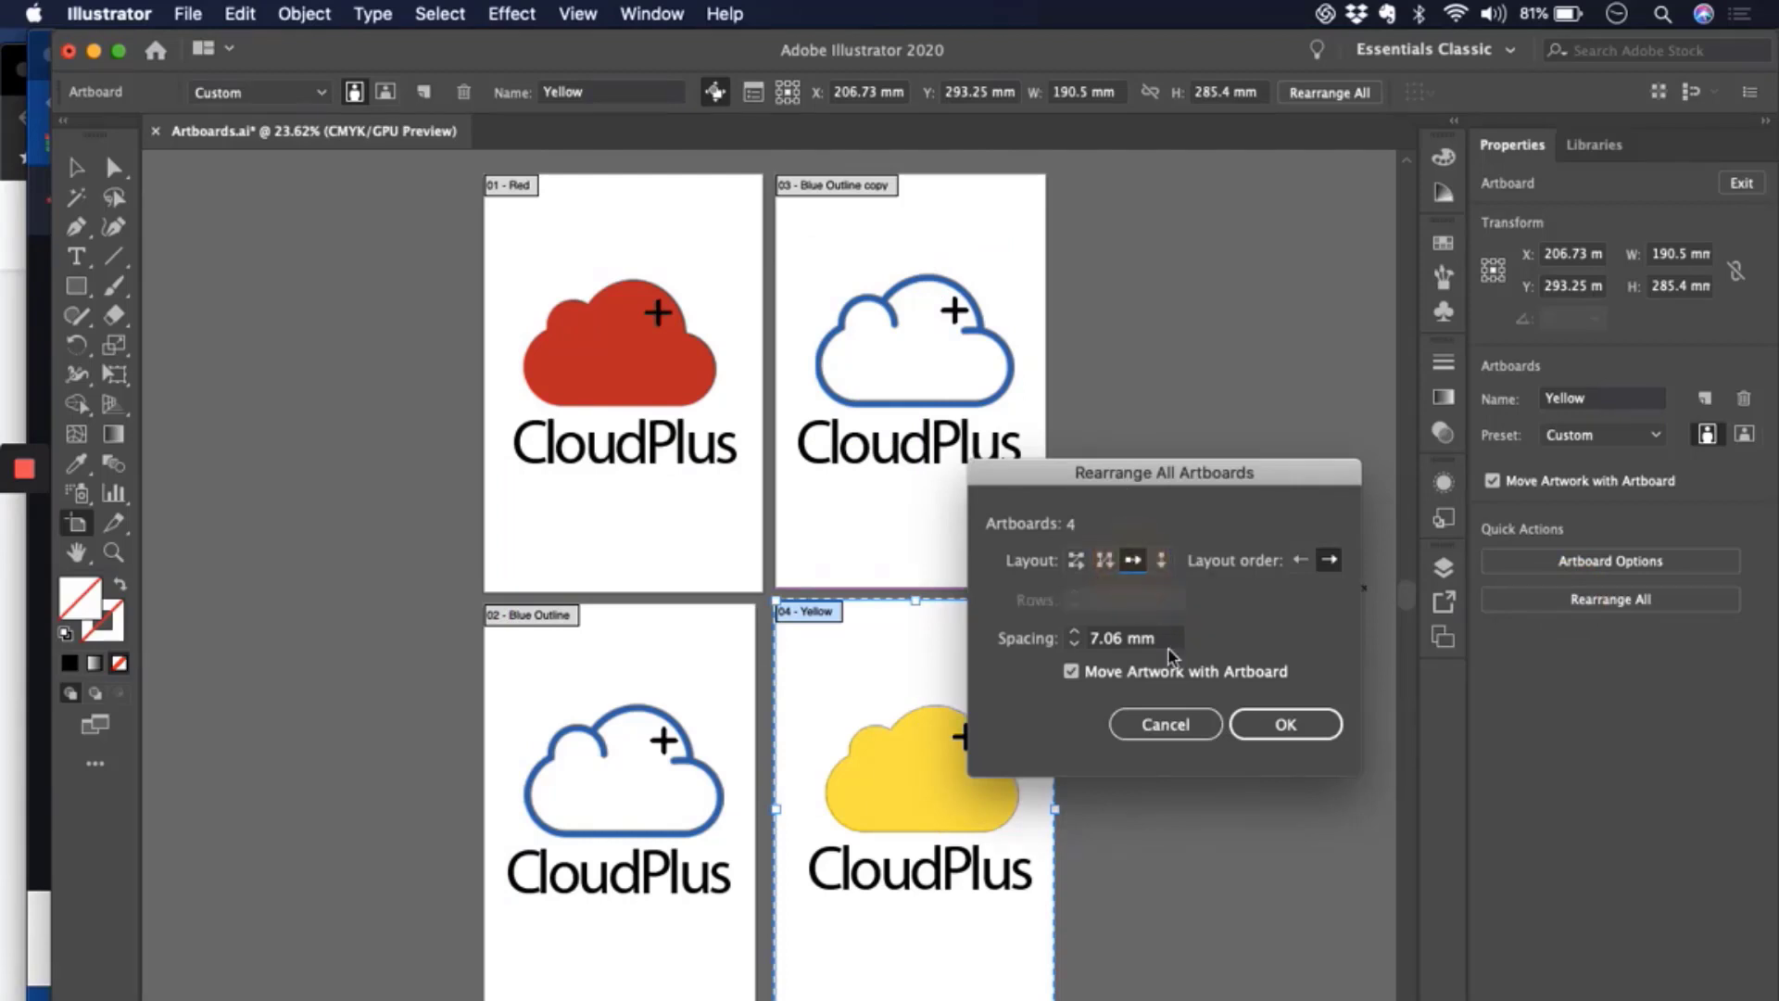
pyautogui.click(1252, 720)
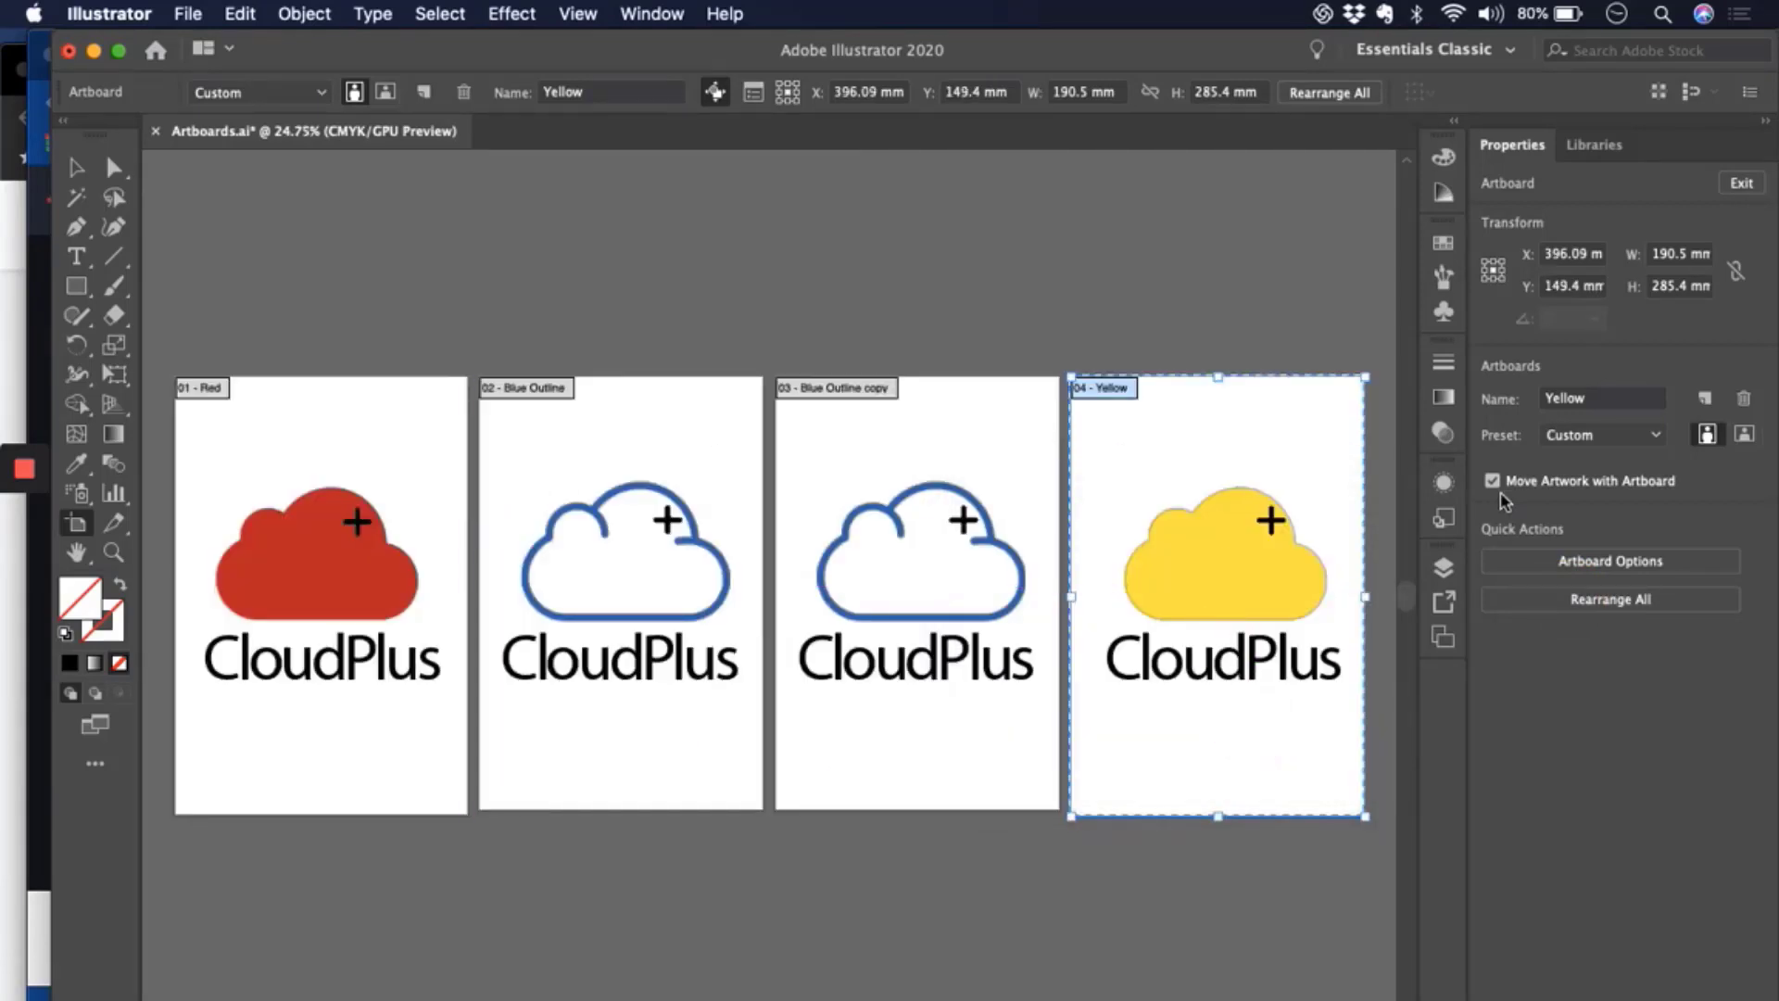
pyautogui.click(1644, 599)
pyautogui.click(1162, 561)
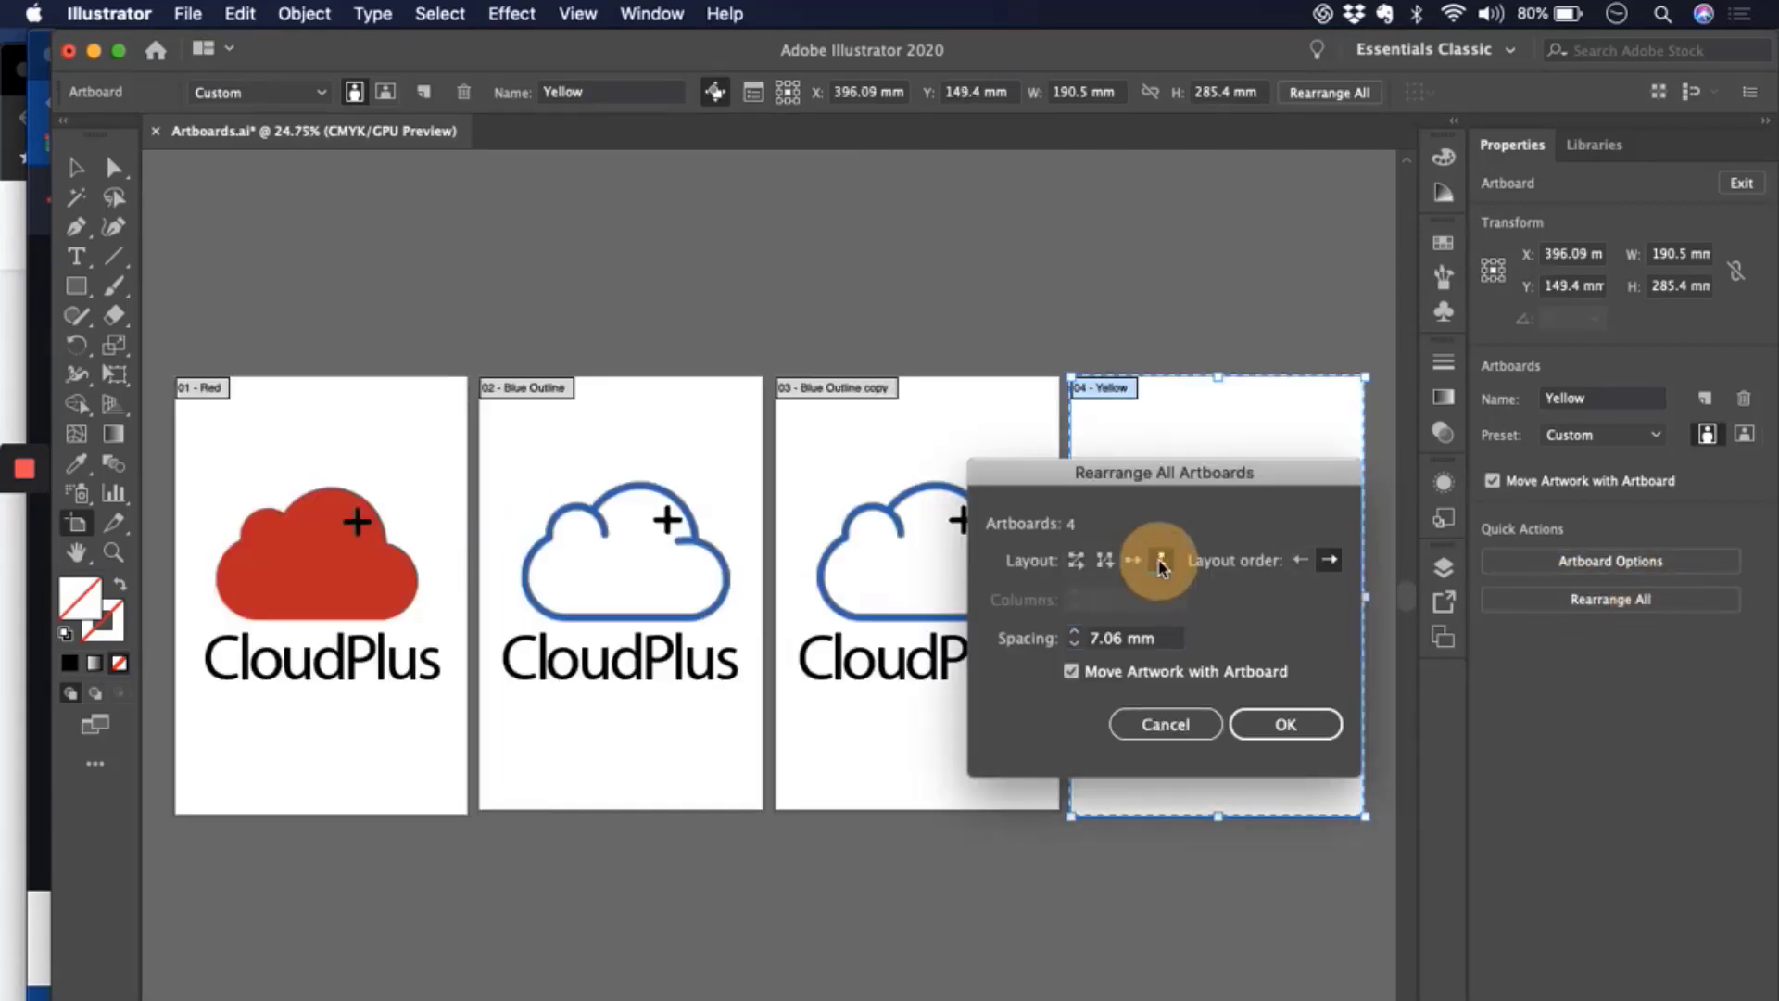
pyautogui.click(1286, 723)
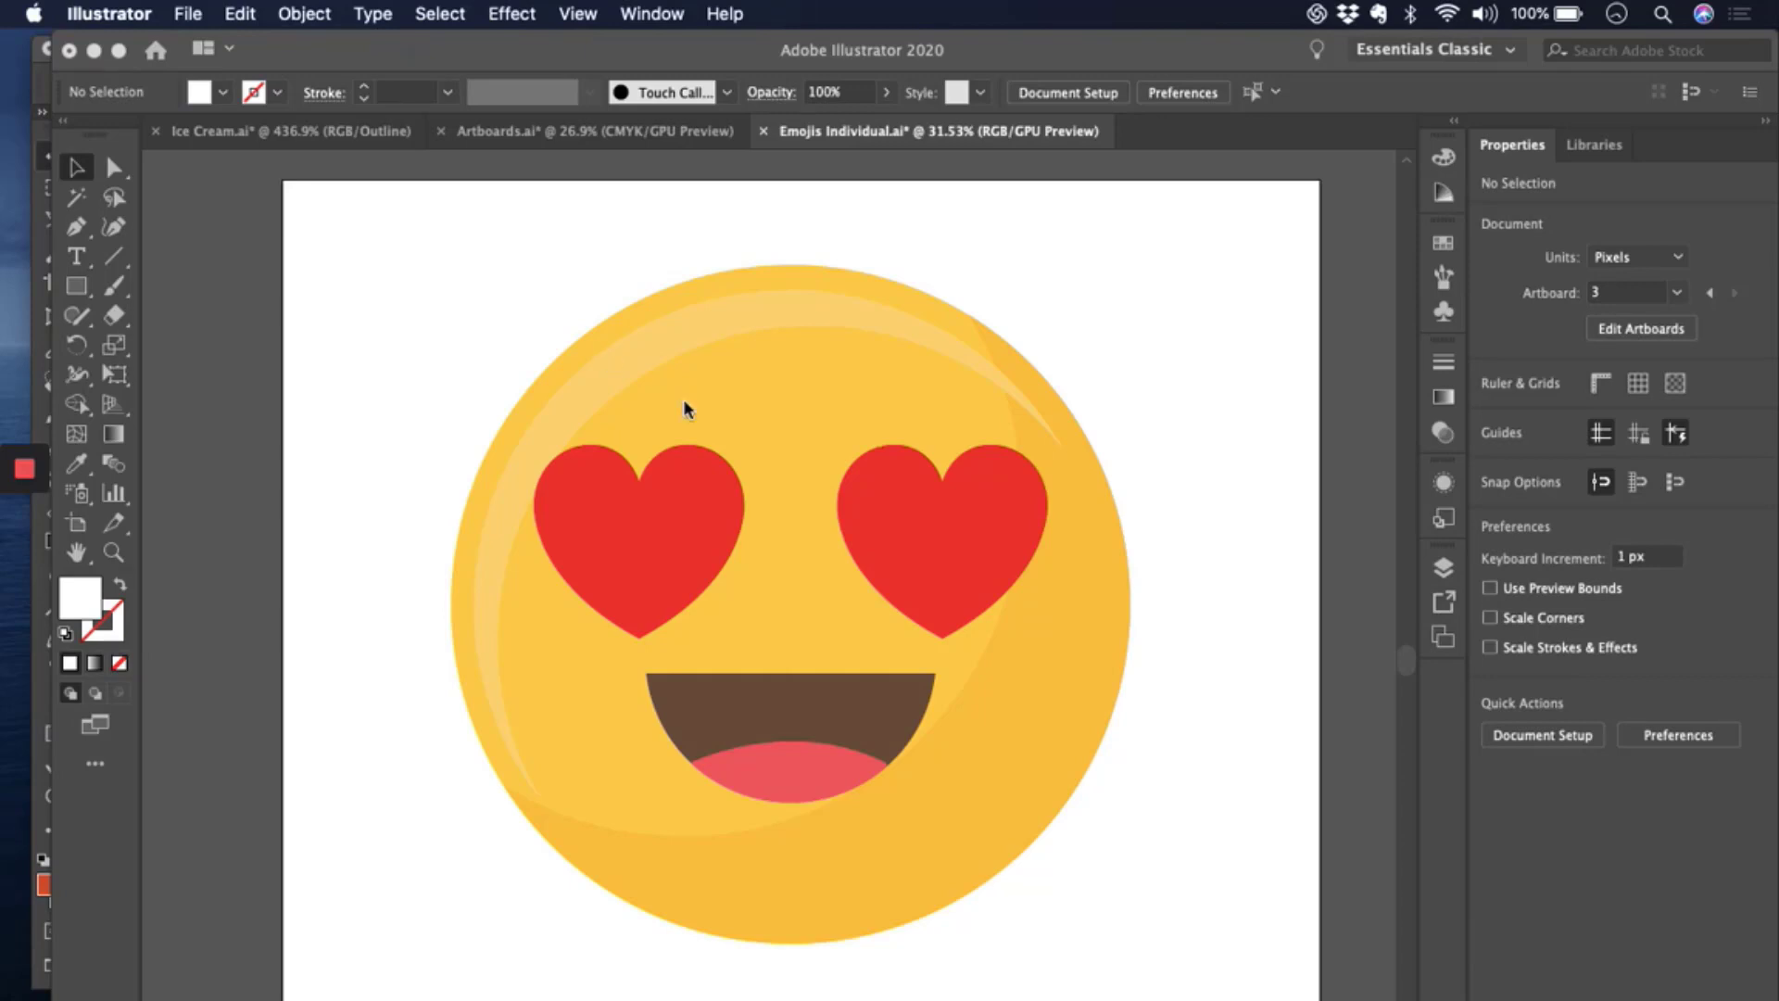
pyautogui.scroll(-1, 714, 454)
pyautogui.hscroll(-1, 715, 454)
pyautogui.scroll(2, 715, 454)
pyautogui.hscroll(2, 714, 454)
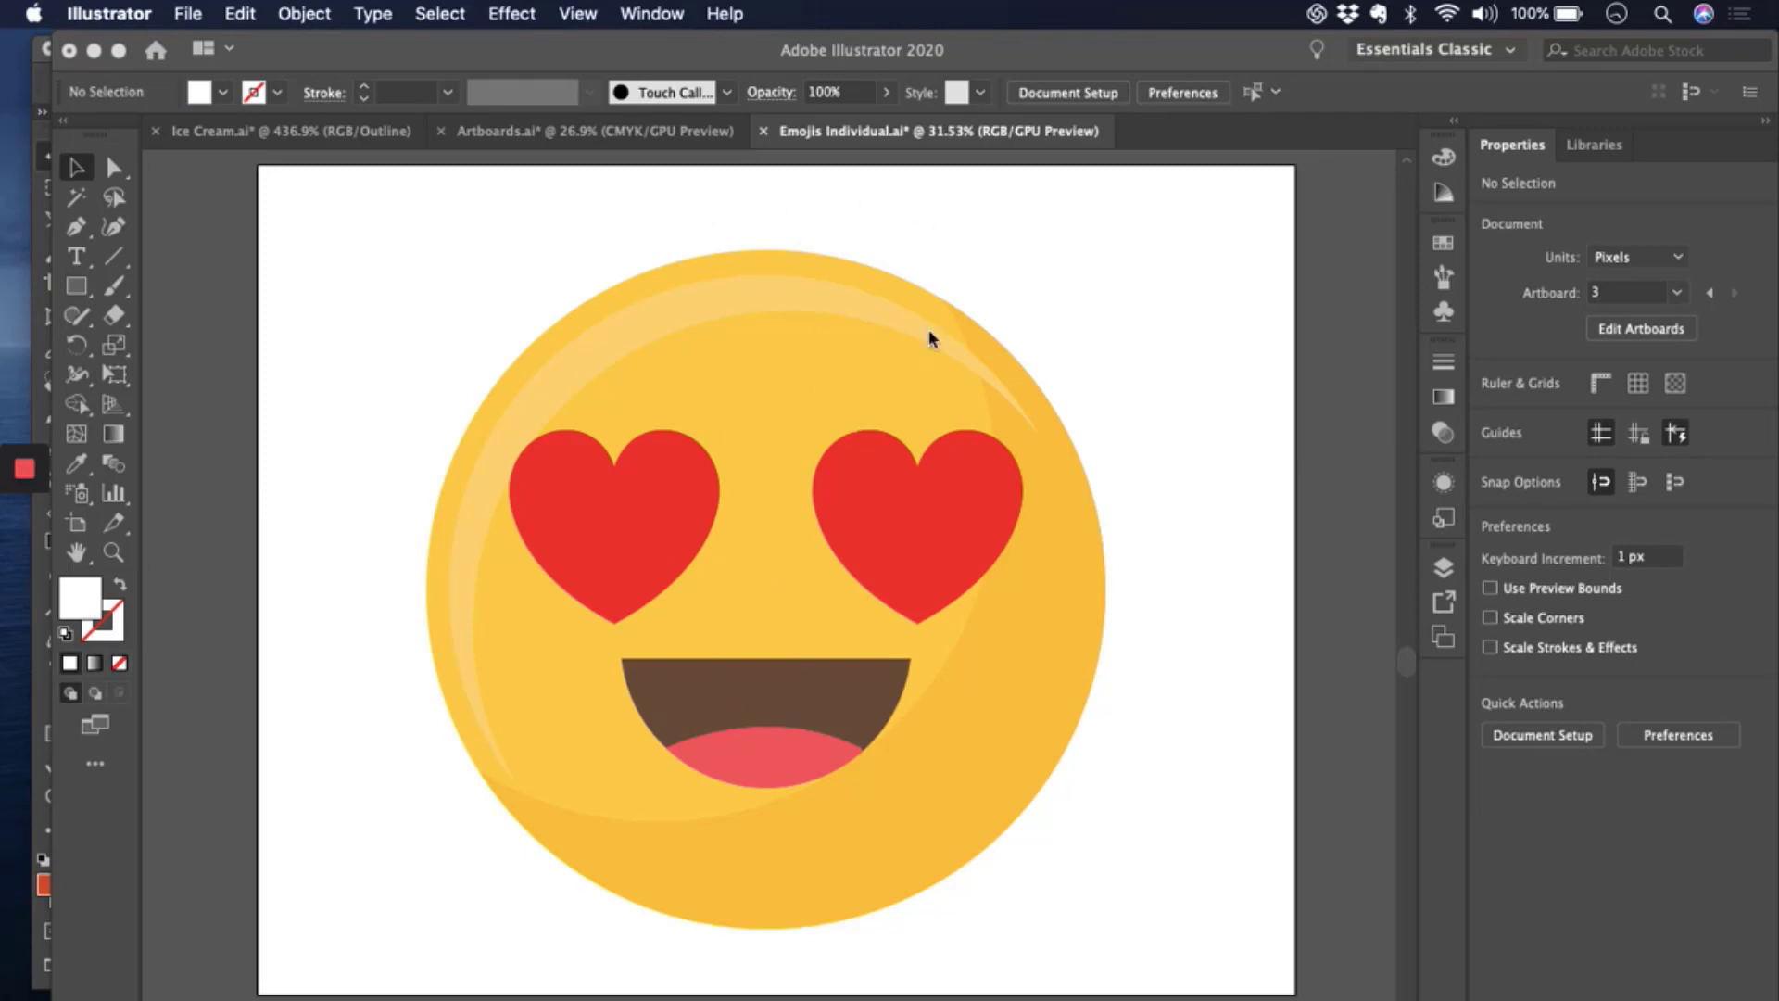
pyautogui.click(1147, 387)
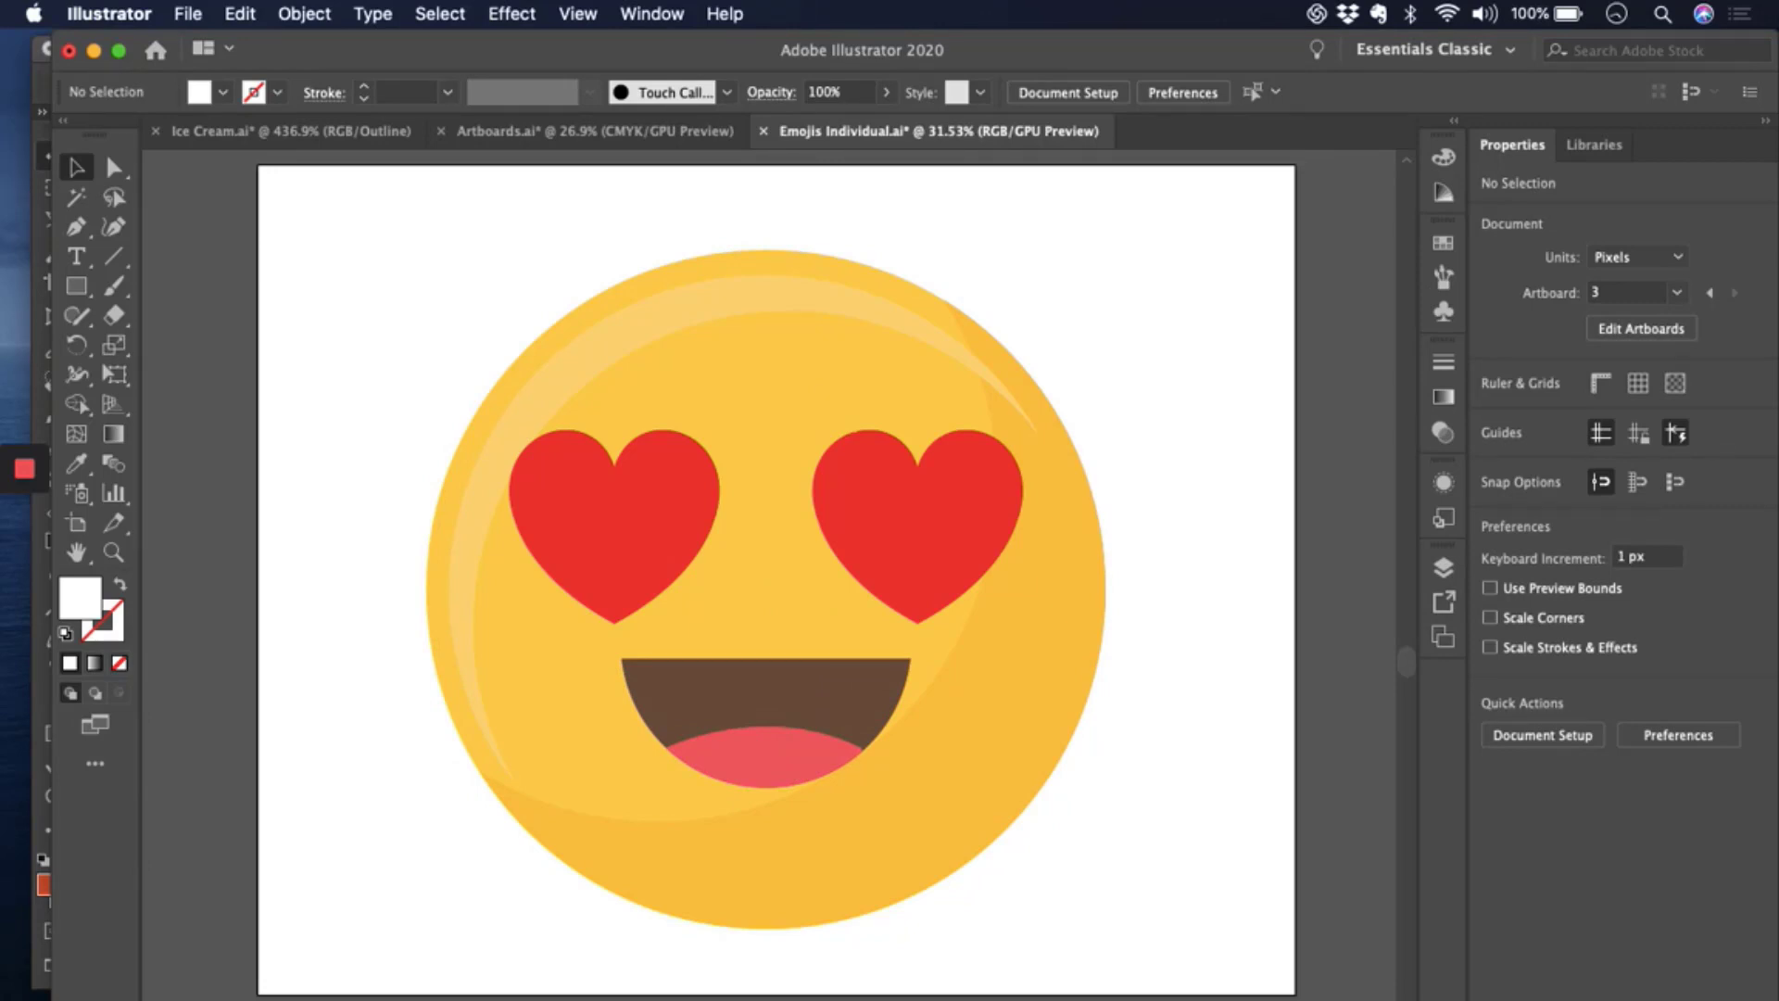
pyautogui.click(269, 996)
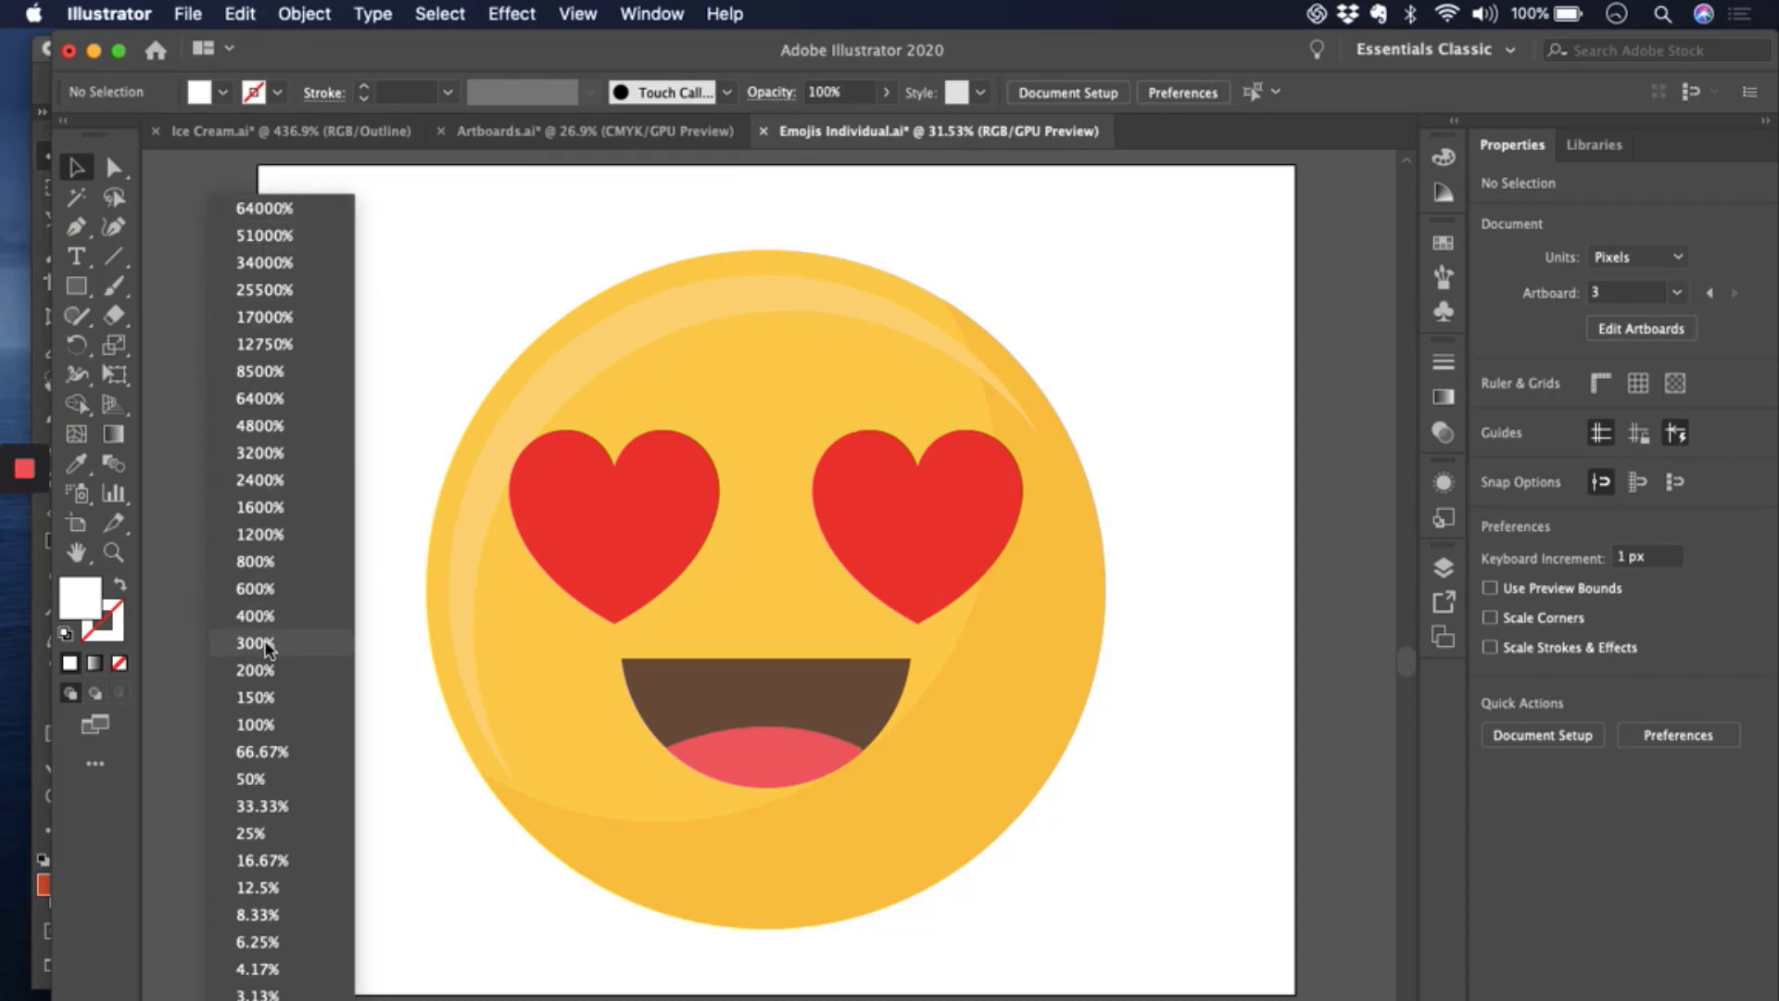
pyautogui.click(271, 724)
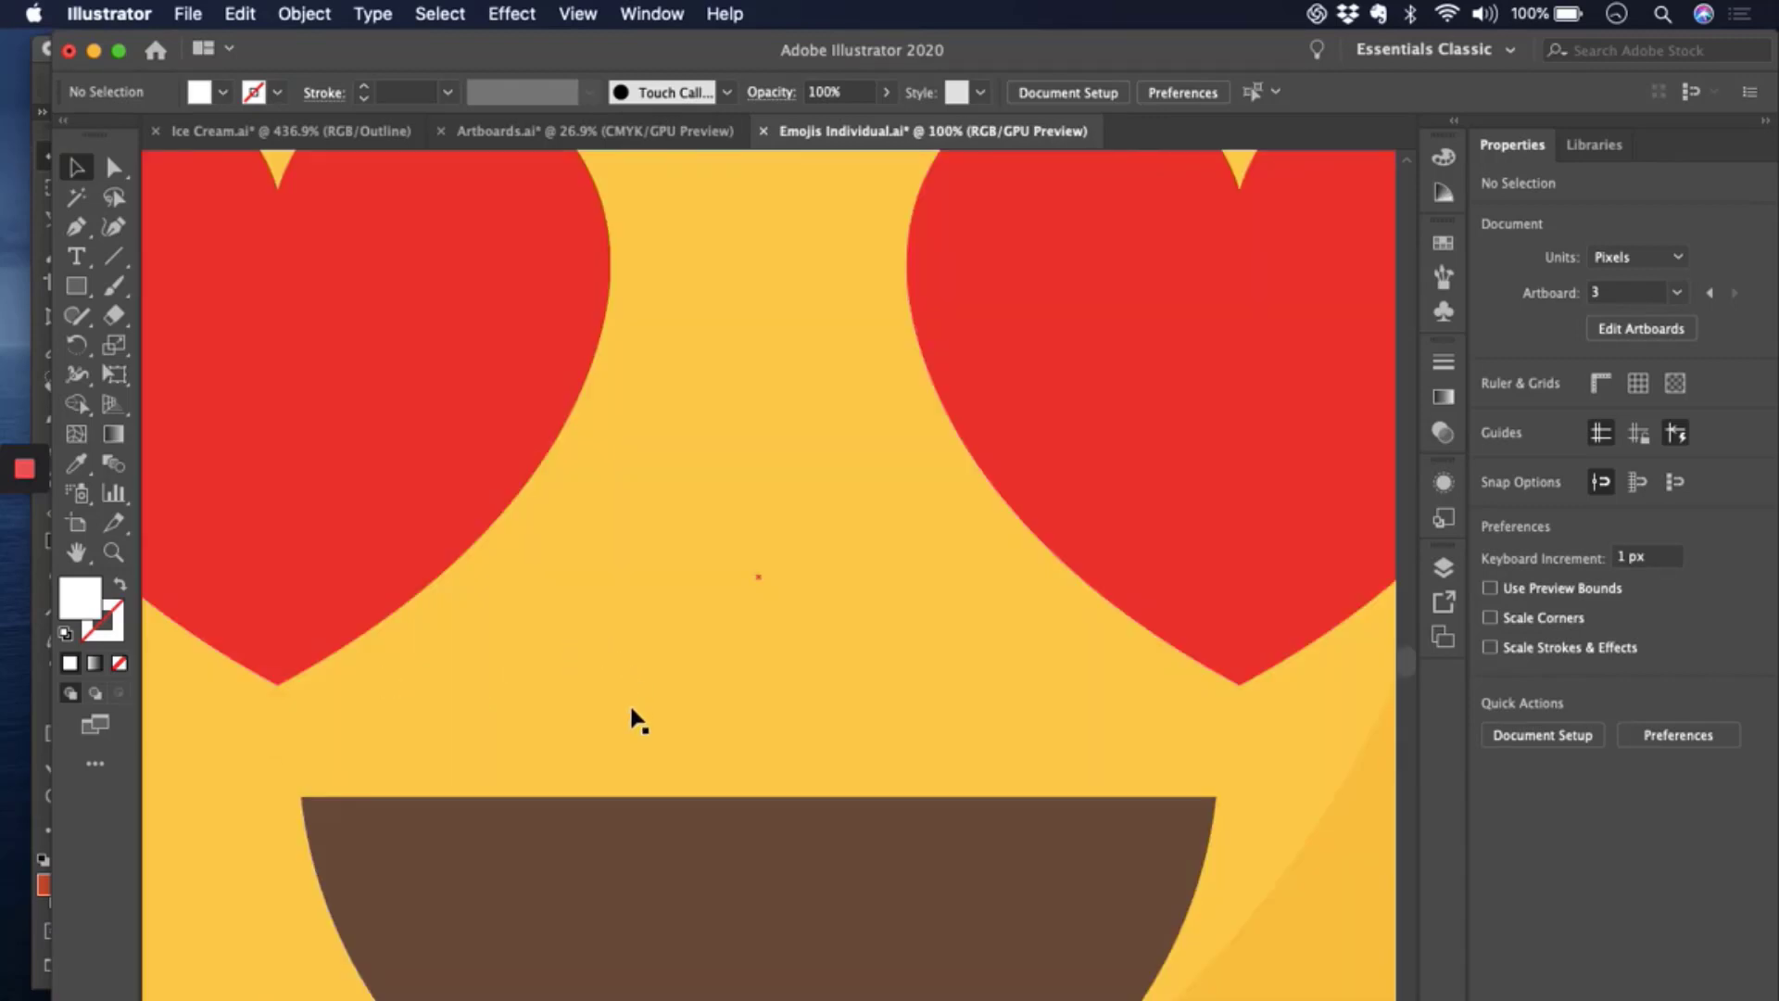
pyautogui.scroll(-3, 651, 812)
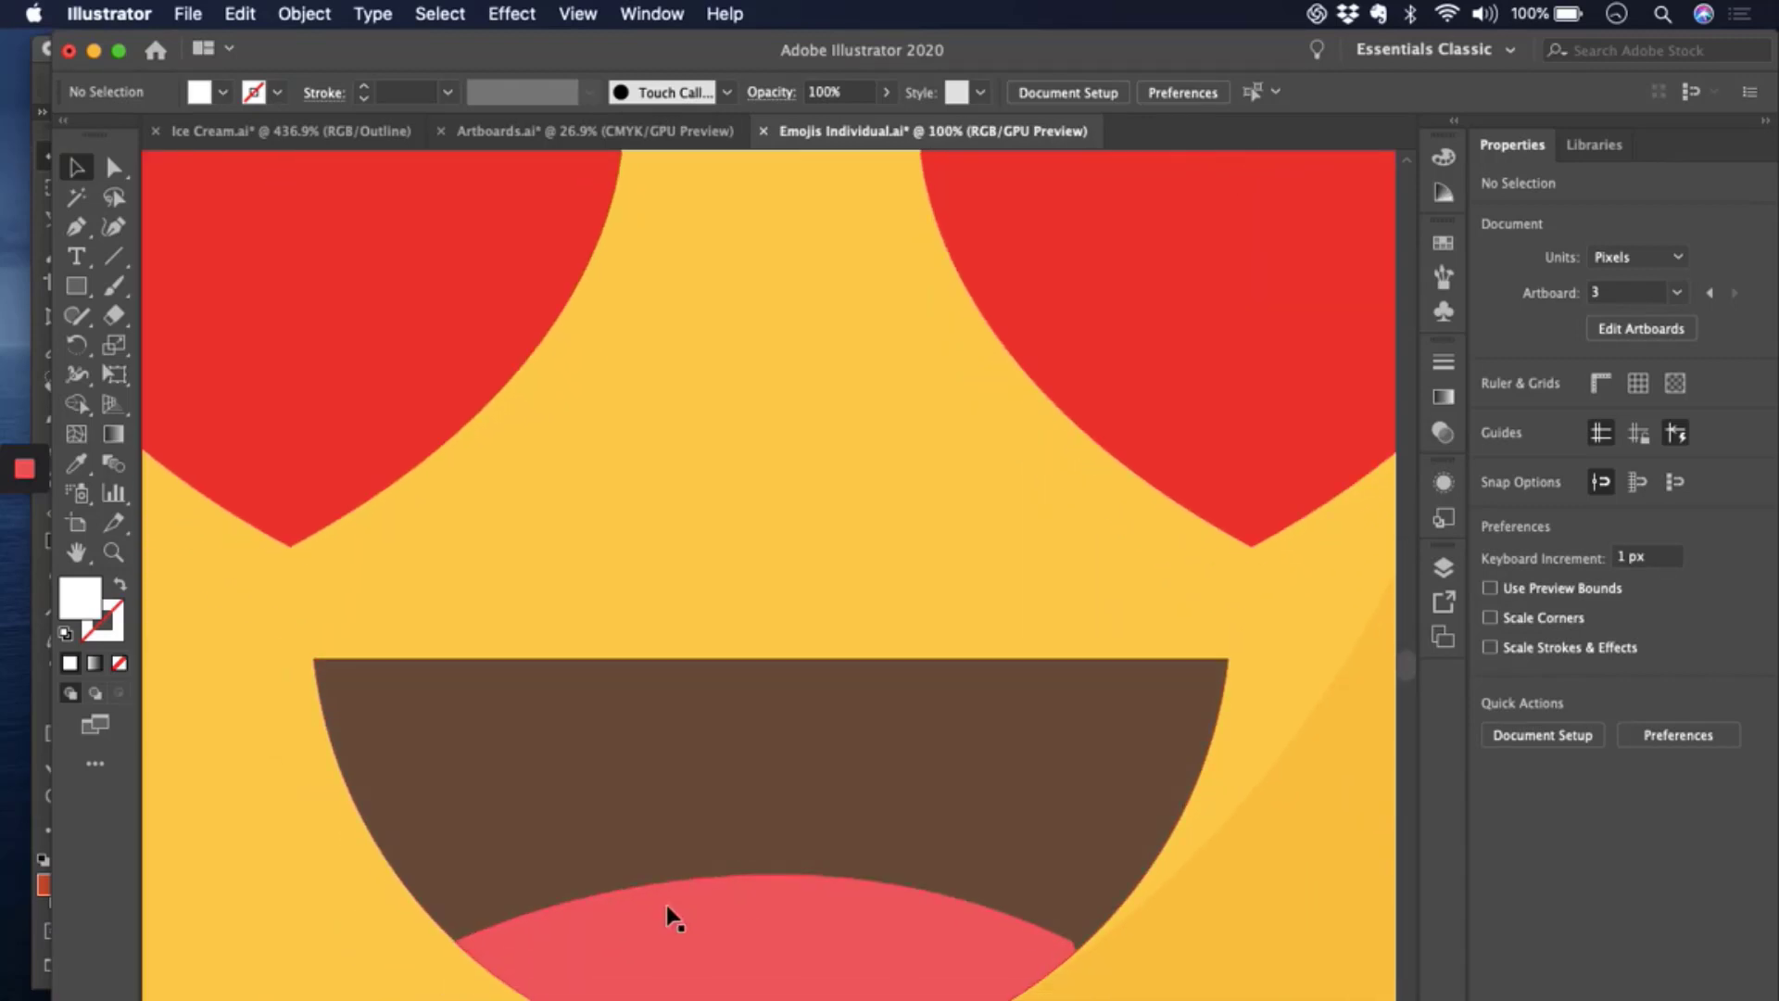
pyautogui.scroll(-3, 691, 760)
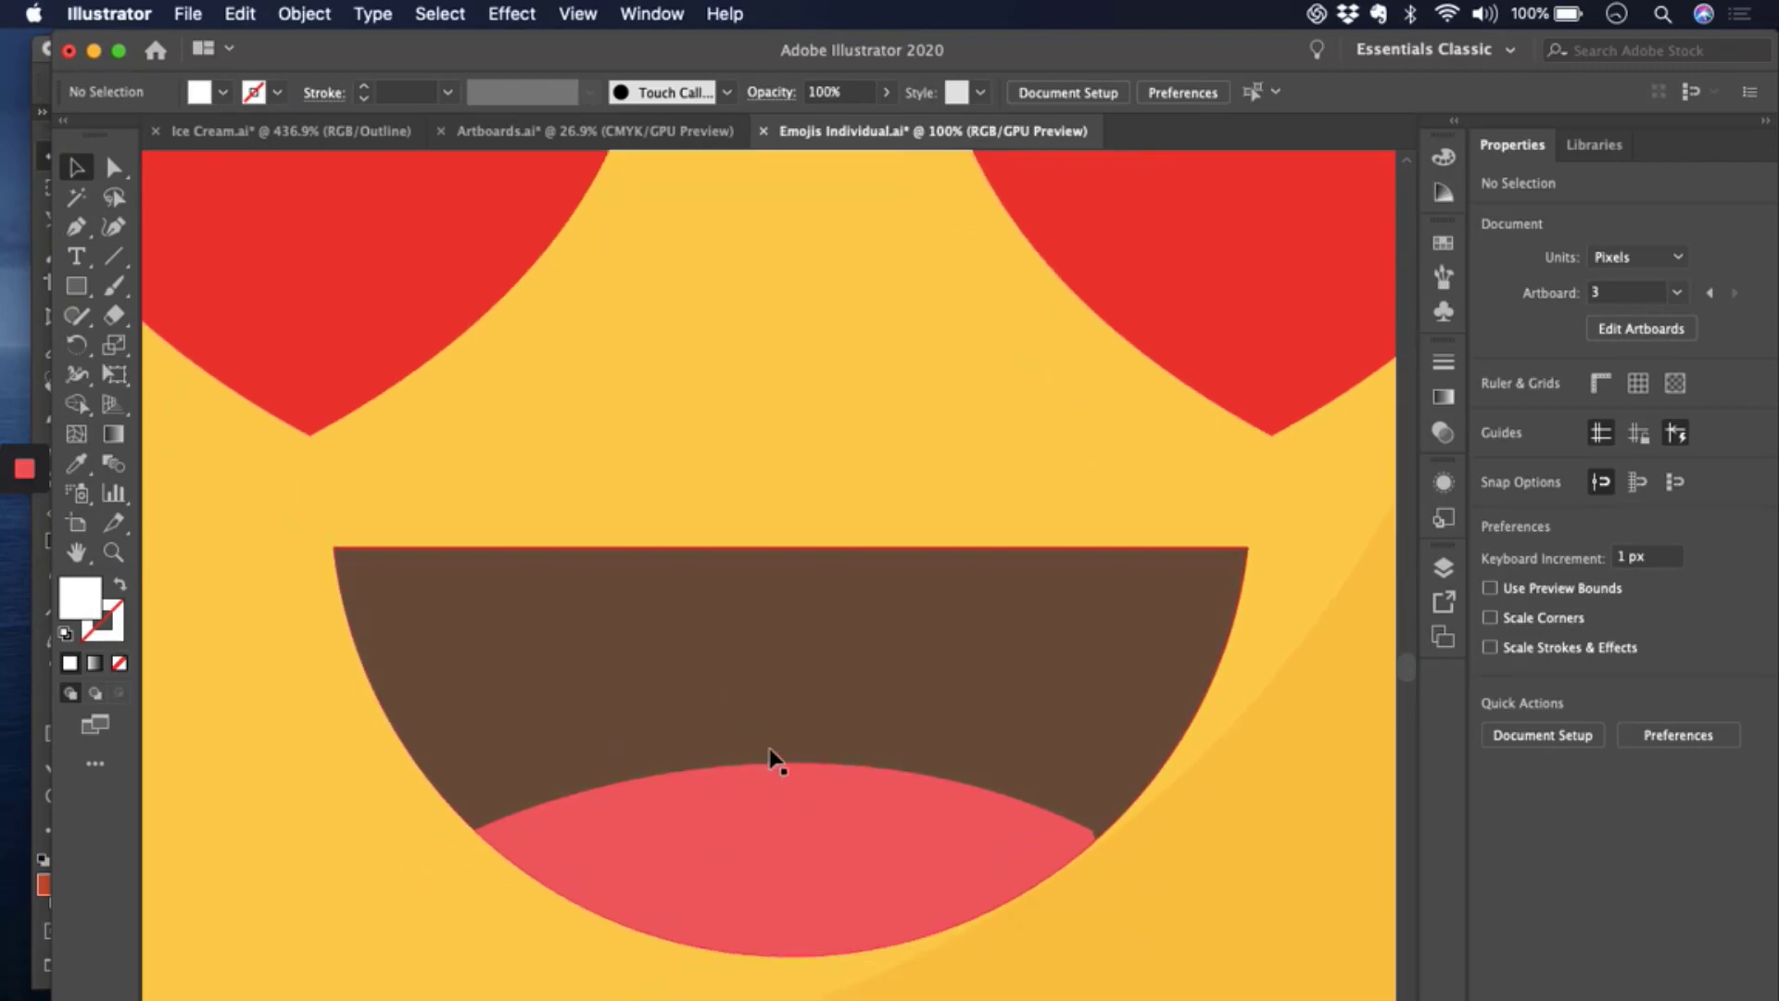
pyautogui.click(250, 999)
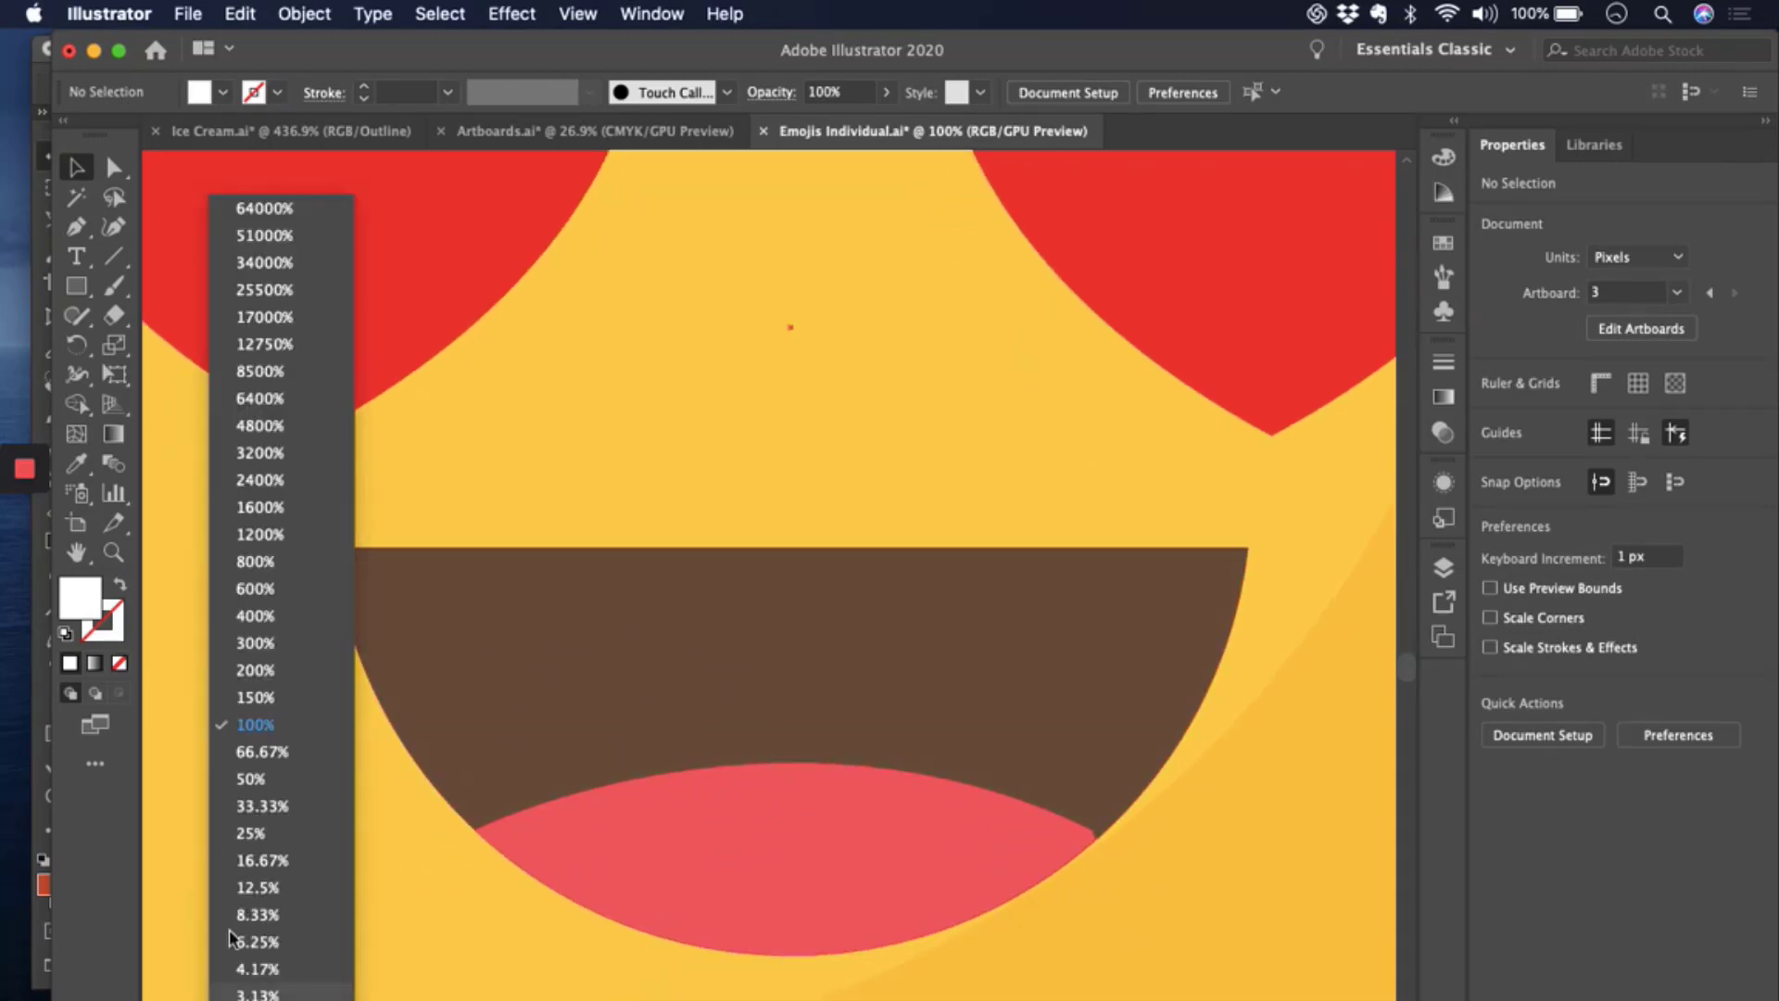
pyautogui.click(263, 585)
pyautogui.scroll(1, 716, 417)
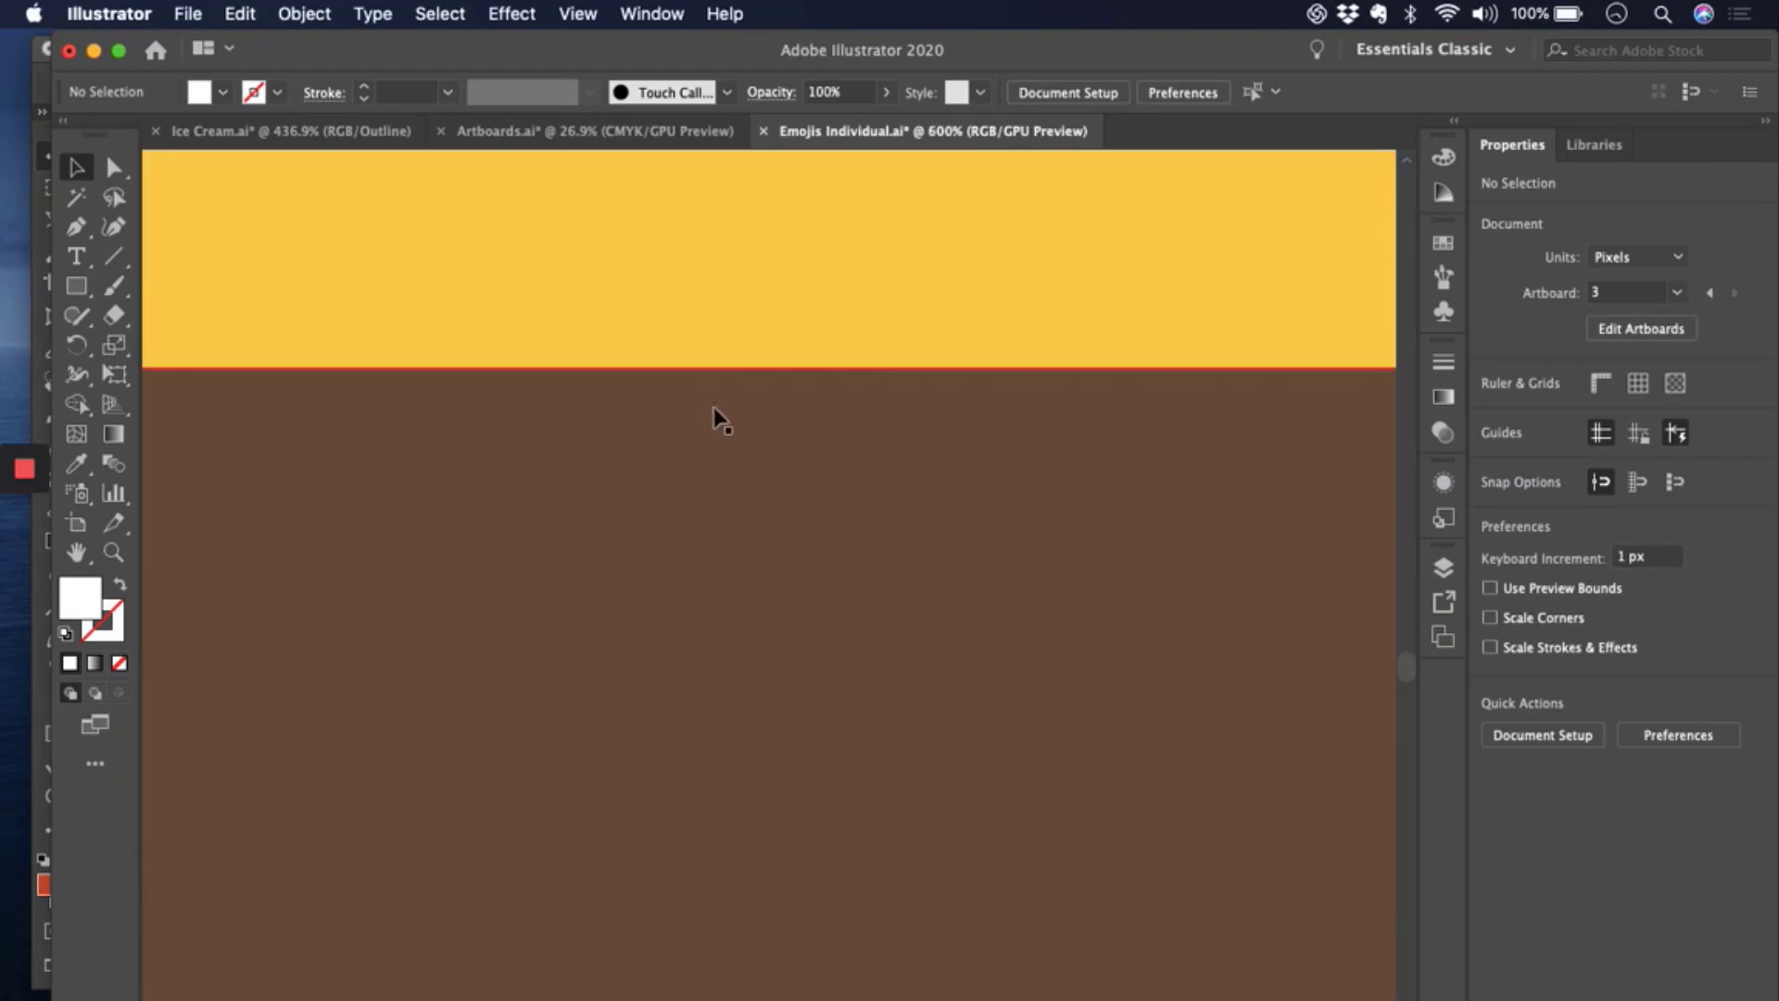
pyautogui.scroll(-3, 717, 417)
pyautogui.scroll(-8, 716, 417)
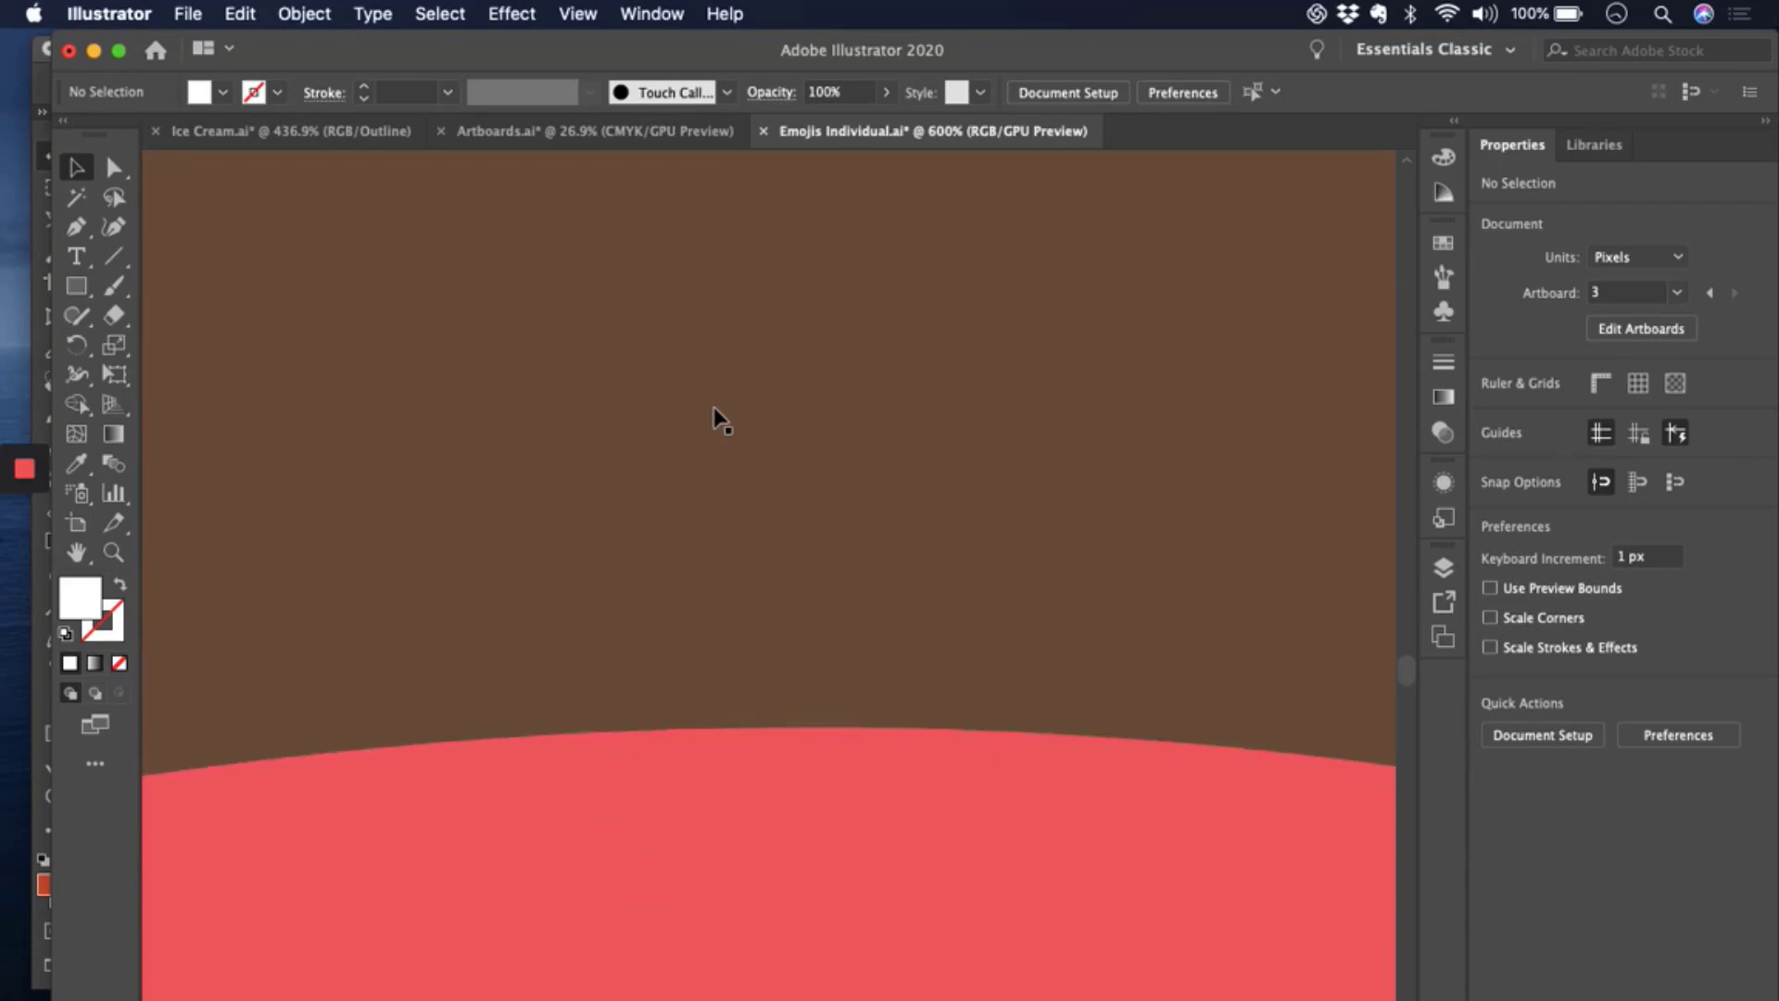
pyautogui.scroll(-1, 721, 422)
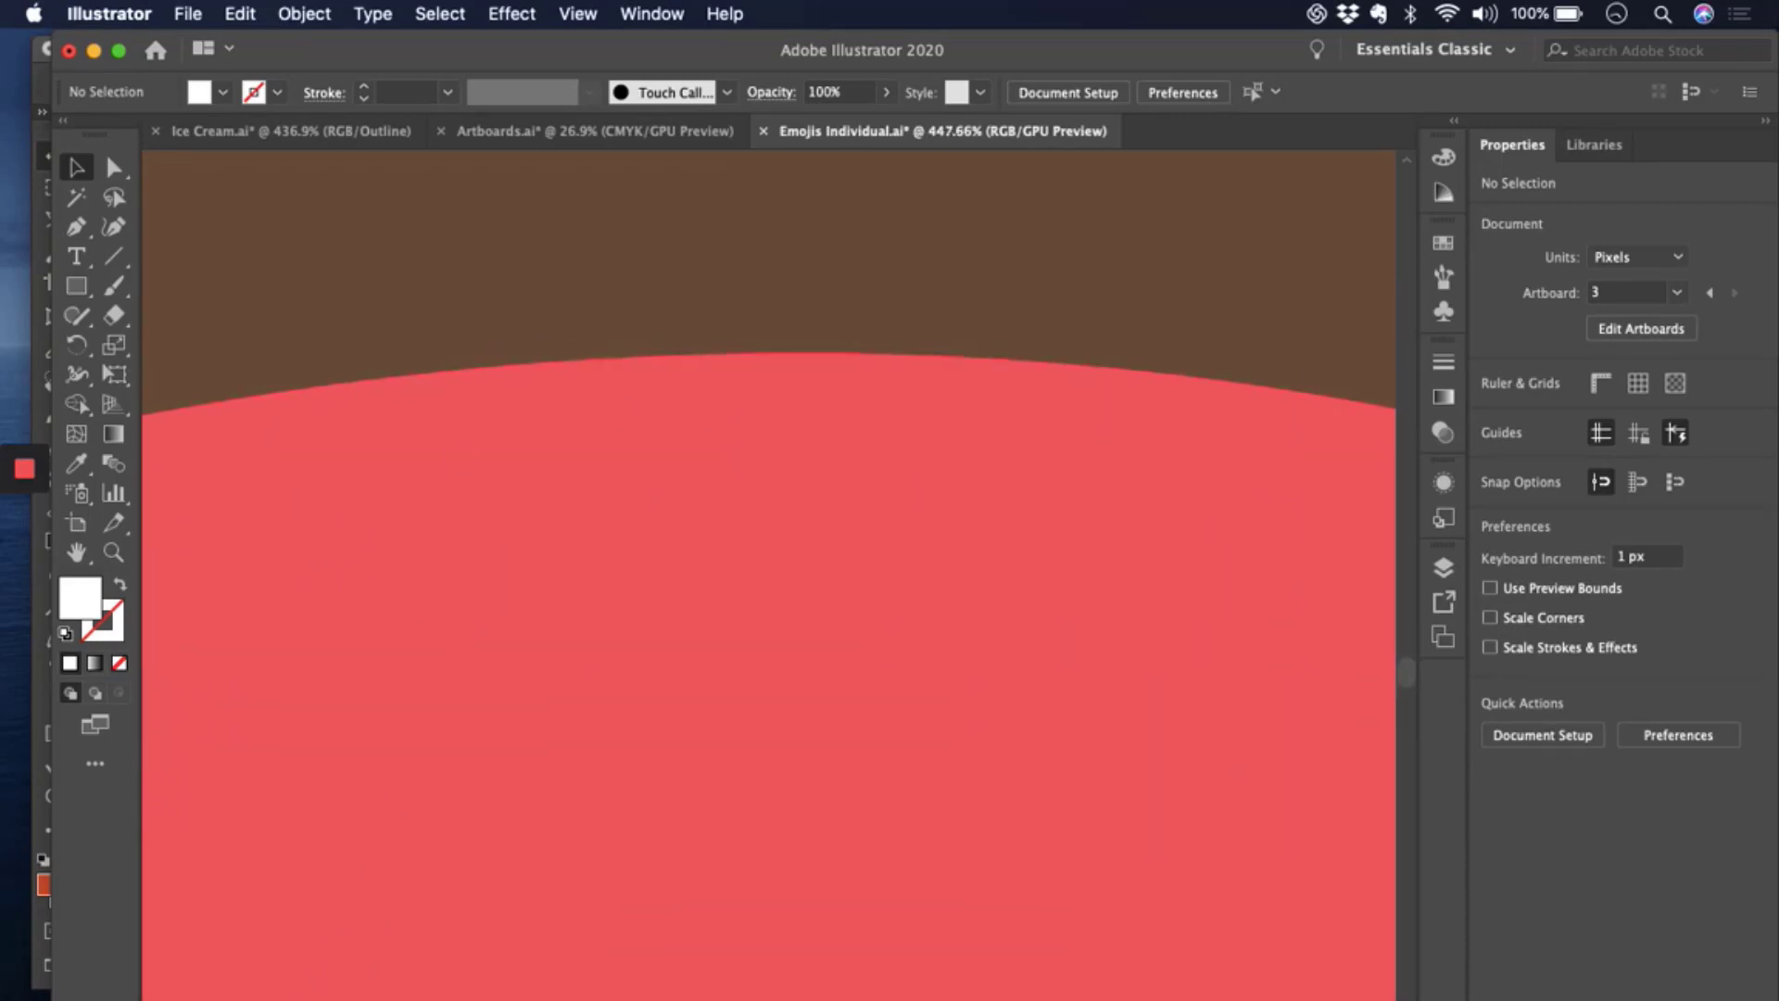
pyautogui.click(250, 999)
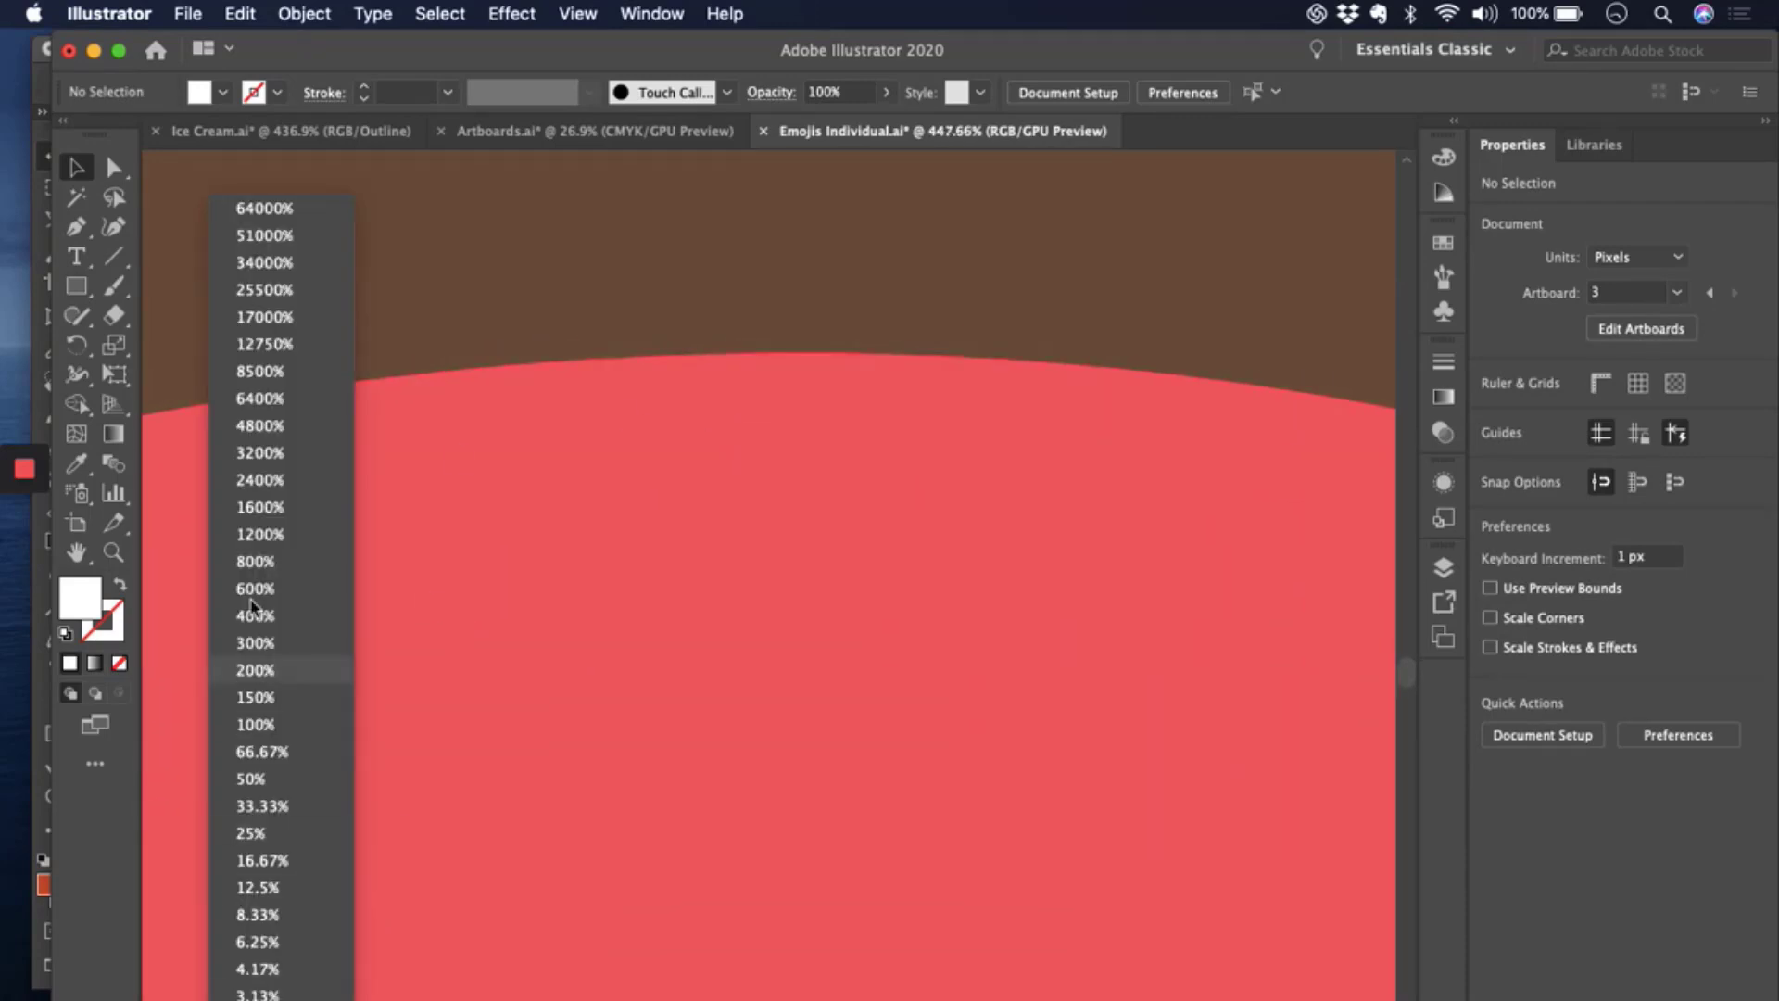
pyautogui.click(268, 317)
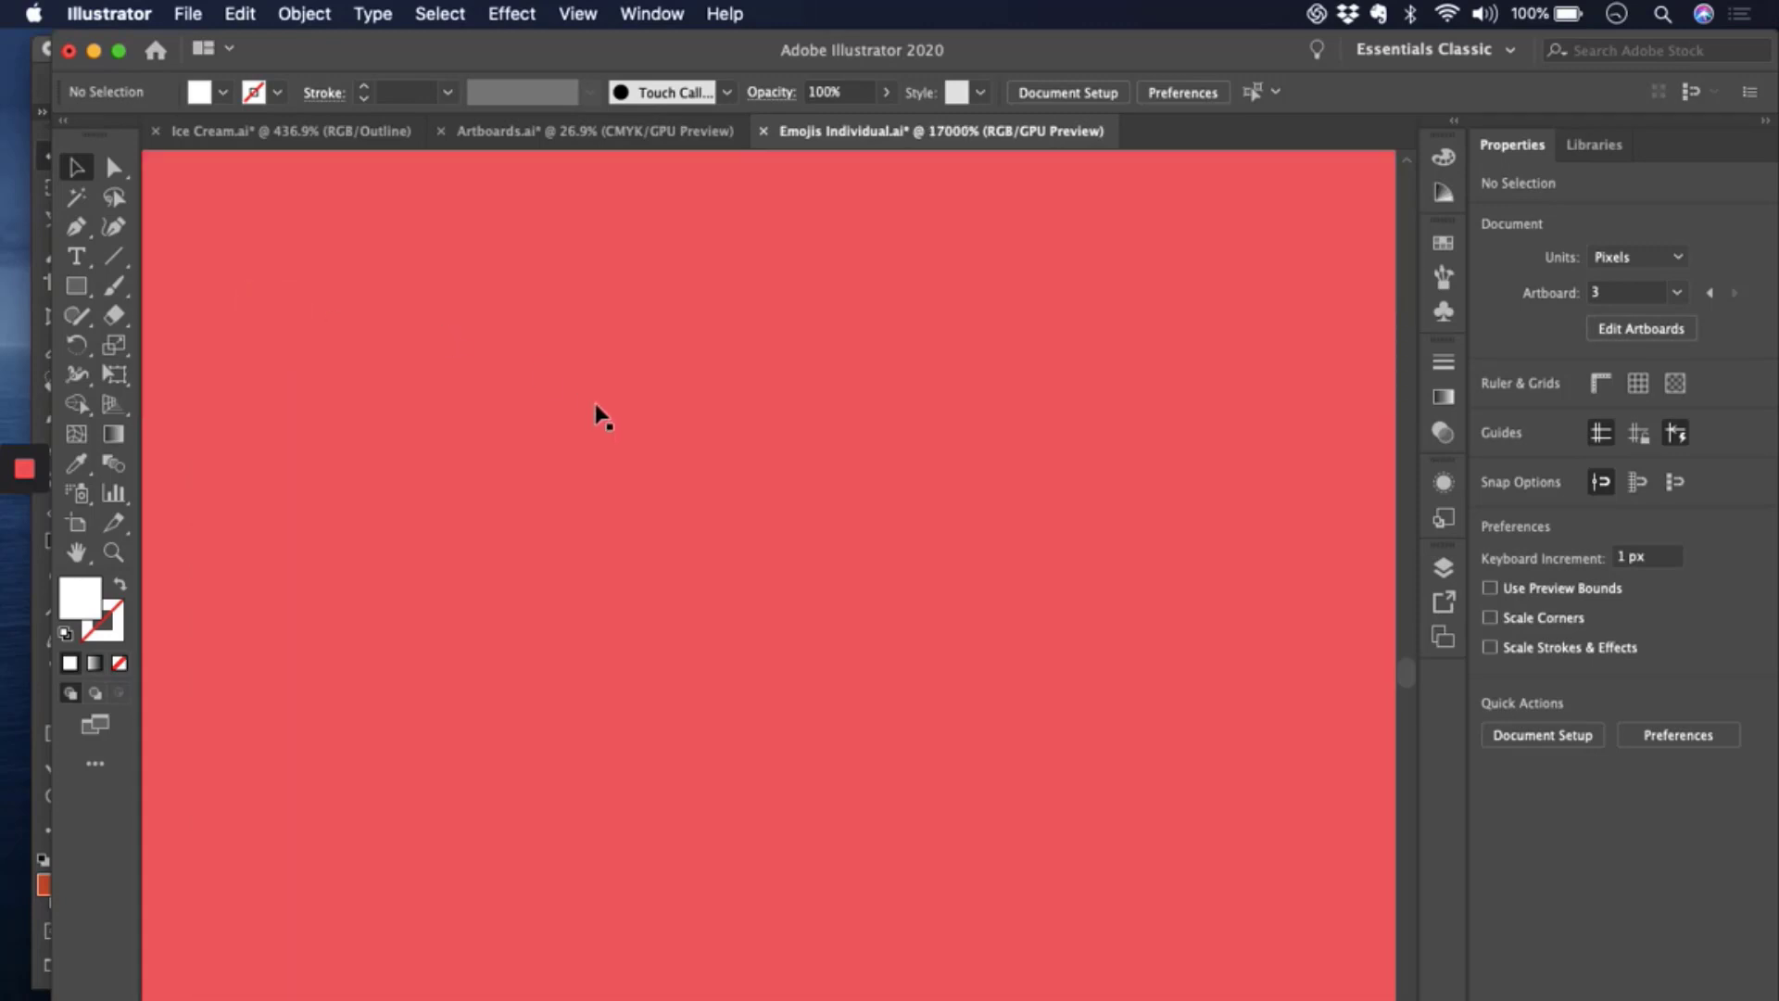
pyautogui.scroll(-3, 602, 417)
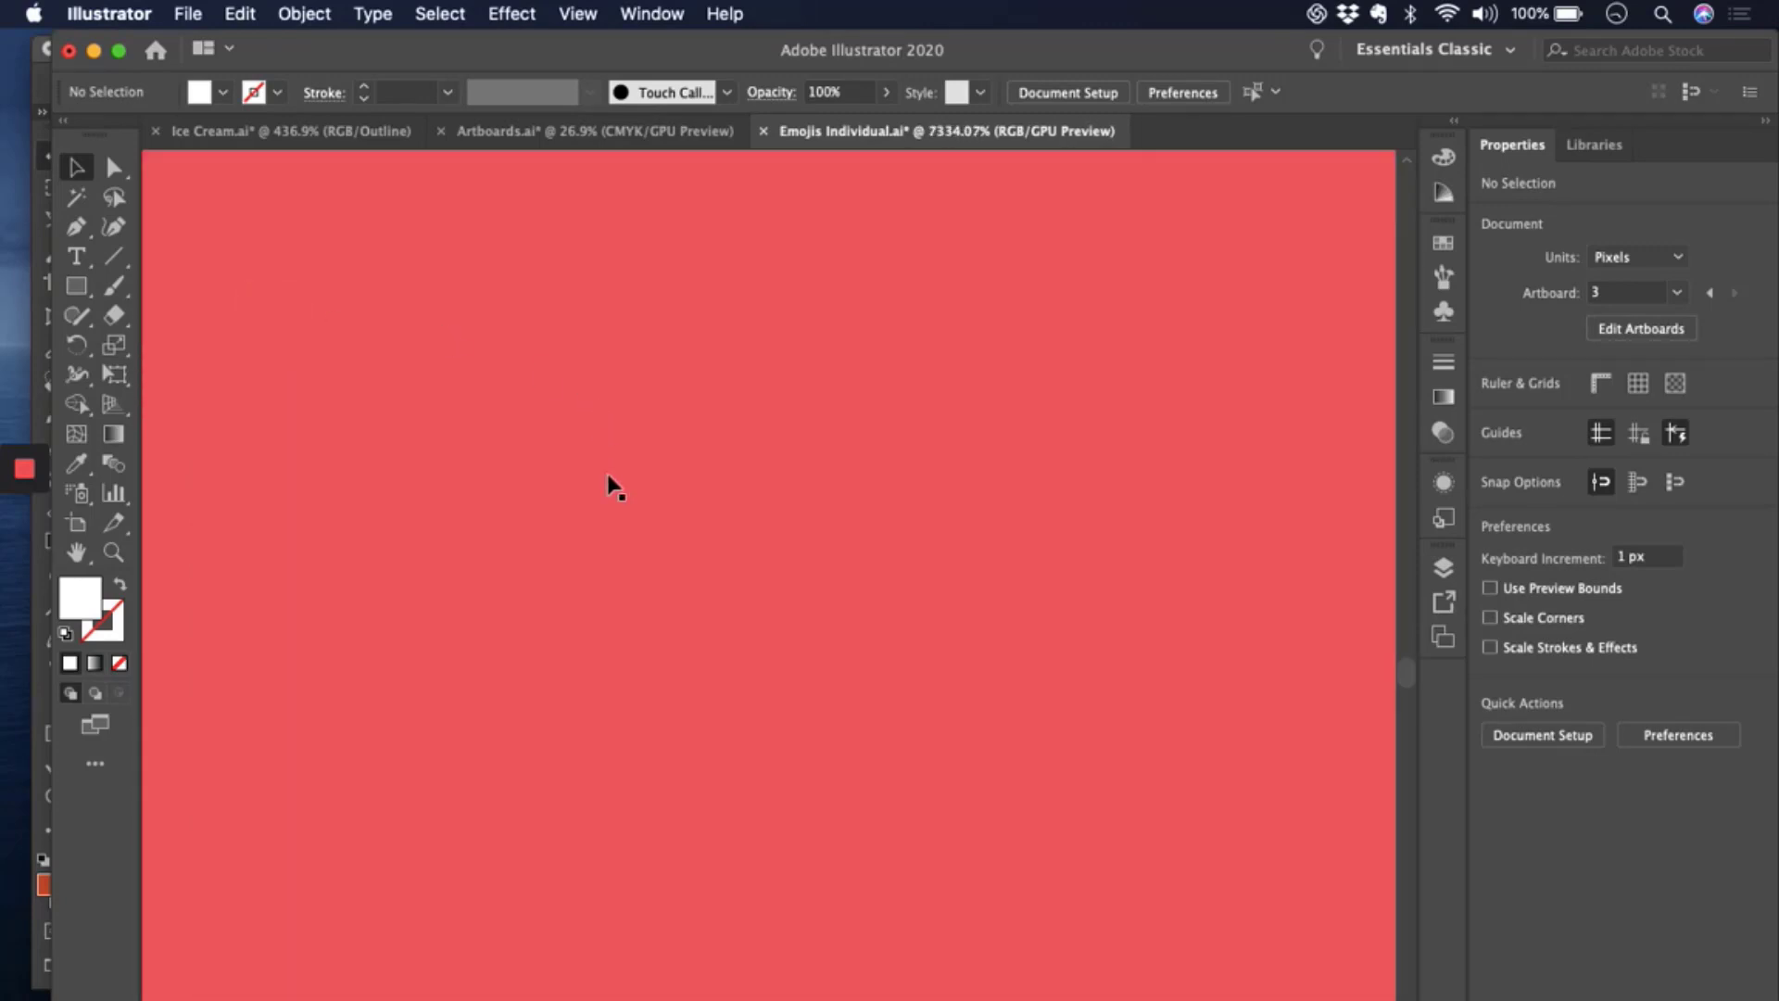
pyautogui.scroll(-10, 614, 486)
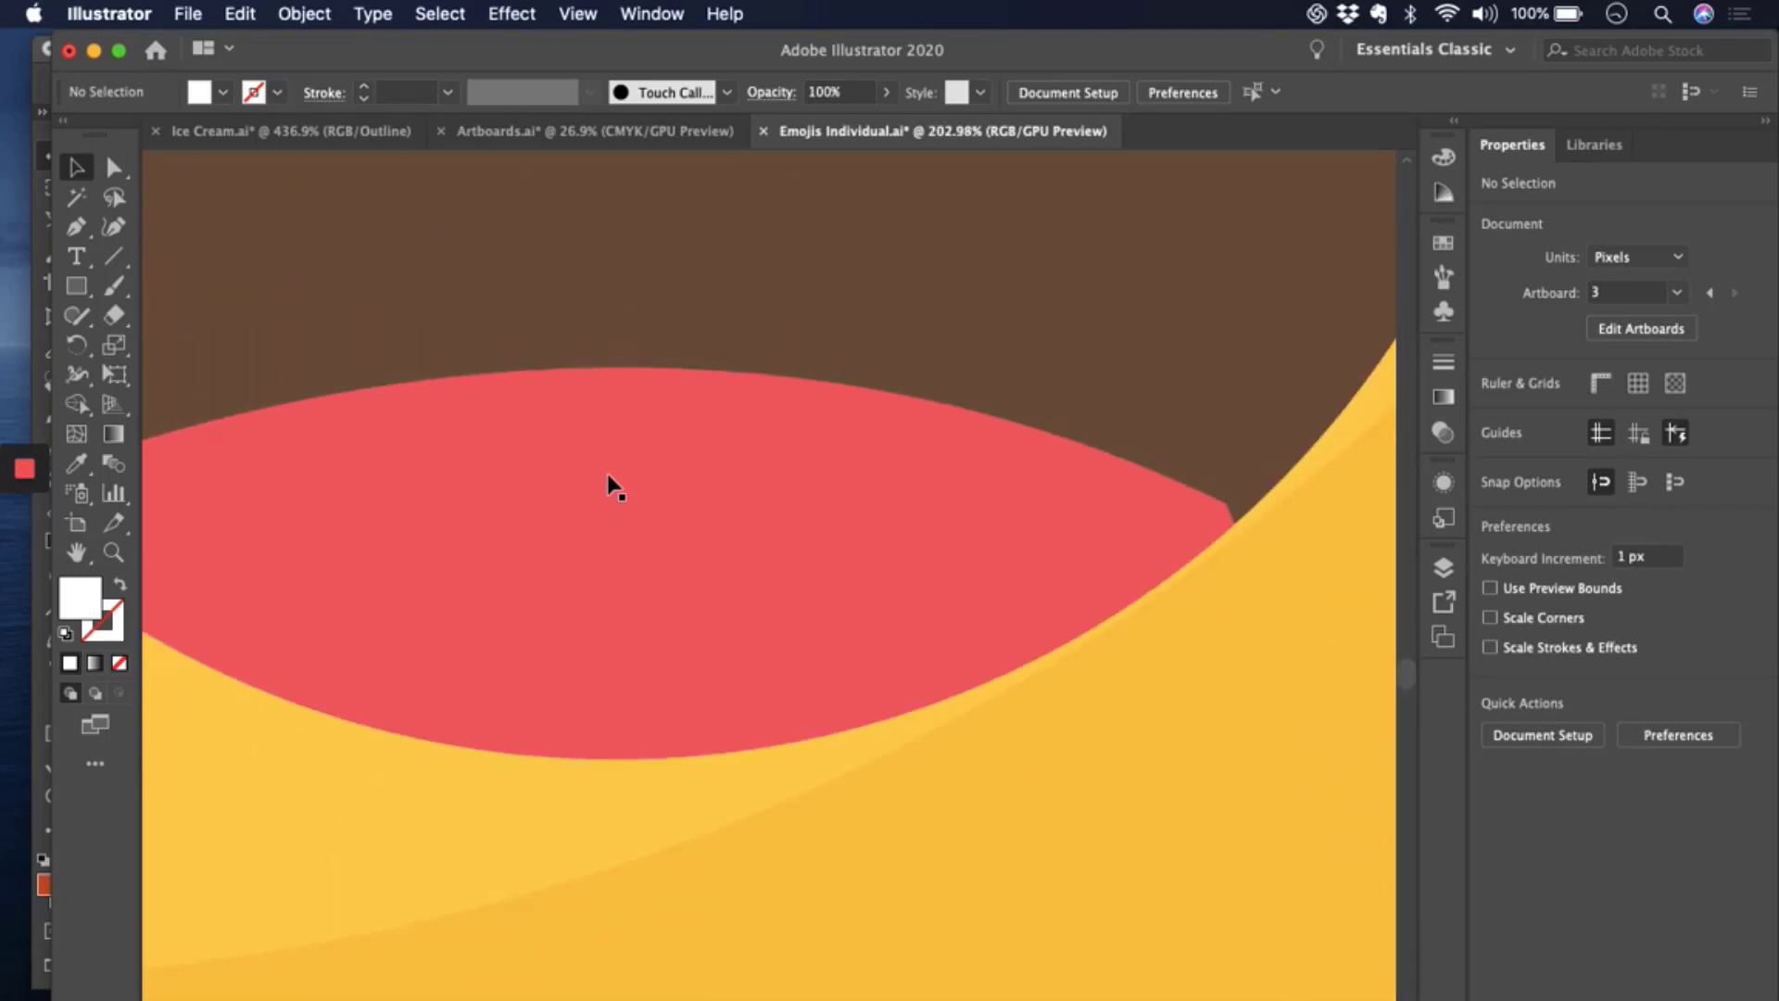
pyautogui.scroll(-8, 614, 486)
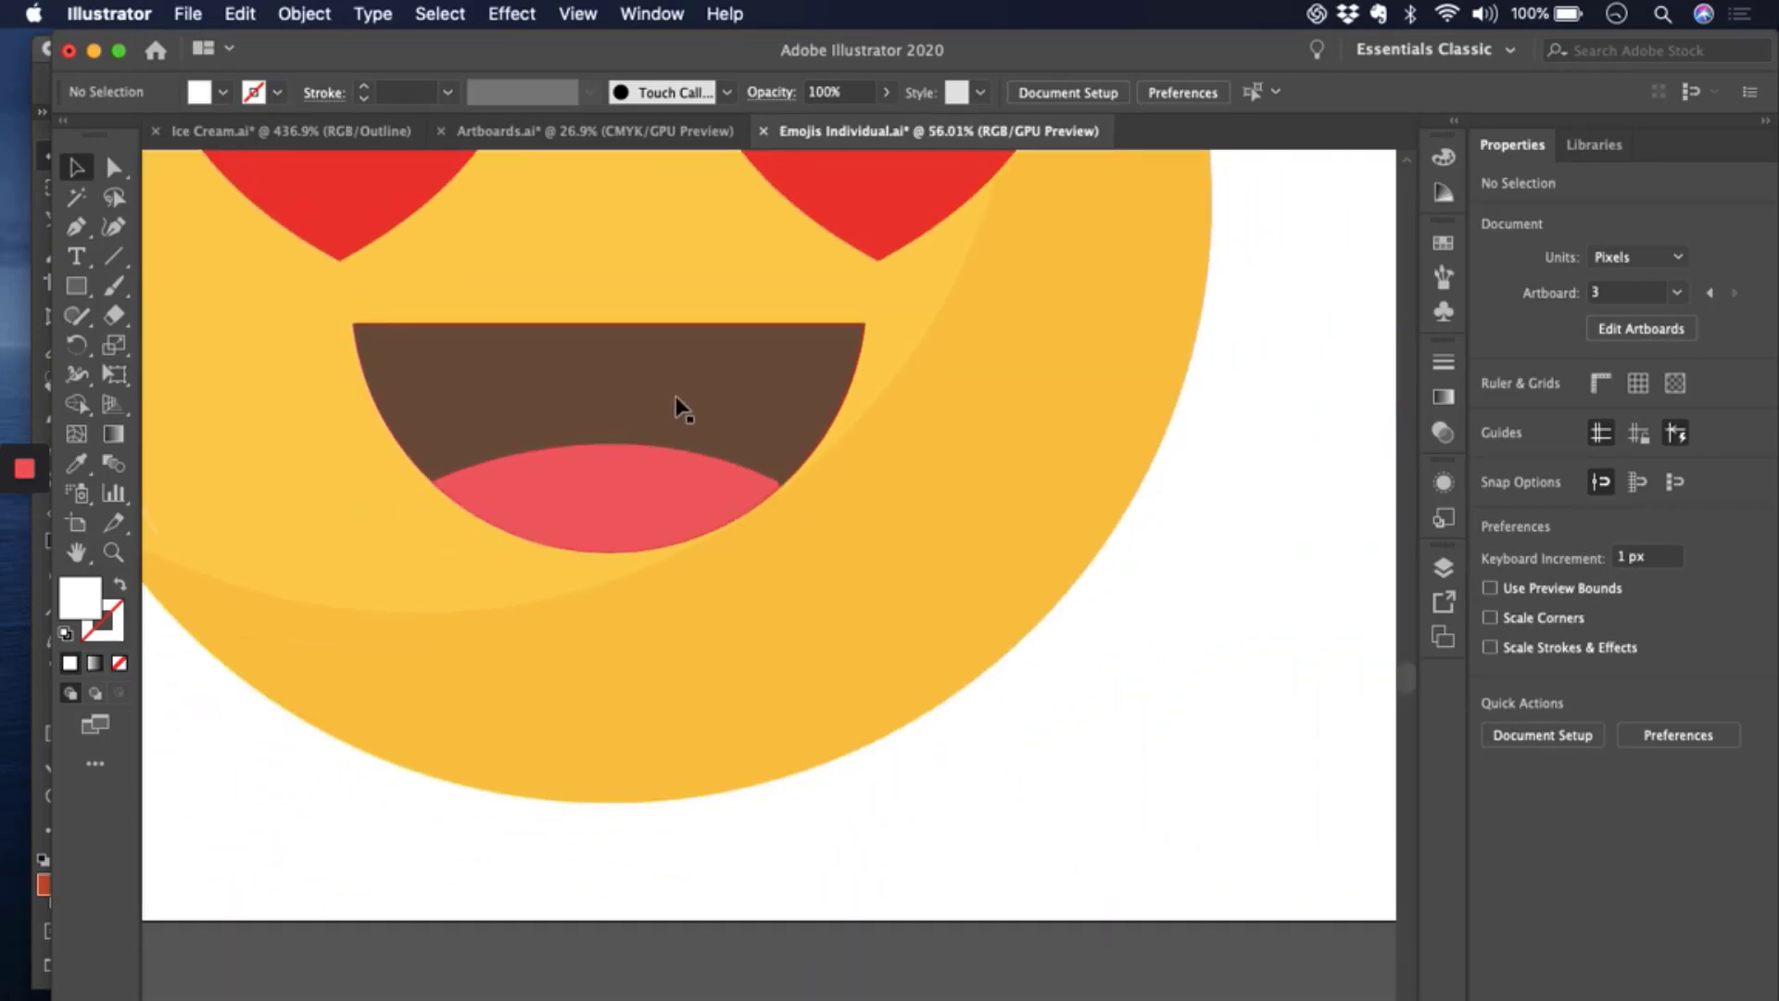
pyautogui.scroll(3, 683, 407)
pyautogui.scroll(5, 683, 408)
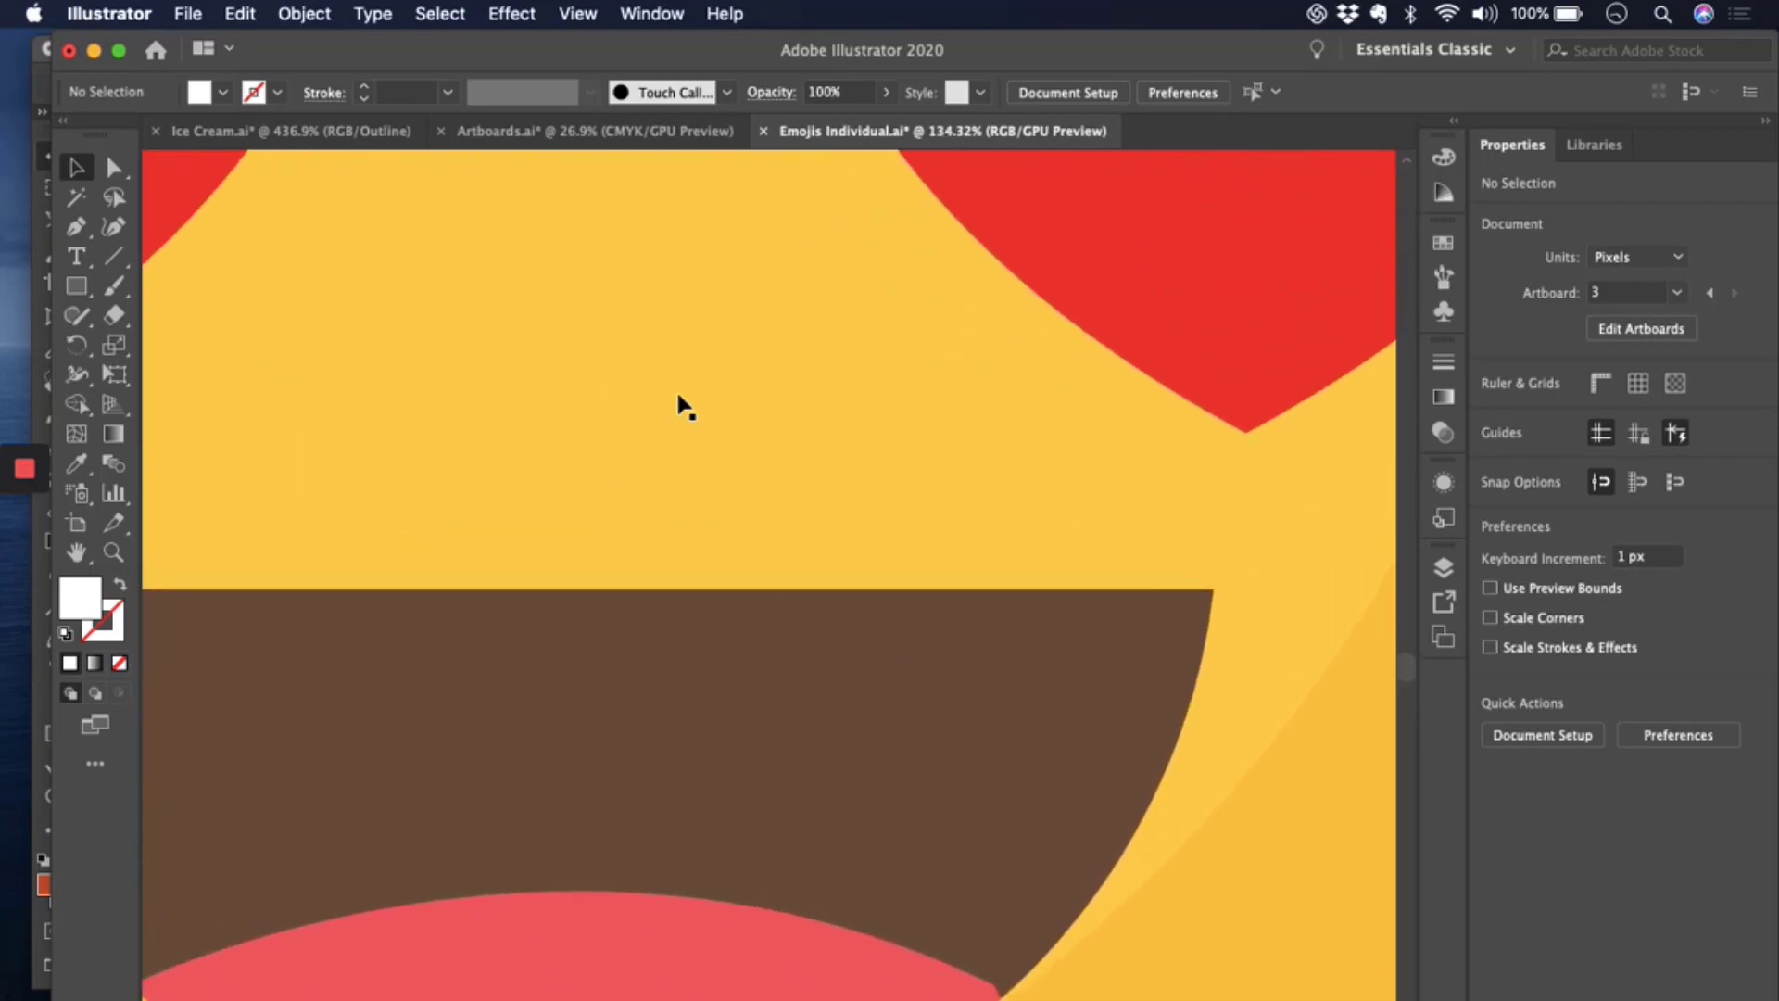
pyautogui.scroll(-3, 594, 608)
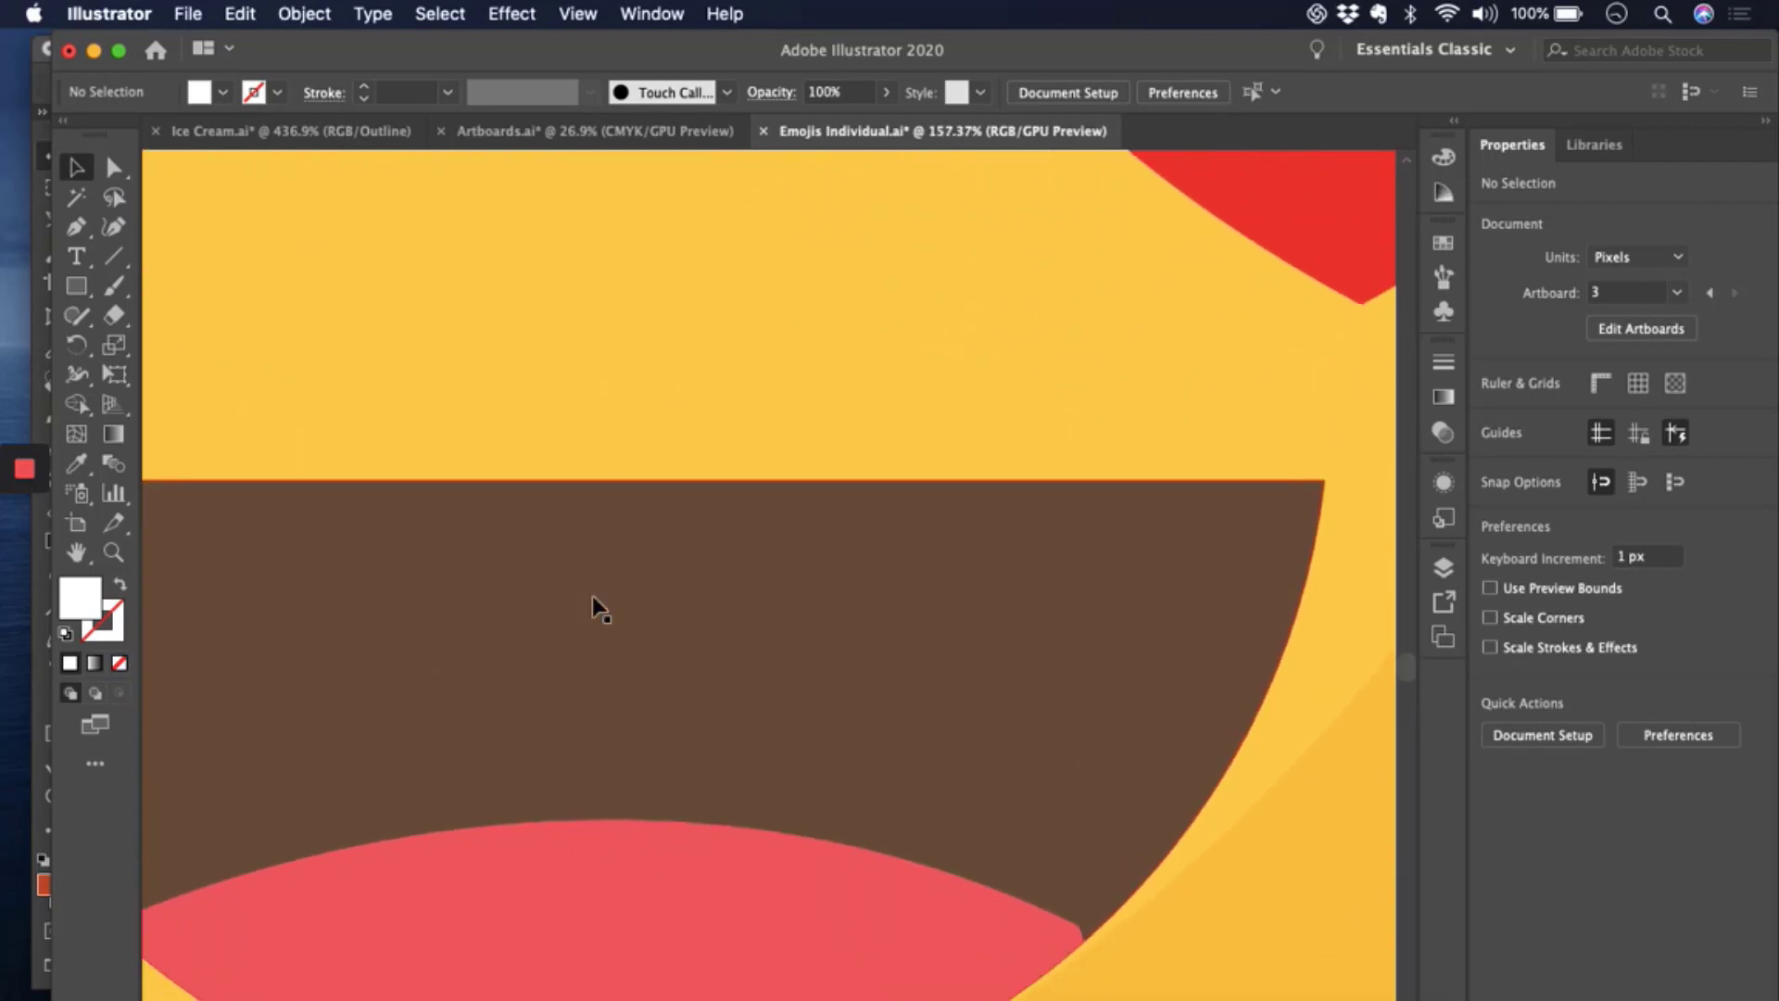
pyautogui.scroll(3, 627, 582)
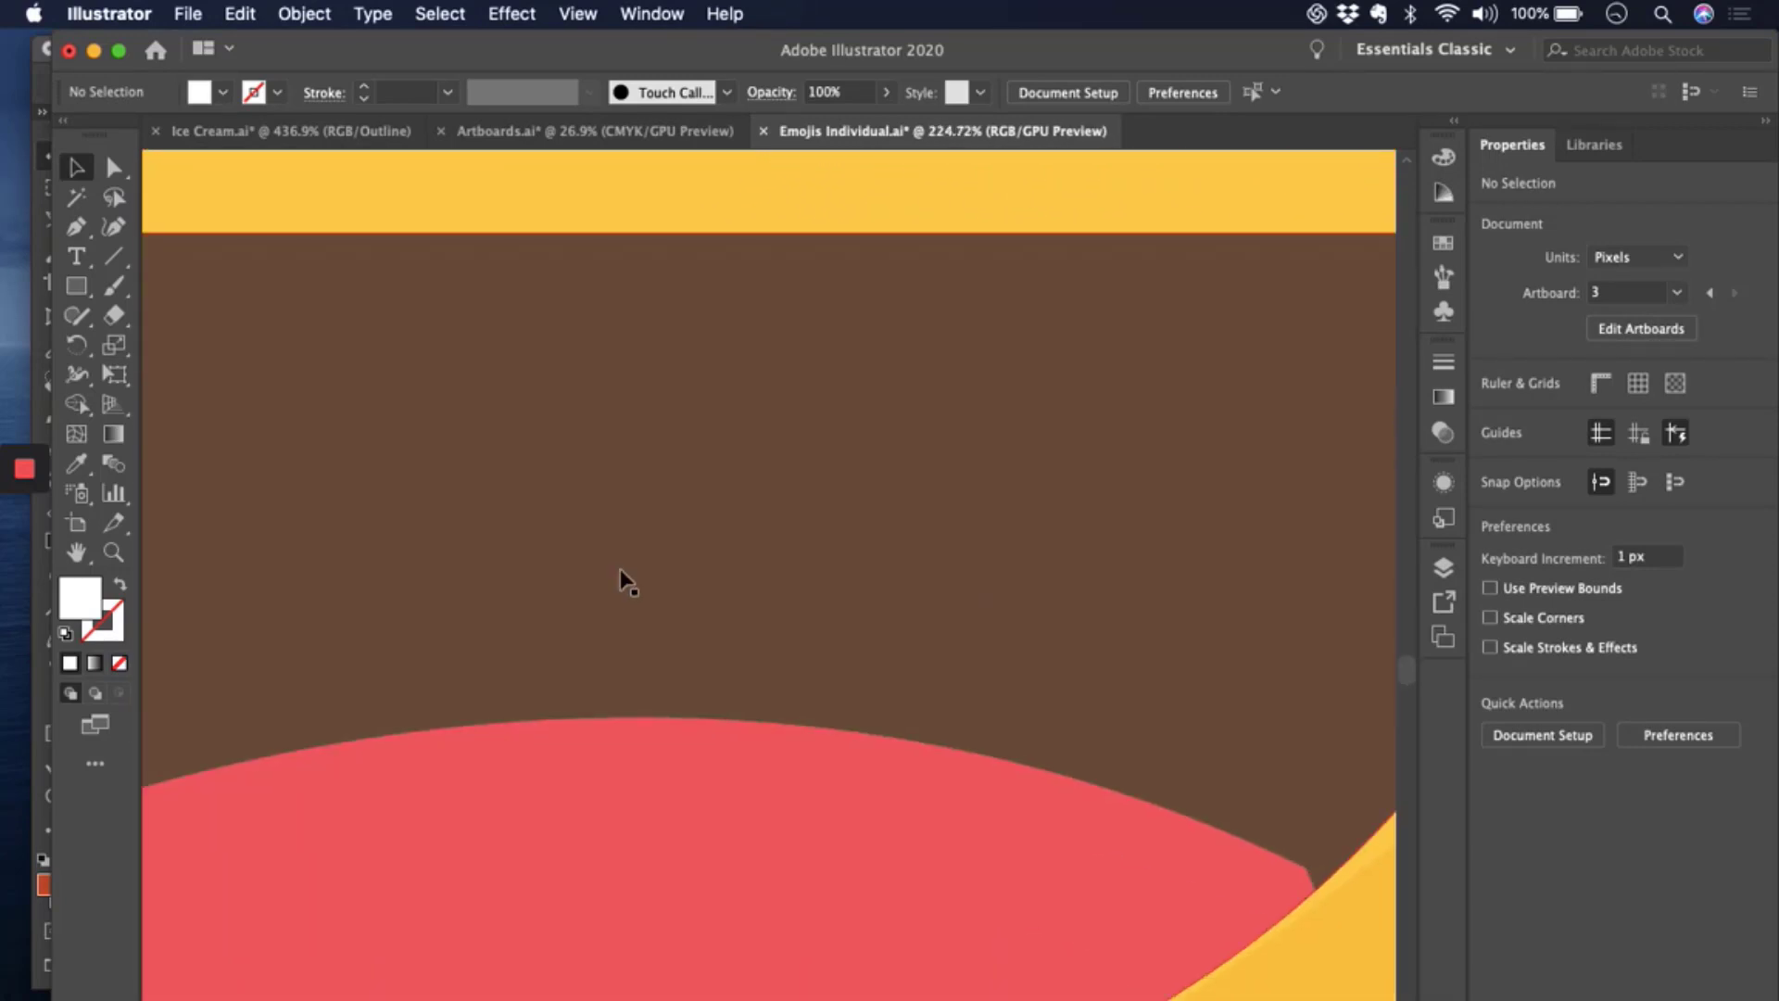
pyautogui.scroll(5, 622, 741)
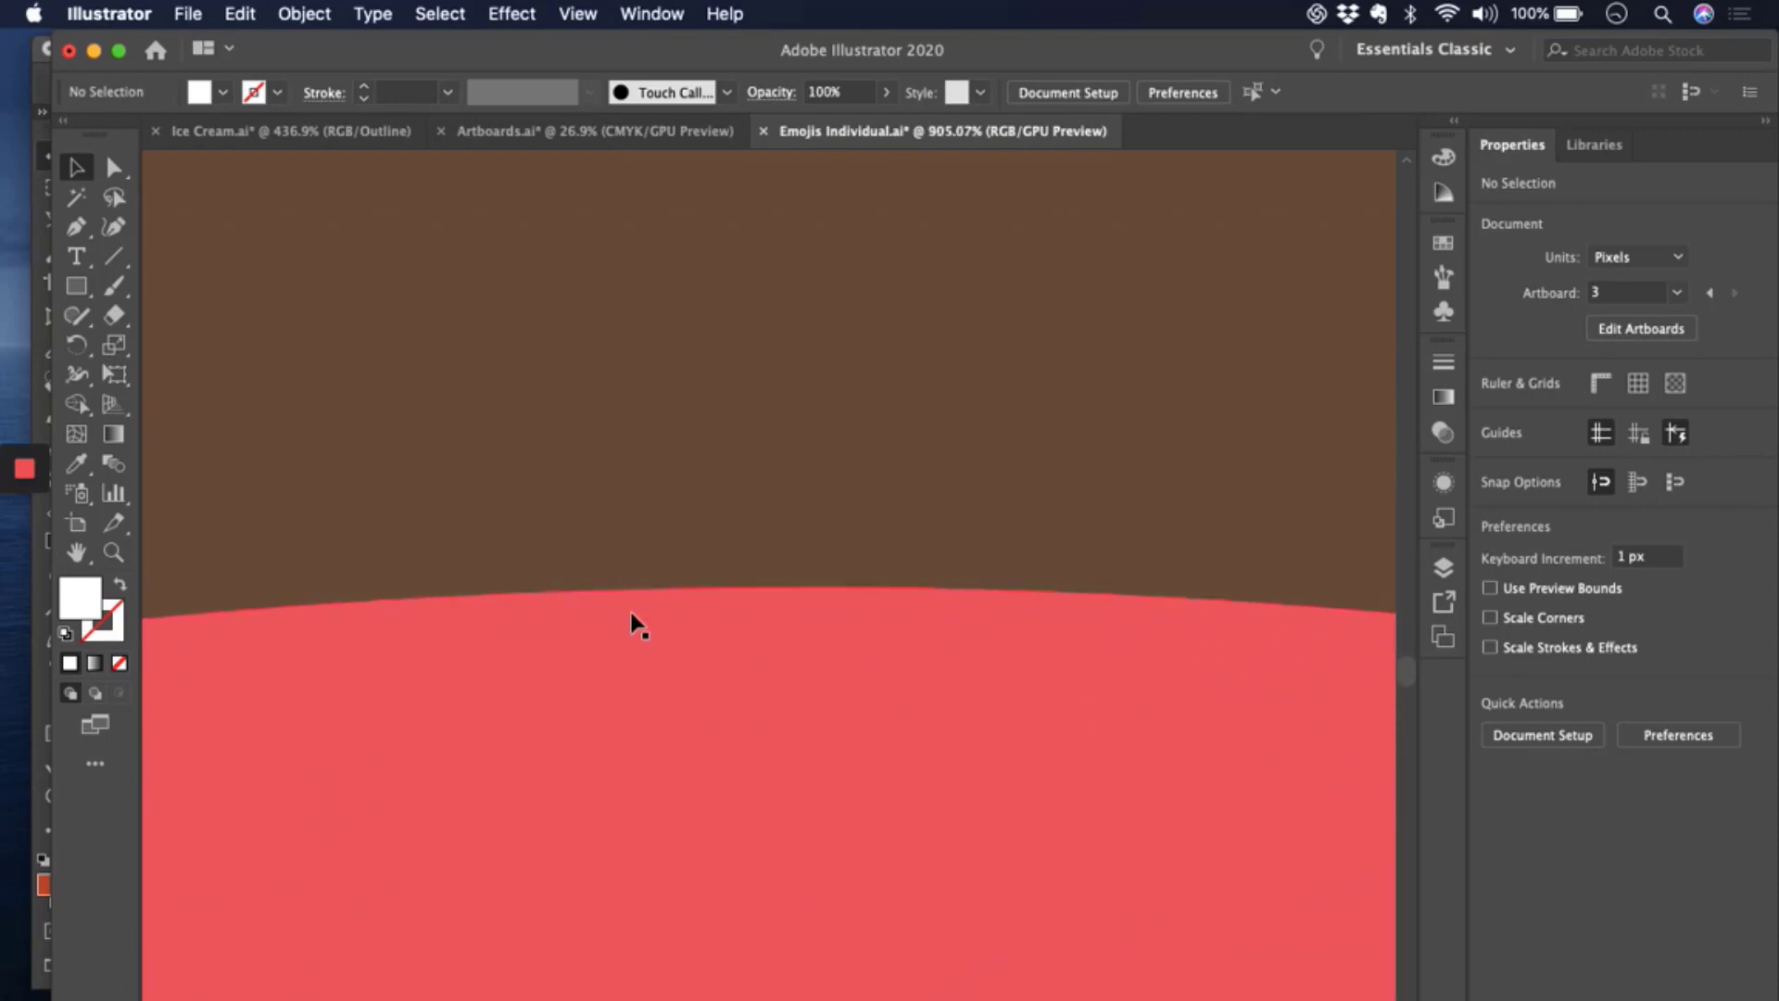
pyautogui.scroll(10, 639, 629)
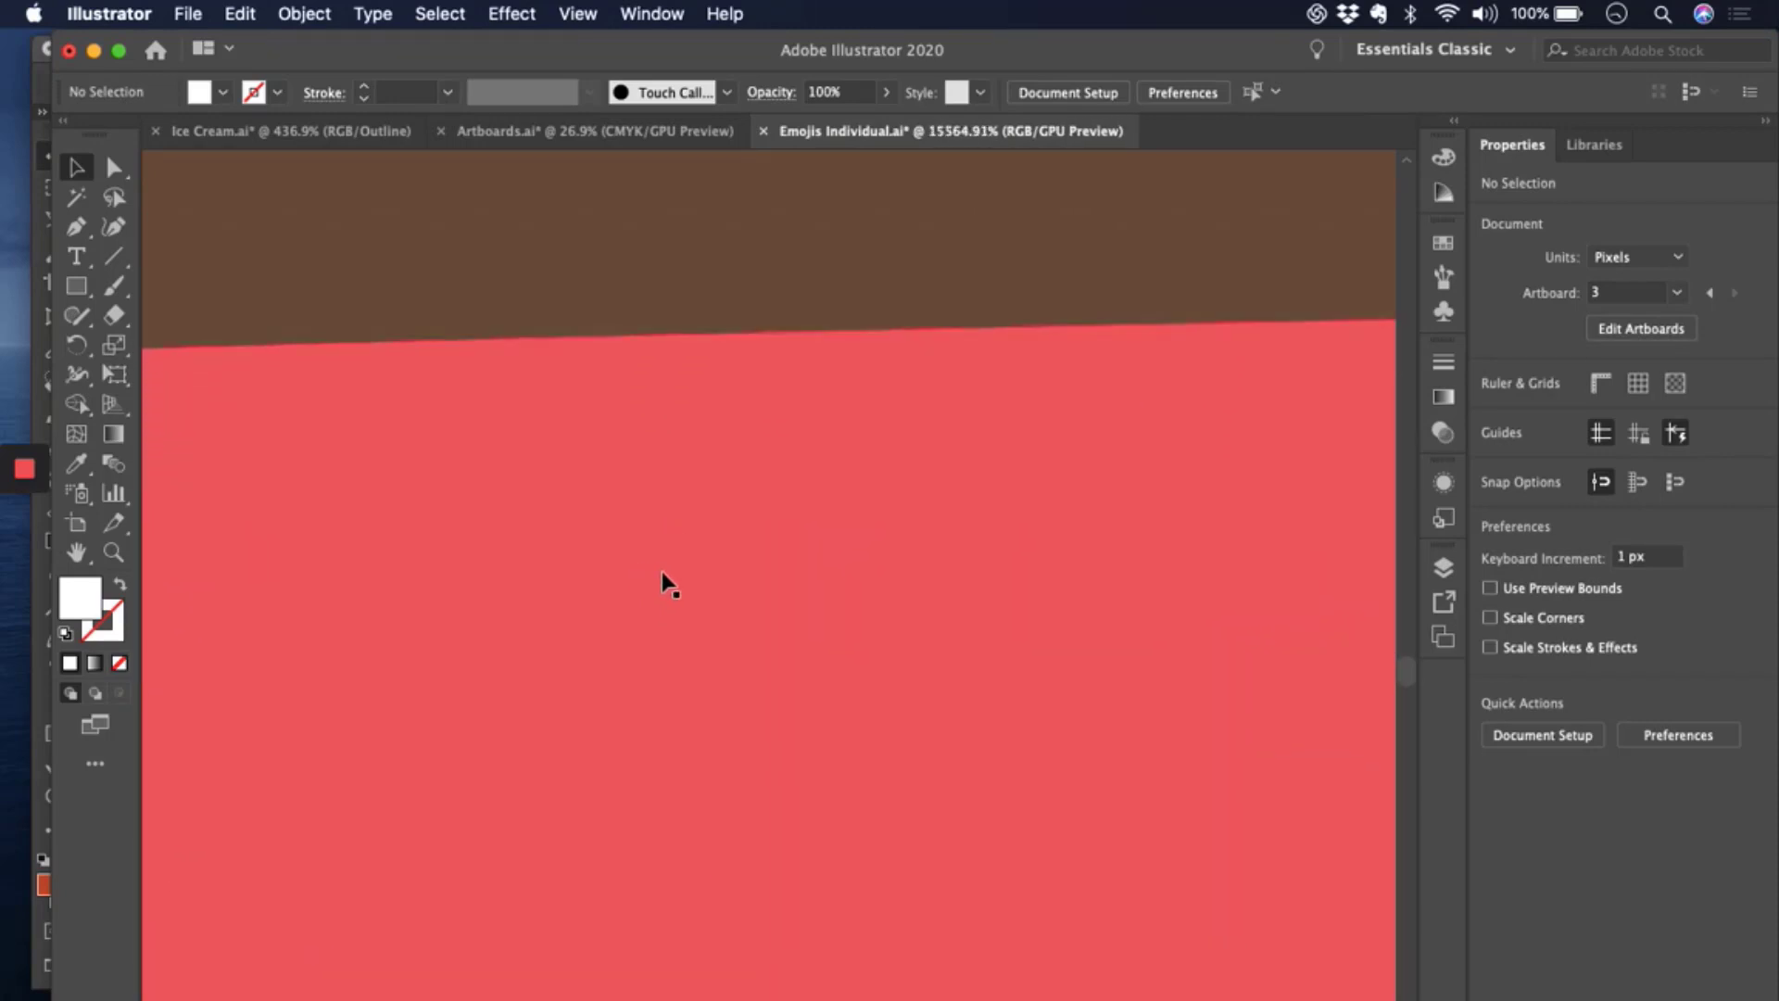
pyautogui.scroll(3, 669, 582)
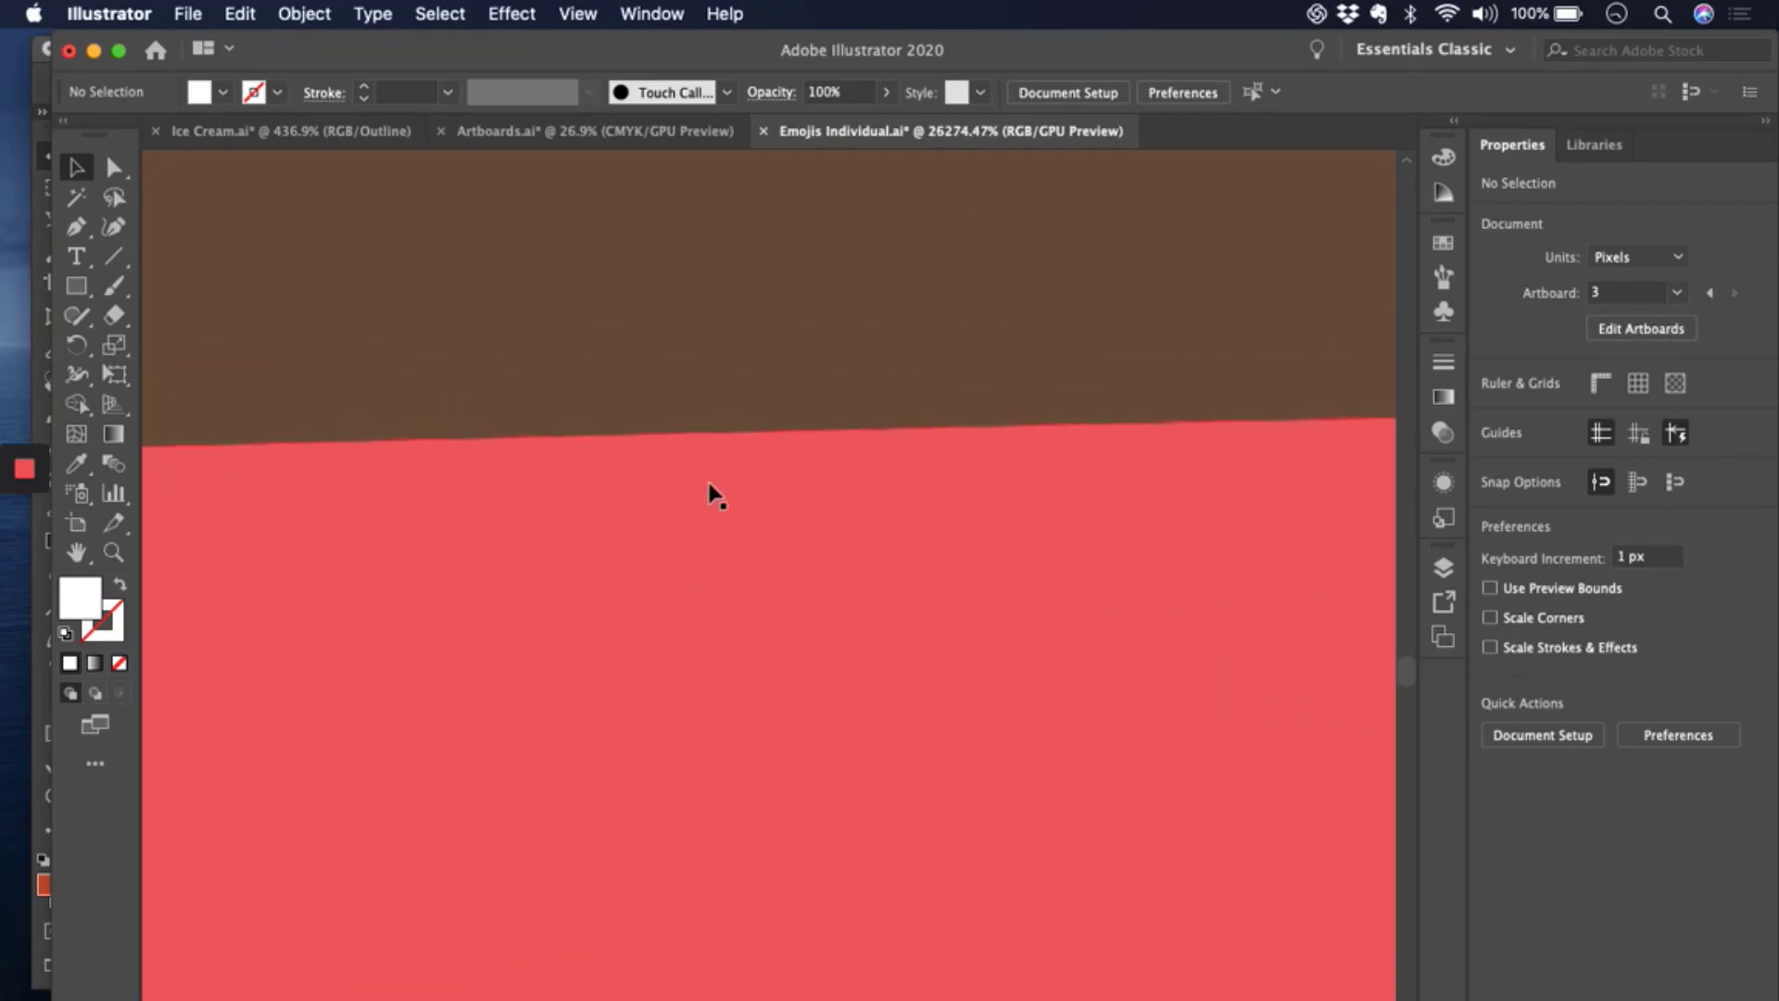
pyautogui.scroll(2, 716, 495)
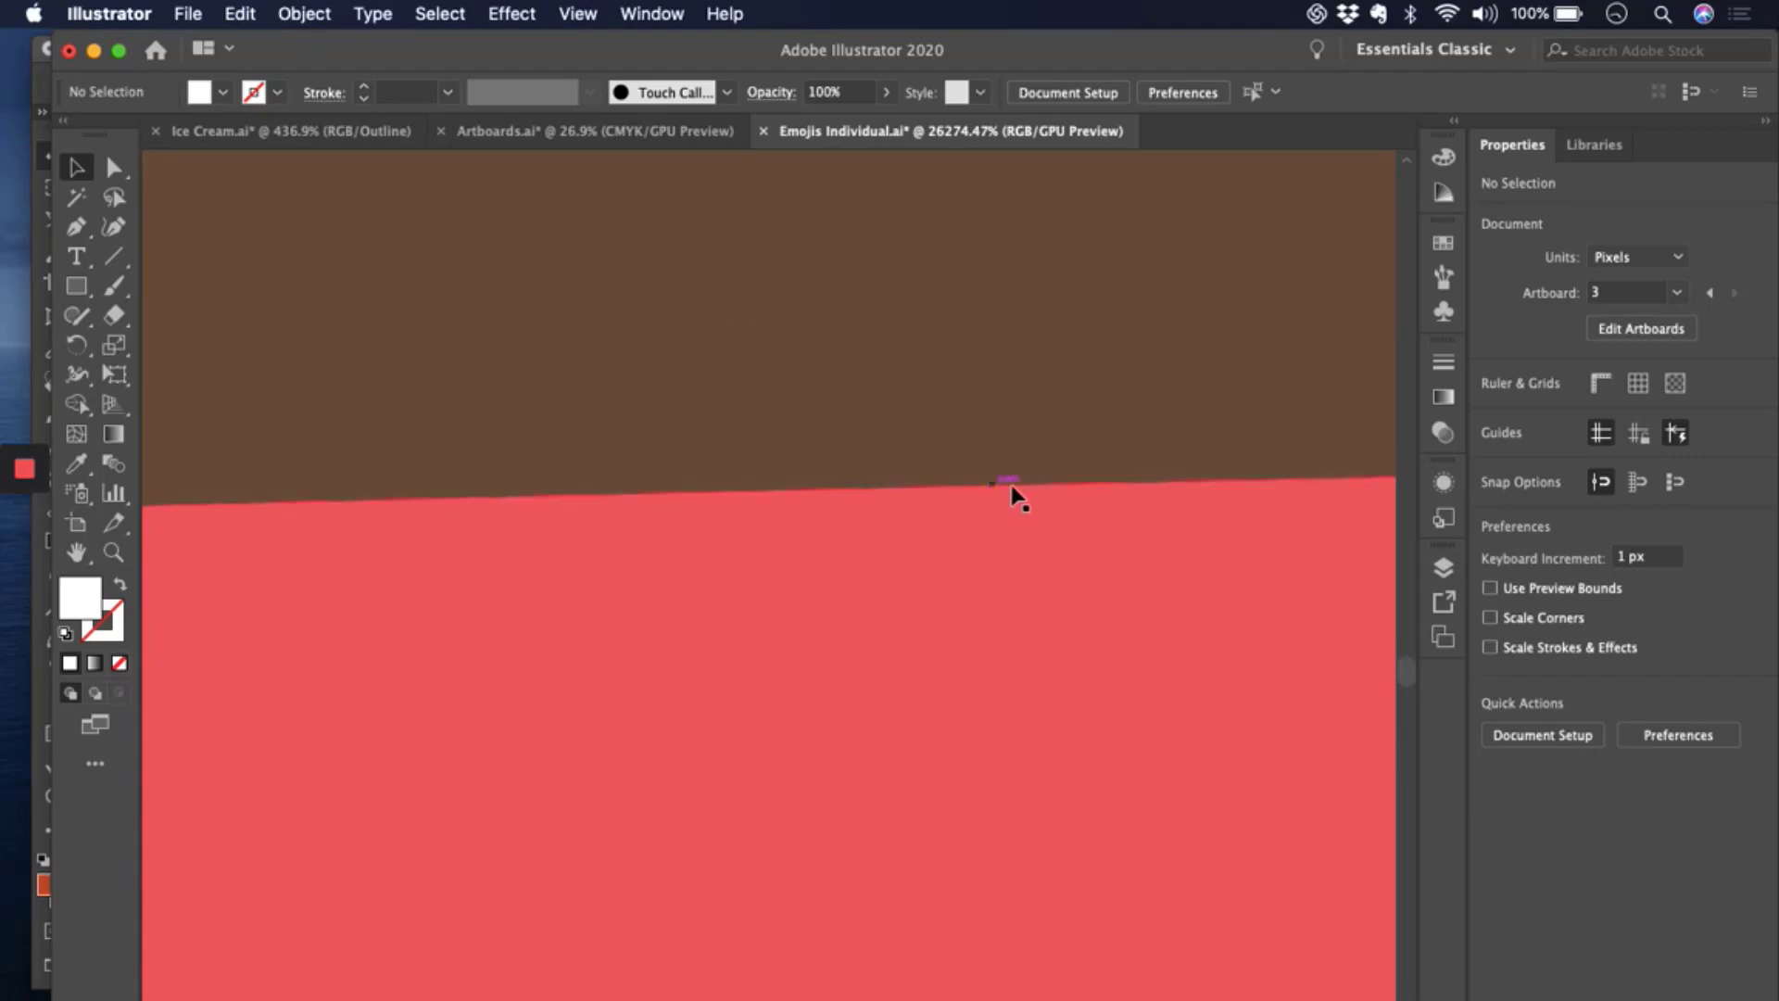
pyautogui.scroll(-2, 746, 510)
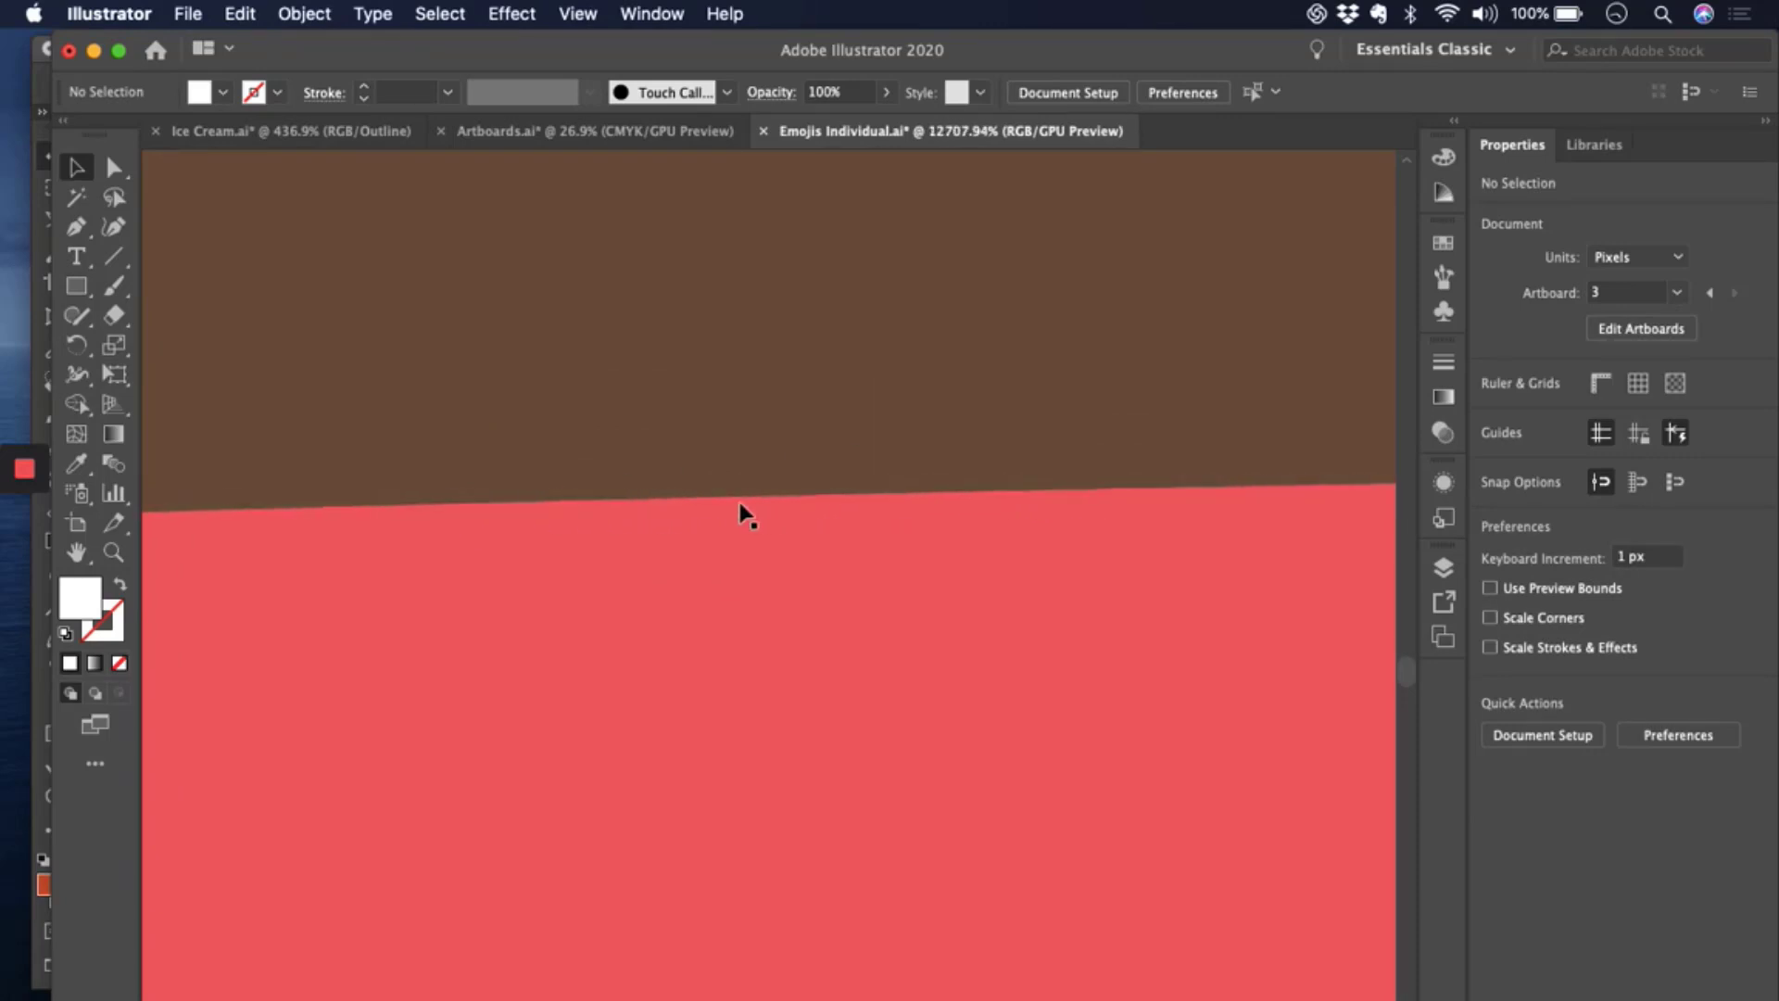
pyautogui.scroll(-8, 741, 506)
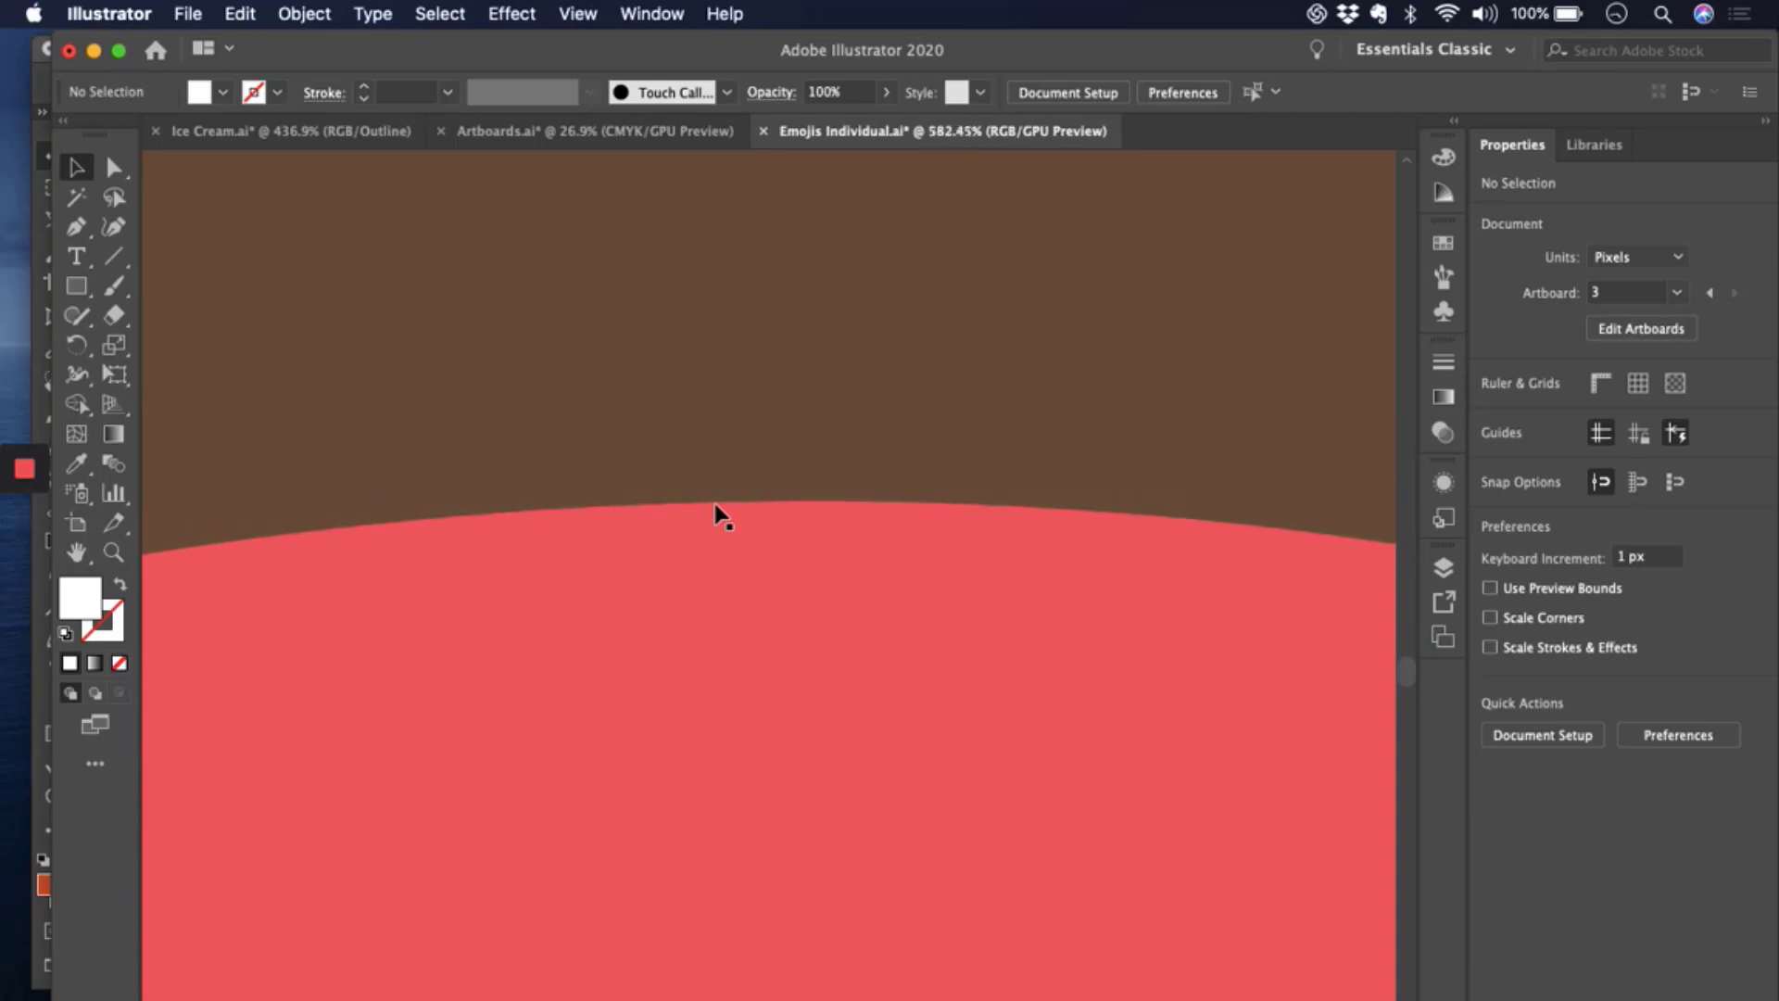
pyautogui.scroll(-6, 722, 515)
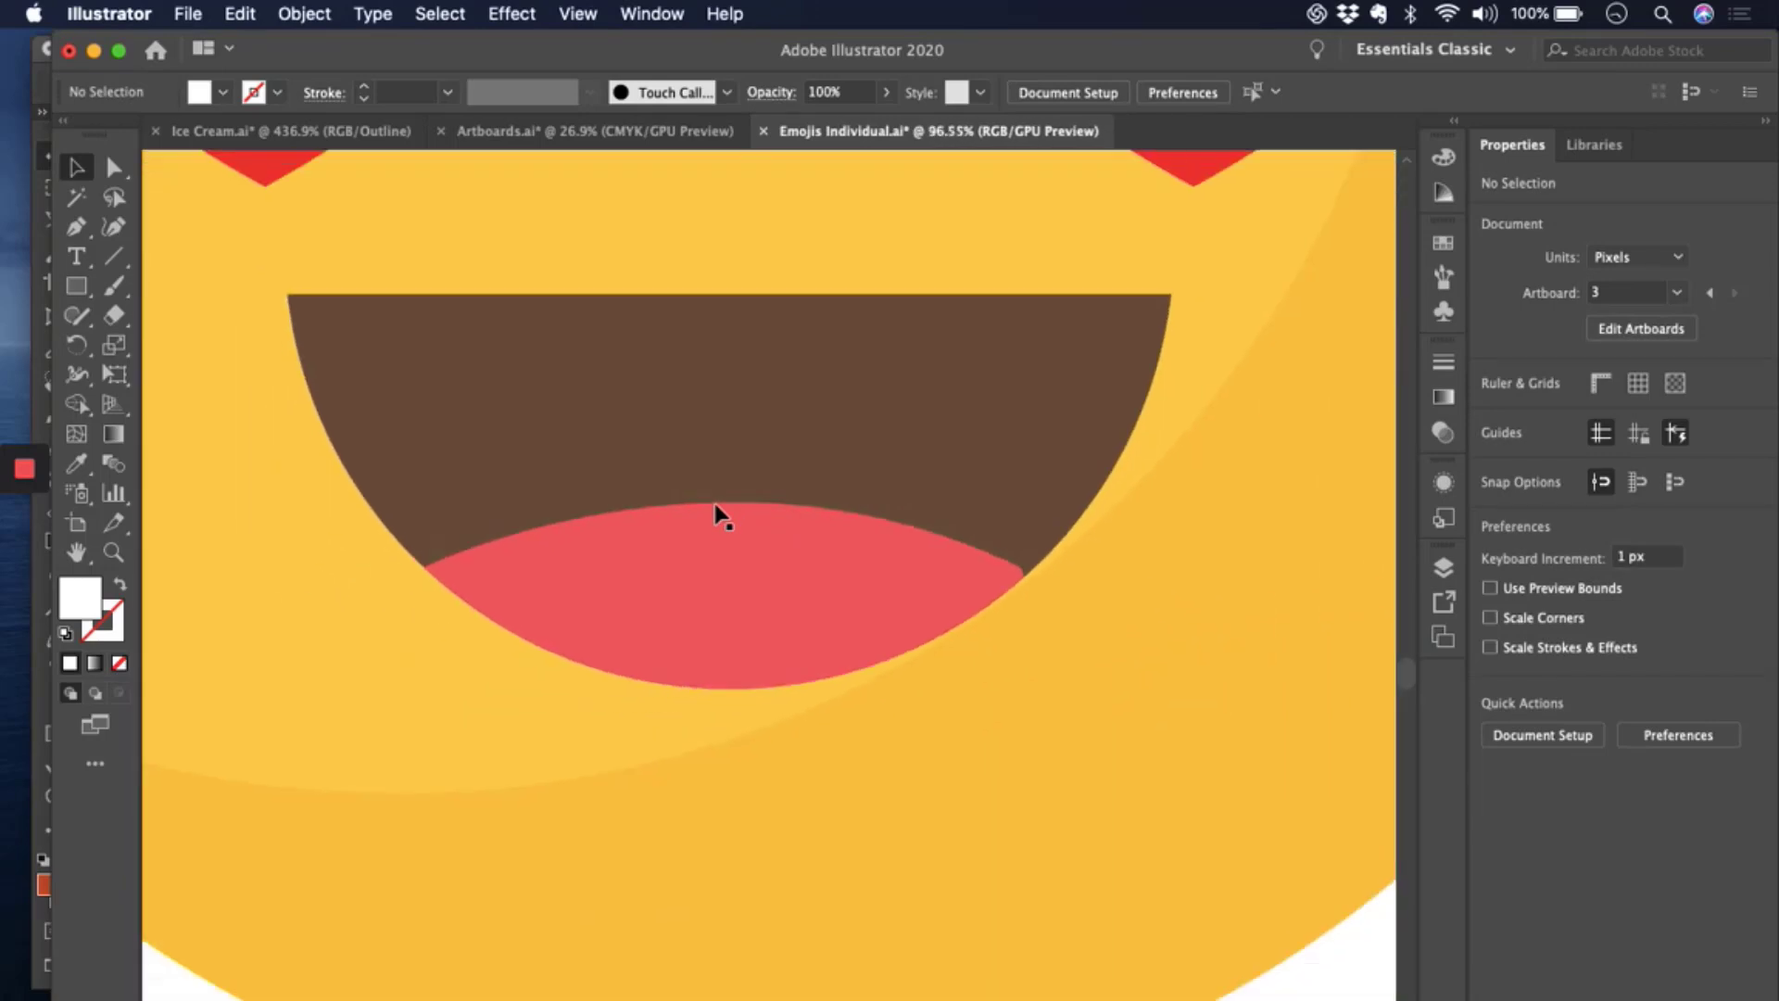
pyautogui.scroll(-5, 721, 515)
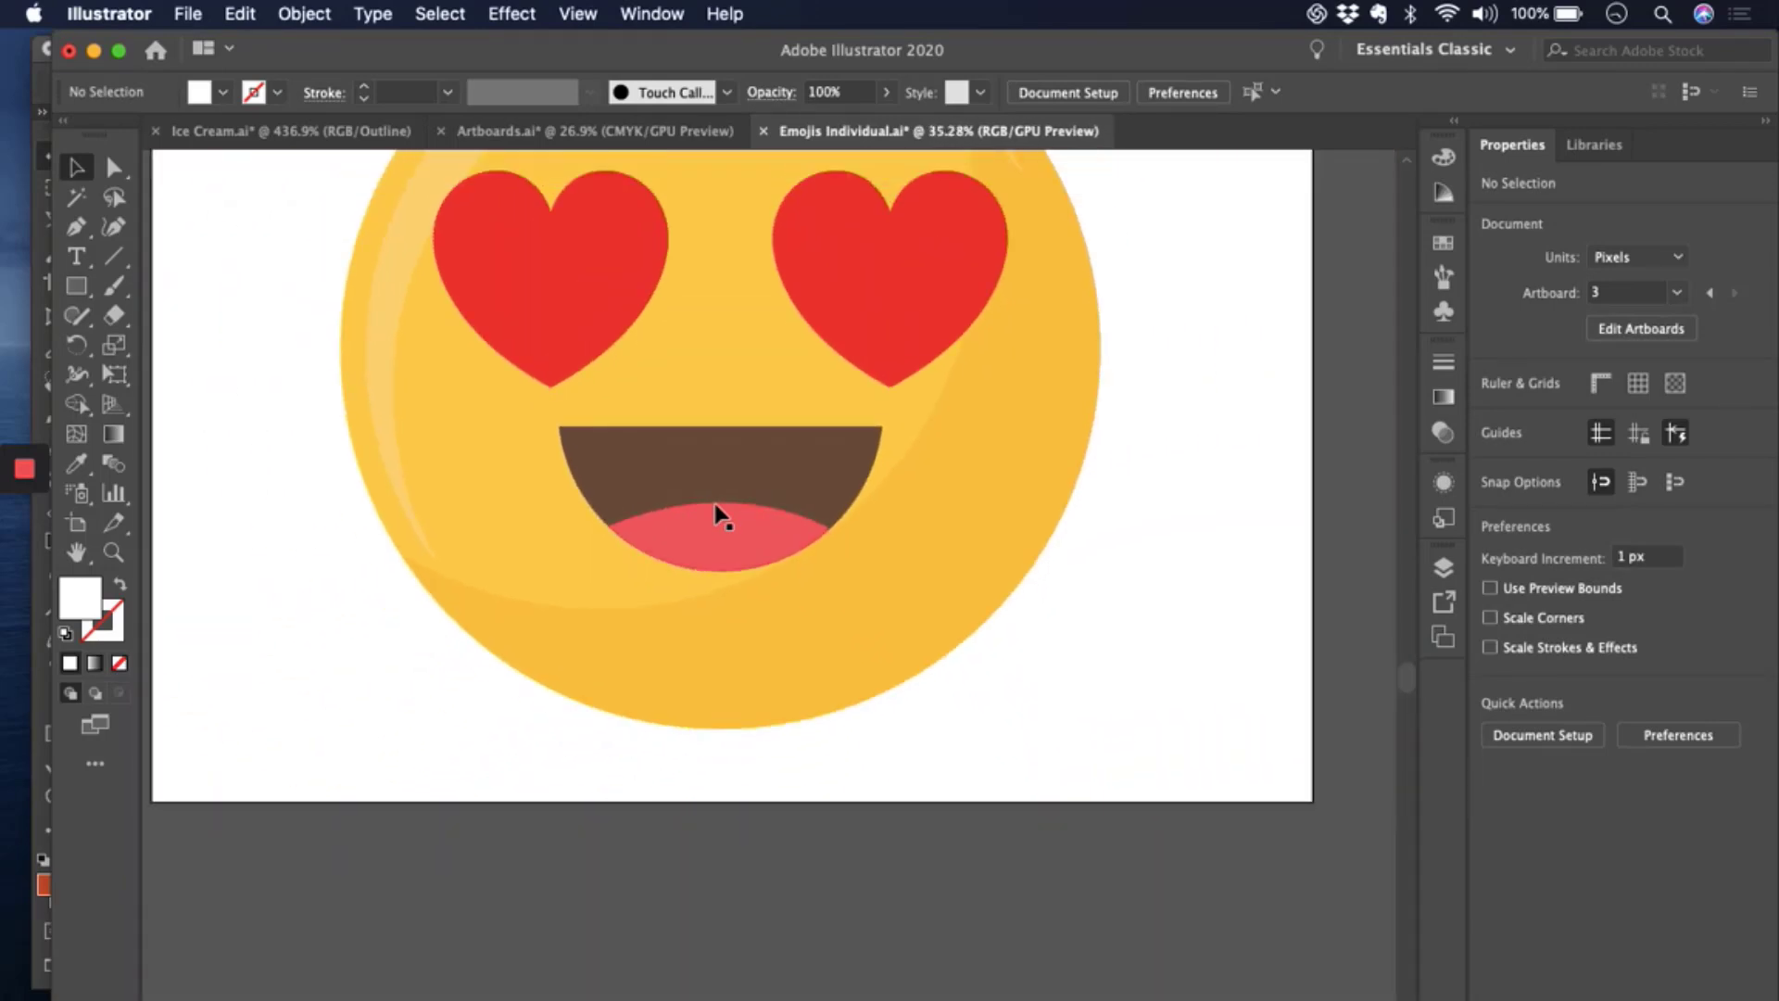
pyautogui.scroll(5, 716, 506)
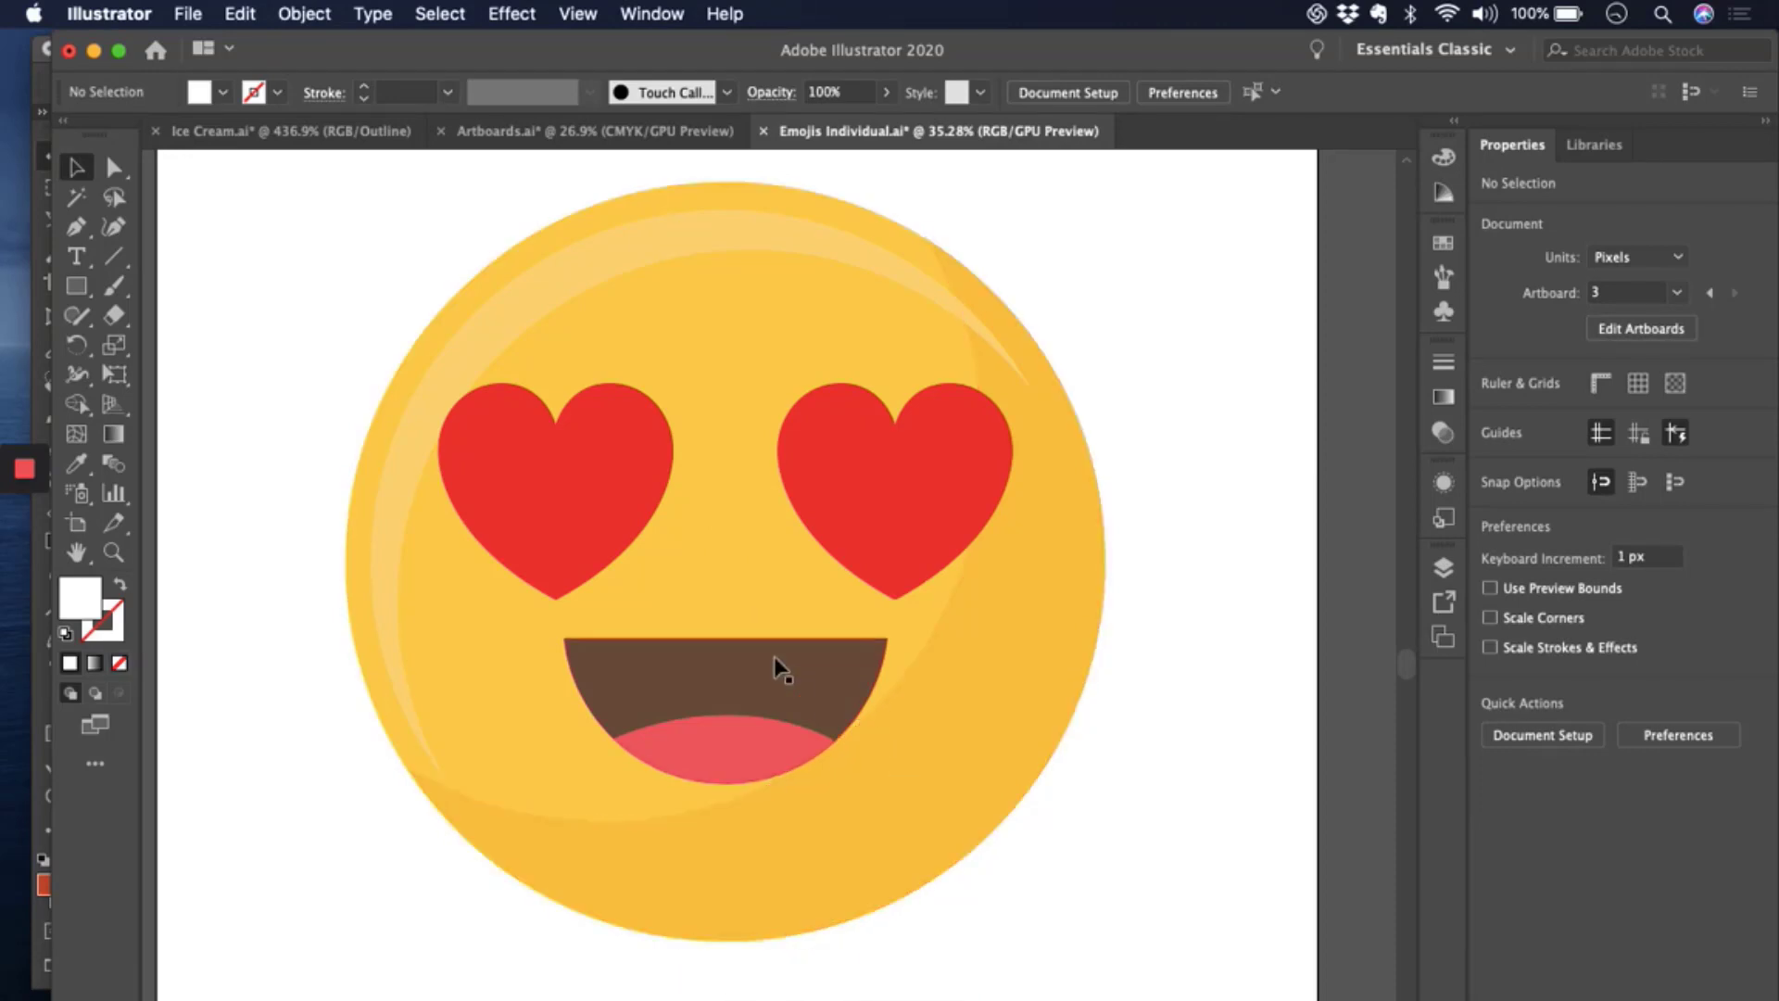
# - Switch to Photoshop, make the window taller, and view the heart-eyes emoji at 100%
pyautogui.press('super+Tab')
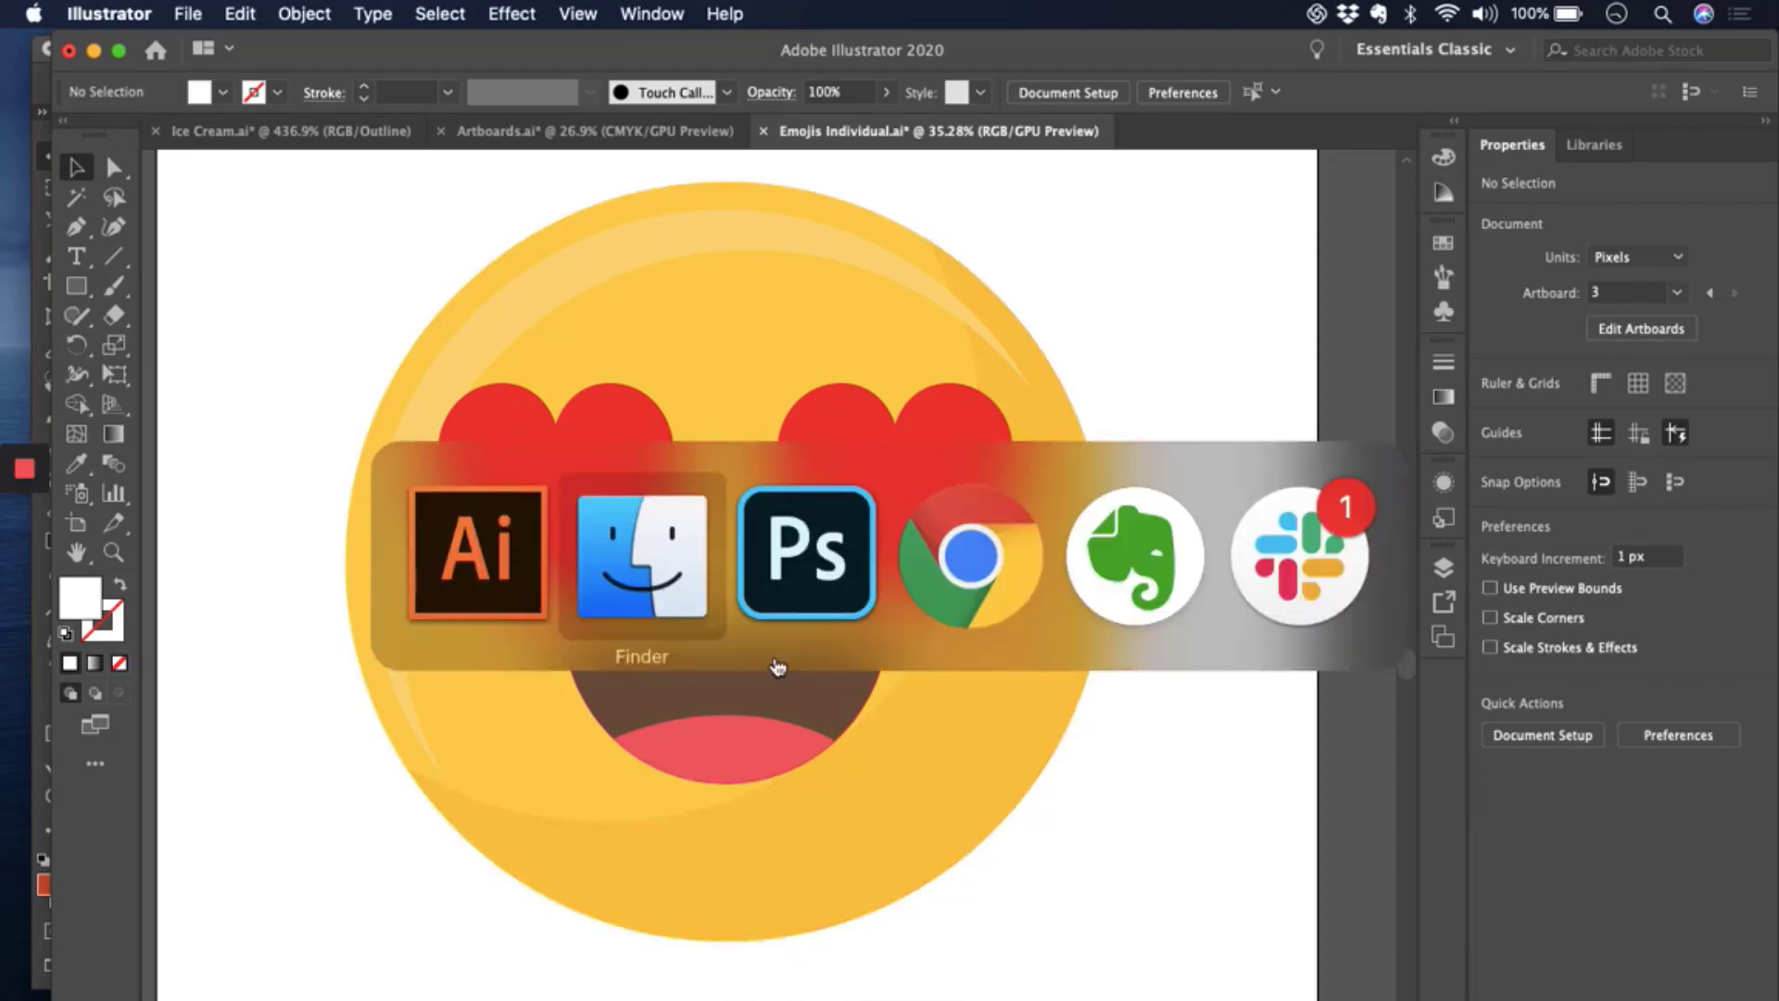
pyautogui.press('super+Tab')
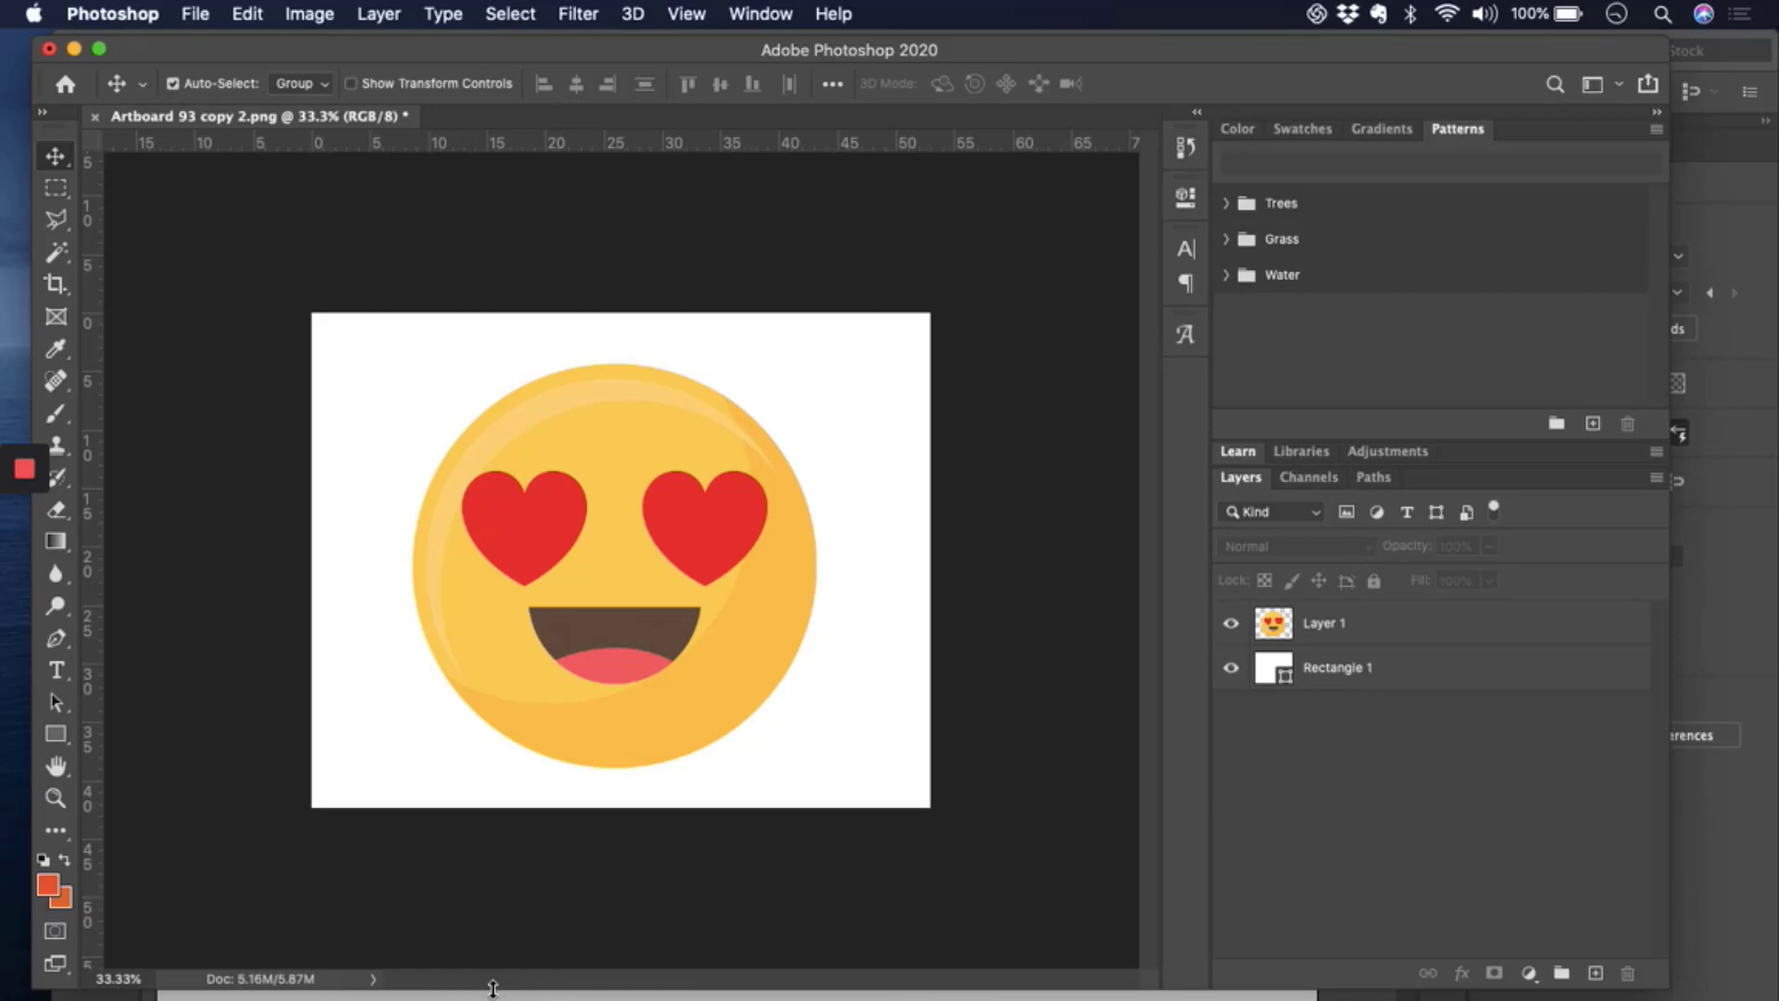
pyautogui.moveTo(491, 990); pyautogui.dragTo(476, 999)
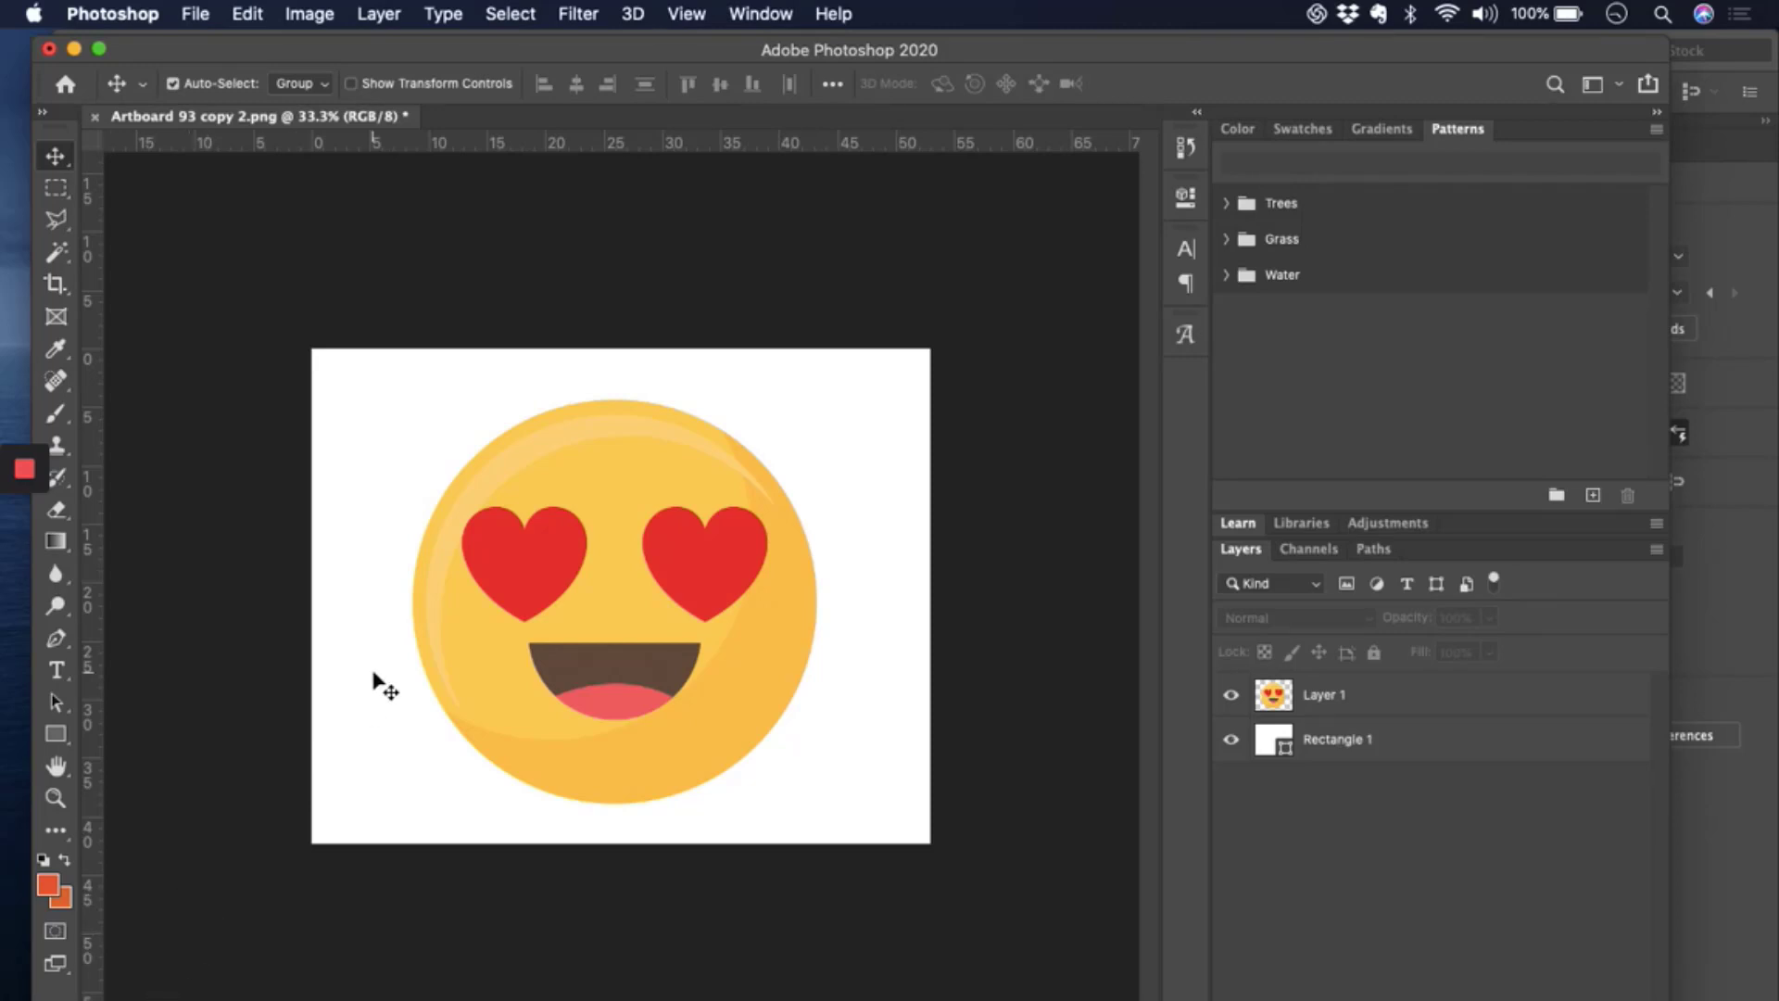
pyautogui.press('super+1')
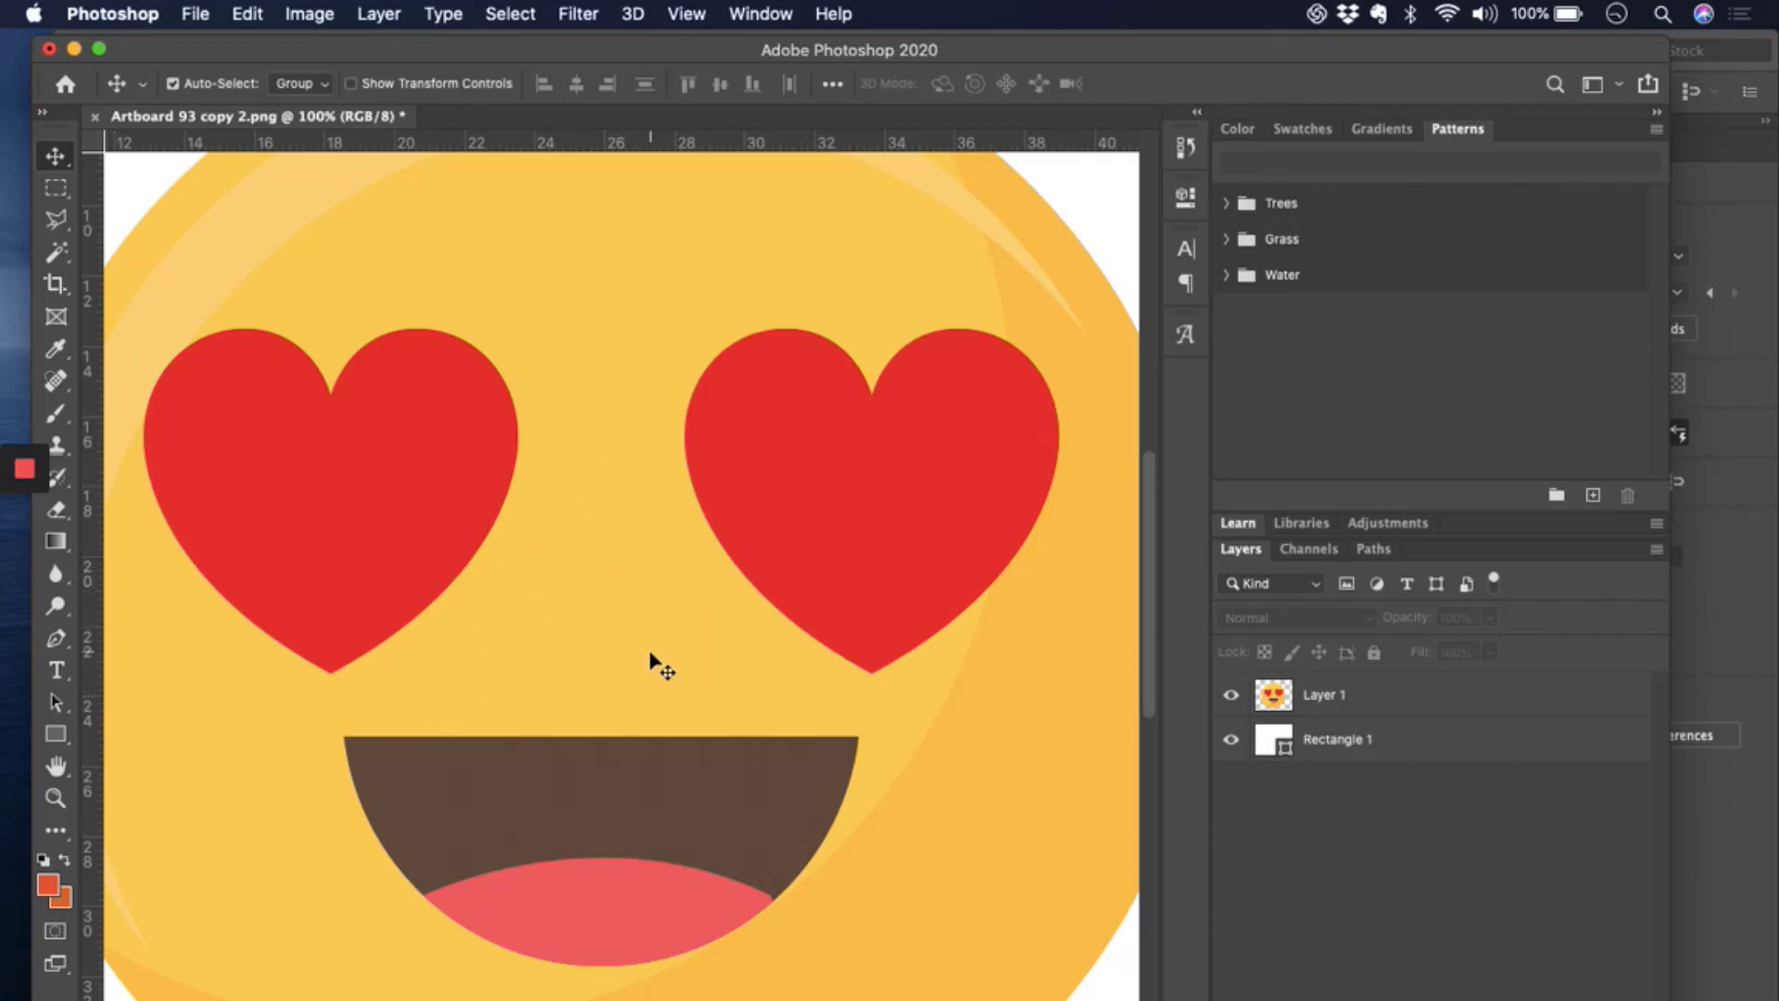
# - Zoom and pan around the emoji's mouth to inspect its pixel edges, then return to Illustrator
pyautogui.scroll(5, 653, 663)
pyautogui.scroll(-8, 654, 662)
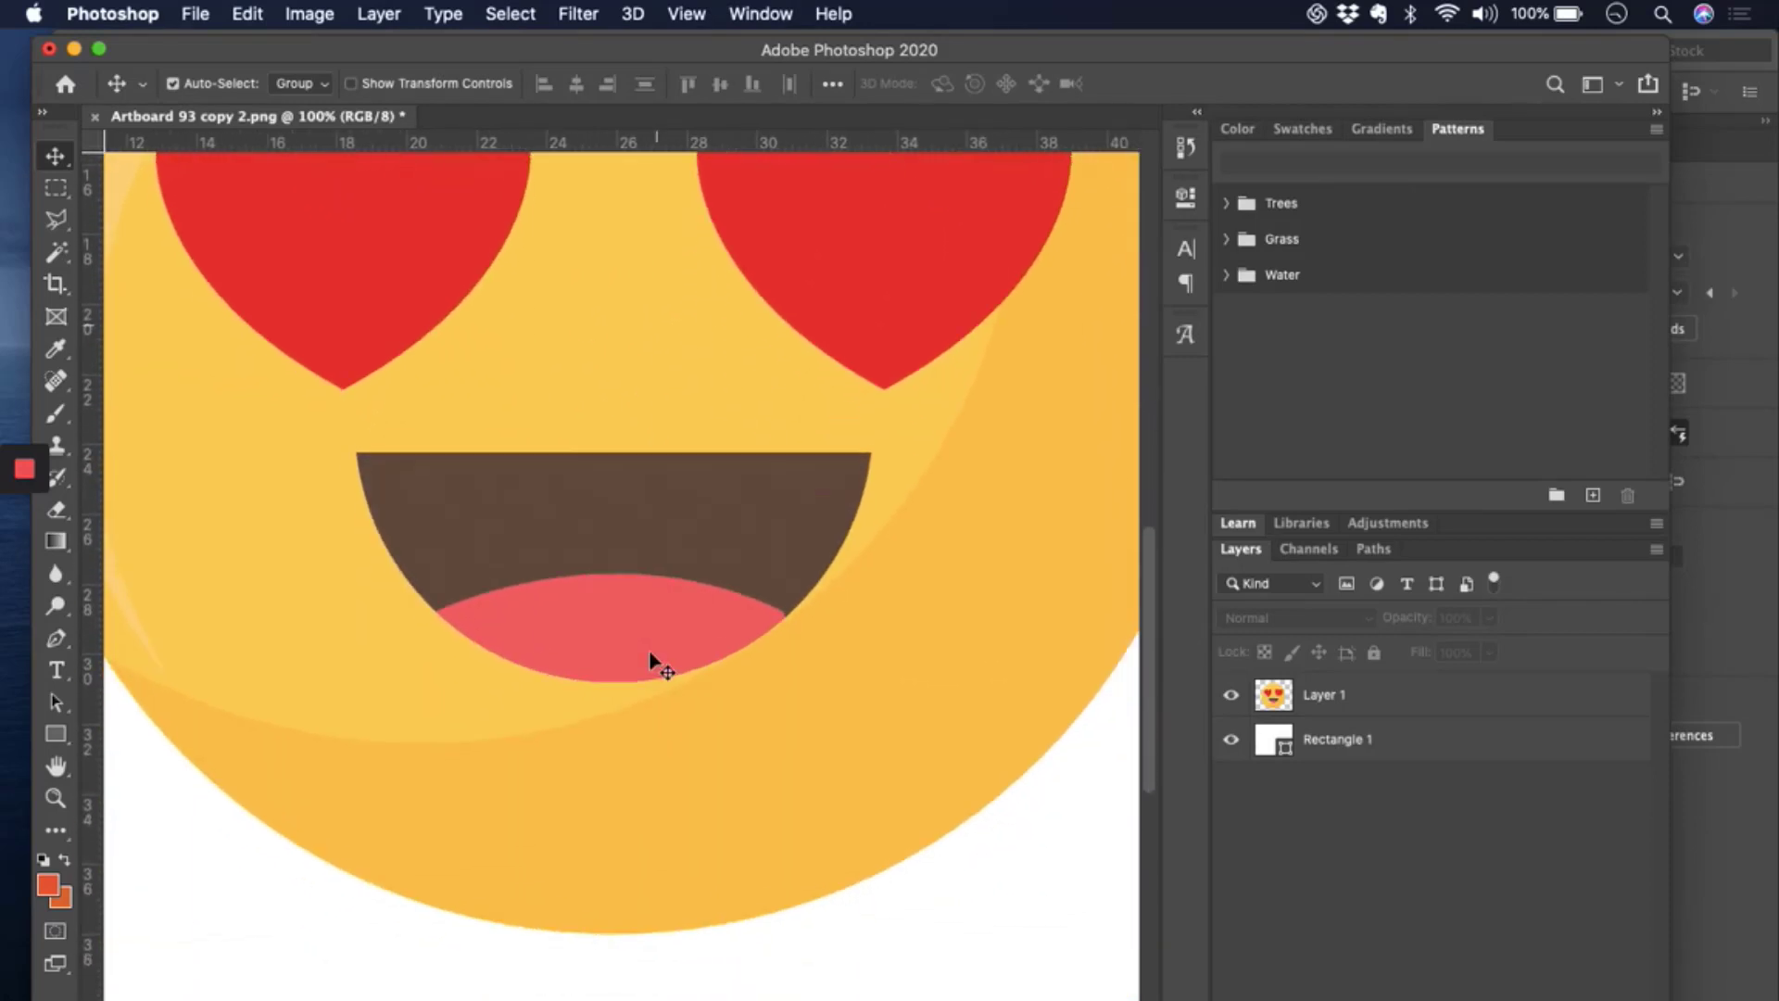
pyautogui.hscroll(3, 654, 662)
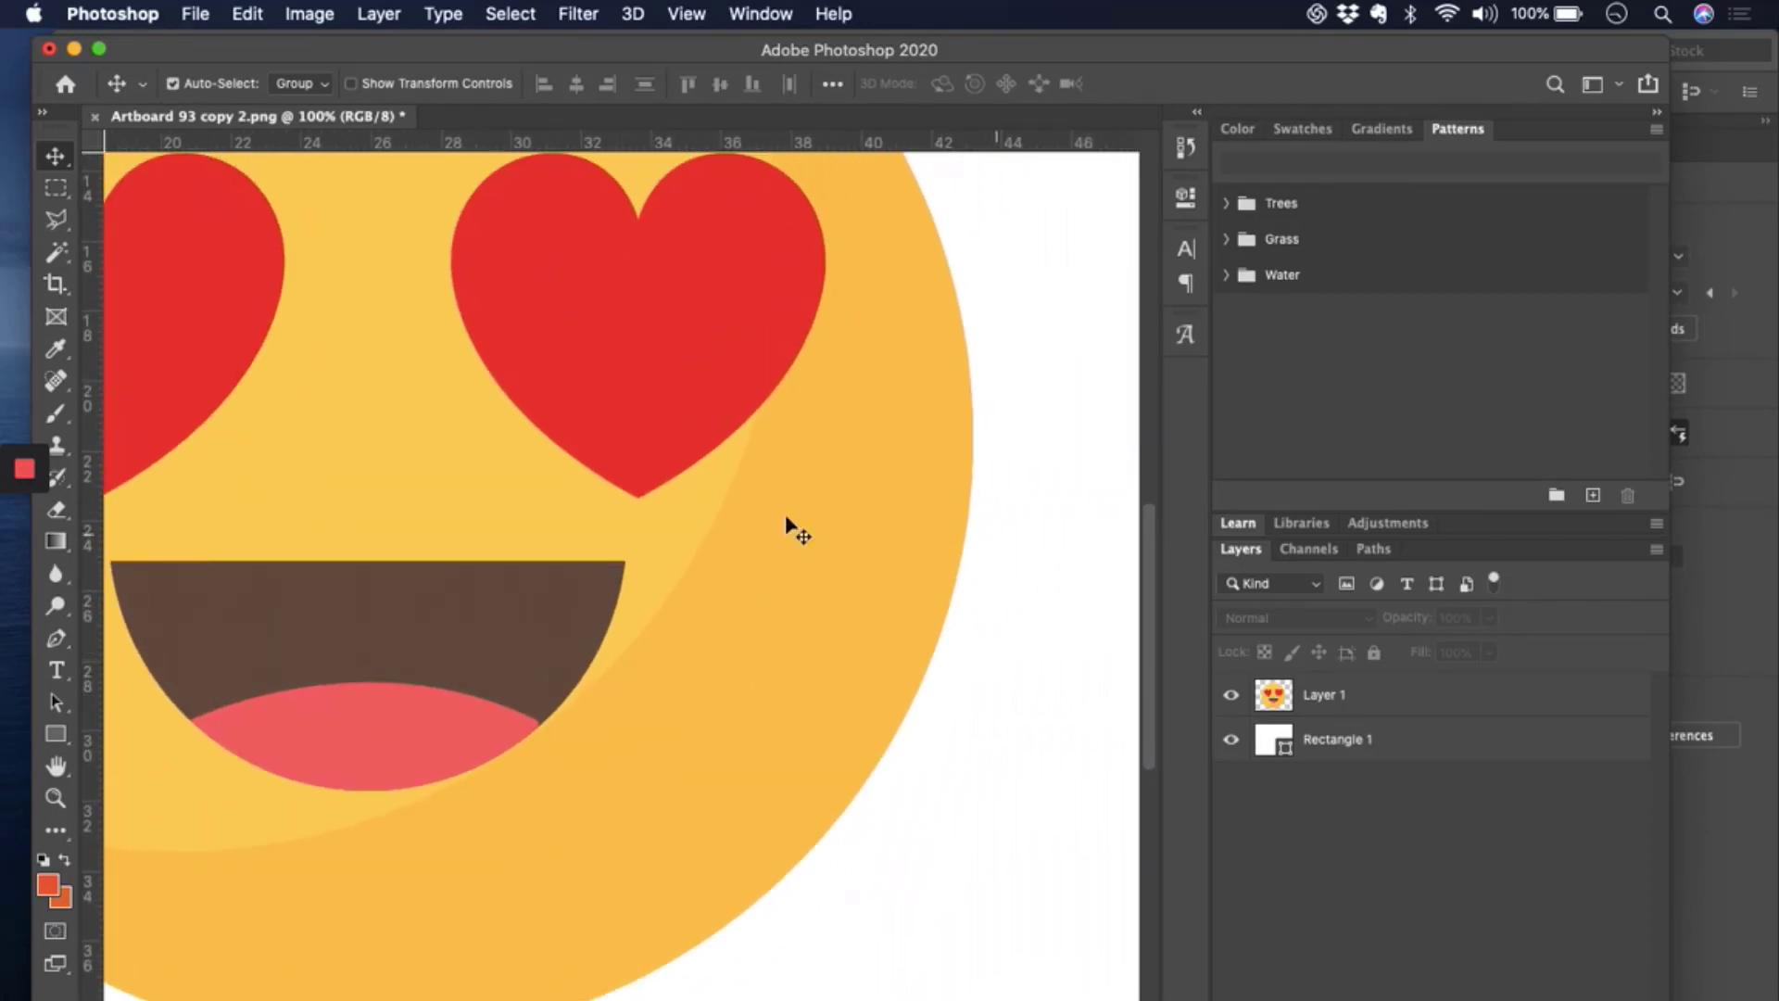
pyautogui.hscroll(-4, 543, 596)
pyautogui.scroll(-1, 544, 596)
pyautogui.hscroll(-3, 544, 595)
pyautogui.scroll(2, 544, 596)
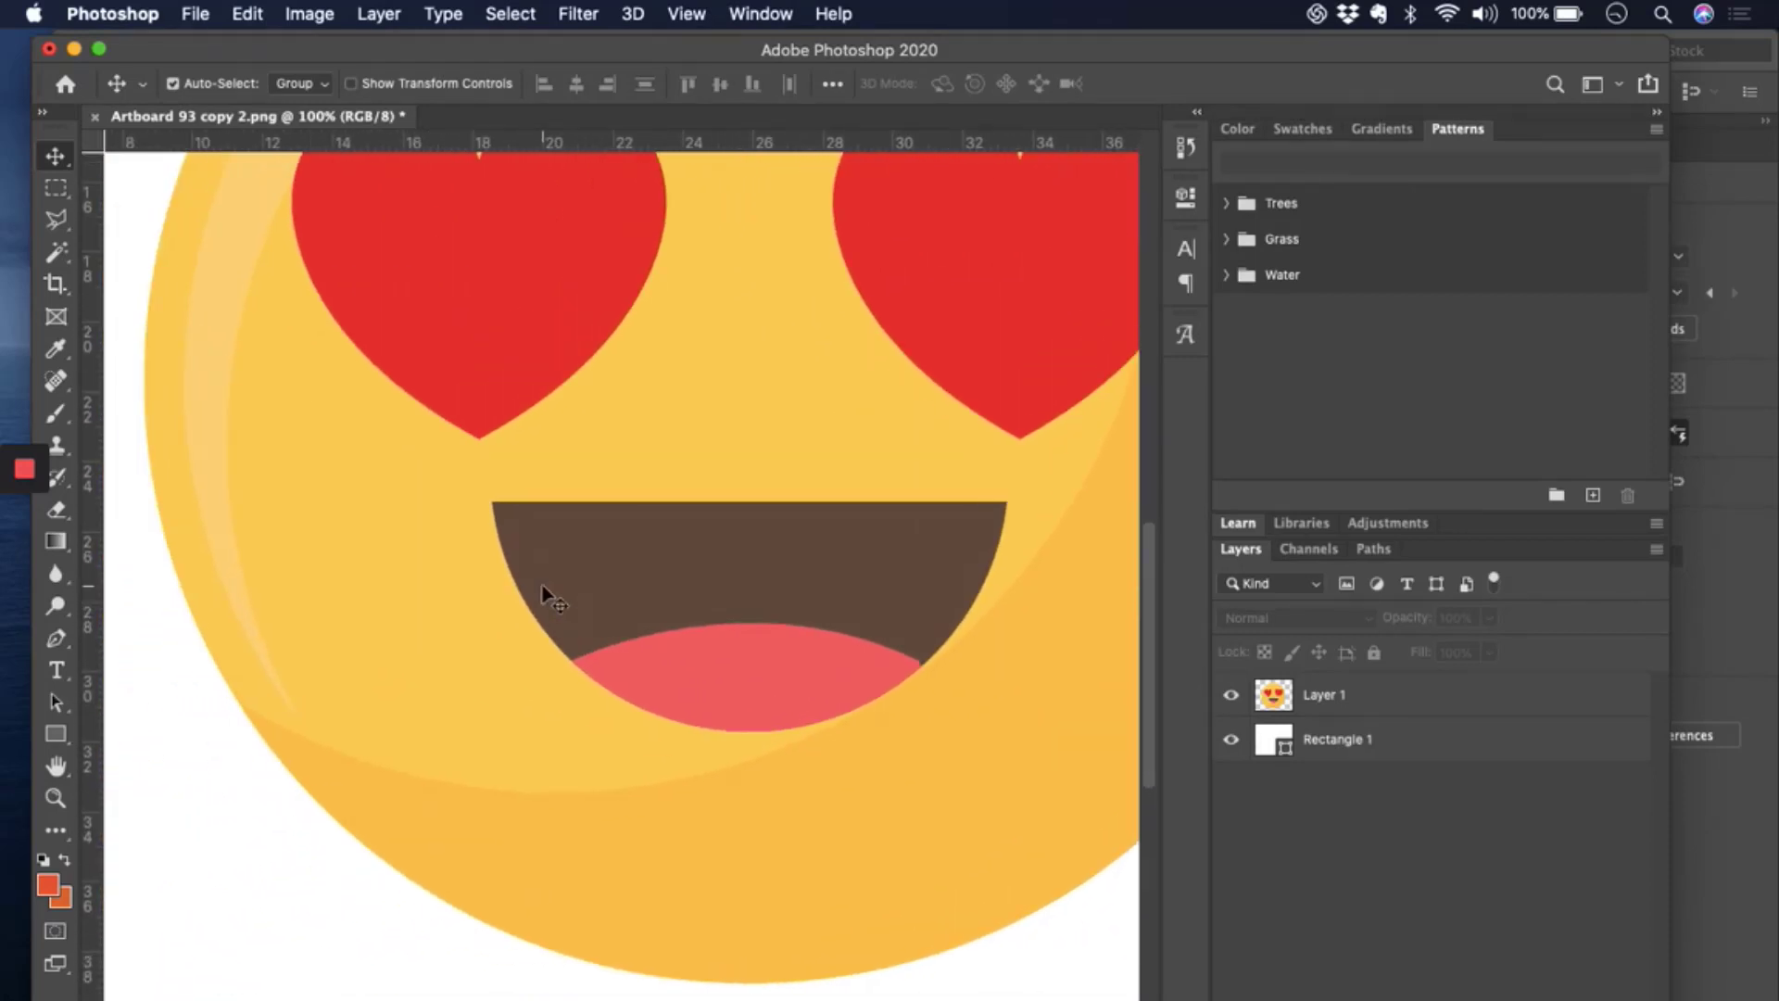
pyautogui.hscroll(2, 544, 596)
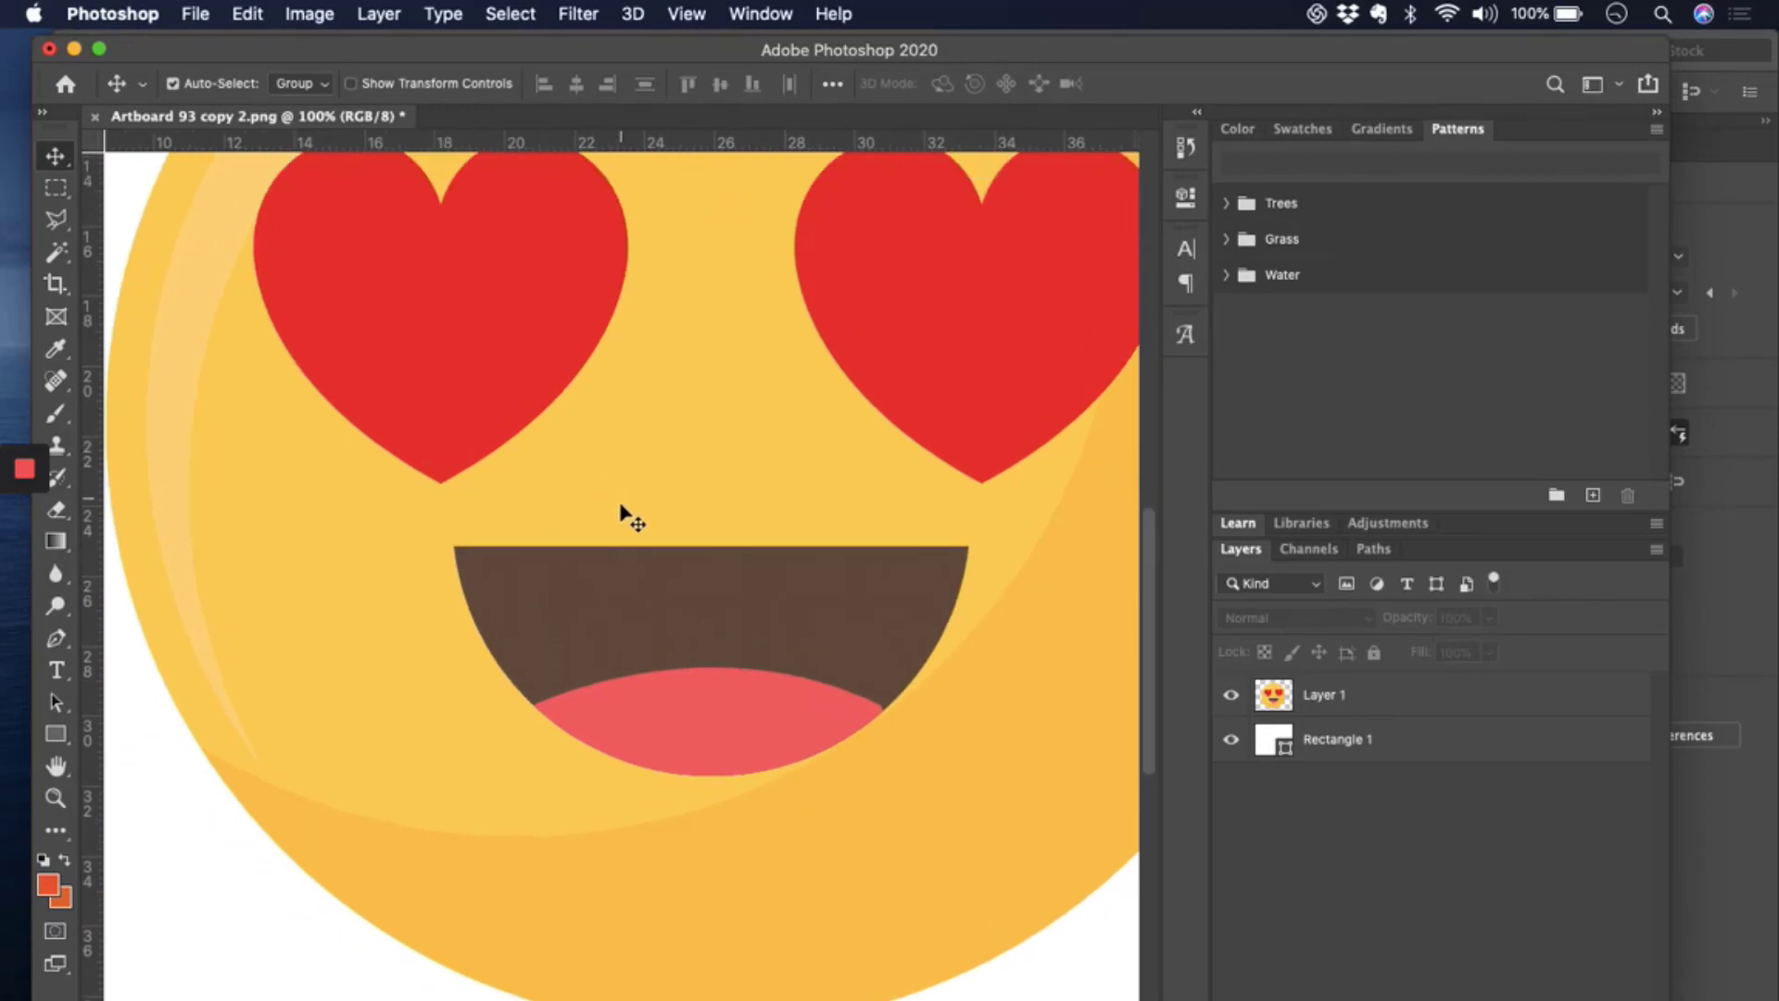
pyautogui.scroll(-1, 630, 573)
pyautogui.hscroll(2, 630, 573)
pyautogui.scroll(-2, 630, 571)
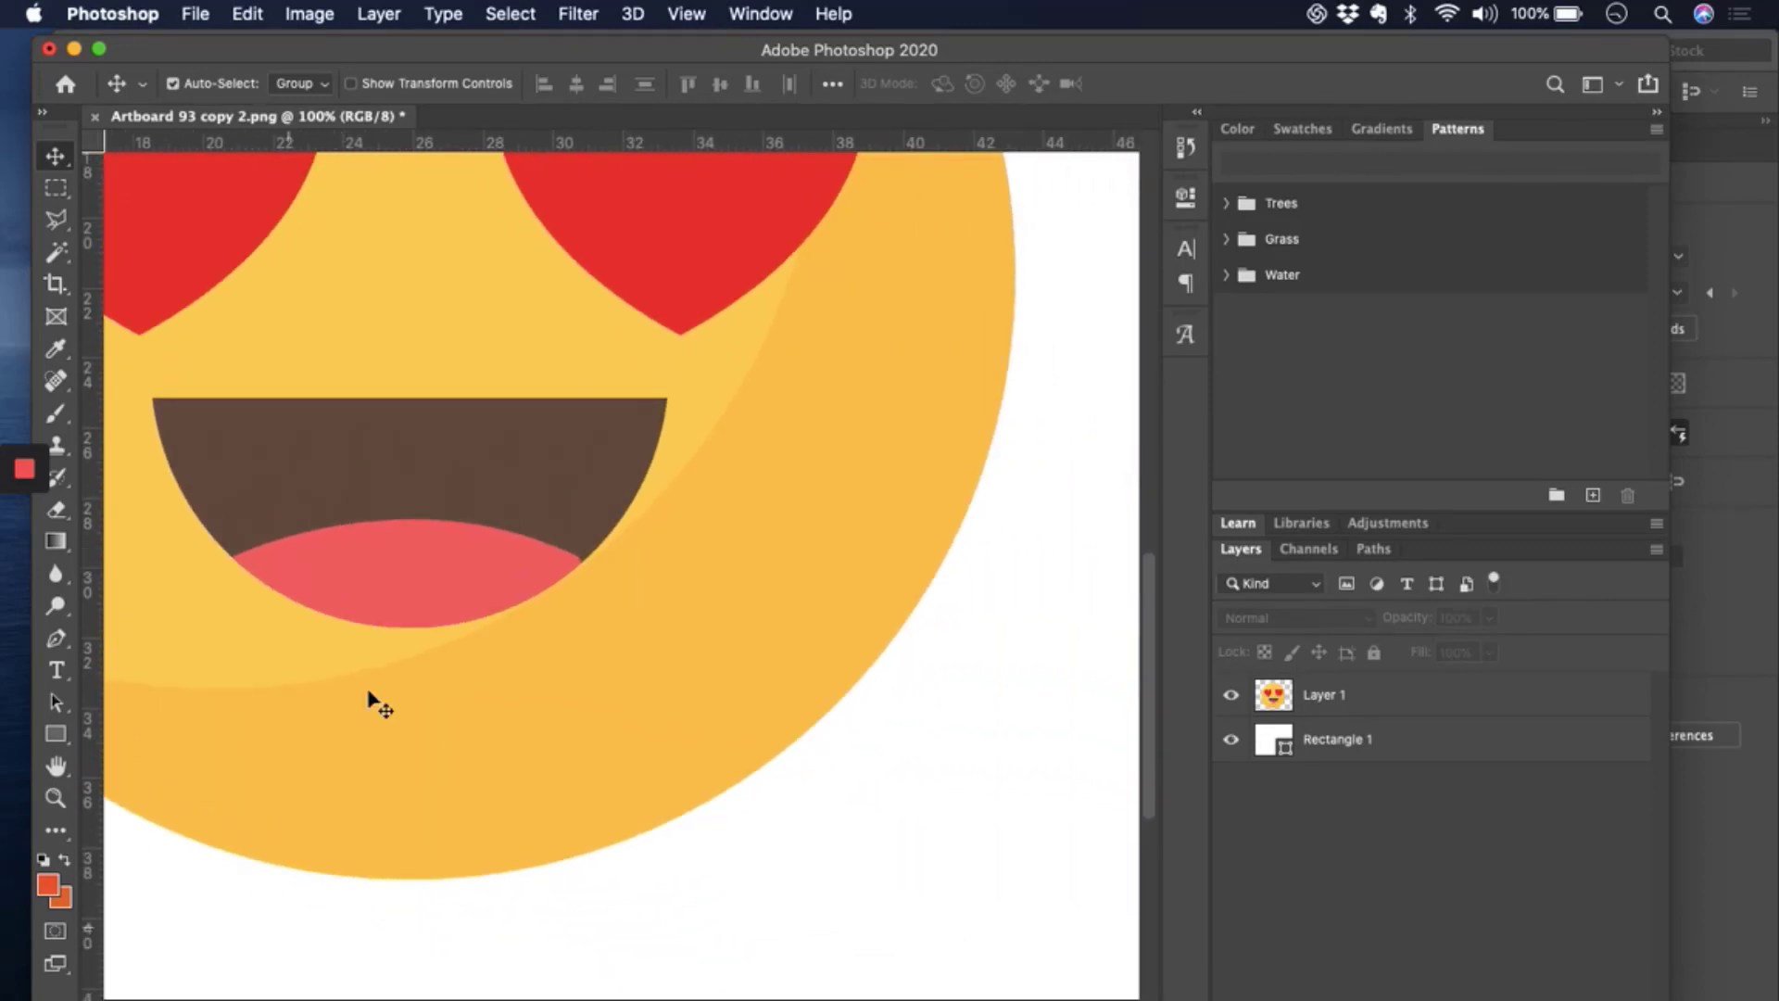
pyautogui.scroll(2, 491, 556)
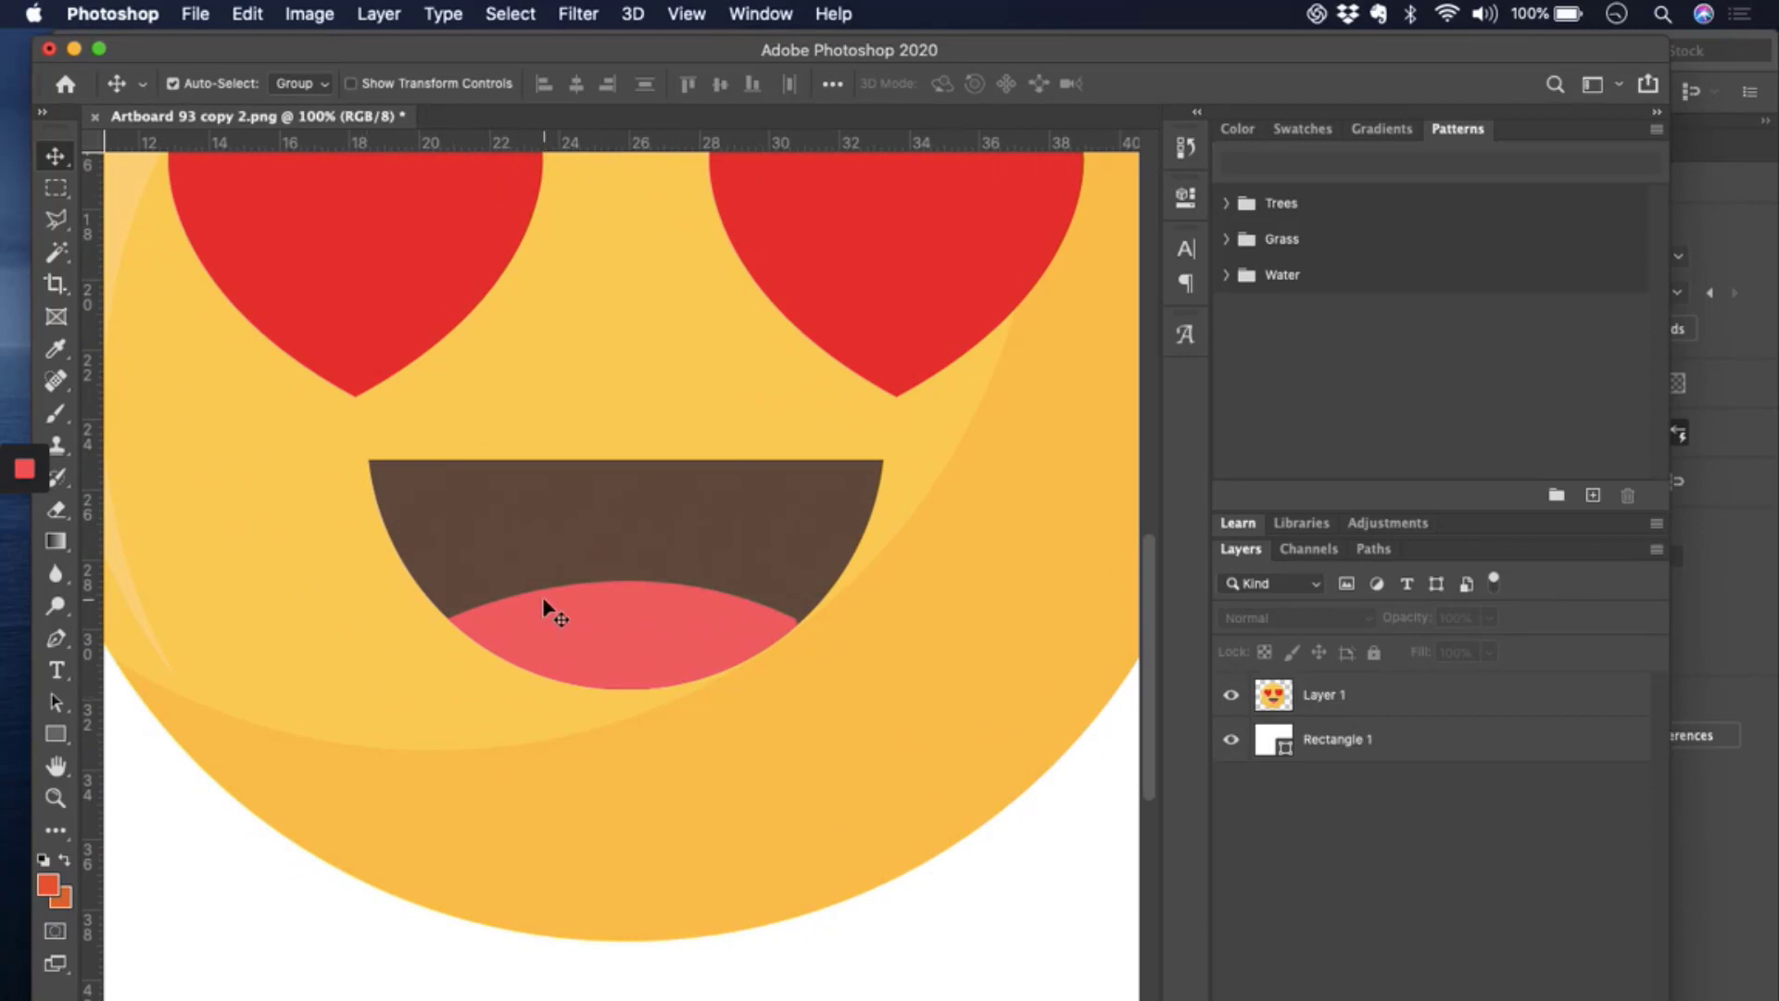
pyautogui.scroll(5, 598, 561)
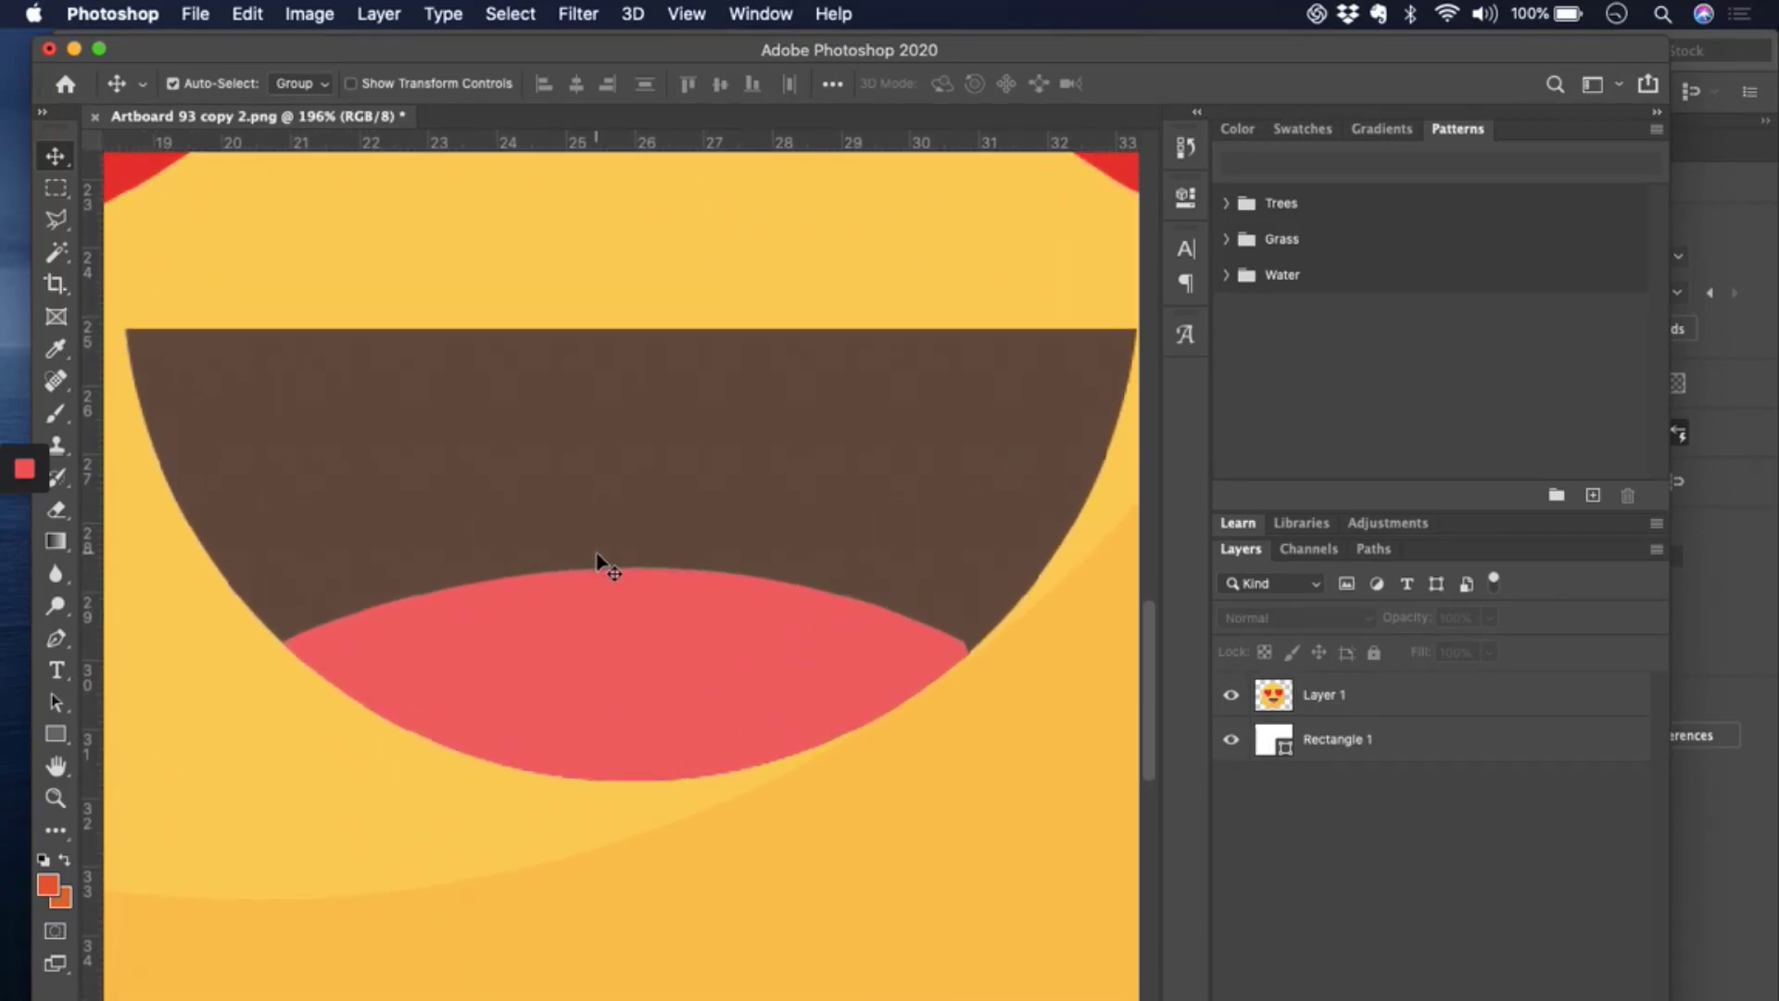
pyautogui.scroll(4, 598, 560)
pyautogui.scroll(4, 597, 560)
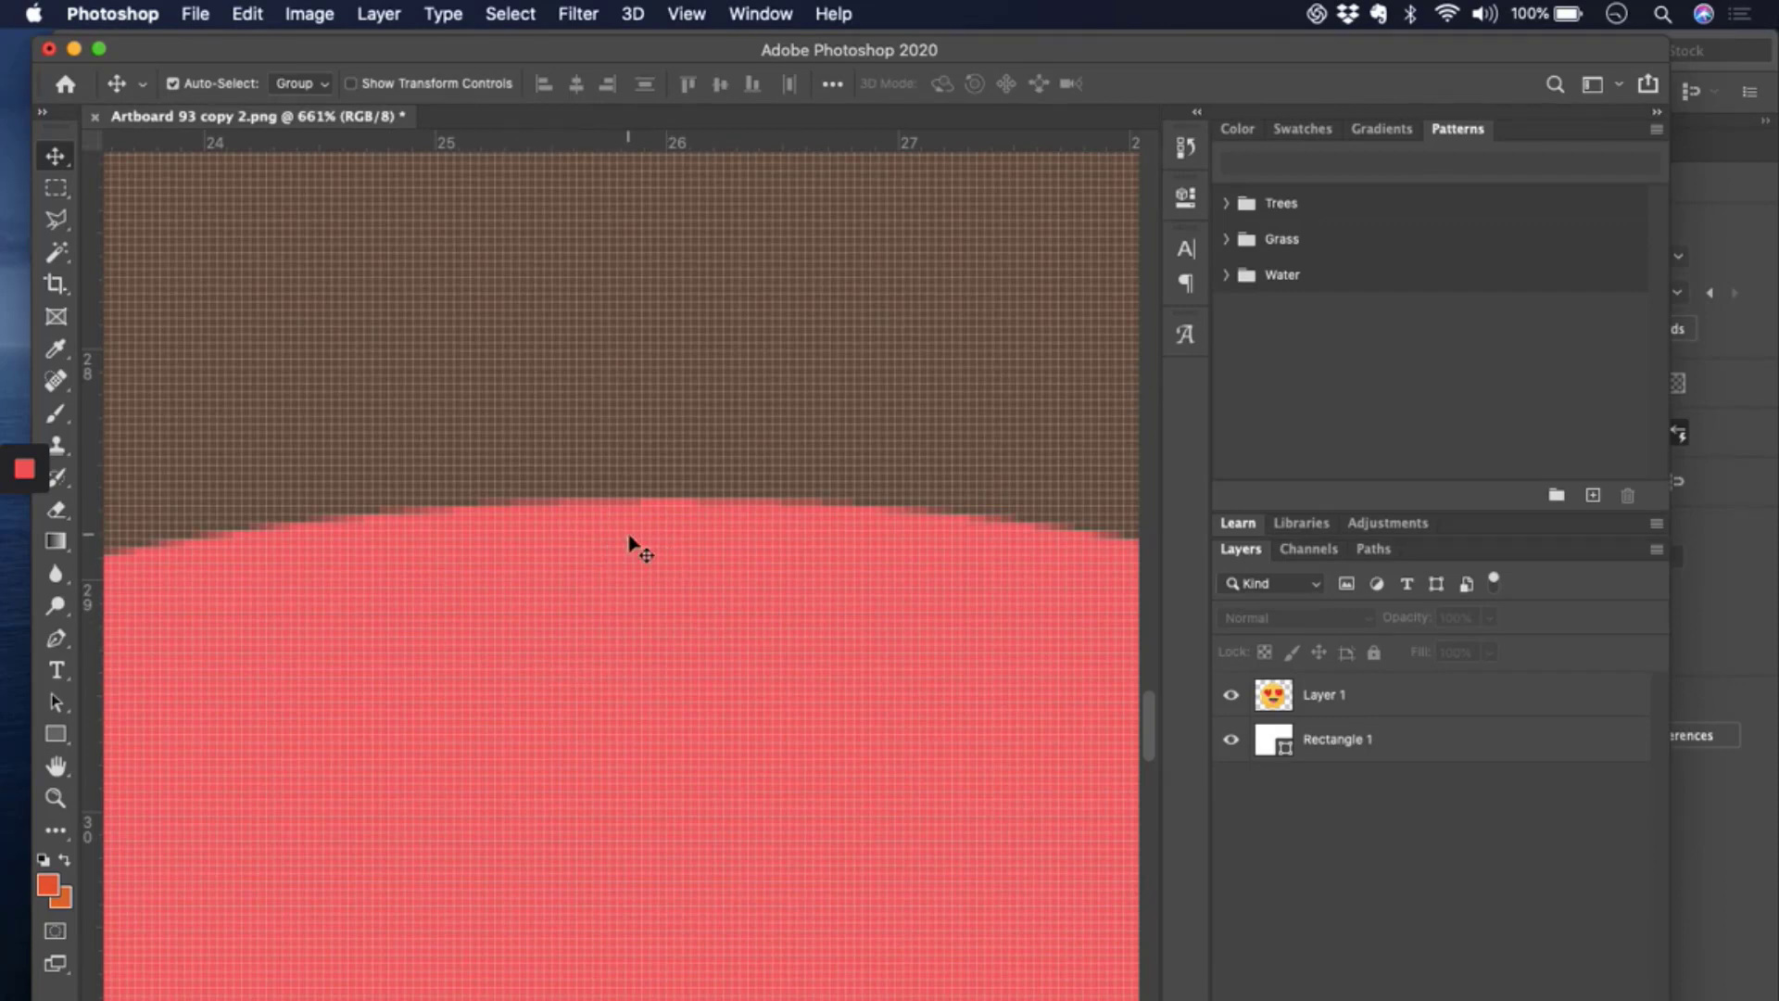
pyautogui.scroll(-3, 628, 542)
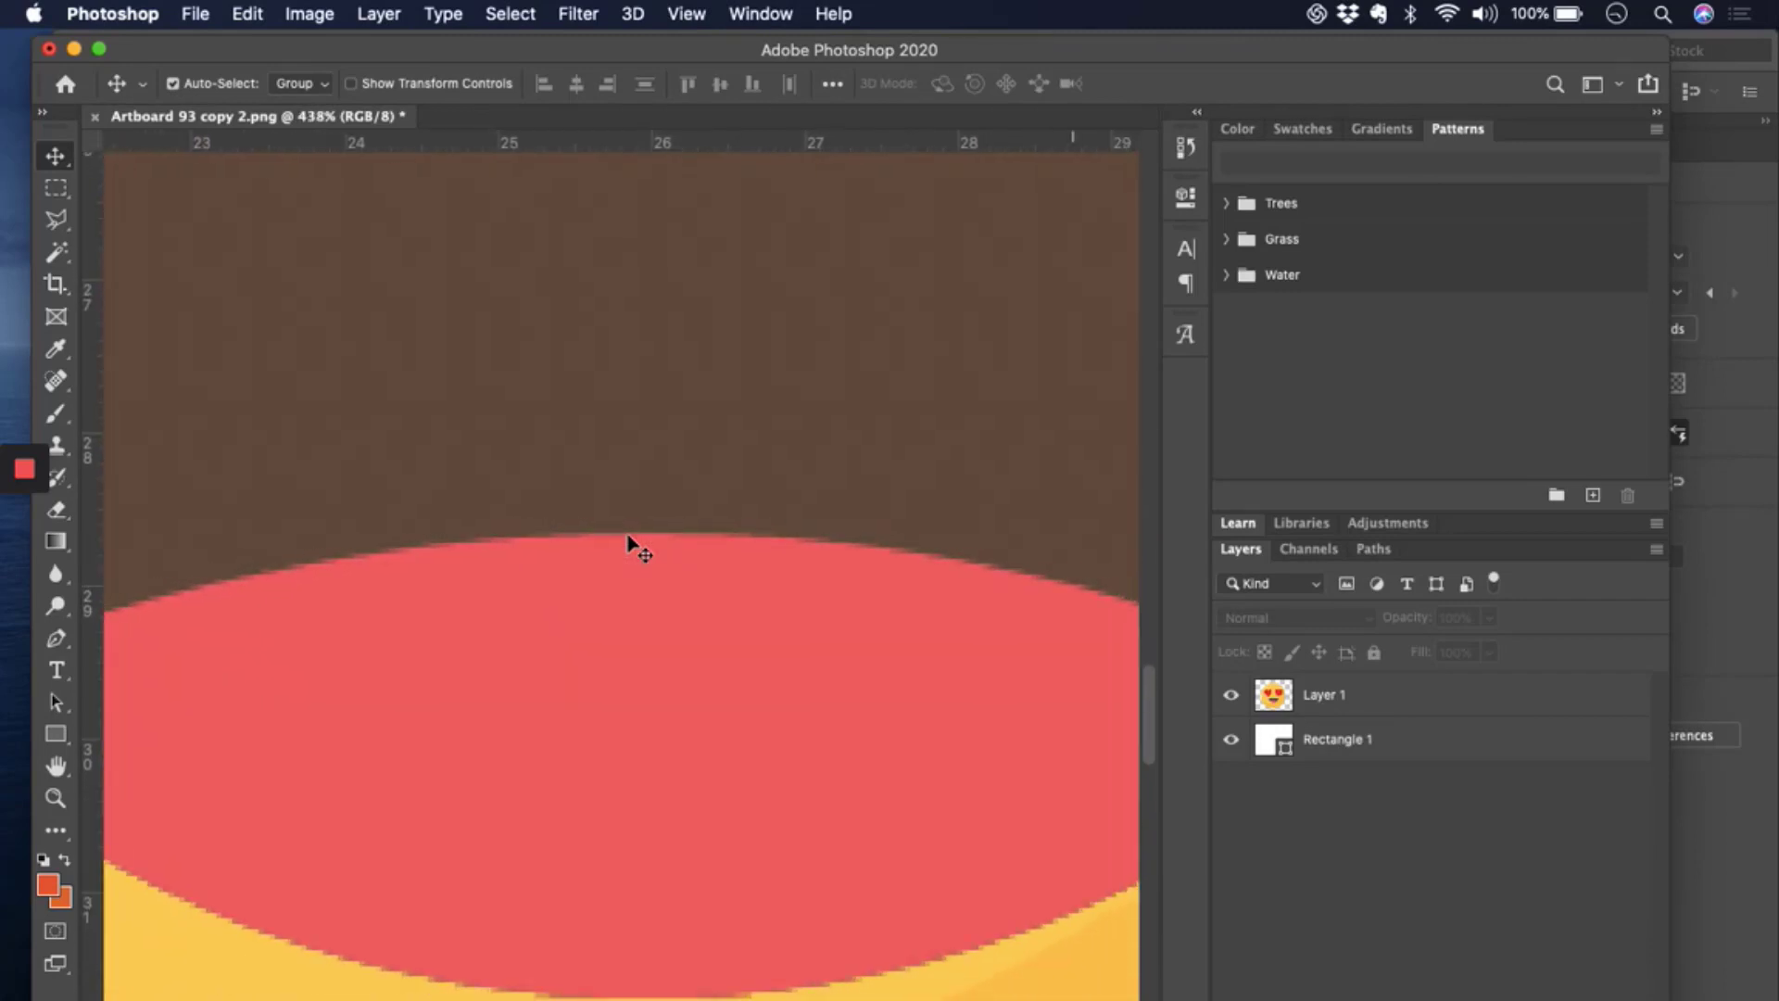
pyautogui.scroll(1, 628, 542)
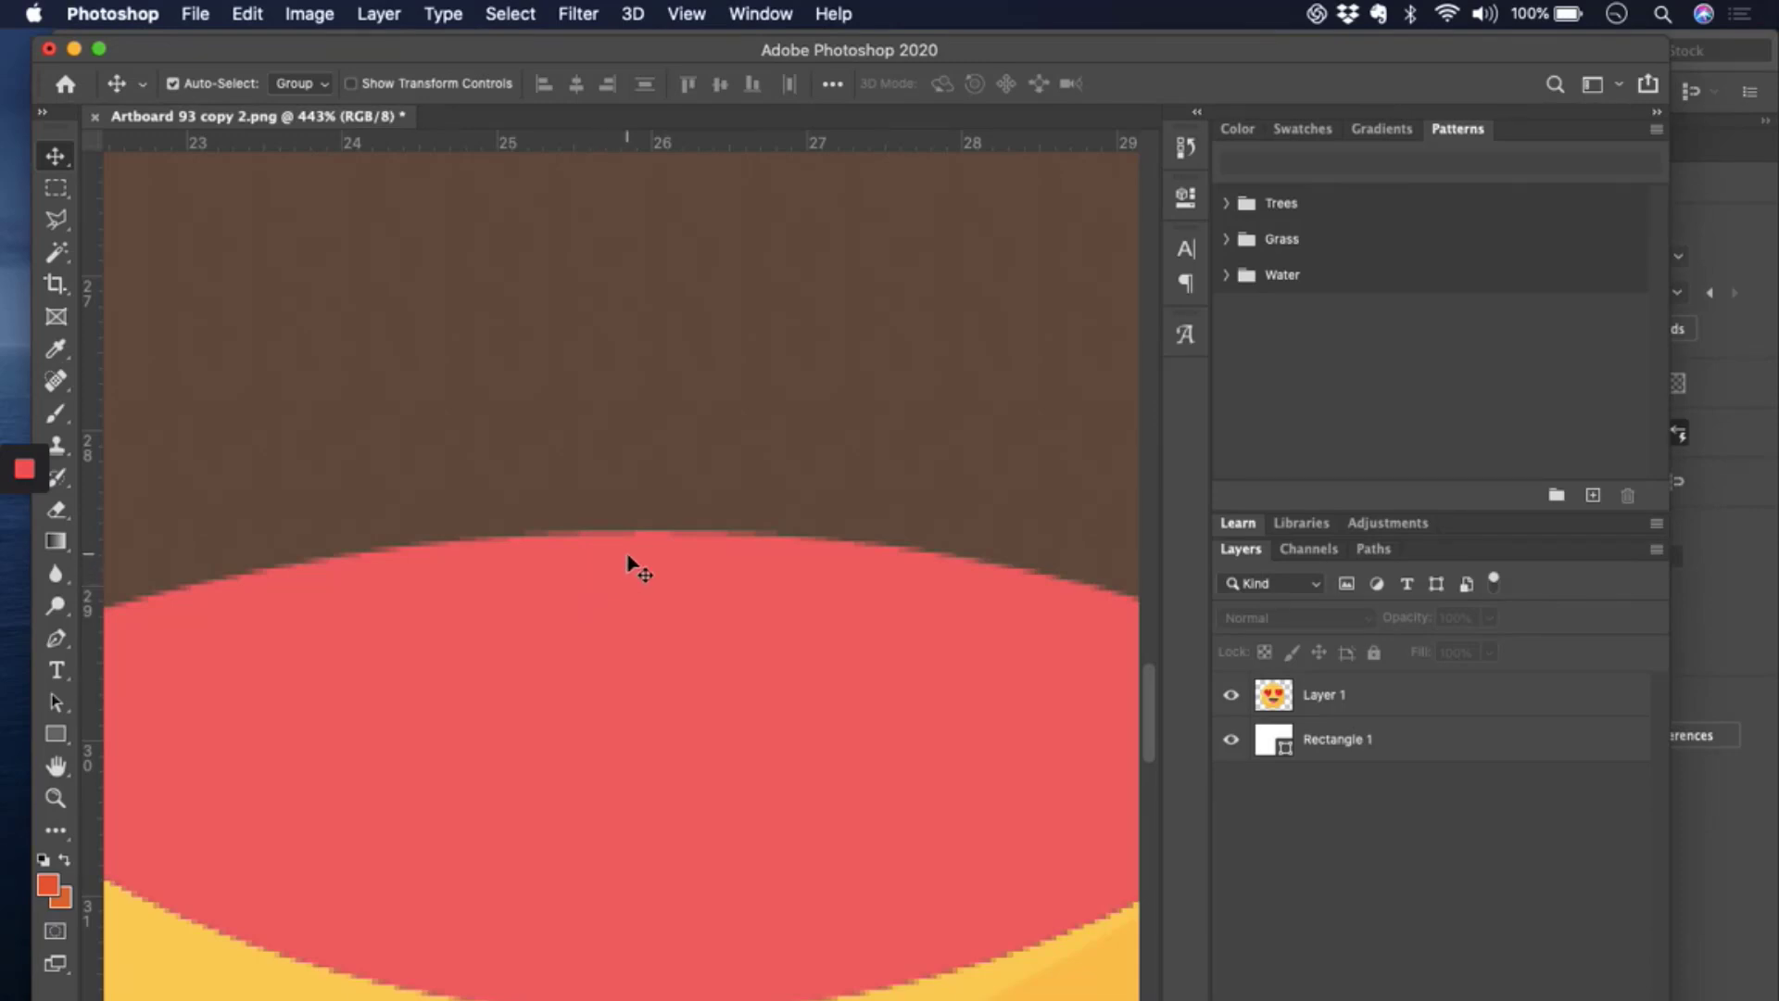
pyautogui.scroll(-5, 627, 557)
pyautogui.scroll(-6, 625, 556)
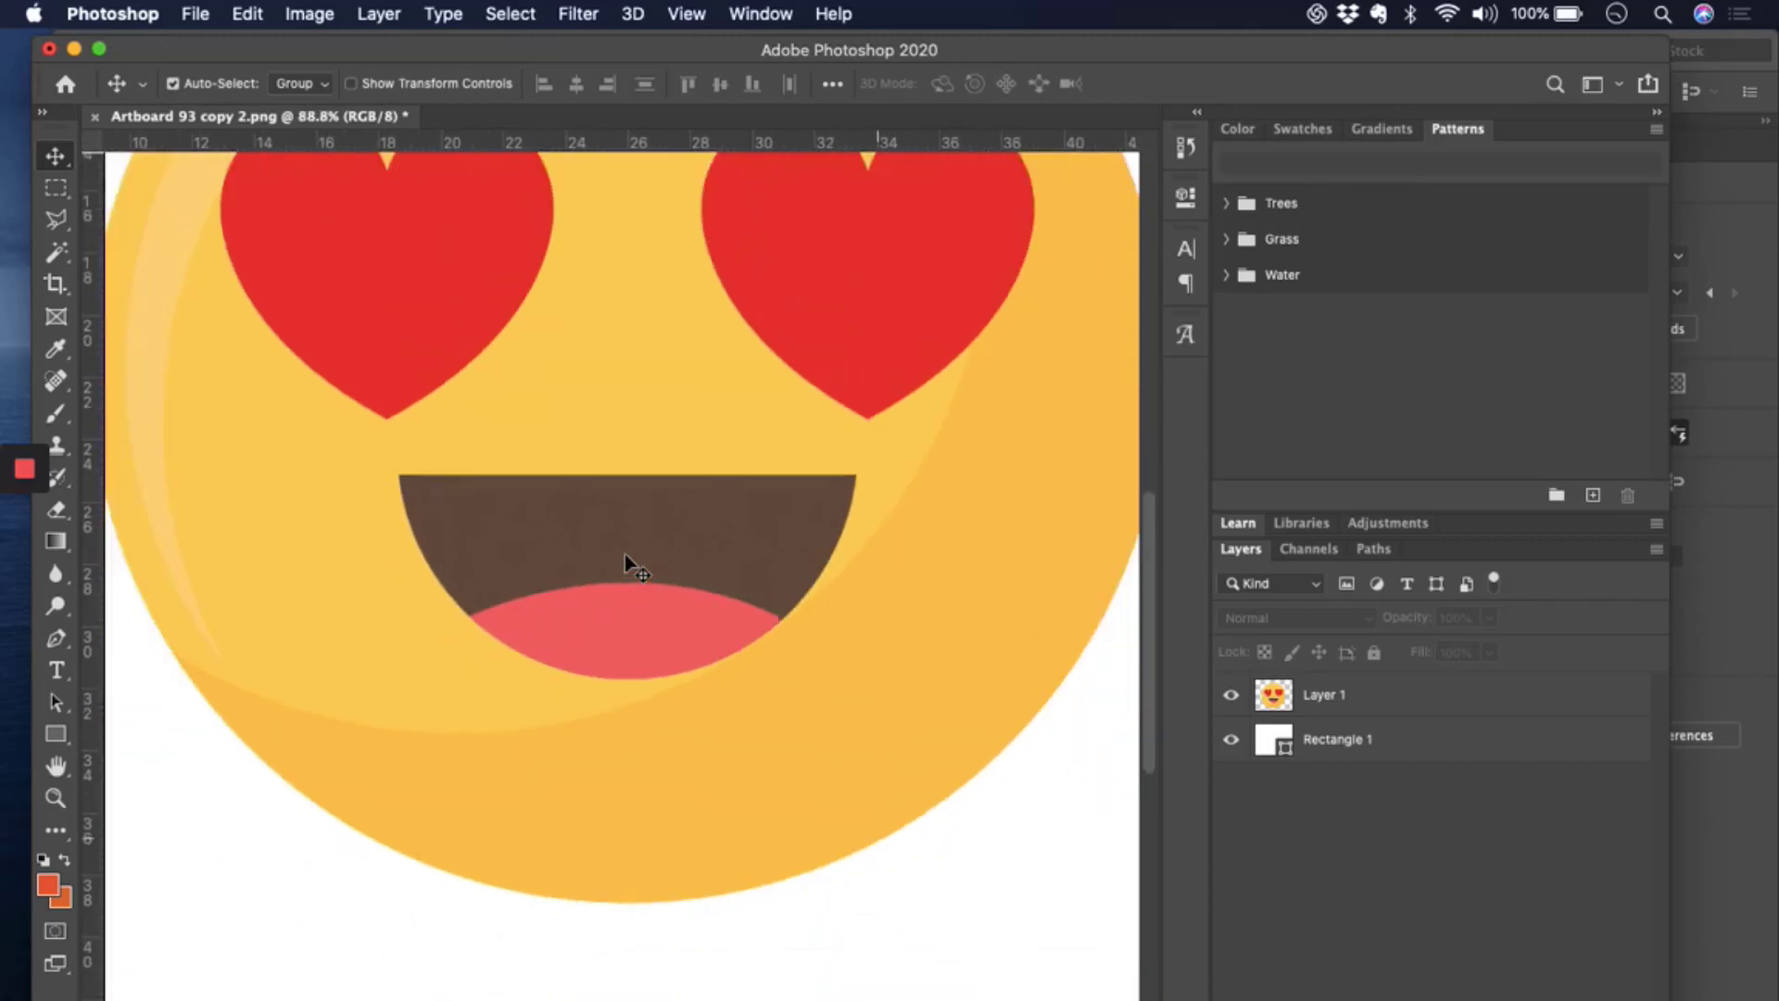
pyautogui.scroll(8, 625, 556)
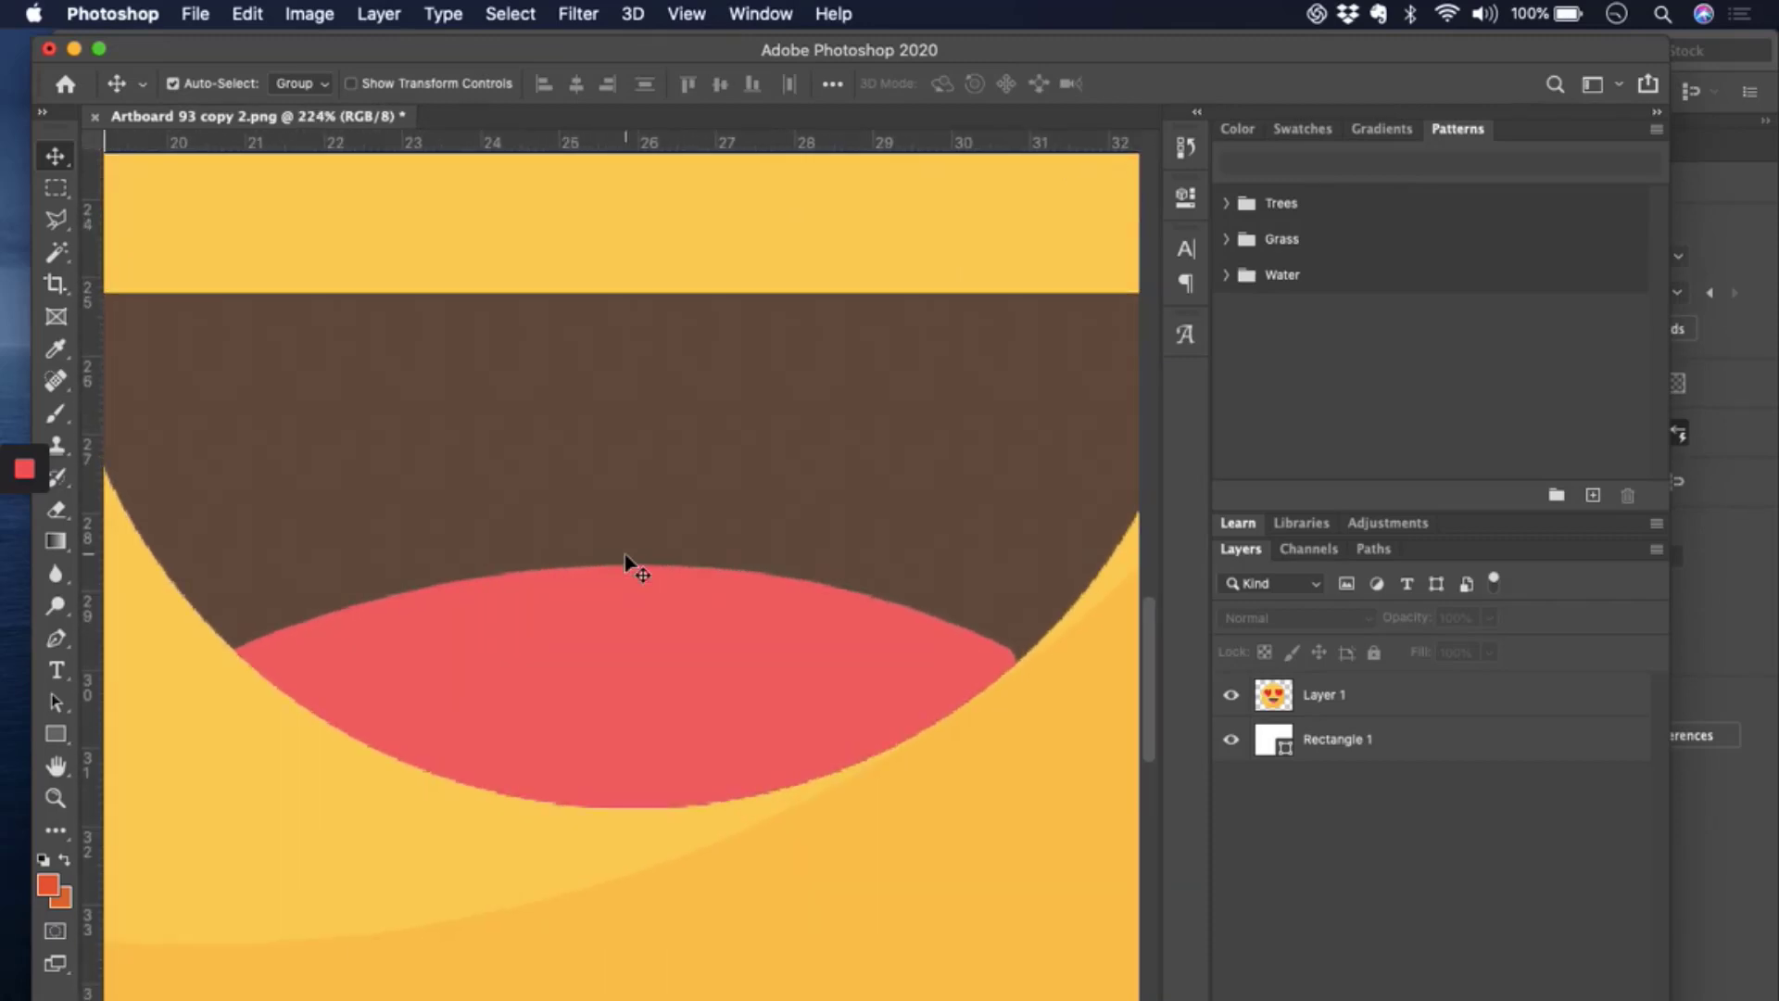
pyautogui.scroll(5, 627, 558)
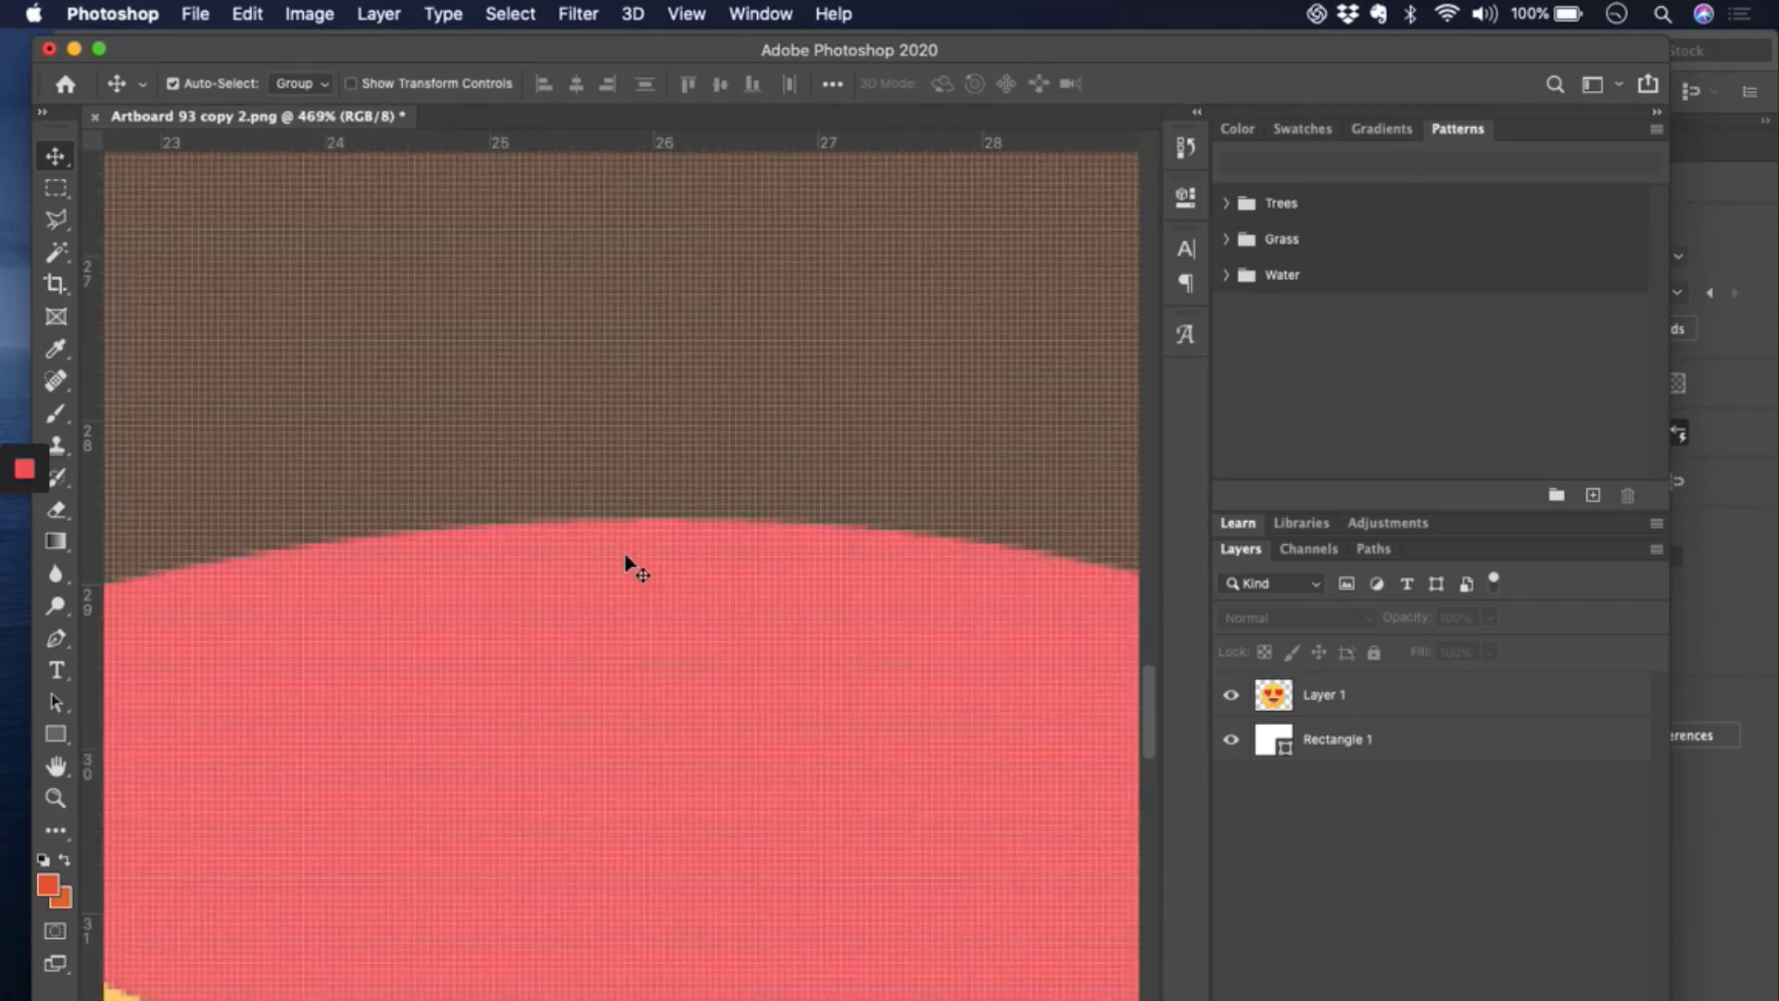
pyautogui.scroll(-6, 624, 556)
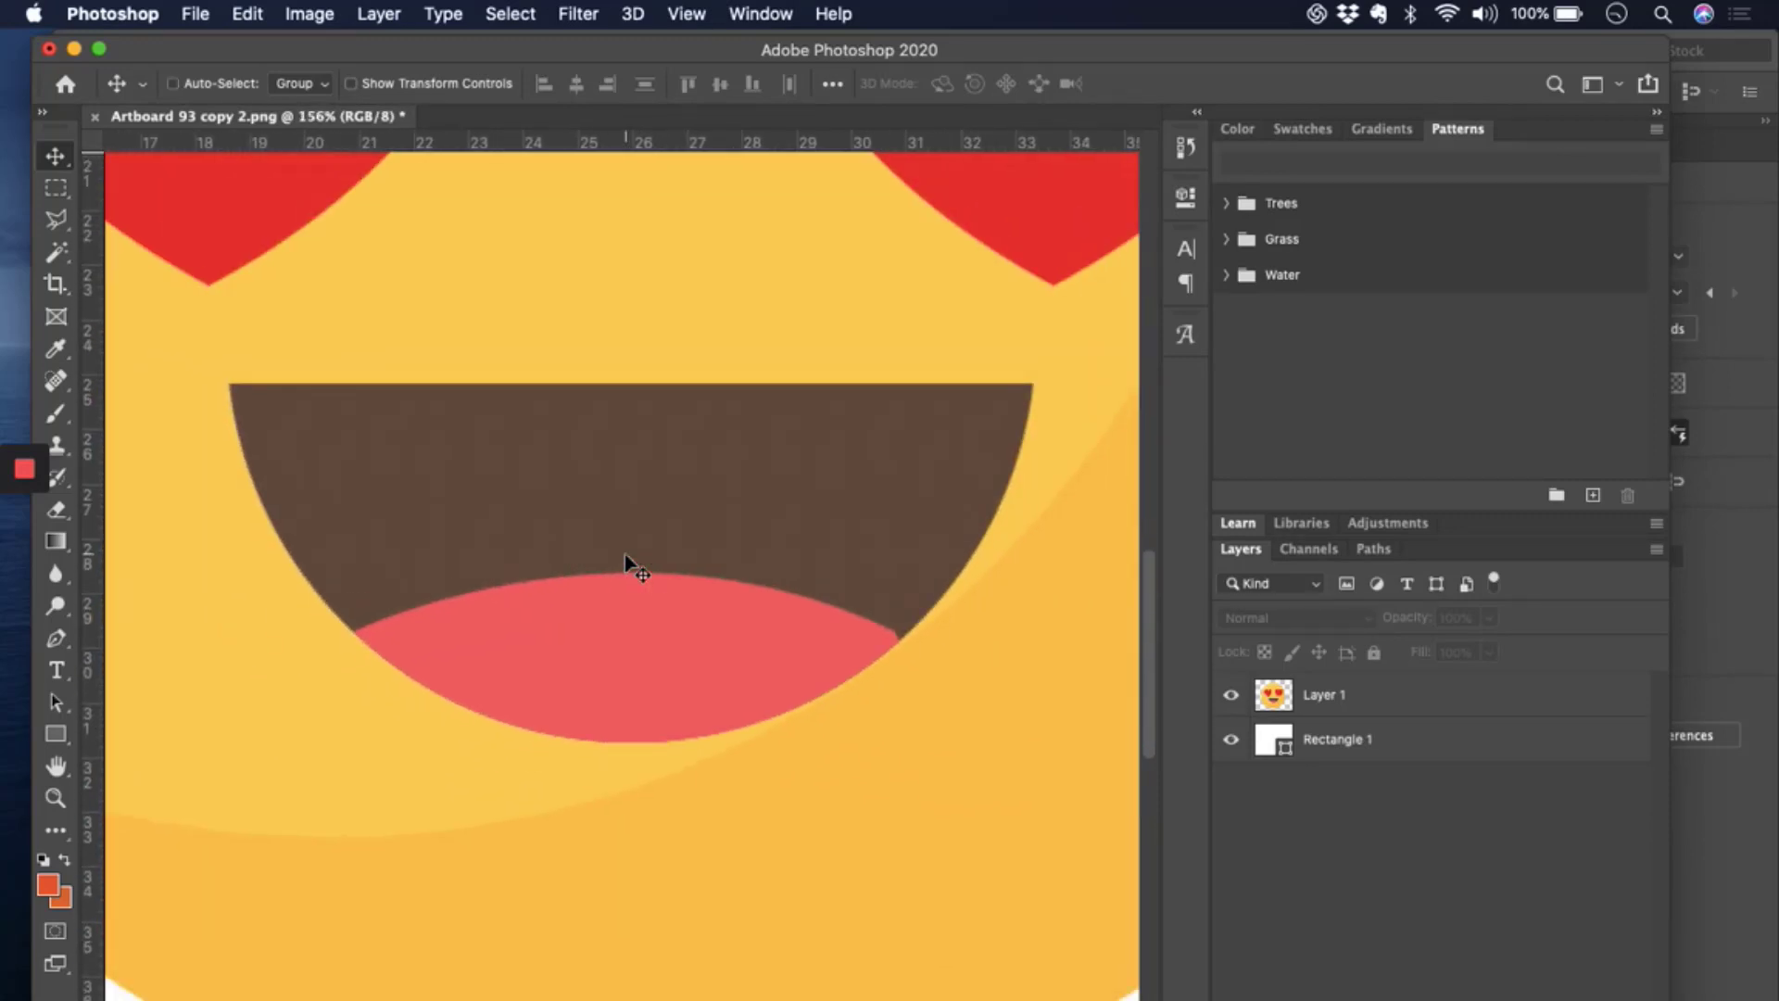
pyautogui.press('super+Tab')
# - Zoom in and out on the emoji's mouth edge in Illustrator, then open the View menu
pyautogui.scroll(5, 660, 632)
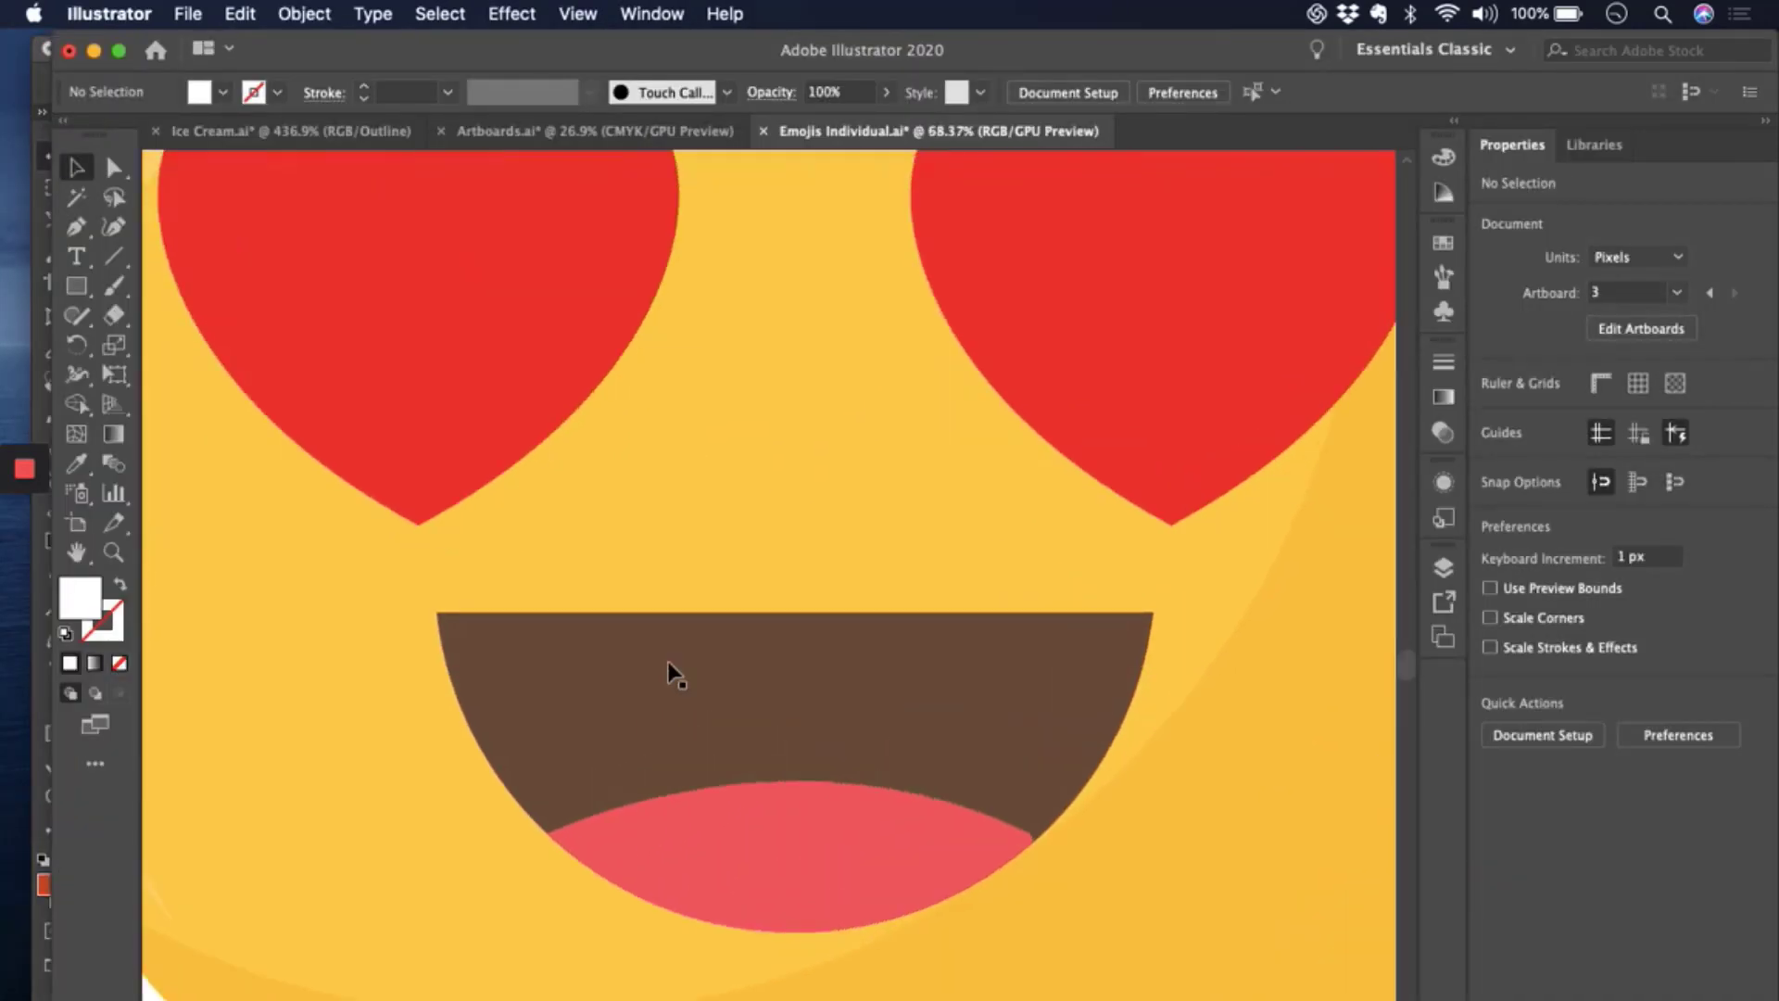
pyautogui.scroll(10, 730, 665)
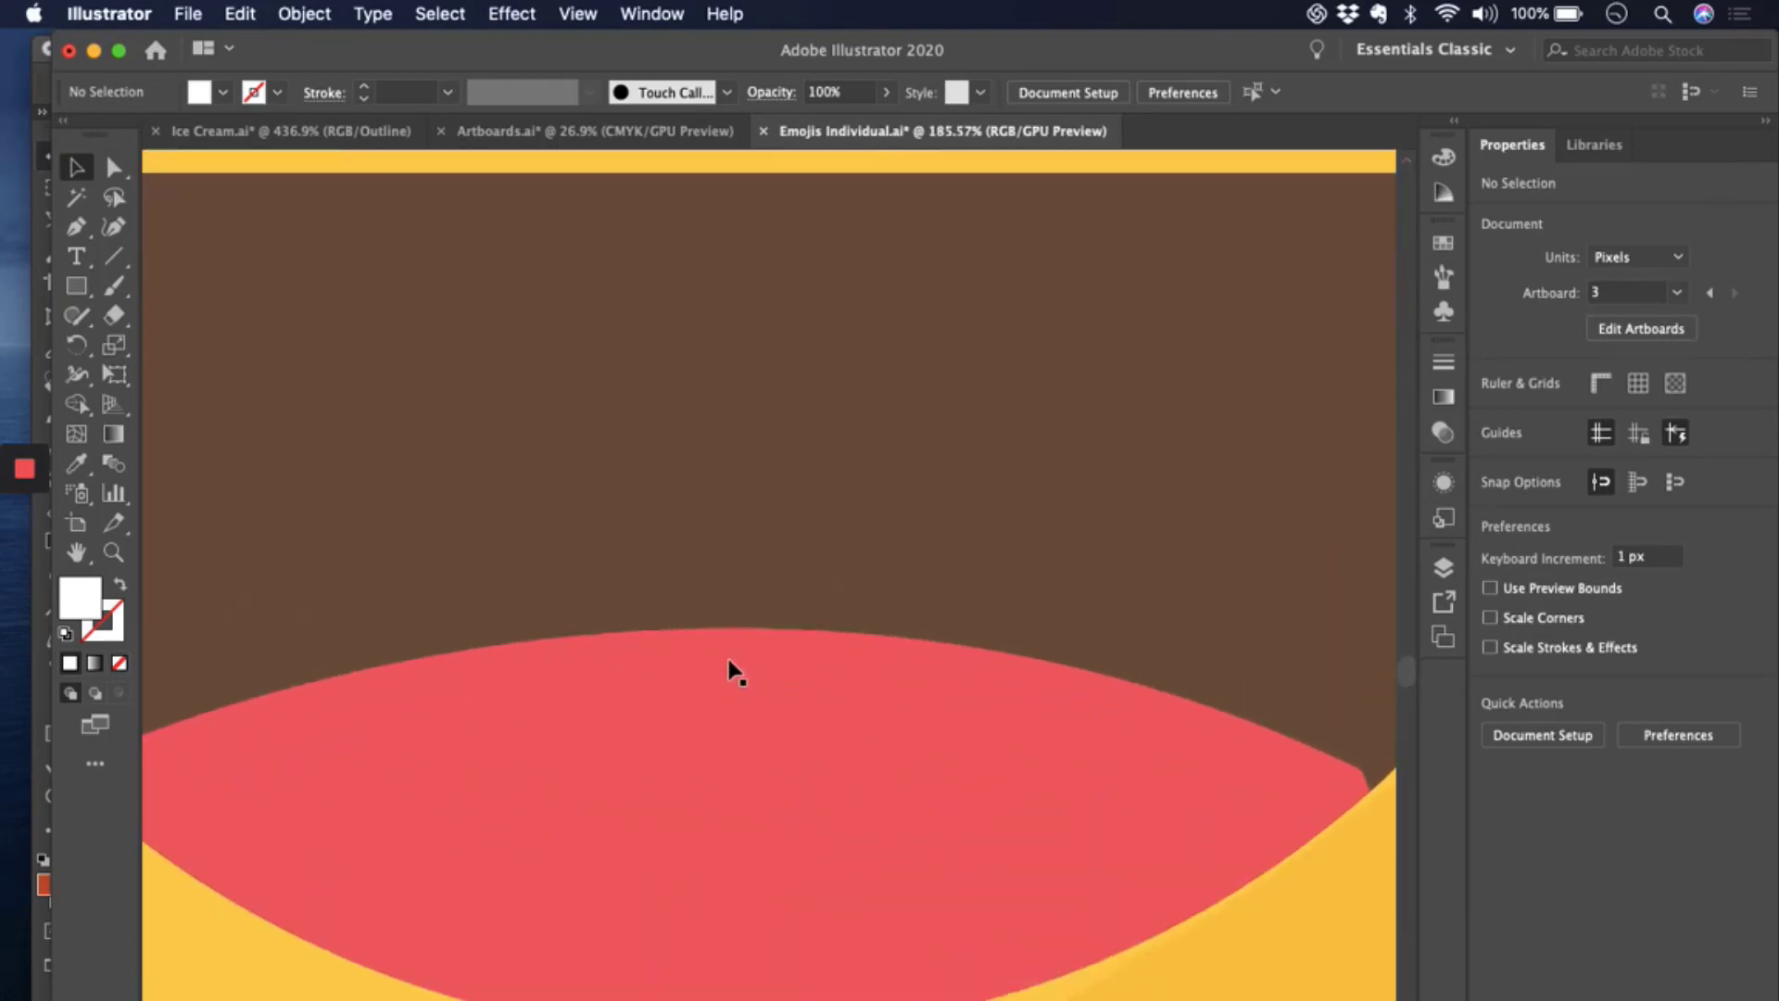
pyautogui.scroll(-4, 697, 579)
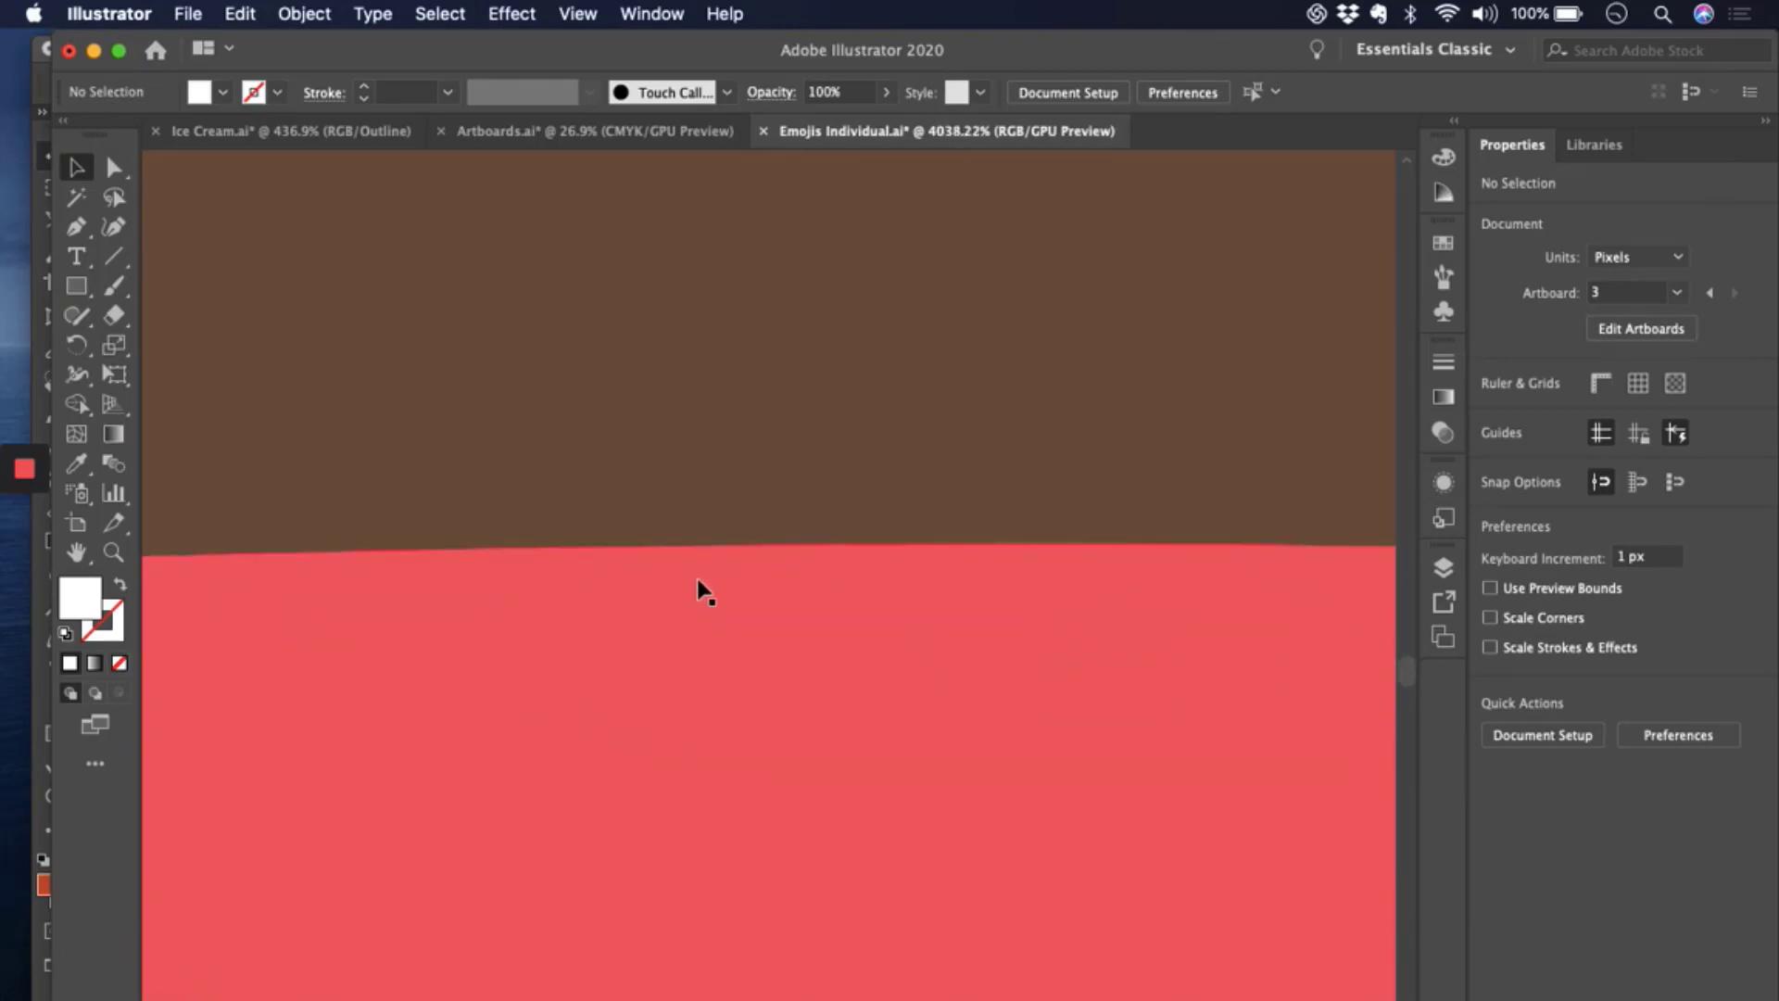
pyautogui.scroll(-10, 697, 578)
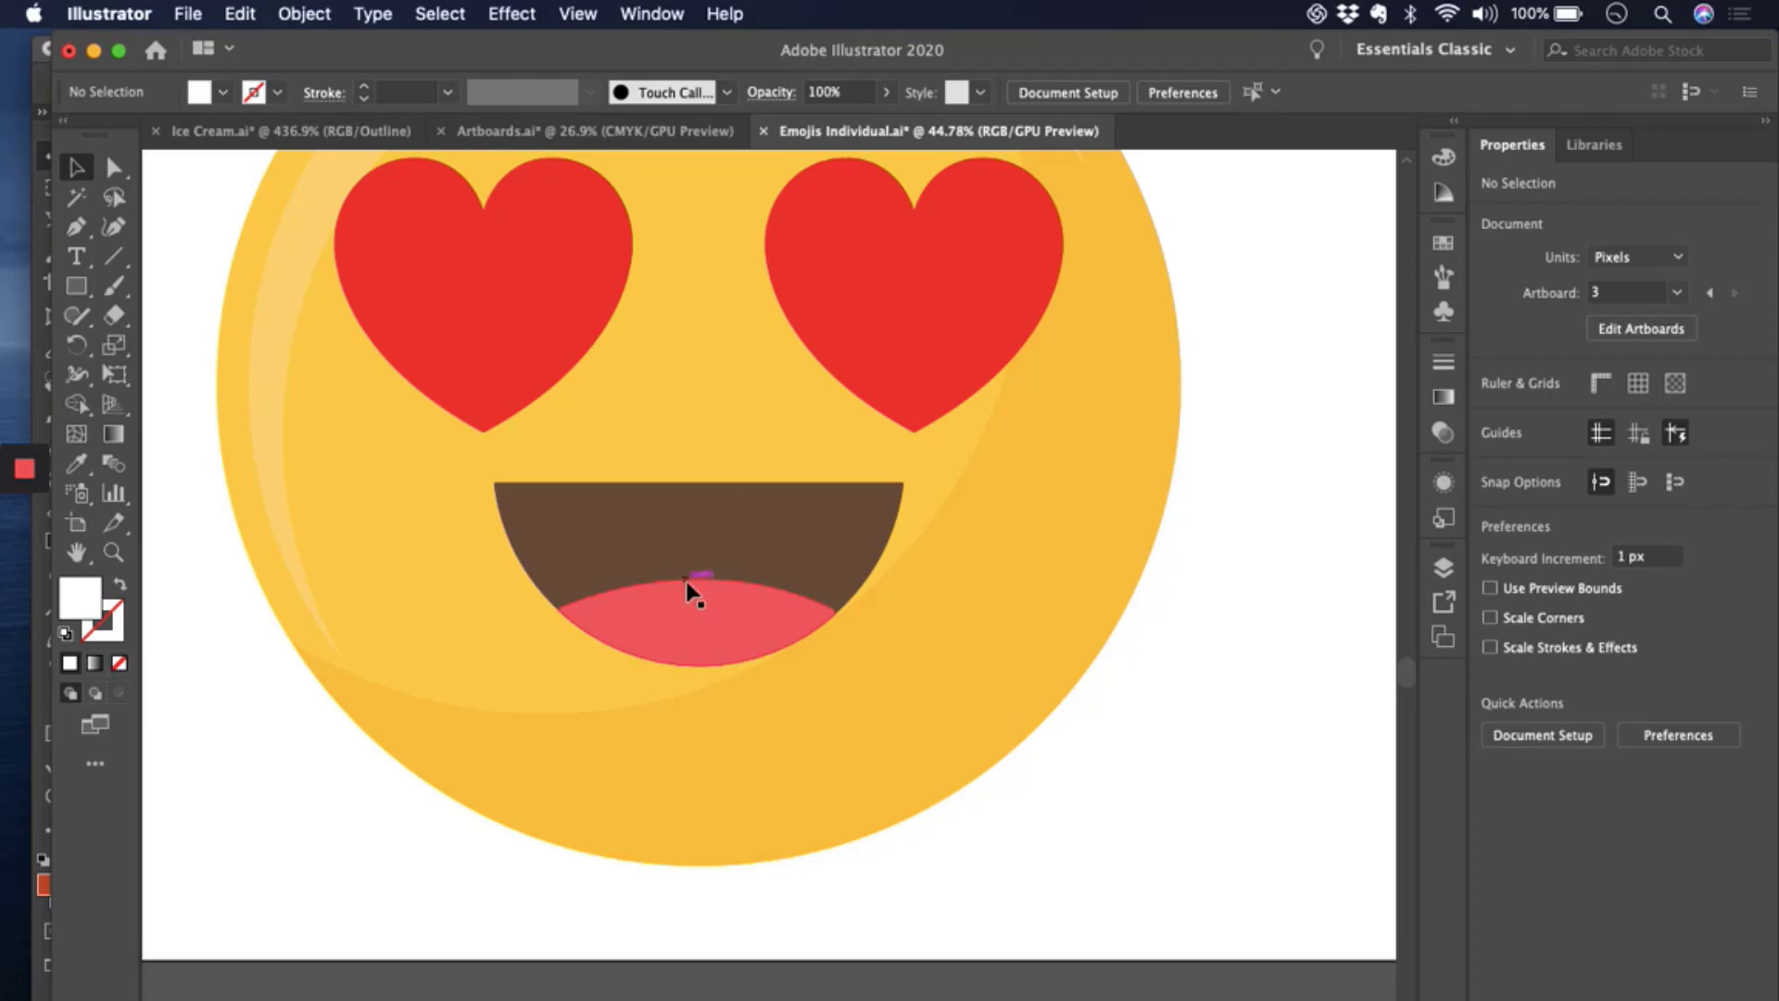
pyautogui.scroll(3, 690, 591)
pyautogui.scroll(5, 690, 593)
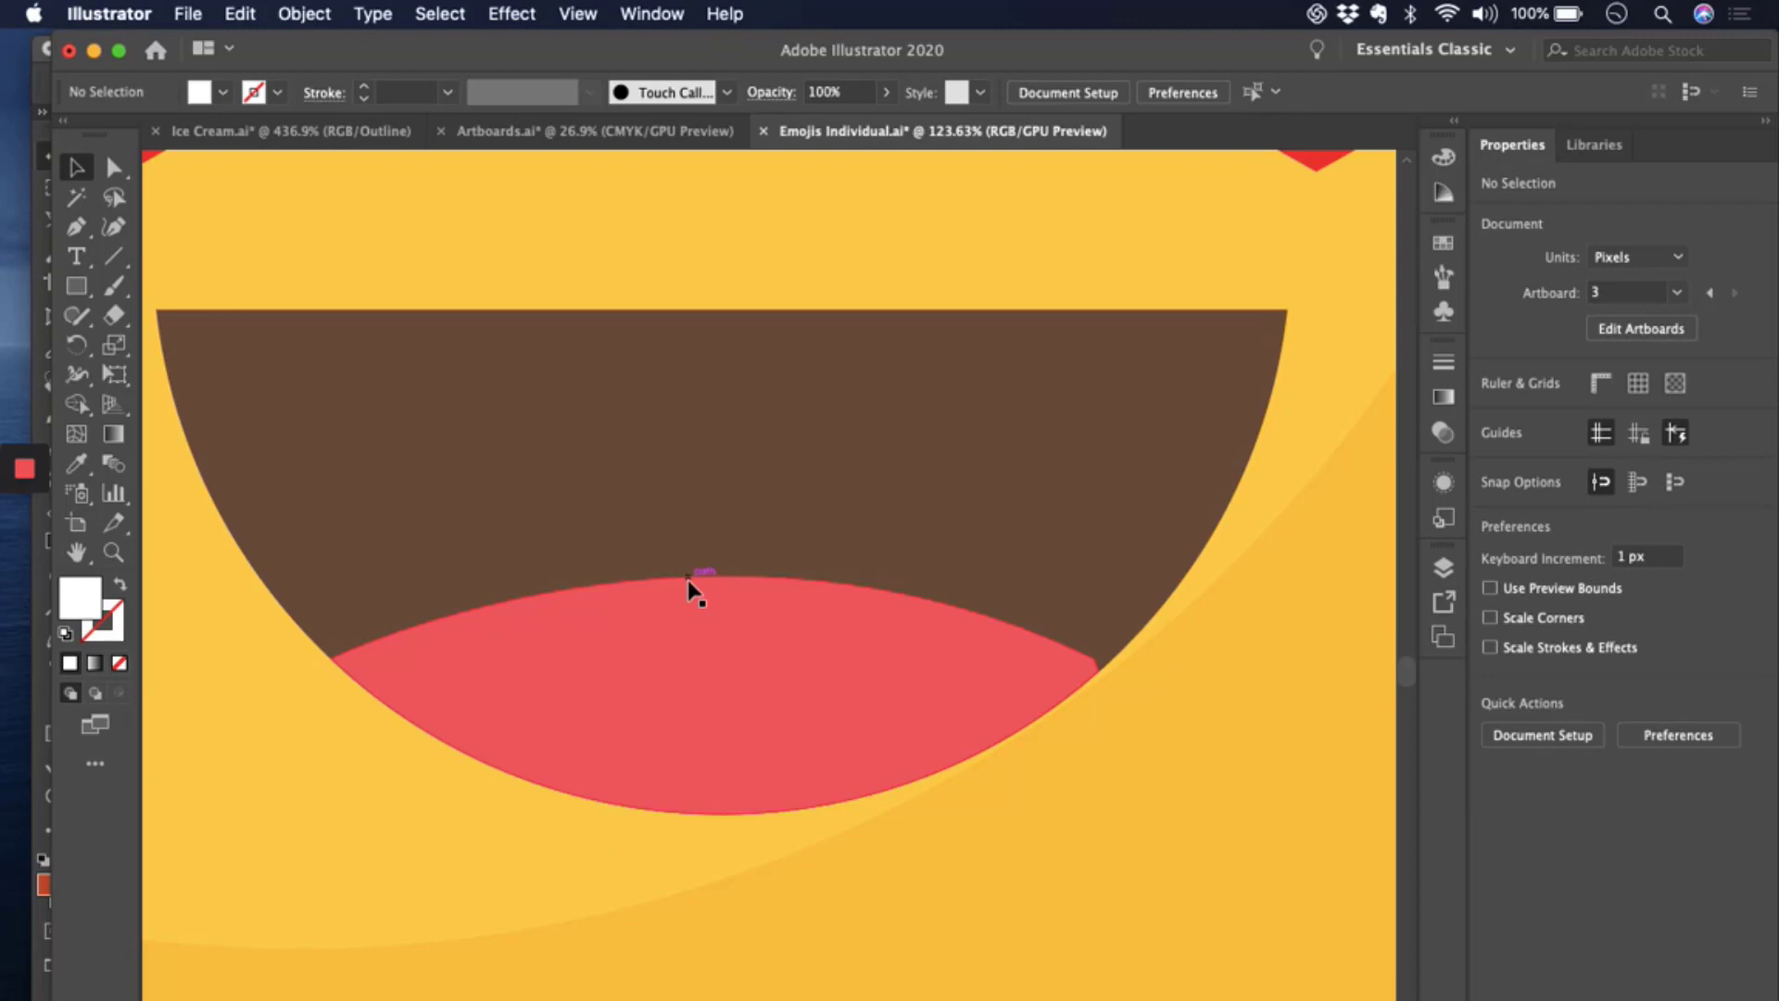
pyautogui.scroll(-6, 799, 580)
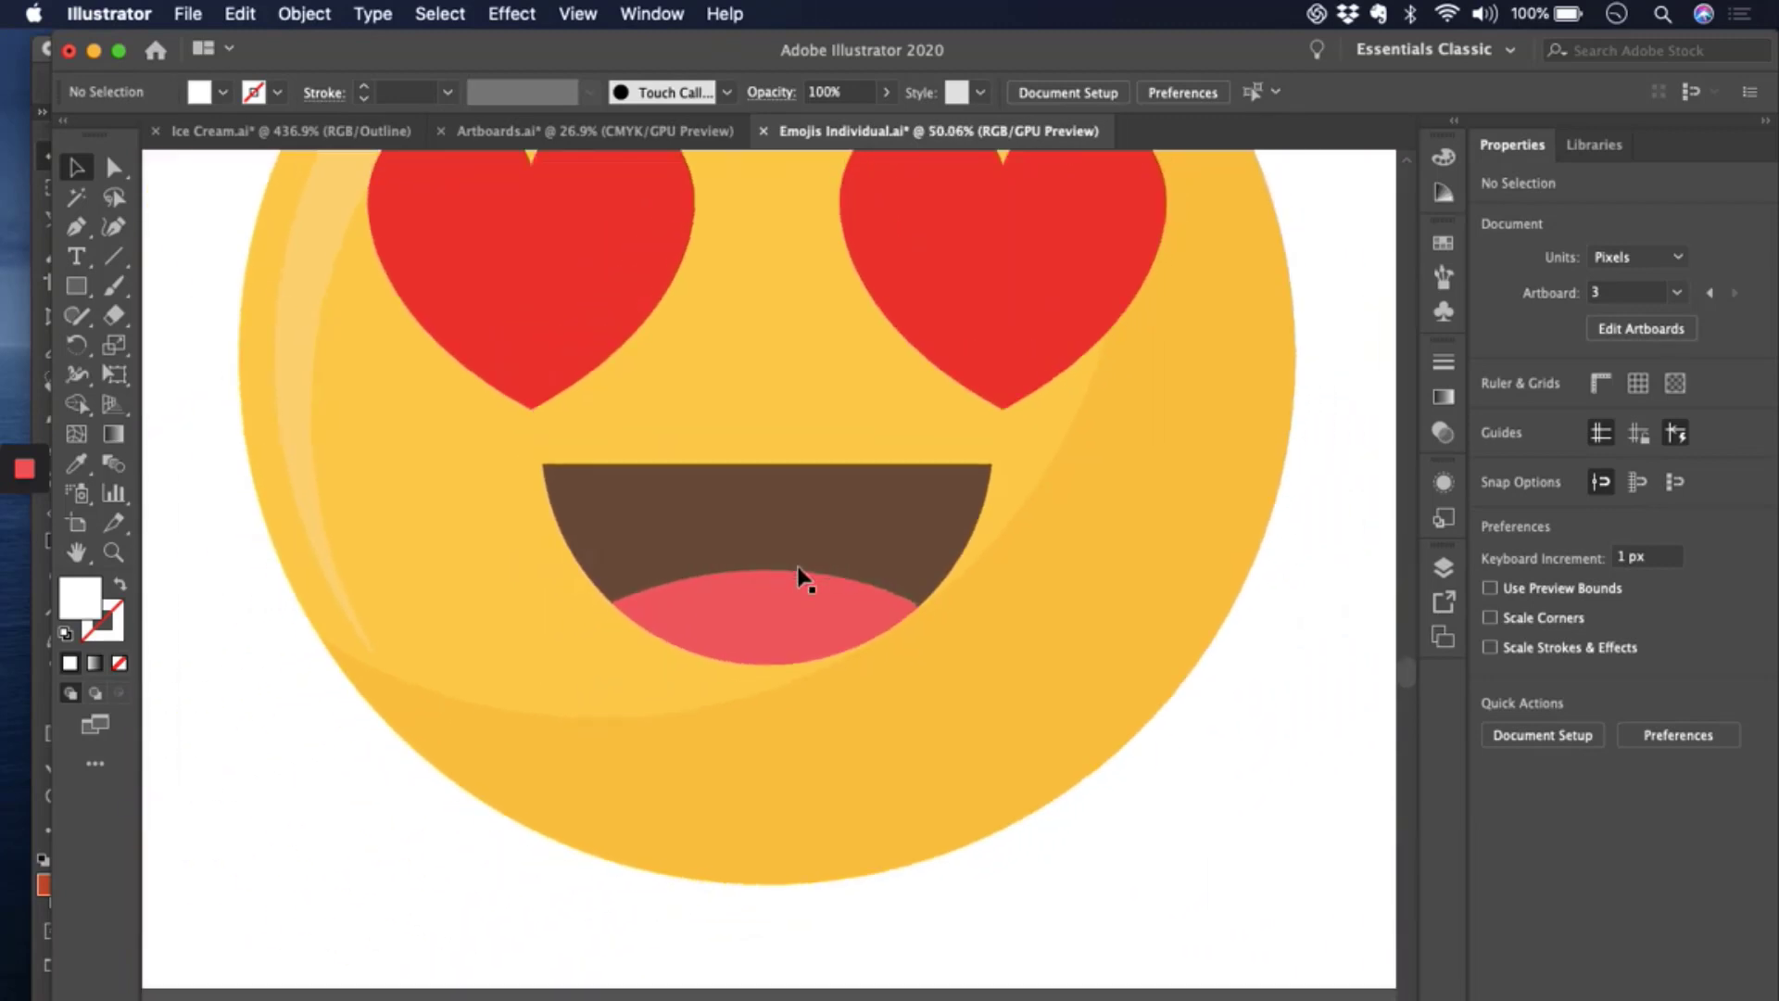
pyautogui.scroll(-1, 799, 580)
pyautogui.scroll(2, 798, 580)
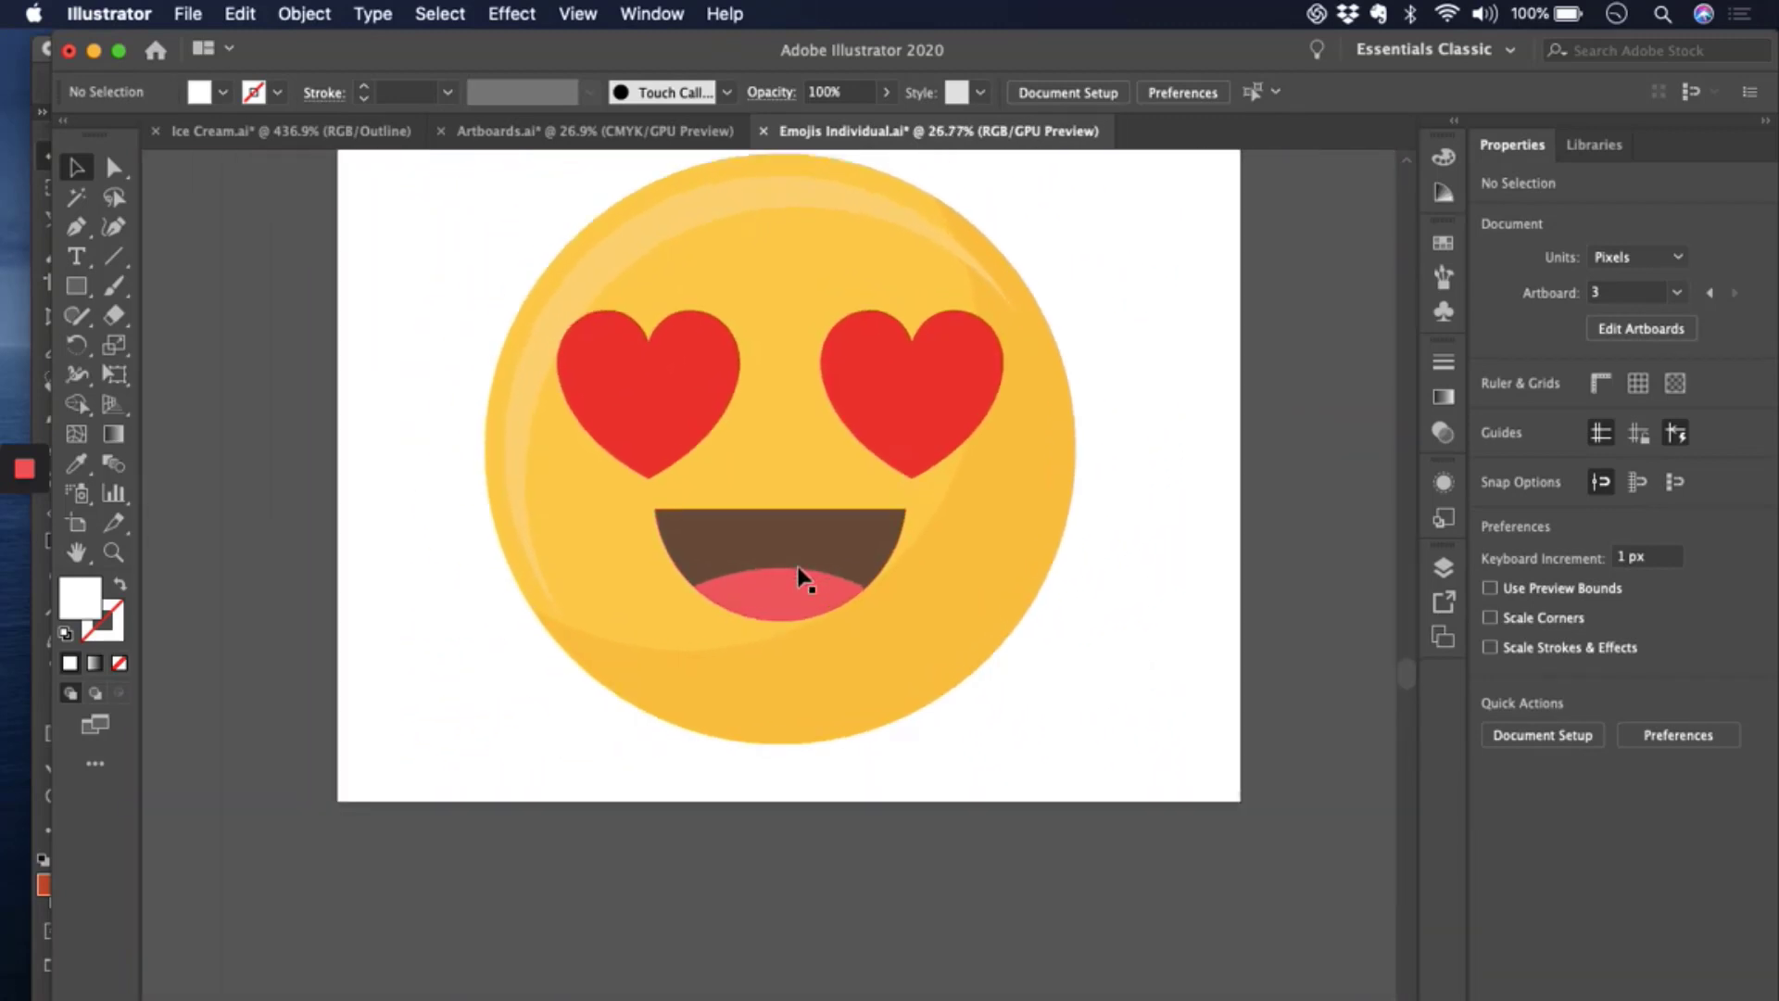
pyautogui.scroll(1, 798, 580)
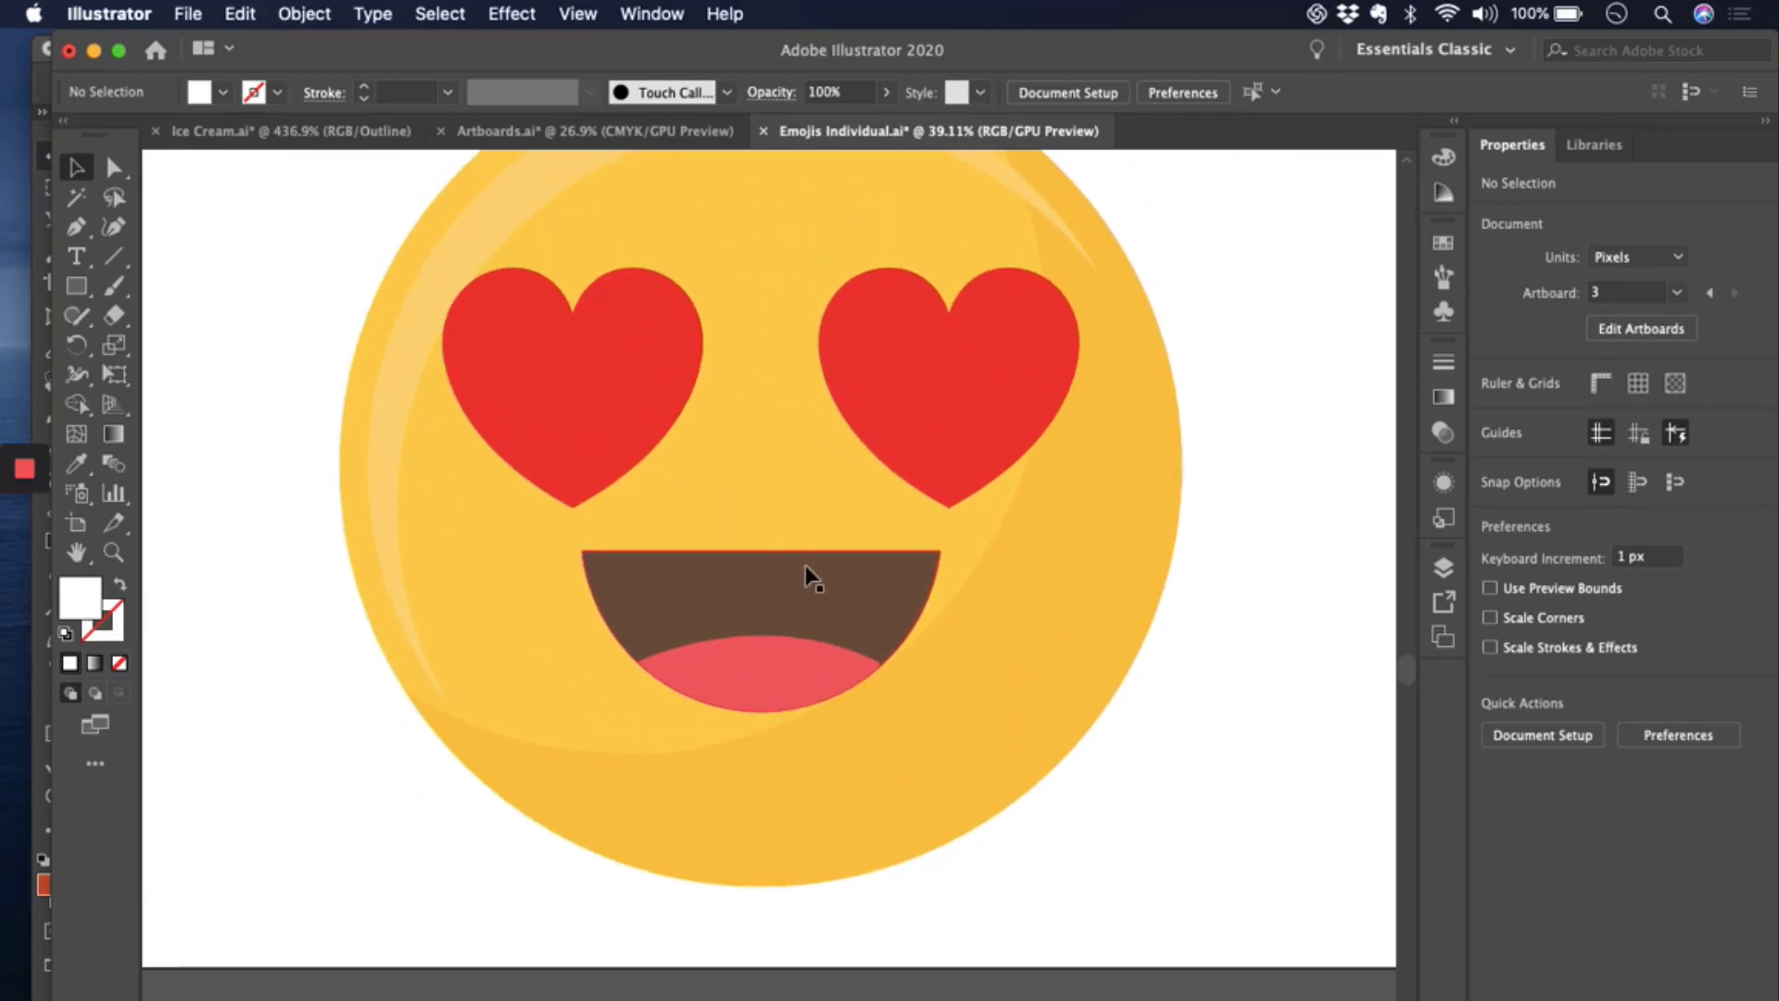
pyautogui.scroll(3, 811, 576)
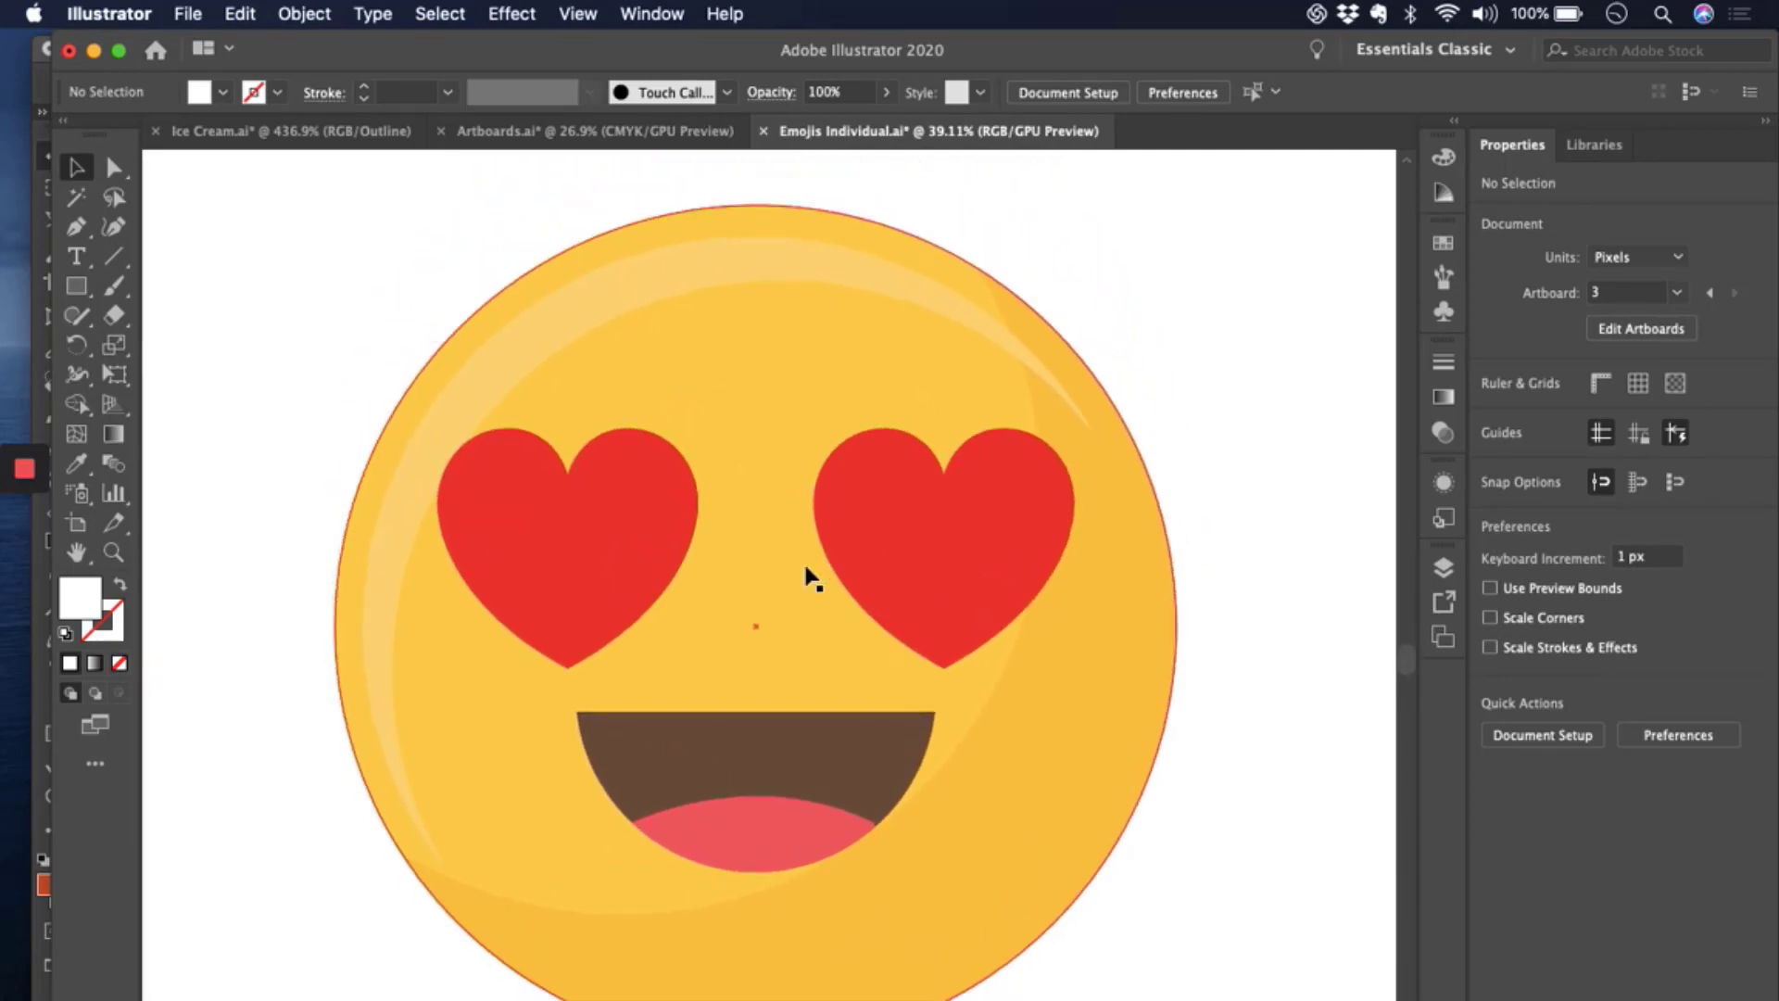
pyautogui.scroll(-1, 811, 577)
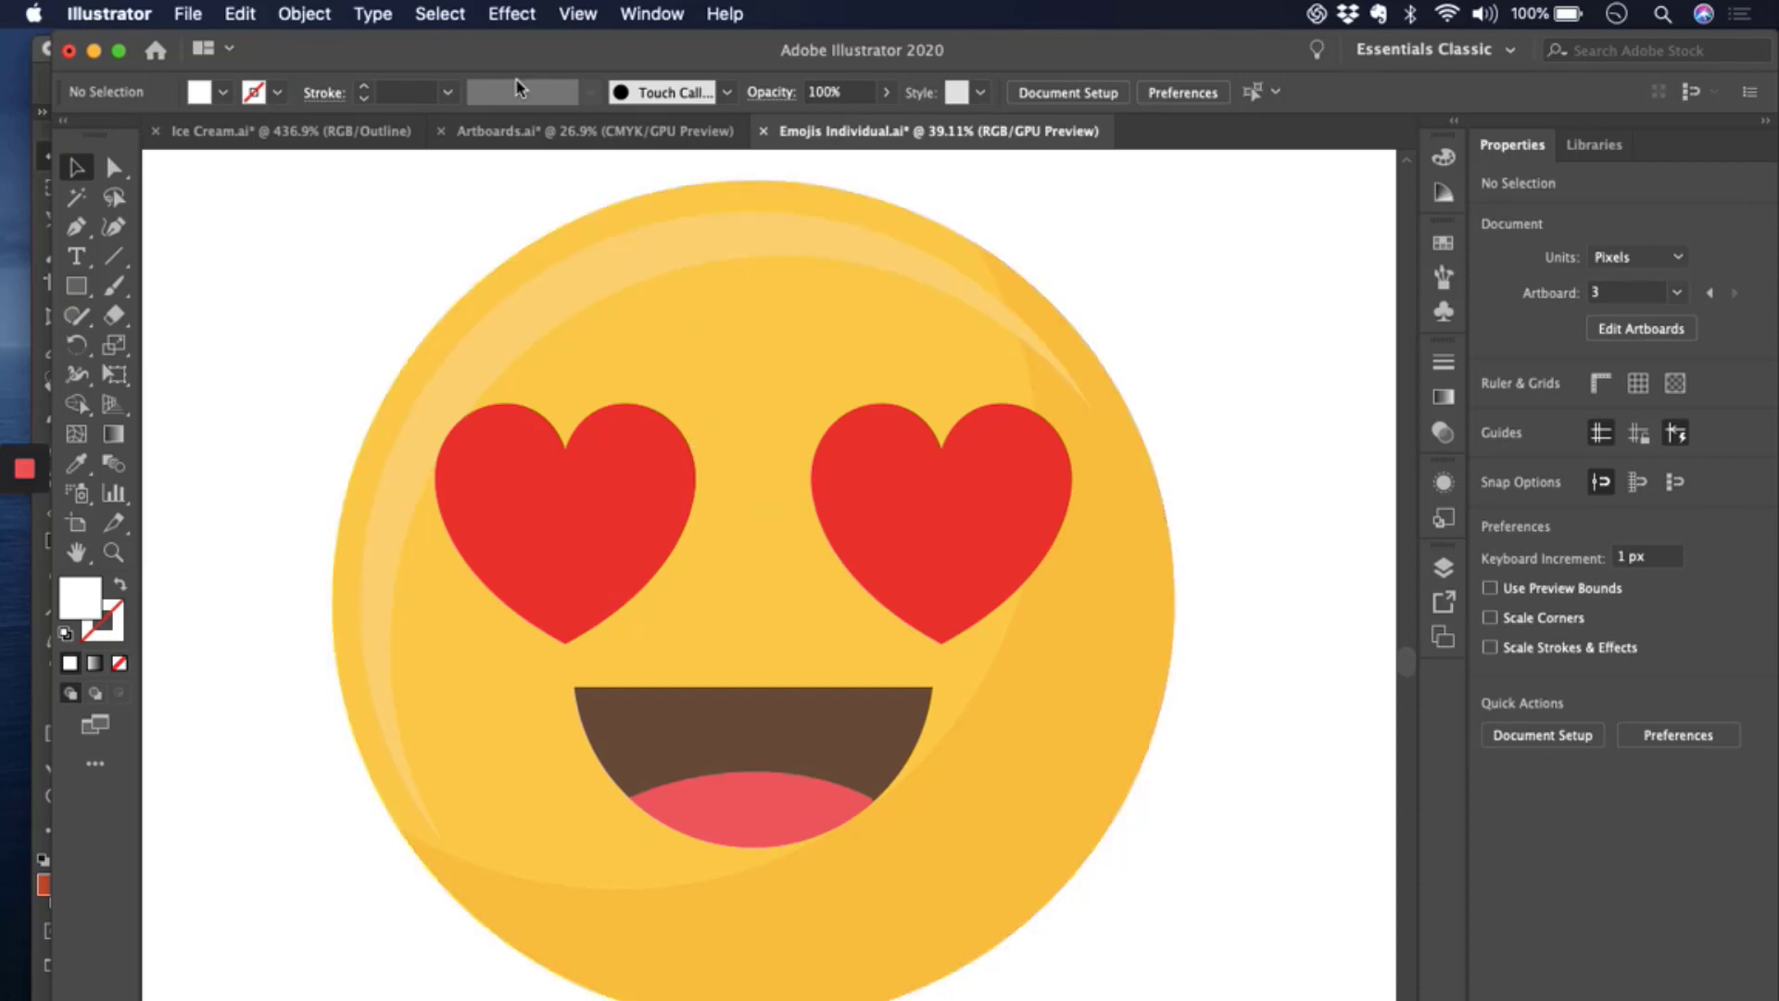
pyautogui.click(578, 14)
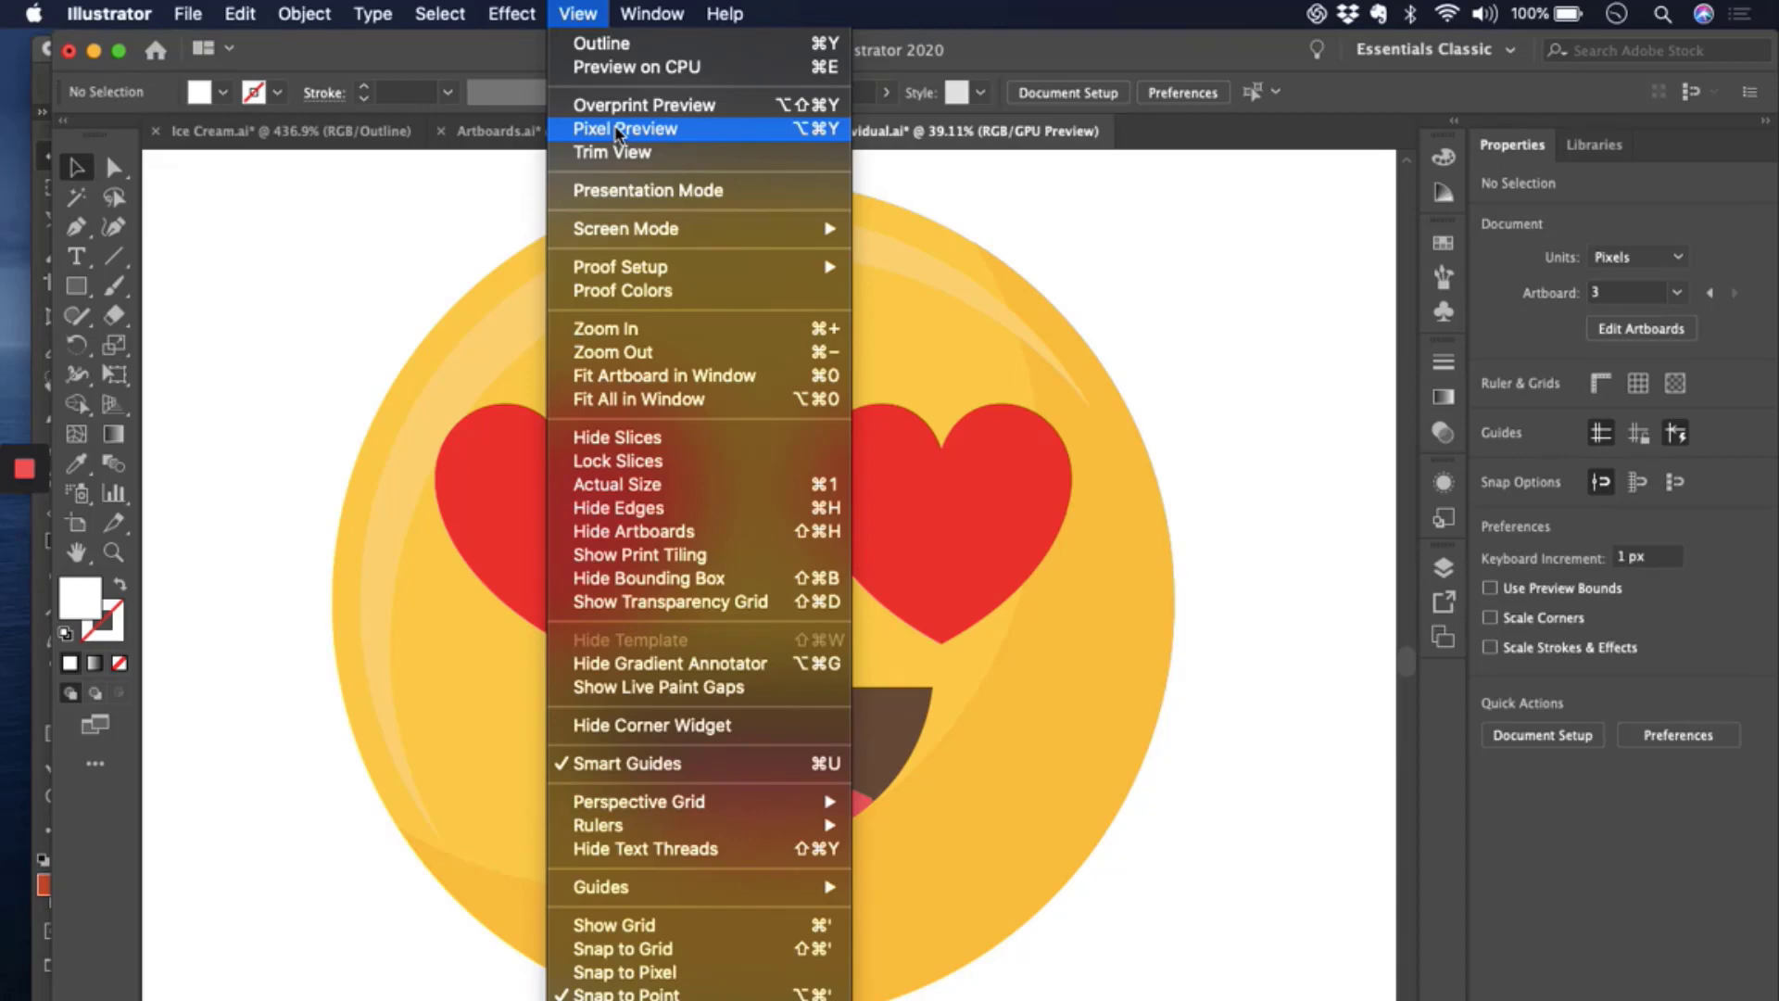
# - Turn on Pixel Preview and zoom in and out around the emoji's mouth
pyautogui.click(617, 132)
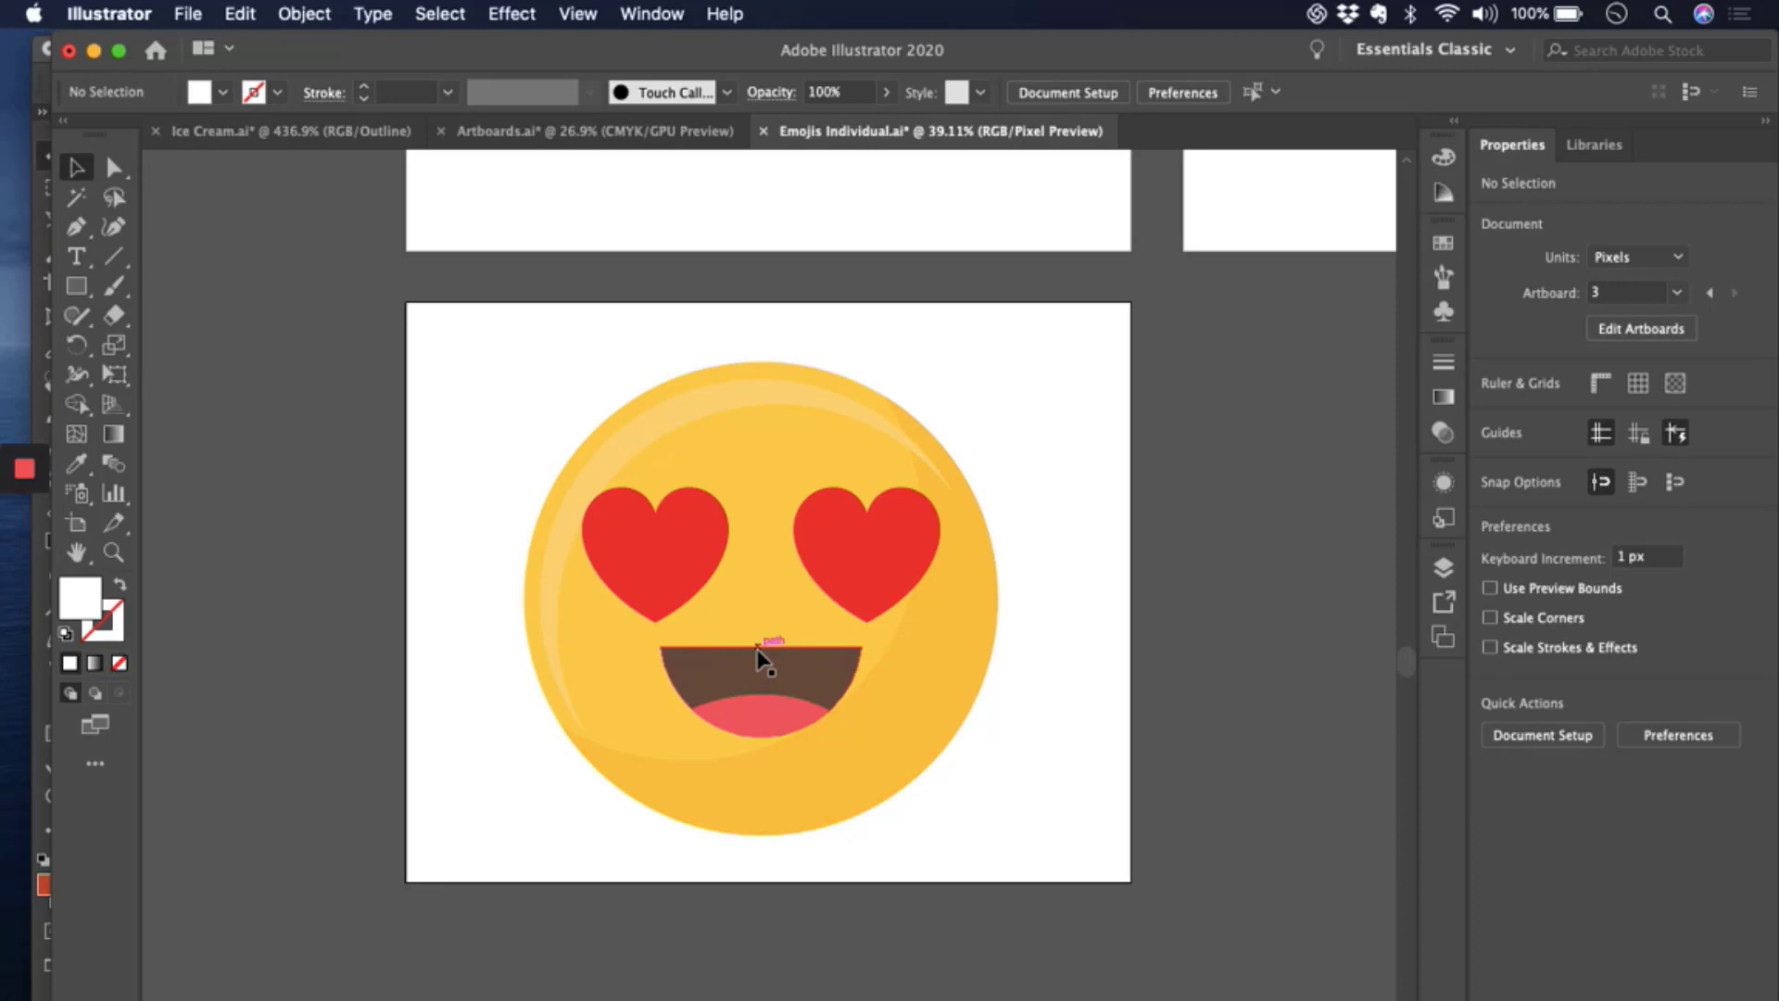
pyautogui.scroll(5, 789, 670)
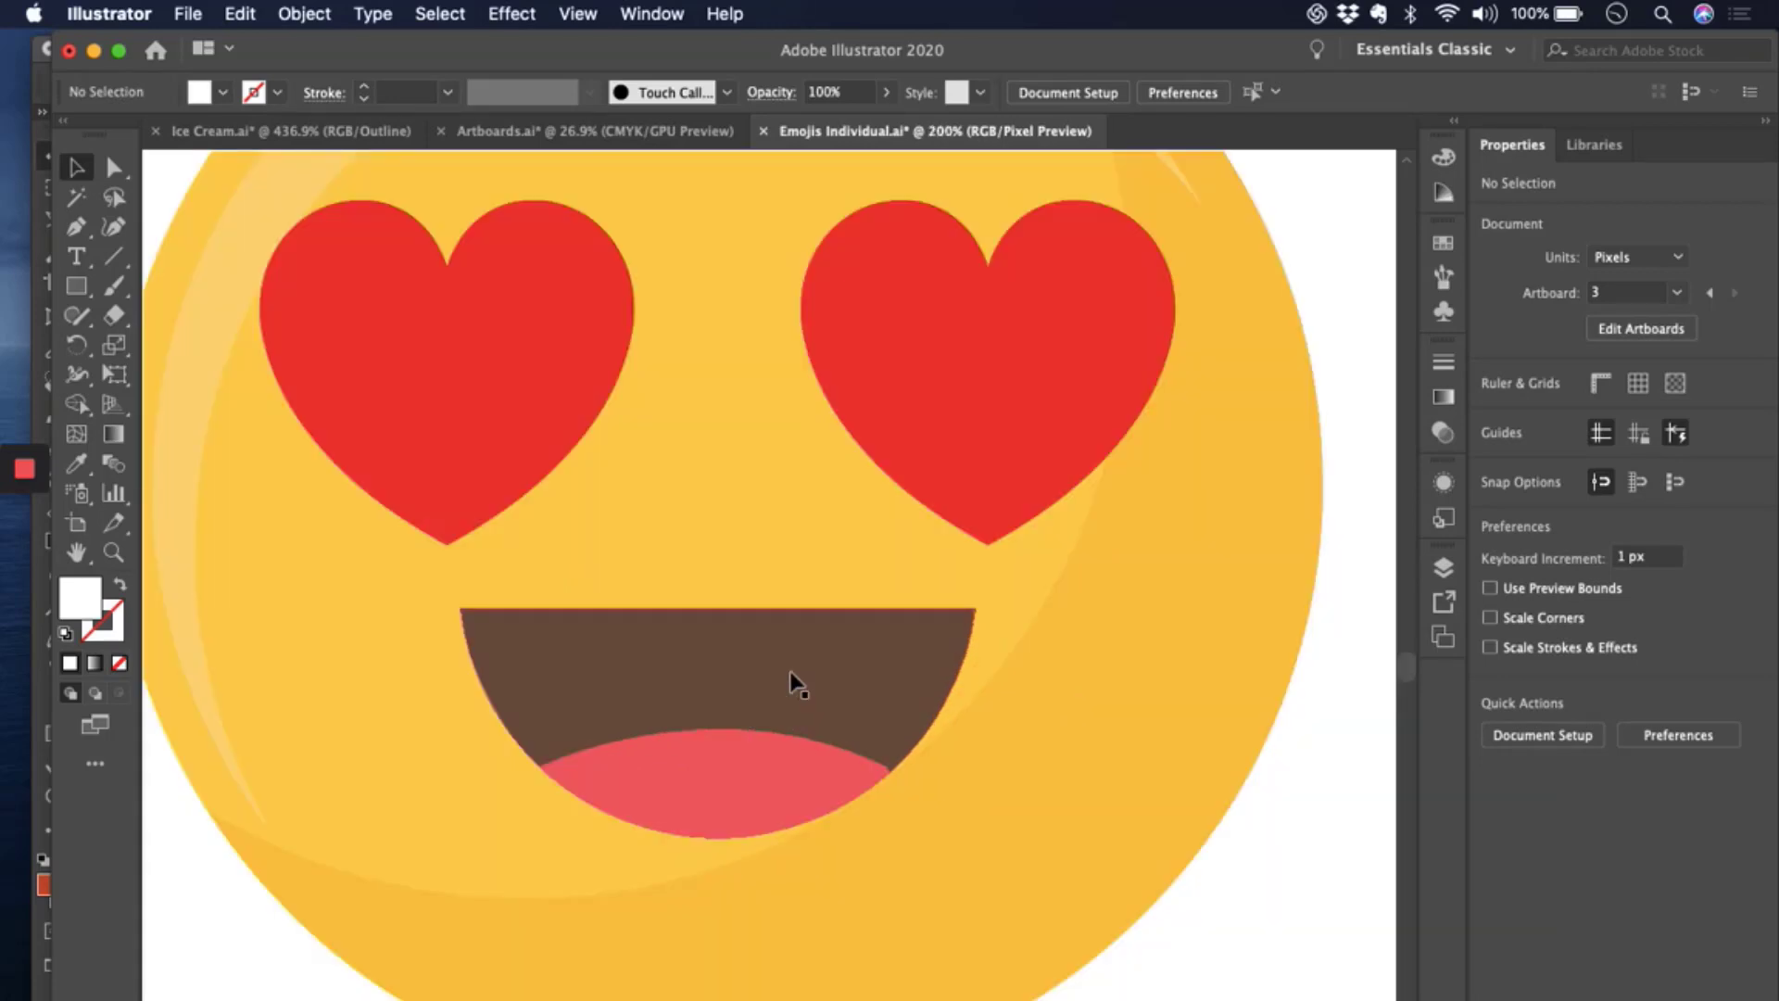
pyautogui.scroll(4, 706, 706)
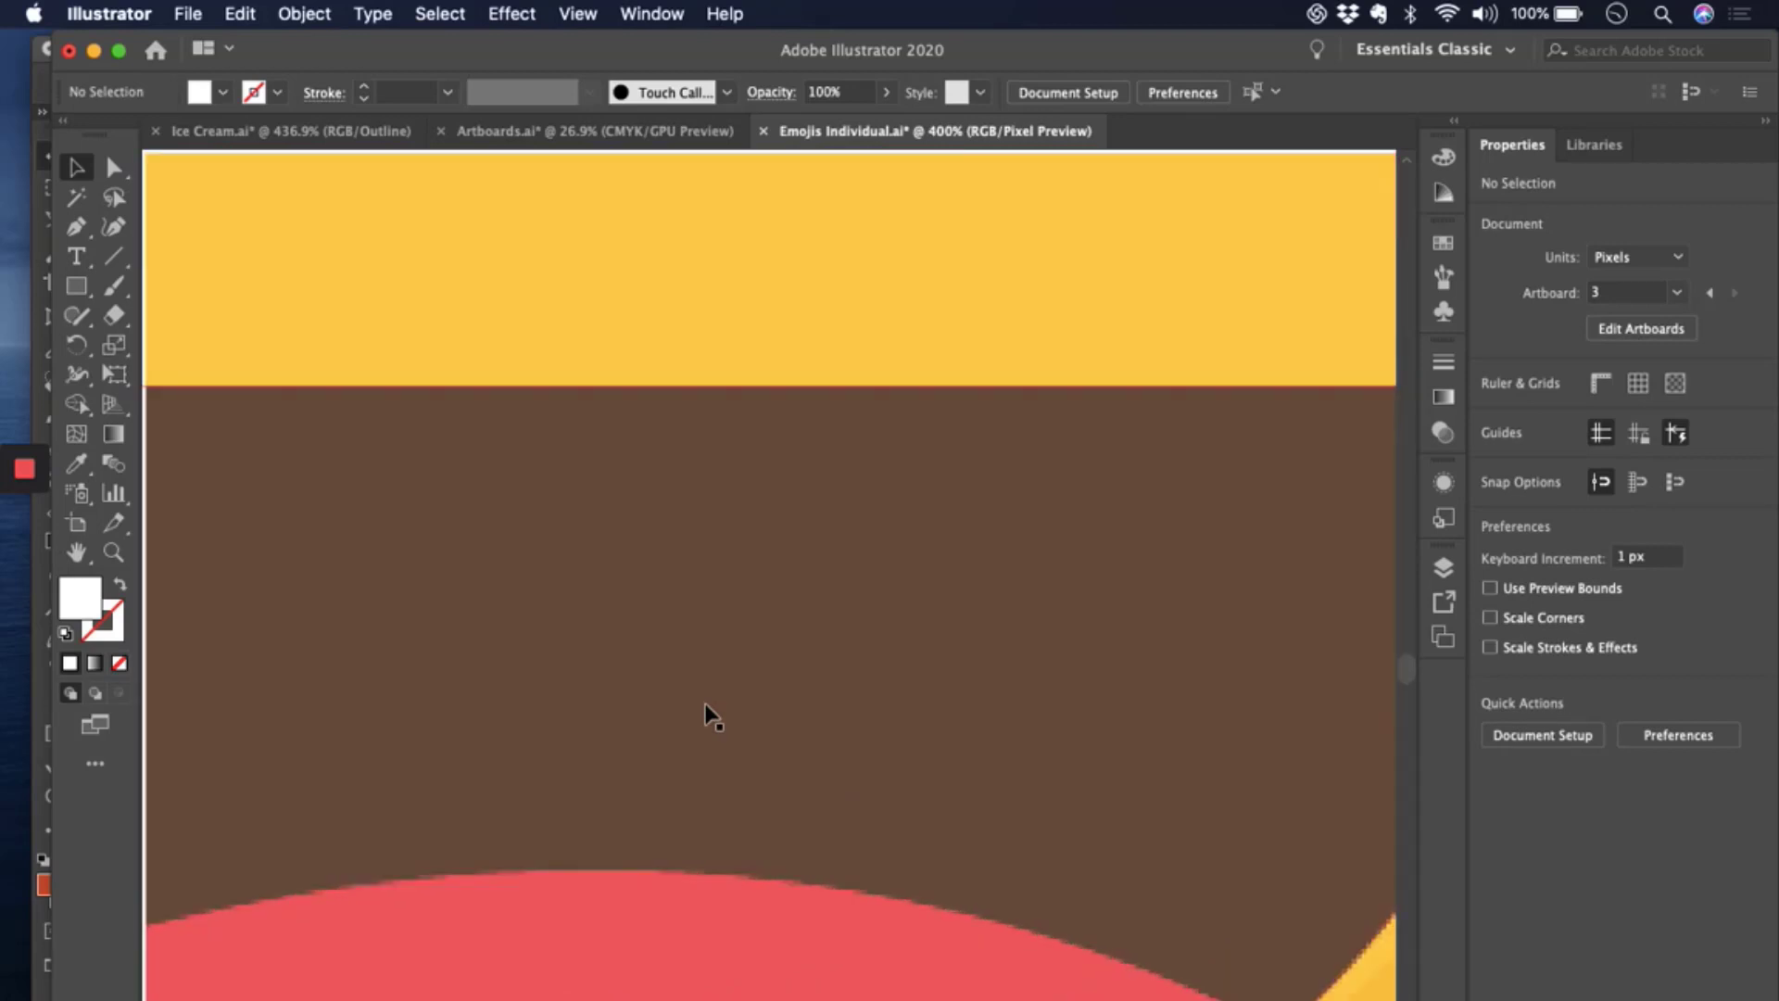
pyautogui.scroll(-3, 706, 714)
pyautogui.scroll(-1, 710, 715)
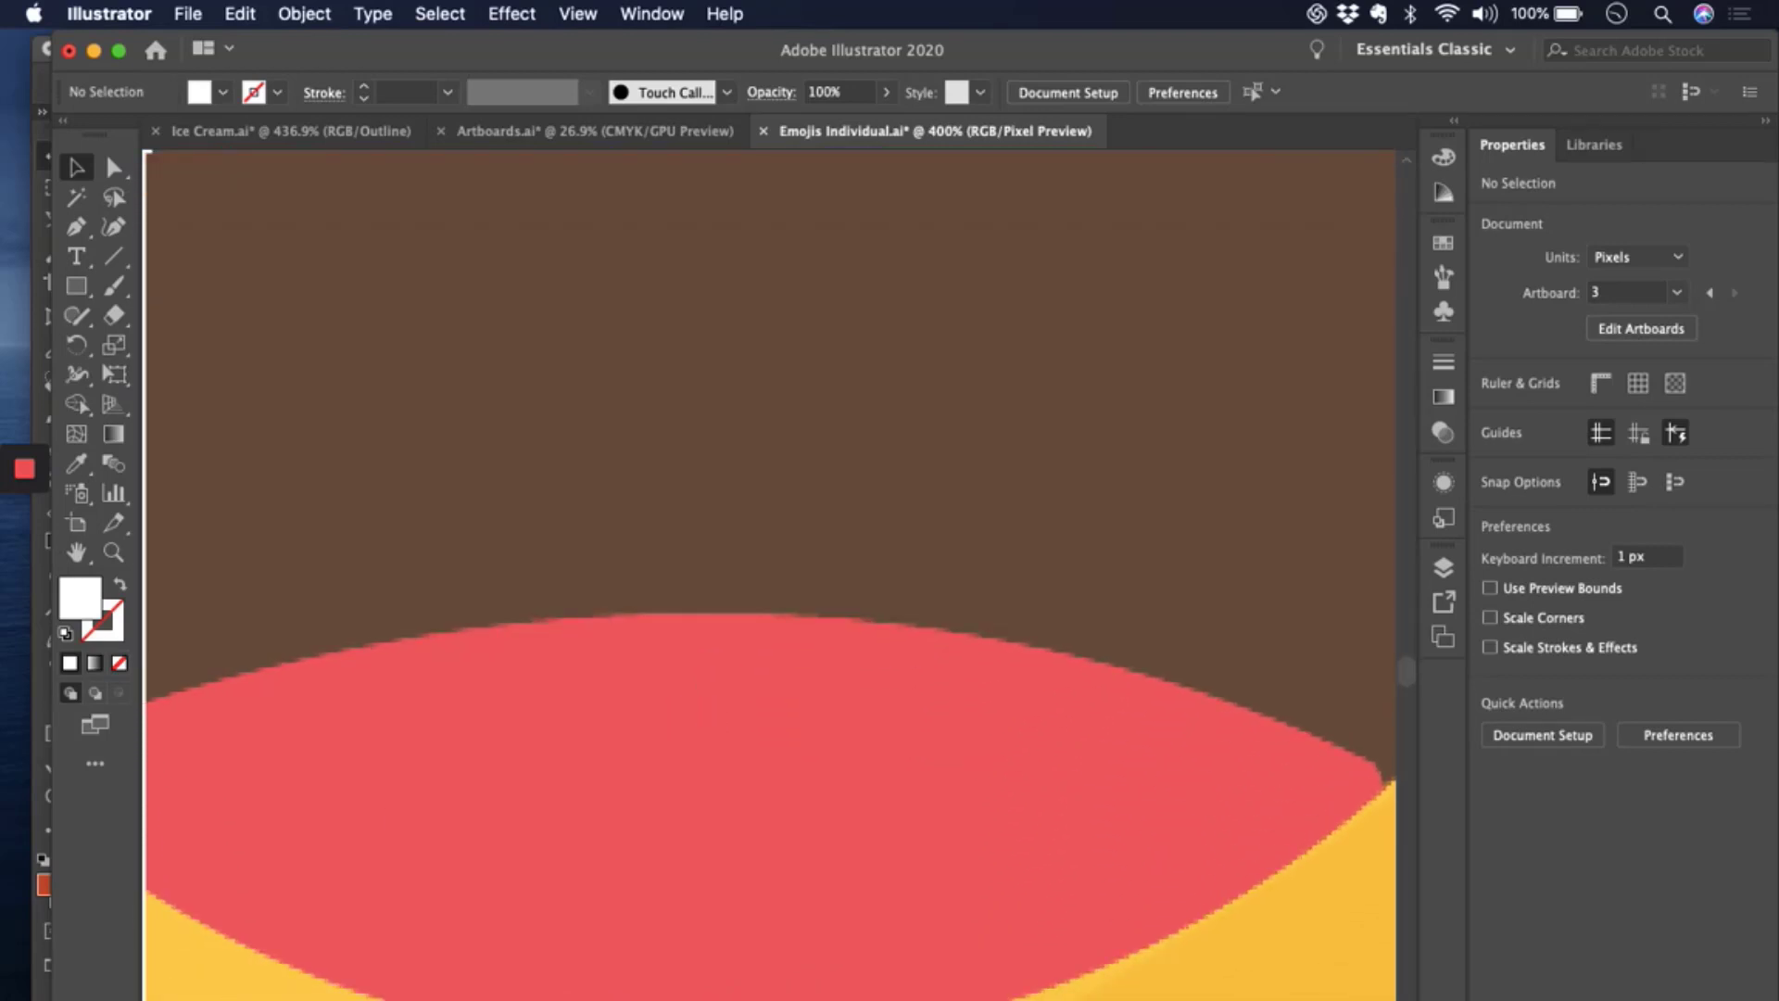
pyautogui.scroll(2, 715, 623)
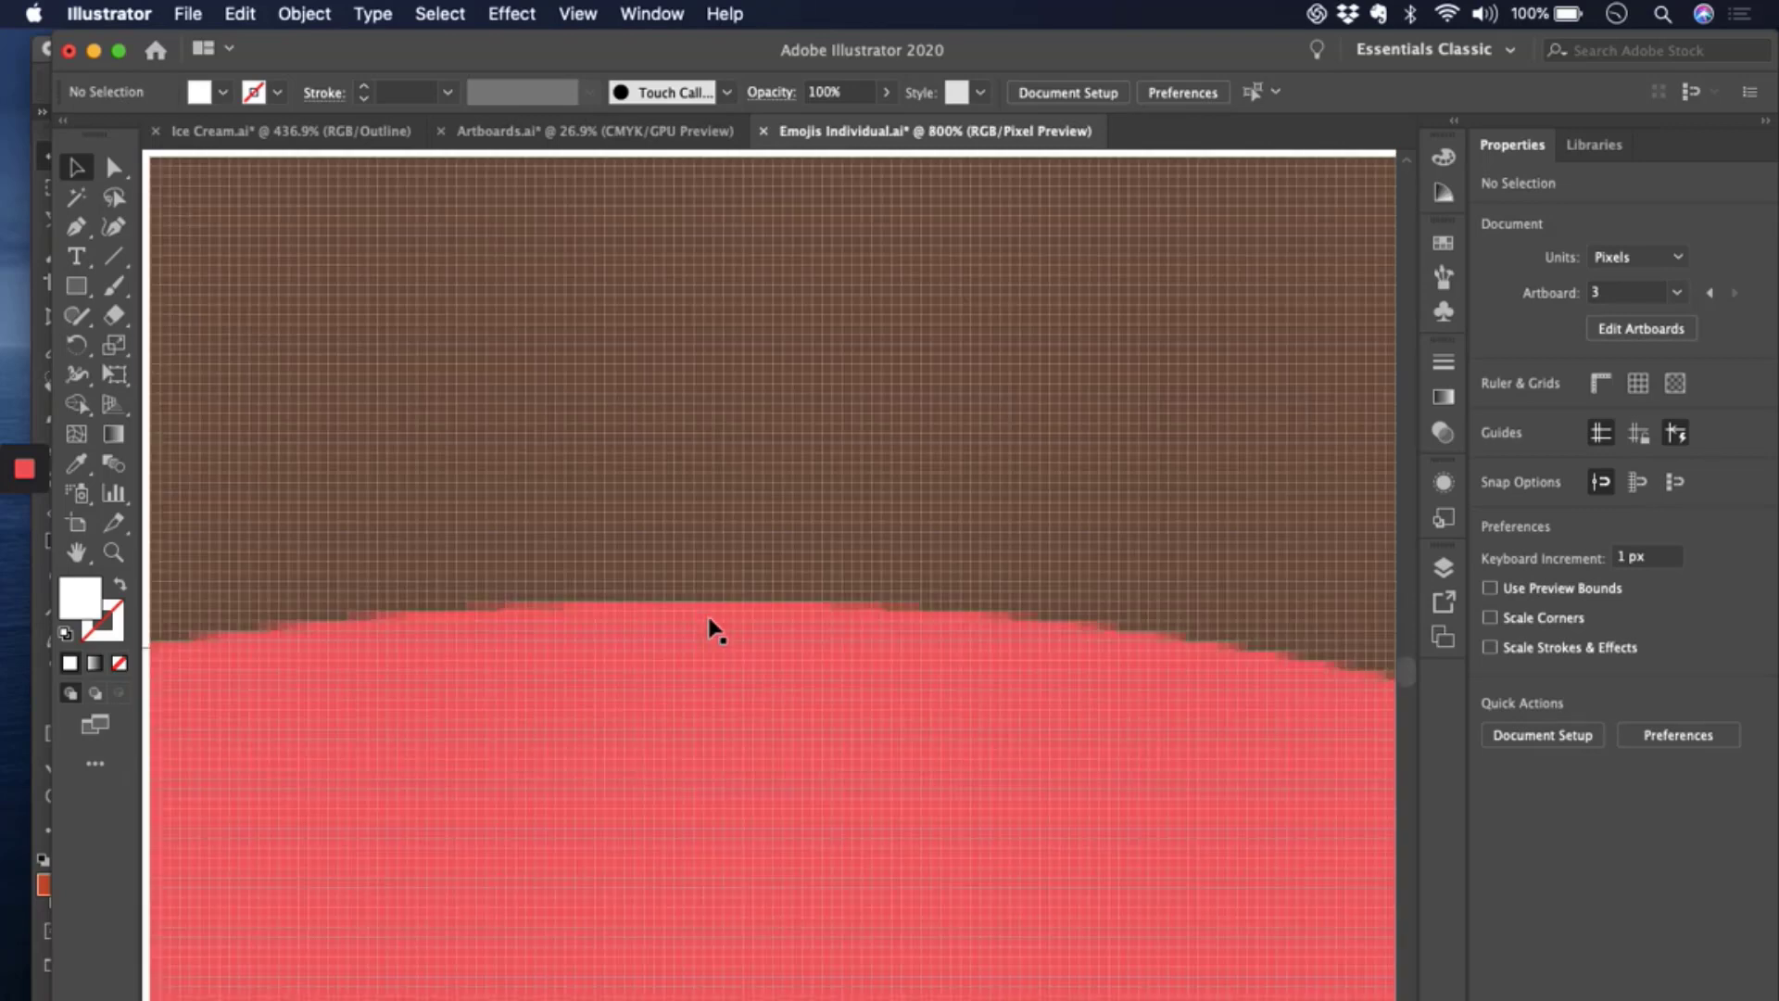
pyautogui.scroll(1, 715, 630)
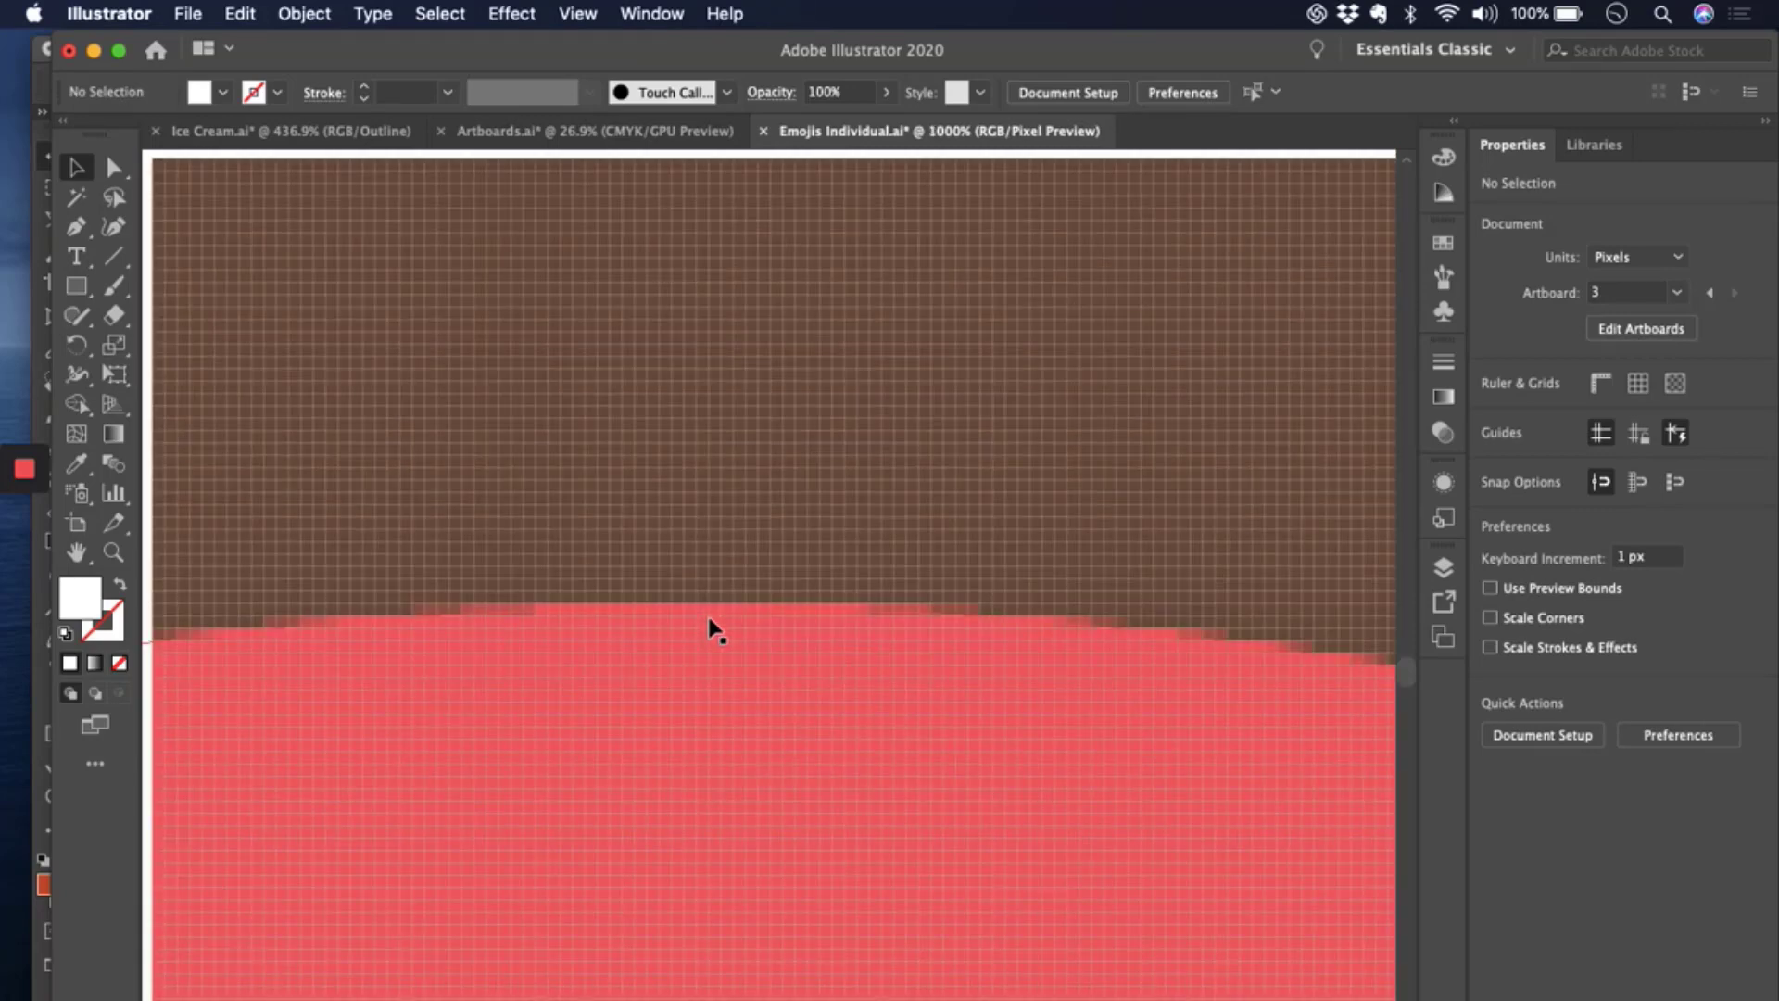
pyautogui.scroll(-4, 714, 630)
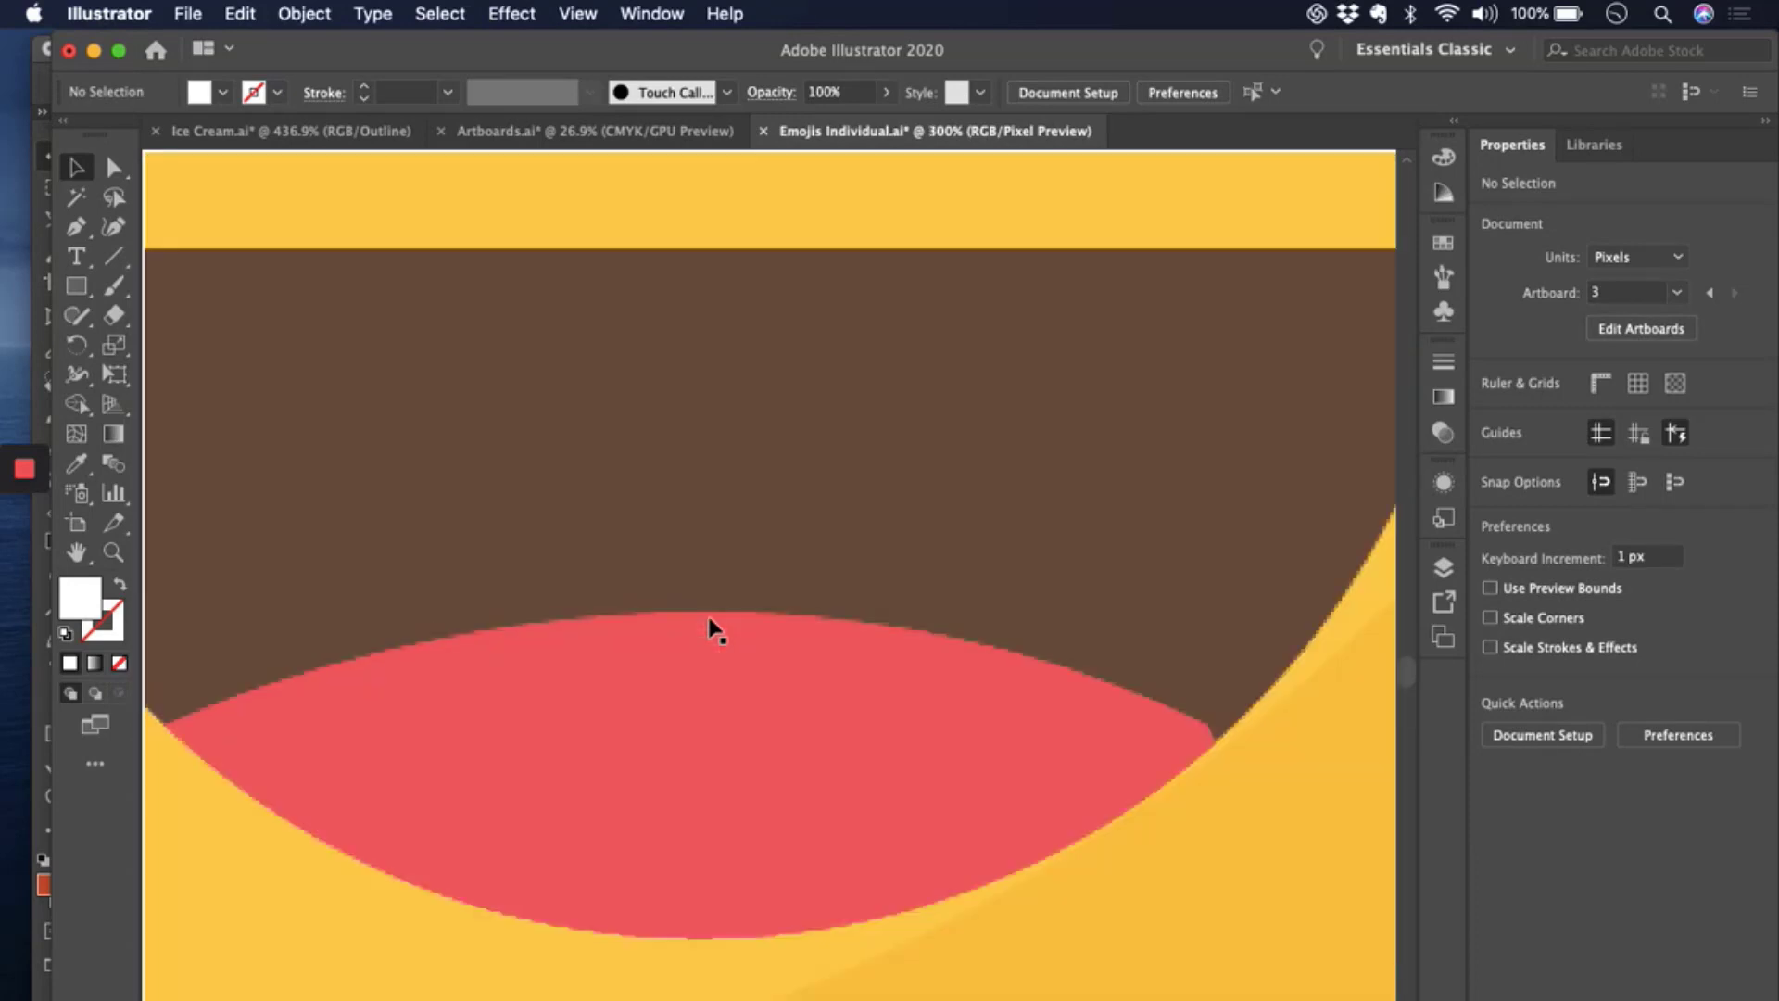
pyautogui.scroll(-4, 714, 630)
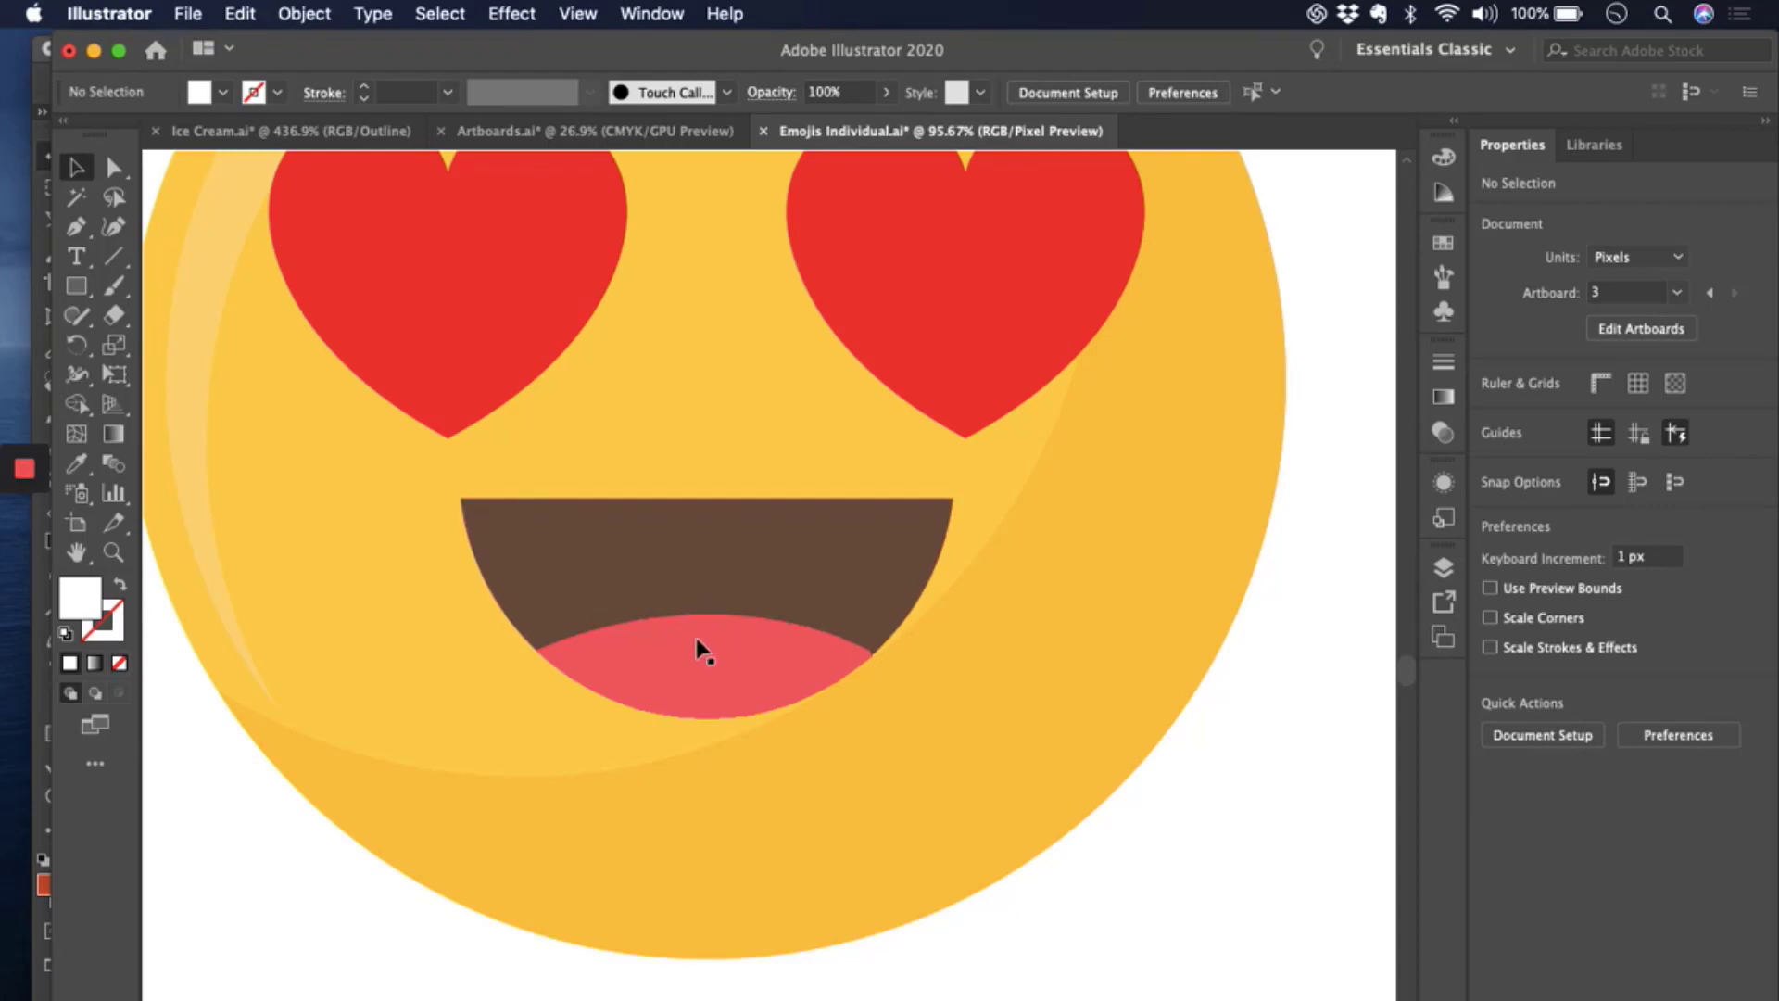
# - Magnify the mouth edge to about 1600% until the pixel grid appears
pyautogui.press('super+equal')
pyautogui.press('super+equal')
pyautogui.press('super+equal')
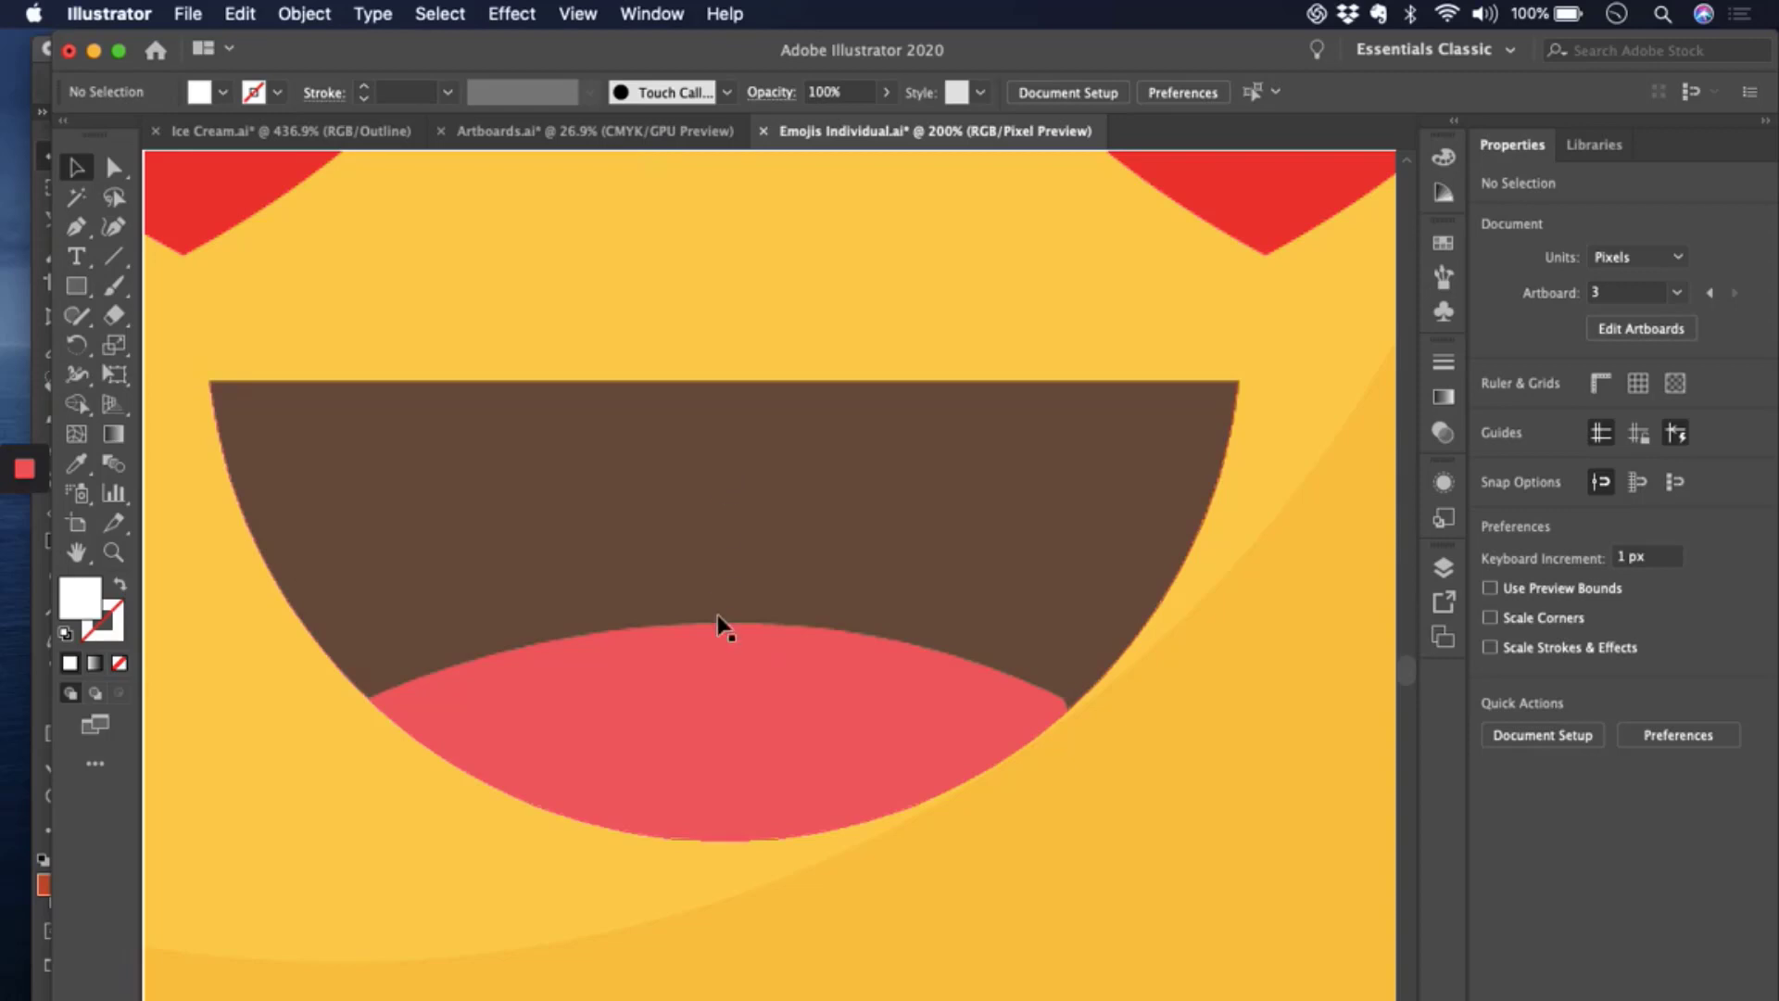
pyautogui.scroll(6, 721, 651)
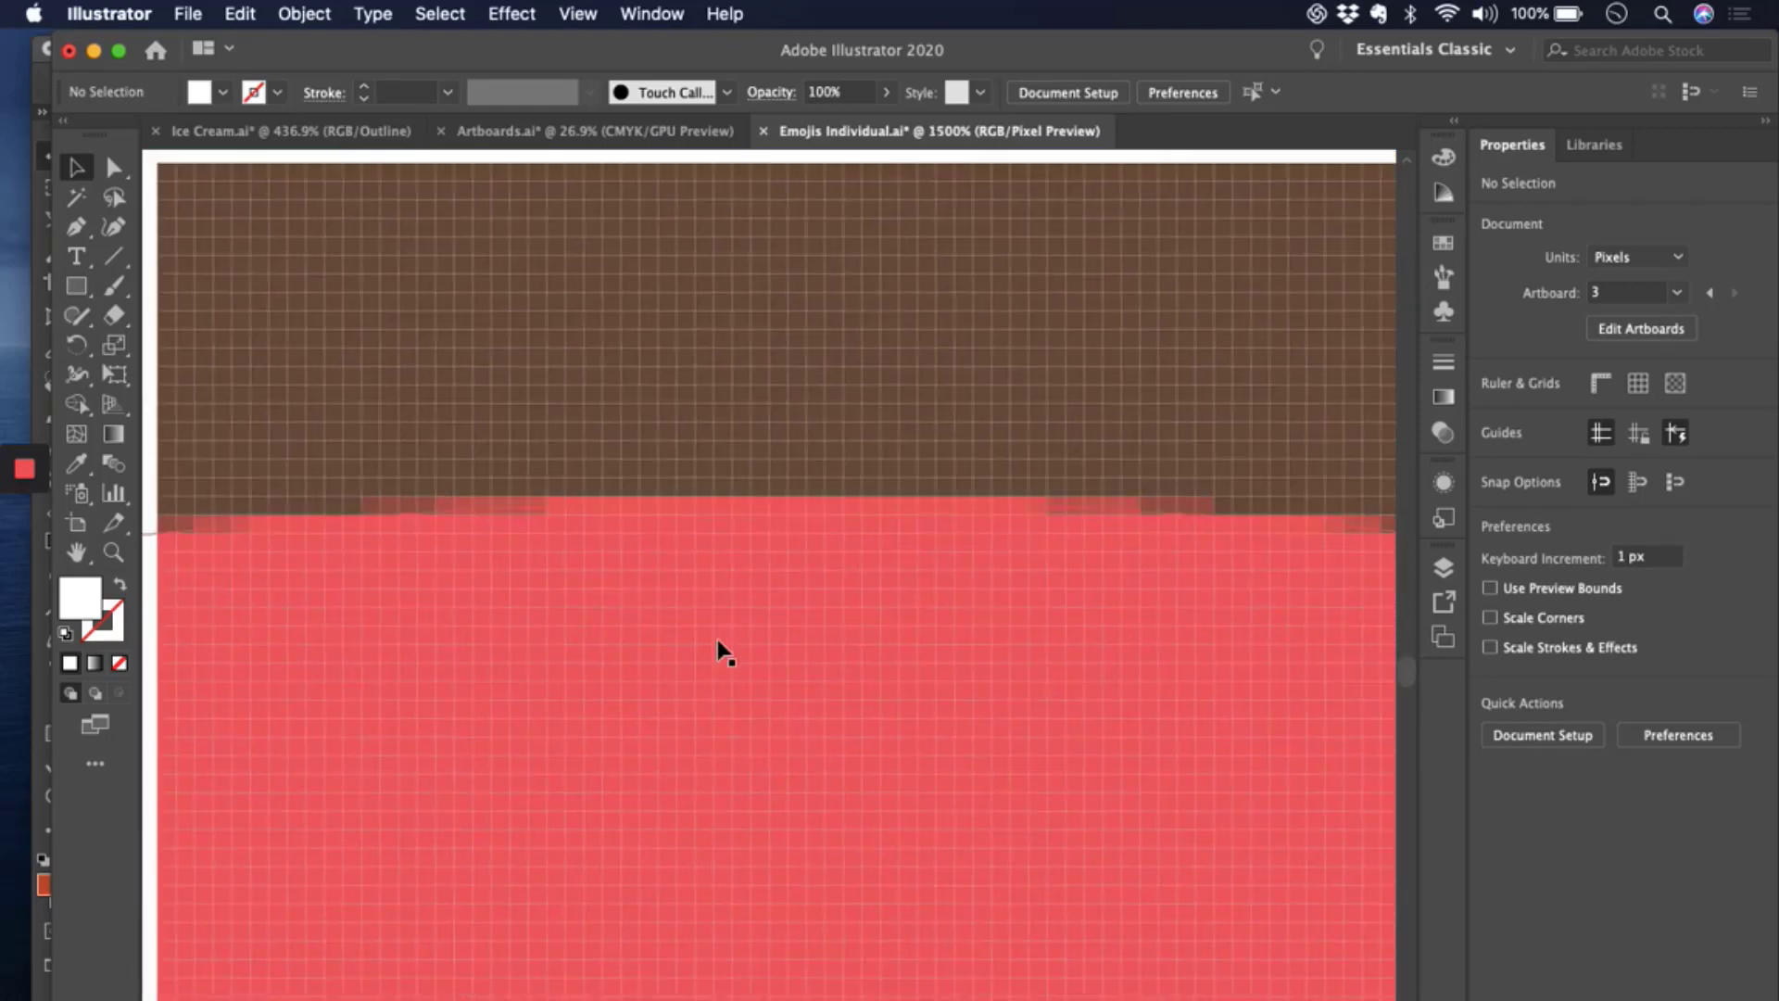
pyautogui.scroll(2, 718, 649)
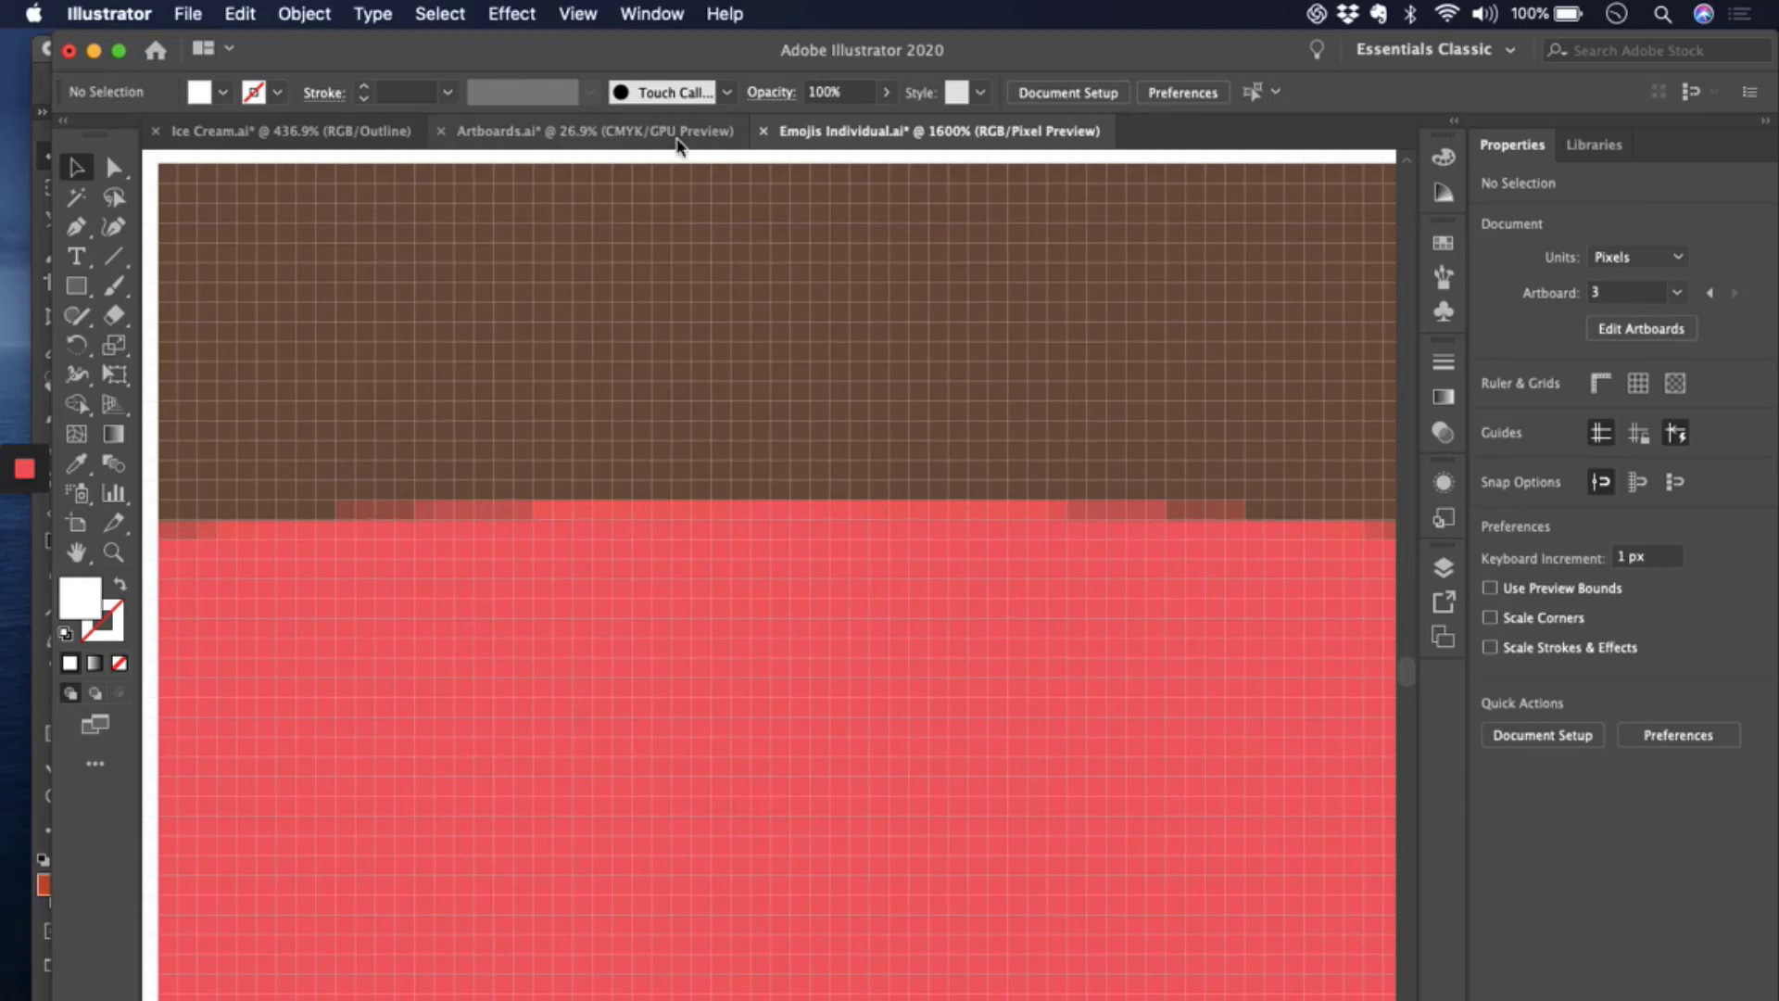
# - Turn off Pixel Preview and zoom back out to the whole heart-eyed emoji
pyautogui.click(579, 13)
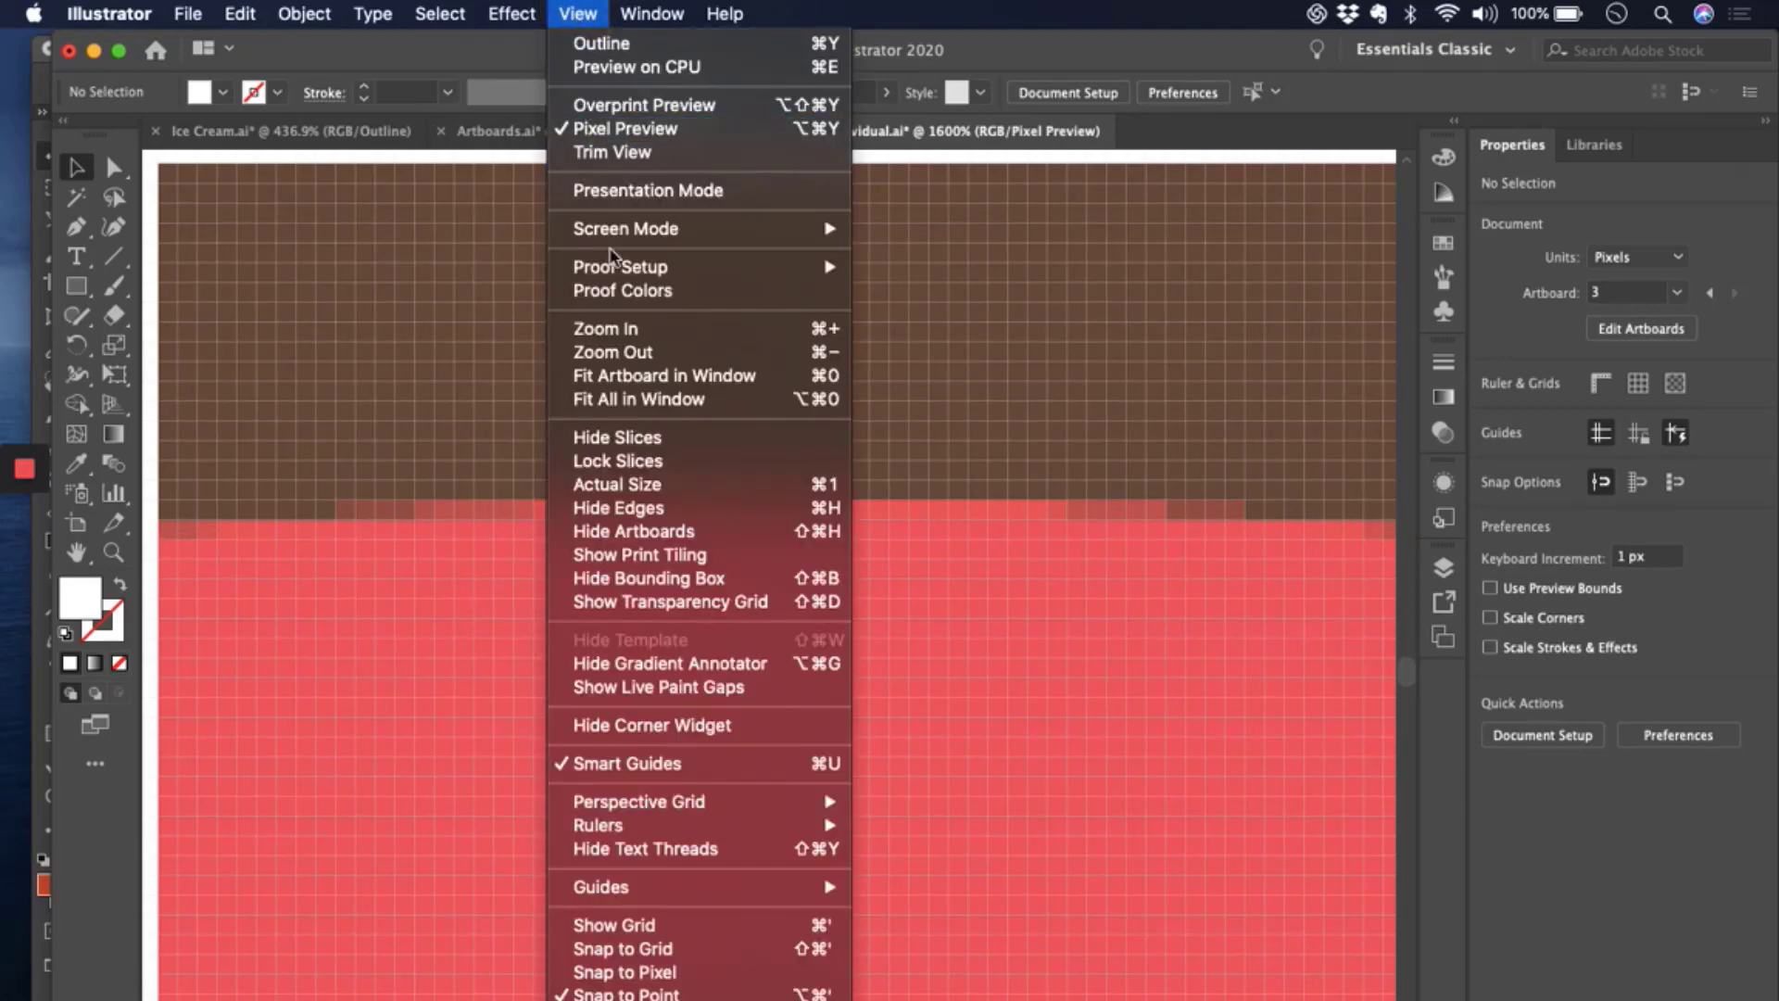
pyautogui.click(619, 129)
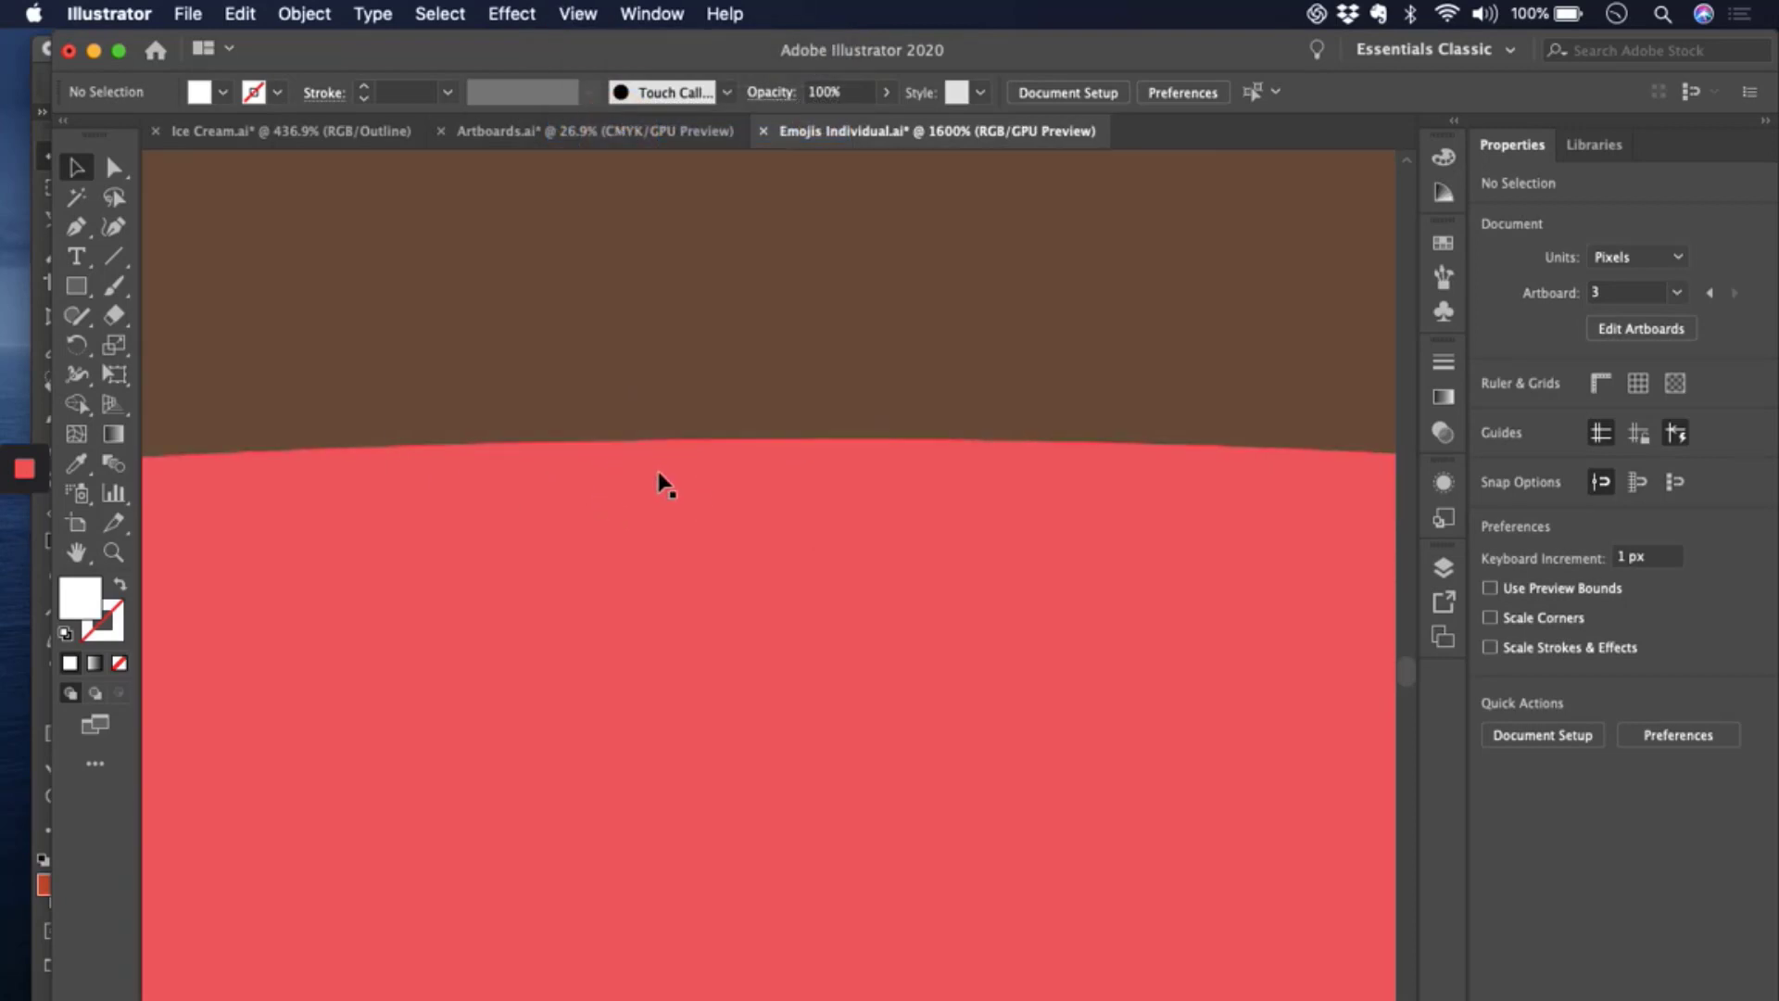
pyautogui.scroll(-3, 607, 454)
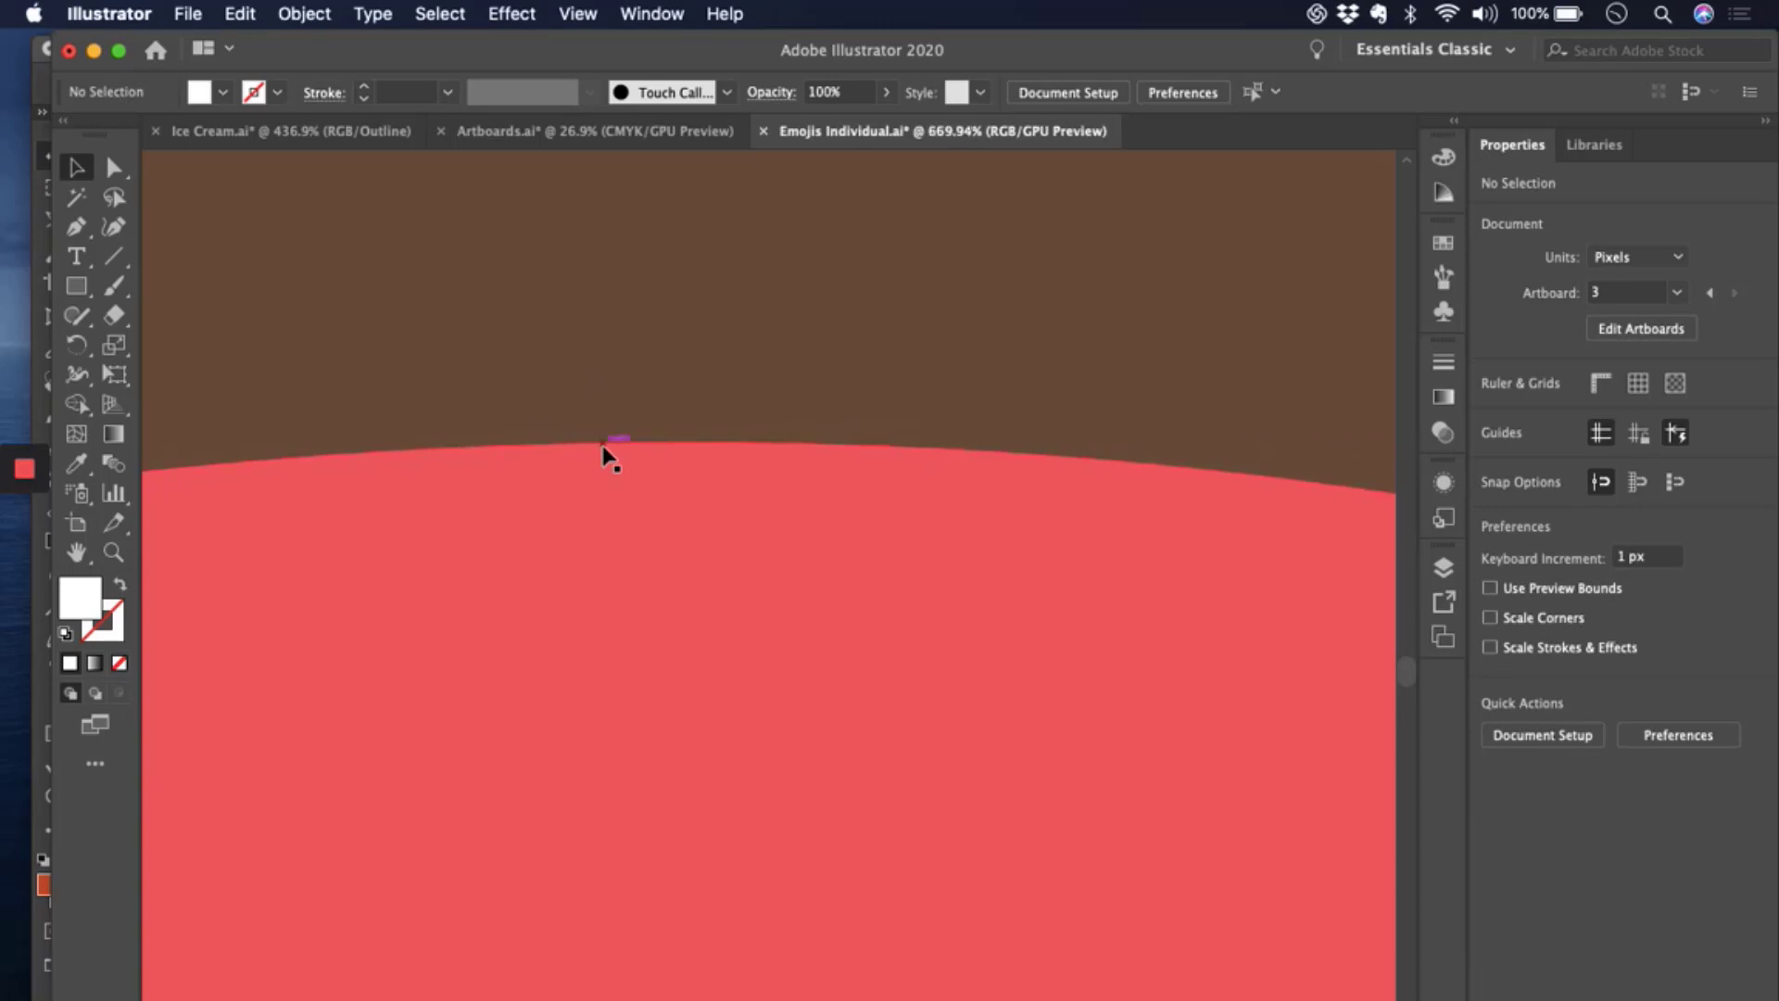
pyautogui.scroll(-10, 607, 454)
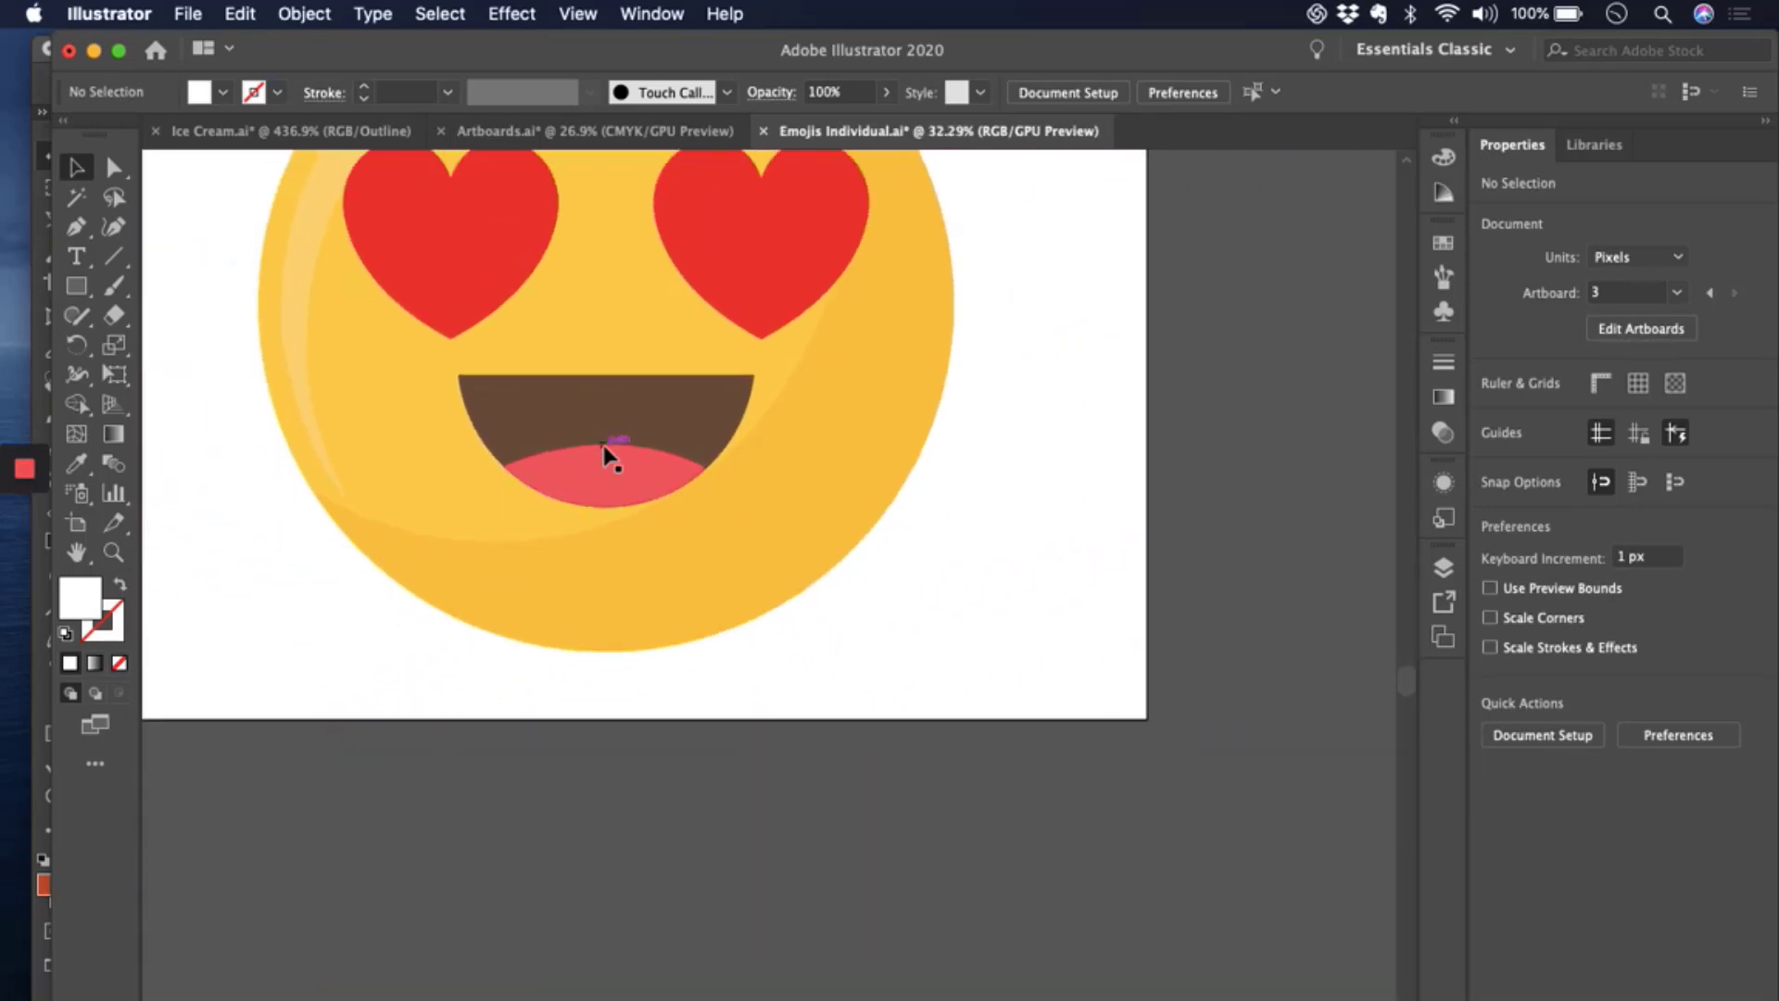
pyautogui.scroll(3, 606, 454)
pyautogui.scroll(1, 605, 456)
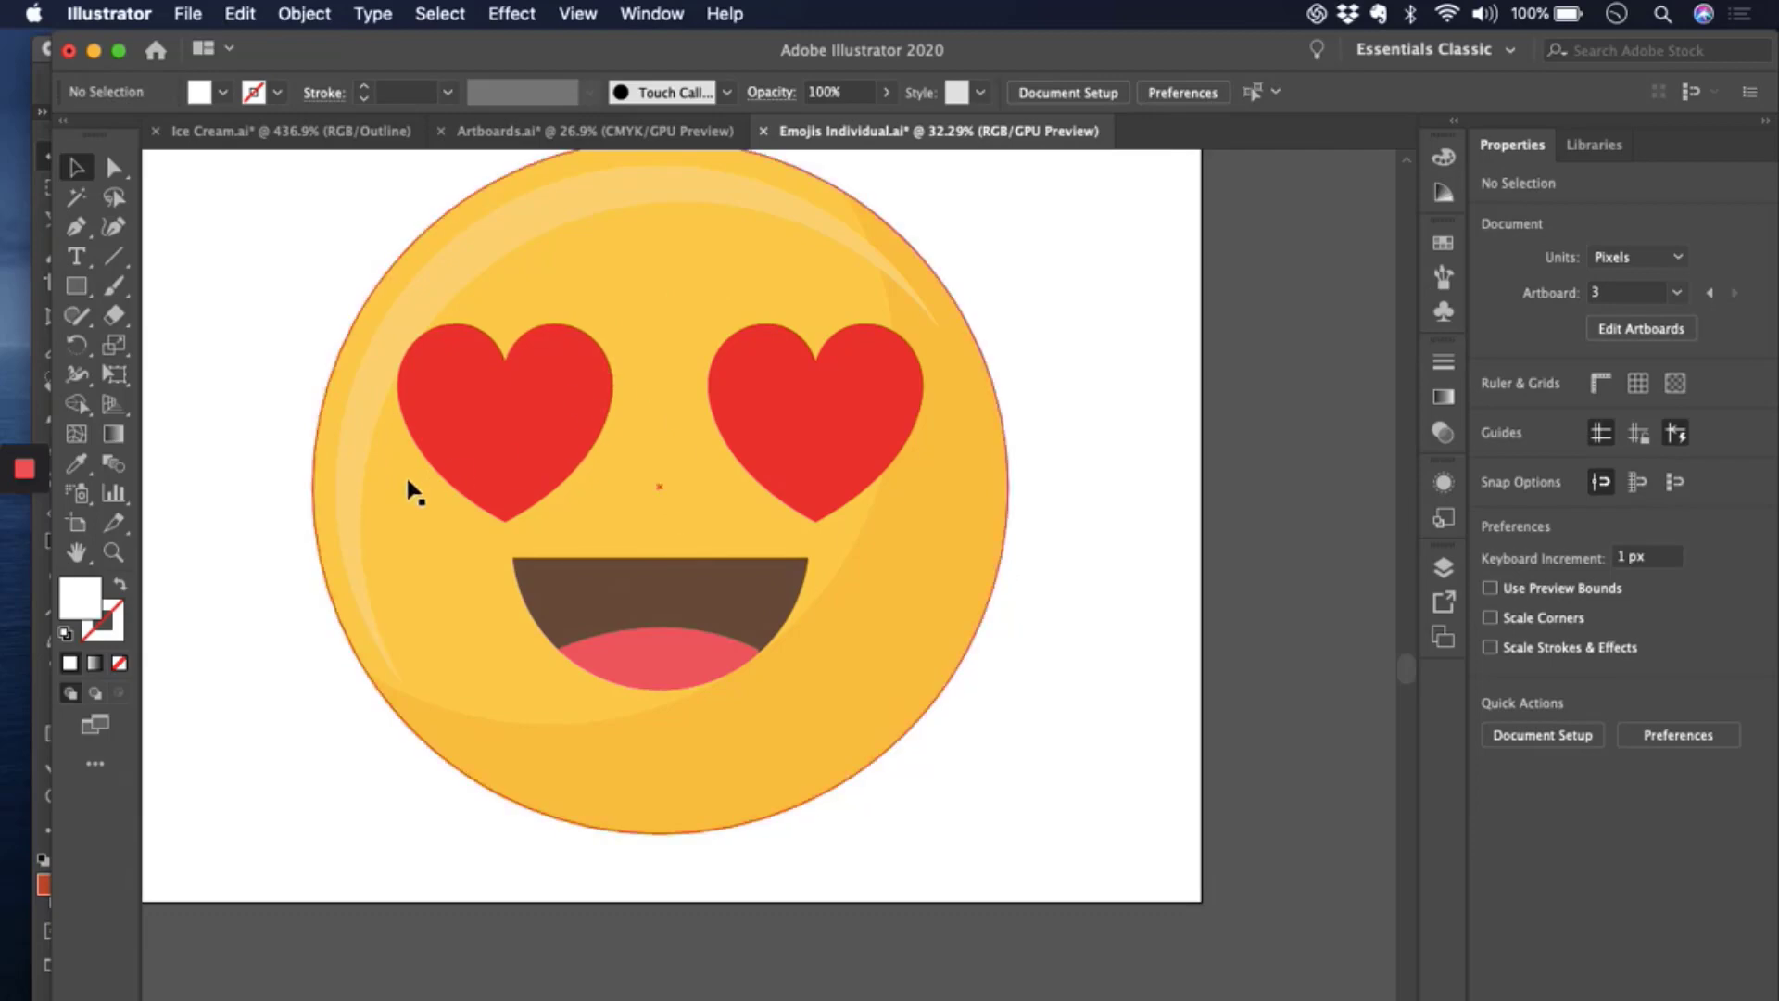
pyautogui.moveTo(22, 470)
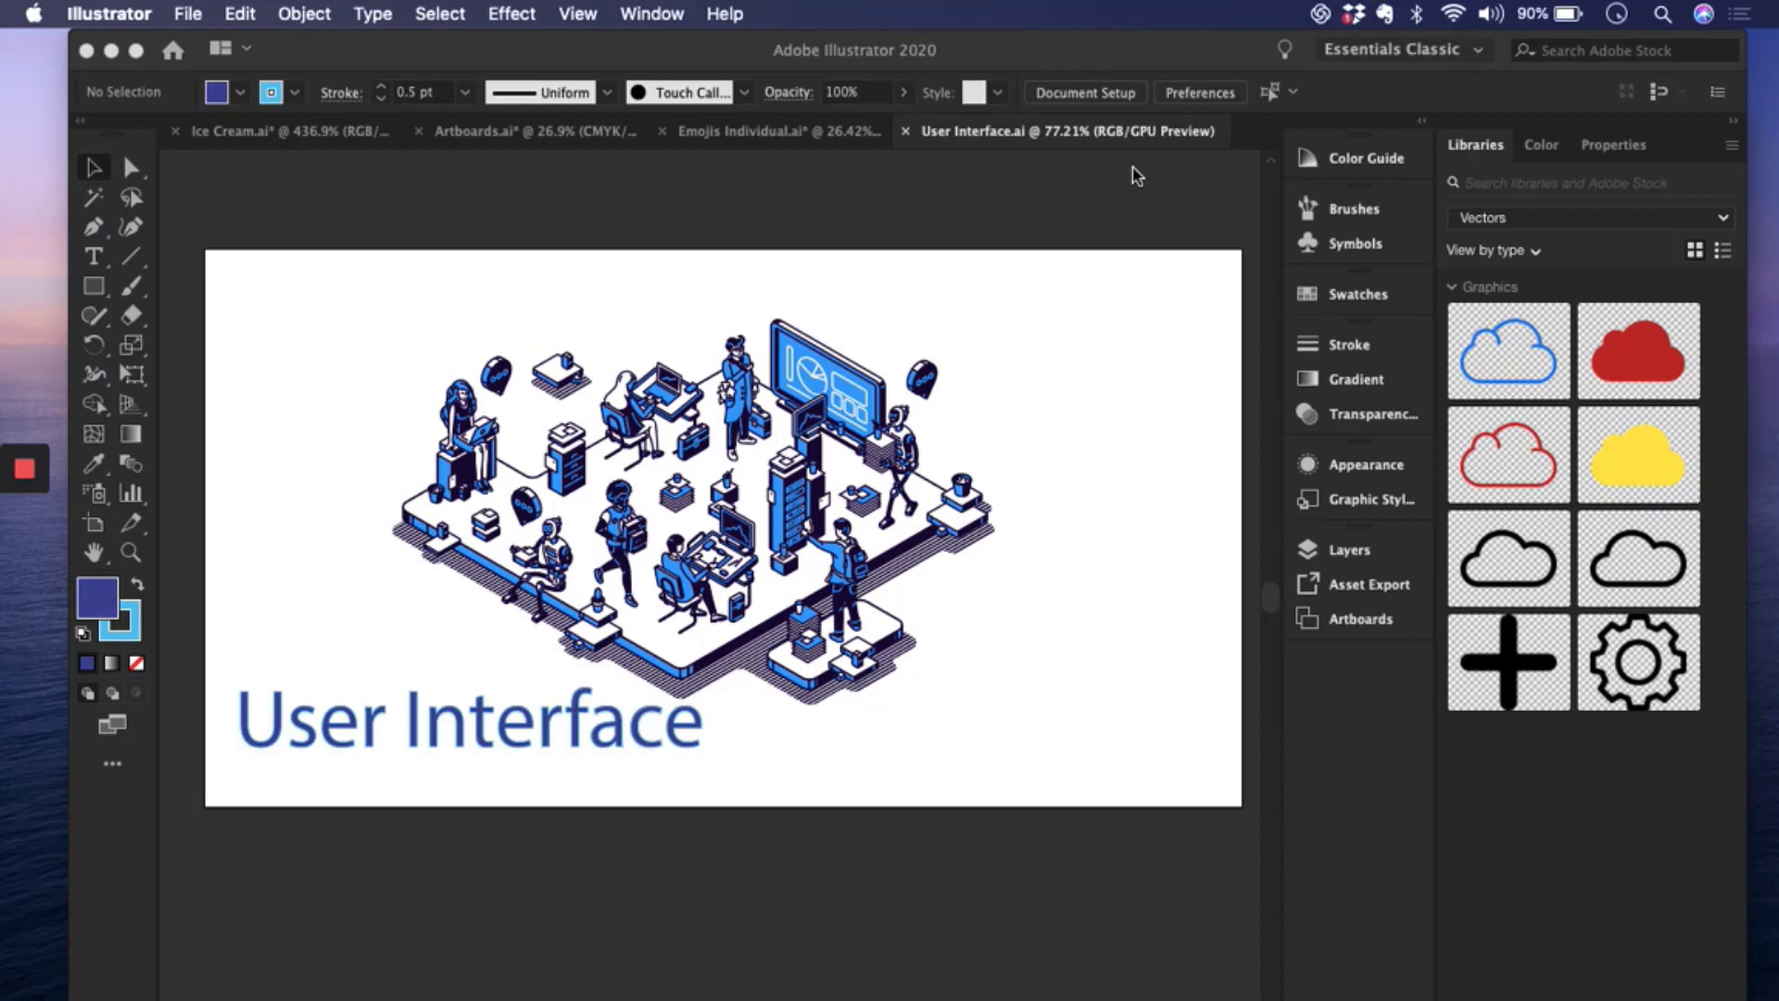
pyautogui.click(1200, 96)
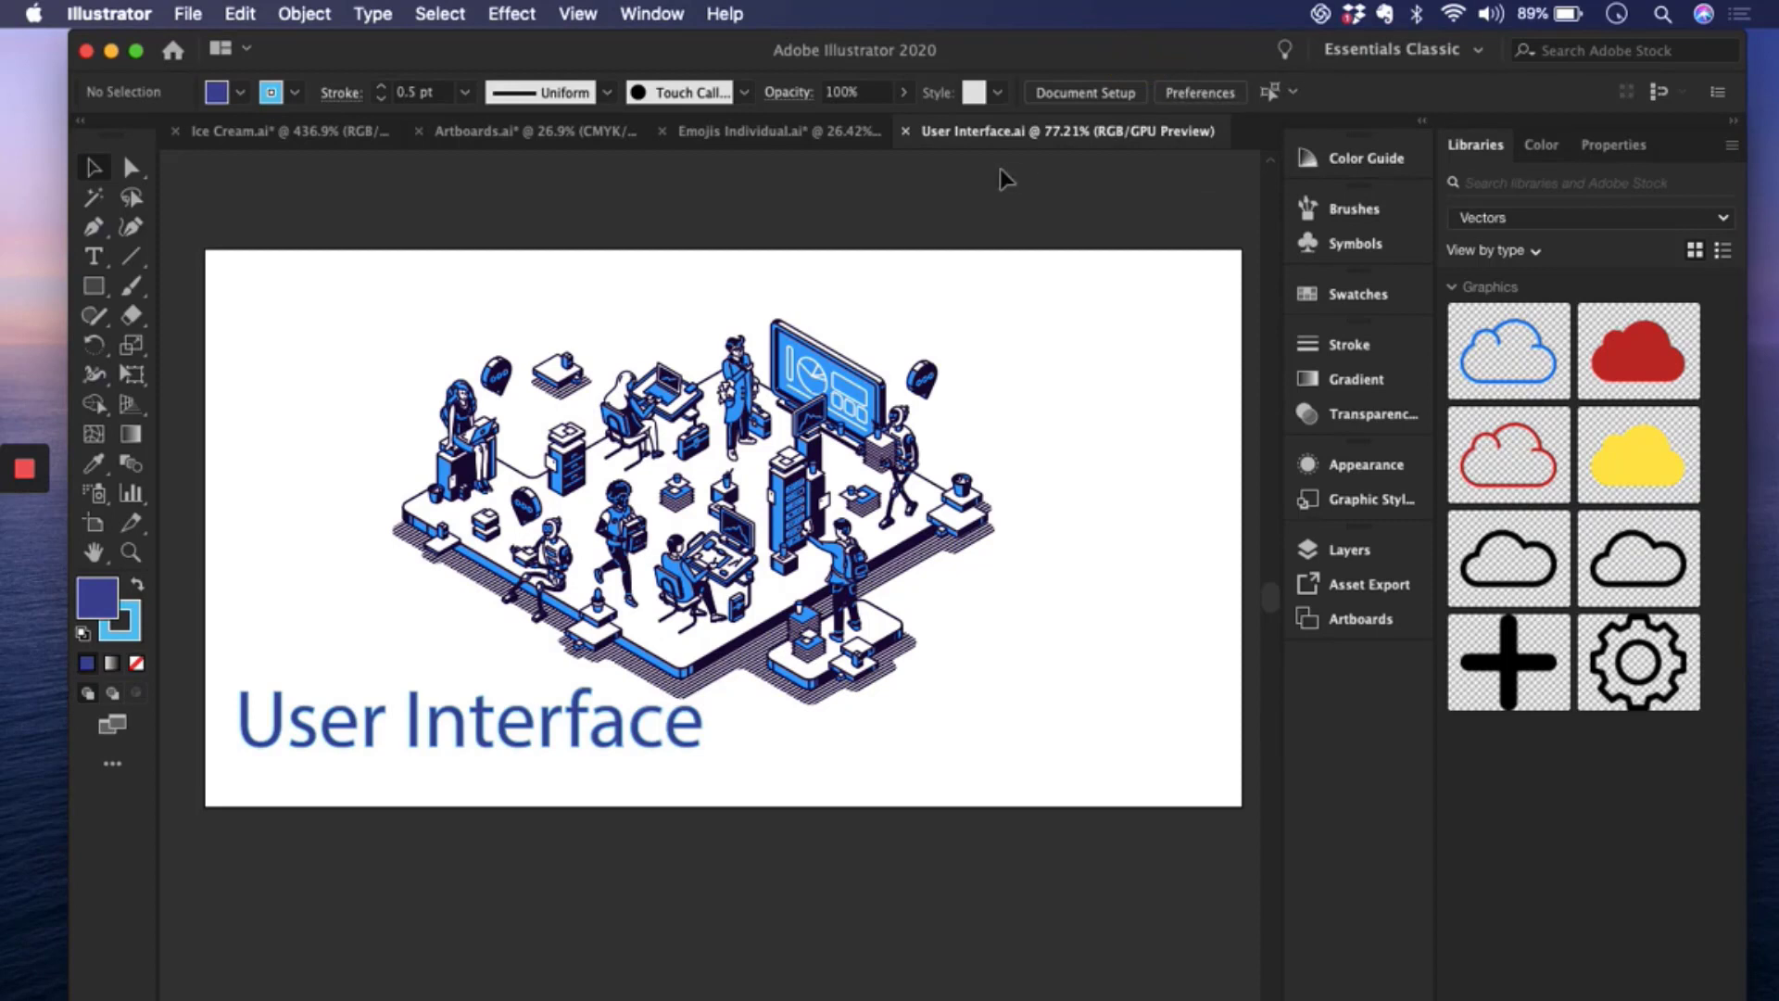
pyautogui.click(102, 17)
pyautogui.moveTo(129, 82)
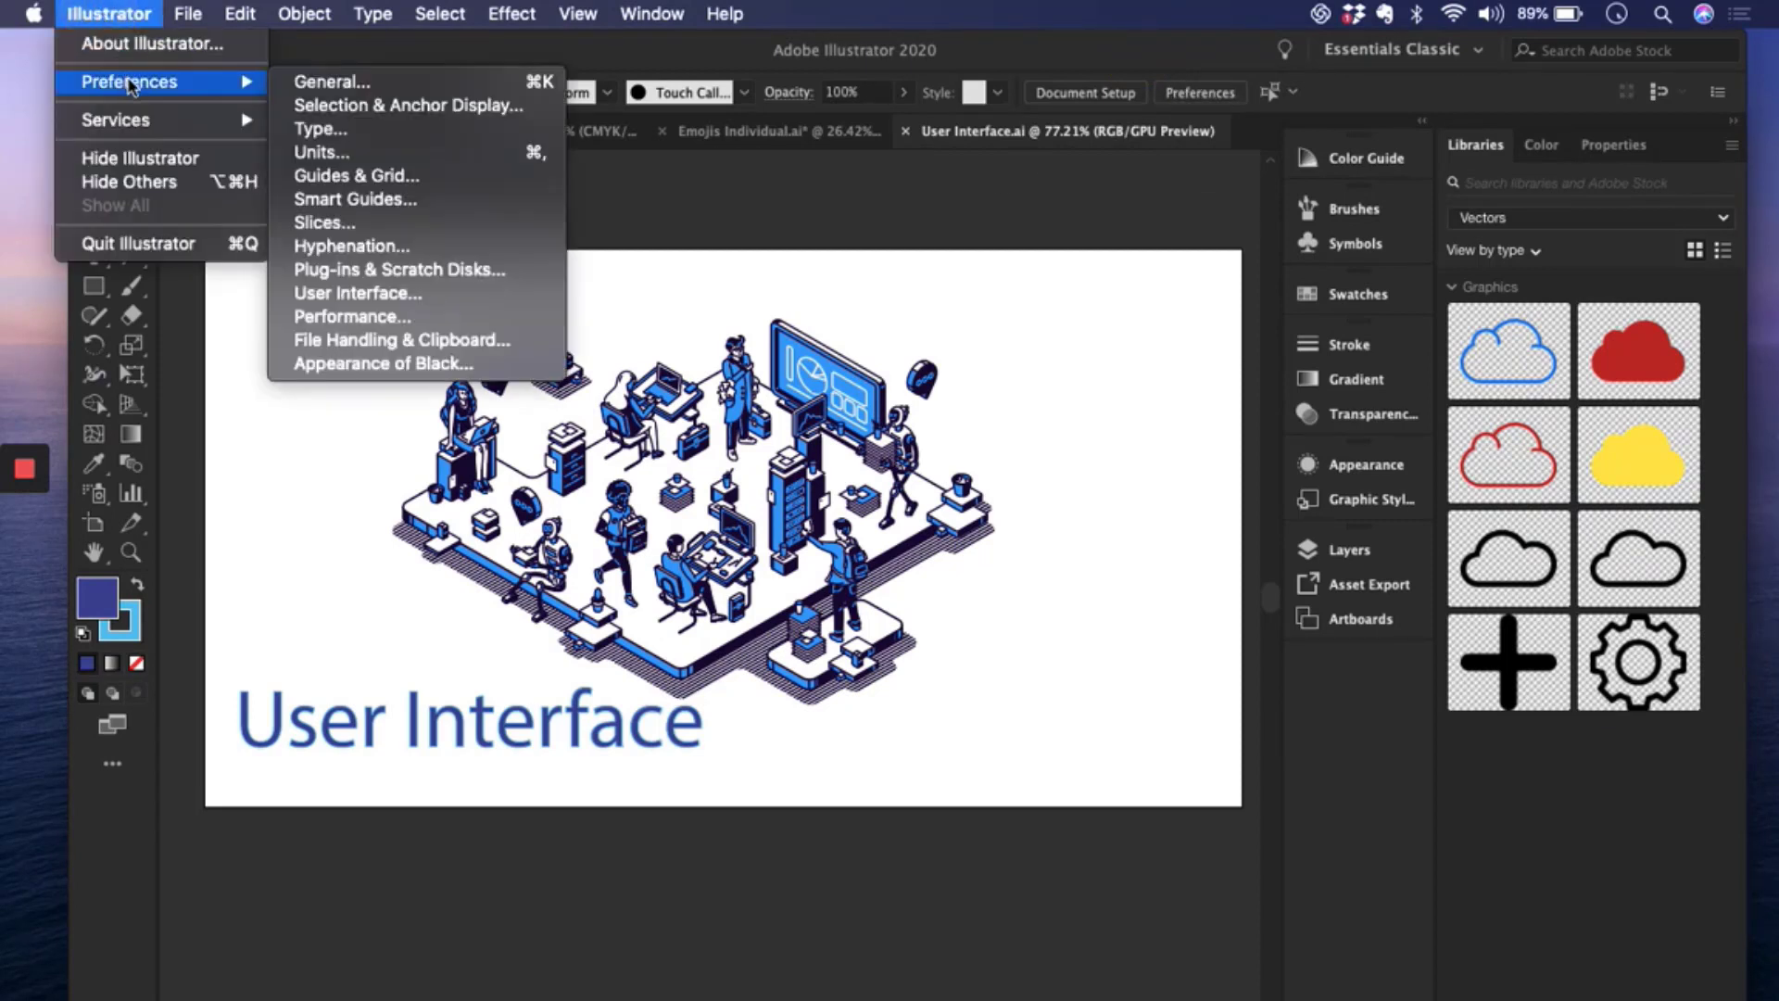
pyautogui.click(352, 85)
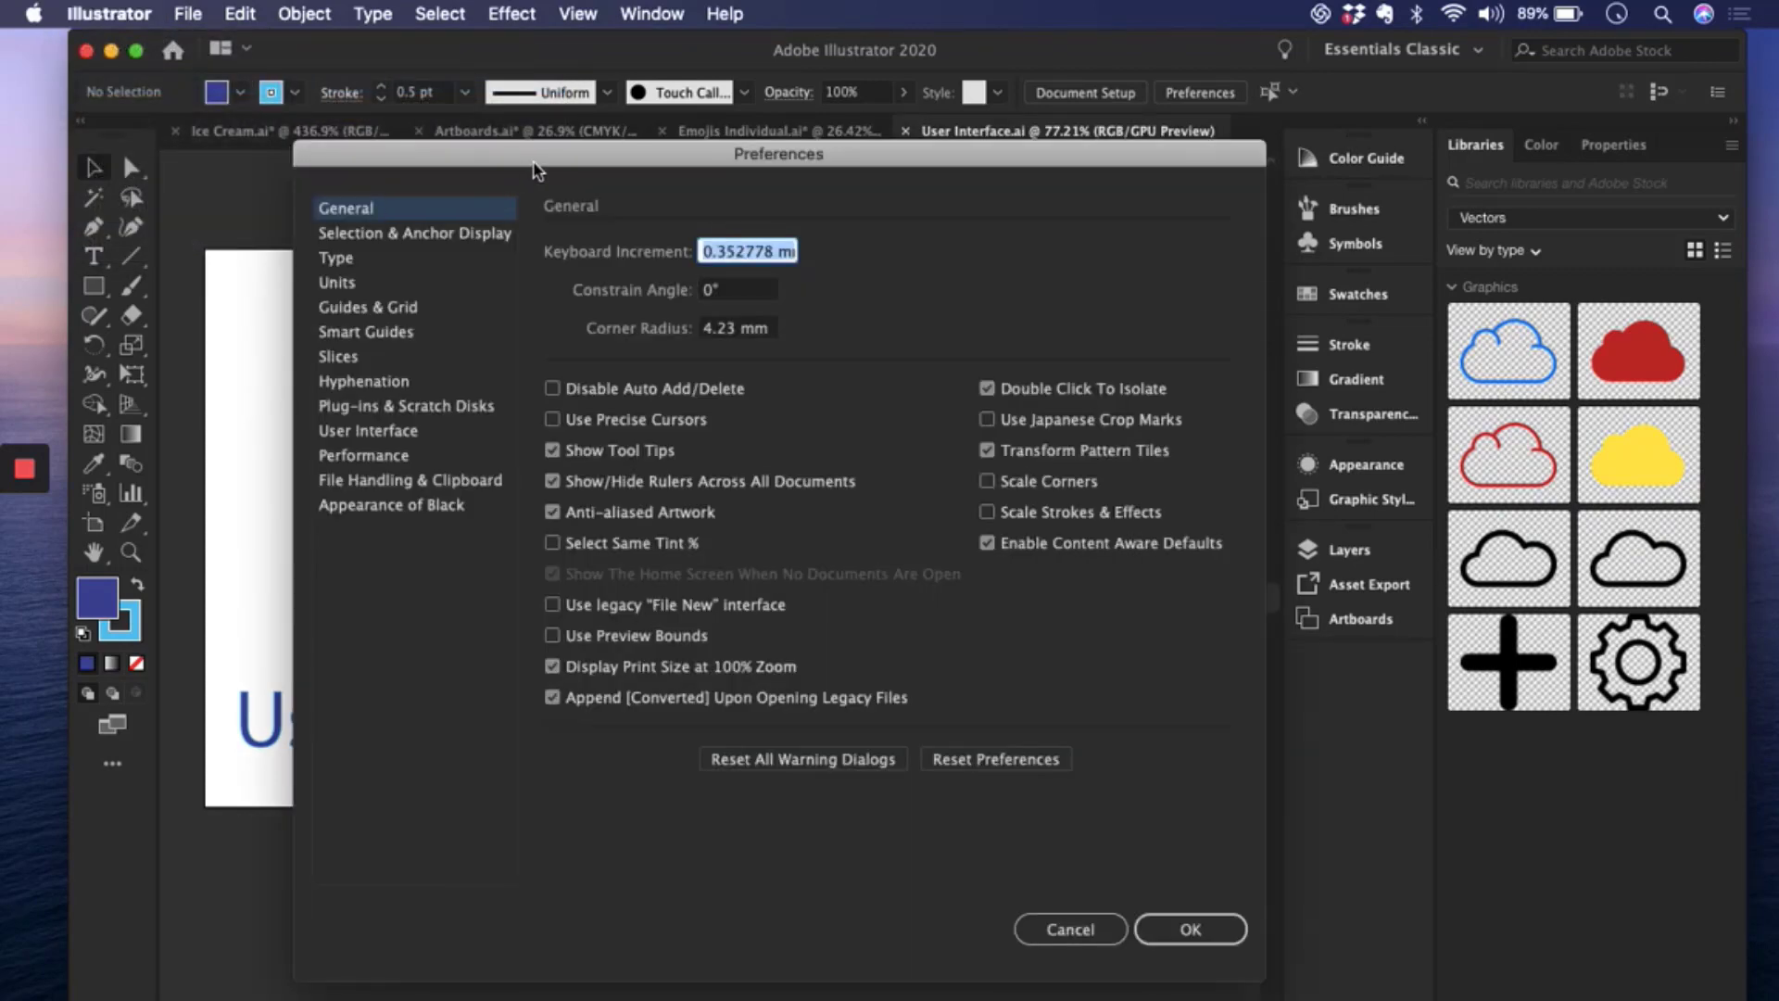
pyautogui.moveTo(575, 152)
pyautogui.mouseDown()
pyautogui.moveTo(559, 76)
pyautogui.moveTo(548, 176)
pyautogui.mouseUp()
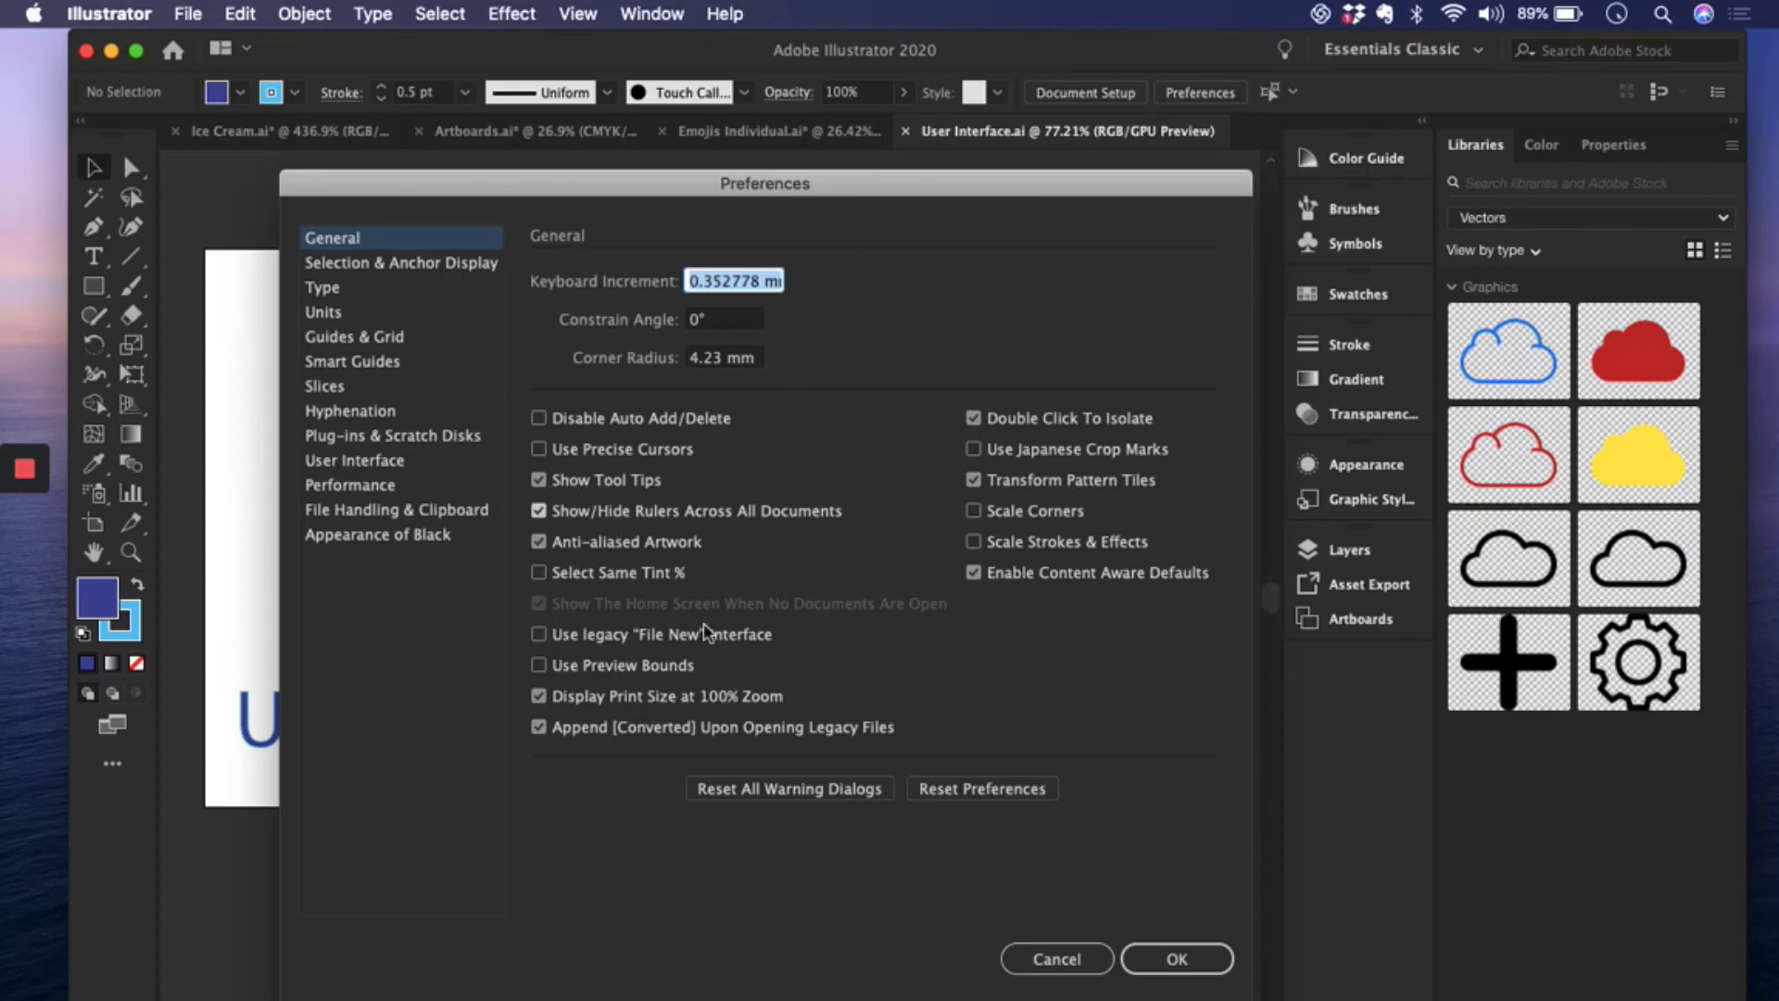
pyautogui.click(1169, 958)
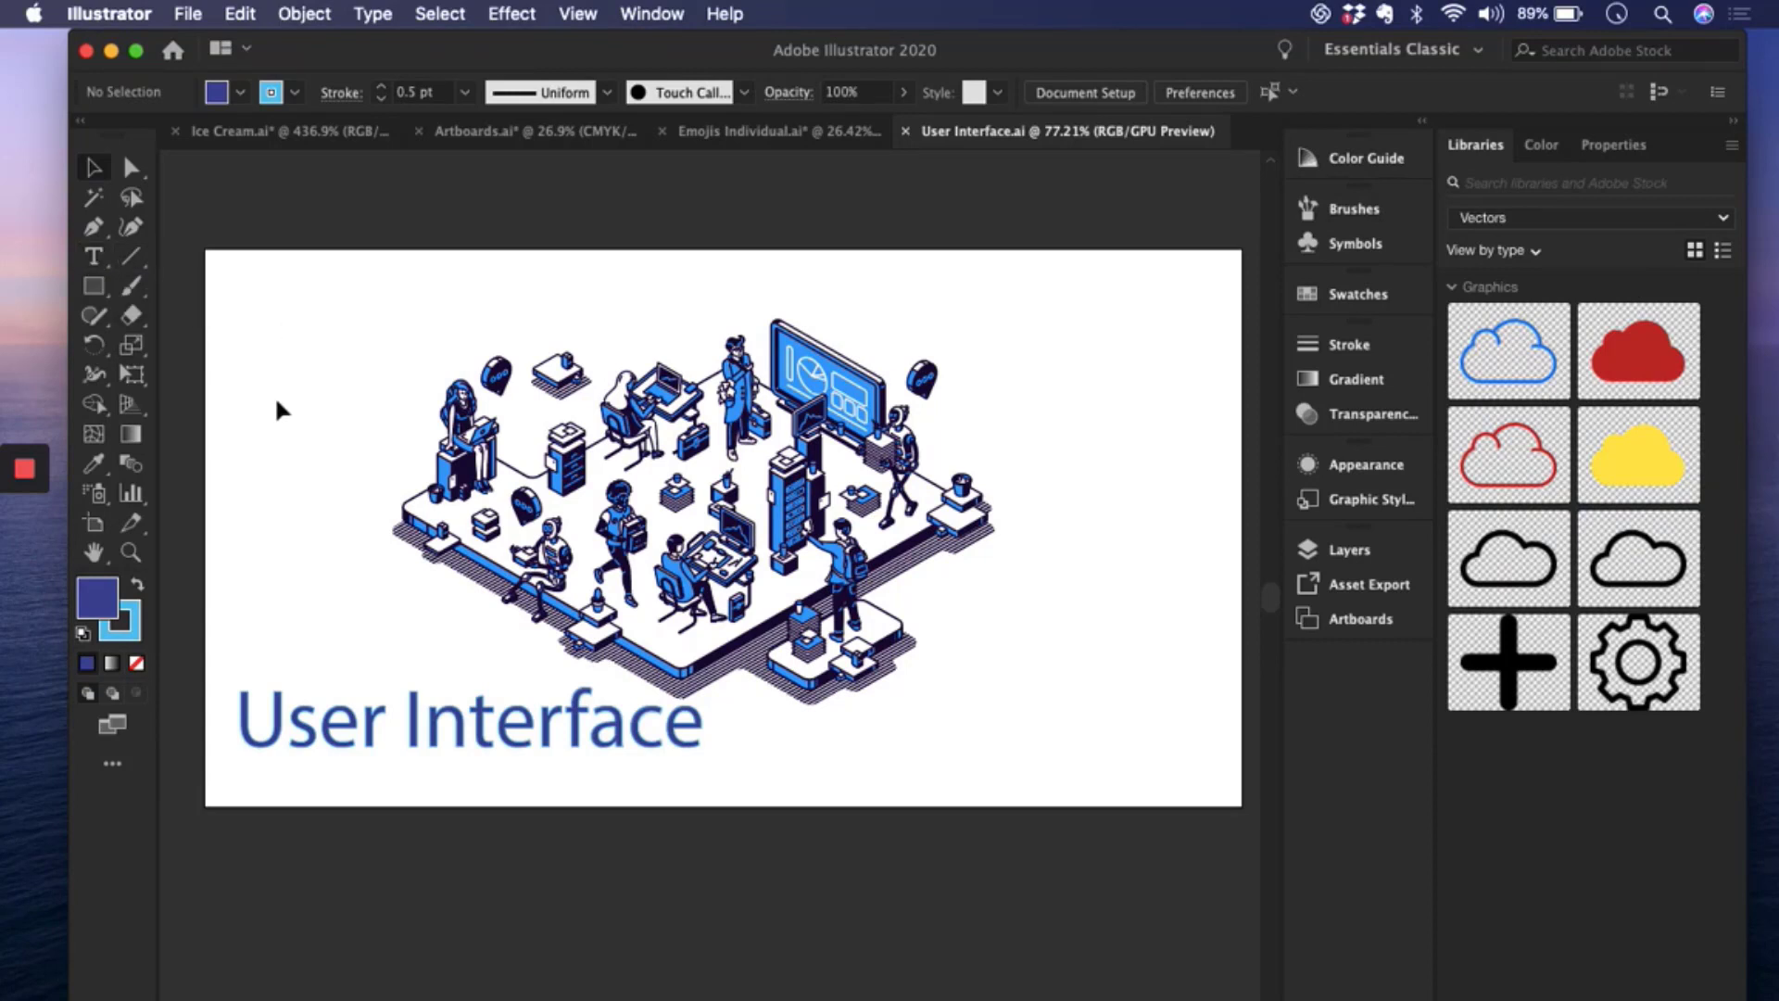
# - Try the Type and Selection tools, select then deselect the office illustration, and open the Illustrator menu
pyautogui.press('t')
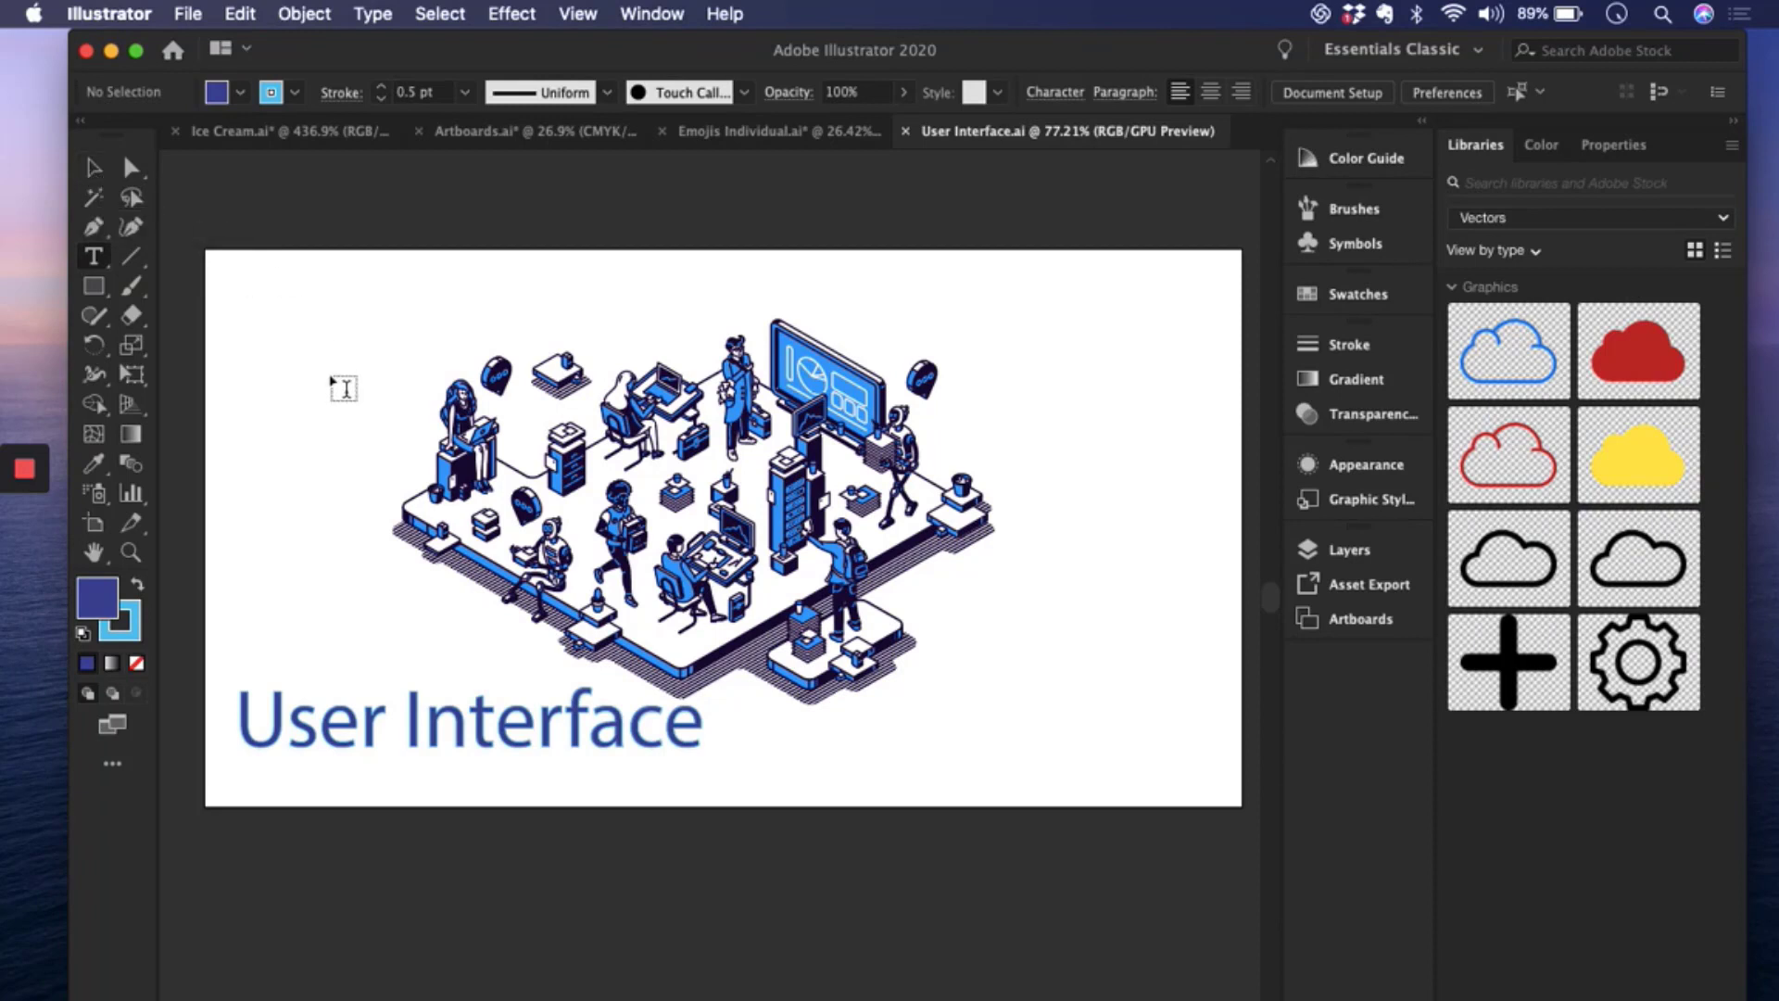
pyautogui.press('v')
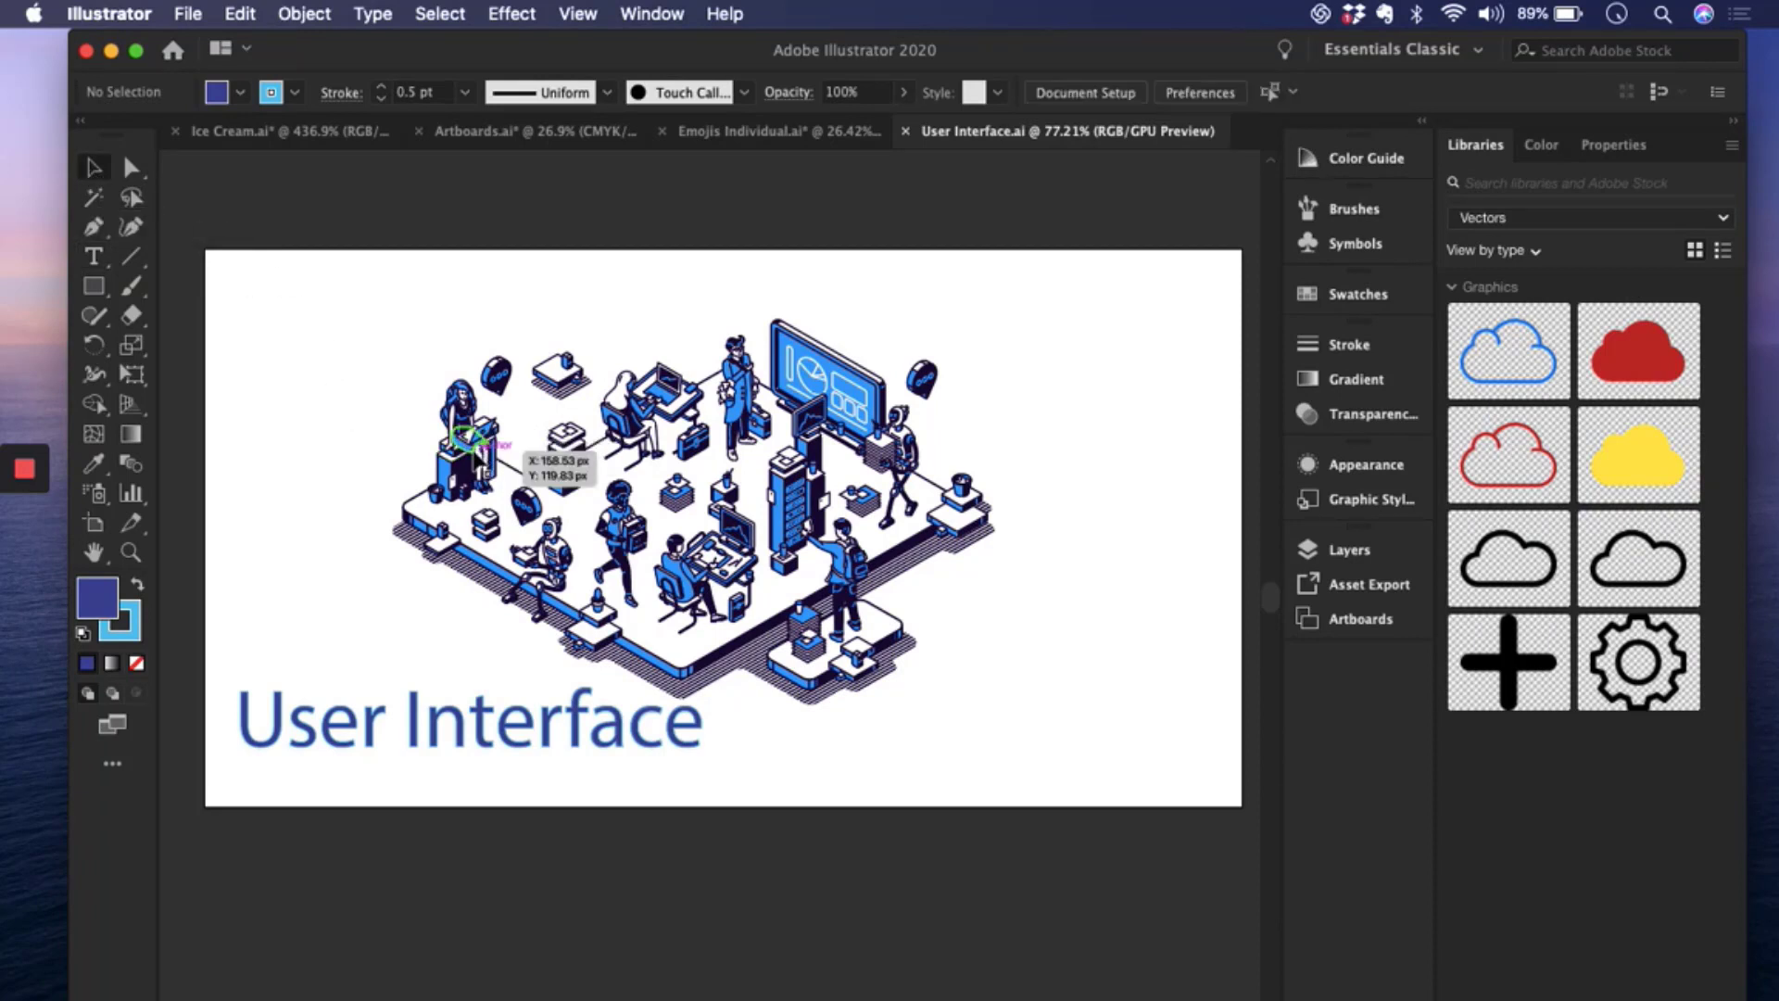
pyautogui.click(519, 482)
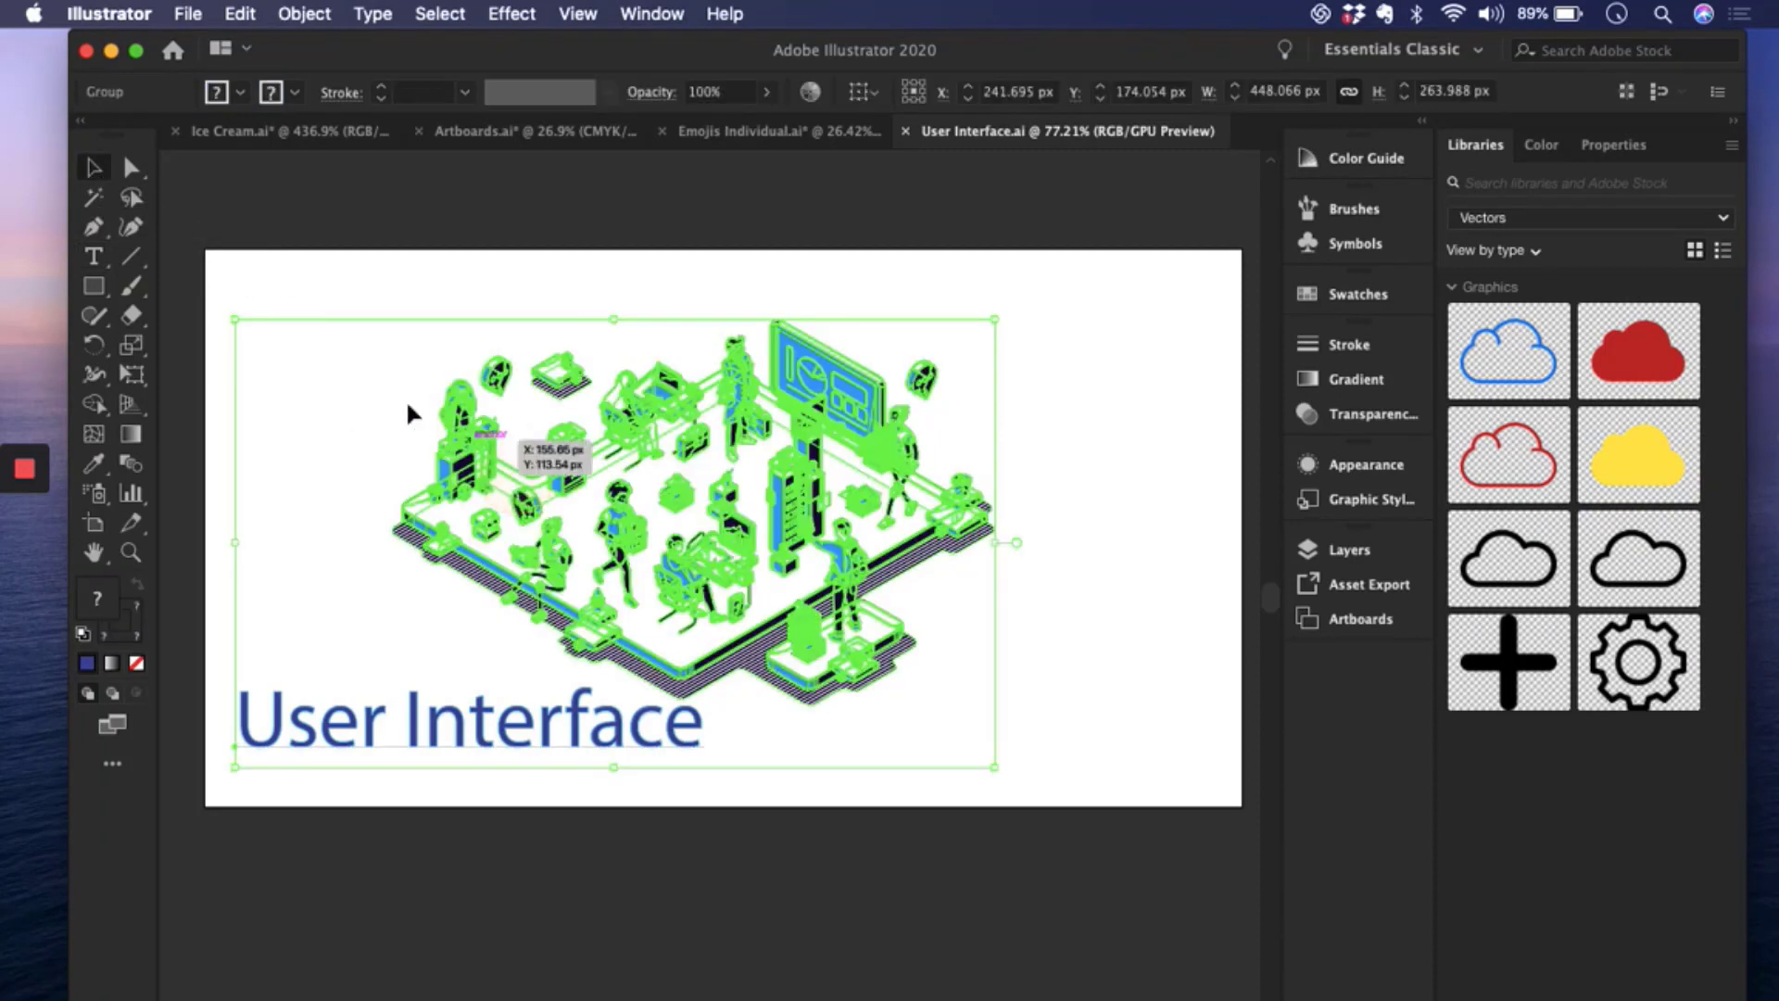
pyautogui.click(367, 292)
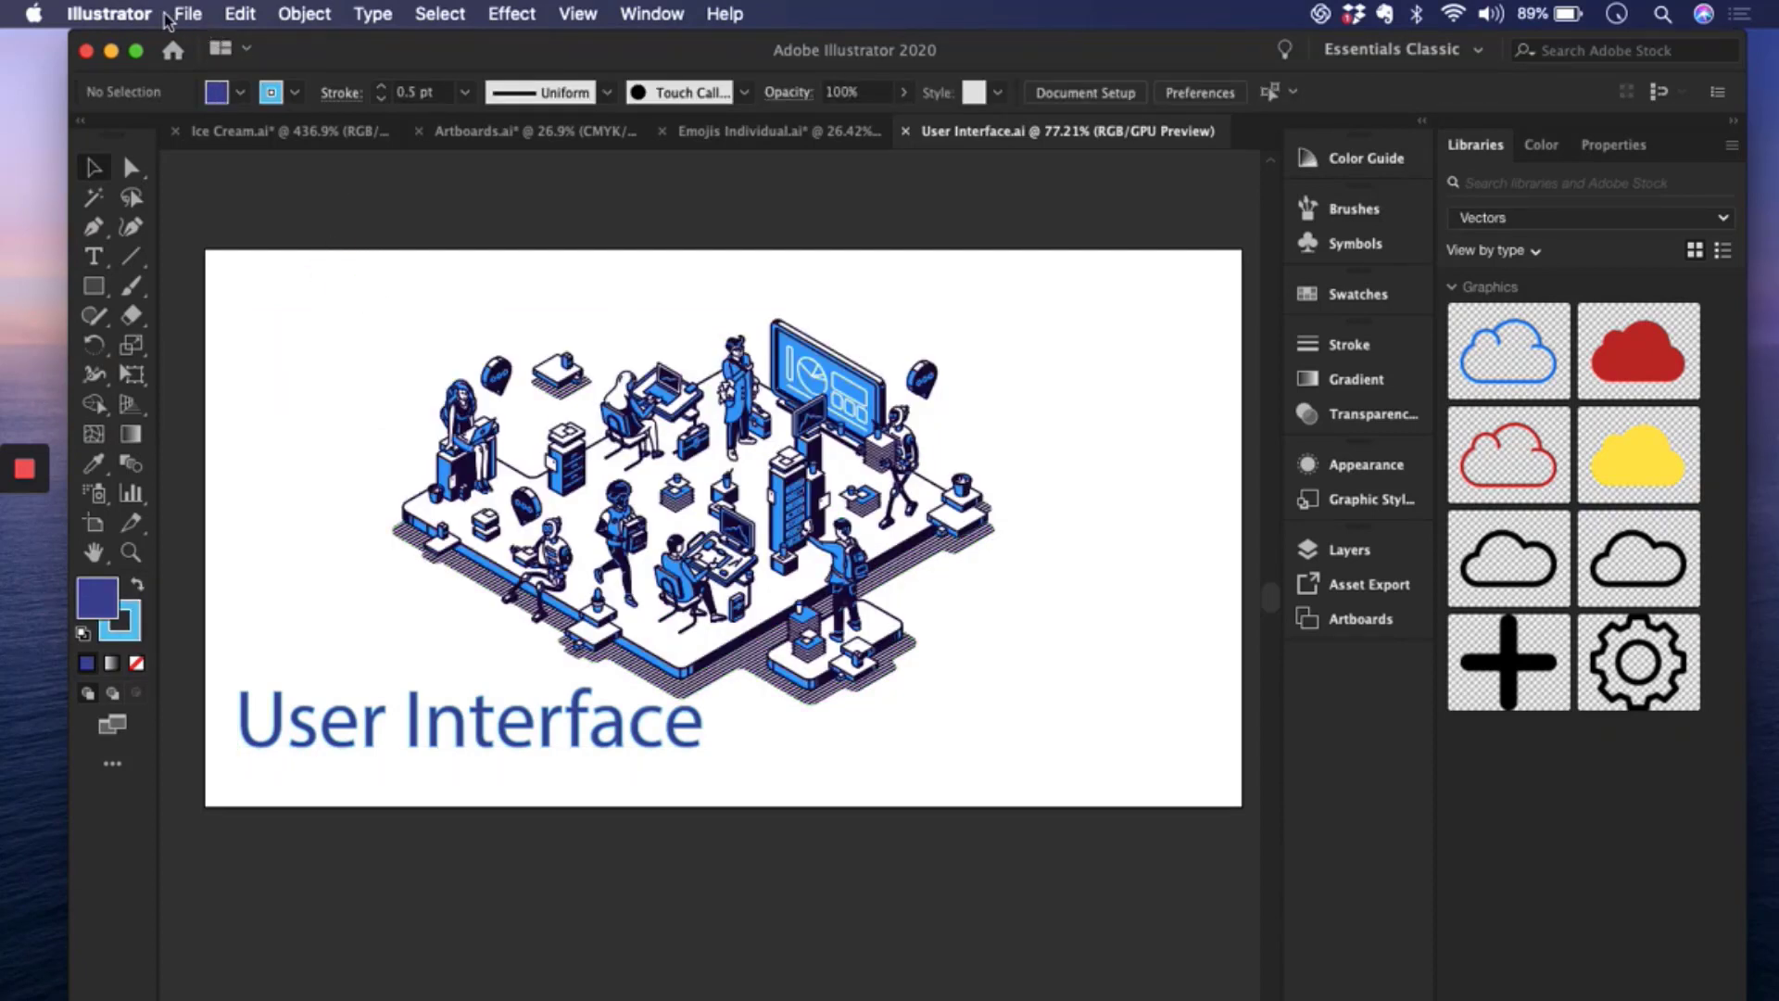
pyautogui.click(130, 19)
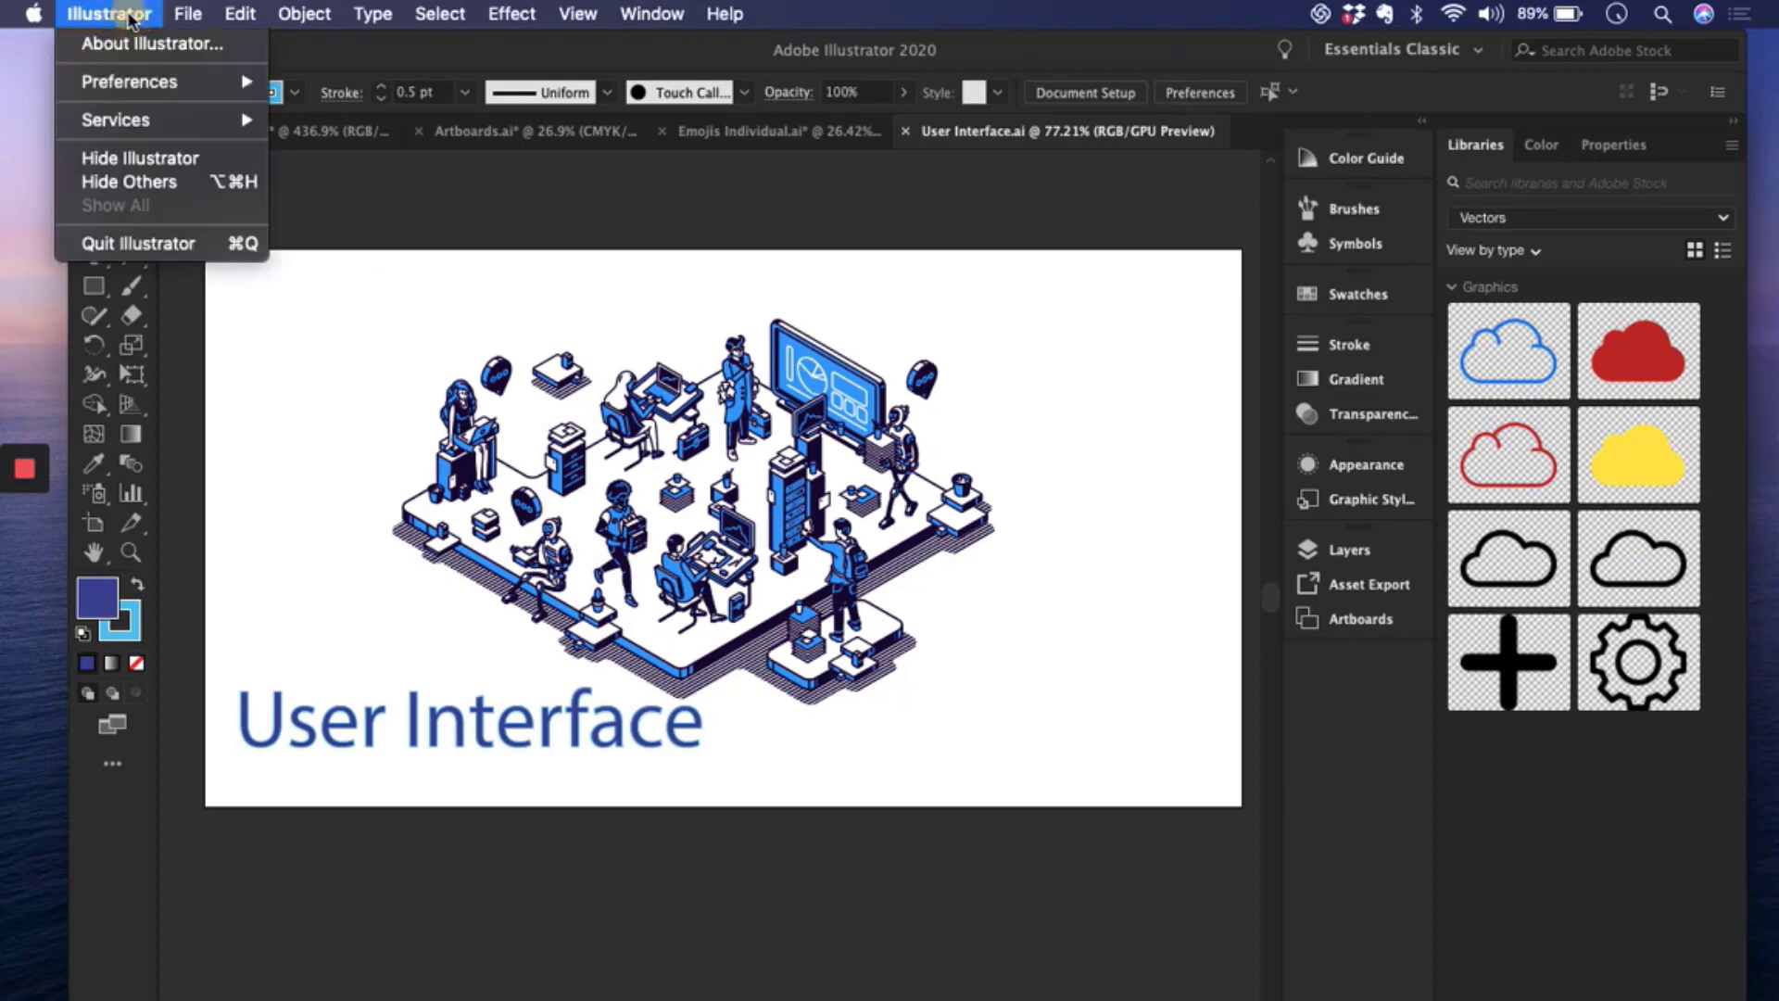
# - Open the General preferences and switch to the Guides & Grid page
pyautogui.moveTo(176, 82)
pyautogui.click(322, 88)
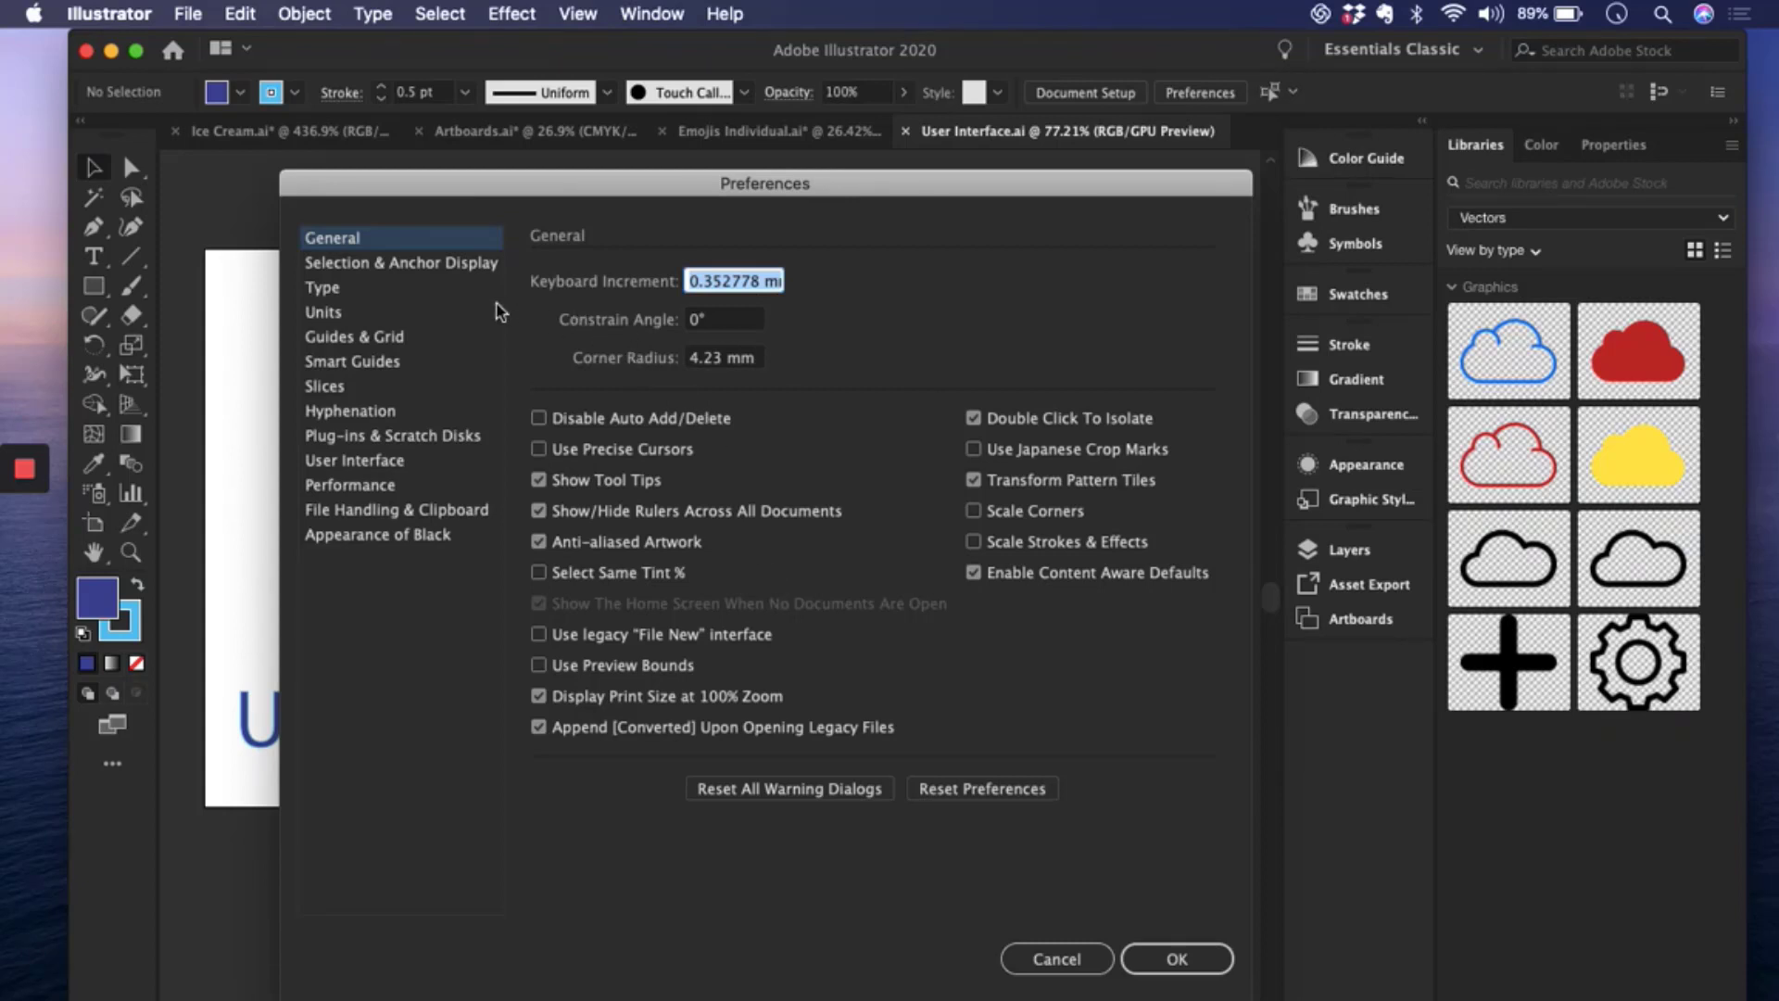
pyautogui.click(357, 336)
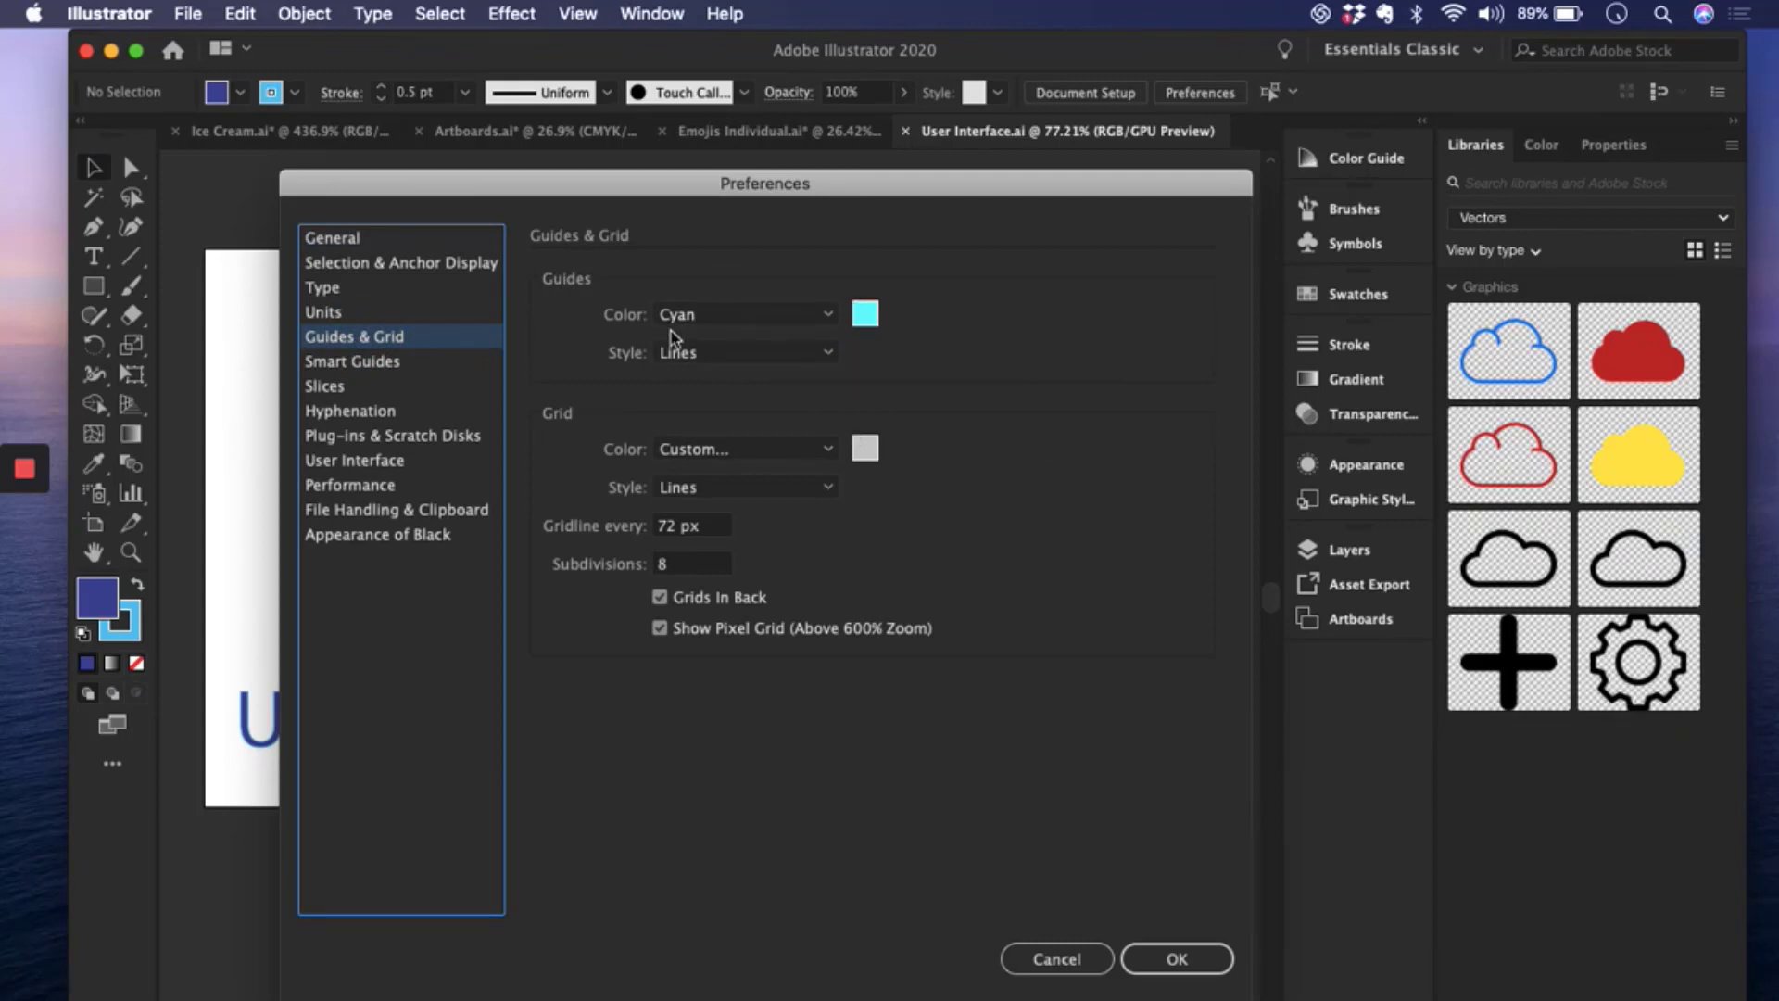
# - Keep guides drawn as Lines, then view the Hyphenation and User Interface preference pages
pyautogui.click(736, 354)
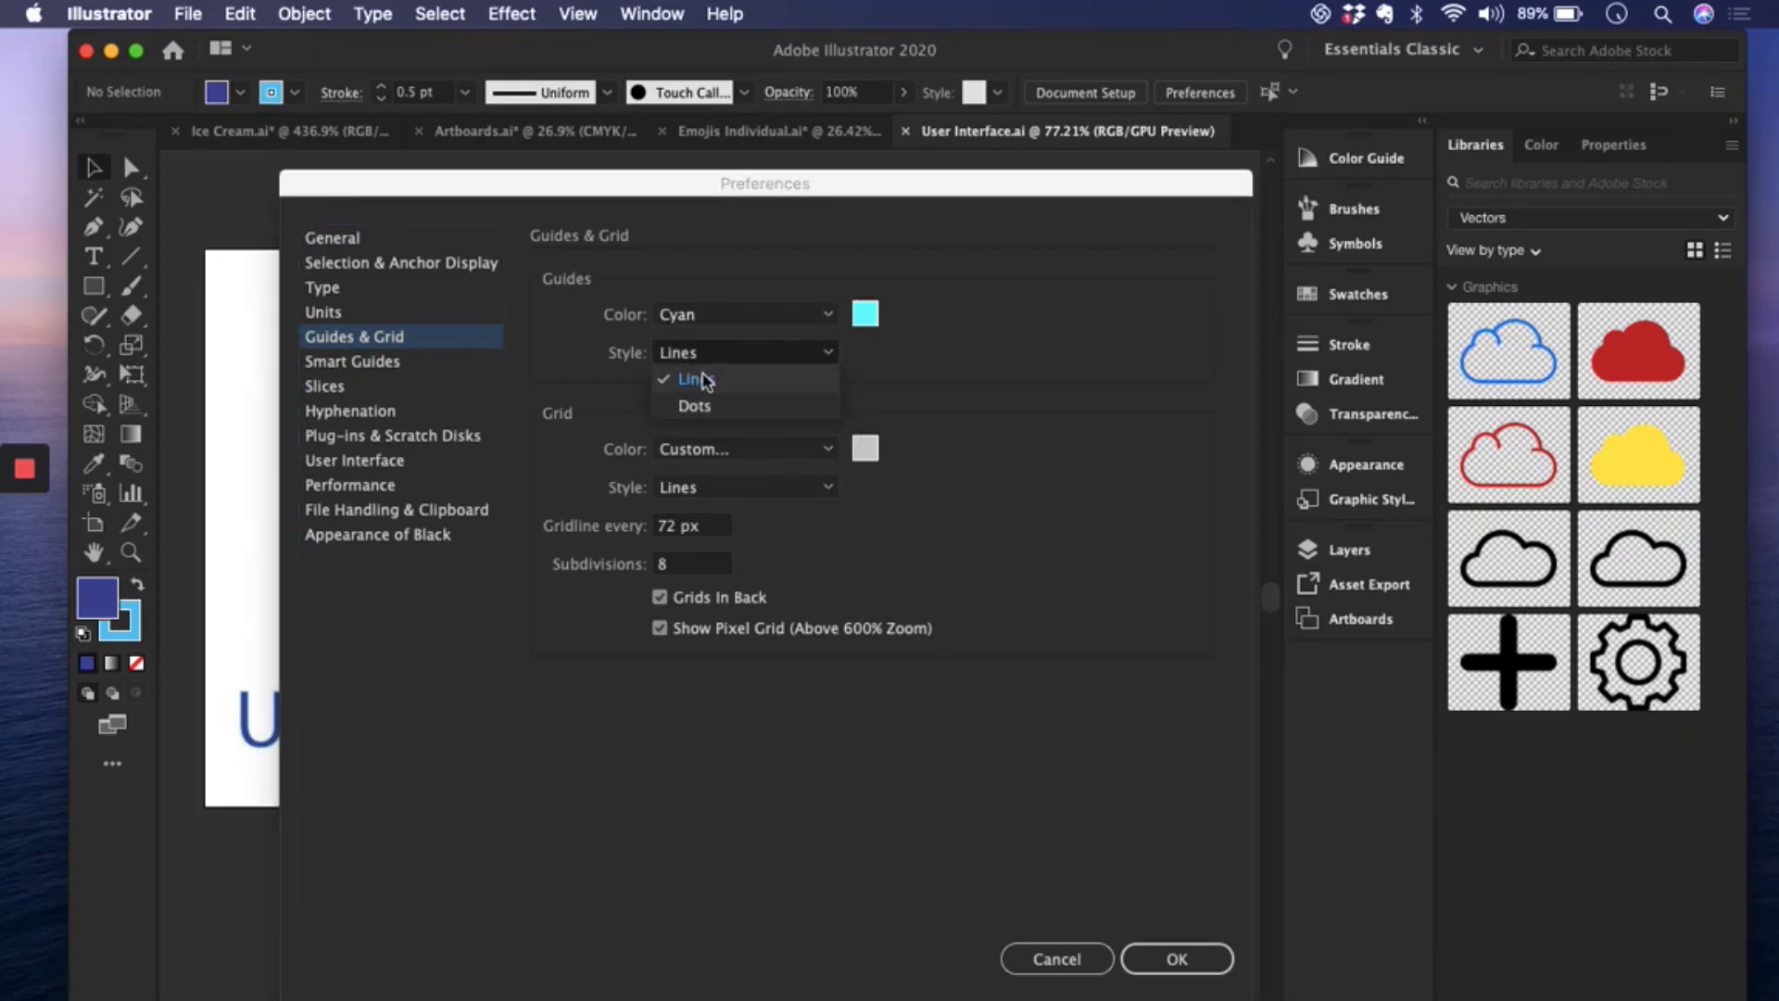
pyautogui.click(913, 357)
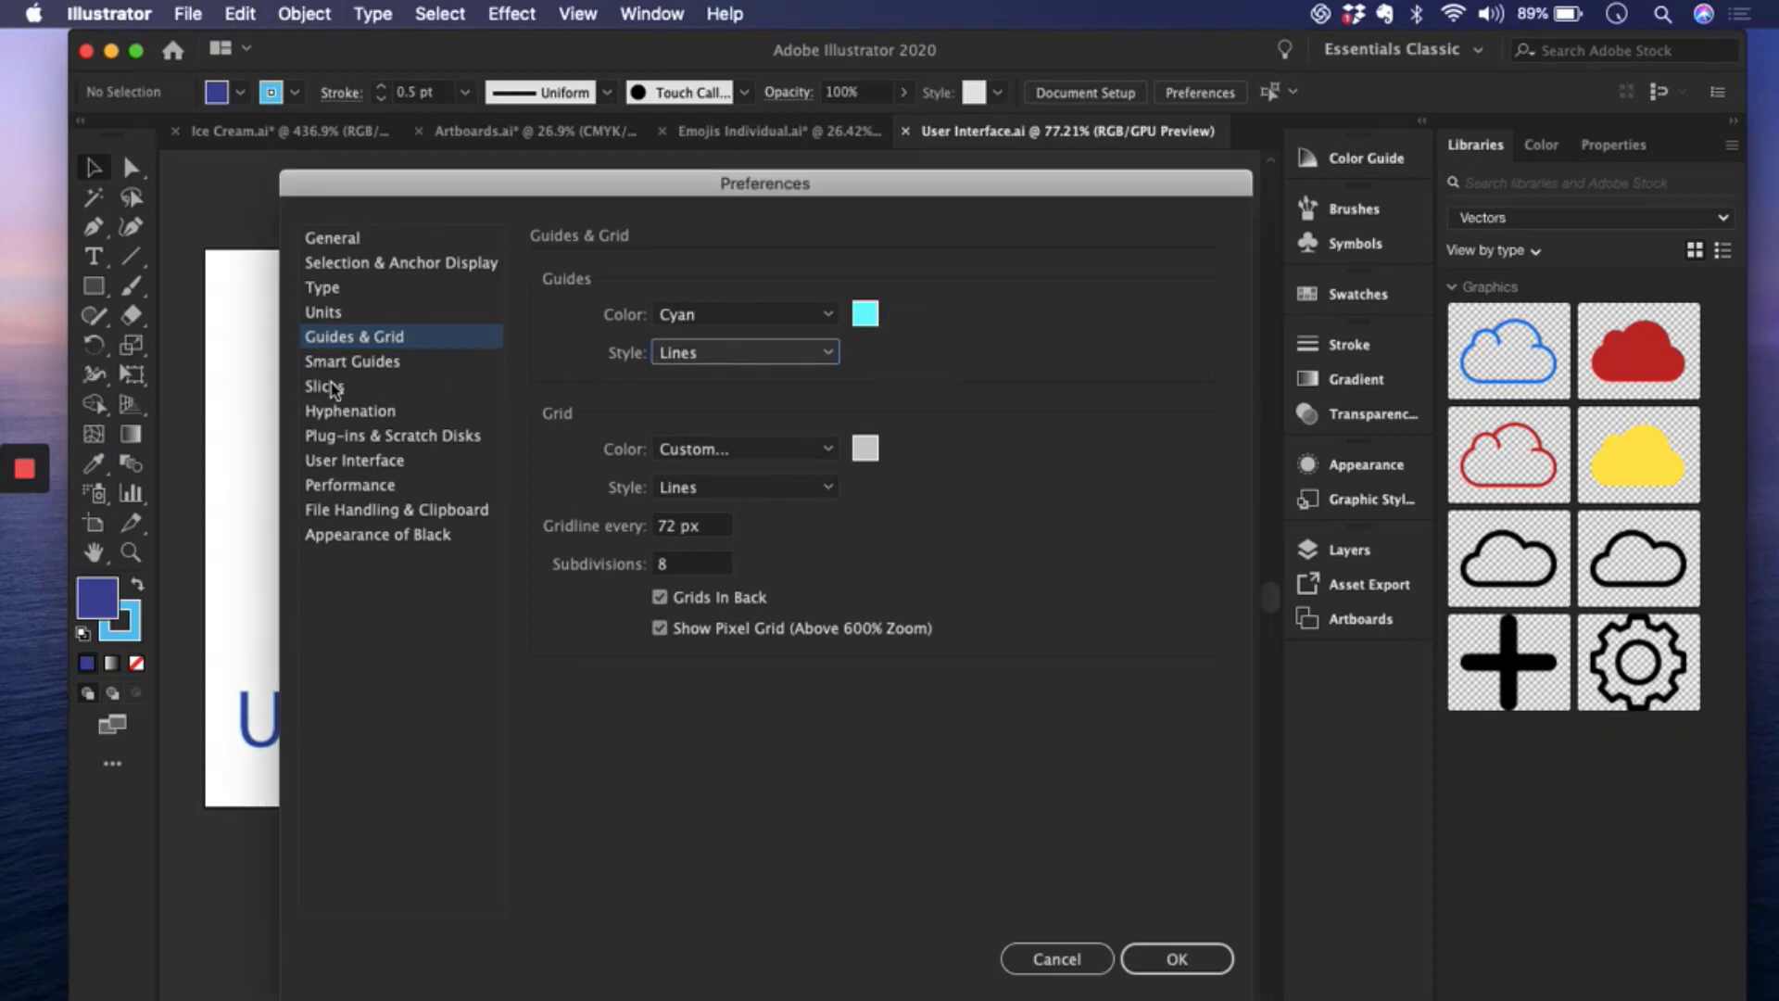
pyautogui.click(364, 417)
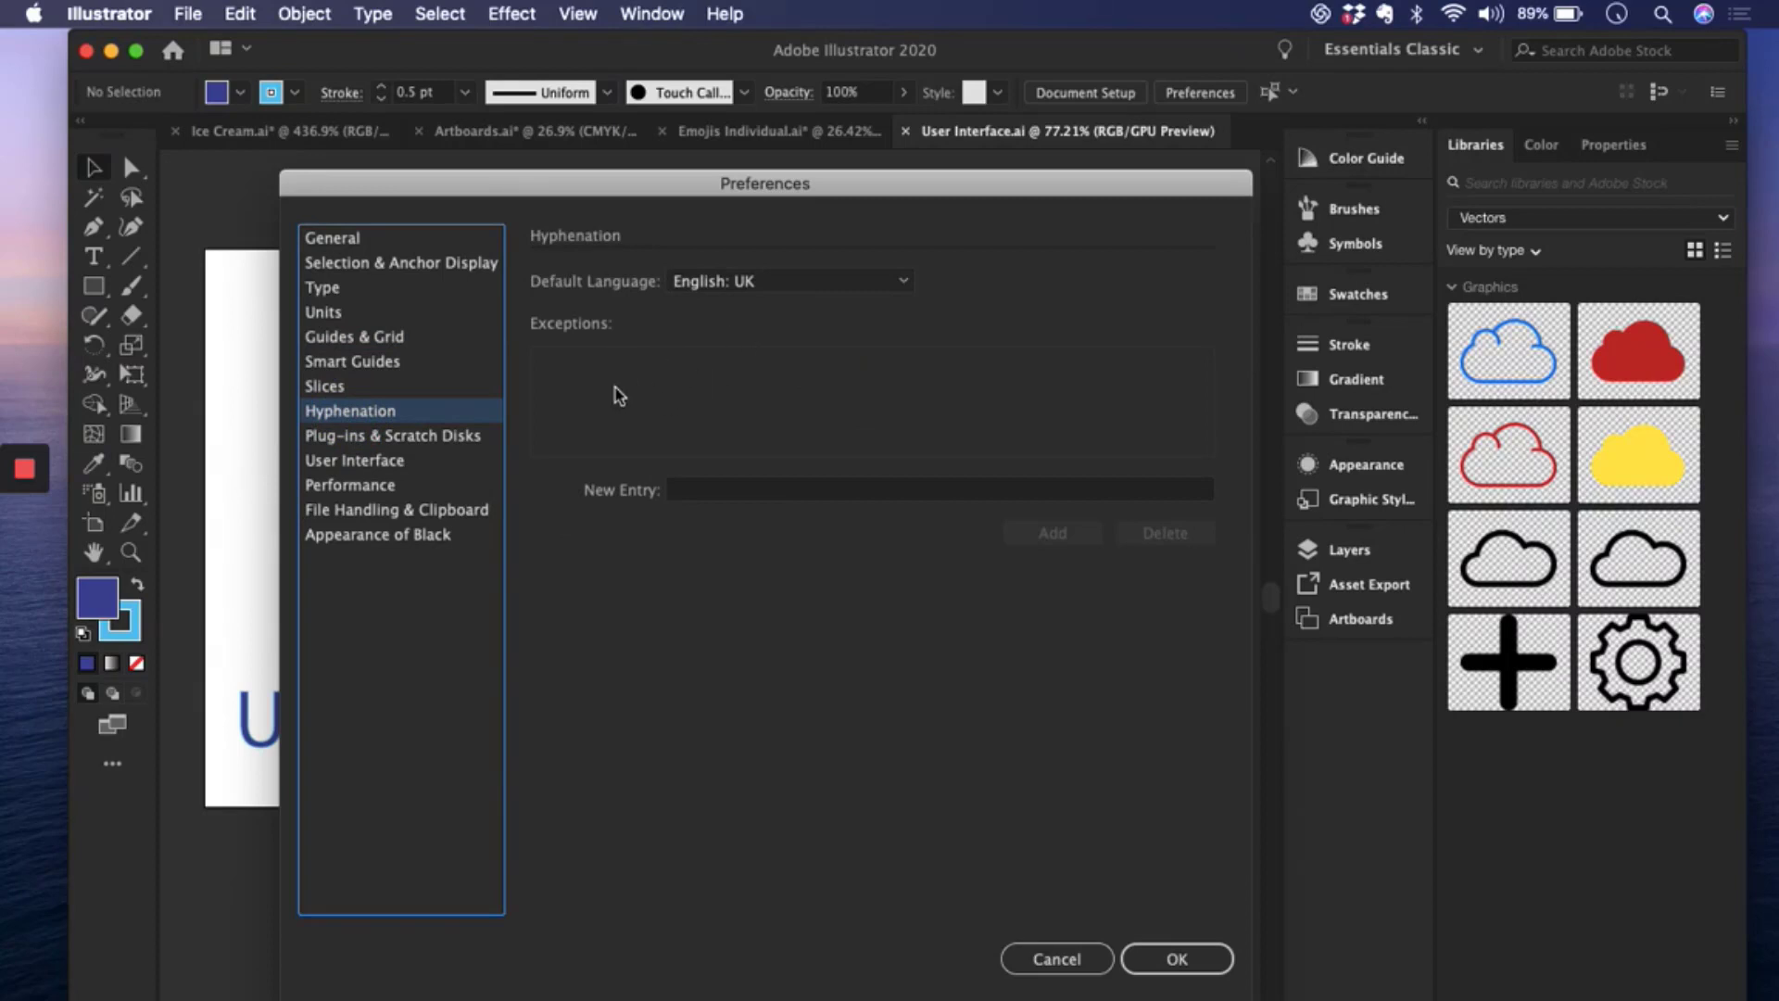
pyautogui.click(361, 460)
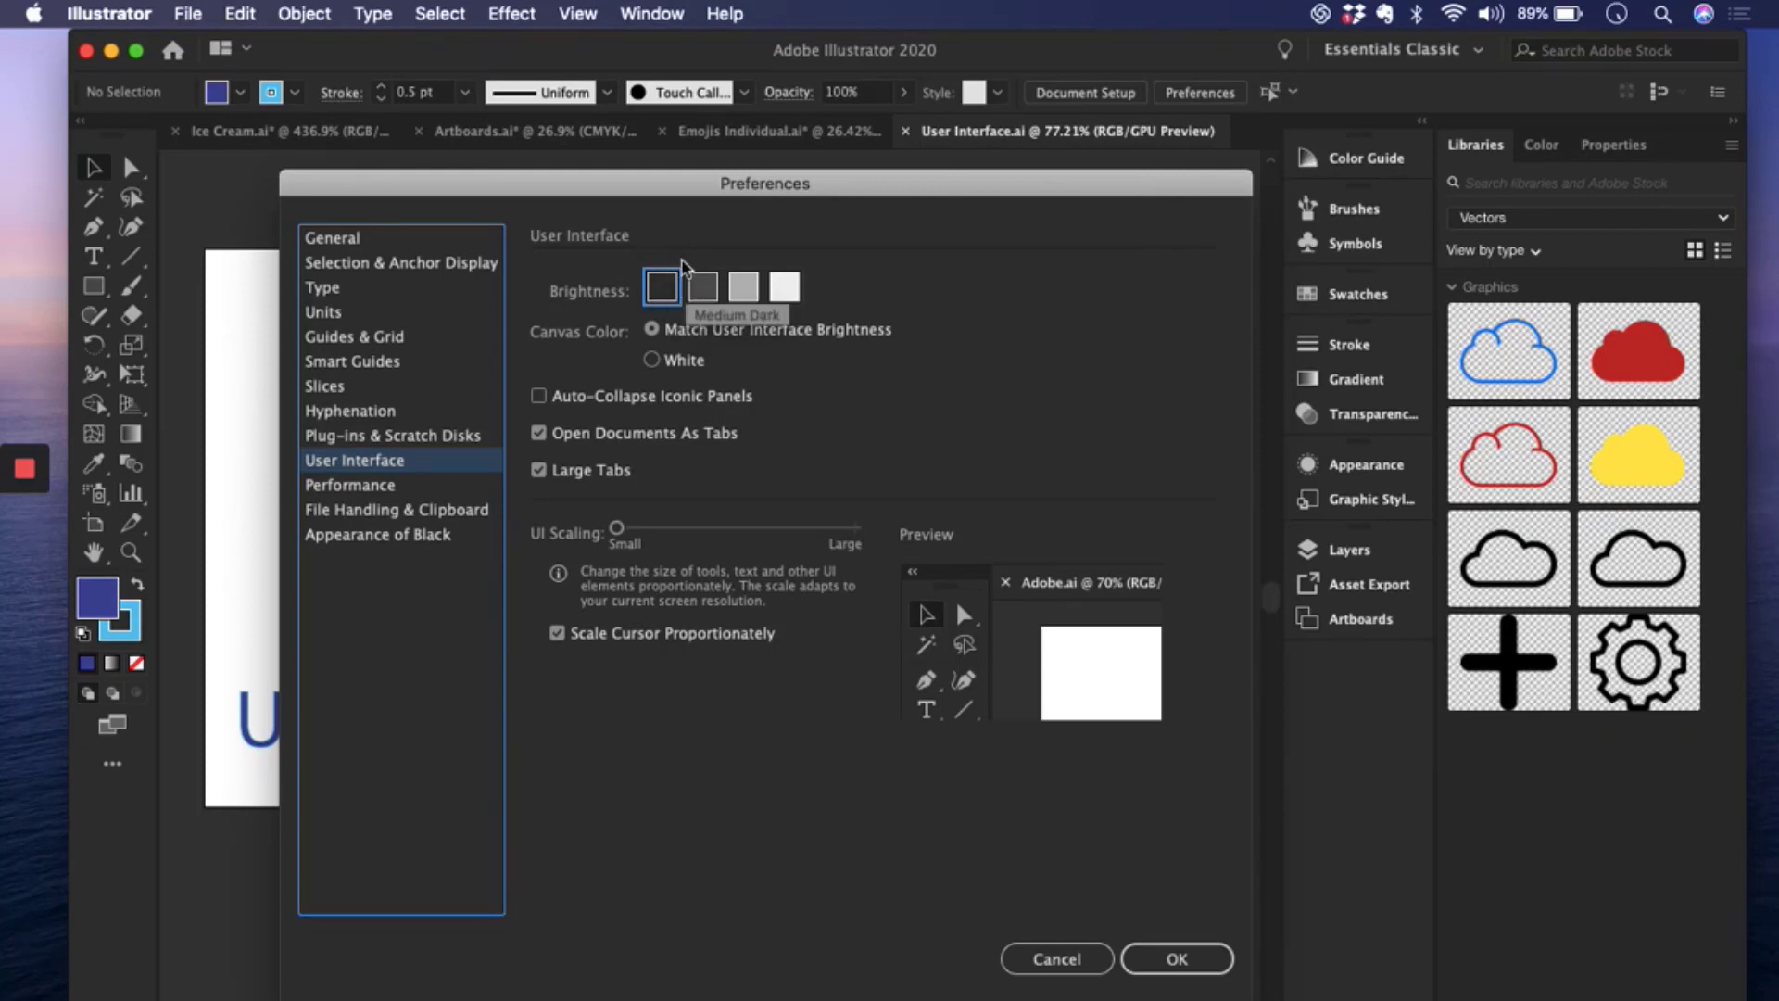
pyautogui.click(704, 287)
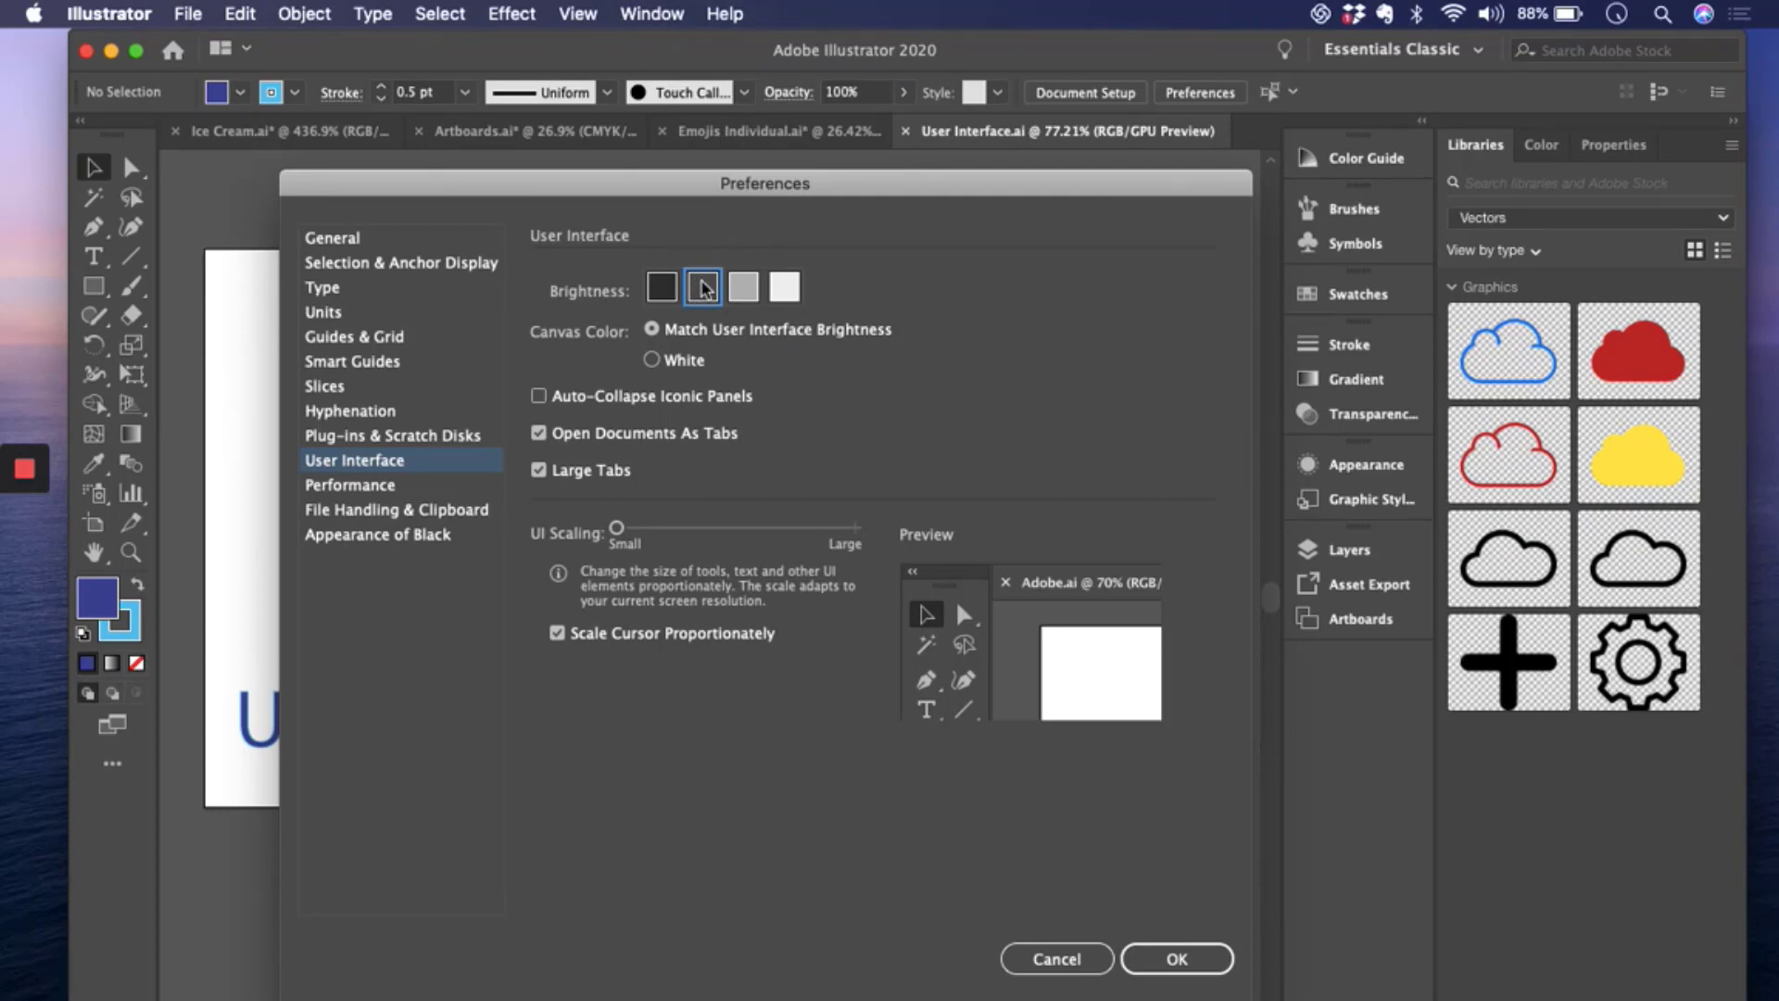
pyautogui.click(749, 289)
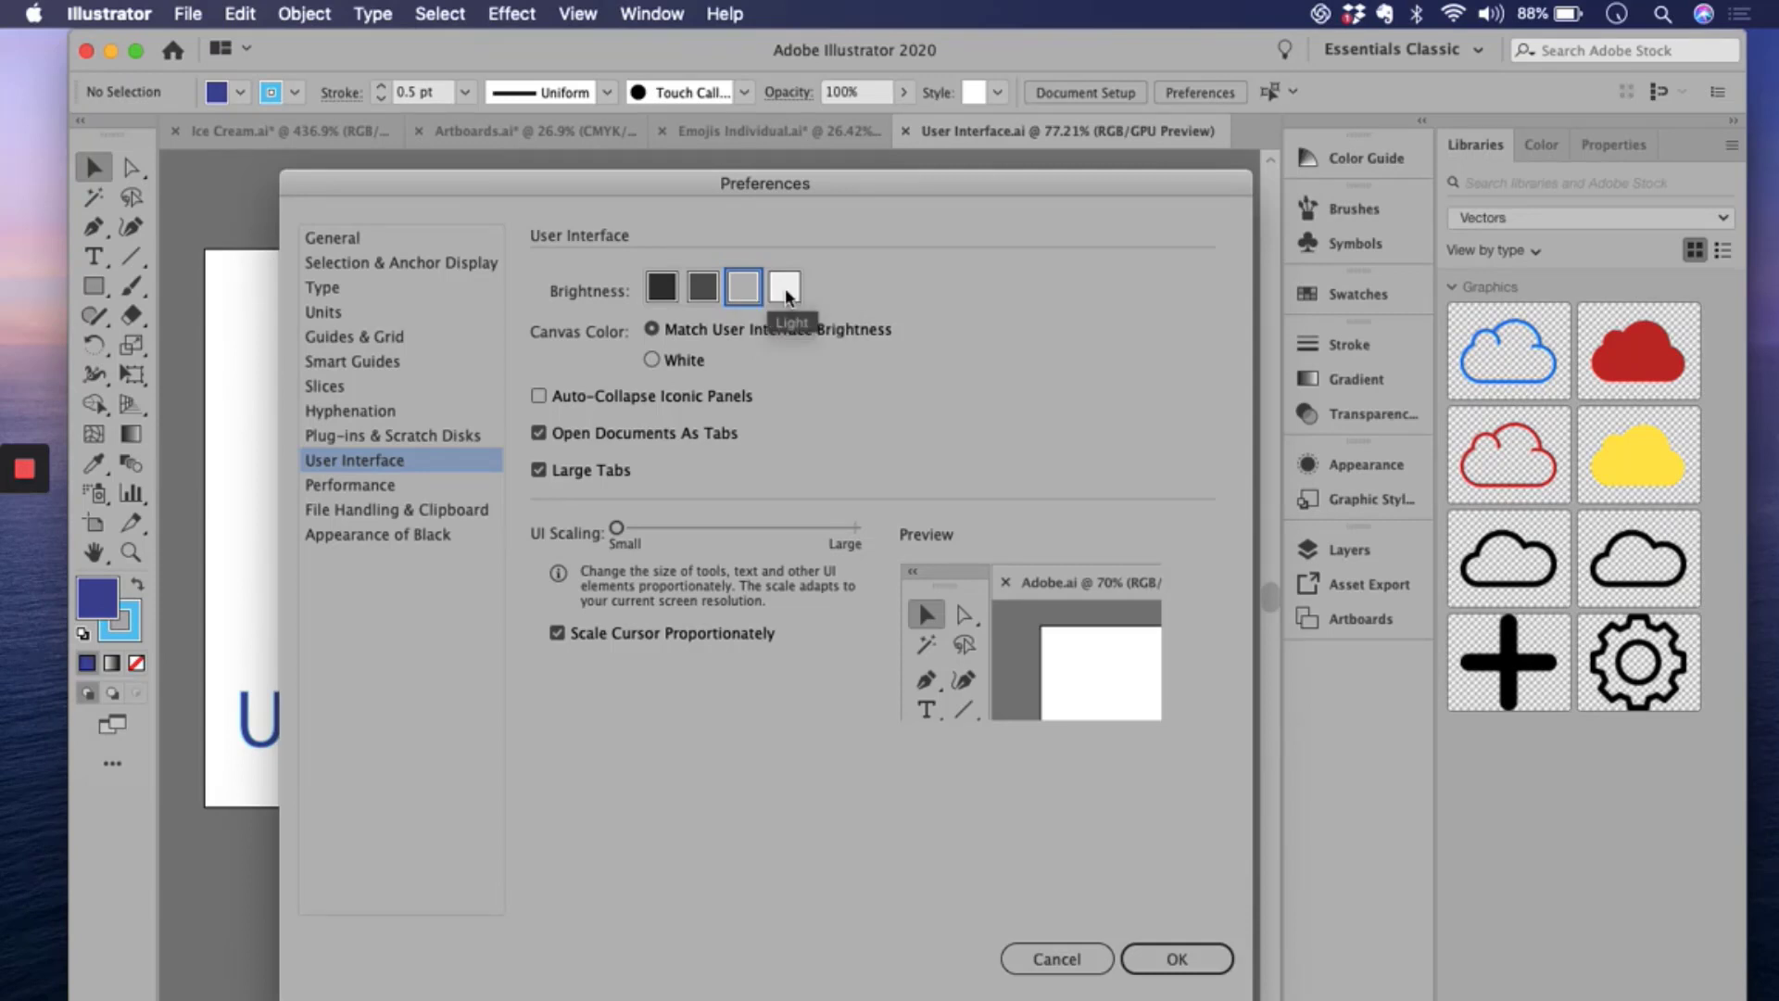
pyautogui.click(786, 296)
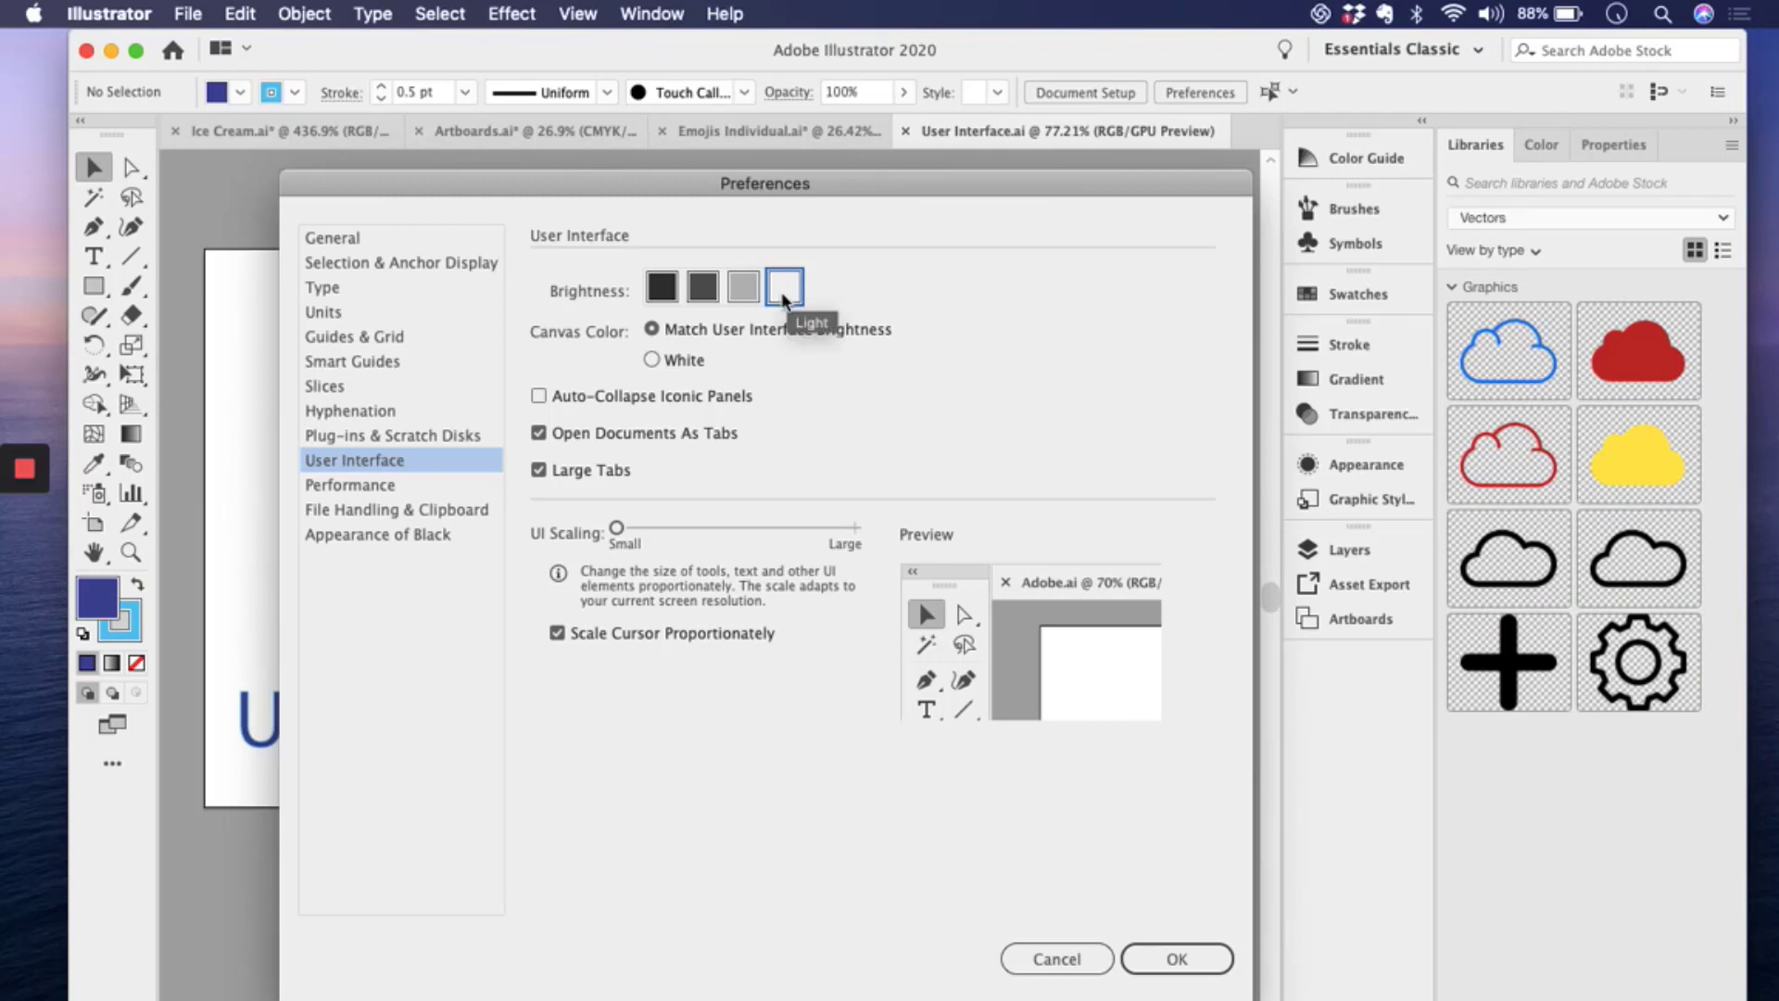
pyautogui.click(661, 293)
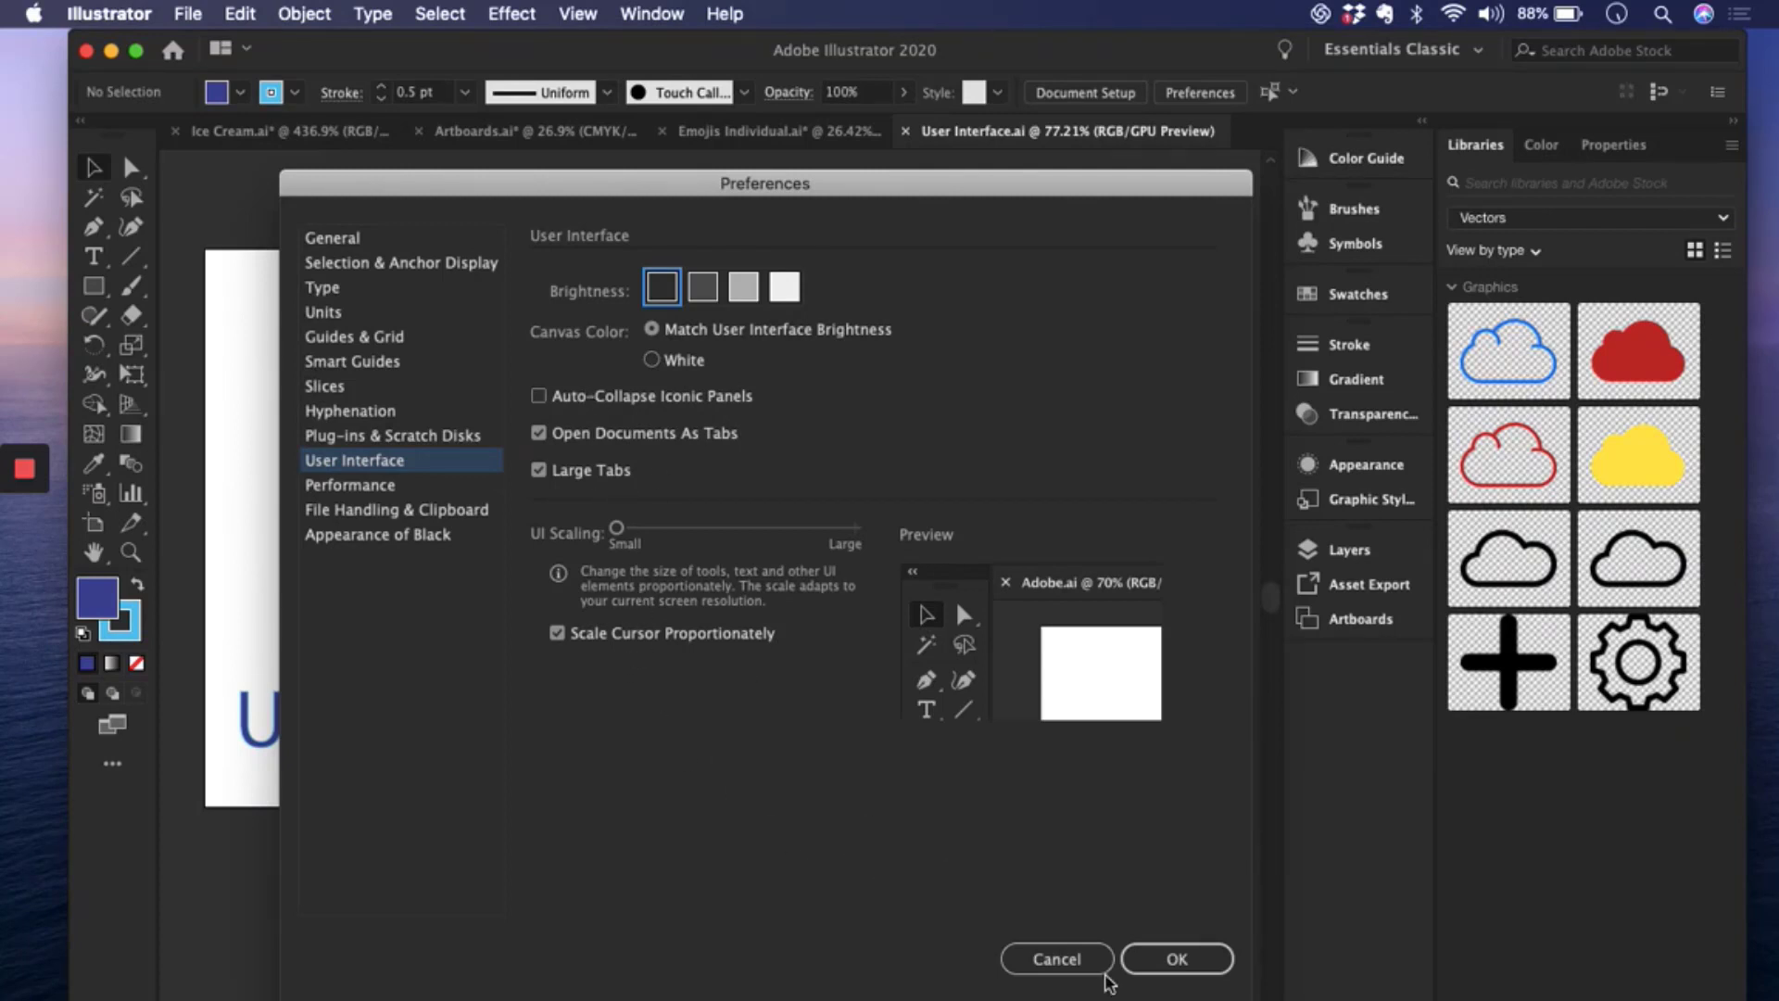
# - Close Preferences with OK, keeping the dark brightness, and open the workspace list
pyautogui.click(1164, 967)
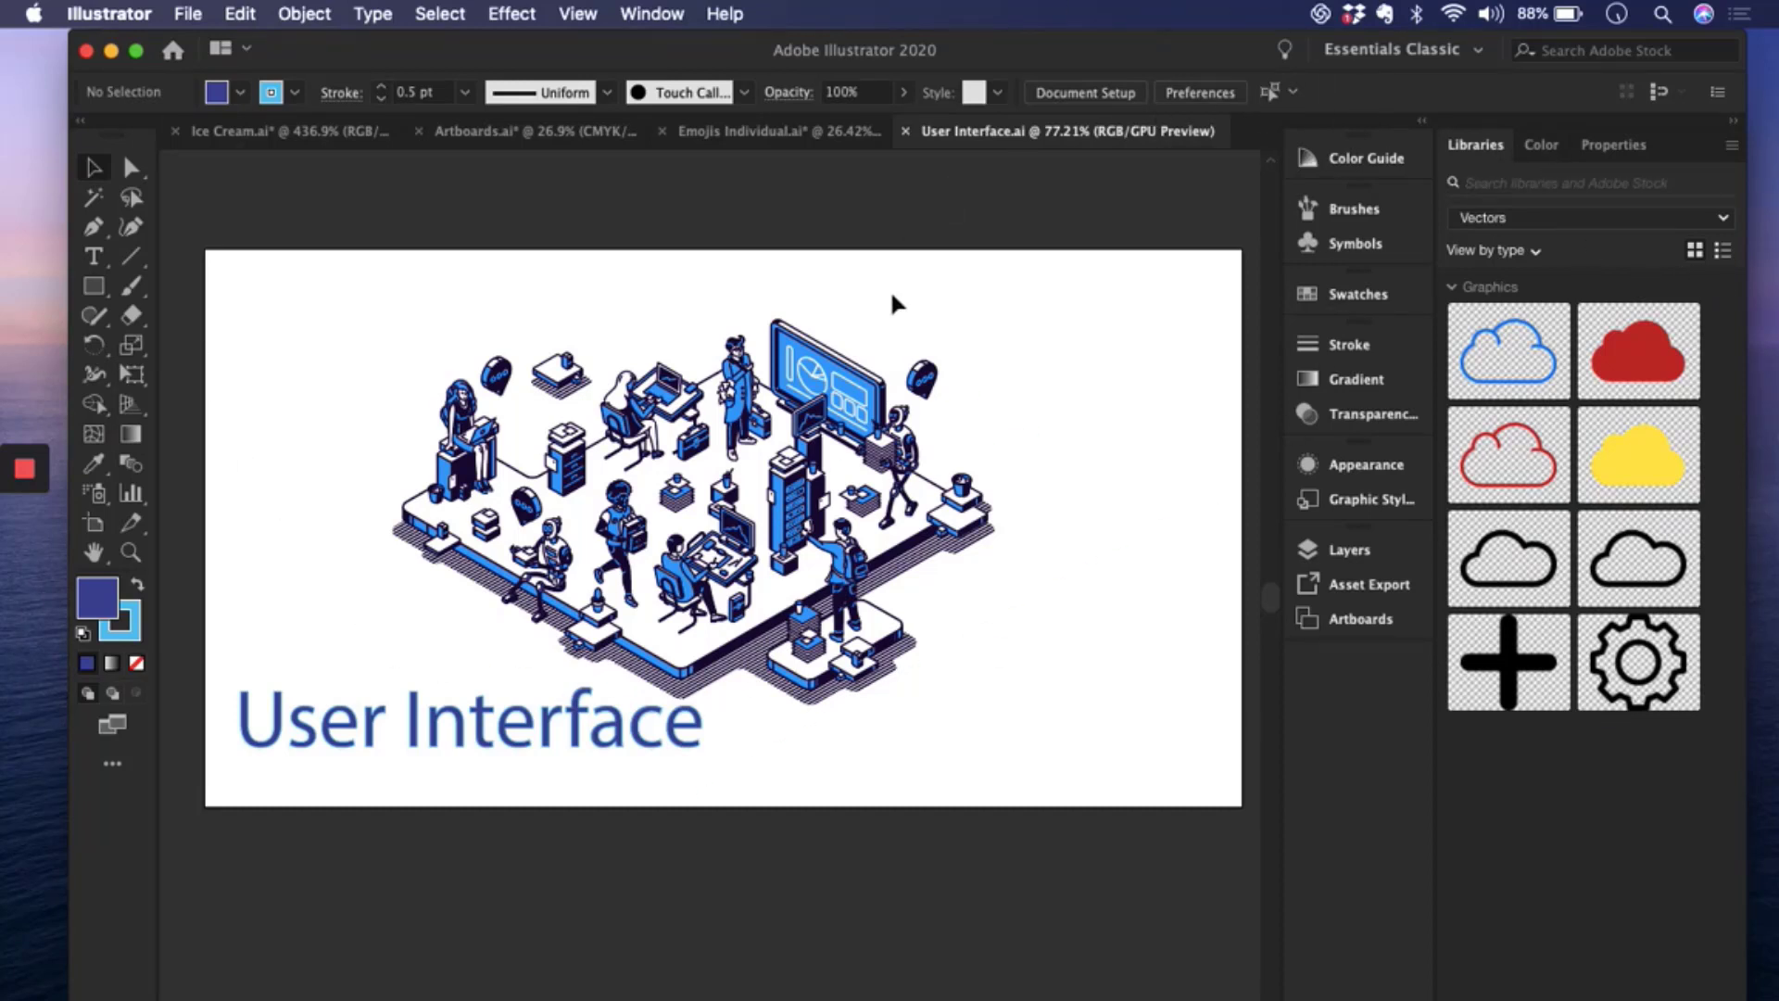
pyautogui.click(1428, 51)
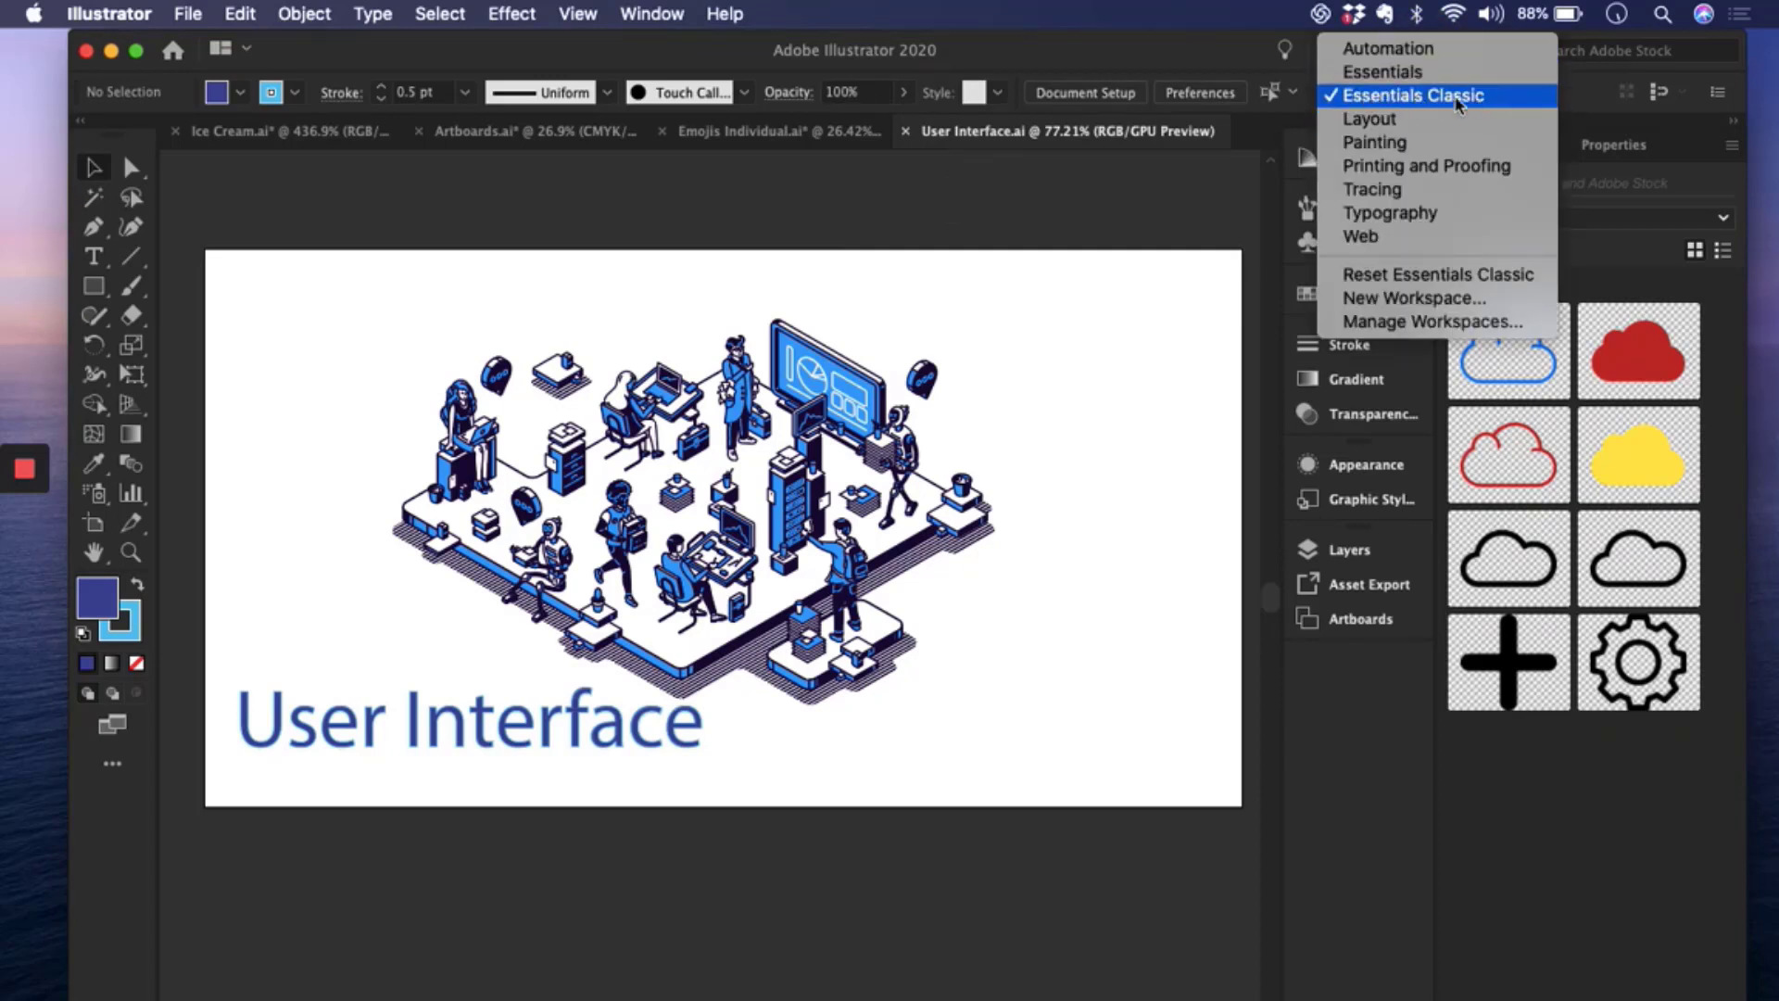
# - Switch between the Essentials and Essentials Classic workspaces to compare them
pyautogui.click(1401, 74)
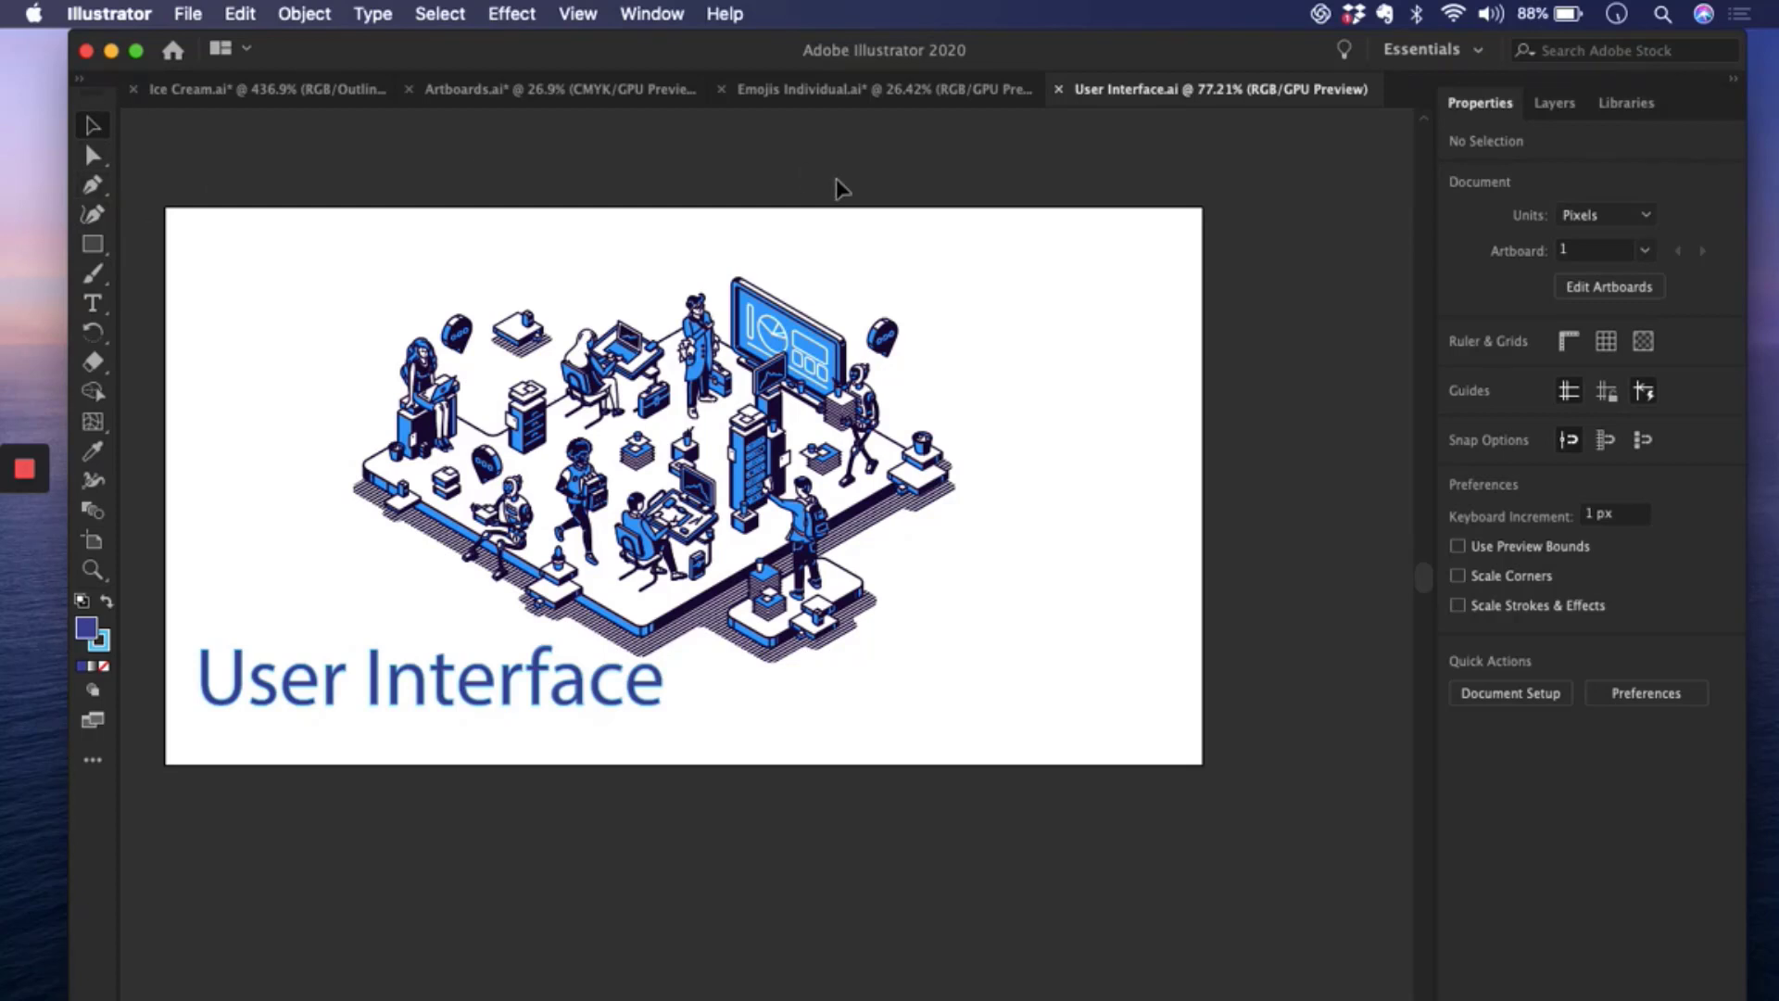
pyautogui.click(1447, 54)
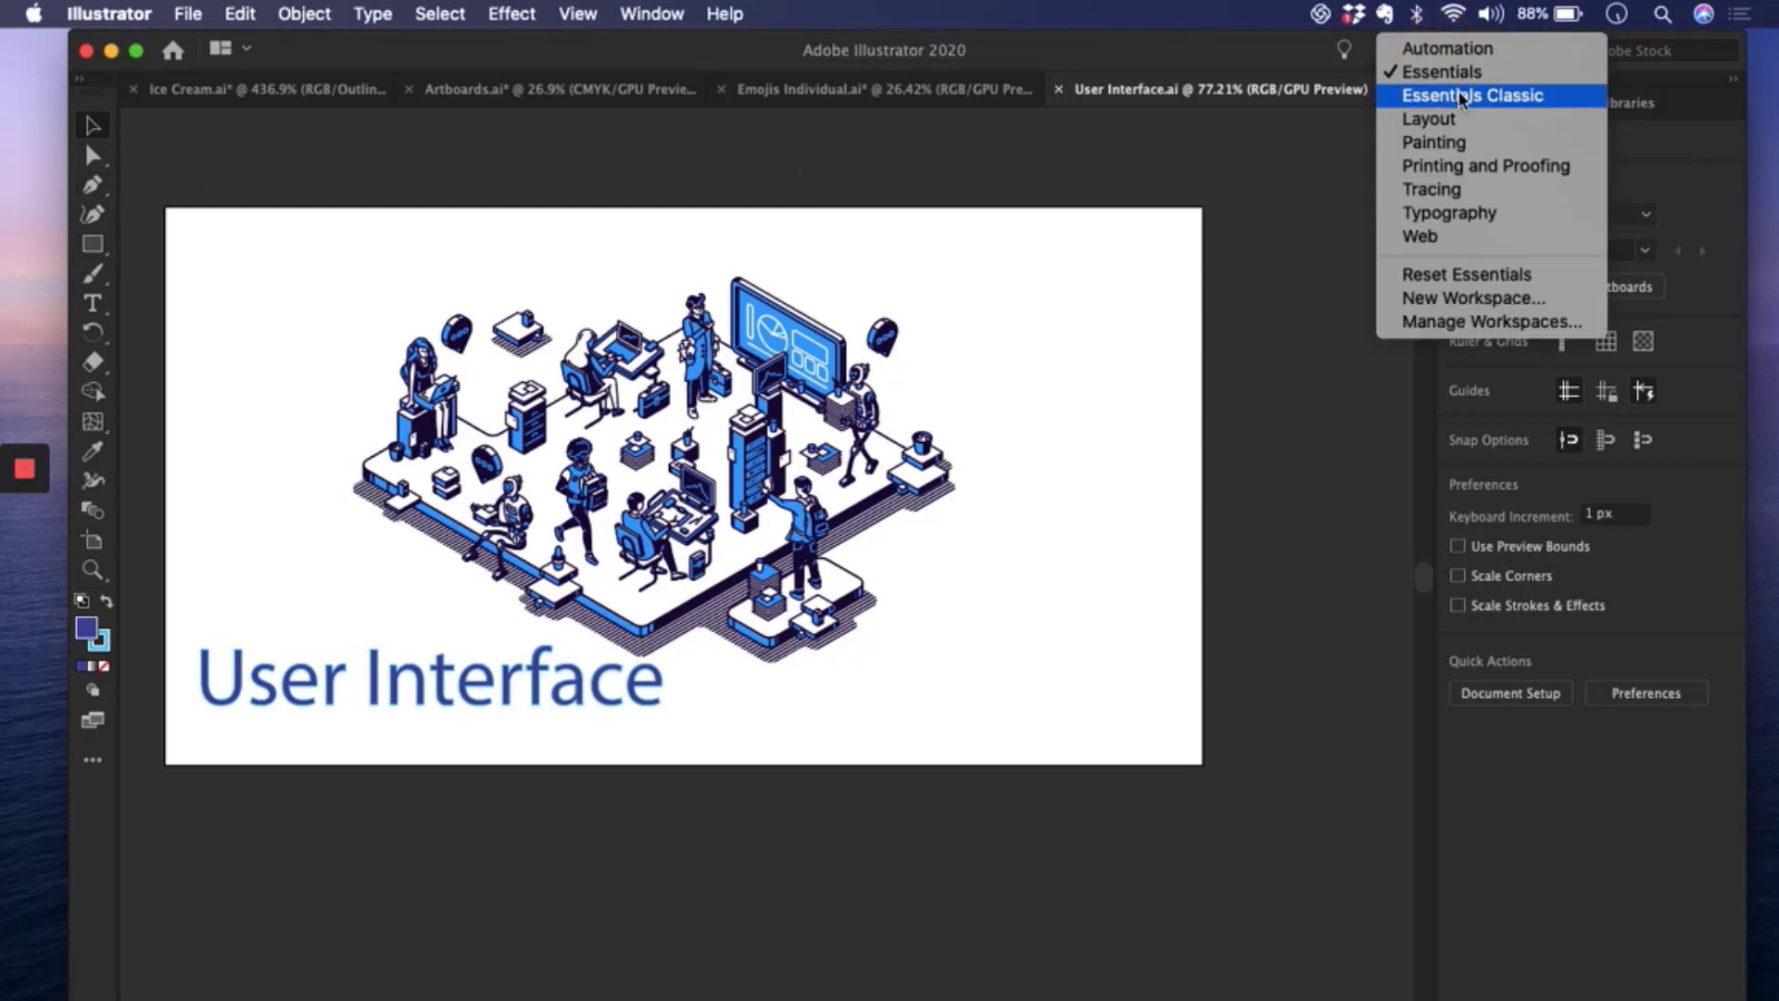
pyautogui.click(1469, 95)
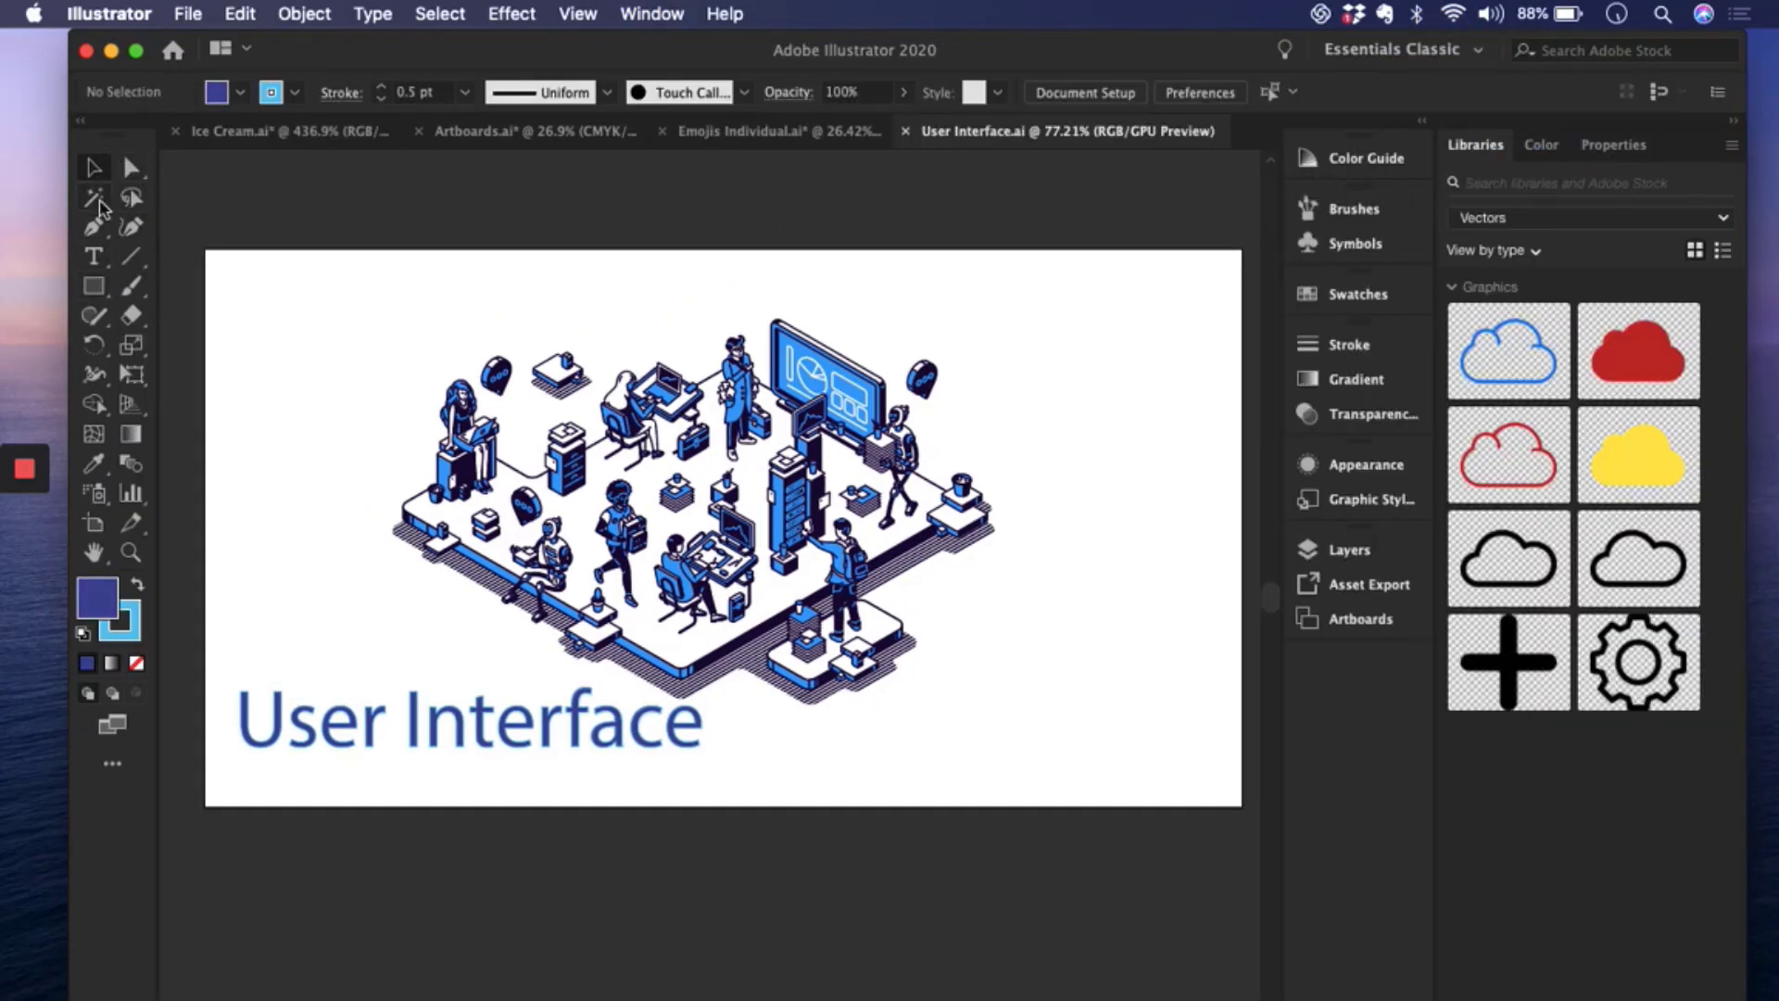
pyautogui.click(1362, 54)
pyautogui.click(1388, 73)
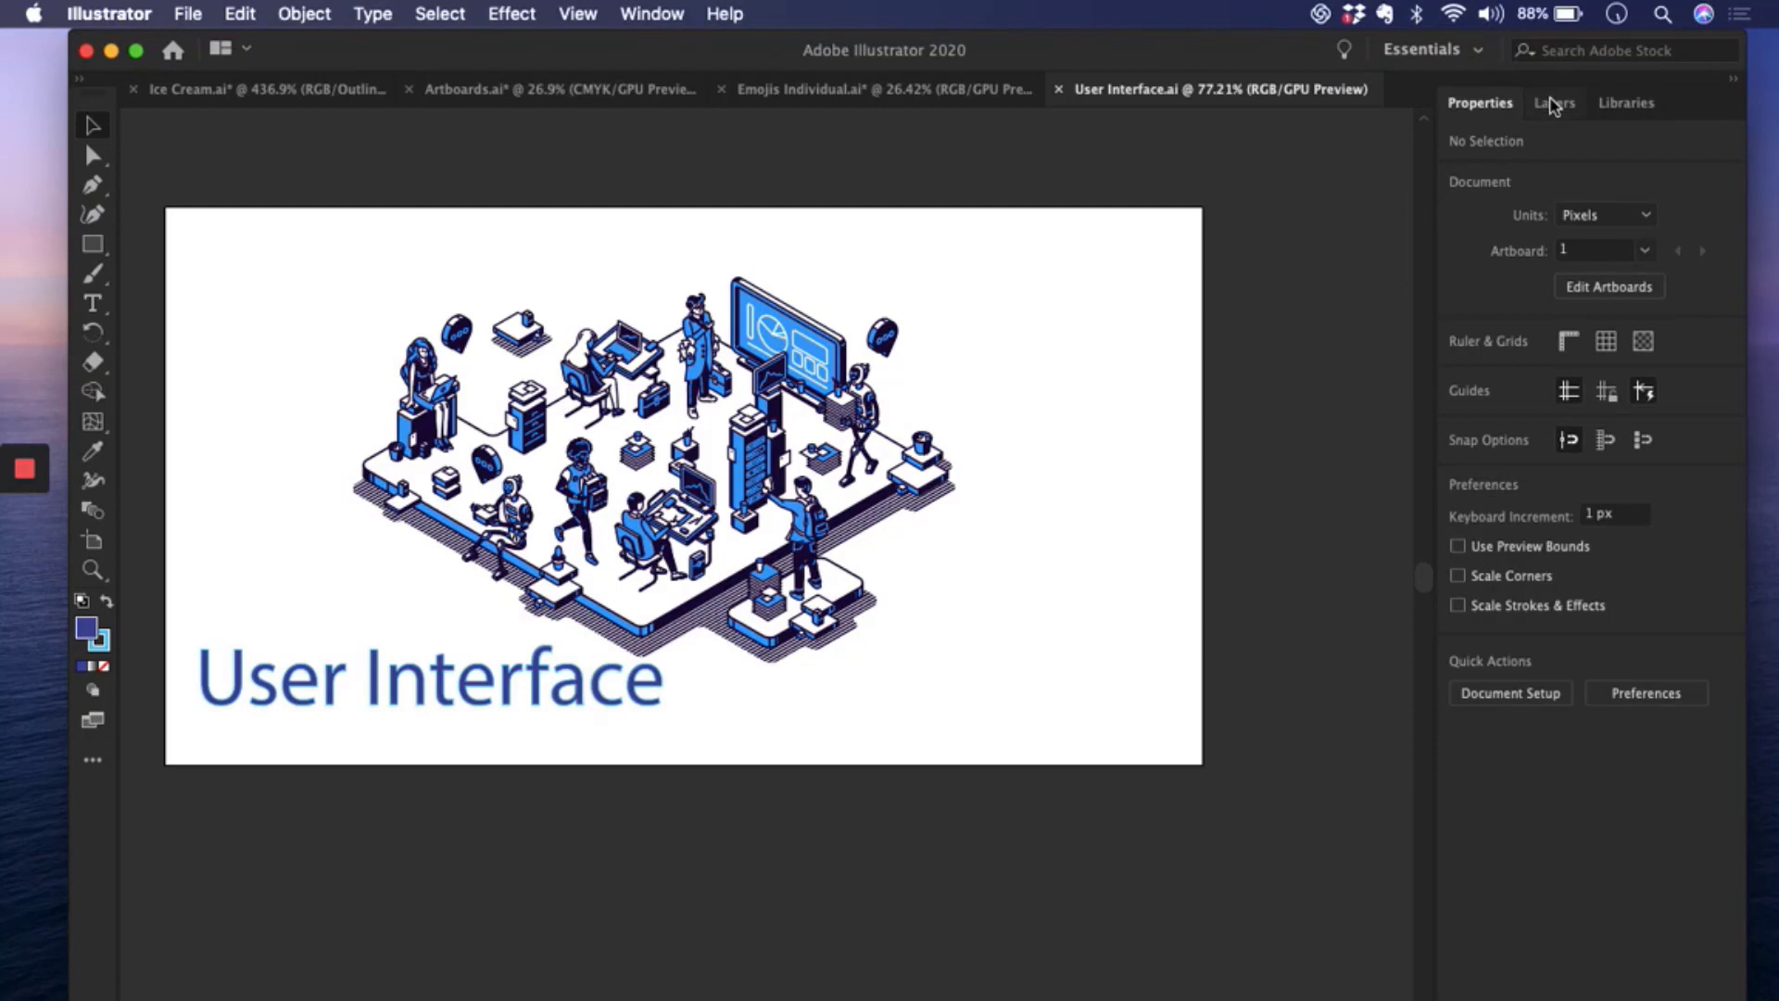
# - Show the Layers and Libraries panels, then settle on the Essentials Classic workspace
pyautogui.click(1554, 104)
pyautogui.click(1610, 102)
pyautogui.click(1461, 52)
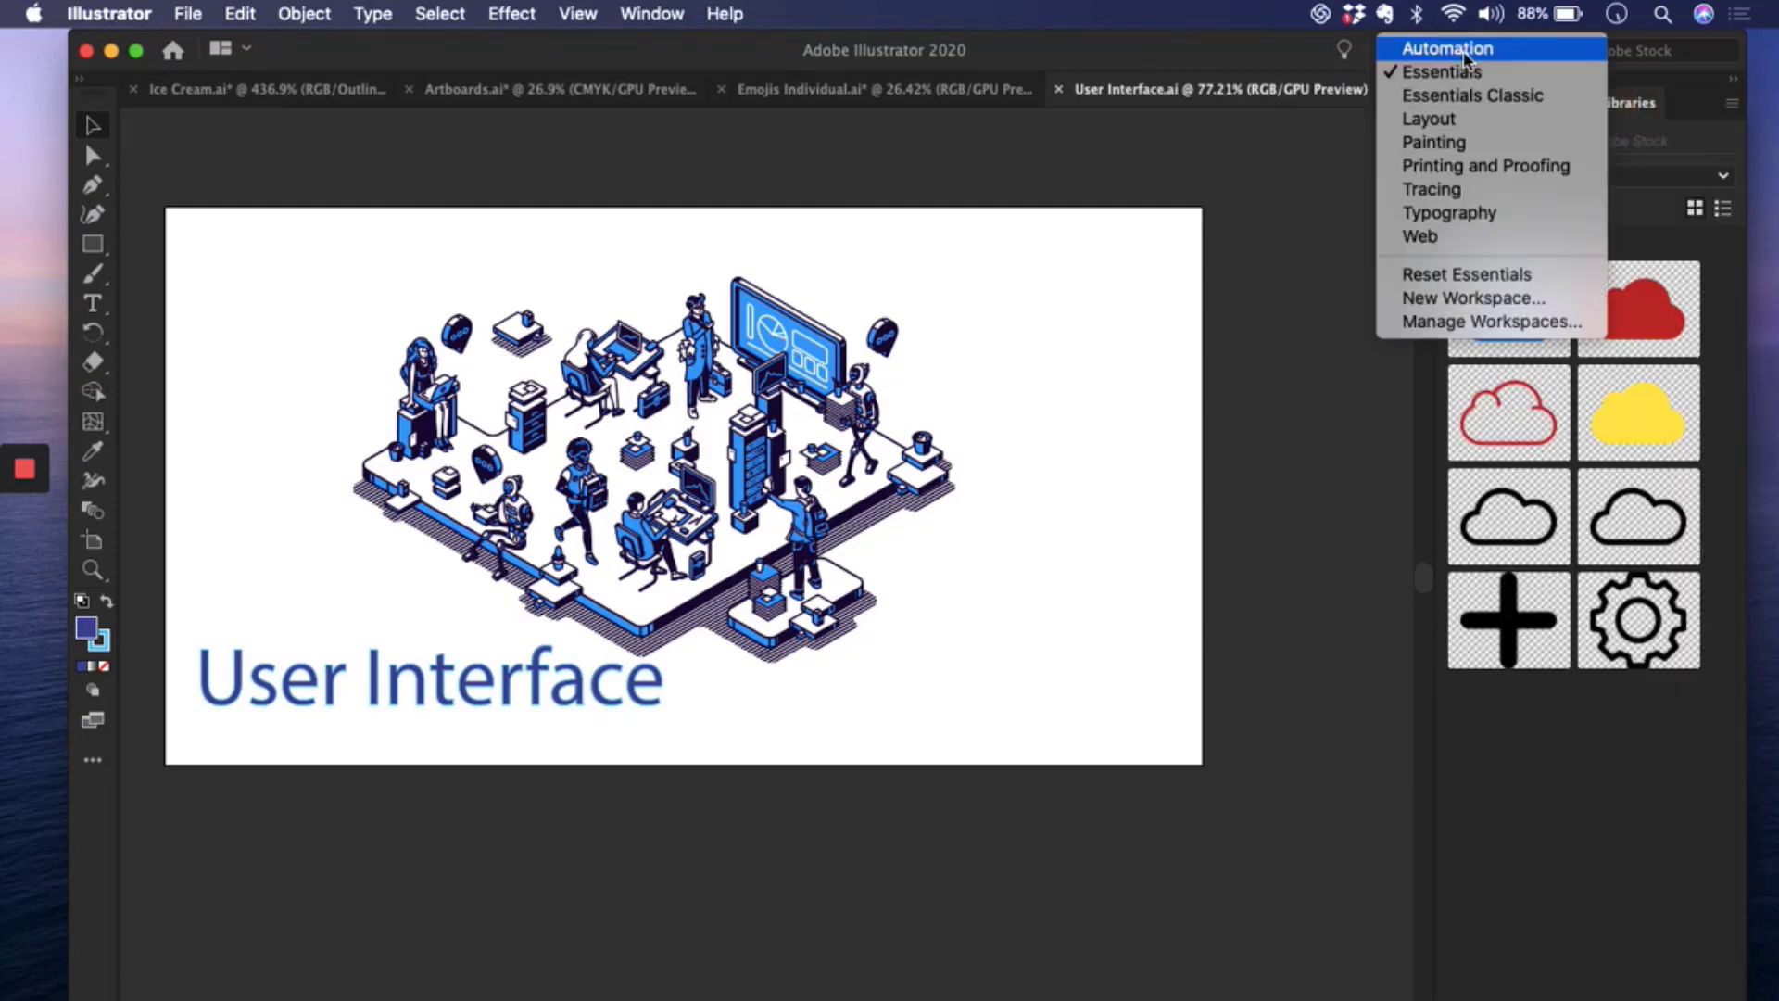
pyautogui.click(1472, 96)
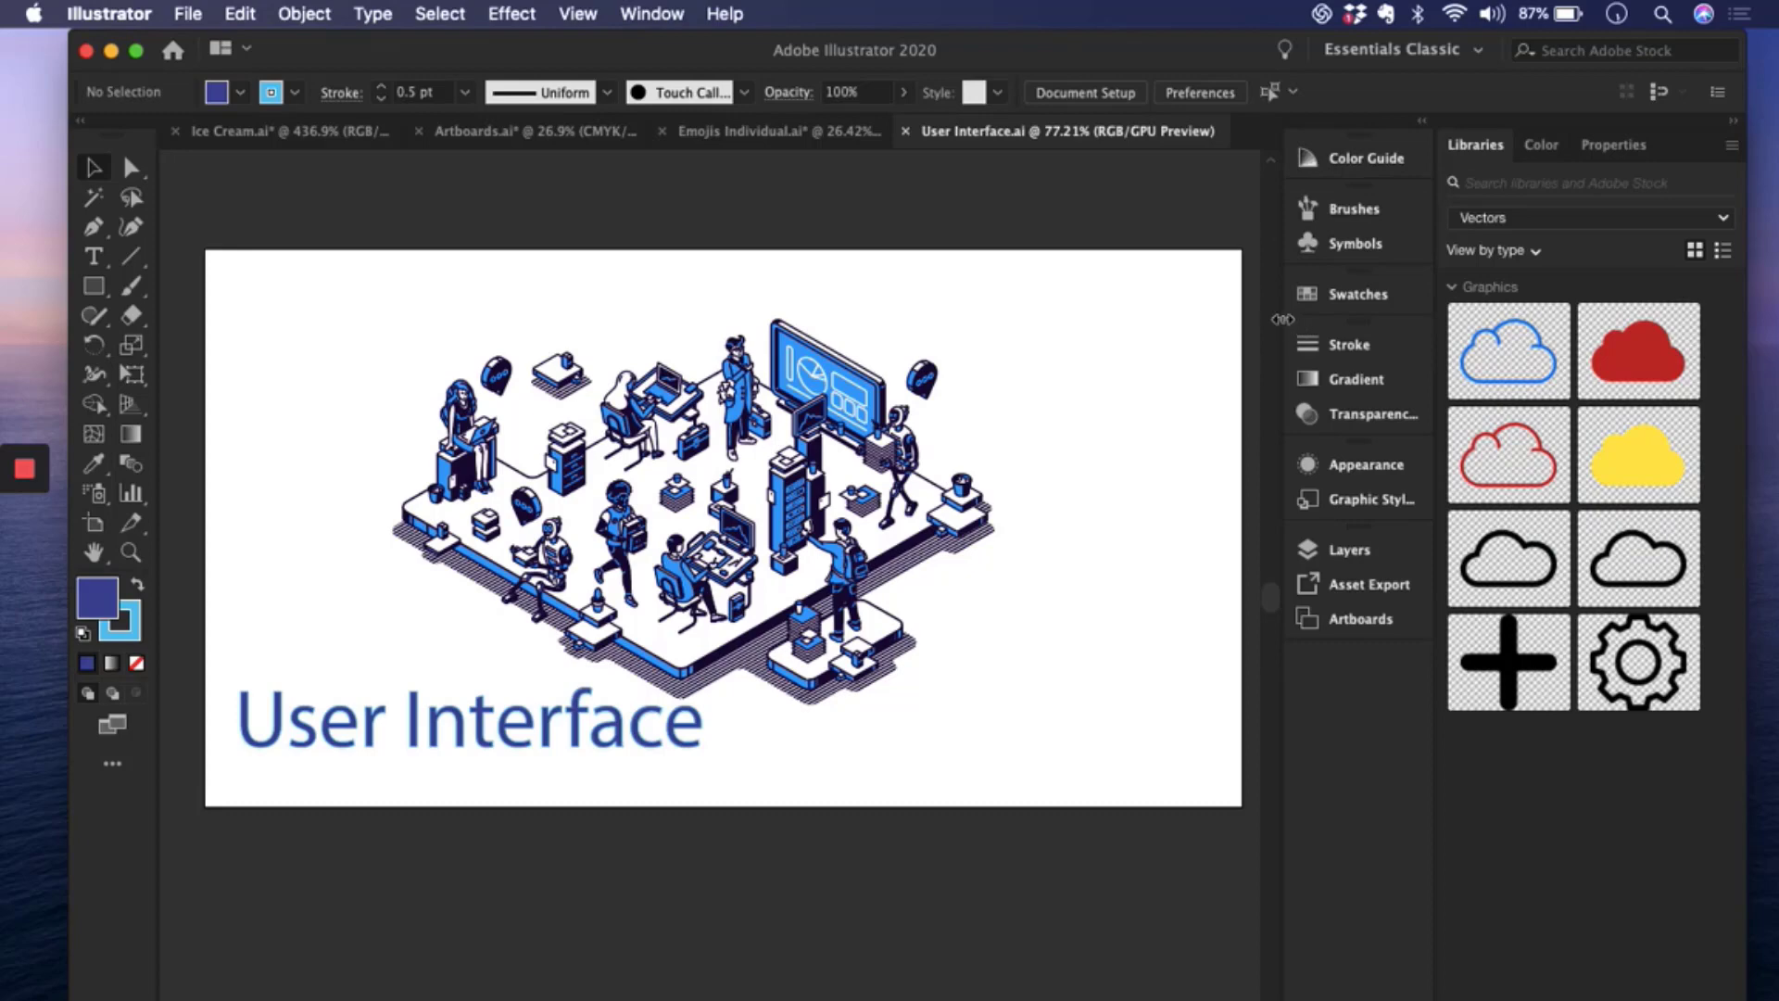
# - Collapse and re-expand the dock, move Color Guide below Artboards, and float Swatches over the canvas
pyautogui.moveTo(1282, 317); pyautogui.dragTo(1399, 313)
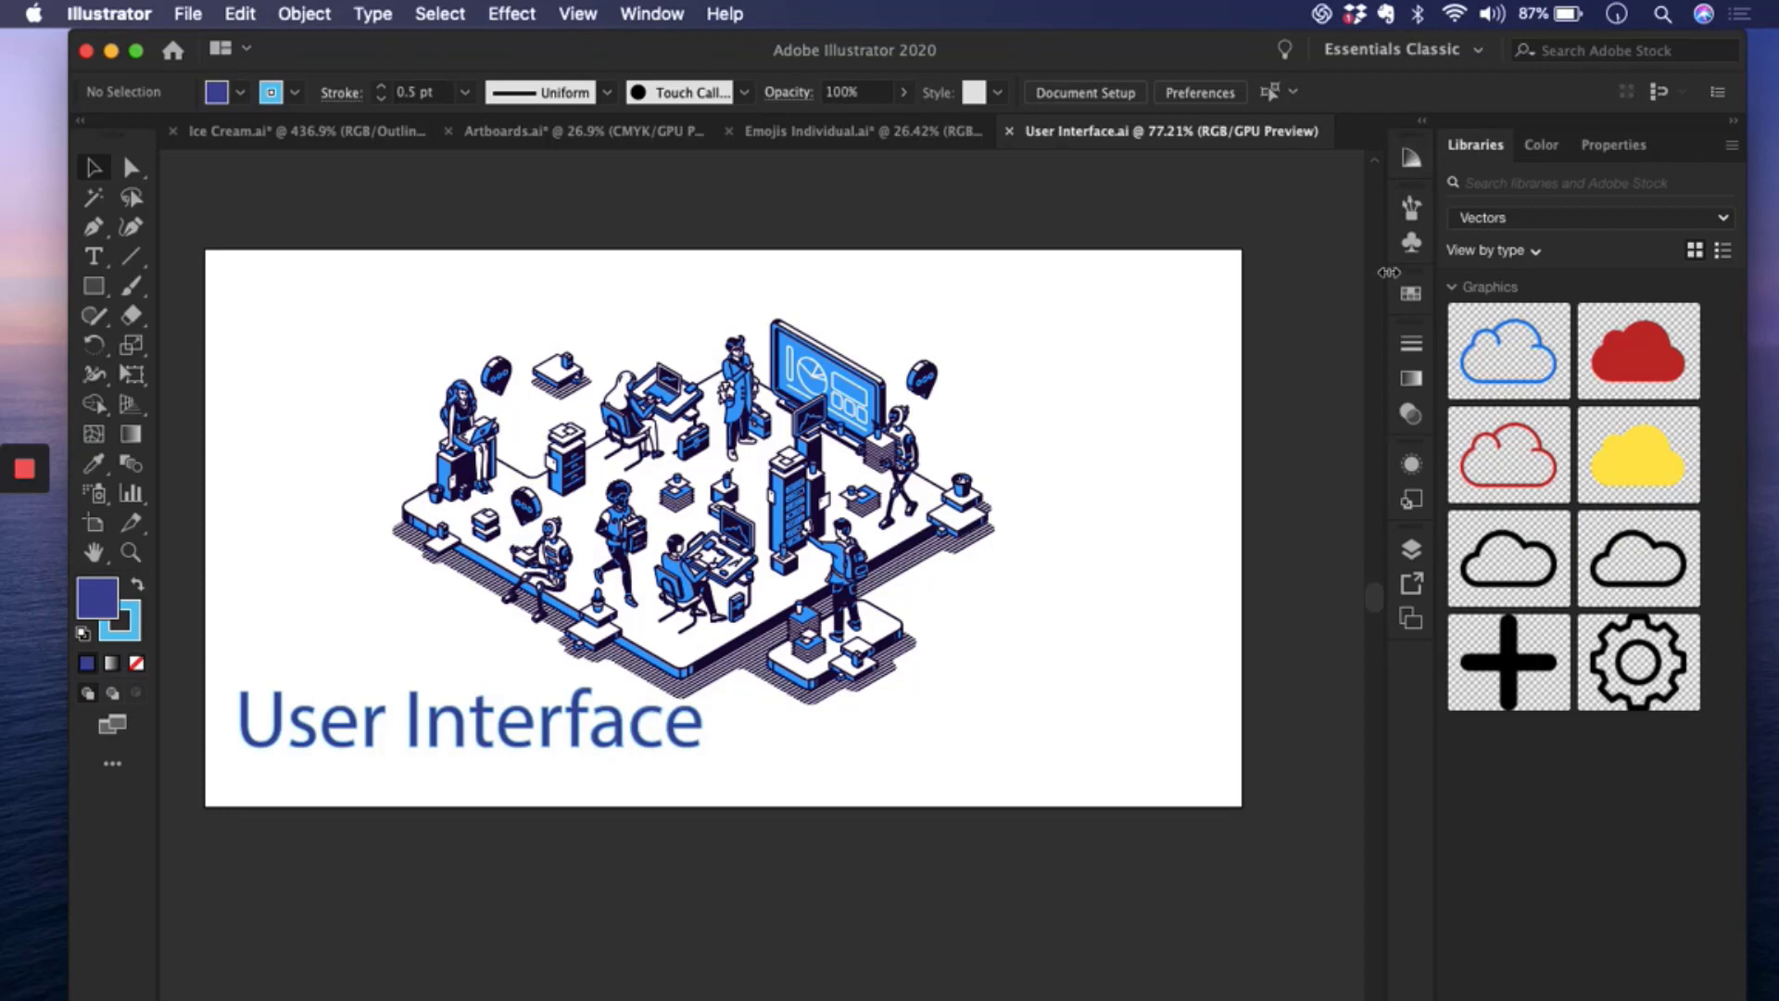
pyautogui.moveTo(1388, 270)
pyautogui.mouseDown()
pyautogui.moveTo(1262, 278)
pyautogui.moveTo(1287, 278)
pyautogui.mouseUp()
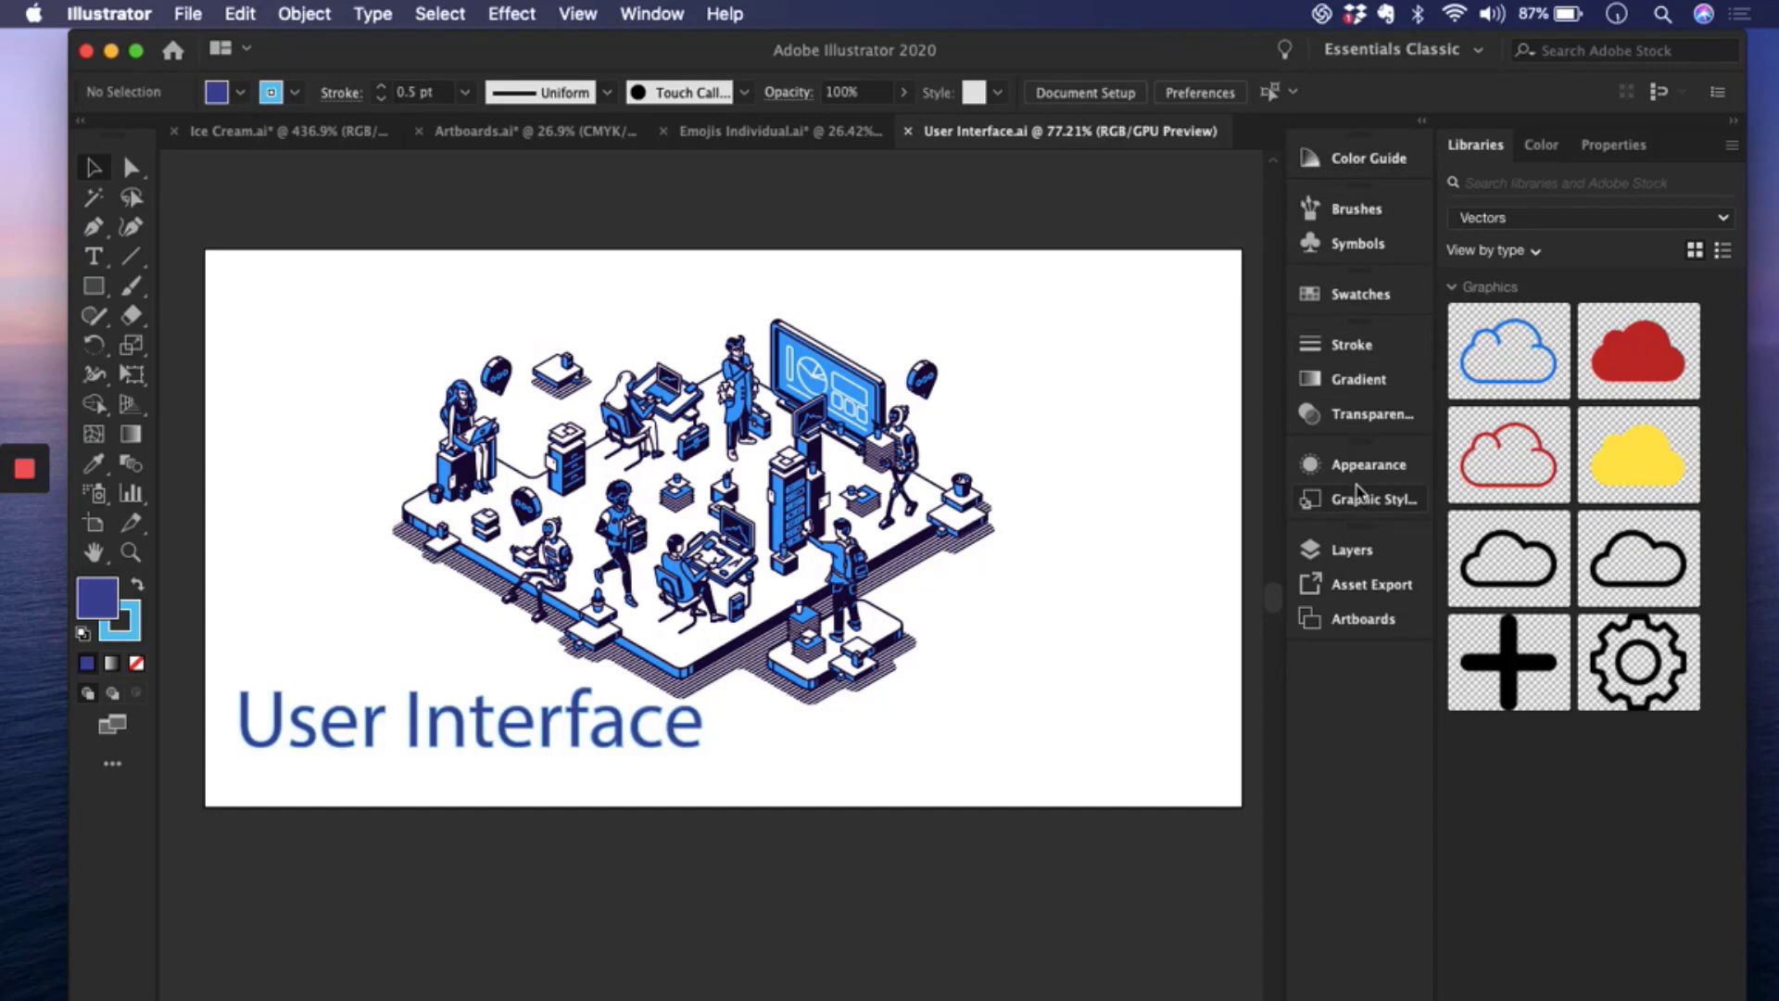
pyautogui.moveTo(1362, 165); pyautogui.dragTo(1373, 664)
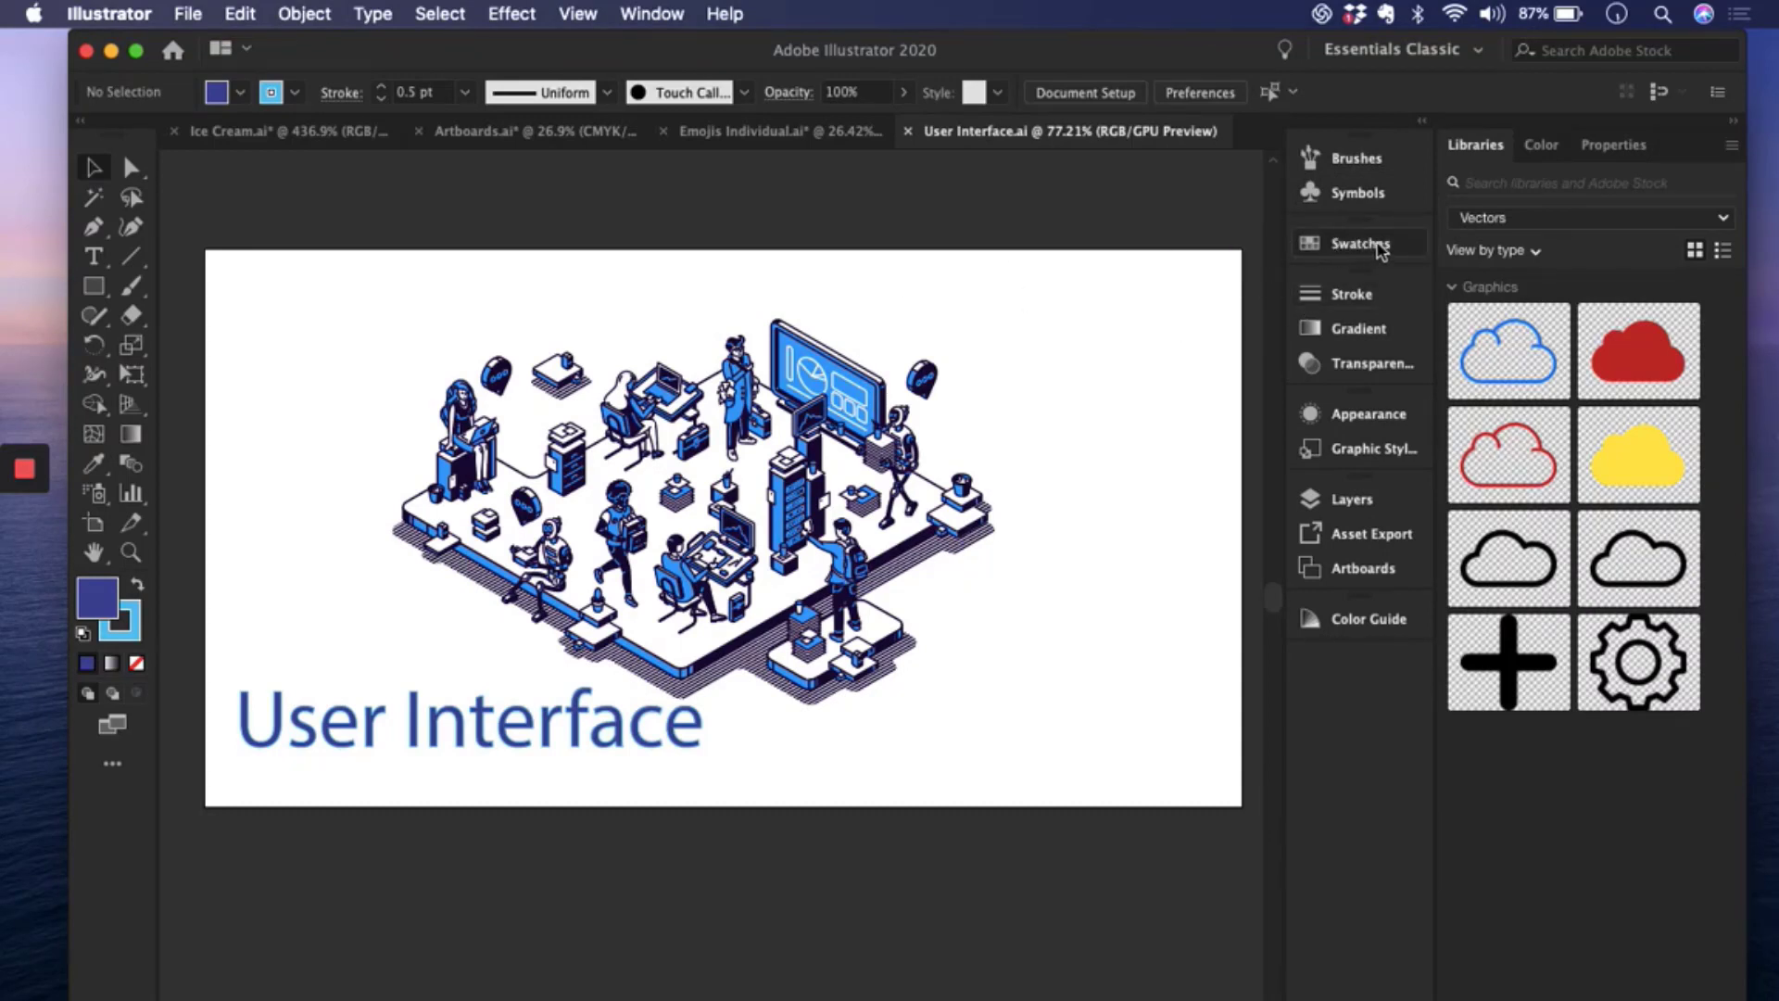
pyautogui.moveTo(1343, 243); pyautogui.dragTo(333, 290)
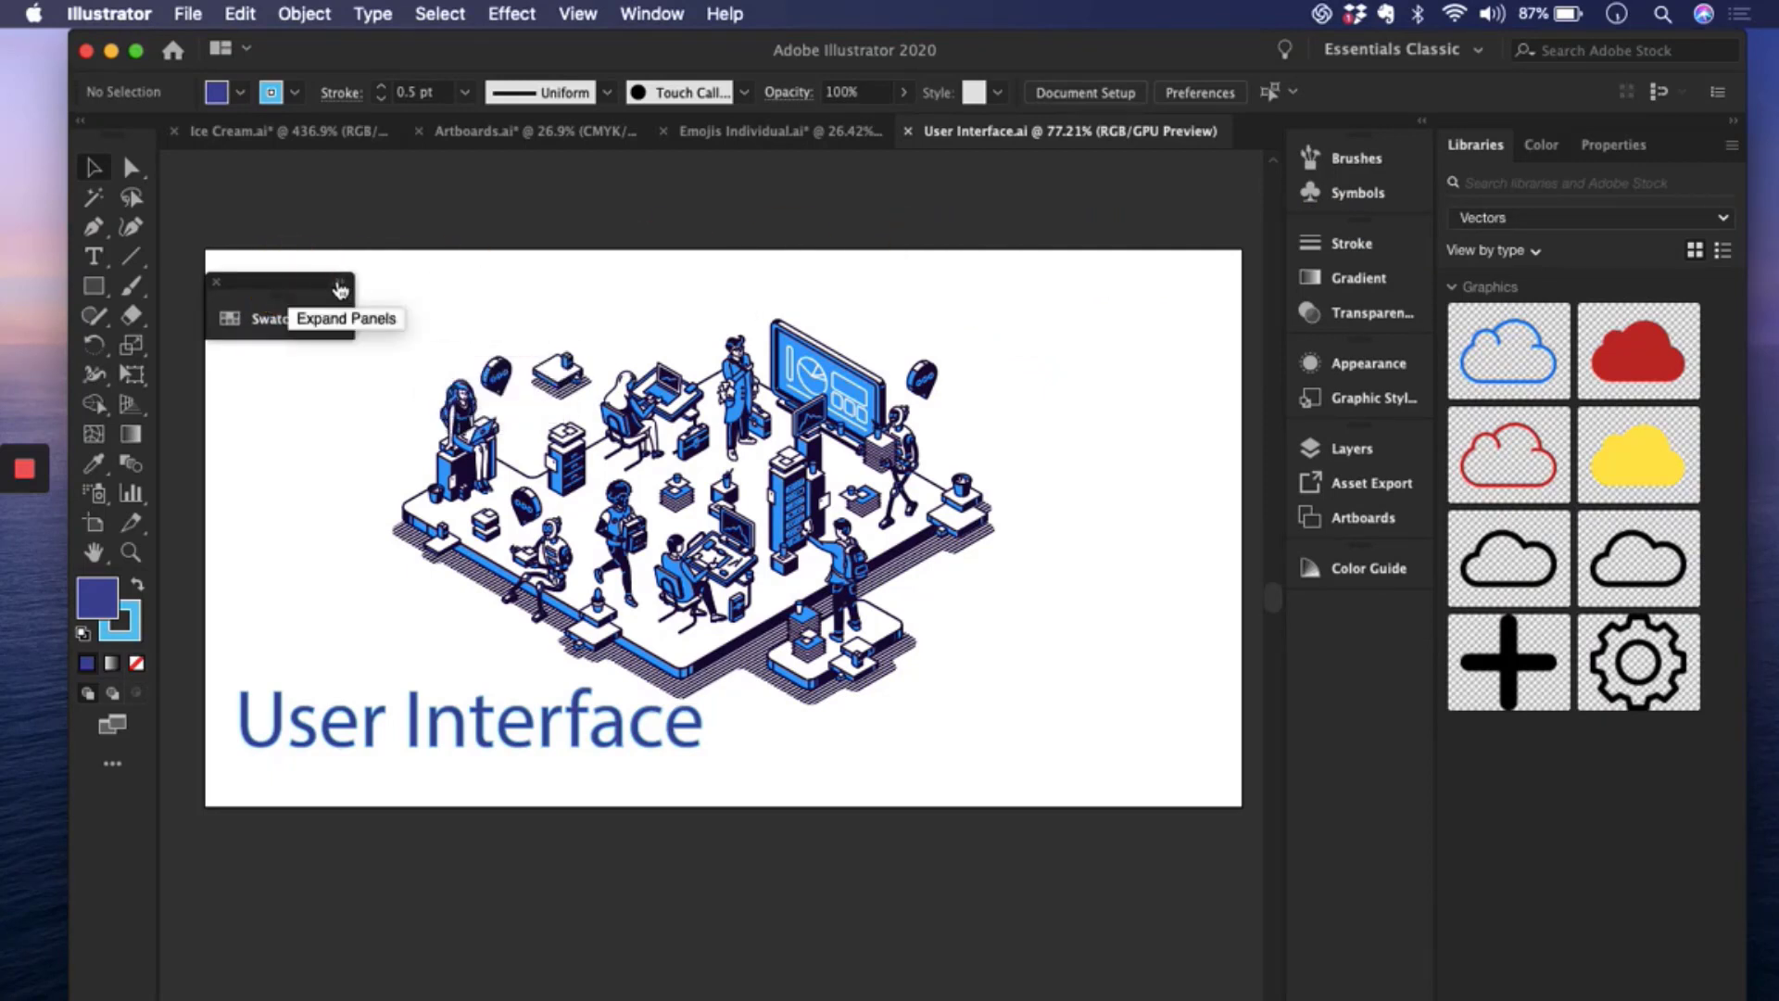
# - Expand the floating Swatches panel, reposition it at upper left, then dock it back
pyautogui.click(339, 288)
pyautogui.moveTo(372, 281); pyautogui.dragTo(342, 164)
pyautogui.click(783, 408)
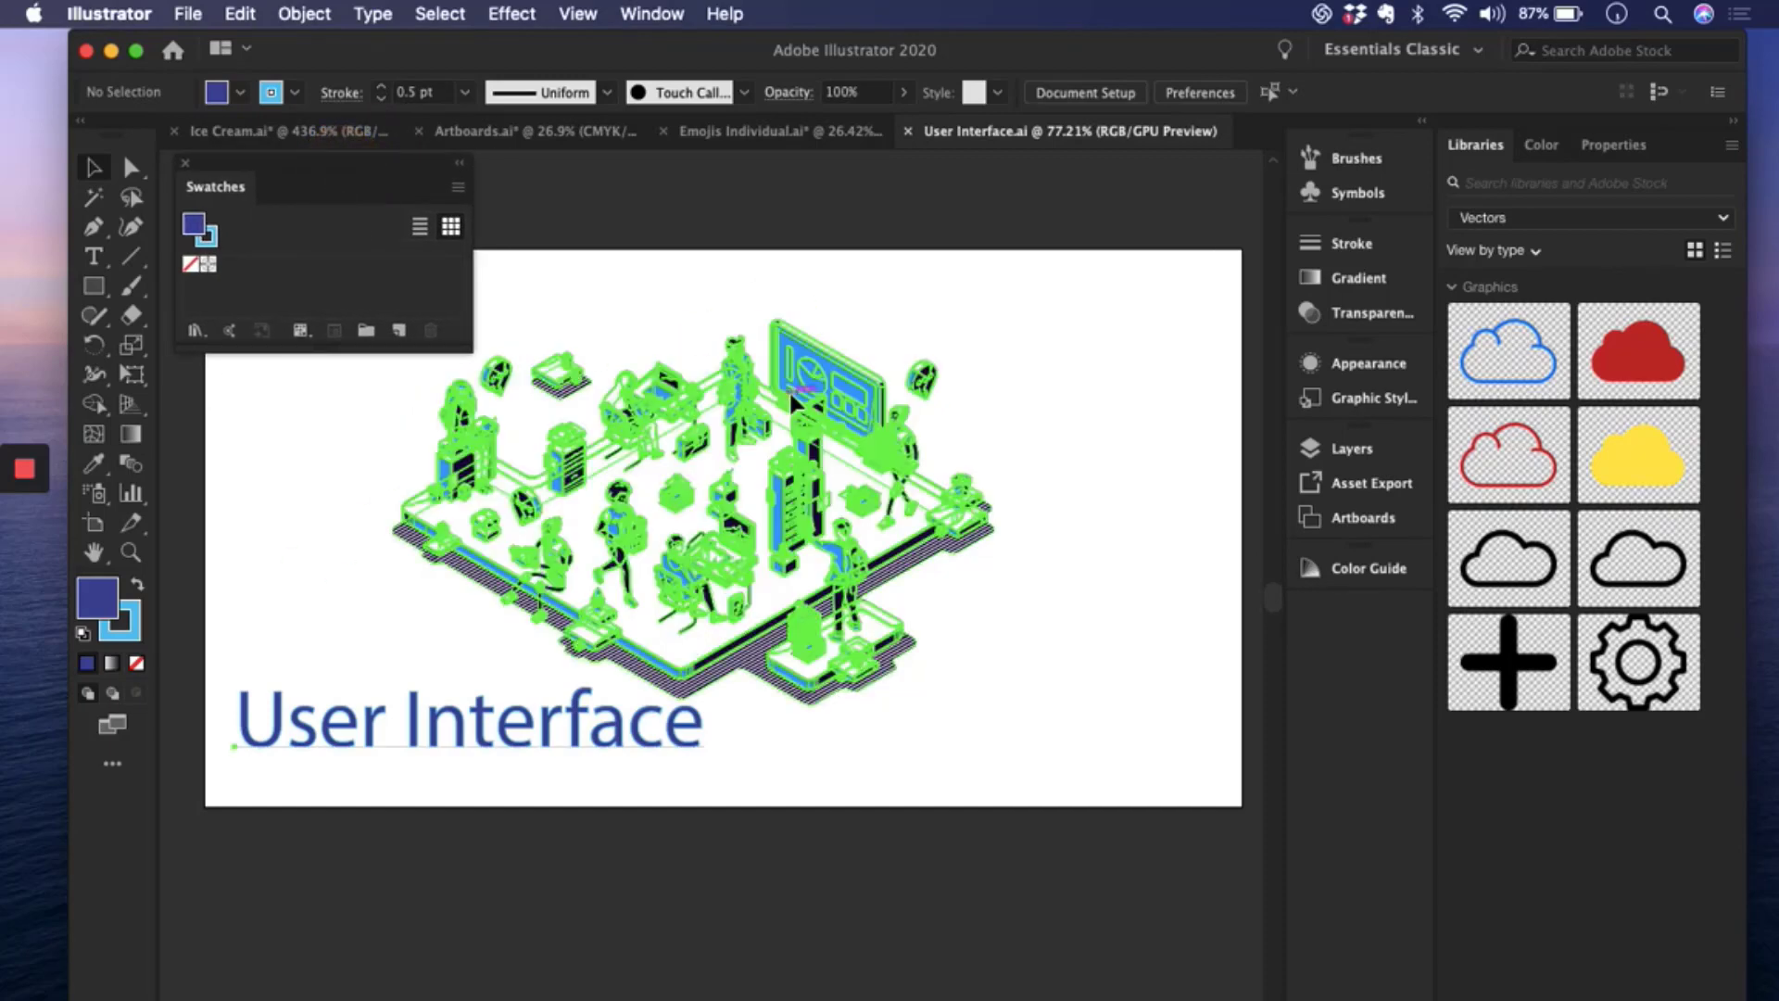
pyautogui.click(990, 393)
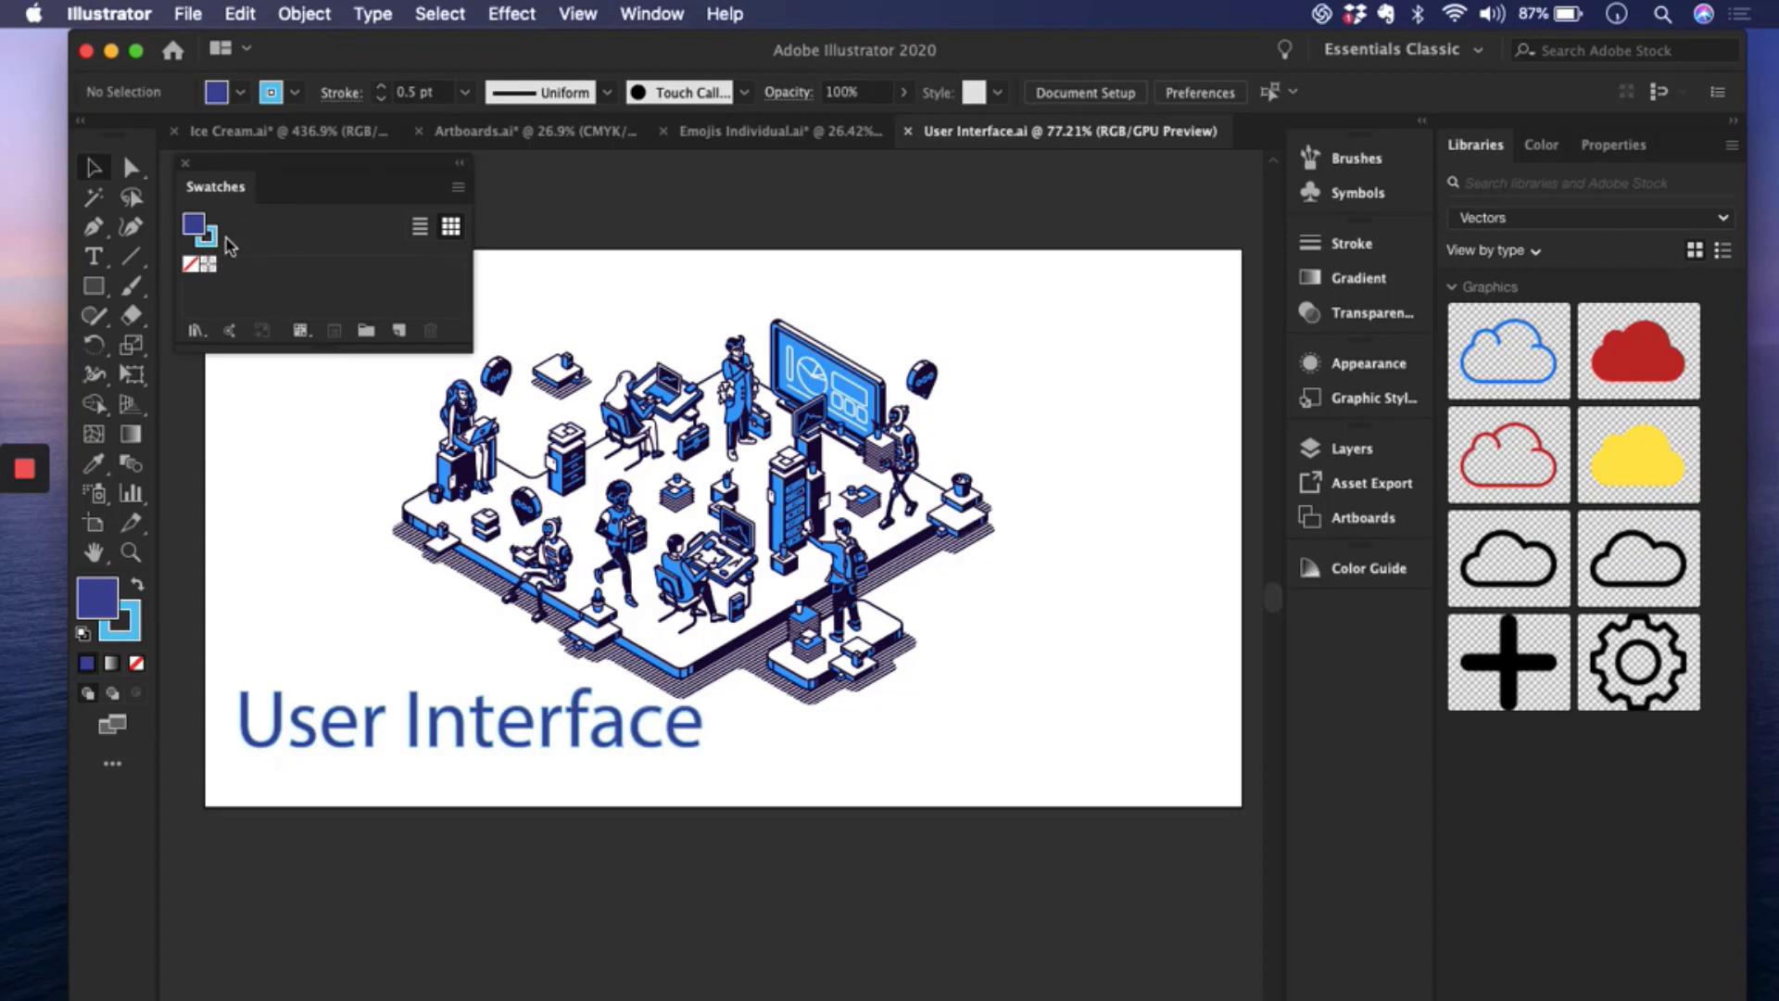
pyautogui.moveTo(318, 170)
pyautogui.mouseDown()
pyautogui.moveTo(1025, 206)
pyautogui.moveTo(1002, 204)
pyautogui.moveTo(985, 408)
pyautogui.moveTo(1031, 237)
pyautogui.moveTo(1349, 206)
pyautogui.moveTo(1375, 224)
pyautogui.mouseUp()
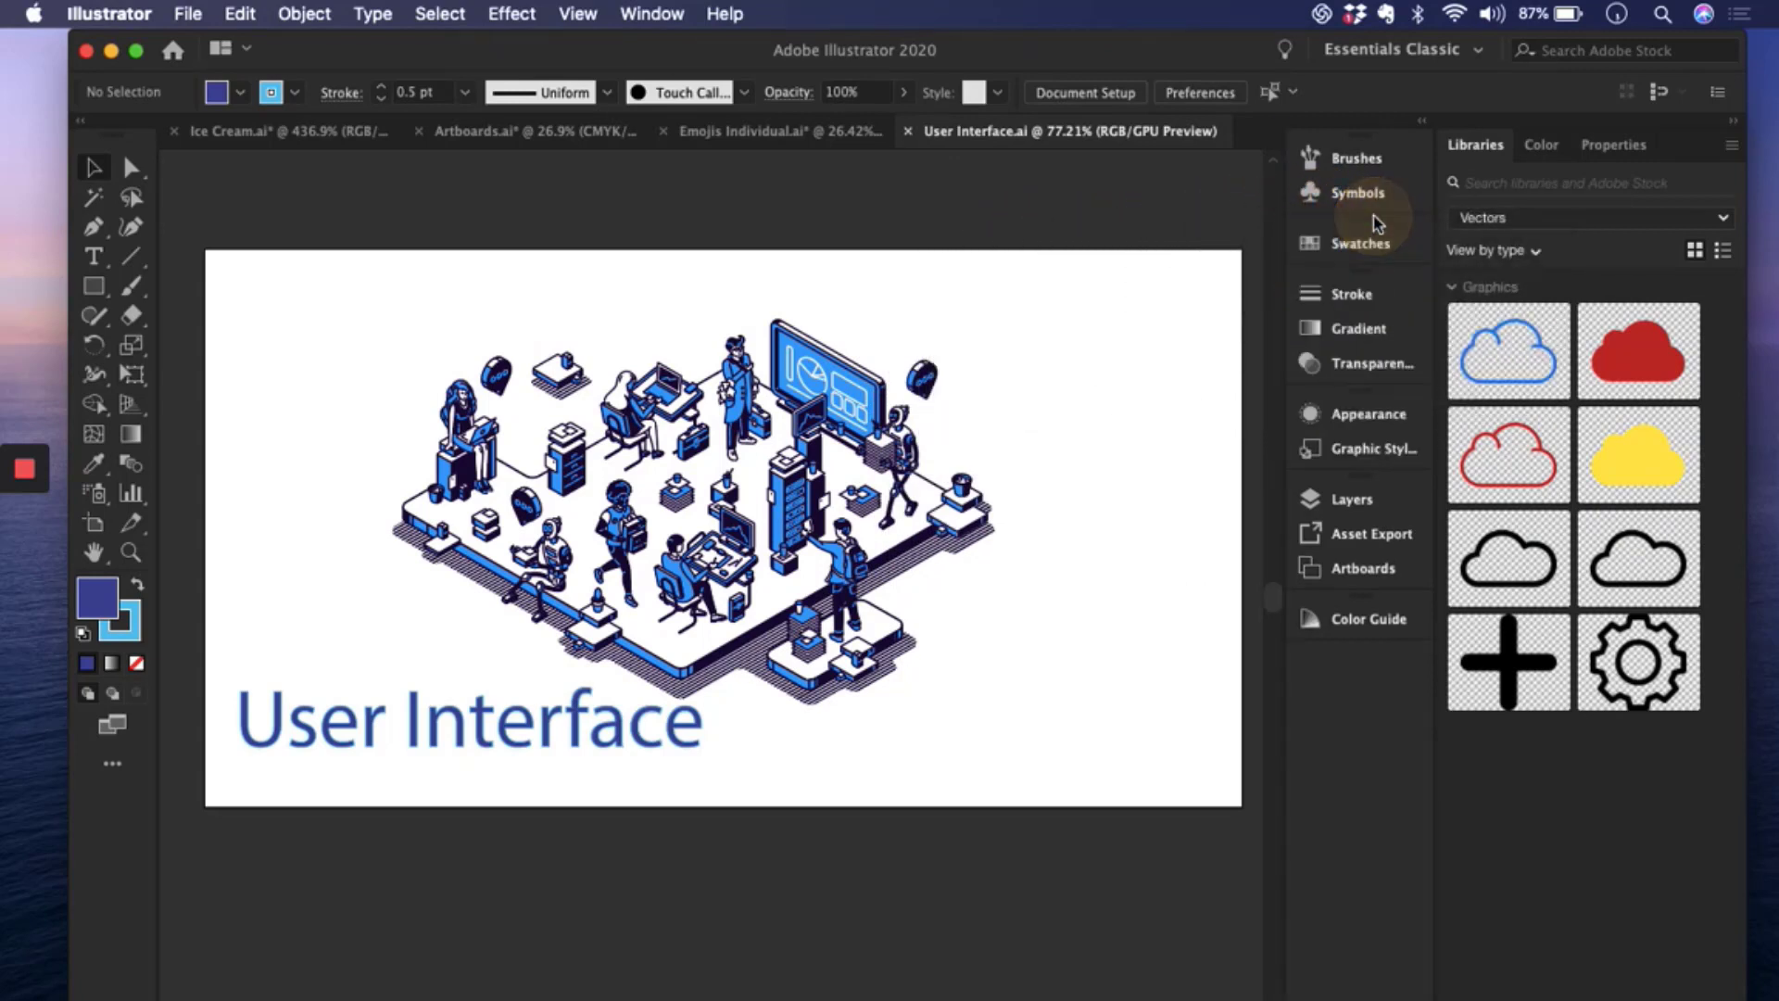
# - Show the Color panel and move Brushes and Properties into their own dock column
pyautogui.click(1545, 146)
pyautogui.click(1610, 147)
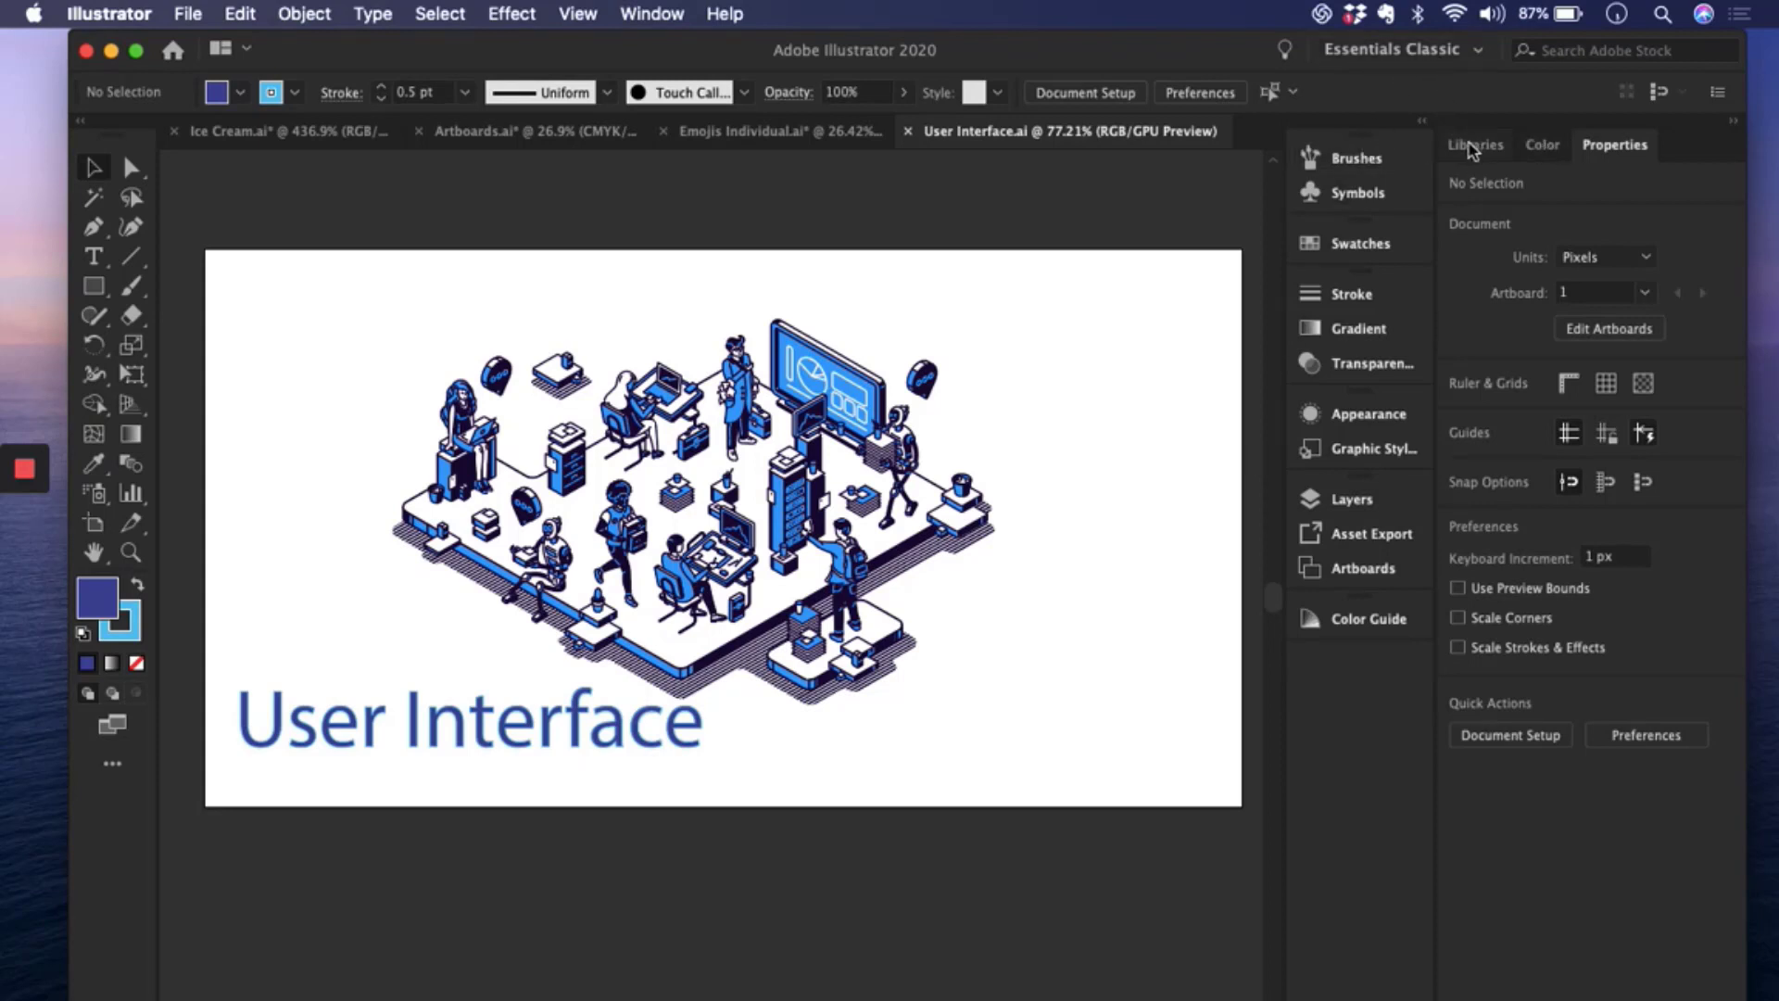
pyautogui.moveTo(1380, 174)
pyautogui.mouseDown()
pyautogui.moveTo(1636, 876)
pyautogui.moveTo(1378, 540)
pyautogui.moveTo(1404, 151)
pyautogui.moveTo(1451, 190)
pyautogui.moveTo(1419, 165)
pyautogui.moveTo(1439, 179)
pyautogui.mouseUp()
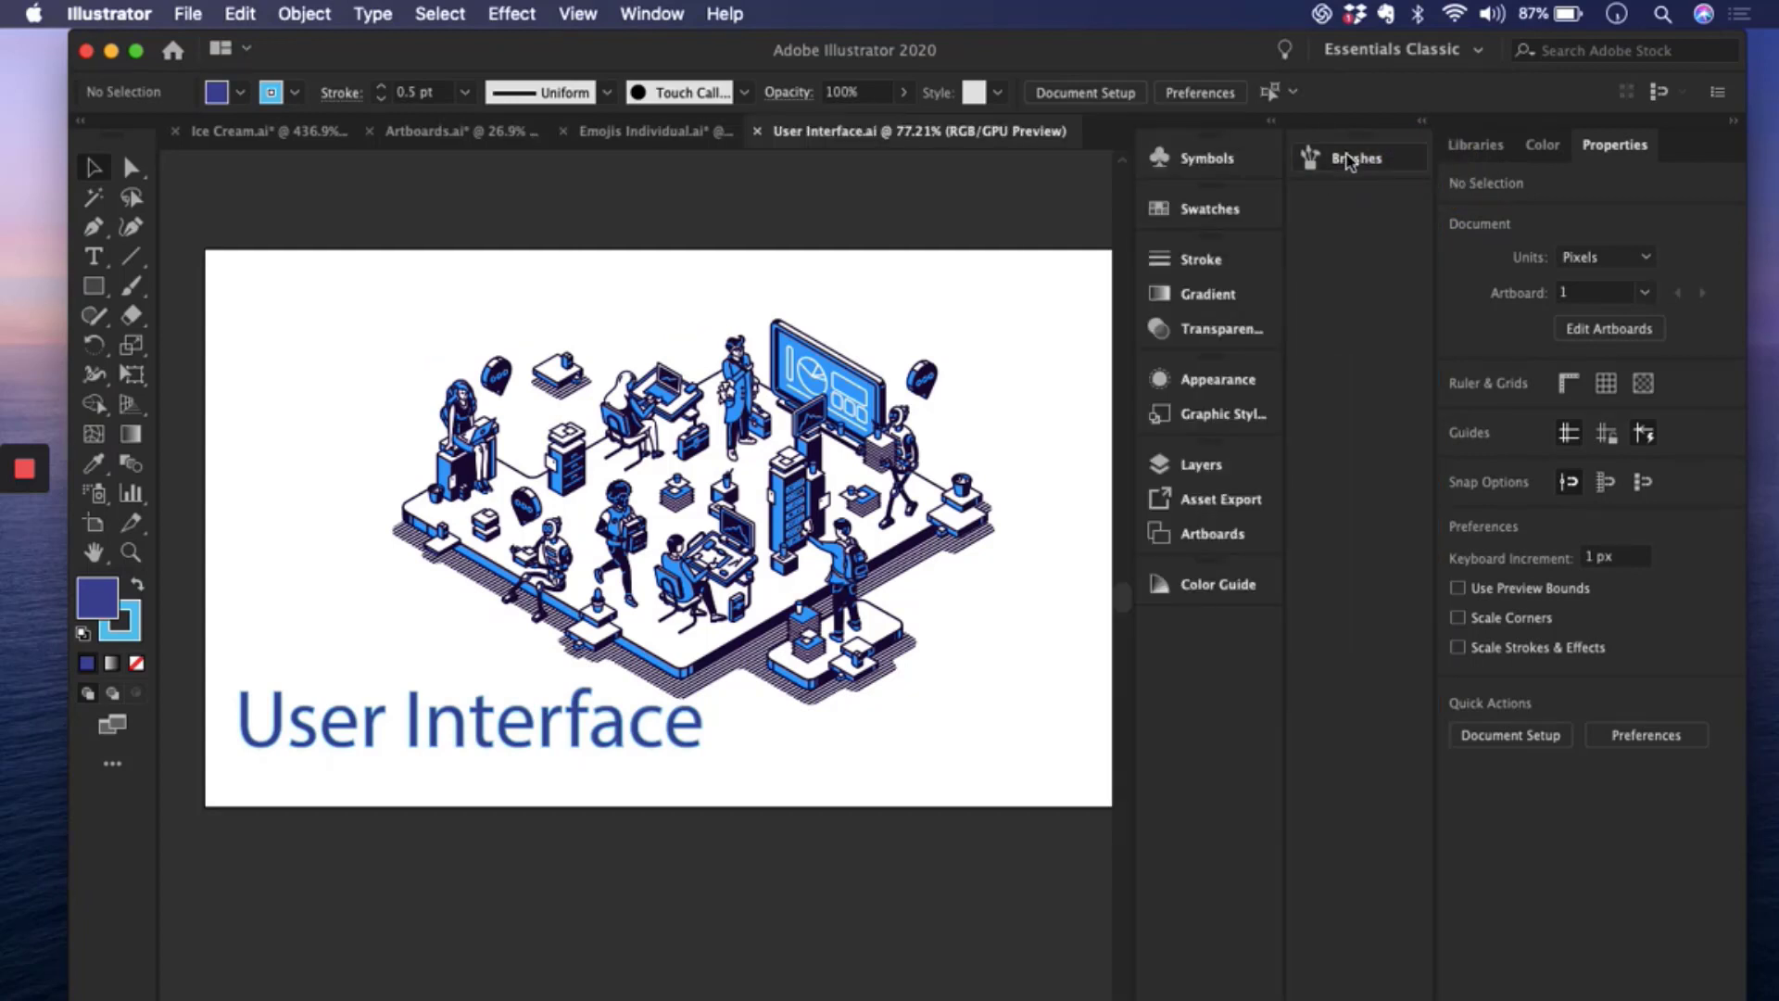
pyautogui.click(1613, 149)
pyautogui.moveTo(1584, 146)
pyautogui.mouseDown()
pyautogui.moveTo(1374, 245)
pyautogui.moveTo(1307, 223)
pyautogui.mouseUp()
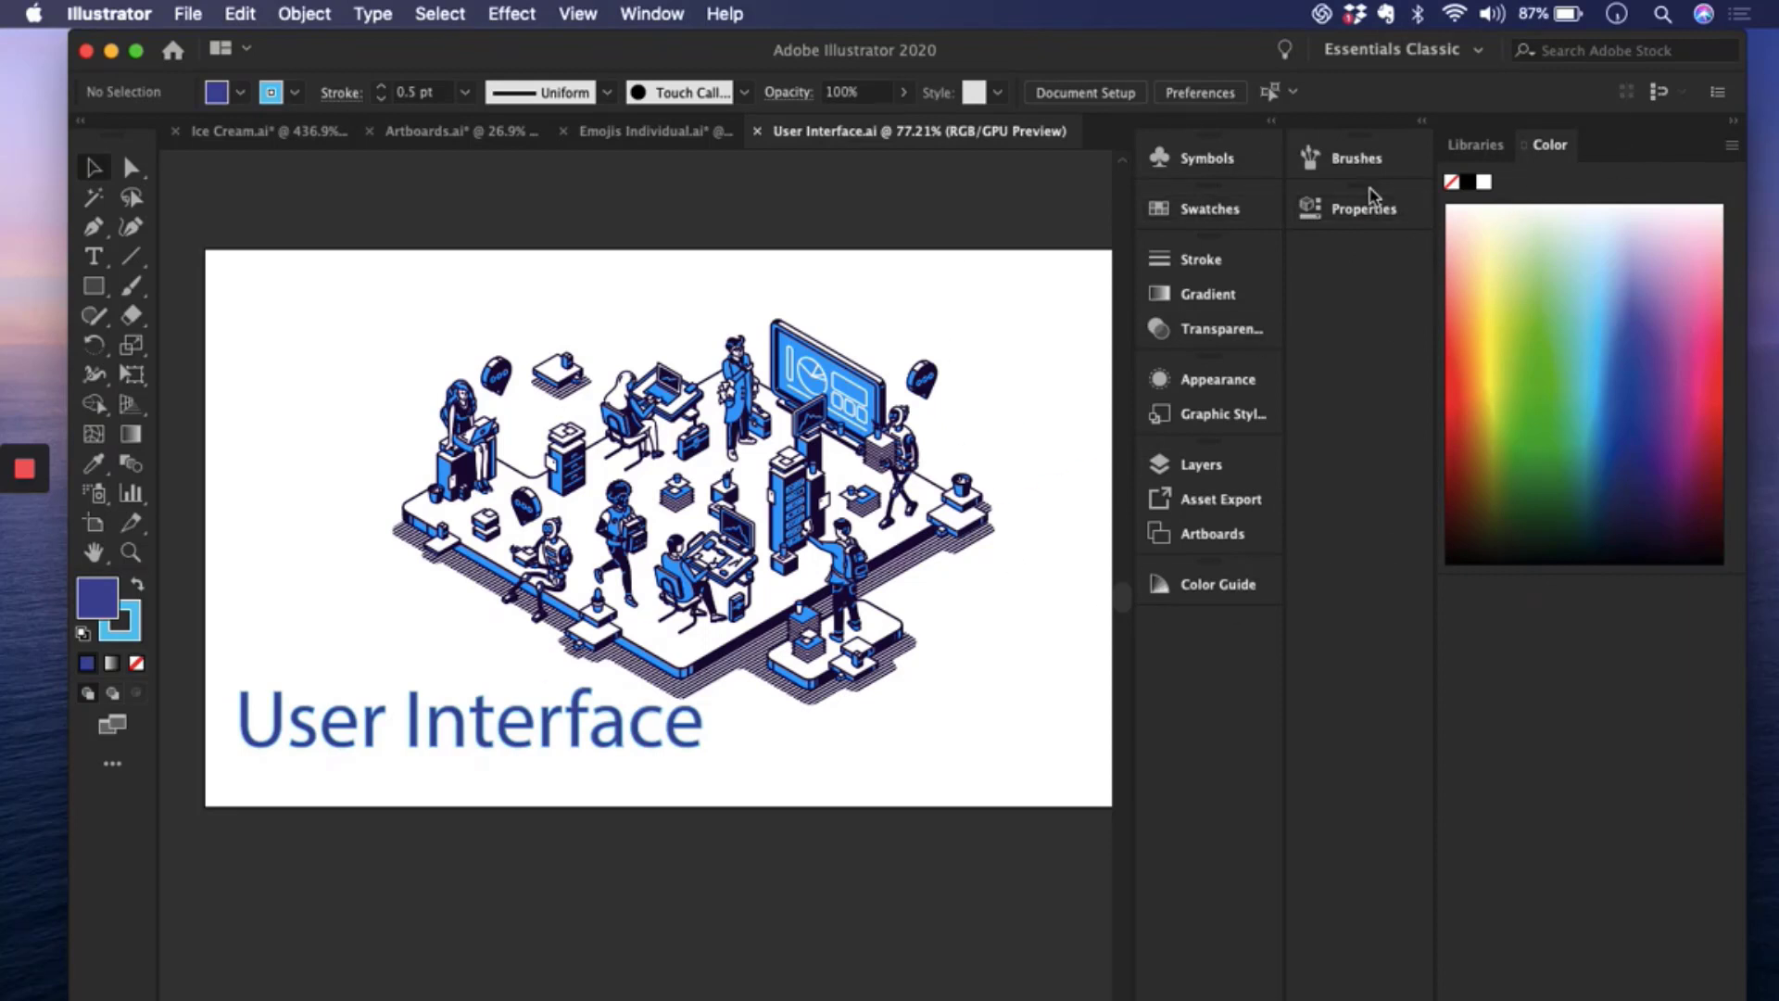
# - Save the current panel layout as a new workspace named 'My WOnderful New Workspace'
pyautogui.click(1475, 52)
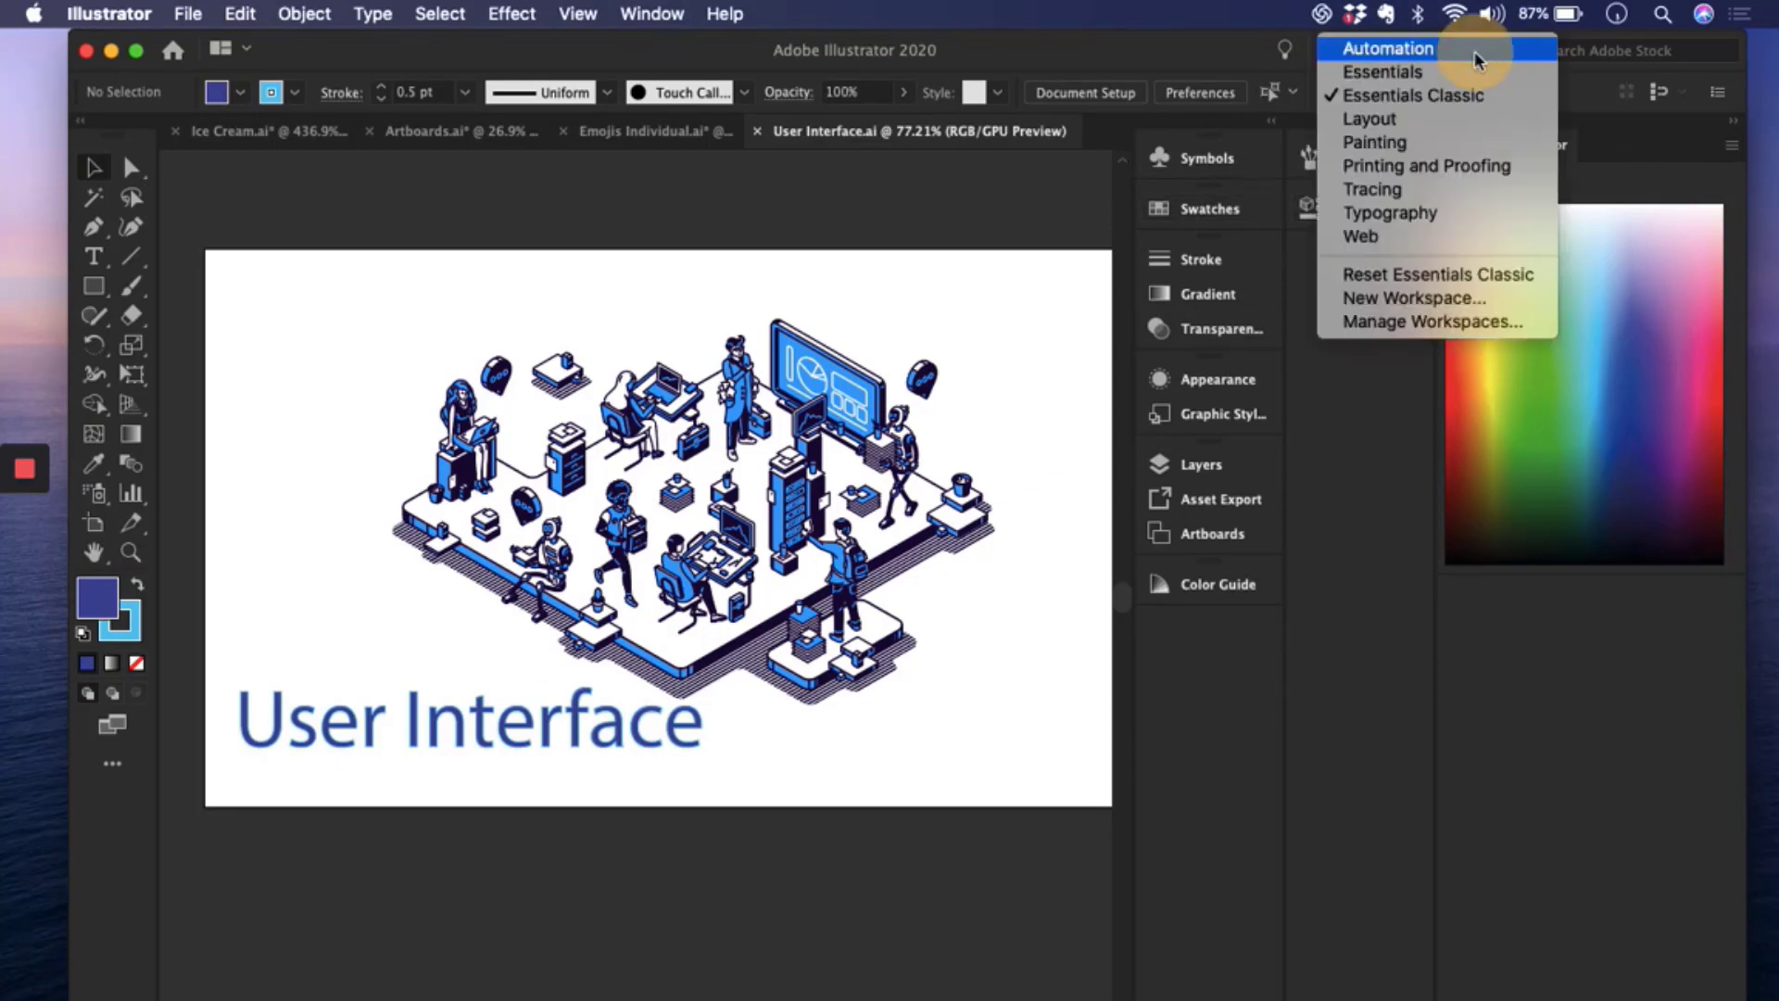
pyautogui.click(1447, 299)
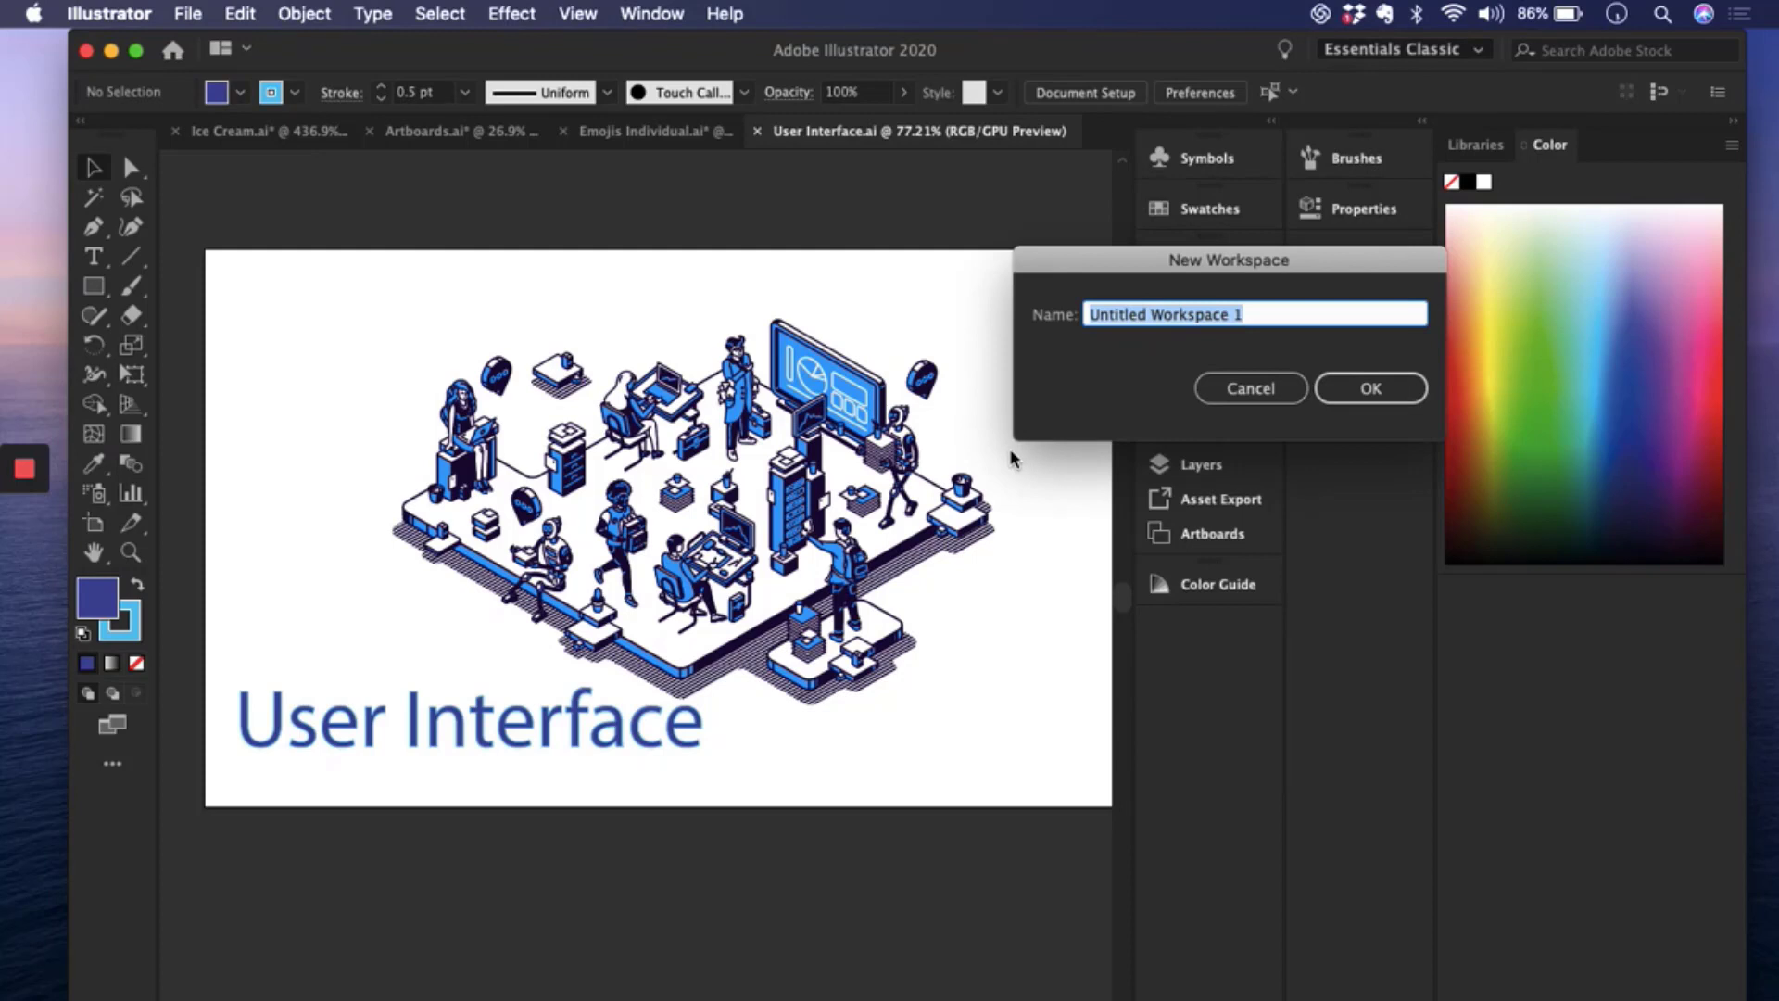
pyautogui.write('My WOnderful New')
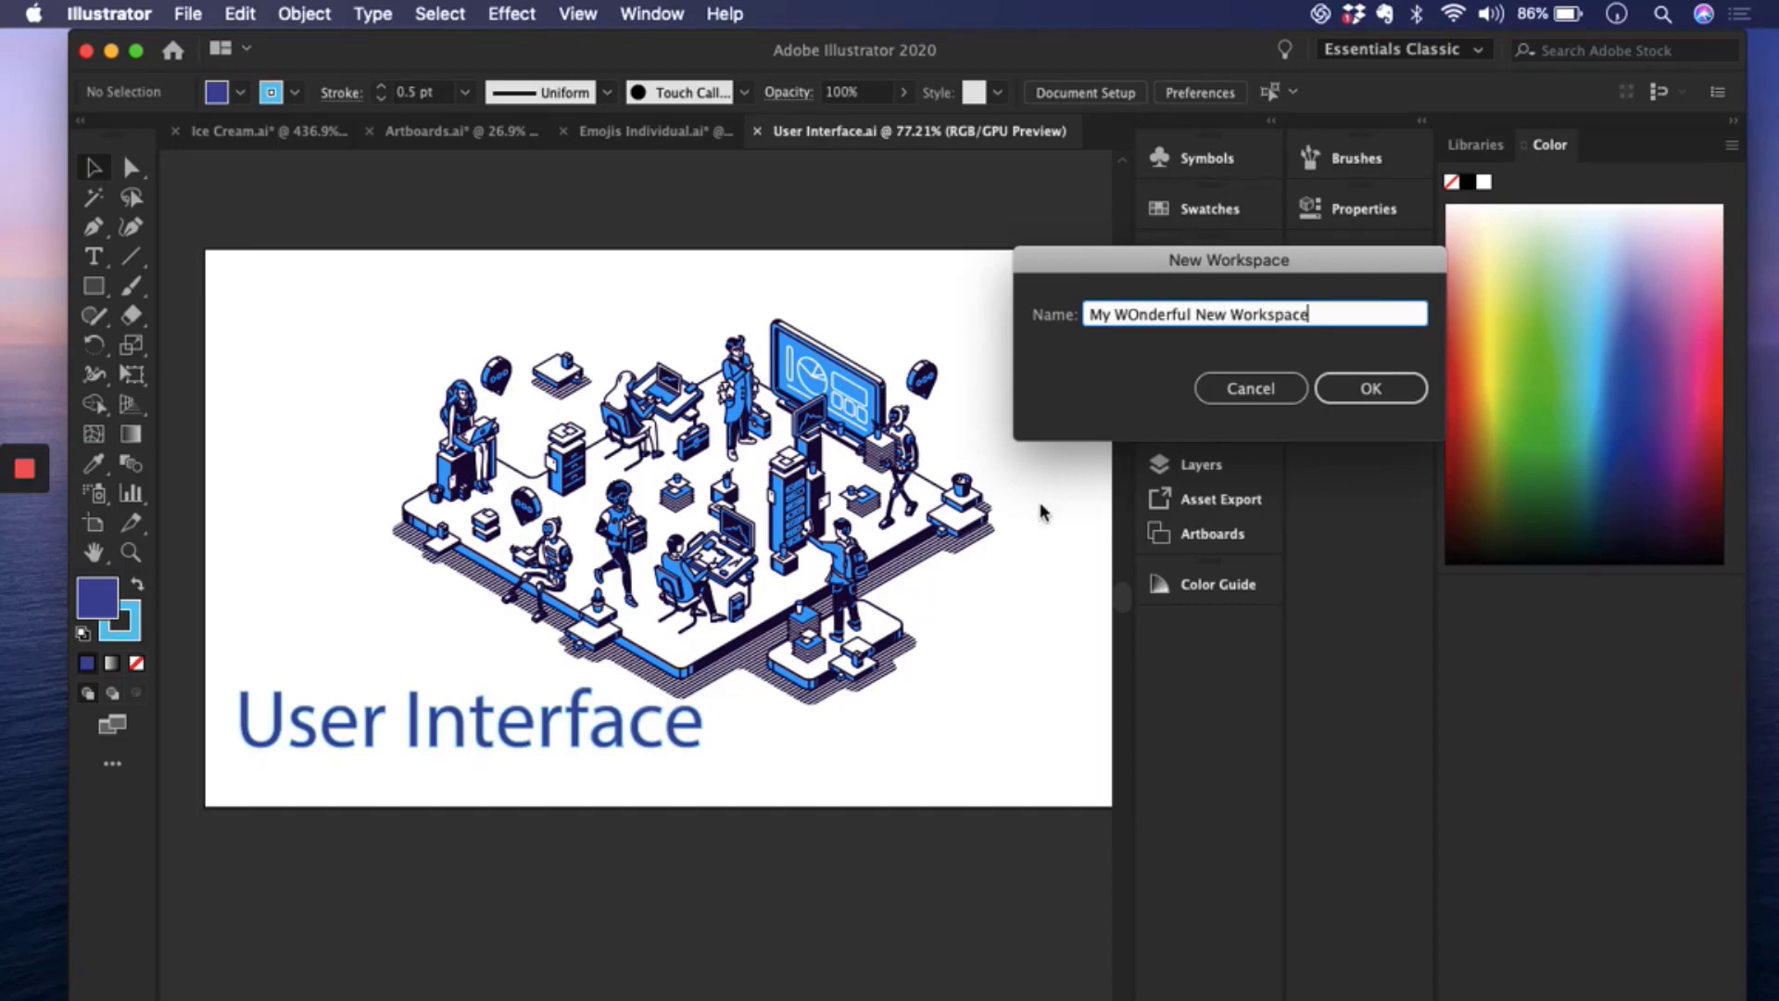
pyautogui.click(1355, 383)
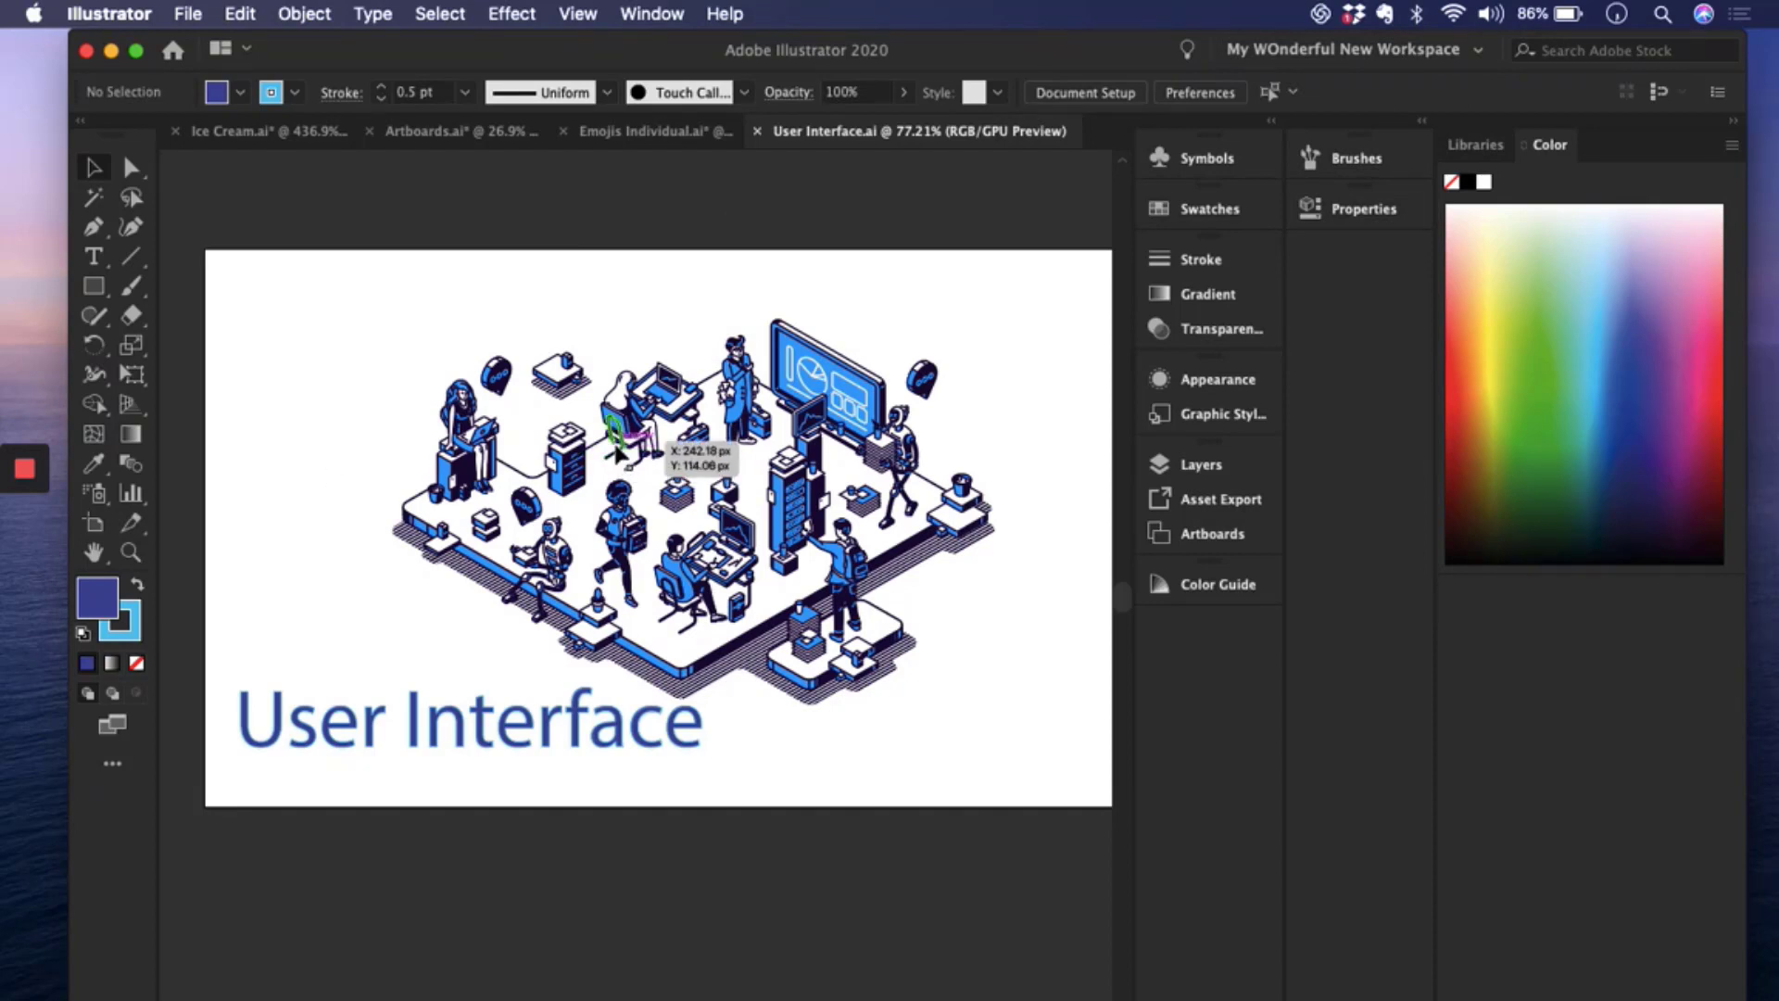
# - Switch to Essentials Classic, then Essentials, then back to My WOnderful New Workspace
pyautogui.click(1475, 53)
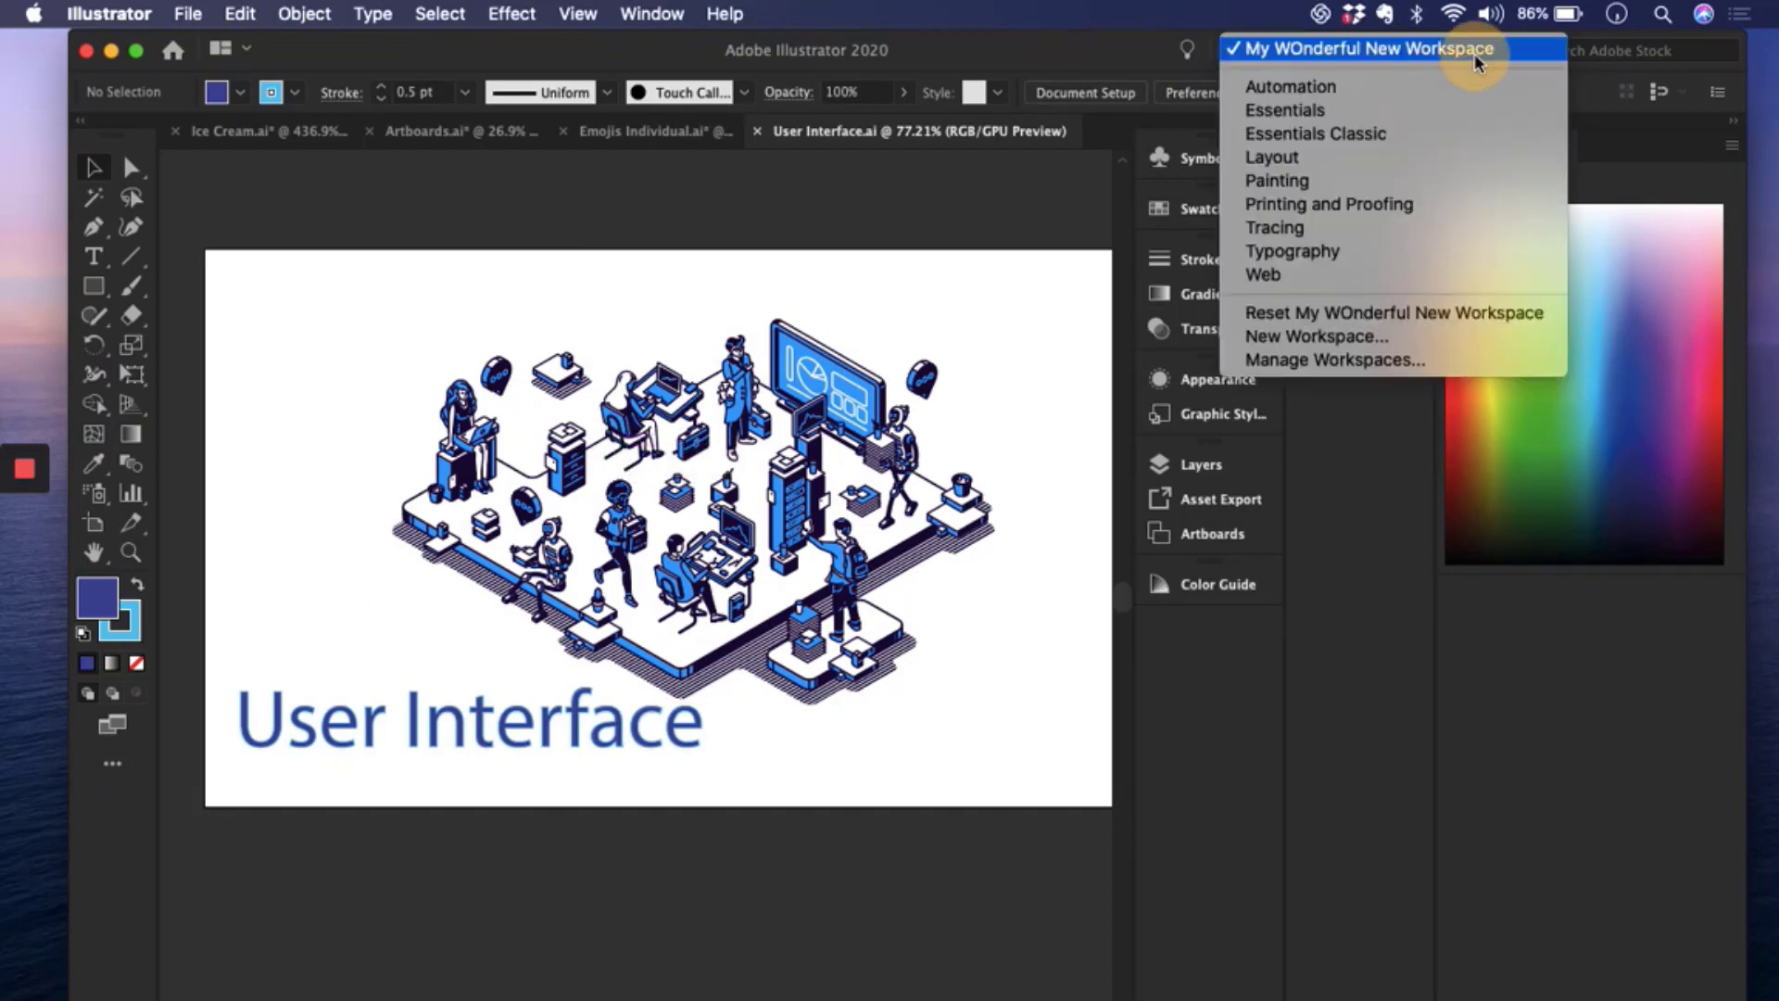
pyautogui.click(1373, 140)
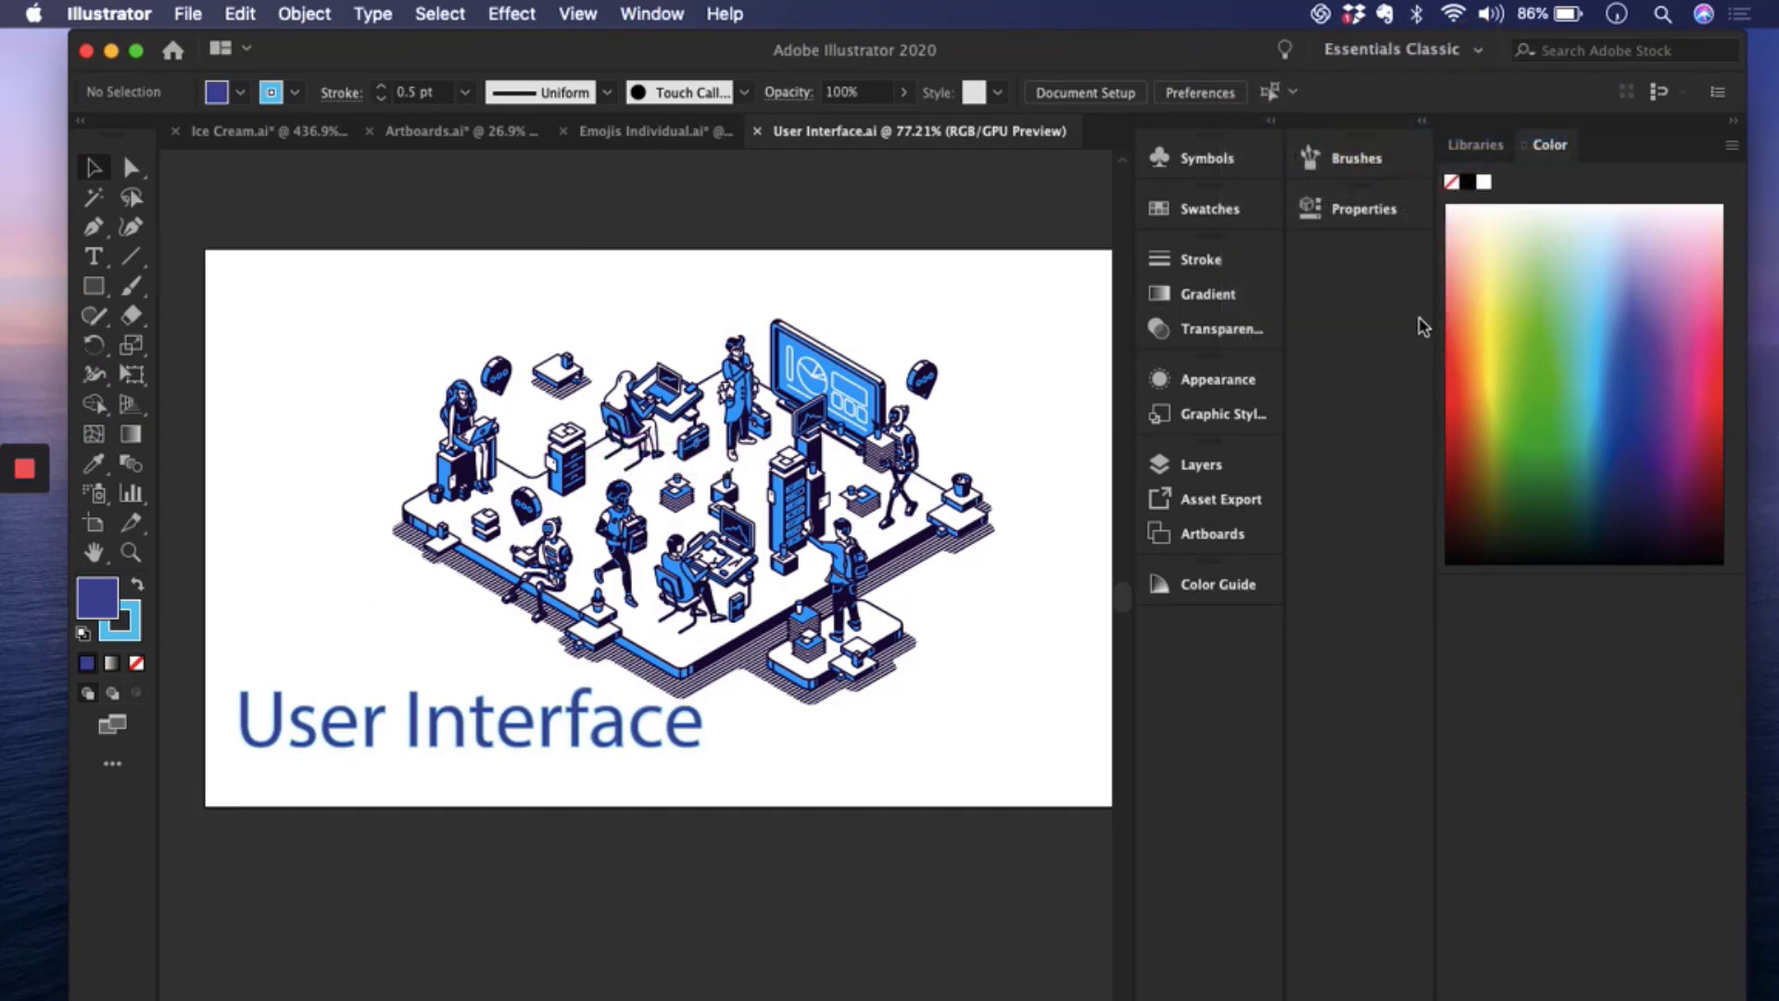
pyautogui.click(1475, 52)
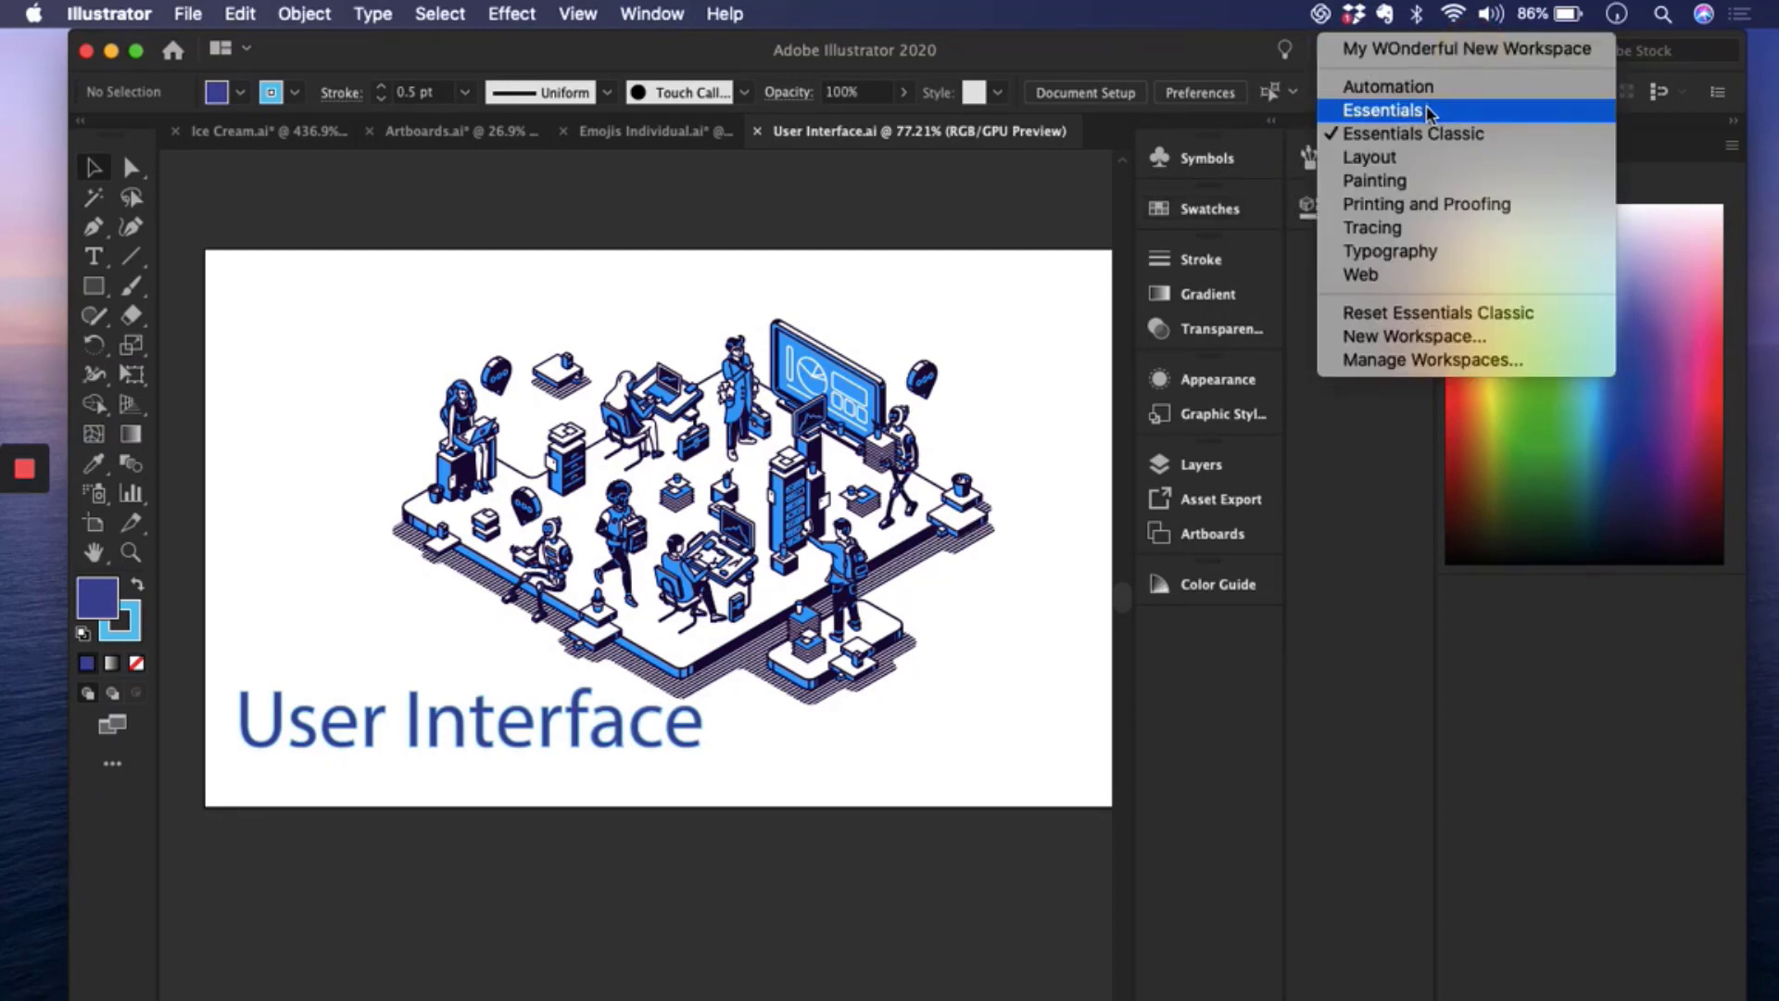
pyautogui.click(1426, 105)
pyautogui.click(1473, 53)
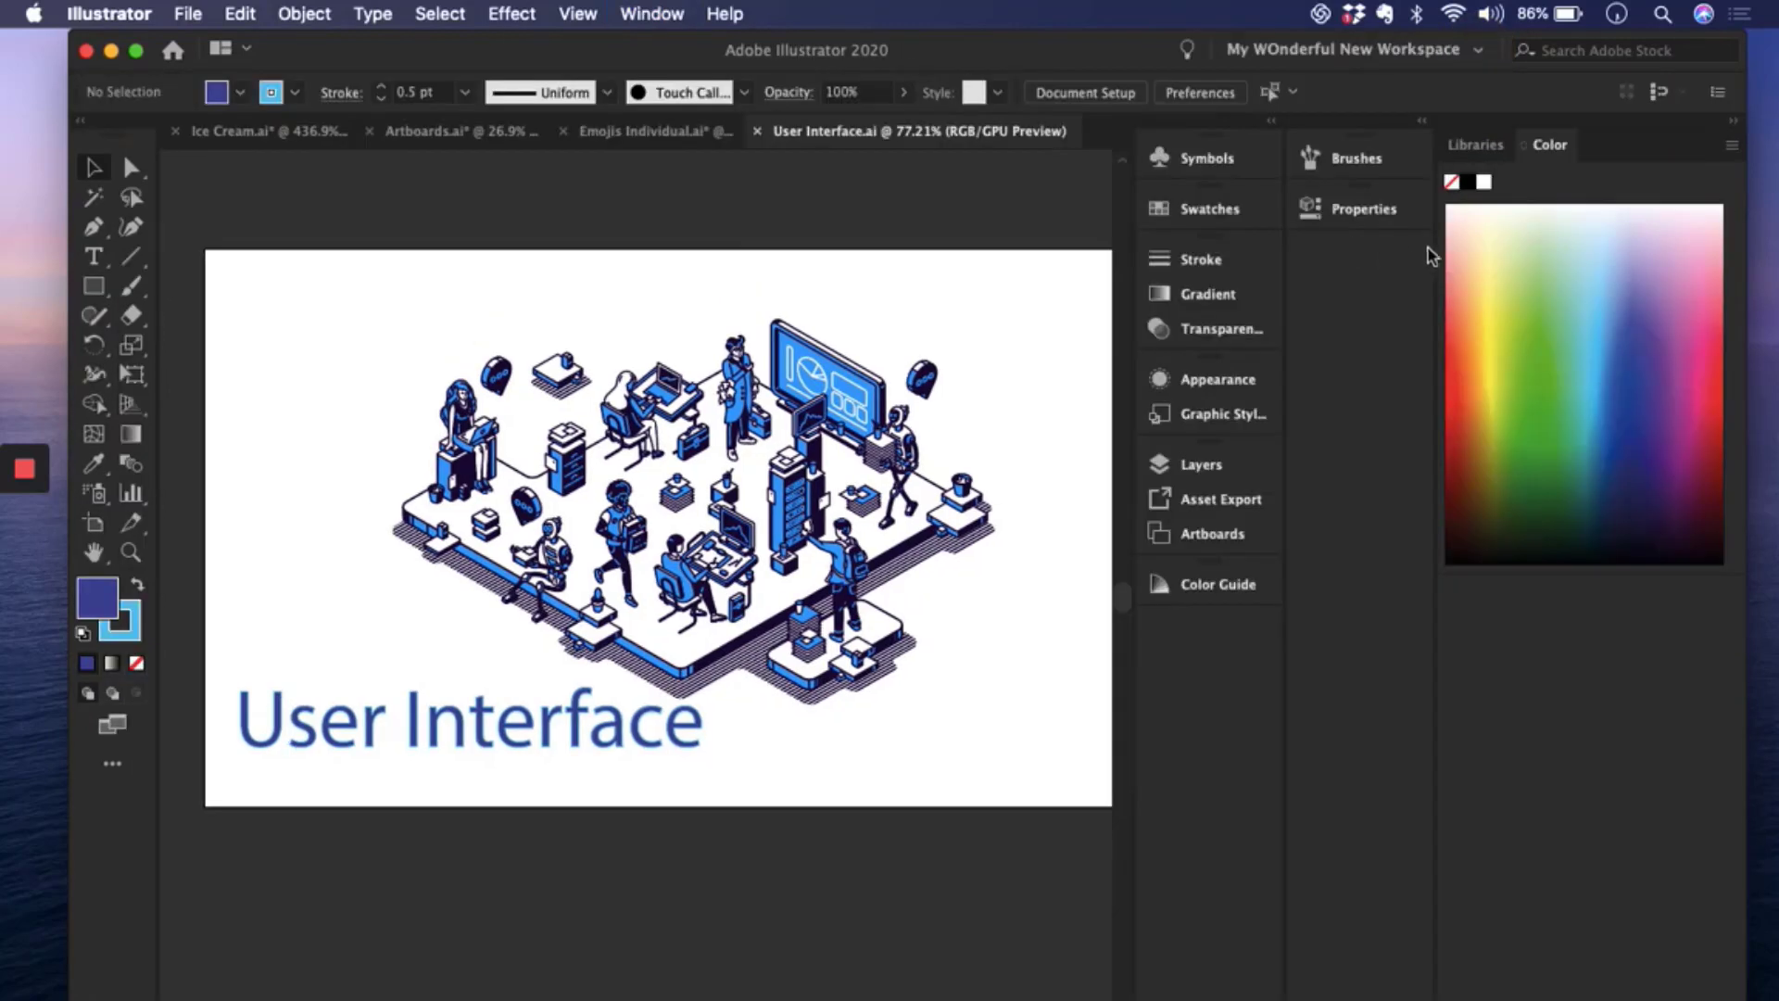
# - Switch to the Painting workspace and keep it active
pyautogui.click(1457, 58)
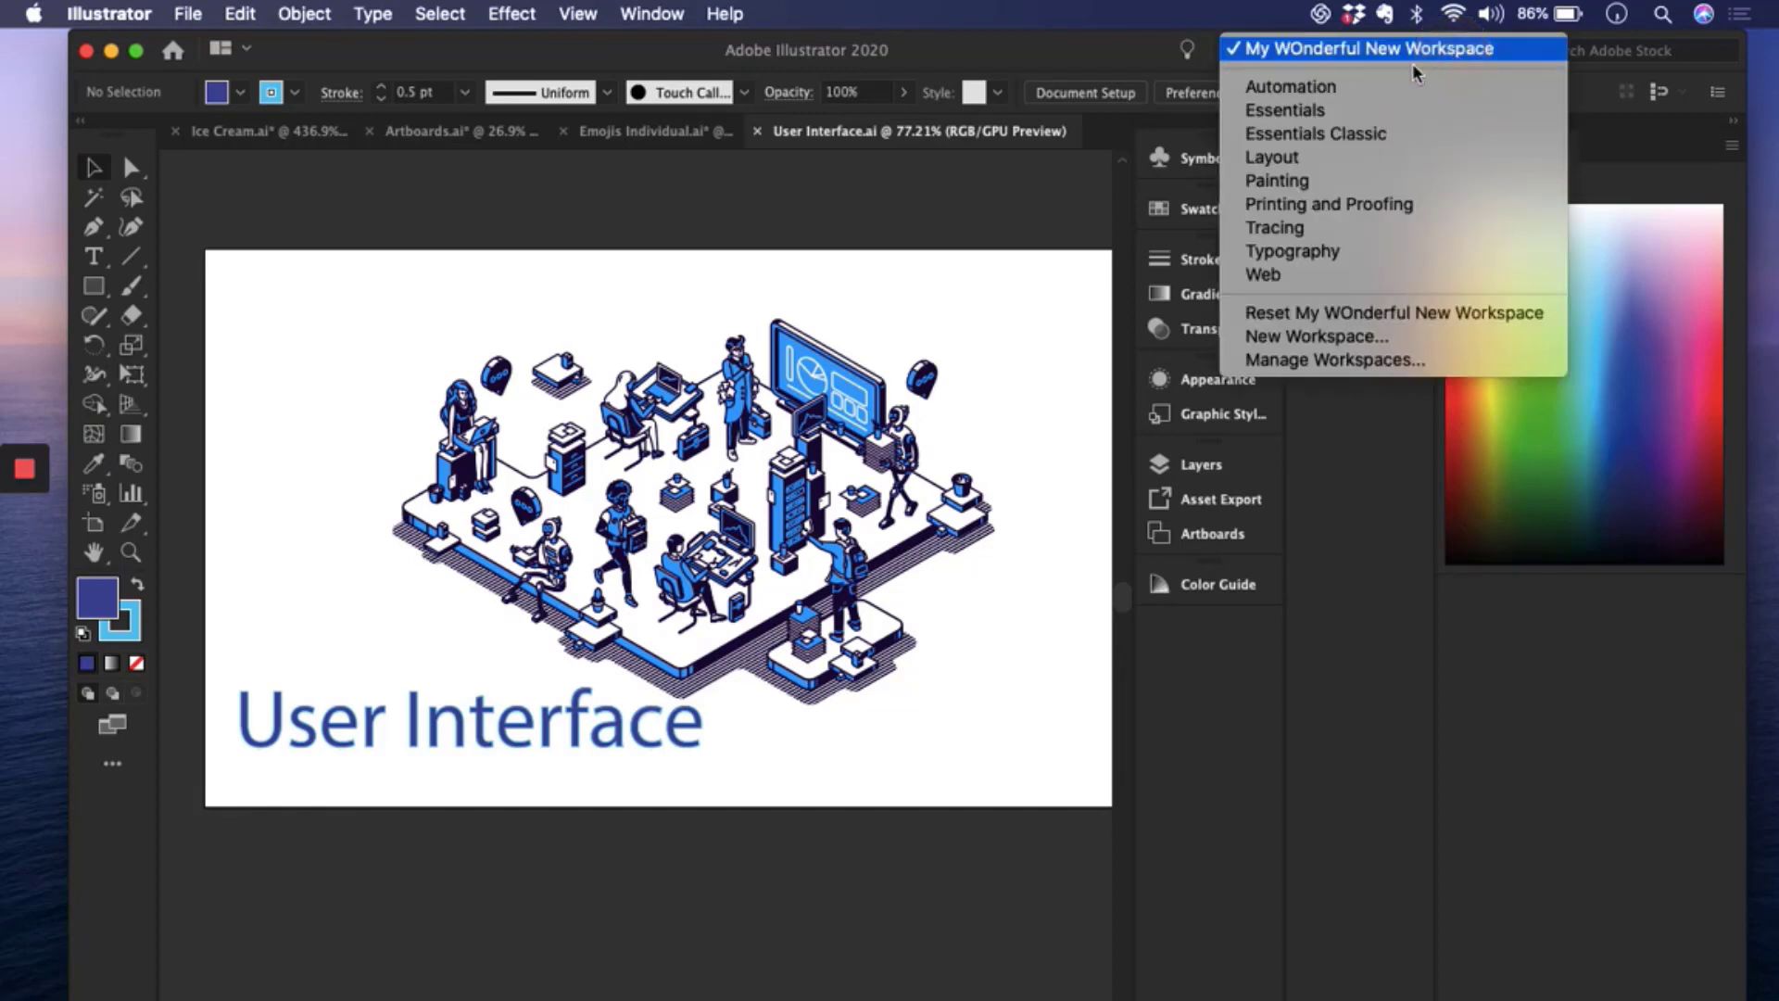
pyautogui.click(1295, 183)
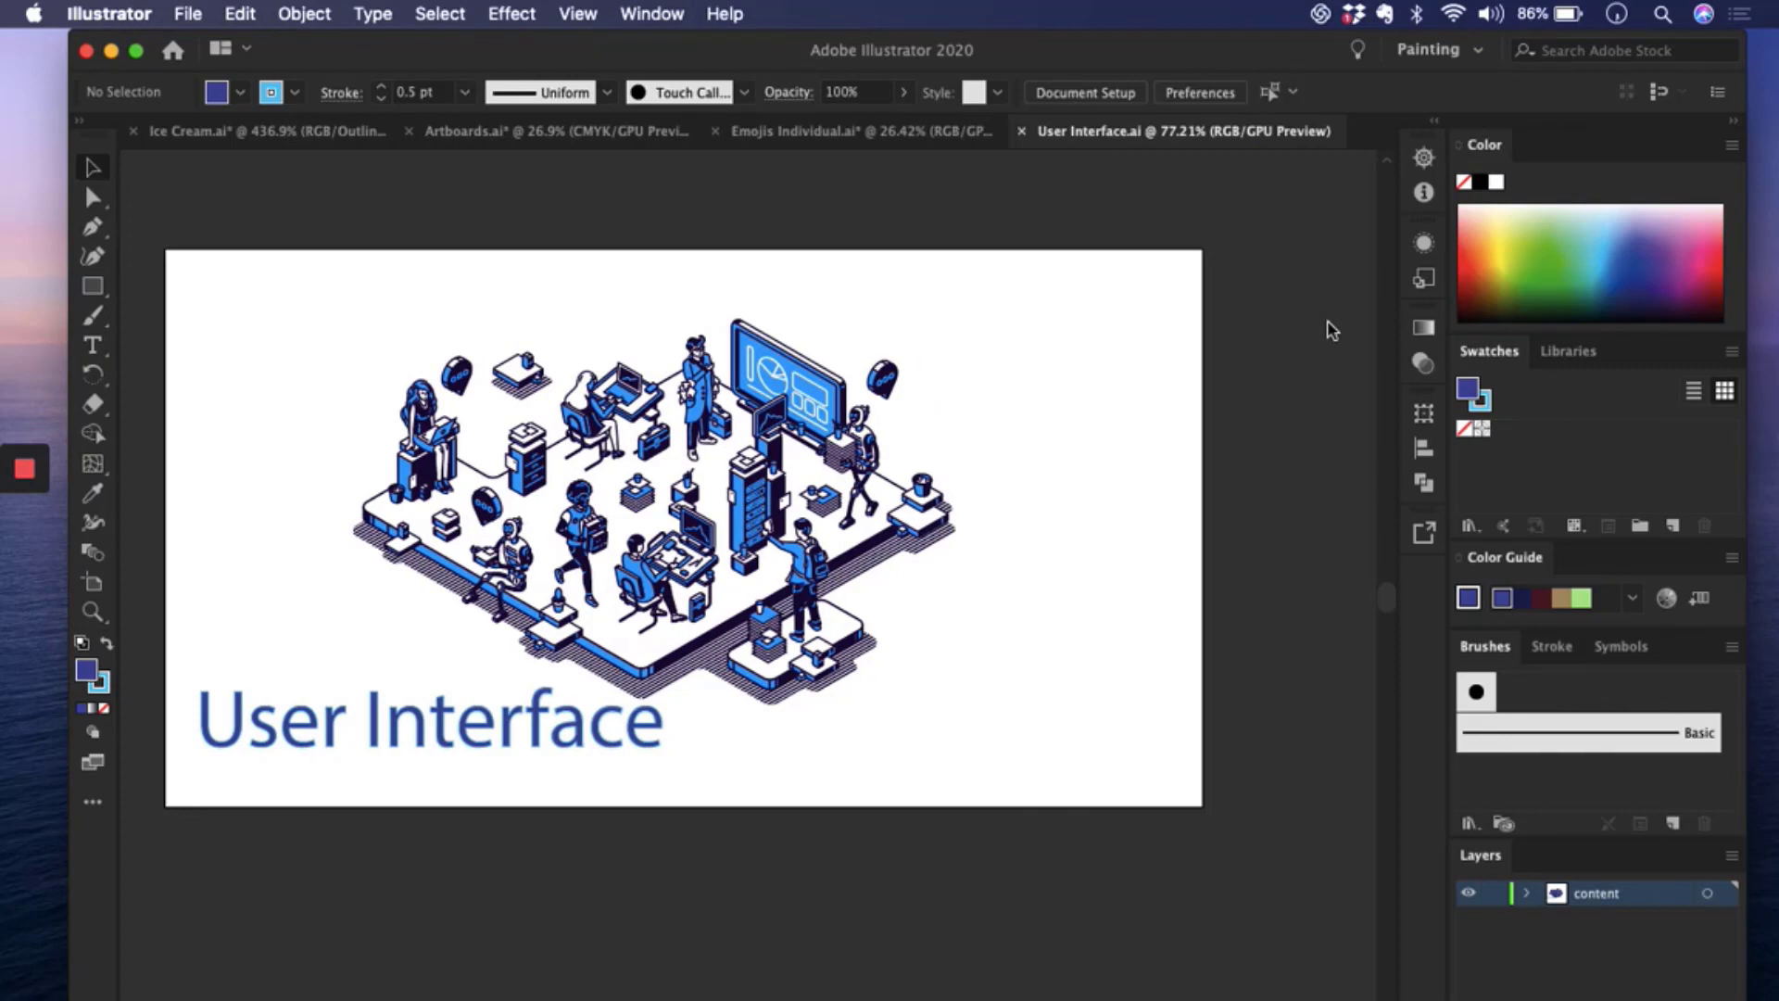
pyautogui.click(1455, 52)
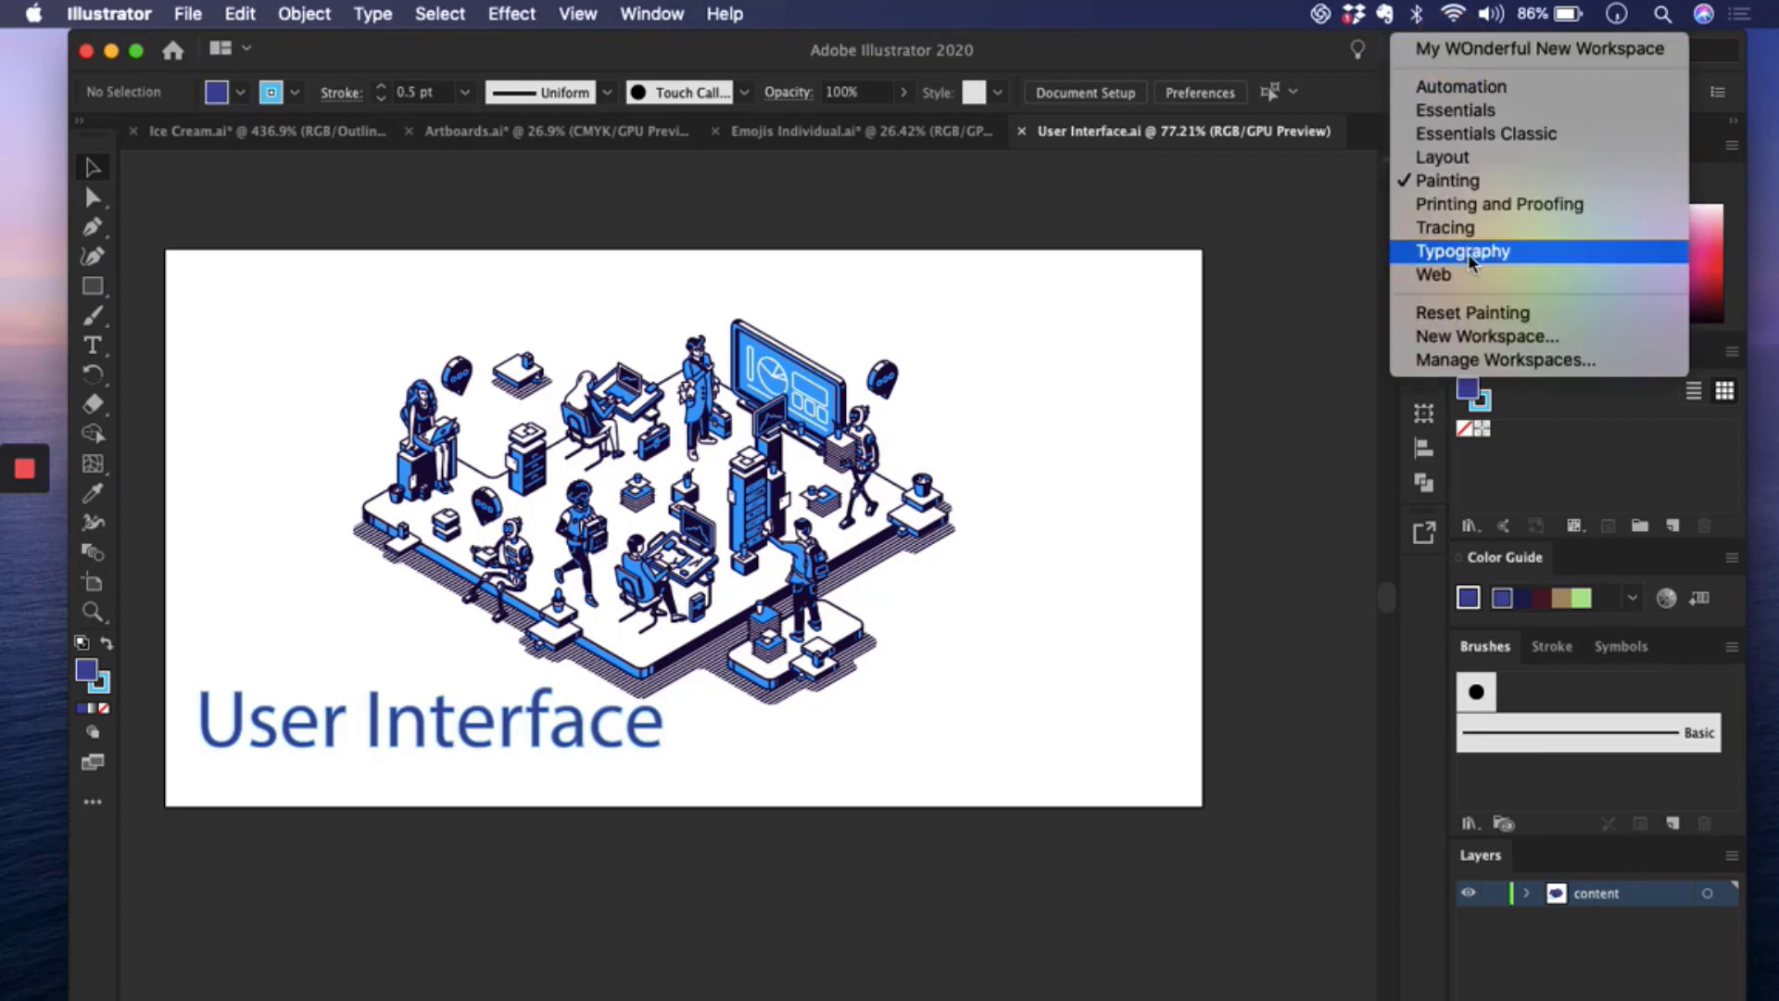
pyautogui.click(1339, 267)
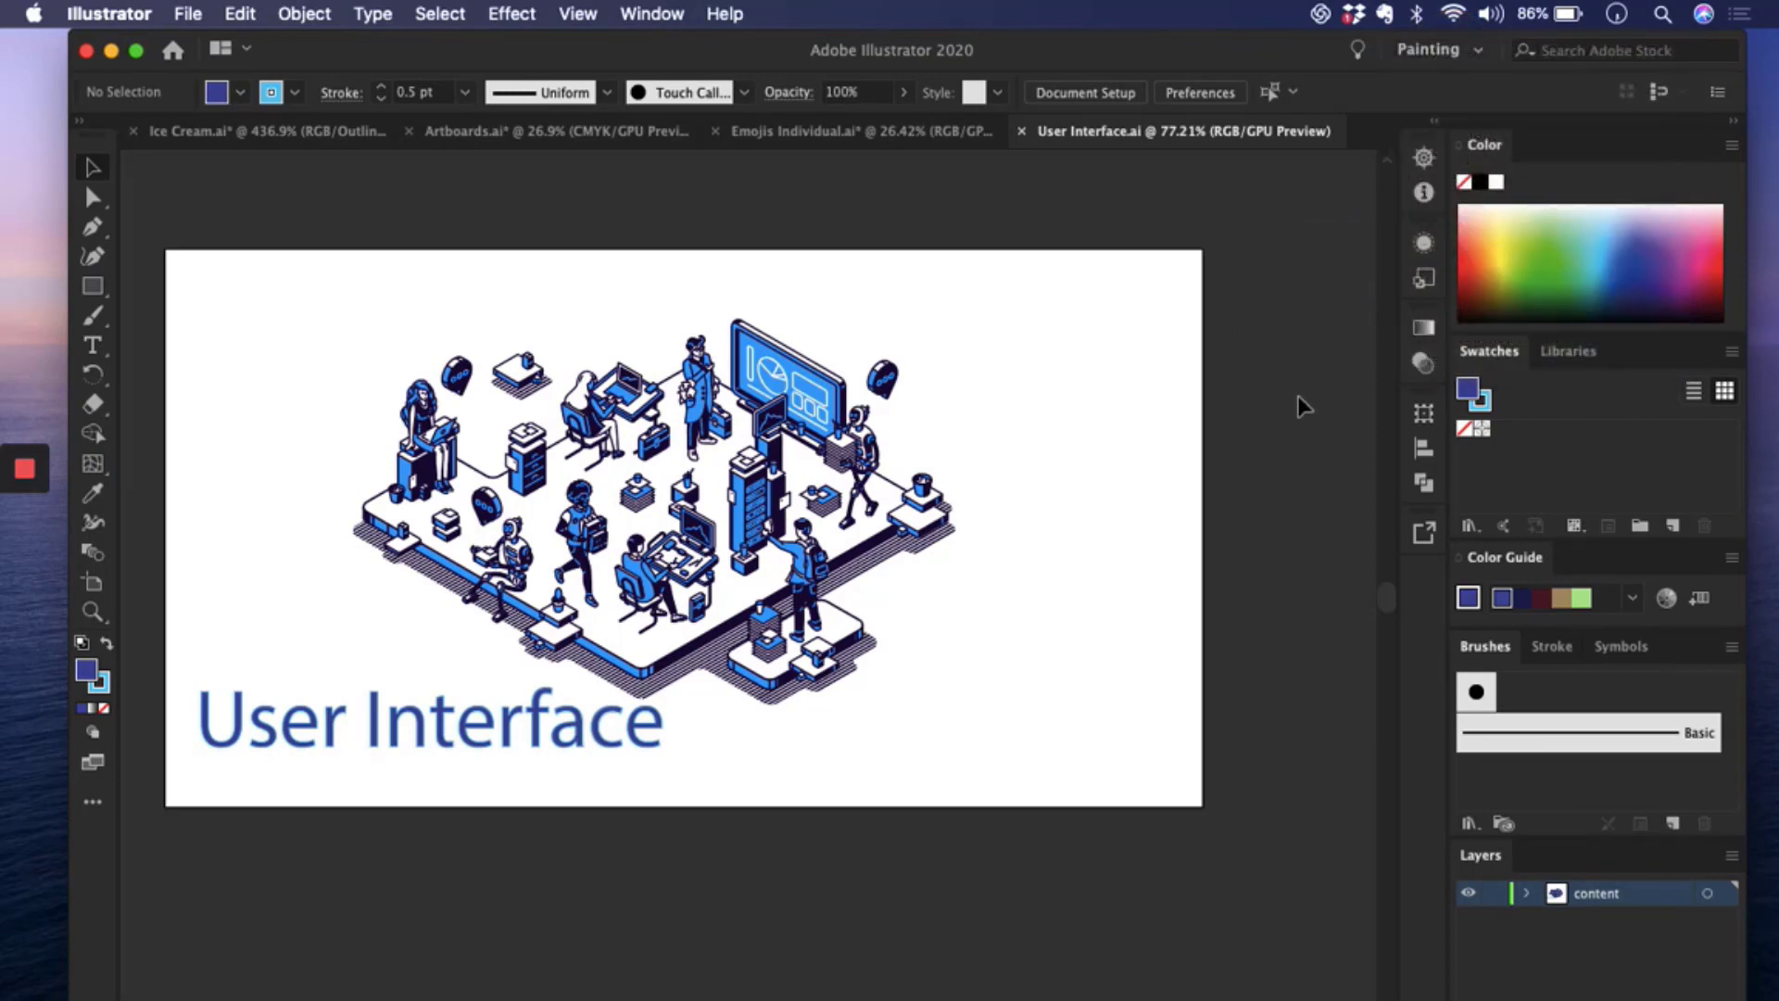
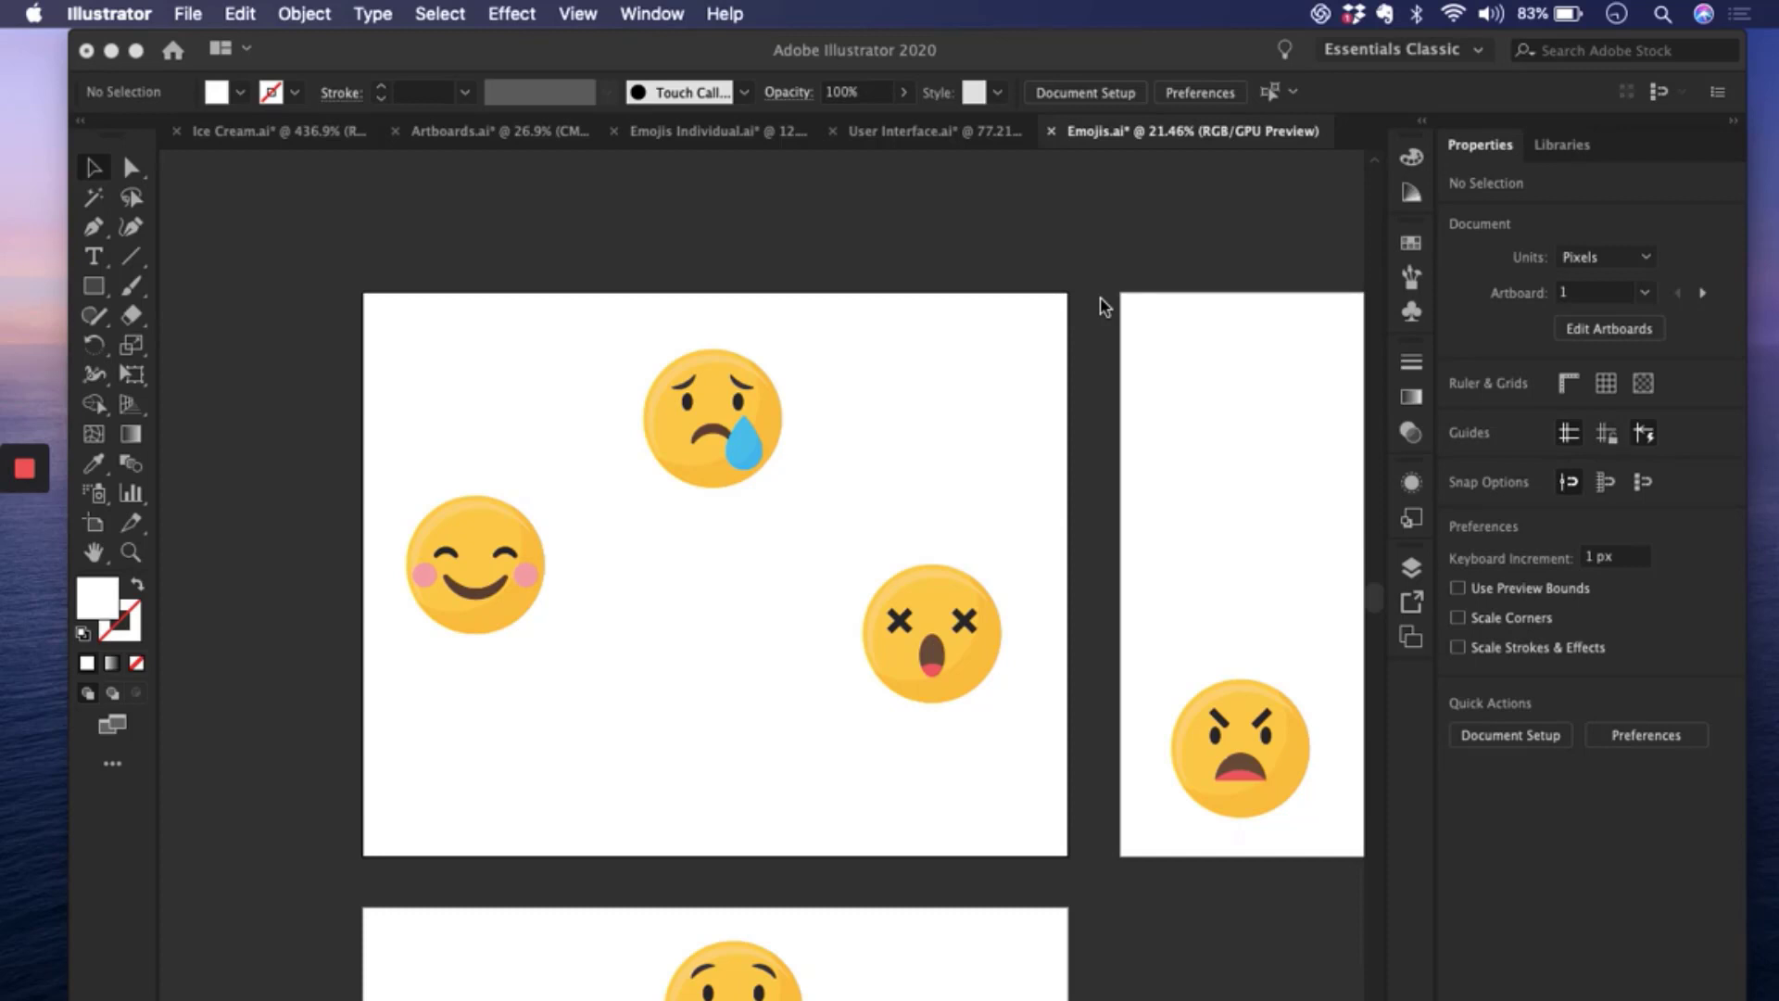
# - Step through the artboards with the Properties arrows to reach artboard 3
pyautogui.click(1158, 373)
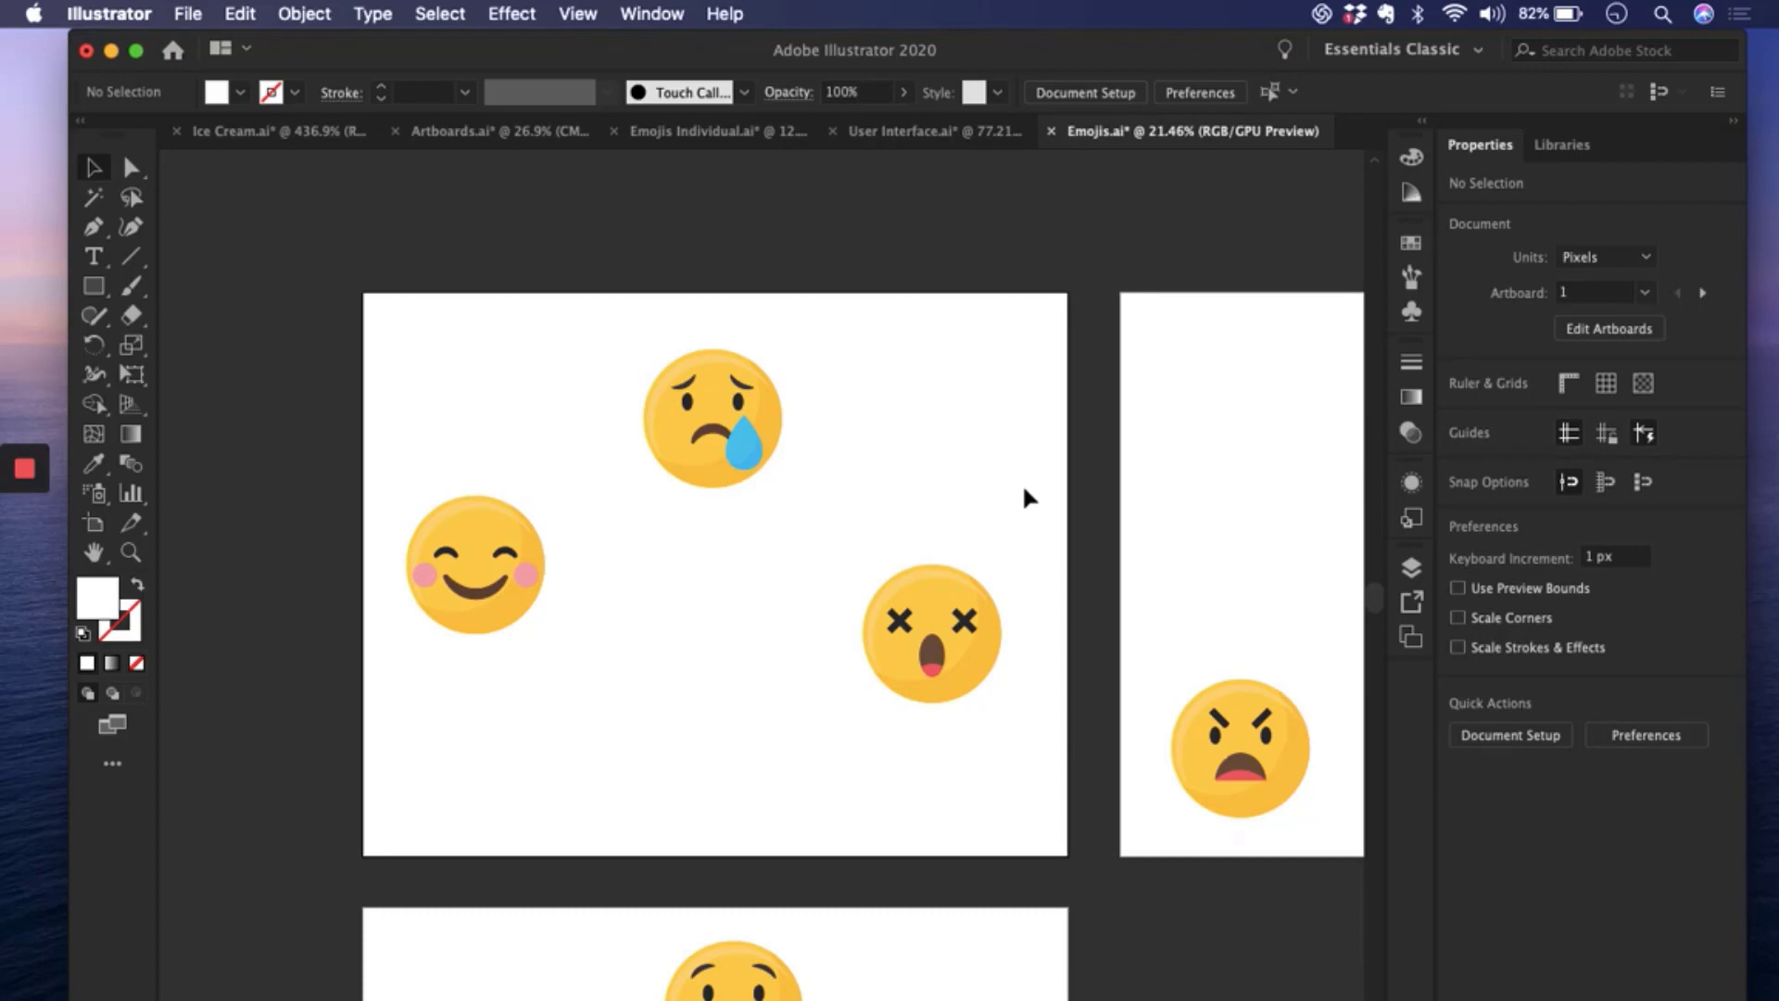
pyautogui.click(1098, 425)
pyautogui.click(1703, 294)
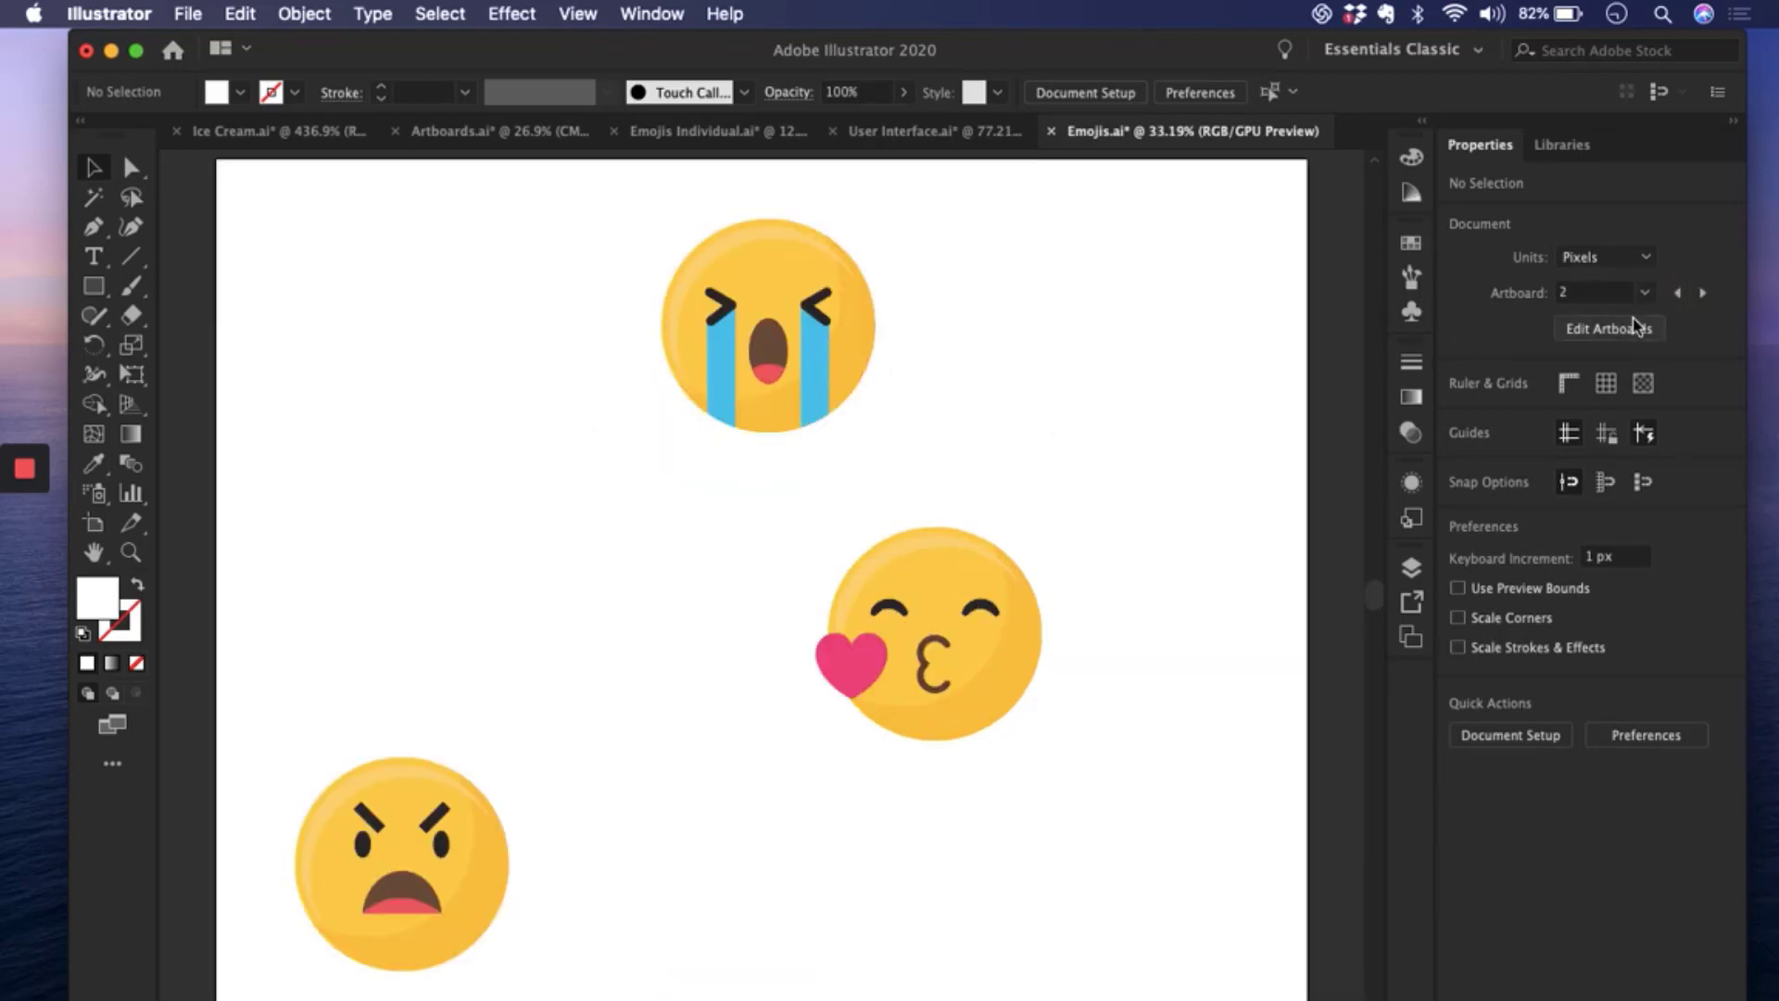
pyautogui.click(1677, 293)
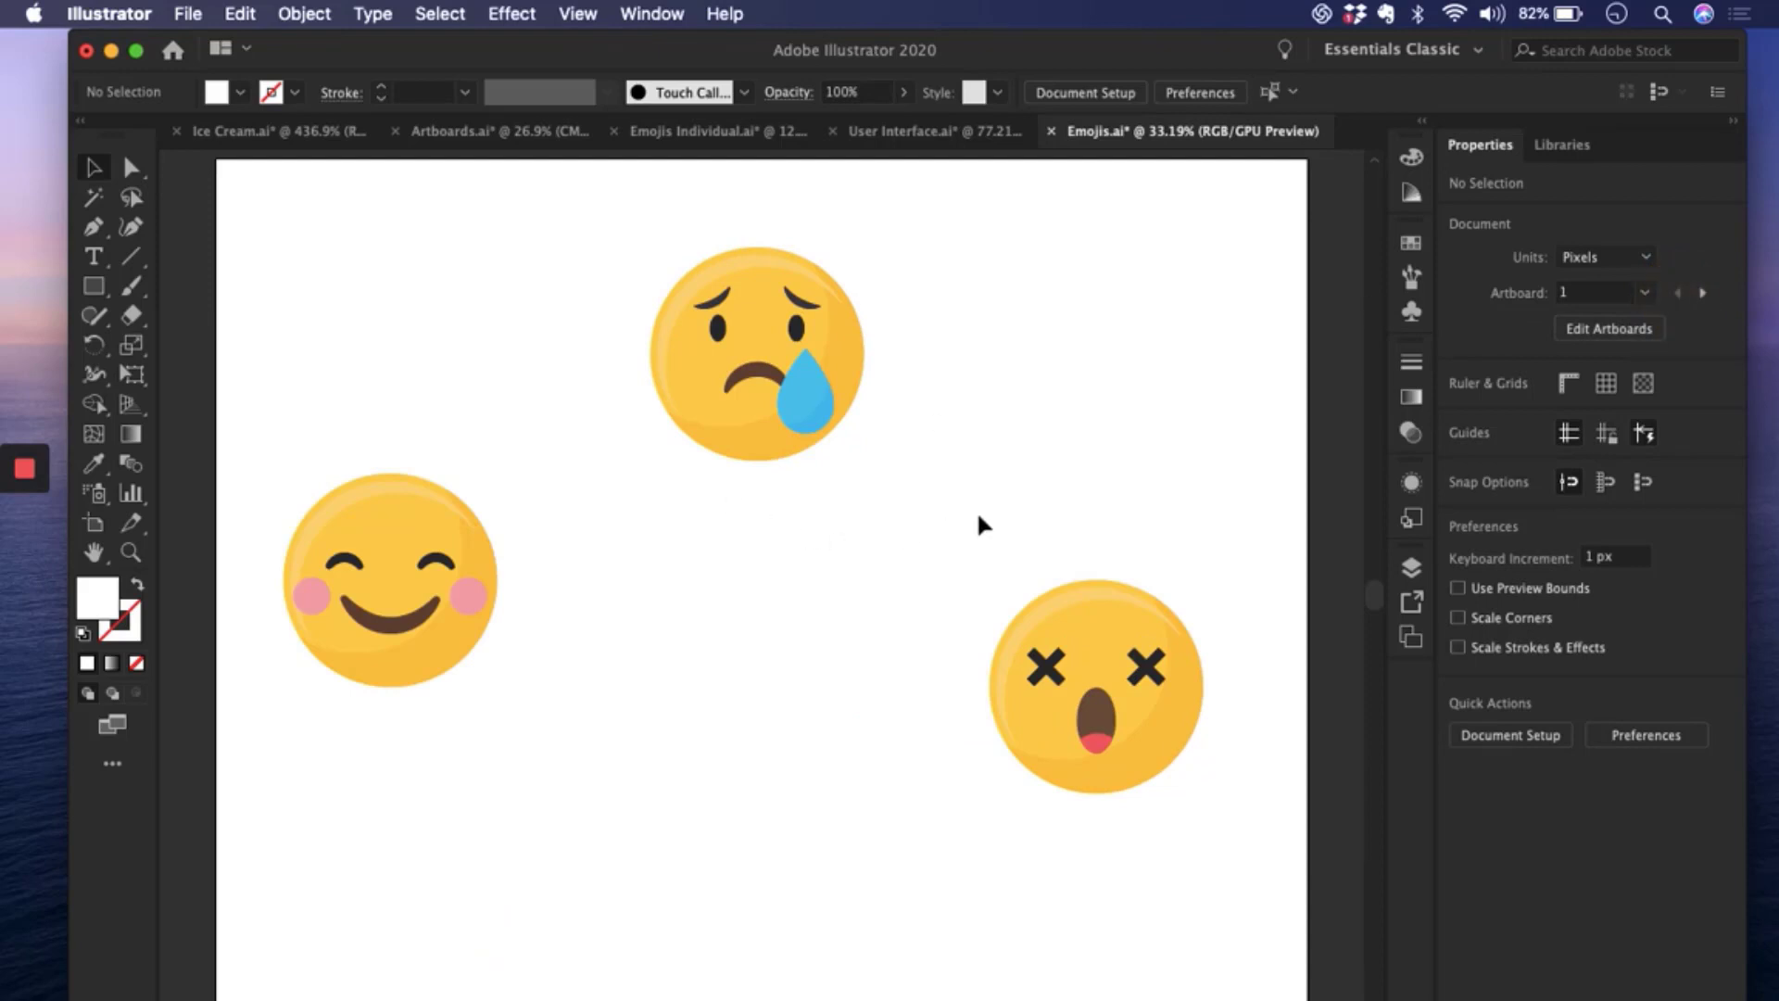
pyautogui.click(1703, 296)
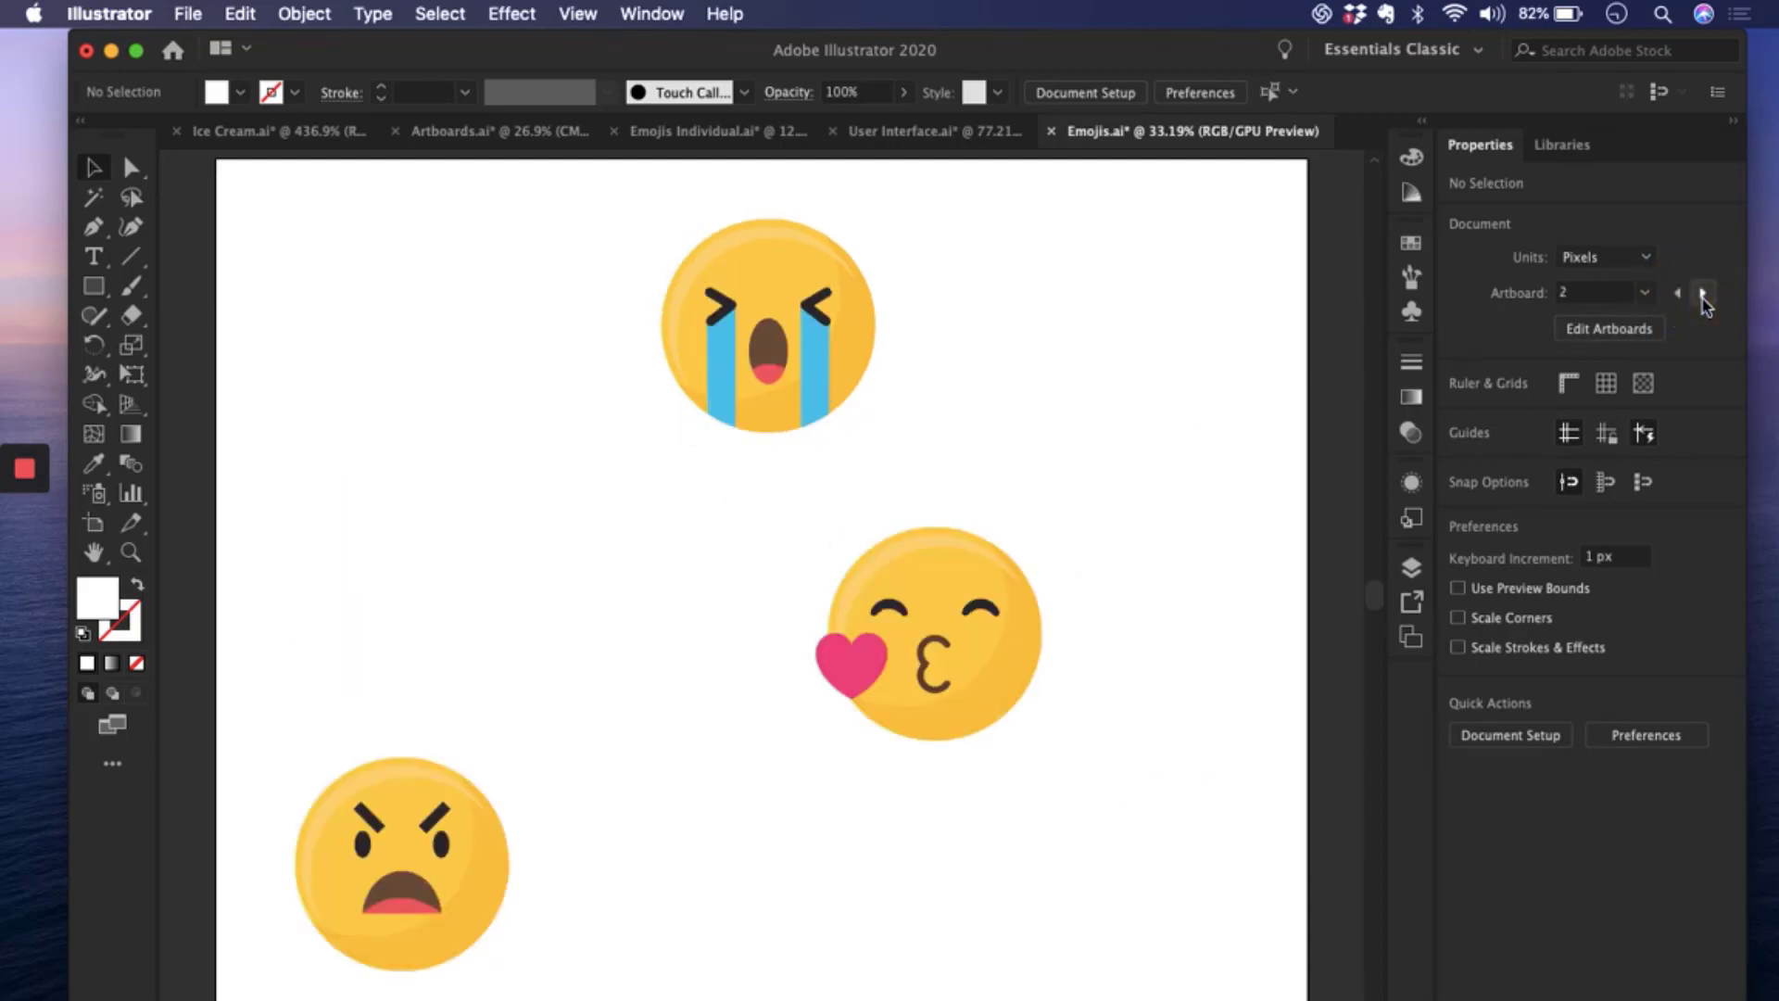
pyautogui.click(1703, 296)
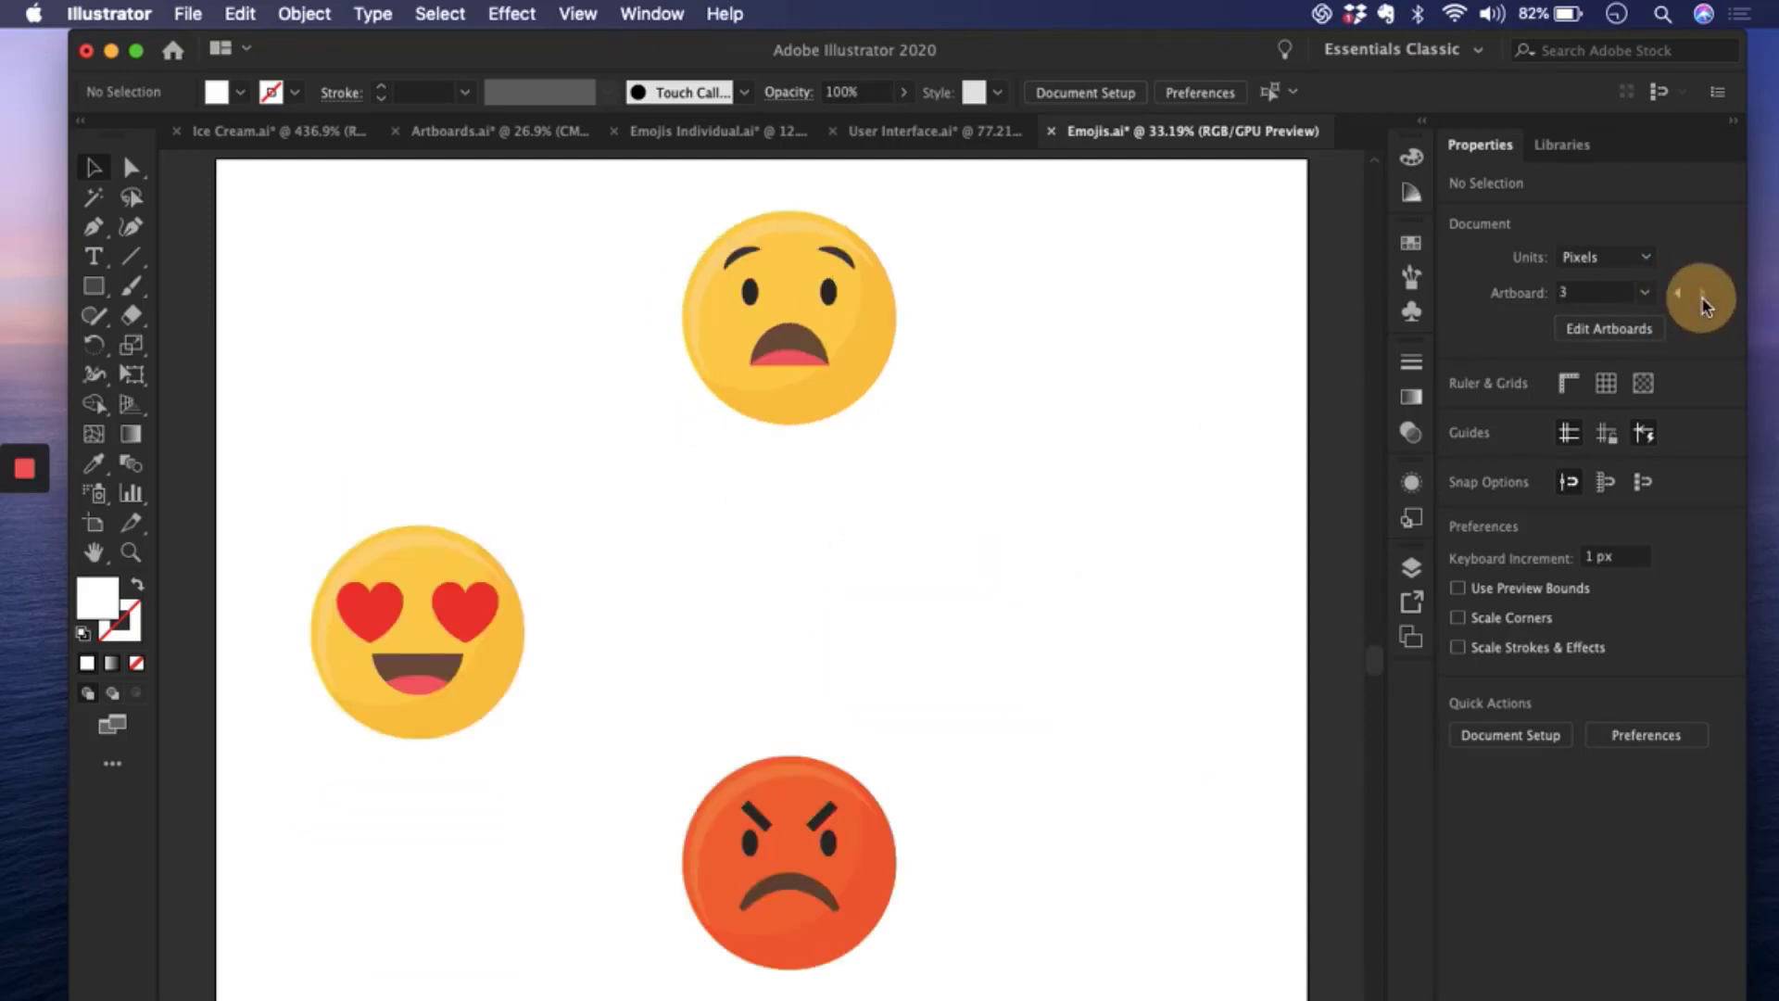
# - Enter artboard editing mode on artboard 3
pyautogui.click(93, 523)
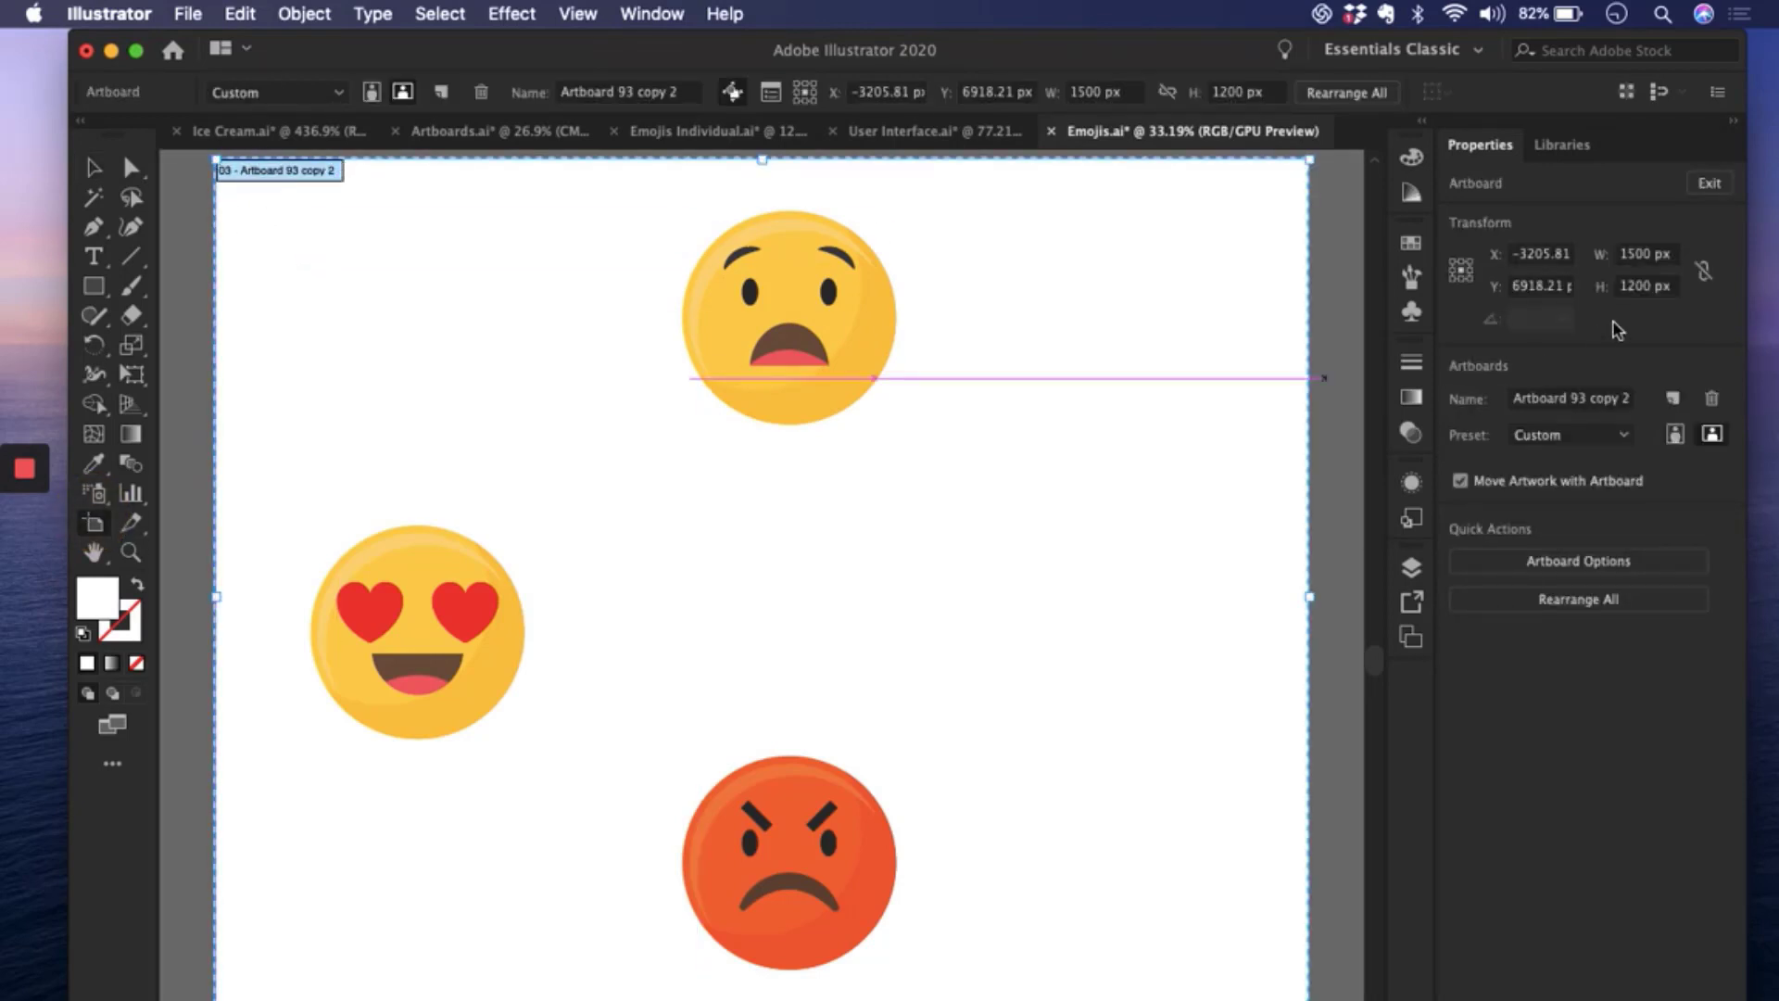
pyautogui.click(94, 173)
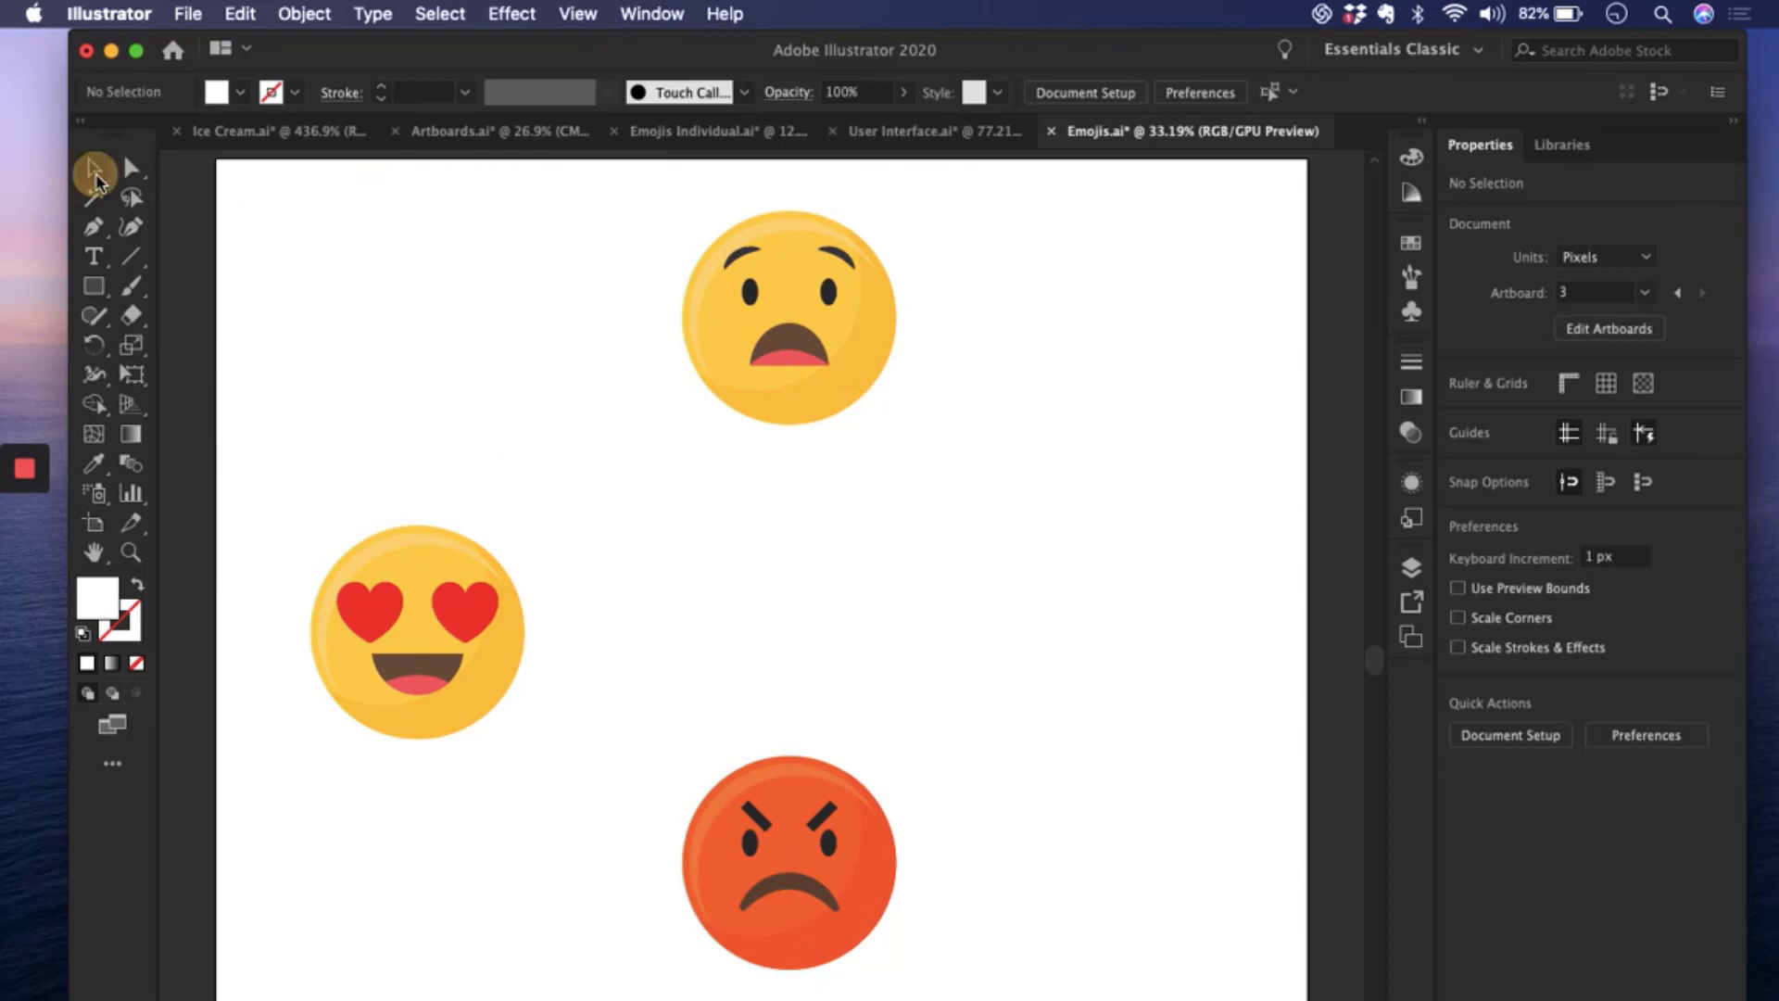
pyautogui.click(197, 287)
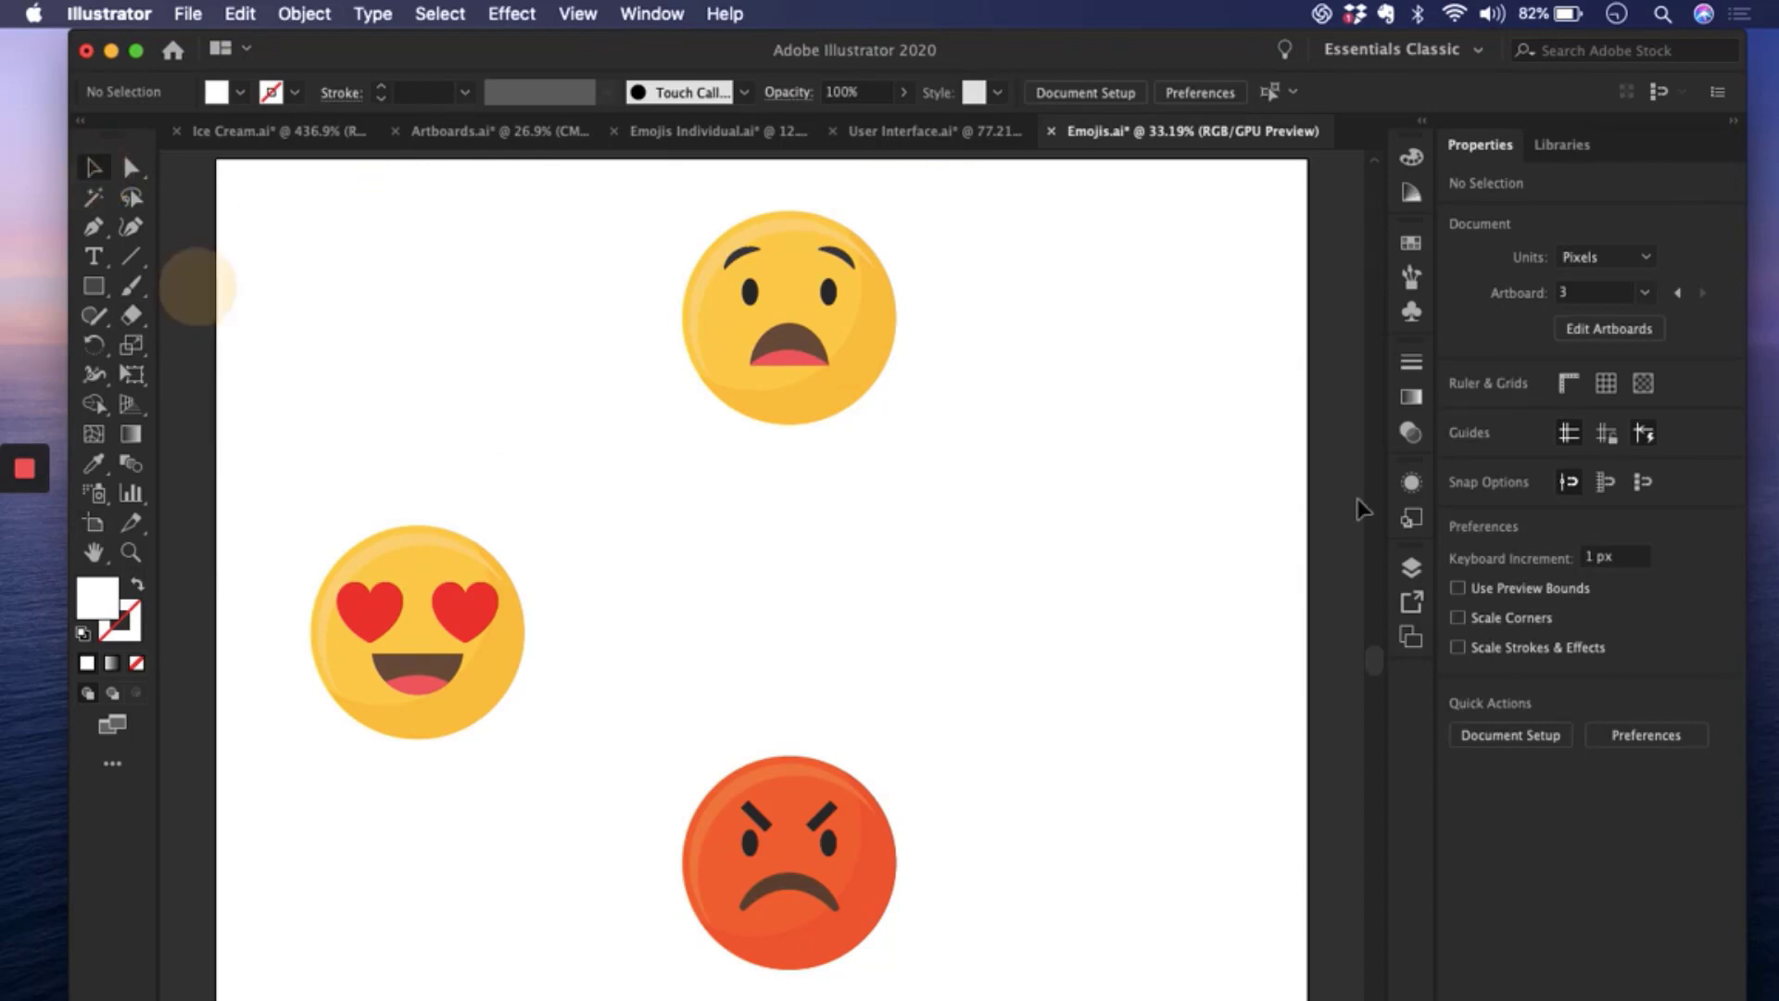
pyautogui.click(1590, 326)
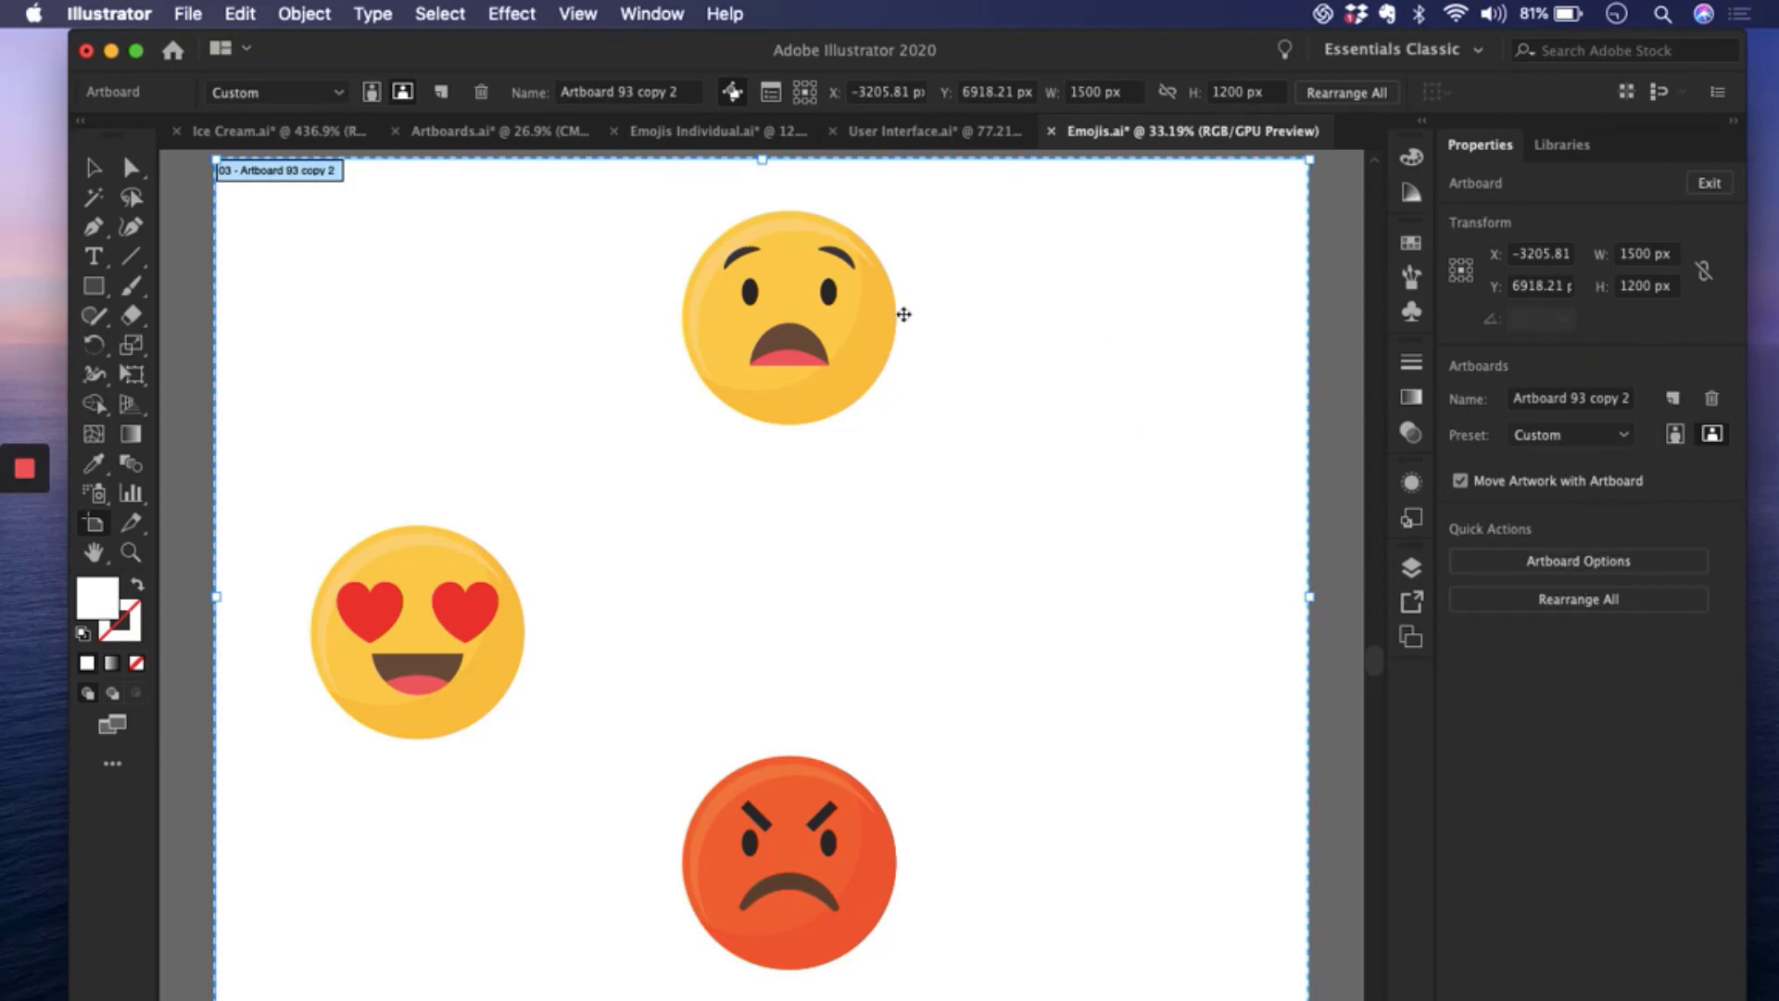
# - Exit artboard editing, show rulers, and nudge the worried emoji slightly up and left
pyautogui.press('Escape')
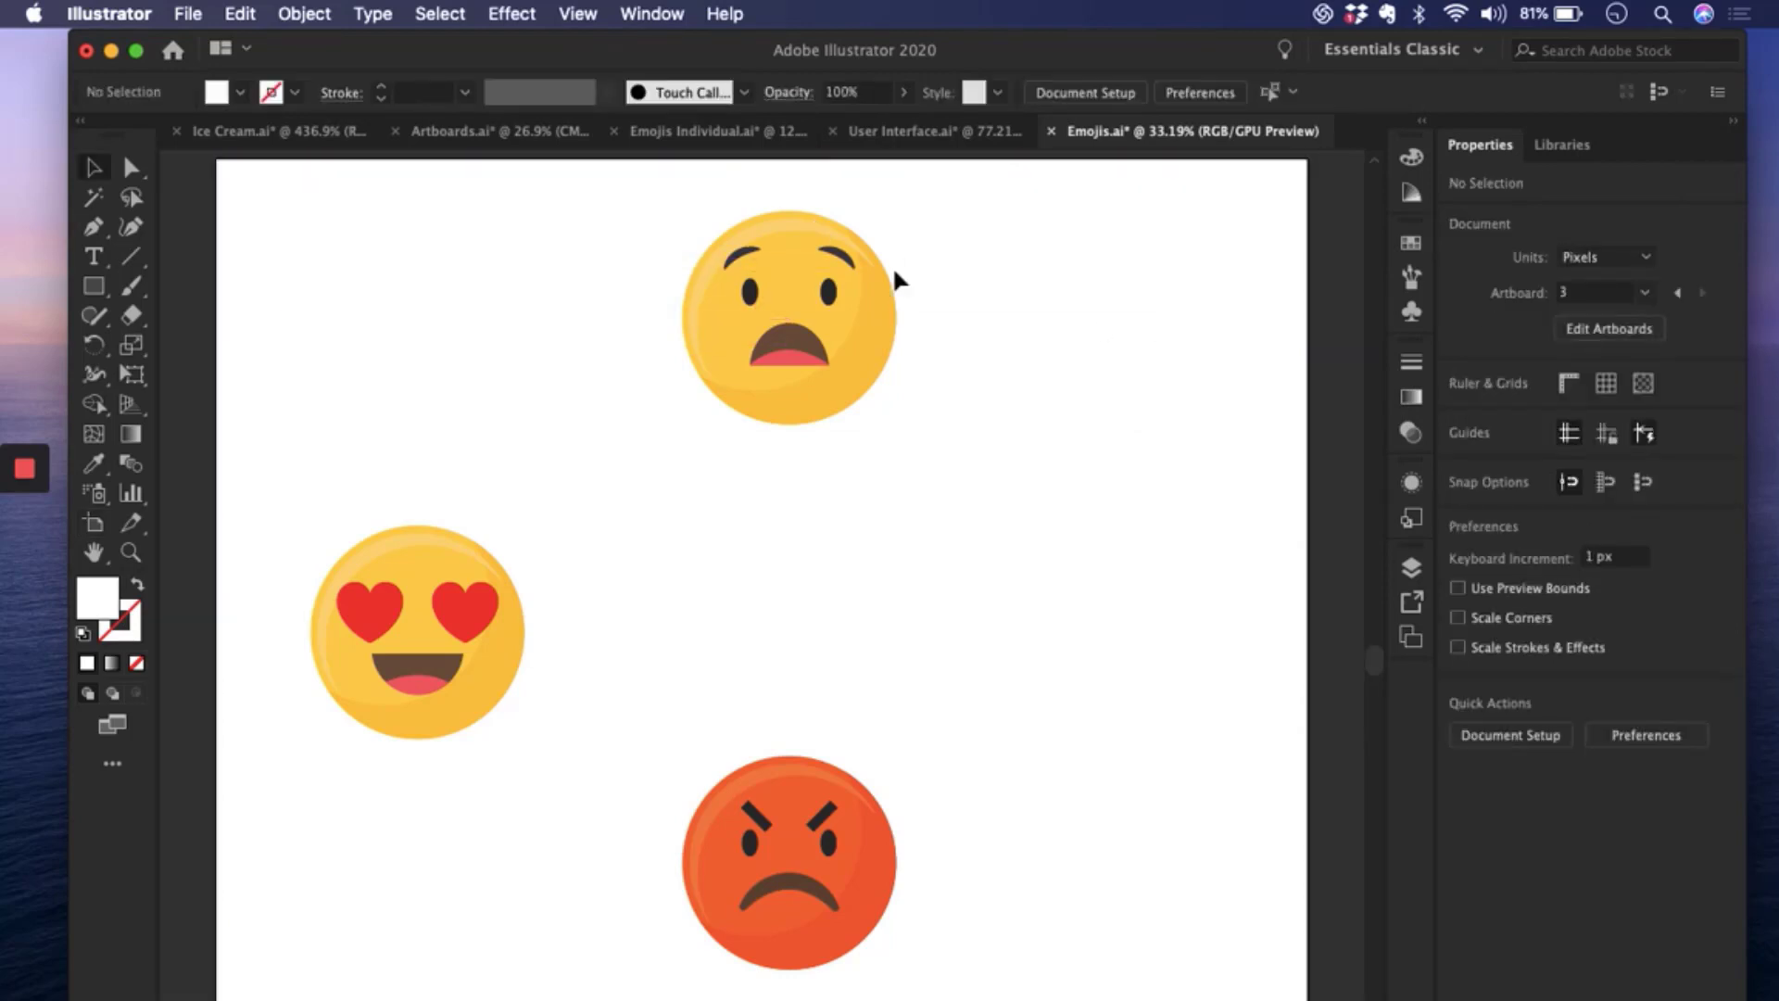
pyautogui.click(1327, 454)
pyautogui.click(1568, 383)
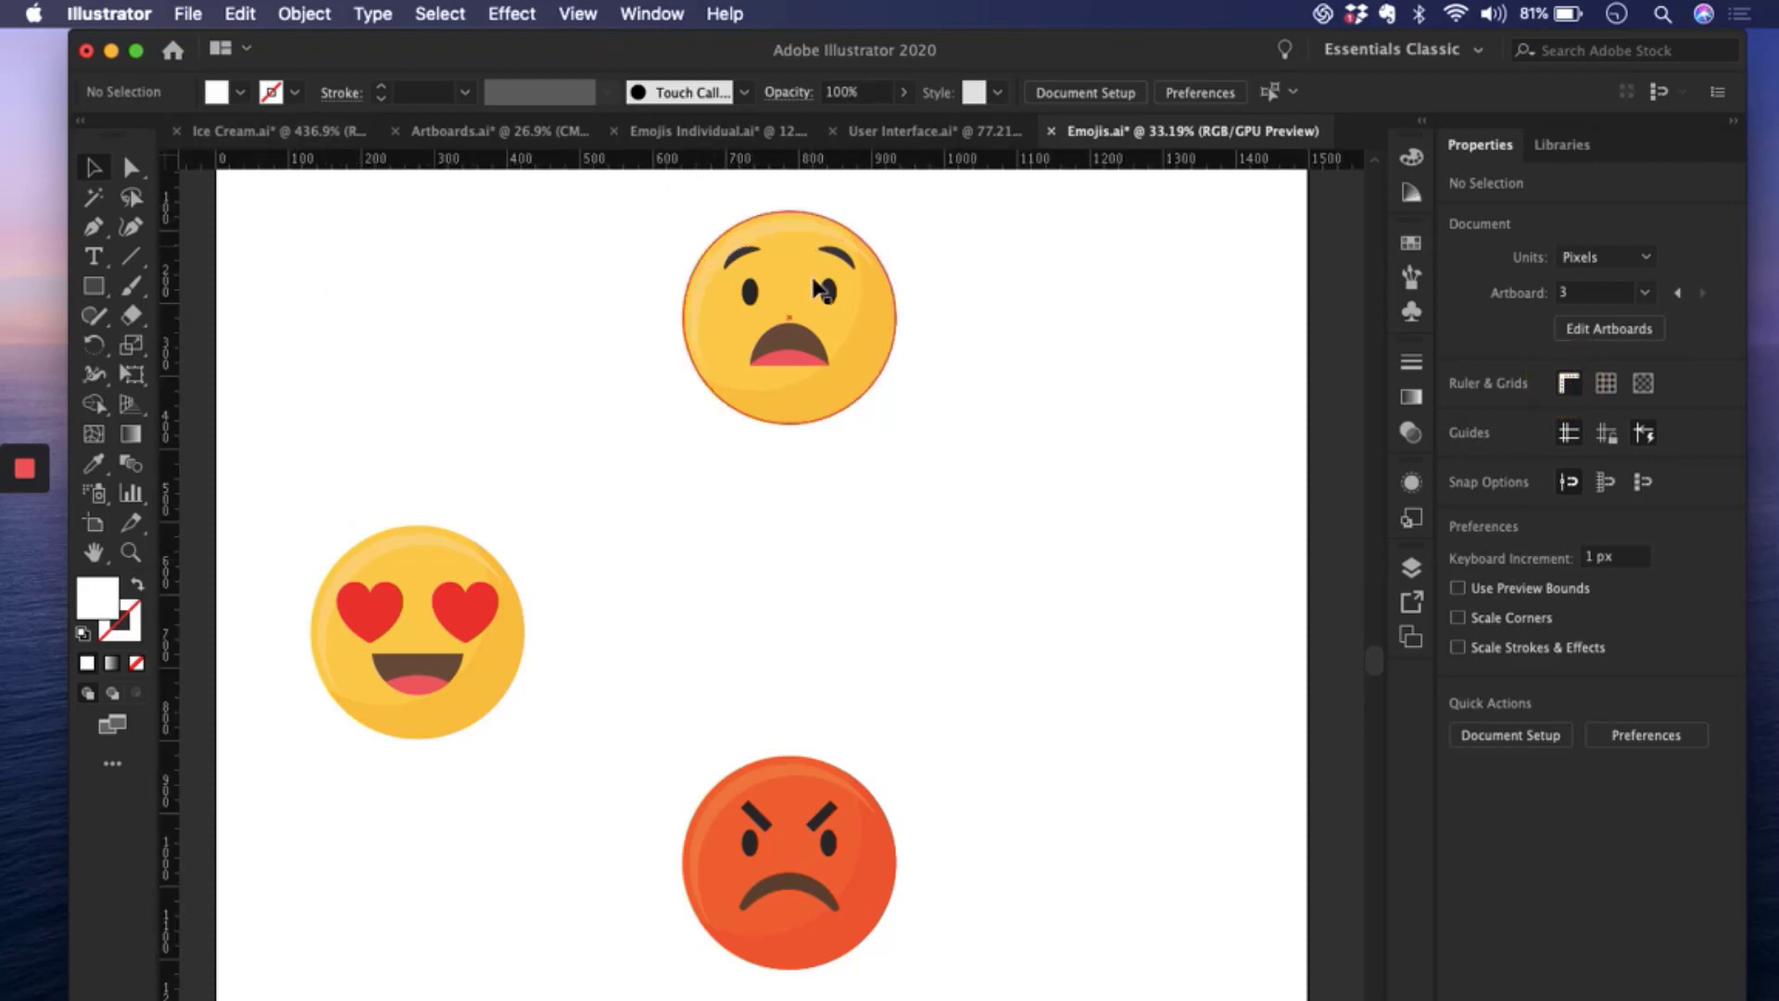
pyautogui.moveTo(785, 287)
pyautogui.mouseDown()
pyautogui.moveTo(760, 280)
pyautogui.moveTo(776, 281)
pyautogui.mouseUp()
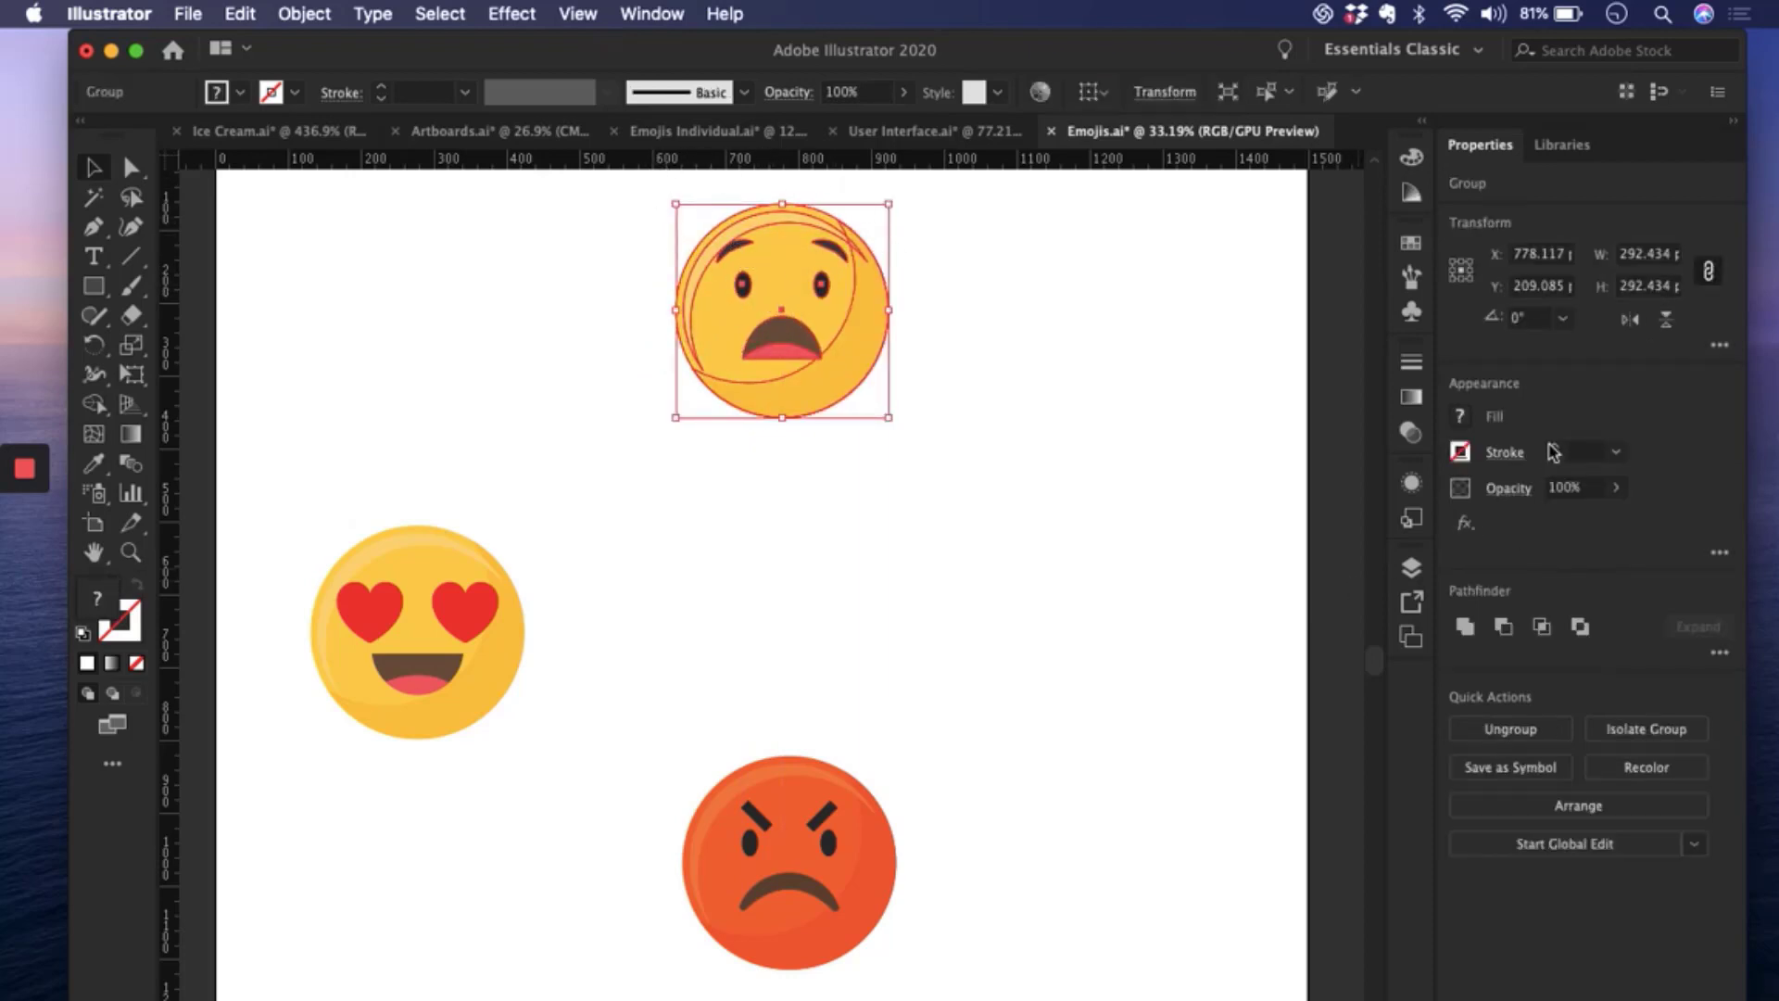
pyautogui.click(1319, 427)
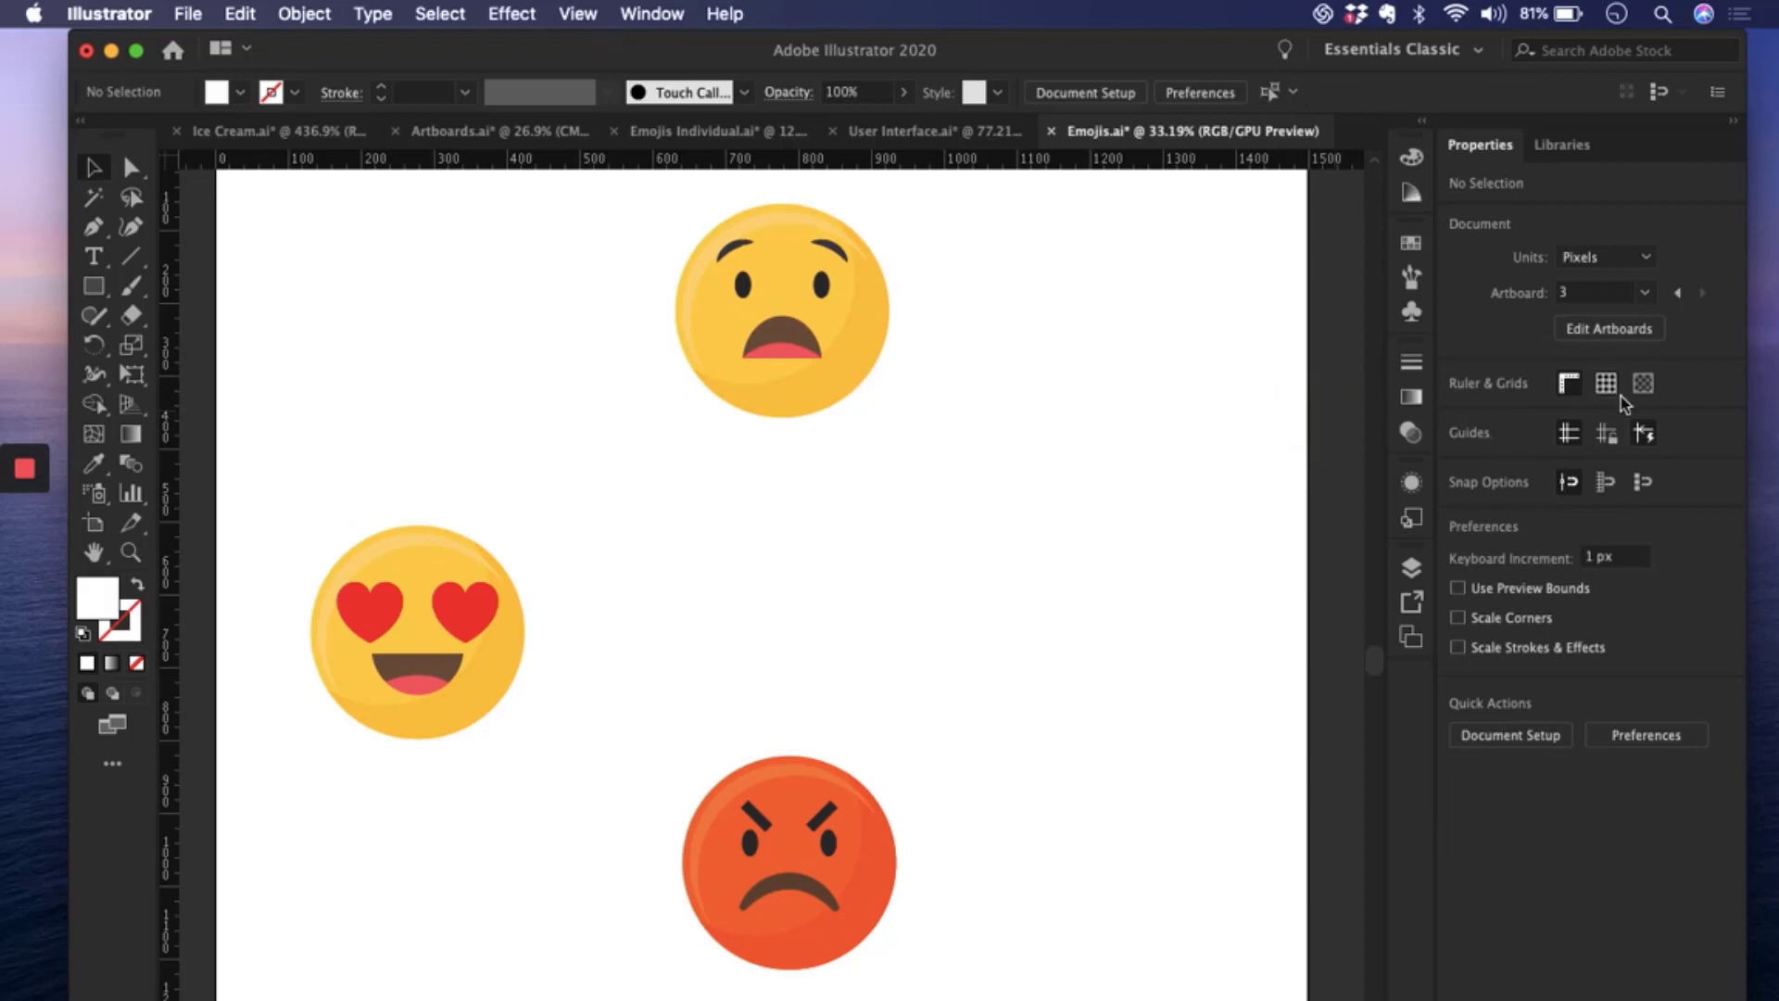
# - Hide the rulers and toggle the grid and transparency grid on, then off
pyautogui.click(1569, 382)
pyautogui.click(1601, 388)
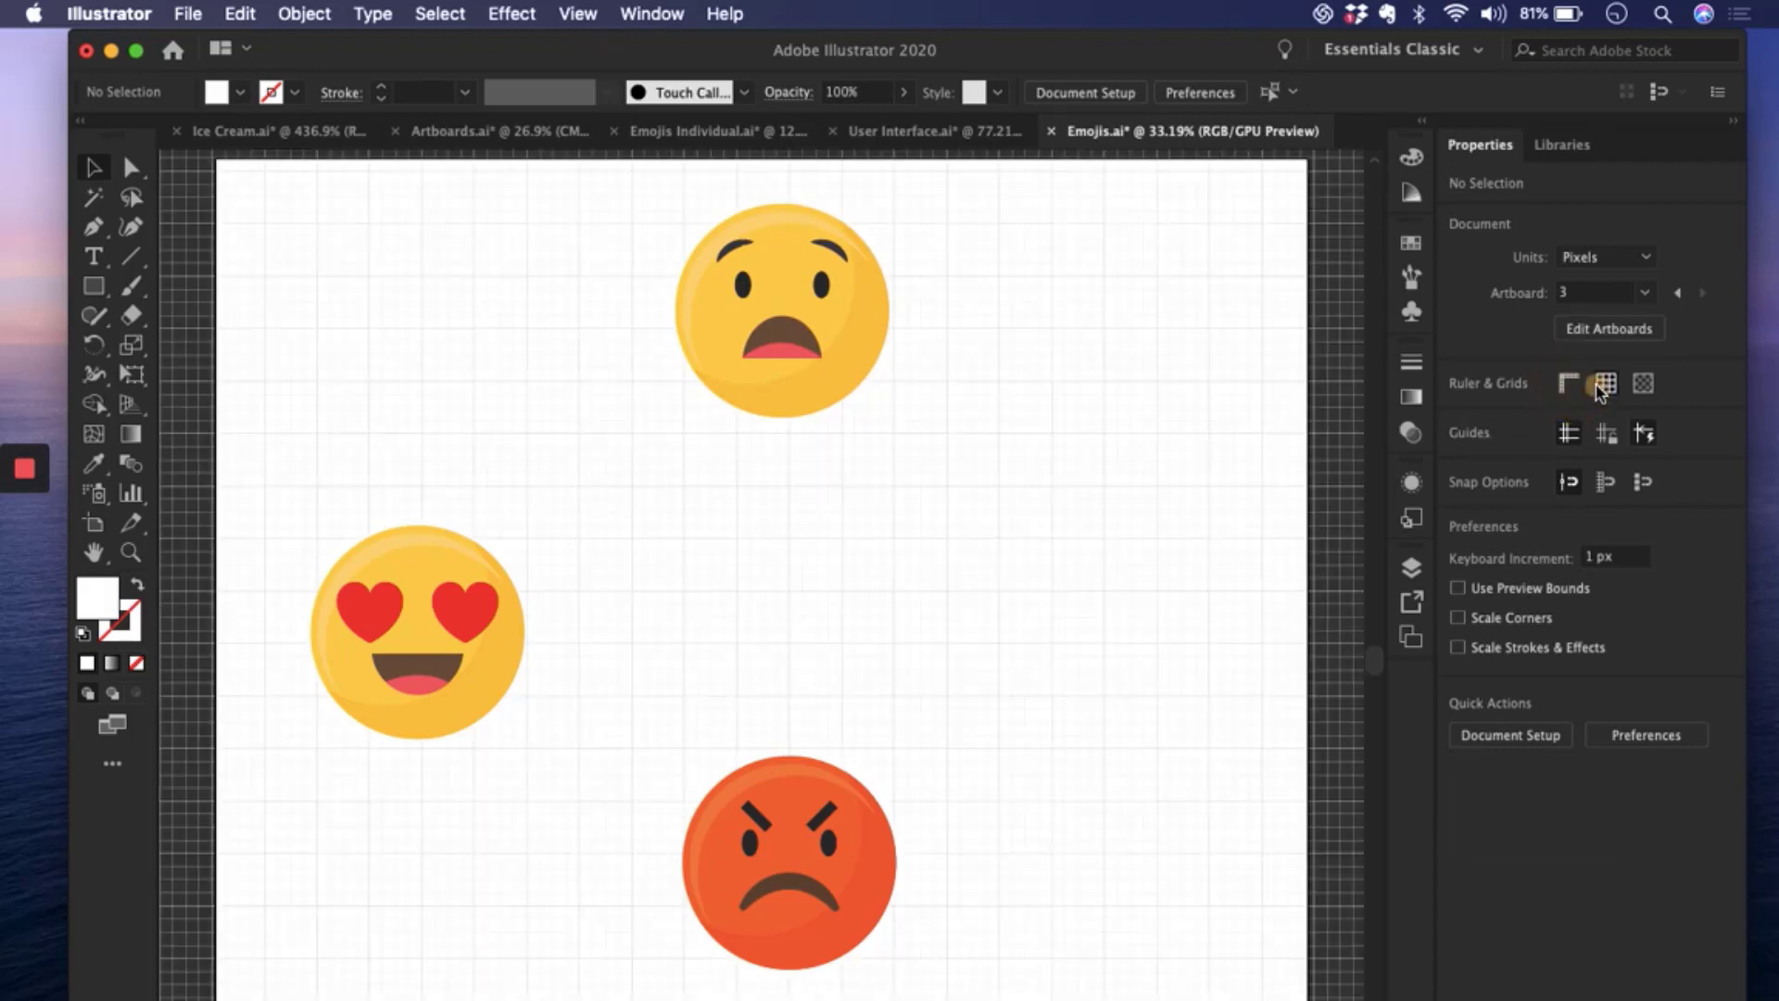
pyautogui.click(1643, 383)
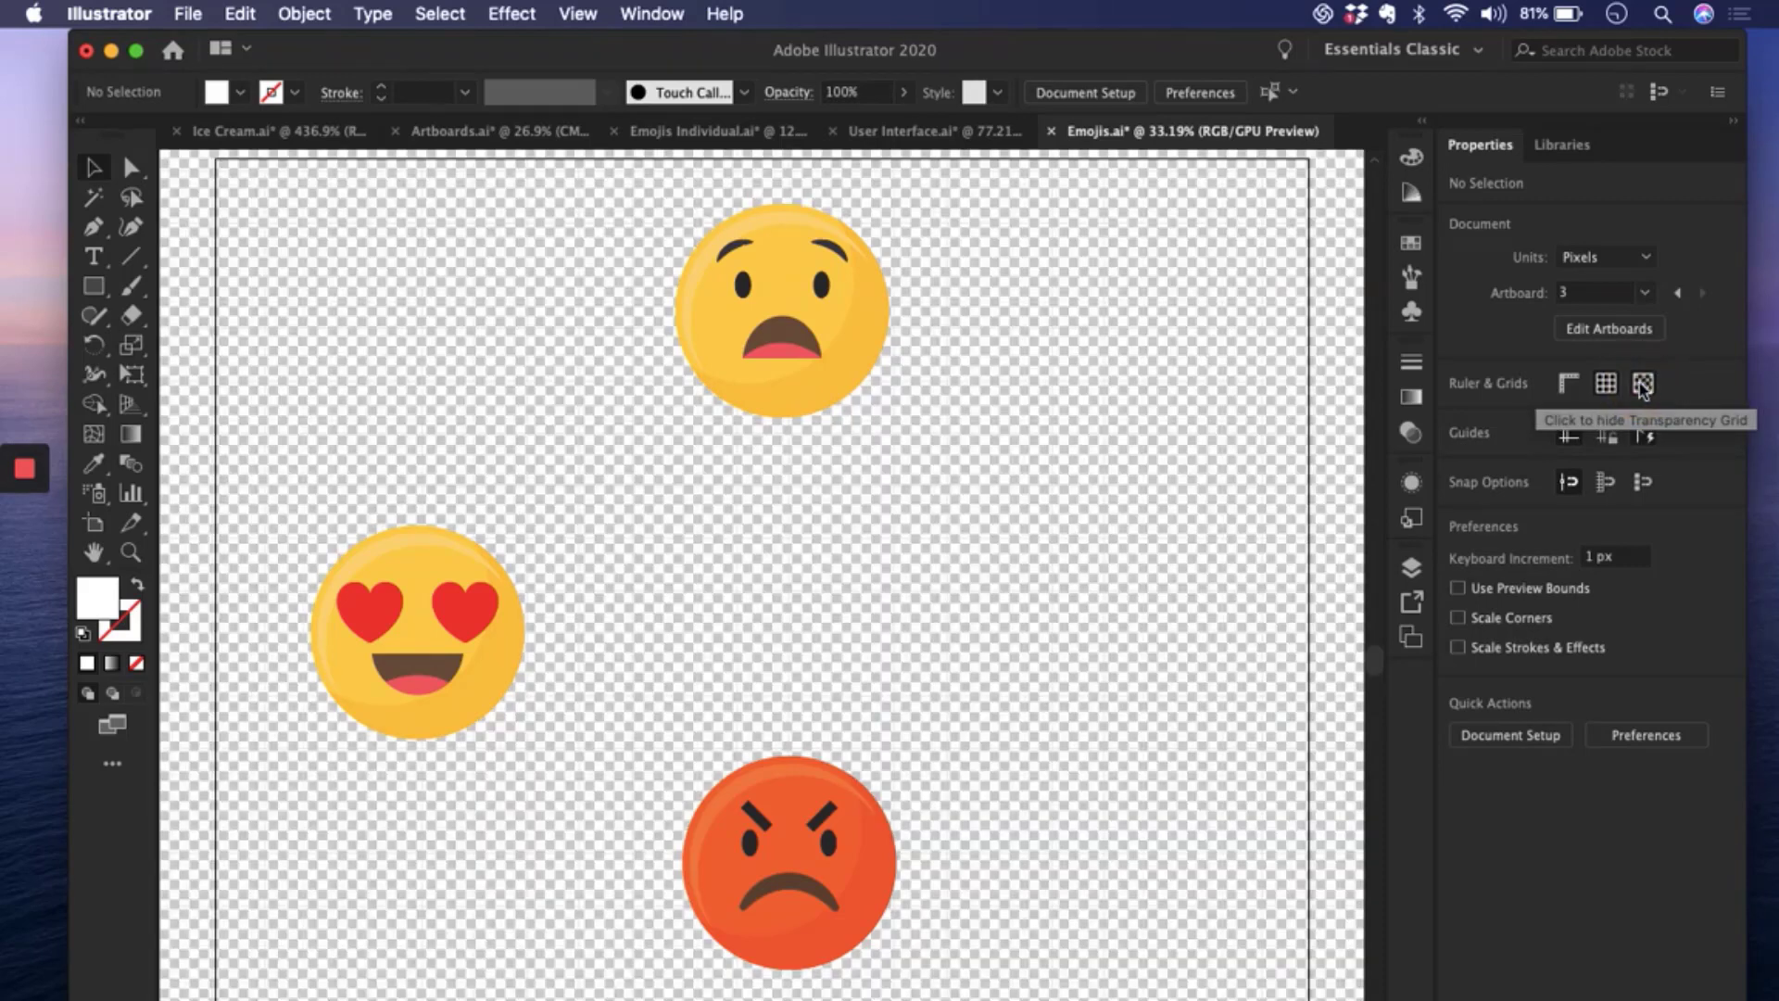
pyautogui.click(1643, 383)
pyautogui.click(1605, 384)
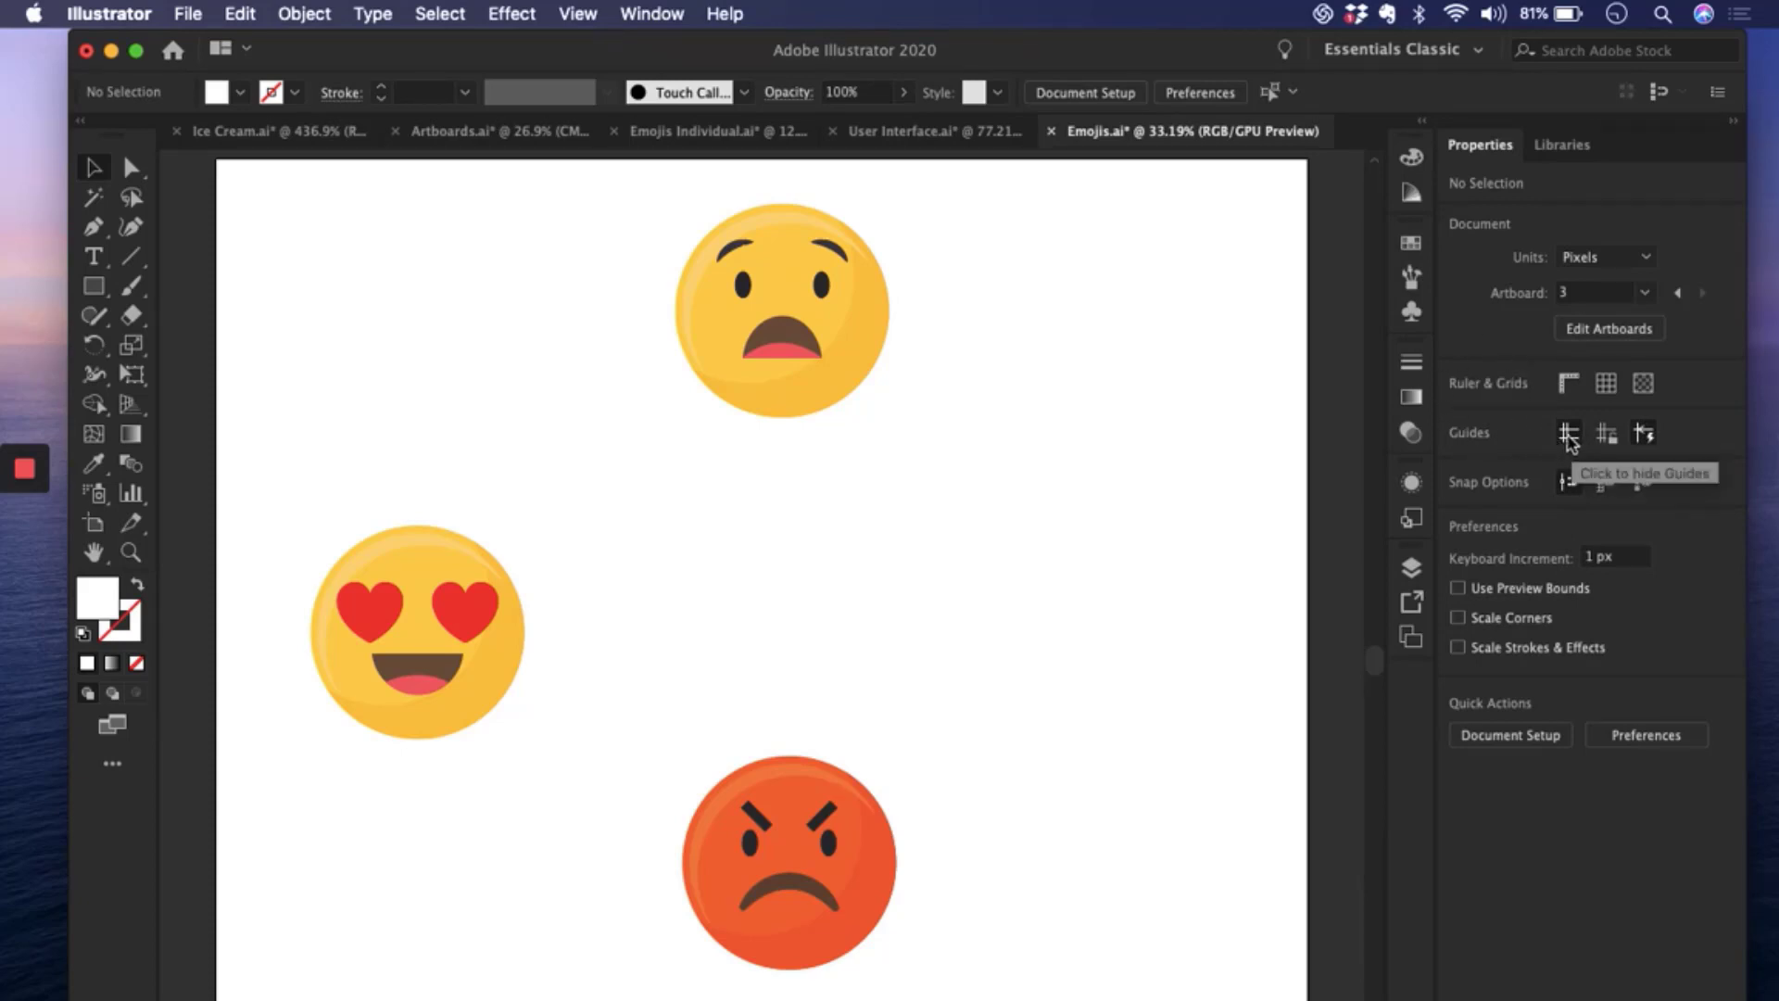
# - Drag the worried emoji around with Smart Guides off, then on again
pyautogui.click(1642, 435)
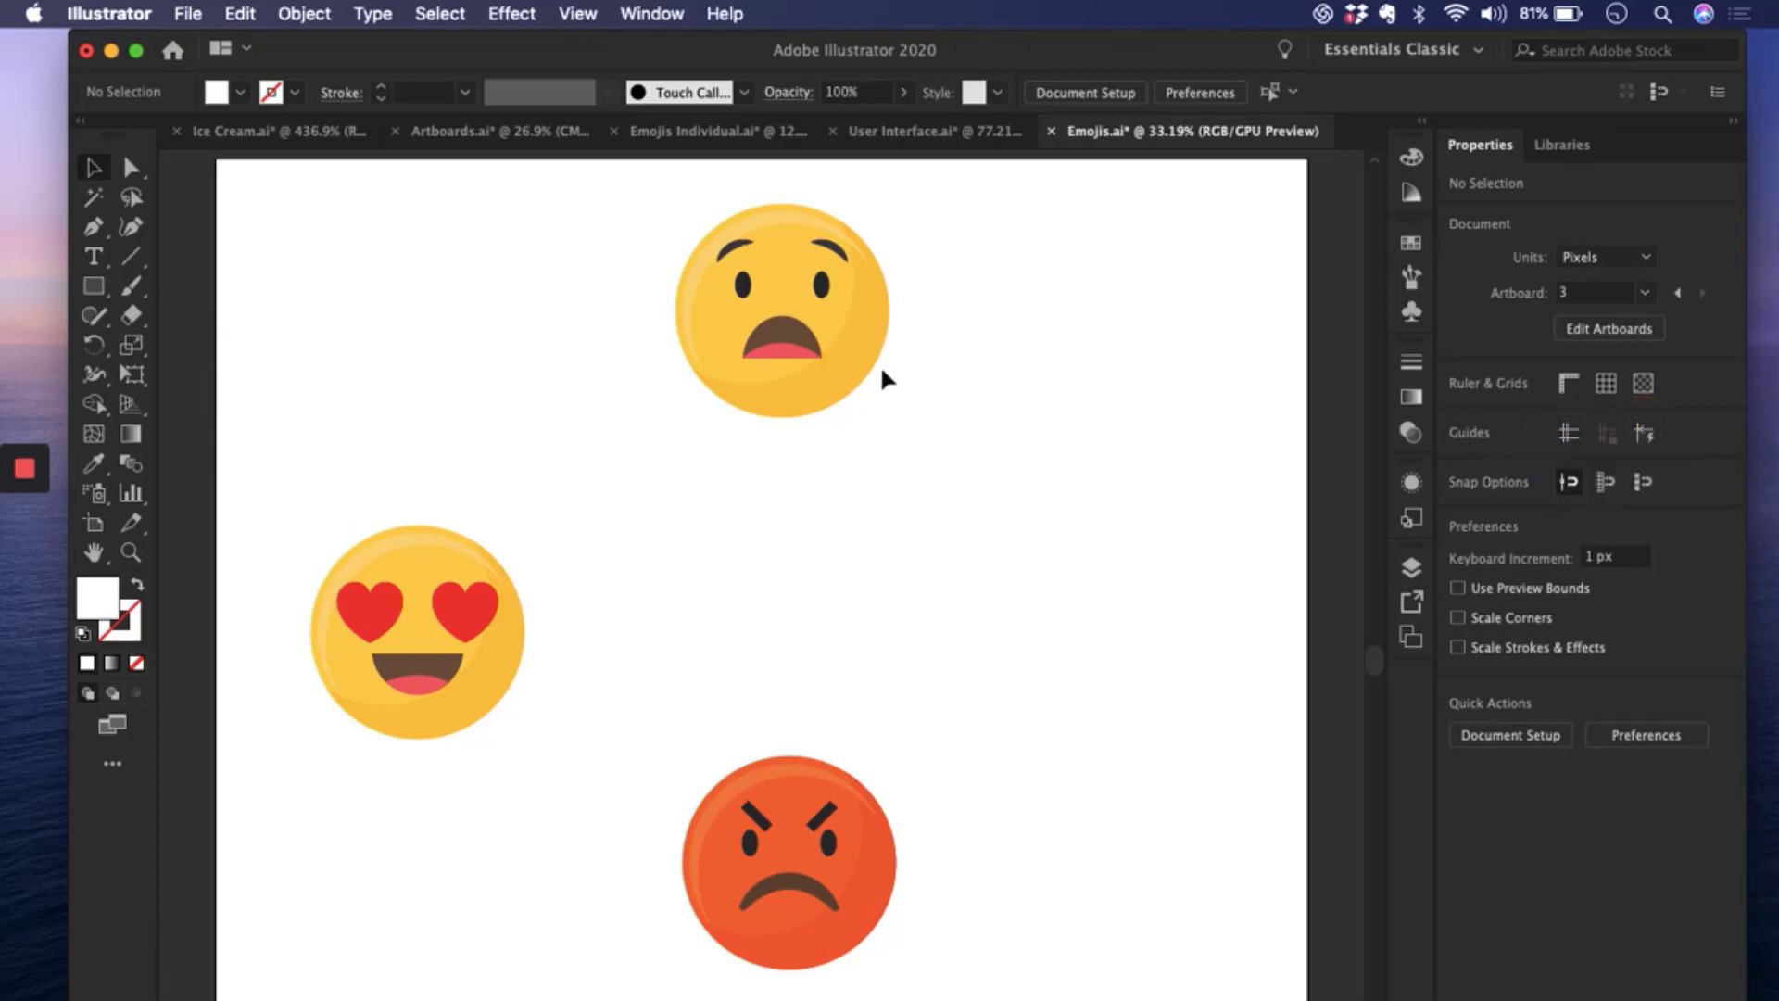
pyautogui.moveTo(848, 315); pyautogui.dragTo(808, 556)
pyautogui.moveTo(762, 616); pyautogui.dragTo(889, 515)
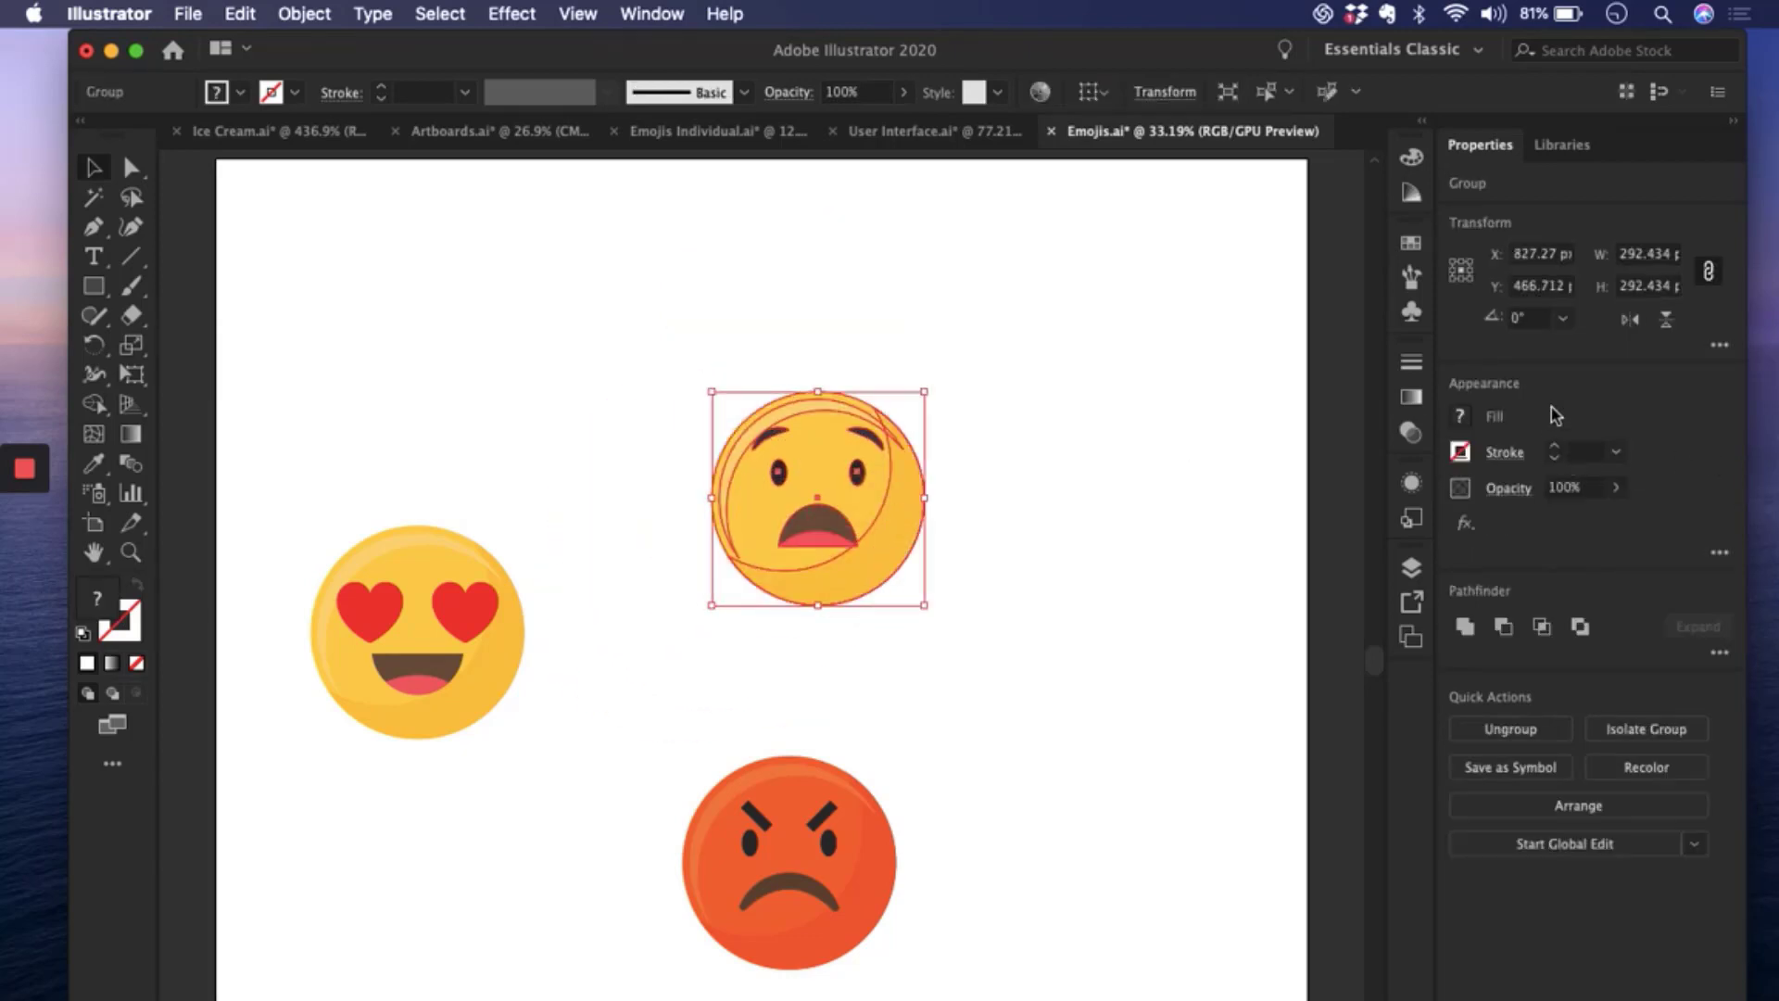
pyautogui.click(1338, 493)
pyautogui.click(1642, 433)
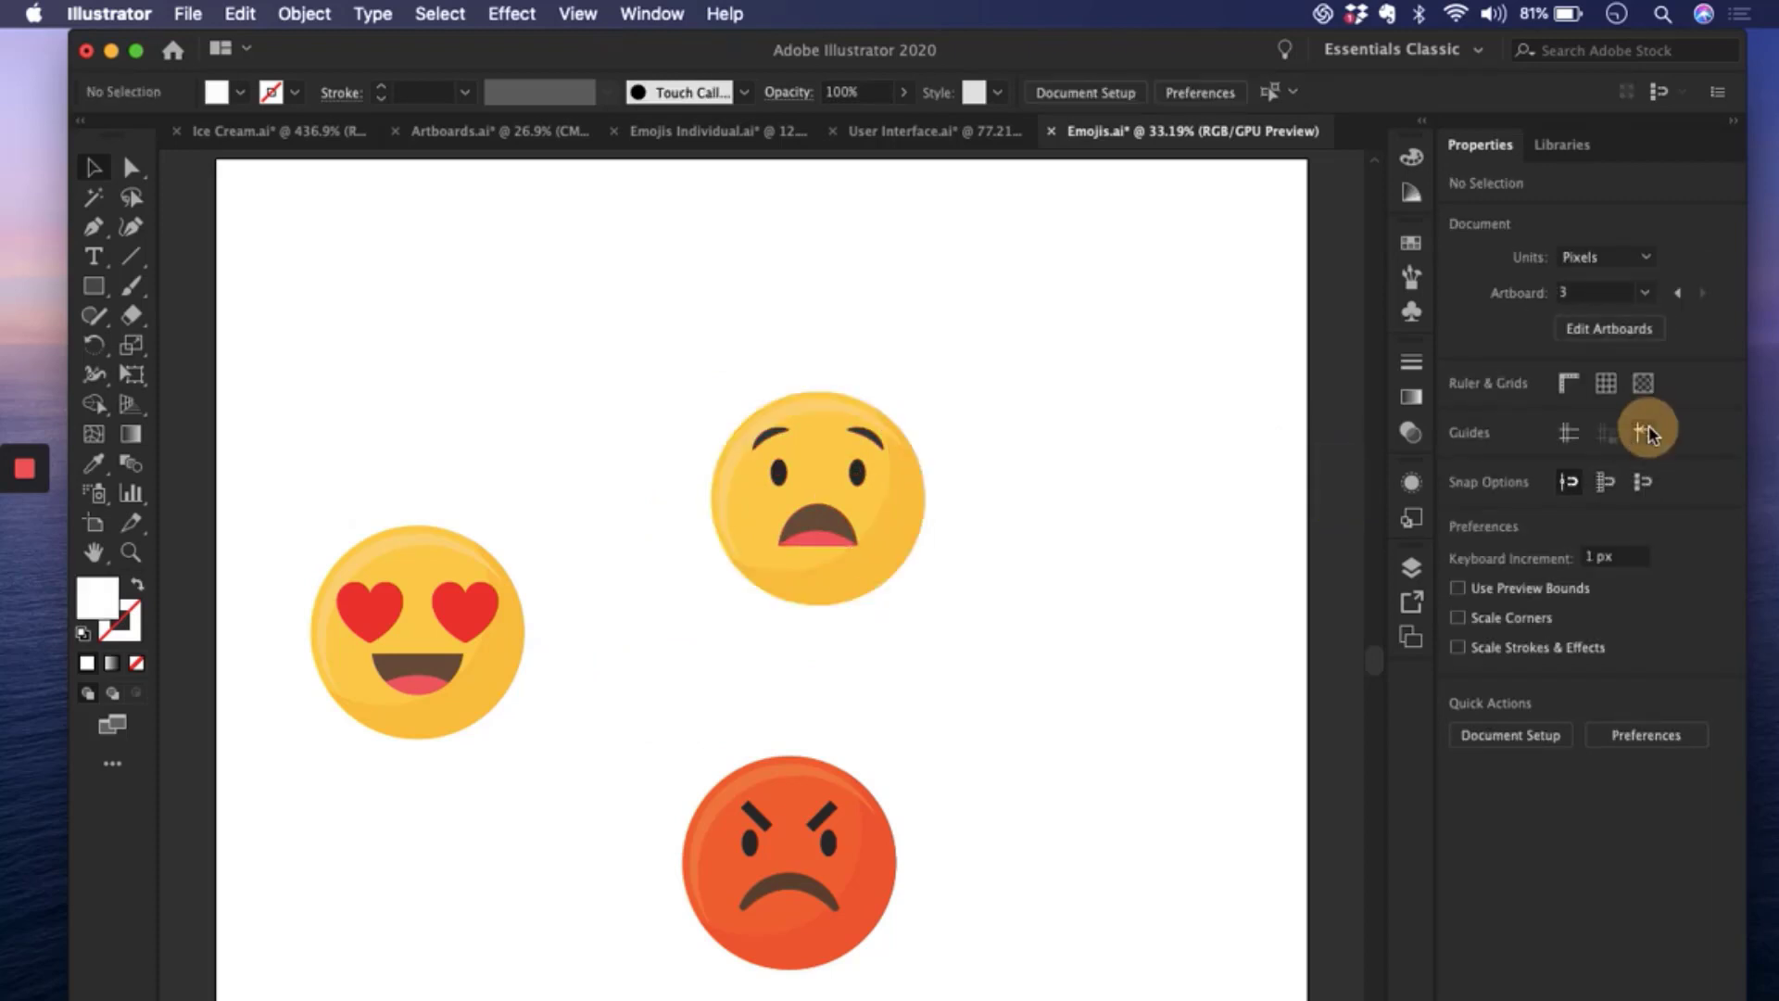
pyautogui.moveTo(893, 532); pyautogui.dragTo(1090, 667)
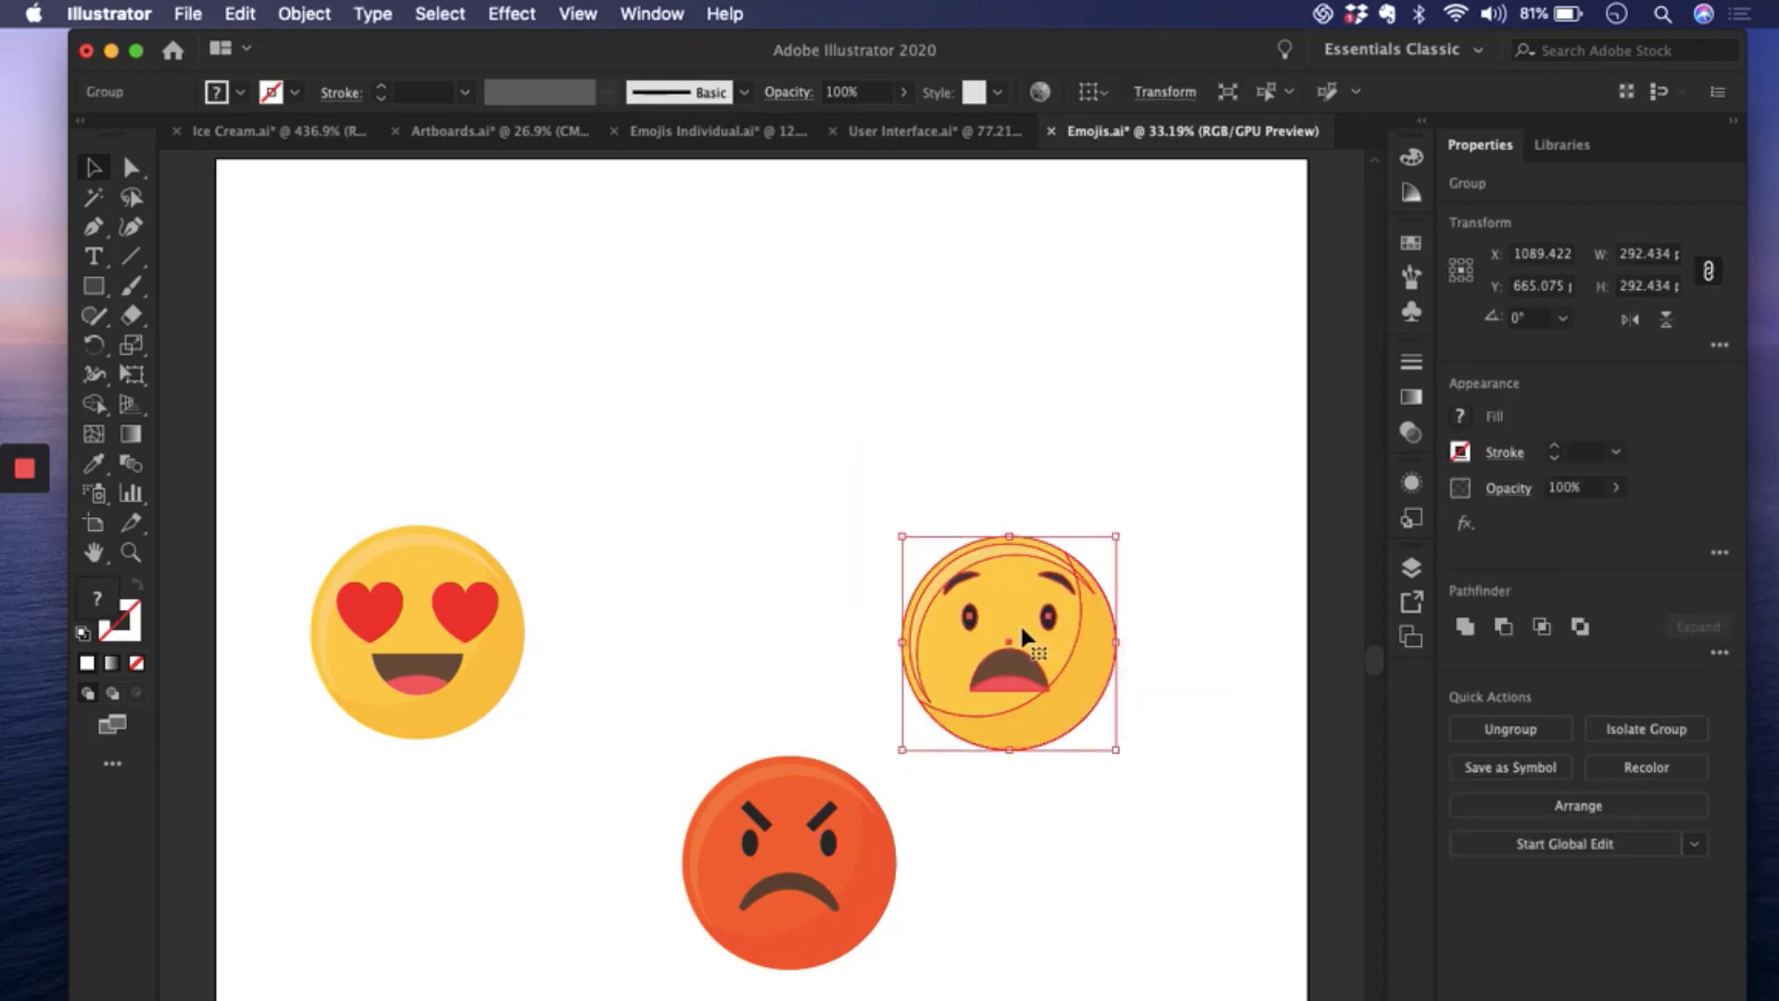
pyautogui.click(1321, 463)
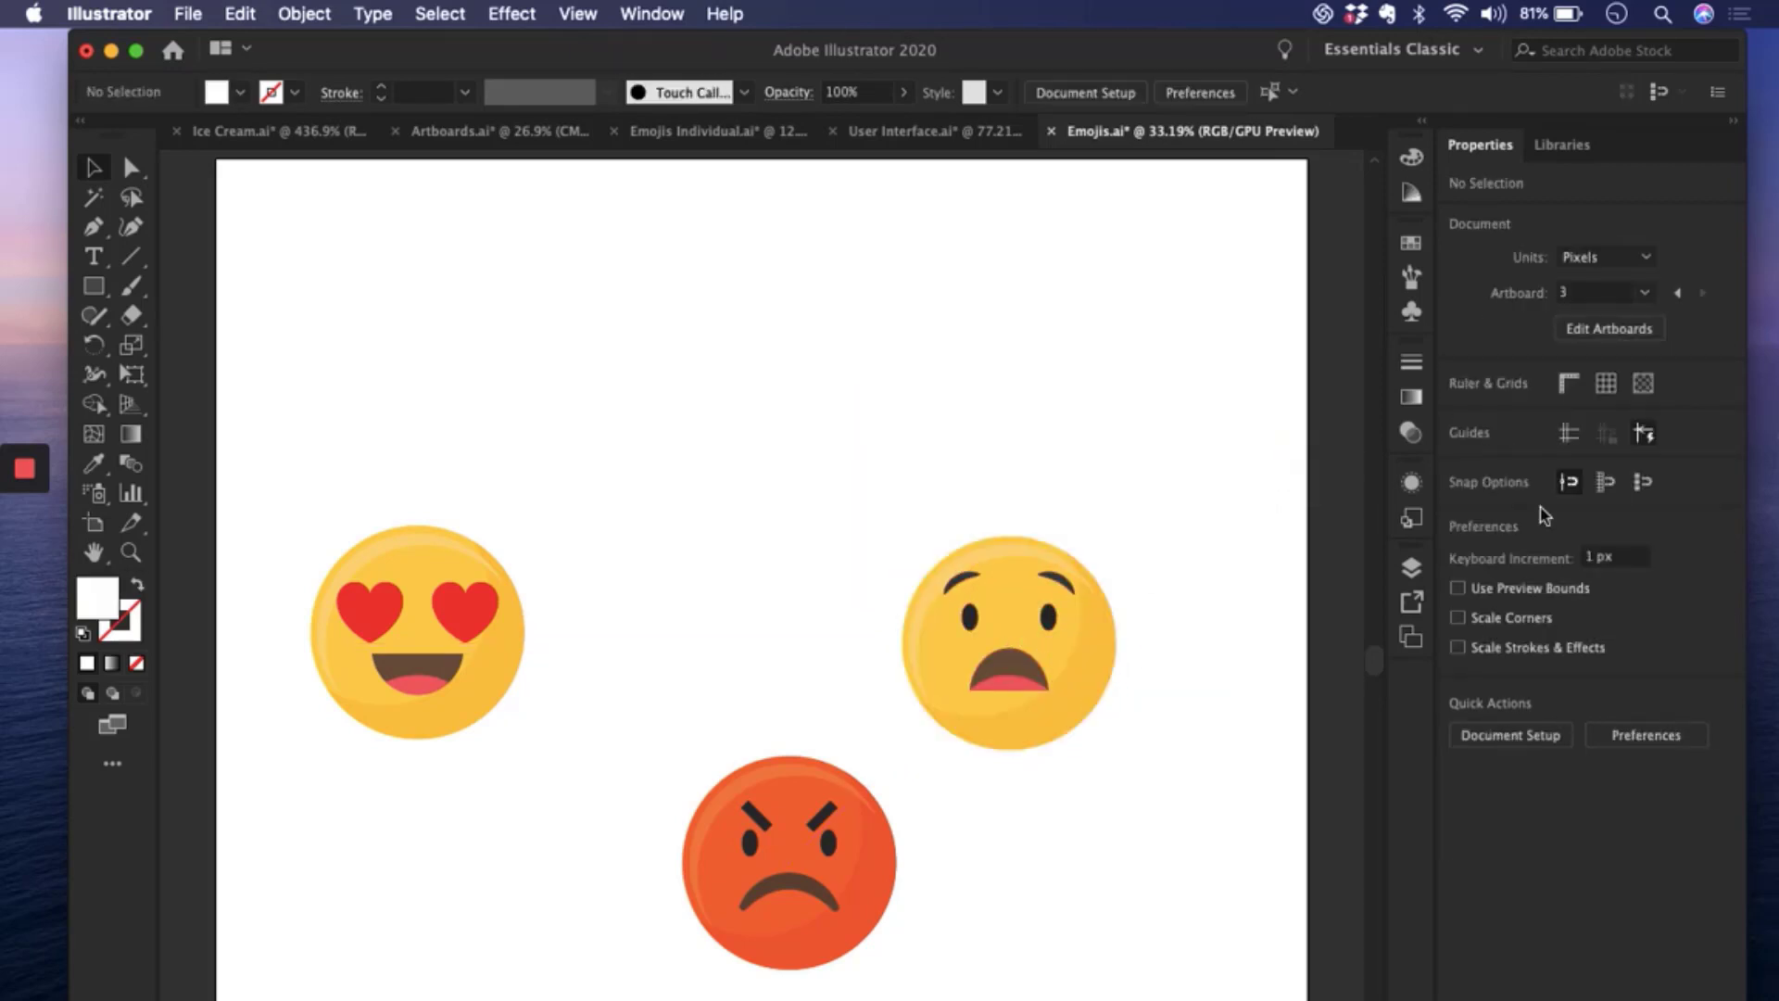
# - Turn on Show Guides and Snap to Point, then drag the worried emoji up to the upper right
pyautogui.click(1645, 436)
pyautogui.click(1565, 441)
pyautogui.click(1569, 484)
pyautogui.moveTo(1105, 686); pyautogui.dragTo(1100, 457)
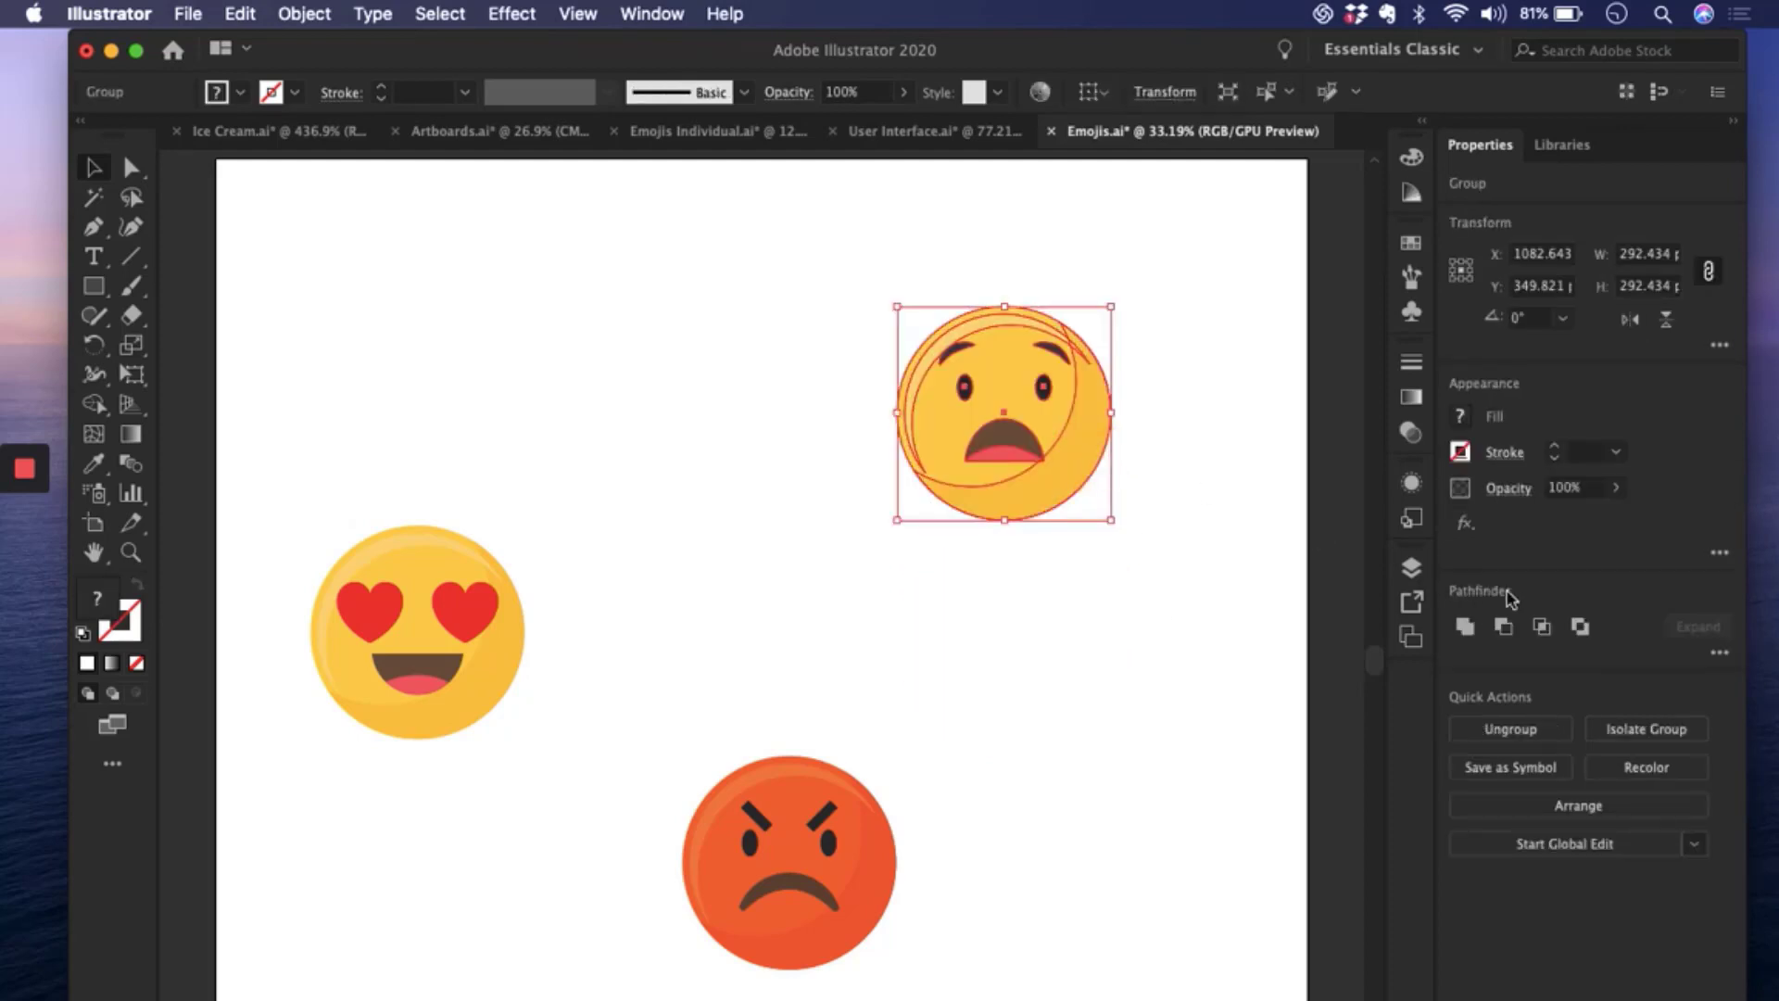
pyautogui.click(1250, 458)
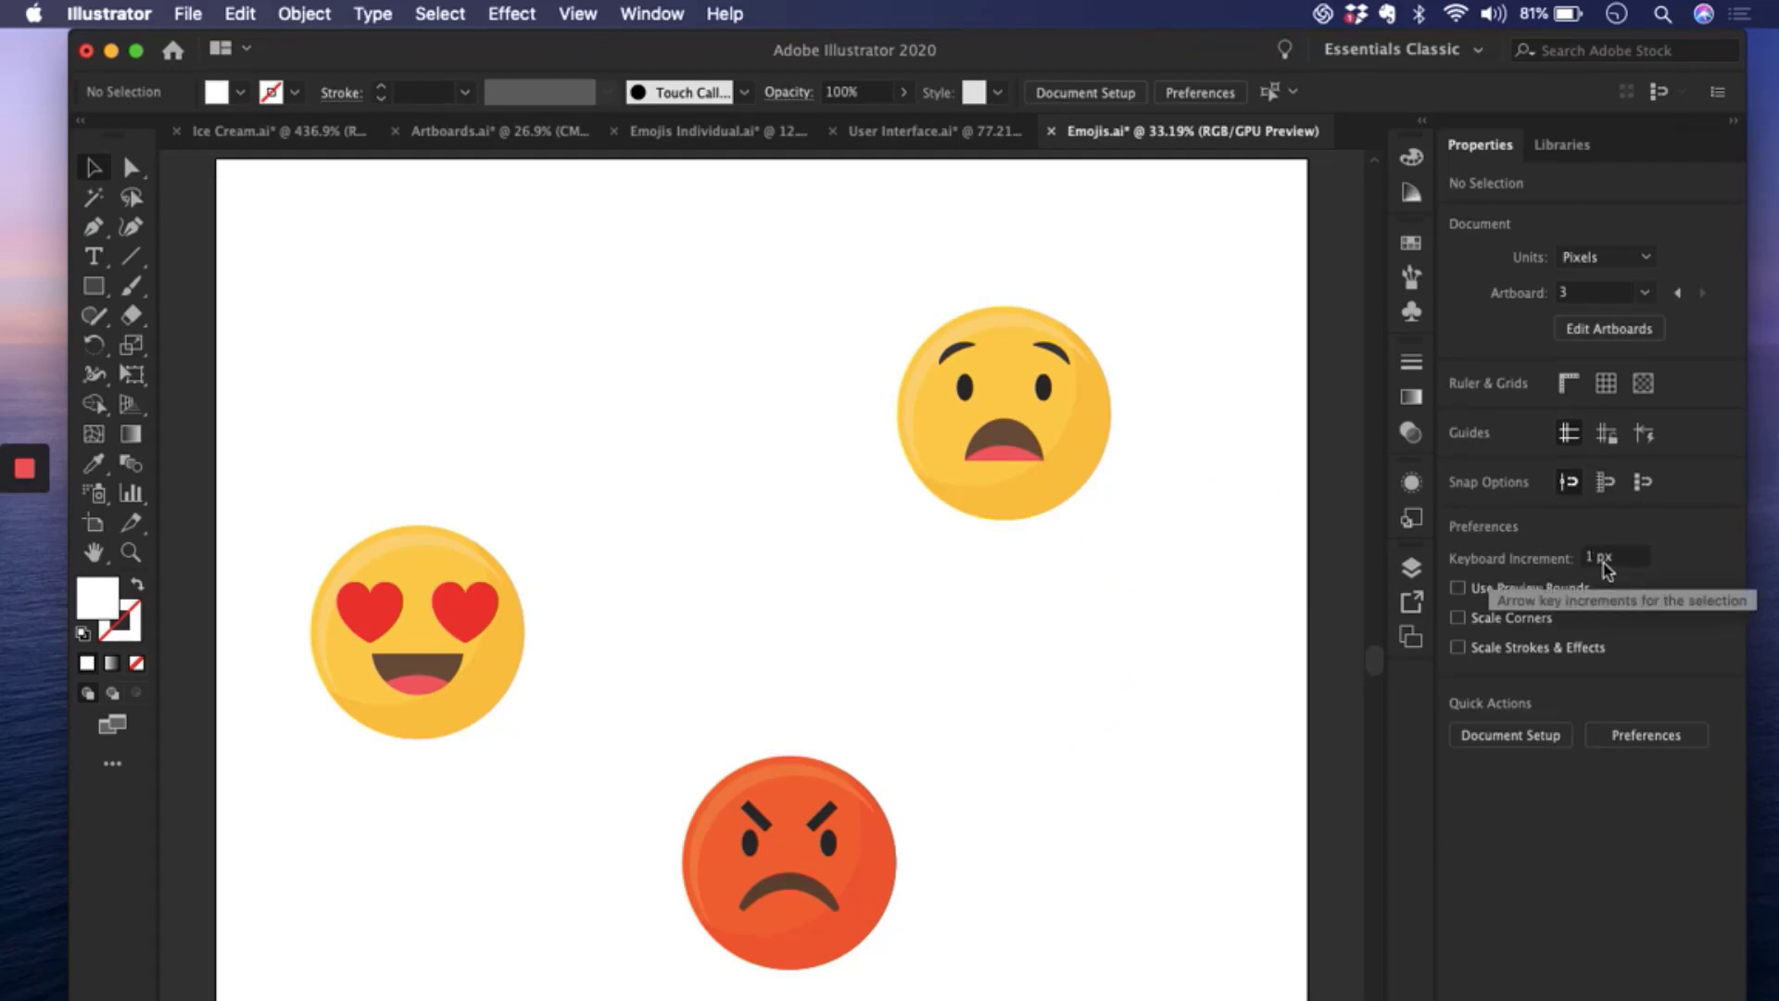
# - Nudge the worried emoji down several times with the Down arrow key
pyautogui.click(1099, 445)
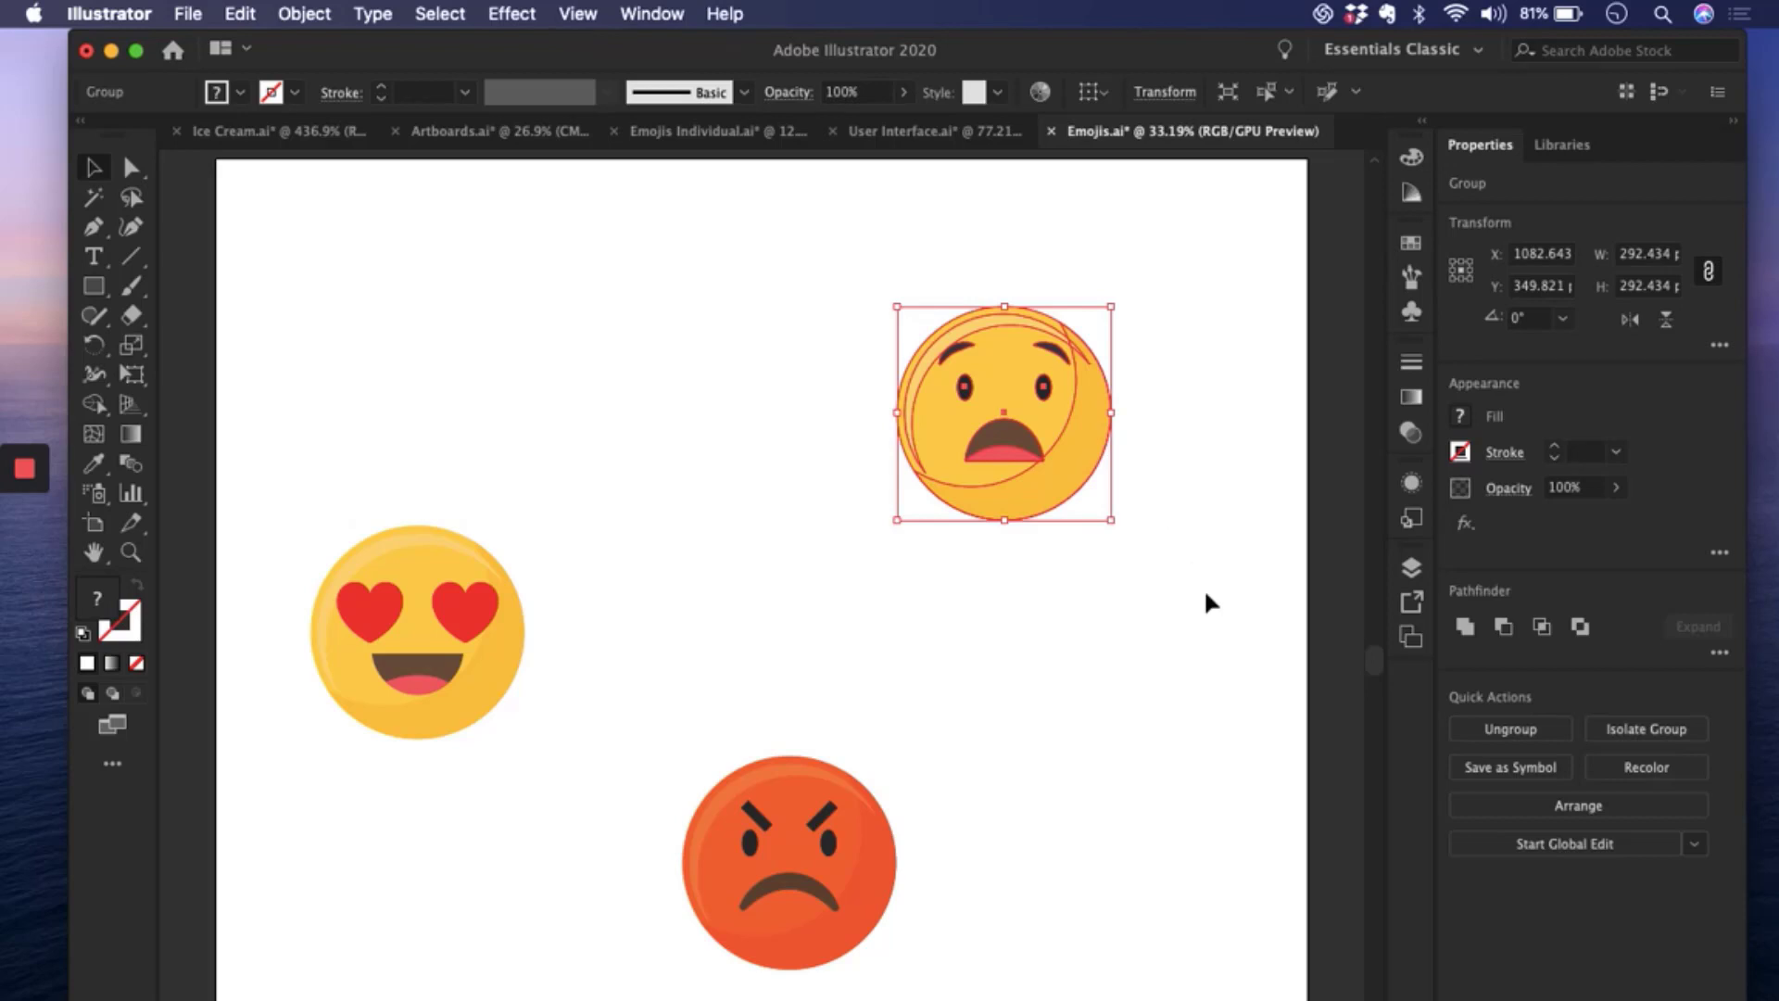
pyautogui.press('Down')
pyautogui.press('Down')
pyautogui.press('Down')
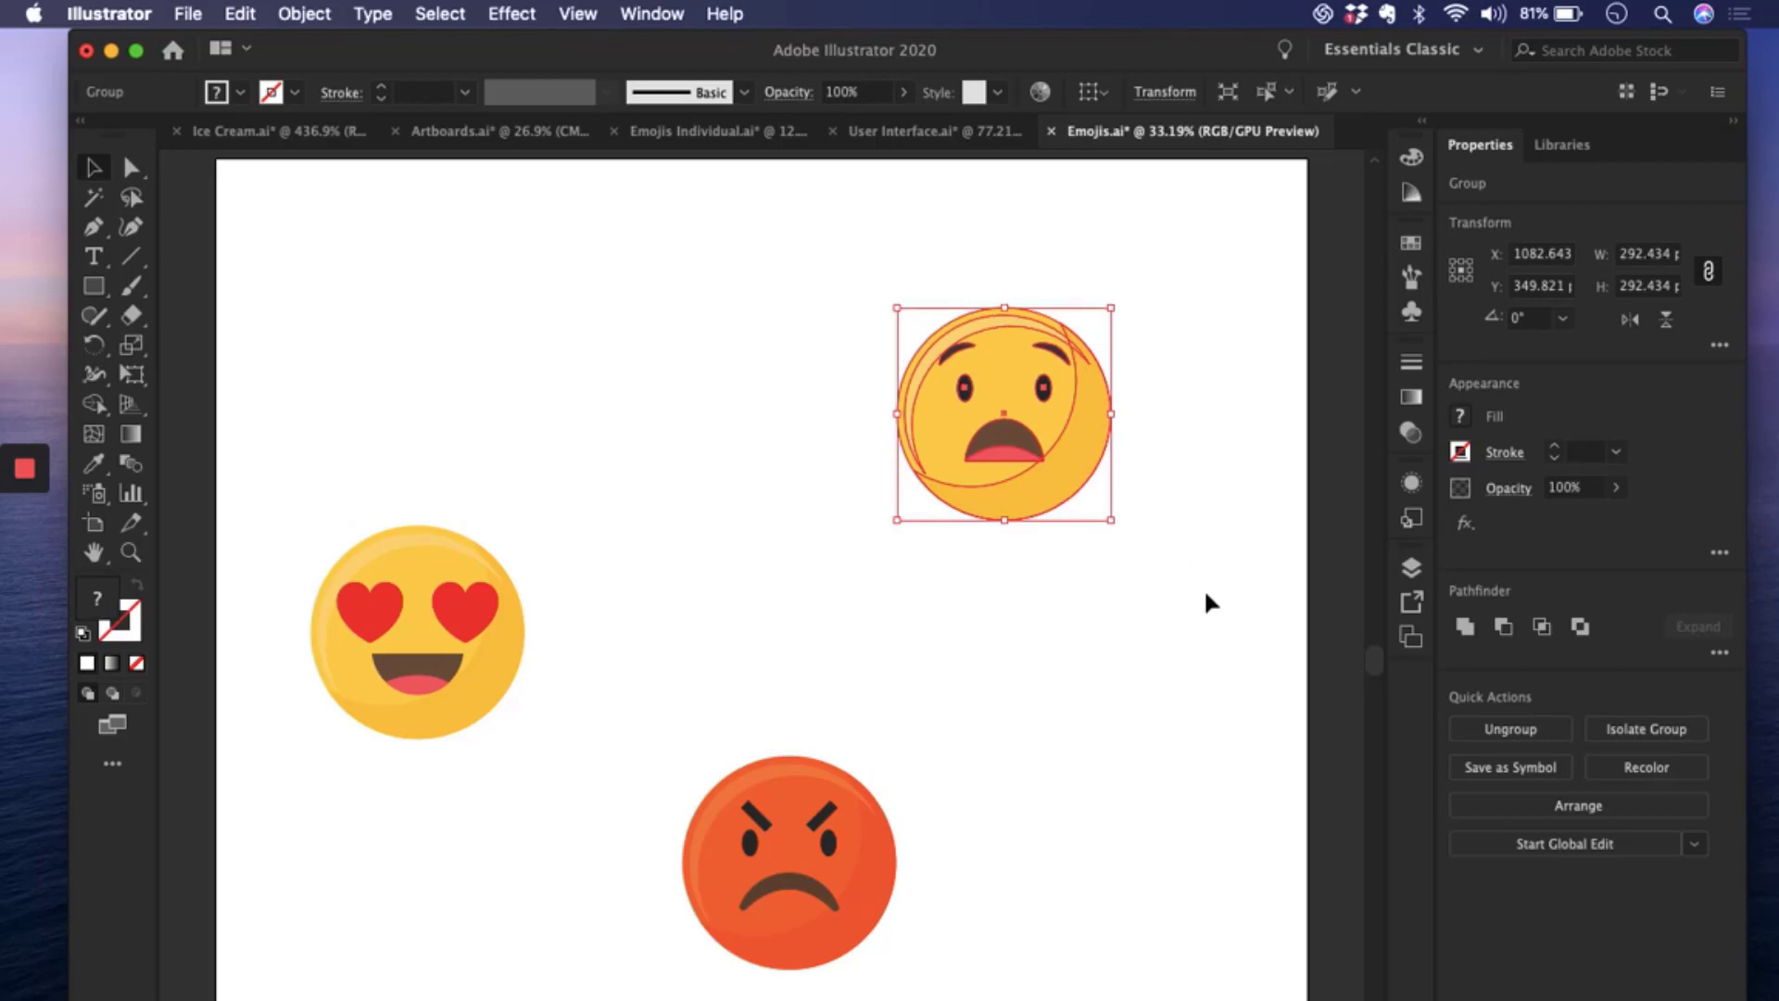
pyautogui.press('Down')
pyautogui.press('Down')
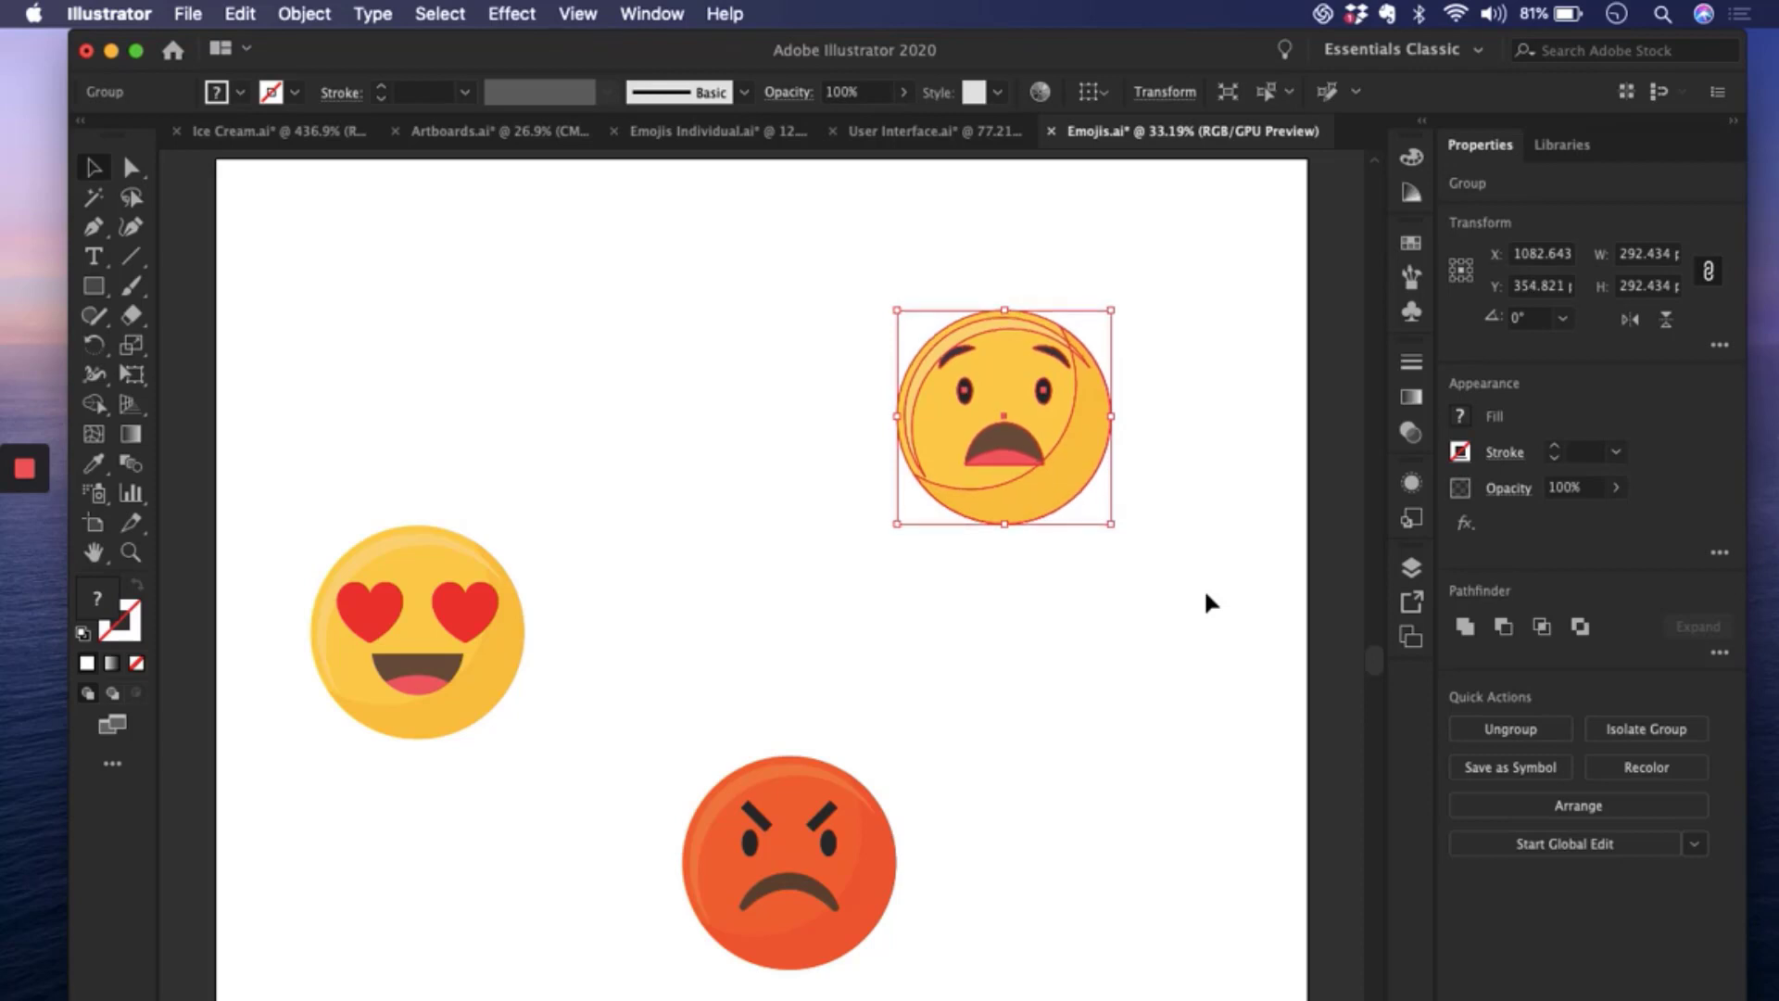
pyautogui.scroll(3, 1082, 547)
pyautogui.scroll(5, 1082, 547)
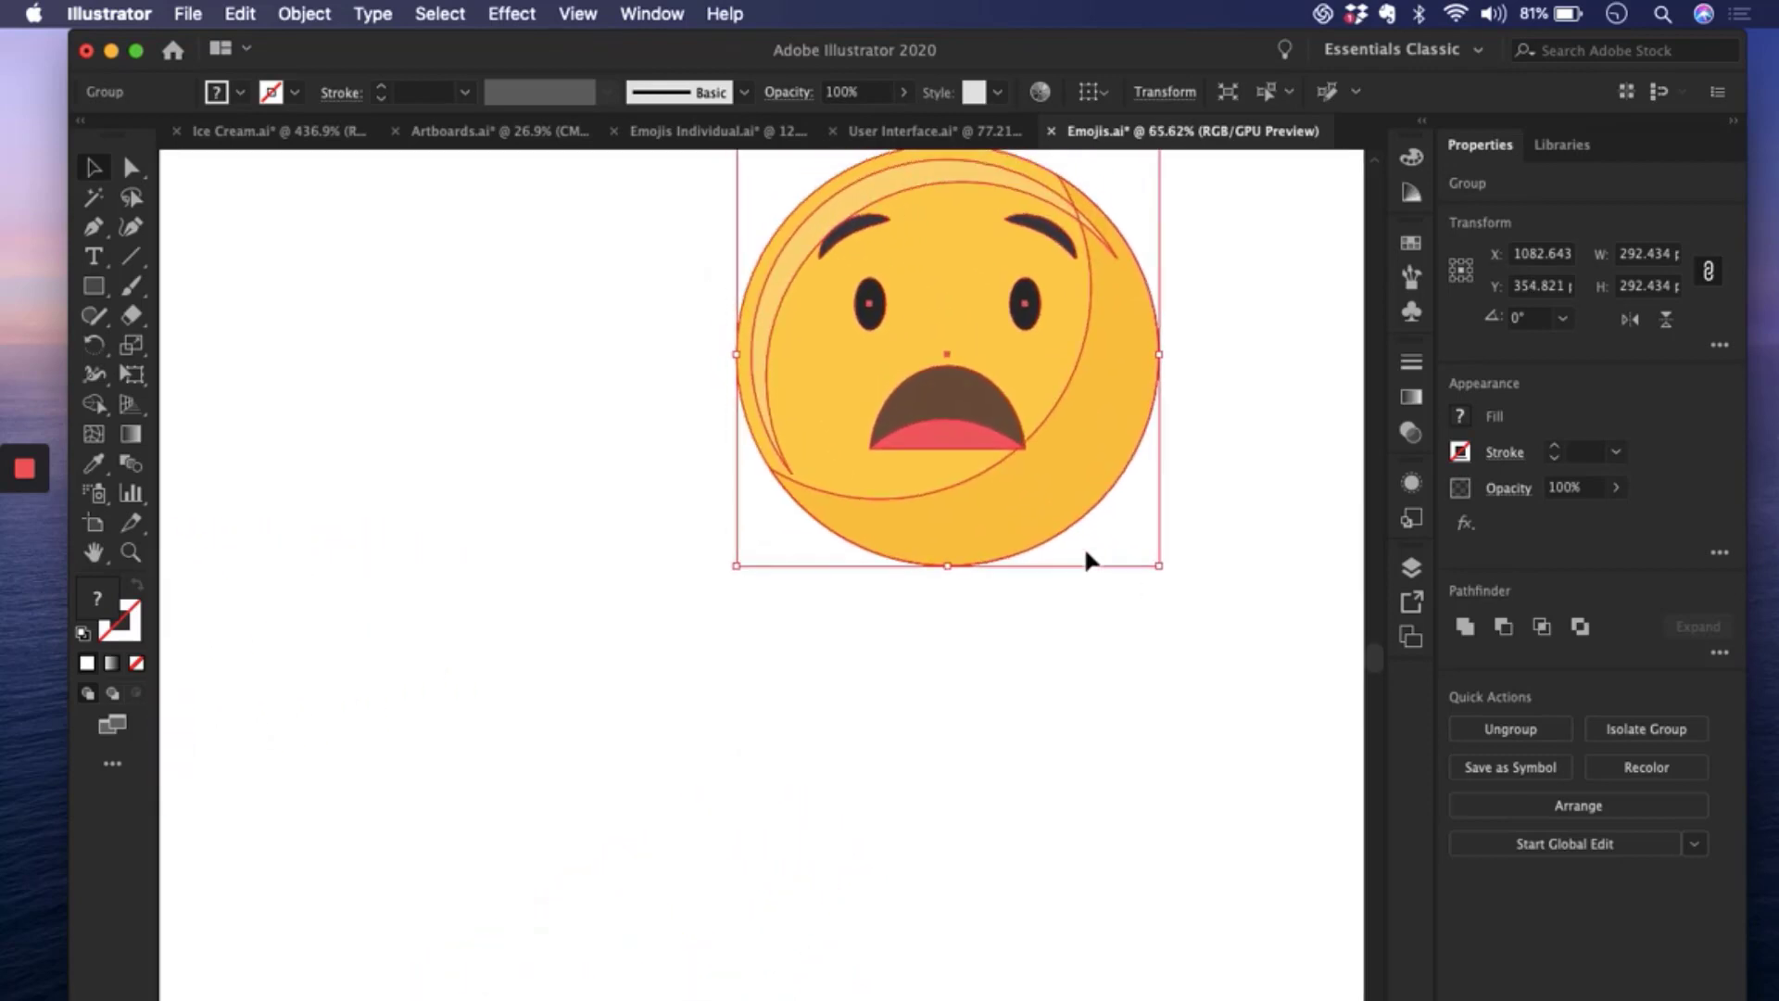
pyautogui.press('Down')
pyautogui.press('Down')
pyautogui.press('Down')
pyautogui.press('Down')
pyautogui.press('Down')
pyautogui.press('Down')
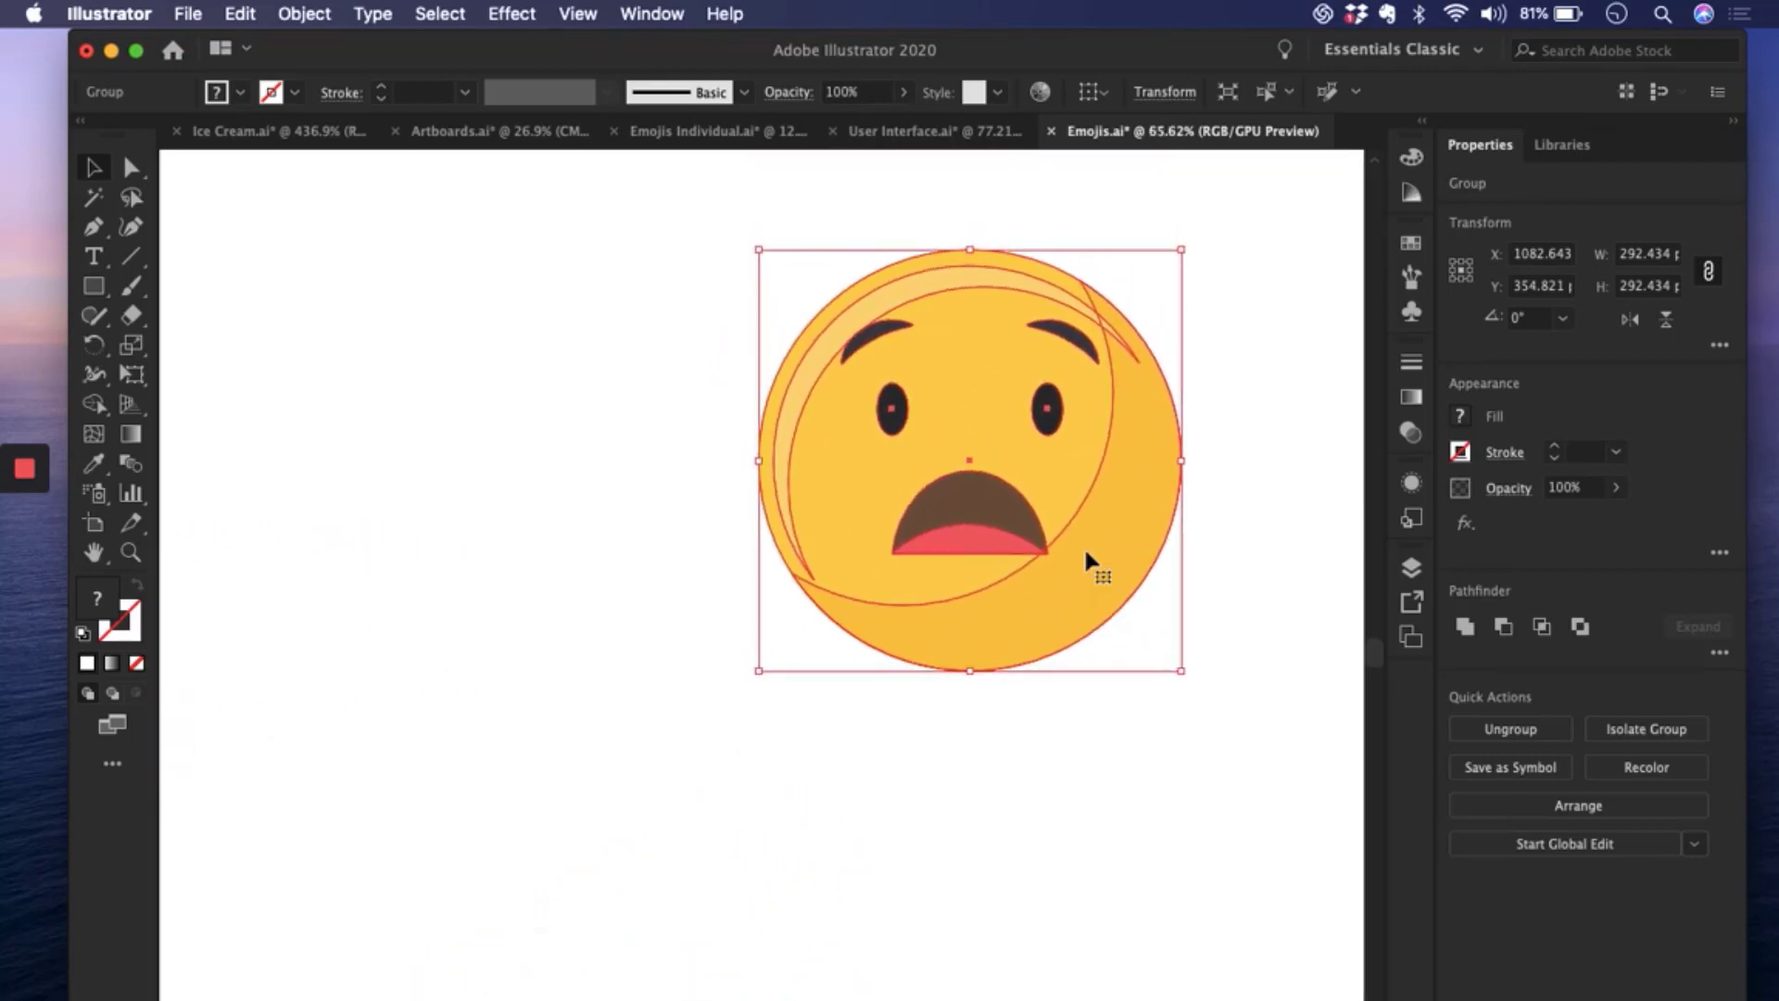
pyautogui.scroll(2, 1084, 546)
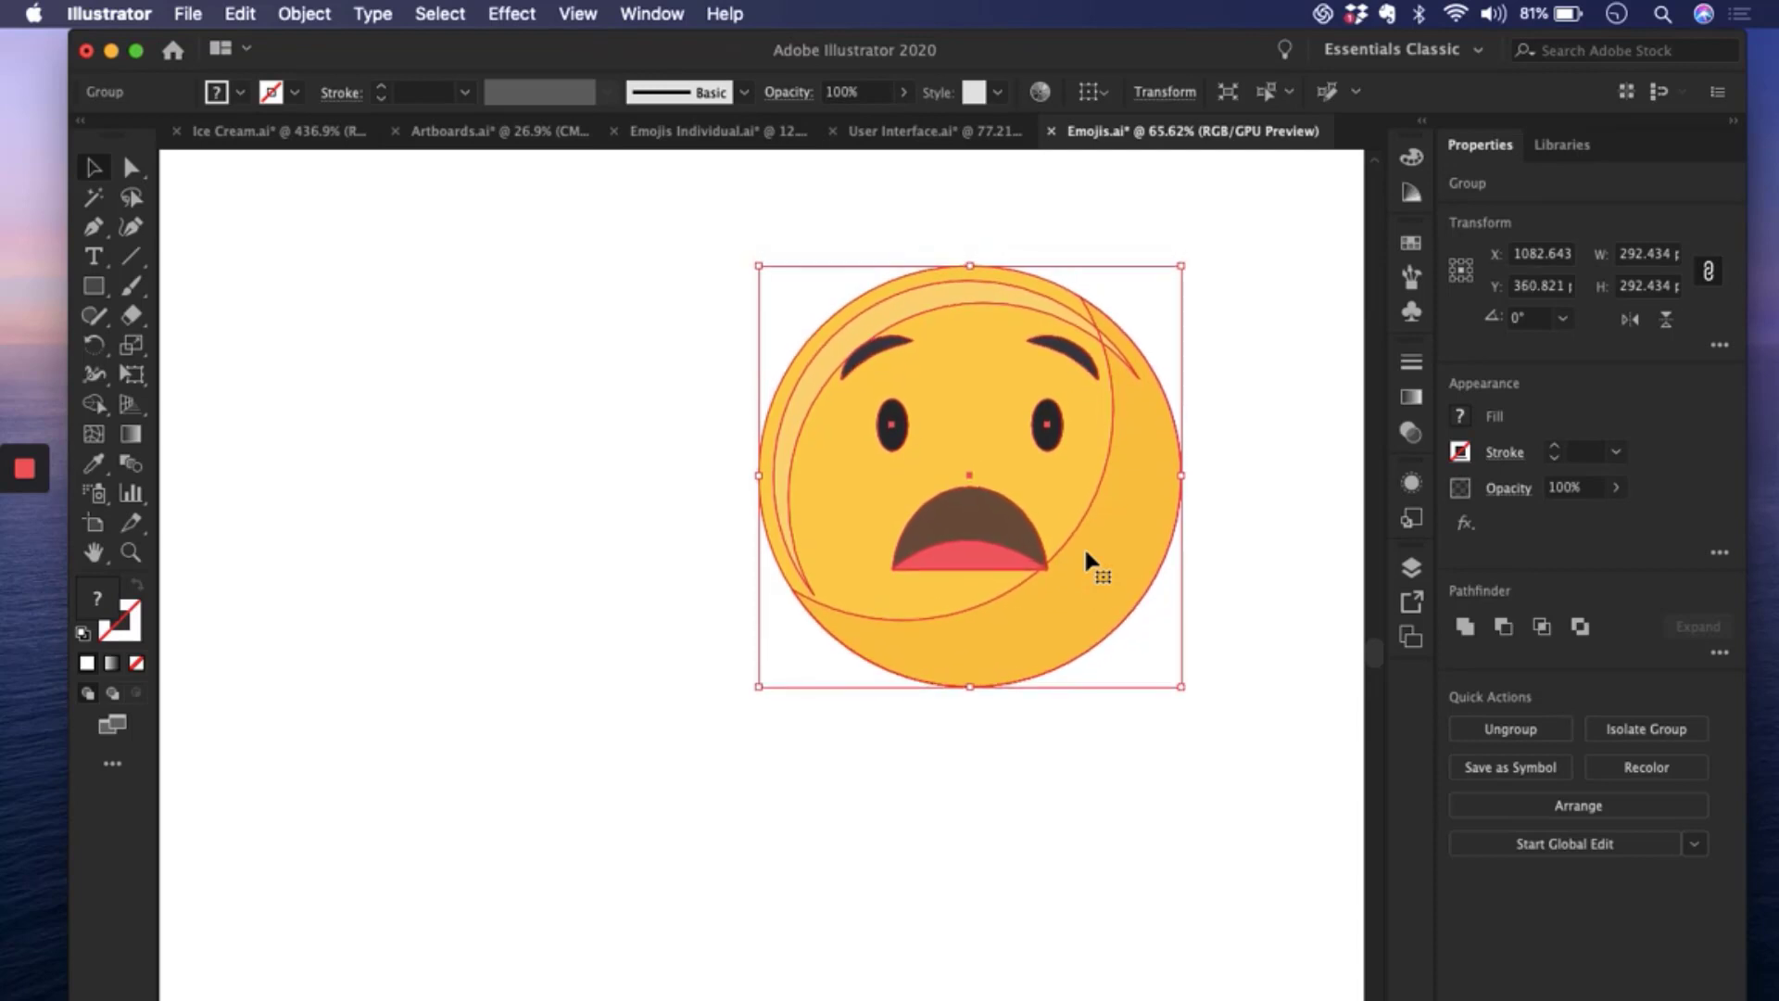
pyautogui.scroll(2, 1086, 556)
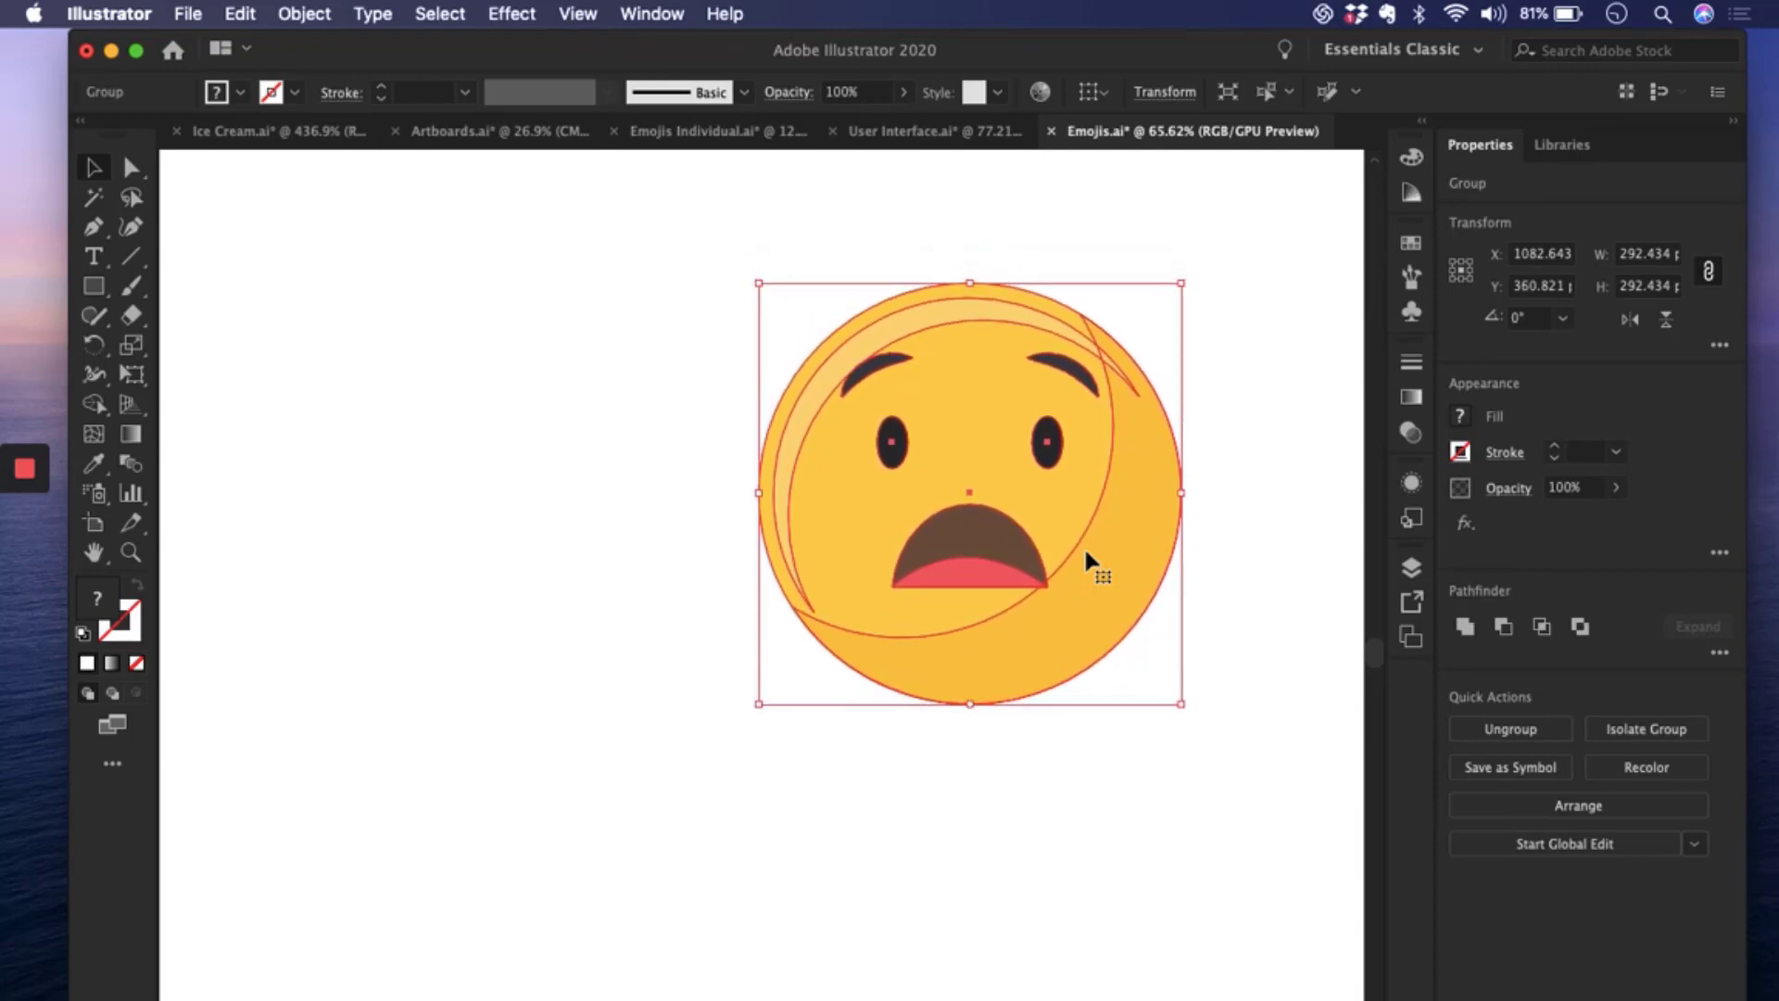
pyautogui.press('Down')
pyautogui.press('Down')
pyautogui.press('Down')
pyautogui.press('Down')
pyautogui.press('Down')
pyautogui.press('Down')
pyautogui.press('Down')
pyautogui.press('Down')
pyautogui.press('Down')
pyautogui.press('Down')
pyautogui.press('Down')
pyautogui.press('Down')
pyautogui.press('Down')
pyautogui.press('Down')
pyautogui.press('Down')
pyautogui.press('Down')
pyautogui.press('Down')
pyautogui.press('Down')
pyautogui.press('Down')
pyautogui.press('Down')
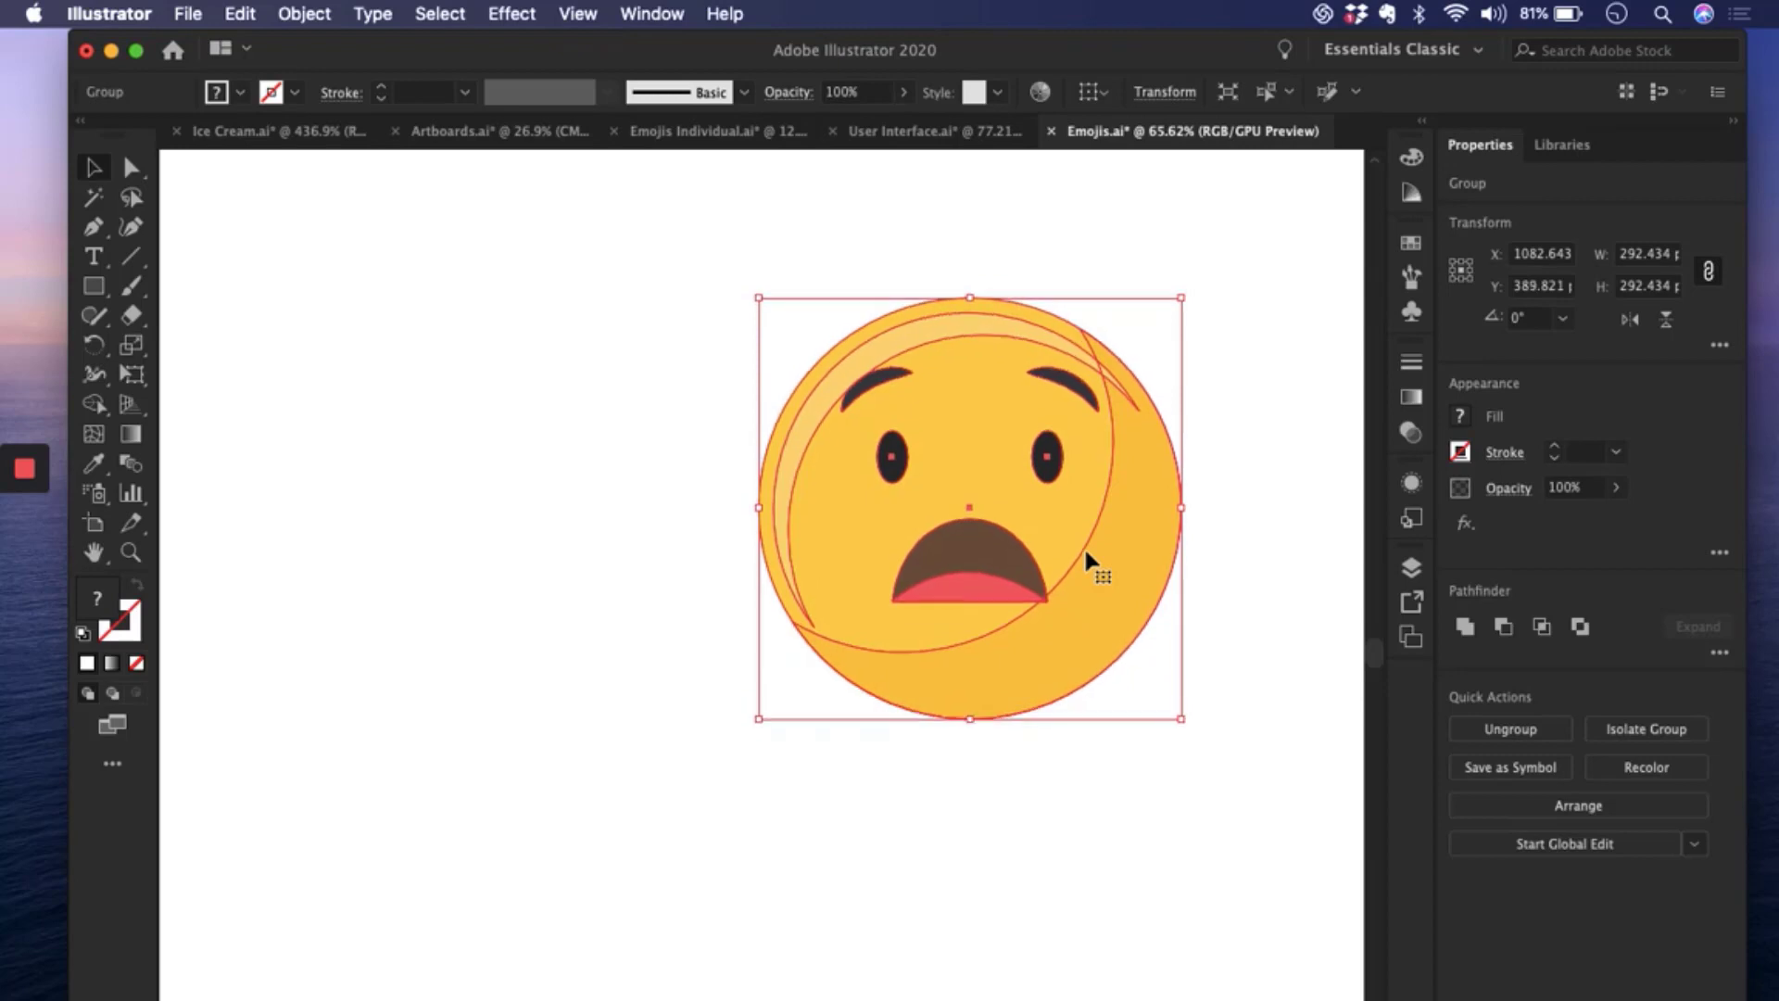
pyautogui.click(1271, 483)
# - Set the keyboard increment to 10 px and nudge the surprised emoji down twice
pyautogui.click(1592, 557)
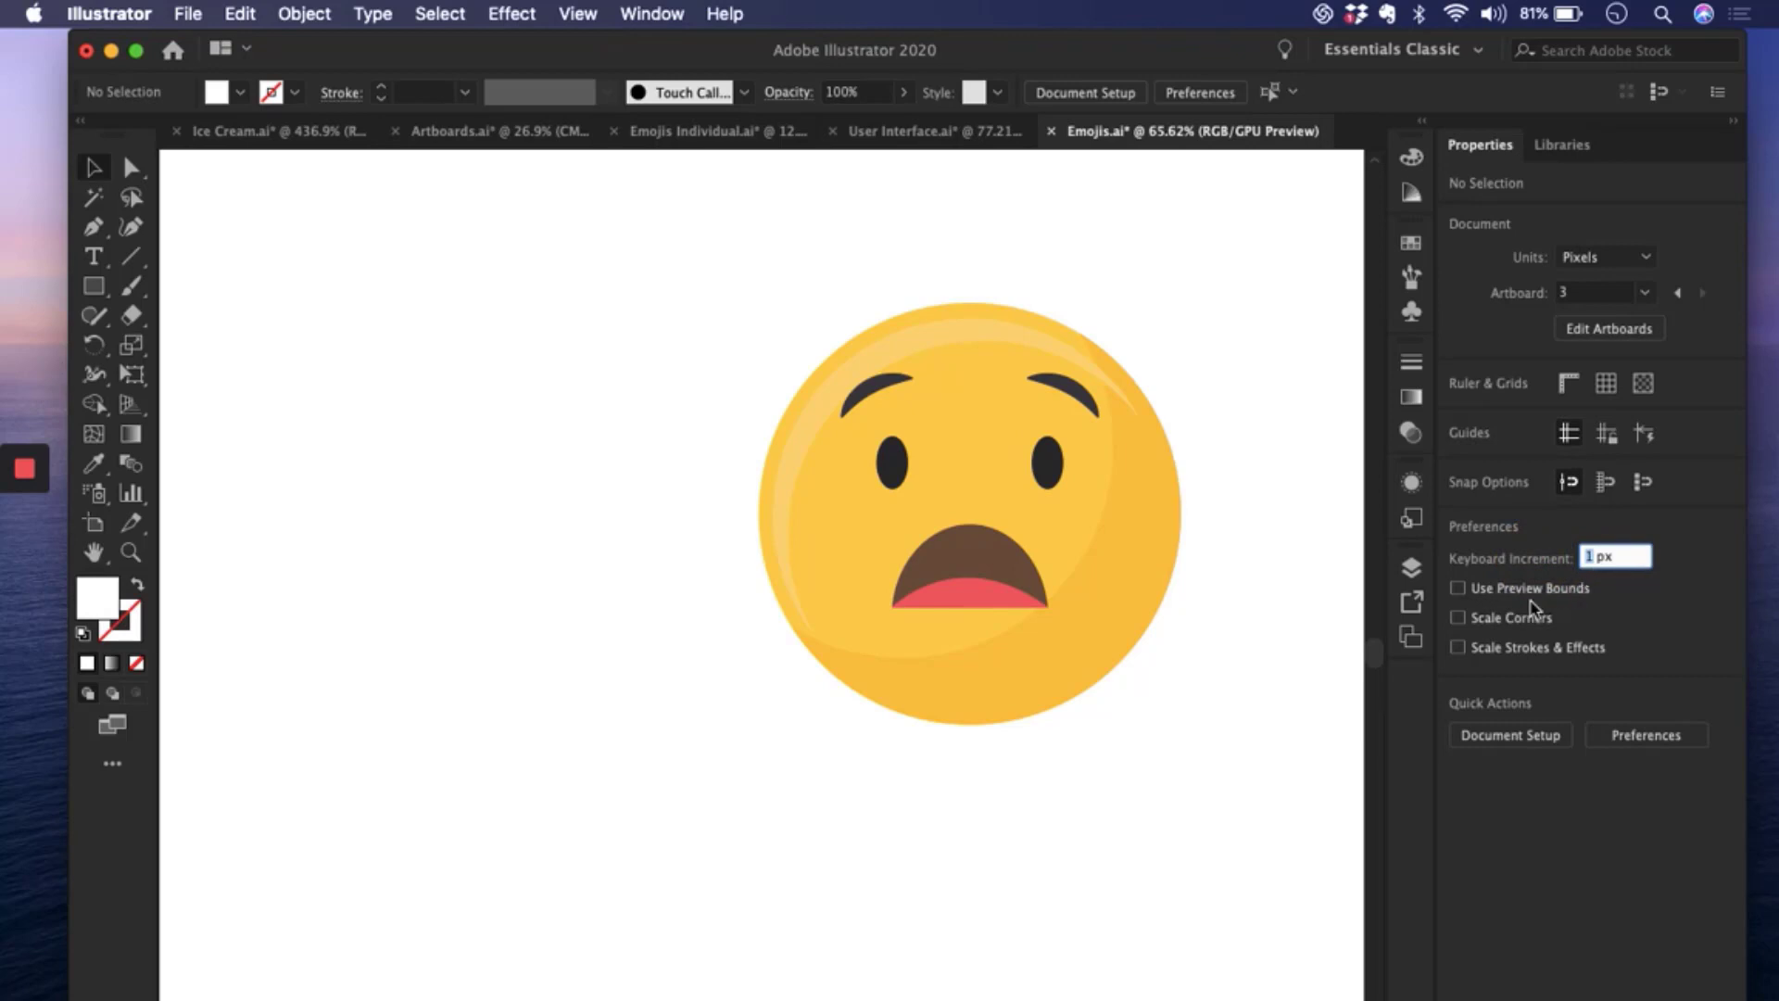
pyautogui.press('Return')
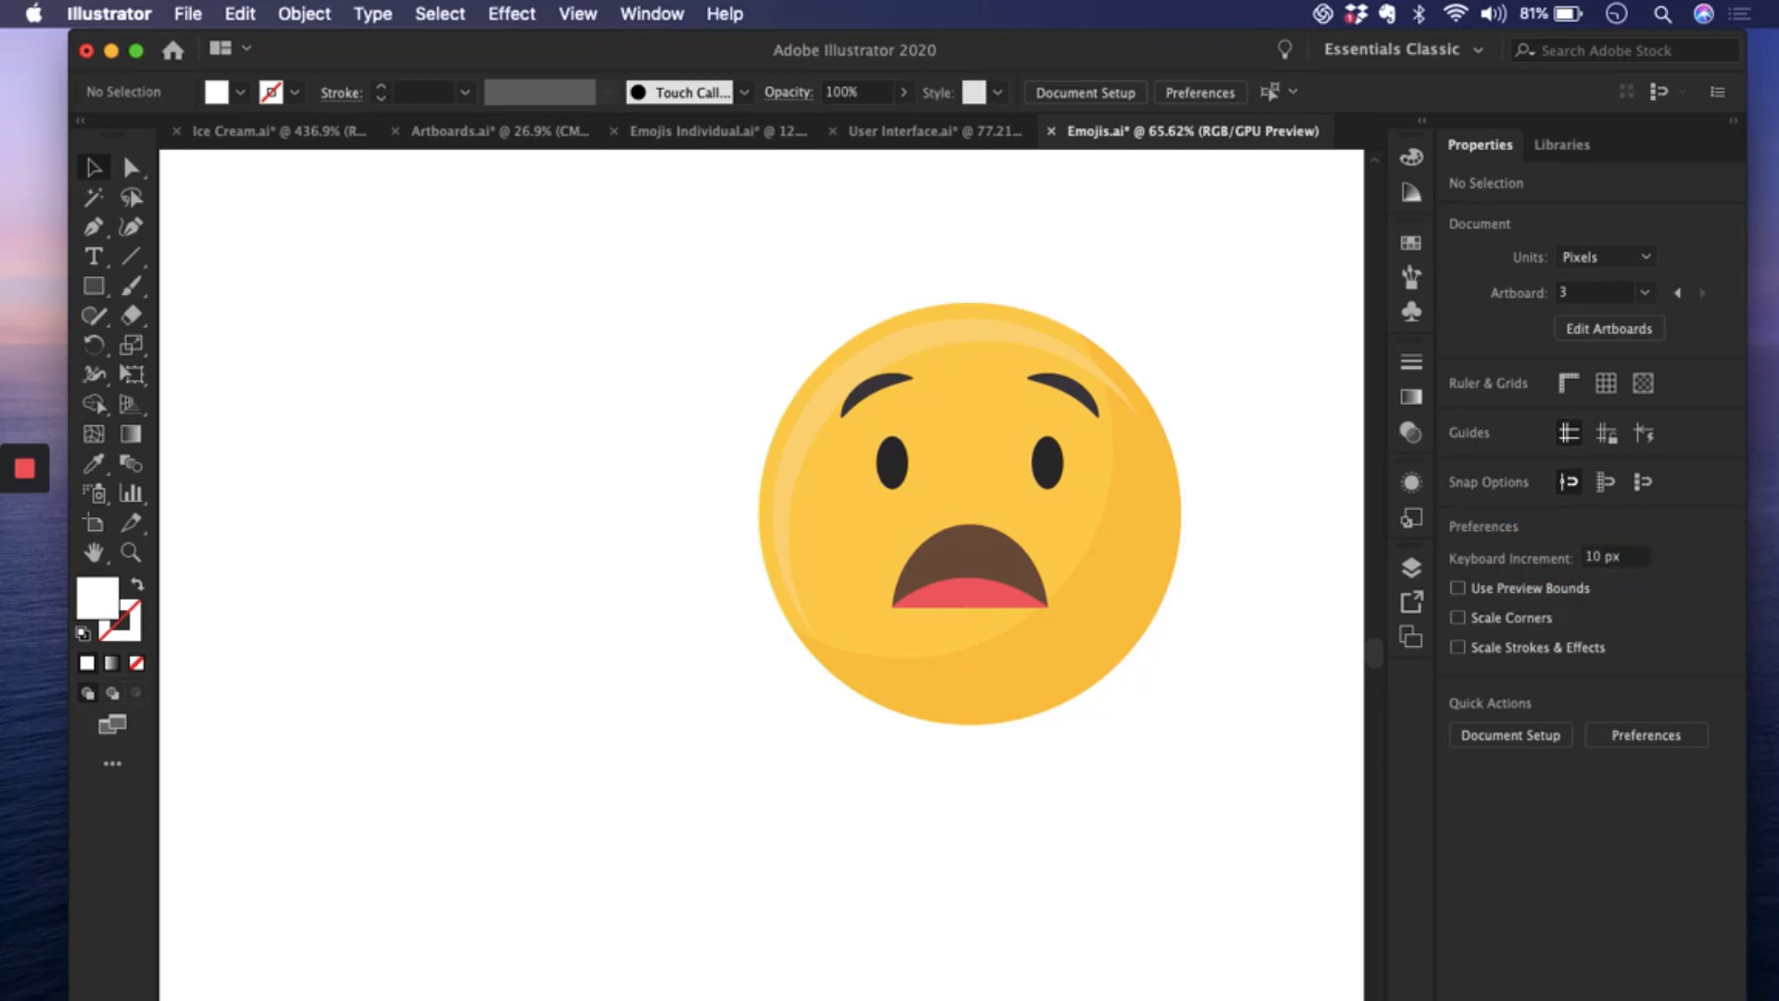
pyautogui.click(1121, 560)
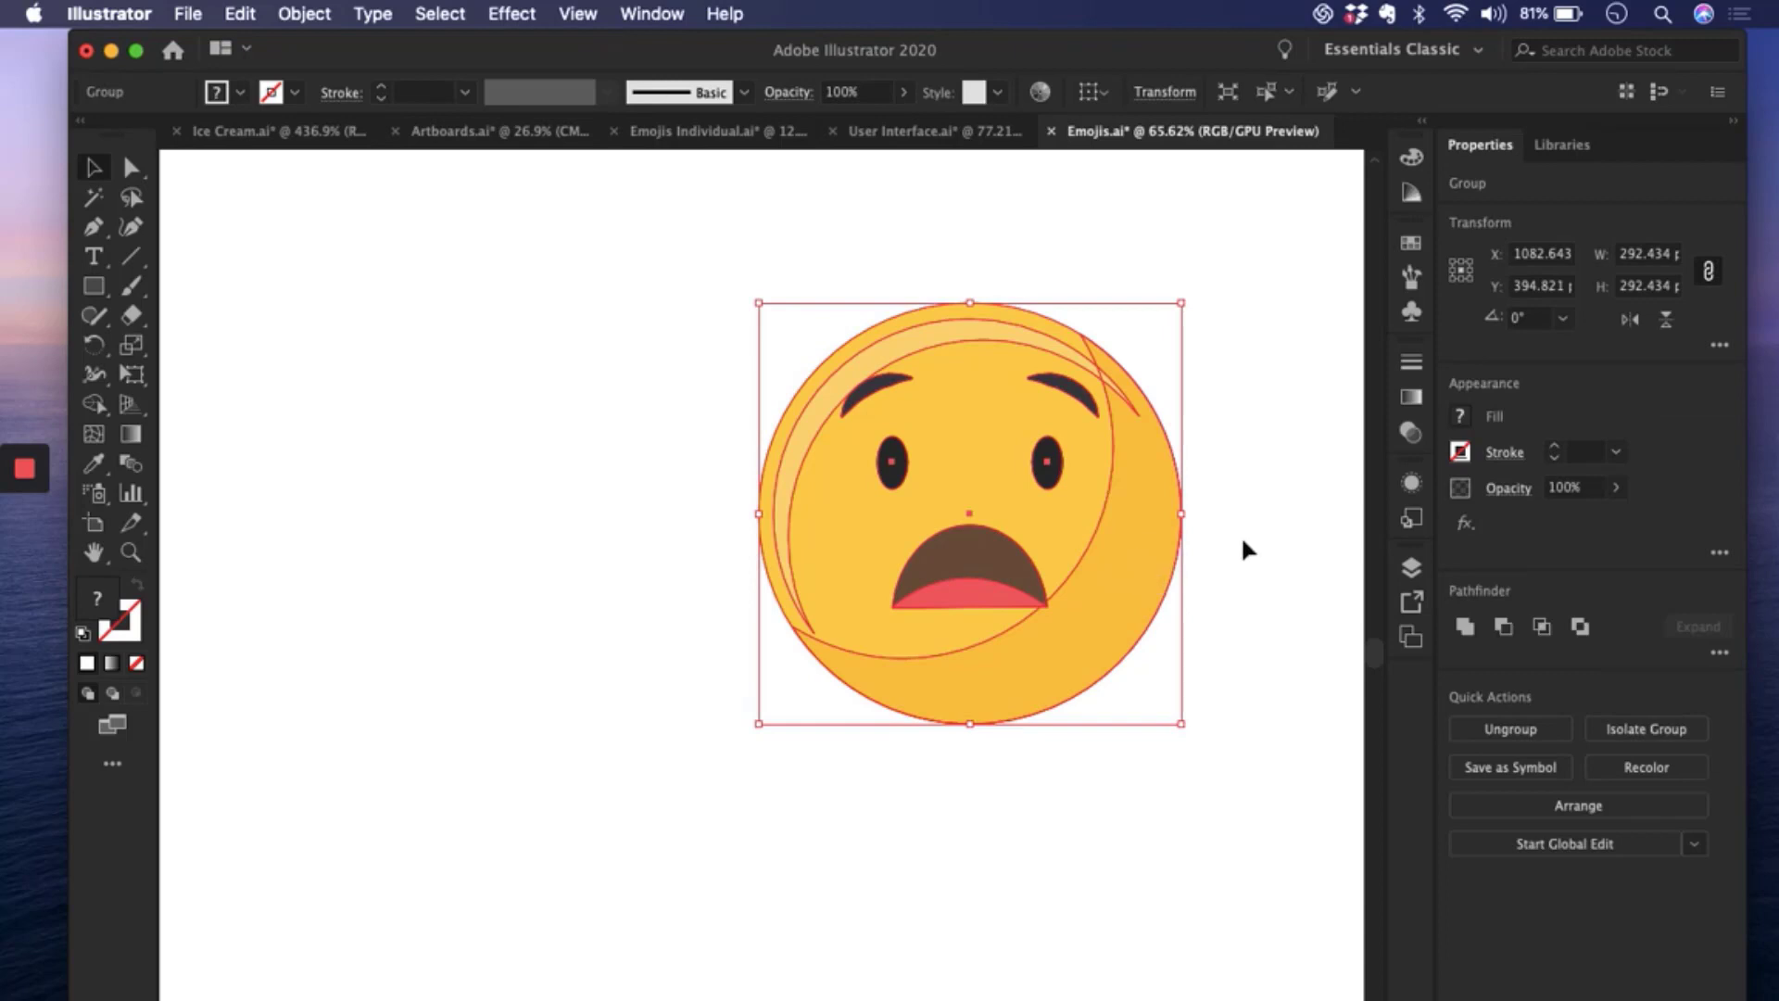
pyautogui.press('Down')
pyautogui.press('Down')
pyautogui.press('Down')
pyautogui.press('Down')
pyautogui.press('Down')
pyautogui.press('Down')
pyautogui.press('Down')
pyautogui.press('Down')
pyautogui.press('Down')
pyautogui.press('Down')
pyautogui.press('Down')
pyautogui.press('Down')
pyautogui.press('Down')
pyautogui.press('Down')
pyautogui.press('Down')
pyautogui.press('Down')
pyautogui.press('Down')
pyautogui.press('Down')
pyautogui.press('Down')
pyautogui.press('Down')
pyautogui.press('Down')
pyautogui.press('Down')
pyautogui.press('Down')
pyautogui.press('Down')
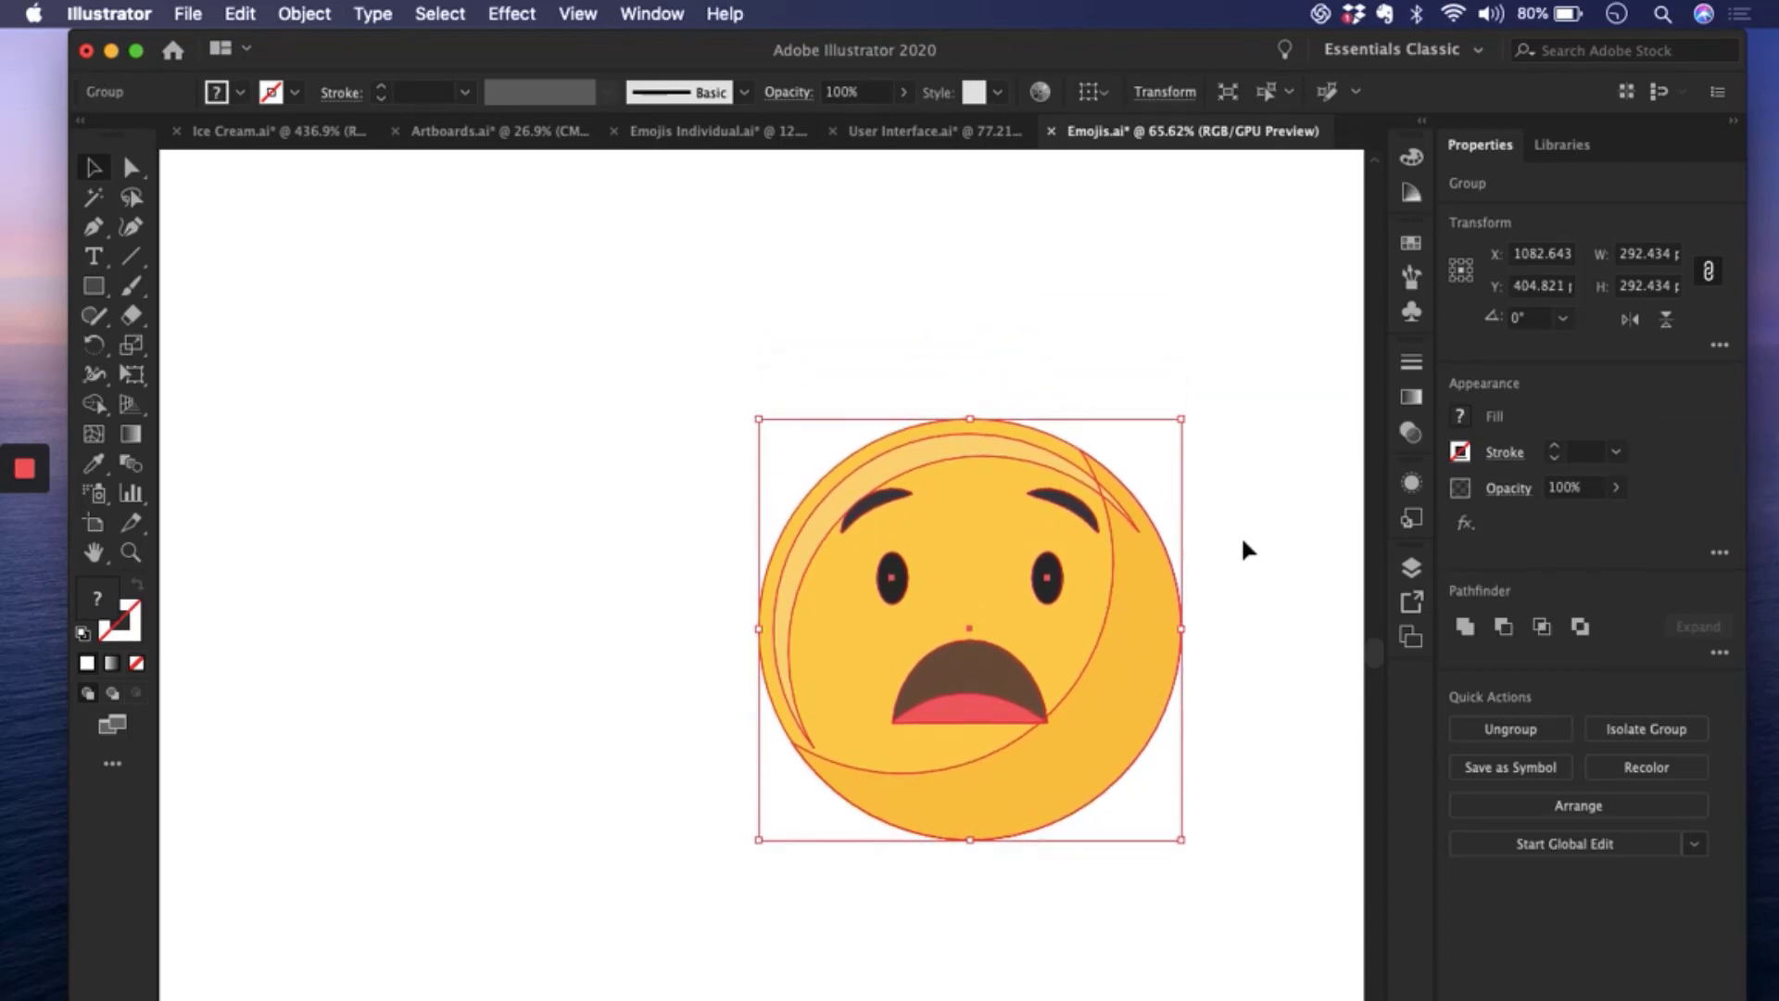
pyautogui.press('Down')
pyautogui.press('Down')
pyautogui.press('Down')
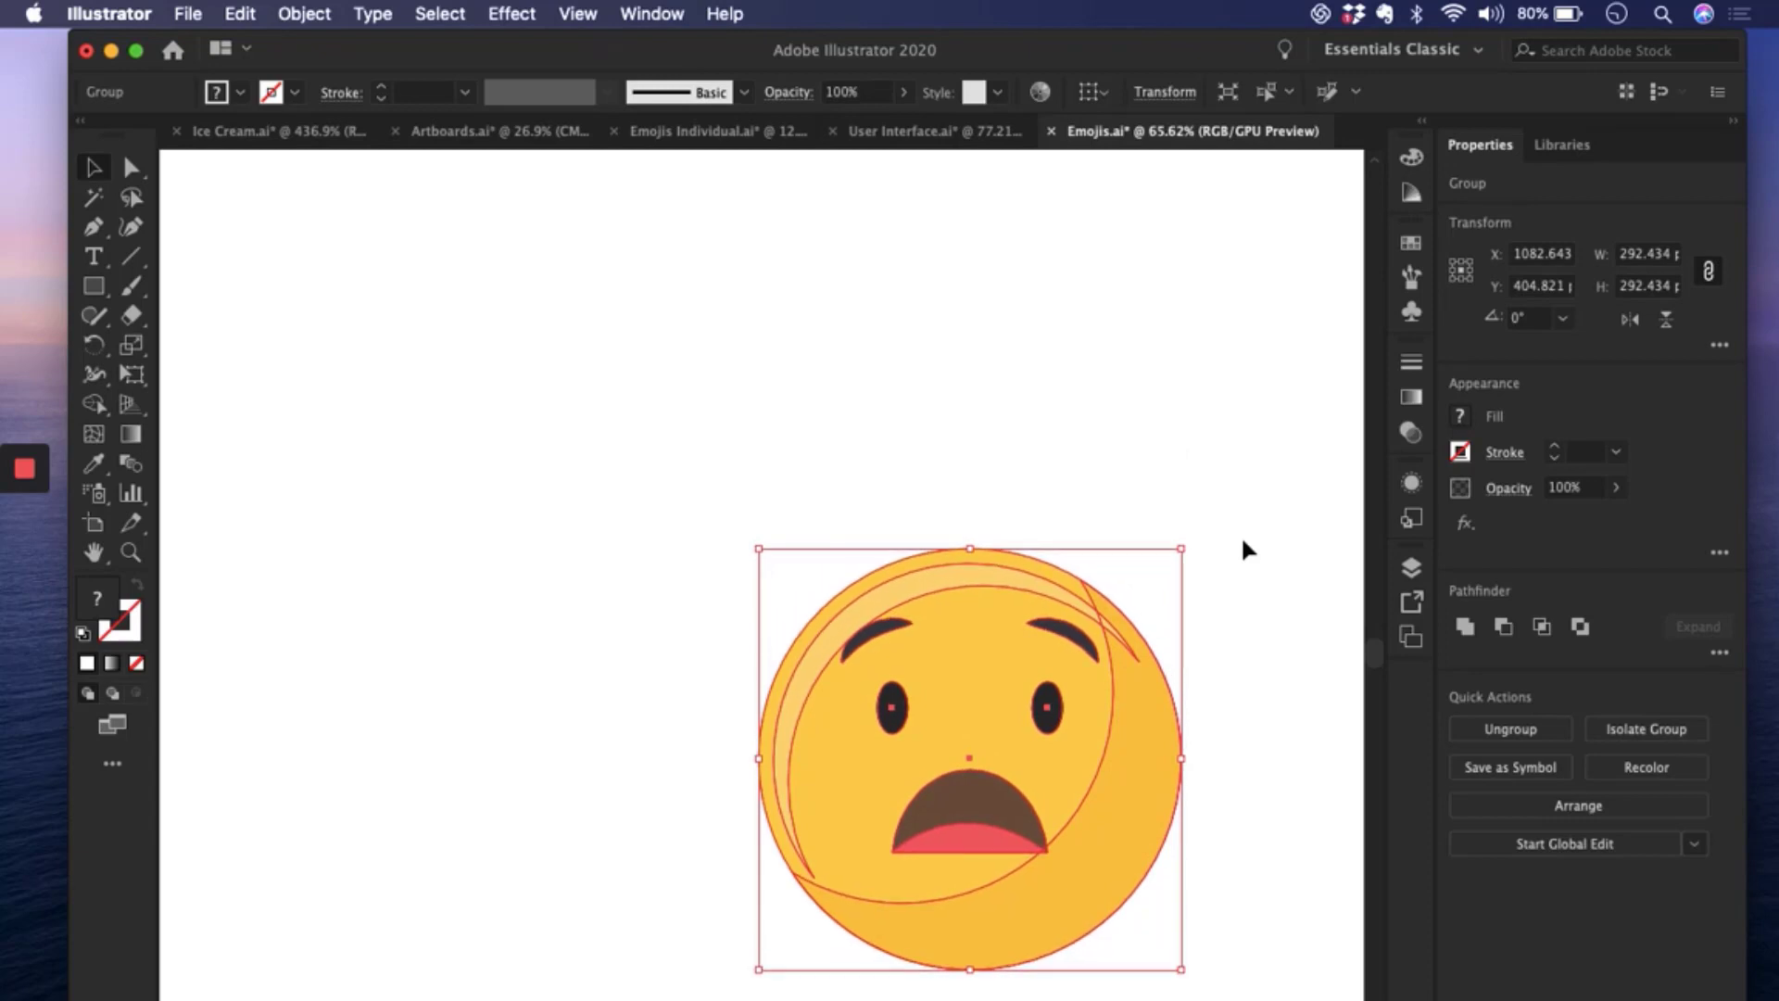
pyautogui.click(1264, 533)
# - Set the keyboard increment to 100 px and nudge the emoji down, then back up
pyautogui.click(1606, 557)
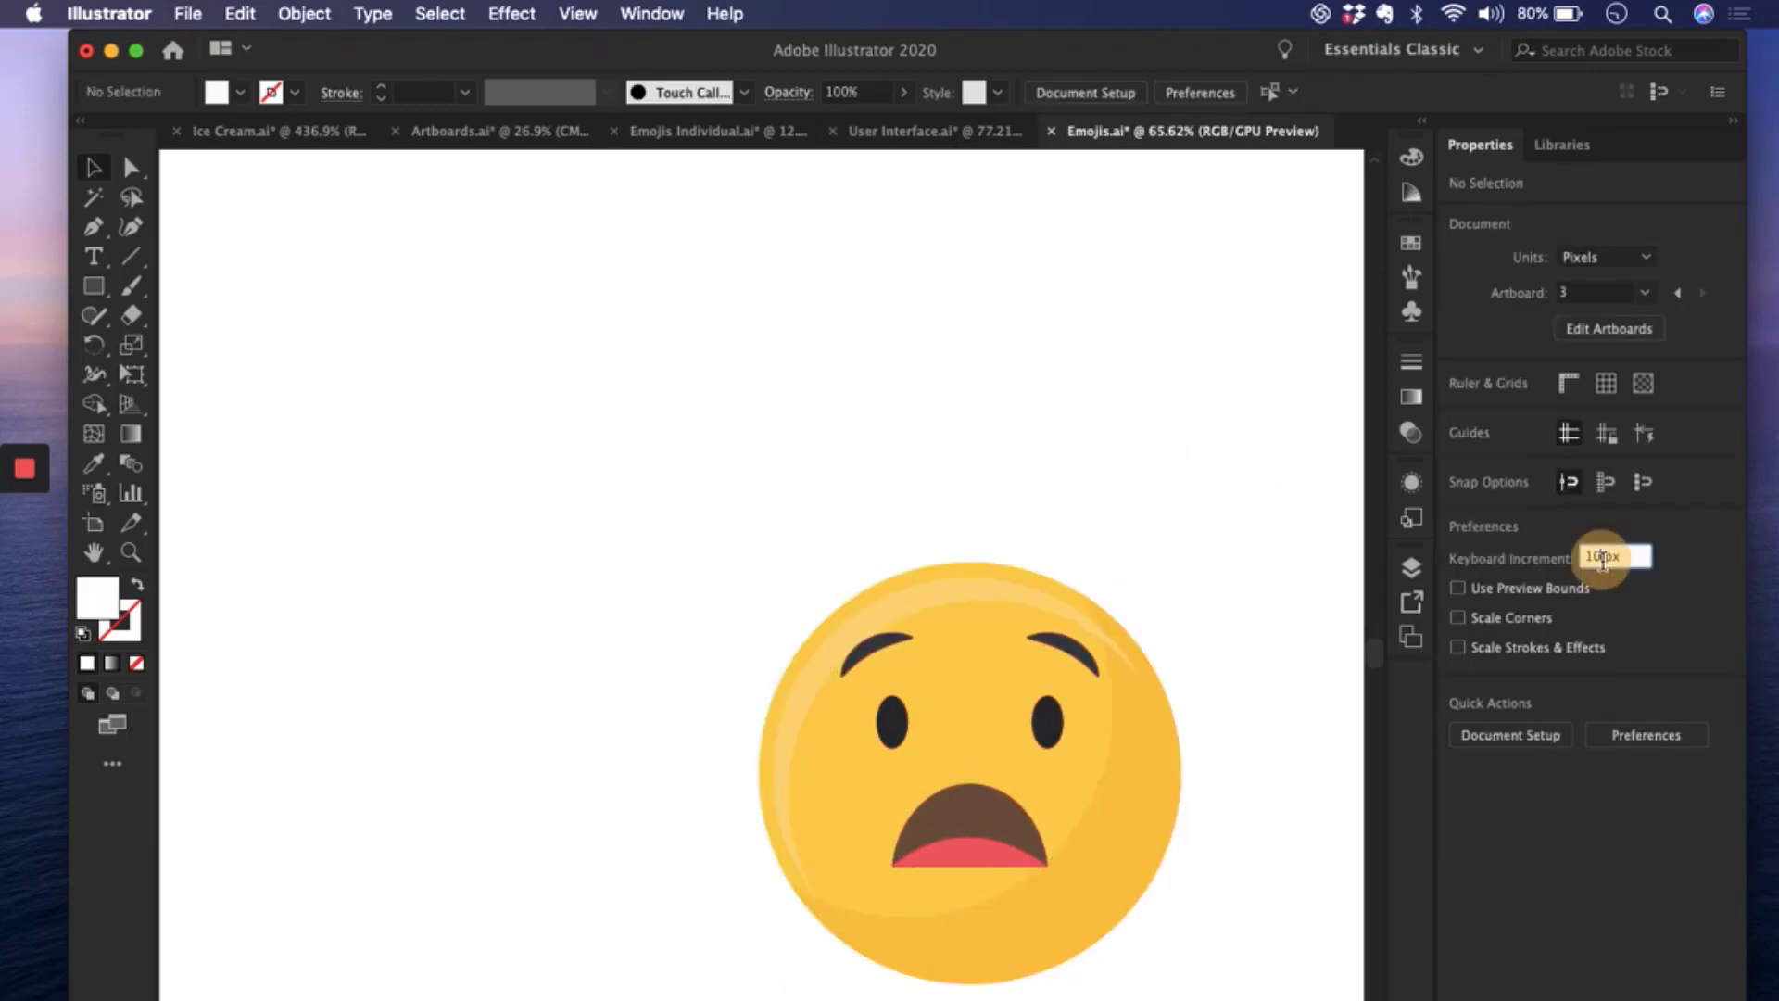
pyautogui.write('100')
pyautogui.press('Return')
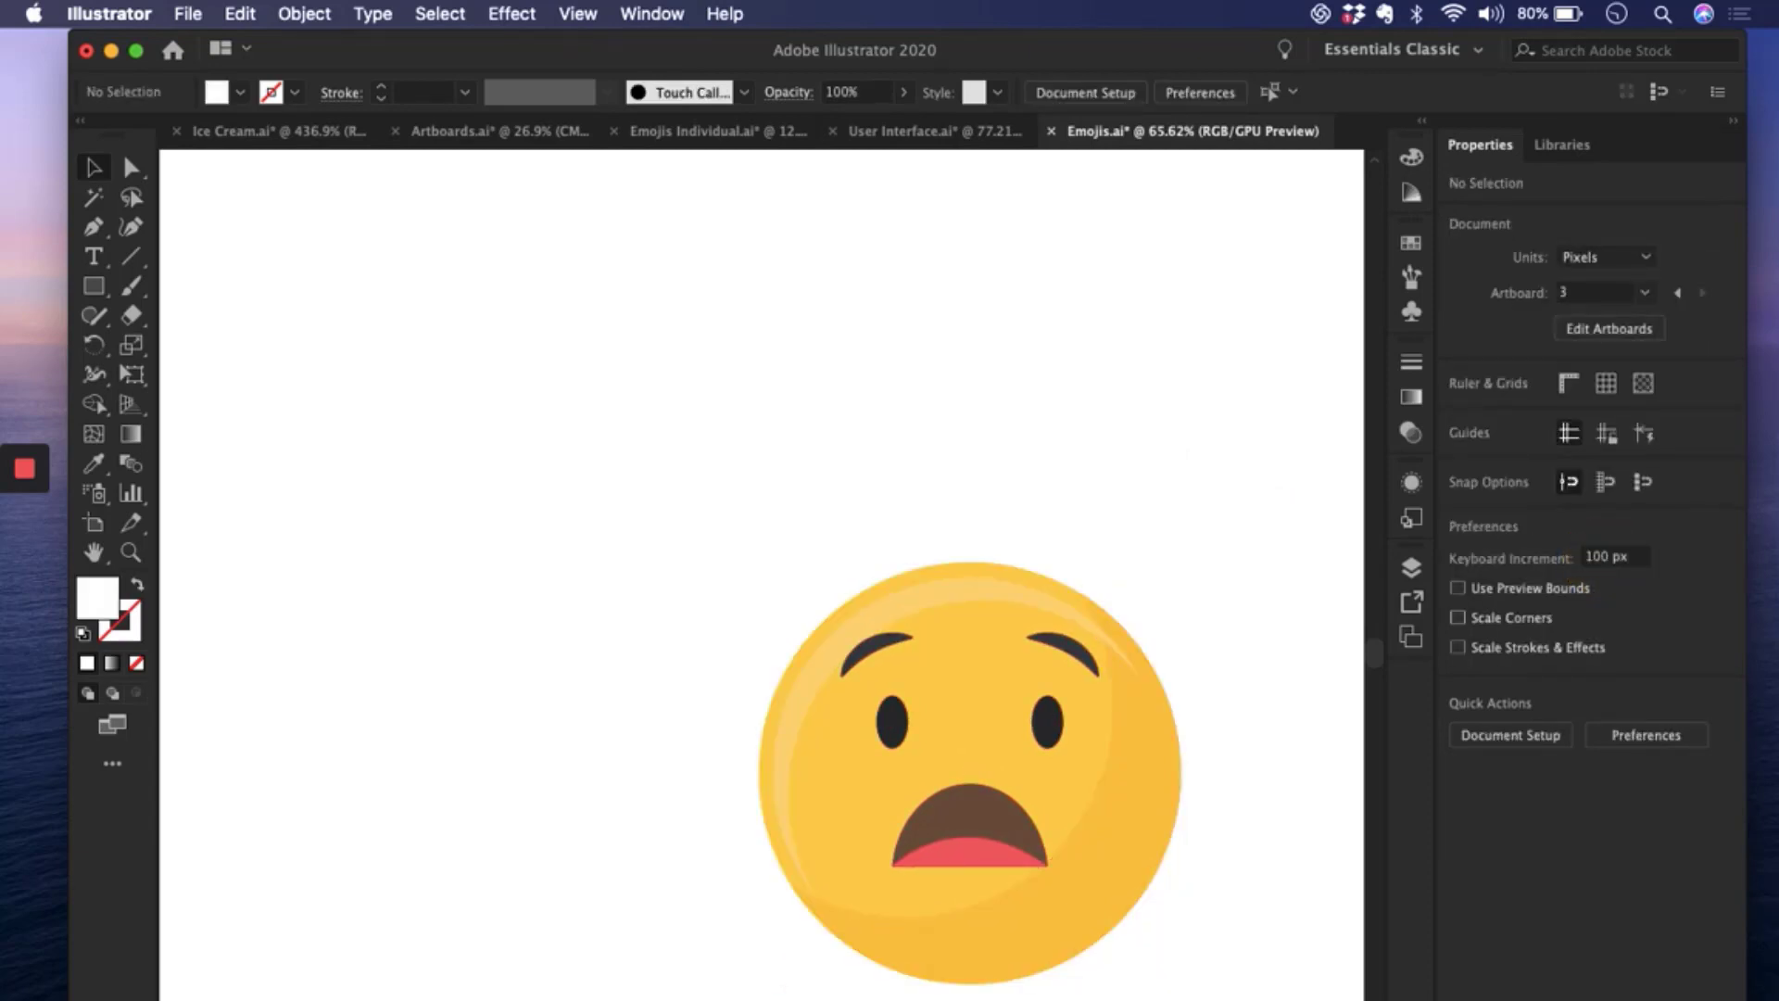
pyautogui.click(1056, 813)
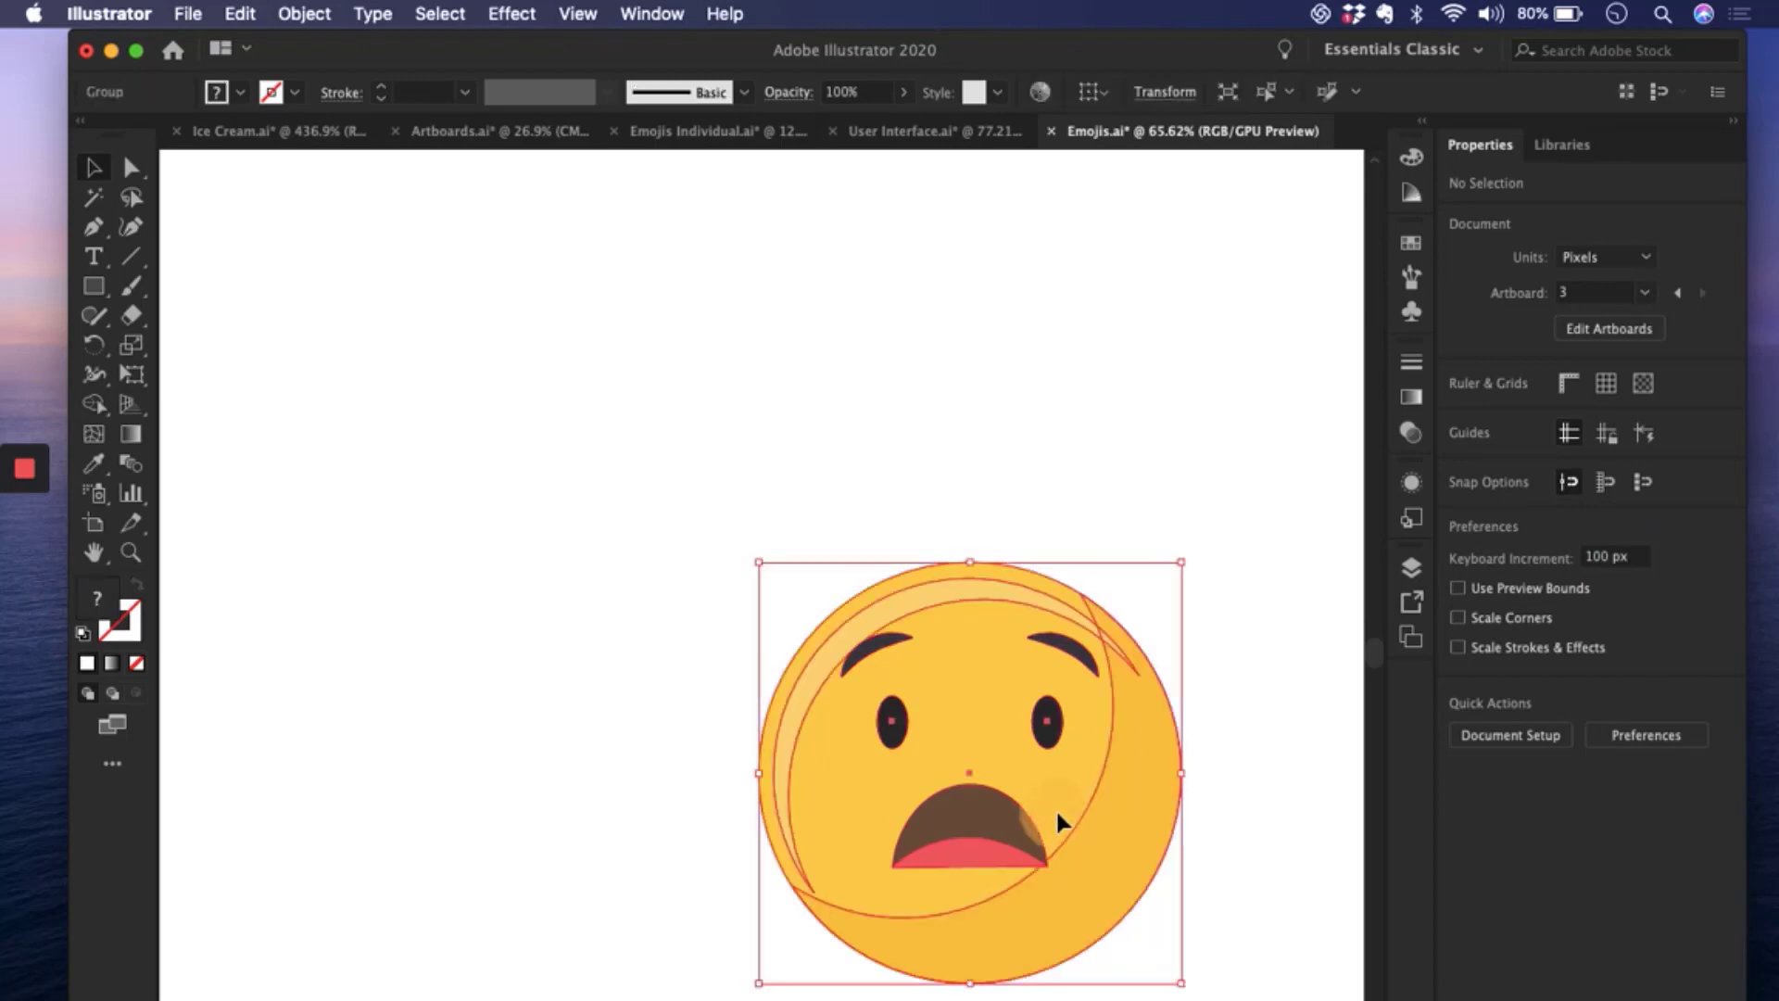
pyautogui.press('Down')
pyautogui.press('Down')
pyautogui.press('Down')
pyautogui.press('Down')
pyautogui.press('Down')
pyautogui.press('Down')
pyautogui.press('Down')
pyautogui.press('Up')
pyautogui.press('Up')
pyautogui.press('Up')
pyautogui.press('Up')
pyautogui.press('Up')
pyautogui.press('Up')
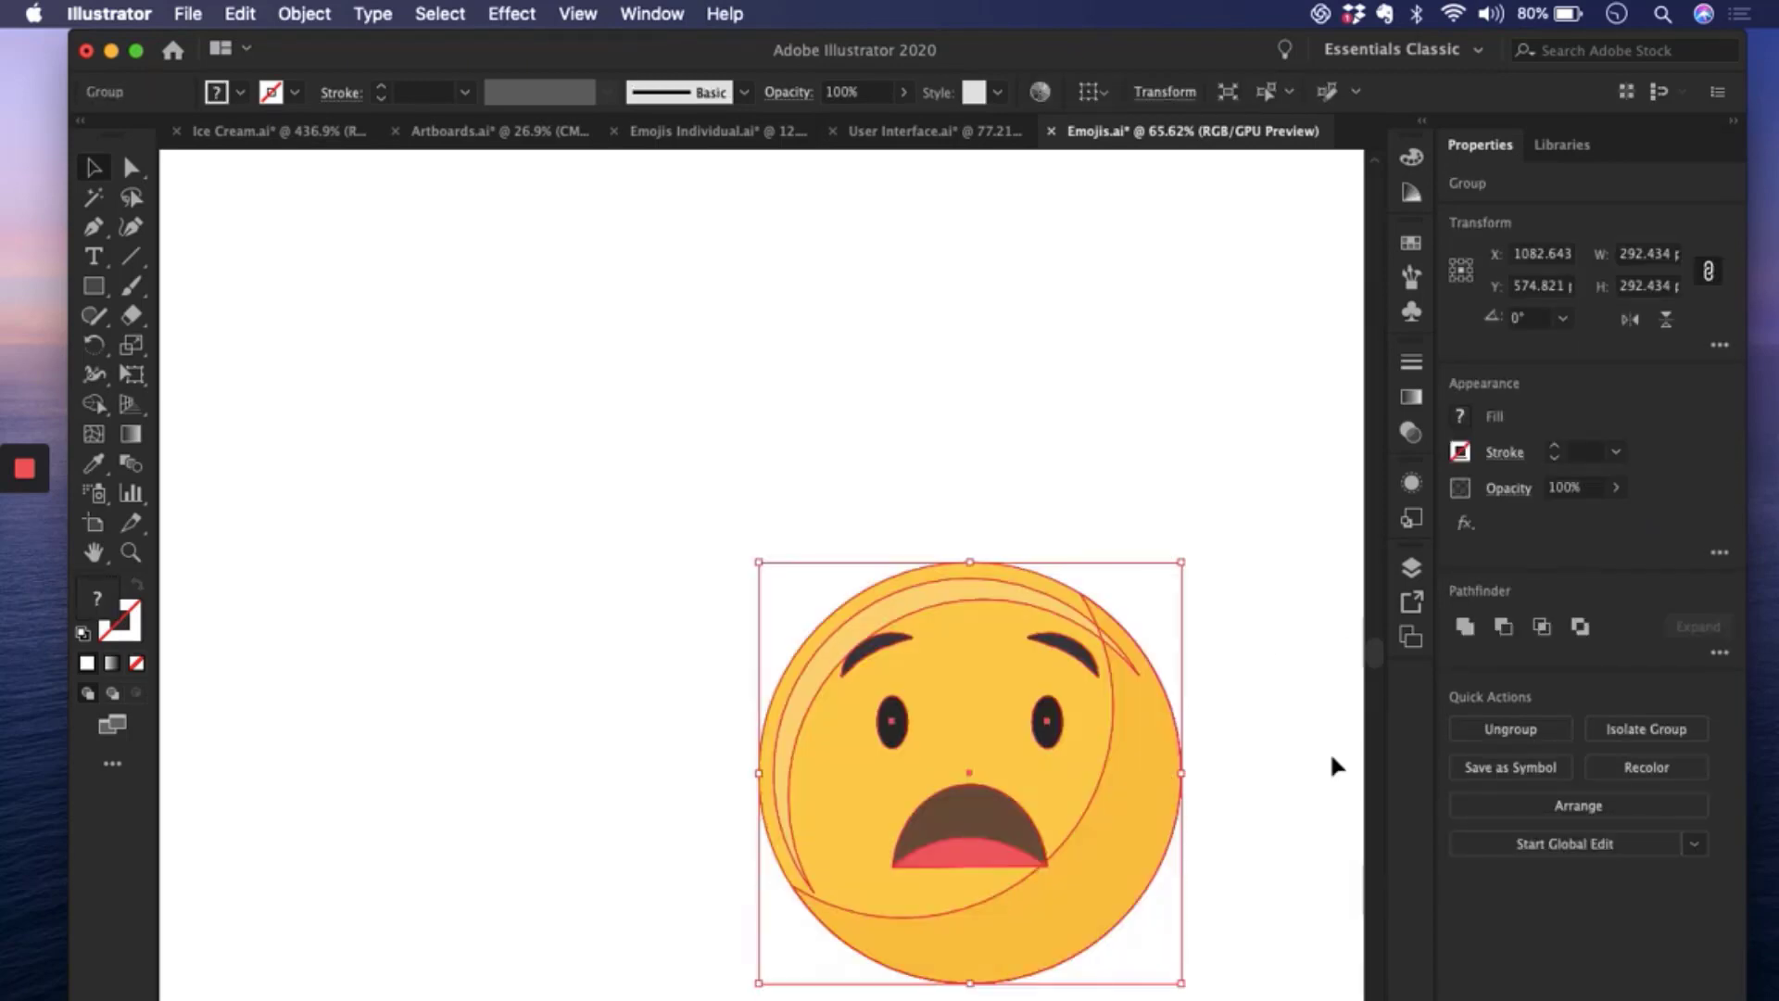
# - Undo the last nudge and reset the keyboard increment to 1 px
pyautogui.click(1227, 658)
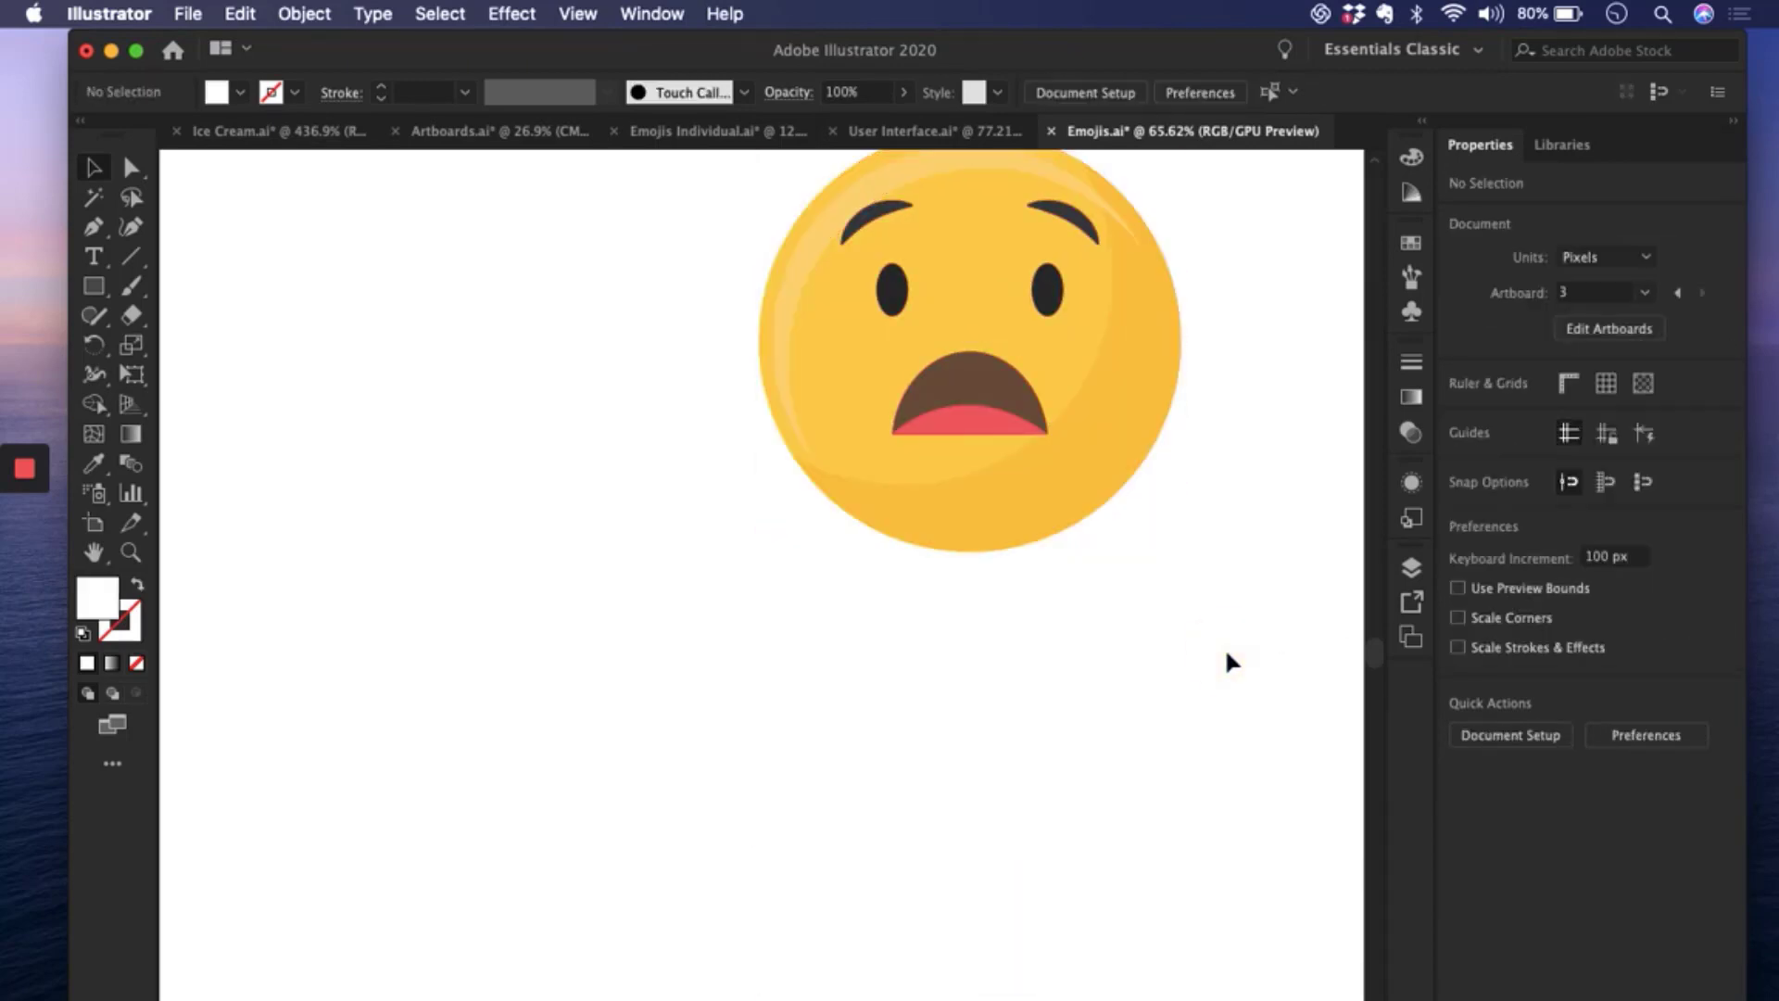
pyautogui.hotkey('ctrl', 'z')
pyautogui.hotkey('ctrl', 'z')
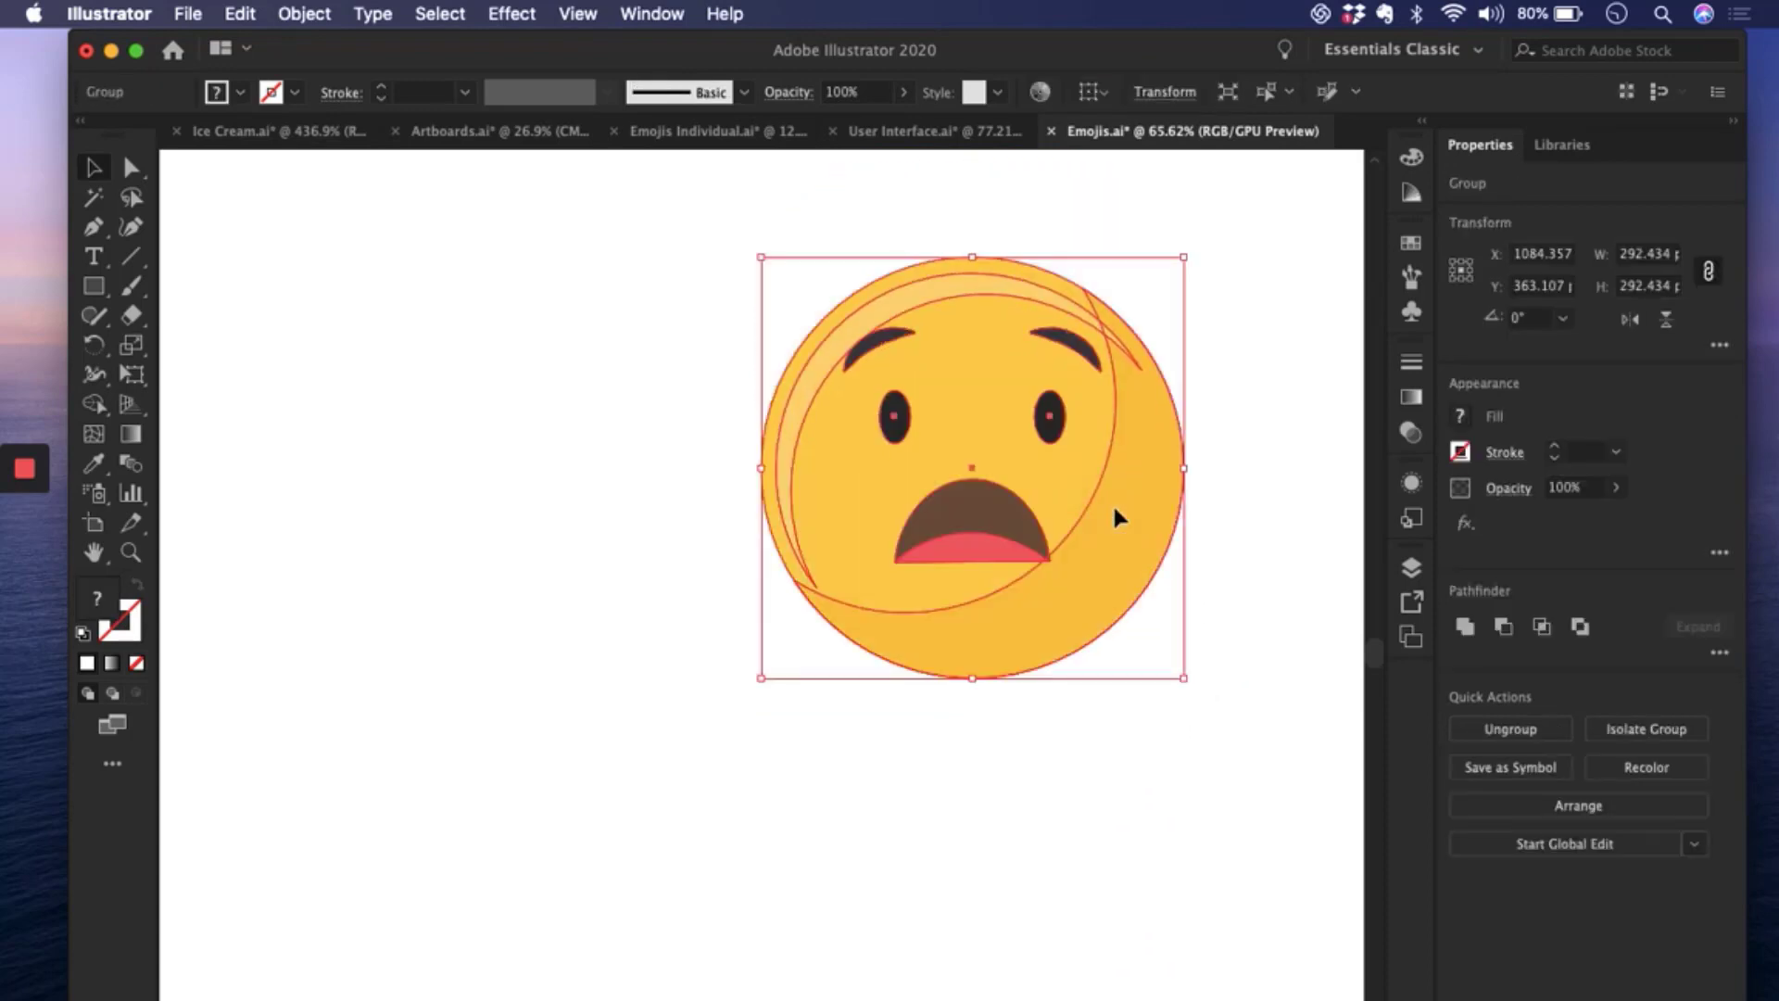
pyautogui.click(1257, 553)
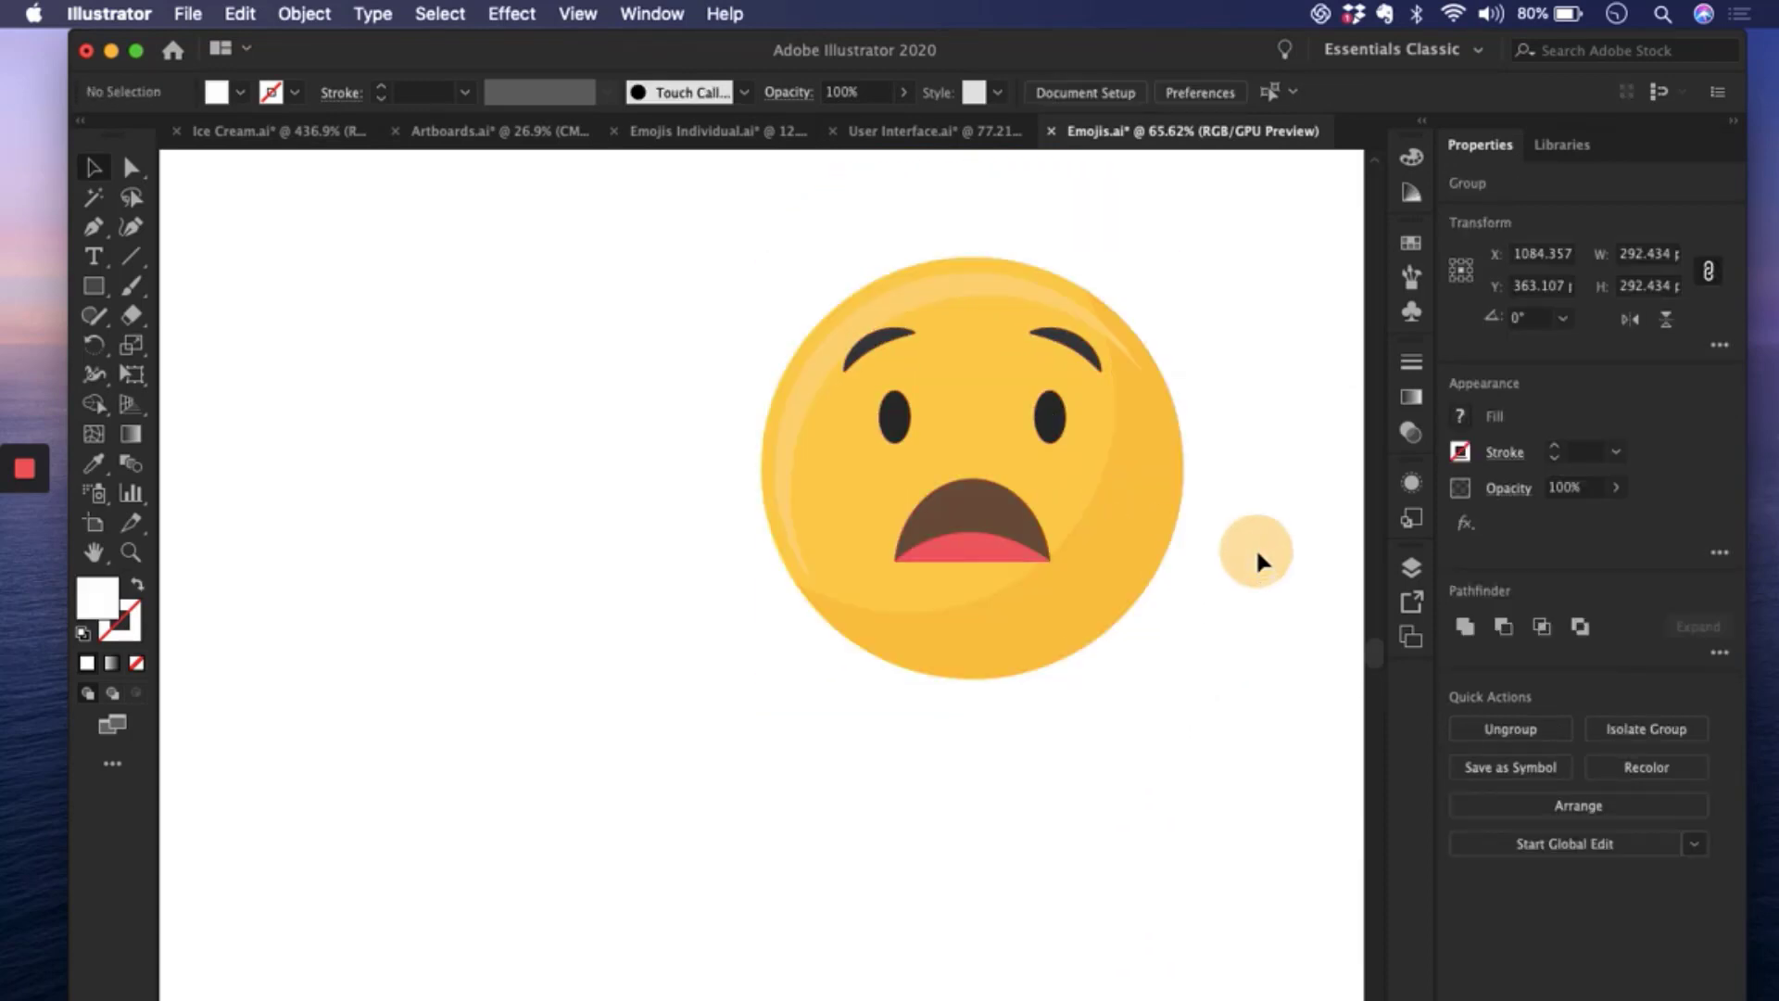
pyautogui.click(1609, 556)
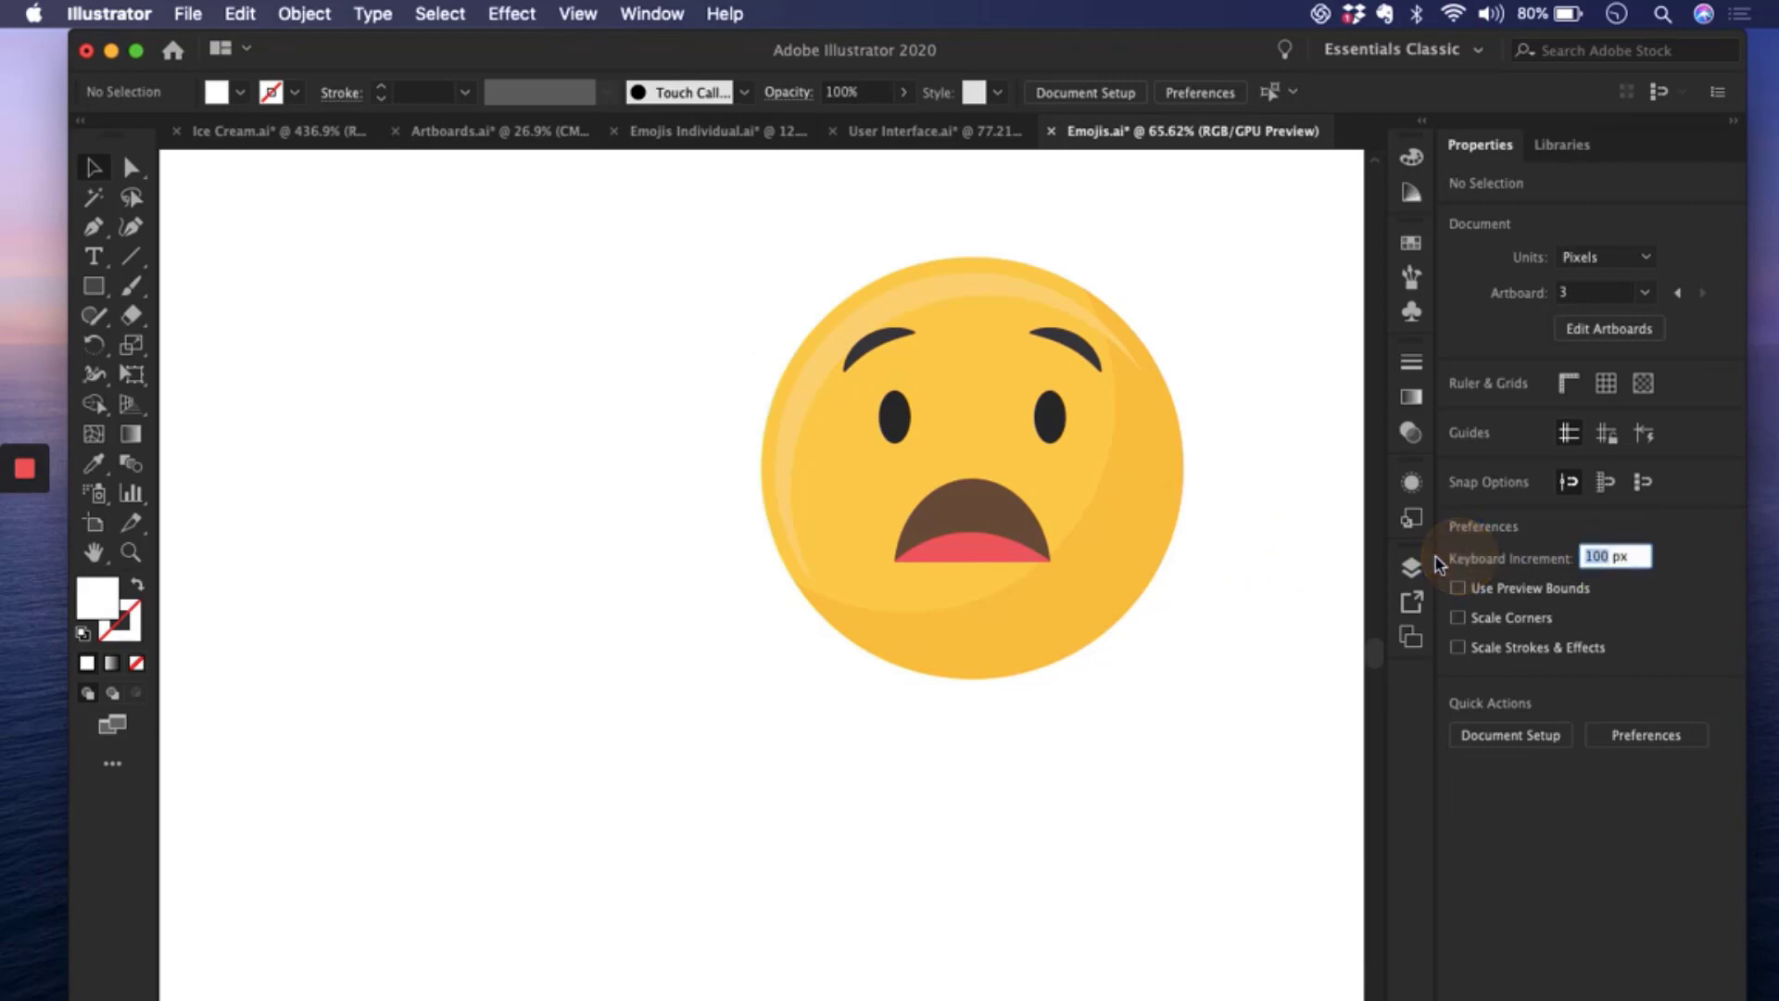
pyautogui.write('1')
pyautogui.click(1698, 584)
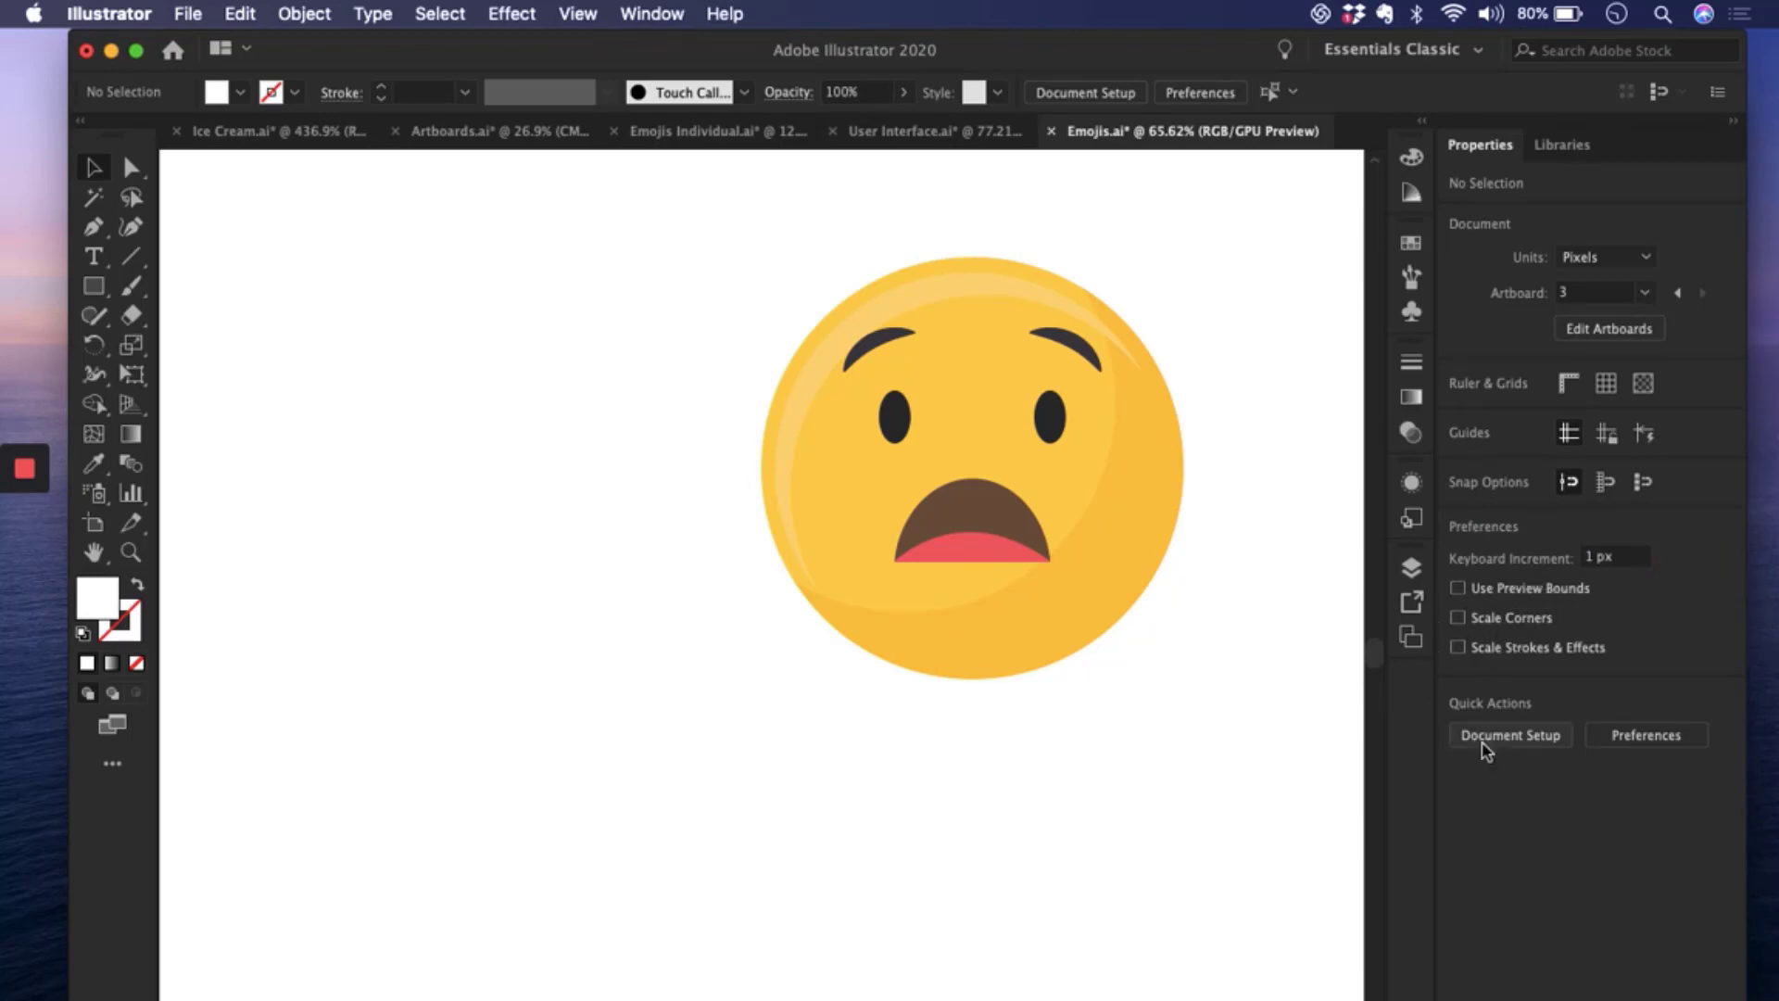
# - Open and cancel General Preferences, then drag the emoji further left on the artboard
pyautogui.click(1624, 738)
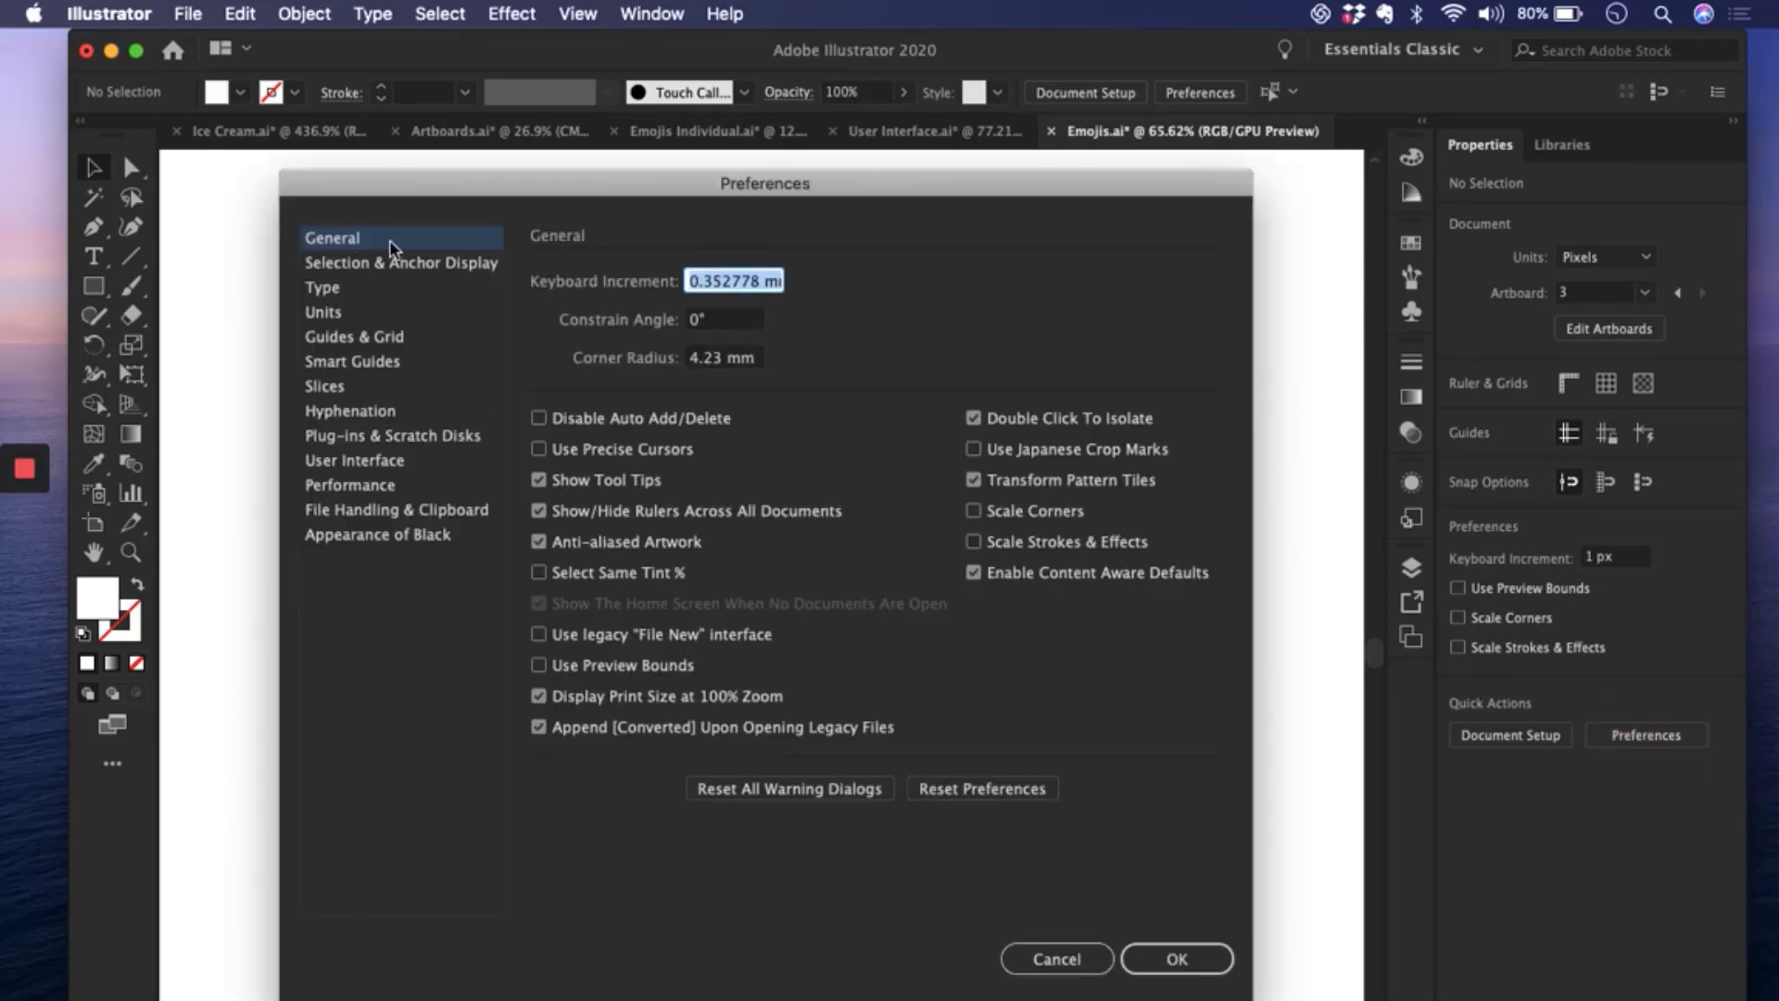
pyautogui.click(1055, 959)
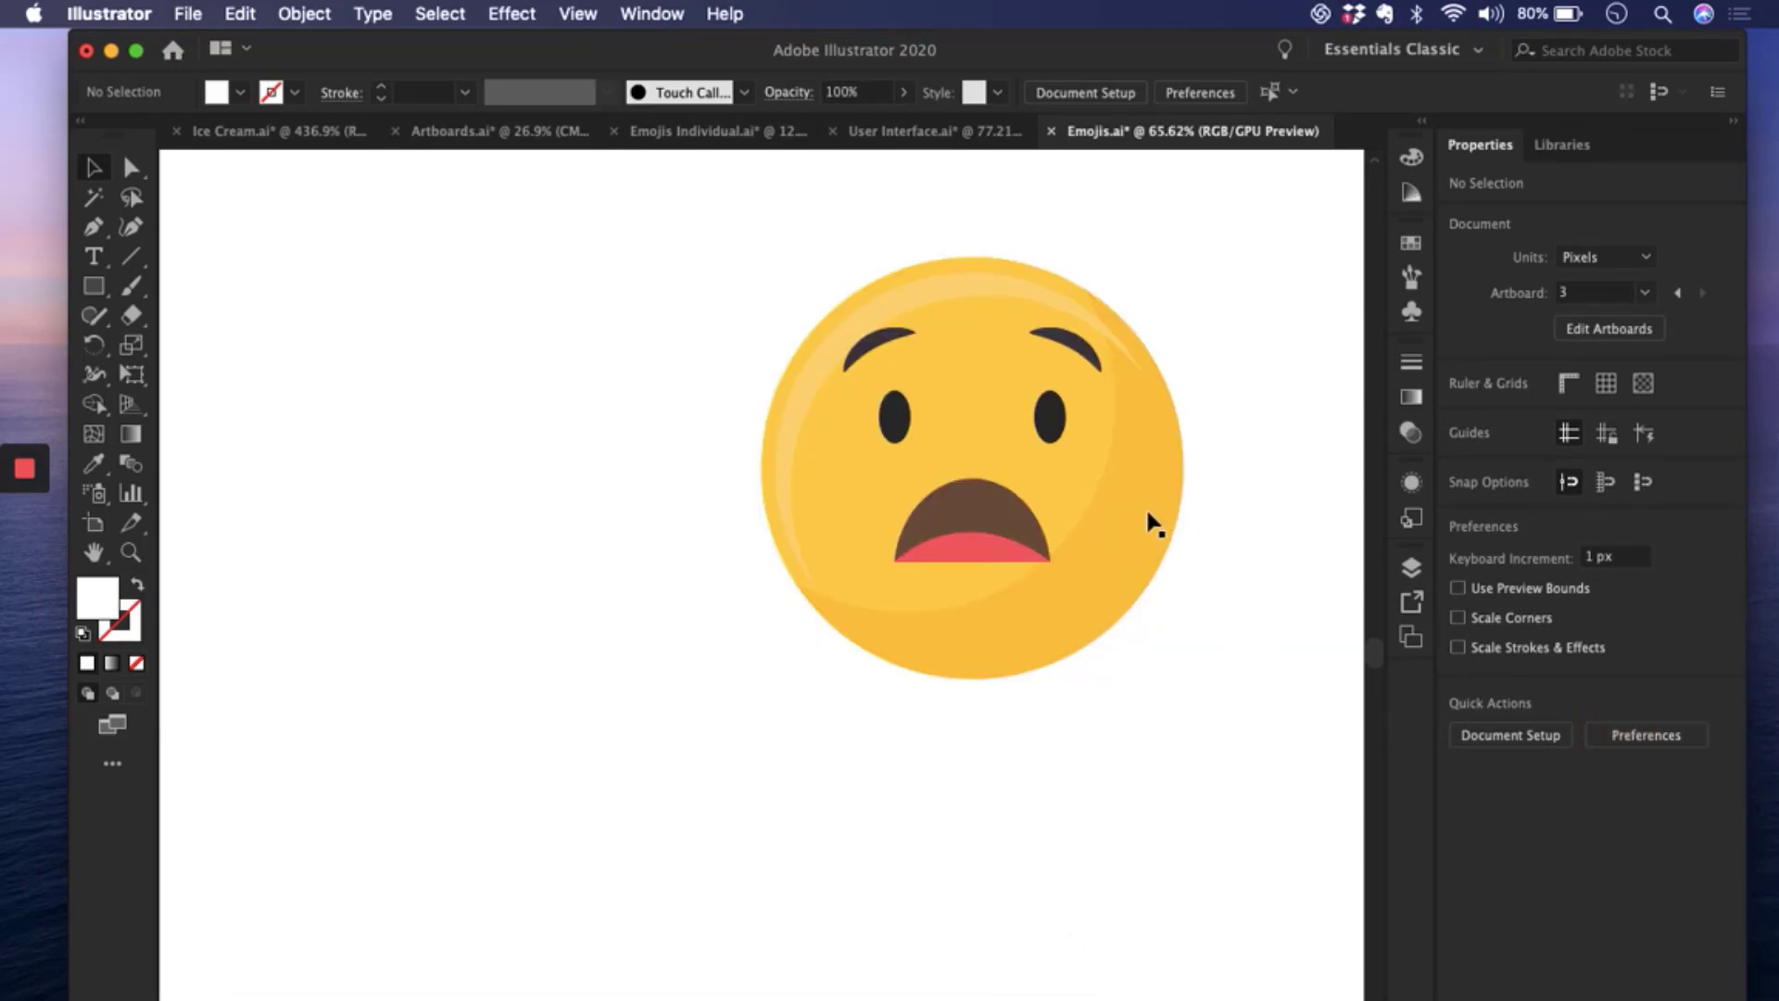
pyautogui.moveTo(1149, 523); pyautogui.dragTo(911, 548)
pyautogui.click(1115, 501)
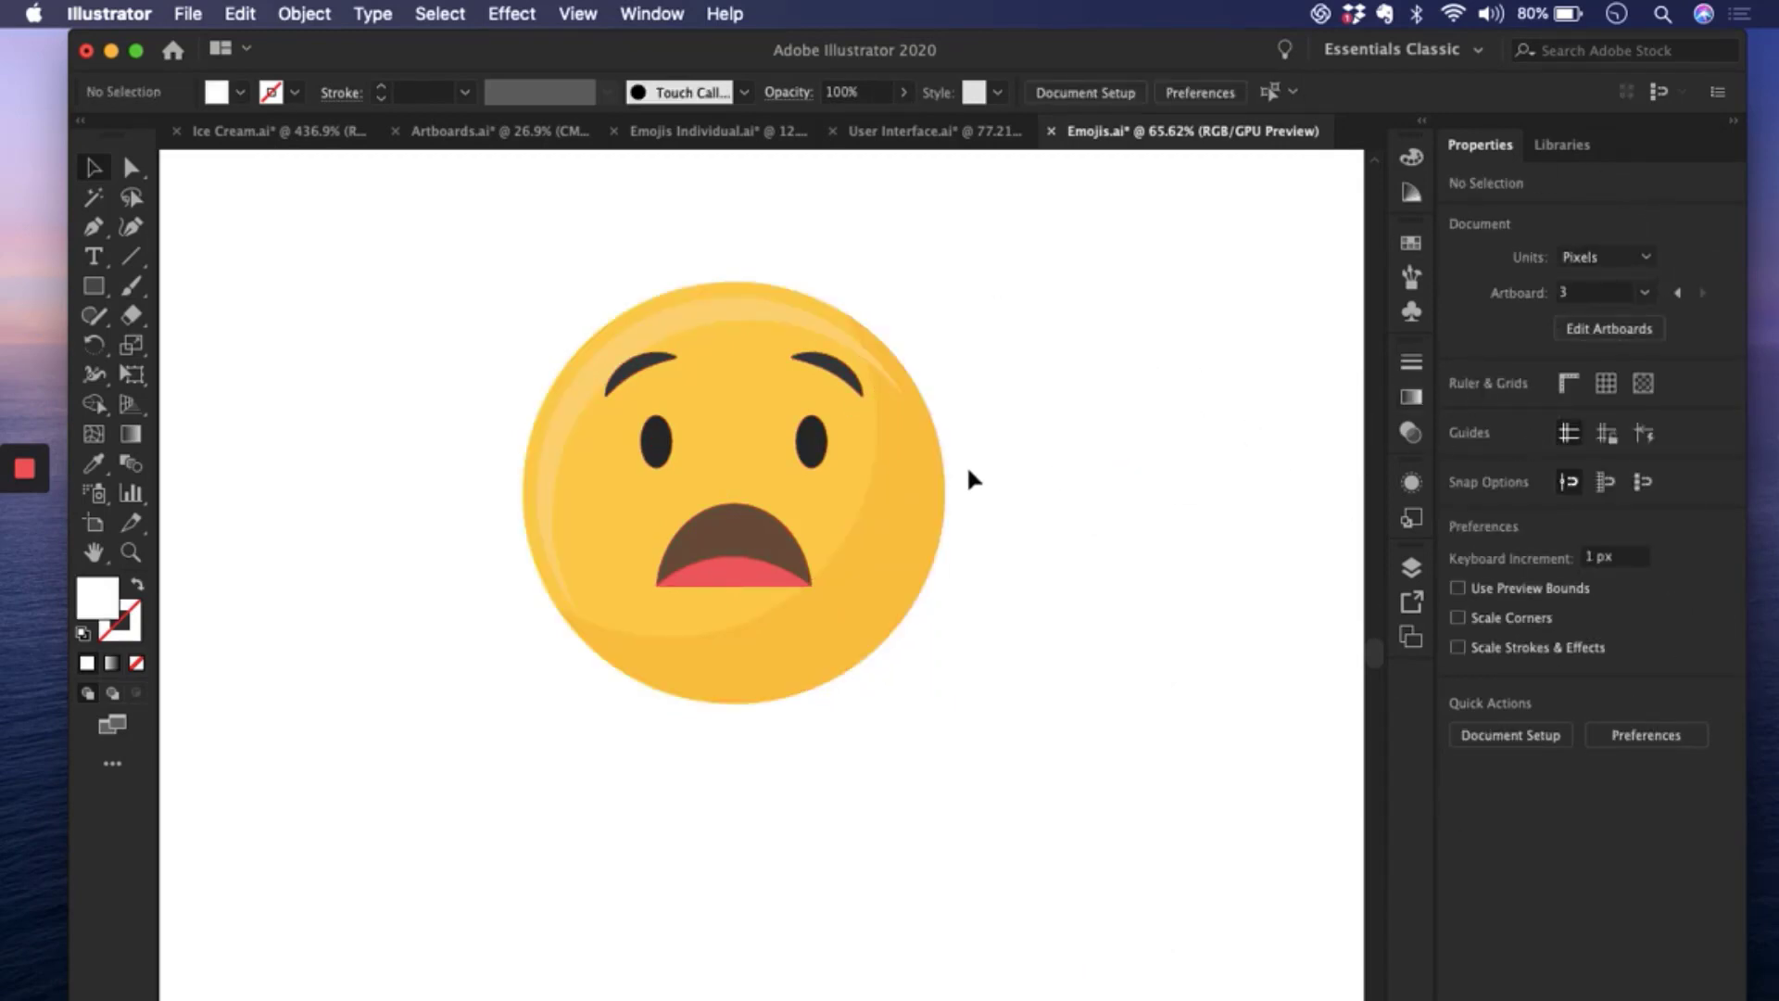
# - Zoom out to view the whole artboard and select the surprised emoji
pyautogui.scroll(-5, 987, 449)
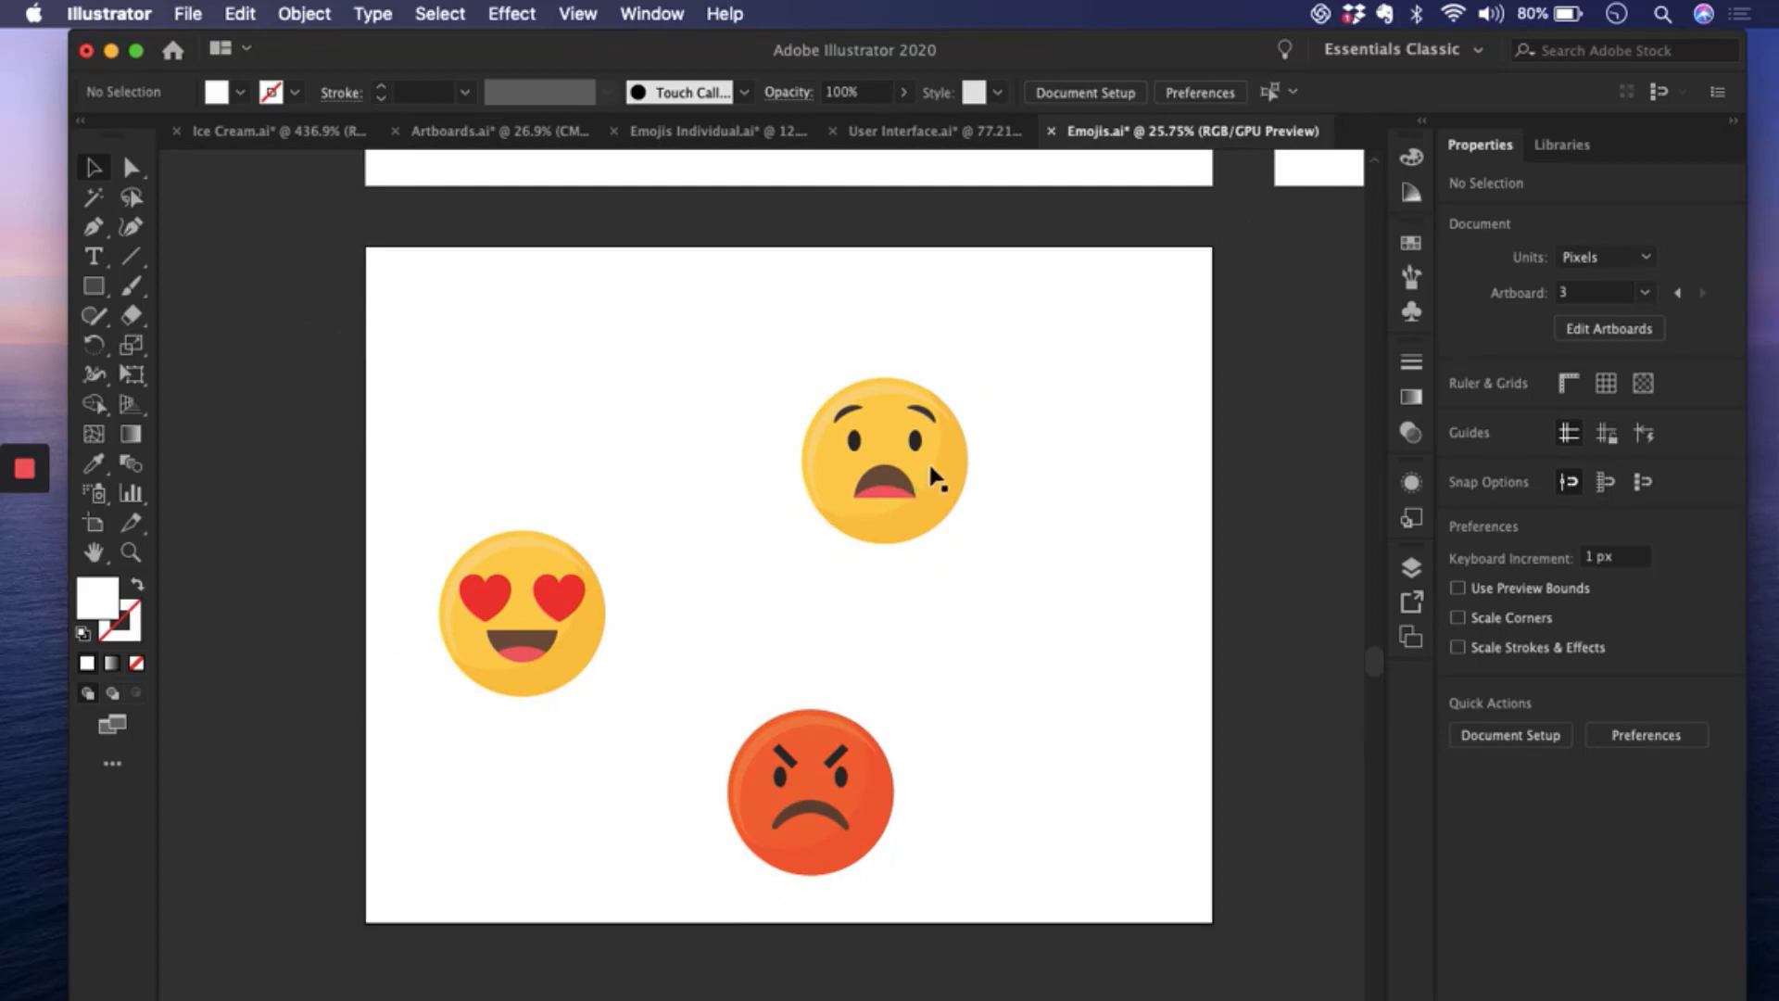
pyautogui.click(937, 485)
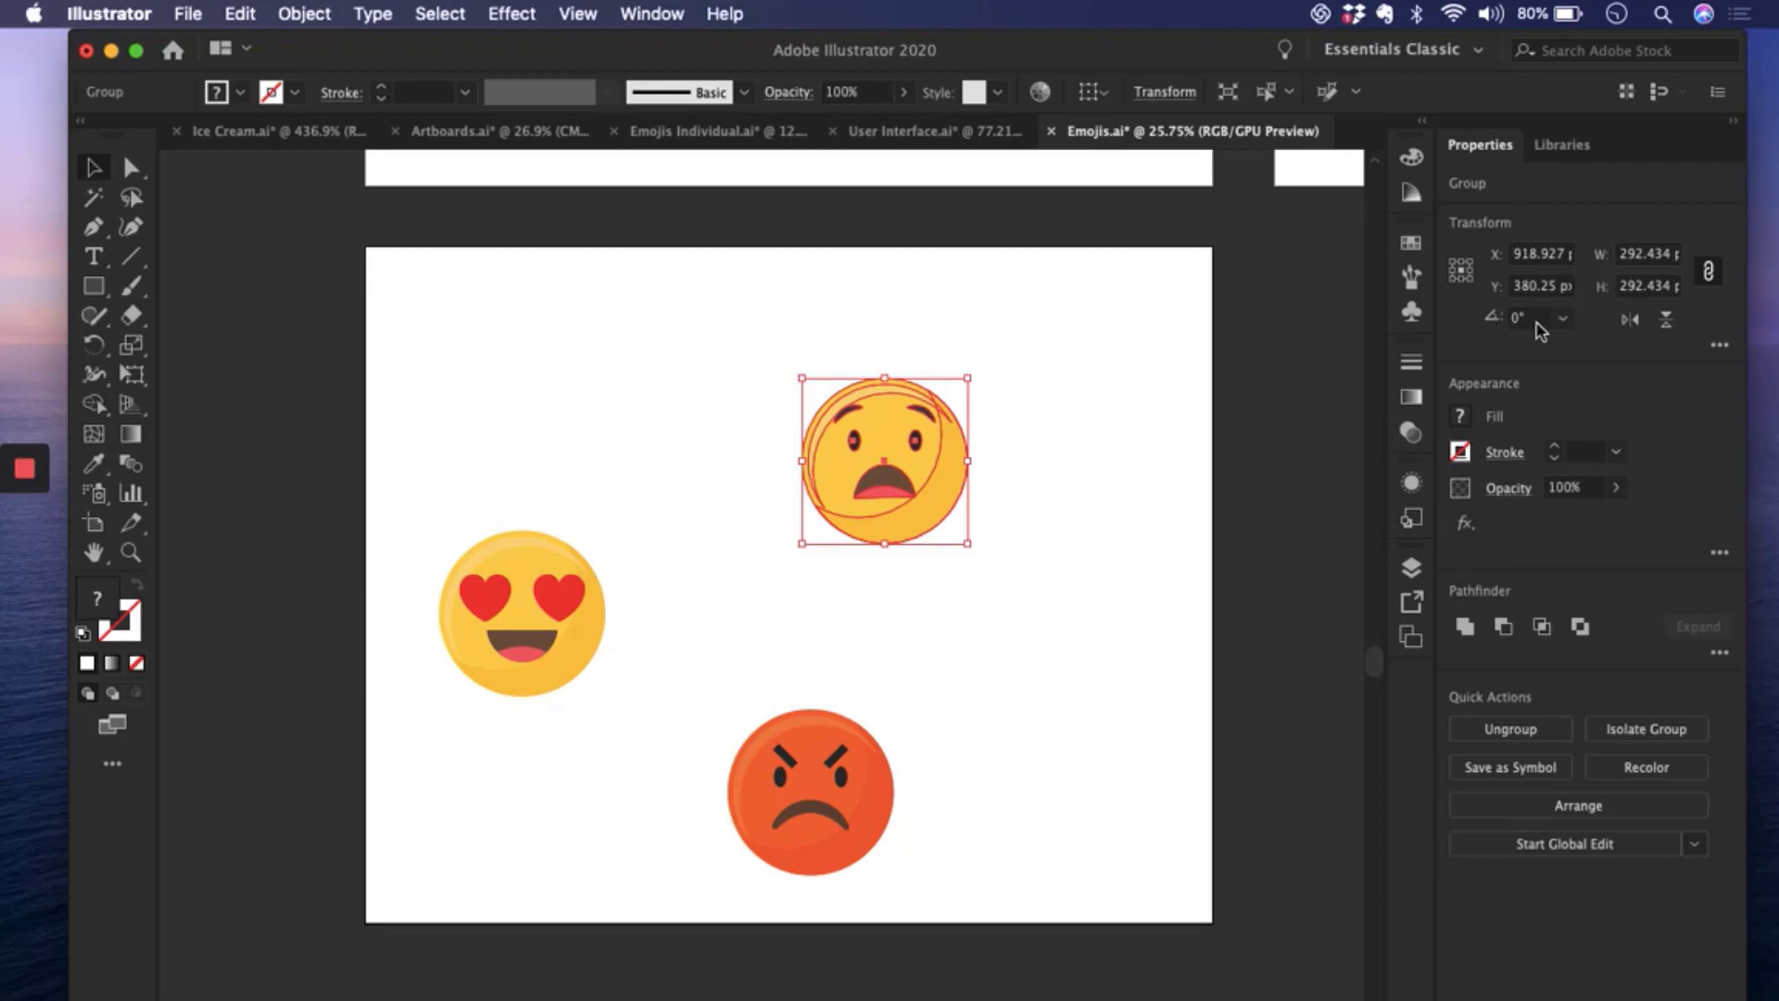
# - Flip the surprised emoji along the vertical axis, and flip it horizontally twice back upright
pyautogui.click(1628, 319)
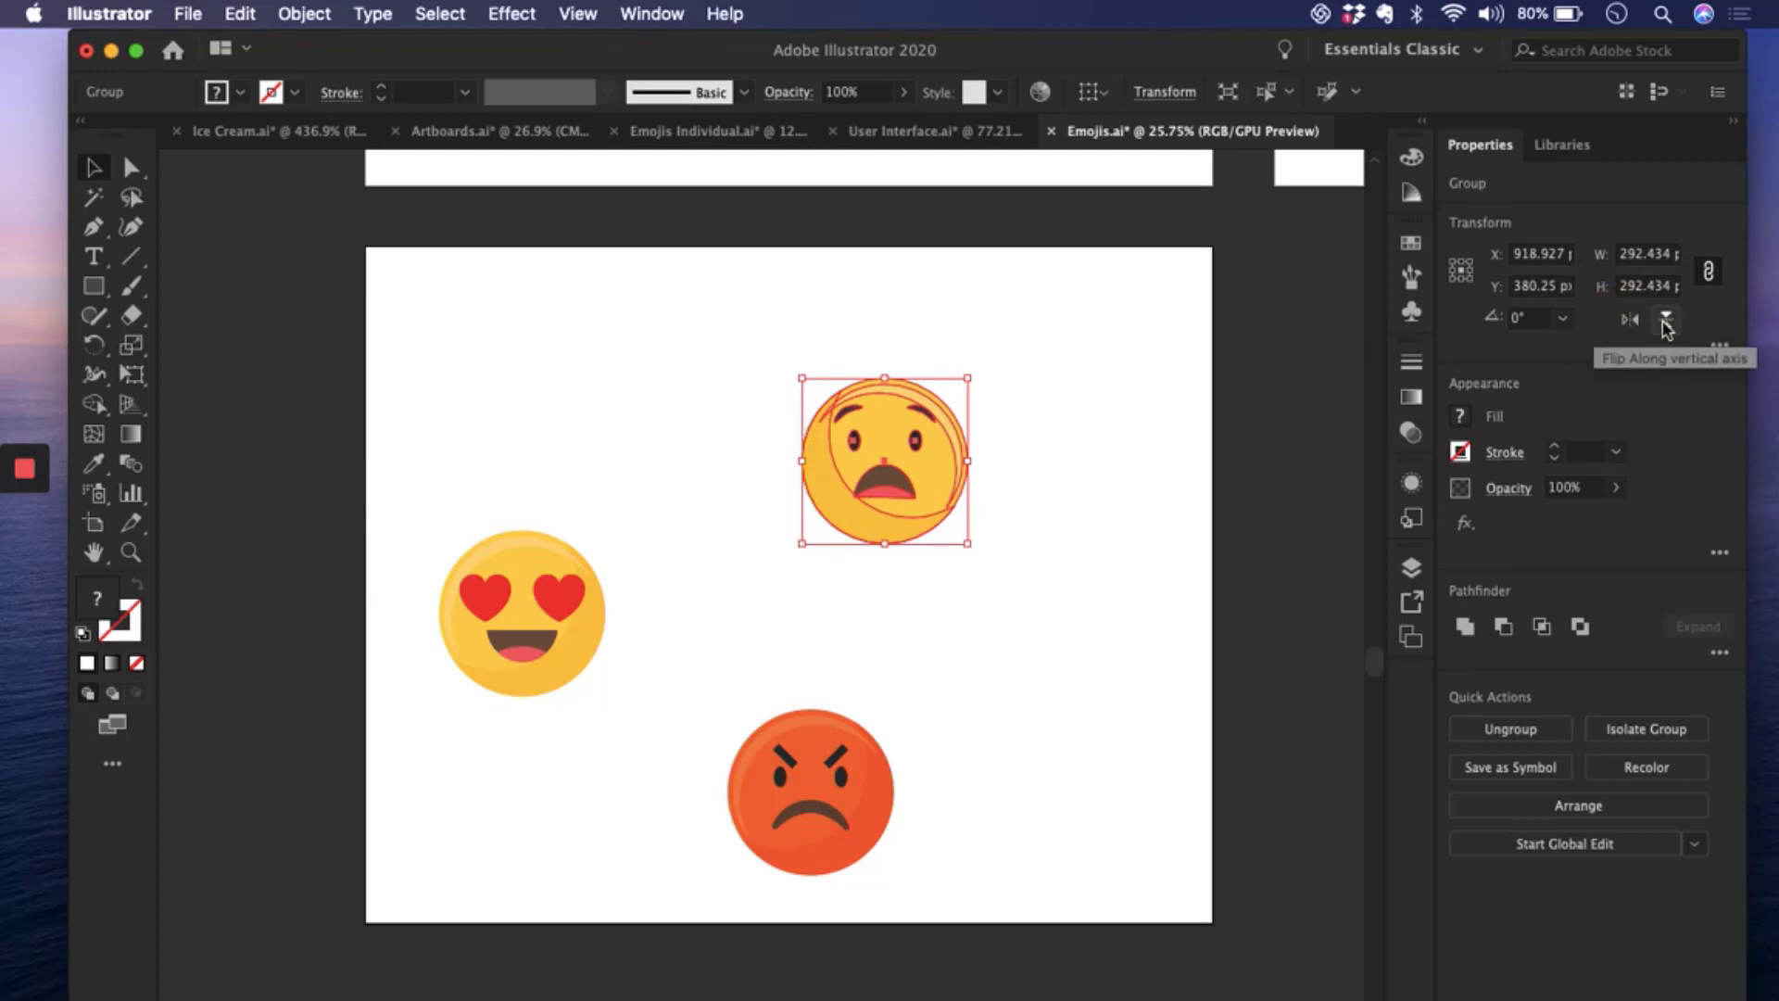
pyautogui.click(1665, 322)
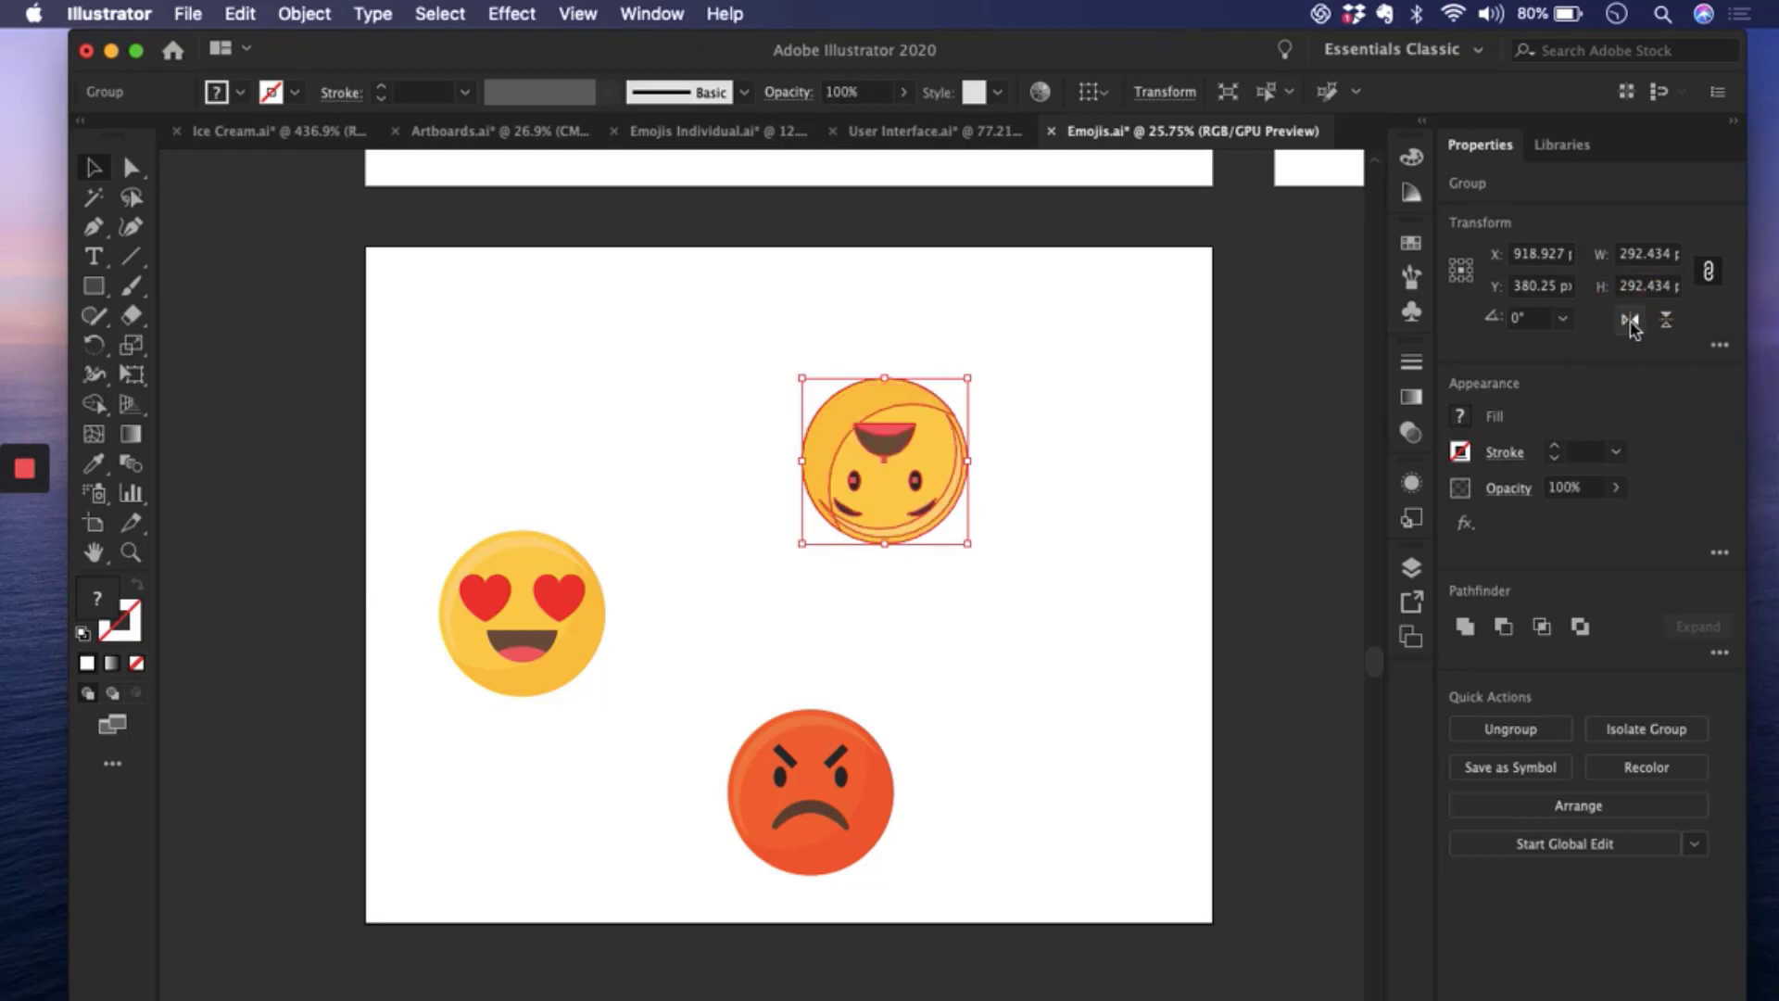
pyautogui.click(1665, 322)
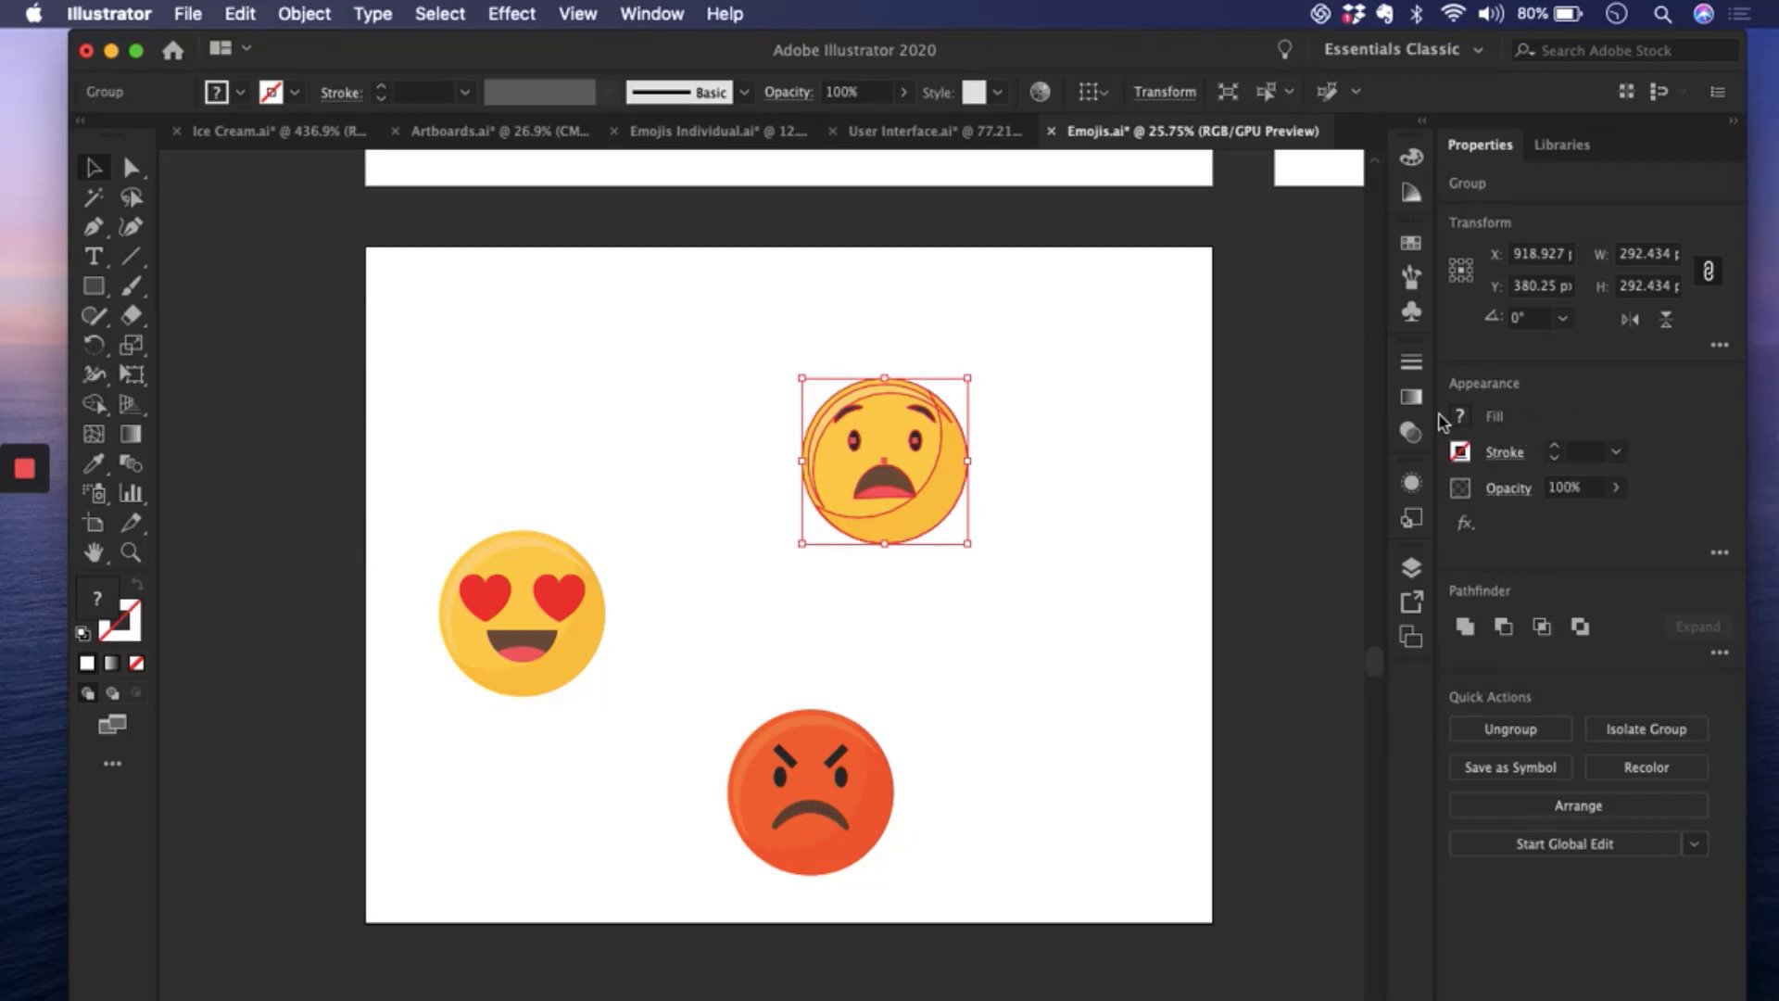
pyautogui.click(1082, 492)
pyautogui.click(936, 463)
# - Move the surprised emoji up-right and try lowering its opacity to 38%
pyautogui.moveTo(921, 457); pyautogui.dragTo(947, 429)
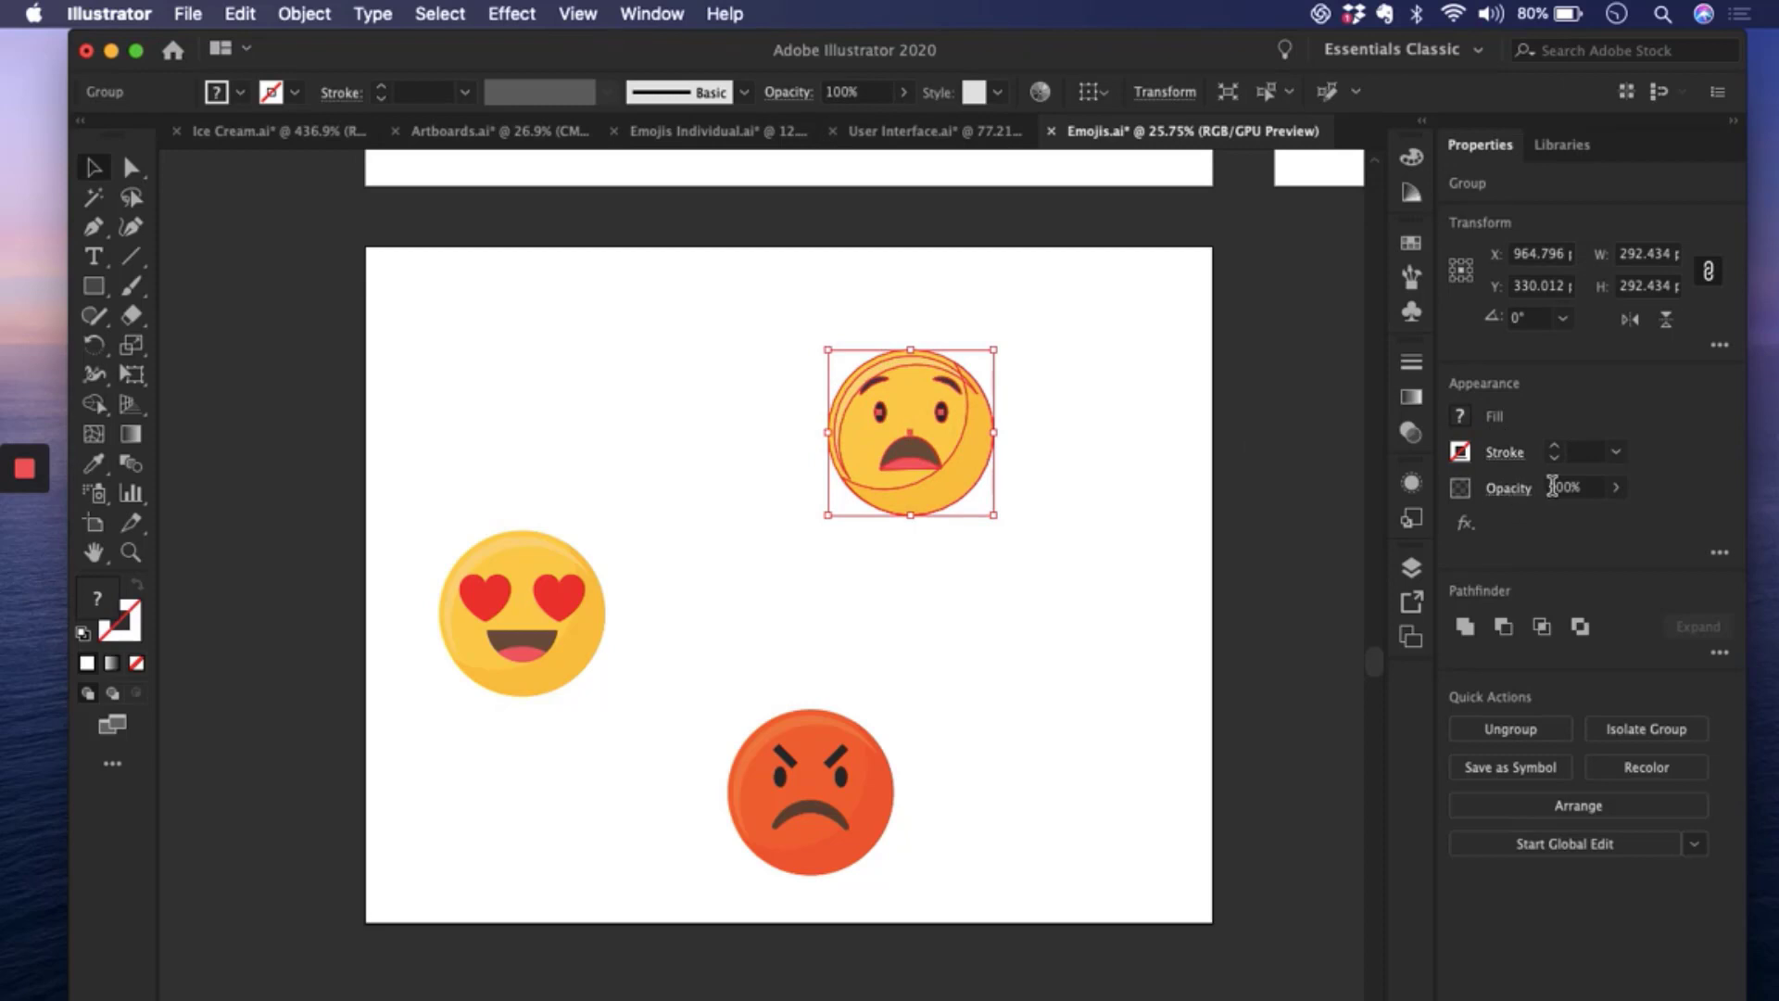
pyautogui.click(1615, 488)
pyautogui.moveTo(1612, 528); pyautogui.dragTo(1698, 486)
pyautogui.click(1703, 428)
pyautogui.click(1248, 441)
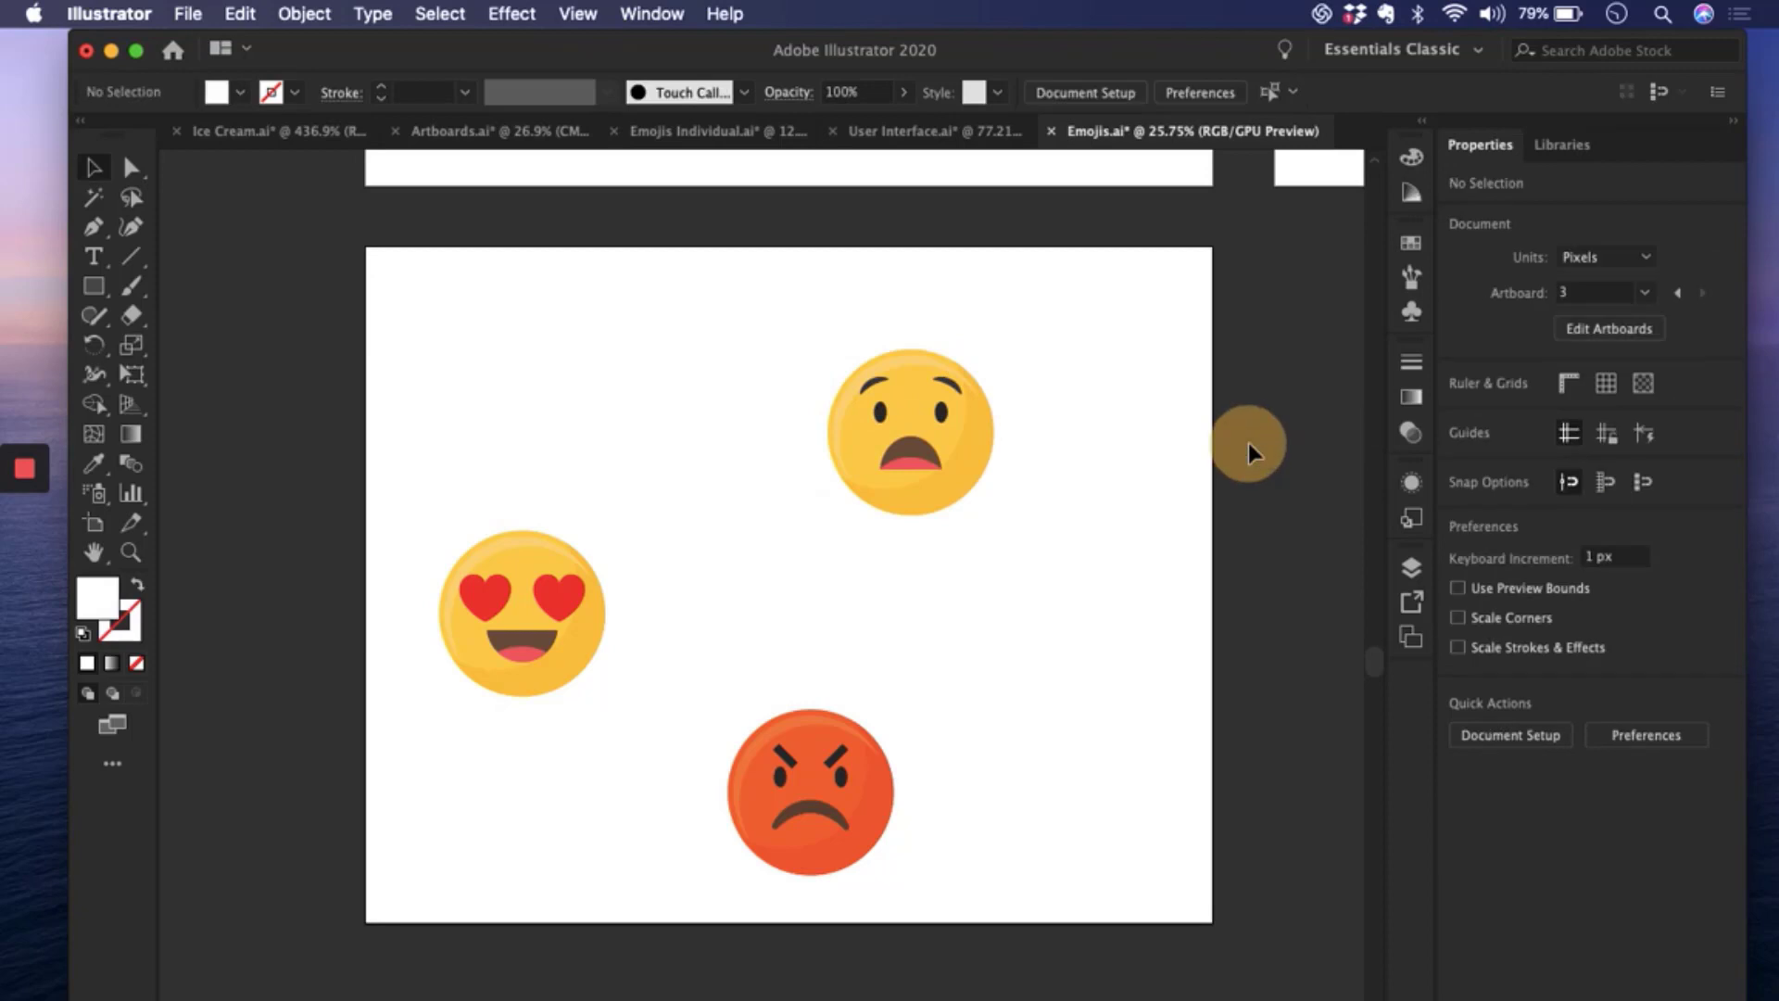
# - Drag the surprised emoji down and left toward the top centre
pyautogui.click(929, 444)
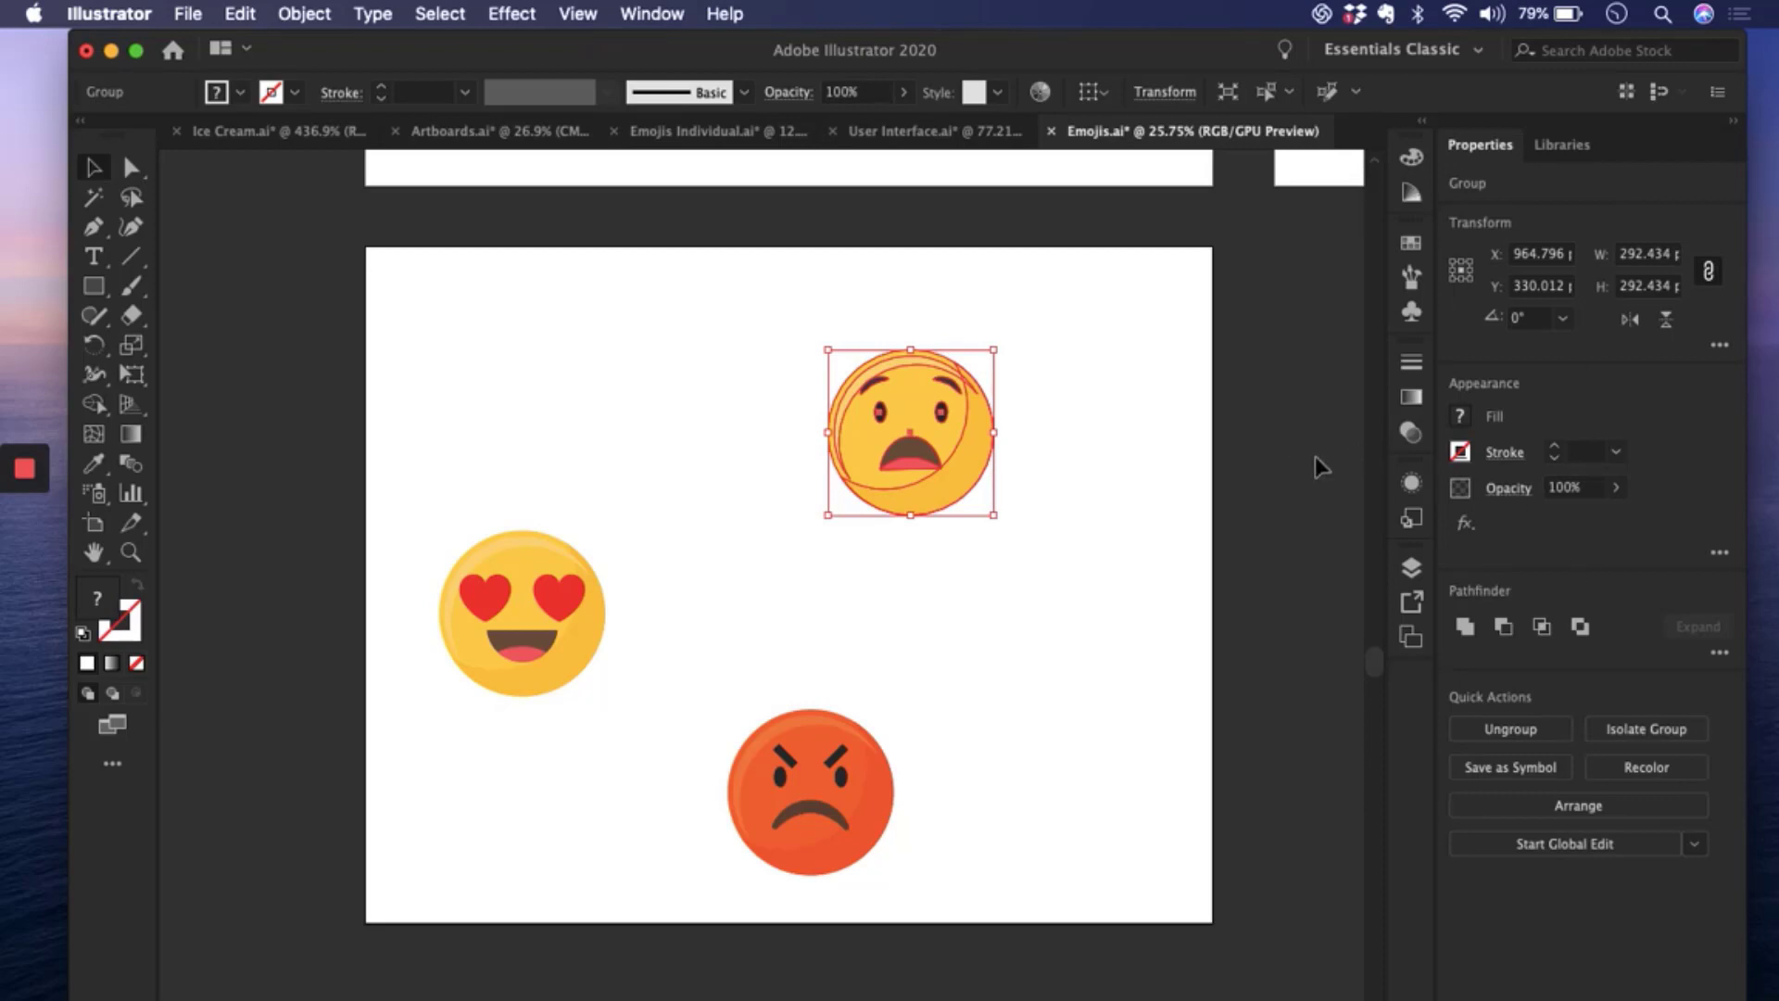
pyautogui.moveTo(924, 441); pyautogui.dragTo(844, 507)
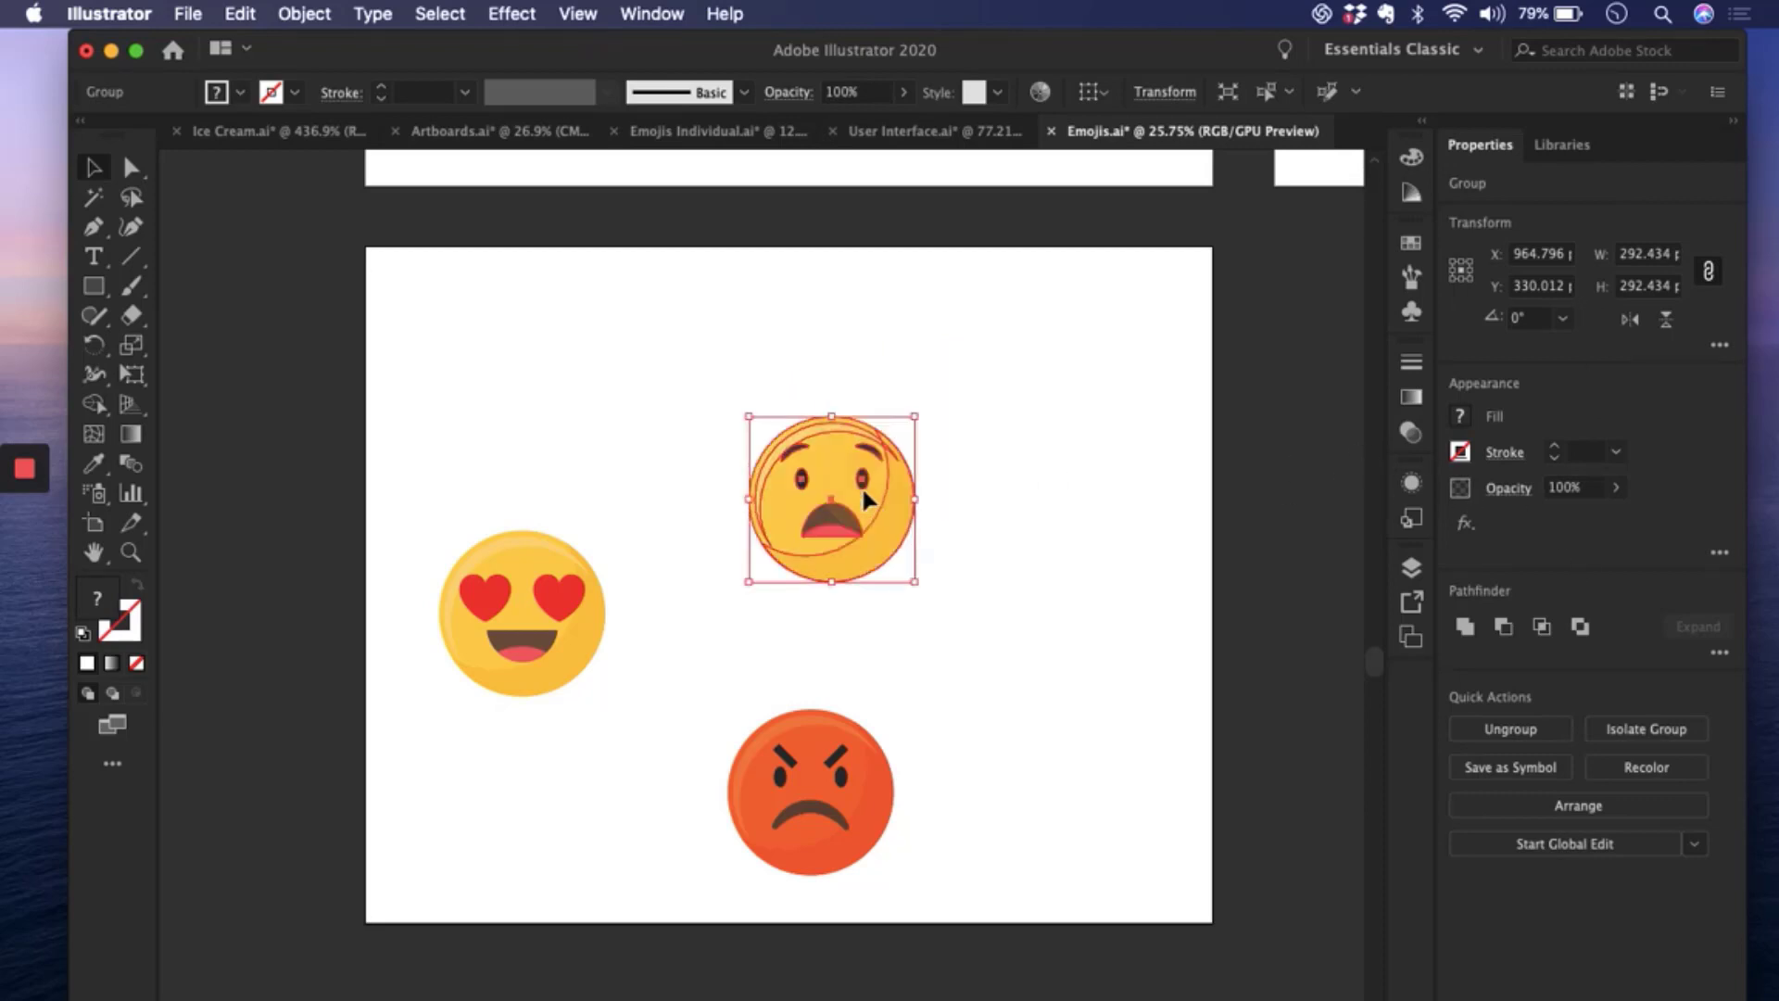
pyautogui.click(1030, 574)
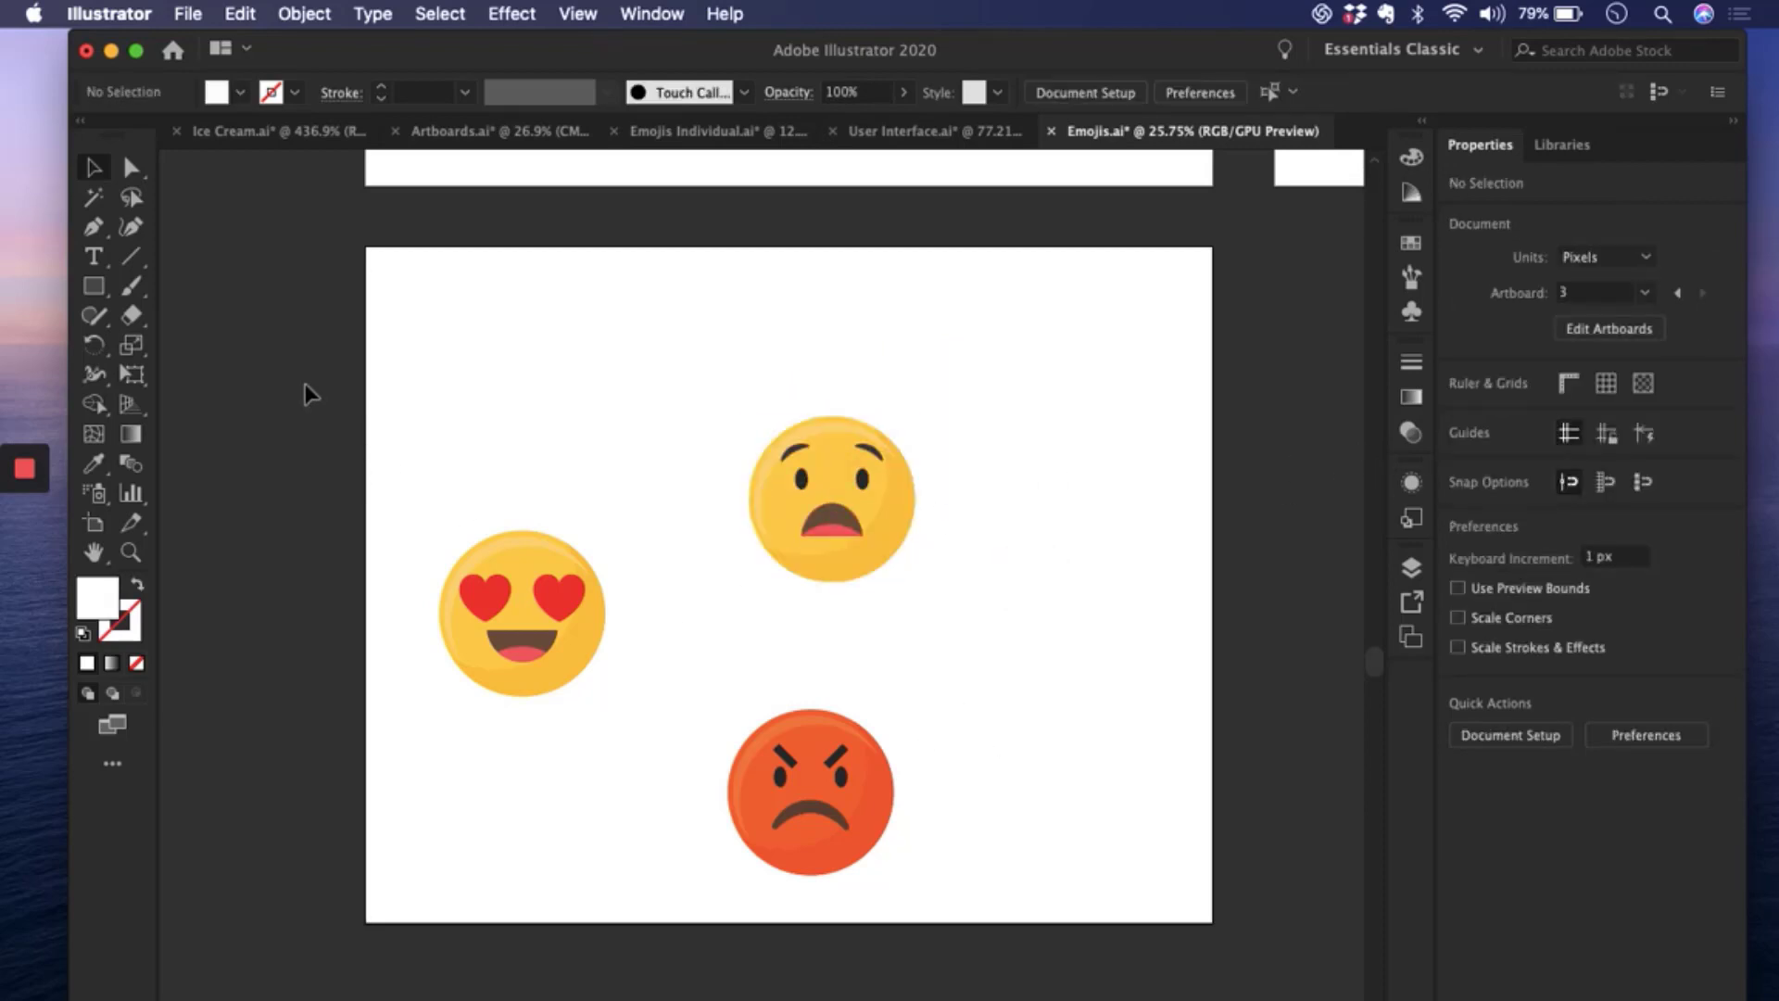
pyautogui.click(1271, 433)
# - Marquee-select the surprised, angry and heart-eyes emojis together
pyautogui.click(870, 495)
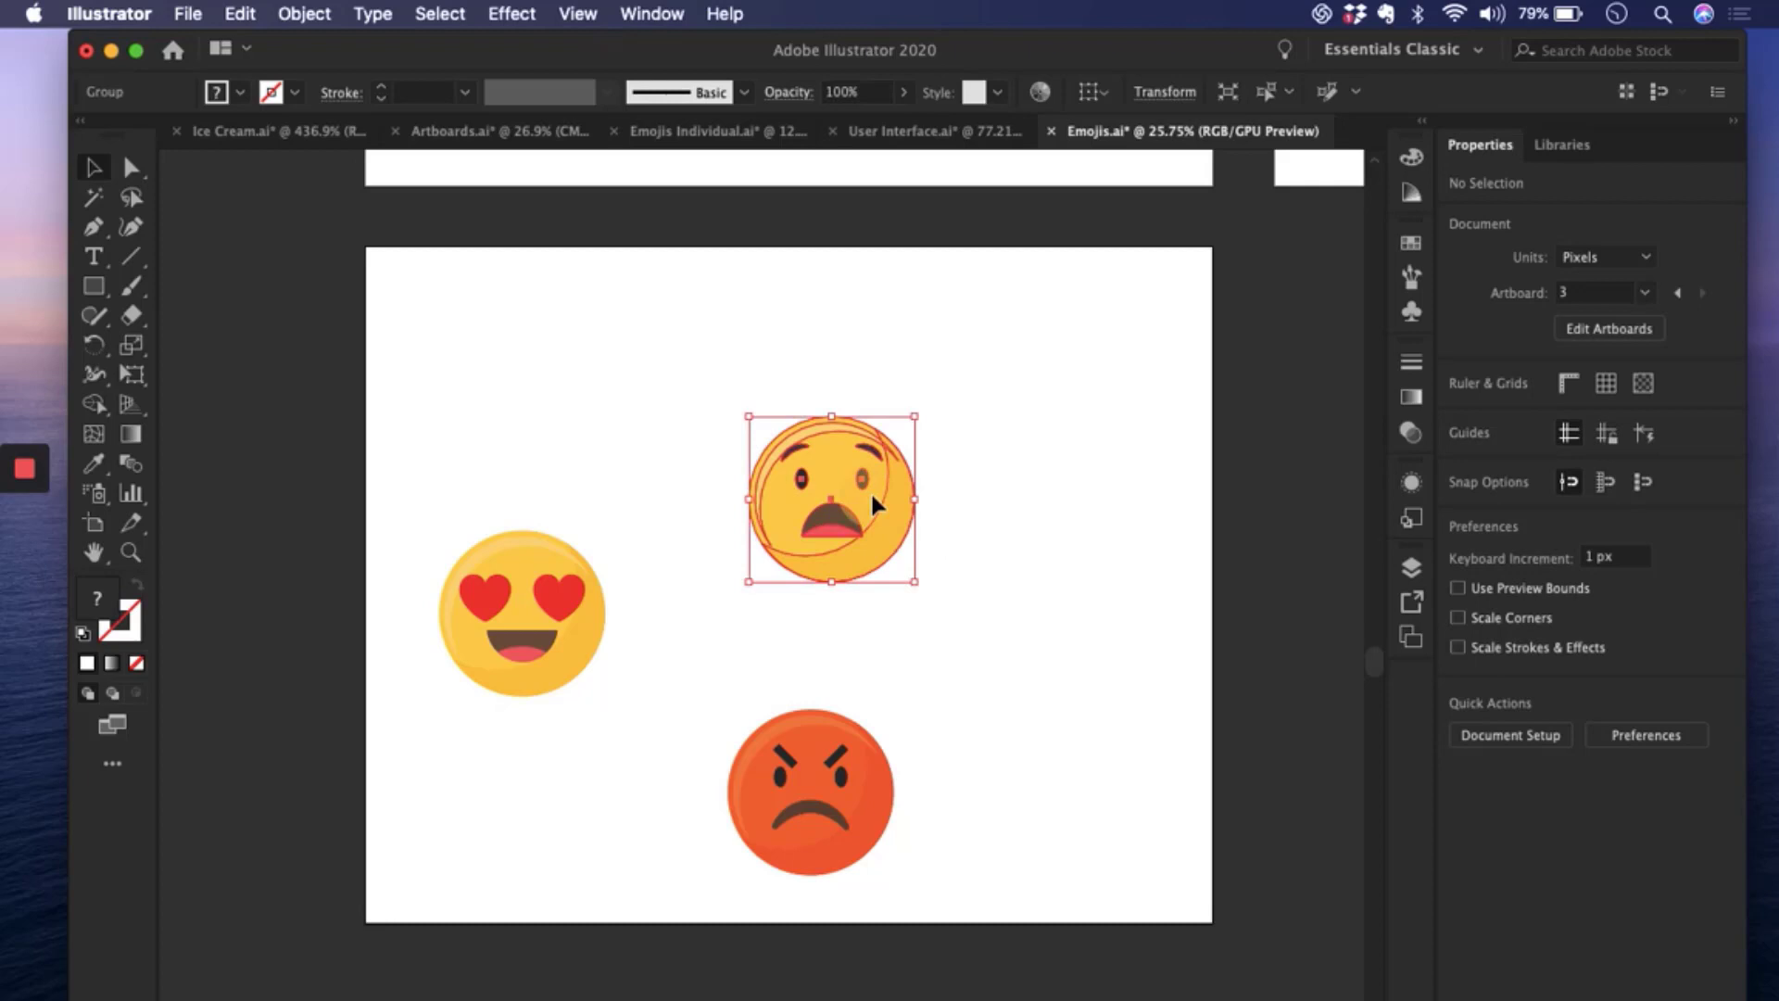
pyautogui.click(825, 798)
pyautogui.click(522, 614)
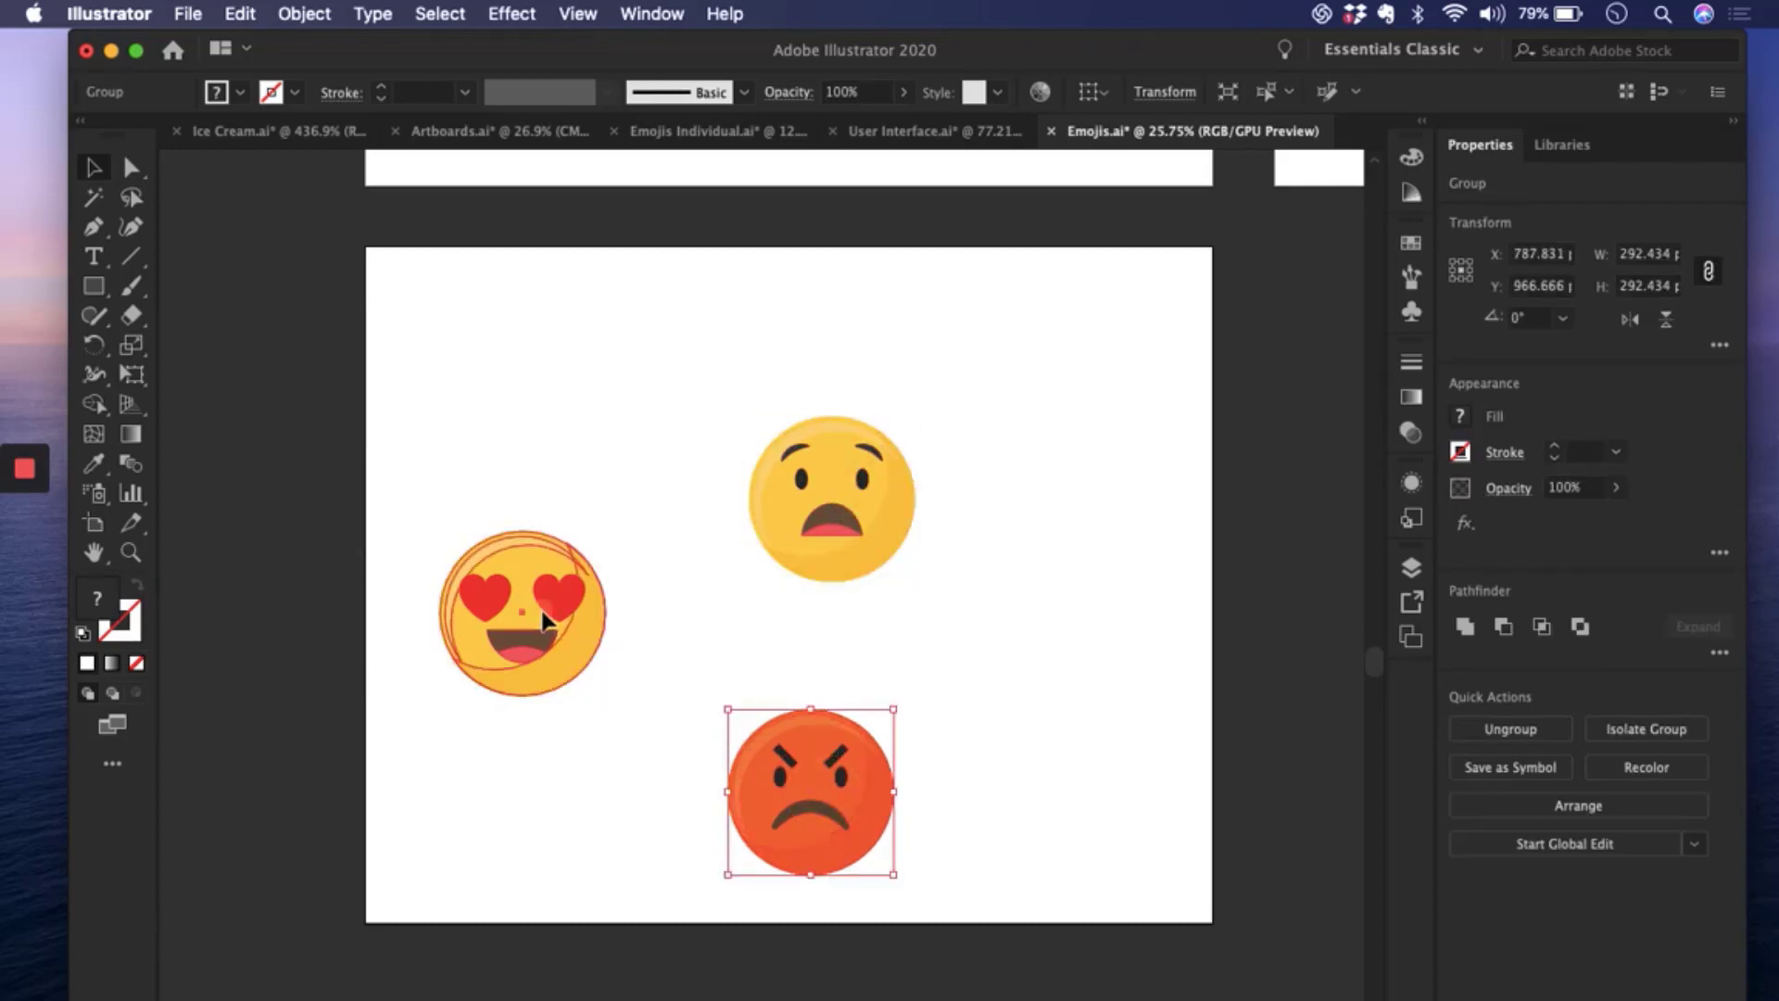
pyautogui.click(1045, 602)
pyautogui.moveTo(282, 340); pyautogui.dragTo(1086, 878)
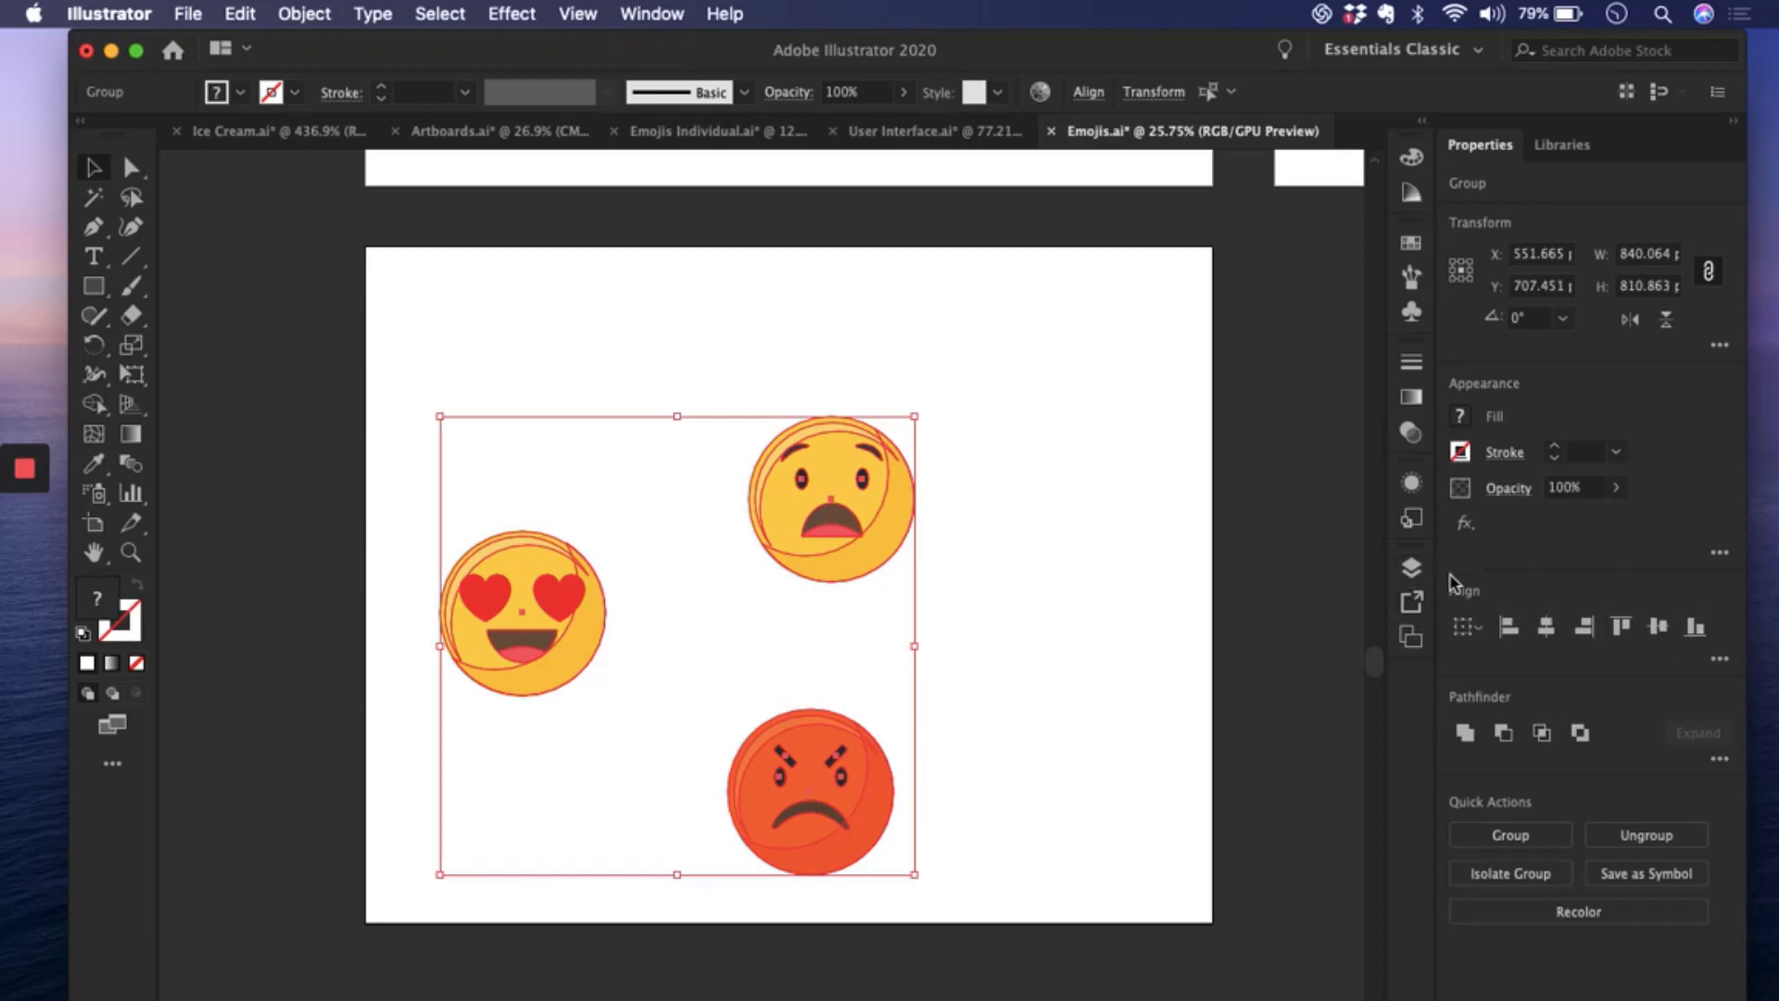
# - Right-align the three emojis, then drag the heart-eyes emoji to the artboard's left edge
pyautogui.click(1508, 627)
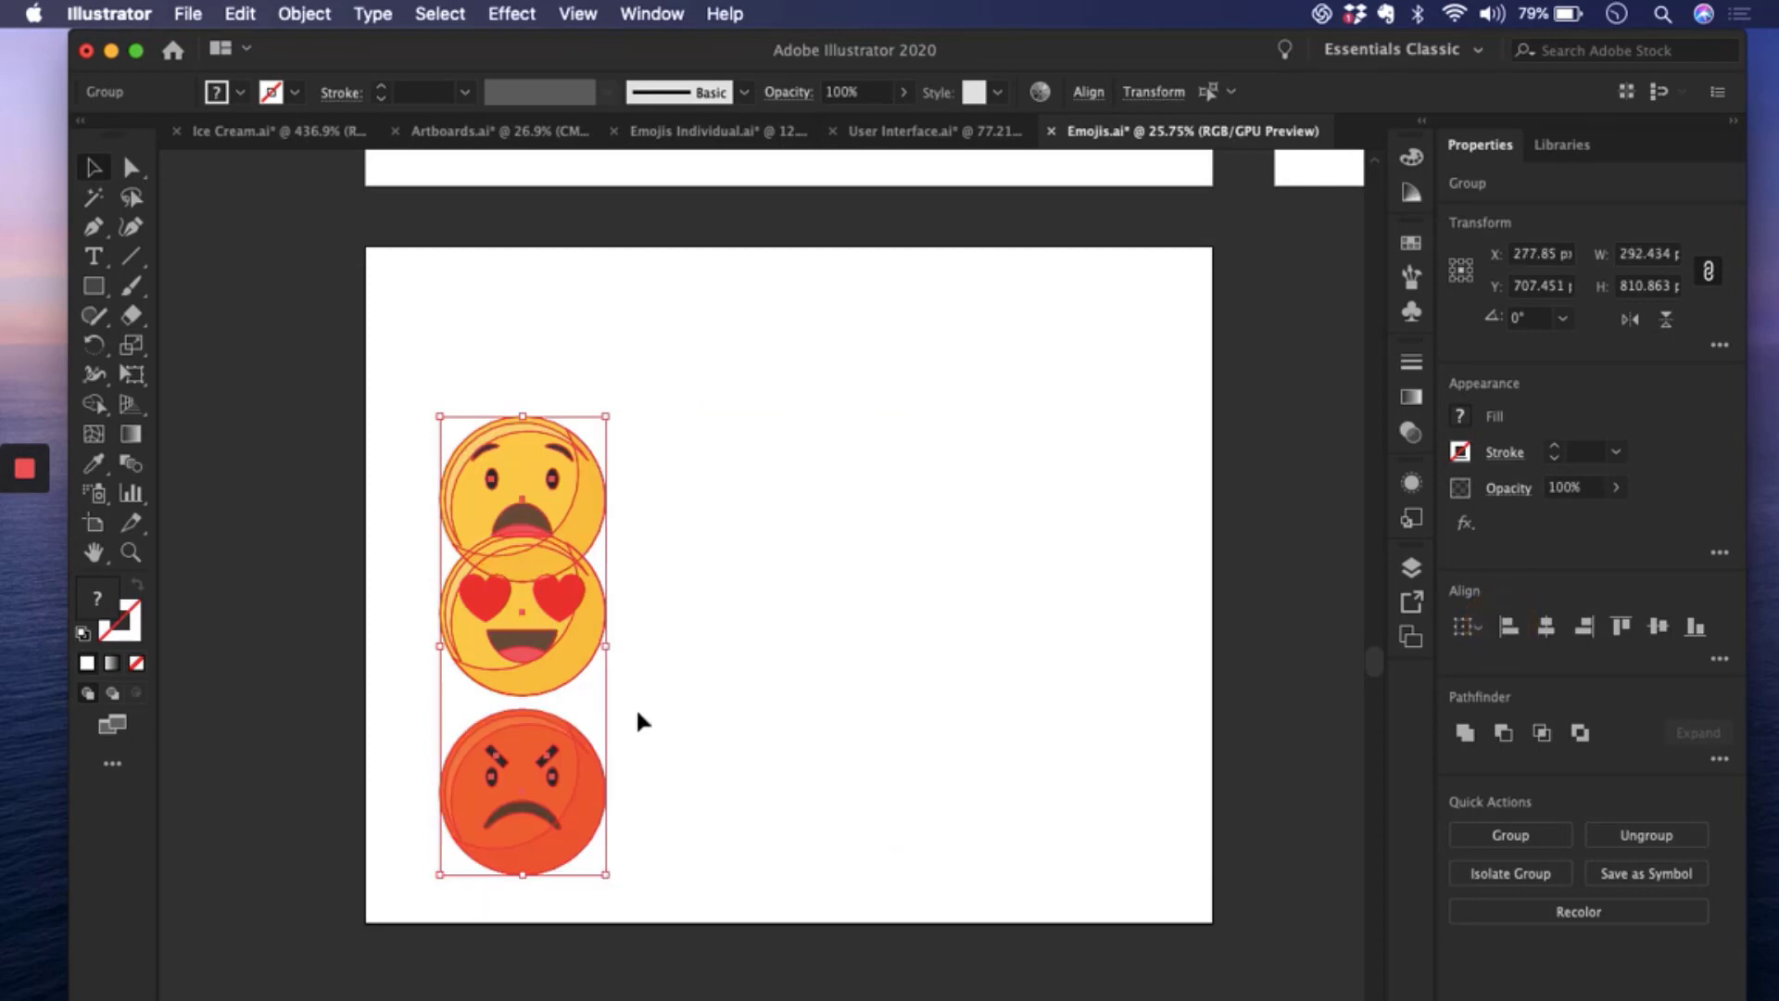
pyautogui.press('super+z')
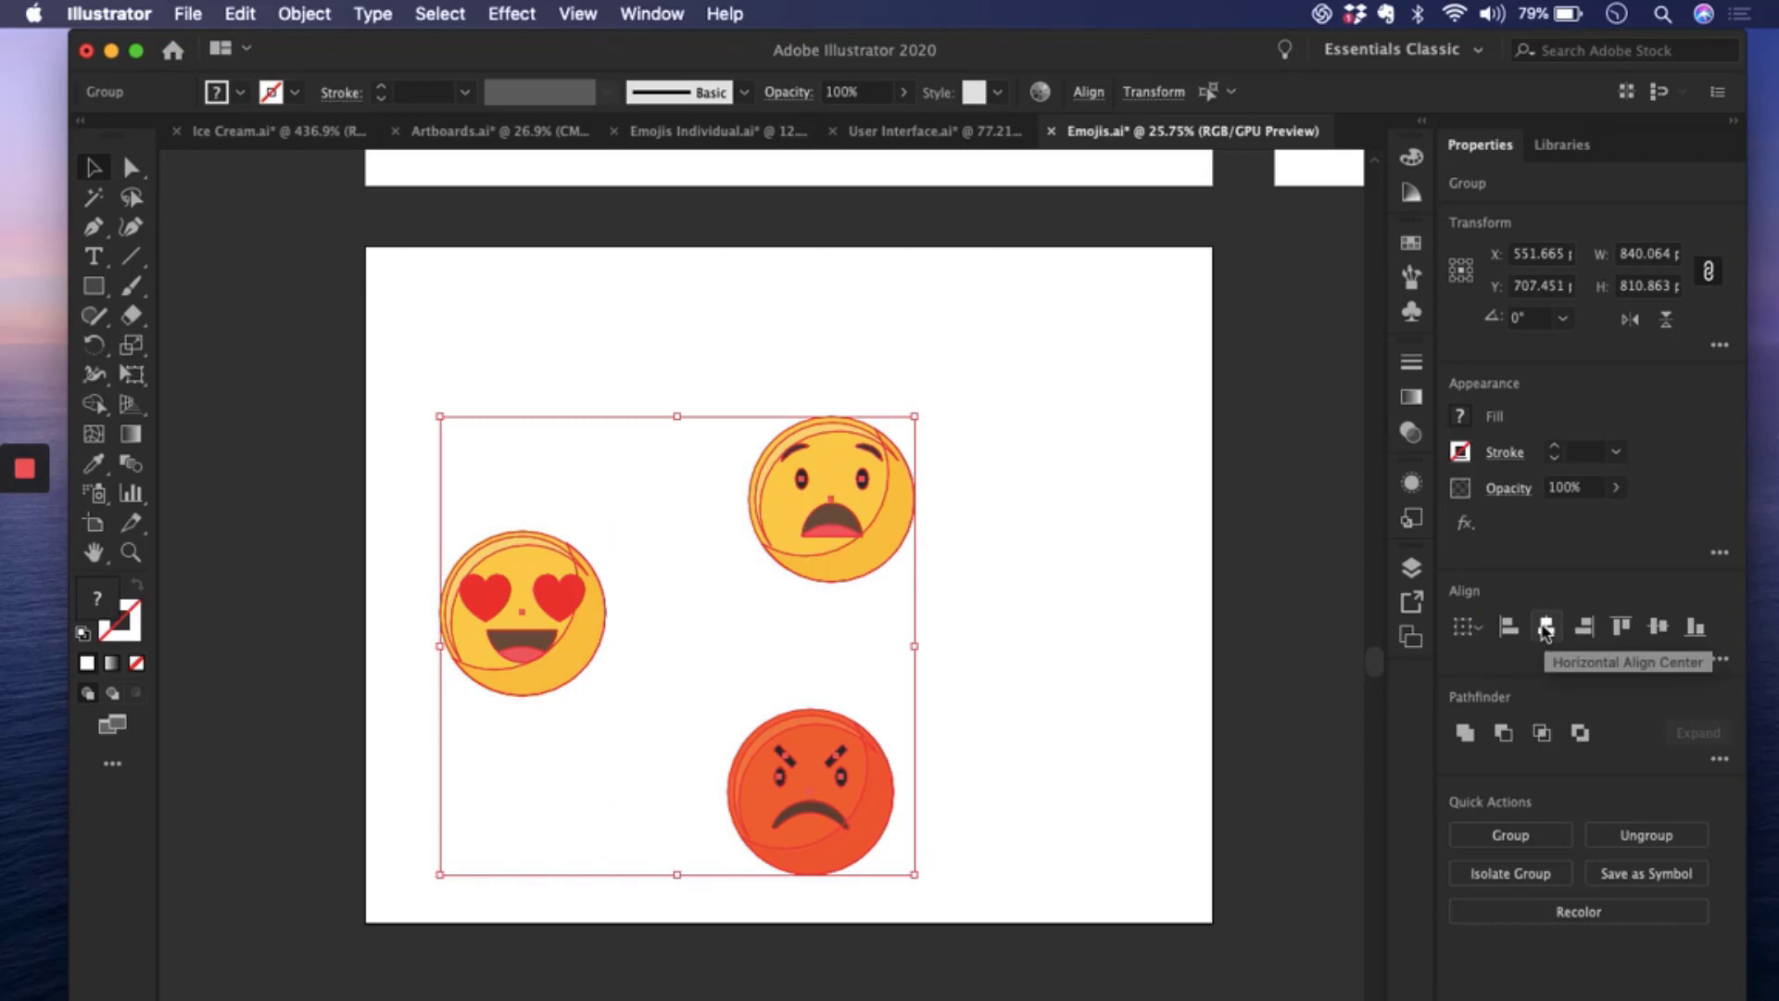
pyautogui.click(1547, 630)
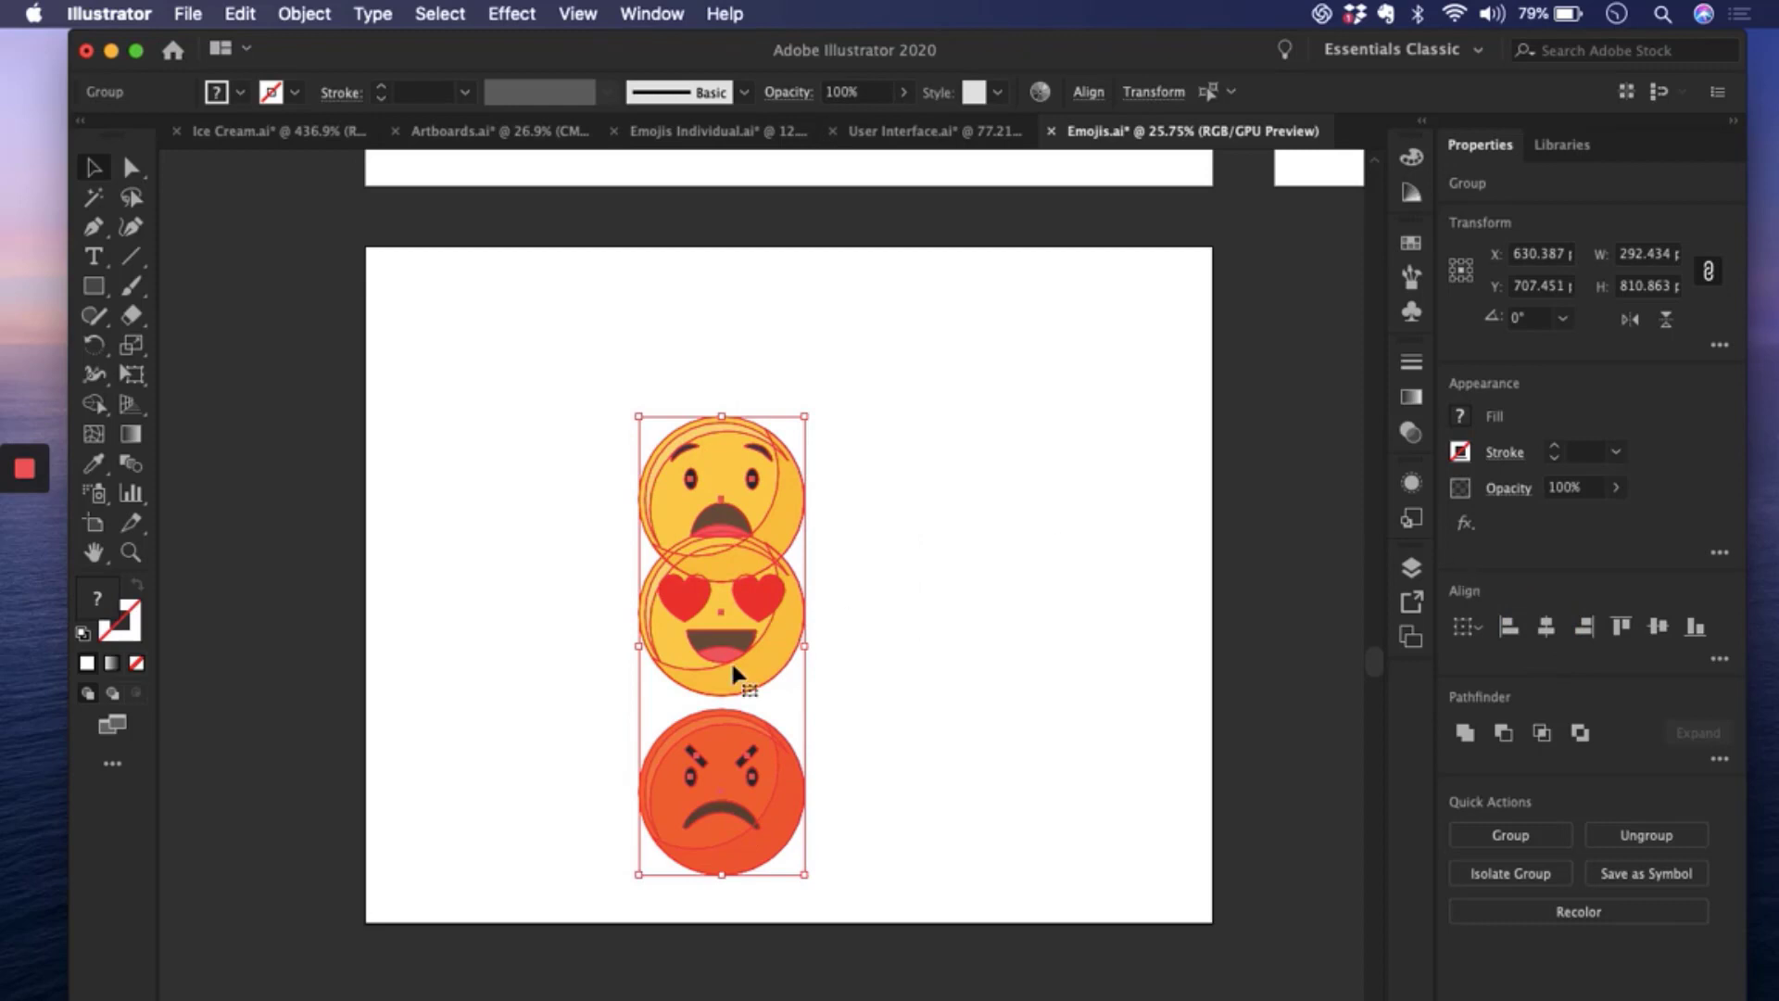
pyautogui.press('super+z')
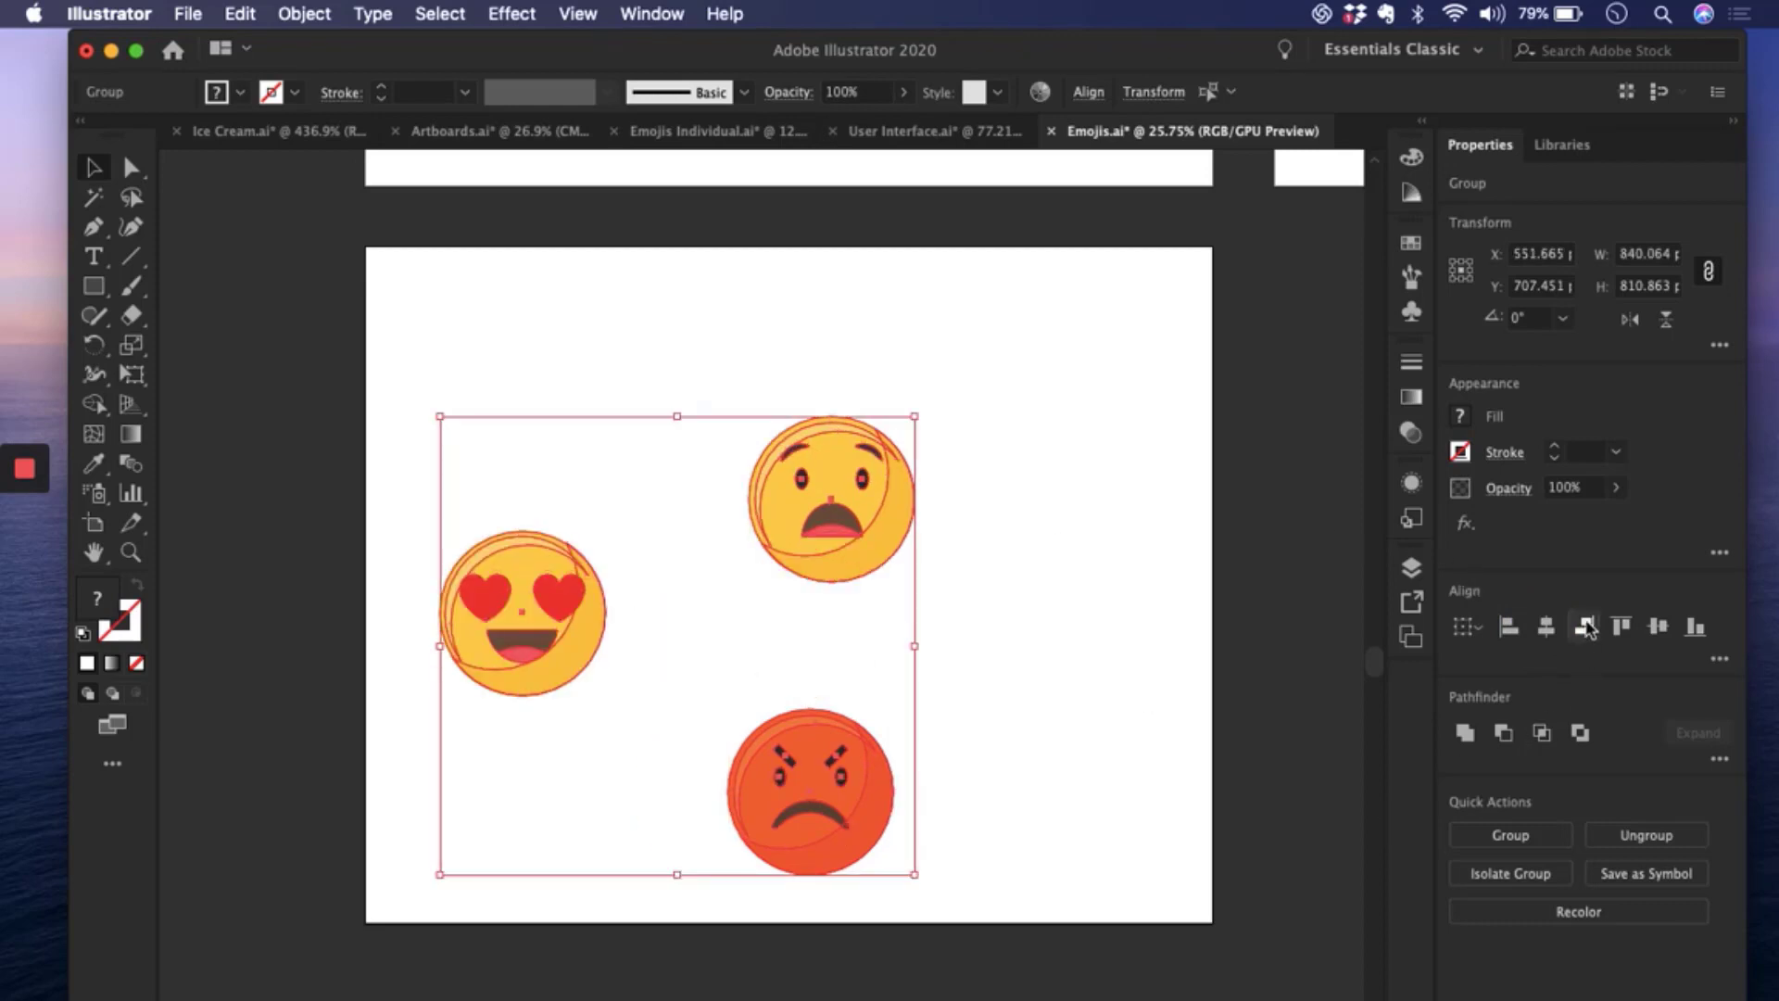
pyautogui.click(1585, 626)
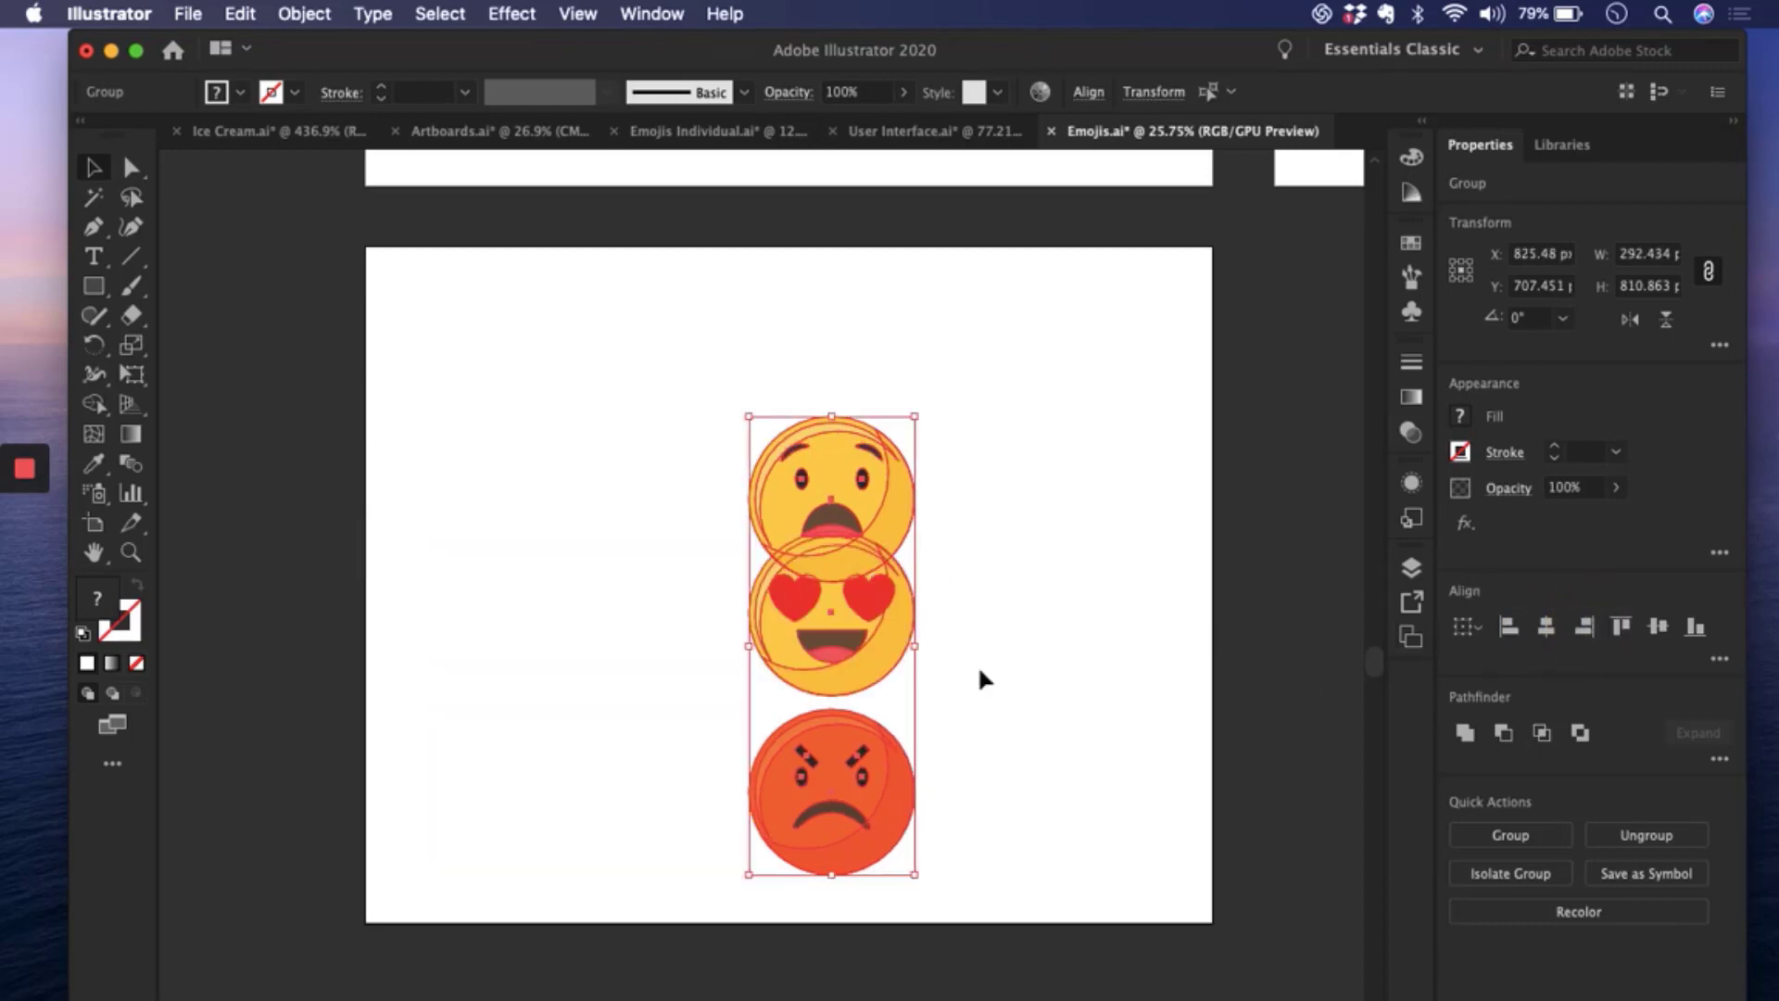
pyautogui.click(1035, 637)
pyautogui.moveTo(895, 648); pyautogui.dragTo(638, 640)
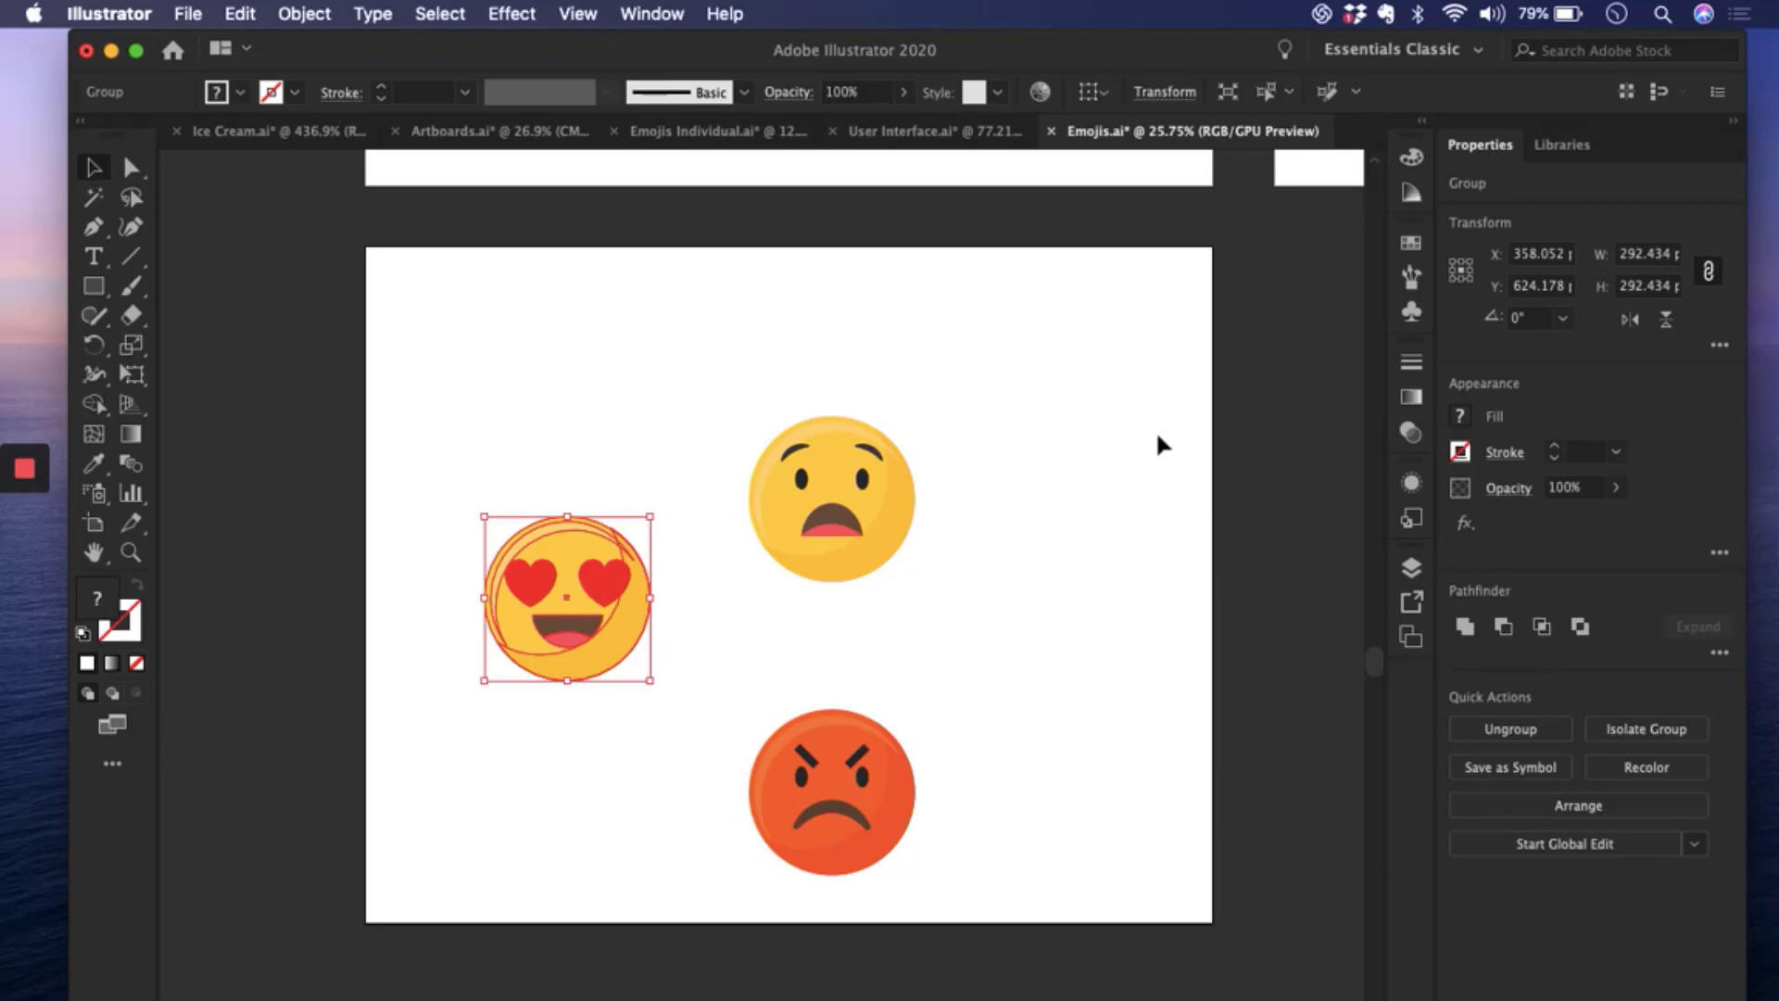
# - Deselect the heart-eyes emoji and switch to the Artboards.ai document
pyautogui.click(1288, 508)
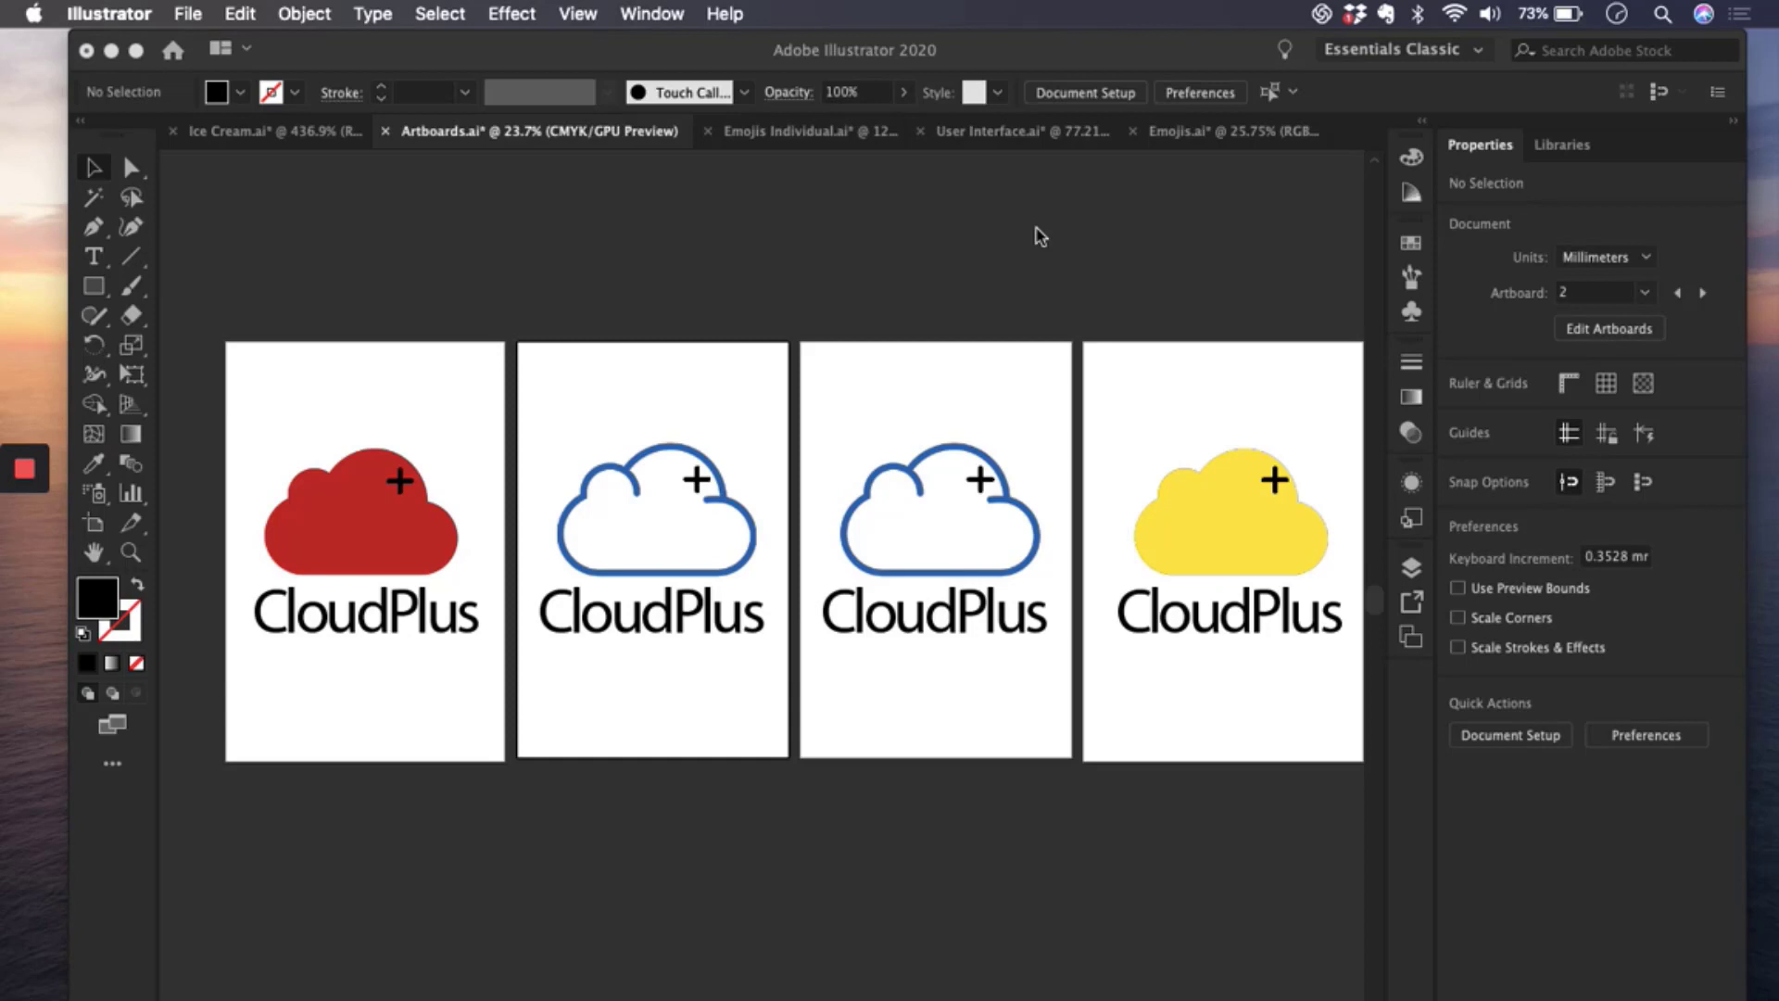
pyautogui.click(1193, 92)
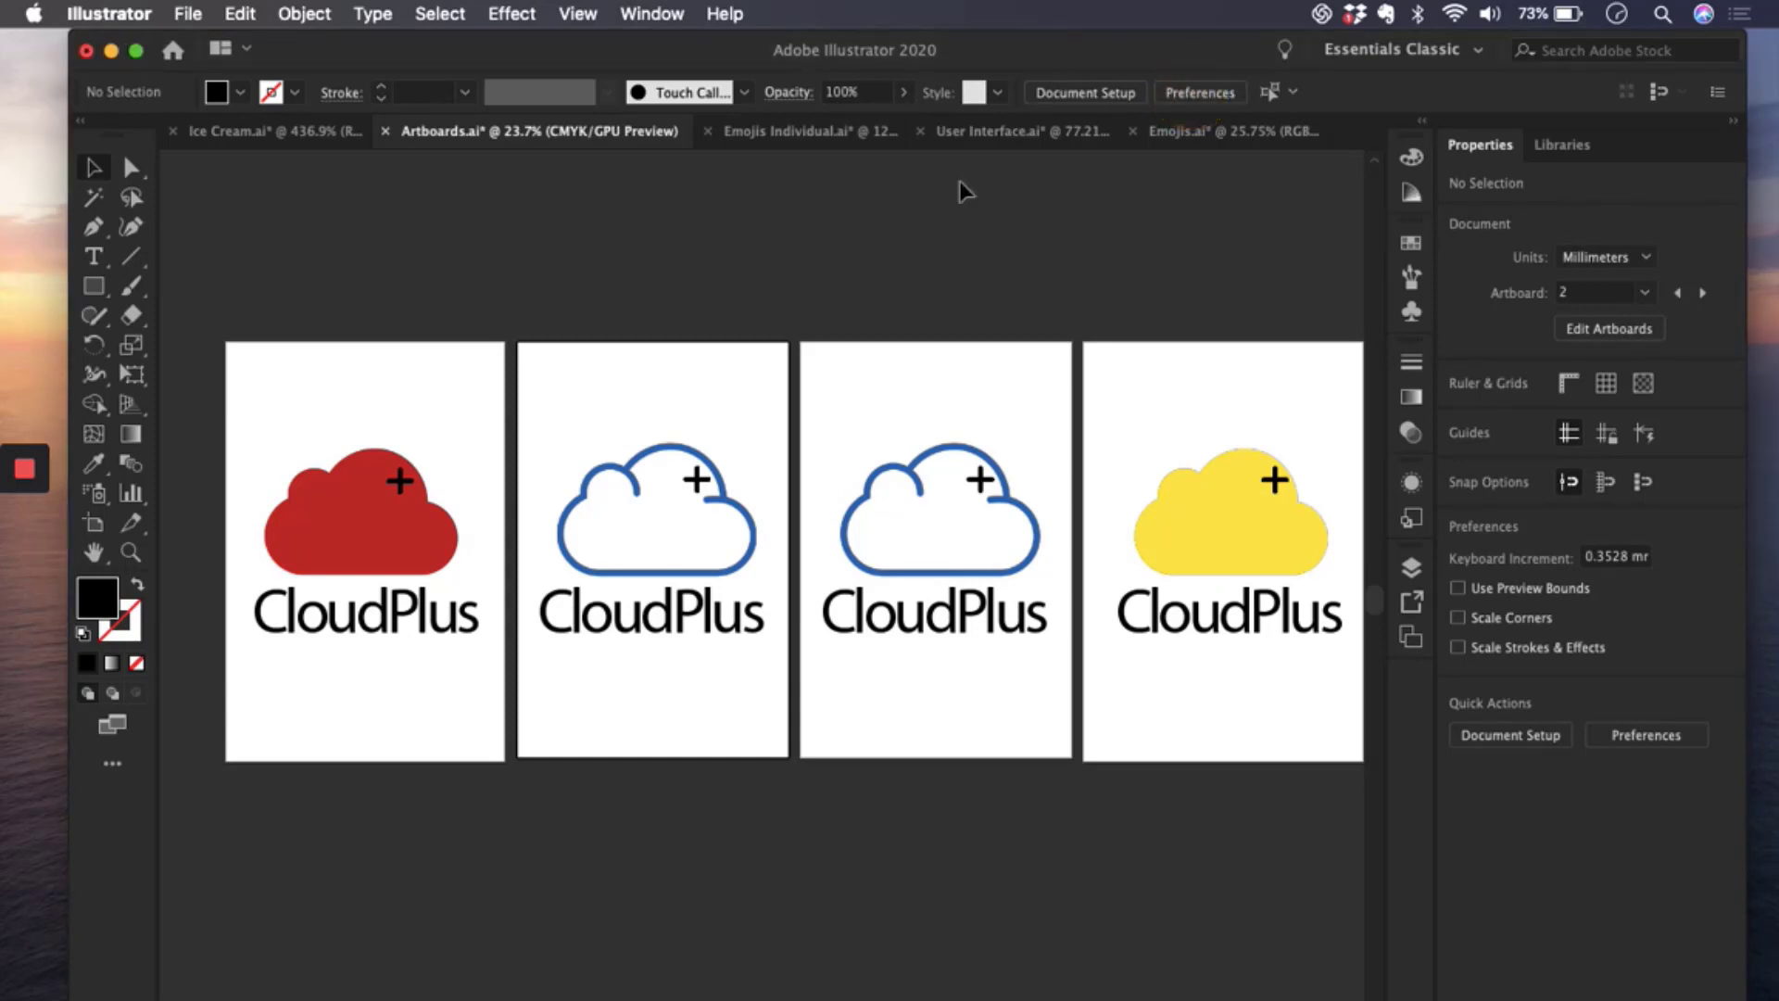
pyautogui.click(1198, 93)
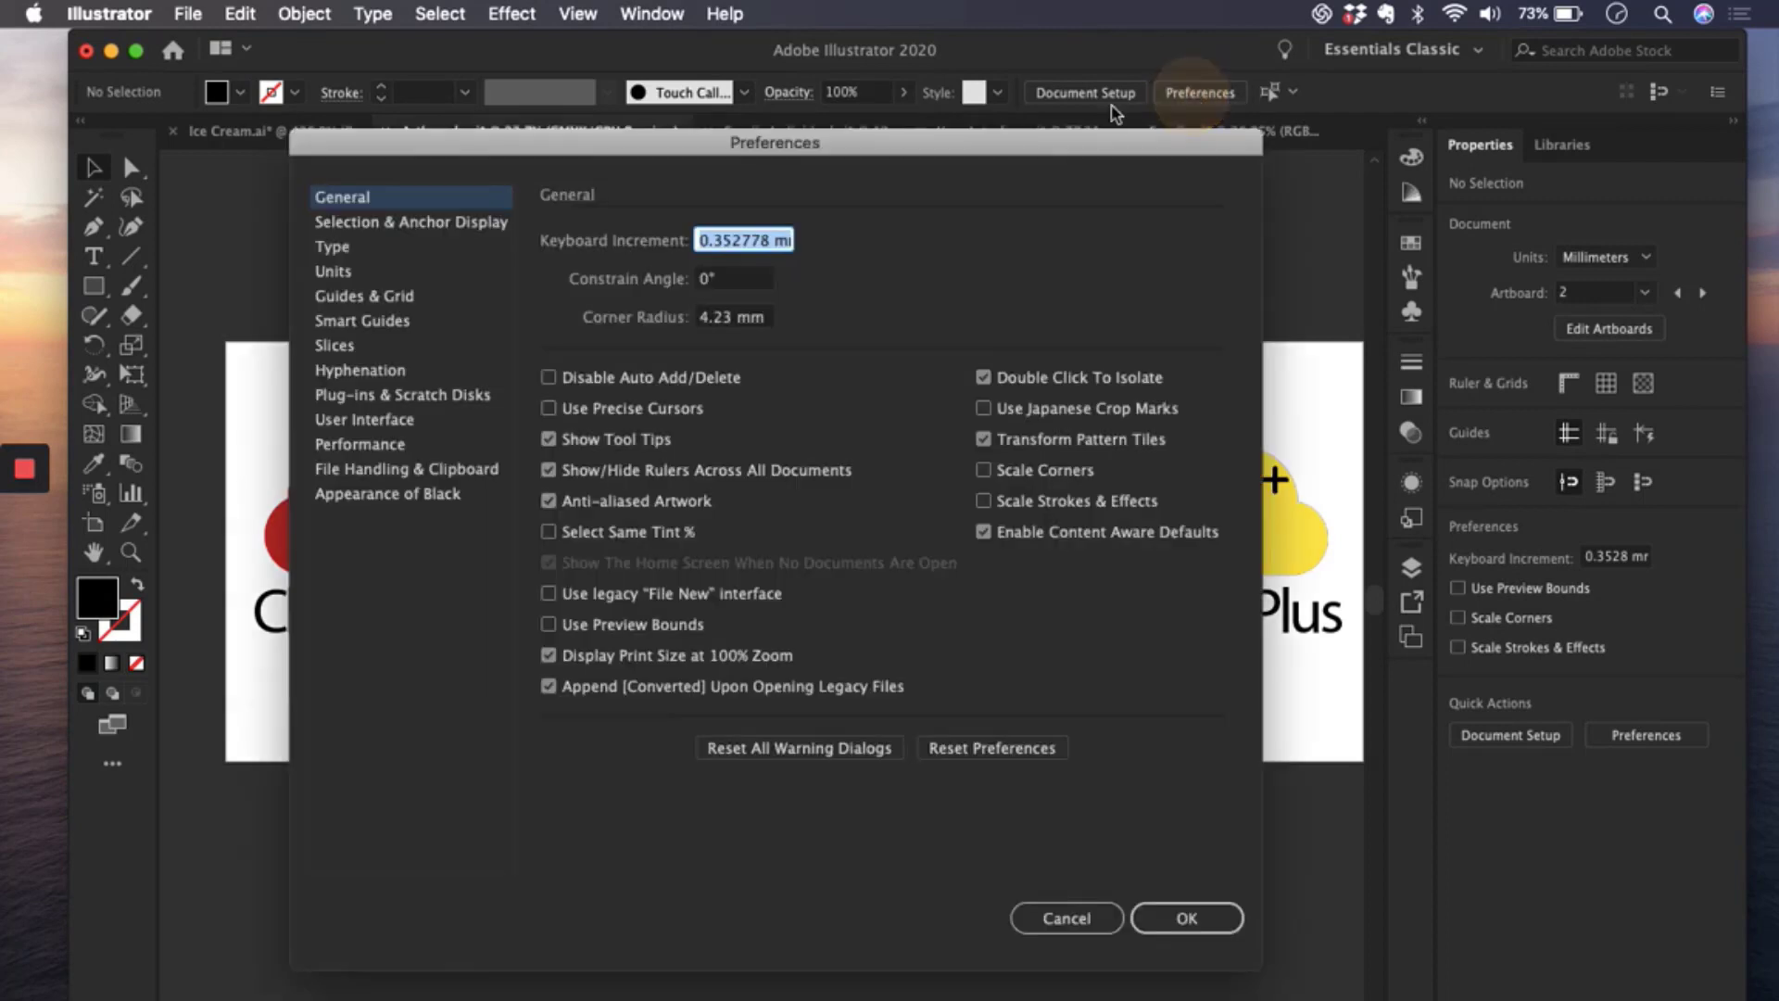
pyautogui.click(348, 225)
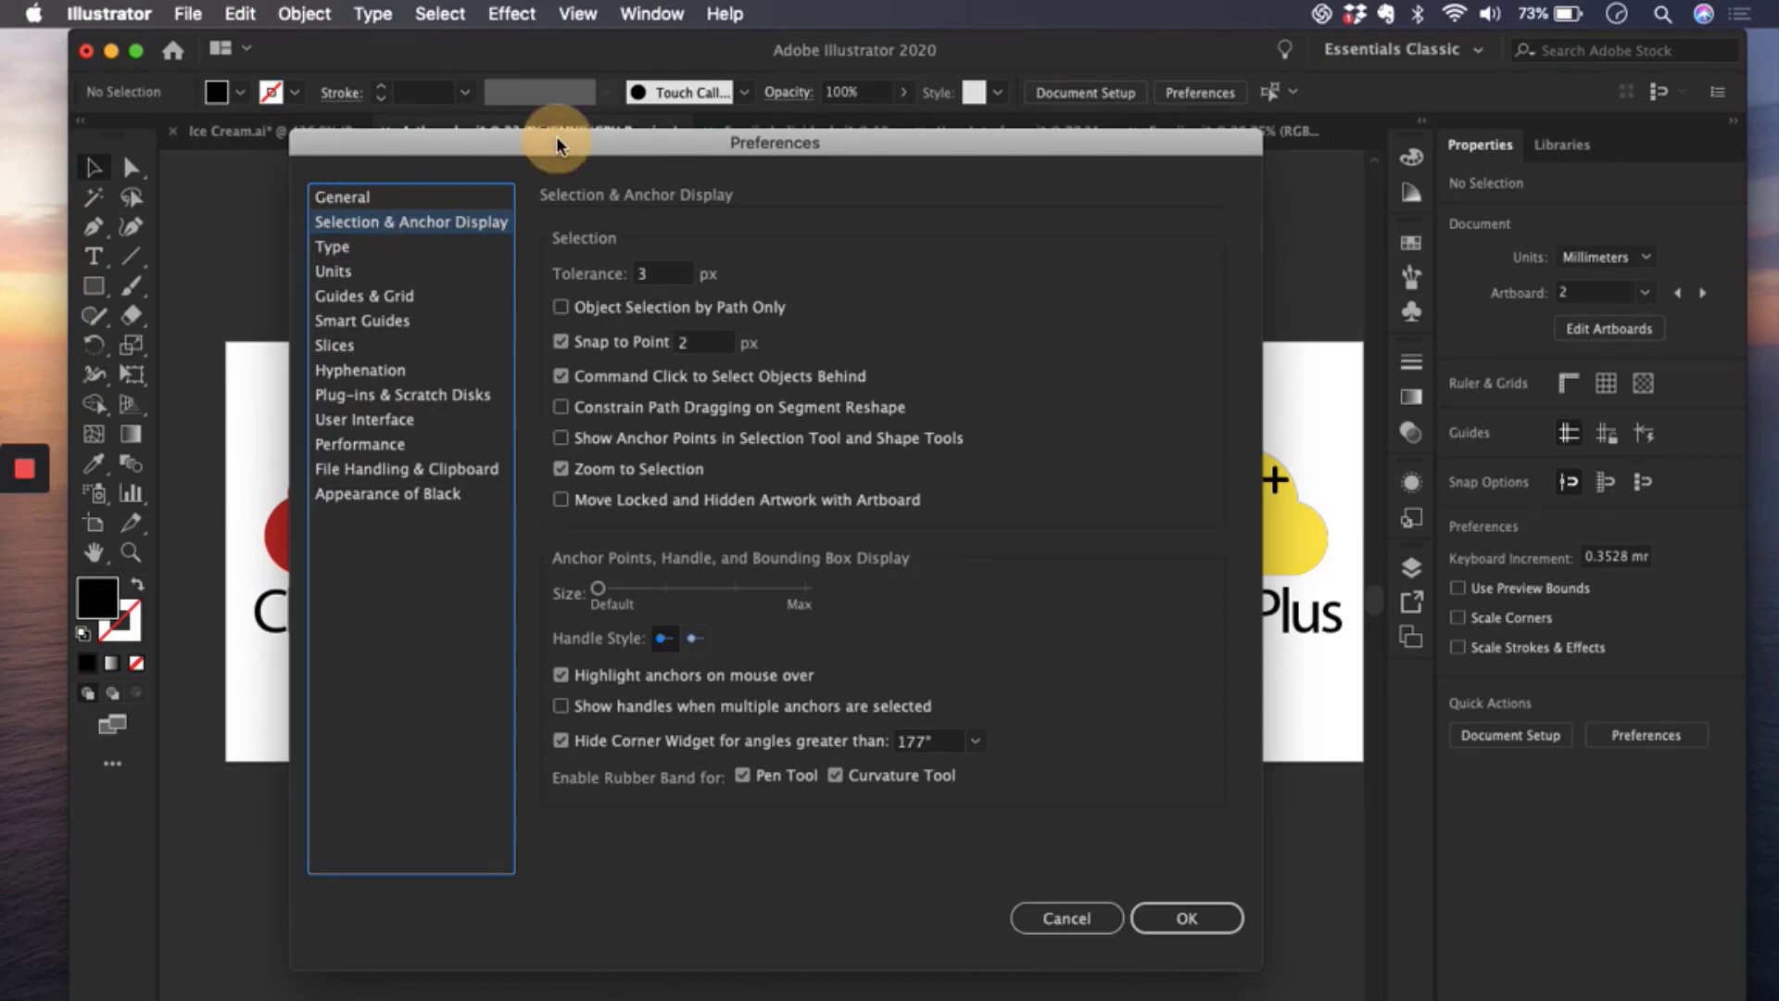
pyautogui.moveTo(557, 137); pyautogui.dragTo(559, 103)
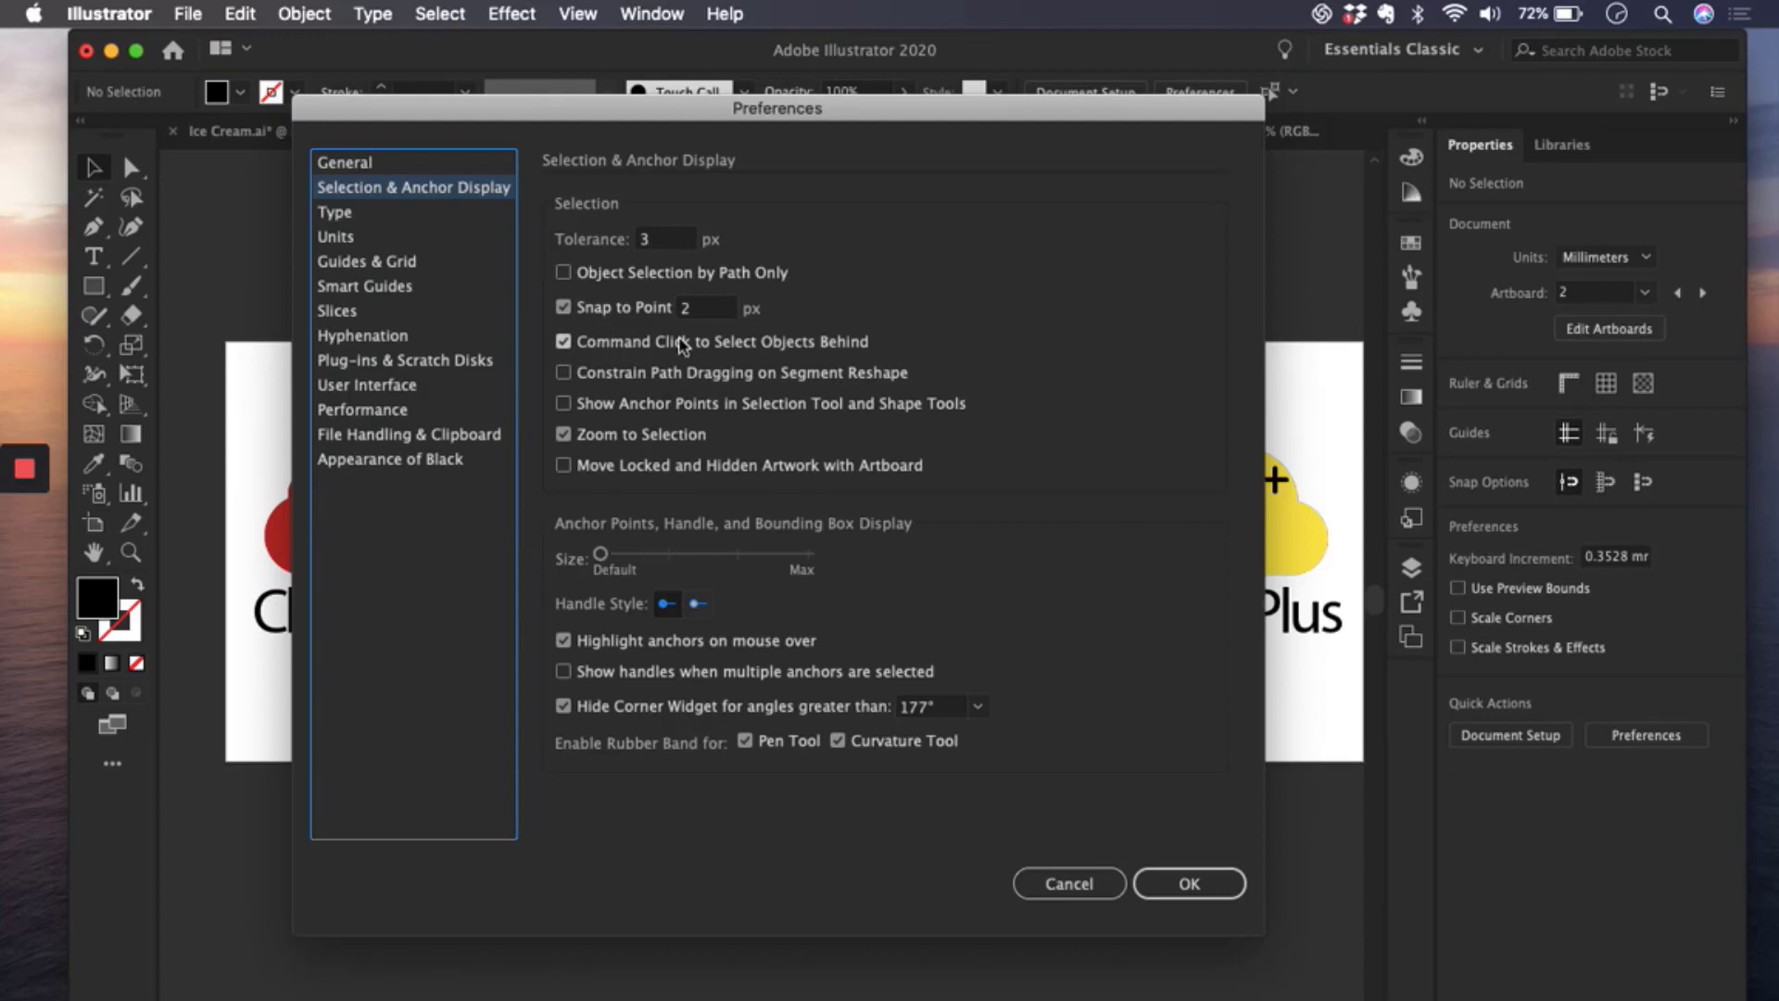
pyautogui.click(1175, 885)
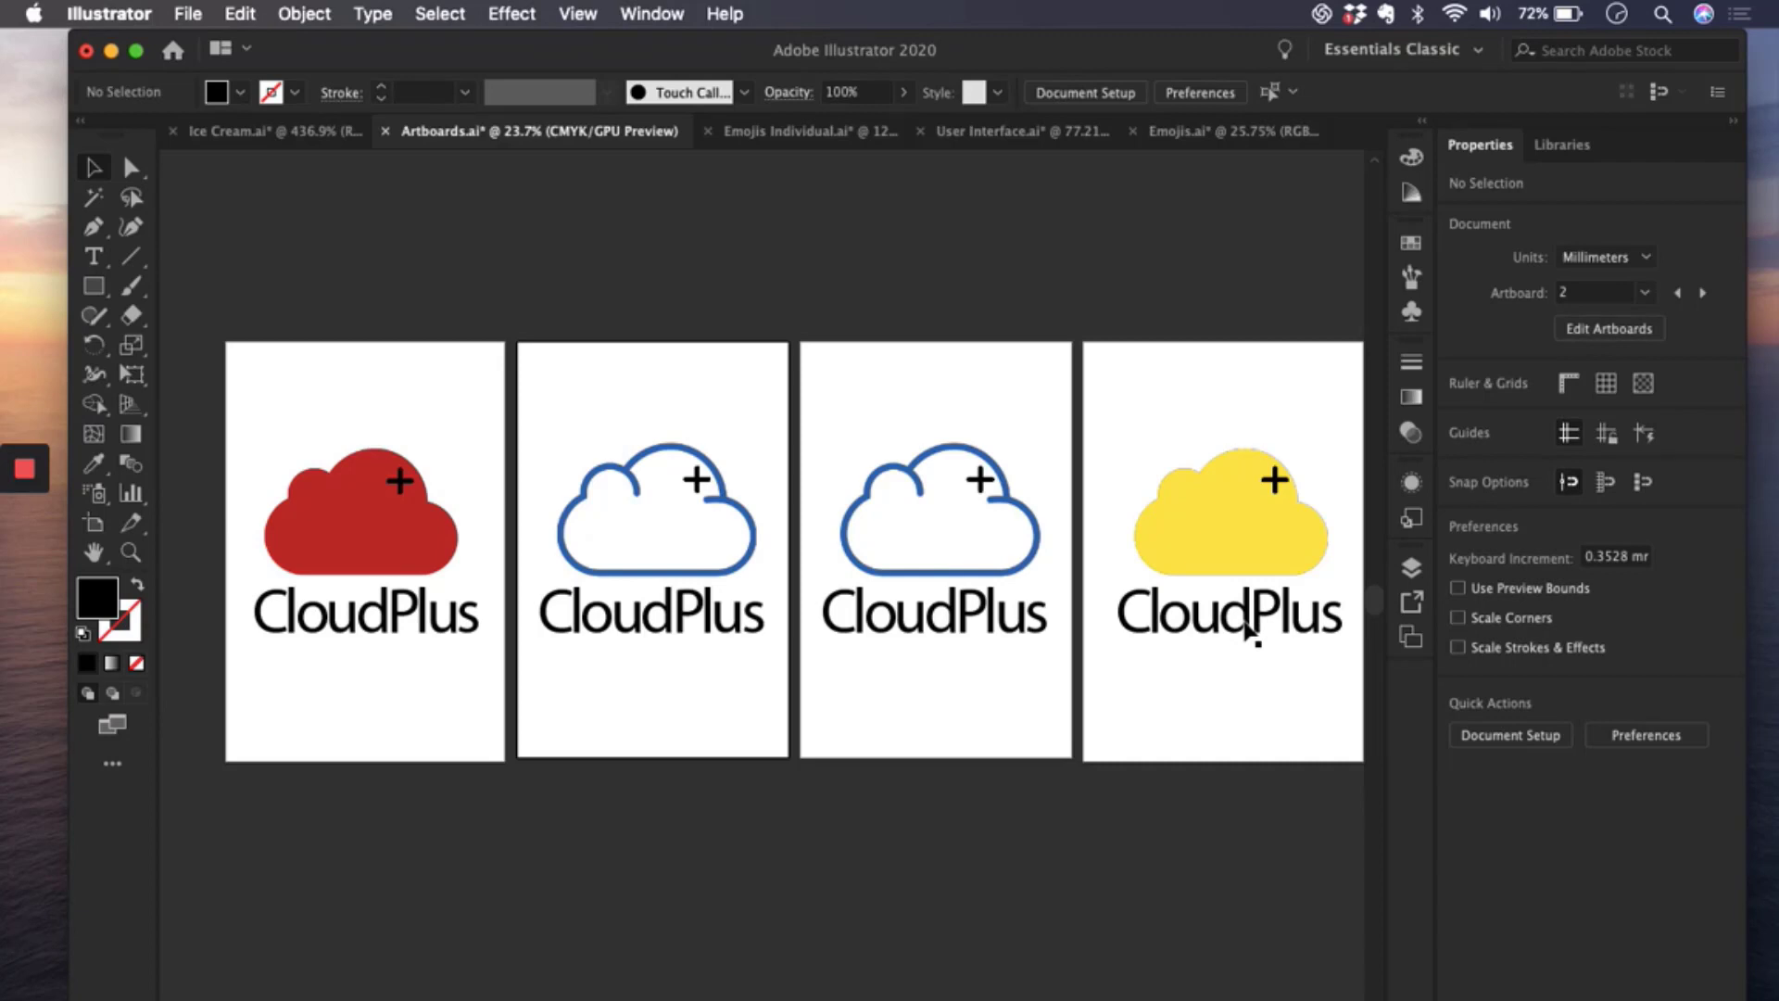
# - Move the CloudPlus text onto the yellow cloud and scale it up to 153.15 pt
pyautogui.moveTo(1247, 630); pyautogui.dragTo(1222, 560)
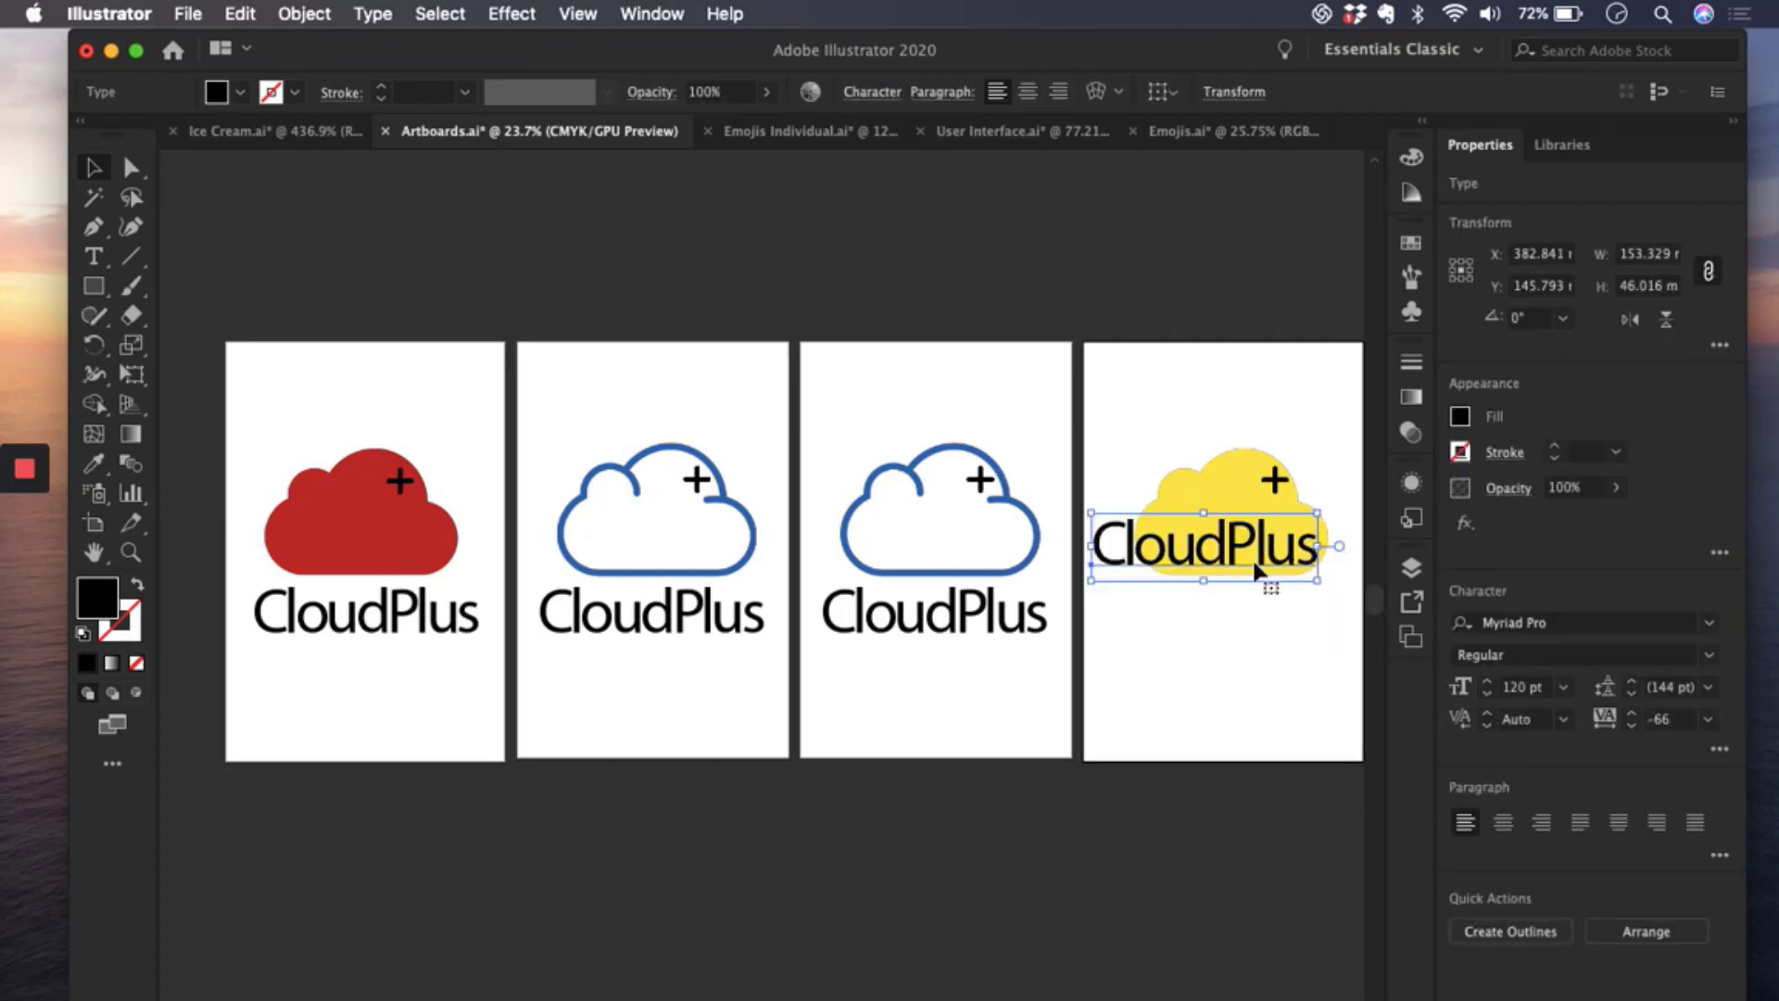
pyautogui.hscroll(3, 1214, 556)
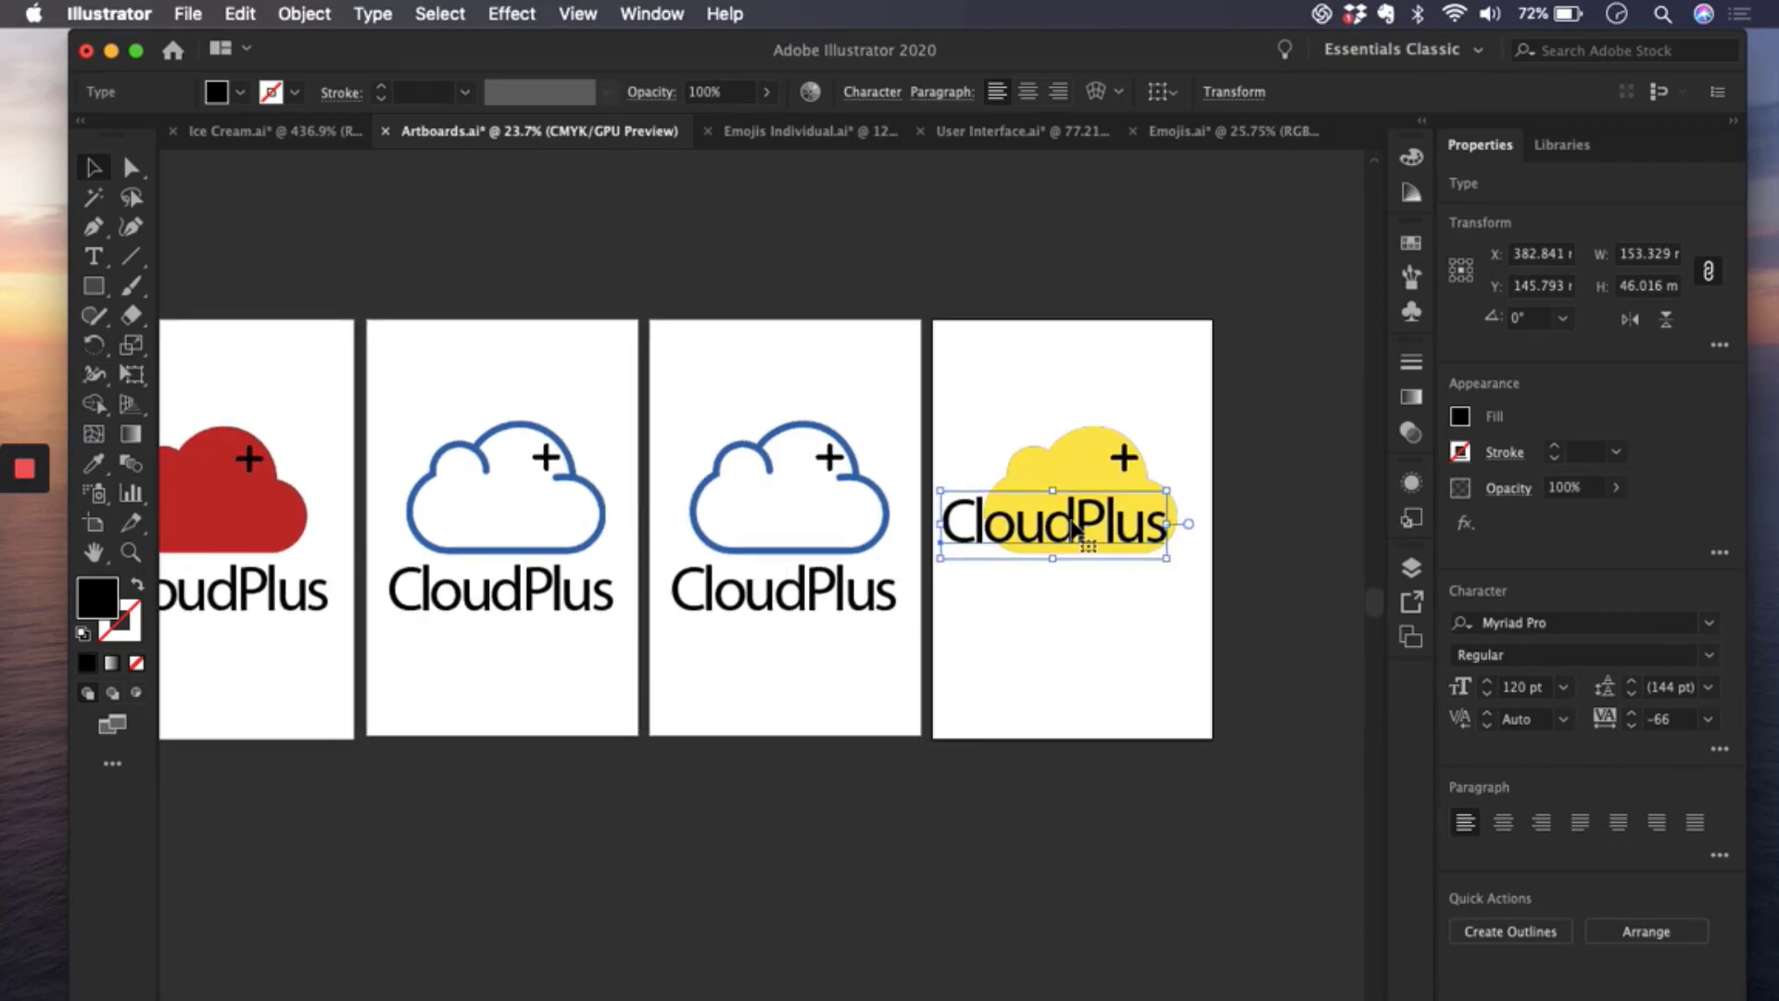
pyautogui.scroll(10, 1074, 530)
pyautogui.hscroll(2, 1019, 510)
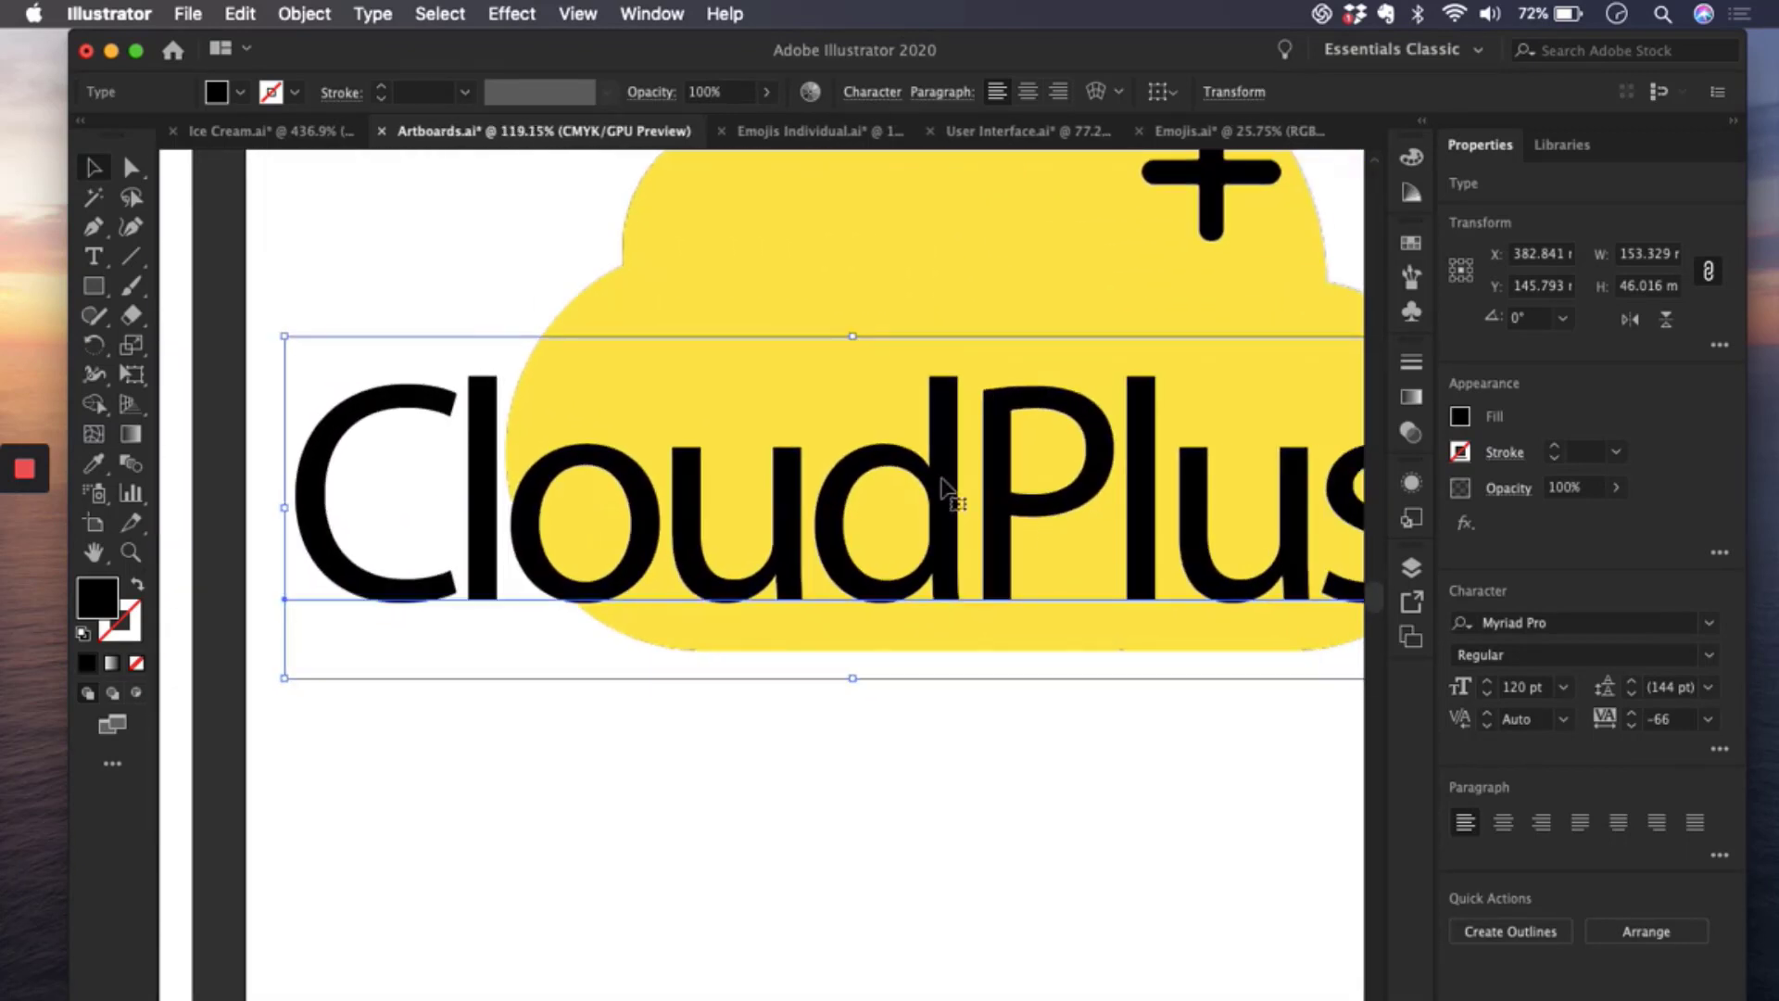
pyautogui.hscroll(3, 942, 488)
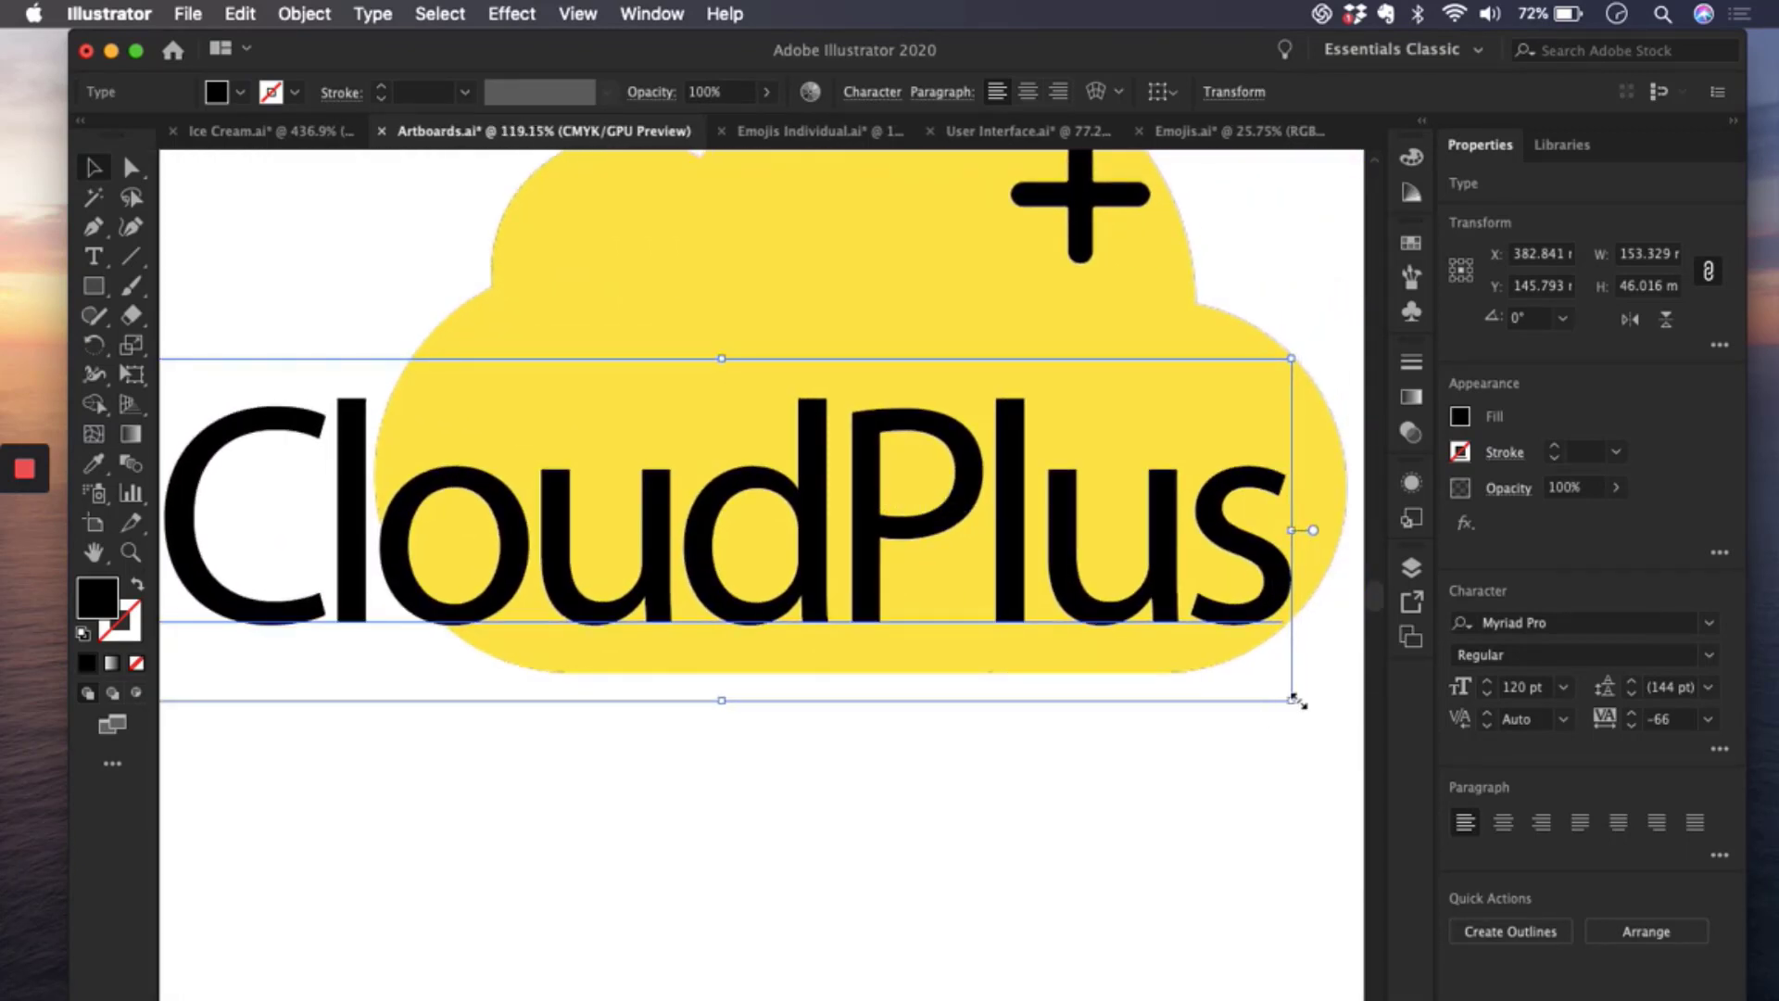
pyautogui.moveTo(1295, 701); pyautogui.dragTo(1407, 794)
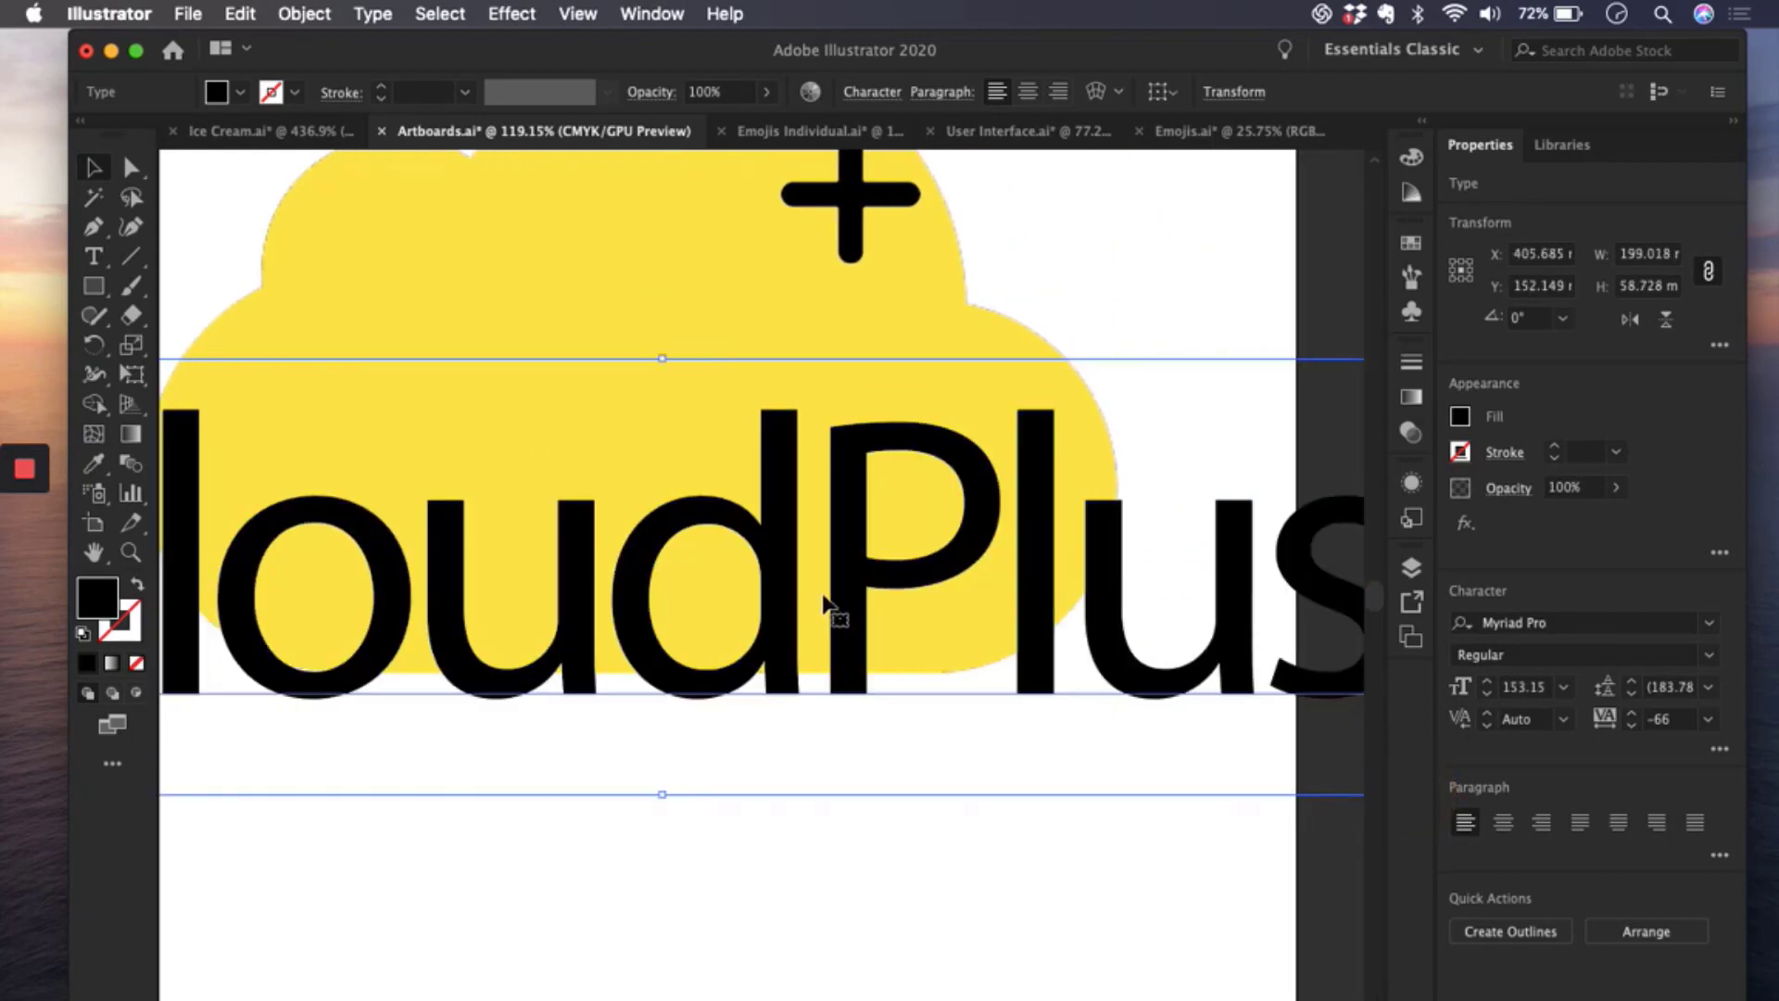
pyautogui.moveTo(837, 589); pyautogui.dragTo(795, 541)
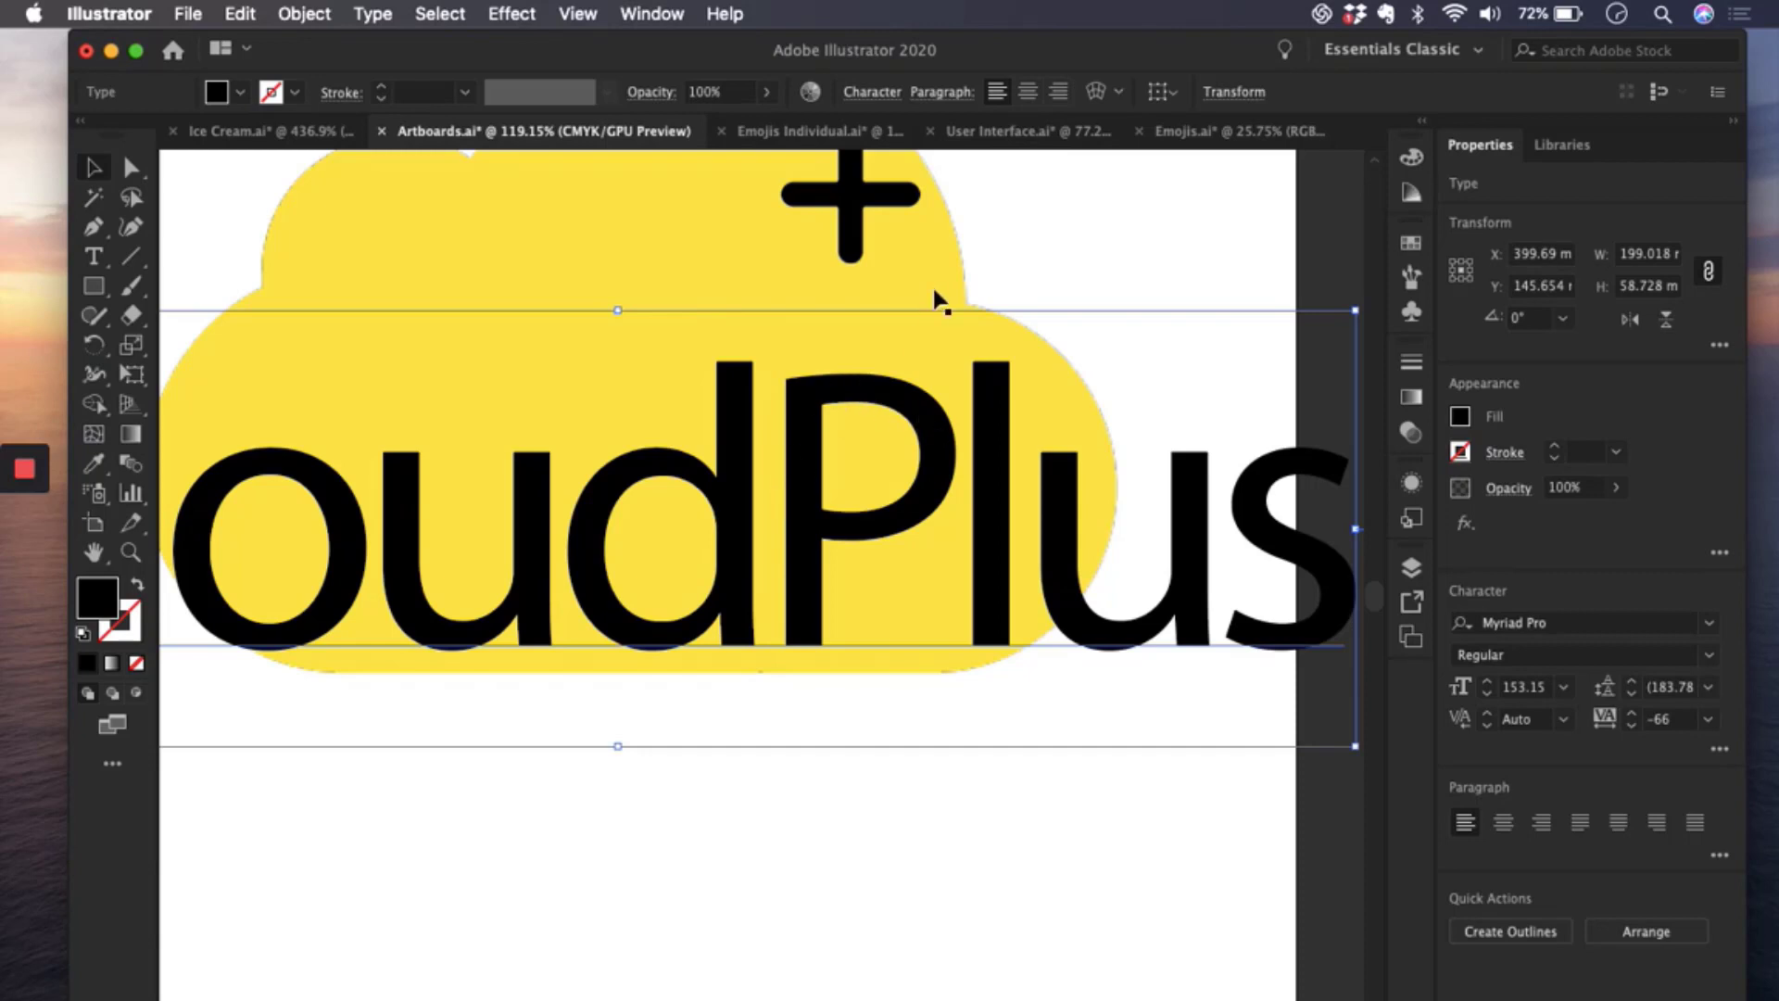
# - Select the yellow cloud image and the CloudPlus text in turn, then deselect both
pyautogui.click(1084, 251)
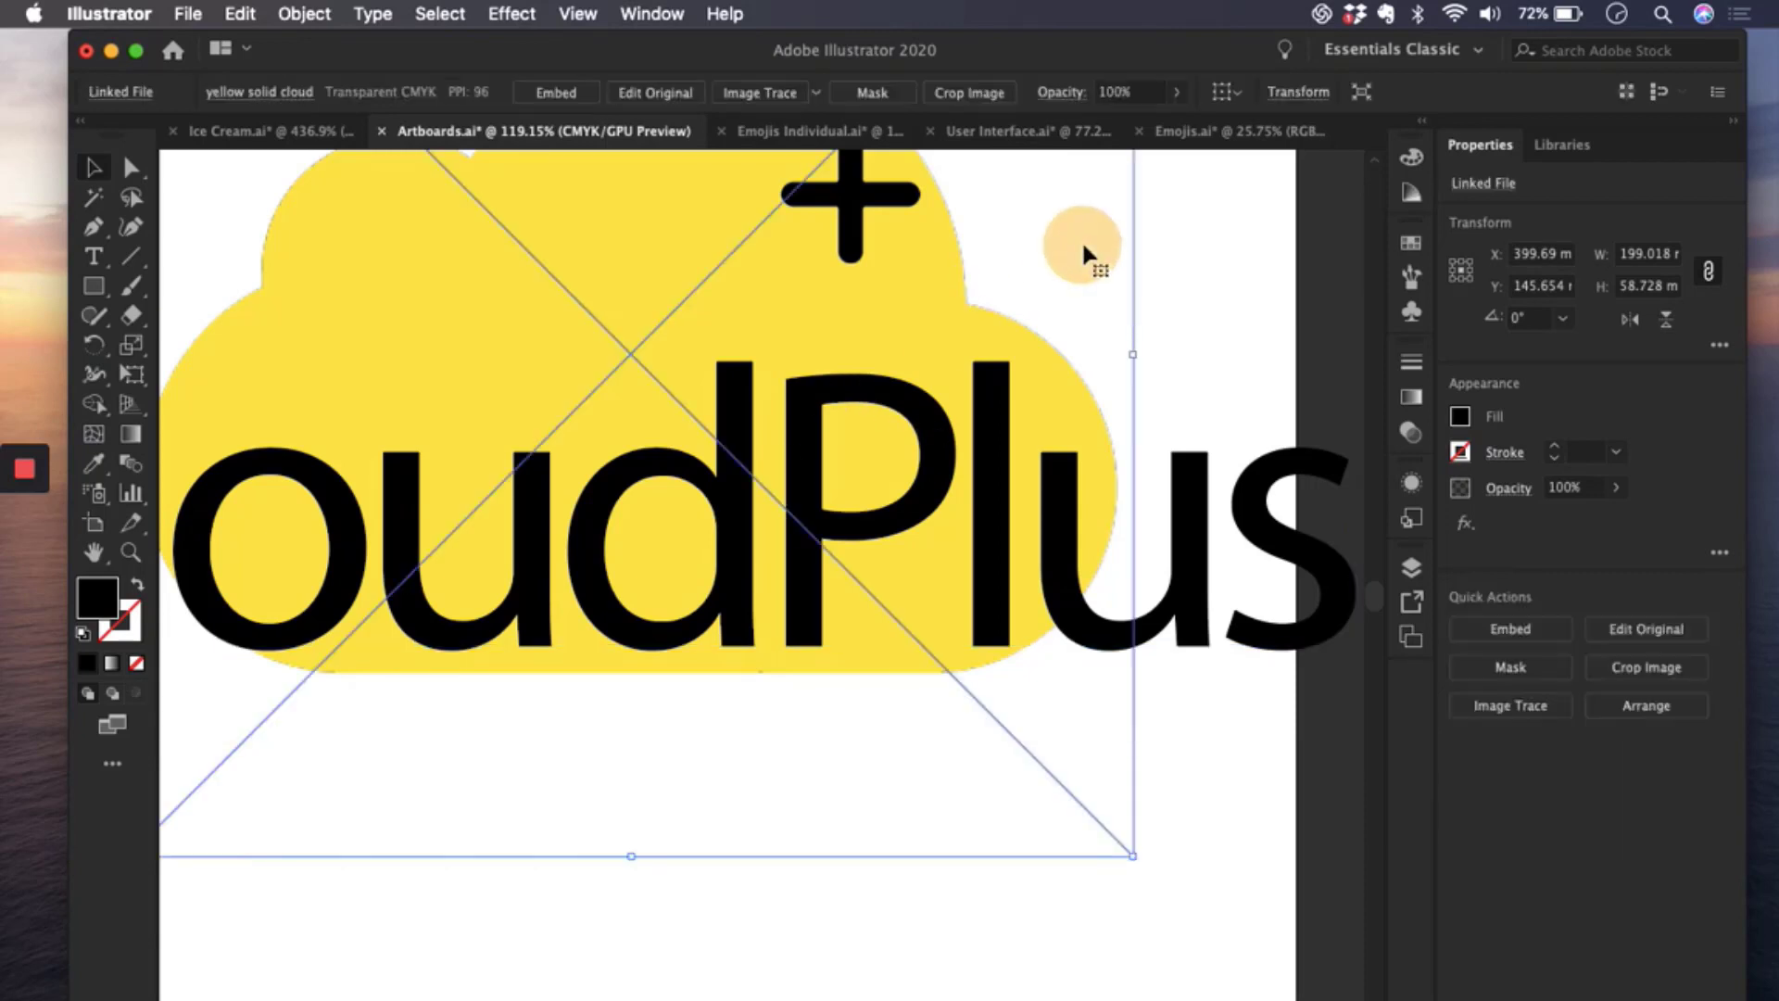
pyautogui.click(1186, 387)
pyautogui.click(1059, 900)
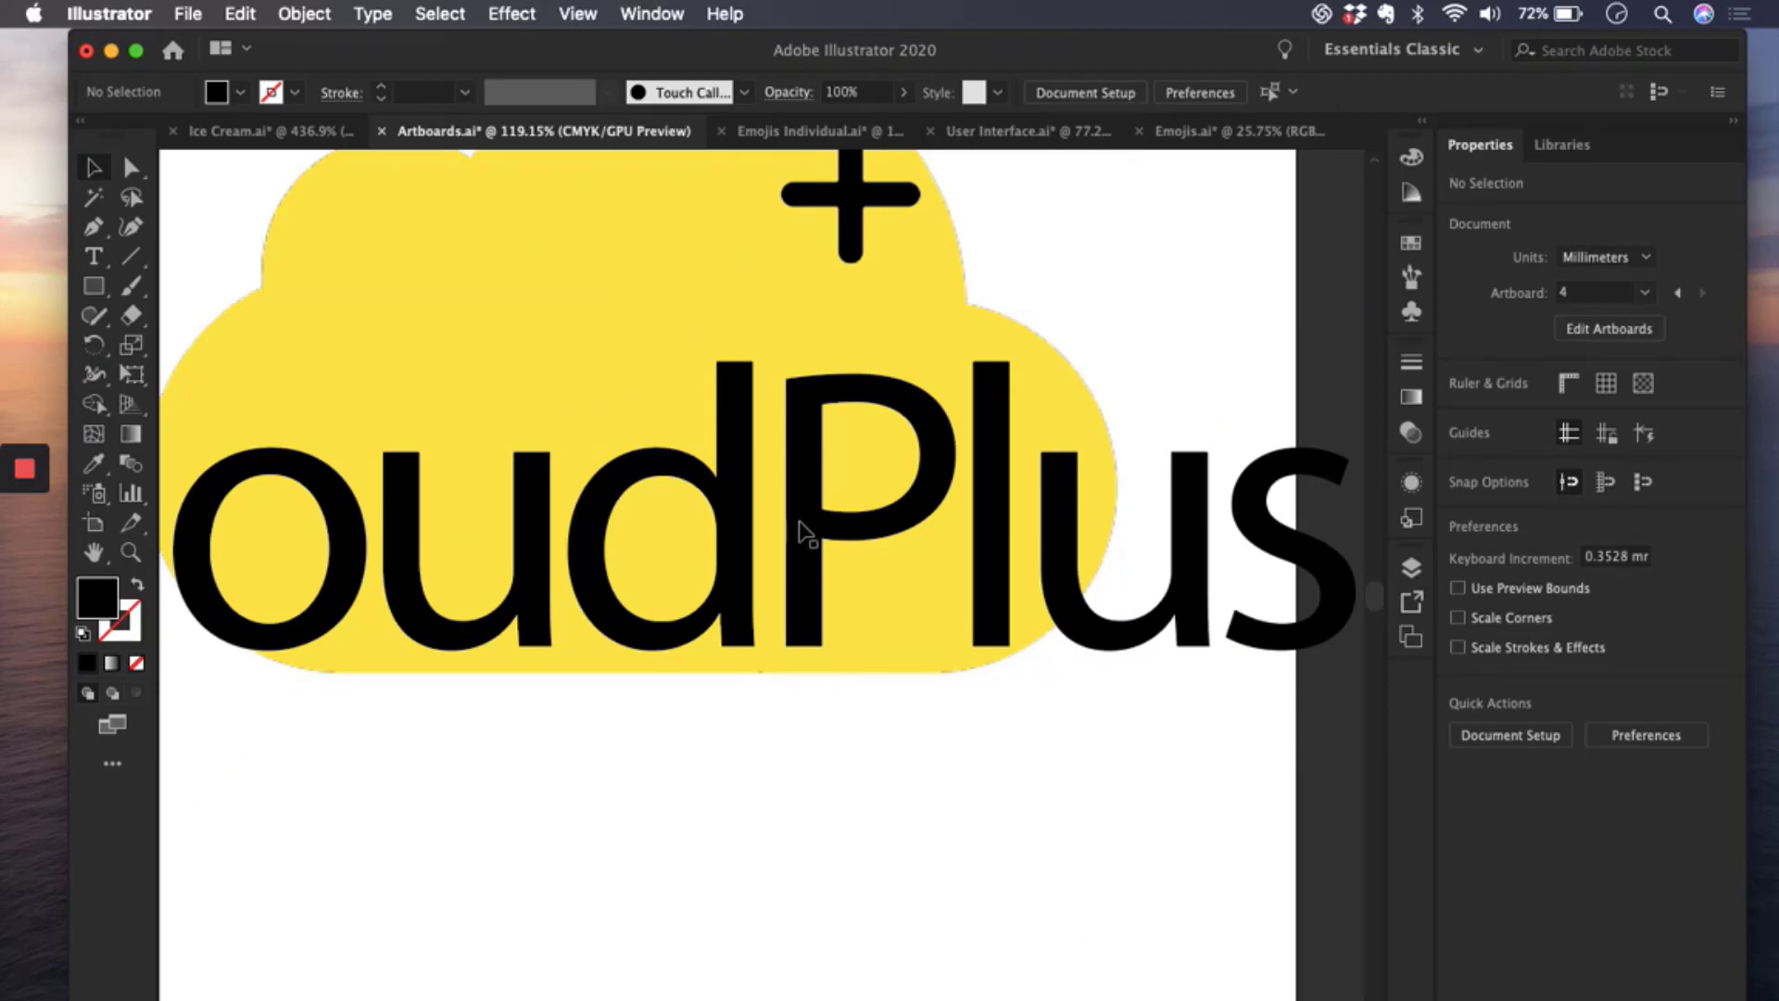
pyautogui.click(807, 500)
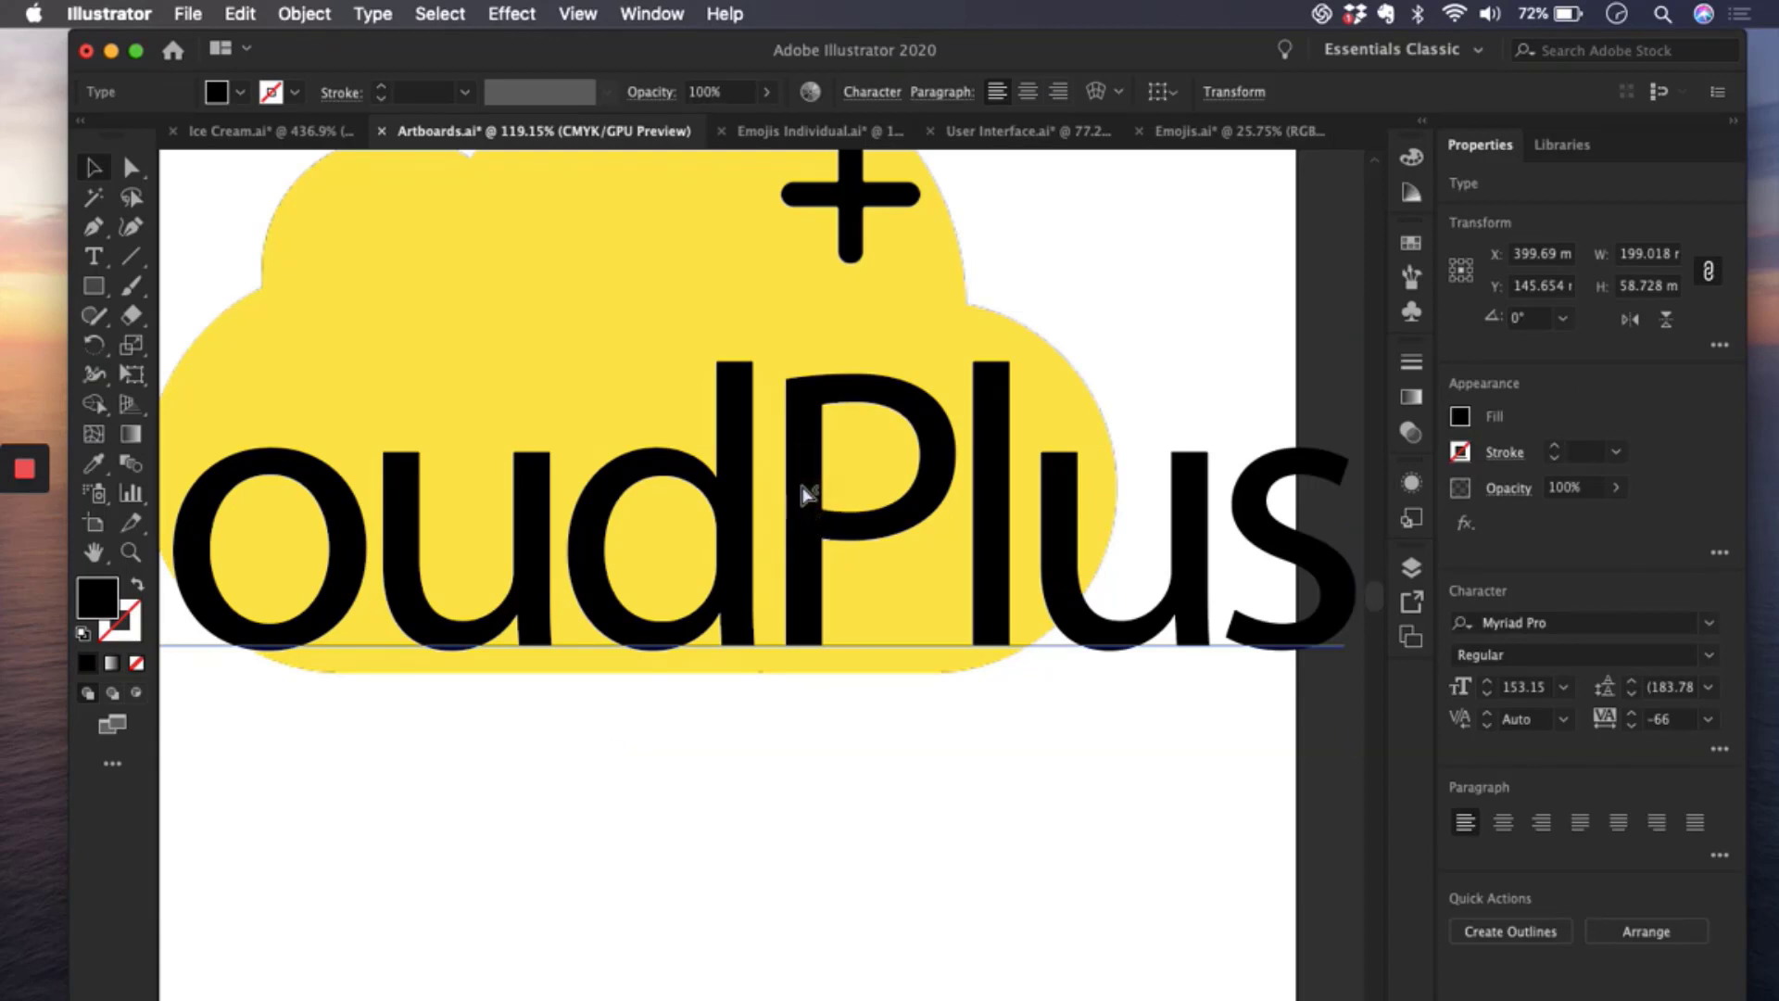
pyautogui.keyDown('super'); pyautogui.click(806, 496); pyautogui.keyUp('super')
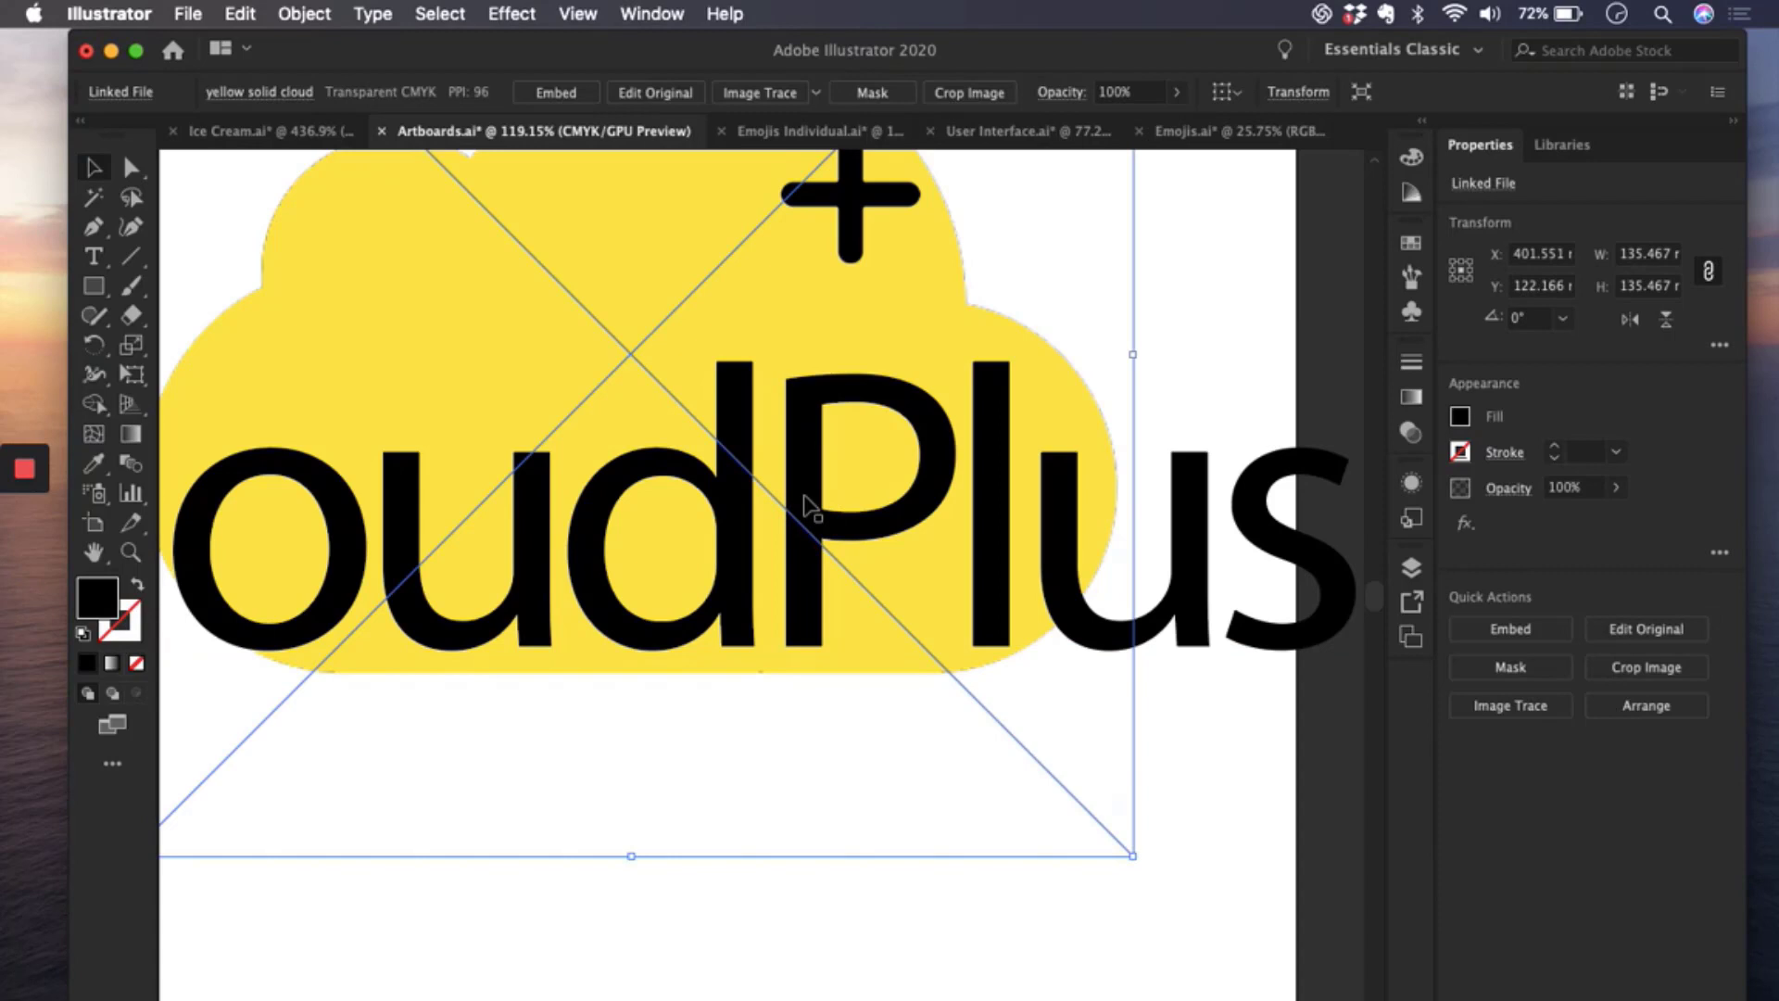
pyautogui.click(1172, 742)
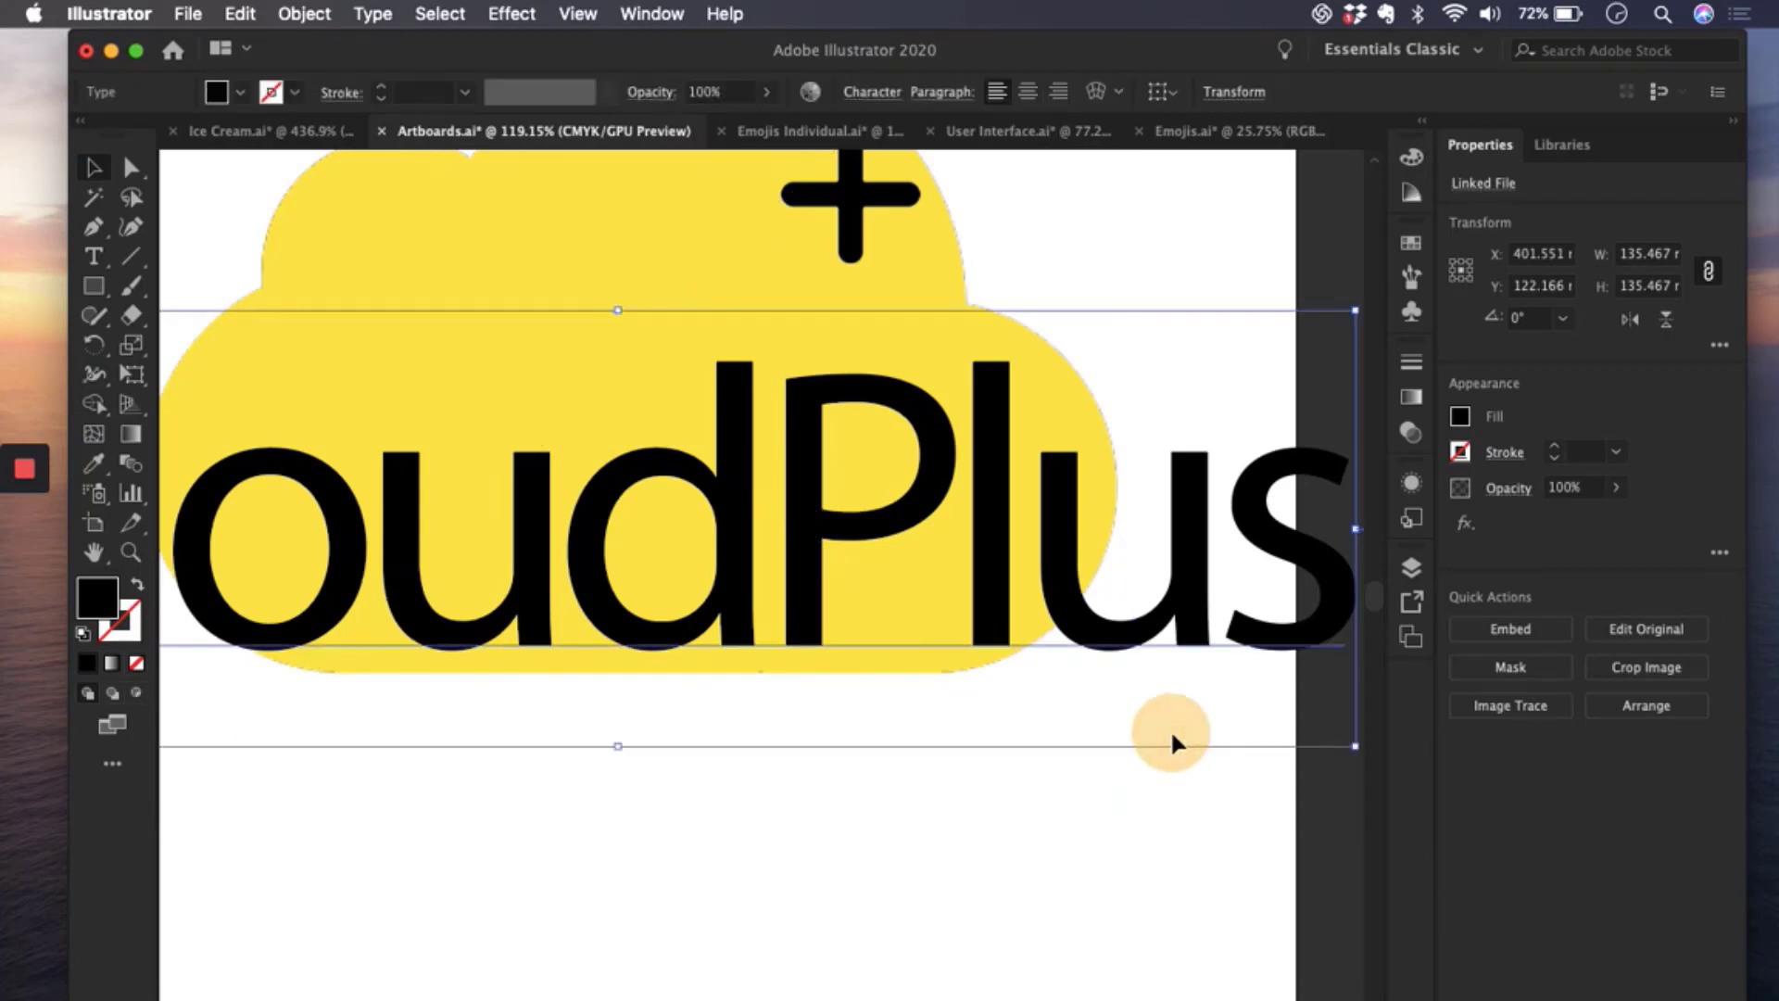
pyautogui.click(1136, 848)
pyautogui.click(1210, 845)
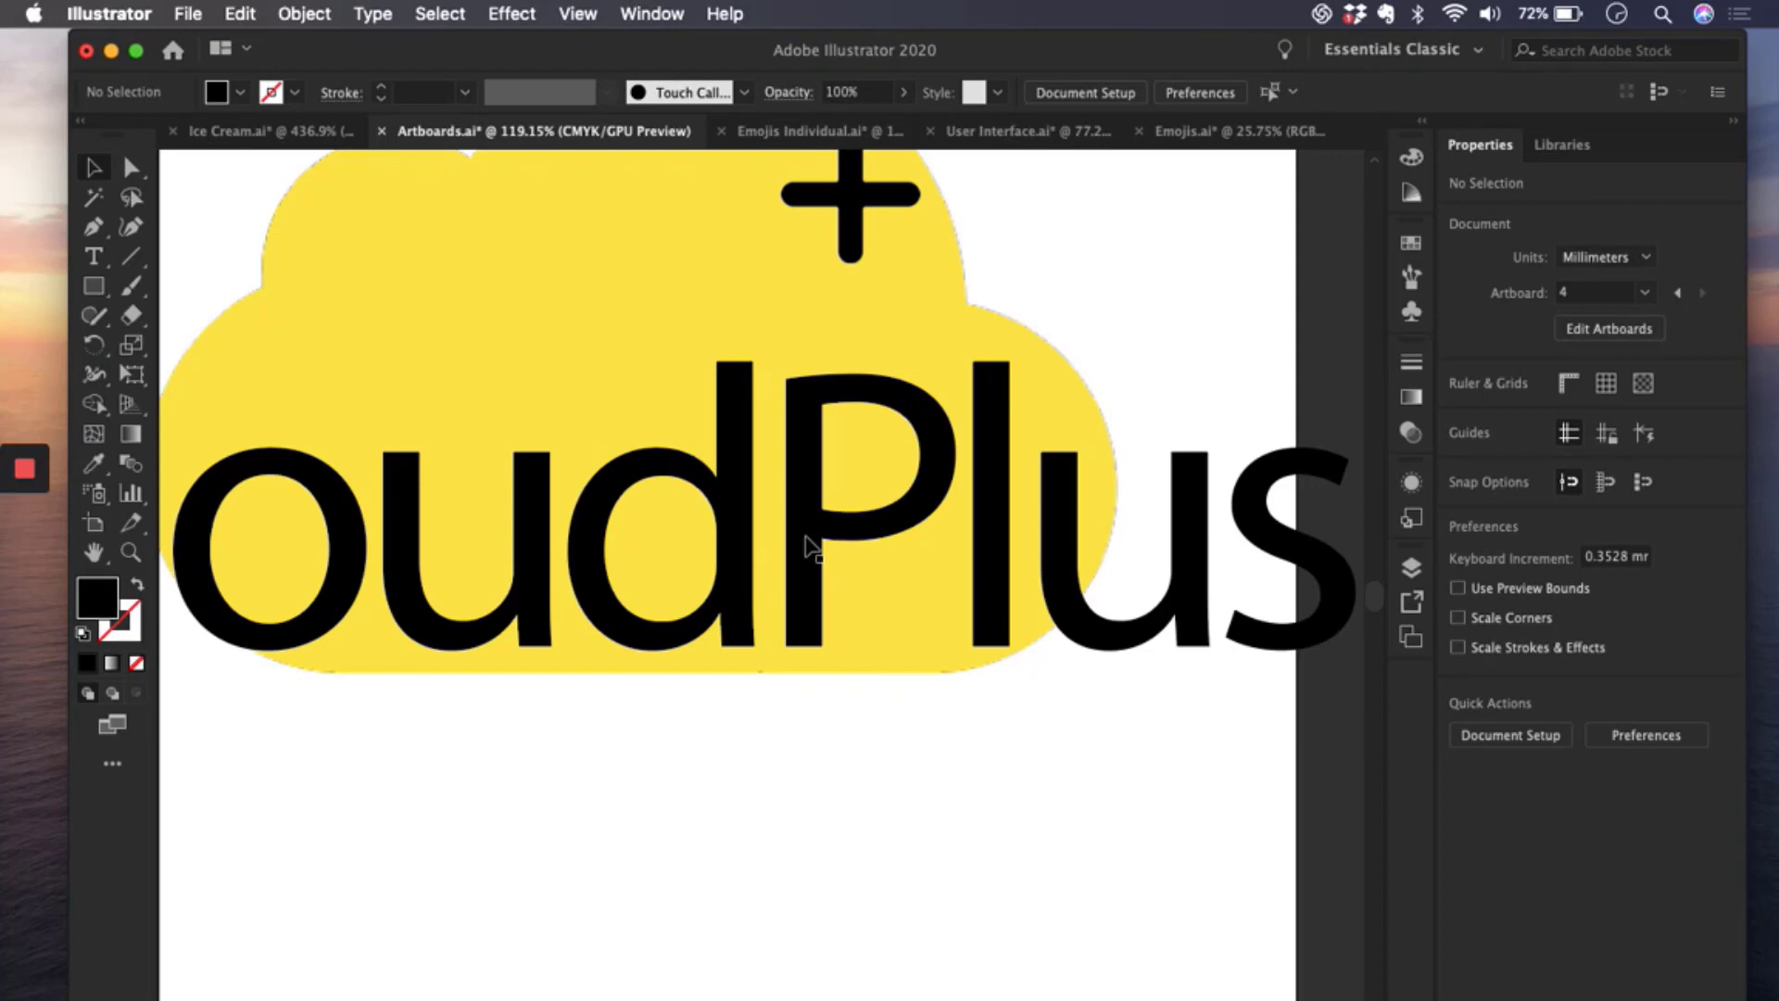
# - Pick the CloudPlus text and then the cloud image behind it, and deselect again
pyautogui.click(804, 526)
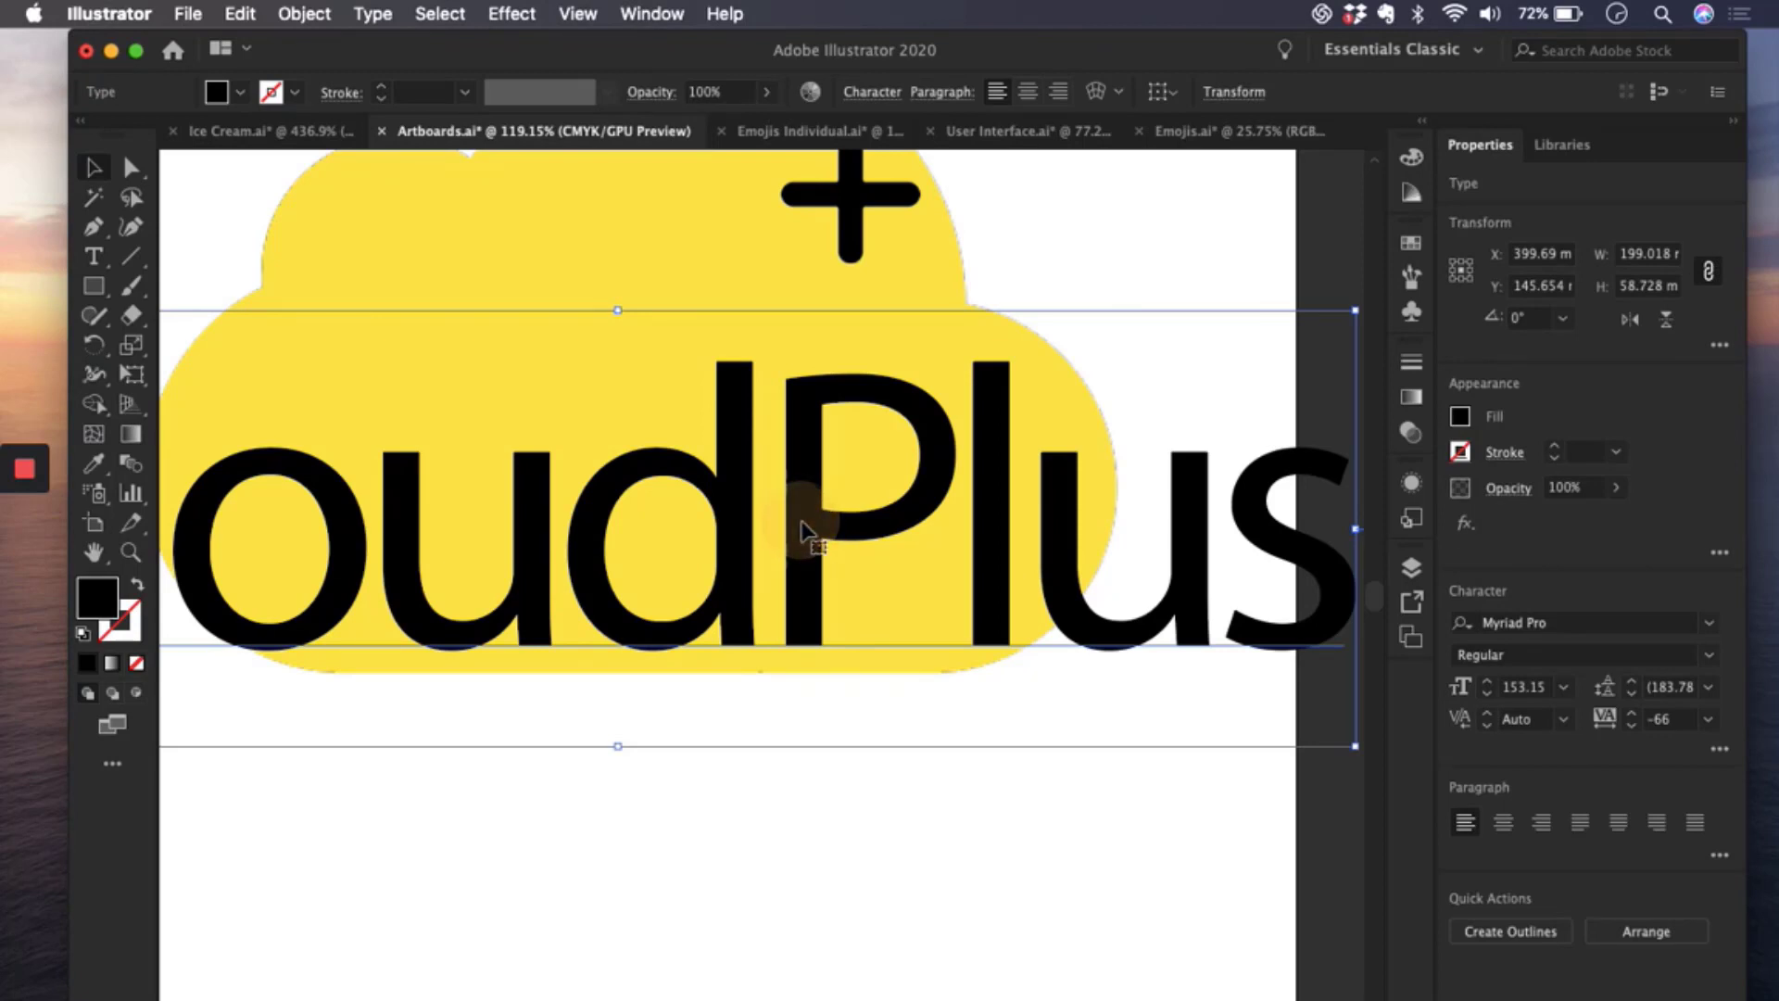
pyautogui.click(804, 524)
pyautogui.click(808, 524)
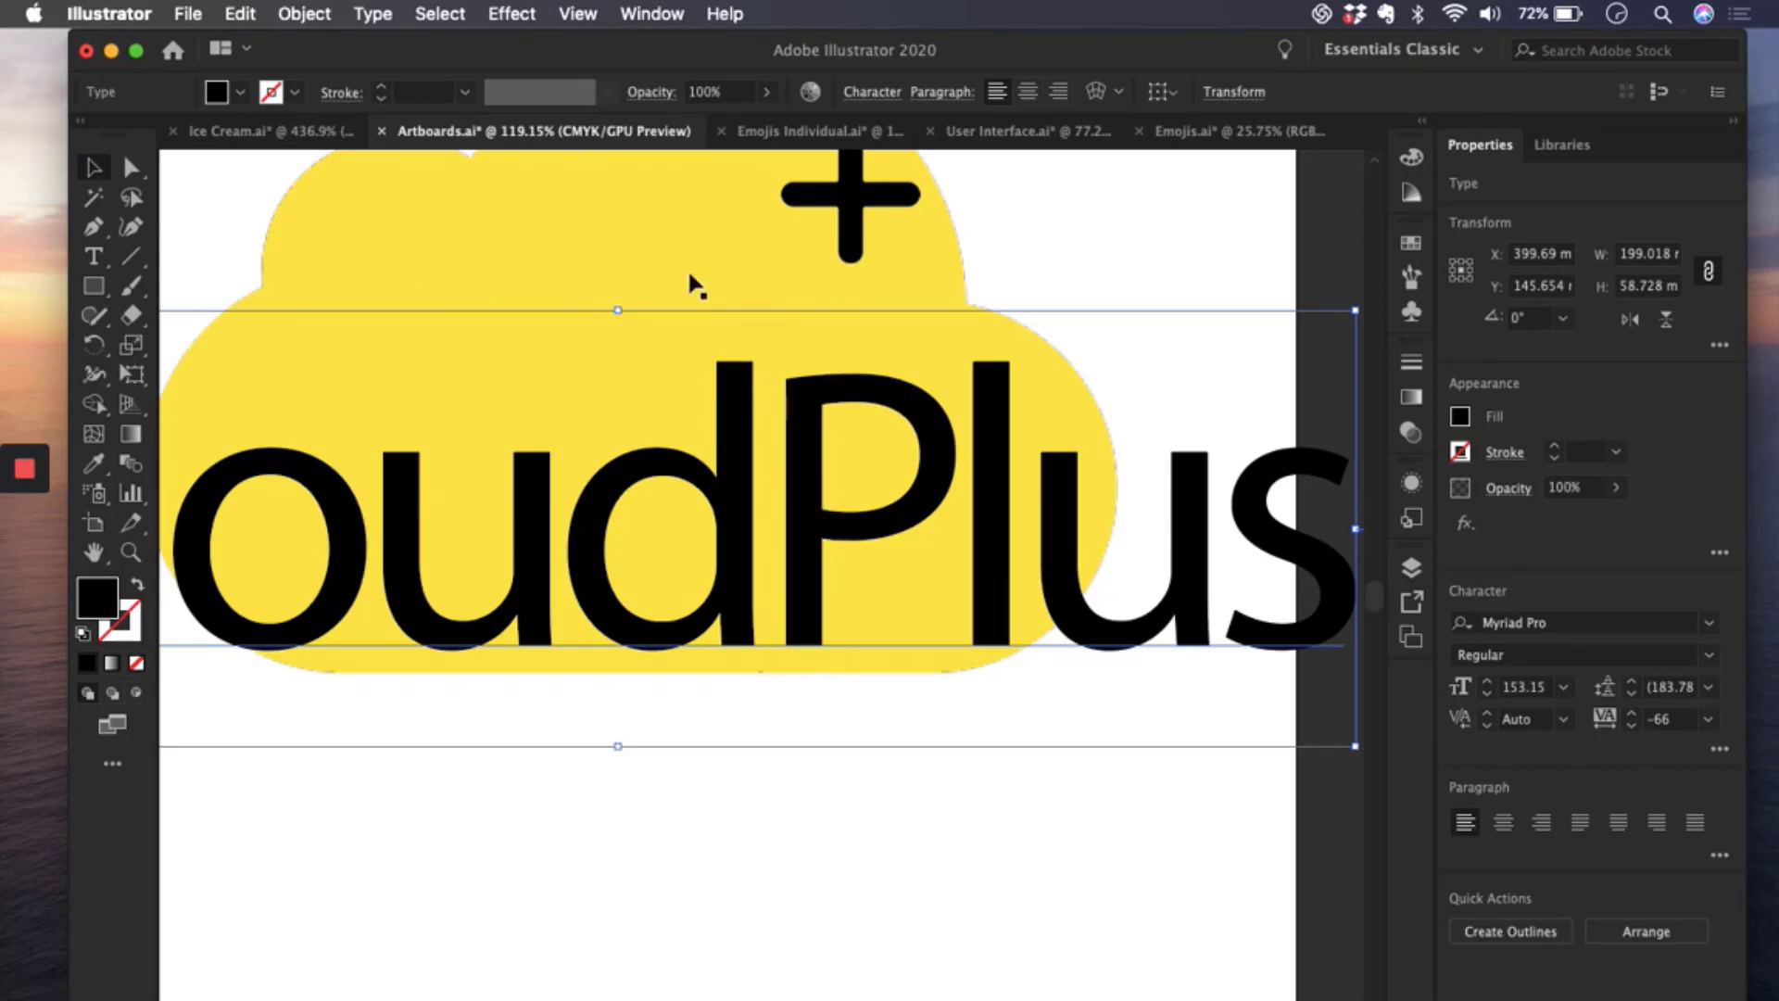
pyautogui.click(802, 579)
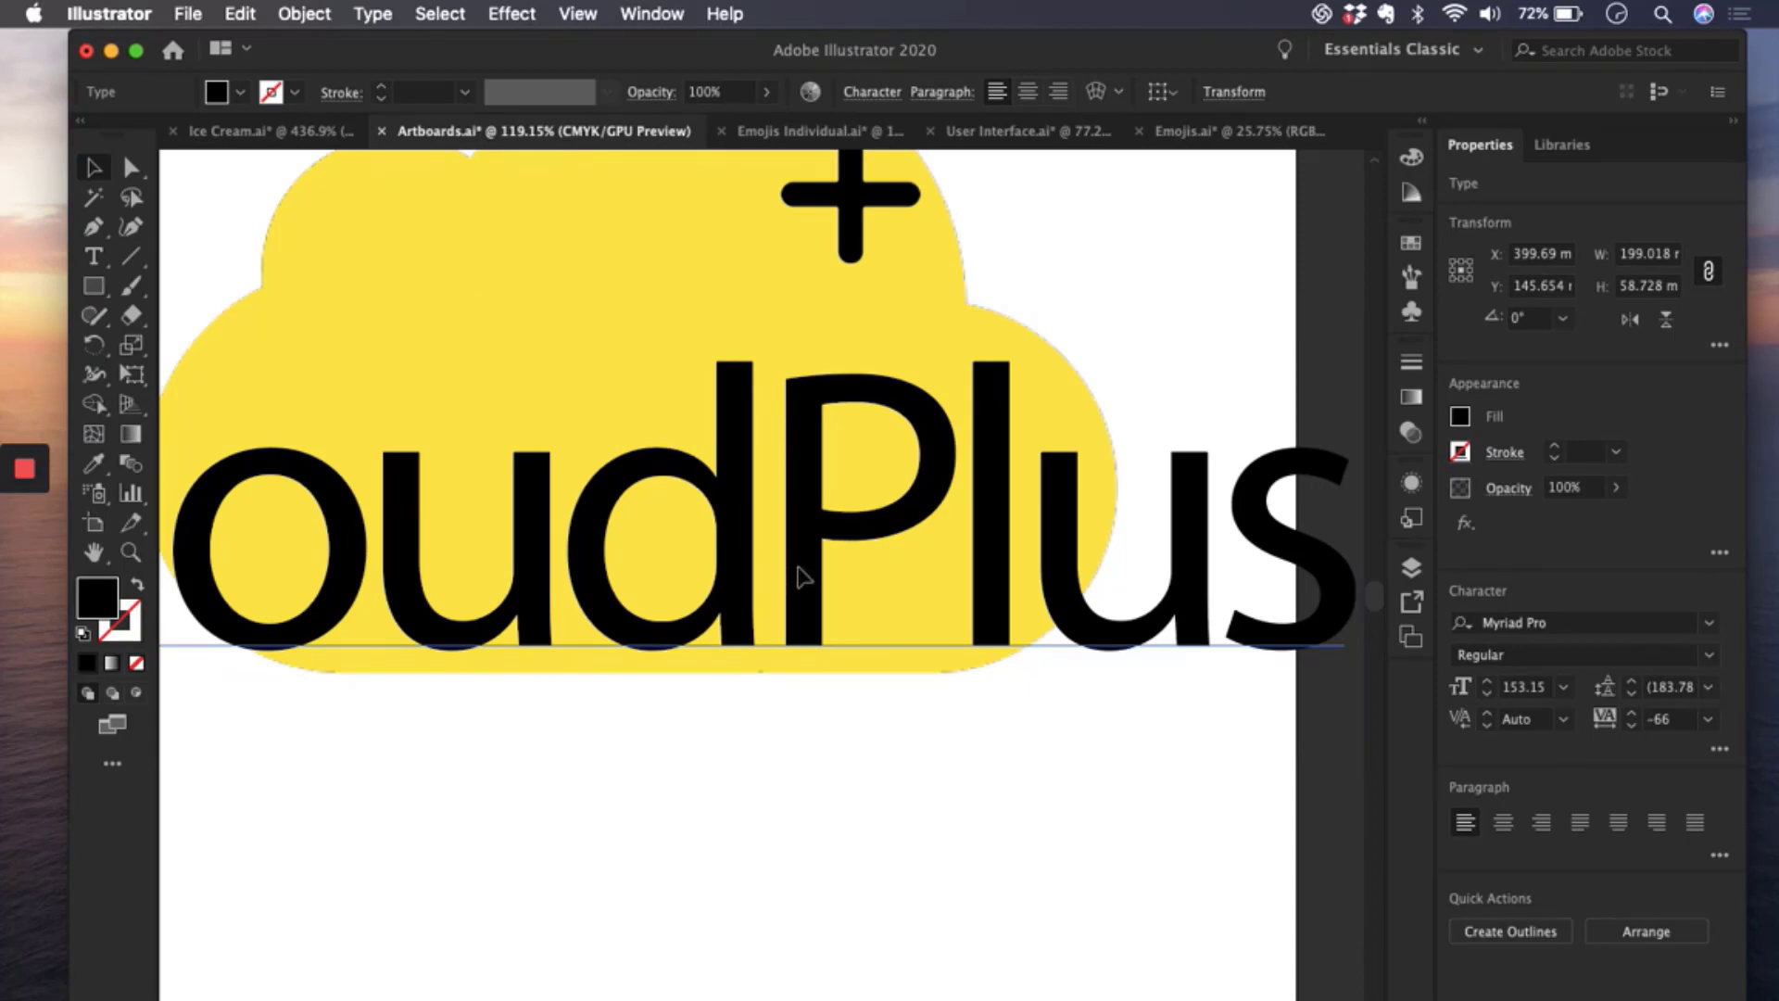
pyautogui.click(799, 570)
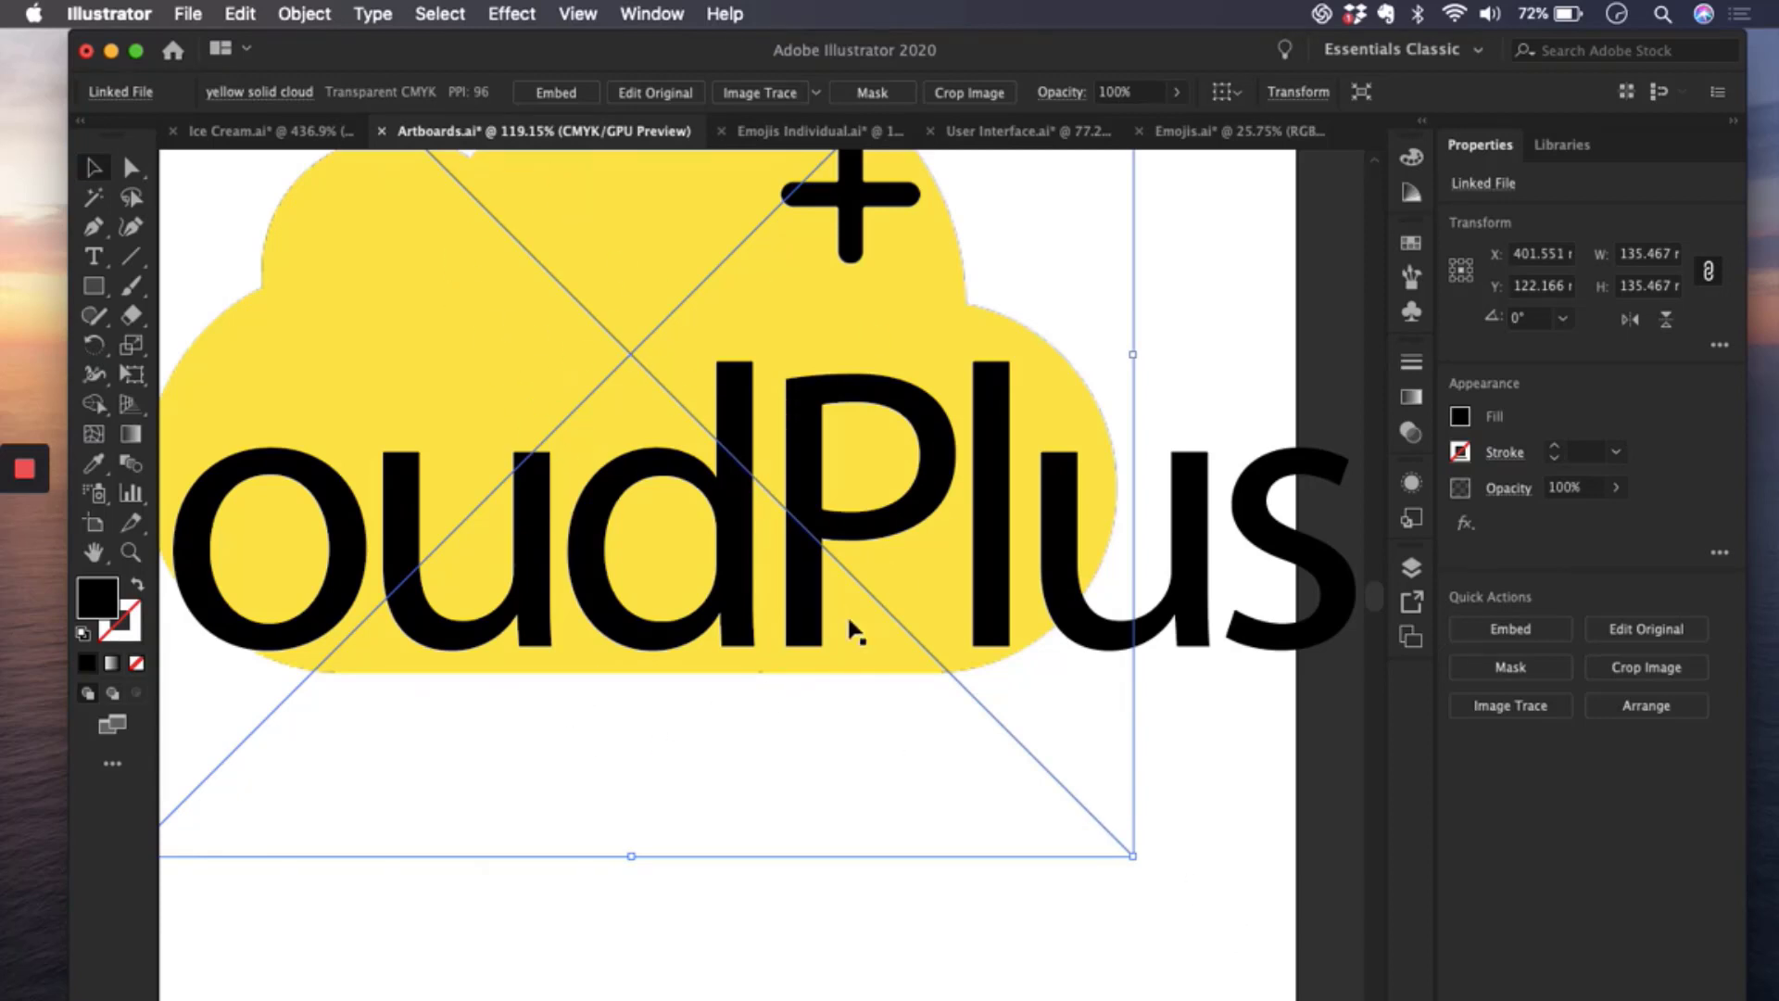
pyautogui.click(1198, 853)
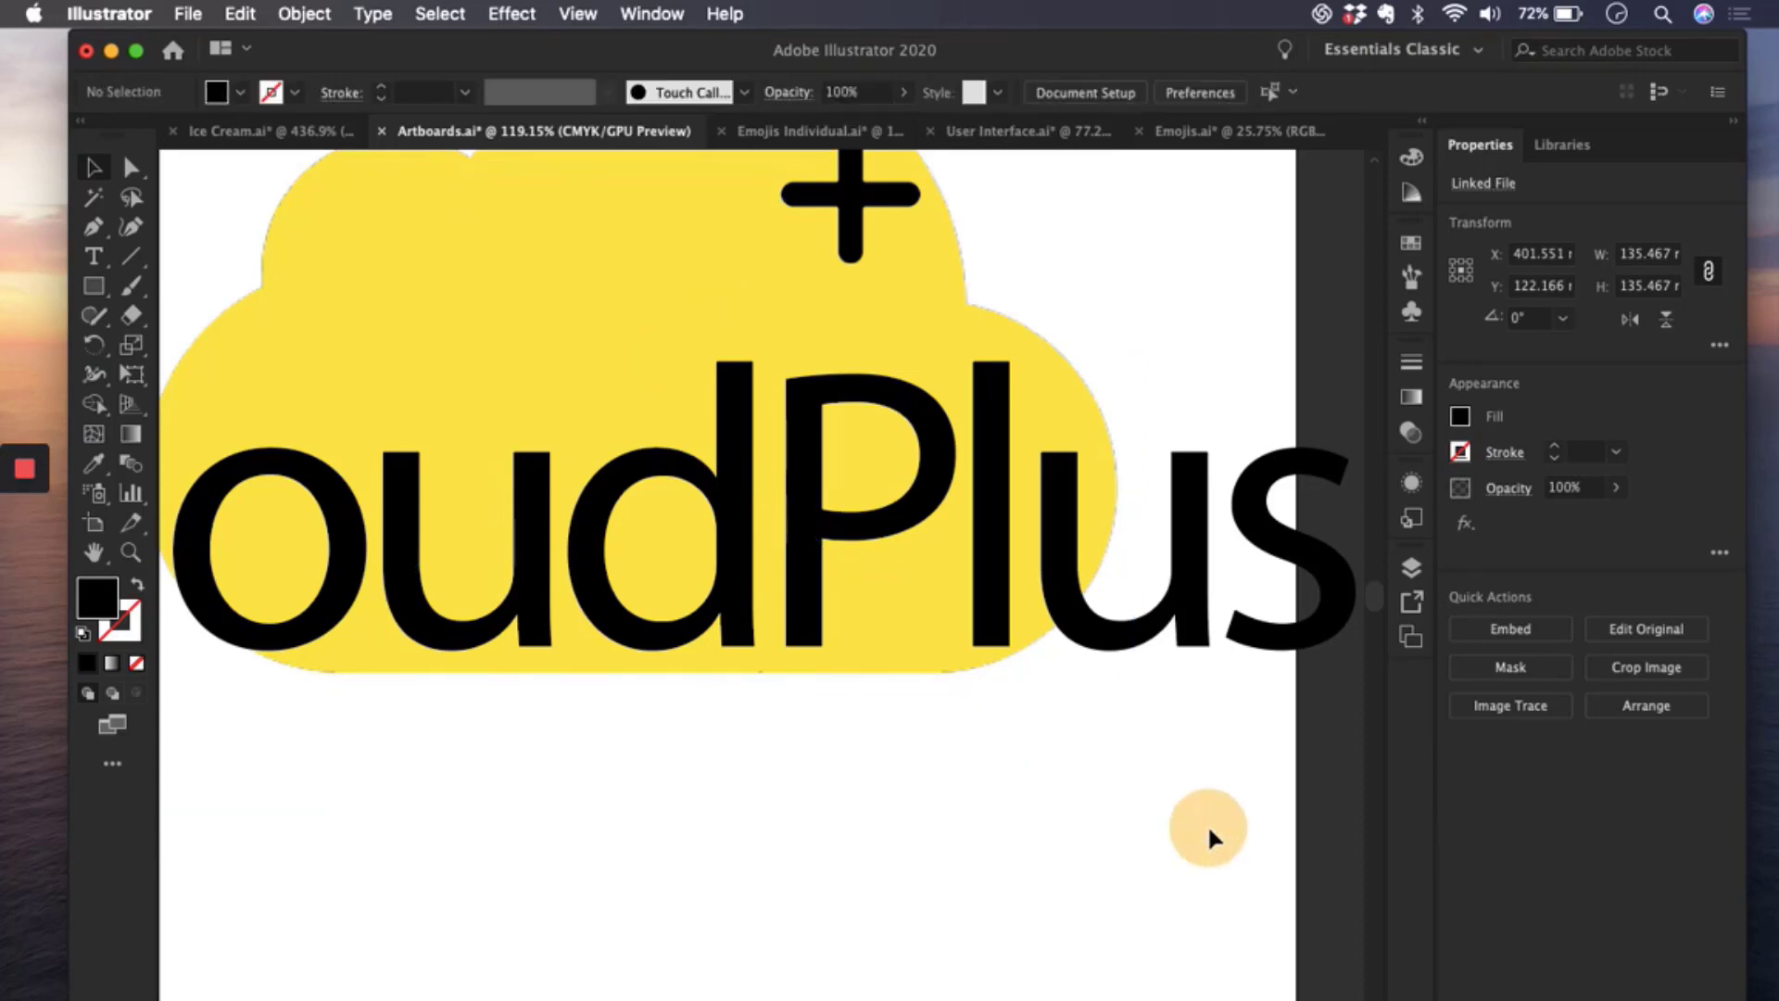
pyautogui.click(1167, 95)
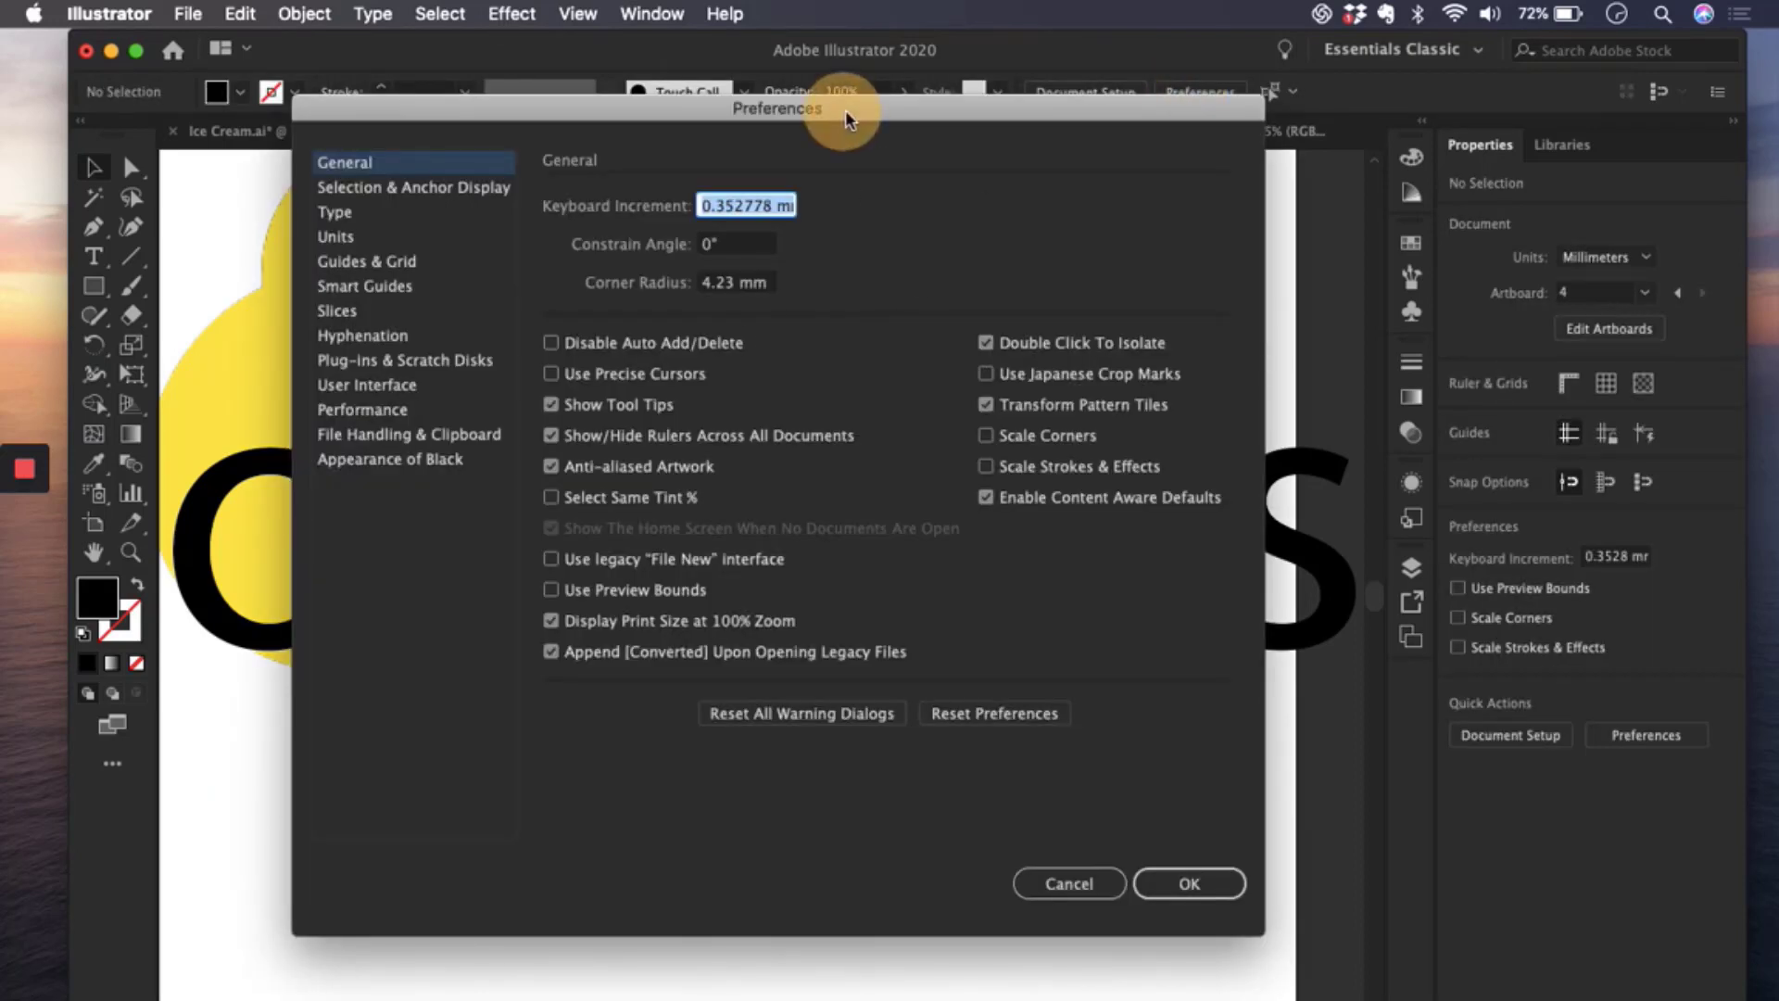
pyautogui.moveTo(845, 119); pyautogui.dragTo(935, 128)
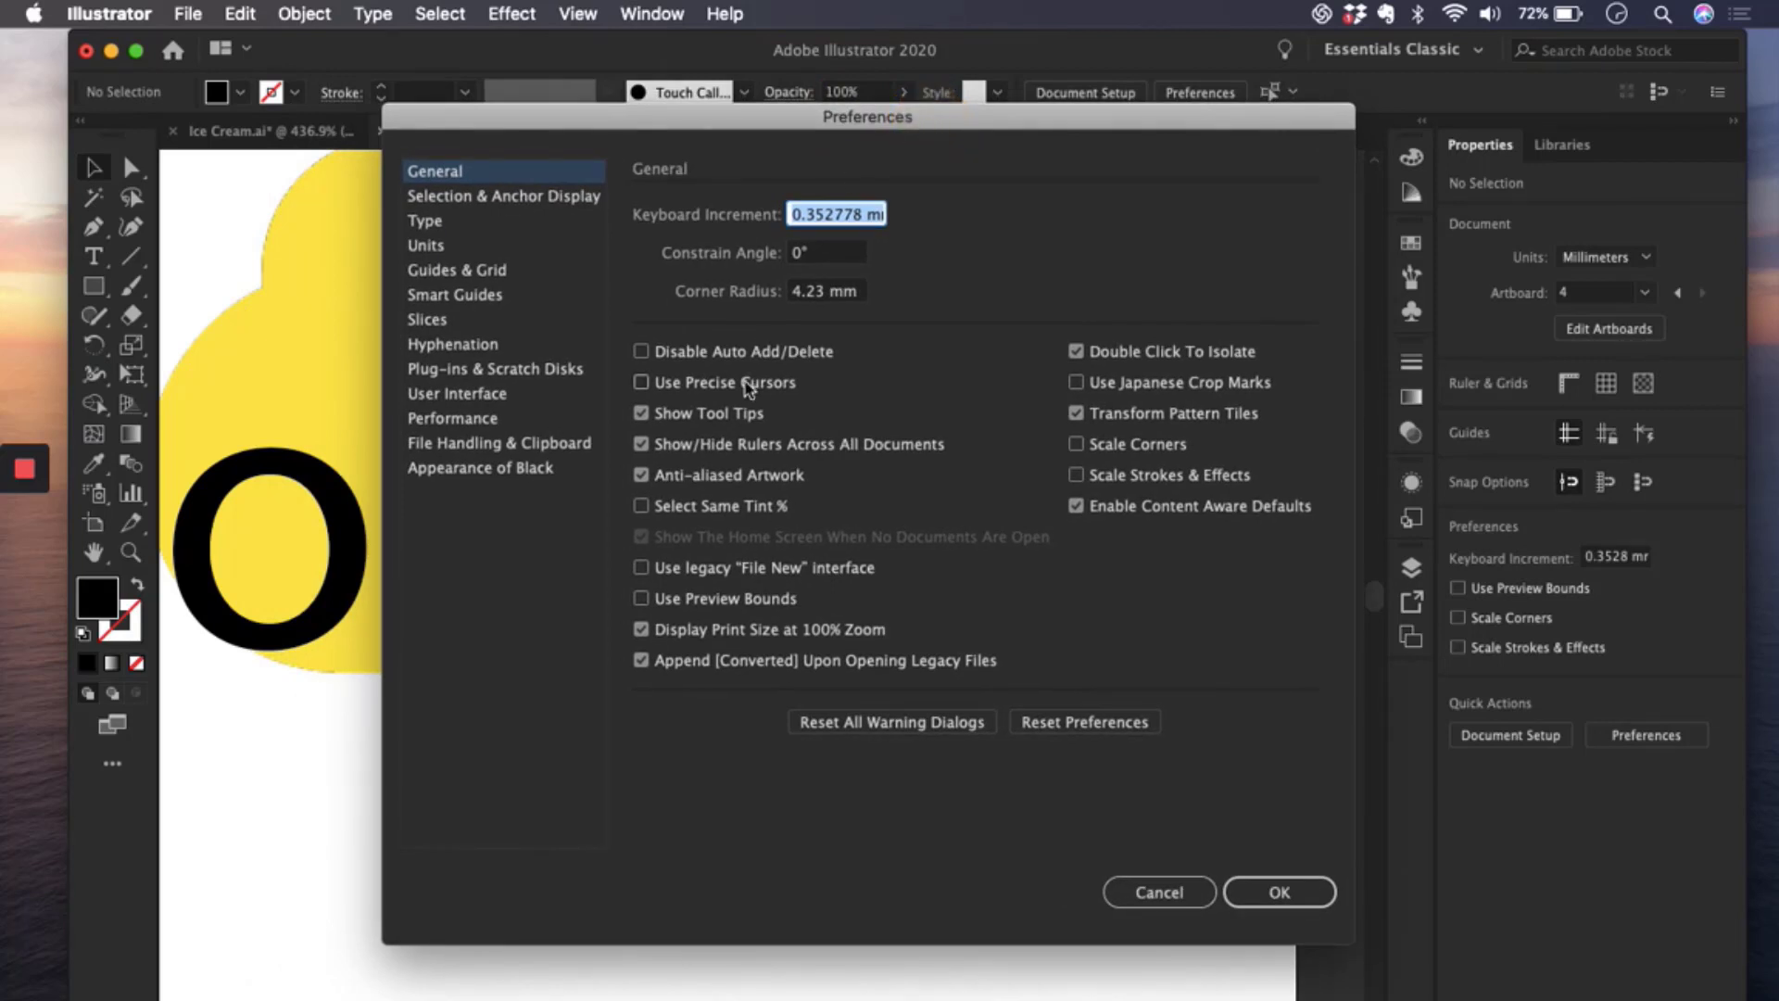
pyautogui.click(528, 197)
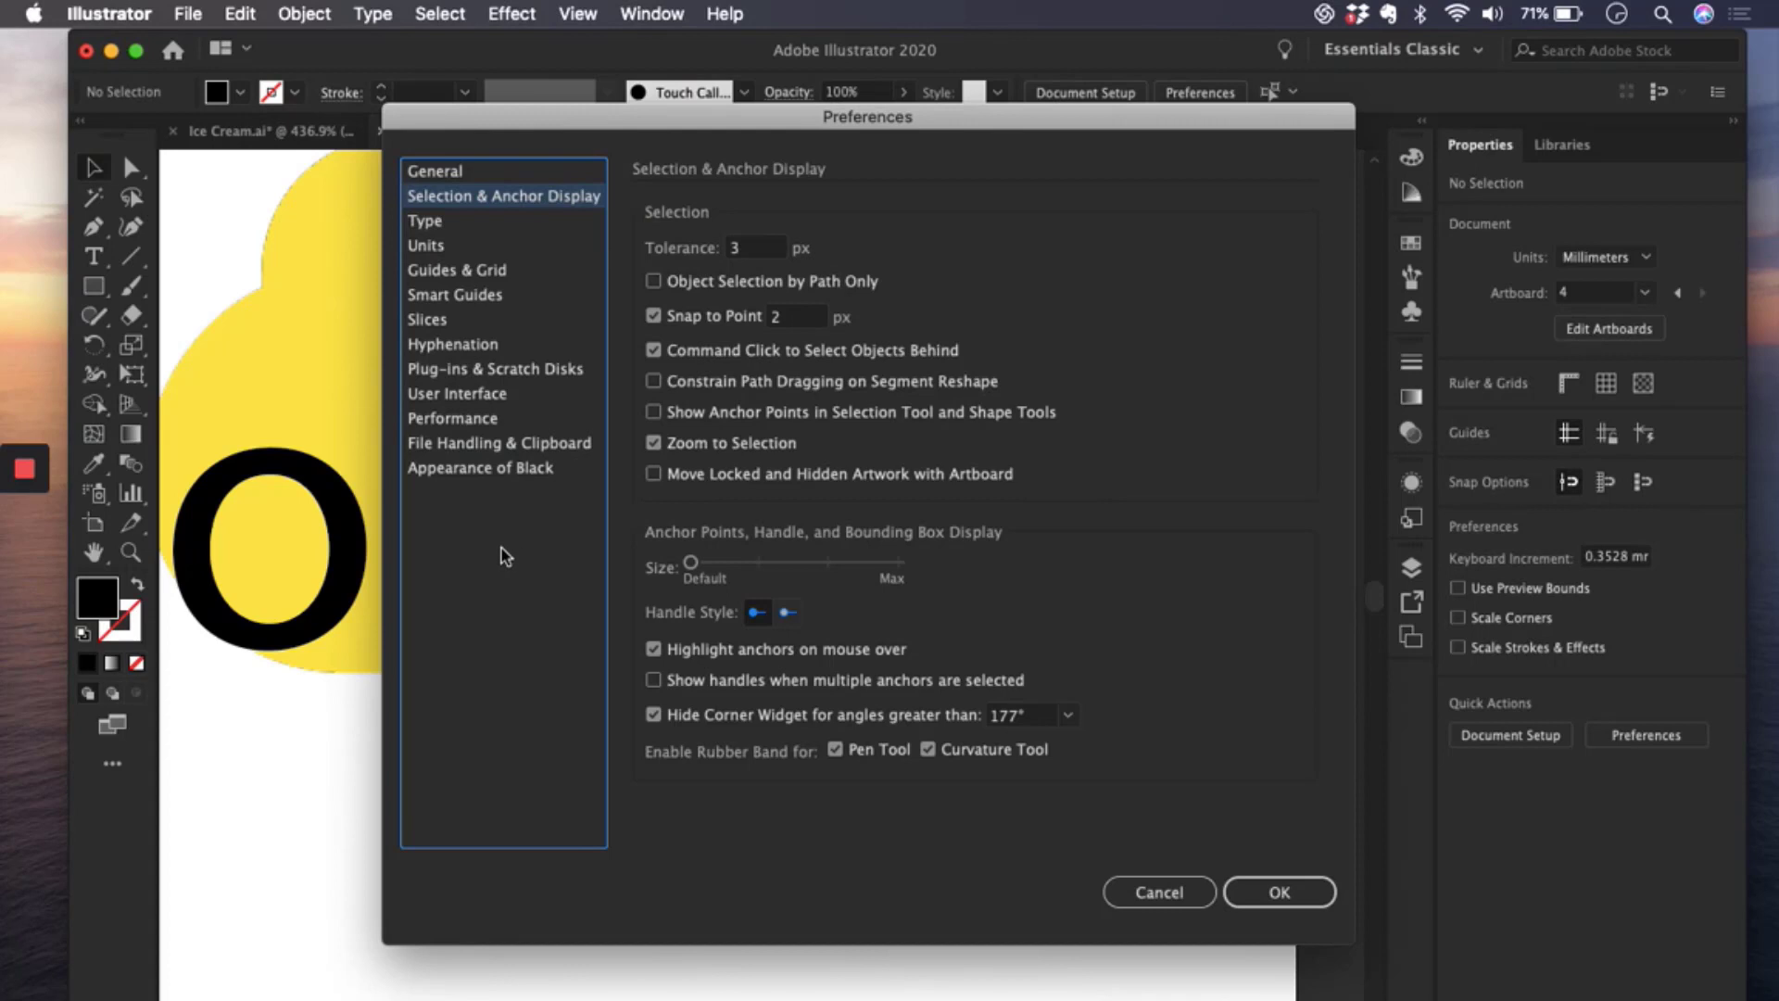
pyautogui.click(1278, 891)
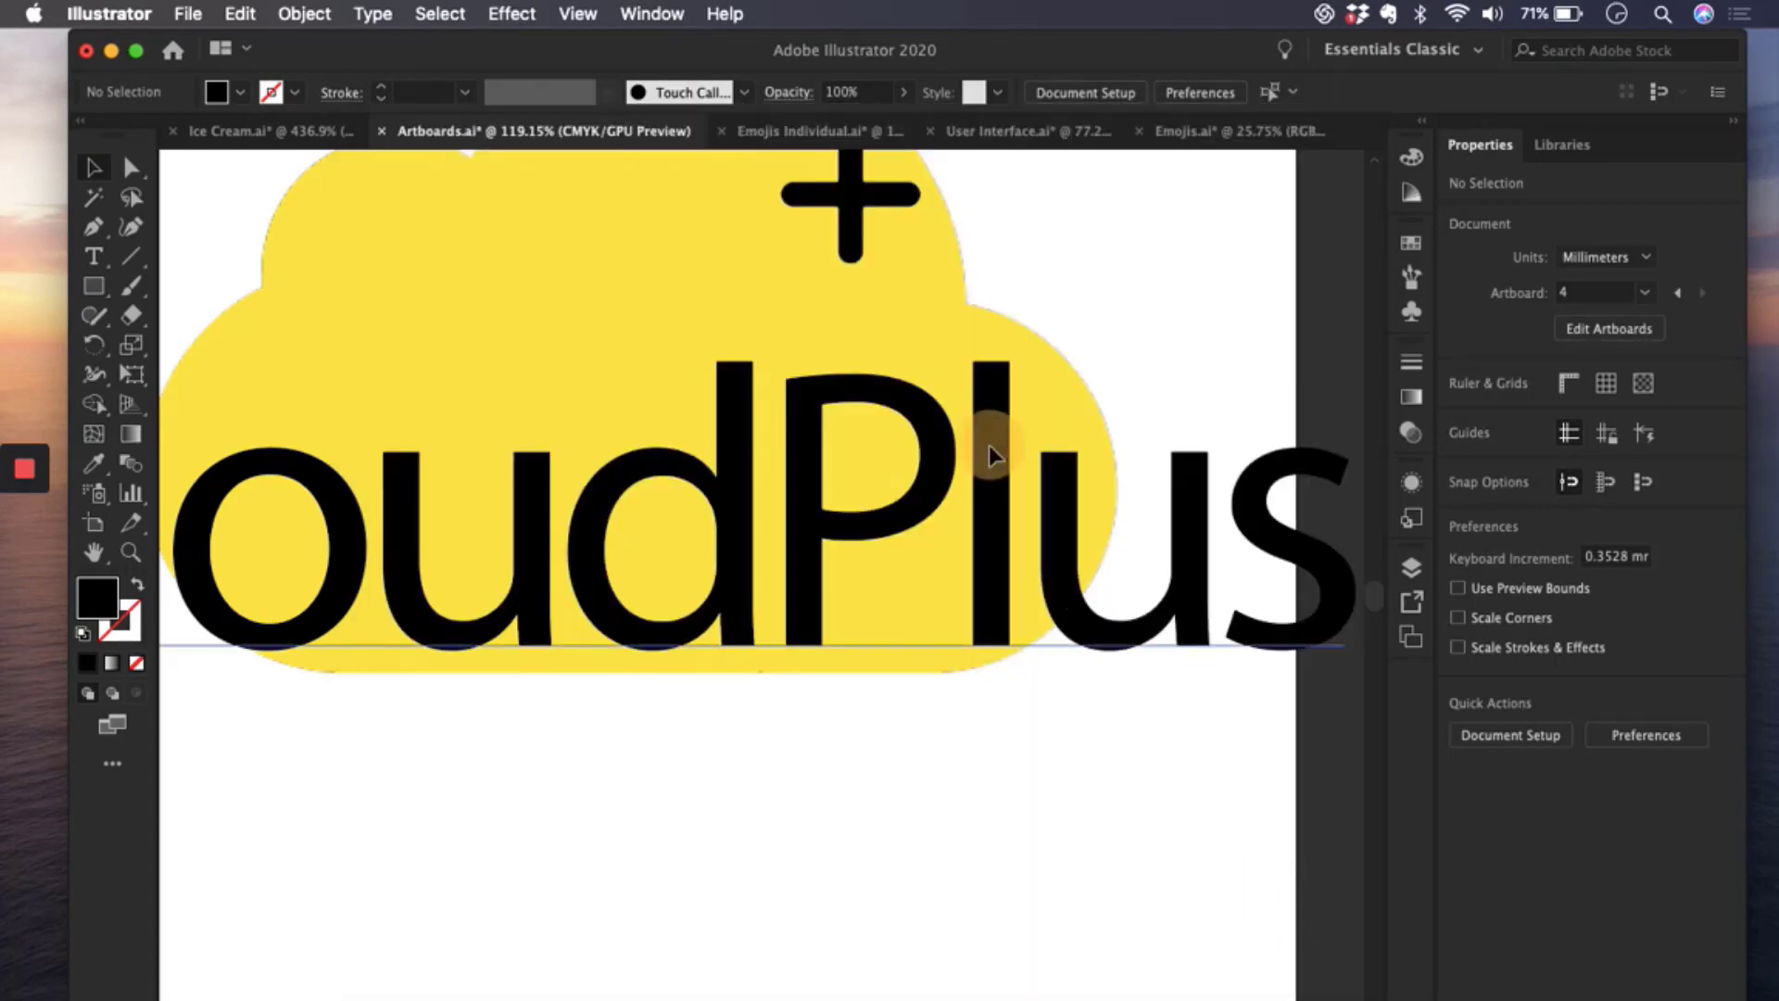
# - Select the CloudPlus text, then the linked cloud image, then deselect it
pyautogui.click(893, 460)
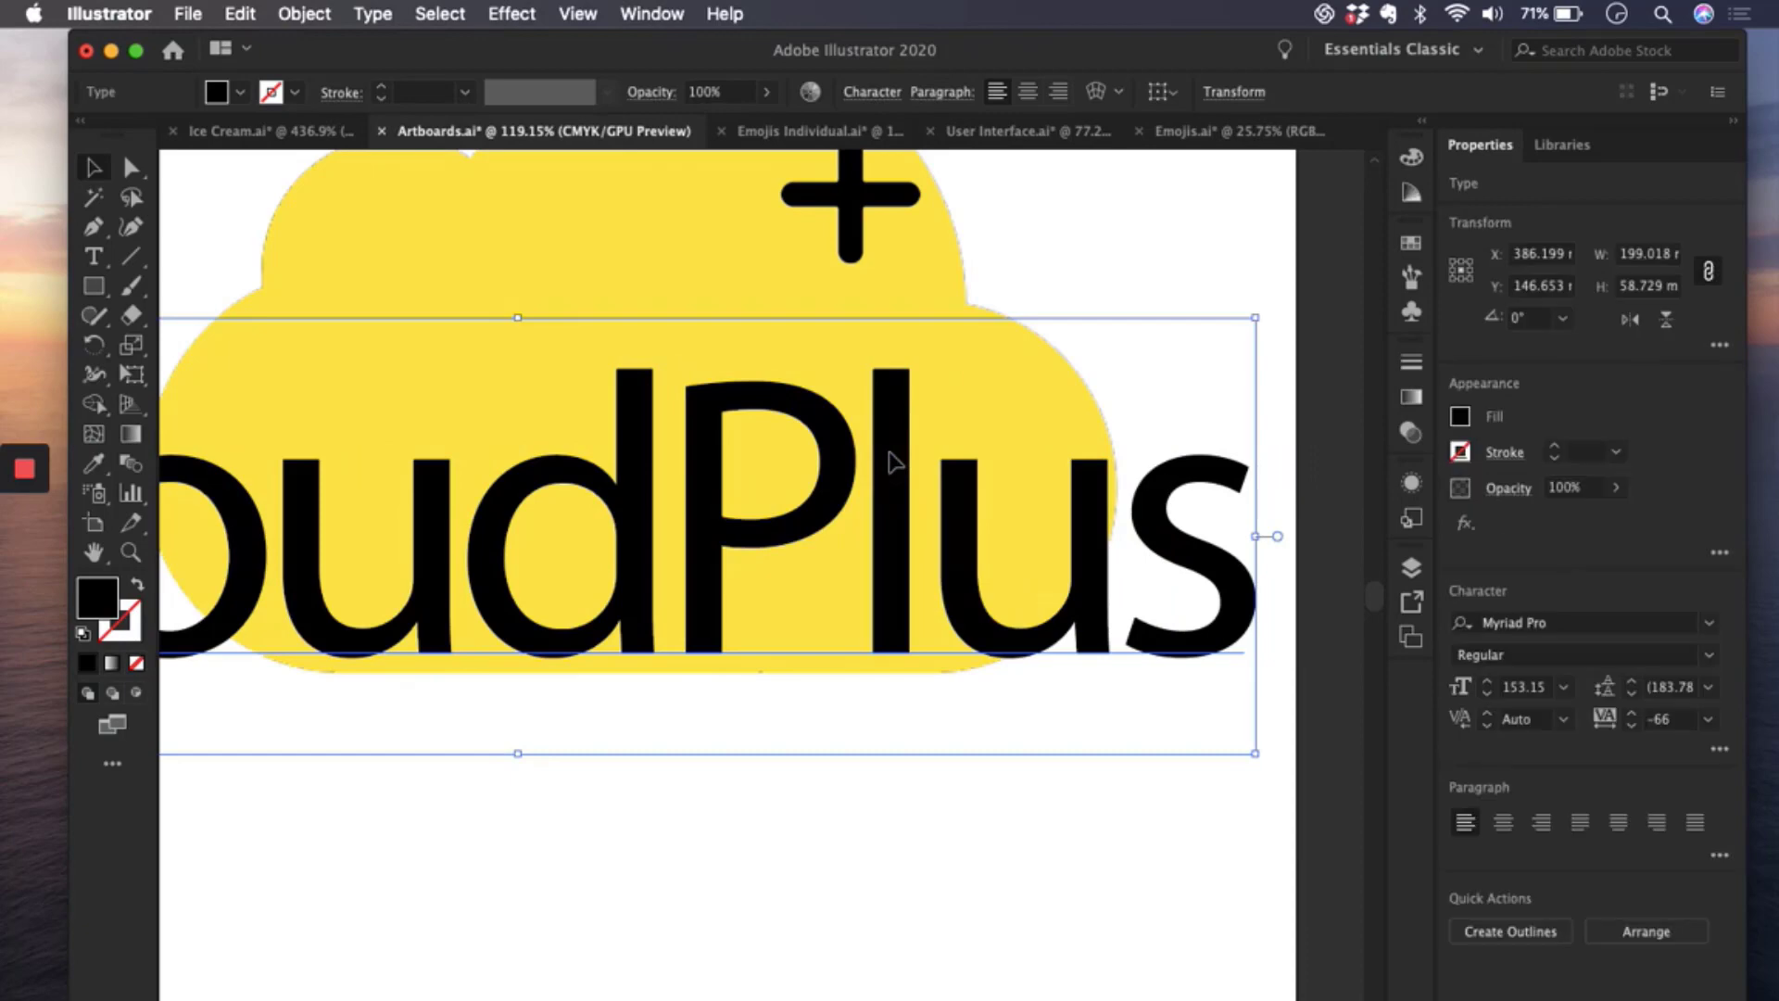
pyautogui.click(1105, 238)
pyautogui.click(1165, 244)
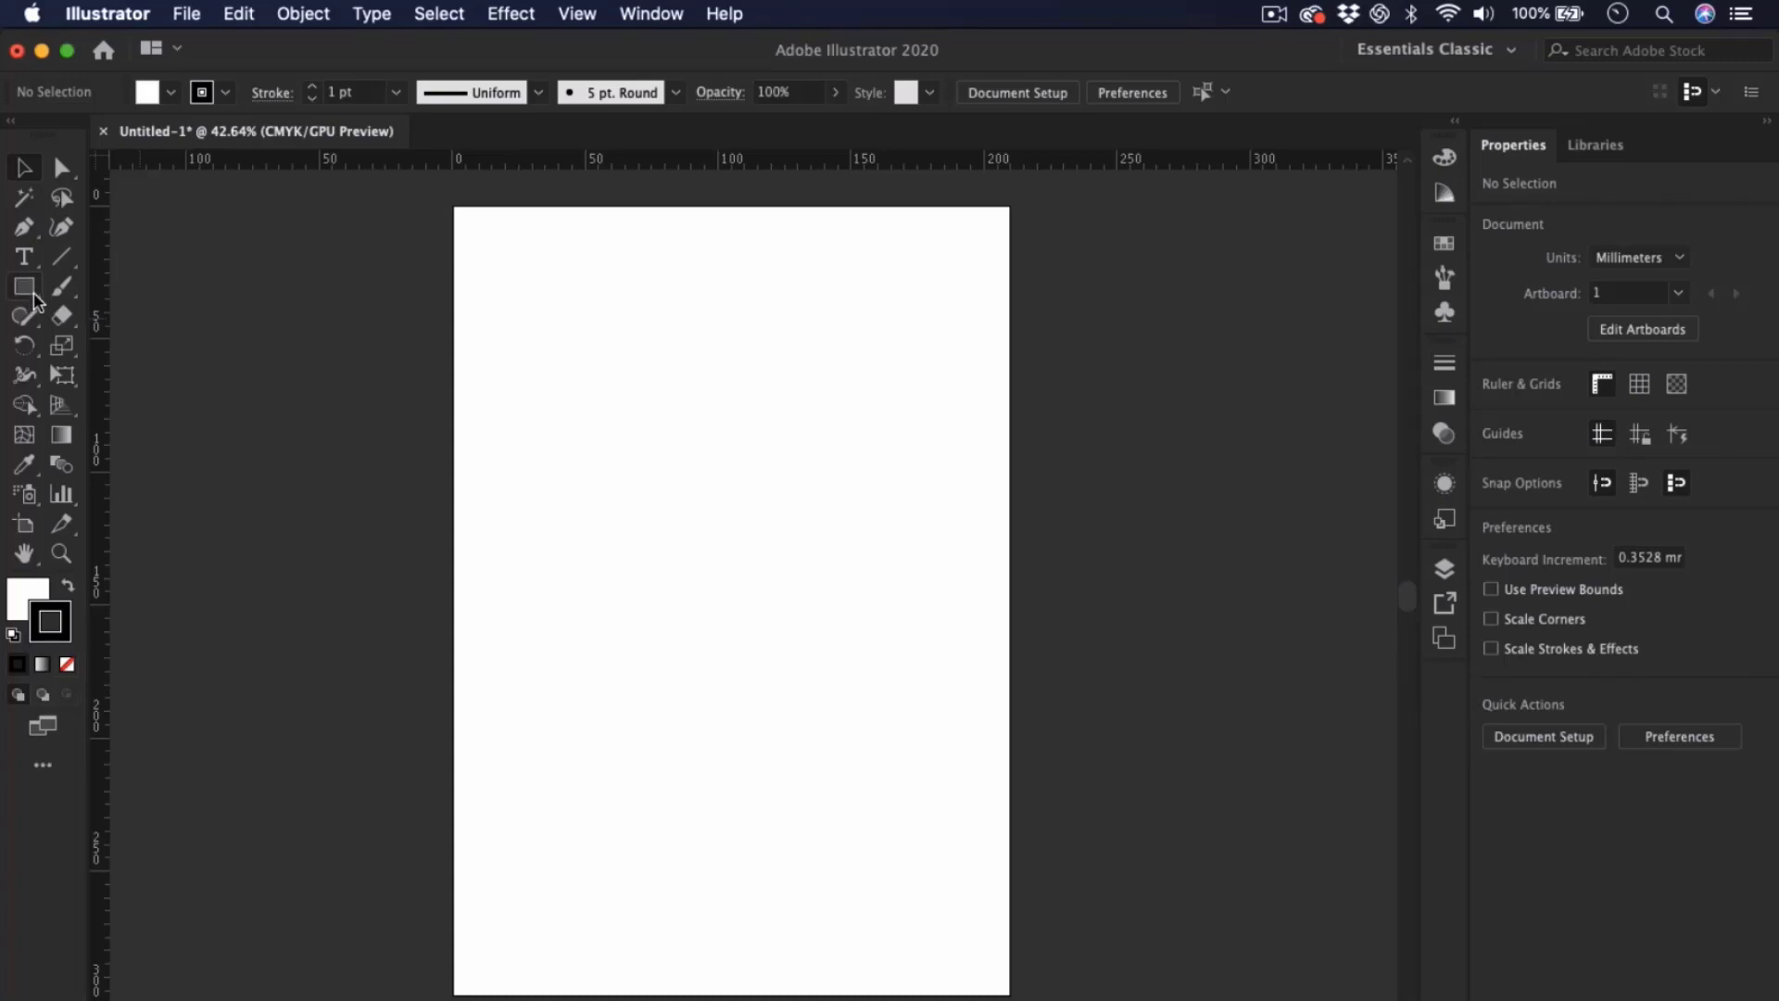
# - Float the shape tools panel beside the page and draw a 99 mm square at top left
pyautogui.click(36, 294)
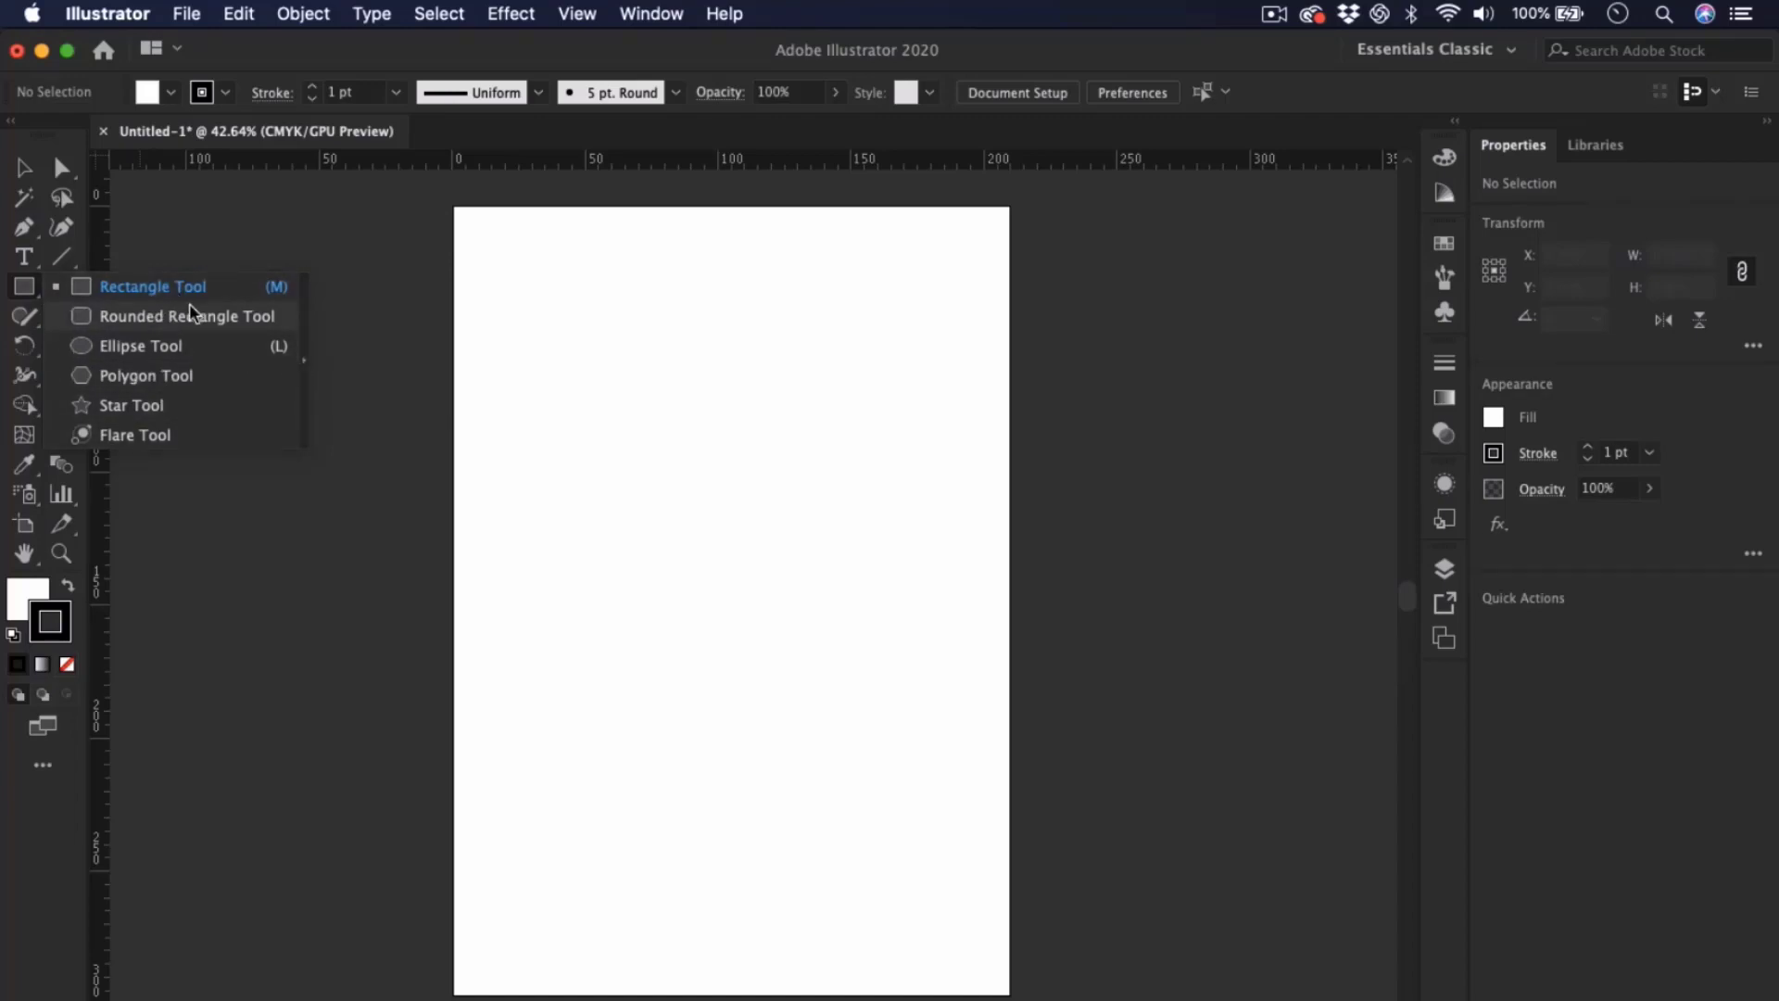
pyautogui.click(306, 364)
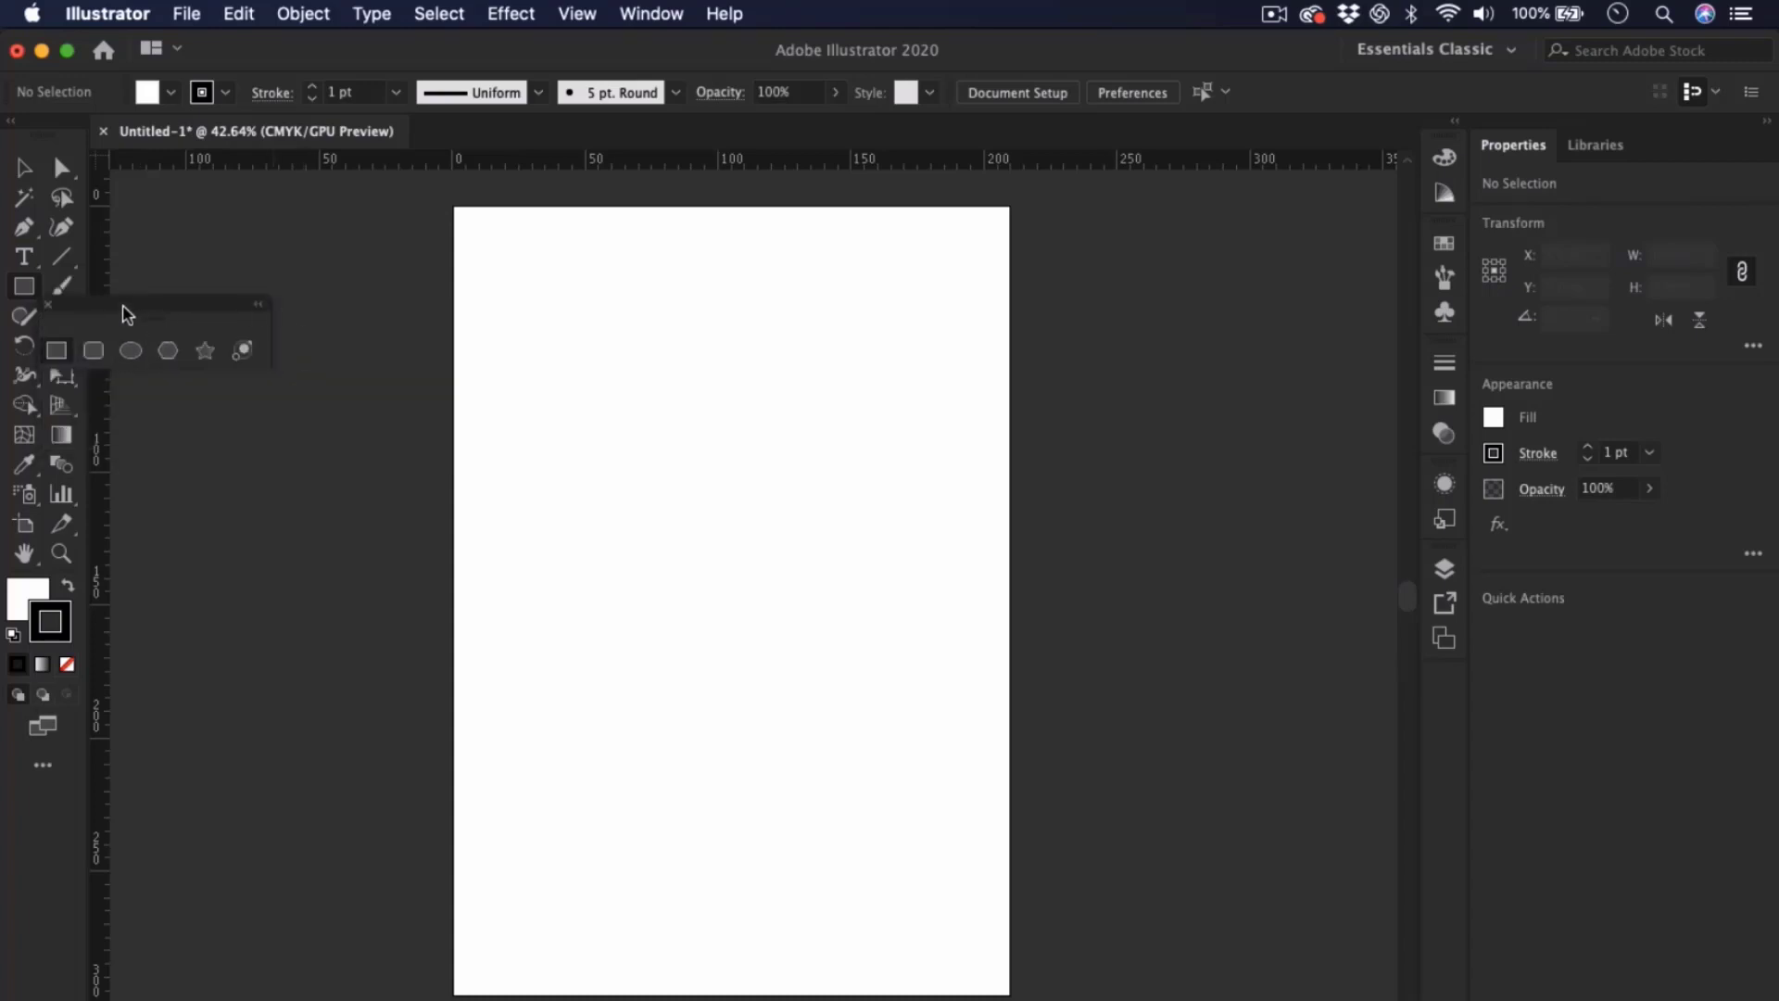
pyautogui.moveTo(116, 304); pyautogui.dragTo(270, 243)
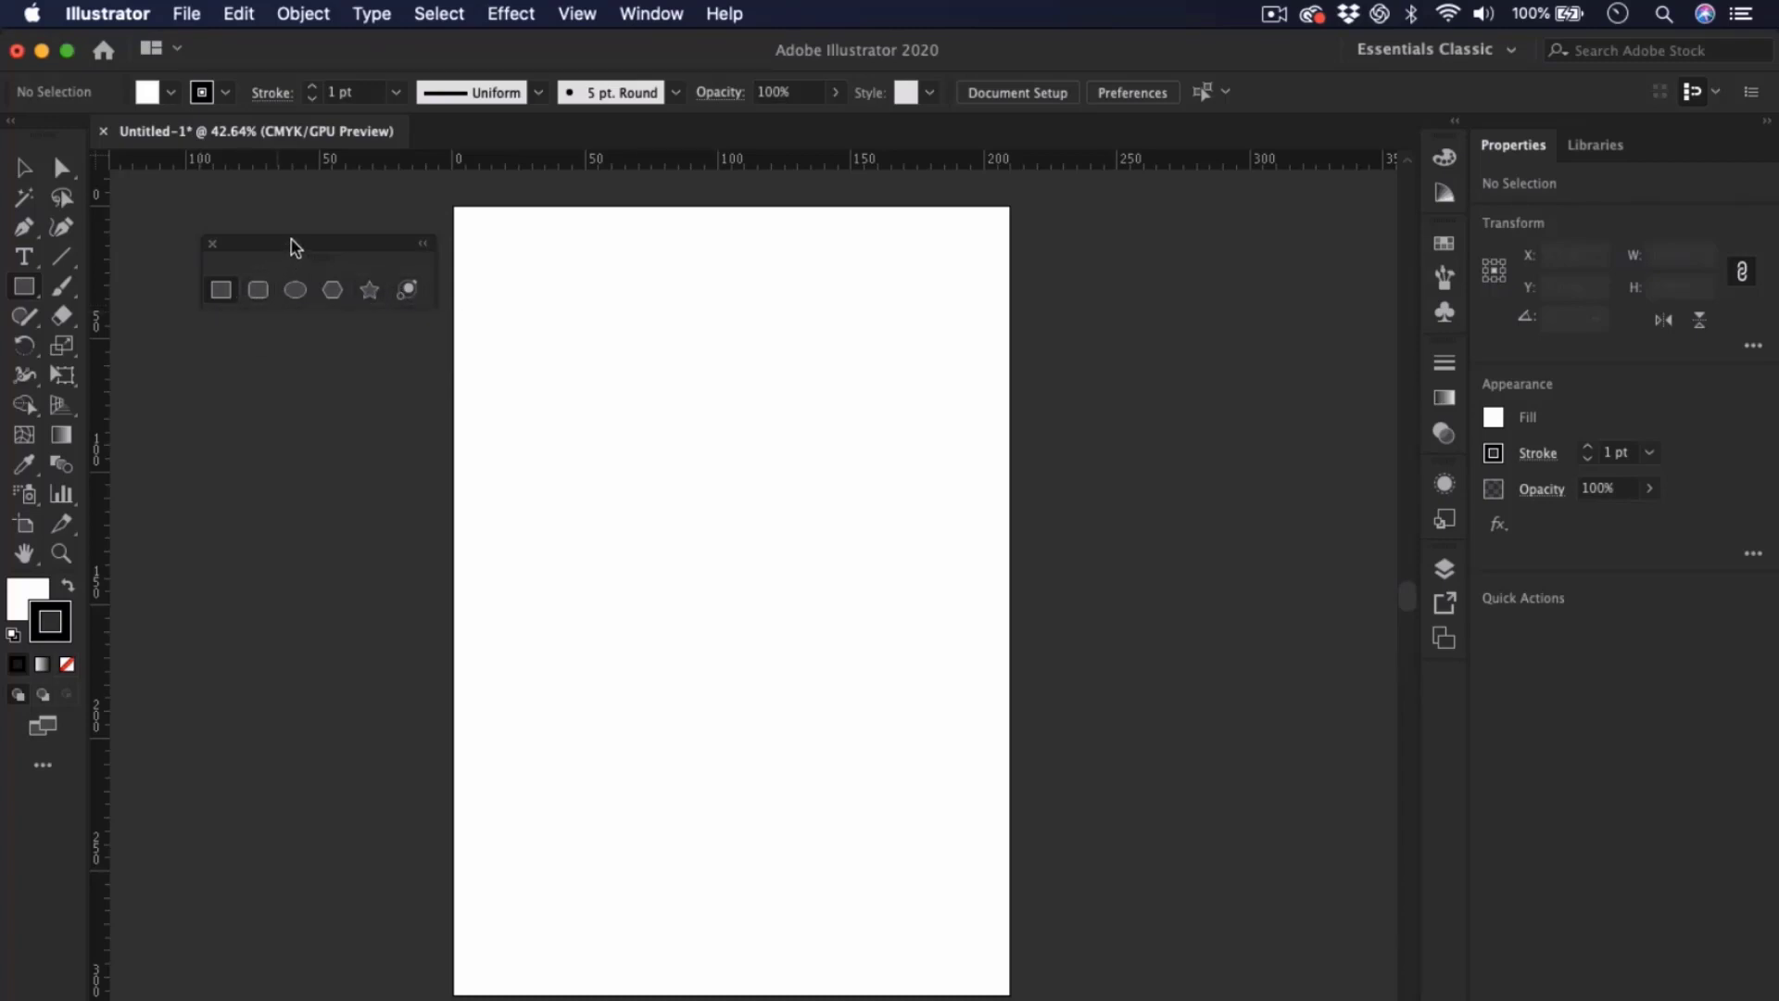
pyautogui.moveTo(290, 242); pyautogui.dragTo(275, 225)
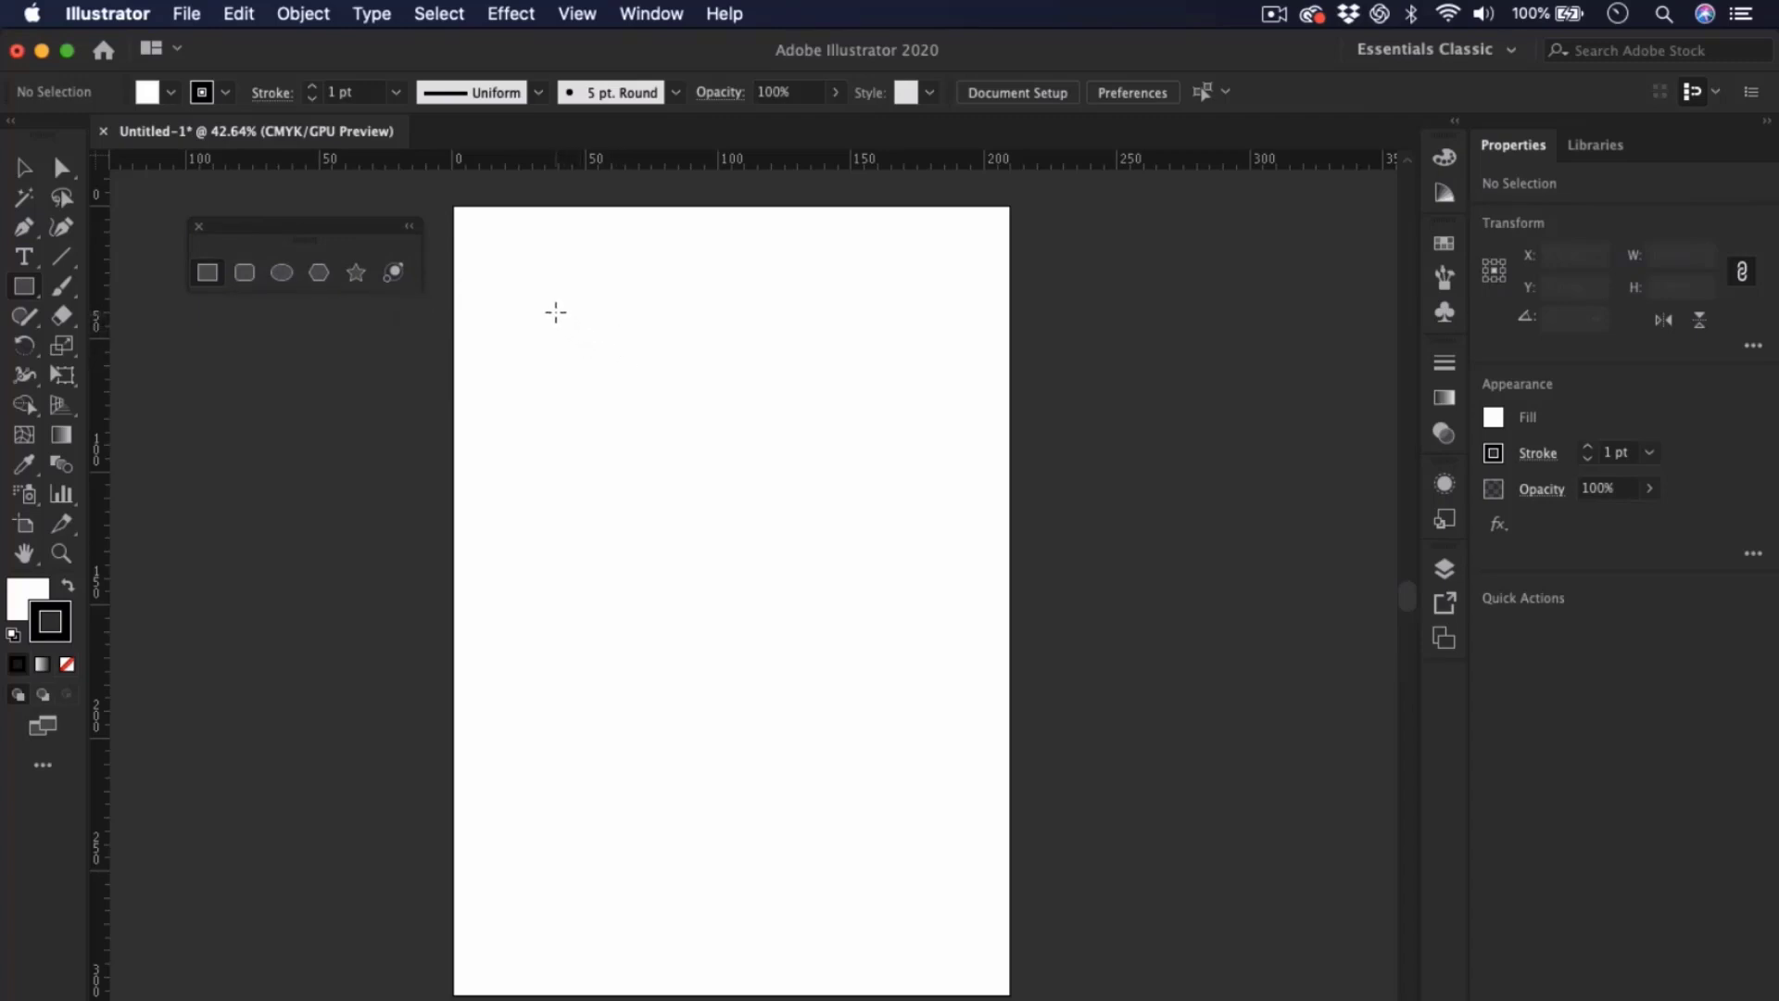
pyautogui.moveTo(556, 315); pyautogui.dragTo(819, 576)
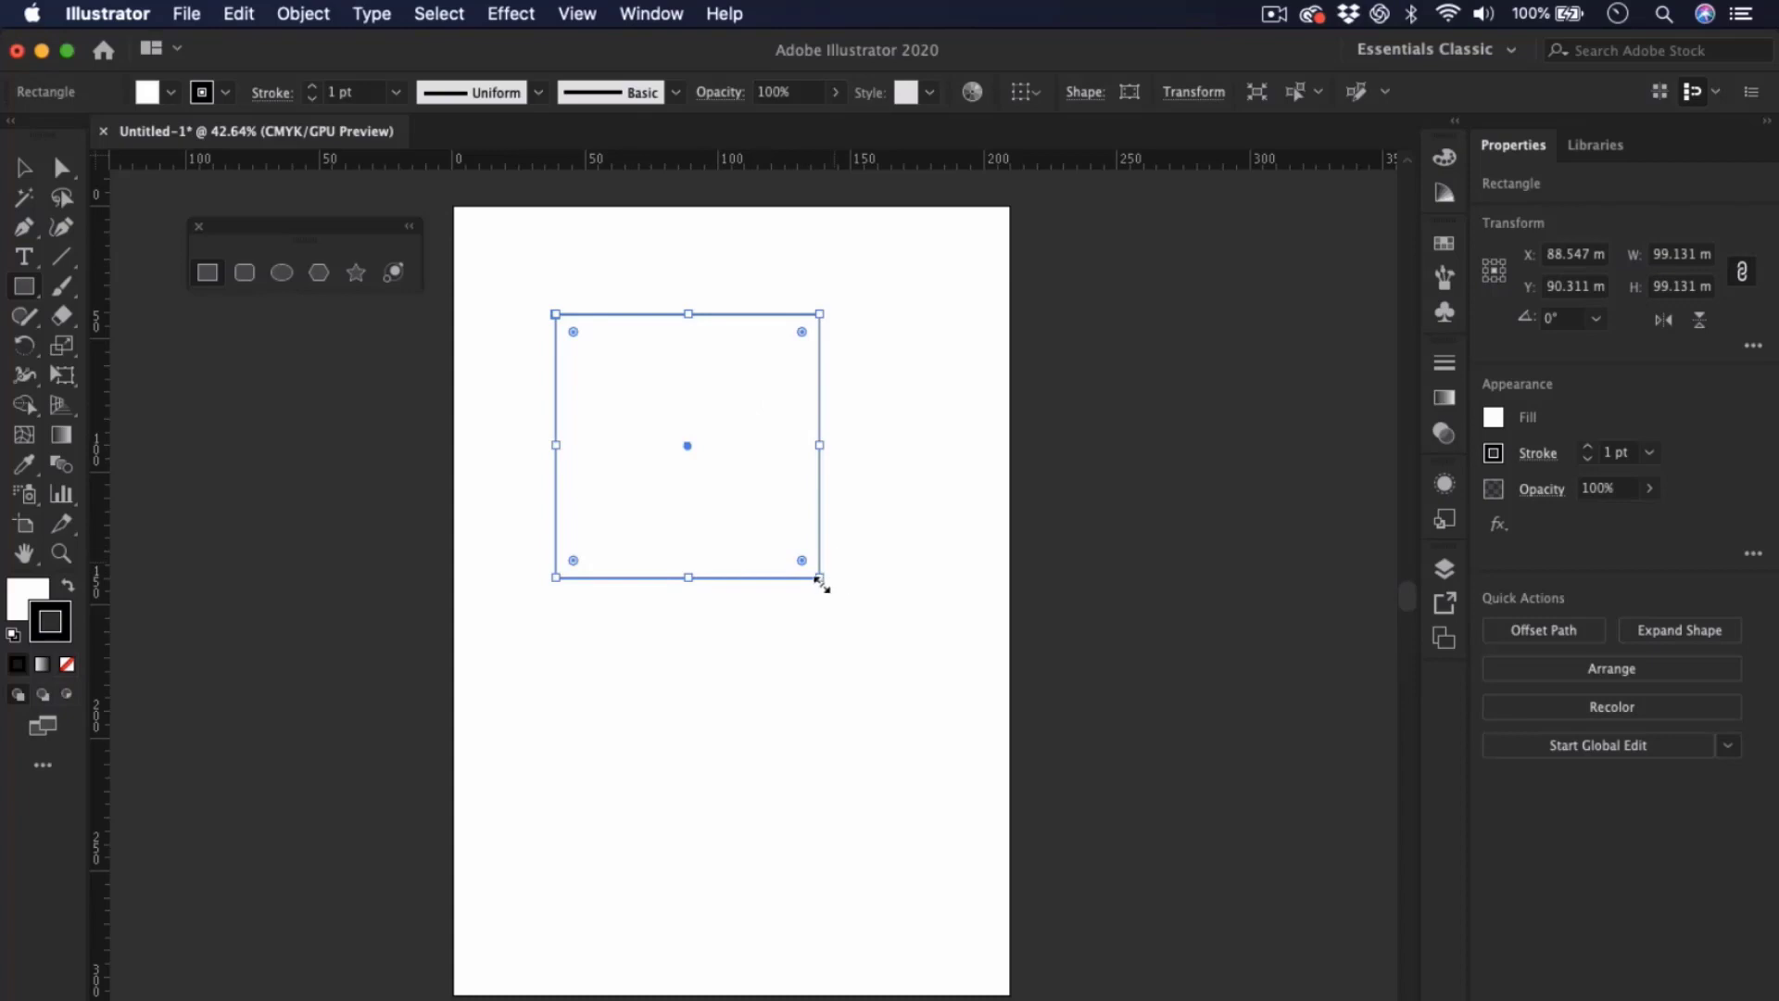
# - Shrink the rectangle to about 50.094 × 43.039 mm
pyautogui.moveTo(819, 578); pyautogui.dragTo(695, 445)
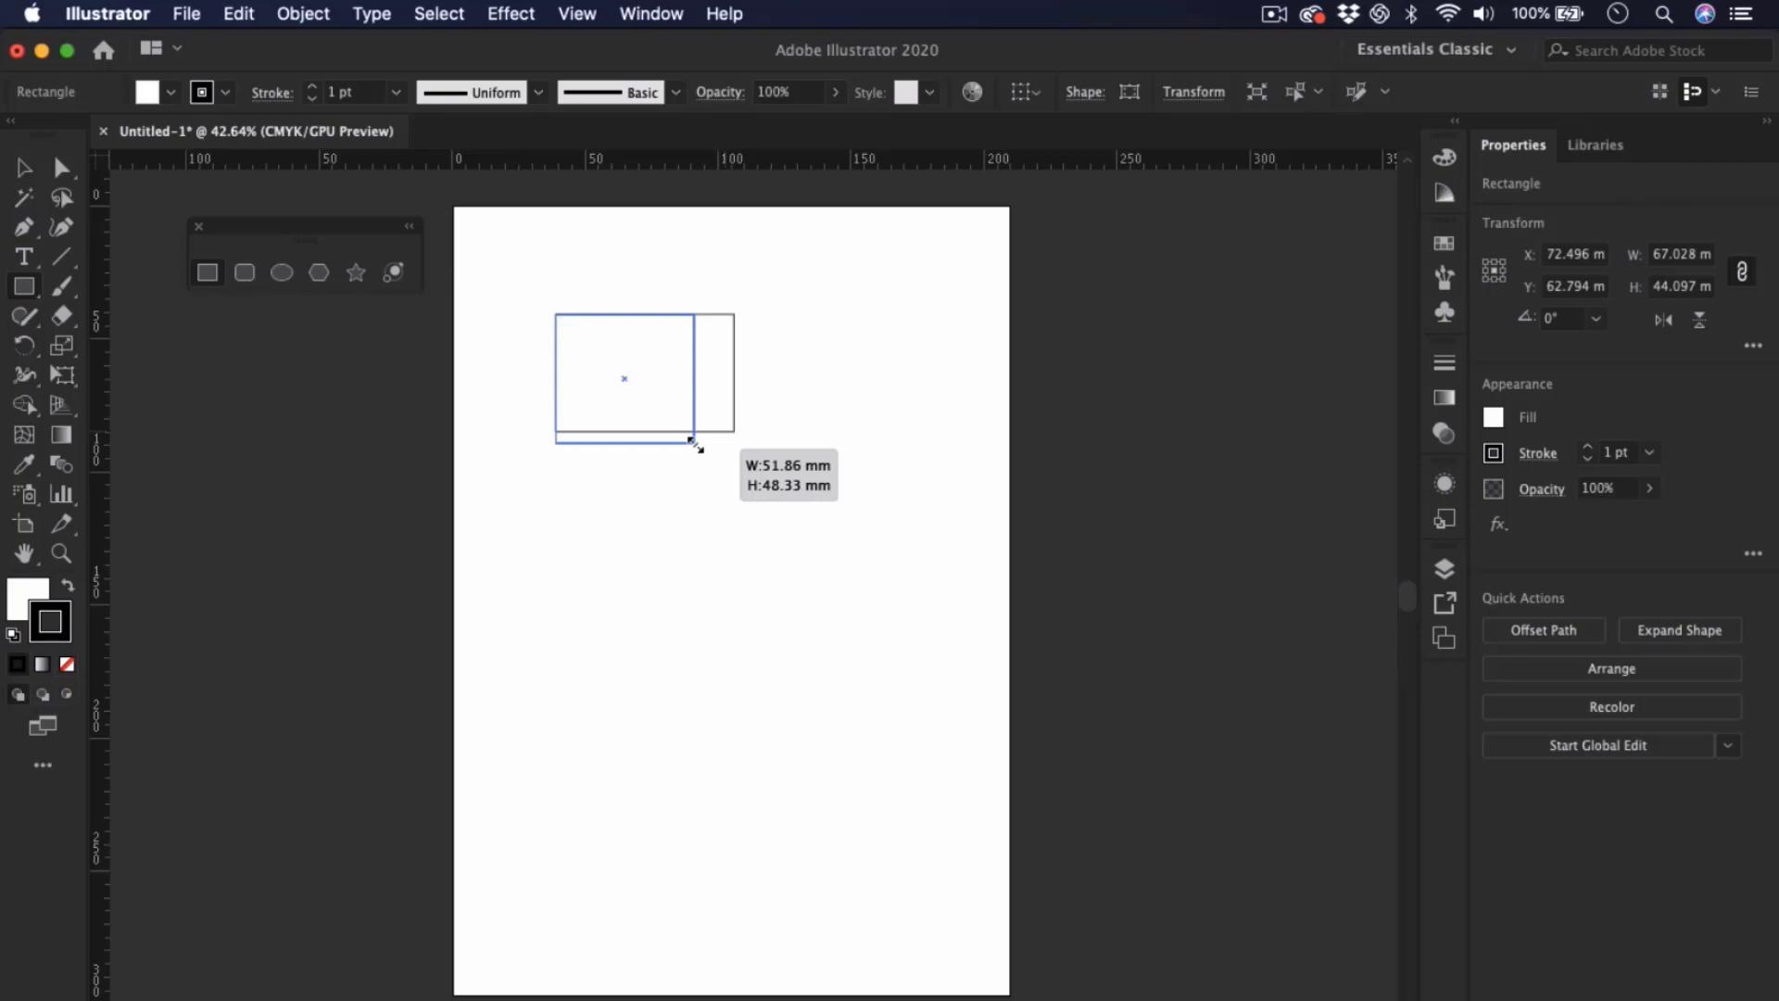
pyautogui.moveTo(695, 443); pyautogui.dragTo(689, 427)
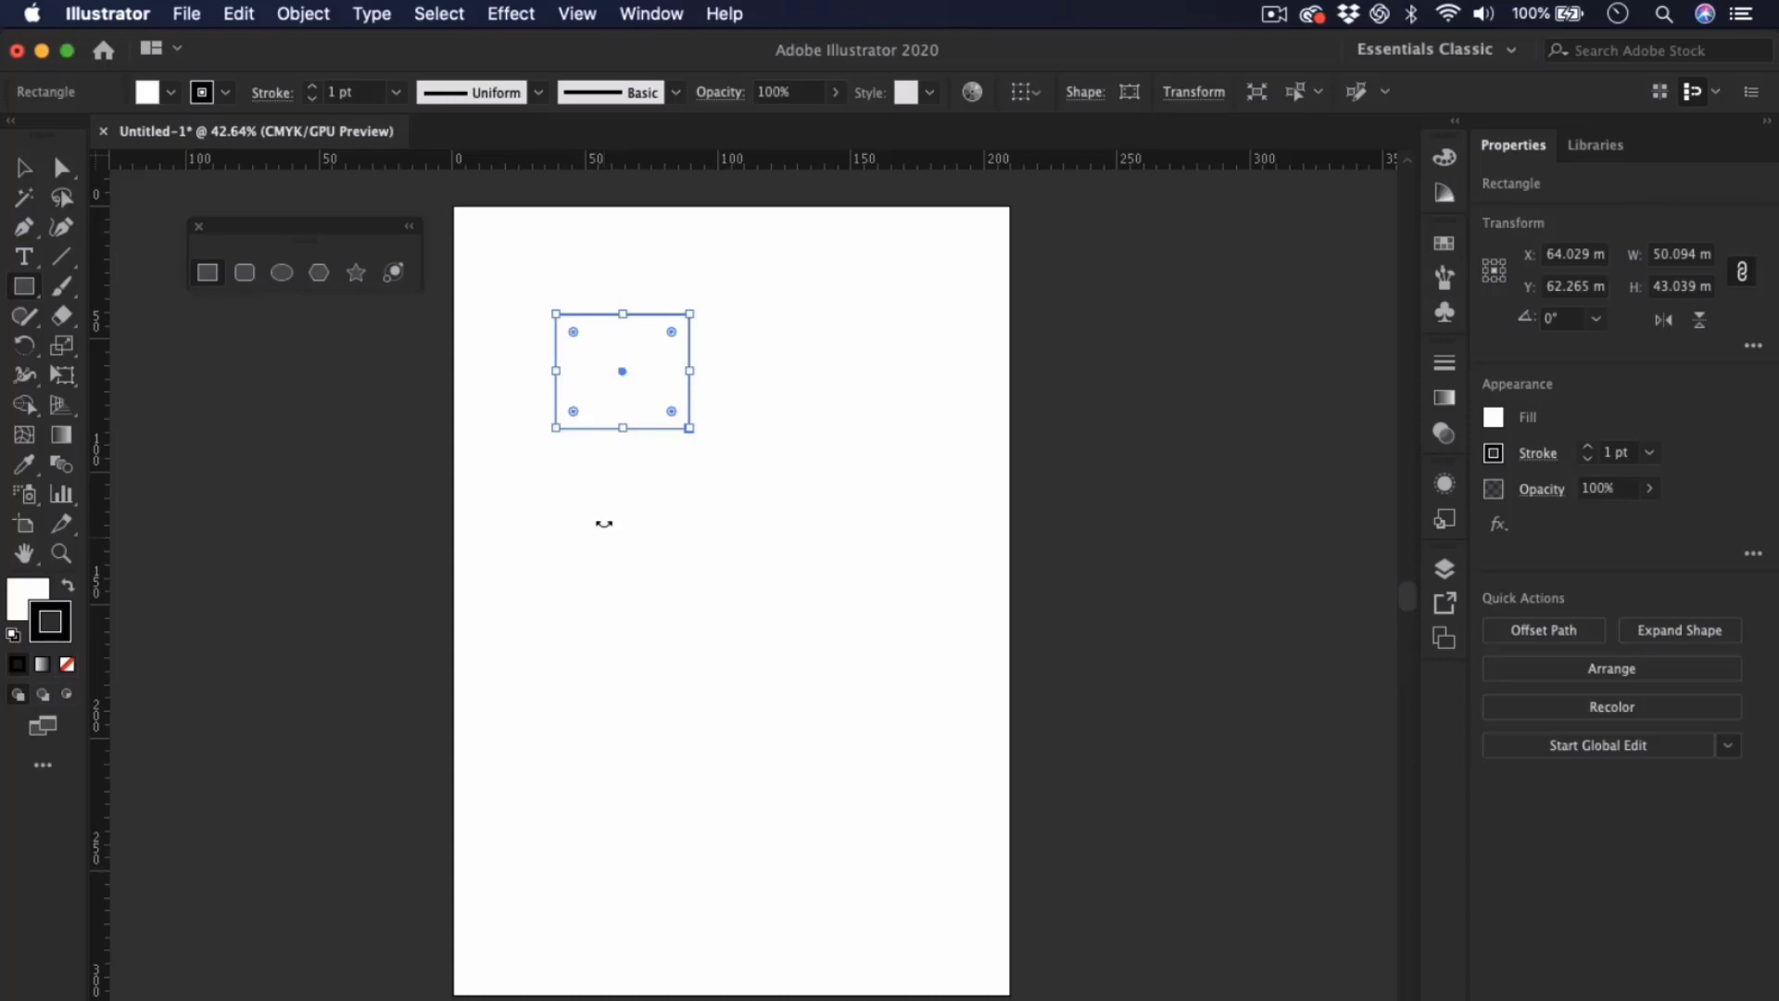
pyautogui.press('v')
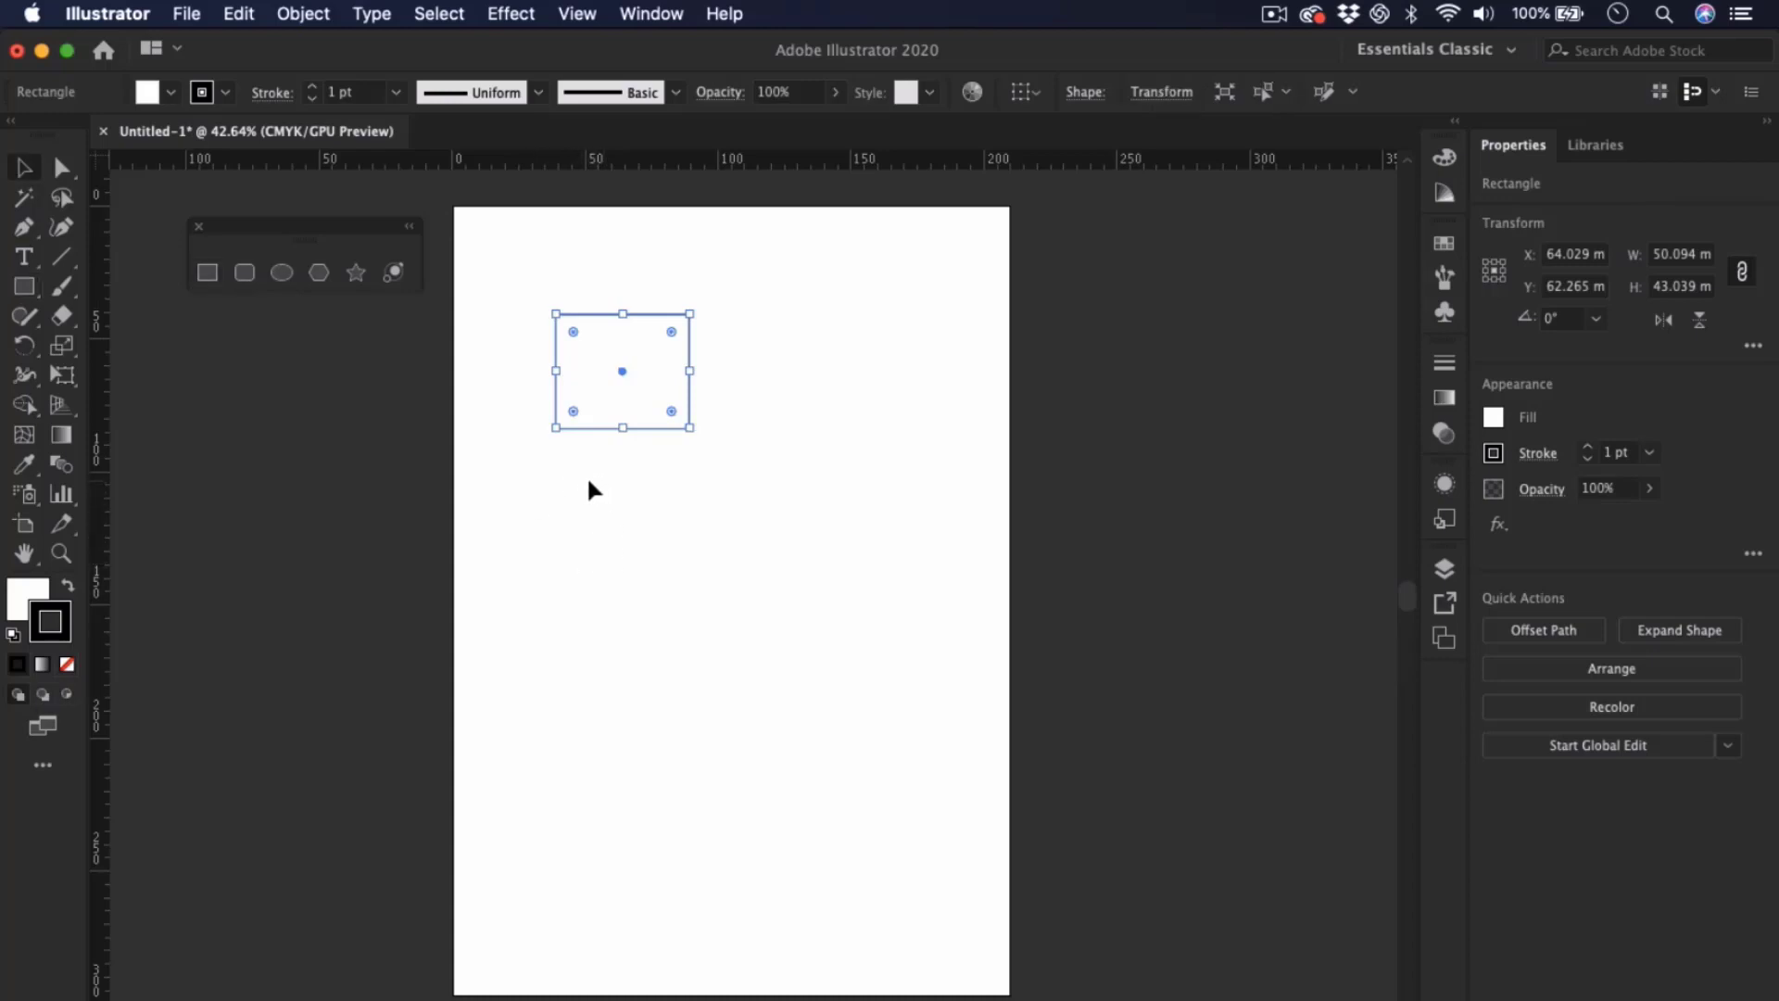
pyautogui.click(209, 271)
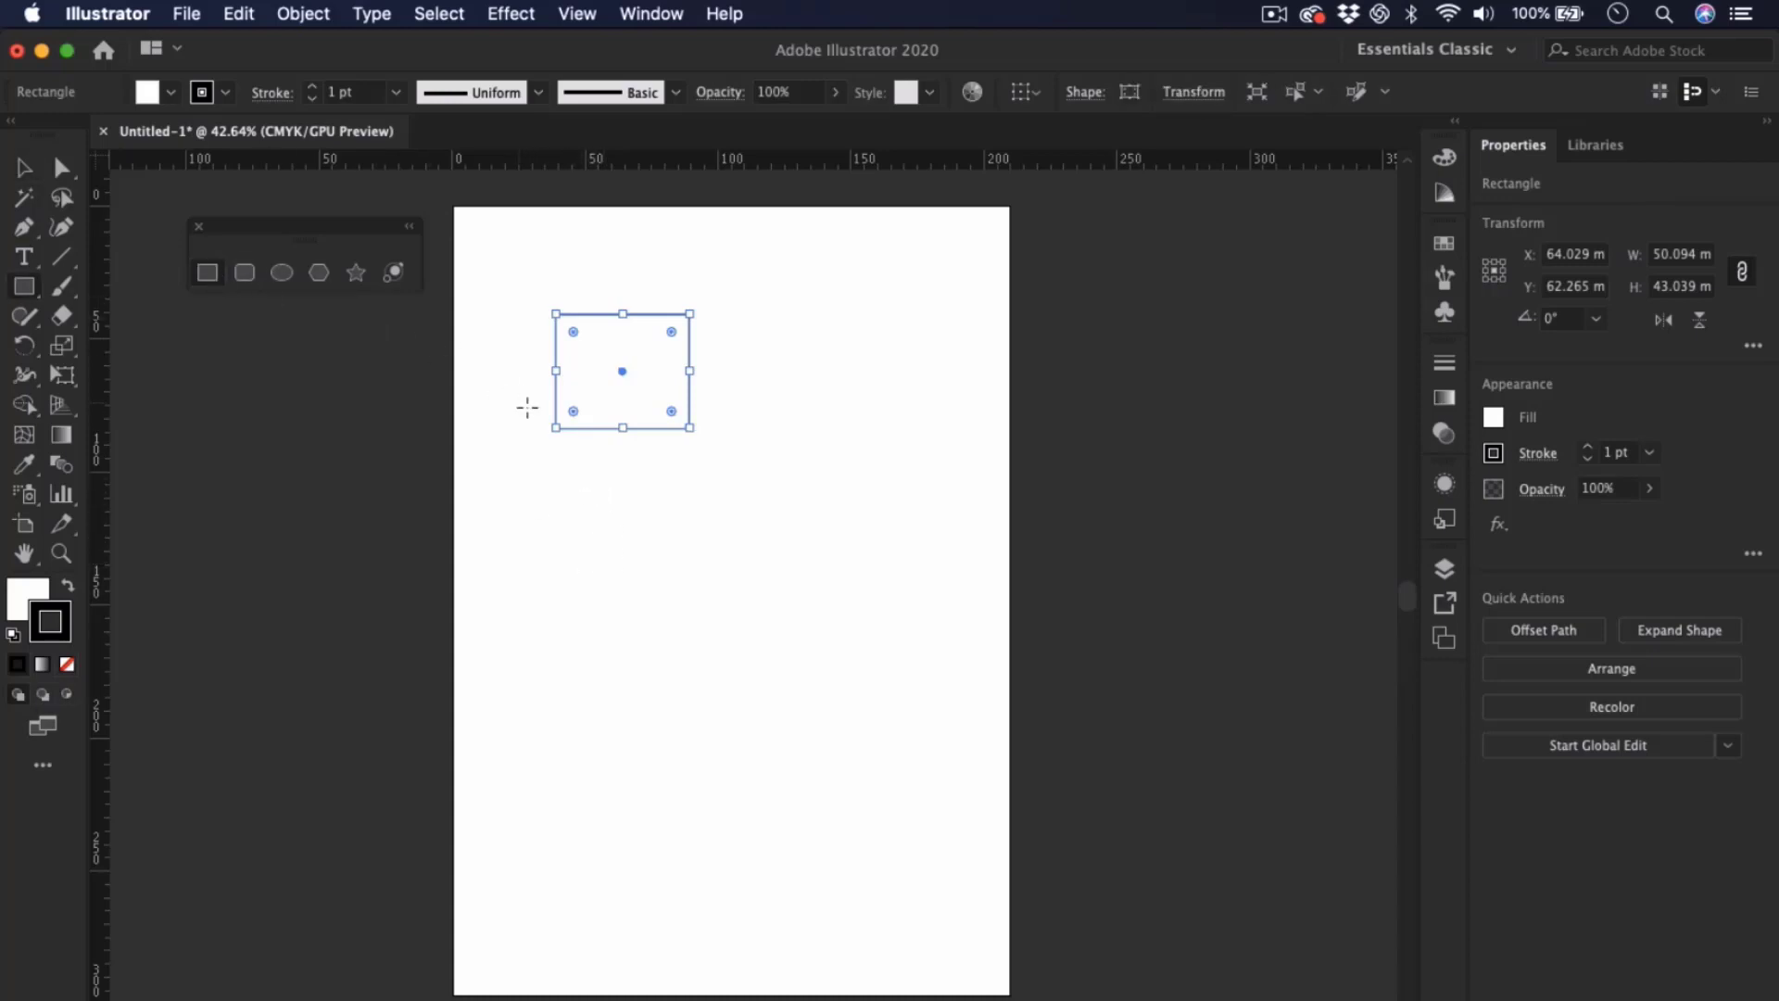
# - Create an exact 50 × 30 mm rectangle below the first, undoing an extra tall one
pyautogui.click(619, 519)
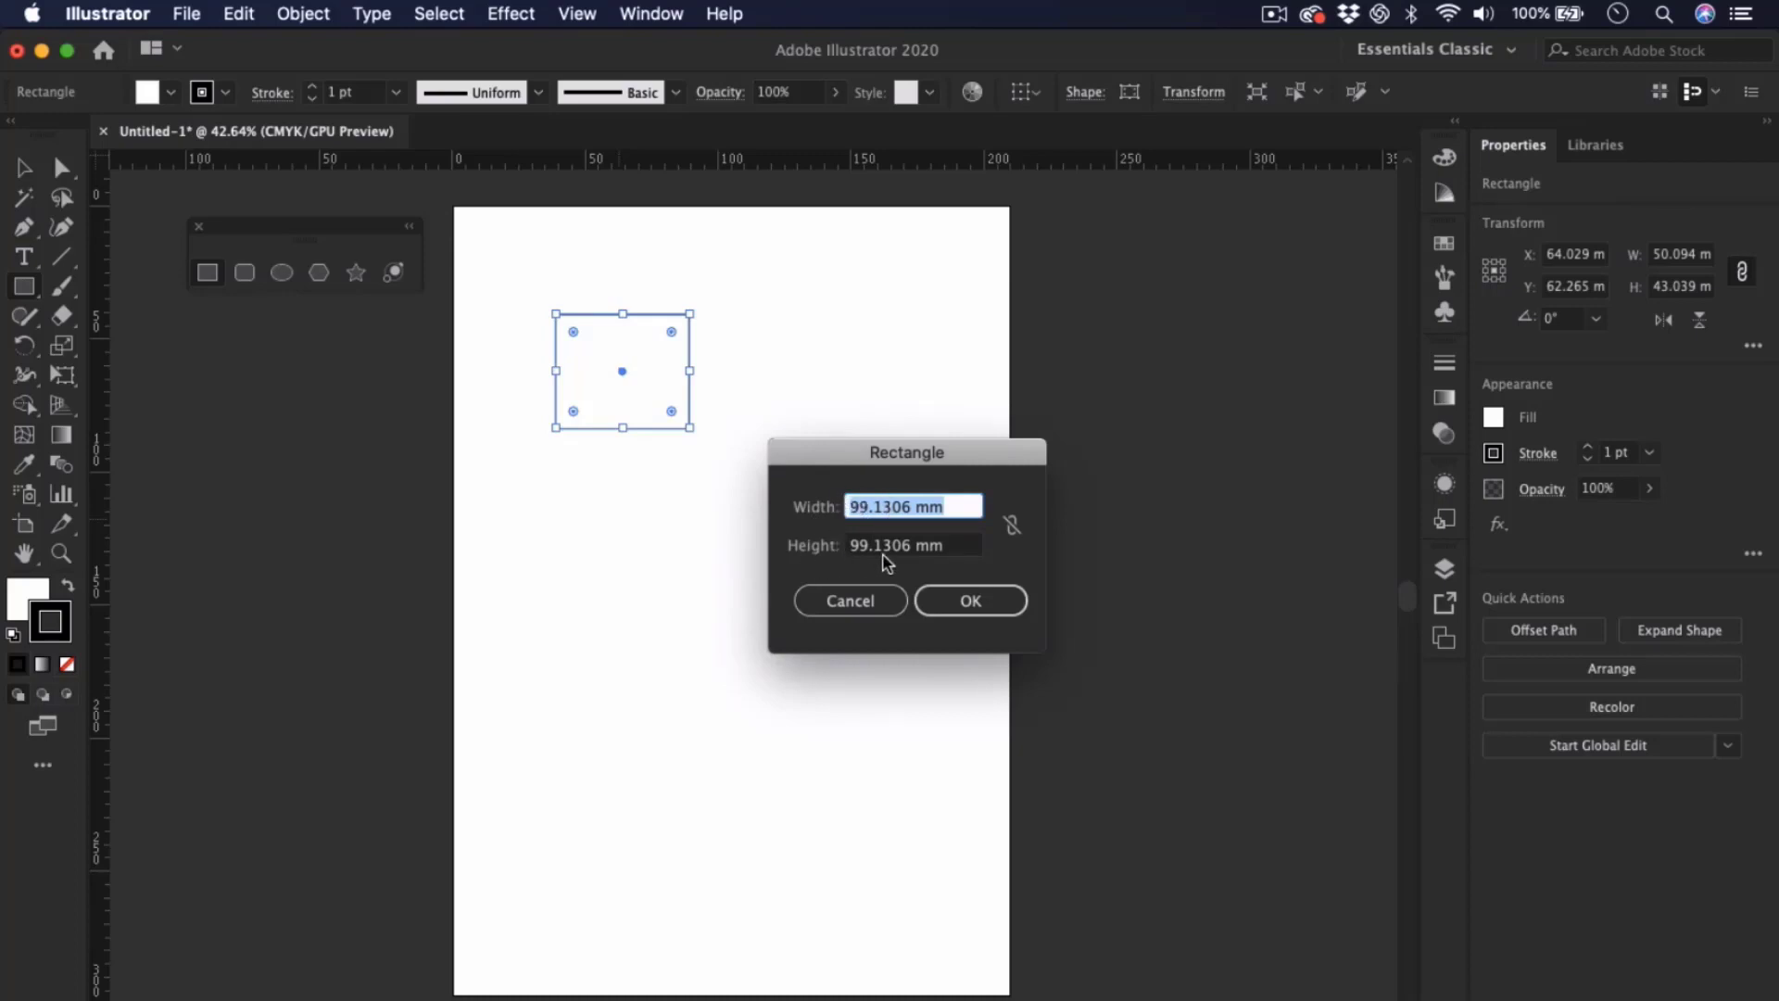
pyautogui.write('50')
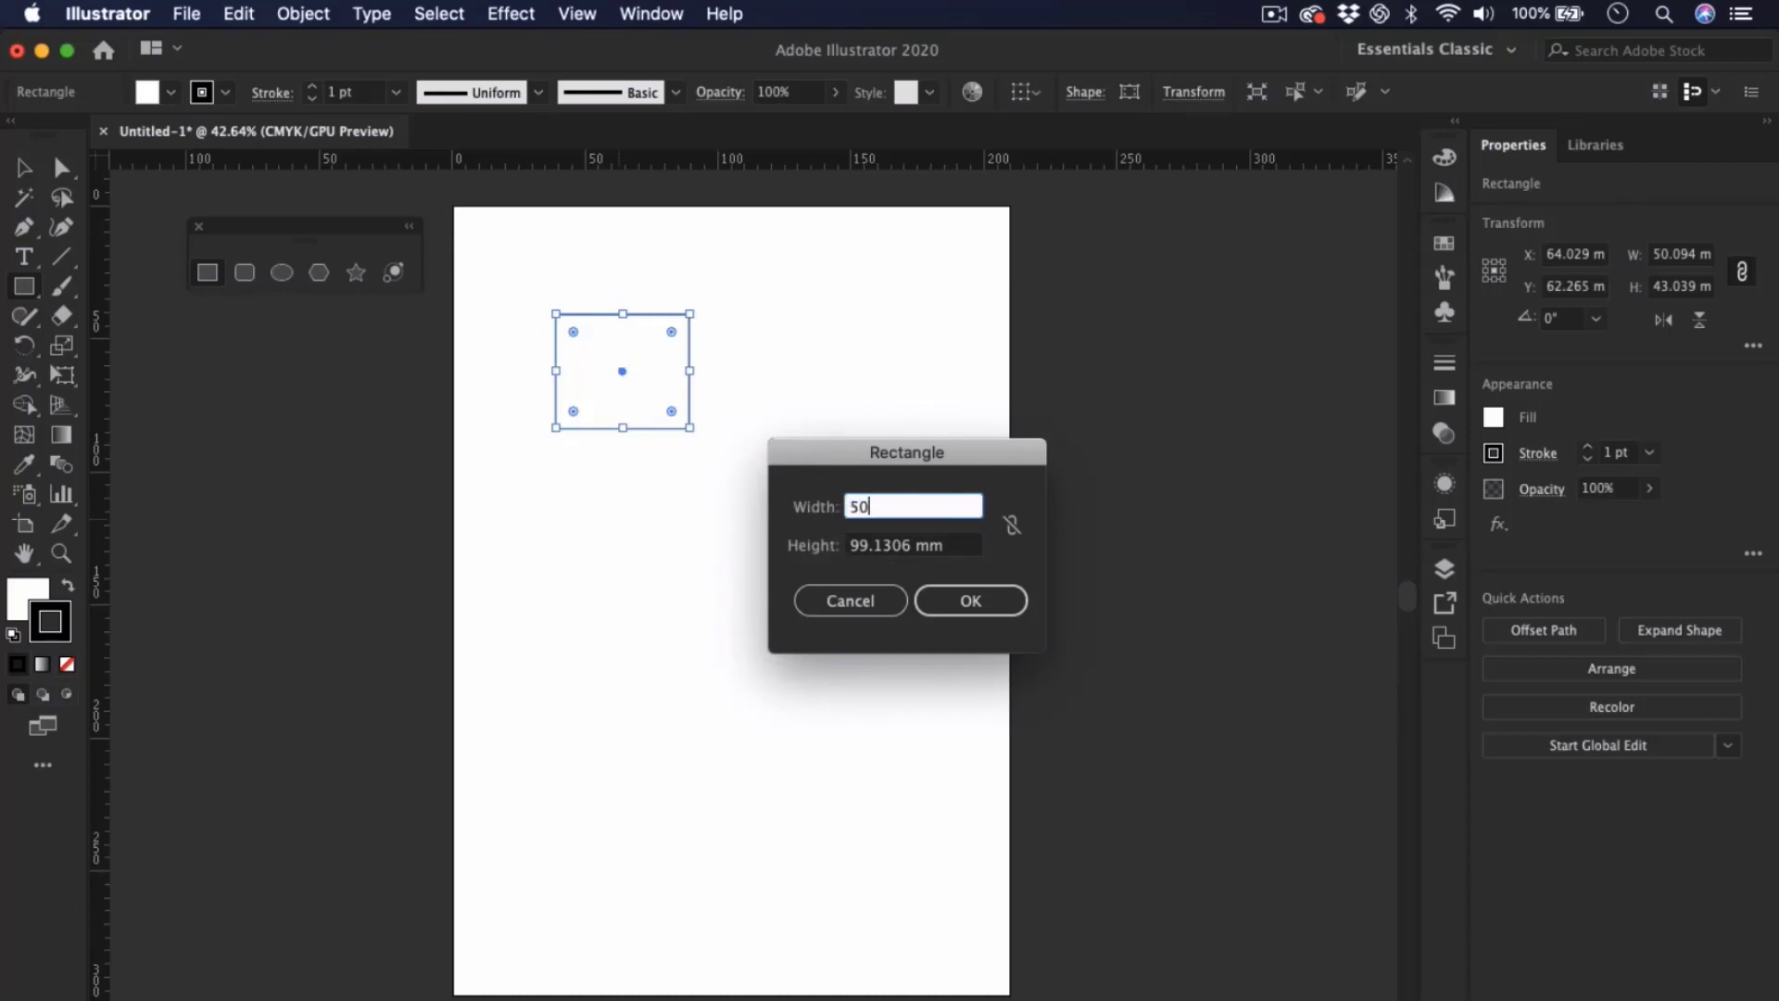
pyautogui.press('Tab')
pyautogui.write('30')
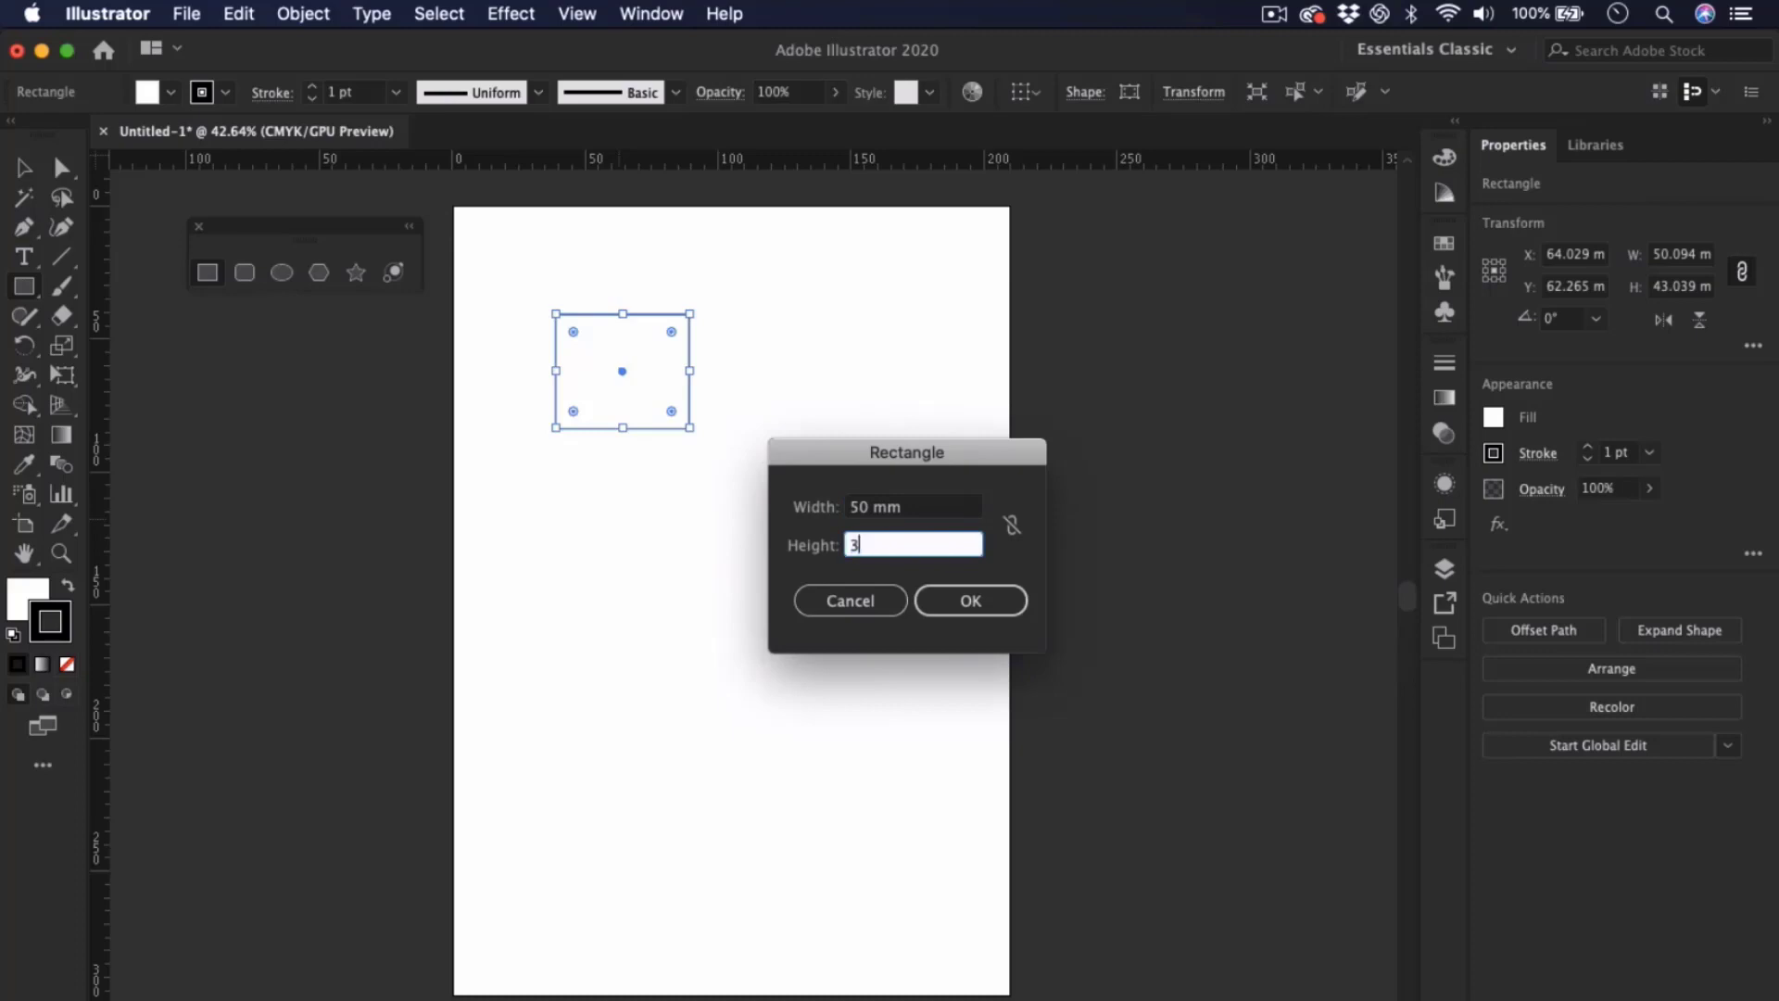
pyautogui.click(956, 586)
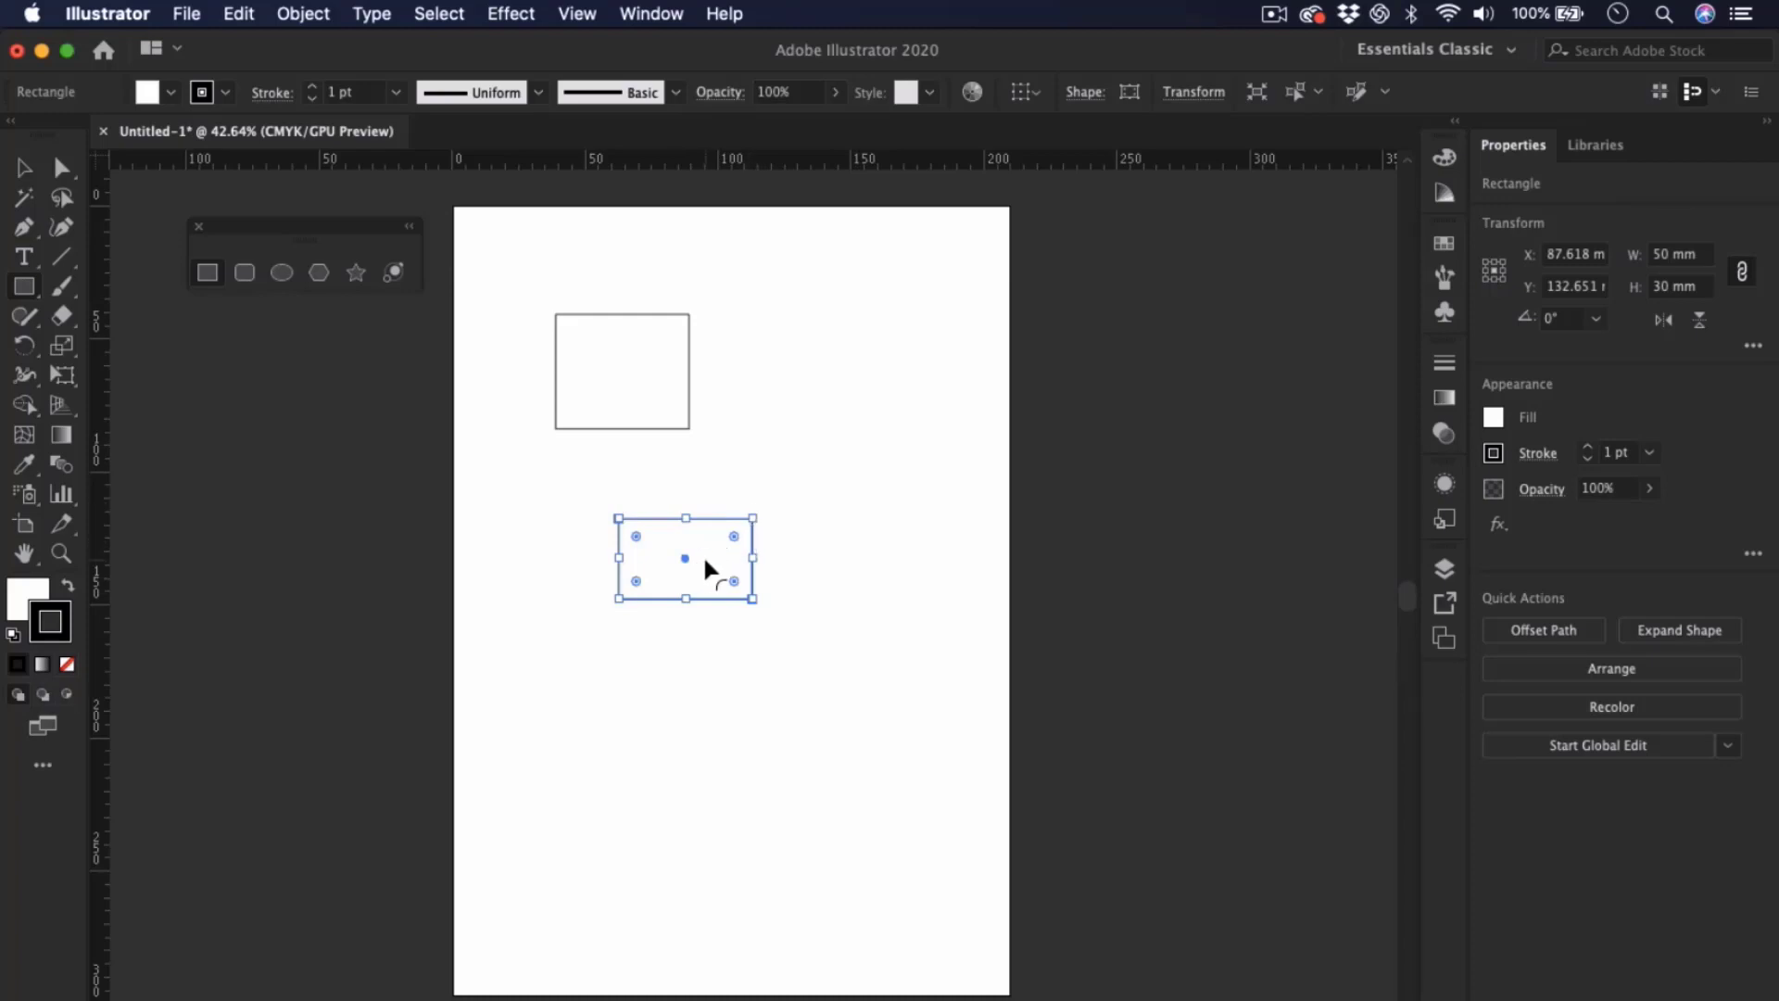
pyautogui.moveTo(706, 560); pyautogui.dragTo(819, 374)
pyautogui.press('super+z')
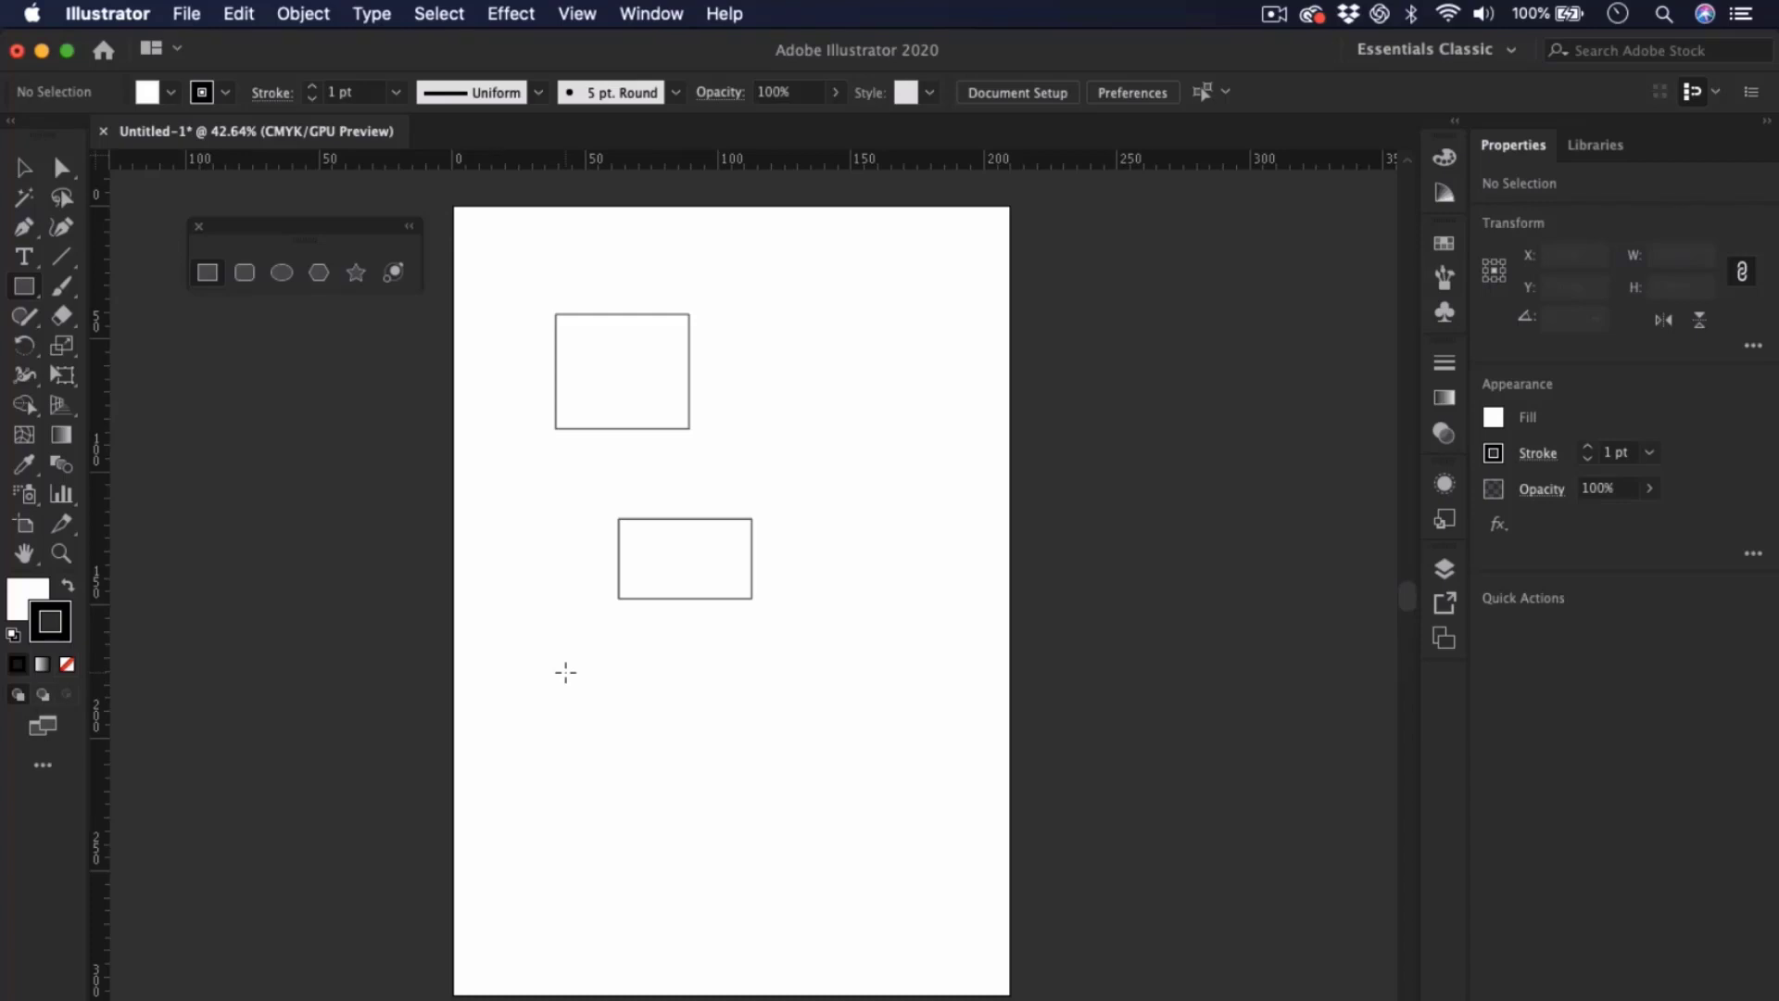
# - Draw a roughly 105 mm square on the lower page and an exact 100 × 100 mm square
pyautogui.moveTo(561, 660); pyautogui.dragTo(735, 728)
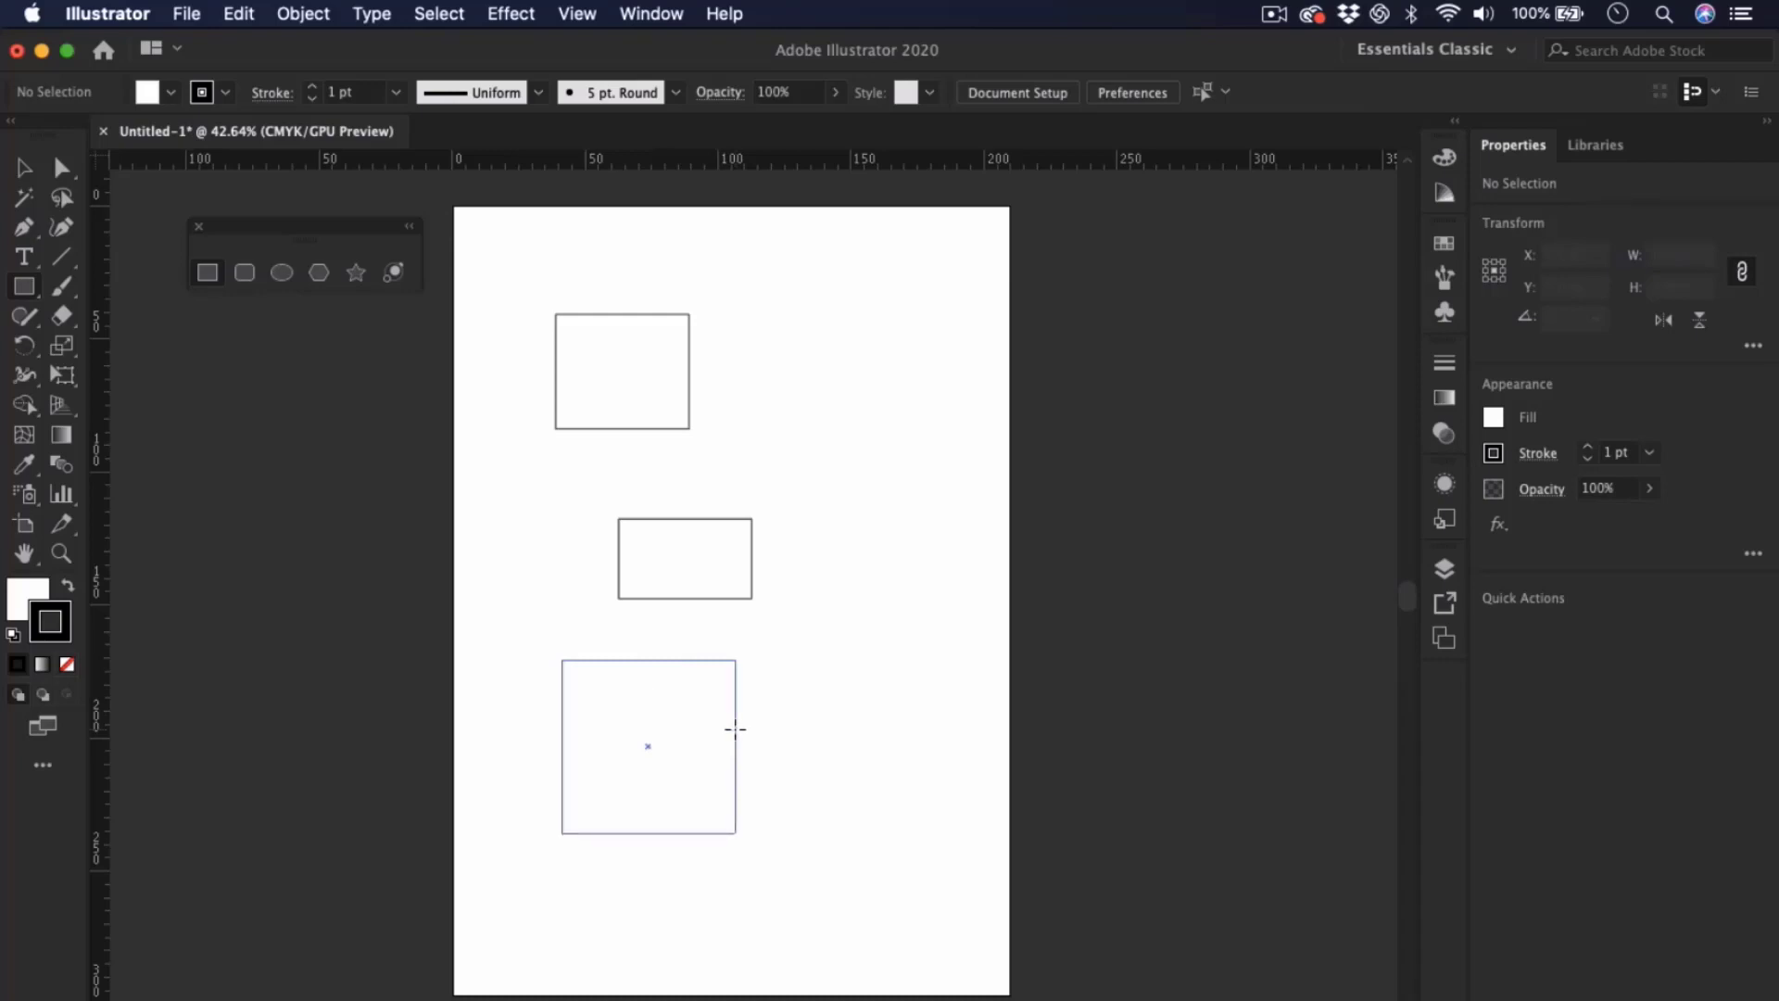
pyautogui.moveTo(735, 728); pyautogui.dragTo(841, 908)
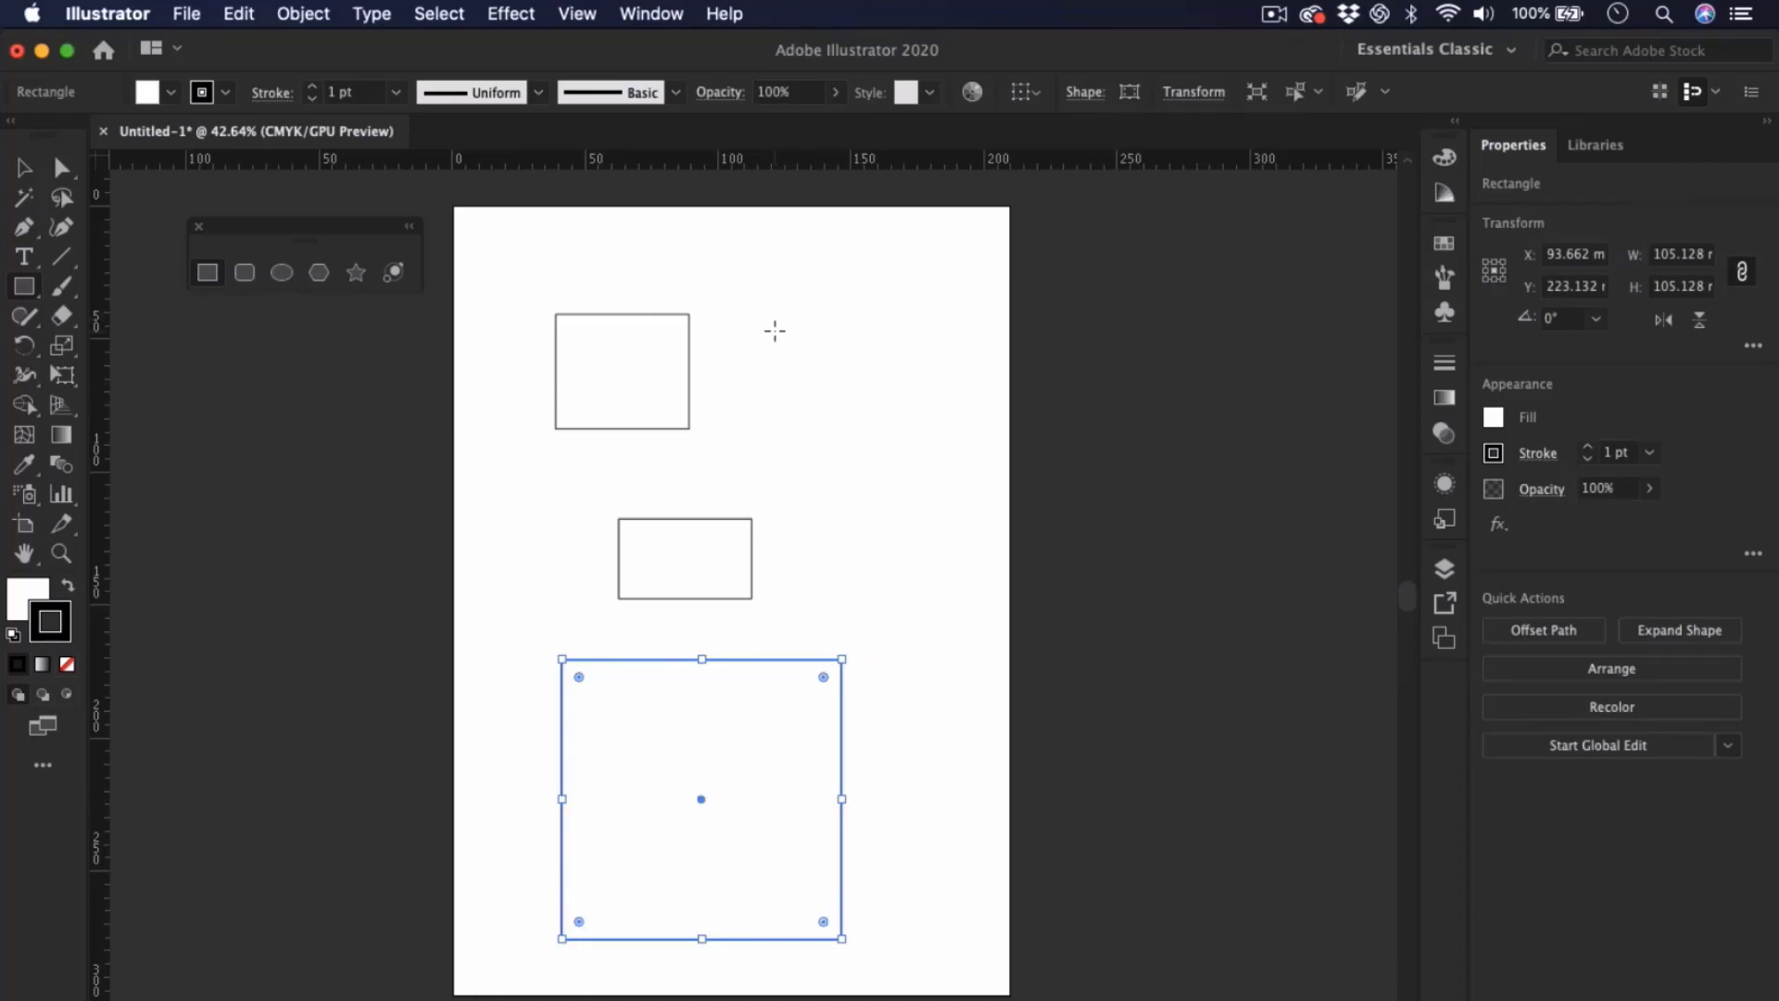
pyautogui.click(775, 330)
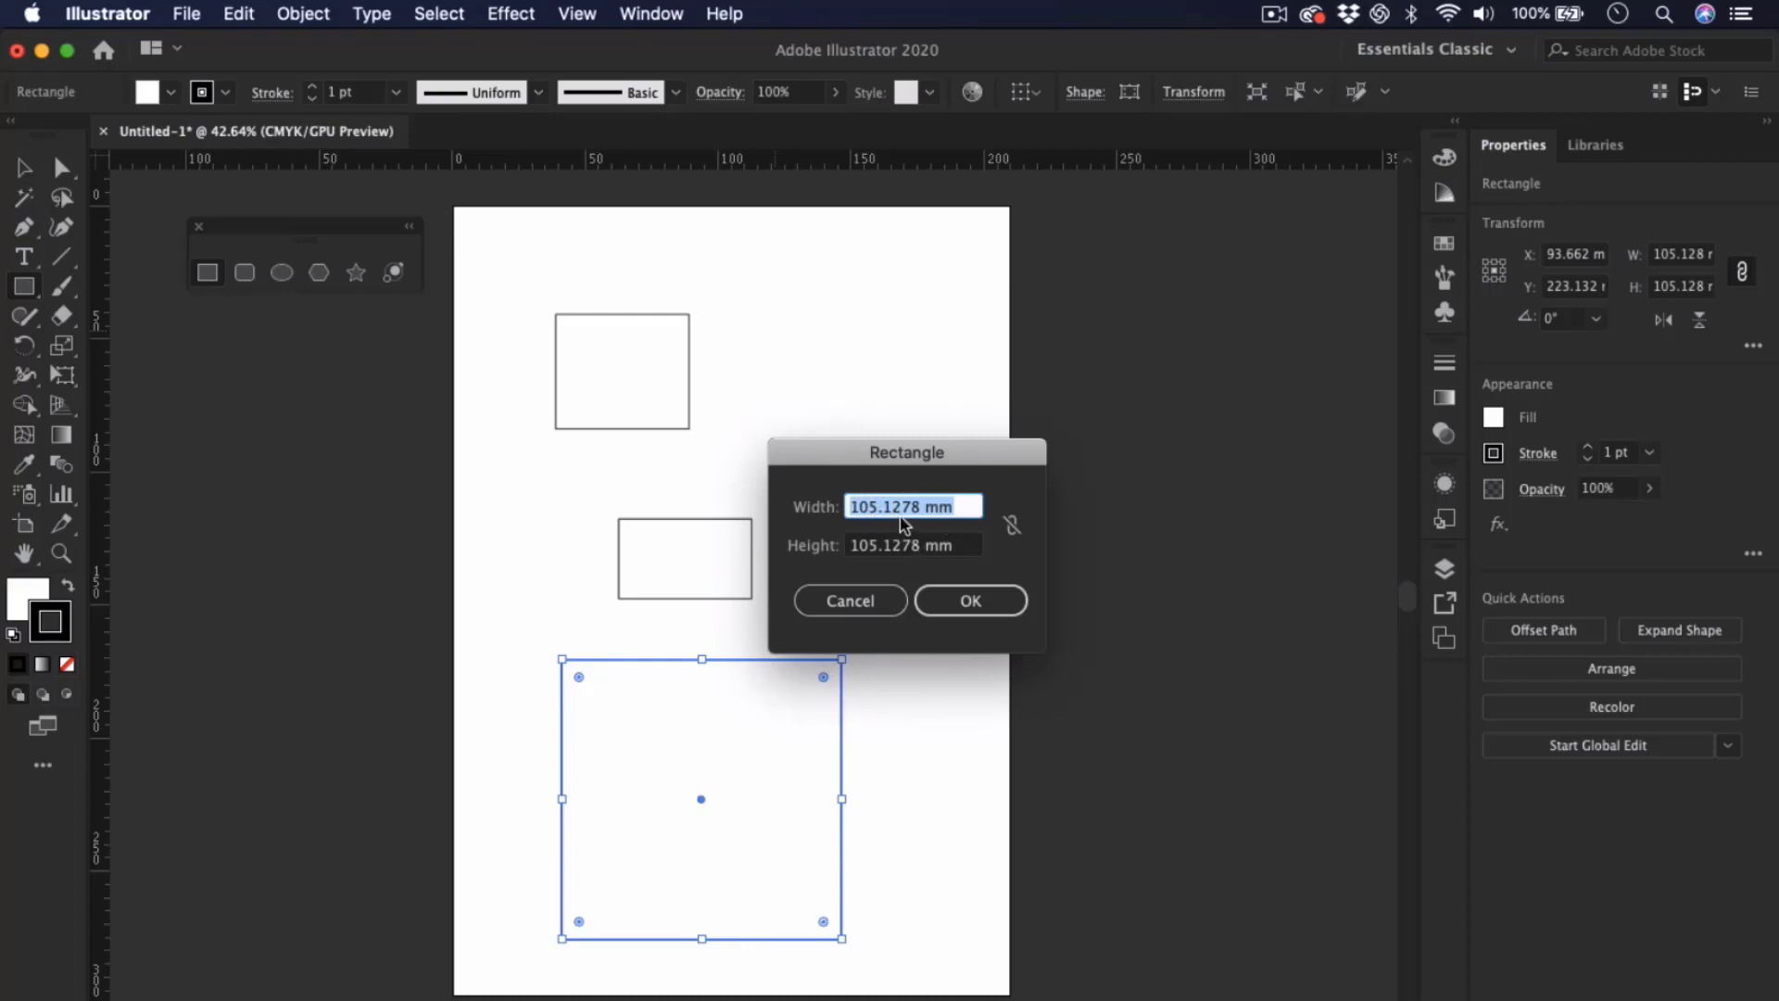
pyautogui.write('100')
pyautogui.press('Tab')
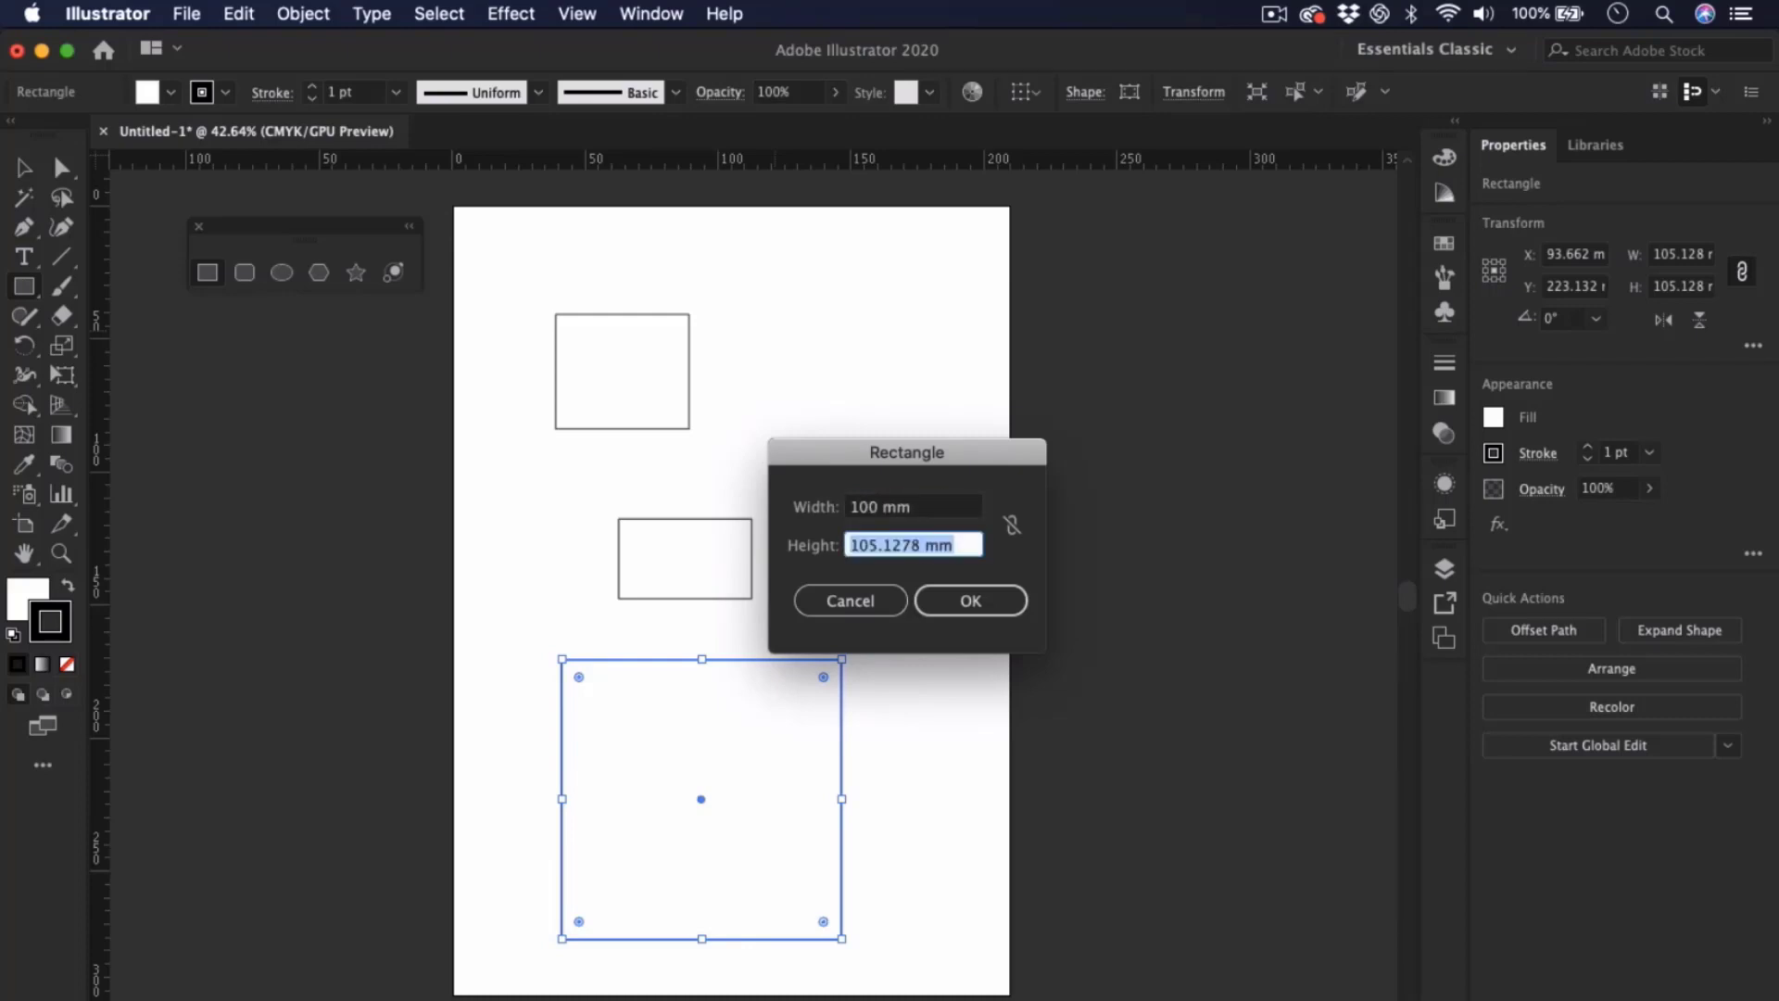
pyautogui.write('100')
pyautogui.press('Return')
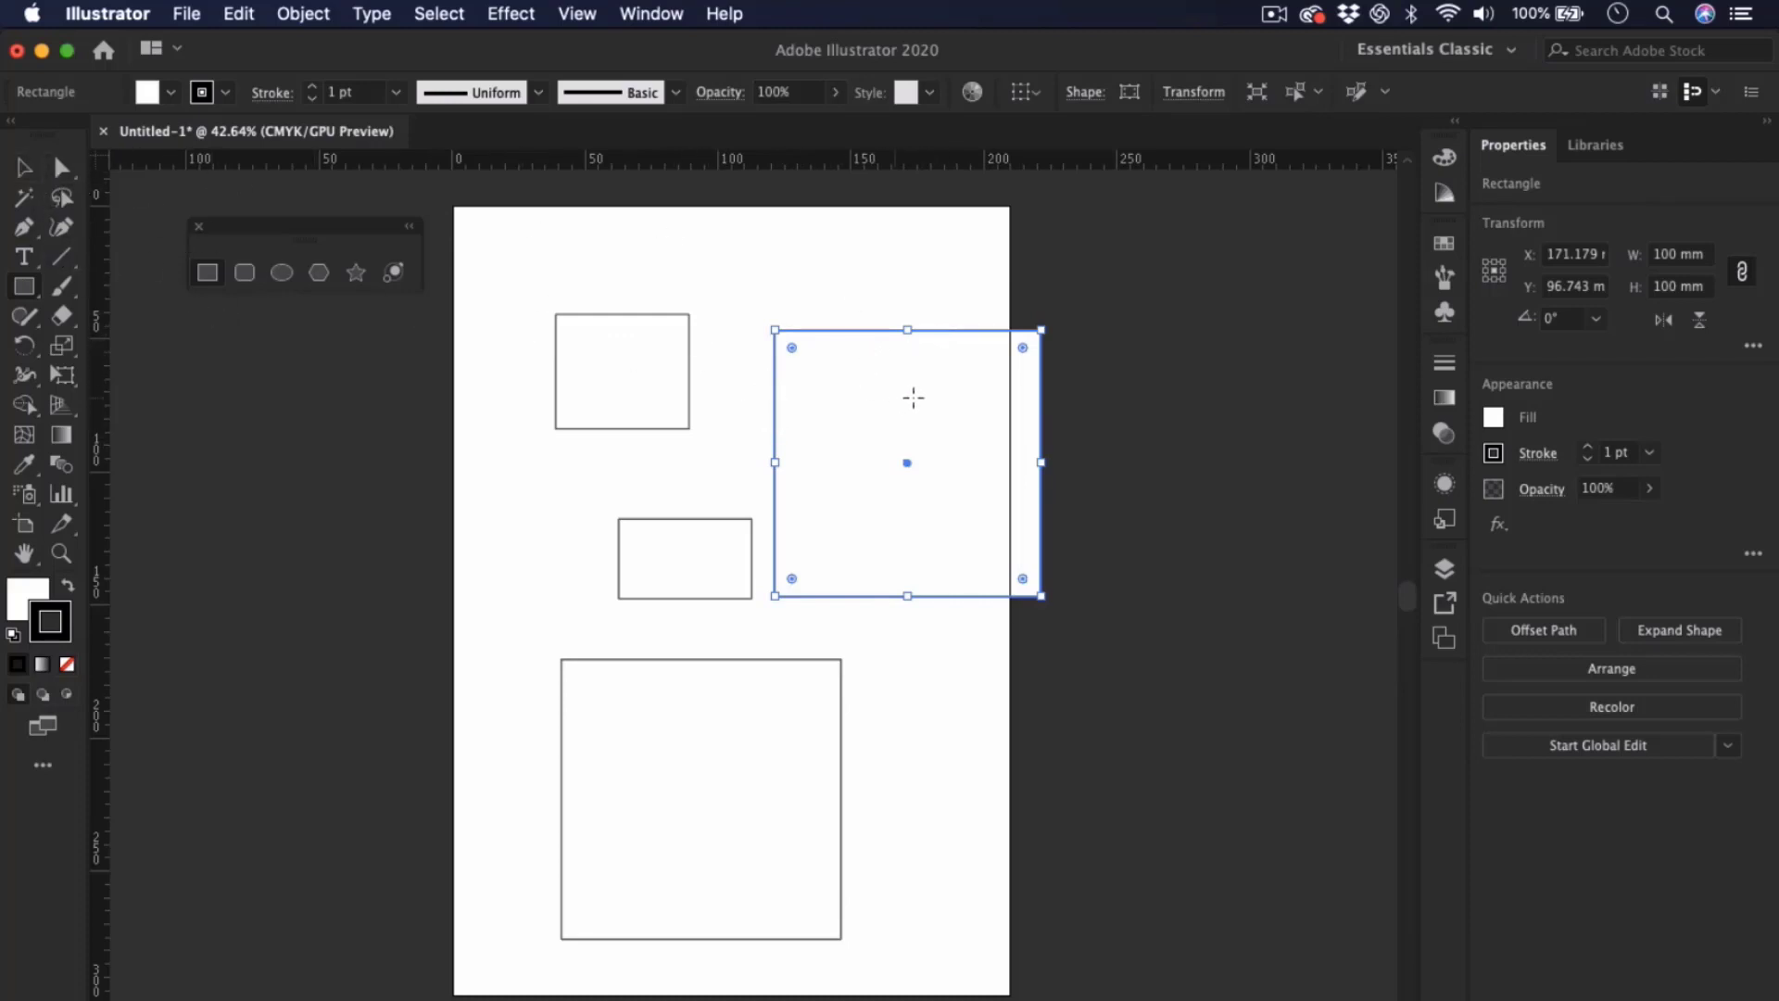
# - Delete the 100 mm square, the large square, the 50 × 30 rectangle and the first rectangle
pyautogui.press('v')
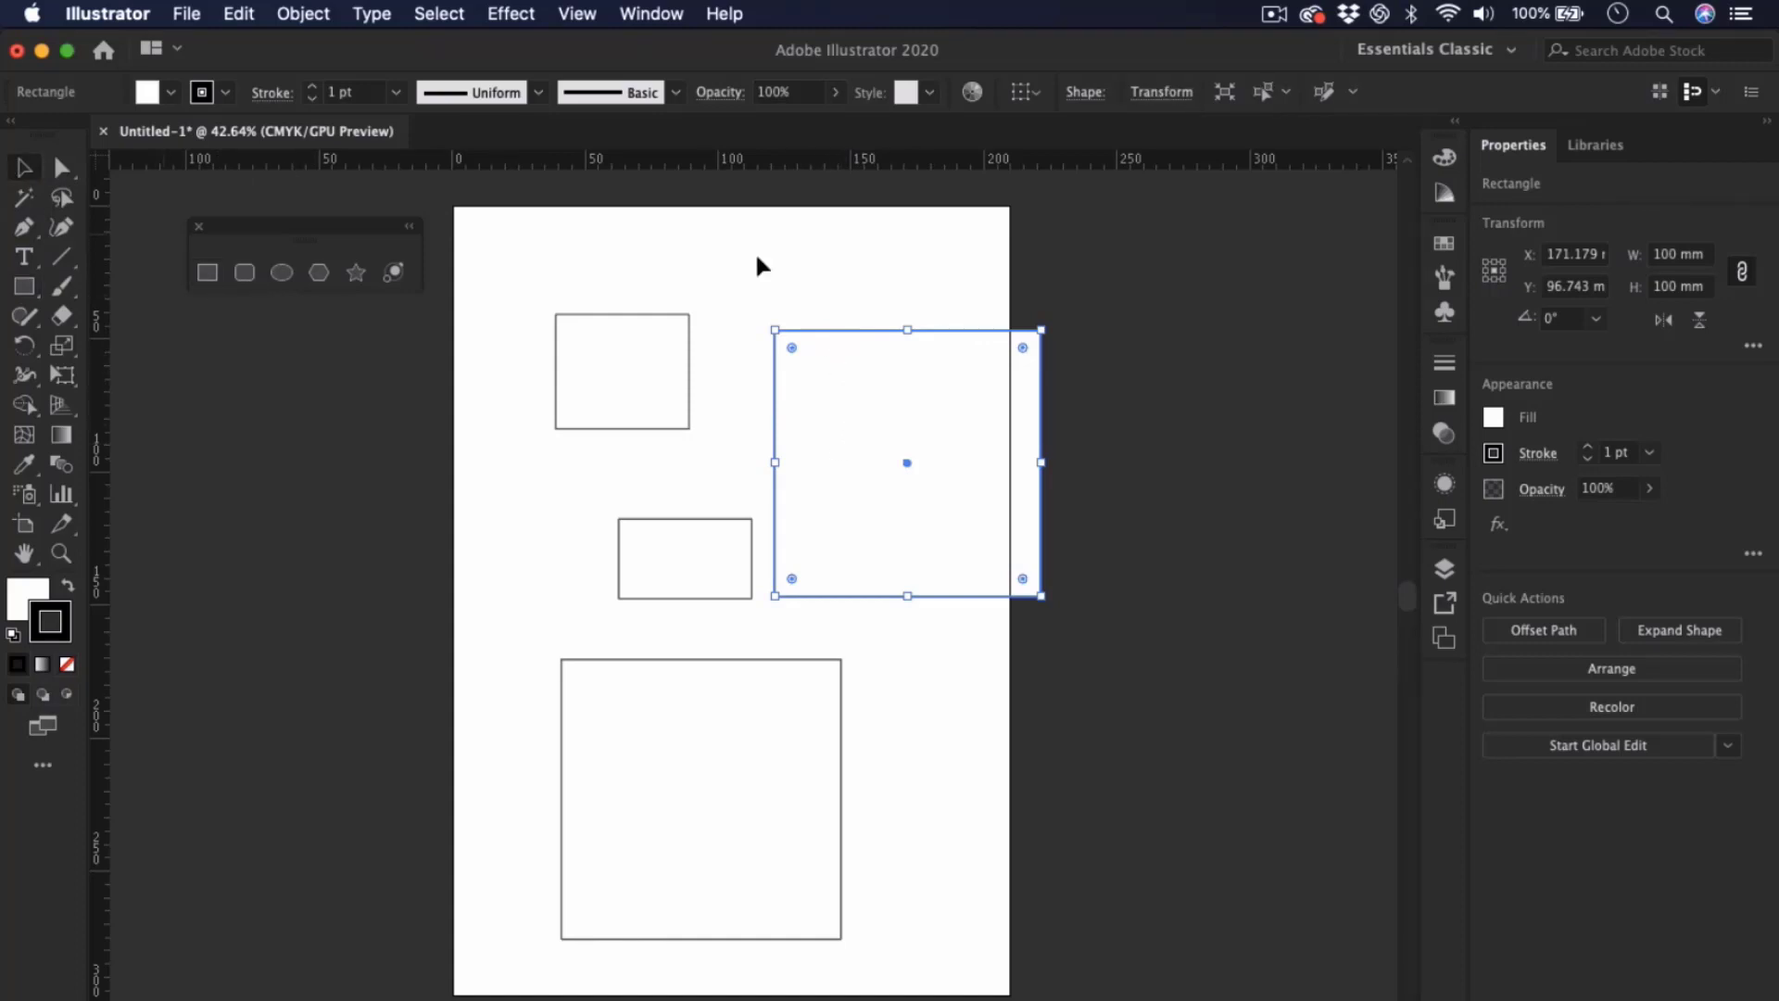
pyautogui.moveTo(967, 425); pyautogui.dragTo(863, 315)
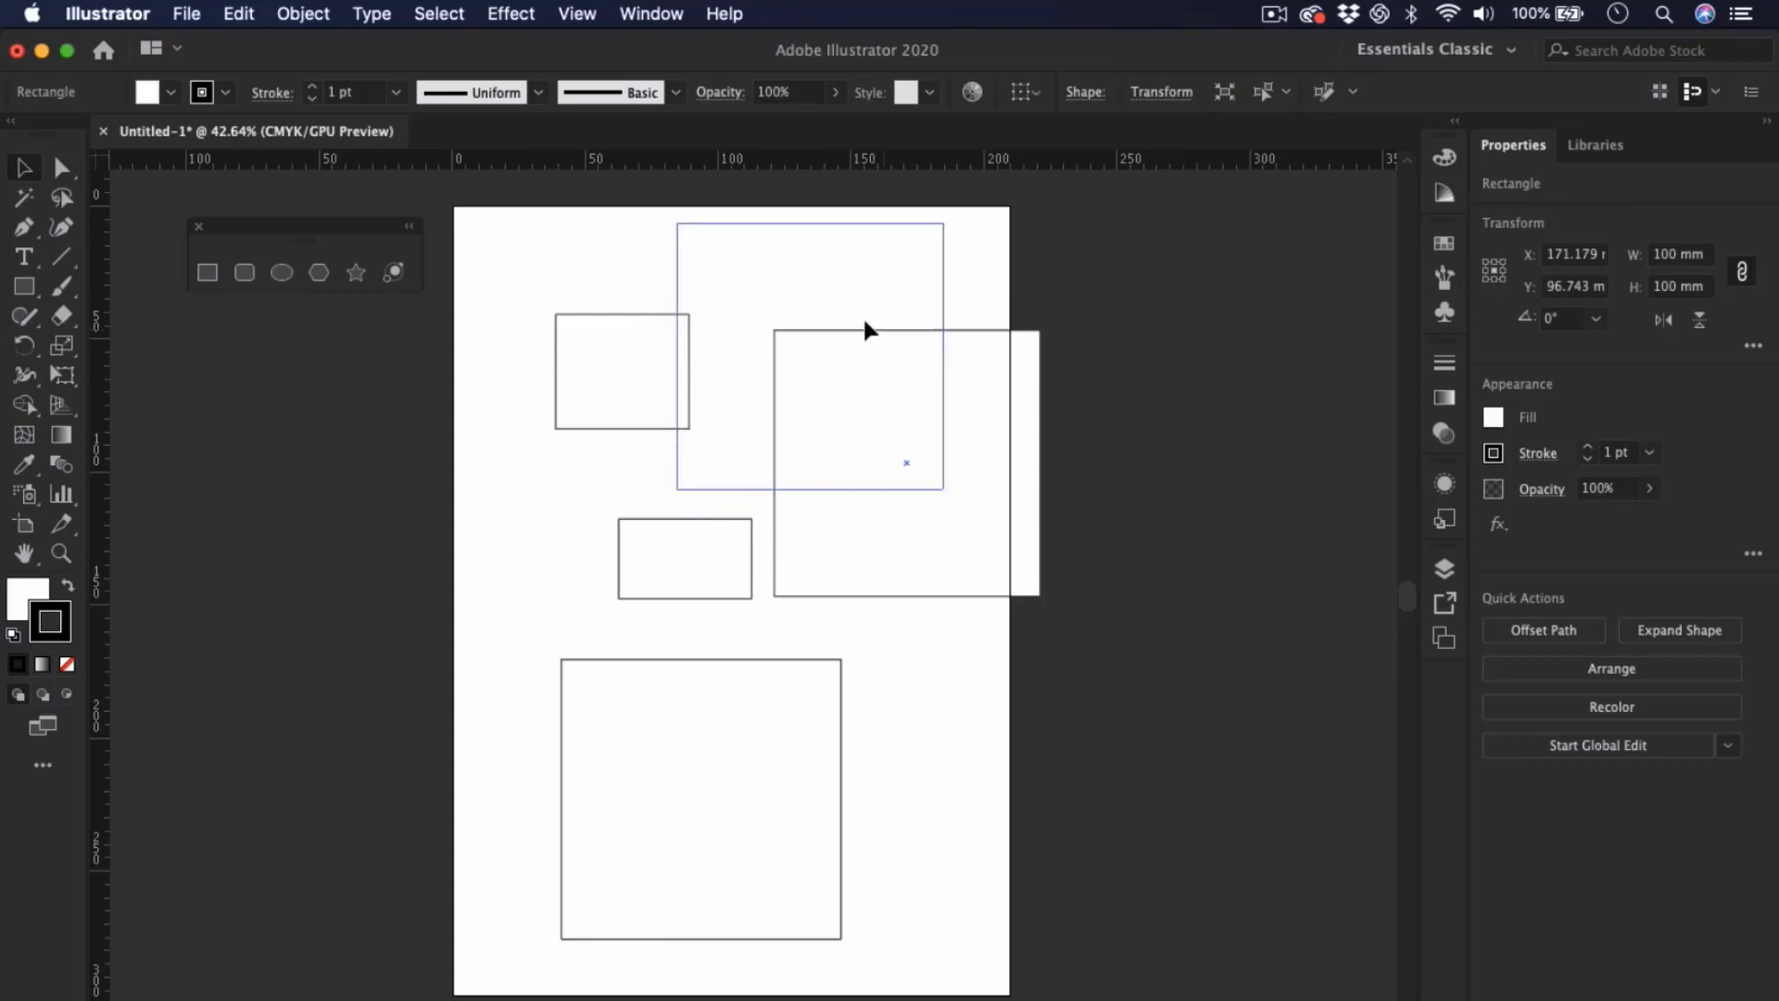
pyautogui.press('Delete')
pyautogui.click(790, 778)
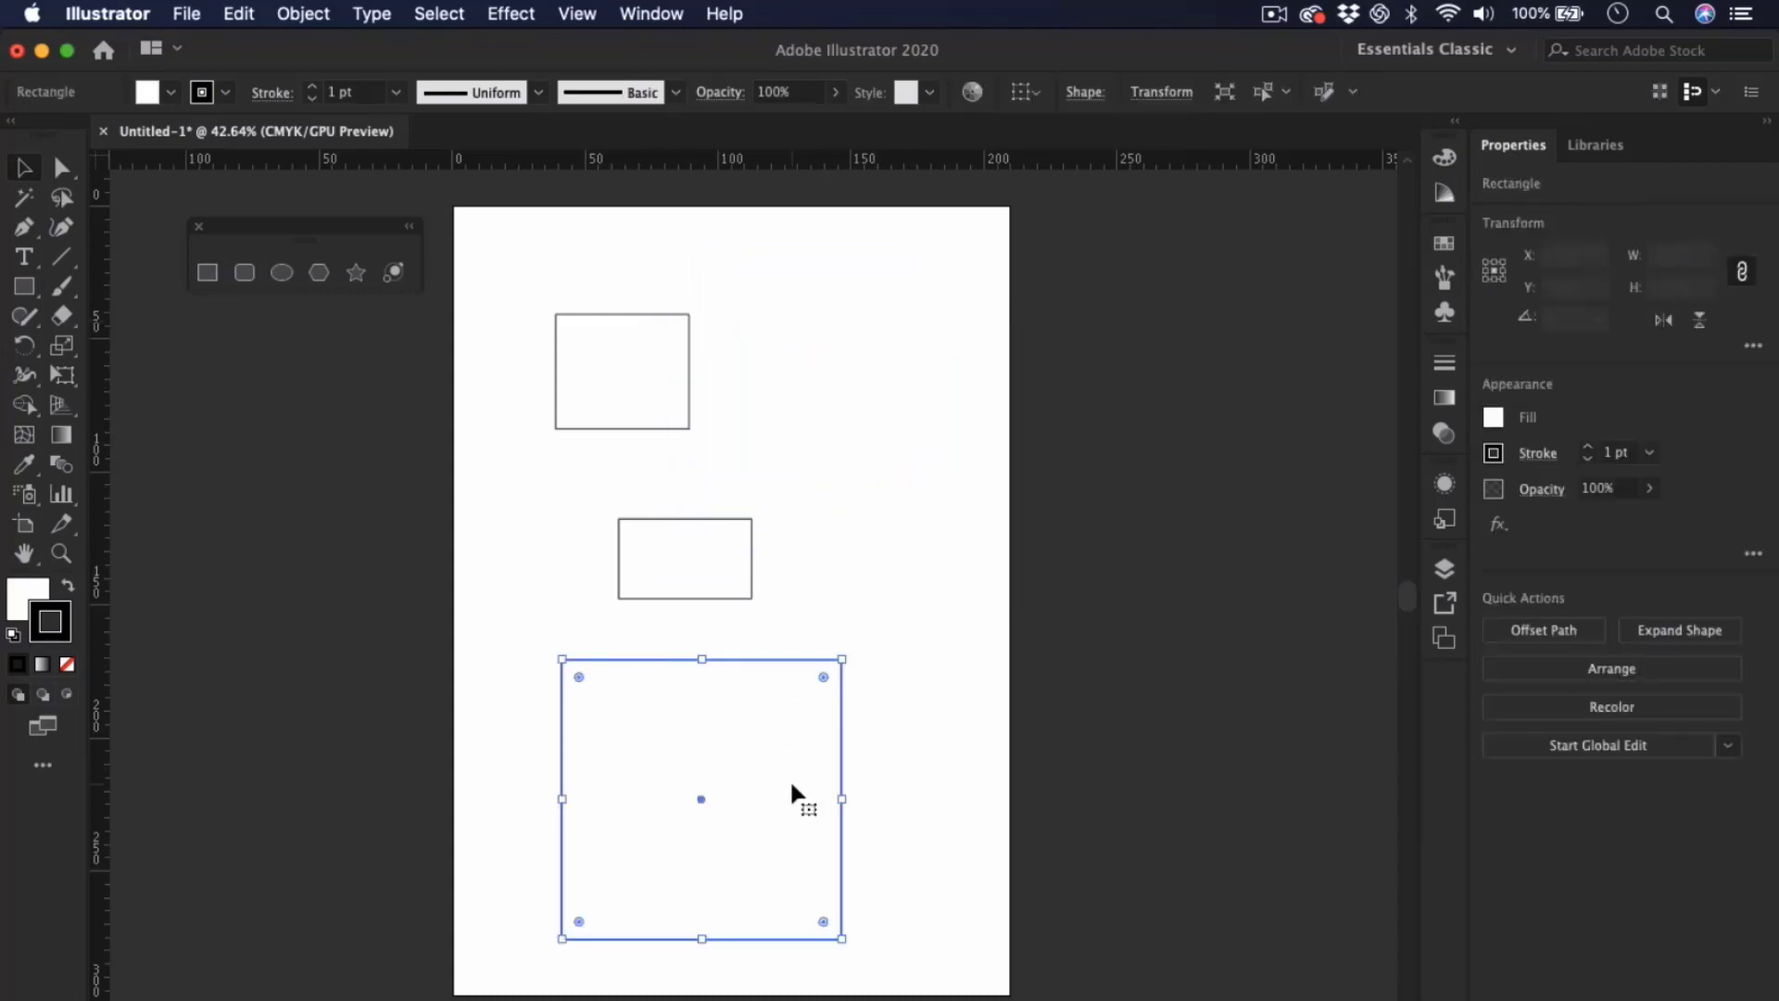
pyautogui.press('Delete')
pyautogui.click(704, 561)
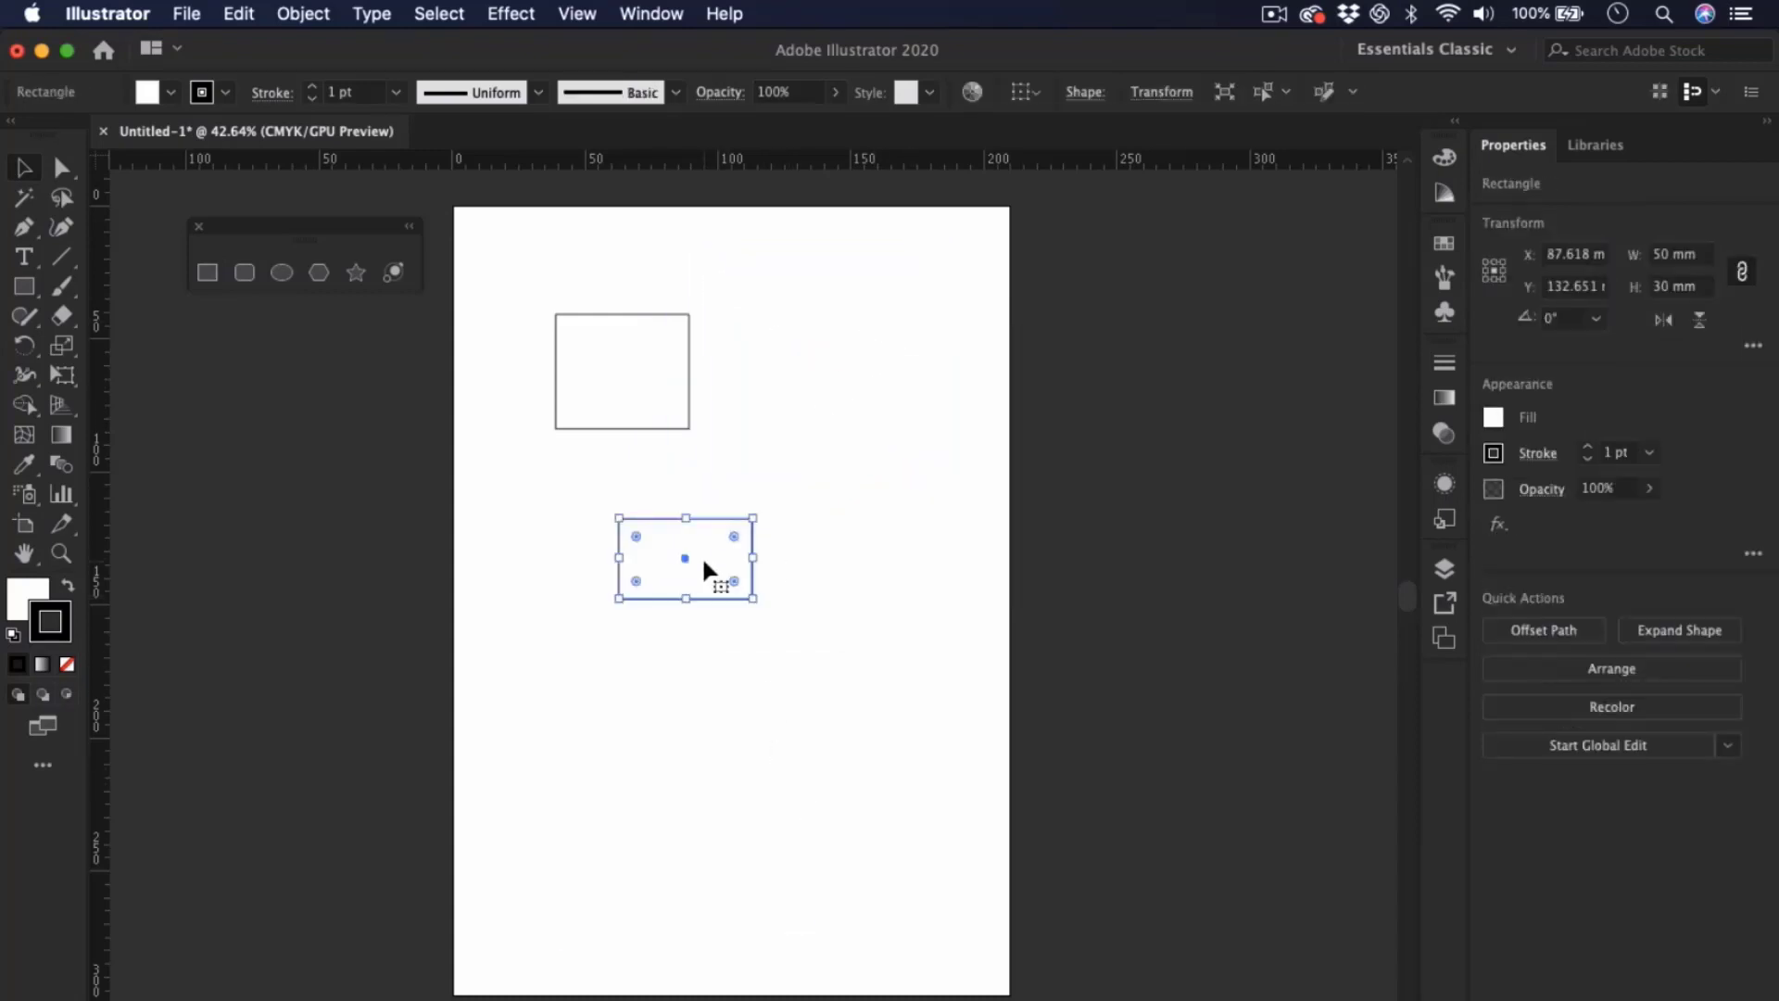
pyautogui.press('Delete')
pyautogui.click(646, 369)
pyautogui.press('Delete')
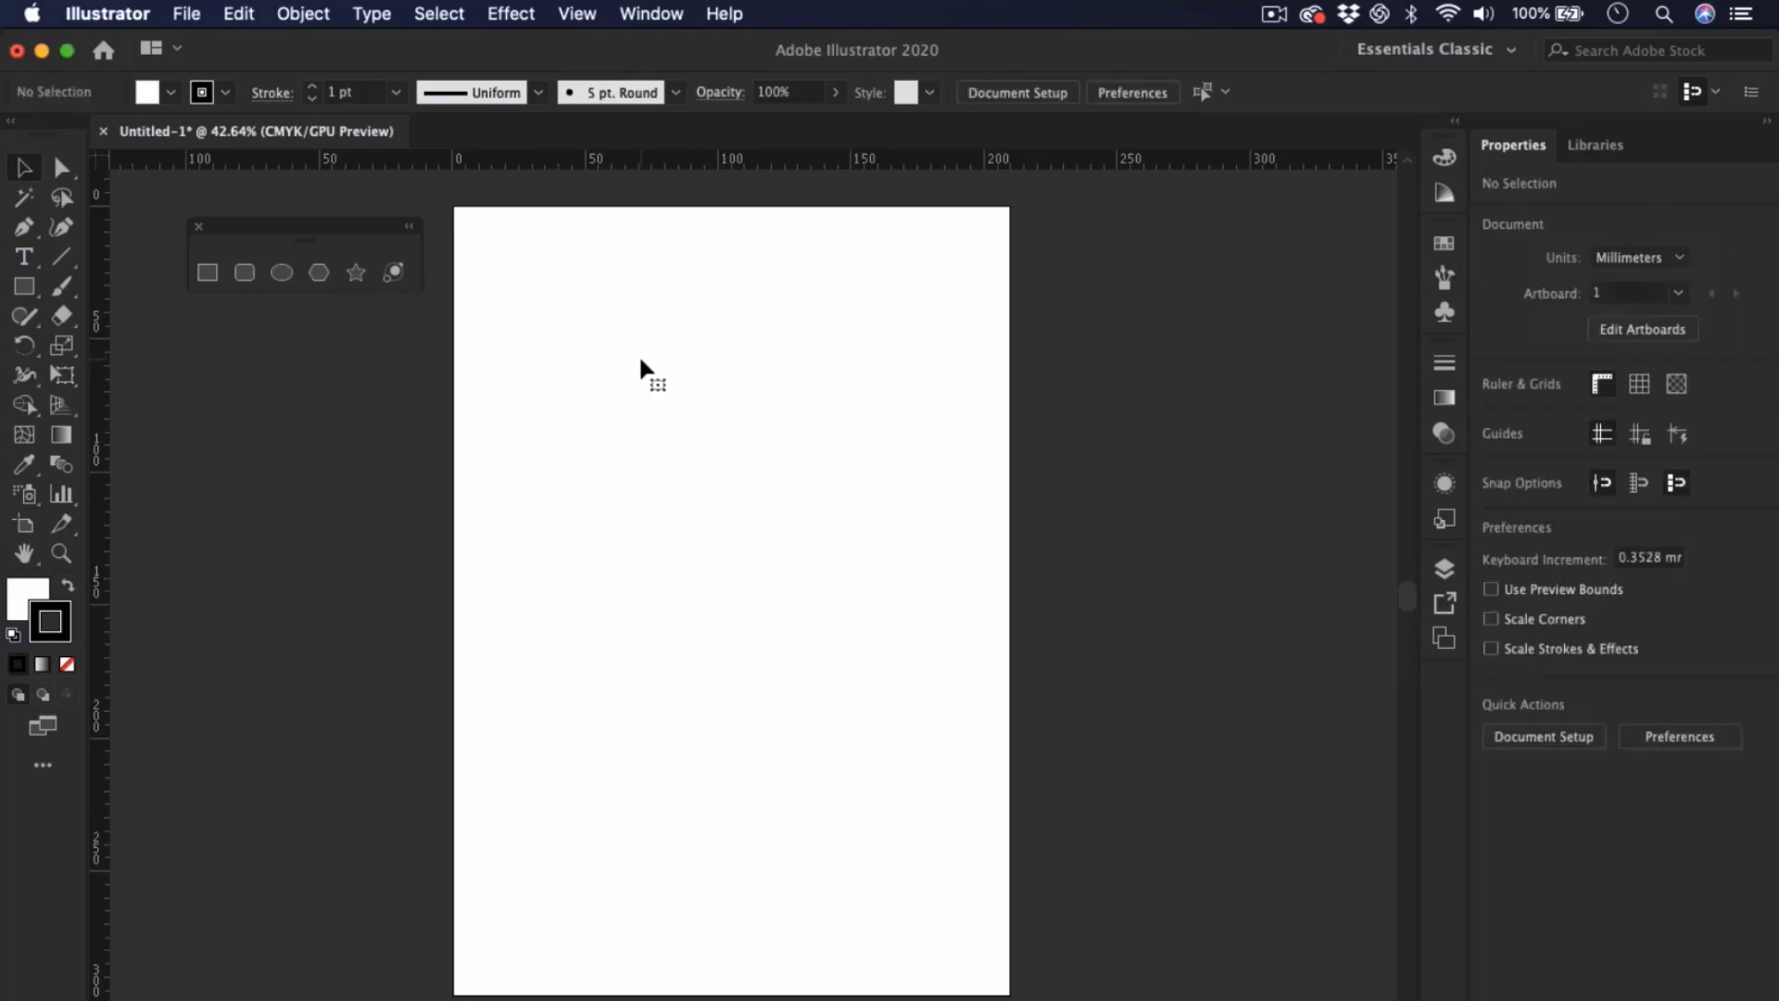
# - Draw an 80 × 95 mm rectangle fitted into the page's top-left corner
pyautogui.click(207, 271)
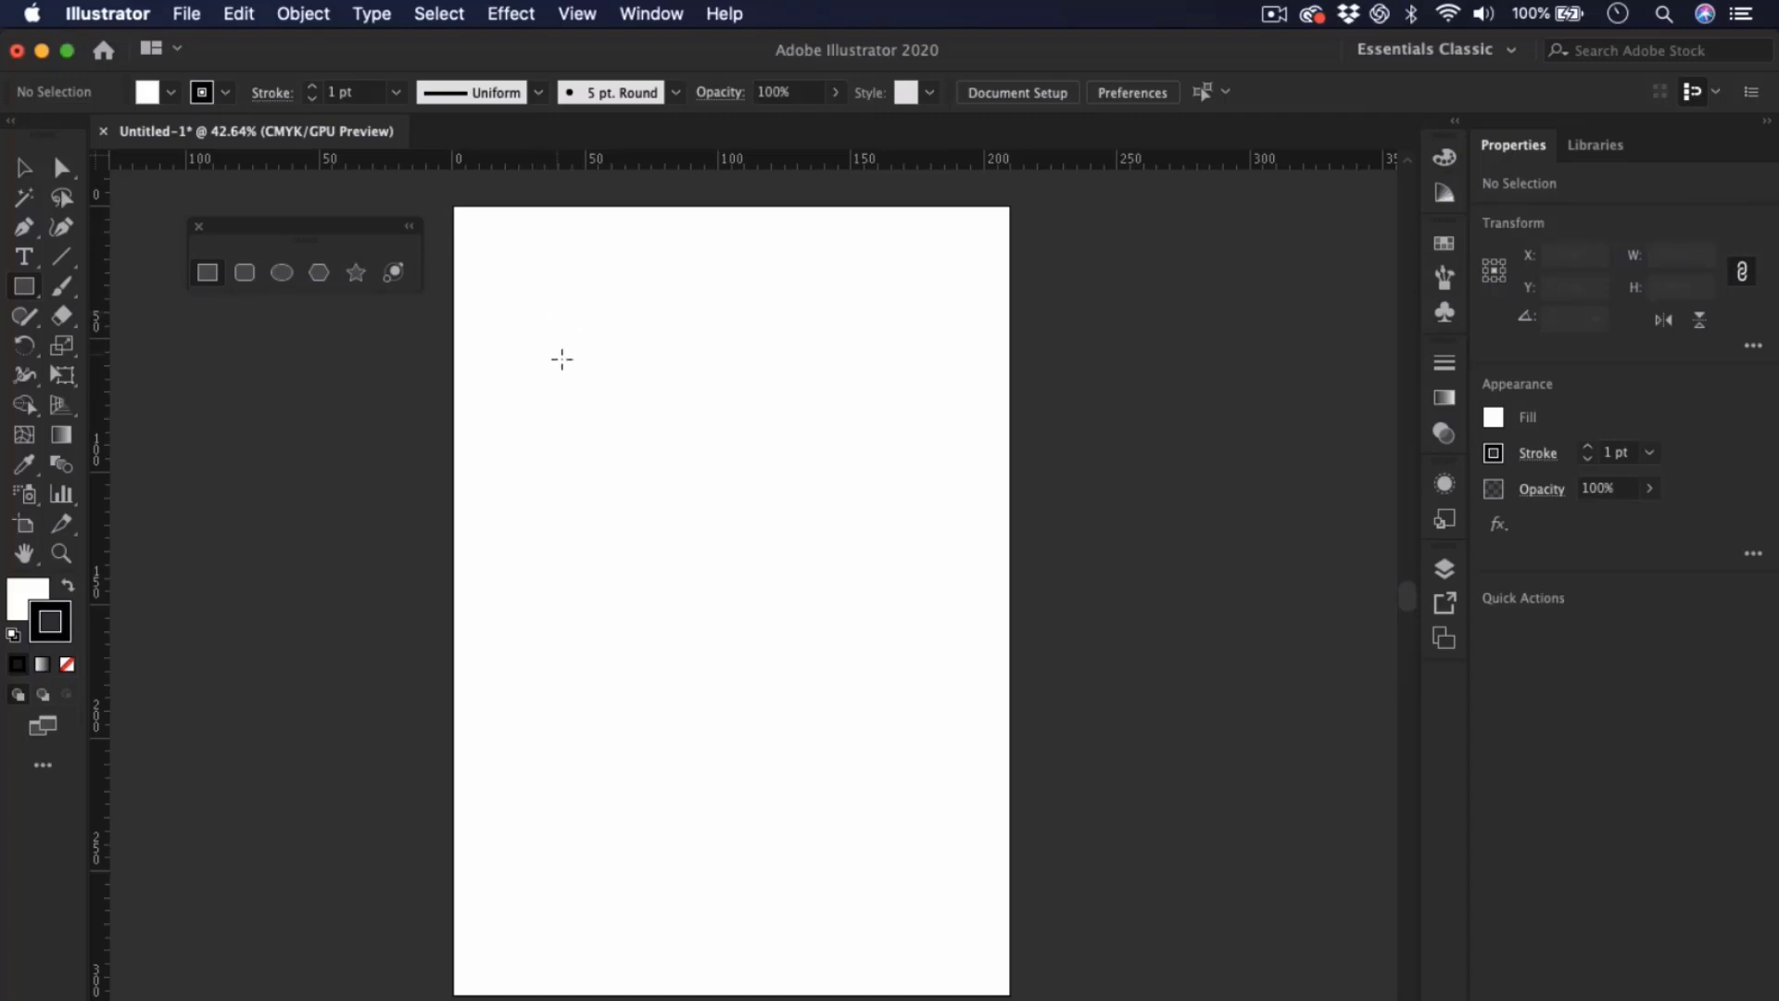
pyautogui.moveTo(542, 326); pyautogui.dragTo(928, 751)
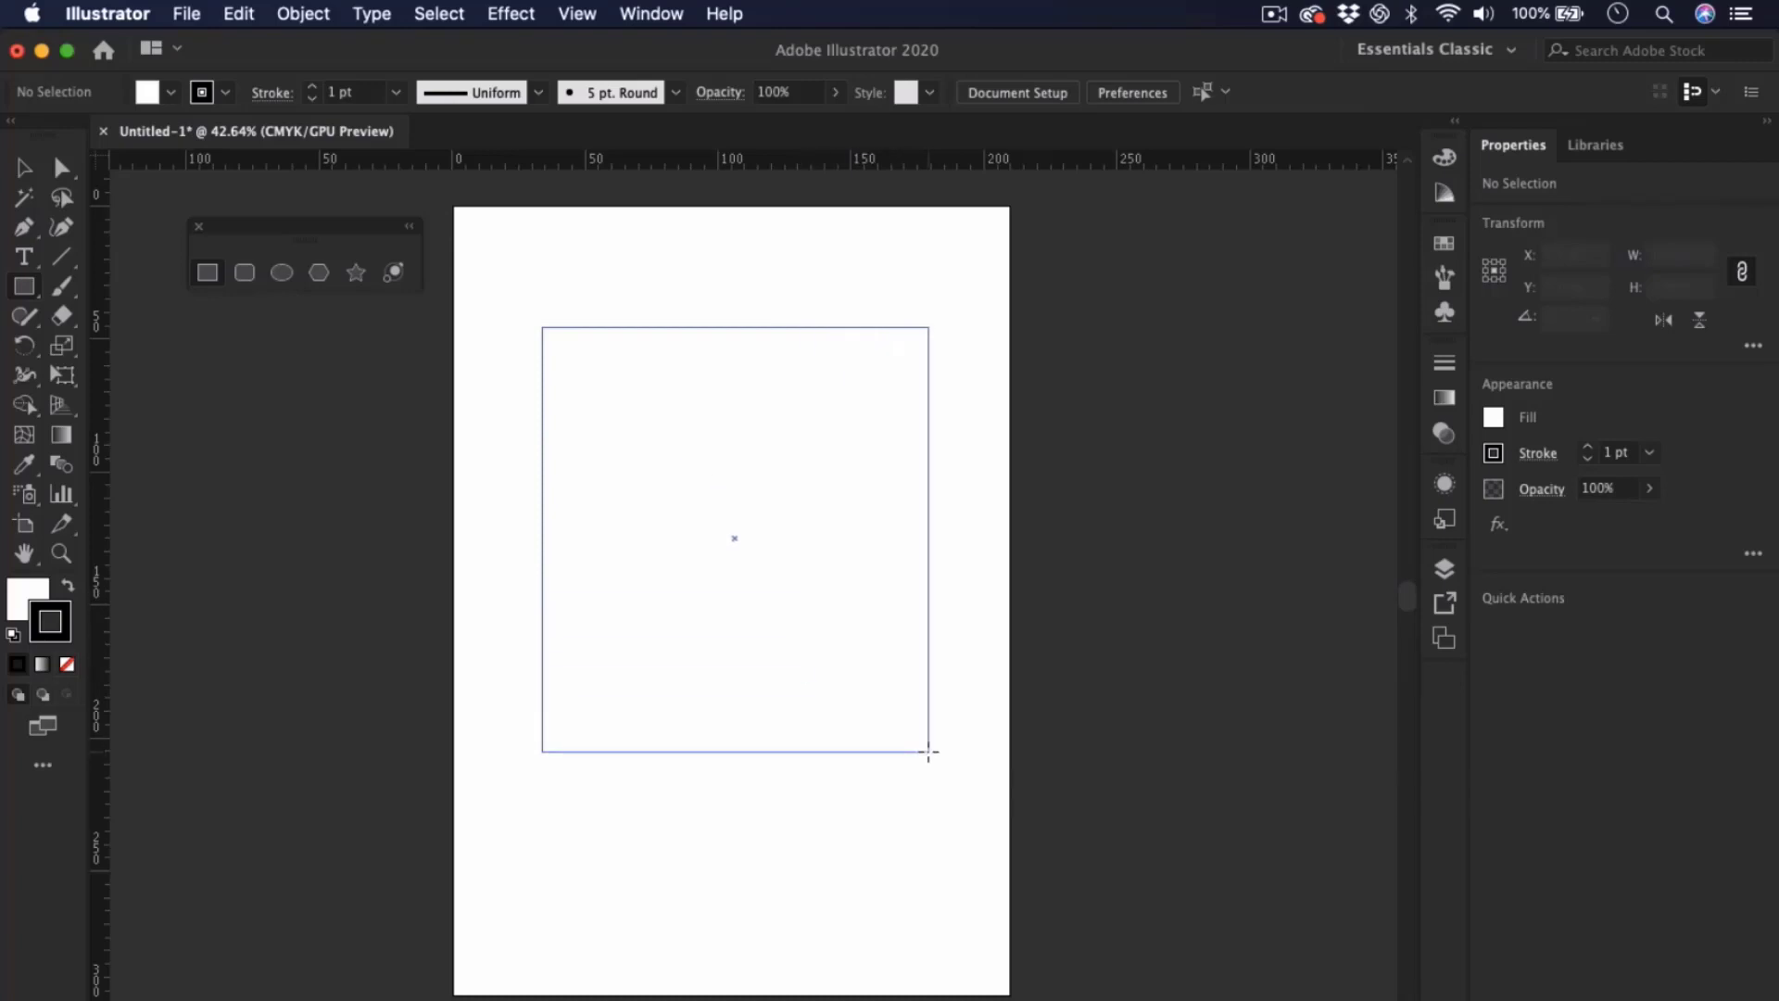
pyautogui.moveTo(928, 751); pyautogui.dragTo(848, 638)
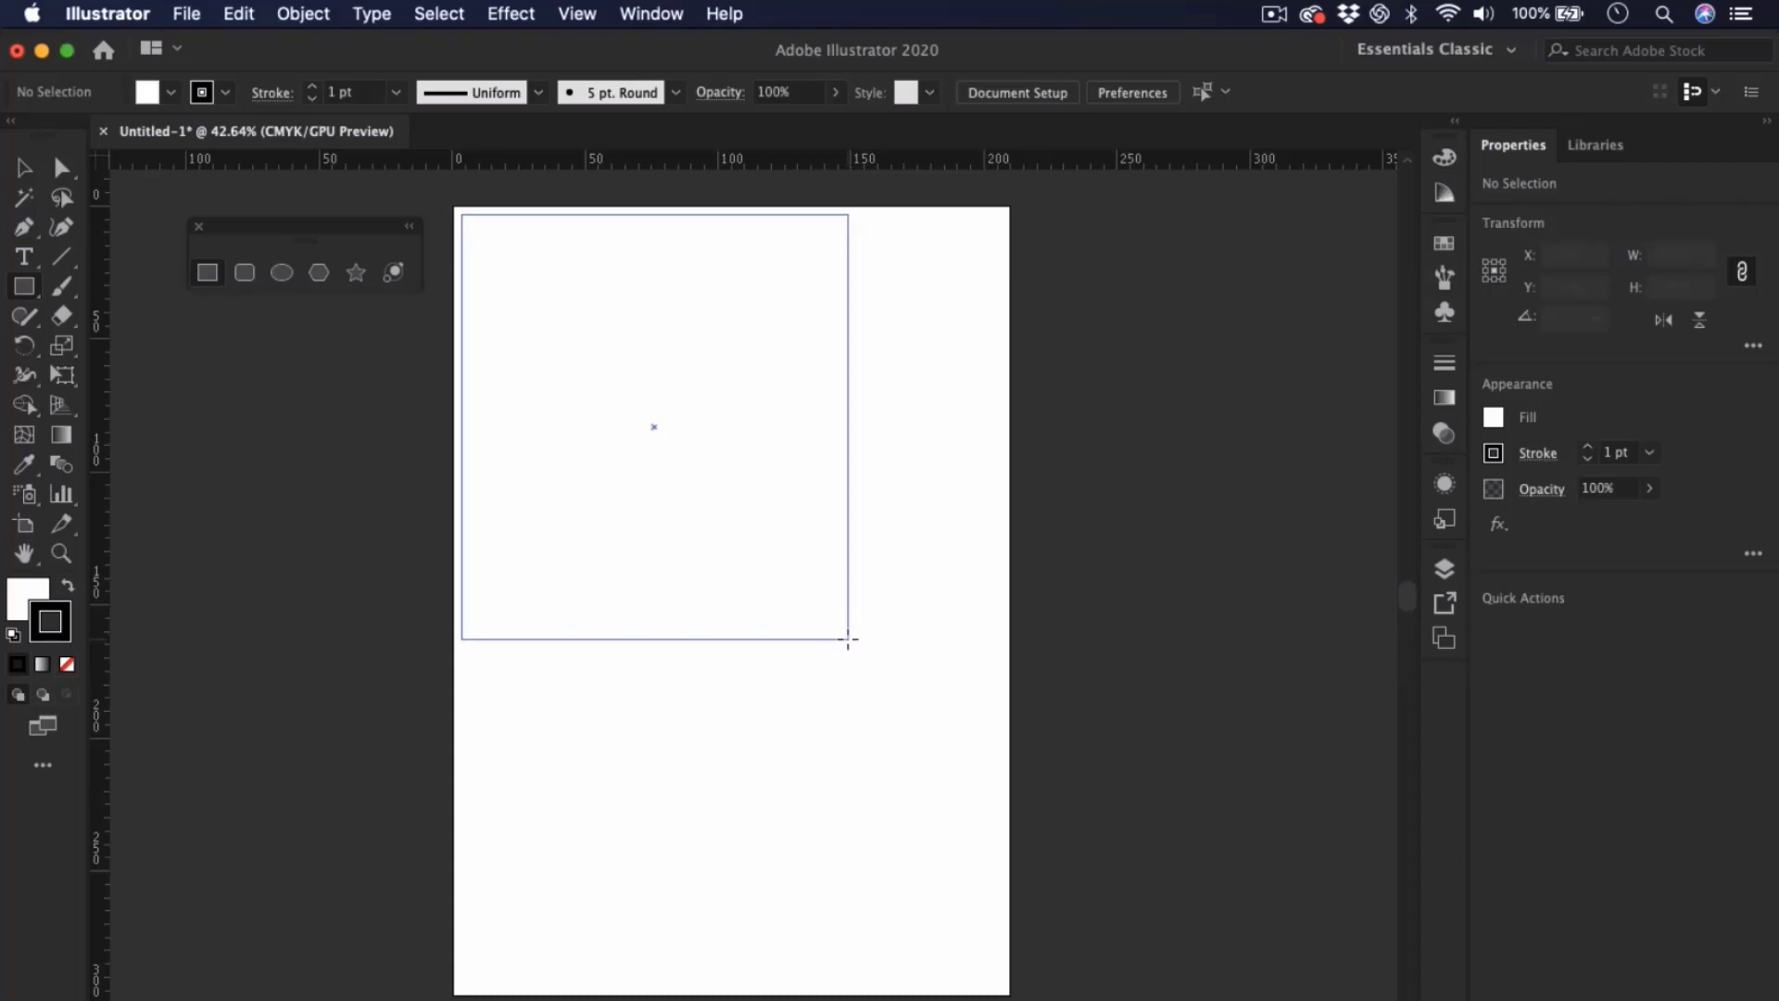
pyautogui.moveTo(847, 638); pyautogui.dragTo(675, 465)
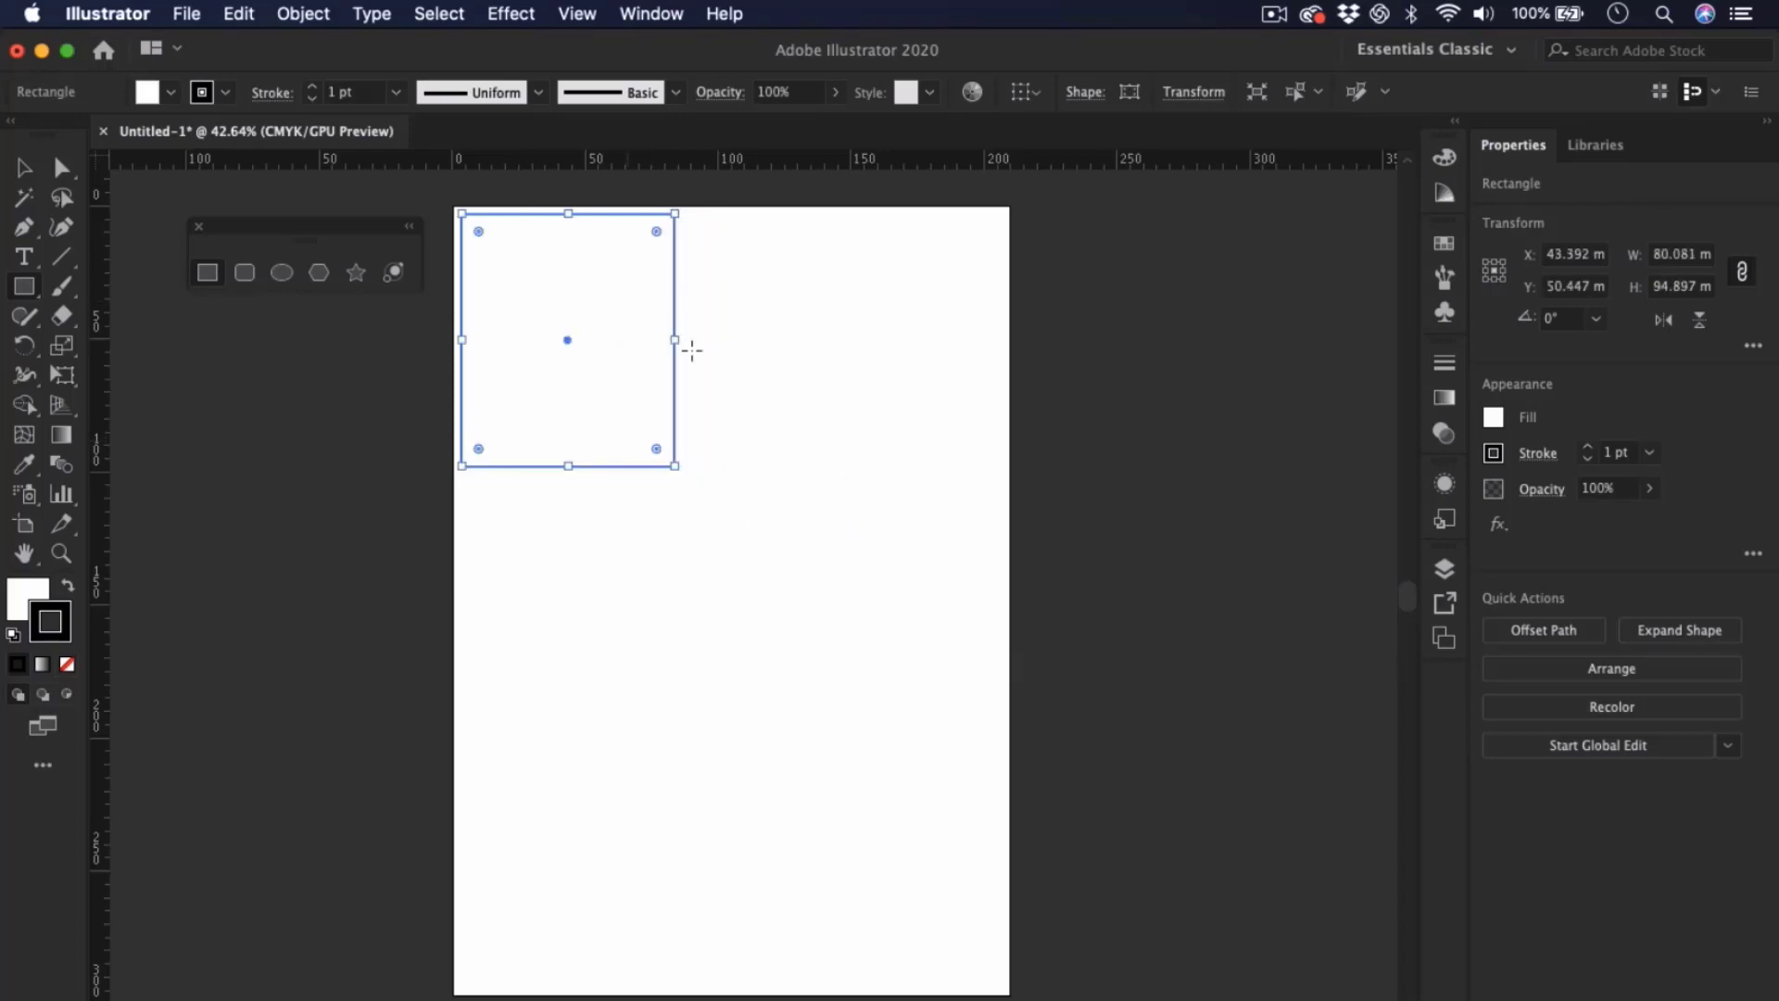
pyautogui.click(744, 421)
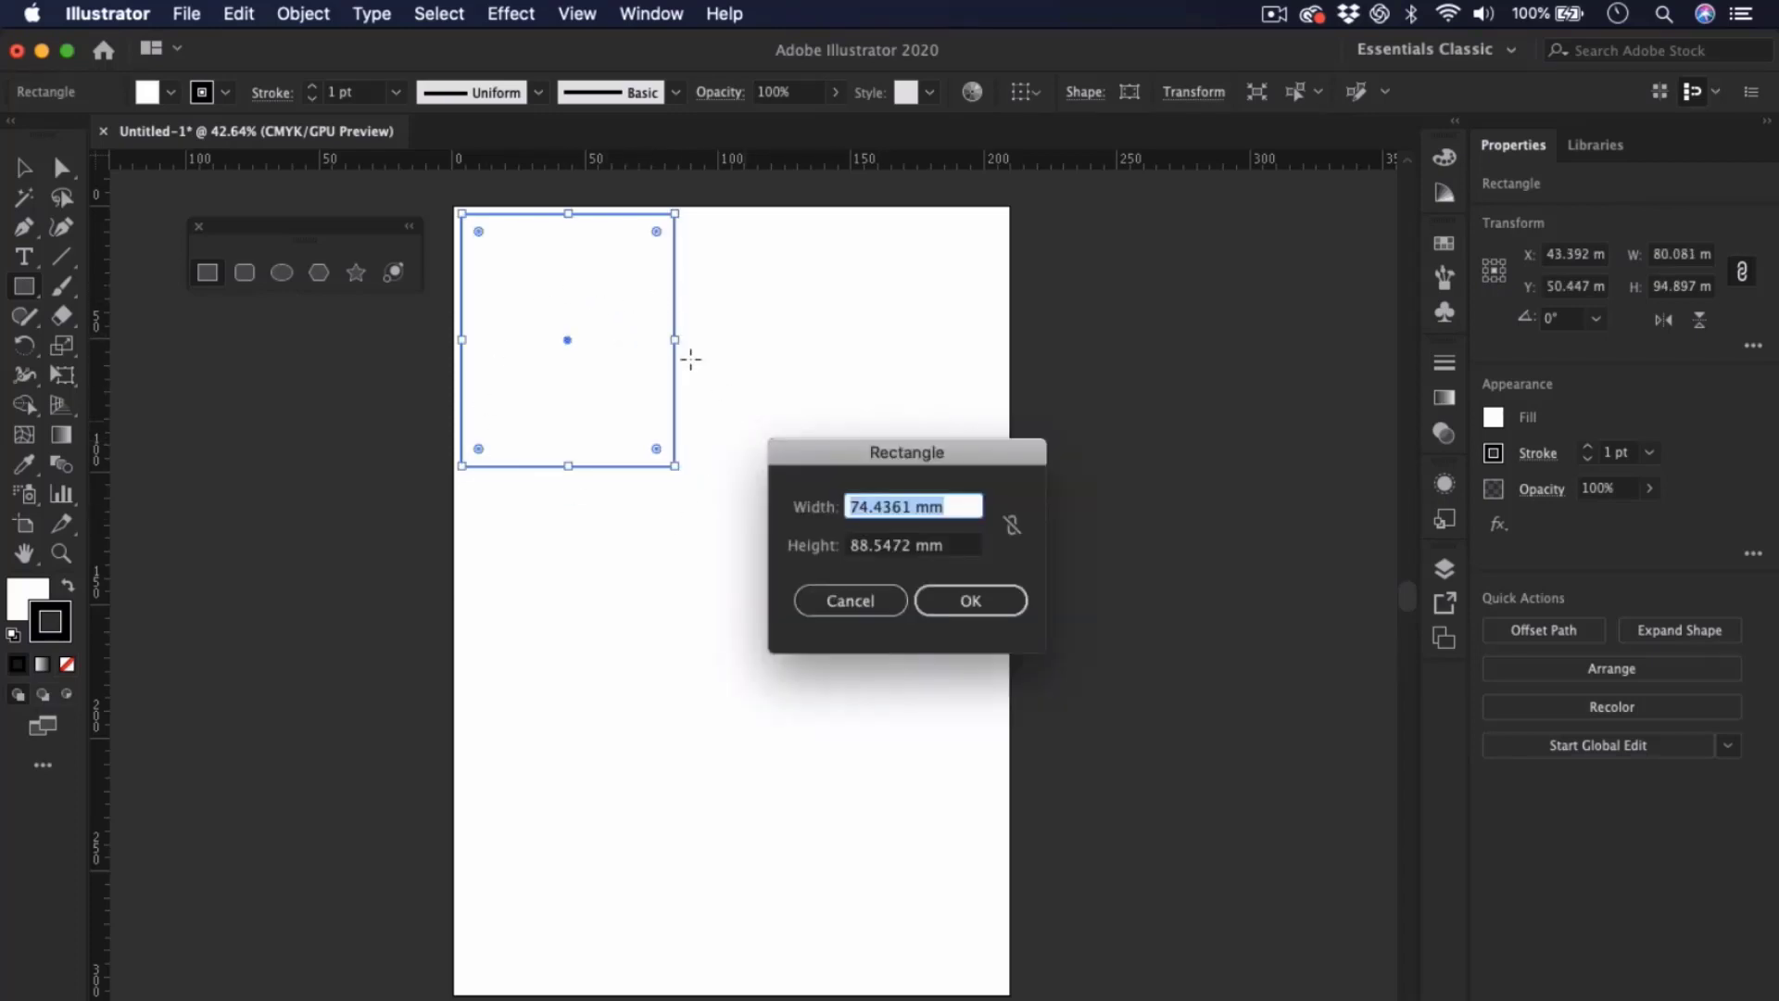
pyautogui.click(846, 600)
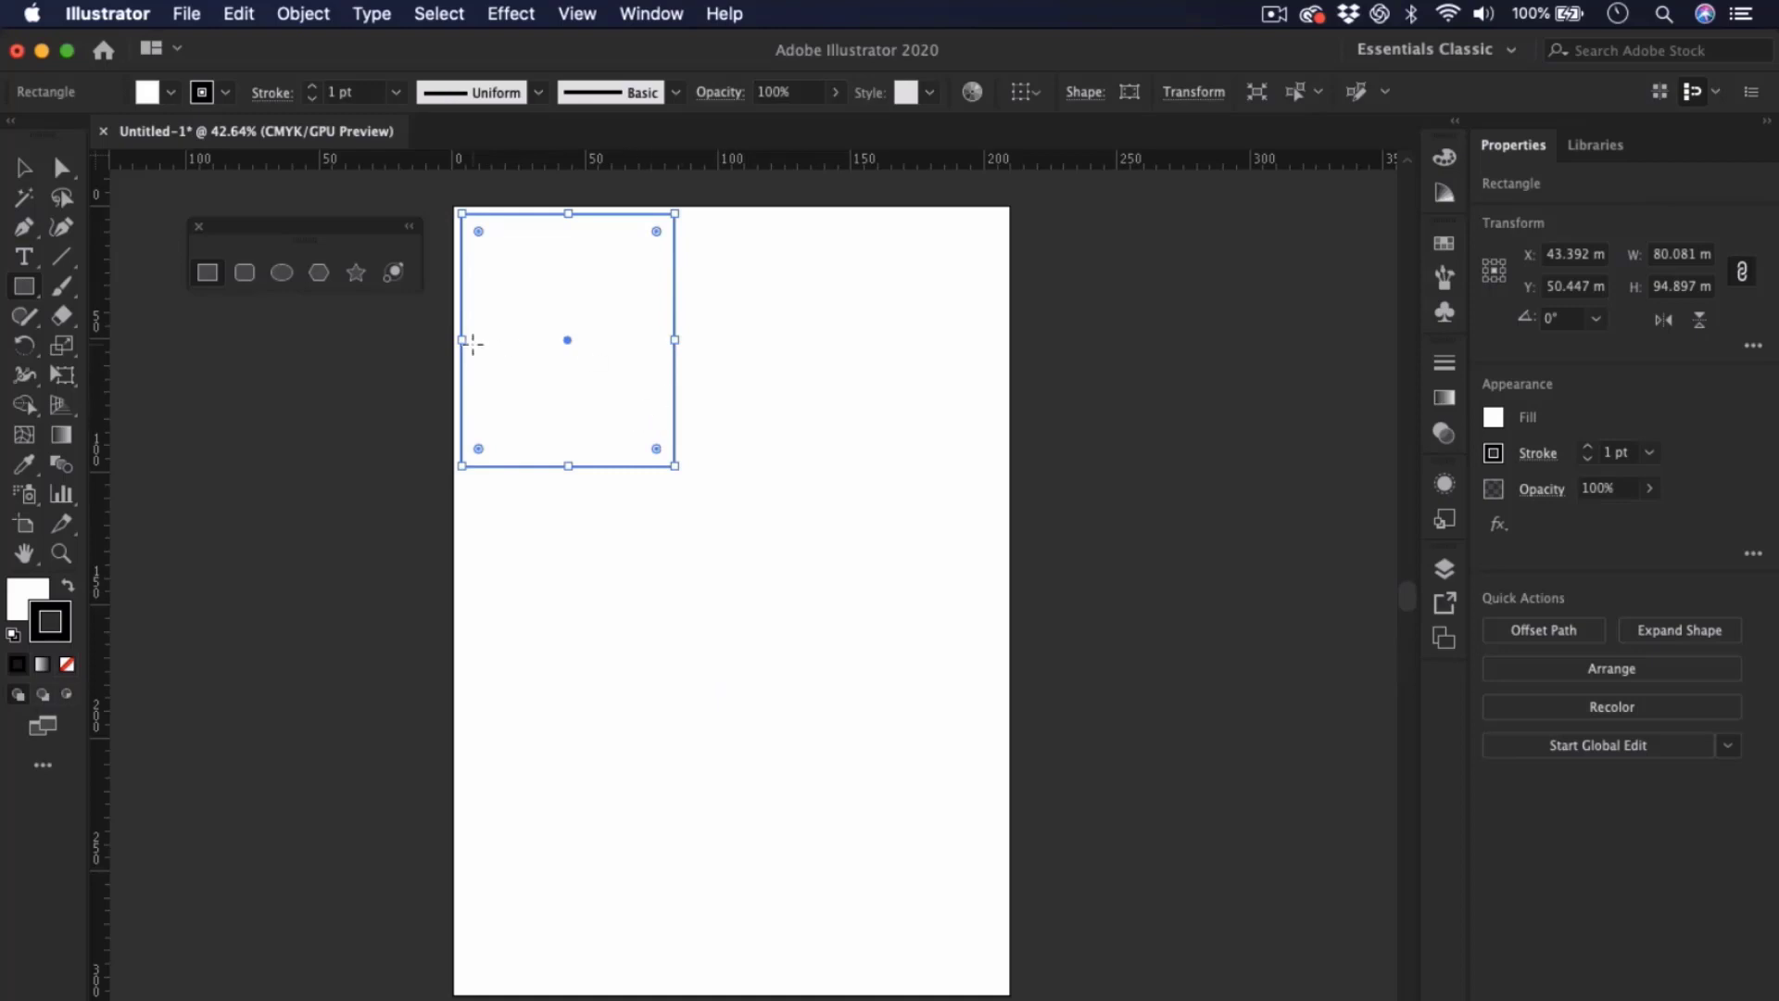
# - Drag out a square-constrained rounded rectangle below the first, adjusting its corner rounding
pyautogui.click(246, 275)
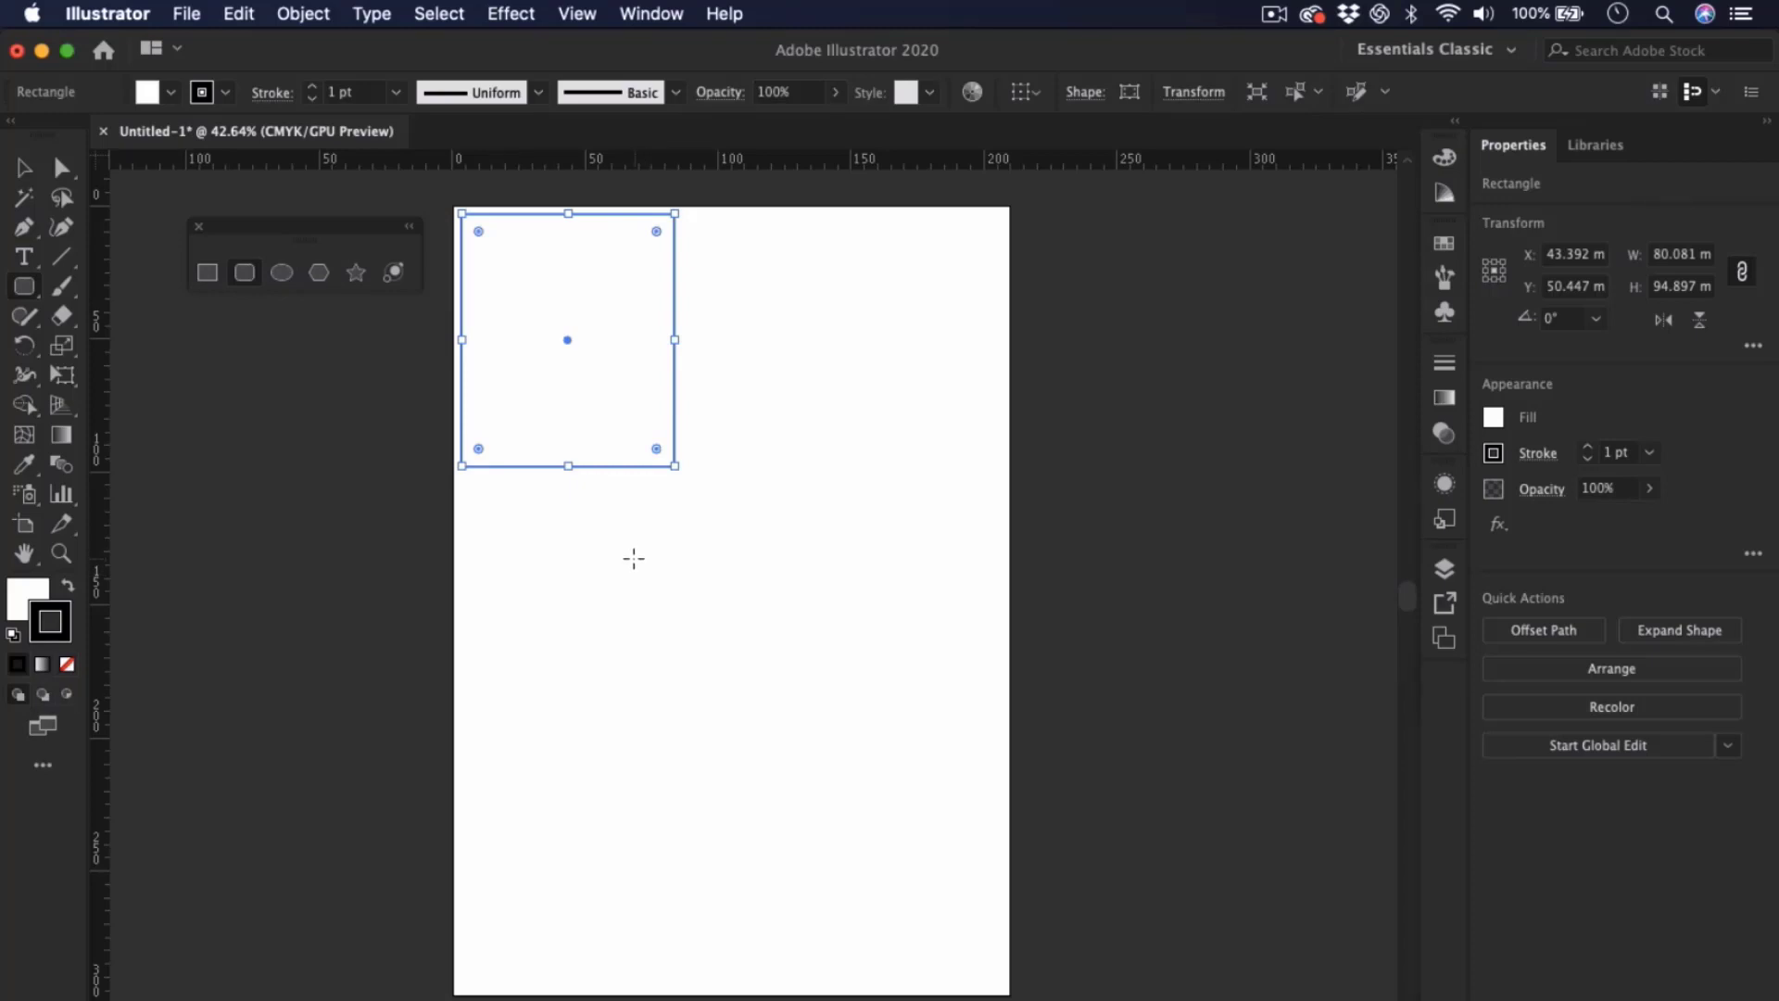
pyautogui.moveTo(587, 522)
pyautogui.mouseDown()
pyautogui.moveTo(647, 575)
pyautogui.moveTo(881, 691)
pyautogui.moveTo(733, 667)
pyautogui.moveTo(843, 749)
pyautogui.moveTo(866, 675)
pyautogui.moveTo(849, 699)
pyautogui.moveTo(881, 714)
pyautogui.moveTo(819, 679)
pyautogui.moveTo(822, 747)
pyautogui.moveTo(794, 707)
pyautogui.moveTo(831, 778)
pyautogui.moveTo(767, 699)
pyautogui.moveTo(769, 666)
pyautogui.moveTo(850, 715)
pyautogui.moveTo(867, 673)
pyautogui.moveTo(816, 644)
pyautogui.moveTo(870, 715)
pyautogui.moveTo(837, 655)
pyautogui.moveTo(878, 683)
pyautogui.moveTo(833, 735)
pyautogui.moveTo(884, 752)
pyautogui.moveTo(893, 703)
pyautogui.moveTo(933, 735)
pyautogui.moveTo(910, 726)
pyautogui.mouseUp()
pyautogui.press('shift')
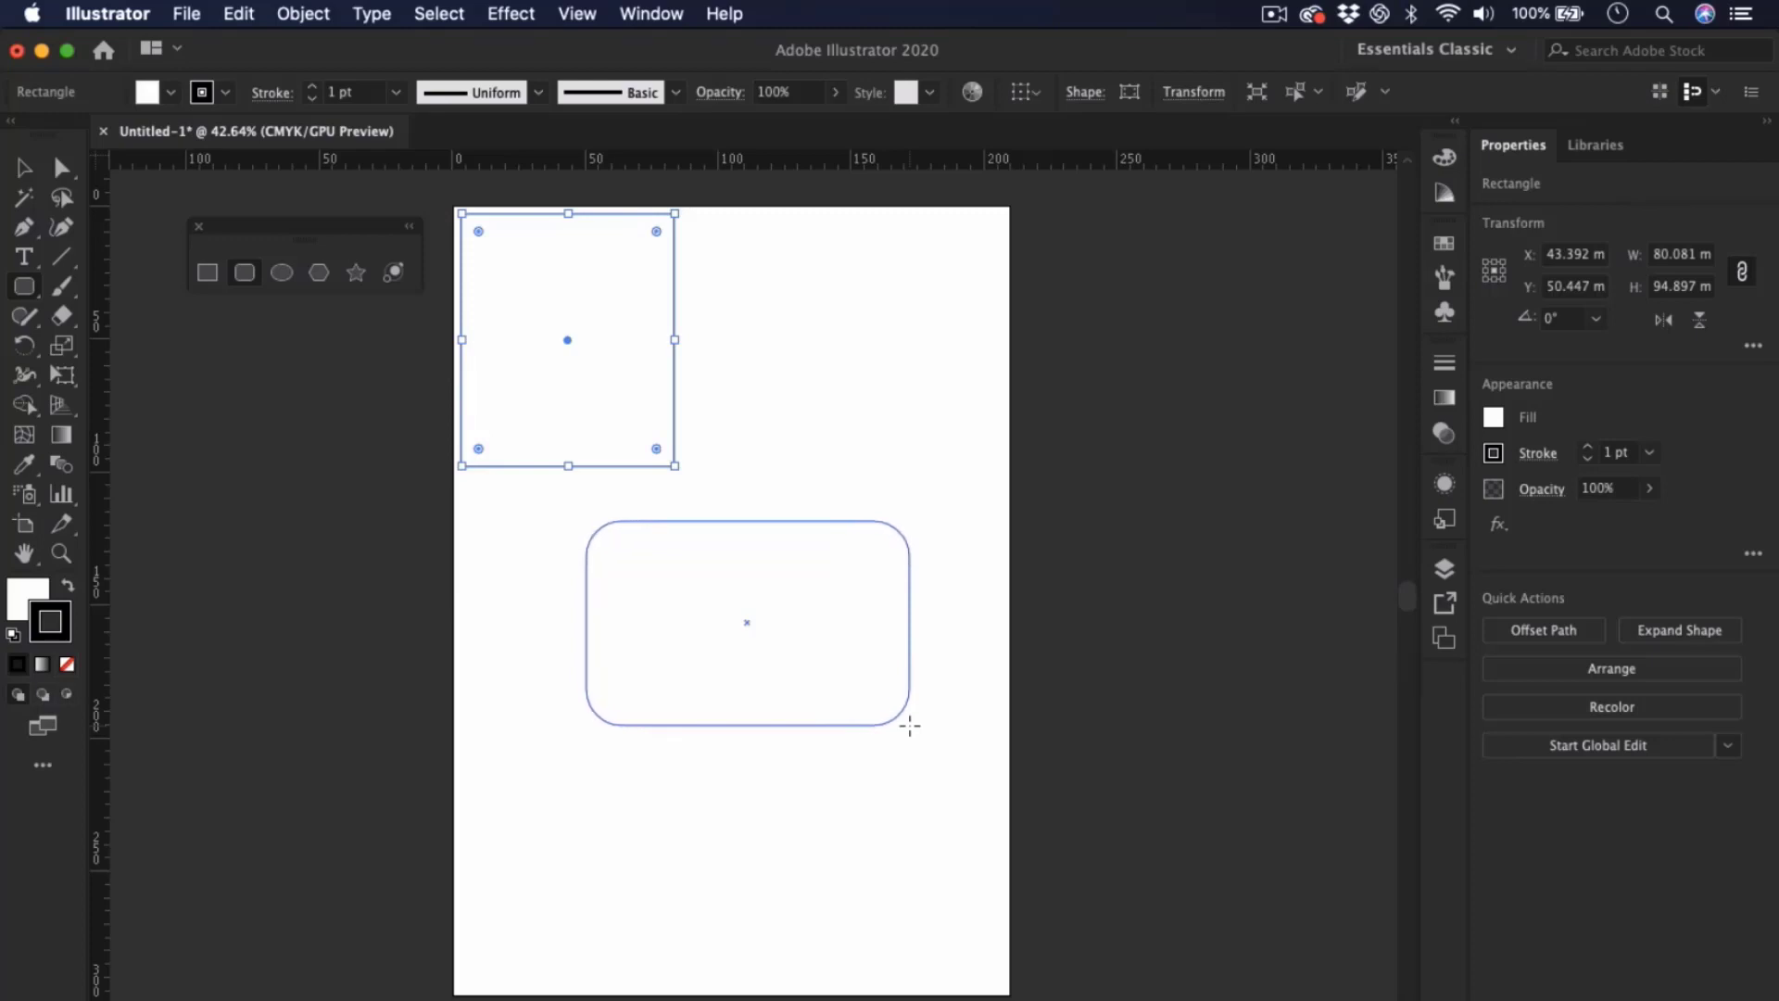
pyautogui.moveTo(910, 726)
pyautogui.mouseDown()
pyautogui.moveTo(825, 687)
pyautogui.moveTo(796, 646)
pyautogui.moveTo(905, 746)
pyautogui.moveTo(810, 679)
pyautogui.moveTo(953, 828)
pyautogui.moveTo(881, 742)
pyautogui.moveTo(969, 806)
pyautogui.moveTo(834, 659)
pyautogui.moveTo(735, 635)
pyautogui.moveTo(936, 675)
pyautogui.moveTo(906, 616)
pyautogui.moveTo(954, 617)
pyautogui.moveTo(831, 608)
pyautogui.moveTo(954, 641)
pyautogui.moveTo(913, 607)
pyautogui.moveTo(842, 639)
pyautogui.moveTo(874, 798)
pyautogui.mouseUp()
pyautogui.press('Down')
pyautogui.press('Up')
pyautogui.press('Up')
pyautogui.press('Up')
pyautogui.press('Up')
pyautogui.press('Up')
pyautogui.press('Up')
pyautogui.press('Up')
pyautogui.press('Up')
pyautogui.press('Up')
pyautogui.press('Up')
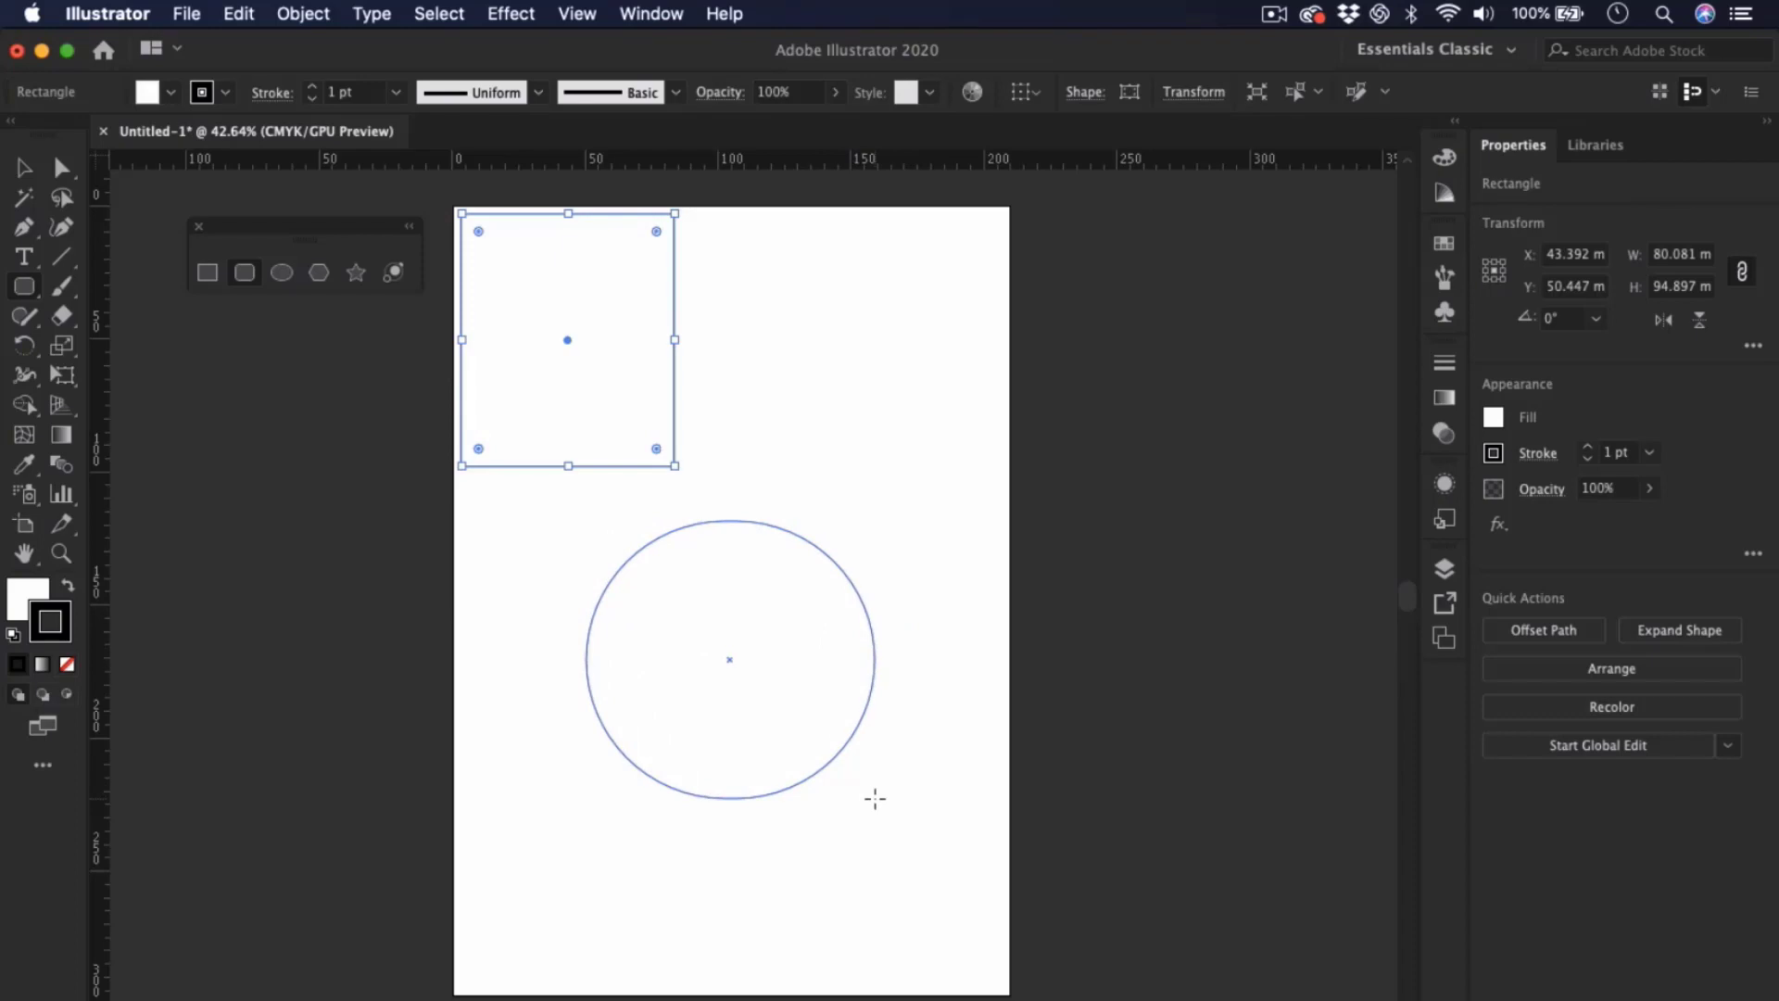
pyautogui.moveTo(875, 798); pyautogui.dragTo(834, 733)
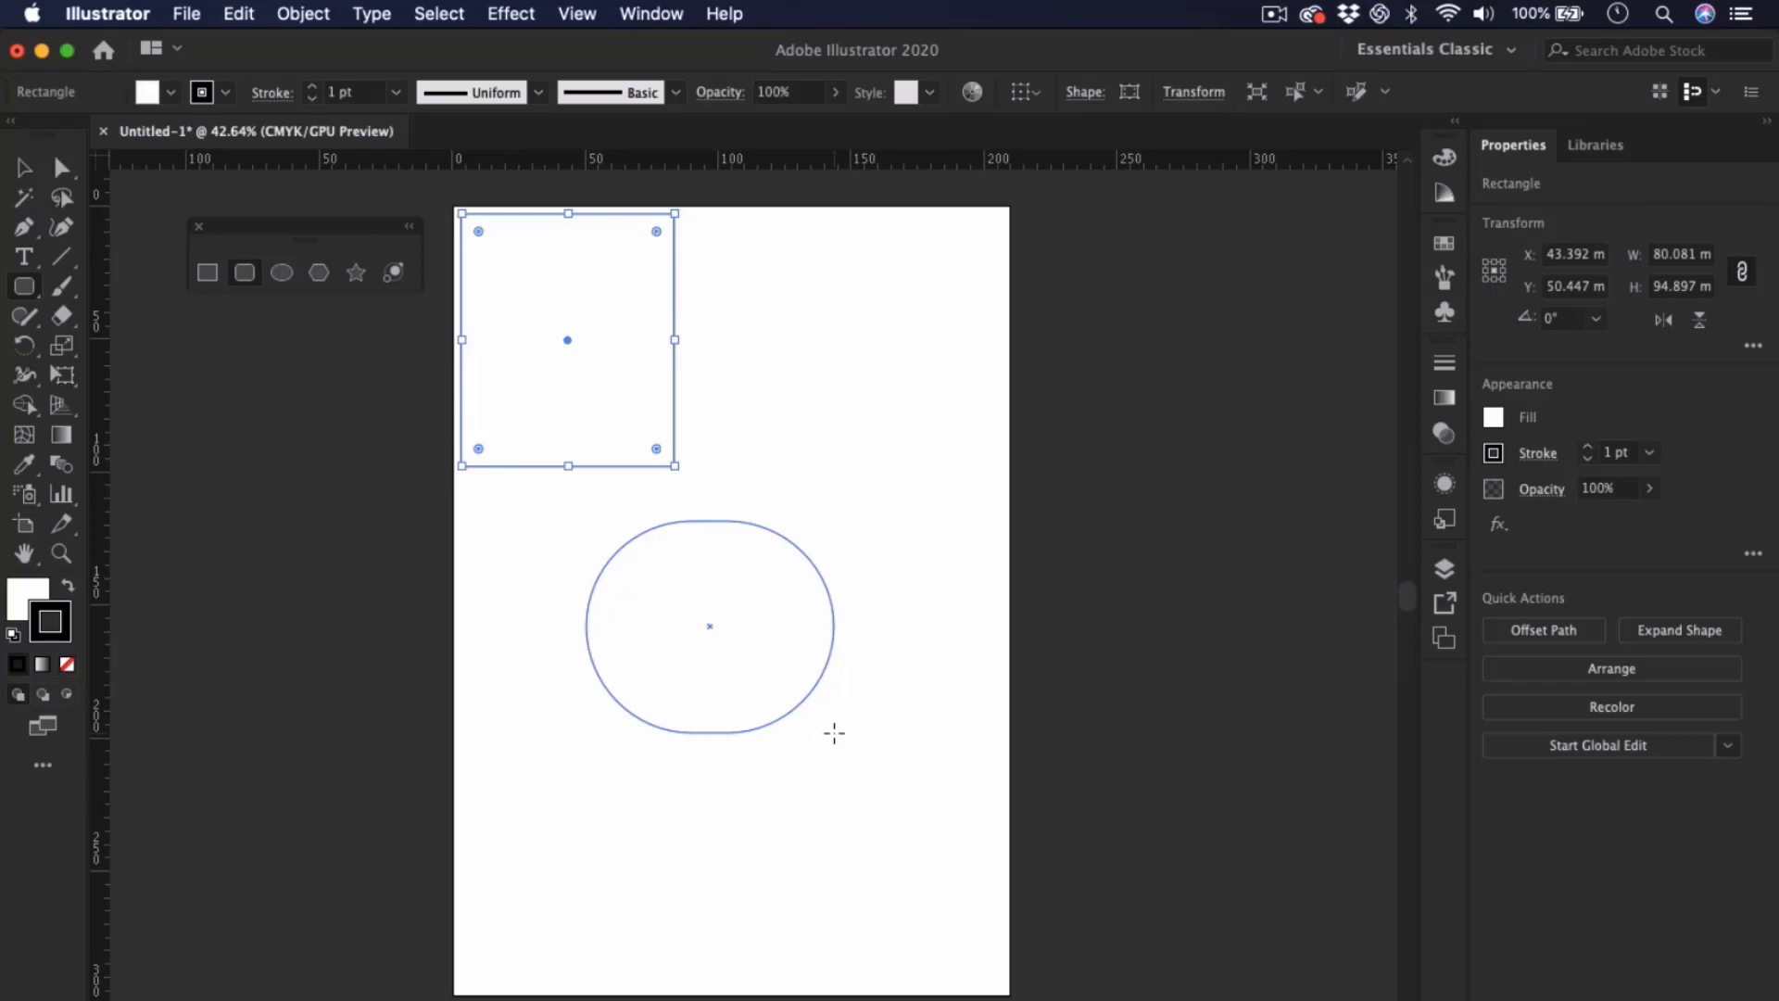
pyautogui.moveTo(834, 733); pyautogui.dragTo(833, 733)
pyautogui.press('Delete')
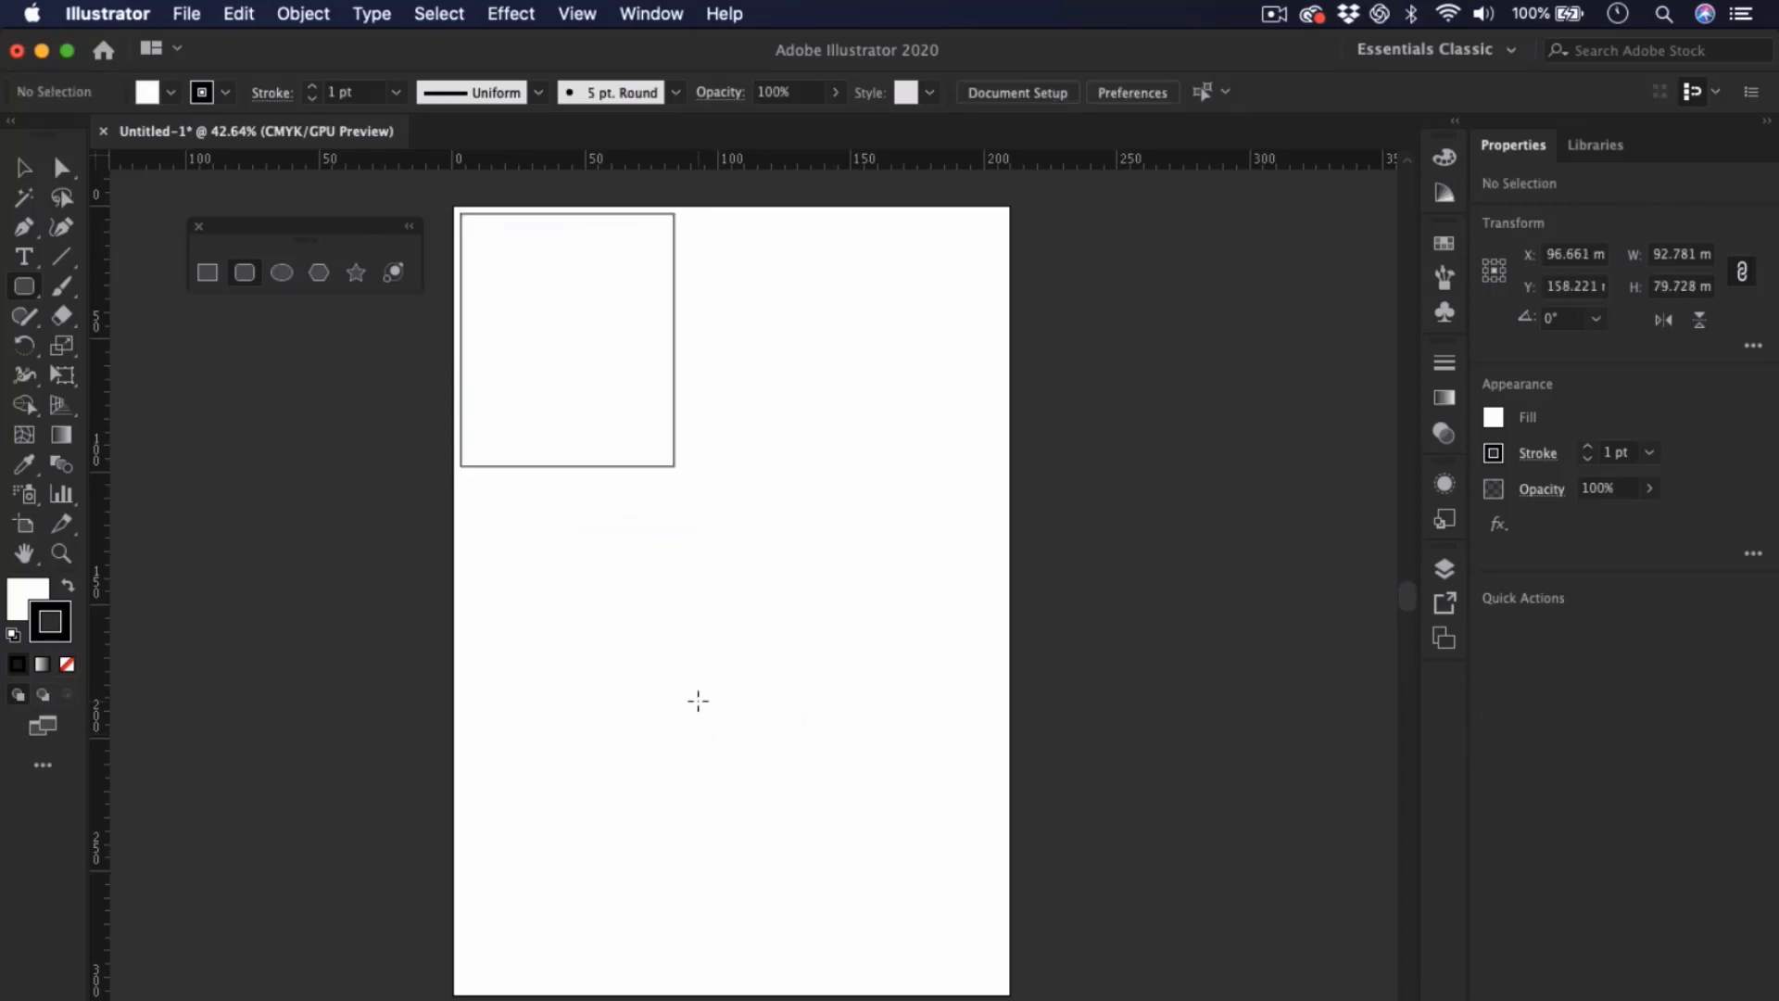
pyautogui.moveTo(572, 541); pyautogui.dragTo(869, 743)
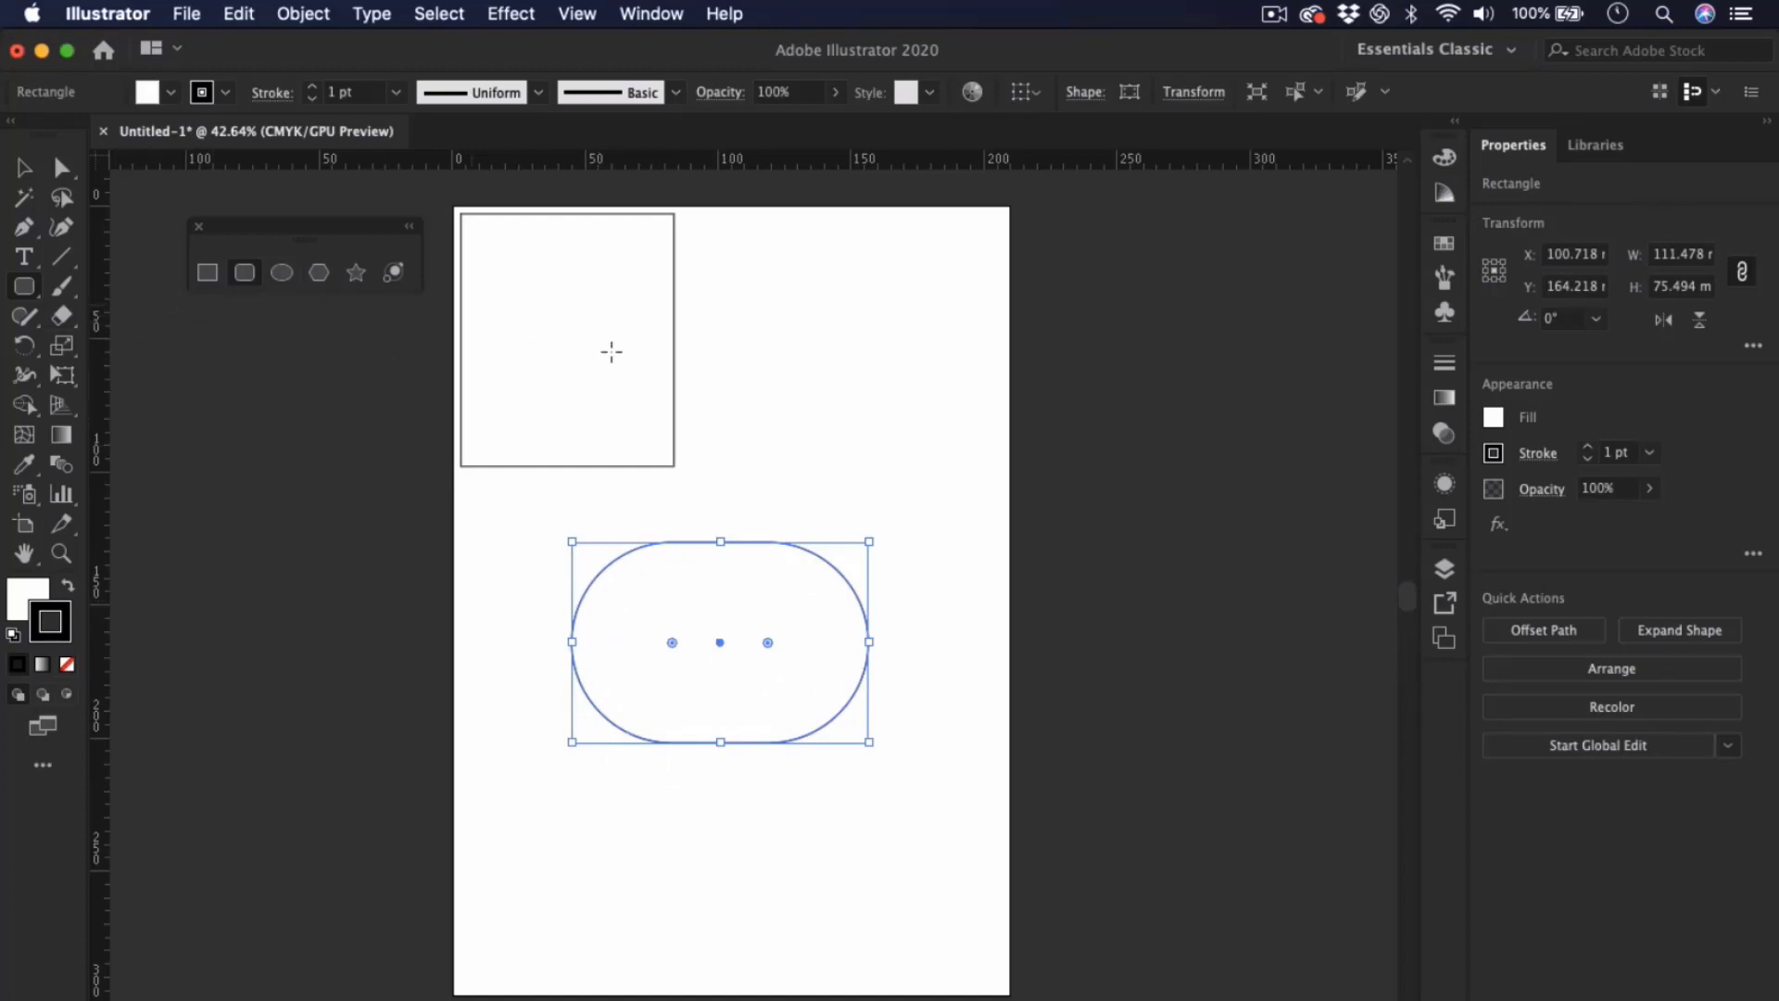
pyautogui.press('Delete')
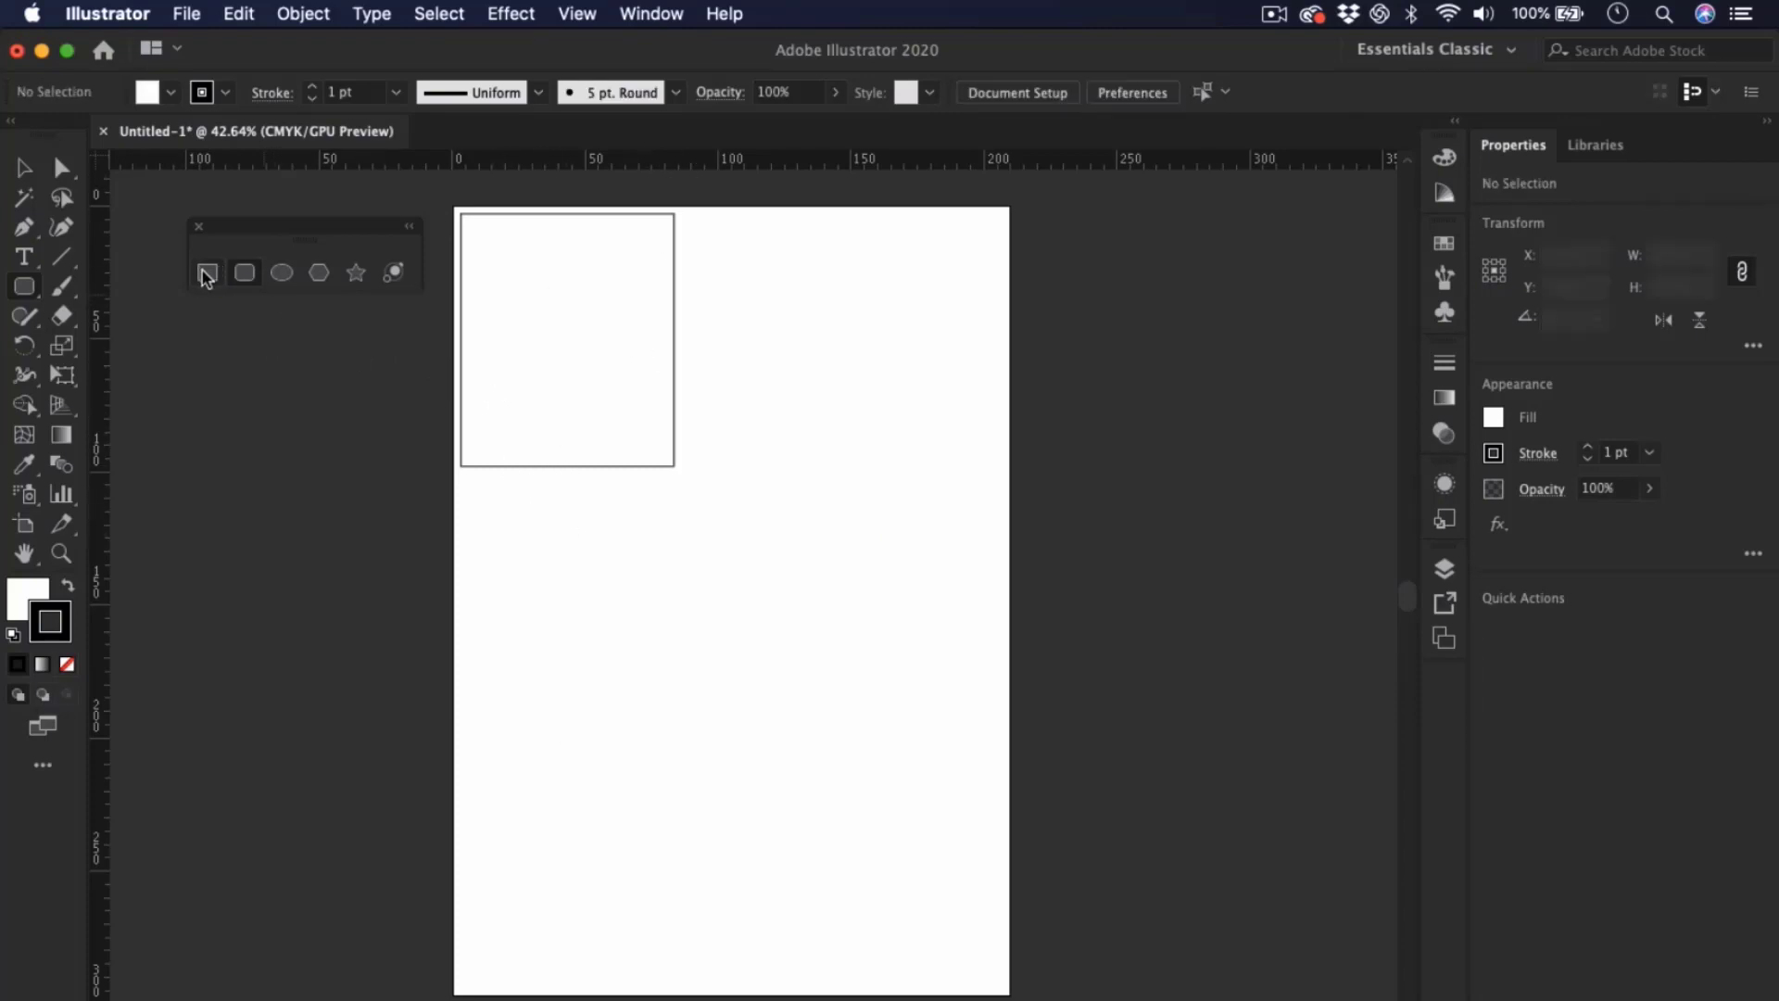
# - Draw a 57.856 × 48.331 mm oval and move it to the page top beside the rectangle
pyautogui.click(282, 276)
pyautogui.moveTo(554, 529); pyautogui.dragTo(905, 871)
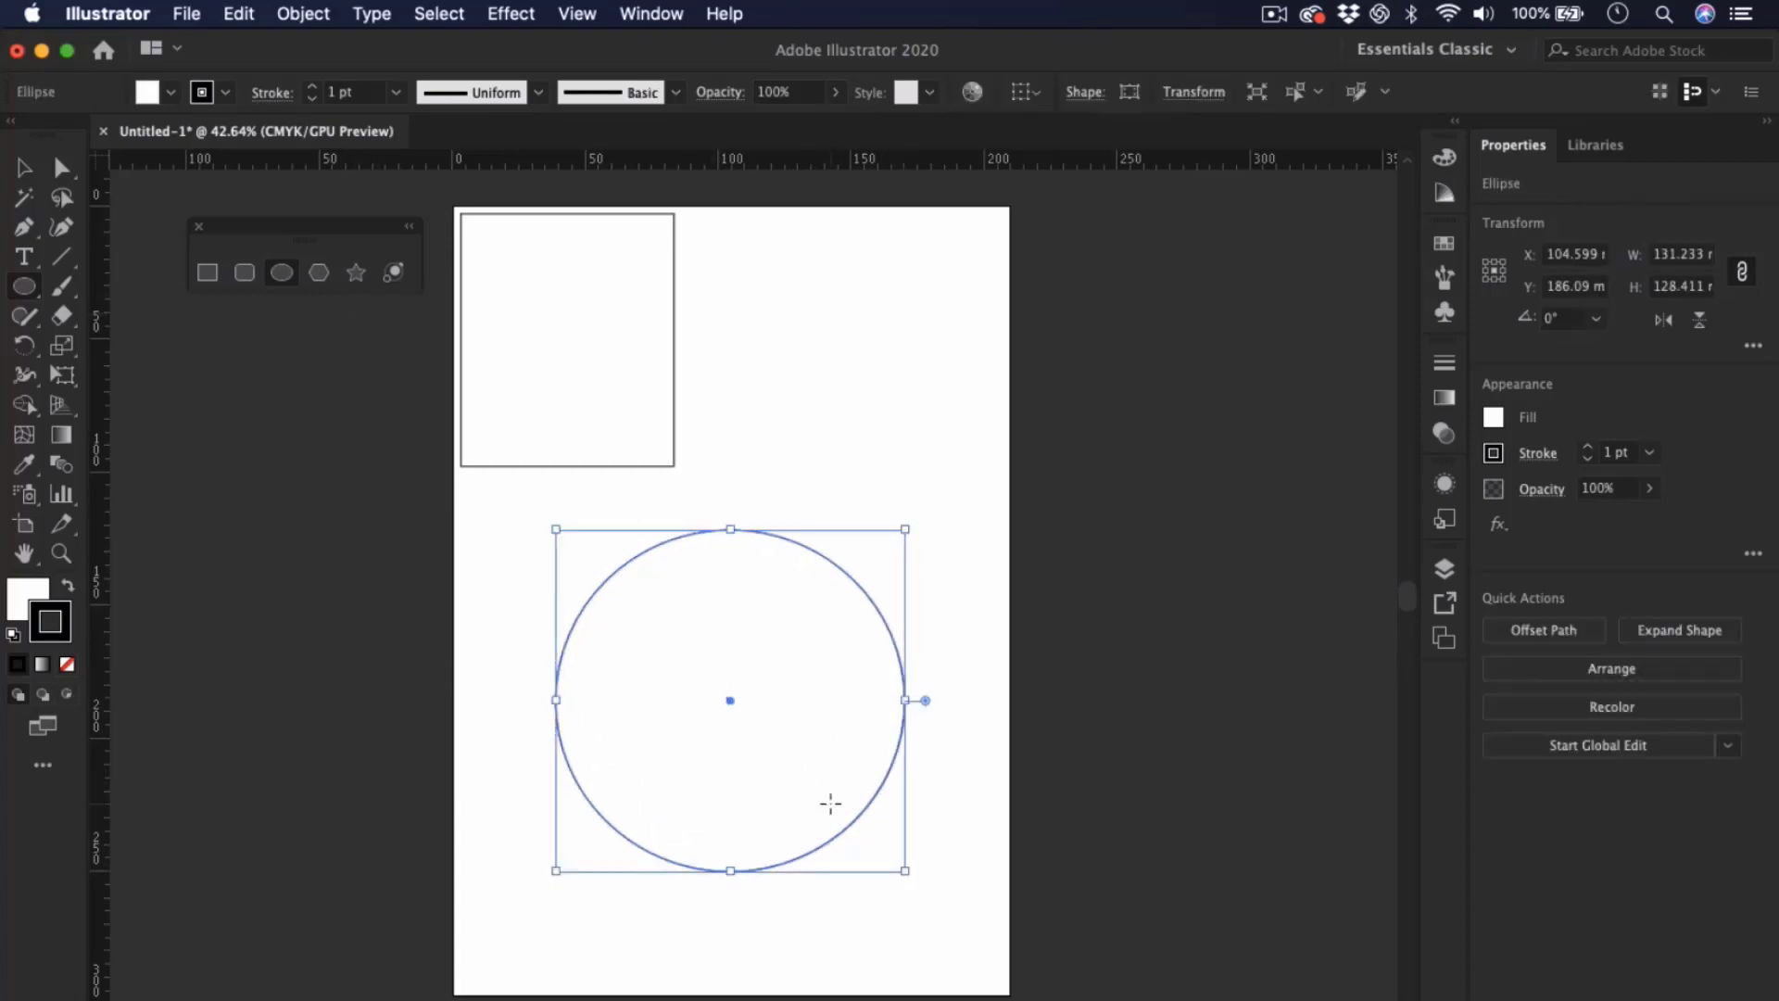
pyautogui.moveTo(556, 528); pyautogui.dragTo(751, 743)
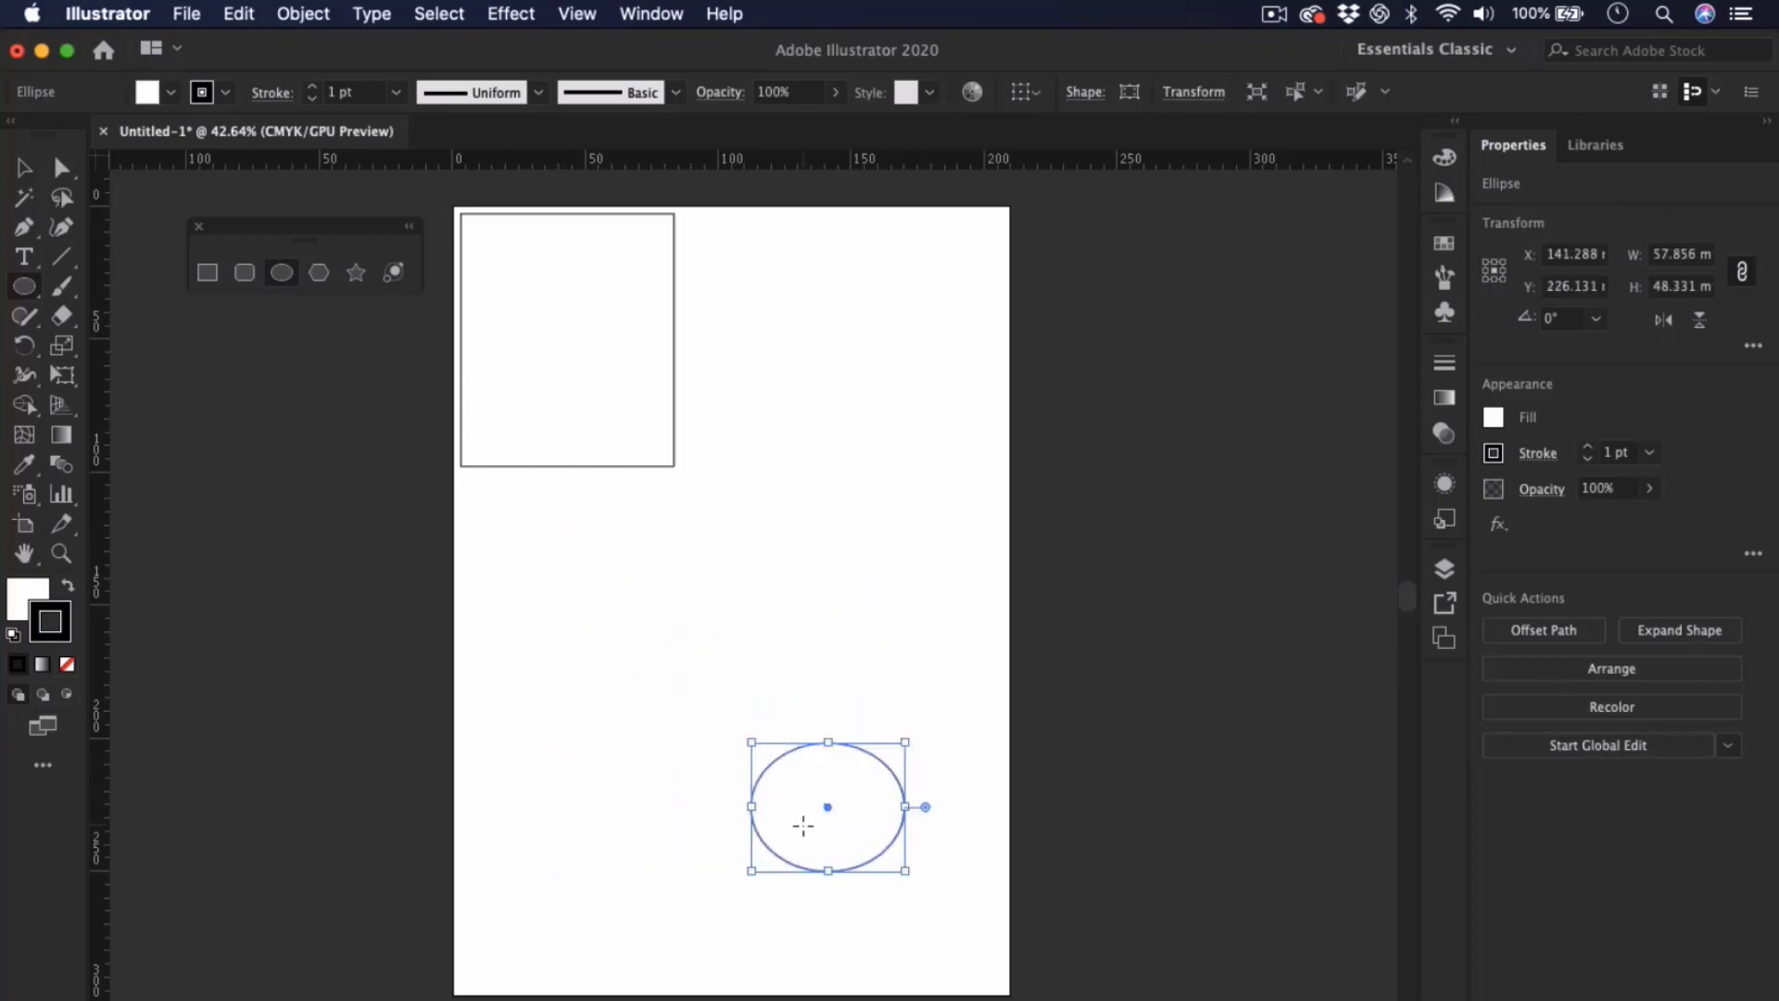
pyautogui.moveTo(805, 823); pyautogui.dragTo(806, 393)
pyautogui.press('super+shift+a')
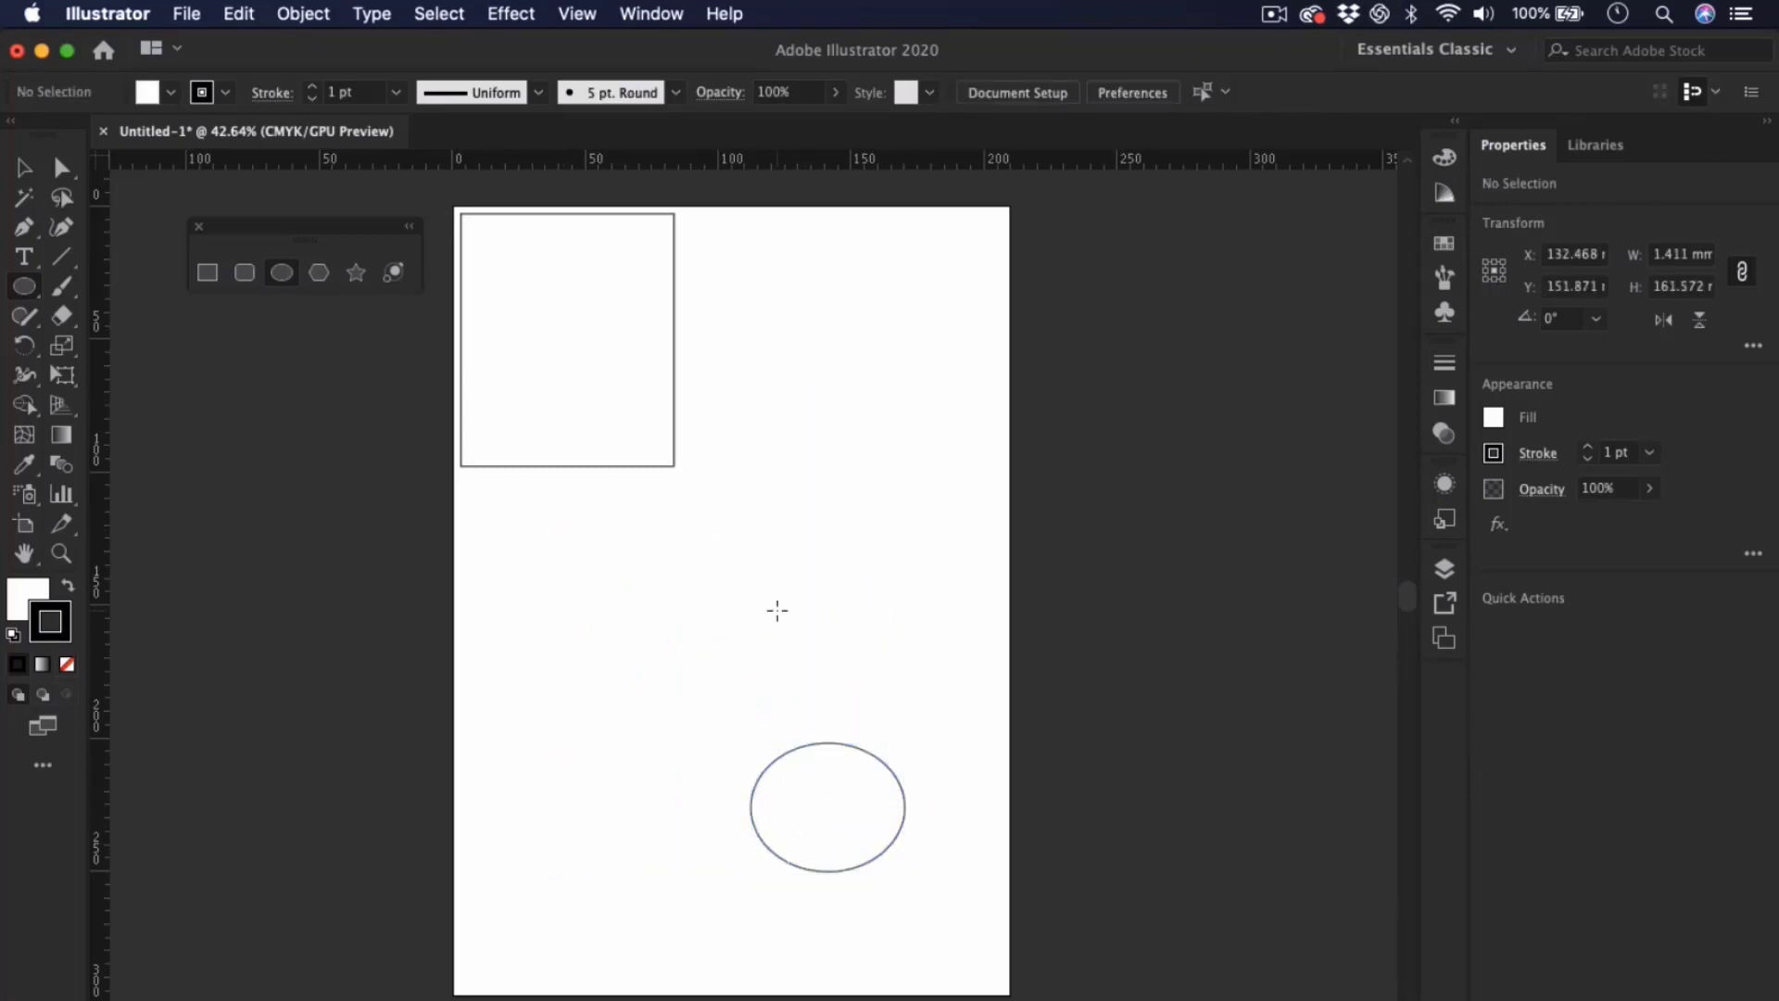
pyautogui.press('v')
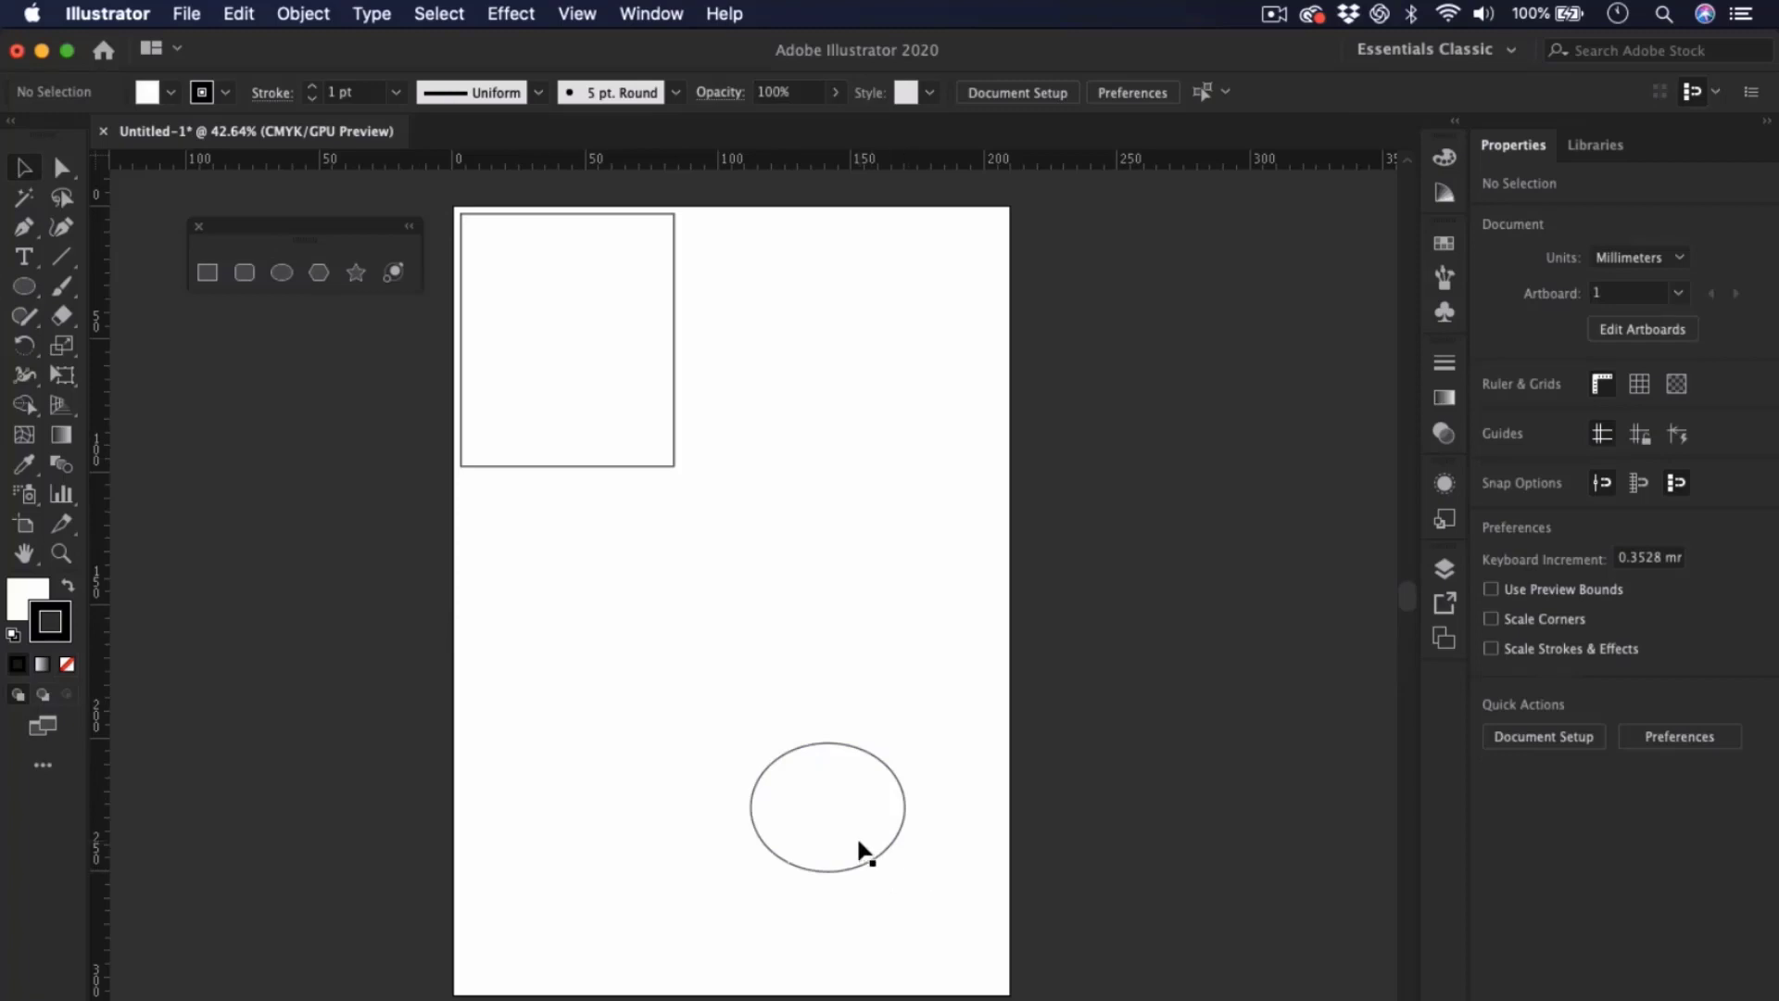
pyautogui.moveTo(862, 851); pyautogui.dragTo(823, 339)
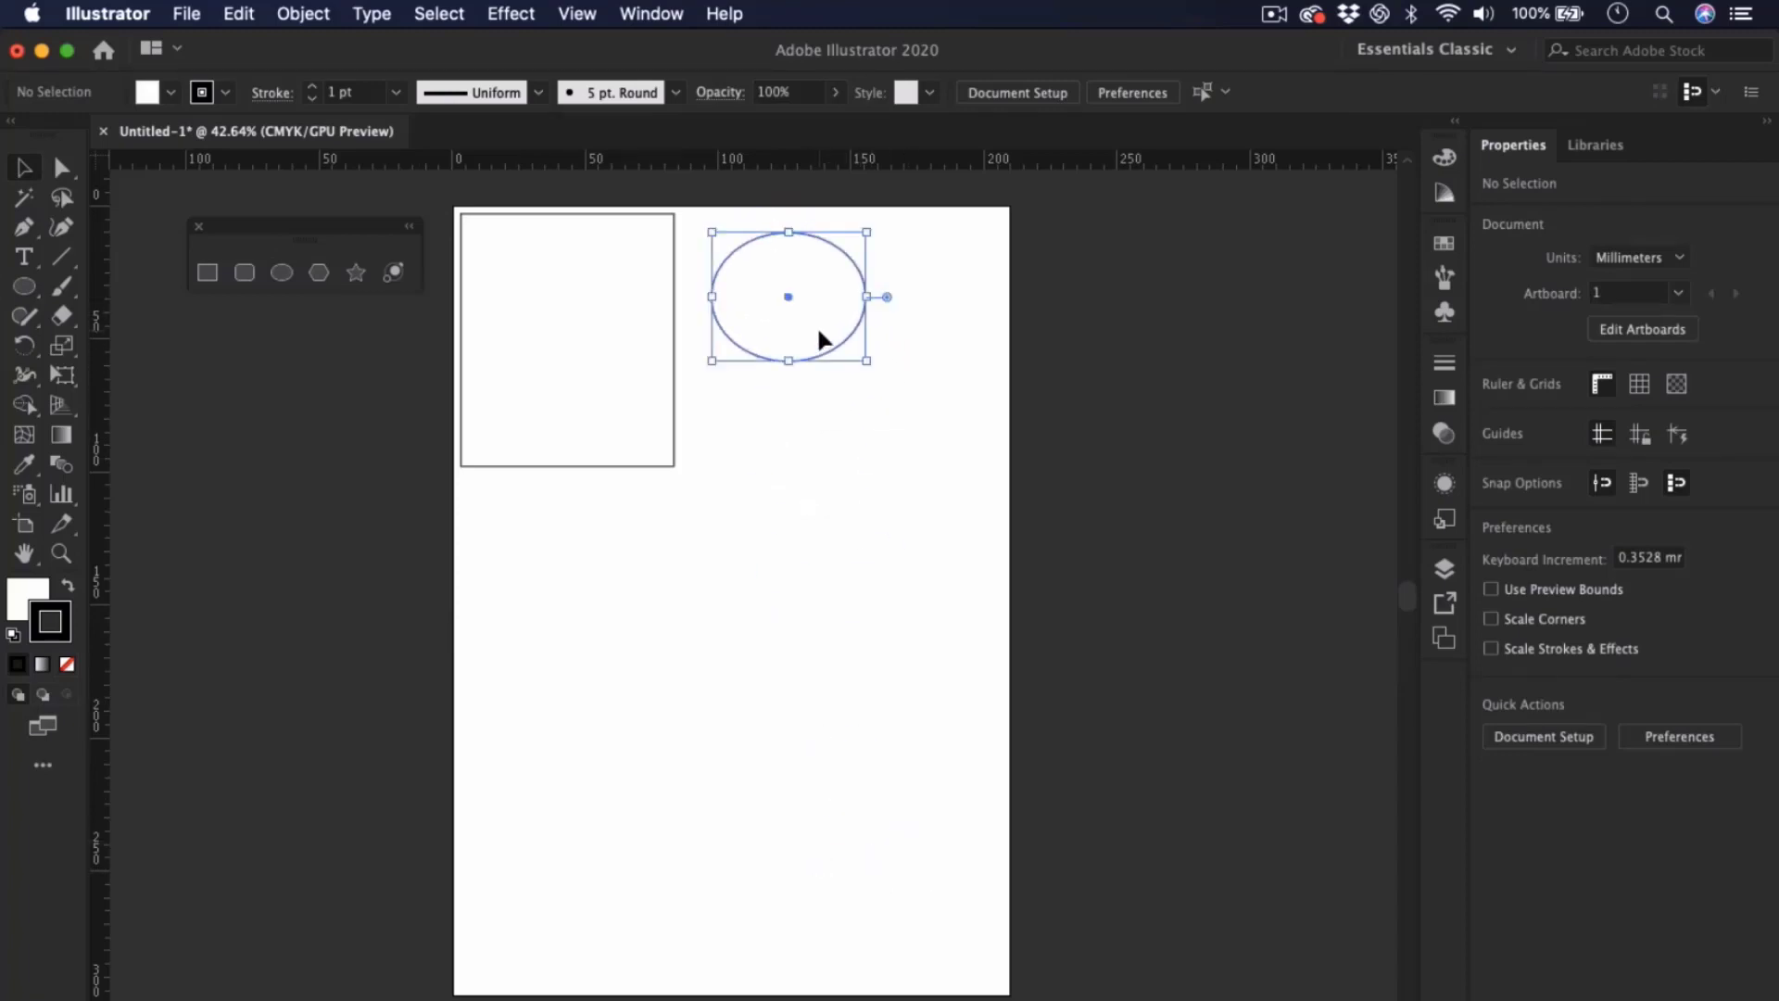
# - Start dragging a polygon below the rectangle with the Polygon tool, raising its sides to twelve
pyautogui.click(318, 275)
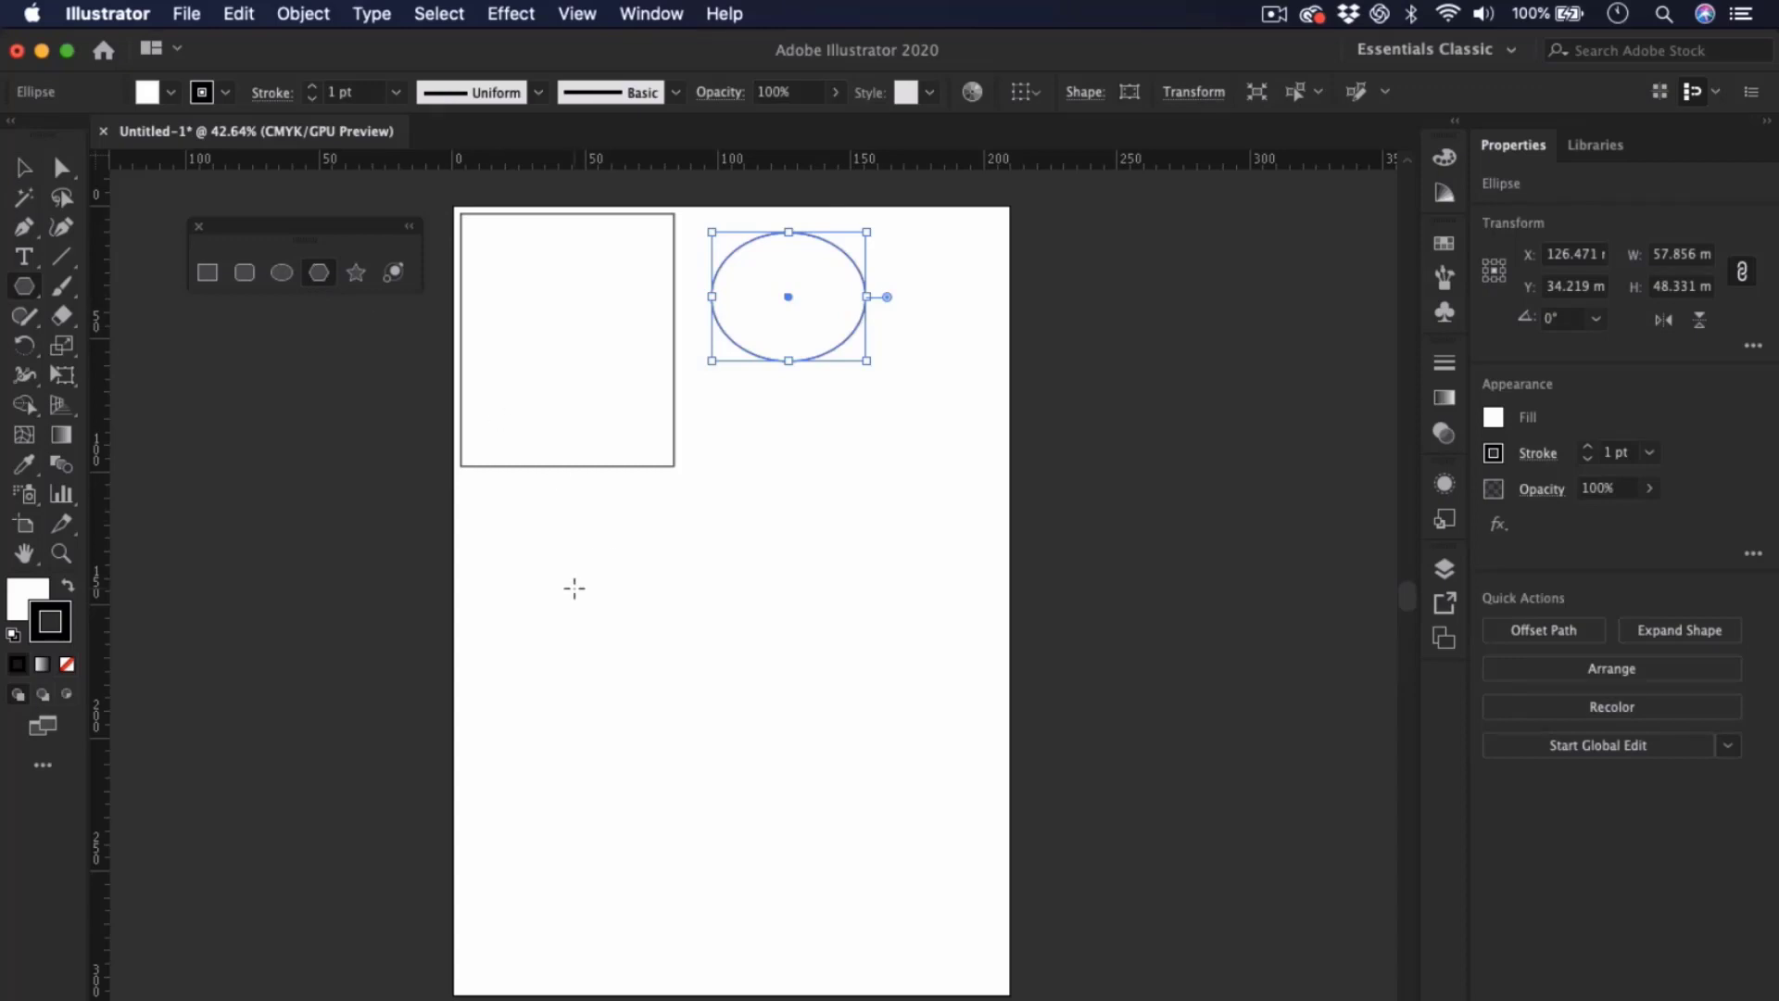
pyautogui.moveTo(573, 582); pyautogui.dragTo(645, 675)
pyautogui.press('Up')
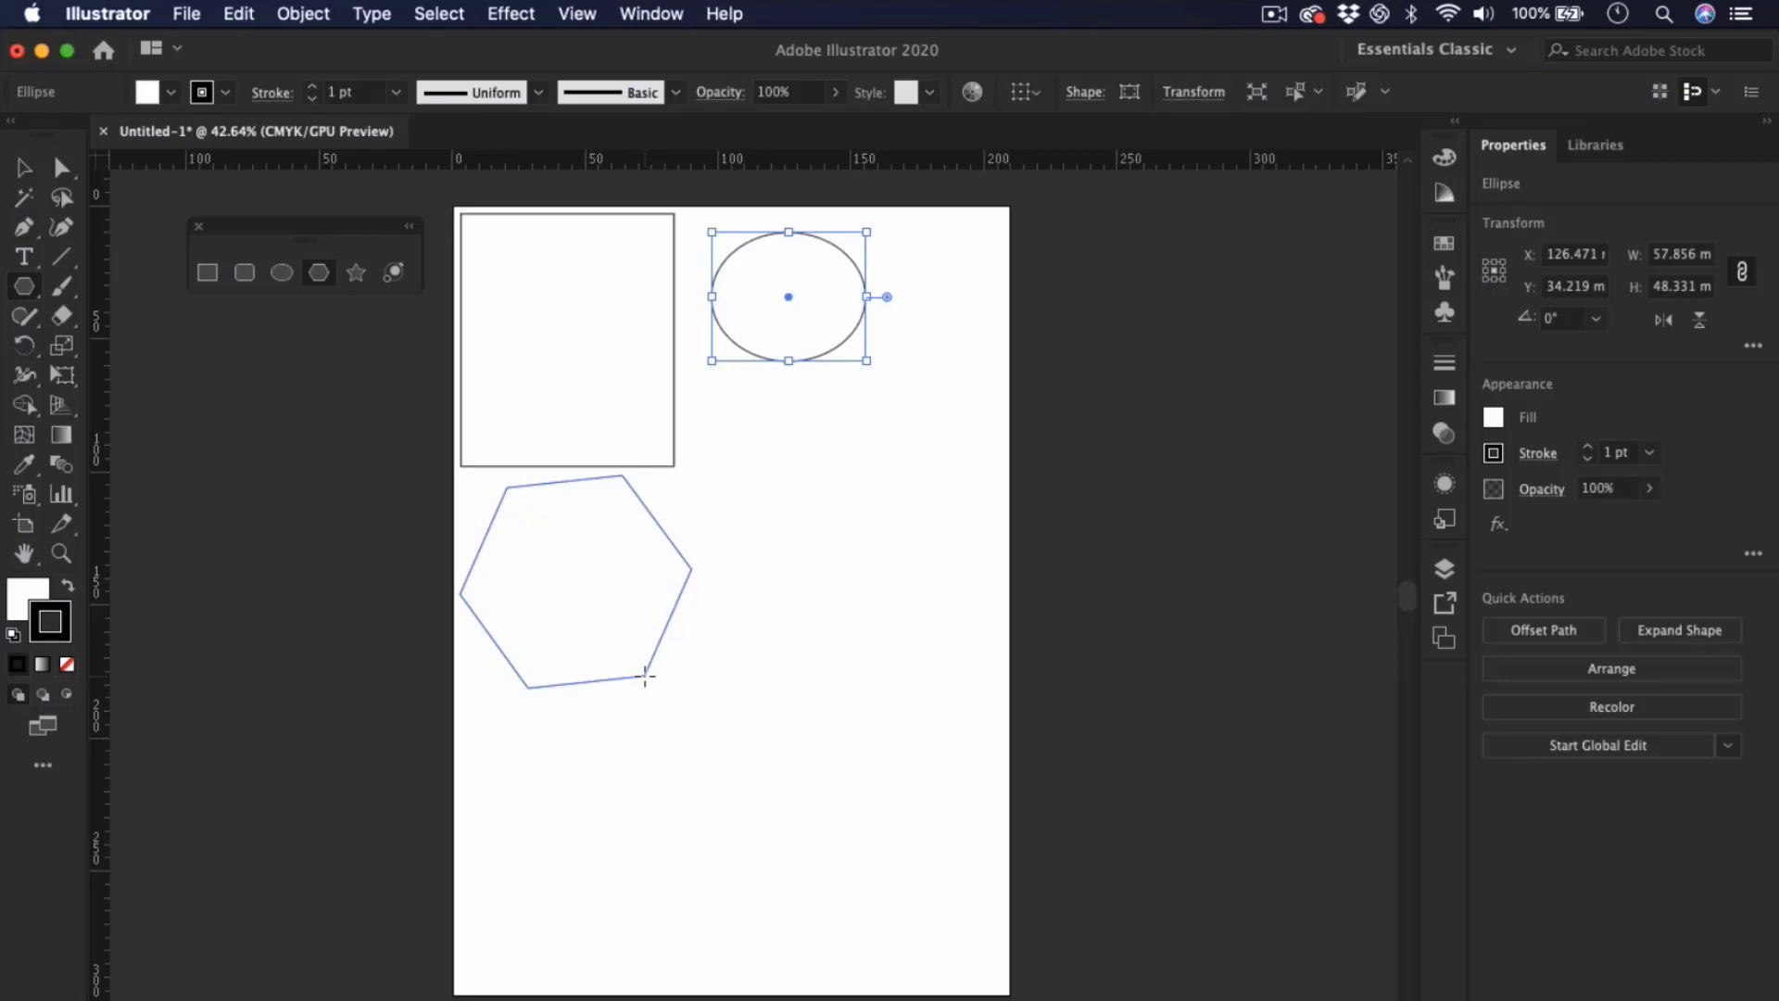
pyautogui.moveTo(645, 675)
pyautogui.mouseDown()
pyautogui.moveTo(643, 710)
pyautogui.moveTo(634, 666)
pyautogui.mouseUp()
pyautogui.press('Up')
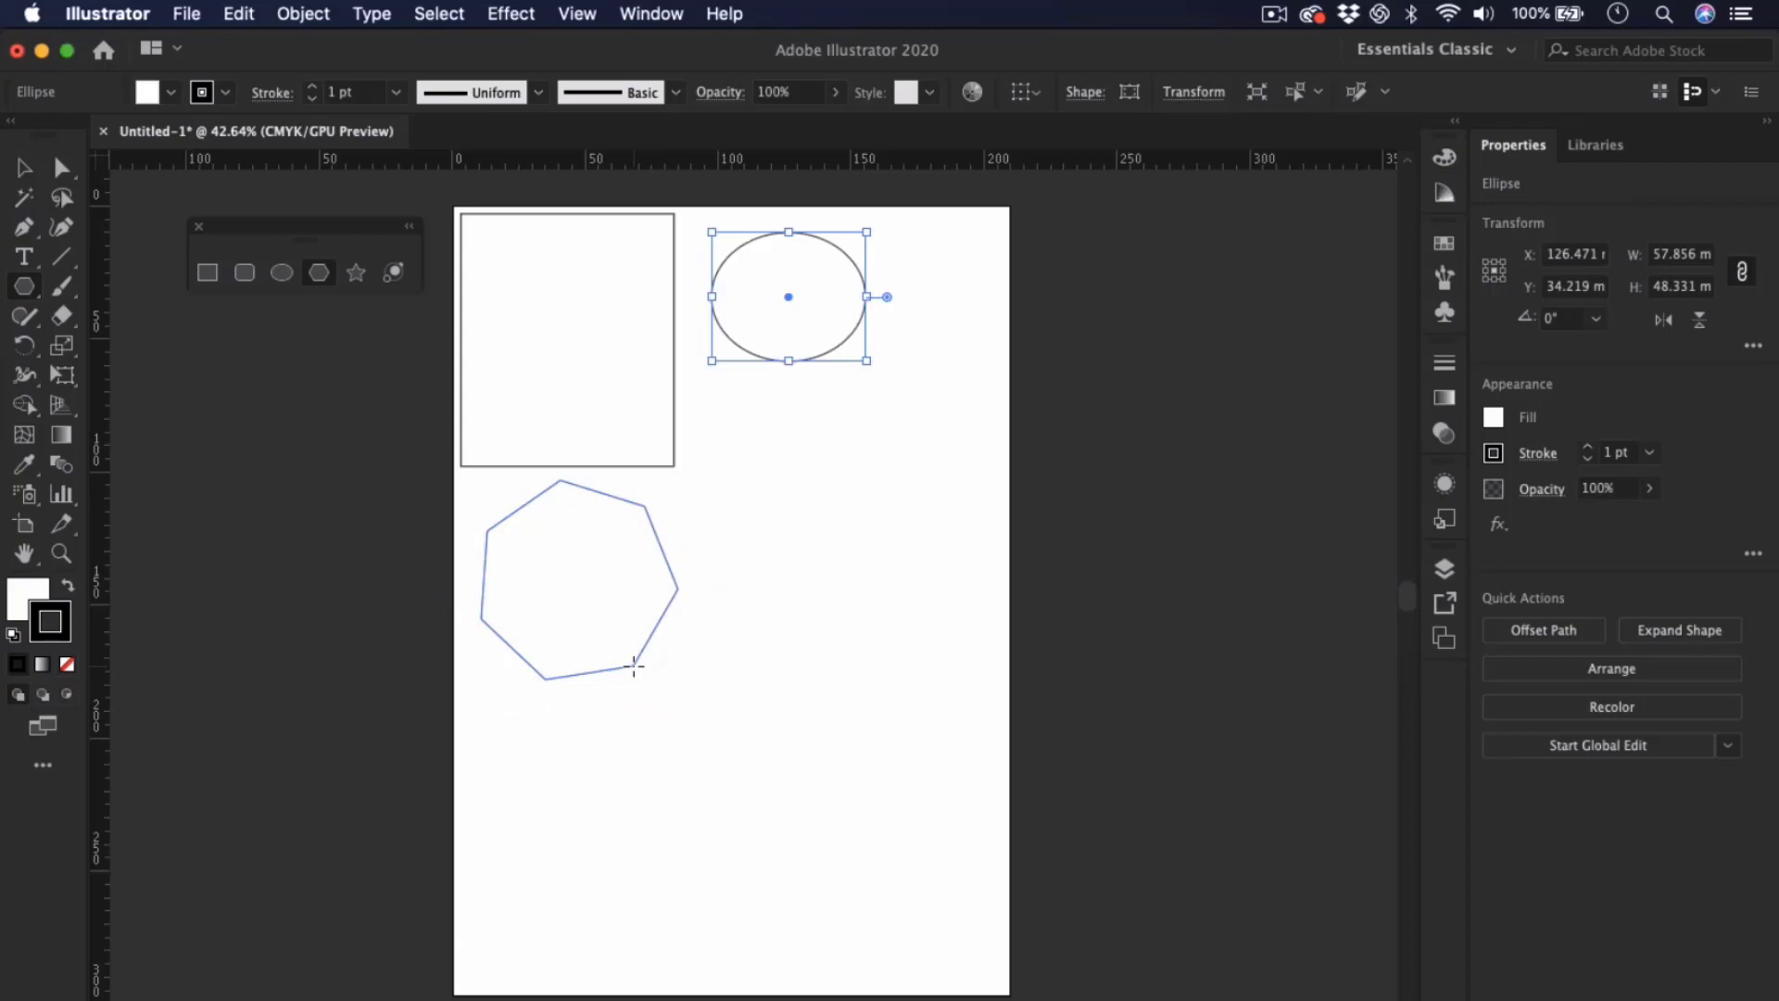
pyautogui.press('Up')
pyautogui.press('Up')
pyautogui.press('Up')
pyautogui.press('Up')
pyautogui.press('Up')
pyautogui.moveTo(634, 665); pyautogui.dragTo(633, 665)
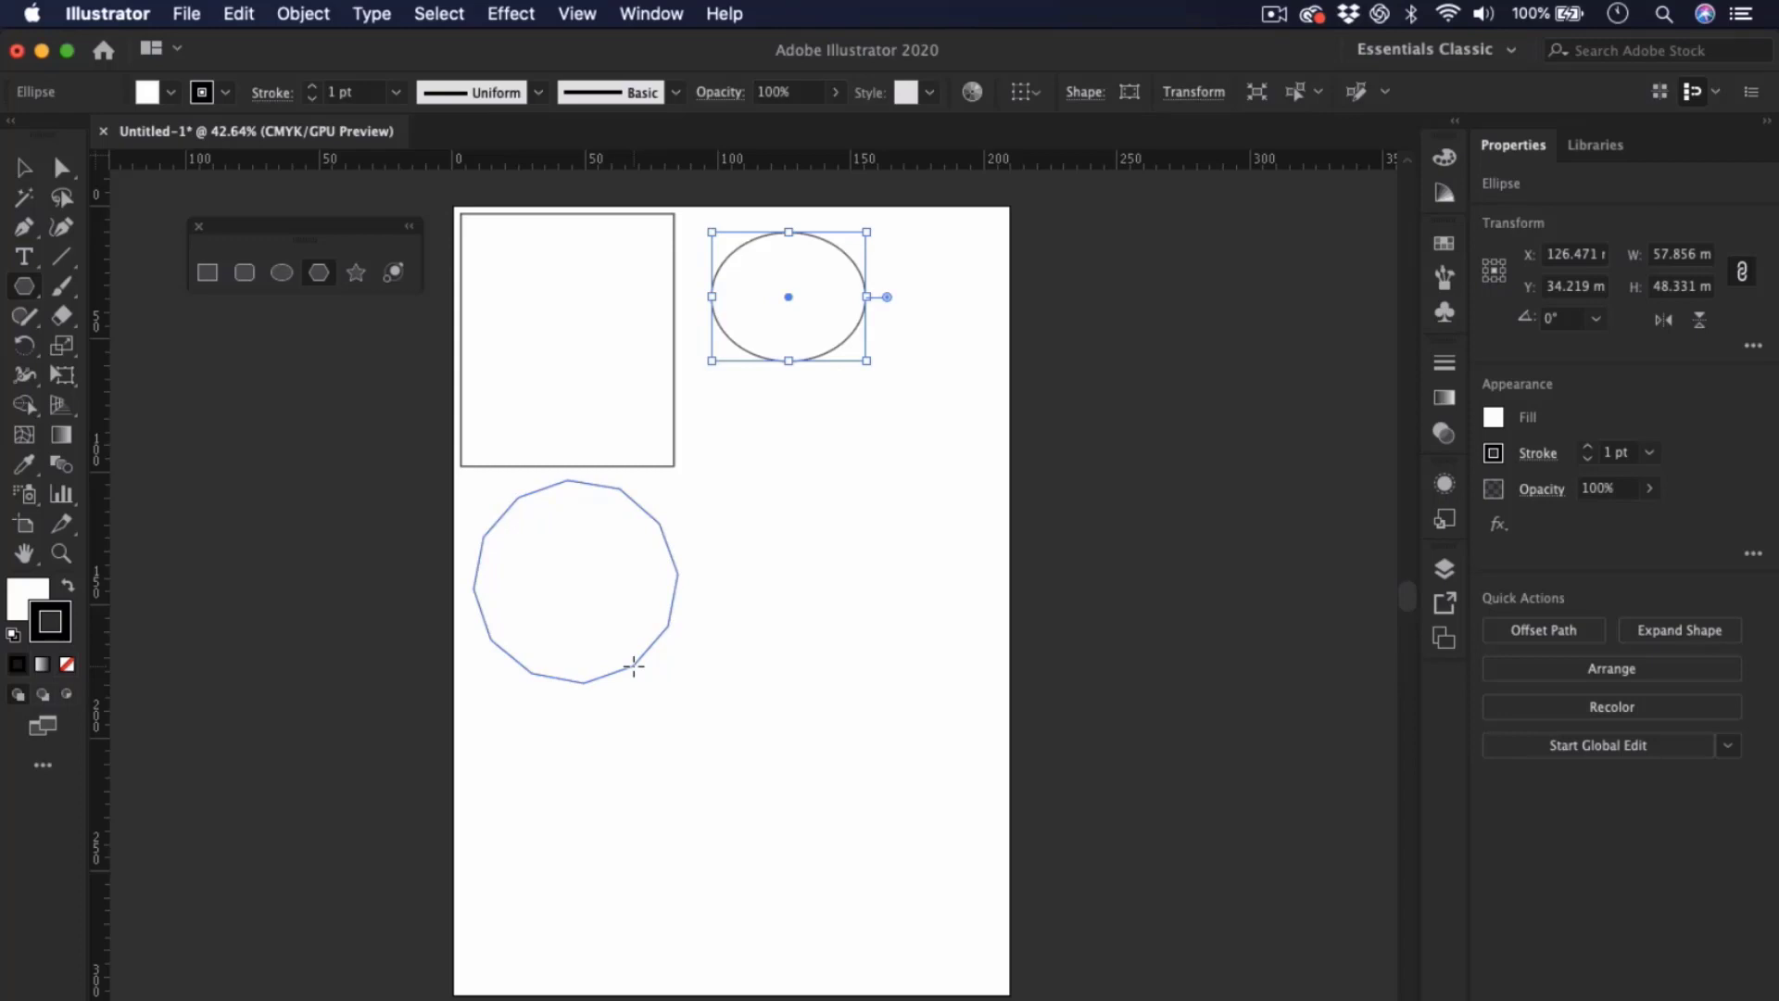
# - Reduce the polygon to three sides and size it into a large triangle, about 84.8 × 93.3 mm
pyautogui.press('Down')
pyautogui.press('Down')
pyautogui.press('Down')
pyautogui.press('Down')
pyautogui.press('Down')
pyautogui.moveTo(633, 666); pyautogui.dragTo(630, 665)
pyautogui.press('Down')
pyautogui.press('Down')
pyautogui.press('Down')
pyautogui.press('Down')
pyautogui.press('Up')
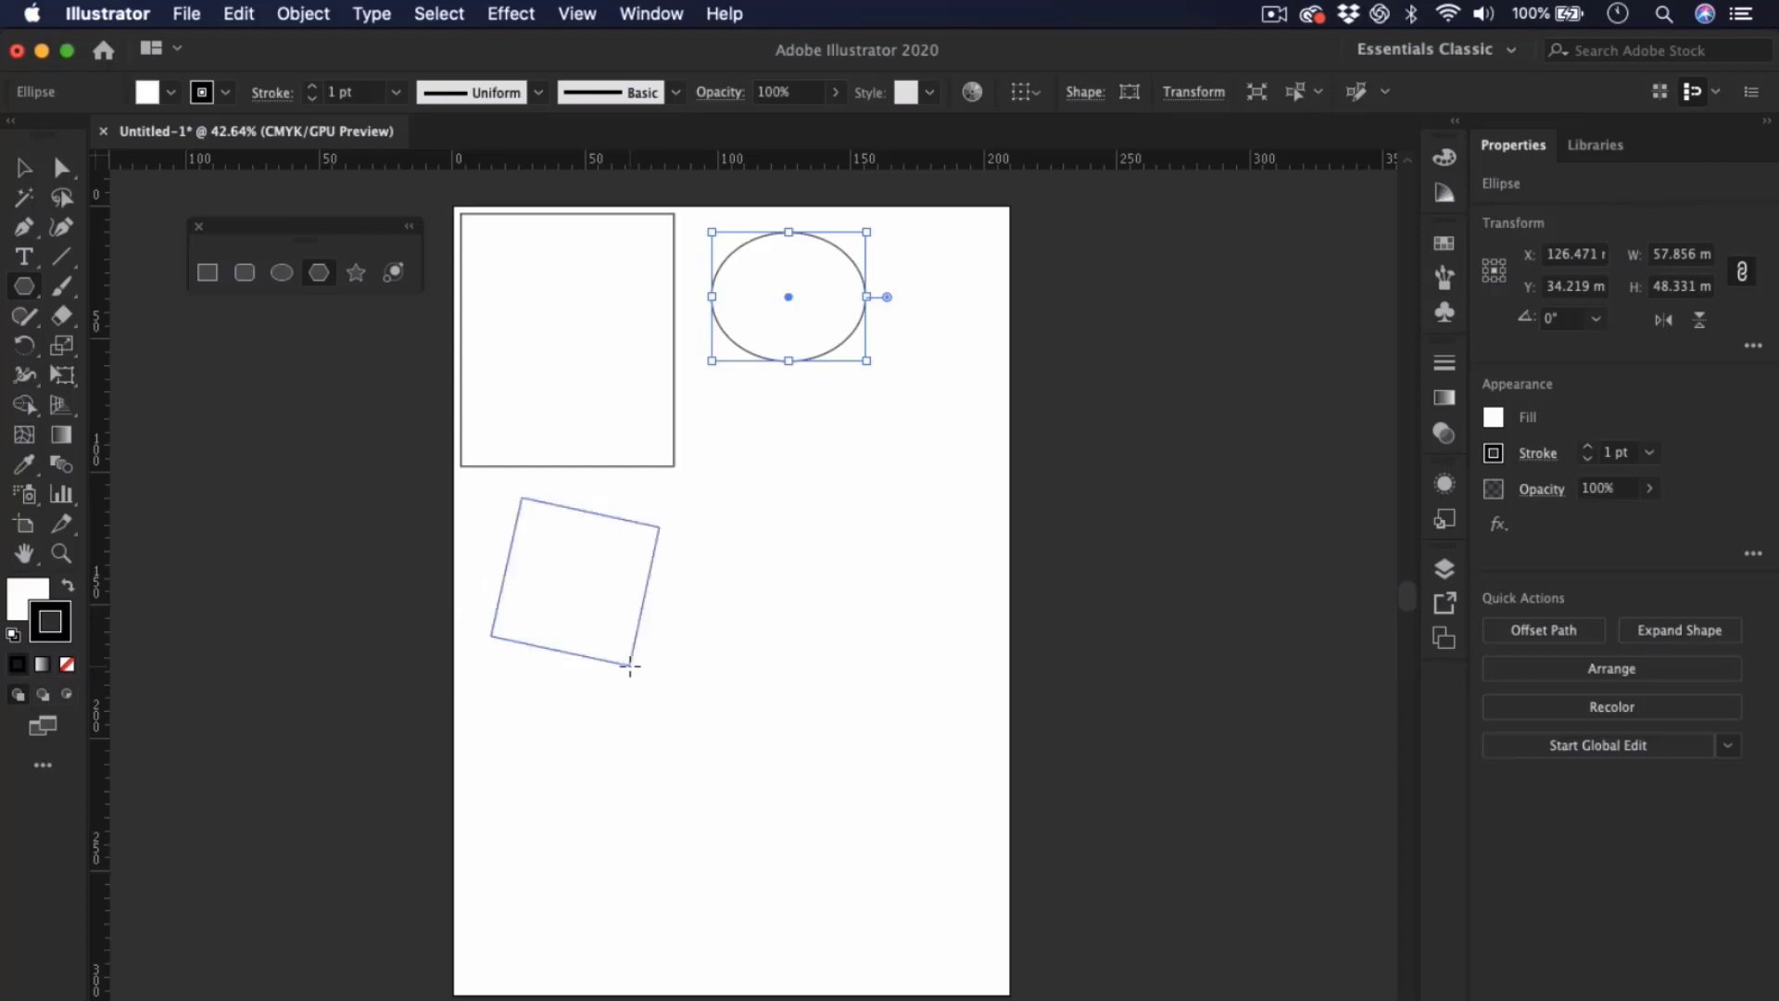
pyautogui.press('Down')
pyautogui.moveTo(630, 665)
pyautogui.mouseDown()
pyautogui.moveTo(620, 623)
pyautogui.moveTo(703, 750)
pyautogui.moveTo(682, 694)
pyautogui.moveTo(699, 763)
pyautogui.moveTo(795, 548)
pyautogui.moveTo(799, 617)
pyautogui.moveTo(775, 584)
pyautogui.moveTo(707, 583)
pyautogui.moveTo(889, 686)
pyautogui.moveTo(806, 695)
pyautogui.moveTo(941, 597)
pyautogui.moveTo(933, 528)
pyautogui.mouseUp()
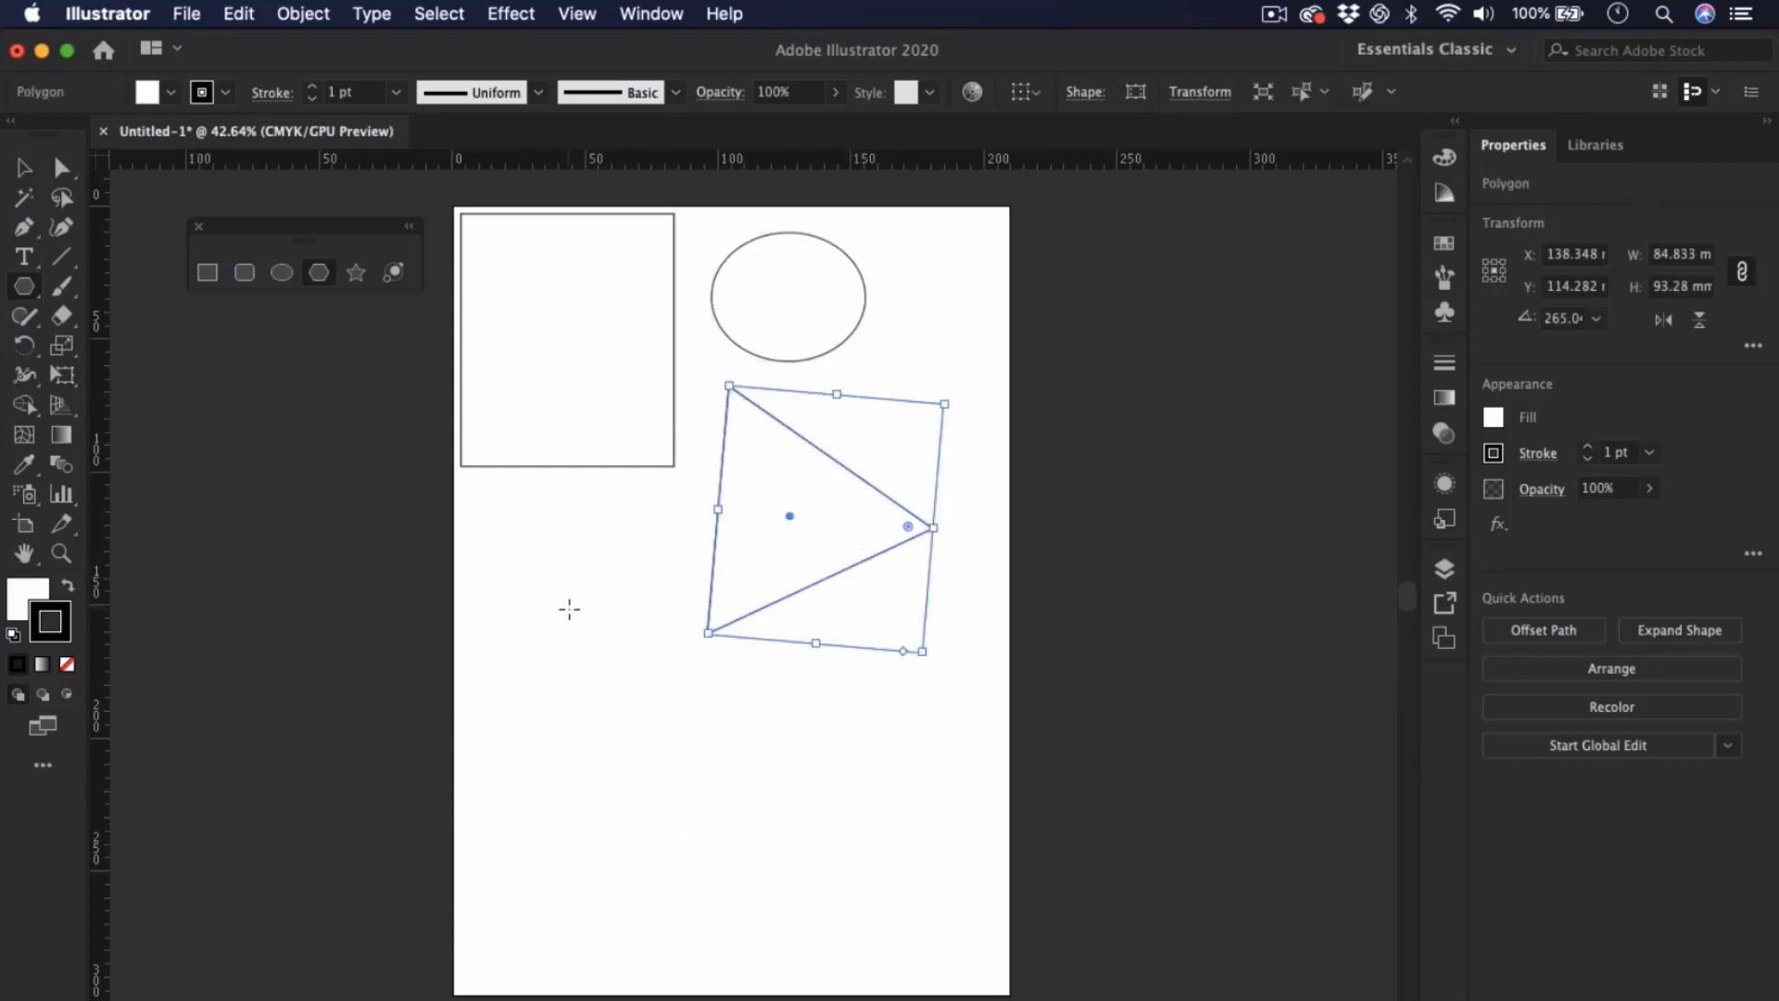
# - Draw a six-sided hexagon, about 78 × 89.6 mm, below the rectangle
pyautogui.moveTo(569, 608); pyautogui.dragTo(691, 659)
pyautogui.press('Up')
pyautogui.press('Up')
pyautogui.press('Up')
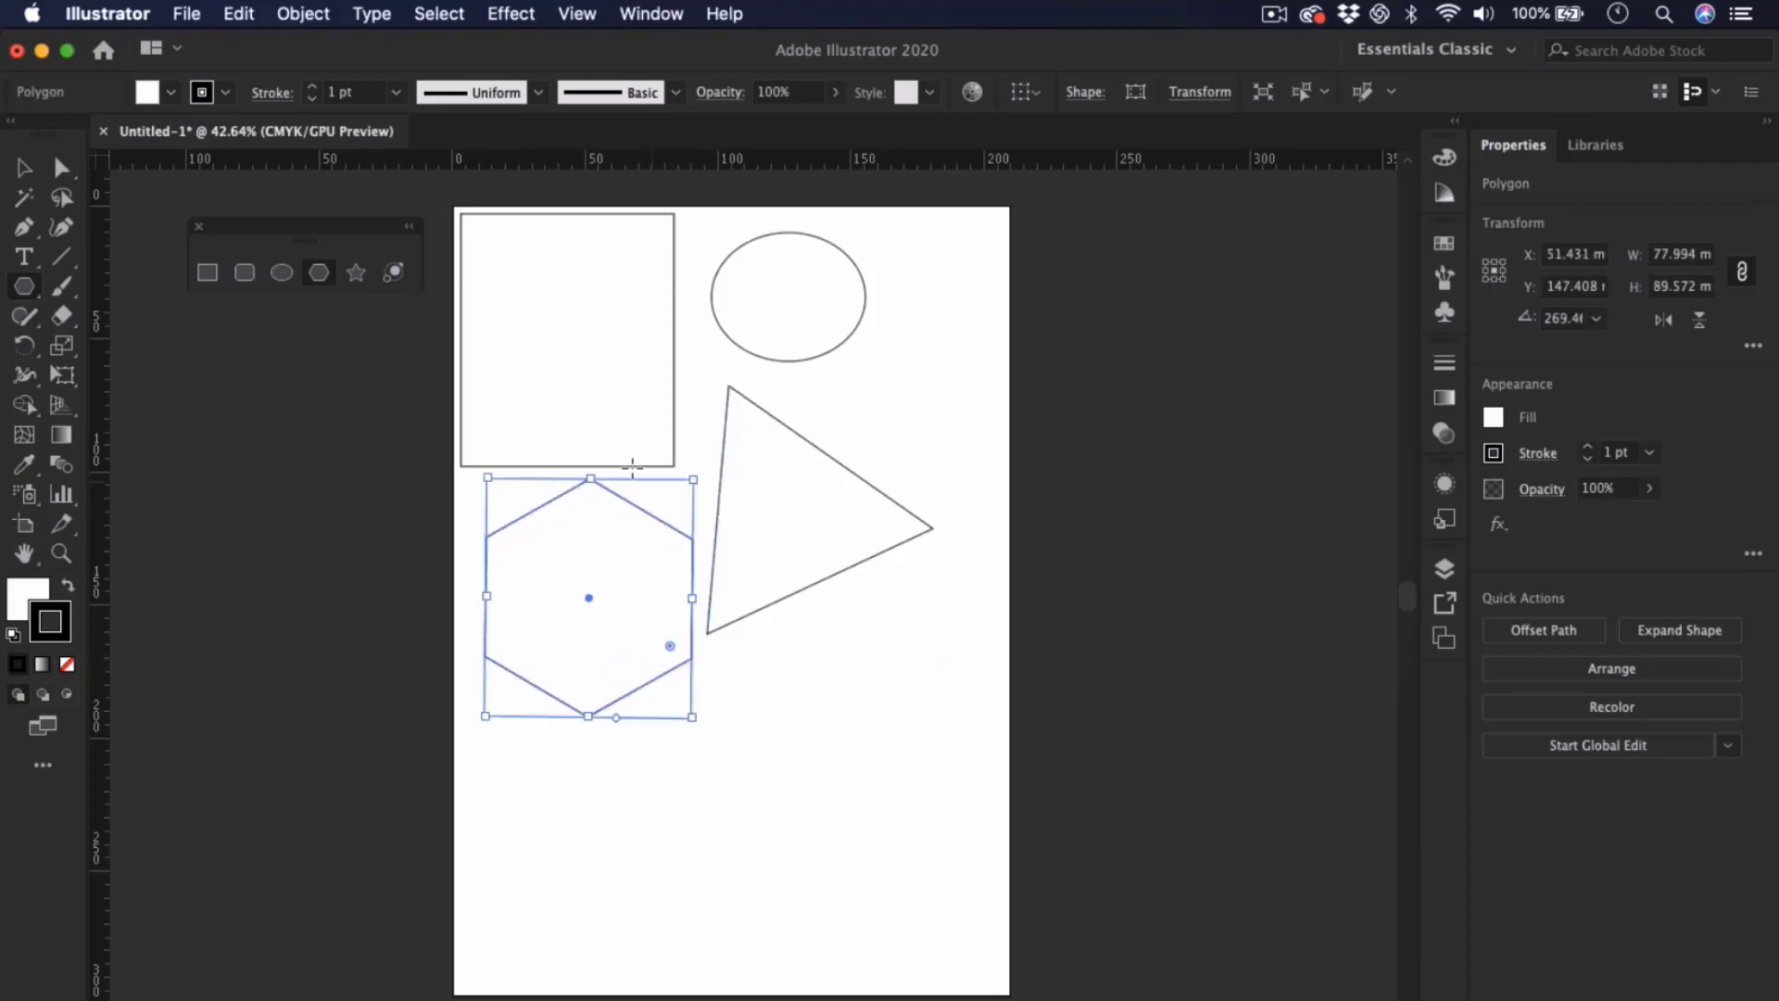
# - With the Star tool and nothing selected, start a star below the triangle, raising it to ten-plus points
pyautogui.click(359, 280)
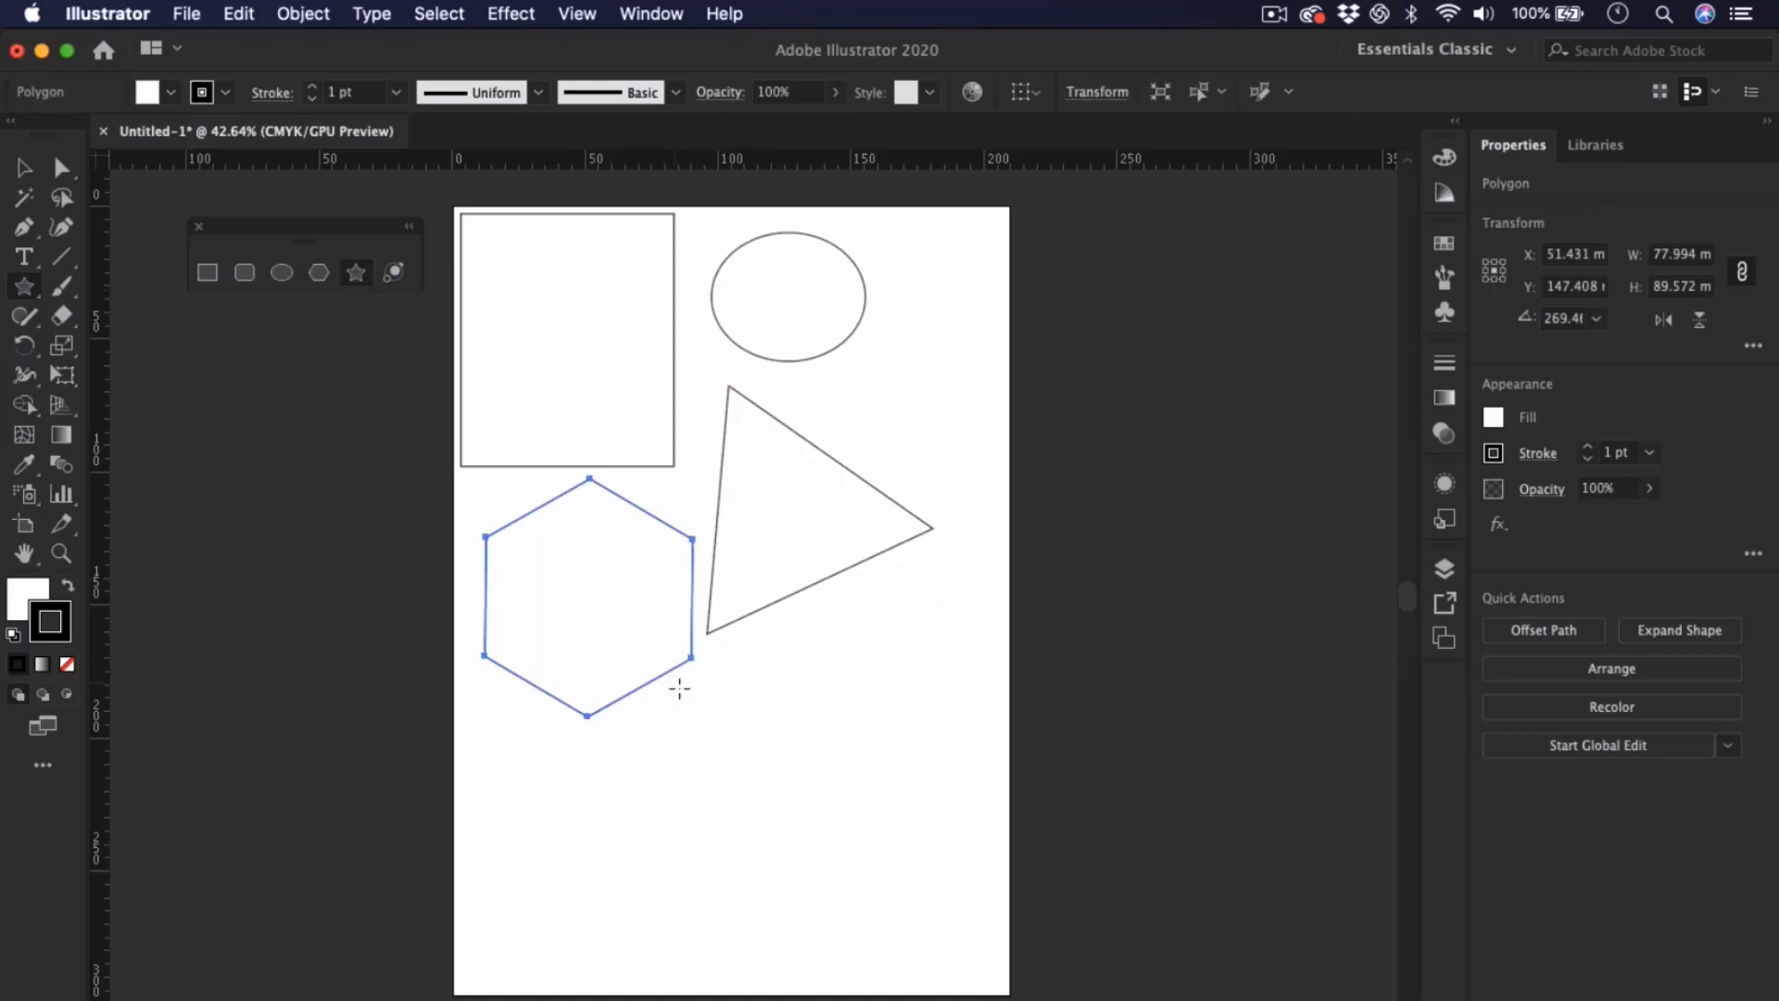
pyautogui.press('super+shift+a')
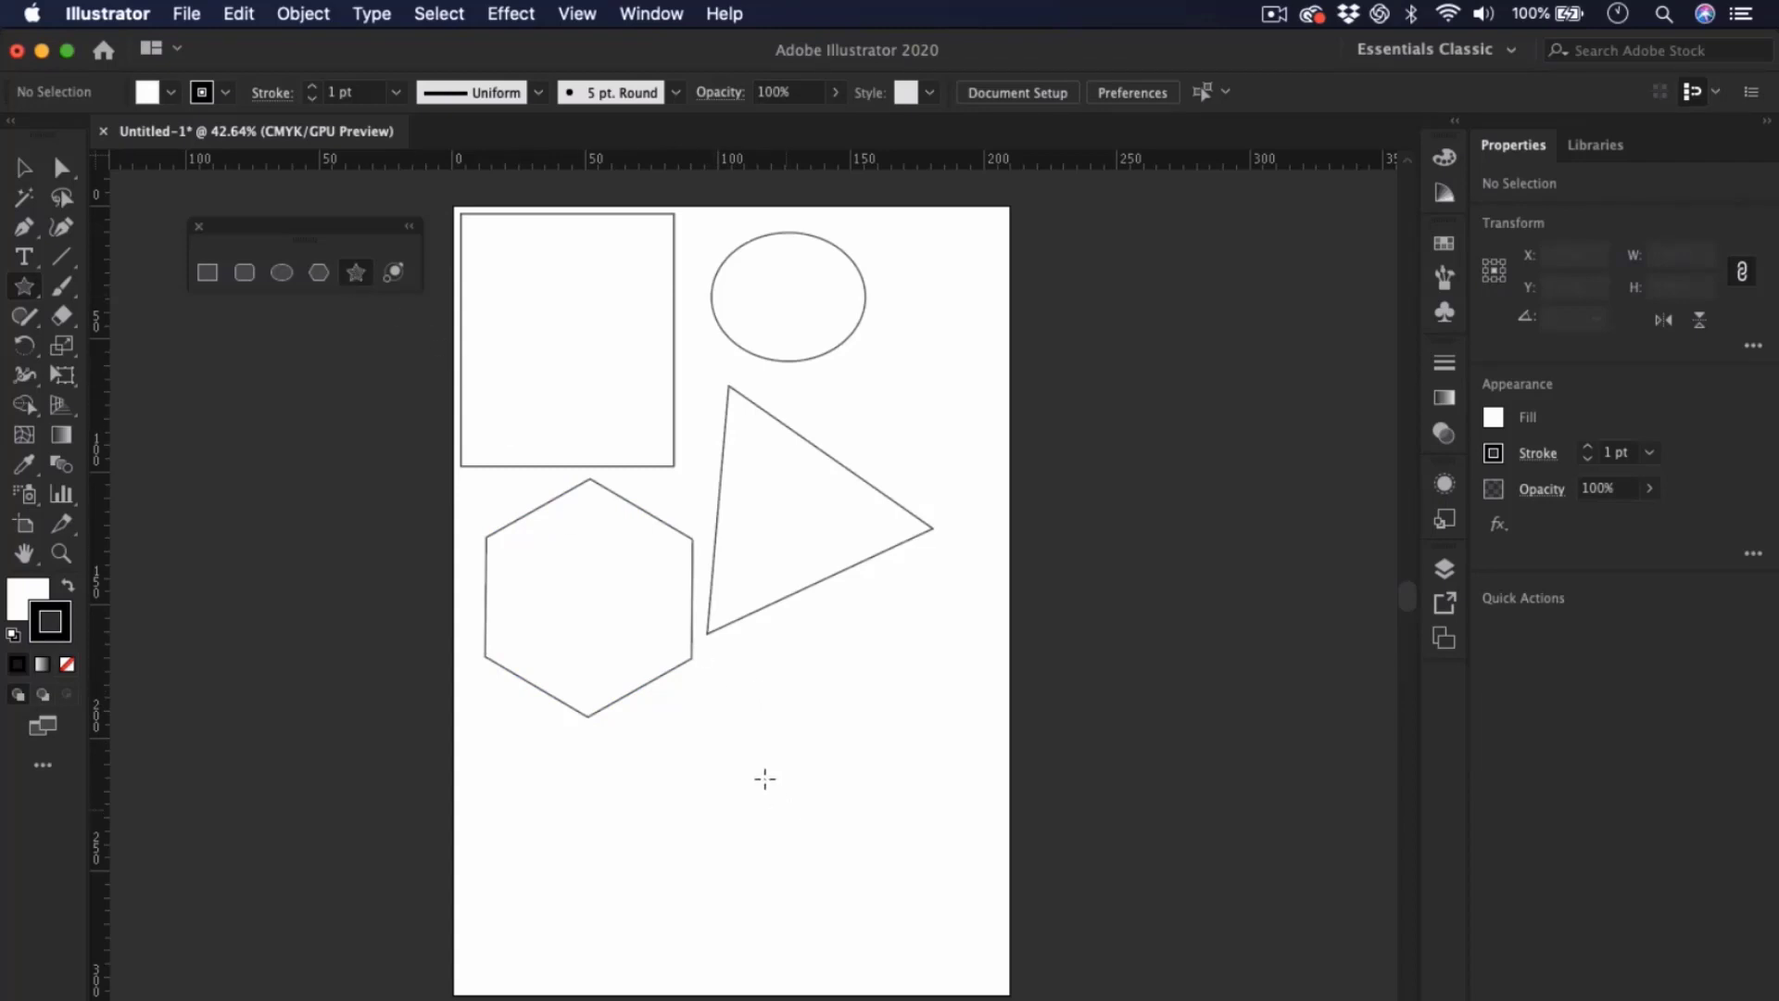
pyautogui.moveTo(714, 723); pyautogui.dragTo(901, 949)
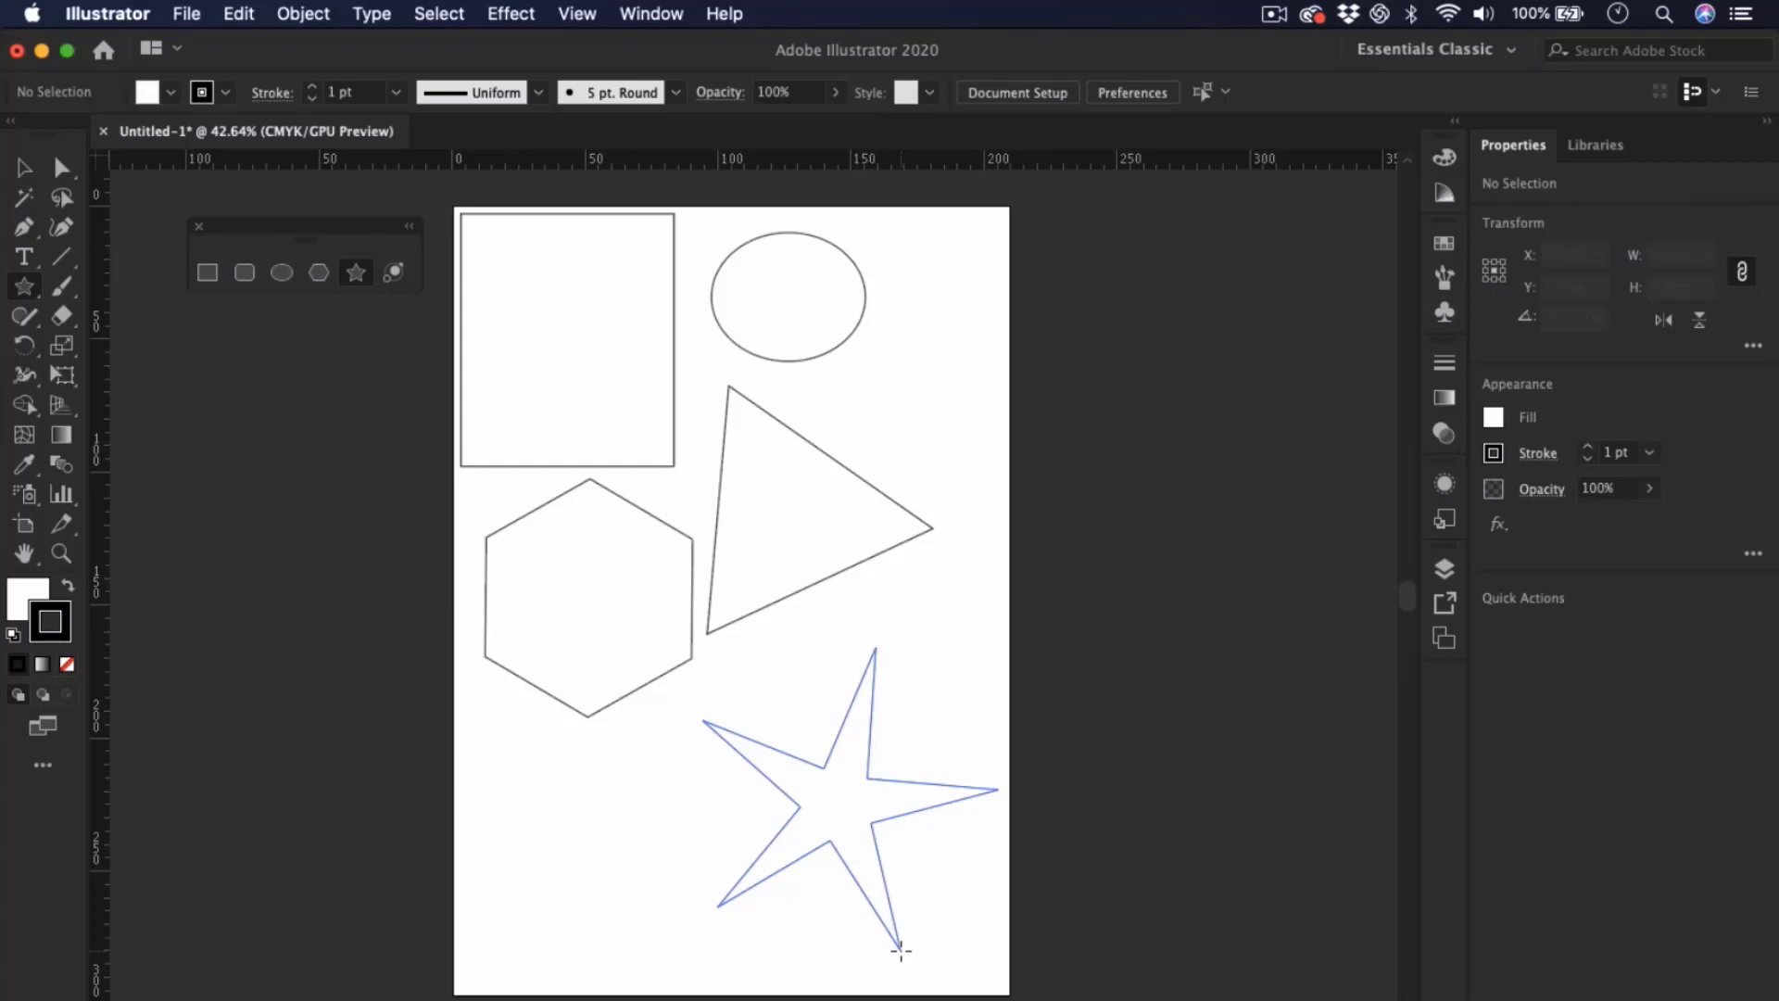
pyautogui.moveTo(900, 949); pyautogui.dragTo(901, 949)
pyautogui.press('Up')
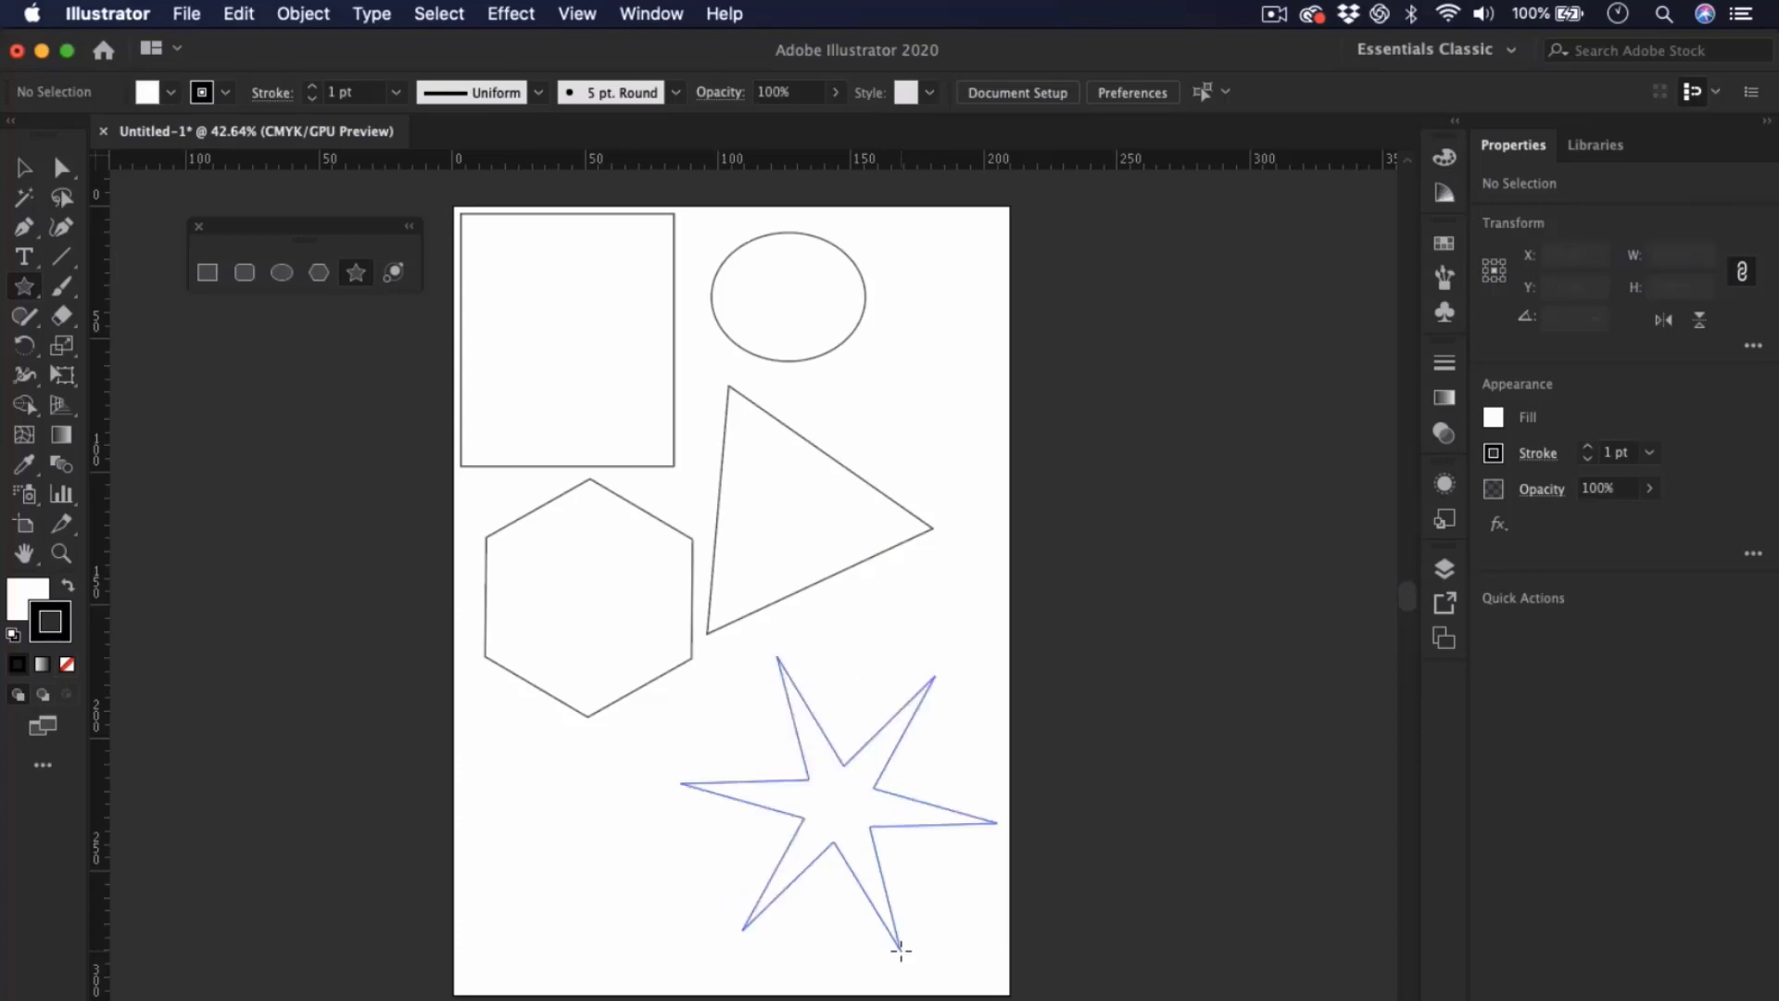
pyautogui.press('Up')
pyautogui.press('Up')
pyautogui.press('Up')
pyautogui.press('Up')
pyautogui.moveTo(900, 950); pyautogui.dragTo(901, 950)
pyautogui.press('Up')
pyautogui.press('Up')
pyautogui.press('Up')
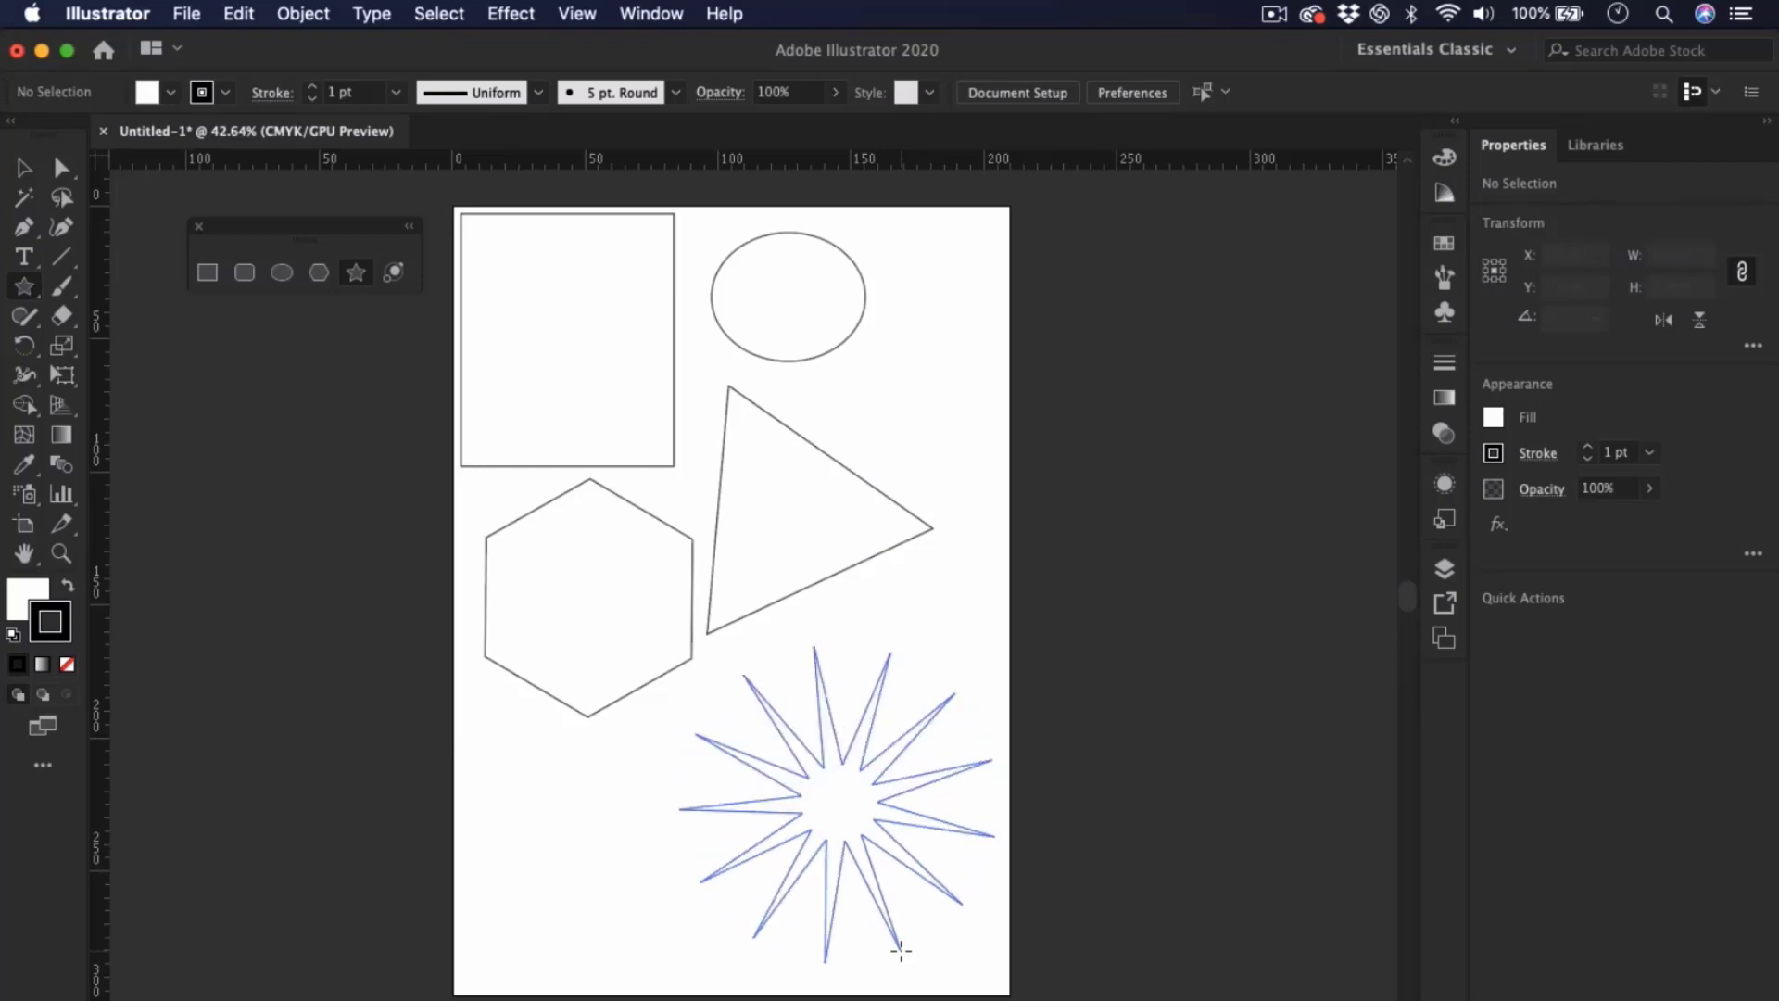
# - Cut the star back to five points and size it to about 71.5 × 68.1 mm
pyautogui.press('Down')
pyautogui.press('Down')
pyautogui.press('Down')
pyautogui.press('Down')
pyautogui.press('Down')
pyautogui.press('Down')
pyautogui.moveTo(900, 950); pyautogui.dragTo(942, 942)
pyautogui.press('Down')
pyautogui.press('Down')
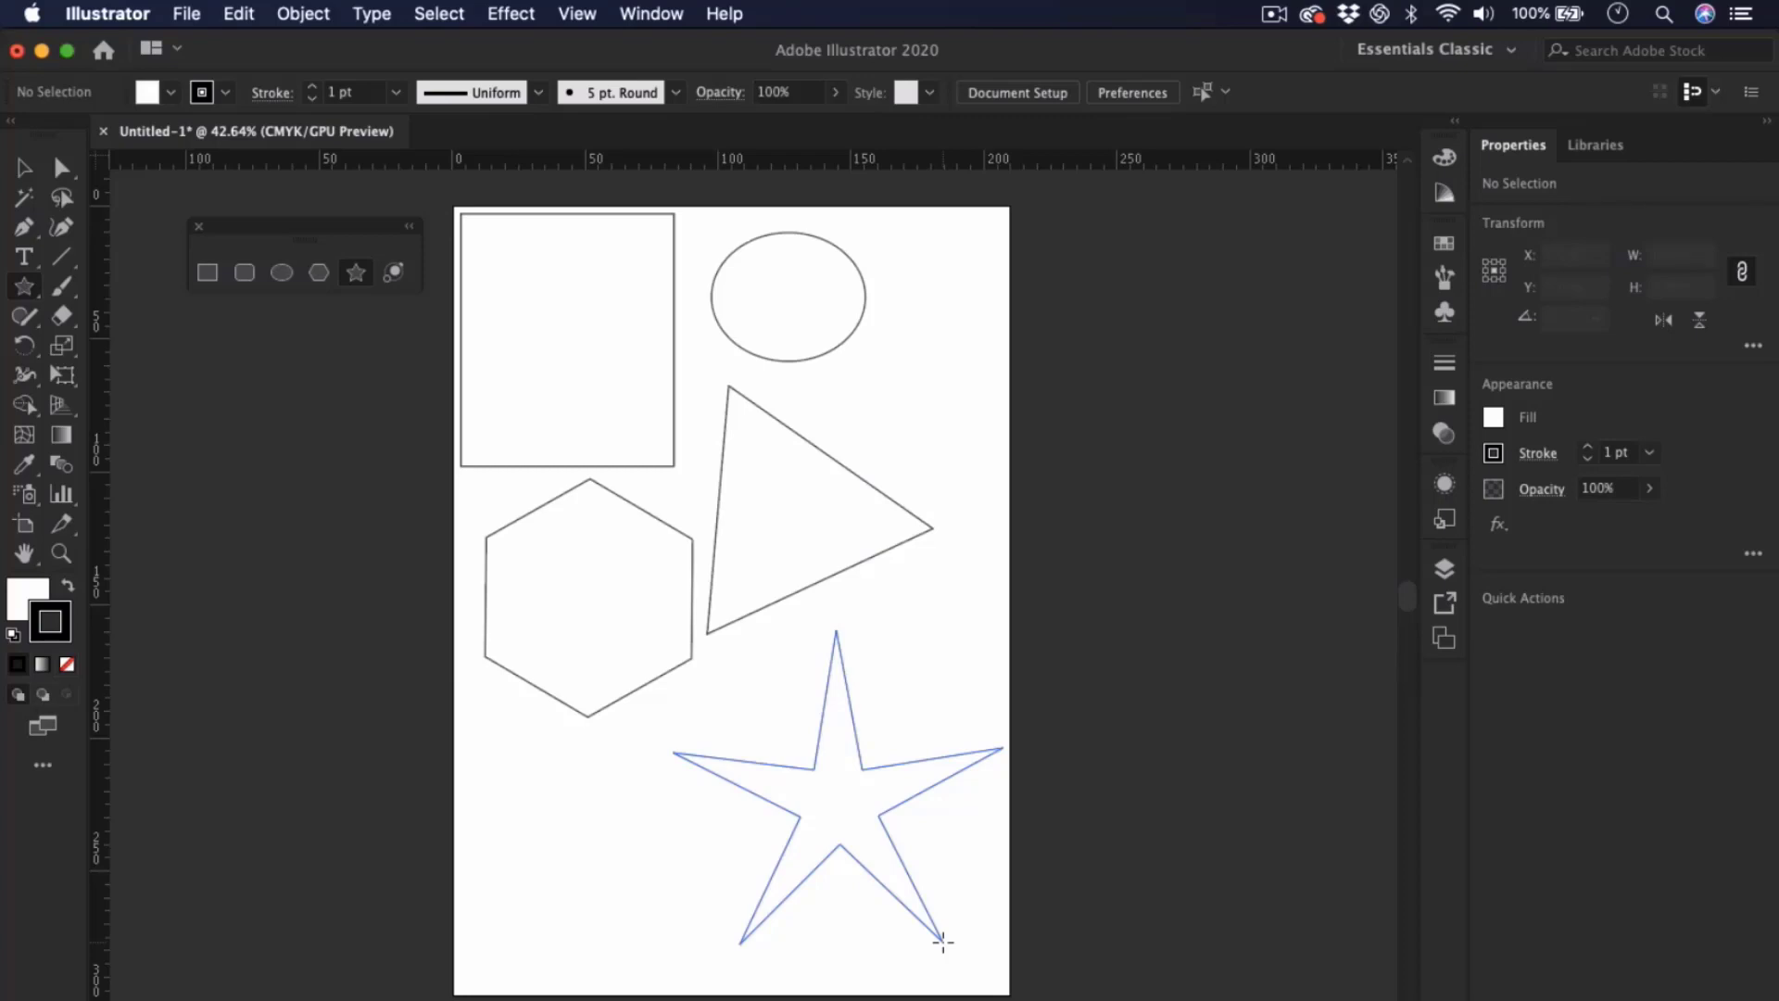
pyautogui.moveTo(942, 943)
pyautogui.mouseDown()
pyautogui.moveTo(917, 921)
pyautogui.moveTo(938, 940)
pyautogui.mouseUp()
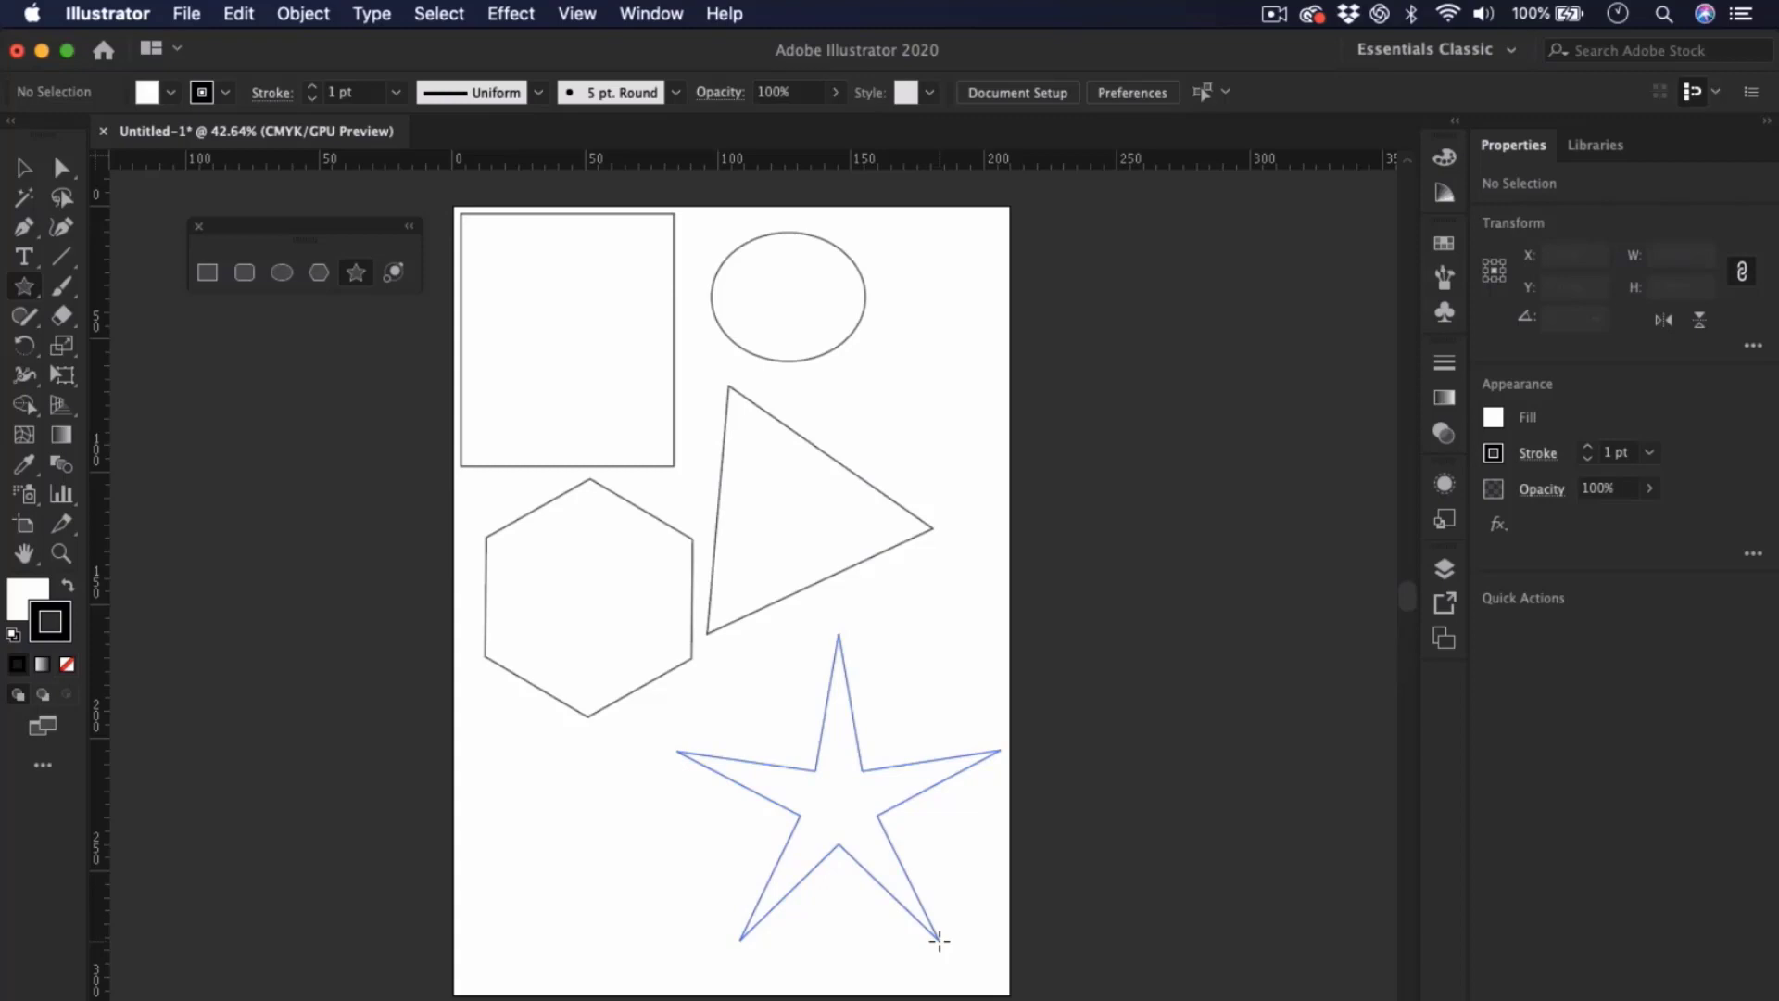
pyautogui.moveTo(939, 941); pyautogui.dragTo(939, 940)
pyautogui.moveTo(938, 940)
pyautogui.mouseDown()
pyautogui.moveTo(870, 850)
pyautogui.moveTo(936, 957)
pyautogui.moveTo(921, 941)
pyautogui.moveTo(987, 999)
pyautogui.moveTo(993, 953)
pyautogui.moveTo(889, 668)
pyautogui.moveTo(898, 681)
pyautogui.mouseUp()
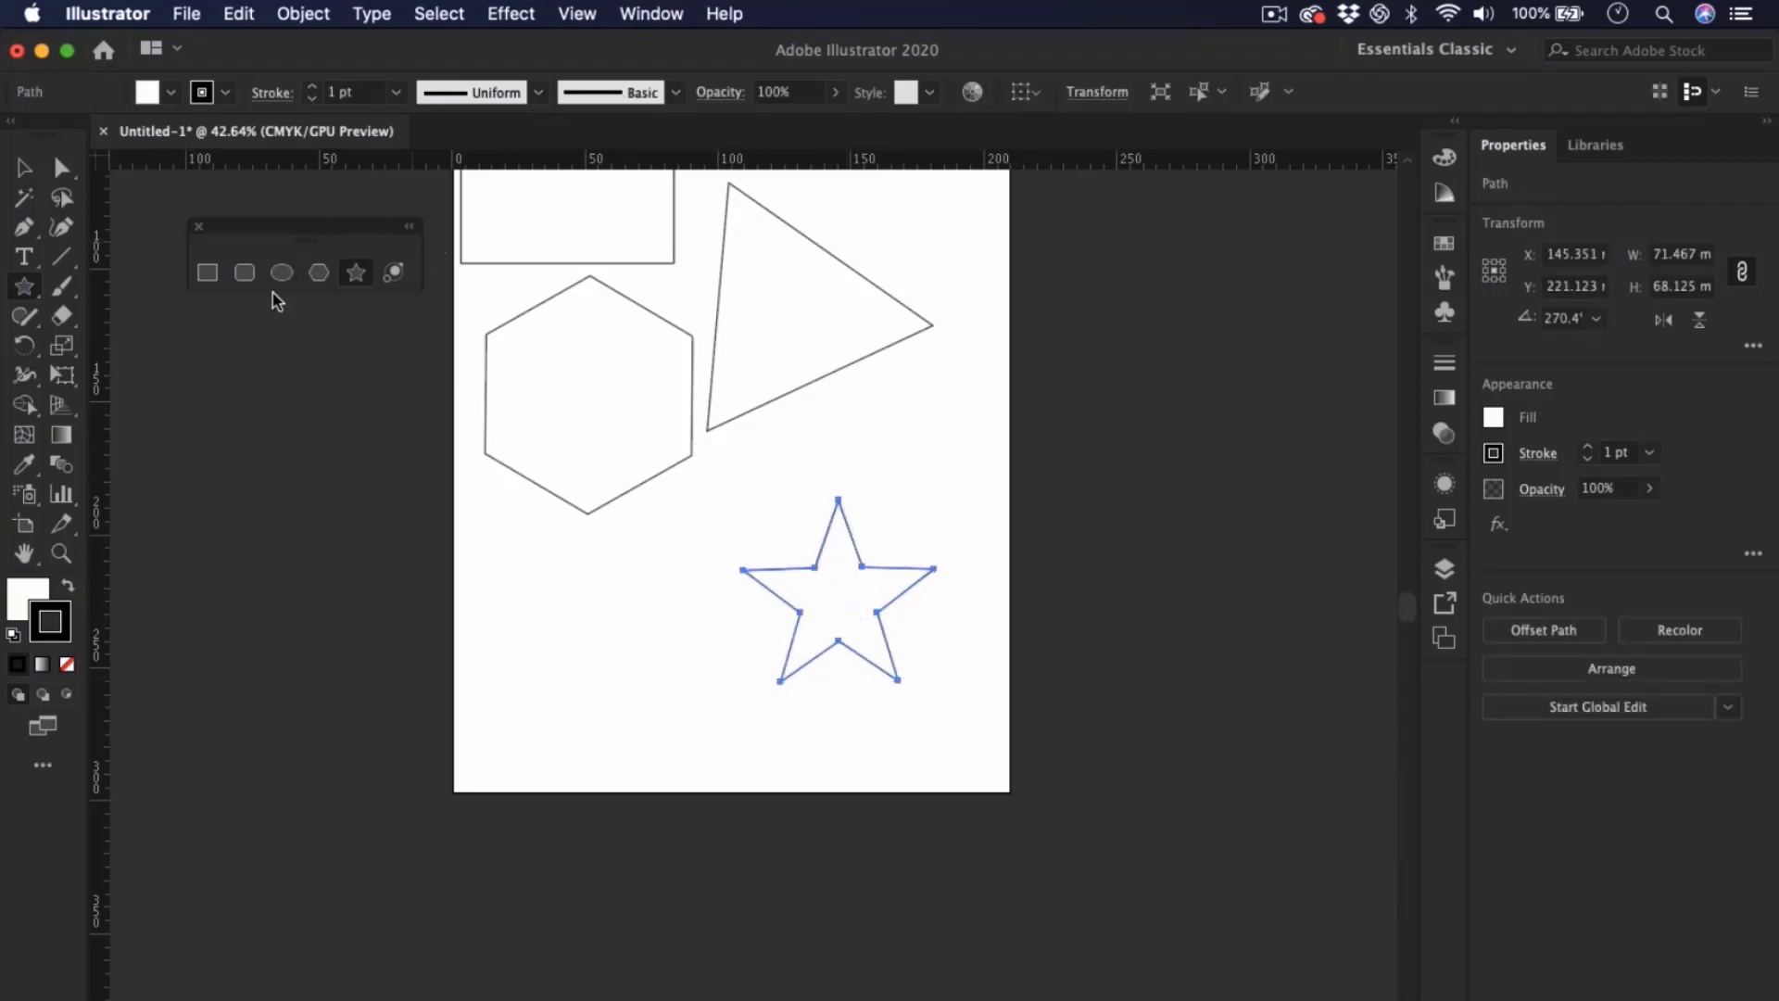
# - Nudge the triangle right and move the hexagon left onto the page, to X 53.976 mm, Y 160.631 mm
pyautogui.click(25, 169)
pyautogui.scroll(4, 544, 505)
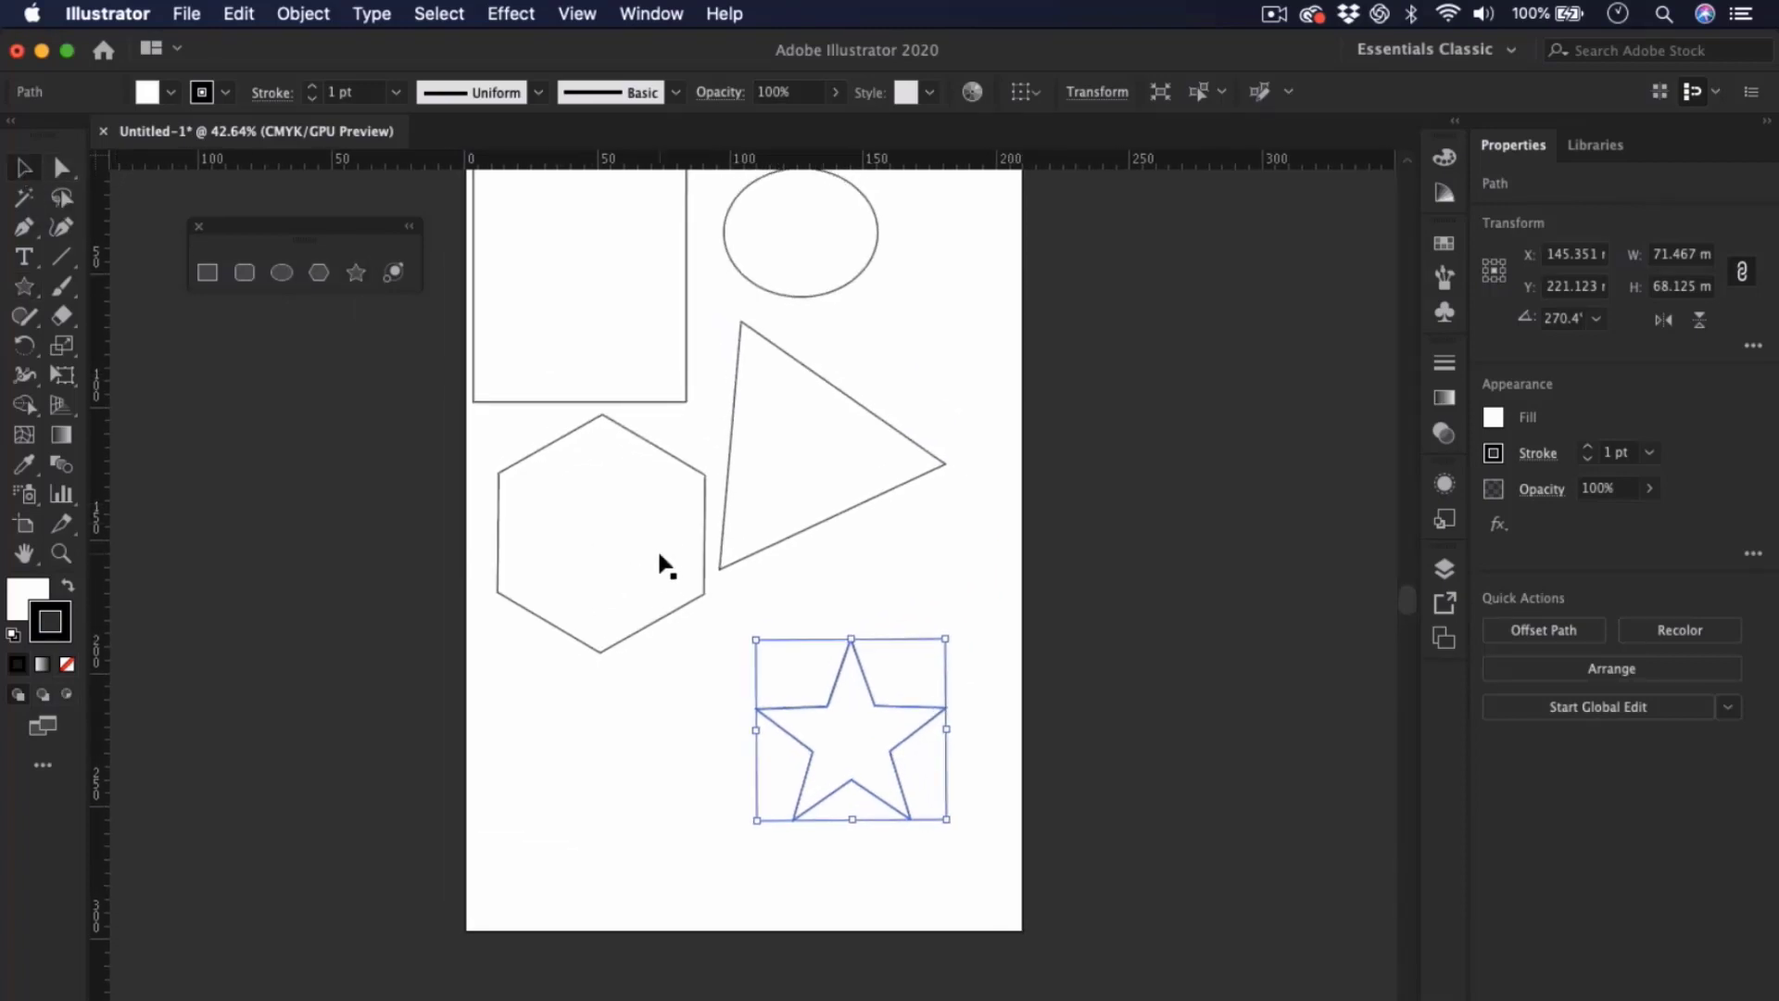
pyautogui.scroll(2, 658, 554)
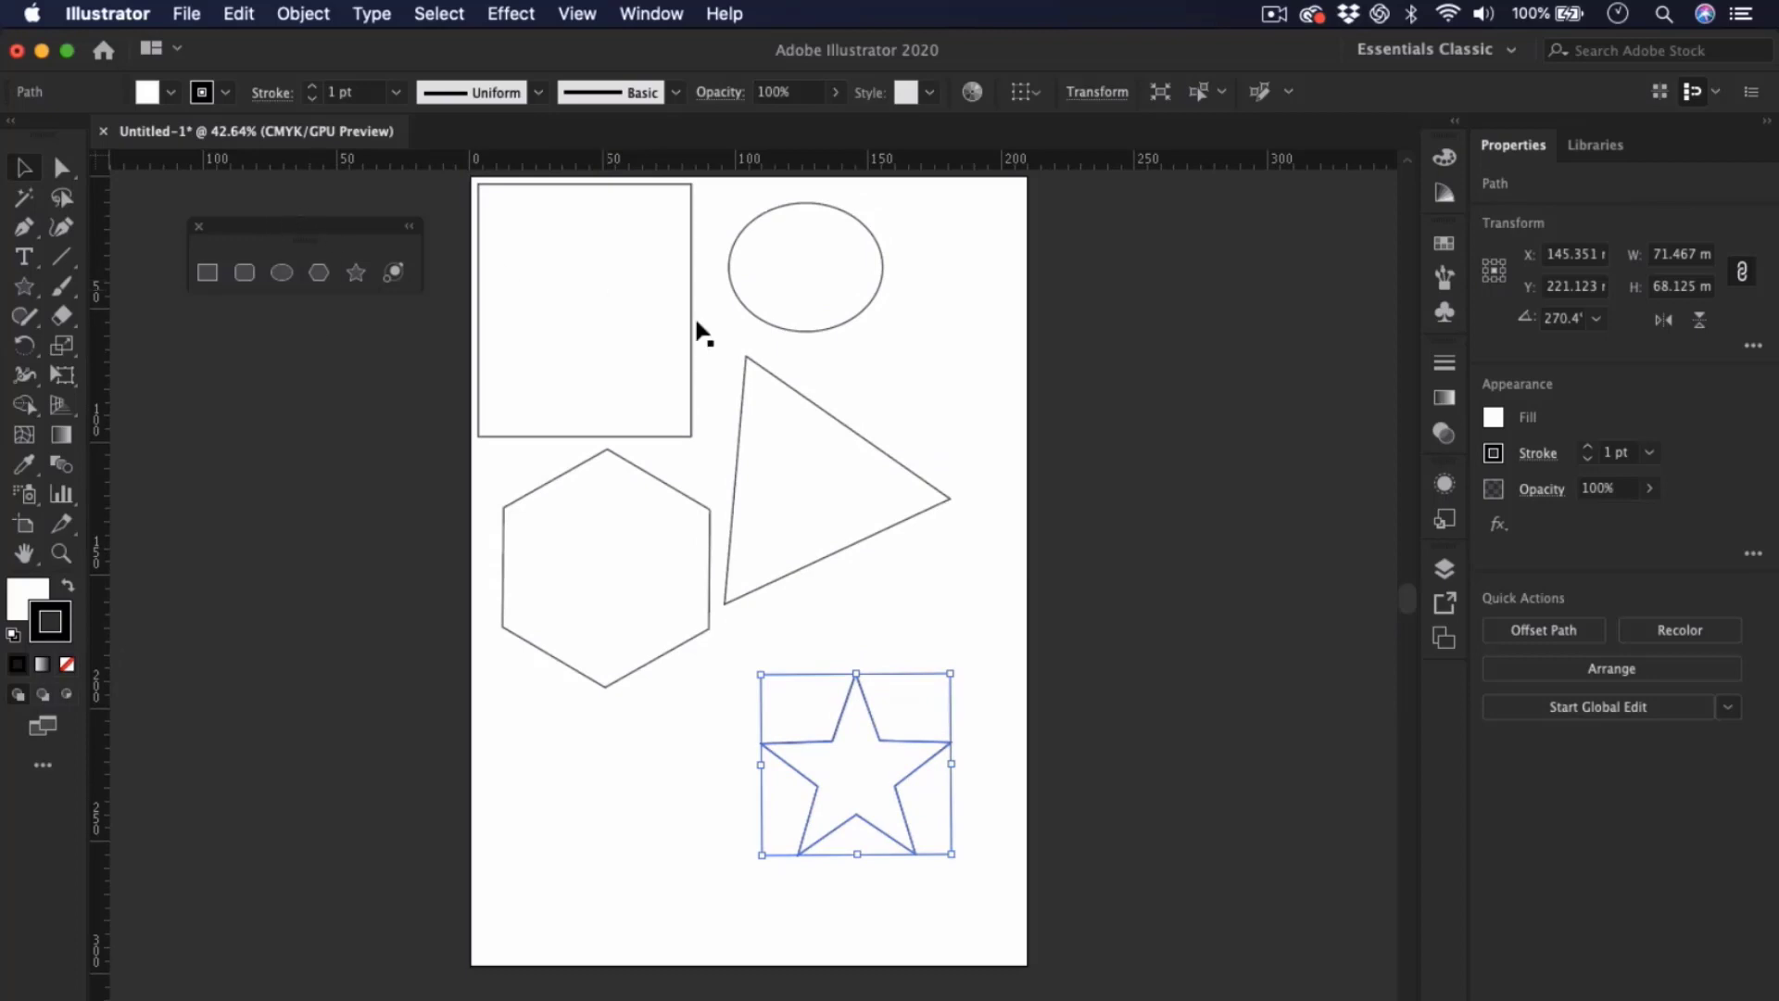
pyautogui.moveTo(806, 472); pyautogui.dragTo(877, 483)
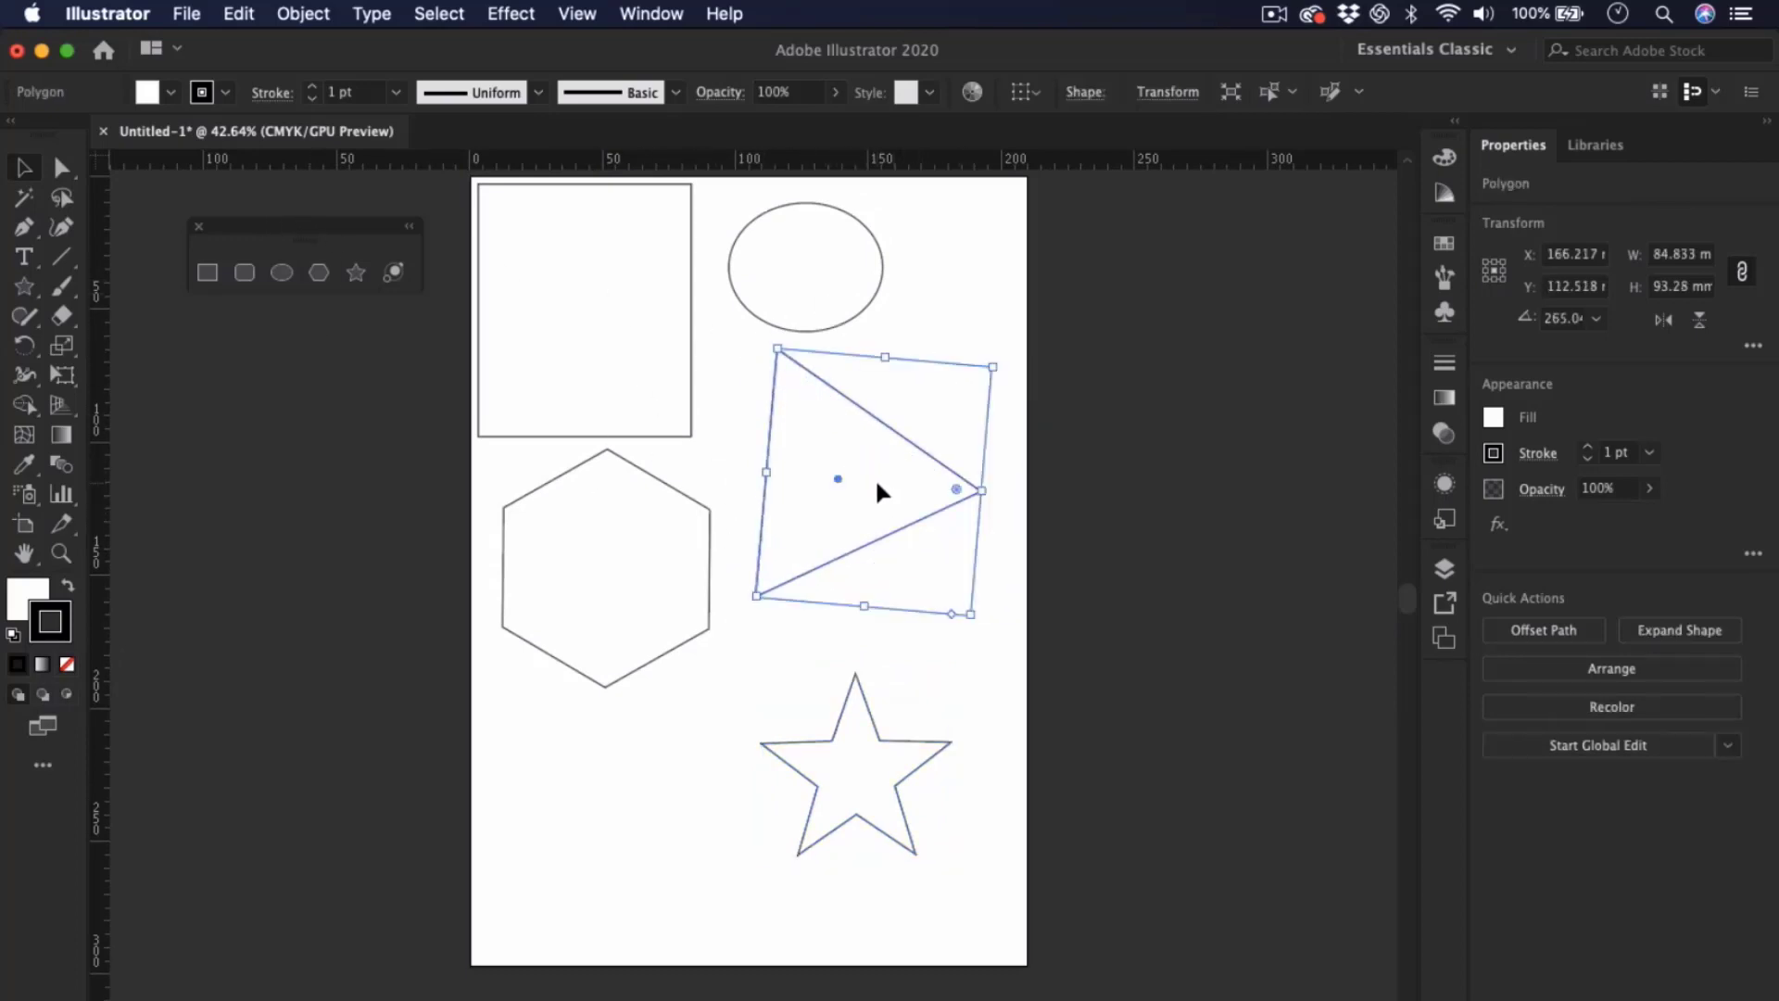
pyautogui.moveTo(648, 571)
pyautogui.mouseDown()
pyautogui.moveTo(709, 601)
pyautogui.moveTo(648, 563)
pyautogui.mouseUp()
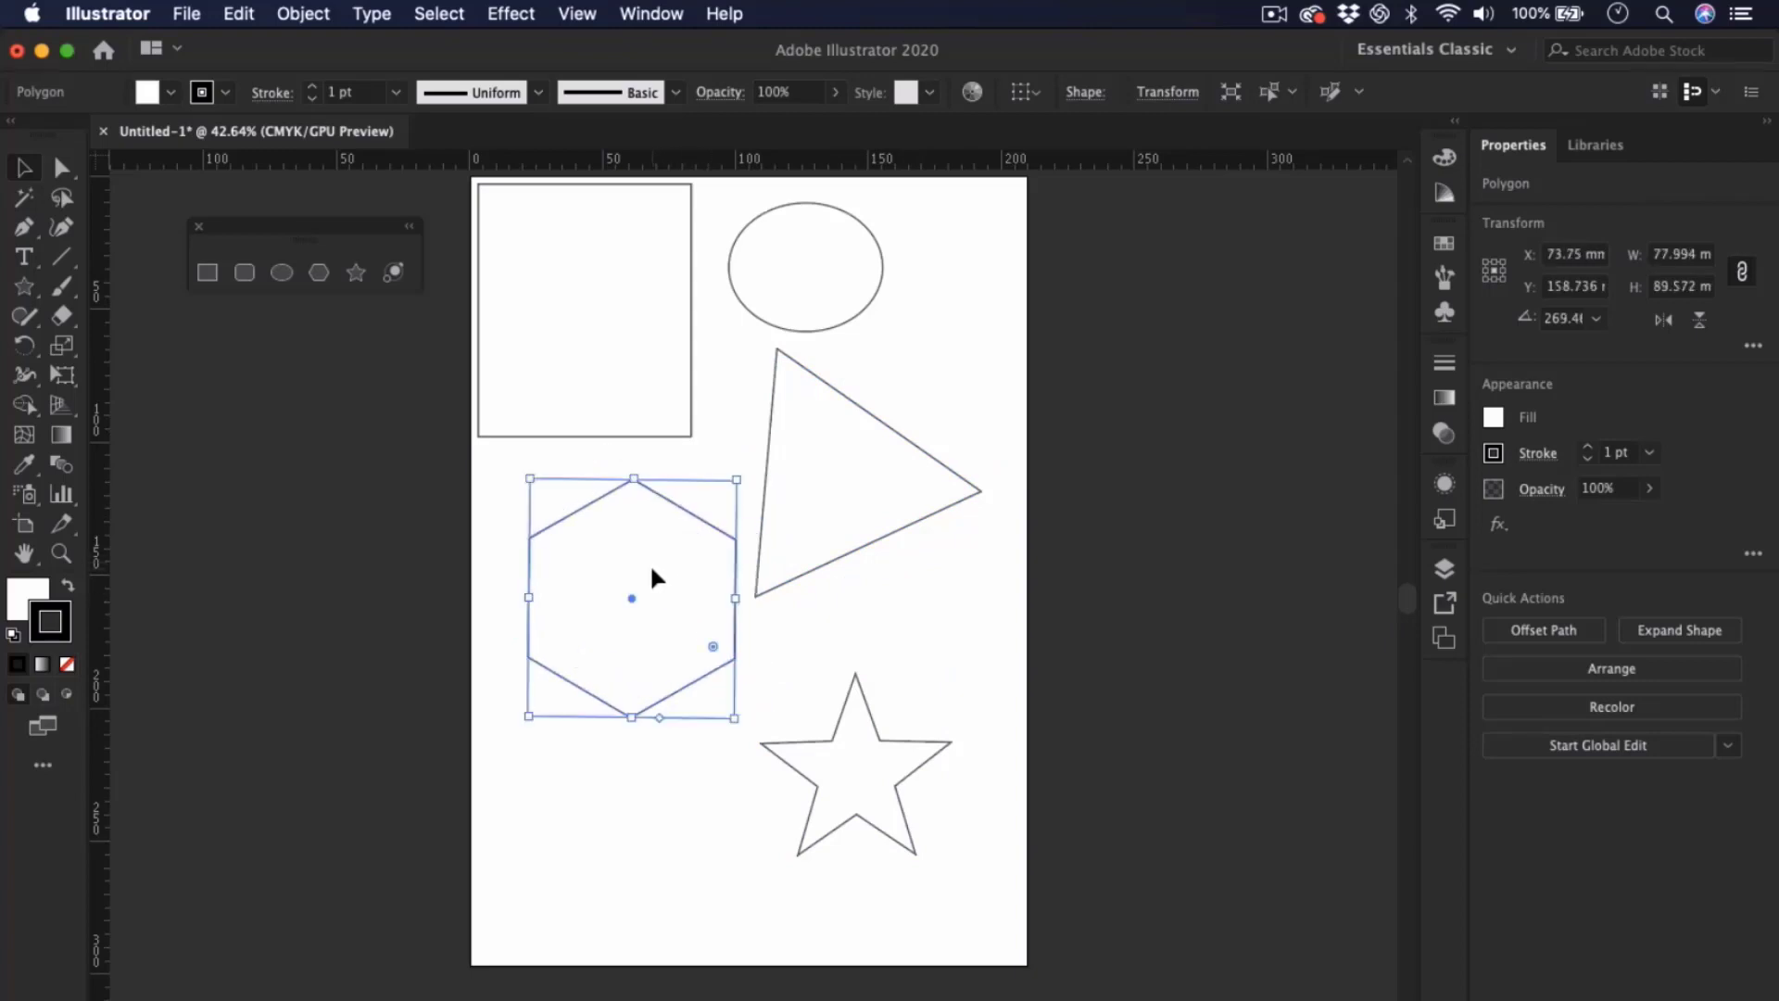
pyautogui.click(830, 510)
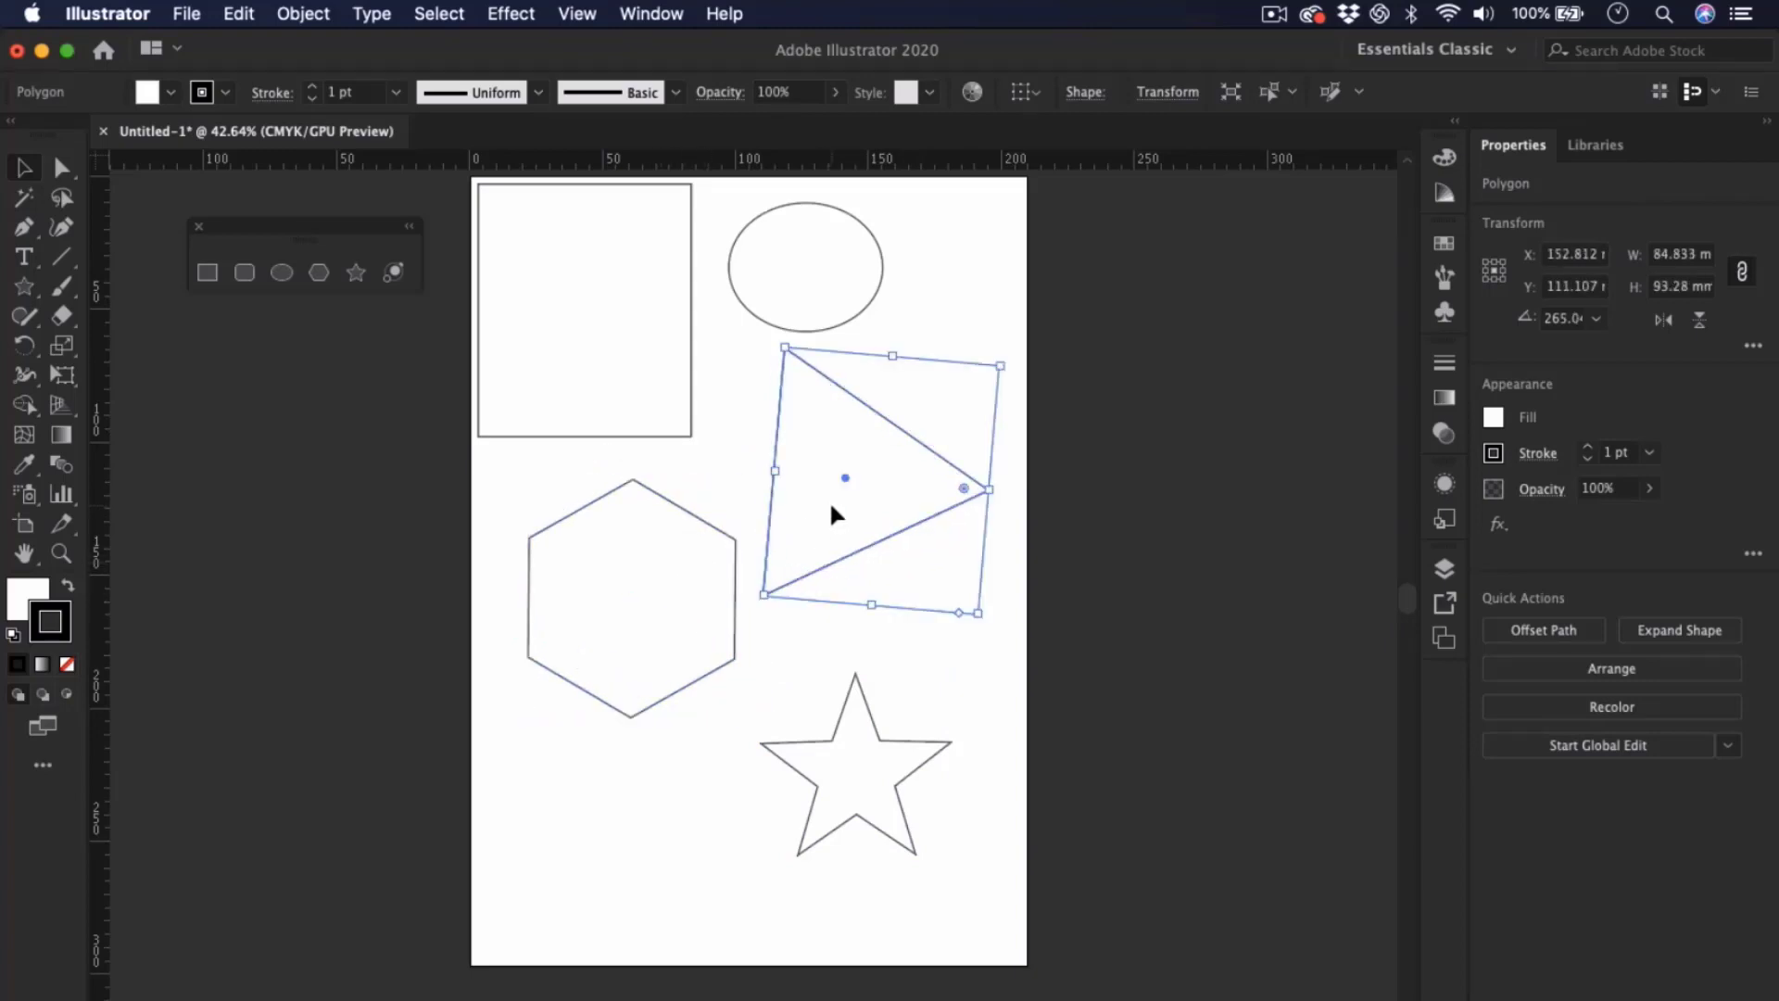
pyautogui.click(635, 569)
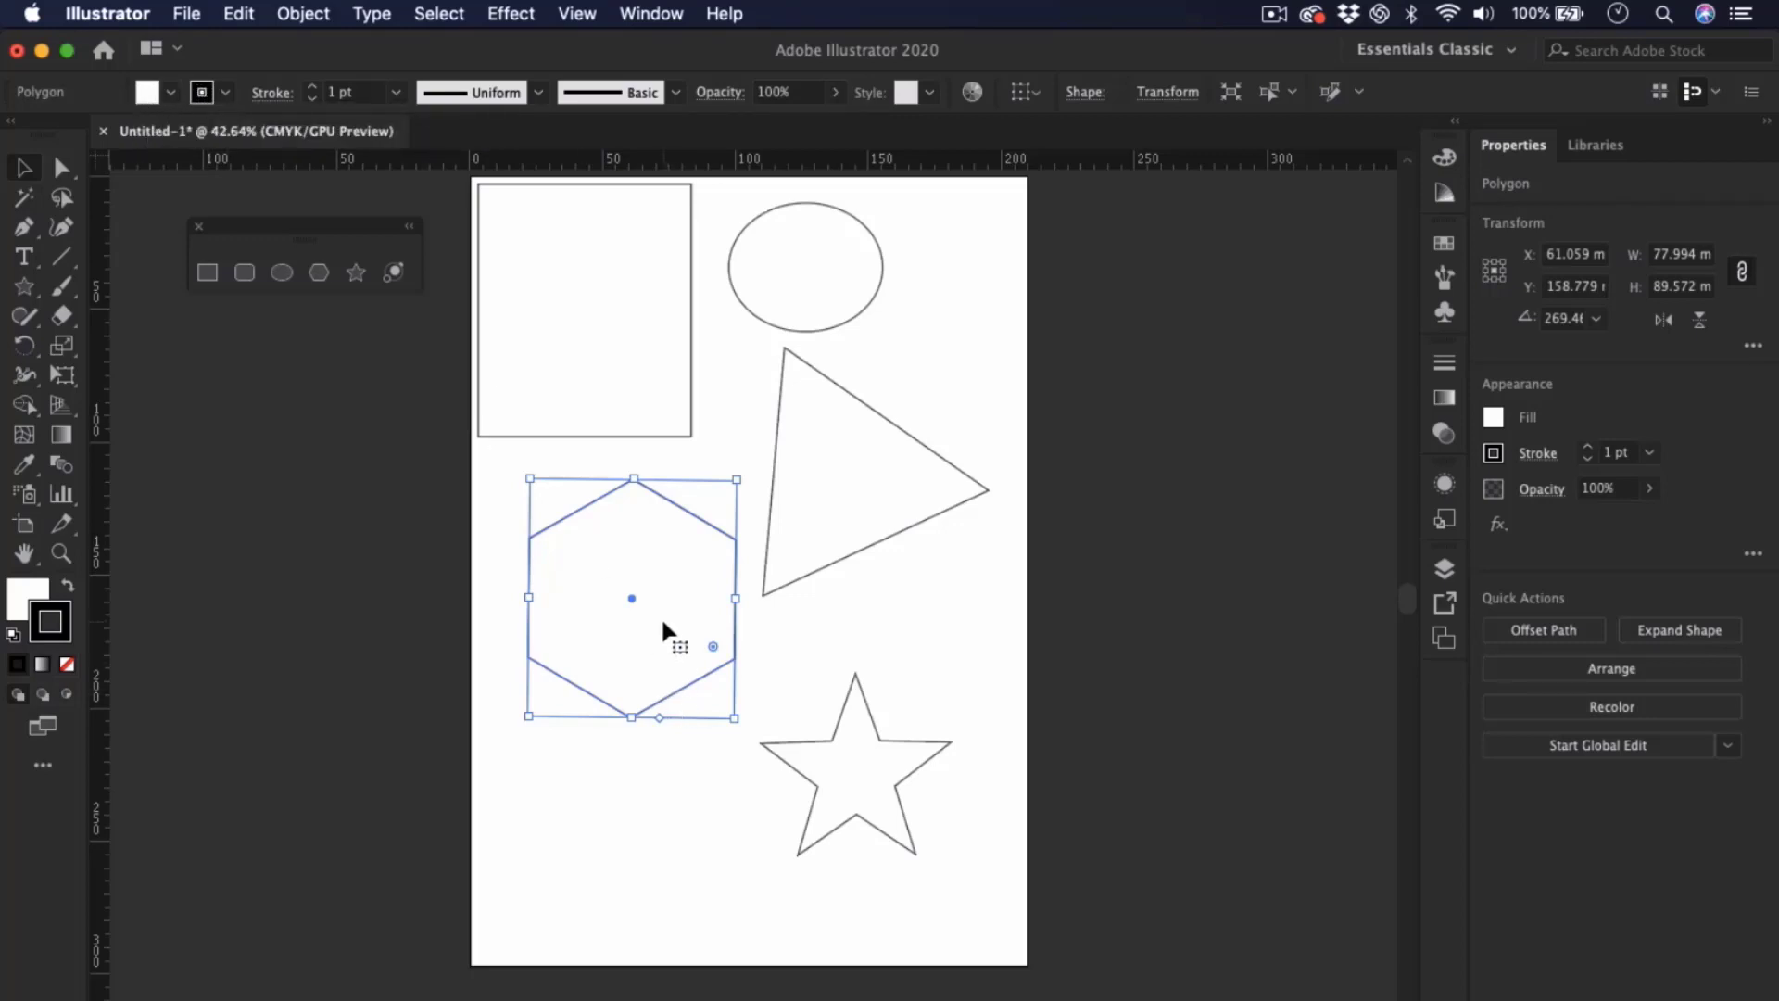
pyautogui.moveTo(663, 623)
pyautogui.mouseDown()
pyautogui.moveTo(496, 615)
pyautogui.moveTo(617, 631)
pyautogui.moveTo(674, 623)
pyautogui.moveTo(667, 602)
pyautogui.mouseUp()
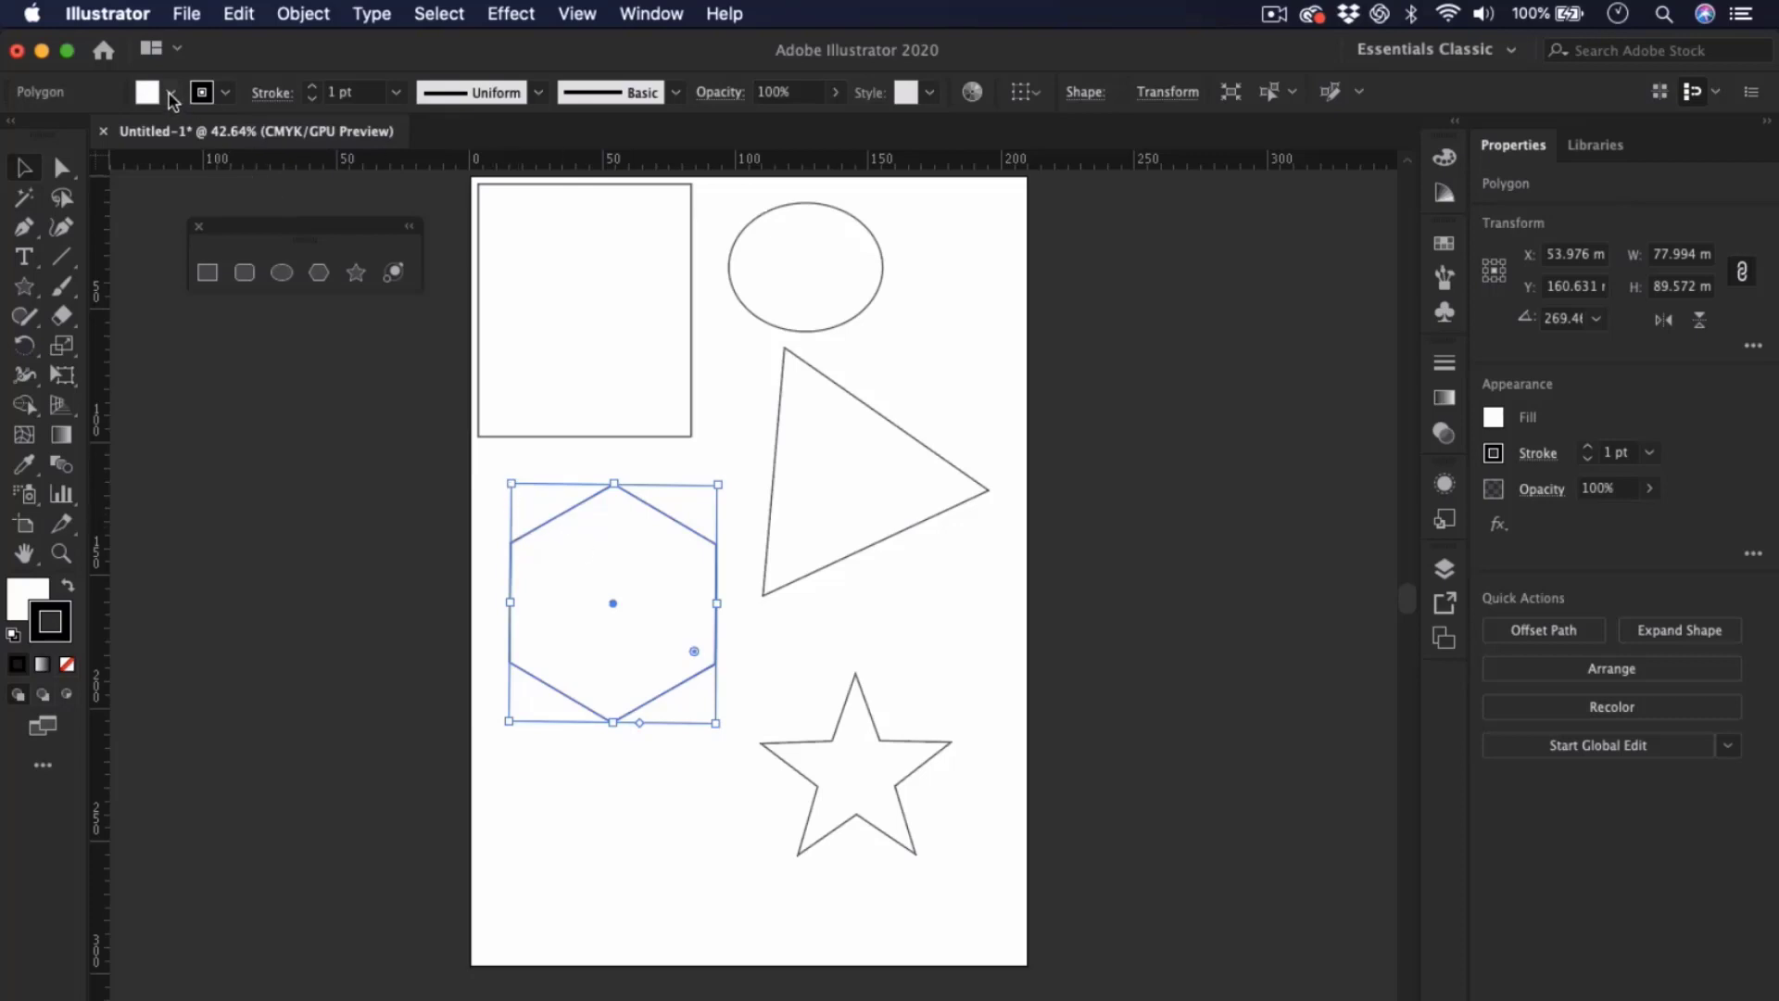
# - Move the hexagon onto the page's left edge and drag a copy of it downward
pyautogui.moveTo(544, 566); pyautogui.dragTo(428, 558)
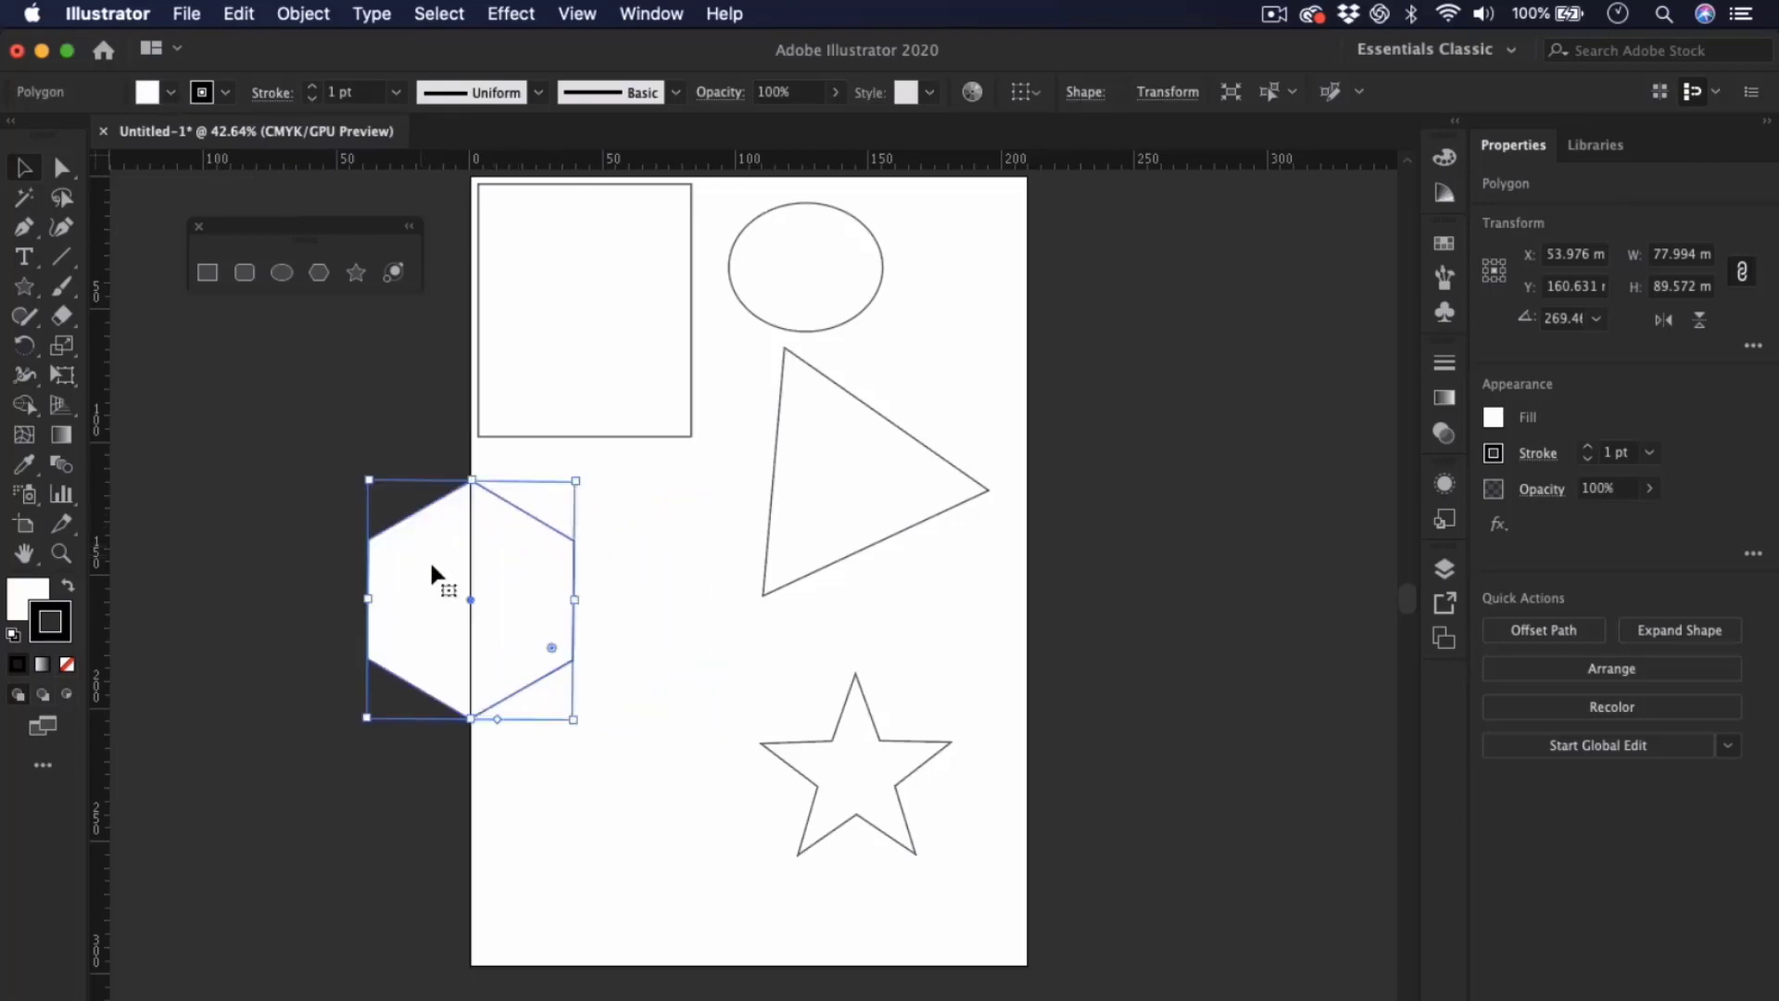
pyautogui.moveTo(534, 597); pyautogui.dragTo(552, 804)
pyautogui.moveTo(525, 607); pyautogui.dragTo(556, 594)
# - Set the upper hexagon's fill to None
pyautogui.click(515, 834)
pyautogui.click(504, 597)
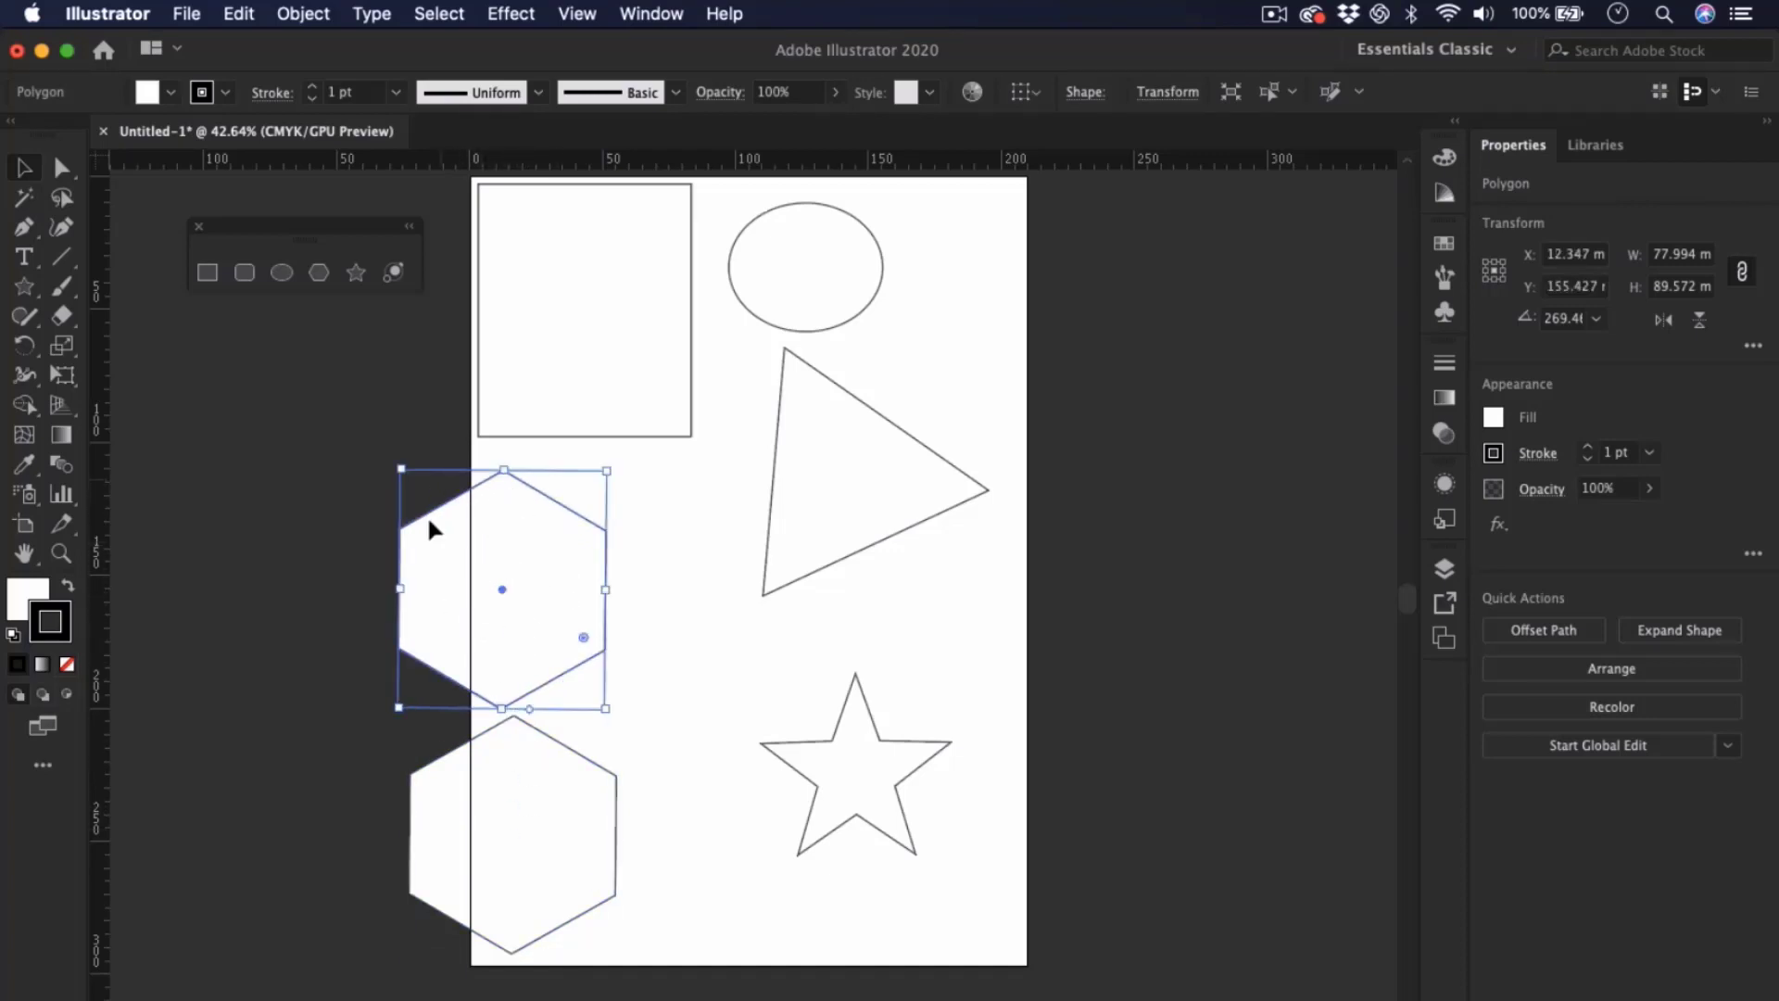
pyautogui.click(170, 92)
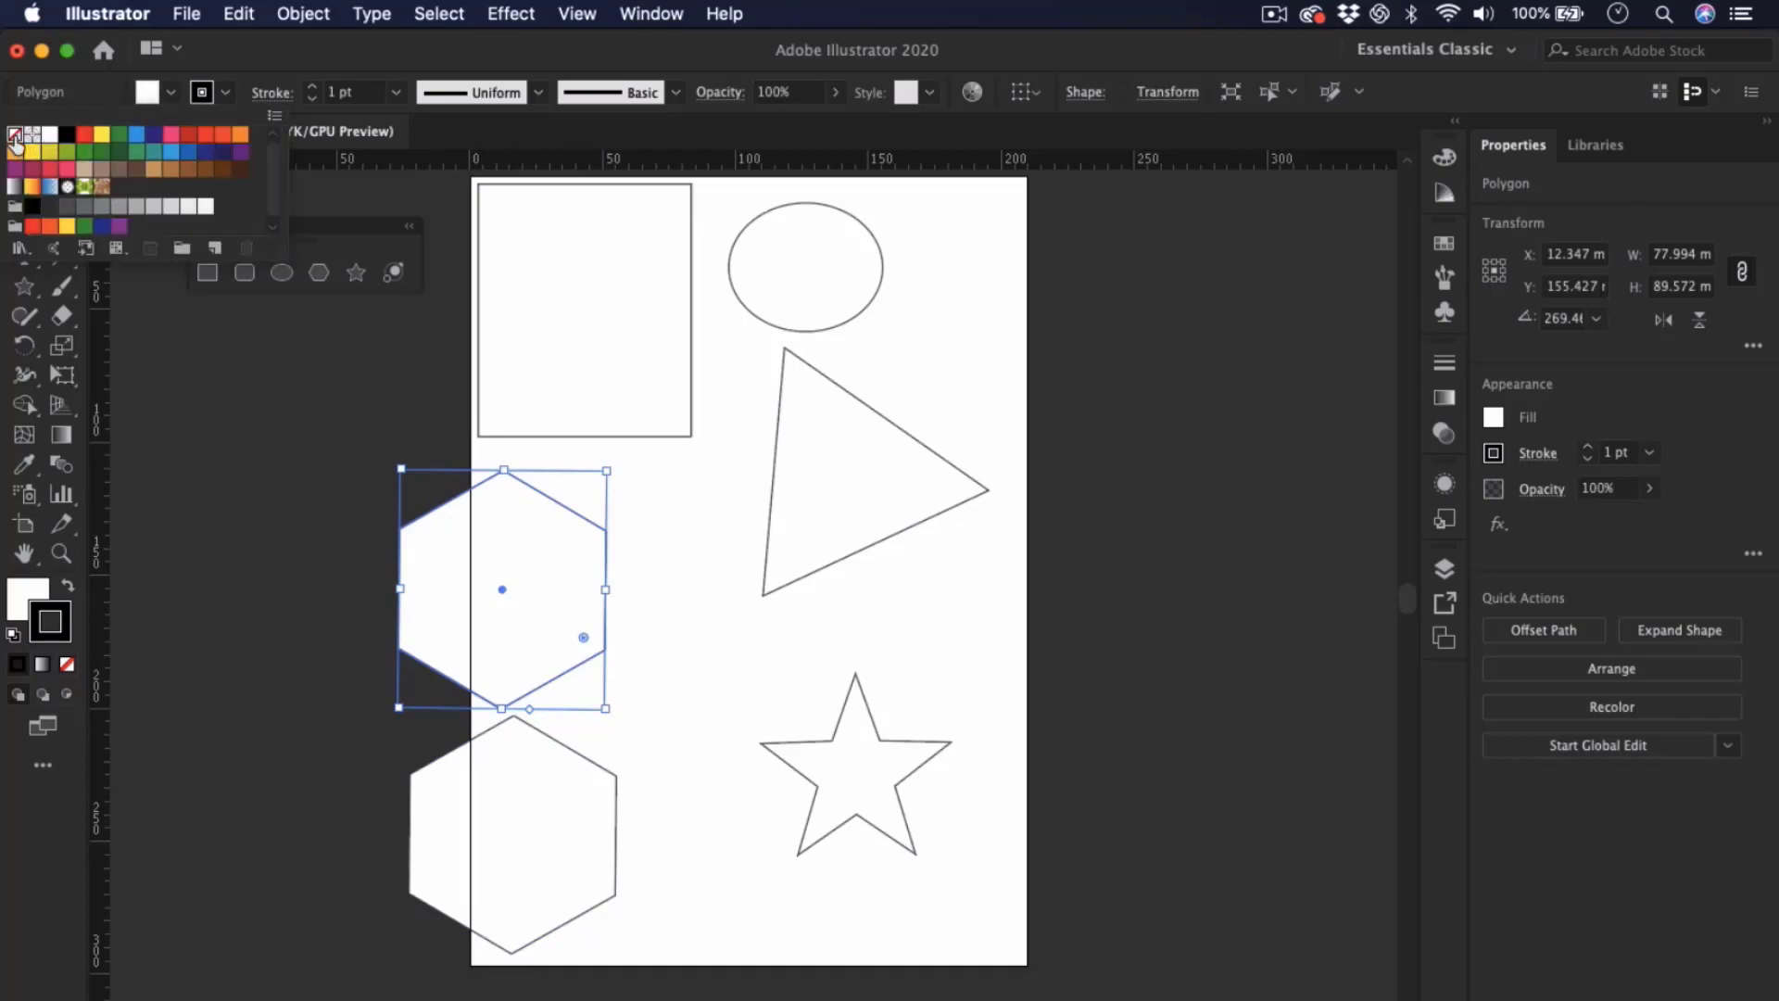
pyautogui.click(15, 138)
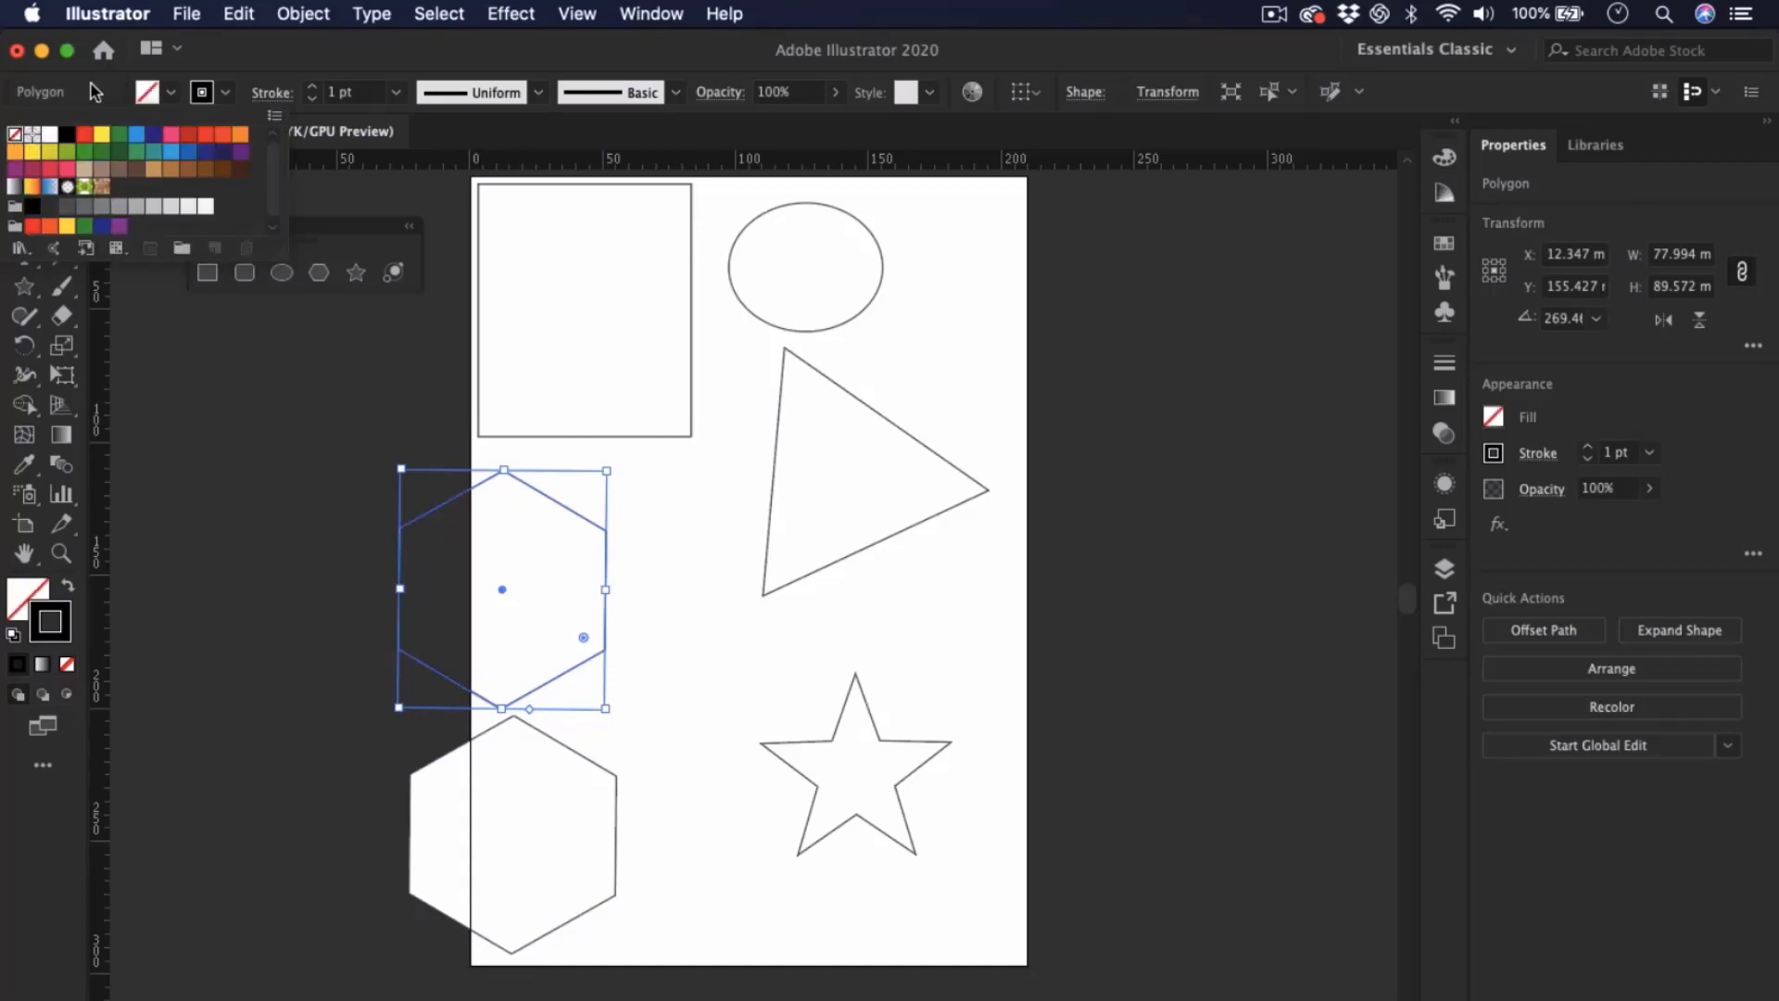
# - Shift the upper hexagon right and raise the lower white copy slightly, to X 9.545 mm, Y 241.03 mm
pyautogui.click(669, 593)
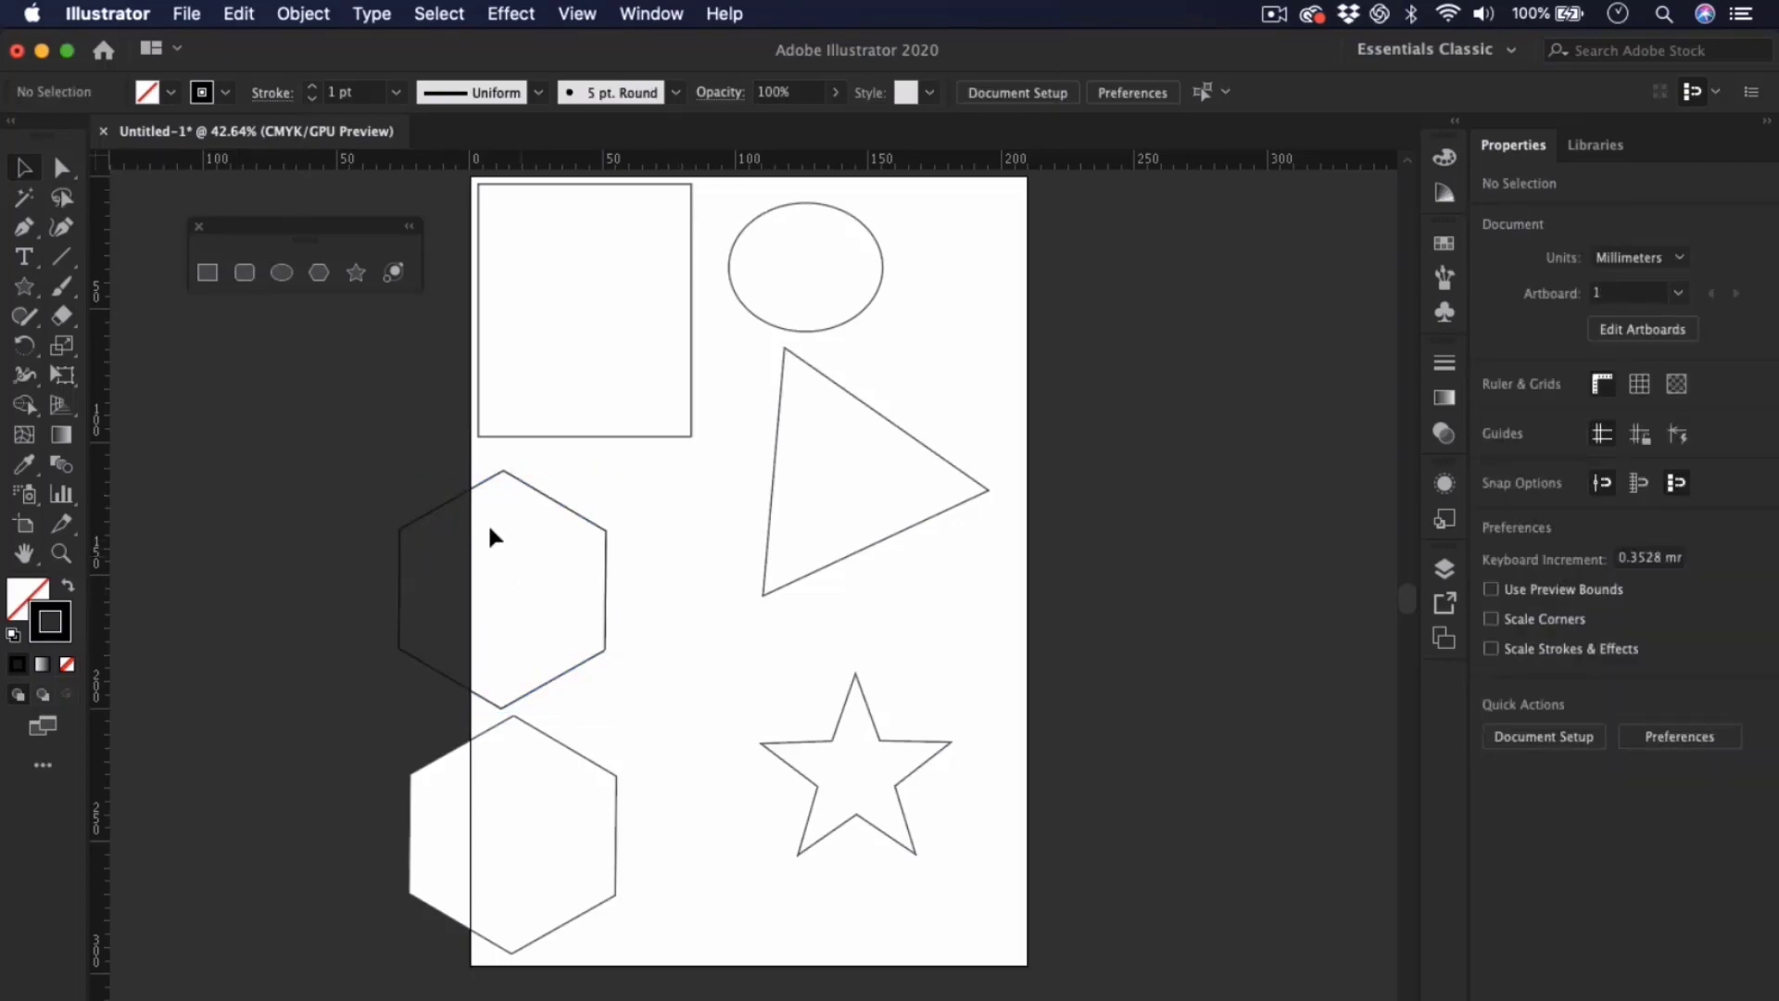
pyautogui.click(525, 812)
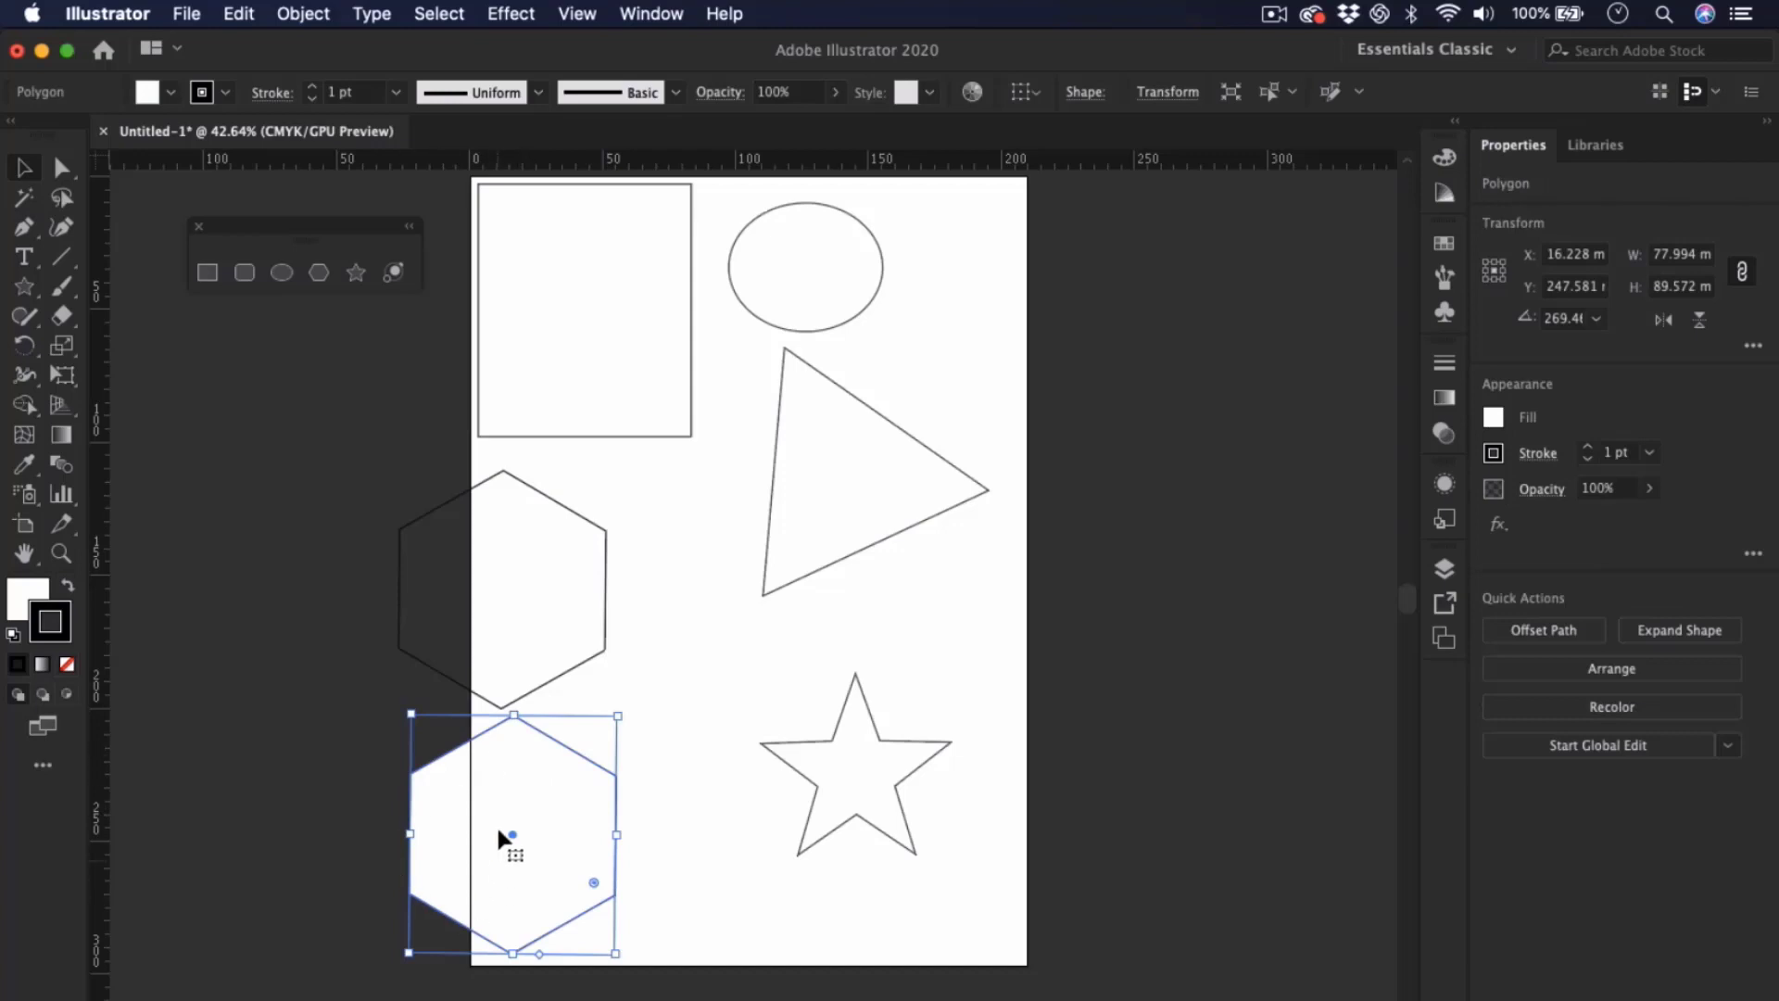
pyautogui.click(496, 702)
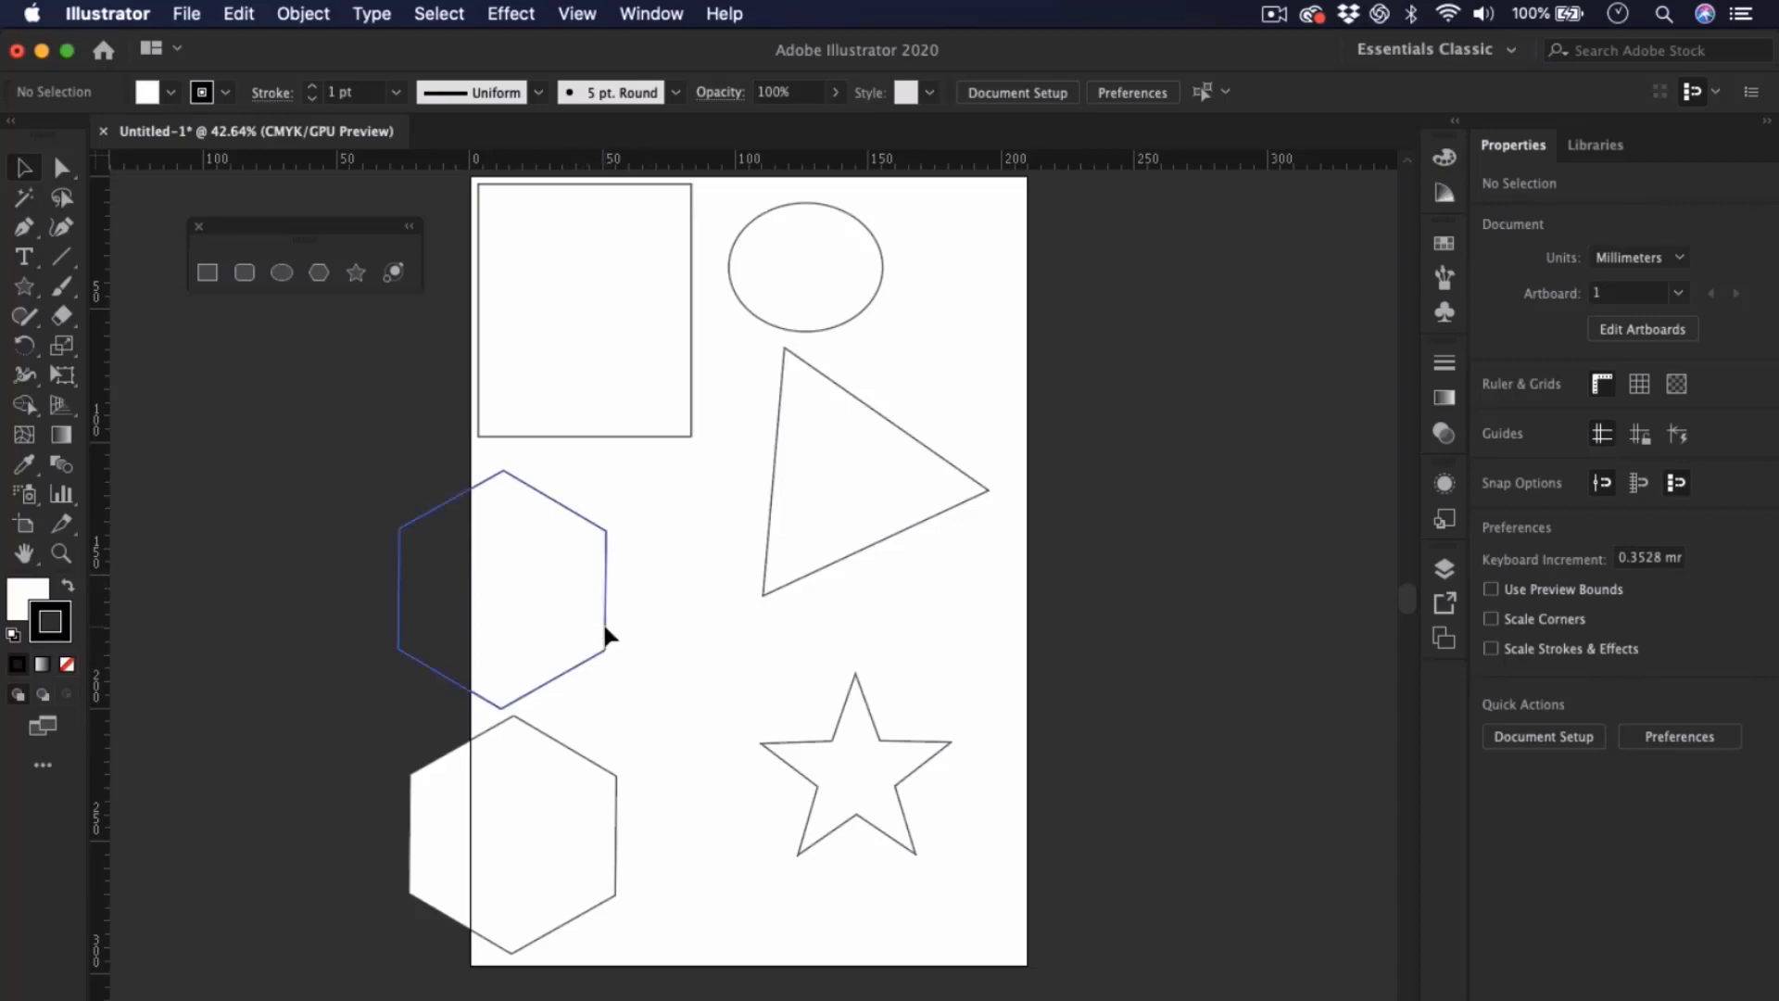
pyautogui.moveTo(602, 621); pyautogui.dragTo(715, 604)
pyautogui.moveTo(593, 851); pyautogui.dragTo(519, 821)
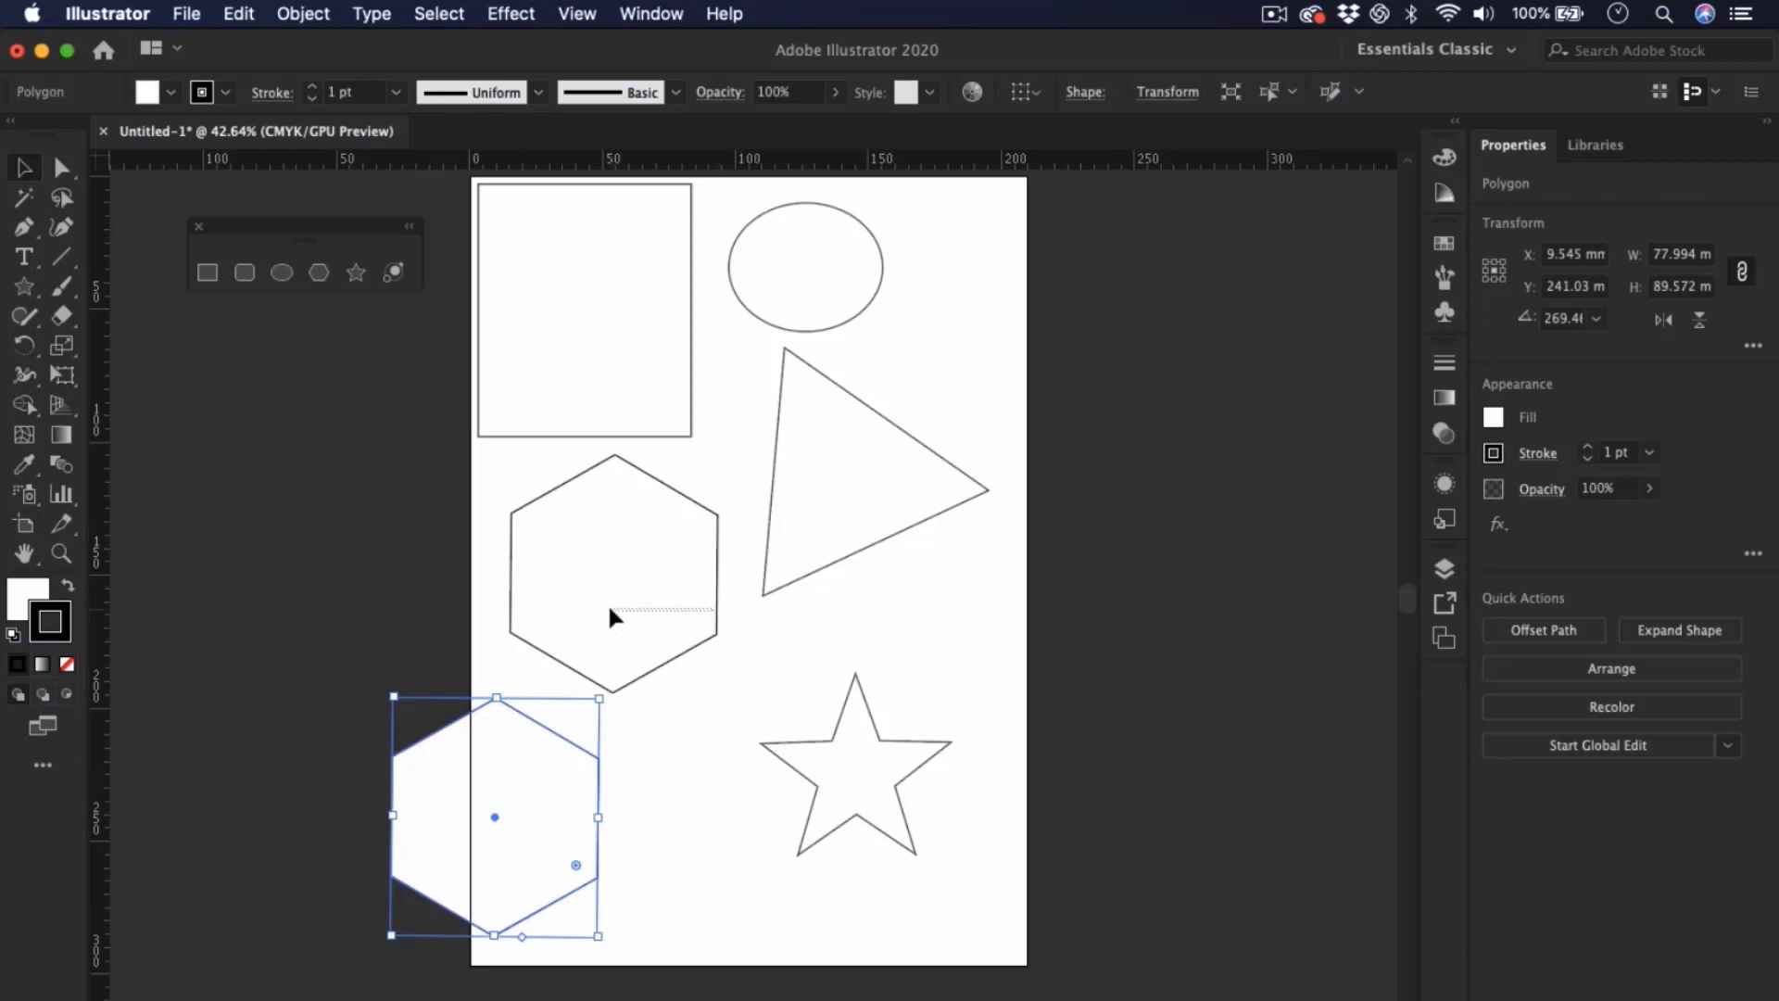
# - Move the unfilled upper hexagon back left so it straddles the page edge above the white one
pyautogui.press('super+shift+a')
pyautogui.moveTo(715, 606); pyautogui.dragTo(607, 603)
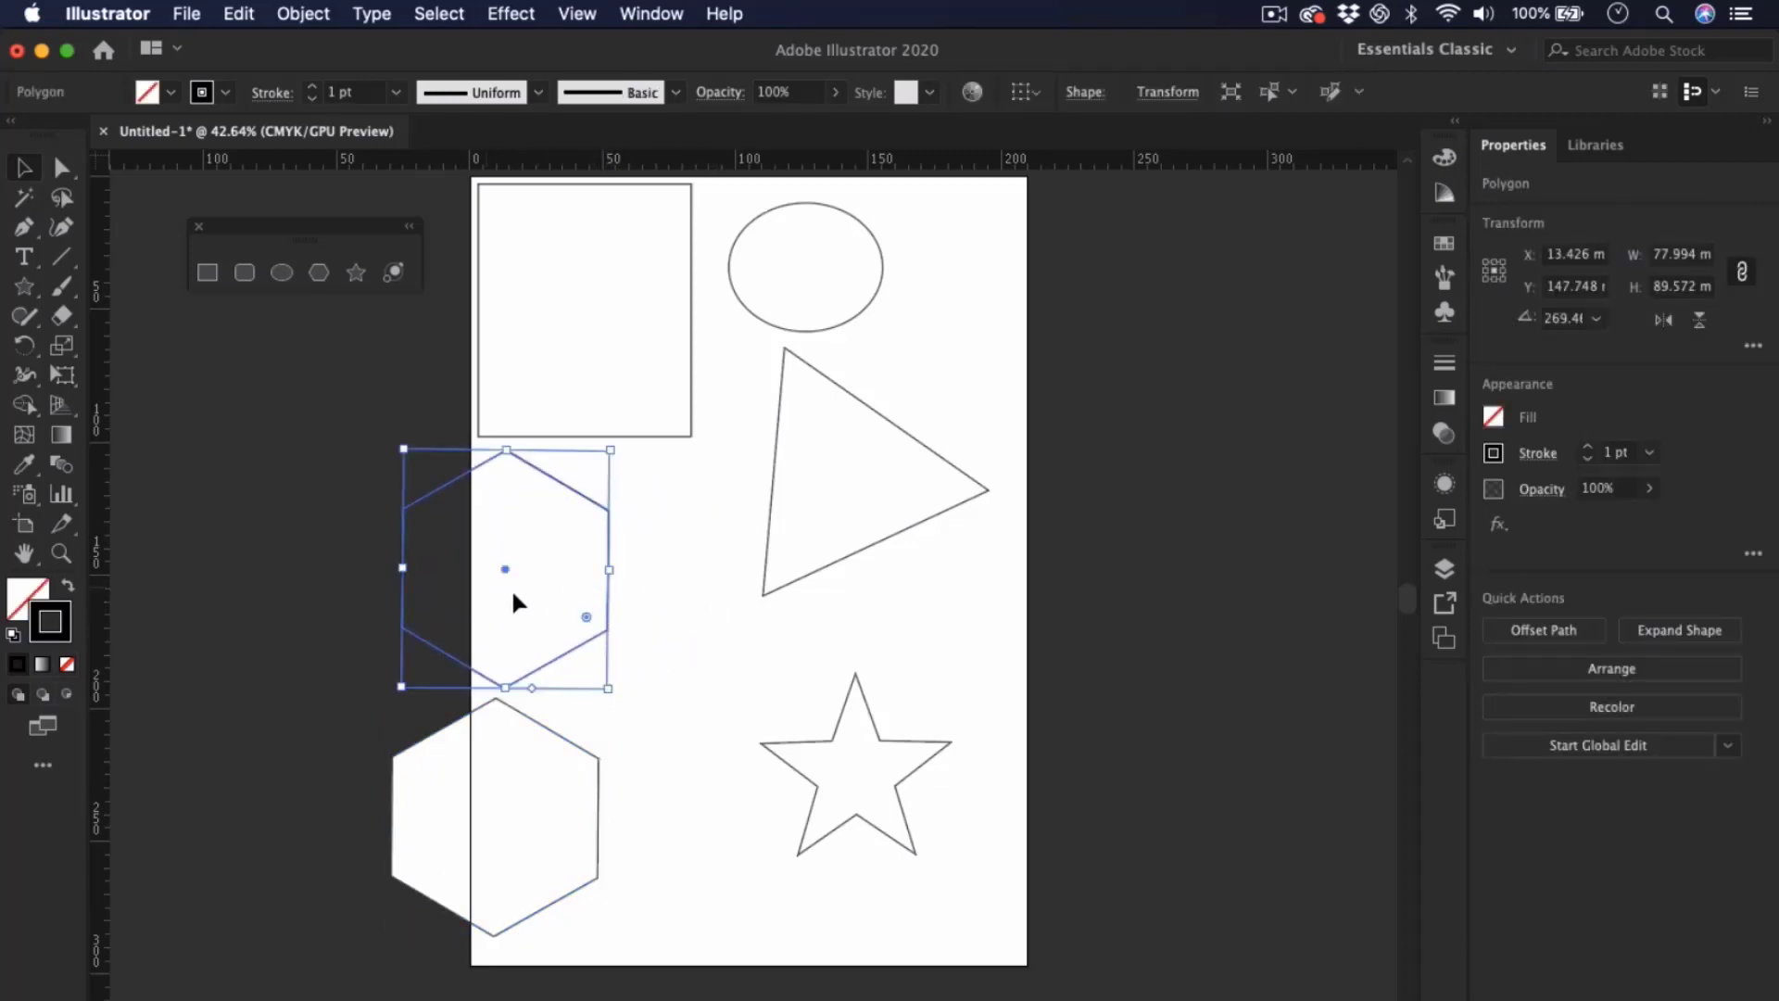
pyautogui.click(669, 597)
pyautogui.click(608, 596)
pyautogui.click(664, 608)
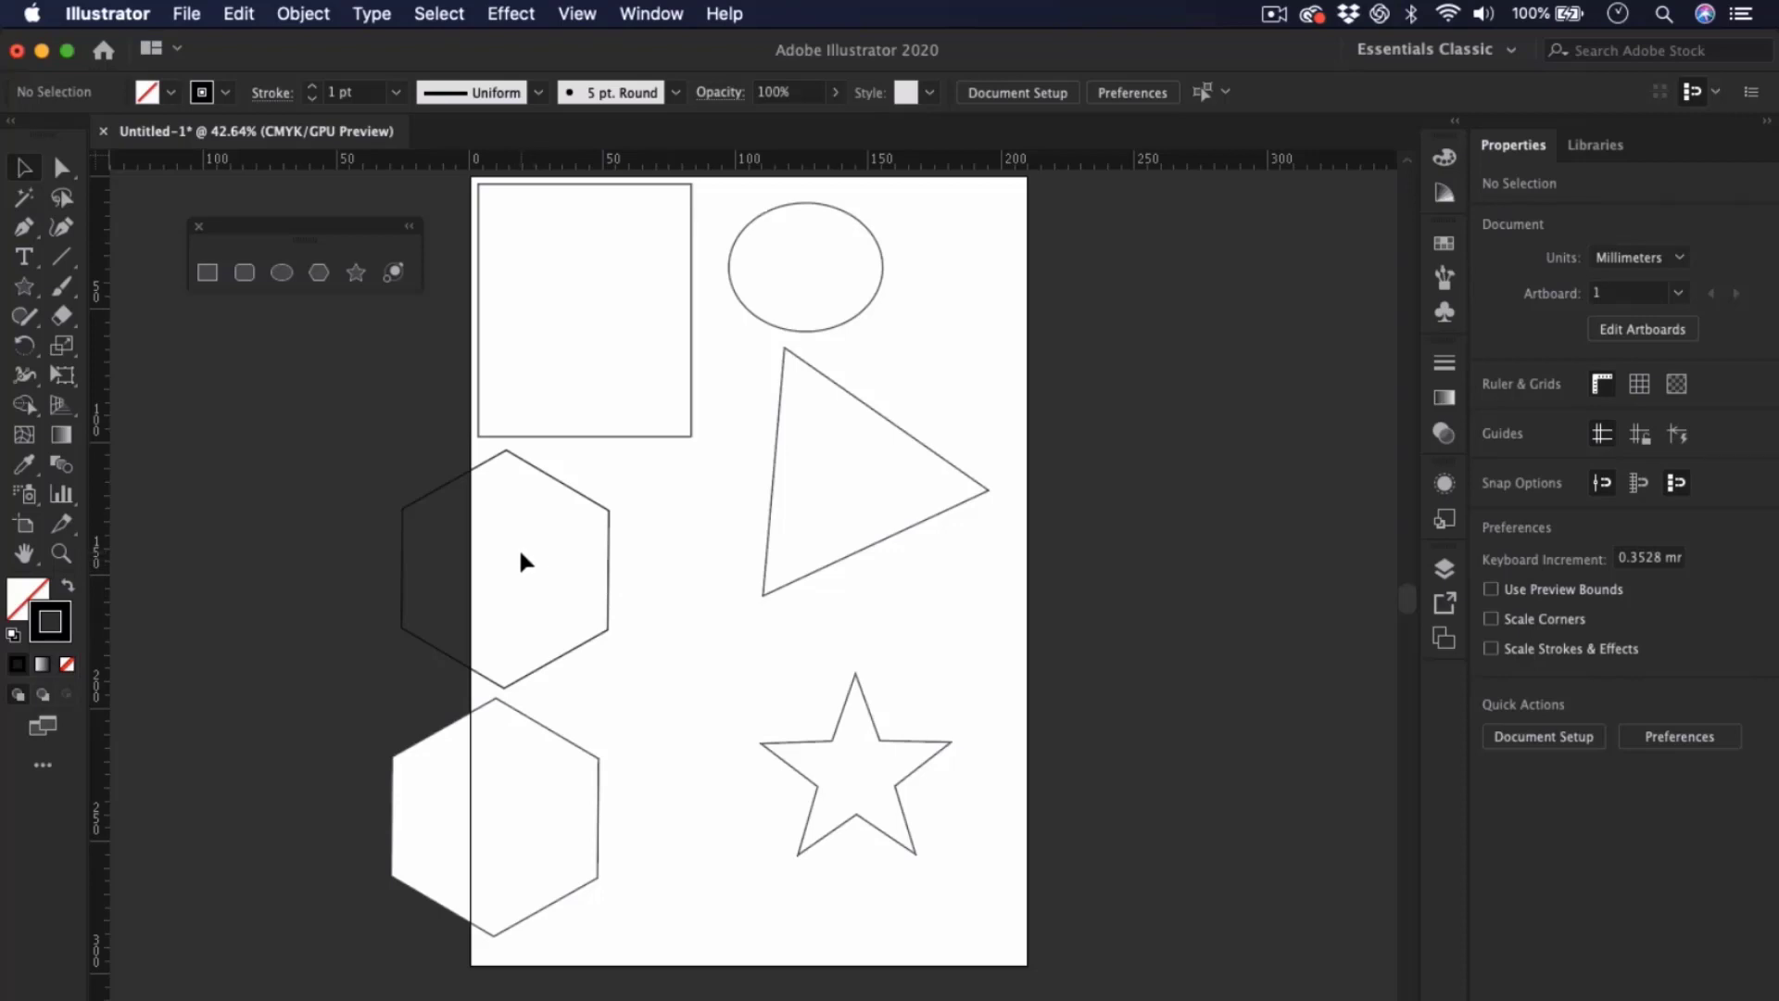
pyautogui.click(22, 170)
# - Restore the upper hexagon's white fill with the default colours shortcut (D)
pyautogui.click(610, 567)
pyautogui.click(647, 575)
pyautogui.click(520, 806)
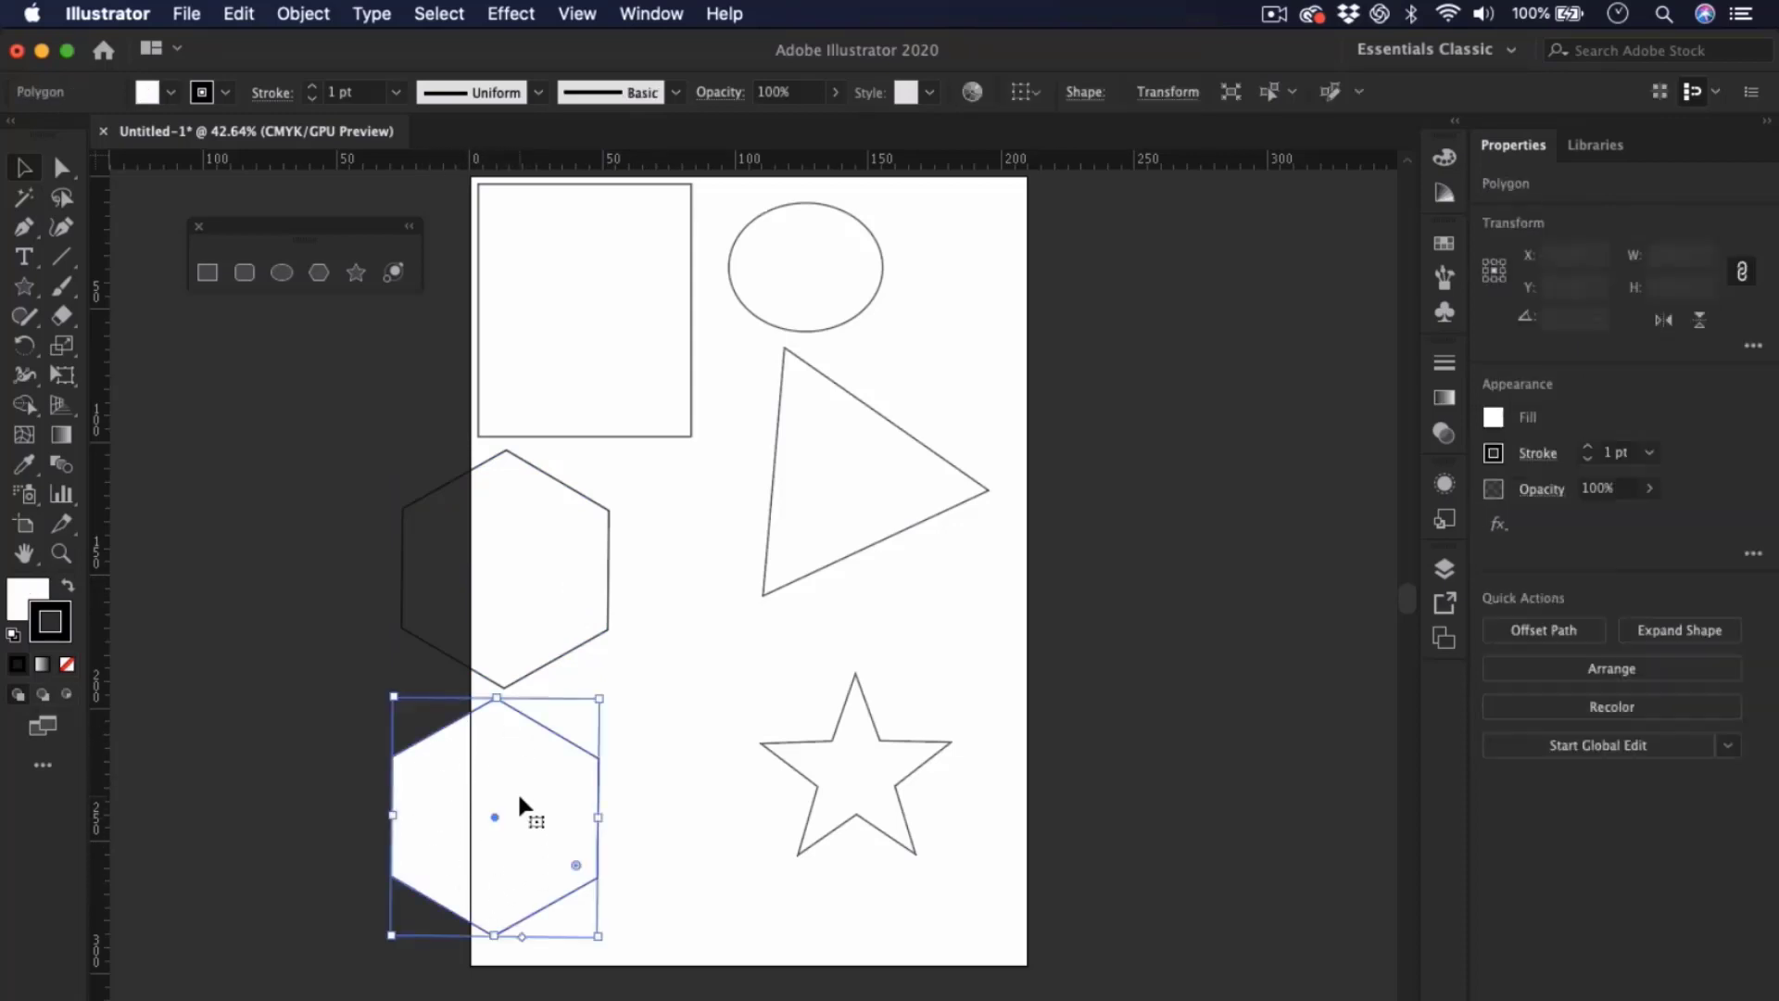
pyautogui.click(635, 785)
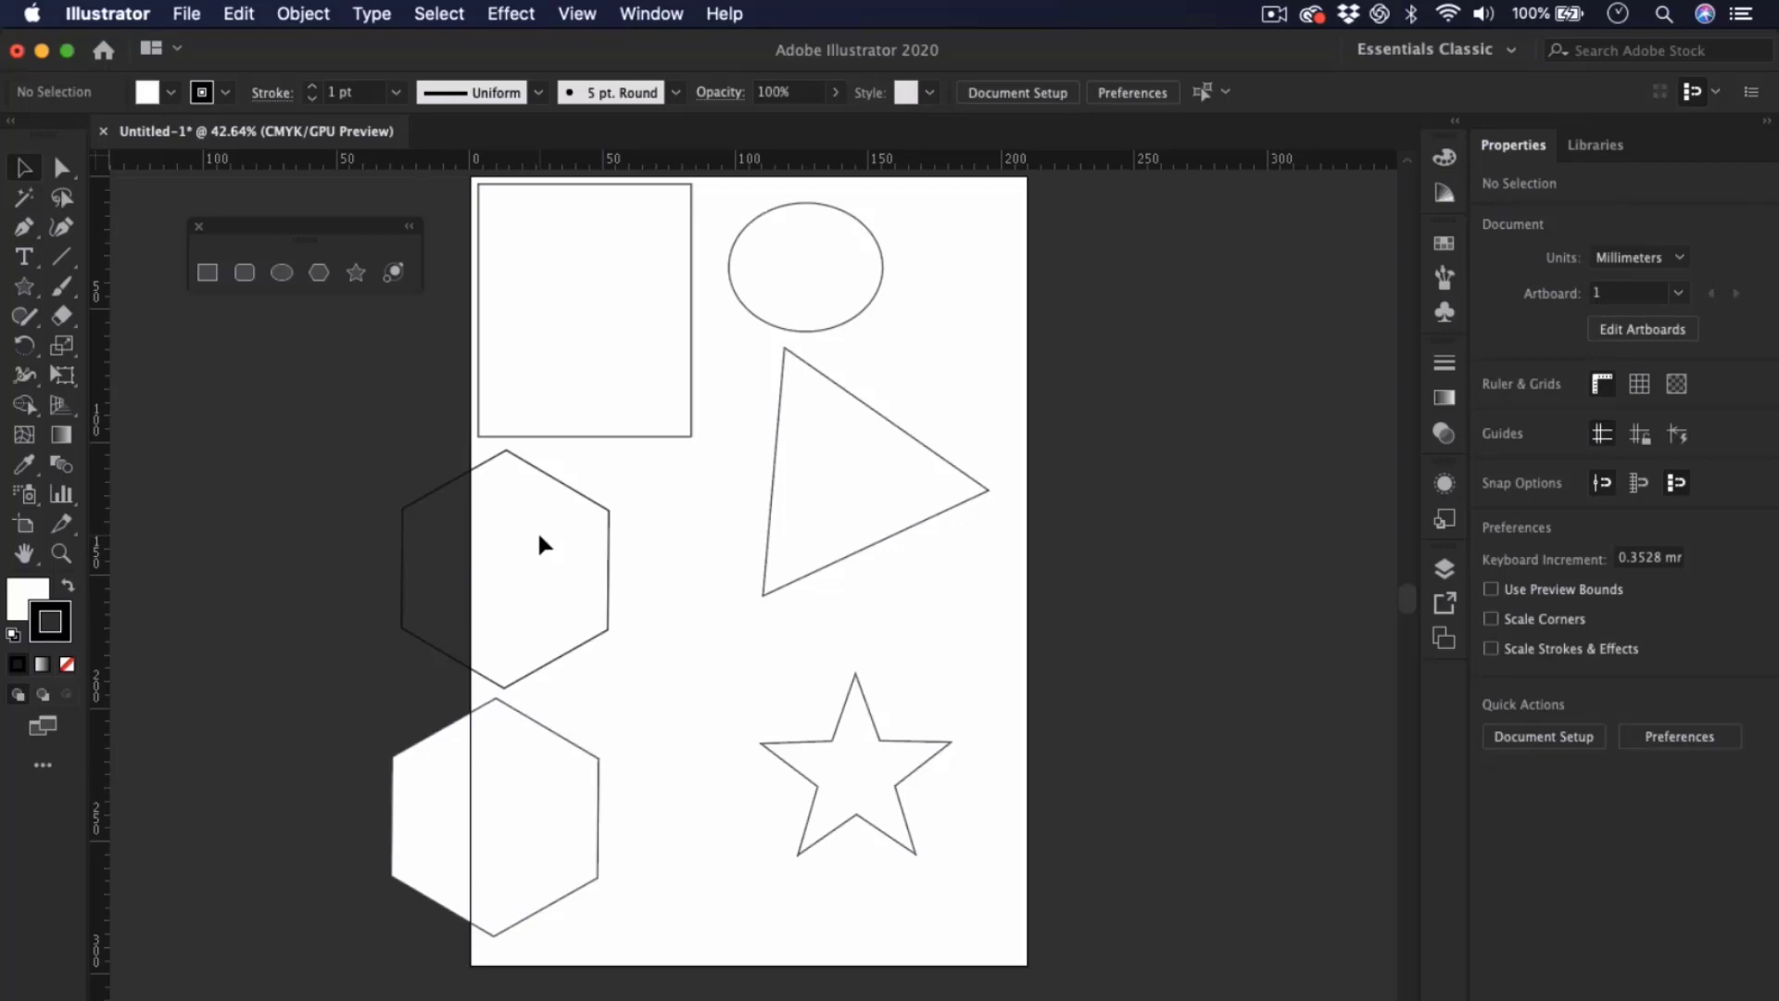
pyautogui.click(508, 831)
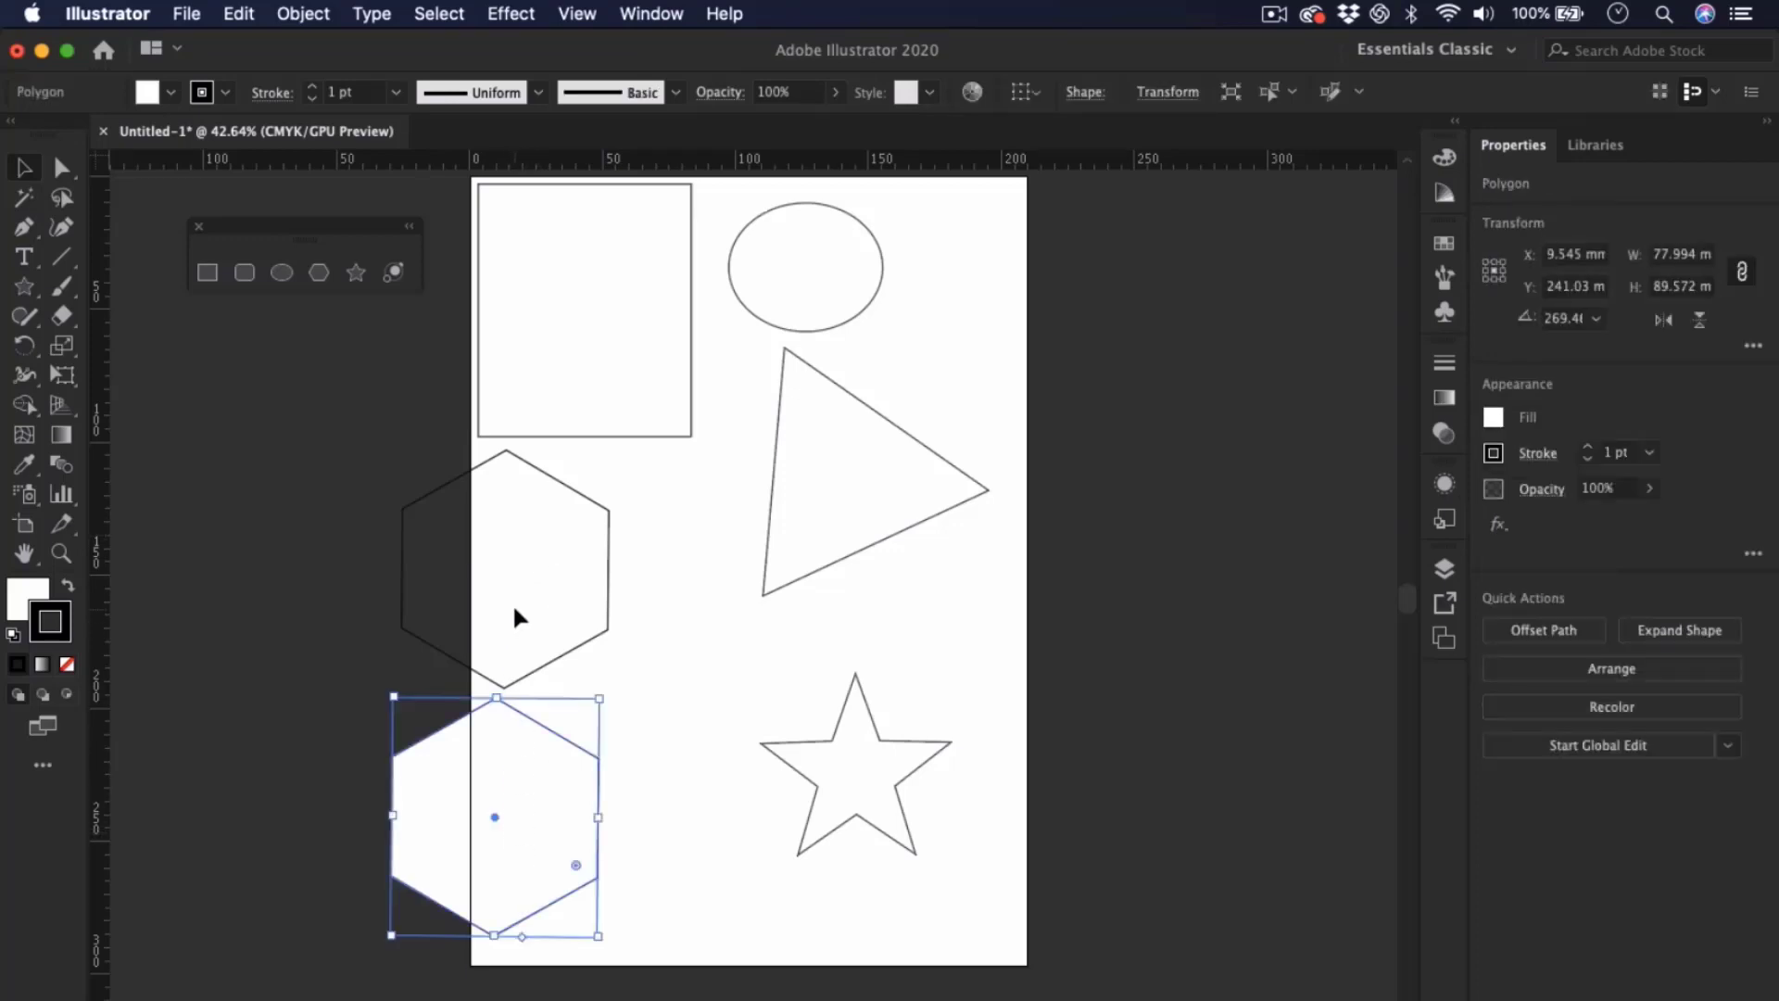
pyautogui.click(551, 622)
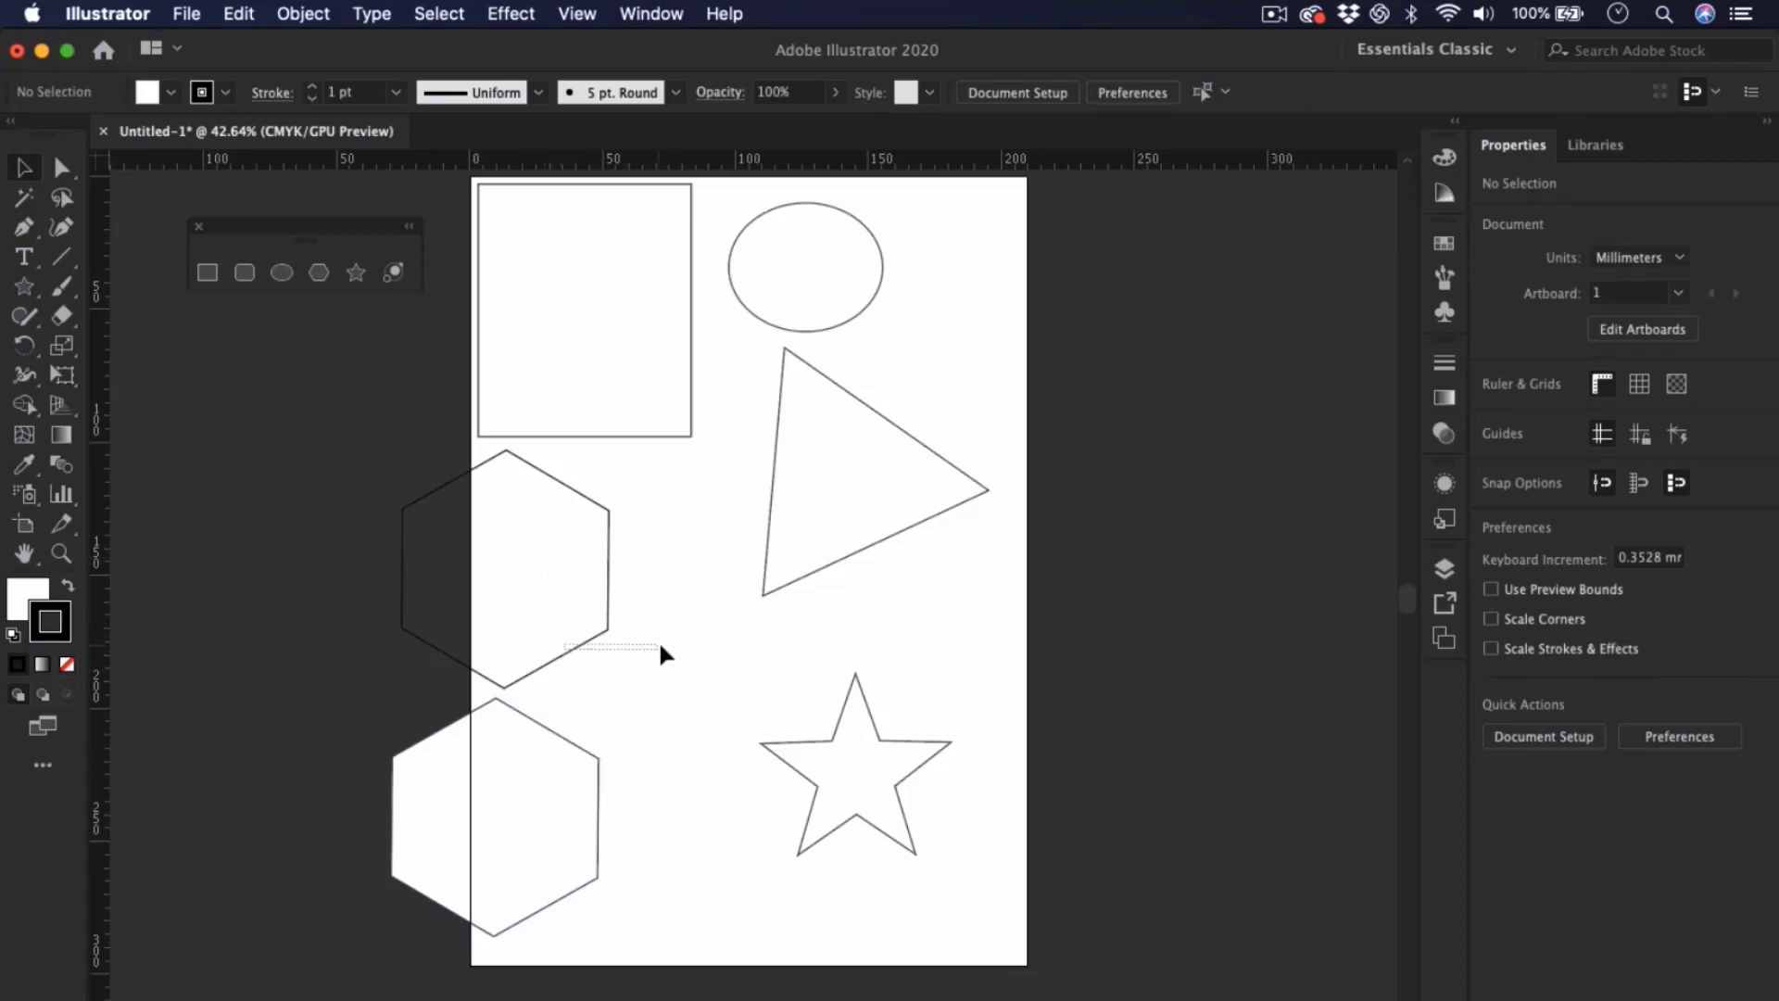
pyautogui.click(609, 640)
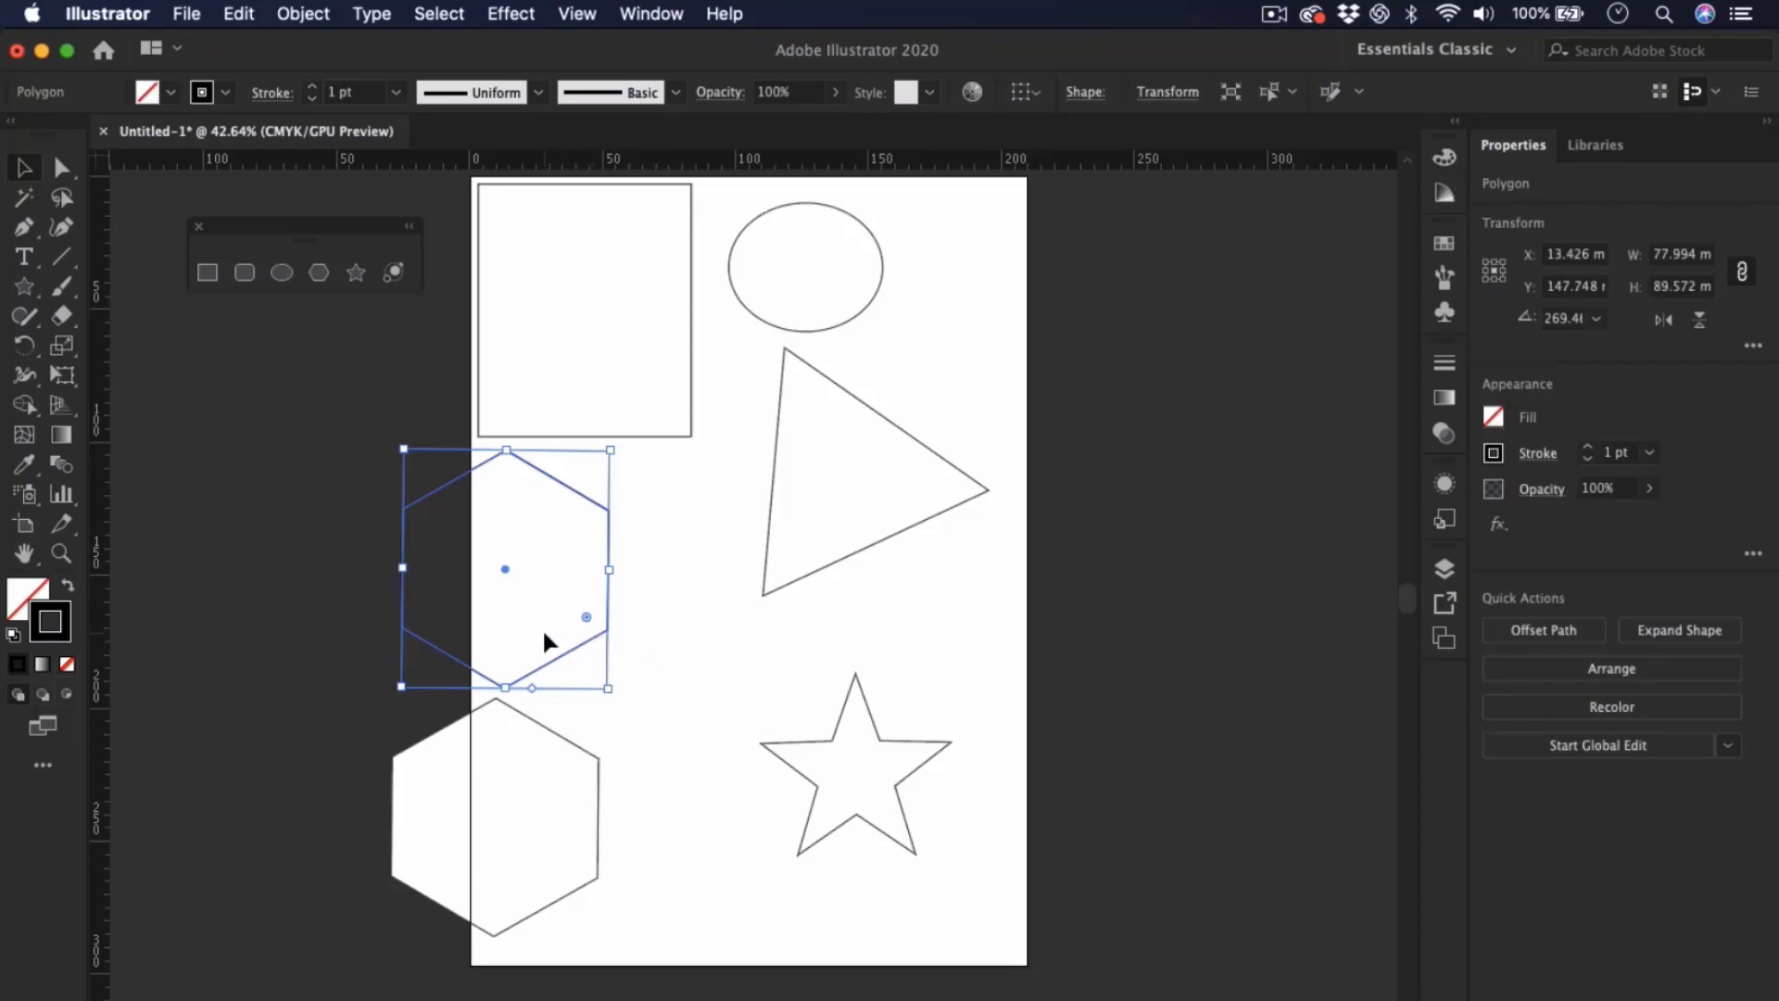
pyautogui.press('d')
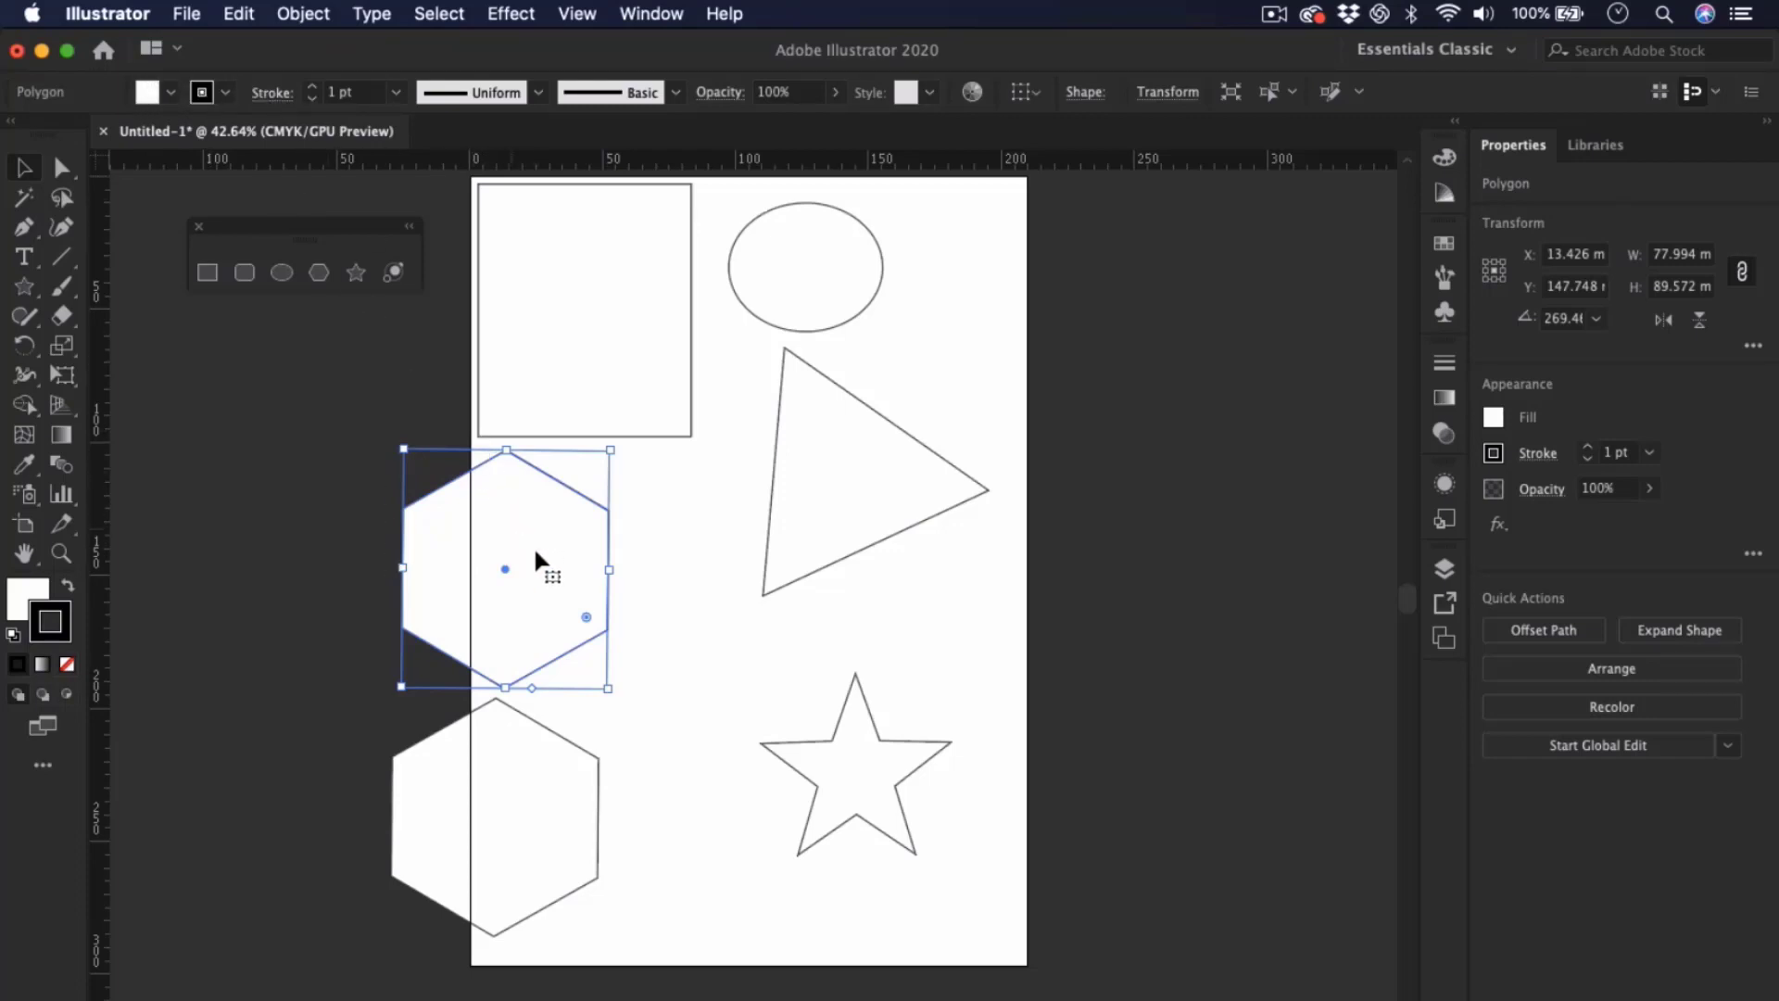
# - Give the upper hexagon a 17 pt stroke weight
pyautogui.moveTo(552, 560); pyautogui.dragTo(587, 560)
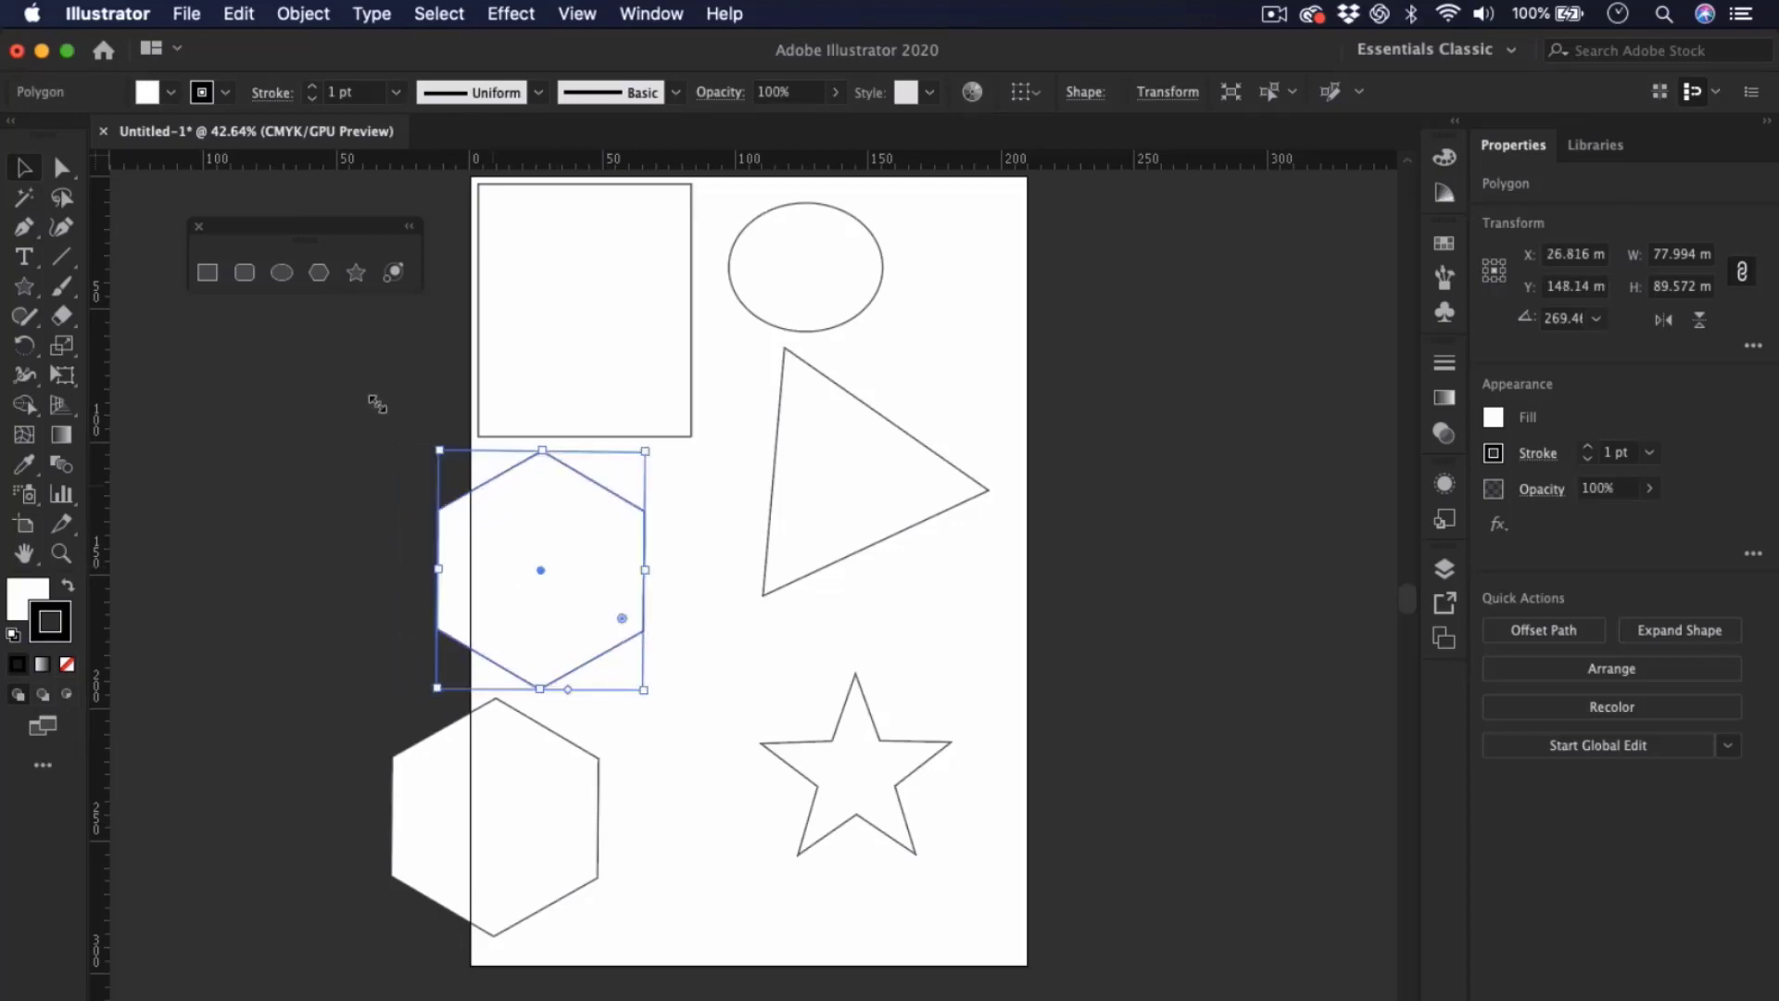
pyautogui.click(312, 86)
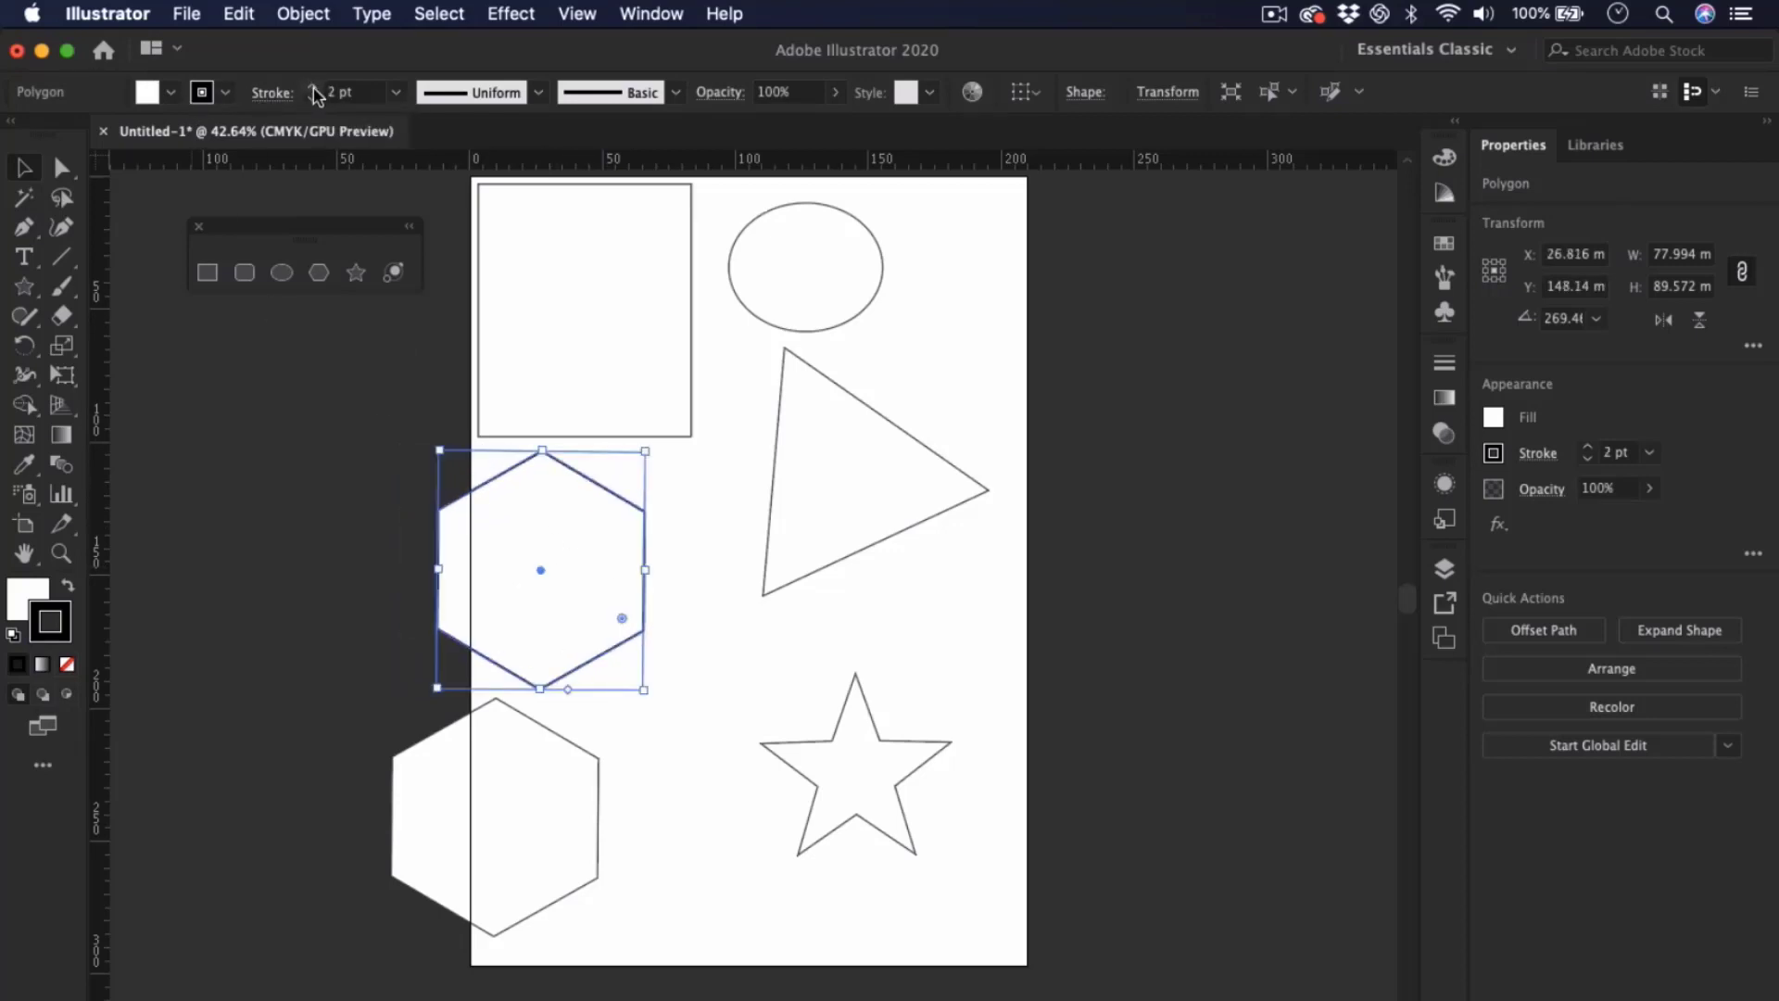
pyautogui.moveTo(313, 88); pyautogui.dragTo(315, 95)
pyautogui.click(256, 501)
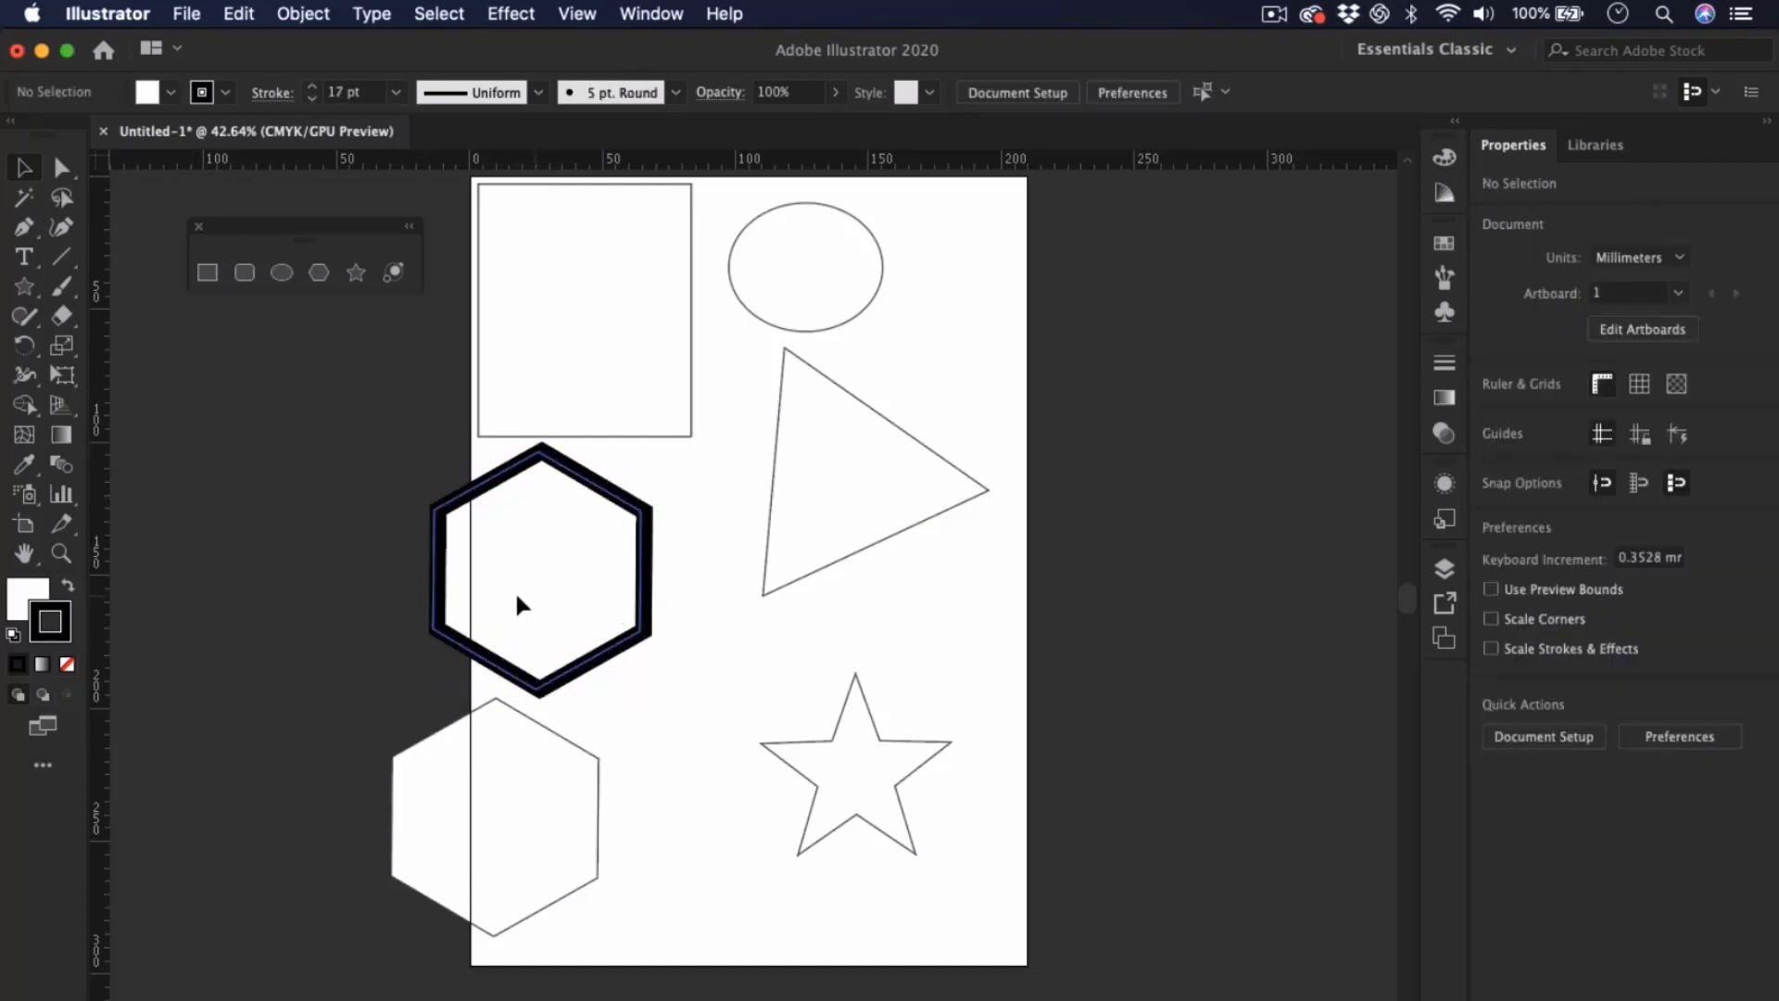
pyautogui.moveTo(514, 591)
pyautogui.mouseDown()
pyautogui.moveTo(580, 598)
pyautogui.moveTo(525, 602)
pyautogui.mouseUp()
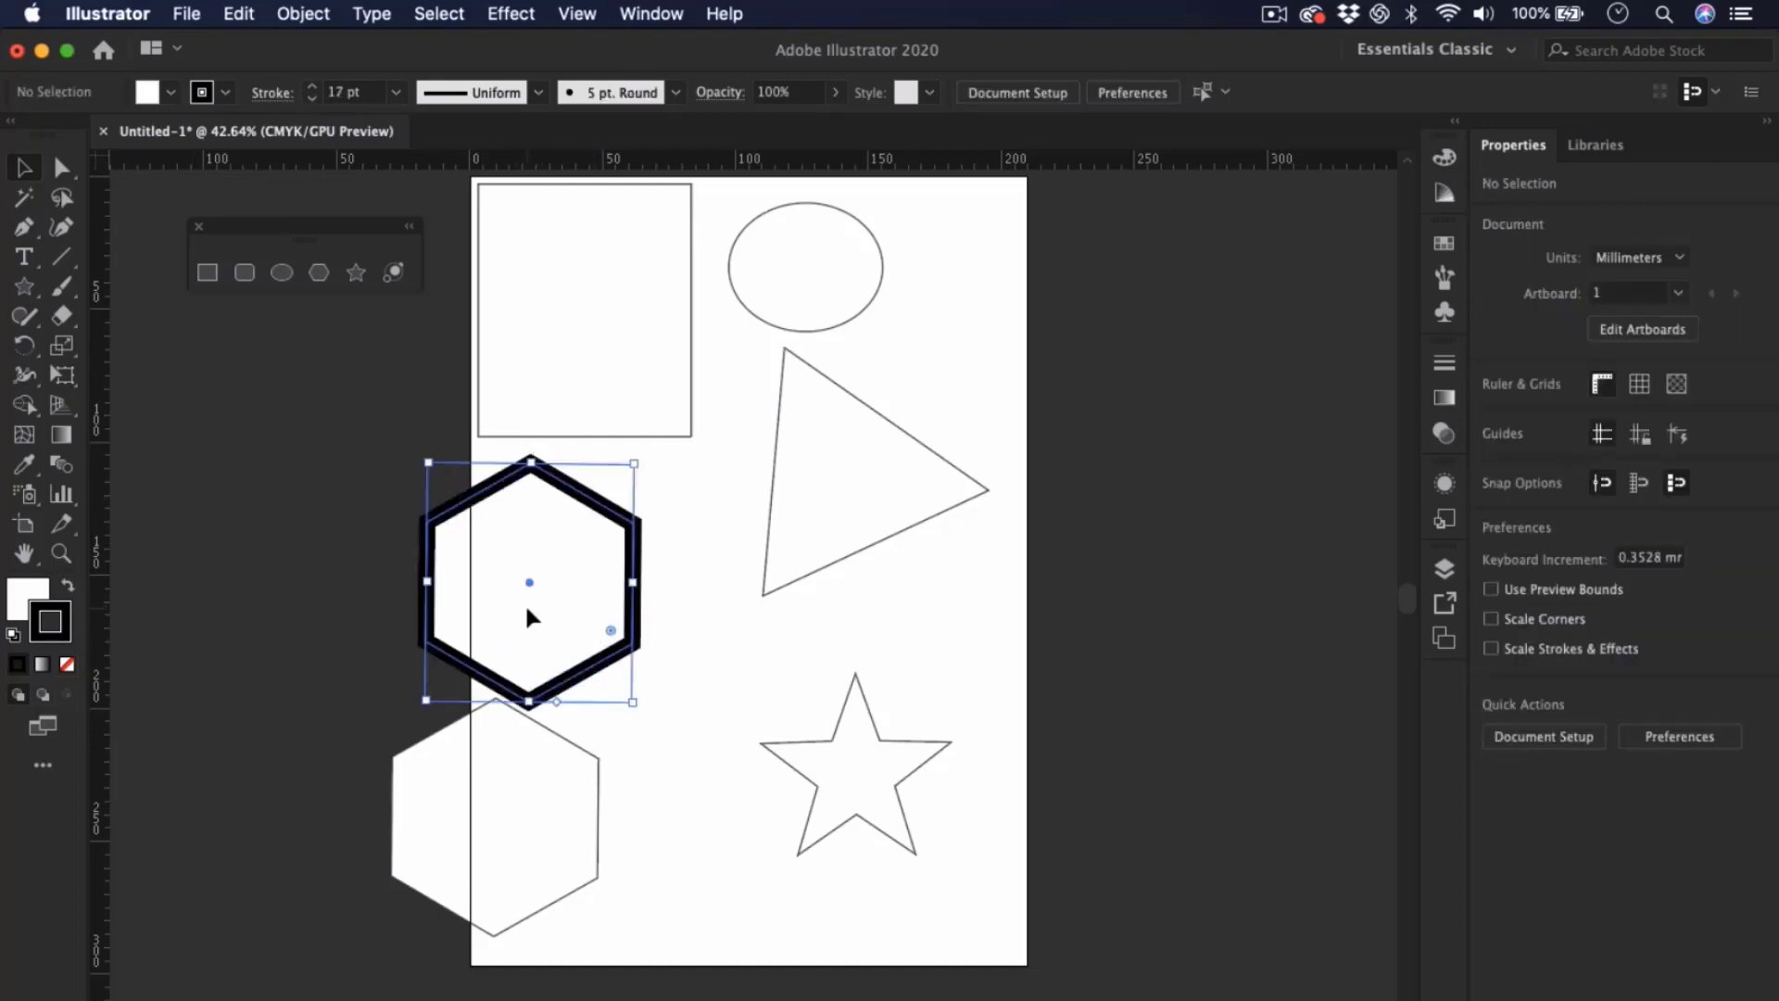
# - Make the hexagon's stroke pink
pyautogui.click(225, 93)
pyautogui.click(171, 135)
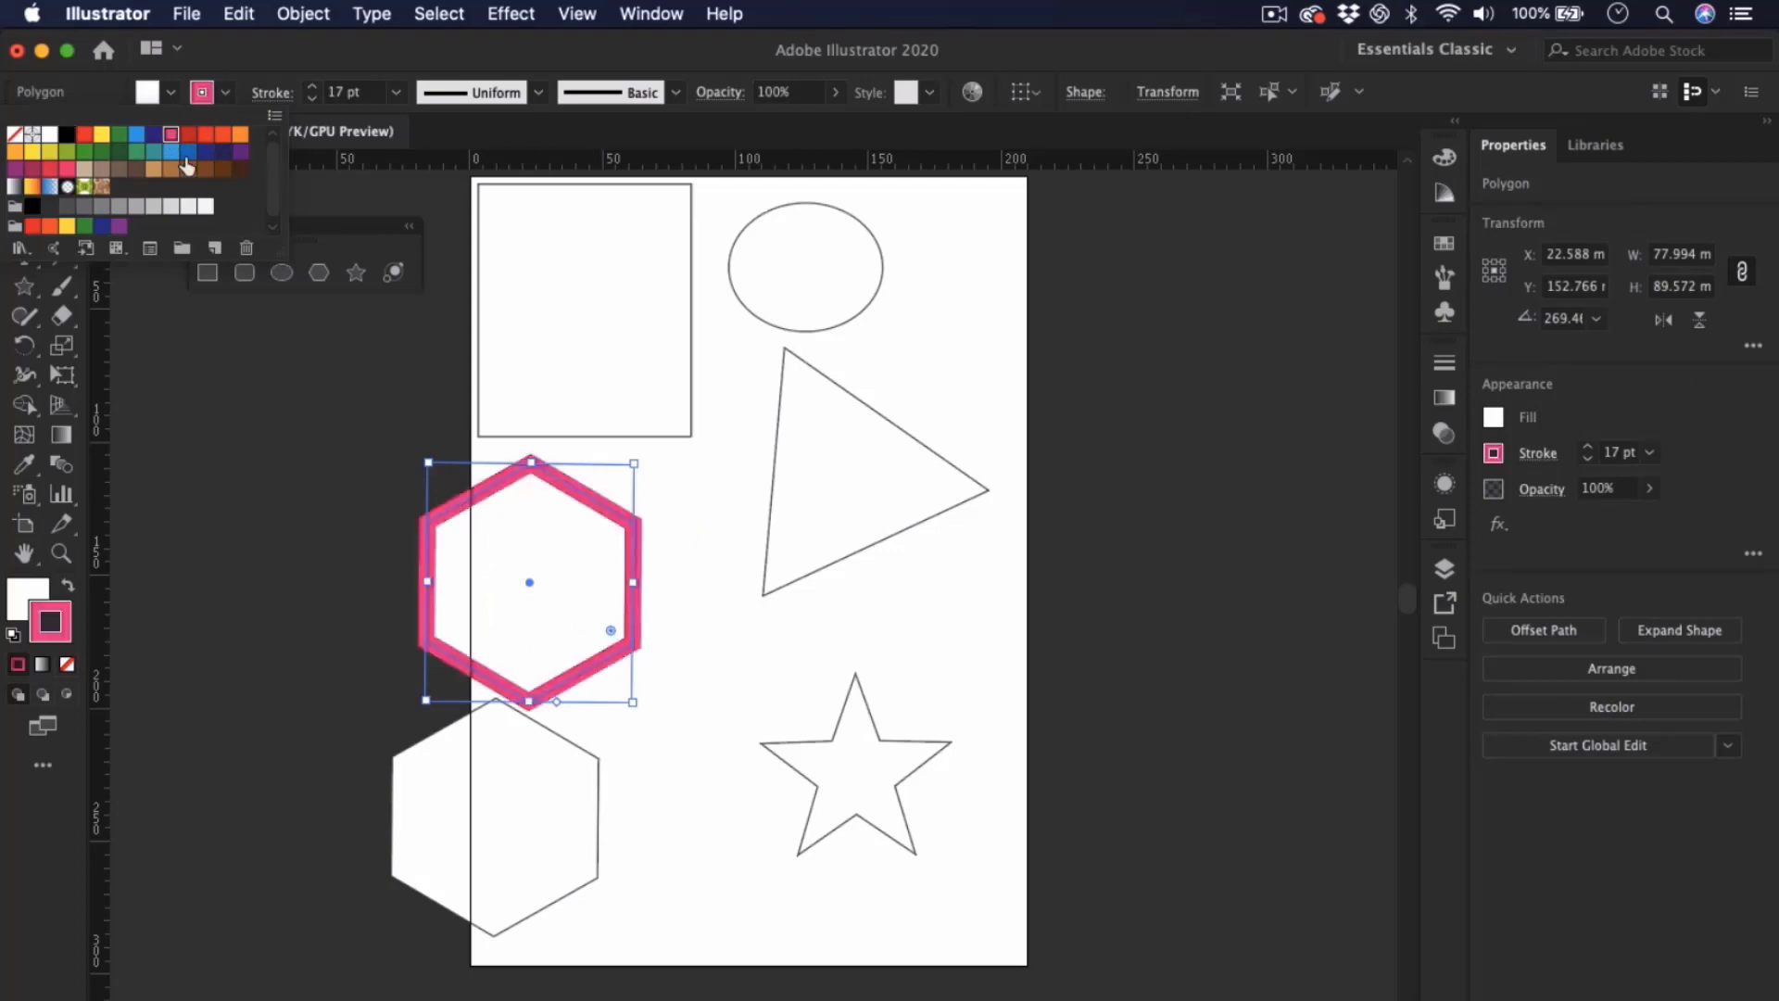
pyautogui.click(324, 527)
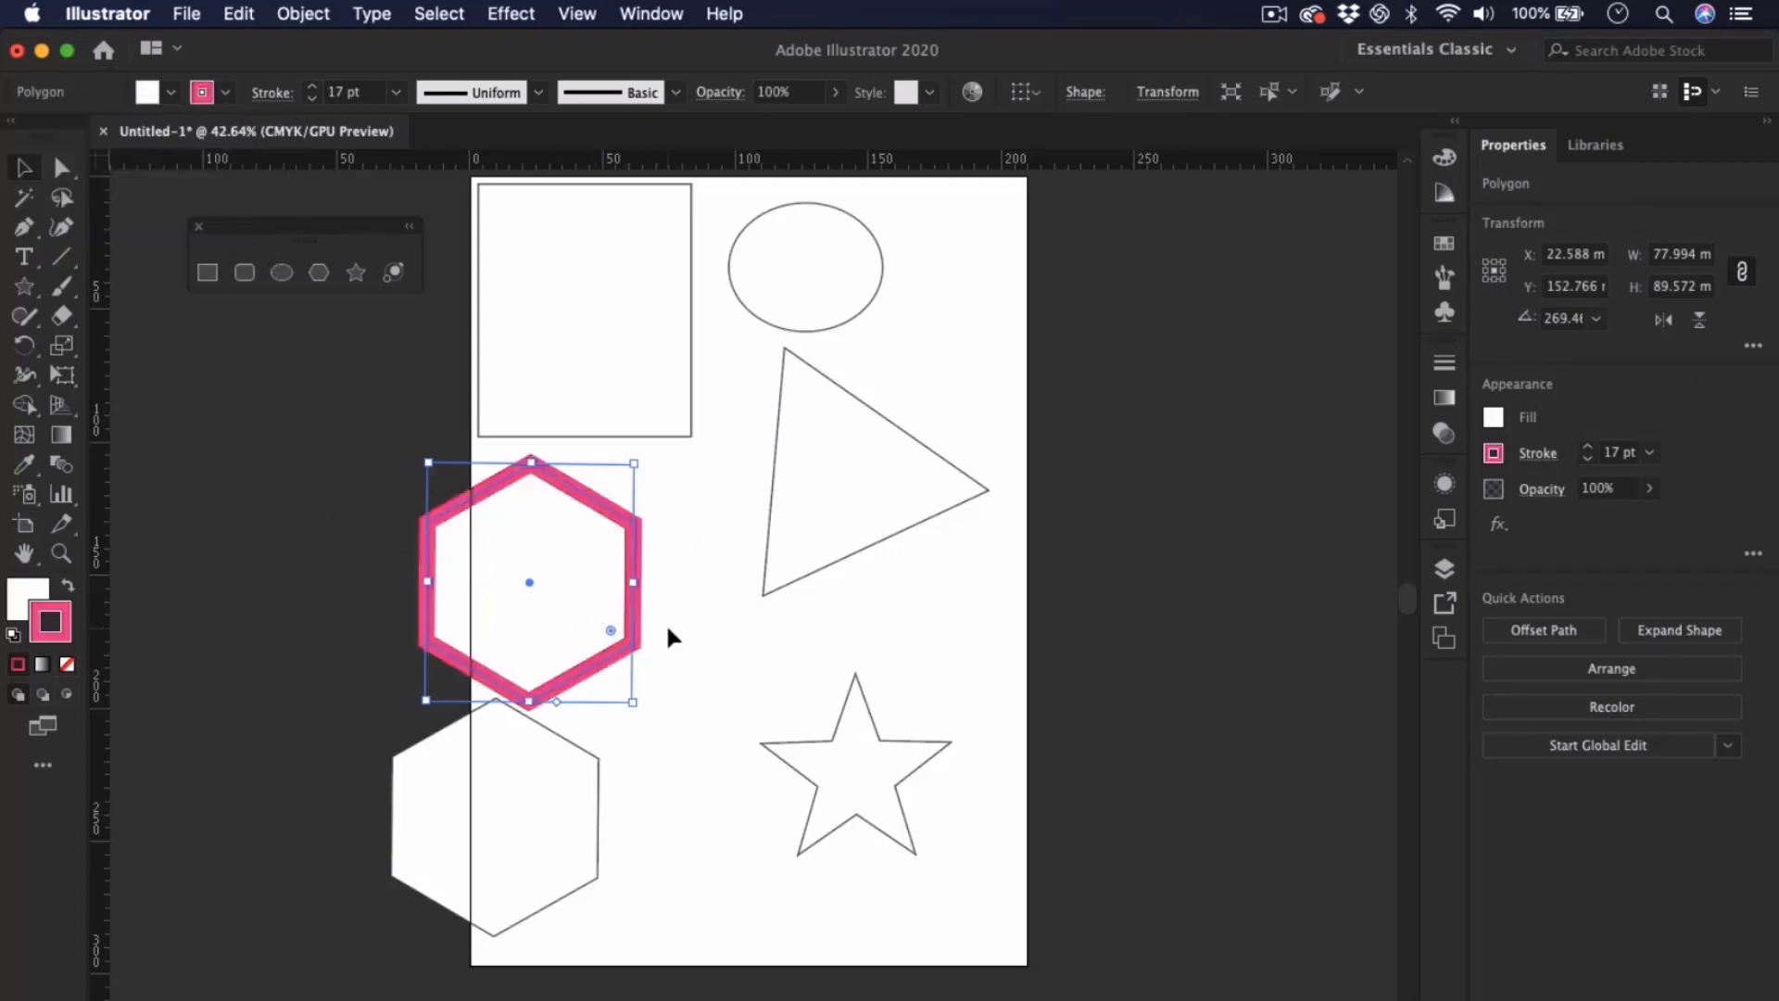
pyautogui.click(665, 620)
pyautogui.click(567, 598)
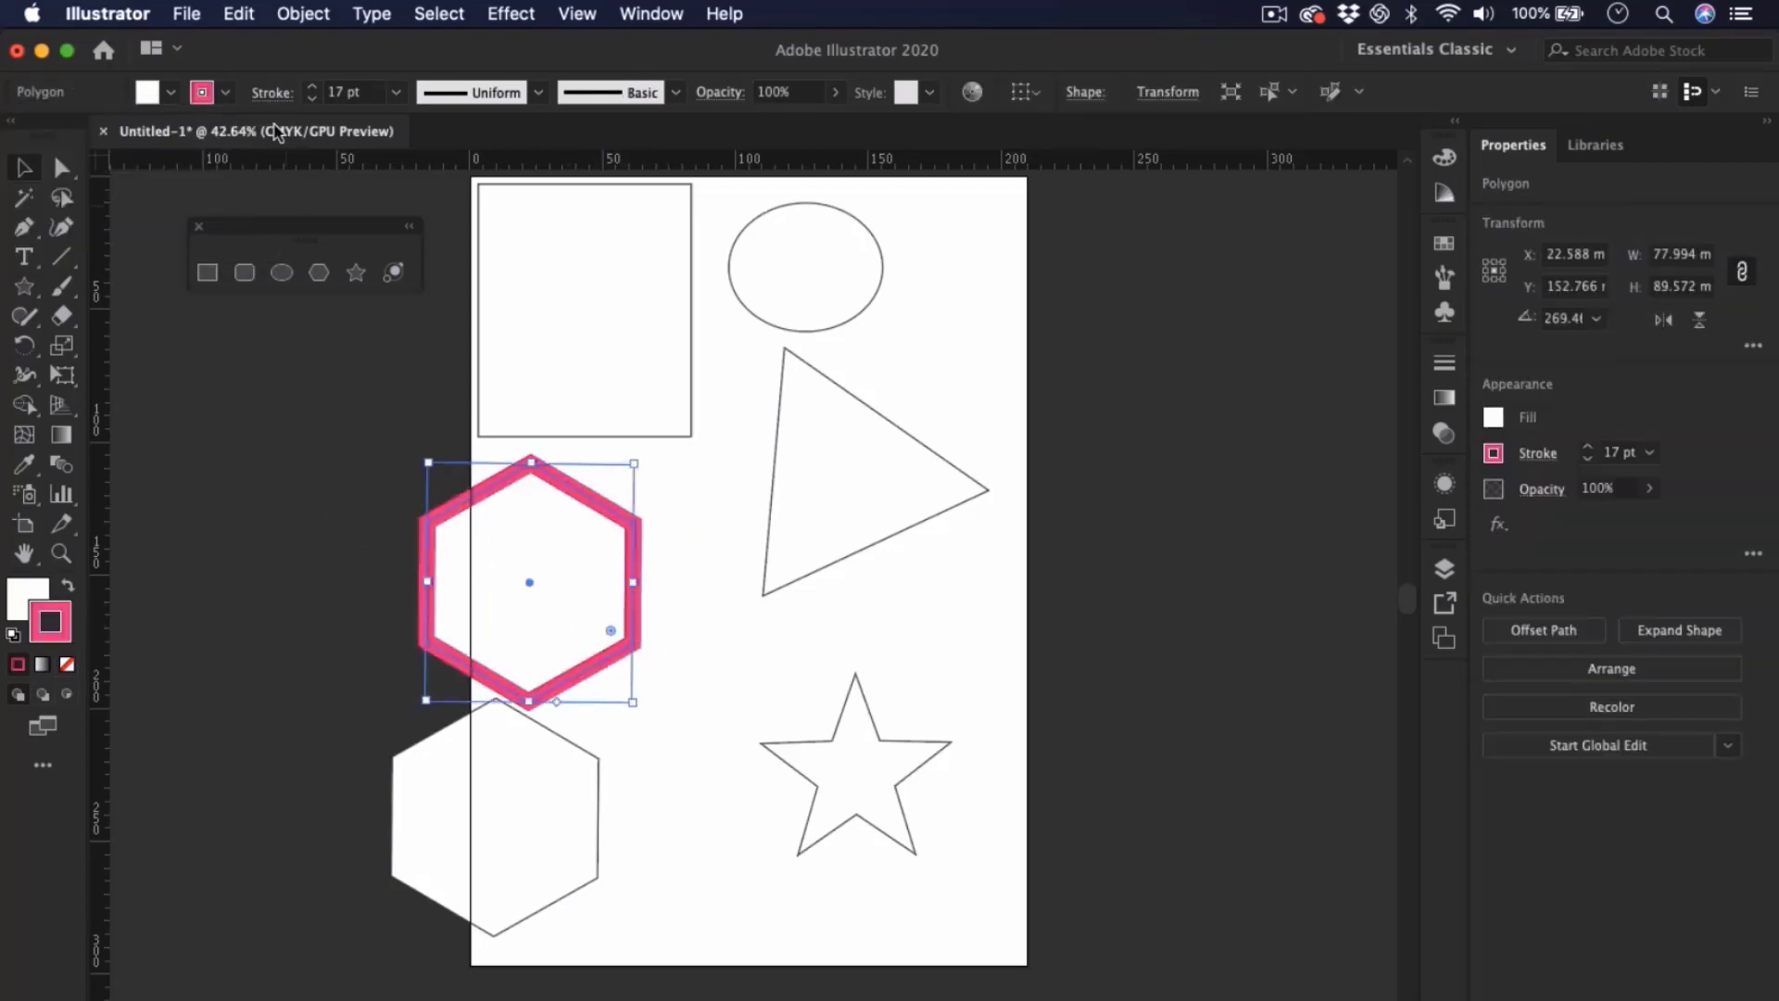
# - Fill the hexagon with yellow and move it right under the rectangle, at X 49.75 mm
pyautogui.click(170, 93)
pyautogui.click(111, 139)
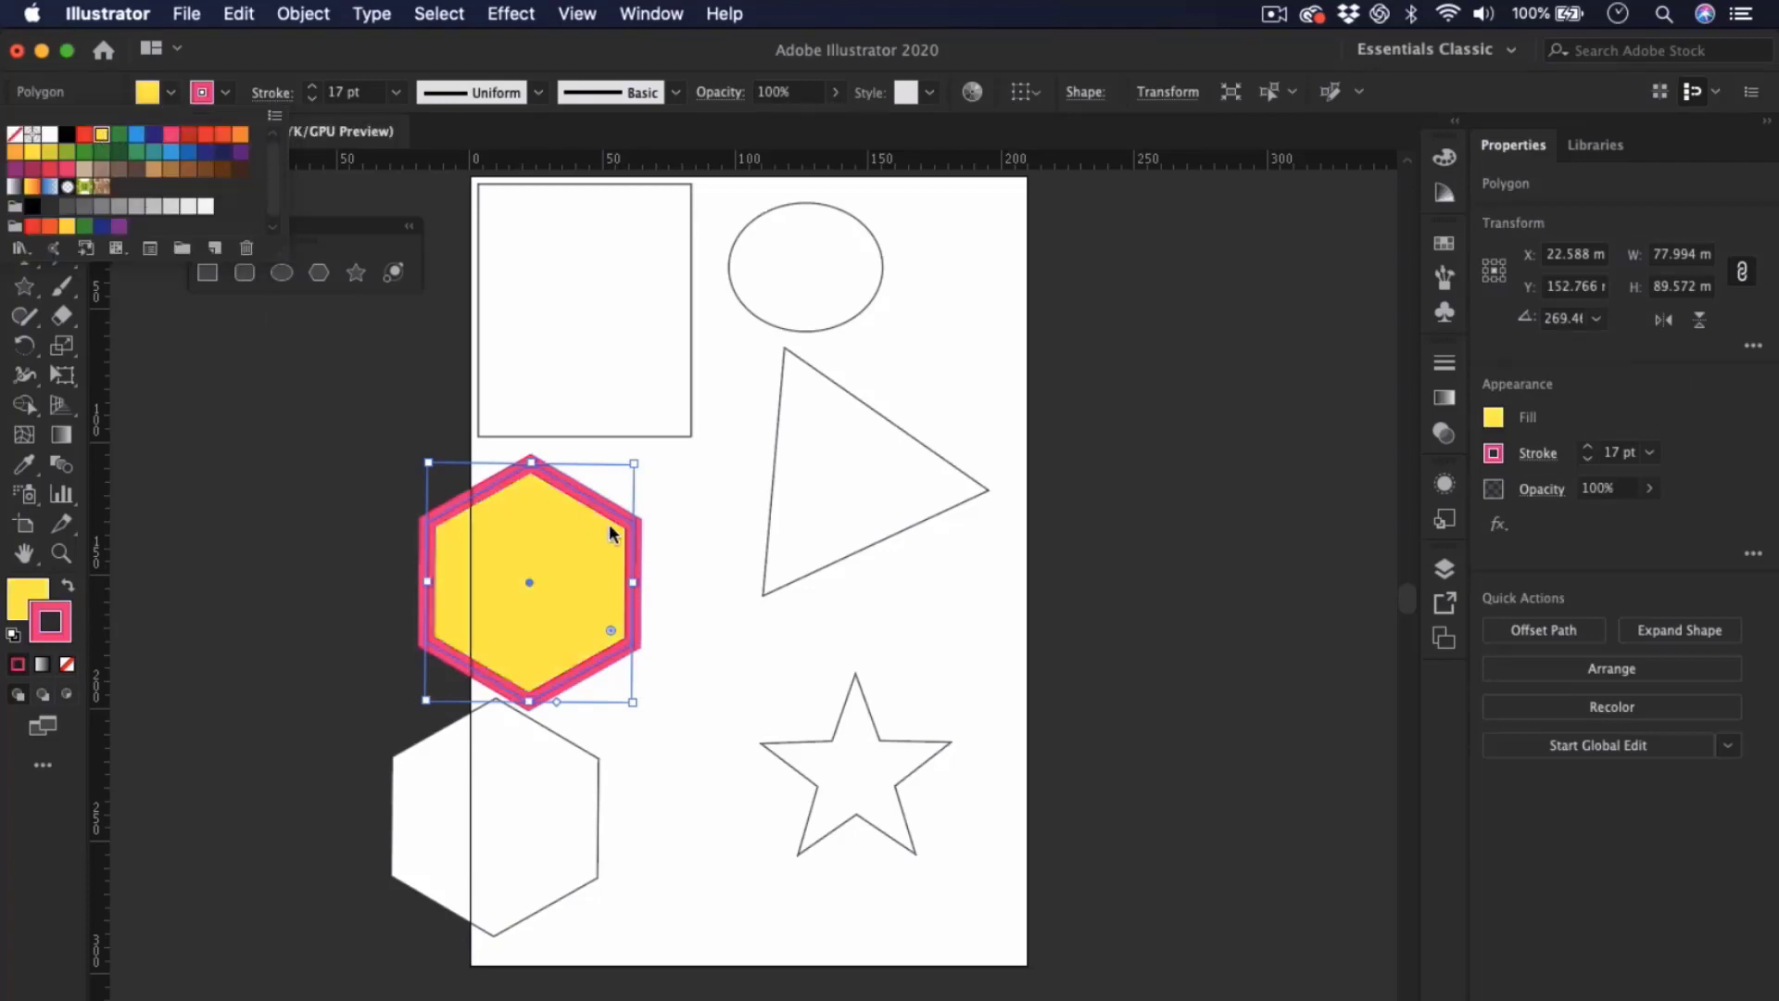
pyautogui.press('Escape')
pyautogui.click(661, 558)
pyautogui.moveTo(540, 587); pyautogui.dragTo(611, 579)
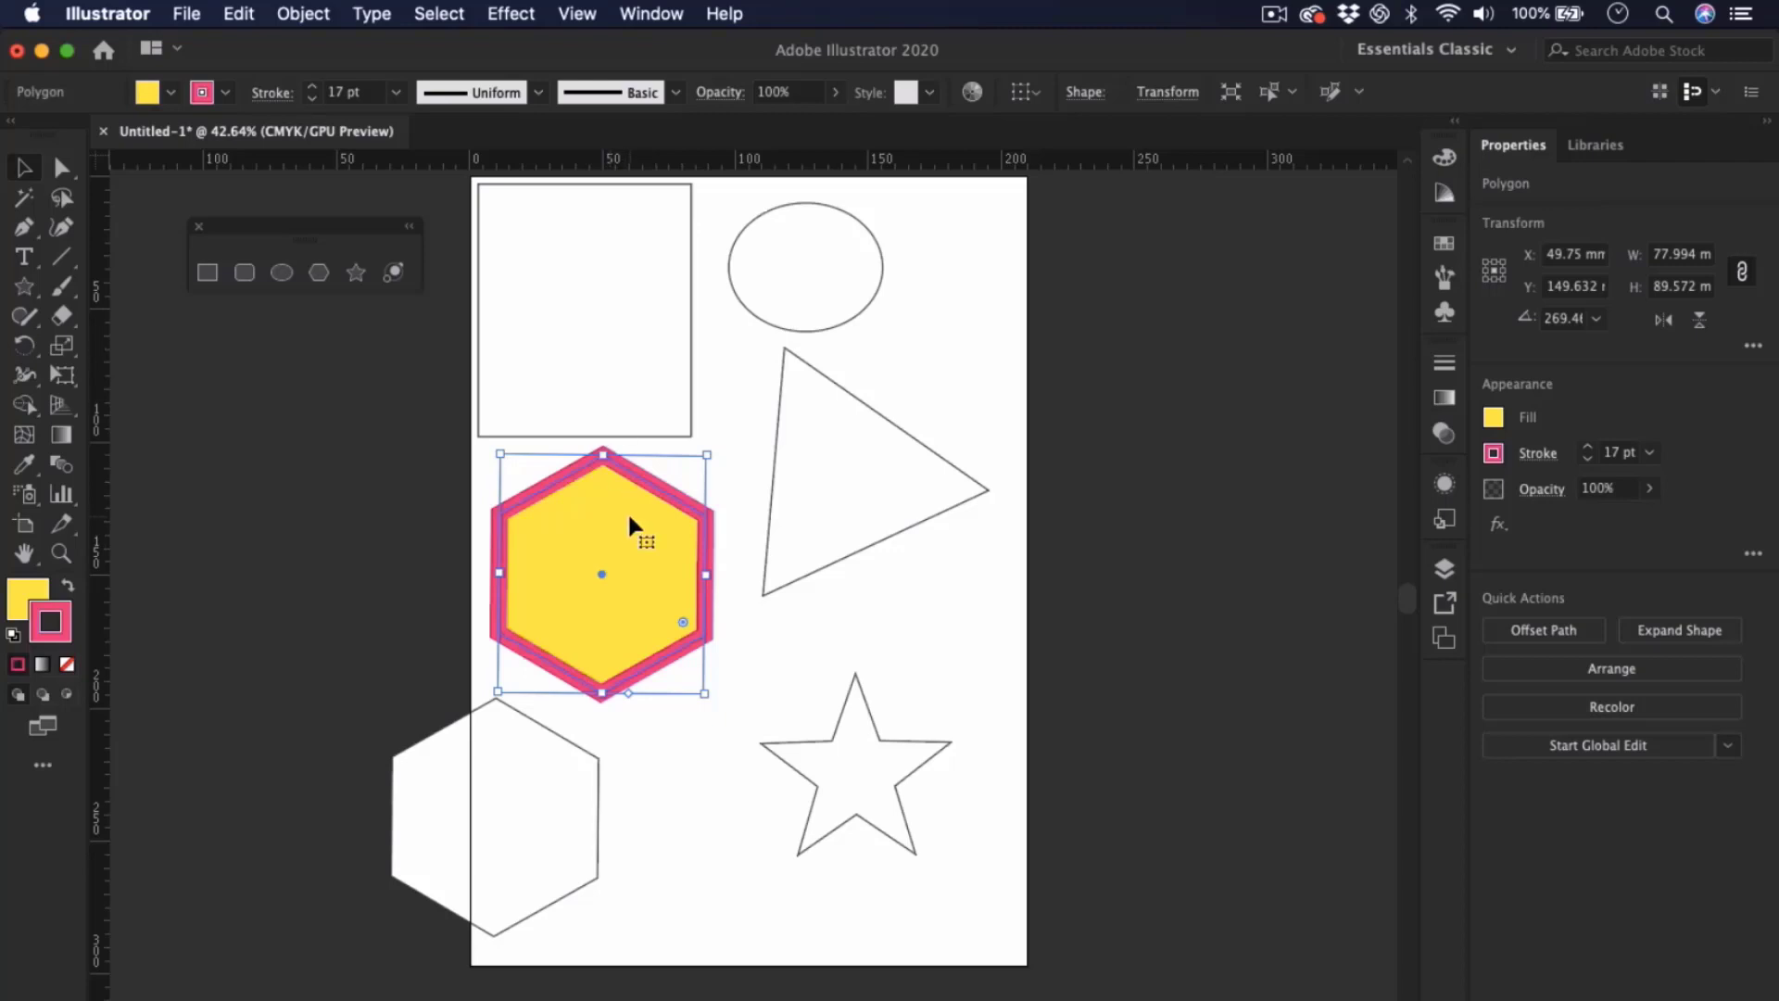
pyautogui.keyDown('shift'); pyautogui.click(594, 339); pyautogui.keyUp('shift')
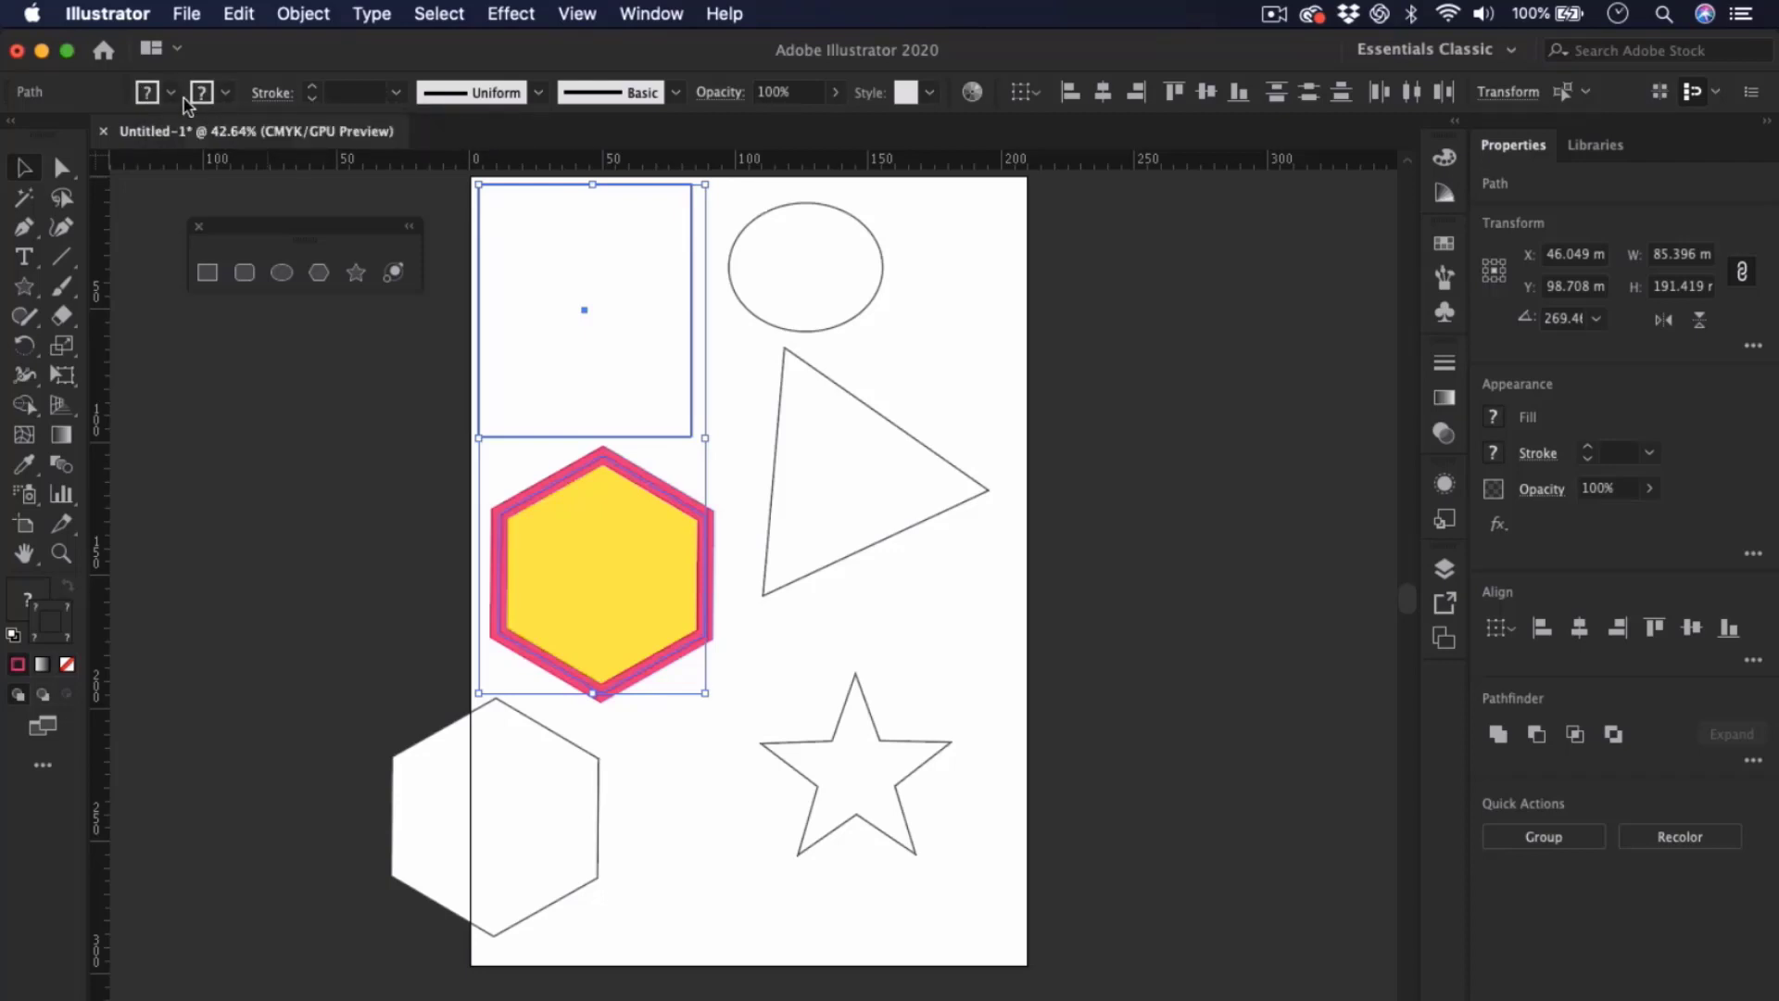
# - Fill the selected rectangle and hexagon with the CMYK Green swatch
pyautogui.click(170, 92)
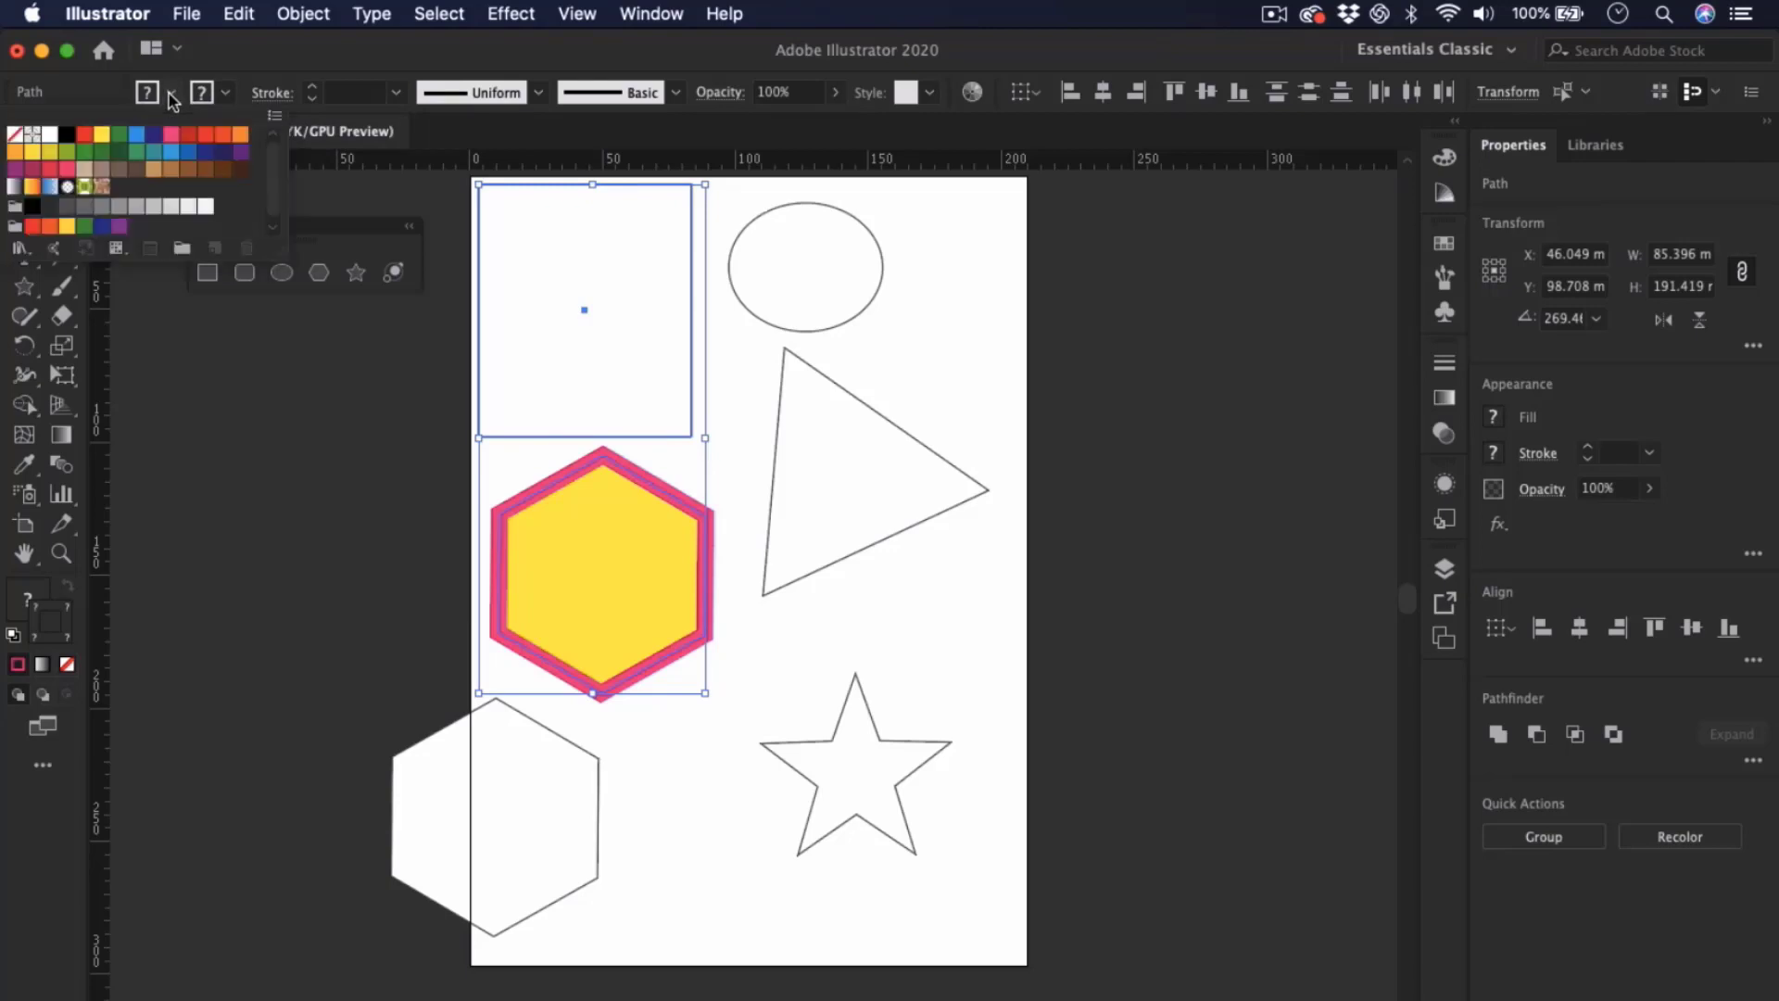
pyautogui.click(119, 136)
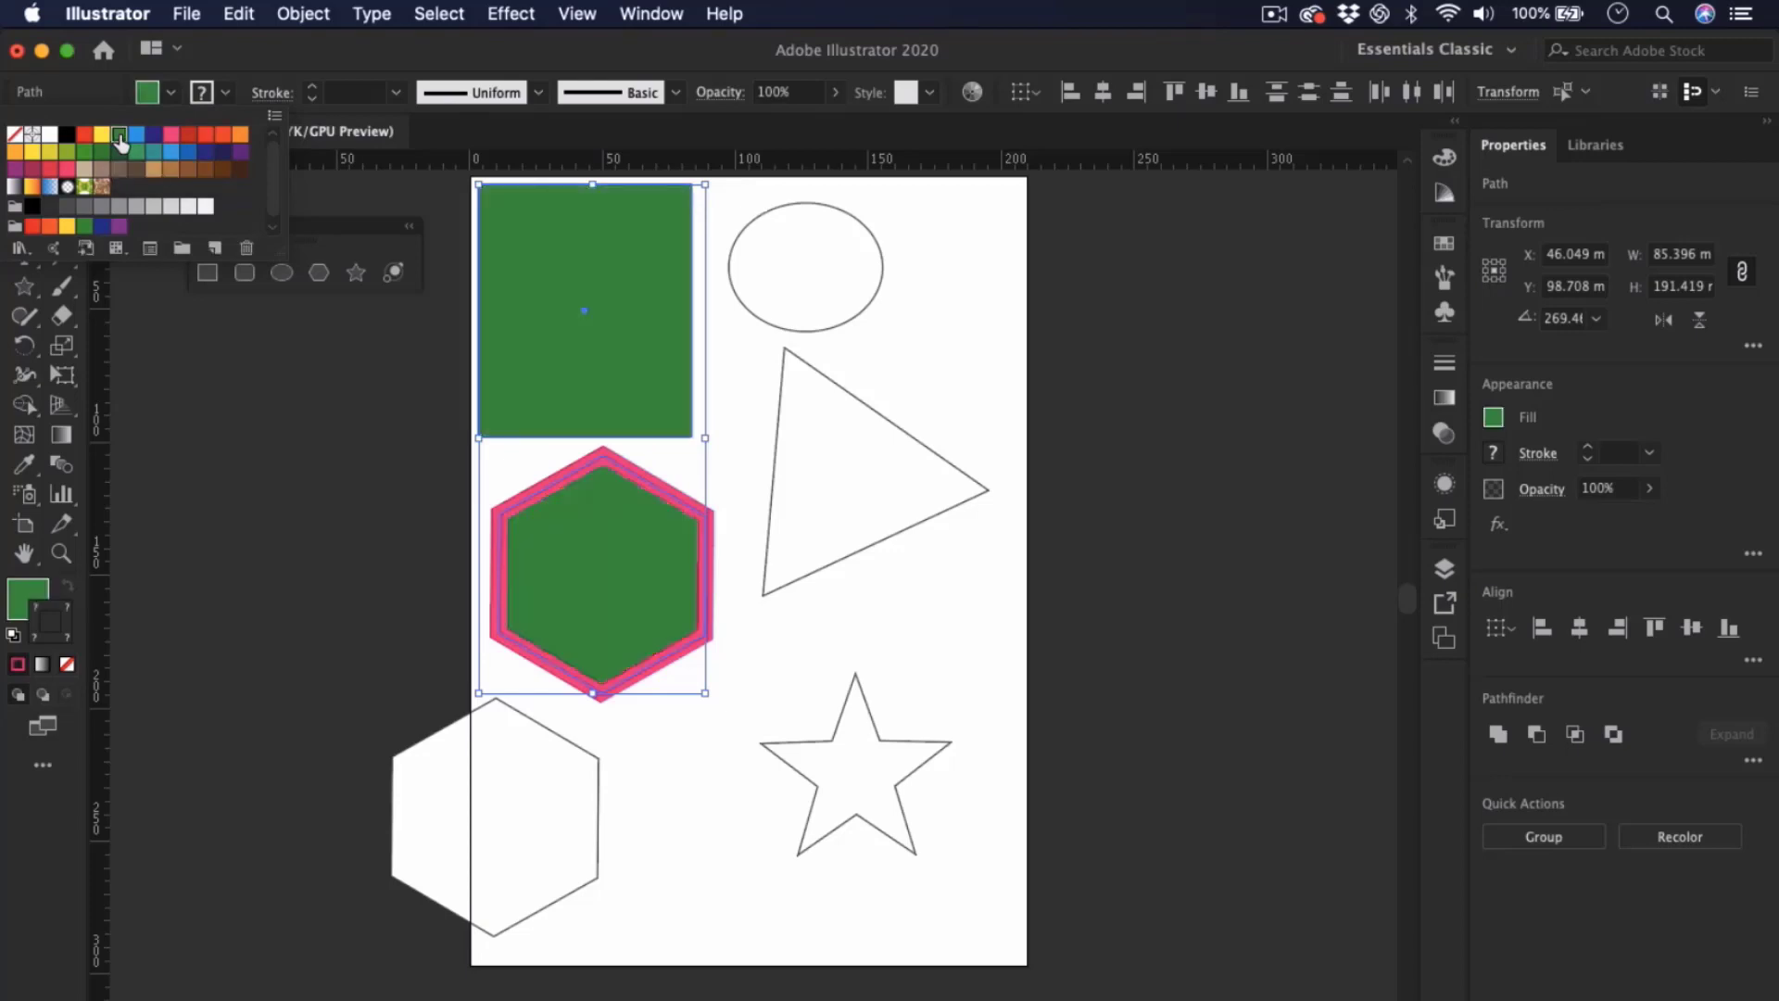
pyautogui.click(738, 482)
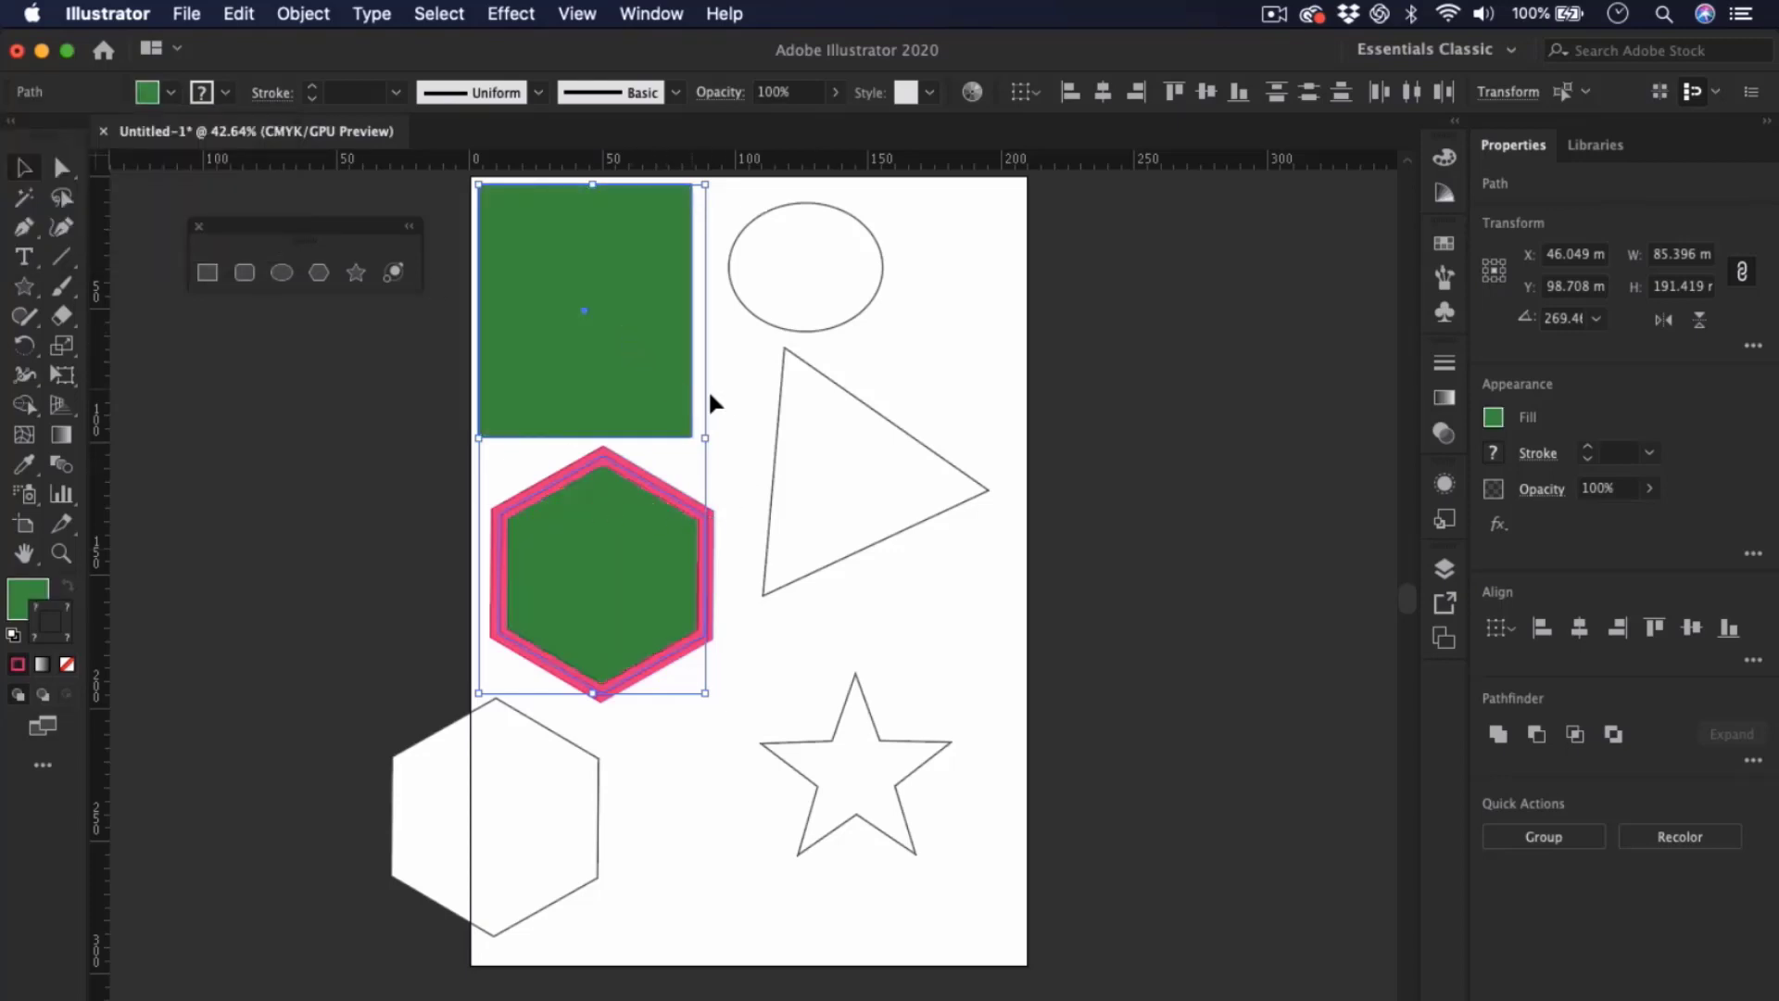
# - Select the green rectangle and green hexagon in turn to check their new fill
pyautogui.click(719, 387)
pyautogui.click(558, 376)
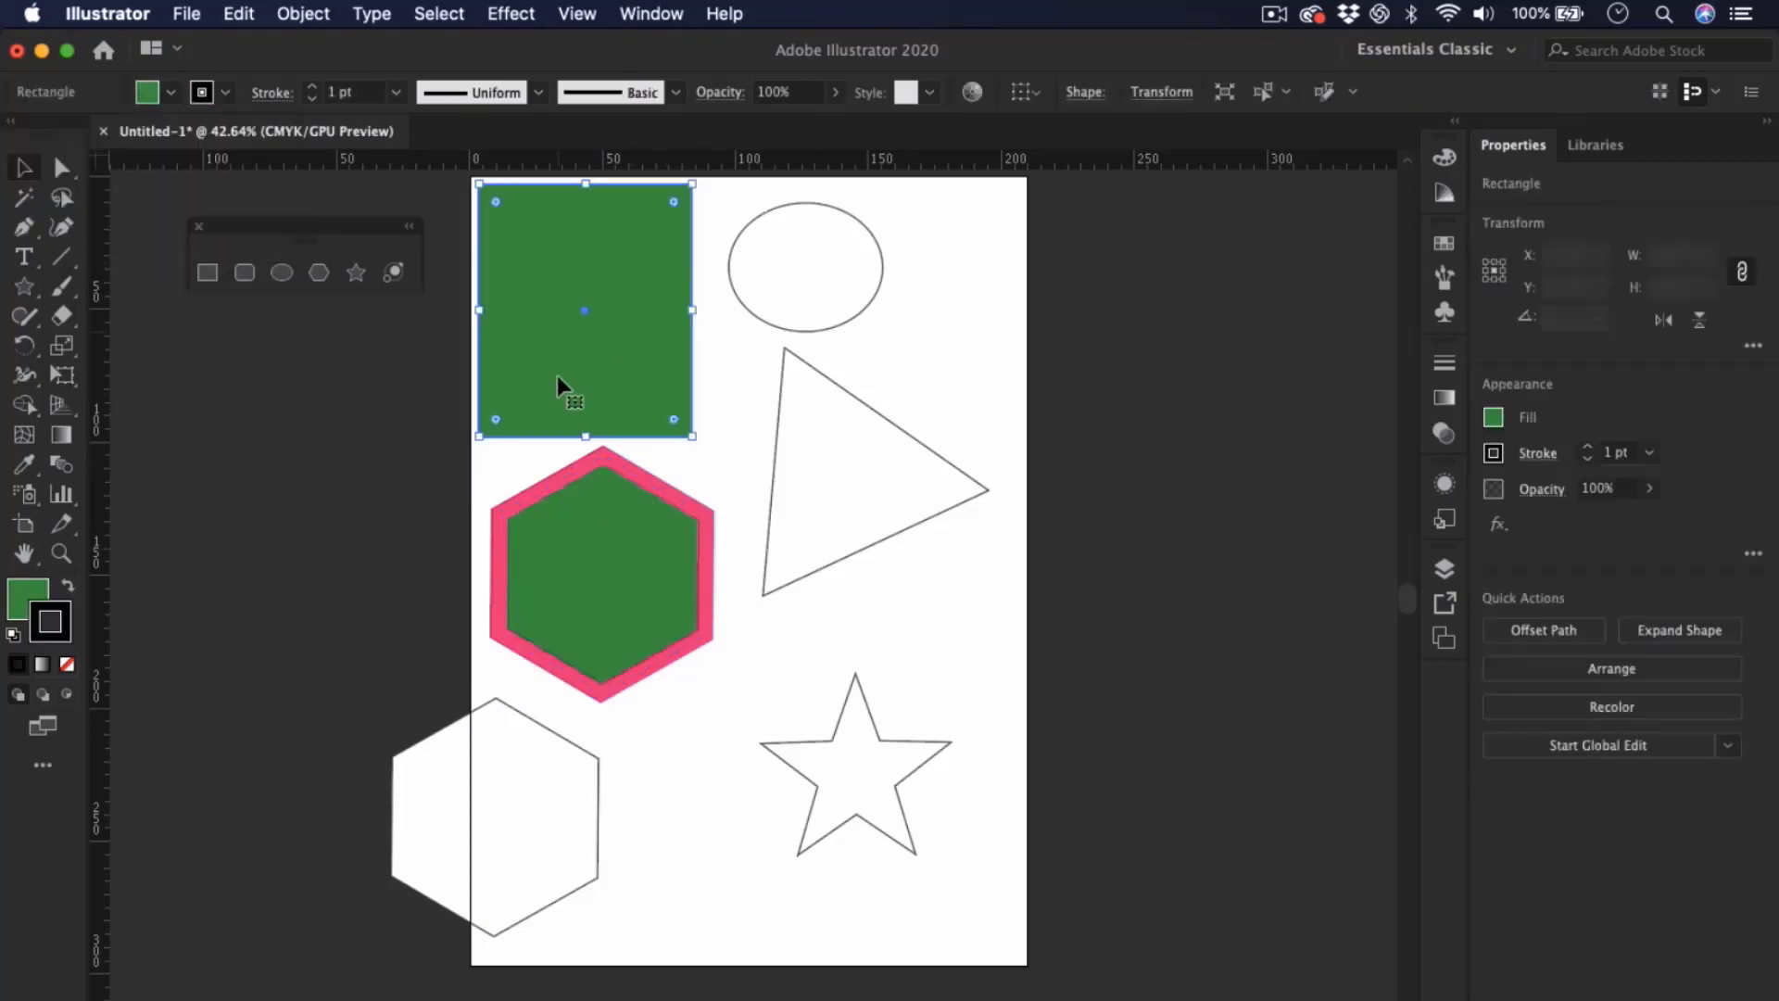
pyautogui.click(587, 528)
pyautogui.click(586, 341)
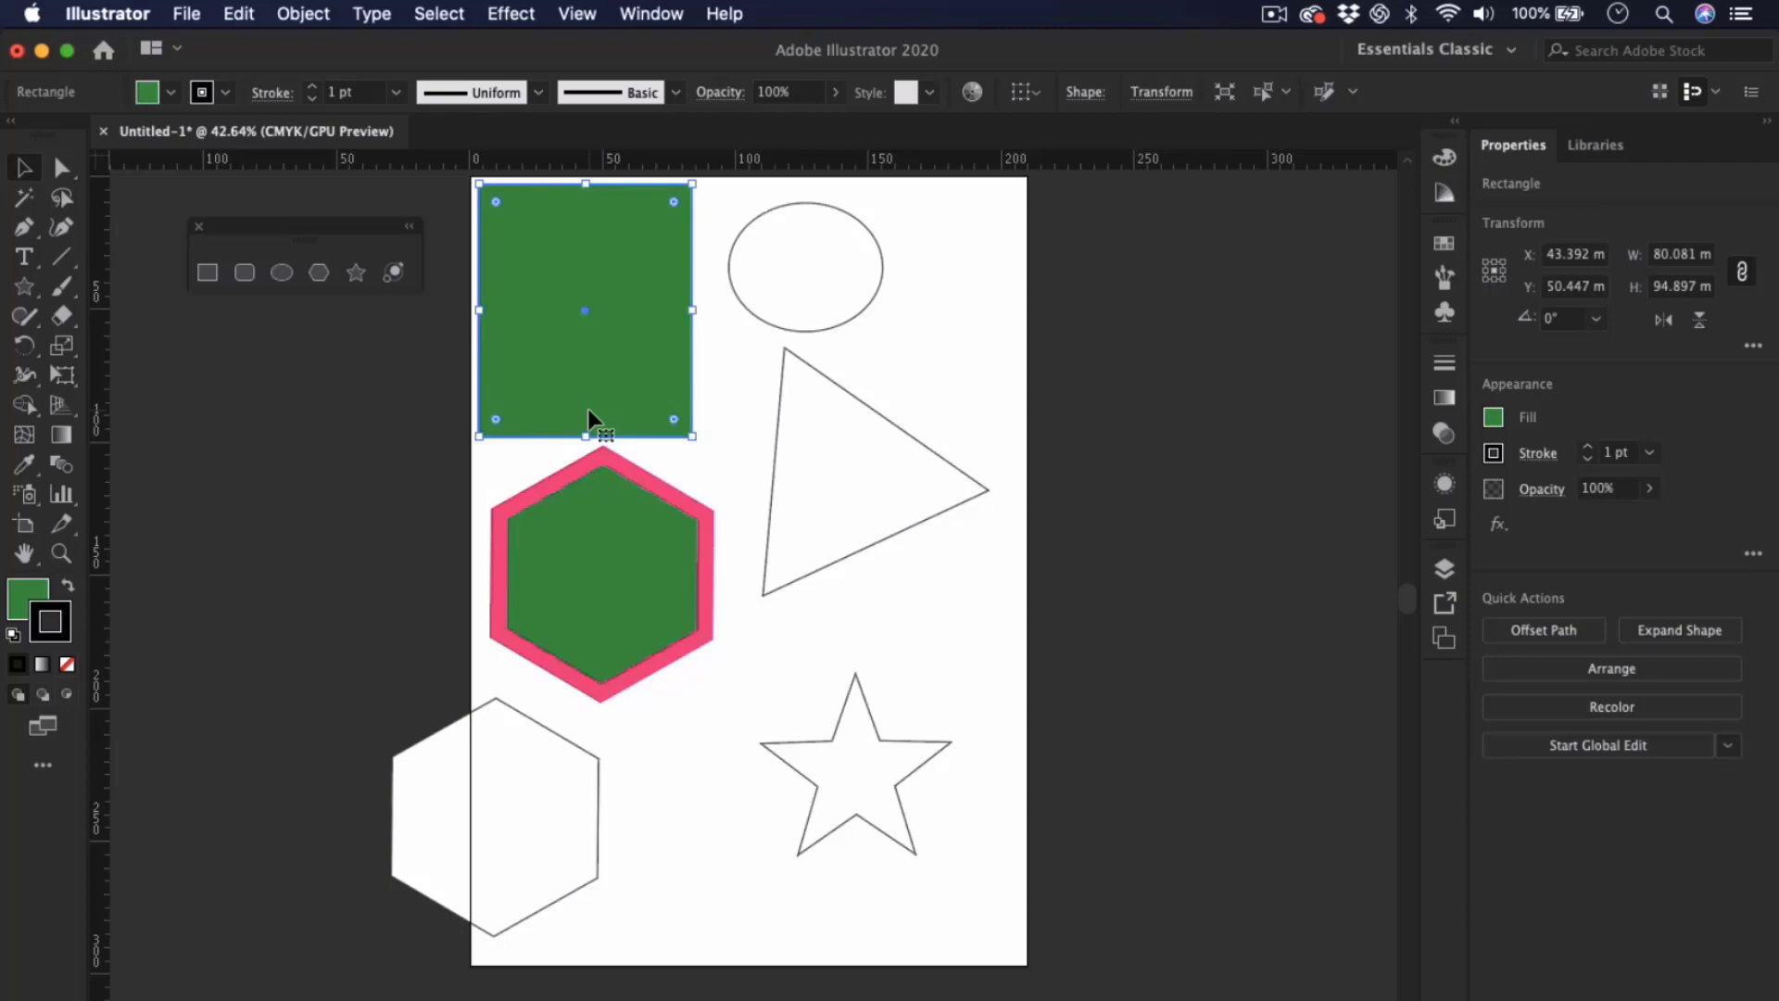
# - Move the green rectangle and hexagon down-right, and shift the triangle and ellipse right
pyautogui.click(640, 752)
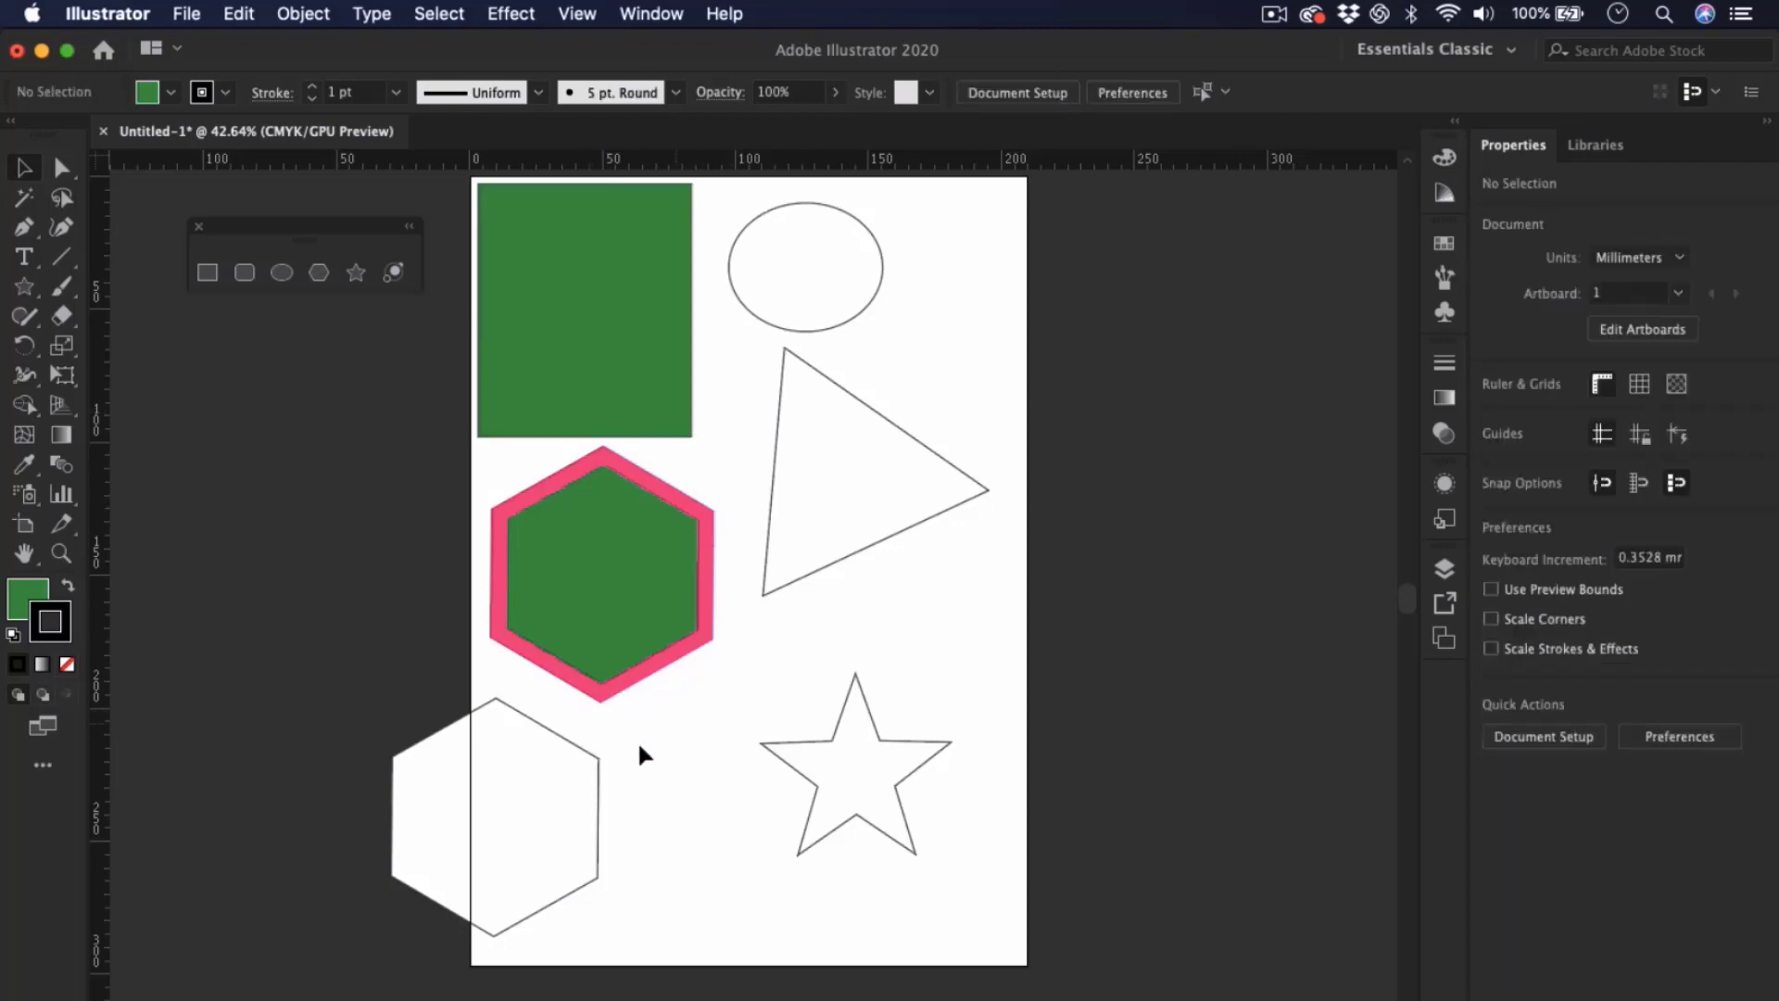
pyautogui.click(537, 797)
pyautogui.click(627, 568)
pyautogui.click(648, 319)
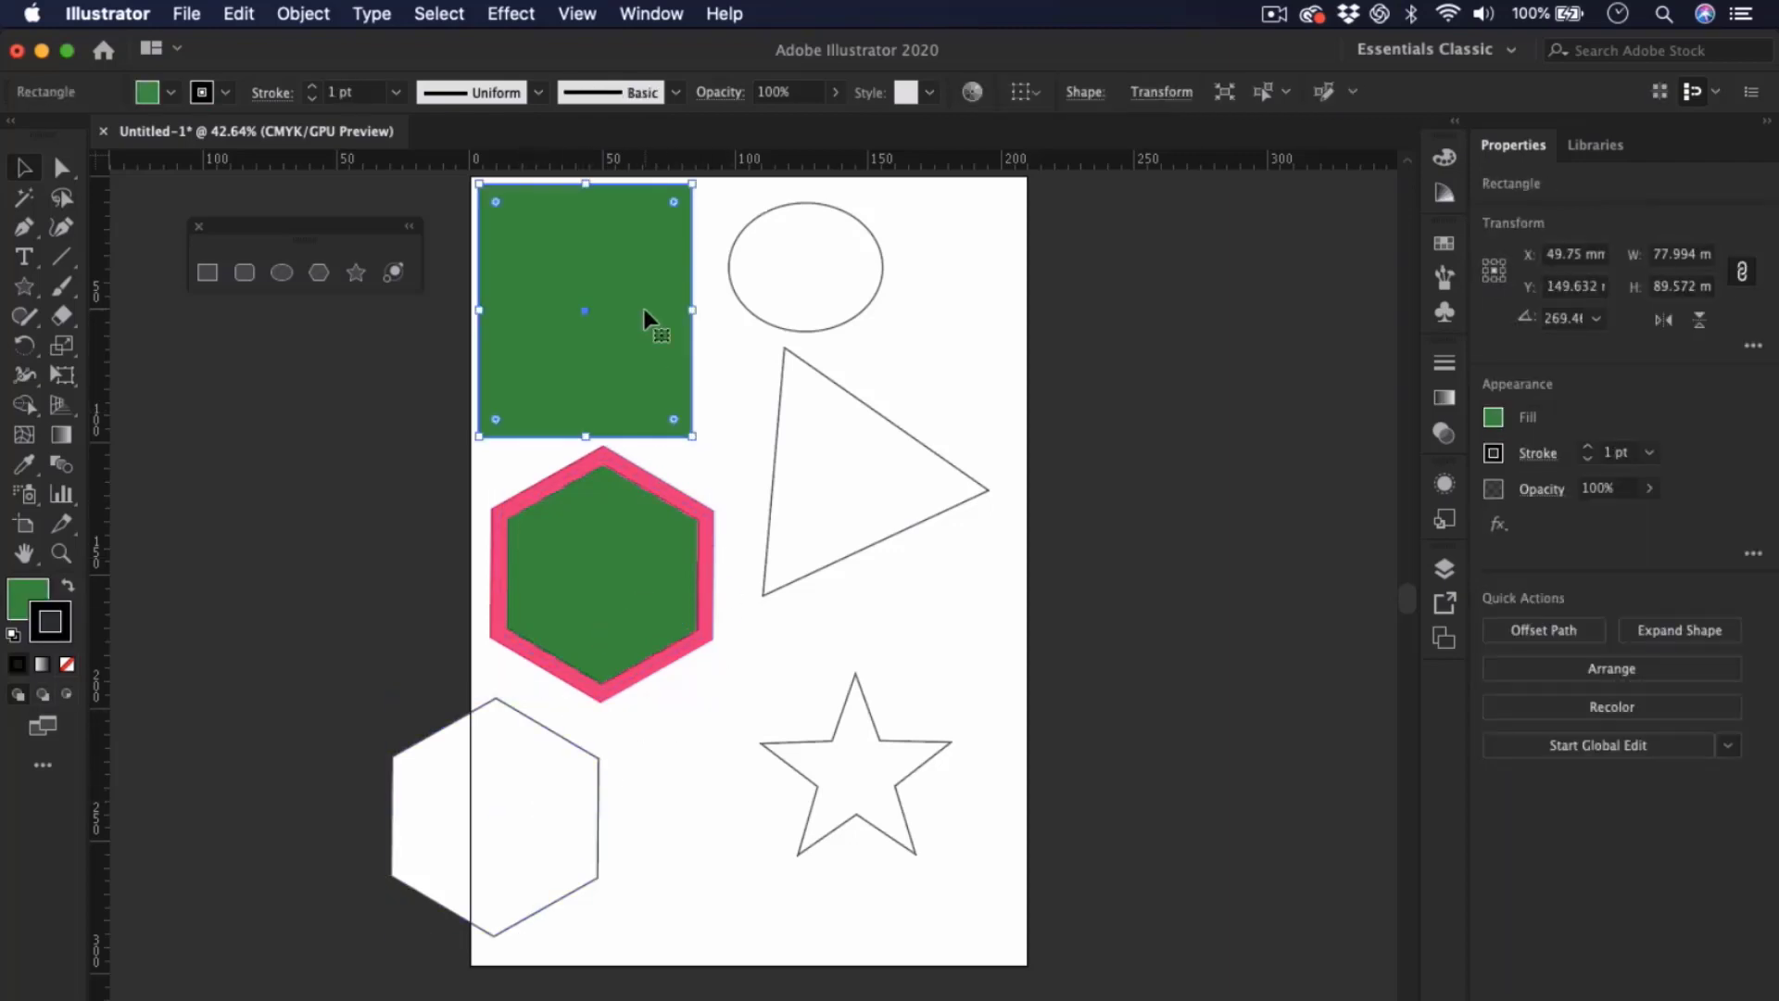
pyautogui.moveTo(643, 319); pyautogui.dragTo(660, 331)
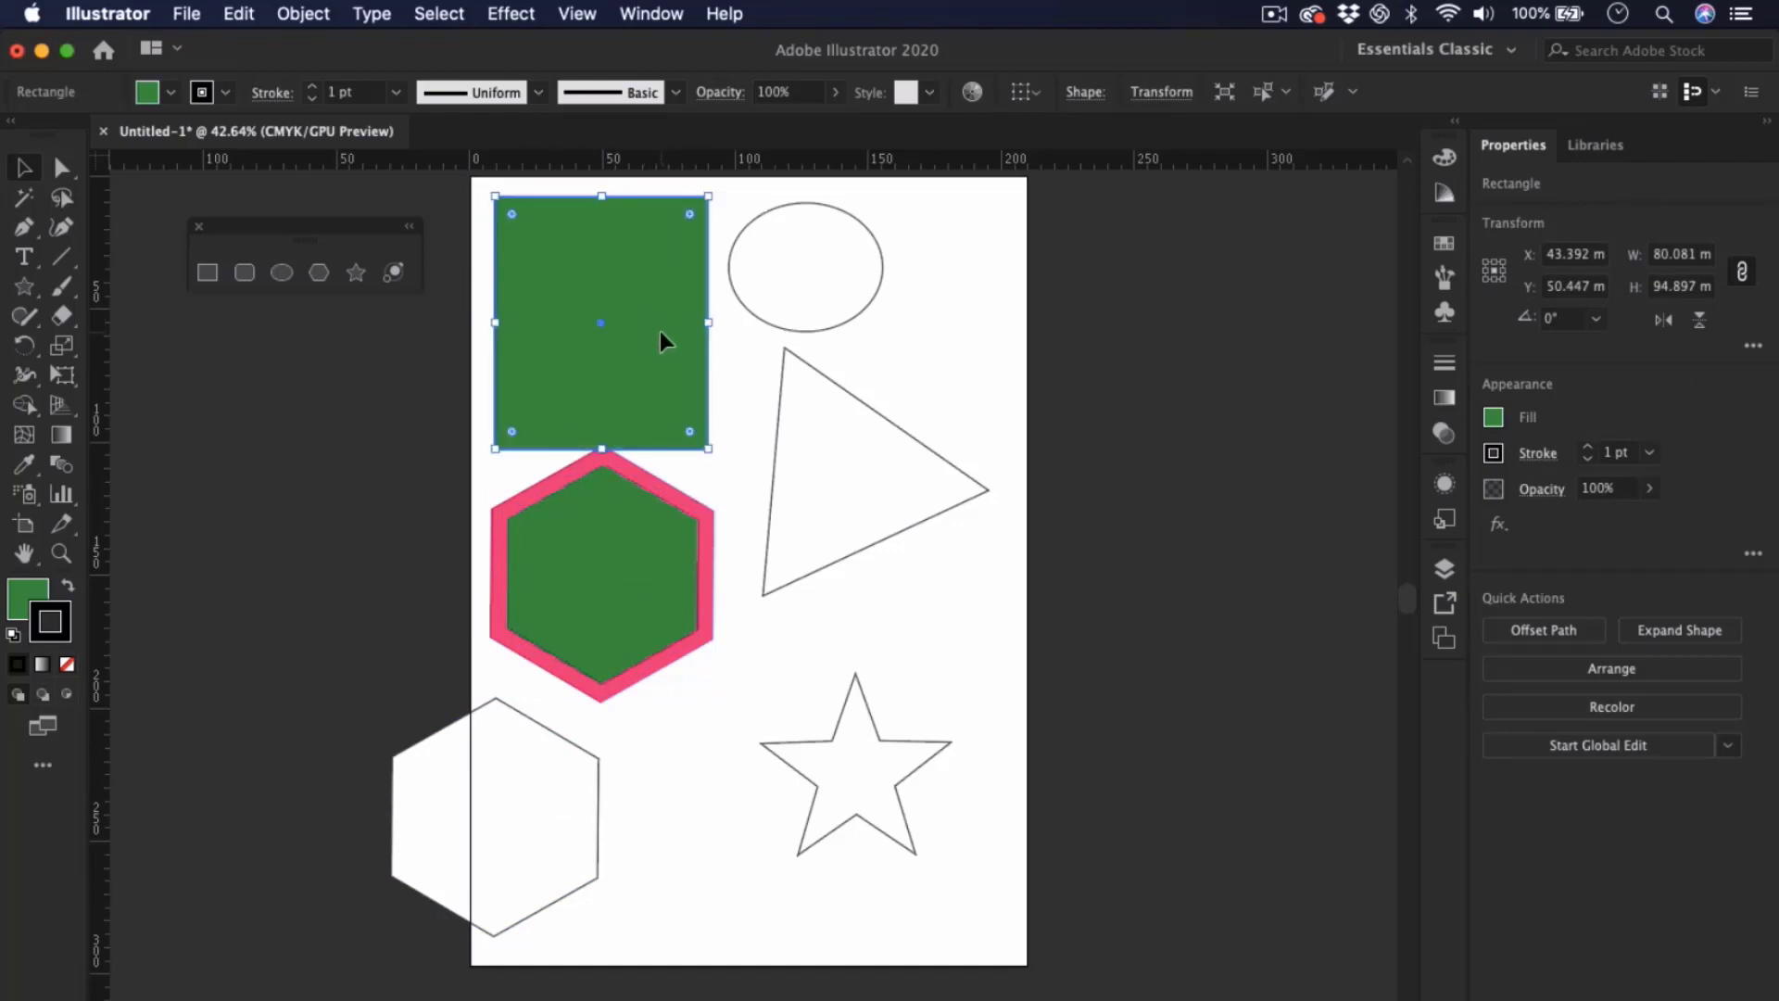
pyautogui.moveTo(659, 535); pyautogui.dragTo(676, 584)
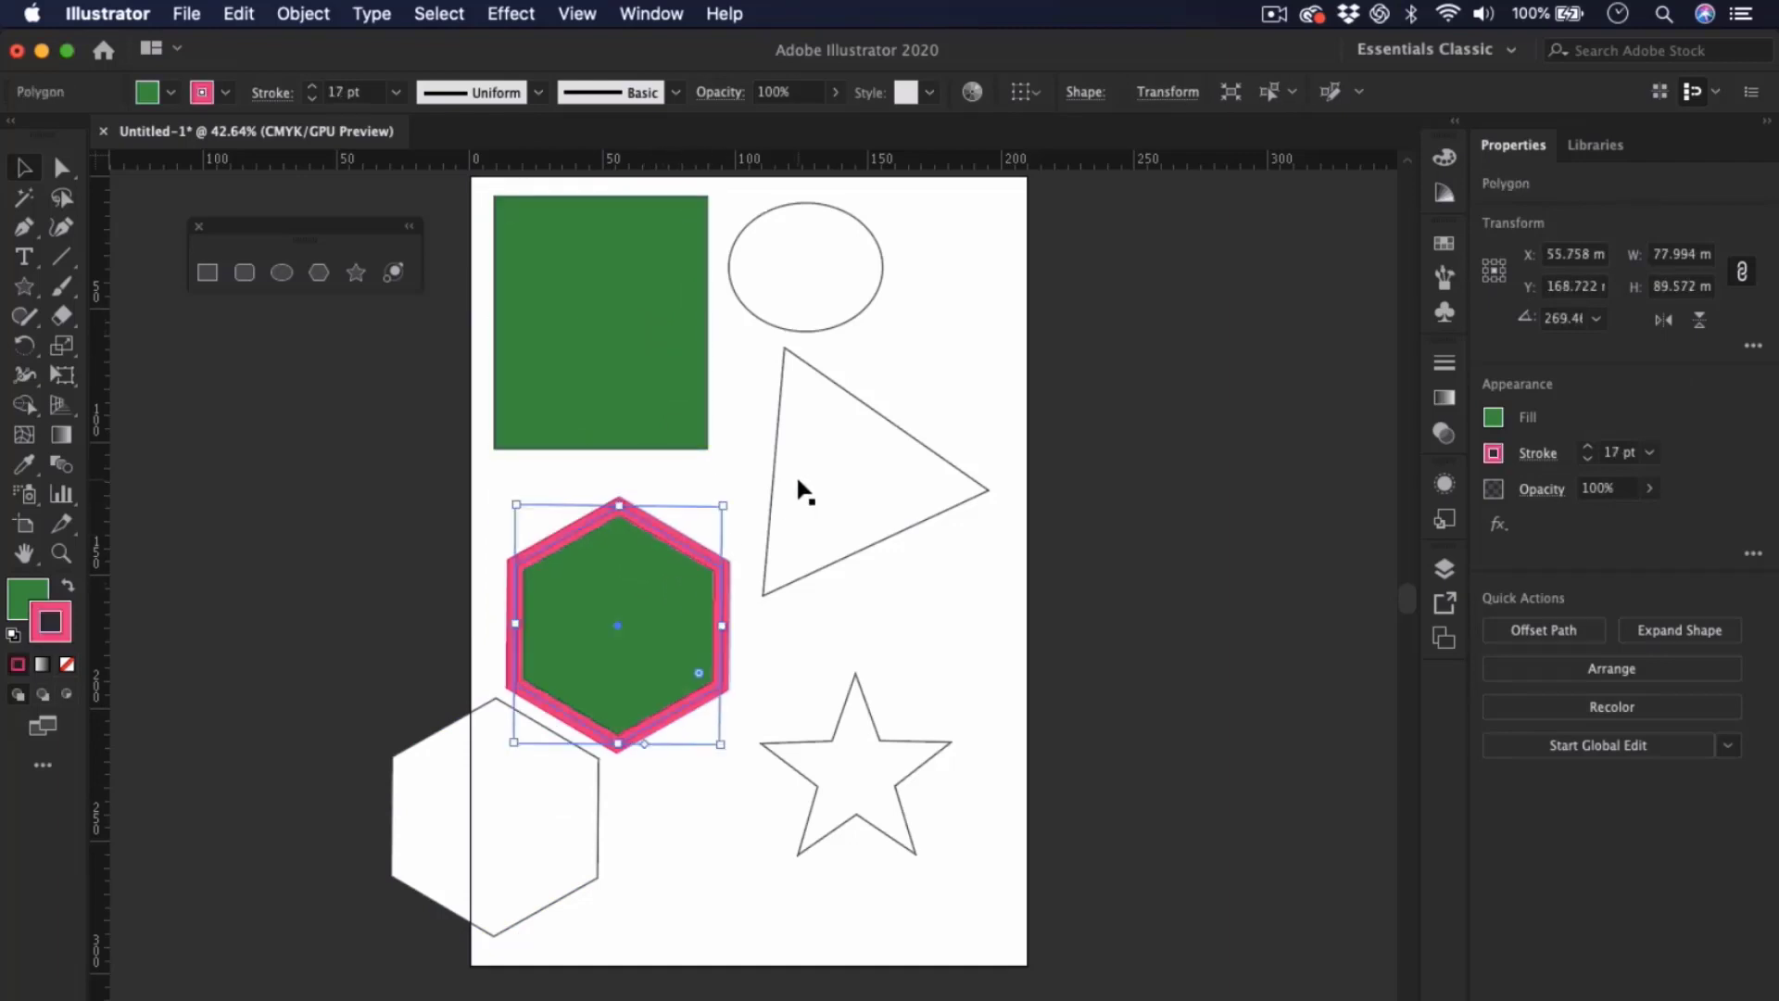
pyautogui.moveTo(795, 477); pyautogui.dragTo(831, 486)
pyautogui.moveTo(814, 285); pyautogui.dragTo(893, 285)
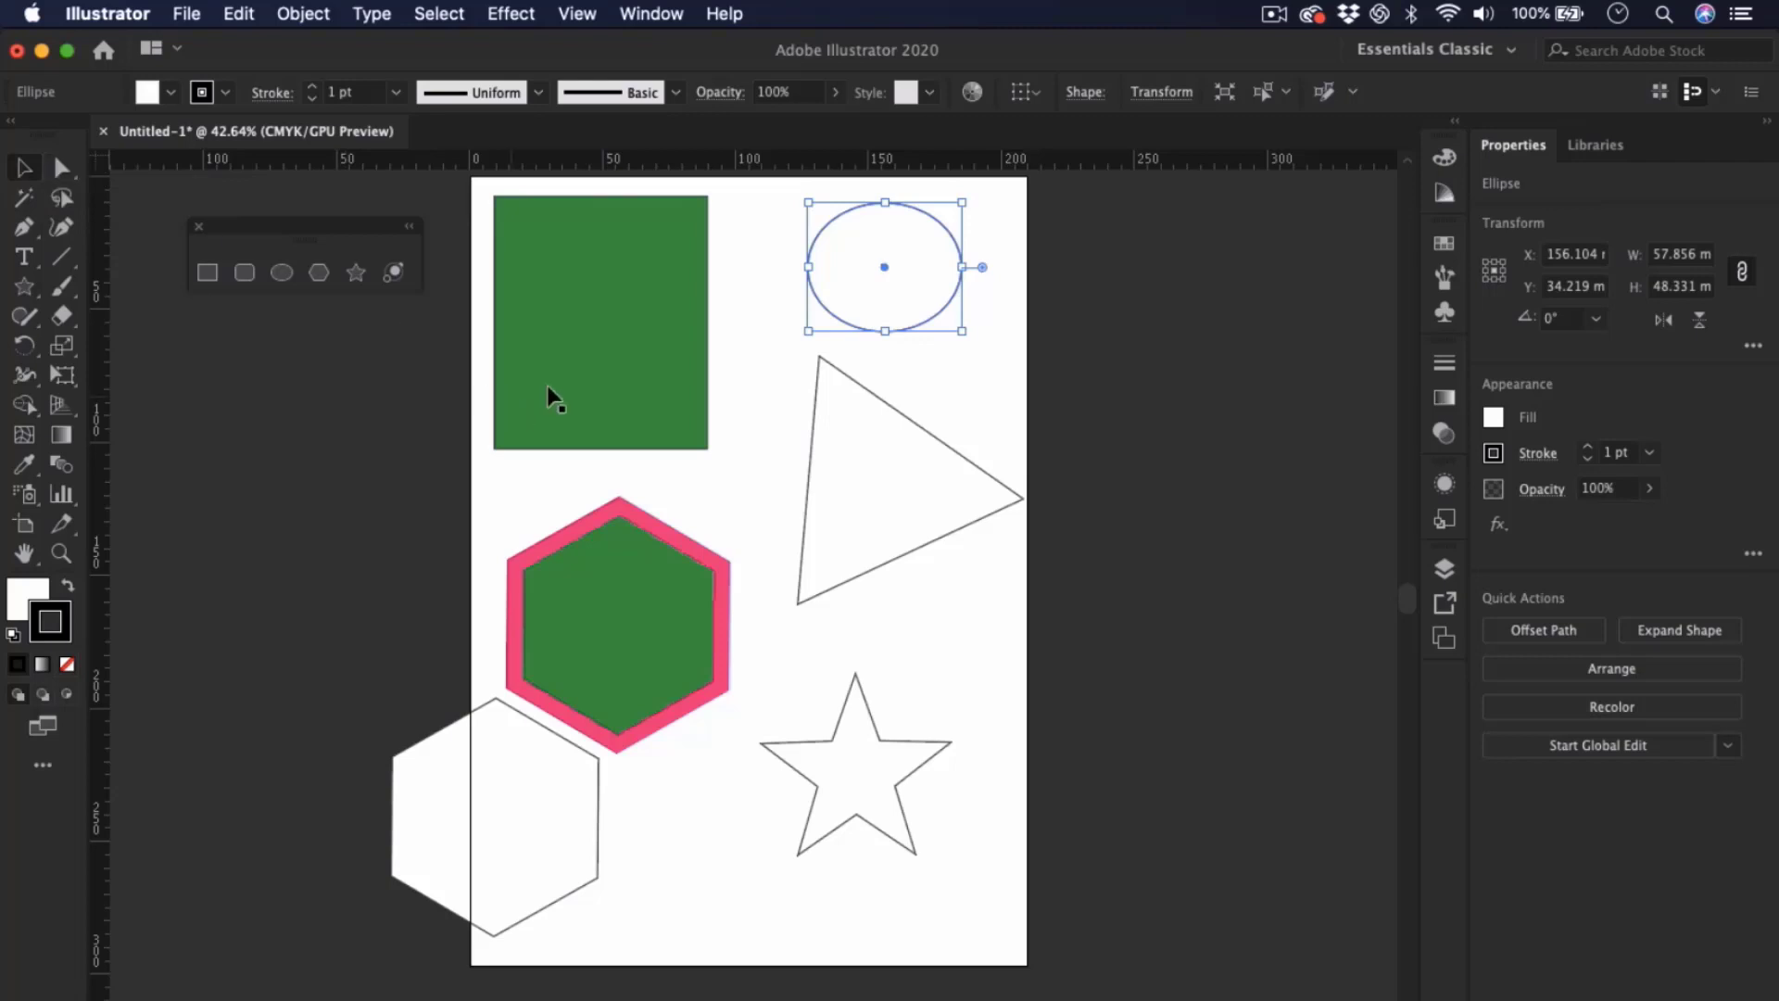
# - Nudge the ellipse slightly right and up, then briefly view its anchors with Direct Selection
pyautogui.click(776, 382)
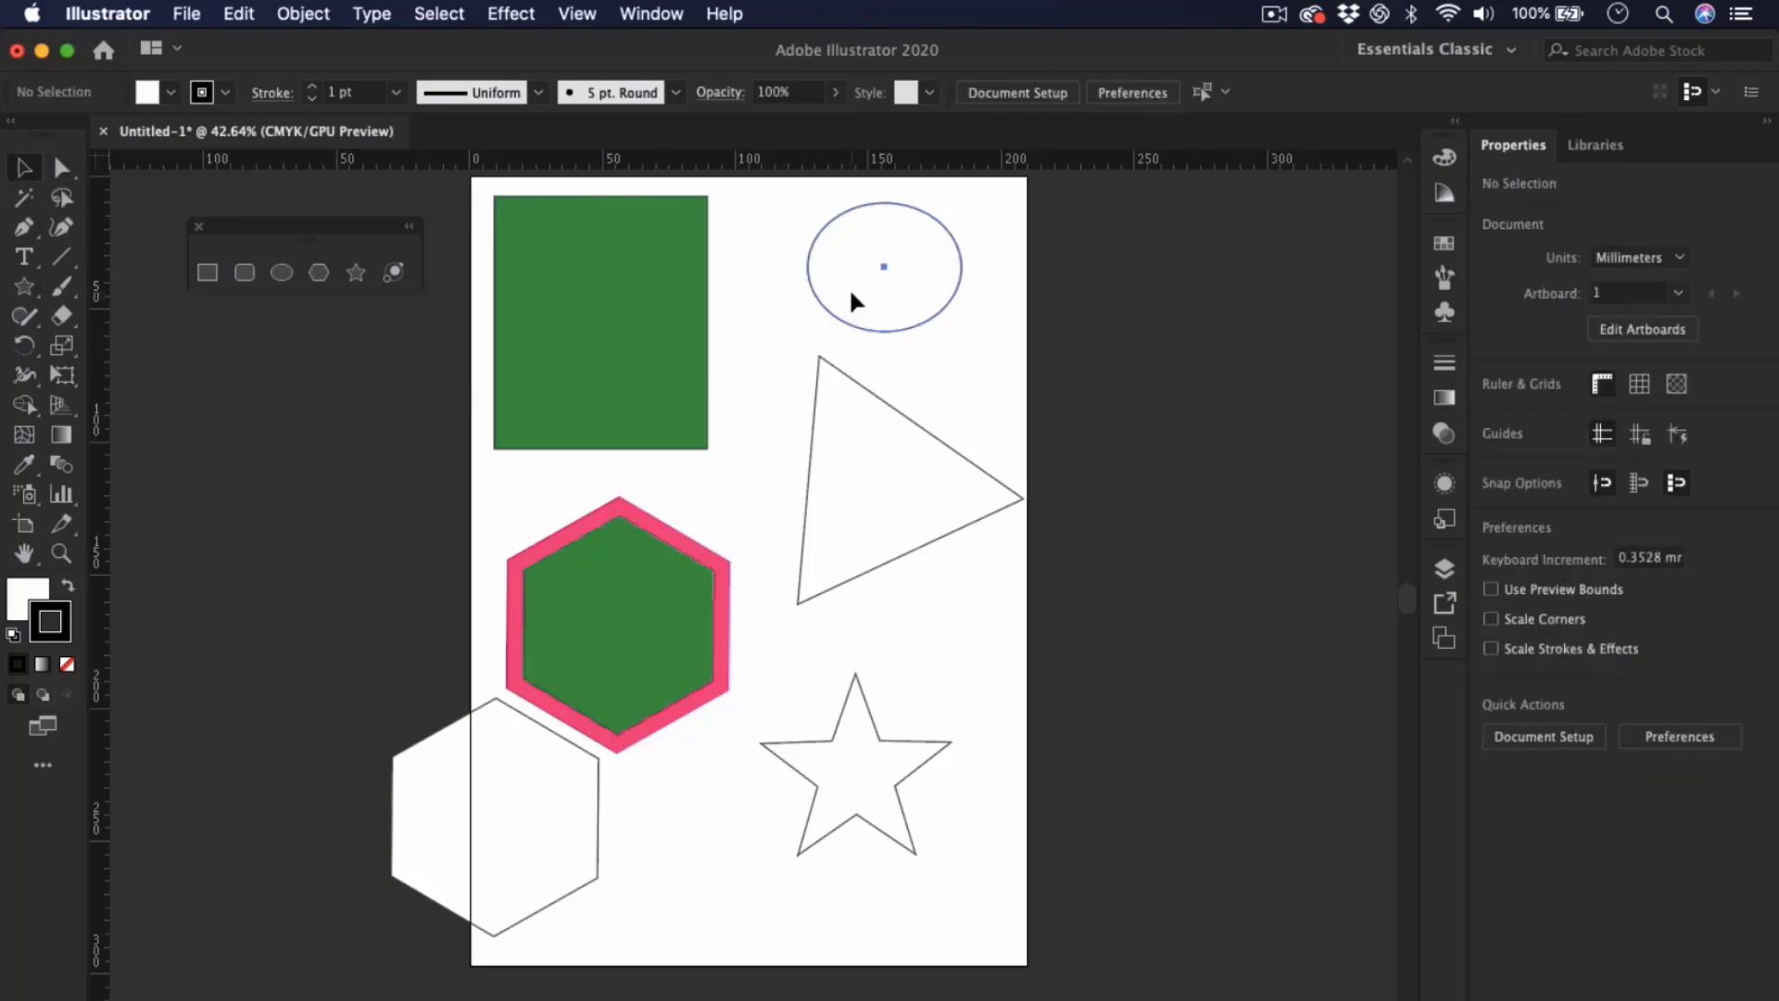
pyautogui.moveTo(848, 286)
pyautogui.mouseDown()
pyautogui.moveTo(937, 313)
pyautogui.moveTo(826, 291)
pyautogui.moveTo(860, 283)
pyautogui.mouseUp()
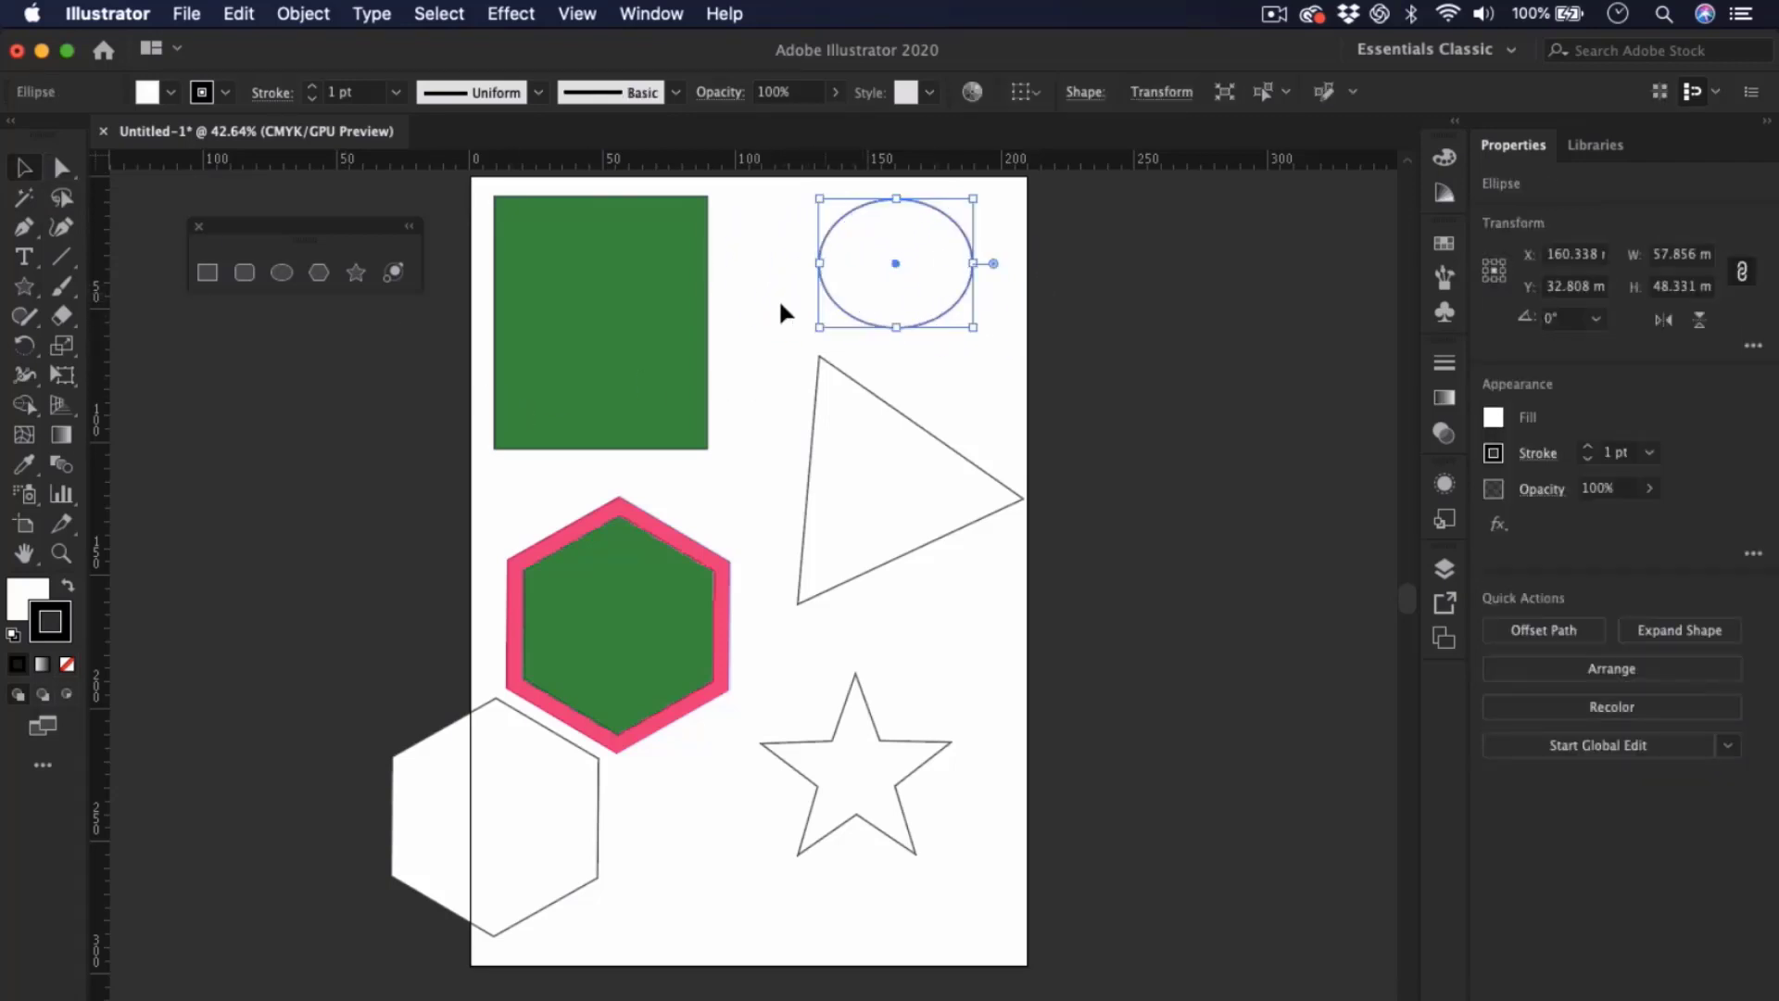
pyautogui.press('a')
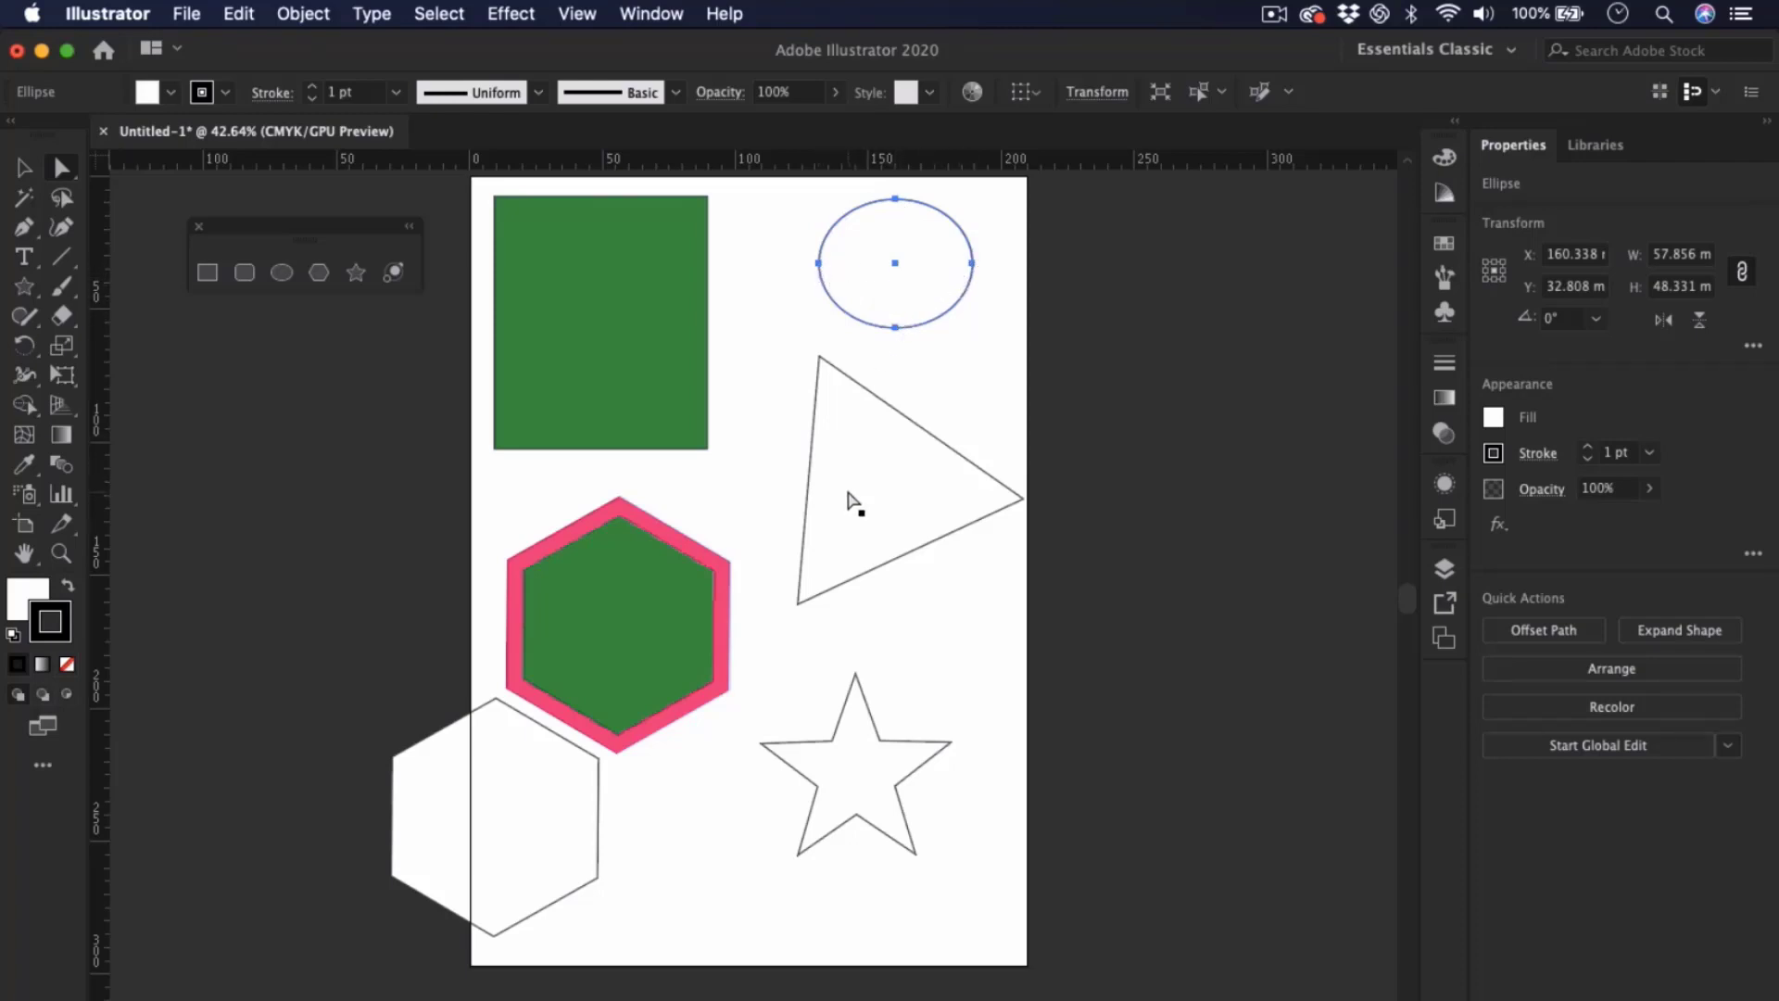
pyautogui.press('v')
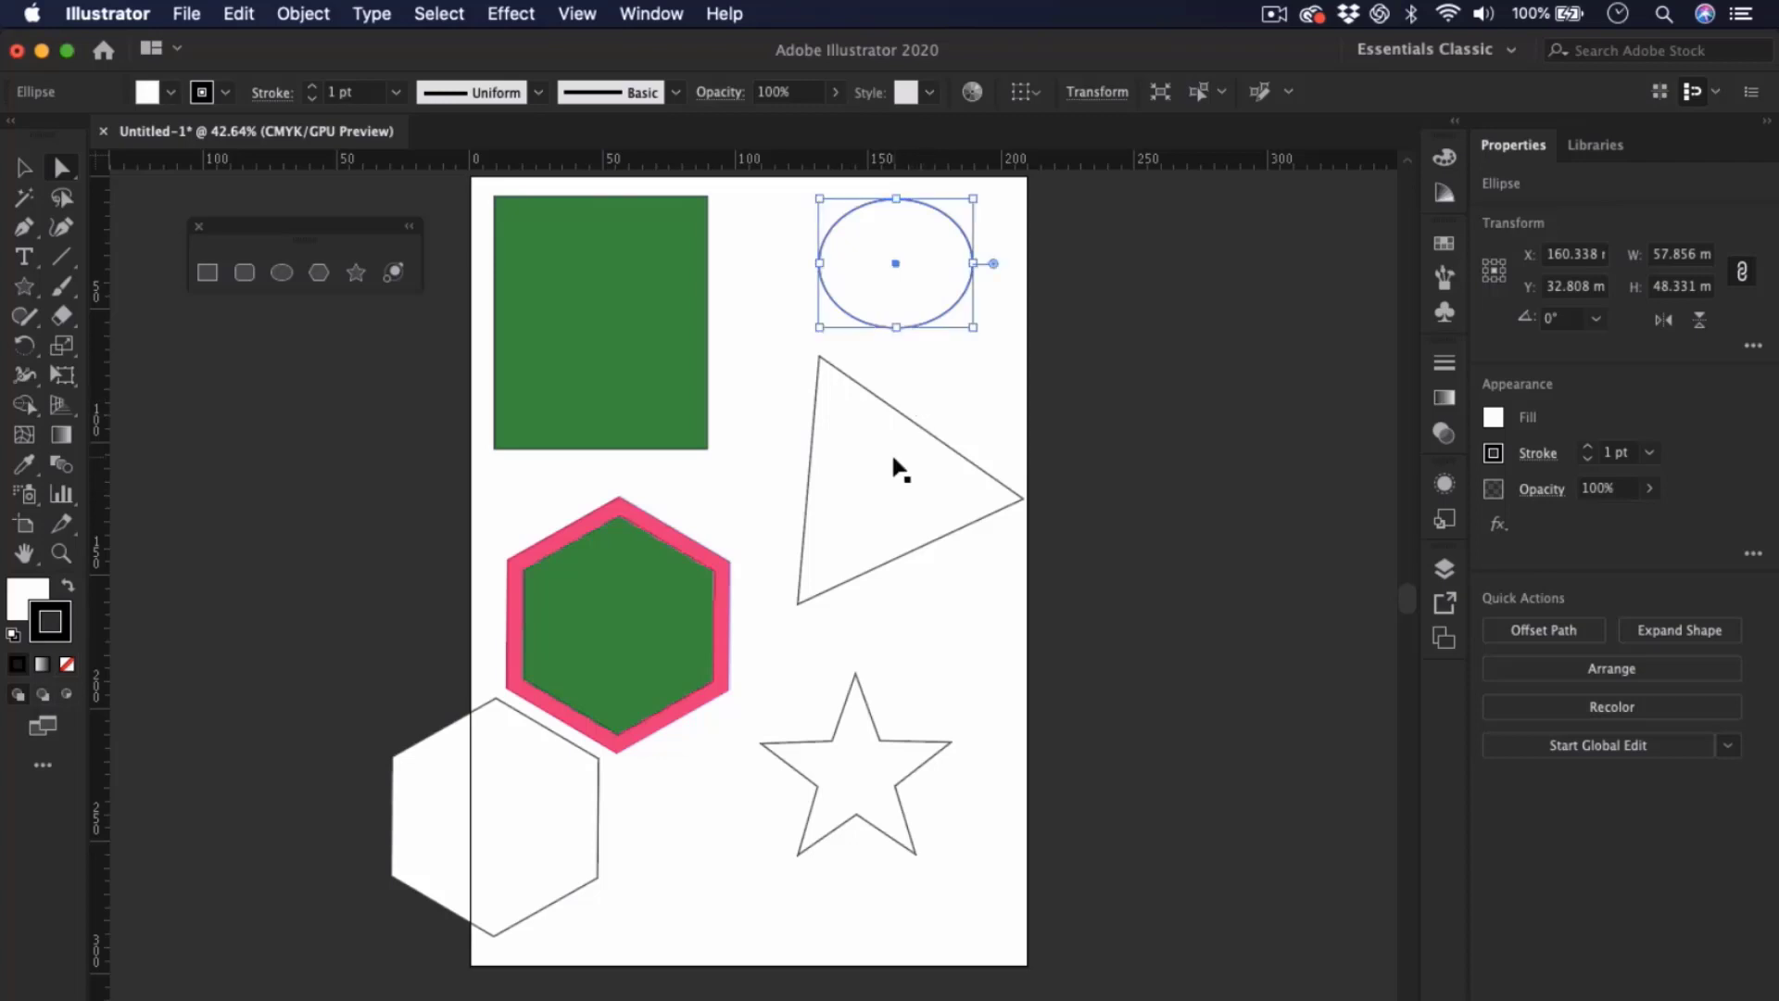
# - Inspect the triangle's anchor points, selecting its bottom-left corner point
pyautogui.click(930, 363)
pyautogui.click(876, 482)
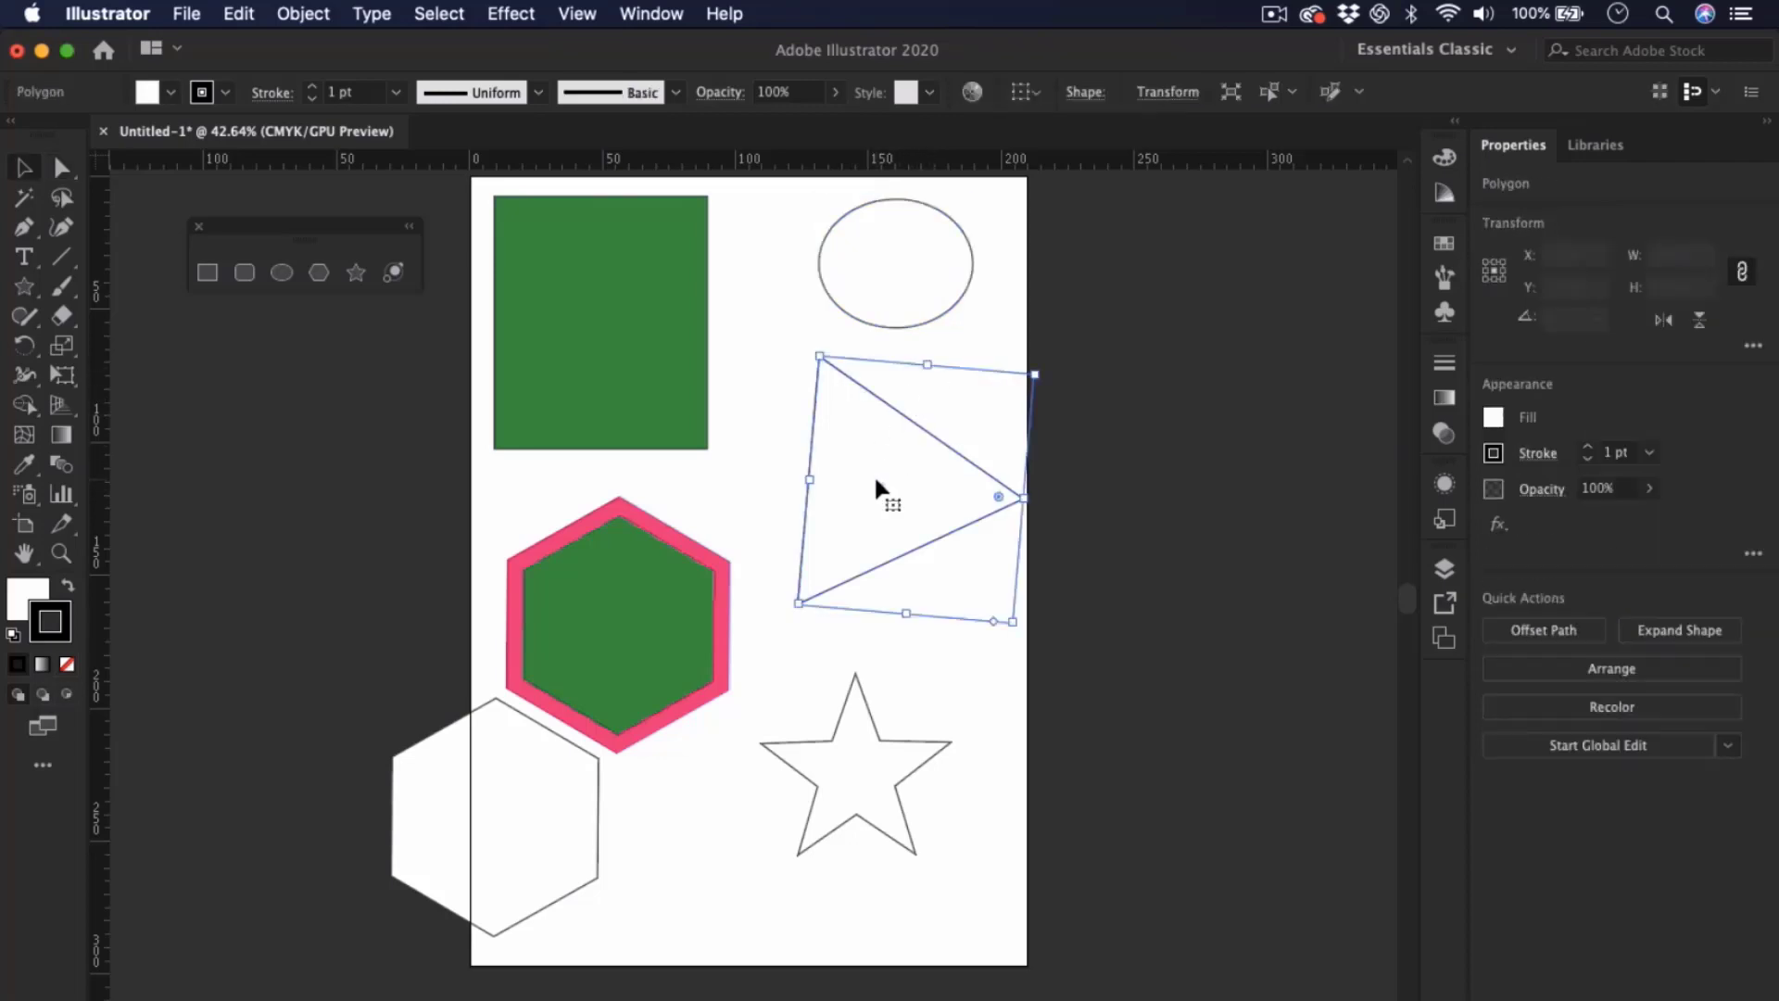
pyautogui.press('a')
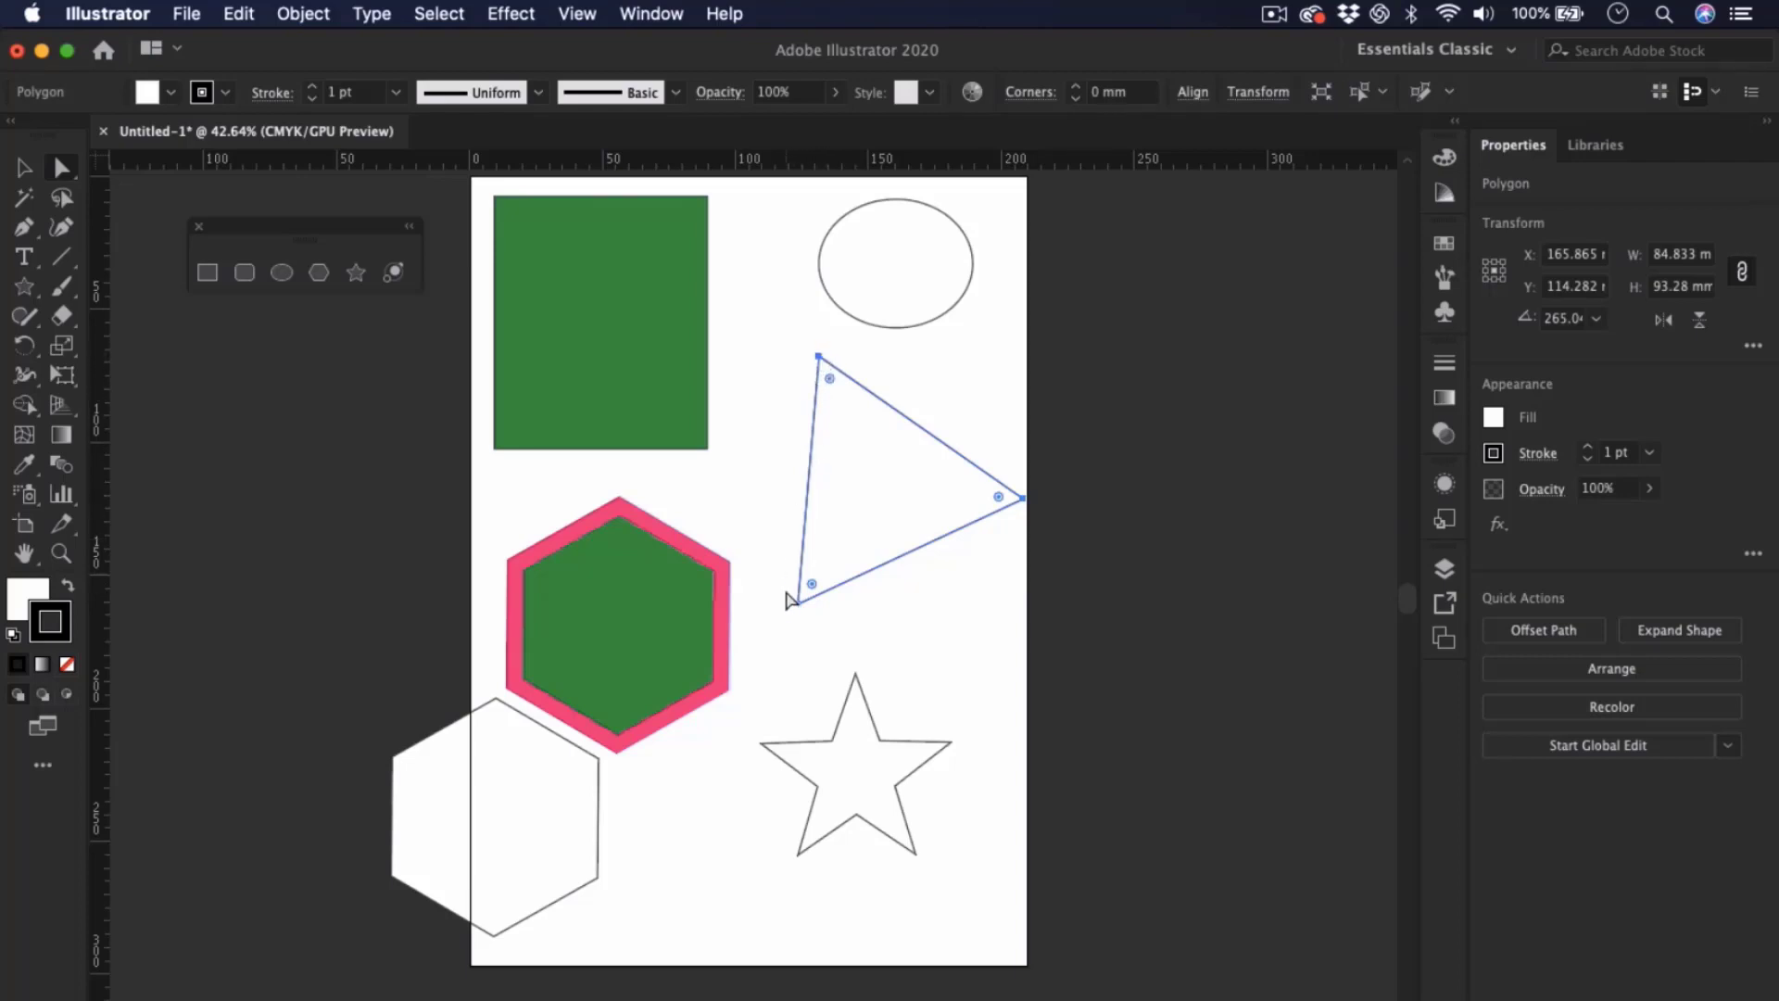
pyautogui.click(798, 603)
pyautogui.click(878, 565)
pyautogui.press('v')
# - Inspect the anchor points of the green rectangle and the pink-outlined hexagon
pyautogui.click(775, 443)
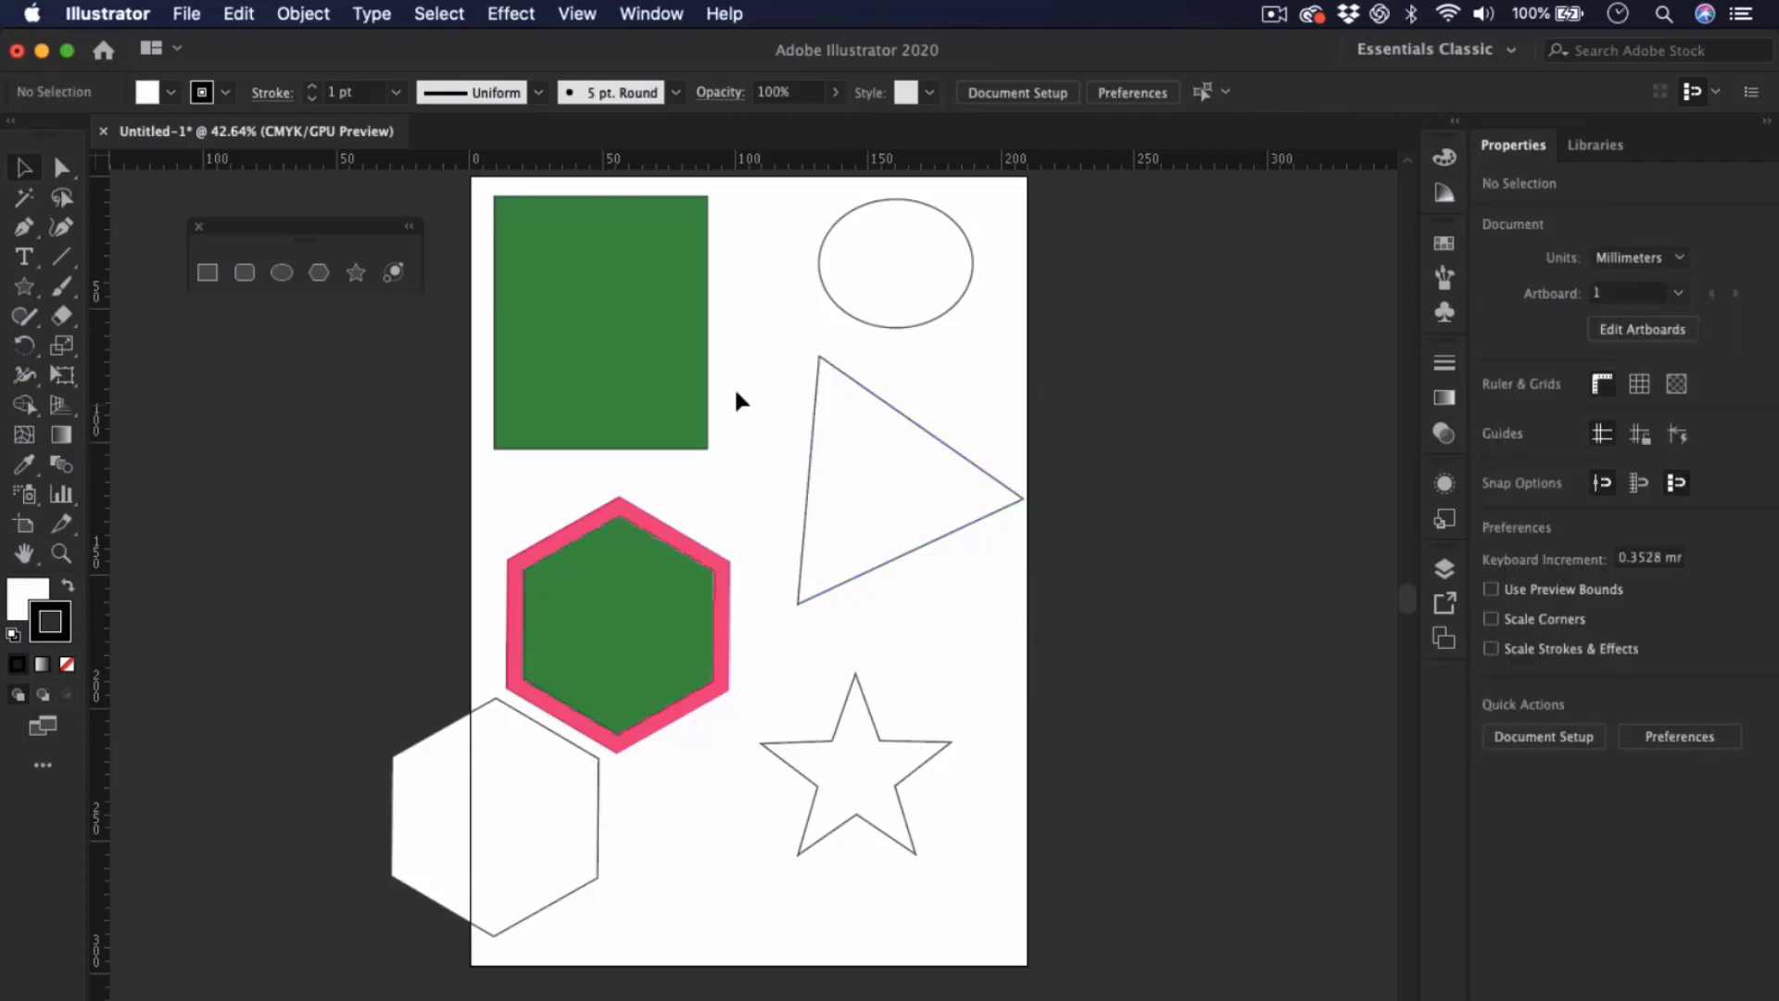
pyautogui.click(659, 351)
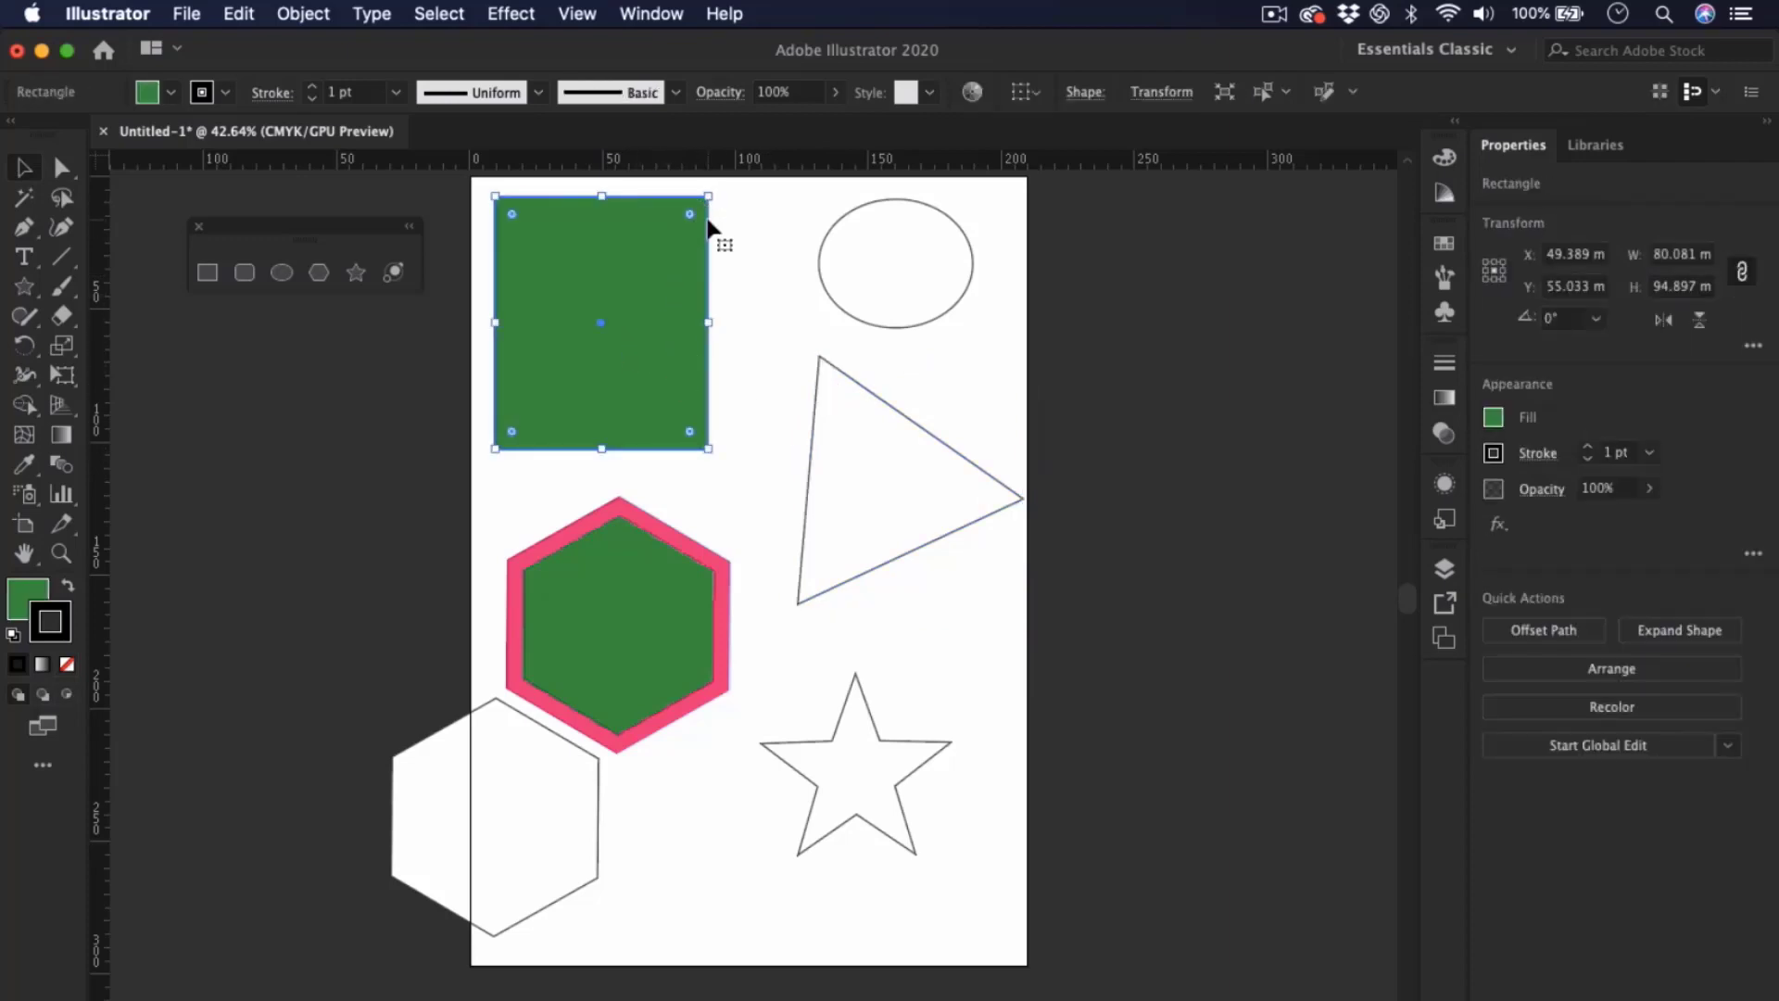
pyautogui.press('a')
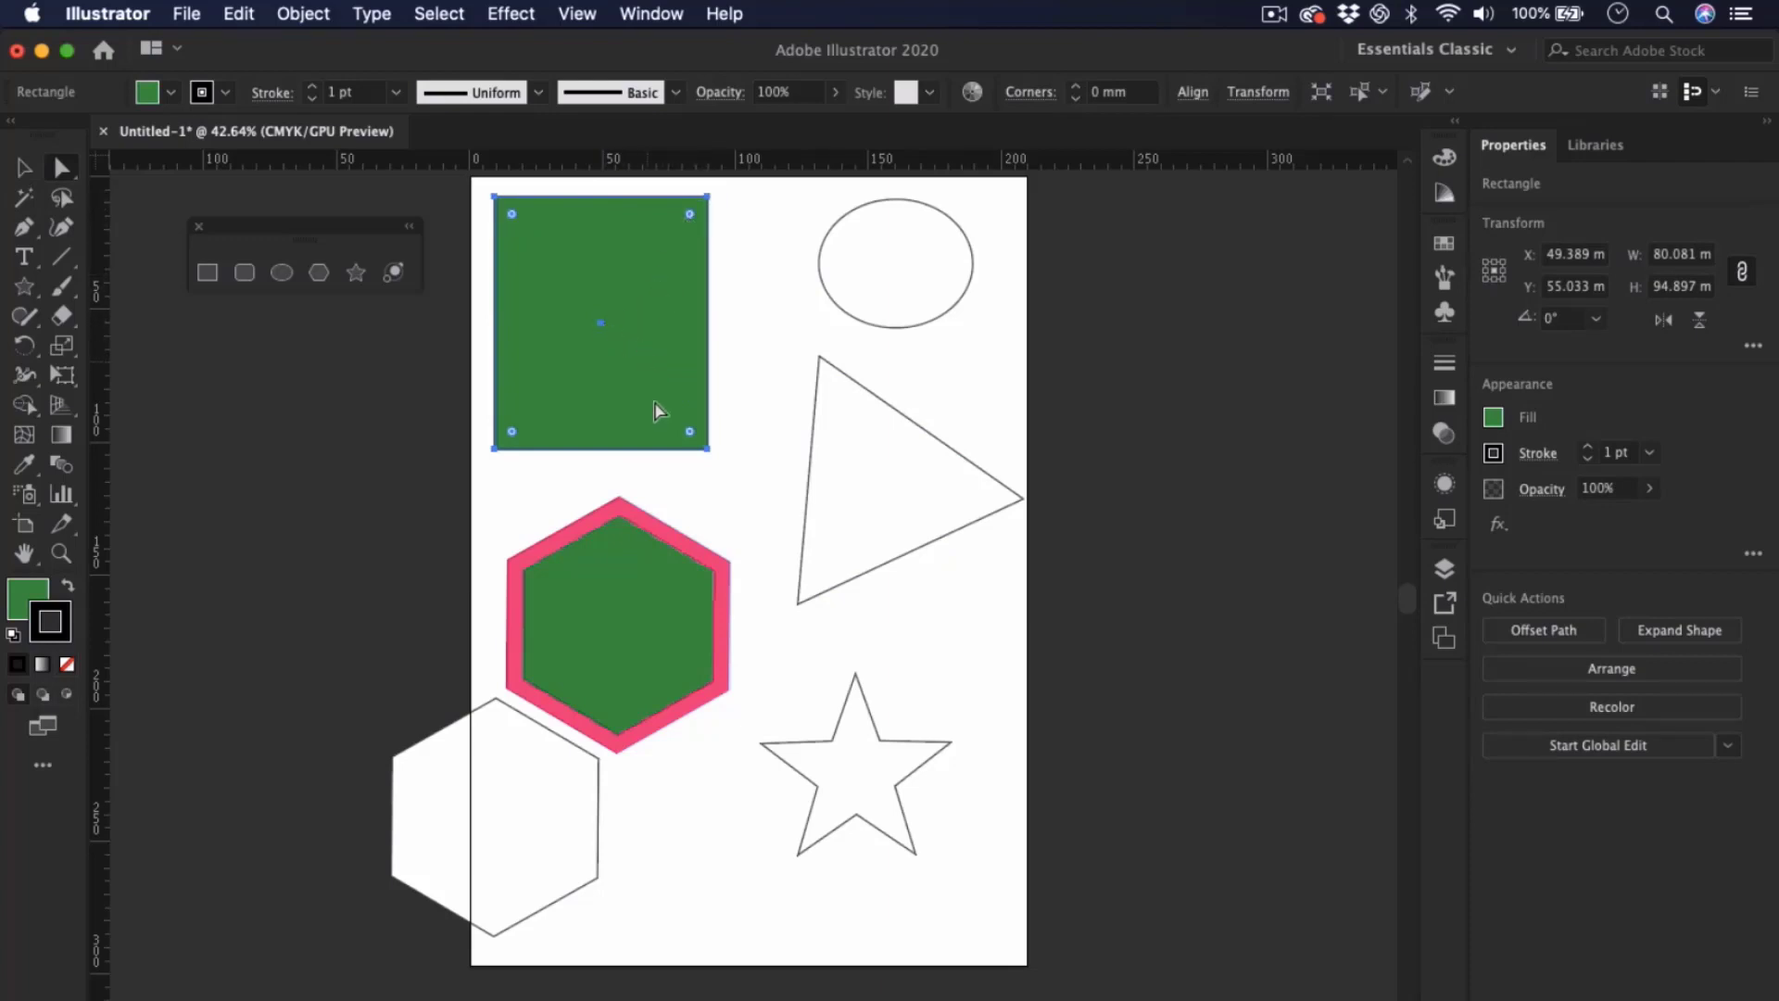
pyautogui.press('v')
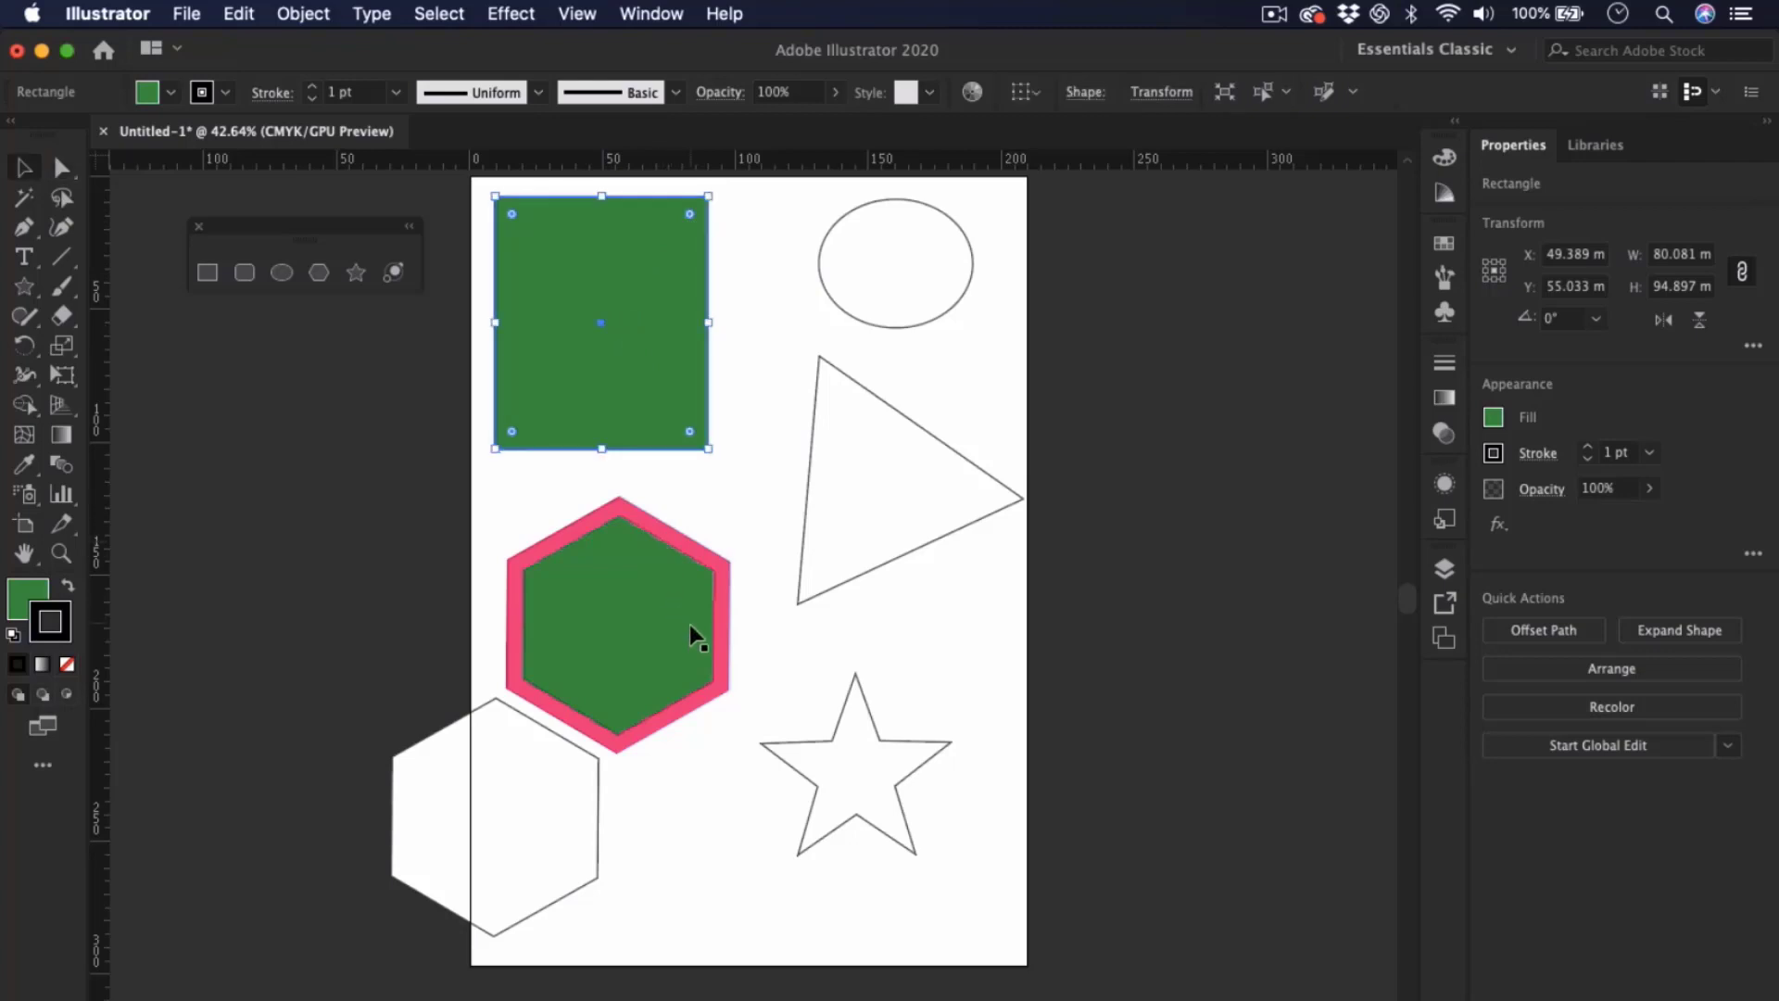
pyautogui.click(726, 511)
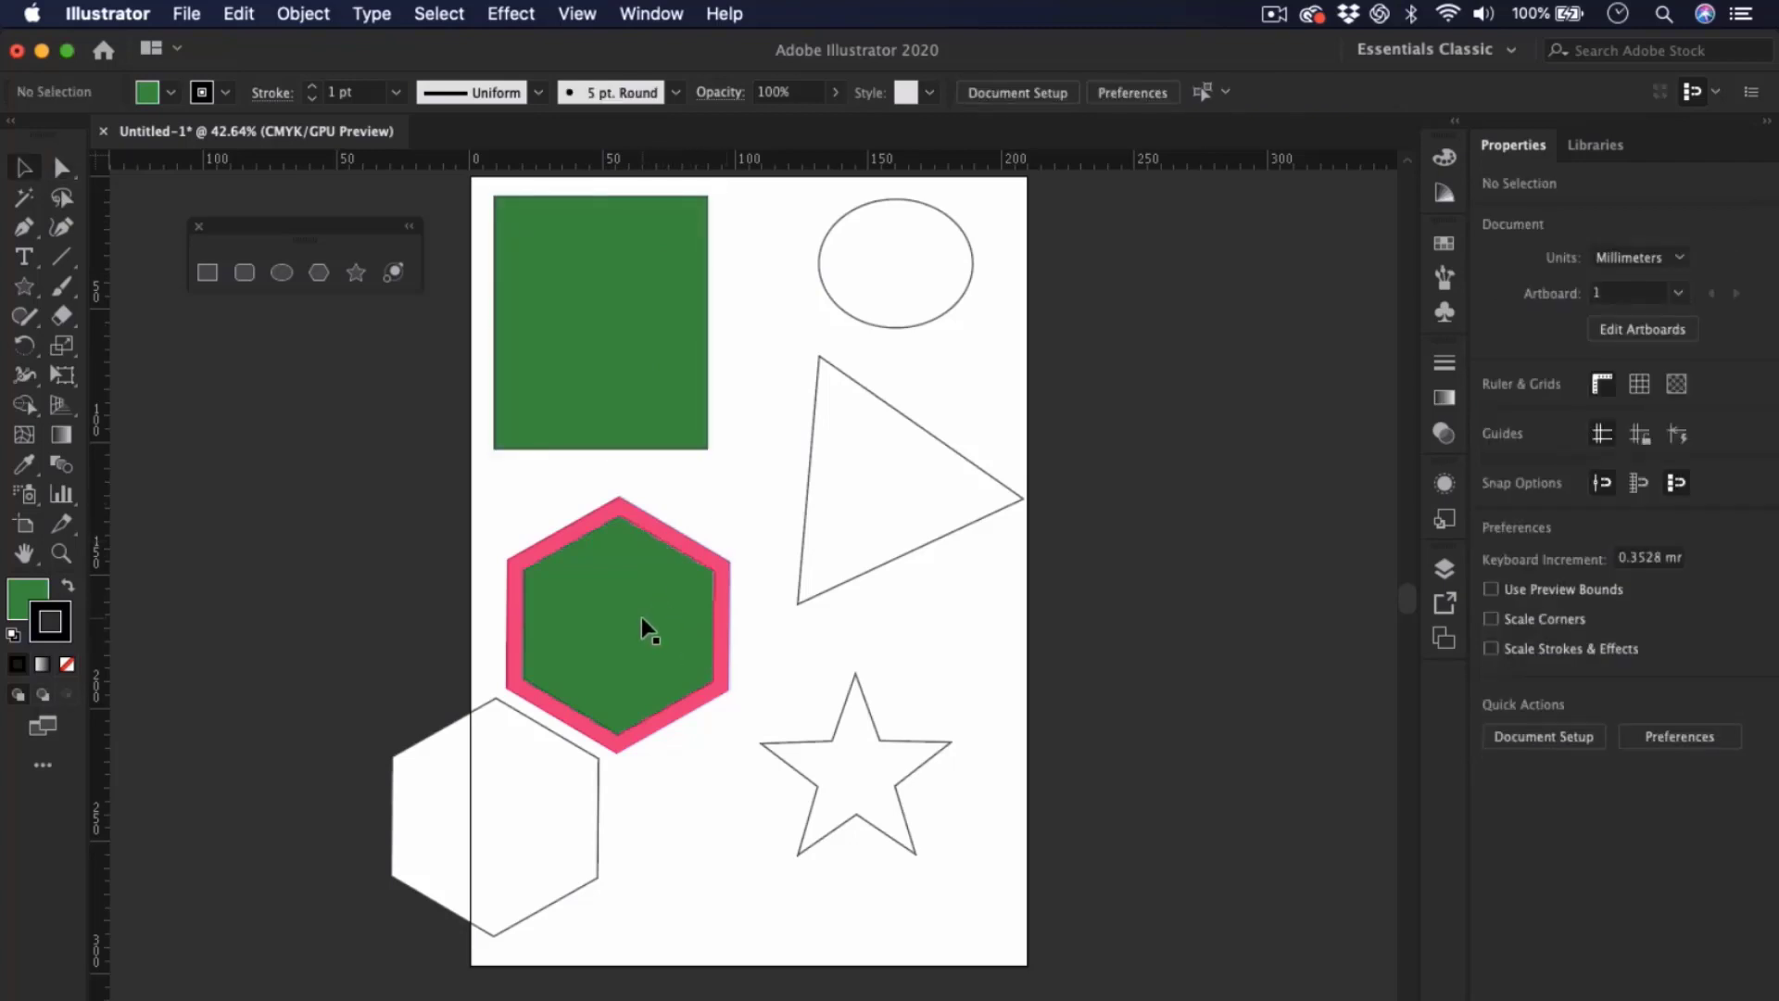
pyautogui.click(642, 618)
pyautogui.press('a')
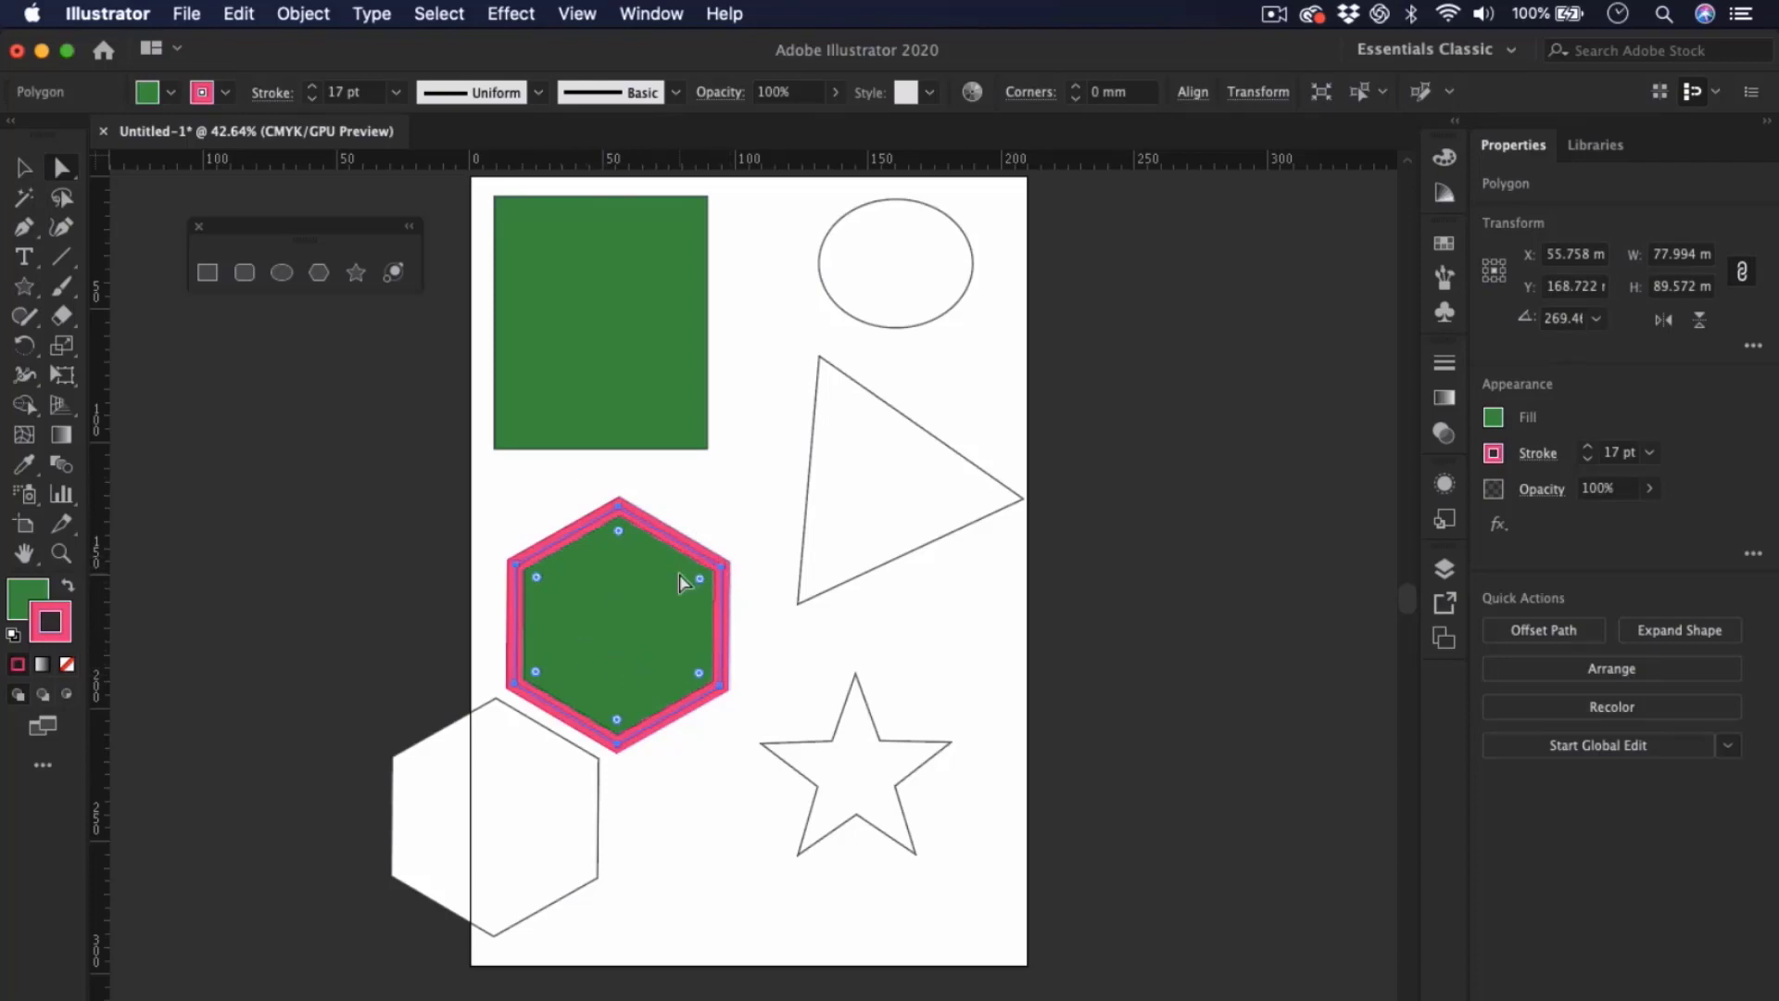
# - Move the triangle up and left and pull its bottom-left corner slightly down
pyautogui.press('v')
pyautogui.click(864, 474)
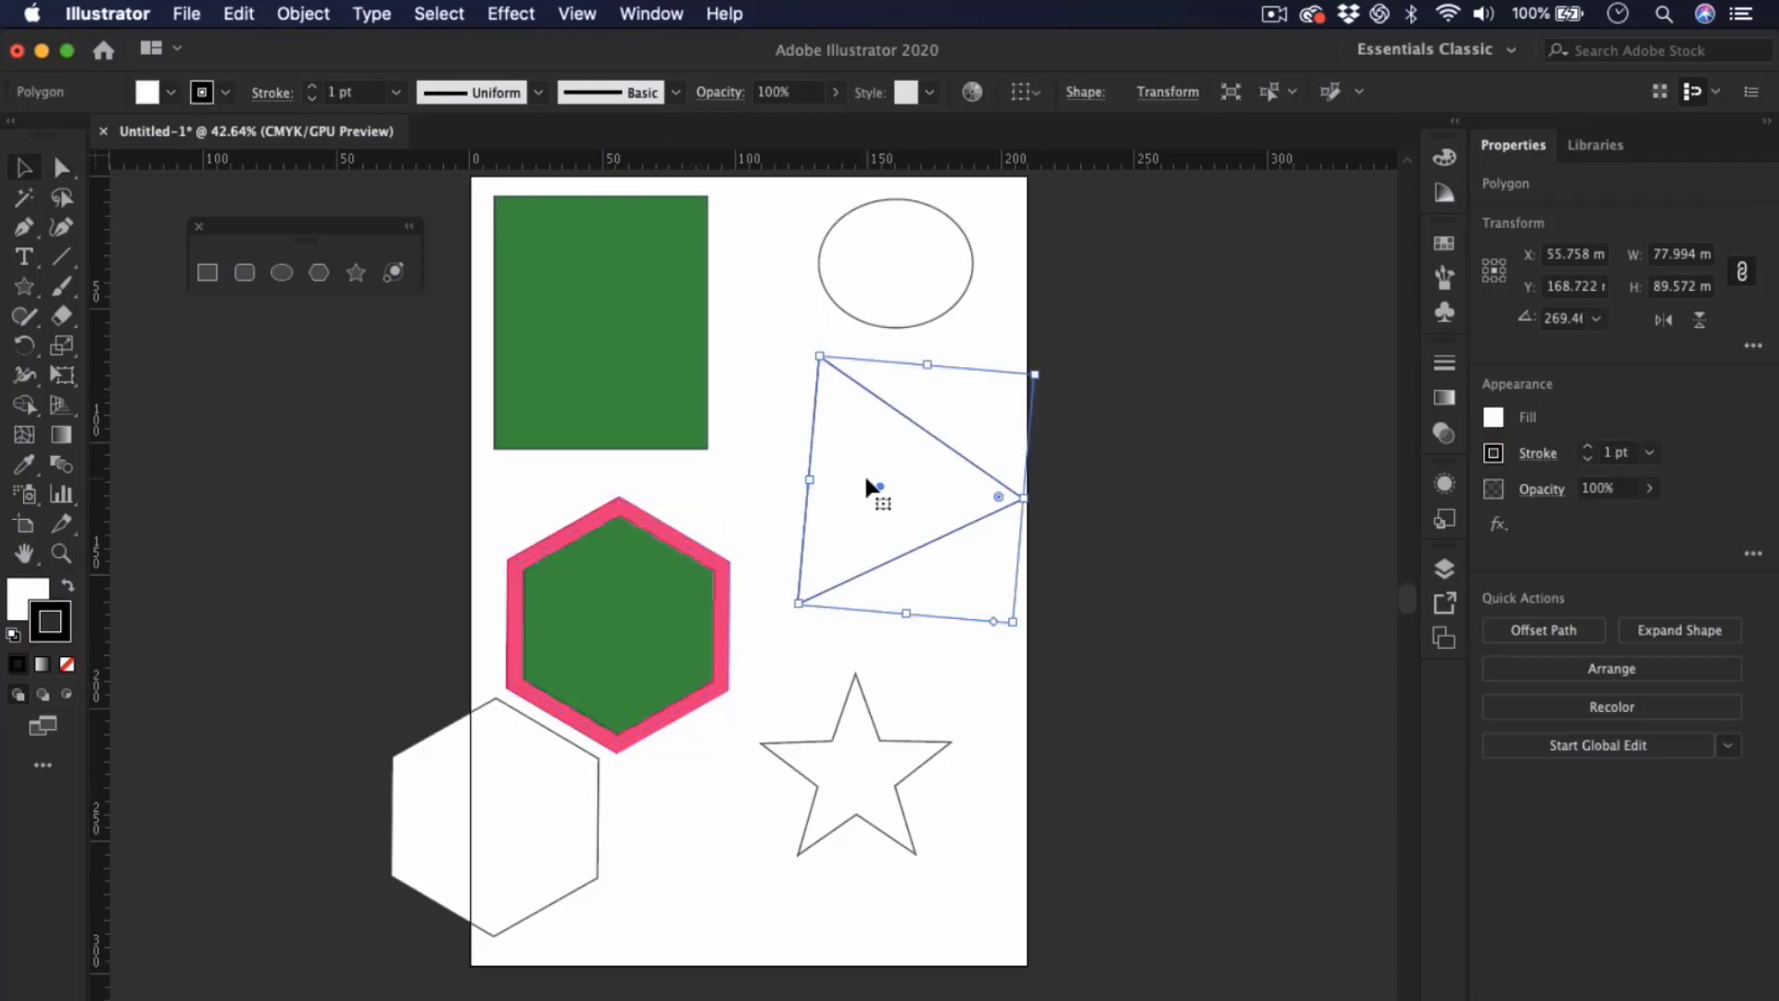
pyautogui.moveTo(891, 514); pyautogui.dragTo(859, 481)
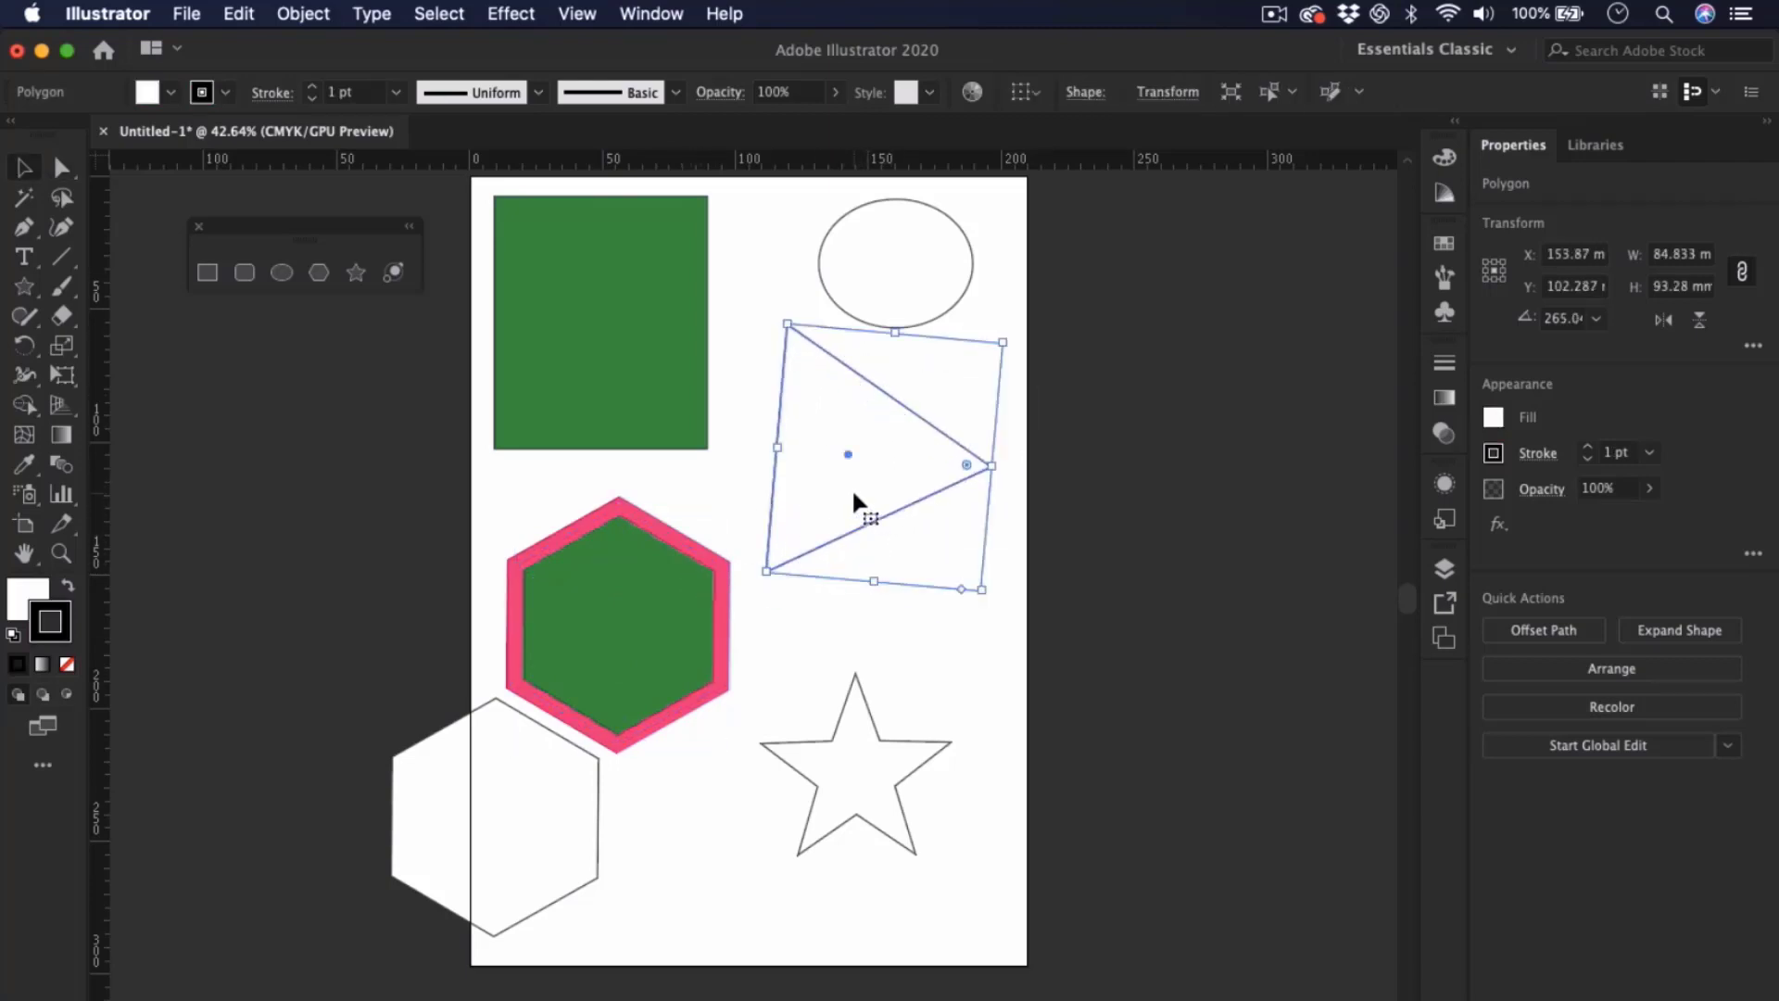
pyautogui.press('a')
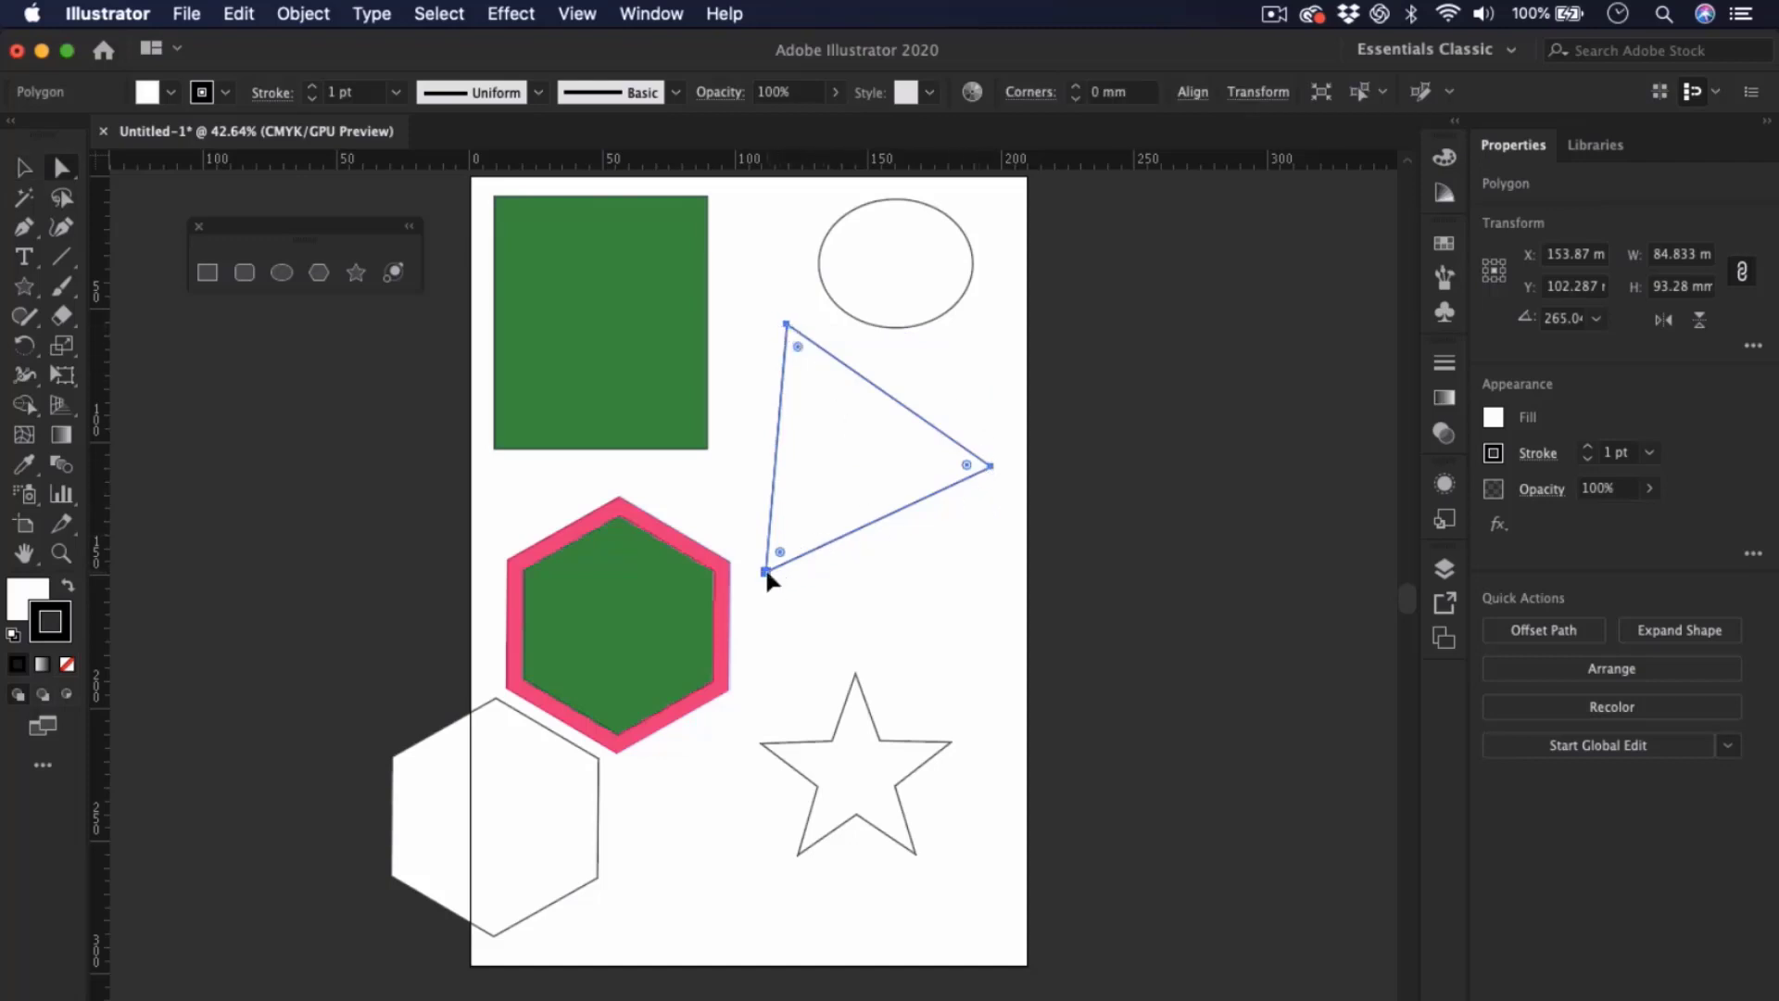
pyautogui.moveTo(766, 573); pyautogui.dragTo(763, 576)
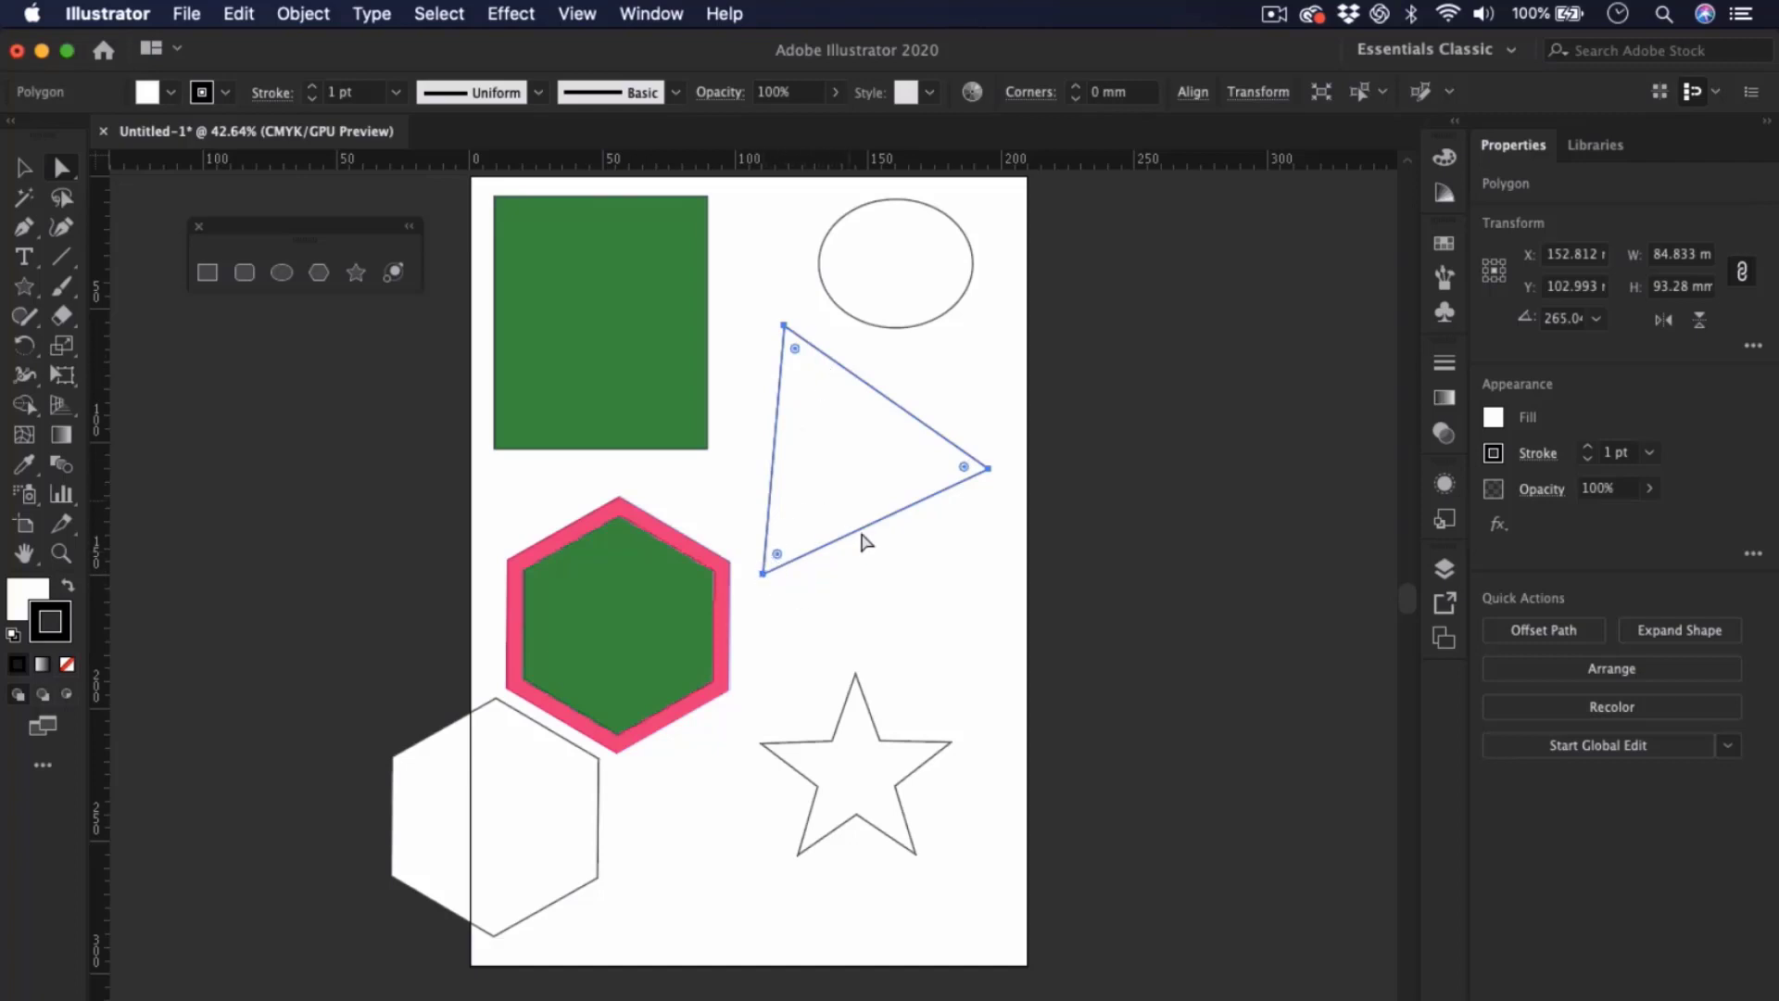
pyautogui.click(862, 551)
# - Reposition the triangle's bottom-left, right and top corners, making it taller, then select the hexagon
pyautogui.click(827, 520)
pyautogui.click(763, 576)
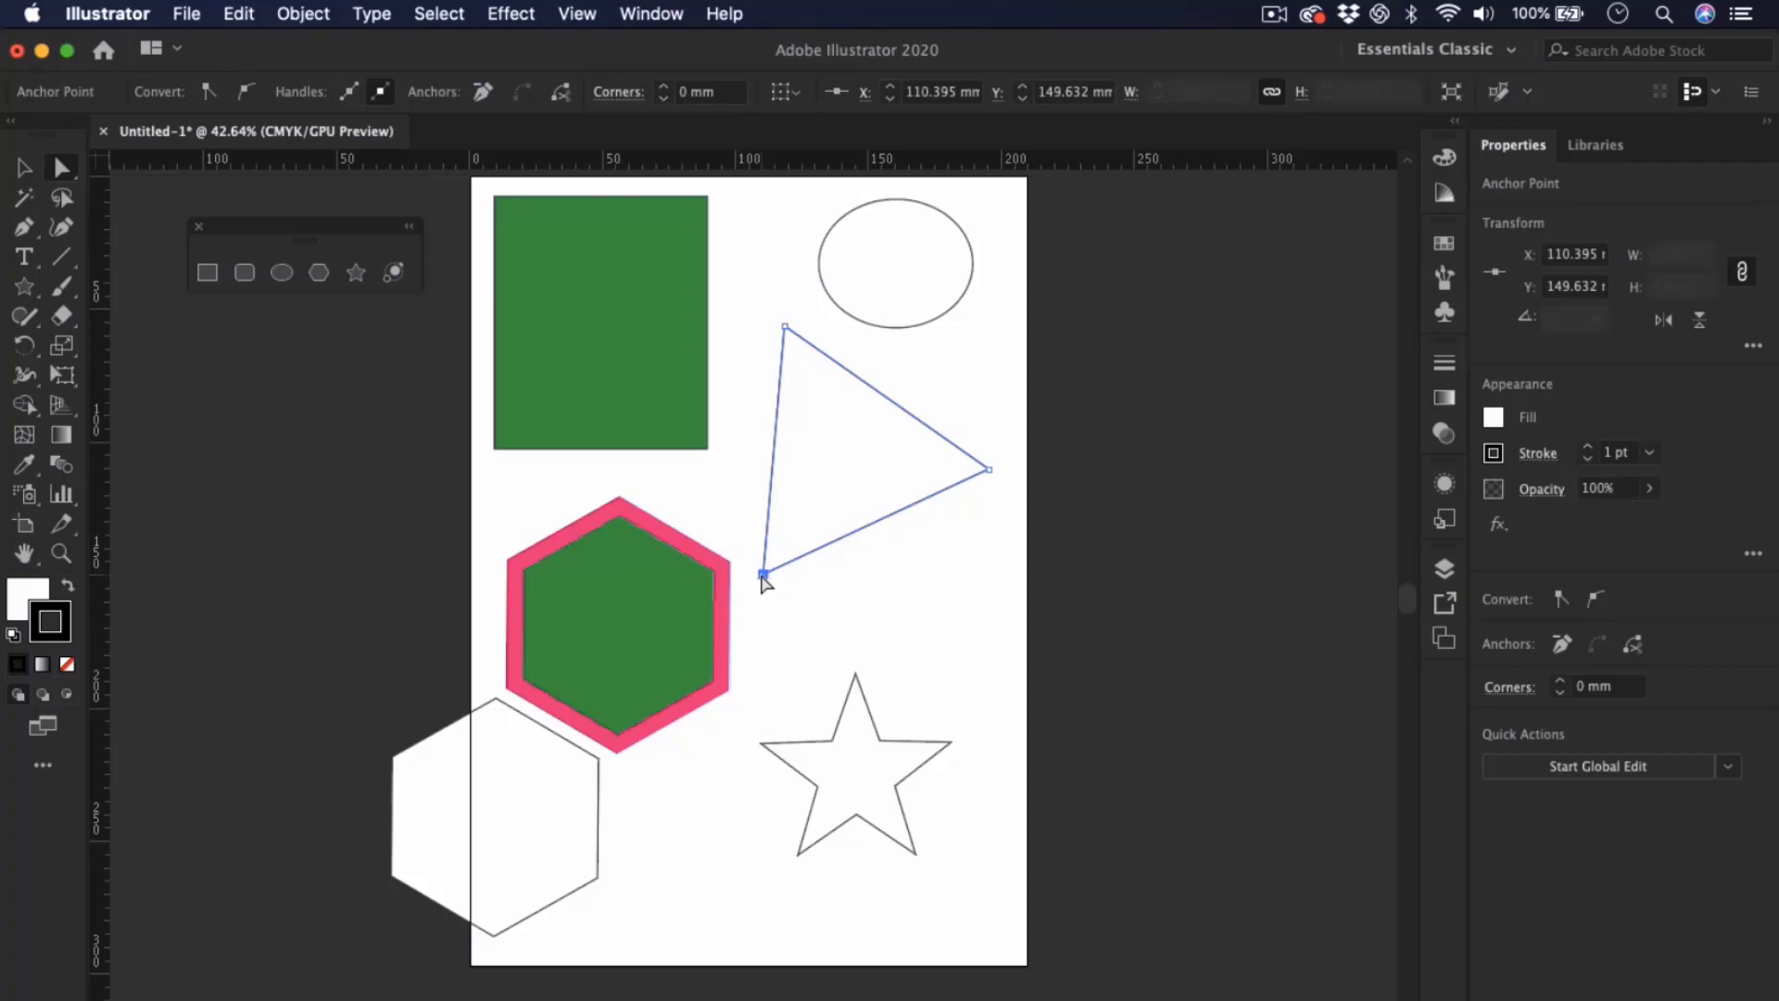
pyautogui.moveTo(762, 575)
pyautogui.mouseDown()
pyautogui.moveTo(844, 533)
pyautogui.moveTo(744, 446)
pyautogui.moveTo(821, 480)
pyautogui.moveTo(901, 558)
pyautogui.moveTo(877, 439)
pyautogui.moveTo(843, 436)
pyautogui.moveTo(819, 461)
pyautogui.moveTo(763, 531)
pyautogui.moveTo(833, 468)
pyautogui.moveTo(755, 594)
pyautogui.mouseUp()
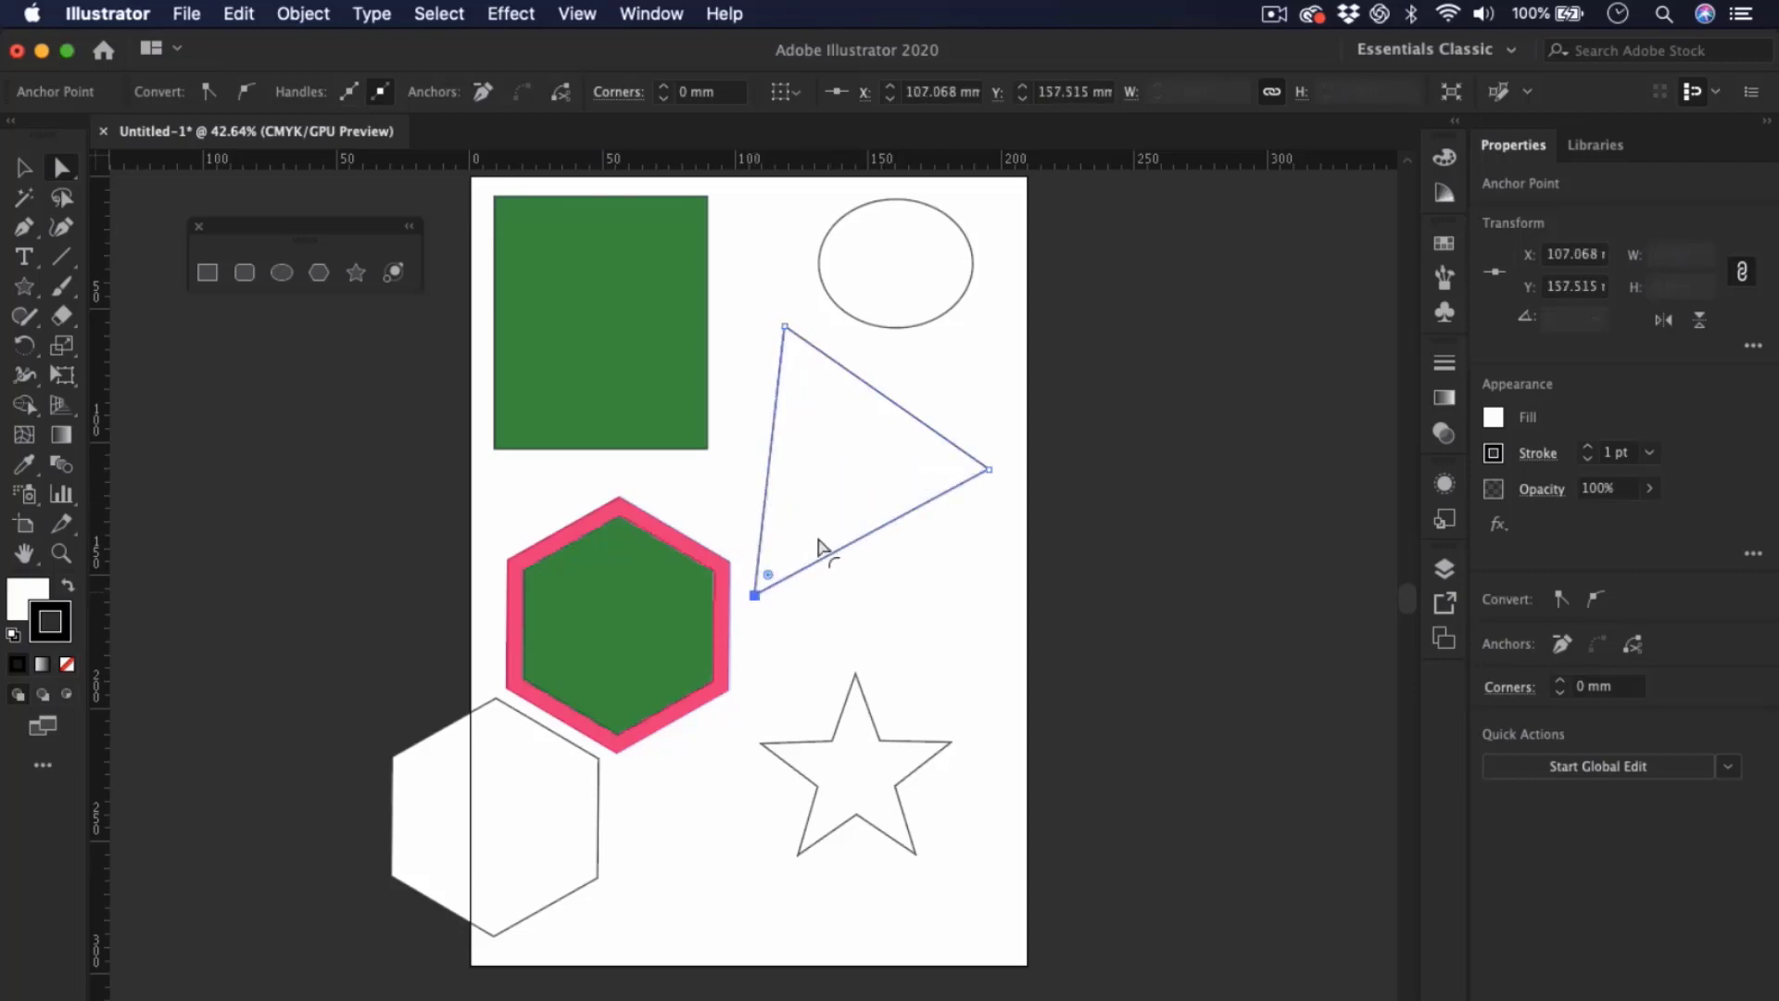
pyautogui.click(989, 469)
pyautogui.moveTo(989, 470); pyautogui.dragTo(993, 432)
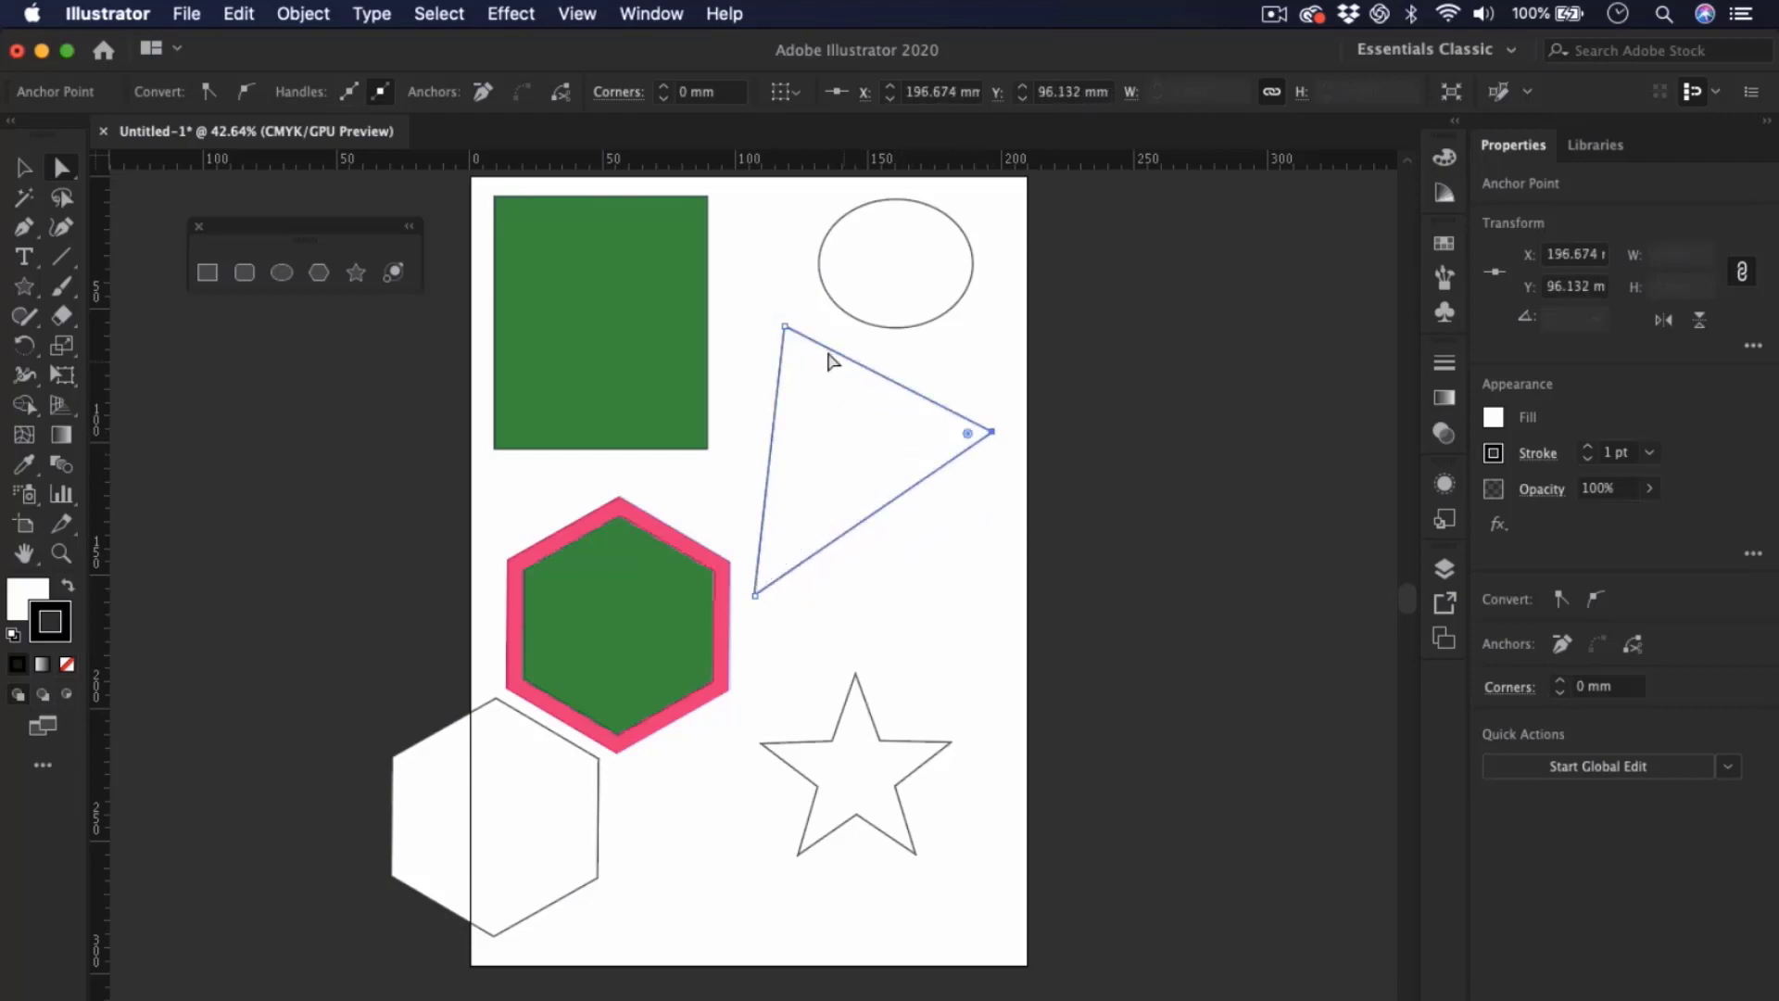
pyautogui.click(785, 326)
pyautogui.moveTo(784, 326); pyautogui.dragTo(819, 429)
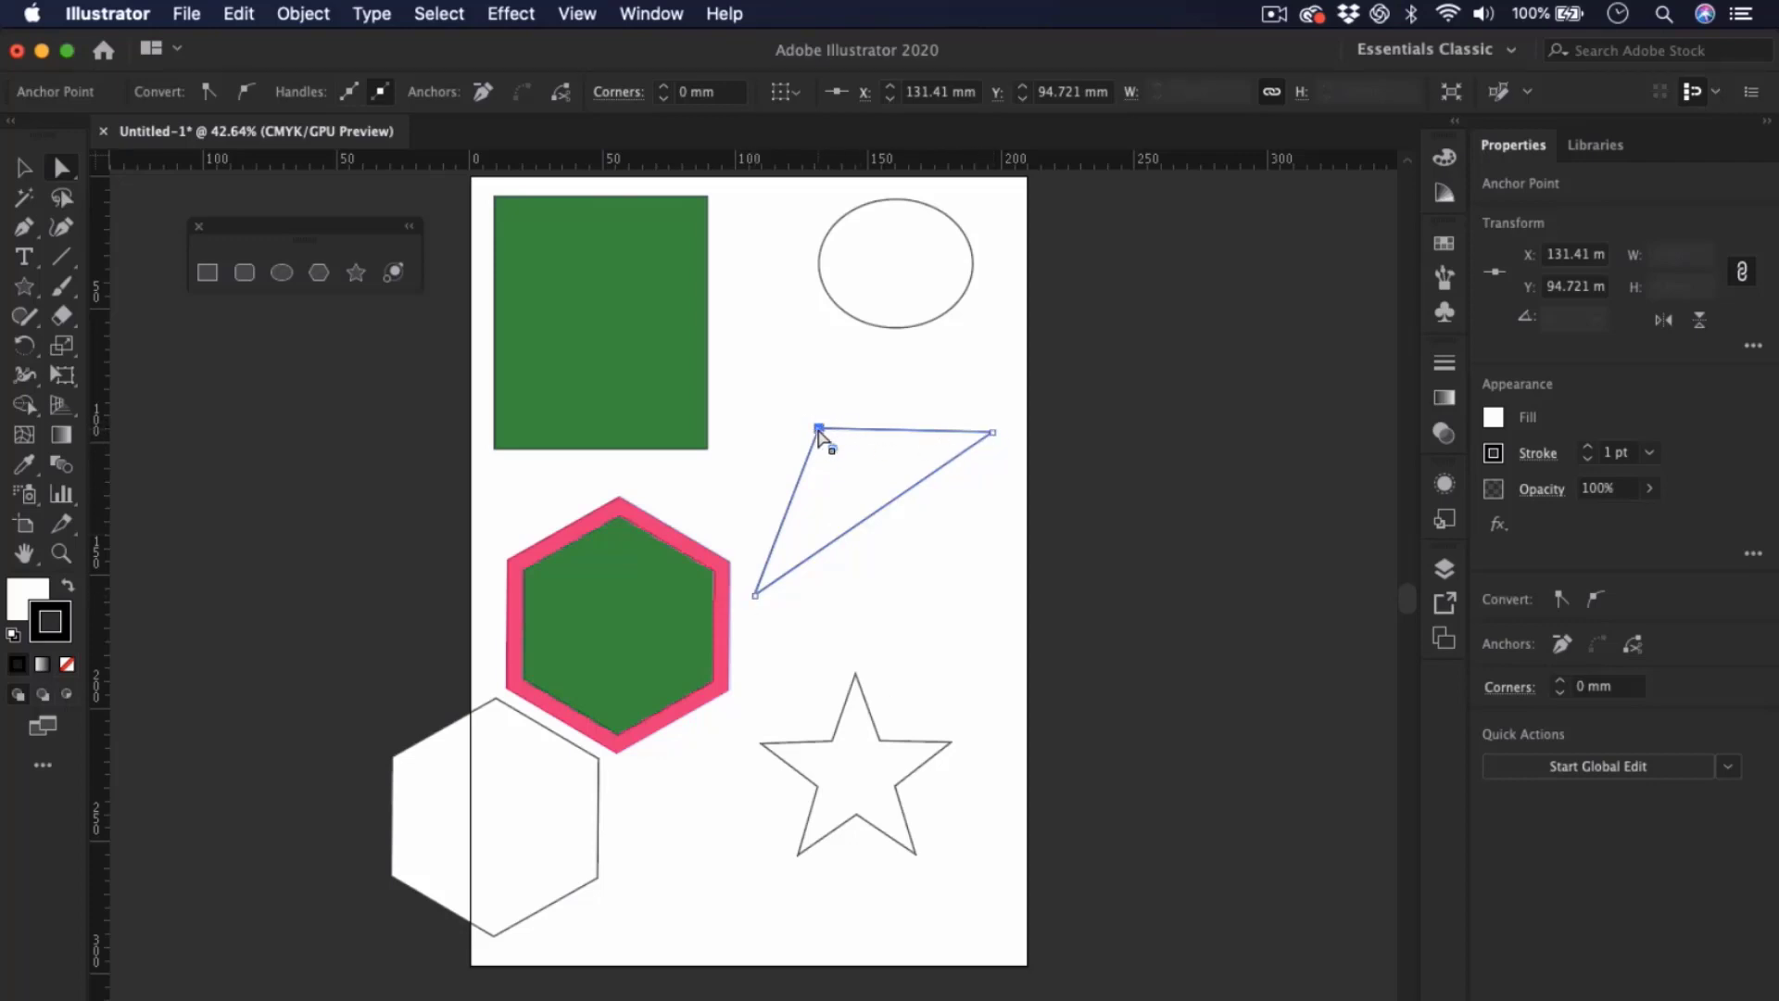
pyautogui.moveTo(819, 429); pyautogui.dragTo(807, 365)
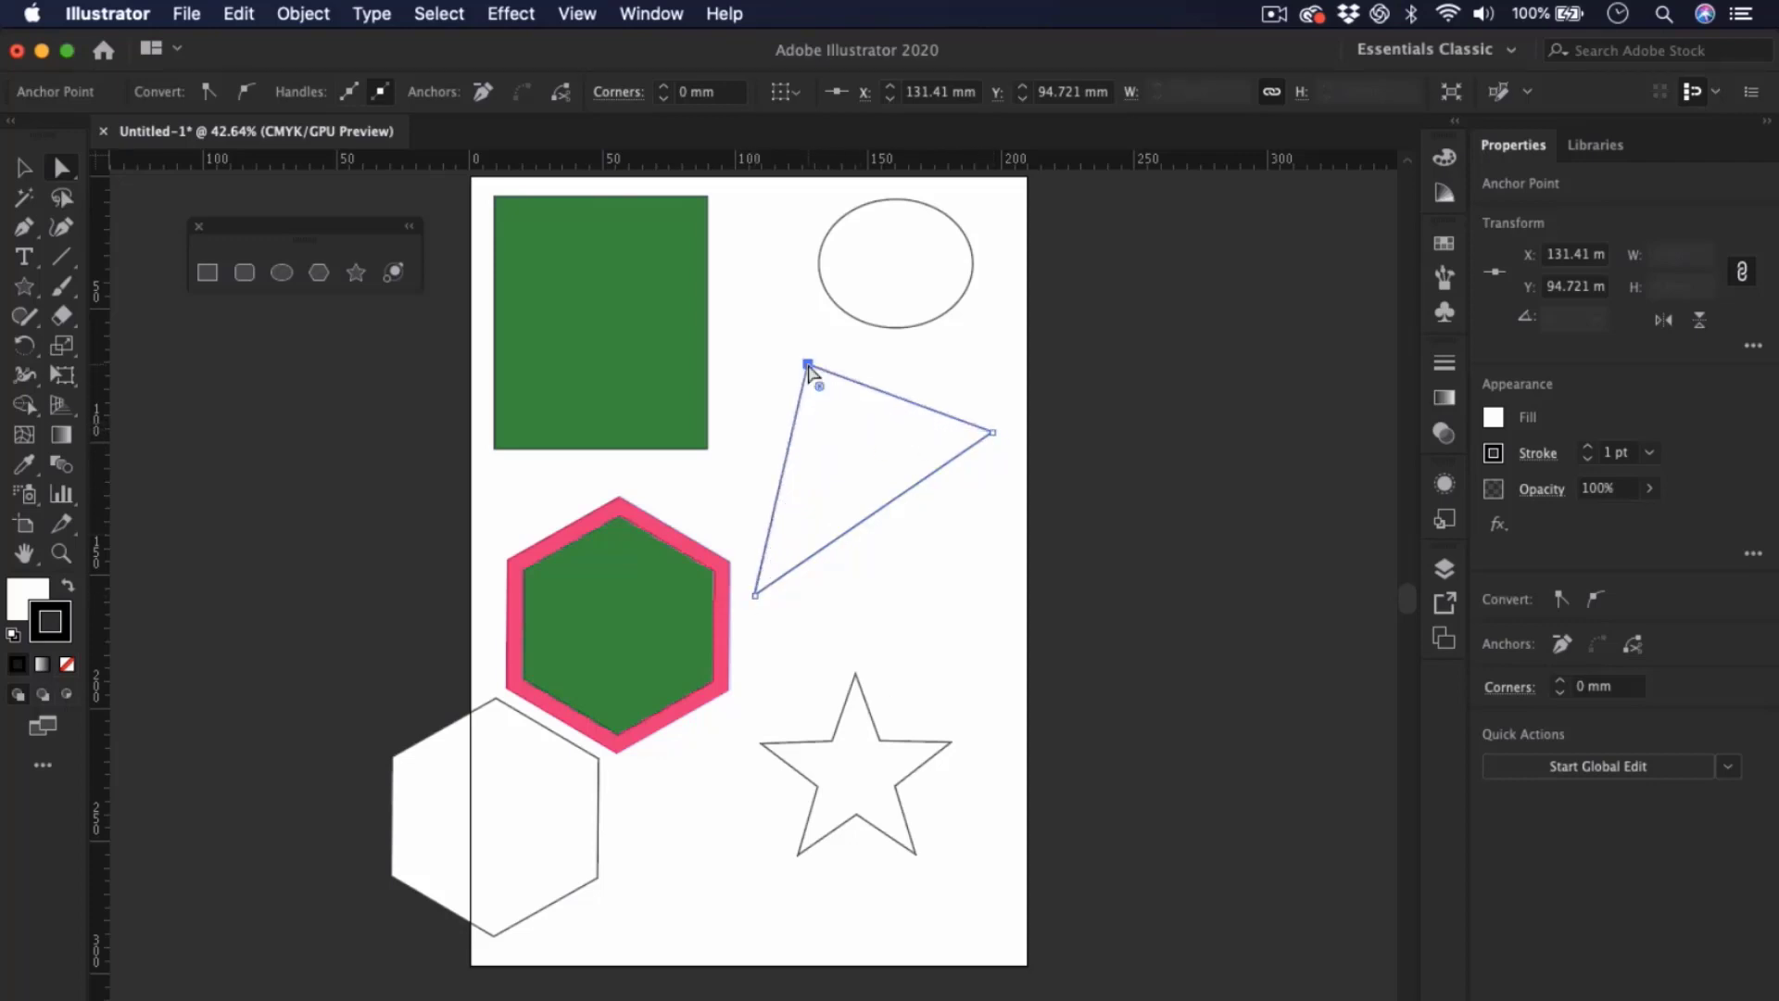
pyautogui.click(660, 609)
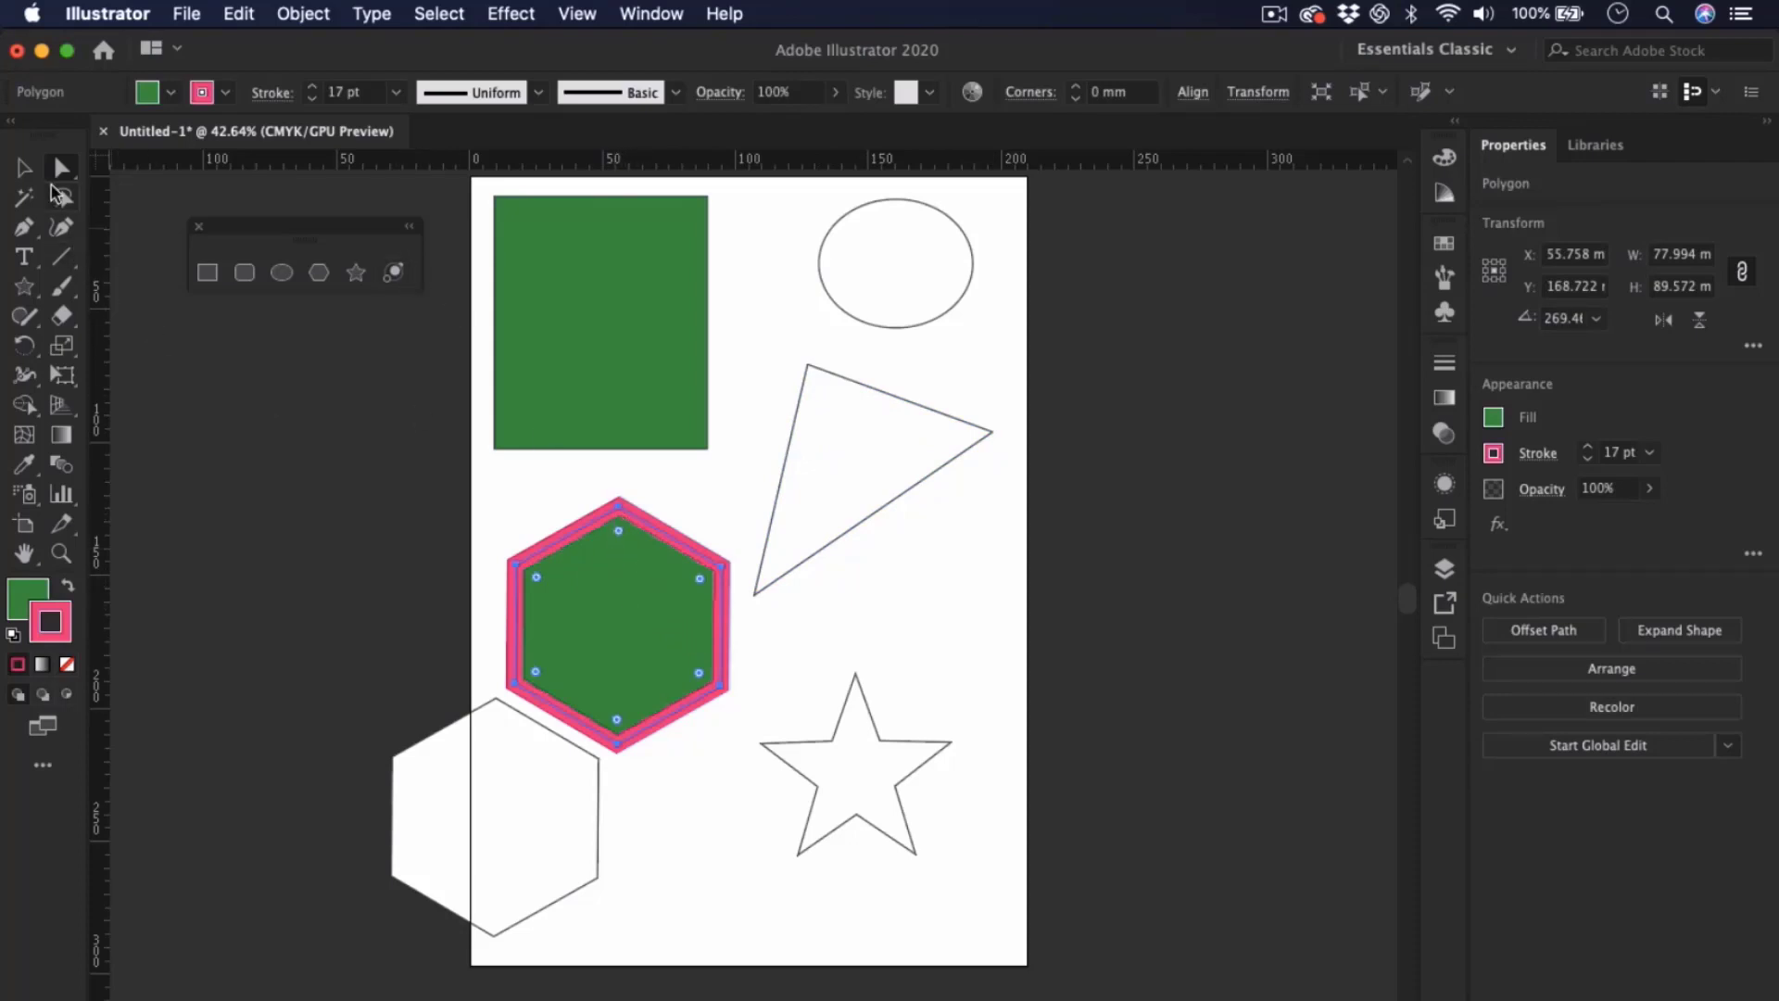
# - Change the hexagon's 17 pt stroke colour to yellow
pyautogui.click(24, 168)
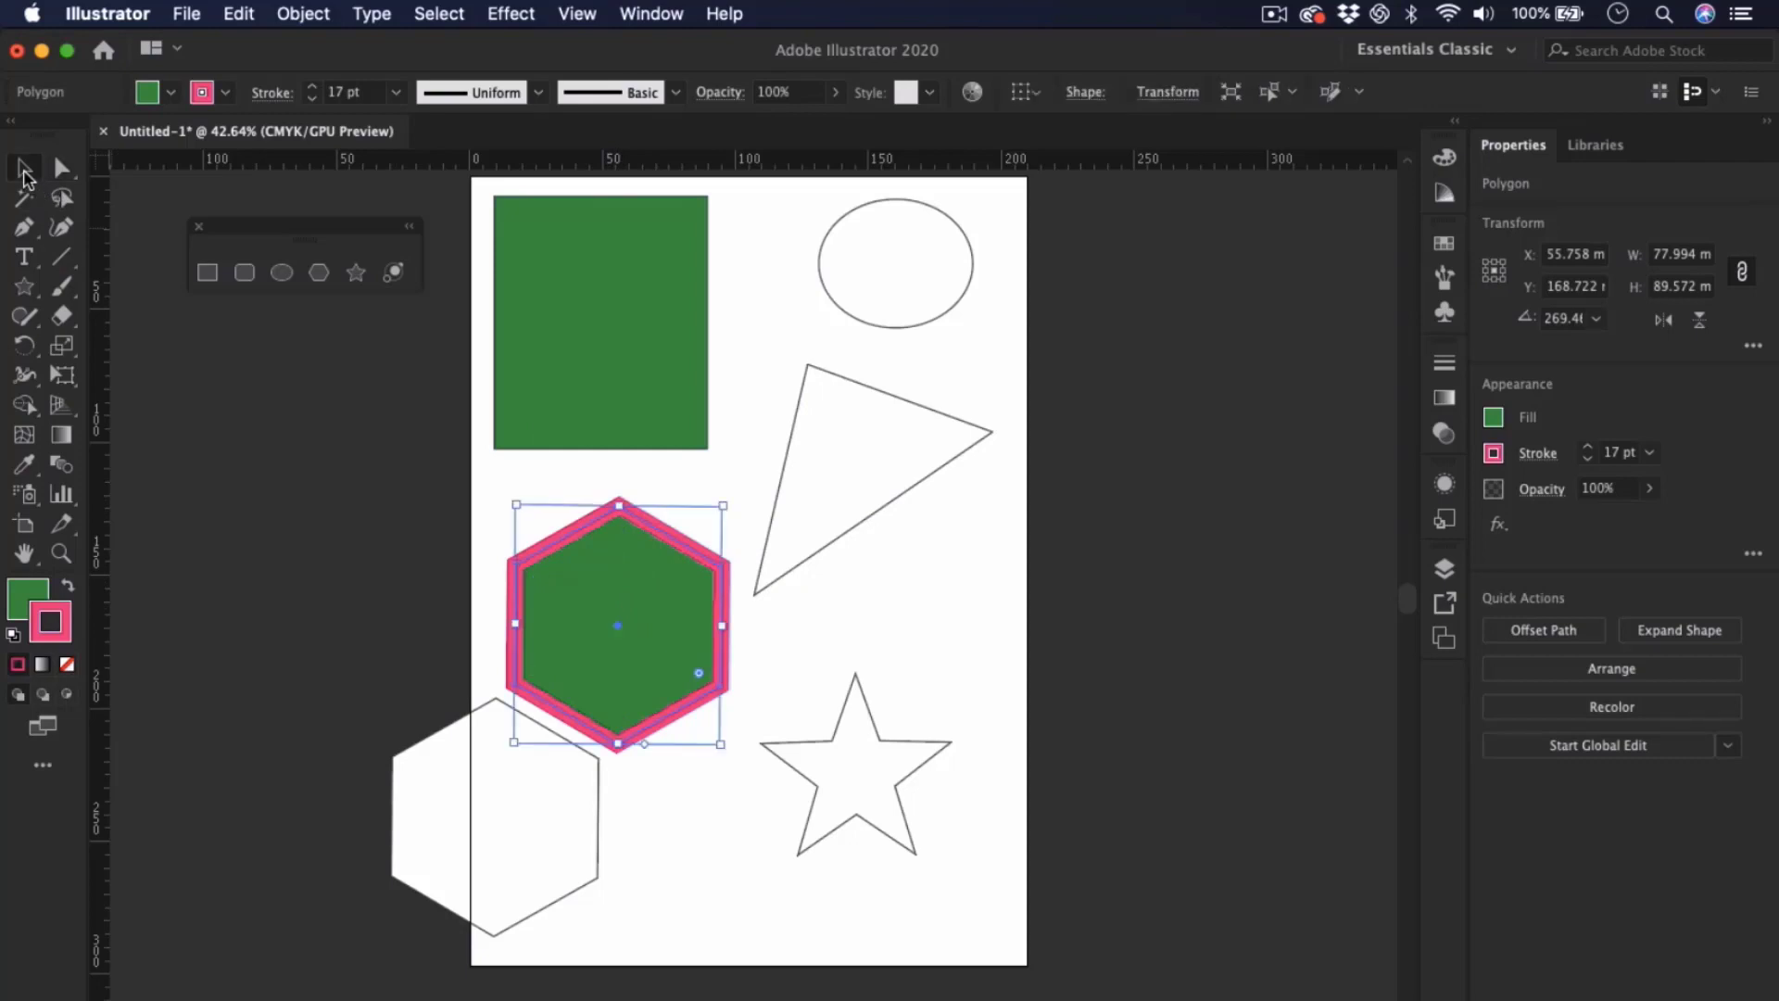
pyautogui.click(209, 92)
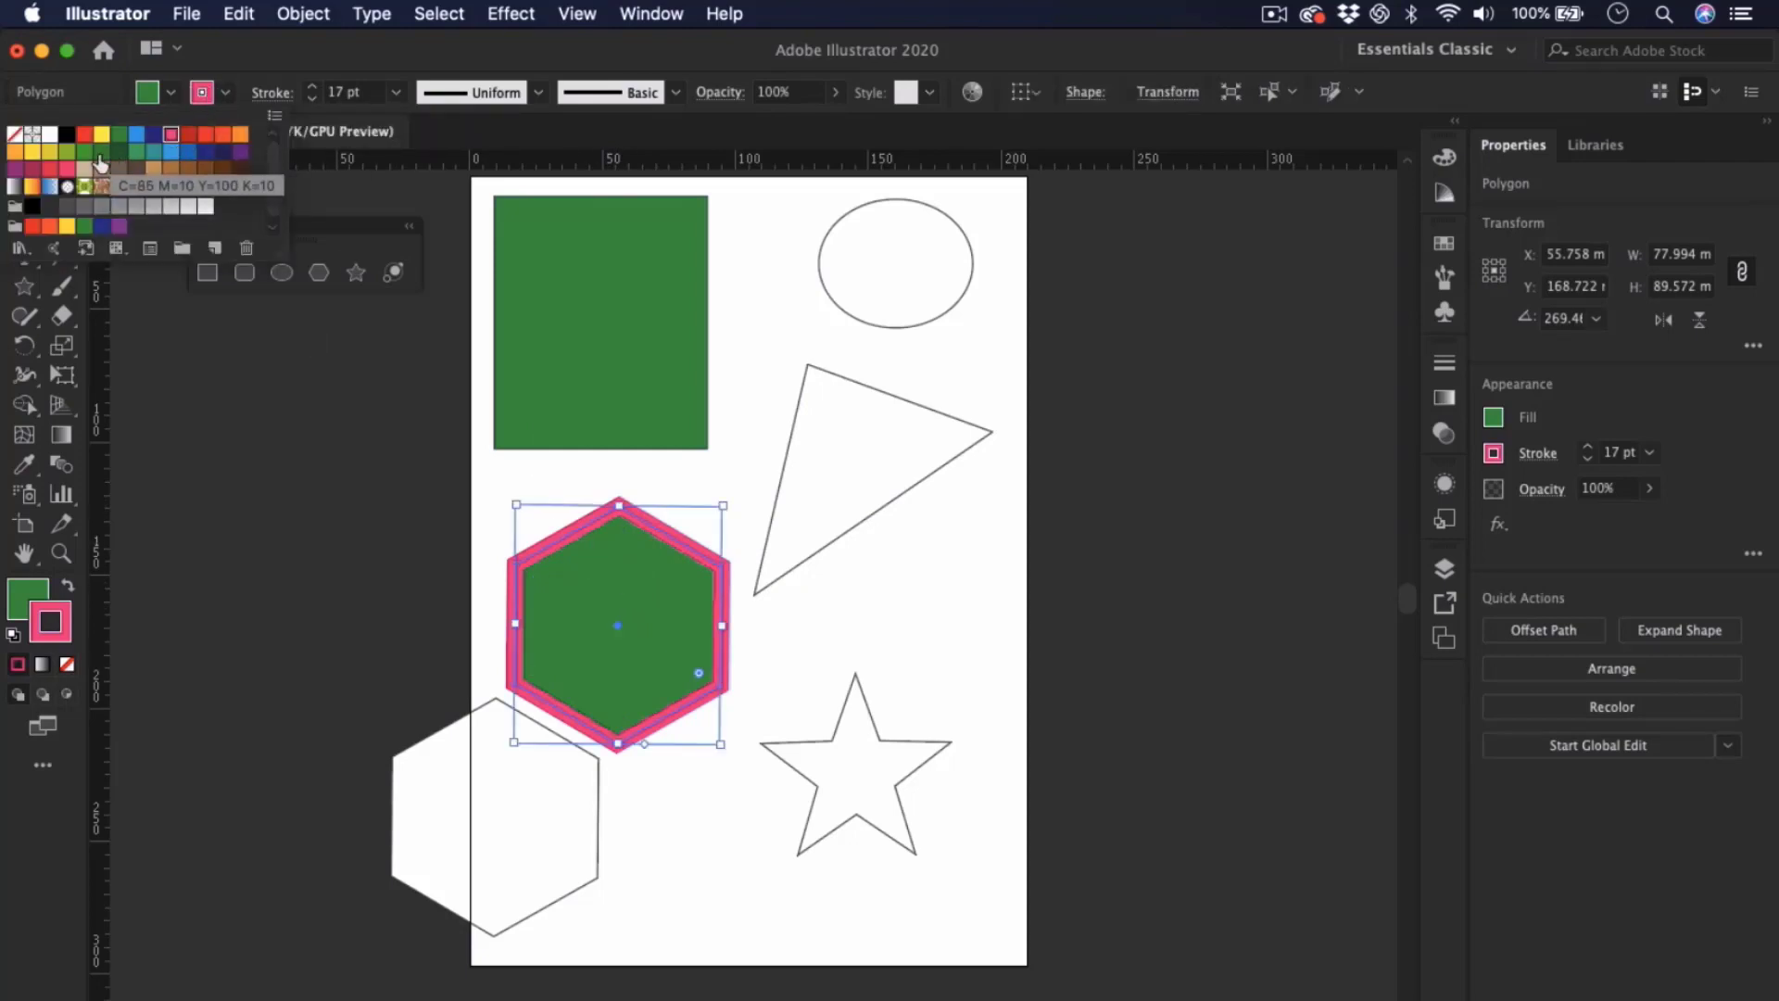
pyautogui.click(32, 151)
pyautogui.click(773, 637)
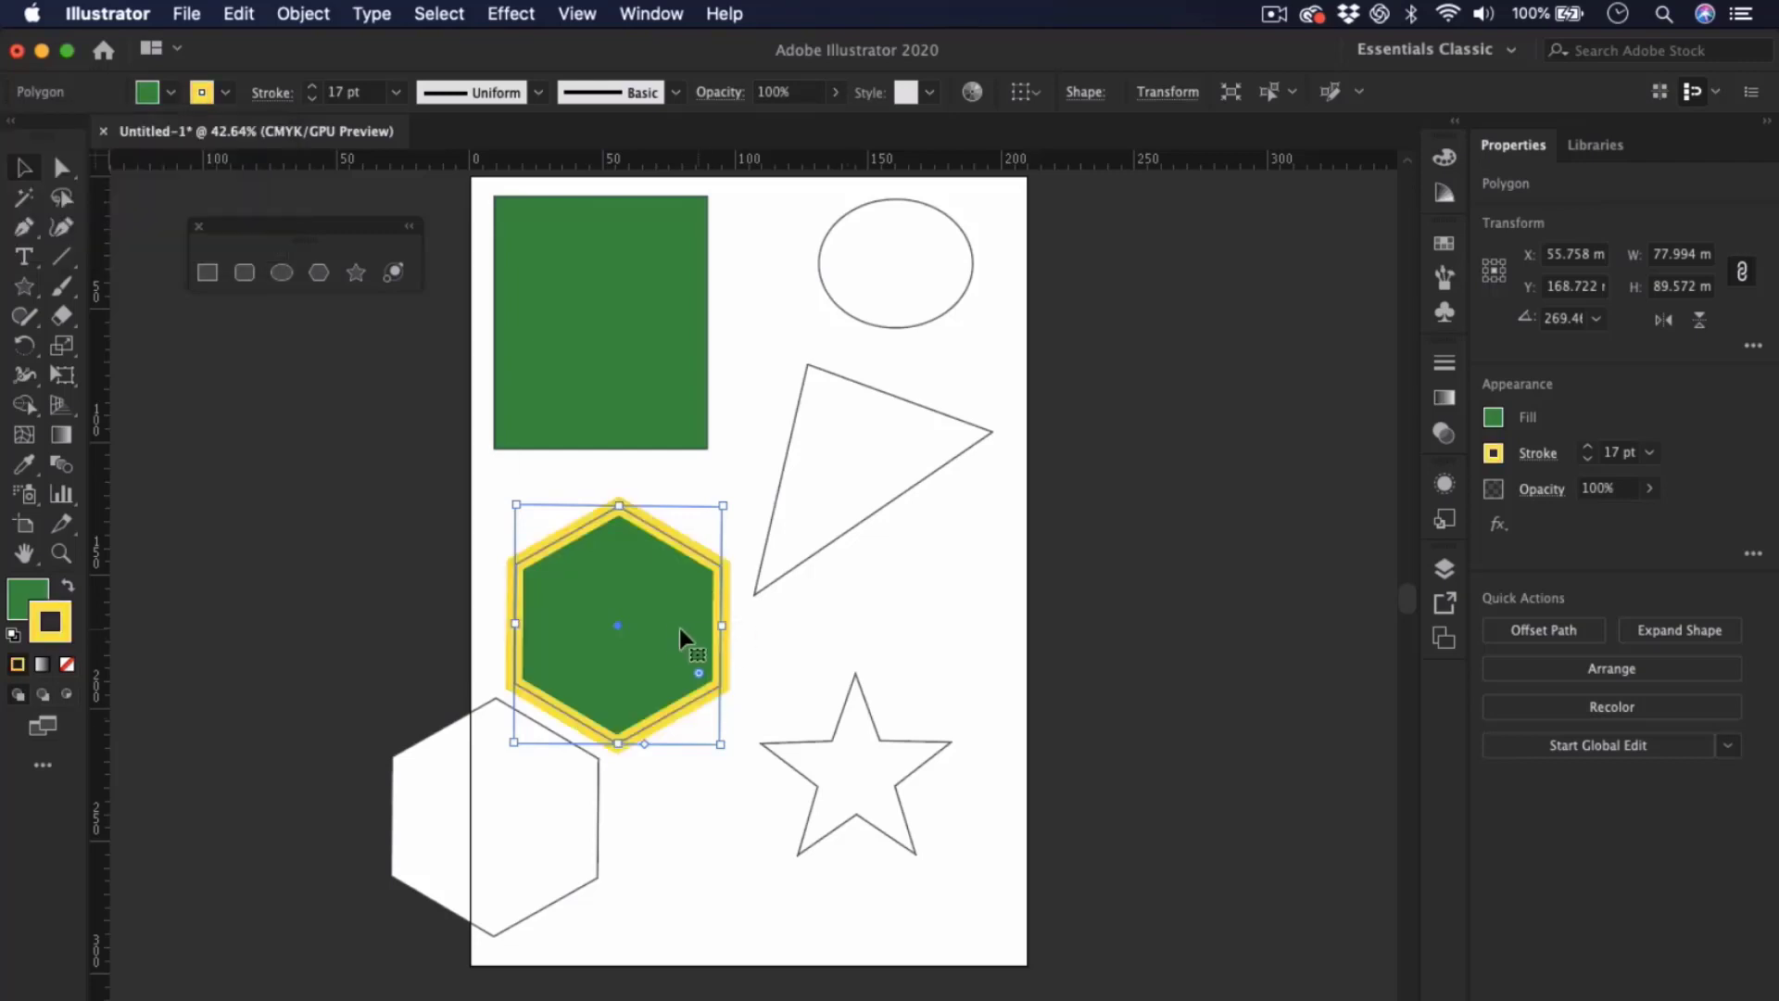
# - Show the hexagon's anchors with Direct Selection and pick its lower-right anchor
pyautogui.click(747, 642)
pyautogui.click(671, 624)
pyautogui.press('a')
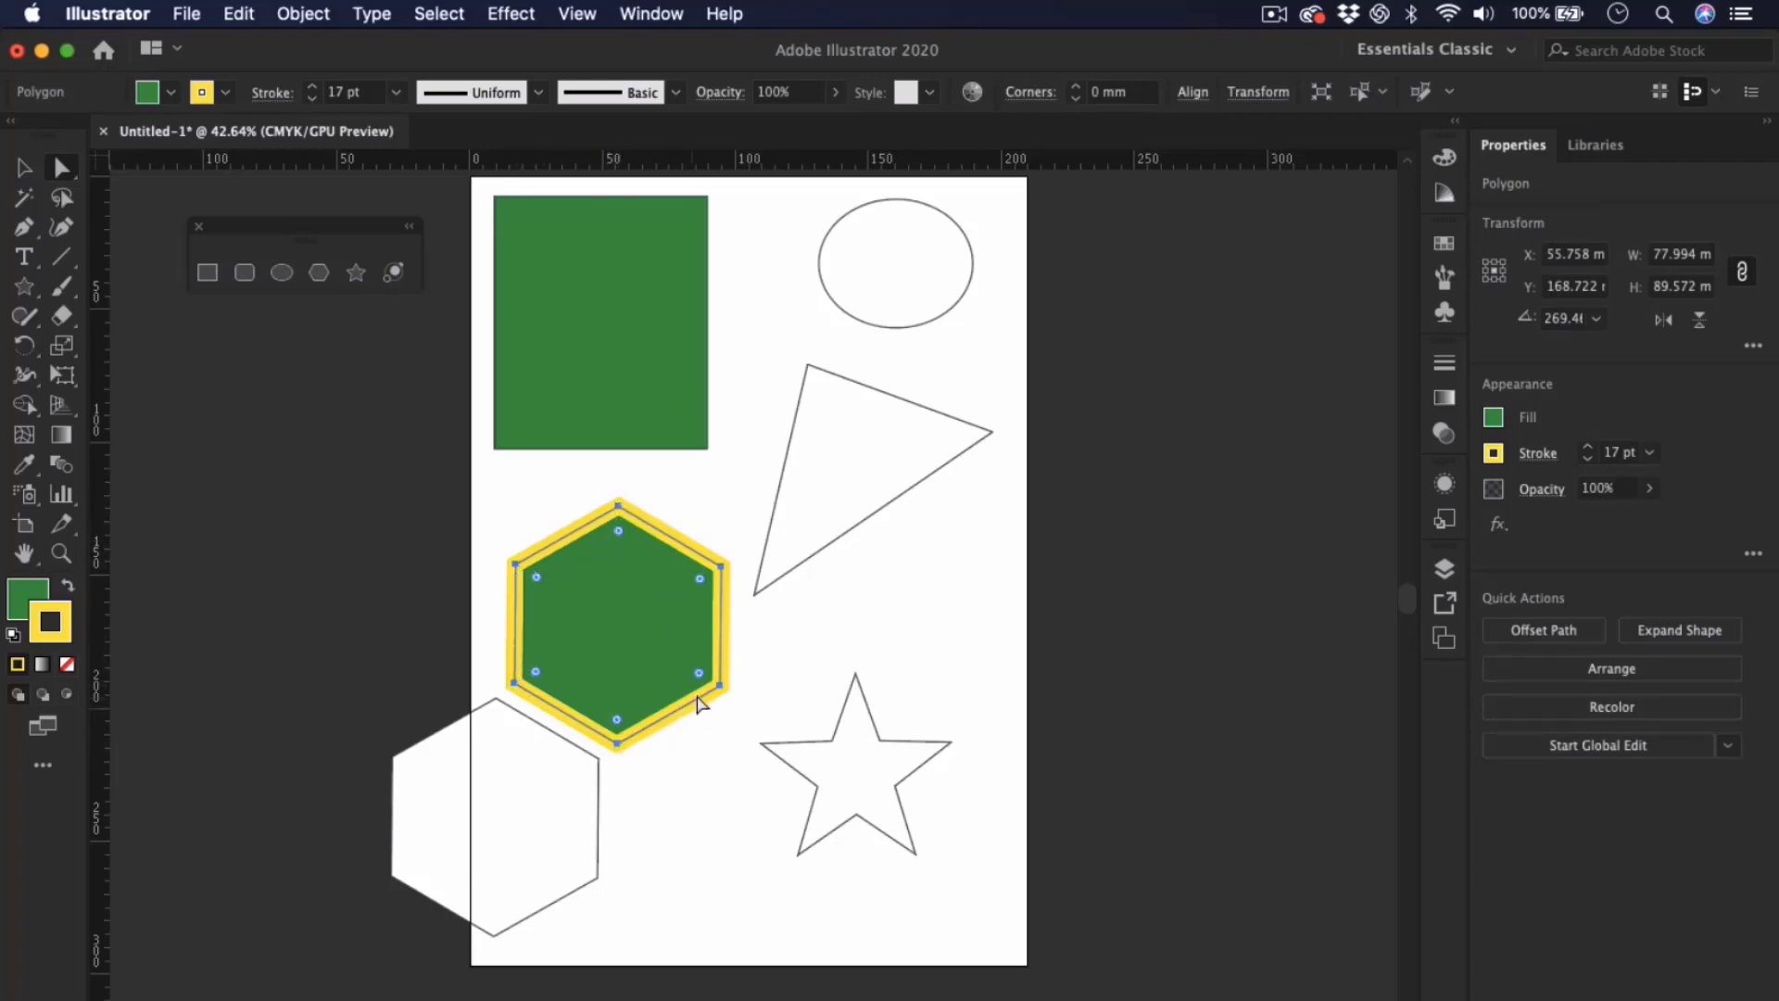
pyautogui.click(720, 687)
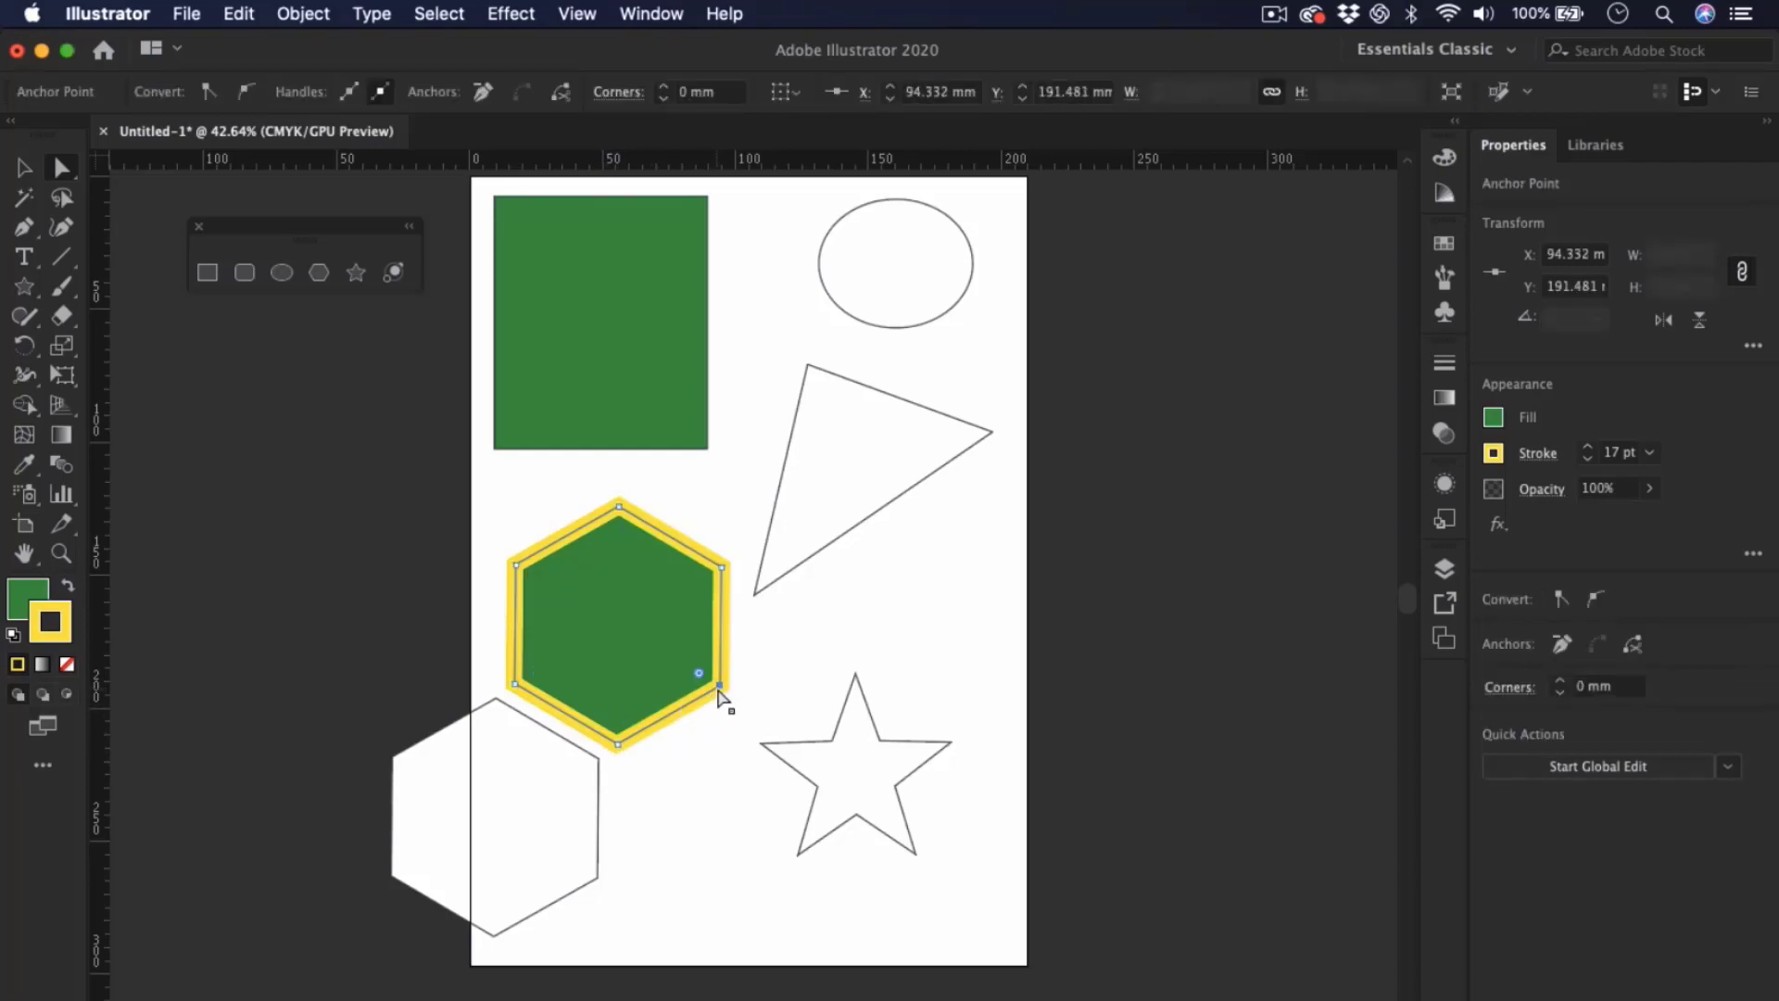
# - Drag the hexagon's lower-right, inner, upper-right, top and top-left anchors into an irregular outline
pyautogui.moveTo(719, 688); pyautogui.dragTo(678, 660)
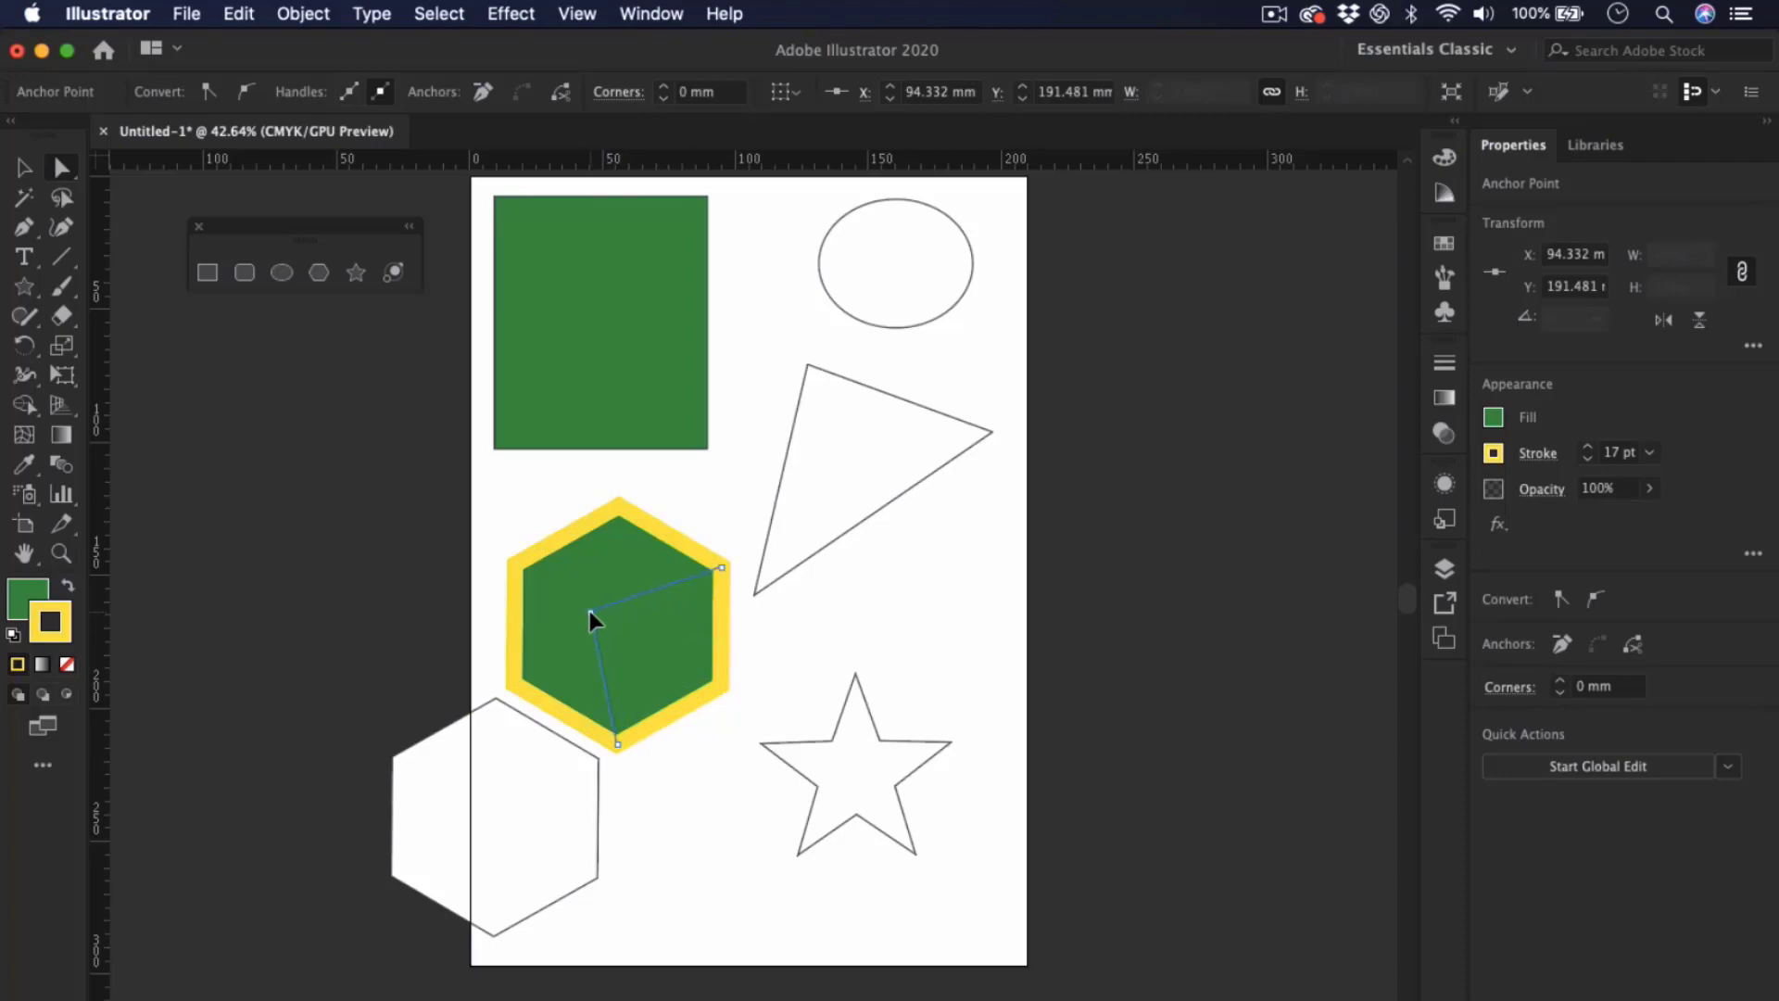
pyautogui.moveTo(590, 611); pyautogui.dragTo(590, 612)
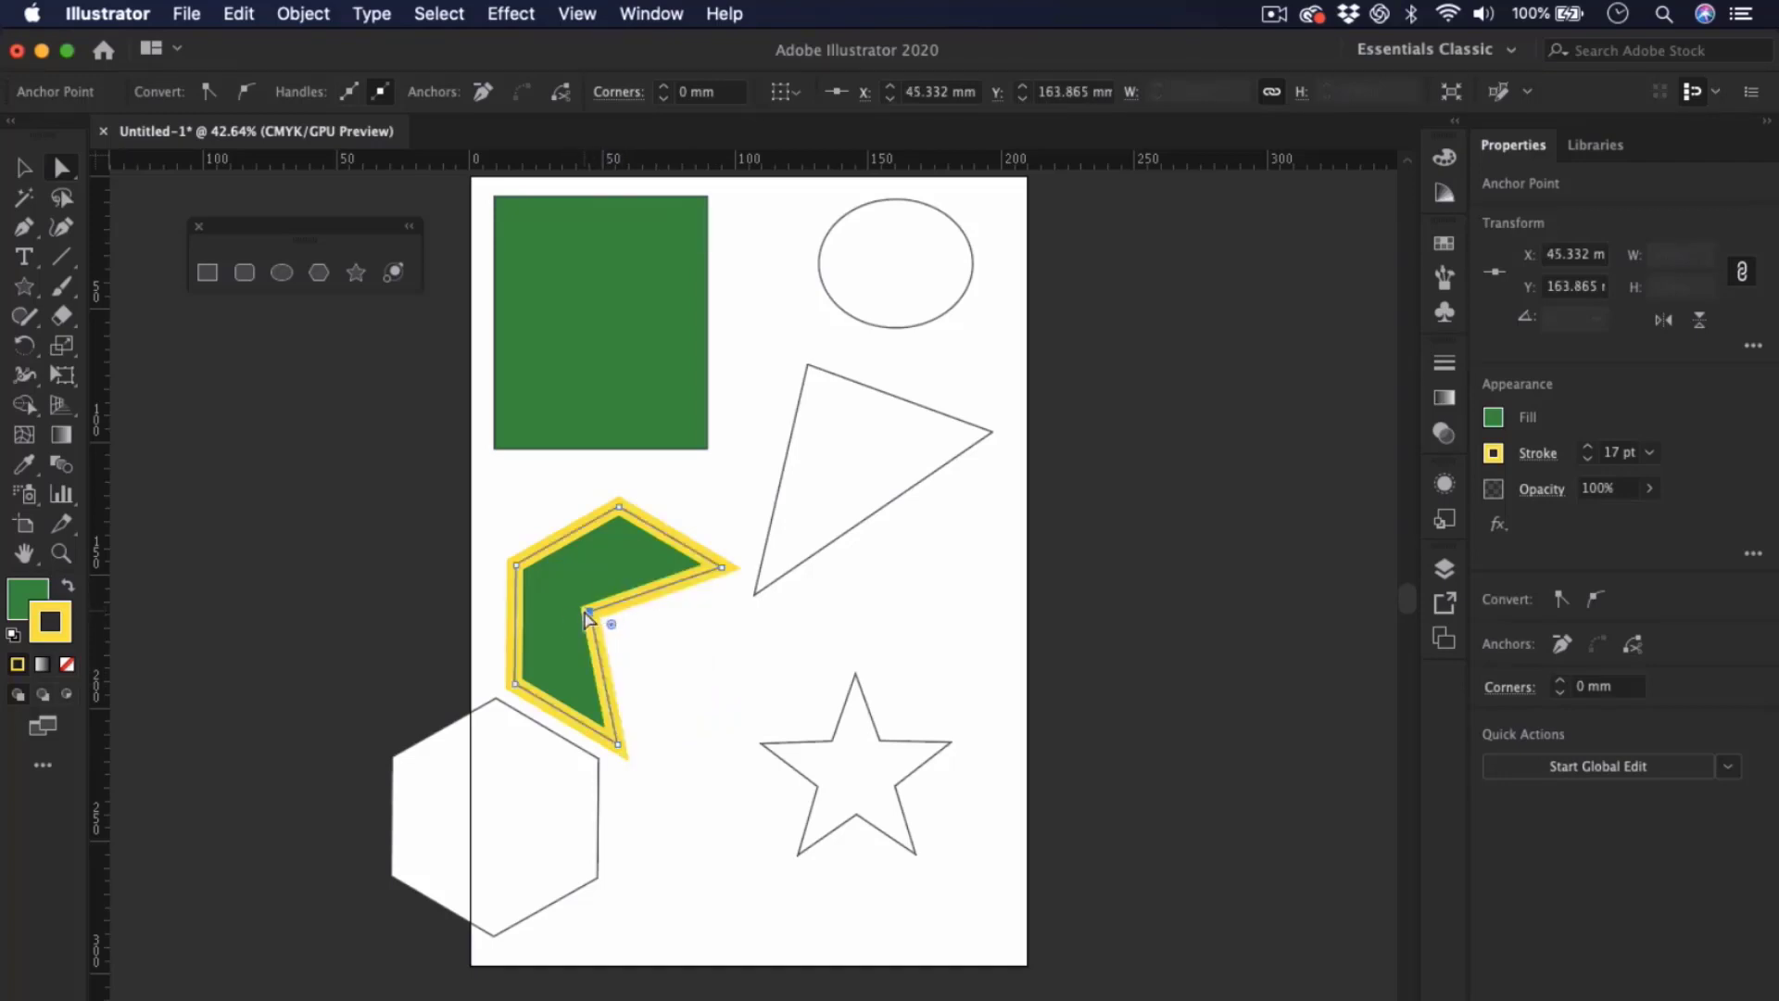
pyautogui.moveTo(589, 611); pyautogui.dragTo(602, 615)
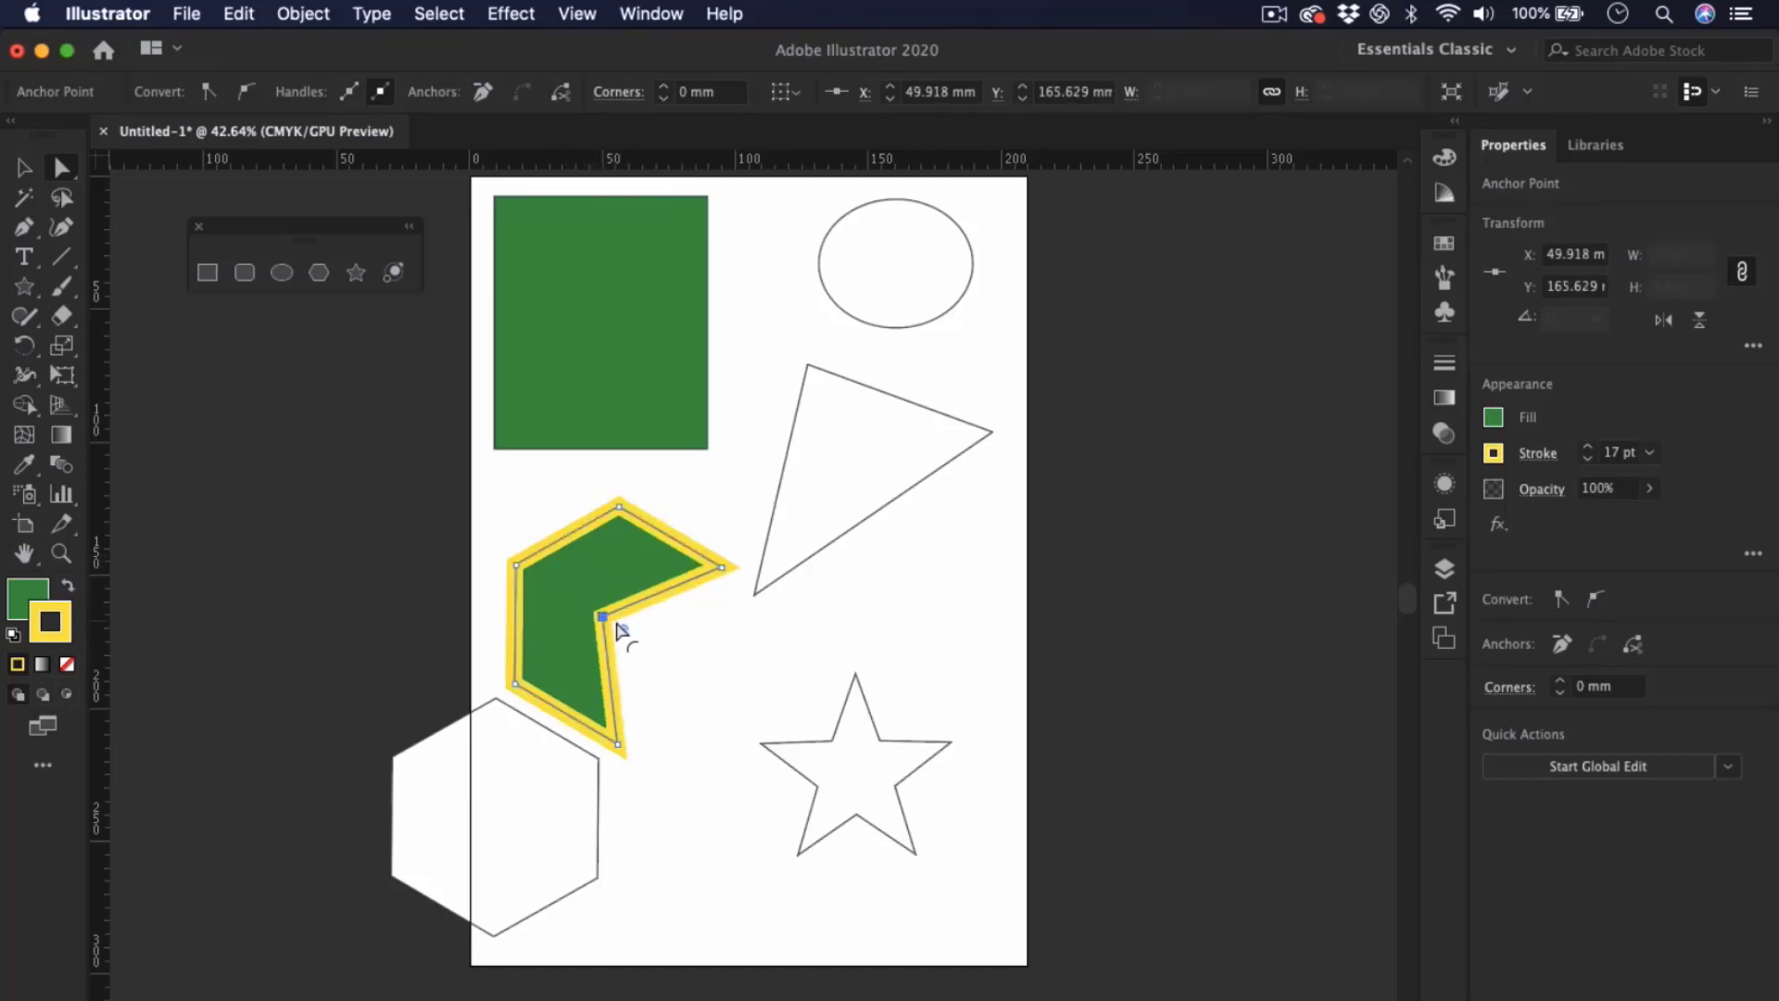
pyautogui.moveTo(604, 616); pyautogui.dragTo(802, 822)
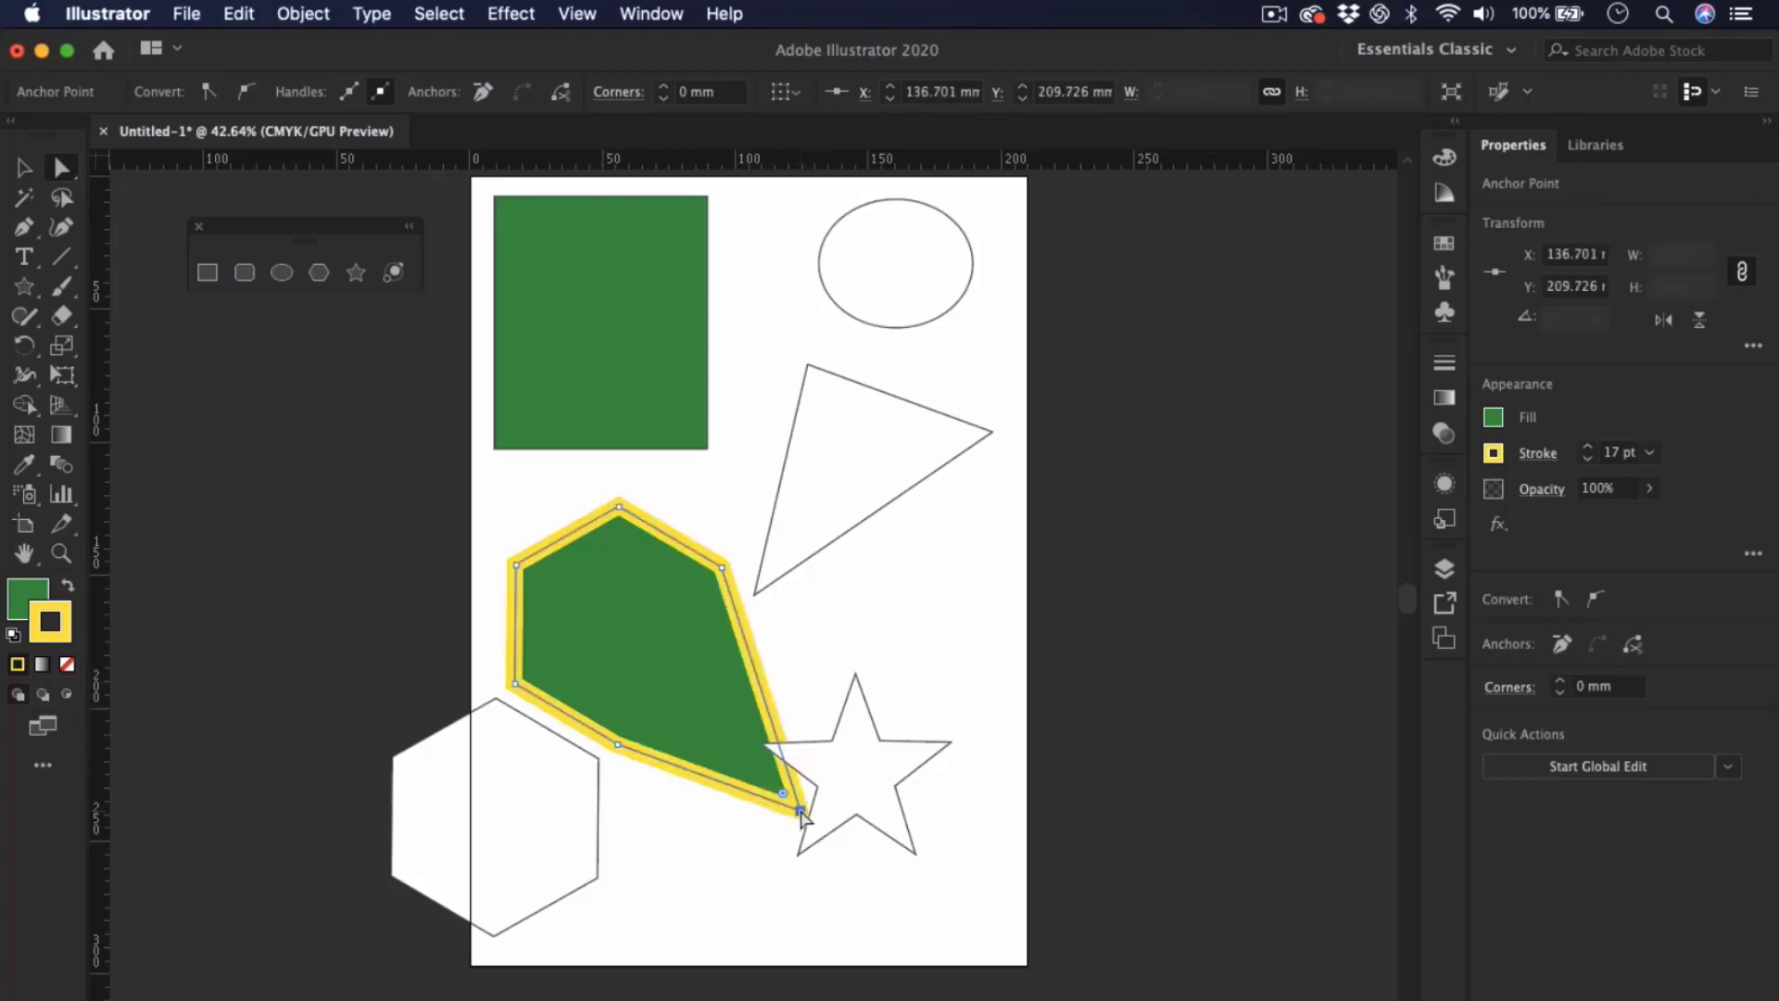
pyautogui.click(717, 568)
pyautogui.moveTo(720, 569); pyautogui.dragTo(821, 601)
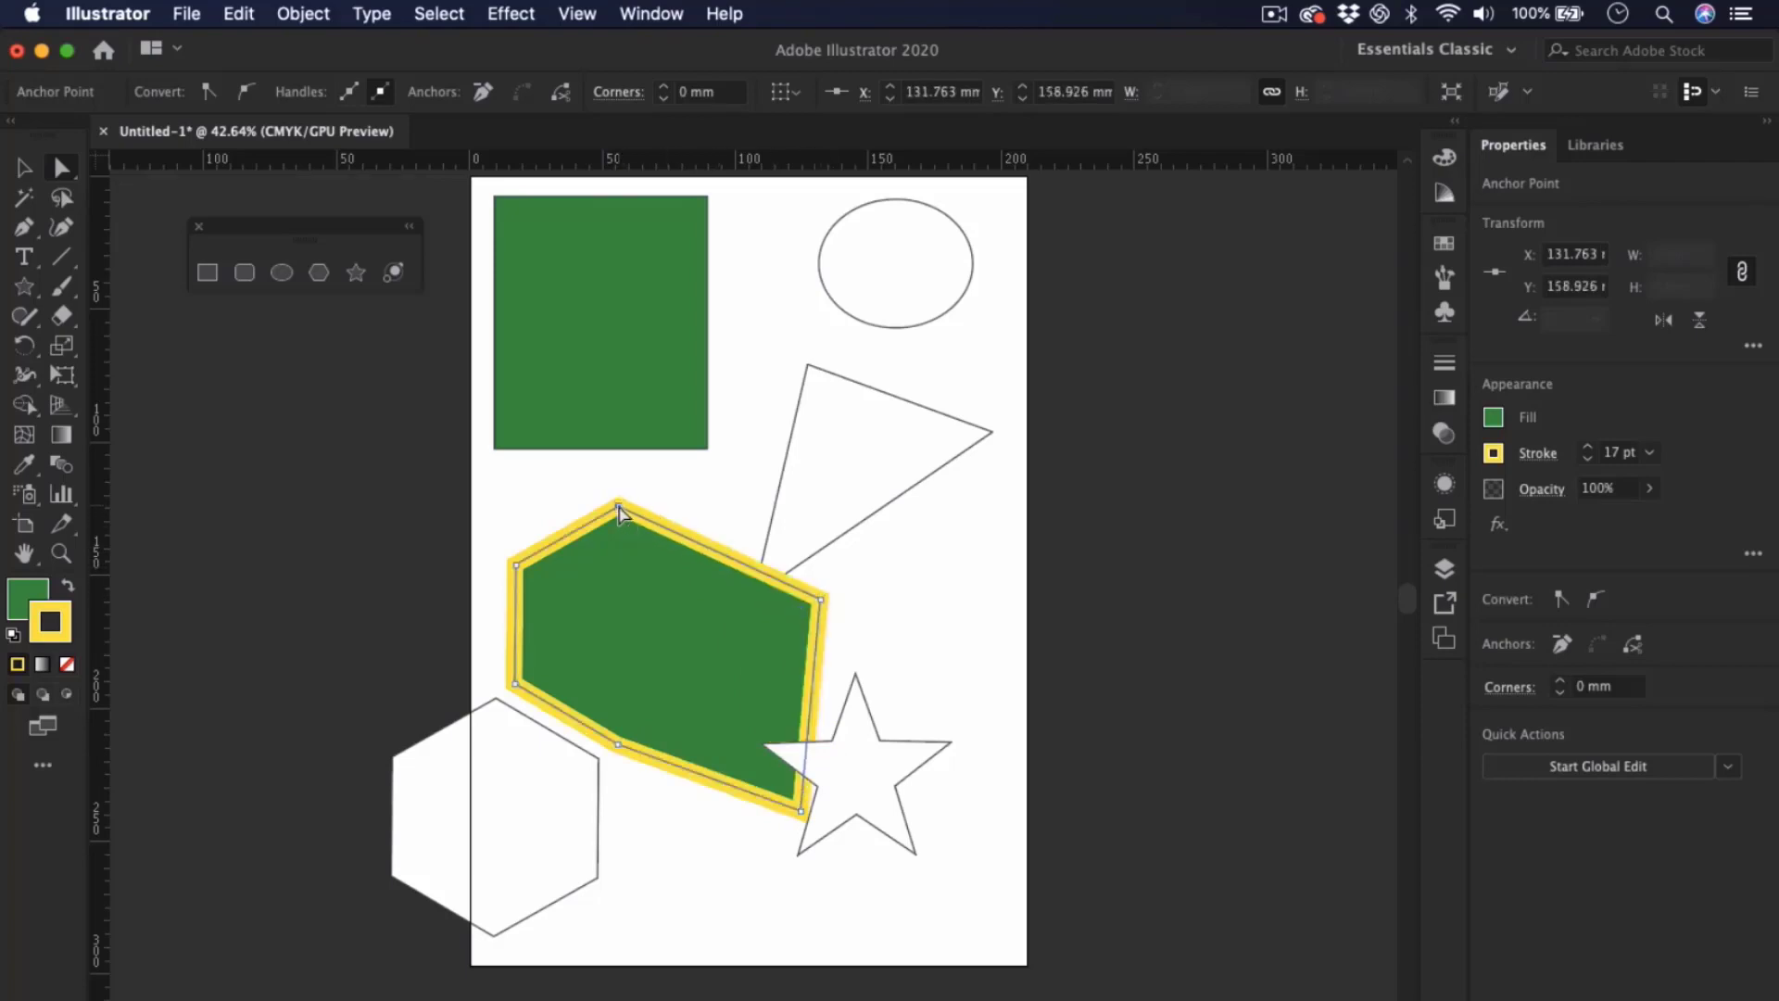
pyautogui.moveTo(619, 509); pyautogui.dragTo(683, 607)
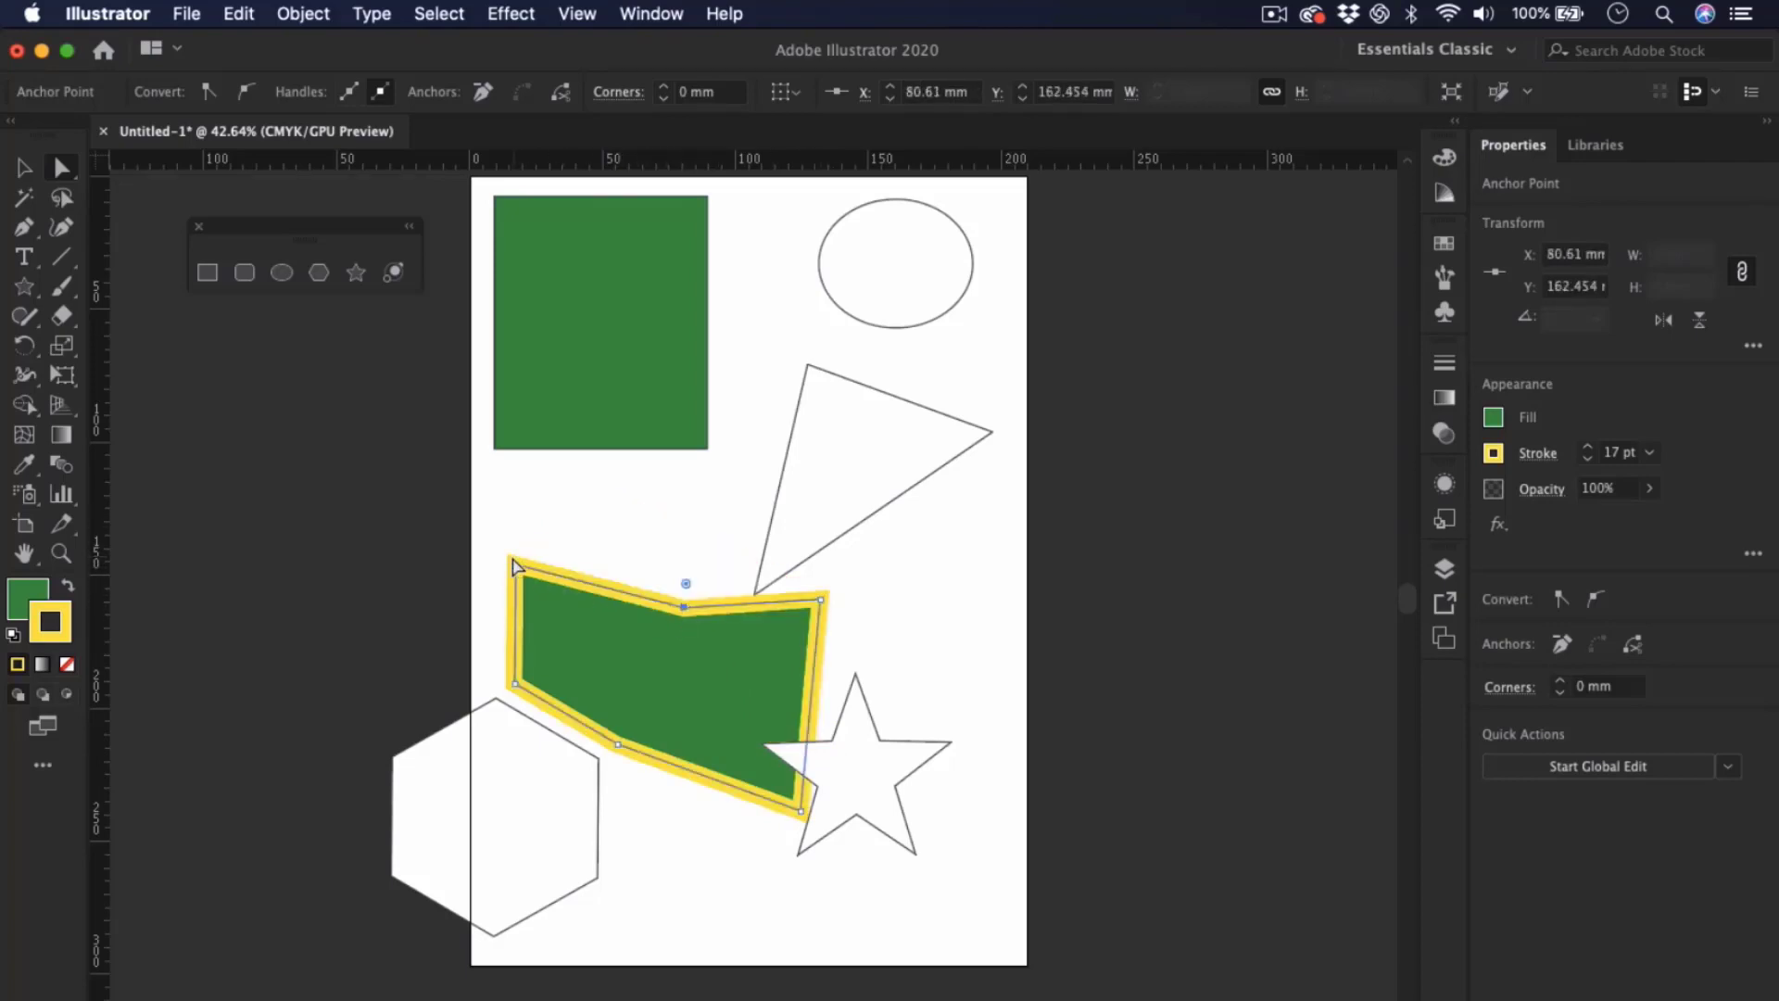
pyautogui.moveTo(516, 567); pyautogui.dragTo(629, 512)
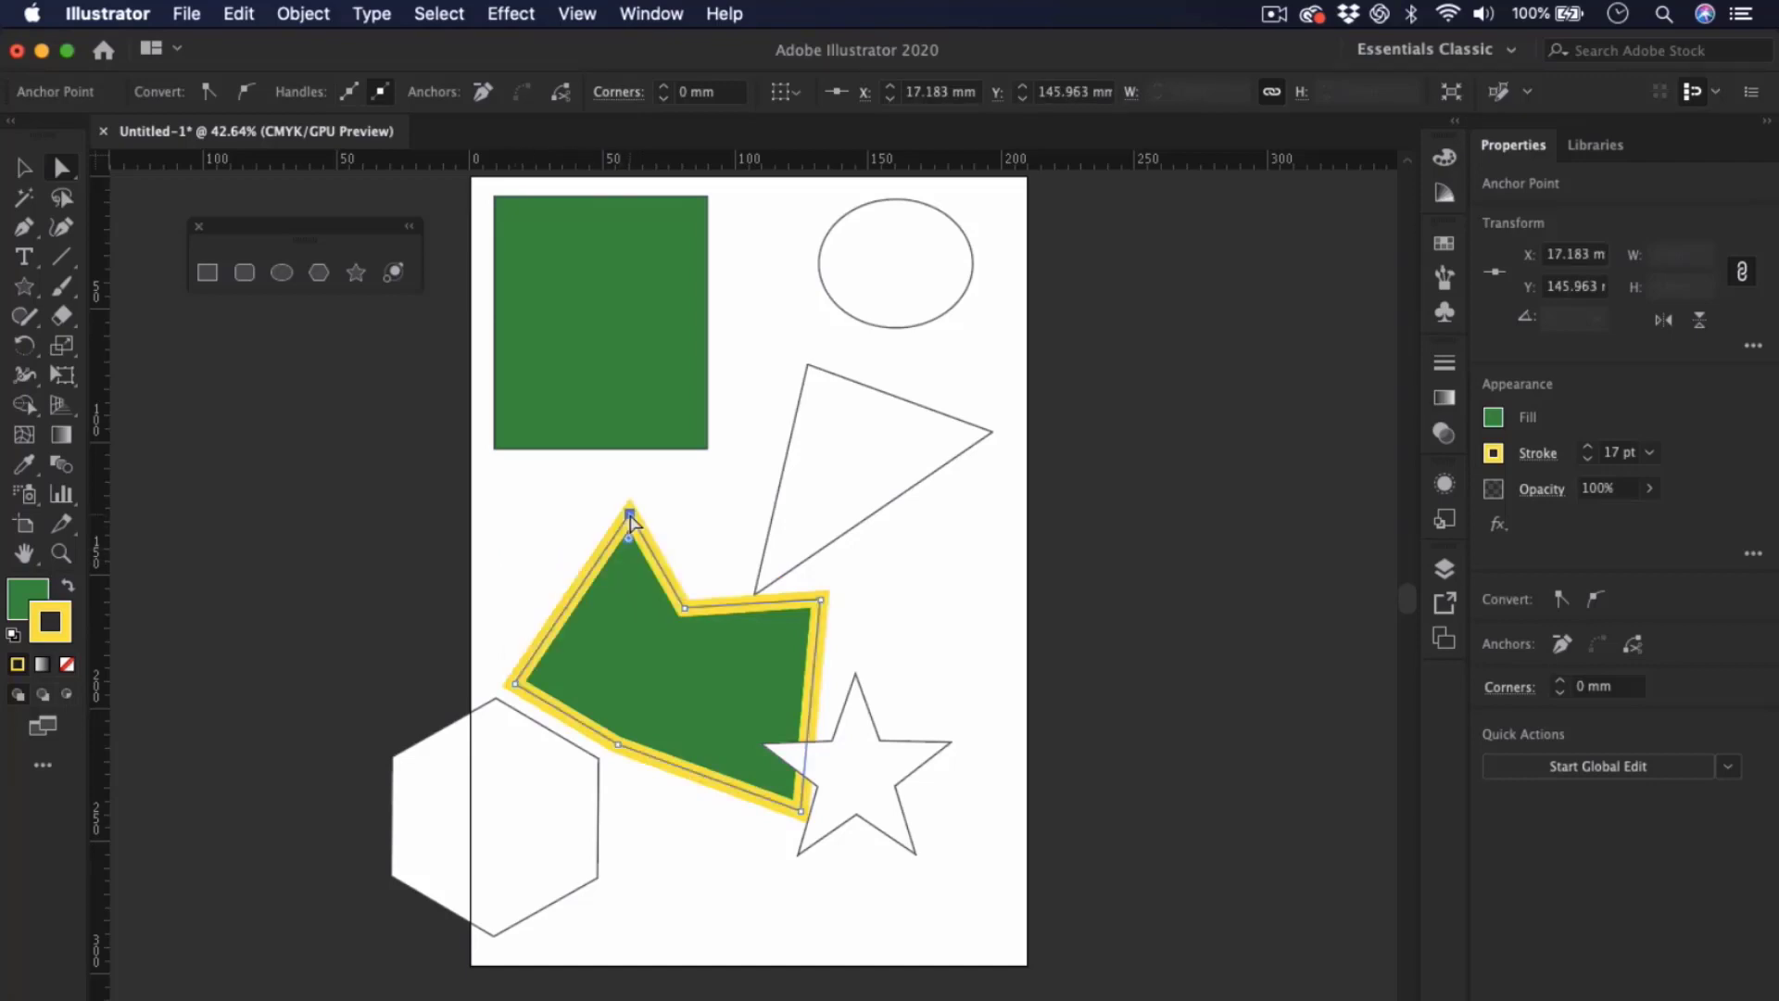
# - Adjust the remaining anchors and move the reshaped polygon up to overlap the star's top
pyautogui.moveTo(617, 743); pyautogui.dragTo(671, 585)
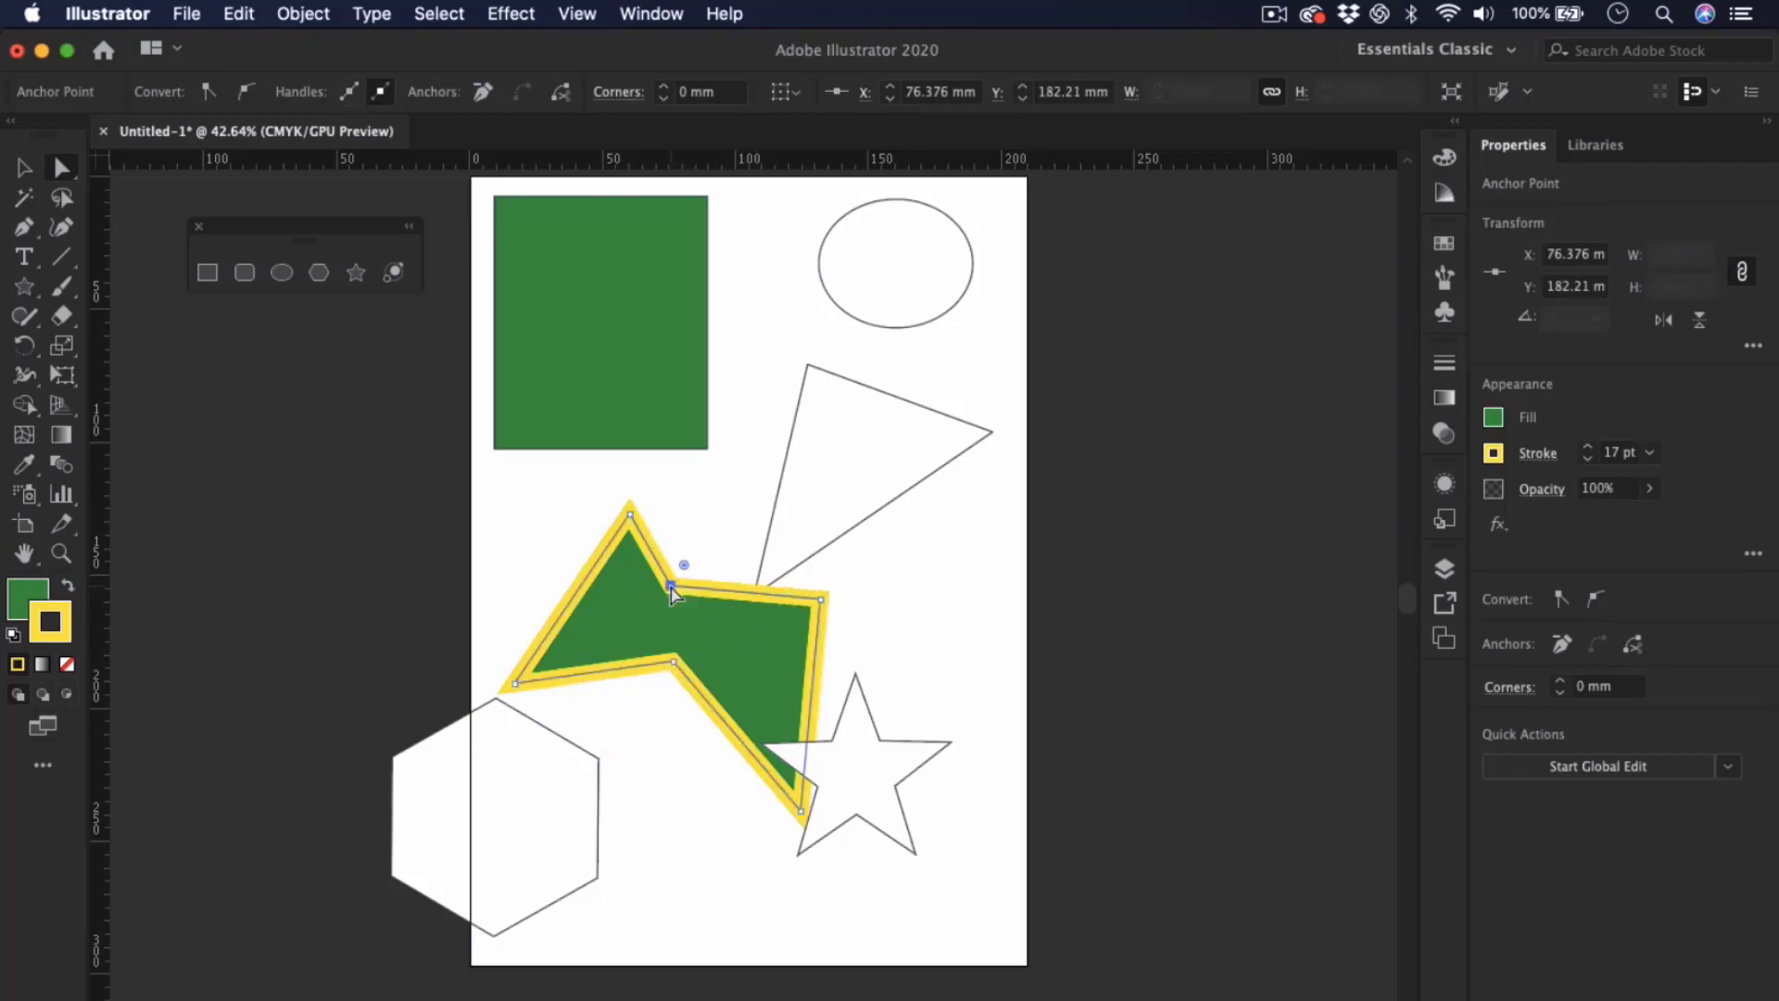
pyautogui.moveTo(675, 663); pyautogui.dragTo(699, 656)
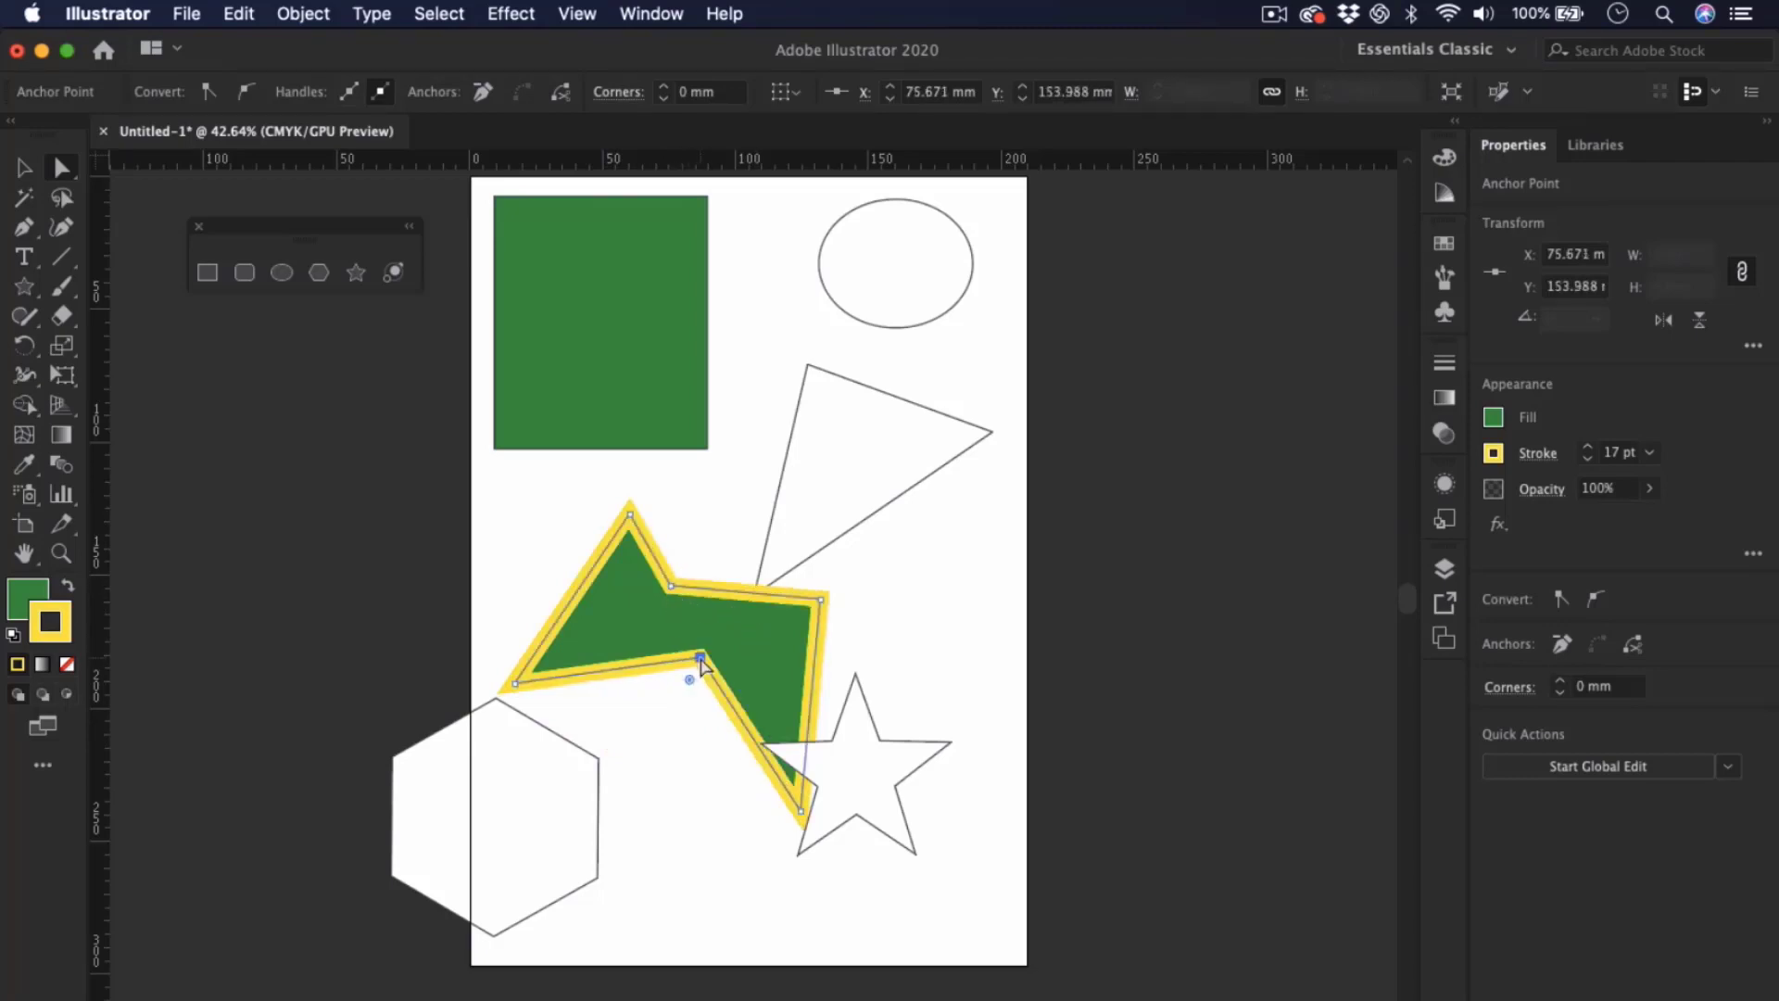
pyautogui.moveTo(670, 586); pyautogui.dragTo(653, 583)
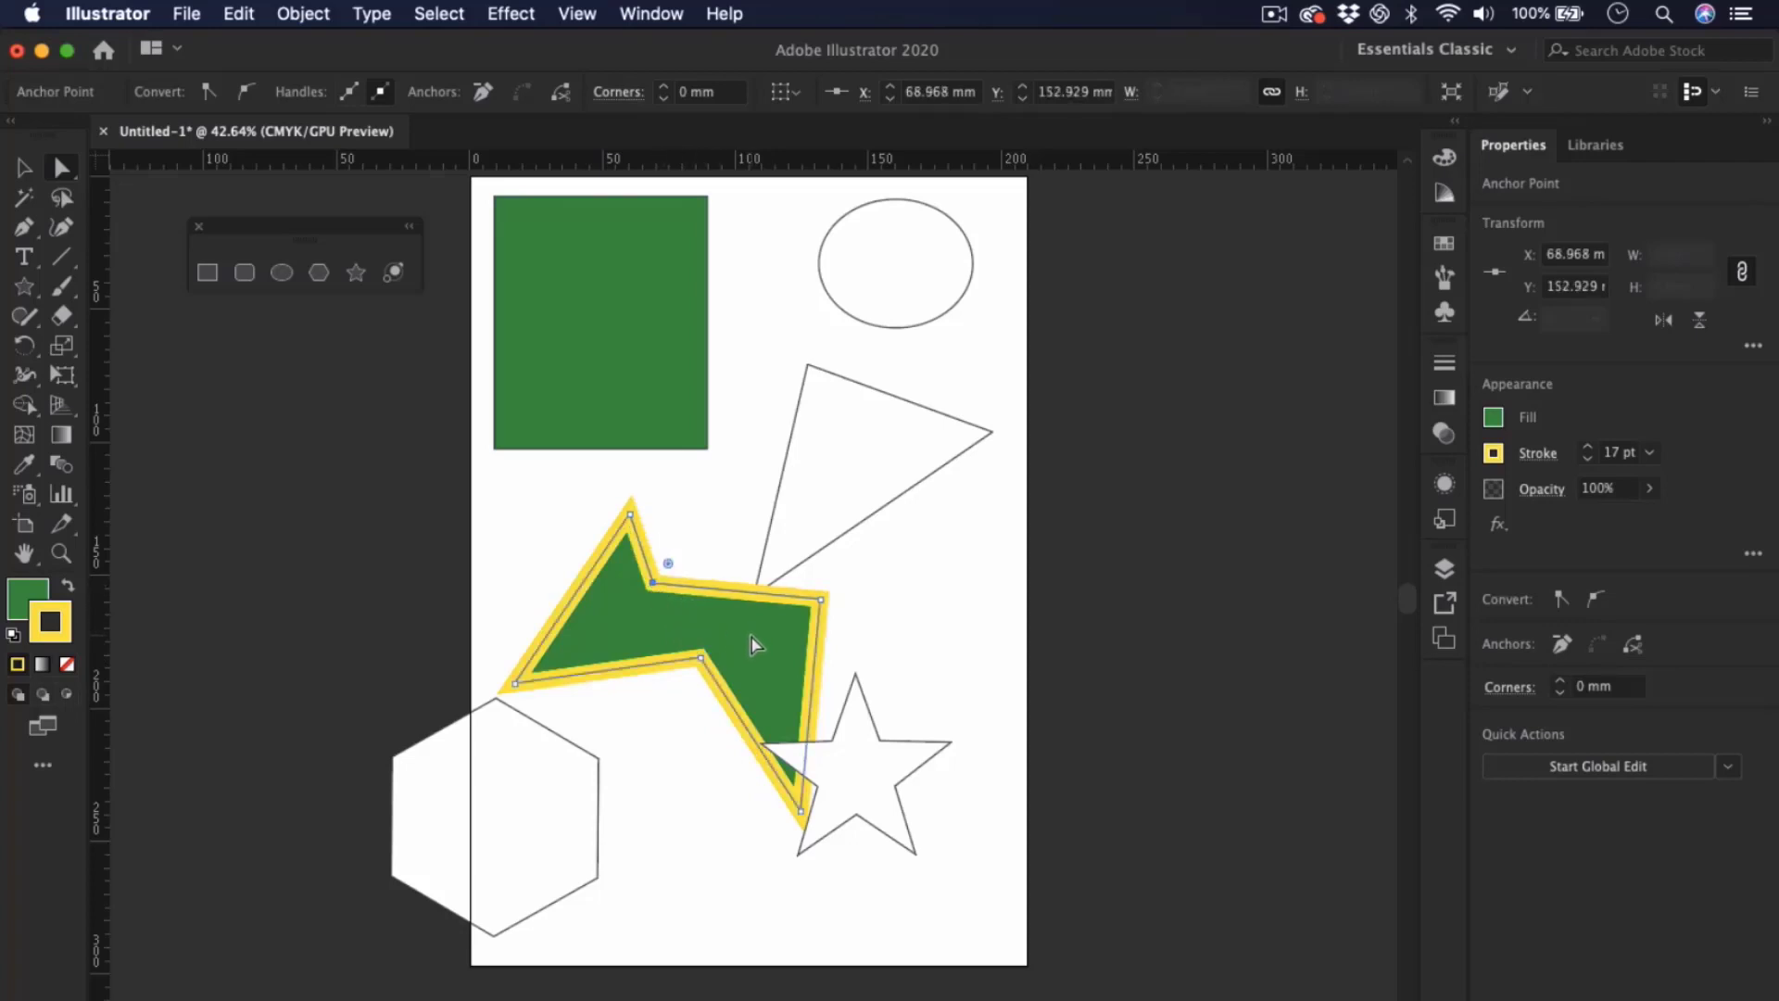
pyautogui.moveTo(753, 638); pyautogui.dragTo(752, 567)
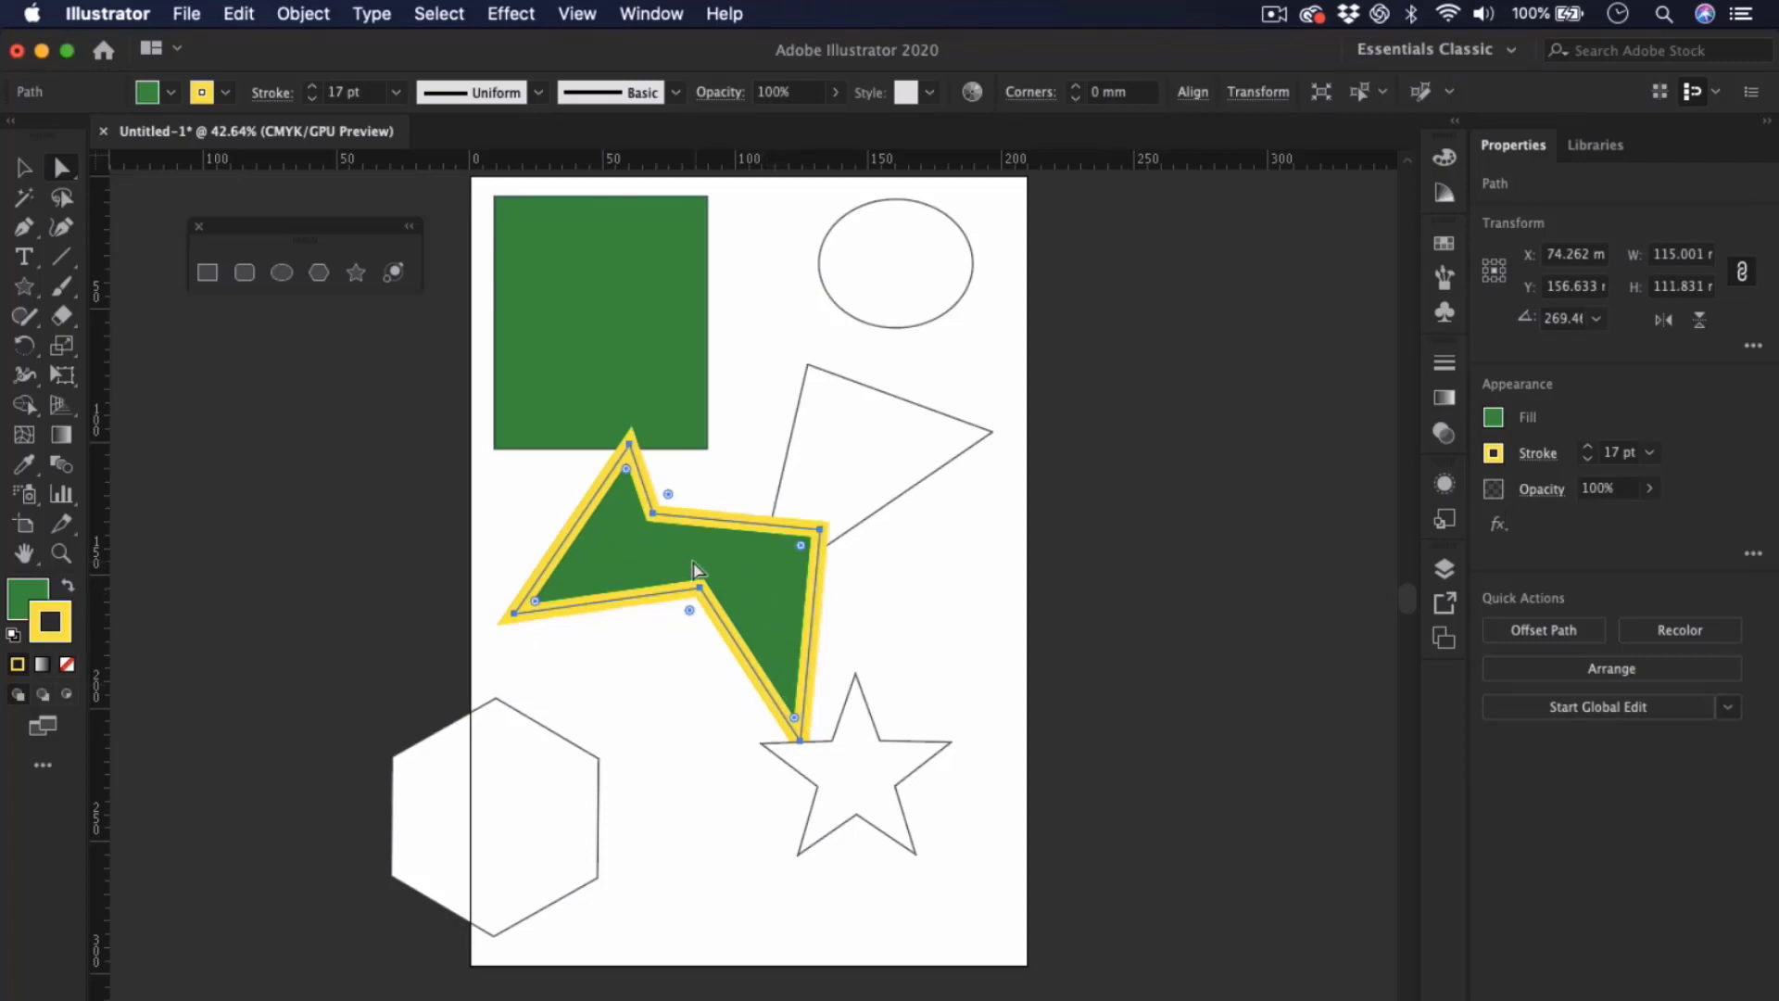
pyautogui.moveTo(776, 597); pyautogui.dragTo(815, 710)
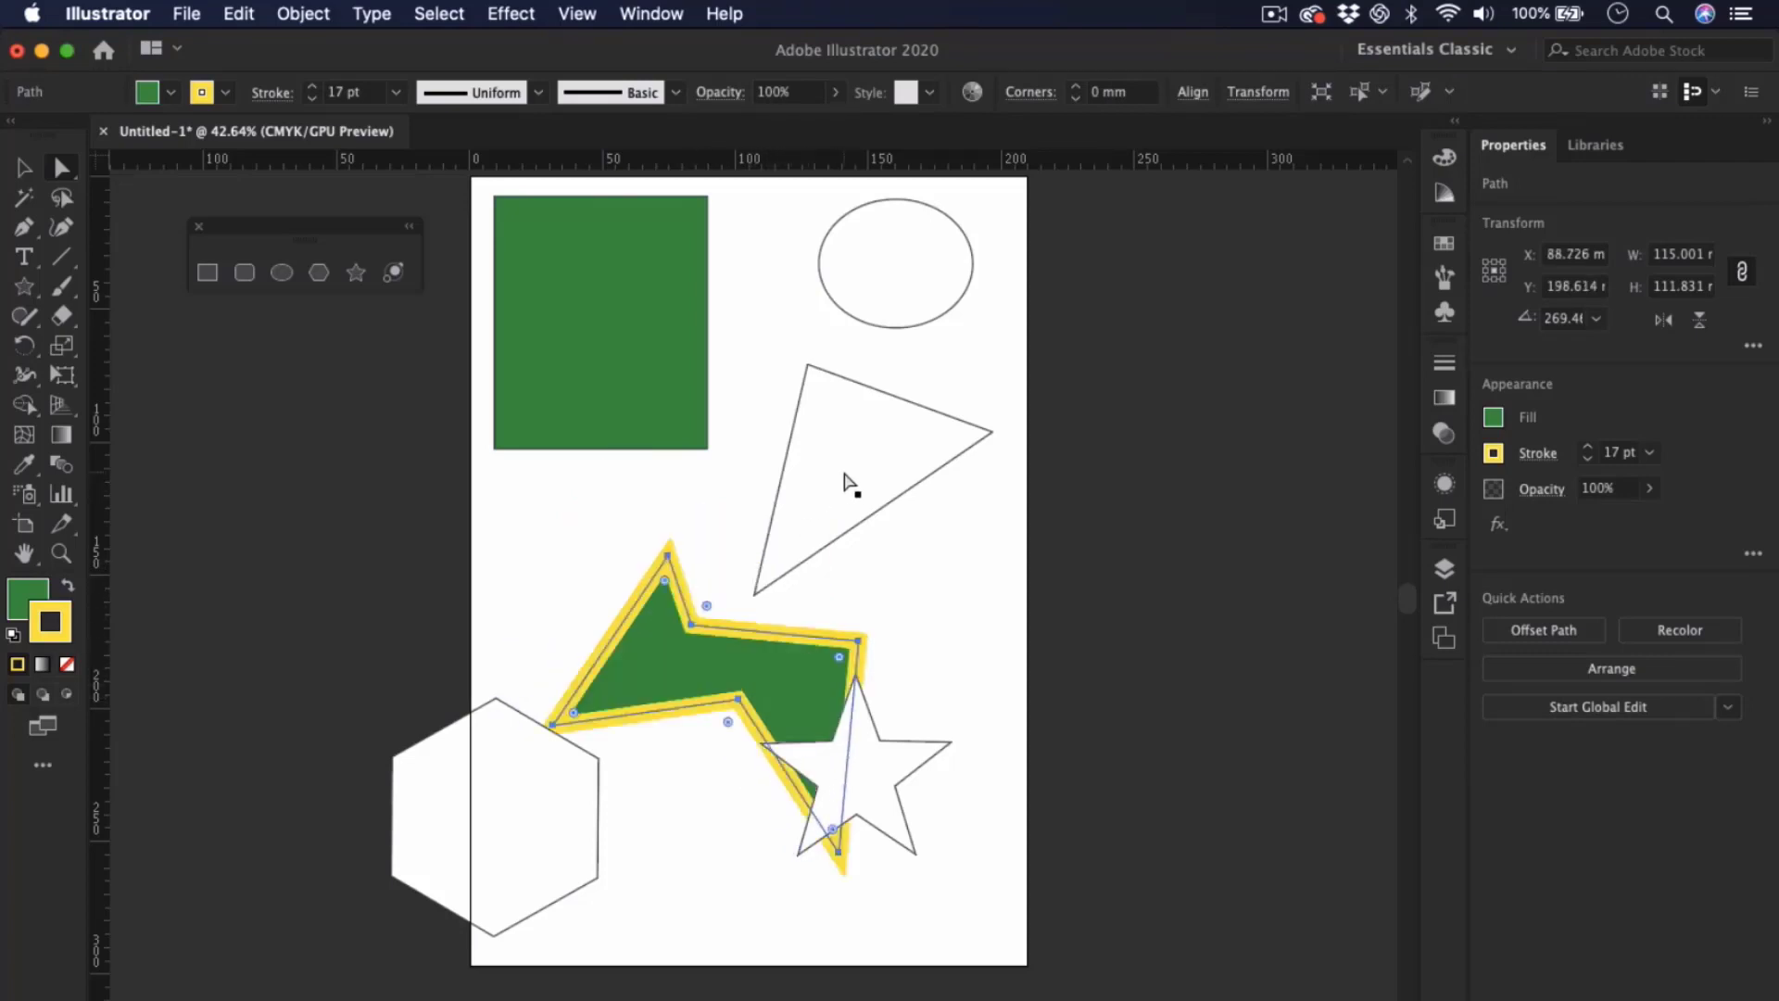
pyautogui.moveTo(718, 667); pyautogui.dragTo(698, 614)
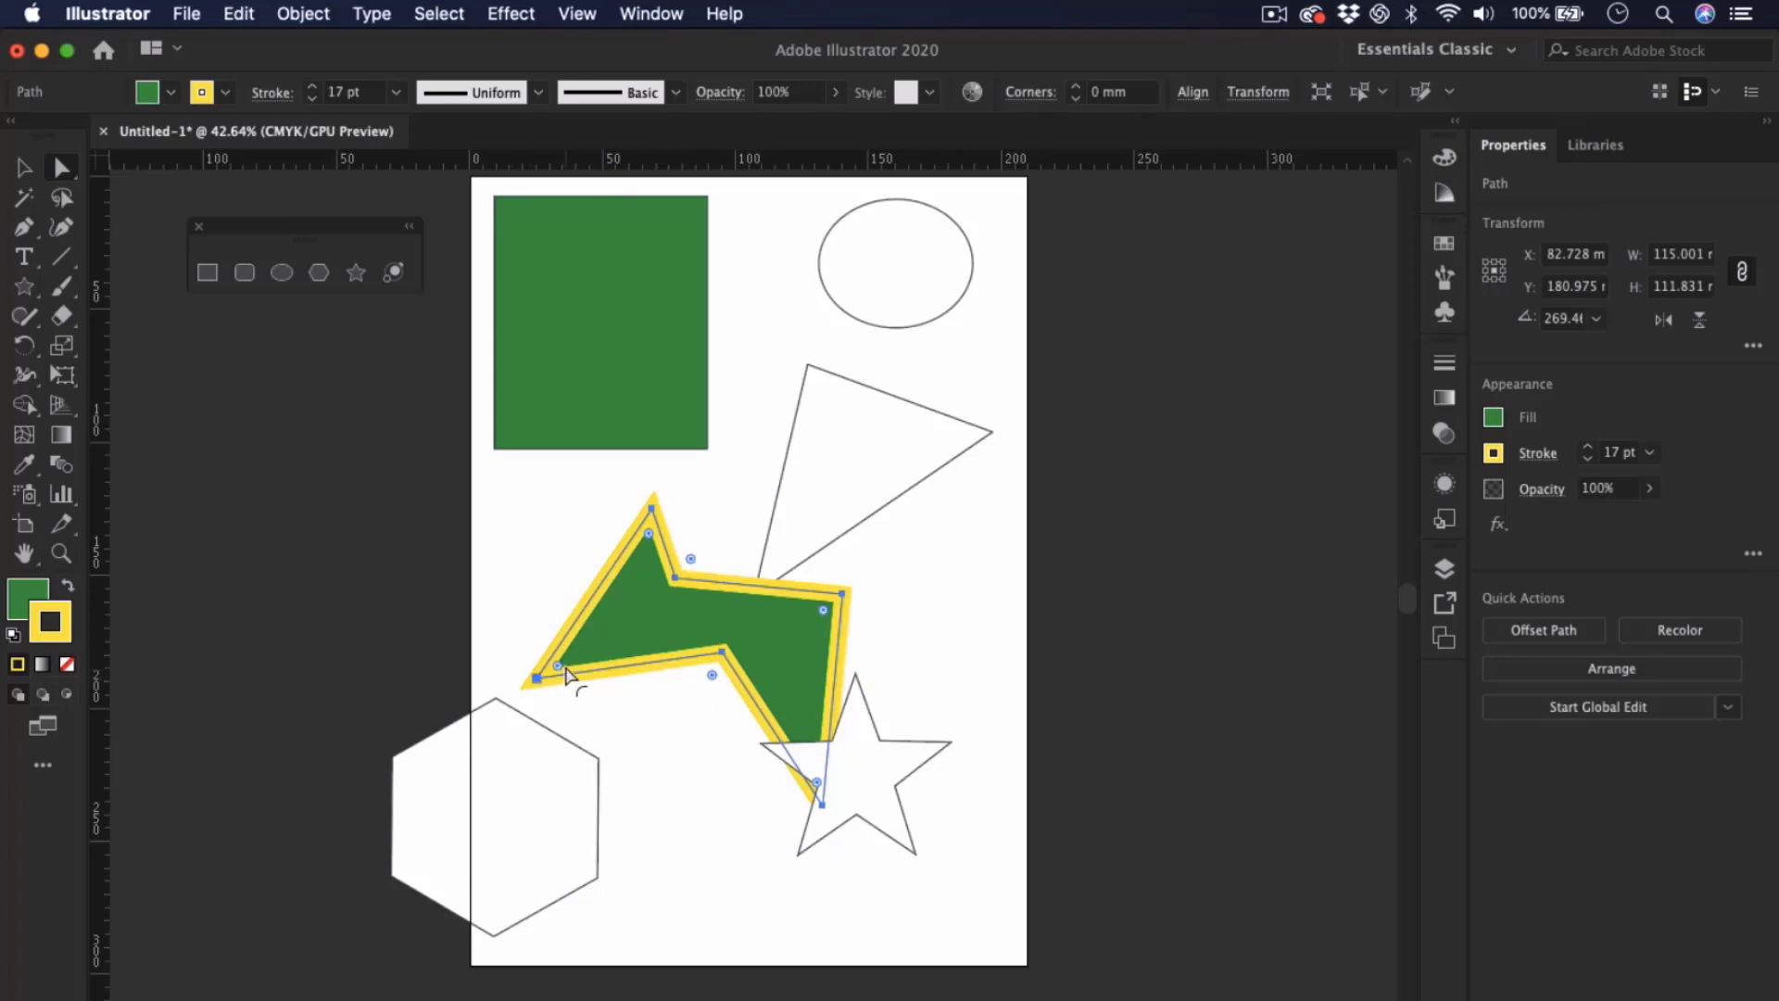
pyautogui.moveTo(726, 660); pyautogui.dragTo(662, 814)
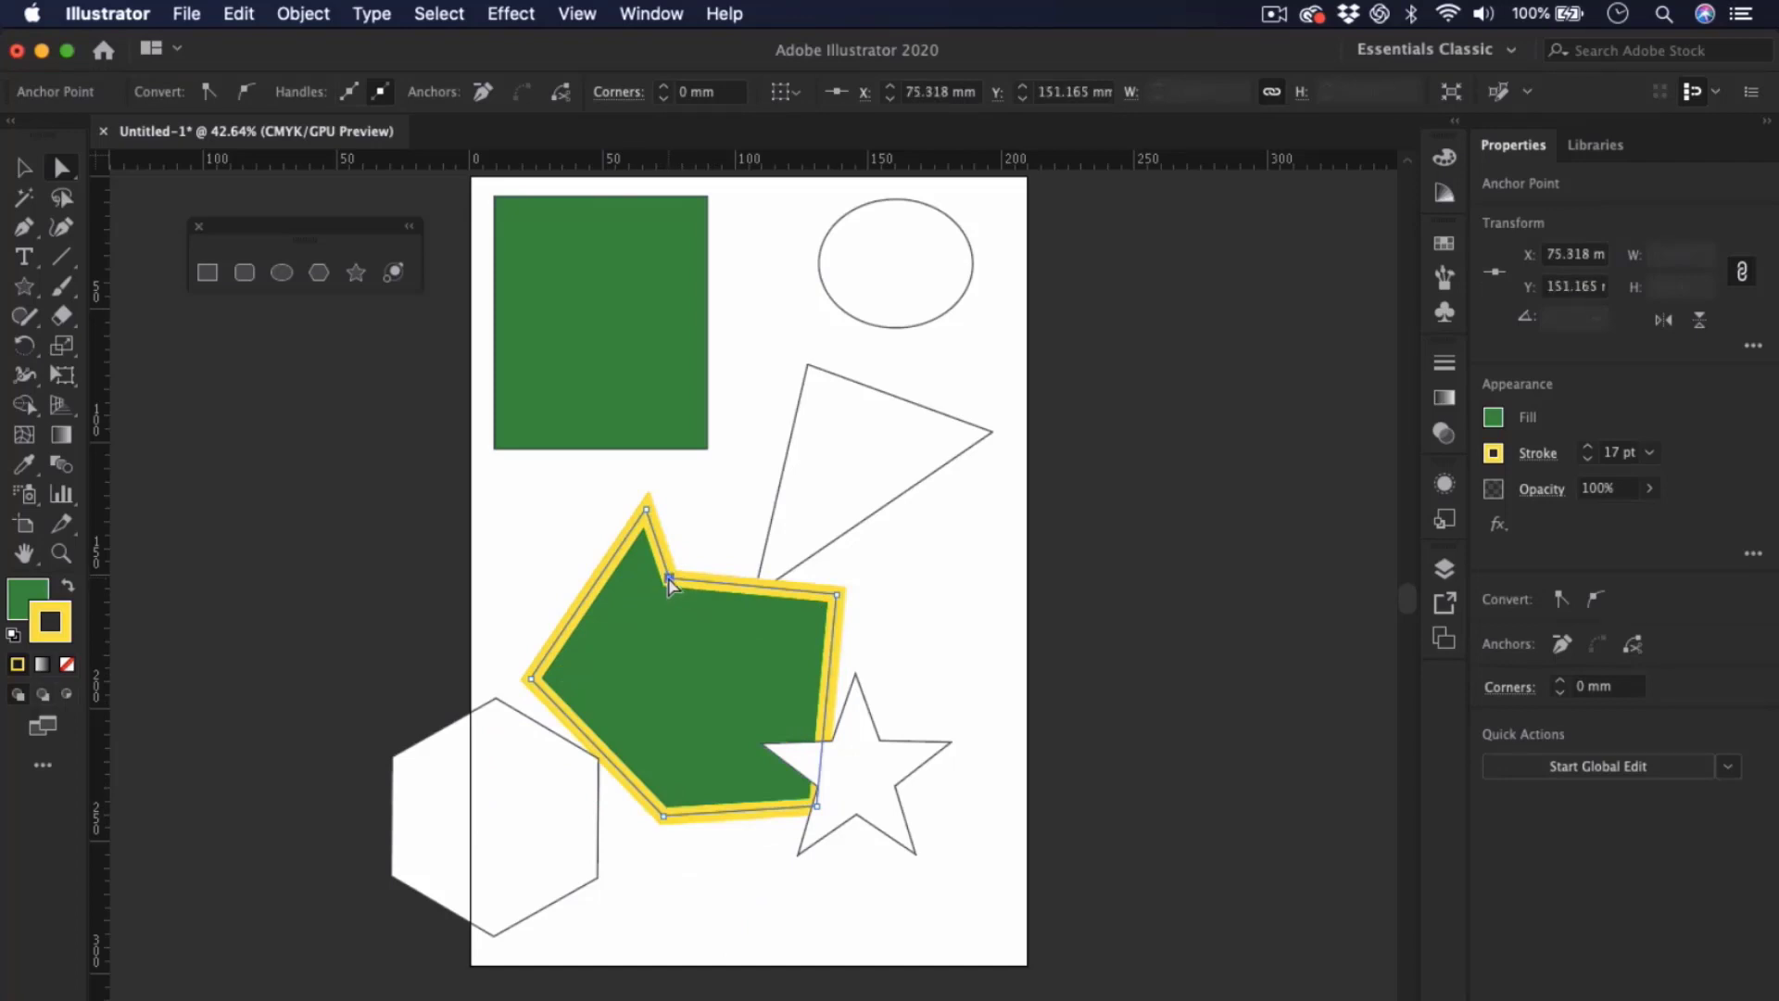
pyautogui.moveTo(668, 580); pyautogui.dragTo(742, 516)
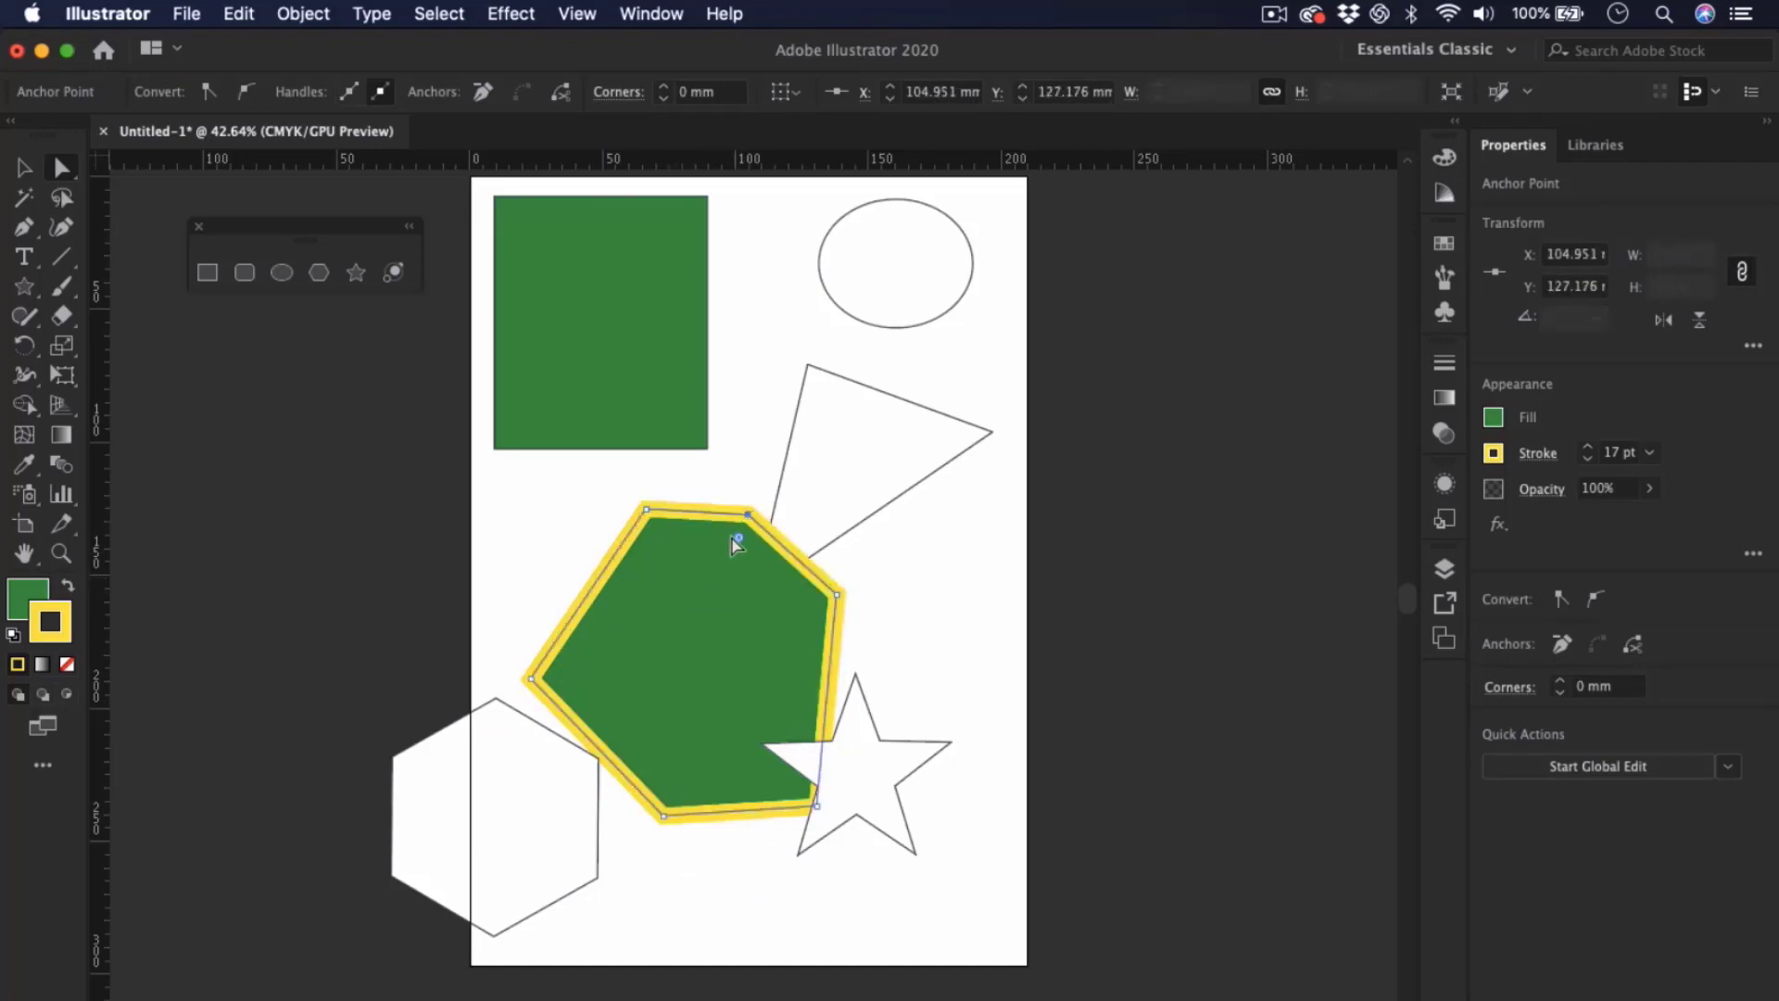
pyautogui.click(837, 468)
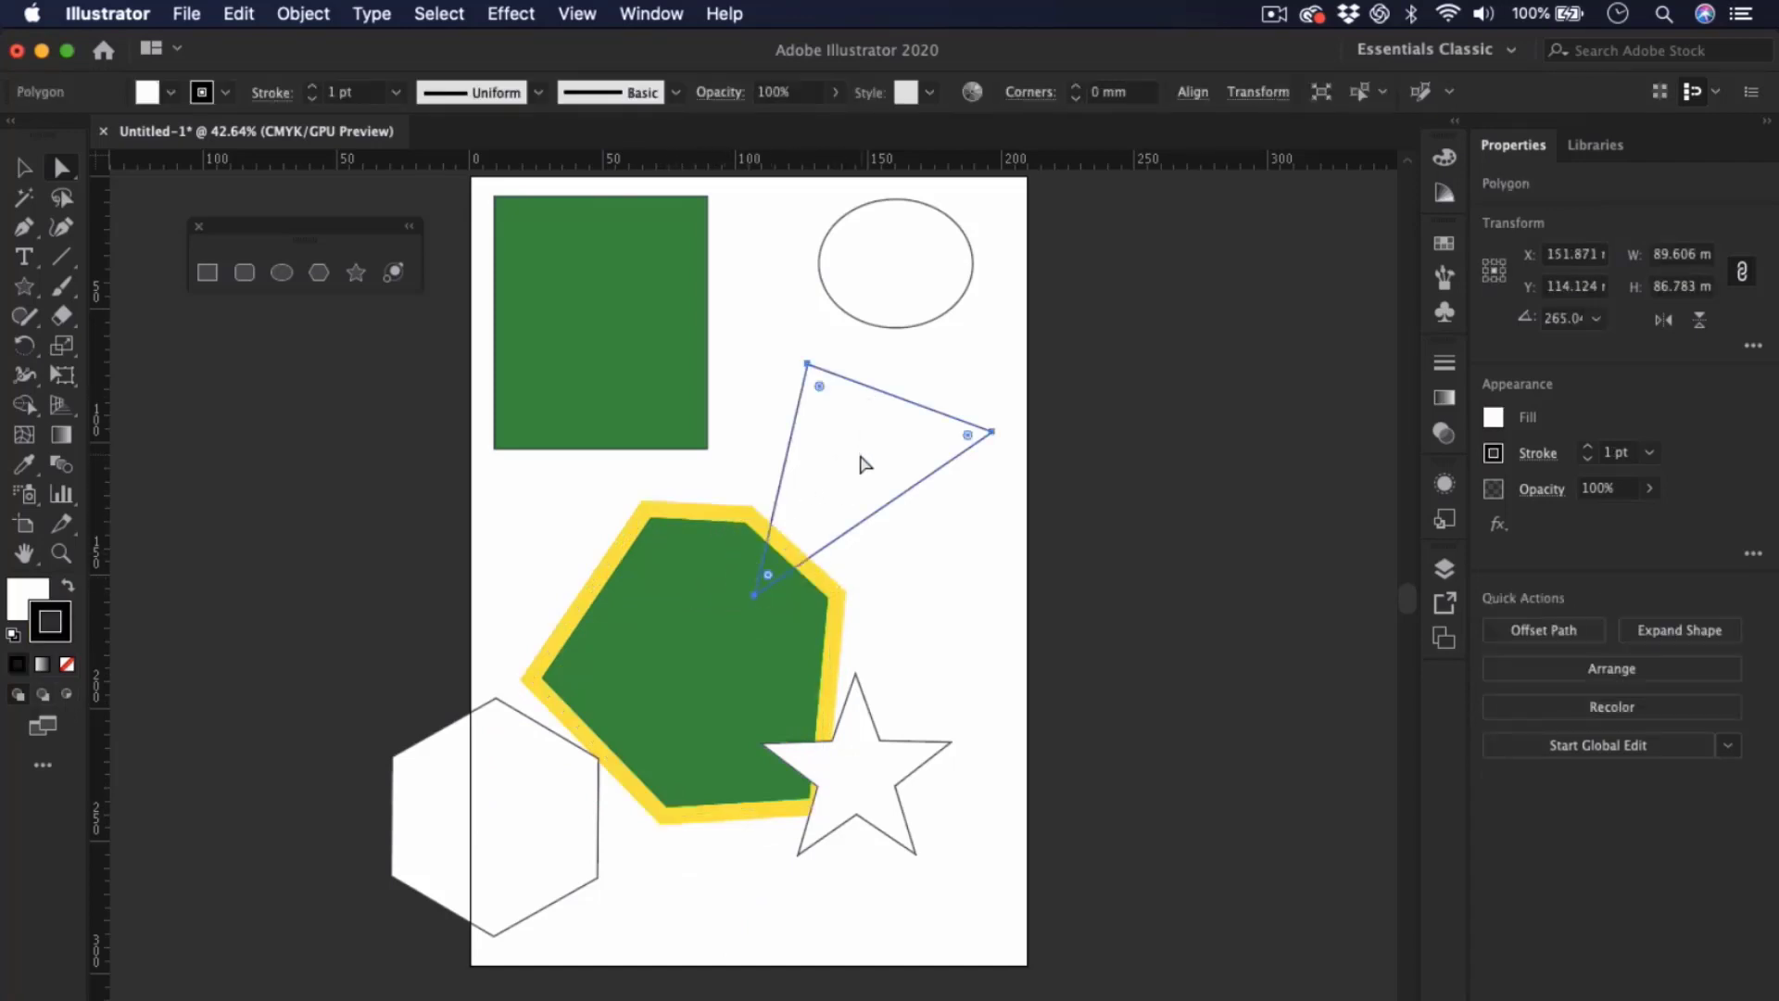
# - Reposition the triangle and round all of its corners with the Live Corner widgets
pyautogui.moveTo(859, 455); pyautogui.dragTo(822, 414)
pyautogui.moveTo(782, 344)
pyautogui.mouseDown()
pyautogui.moveTo(813, 409)
pyautogui.moveTo(775, 332)
pyautogui.mouseUp()
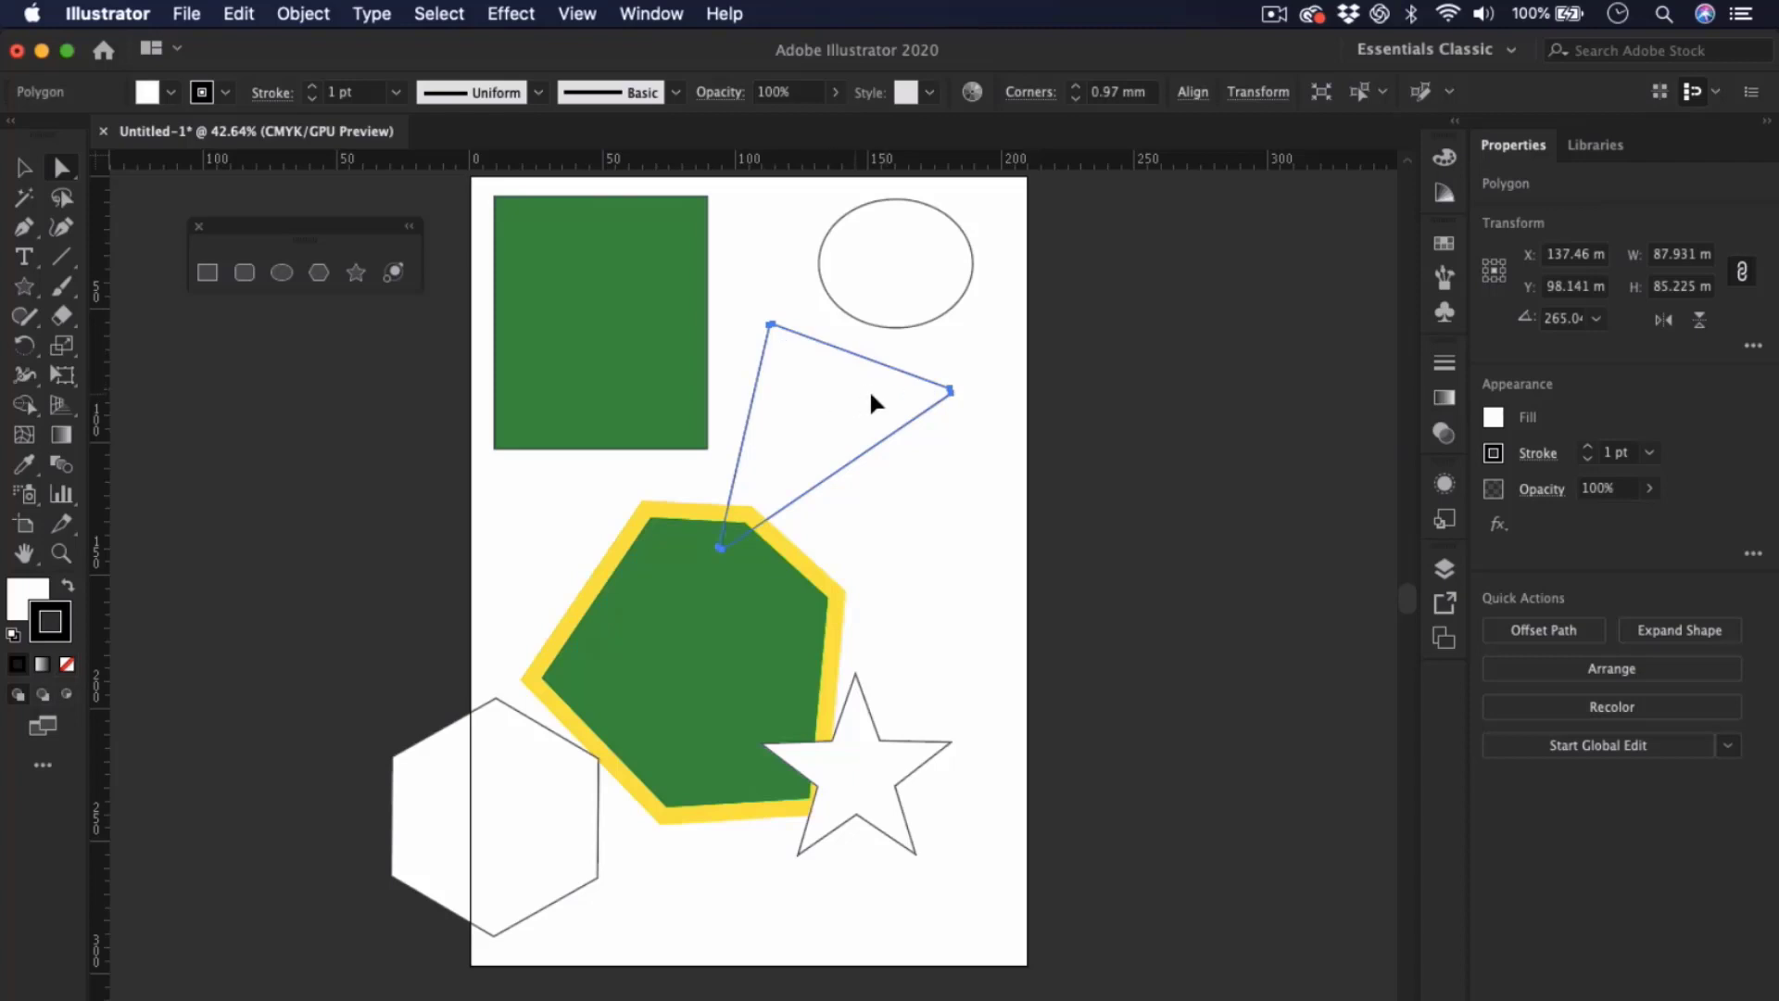
pyautogui.moveTo(869, 394)
pyautogui.mouseDown()
pyautogui.moveTo(885, 404)
pyautogui.moveTo(850, 406)
pyautogui.mouseUp()
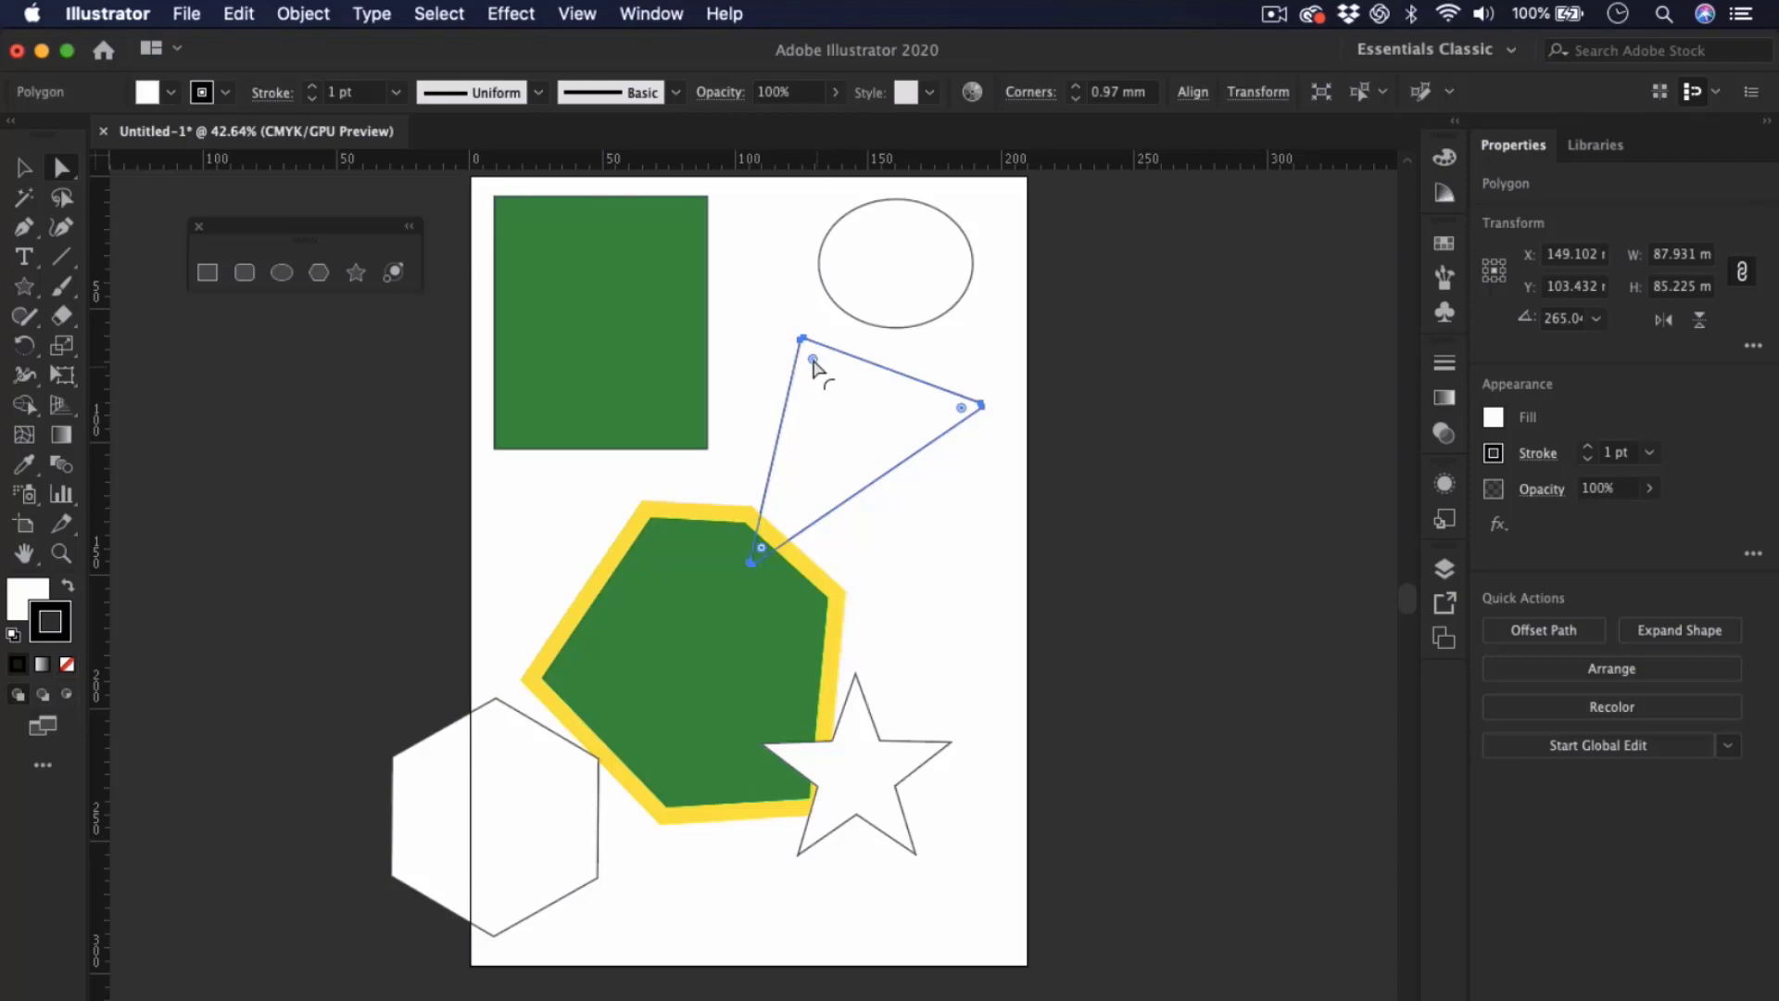
pyautogui.moveTo(814, 361); pyautogui.dragTo(820, 374)
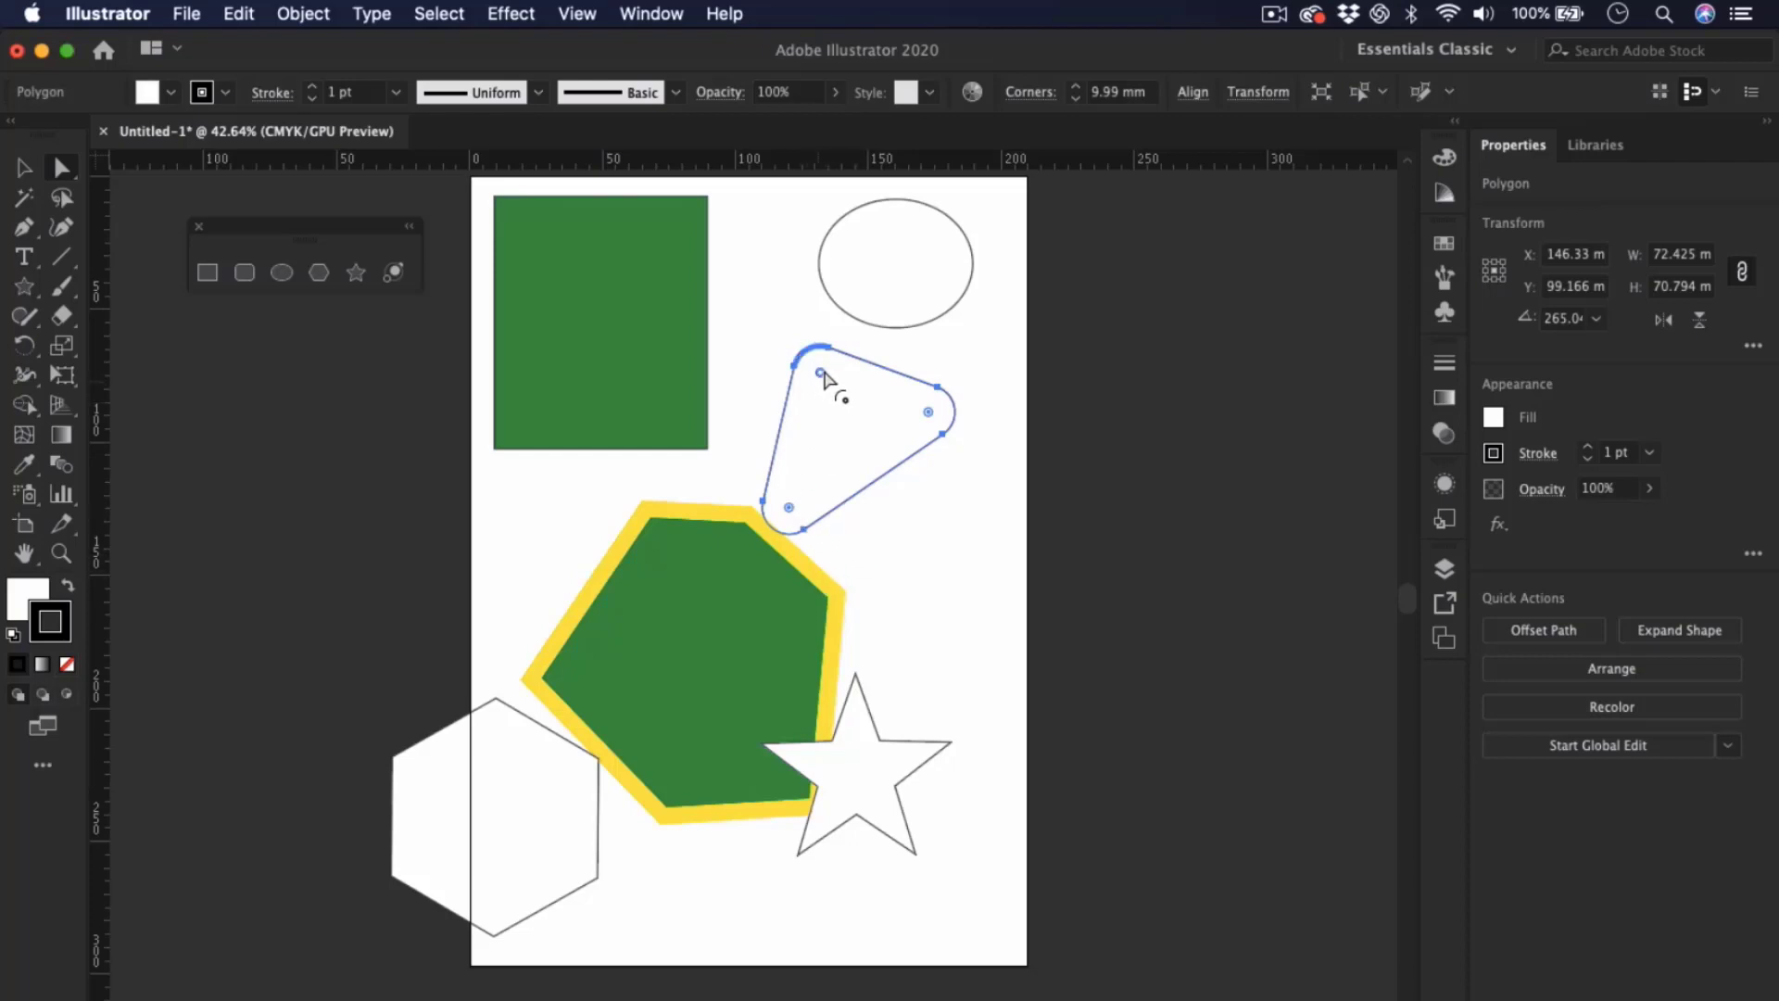
# - Give each corner its own radius: rounder top, sharper right, bottom-left much rounder (about 17.2 mm)
pyautogui.click(931, 415)
pyautogui.moveTo(820, 372)
pyautogui.mouseDown()
pyautogui.moveTo(830, 412)
pyautogui.moveTo(801, 347)
pyautogui.moveTo(822, 393)
pyautogui.mouseUp()
pyautogui.moveTo(927, 412); pyautogui.dragTo(964, 408)
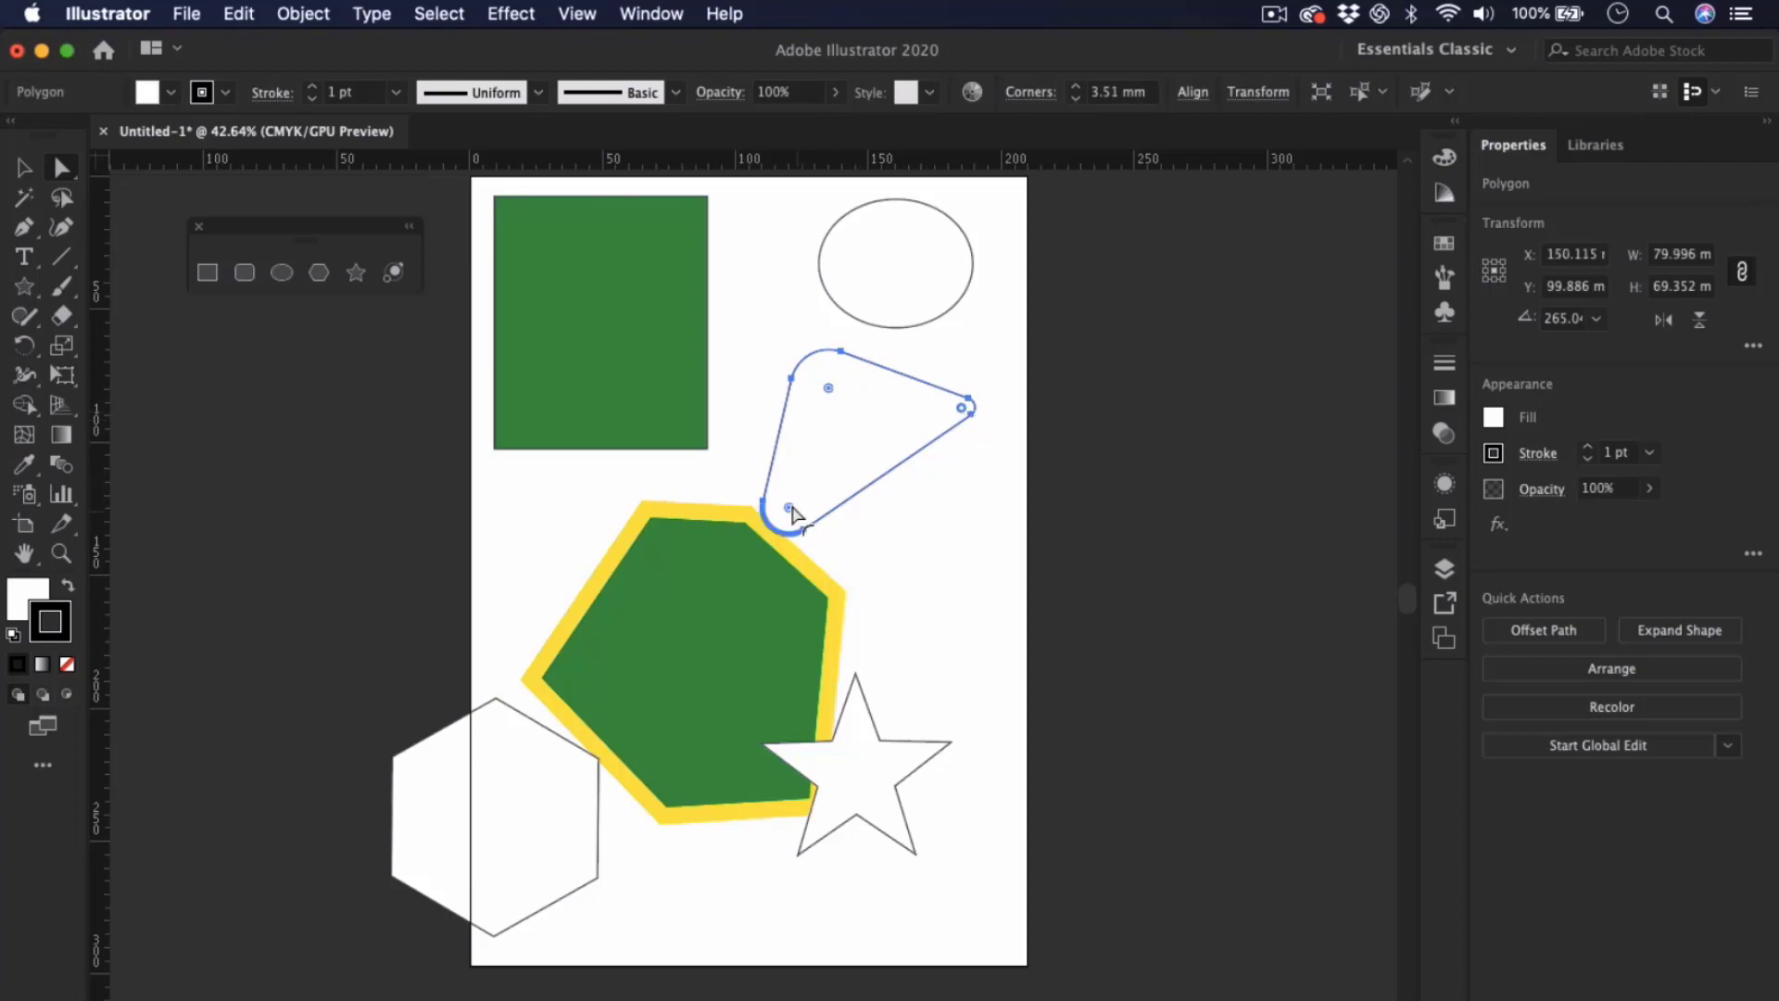
pyautogui.moveTo(789, 512); pyautogui.dragTo(837, 473)
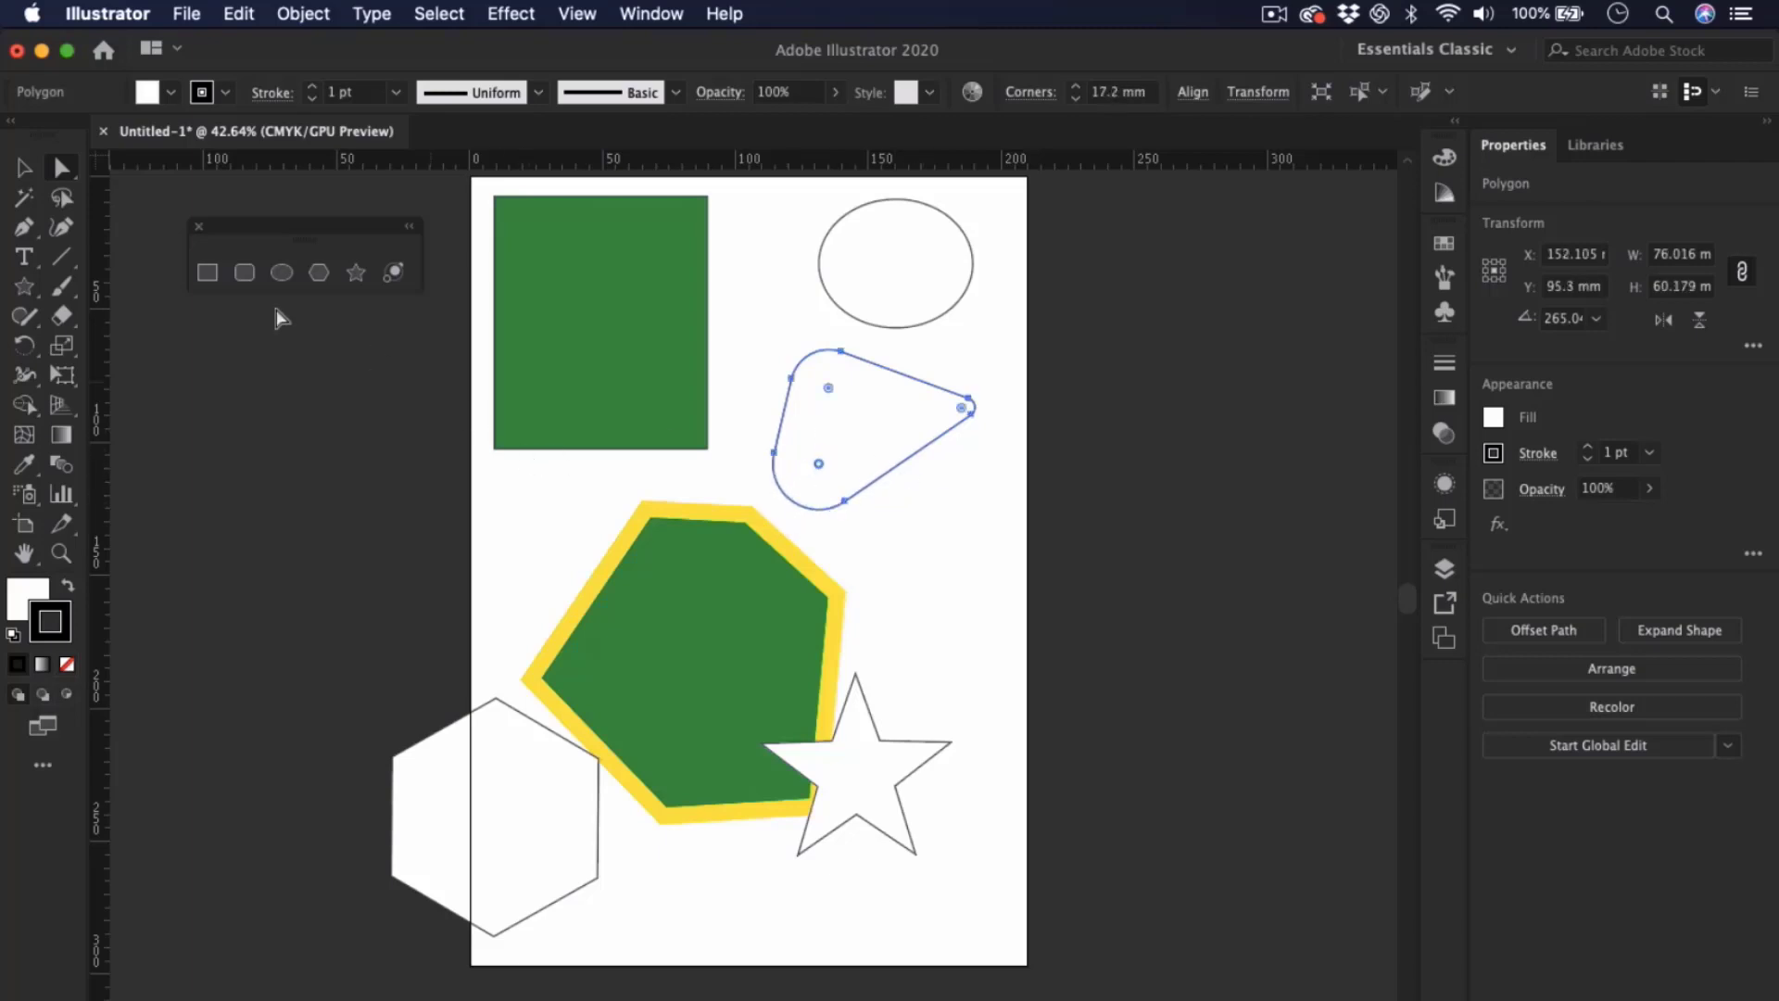
# - Move the rounded triangle and rotate it to about 237.5°
pyautogui.click(23, 168)
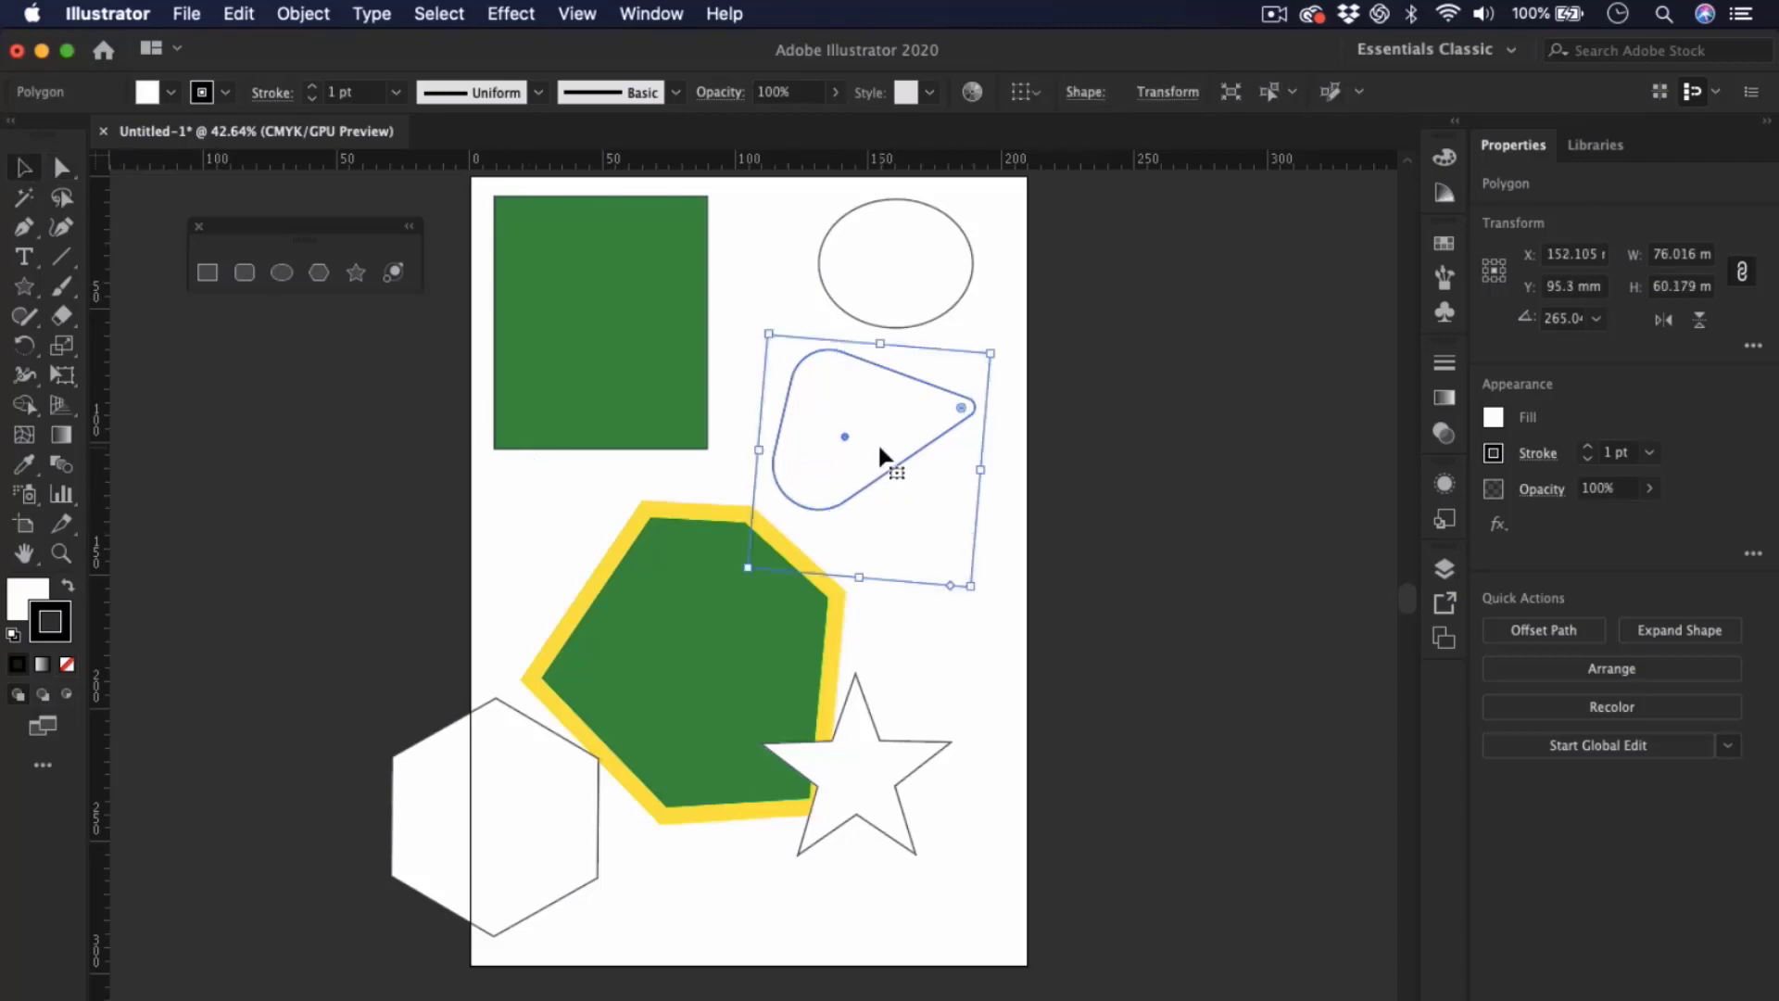
pyautogui.moveTo(880, 447); pyautogui.dragTo(874, 480)
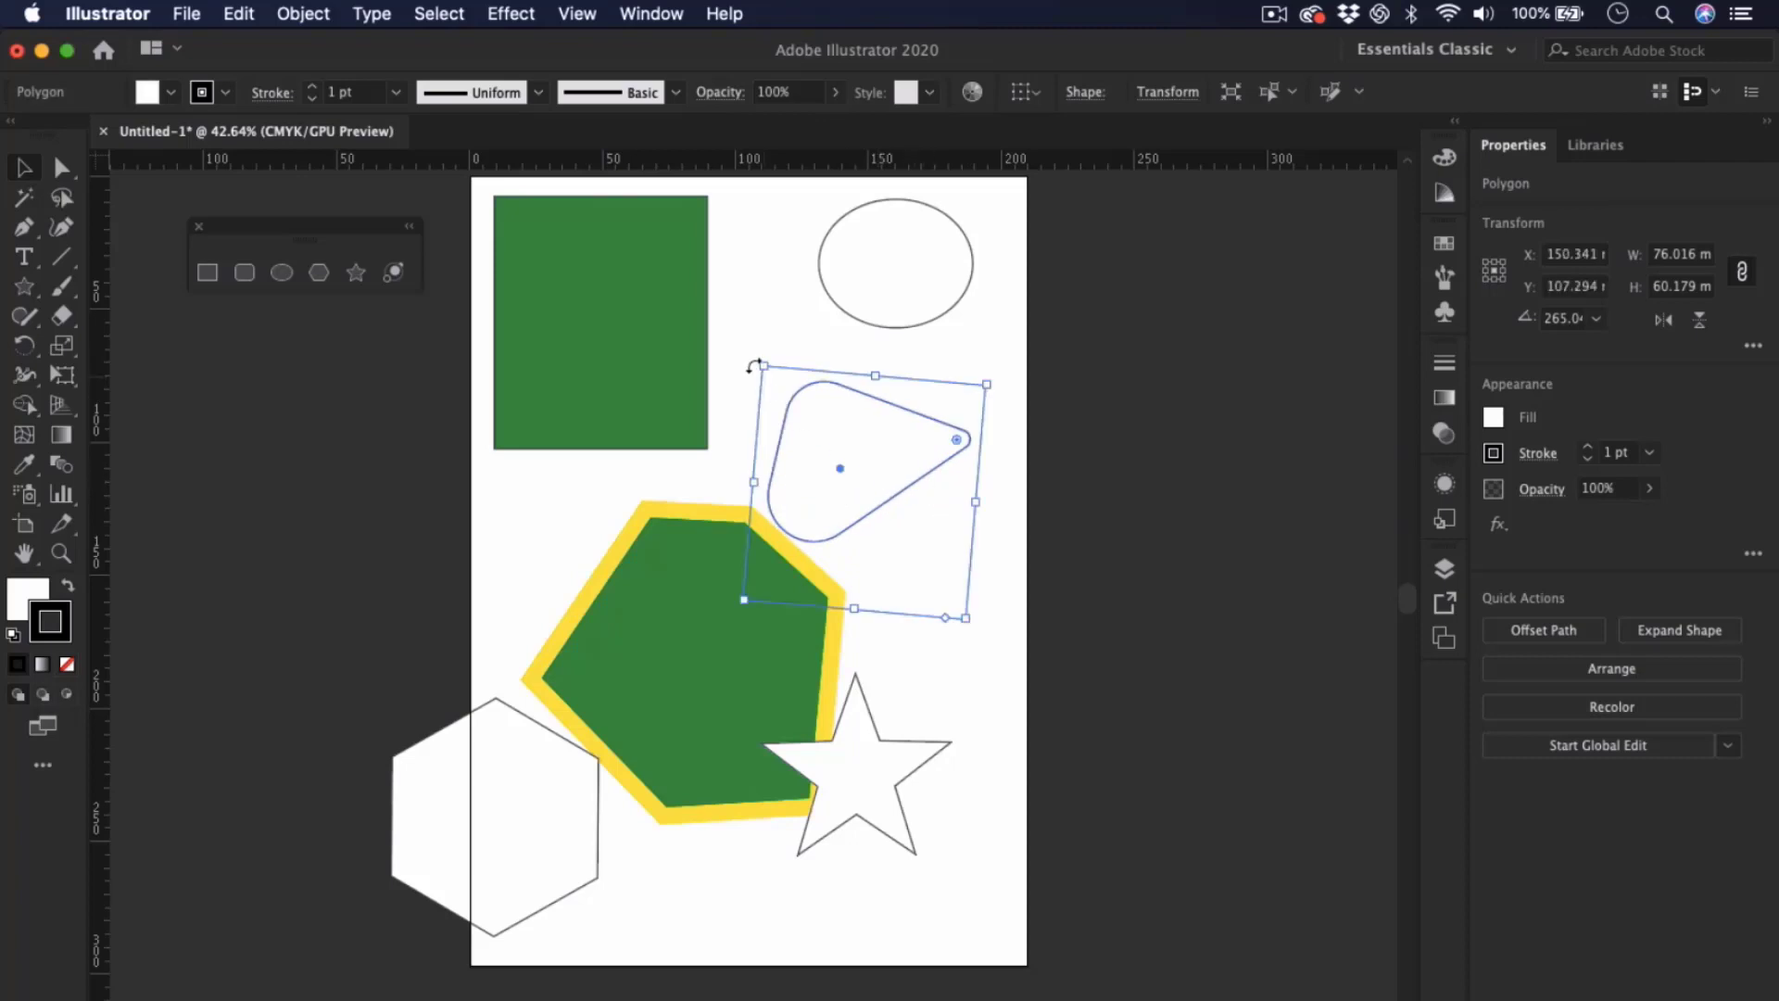
pyautogui.moveTo(754, 357); pyautogui.dragTo(818, 331)
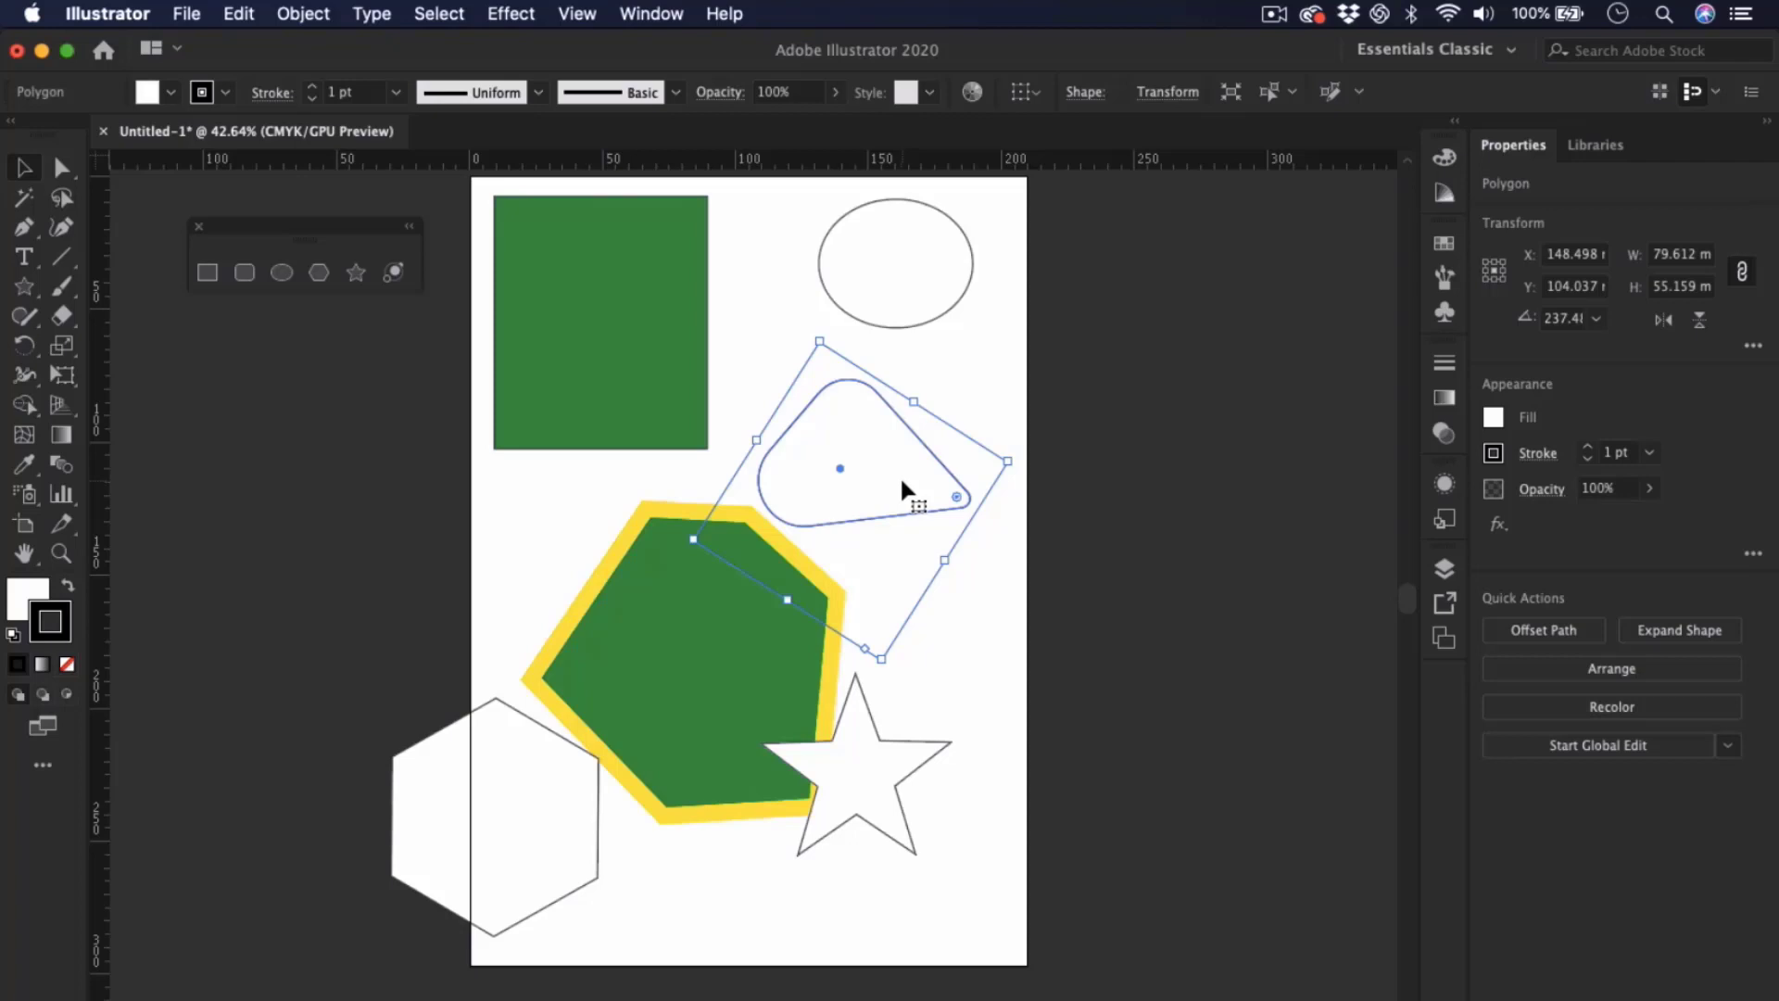
pyautogui.moveTo(901, 480)
pyautogui.mouseDown()
pyautogui.moveTo(866, 476)
pyautogui.moveTo(889, 466)
pyautogui.mouseUp()
pyautogui.click(971, 356)
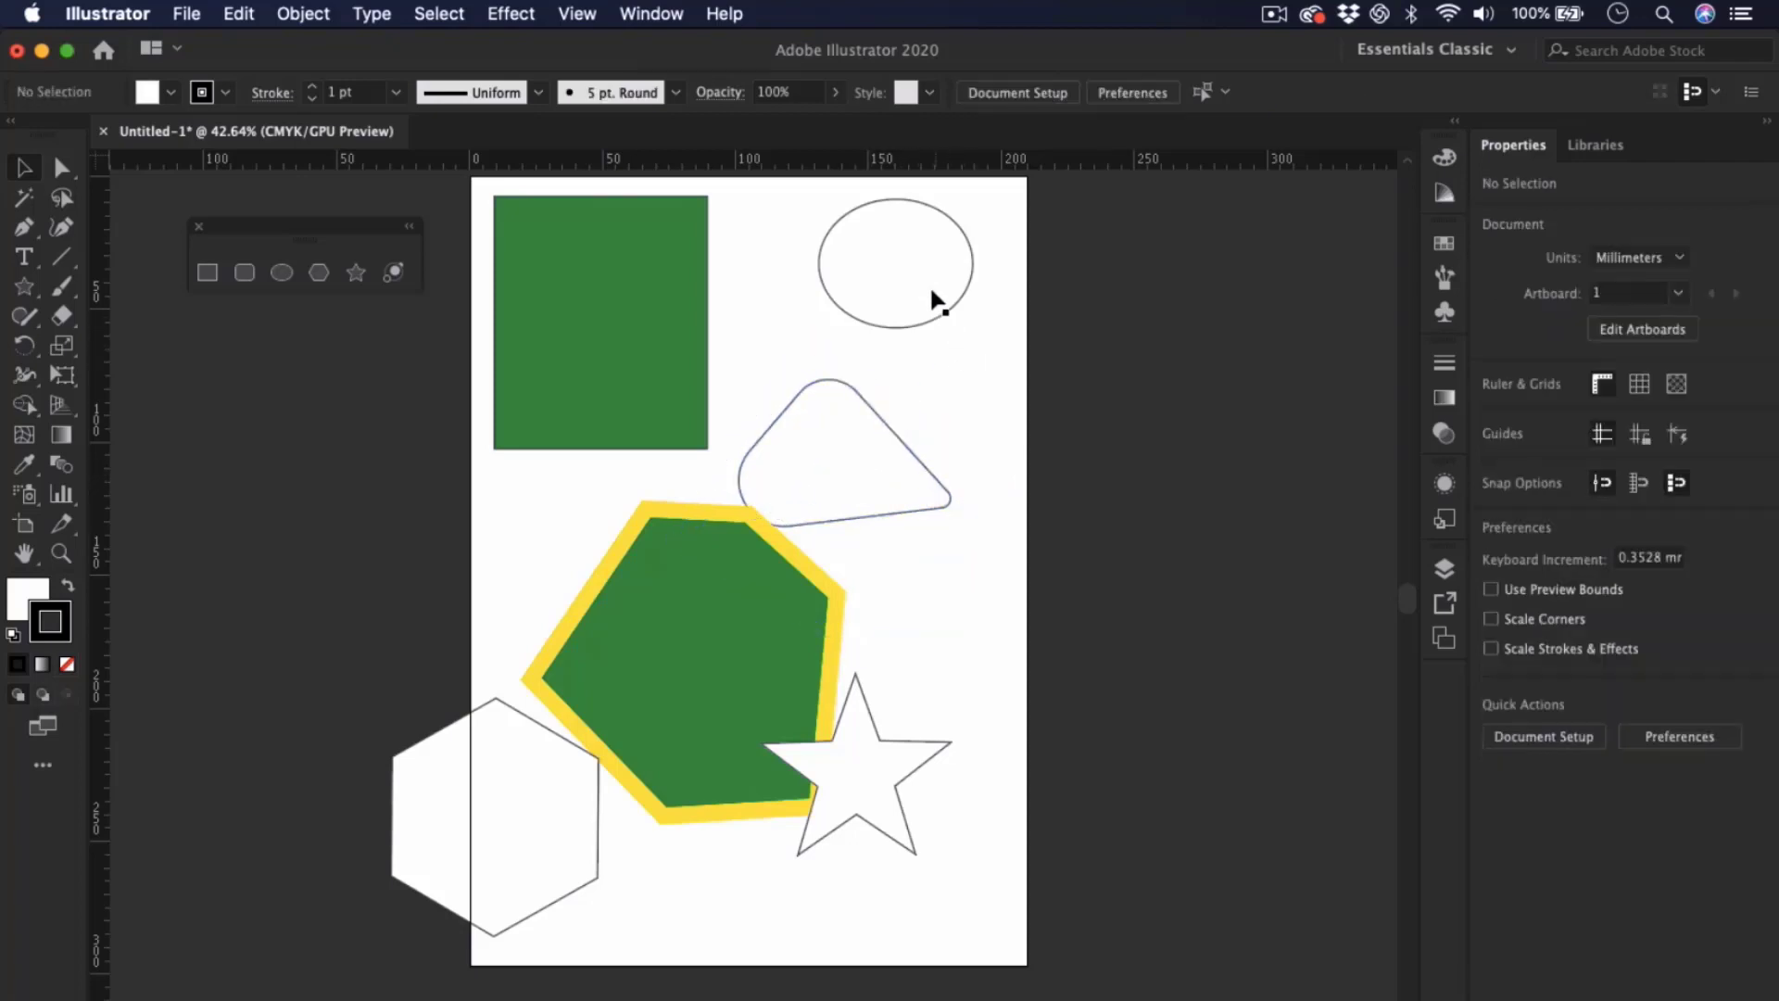
# - Place the rounded triangle over the circle and unite both into one shape with Pathfinder
pyautogui.moveTo(863, 441); pyautogui.dragTo(901, 323)
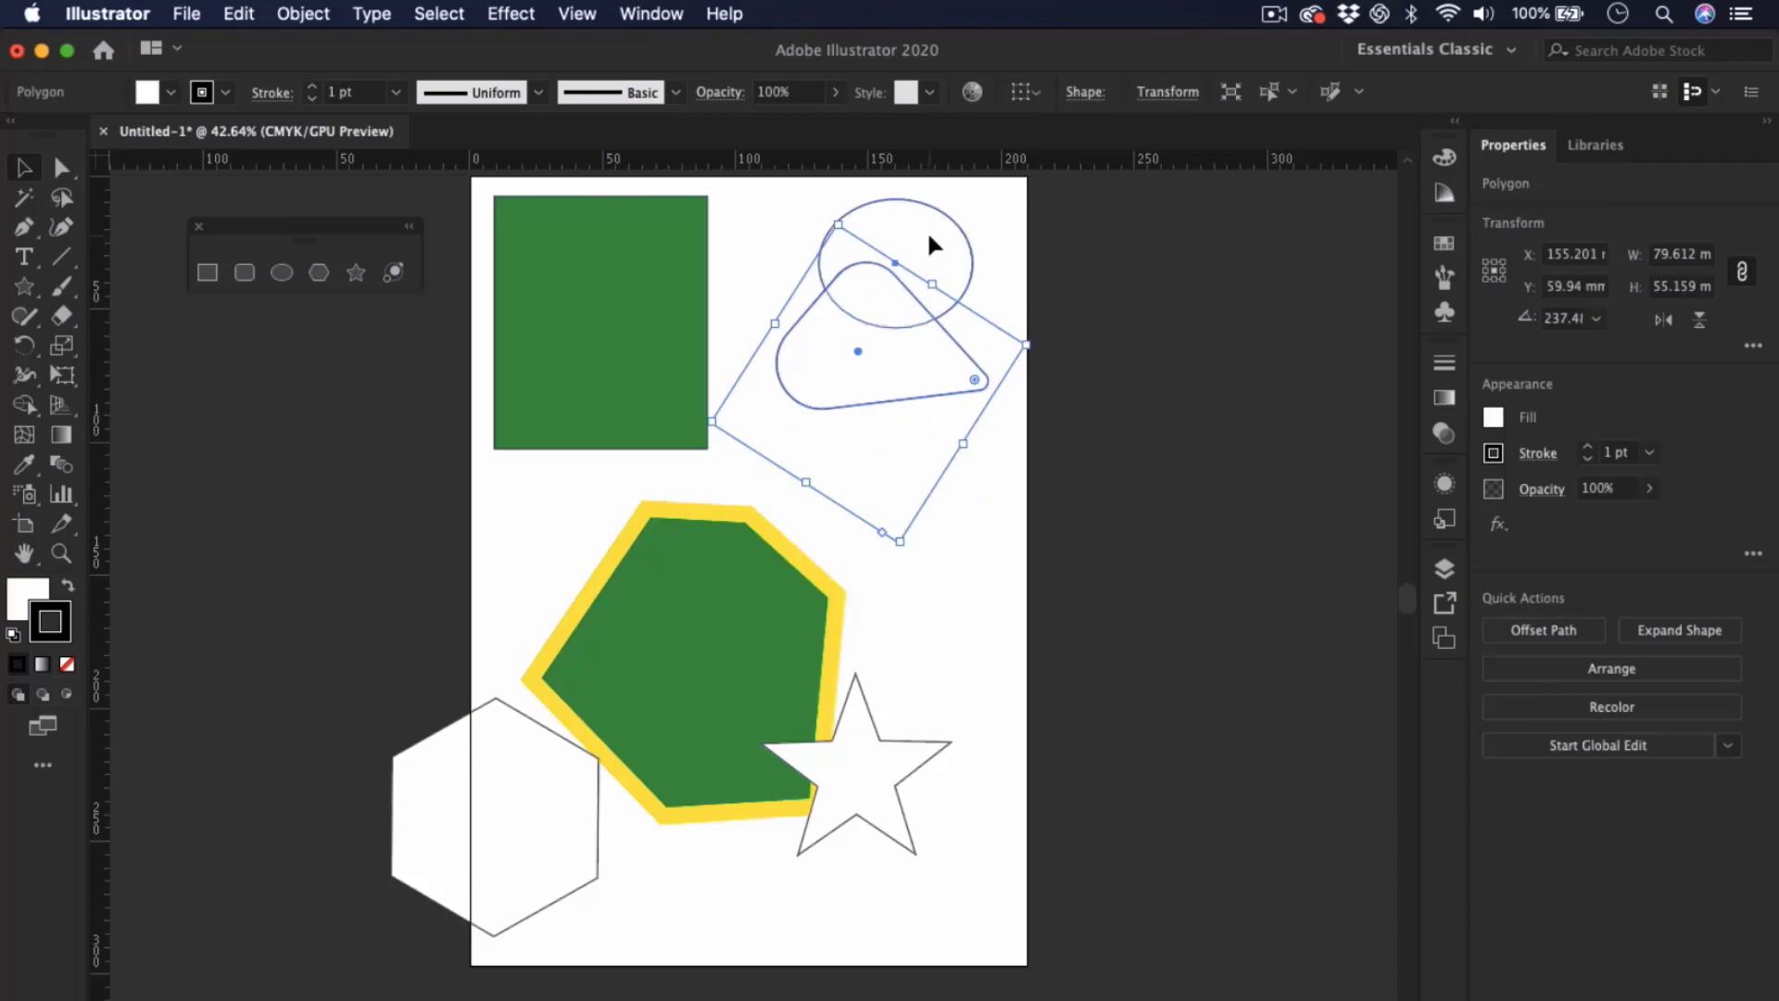
pyautogui.keyDown('shift'); pyautogui.click(931, 245); pyautogui.keyUp('shift')
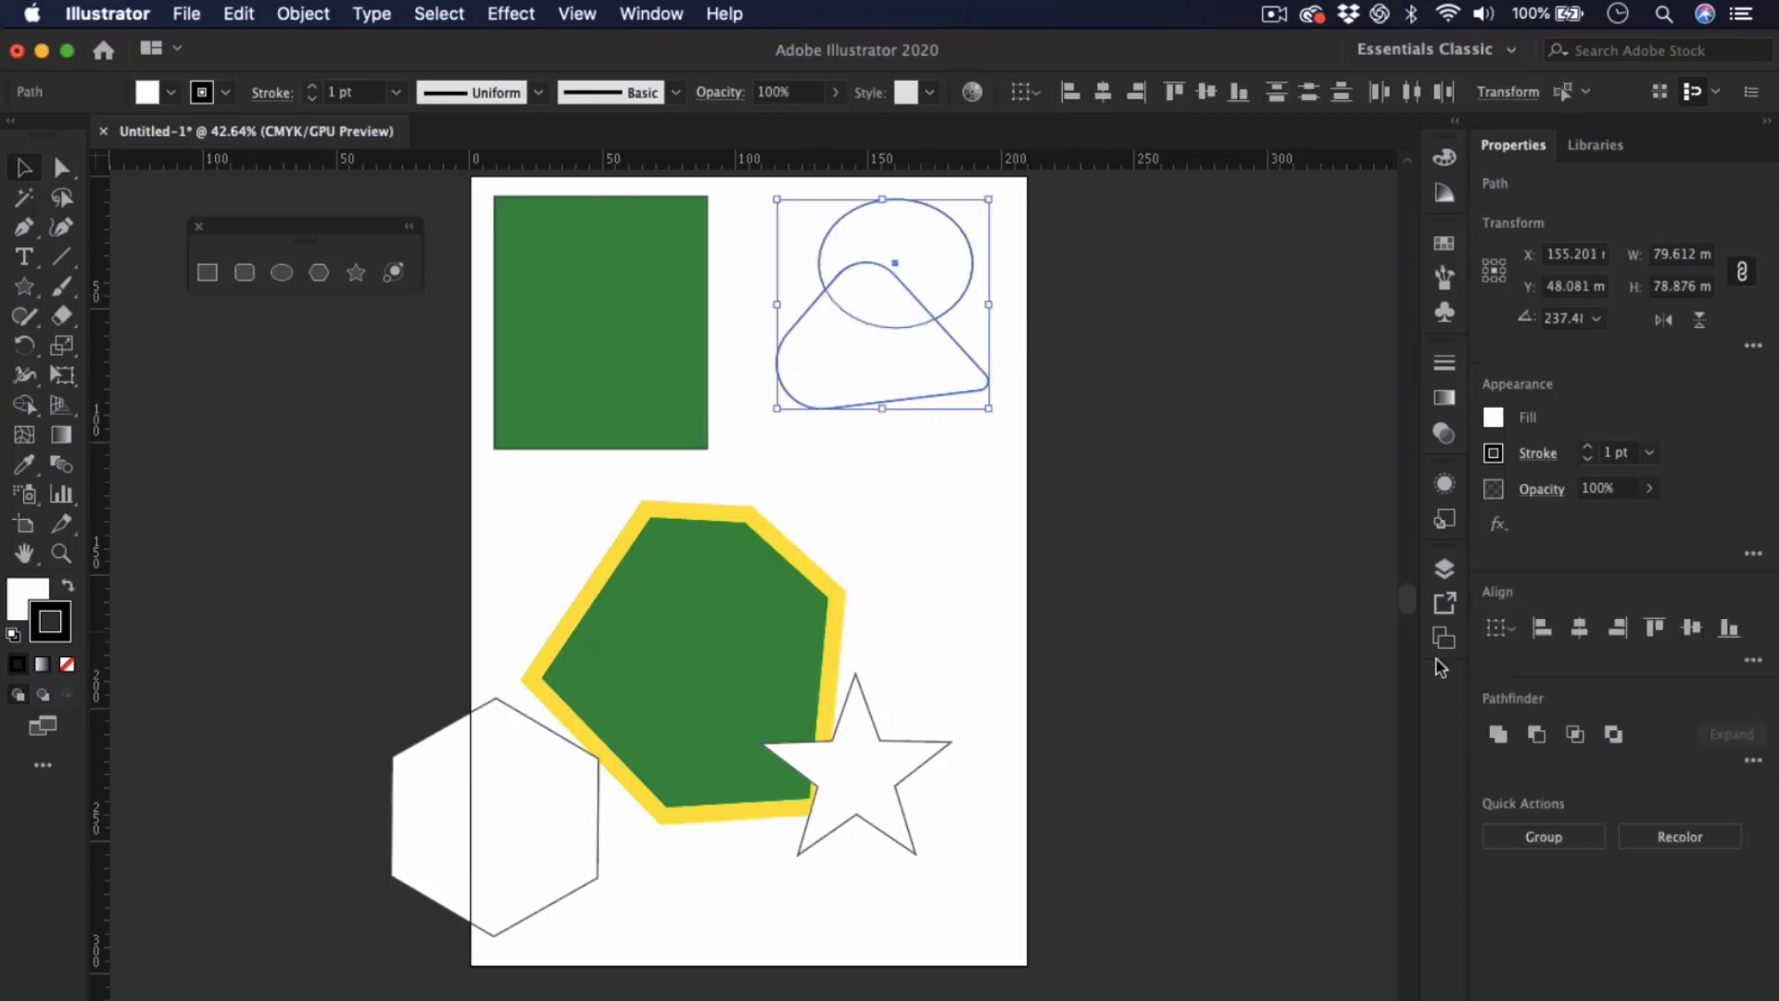
pyautogui.click(1498, 737)
# - Reposition the merged blob, move the green hexagon up-left and the star up beside it
pyautogui.click(1073, 531)
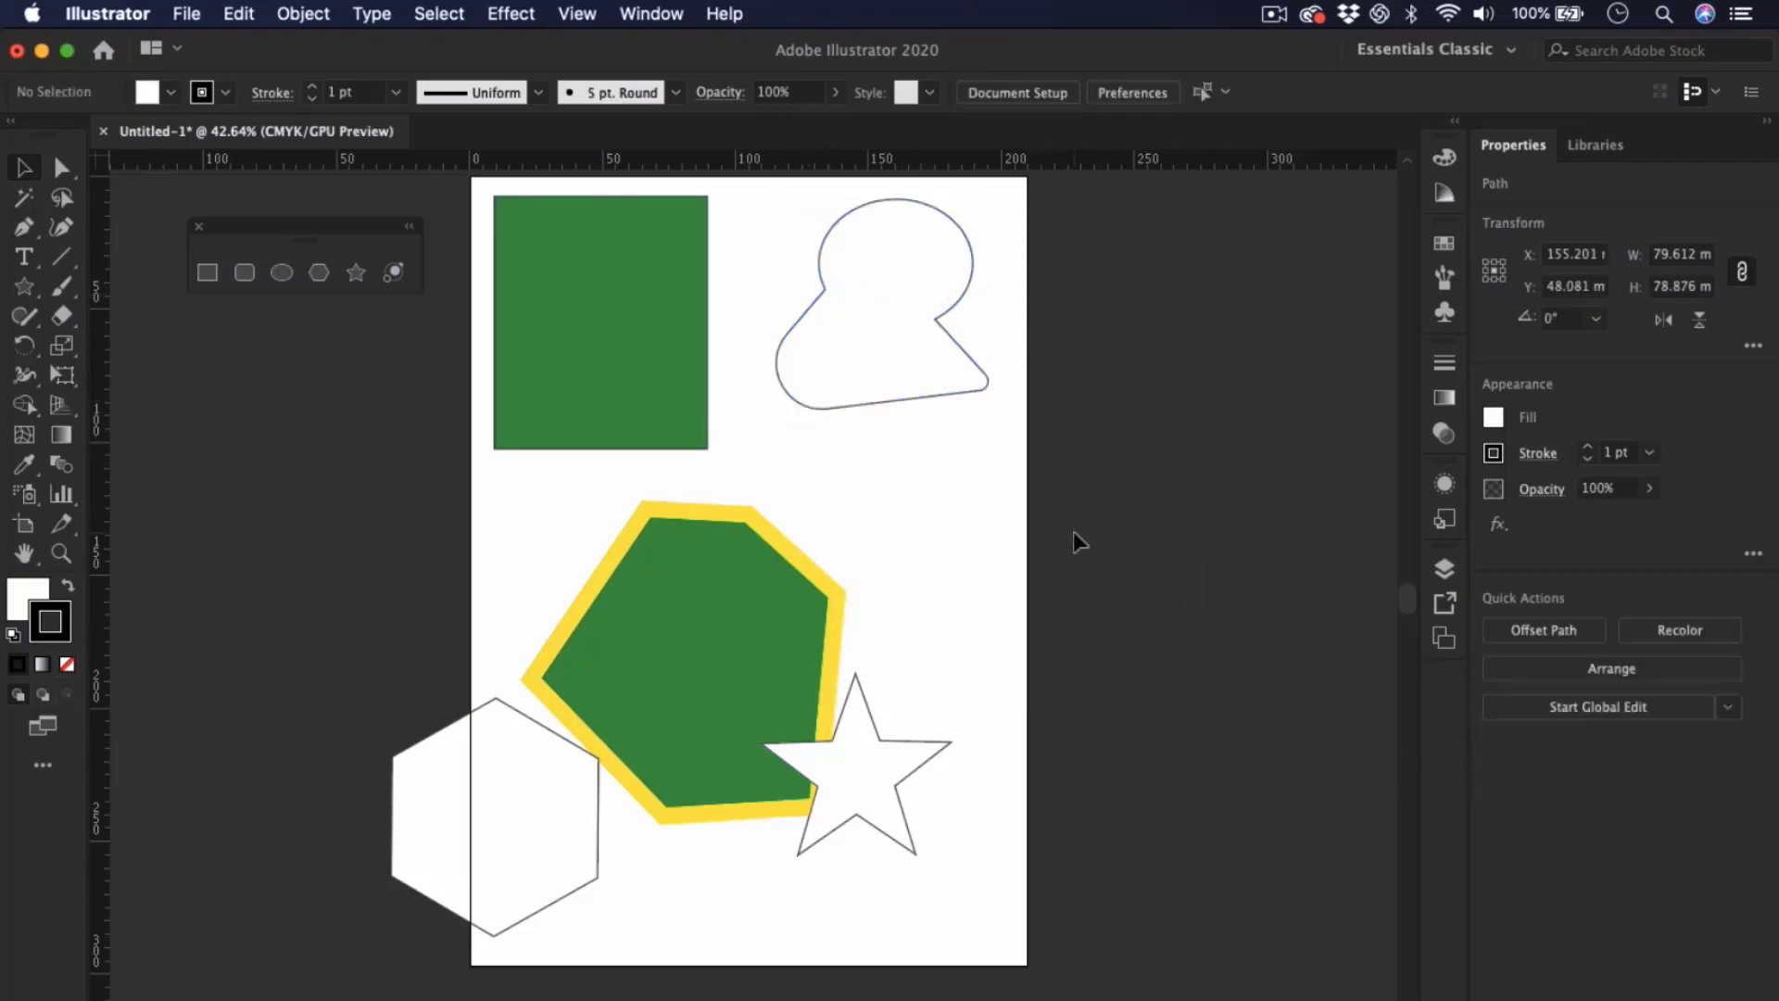
pyautogui.moveTo(885, 233); pyautogui.dragTo(863, 298)
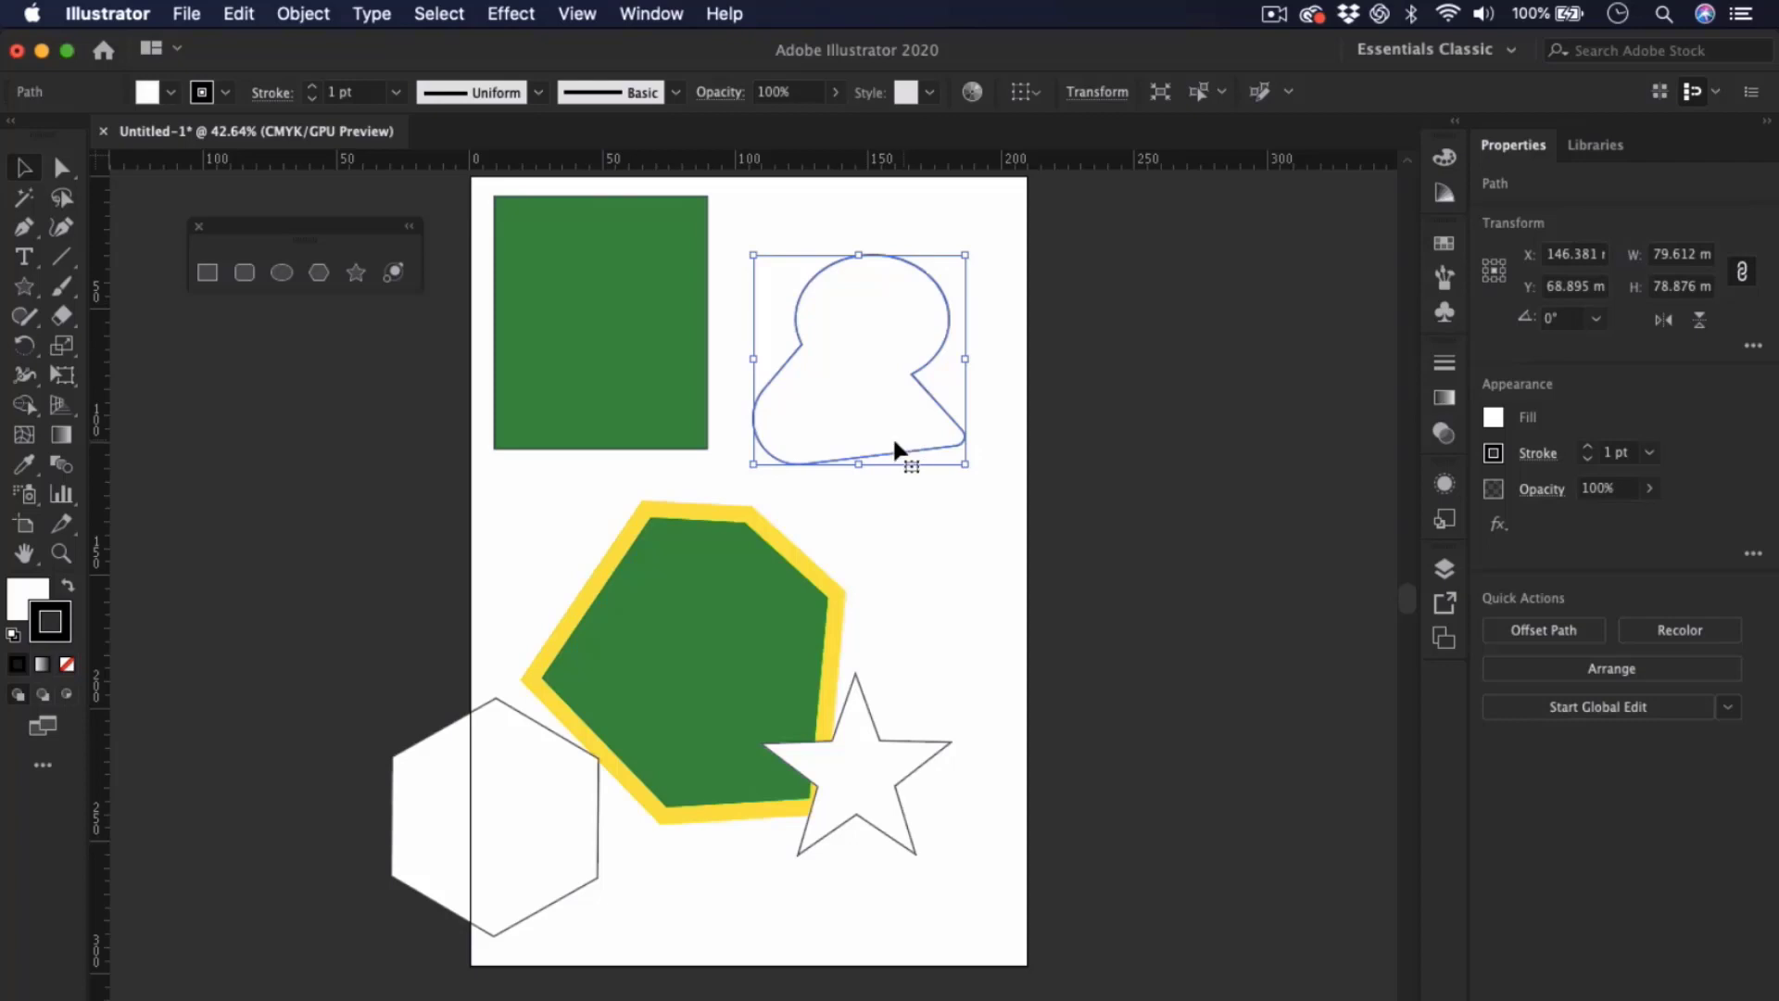
pyautogui.moveTo(889, 428); pyautogui.dragTo(885, 425)
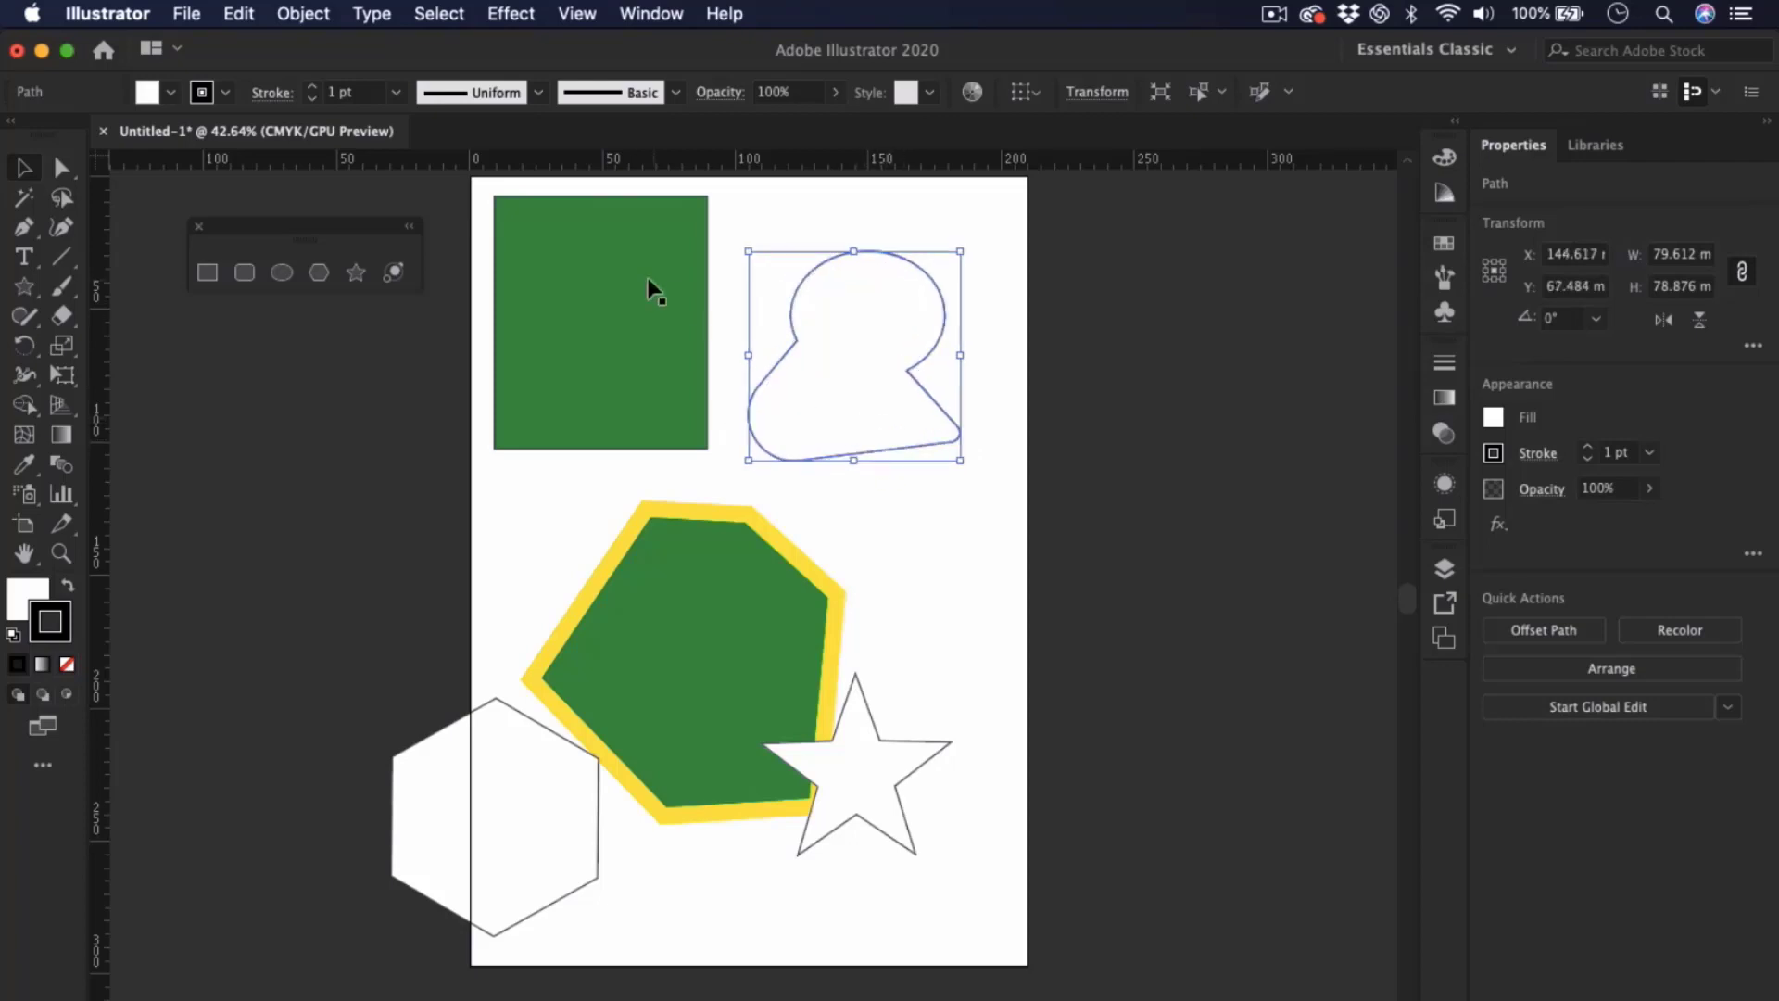
pyautogui.click(652, 314)
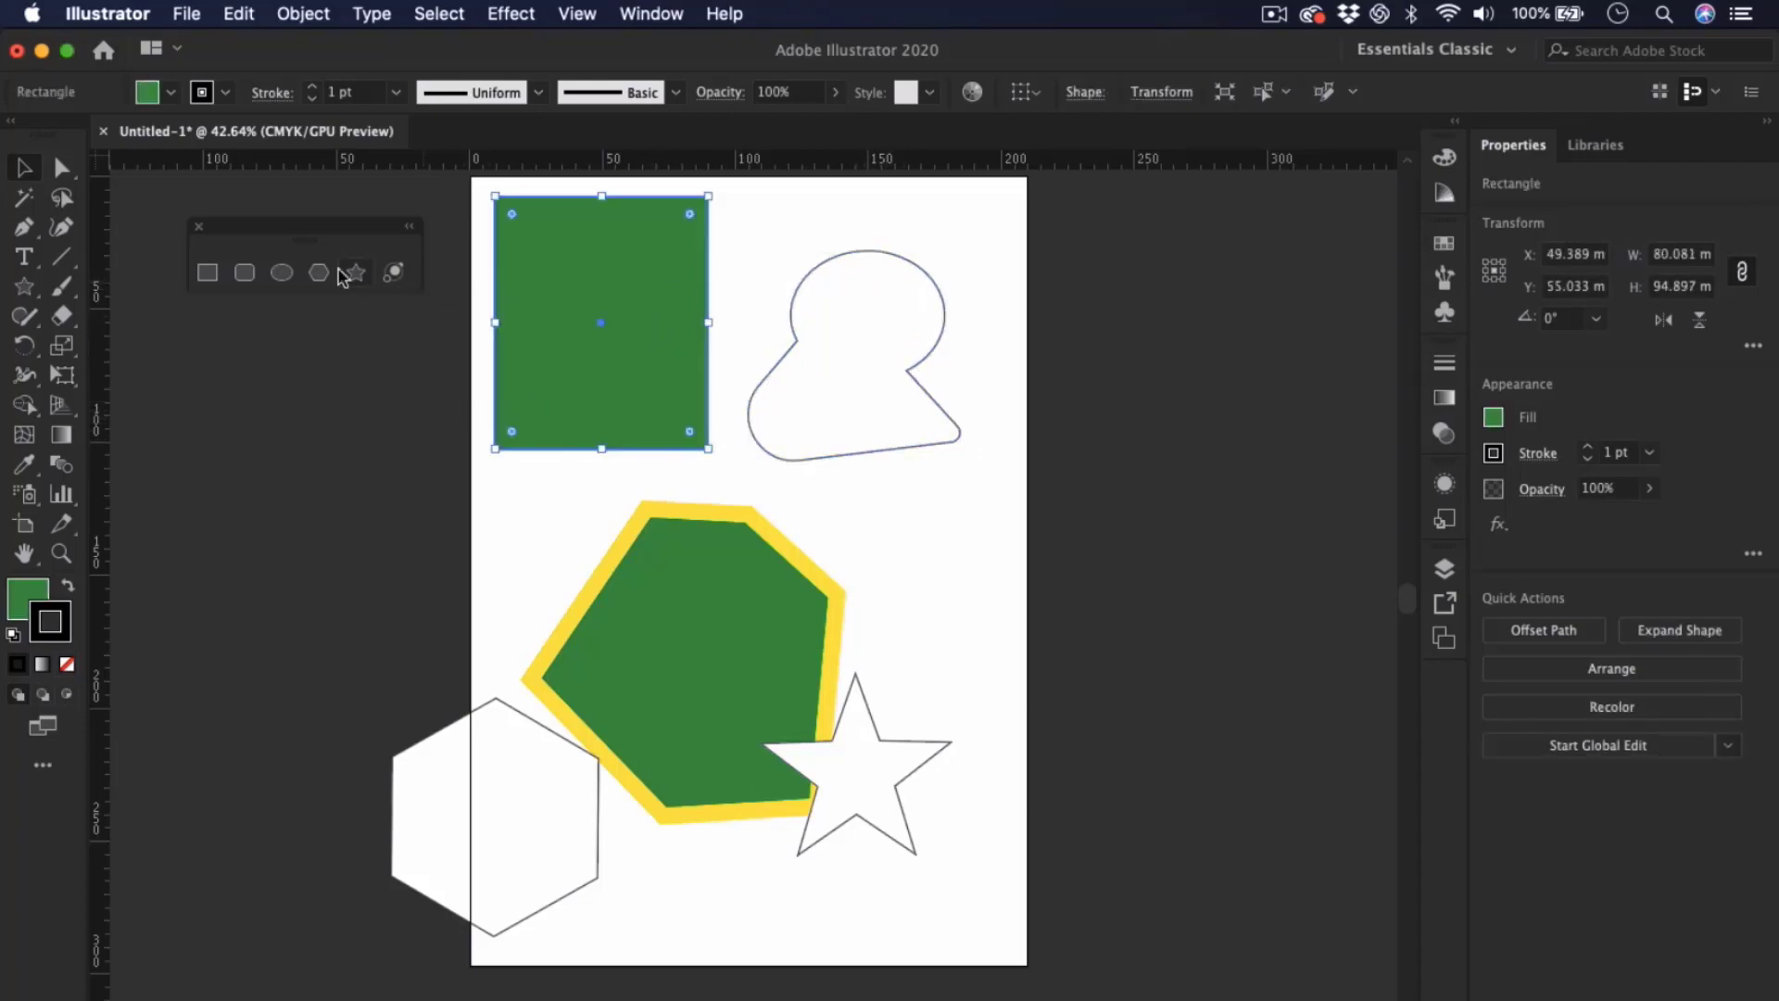
pyautogui.moveTo(328, 226); pyautogui.dragTo(313, 224)
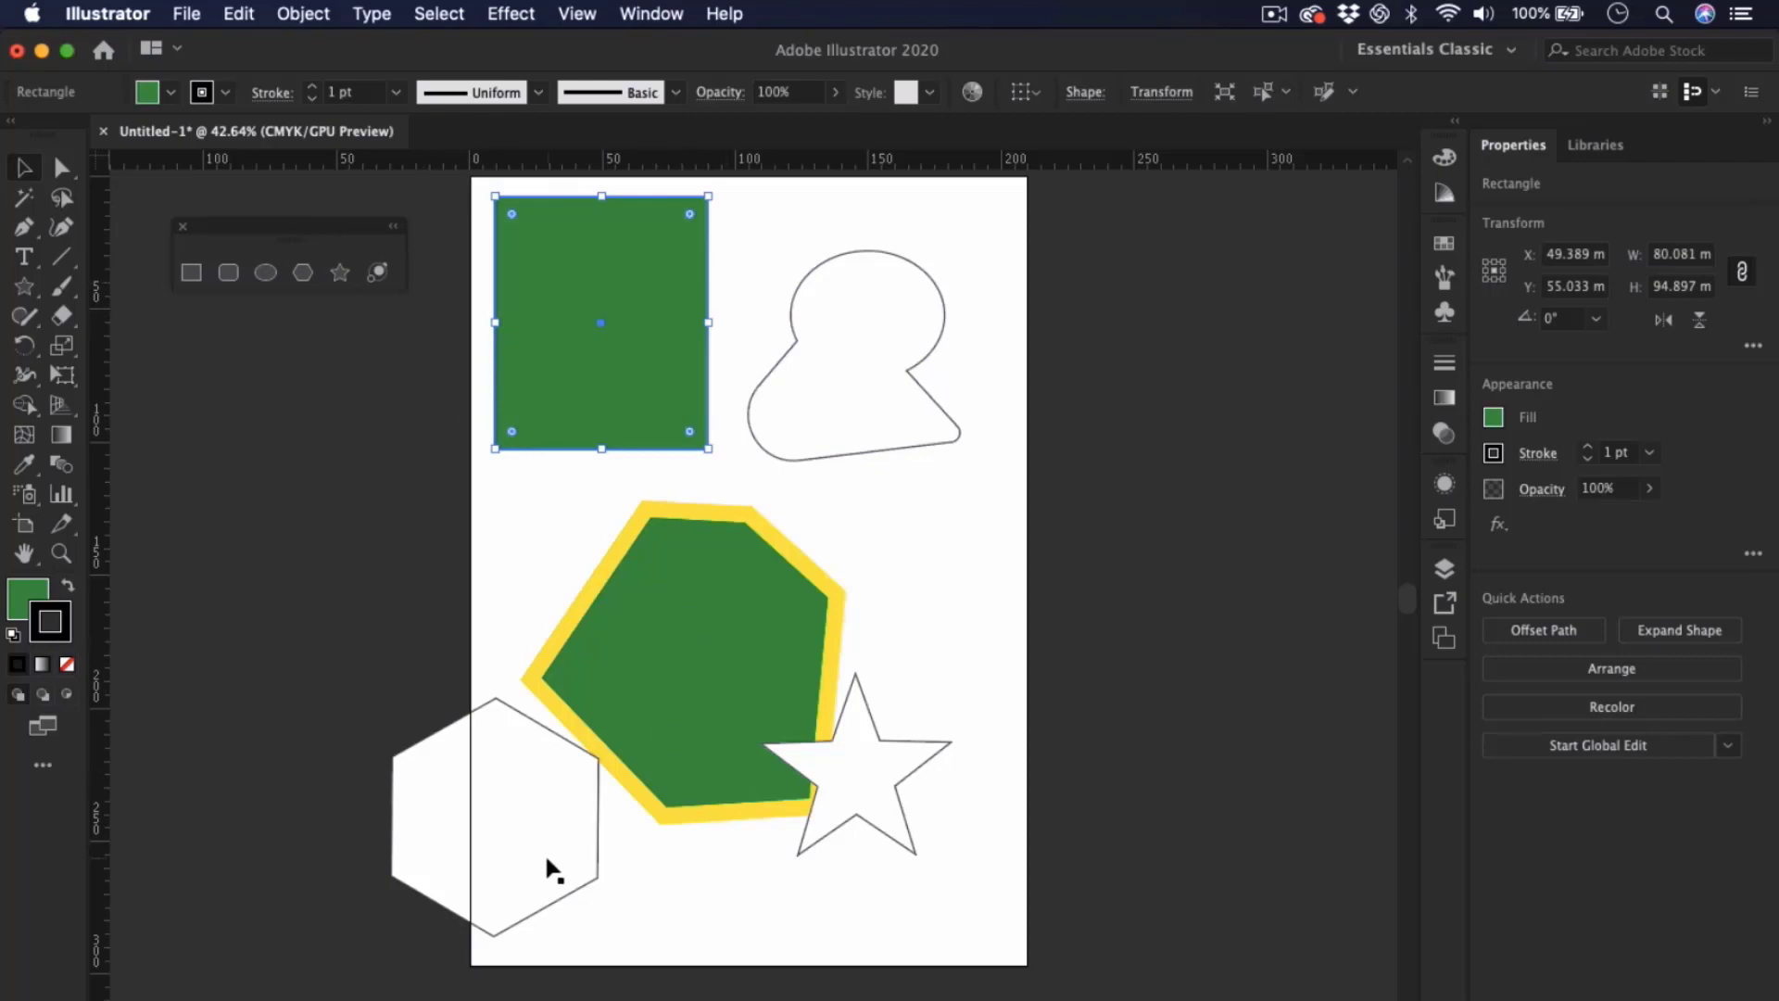
pyautogui.moveTo(682, 576); pyautogui.dragTo(641, 556)
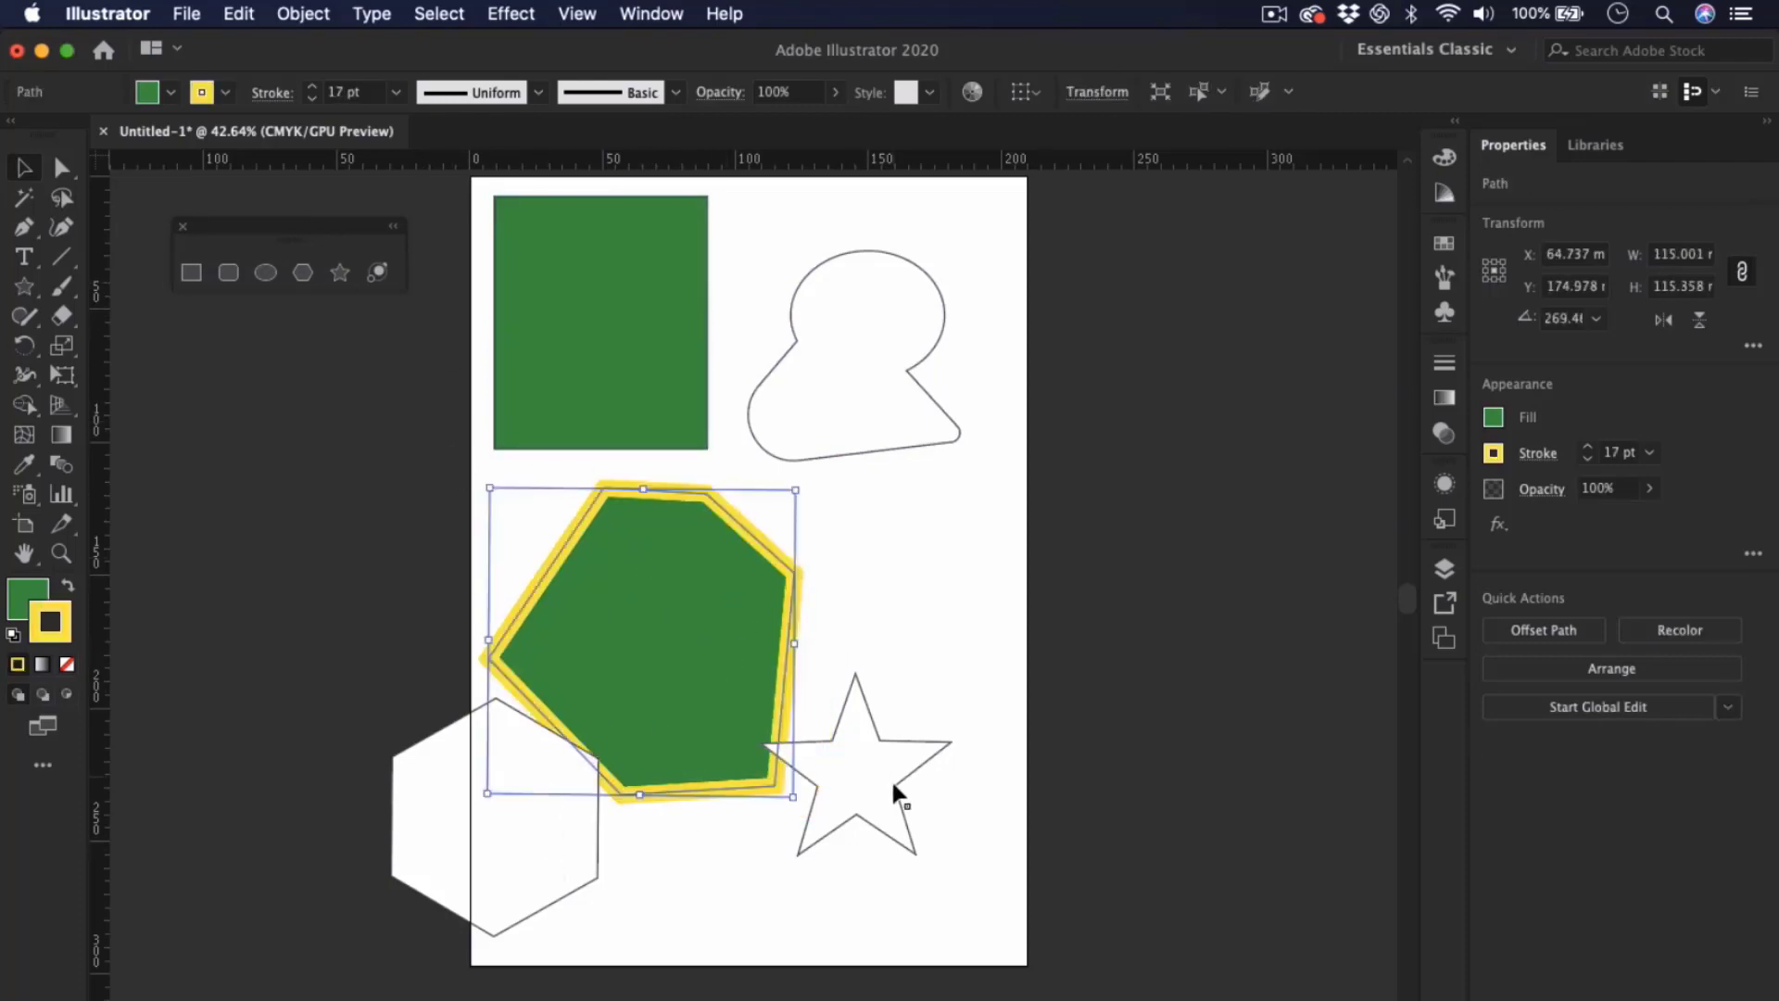
pyautogui.moveTo(890, 741)
pyautogui.mouseDown()
pyautogui.moveTo(886, 685)
pyautogui.moveTo(931, 602)
pyautogui.mouseUp()
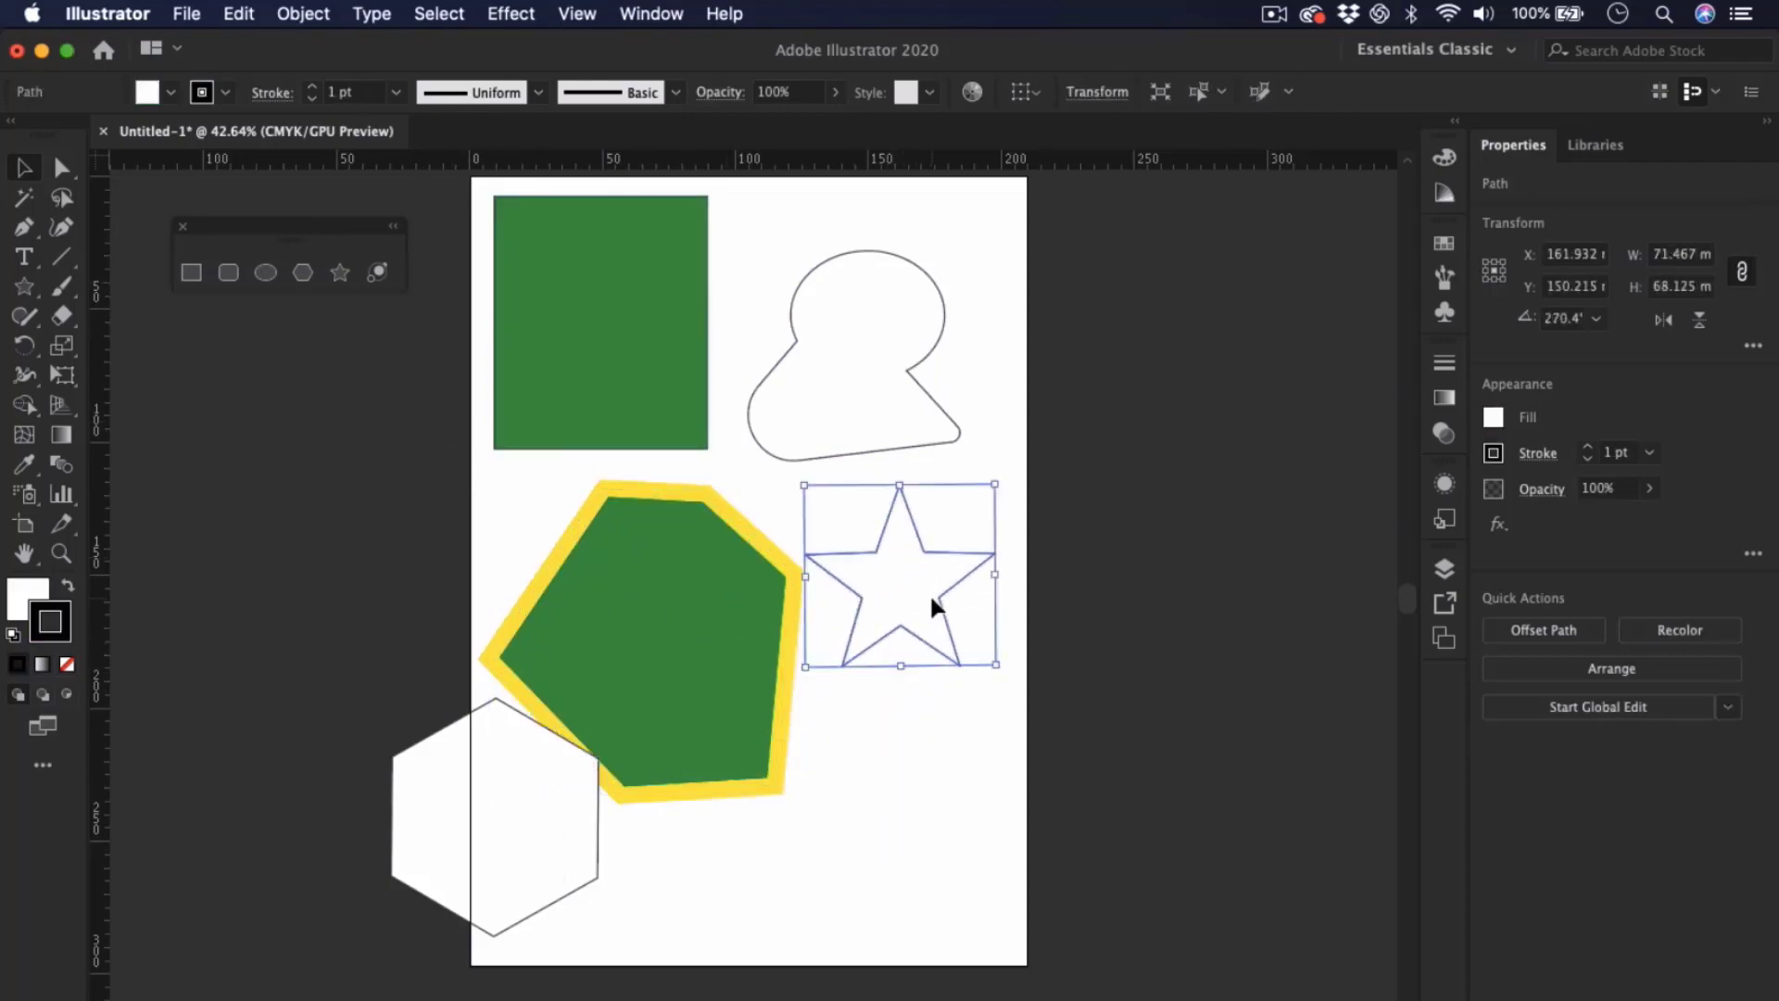
pyautogui.click(867, 370)
pyautogui.click(895, 558)
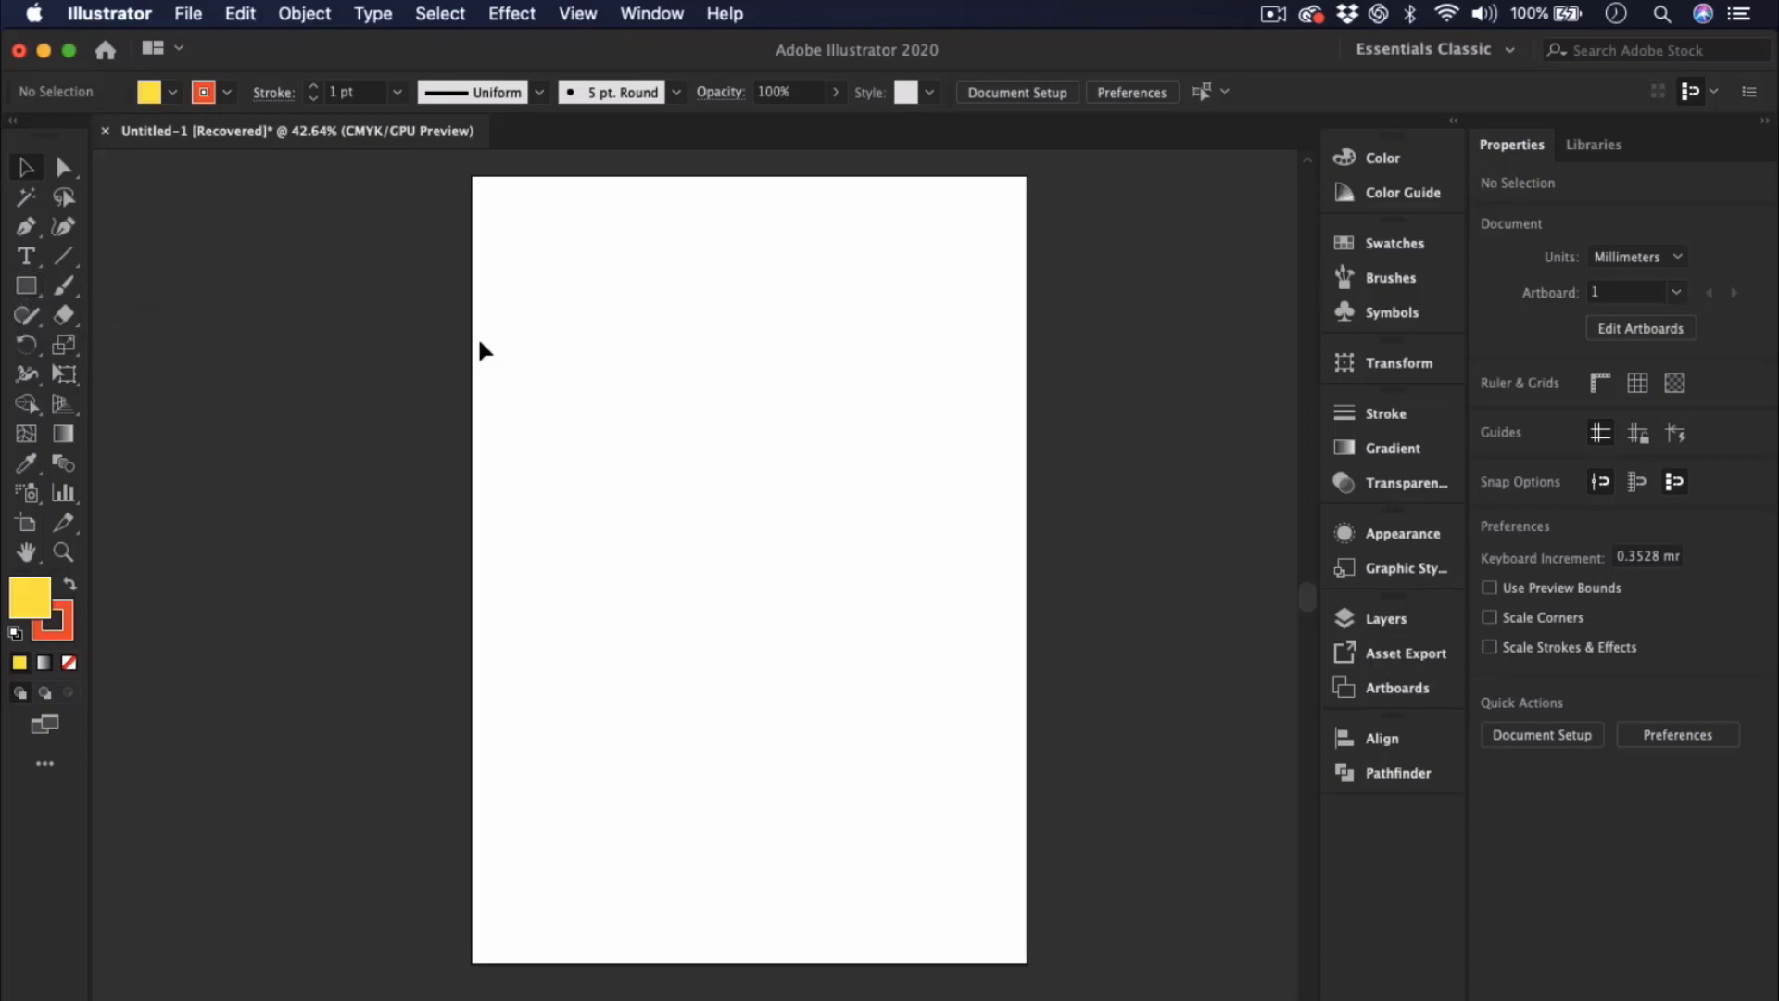
# - Draw a yellow rectangle in the middle of the blank page and select it
pyautogui.click(27, 289)
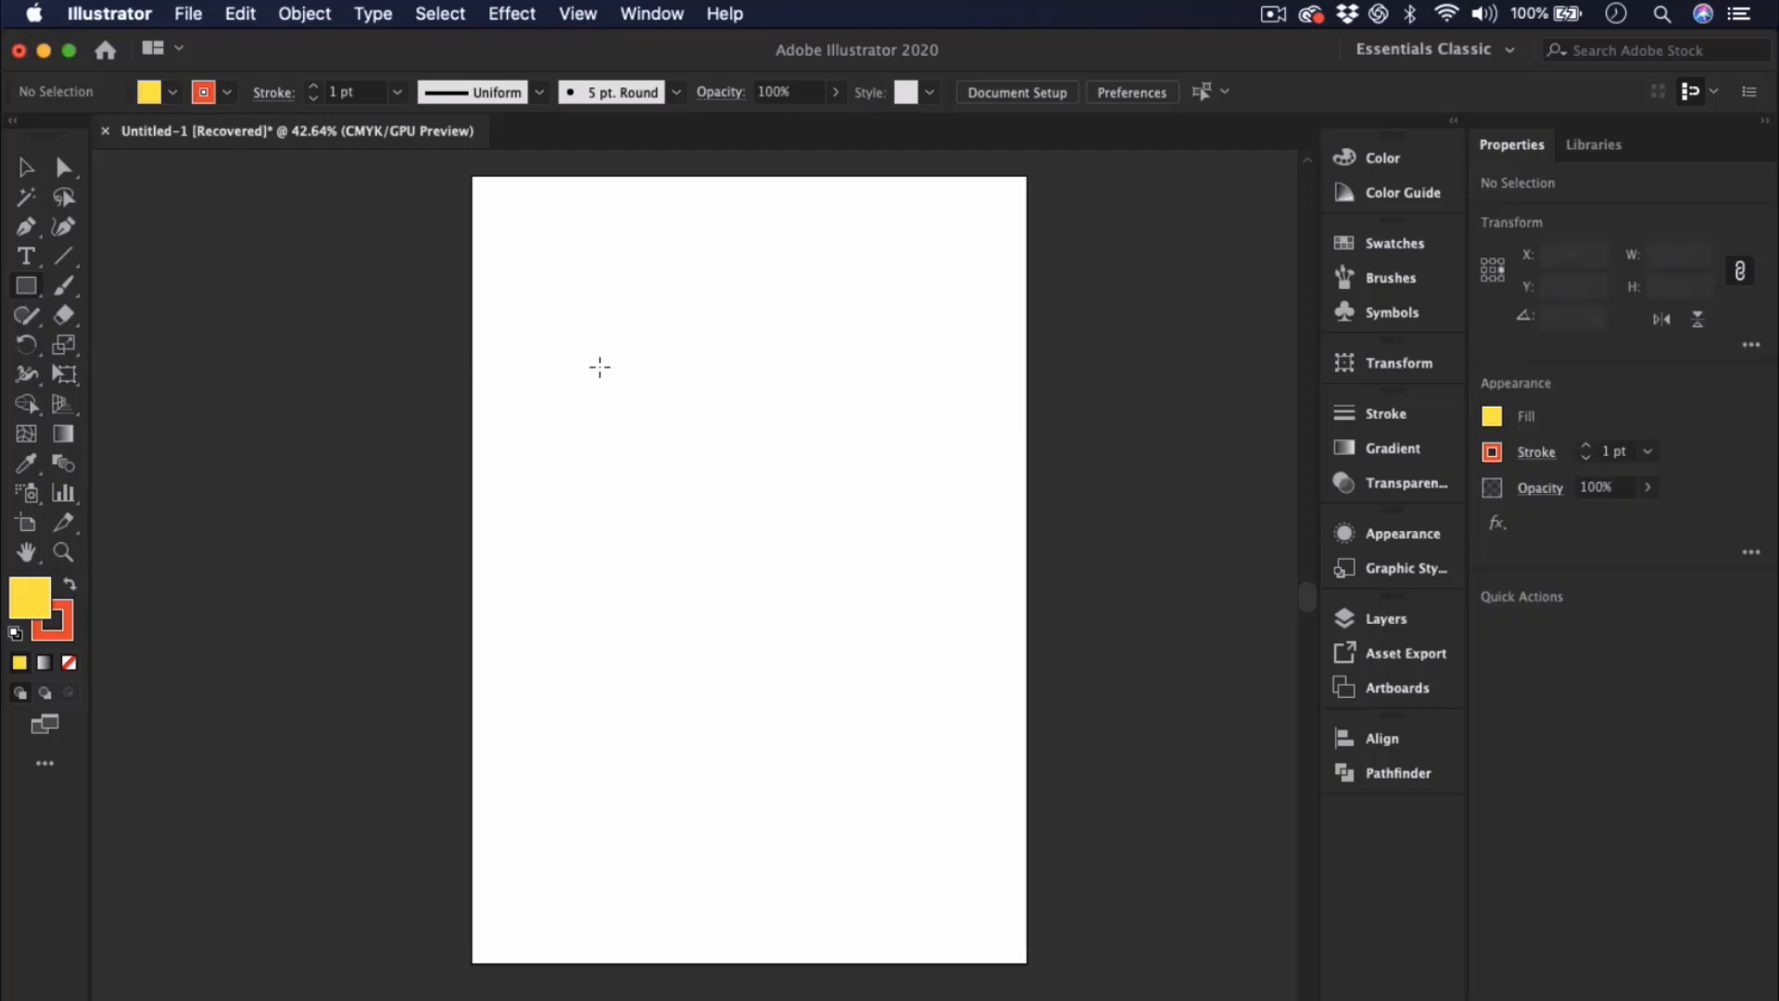
pyautogui.moveTo(580, 346); pyautogui.dragTo(878, 726)
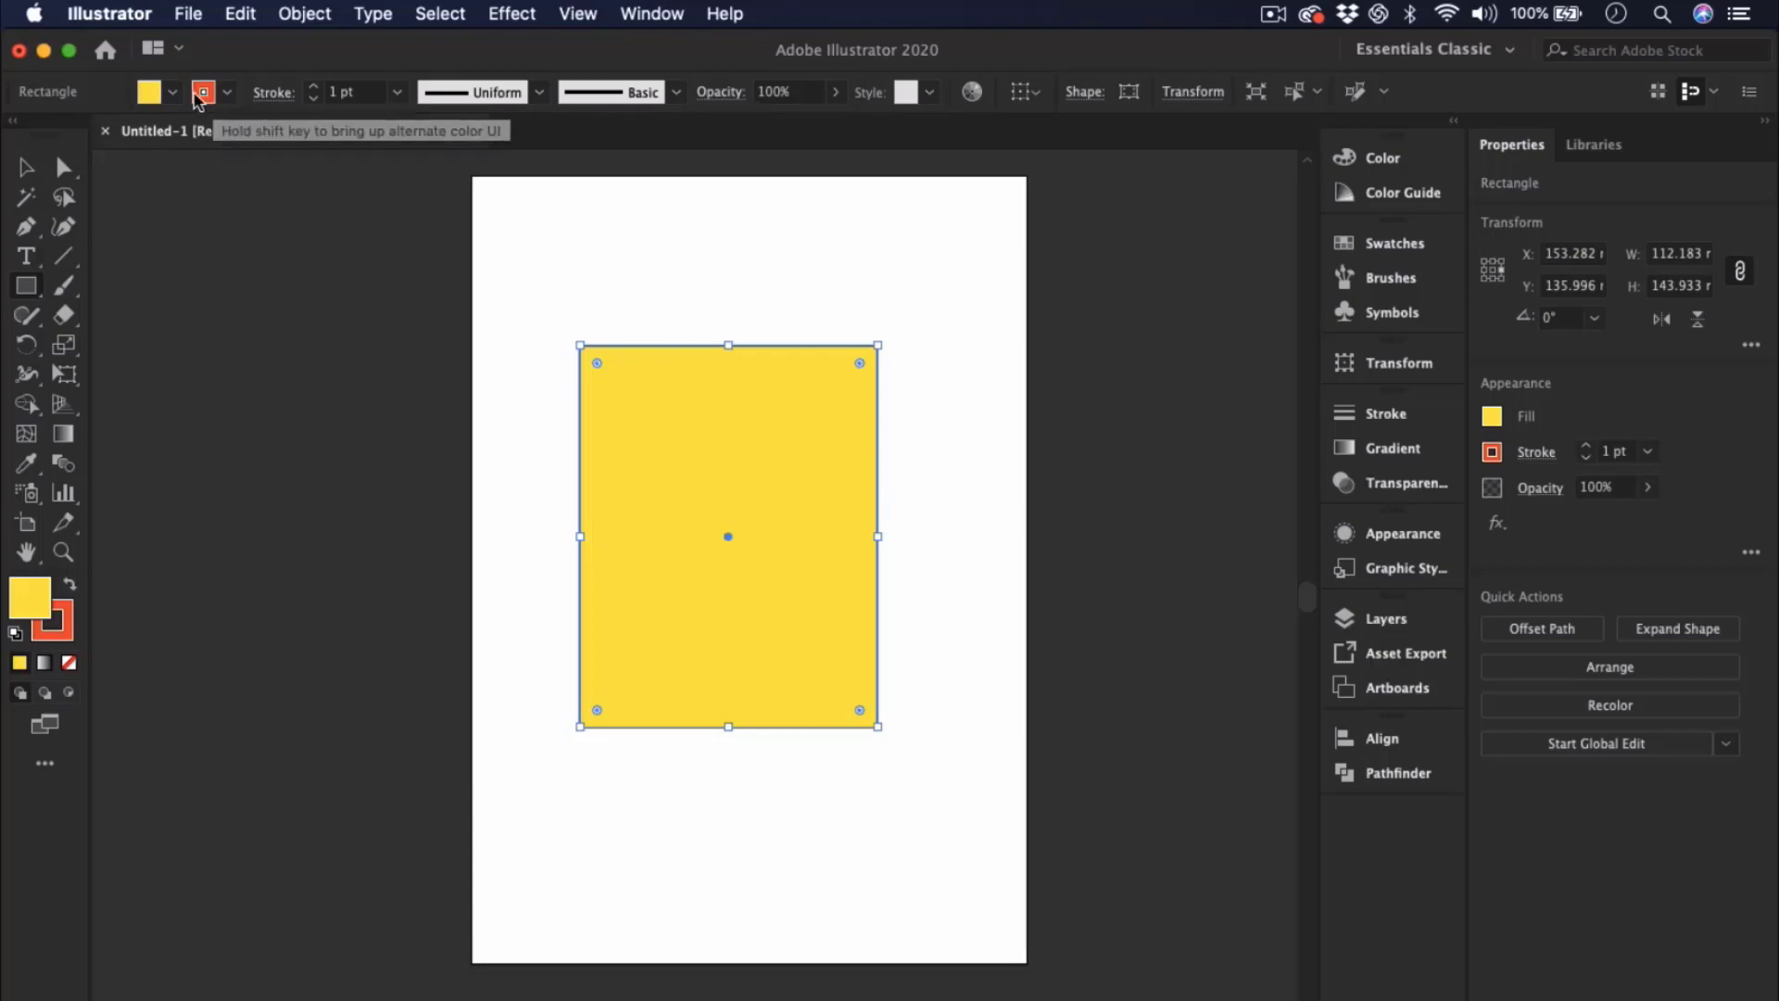
pyautogui.press('v')
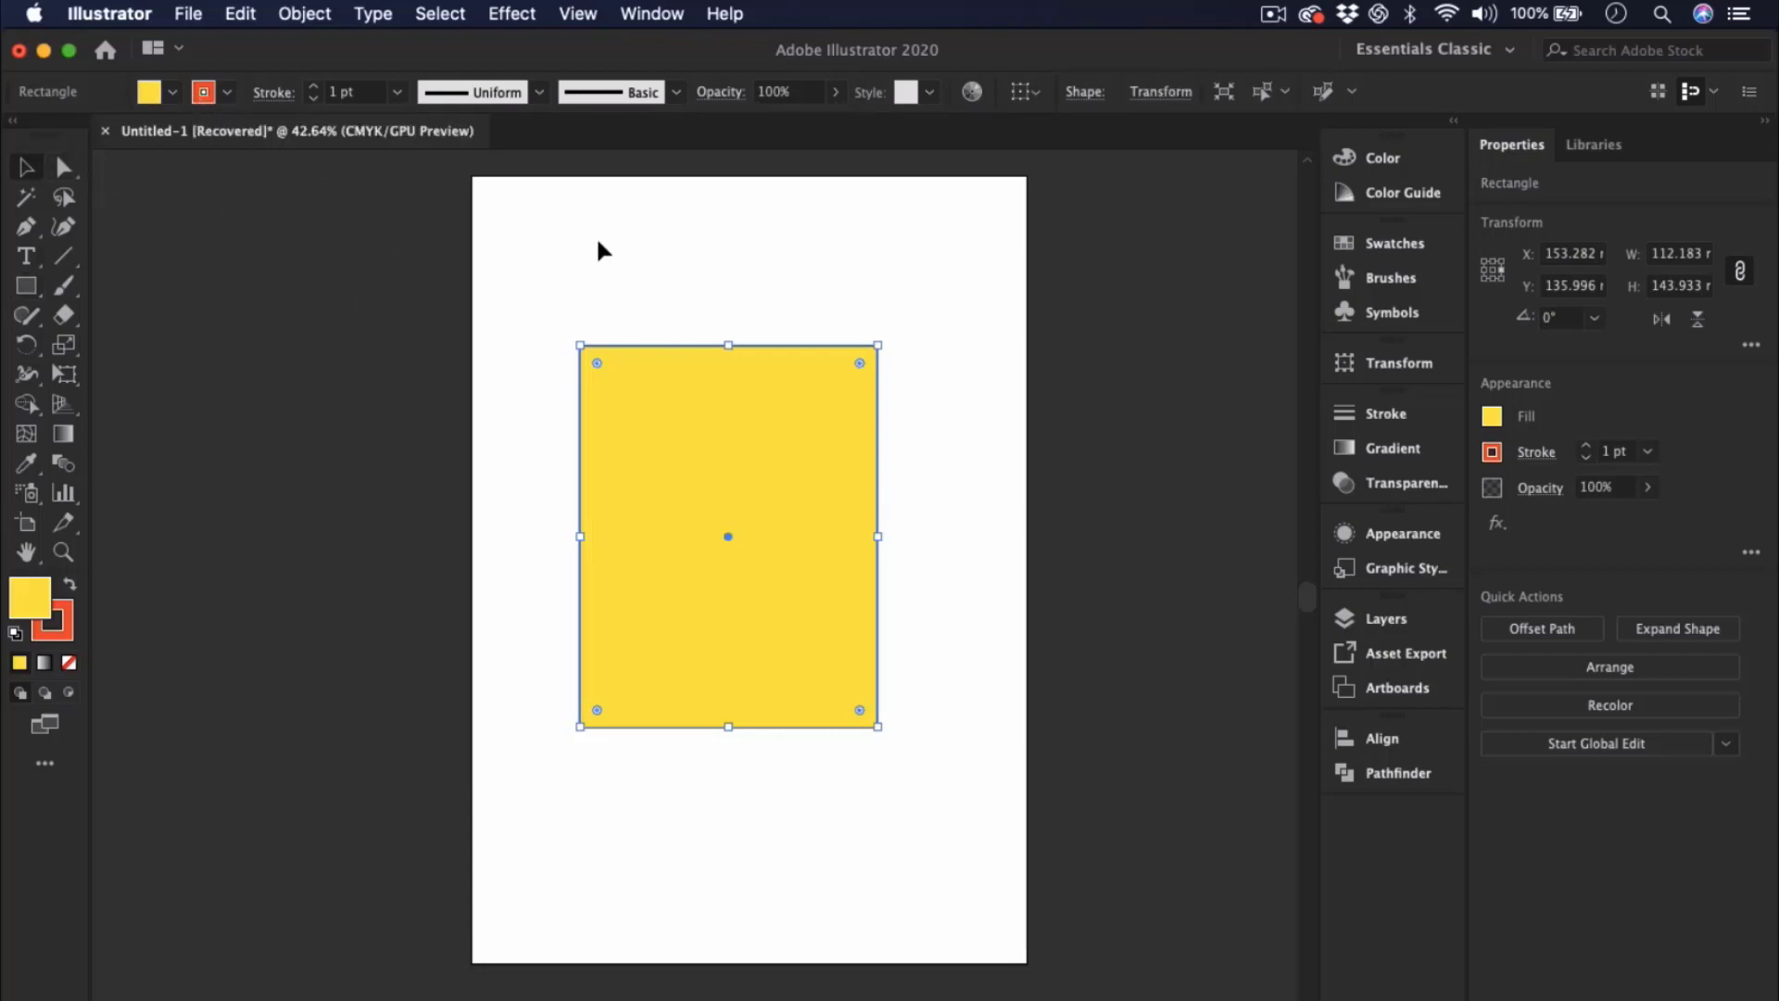
pyautogui.click(600, 235)
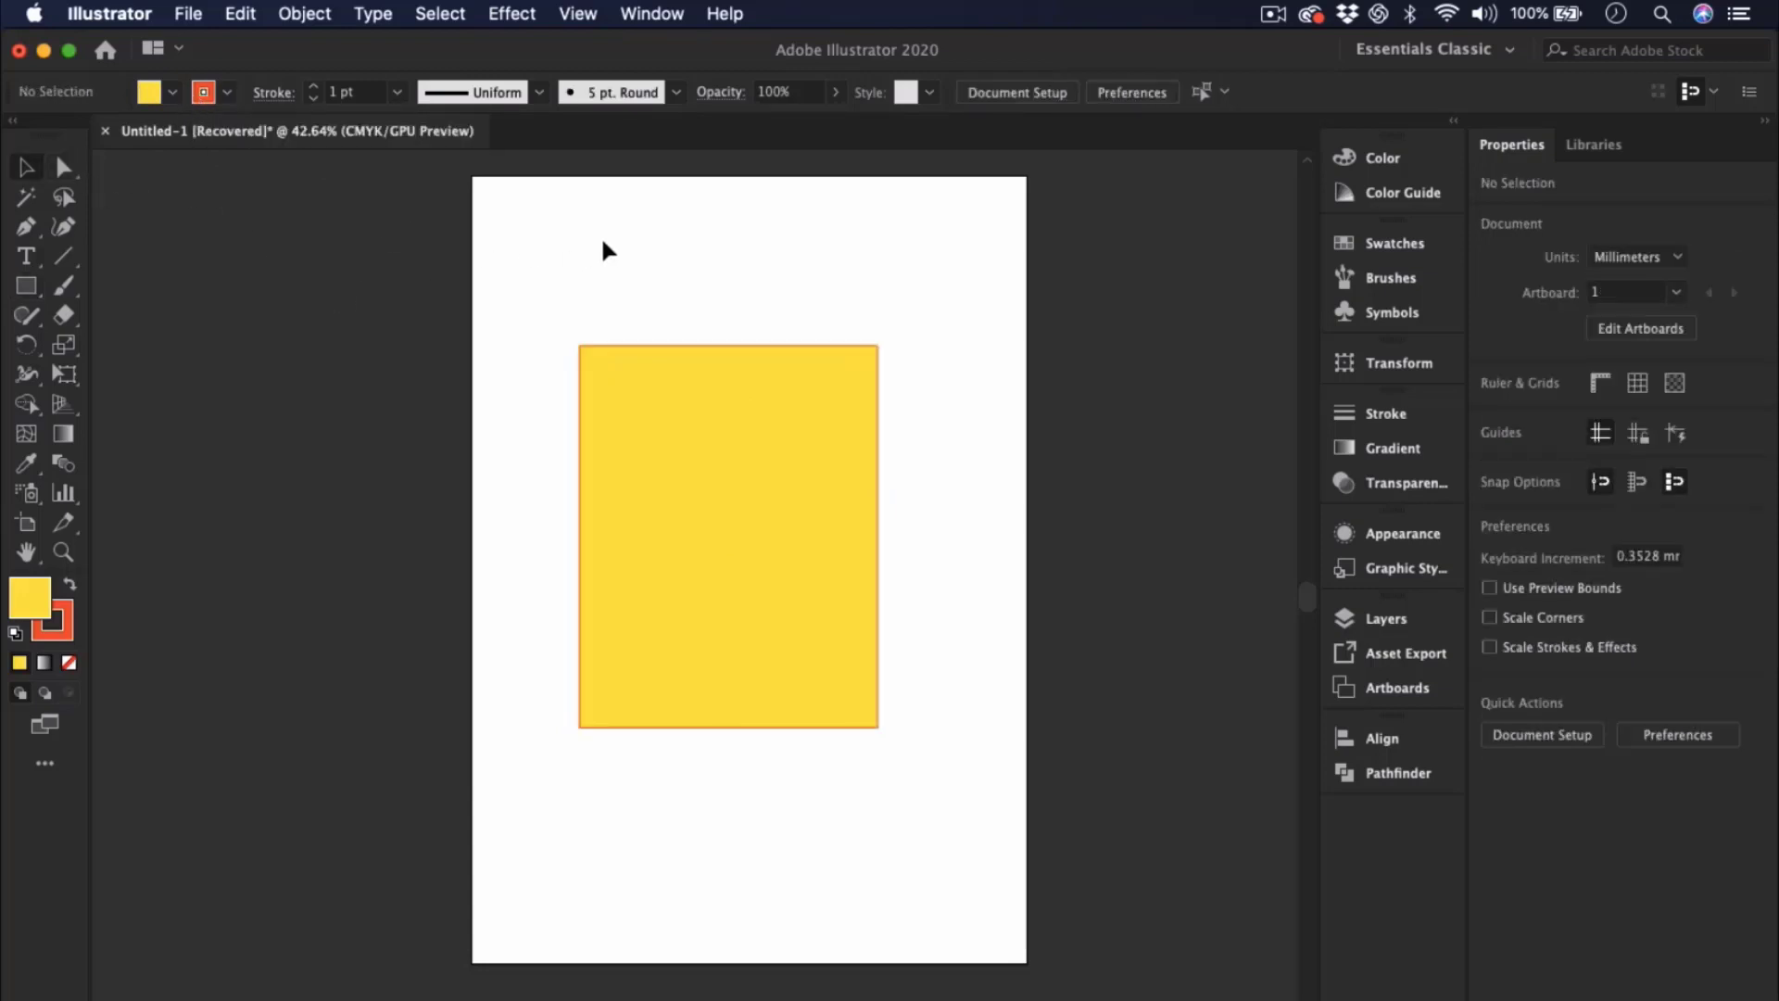
pyautogui.click(867, 477)
# - Raise the rectangle's stroke weight to 21 pt and nudge it slightly right and down
pyautogui.click(315, 87)
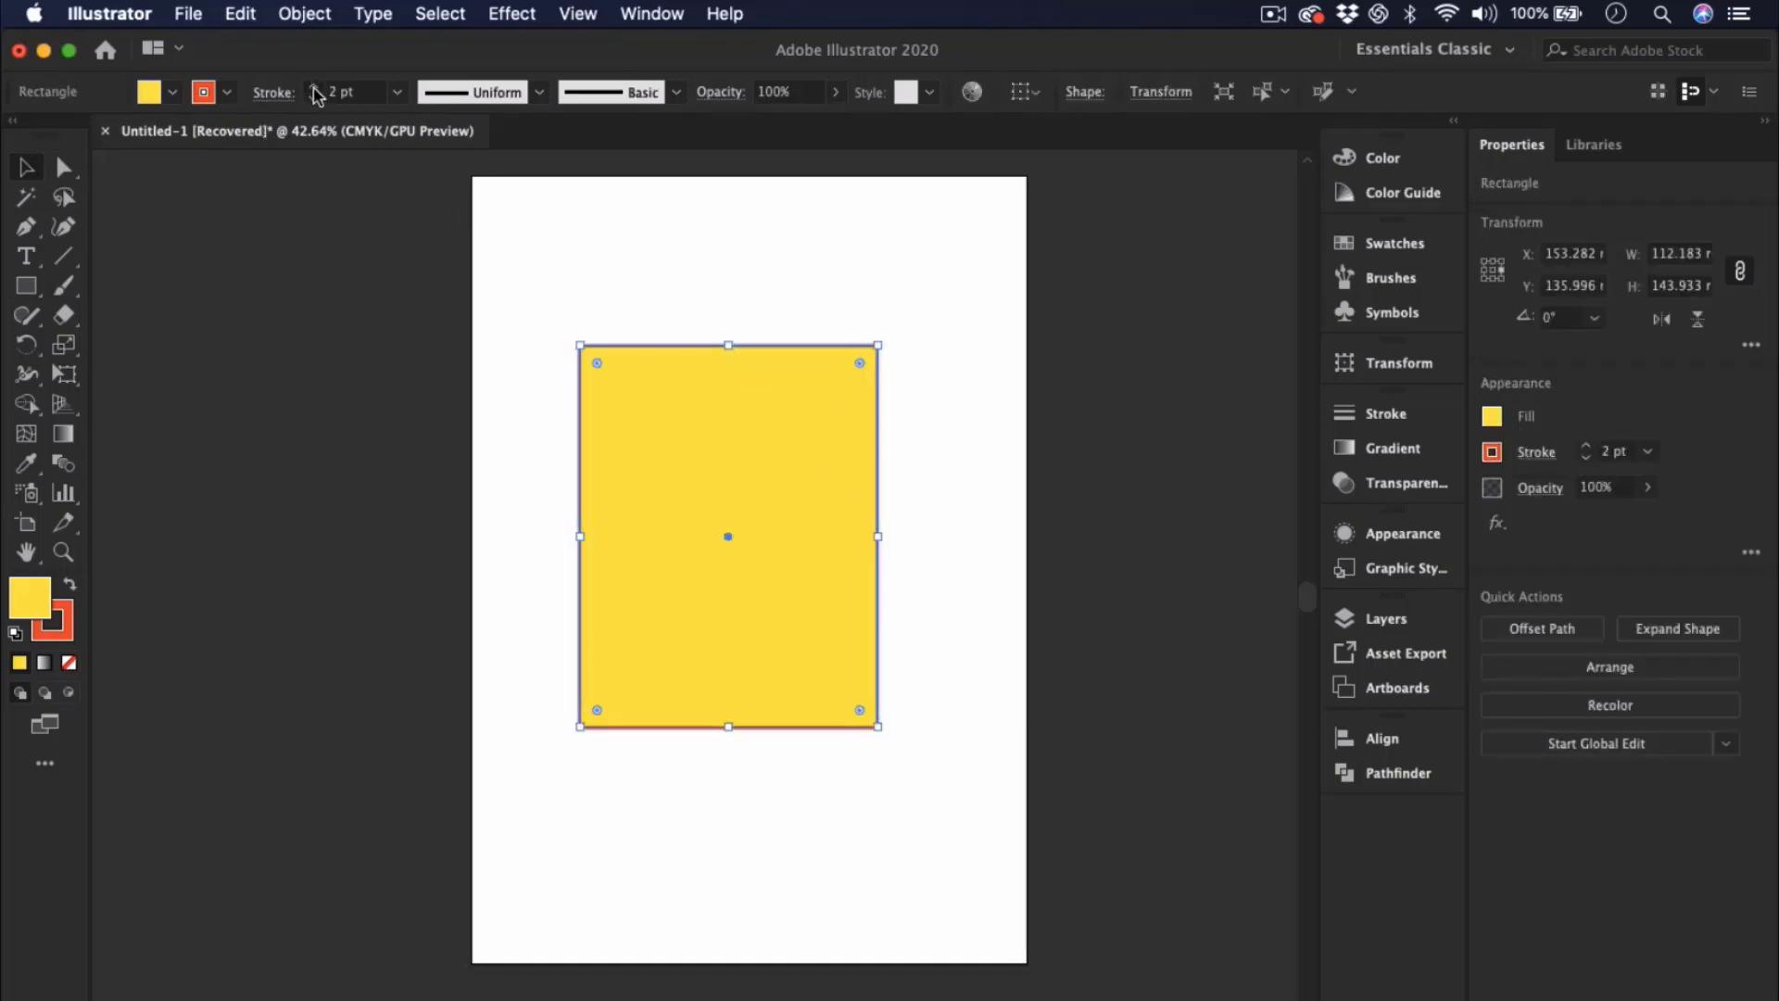
pyautogui.click(315, 87)
pyautogui.click(315, 87)
pyautogui.click(315, 87)
pyautogui.click(315, 87)
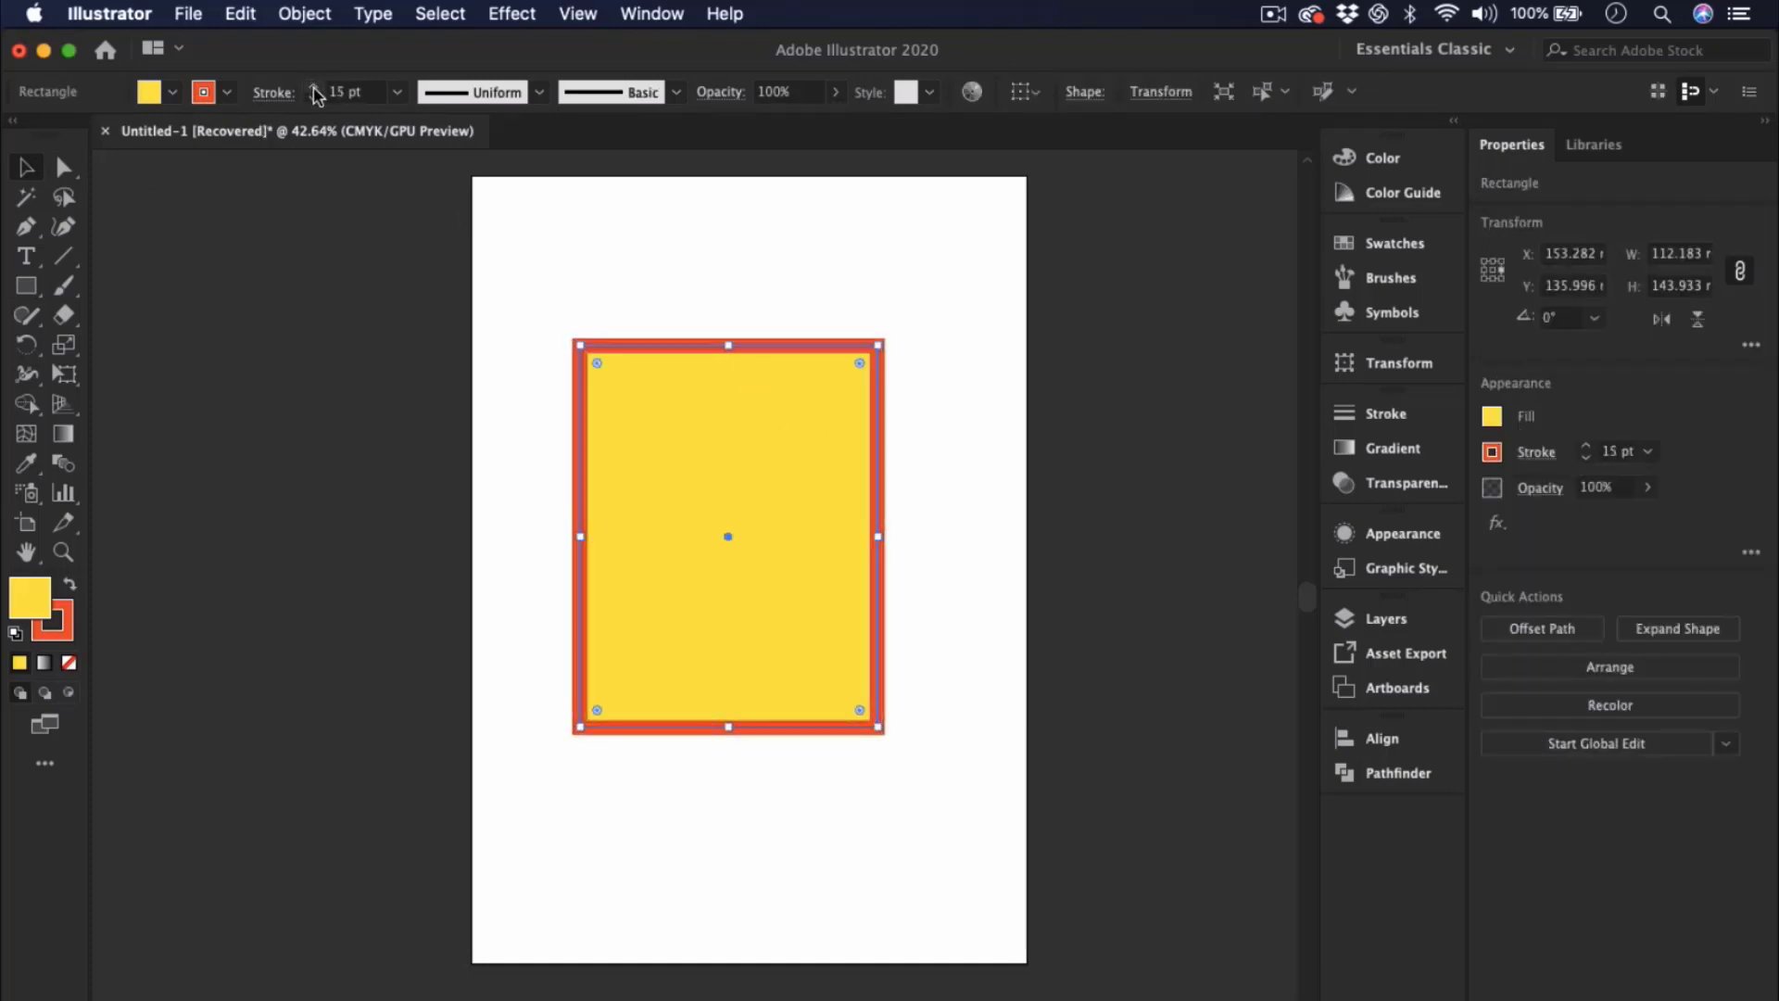
pyautogui.click(315, 87)
pyautogui.click(315, 87)
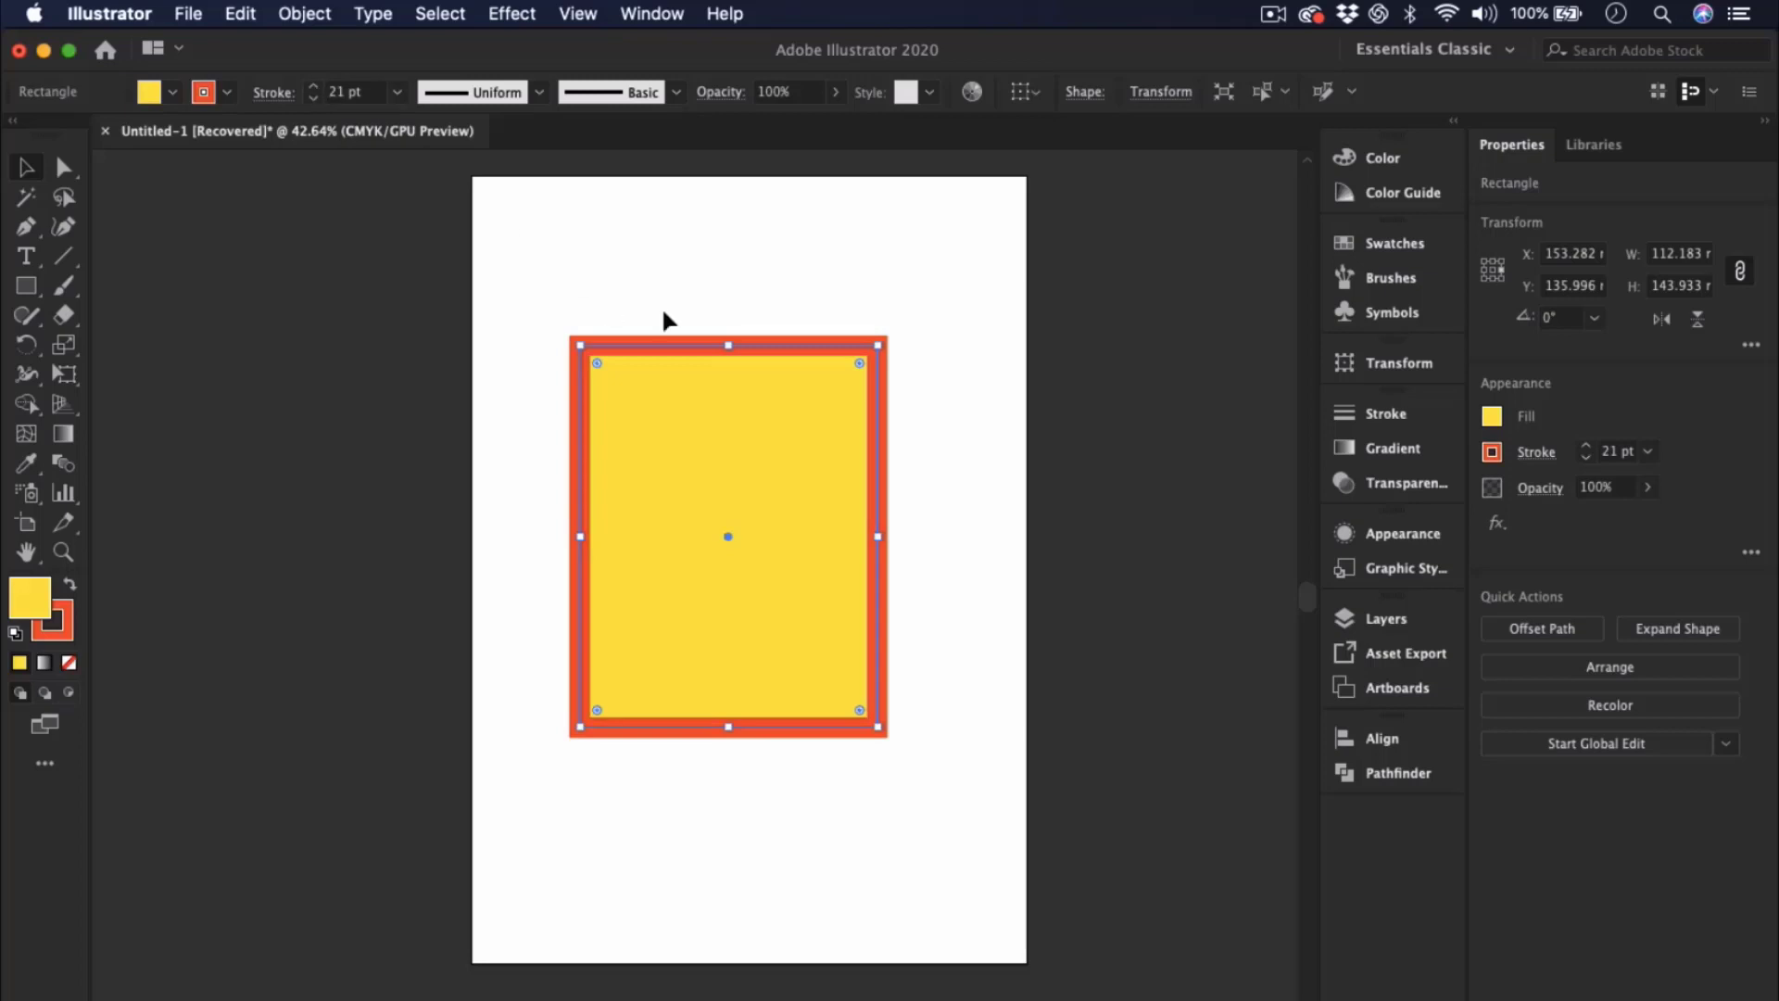
pyautogui.click(935, 450)
pyautogui.moveTo(873, 463)
pyautogui.mouseDown()
pyautogui.moveTo(913, 485)
pyautogui.moveTo(853, 481)
pyautogui.moveTo(876, 466)
pyautogui.mouseUp()
pyautogui.click(958, 488)
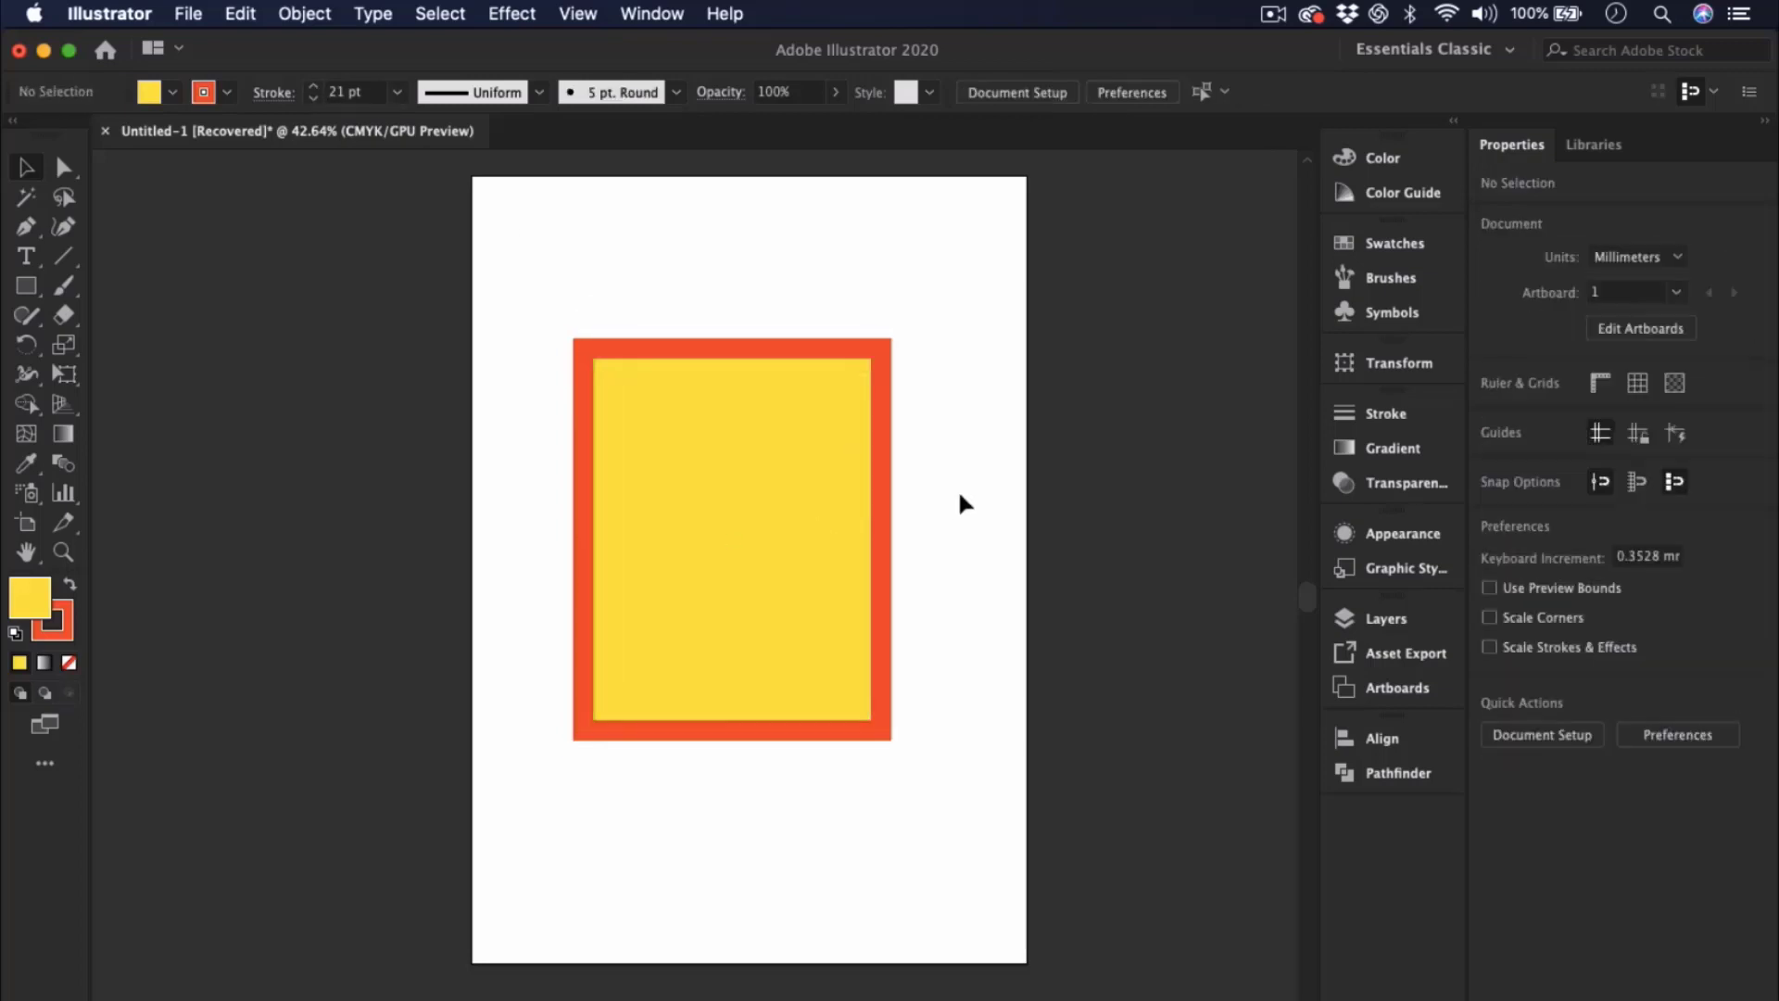
pyautogui.click(874, 477)
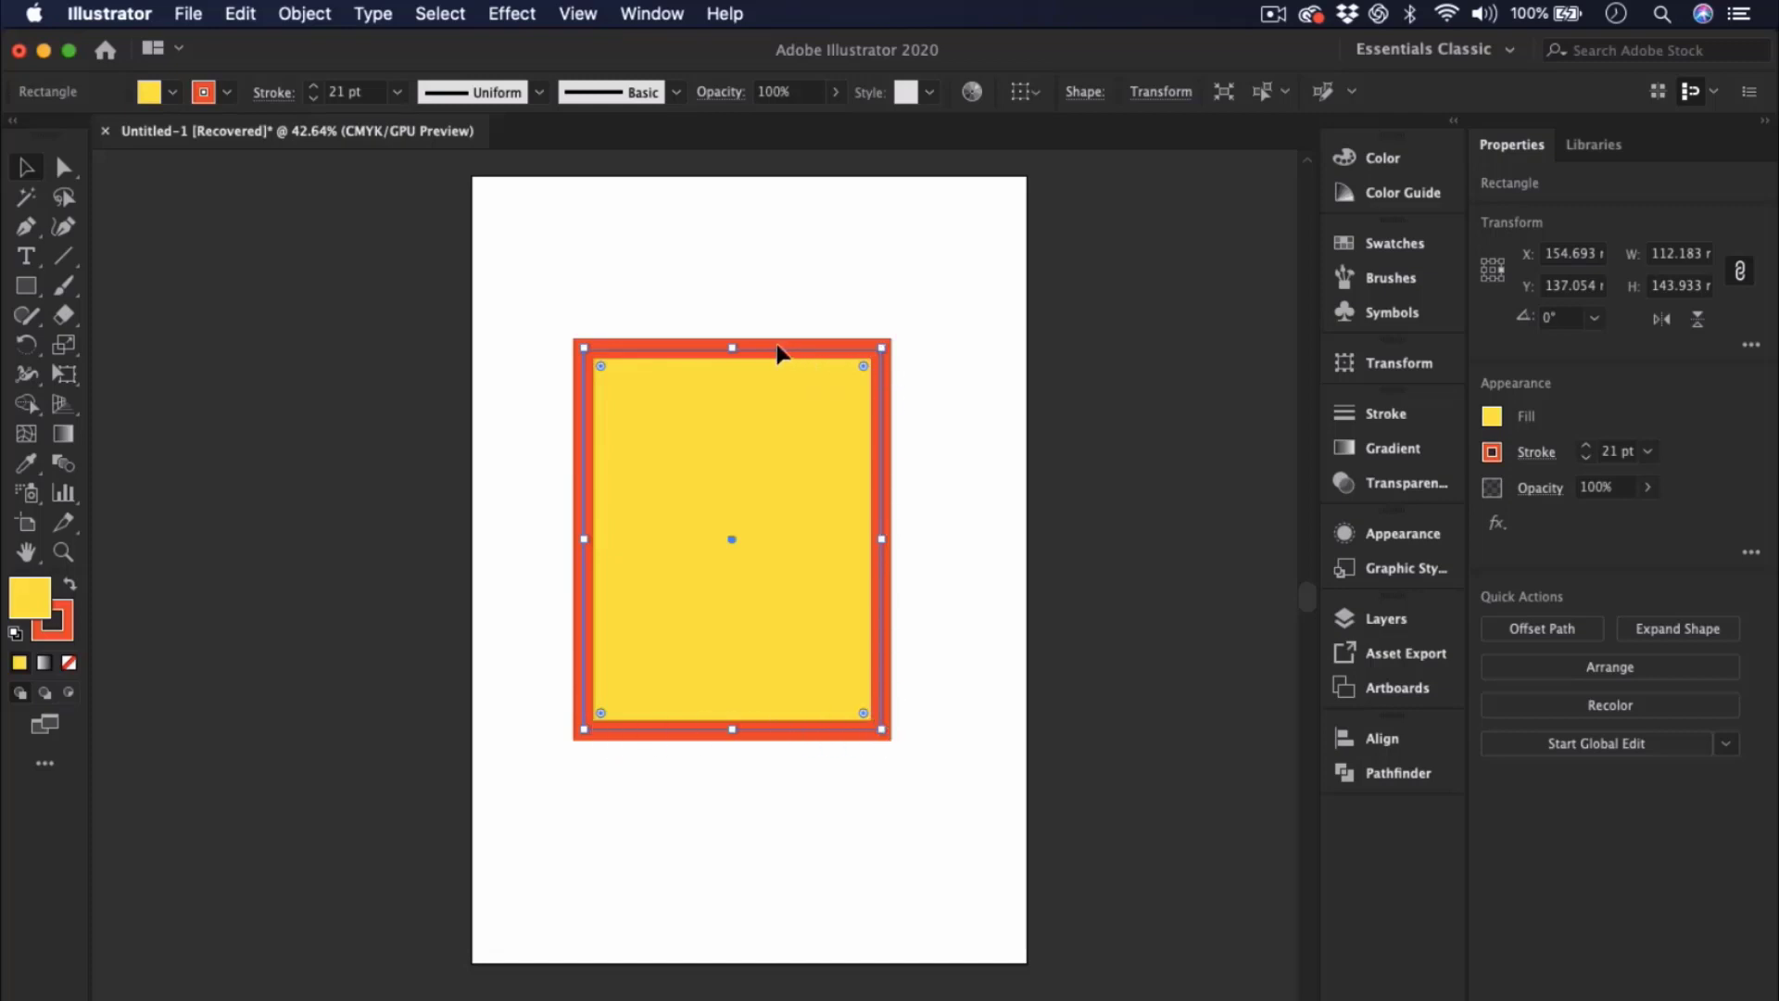
# - Hide and then show the rectangle's bounding box from the View menu
pyautogui.click(582, 14)
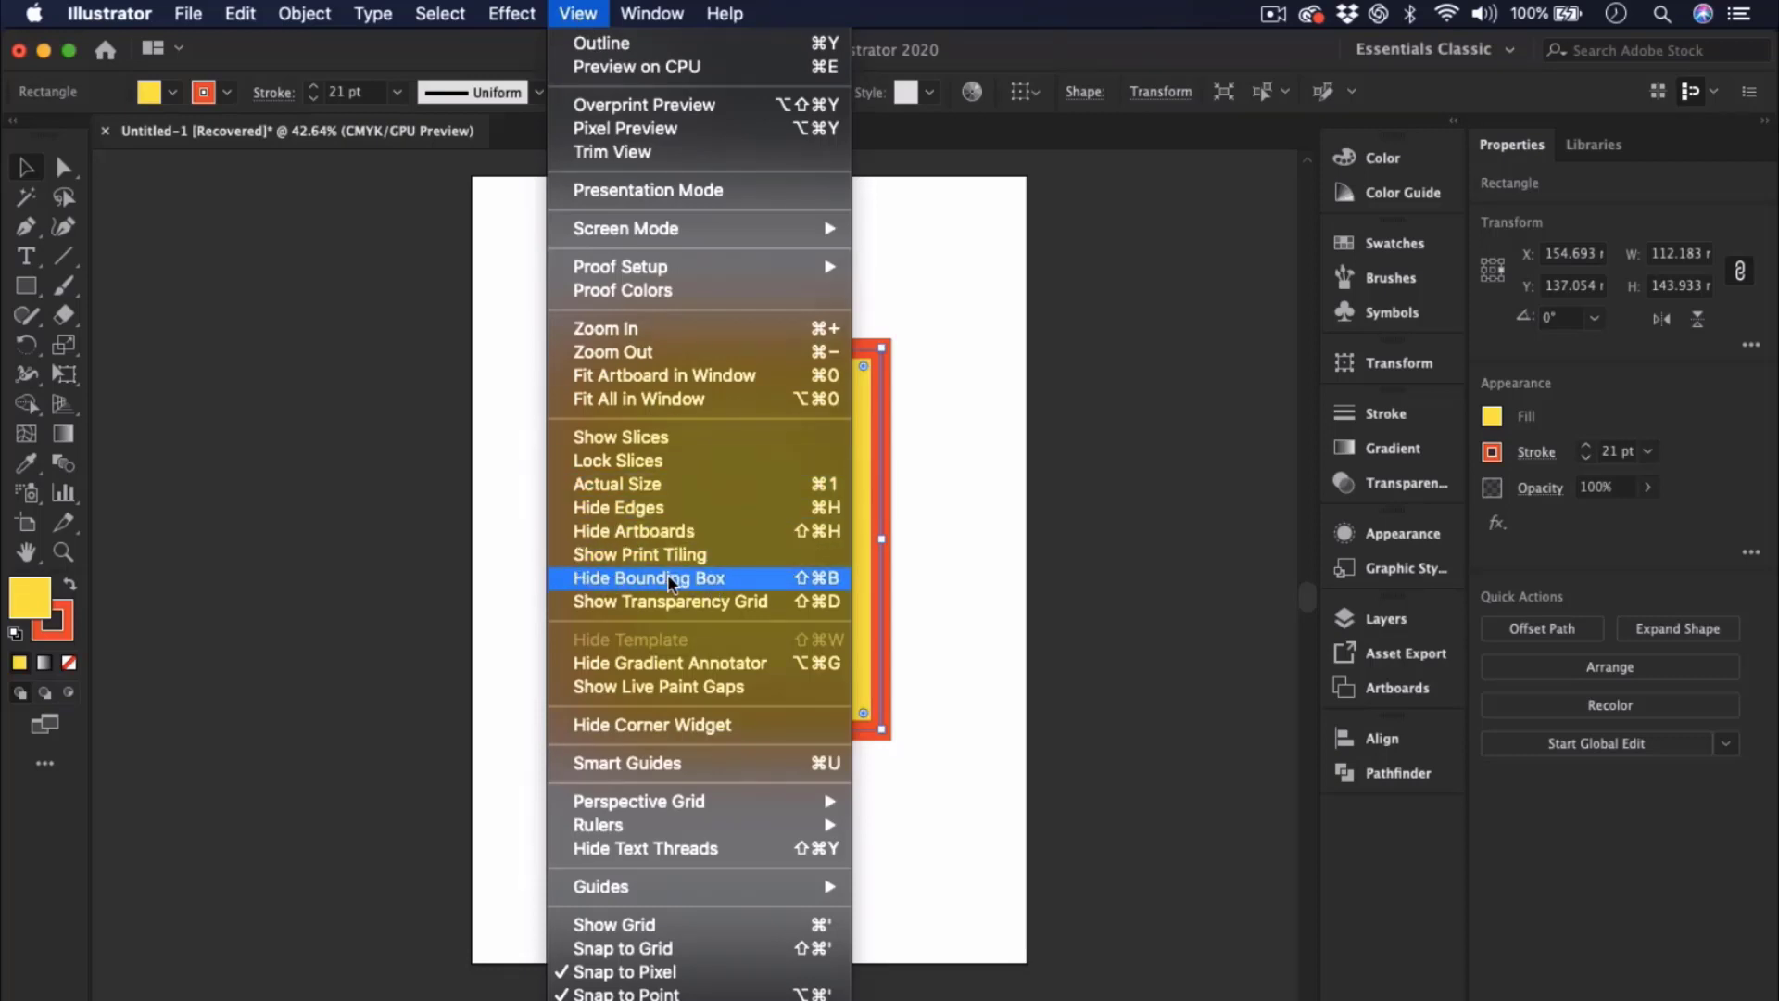
pyautogui.click(719, 579)
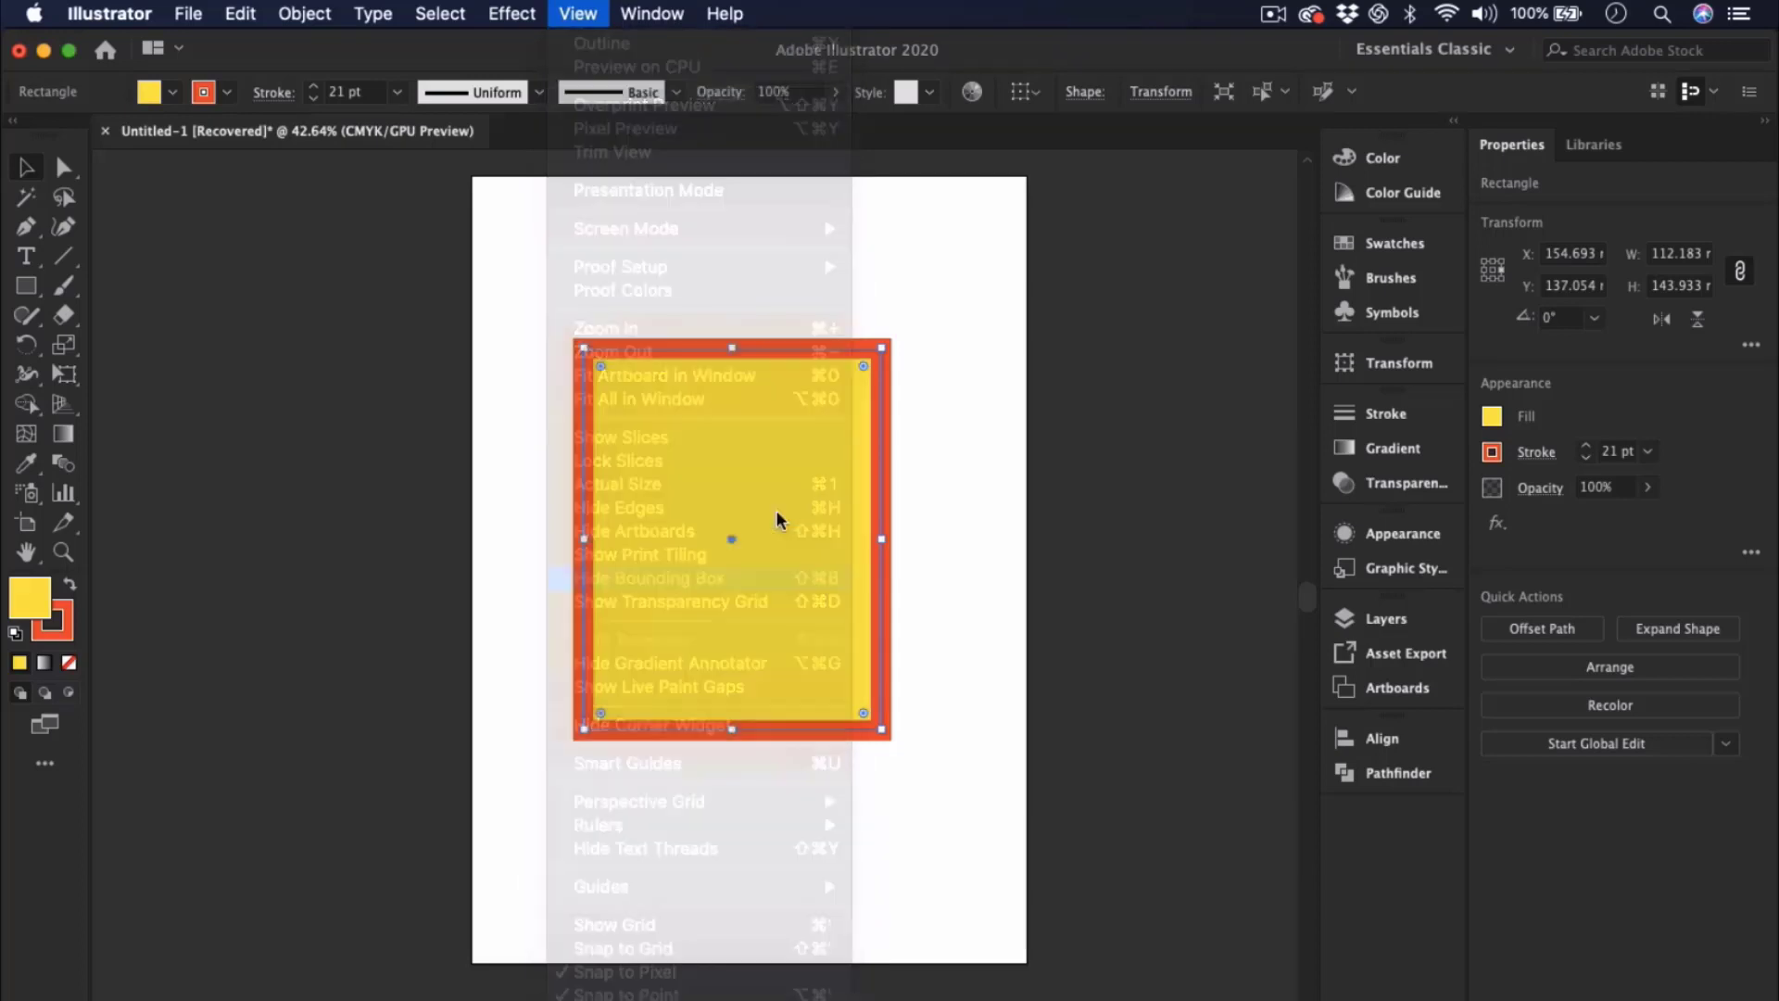
pyautogui.click(924, 456)
pyautogui.click(871, 466)
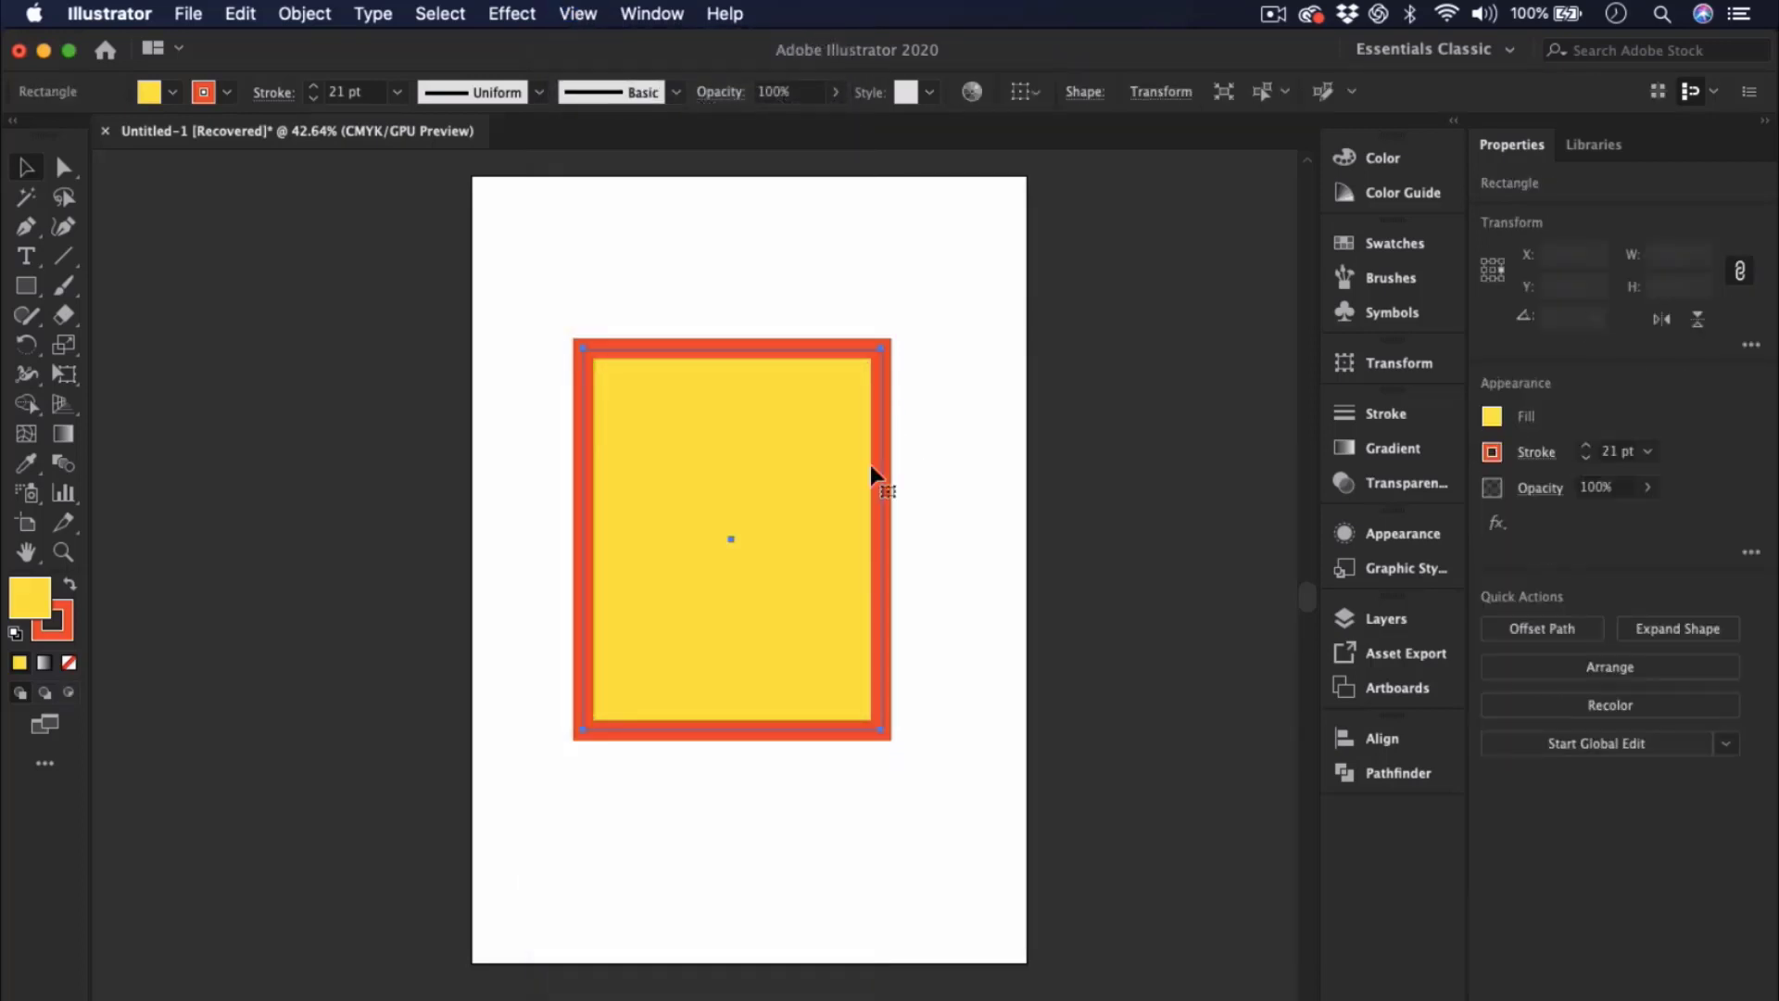
pyautogui.click(577, 13)
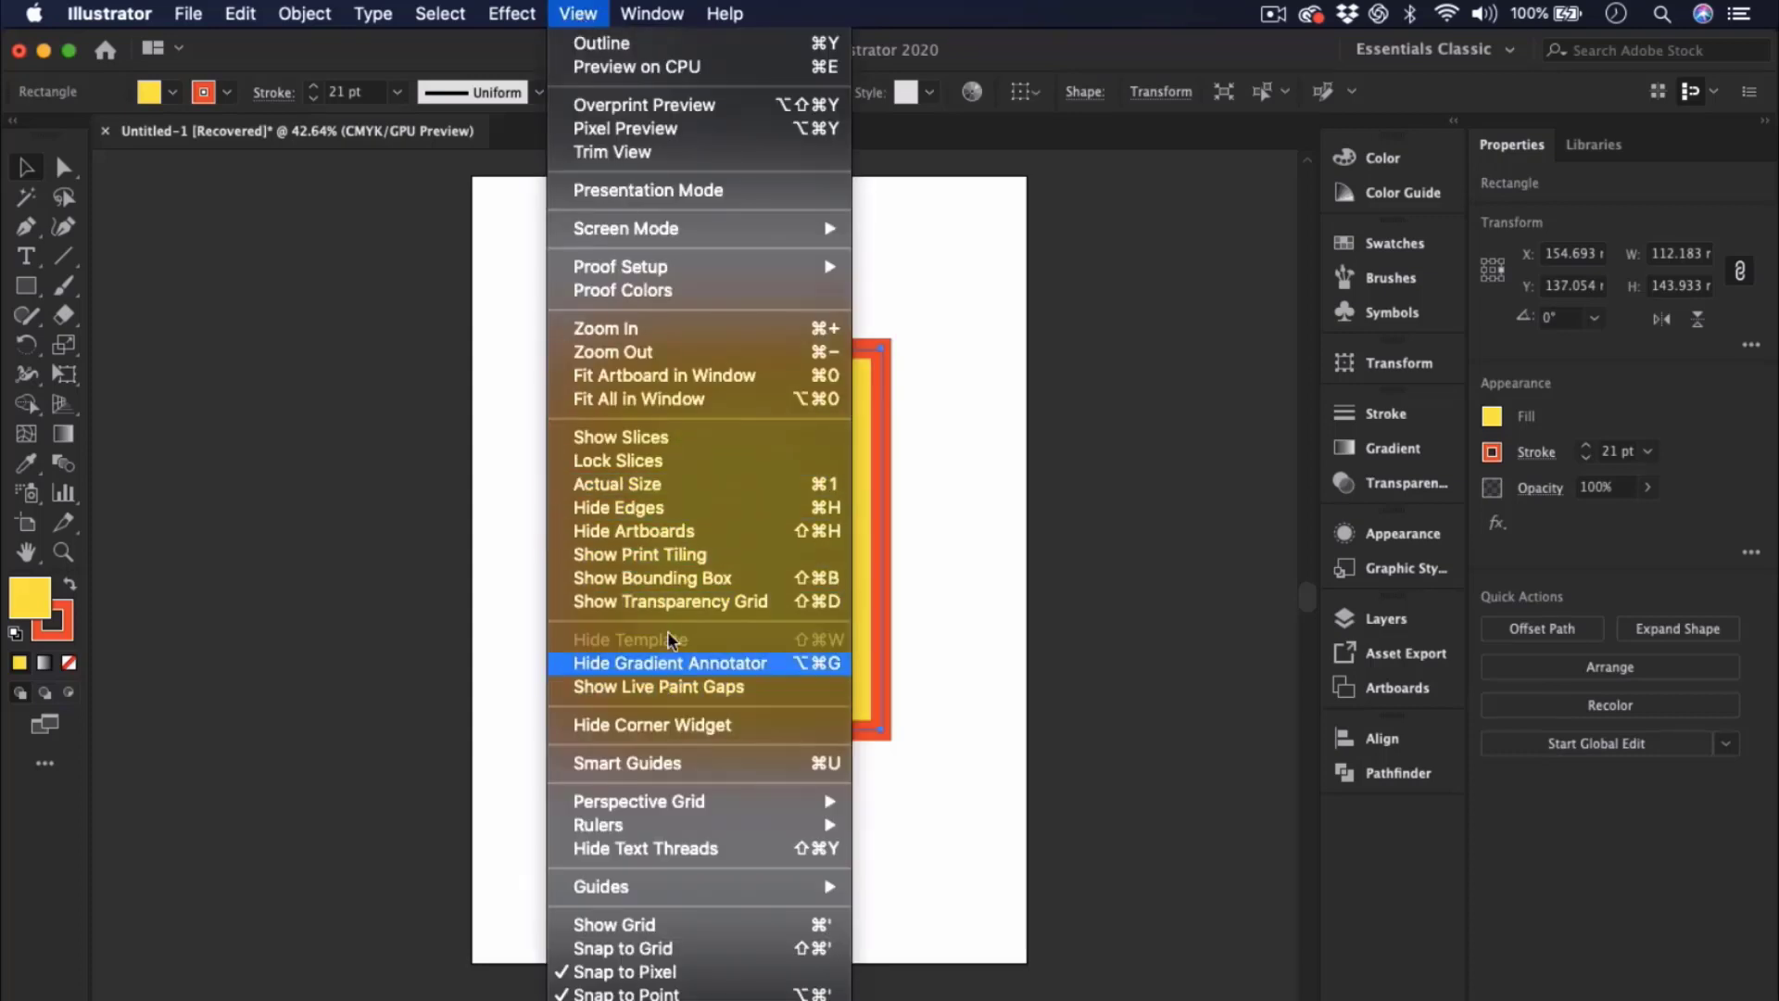
pyautogui.click(672, 573)
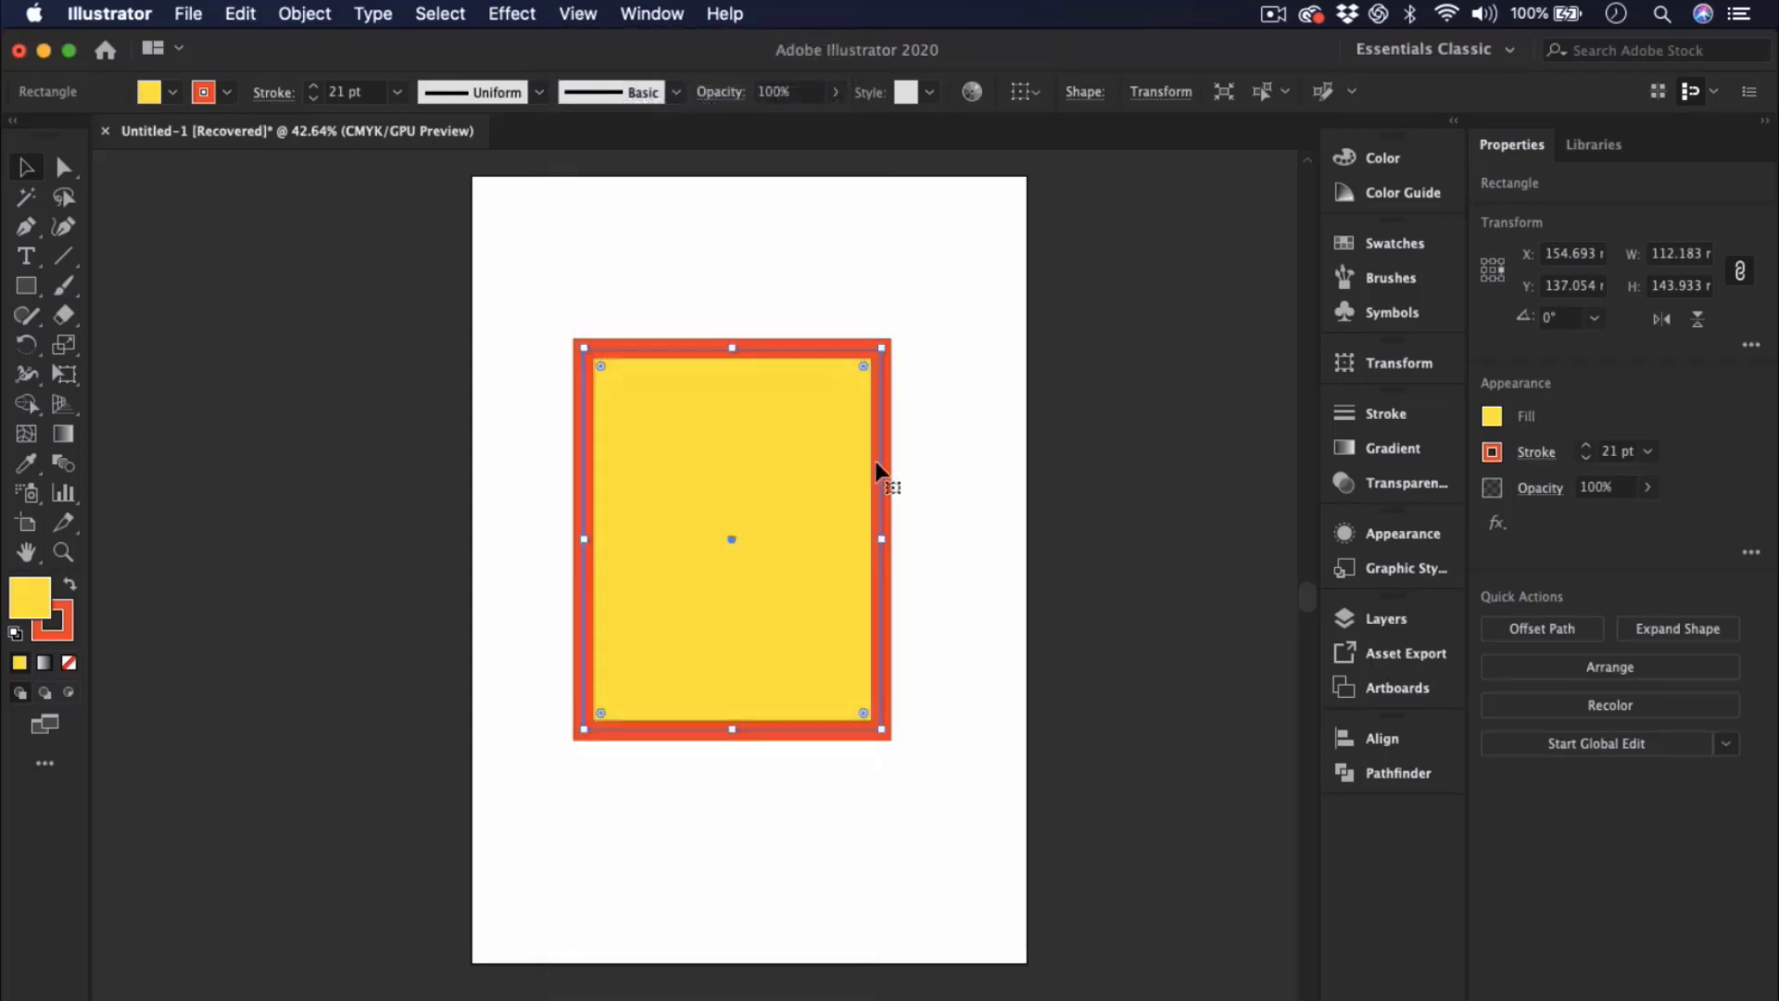
# - Shrink the rectangle slightly from its top-right corner to about 110 × 142.5 mm
pyautogui.click(908, 449)
pyautogui.click(789, 356)
pyautogui.moveTo(882, 346)
pyautogui.mouseDown()
pyautogui.moveTo(964, 282)
pyautogui.moveTo(812, 396)
pyautogui.moveTo(876, 352)
pyautogui.mouseUp()
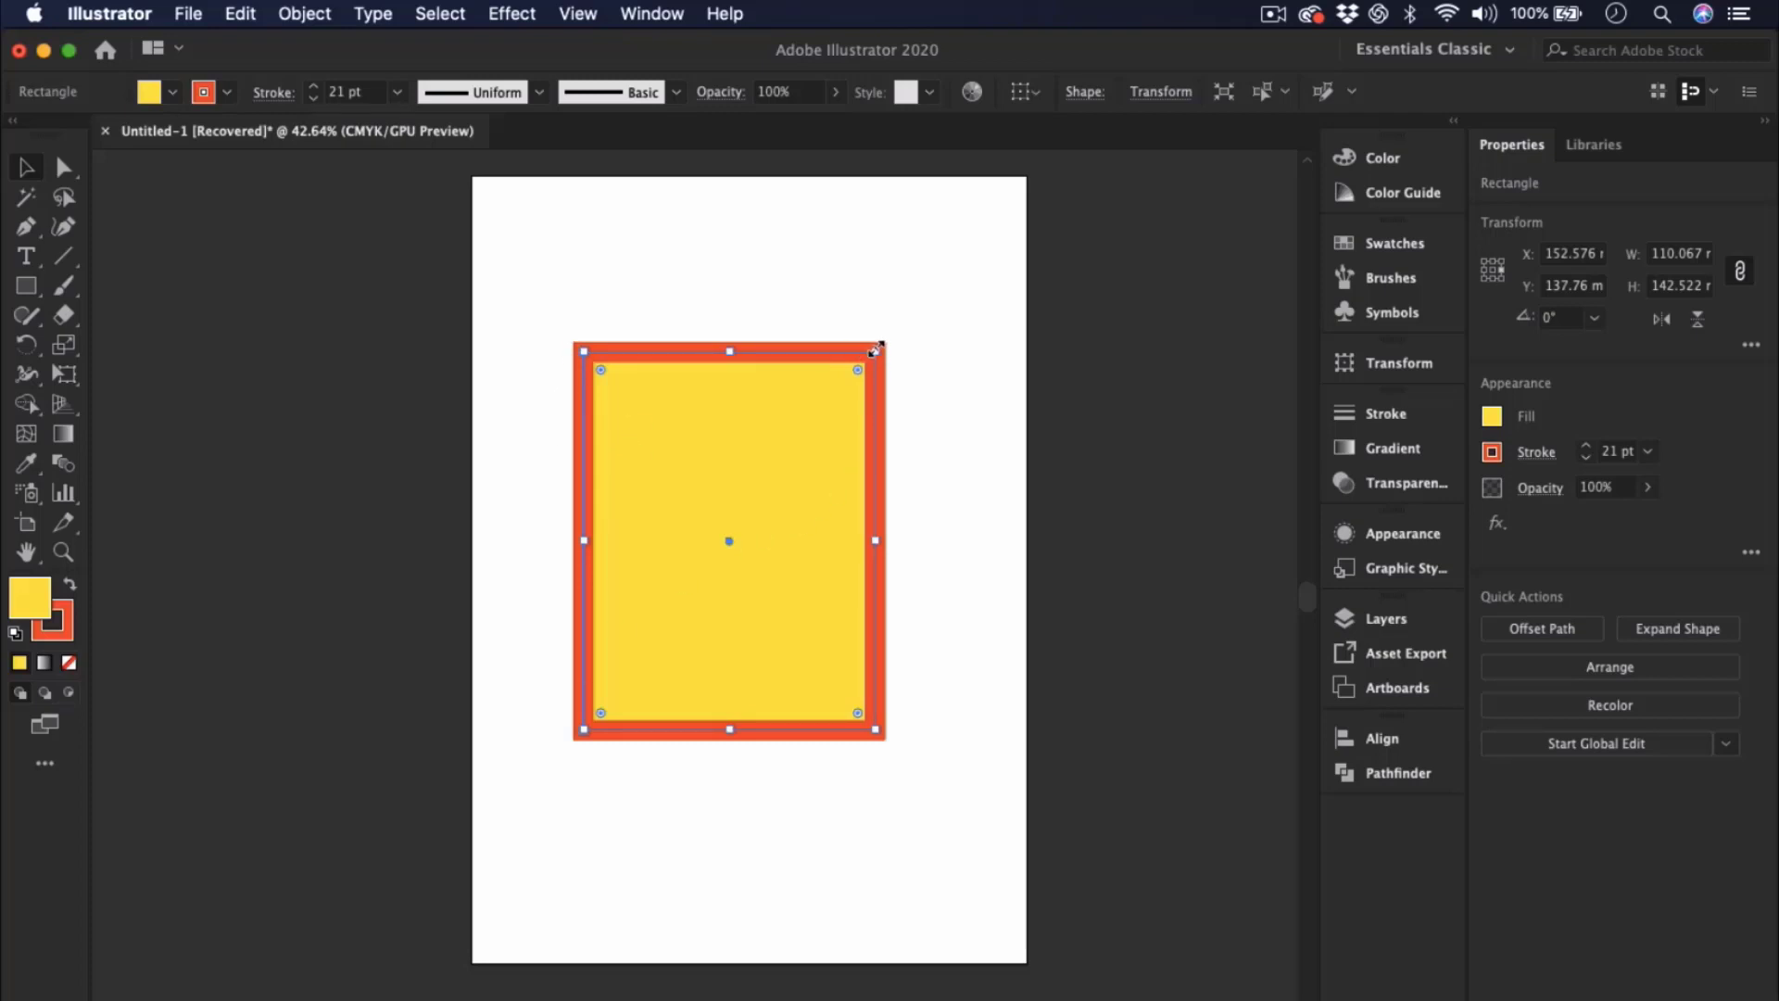
pyautogui.moveTo(874, 349); pyautogui.dragTo(940, 357)
# - Bring up the Transform panel showing the rectangle's position, size and corner options
pyautogui.click(577, 13)
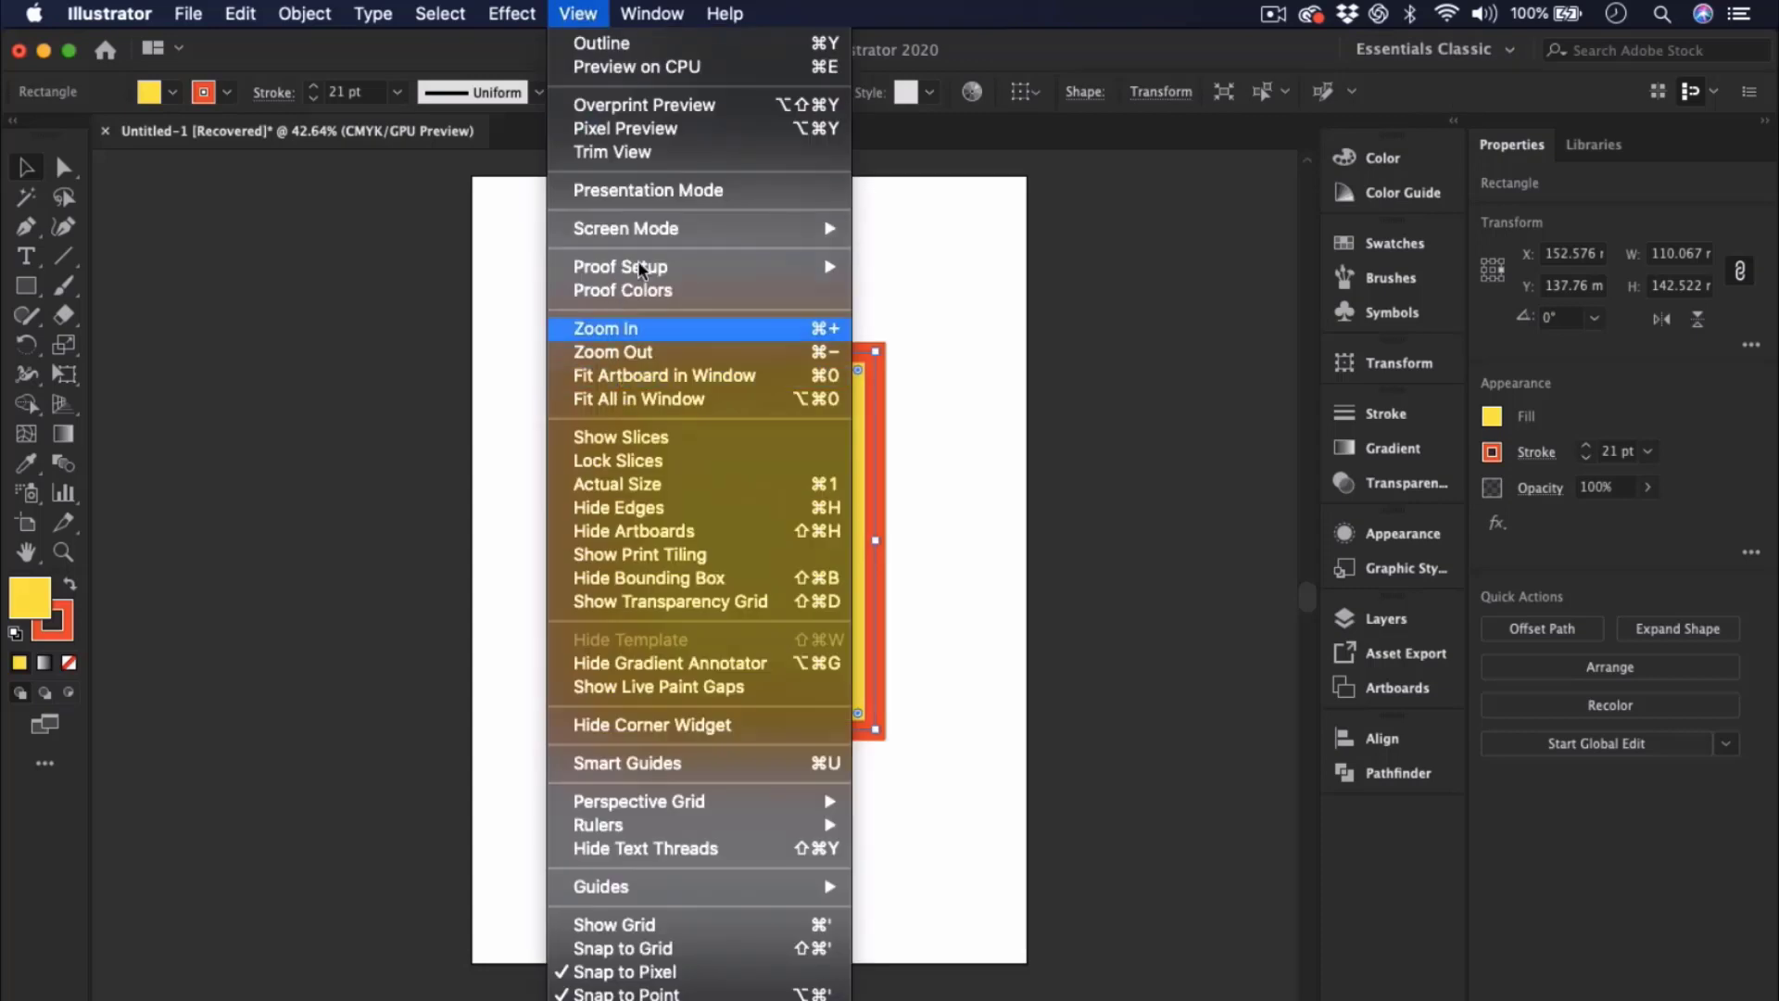
pyautogui.moveTo(655, 13)
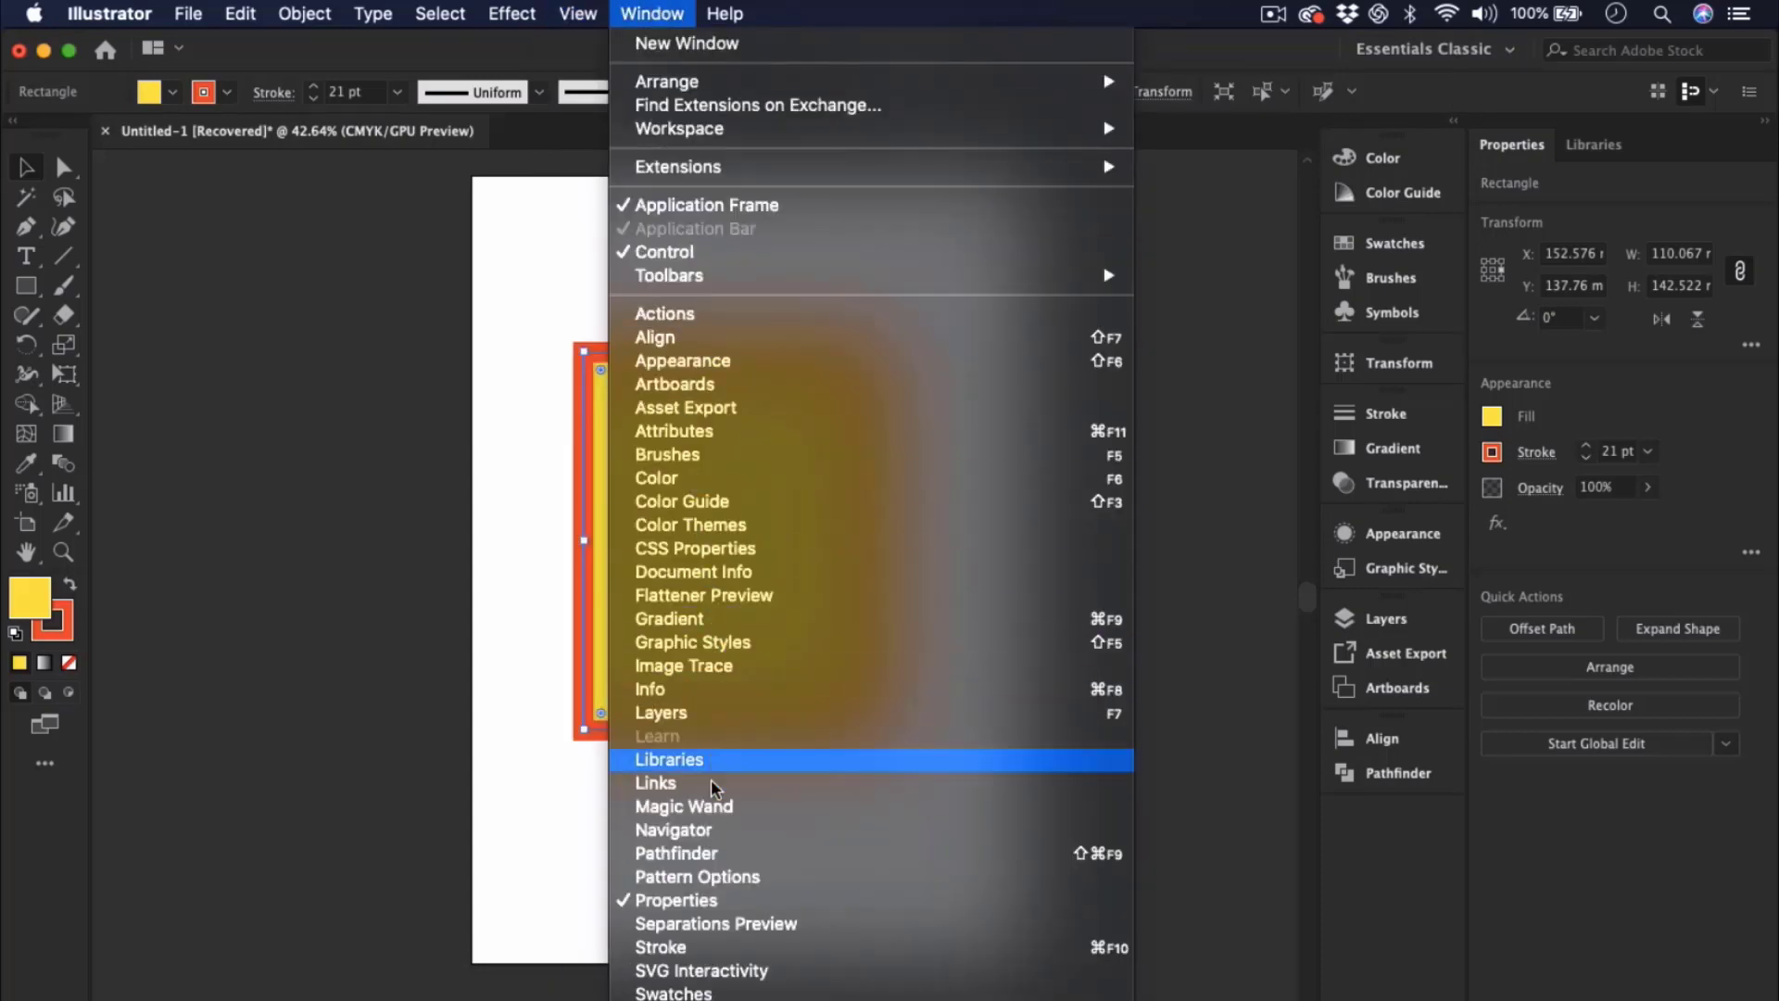
pyautogui.scroll(-3, 725, 899)
pyautogui.scroll(-1, 726, 902)
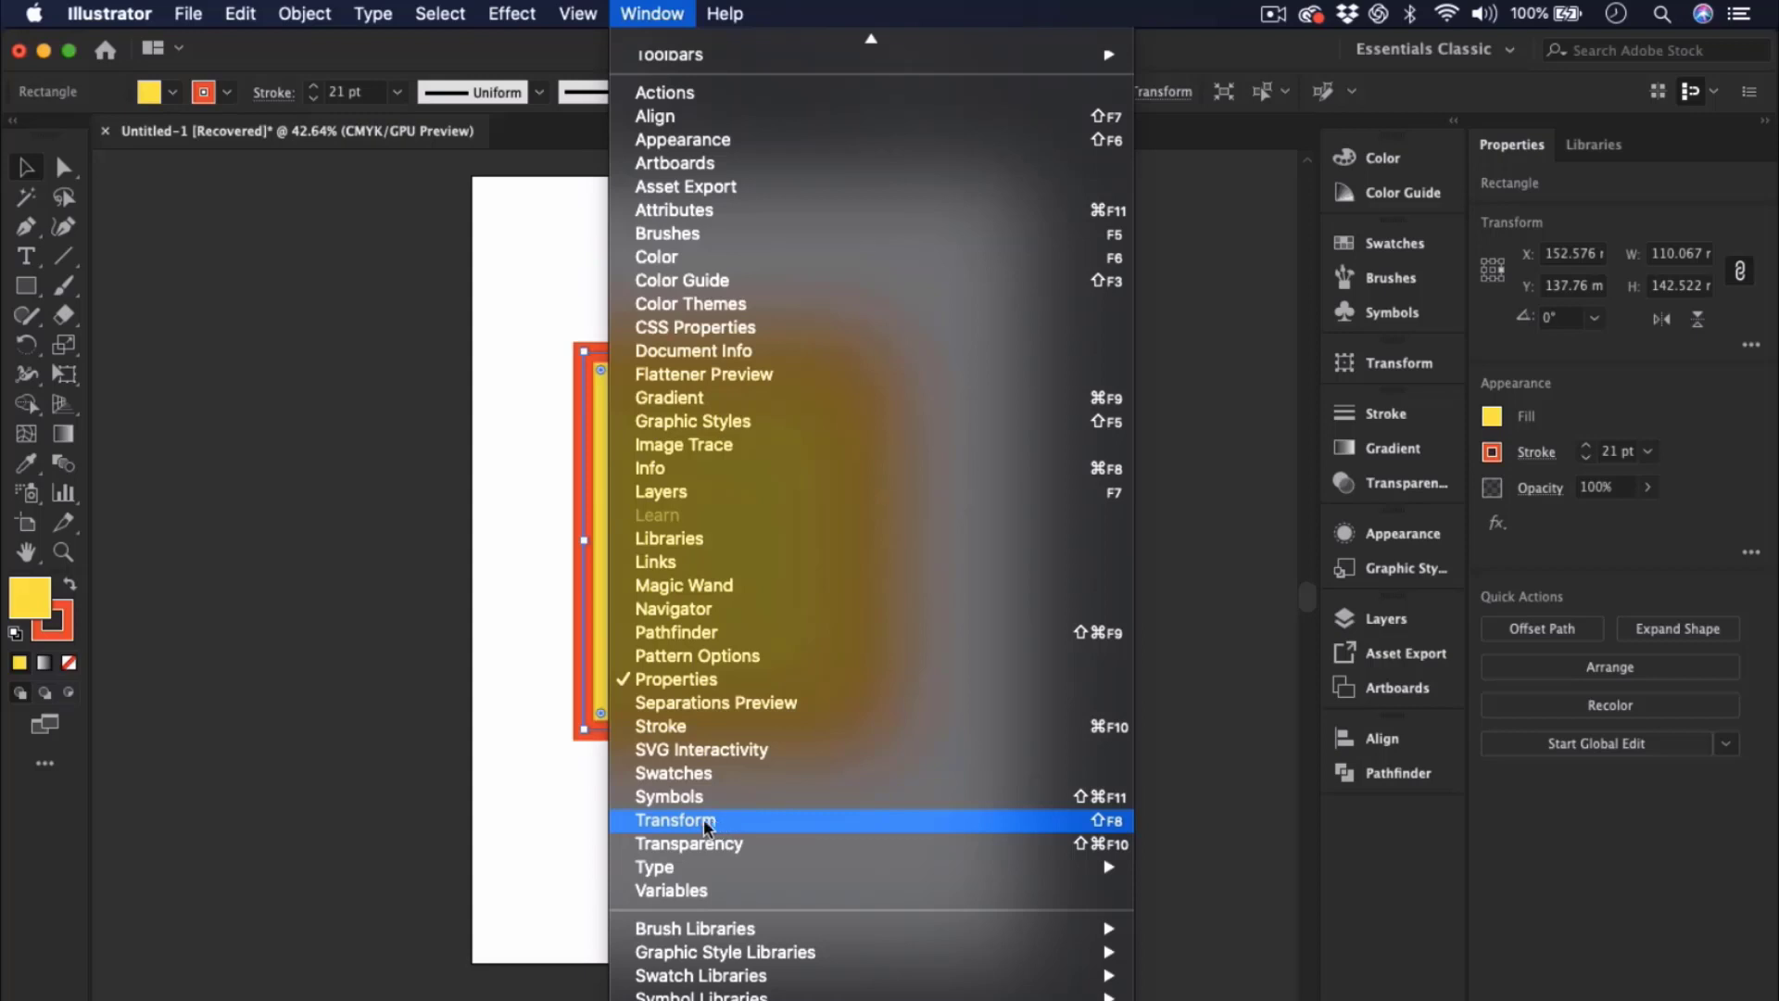
pyautogui.click(1215, 510)
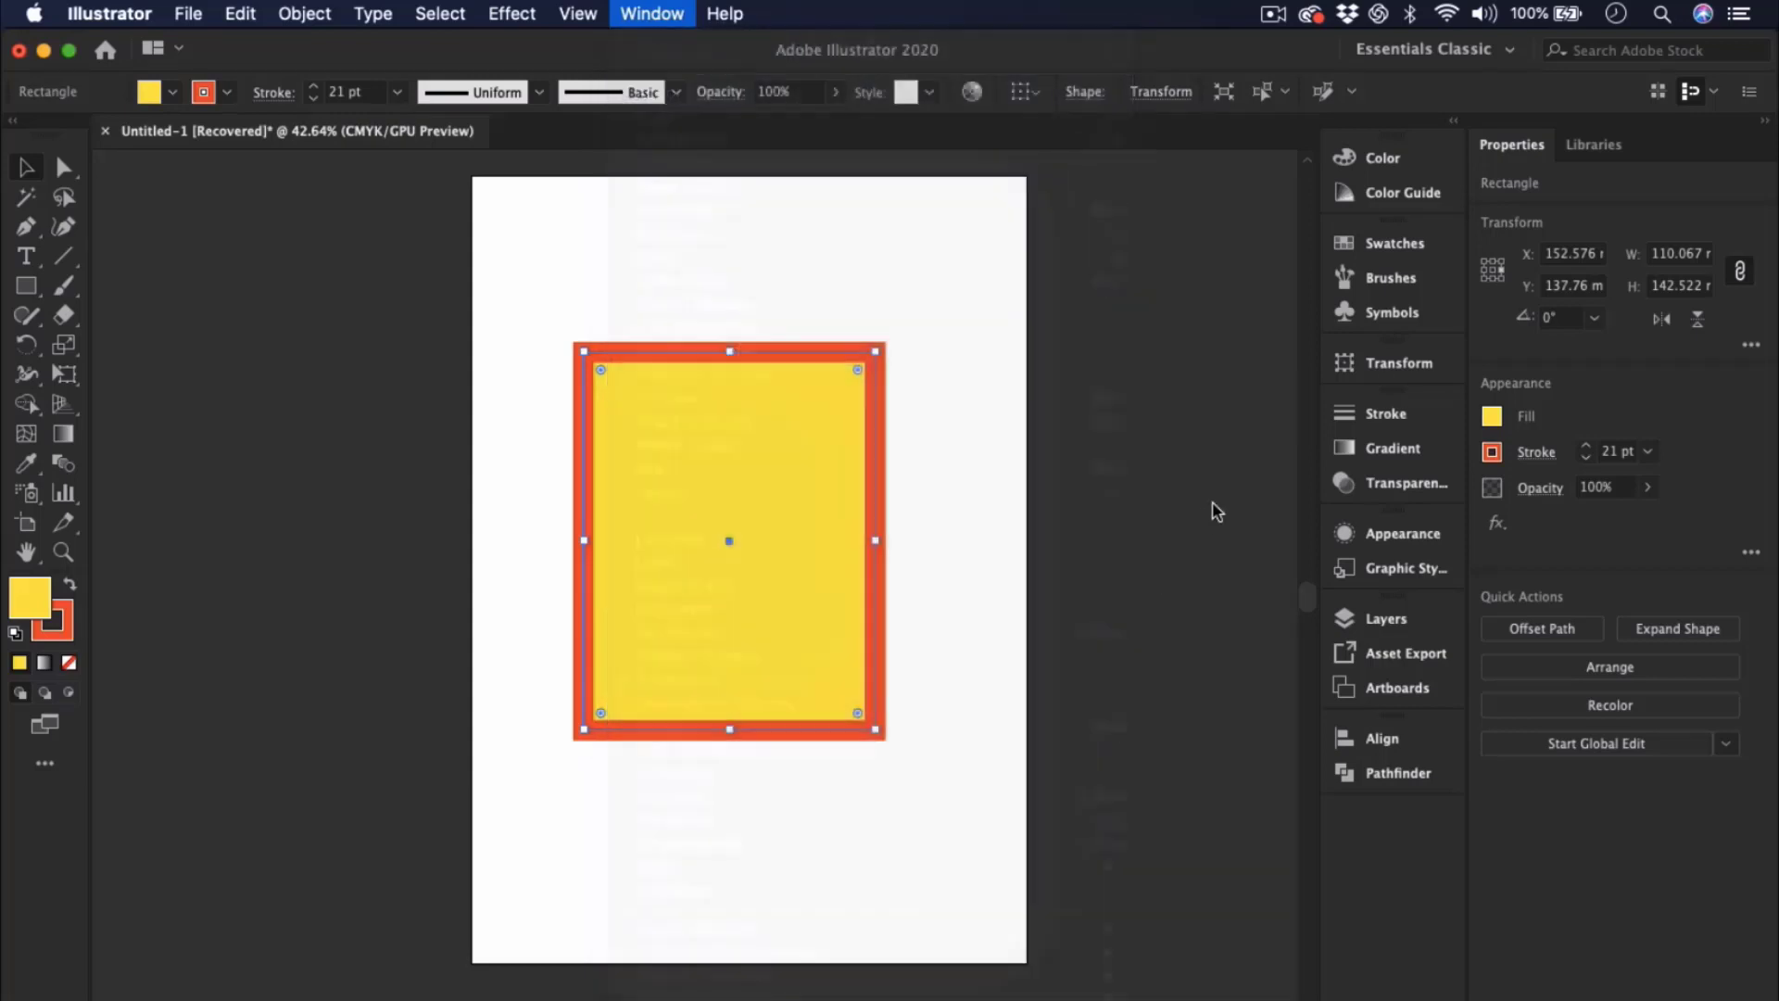
pyautogui.click(1394, 366)
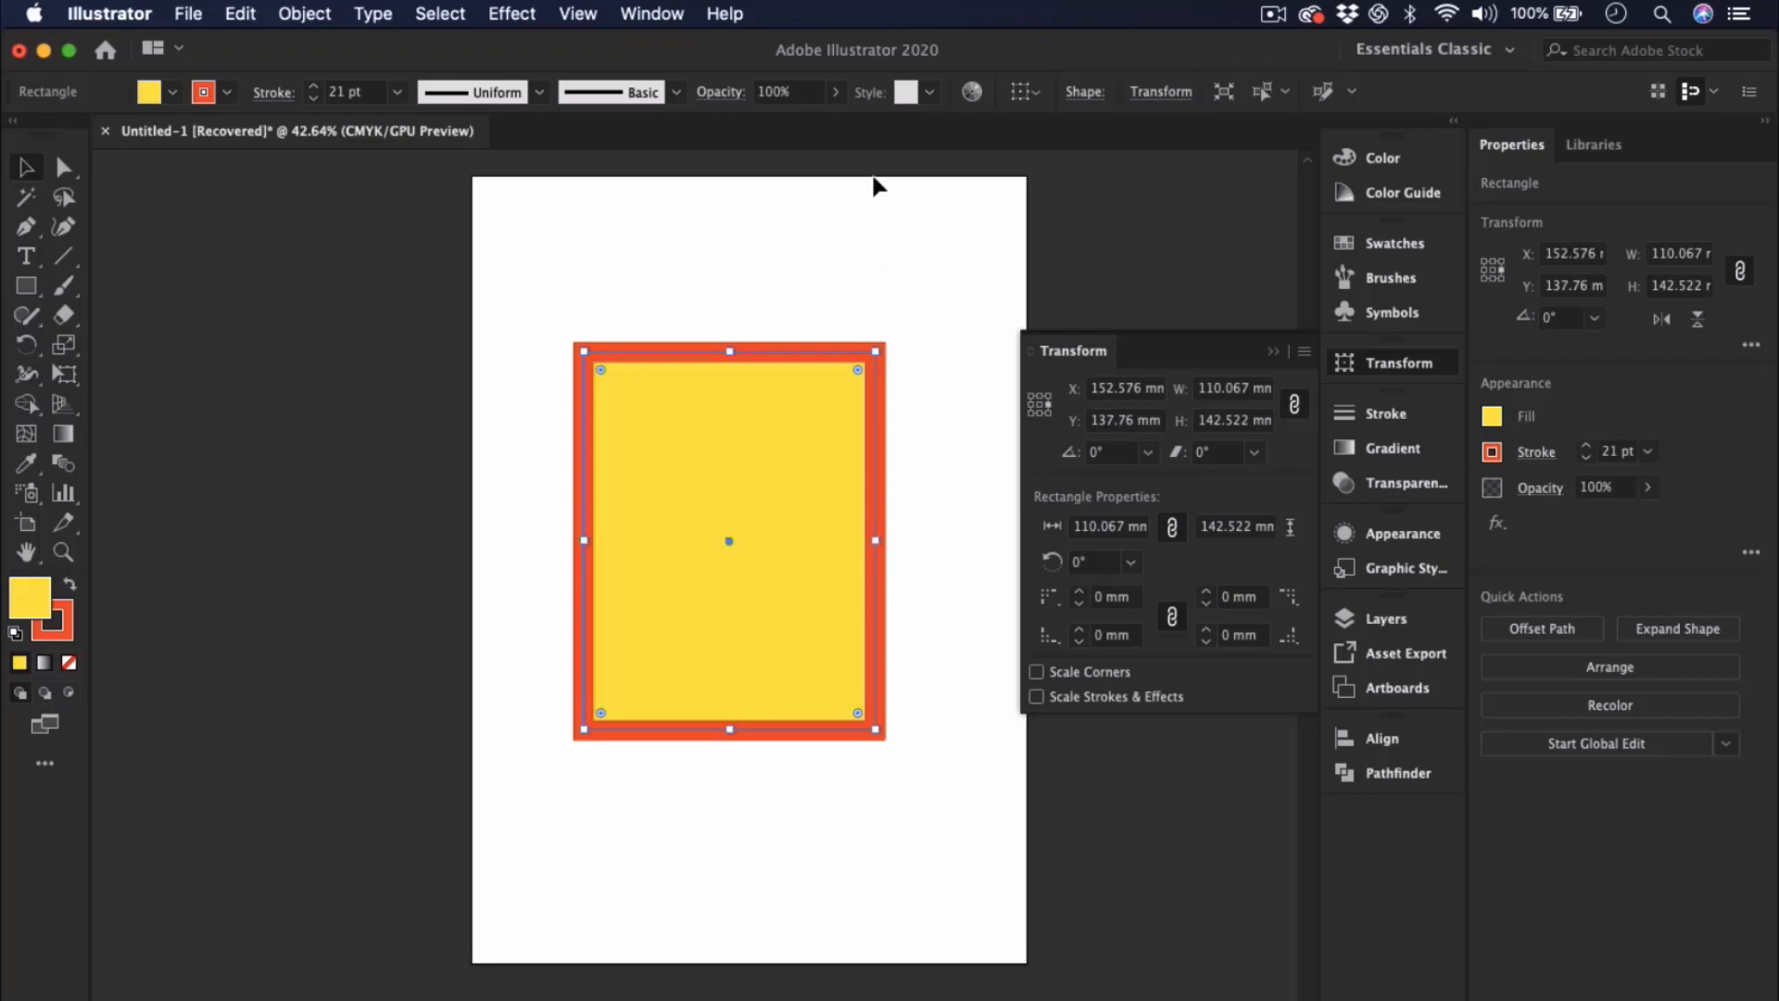
# - Try right-middle and centre reference points, ending on top-left (X 42.51 mm, Y 66.499 mm)
pyautogui.click(1040, 408)
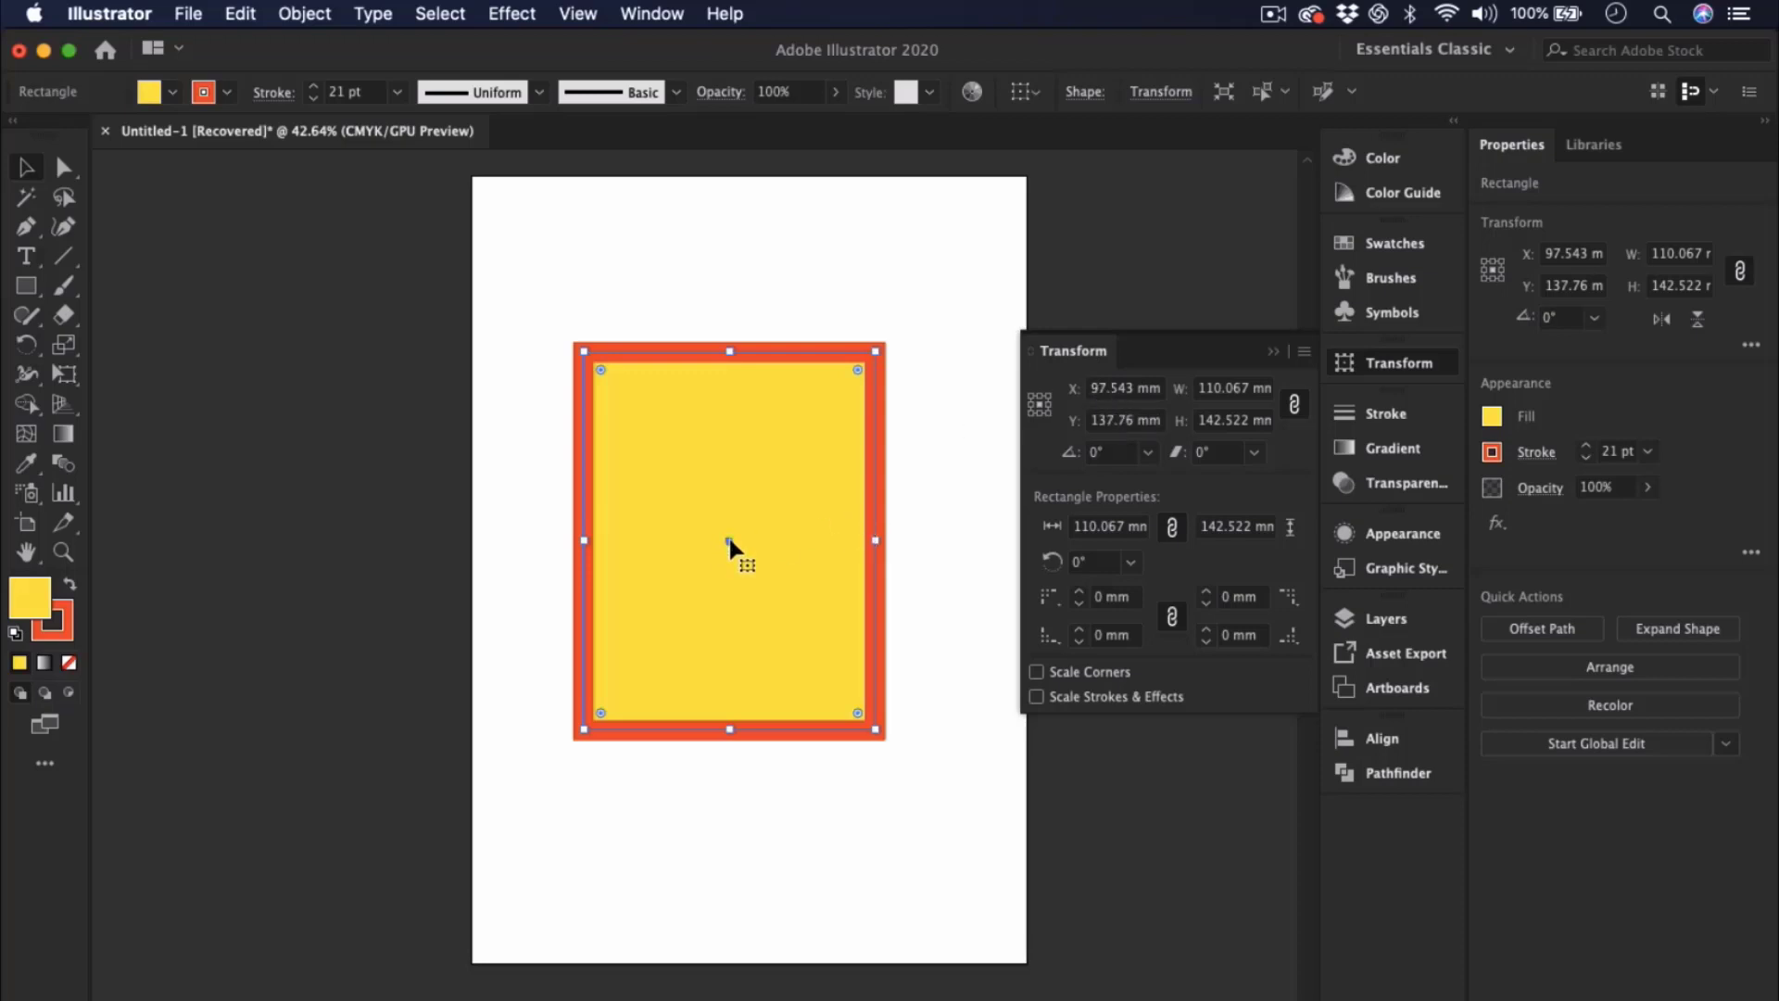
pyautogui.click(1048, 404)
pyautogui.click(1040, 404)
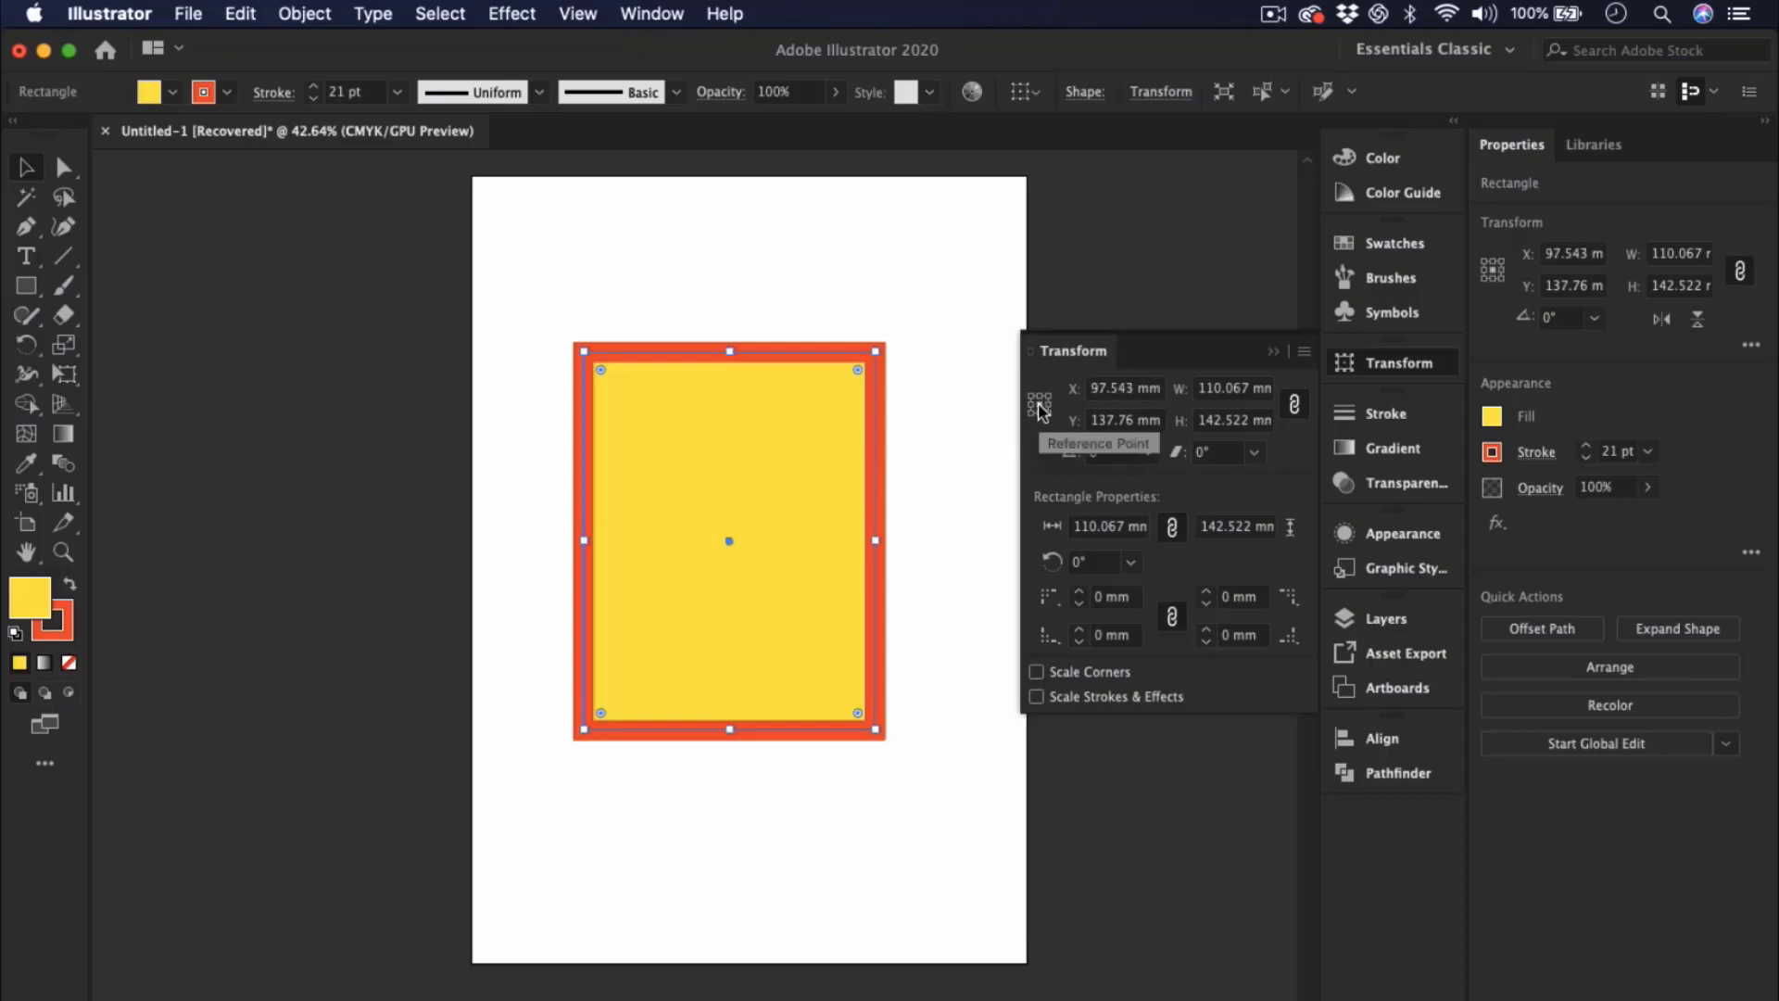
pyautogui.click(1032, 397)
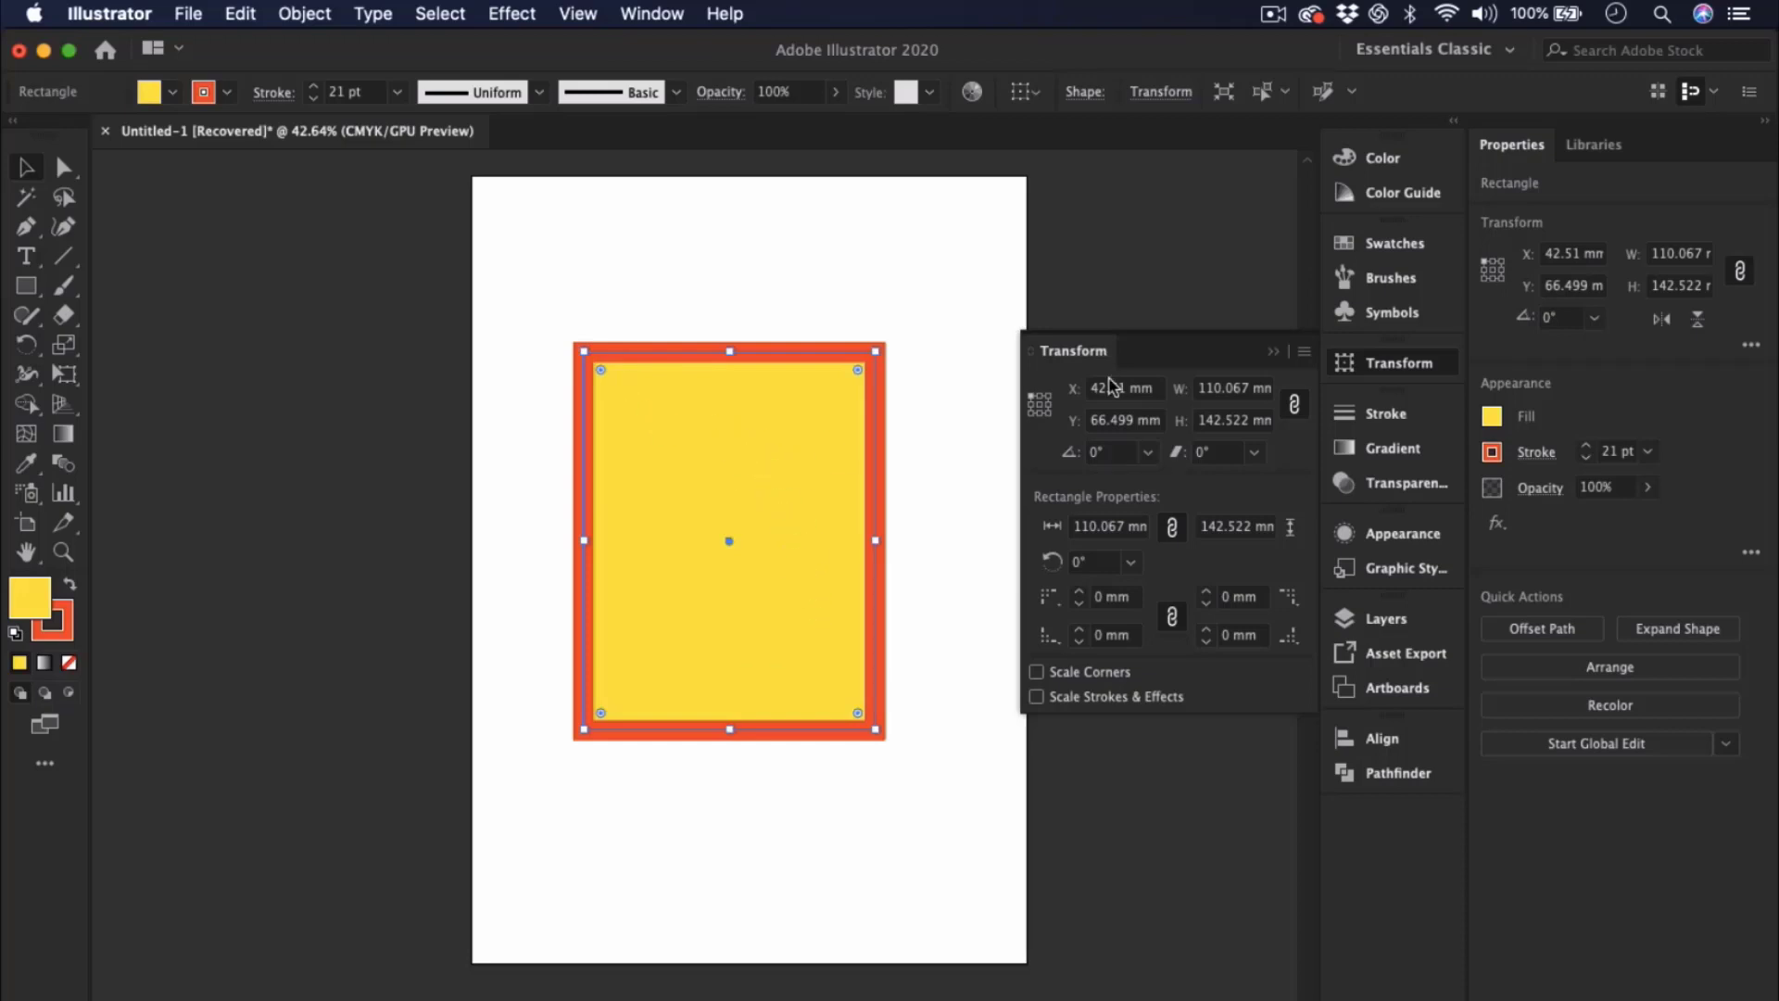
# - Move the rectangle to X 20 mm, Y 20 mm in the Transform panel
pyautogui.click(1143, 387)
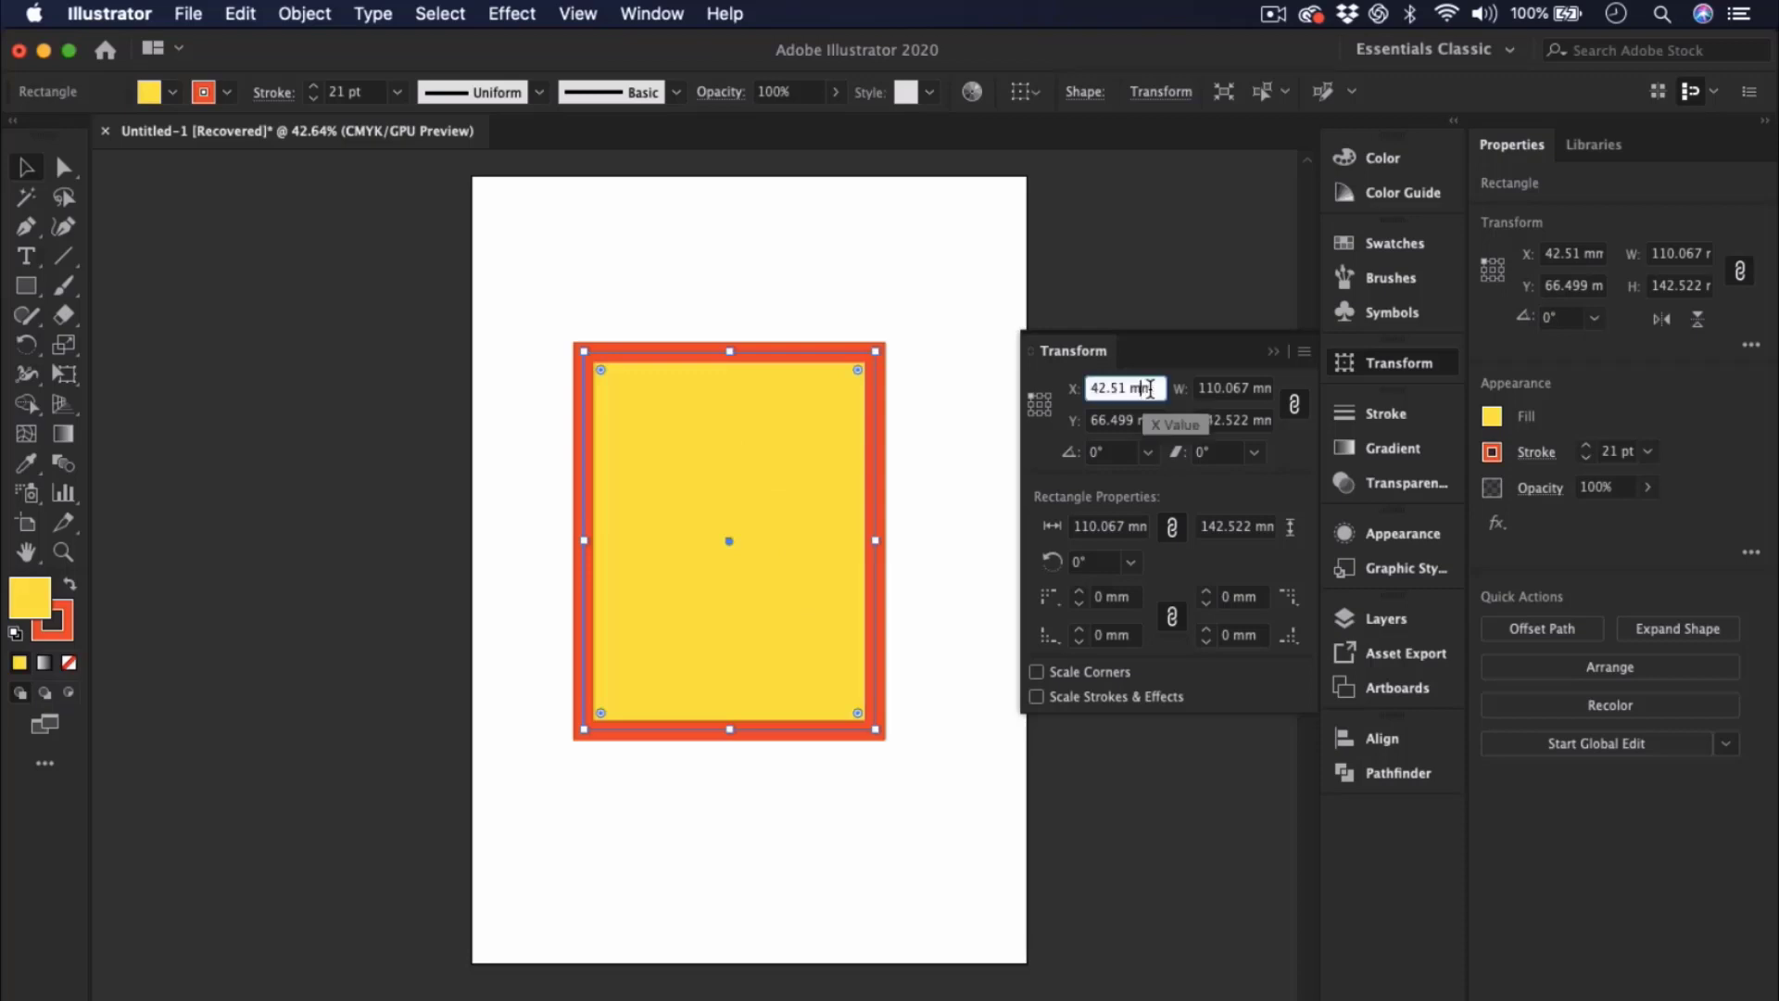
pyautogui.doubleClick(1154, 388)
pyautogui.write('2')
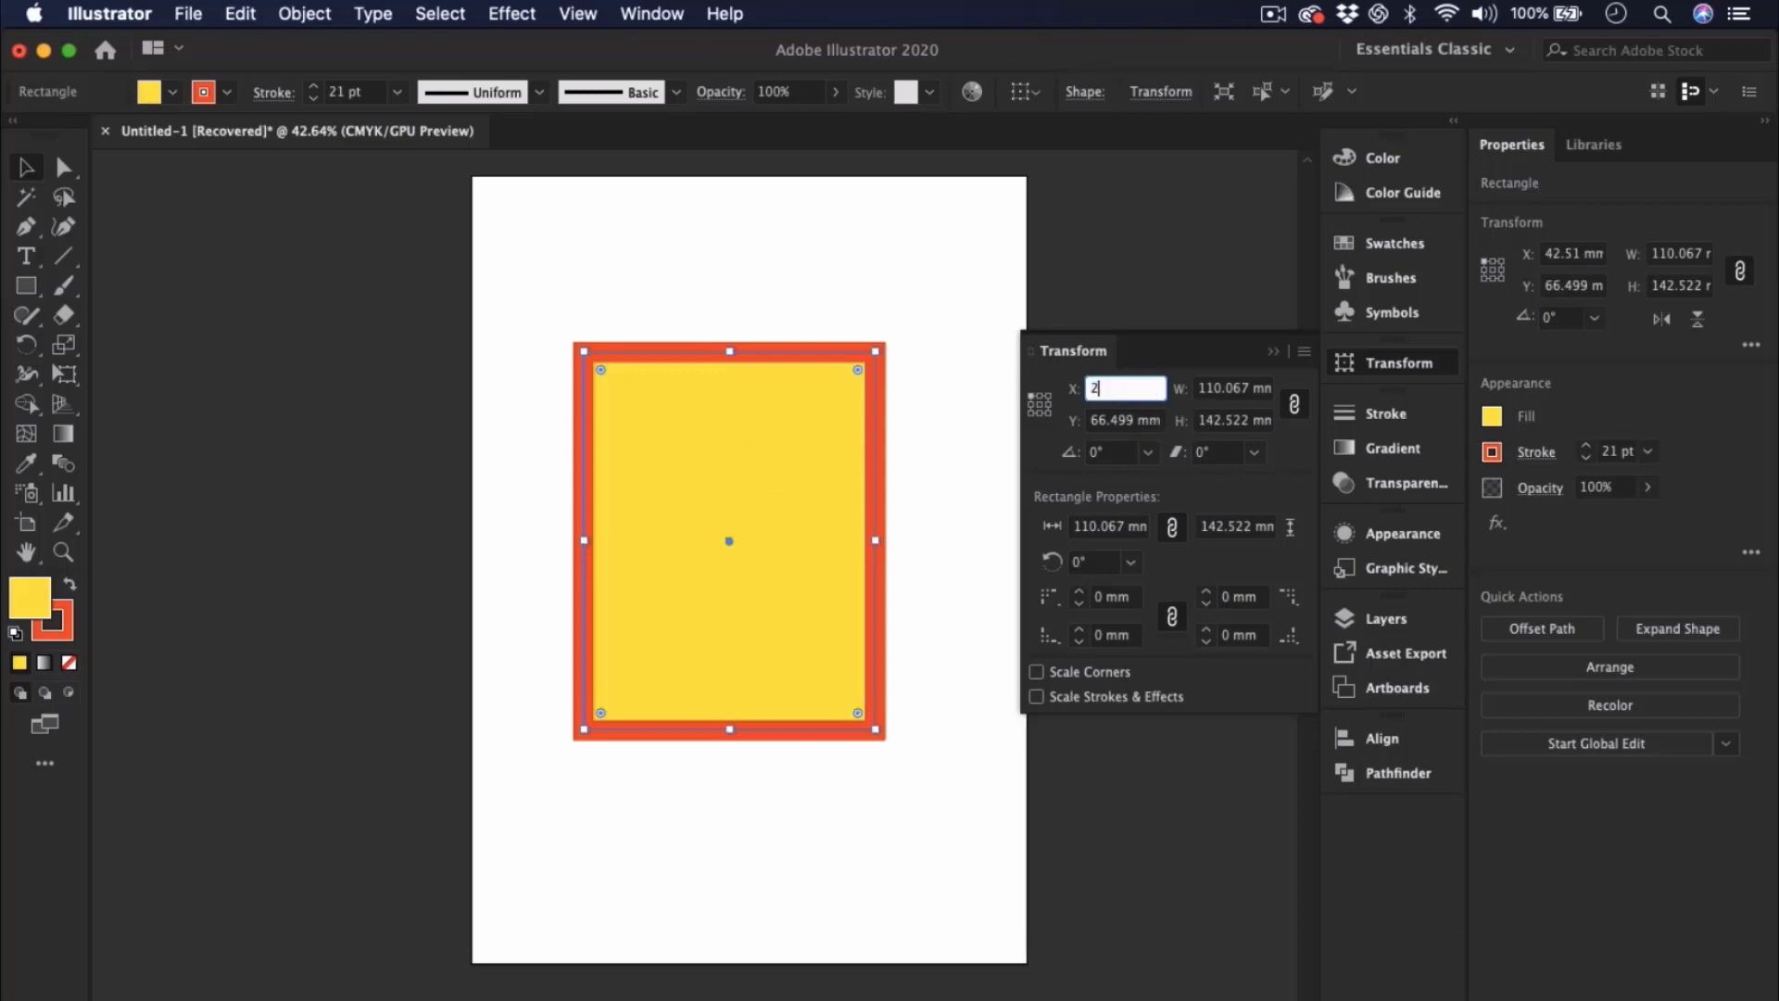
pyautogui.write('0')
pyautogui.press('Tab')
pyautogui.write('2')
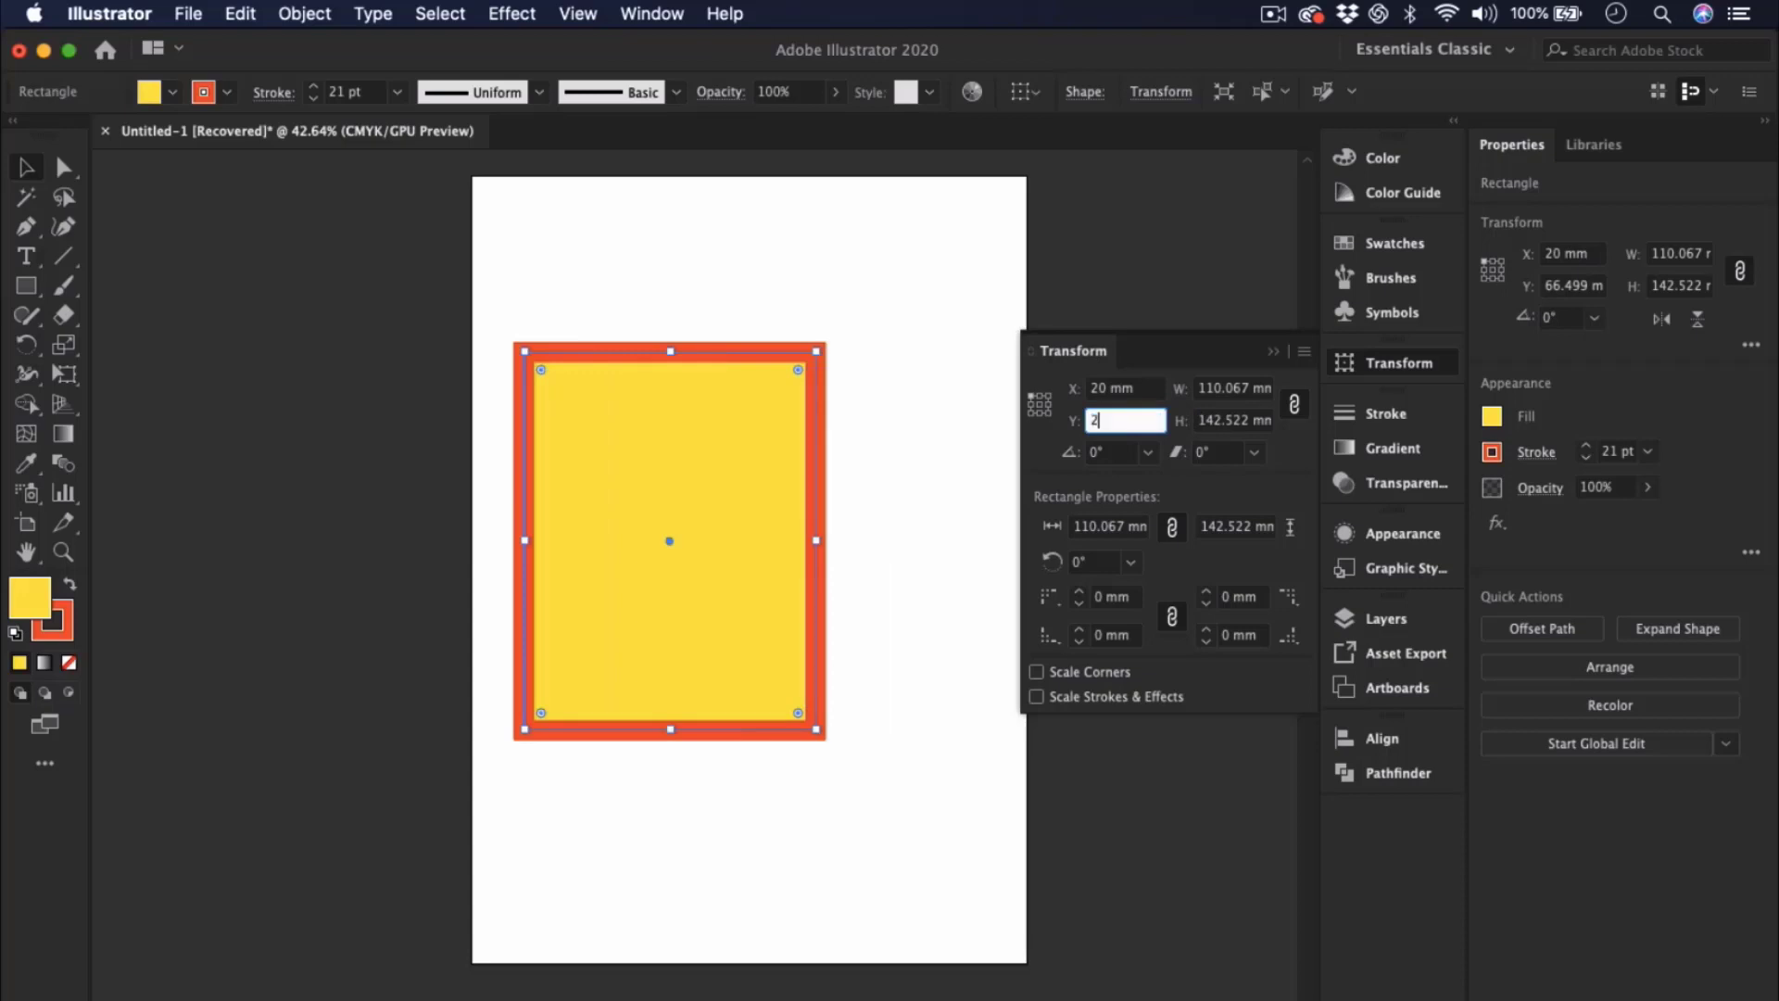
pyautogui.press('Return')
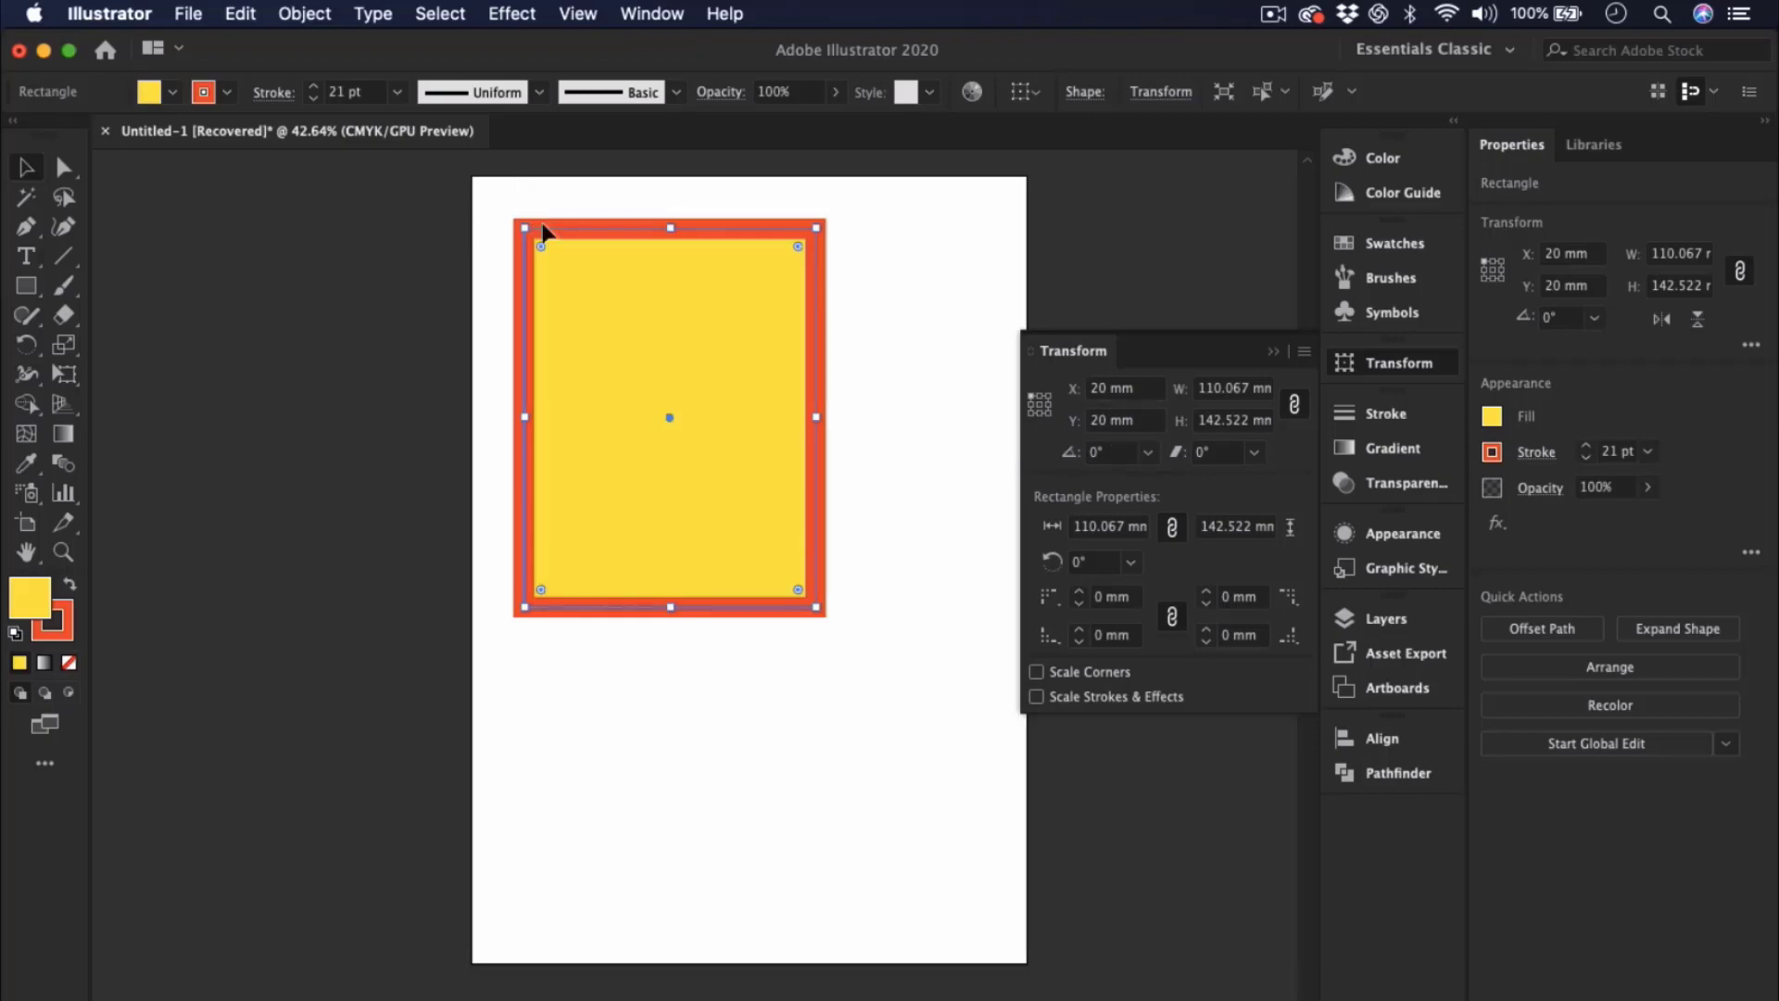
# - Set the rectangle's position to X 0 mm, Y 0 mm at the artboard corner
pyautogui.click(1140, 393)
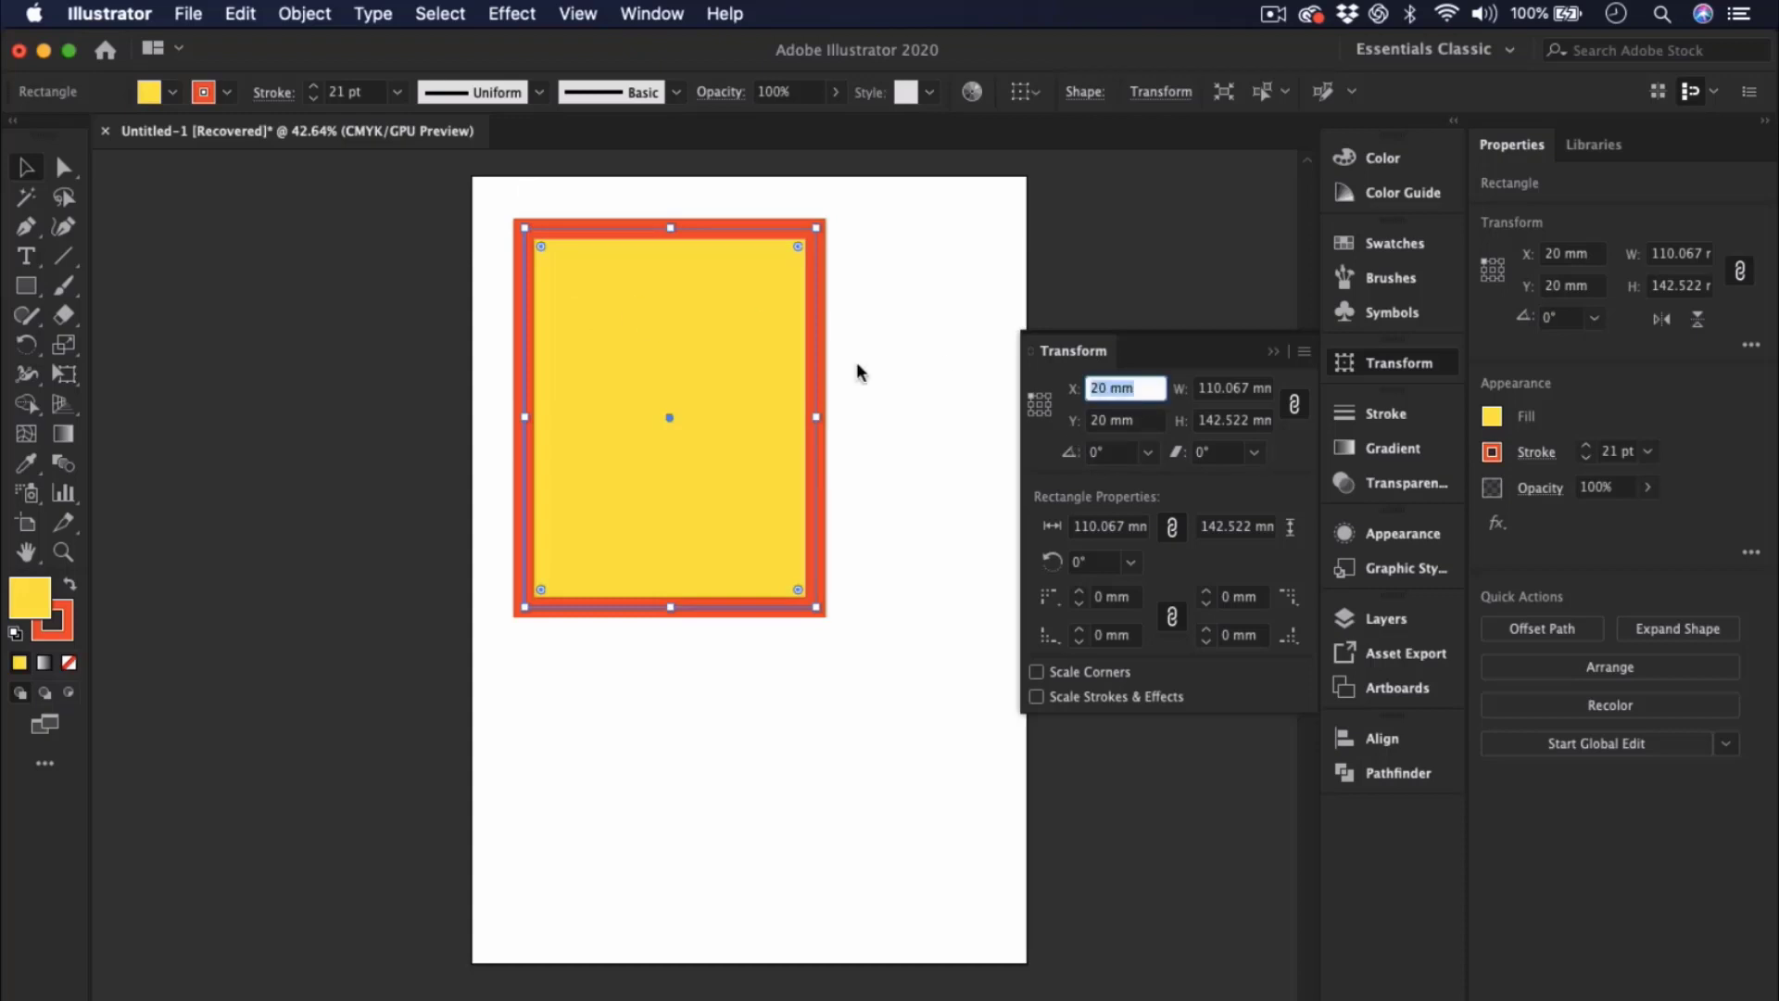
pyautogui.write('0')
pyautogui.press('Tab')
pyautogui.write('0')
pyautogui.press('Return')
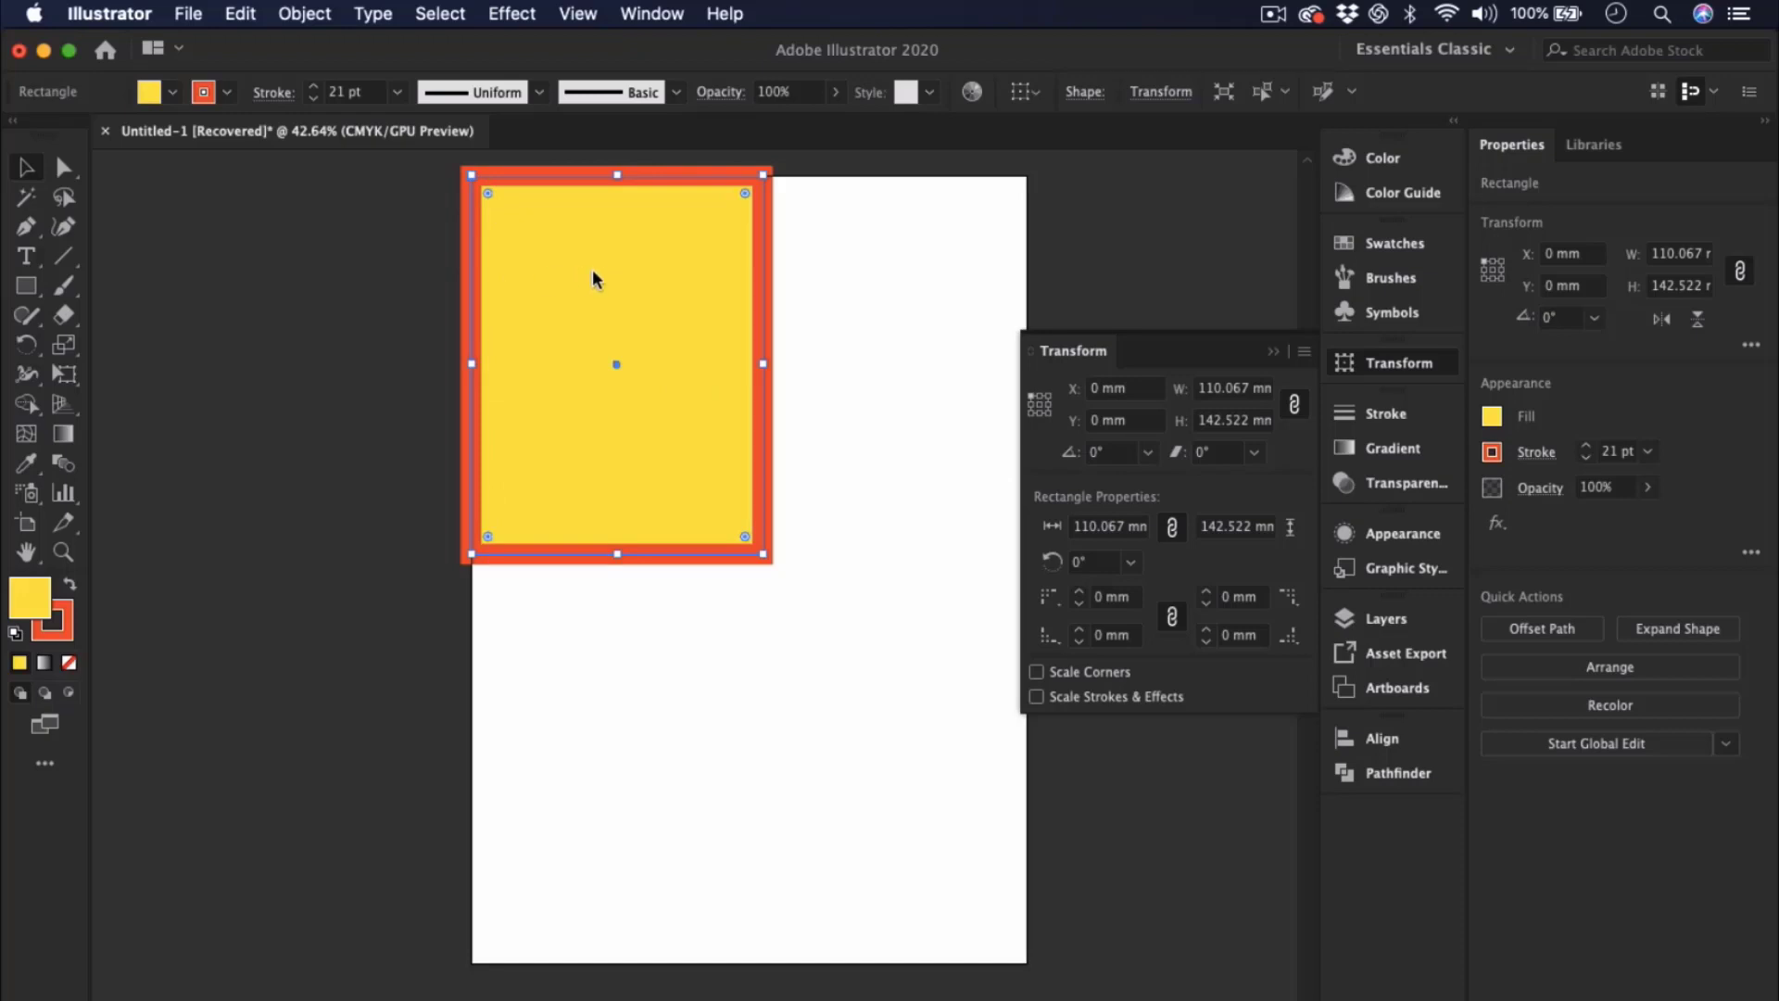
# - Drag the rectangle back to the page's upper middle, at X 43.921 mm, Y 49.565 mm
pyautogui.moveTo(575, 264); pyautogui.dragTo(705, 432)
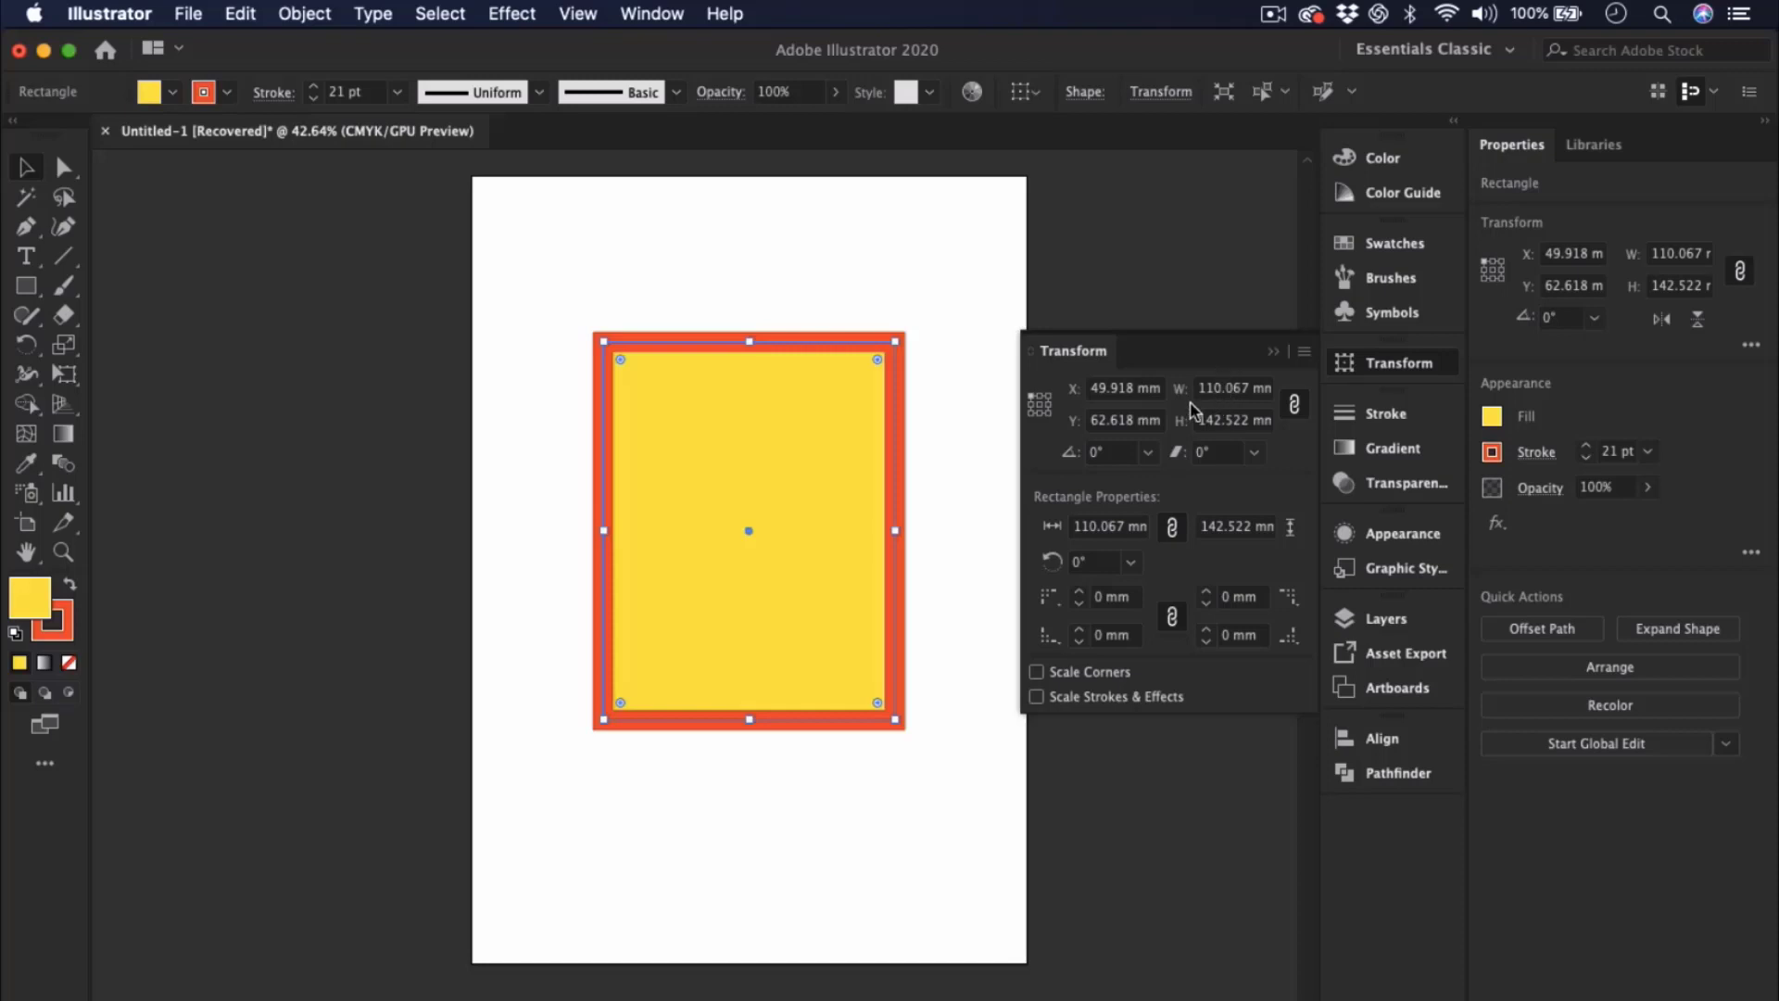
pyautogui.click(1294, 407)
pyautogui.moveTo(894, 718); pyautogui.dragTo(877, 684)
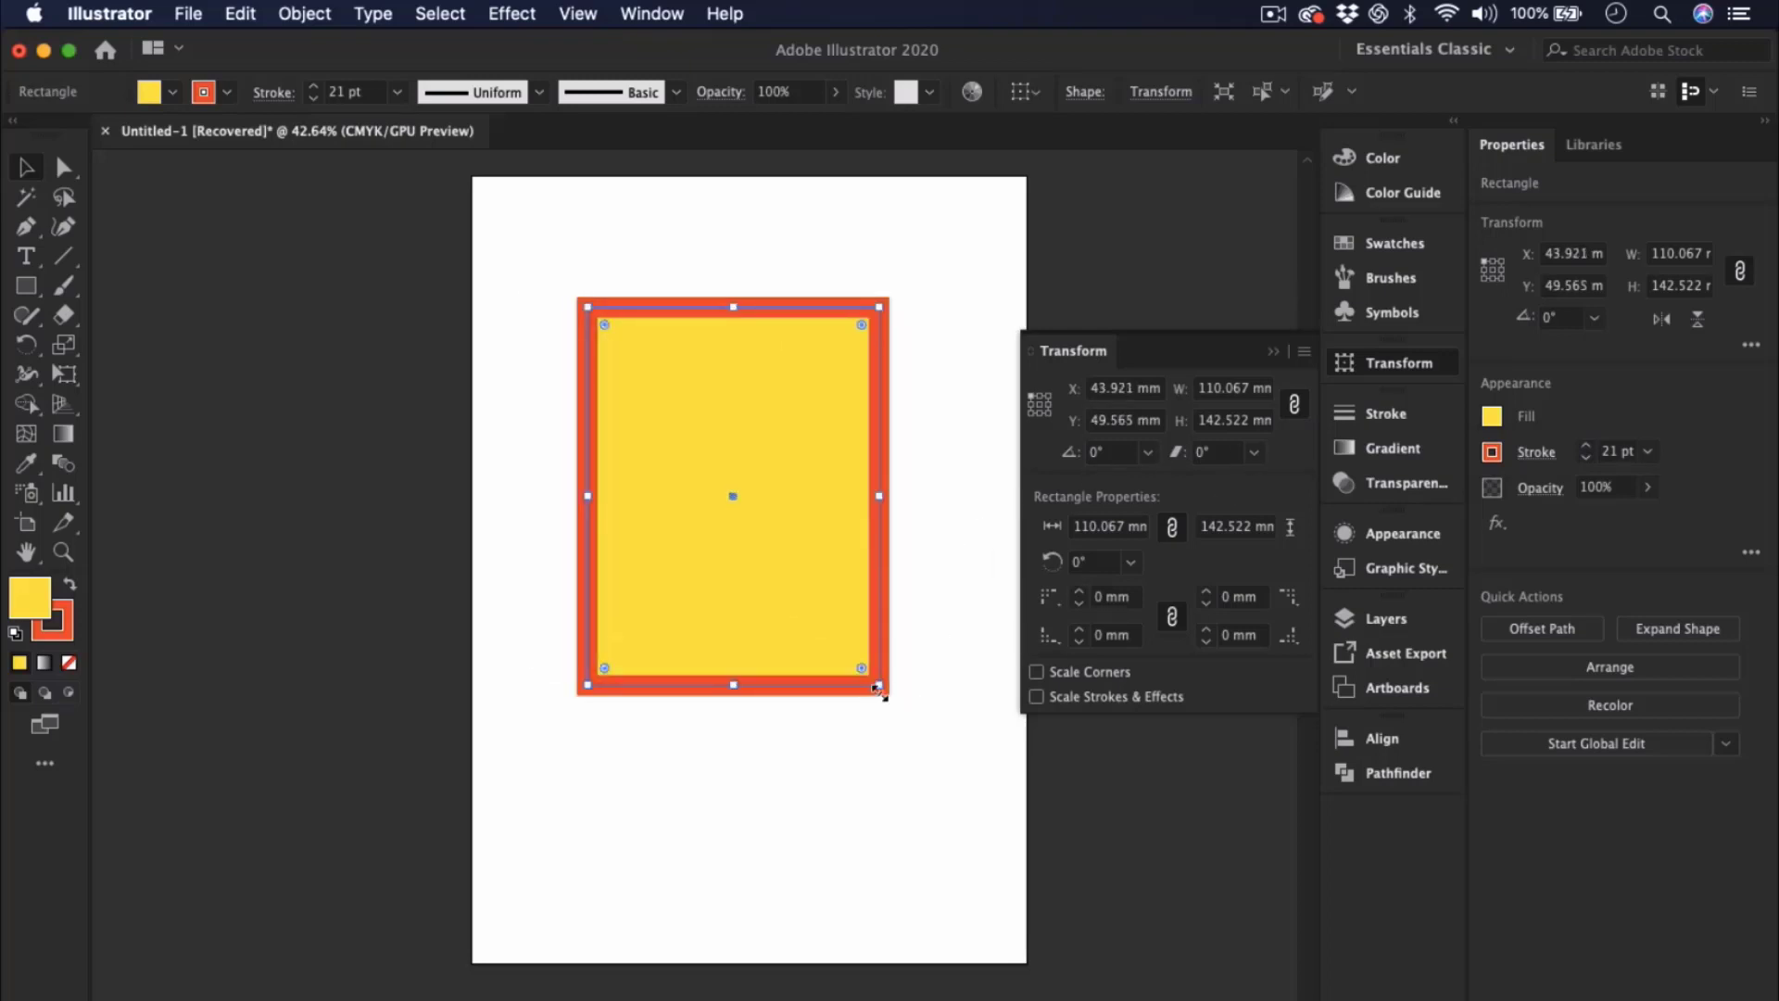
pyautogui.moveTo(878, 684)
pyautogui.mouseDown()
pyautogui.moveTo(803, 608)
pyautogui.moveTo(759, 608)
pyautogui.moveTo(810, 611)
pyautogui.moveTo(864, 690)
pyautogui.moveTo(880, 683)
pyautogui.mouseUp()
# - With proportions linked, set the width to 100 mm, then undo it
pyautogui.click(1294, 403)
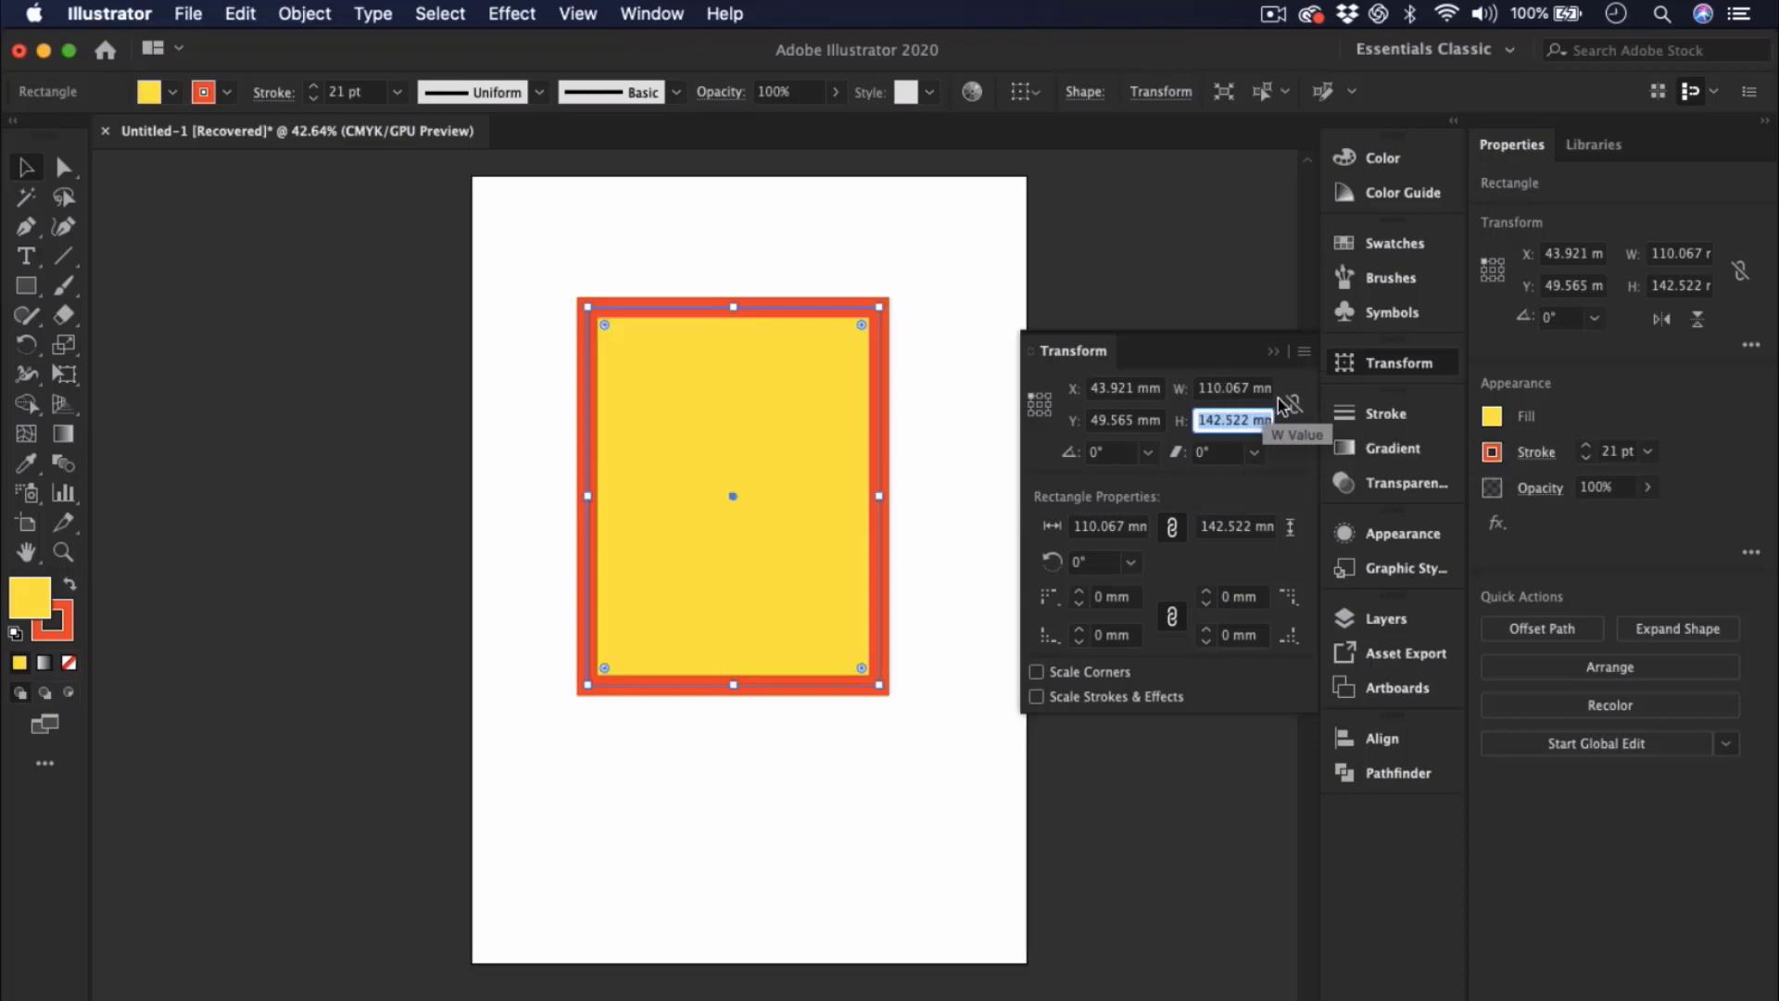
pyautogui.click(1294, 404)
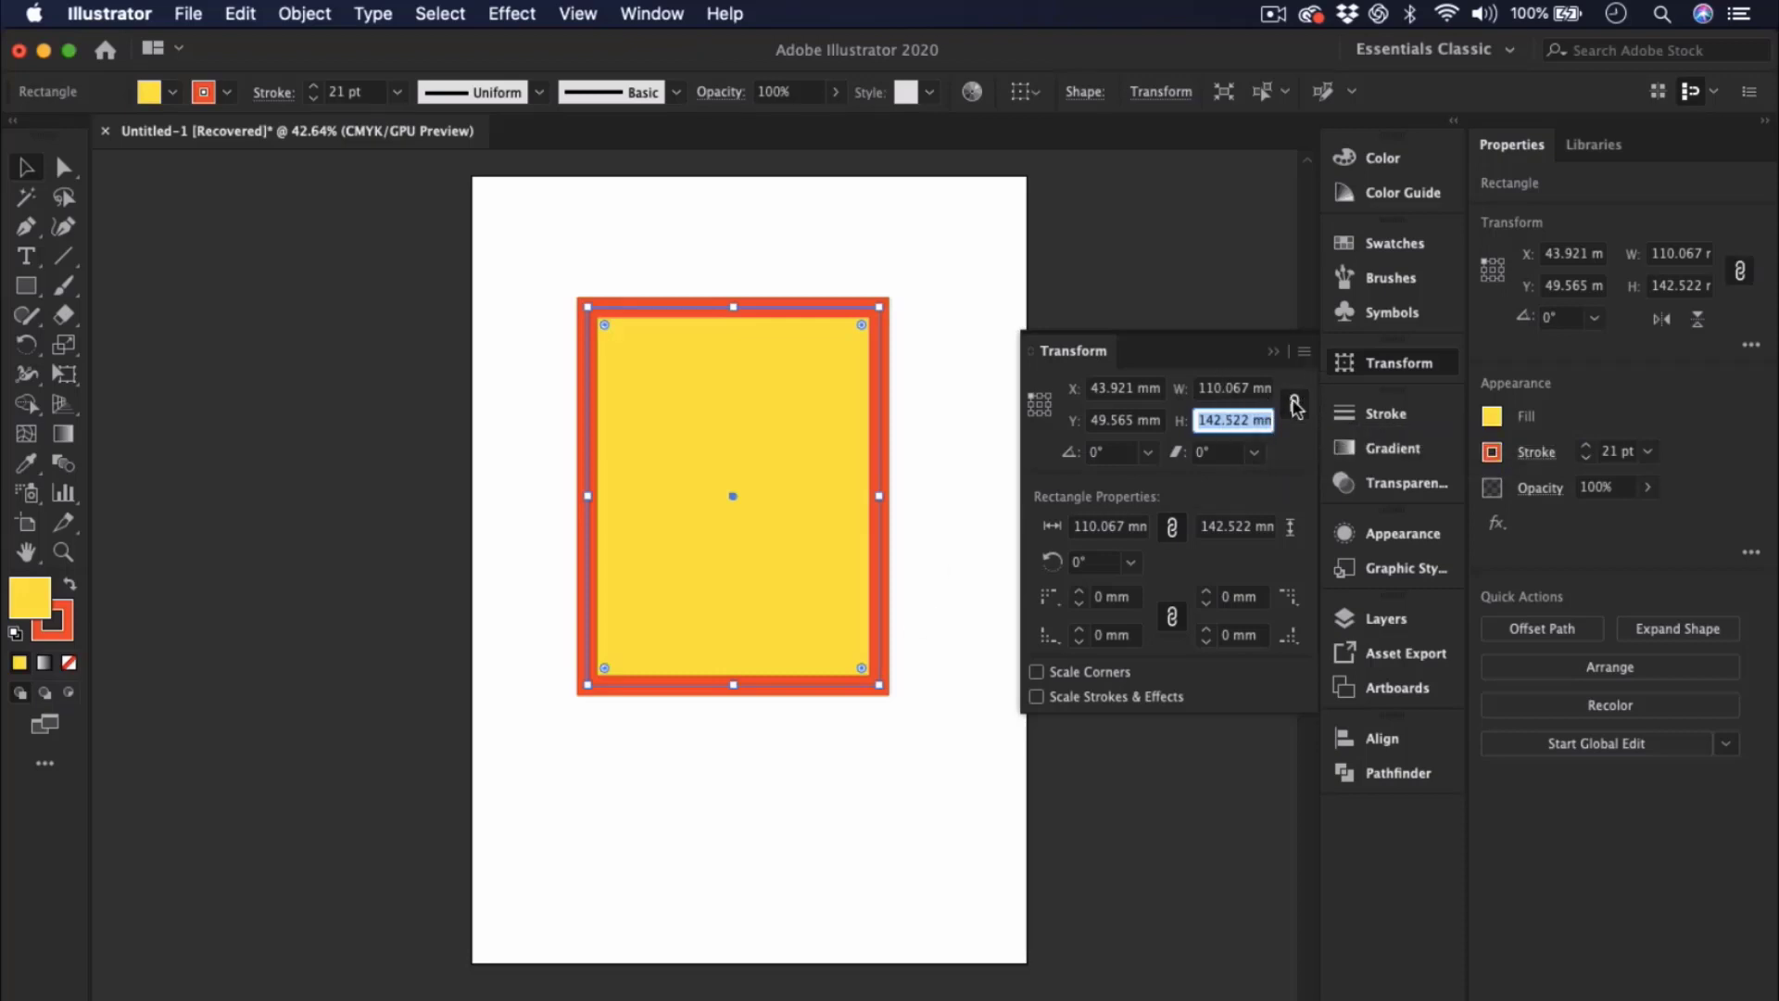
pyautogui.click(1223, 387)
pyautogui.doubleClick(1224, 387)
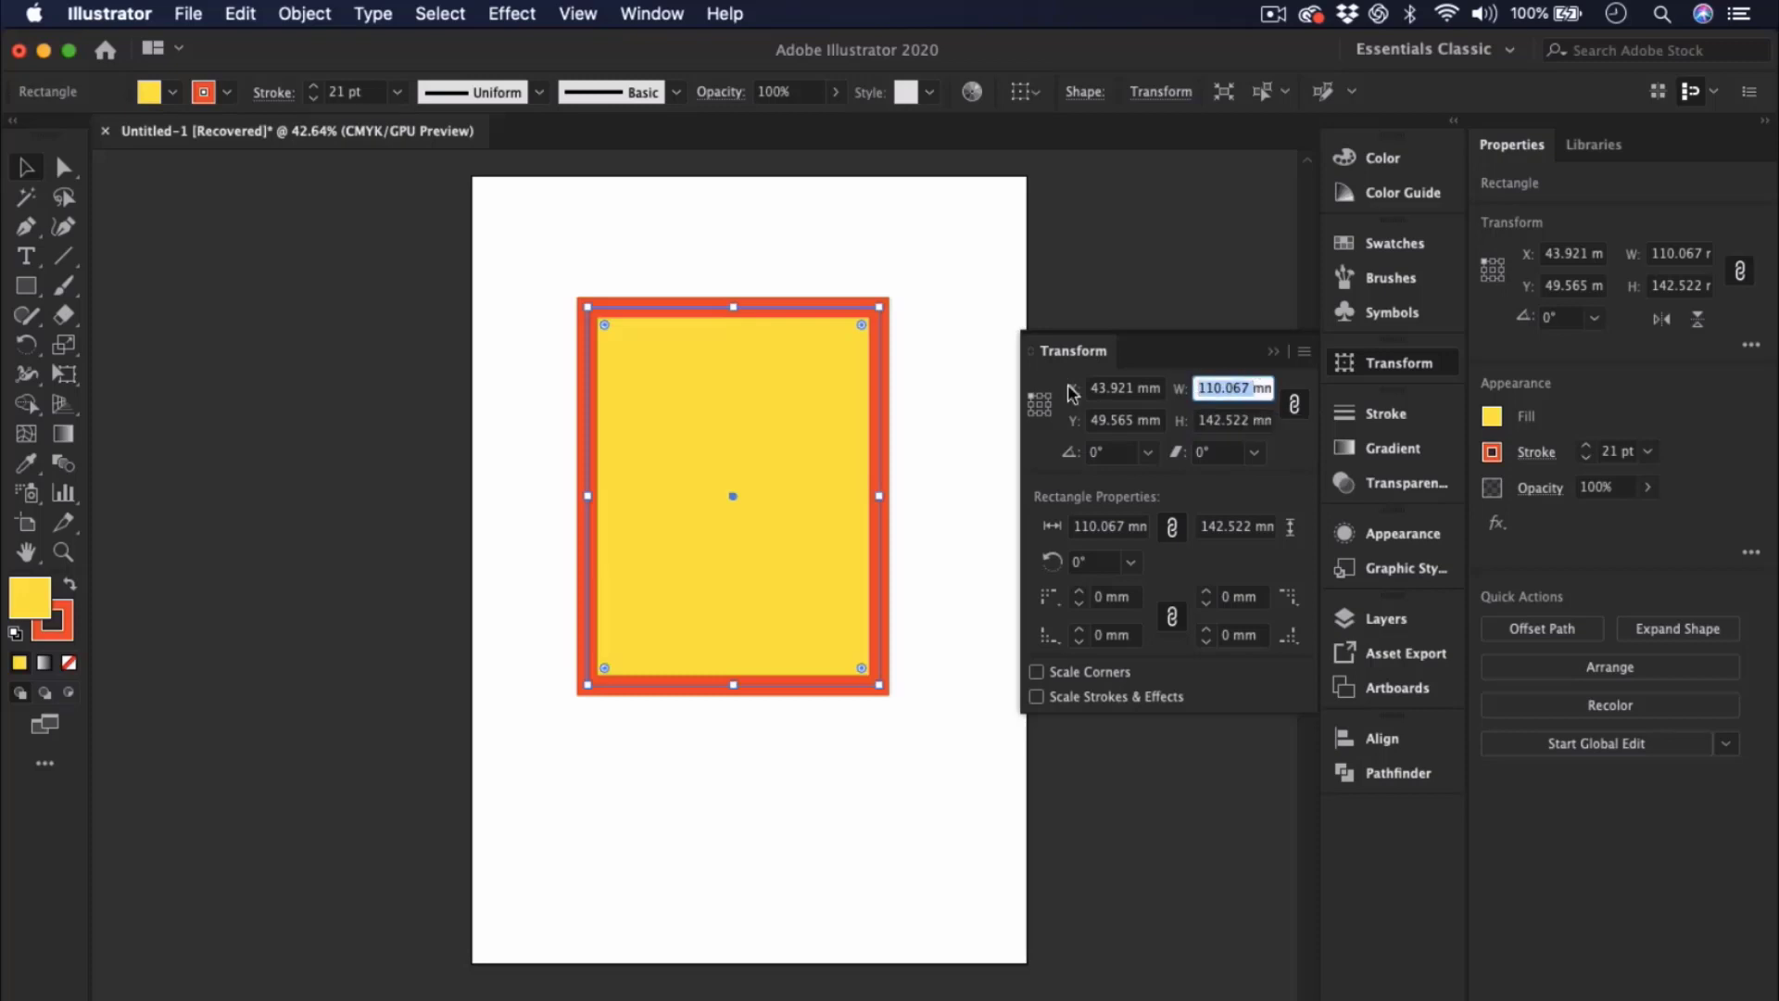
pyautogui.write('100')
pyautogui.press('Return')
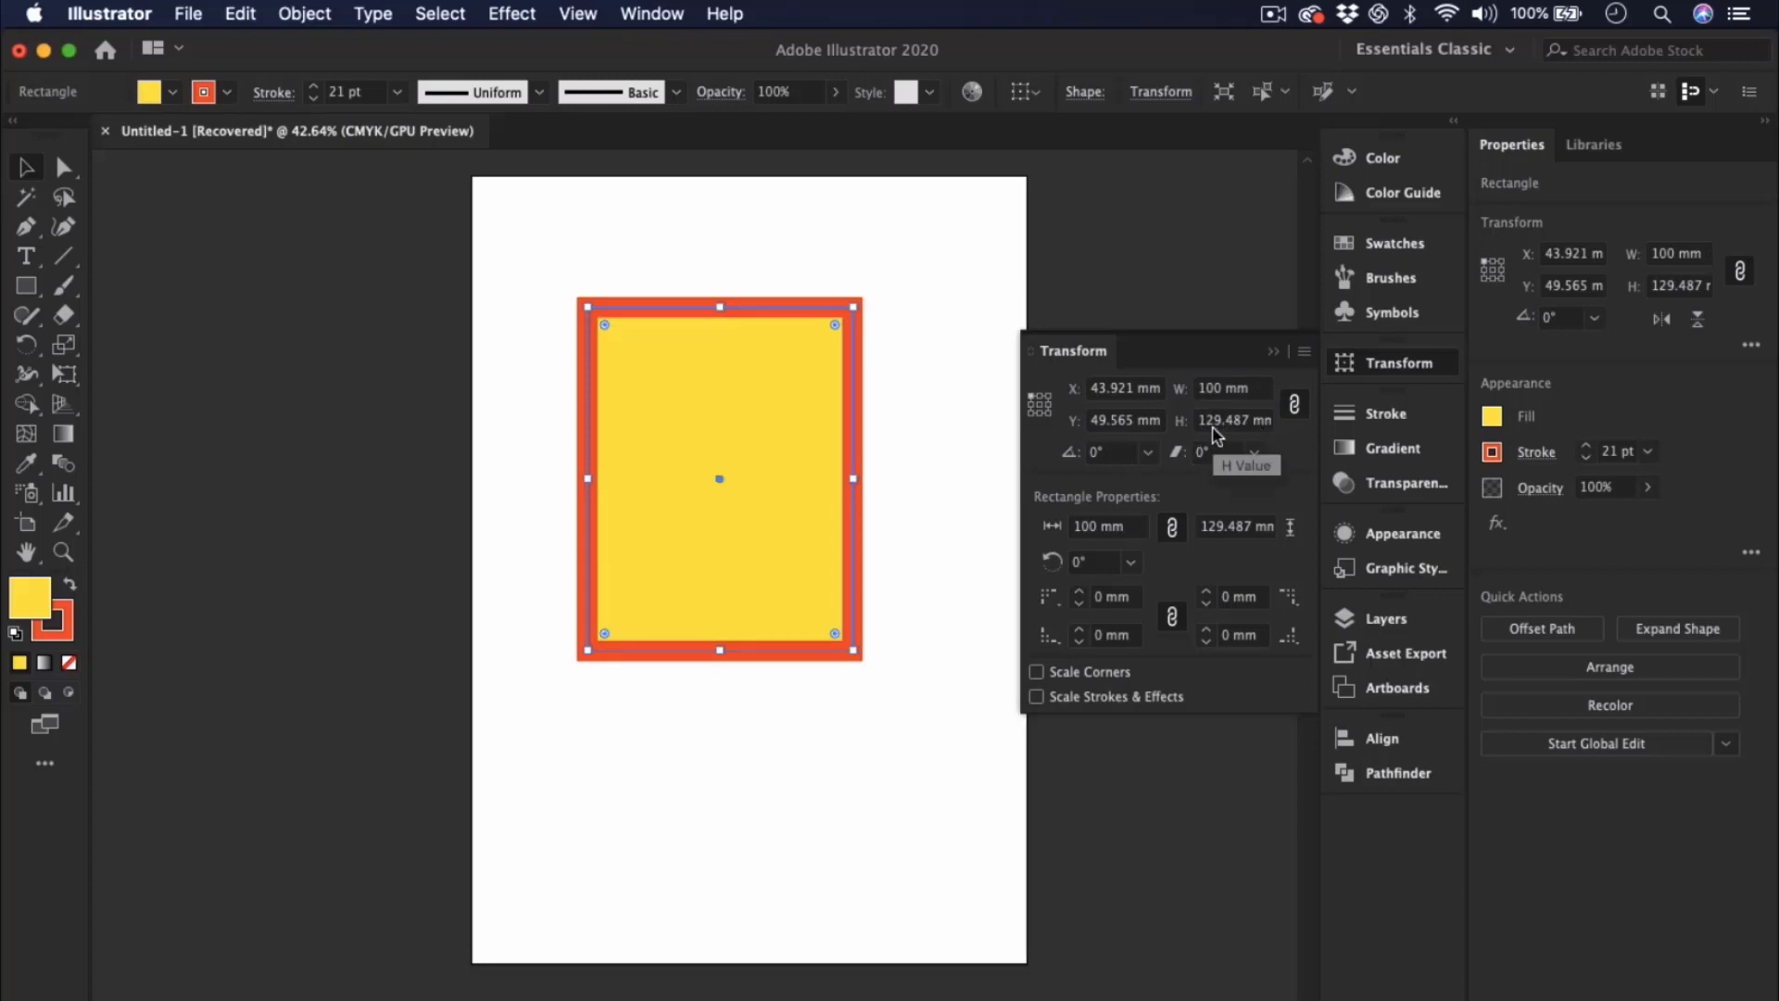
pyautogui.press('super+z')
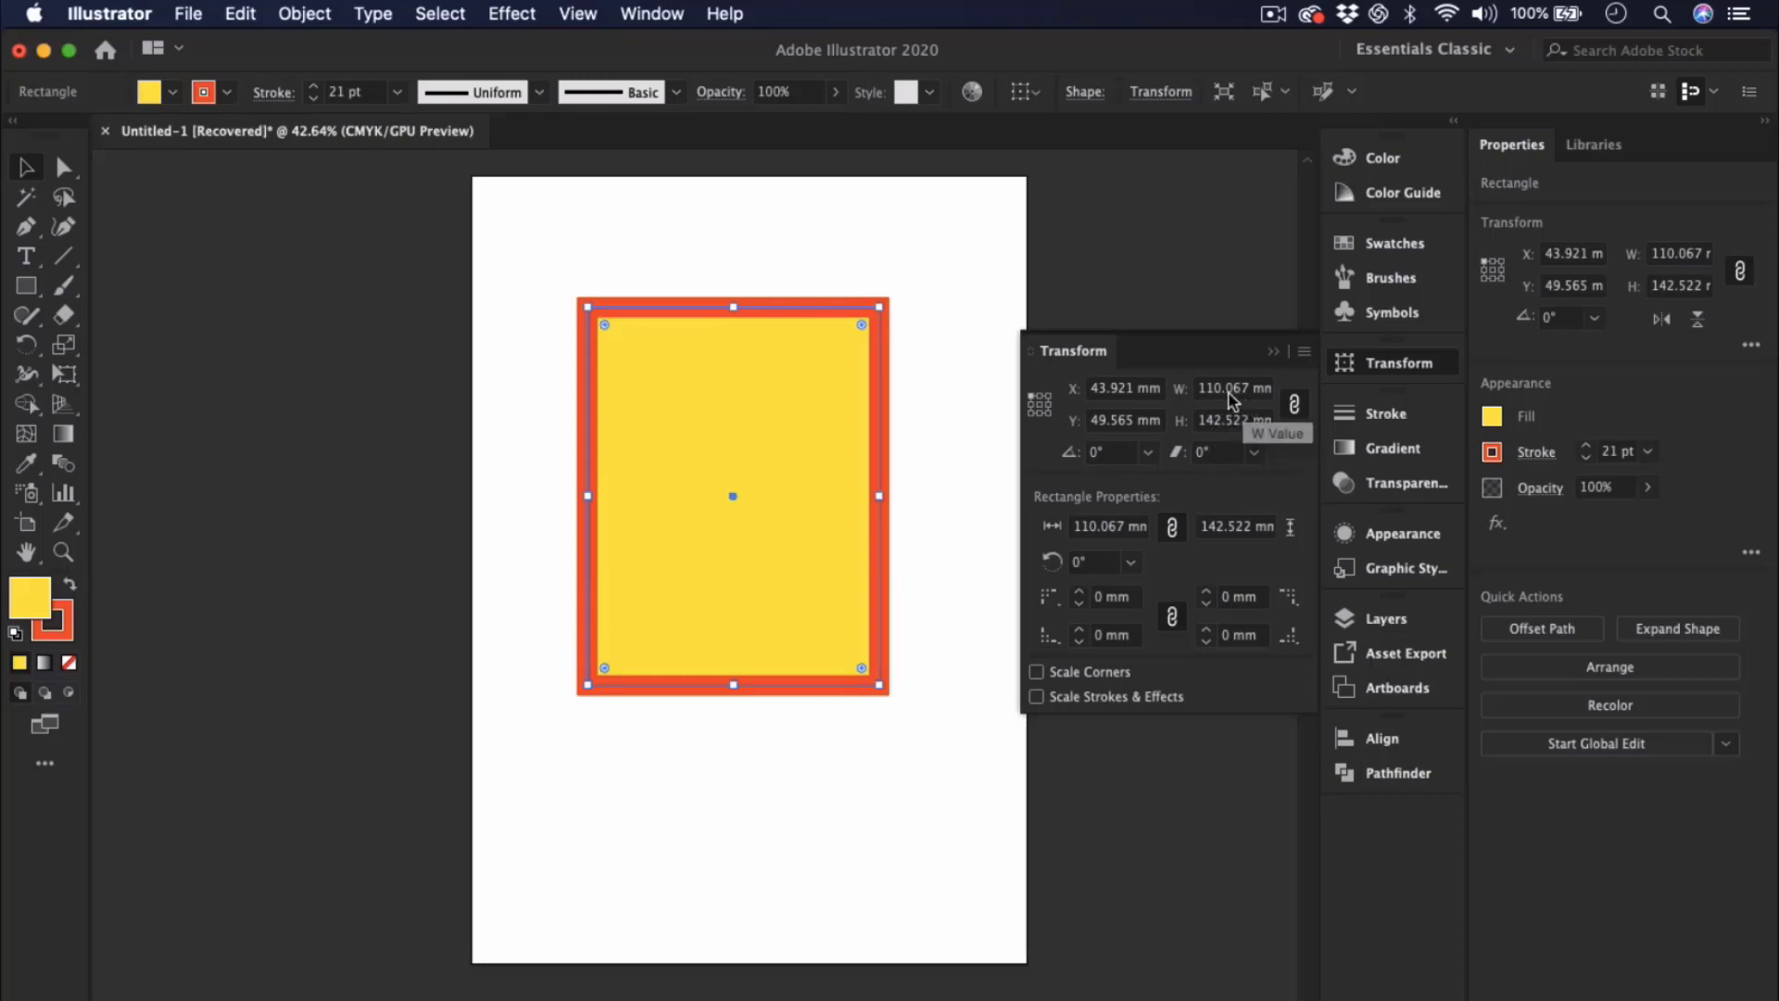
# - Set the rectangle's width proportionally to 200 mm
pyautogui.click(1296, 406)
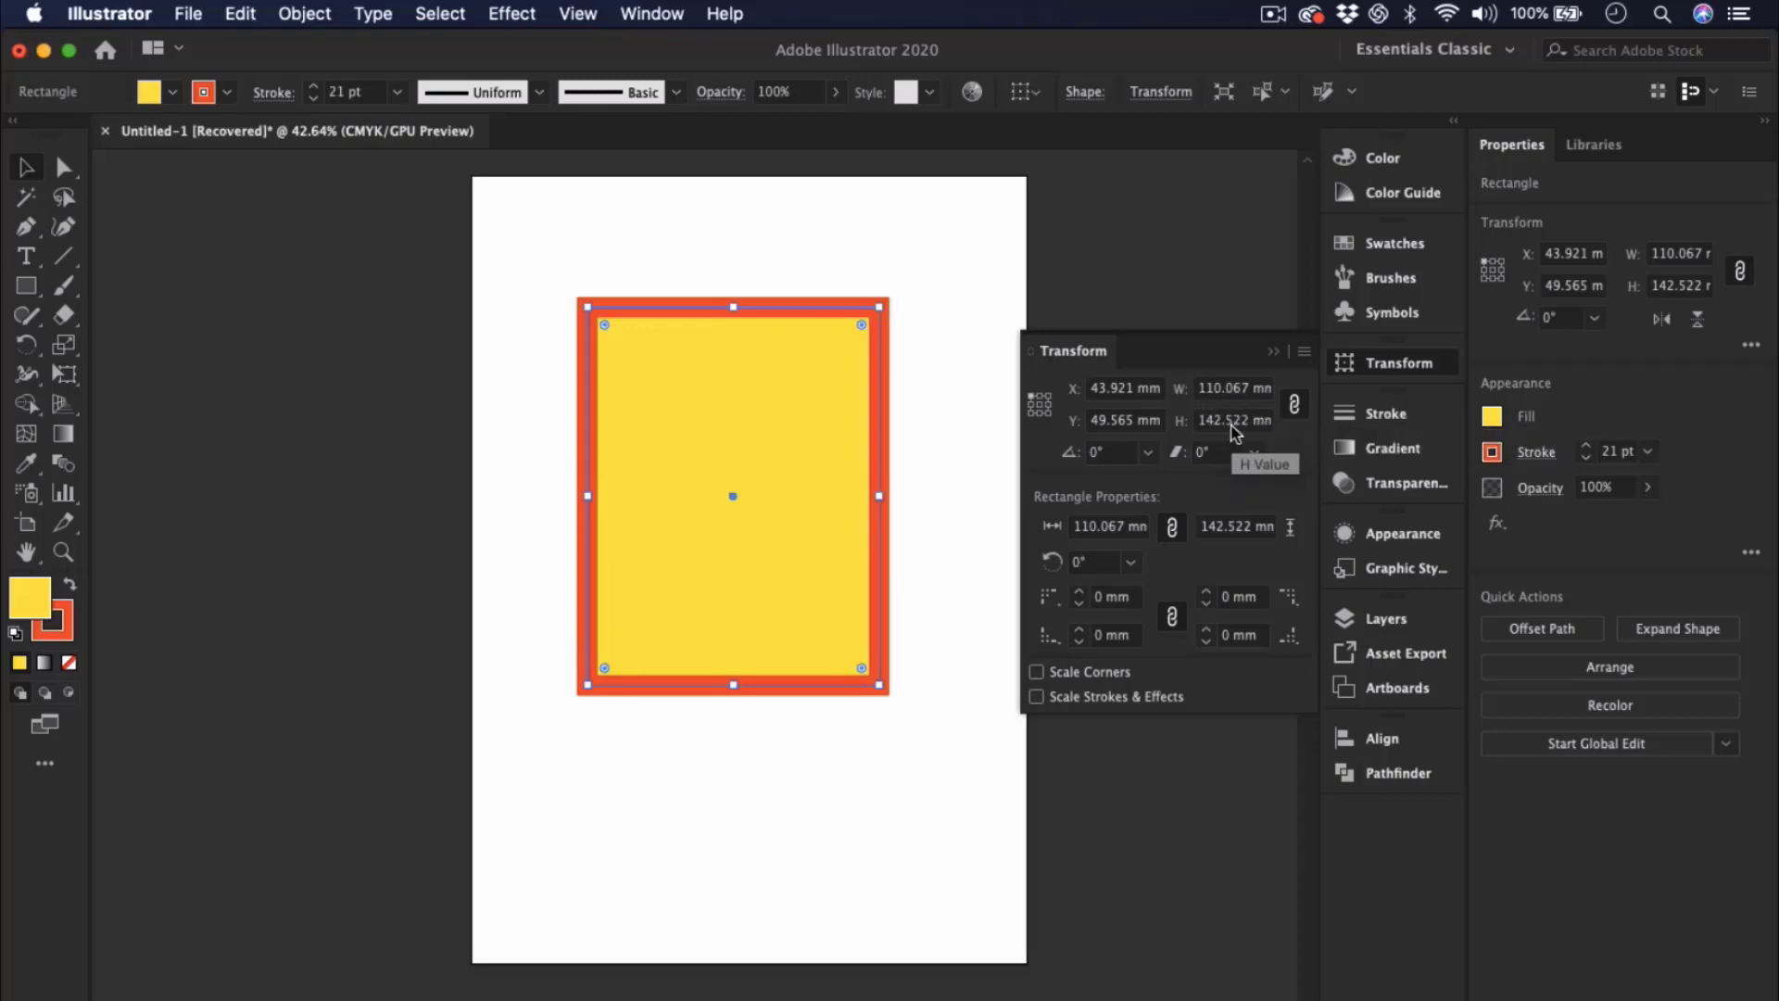
pyautogui.click(1222, 391)
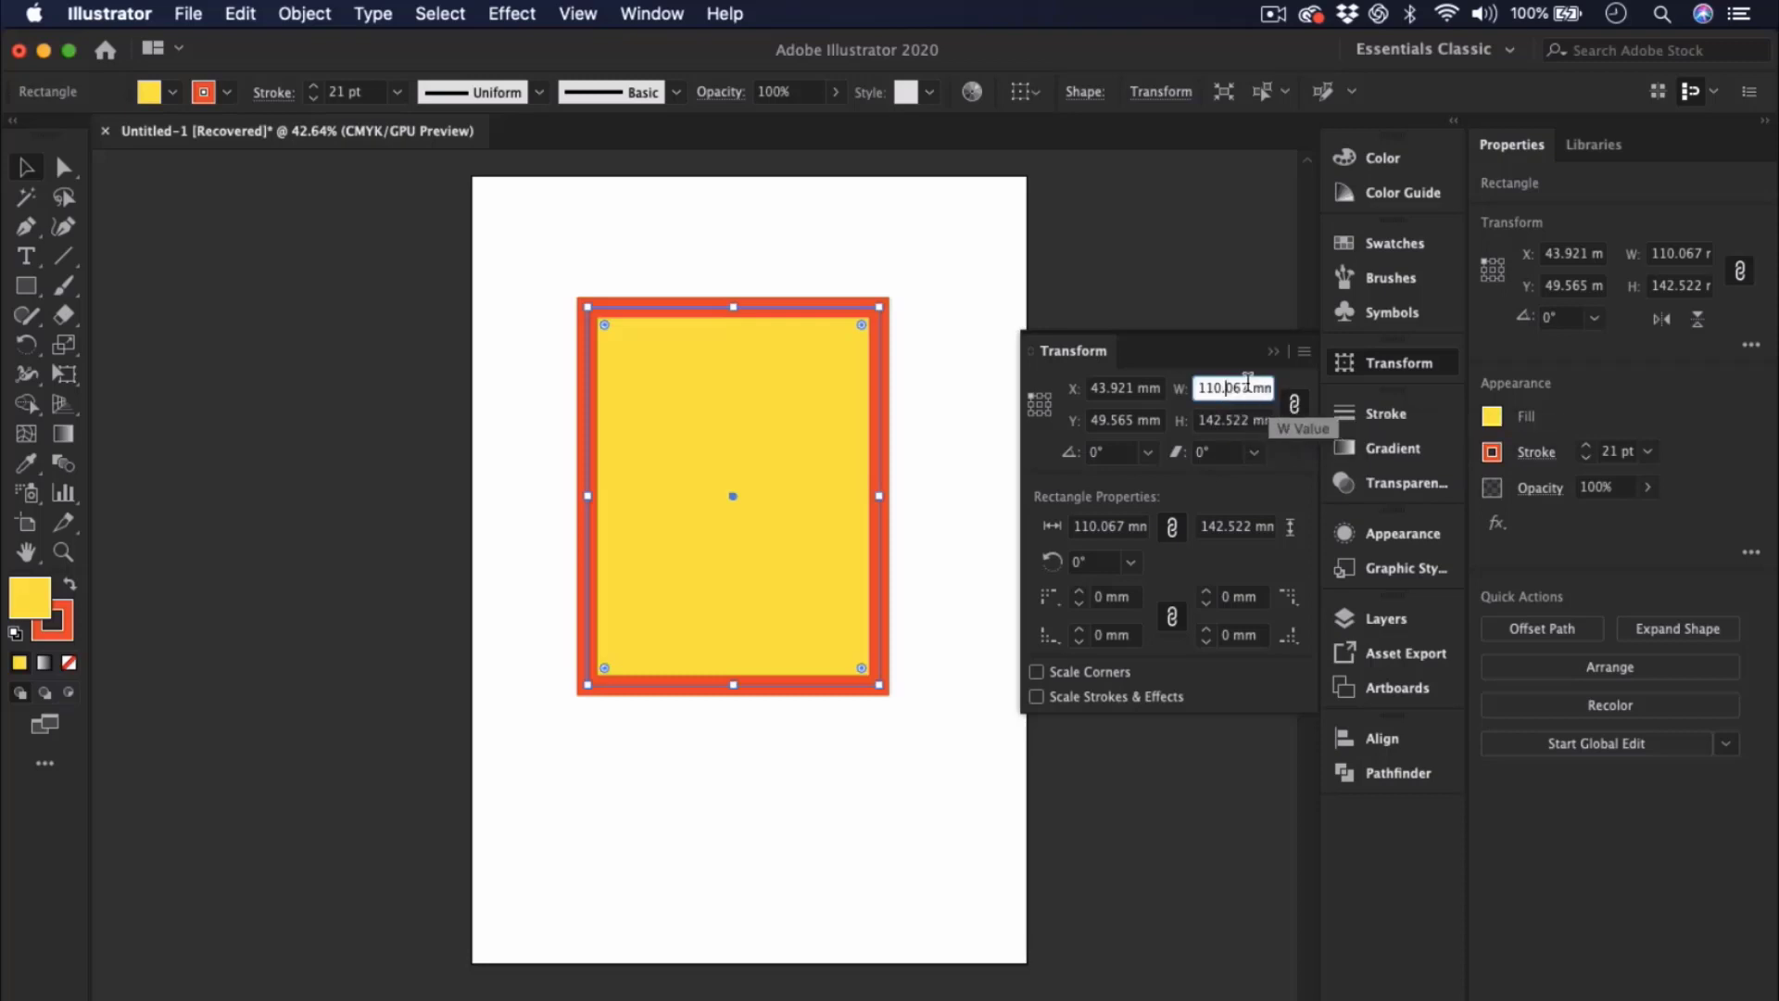
pyautogui.moveTo(1251, 387); pyautogui.dragTo(1197, 390)
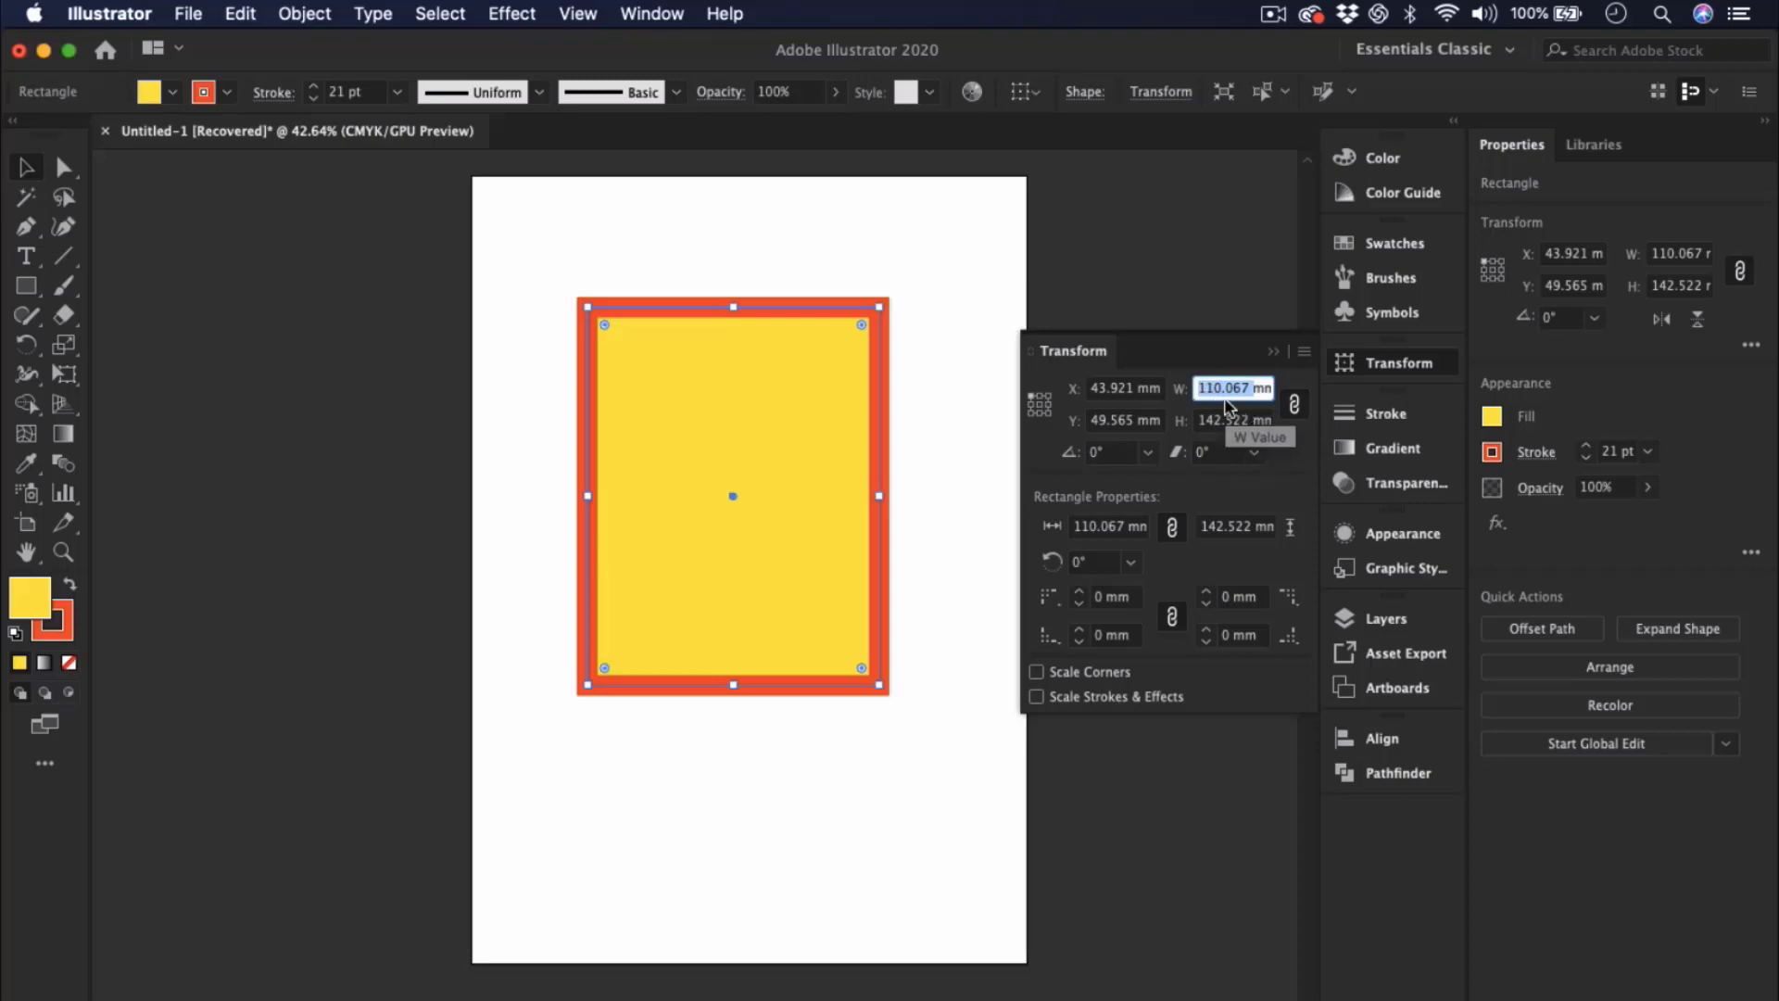
pyautogui.write('200mm')
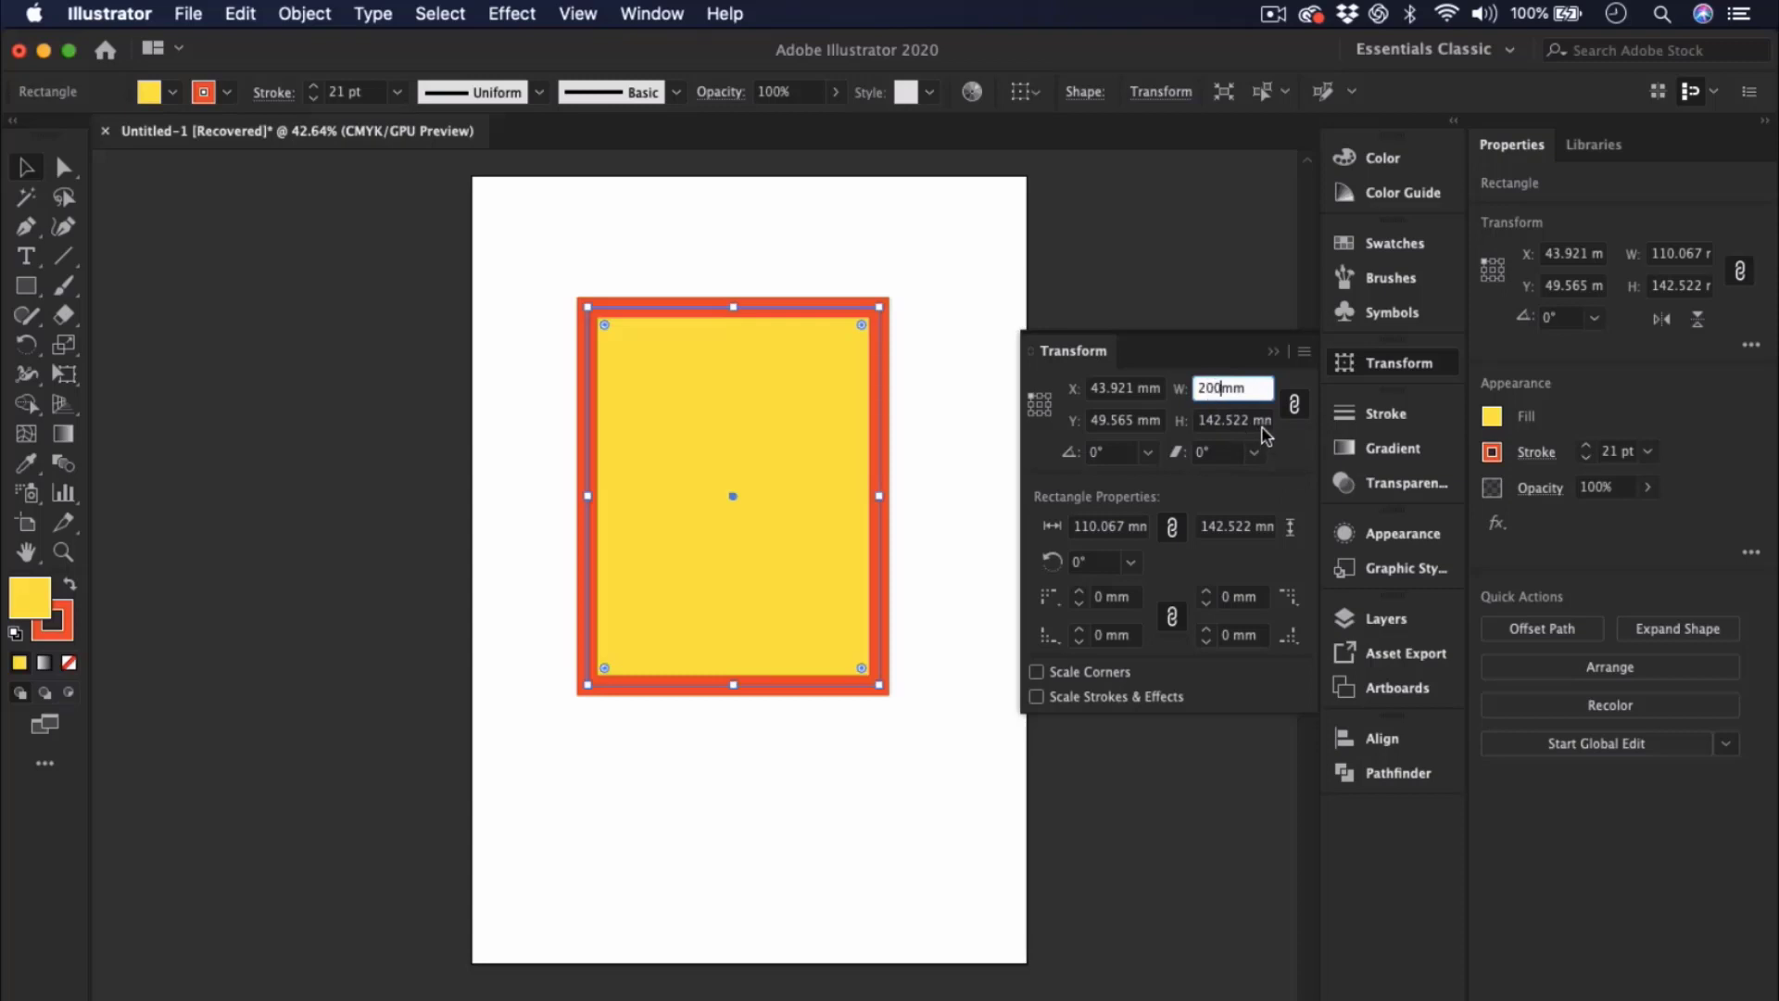
pyautogui.press('Return')
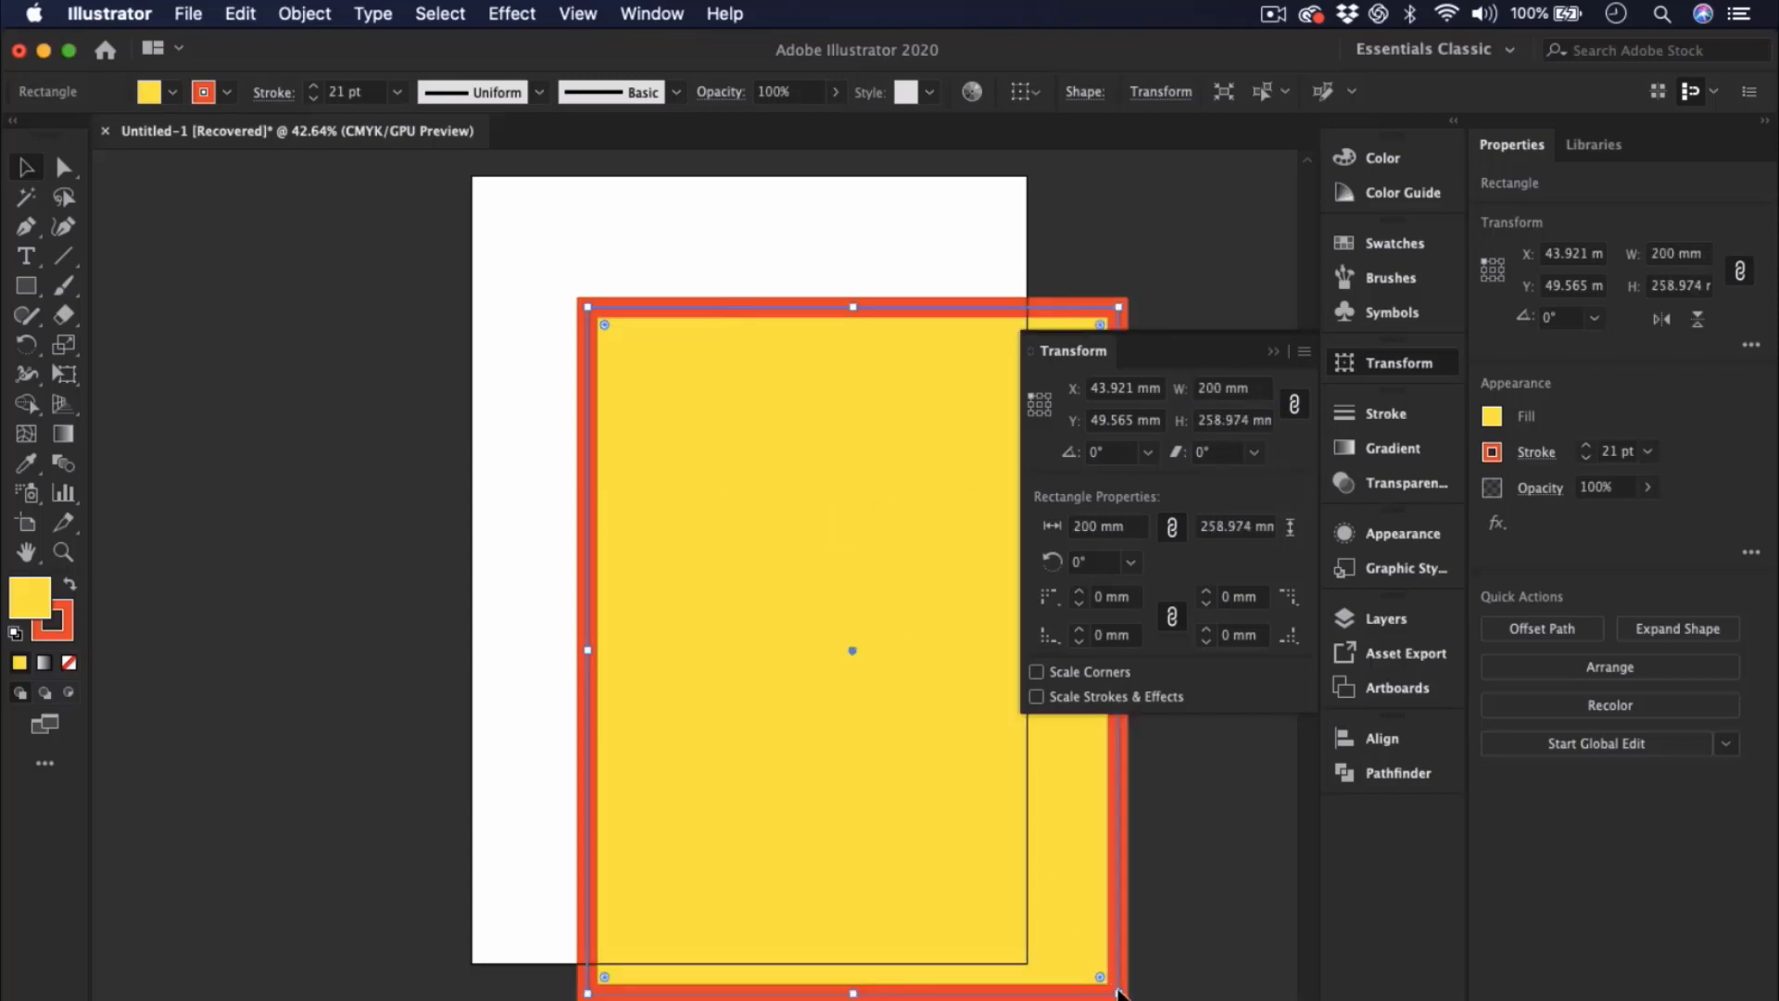
# - Drag the bottom-right corner to shrink the rectangle to about 99.836 × 129.275 mm
pyautogui.moveTo(1119, 992)
pyautogui.mouseDown()
pyautogui.moveTo(909, 635)
pyautogui.moveTo(1101, 997)
pyautogui.moveTo(1118, 992)
pyautogui.mouseUp()
pyautogui.moveTo(1118, 992); pyautogui.dragTo(853, 688)
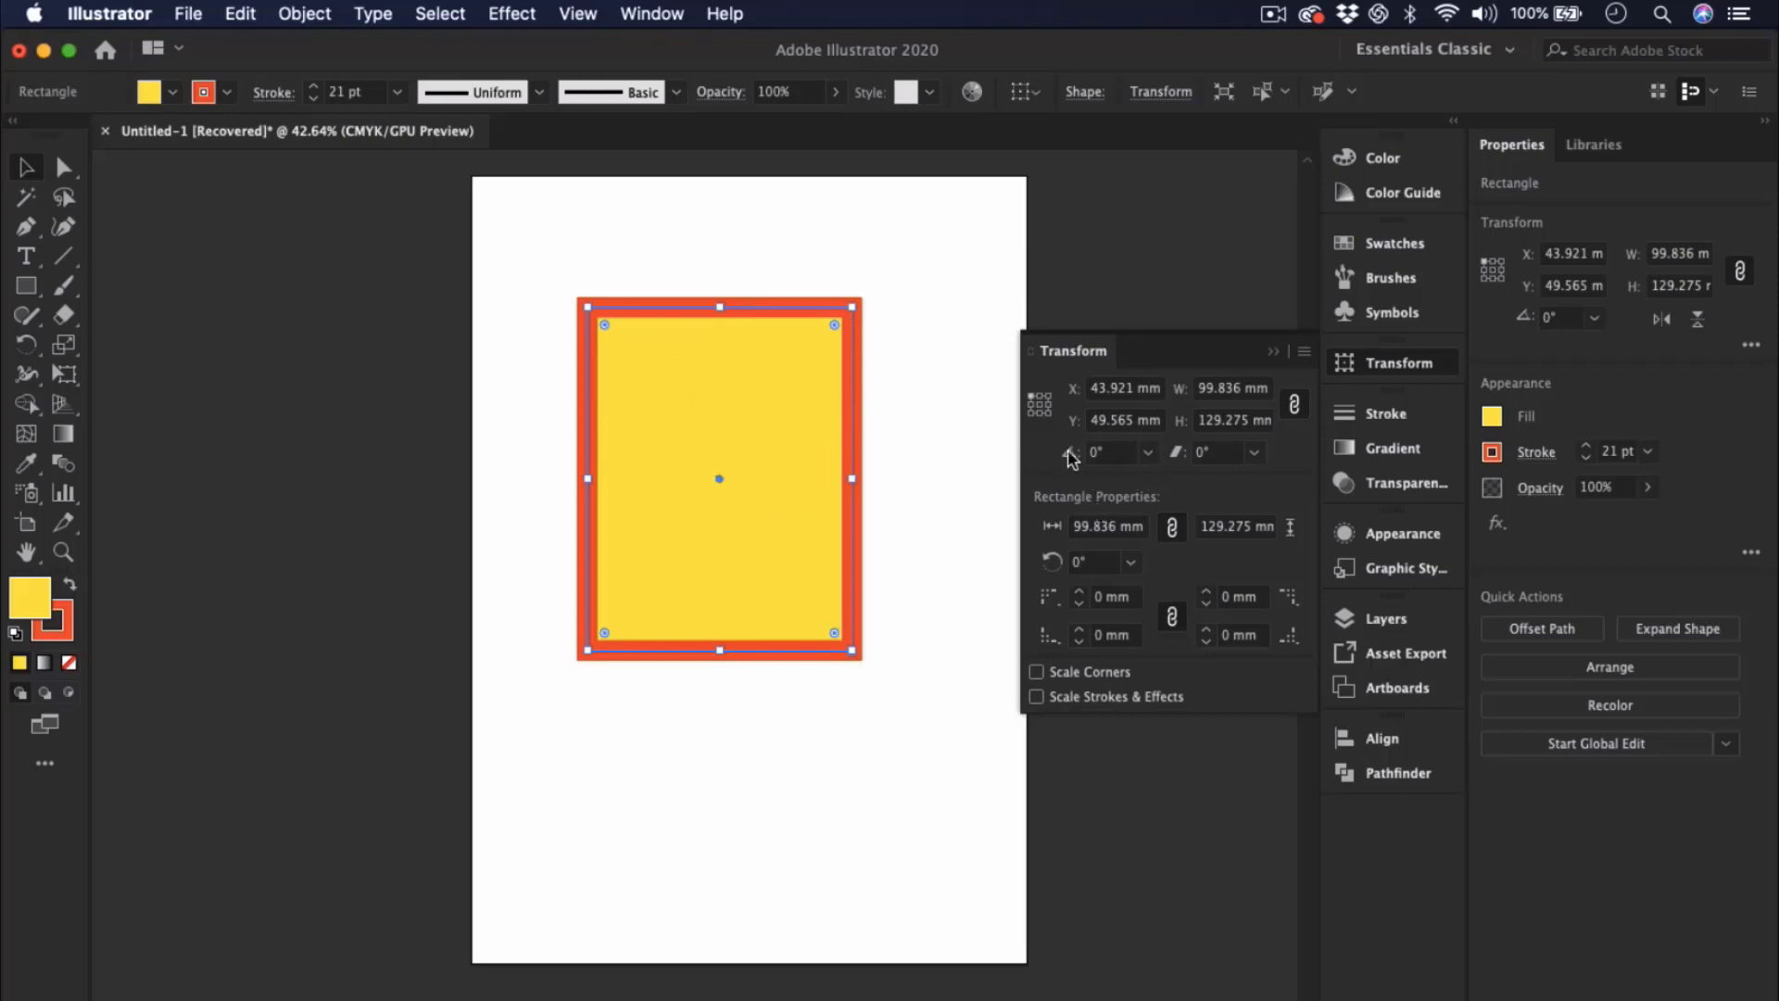
pyautogui.click(1147, 452)
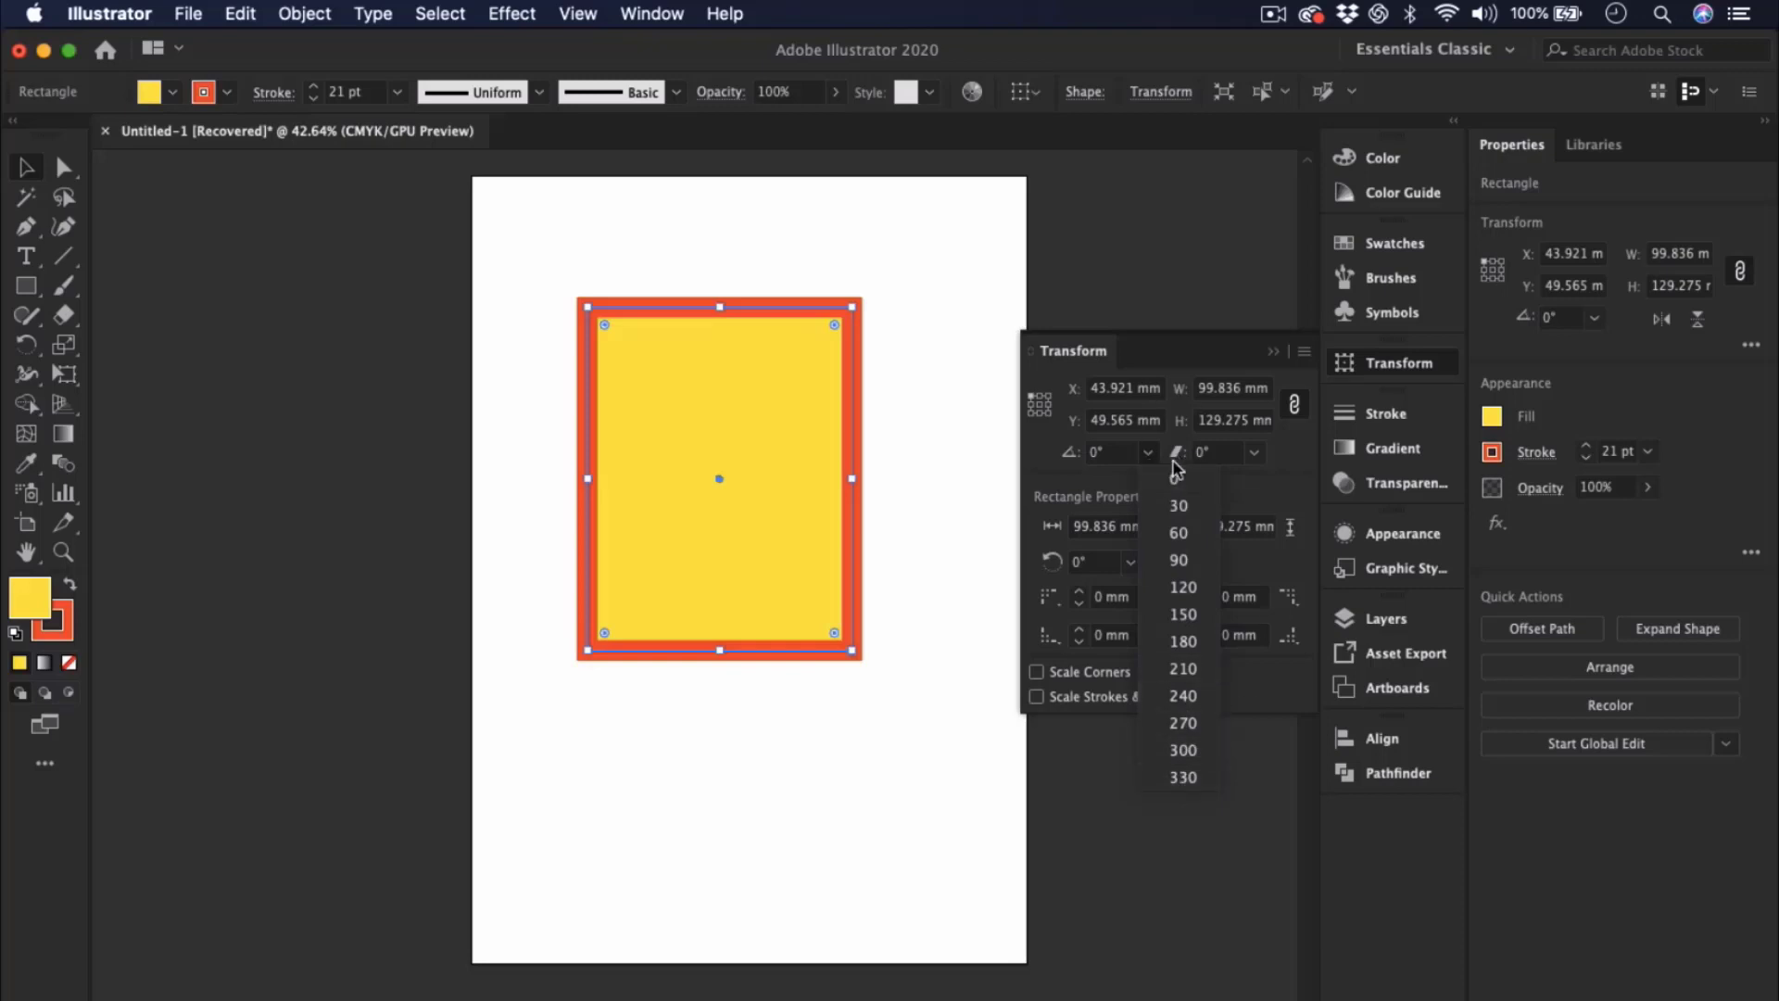
# - Rotate the rectangle 30°, reset it to 0°, and nudge it slightly right
pyautogui.click(1178, 508)
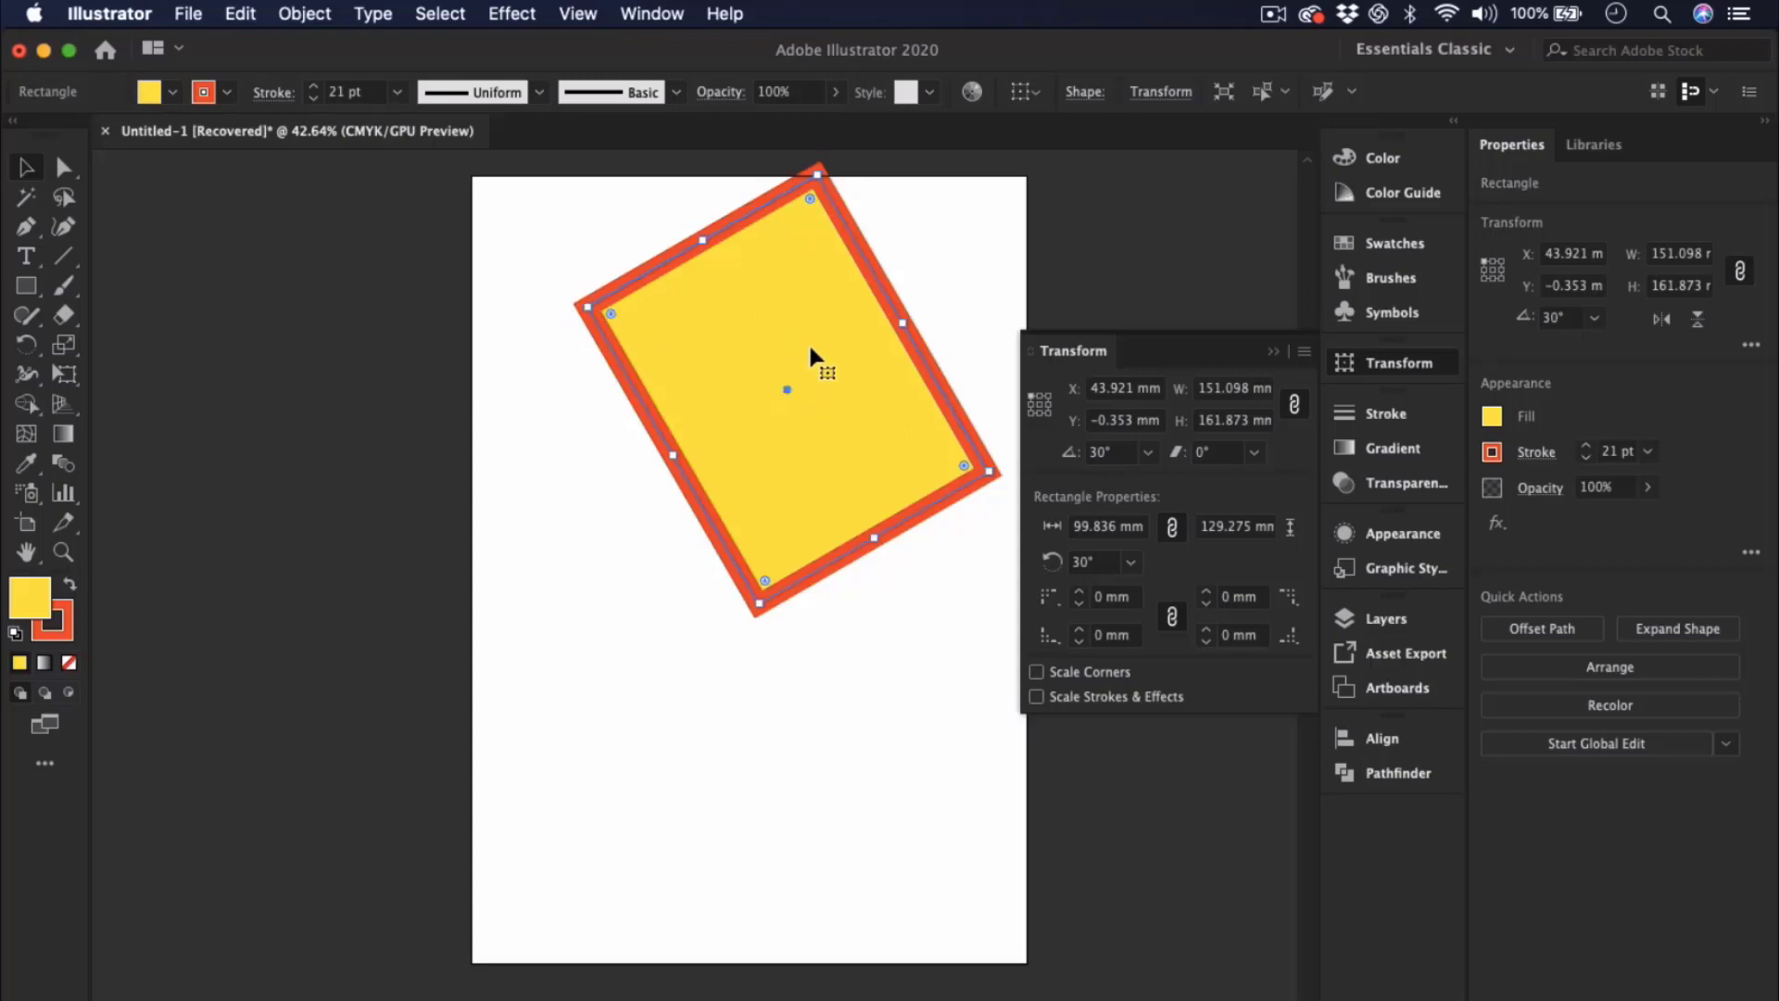
pyautogui.click(1147, 452)
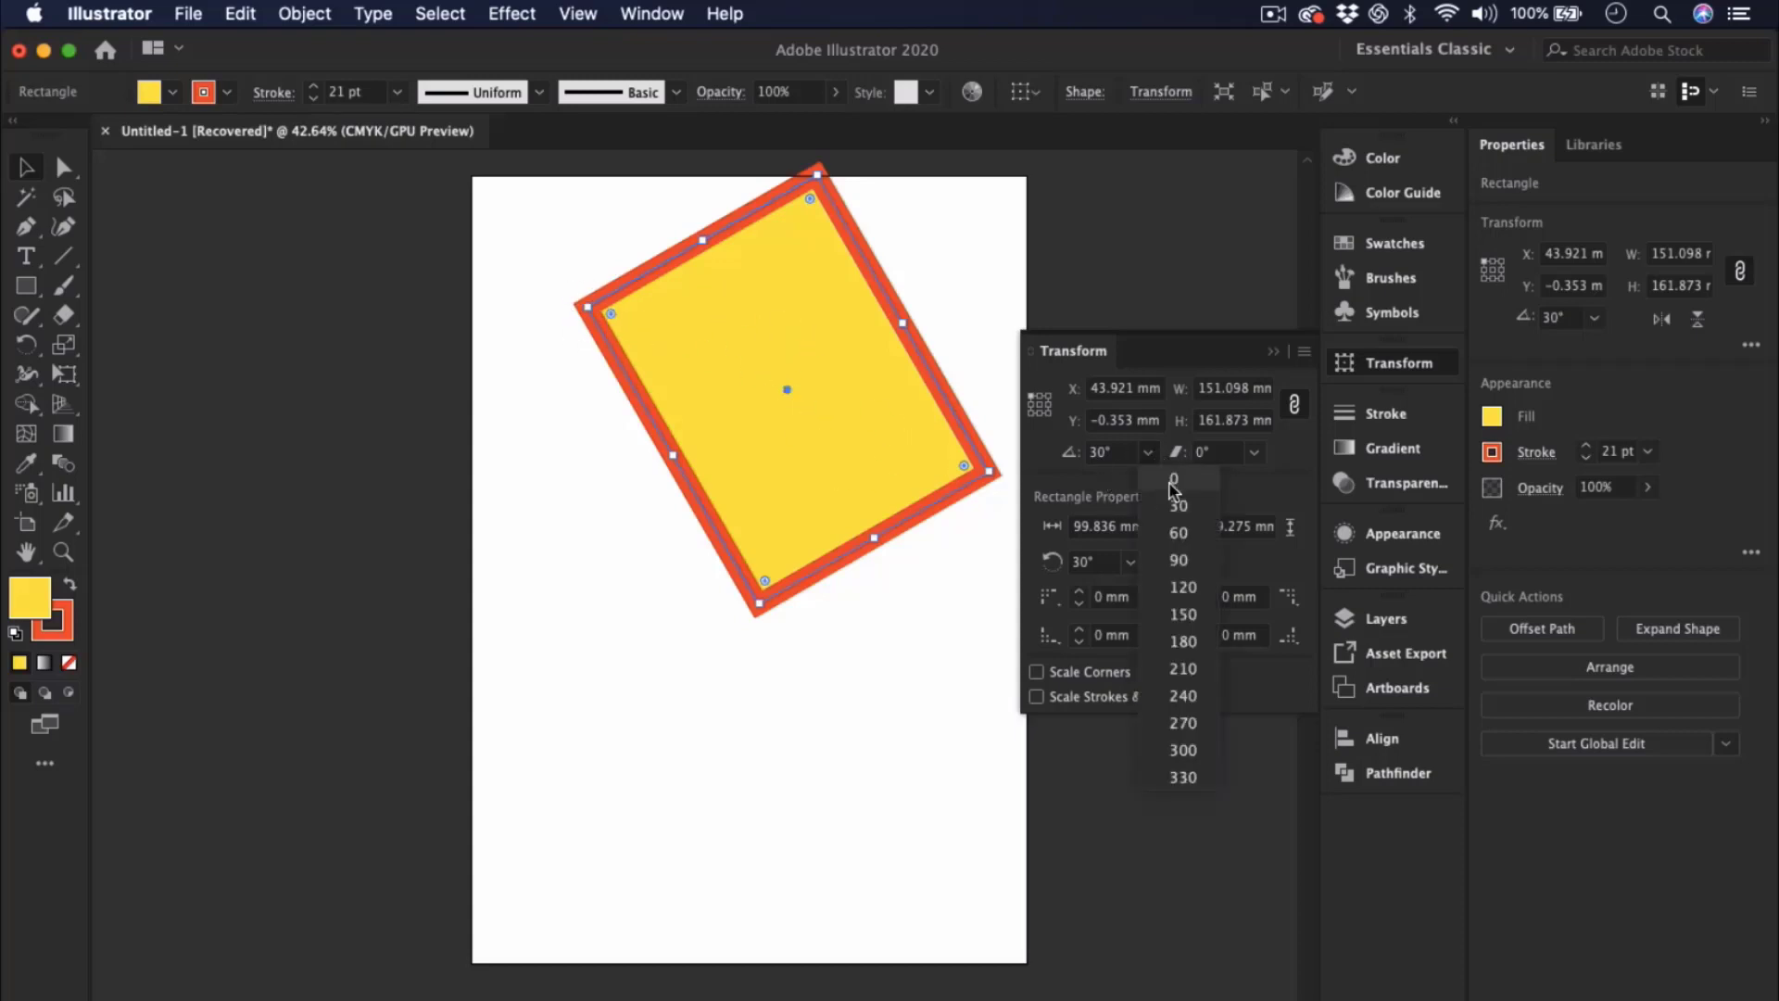
pyautogui.click(1172, 480)
pyautogui.moveTo(703, 445); pyautogui.dragTo(788, 447)
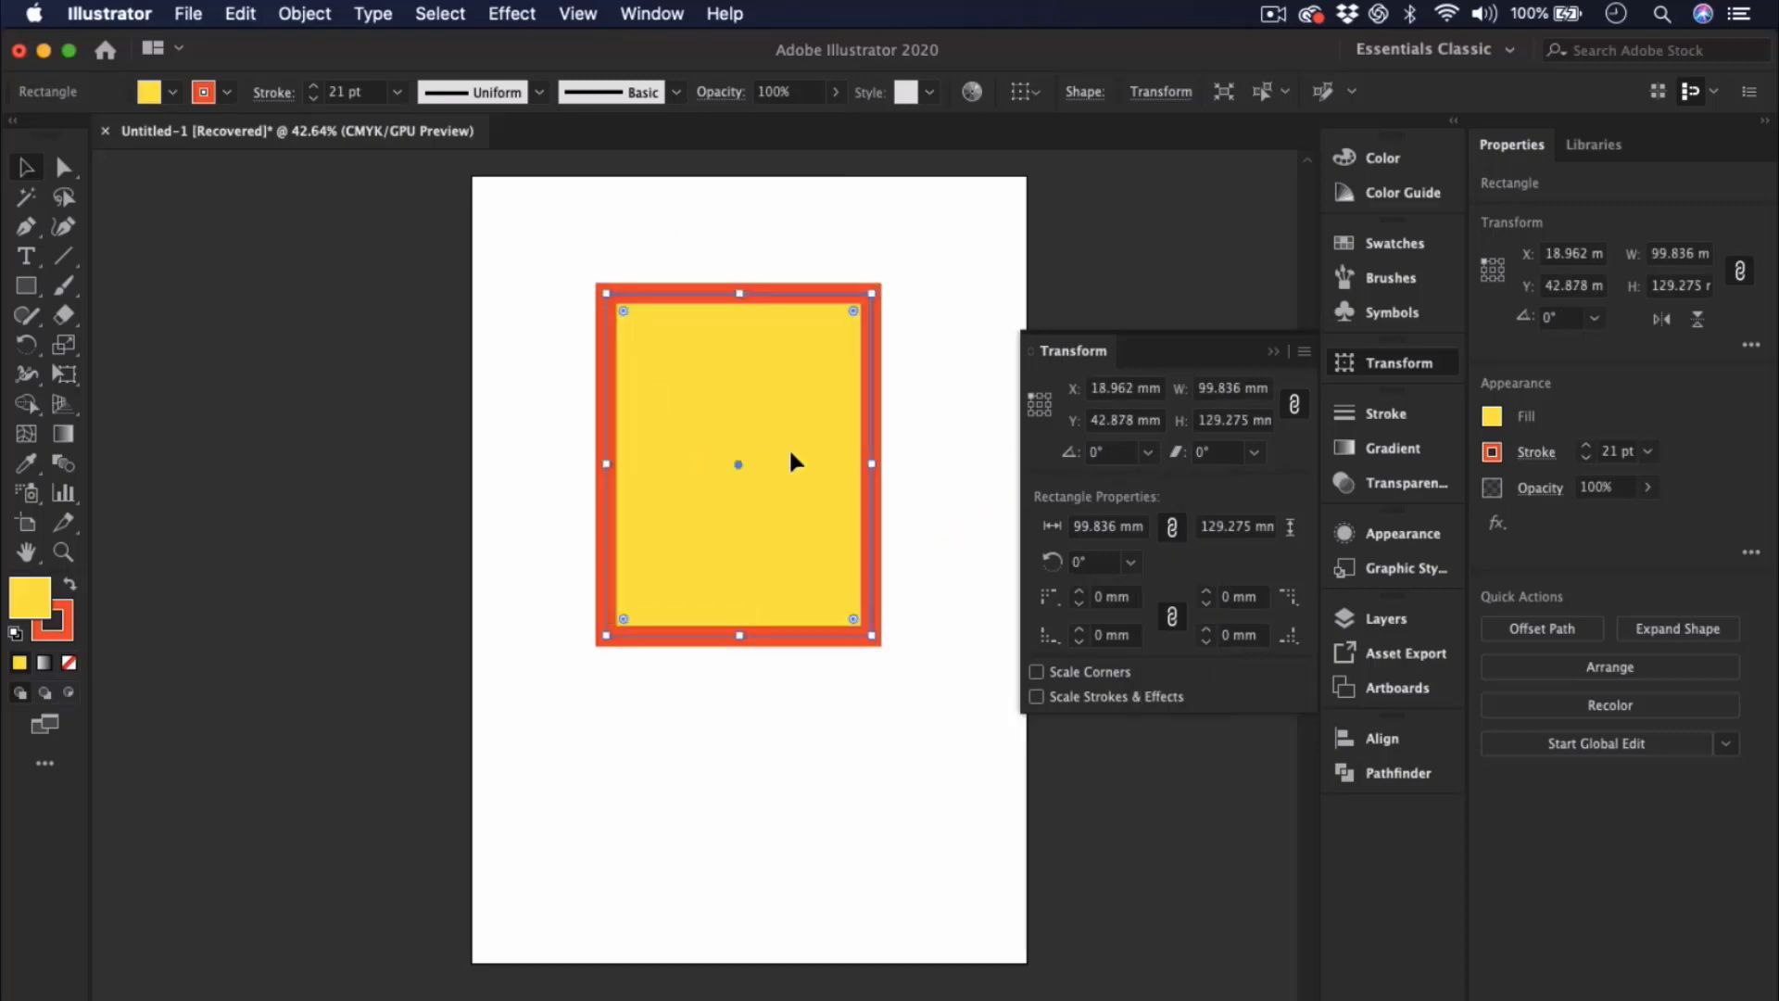
# - Set the reference point to centre and rotate the rectangle 30°
pyautogui.click(1040, 412)
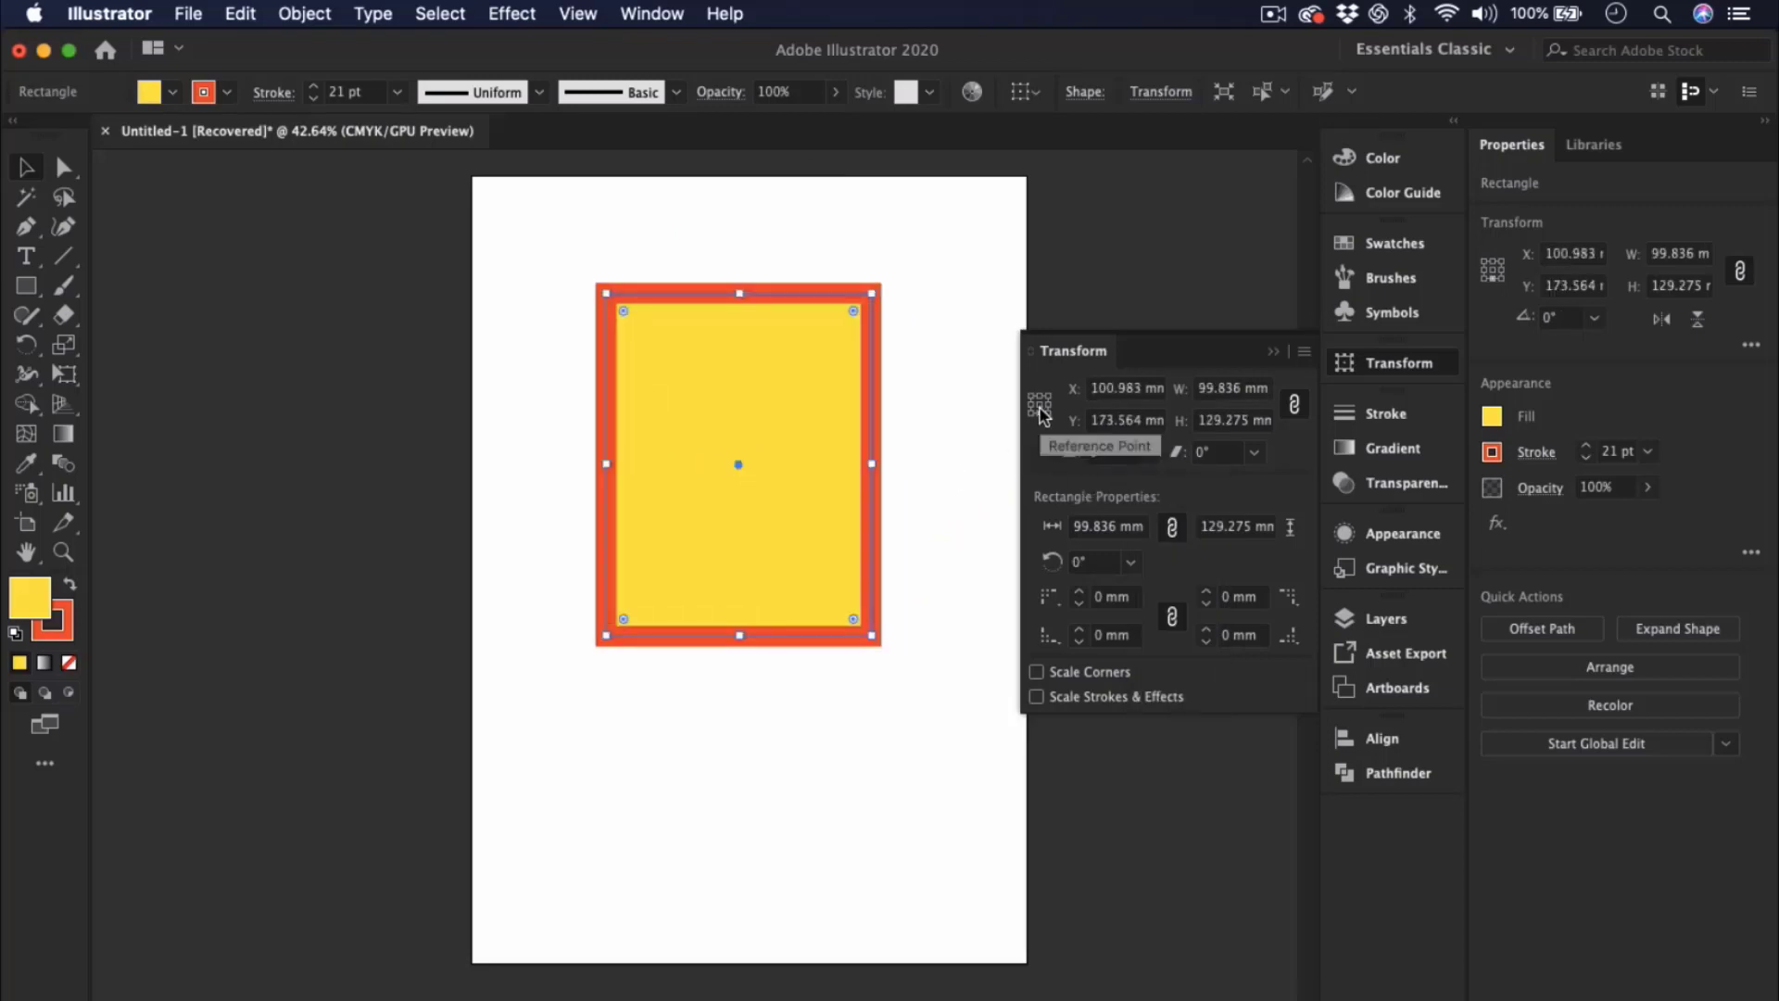
pyautogui.click(1038, 406)
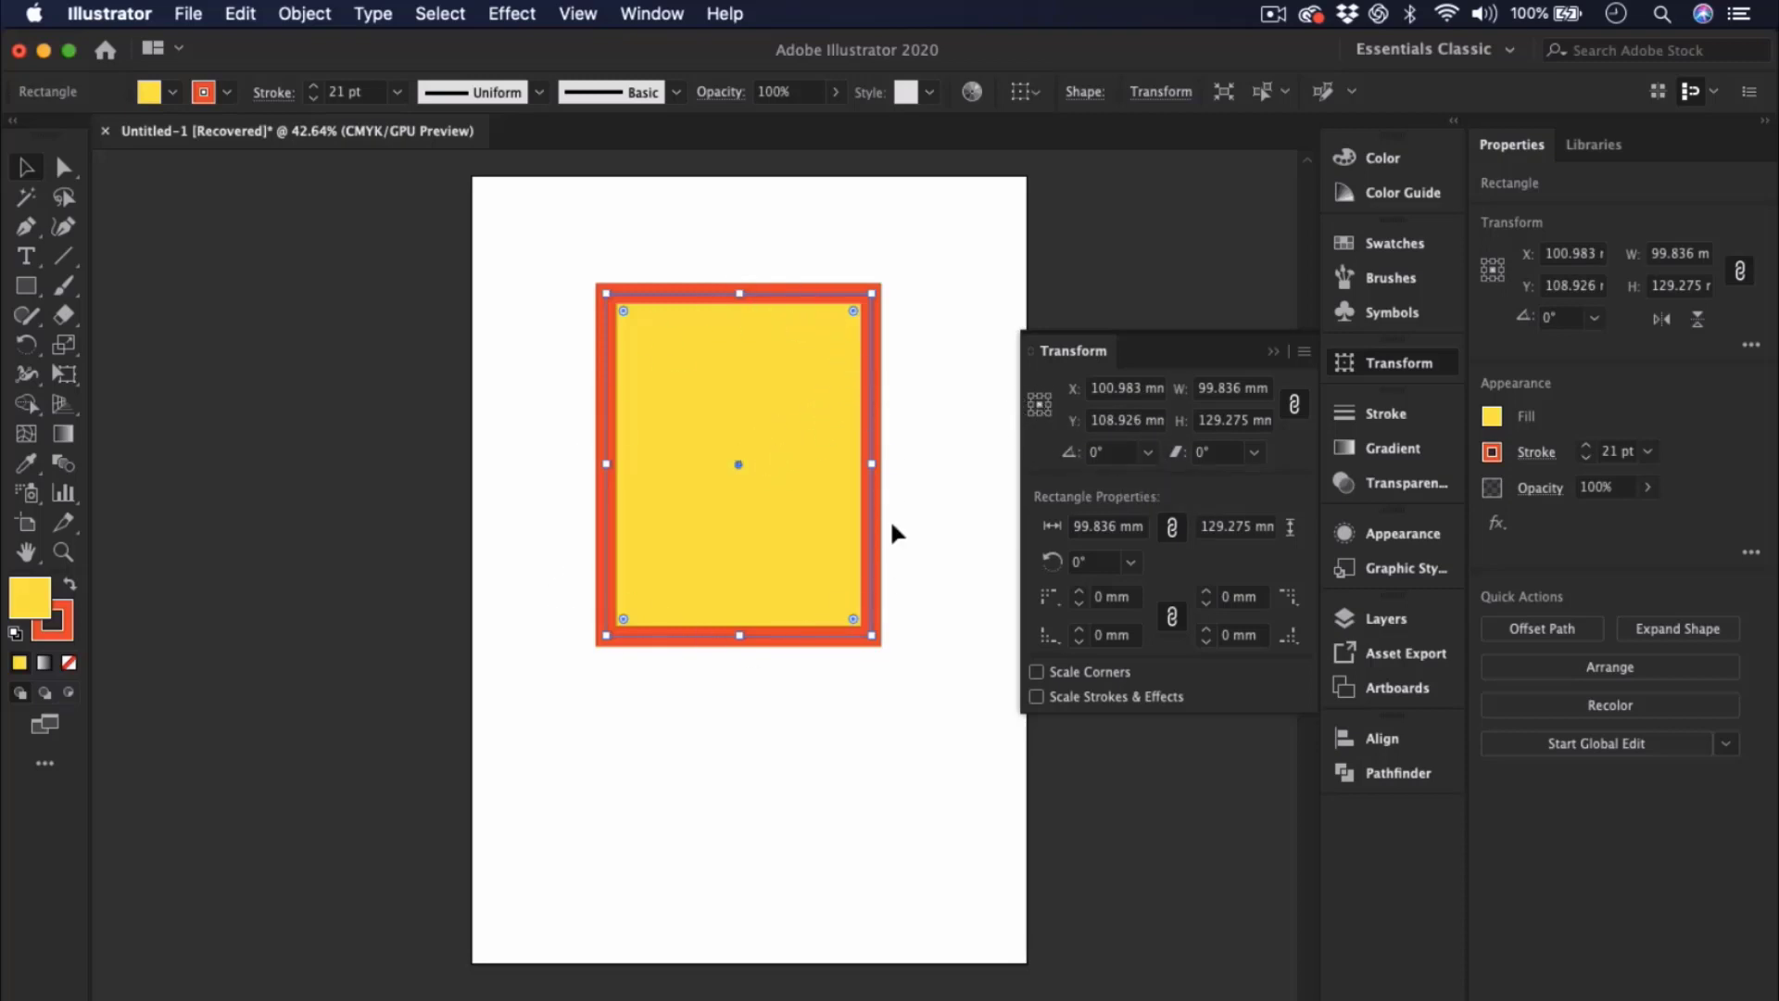
pyautogui.click(1147, 451)
pyautogui.click(1172, 495)
# - Rotate the rectangle through 60° and 120°, then return it to 0°
pyautogui.click(1147, 452)
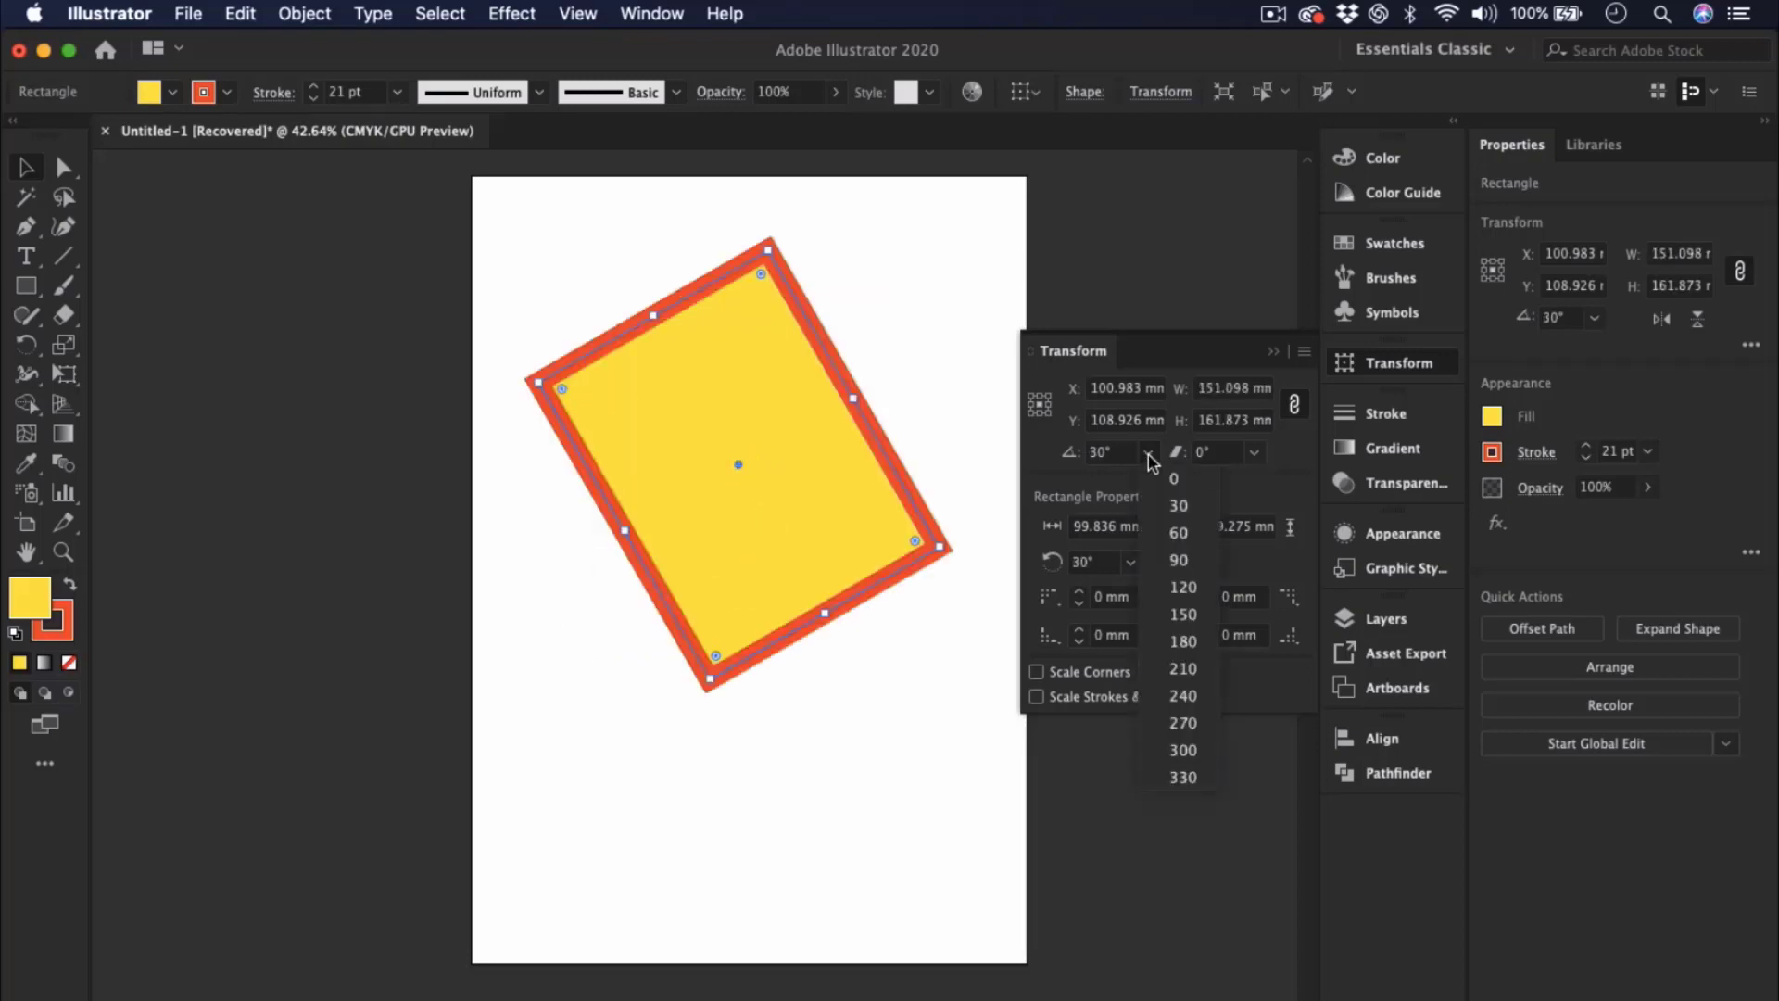
pyautogui.click(1148, 454)
pyautogui.click(1148, 454)
pyautogui.click(1178, 532)
pyautogui.click(1149, 453)
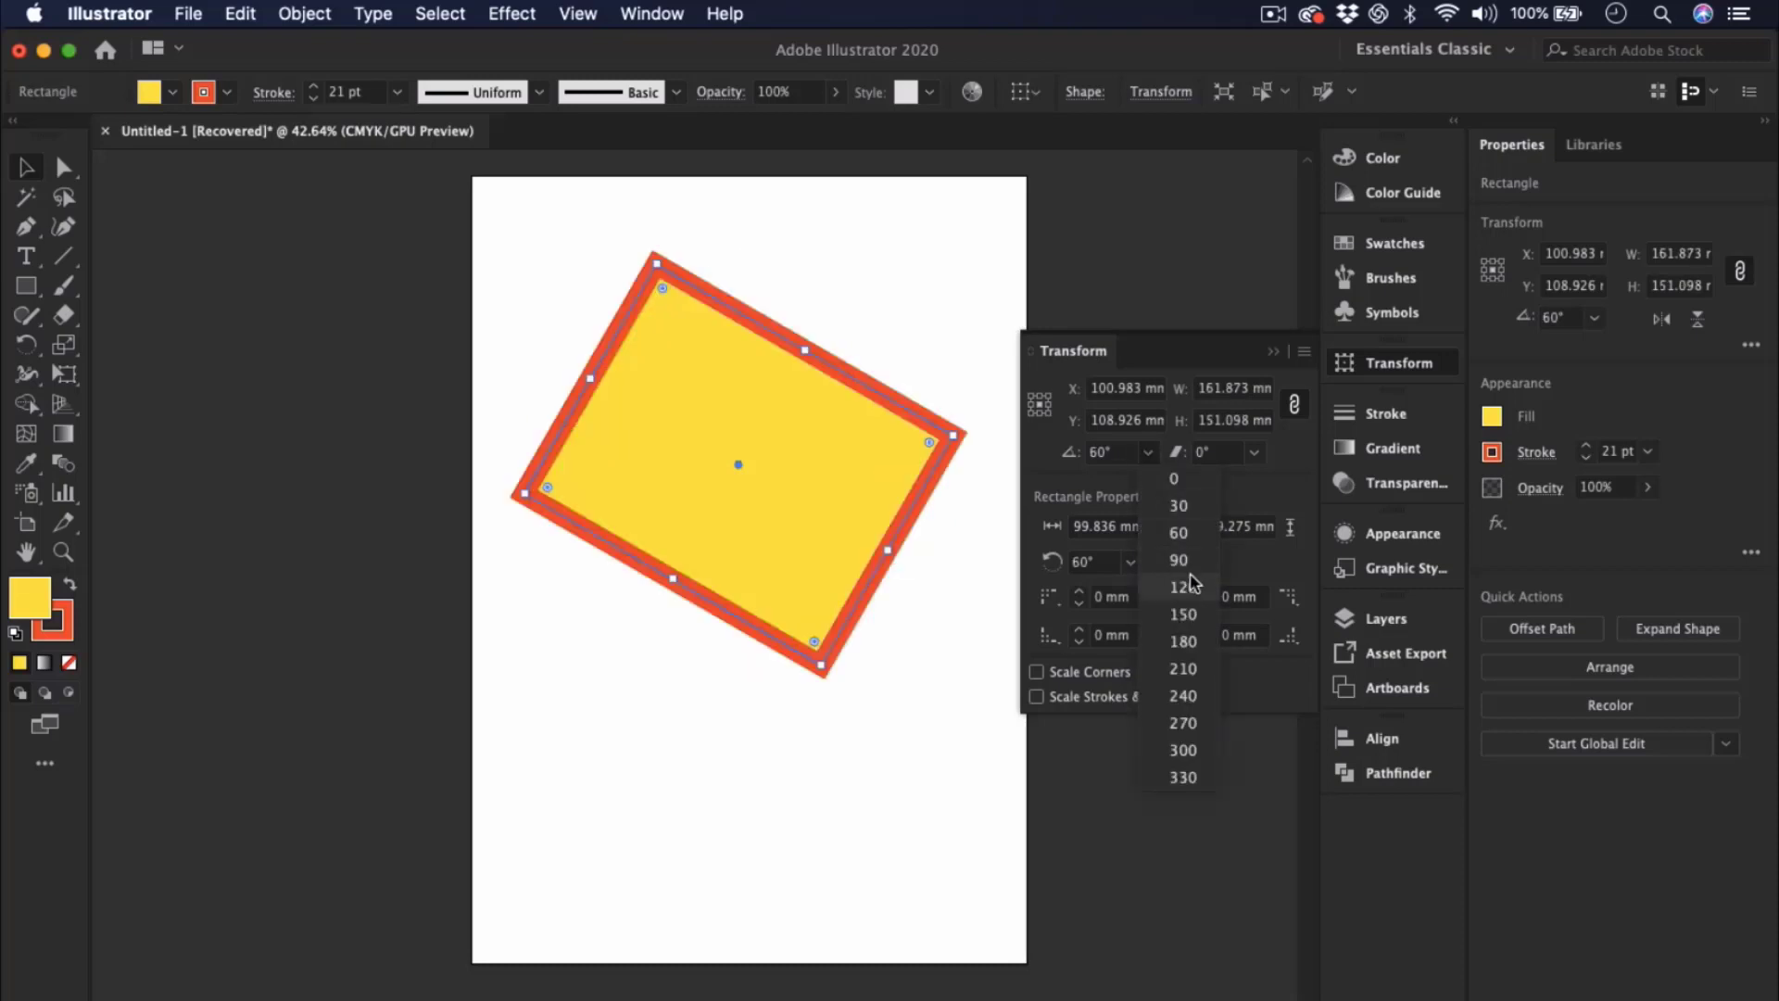
pyautogui.click(1183, 587)
pyautogui.click(1147, 452)
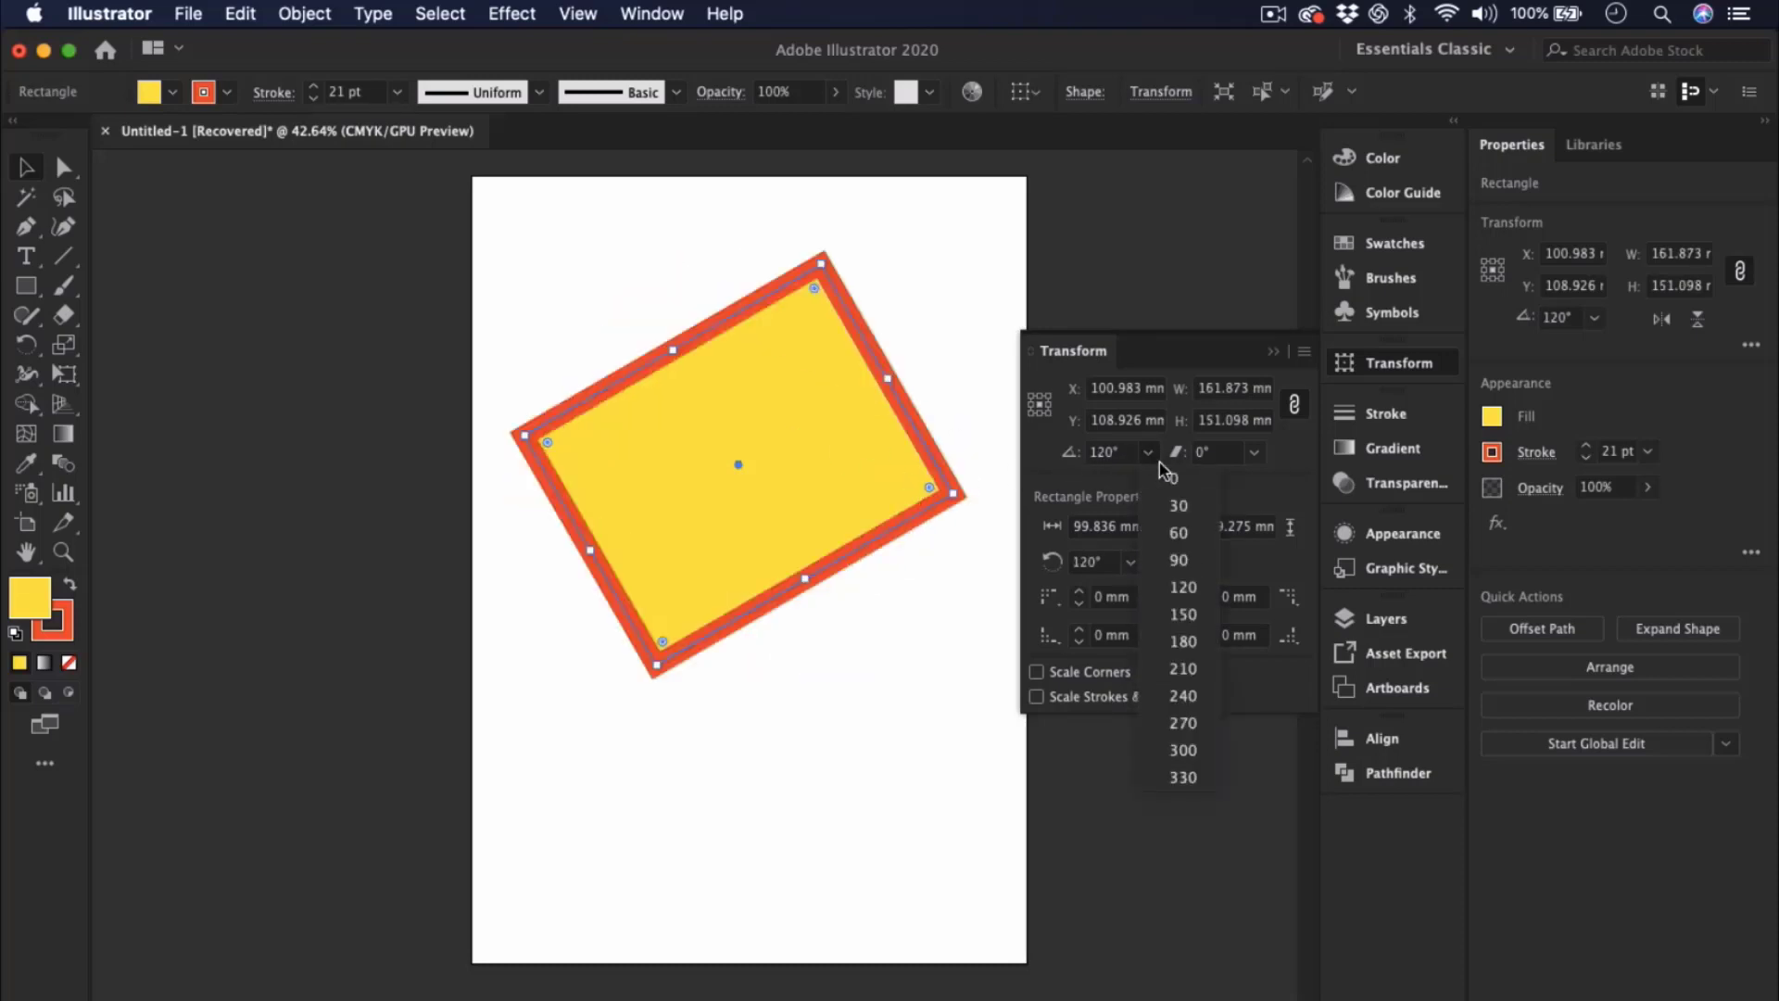
pyautogui.click(1160, 465)
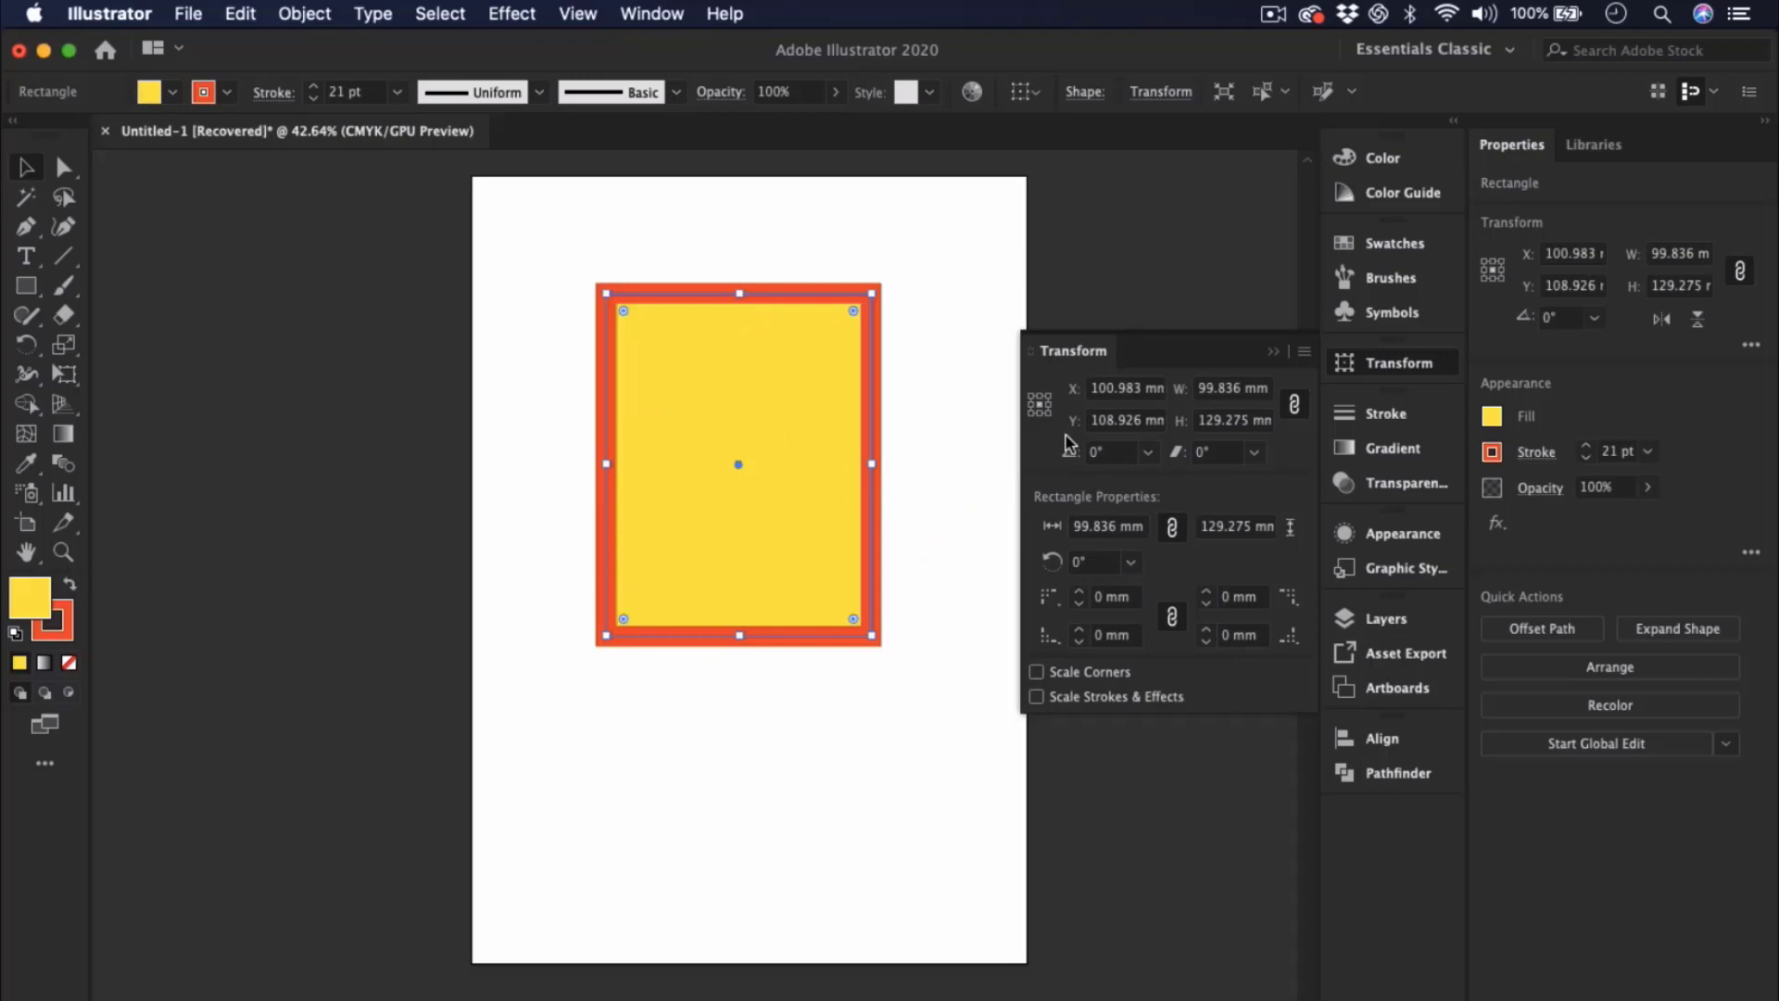
# - Set the reference point to top-middle and rotate the rectangle to 210°
pyautogui.click(1040, 402)
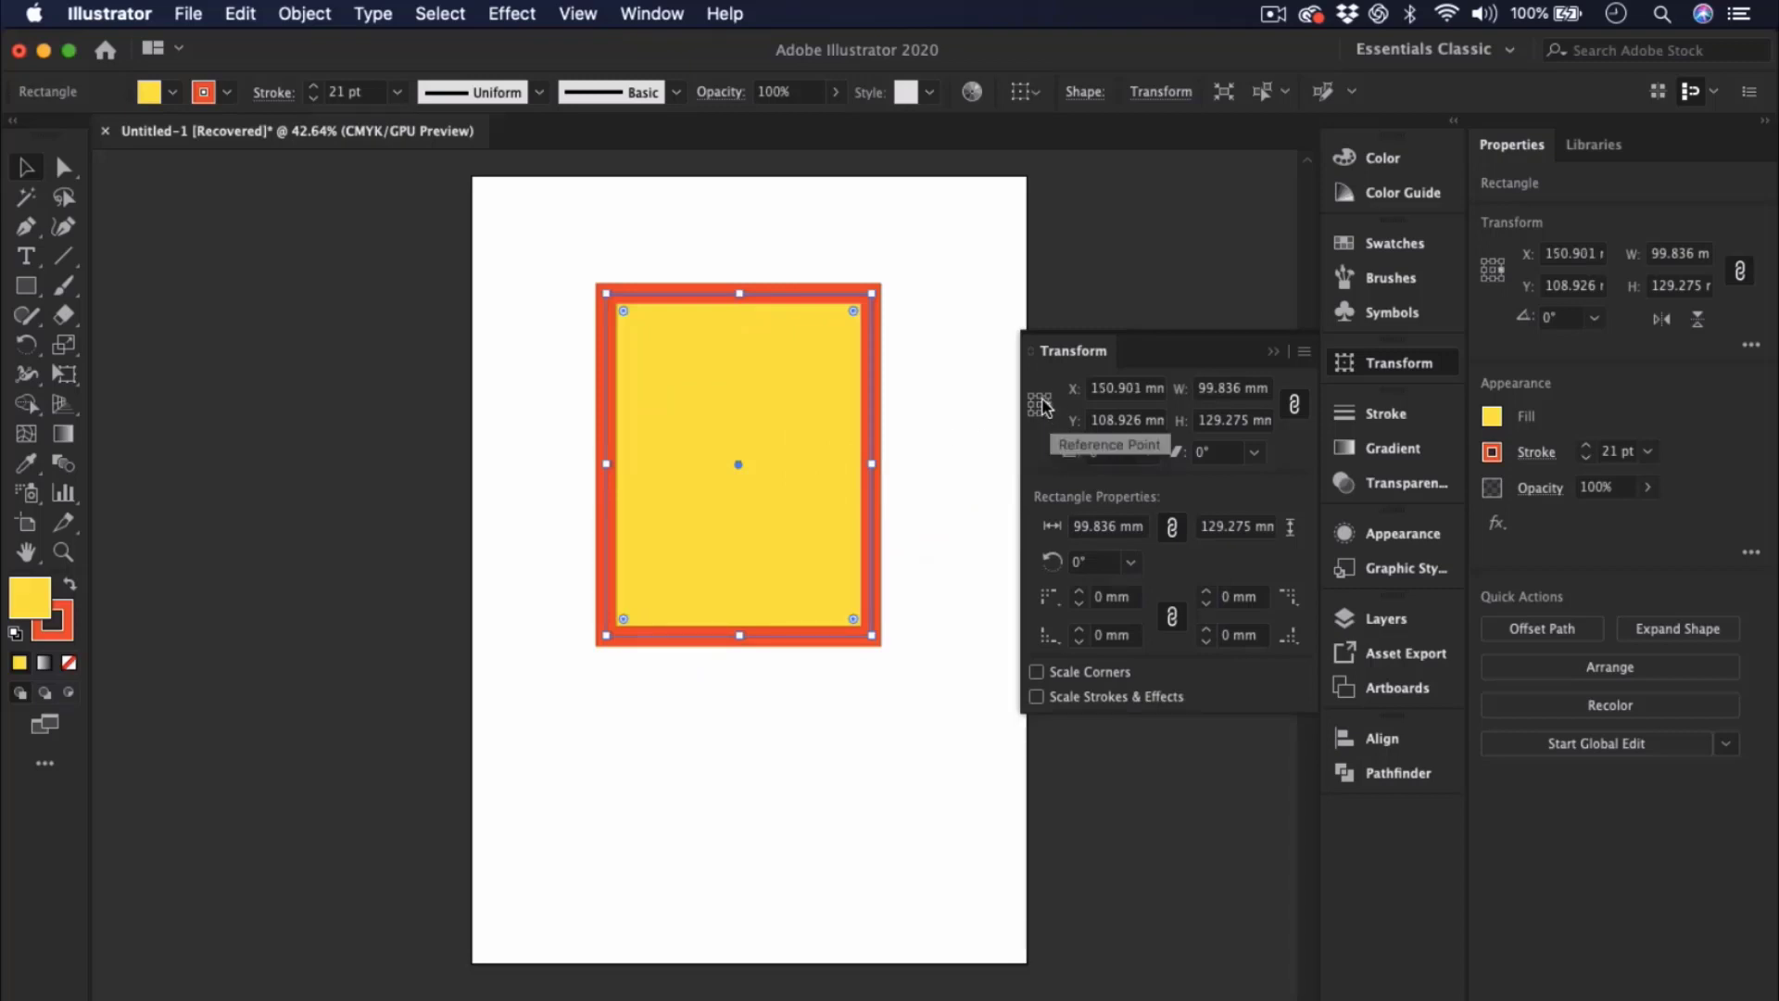
pyautogui.click(1039, 397)
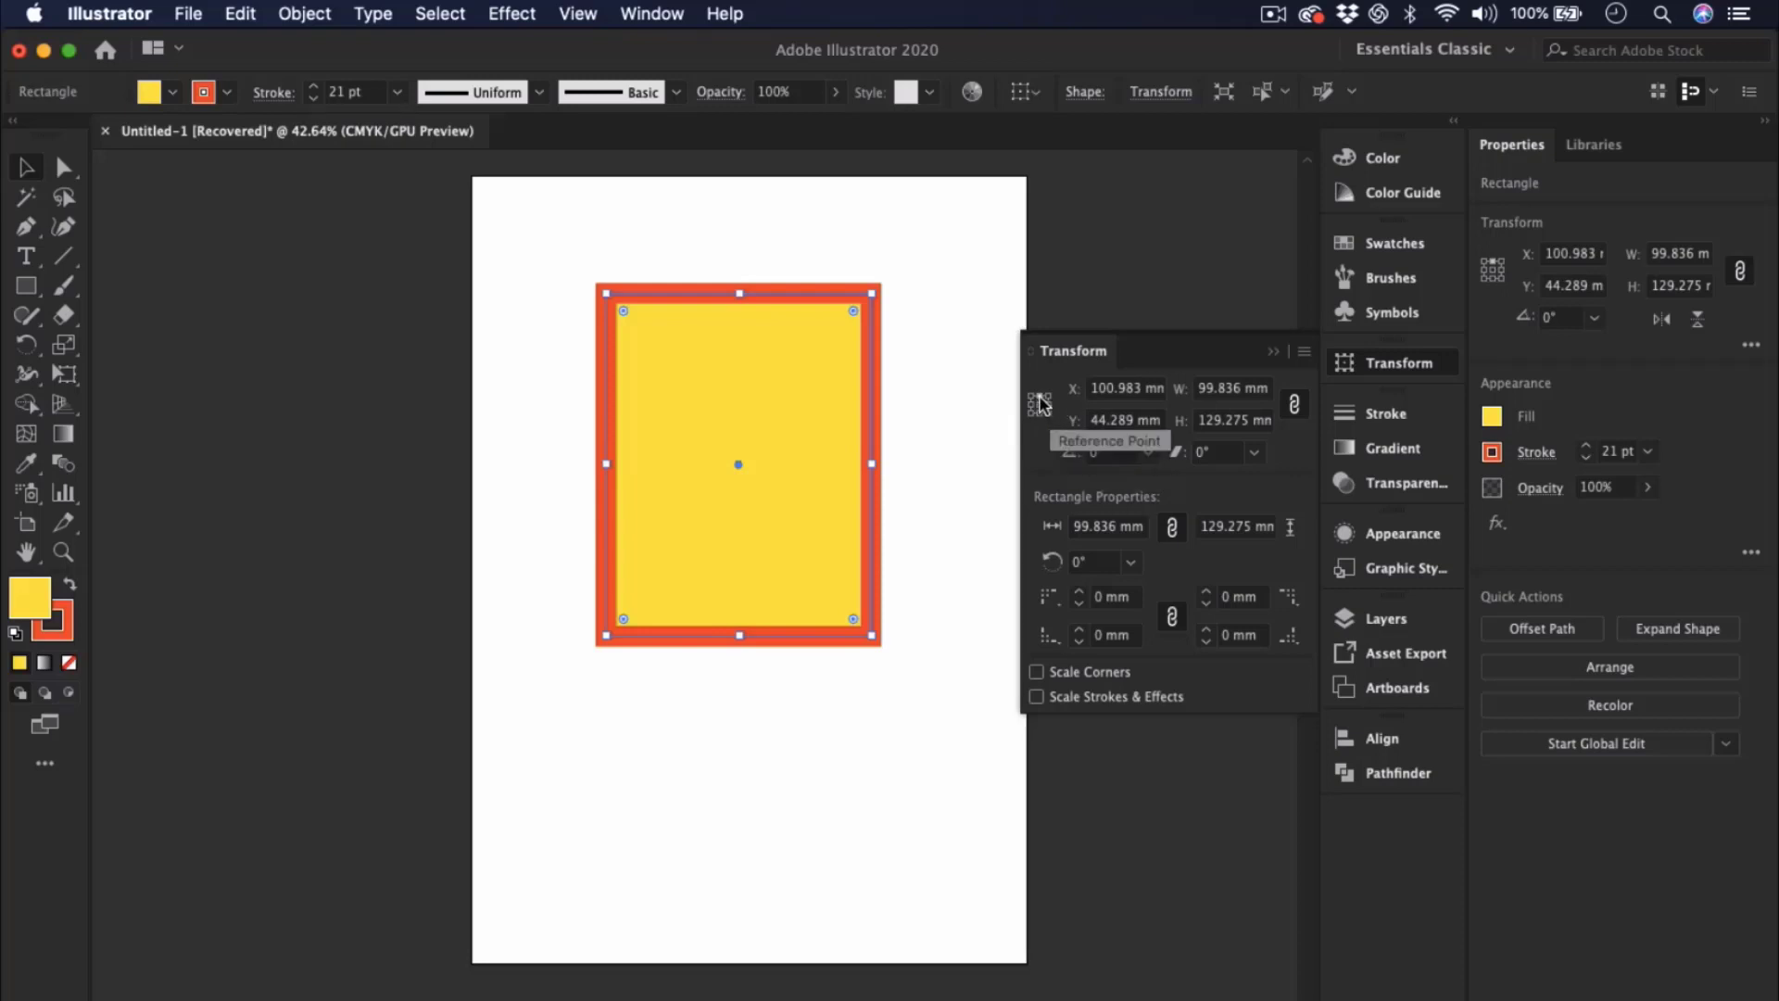
pyautogui.click(1148, 453)
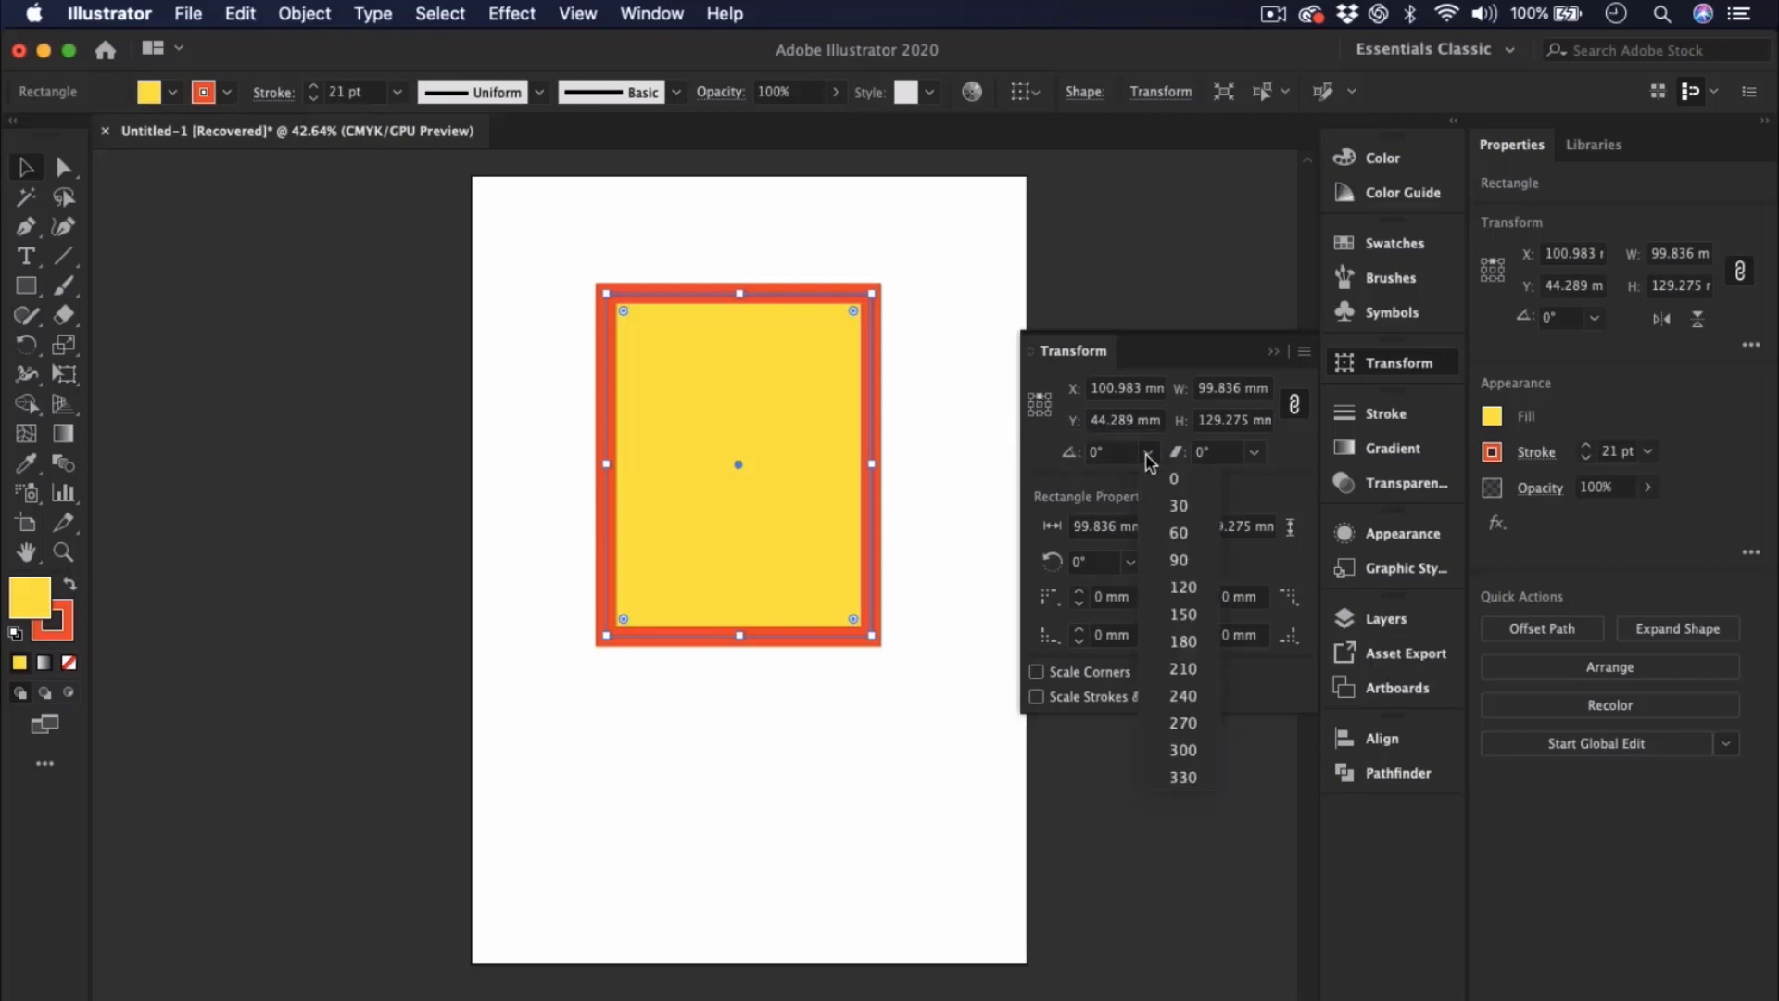
pyautogui.click(1183, 668)
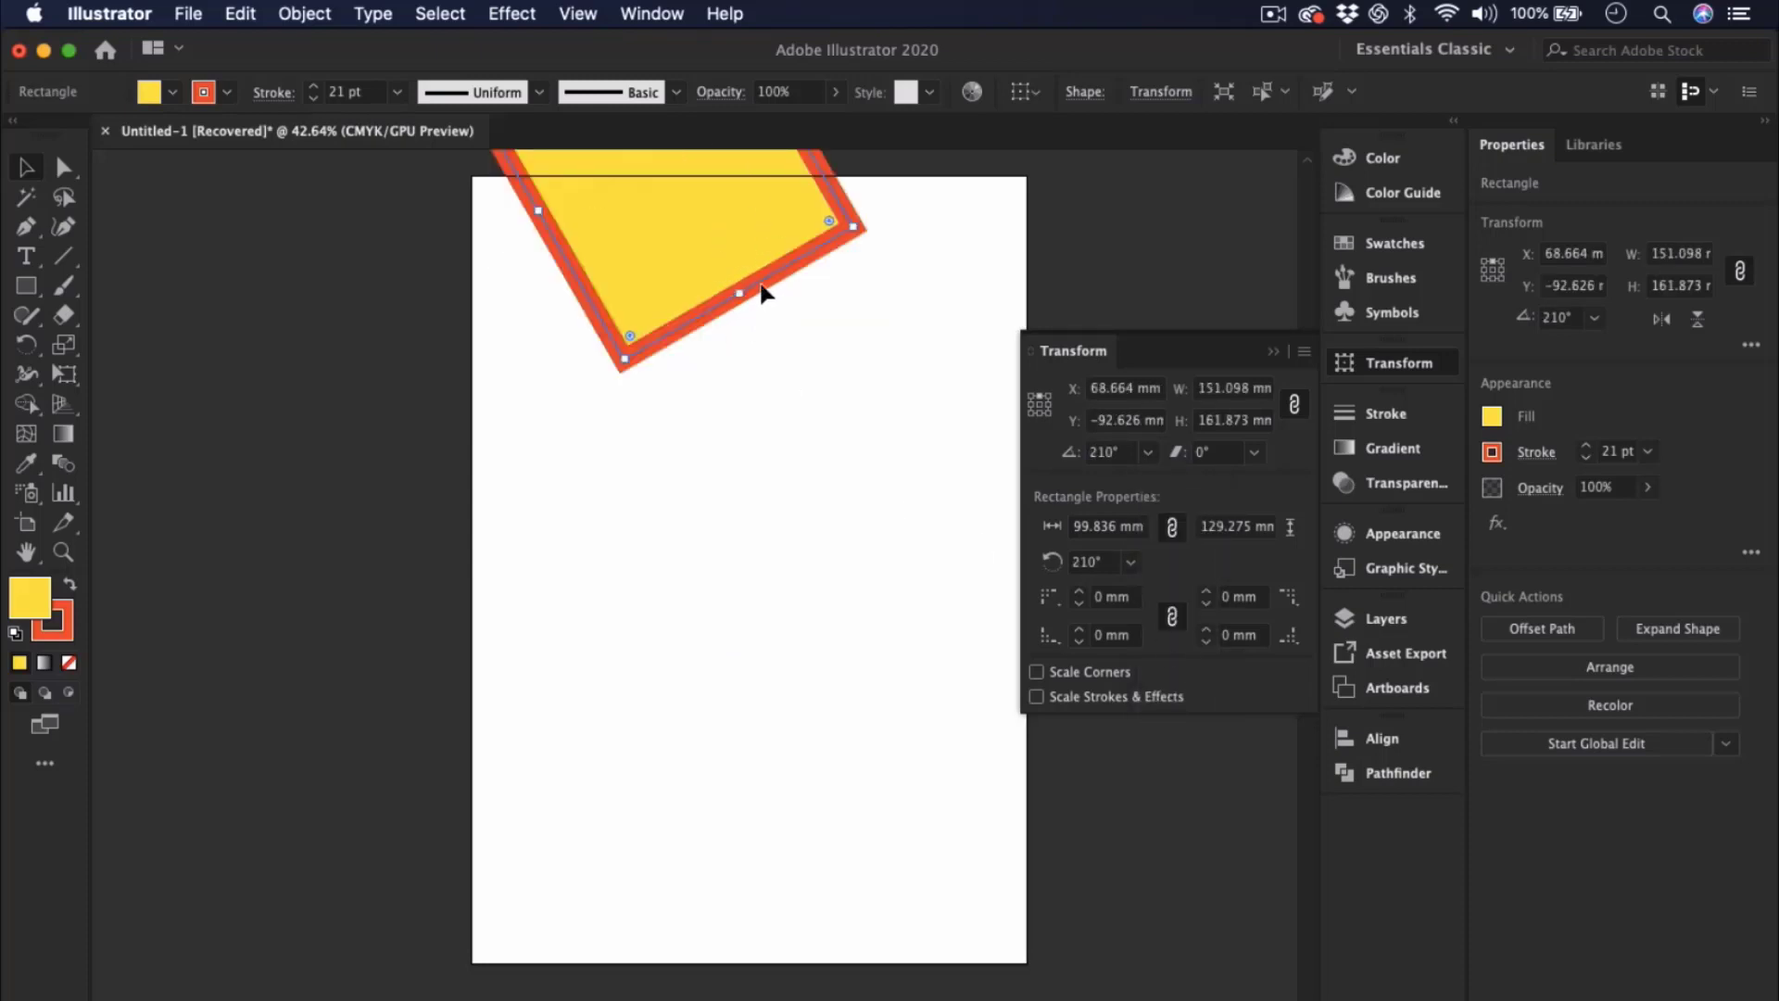
# - Reset rotation to 0°, undo, and drag the rectangle down toward the page centre
pyautogui.click(1147, 451)
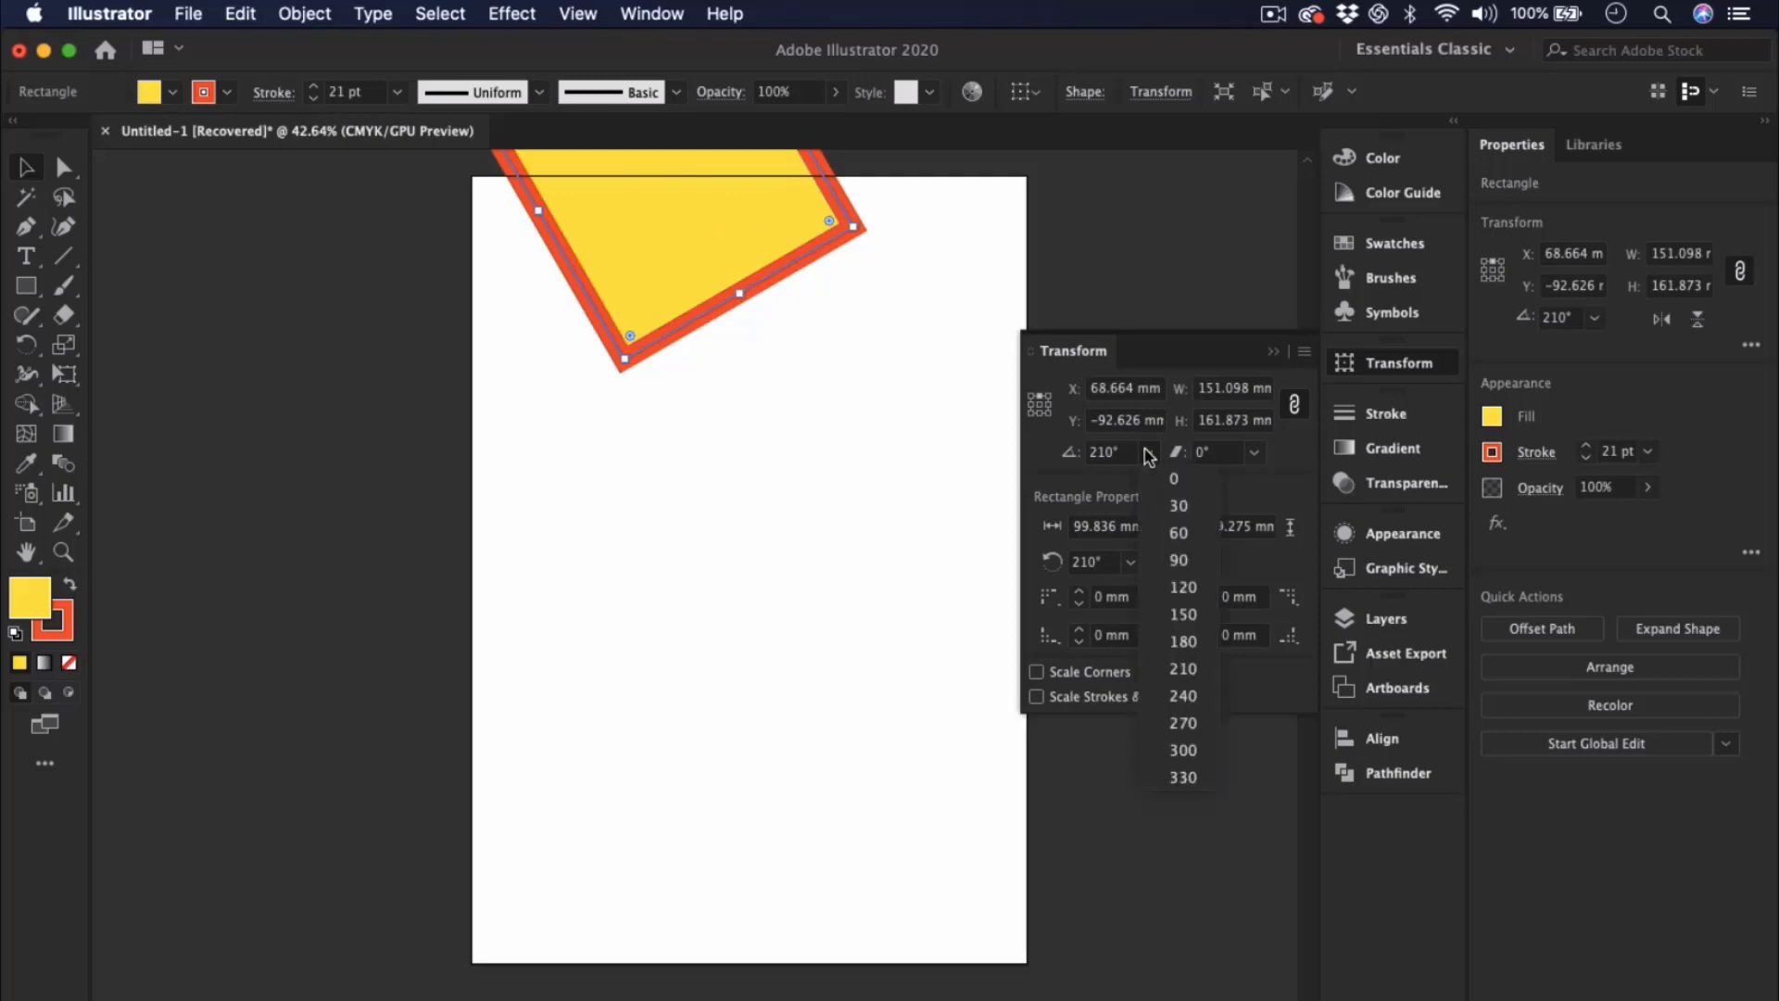
pyautogui.click(1149, 482)
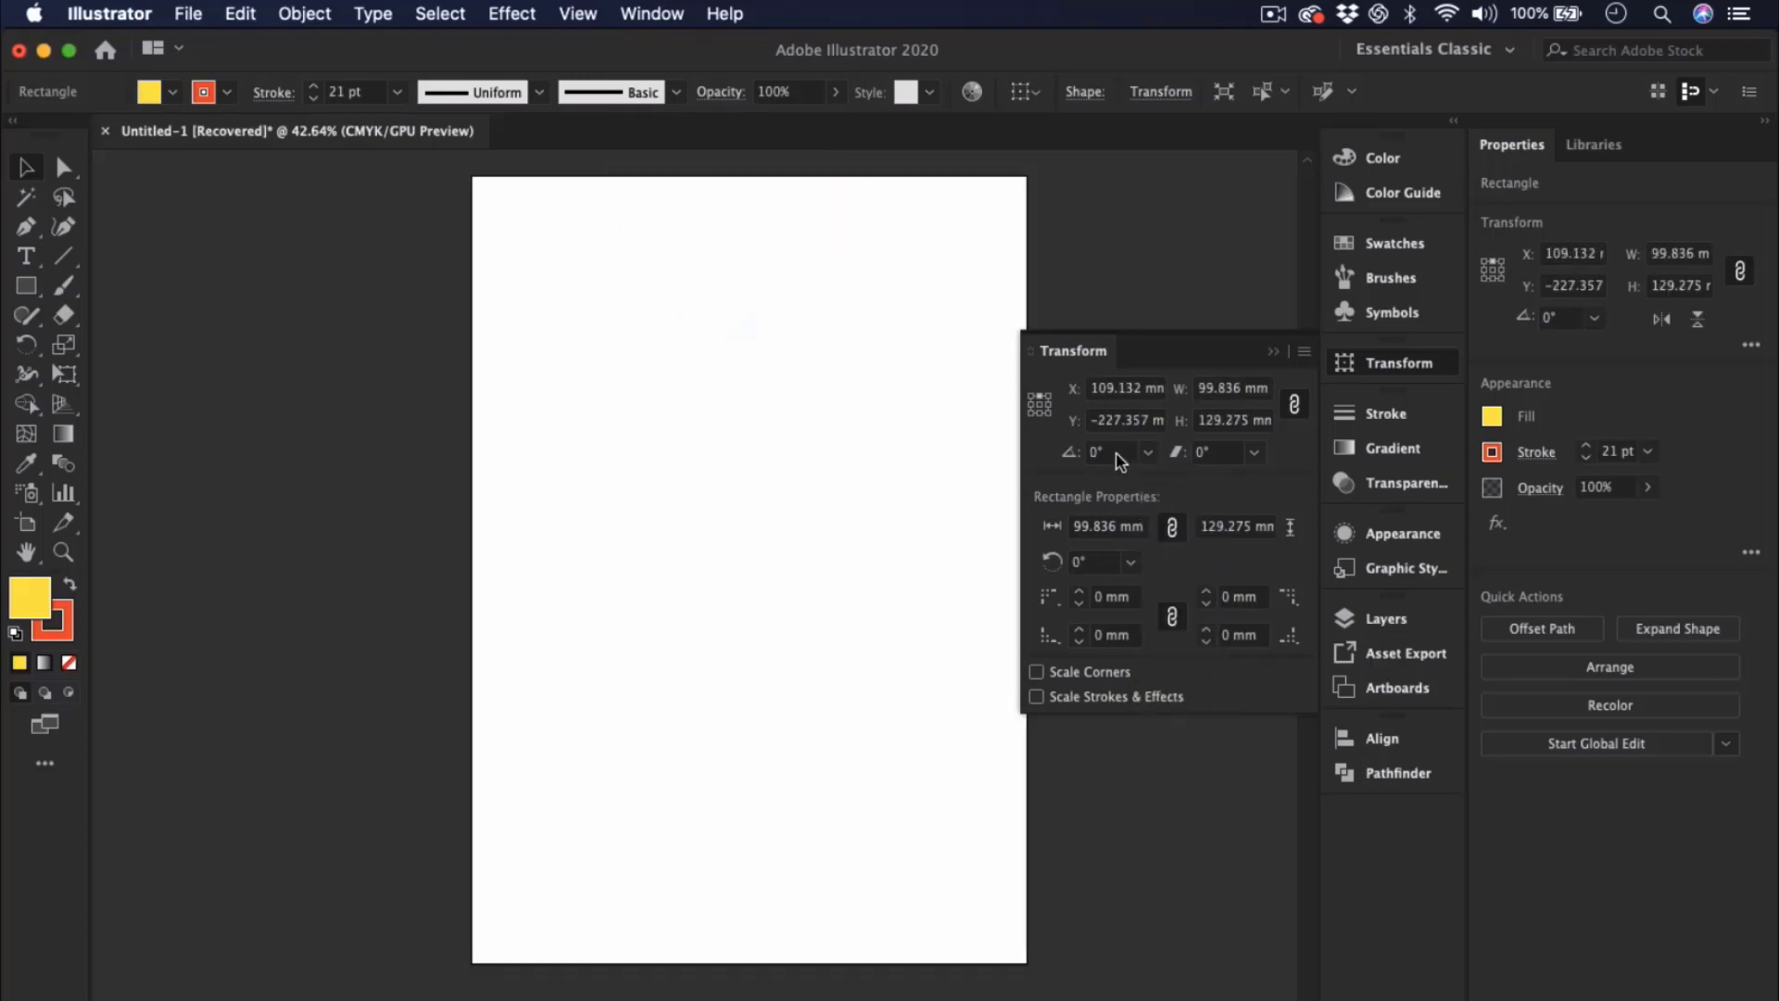
pyautogui.press('super+z')
pyautogui.press('super+z')
pyautogui.moveTo(808, 441); pyautogui.dragTo(811, 543)
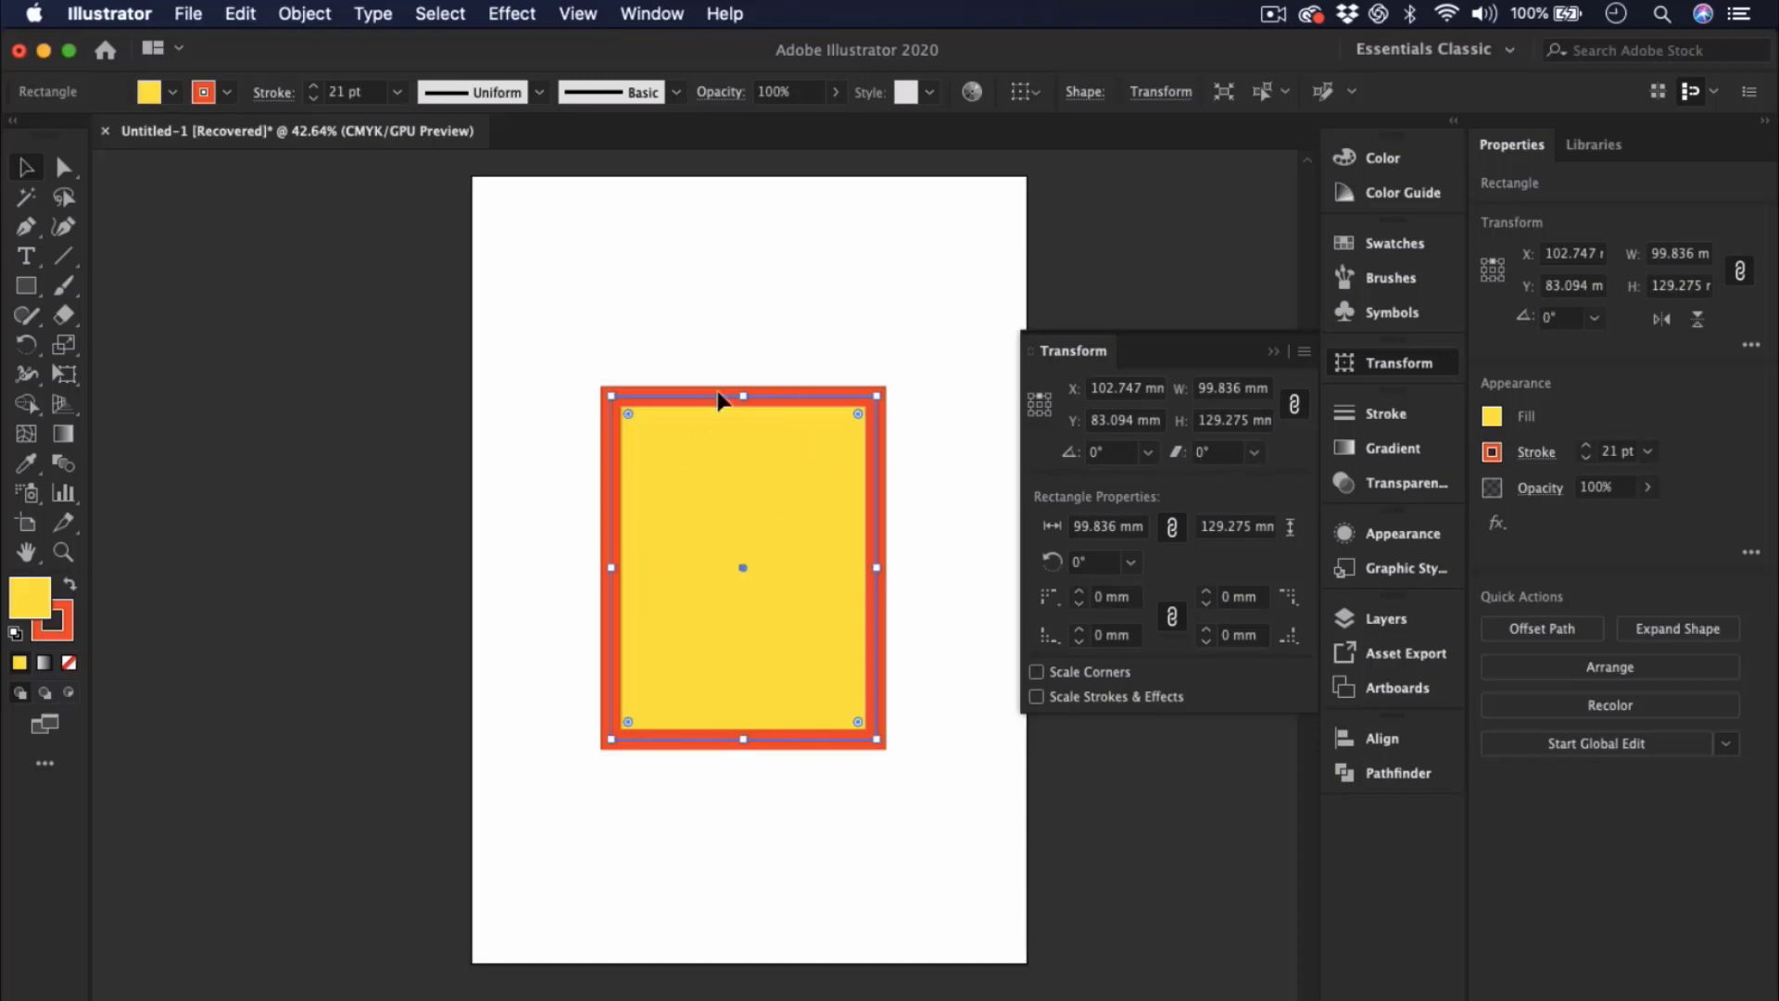
# - Shear the rectangle by -30° into a parallelogram and move it up-left
pyautogui.click(1256, 454)
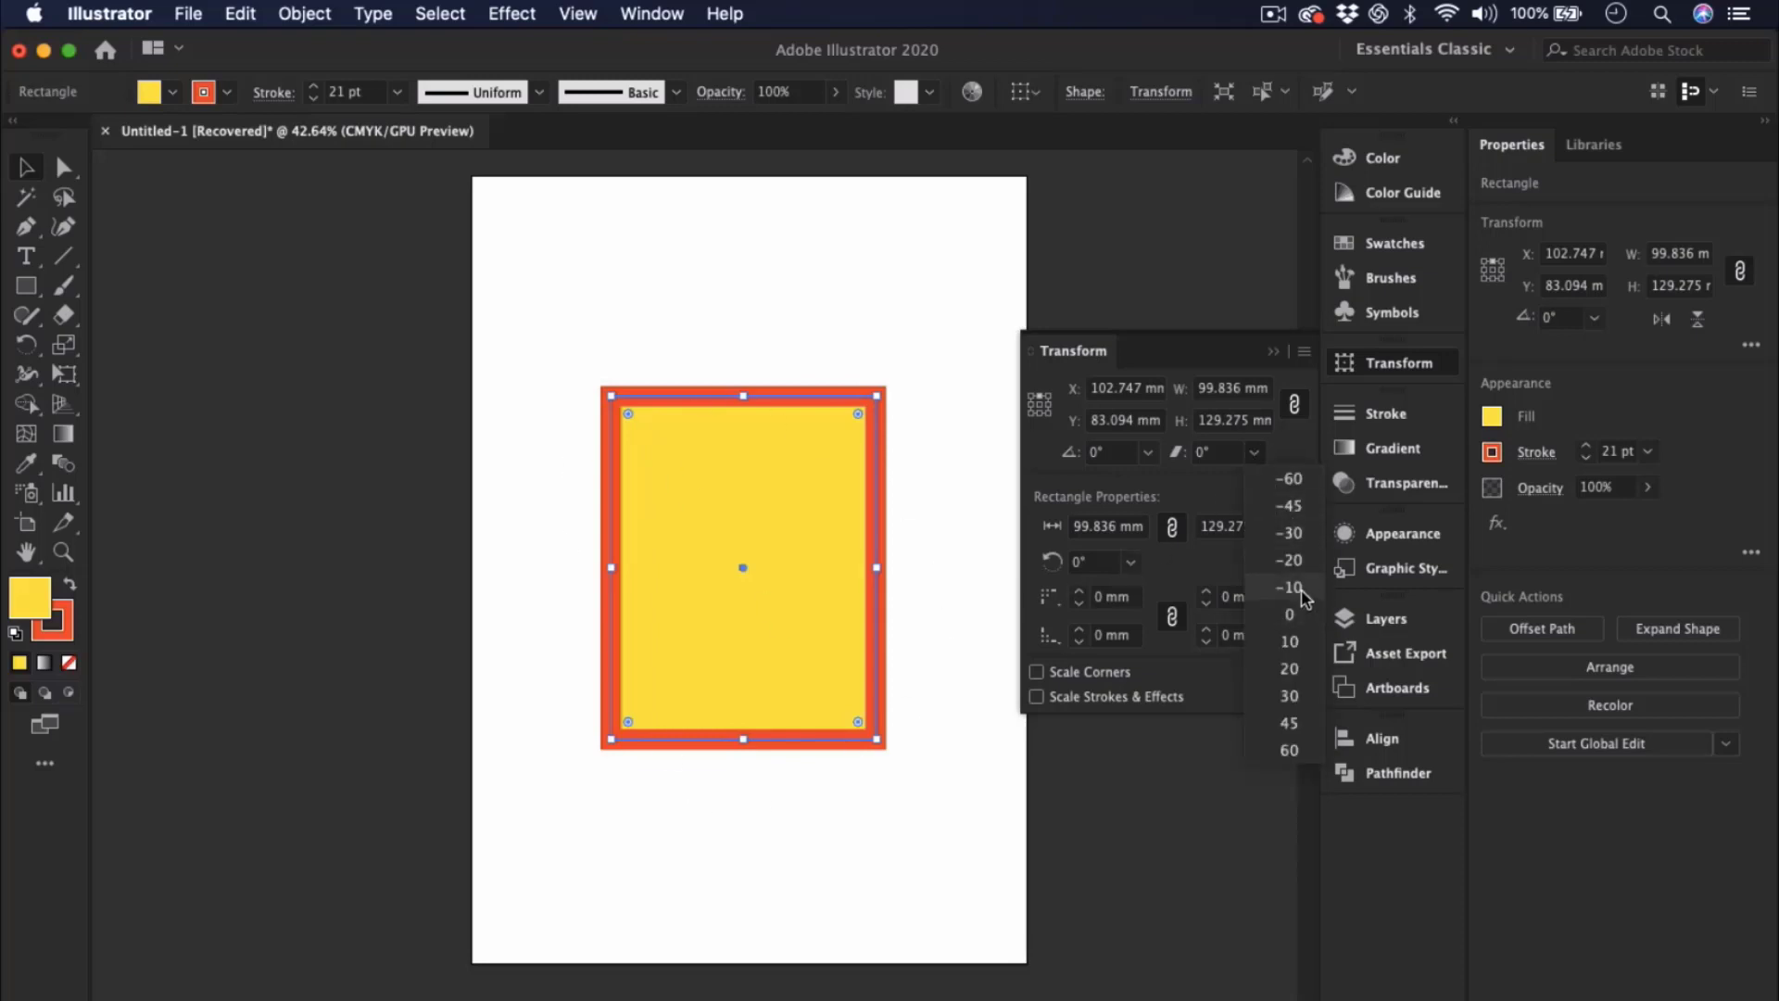
pyautogui.click(1294, 534)
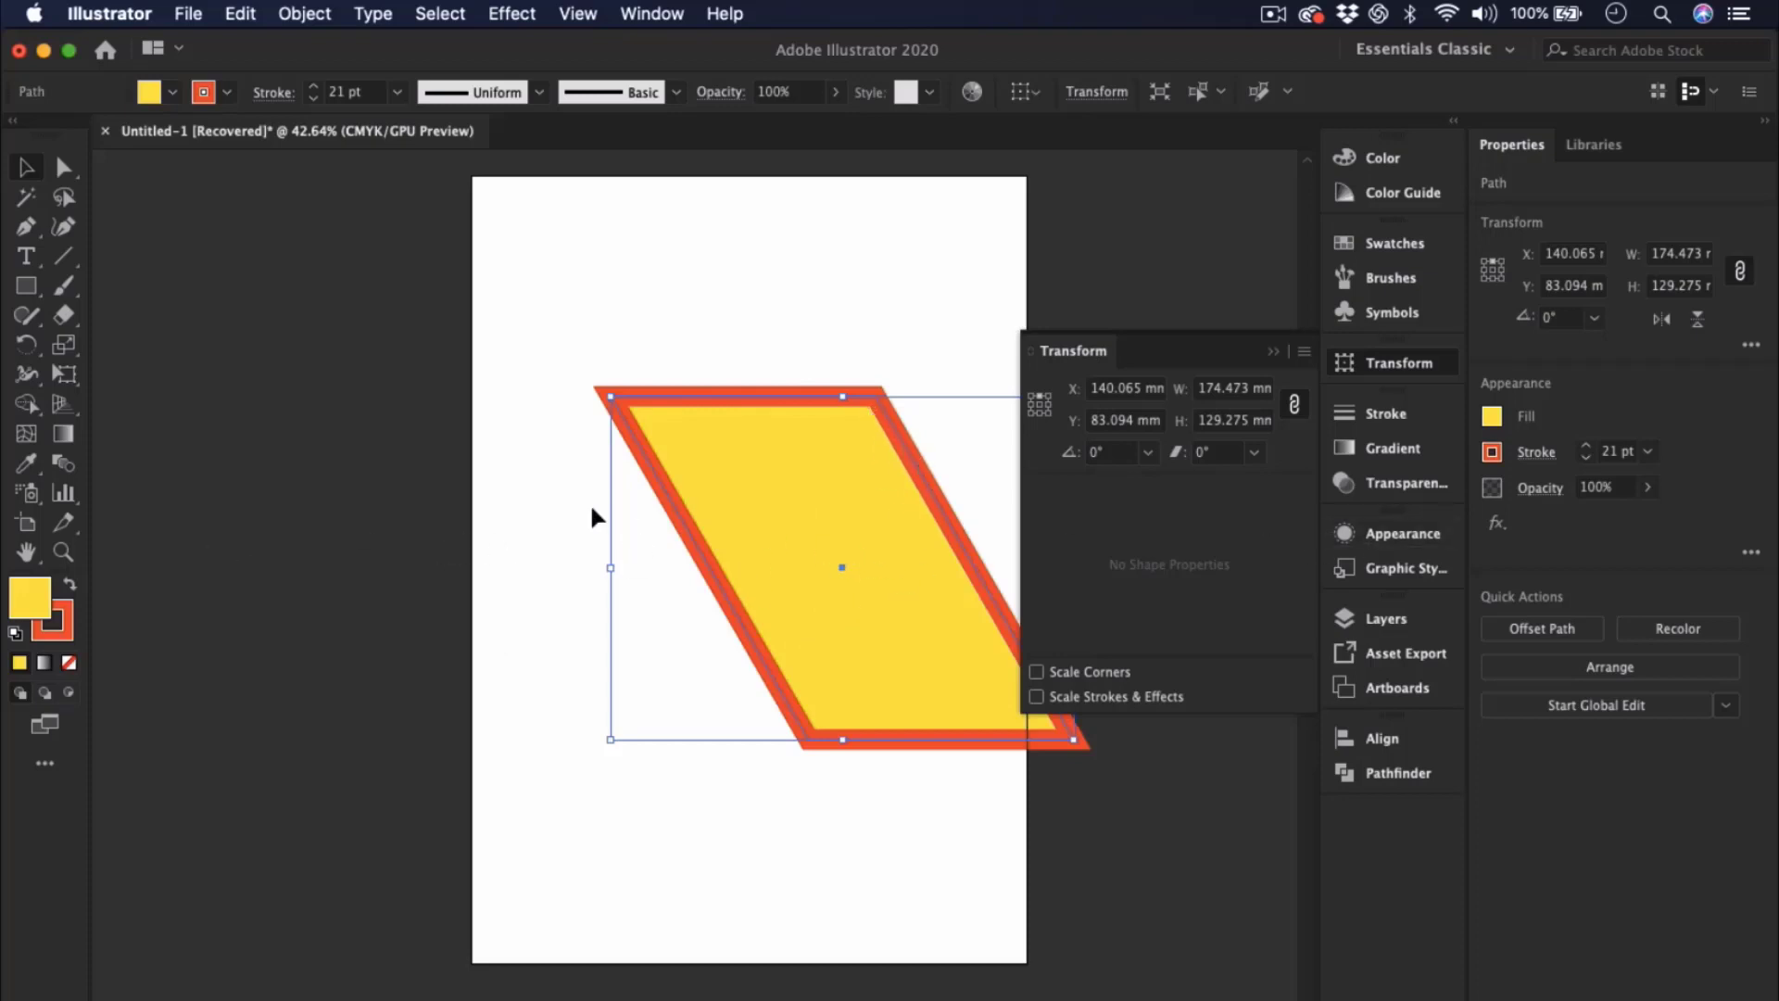
pyautogui.click(528, 520)
pyautogui.moveTo(874, 509); pyautogui.dragTo(766, 461)
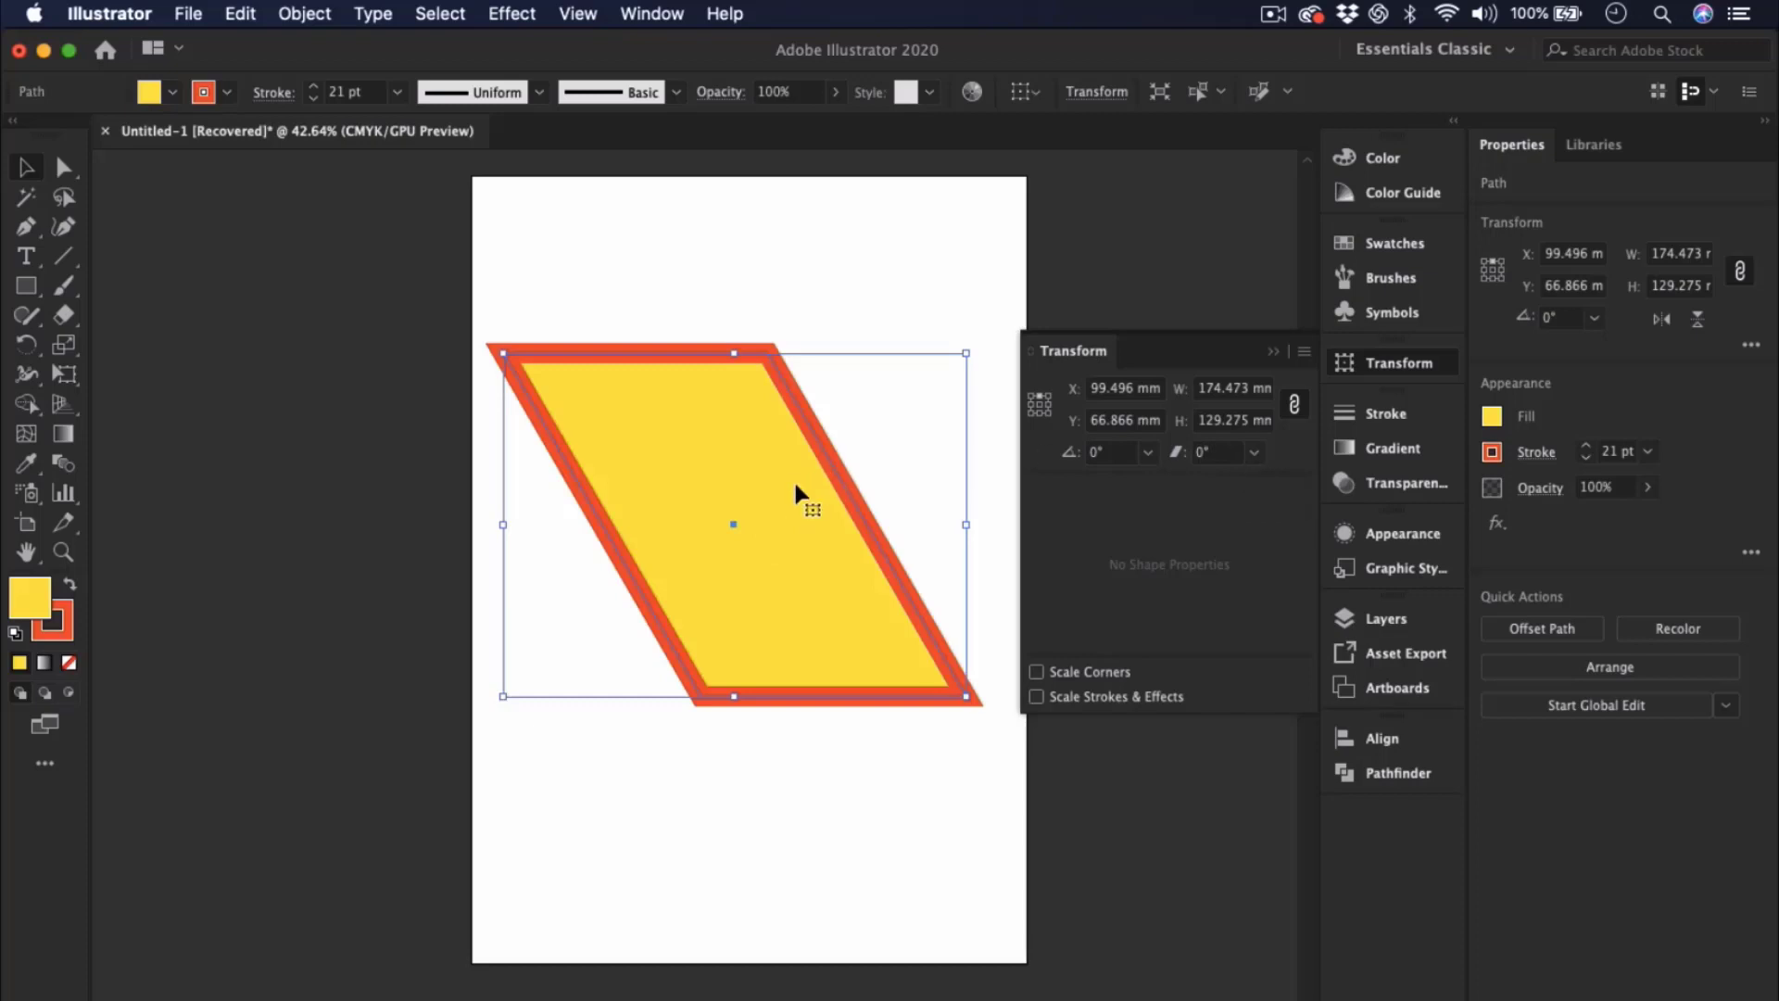
# - Undo the move and shear, then raise the rectangle slightly to X 104.158 mm, Y 66.514 mm
pyautogui.click(1254, 453)
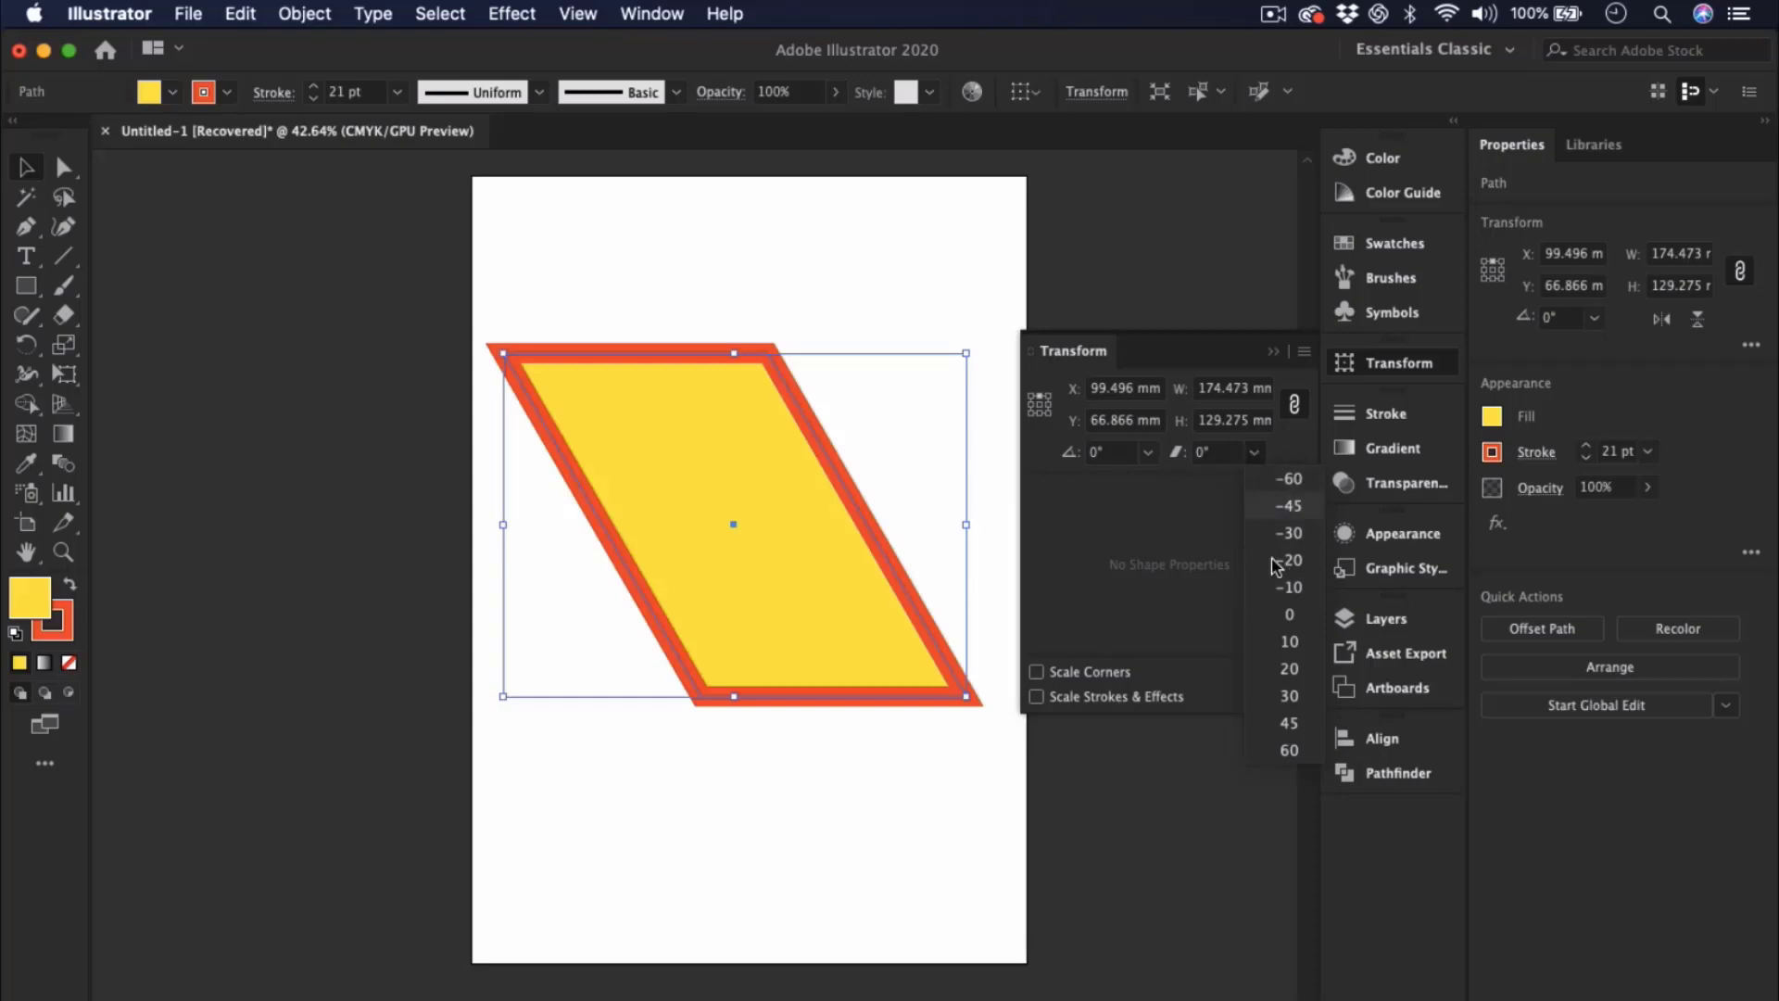
pyautogui.click(1290, 619)
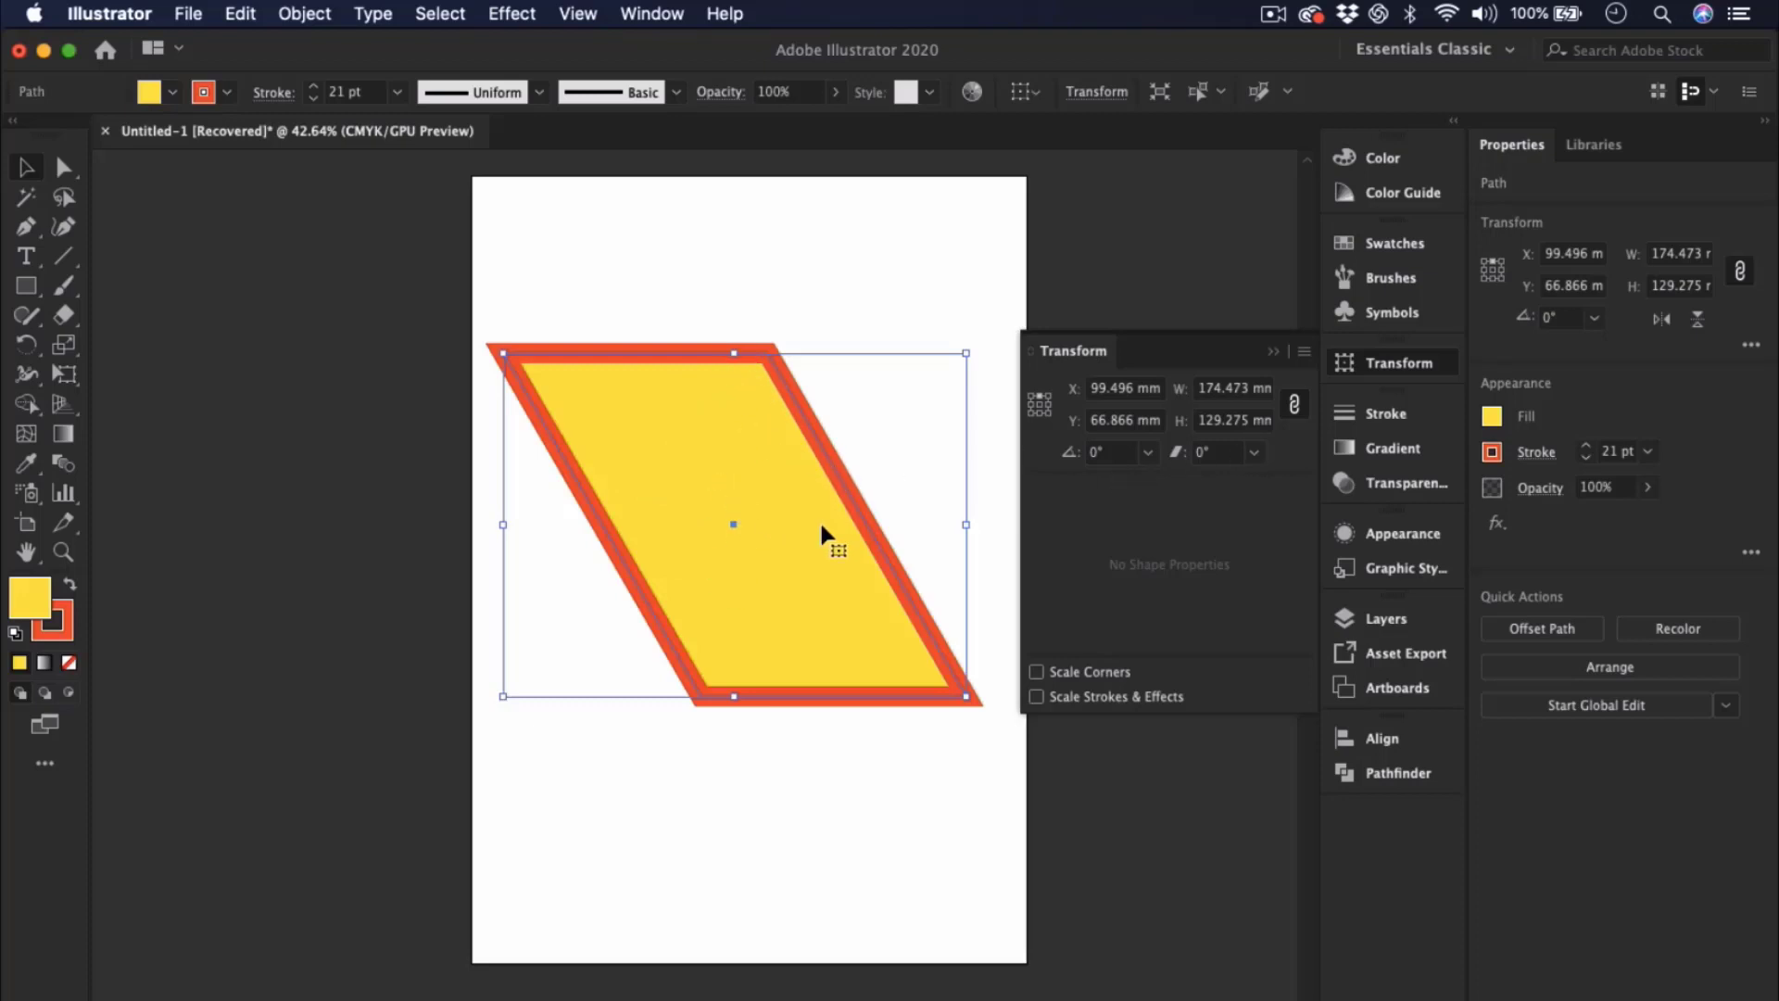
pyautogui.press('super+z')
pyautogui.press('super+z')
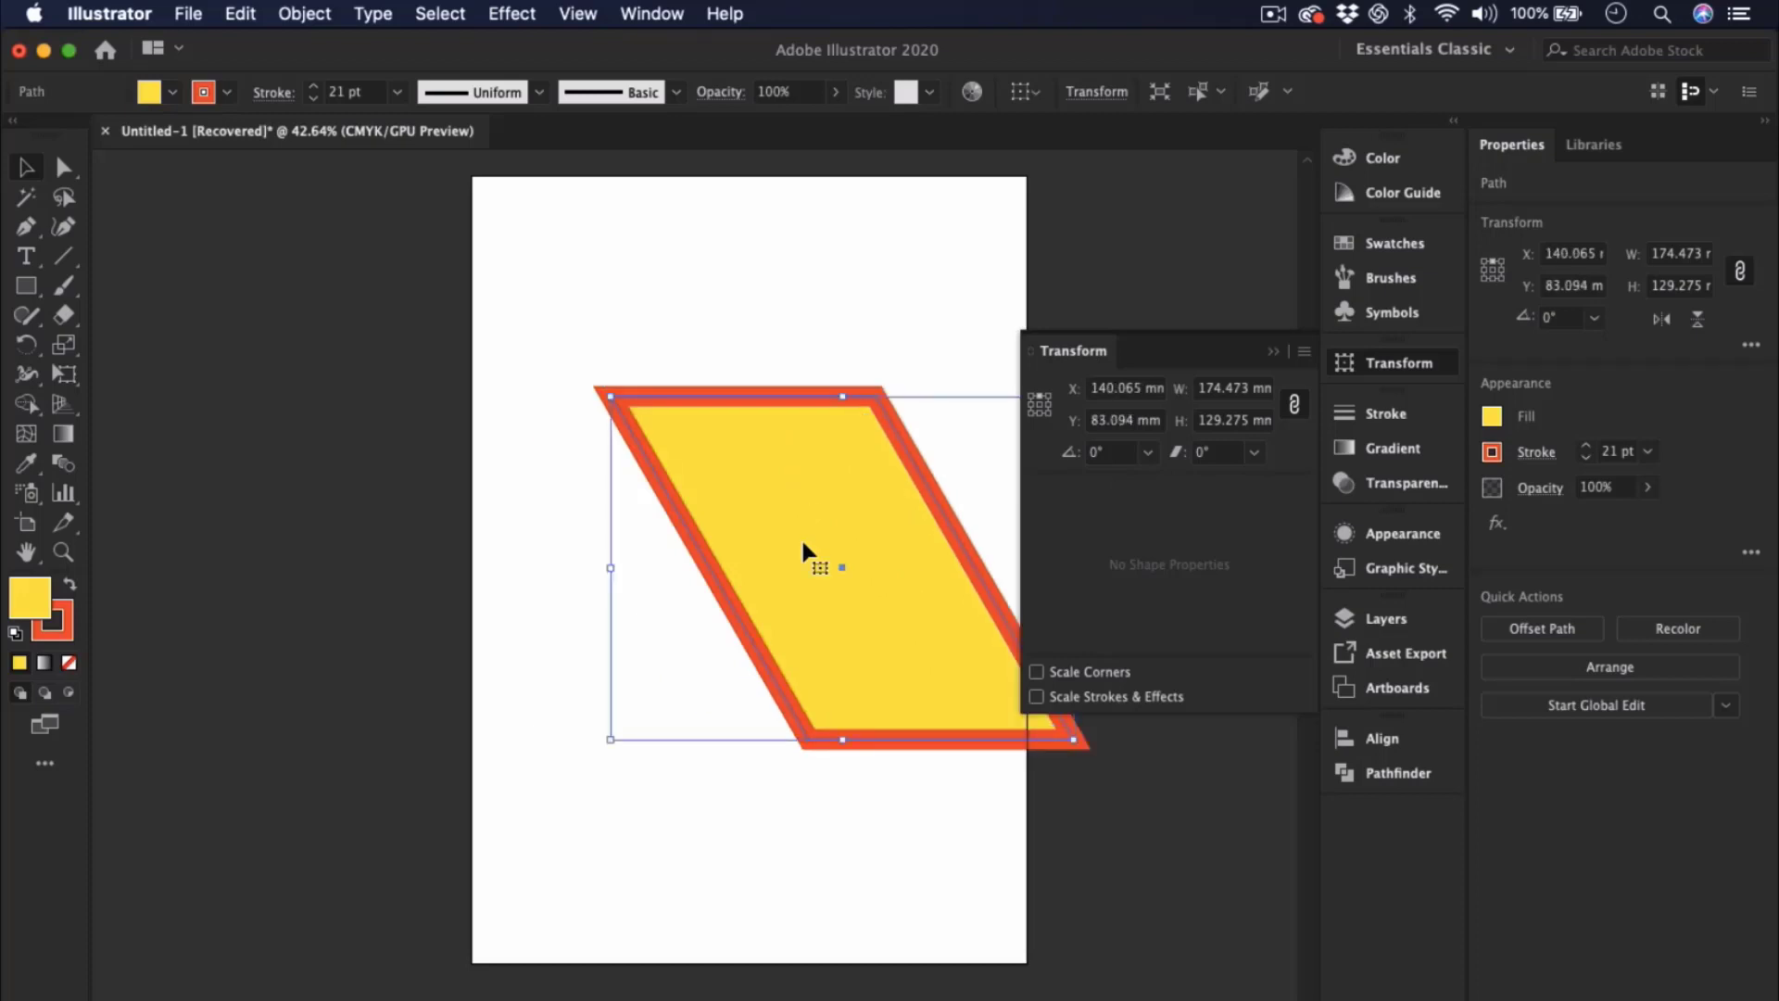
pyautogui.press('super+z')
pyautogui.moveTo(813, 608); pyautogui.dragTo(815, 566)
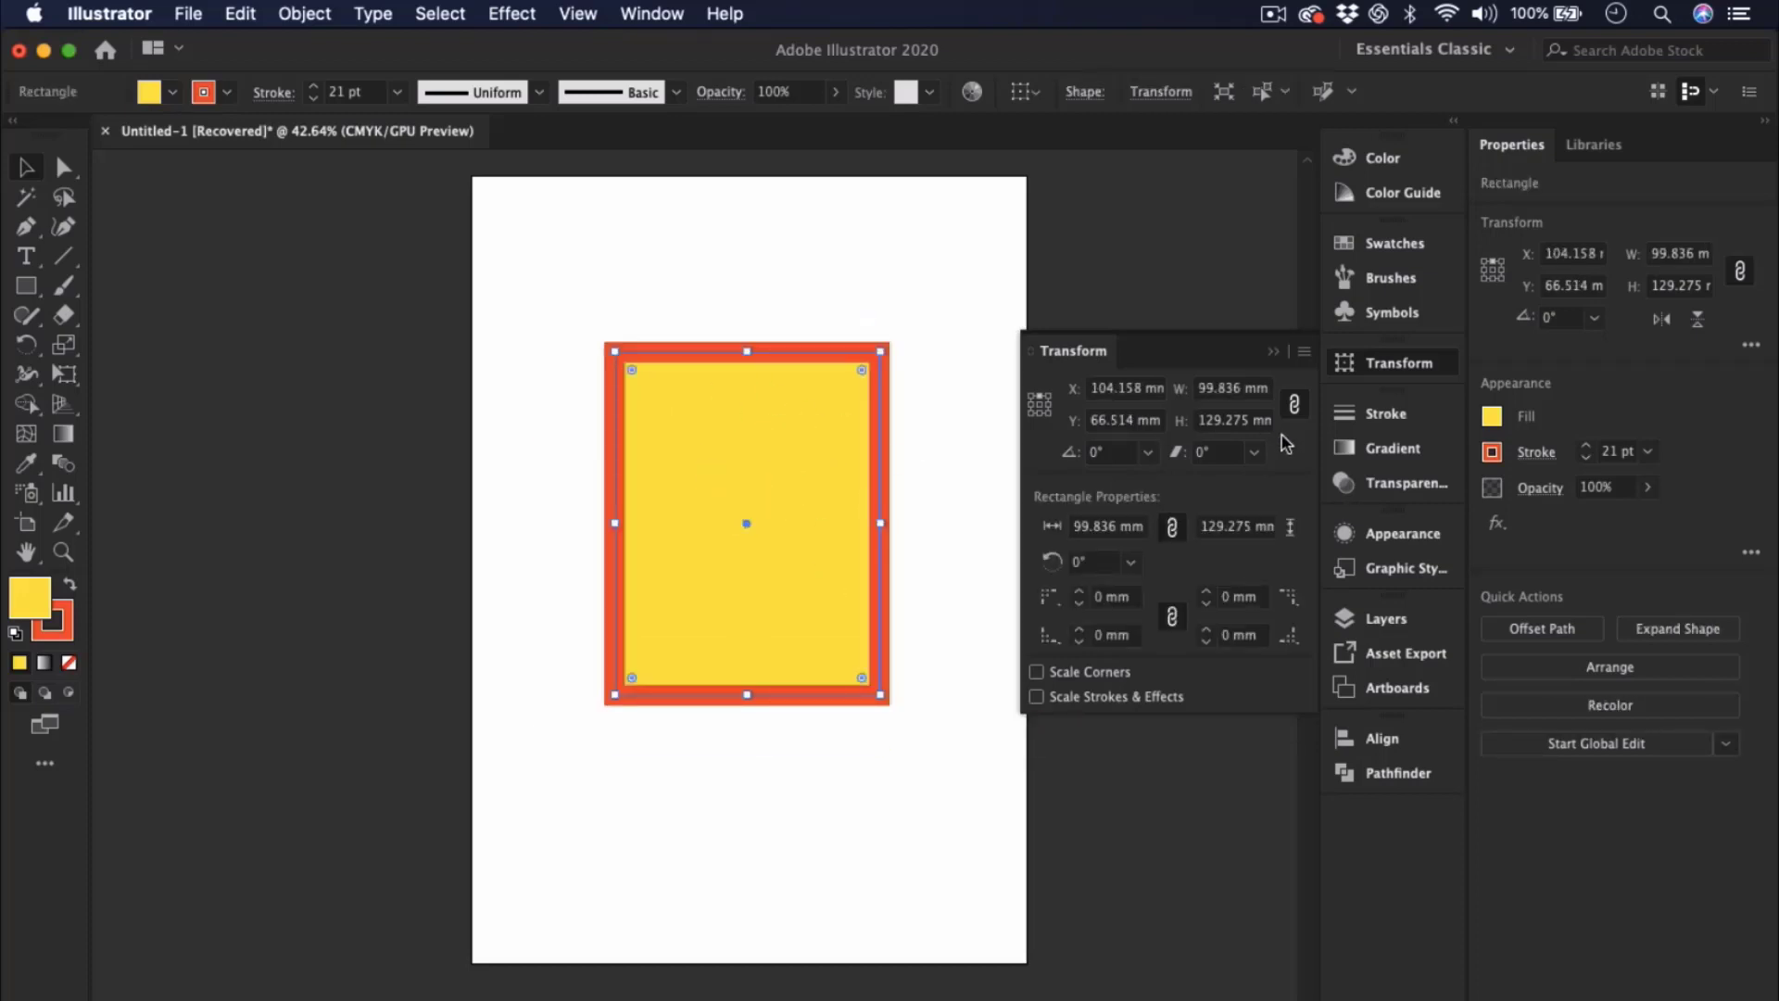
# - Shear the rectangle 30° and back with -30°, twice, using the preset shear angles
pyautogui.click(1255, 452)
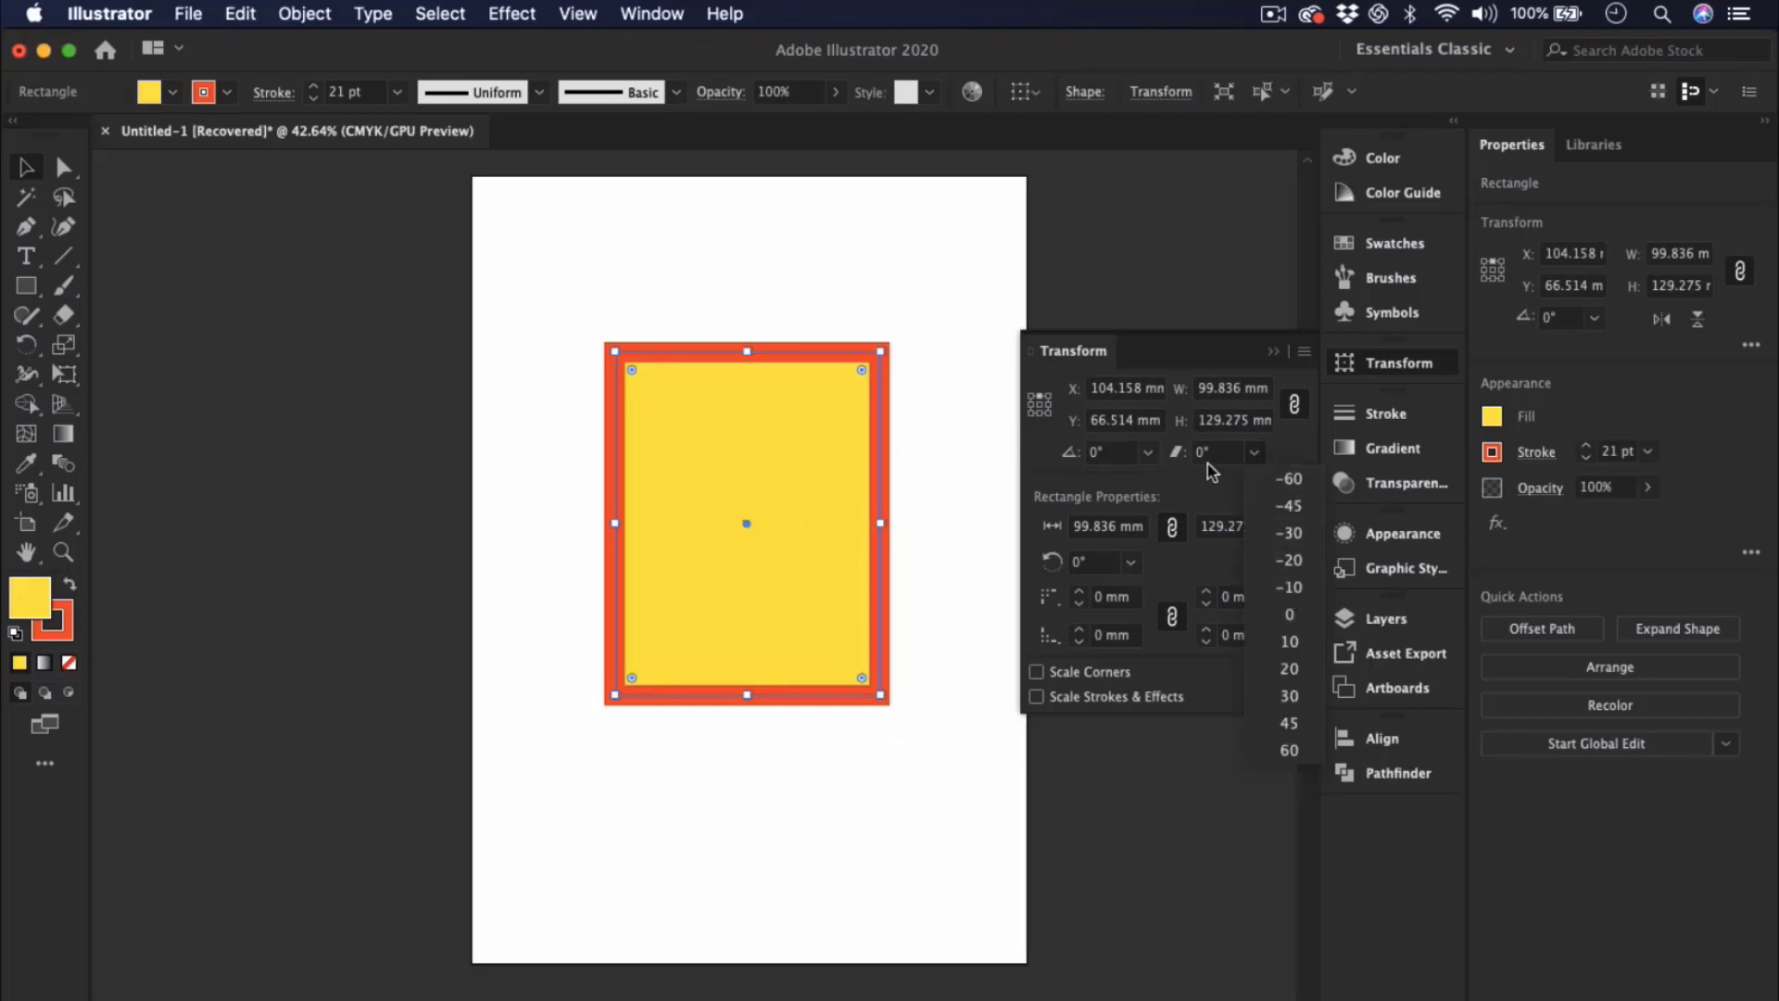
pyautogui.click(1296, 695)
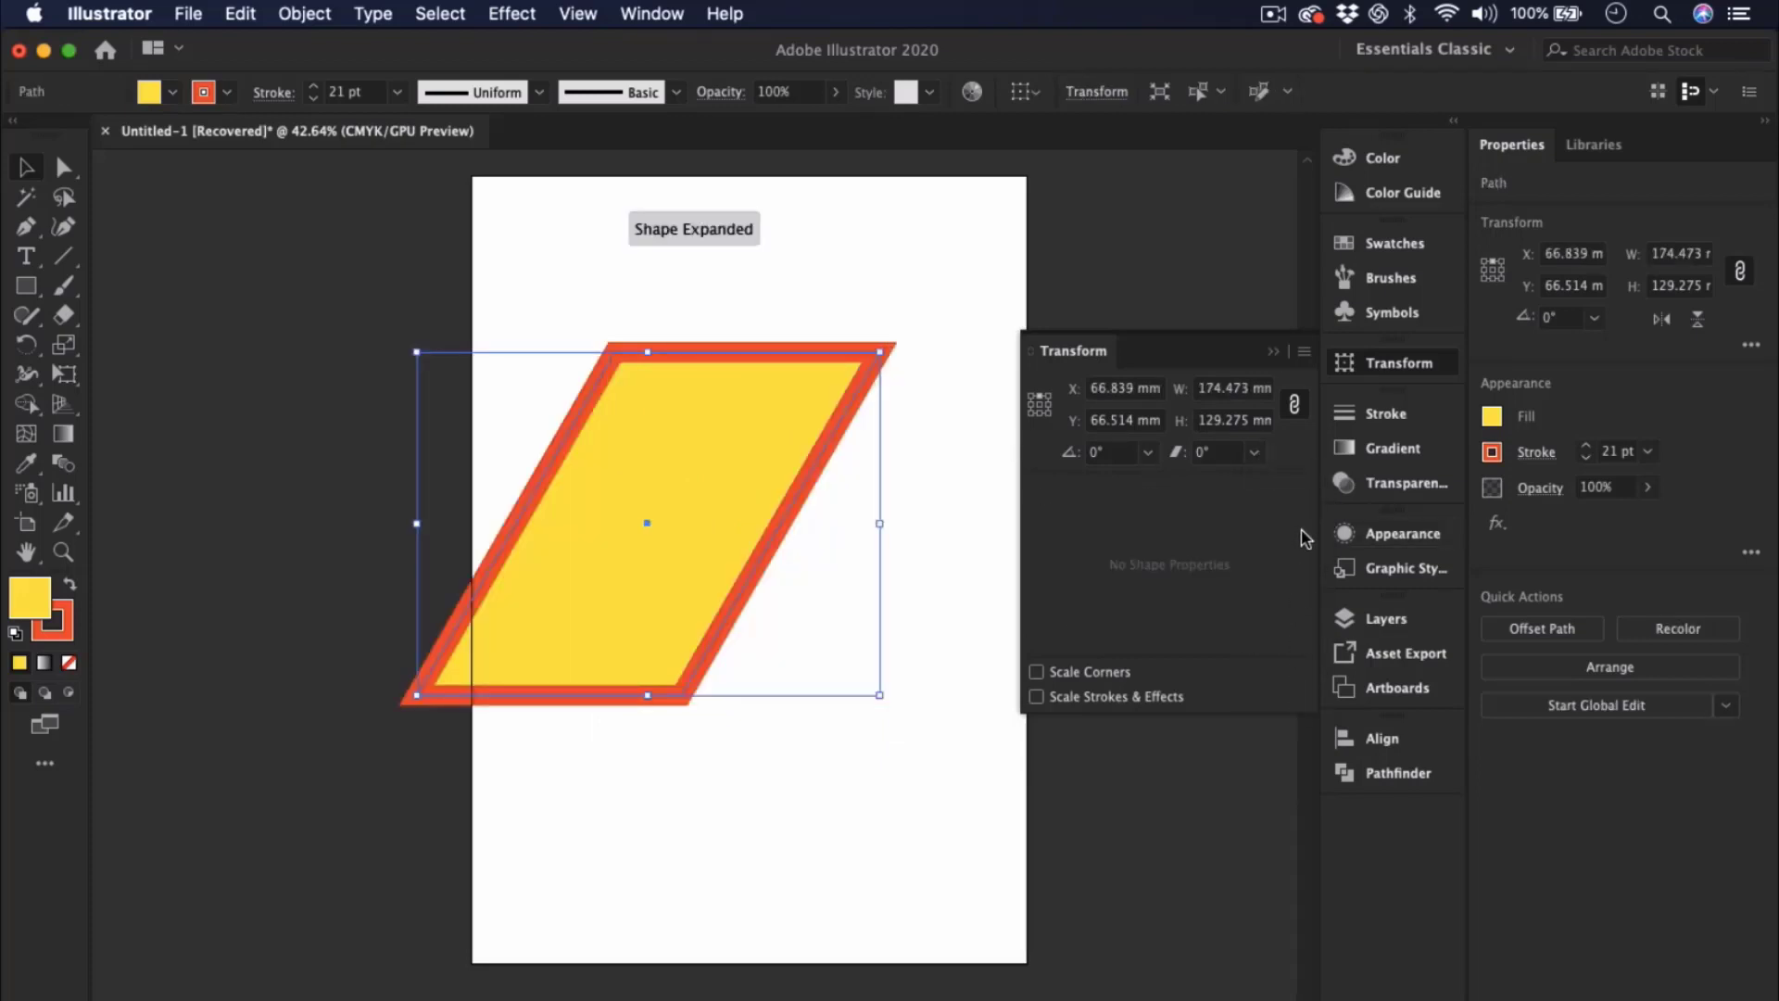
pyautogui.click(1256, 452)
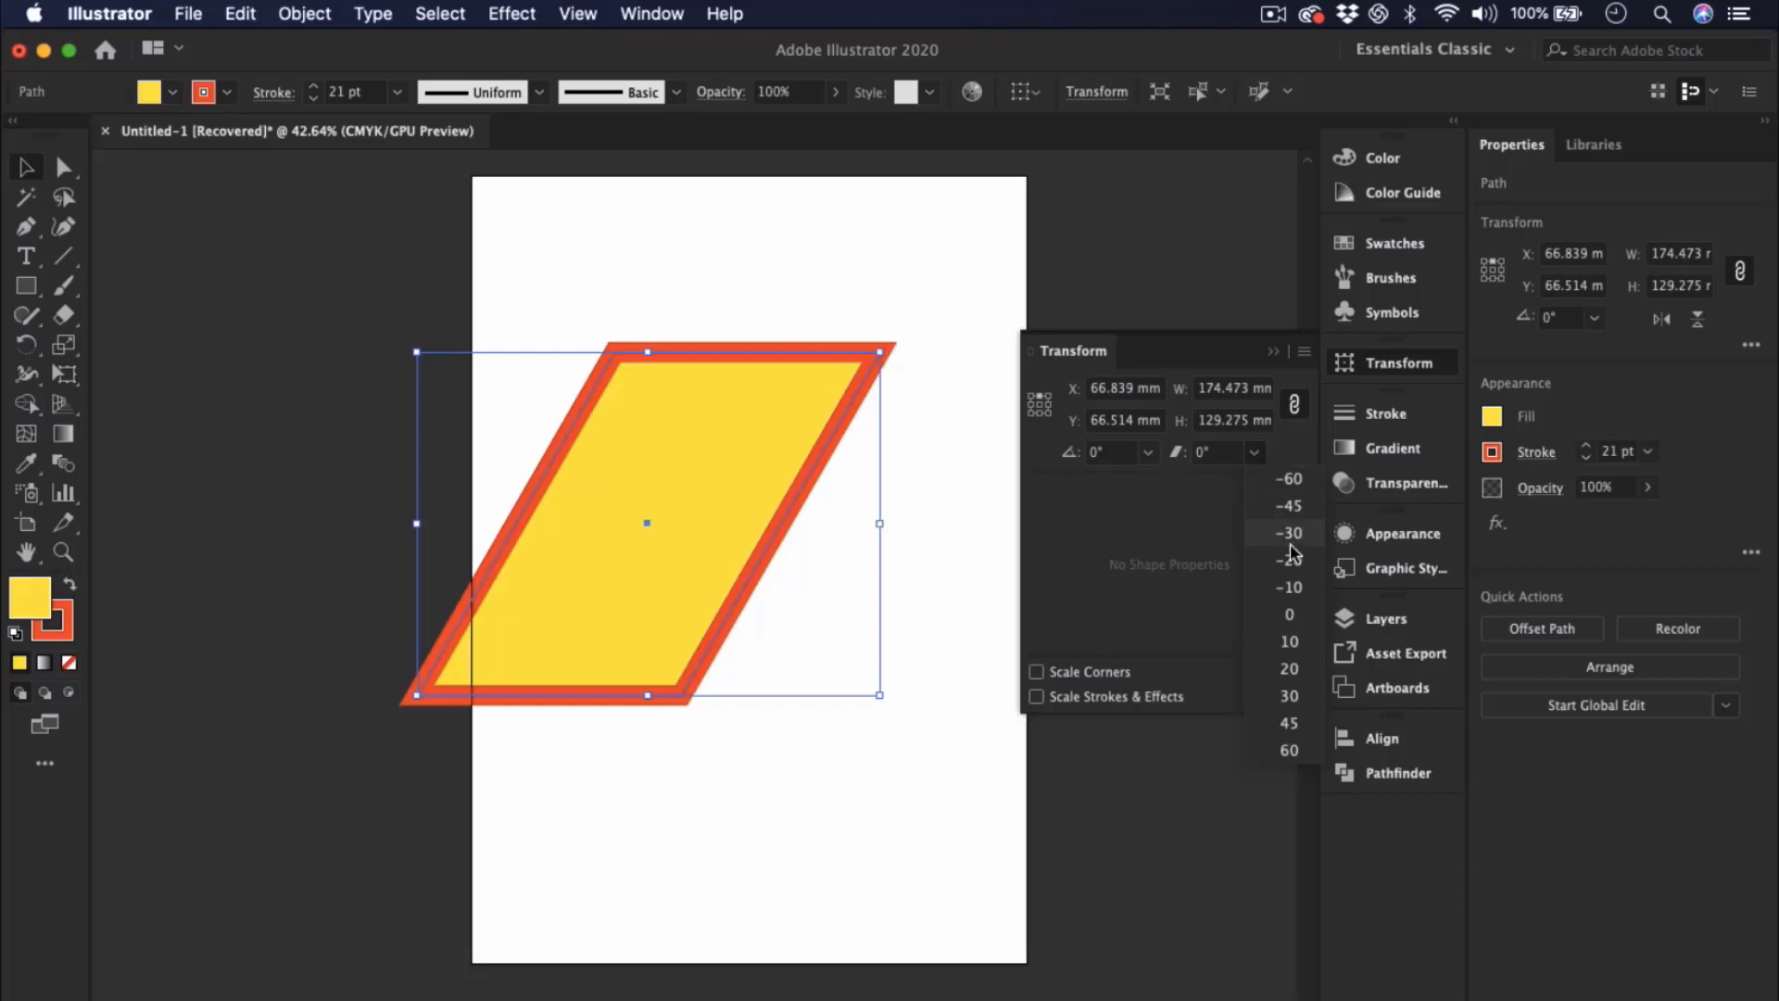
pyautogui.click(1293, 556)
pyautogui.click(1264, 452)
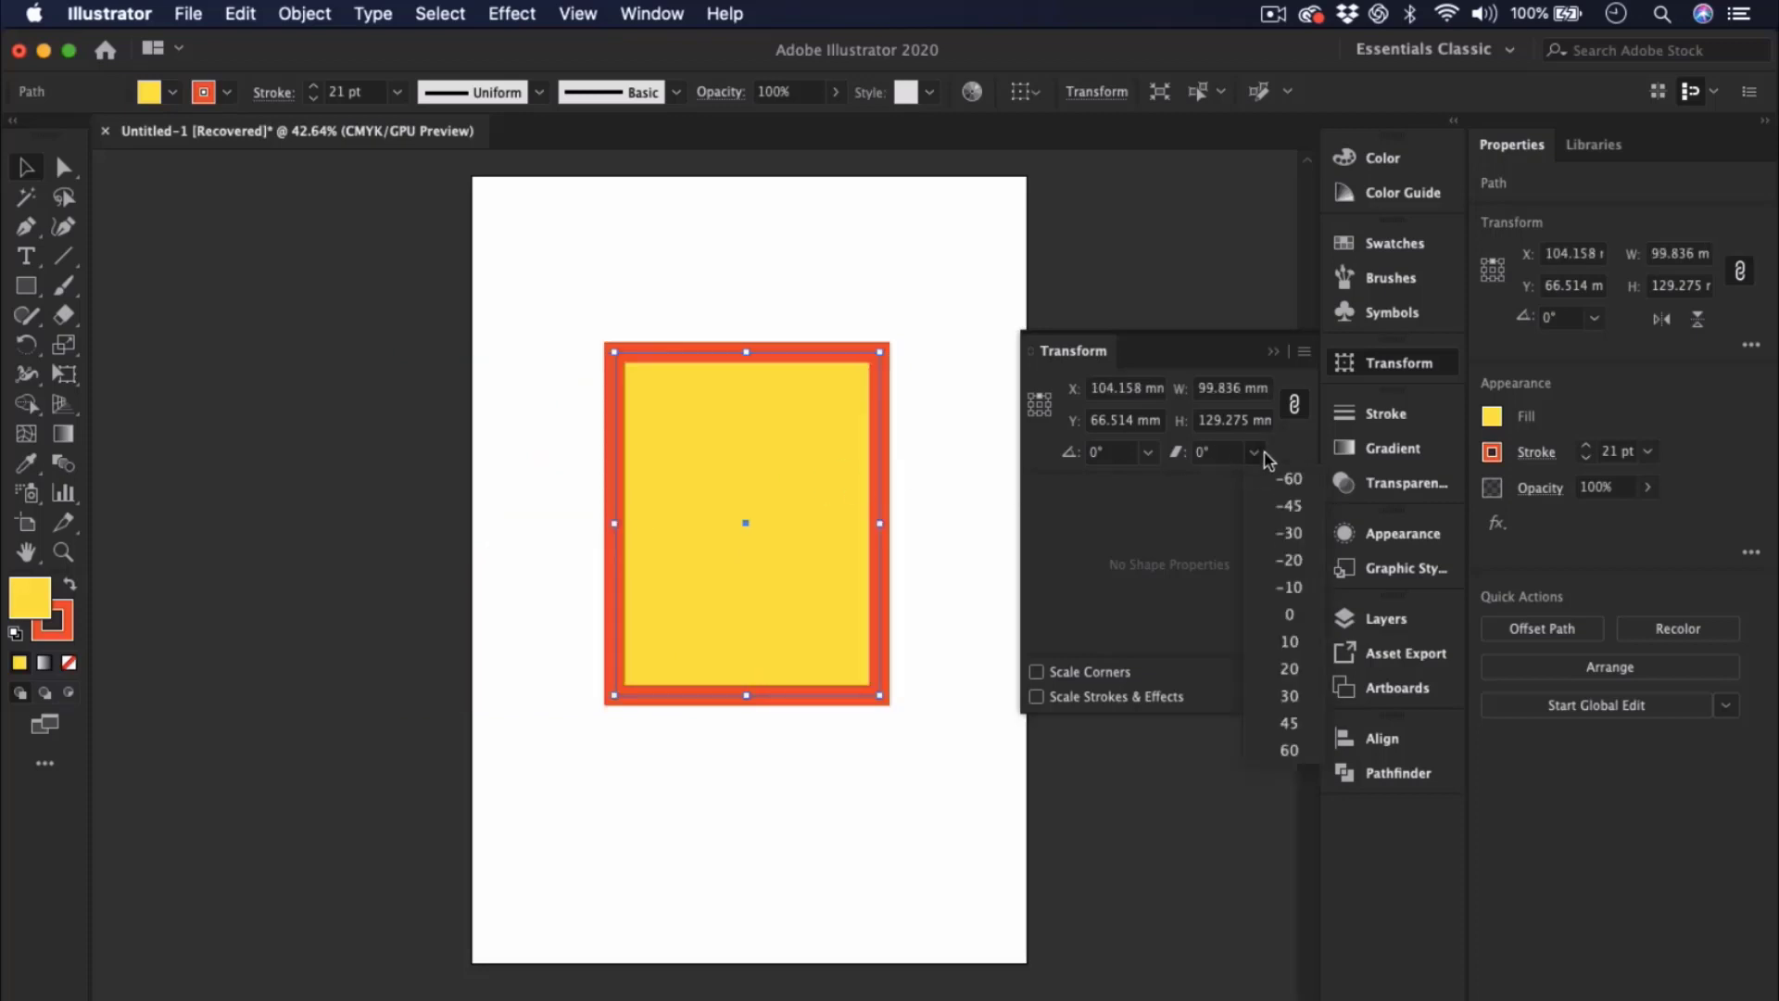
pyautogui.click(1290, 696)
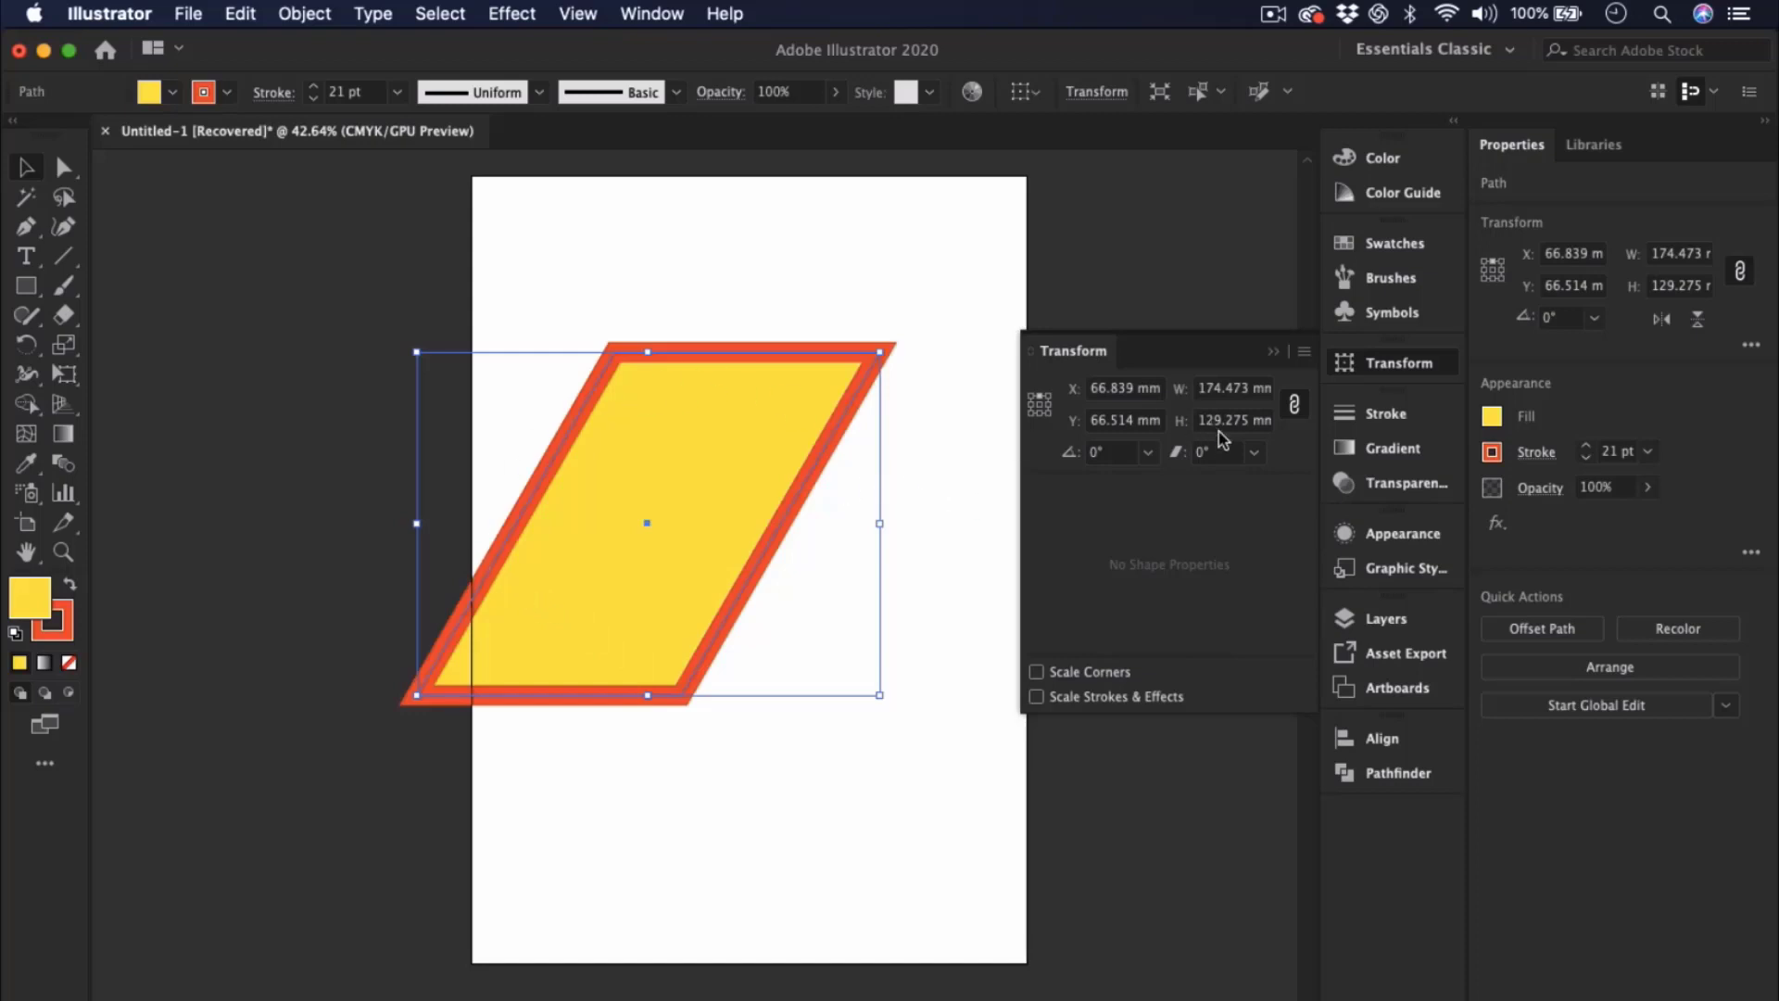
pyautogui.click(1256, 453)
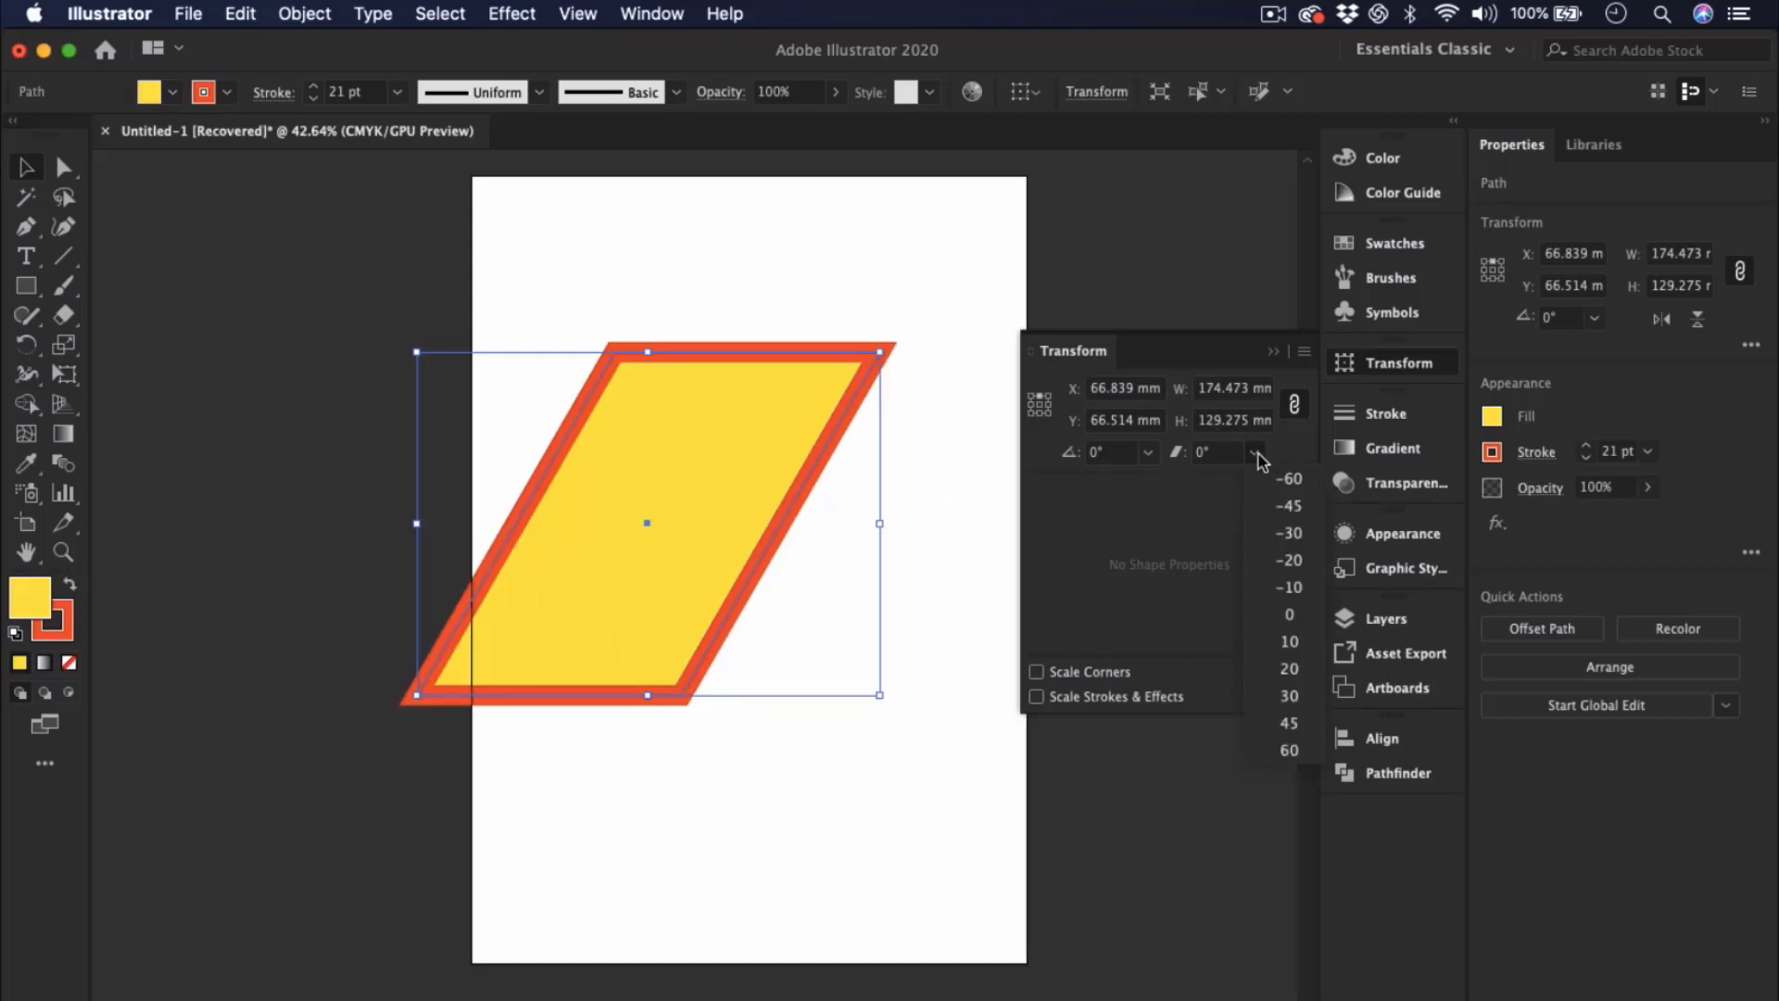
pyautogui.click(1291, 534)
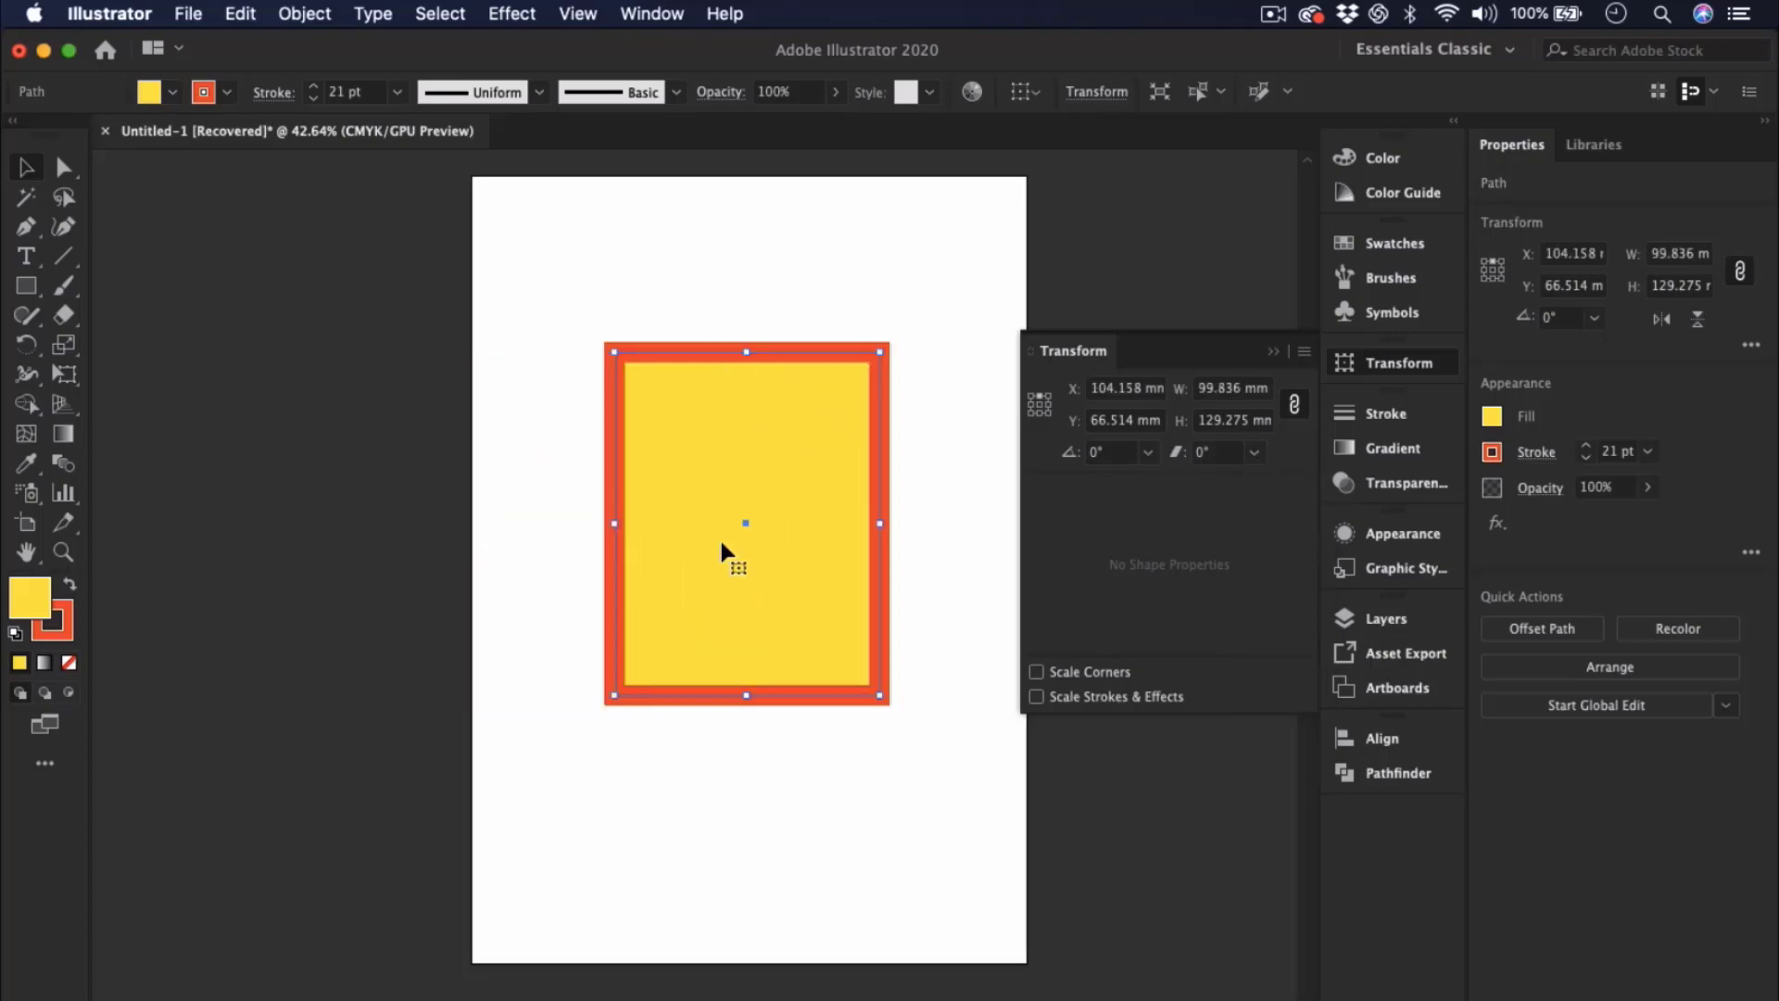
# - Reselect the rectangle and undo the shears to restore the live rectangle
pyautogui.click(933, 458)
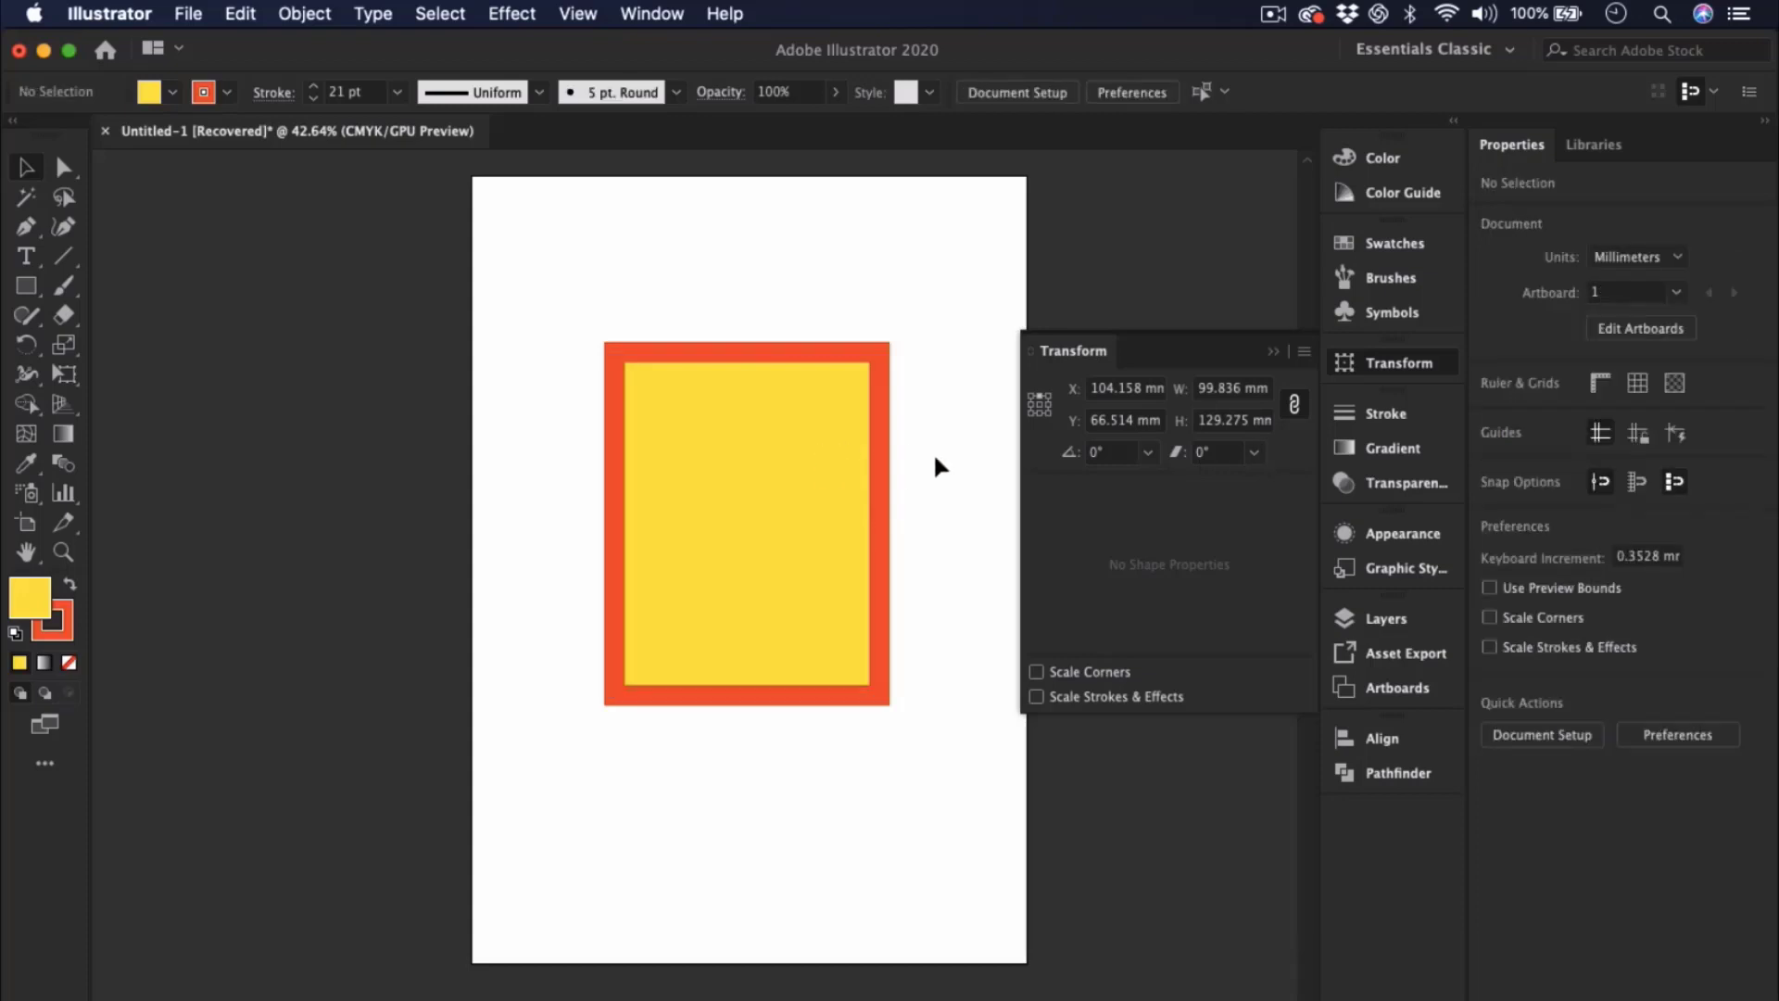
pyautogui.click(794, 454)
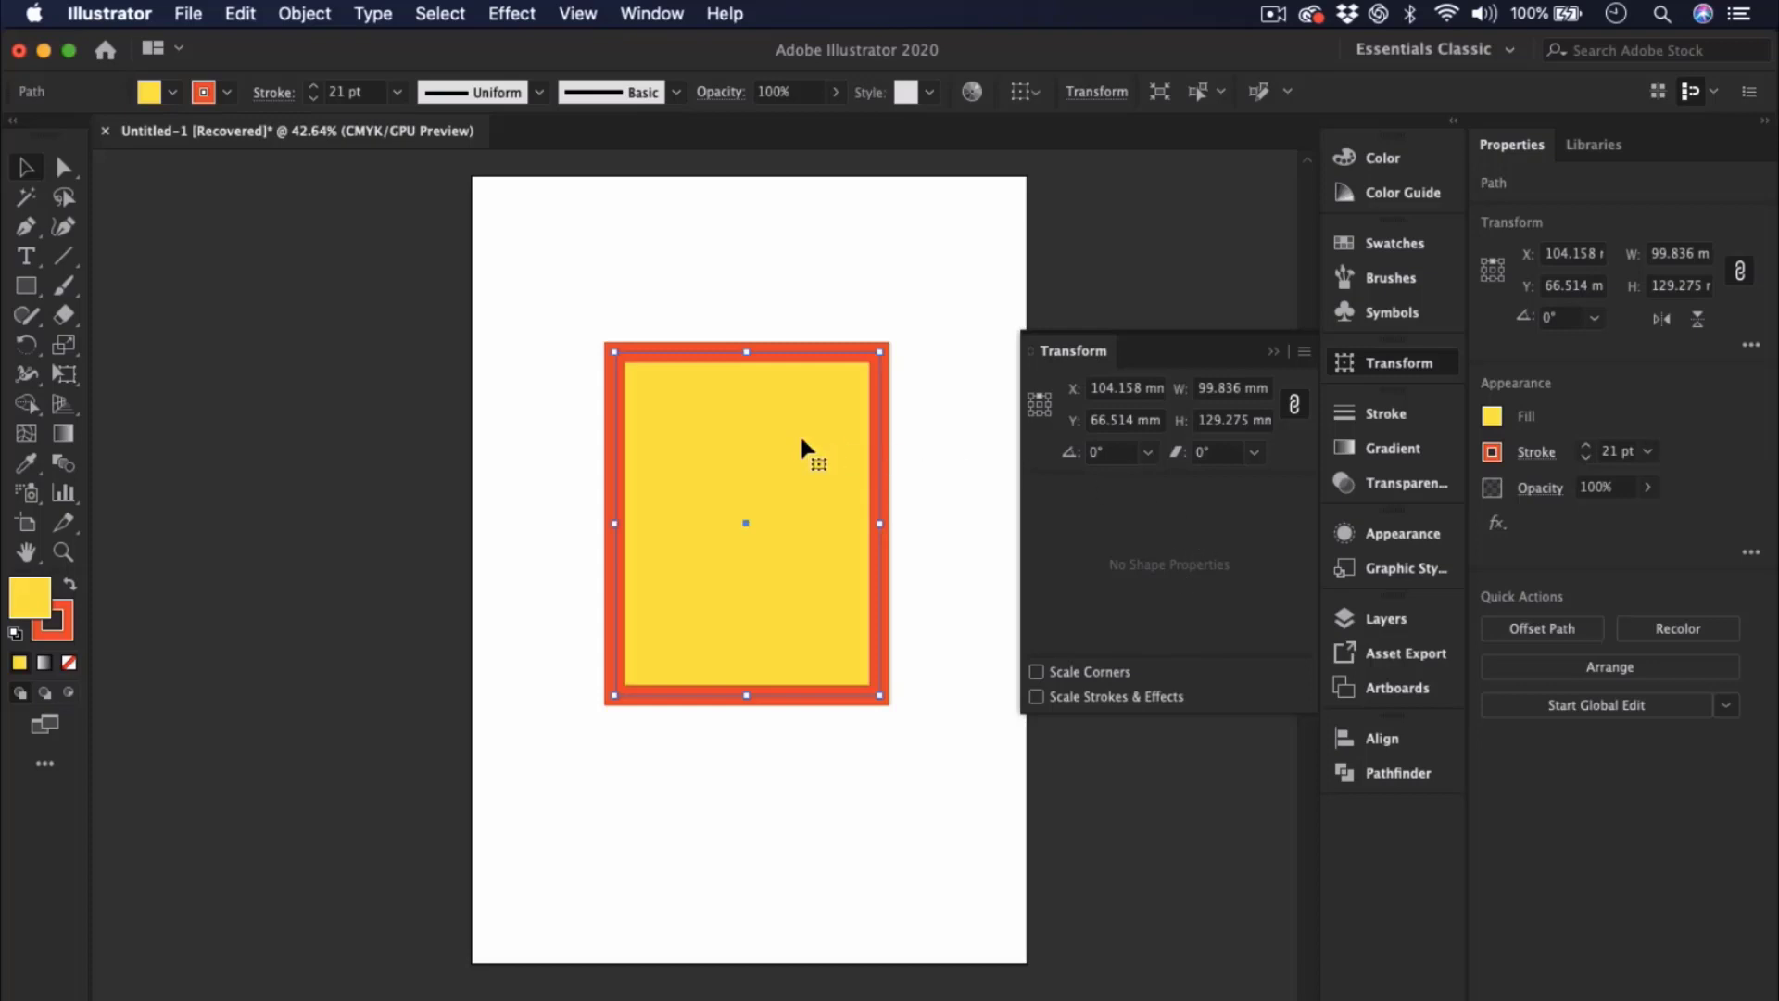
pyautogui.press('super+shift+z')
pyautogui.press('super+z')
pyautogui.press('super+z')
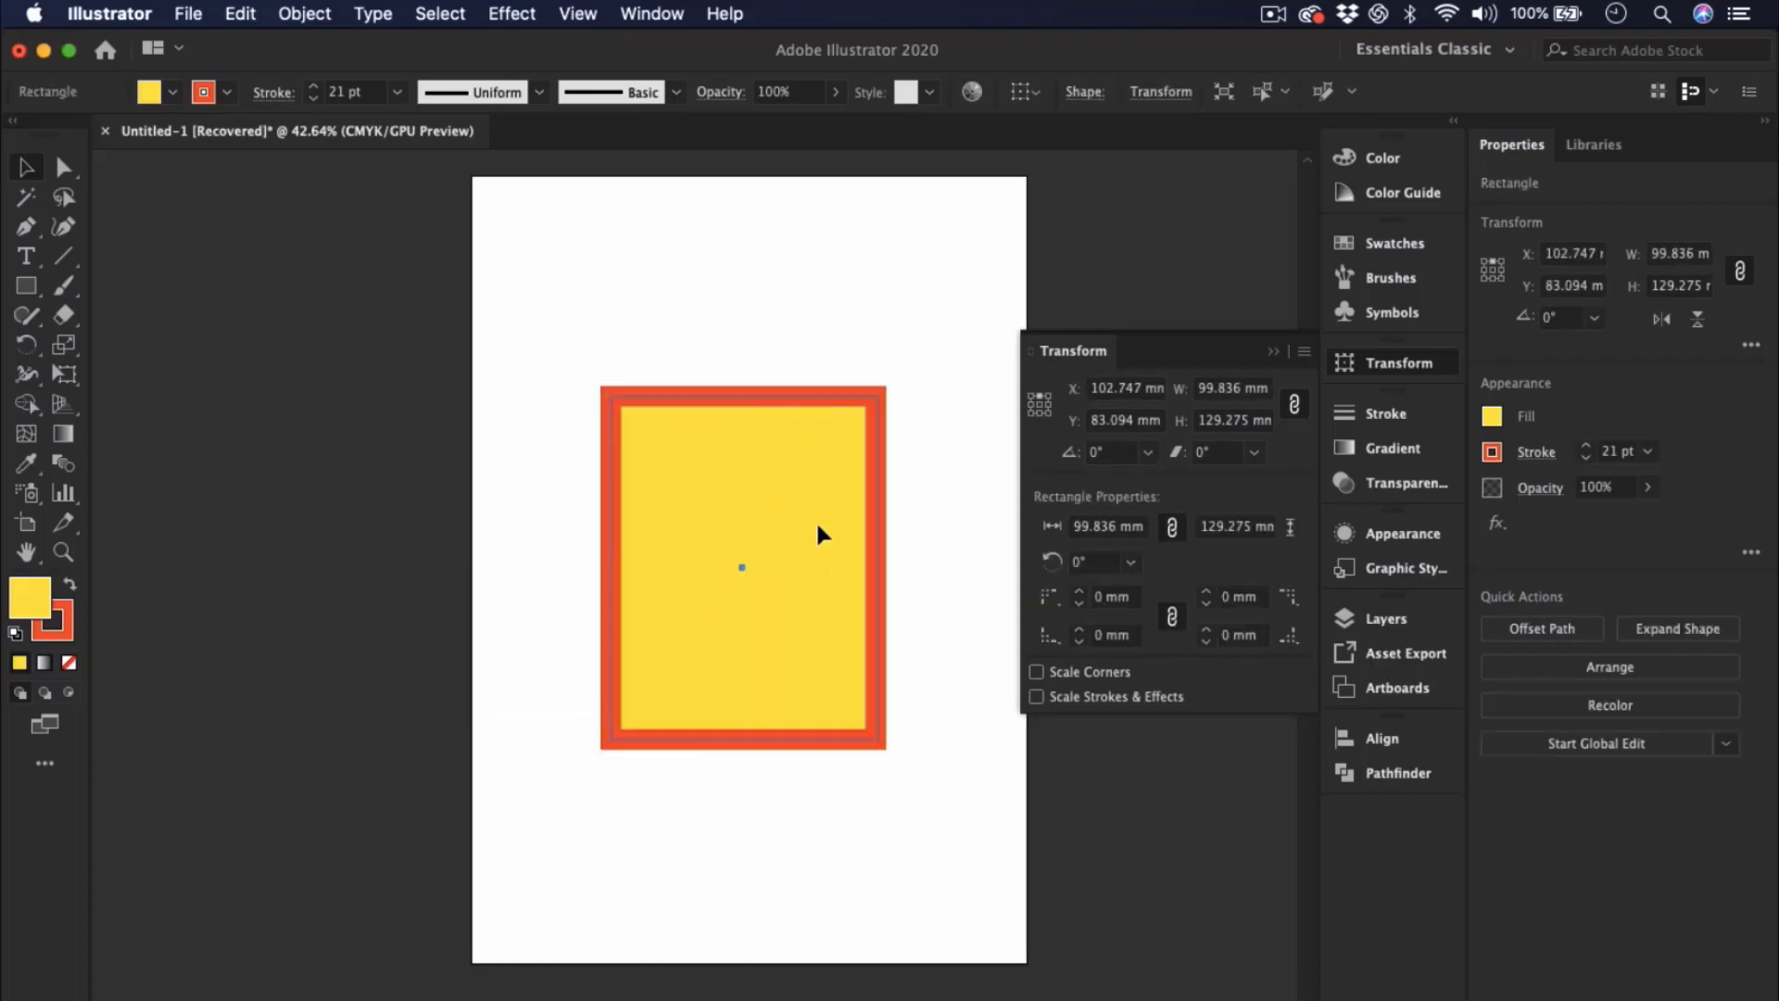
# - Nudge the rectangle right, rotate it to 60° rectangle angle, then return it to 0°
pyautogui.moveTo(819, 524); pyautogui.dragTo(831, 529)
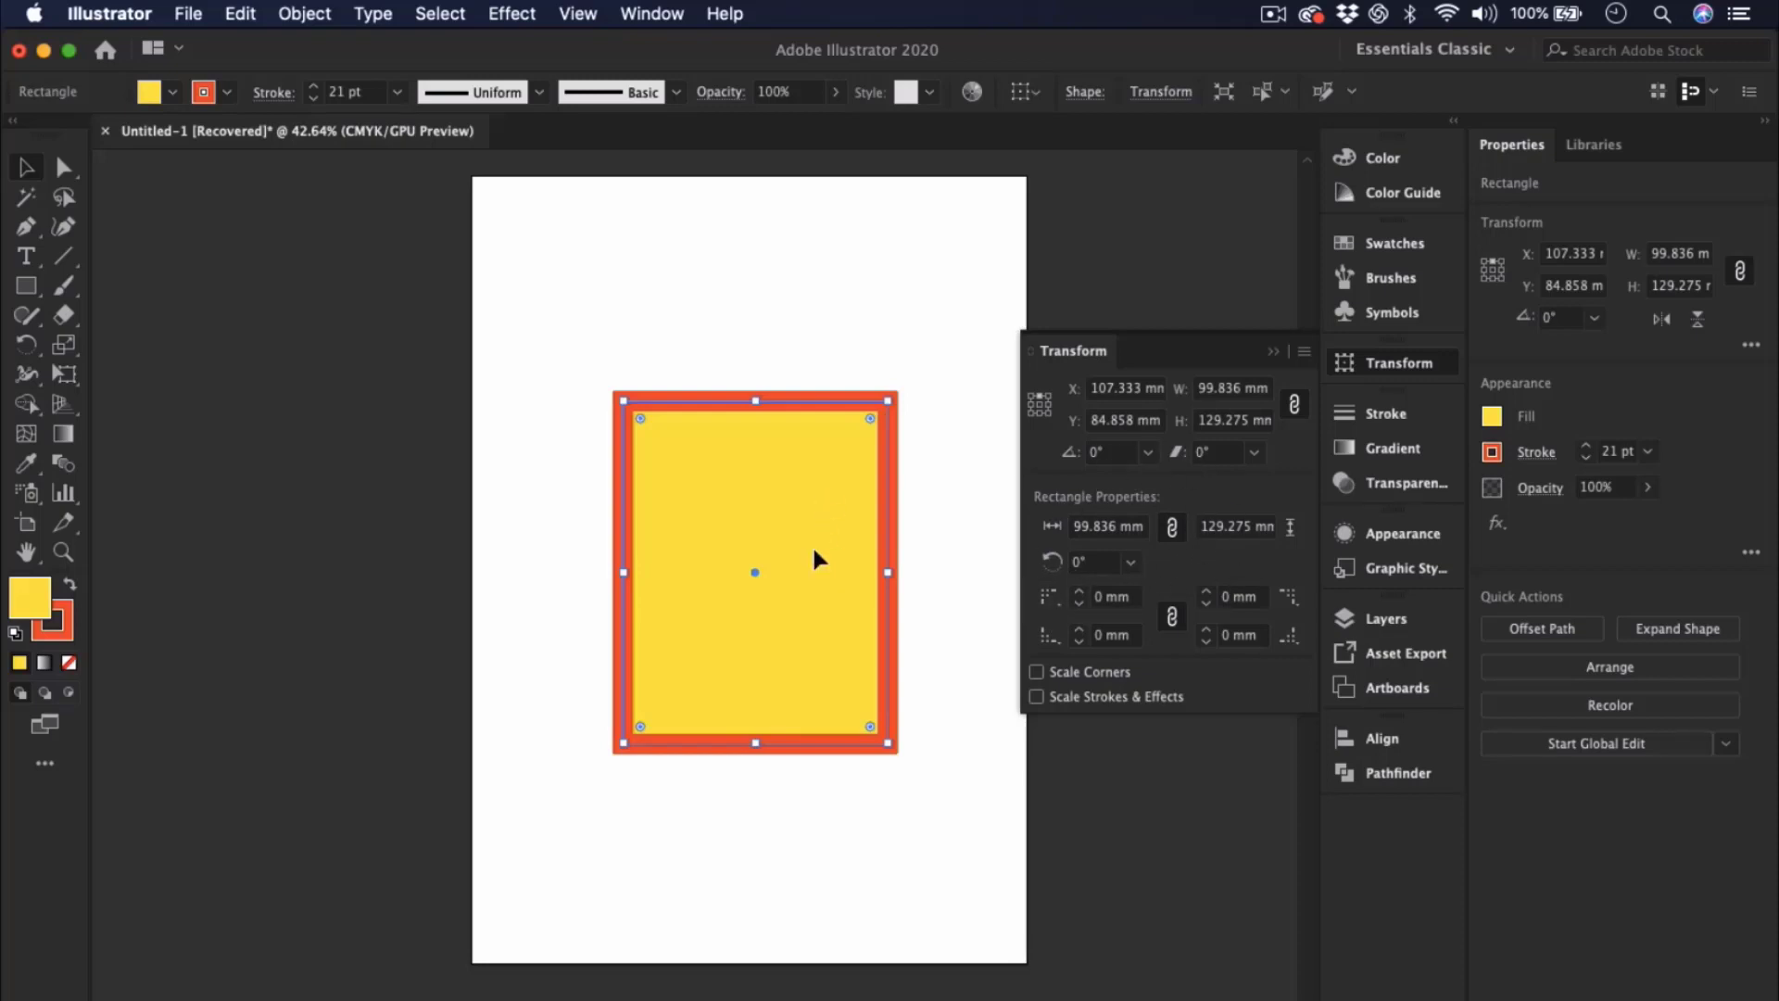
pyautogui.moveTo(818, 556); pyautogui.dragTo(826, 553)
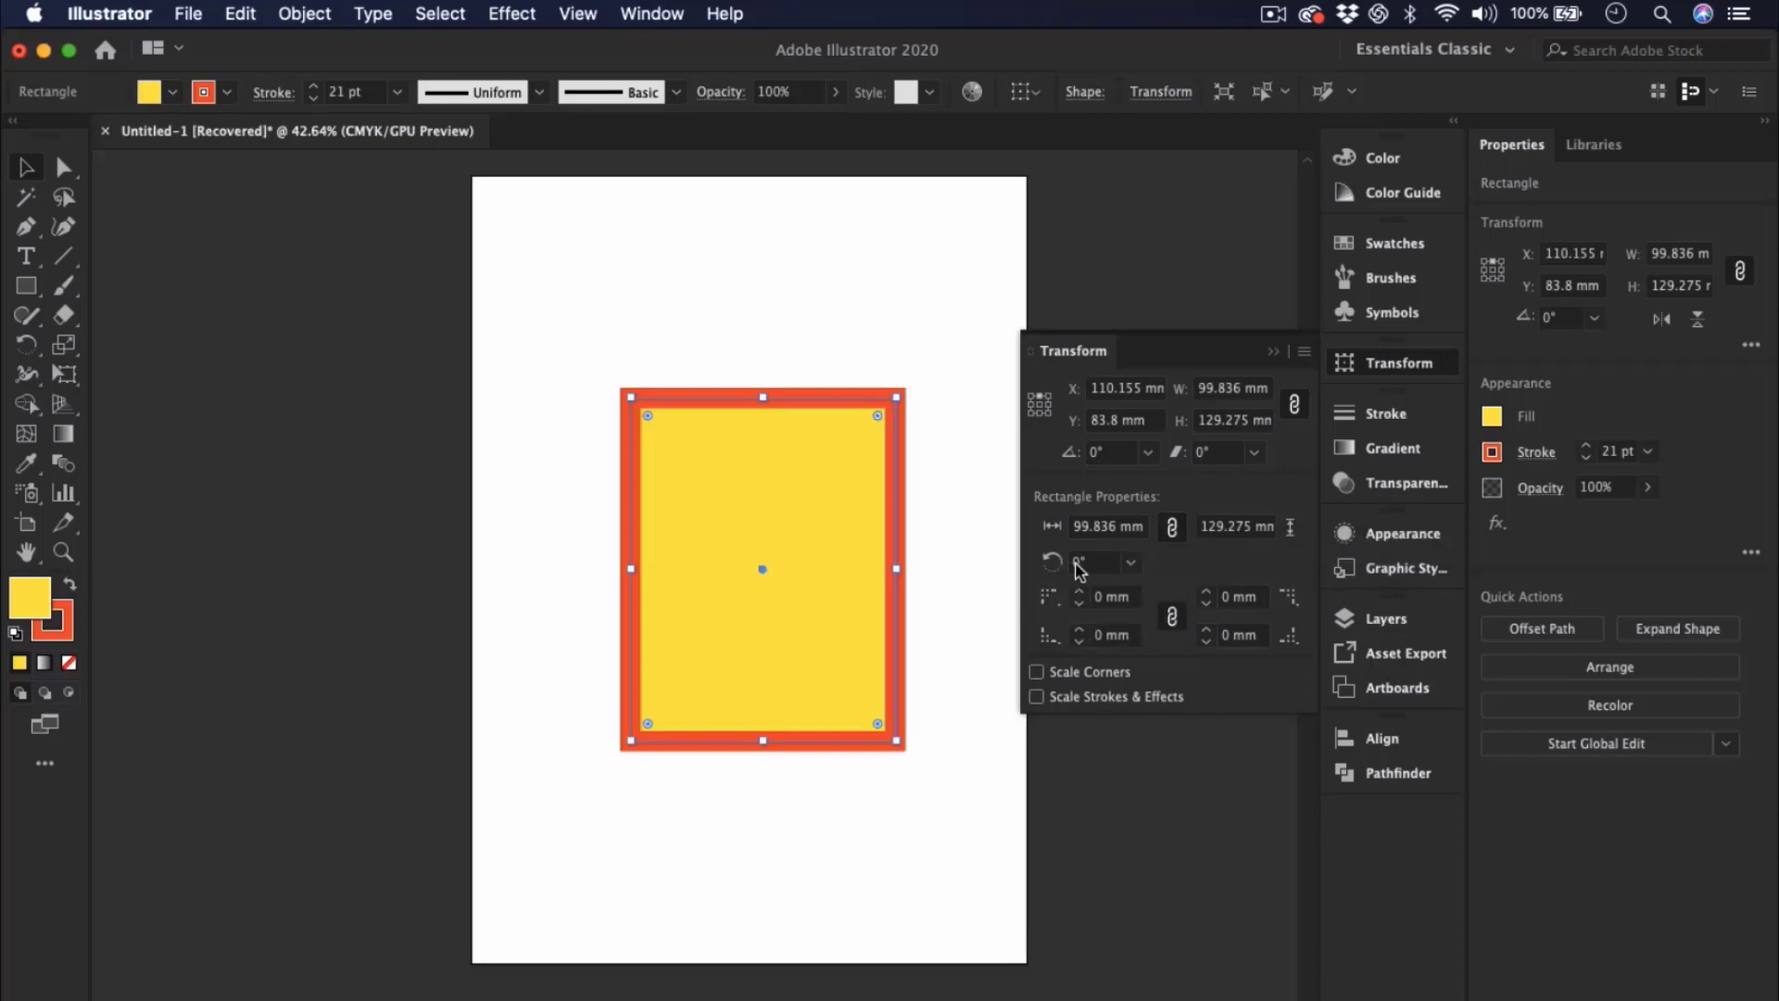
pyautogui.click(1132, 565)
pyautogui.click(1156, 674)
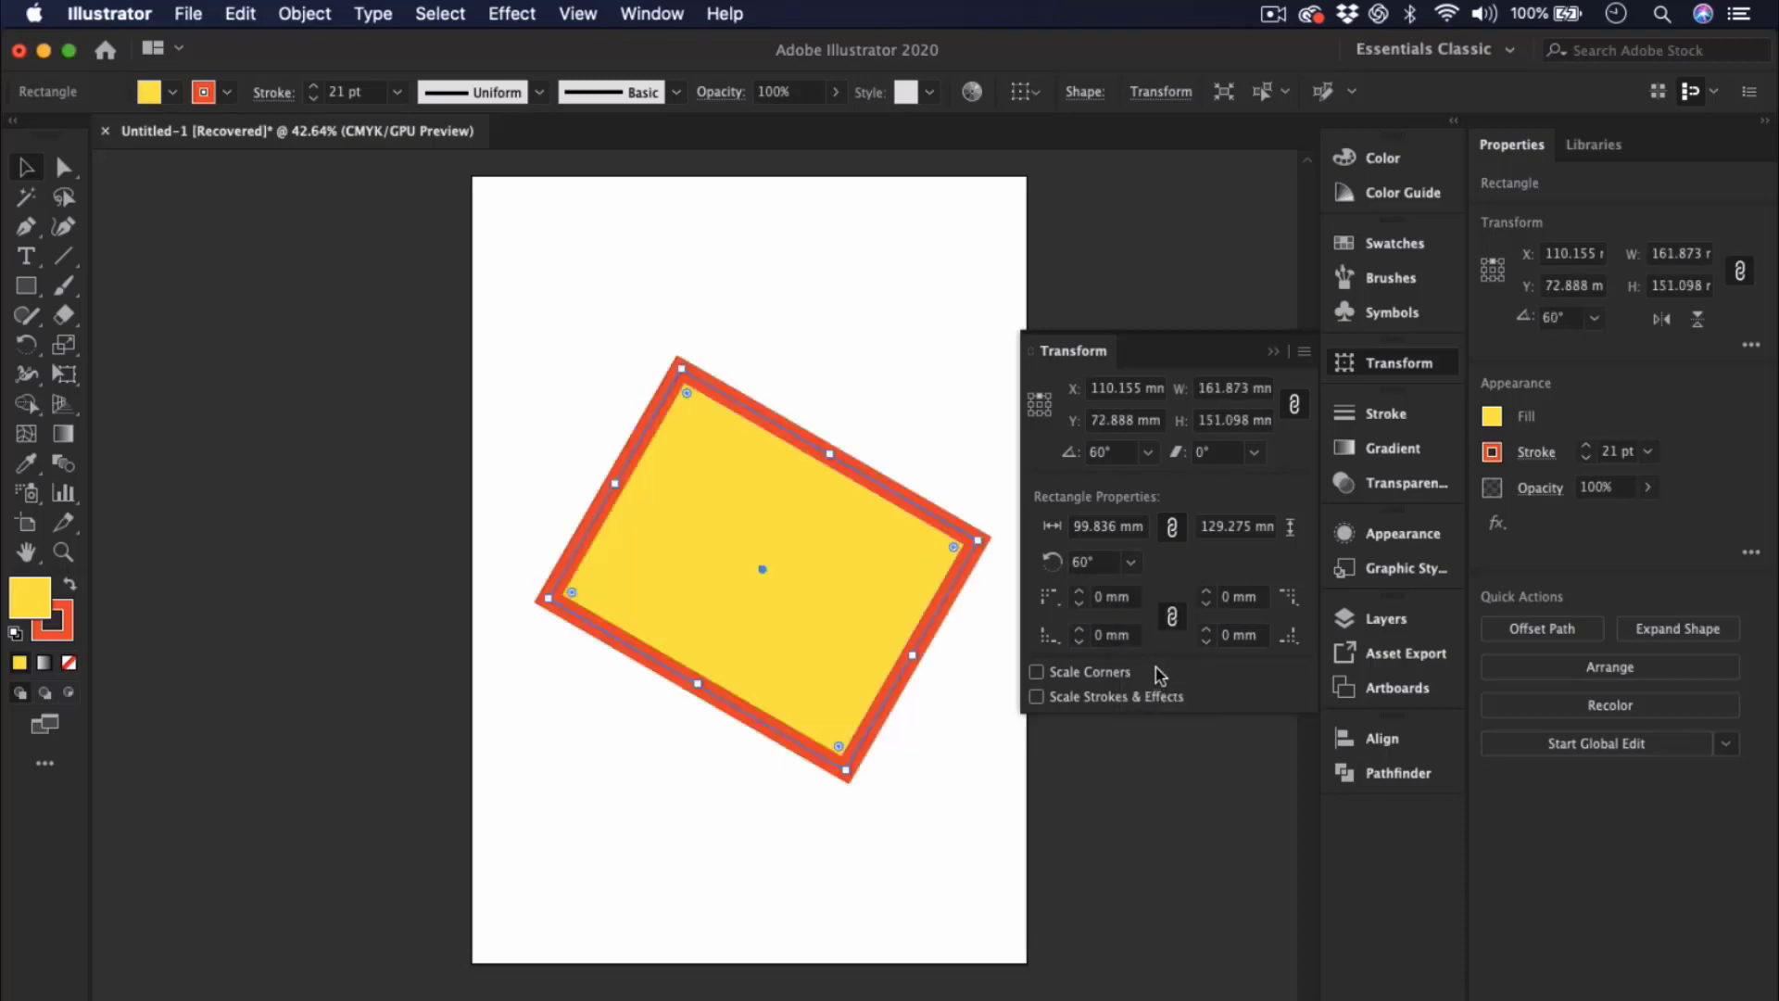
pyautogui.click(1130, 562)
pyautogui.click(1152, 589)
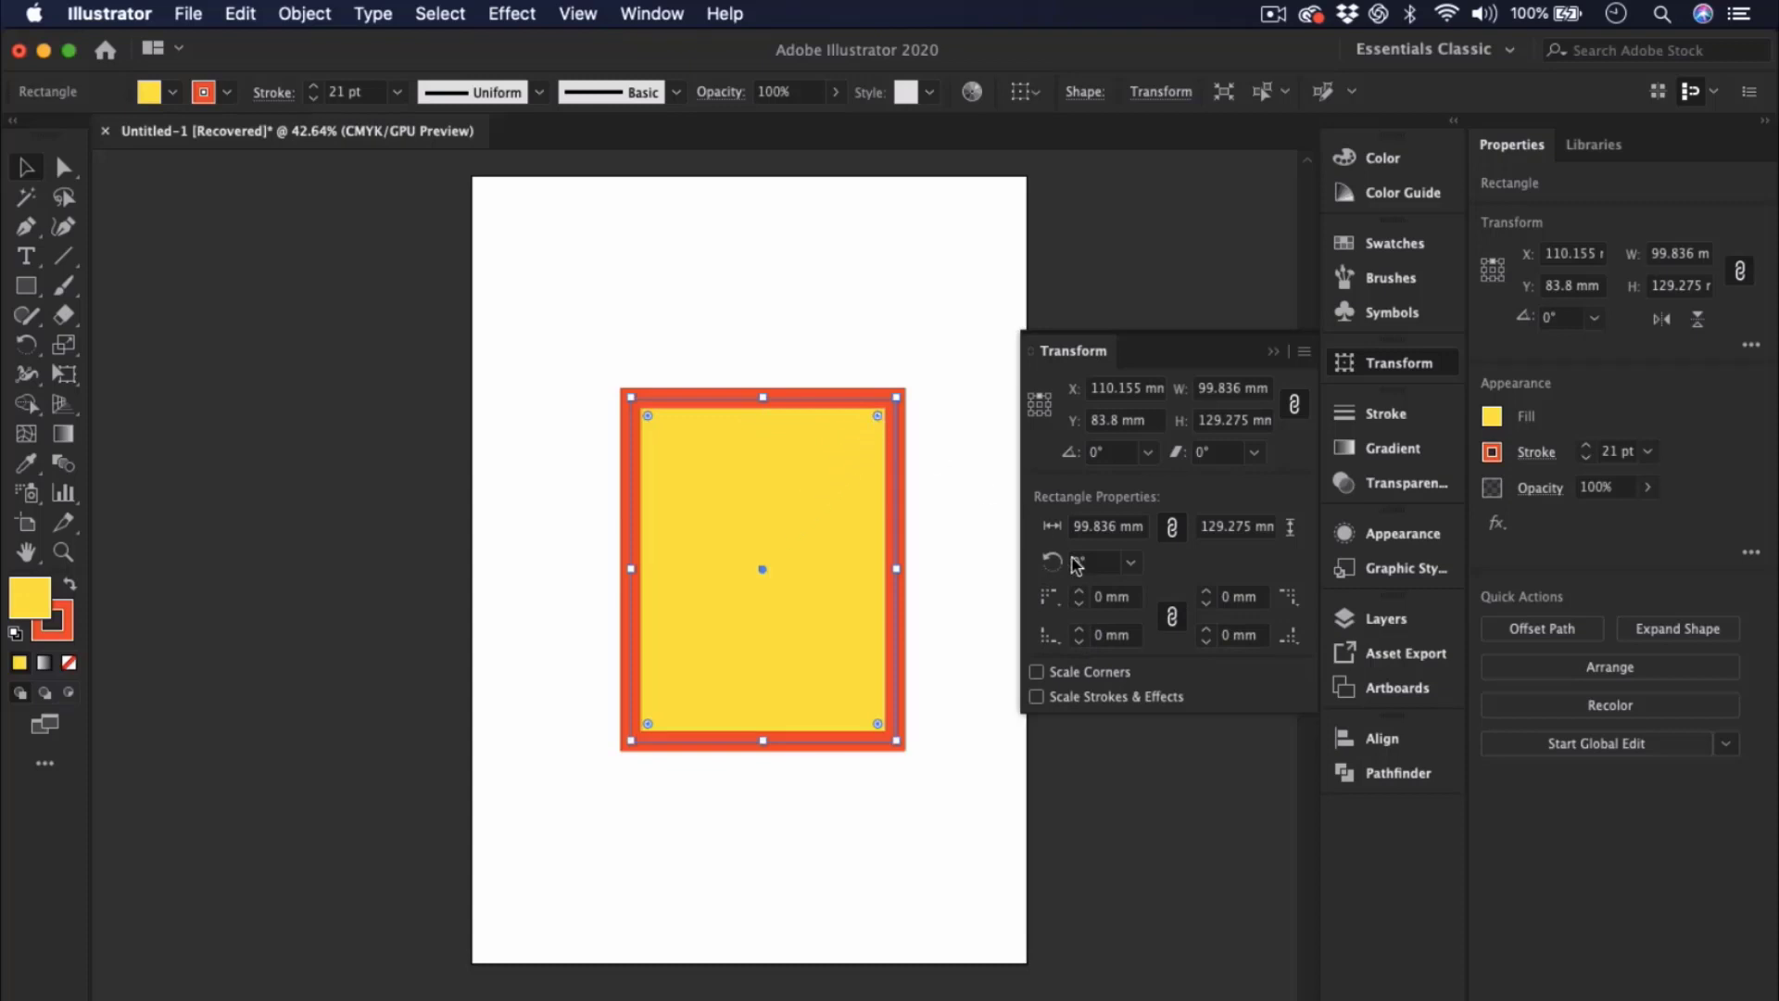
# - Check the corner styles, then increase the corner radius on all corners
pyautogui.click(1049, 601)
pyautogui.click(1048, 601)
pyautogui.click(1078, 592)
pyautogui.click(1077, 592)
pyautogui.click(1078, 592)
pyautogui.click(1078, 592)
pyautogui.click(1078, 592)
pyautogui.click(1078, 592)
pyautogui.click(1078, 592)
pyautogui.click(1077, 592)
pyautogui.click(1078, 592)
pyautogui.click(1078, 592)
pyautogui.click(1077, 592)
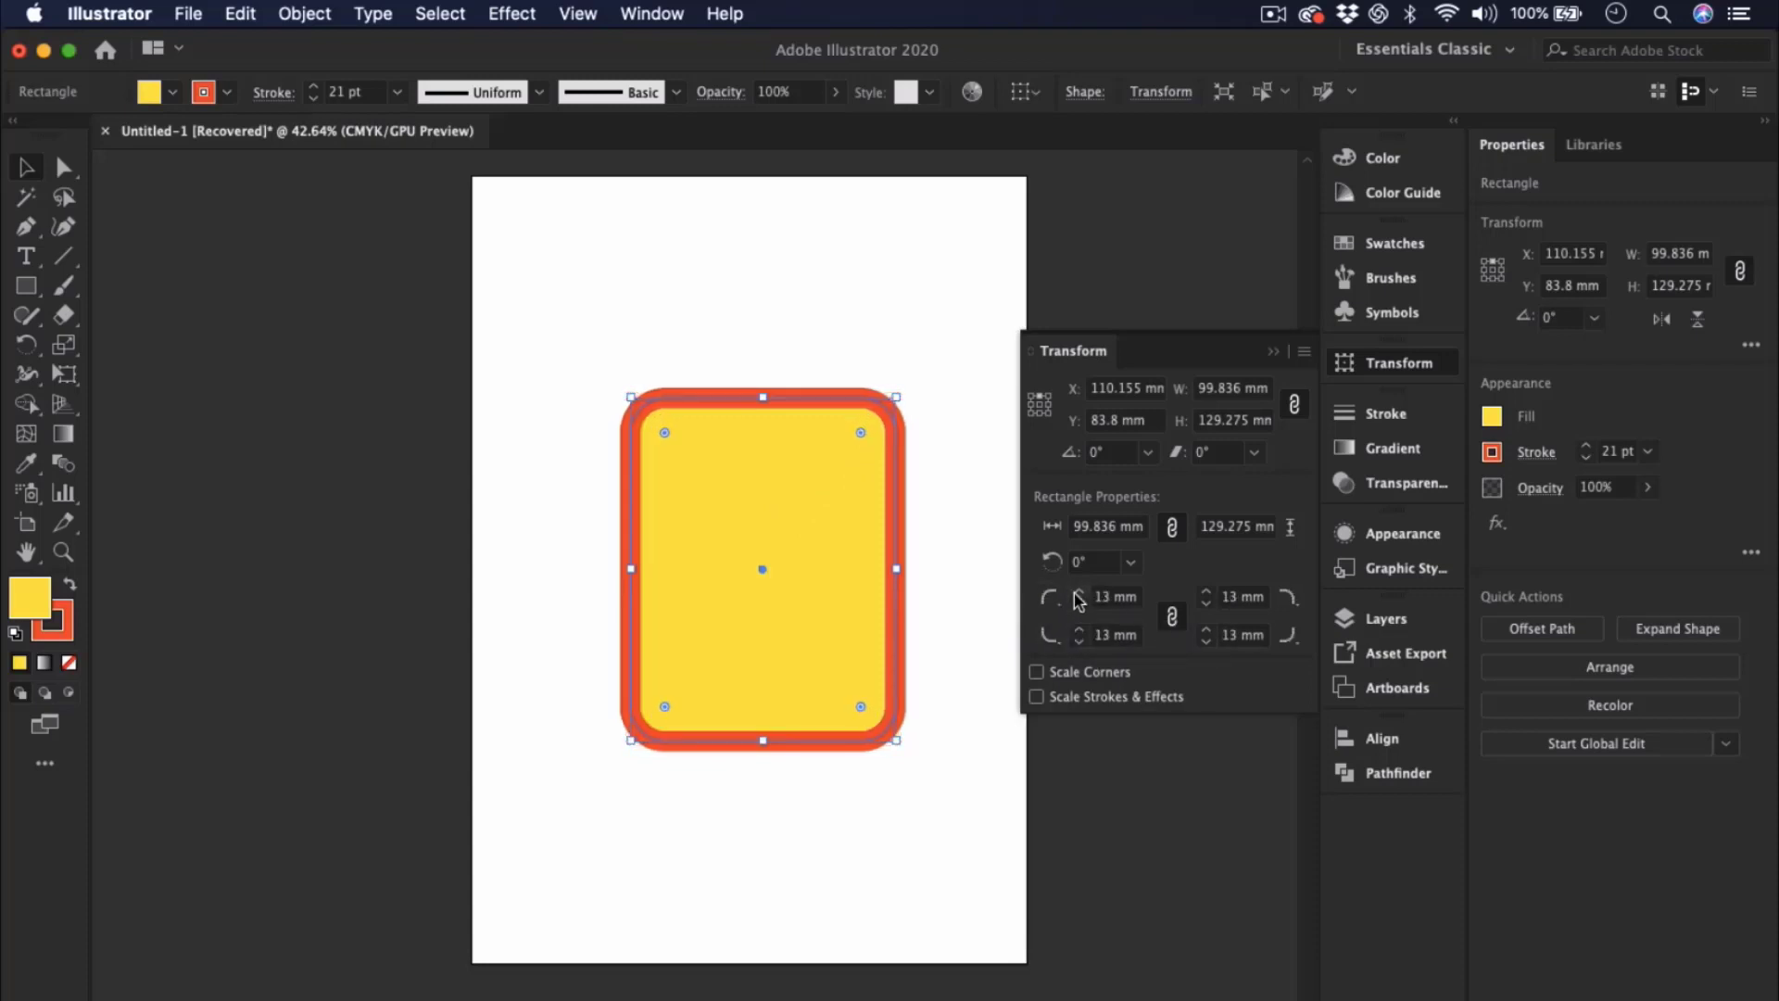
pyautogui.click(1078, 592)
pyautogui.click(1078, 592)
pyautogui.click(1077, 592)
pyautogui.click(1078, 592)
pyautogui.click(1077, 593)
pyautogui.click(1077, 593)
pyautogui.click(1077, 593)
pyautogui.click(1077, 593)
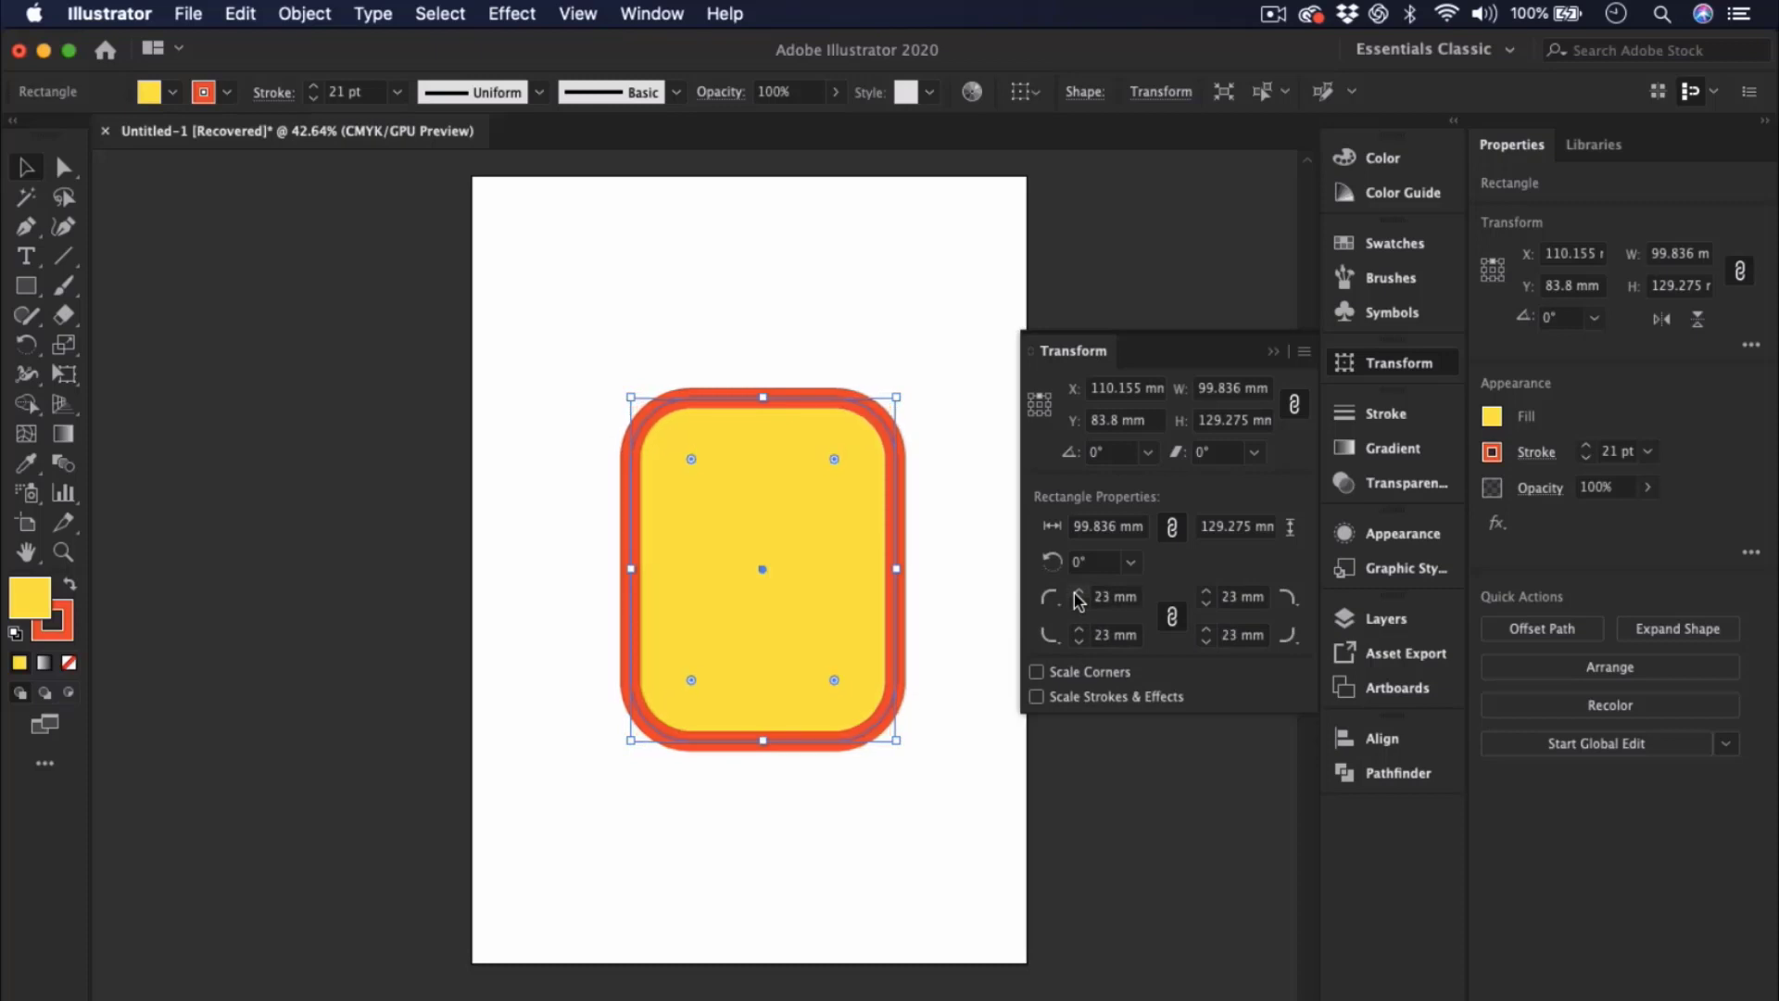
pyautogui.click(1077, 593)
pyautogui.click(1077, 593)
pyautogui.click(1076, 593)
pyautogui.click(1077, 593)
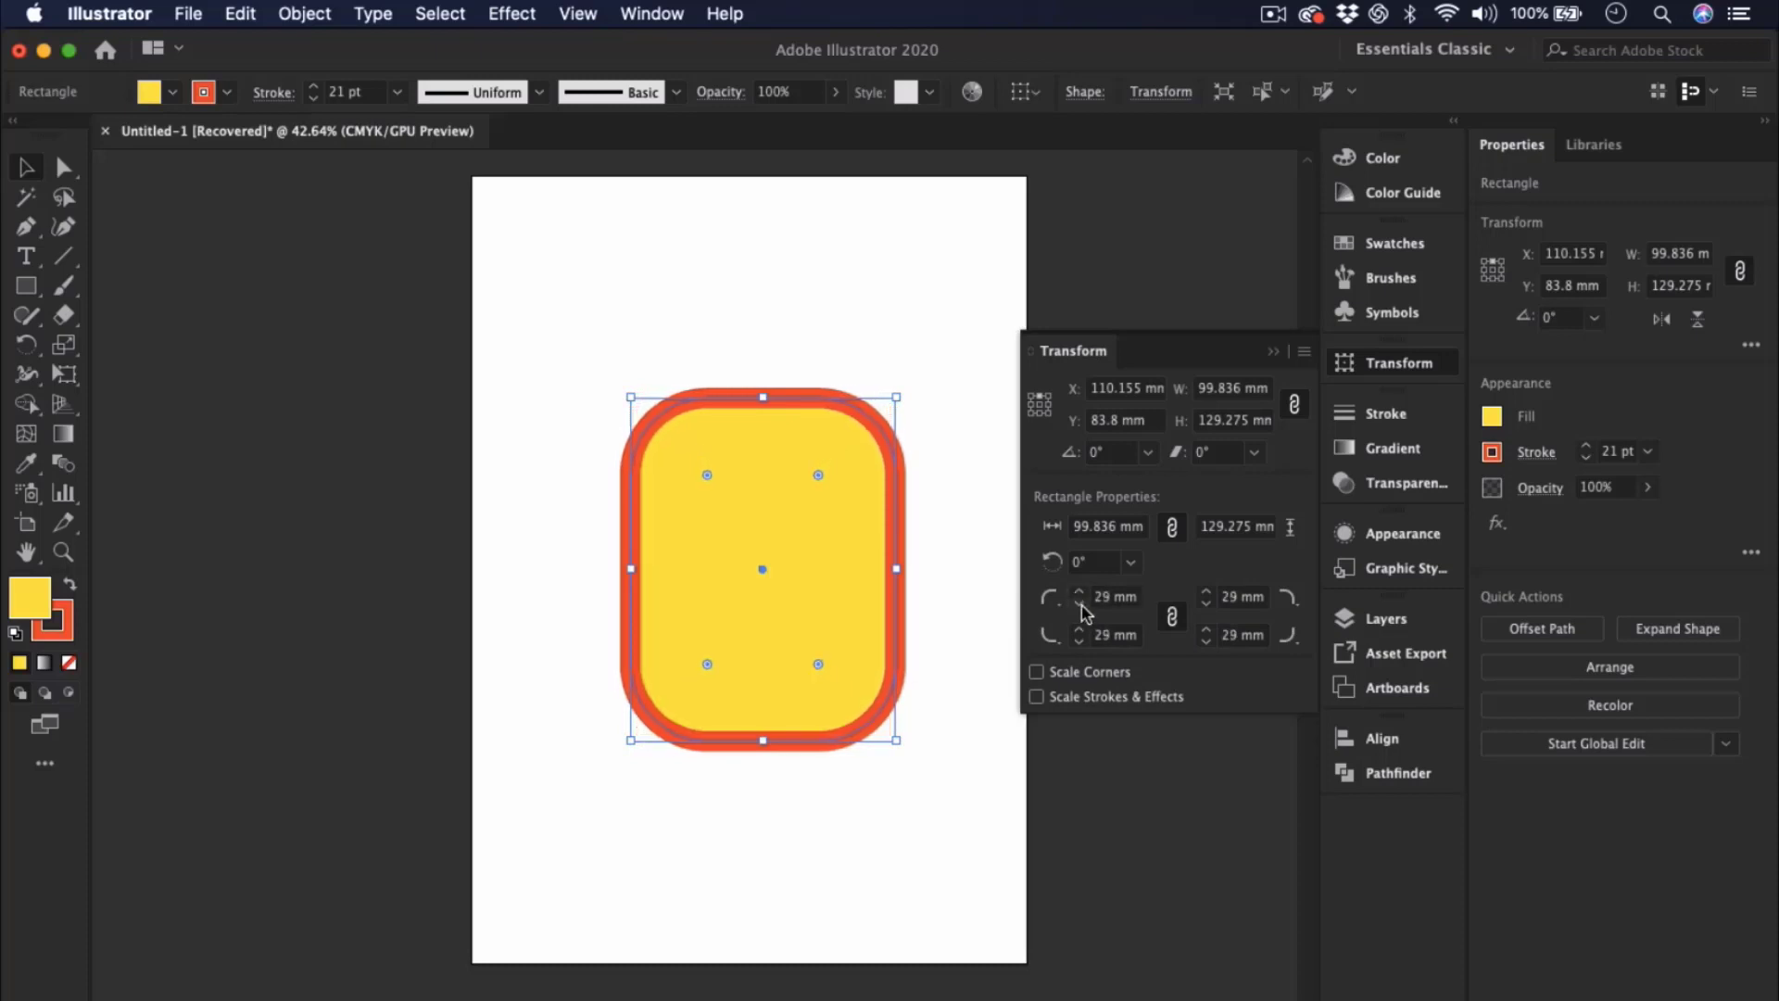
# - Reduce the rounding, then drag a live corner inward to a 34.145 mm radius
pyautogui.click(1079, 604)
pyautogui.click(1079, 604)
pyautogui.click(1080, 603)
pyautogui.click(1079, 603)
pyautogui.click(1079, 603)
pyautogui.click(1079, 604)
pyautogui.click(1079, 604)
pyautogui.click(1079, 603)
pyautogui.click(1080, 603)
pyautogui.click(1079, 604)
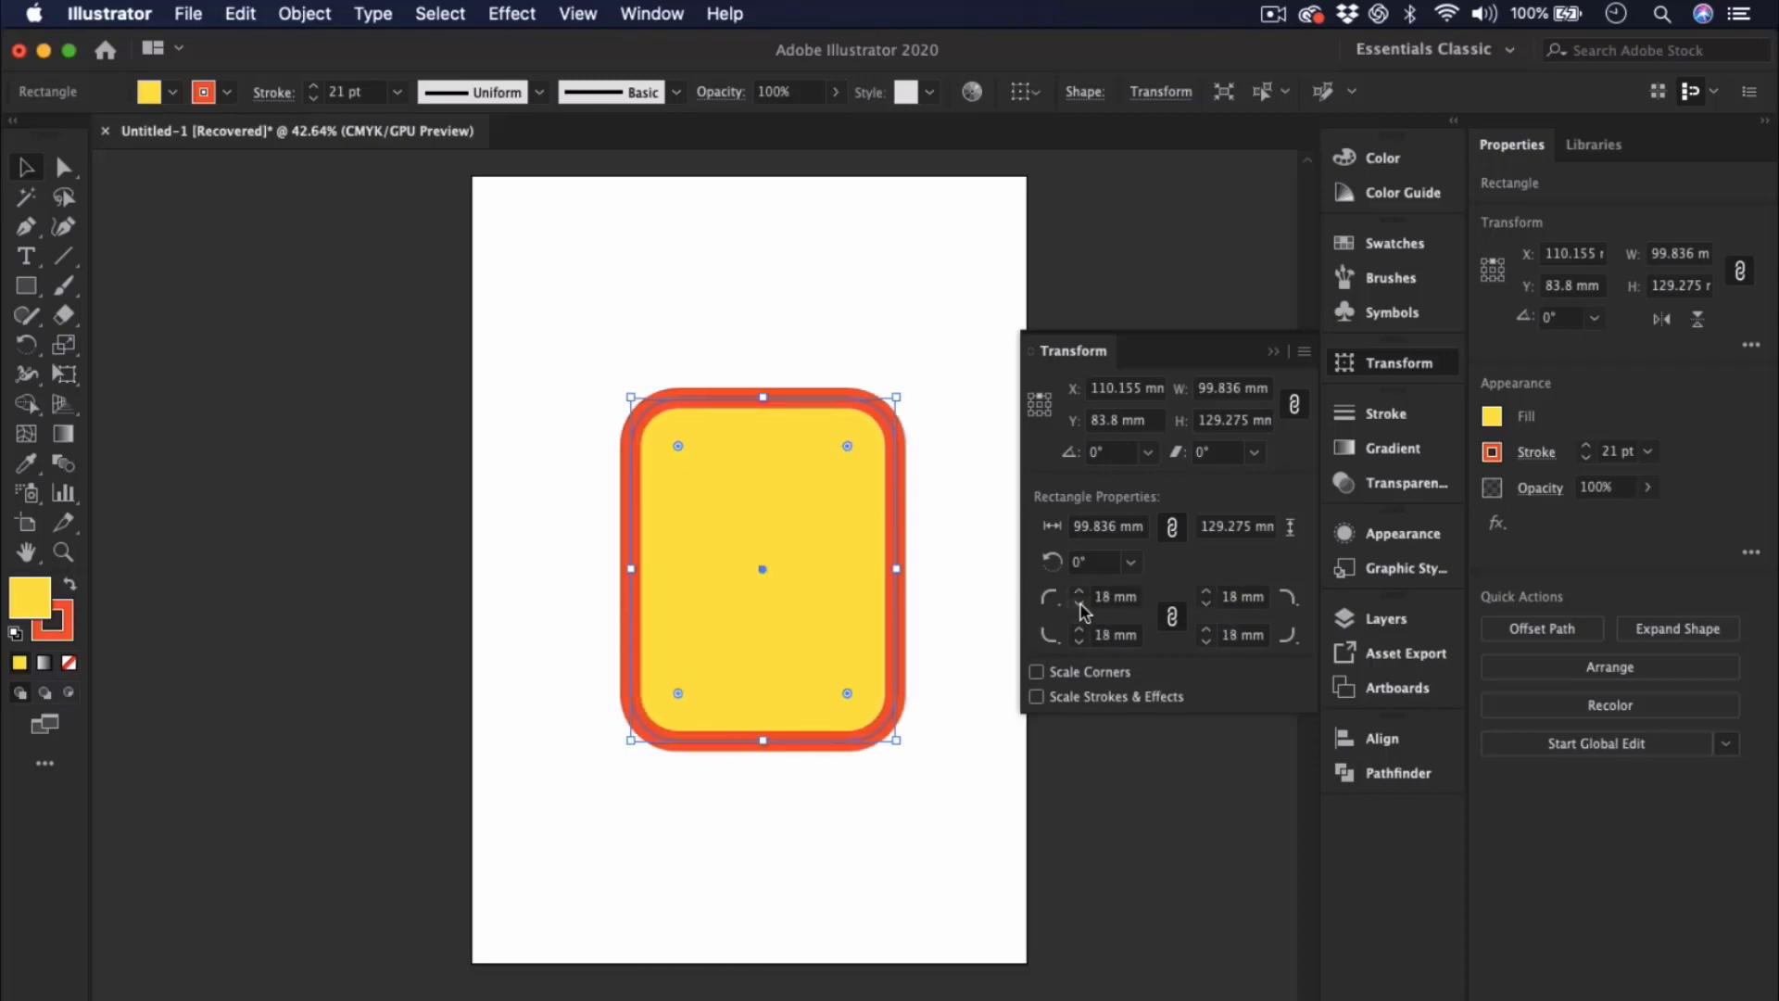
pyautogui.click(1080, 603)
pyautogui.click(1079, 603)
pyautogui.click(1079, 603)
pyautogui.click(1079, 603)
pyautogui.click(1079, 603)
pyautogui.click(1079, 603)
pyautogui.click(1080, 604)
pyautogui.click(1079, 603)
pyautogui.click(1079, 603)
pyautogui.click(1079, 603)
pyautogui.click(1079, 603)
pyautogui.click(1079, 603)
pyautogui.click(1079, 603)
pyautogui.click(1079, 603)
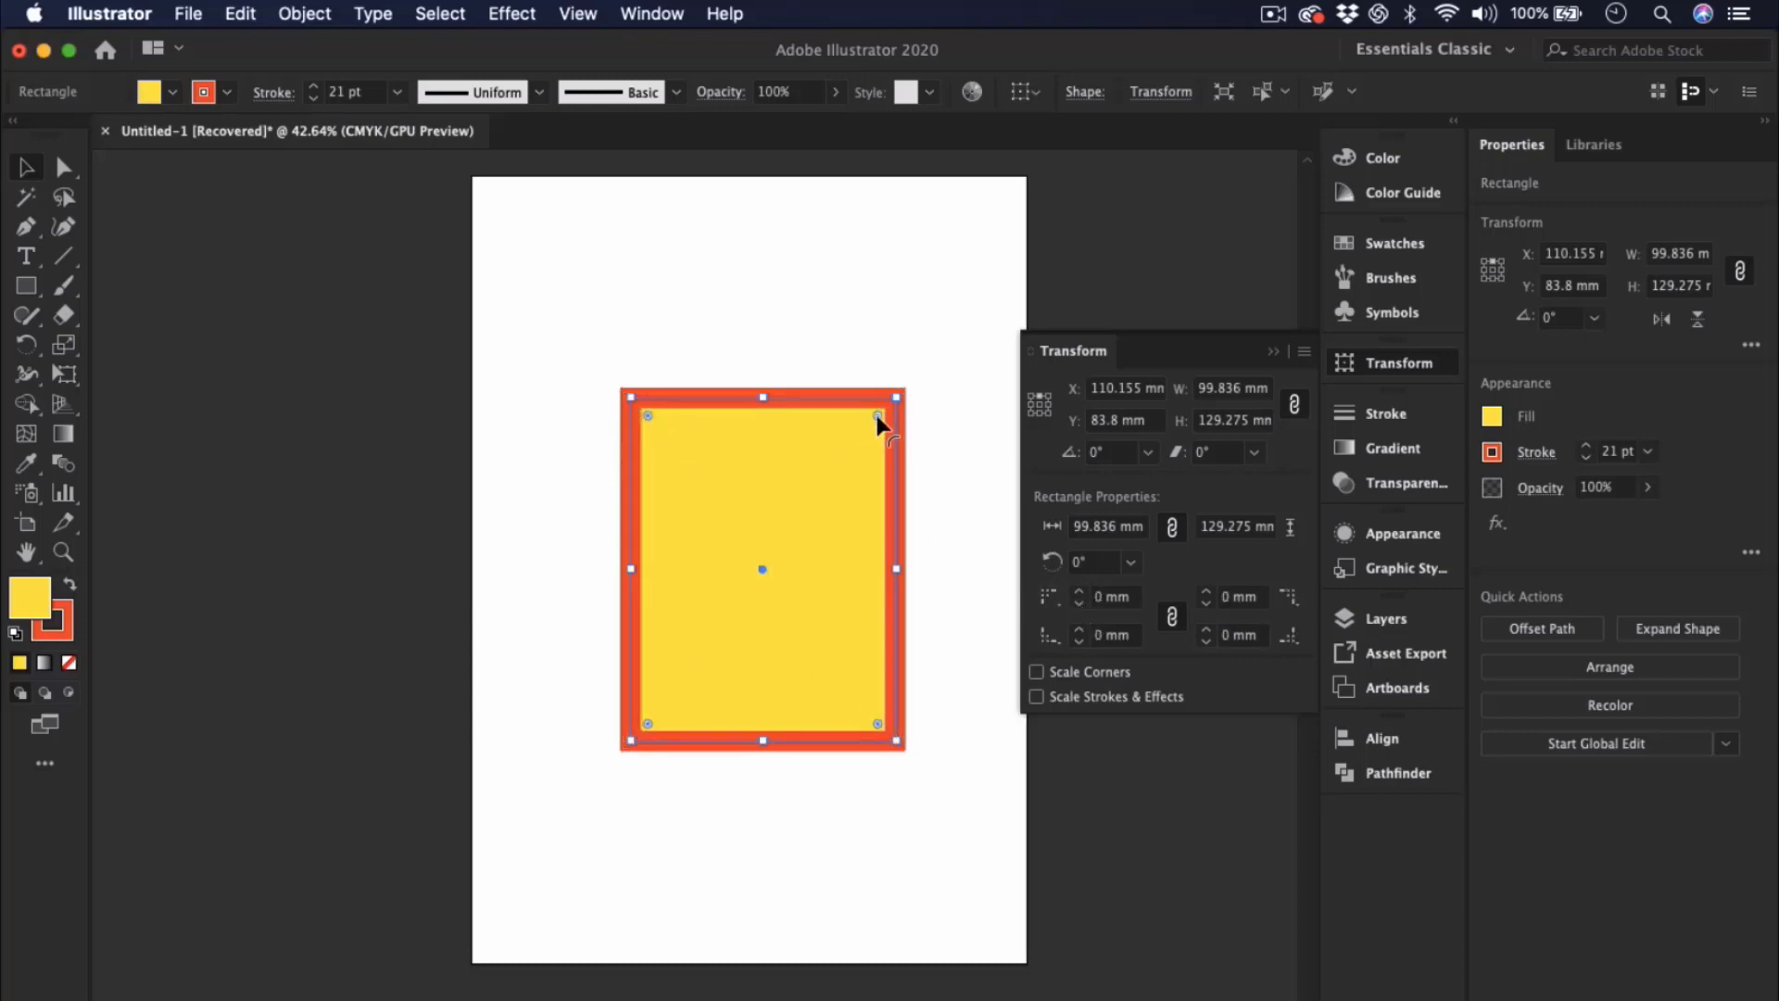
pyautogui.moveTo(876, 413); pyautogui.dragTo(828, 512)
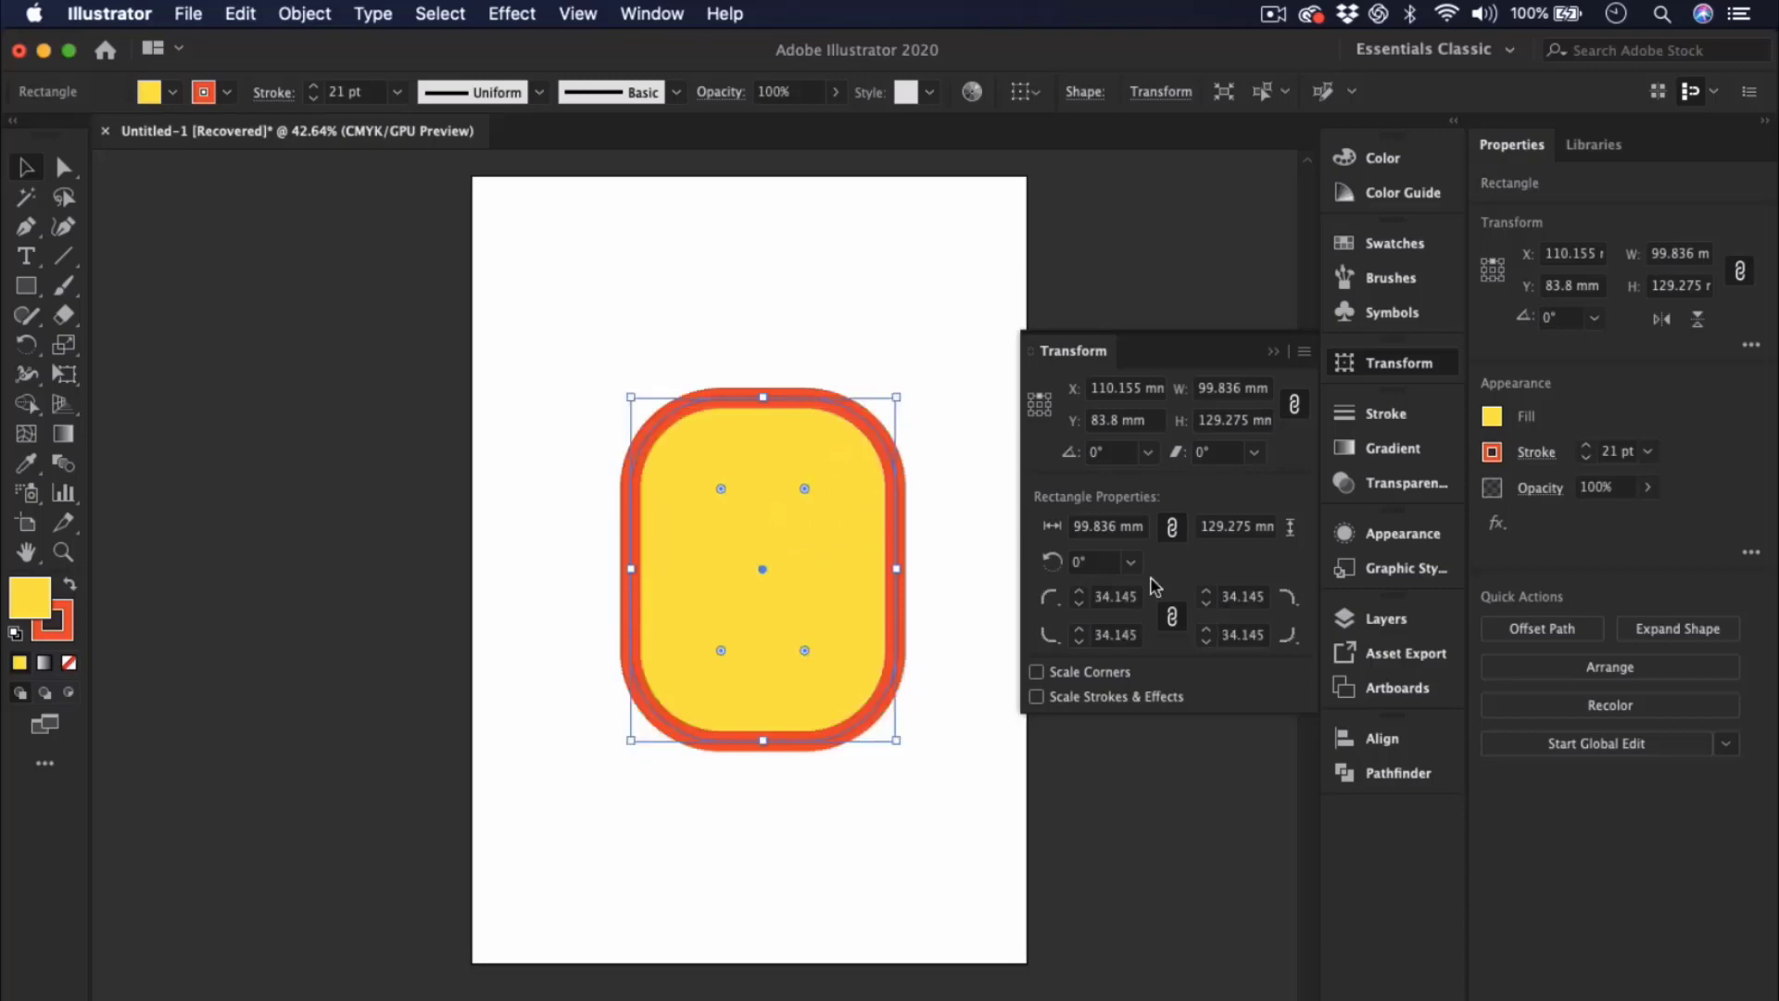
# - Change the corner type to Inverted Round, then to Chamfer
pyautogui.click(1059, 602)
pyautogui.click(1080, 632)
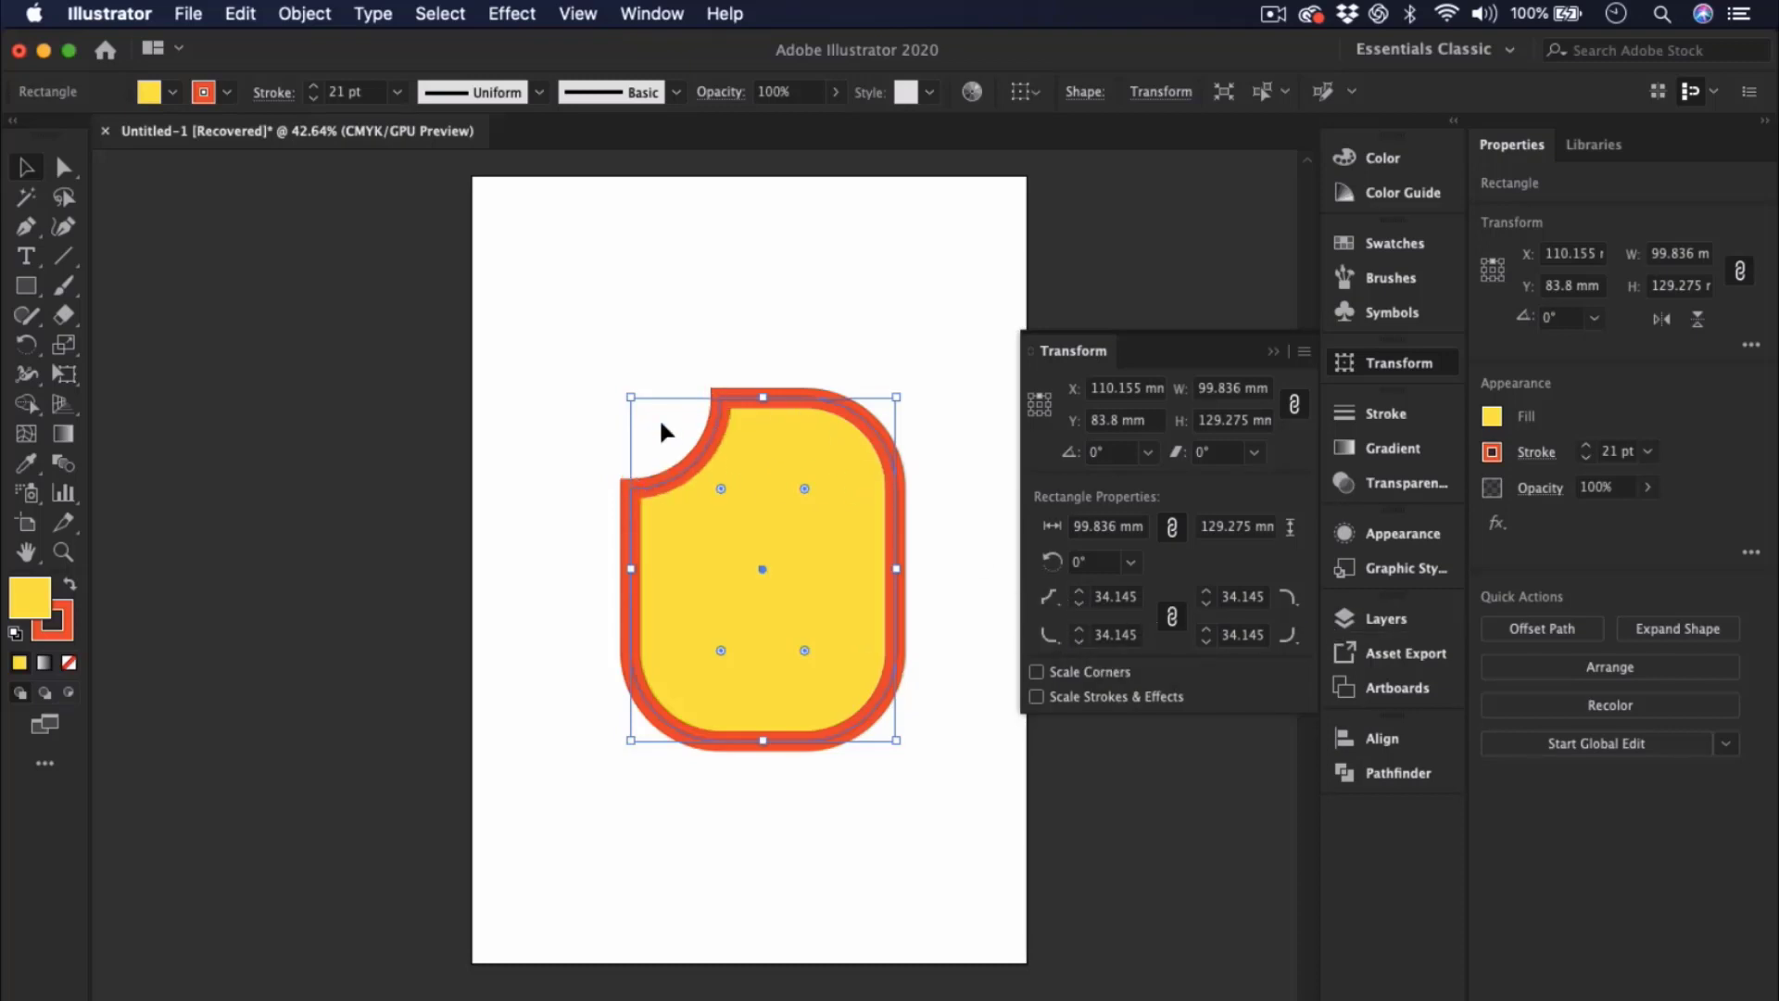
pyautogui.click(1052, 600)
pyautogui.click(1104, 634)
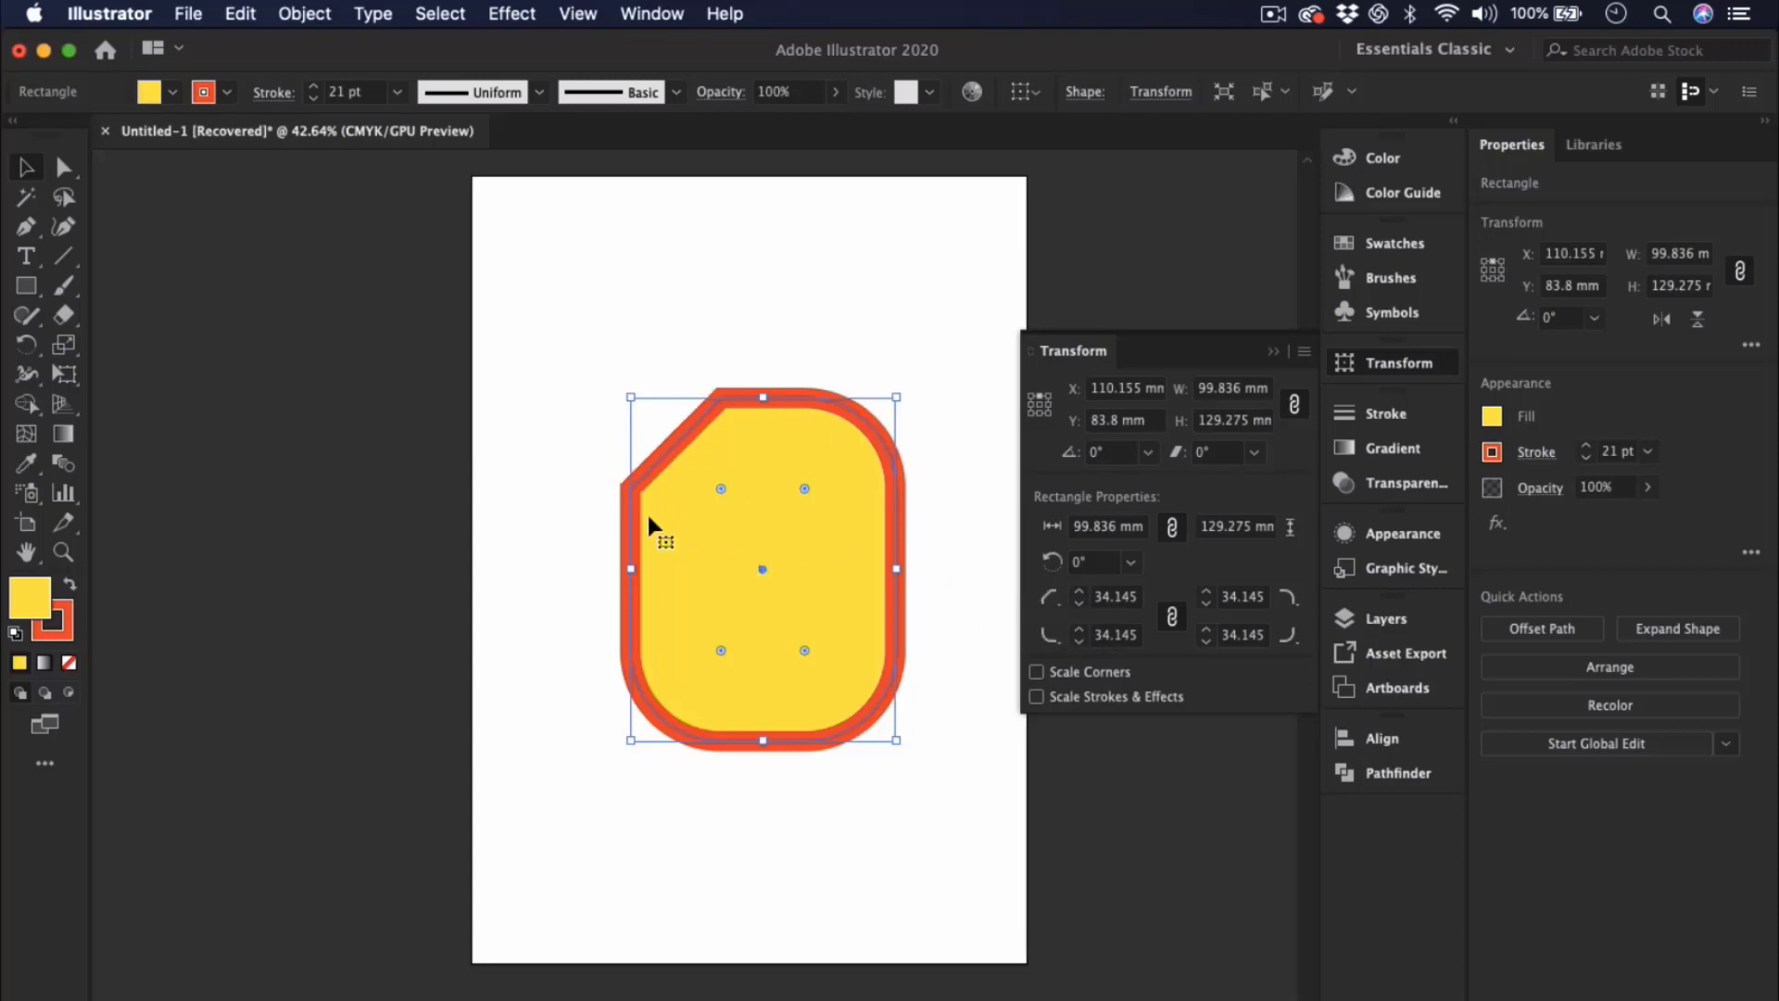
# - Raise the corner radius slightly, then lower it to 22 mm
pyautogui.click(1080, 594)
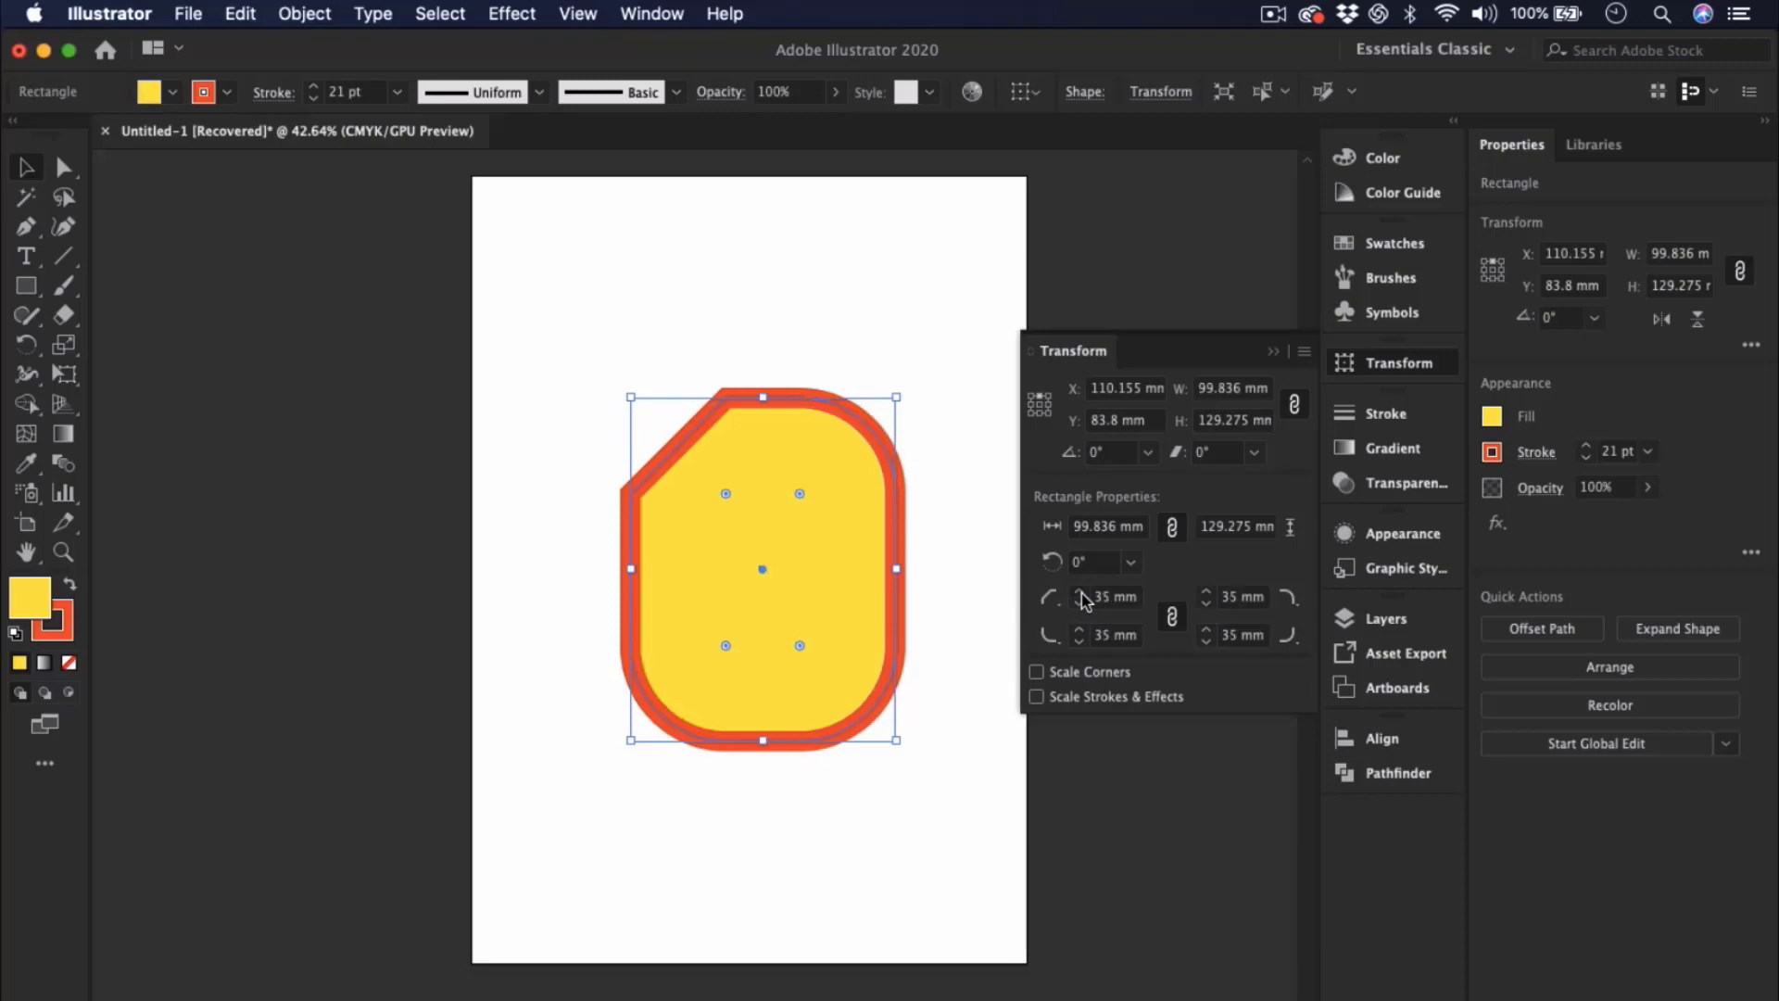
pyautogui.click(1079, 594)
pyautogui.click(1079, 594)
pyautogui.click(1080, 603)
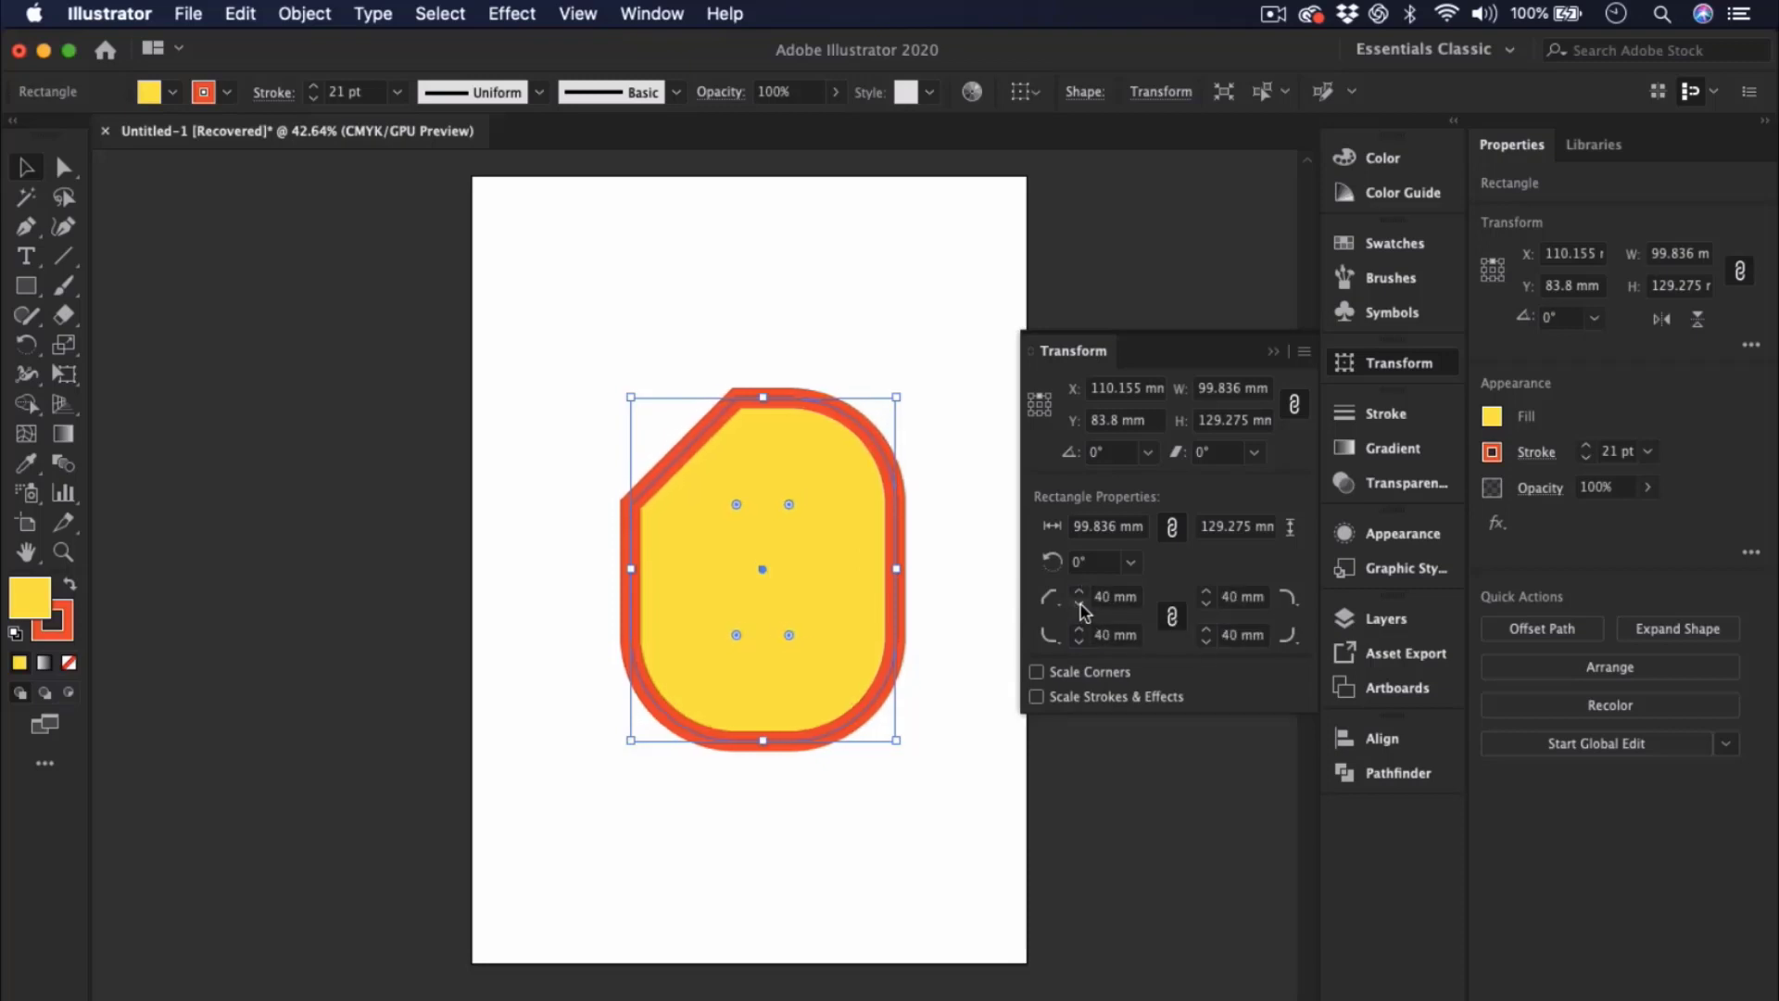
pyautogui.click(1081, 603)
pyautogui.click(1080, 603)
pyautogui.click(1080, 603)
pyautogui.click(1080, 603)
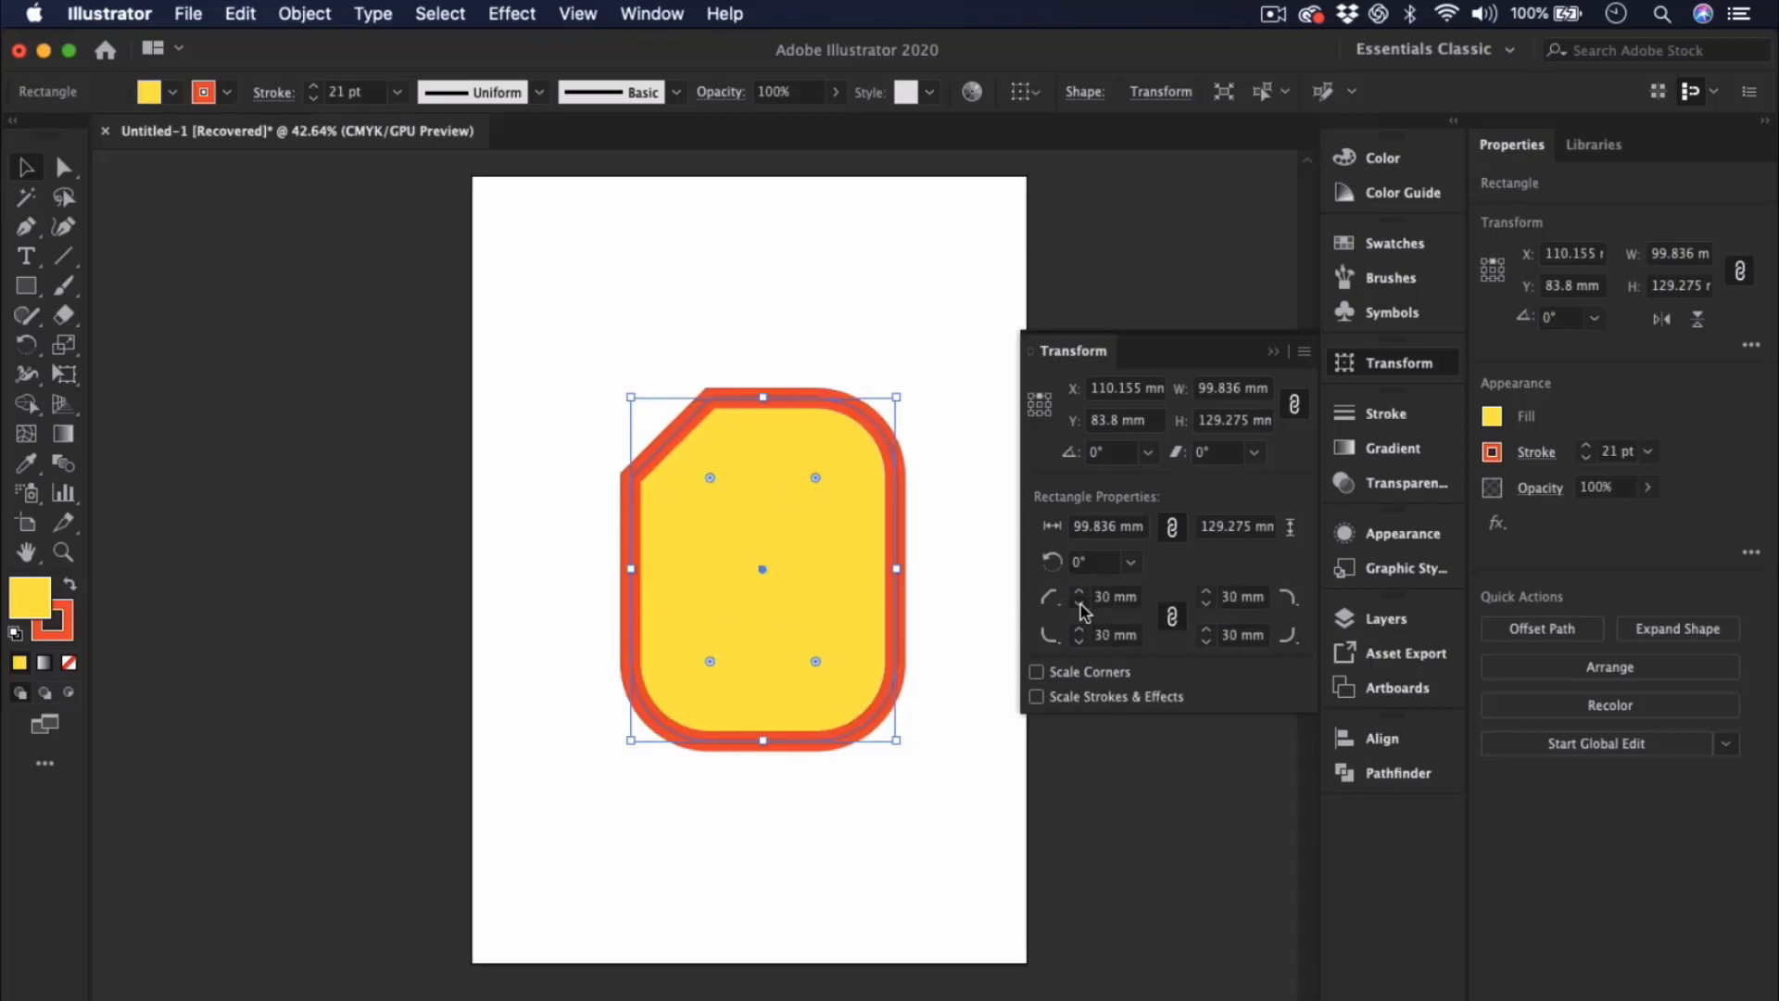
pyautogui.click(1081, 604)
pyautogui.click(1080, 603)
pyautogui.click(1080, 603)
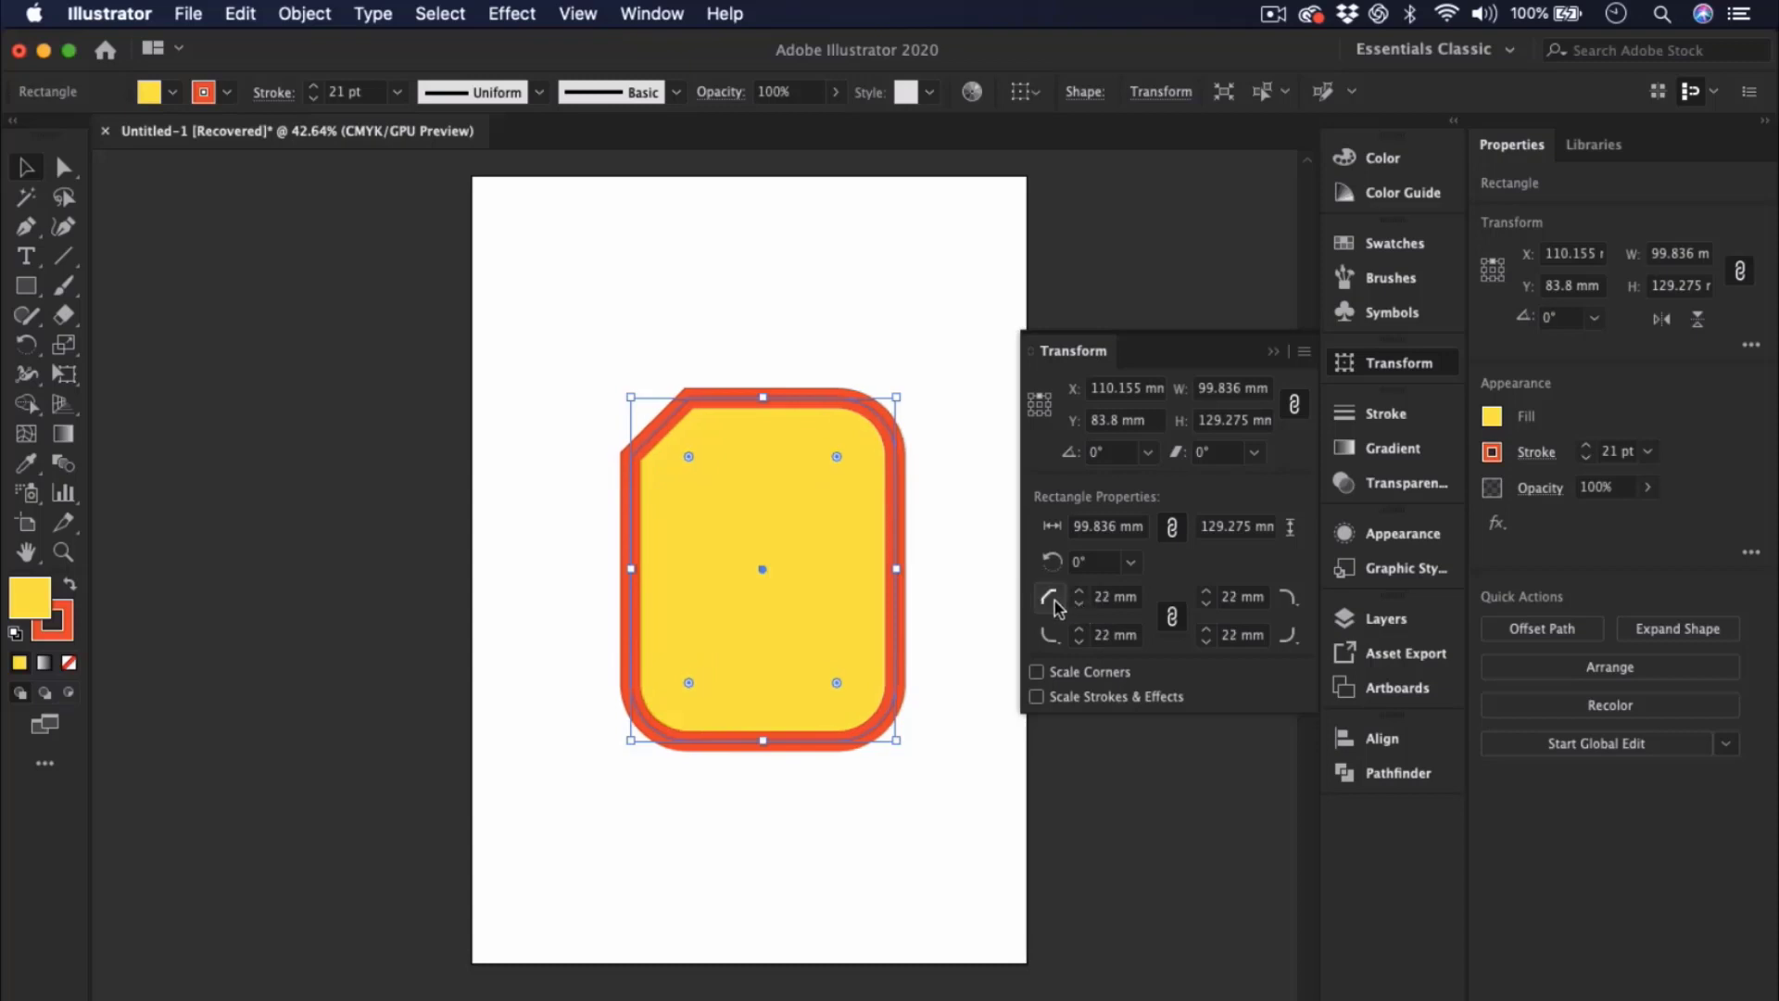
# - Set the corner type back to Round and reduce the radius to 0 mm
pyautogui.click(1055, 600)
pyautogui.click(1082, 594)
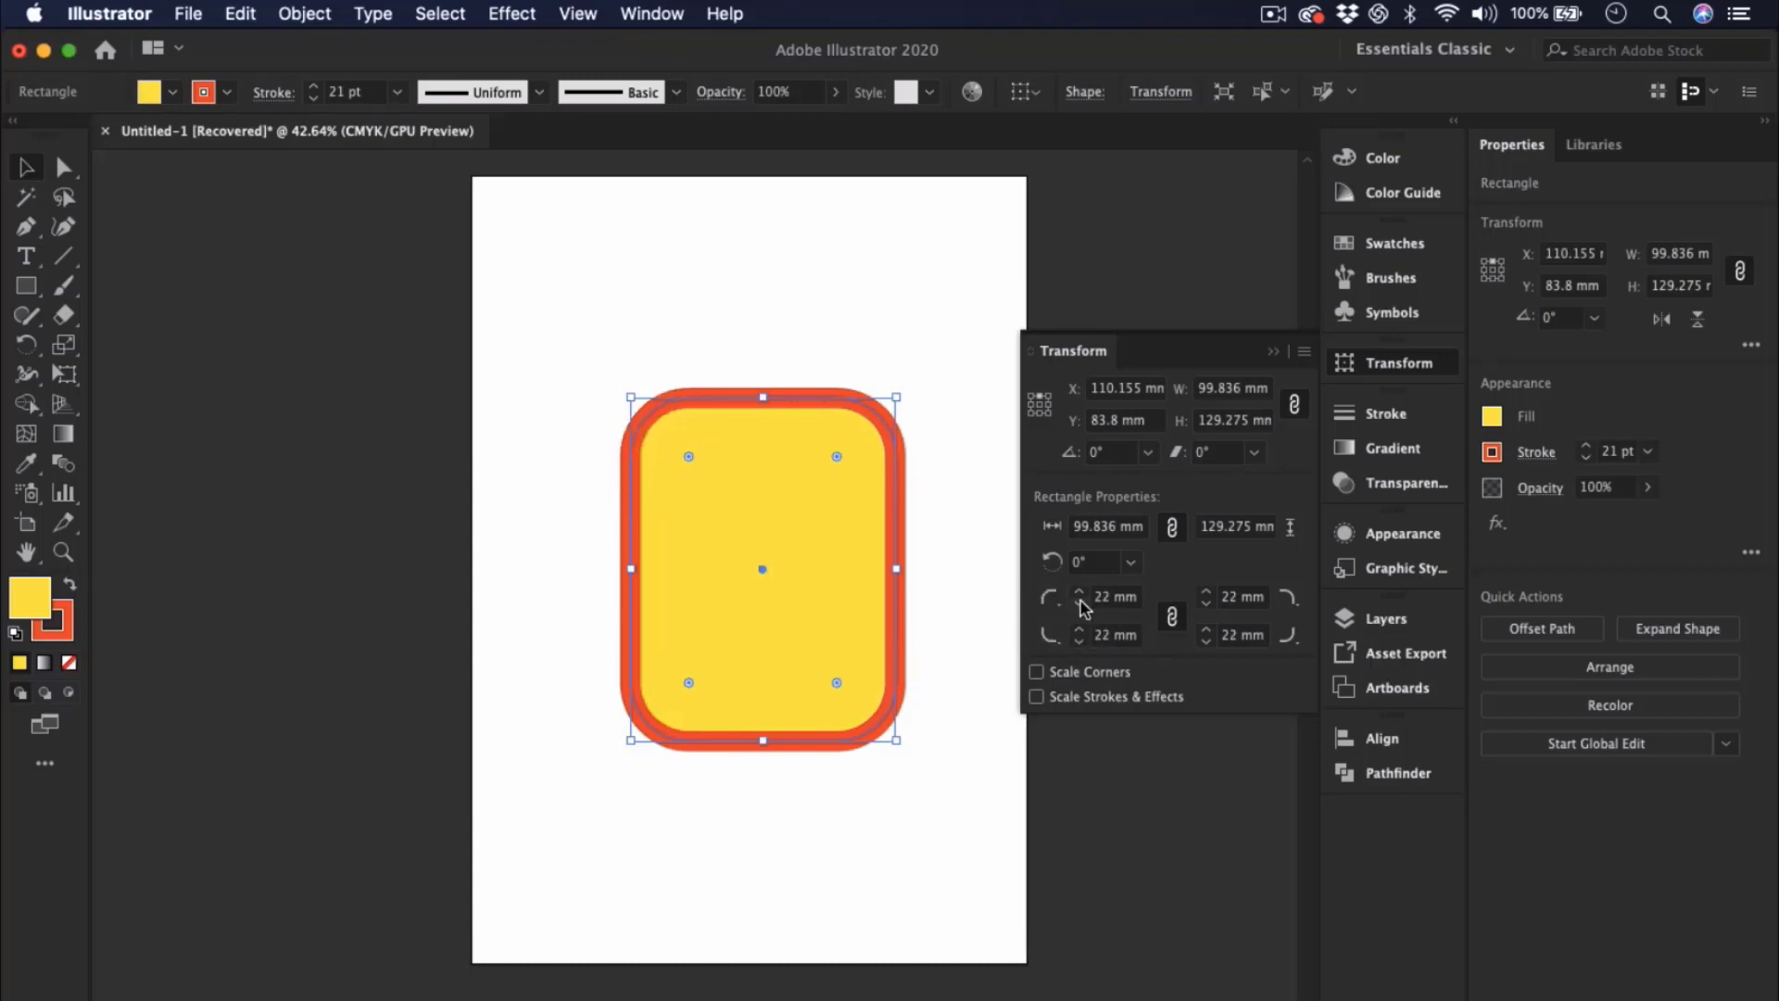
pyautogui.click(1080, 601)
pyautogui.click(1081, 601)
pyautogui.click(1080, 600)
pyautogui.click(1081, 600)
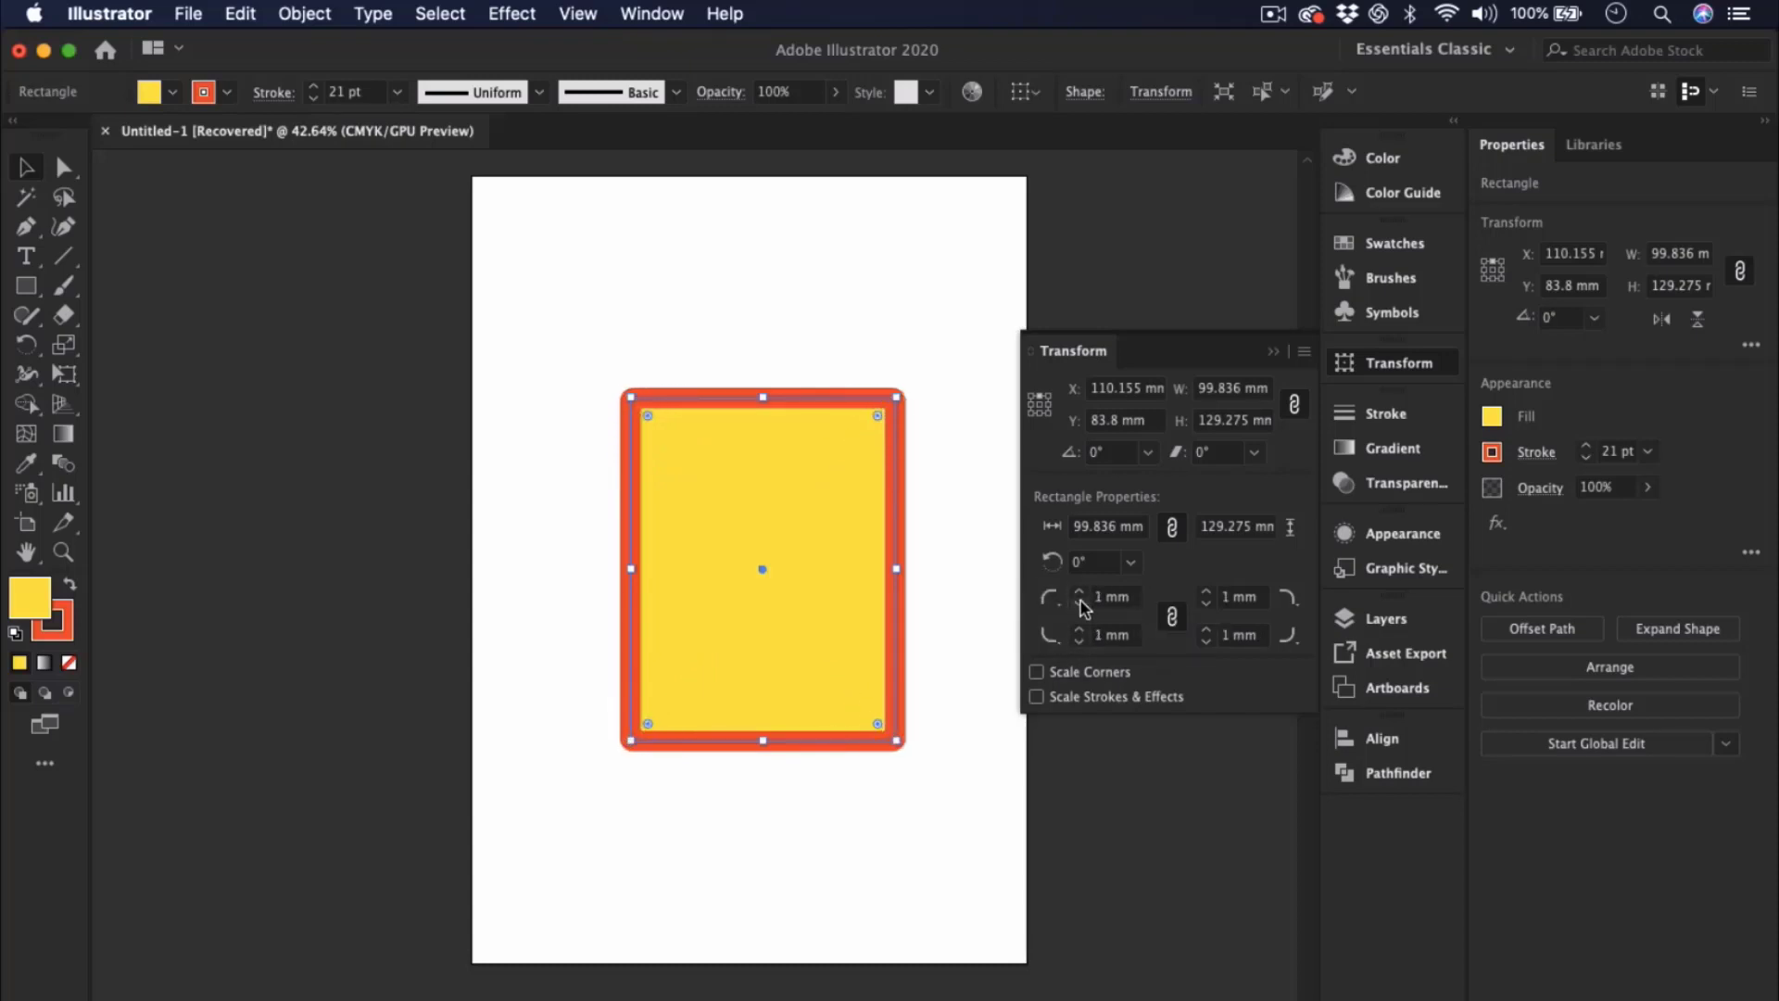
pyautogui.click(1080, 600)
# - Reposition the rectangle and drag its top and right handles to 63.412 × 112.709 mm
pyautogui.moveTo(801, 544)
pyautogui.mouseDown()
pyautogui.moveTo(746, 453)
pyautogui.moveTo(780, 543)
pyautogui.mouseUp()
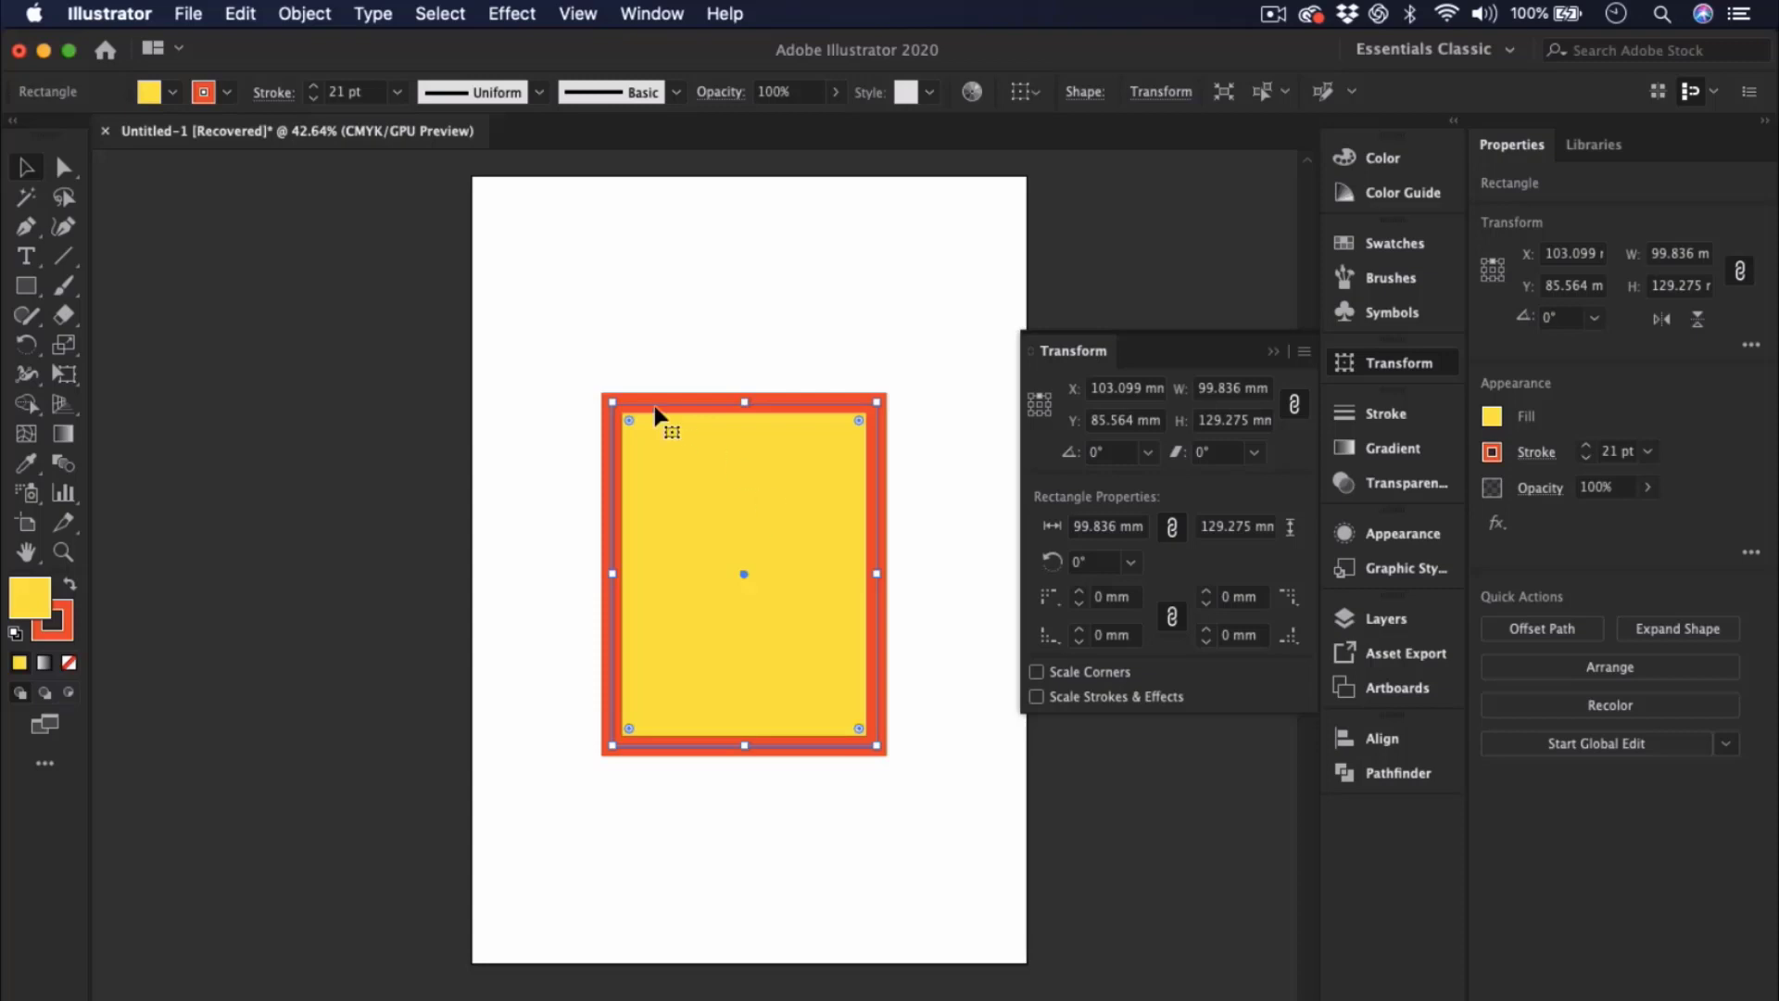
pyautogui.click(26, 168)
pyautogui.click(257, 338)
pyautogui.moveTo(747, 497); pyautogui.dragTo(726, 437)
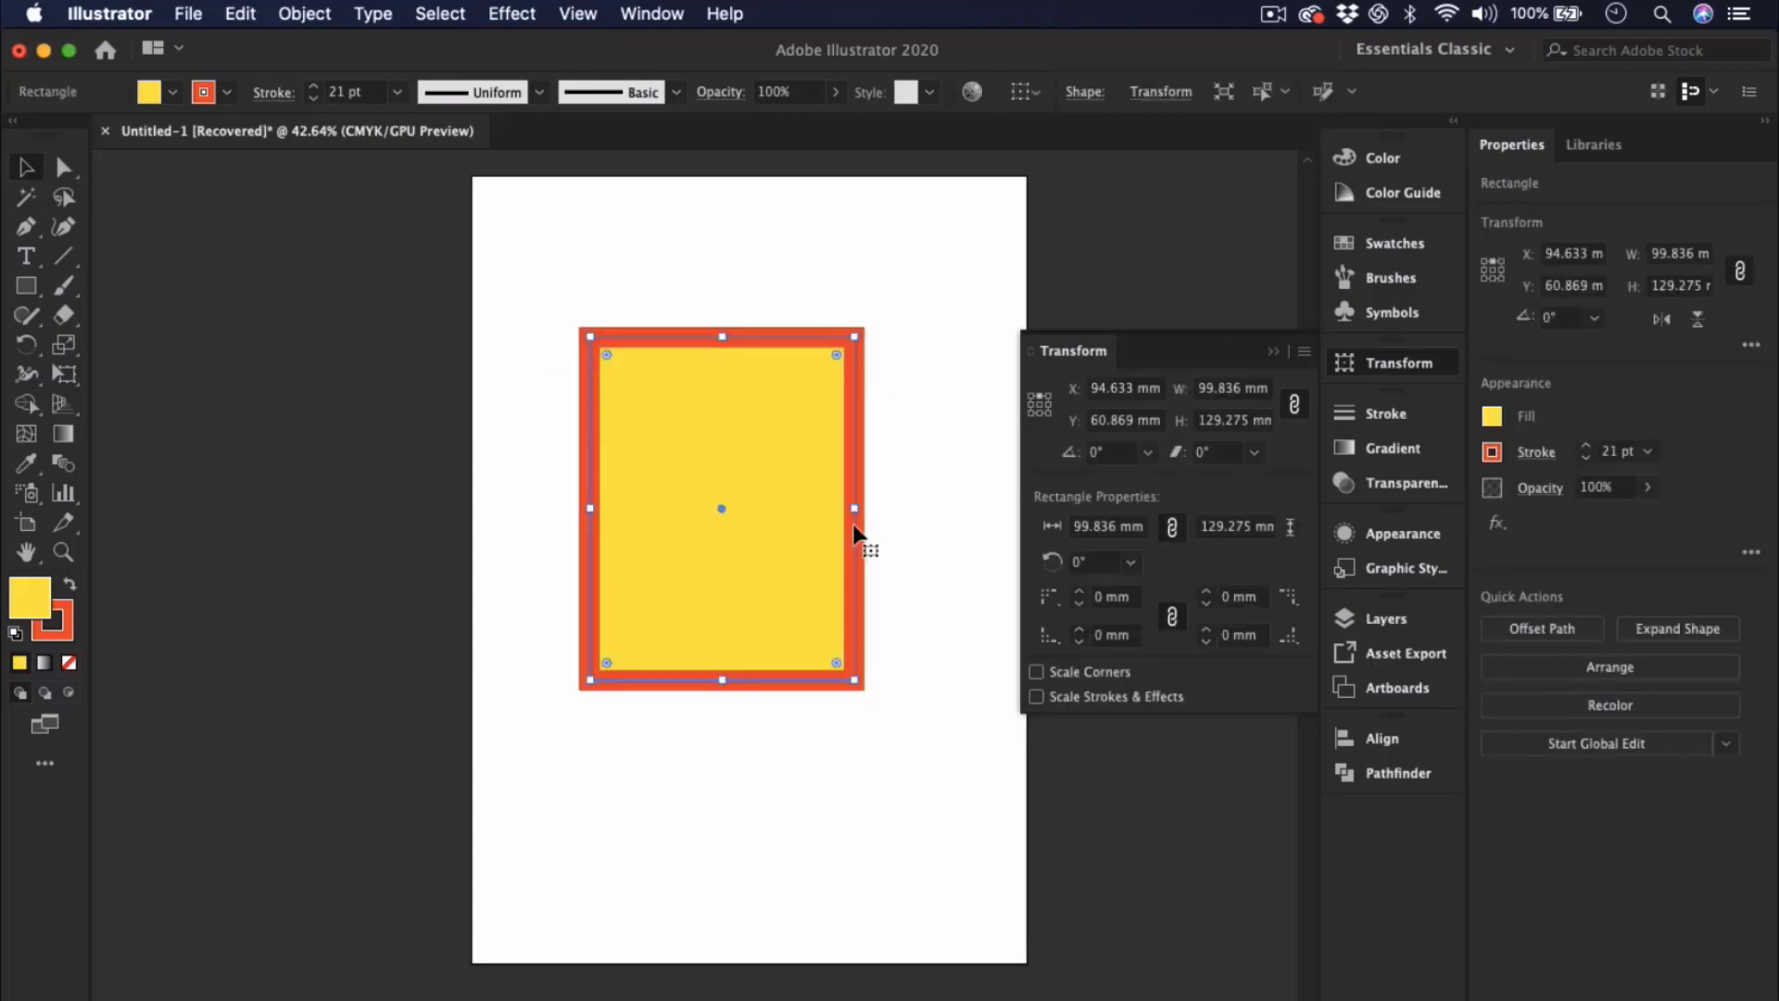
pyautogui.moveTo(853, 513); pyautogui.dragTo(814, 525)
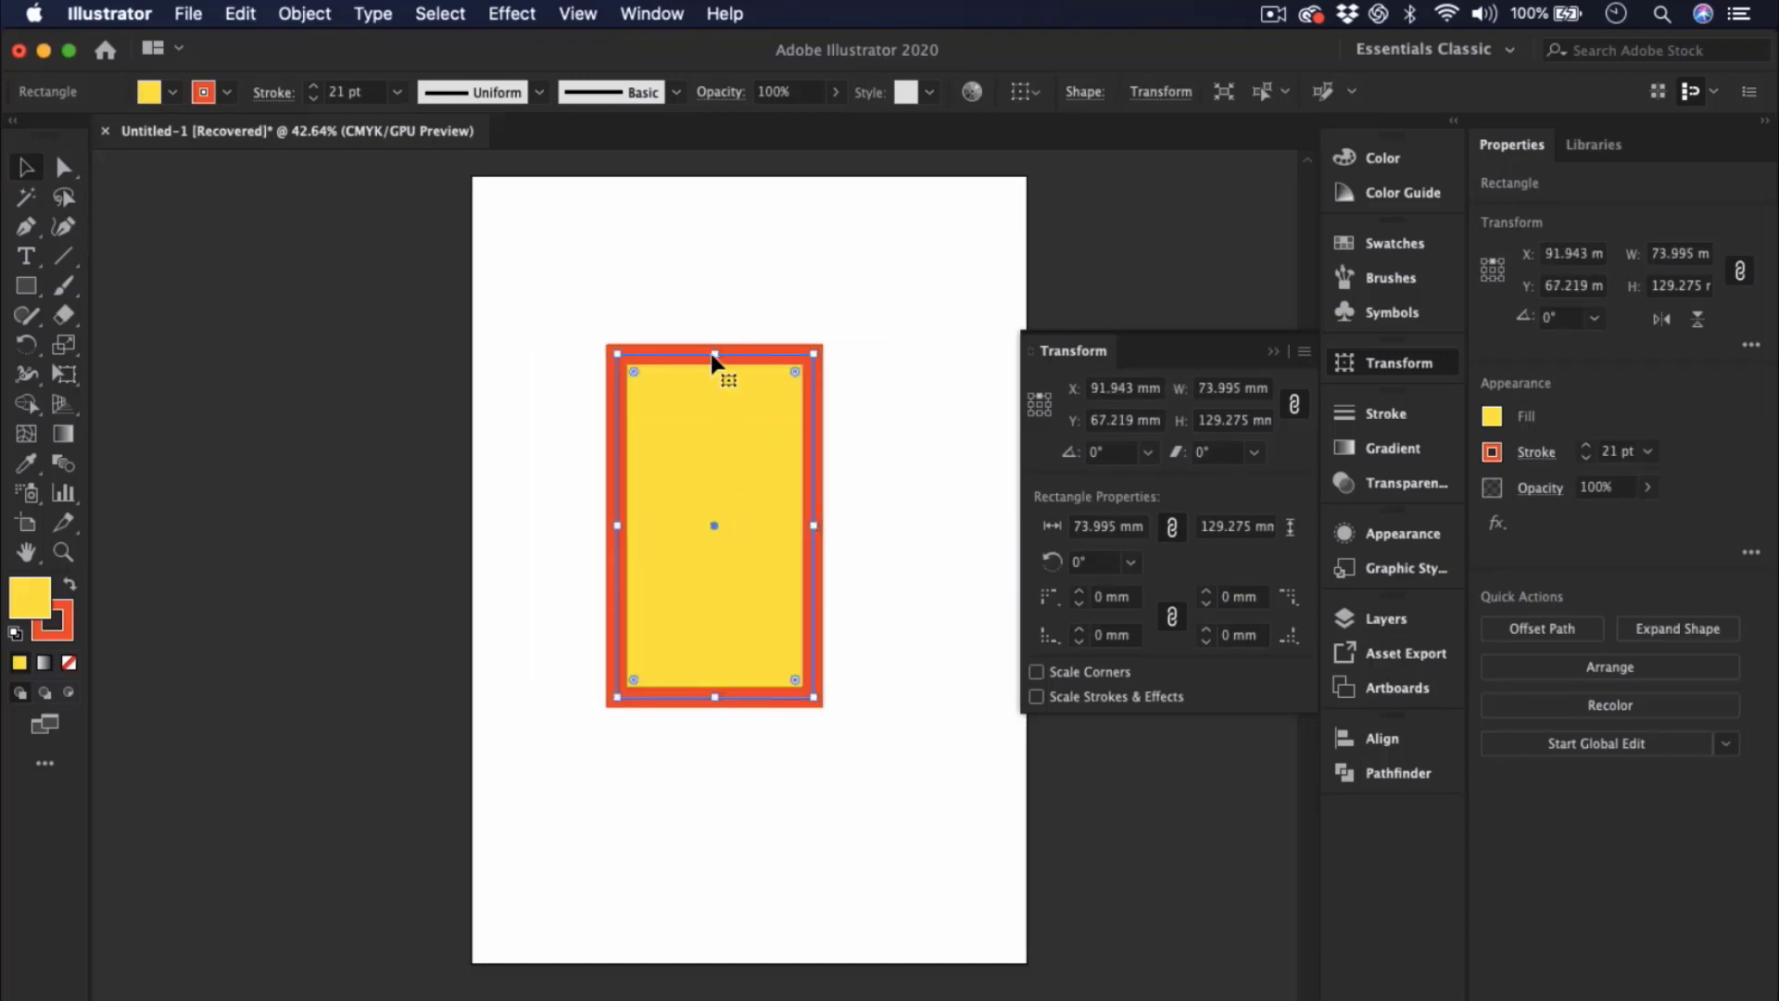
pyautogui.moveTo(710, 356); pyautogui.dragTo(716, 397)
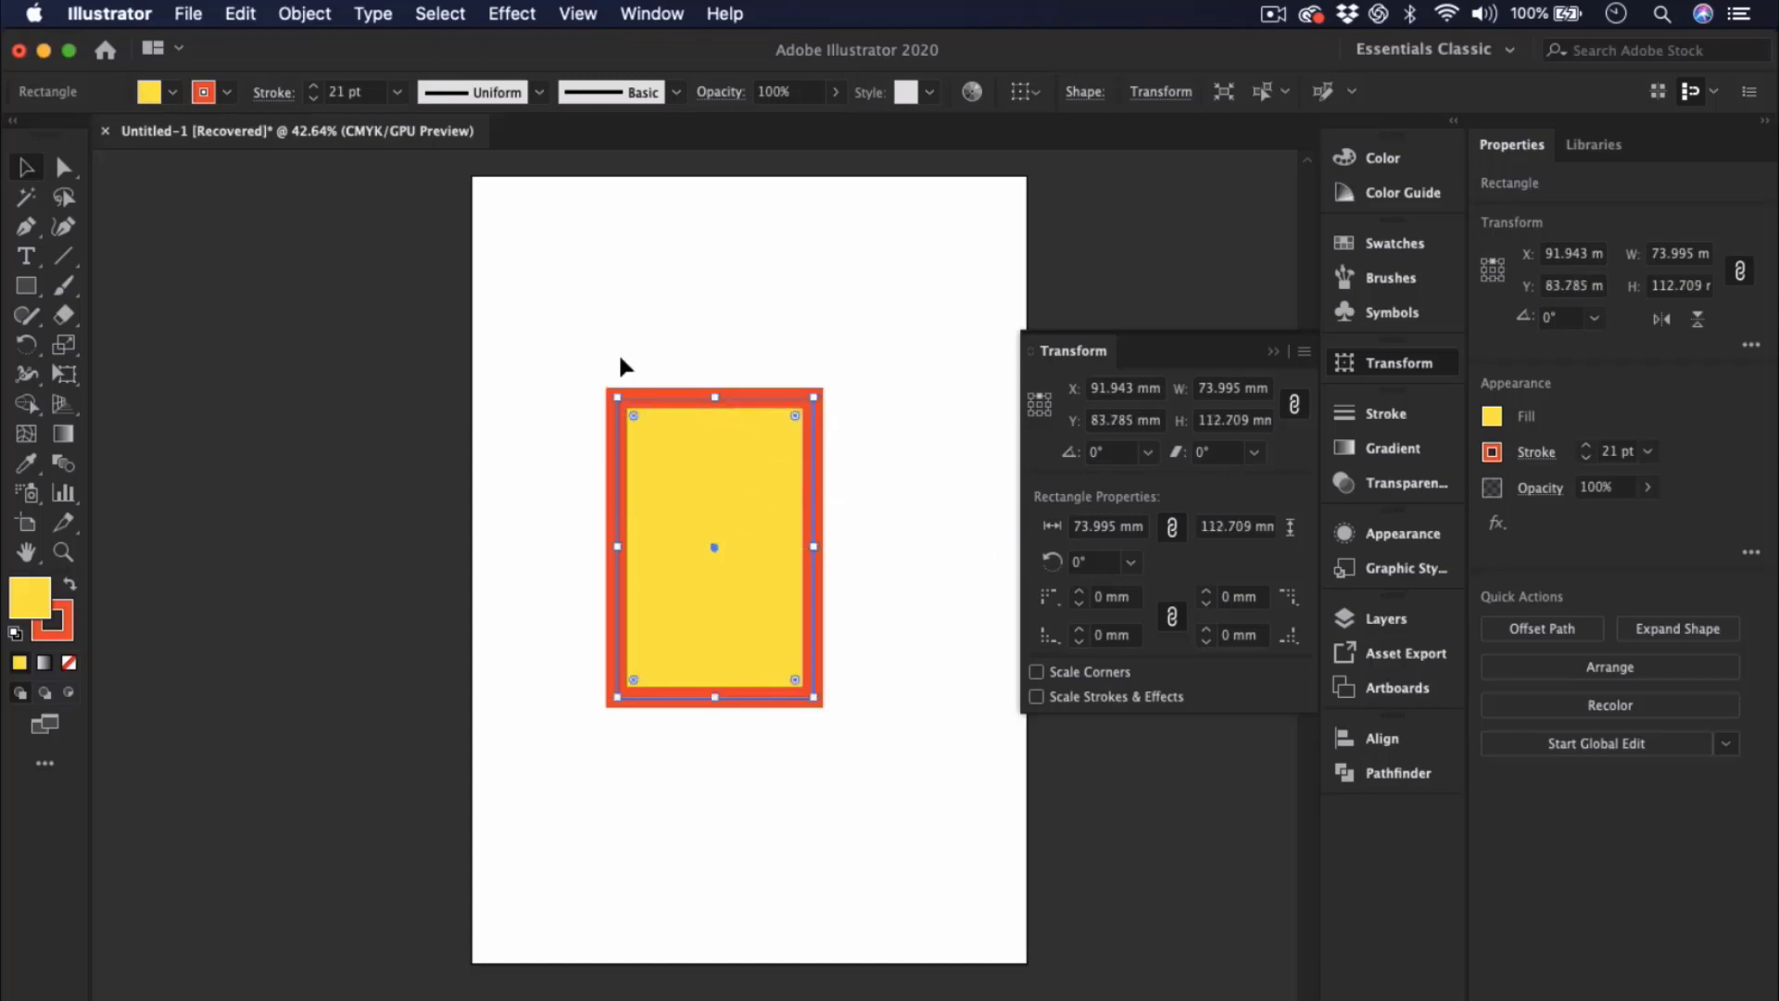
pyautogui.moveTo(815, 547); pyautogui.dragTo(785, 548)
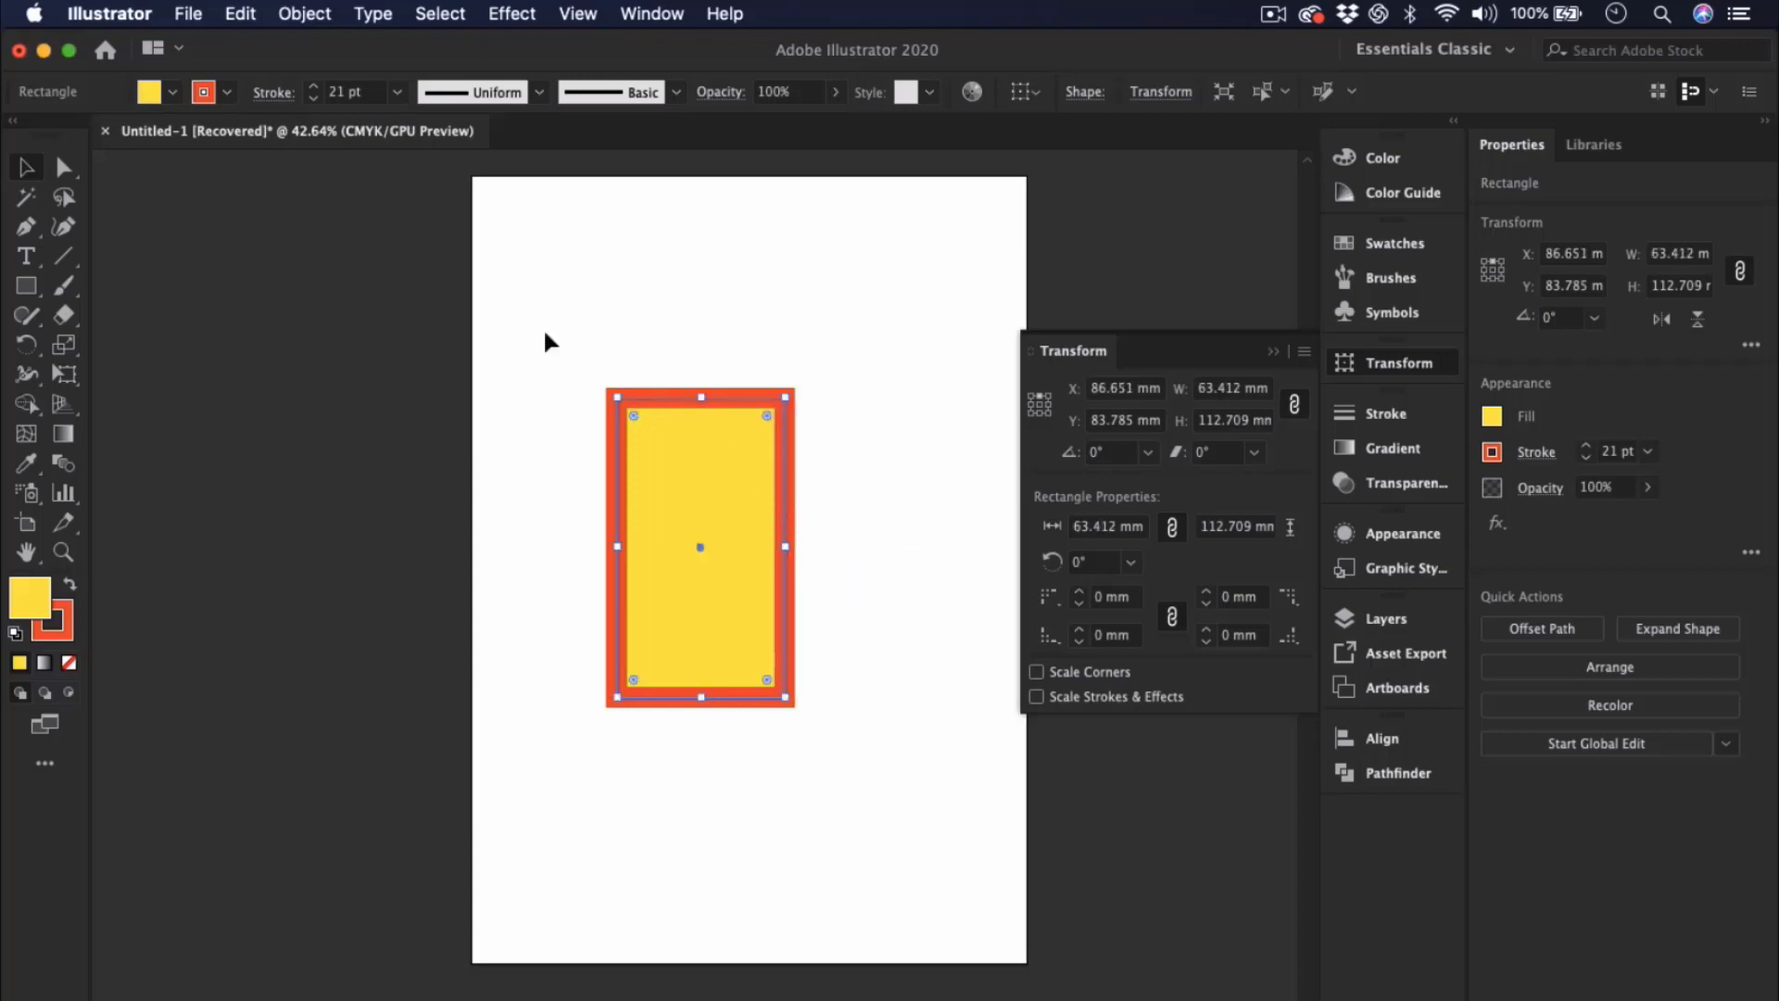
# - Try None and black fills, set the stroke to yellow, then fill the rectangle white
pyautogui.click(171, 93)
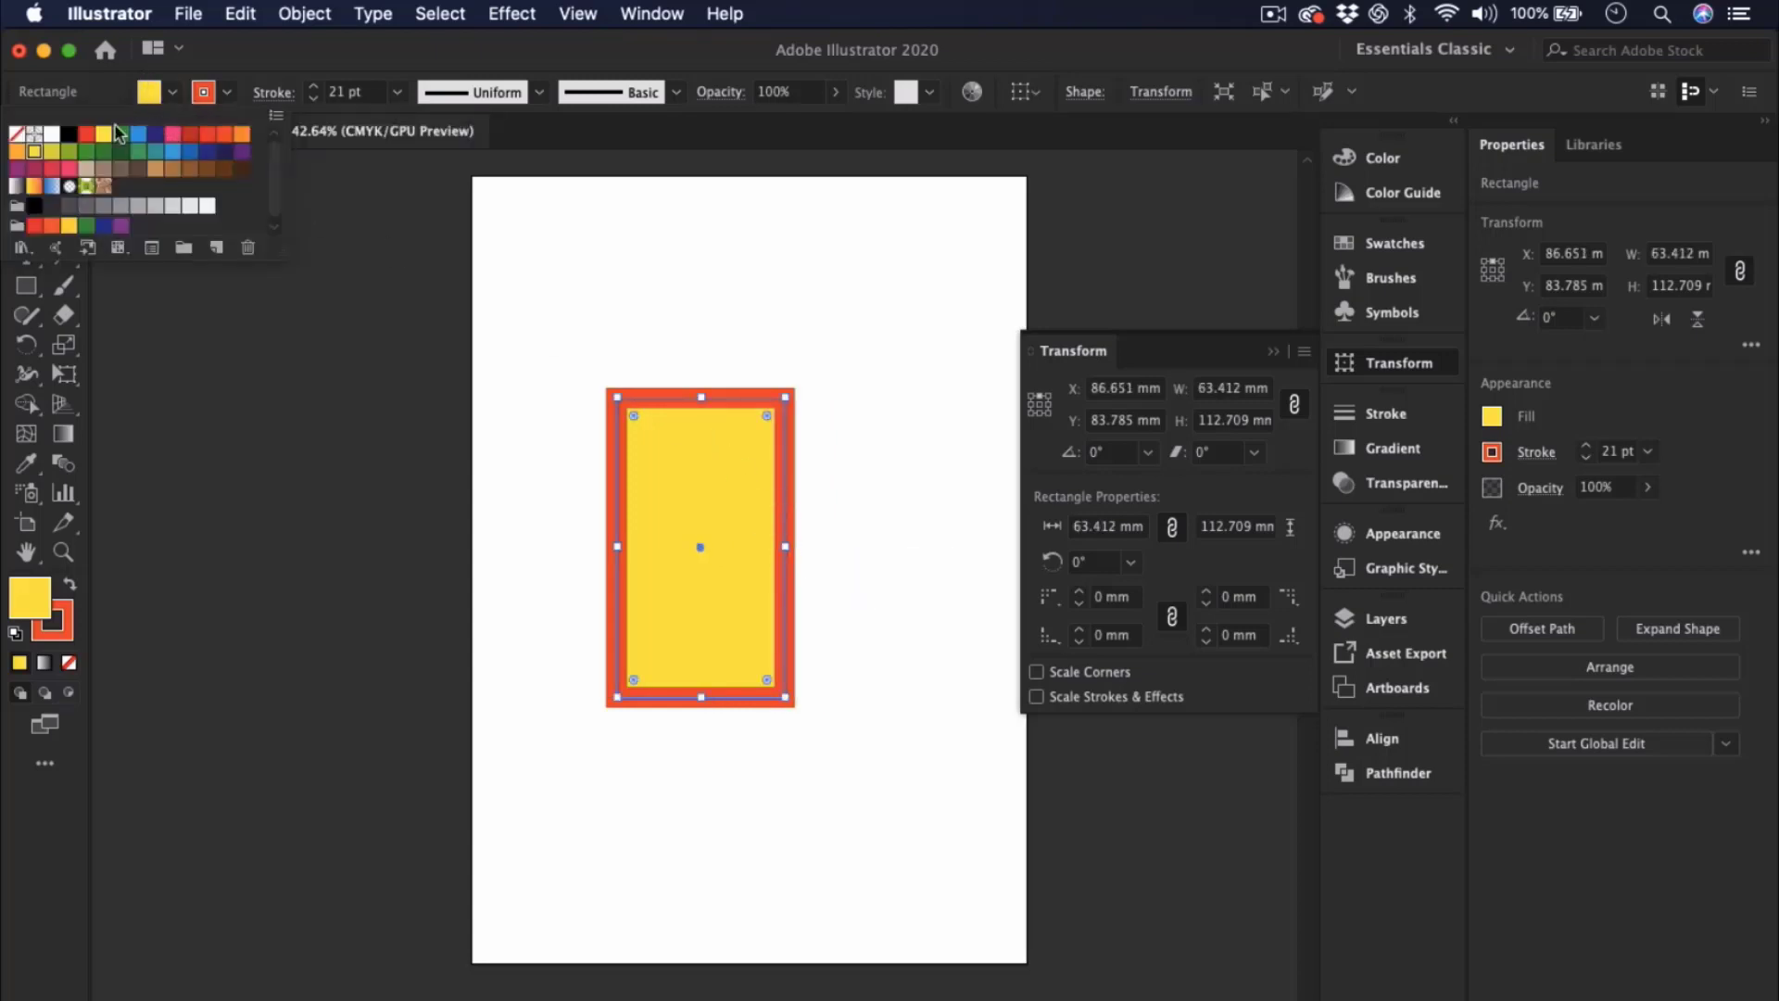
pyautogui.click(16, 134)
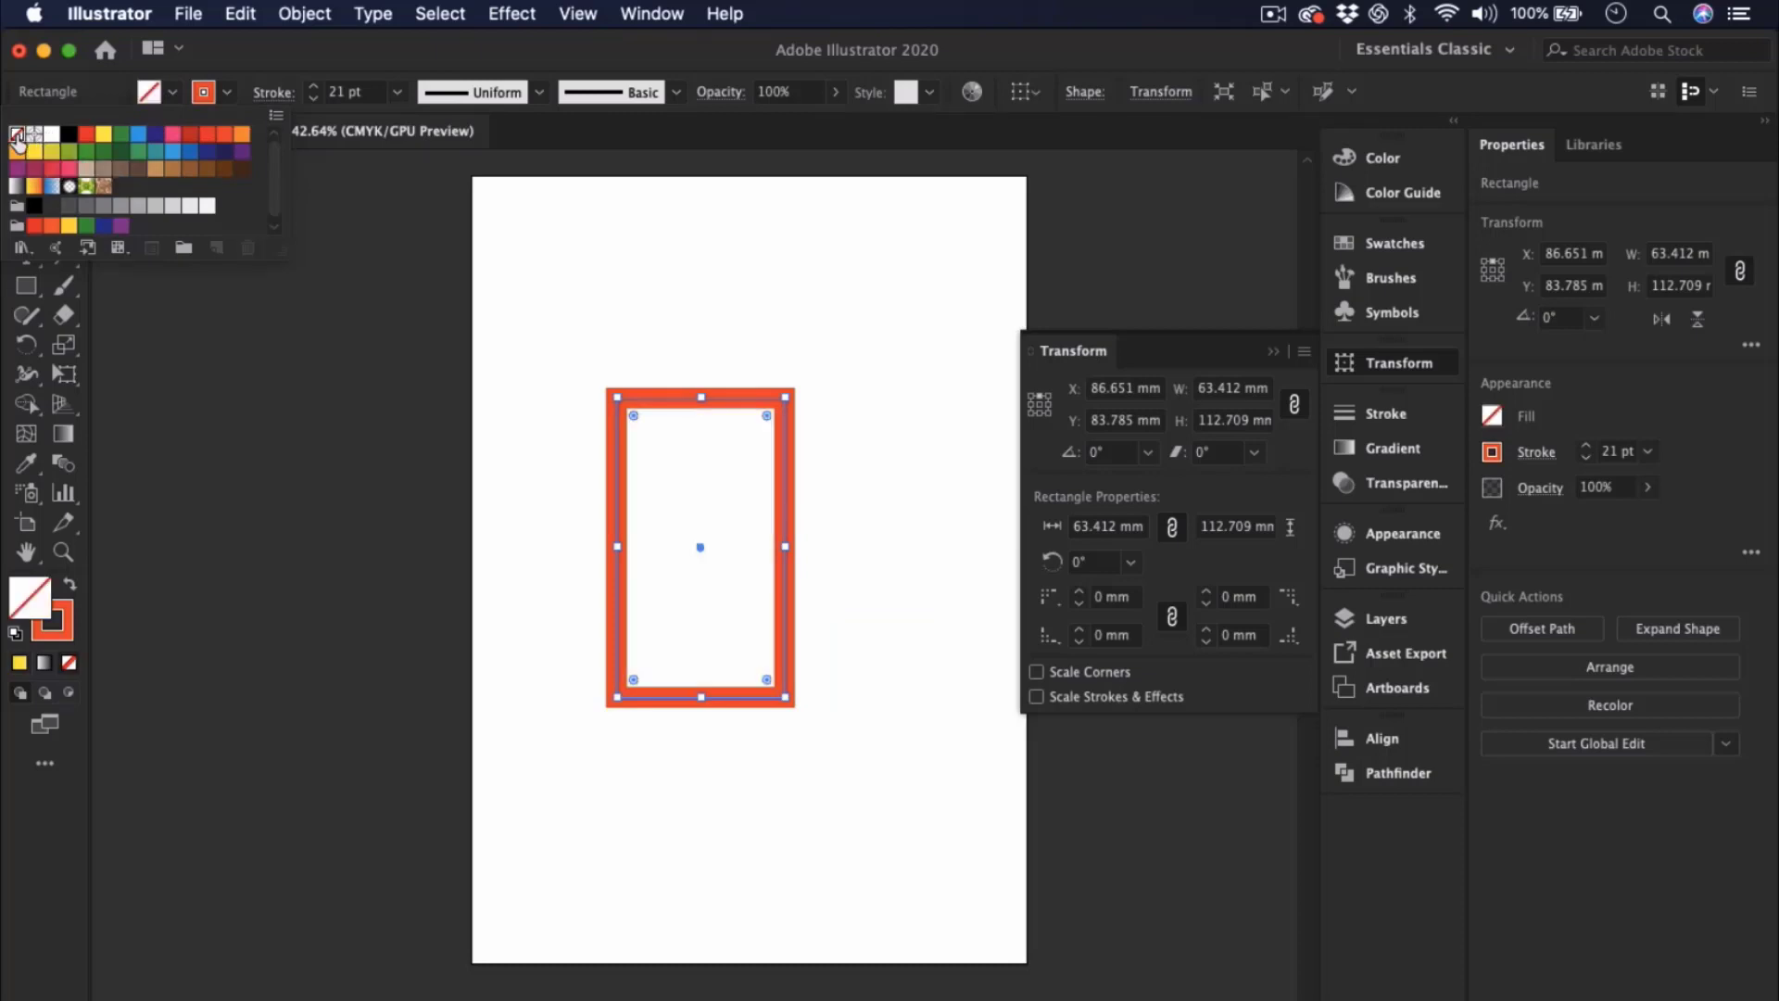
pyautogui.click(69, 134)
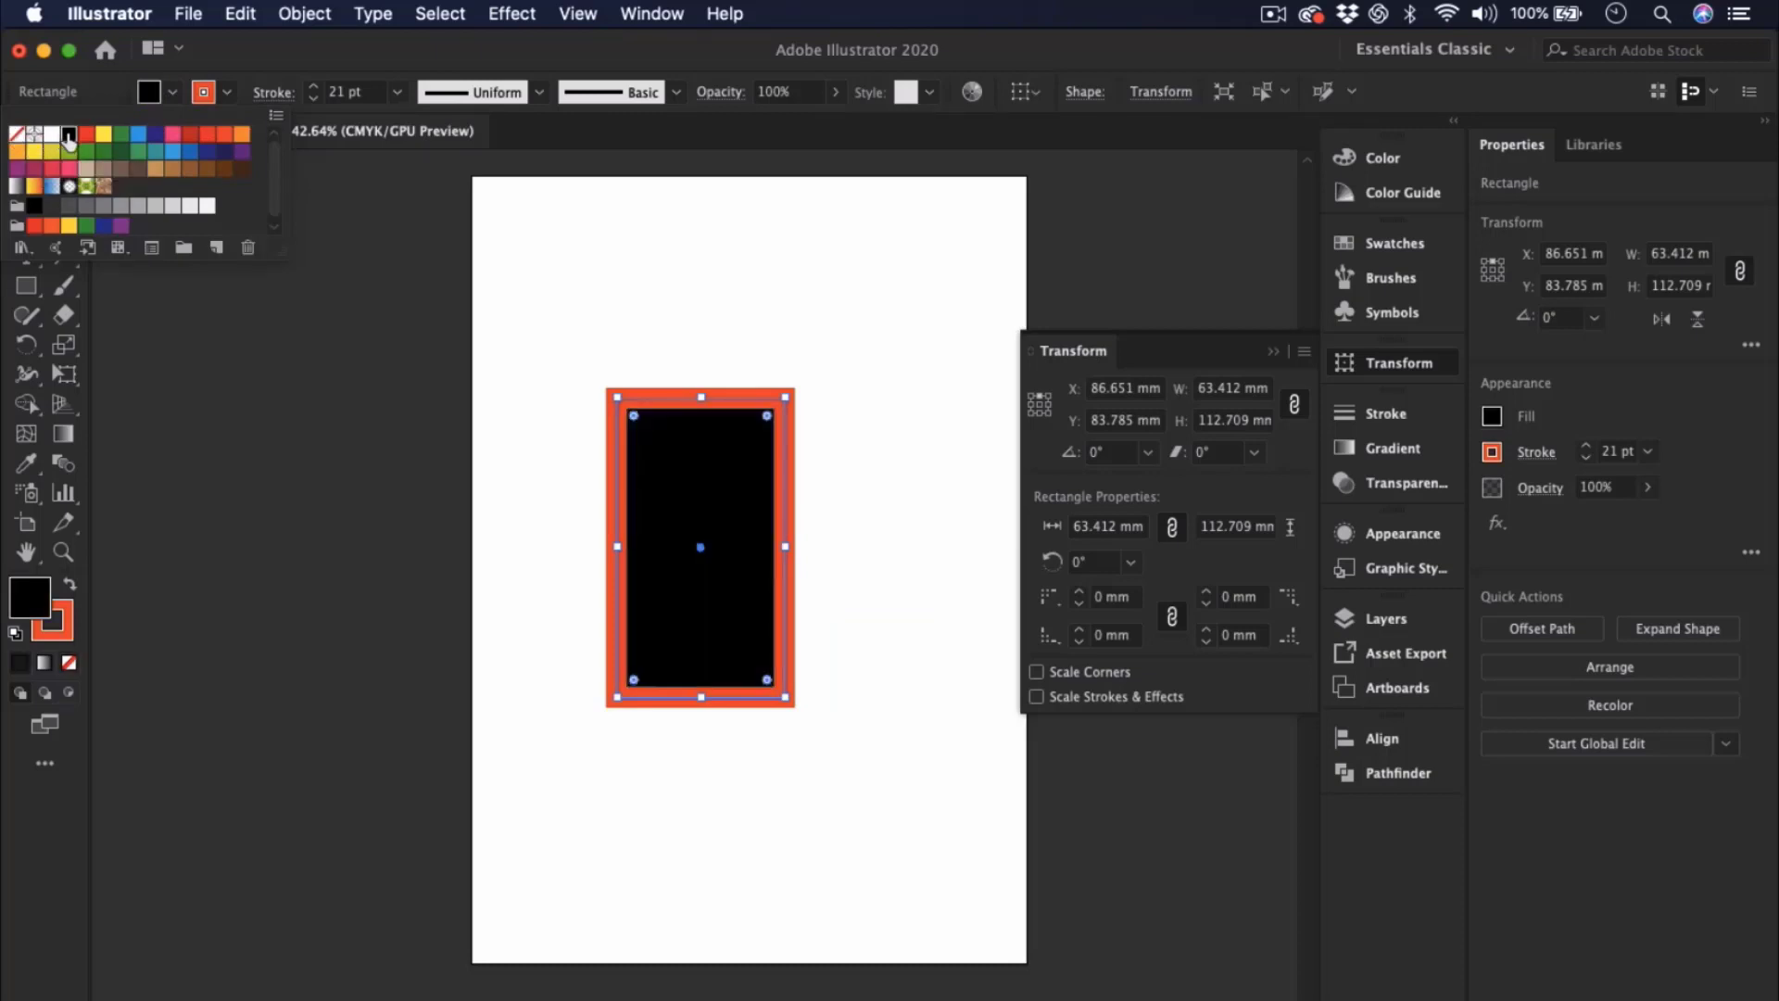
pyautogui.click(227, 92)
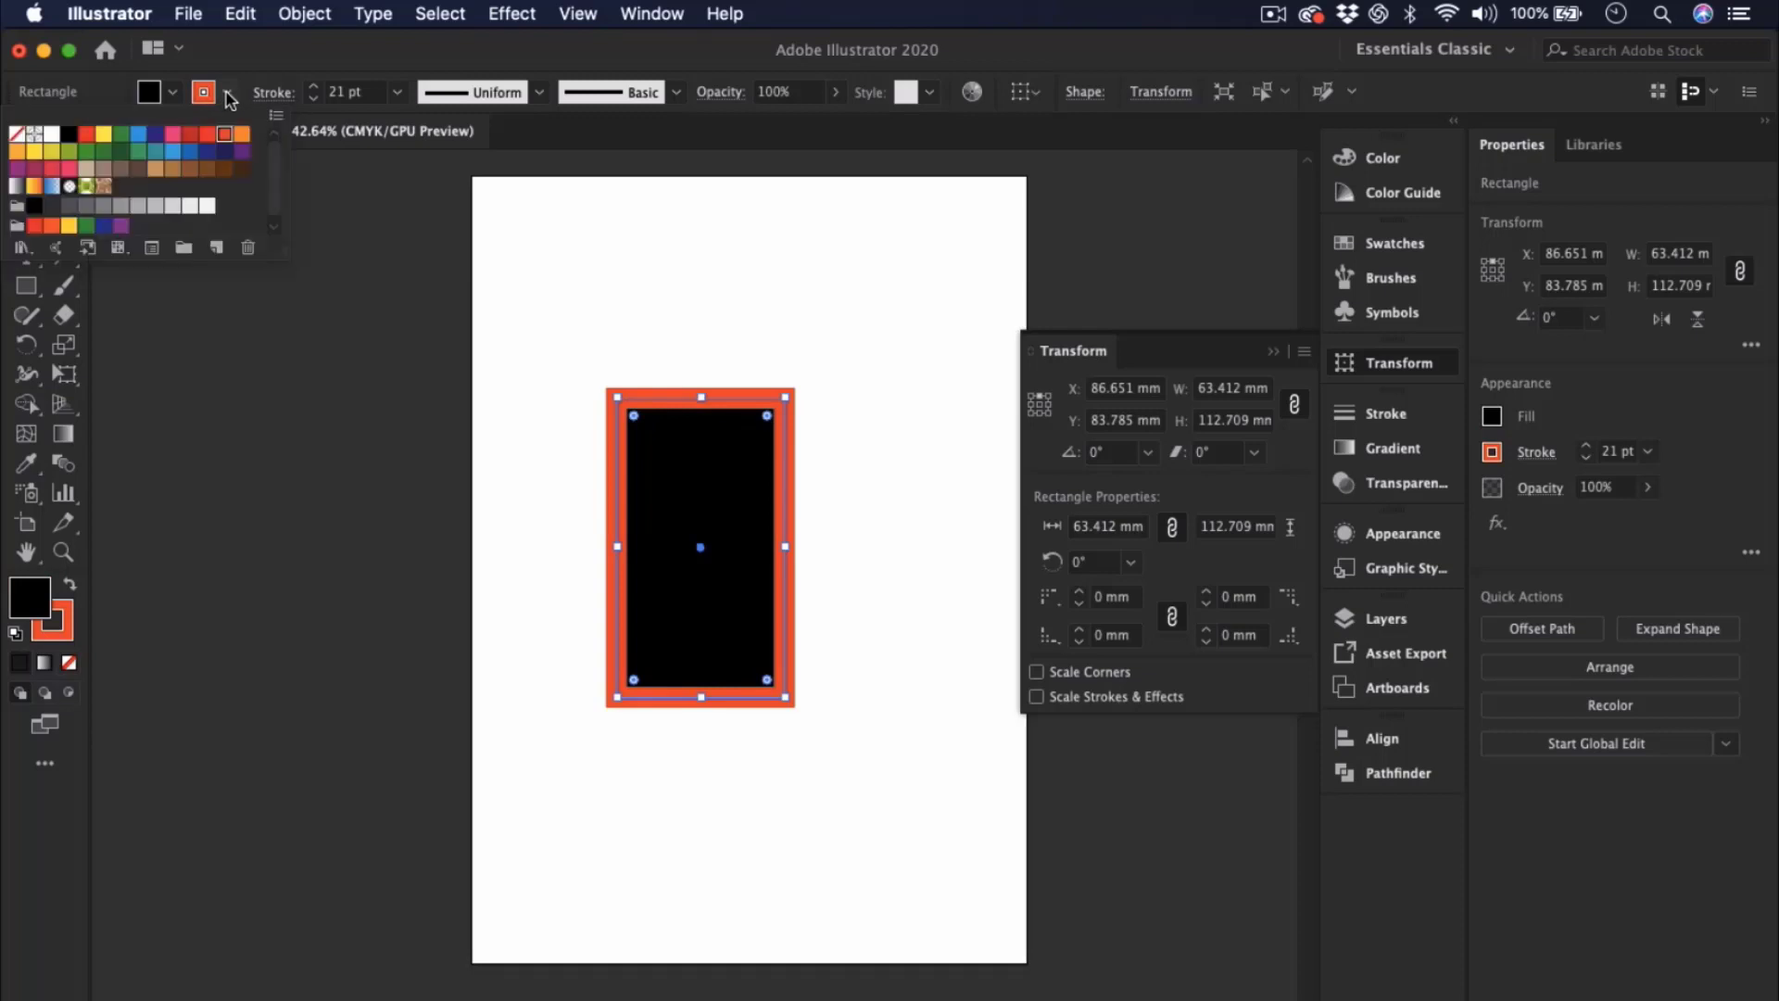
pyautogui.click(35, 151)
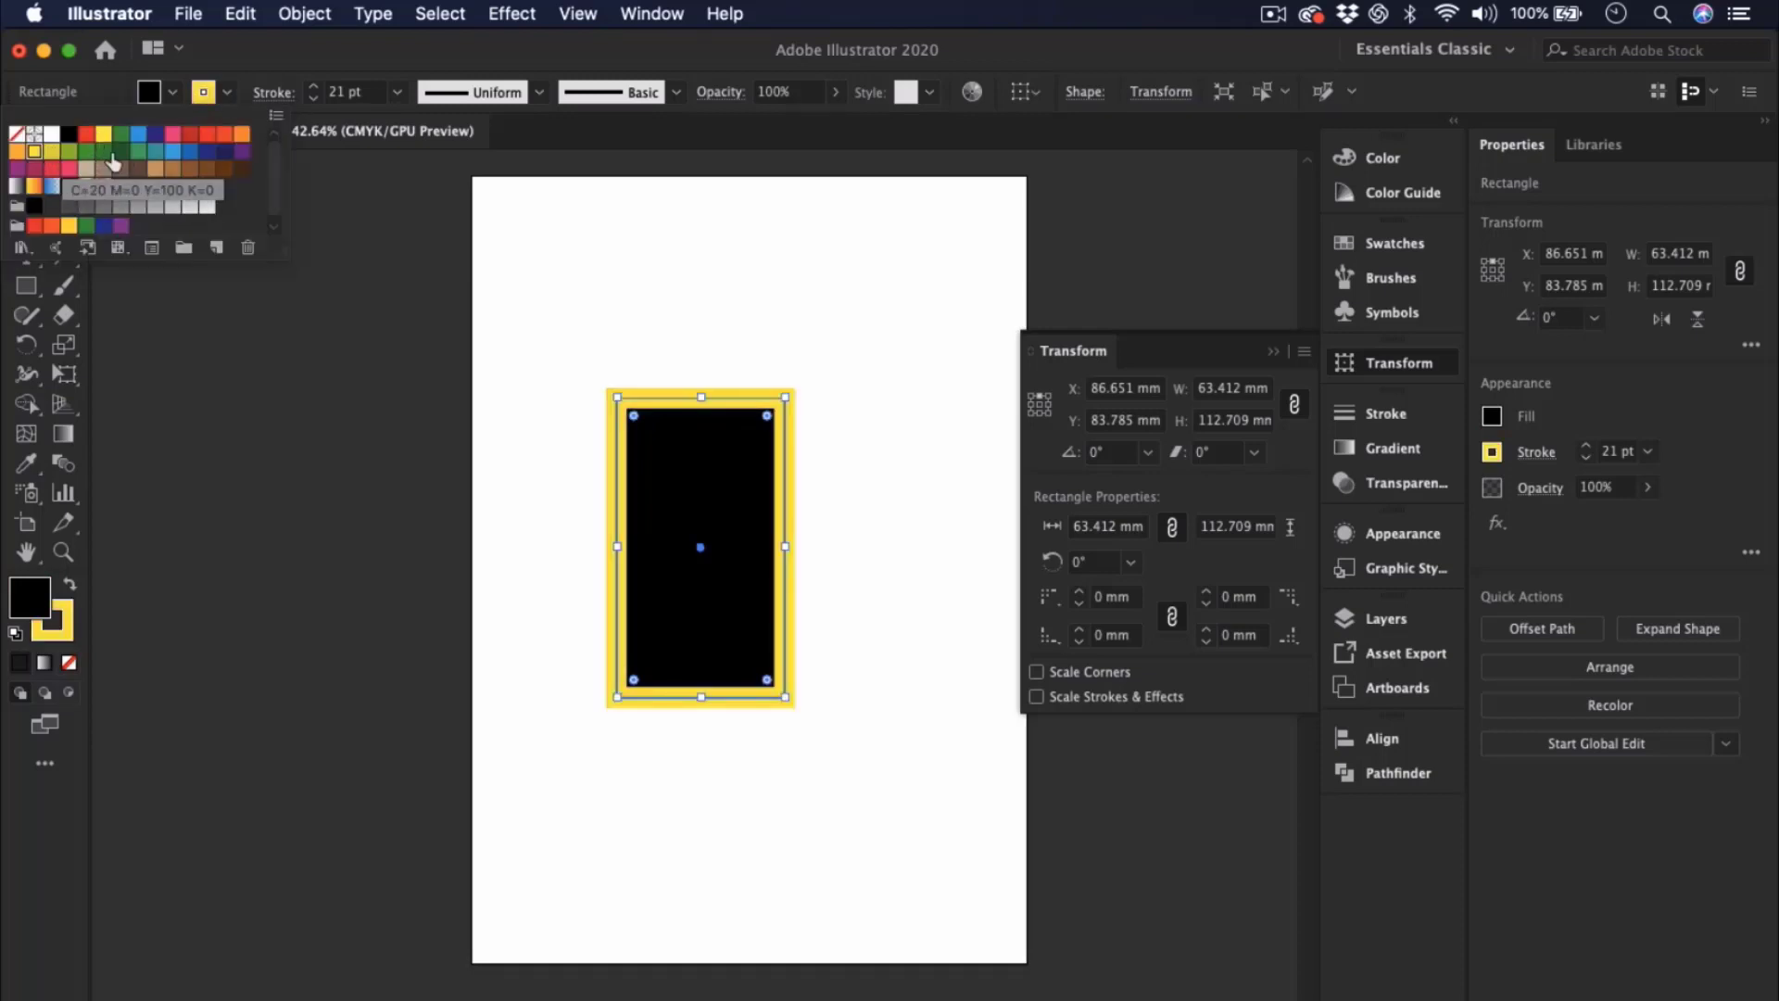
pyautogui.click(164, 95)
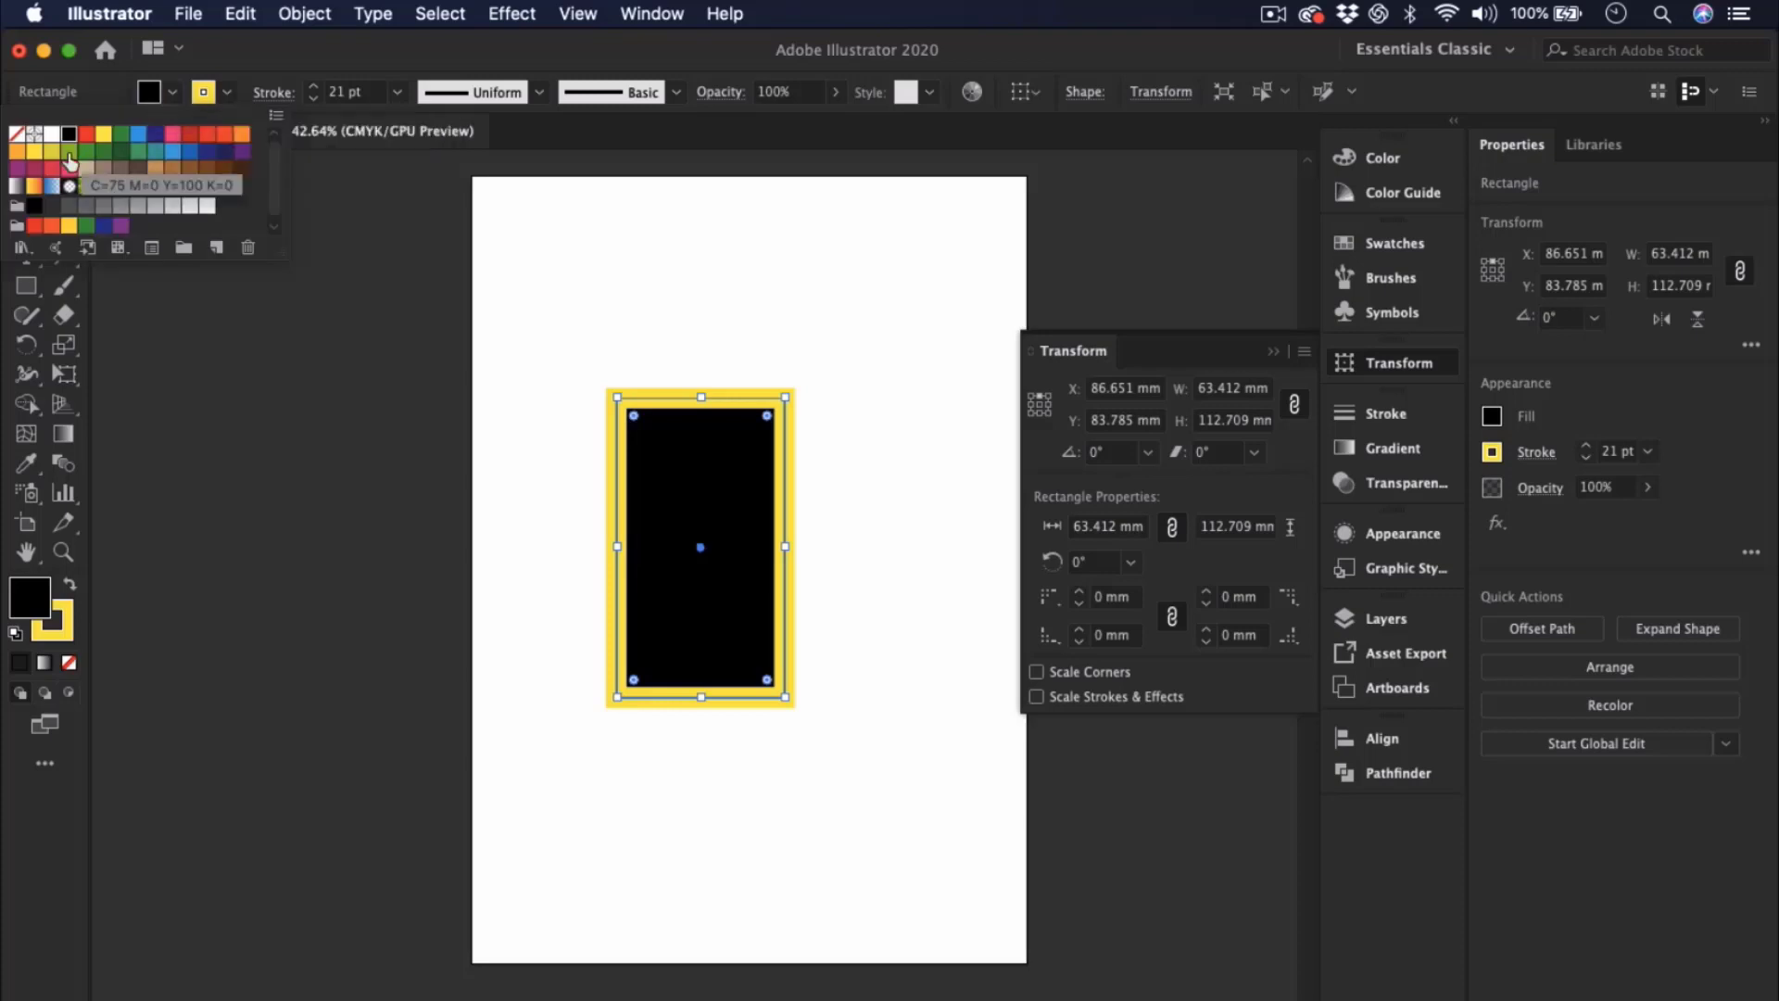
pyautogui.click(52, 135)
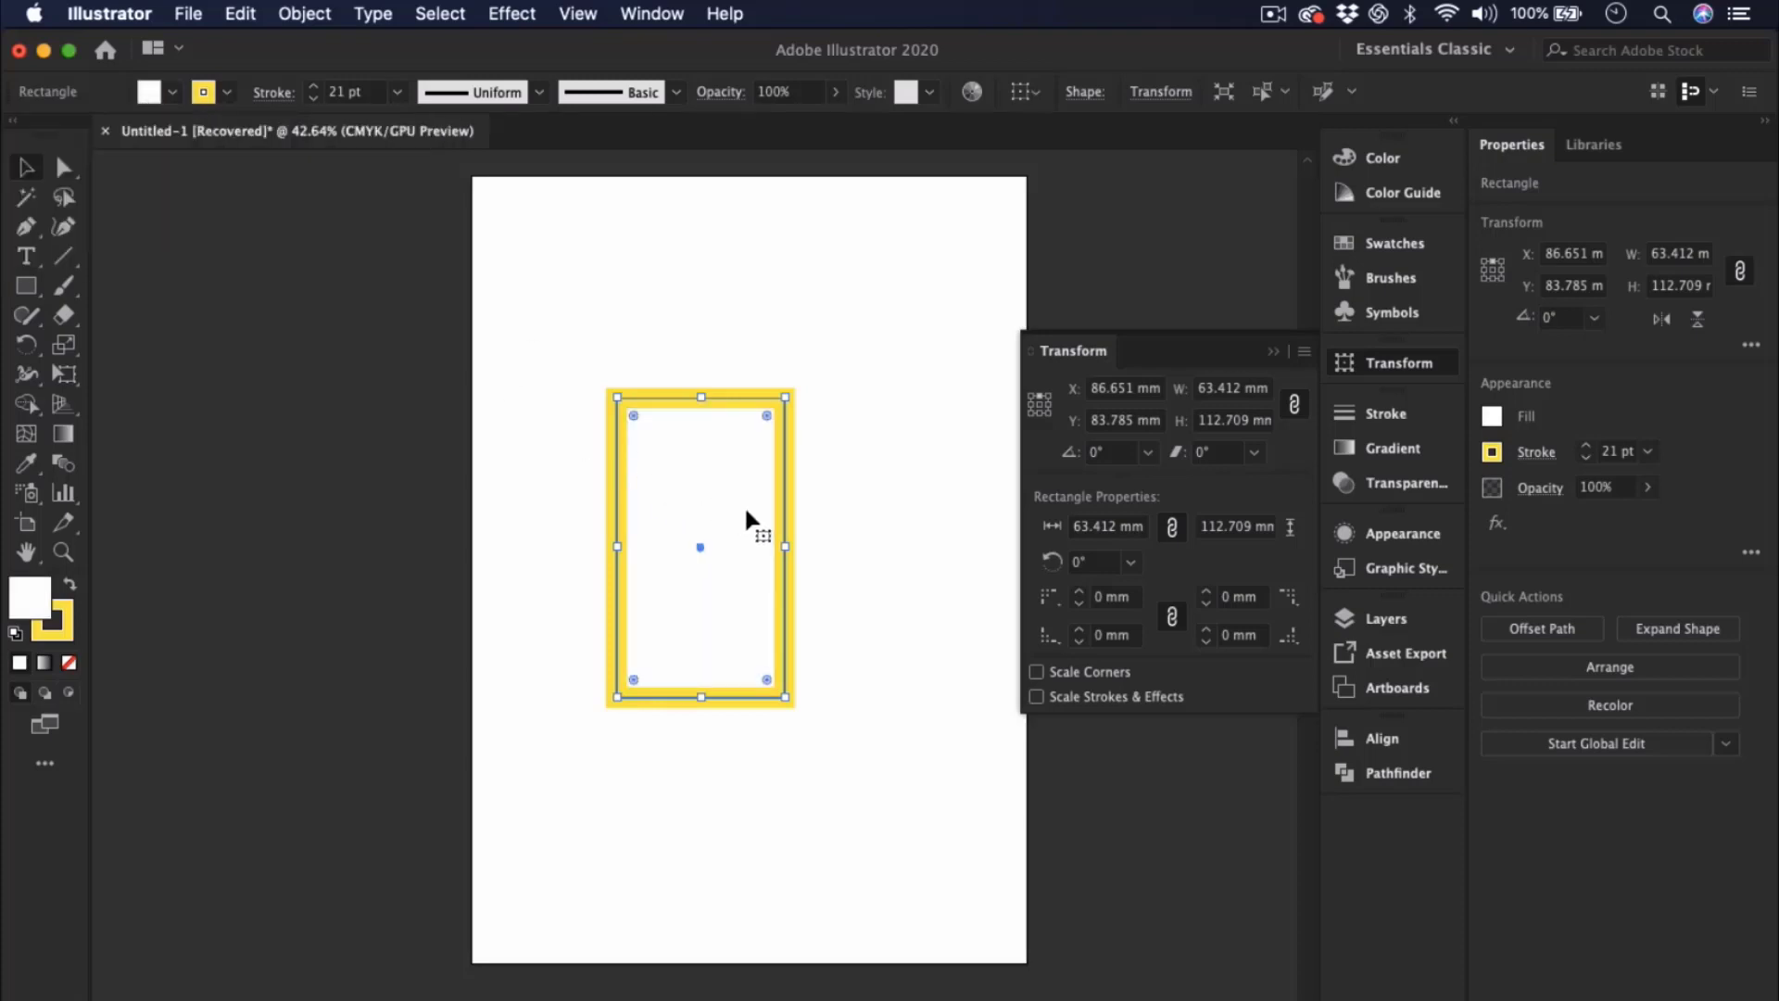
pyautogui.click(903, 593)
# - Move the rectangle right and raise its stroke weight to 37 pt
pyautogui.moveTo(786, 556); pyautogui.dragTo(836, 549)
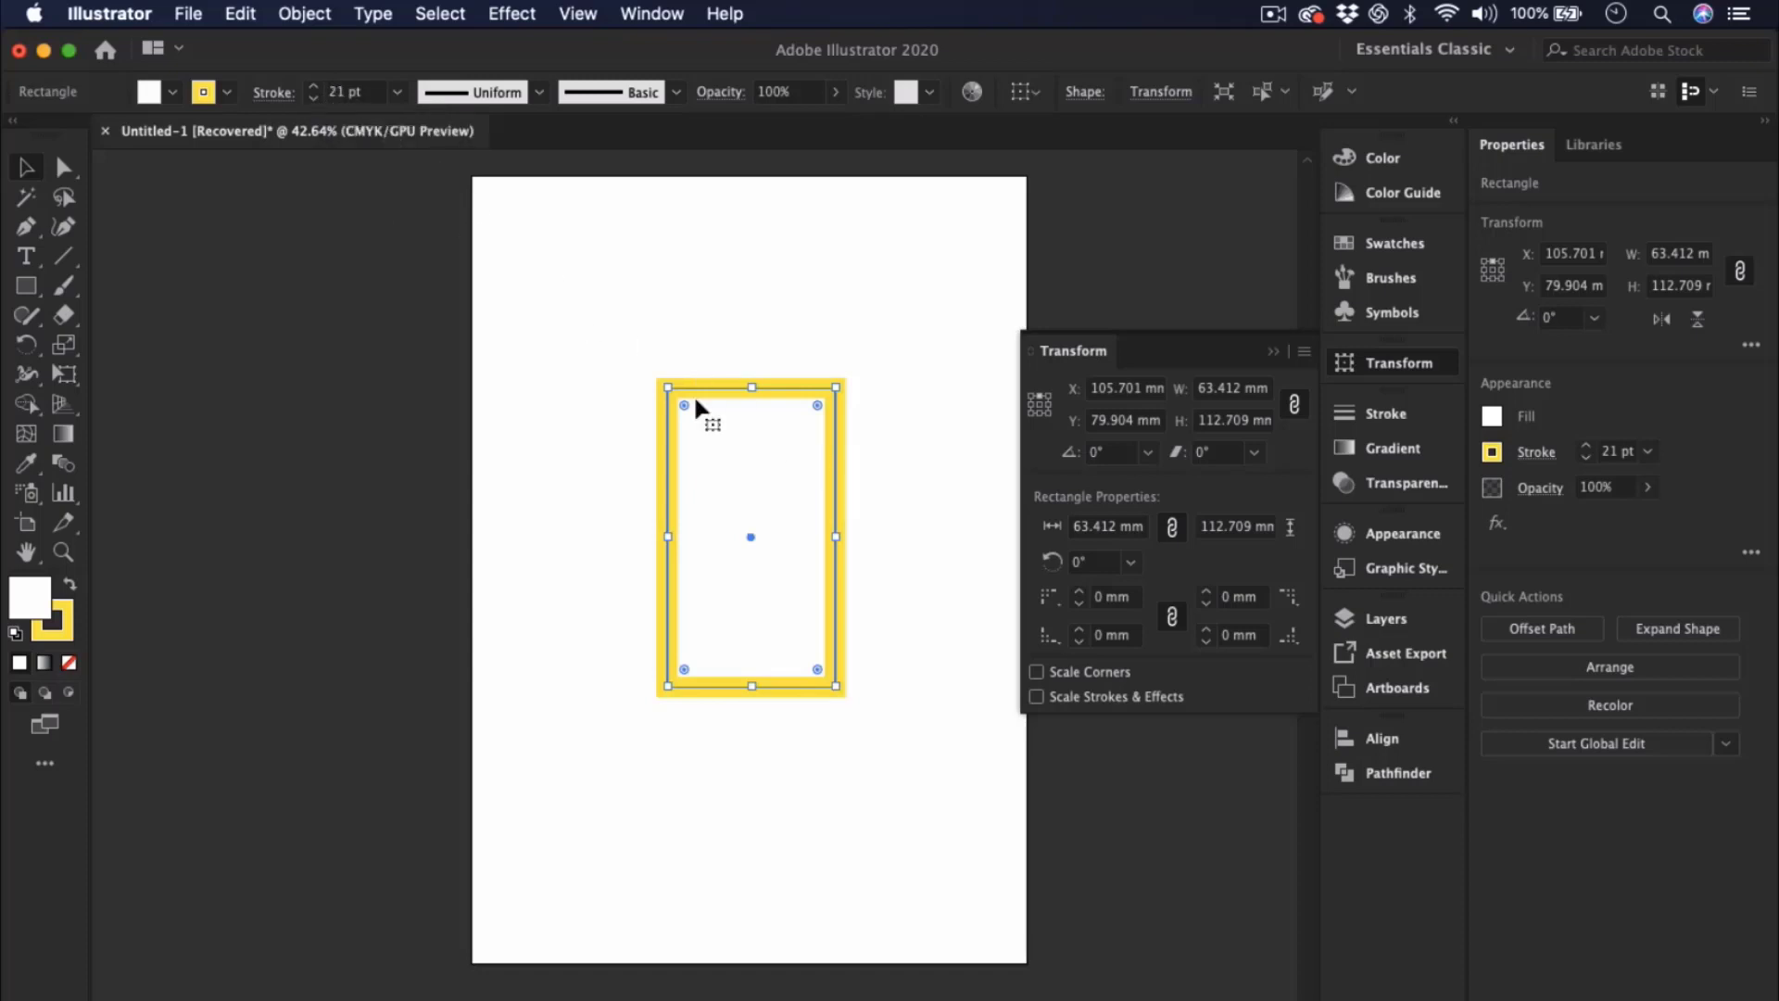
pyautogui.click(314, 86)
pyautogui.click(314, 86)
pyautogui.click(314, 87)
pyautogui.click(314, 87)
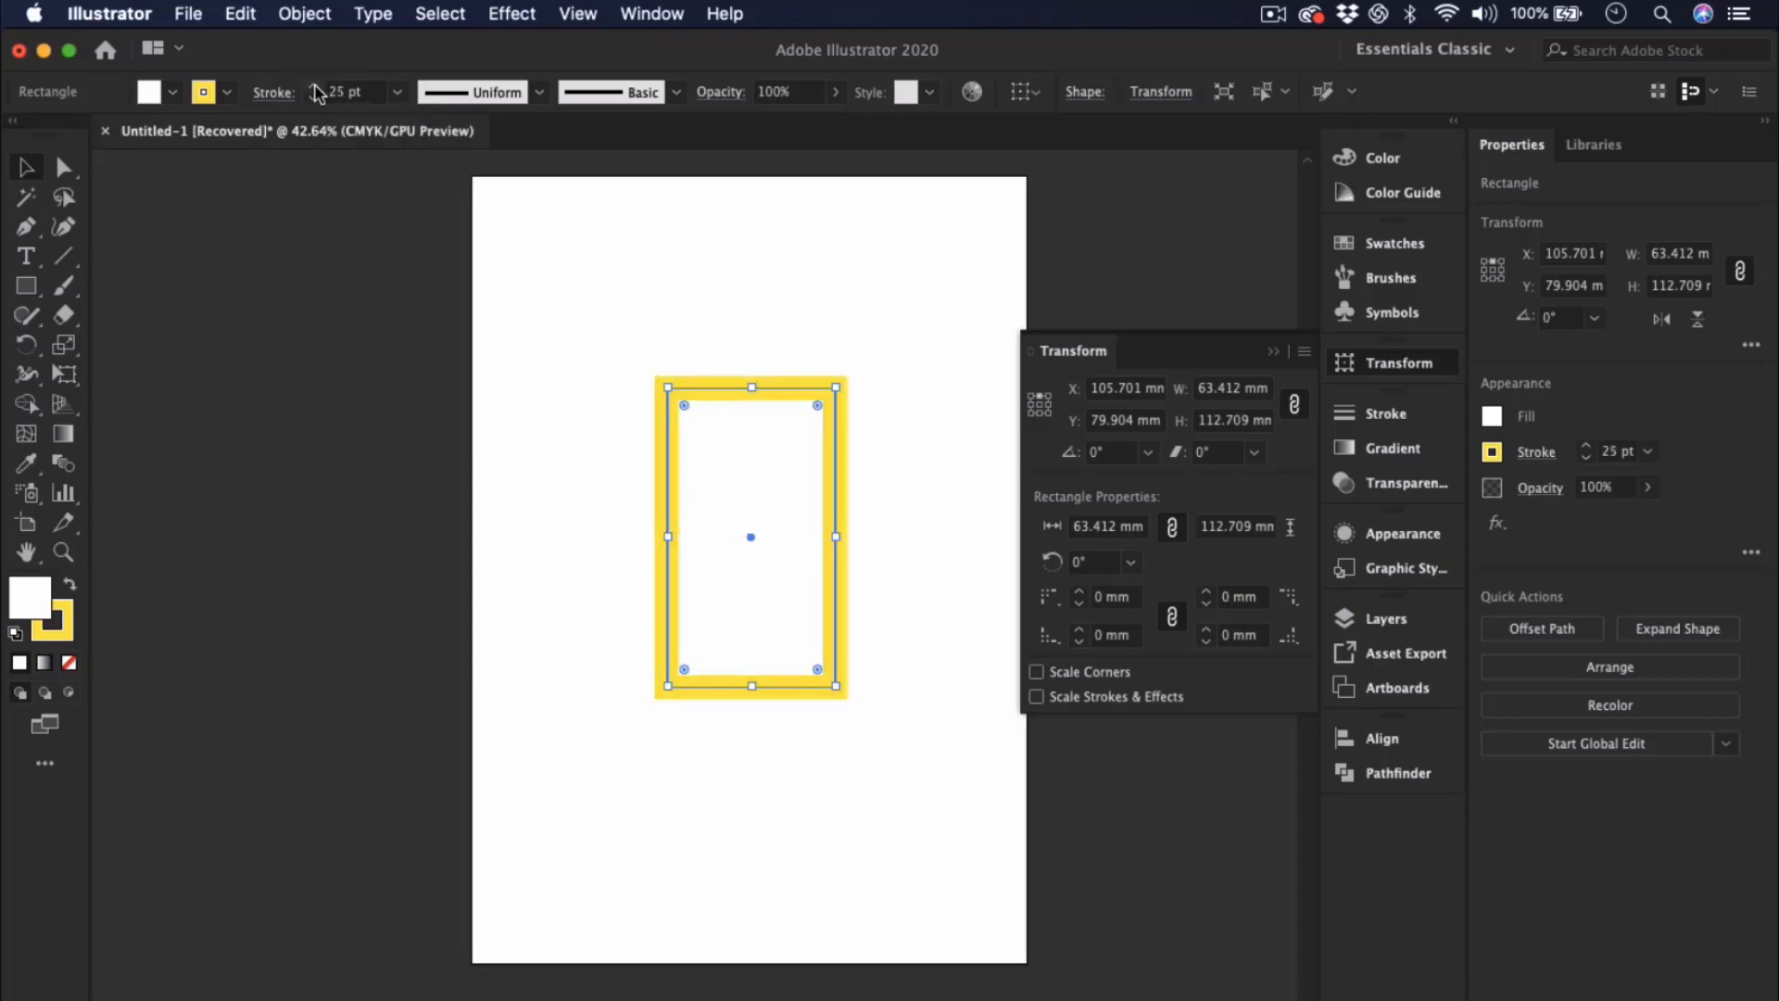
pyautogui.click(314, 86)
pyautogui.click(314, 86)
pyautogui.click(314, 86)
pyautogui.click(314, 87)
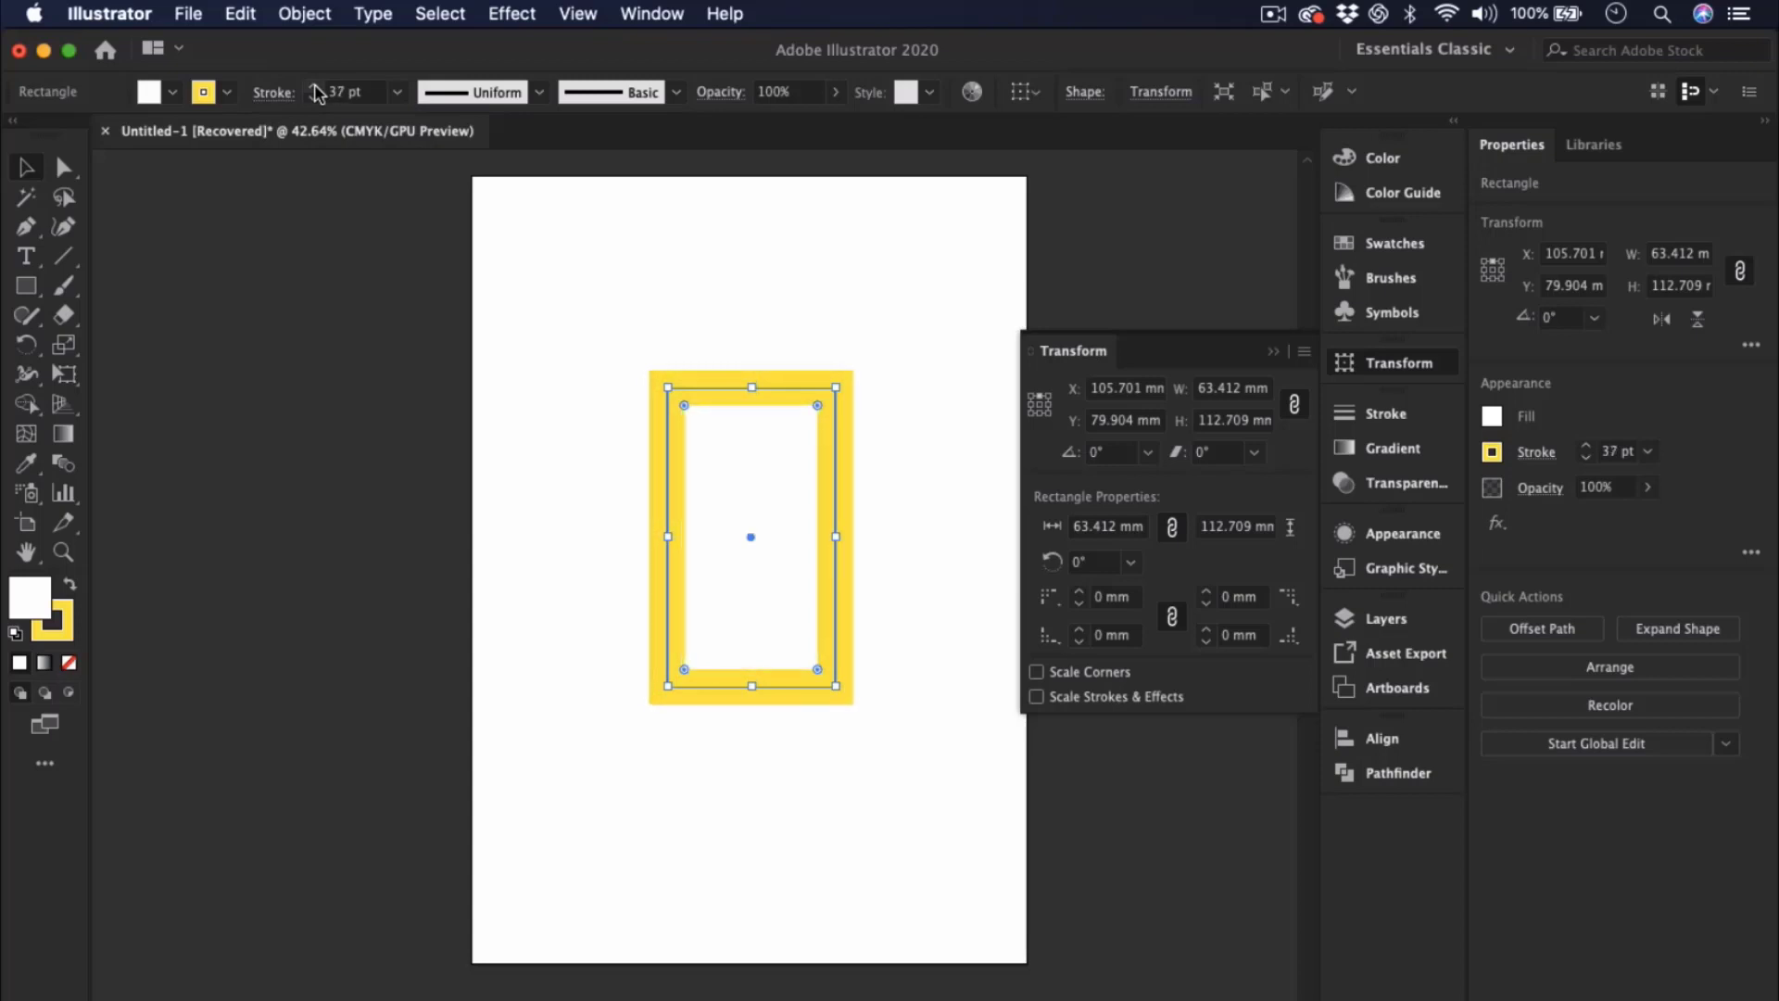
# - Reselect the yellow-bordered rectangle and shift it slightly right and down
pyautogui.click(621, 474)
pyautogui.click(813, 542)
pyautogui.moveTo(797, 562)
pyautogui.mouseDown()
pyautogui.moveTo(826, 570)
pyautogui.moveTo(786, 566)
pyautogui.moveTo(802, 581)
pyautogui.mouseUp()
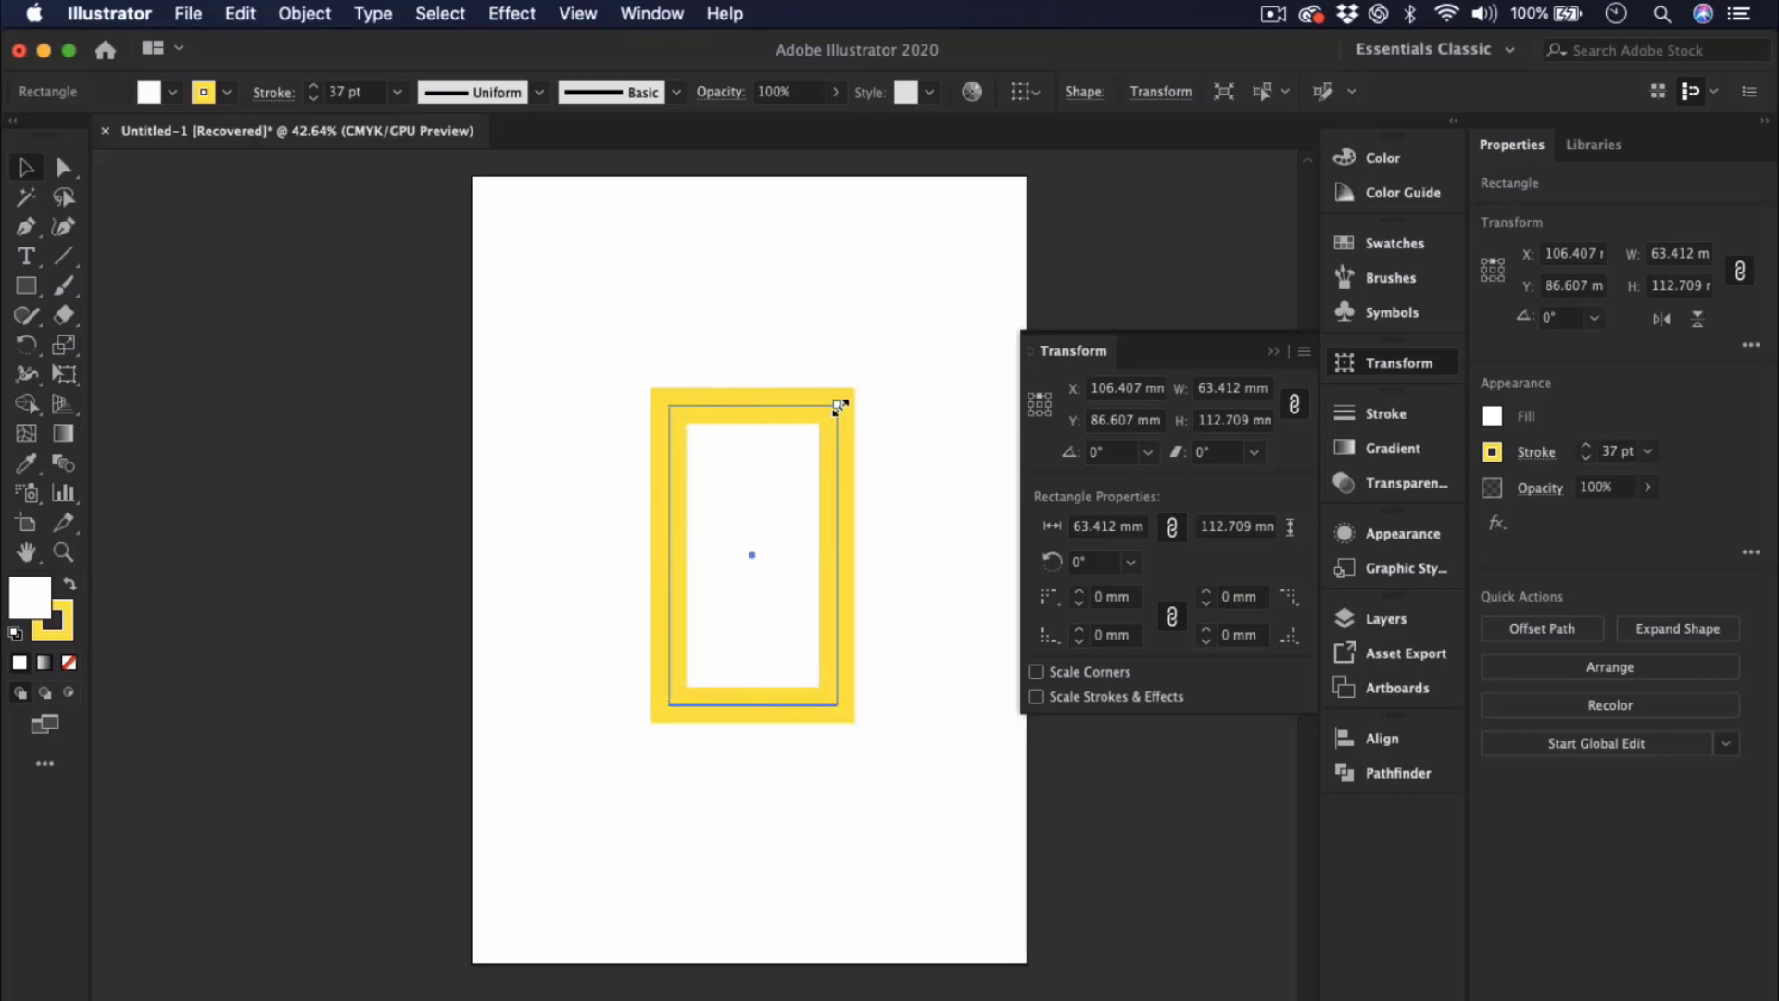
# - Shrink the rectangle, enlarge it into a large frame, then move it down-left
pyautogui.moveTo(838, 405); pyautogui.dragTo(695, 628)
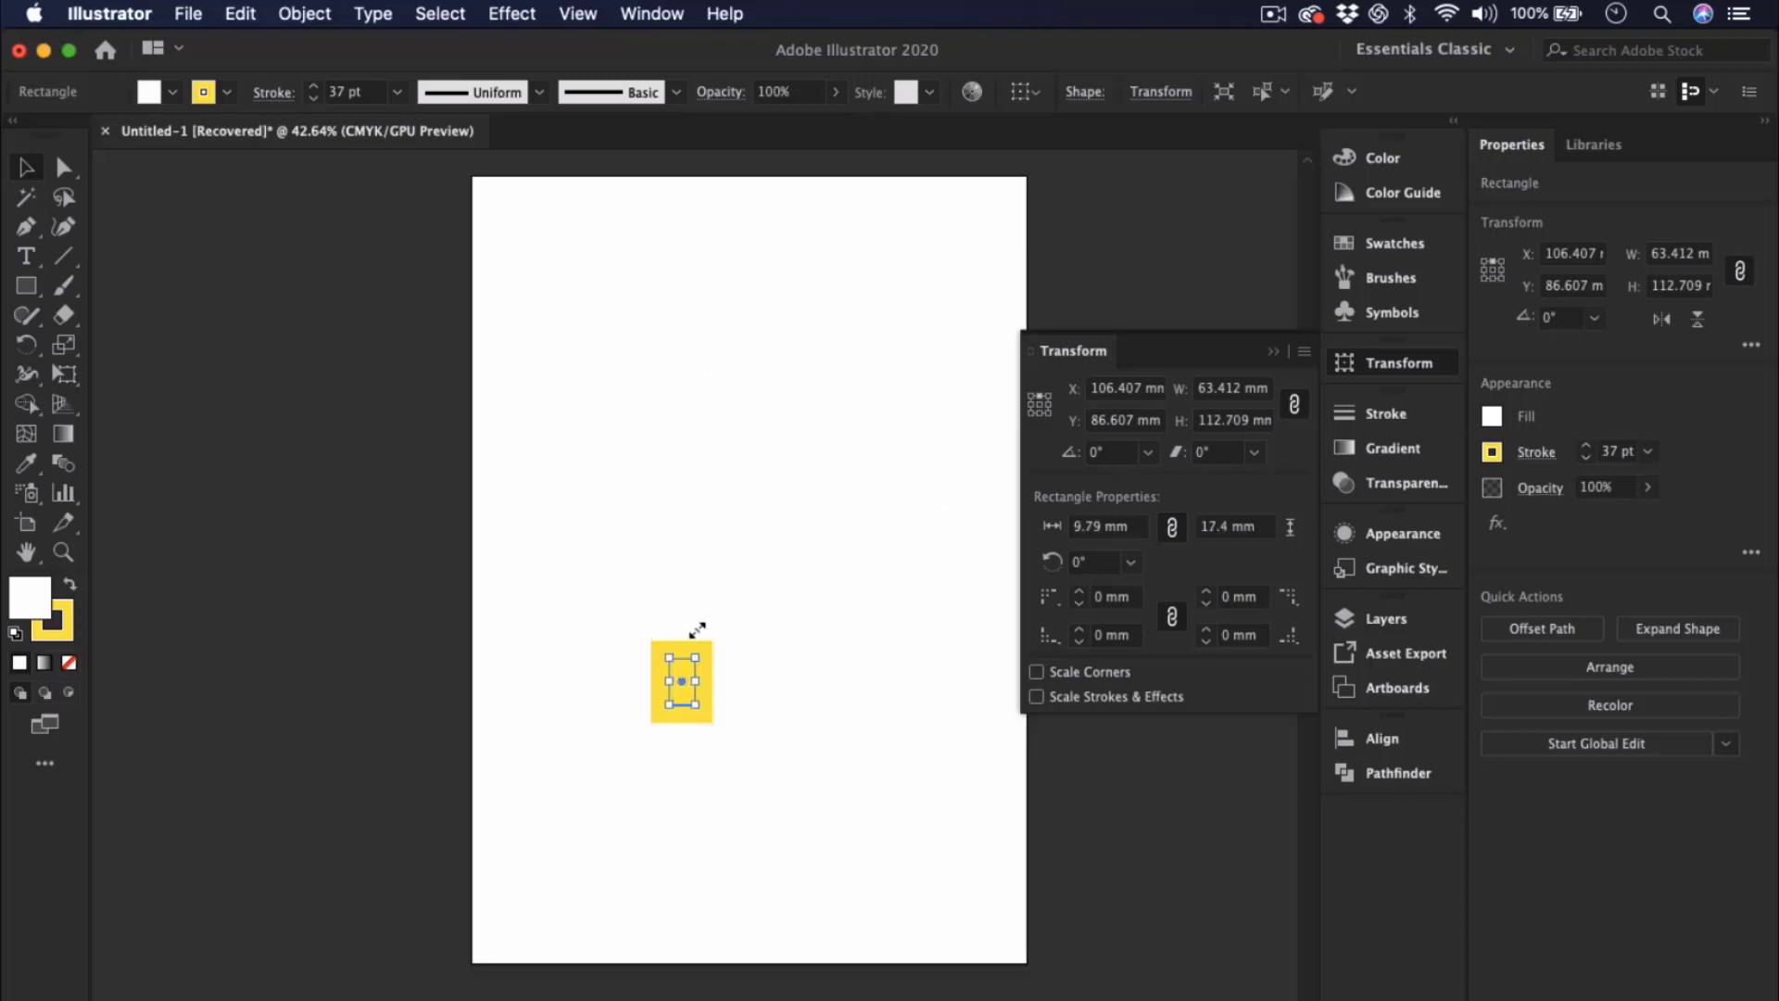
pyautogui.click(773, 760)
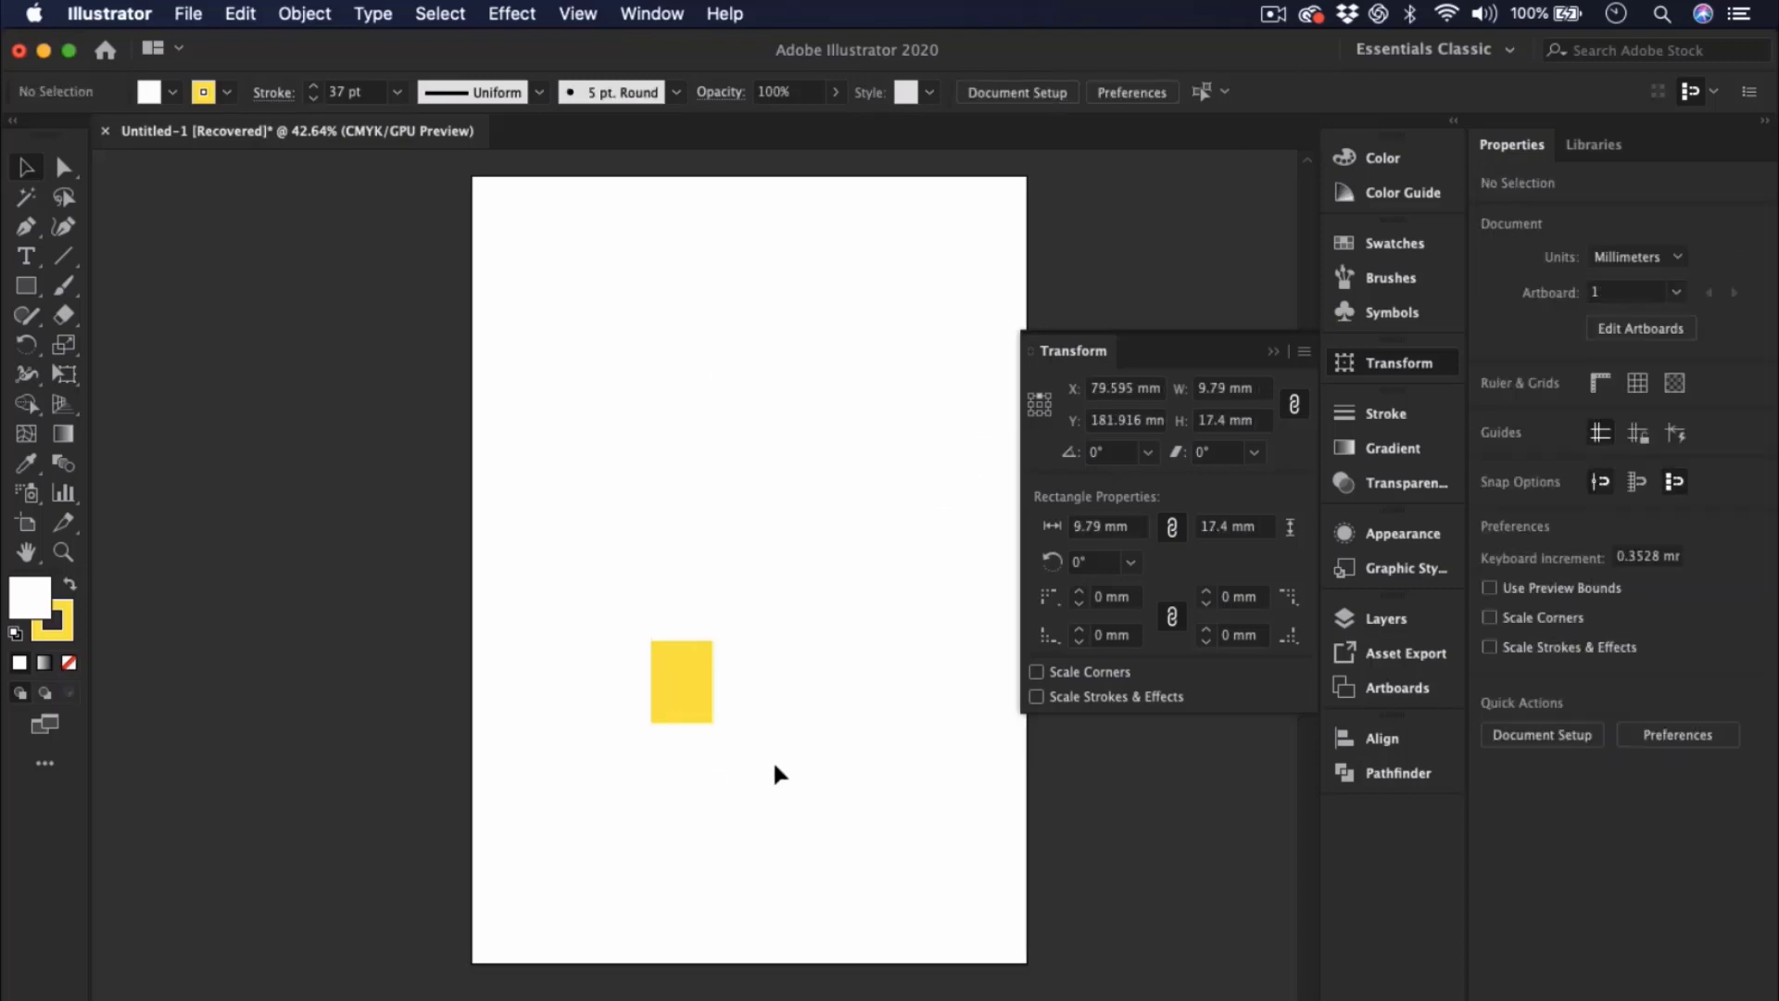
pyautogui.click(685, 682)
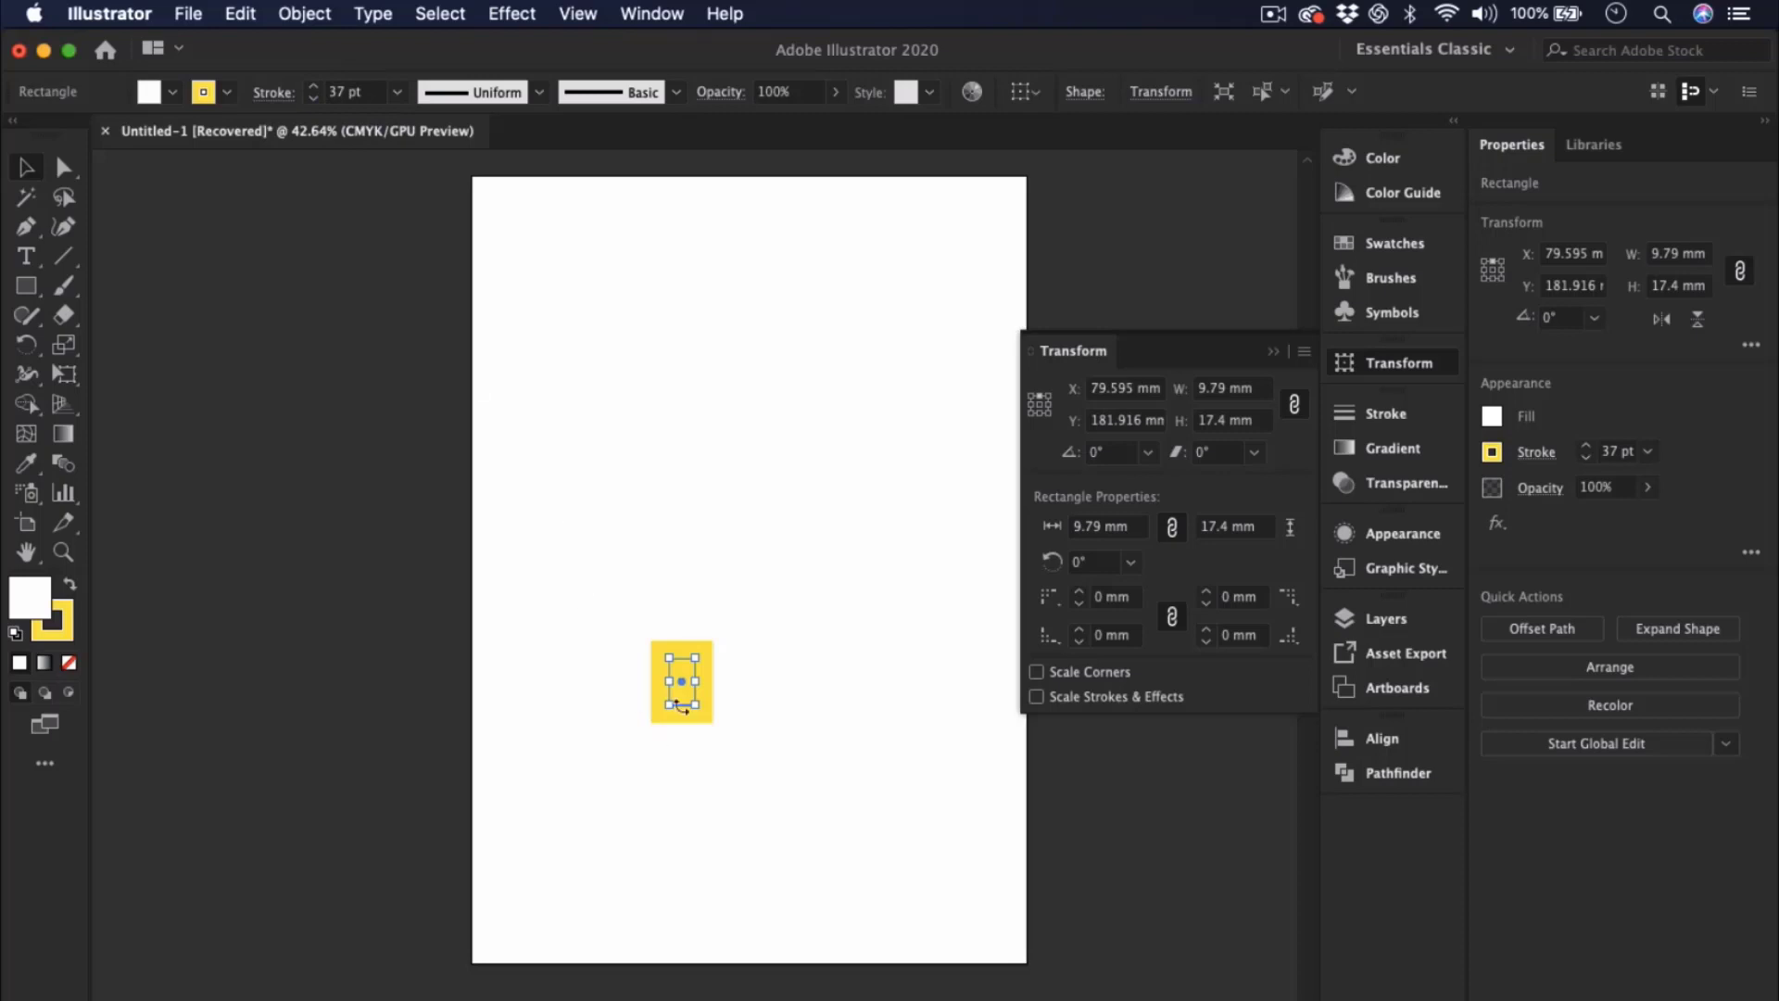
pyautogui.moveTo(695, 656); pyautogui.dragTo(878, 360)
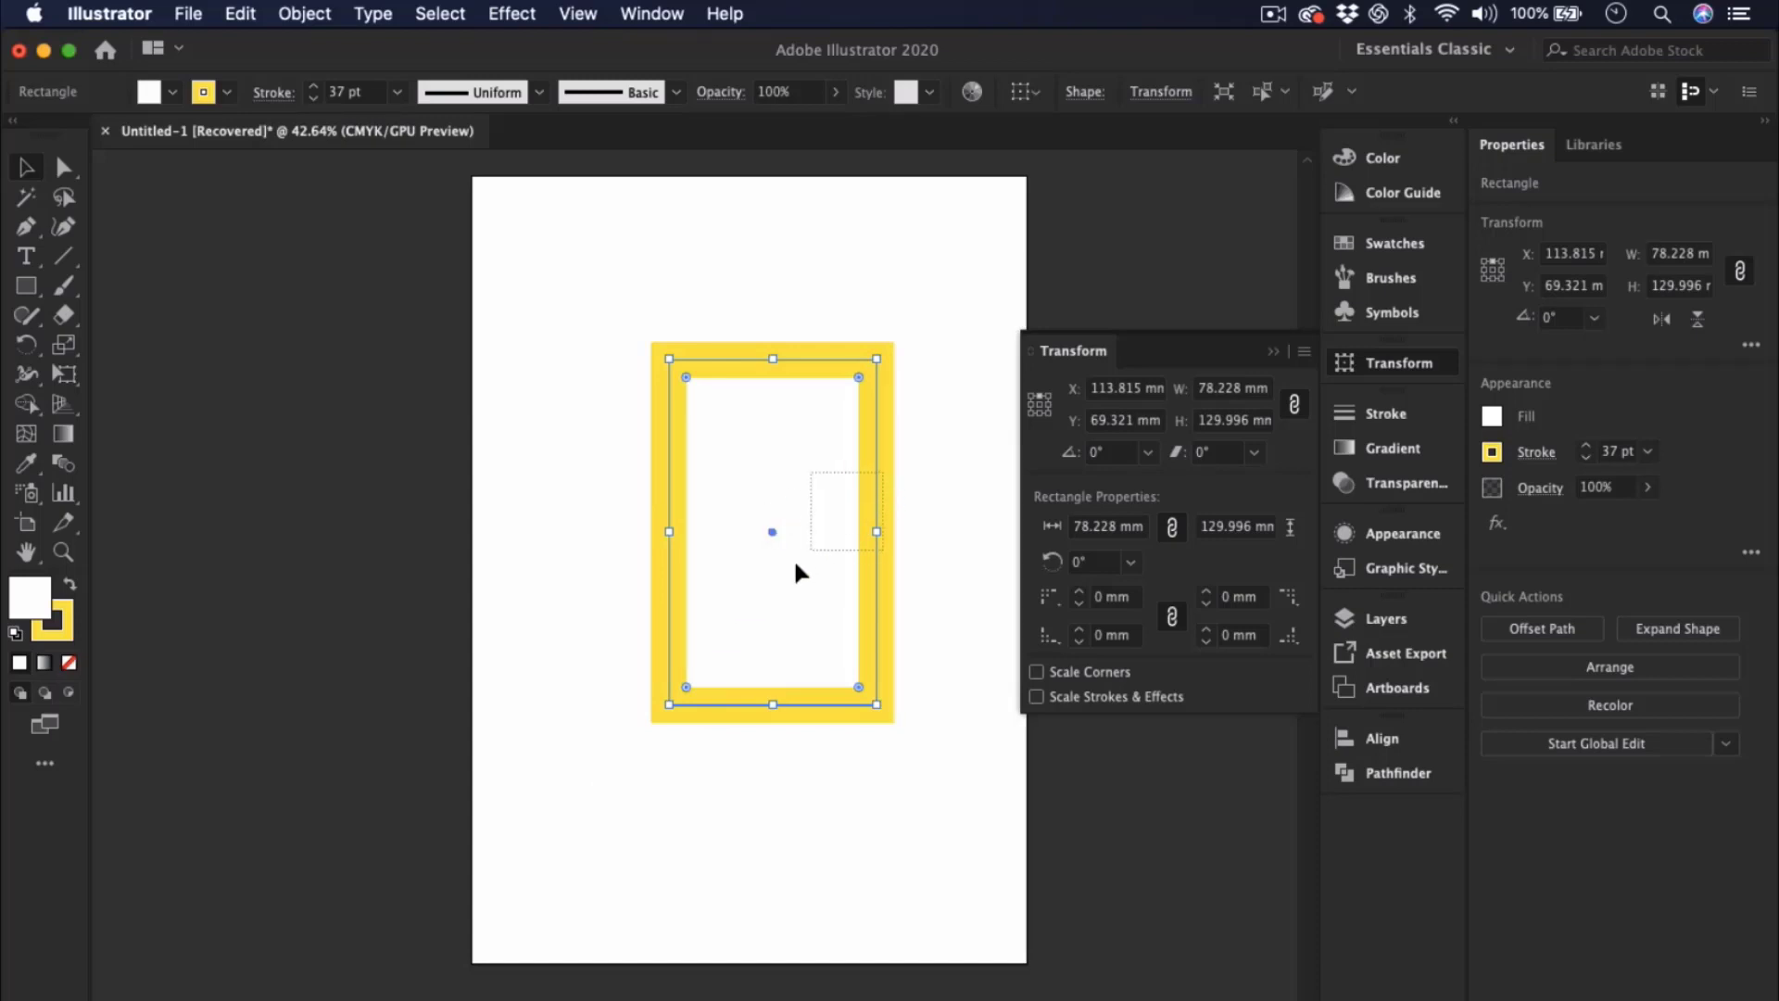
pyautogui.moveTo(858, 498); pyautogui.dragTo(673, 708)
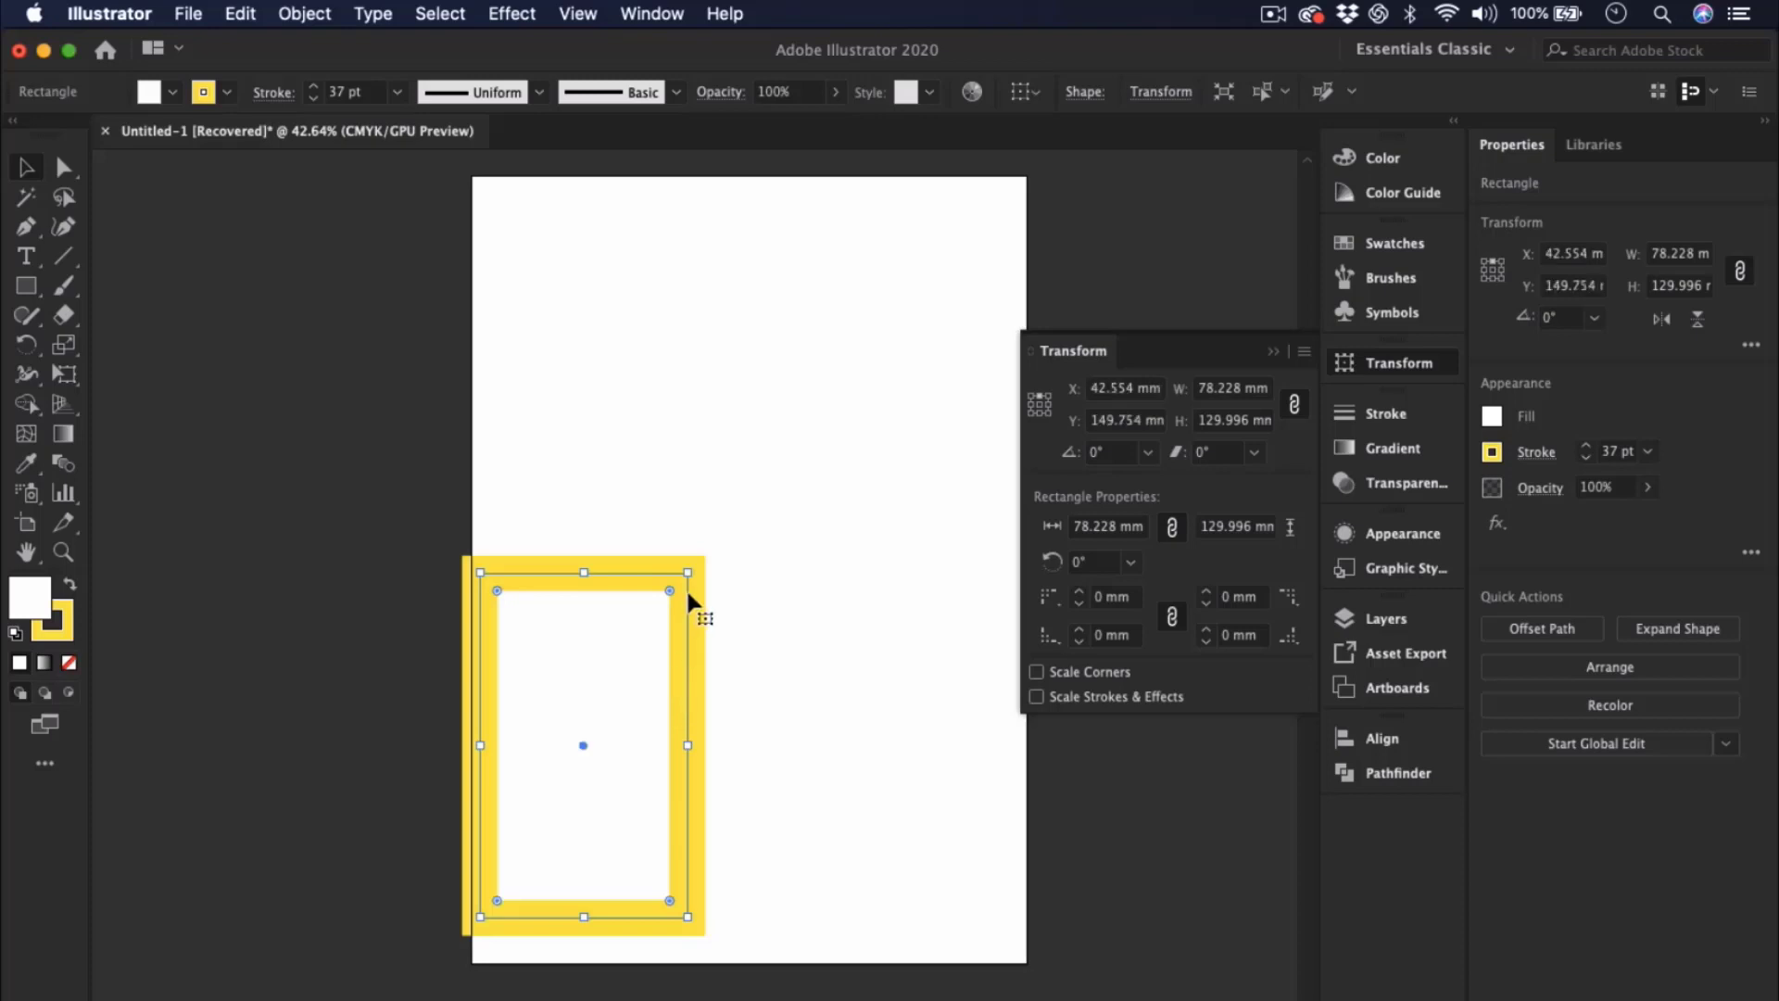
# - Resize the rectangle to about 84.9 × 119.4 mm and move it toward the page centre
pyautogui.moveTo(687, 571); pyautogui.dragTo(916, 202)
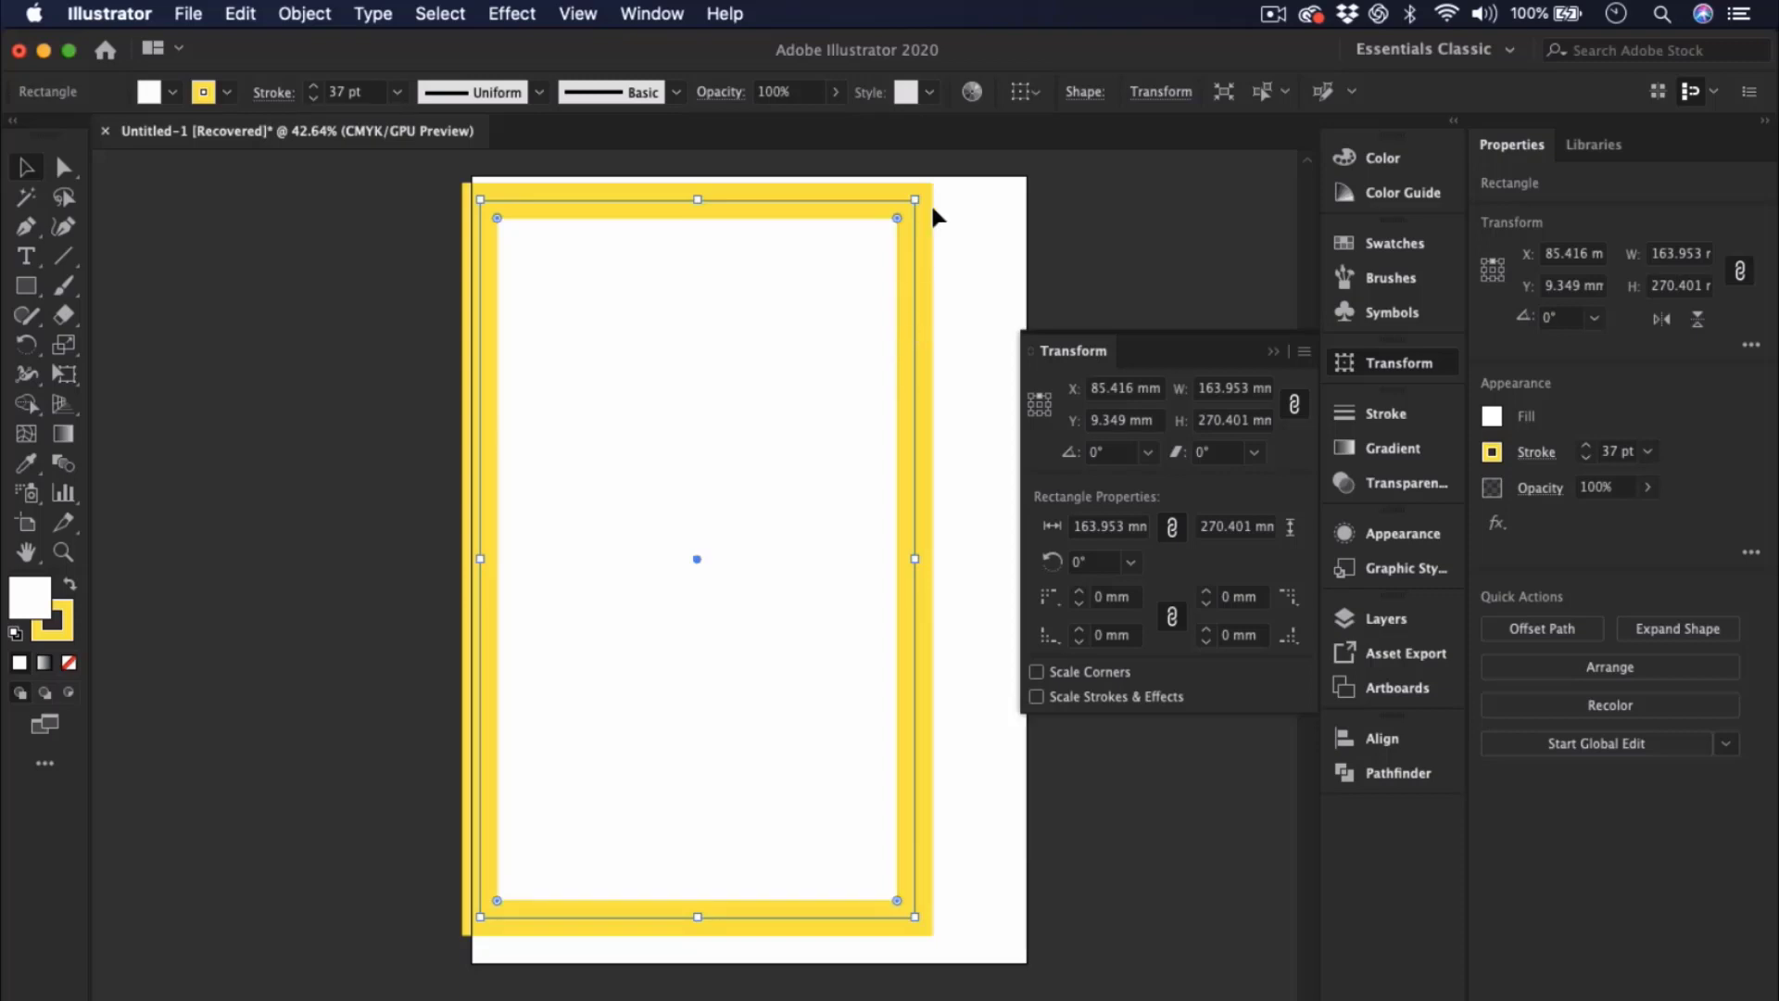
pyautogui.moveTo(916, 200); pyautogui.dragTo(713, 595)
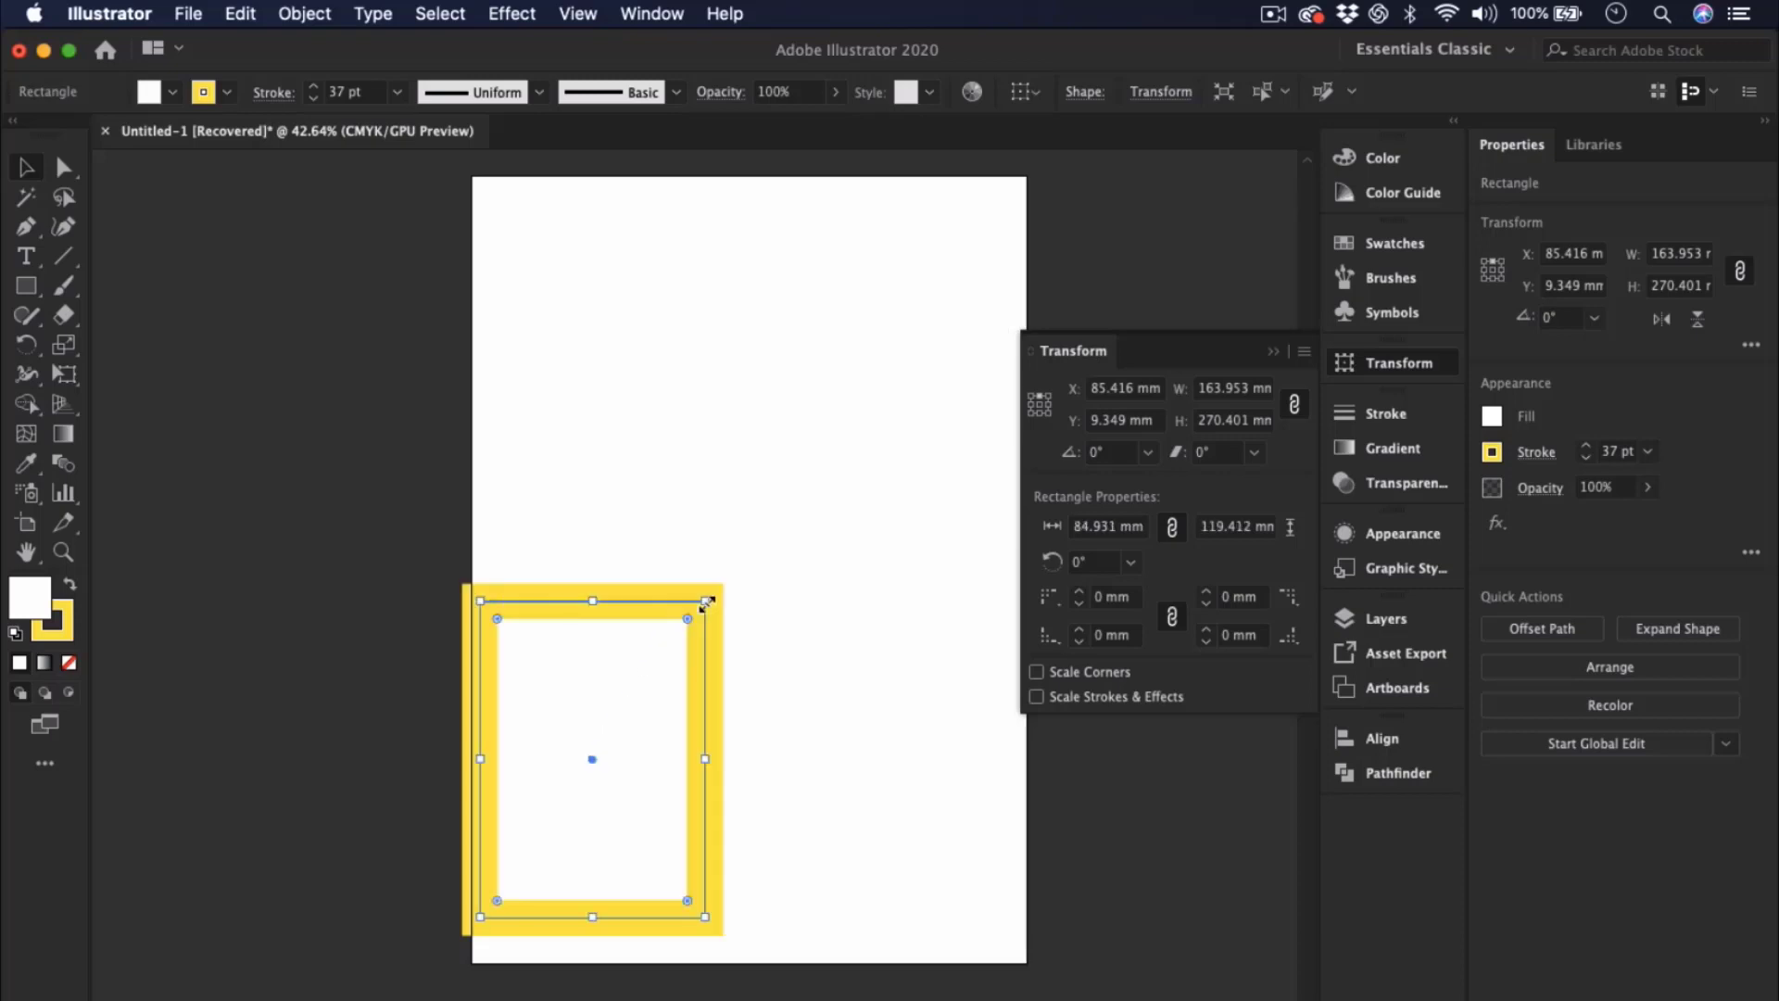
pyautogui.click(760, 685)
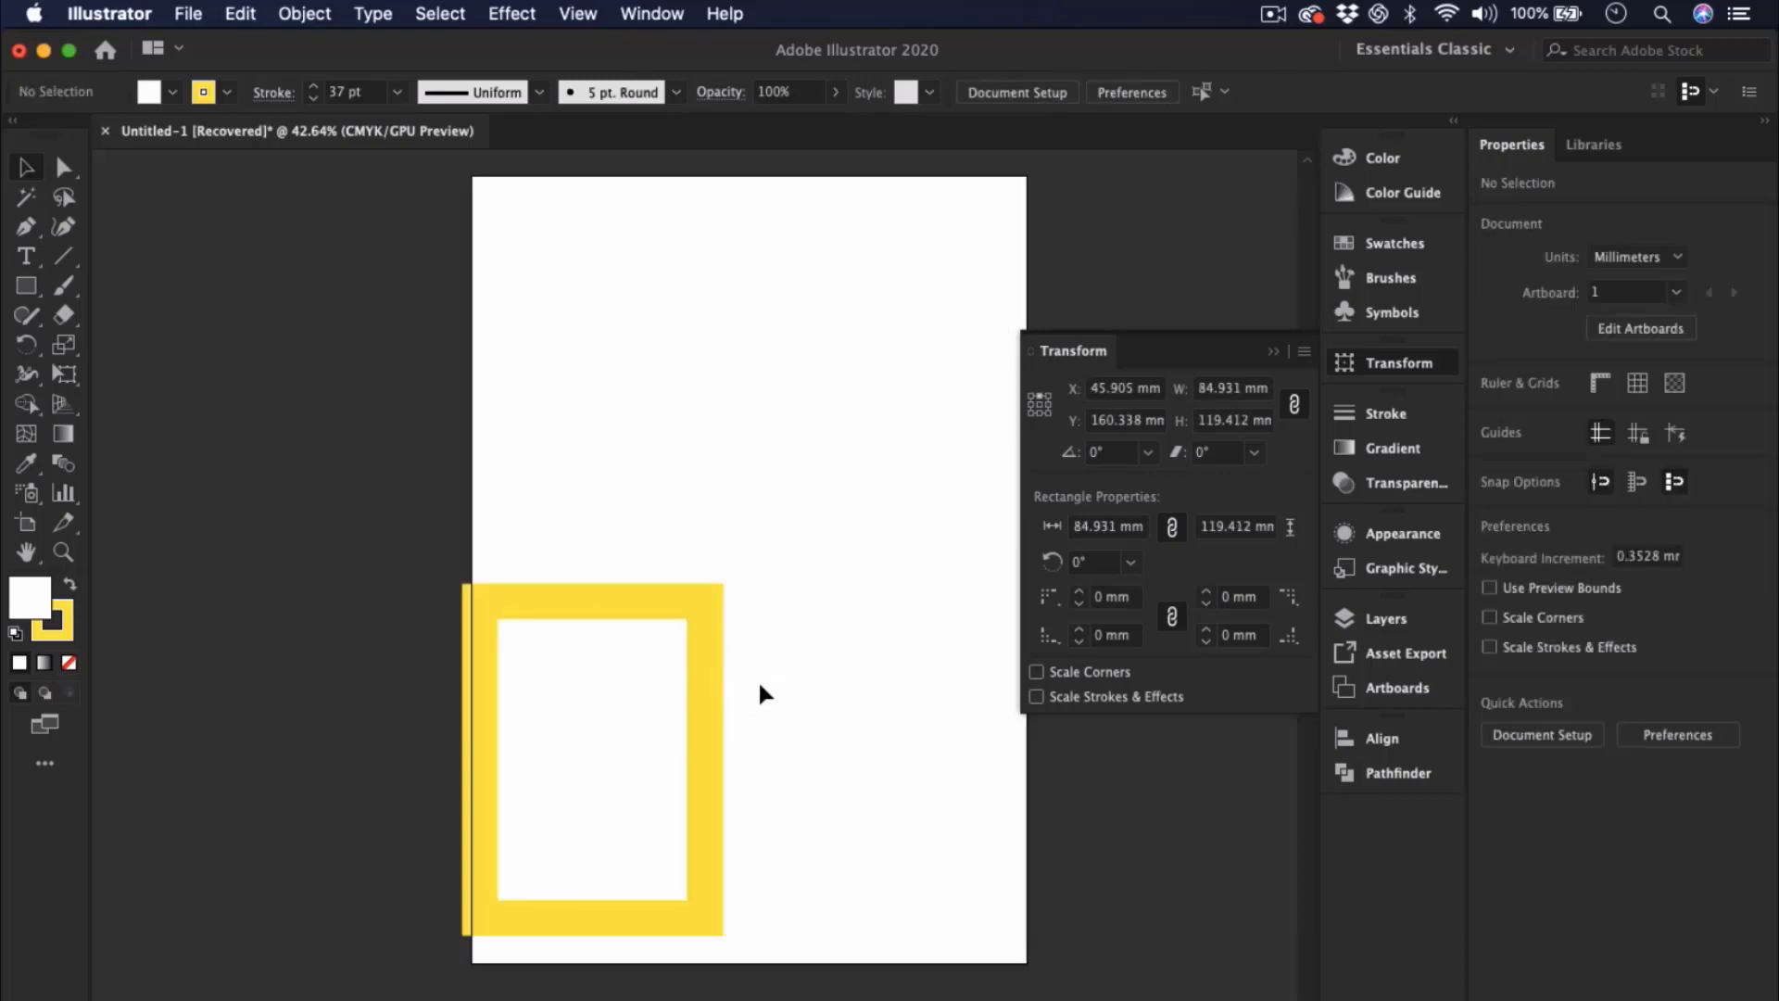
pyautogui.click(697, 710)
pyautogui.moveTo(697, 709)
pyautogui.mouseDown()
pyautogui.moveTo(837, 595)
pyautogui.moveTo(858, 507)
pyautogui.mouseUp()
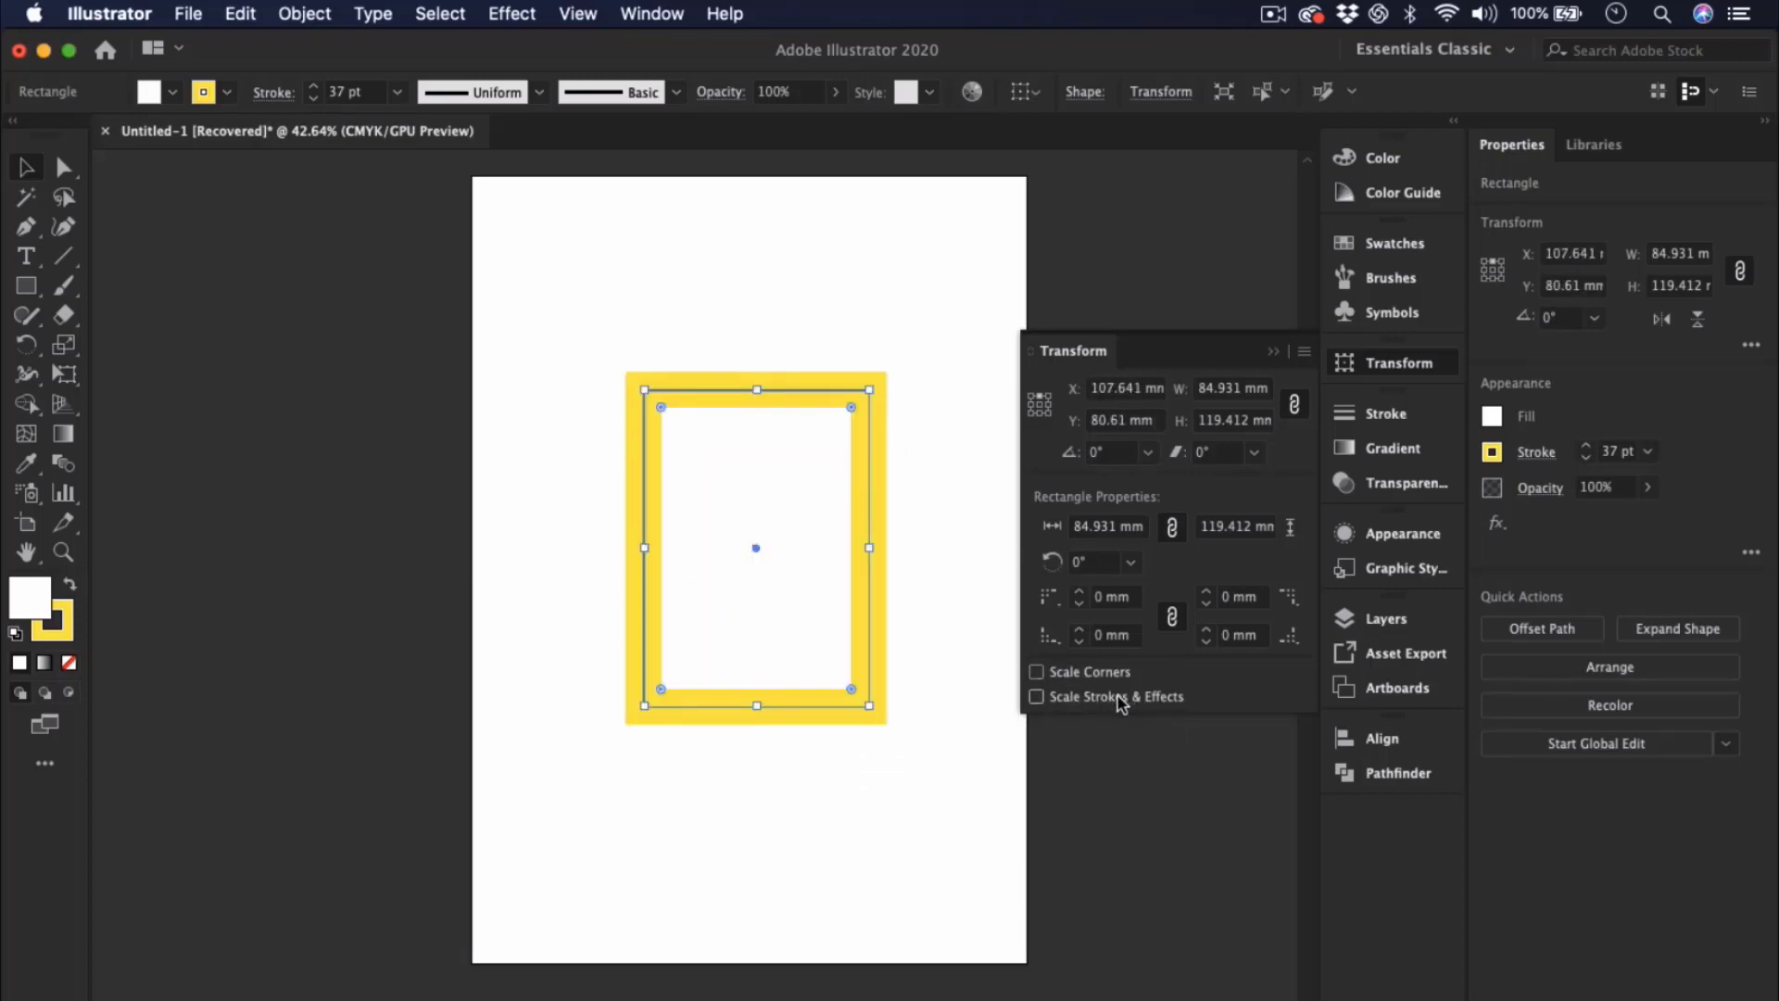
# - Turn on Scale Strokes & Effects, then shrink the rectangle and move it higher
pyautogui.click(1036, 697)
pyautogui.moveTo(871, 389); pyautogui.dragTo(690, 634)
pyautogui.click(745, 692)
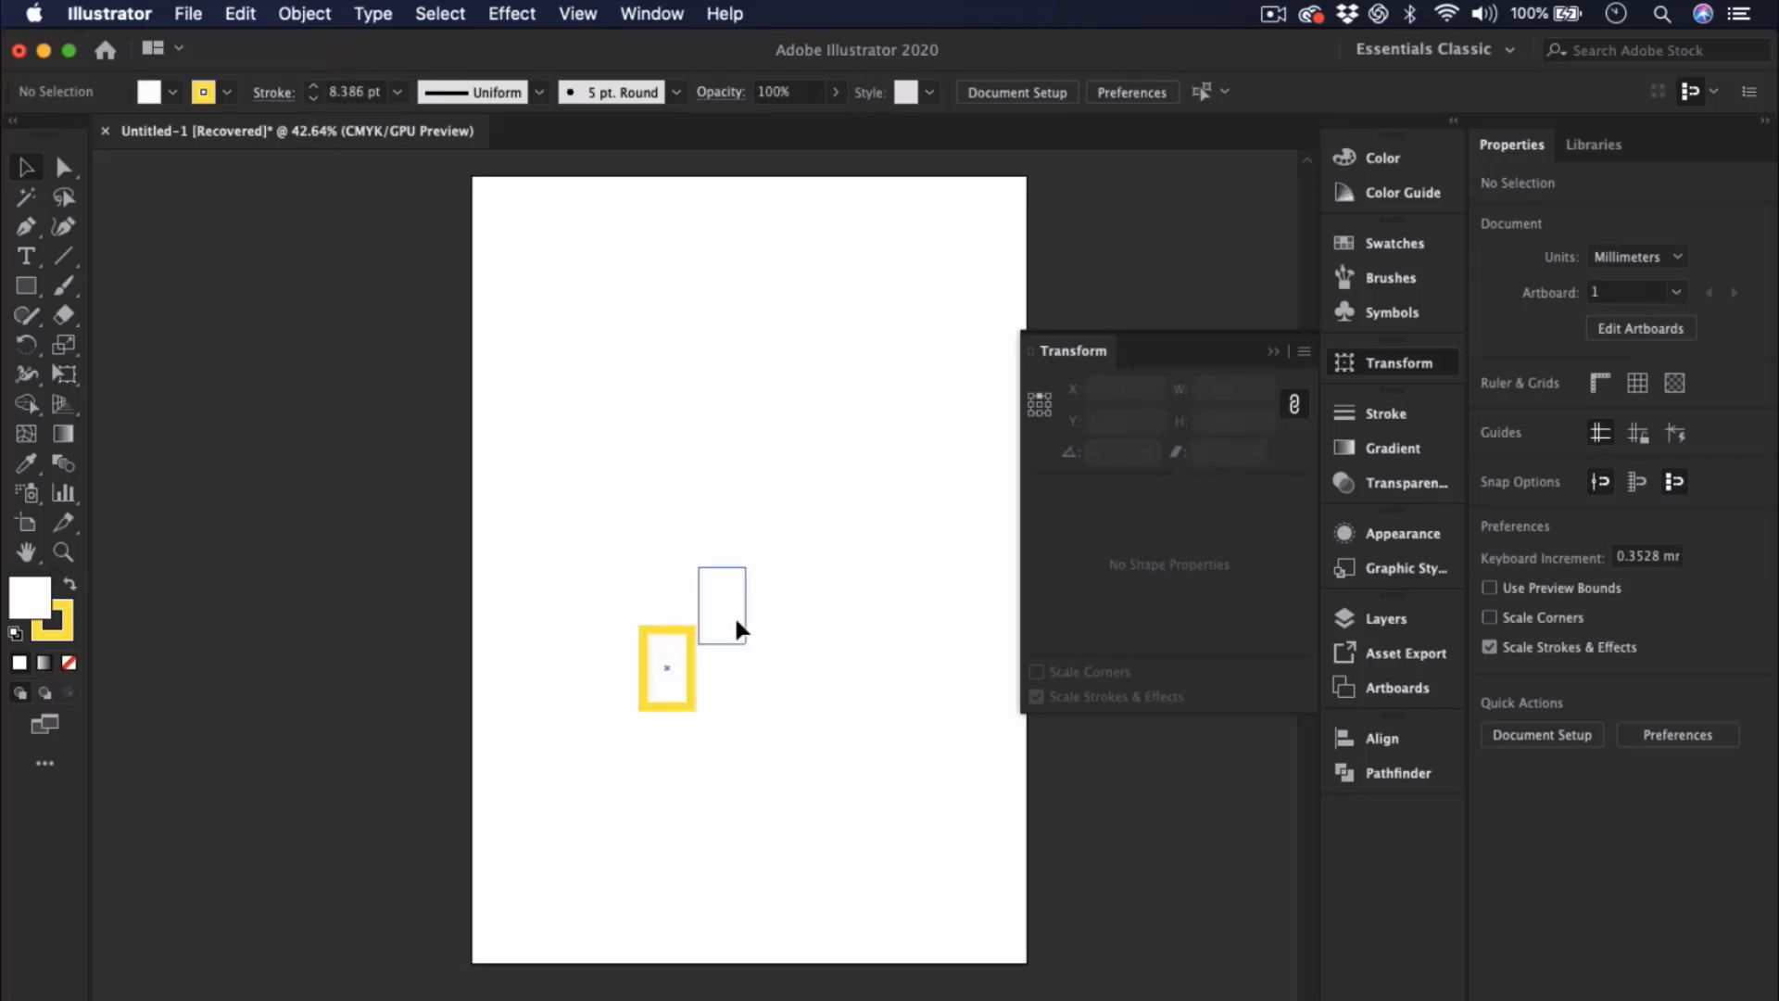
pyautogui.moveTo(736, 622); pyautogui.dragTo(689, 554)
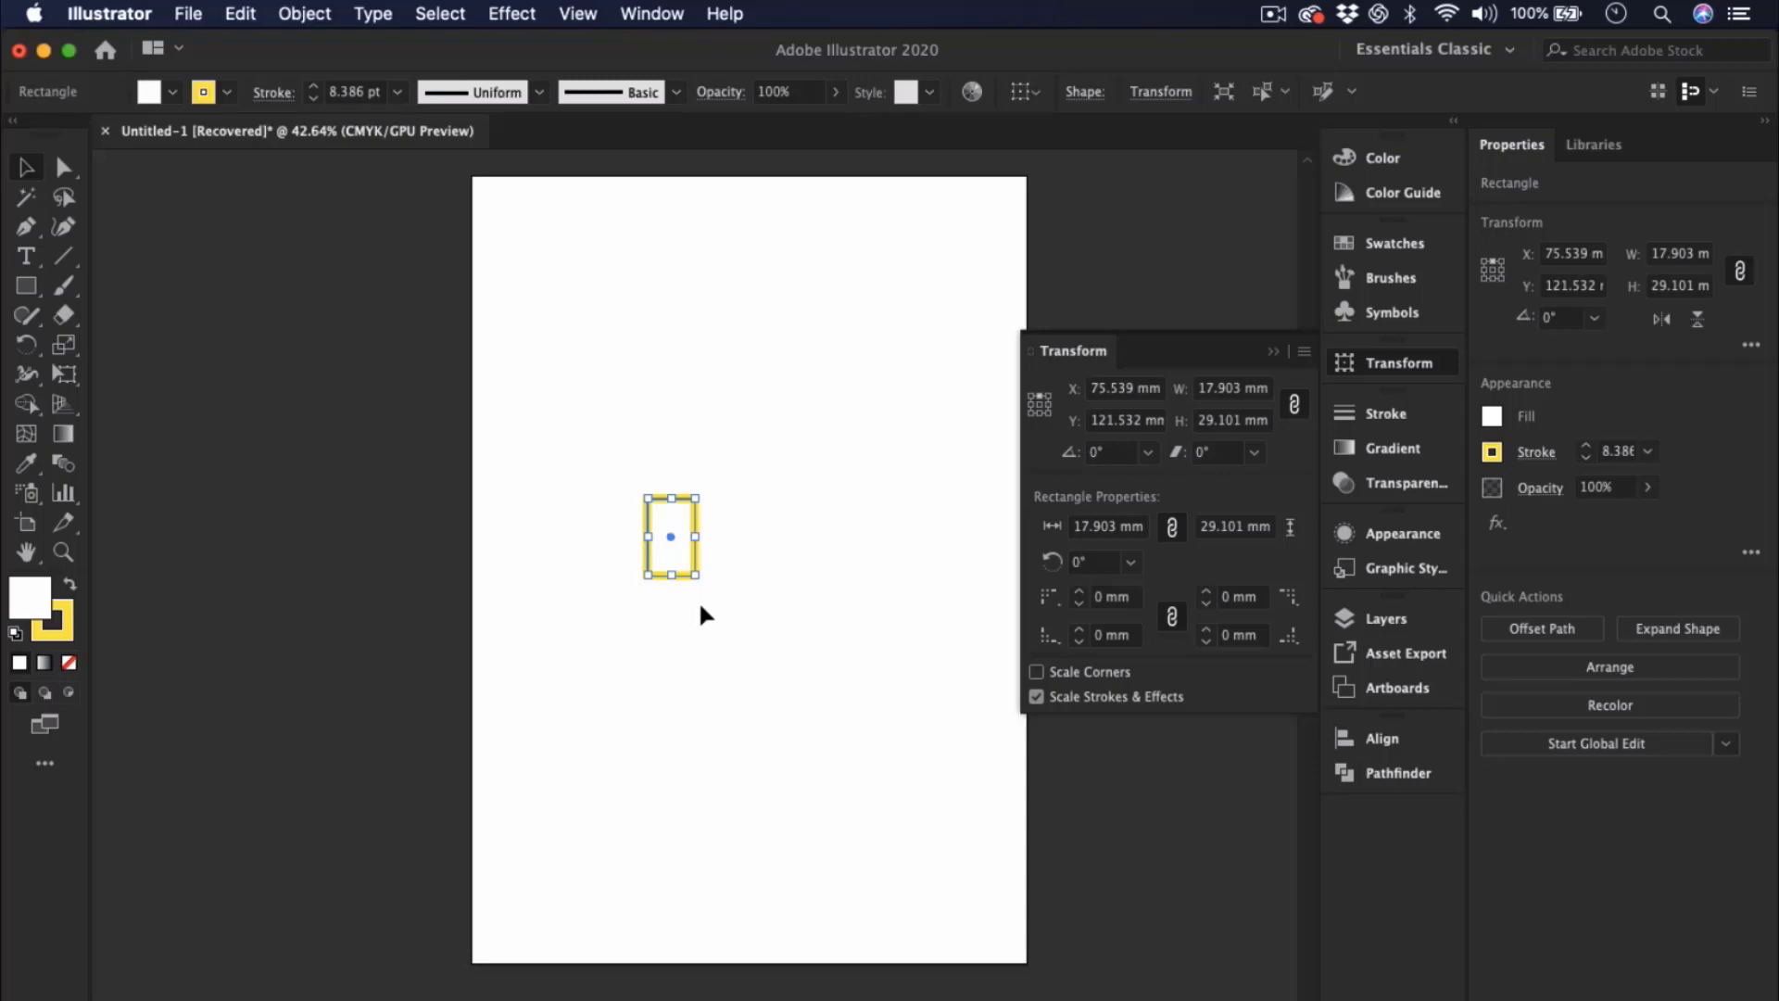
# - Enlarge the rectangle to about 82.6 × 120.3 mm, giving a 36.632 pt stroke, and recentre it
pyautogui.click(730, 582)
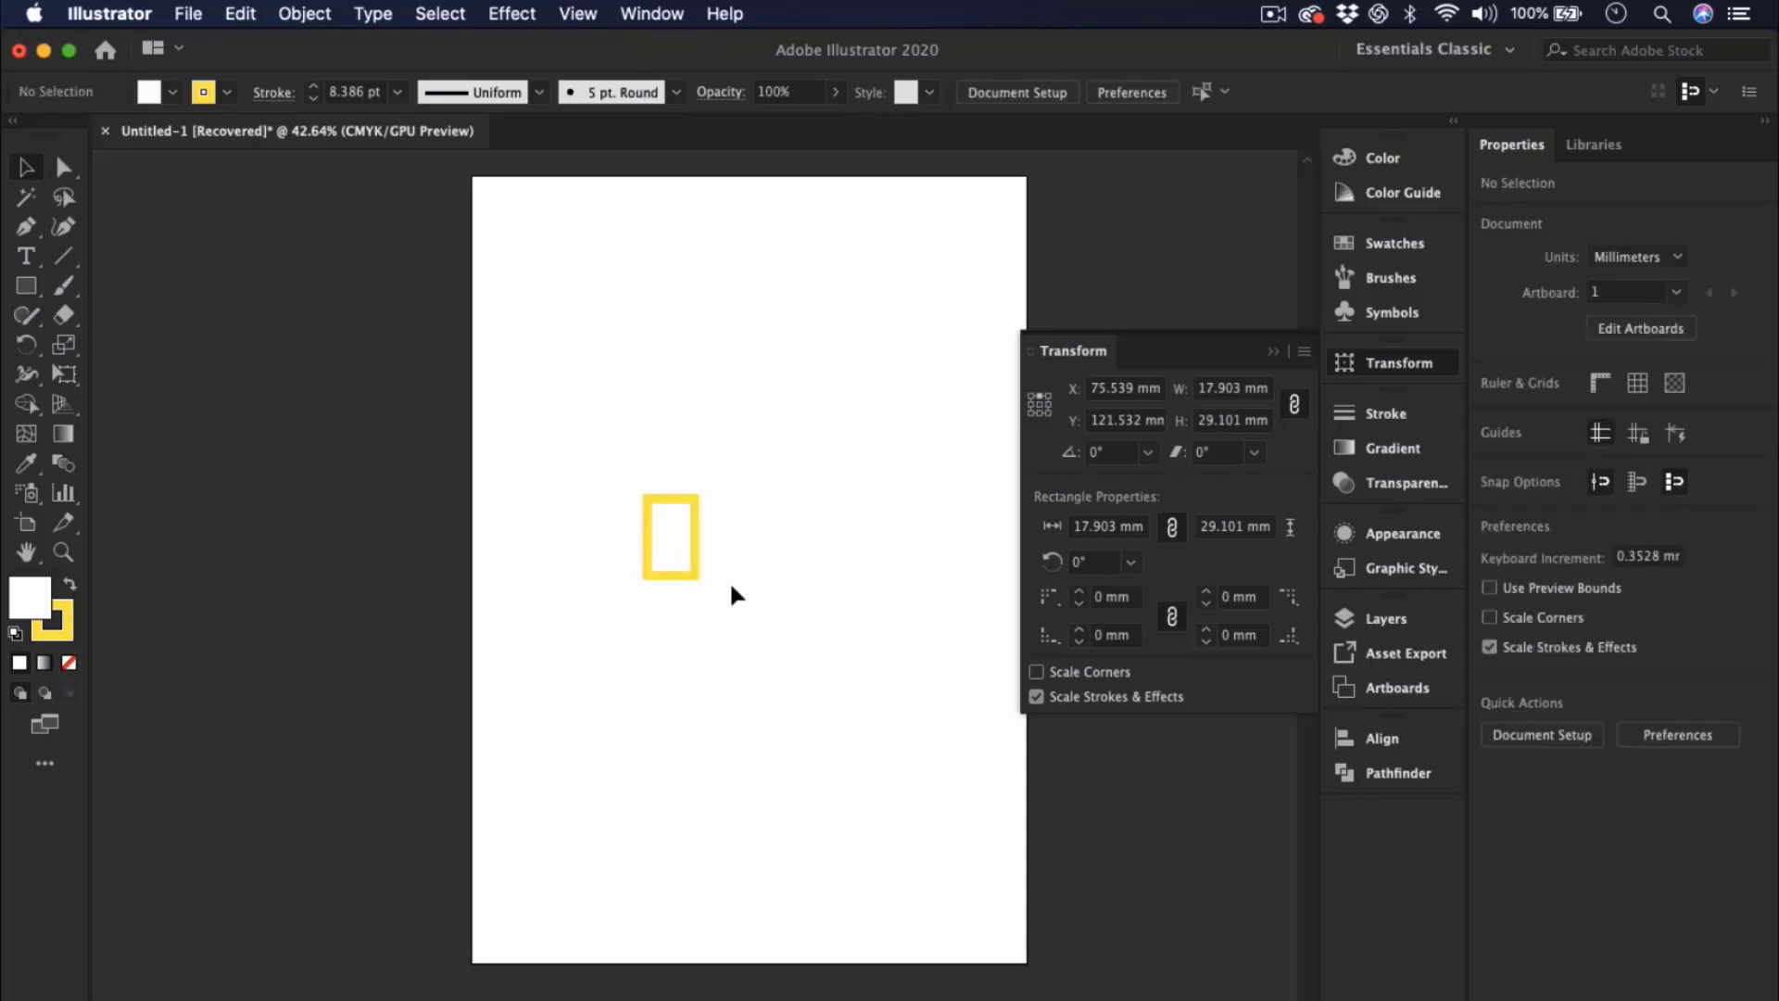
pyautogui.click(694, 556)
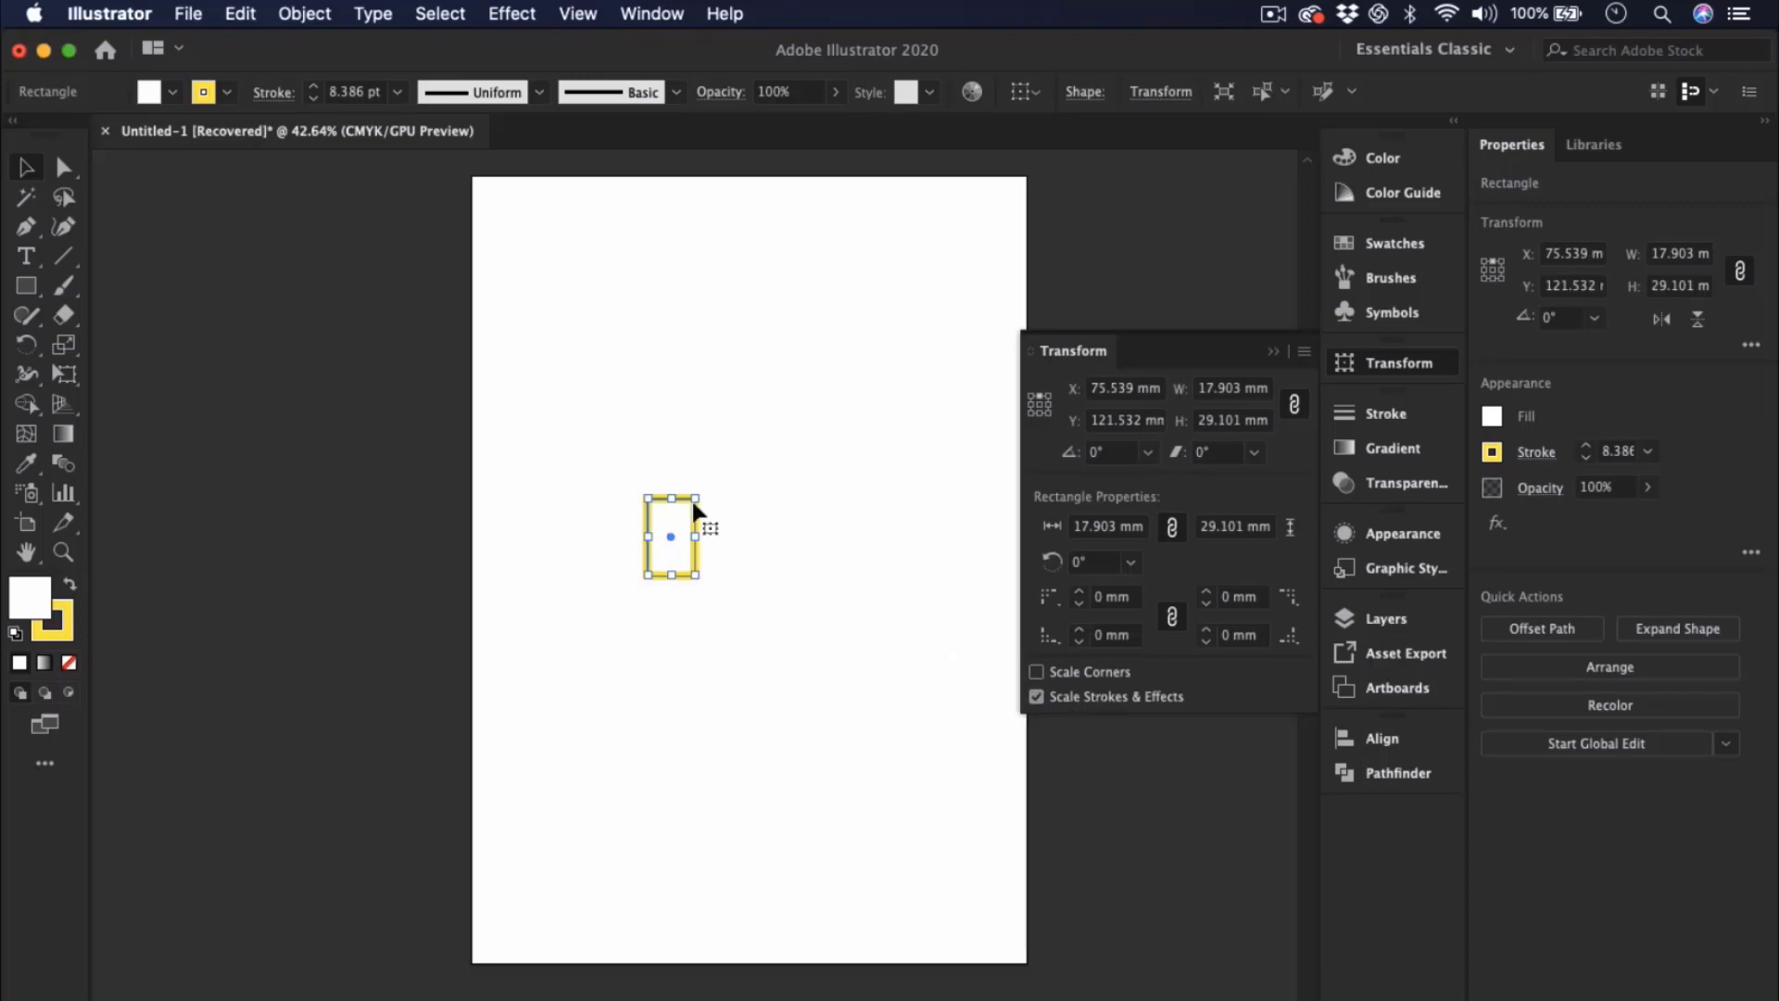
pyautogui.moveTo(695, 497)
pyautogui.mouseDown()
pyautogui.moveTo(941, 276)
pyautogui.moveTo(866, 256)
pyautogui.mouseUp()
pyautogui.moveTo(856, 353); pyautogui.dragTo(842, 505)
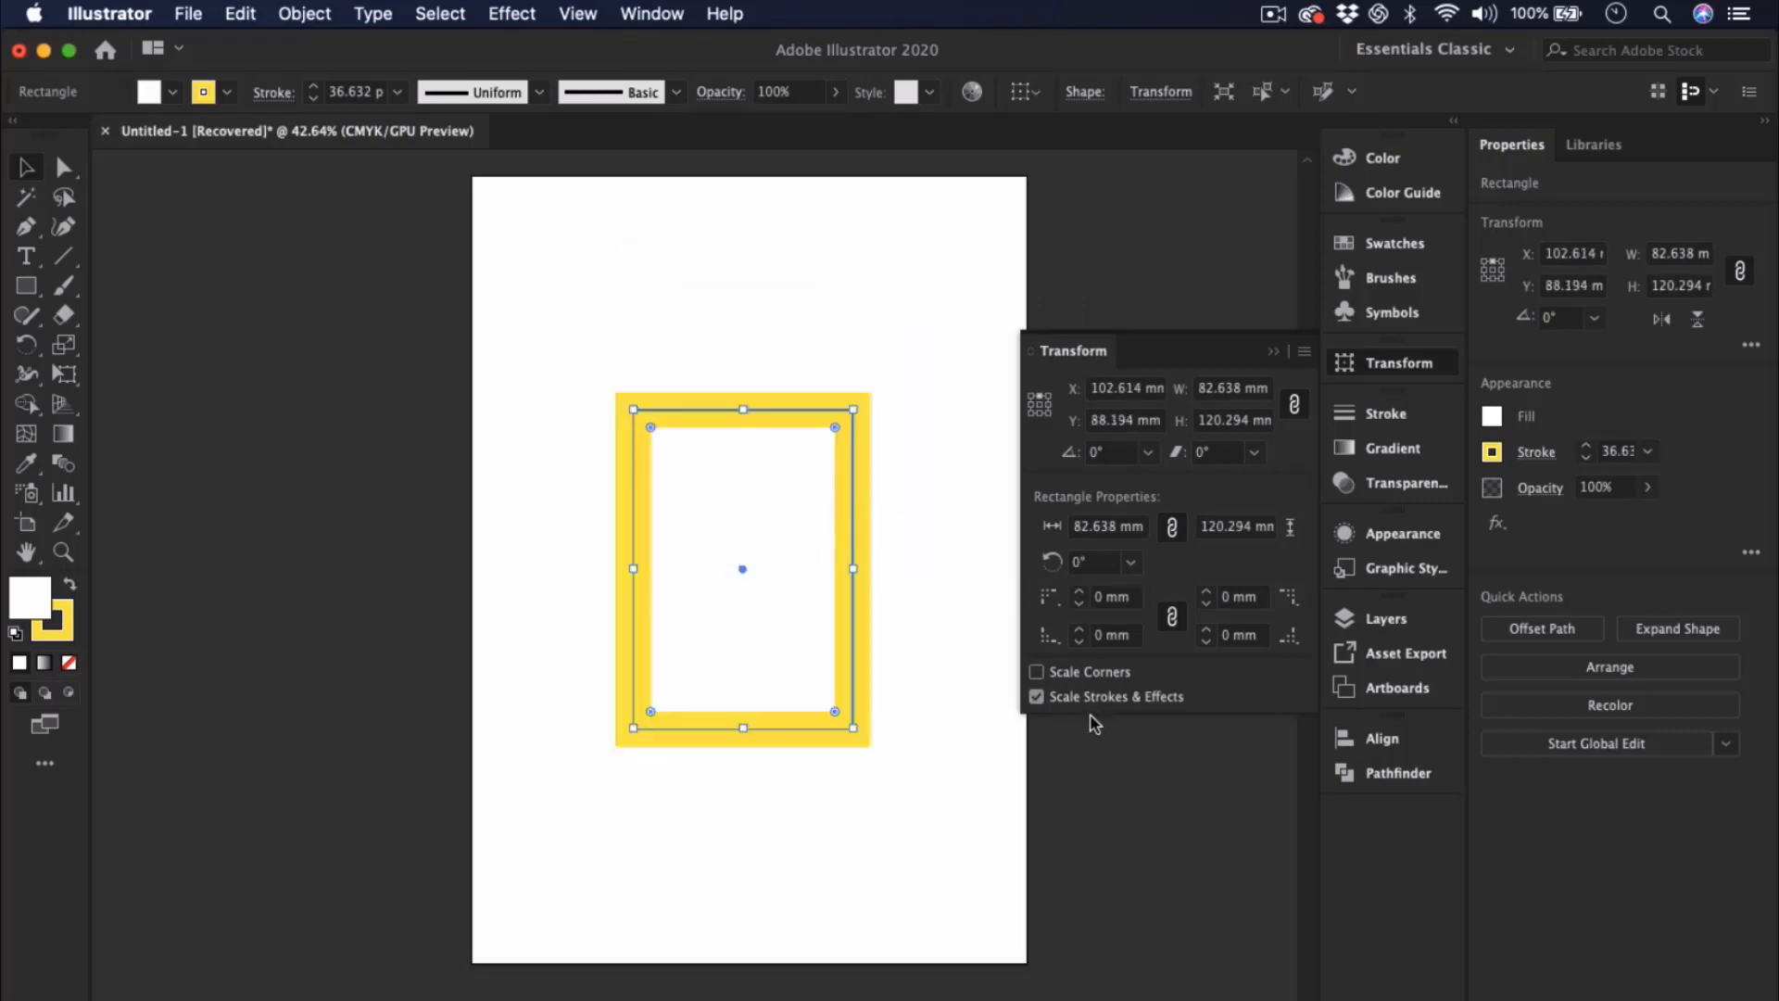
# - Enable Scale Corners and raise the corner radius to 17 mm
pyautogui.click(1035, 670)
pyautogui.click(1035, 671)
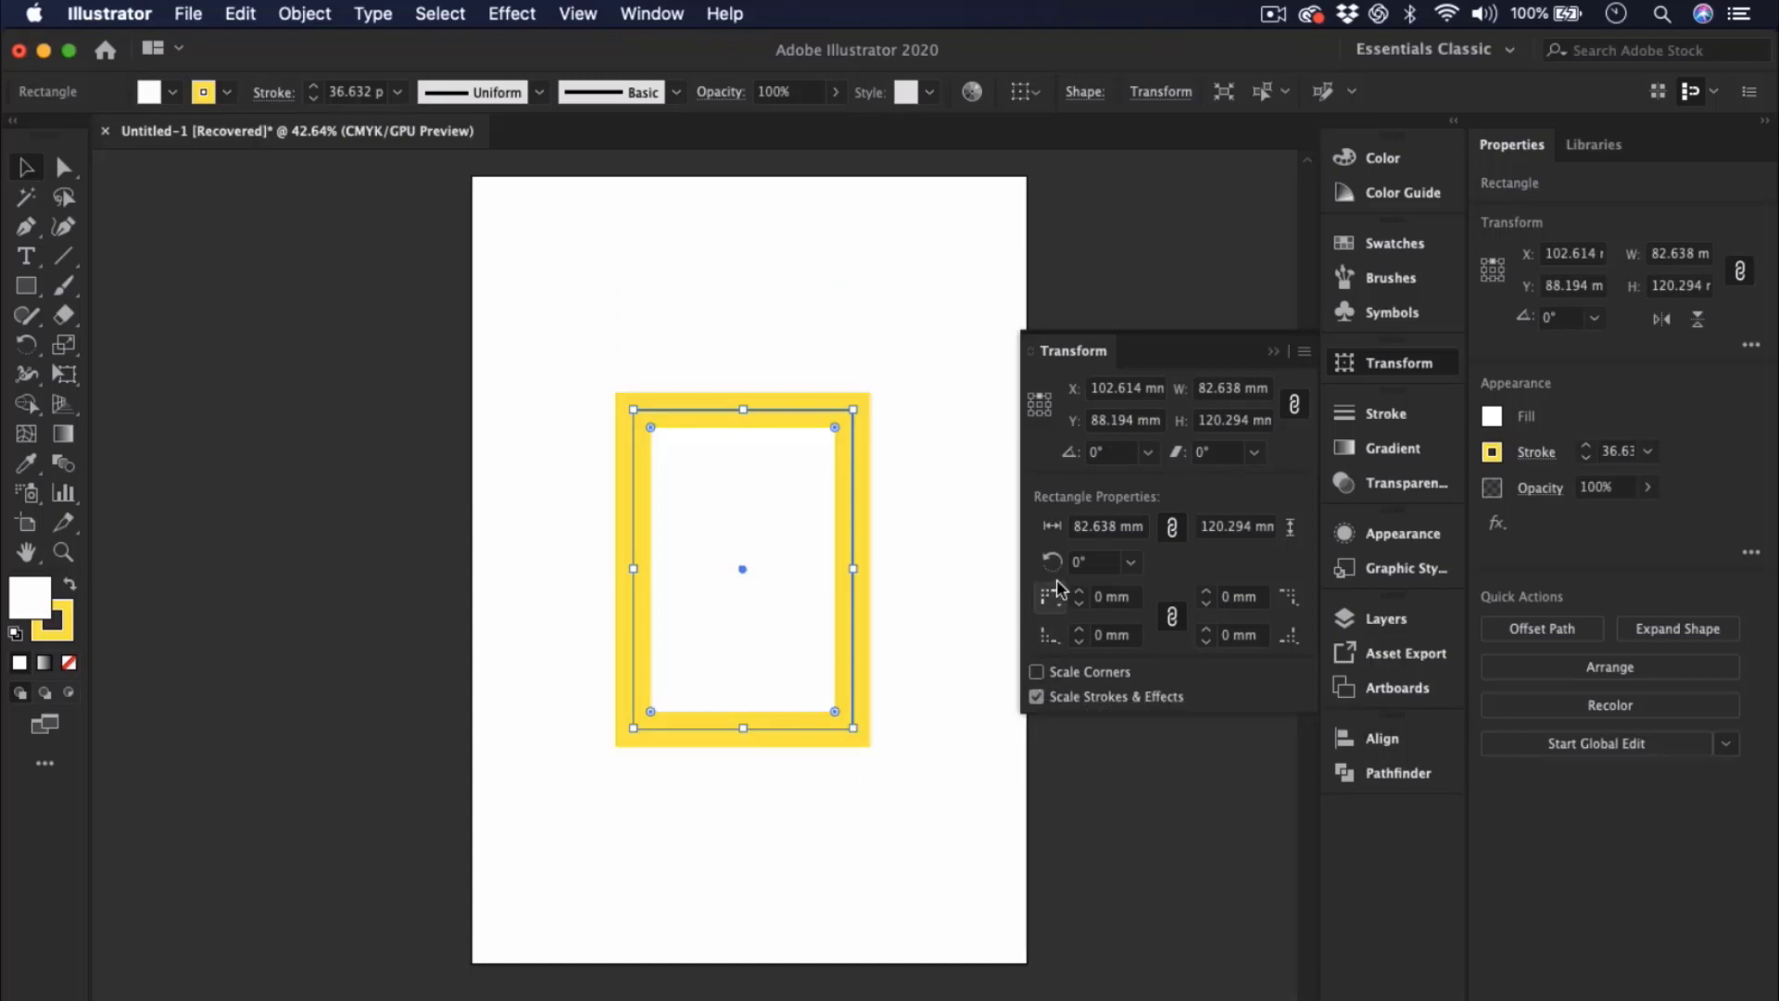
pyautogui.click(1036, 671)
pyautogui.click(1078, 592)
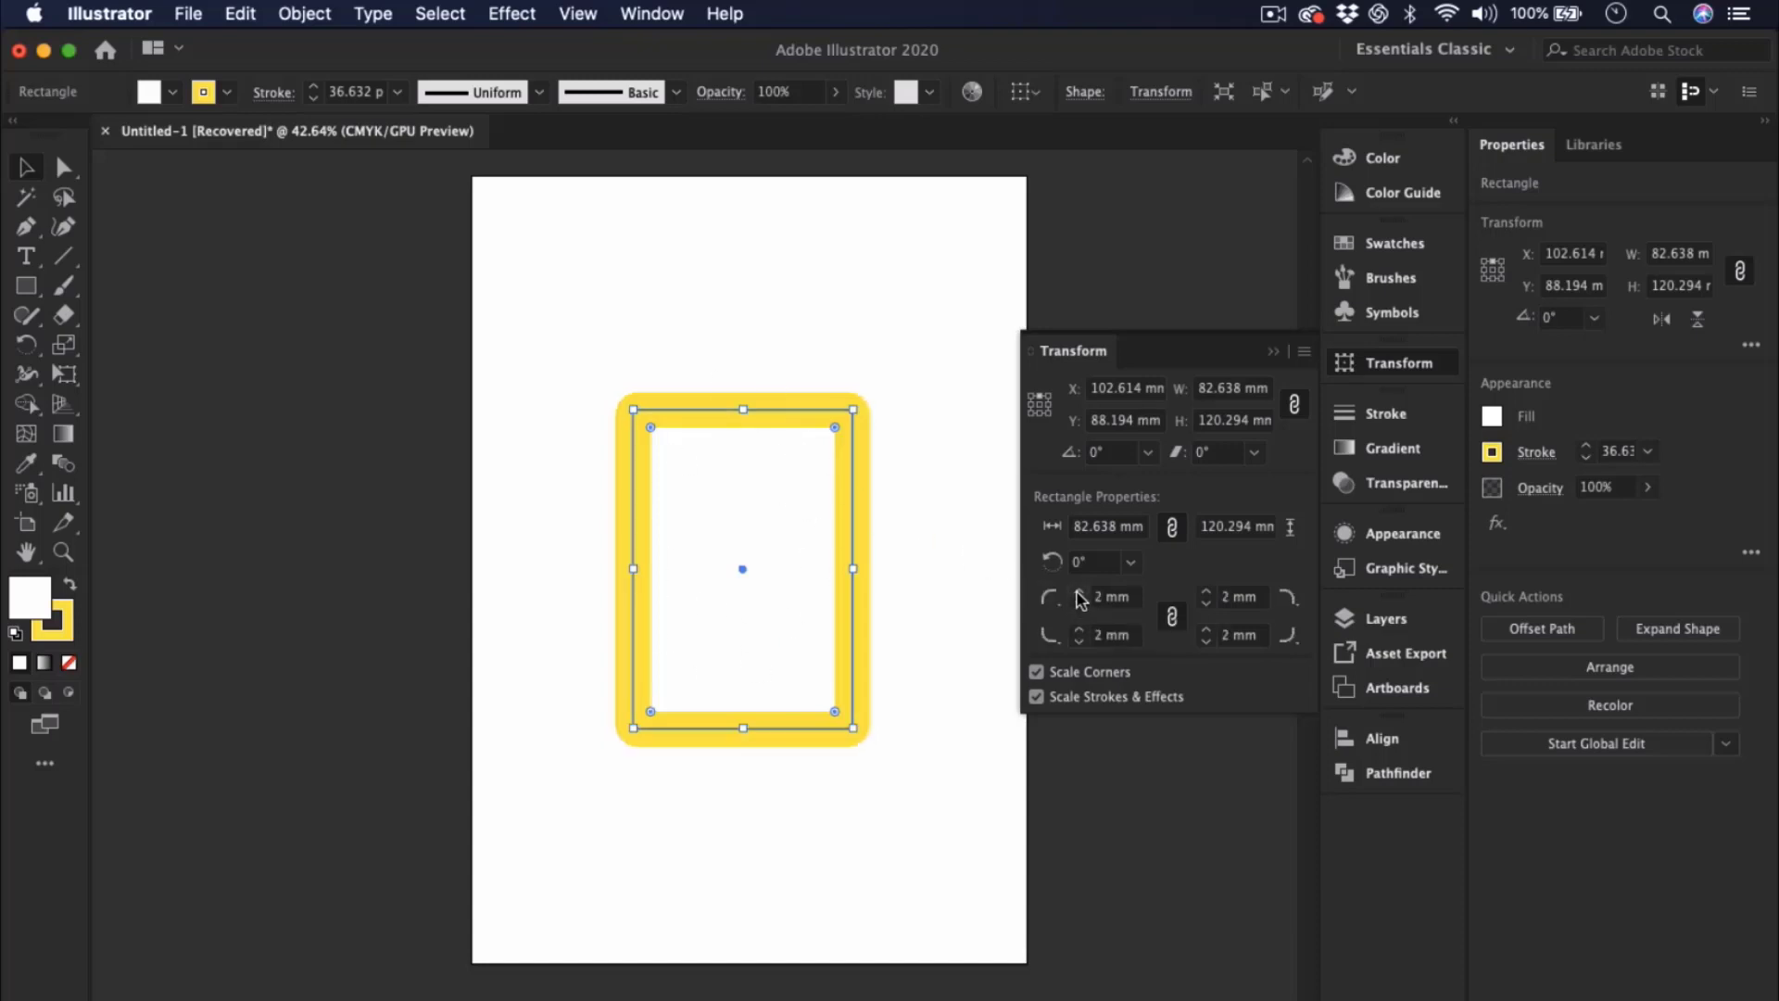
pyautogui.click(1079, 593)
pyautogui.click(1079, 593)
pyautogui.click(1079, 593)
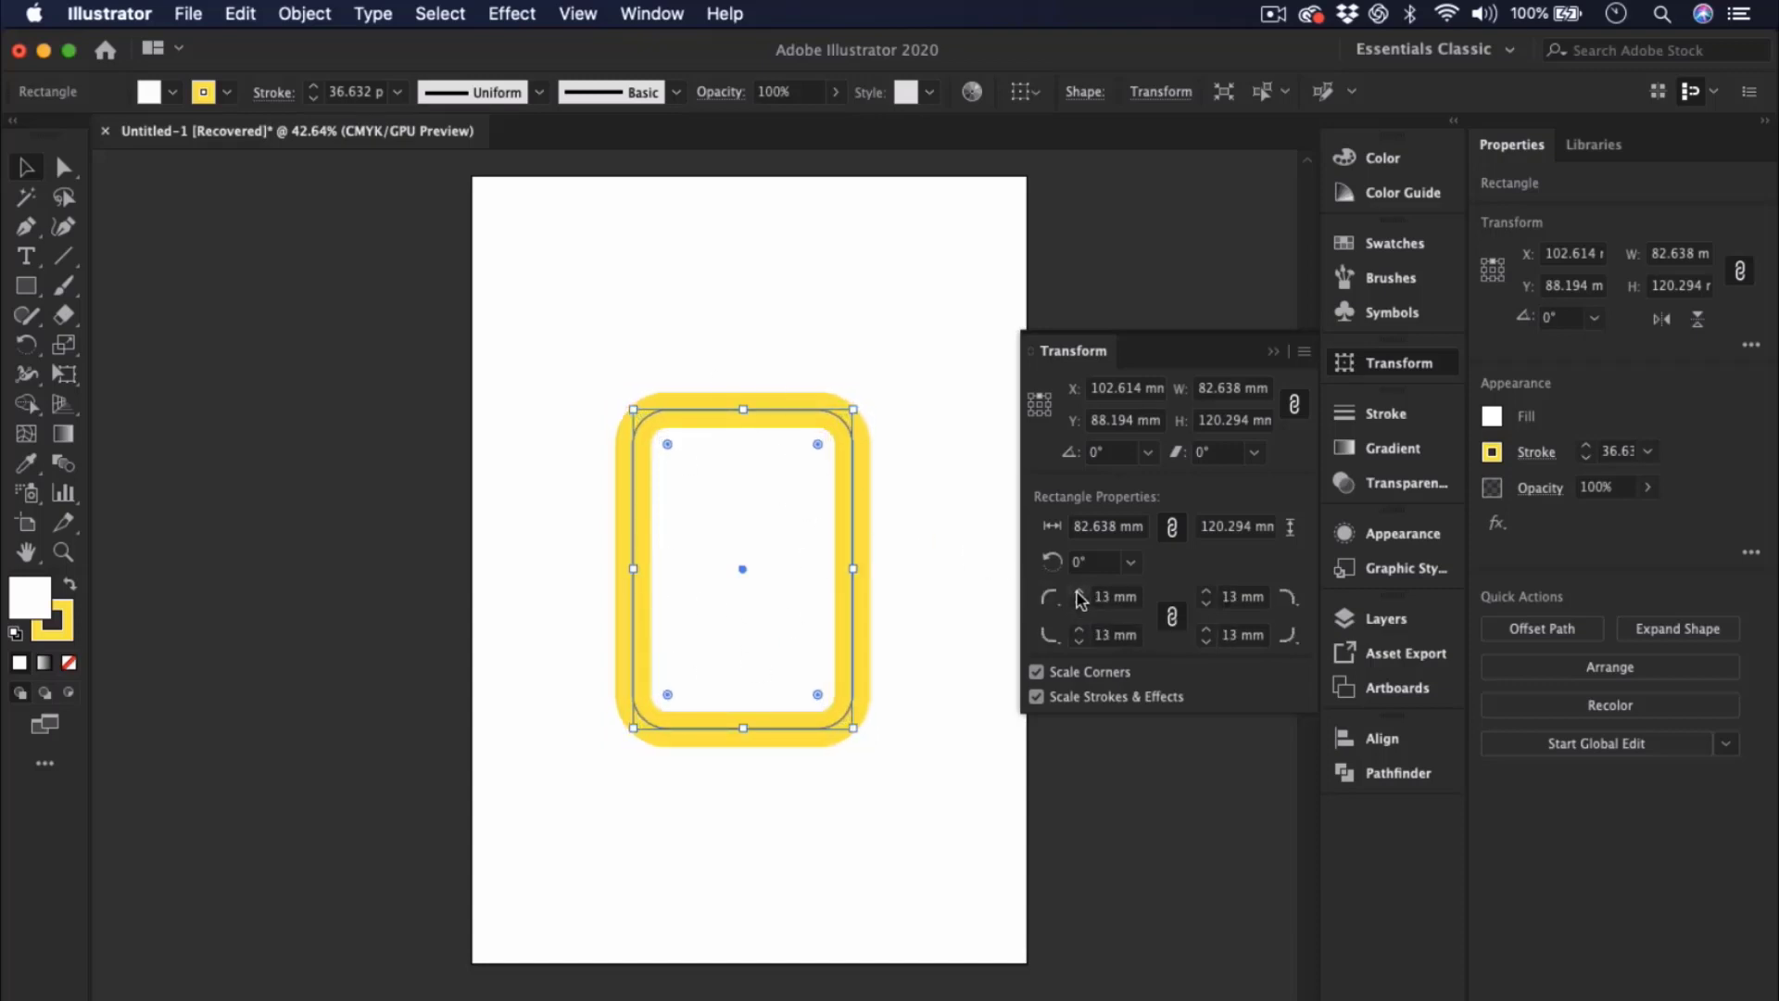
pyautogui.click(1079, 593)
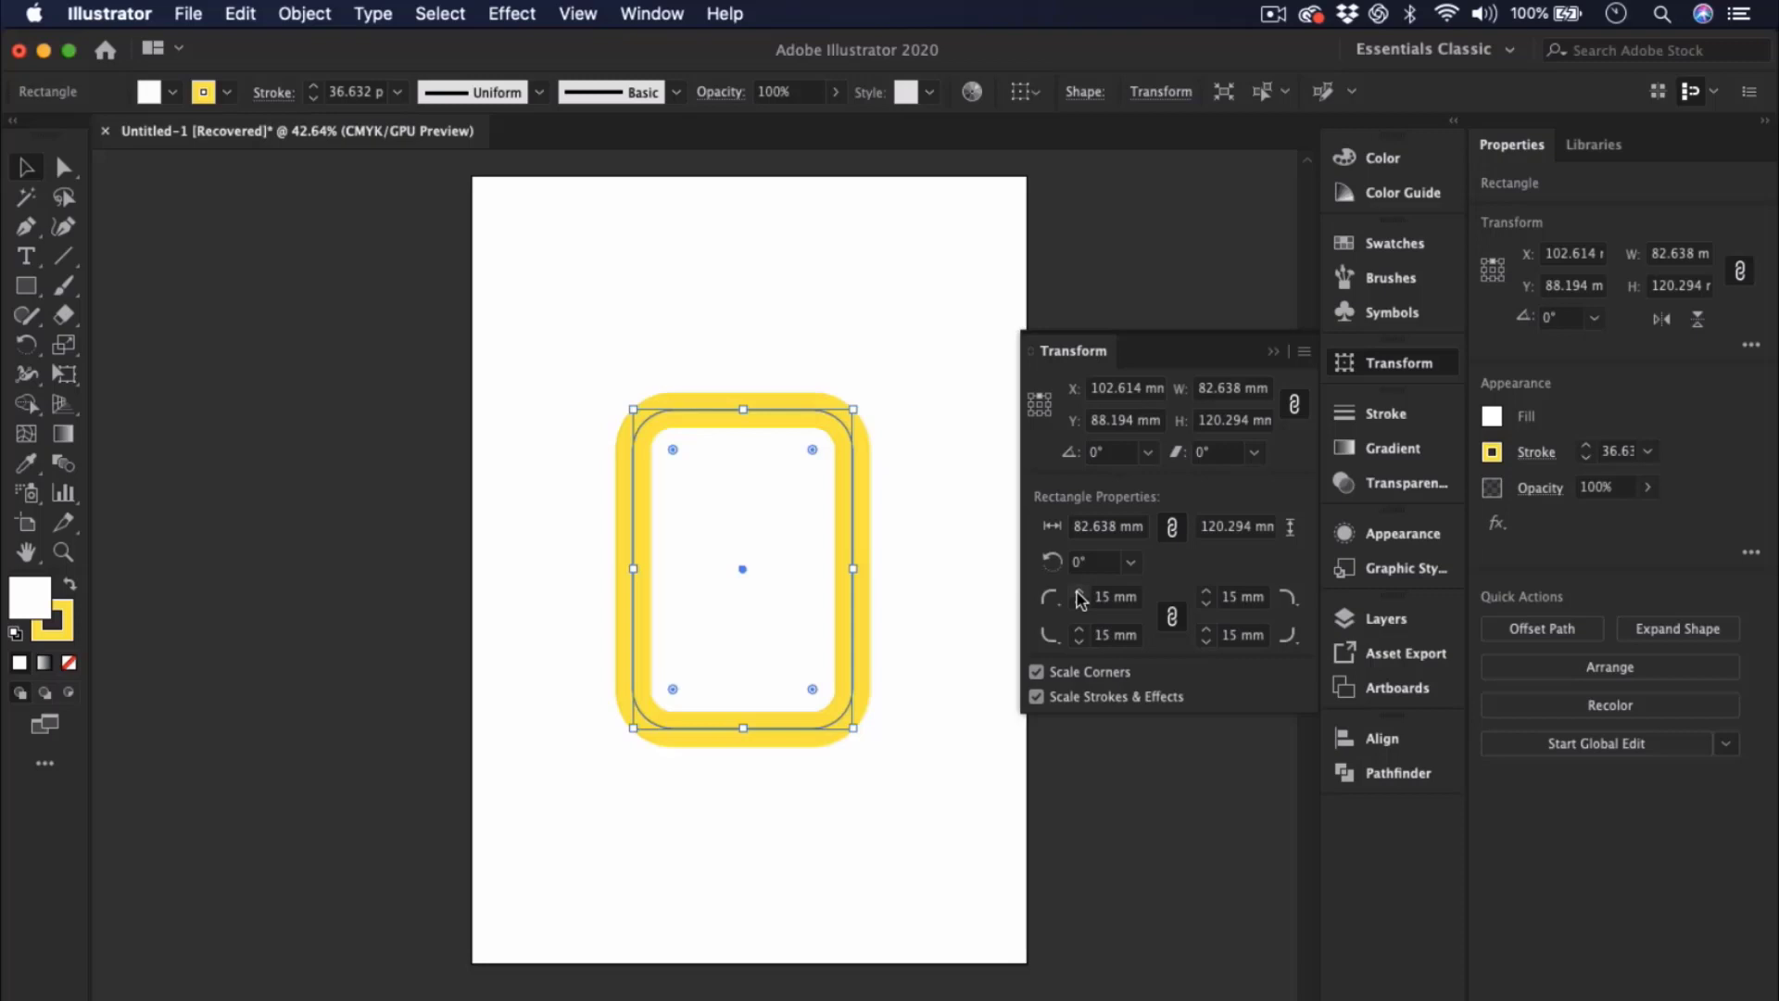
# - Disable Scale Corners and shrink the rectangle to a 34 × 34 mm ring with 12.492 pt stroke
pyautogui.click(923, 491)
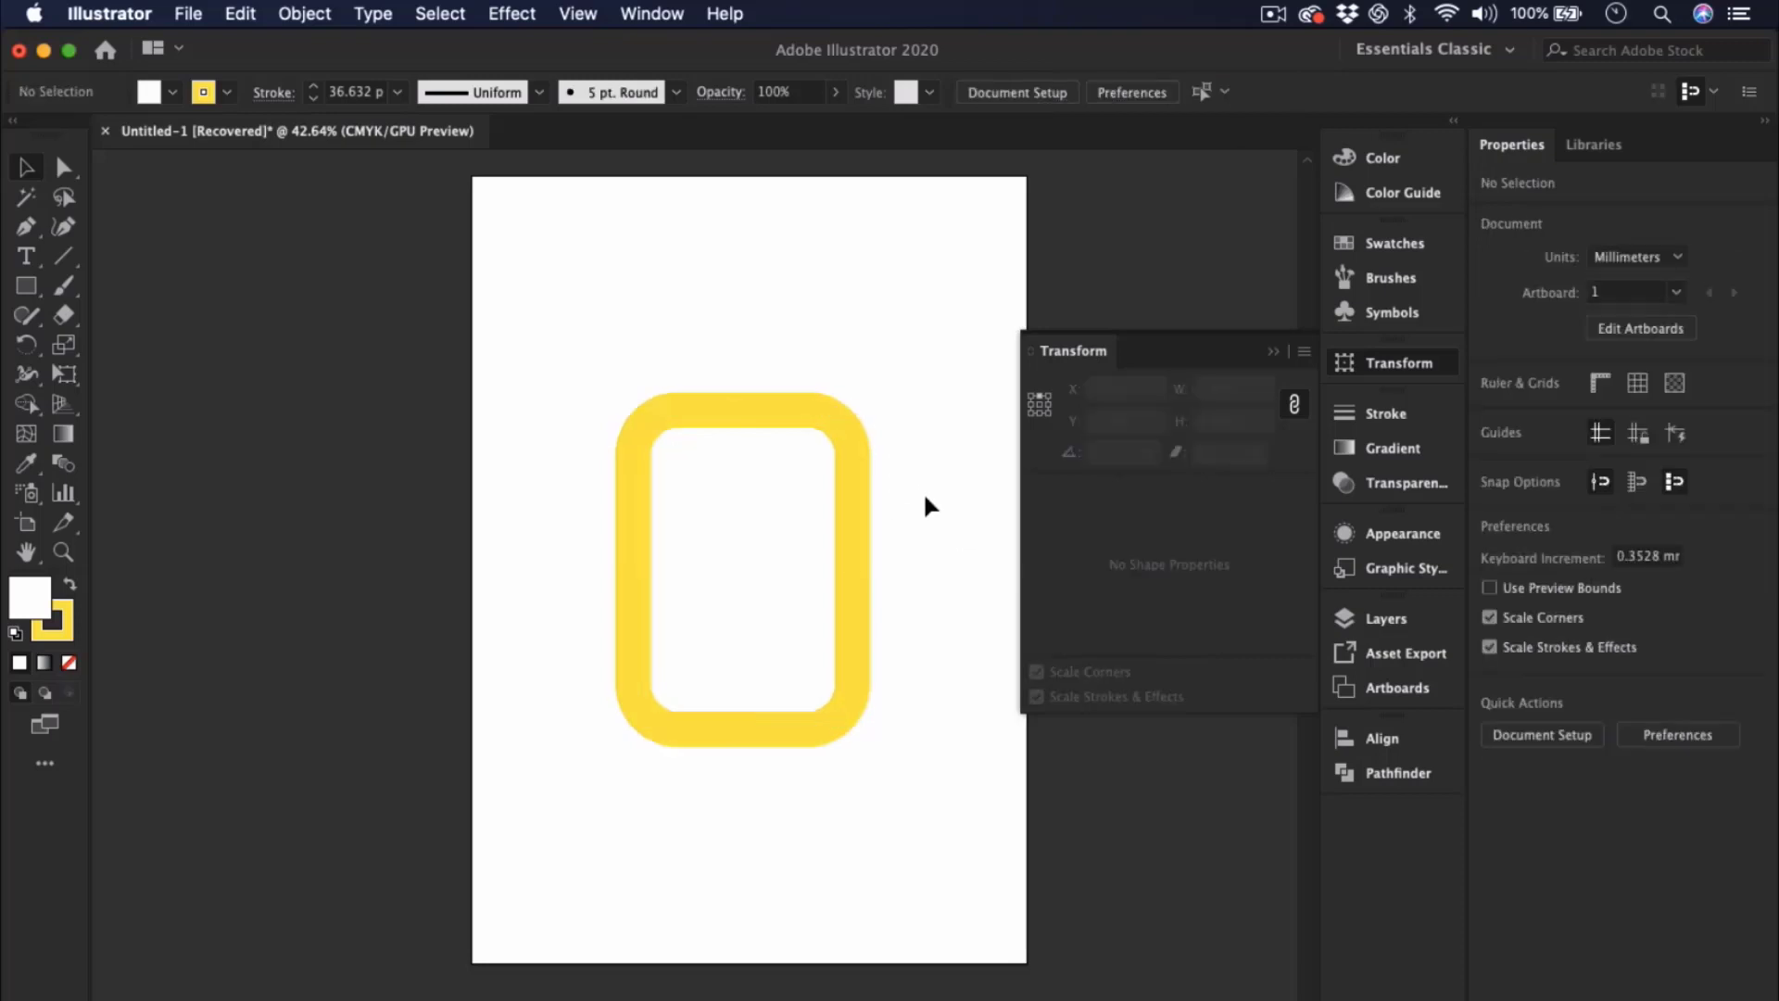
pyautogui.click(849, 519)
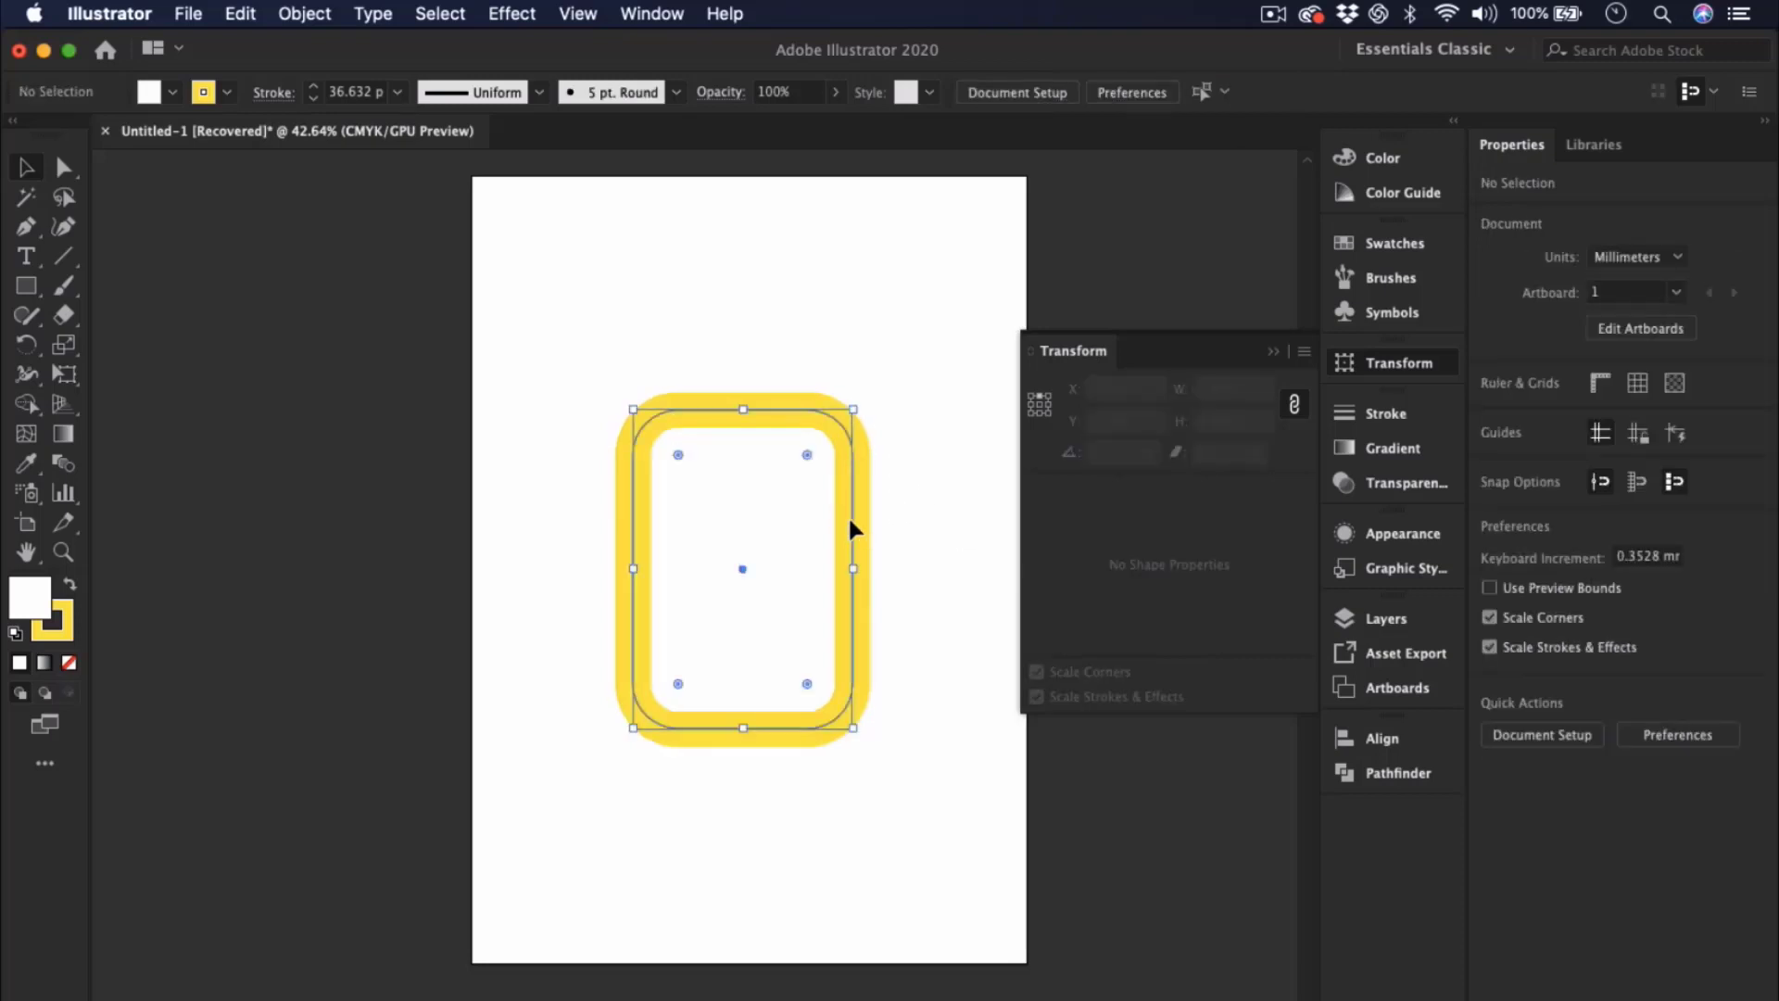
pyautogui.click(1038, 672)
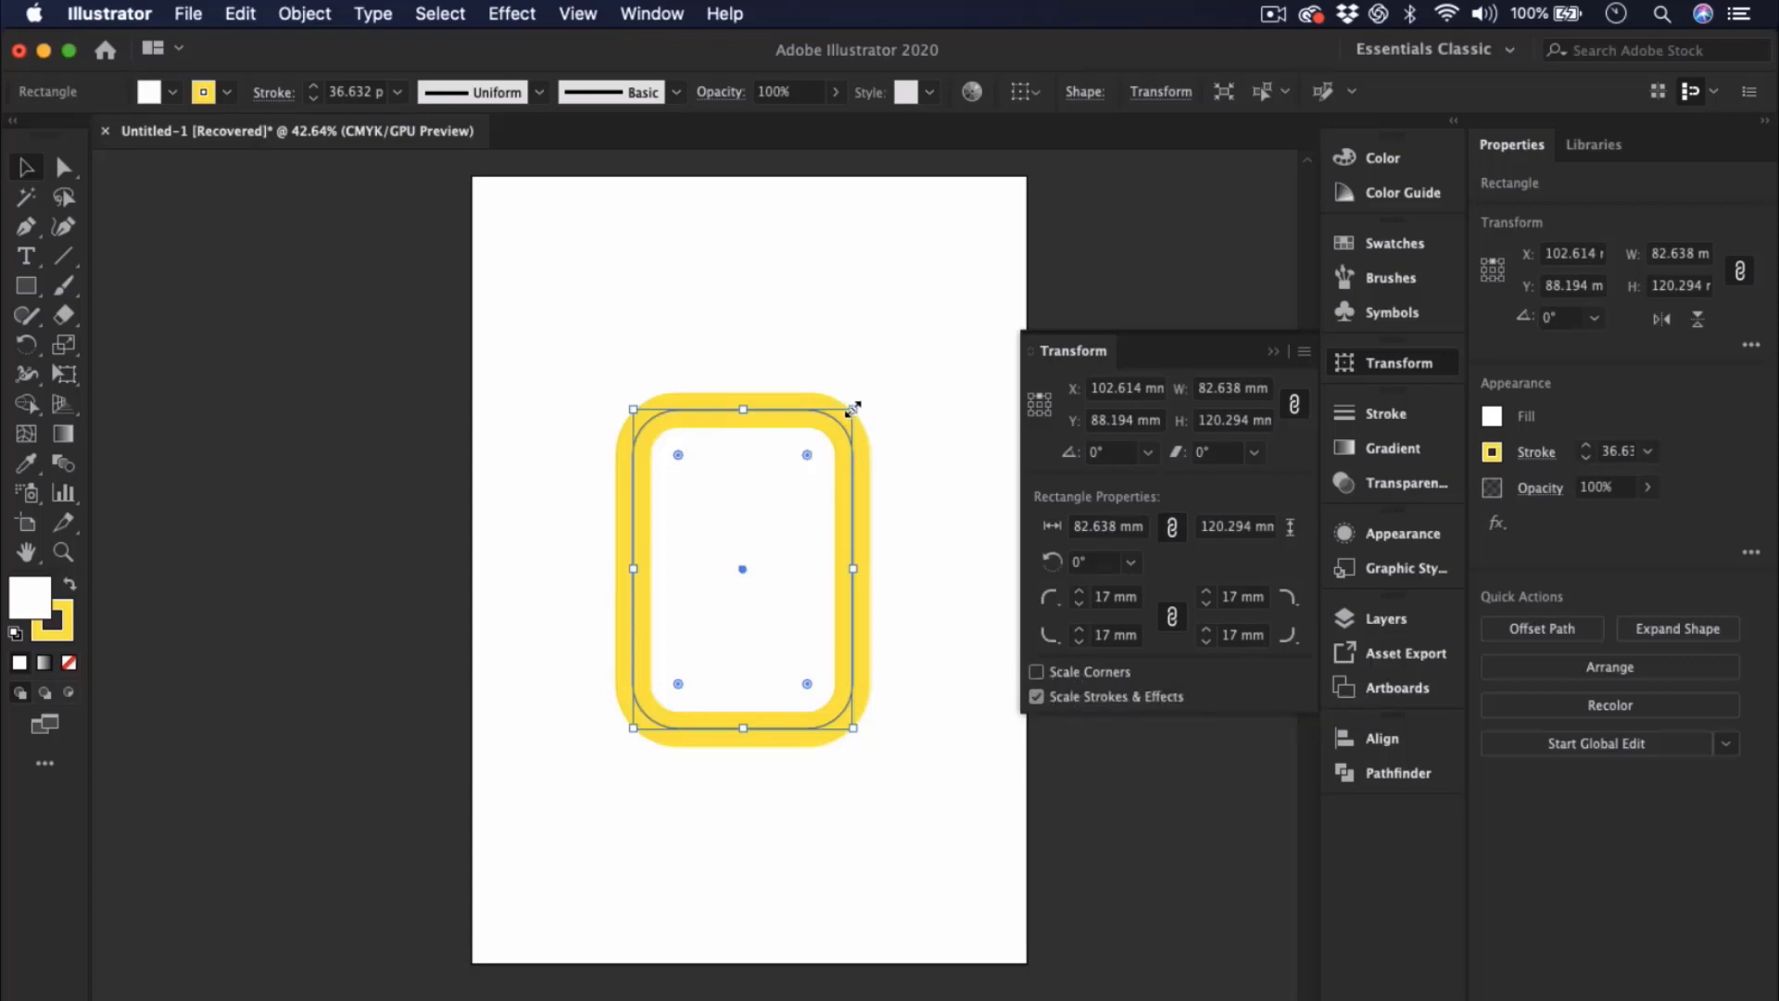
pyautogui.moveTo(853, 408); pyautogui.dragTo(676, 684)
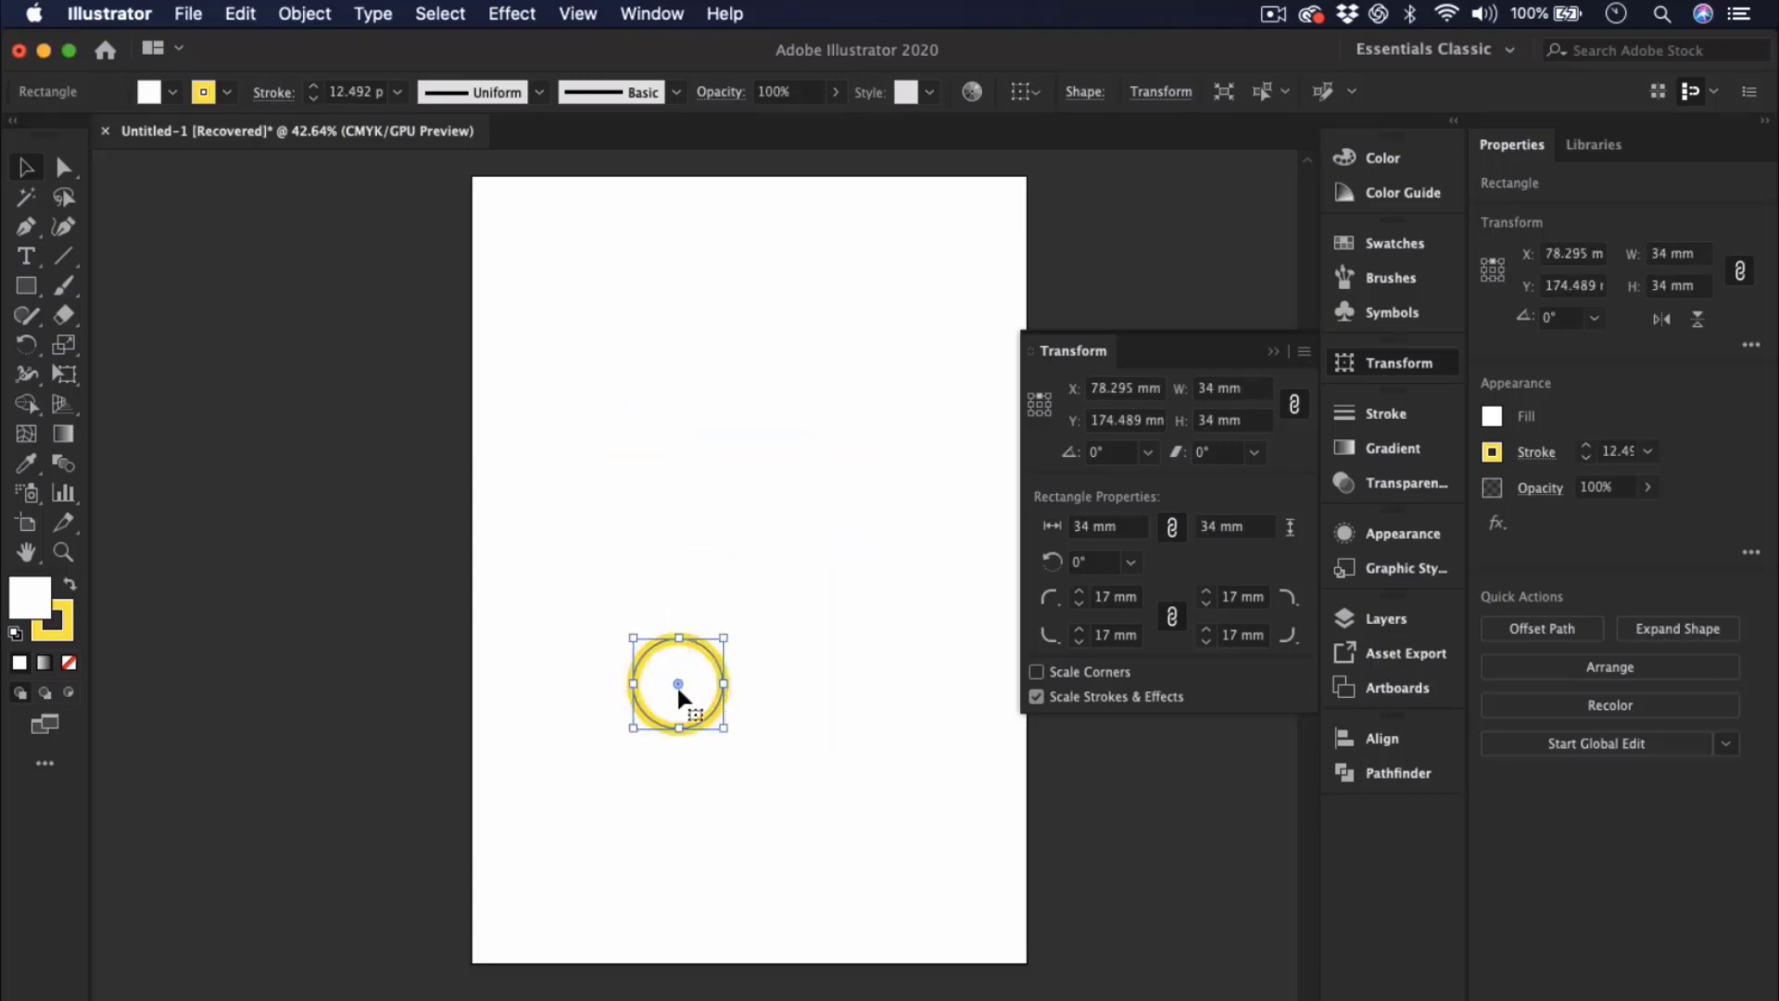
pyautogui.click(773, 691)
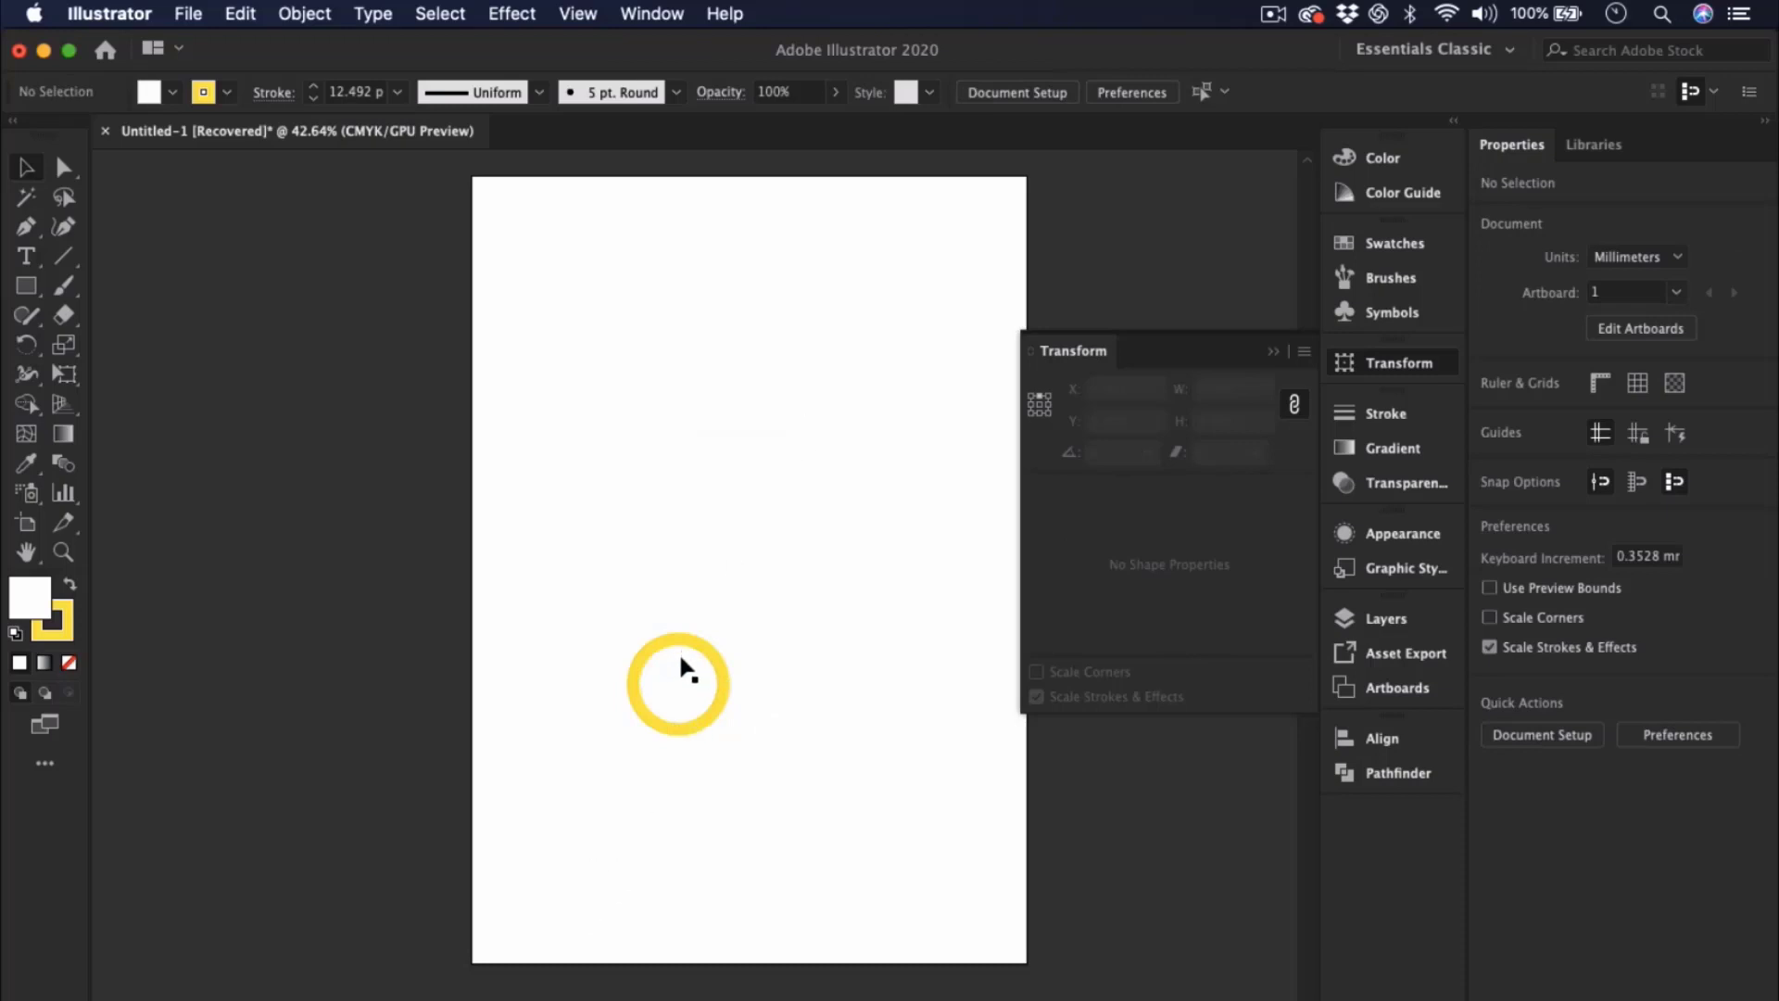
# - Stretch the yellow circle into a tall pill shape and enable Scale Corners in the Transform panel
pyautogui.click(721, 682)
pyautogui.moveTo(726, 635)
pyautogui.mouseDown()
pyautogui.moveTo(719, 469)
pyautogui.moveTo(694, 690)
pyautogui.moveTo(833, 481)
pyautogui.moveTo(845, 393)
pyautogui.mouseUp()
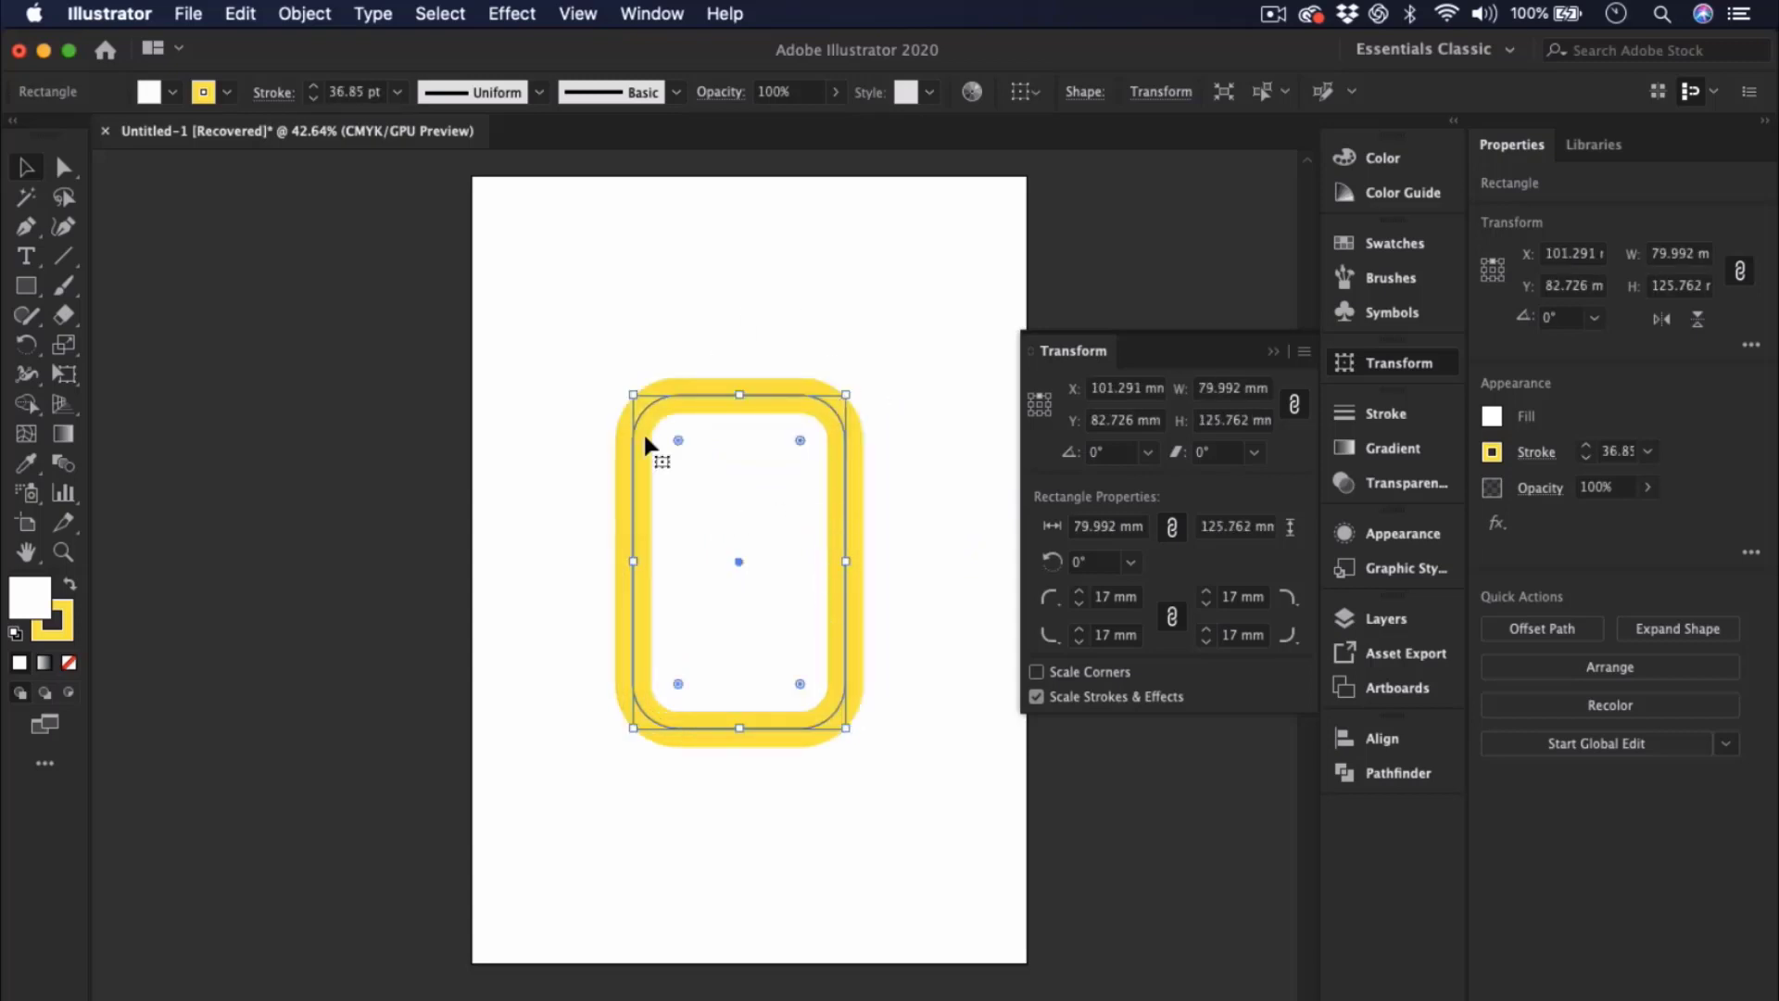
pyautogui.click(1036, 671)
# - Shrink the rounded rectangle, then enlarge it to about 121.3 × 198.4 mm with corners and stroke scaling, and move it up
pyautogui.moveTo(845, 393); pyautogui.dragTo(695, 658)
pyautogui.click(748, 690)
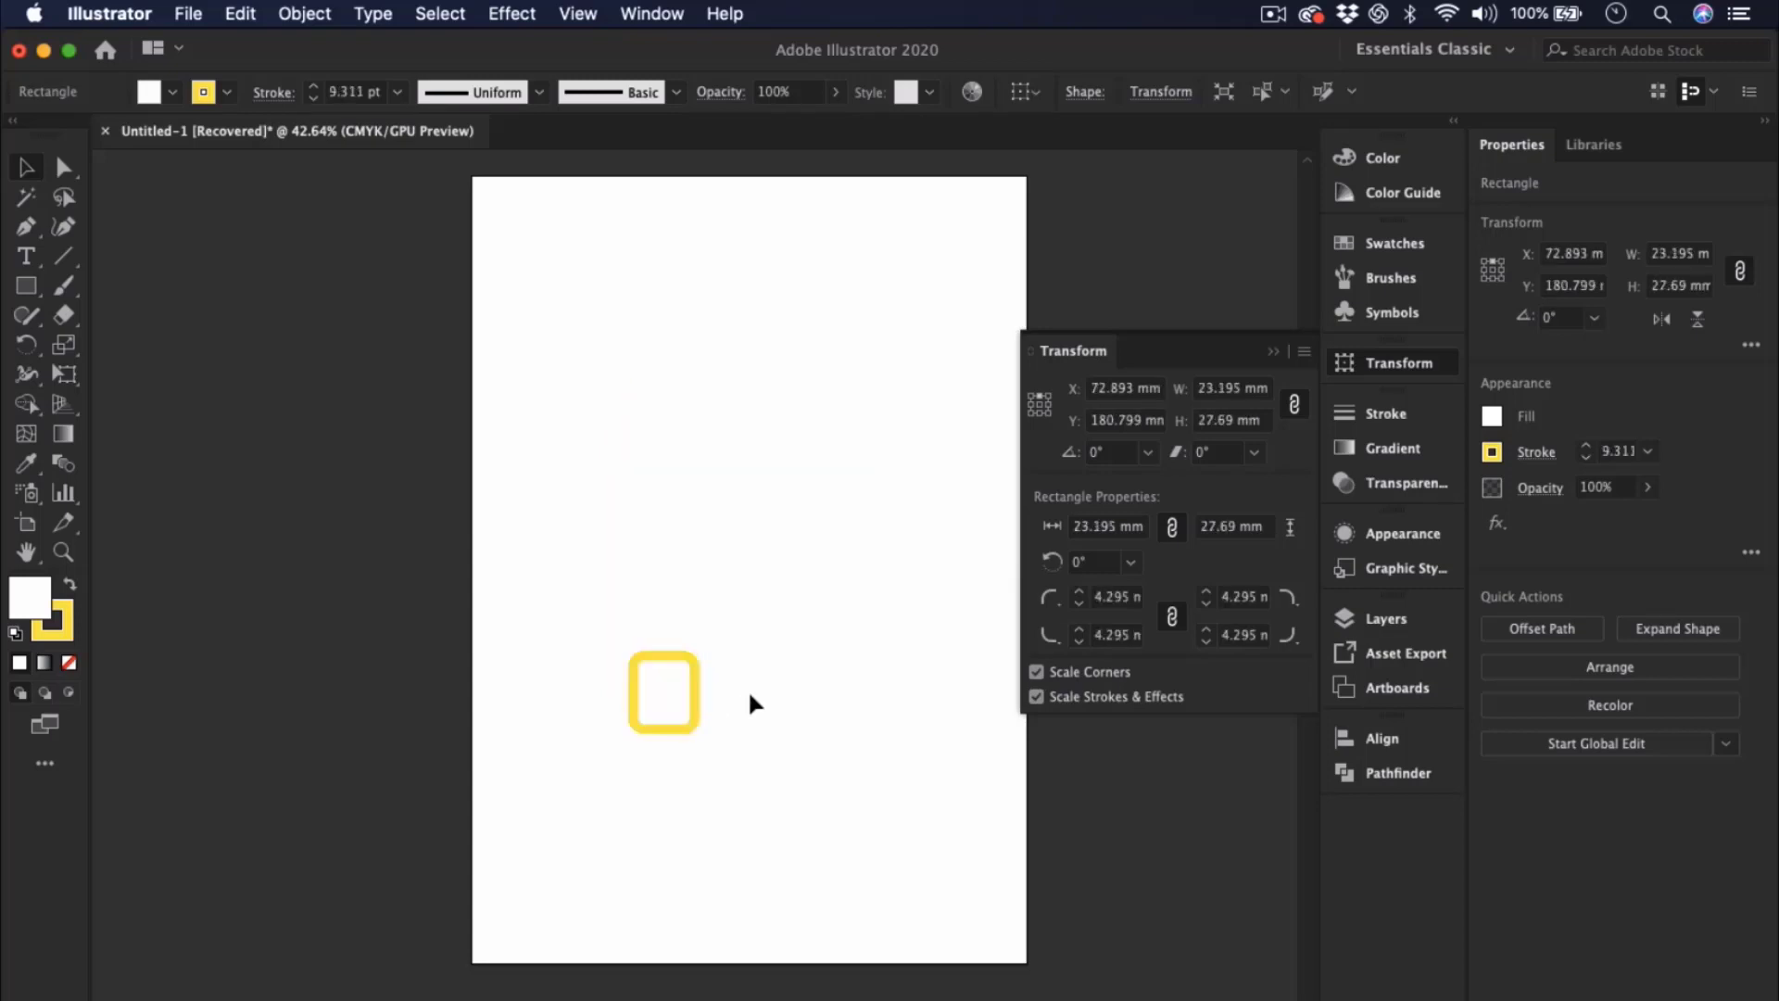
pyautogui.click(699, 687)
pyautogui.moveTo(698, 650)
pyautogui.mouseDown()
pyautogui.moveTo(897, 238)
pyautogui.moveTo(954, 199)
pyautogui.moveTo(824, 340)
pyautogui.mouseUp()
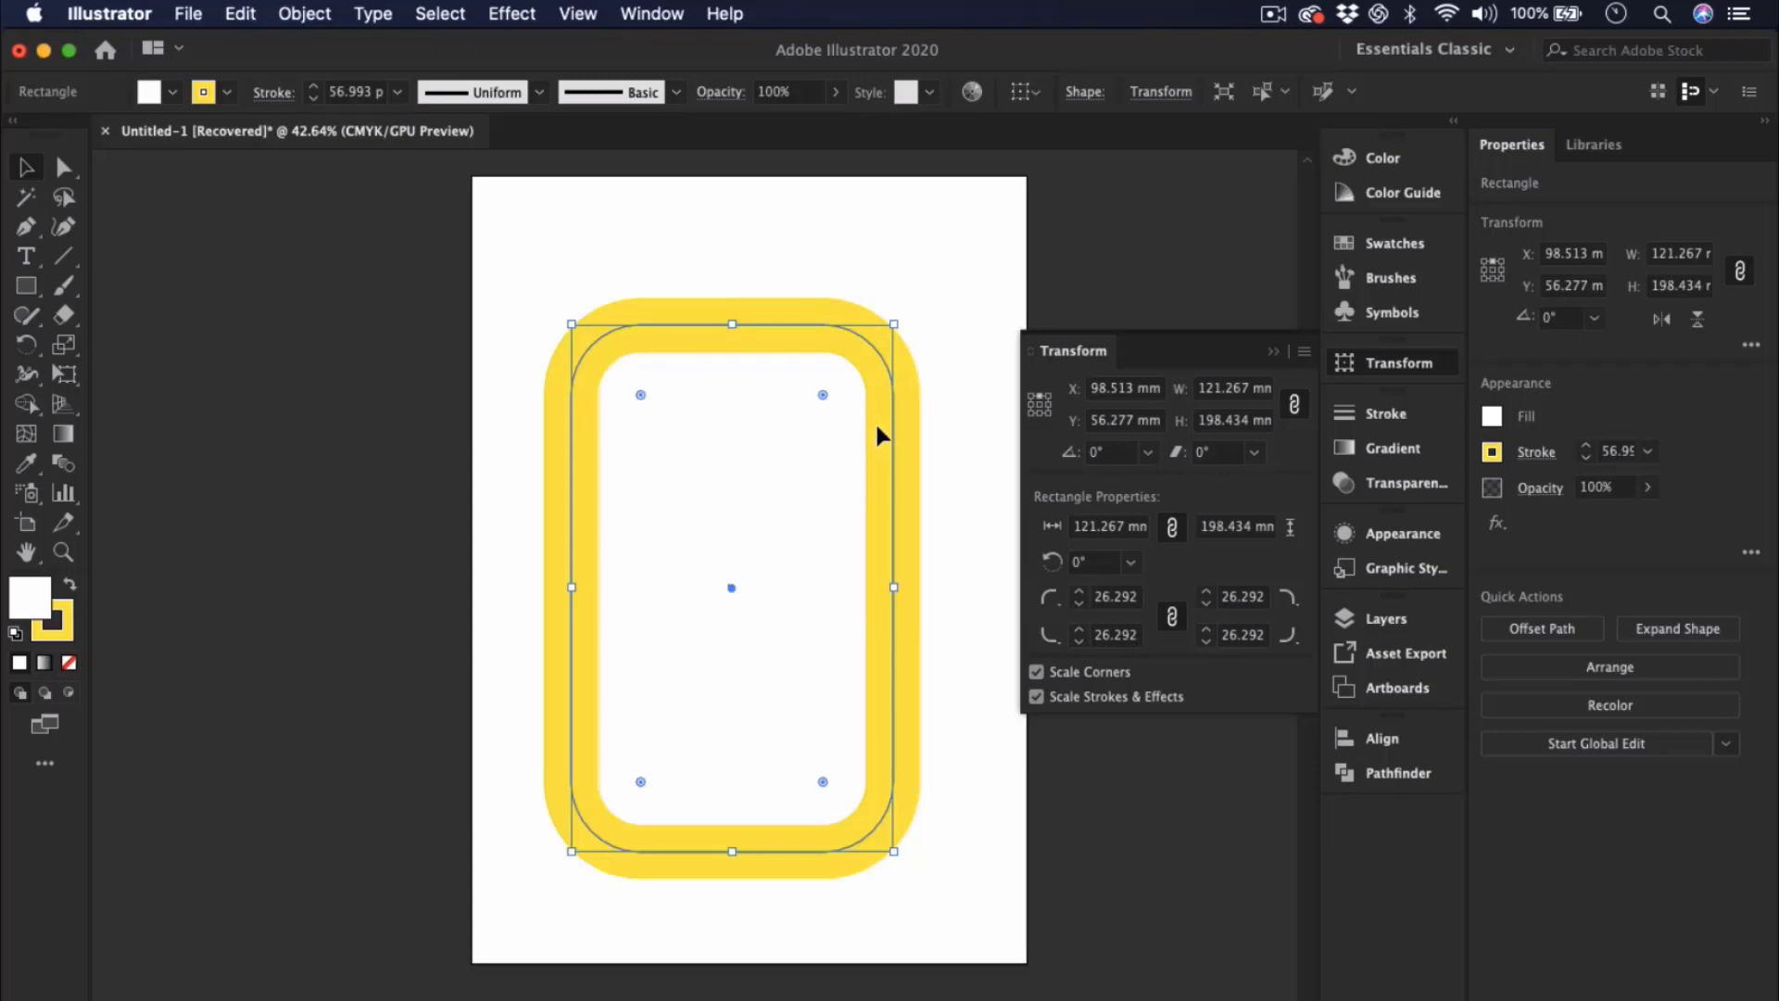
pyautogui.moveTo(874, 421); pyautogui.dragTo(864, 395)
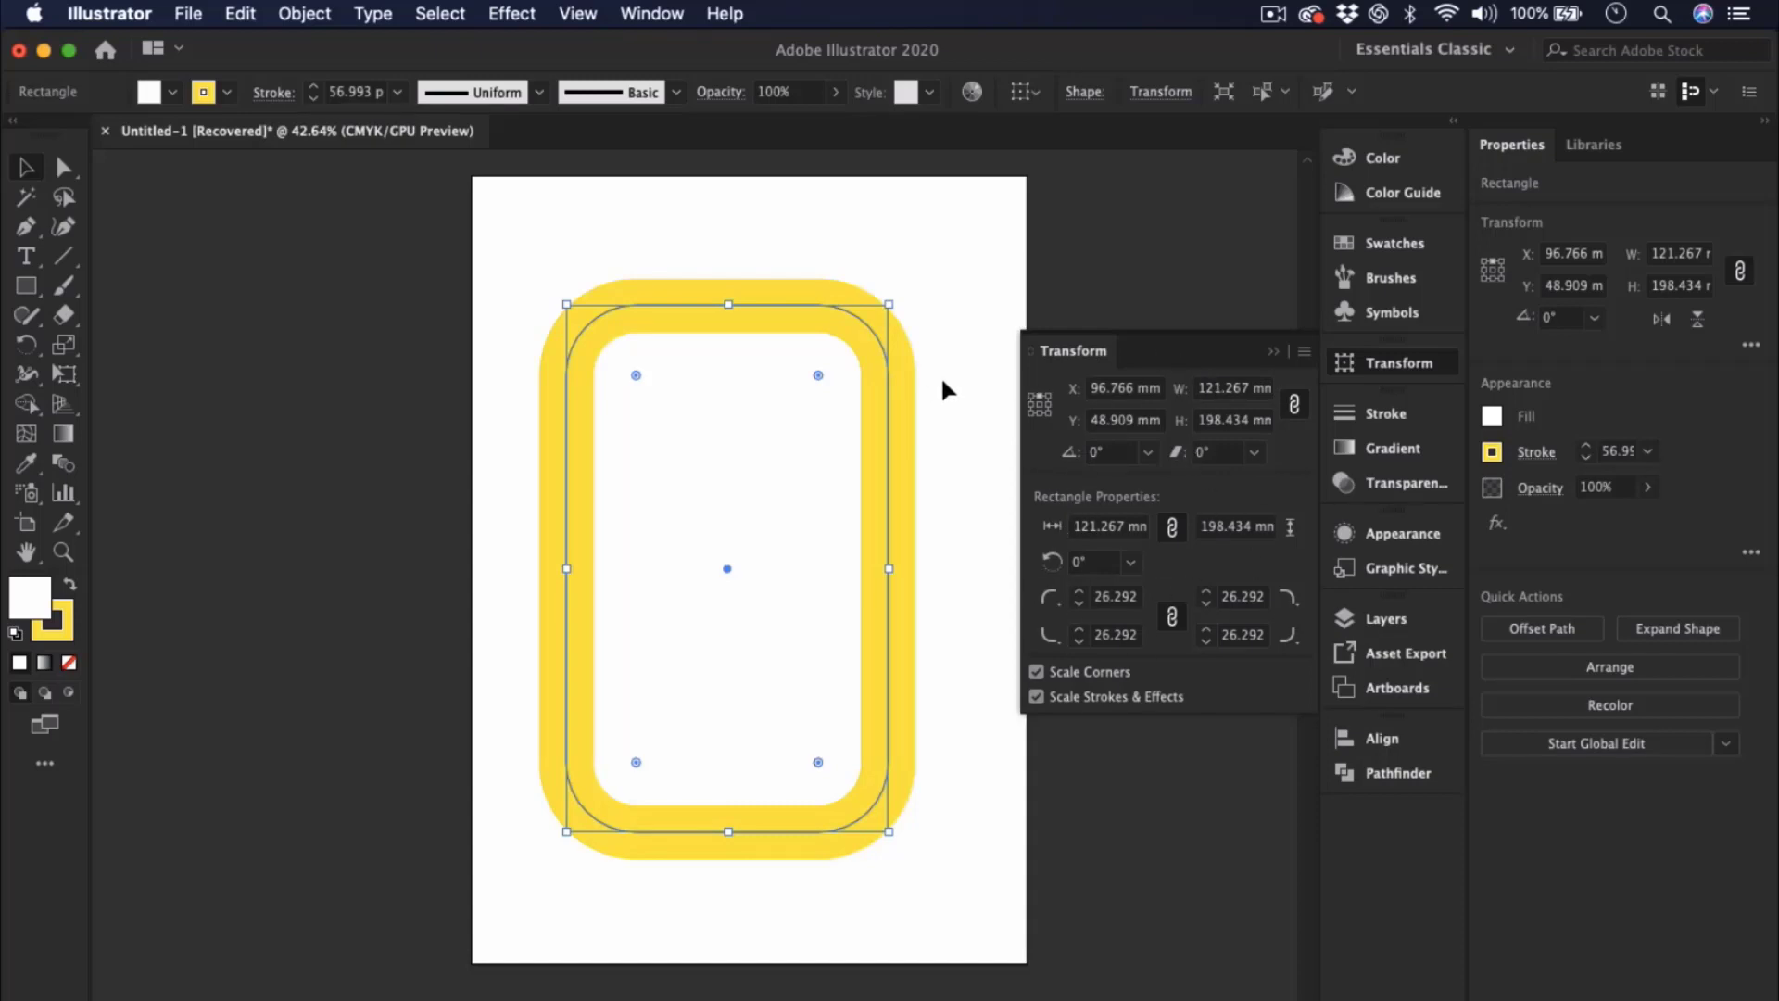
pyautogui.click(938, 425)
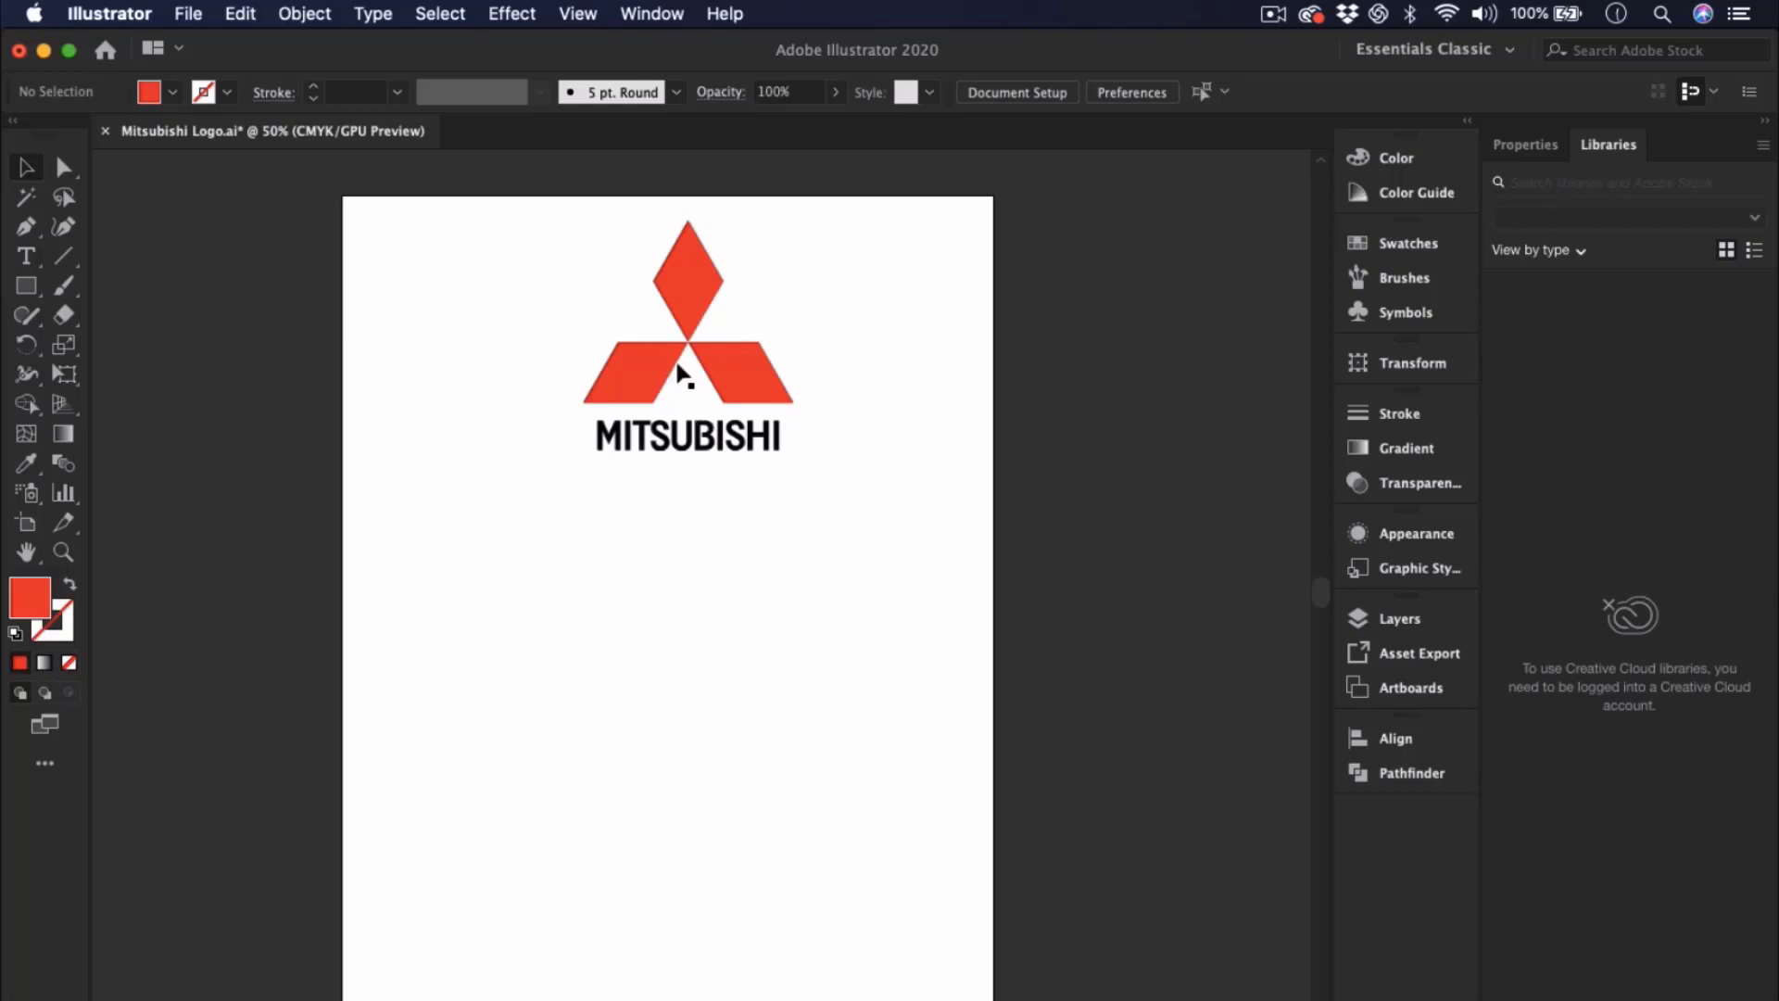
# - Shift the placed Mitsubishi logo image slightly left near the top of the page, then deselect it
pyautogui.moveTo(725, 375); pyautogui.dragTo(643, 369)
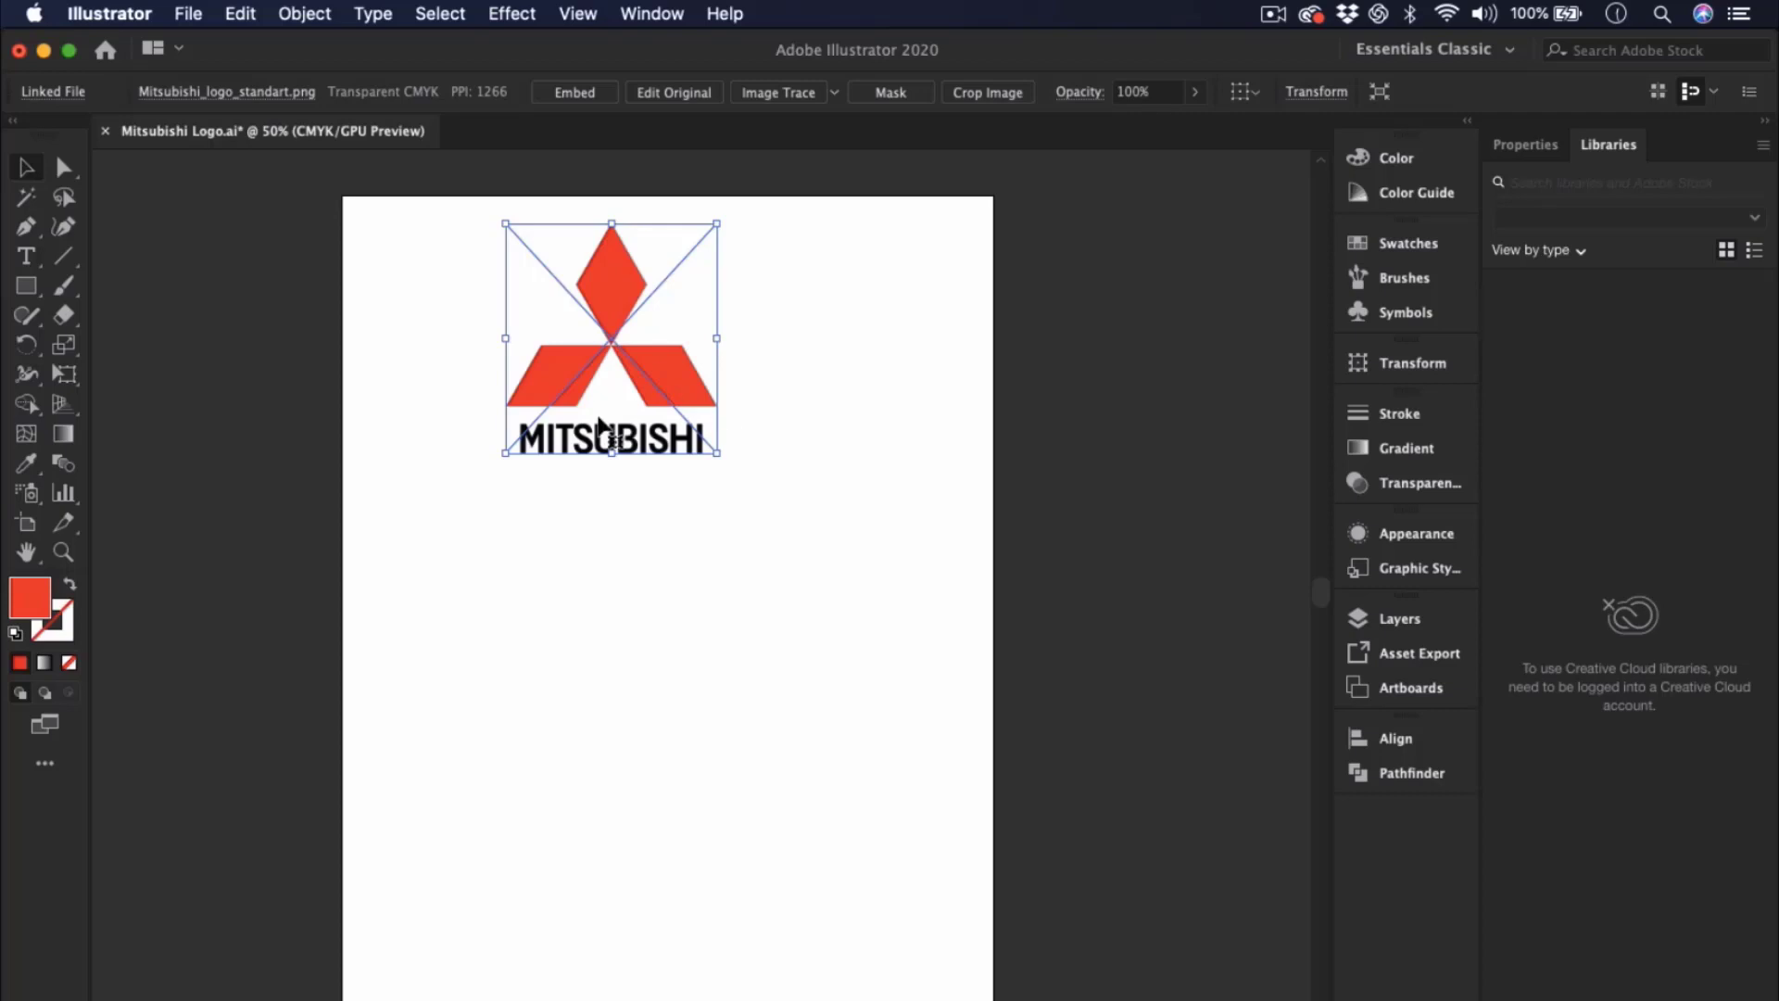
pyautogui.click(646, 562)
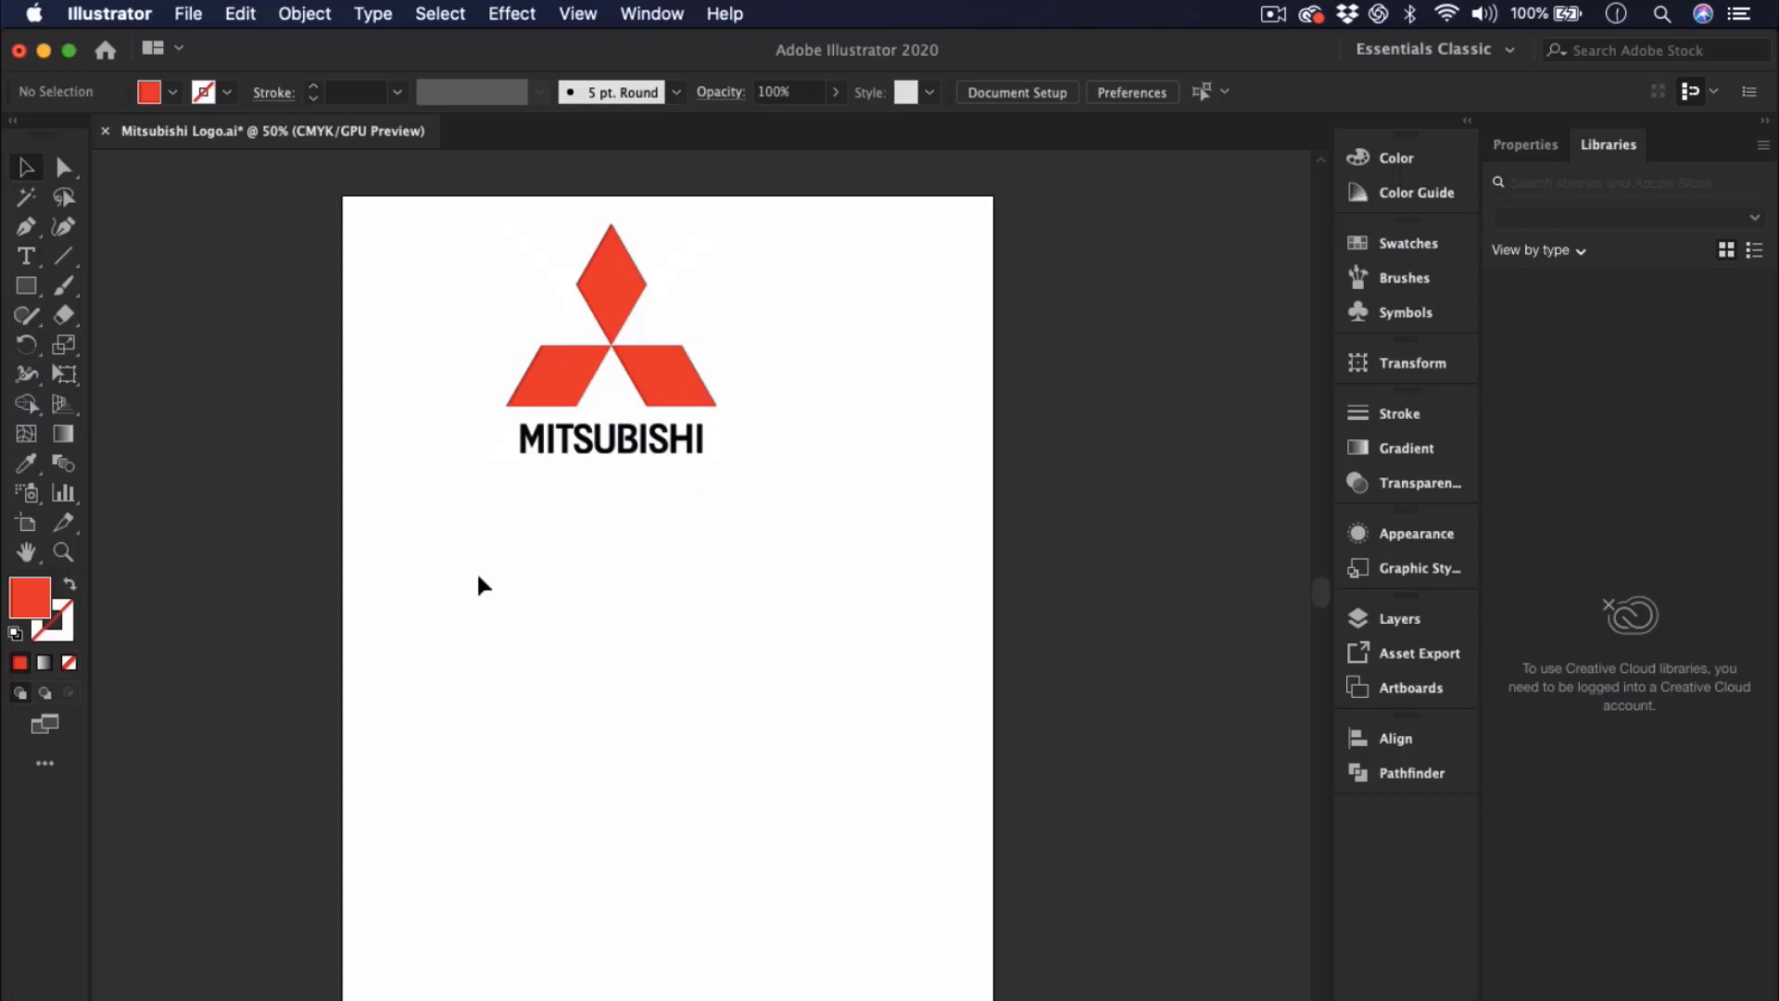
# - Draw a red-filled rectangle about 63 × 52 mm below the Mitsubishi logo
pyautogui.click(23, 290)
pyautogui.moveTo(685, 623); pyautogui.dragTo(881, 783)
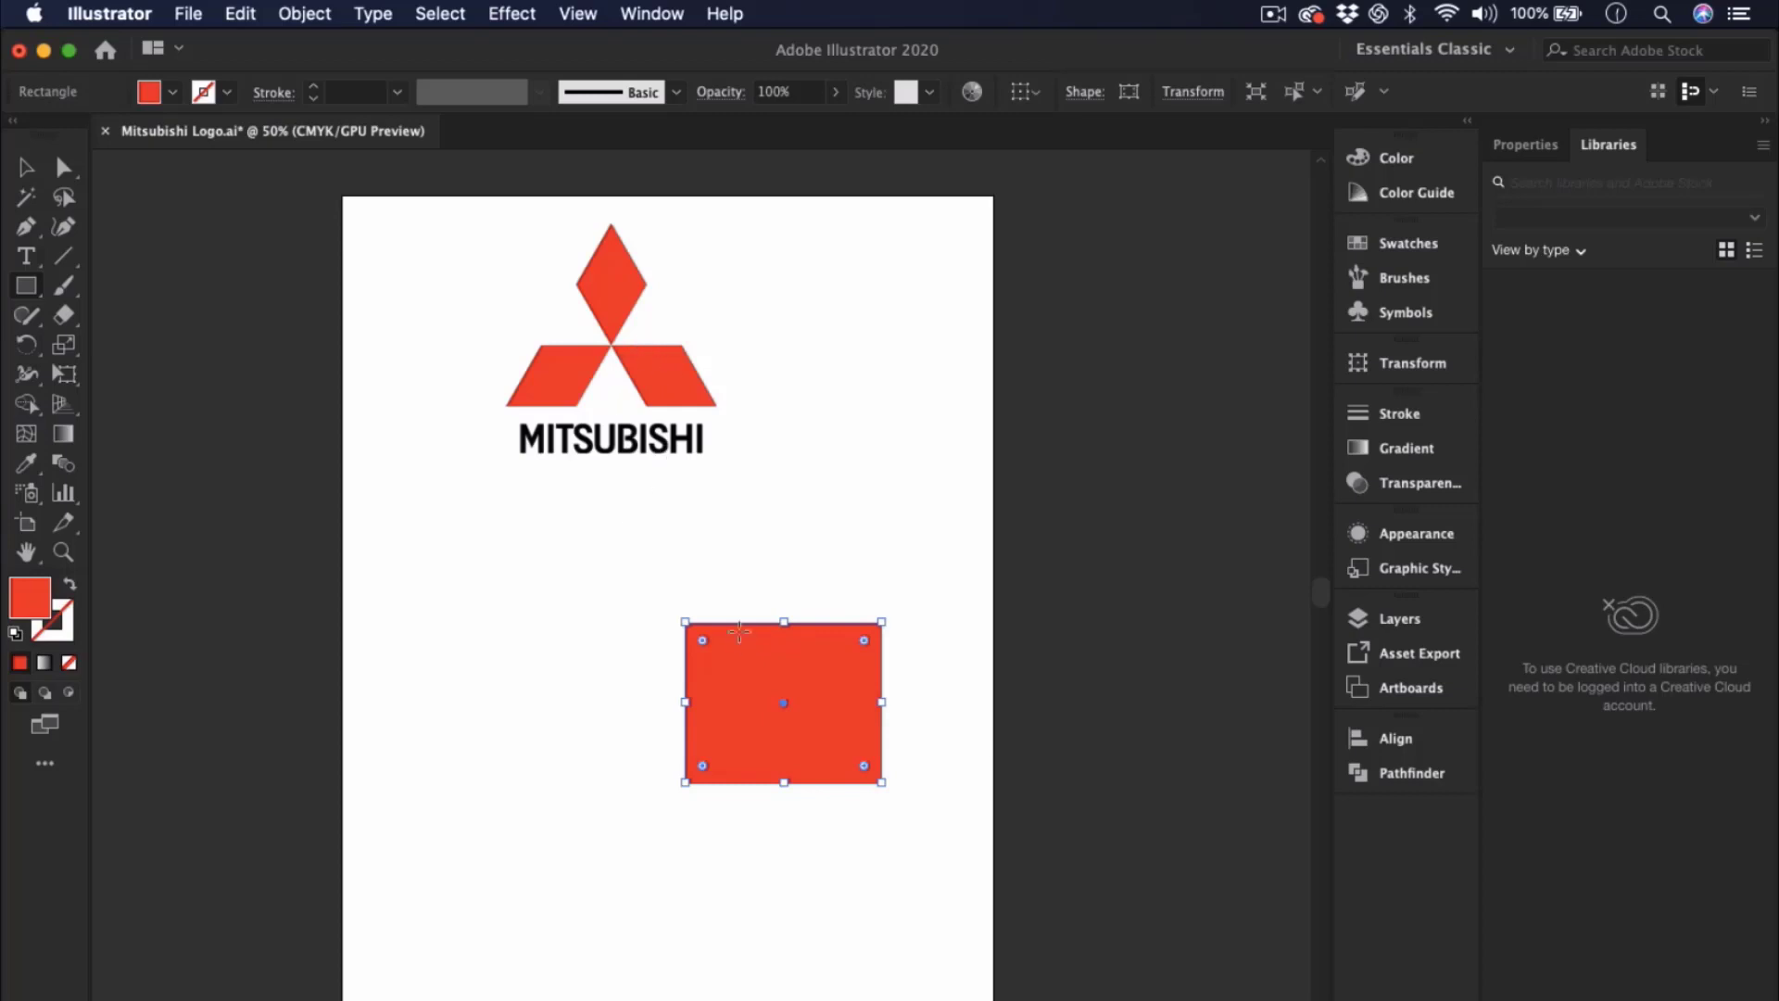
pyautogui.click(171, 91)
pyautogui.click(168, 92)
# - Shear the red rectangle by -30° into a parallelogram and shift it slightly left
pyautogui.click(1397, 370)
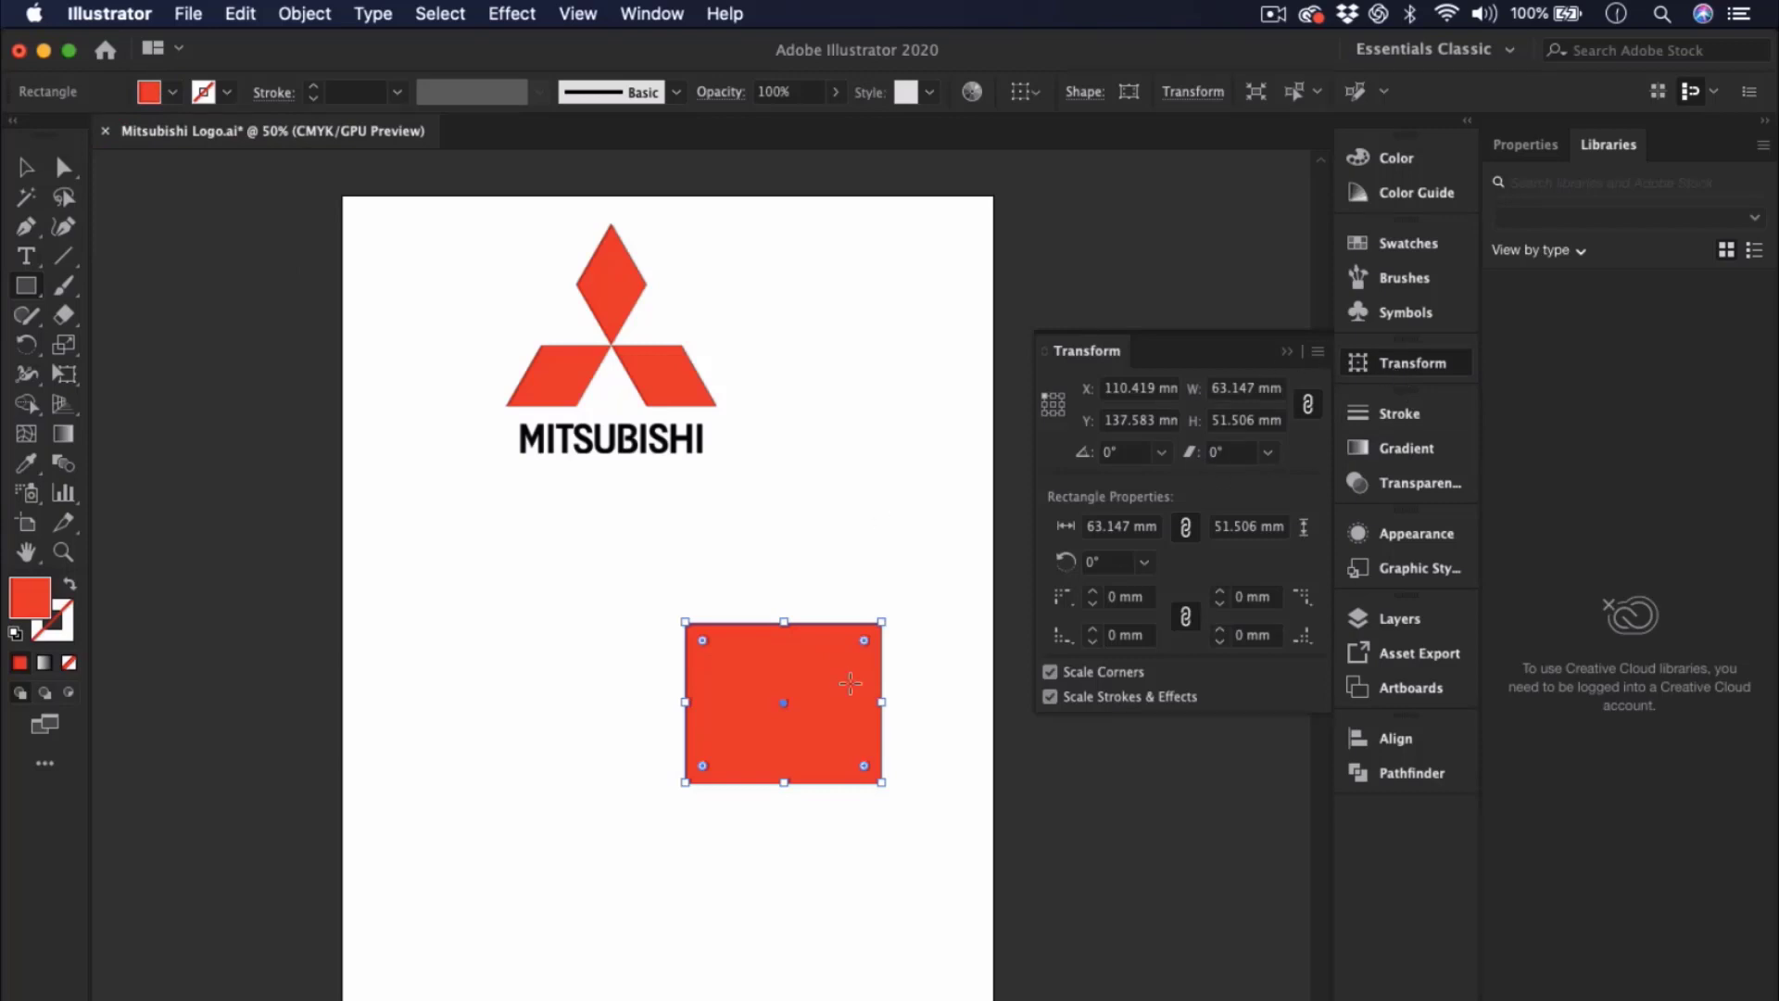
pyautogui.click(1268, 452)
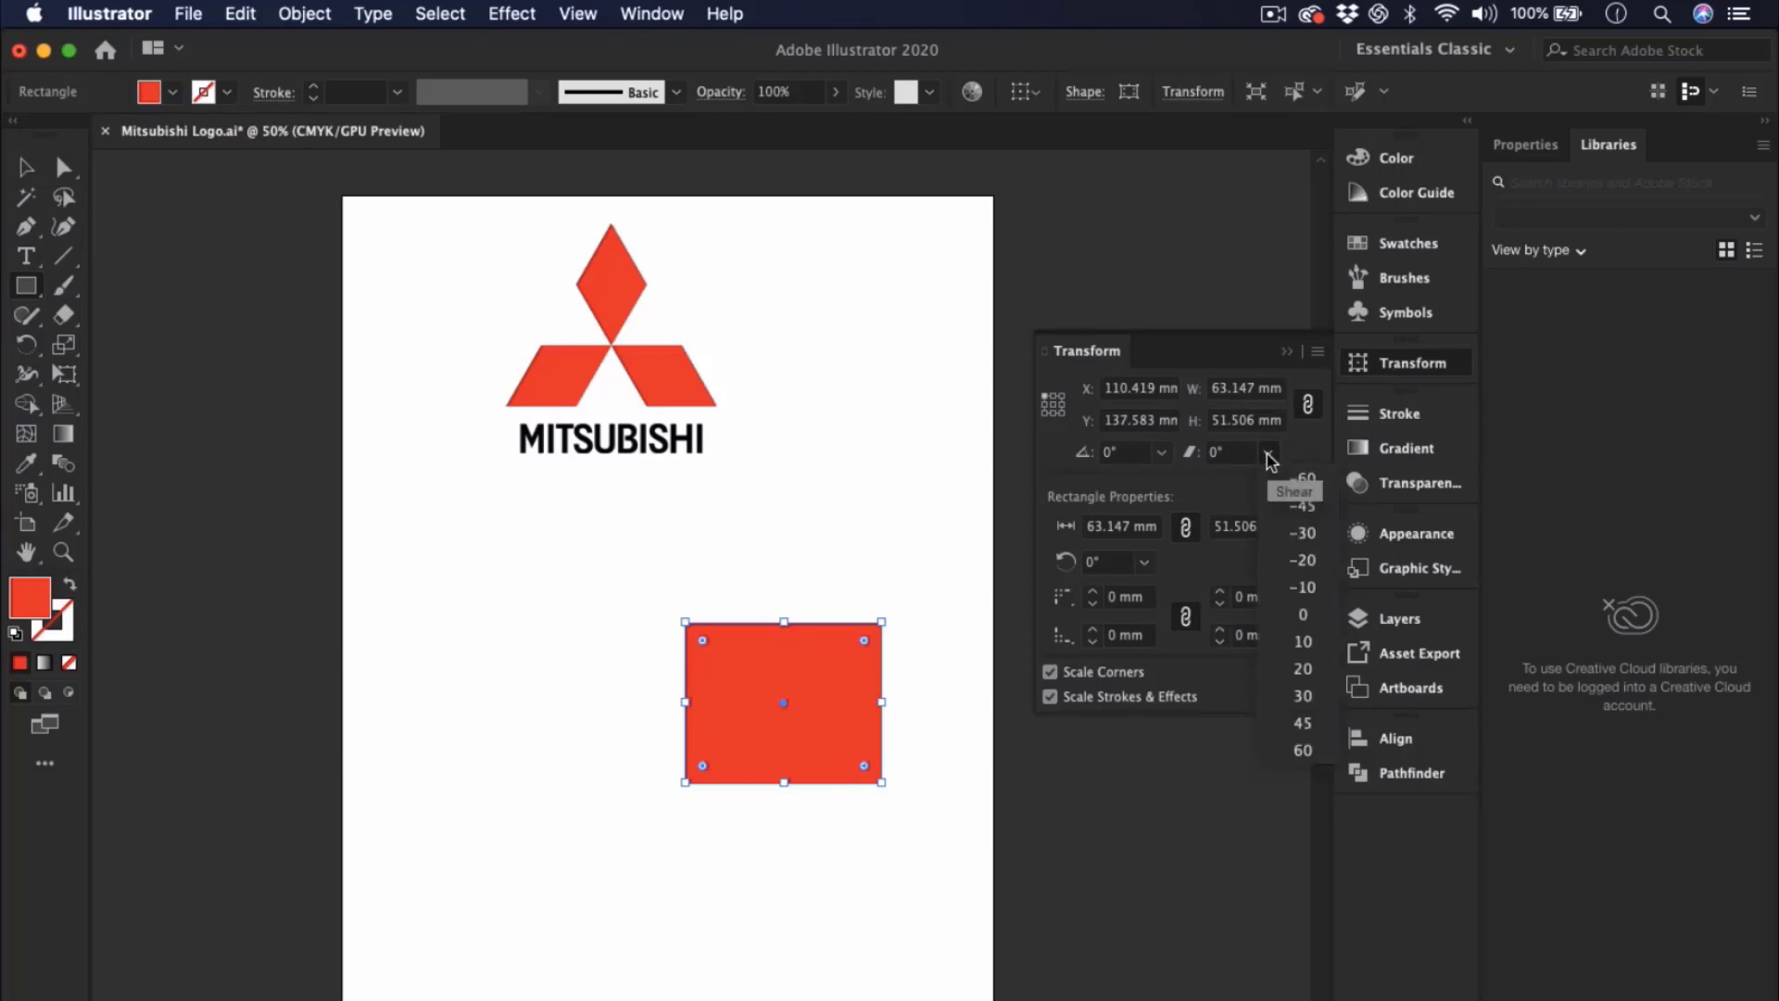
pyautogui.click(1303, 532)
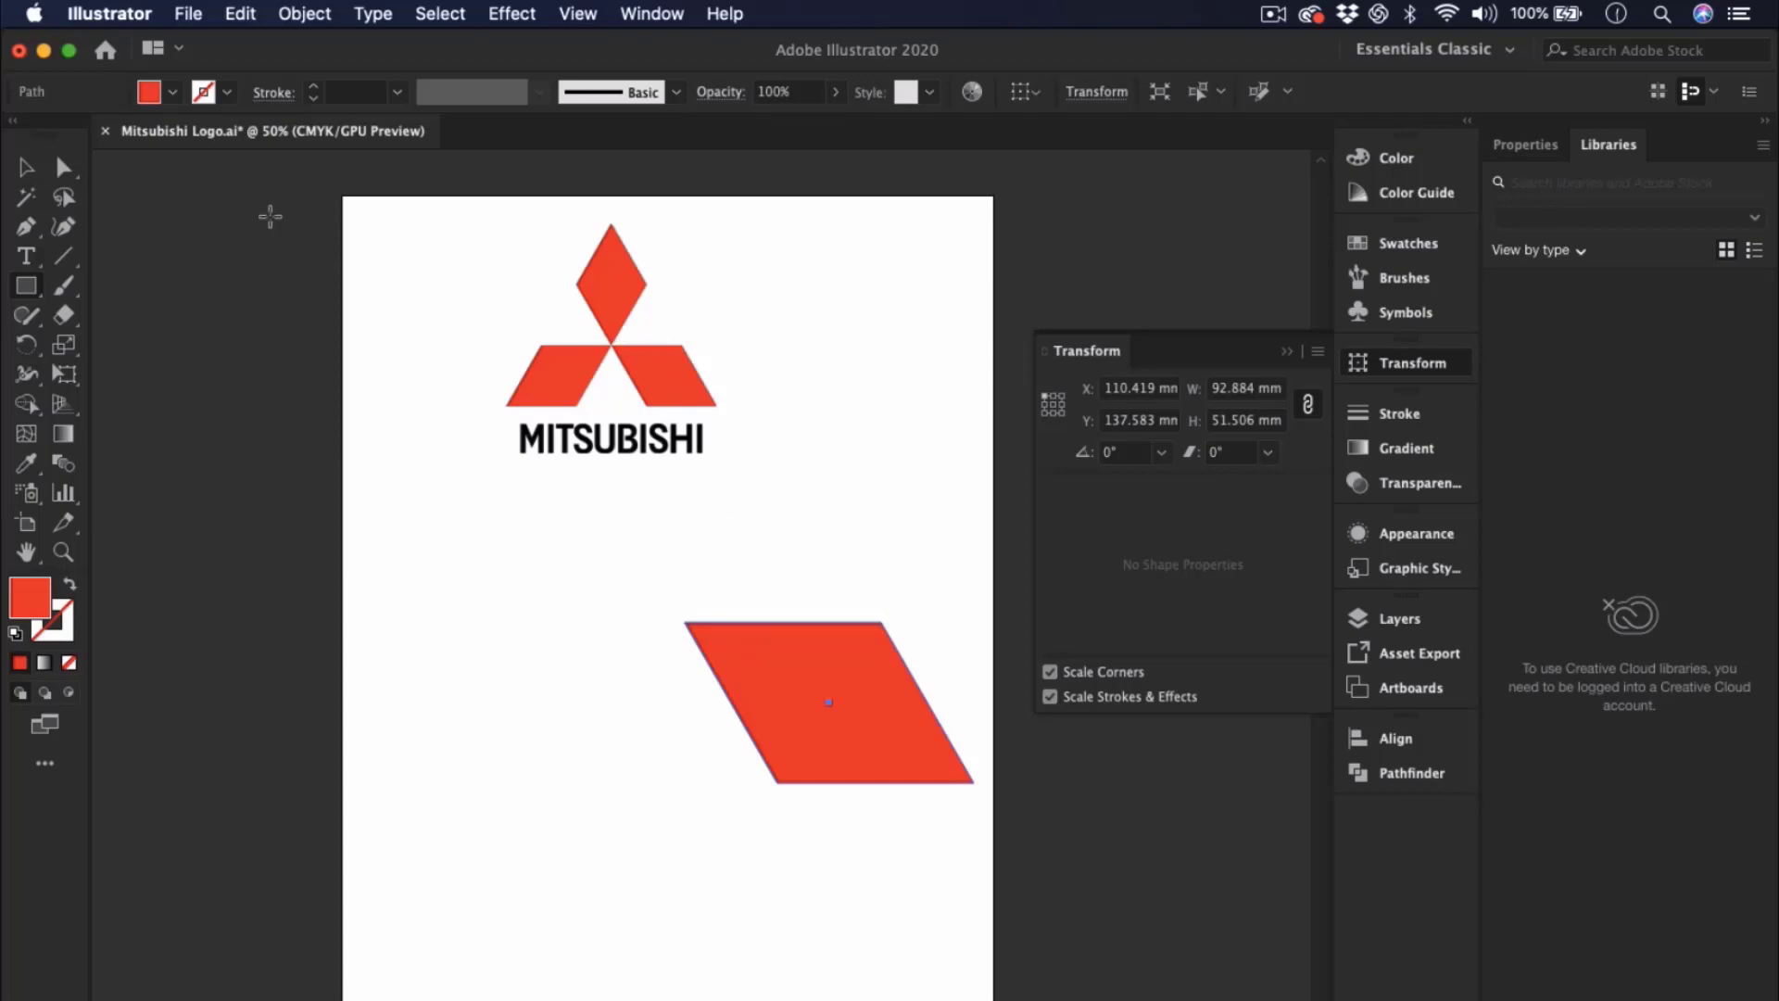
pyautogui.click(26, 168)
pyautogui.click(851, 656)
pyautogui.moveTo(895, 729); pyautogui.dragTo(848, 739)
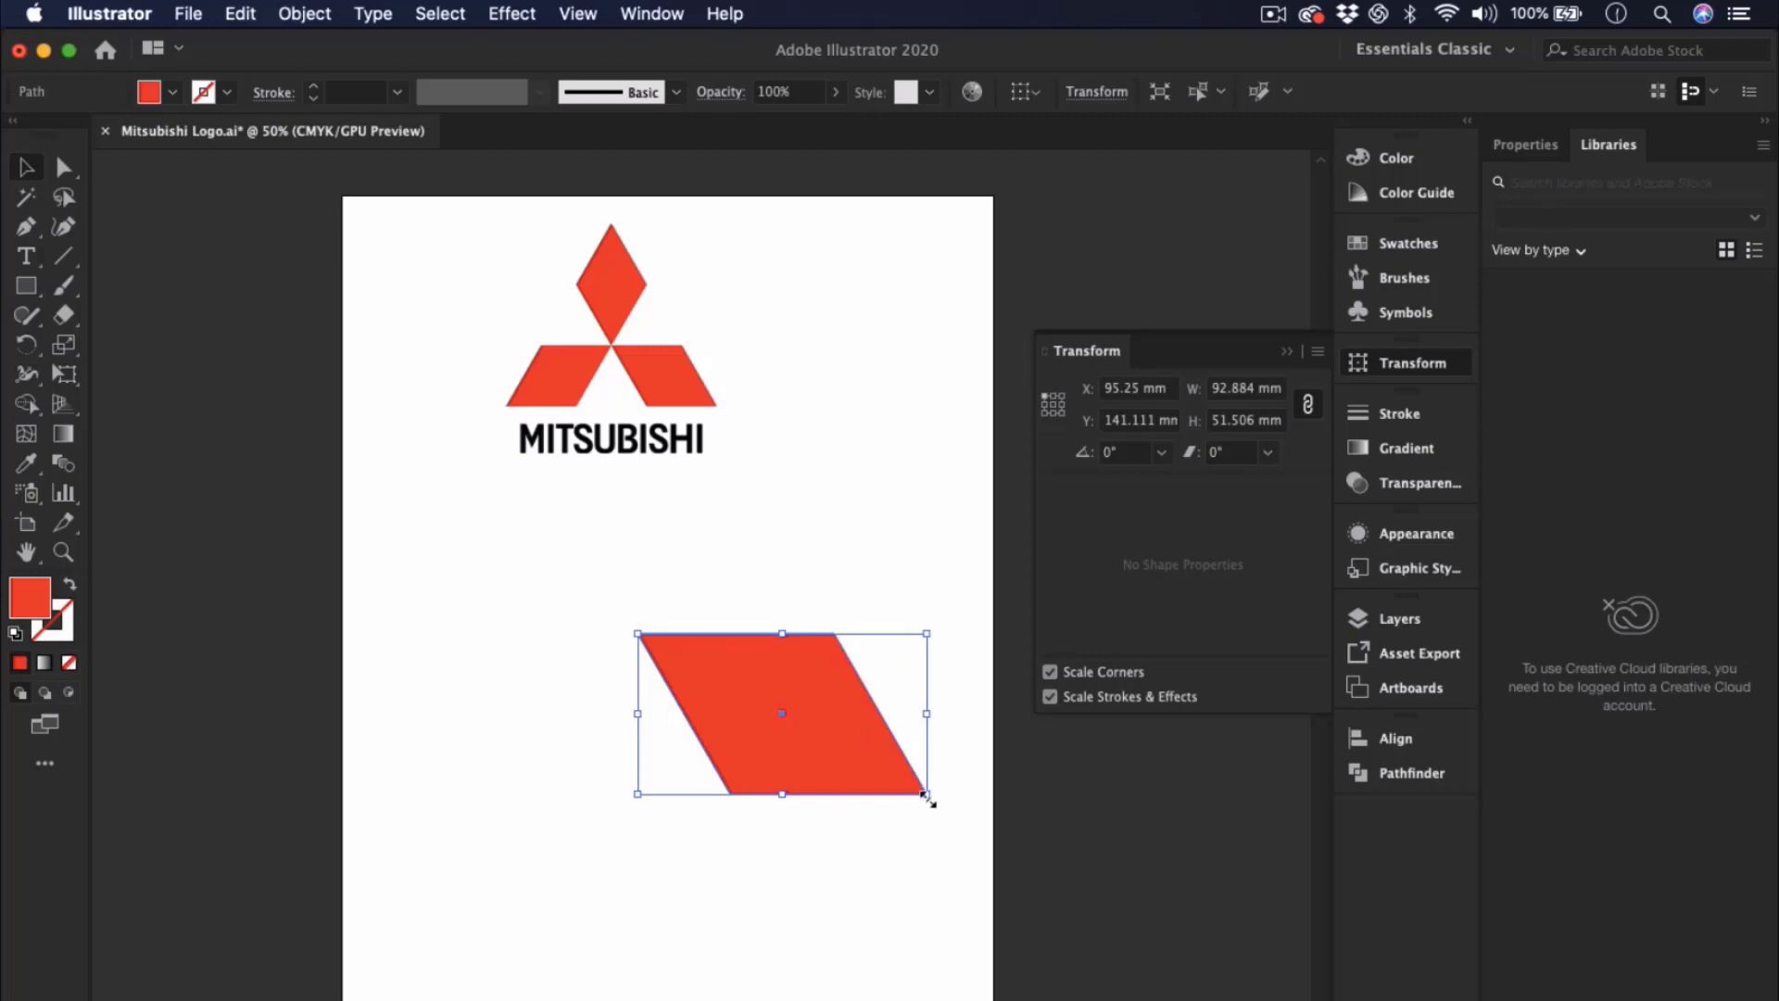
# - Shrink the parallelogram to about 60.7 × 33.6 mm and tweak its bottom-left and top-right anchors
pyautogui.moveTo(927, 794); pyautogui.dragTo(828, 782)
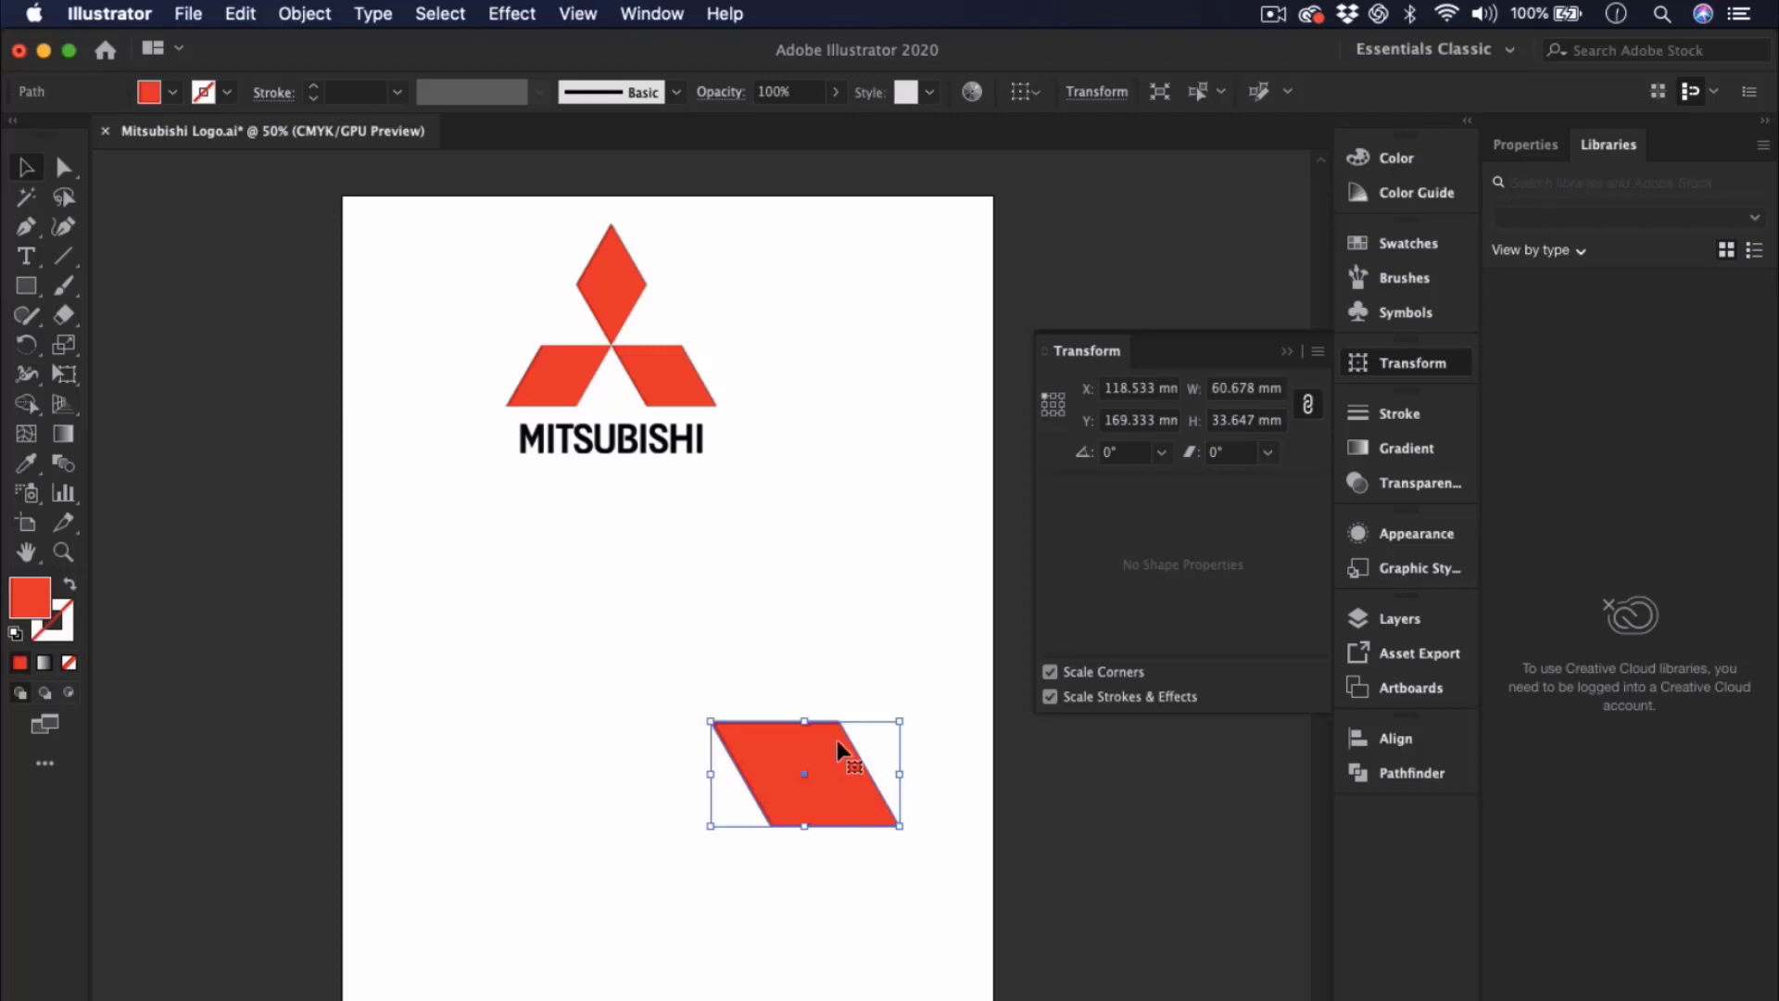
pyautogui.click(63, 170)
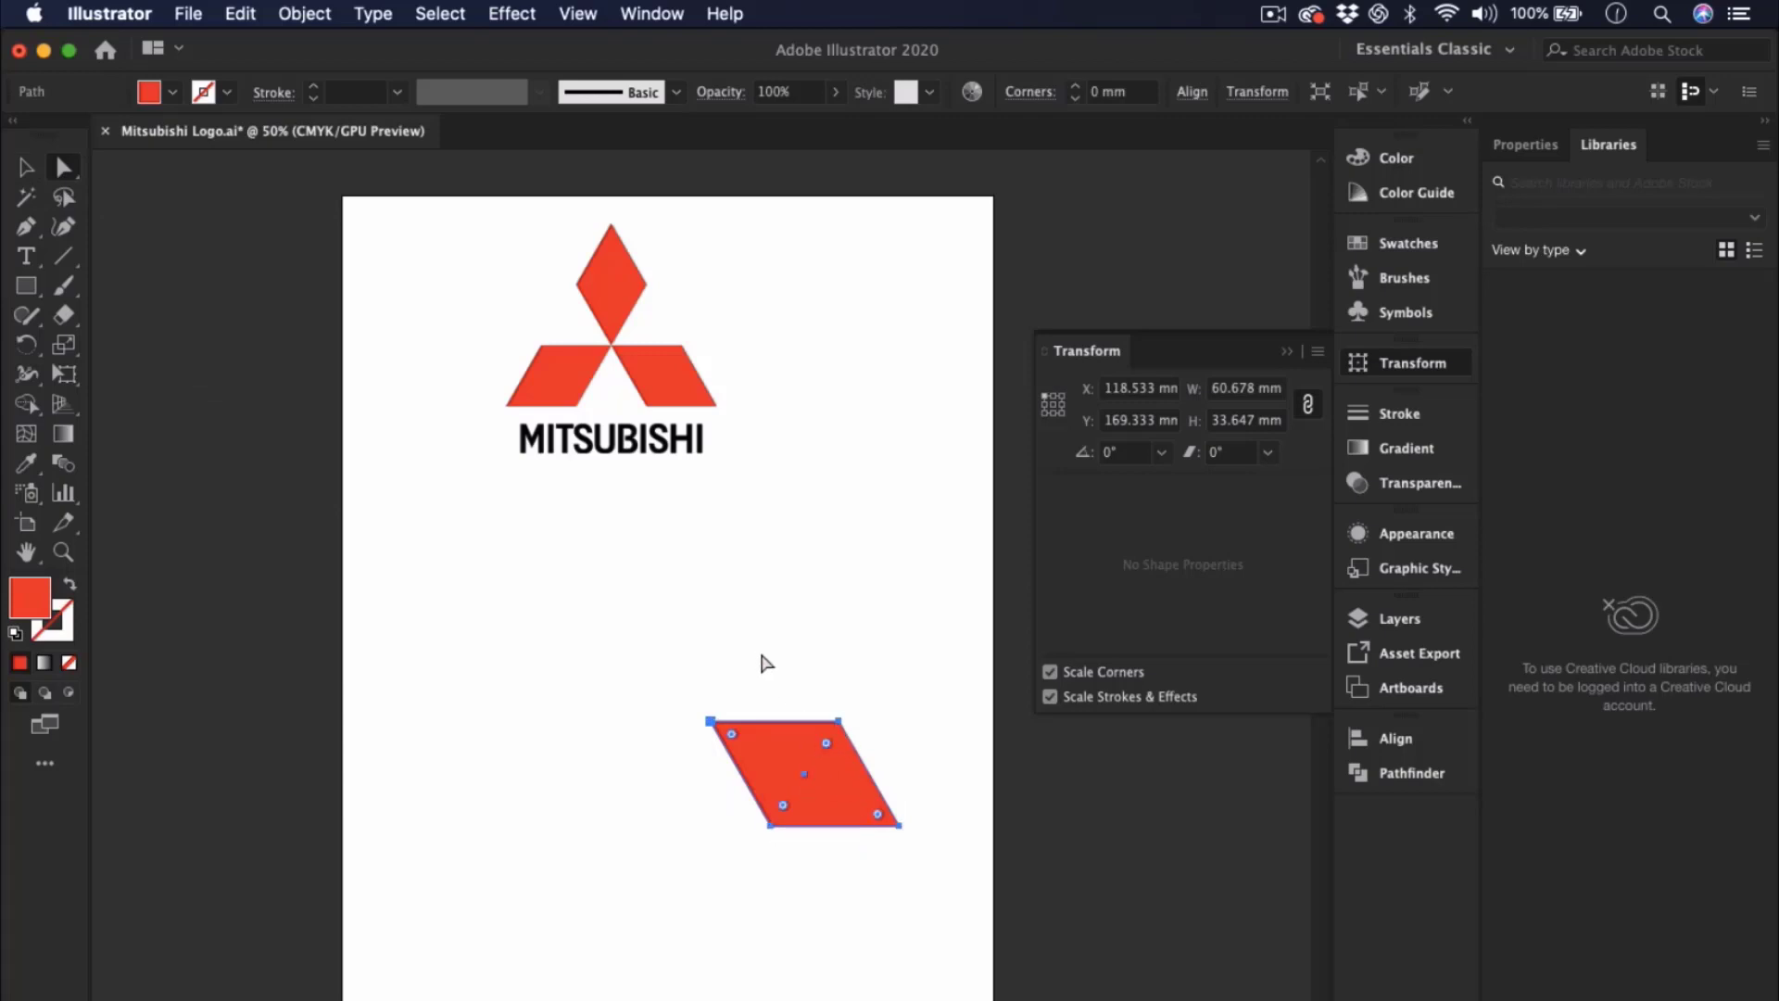
pyautogui.click(771, 825)
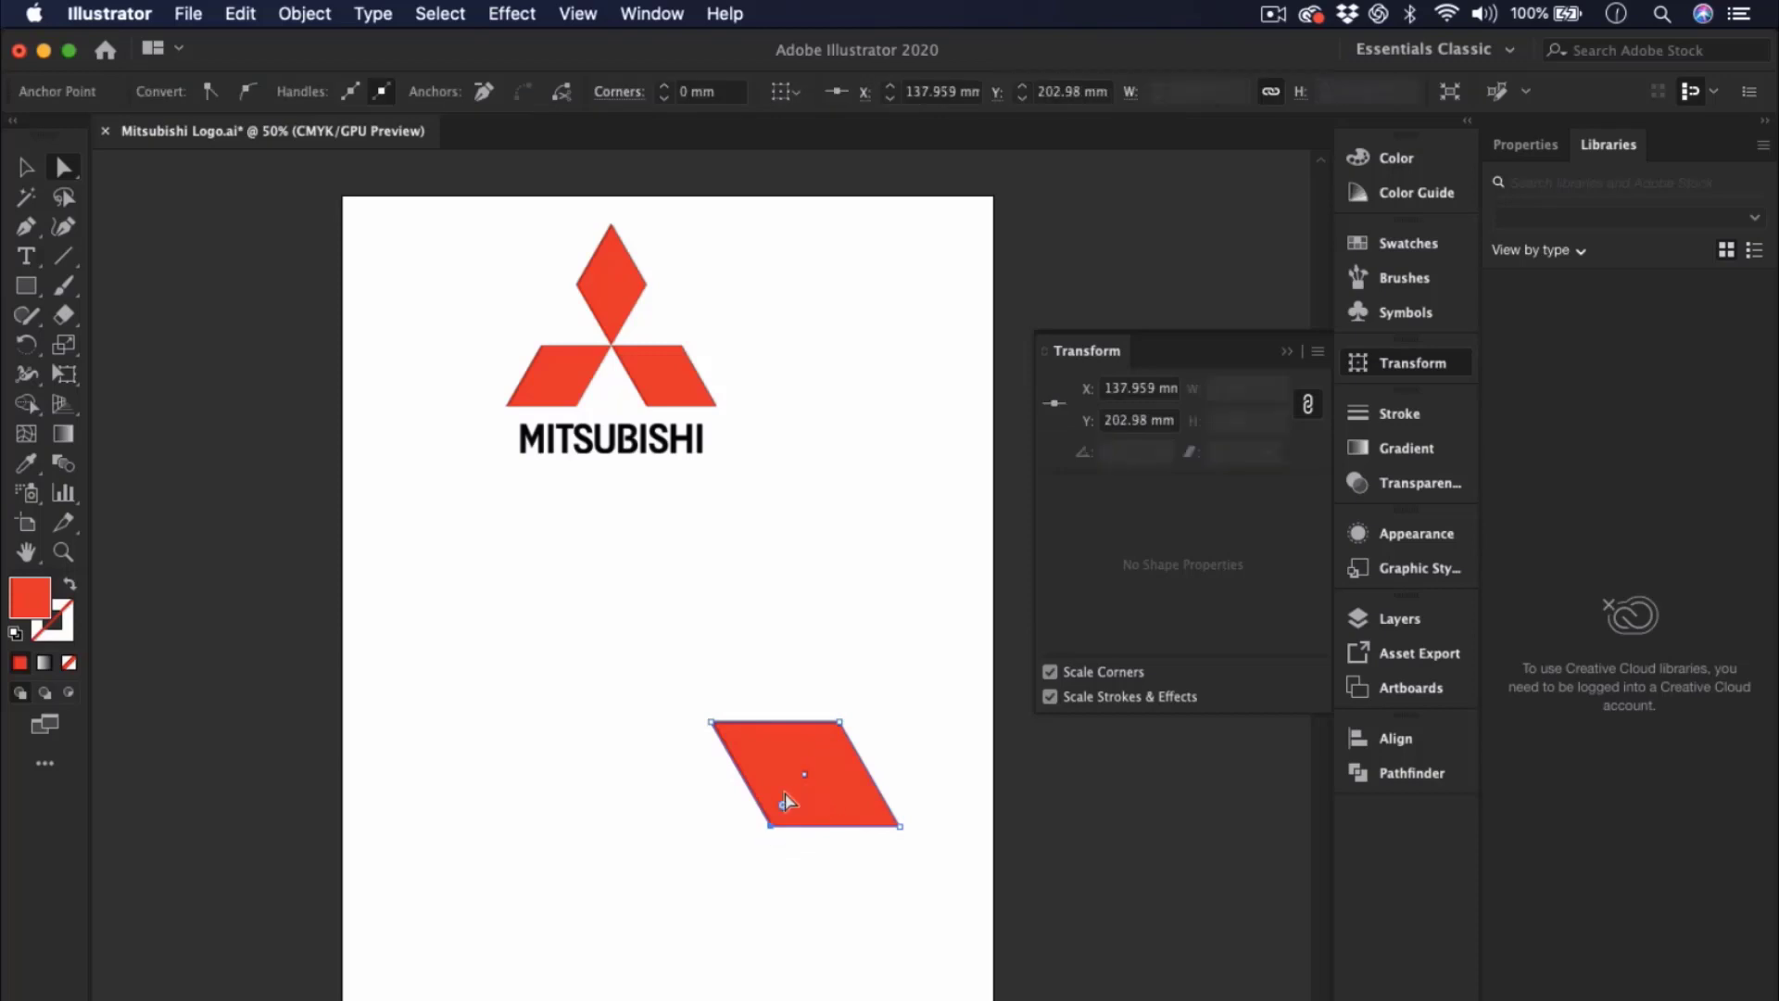
pyautogui.moveTo(778, 826); pyautogui.dragTo(794, 822)
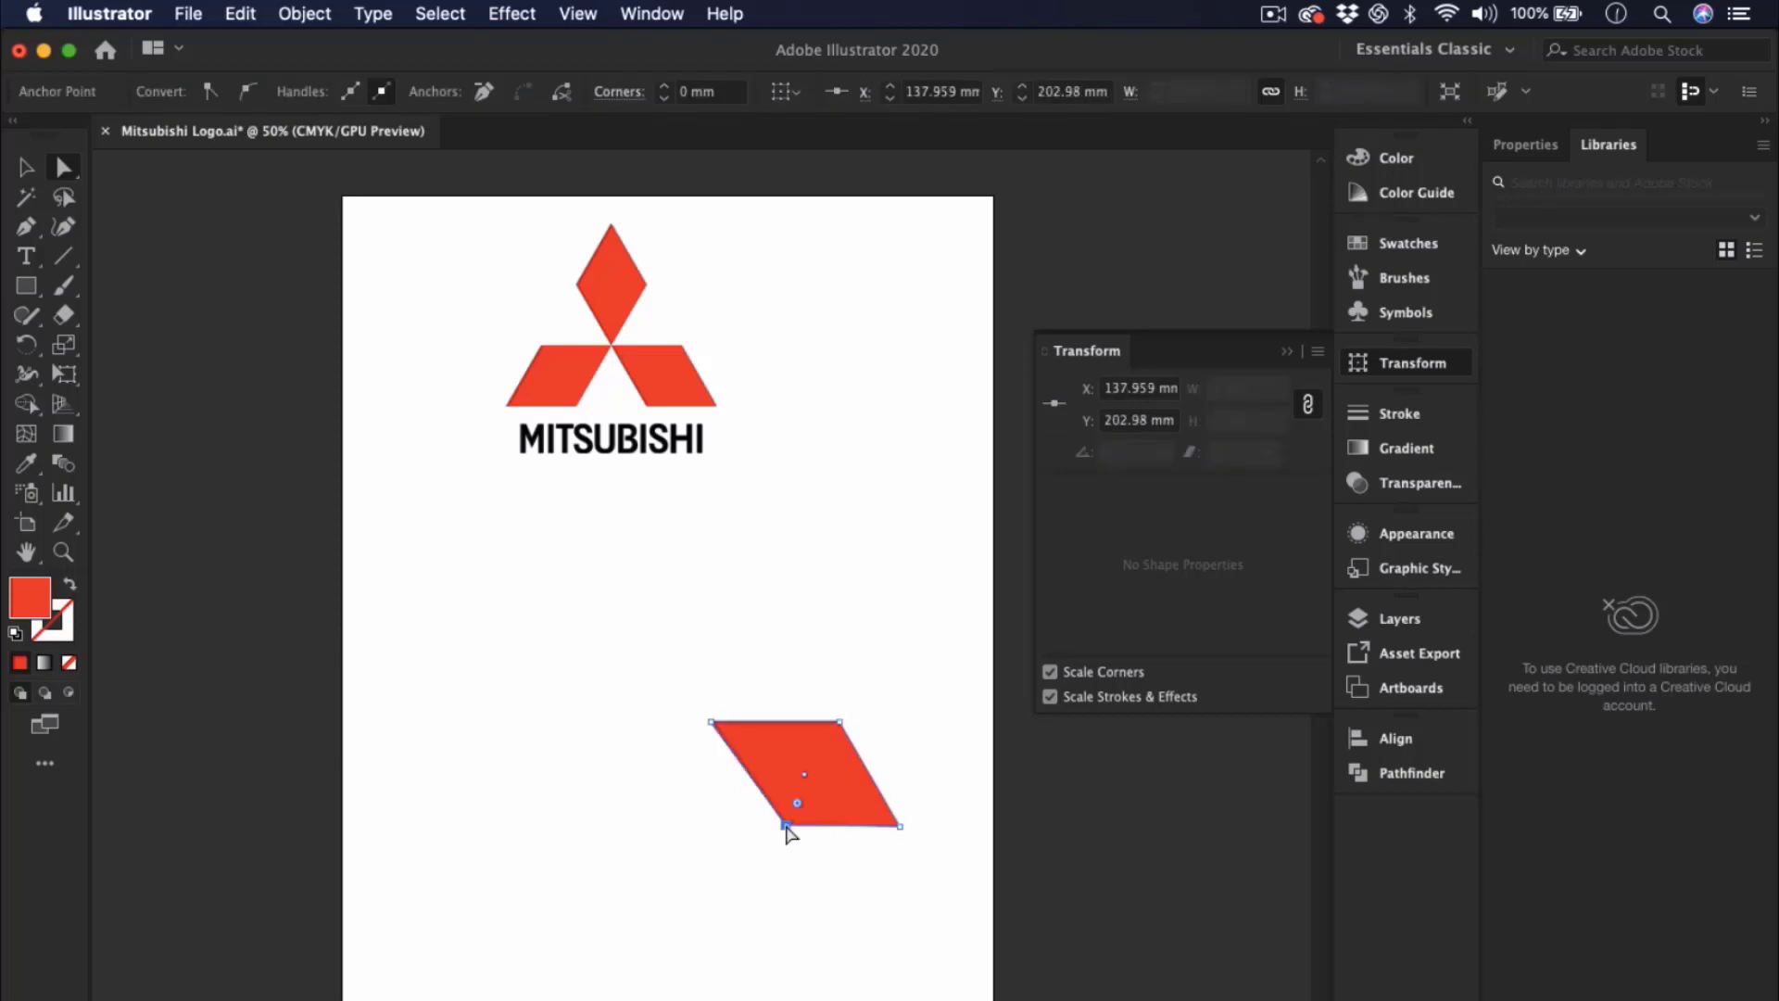
pyautogui.click(840, 723)
pyautogui.moveTo(840, 724); pyautogui.dragTo(822, 720)
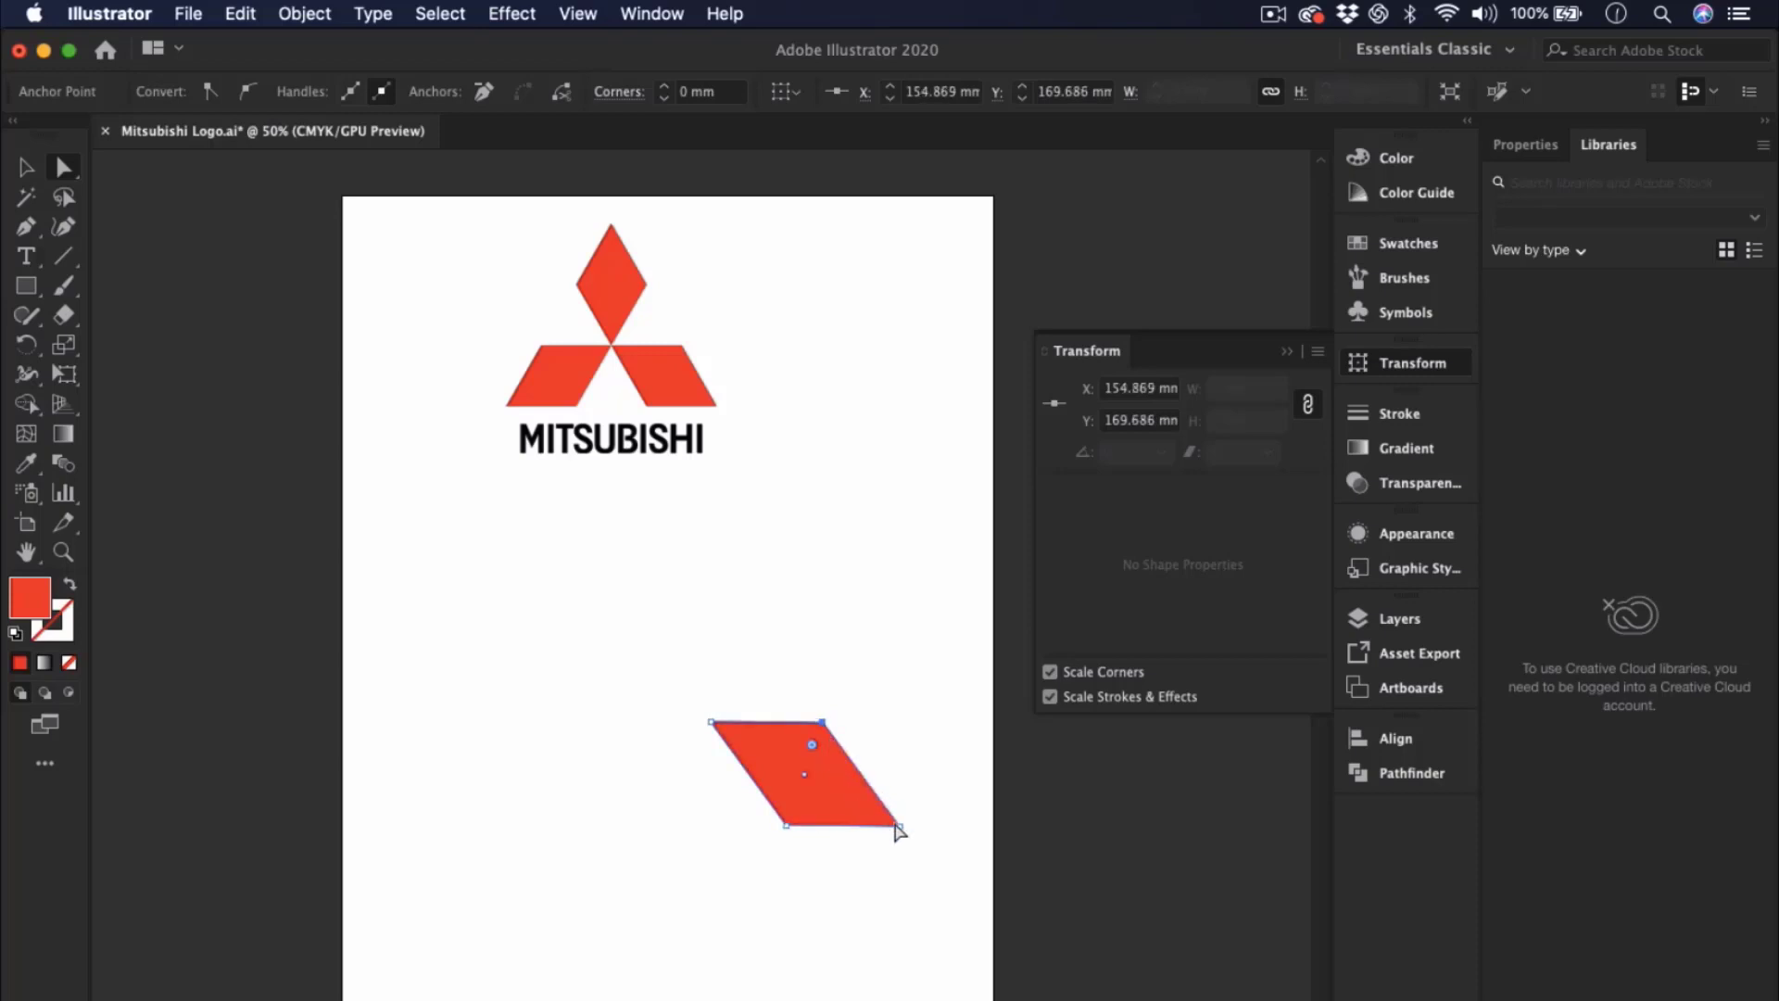
pyautogui.click(915, 754)
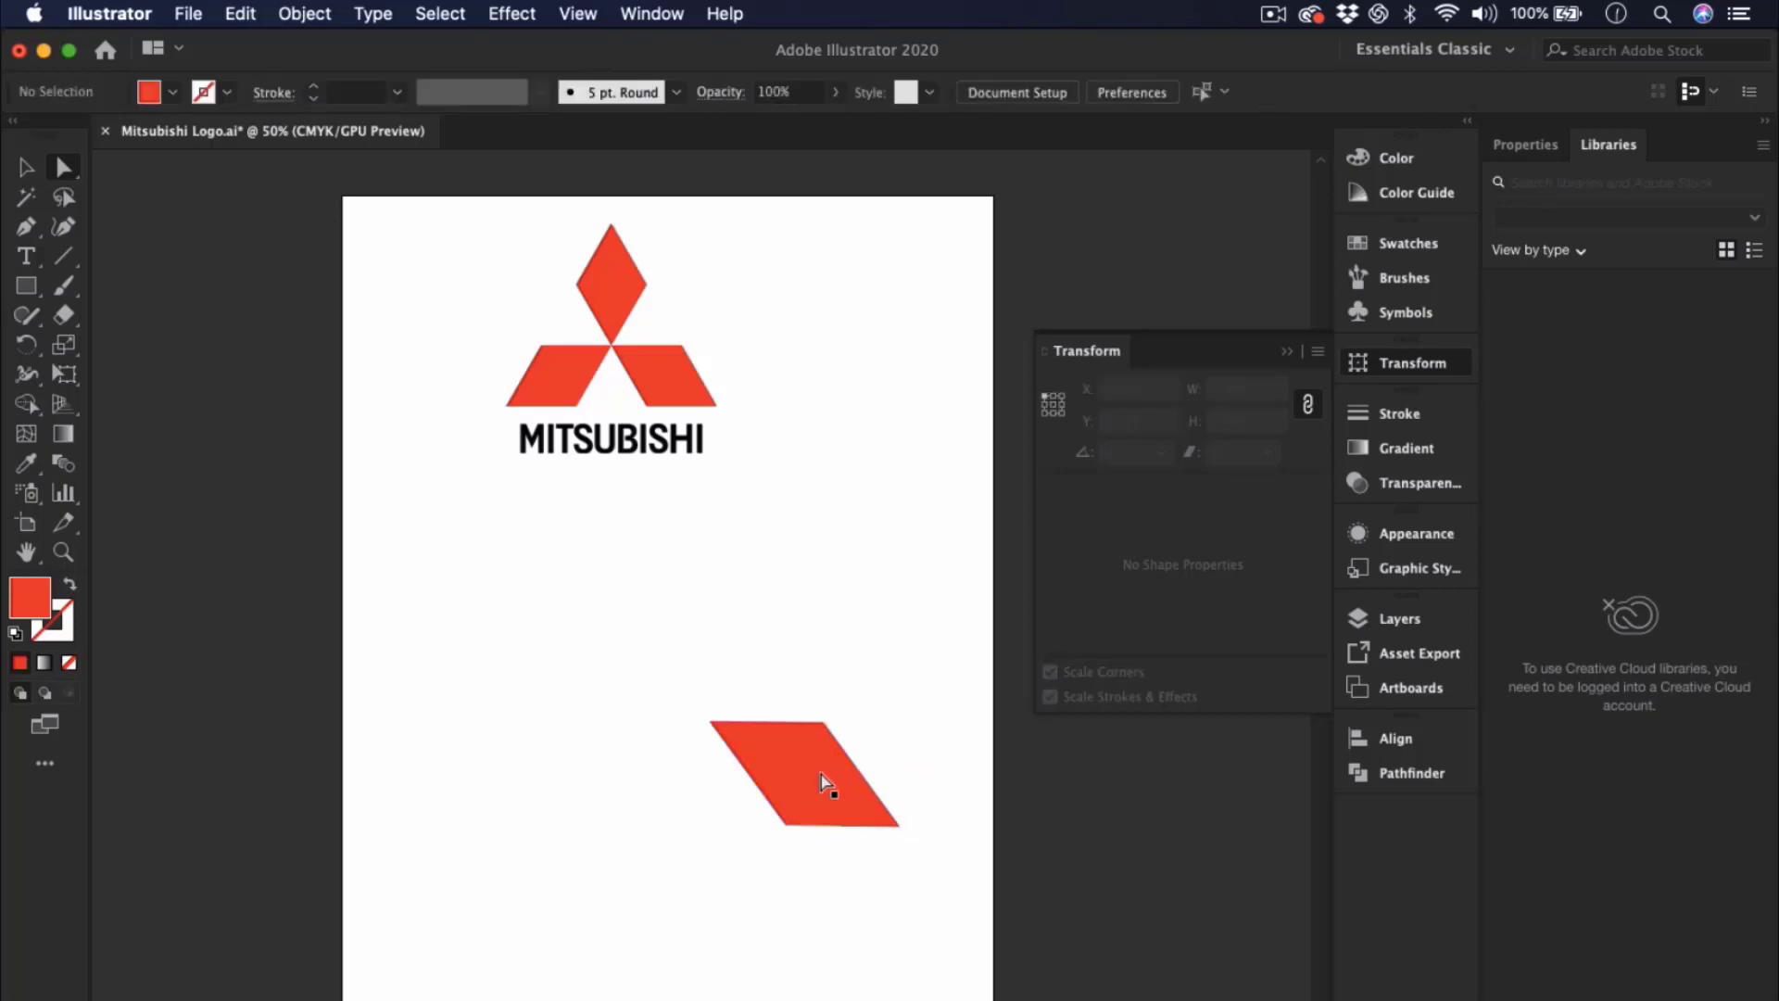
pyautogui.click(28, 172)
pyautogui.click(822, 786)
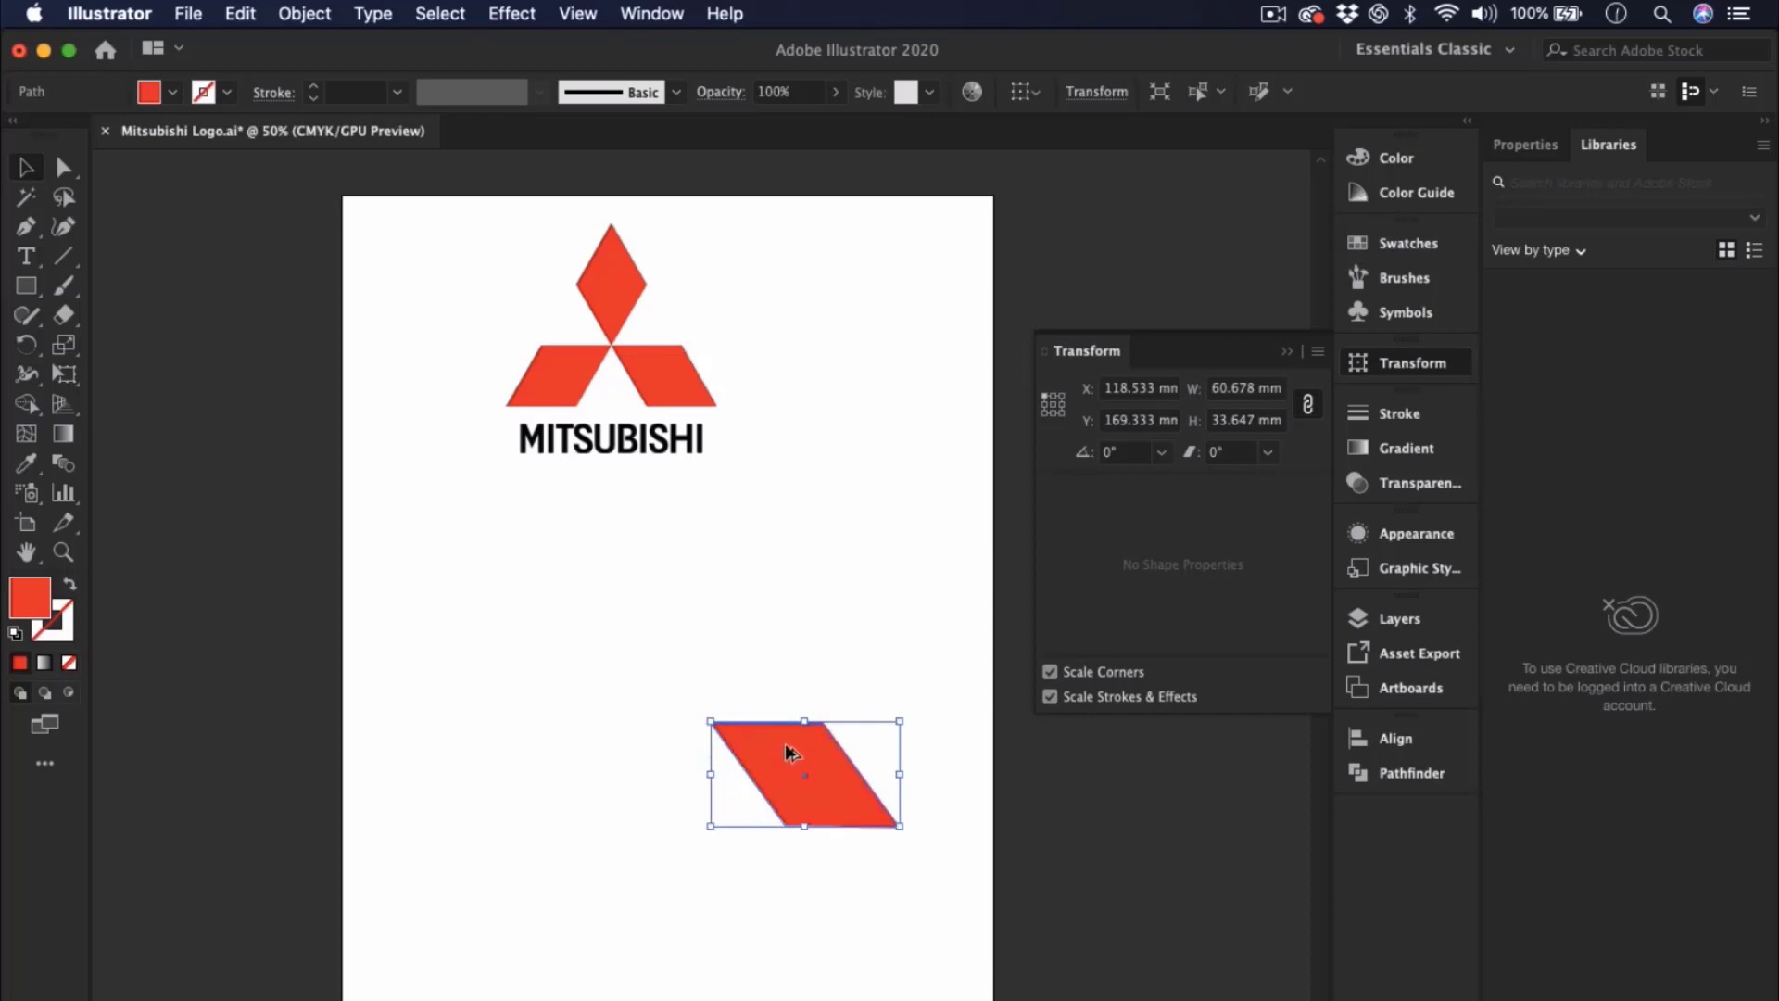
# - Rotate a copy 116.81° around the parallelogram's top-left corner so it stands upright as a diamond
pyautogui.press('Down')
pyautogui.moveTo(789, 755); pyautogui.dragTo(526, 746)
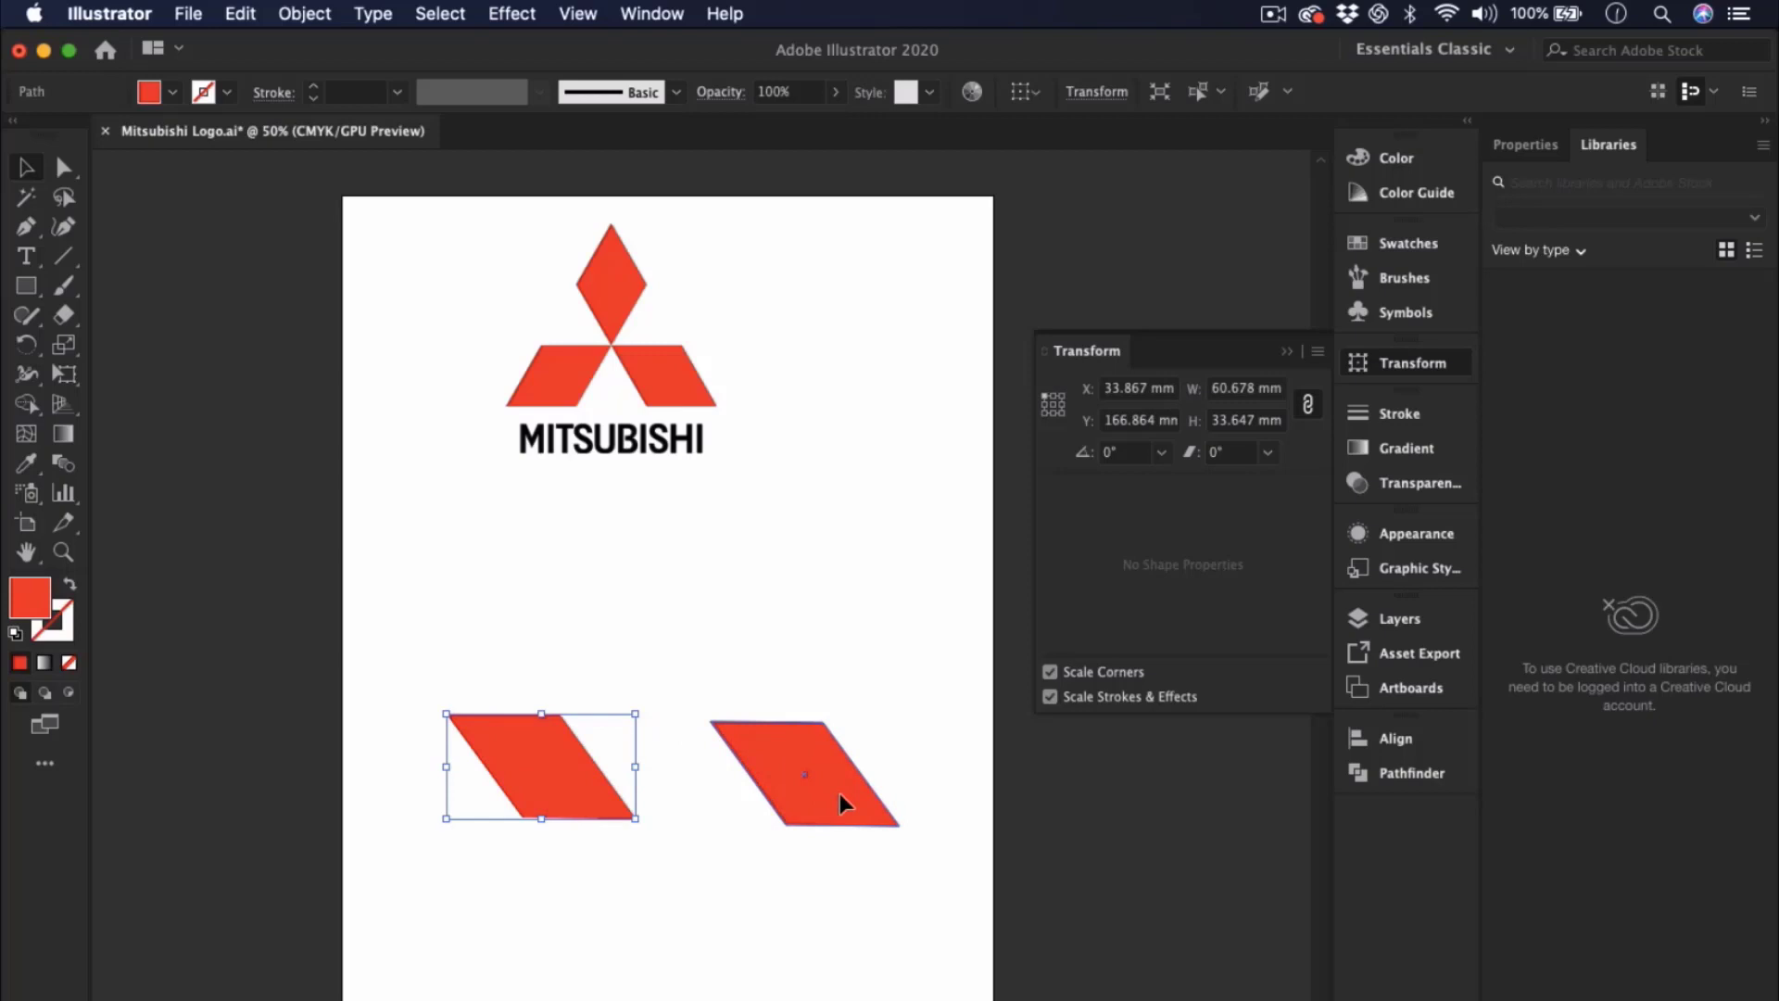
pyautogui.press('super+z')
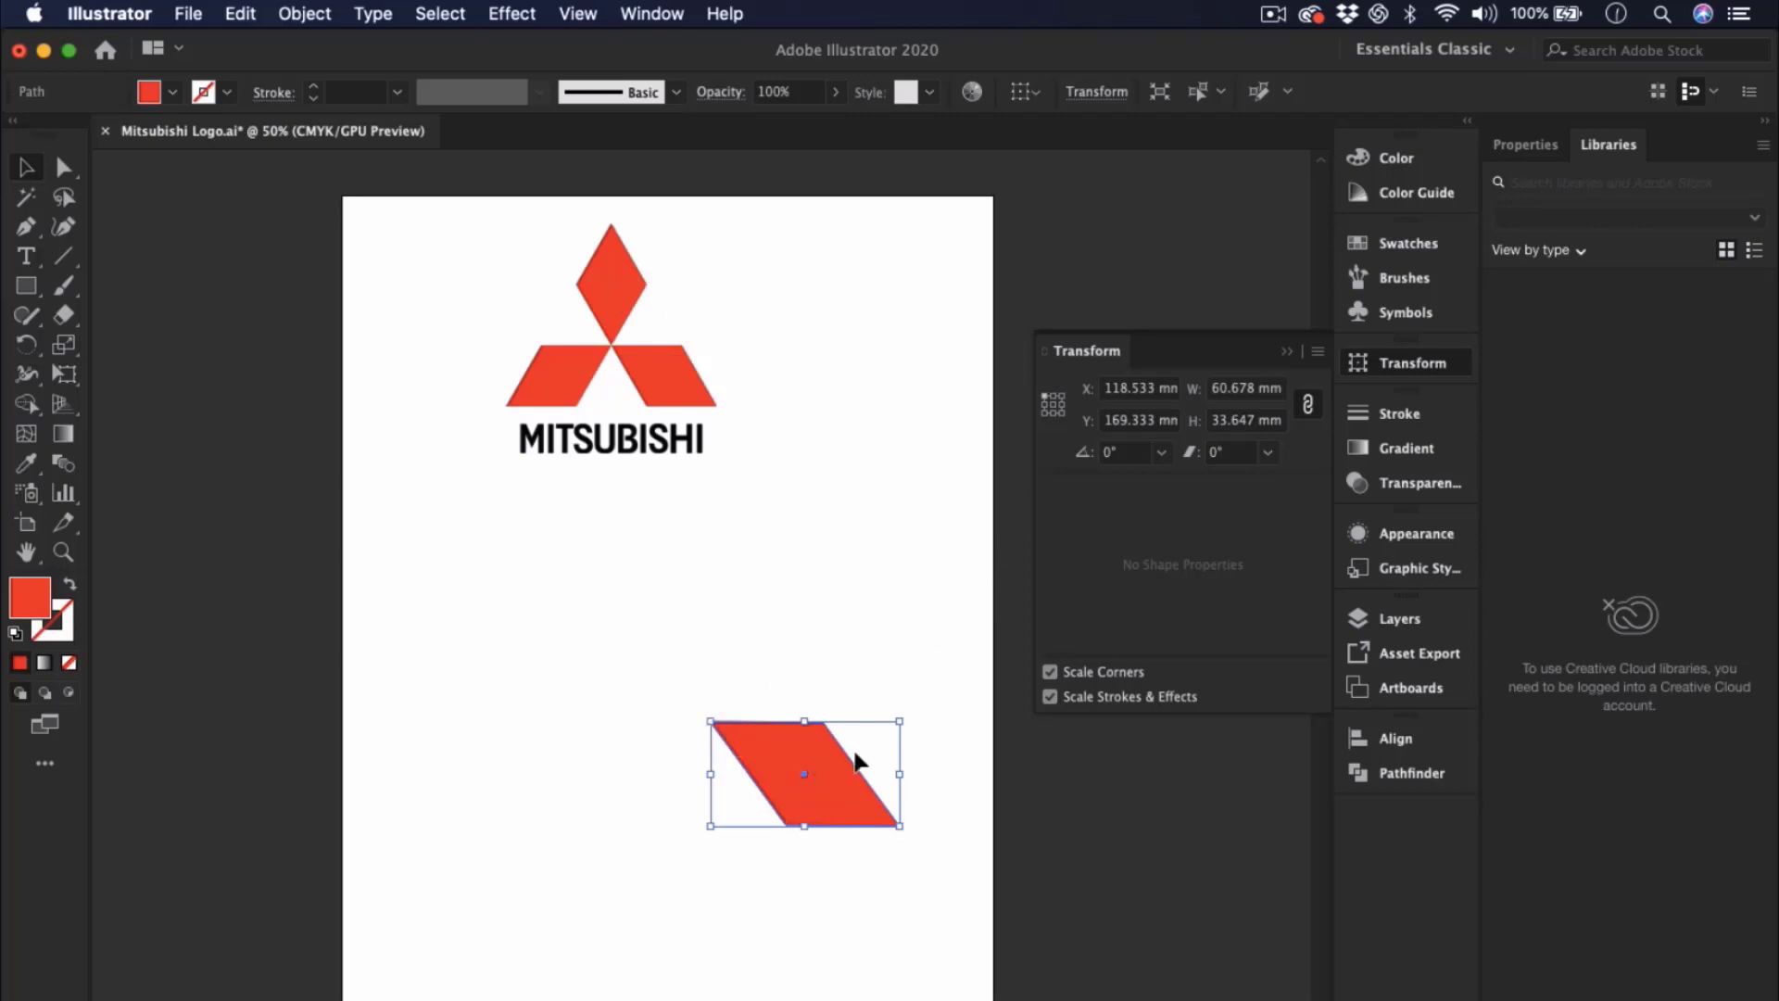
pyautogui.click(32, 350)
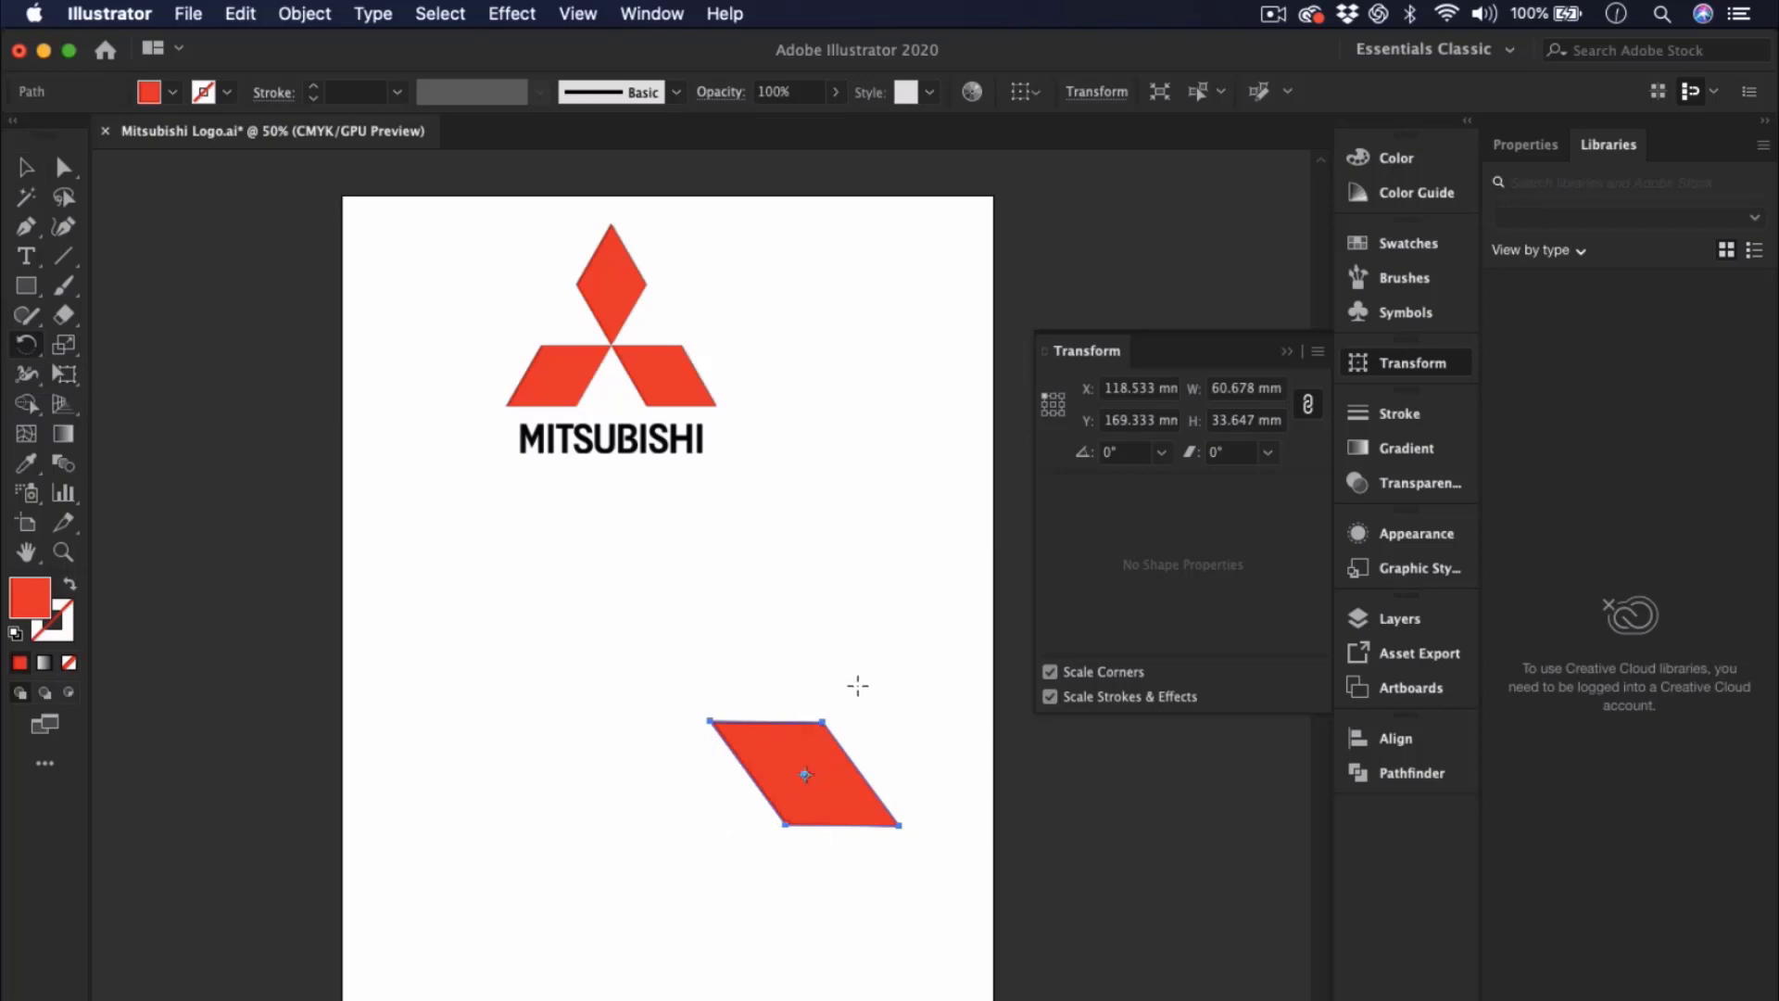
pyautogui.moveTo(858, 687); pyautogui.dragTo(930, 760)
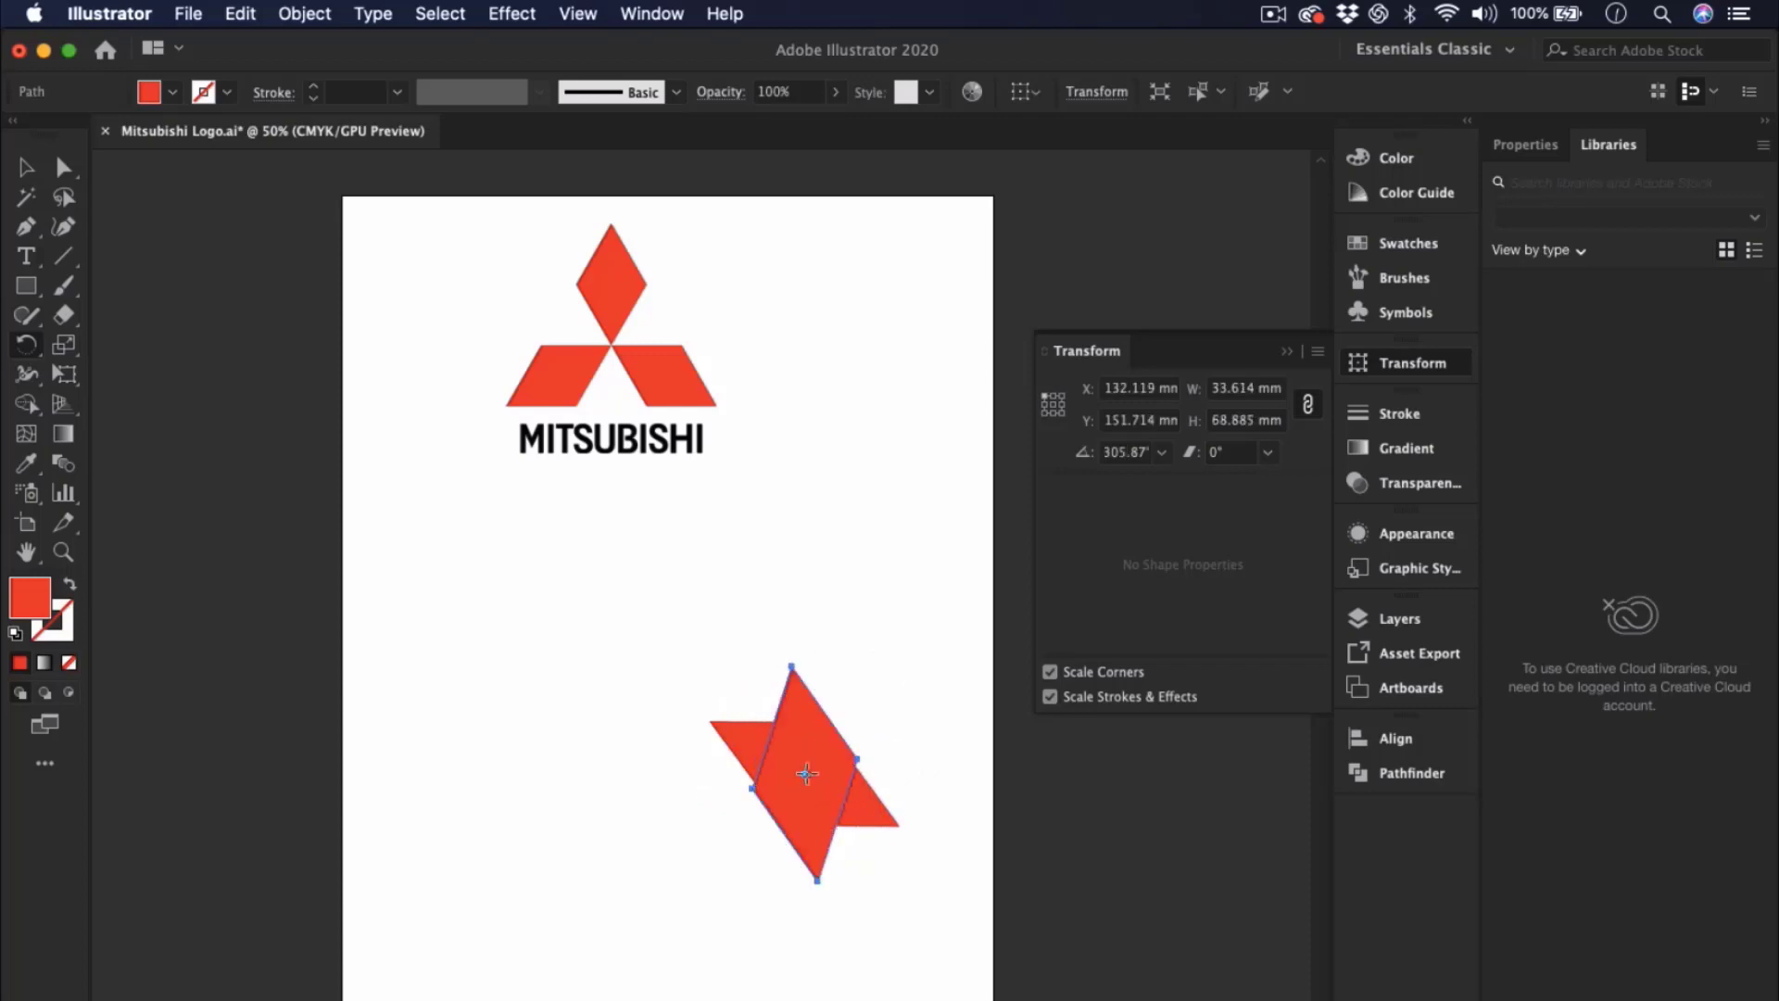
pyautogui.press('super+z')
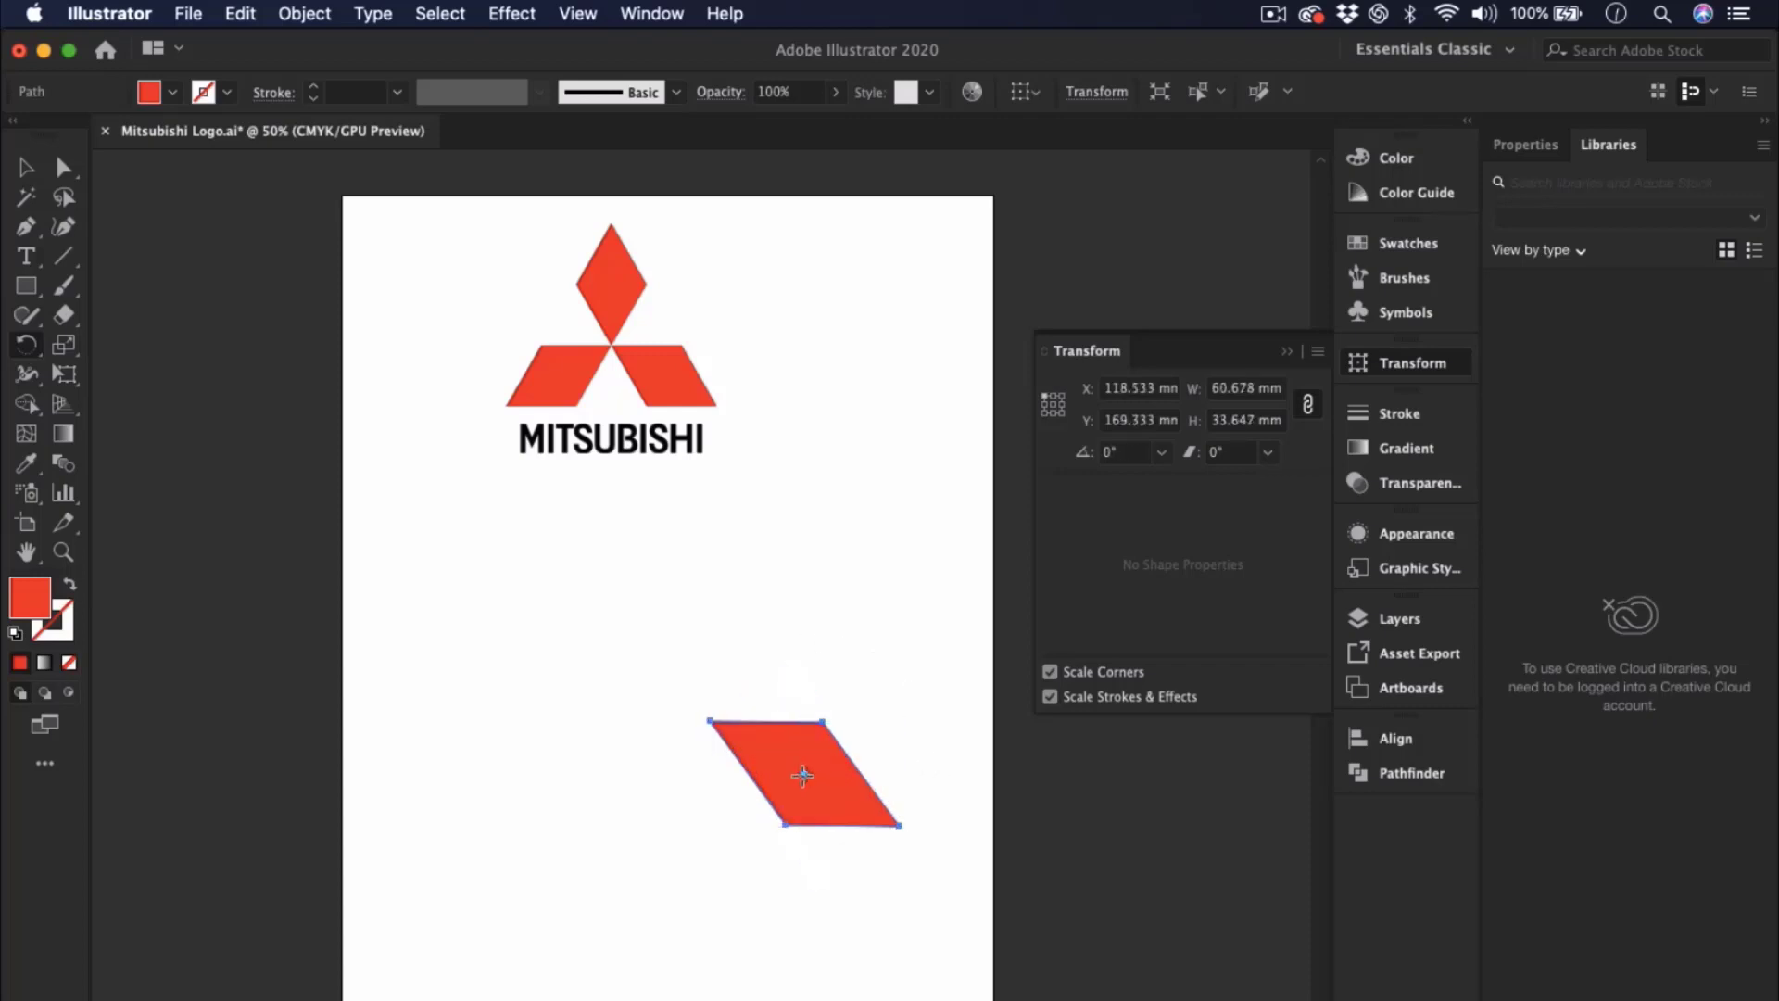
pyautogui.moveTo(802, 776); pyautogui.dragTo(747, 748)
pyautogui.press('super+z')
pyautogui.click(710, 721)
pyautogui.moveTo(886, 842); pyautogui.dragTo(732, 564)
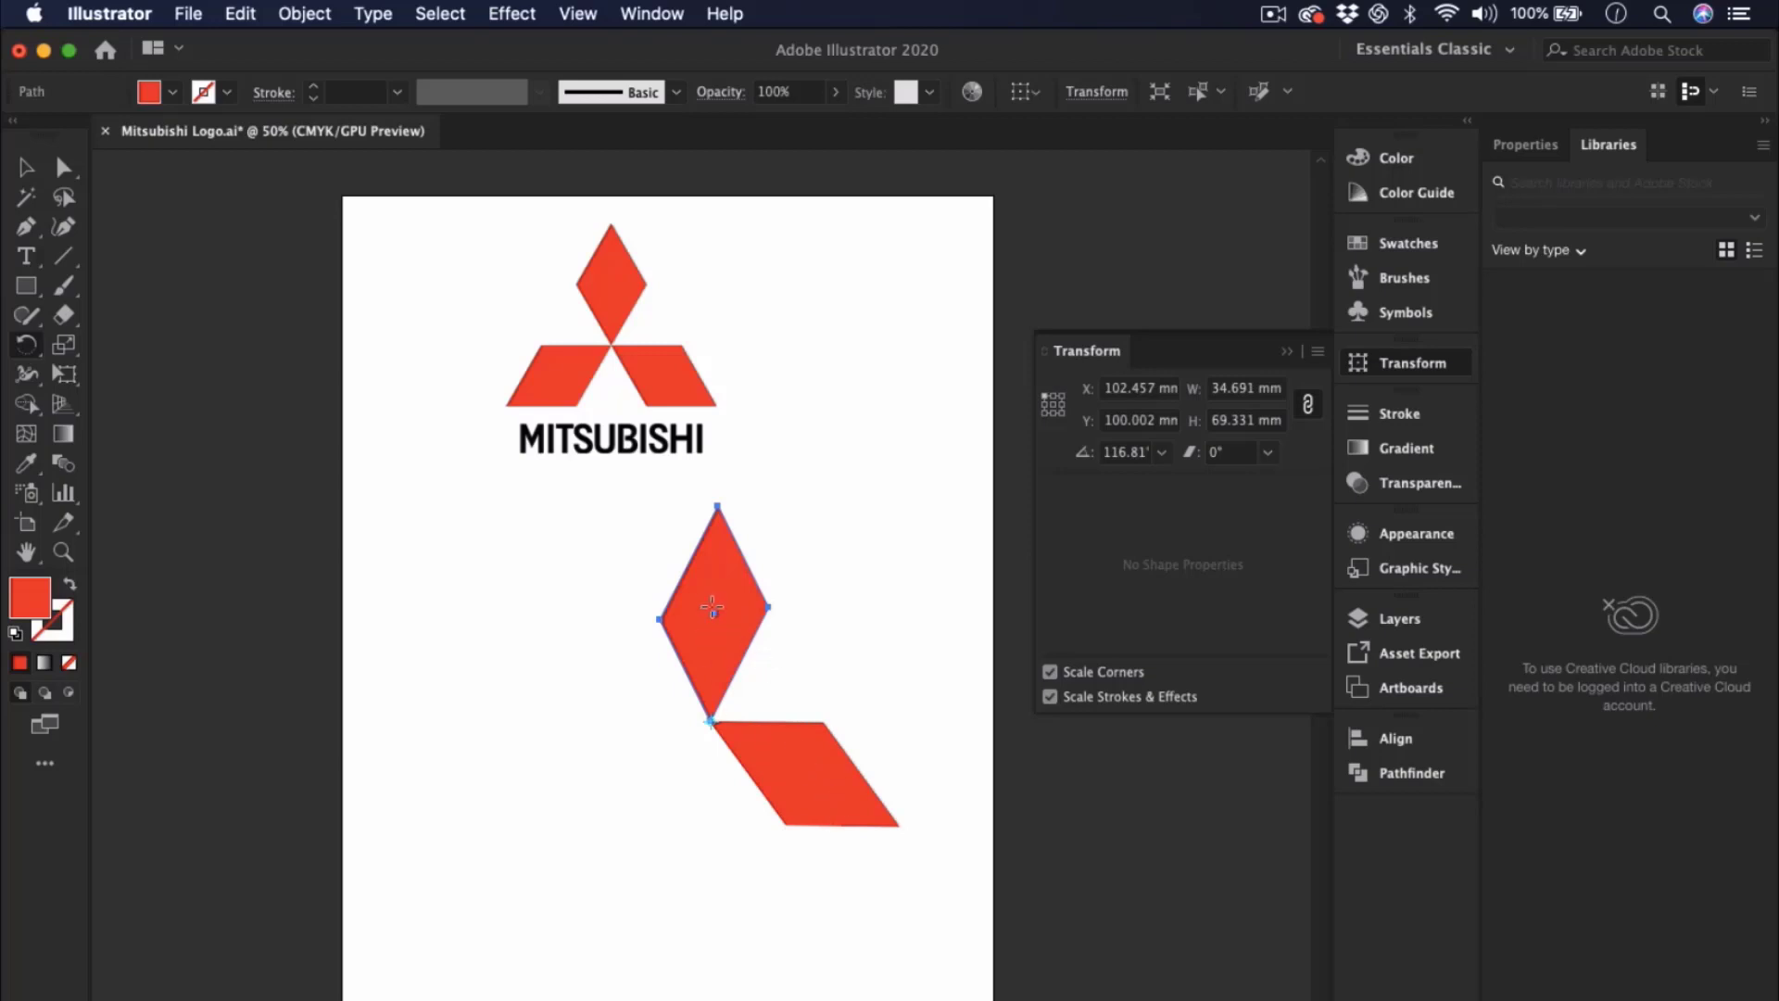
# - Raise the upright diamond's left corner anchor slightly
pyautogui.click(810, 772)
pyautogui.click(26, 167)
pyautogui.click(724, 813)
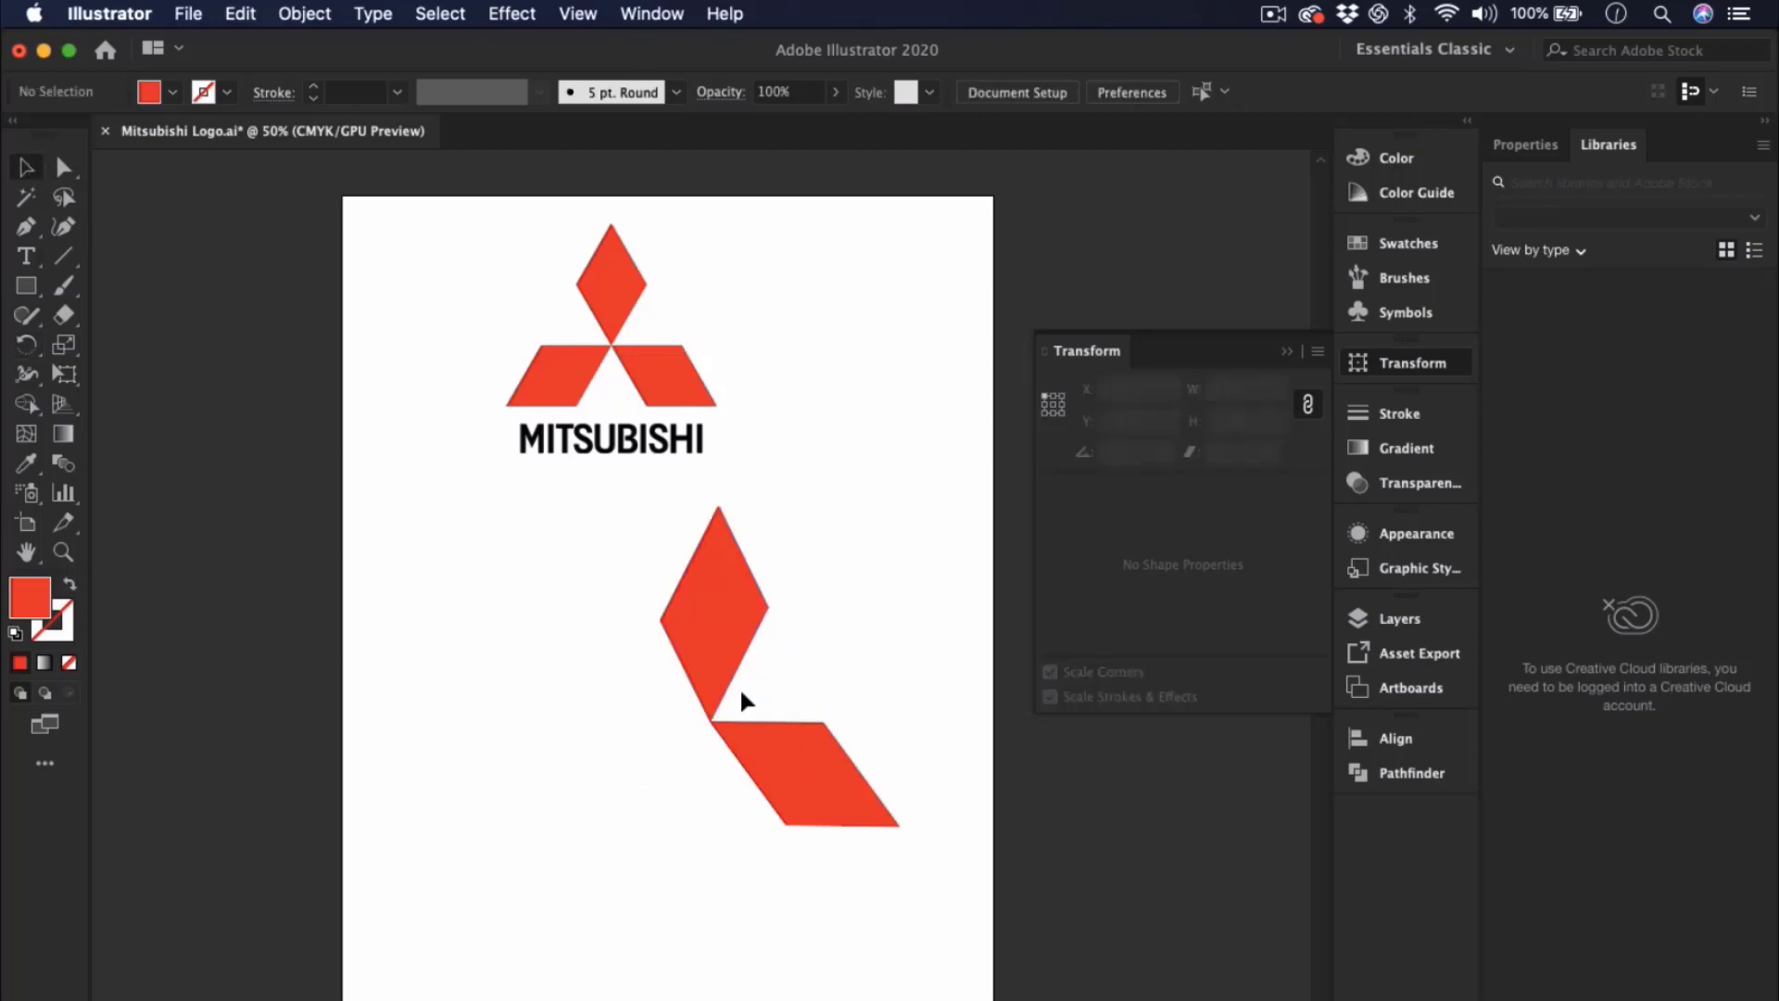
pyautogui.click(701, 622)
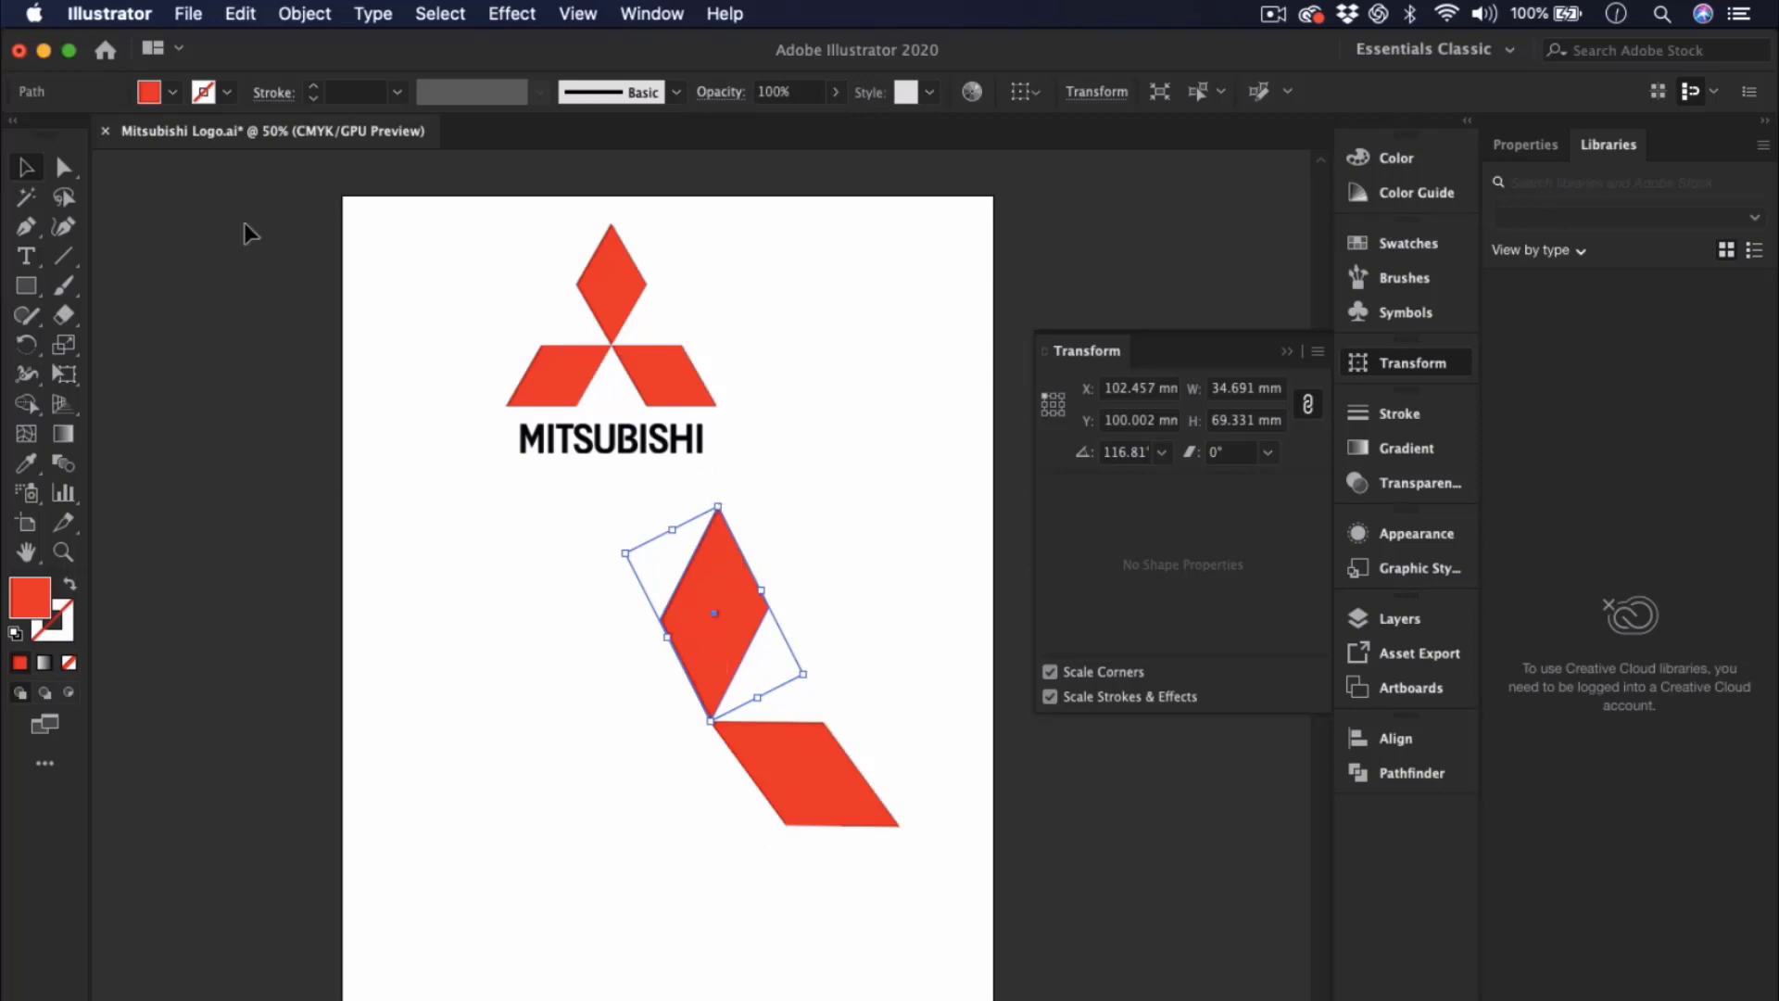
pyautogui.click(63, 171)
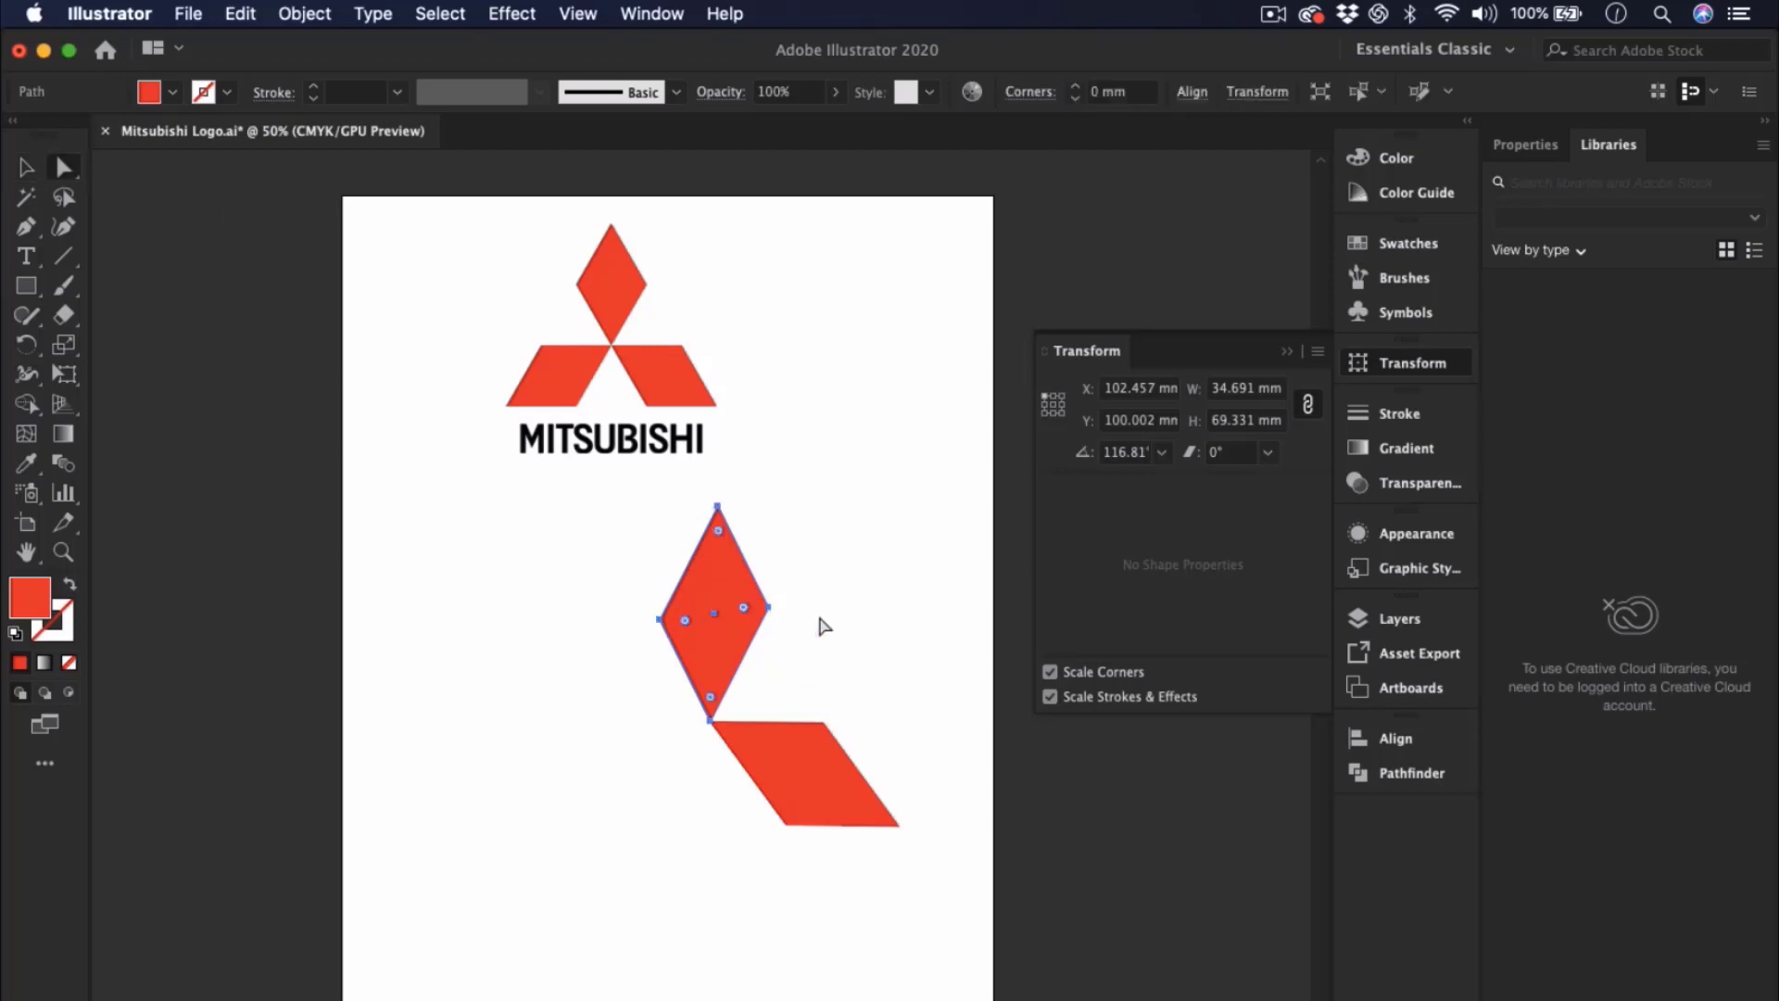
pyautogui.click(660, 620)
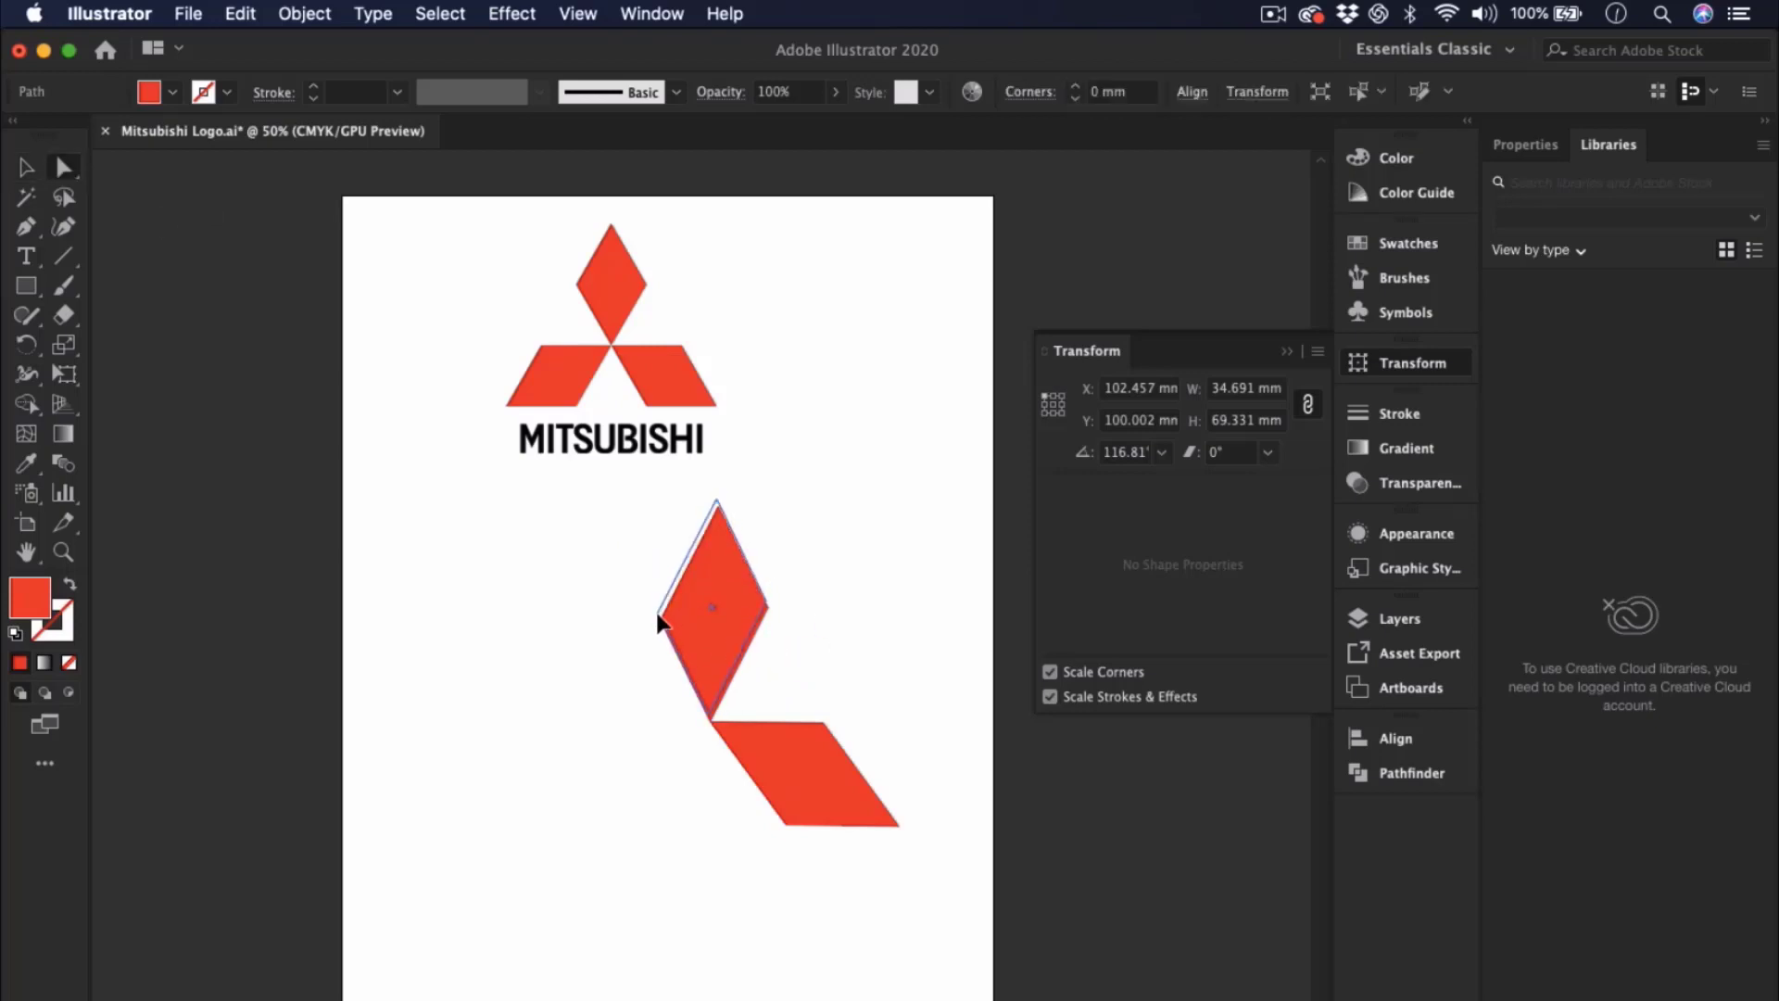
pyautogui.click(660, 620)
pyautogui.moveTo(660, 620); pyautogui.dragTo(665, 527)
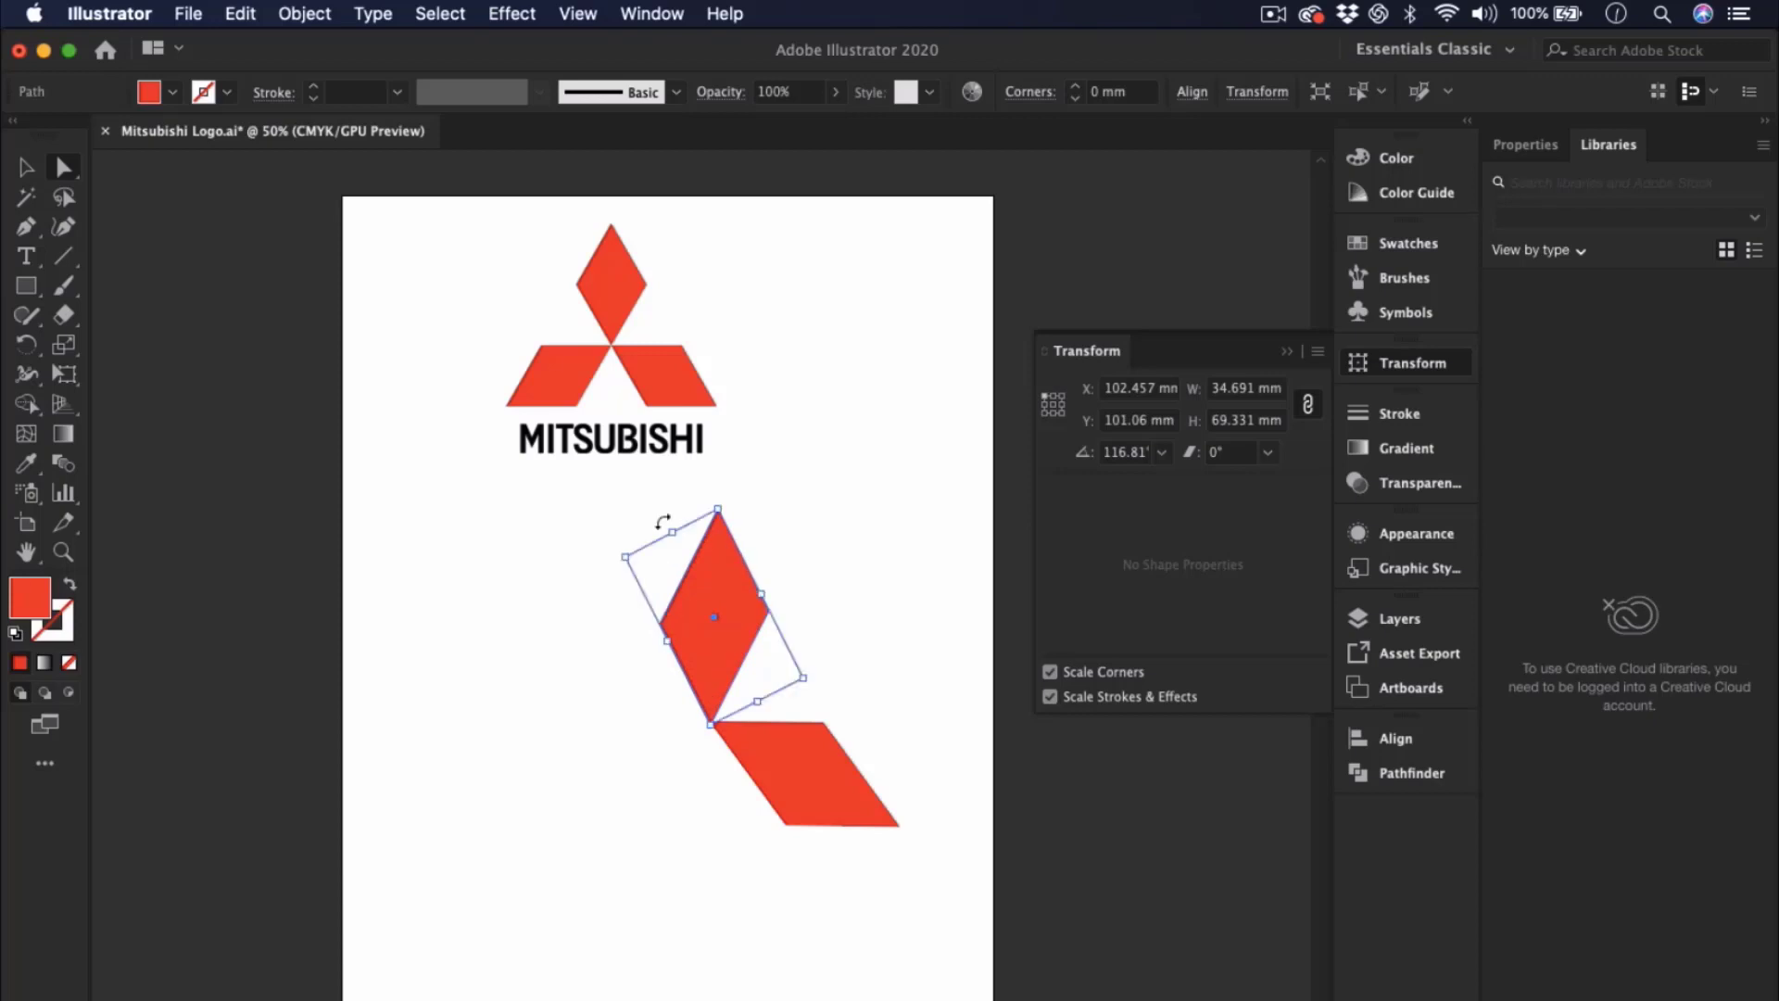
pyautogui.press('cmd+z')
pyautogui.click(660, 620)
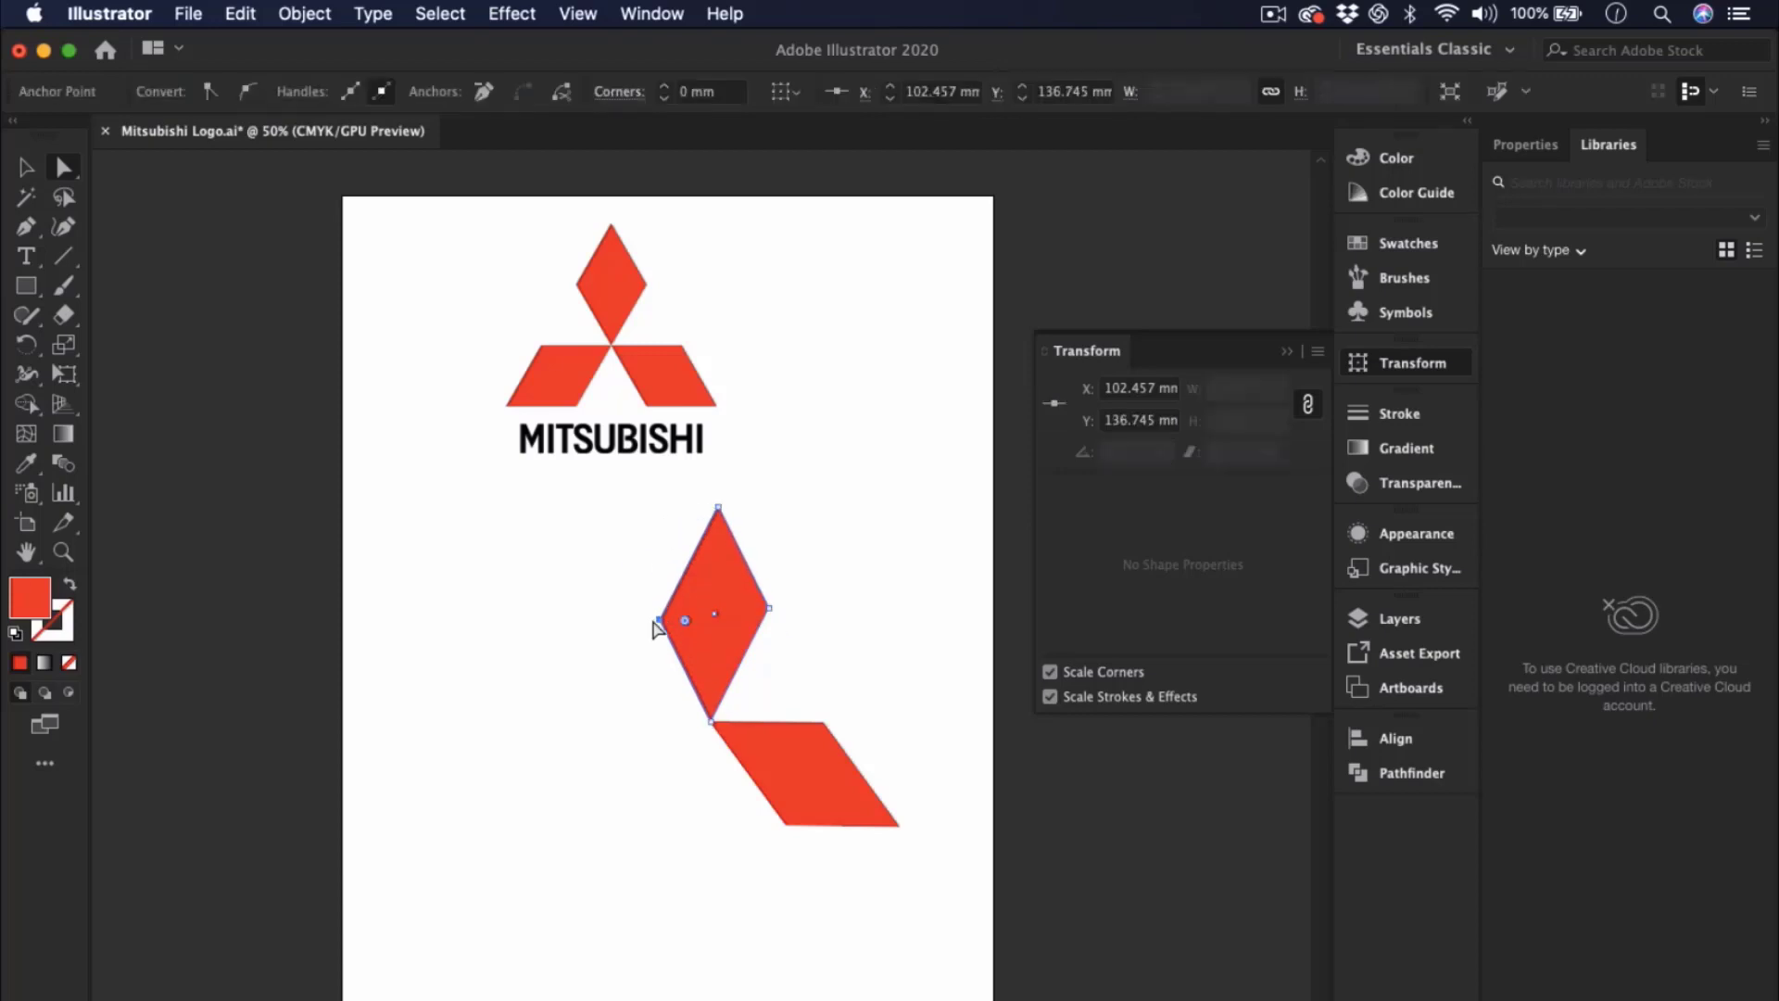
pyautogui.click(661, 624)
pyautogui.click(660, 620)
pyautogui.moveTo(660, 620); pyautogui.dragTo(660, 612)
# - Reposition the diamond's right corner anchor and select the lower parallelogram
pyautogui.click(769, 610)
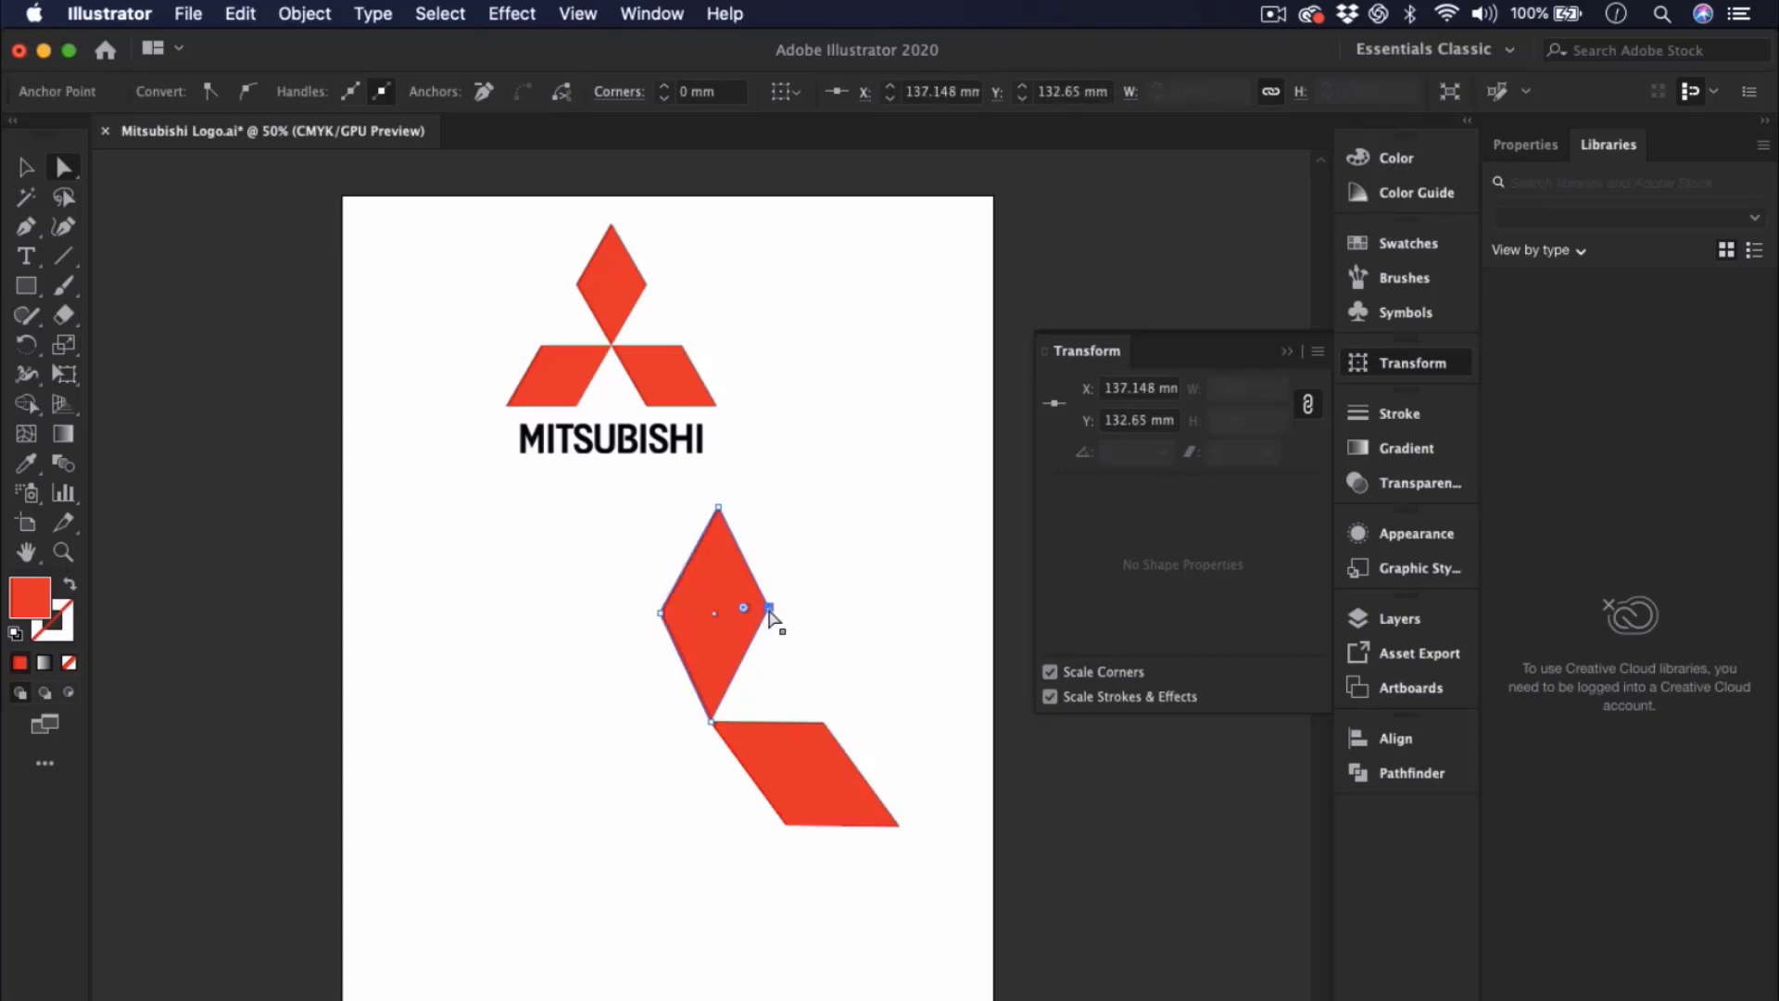
pyautogui.moveTo(769, 609); pyautogui.dragTo(770, 615)
pyautogui.click(799, 758)
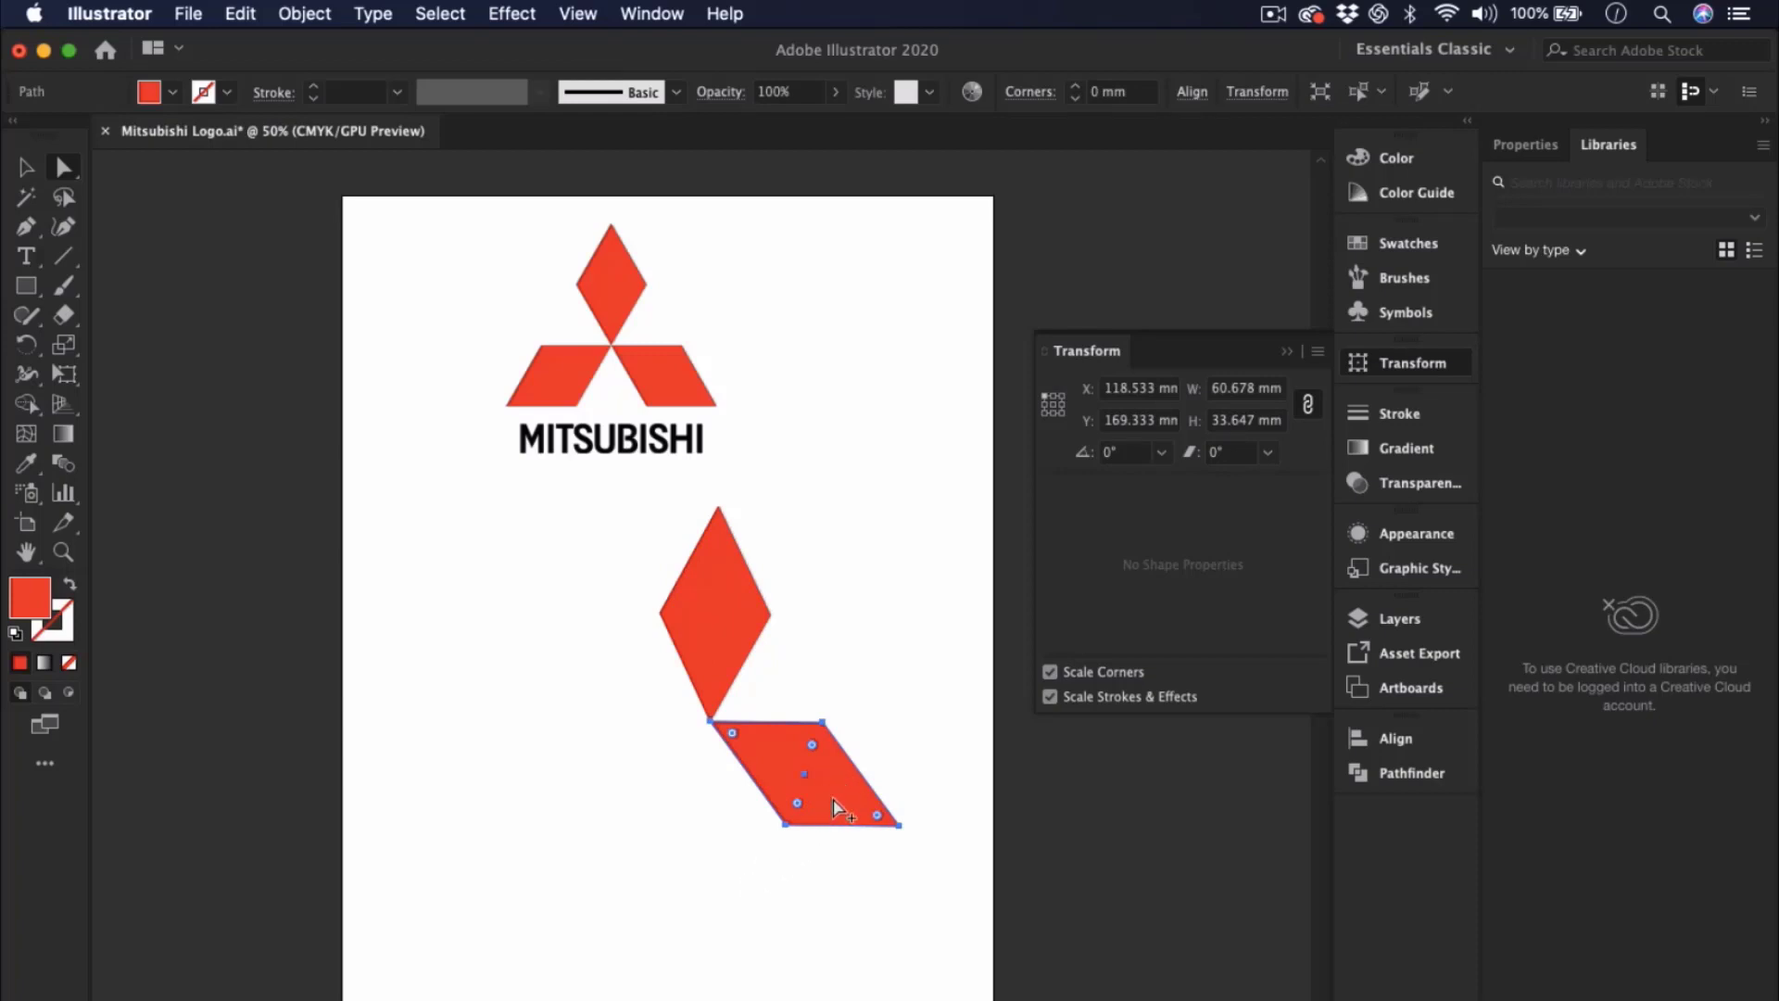
pyautogui.click(26, 167)
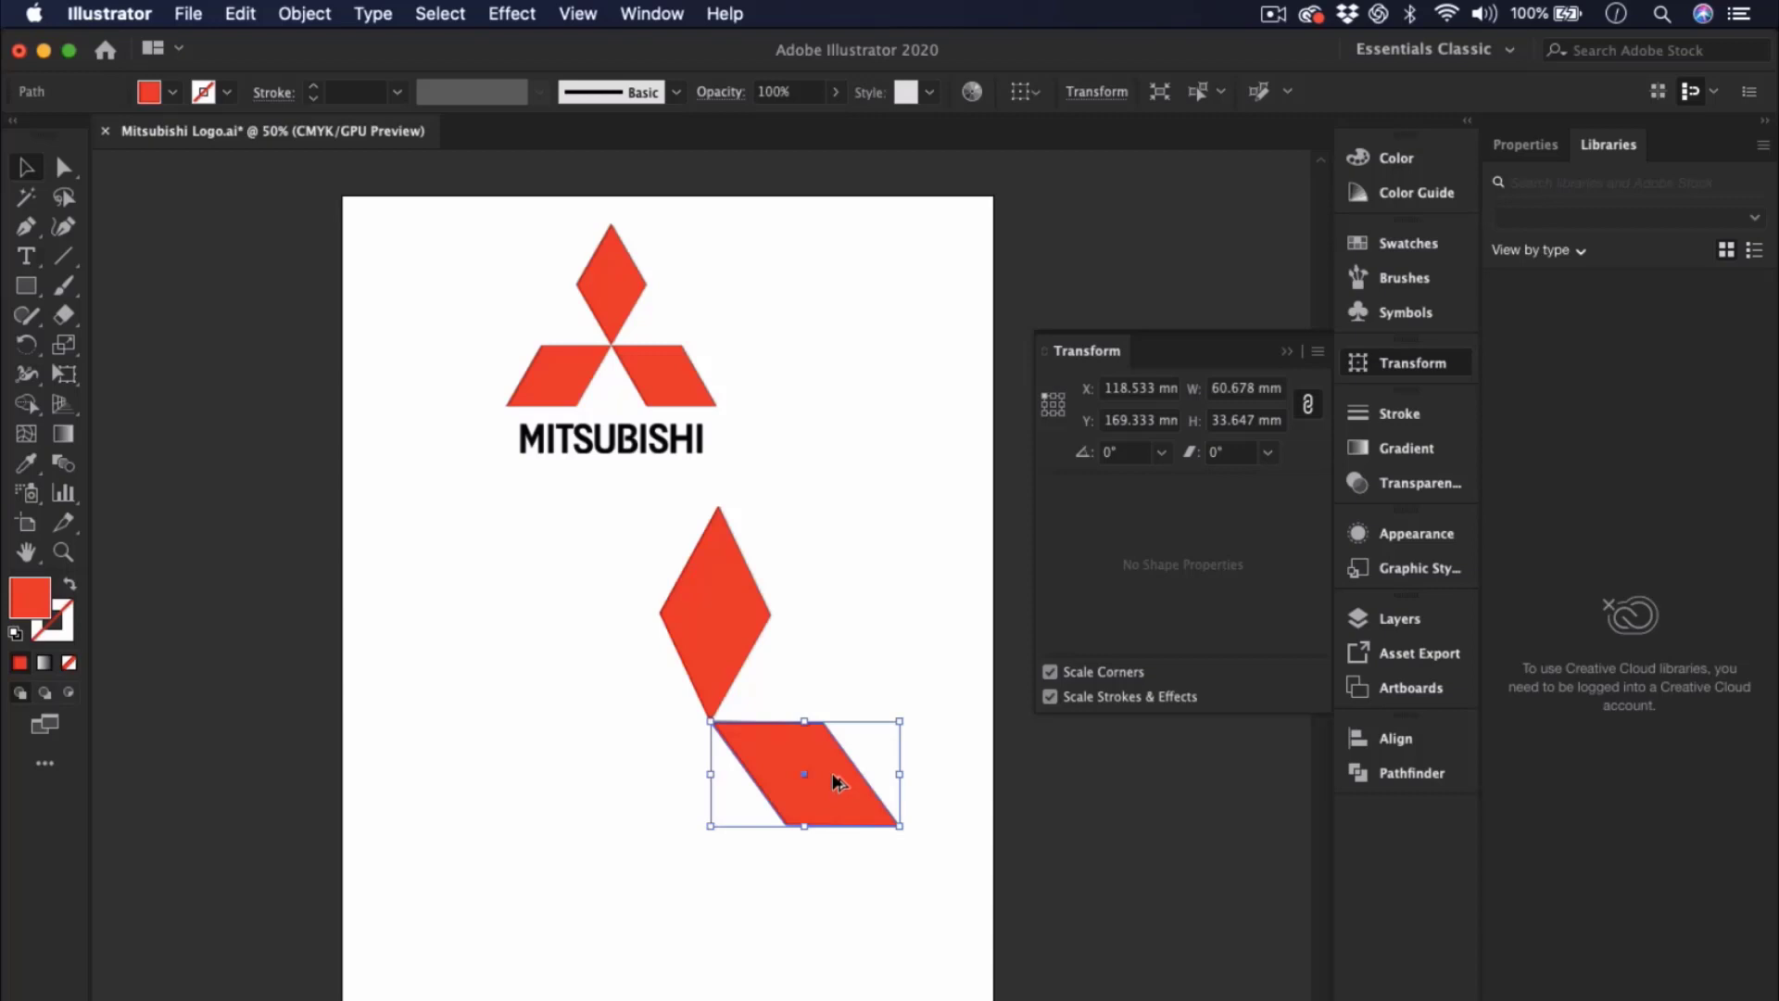
# - Copy the parallelogram to the left and try shear angles on the copy
pyautogui.moveTo(833, 774); pyautogui.dragTo(713, 780)
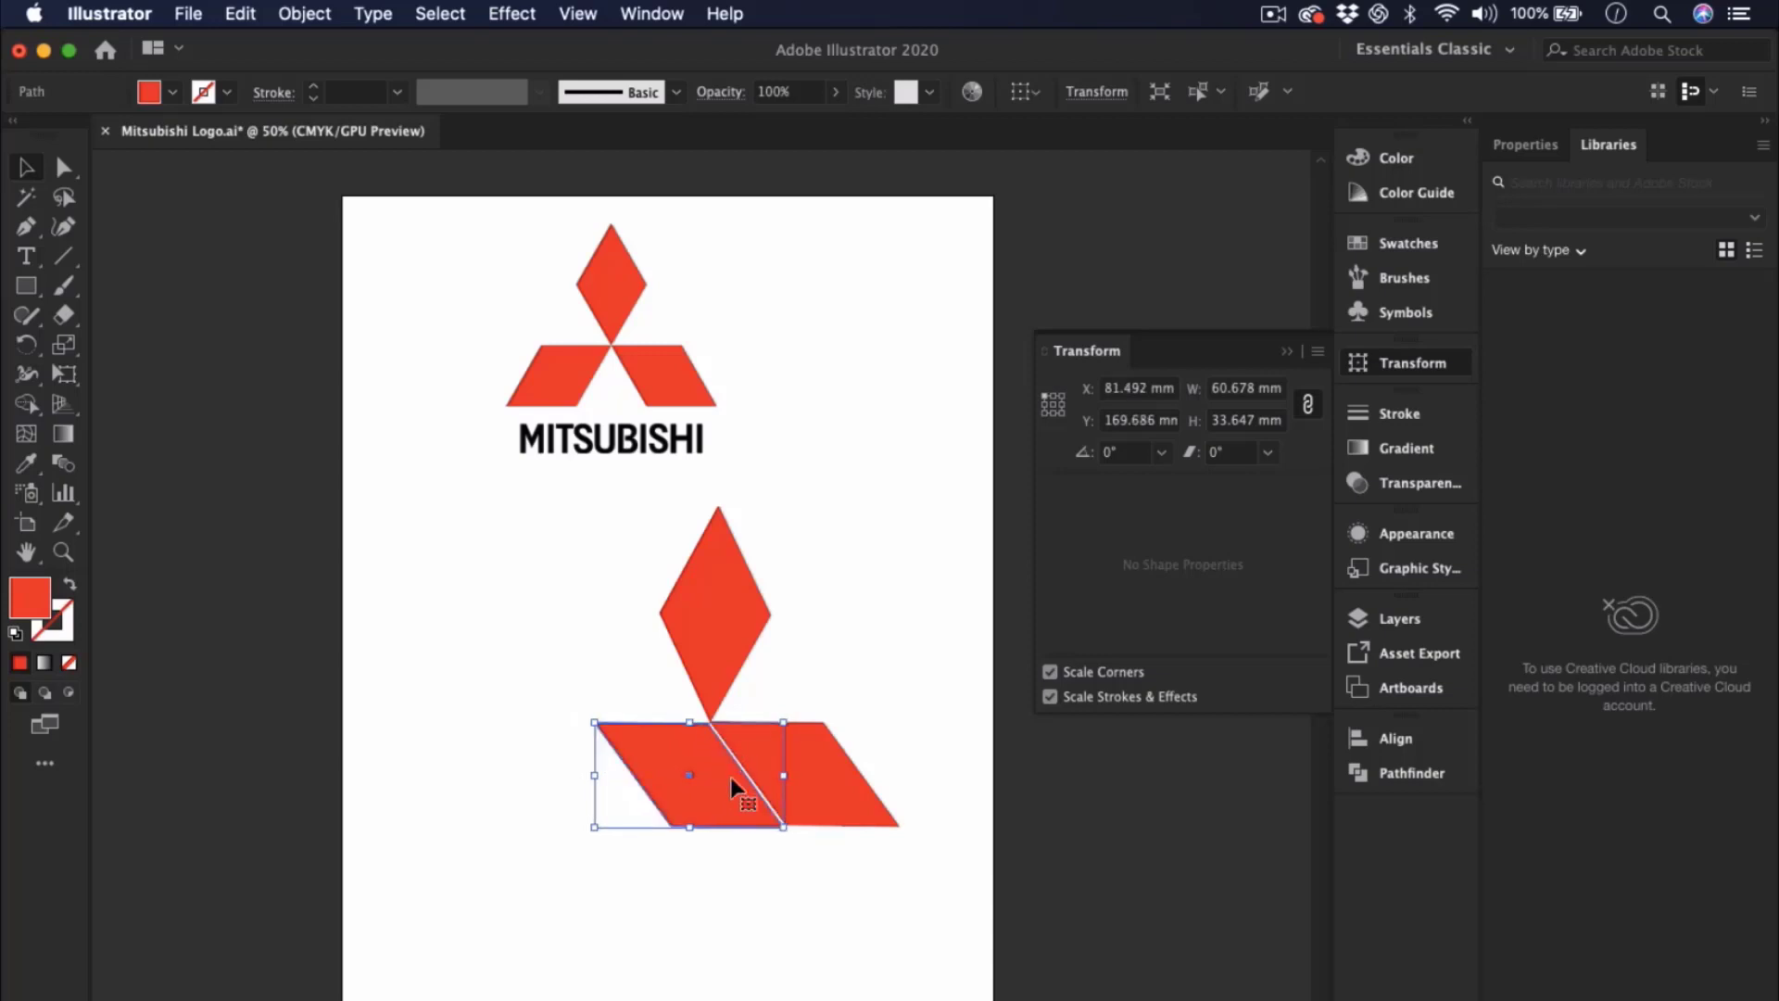
pyautogui.press('Up')
pyautogui.press('Up')
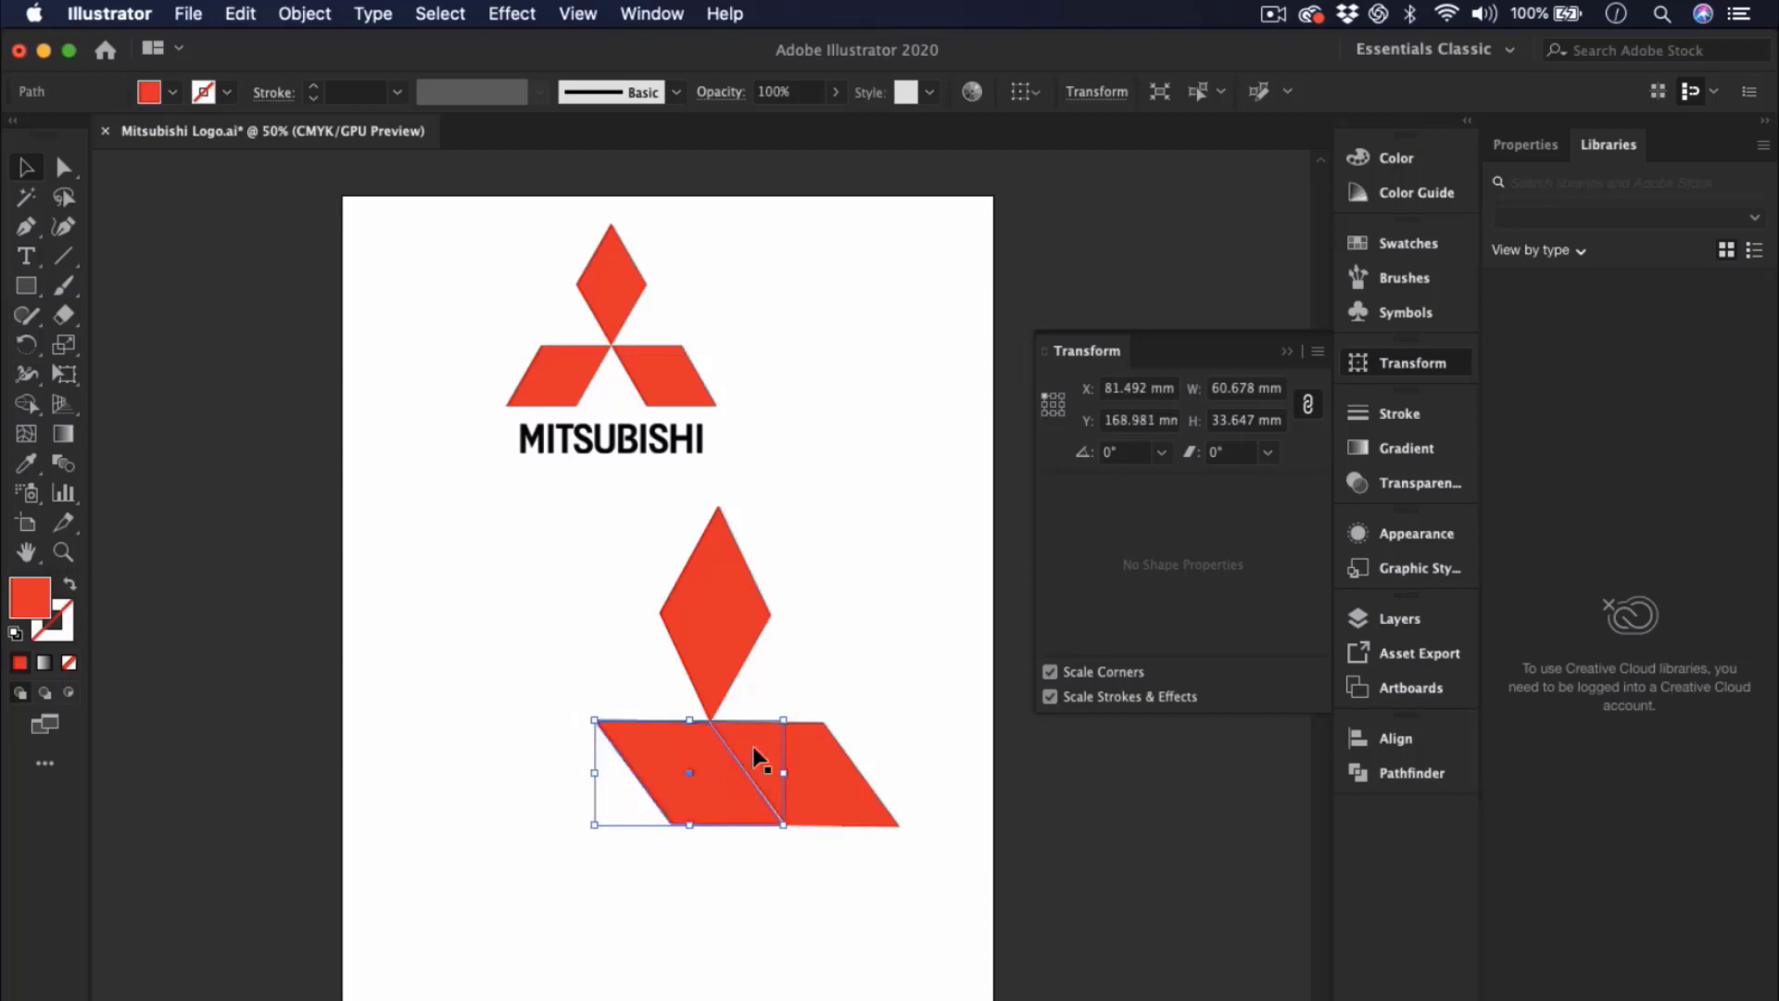
pyautogui.click(1267, 452)
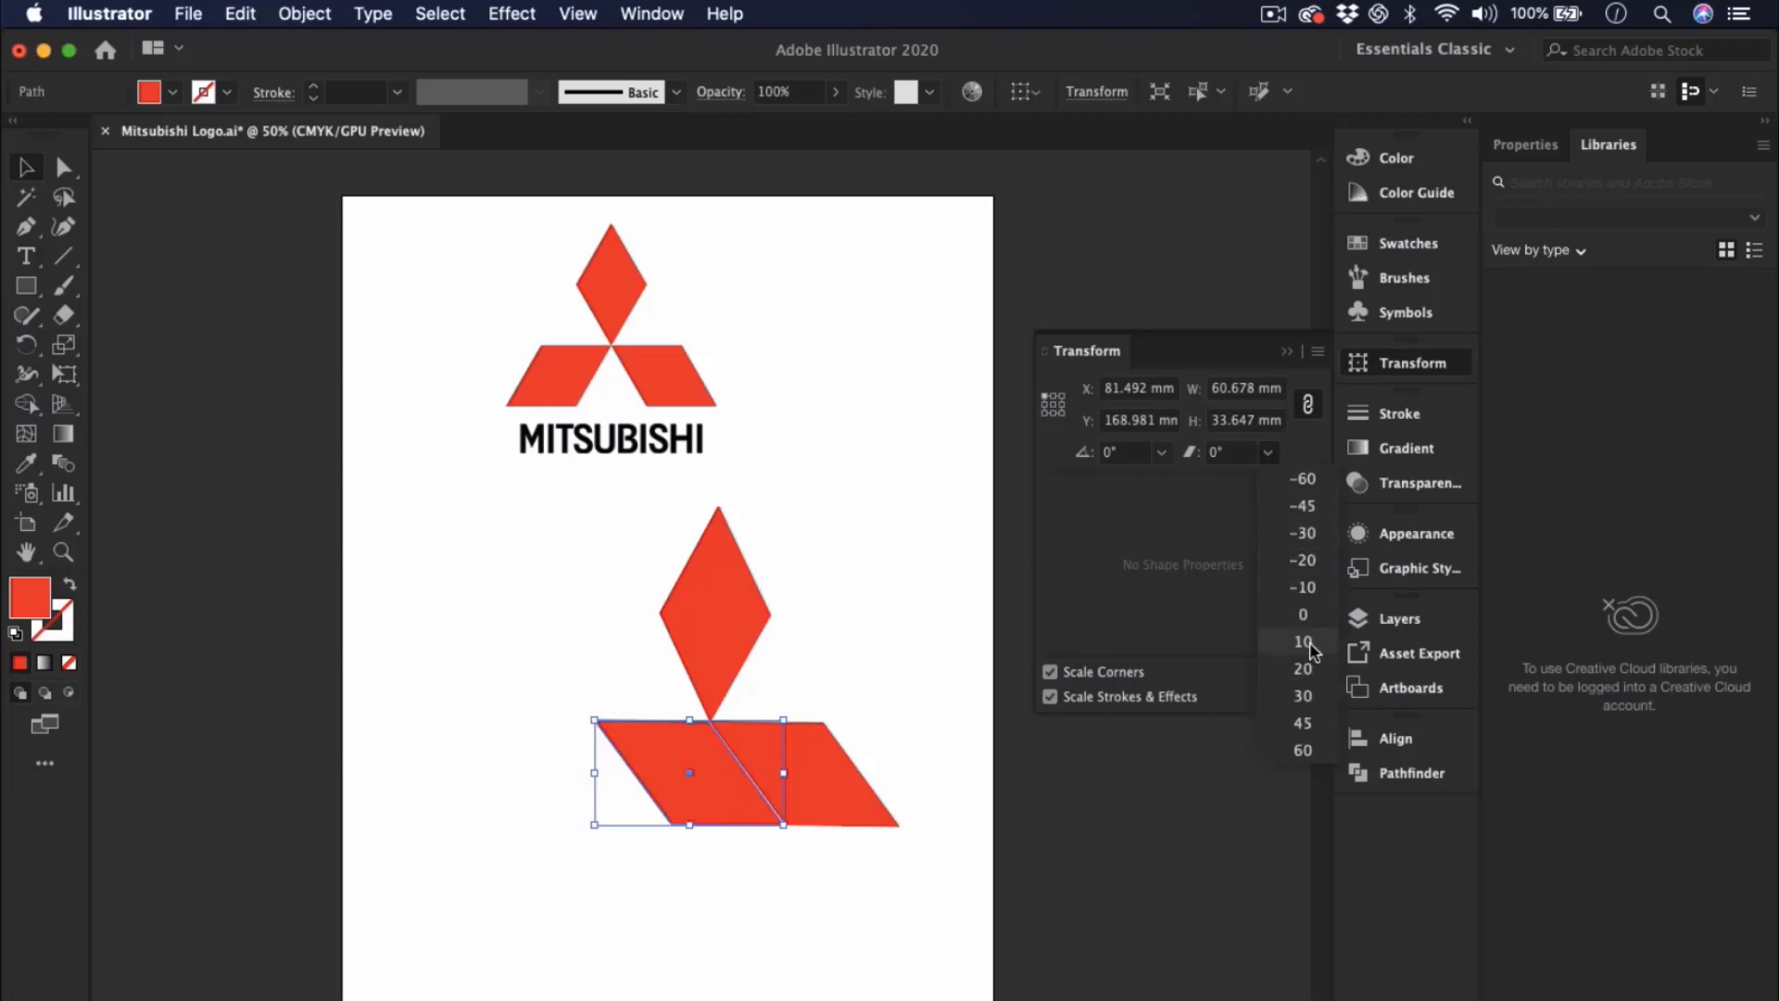
pyautogui.click(1303, 697)
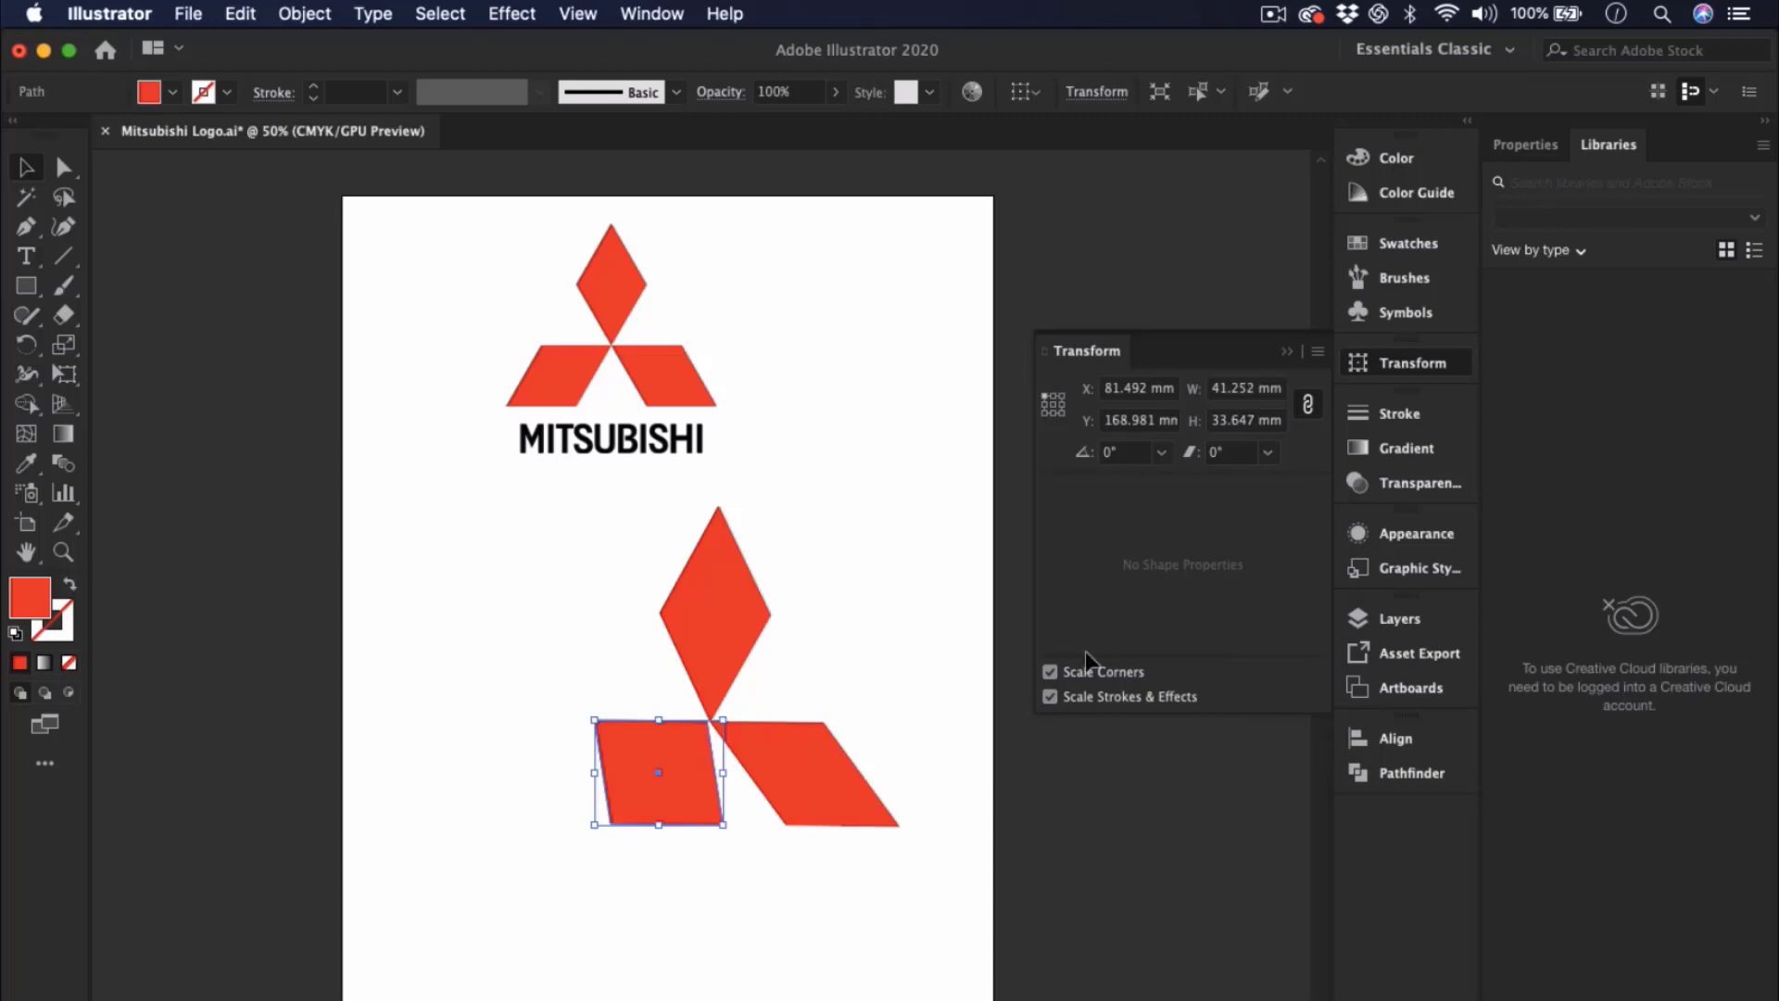
pyautogui.press('super+z')
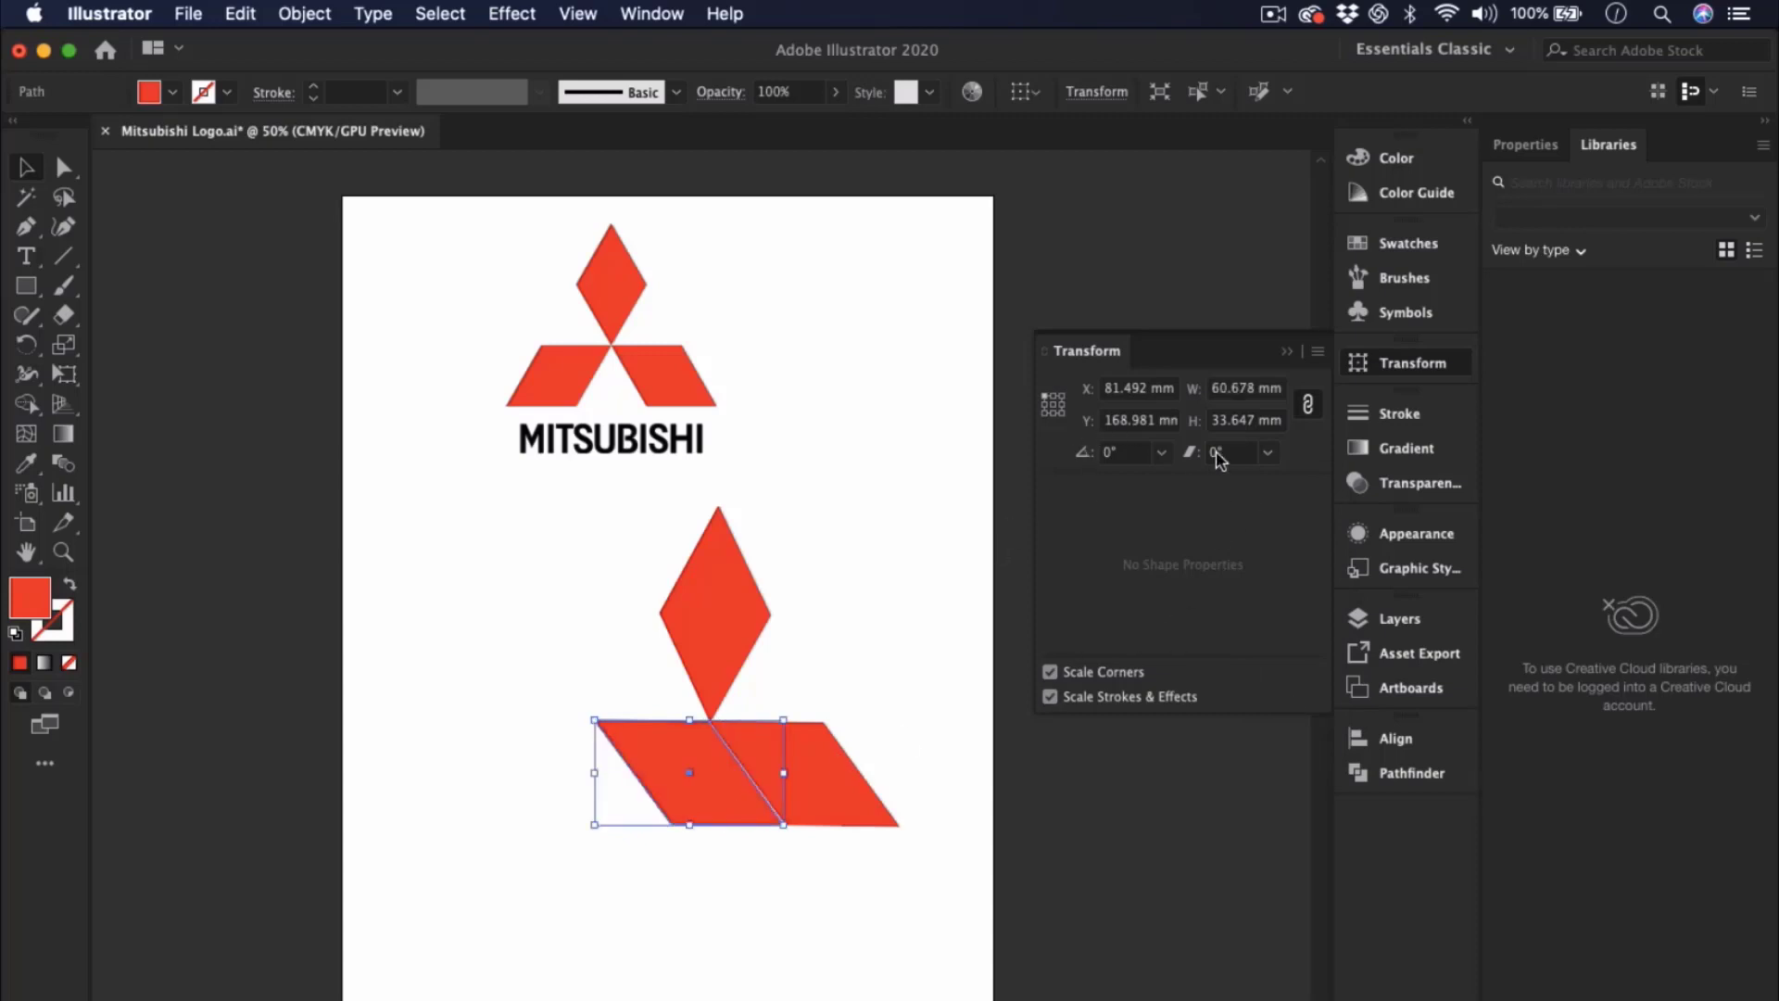
pyautogui.click(1268, 453)
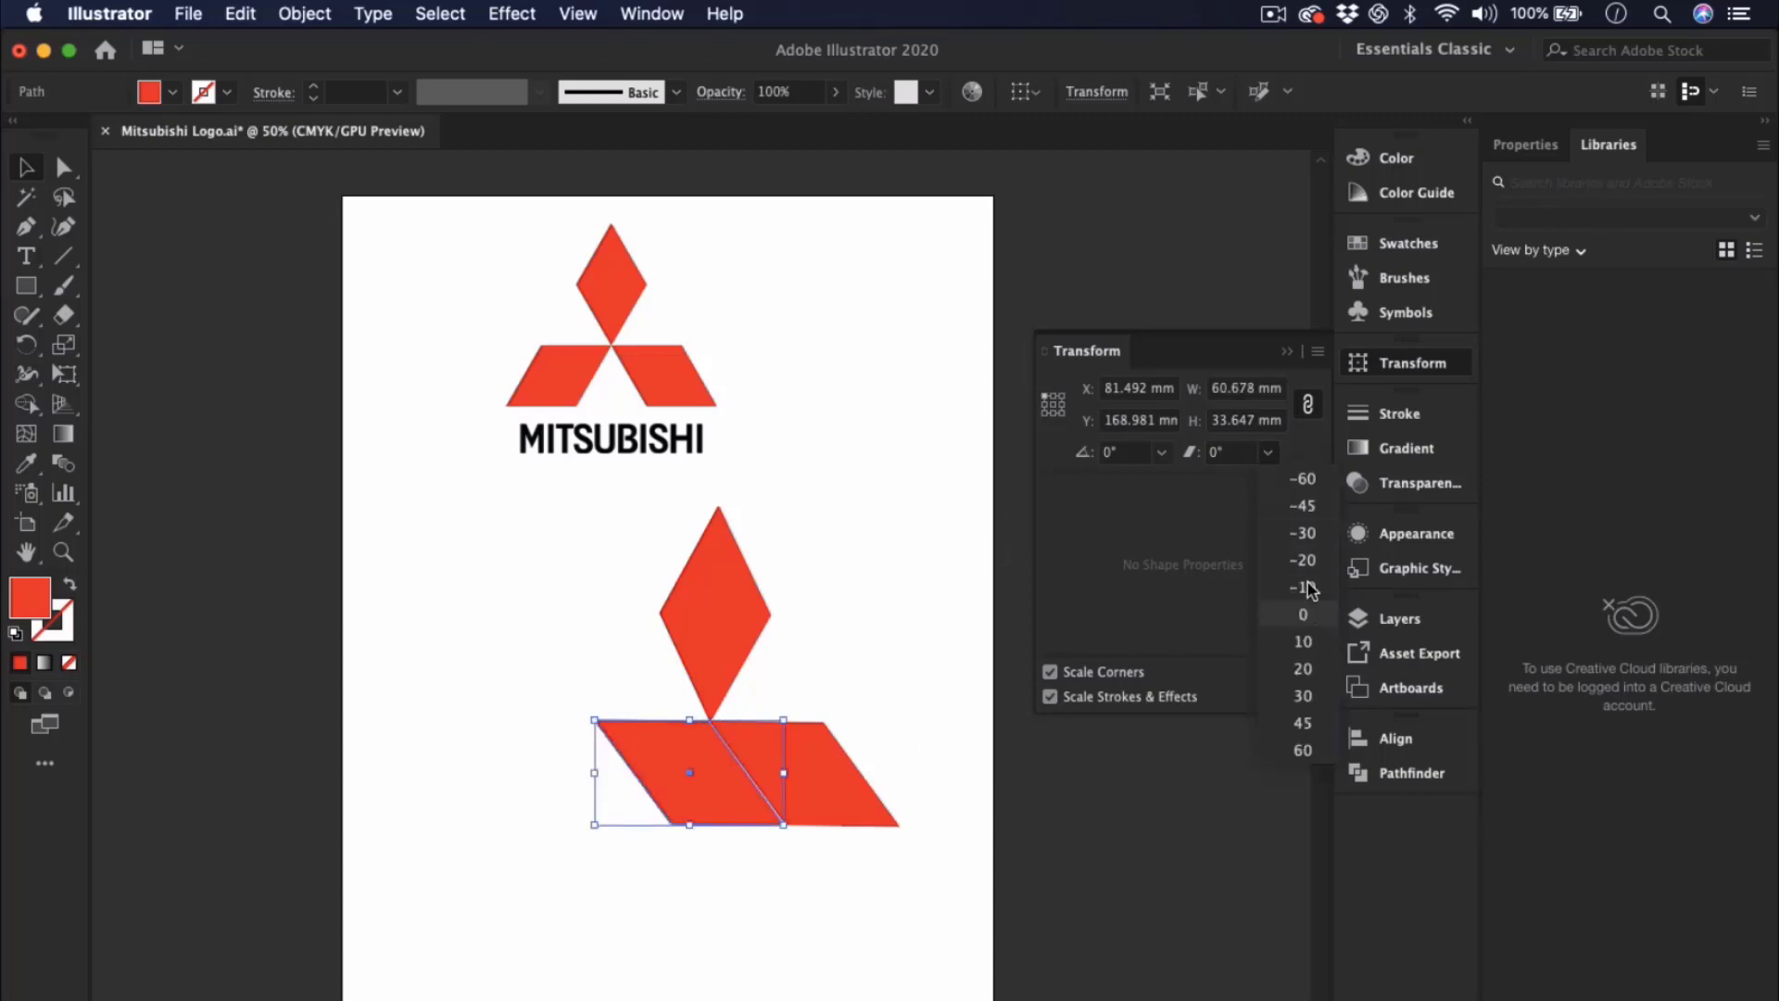
pyautogui.click(1310, 545)
pyautogui.press('super+z')
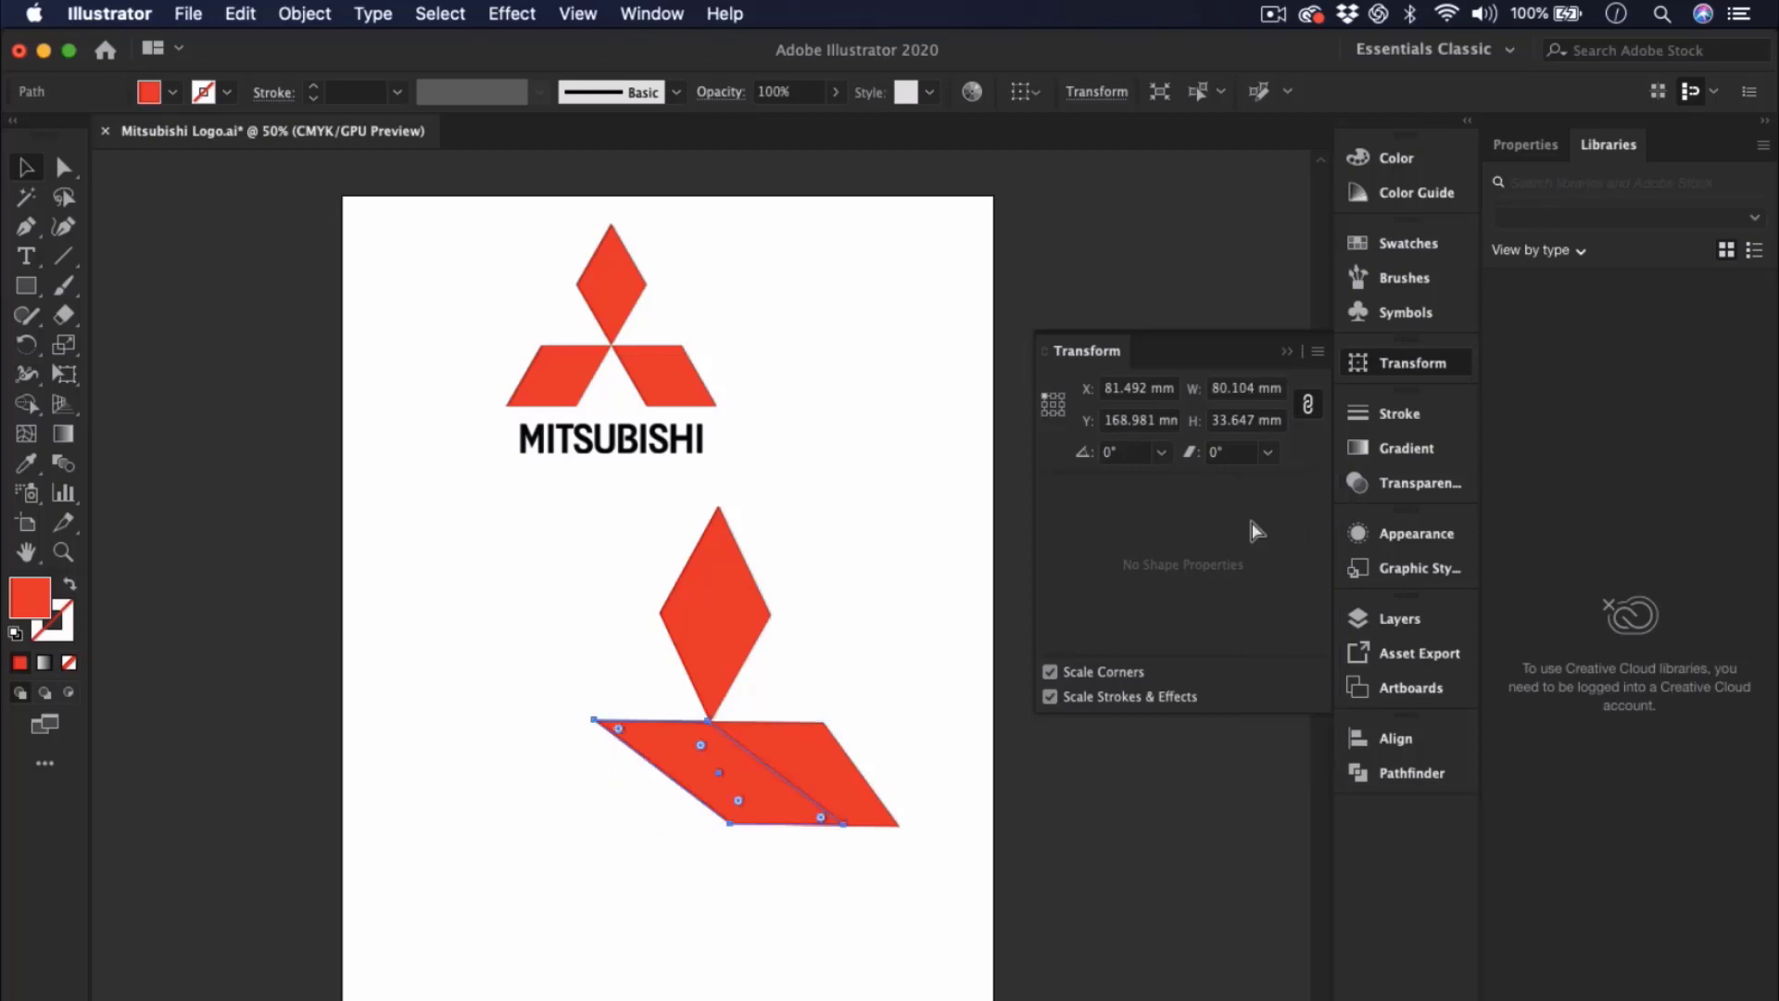
# - Shear the left copy until it leans the opposite way, mirroring the right piece
pyautogui.click(1269, 453)
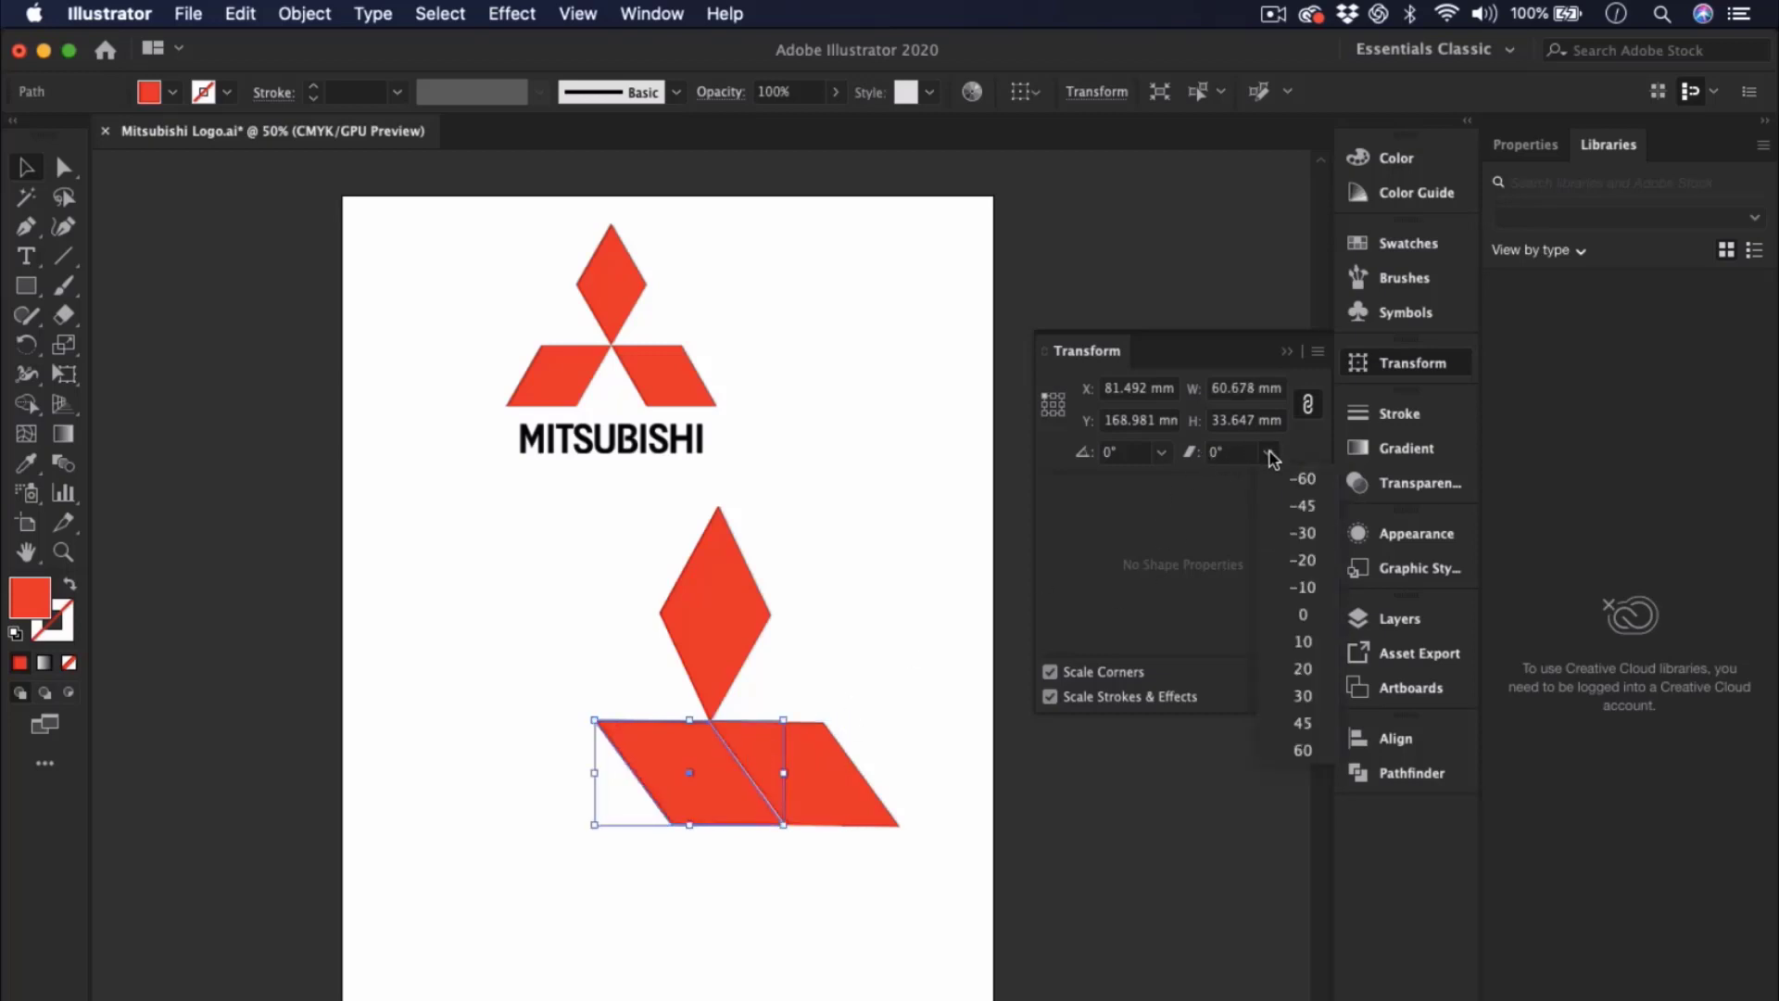
pyautogui.click(1308, 696)
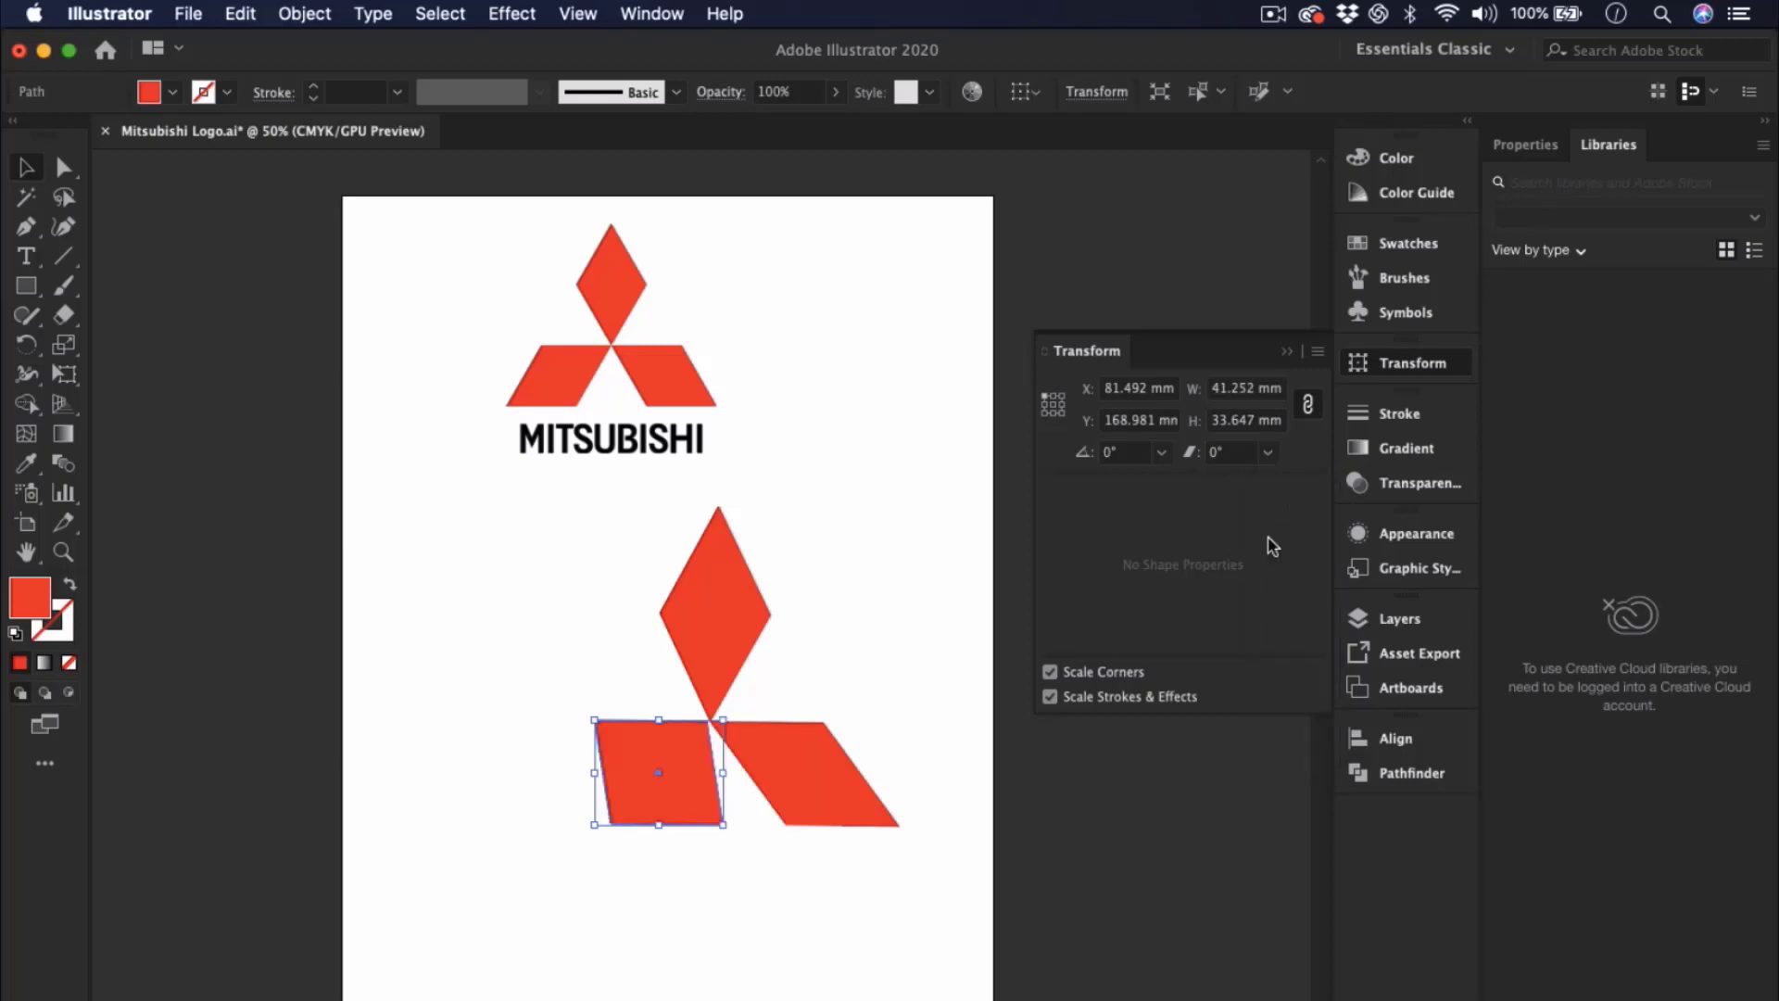
pyautogui.click(1270, 454)
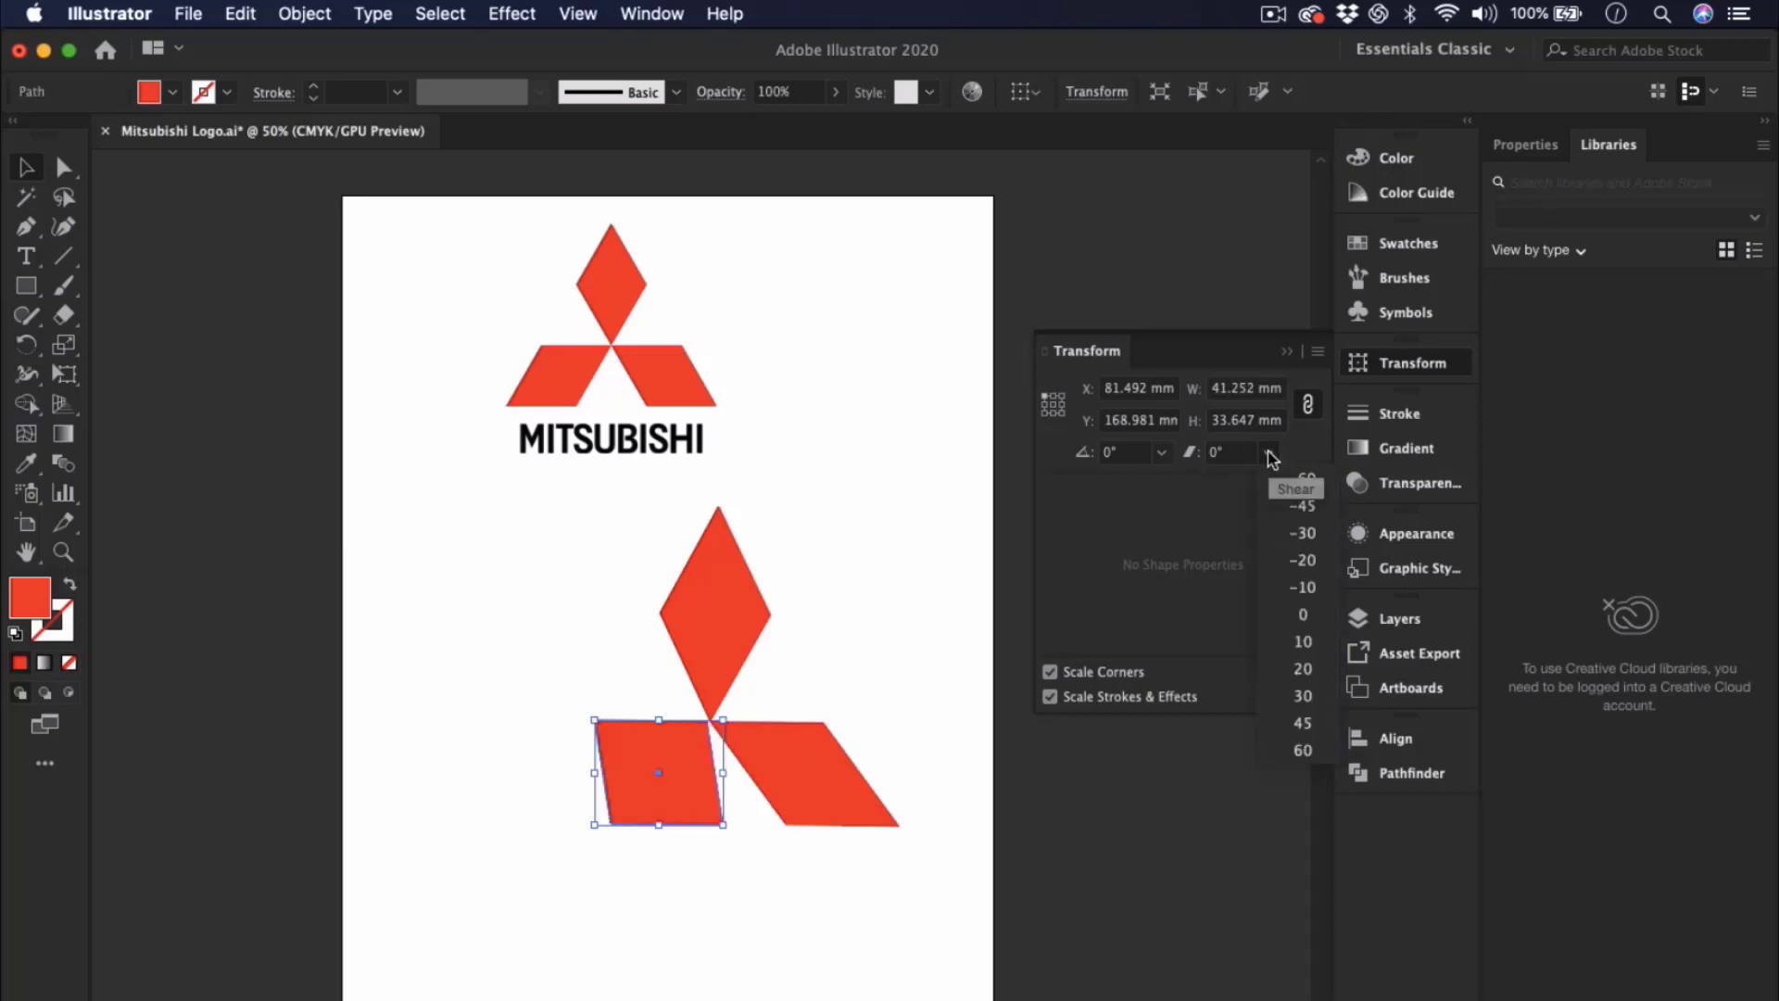
pyautogui.click(1305, 694)
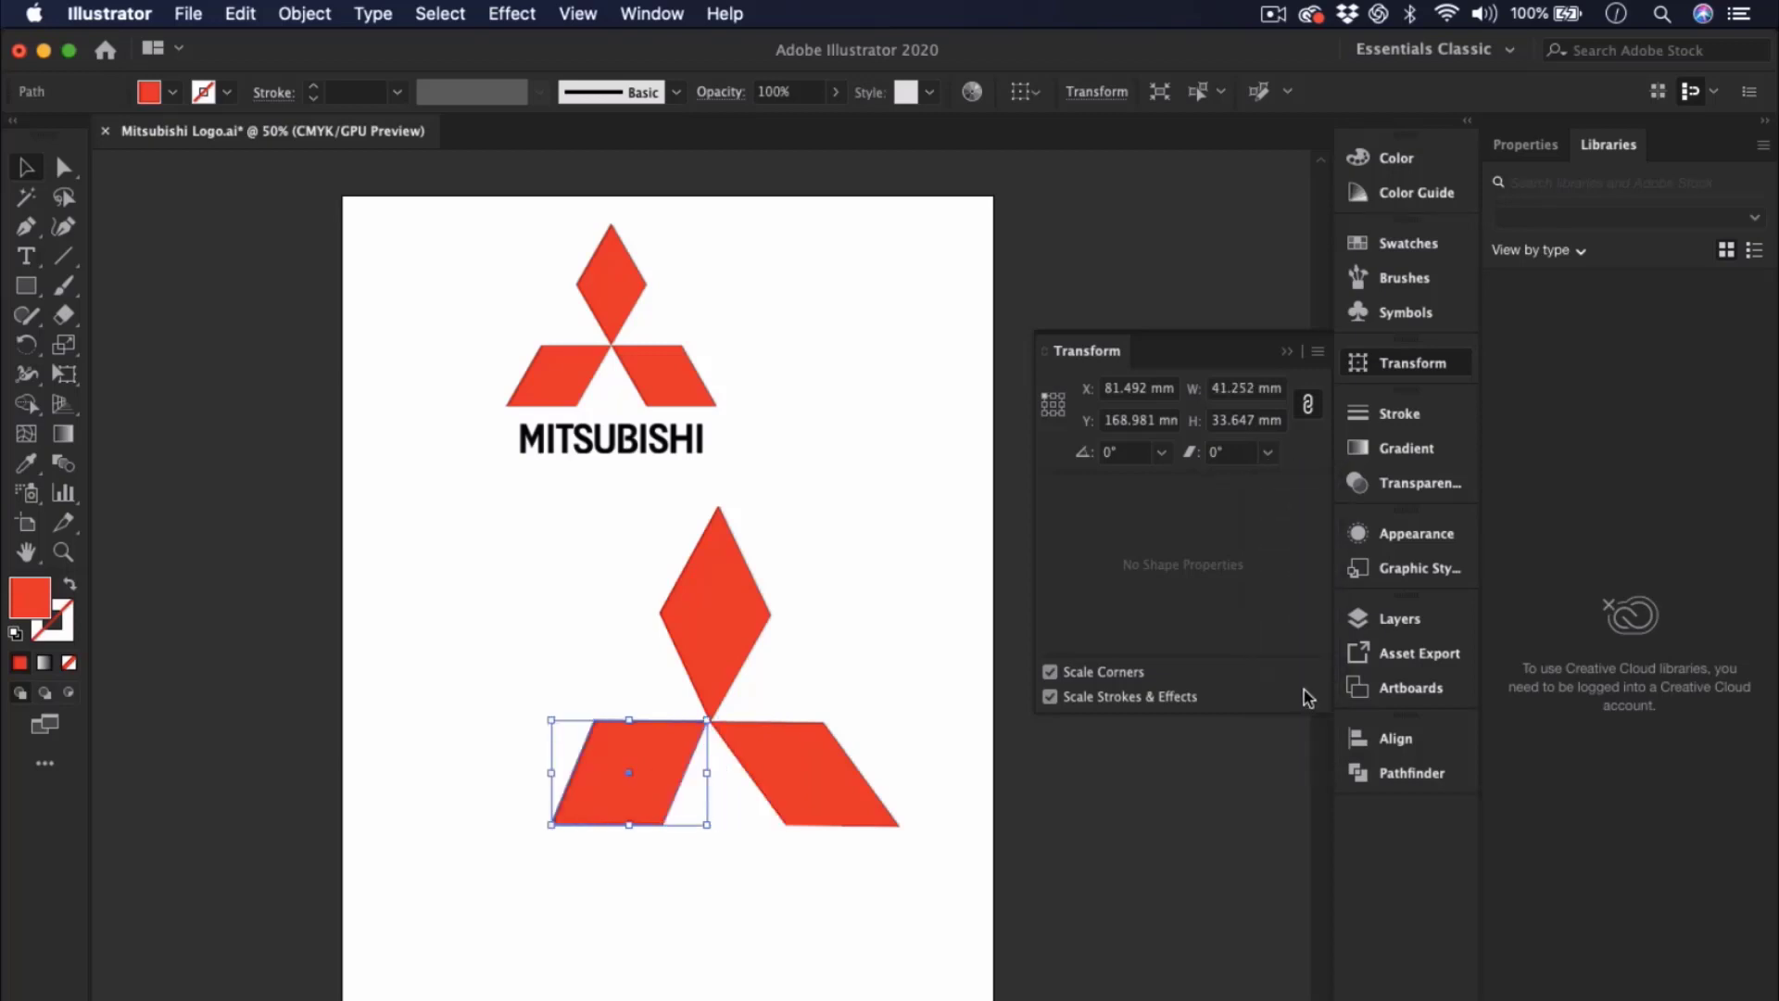
pyautogui.click(1268, 453)
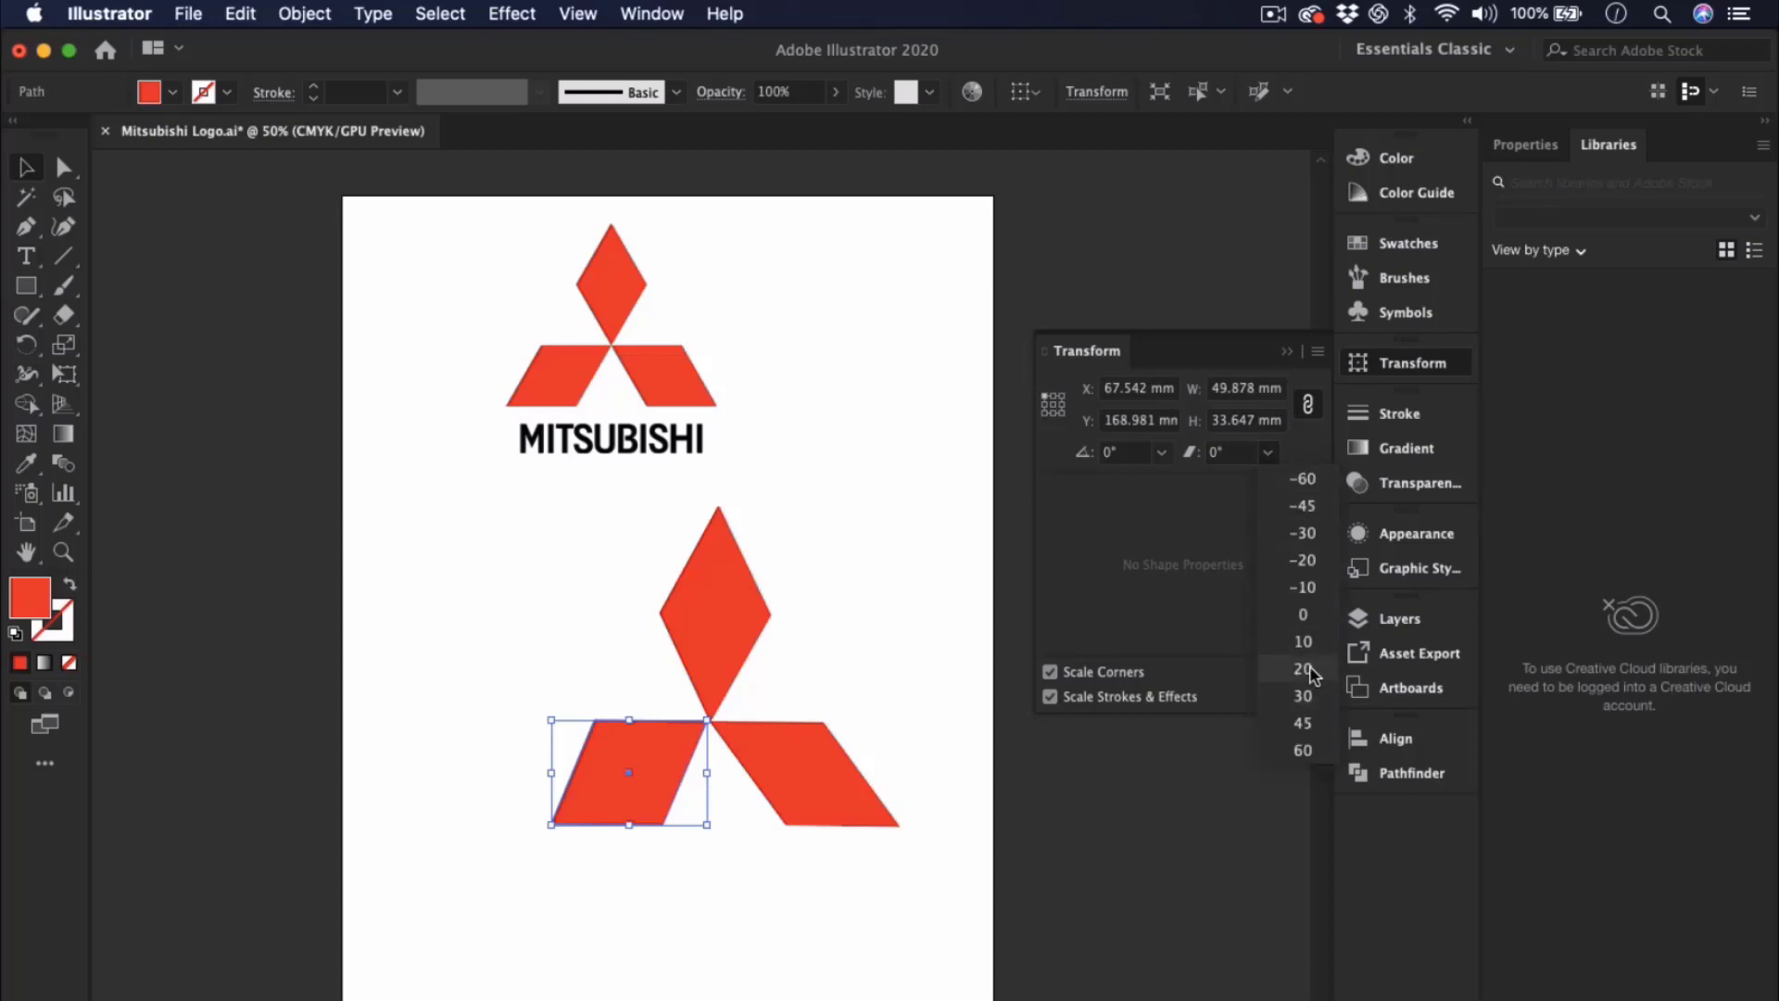
pyautogui.click(1310, 645)
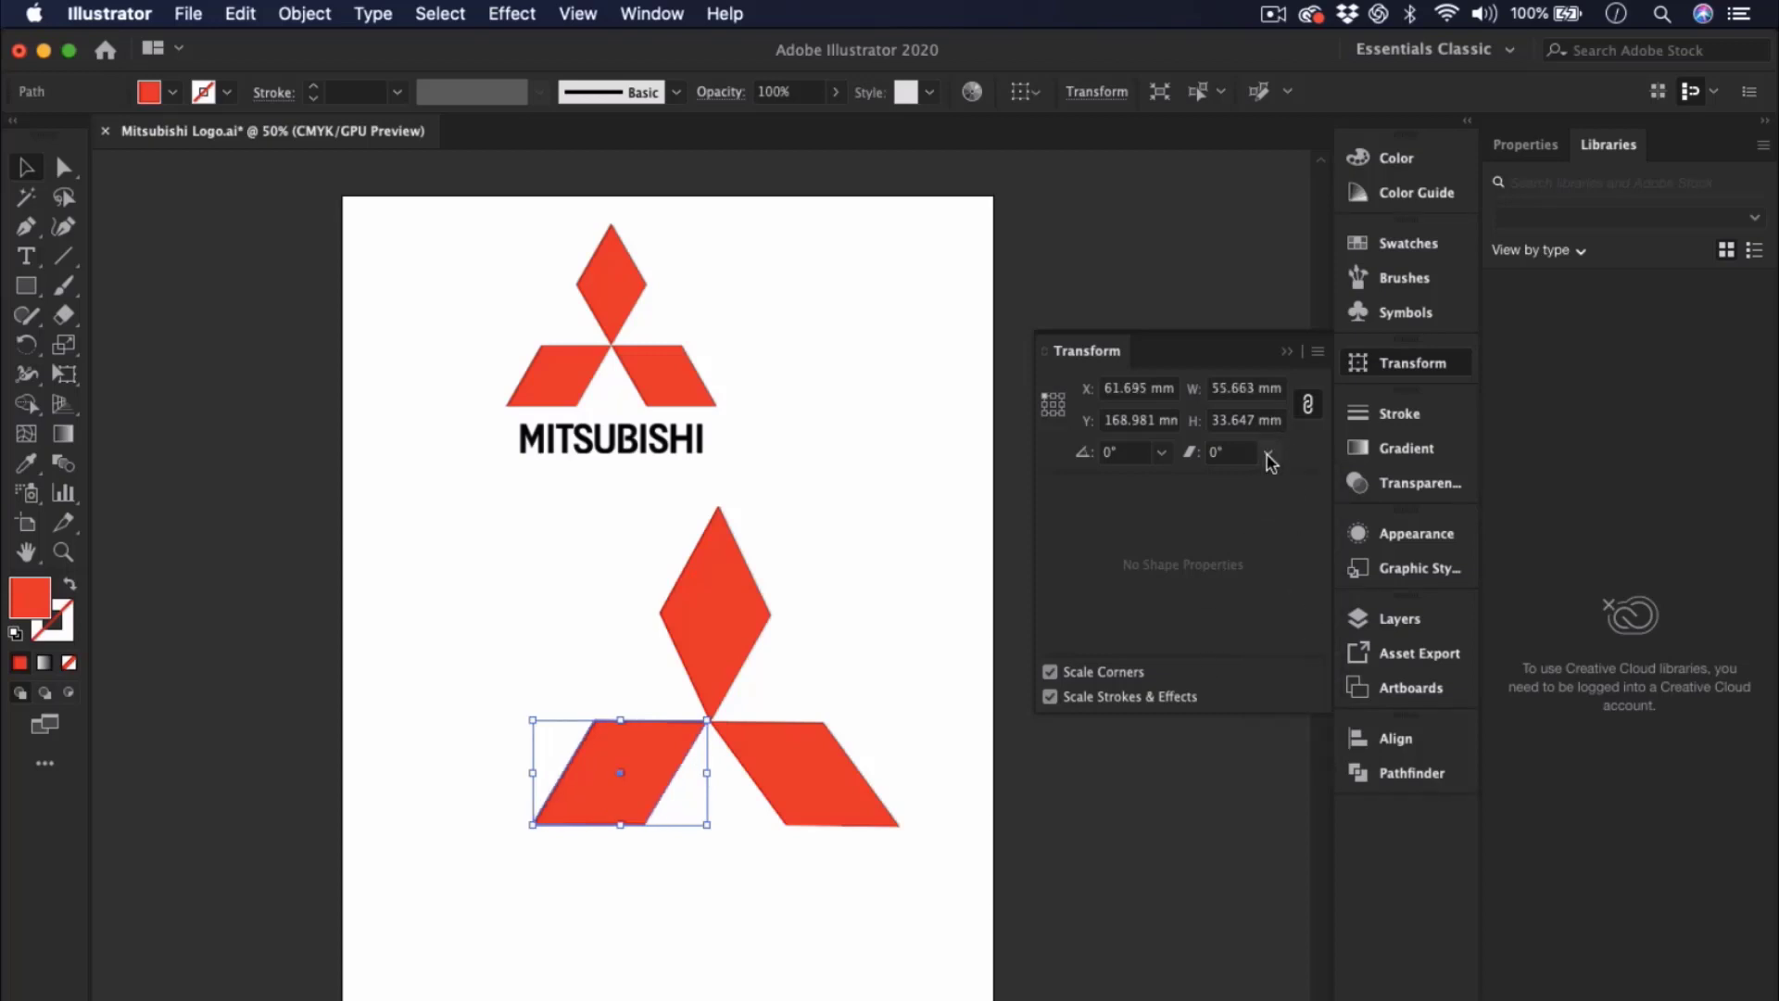
pyautogui.click(1268, 452)
pyautogui.click(1308, 641)
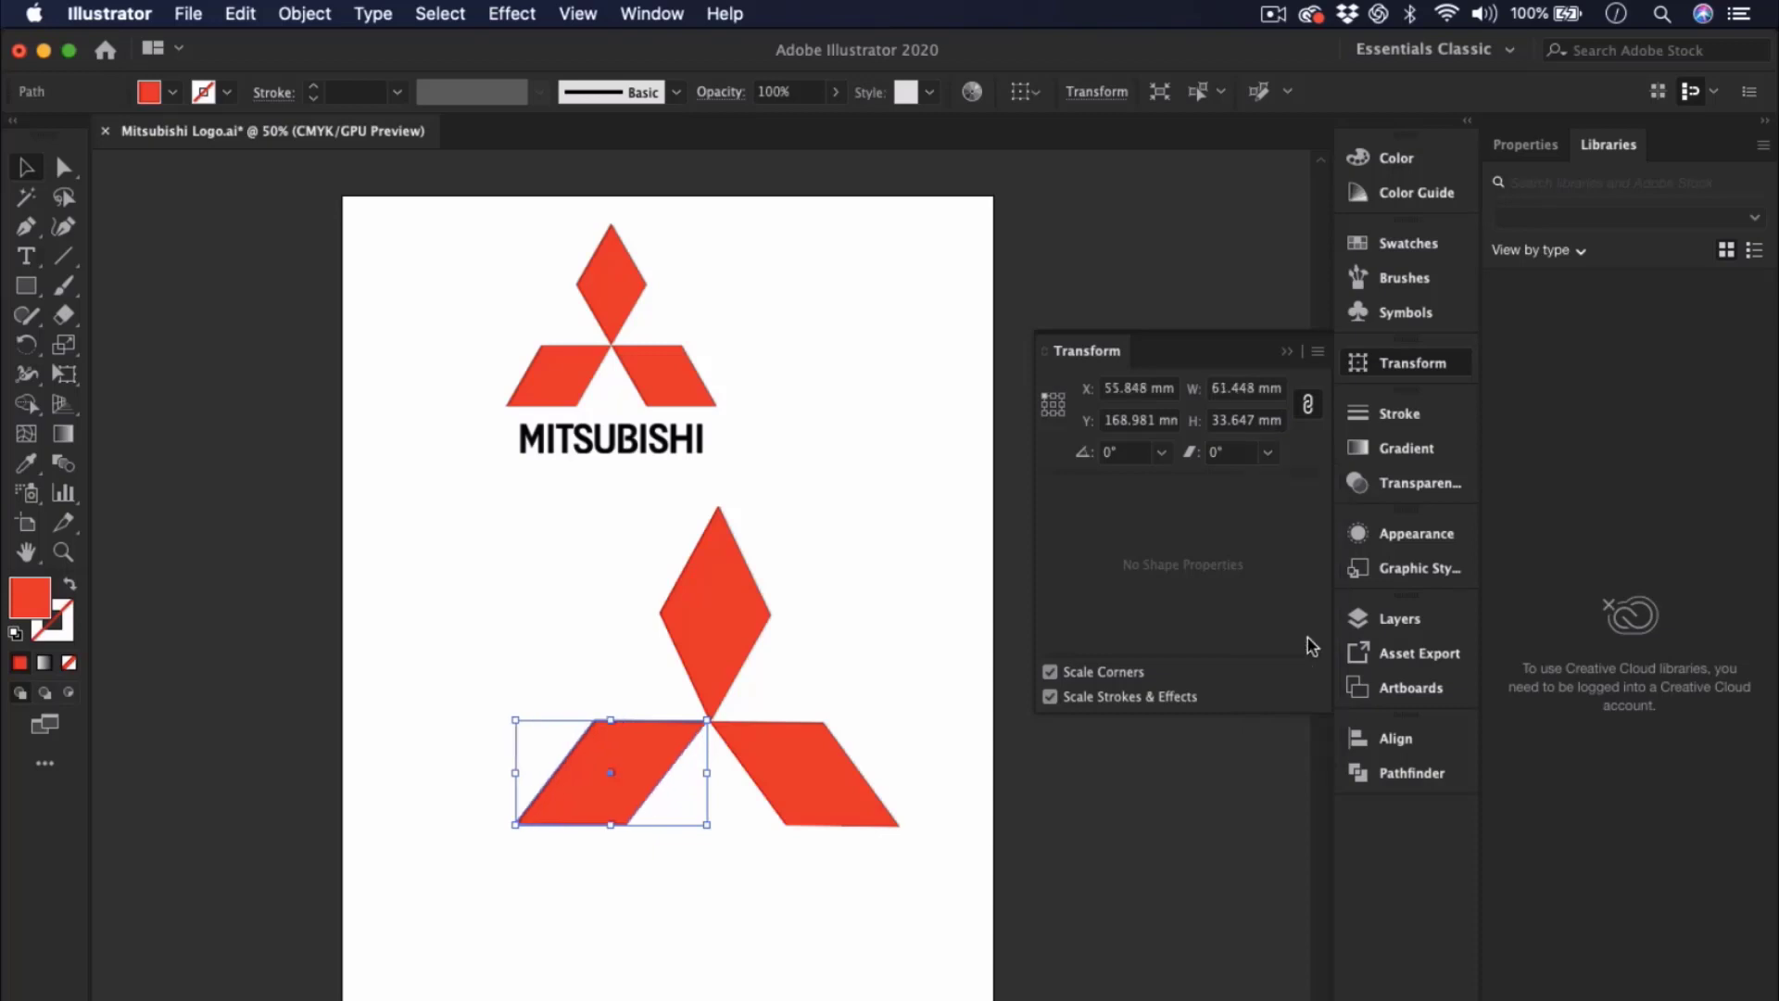
# - Nudge the left piece right so all three pieces meet at the shared point
pyautogui.click(808, 879)
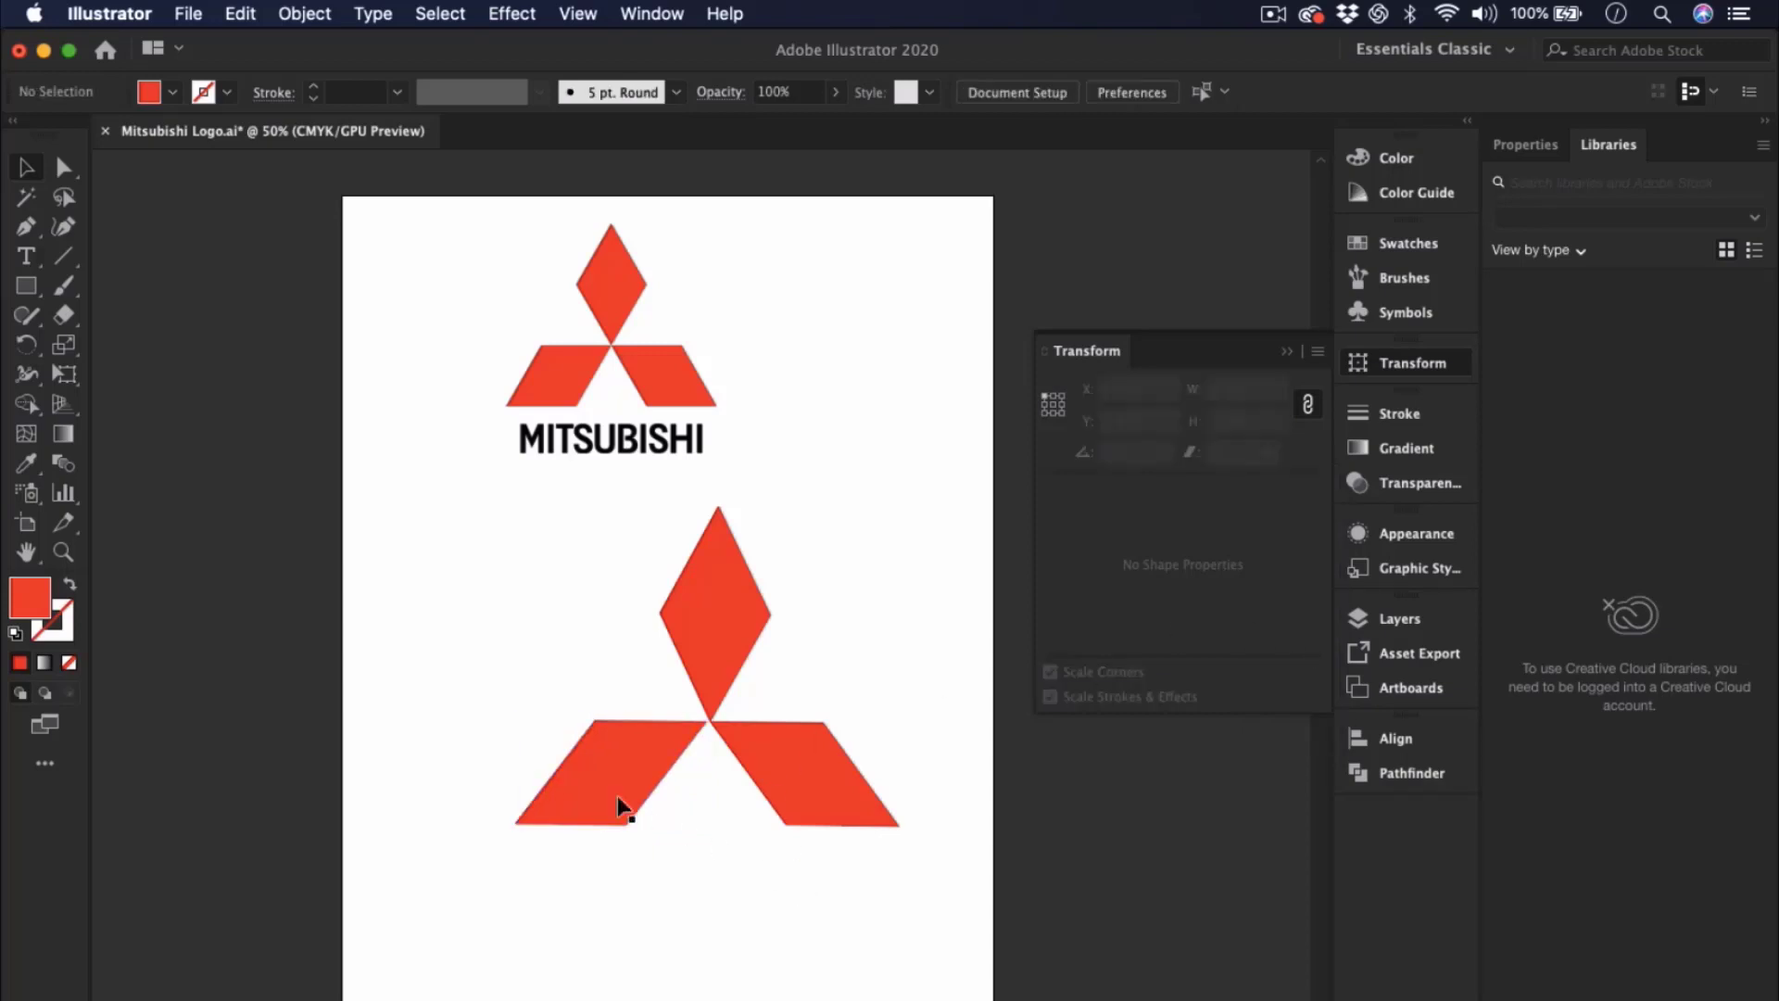
pyautogui.click(598, 787)
pyautogui.press('Right')
pyautogui.press('Right')
pyautogui.press('Right')
pyautogui.press('Right')
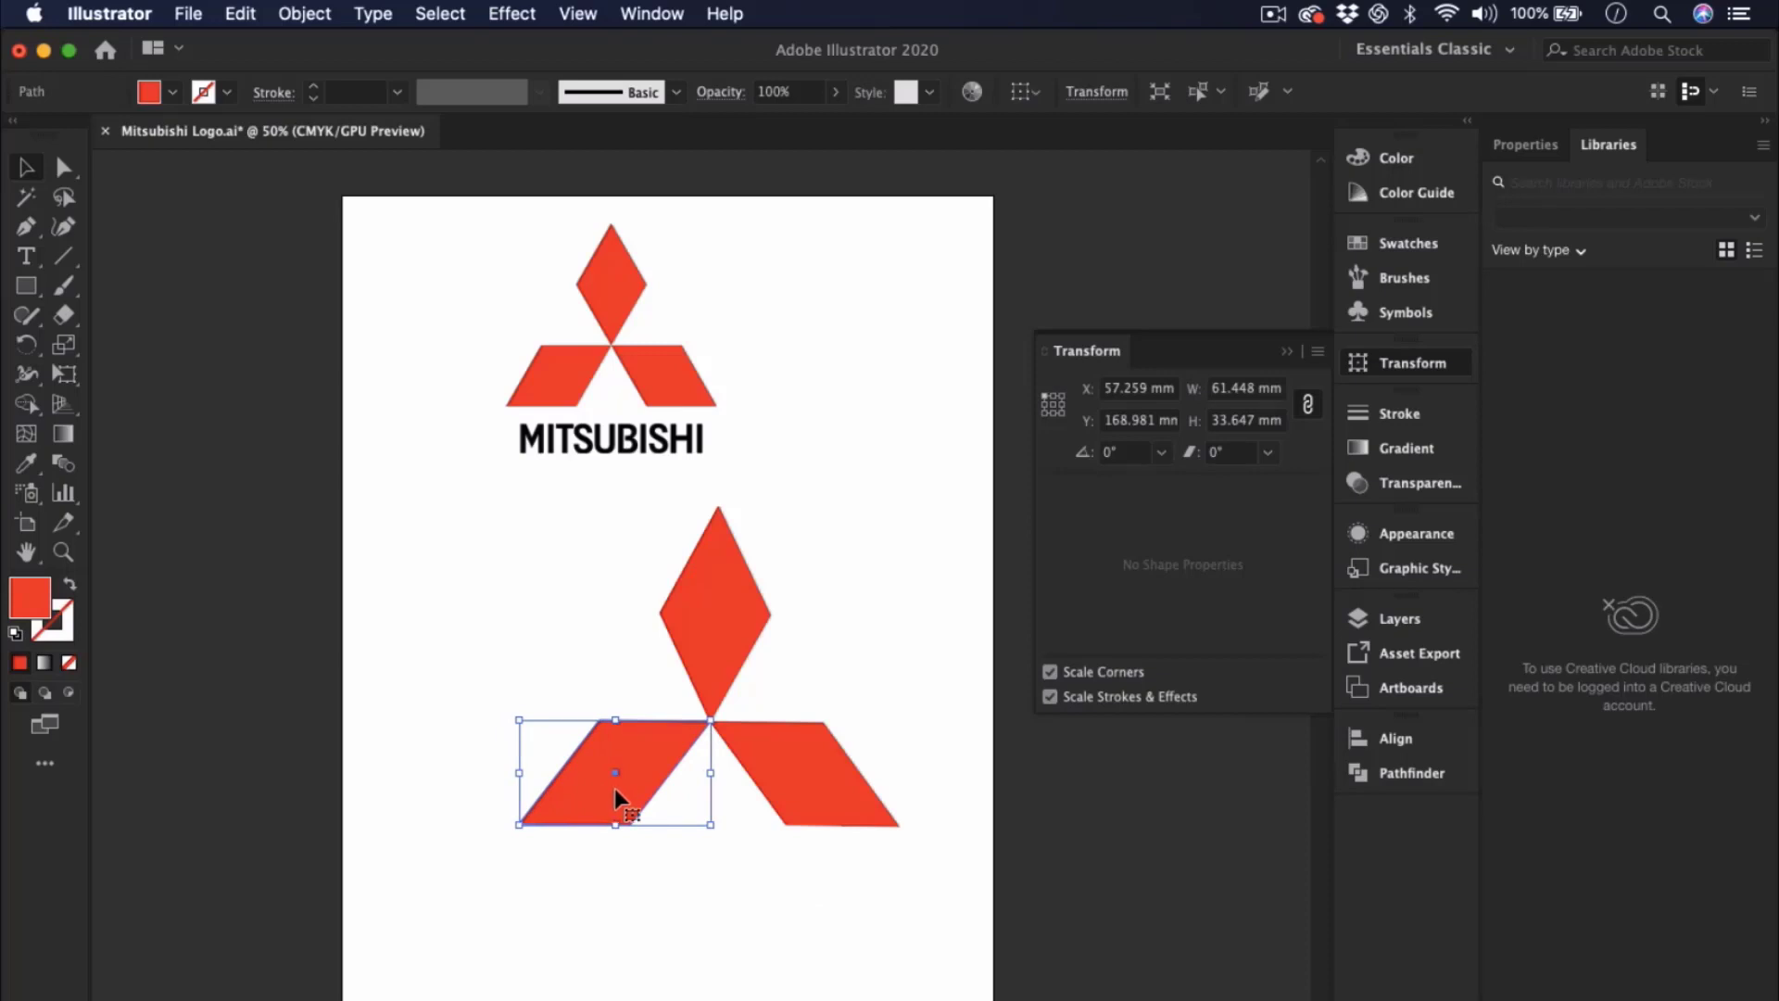
pyautogui.click(798, 921)
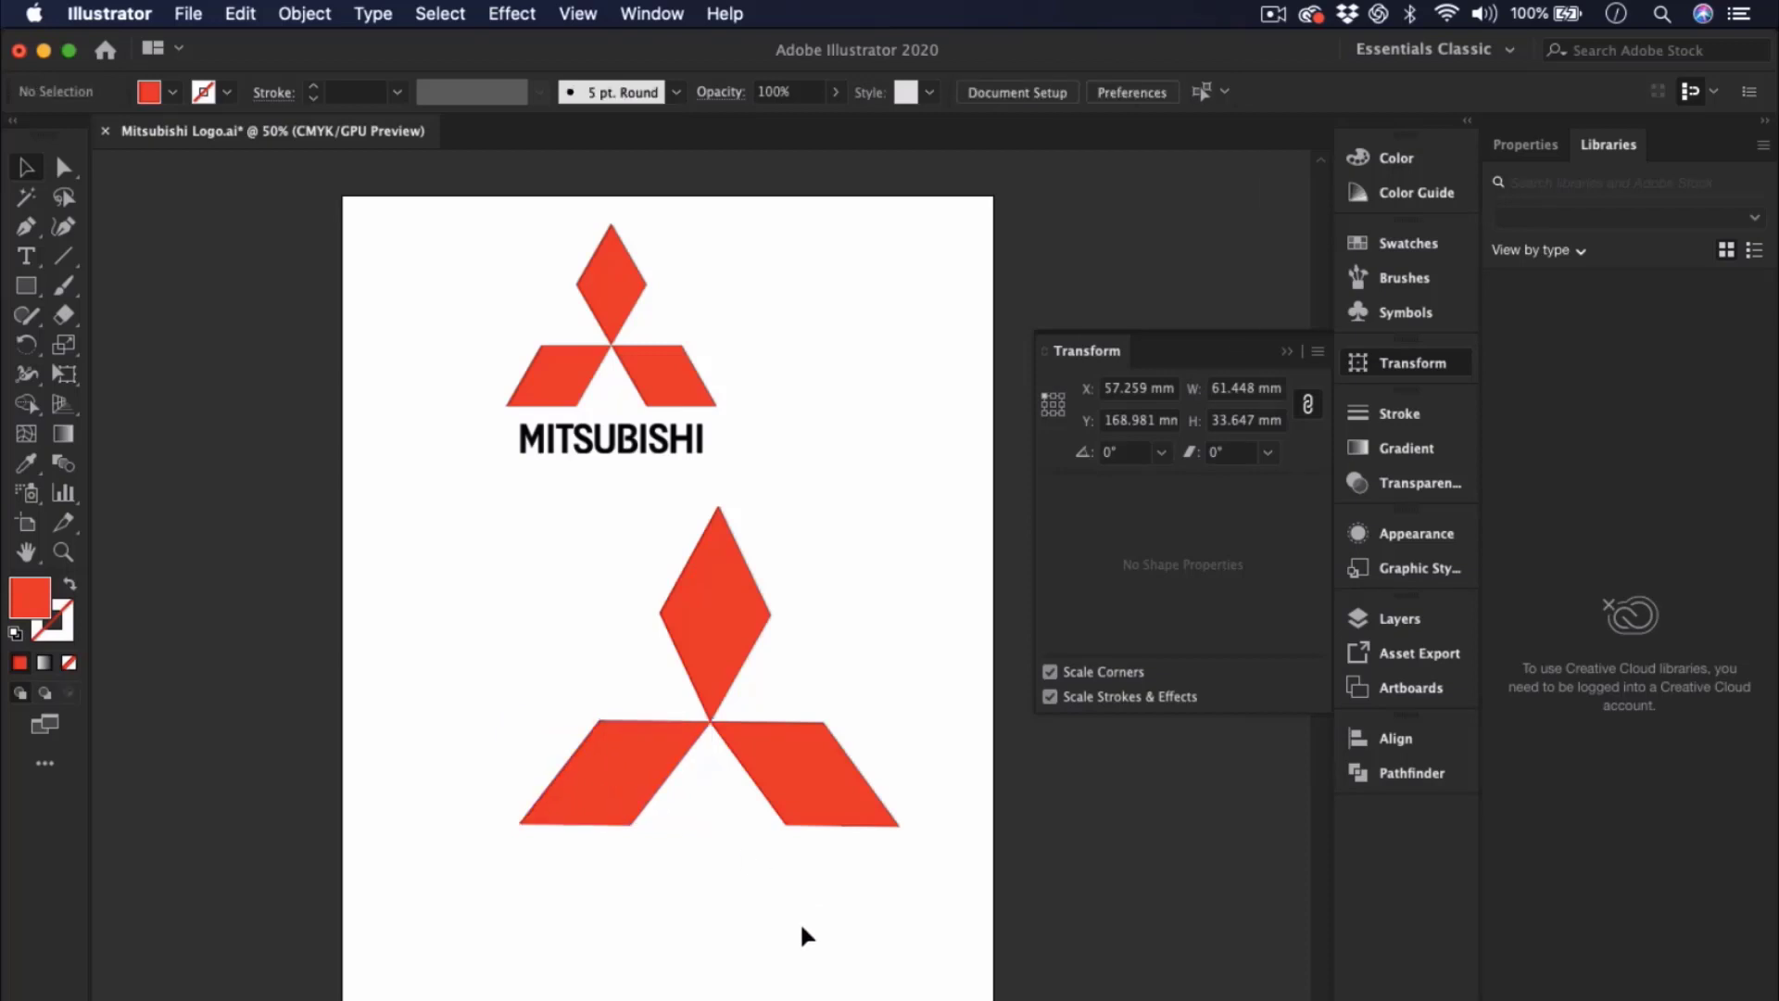
pyautogui.click(788, 777)
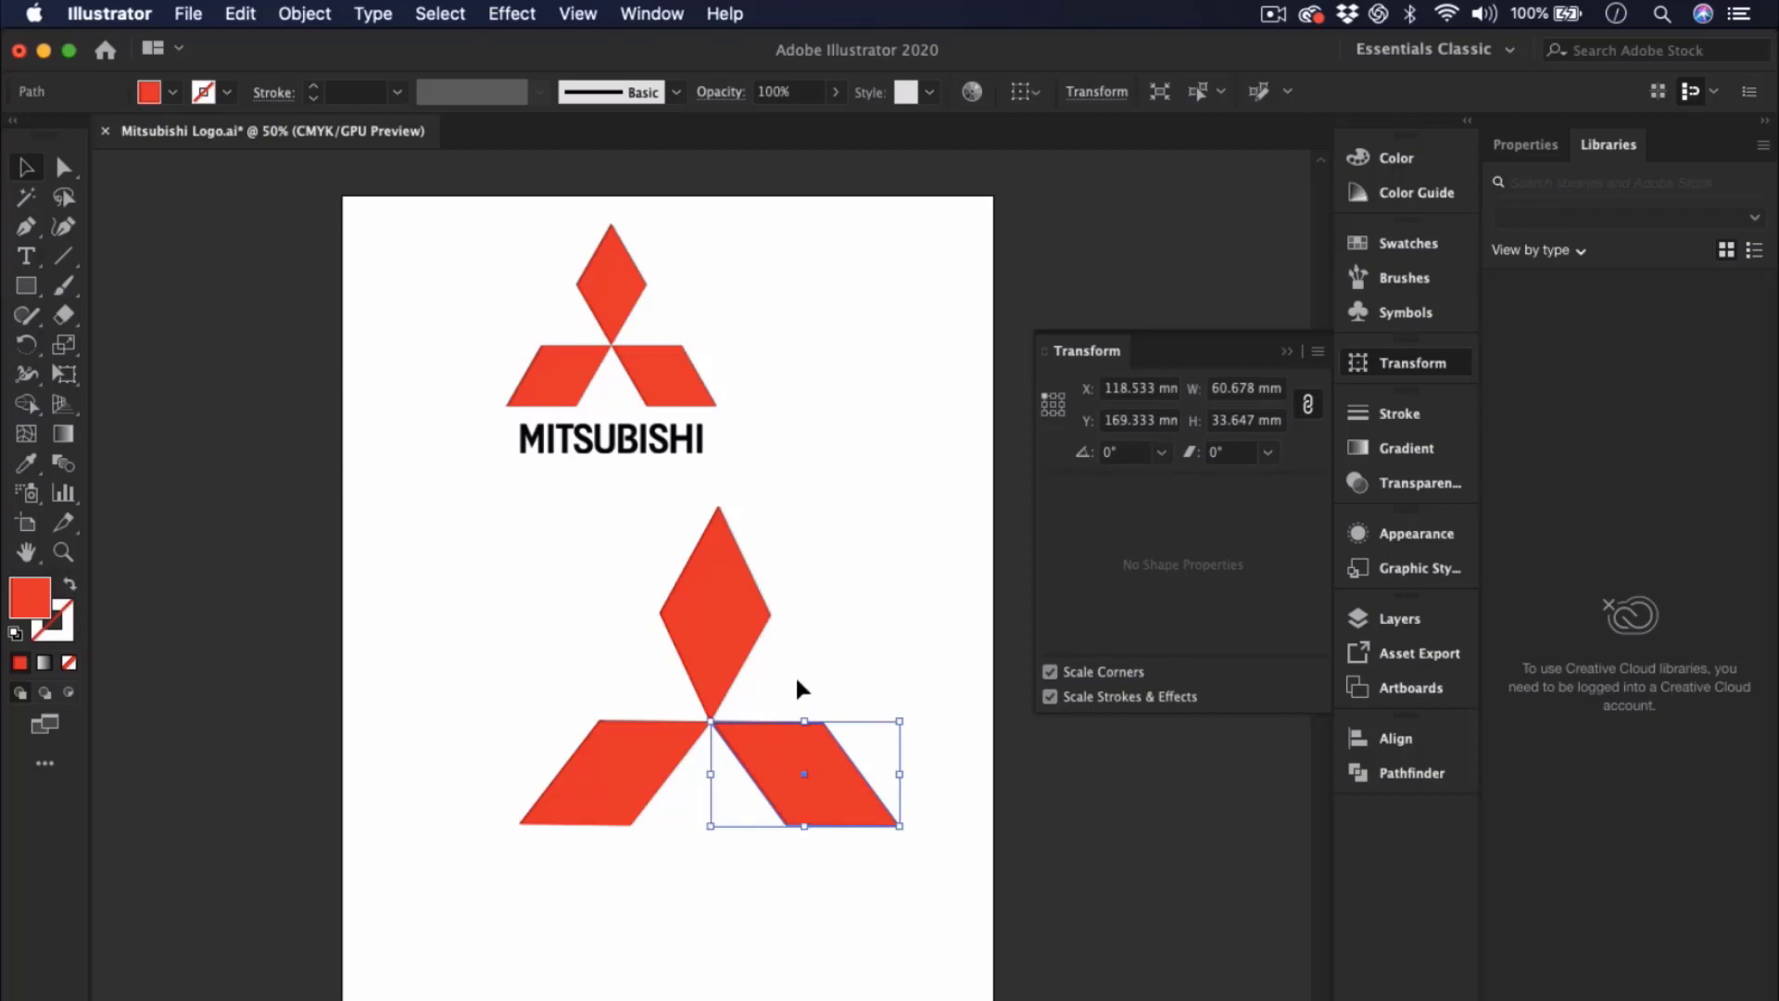
pyautogui.click(706, 582)
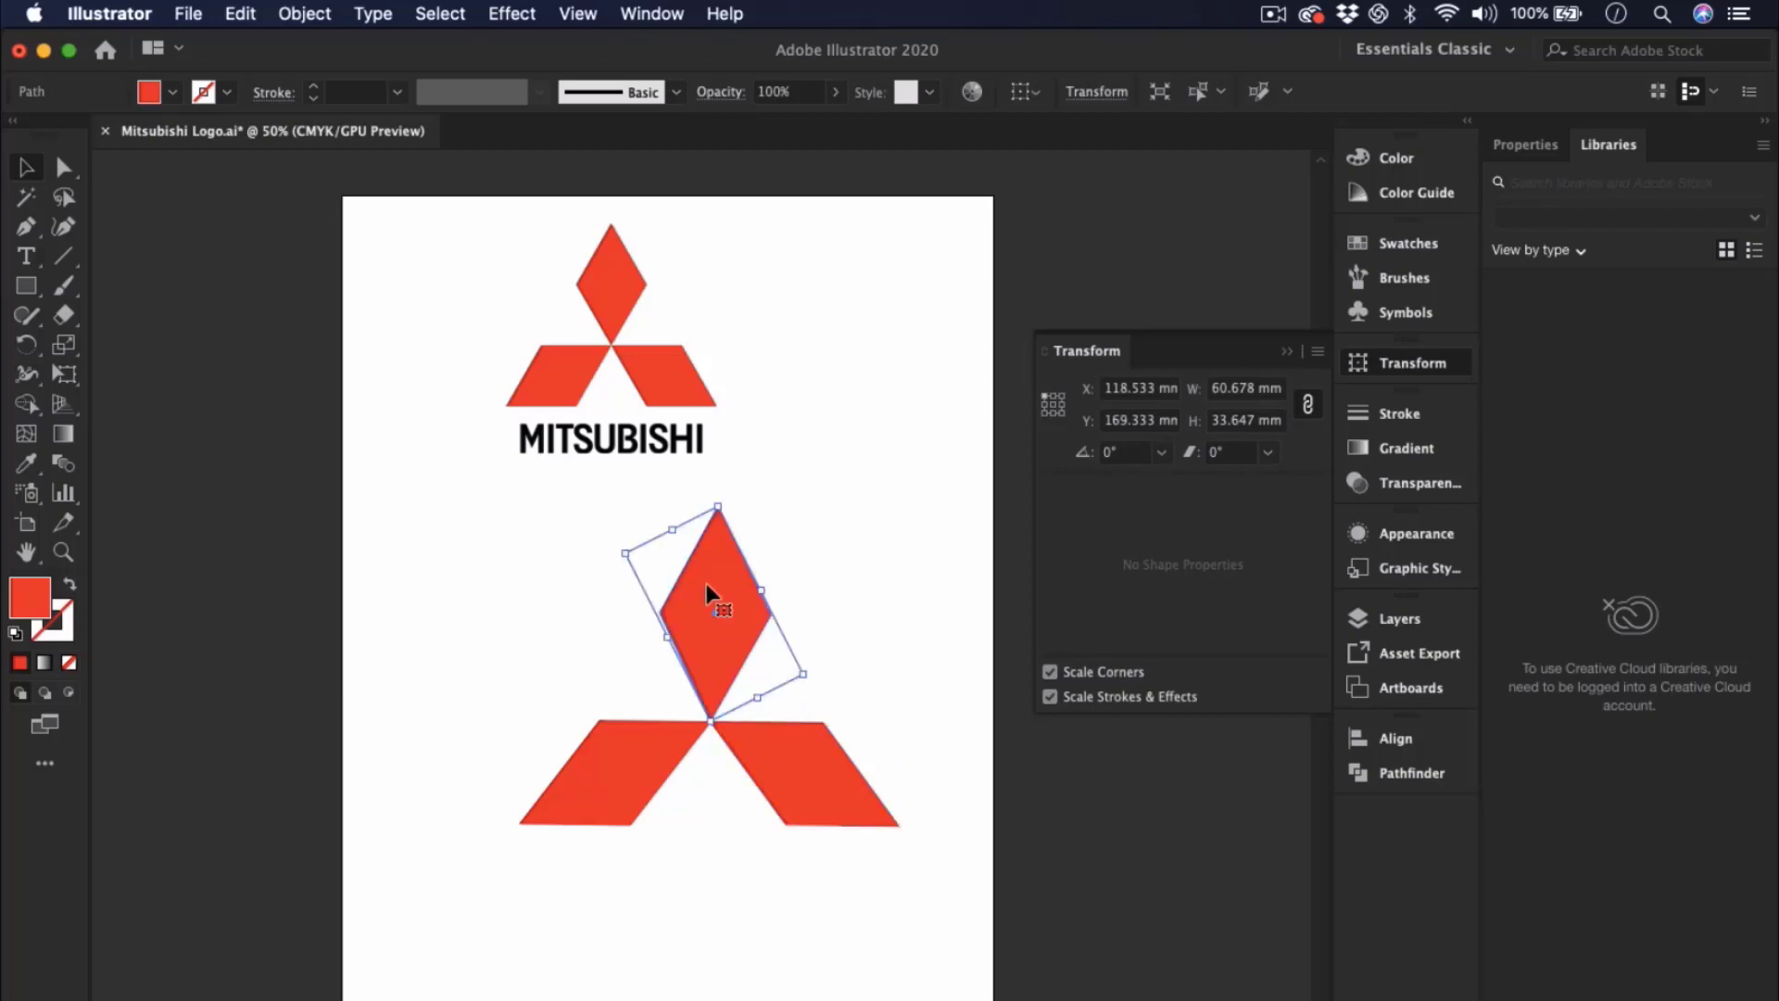
pyautogui.click(637, 739)
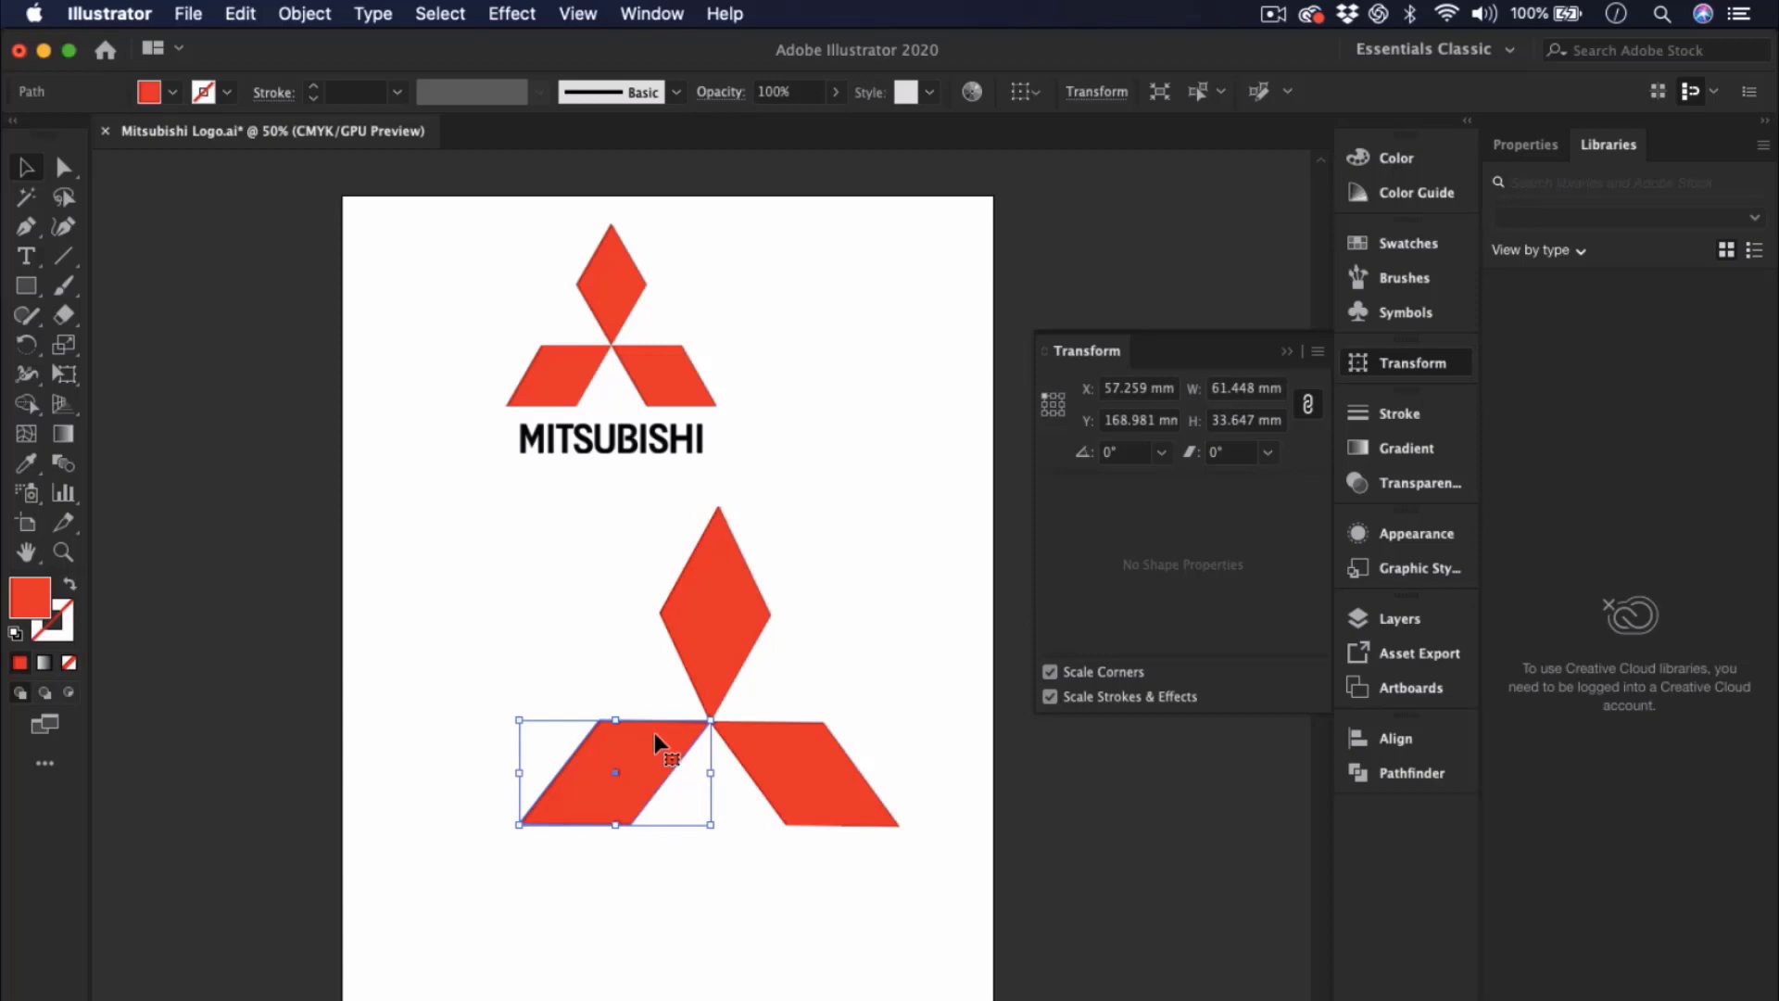
pyautogui.click(834, 563)
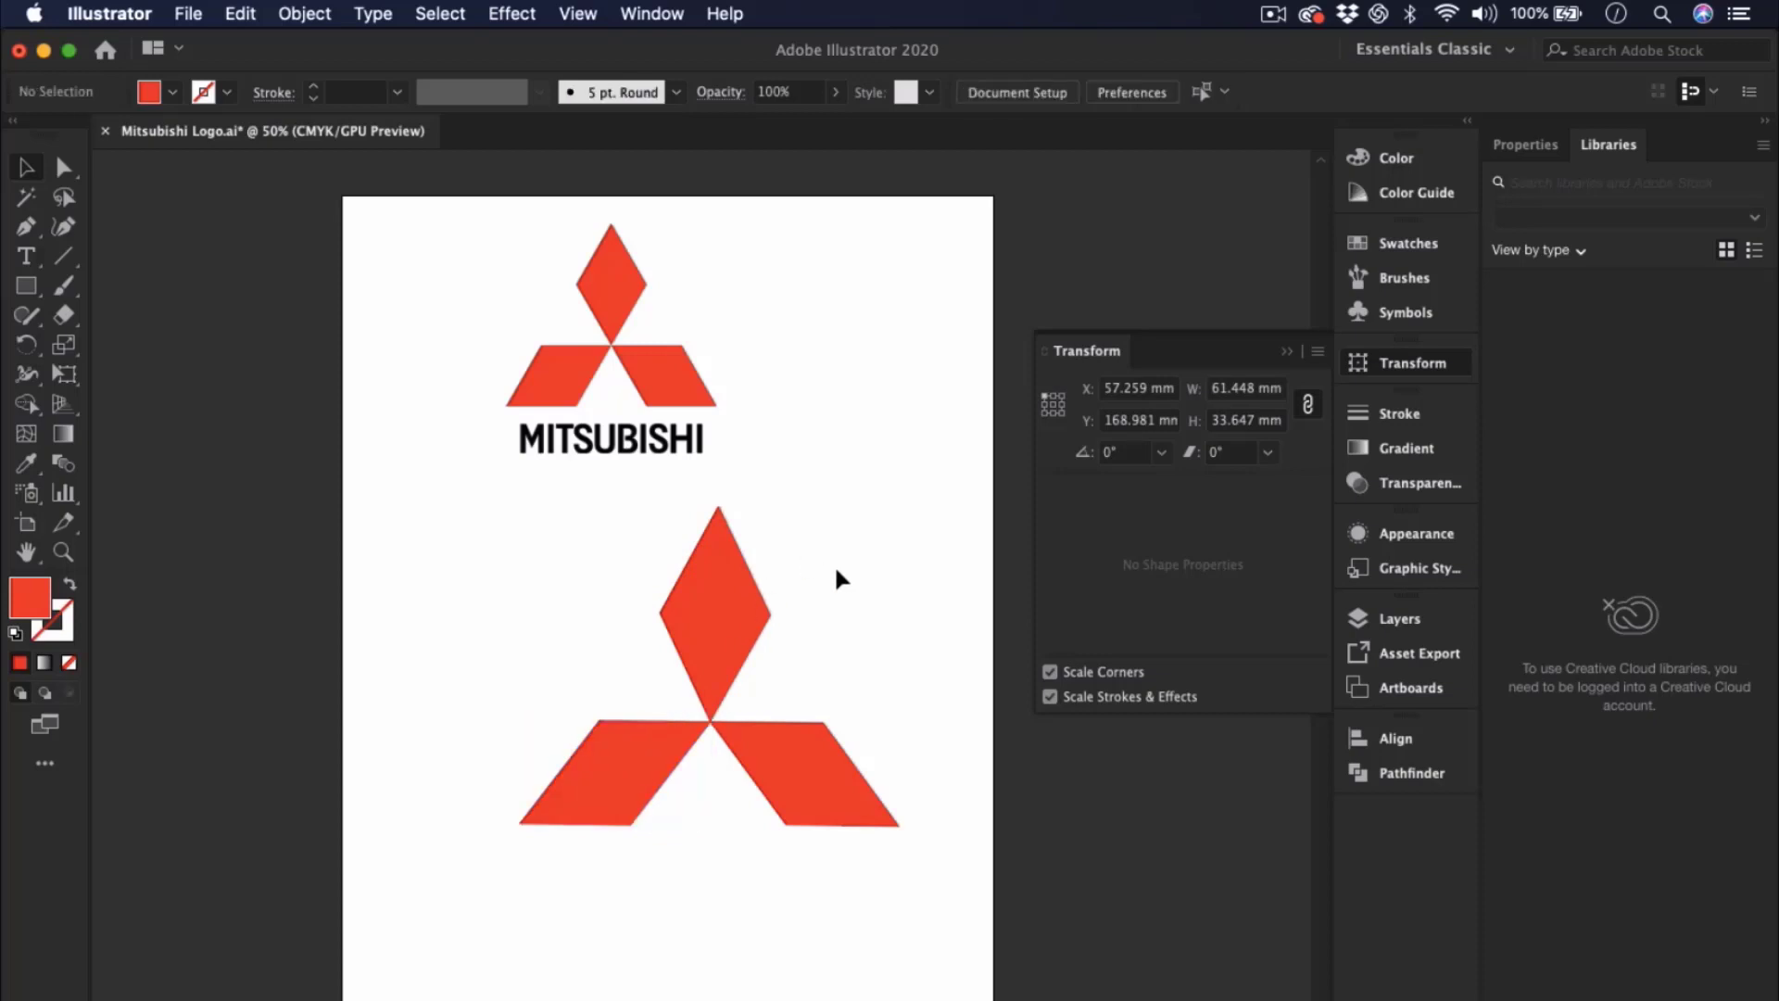
pyautogui.click(28, 261)
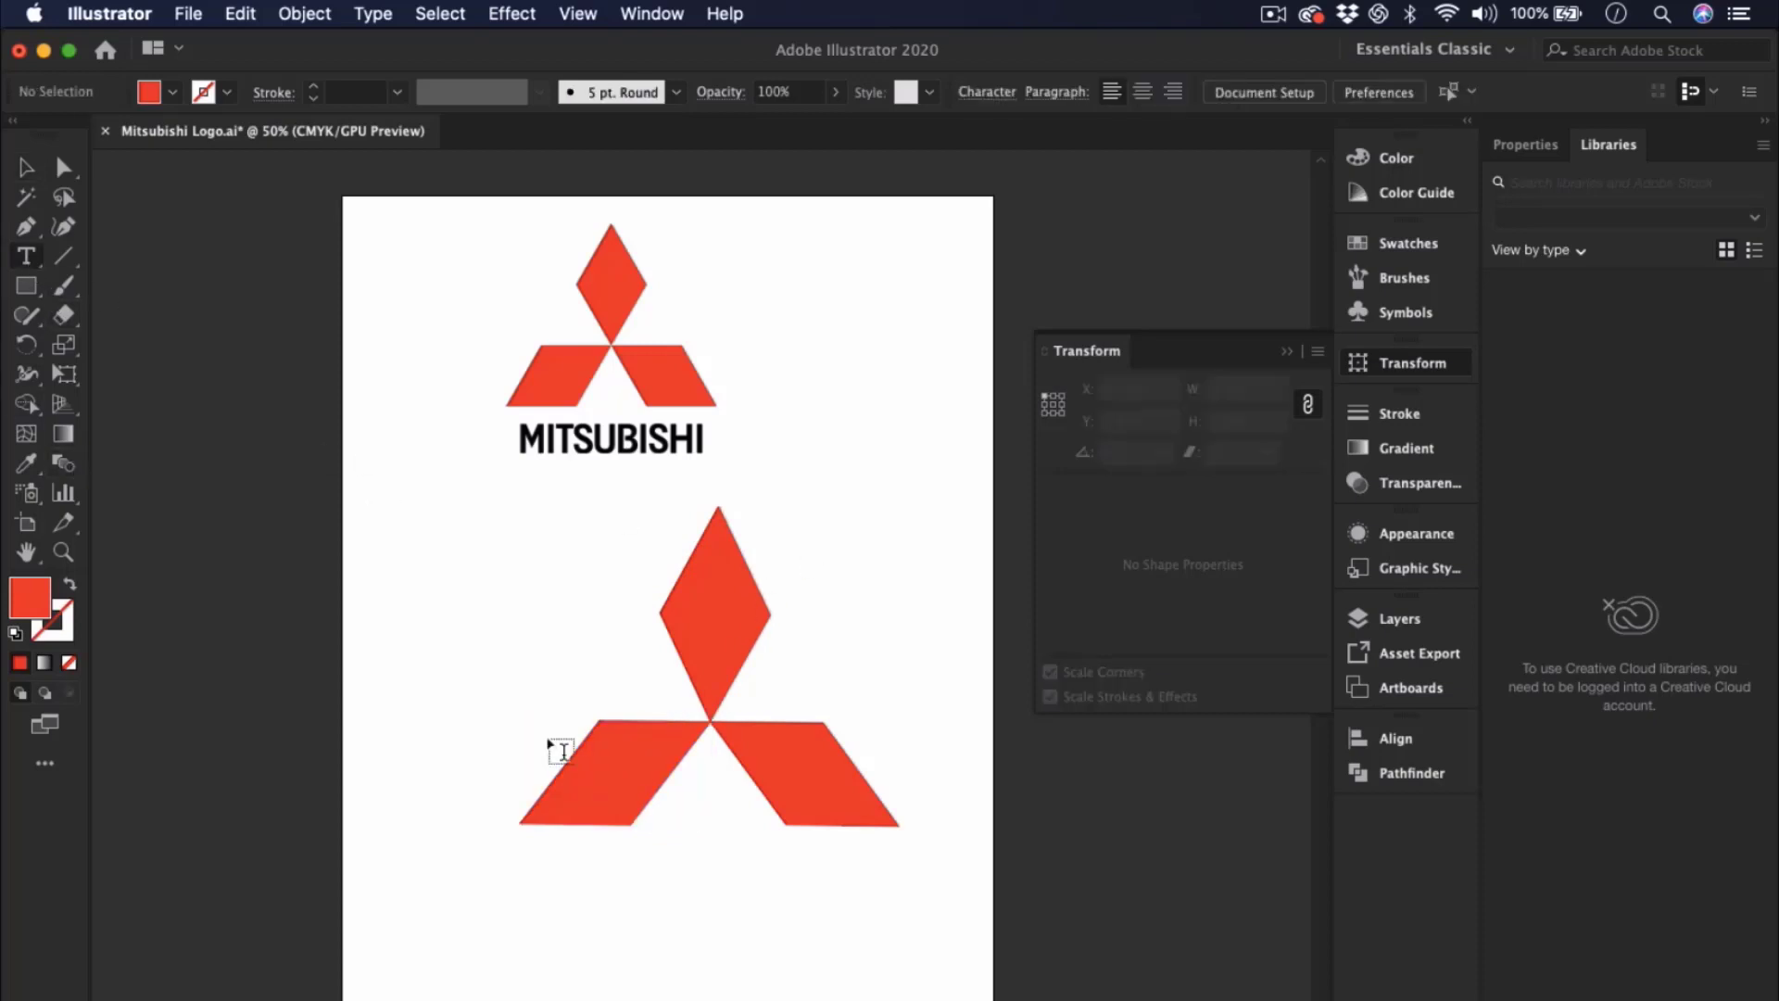
# - Type MITSUBISHI below the emblem and raise its font size to 65 pt
pyautogui.click(536, 919)
pyautogui.write('MITSUBISHI')
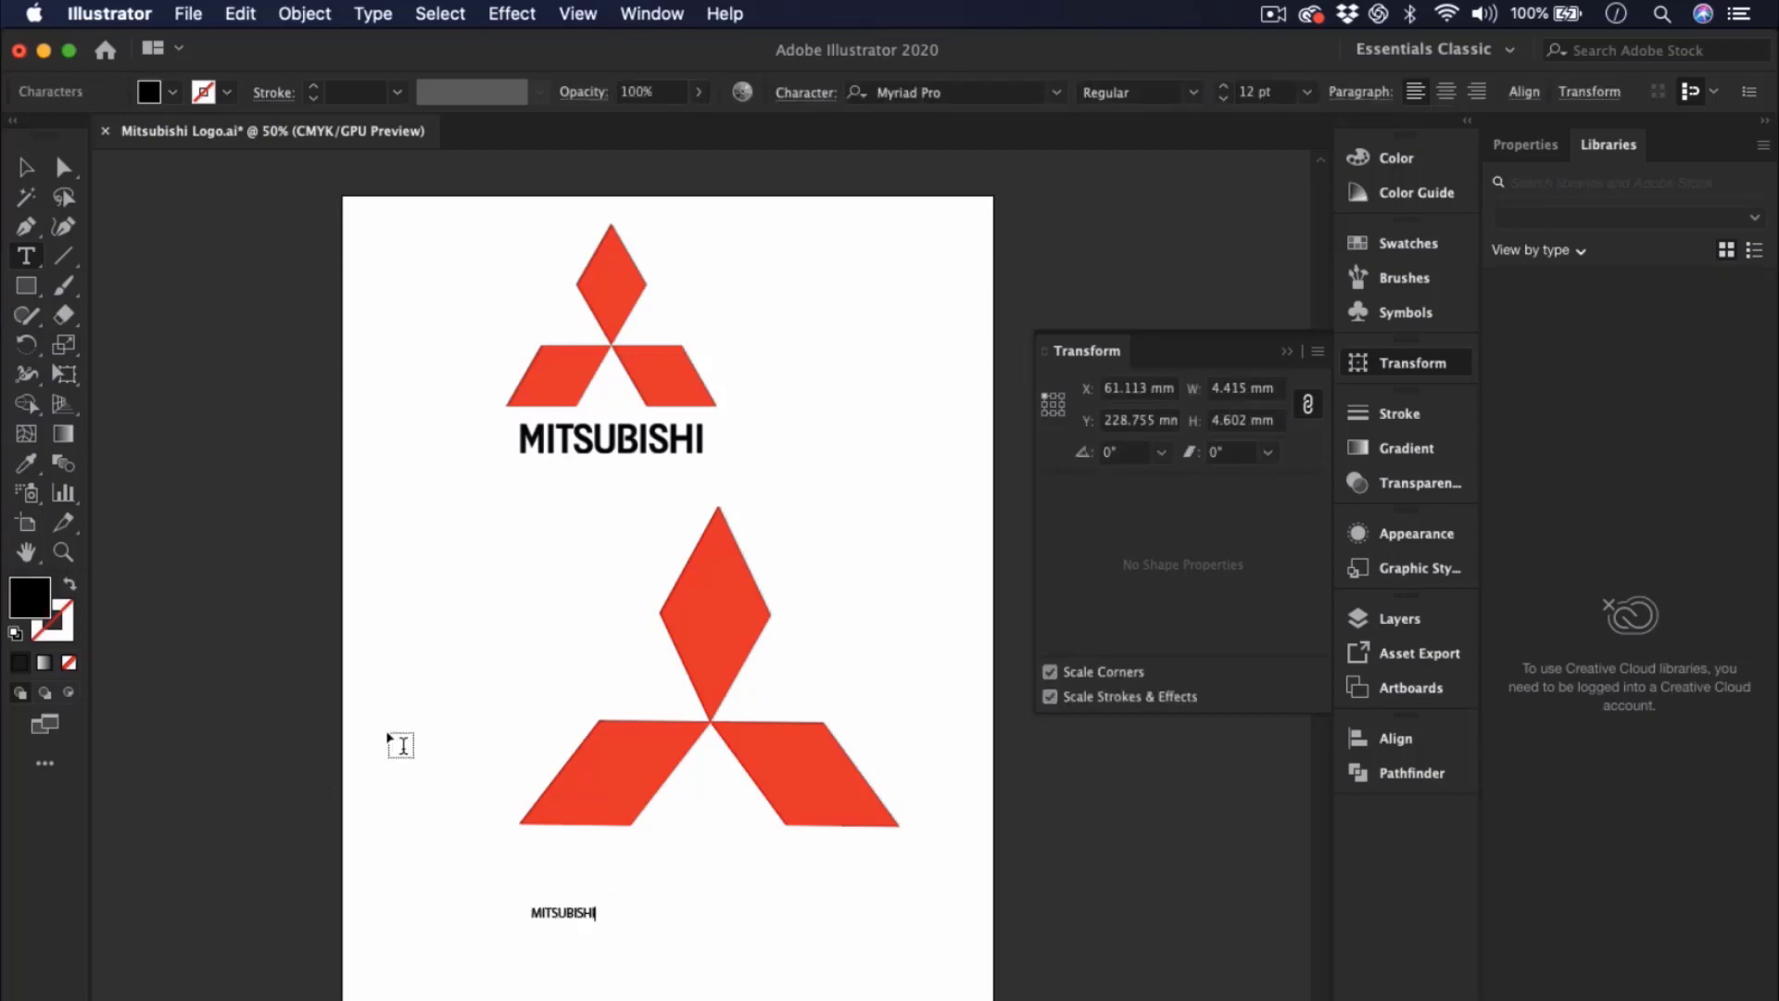
pyautogui.press('super+a')
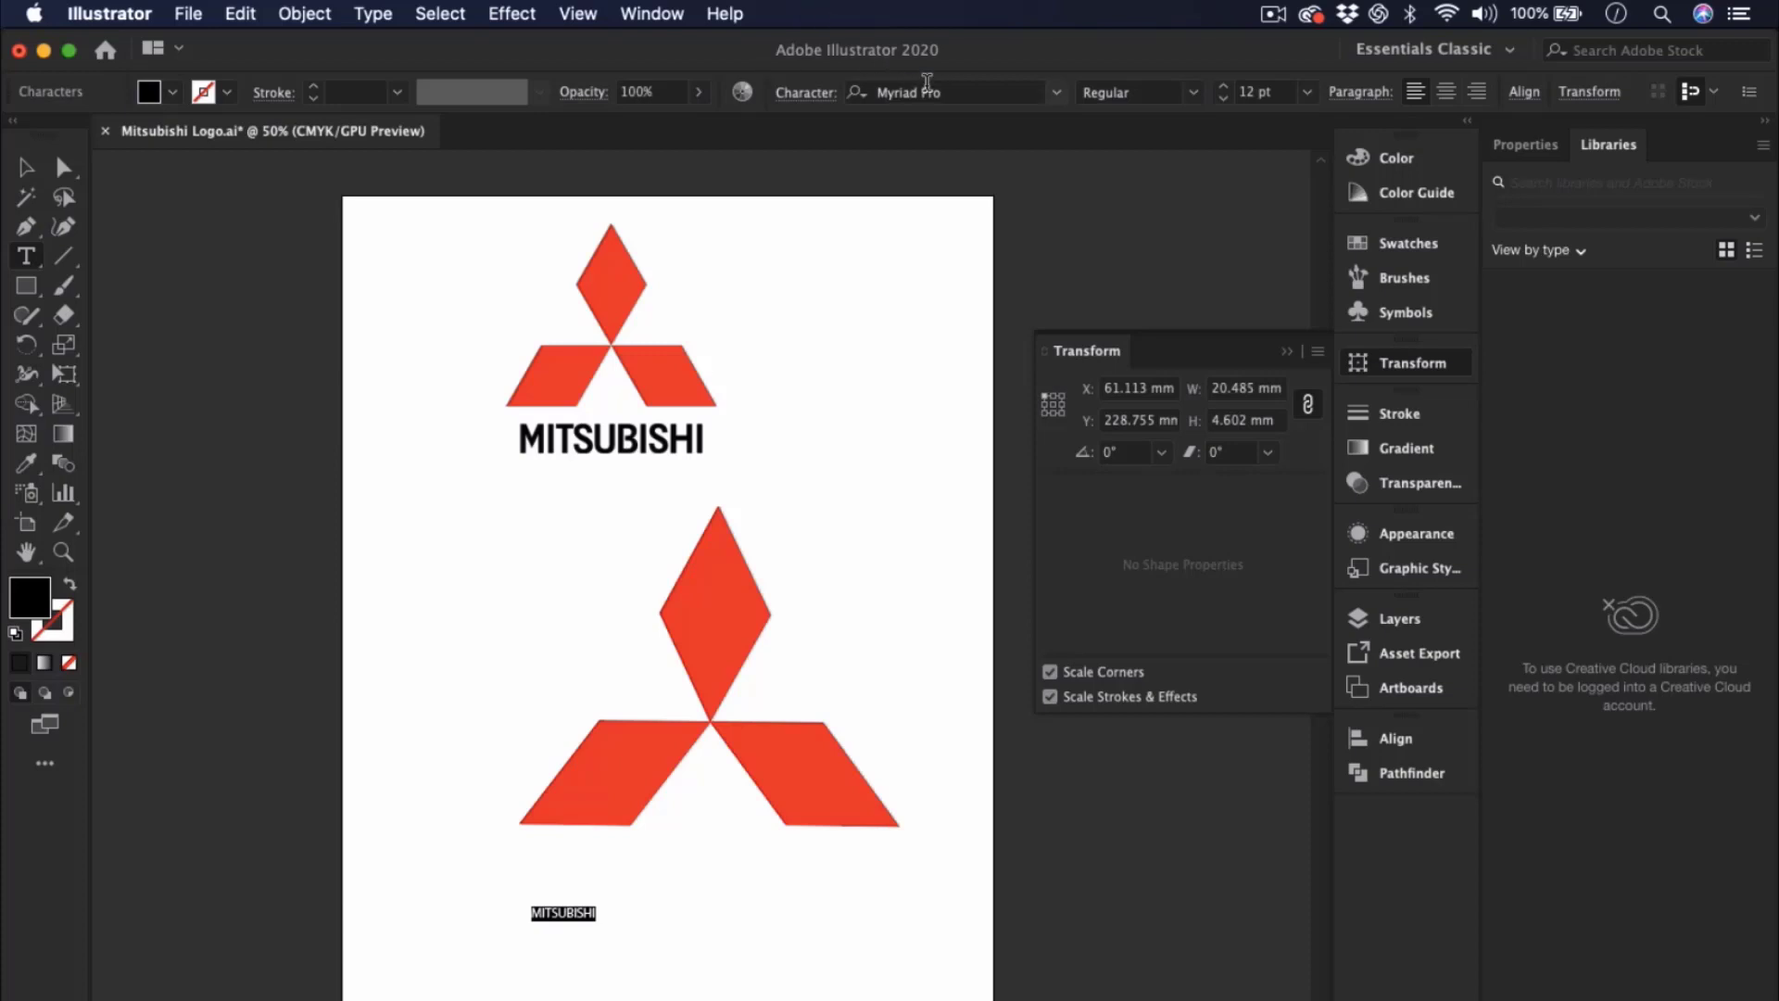
pyautogui.click(1221, 86)
pyautogui.click(1221, 85)
pyautogui.click(1221, 85)
pyautogui.click(1221, 87)
pyautogui.click(1221, 87)
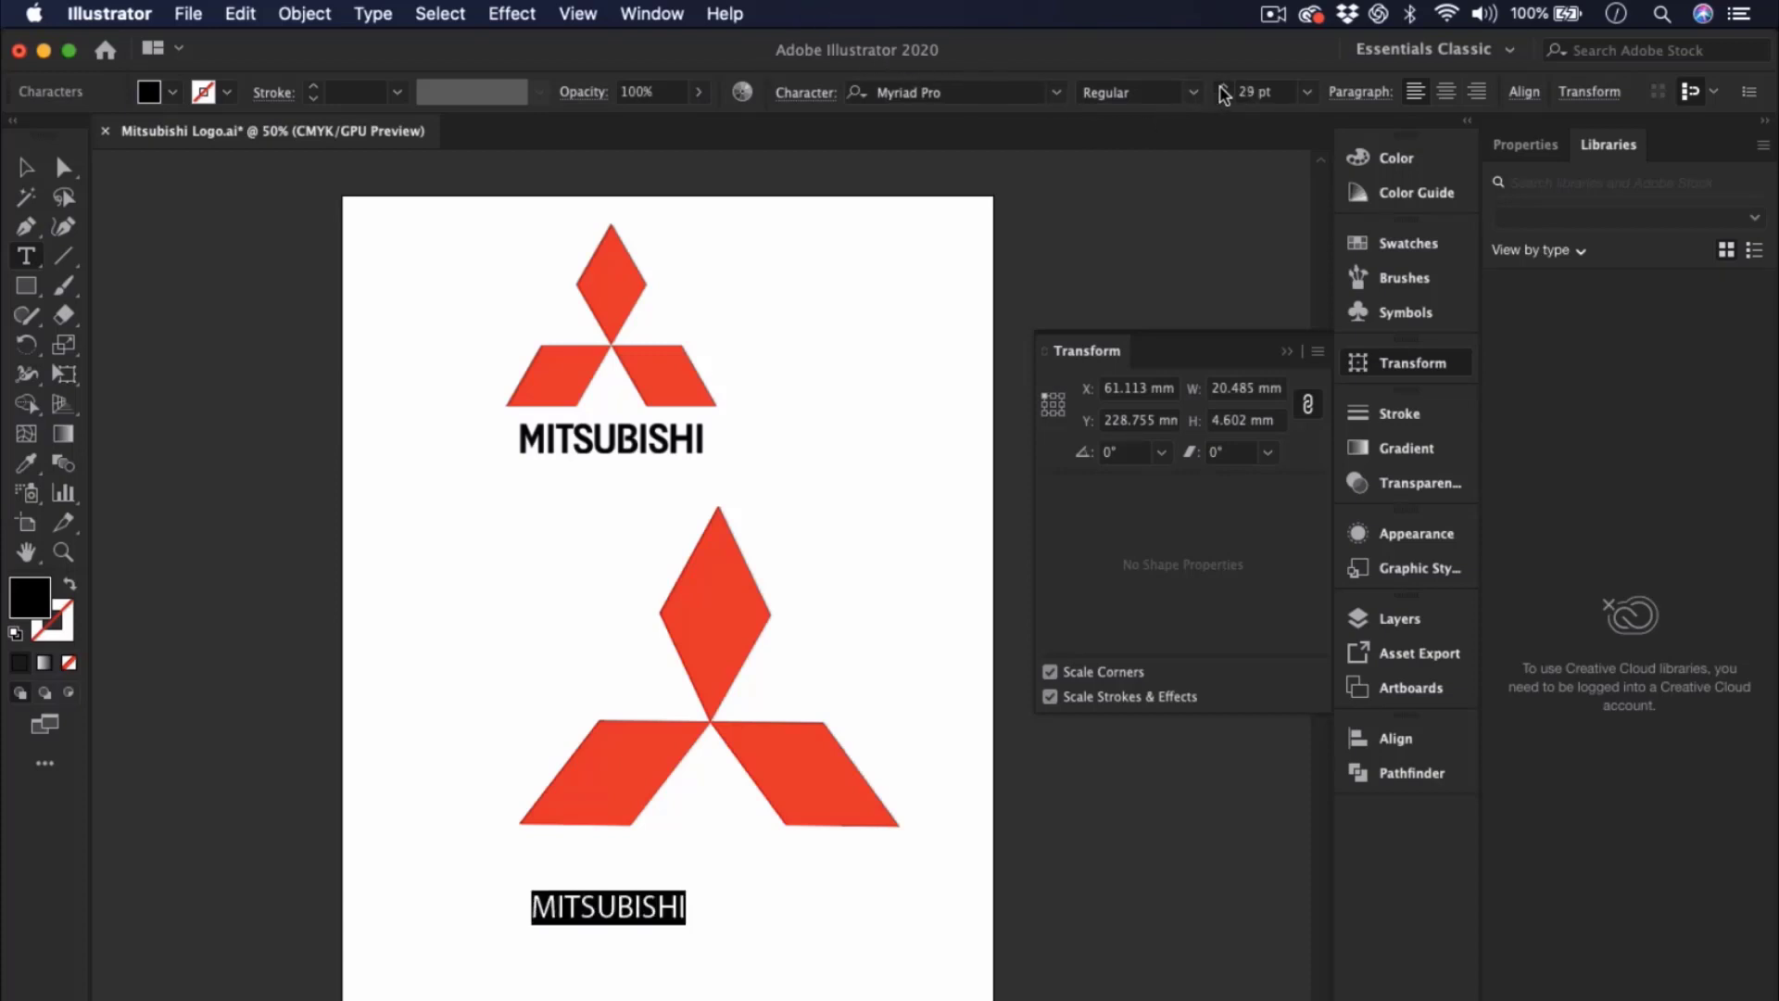
pyautogui.click(1221, 87)
pyautogui.click(1221, 87)
pyautogui.click(1221, 87)
pyautogui.click(1221, 87)
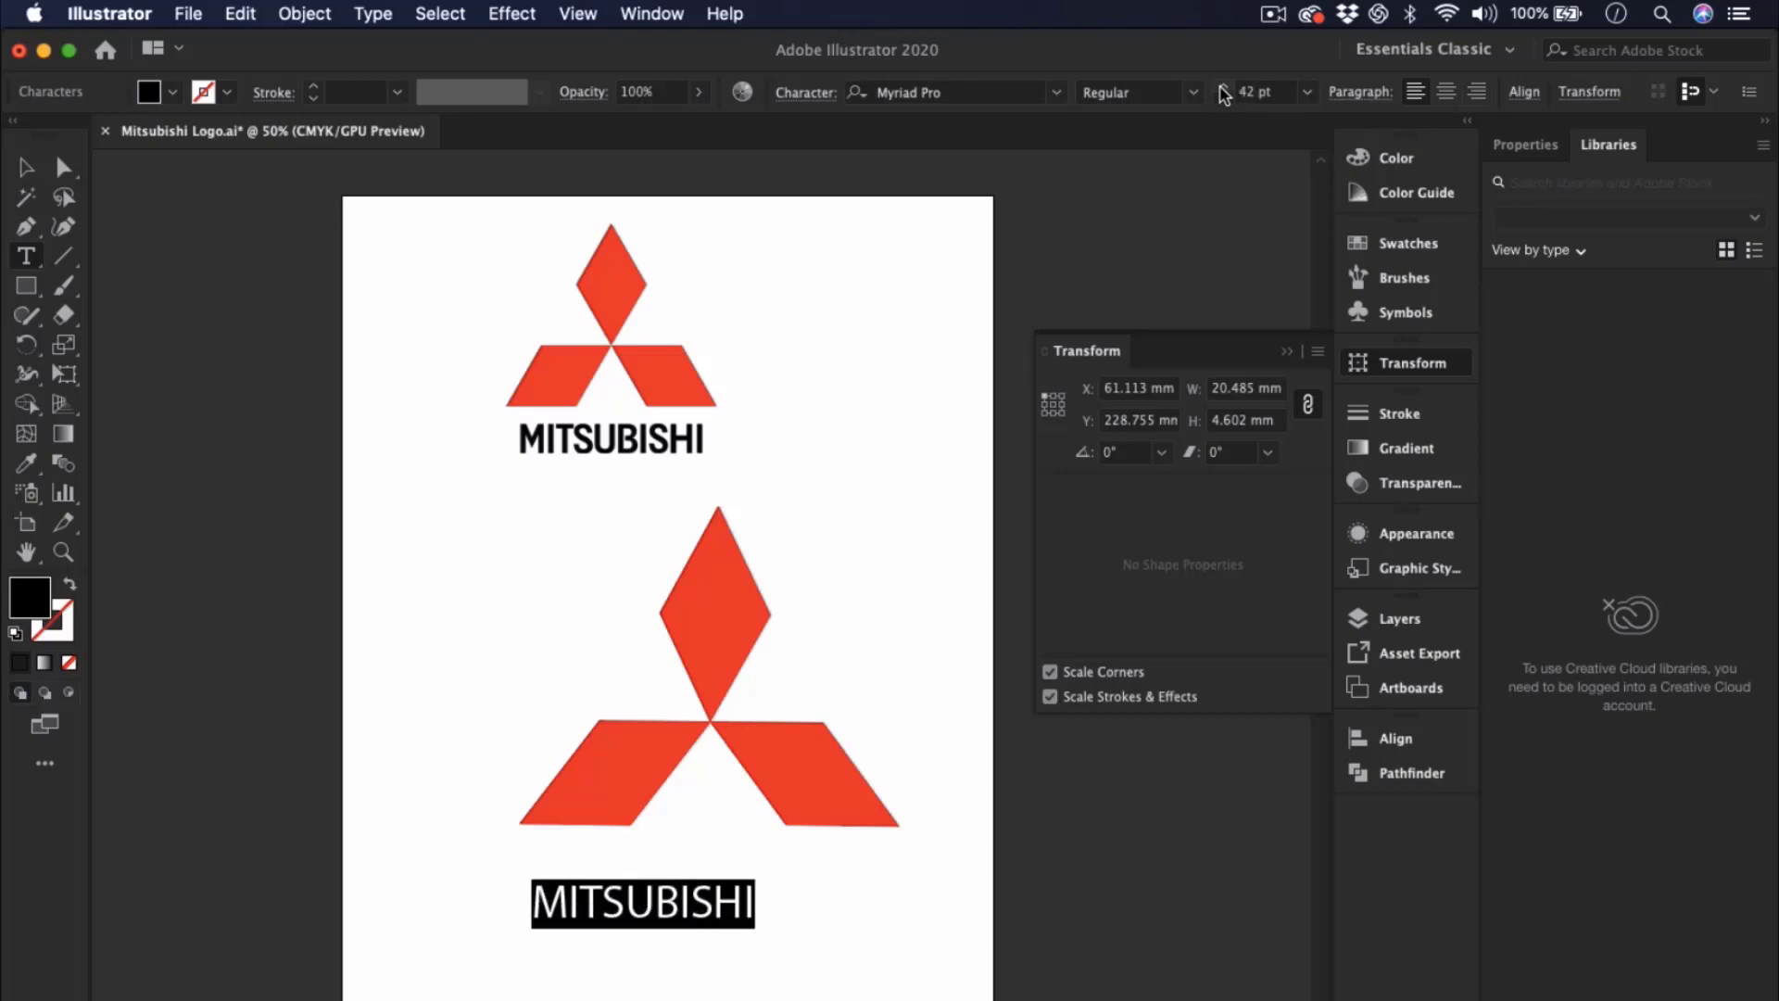
pyautogui.click(1221, 87)
pyautogui.click(1221, 87)
pyautogui.click(1221, 87)
pyautogui.click(1221, 87)
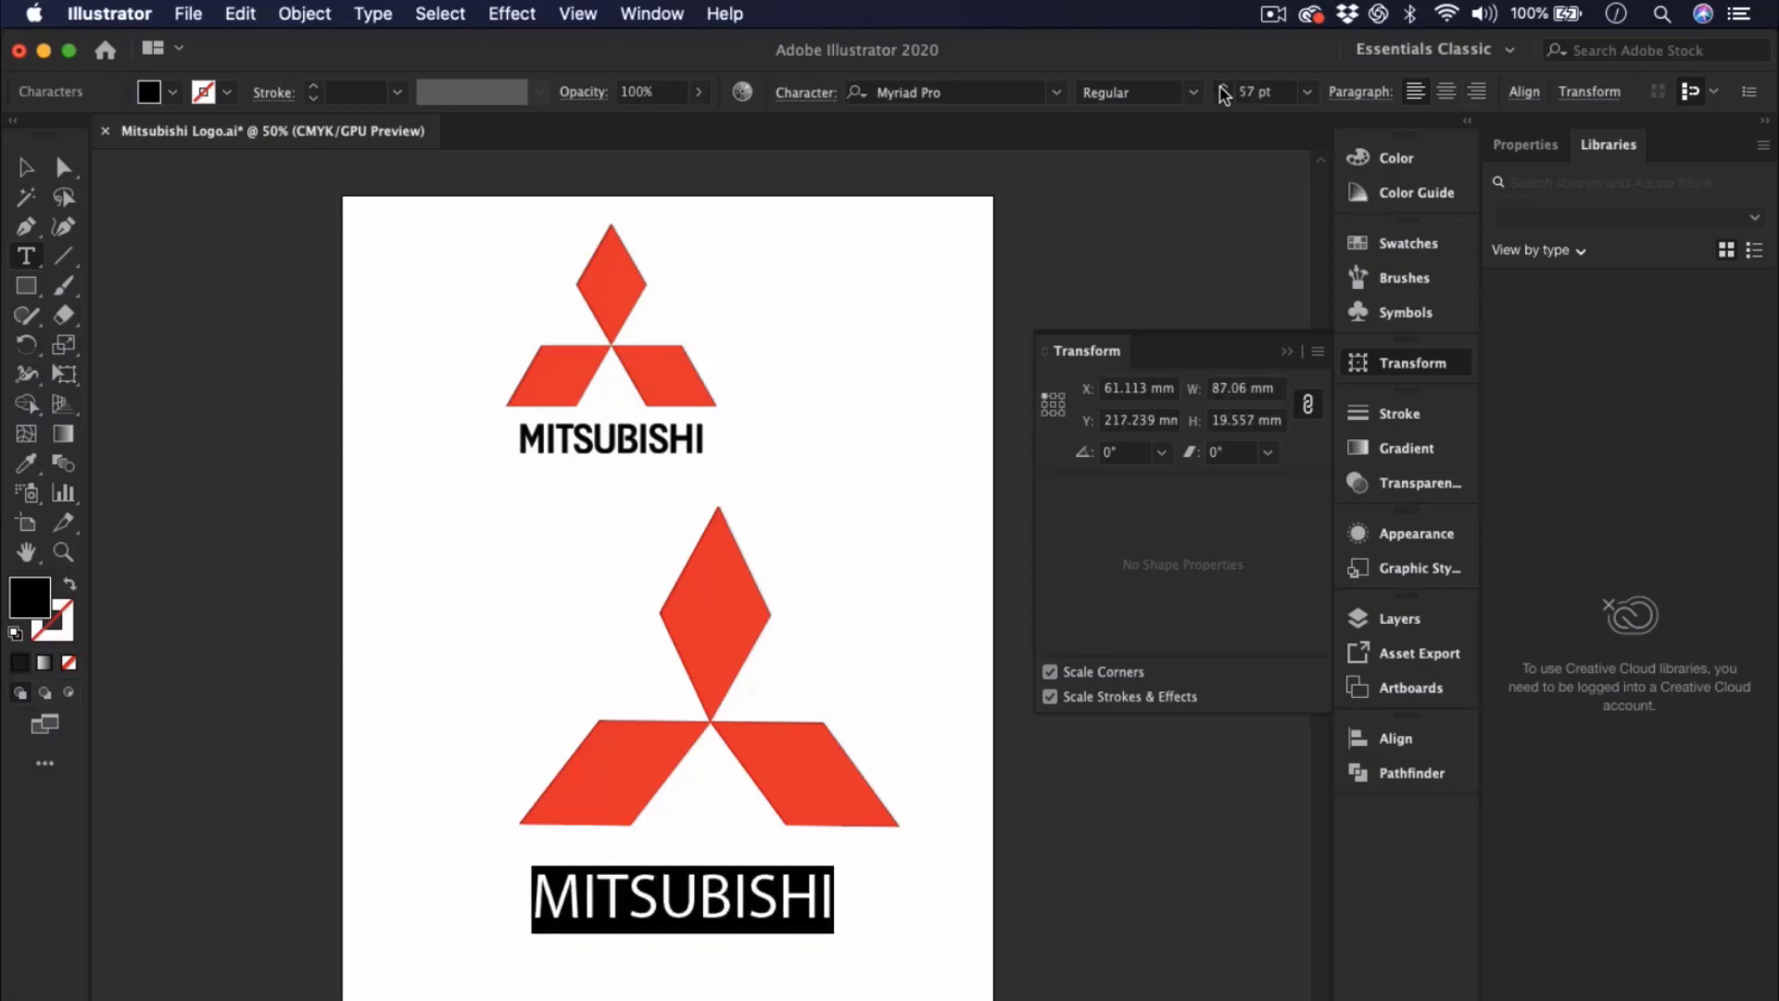
pyautogui.click(1221, 87)
pyautogui.click(1221, 87)
pyautogui.click(1222, 87)
# - Move the MITSUBISHI wordmark up under the emblem
pyautogui.click(26, 166)
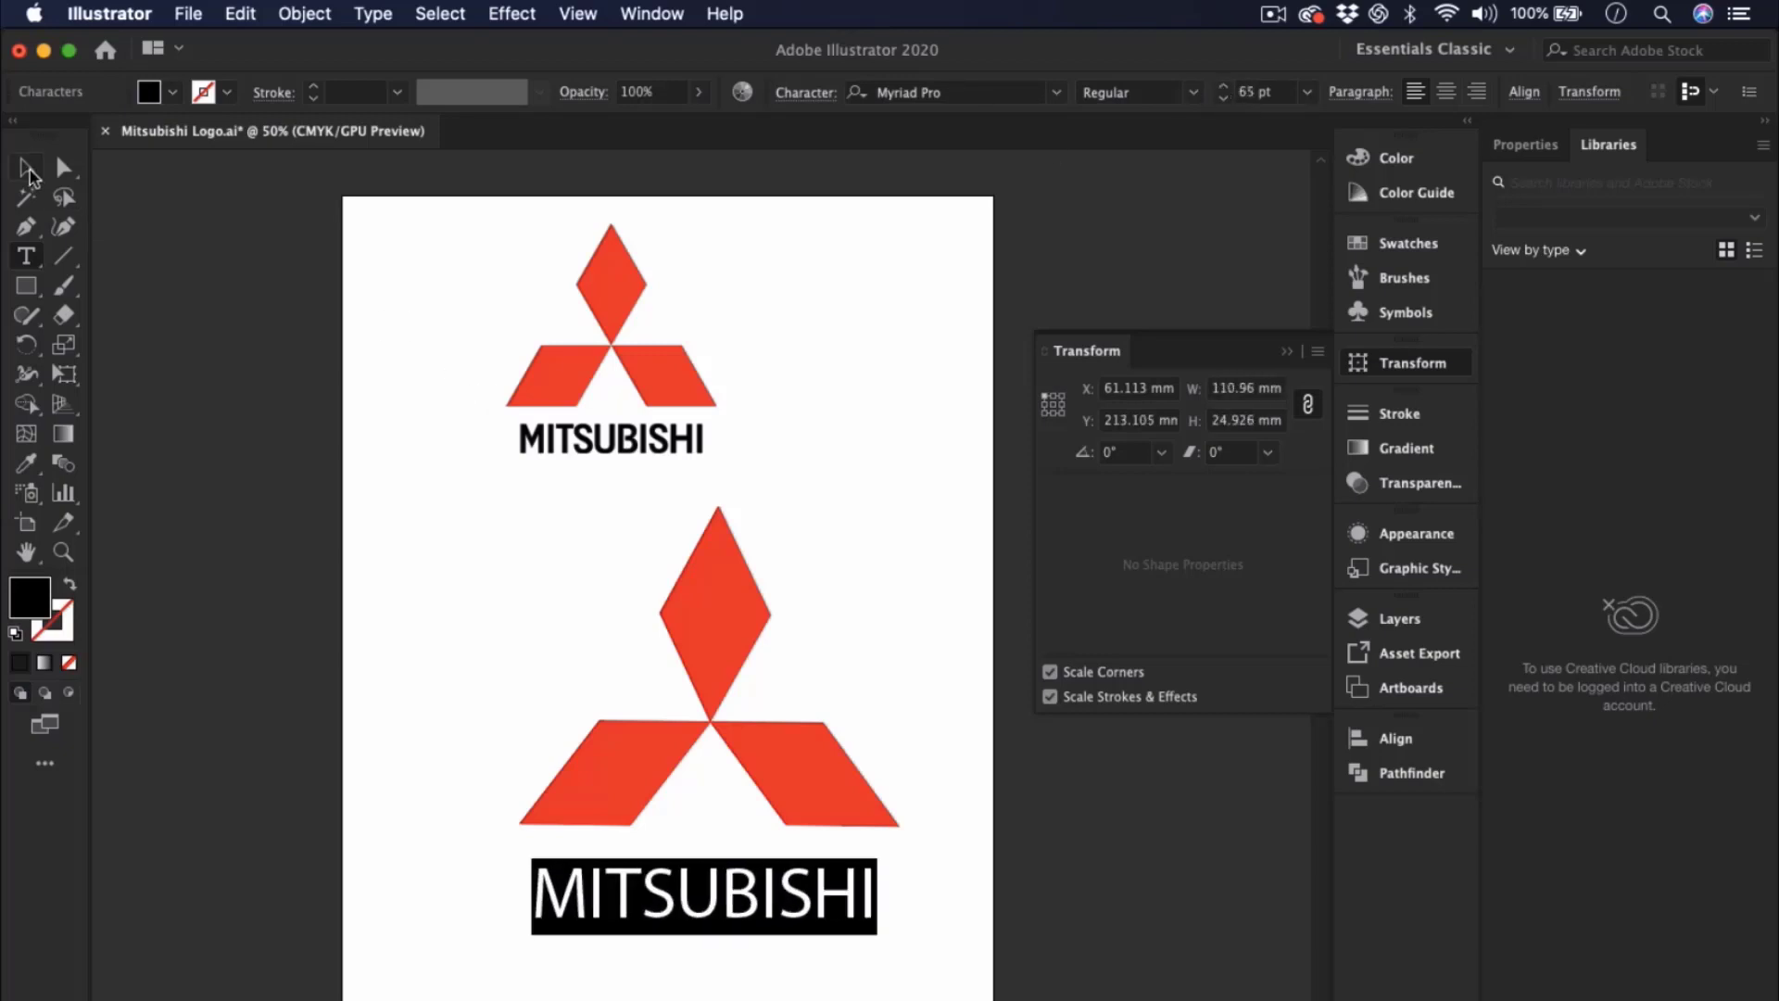
pyautogui.moveTo(681, 918); pyautogui.dragTo(683, 882)
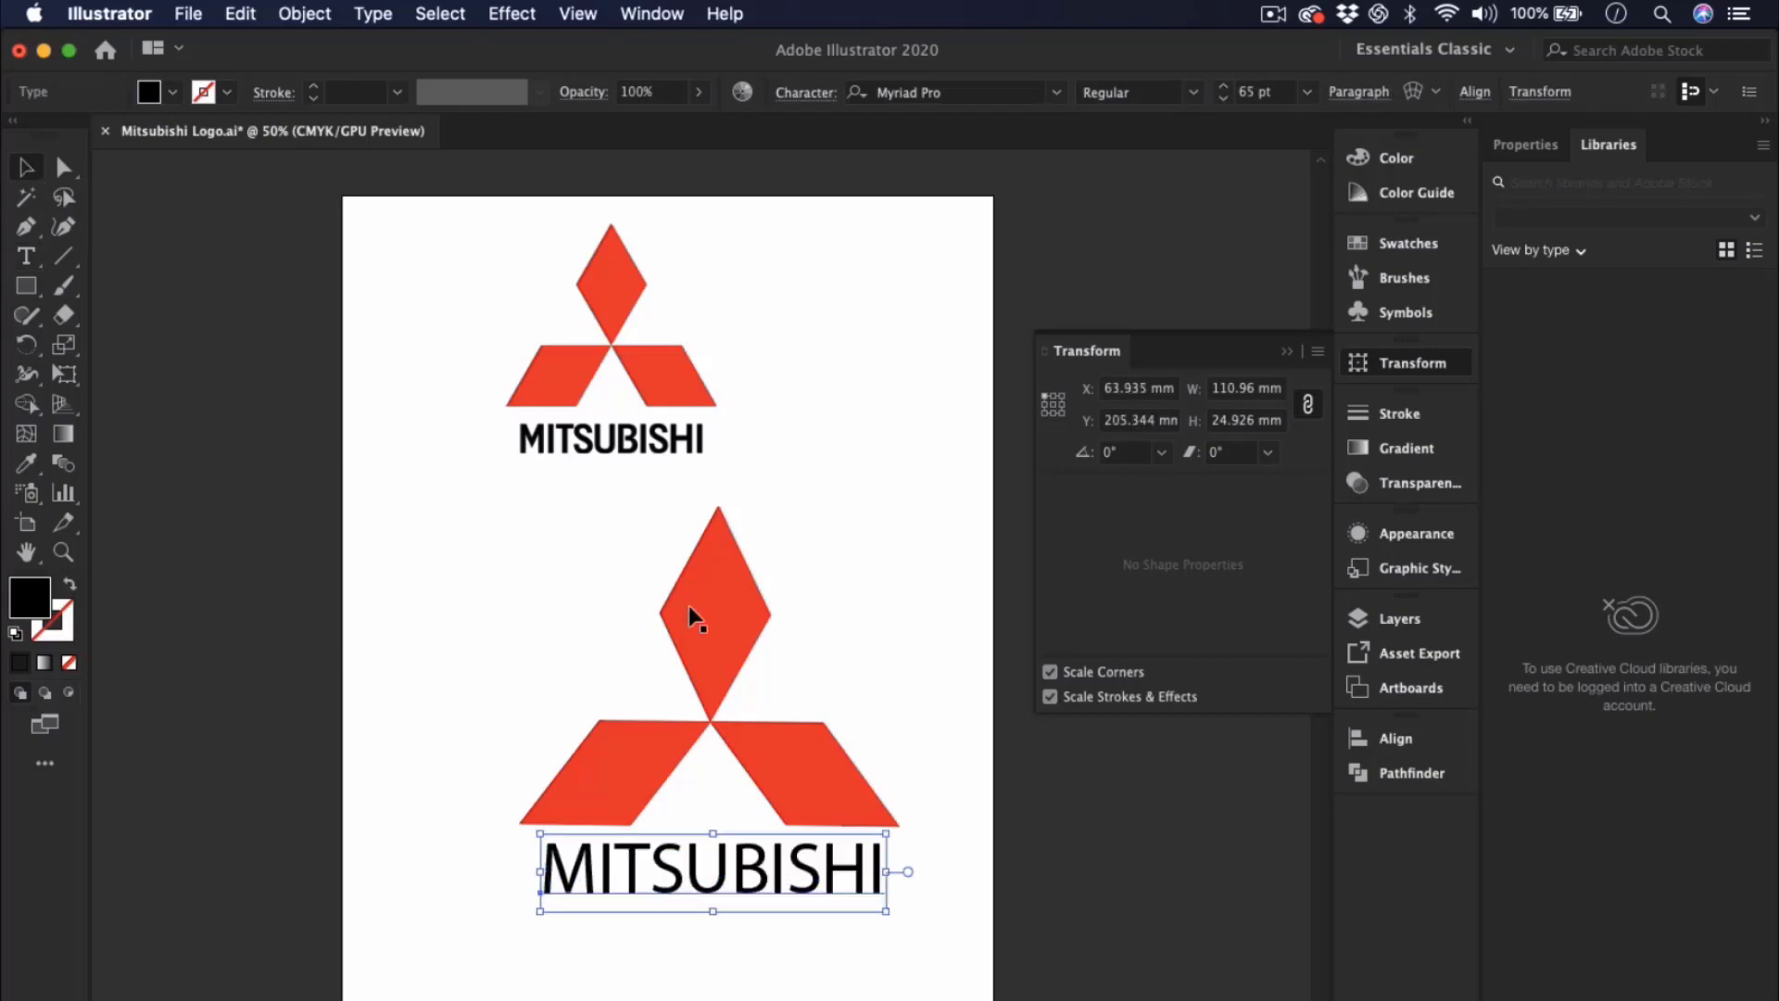
pyautogui.click(812, 578)
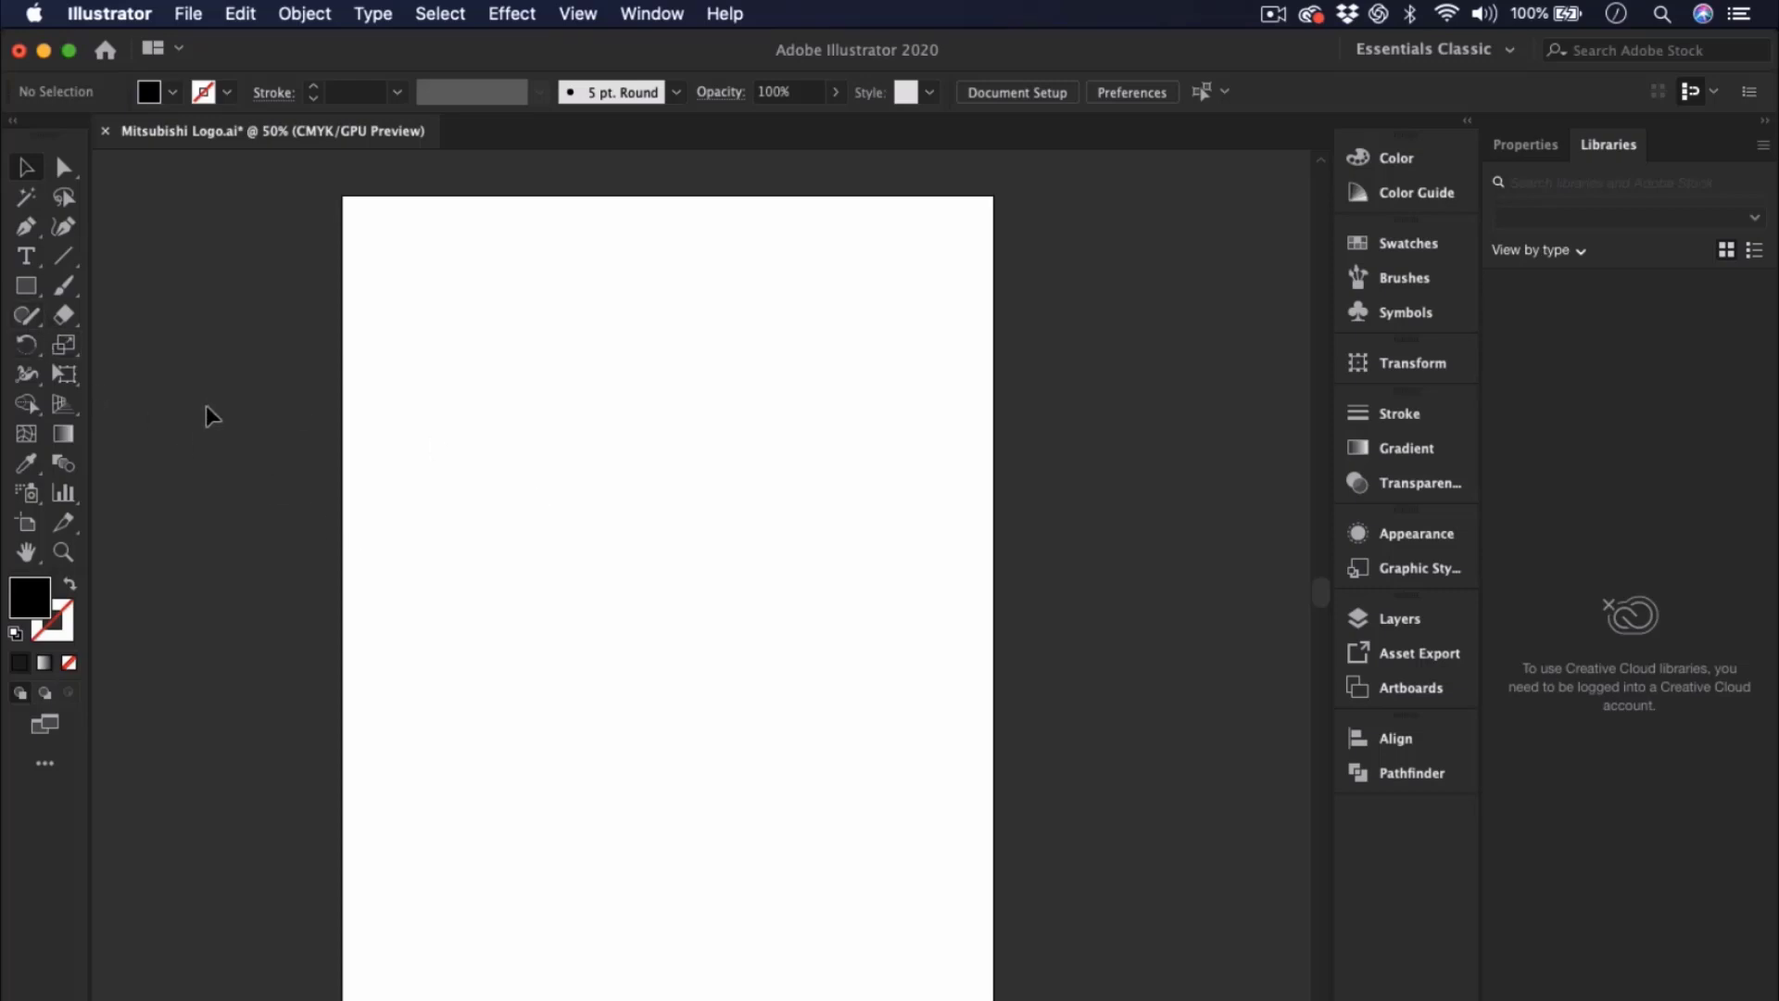
# - Draw a black rectangle near the top of the page and a black ellipse below it
pyautogui.click(26, 289)
pyautogui.moveTo(449, 299); pyautogui.dragTo(699, 455)
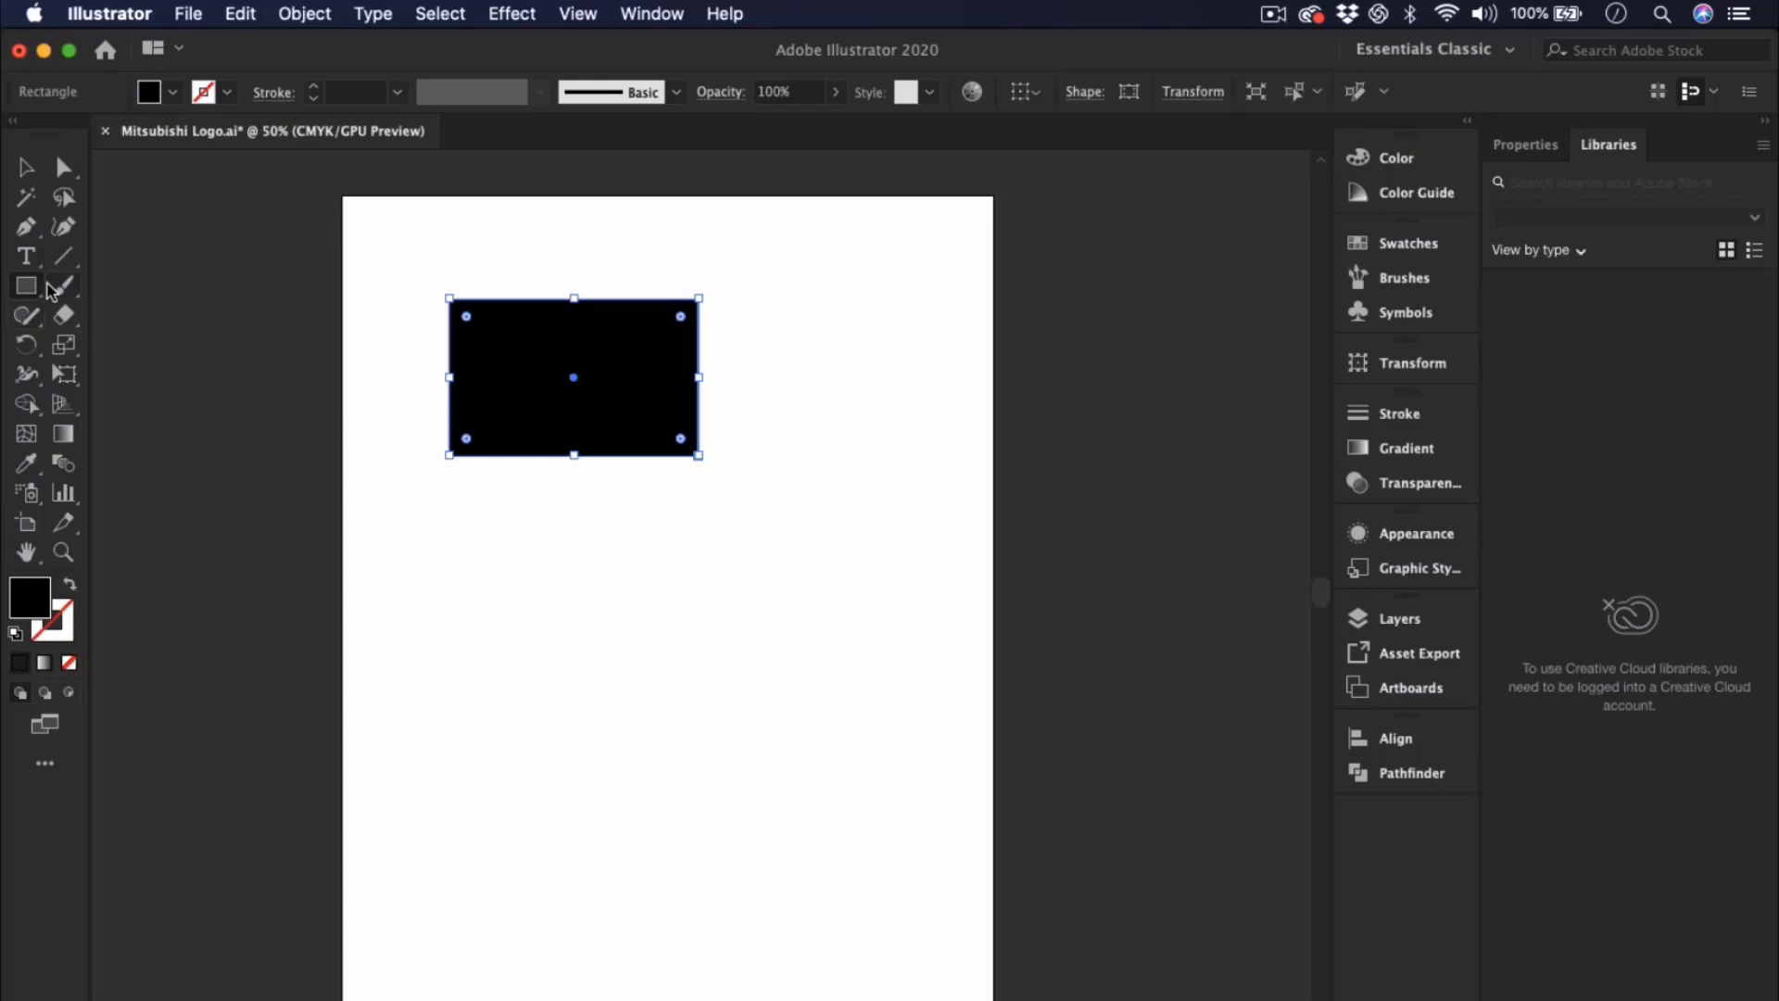
pyautogui.moveTo(28, 287); pyautogui.dragTo(317, 282)
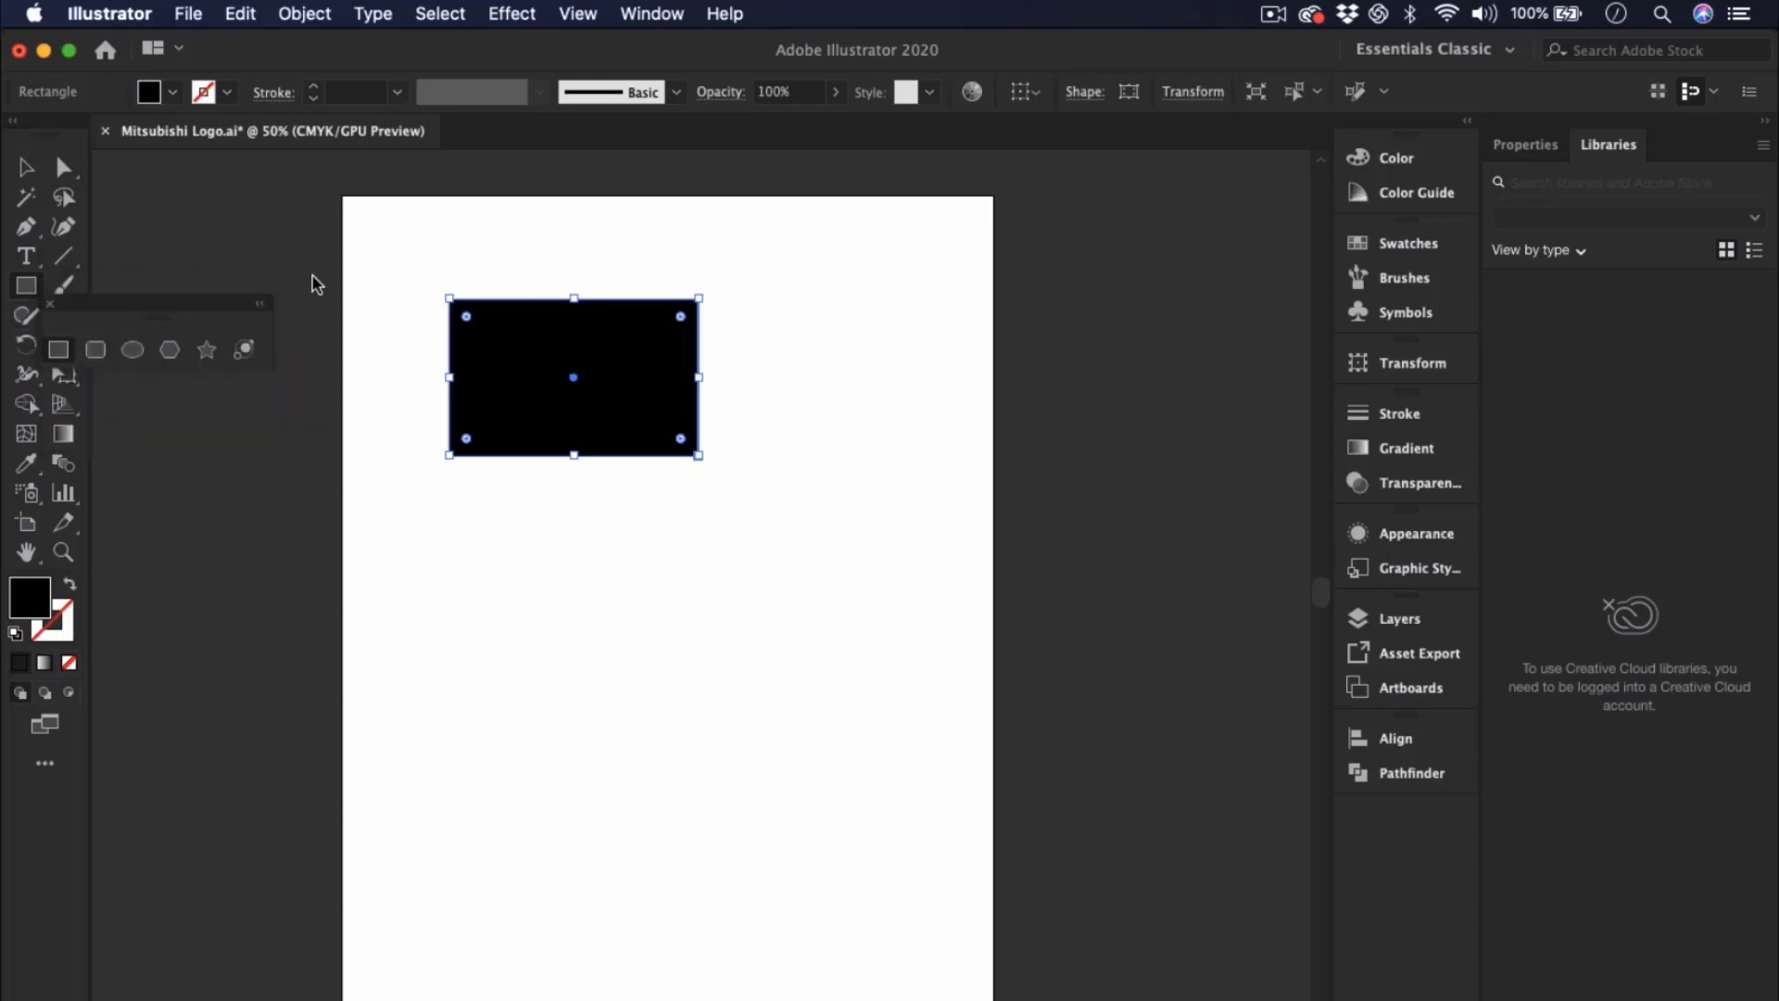
pyautogui.moveTo(210, 294); pyautogui.dragTo(274, 229)
pyautogui.click(198, 285)
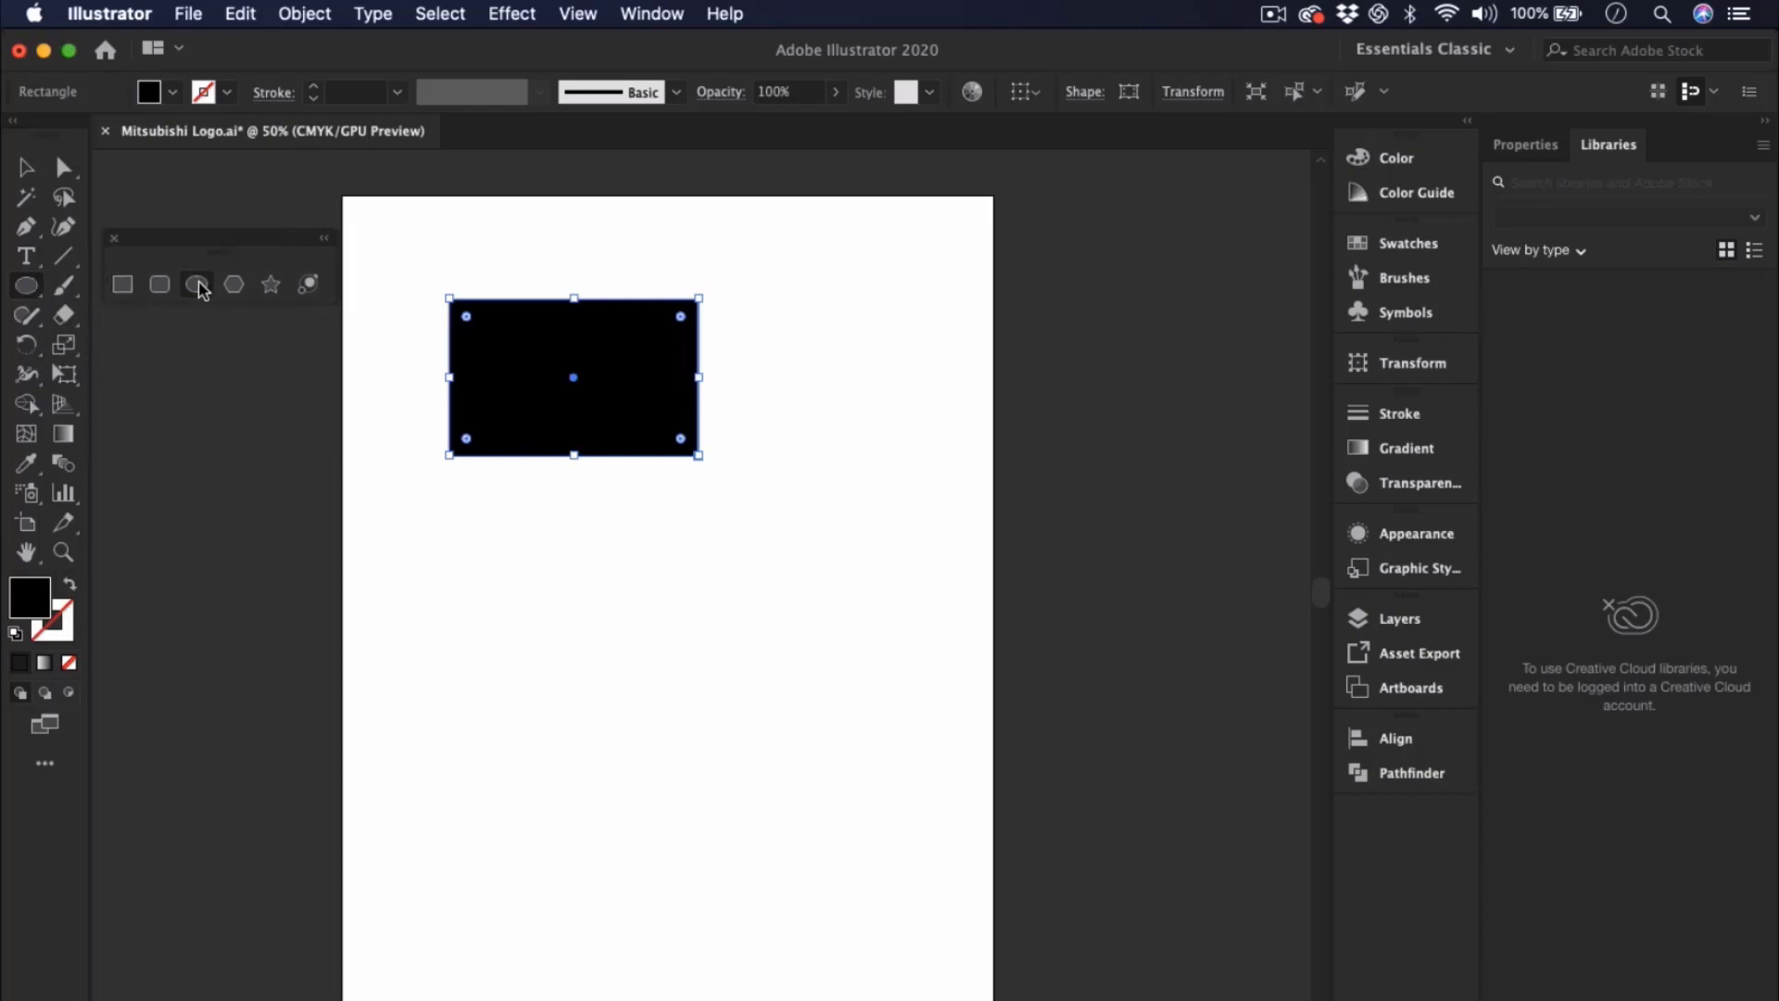
pyautogui.moveTo(500, 485); pyautogui.dragTo(716, 686)
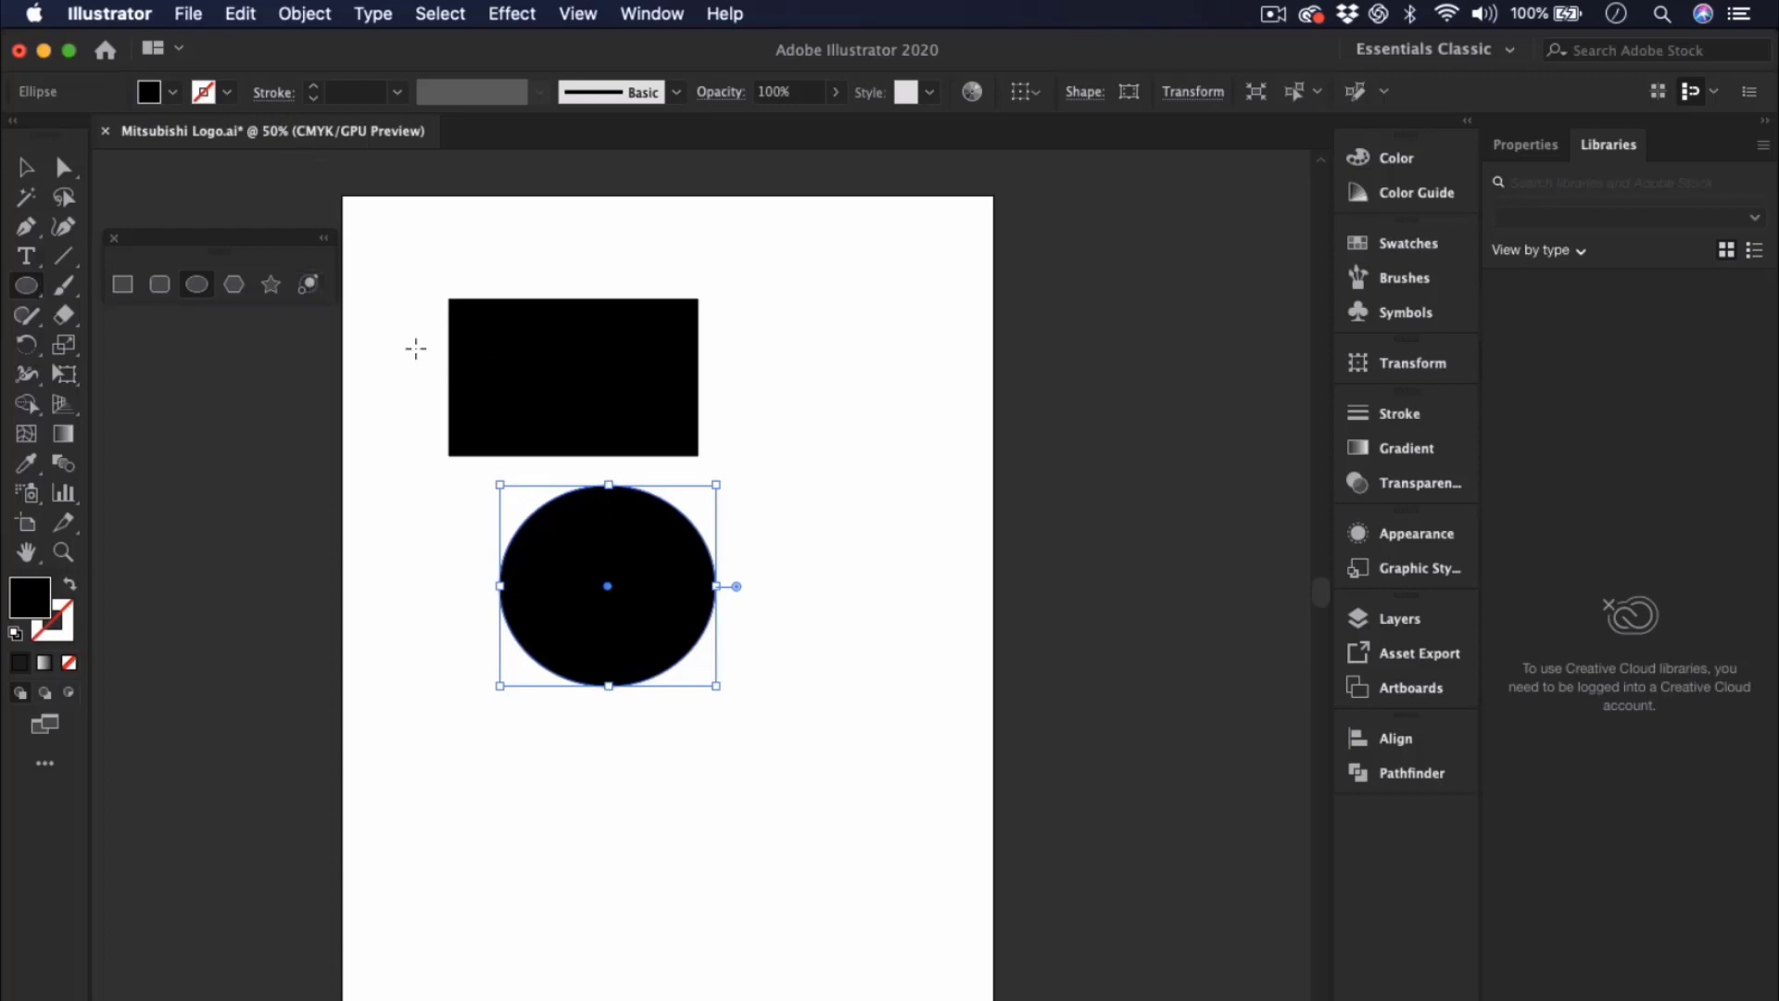
# - Delete both the black circle and the black rectangle
pyautogui.press('v')
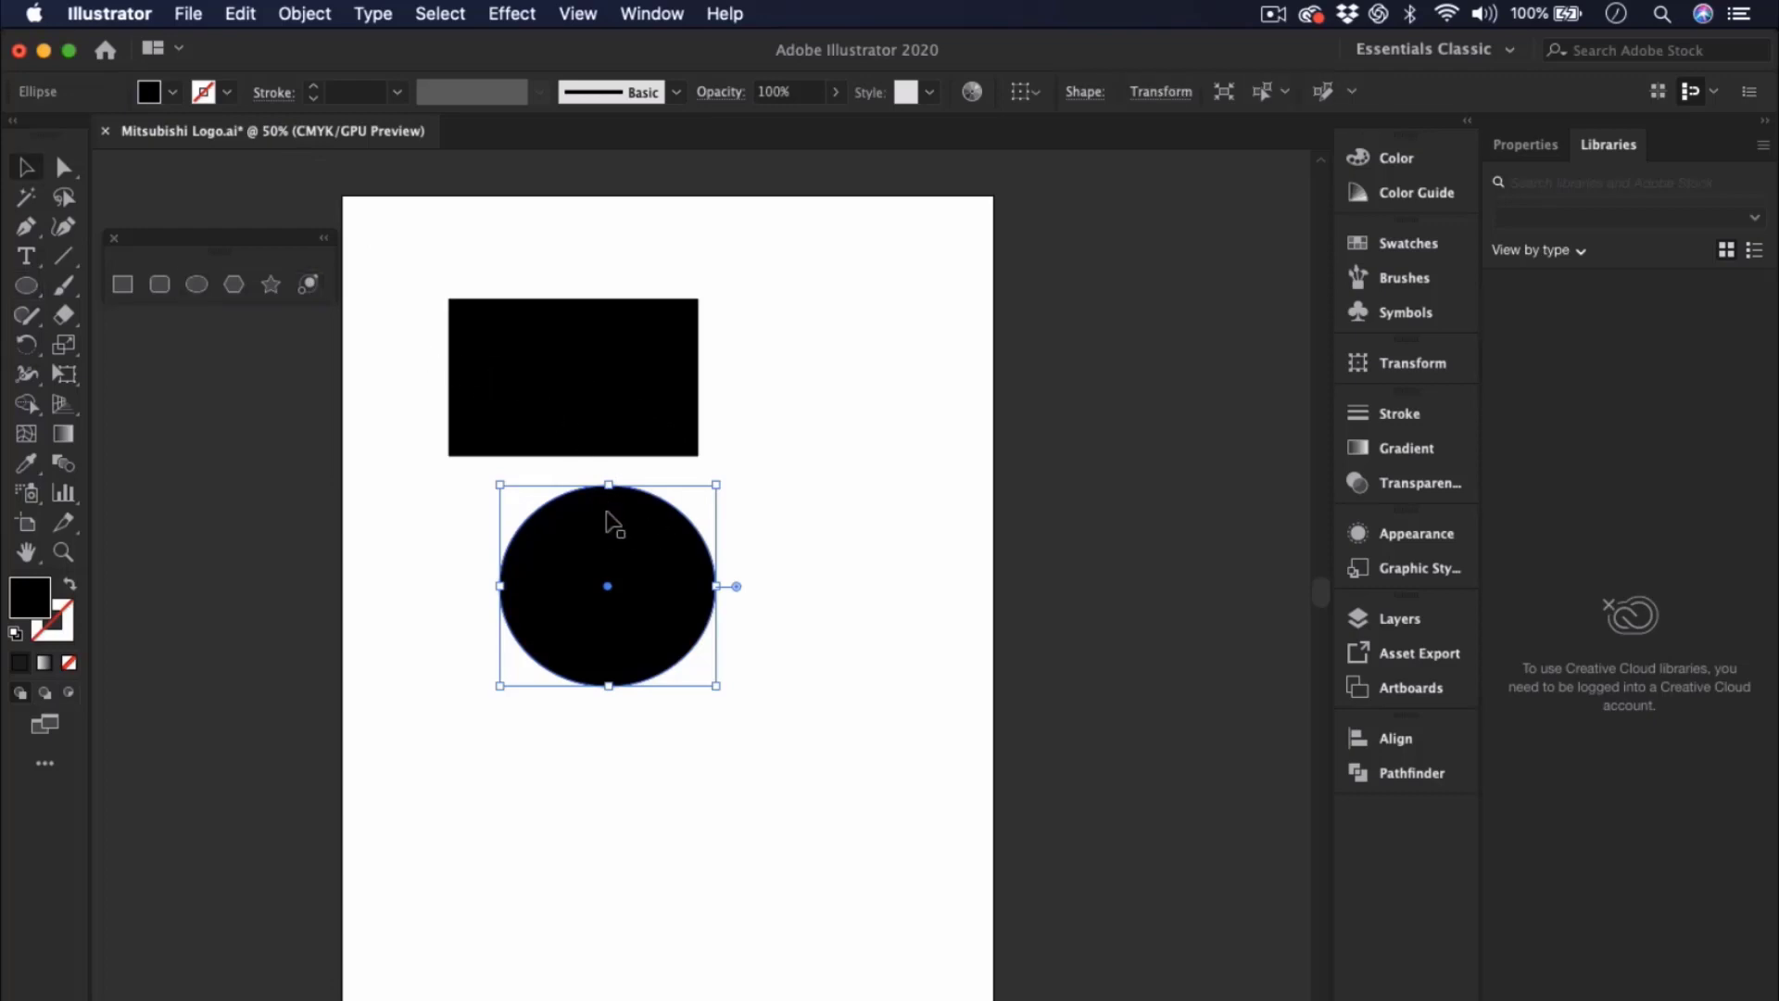
pyautogui.press('Delete')
pyautogui.click(602, 386)
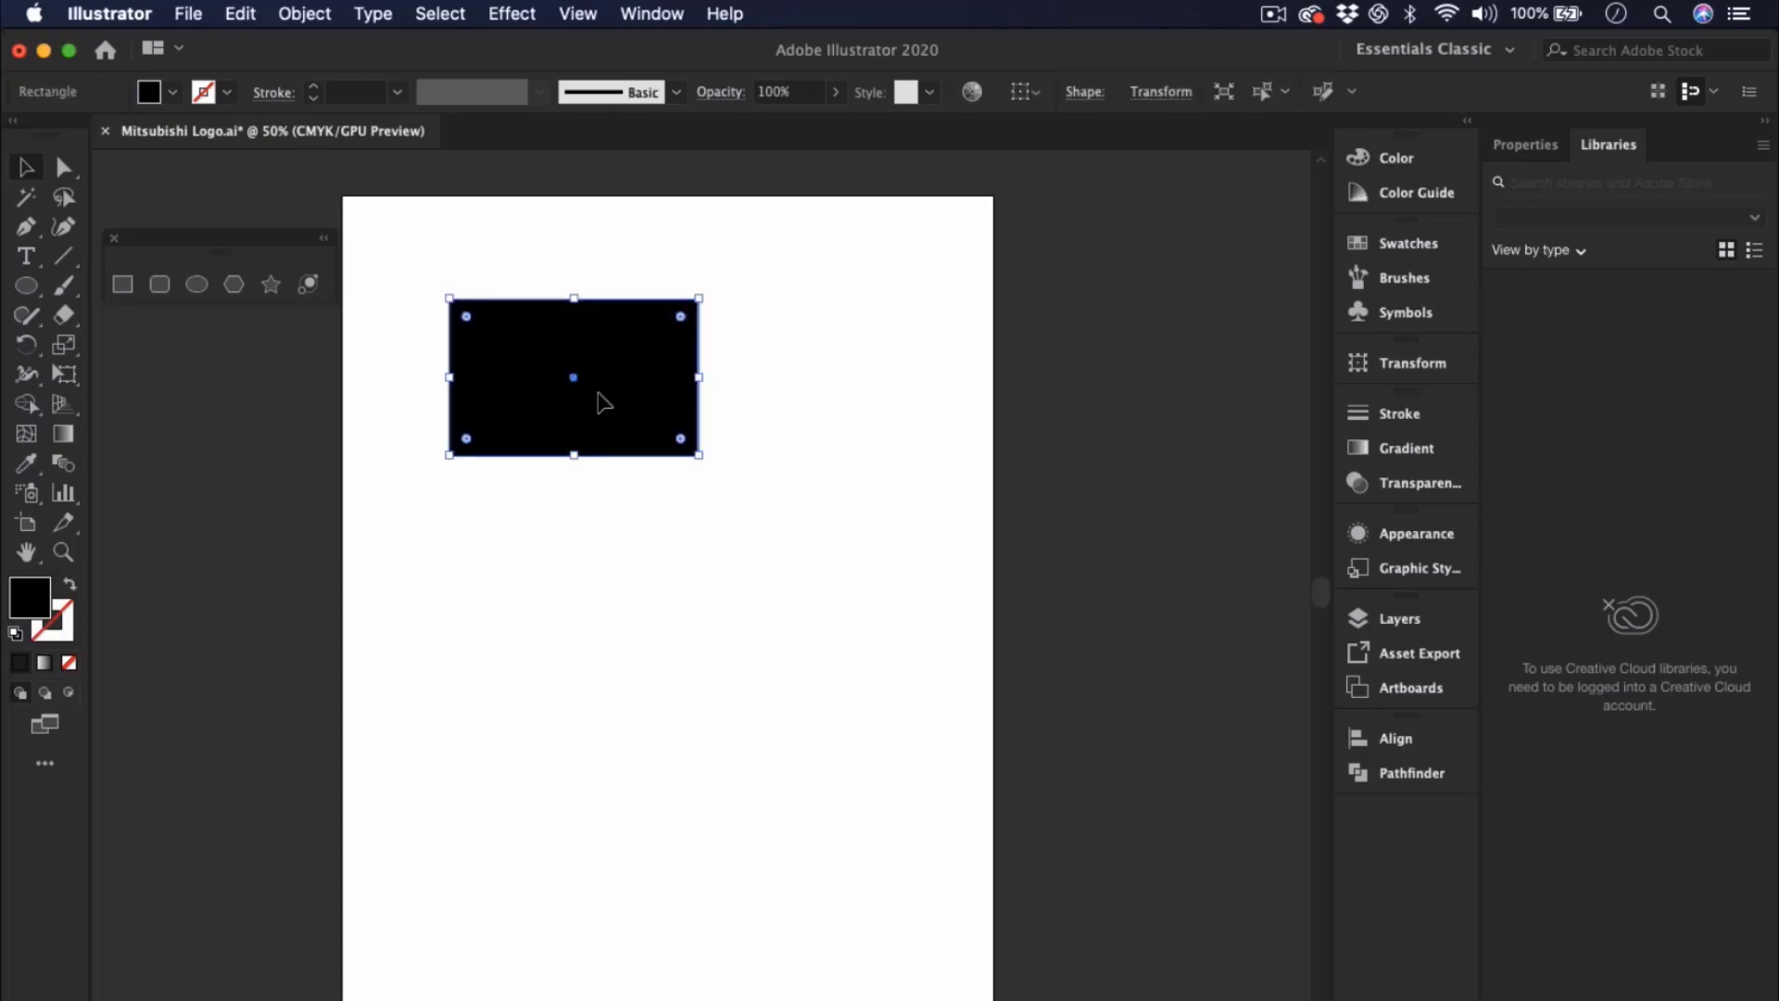
pyautogui.press('Delete')
pyautogui.click(196, 283)
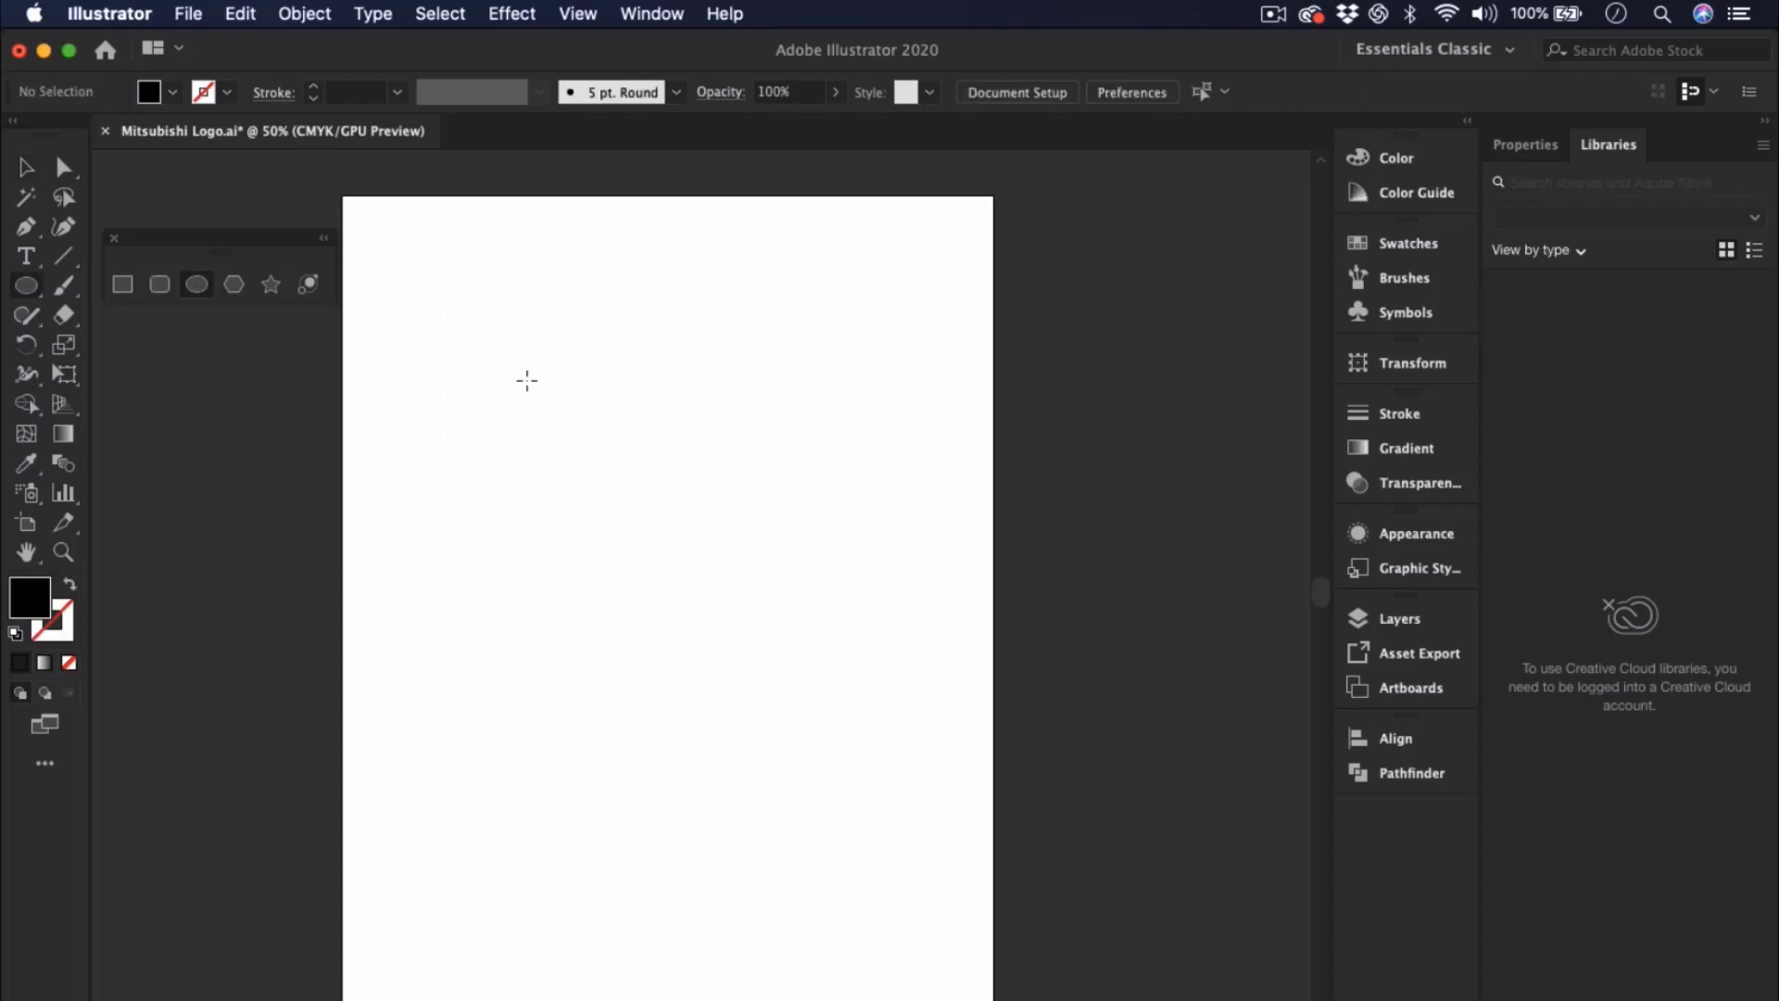
# - Draw a black circle and duplicate it into a row of three overlapping equal circles
pyautogui.moveTo(453, 359); pyautogui.dragTo(704, 598)
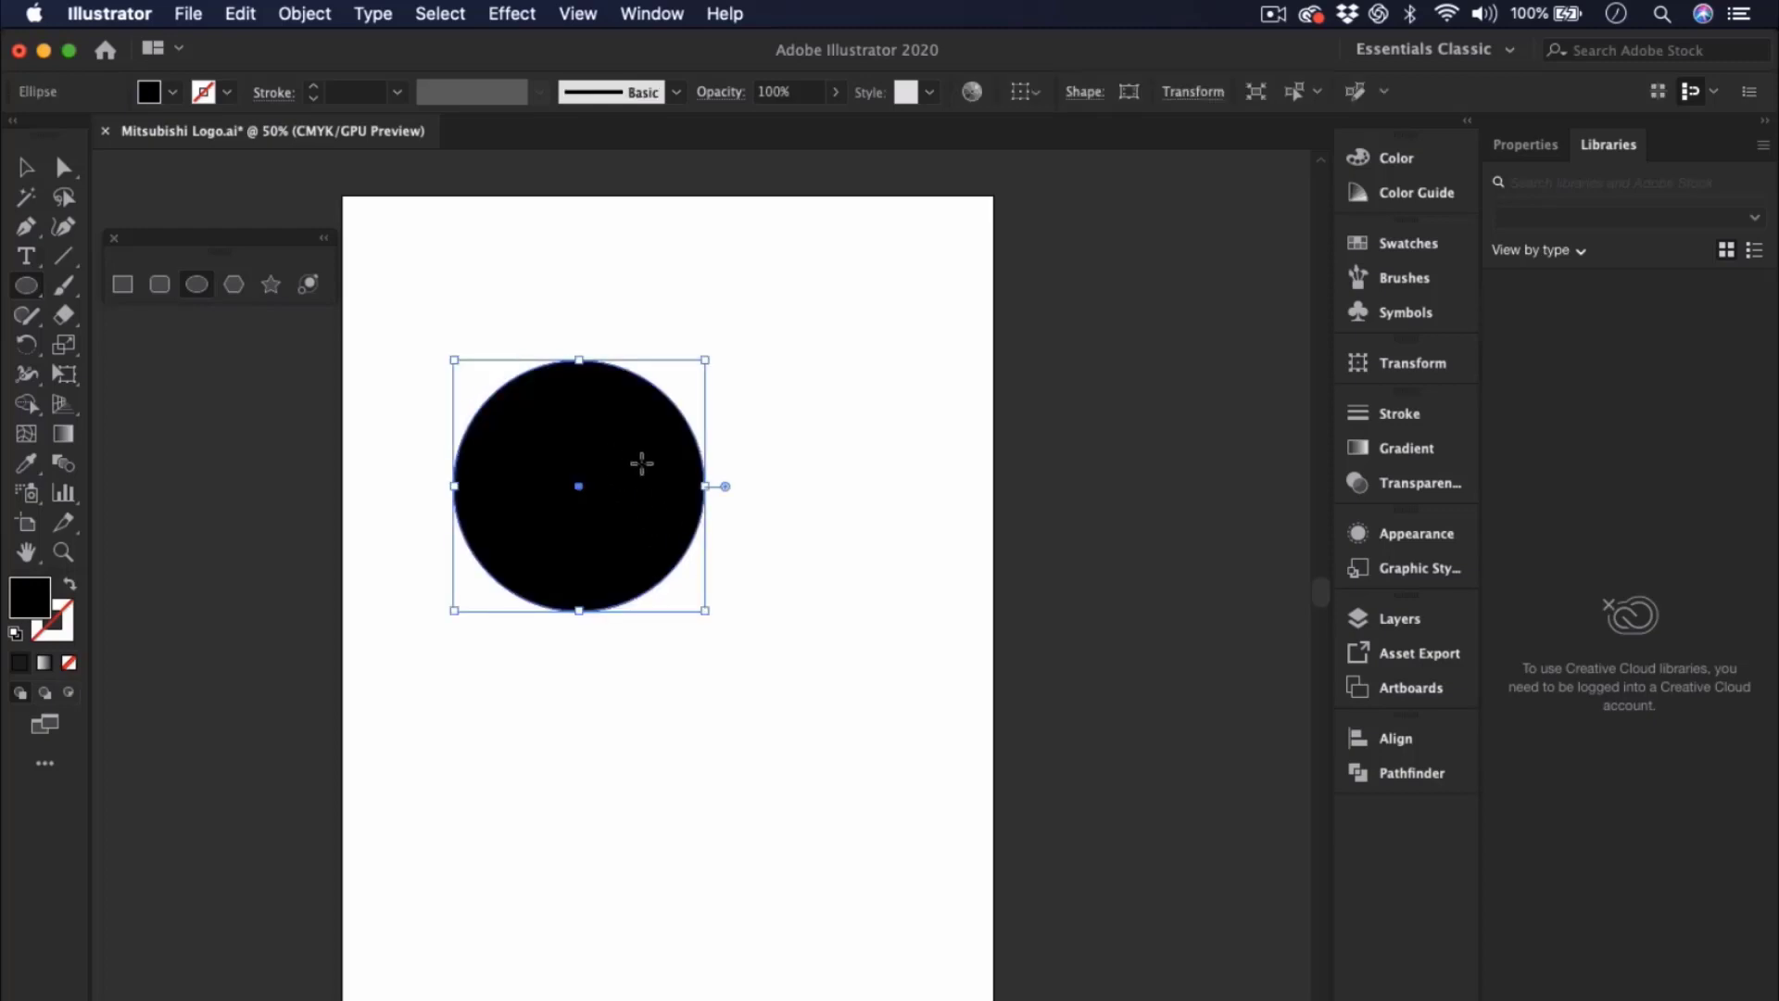
pyautogui.click(28, 170)
pyautogui.moveTo(634, 493); pyautogui.dragTo(593, 448)
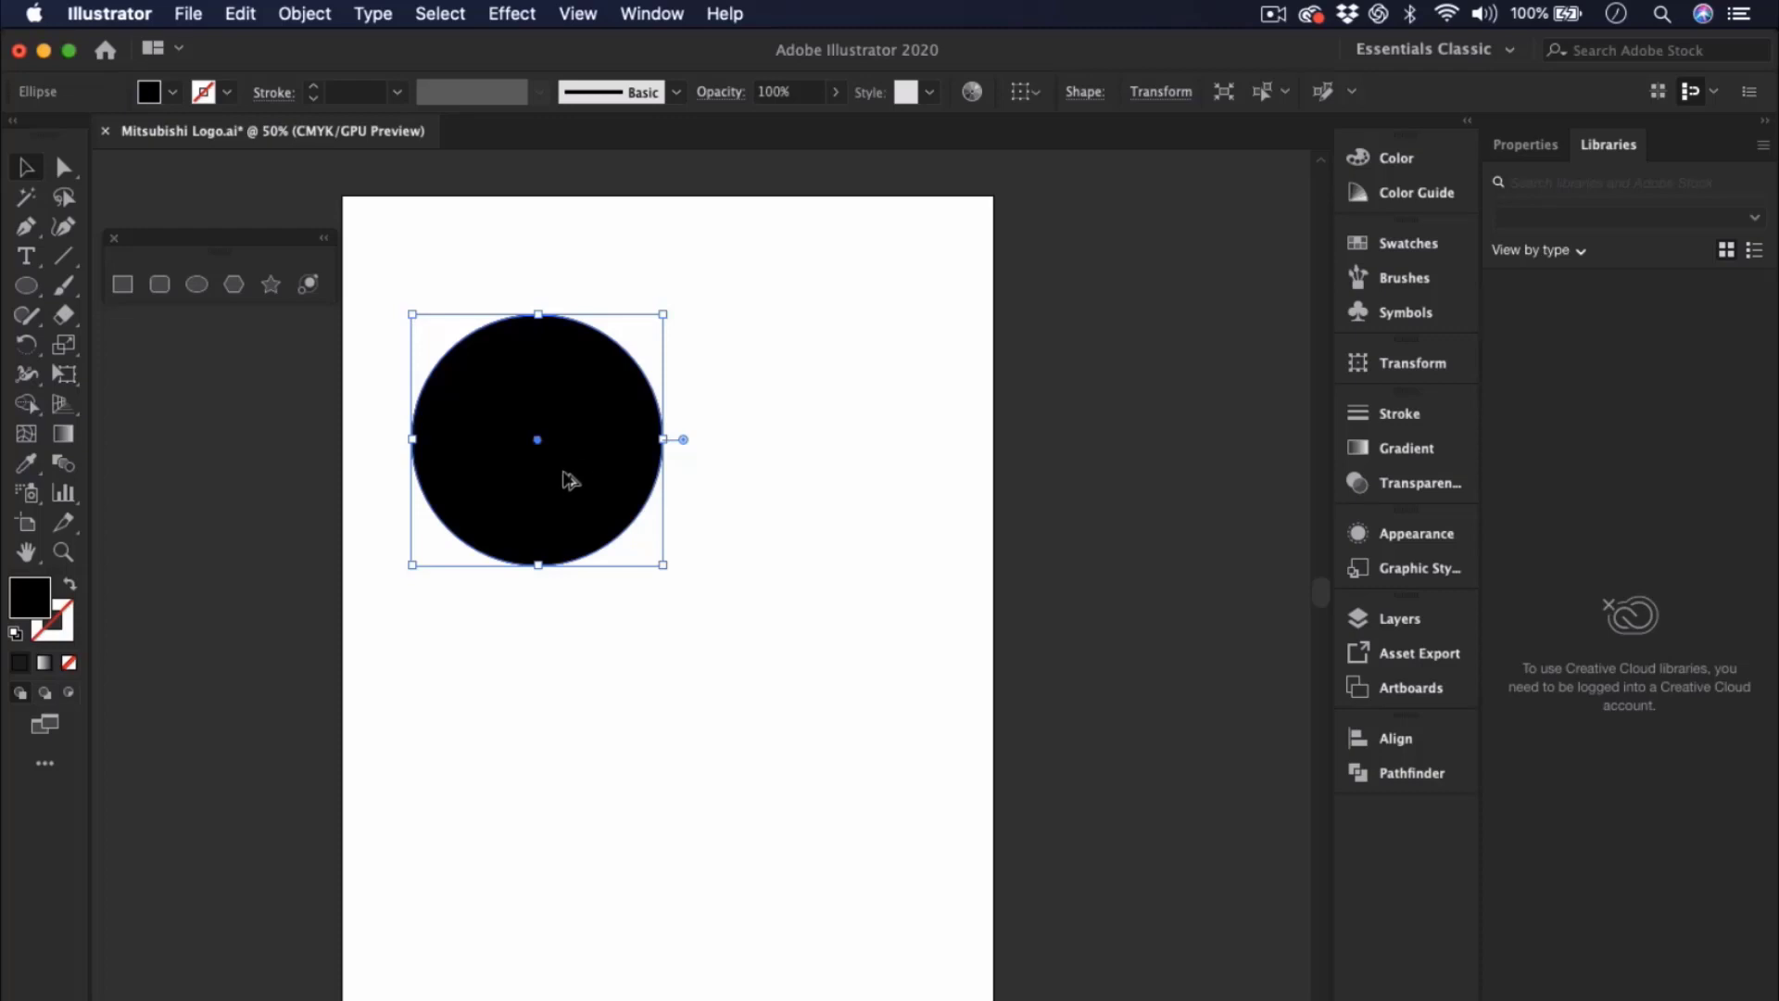
pyautogui.moveTo(559, 485); pyautogui.dragTo(813, 483)
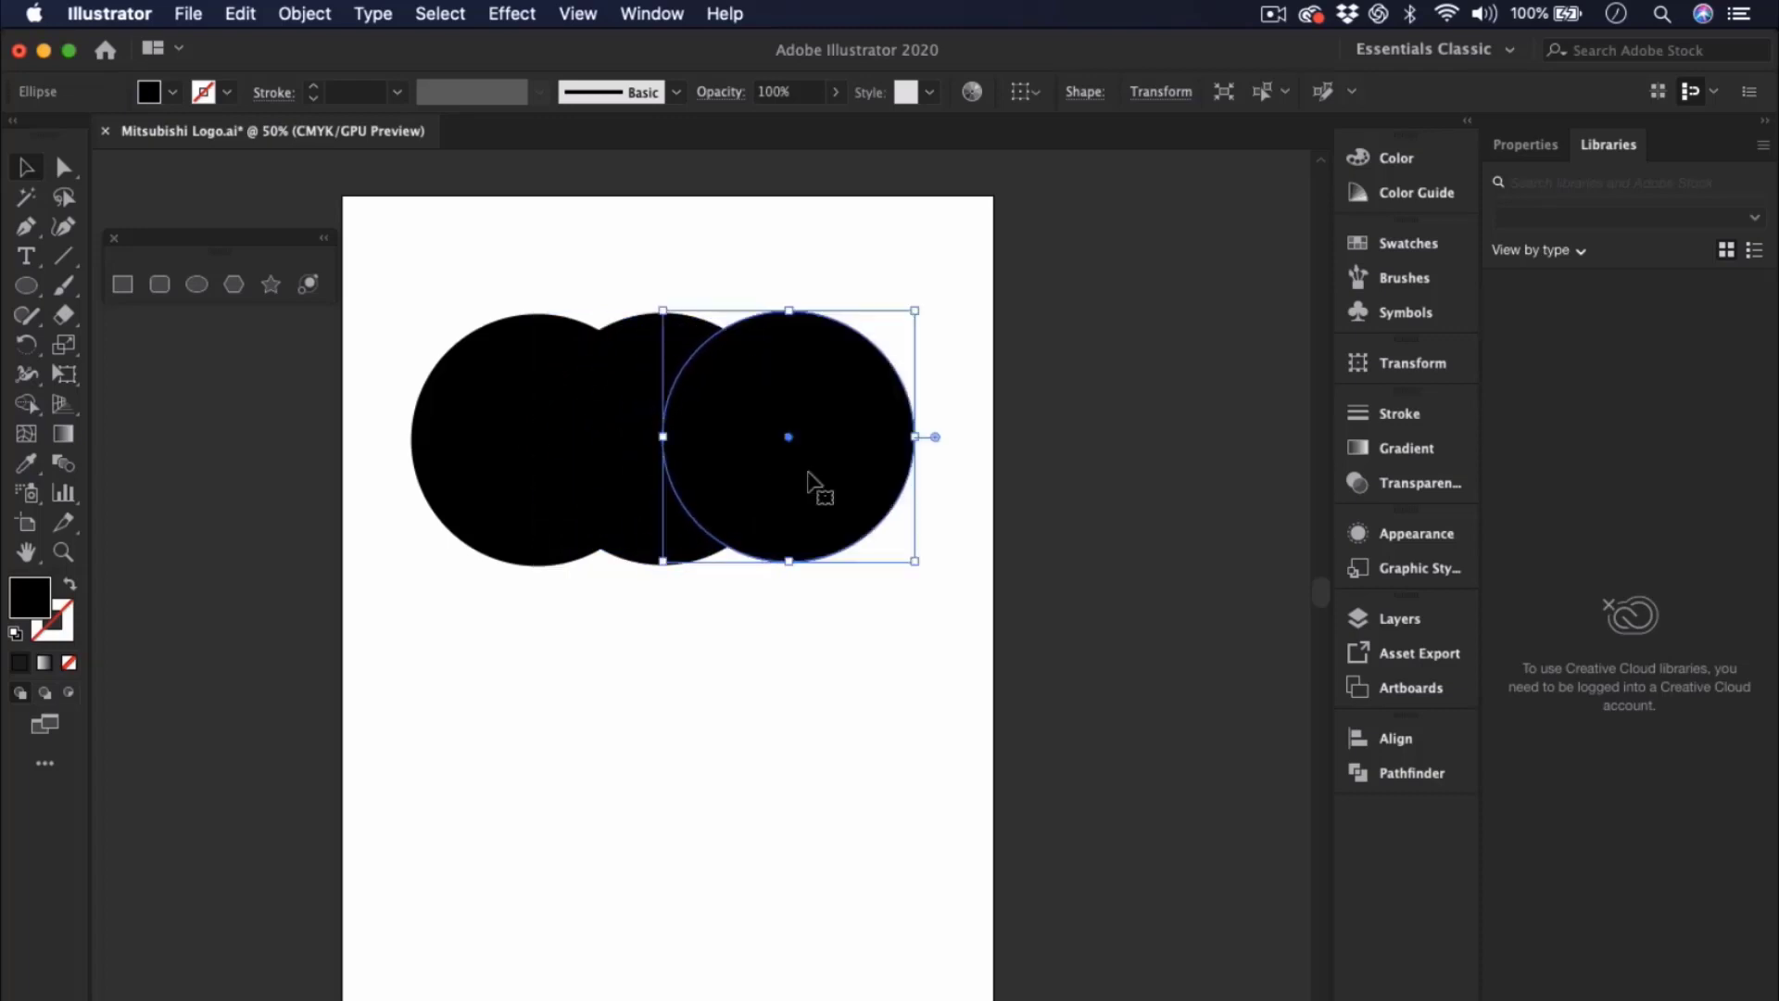
pyautogui.click(716, 629)
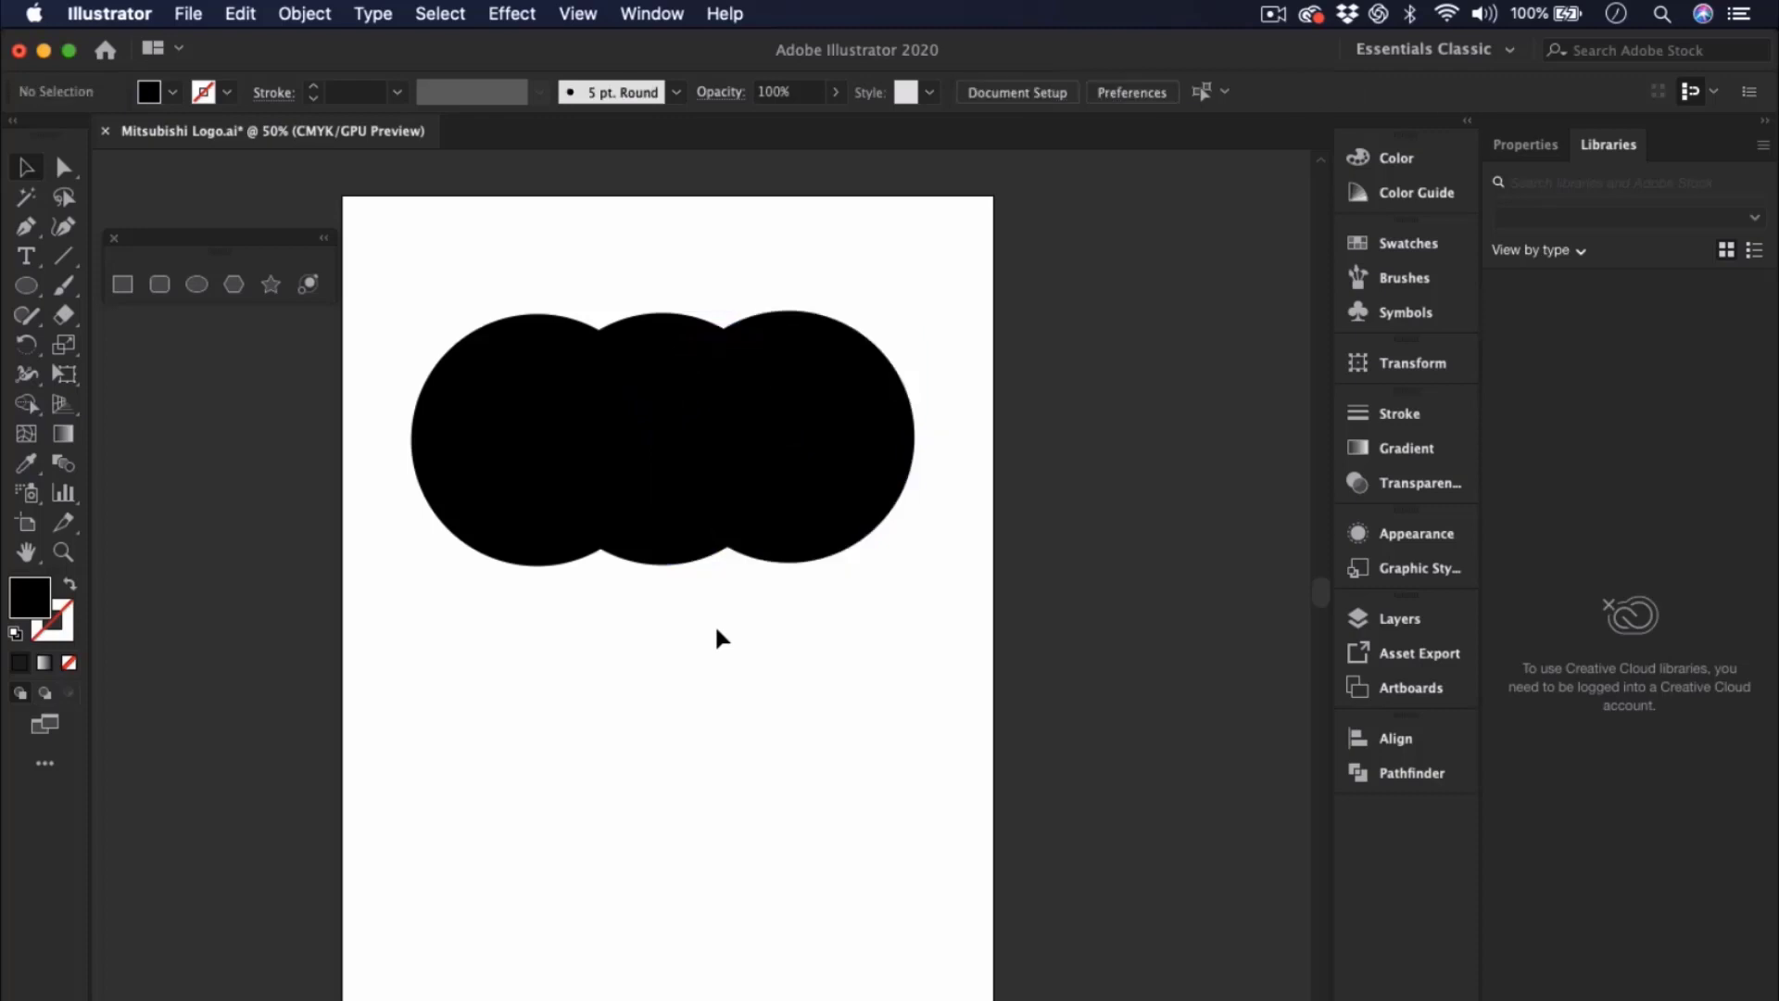
pyautogui.click(491, 459)
pyautogui.click(684, 350)
pyautogui.click(850, 380)
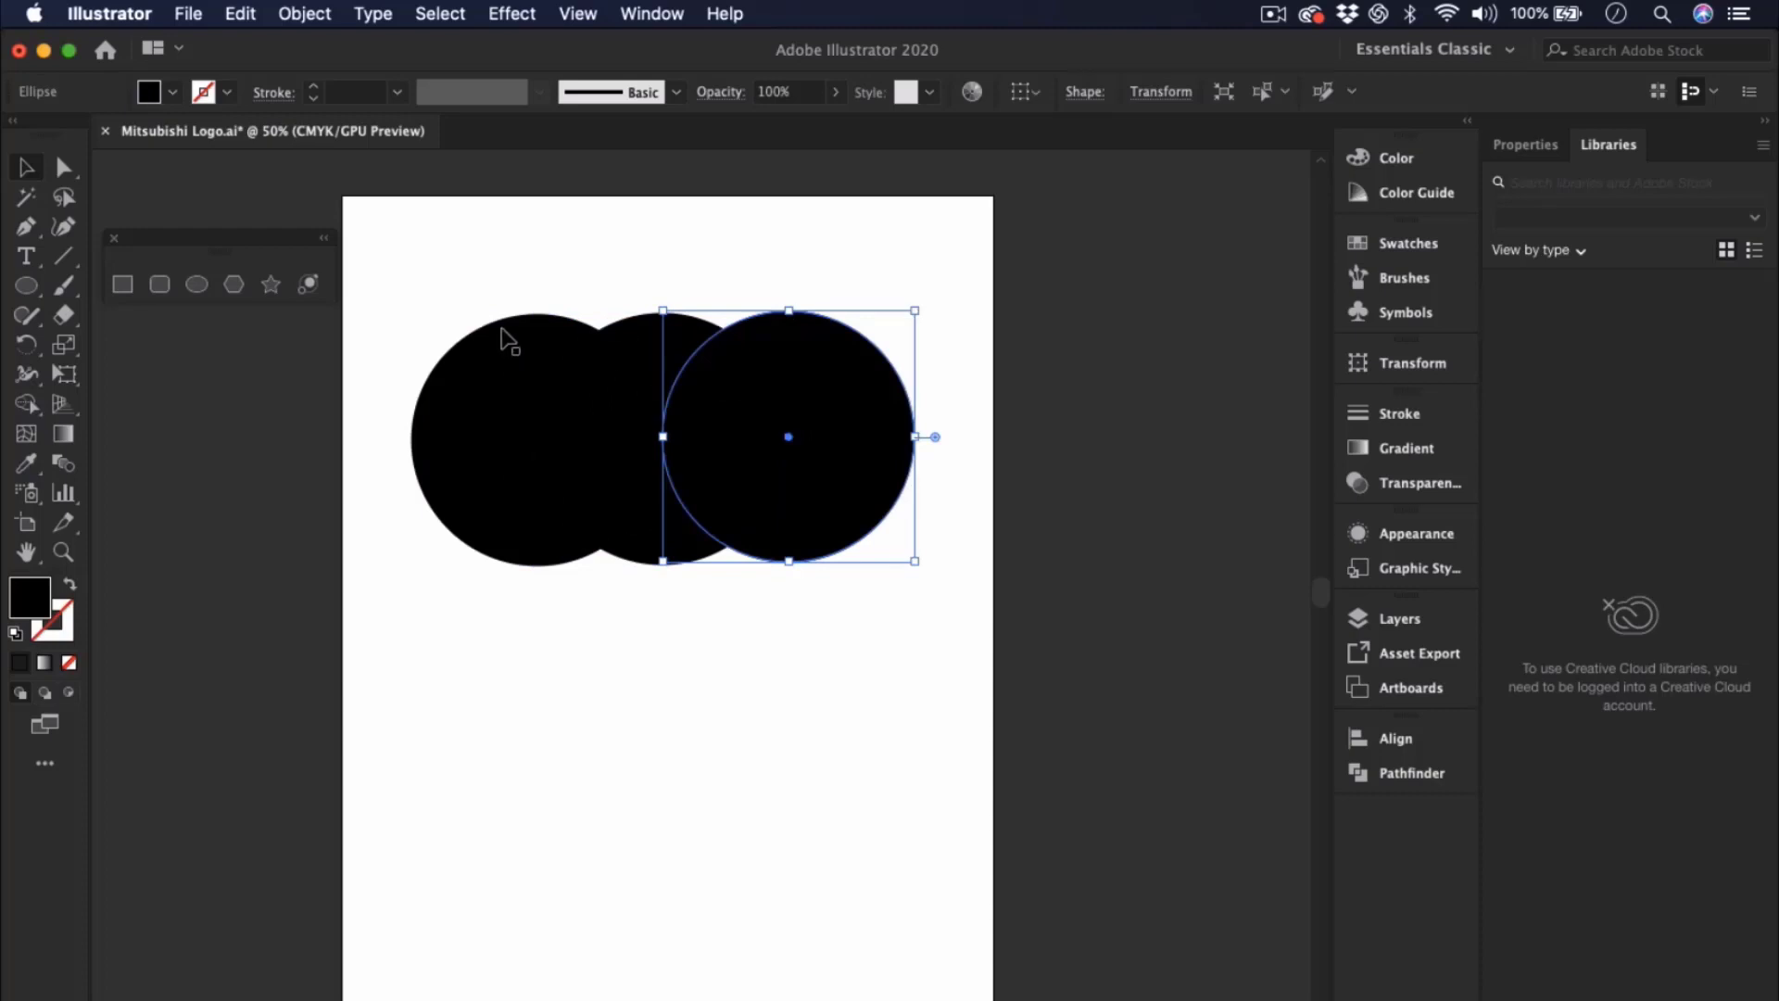
# - Unite the three selected circles into one shape with Pathfinder
pyautogui.moveTo(353, 284); pyautogui.dragTo(1093, 439)
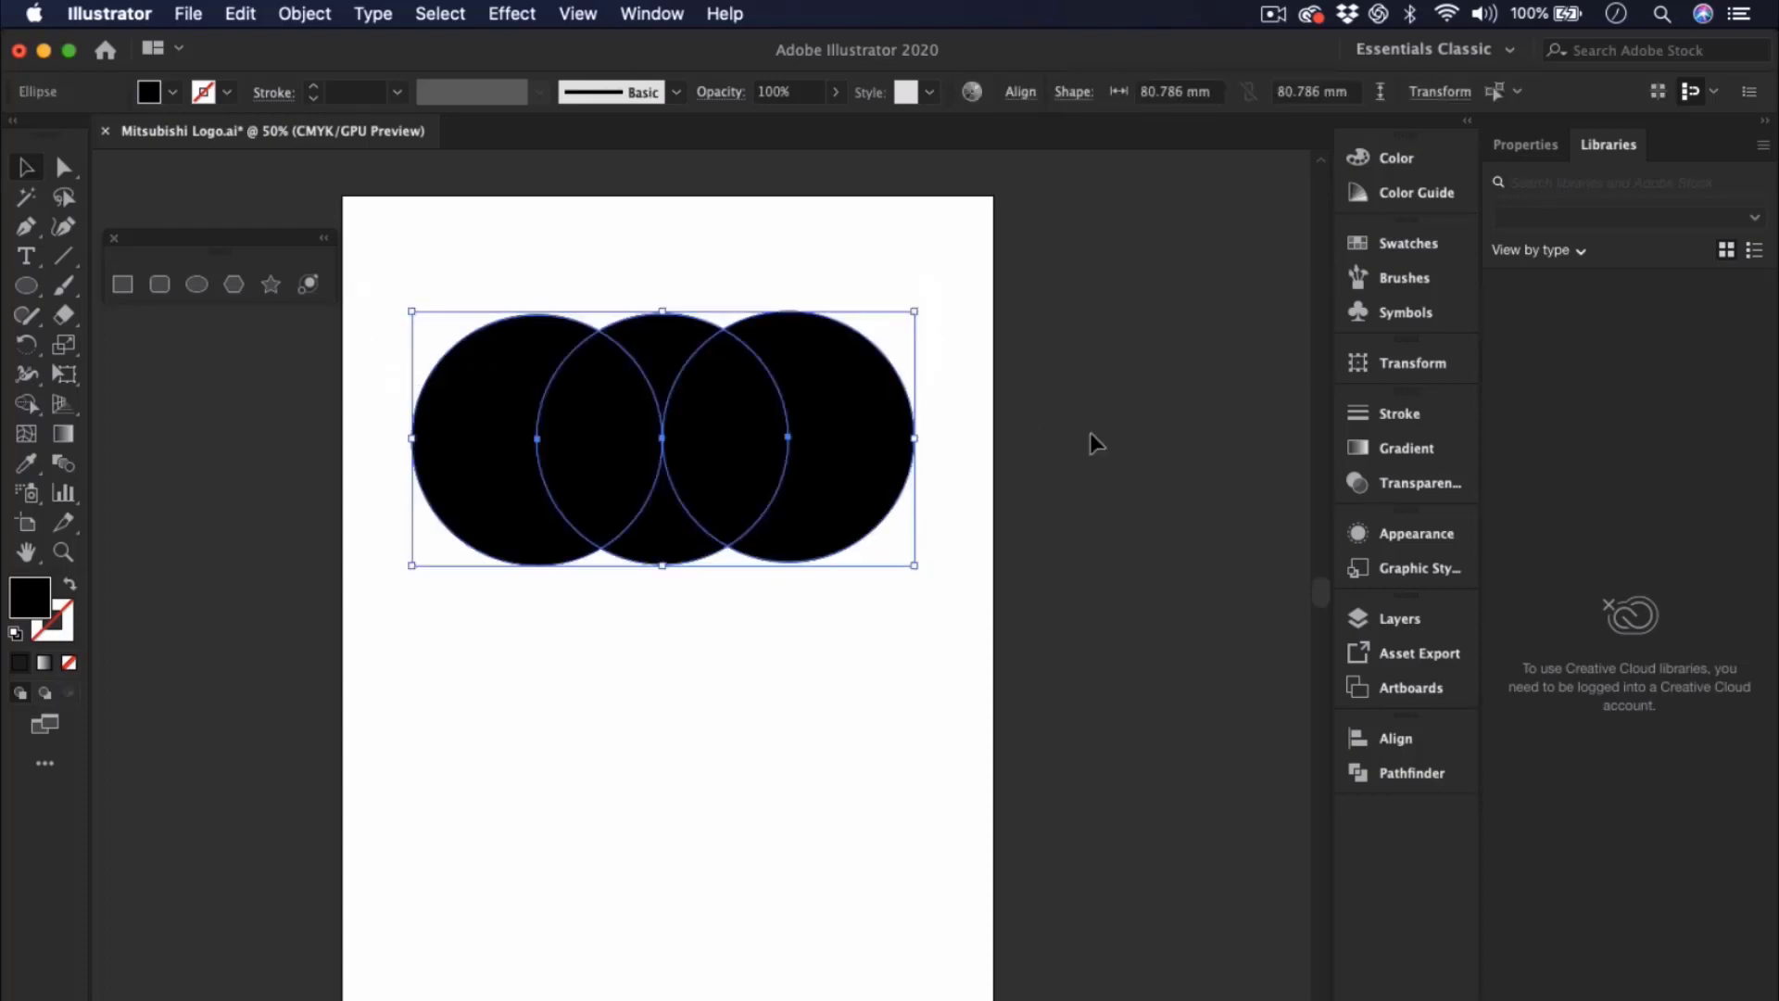
pyautogui.click(1414, 774)
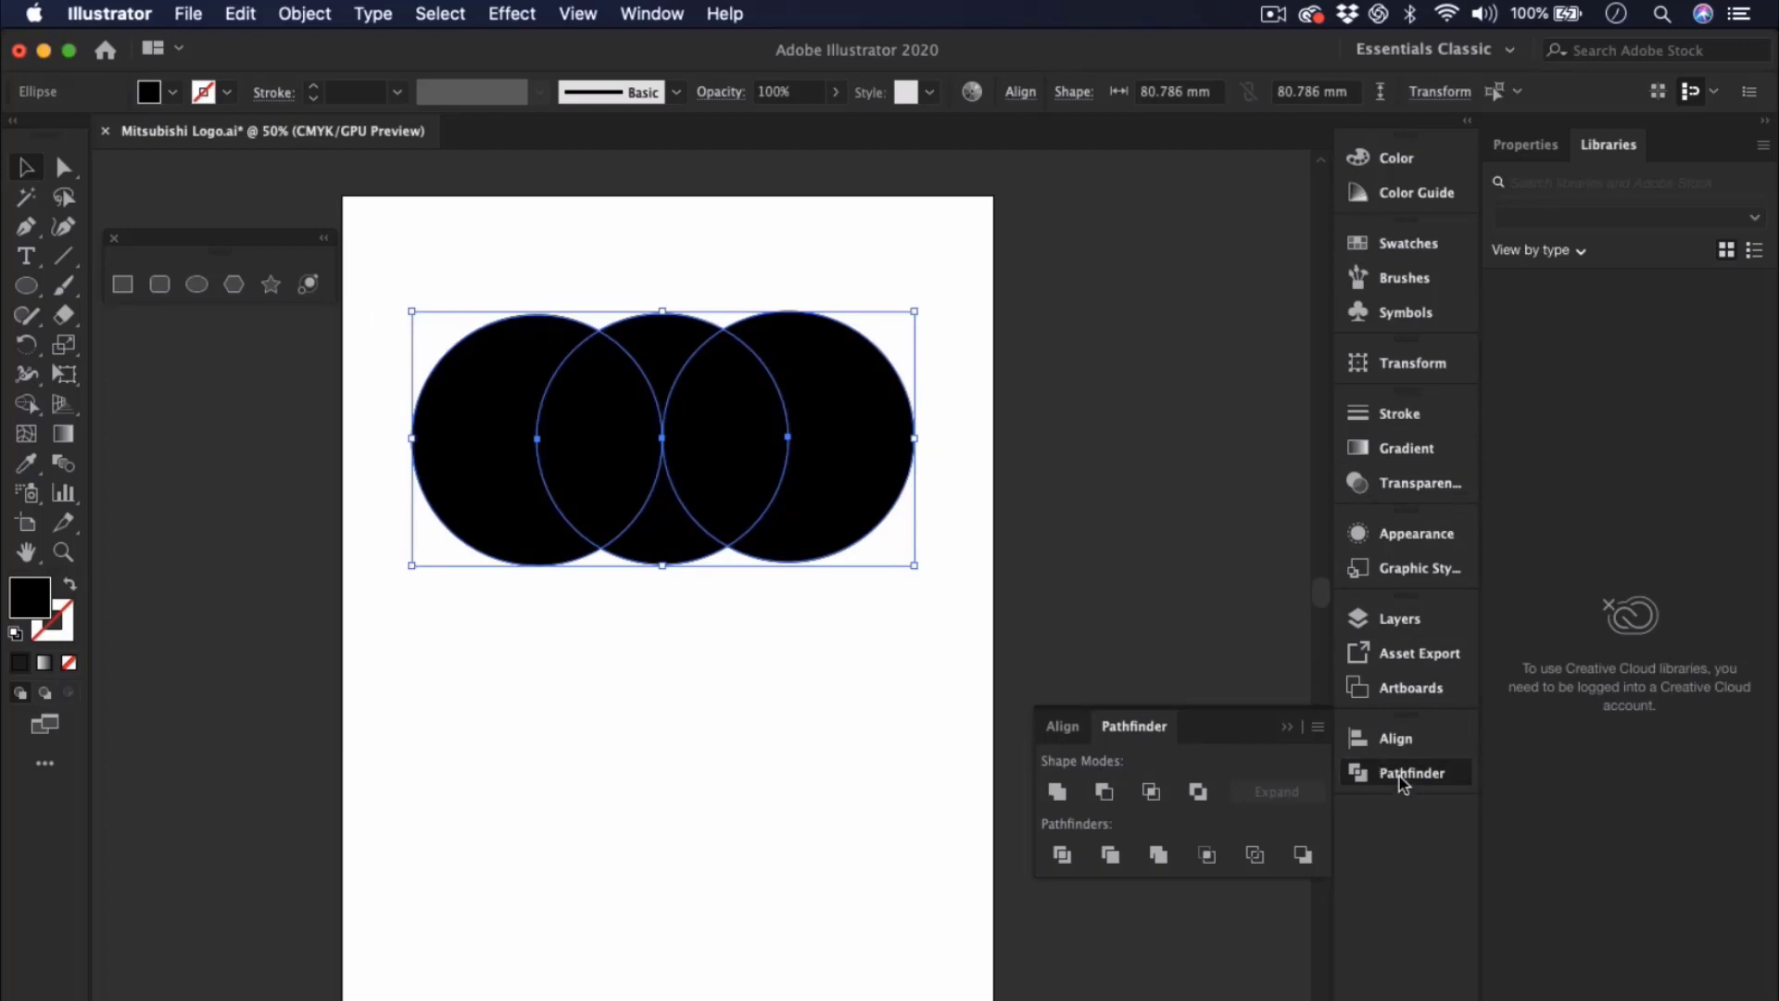
pyautogui.click(652, 14)
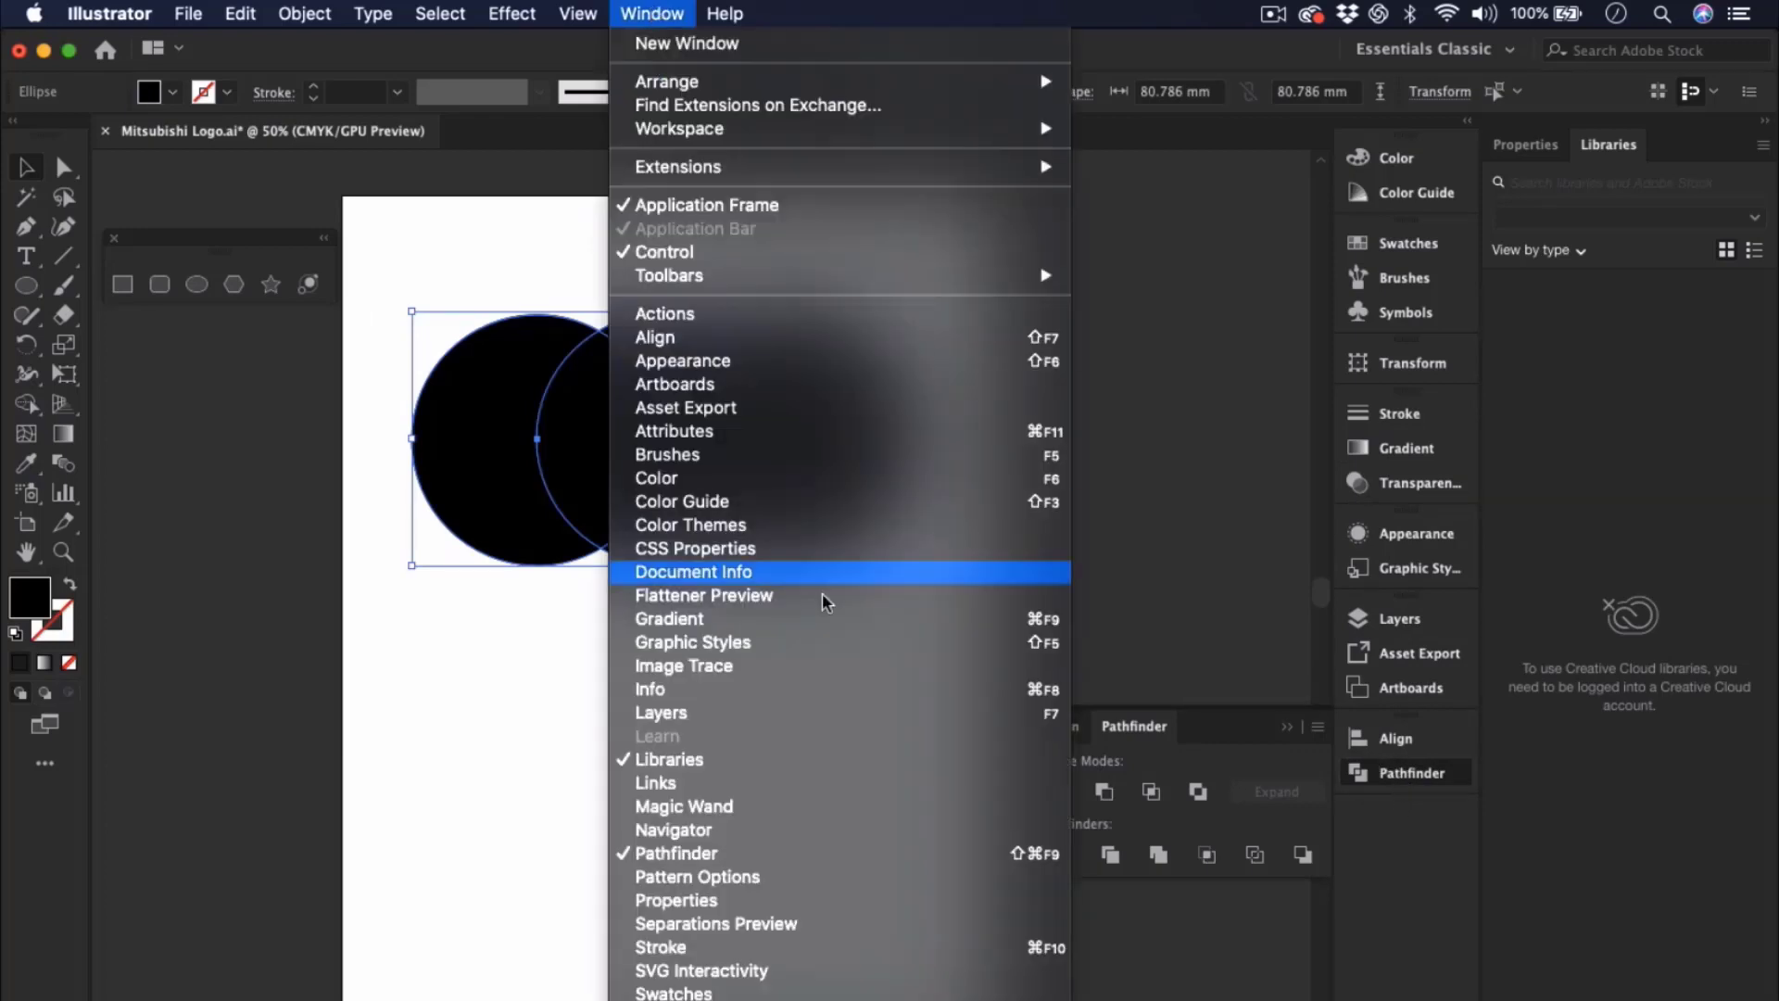
pyautogui.scroll(-3, 825, 602)
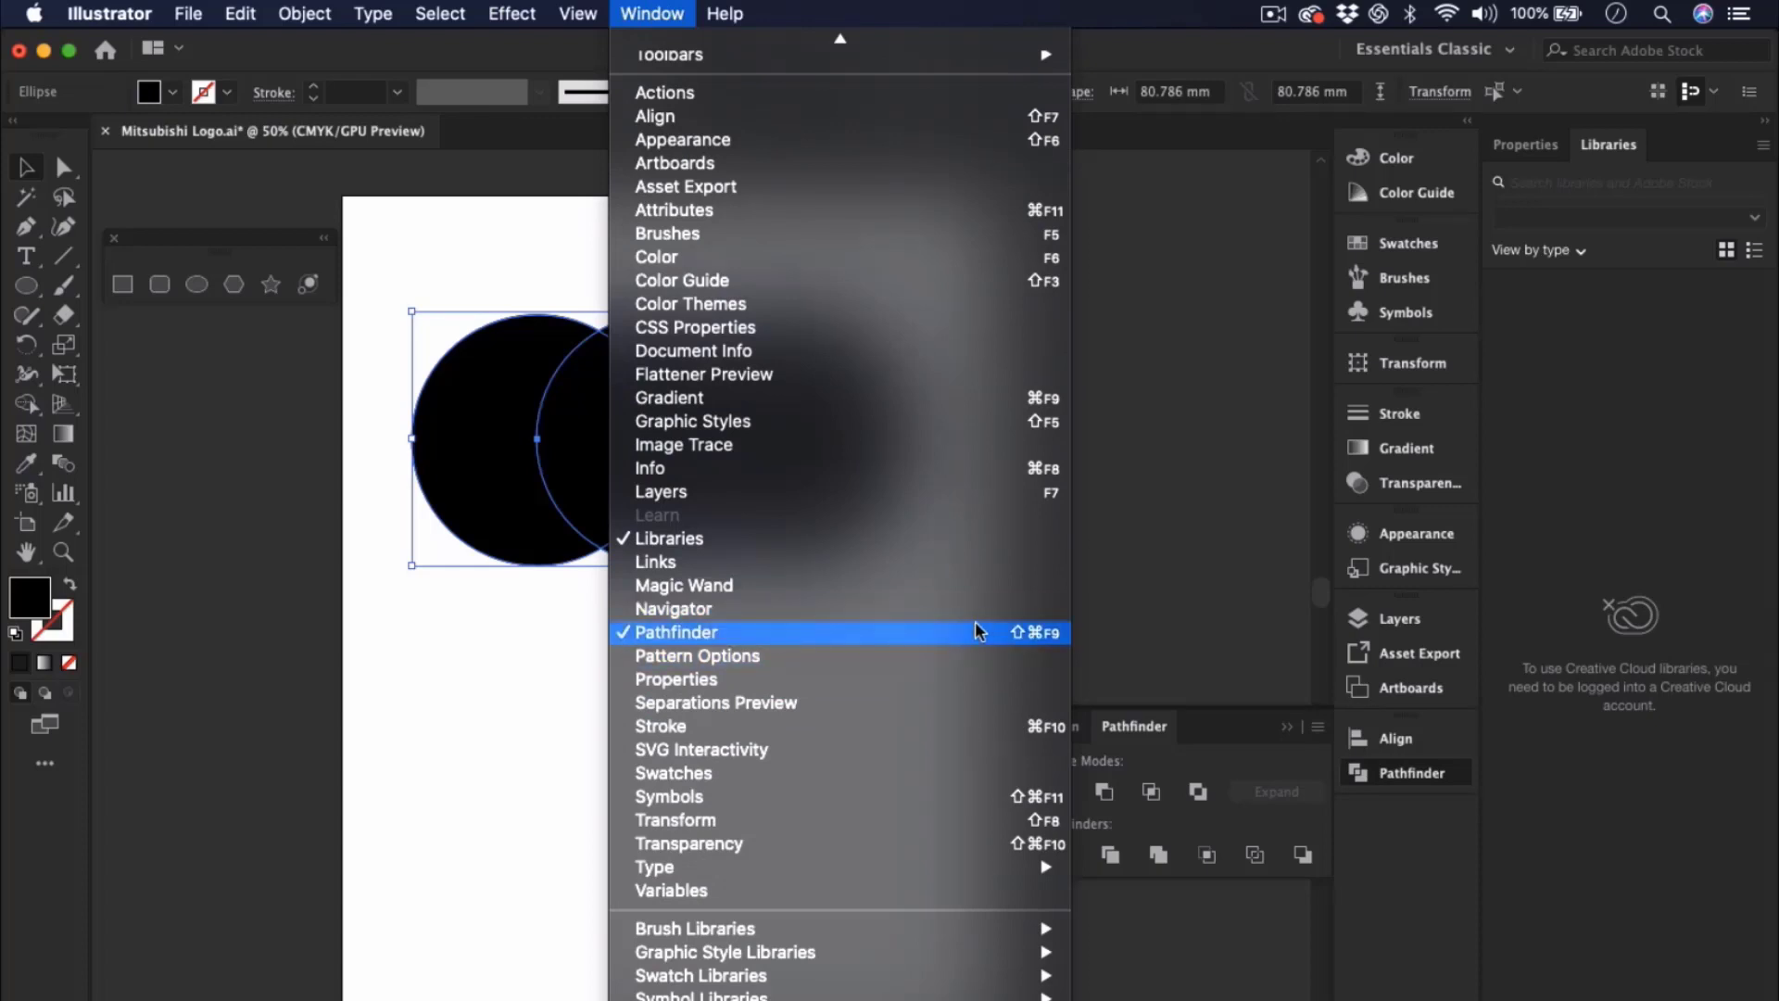
pyautogui.click(1140, 587)
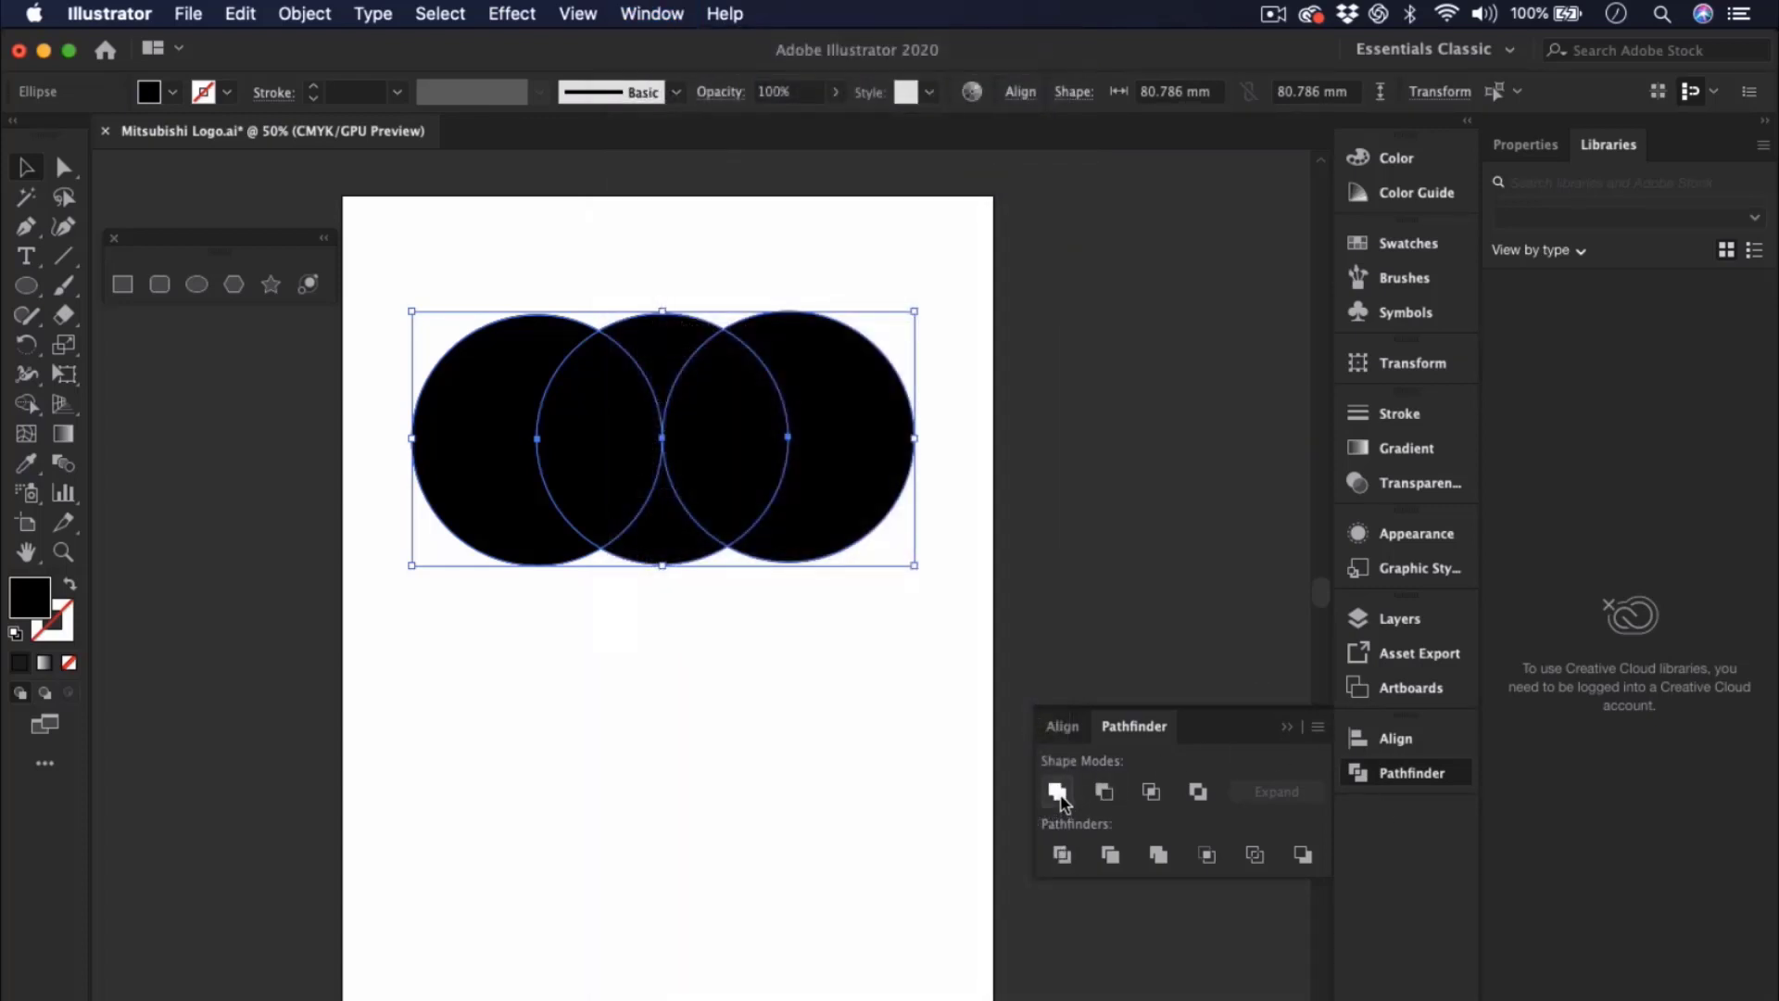
pyautogui.click(1056, 791)
# - Scale the merged cloud shape down proportionally and move it near the artboard top
pyautogui.click(1057, 443)
pyautogui.click(763, 429)
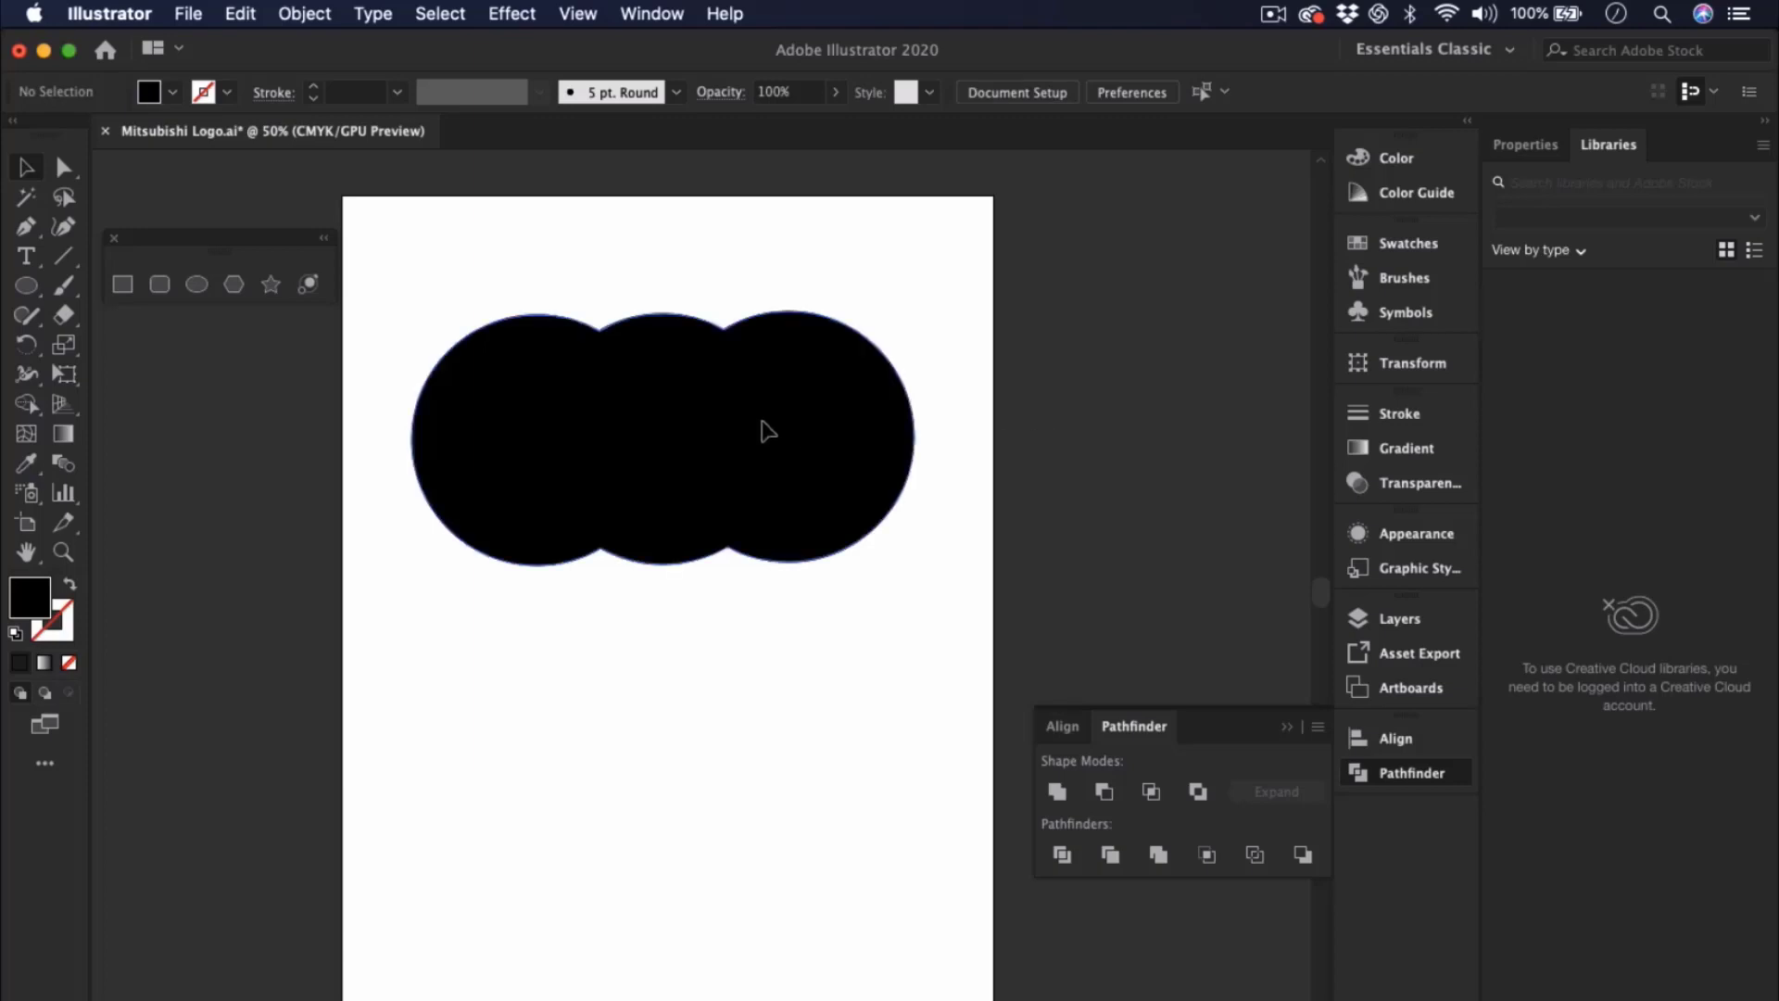
pyautogui.moveTo(763, 429); pyautogui.dragTo(779, 562)
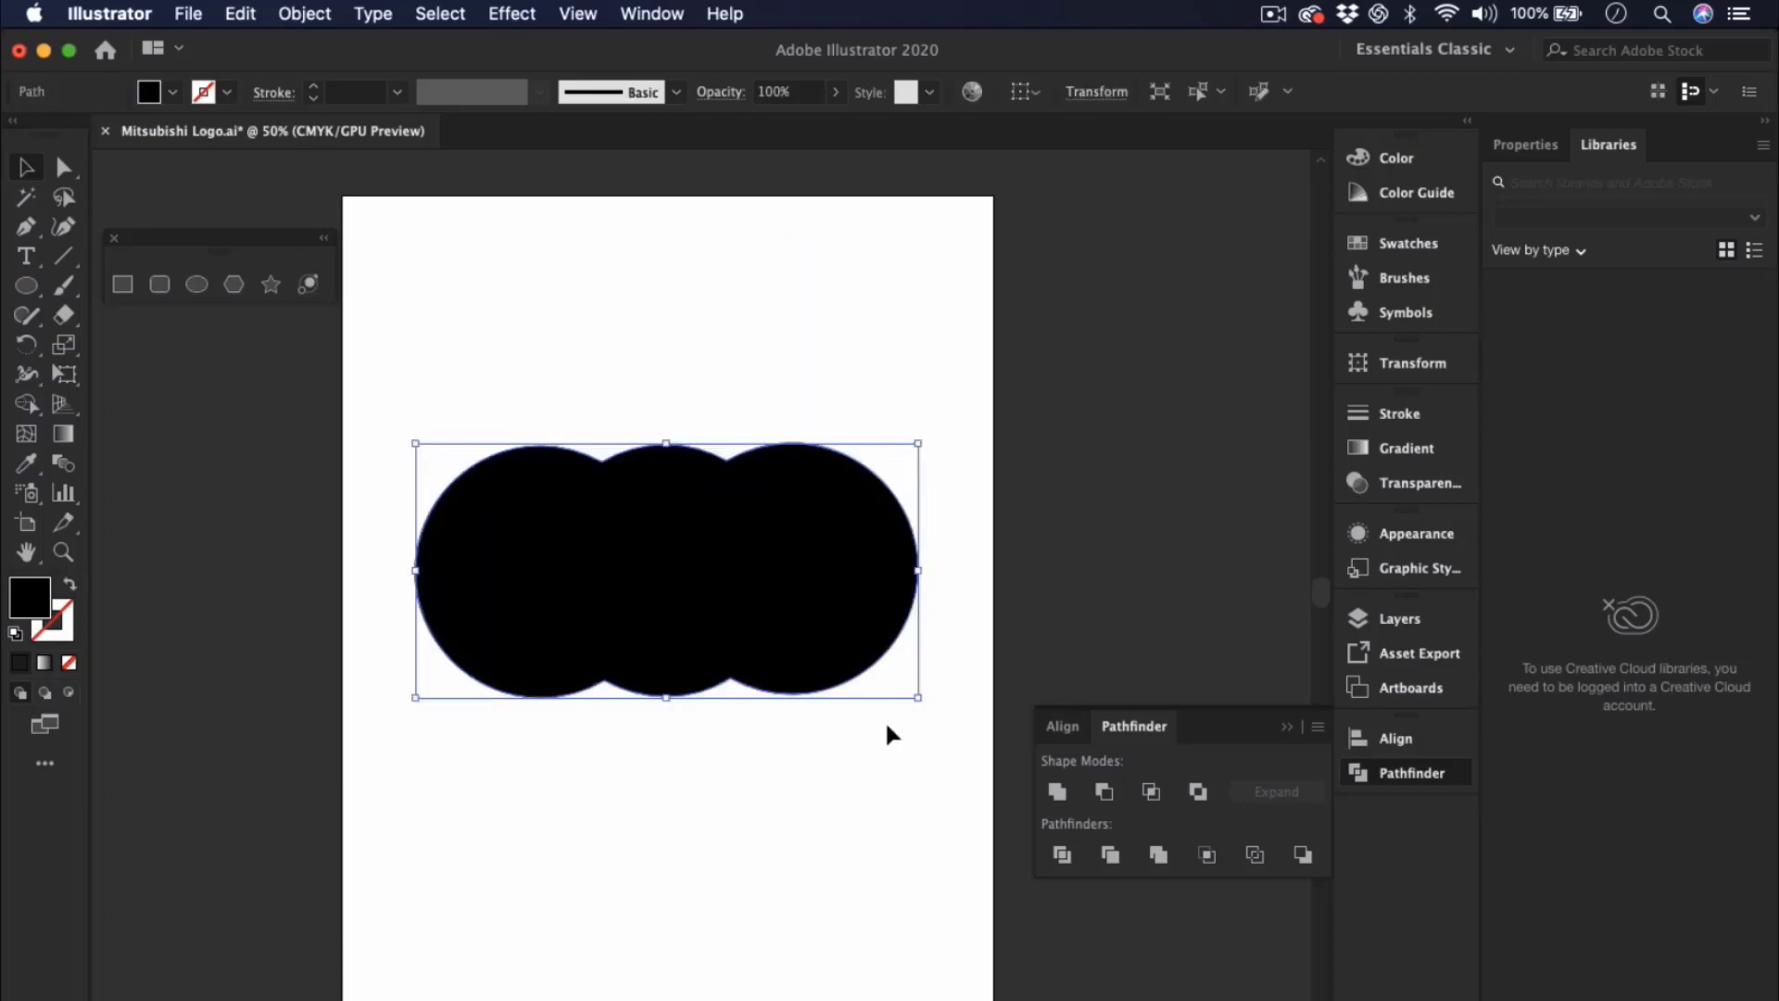
pyautogui.moveTo(917, 700); pyautogui.dragTo(790, 601)
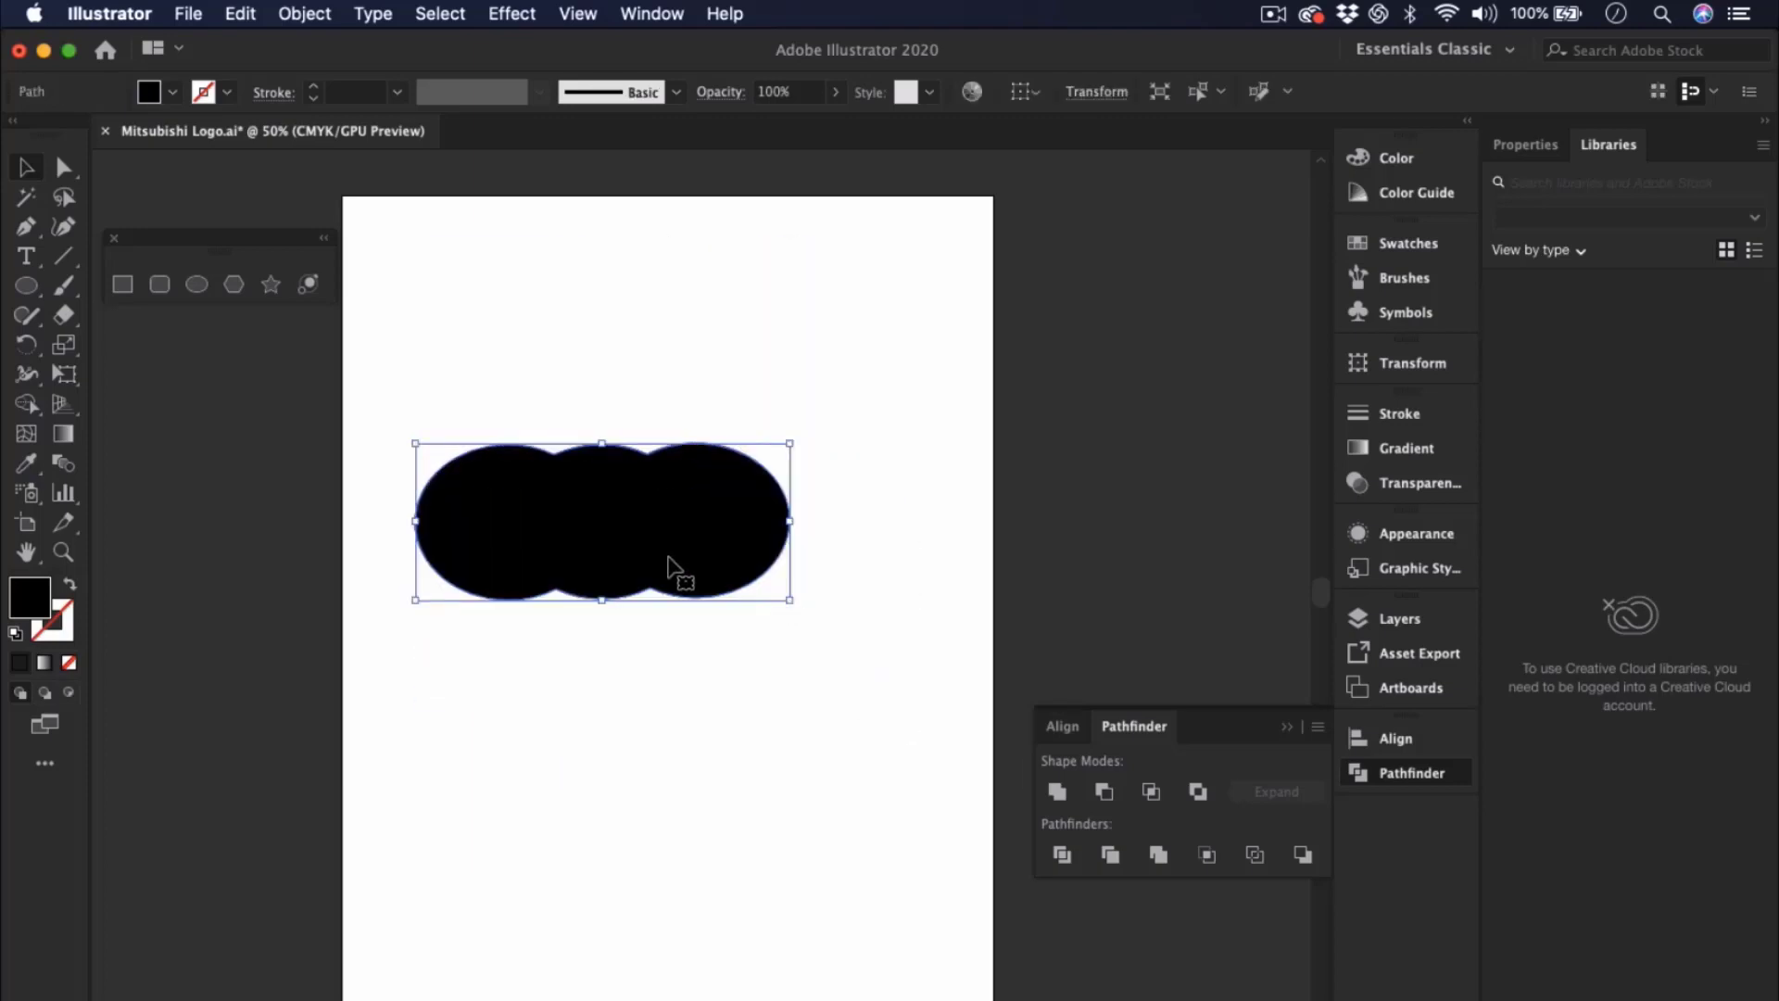
pyautogui.press('super+z')
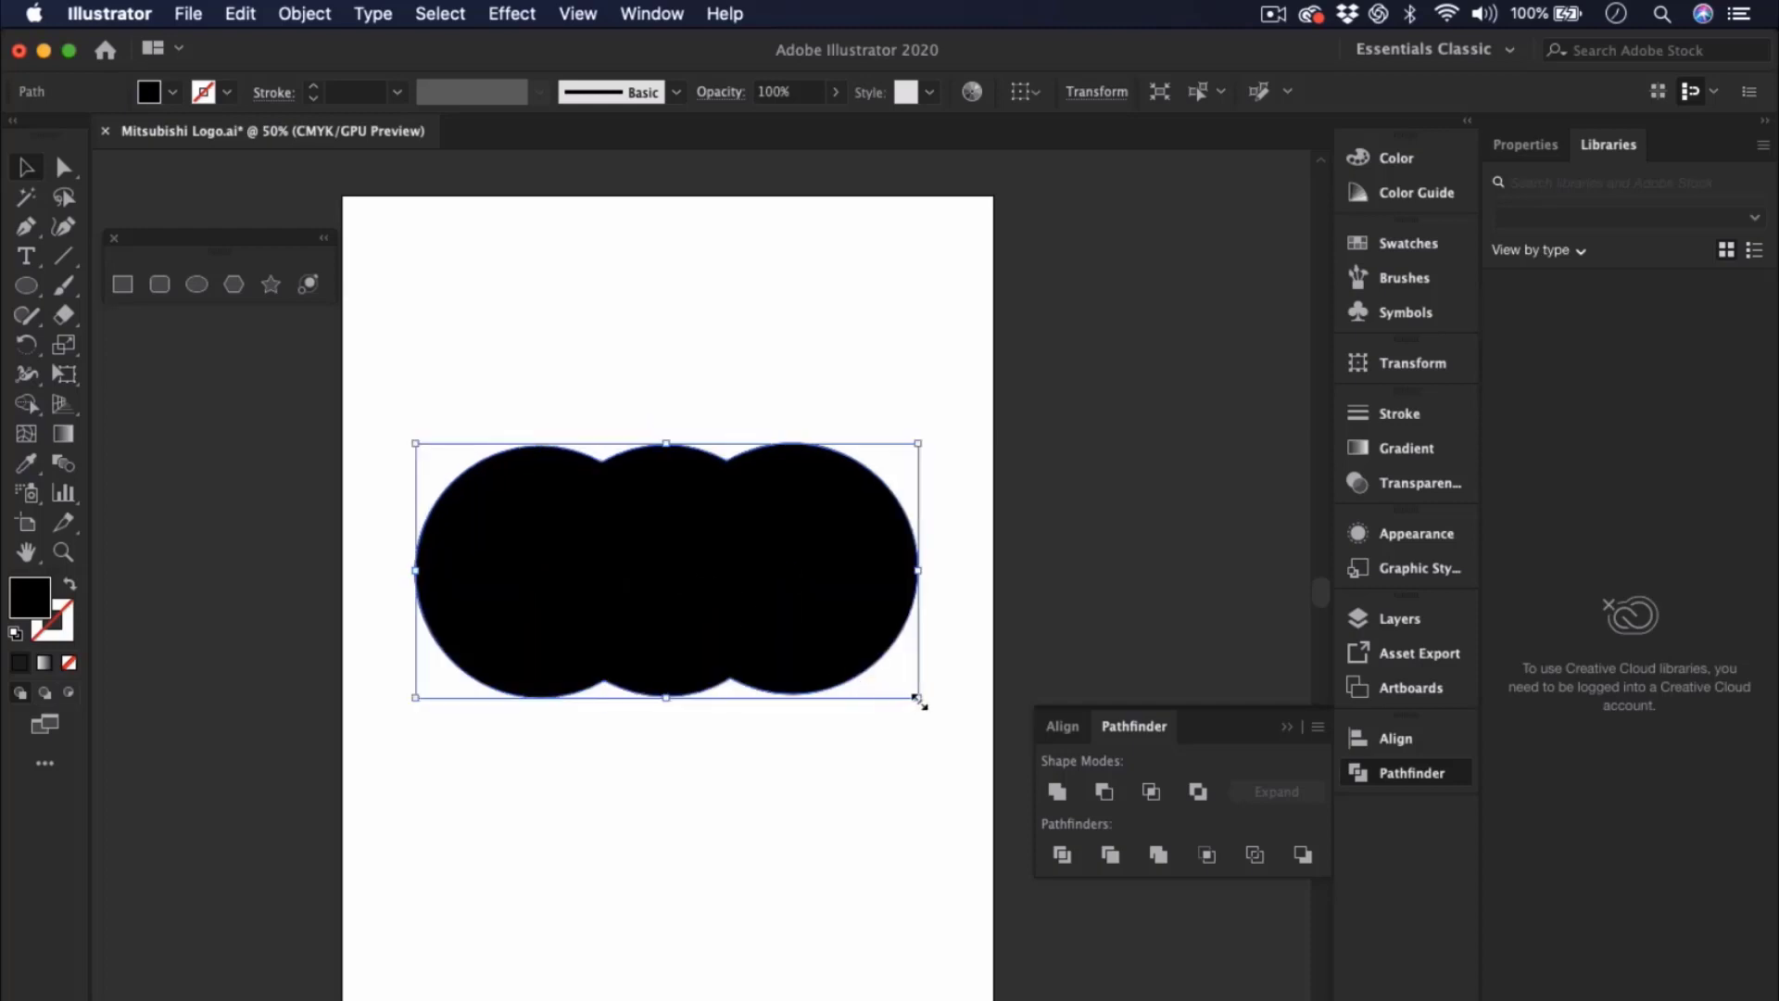
pyautogui.moveTo(920, 697); pyautogui.dragTo(711, 592)
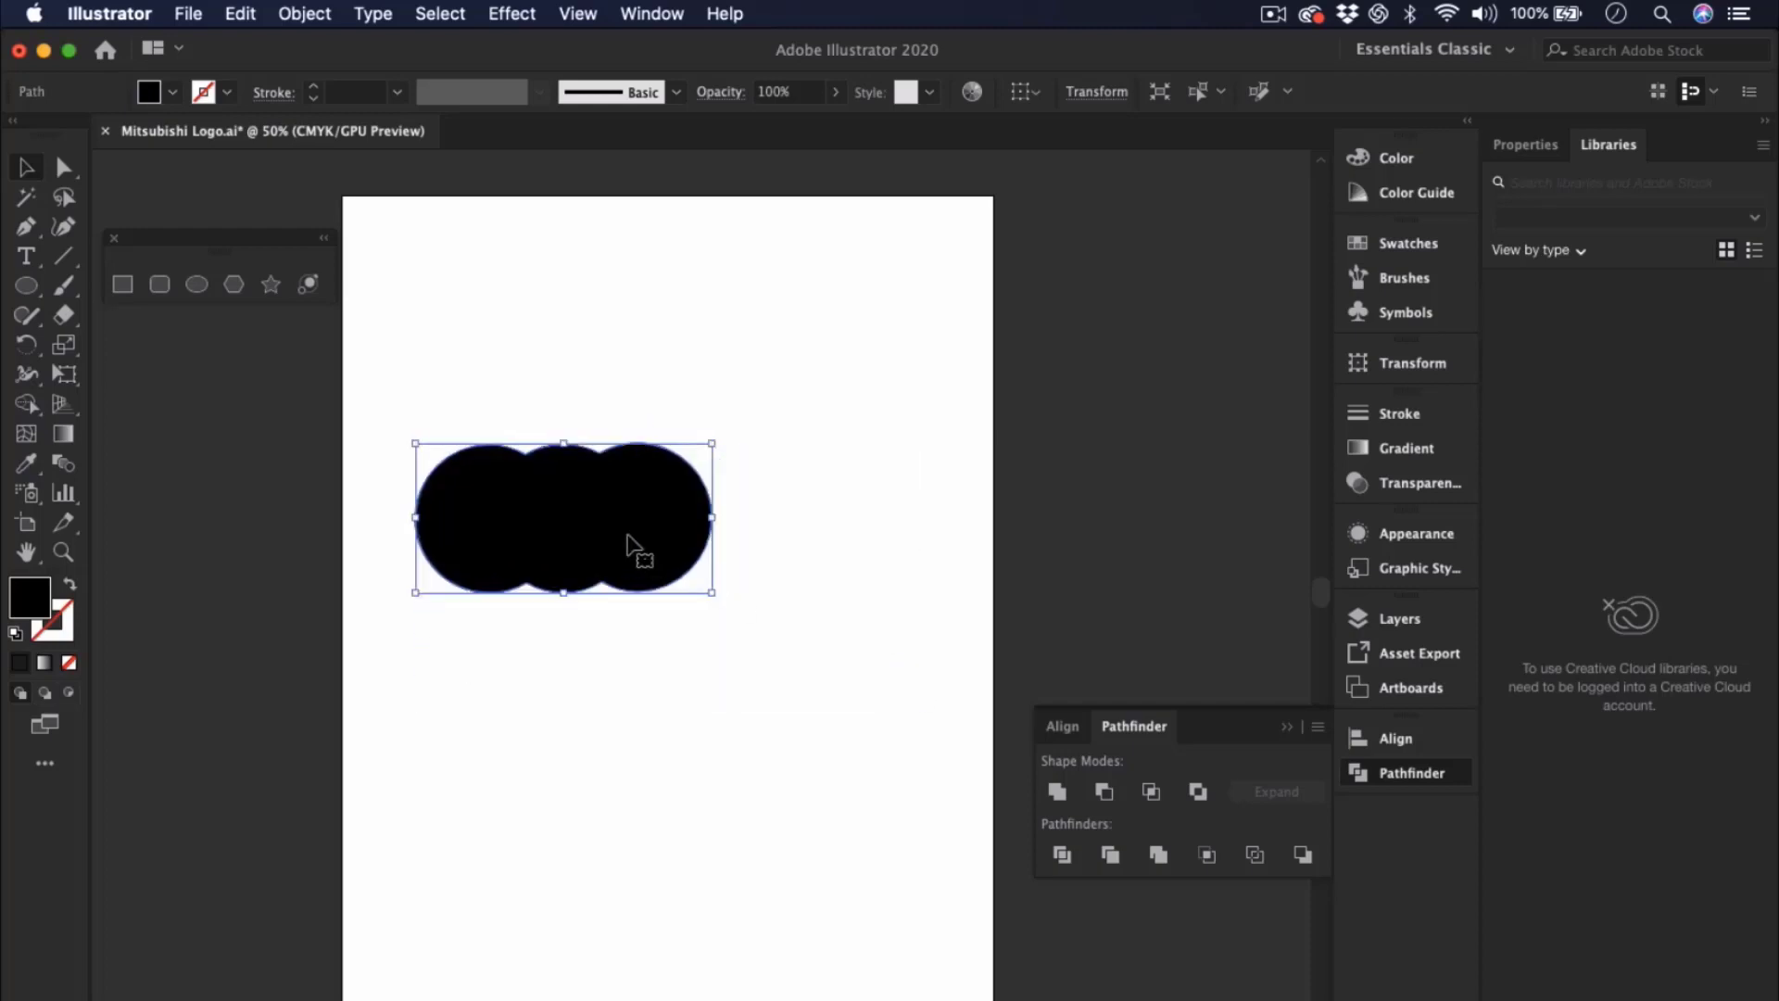
pyautogui.moveTo(632, 515); pyautogui.dragTo(716, 406)
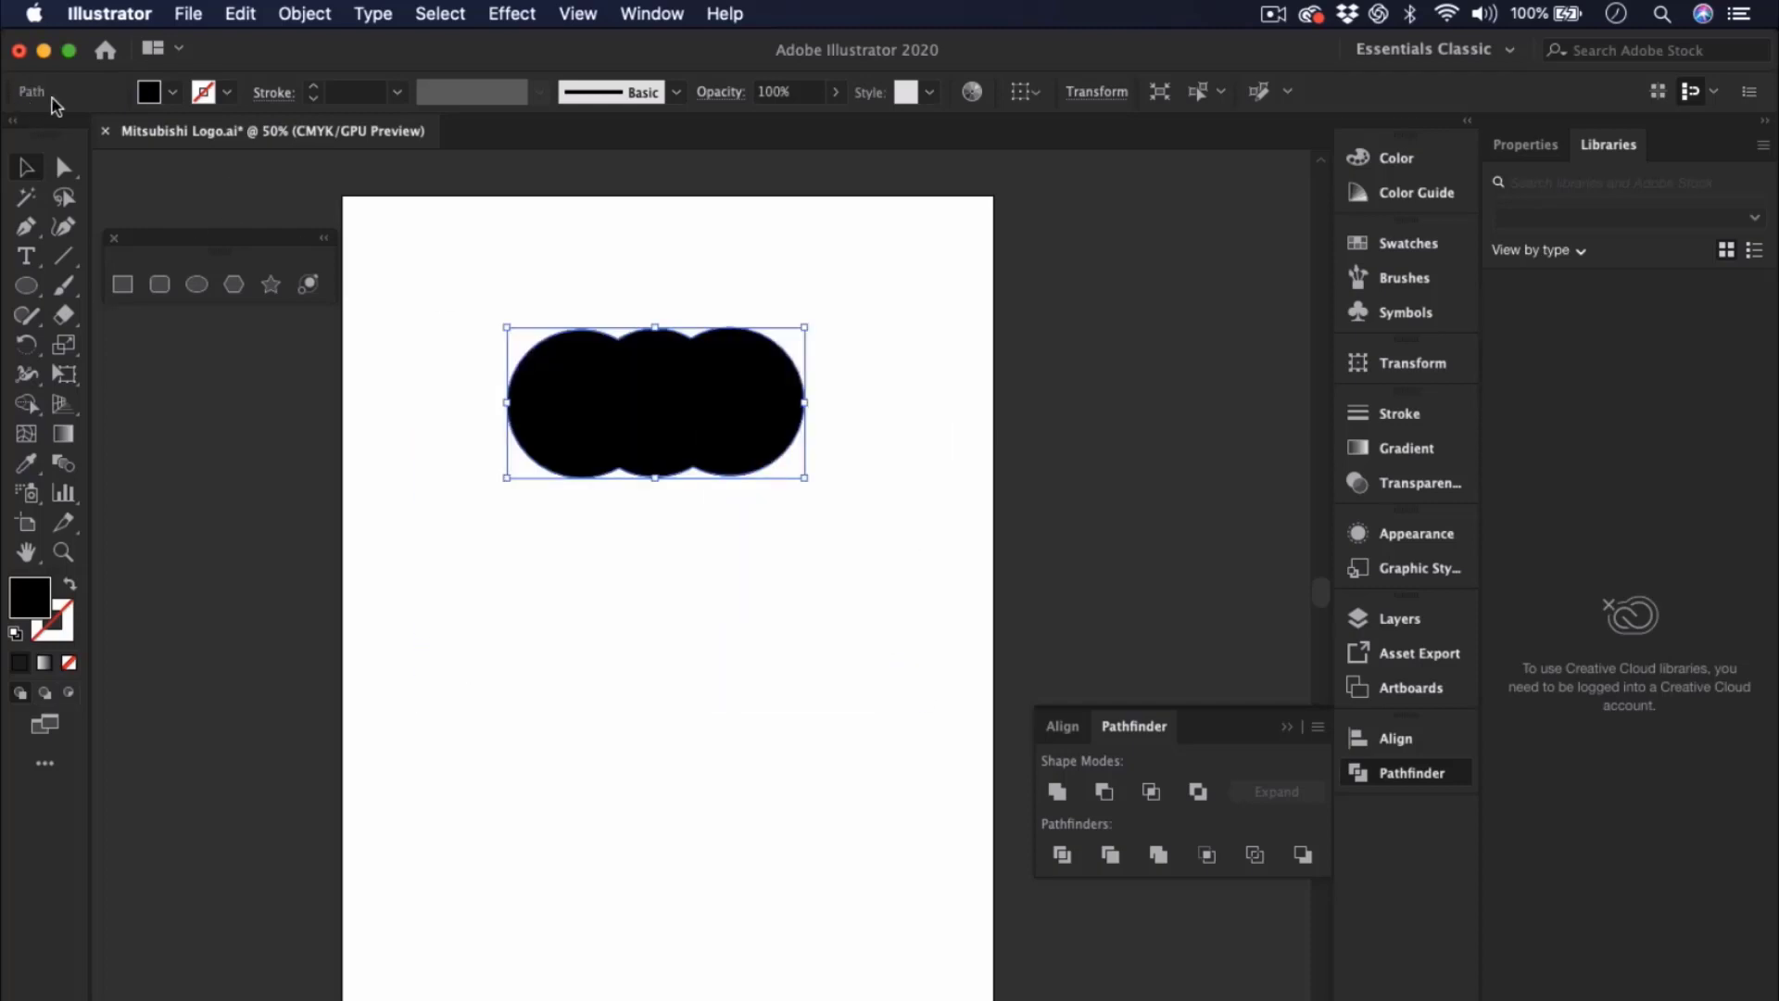
# - Give the shape a 15 pt pink outline and remove its black fill
pyautogui.click(222, 93)
pyautogui.click(172, 135)
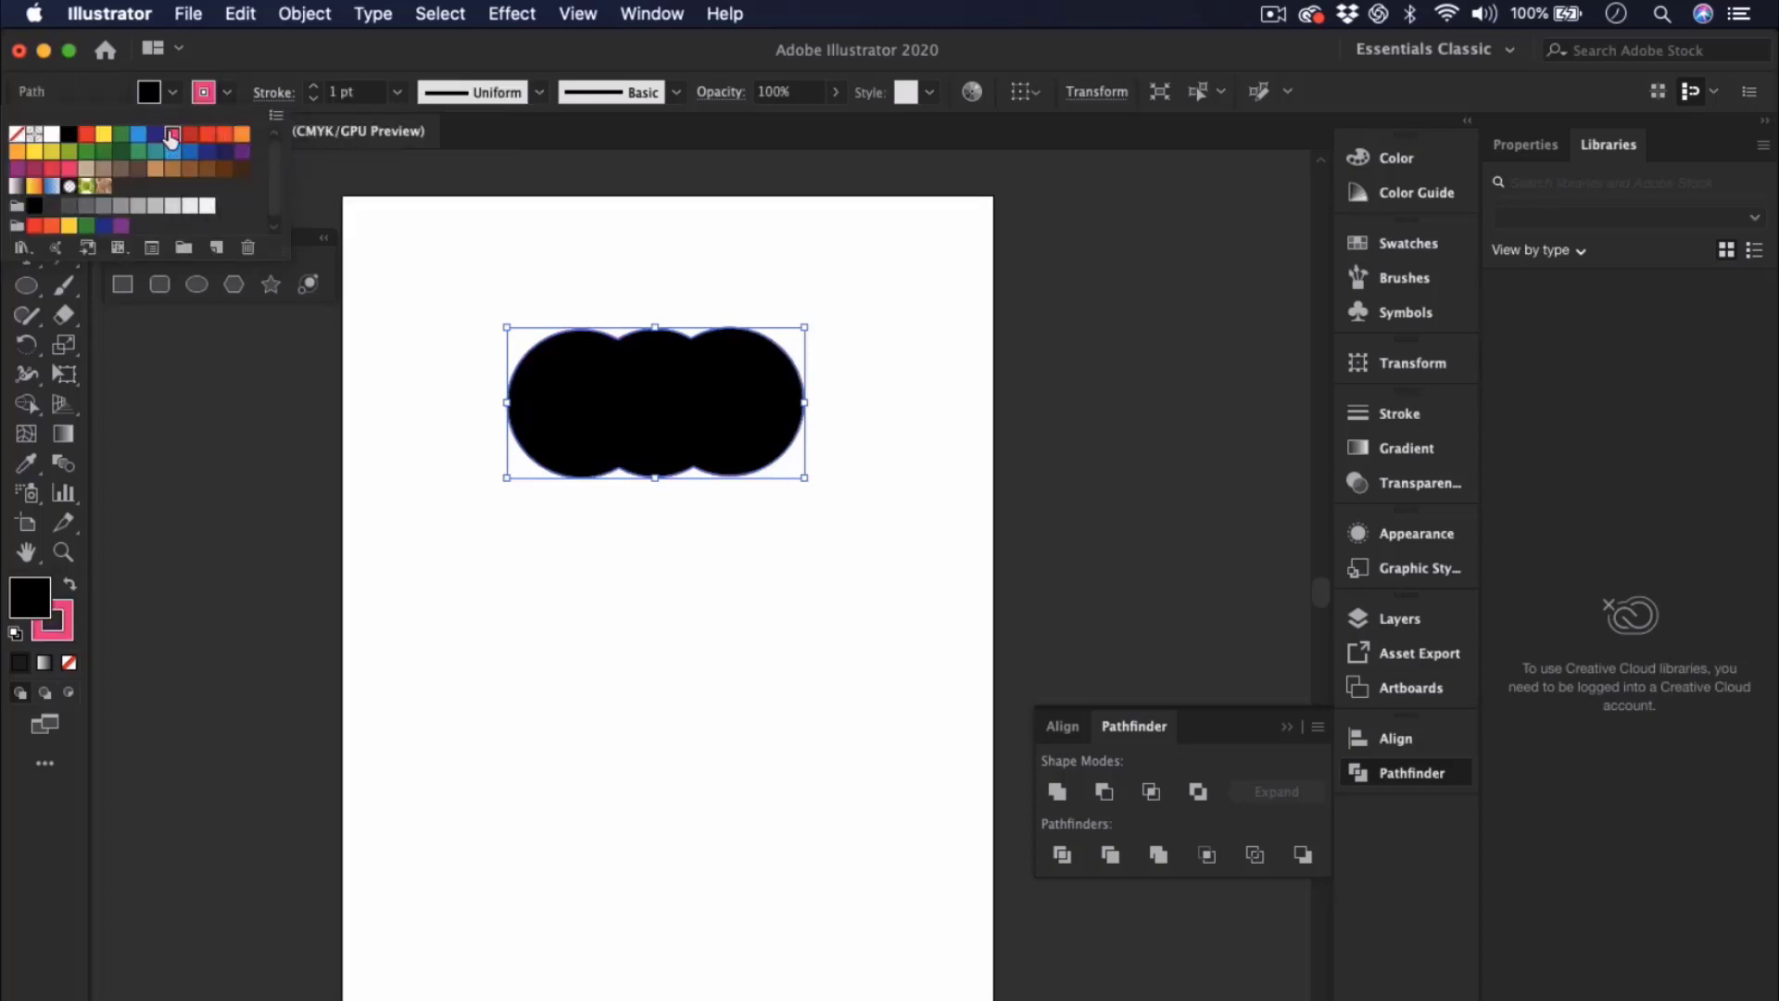
pyautogui.click(312, 86)
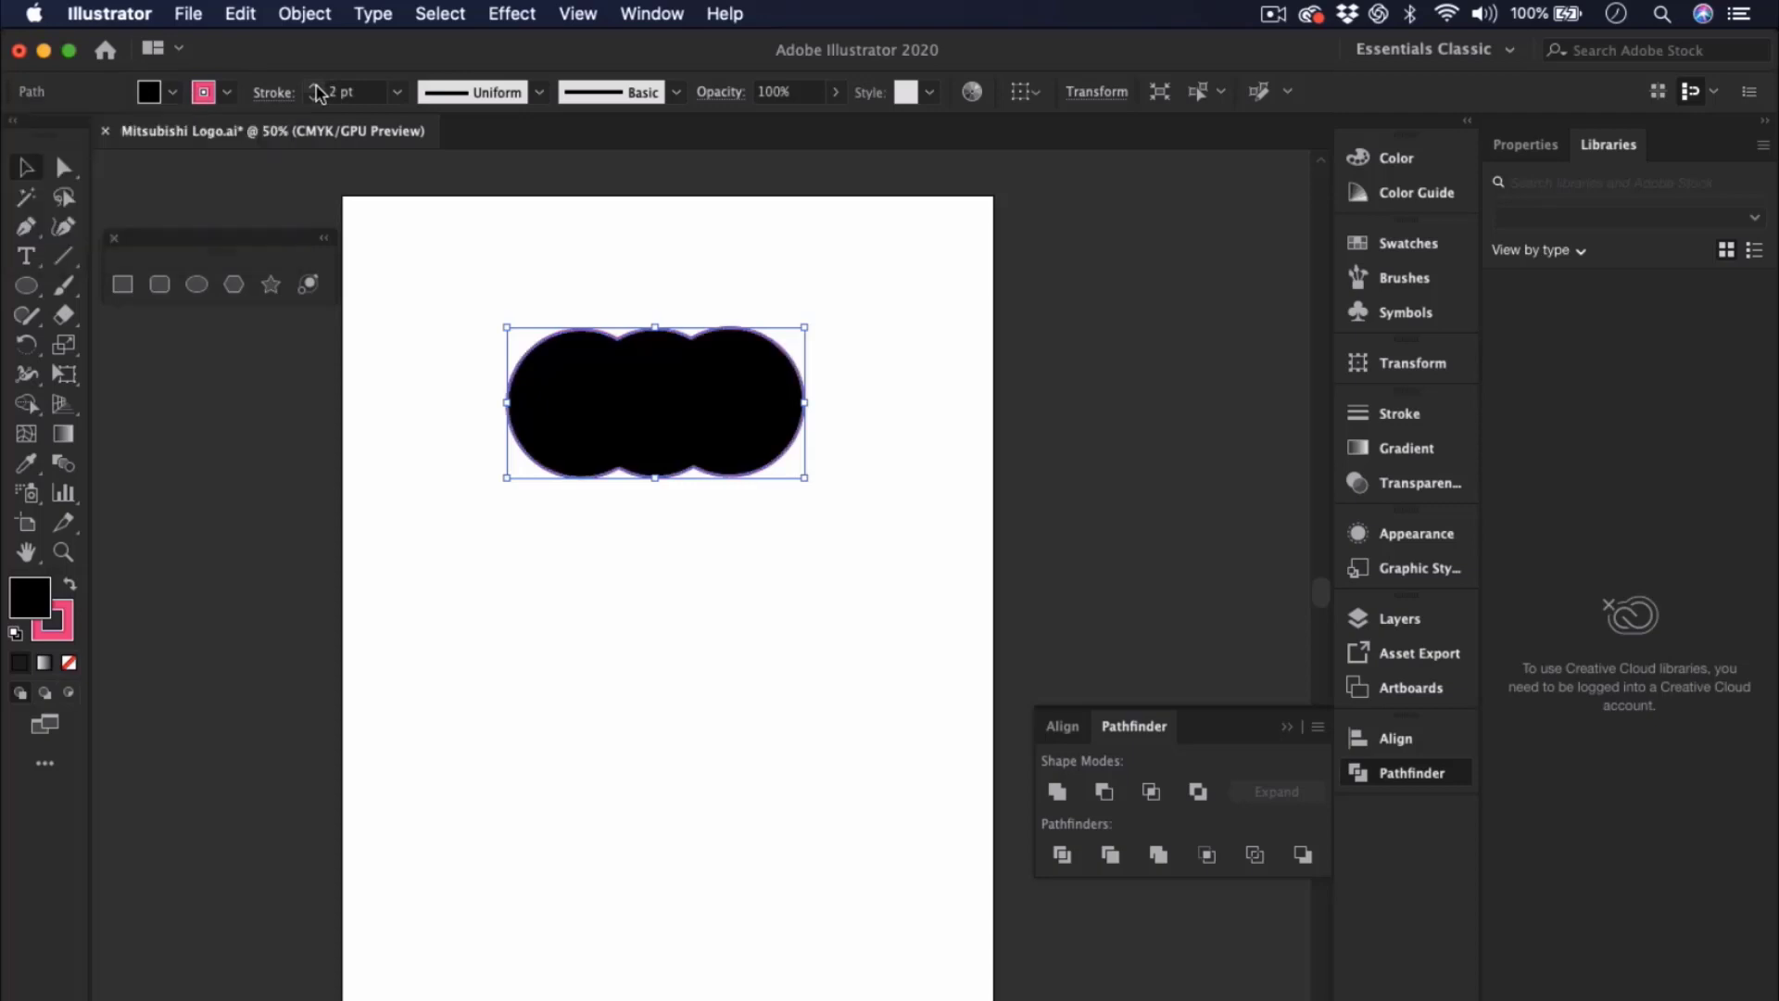
pyautogui.click(315, 86)
pyautogui.click(316, 87)
pyautogui.click(313, 87)
pyautogui.click(314, 87)
pyautogui.click(313, 87)
pyautogui.click(313, 86)
pyautogui.click(313, 86)
pyautogui.click(314, 86)
pyautogui.click(313, 87)
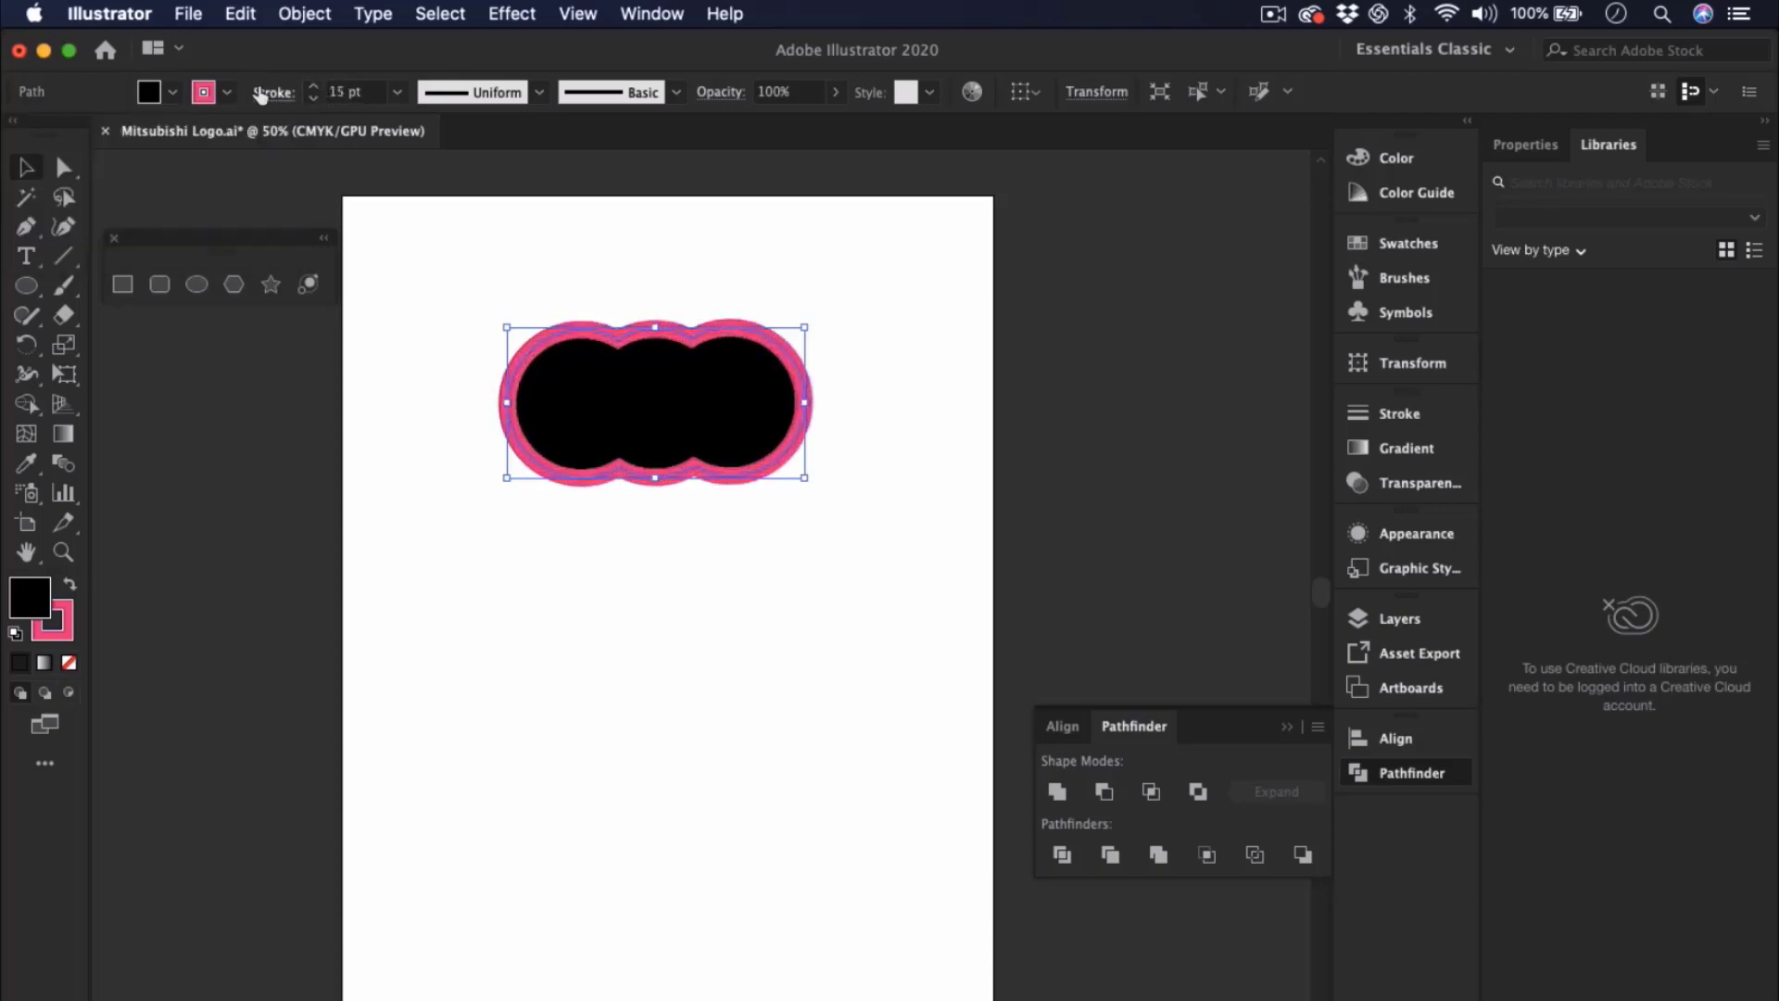
pyautogui.click(173, 92)
pyautogui.click(16, 134)
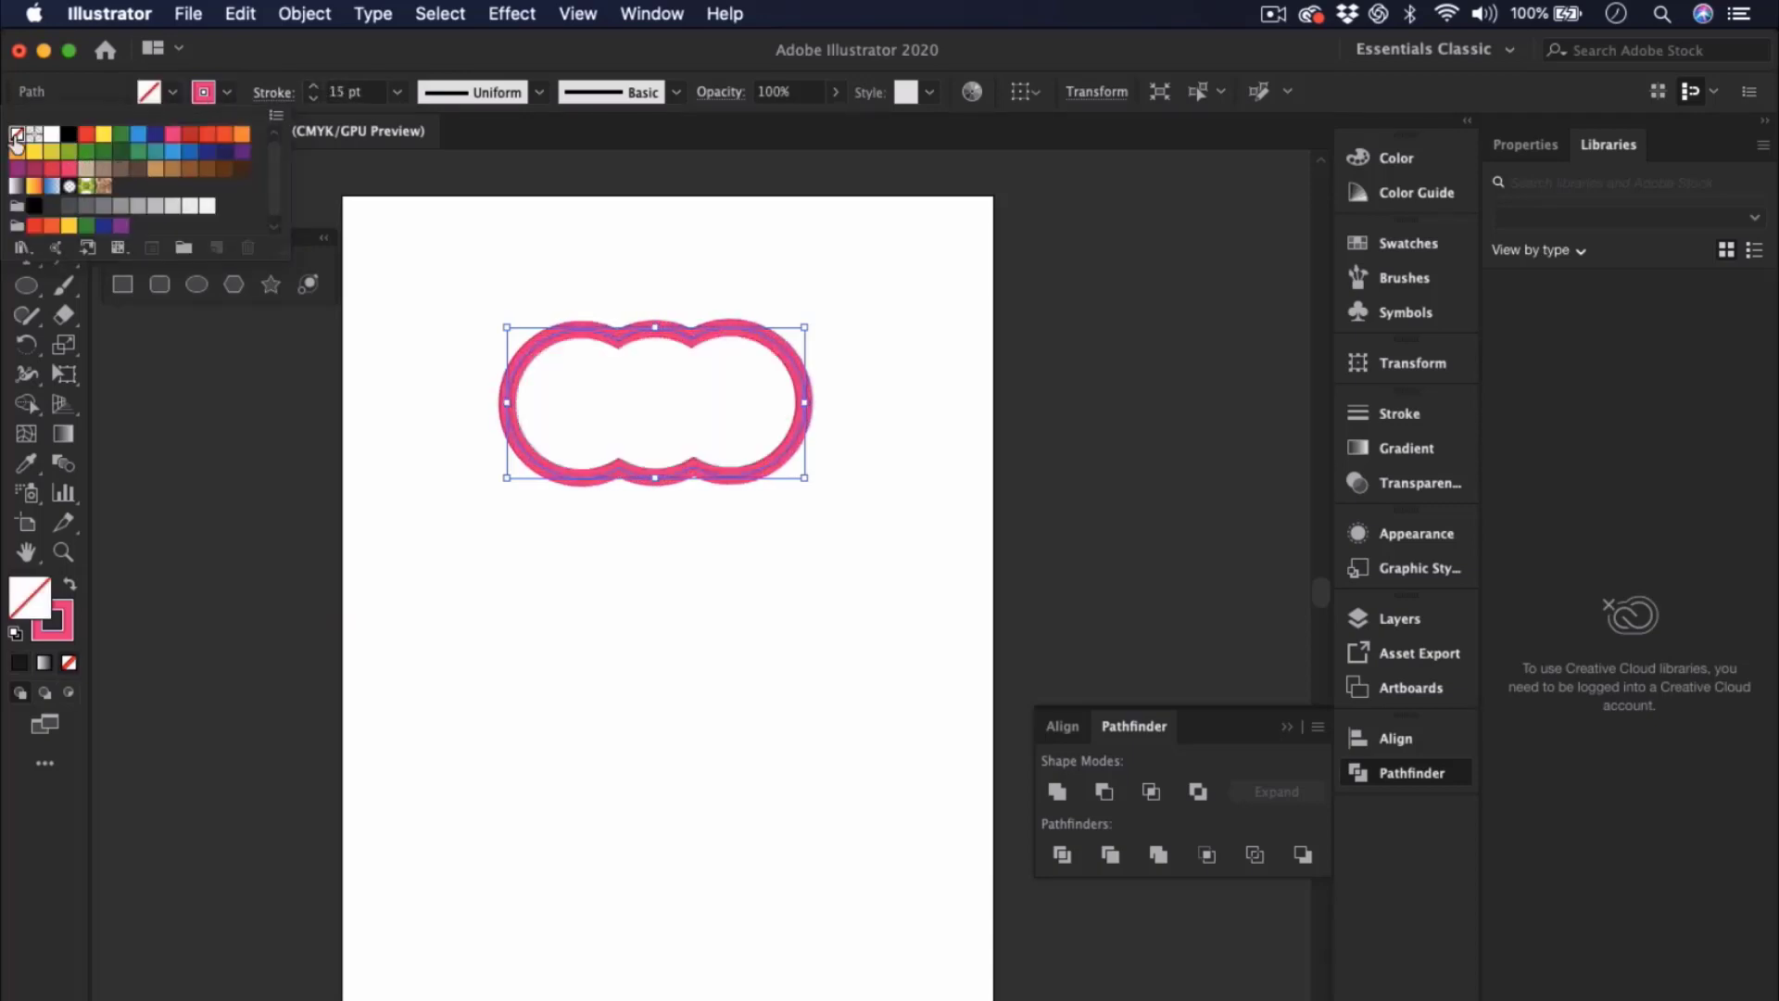
pyautogui.click(815, 626)
# - Move the pink outlined shape left and down on the artboard
pyautogui.click(802, 564)
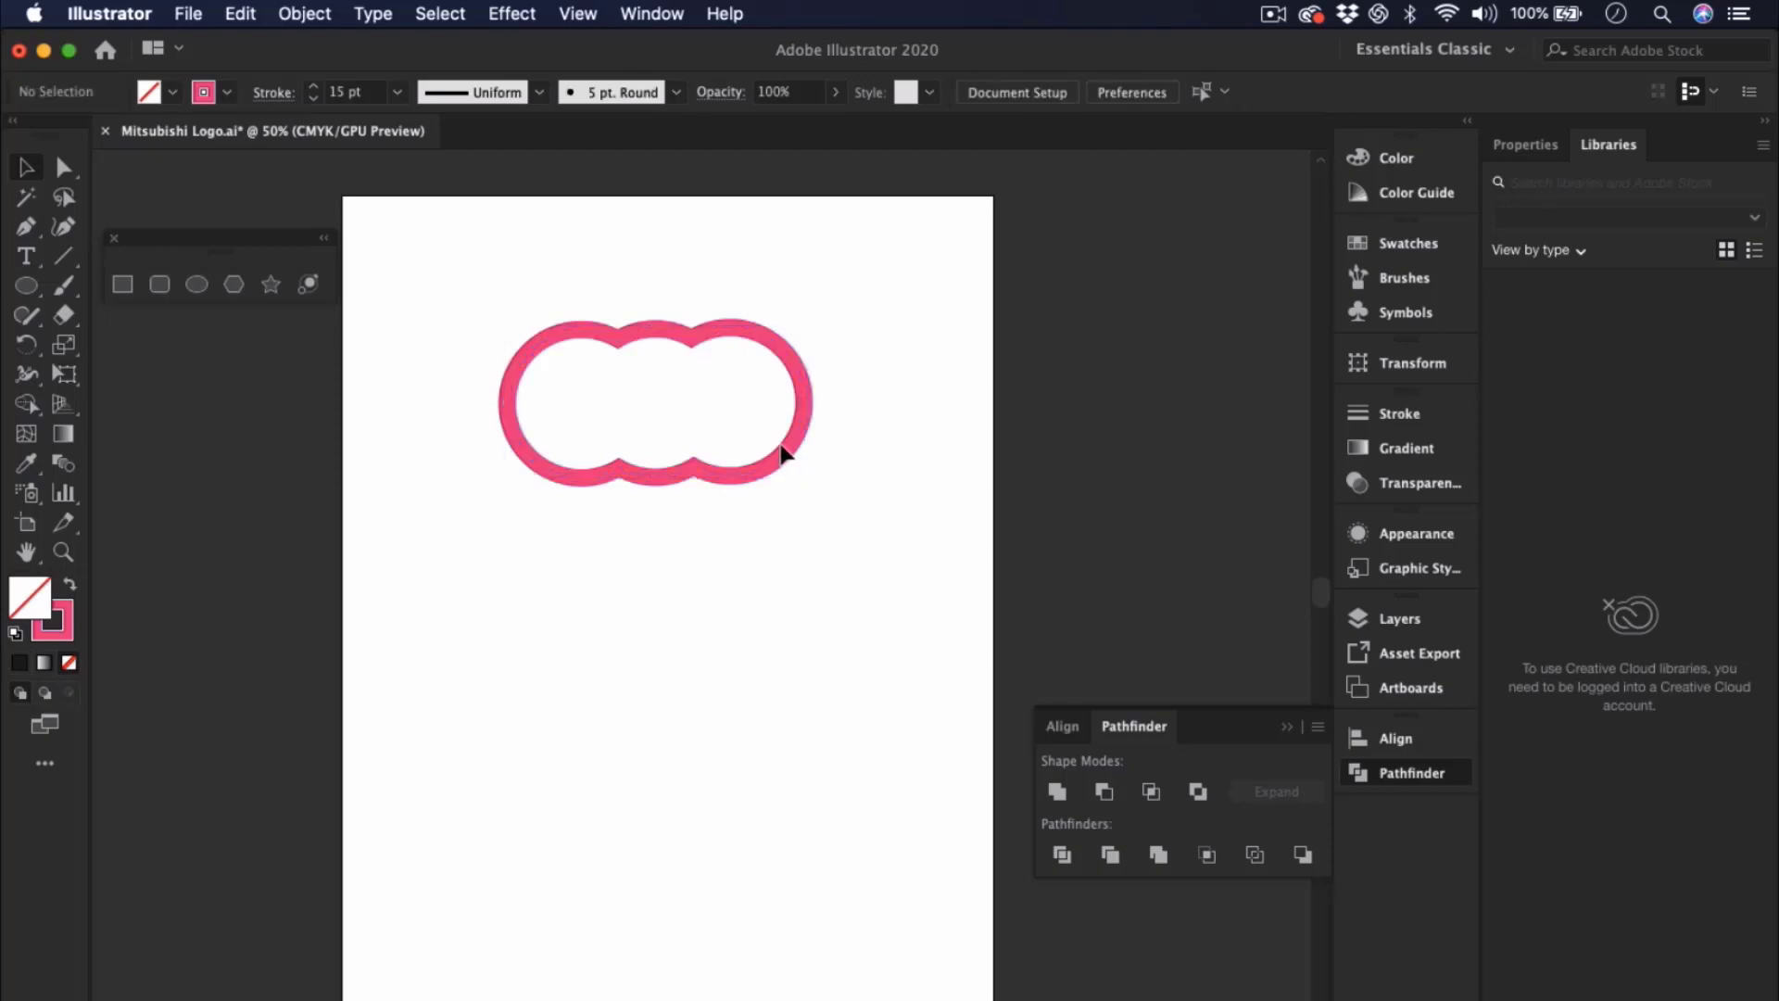
pyautogui.moveTo(744, 556); pyautogui.dragTo(746, 552)
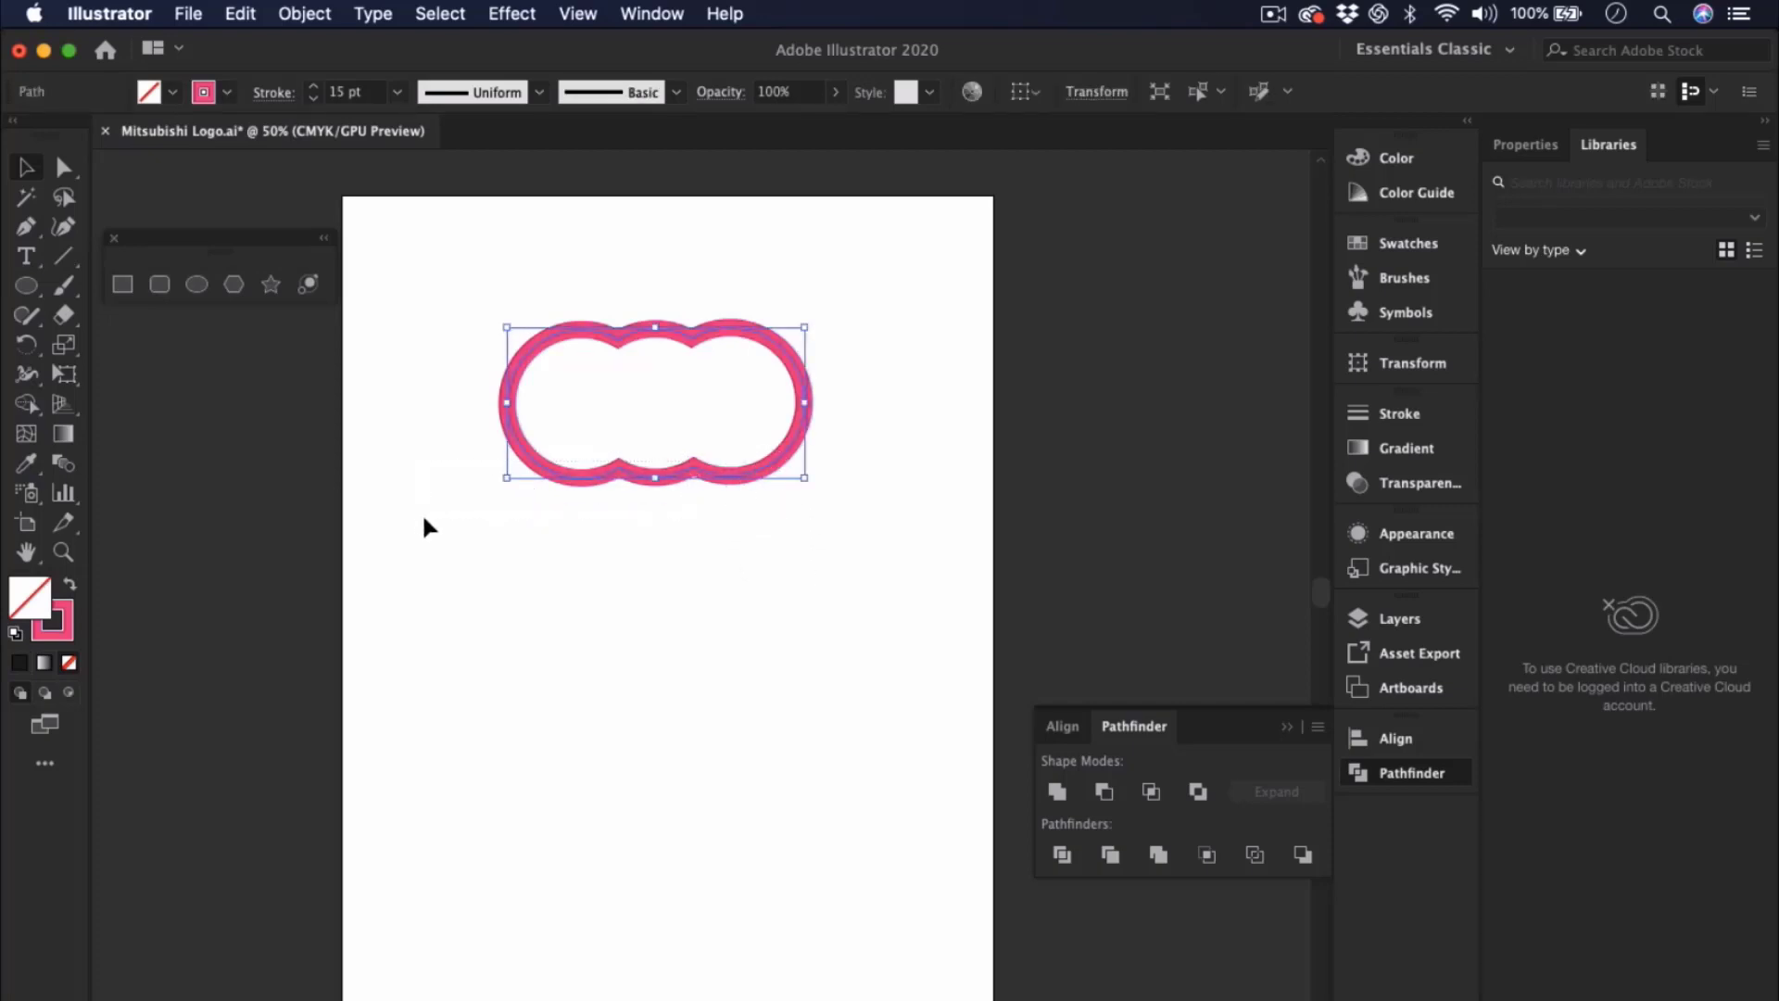
pyautogui.moveTo(697, 344); pyautogui.dragTo(731, 306)
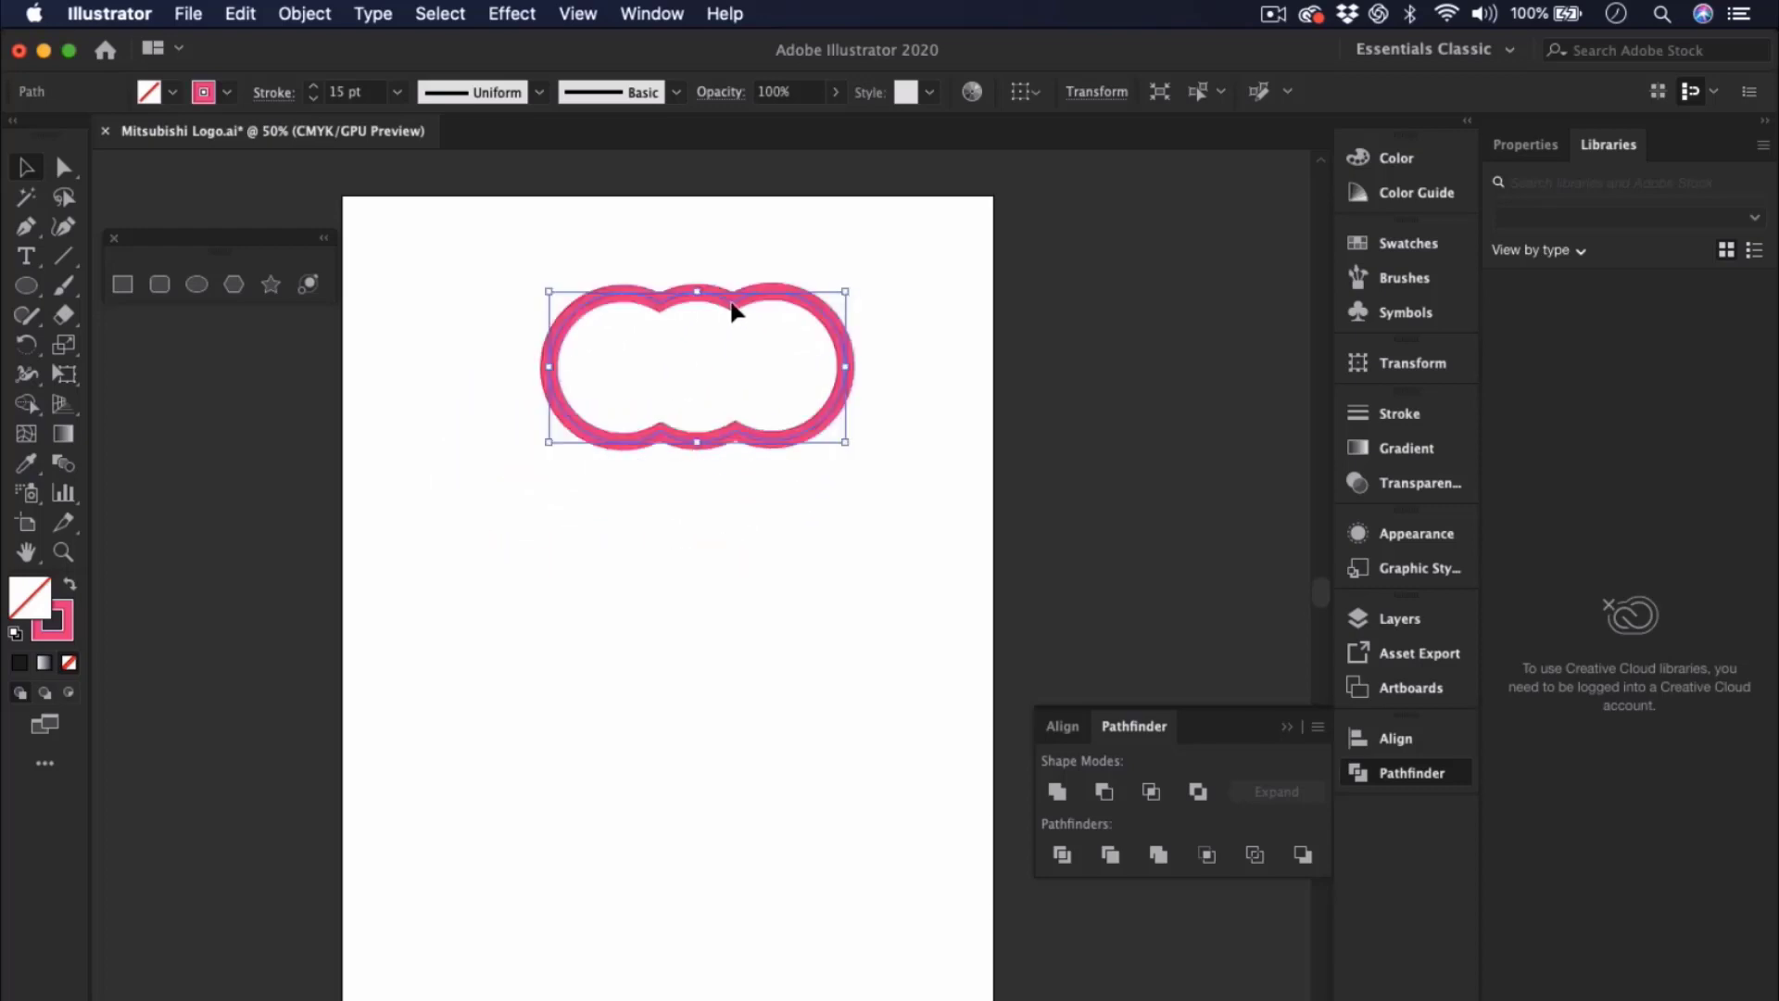
pyautogui.click(751, 571)
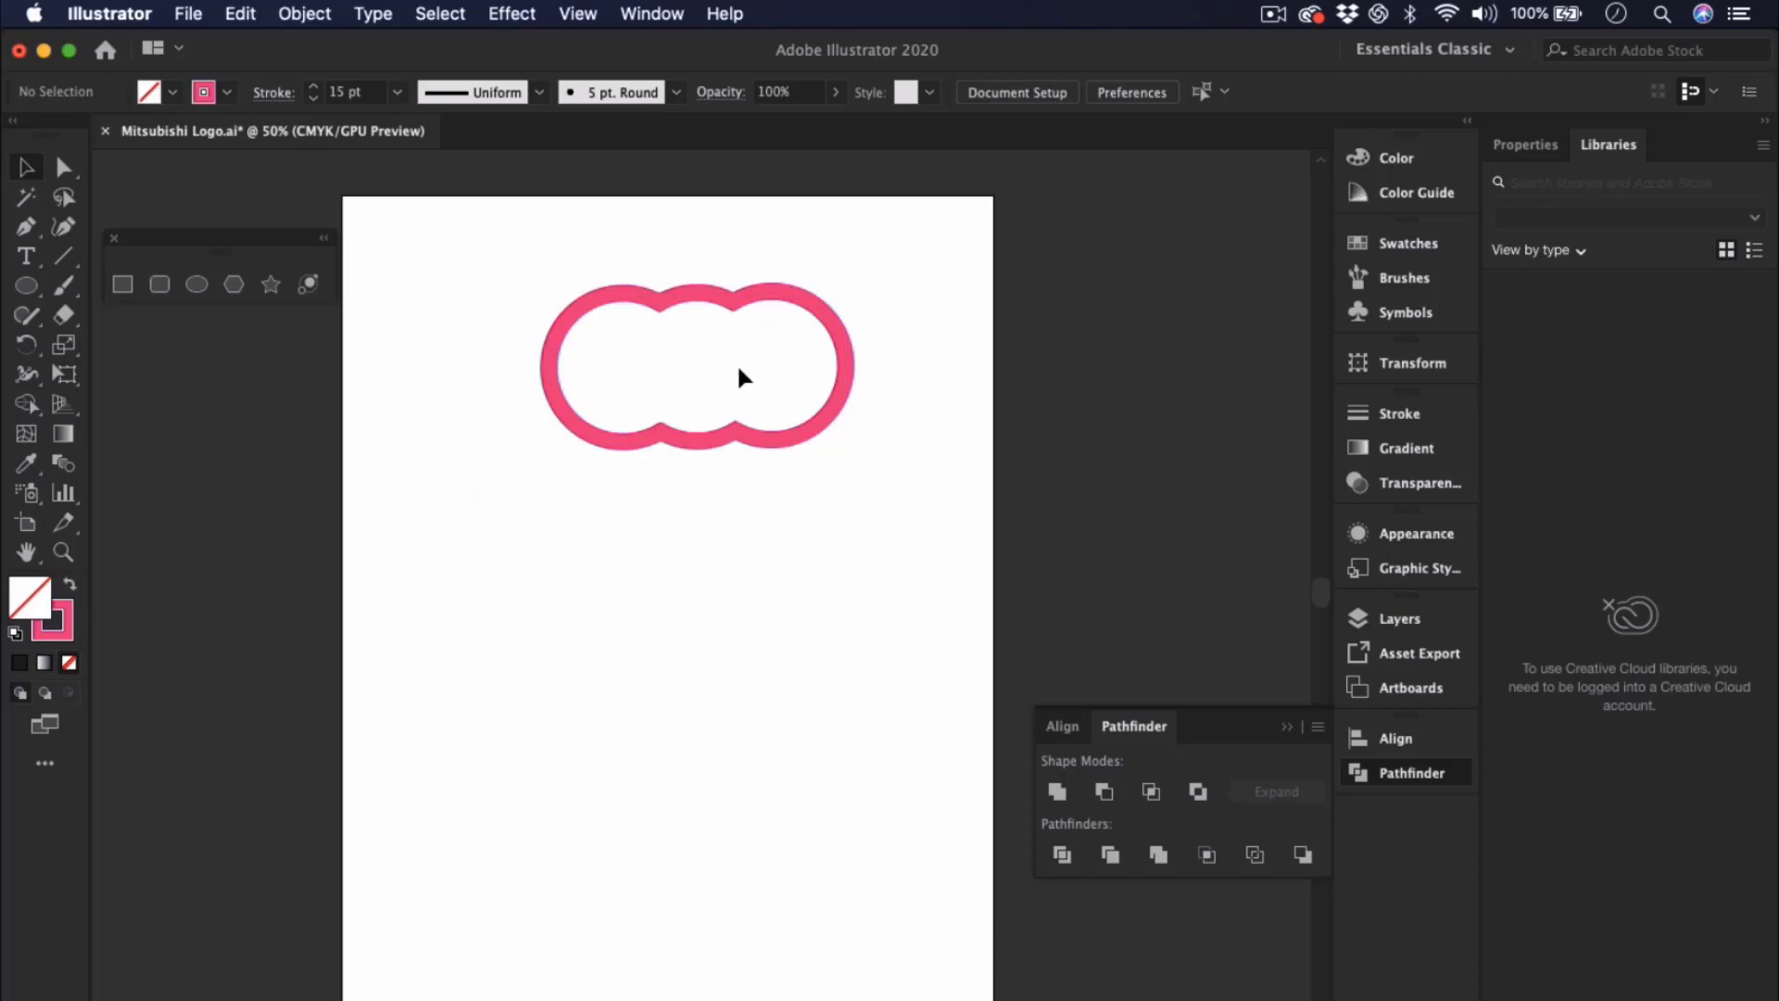
# - Fill the pink shape with white and nudge it slightly down-left
pyautogui.click(797, 442)
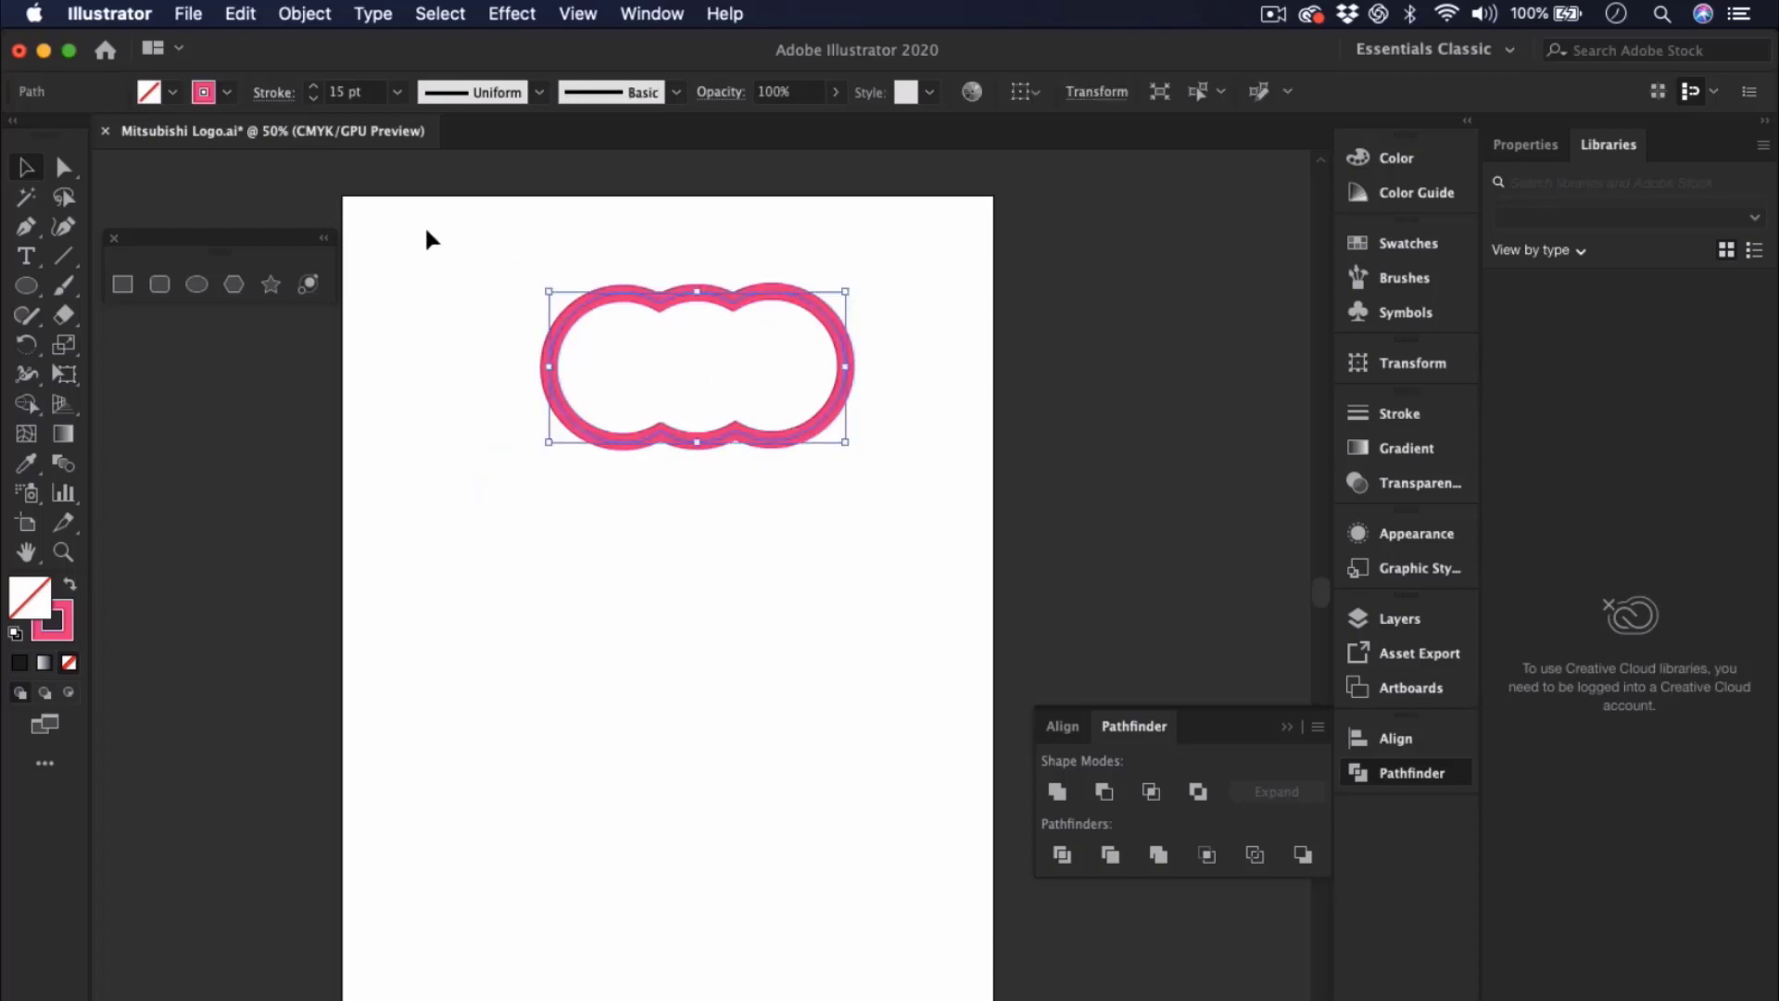
pyautogui.click(174, 93)
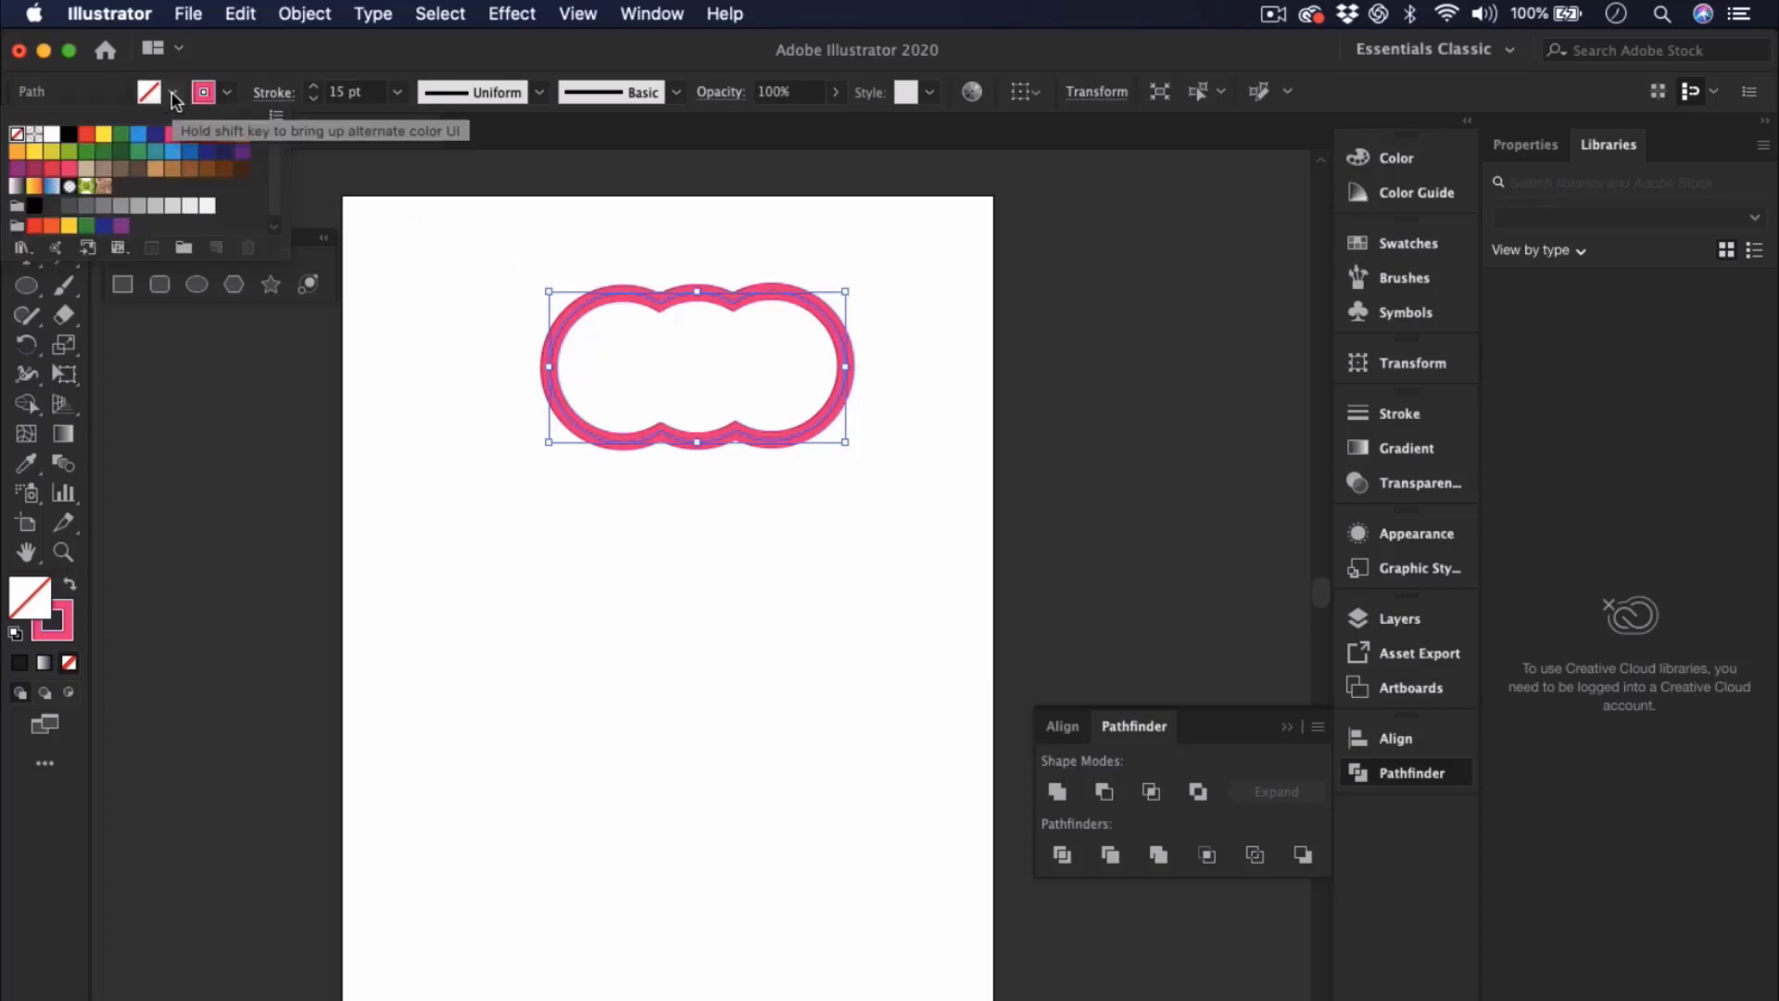
pyautogui.click(52, 134)
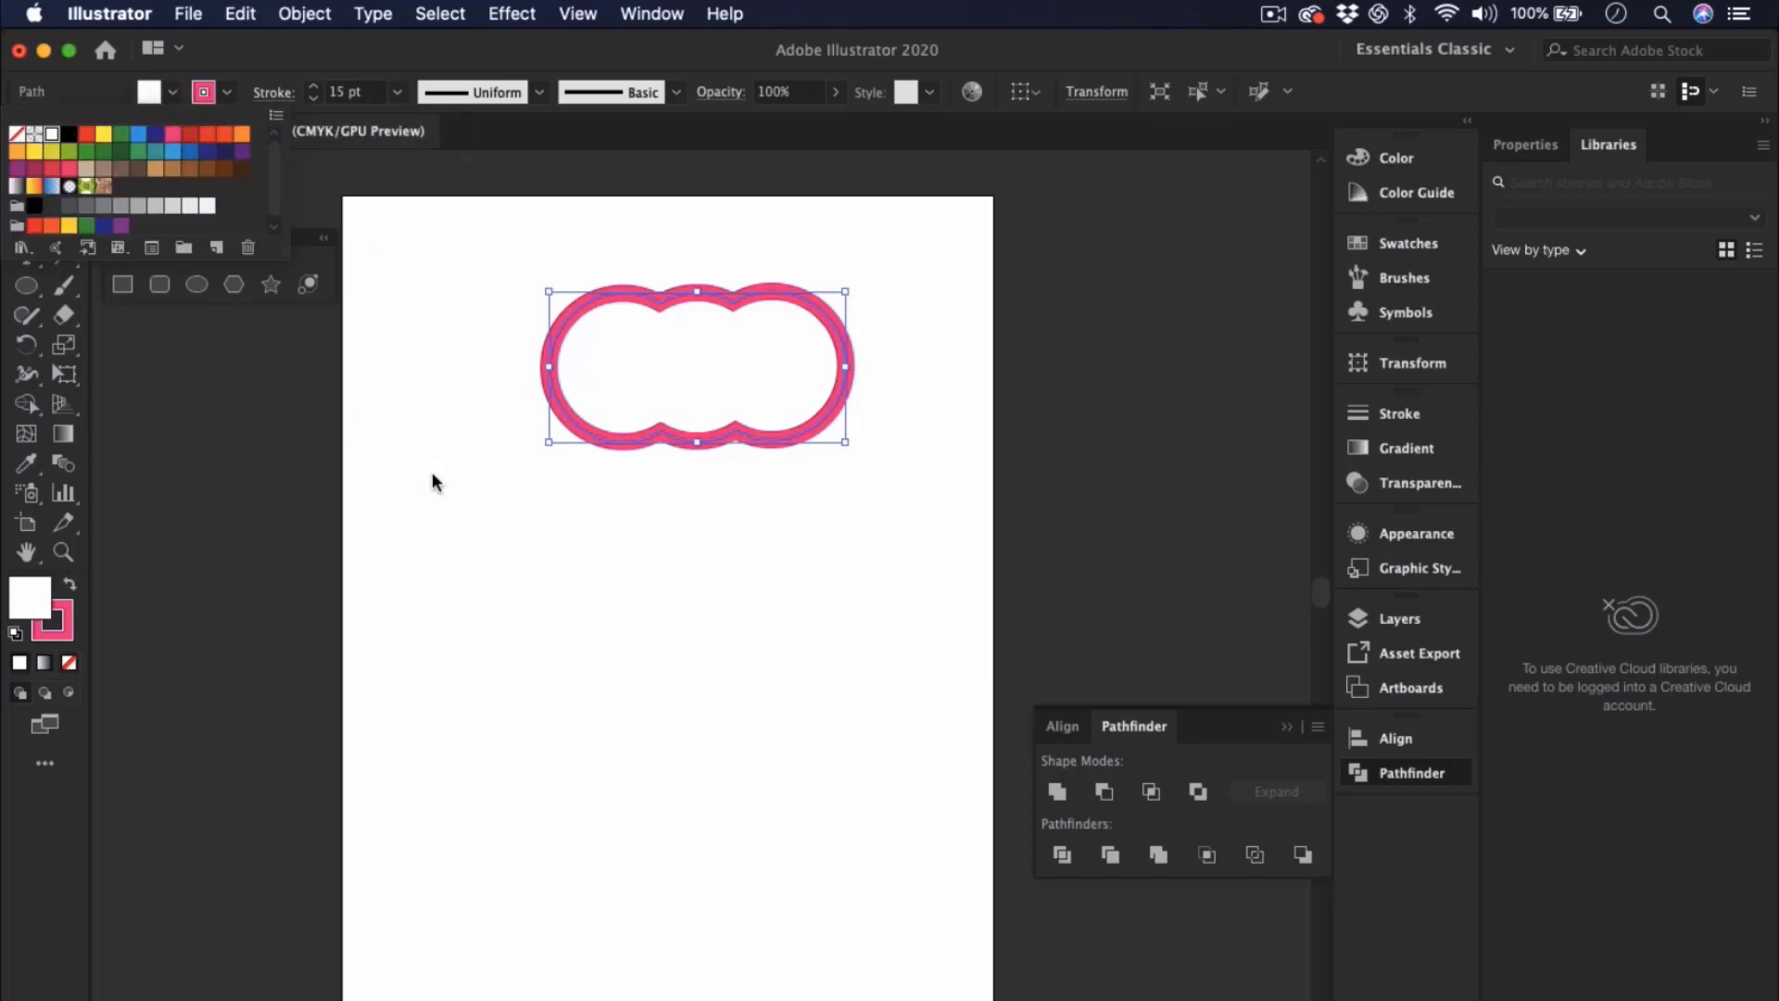
pyautogui.click(806, 476)
pyautogui.moveTo(838, 389)
pyautogui.mouseDown()
pyautogui.moveTo(826, 460)
pyautogui.moveTo(815, 410)
pyautogui.mouseUp()
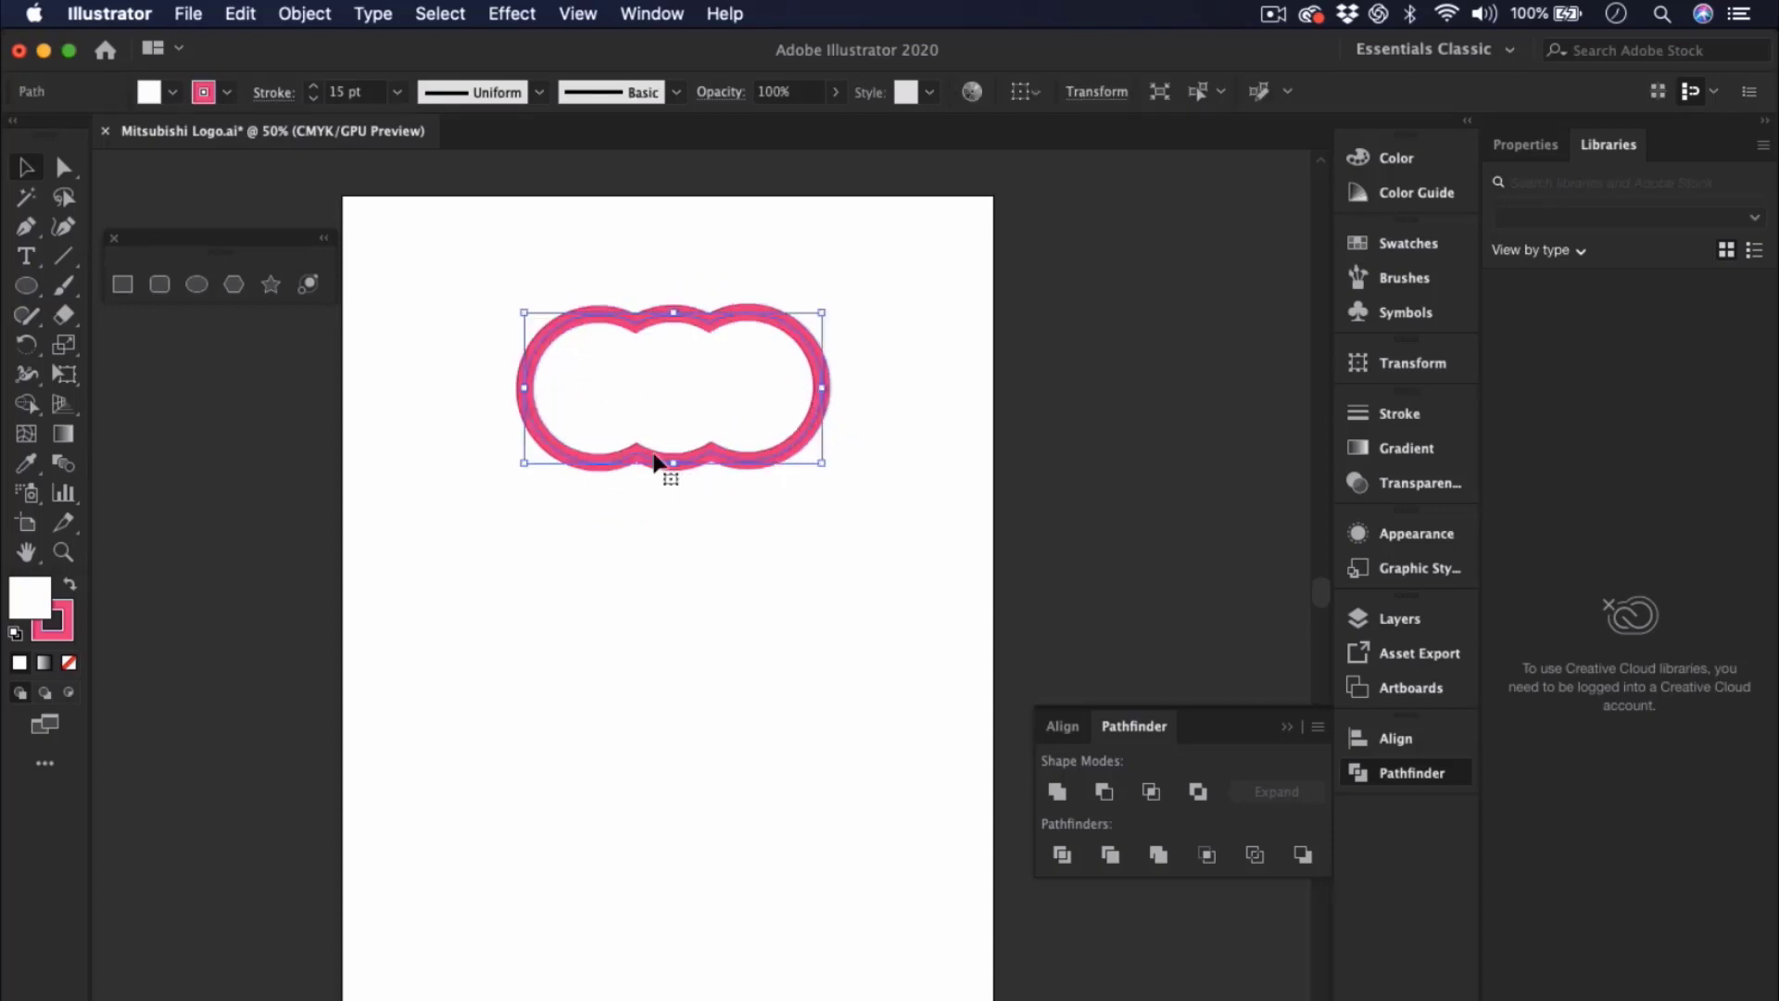
pyautogui.click(665, 558)
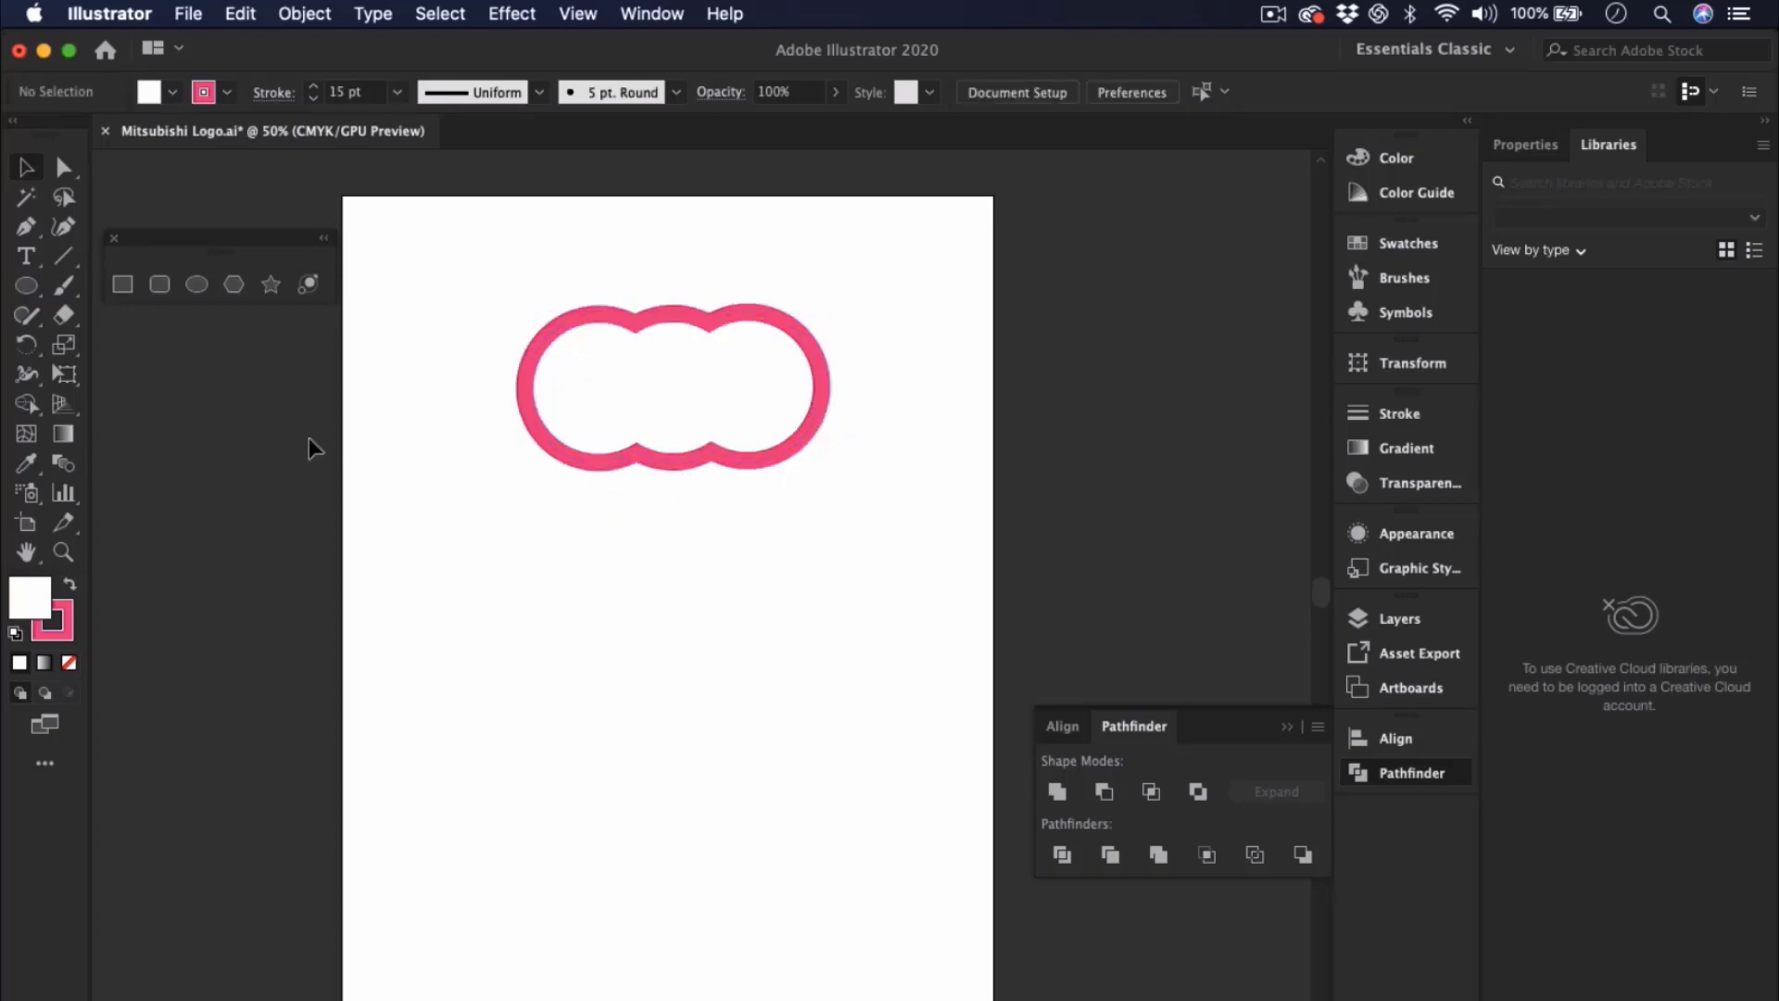
# - Draw a long rounded rectangle bar centred inside the pink shape
pyautogui.click(157, 290)
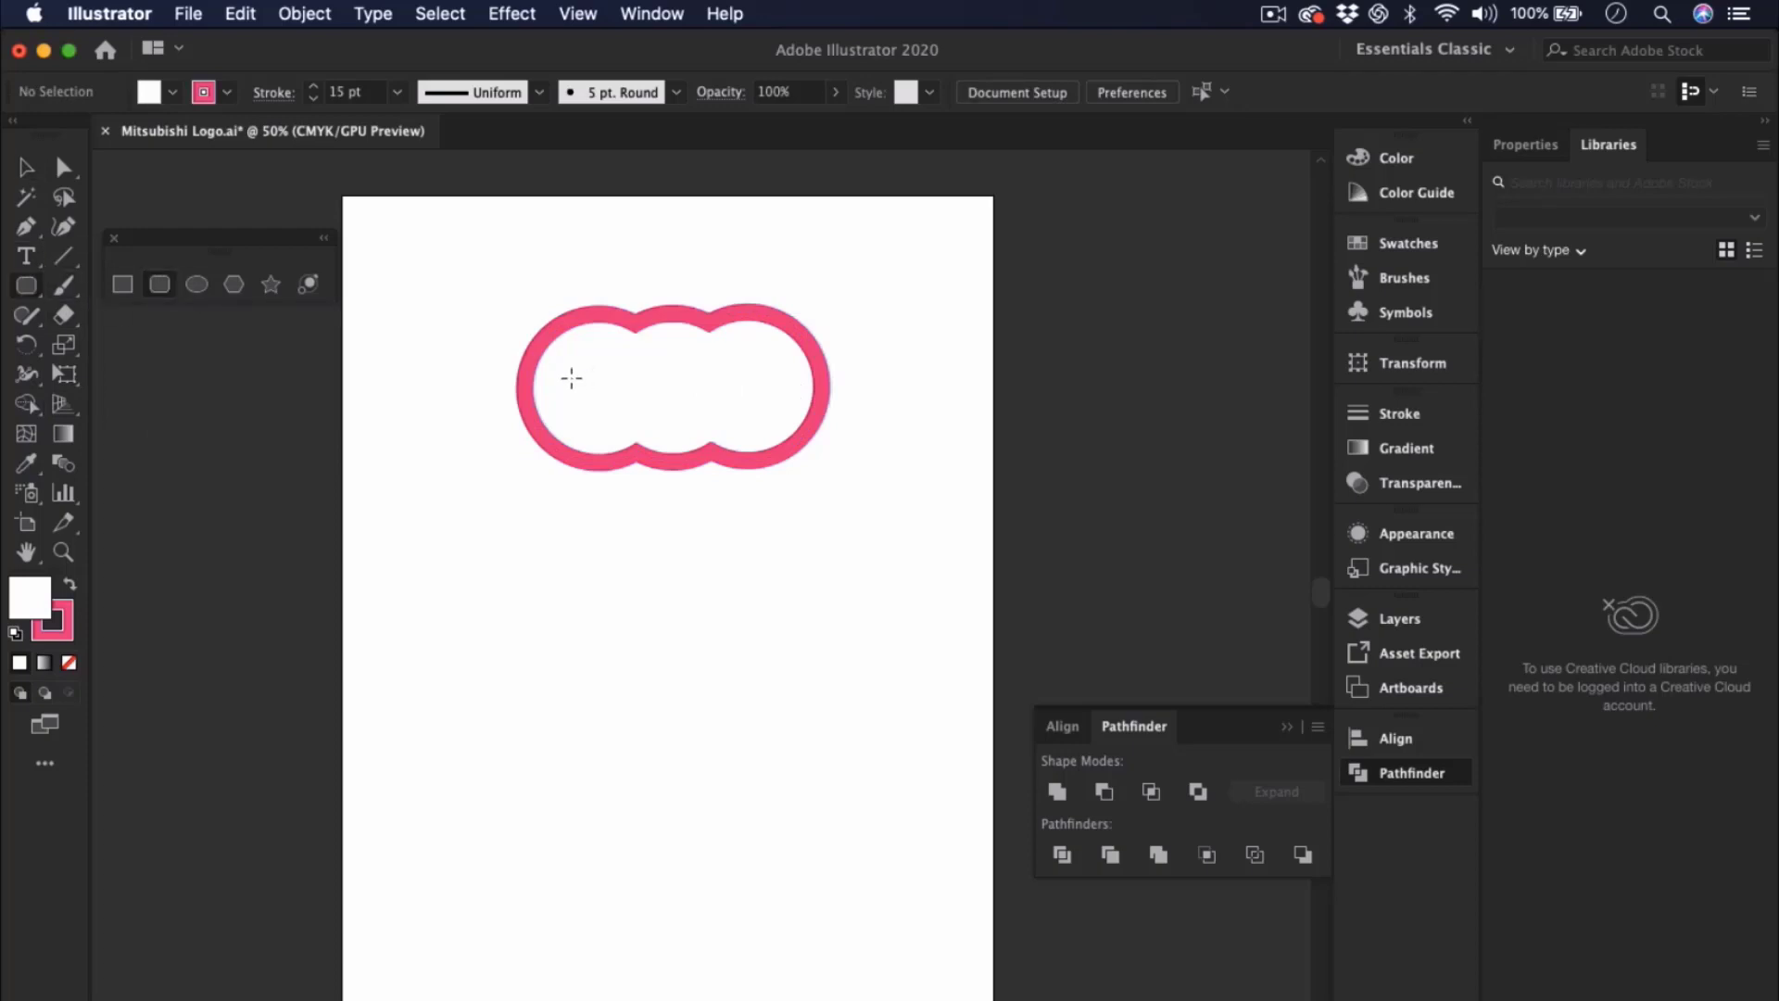
pyautogui.moveTo(583, 374); pyautogui.dragTo(781, 400)
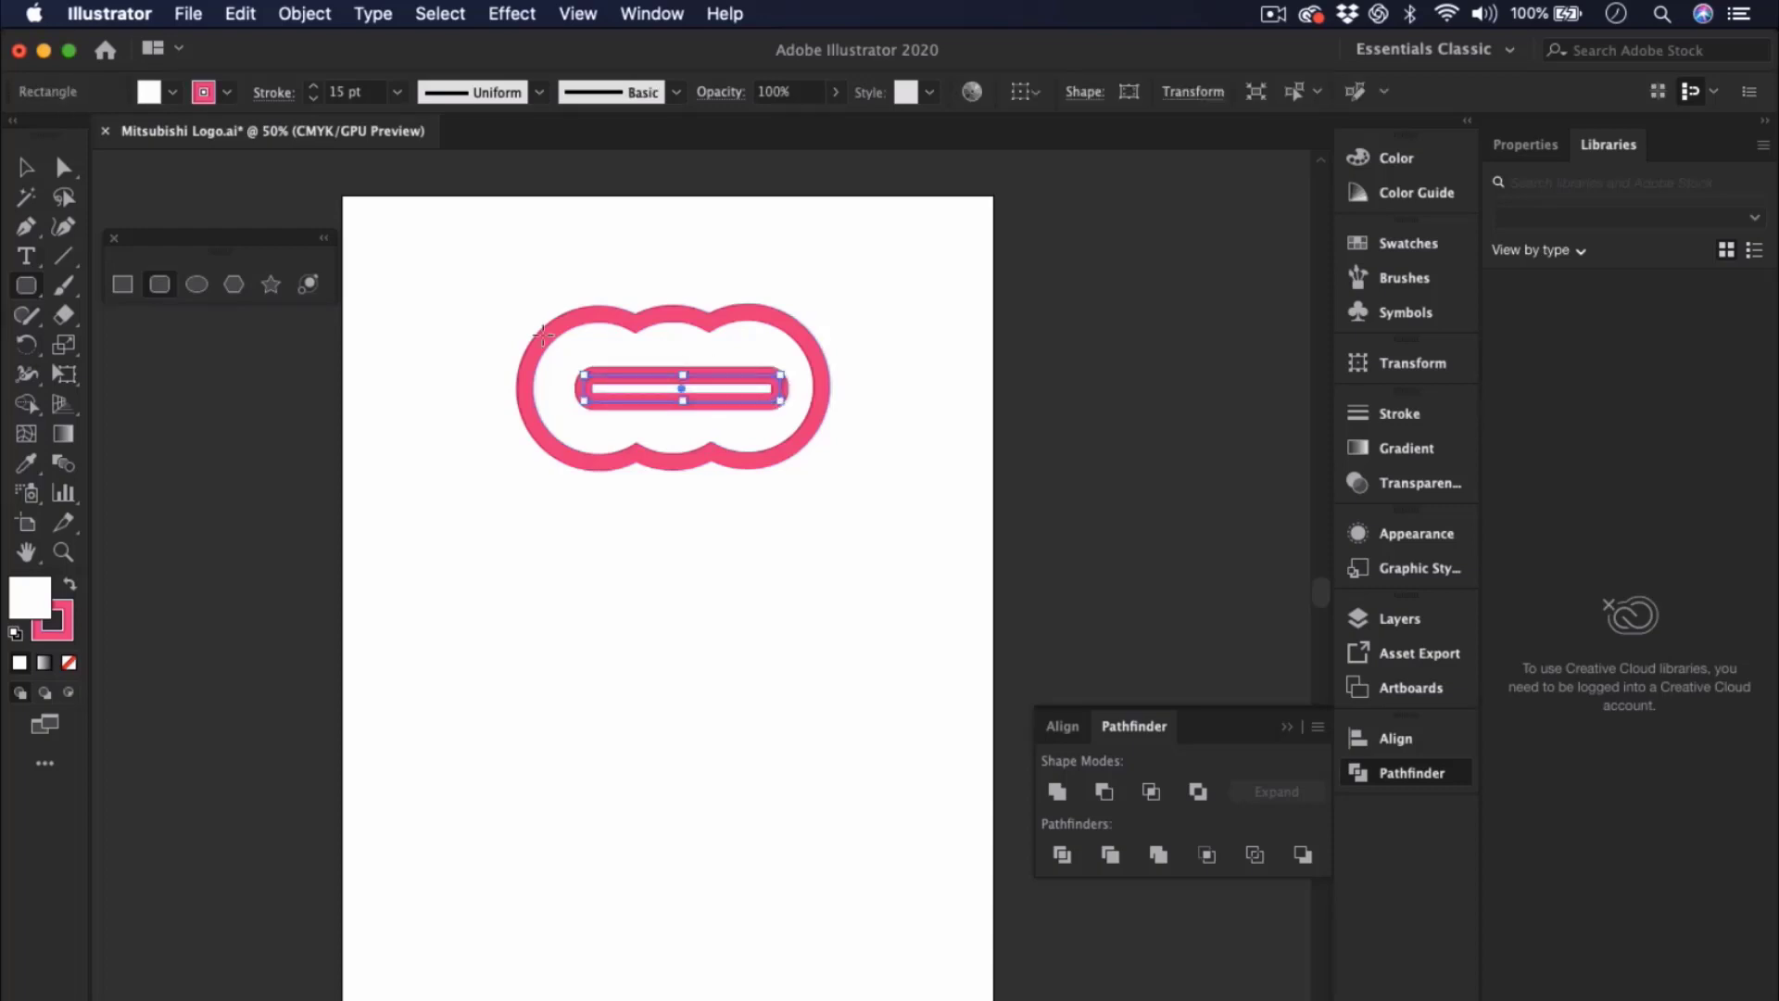
pyautogui.click(29, 170)
pyautogui.moveTo(720, 376); pyautogui.dragTo(716, 387)
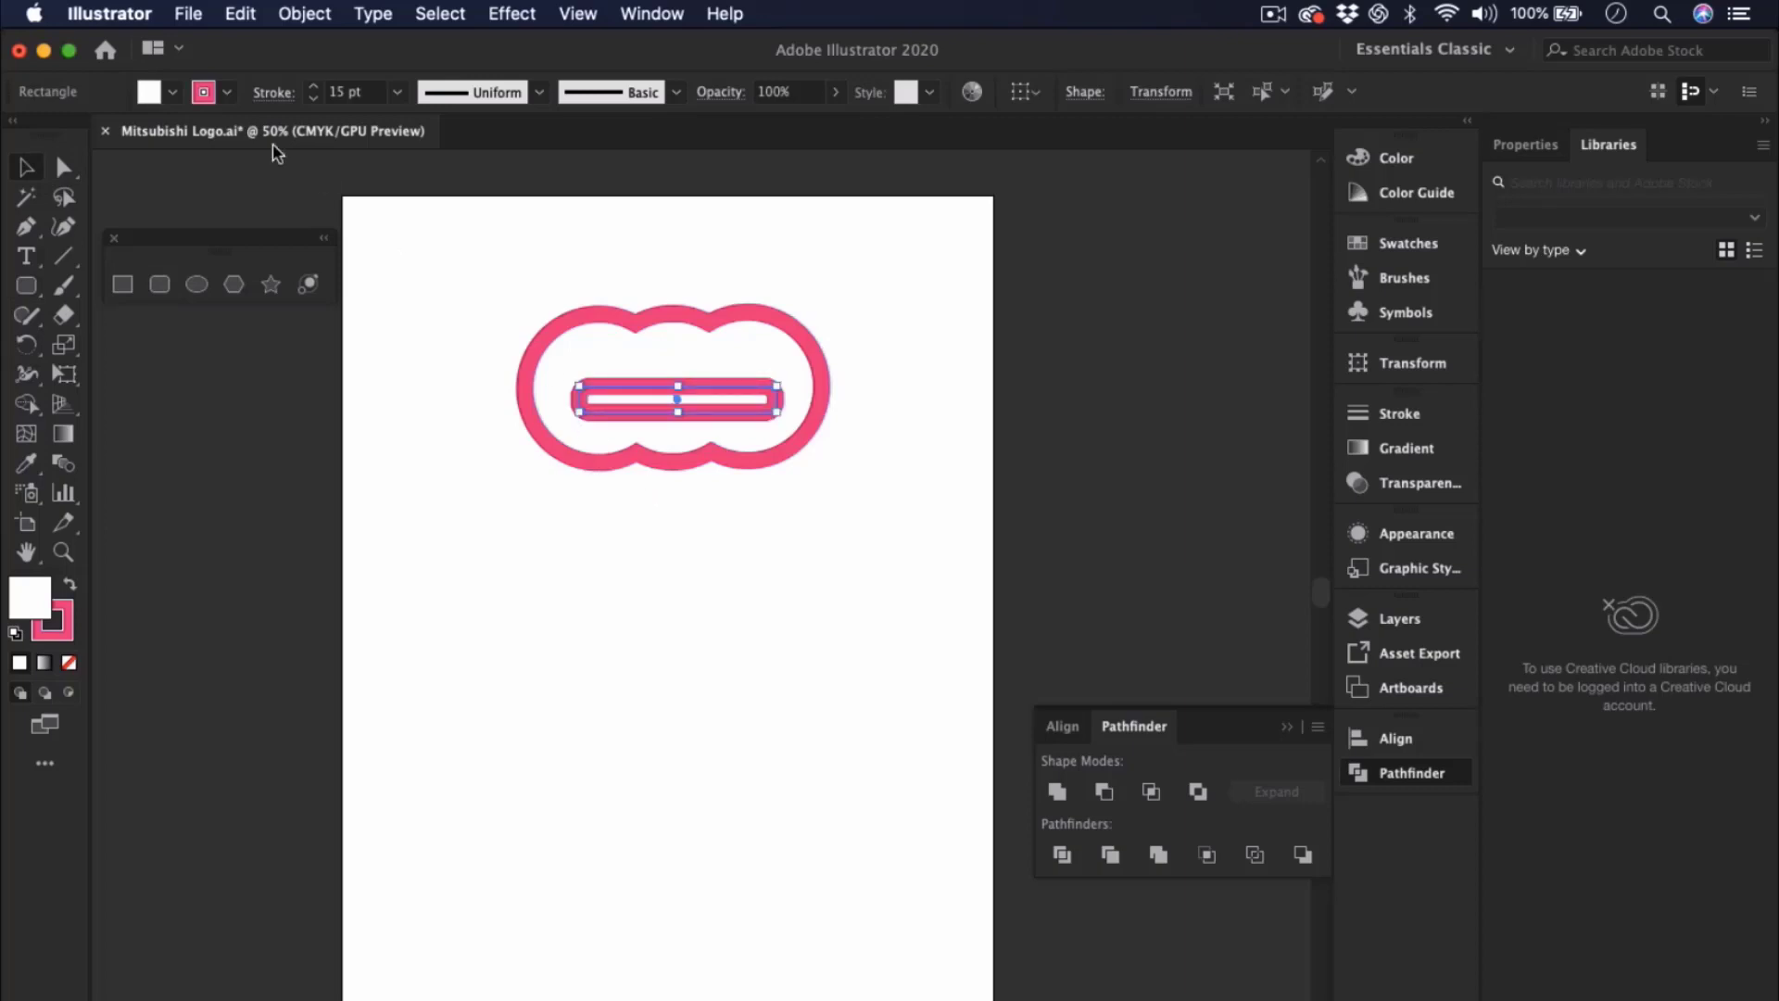
# - Reduce the bar's stroke weight to 0 pt so it has no outline
pyautogui.click(313, 98)
pyautogui.click(314, 98)
pyautogui.click(314, 98)
pyautogui.click(315, 98)
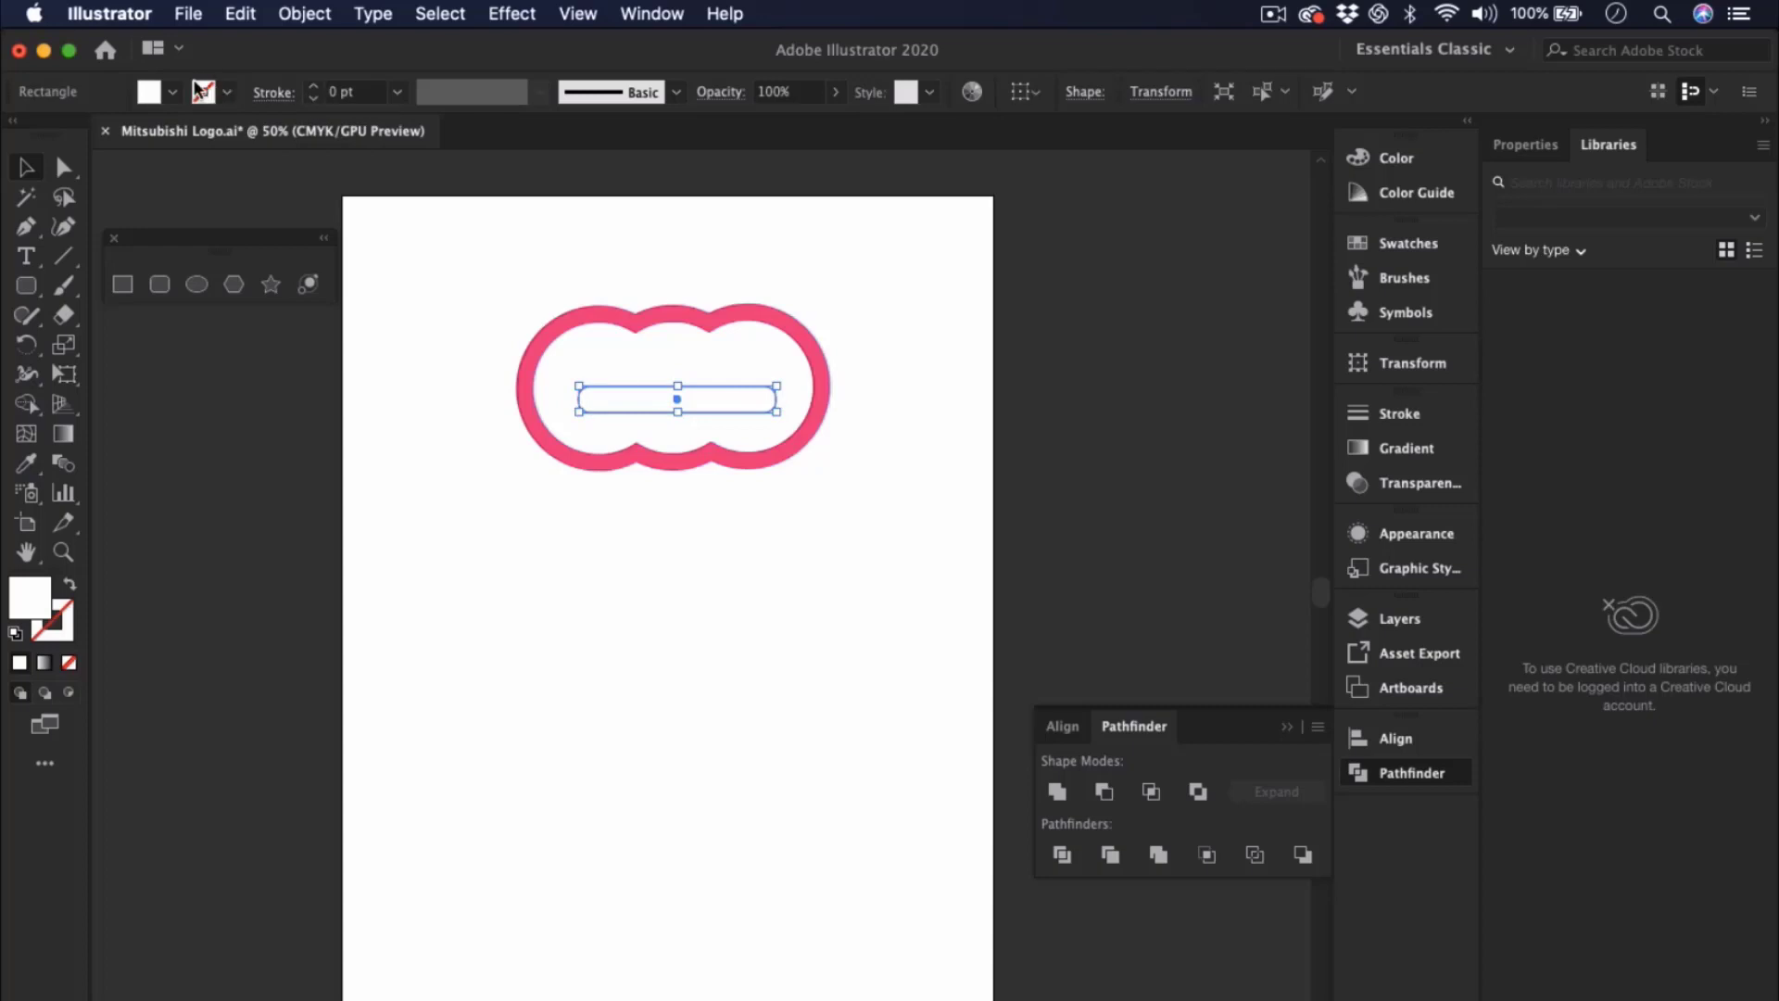
pyautogui.click(680, 512)
pyautogui.click(677, 401)
# - Fill the bar yellow and select it together with the pink shape
pyautogui.click(170, 94)
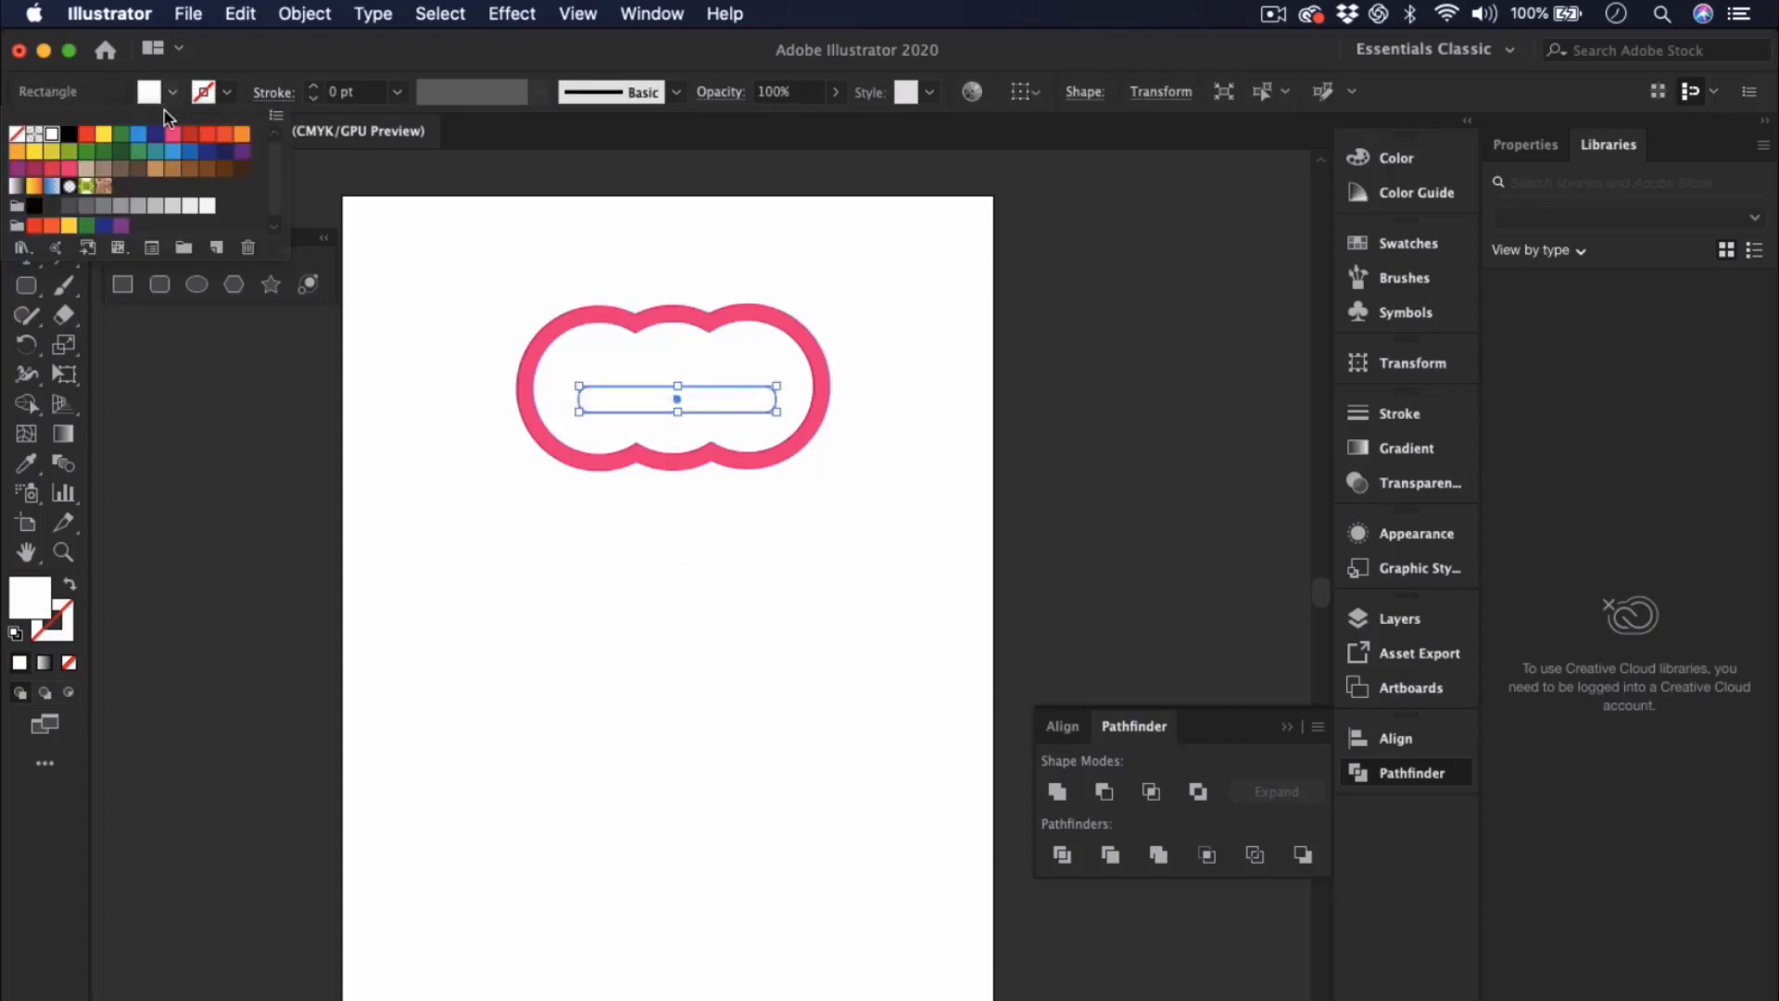
pyautogui.click(104, 133)
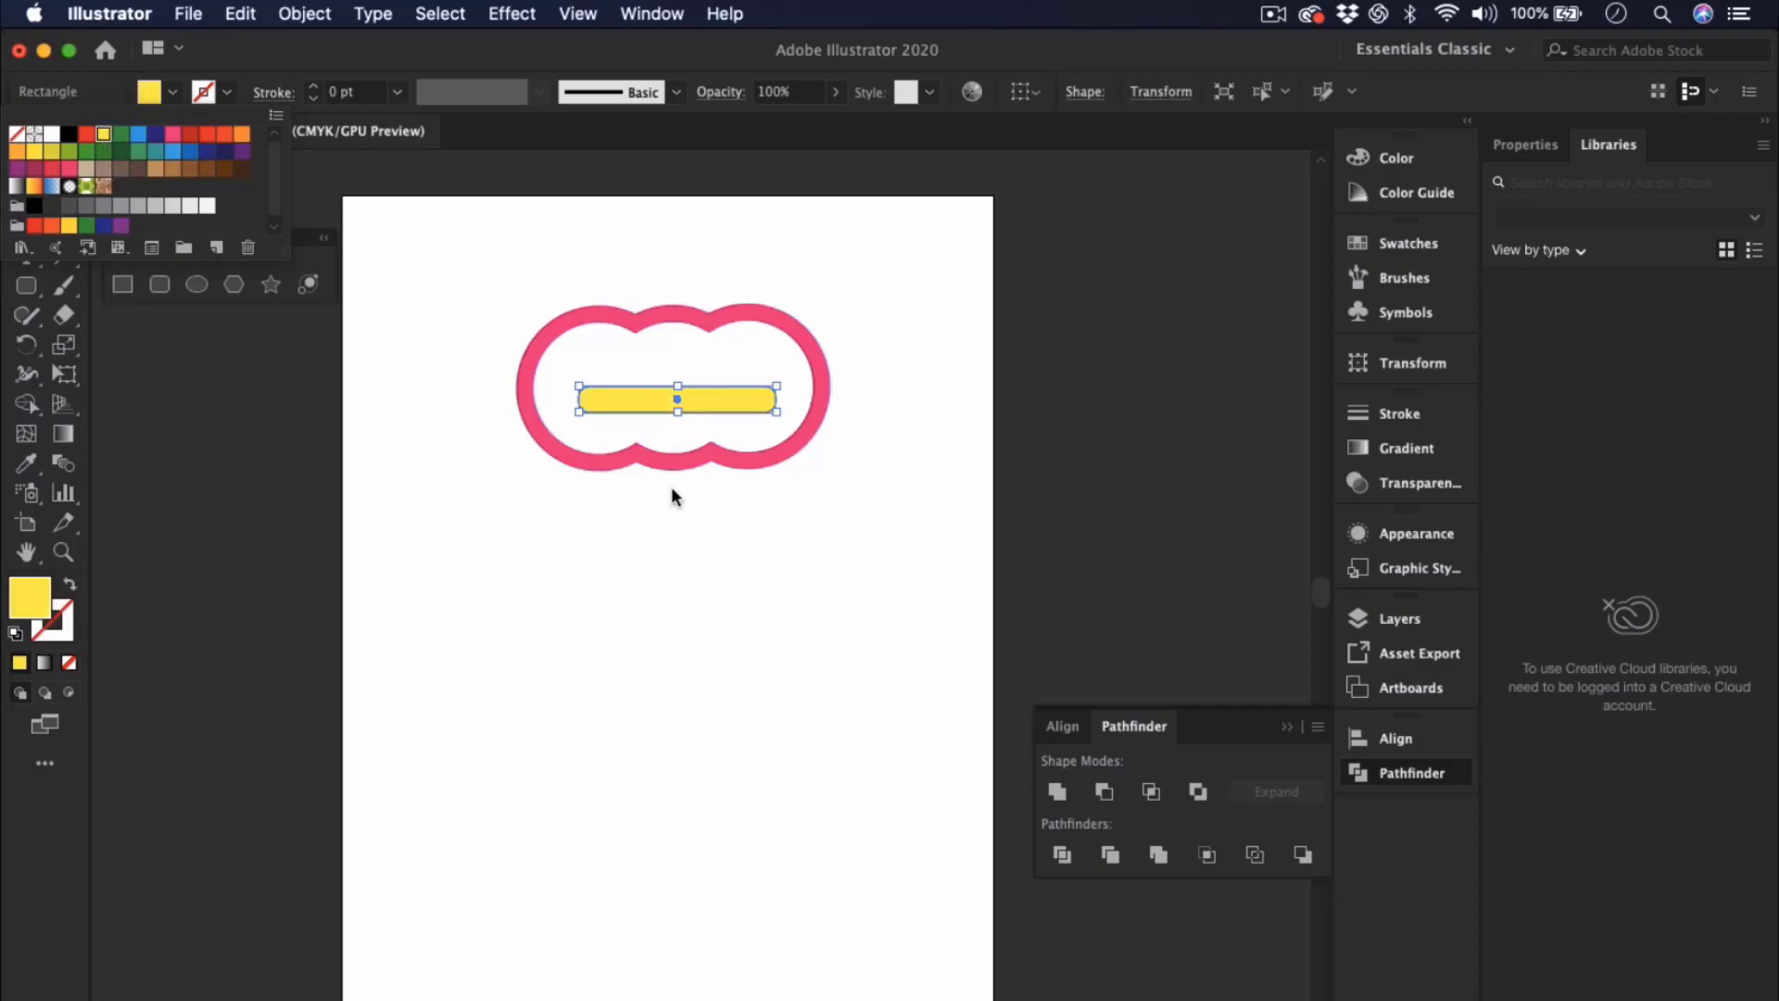
pyautogui.click(760, 568)
pyautogui.click(821, 584)
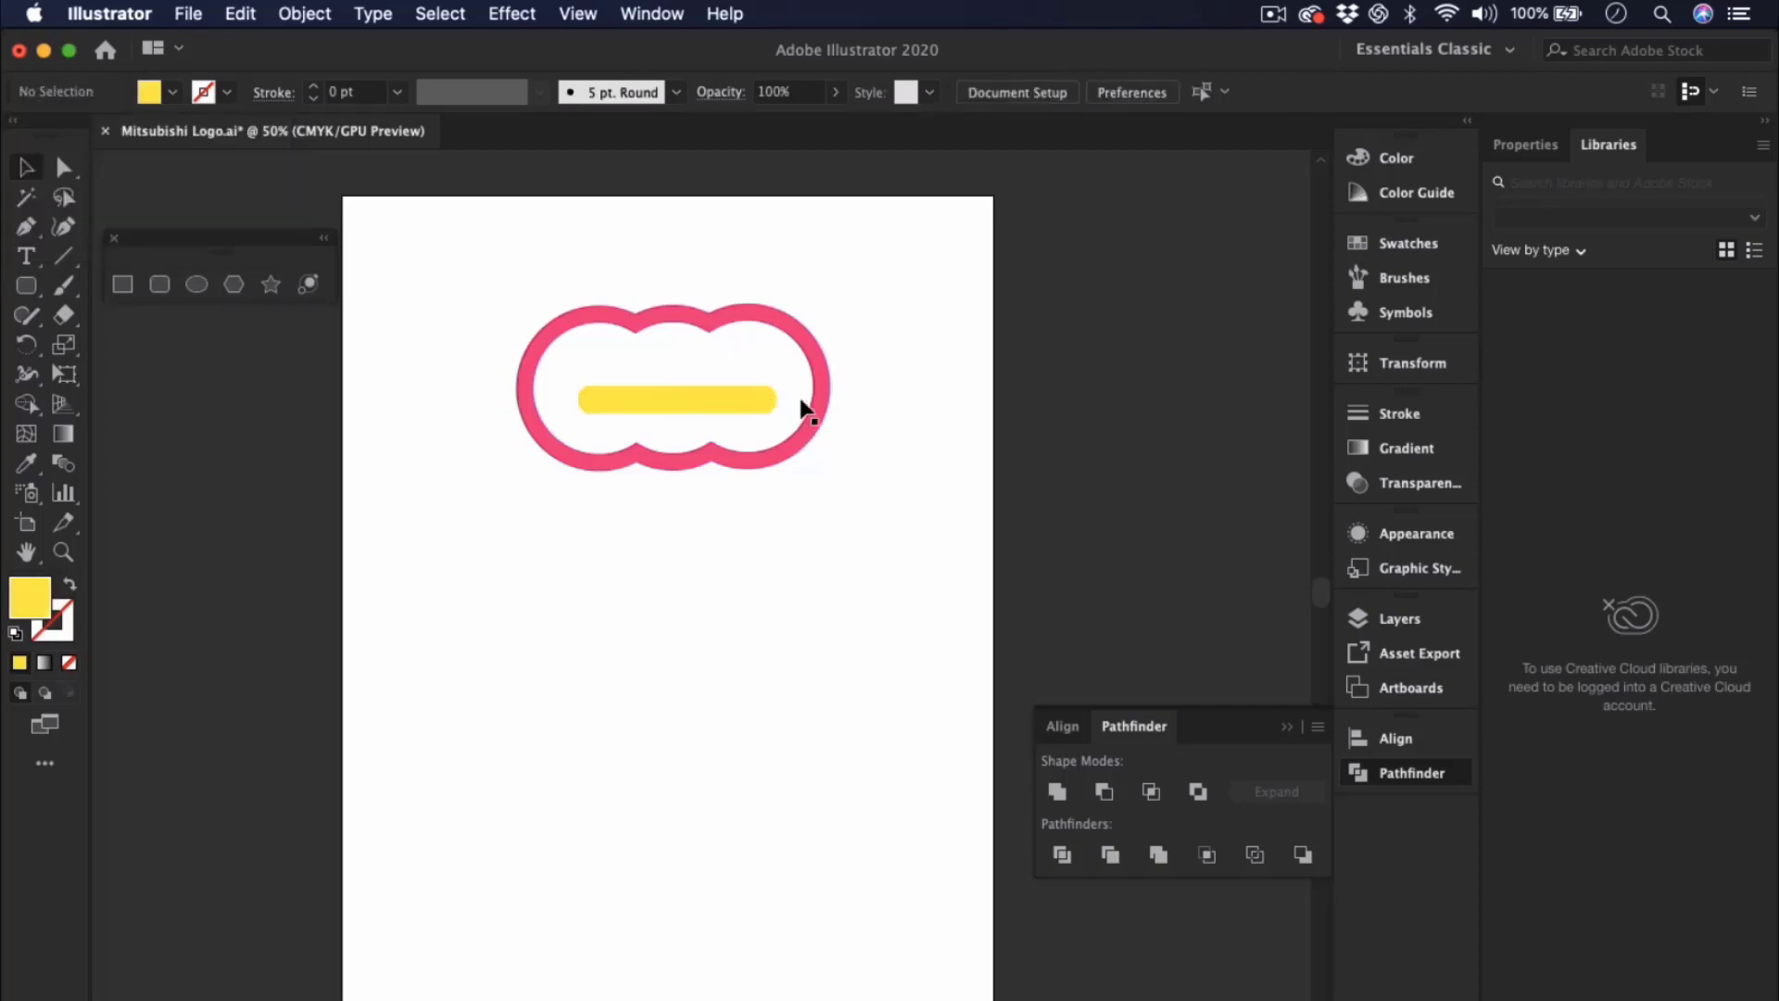
pyautogui.click(686, 408)
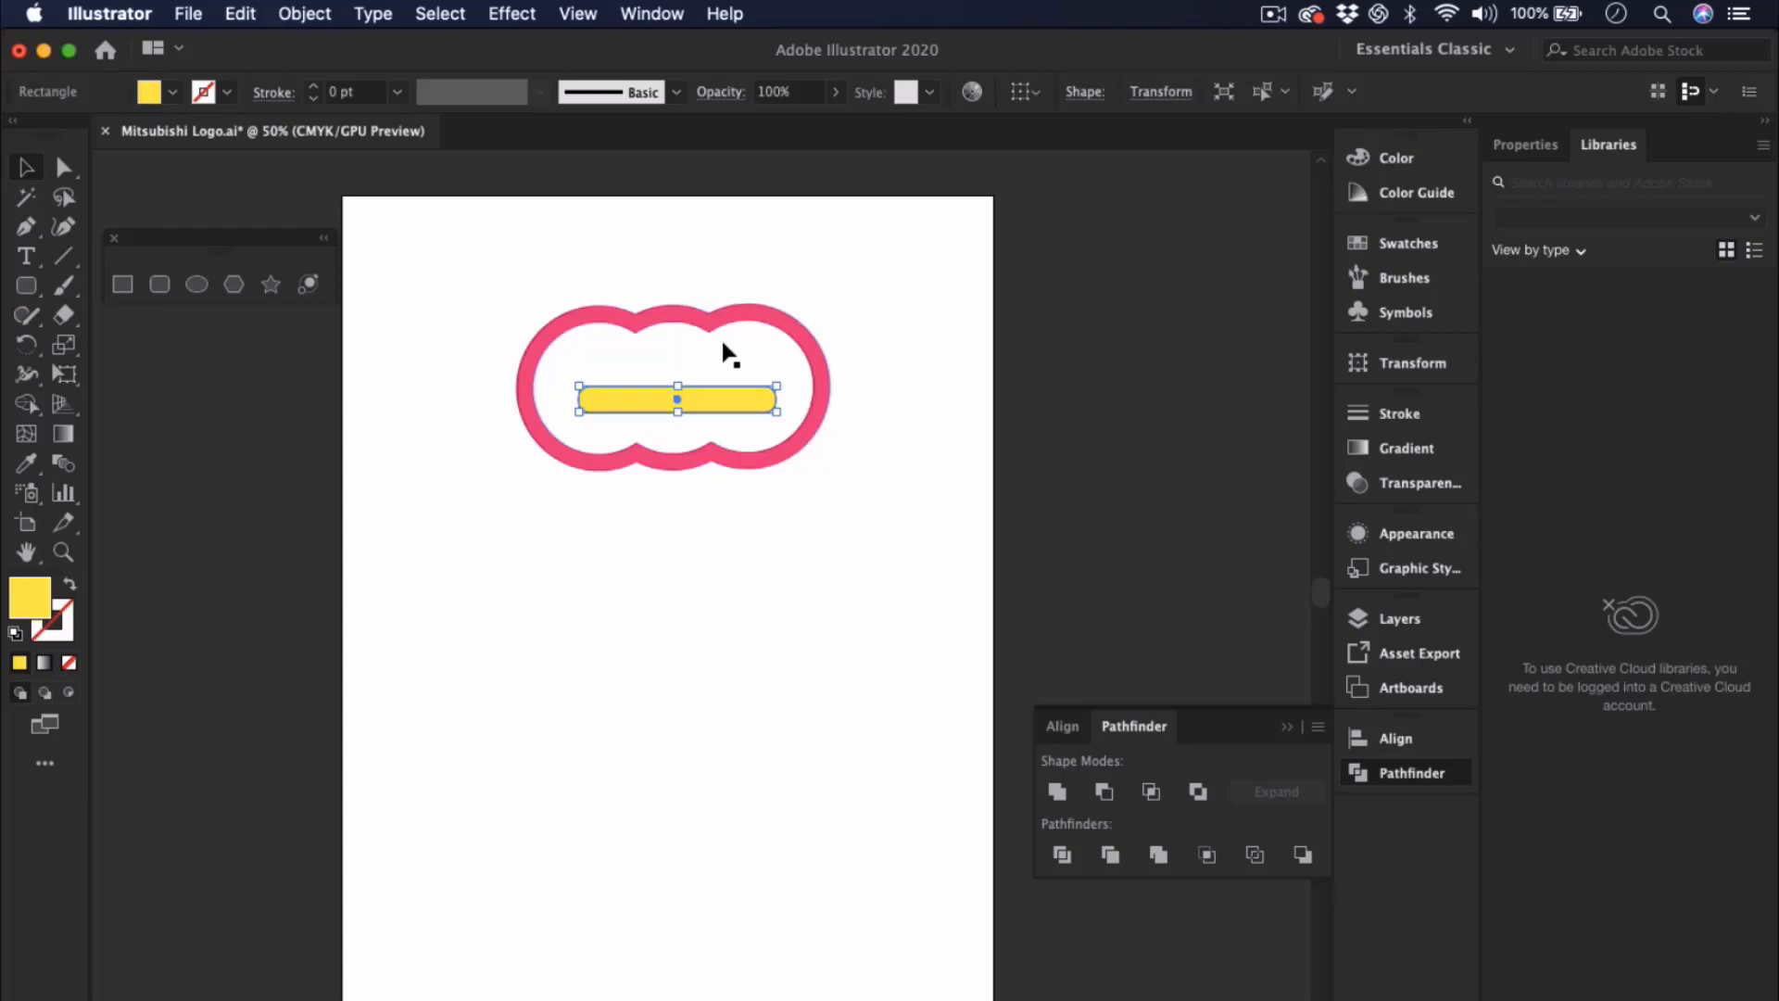
pyautogui.moveTo(454, 277); pyautogui.dragTo(802, 467)
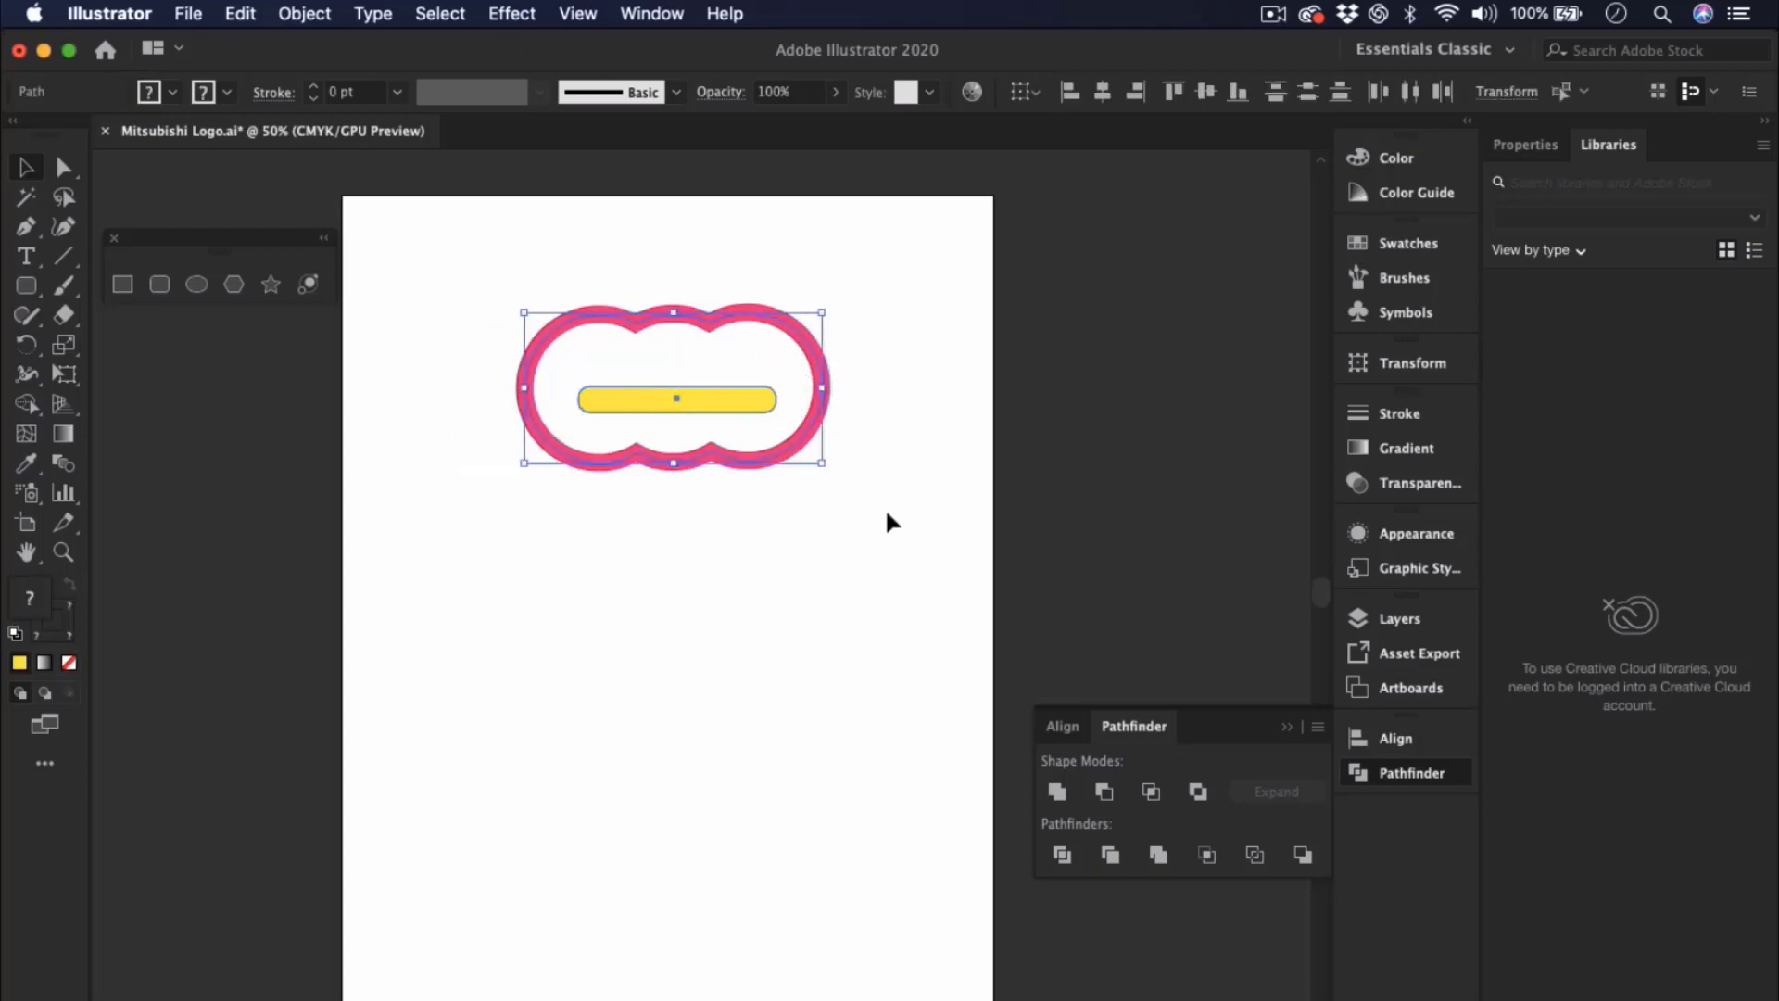
# - Cut the yellow bar out of the pink shape with Pathfinder Minus Front
pyautogui.click(1103, 792)
pyautogui.click(776, 654)
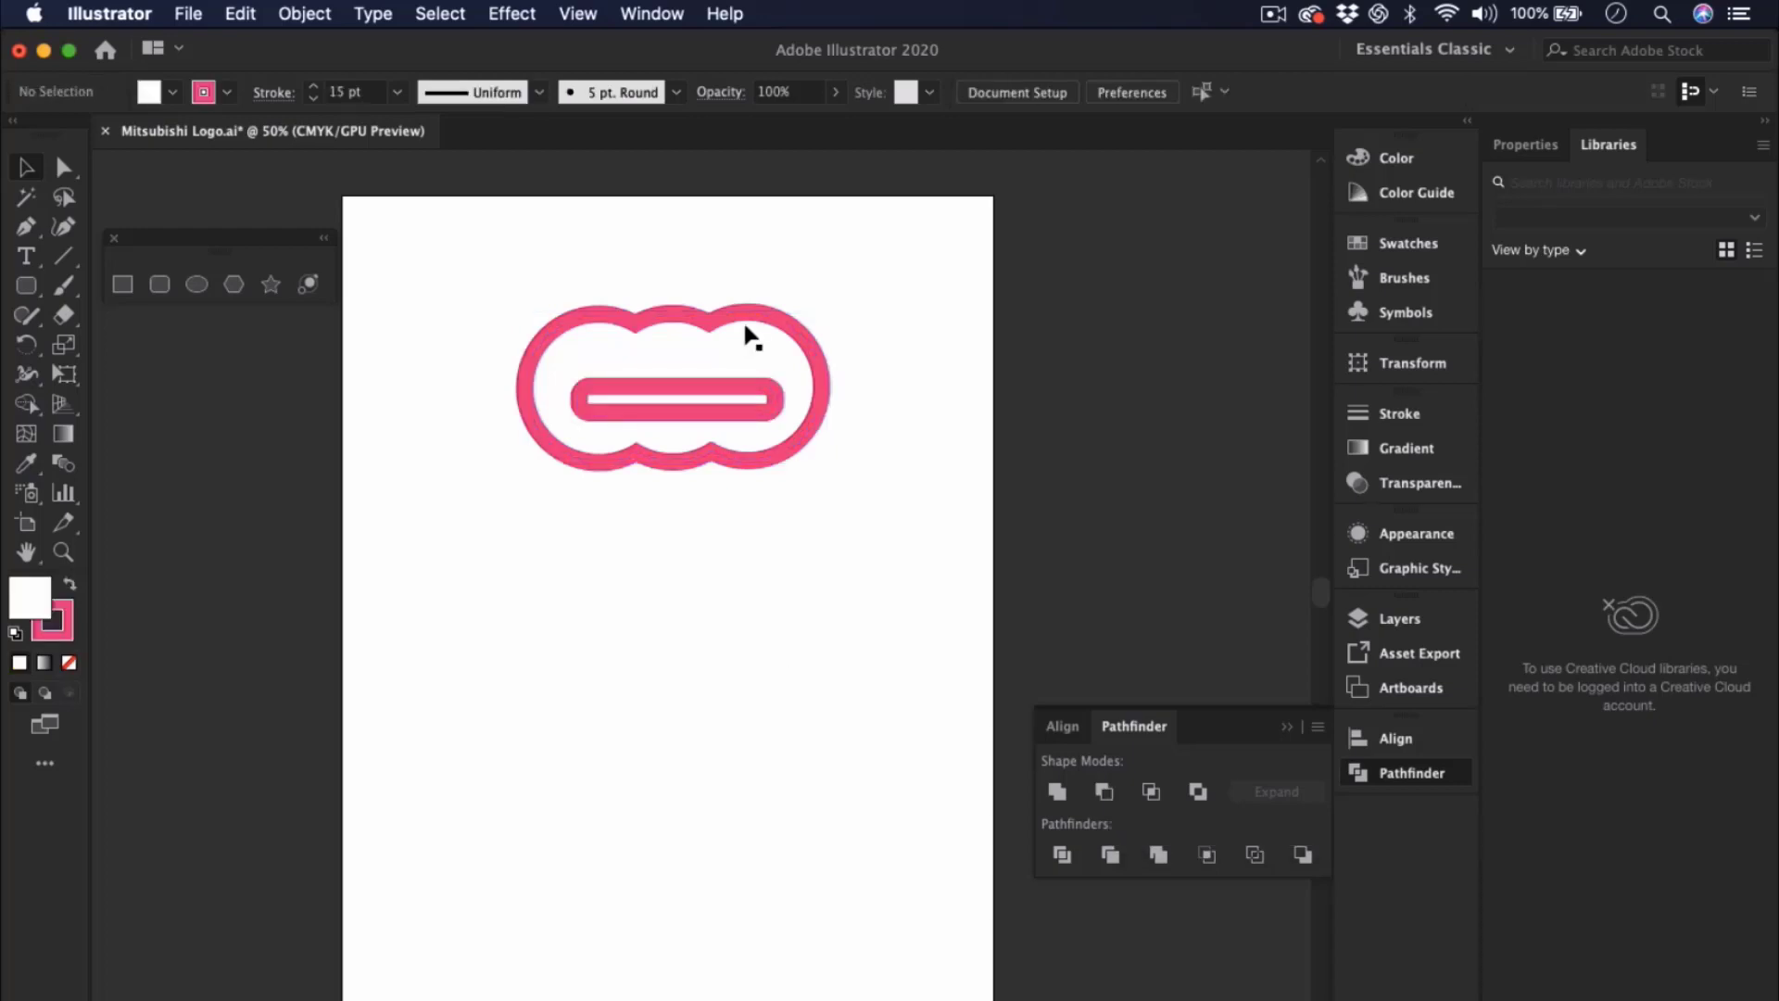
pyautogui.moveTo(748, 386); pyautogui.dragTo(685, 458)
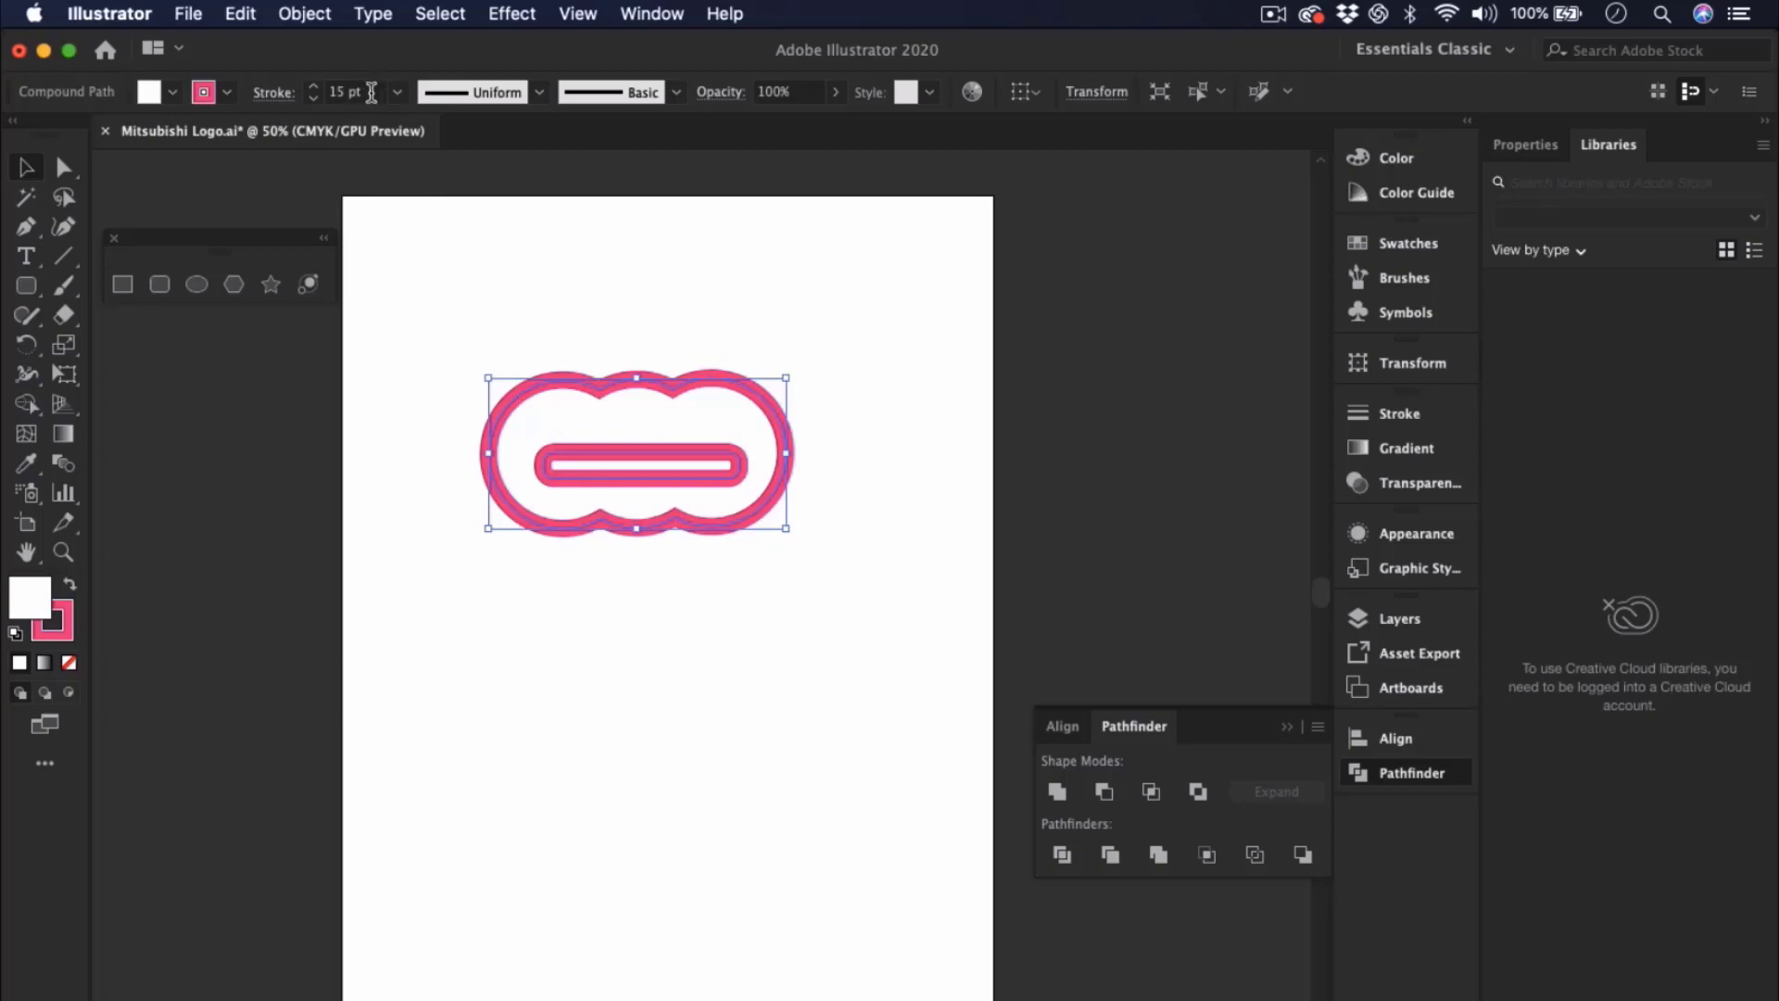
# - Set the logo's pink outline to 5 pt and its fill to blue
pyautogui.click(314, 98)
pyautogui.click(314, 98)
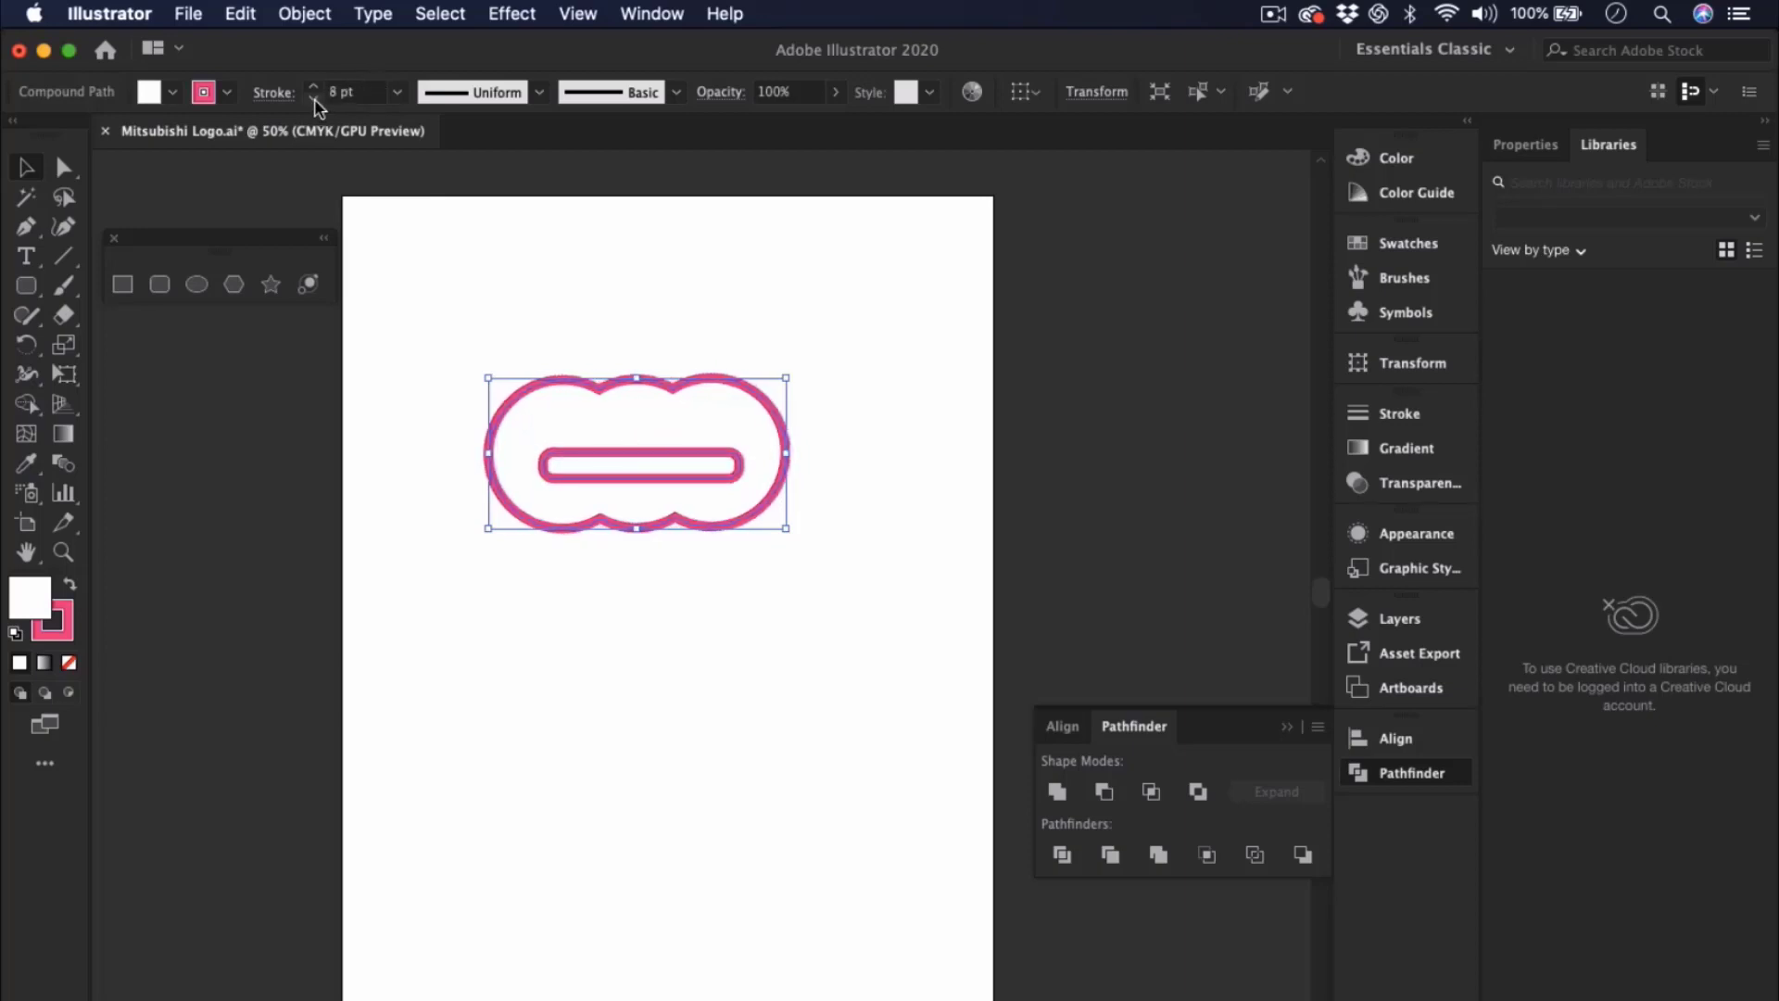
pyautogui.click(314, 98)
pyautogui.click(314, 98)
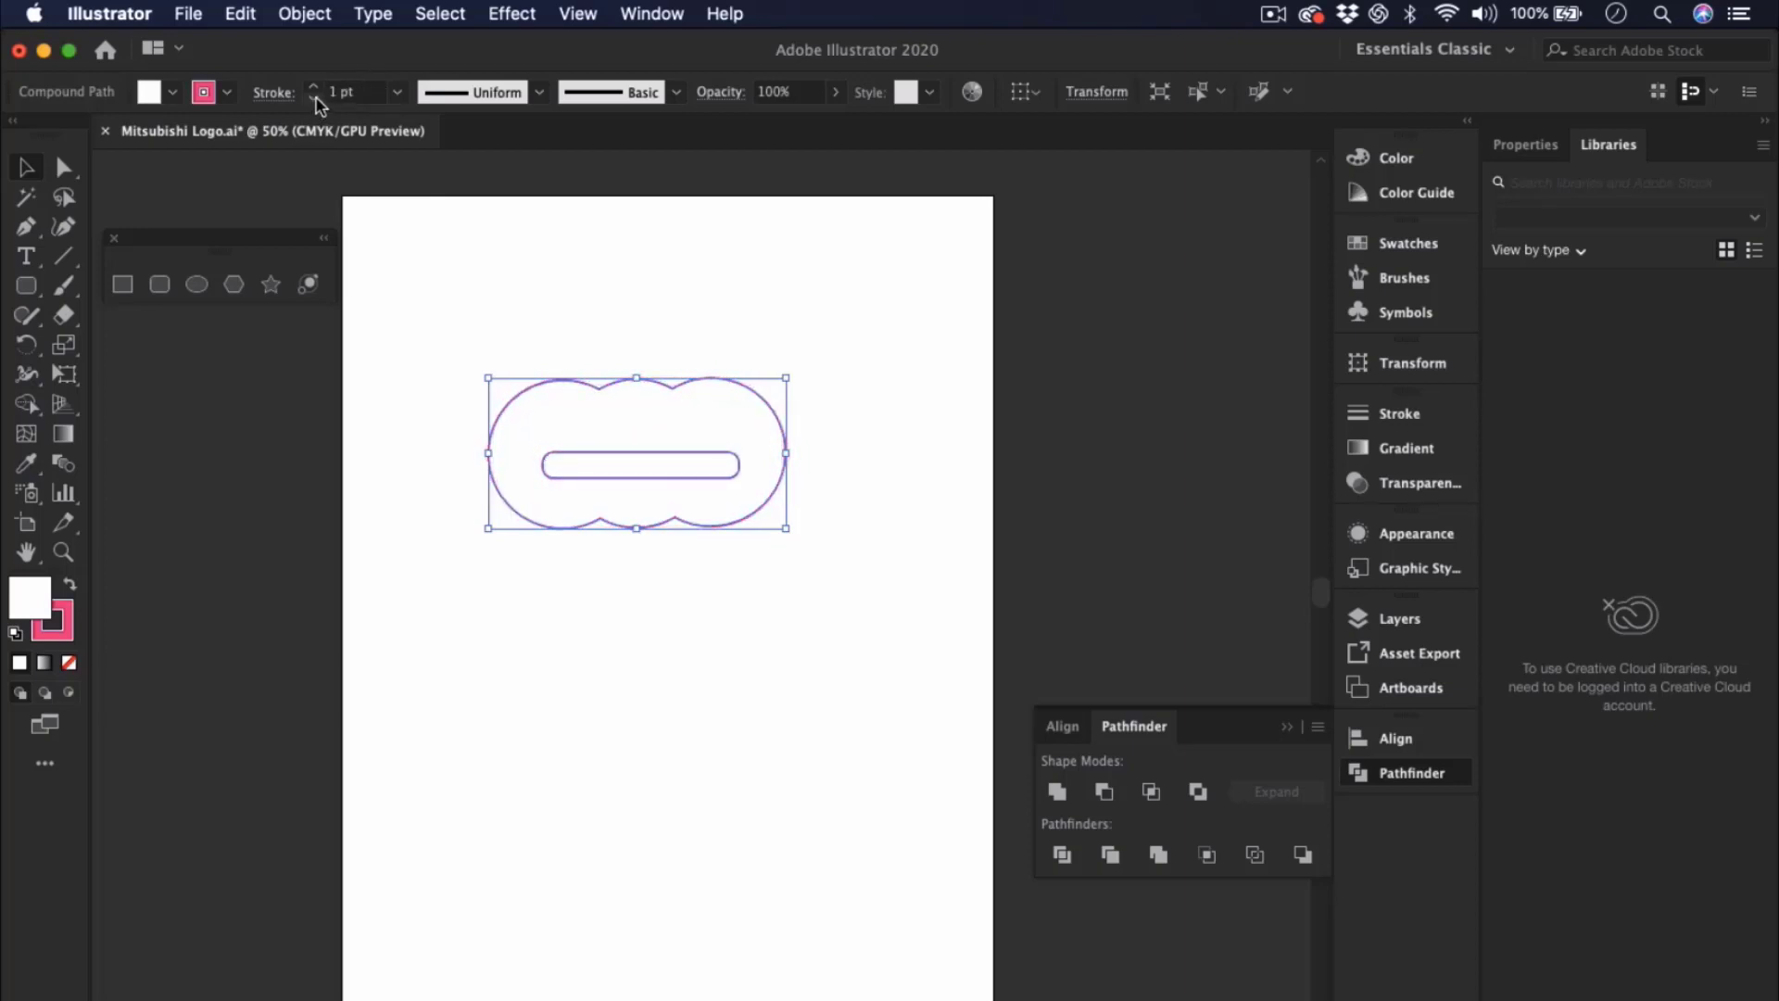
pyautogui.click(316, 88)
pyautogui.click(316, 88)
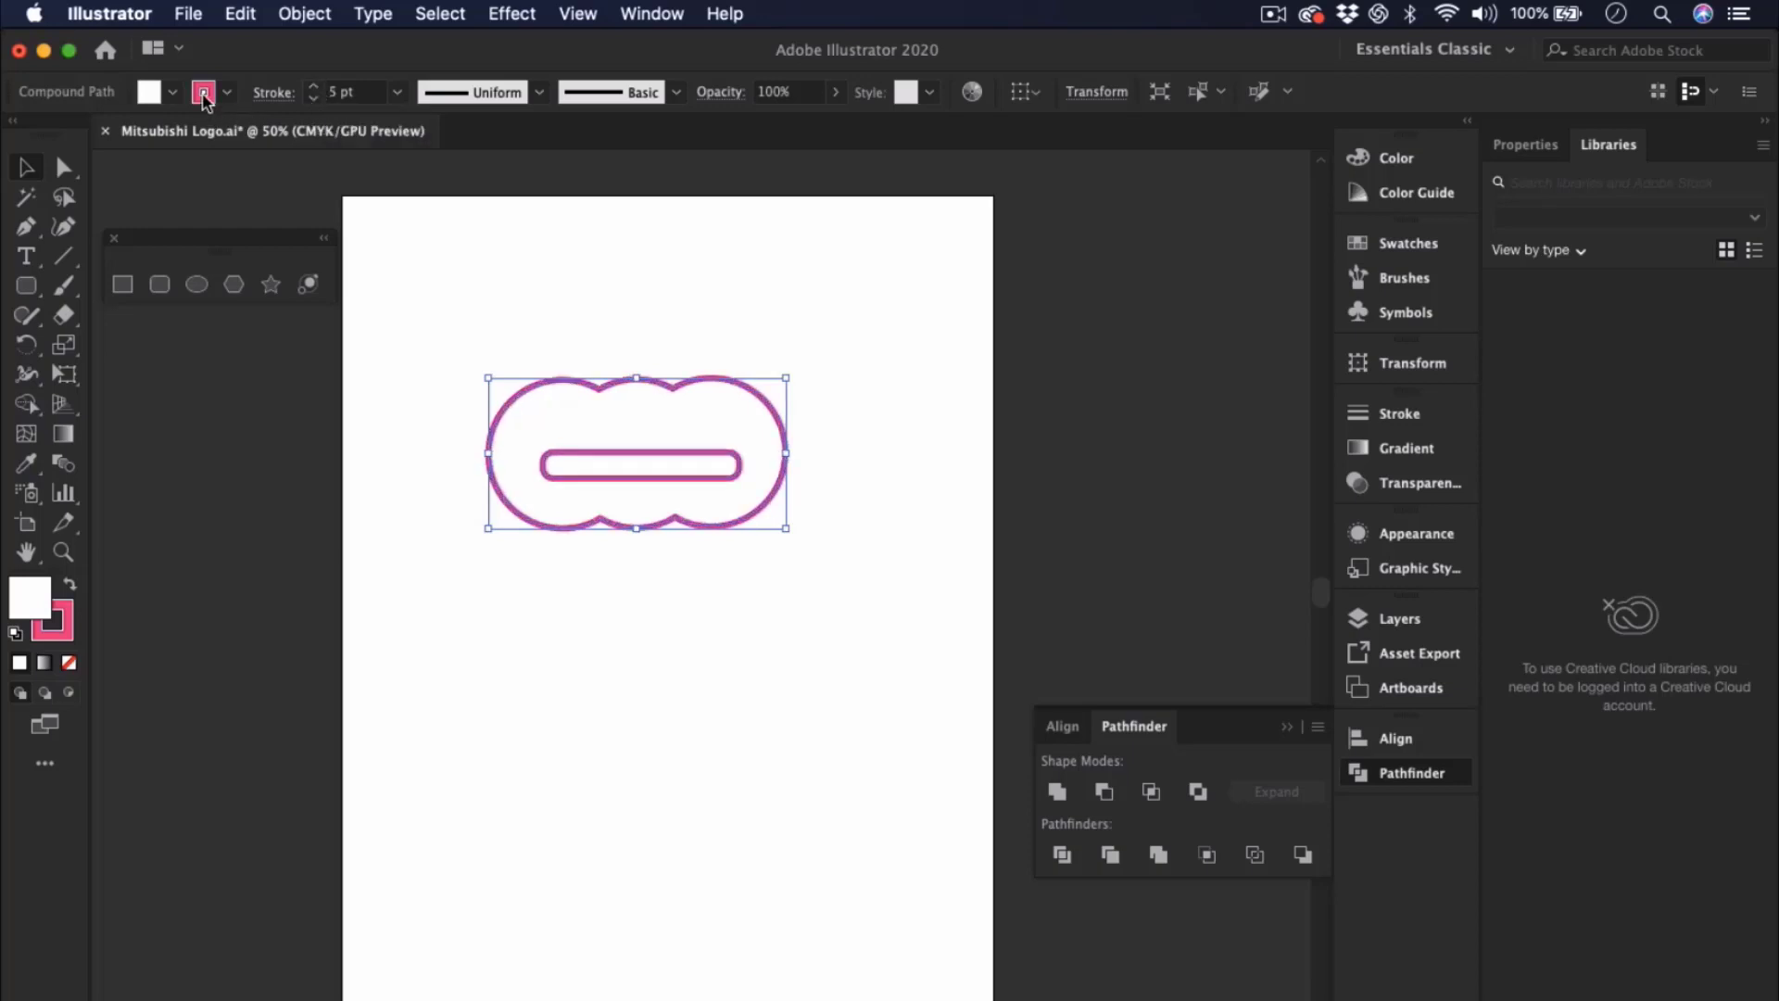
pyautogui.click(171, 92)
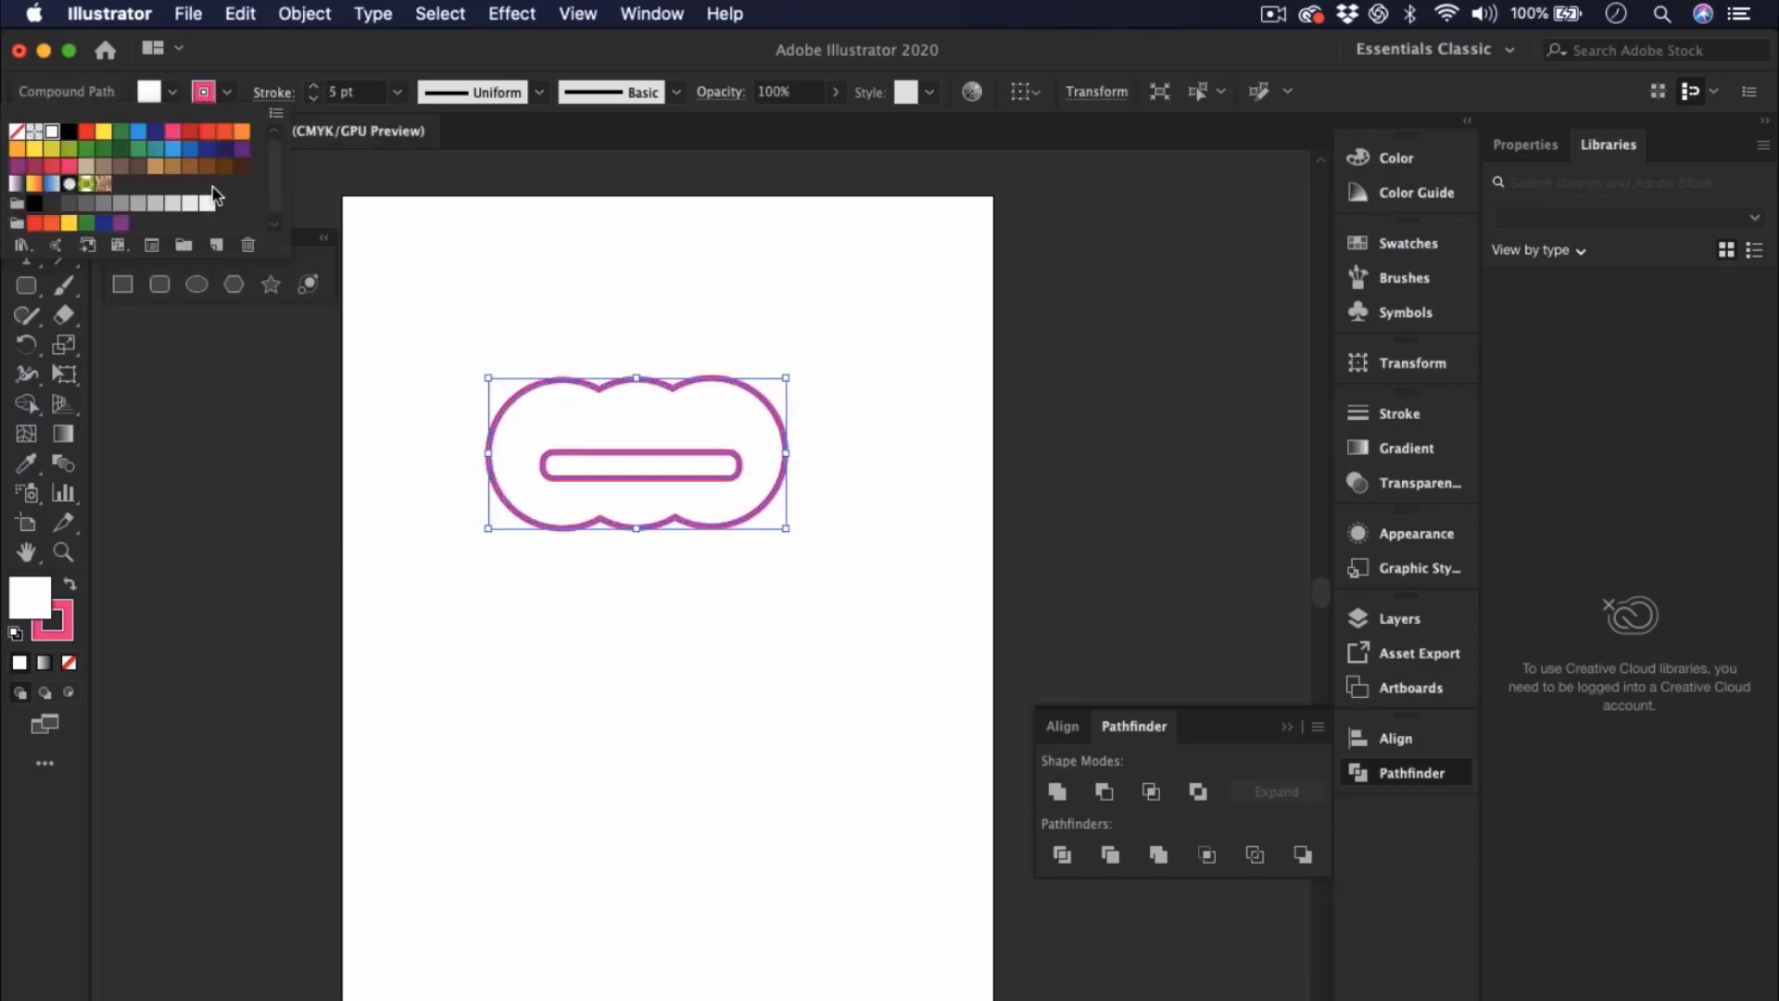
pyautogui.click(241, 149)
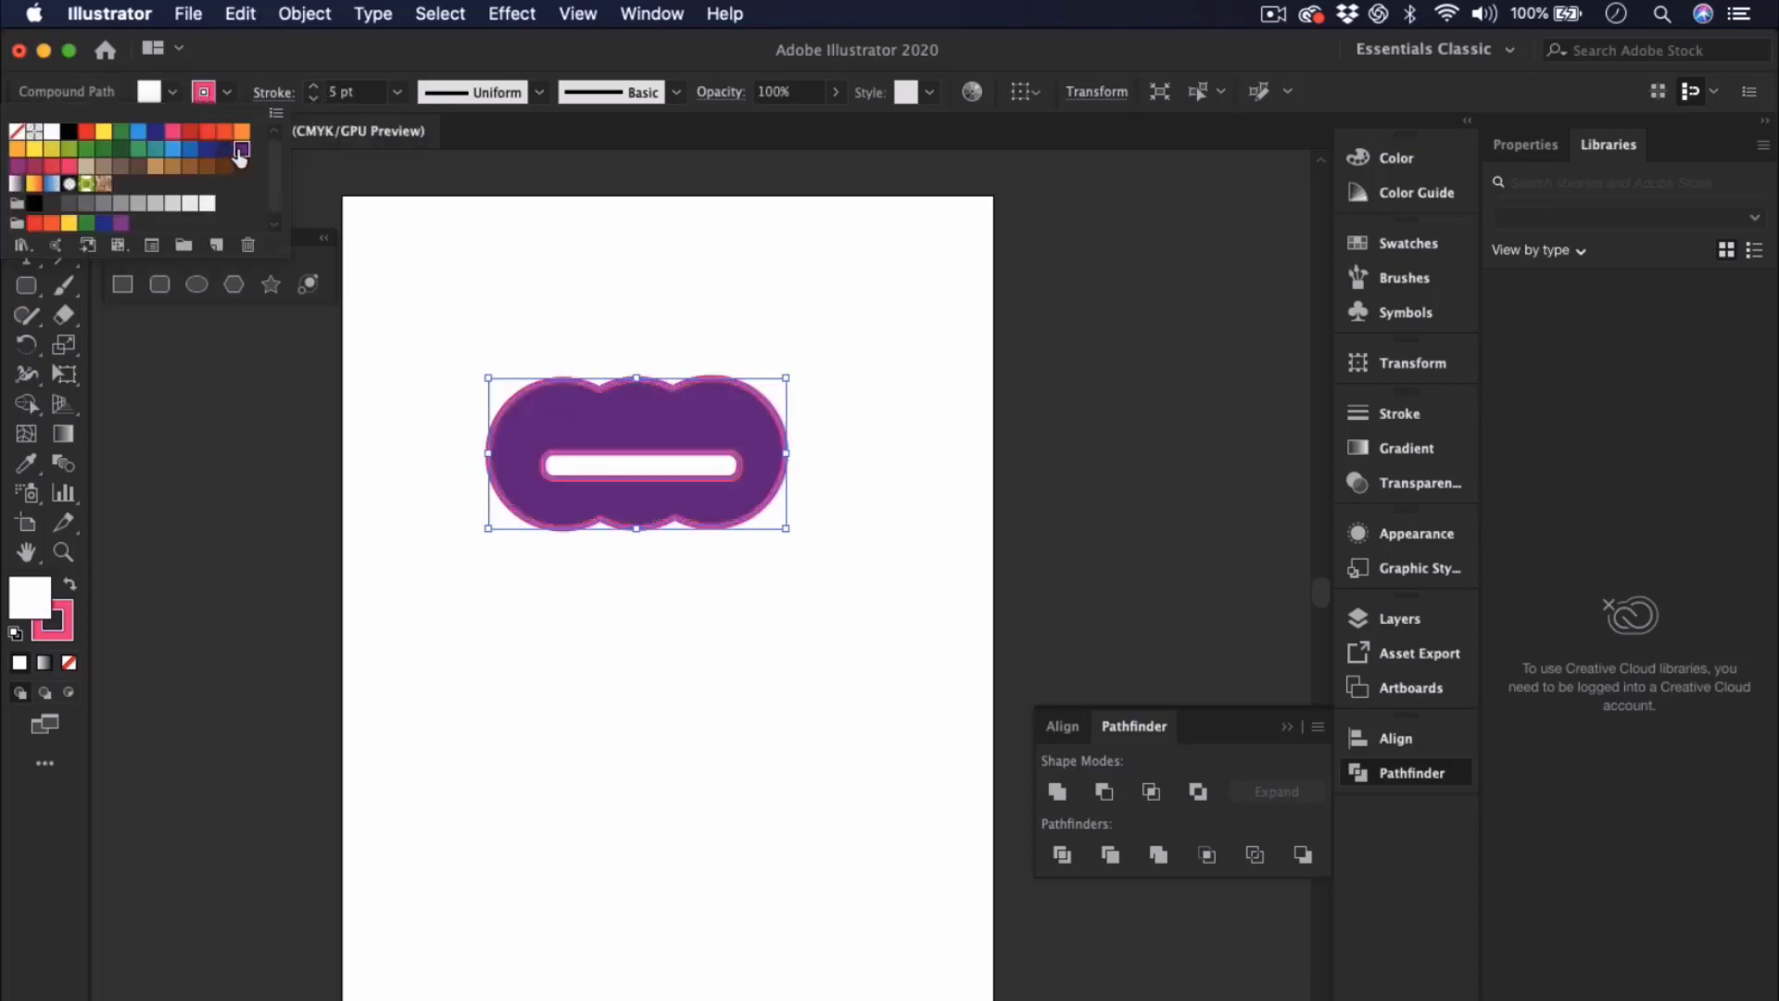
pyautogui.click(138, 131)
pyautogui.click(560, 633)
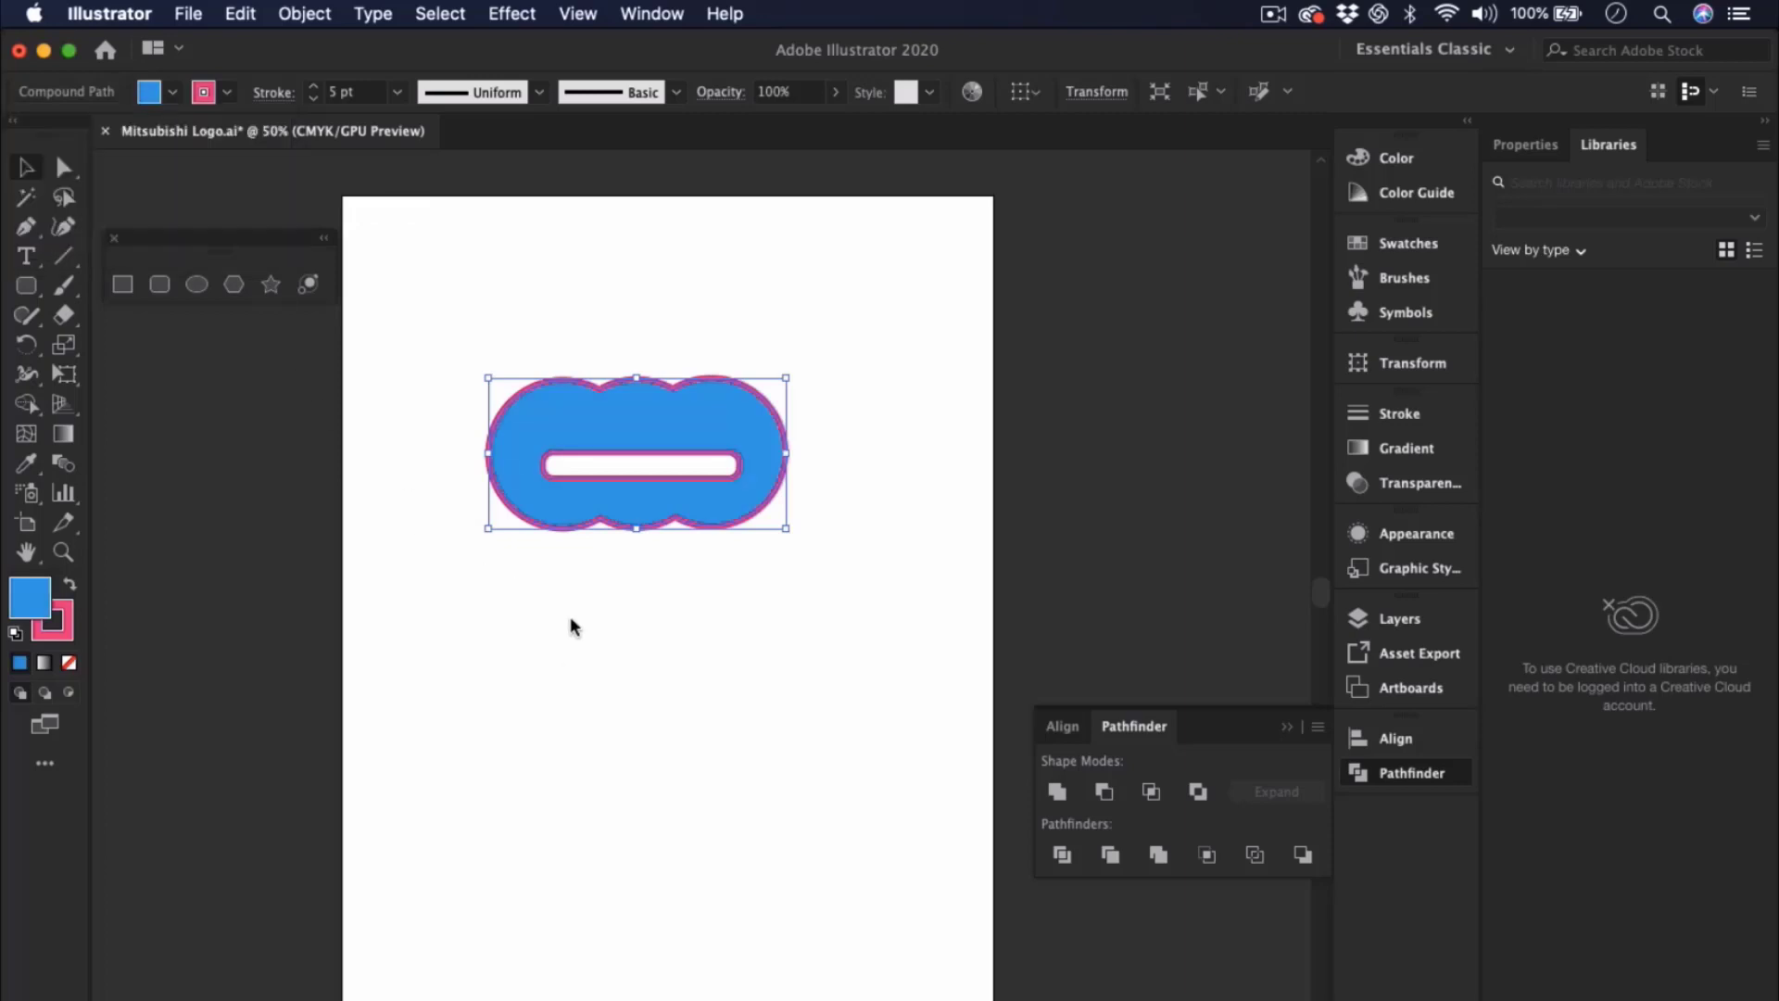
# - Move the blue logo toward the page's upper left
pyautogui.click(755, 631)
pyautogui.moveTo(774, 469); pyautogui.dragTo(739, 383)
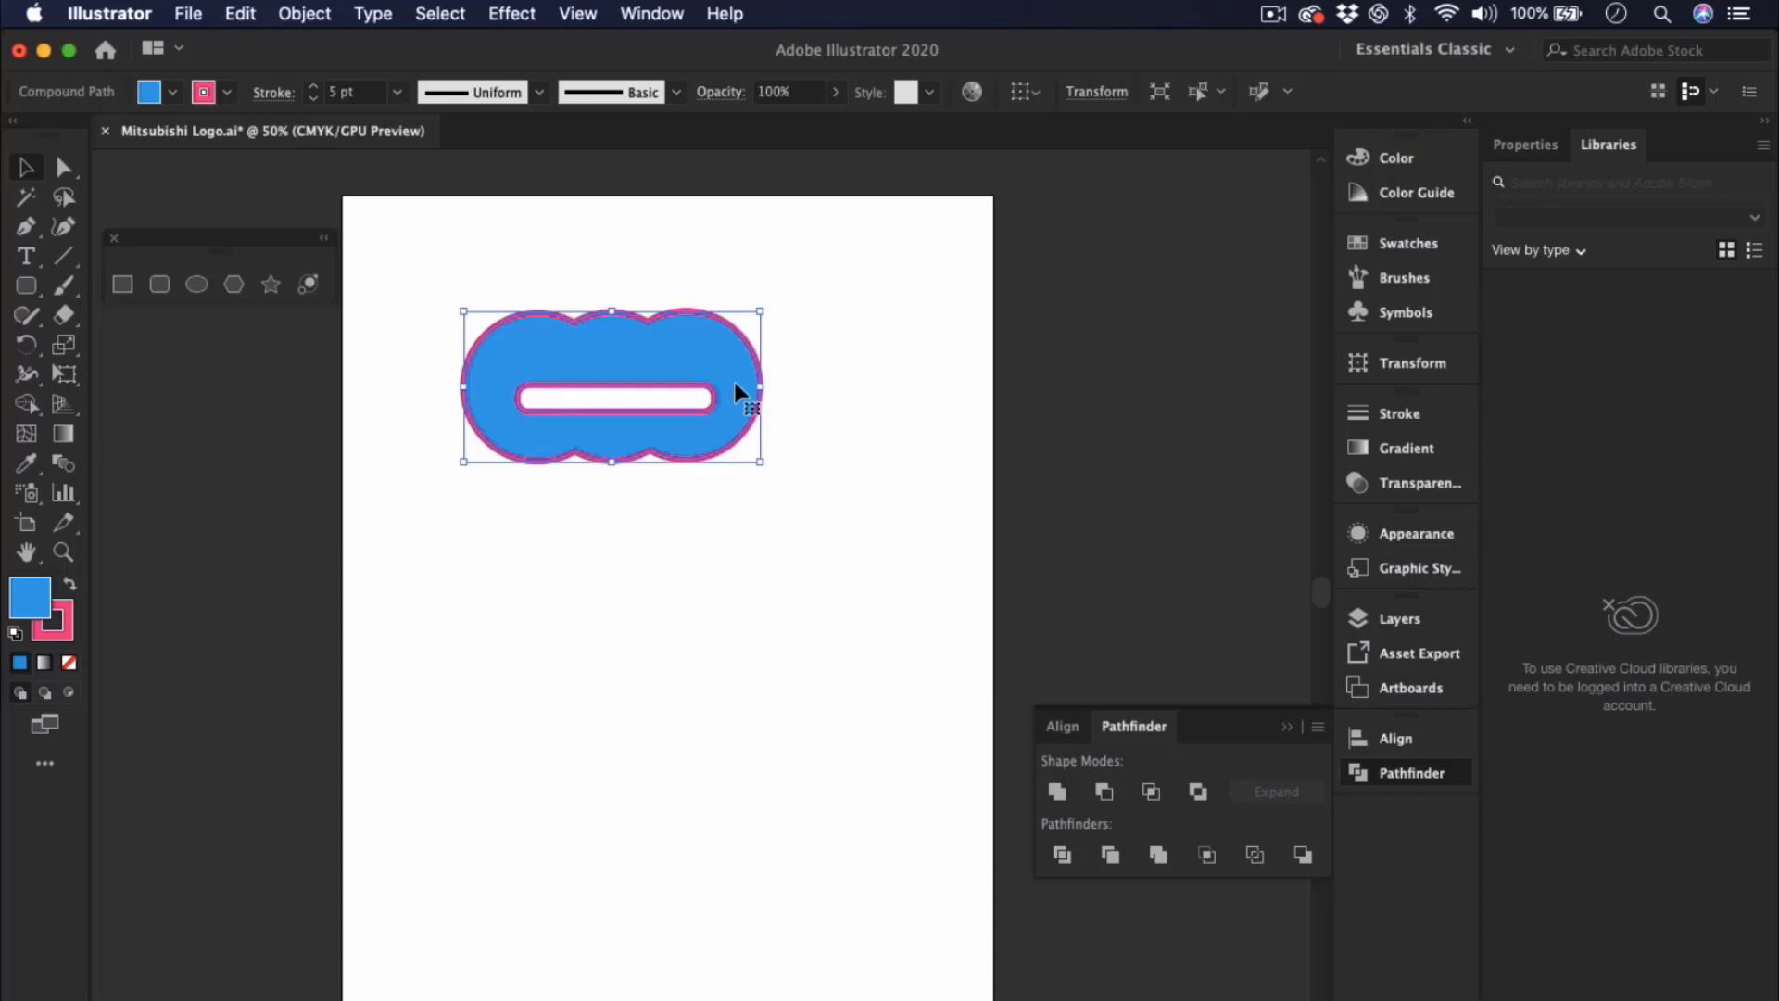
pyautogui.moveTo(734, 386); pyautogui.dragTo(570, 307)
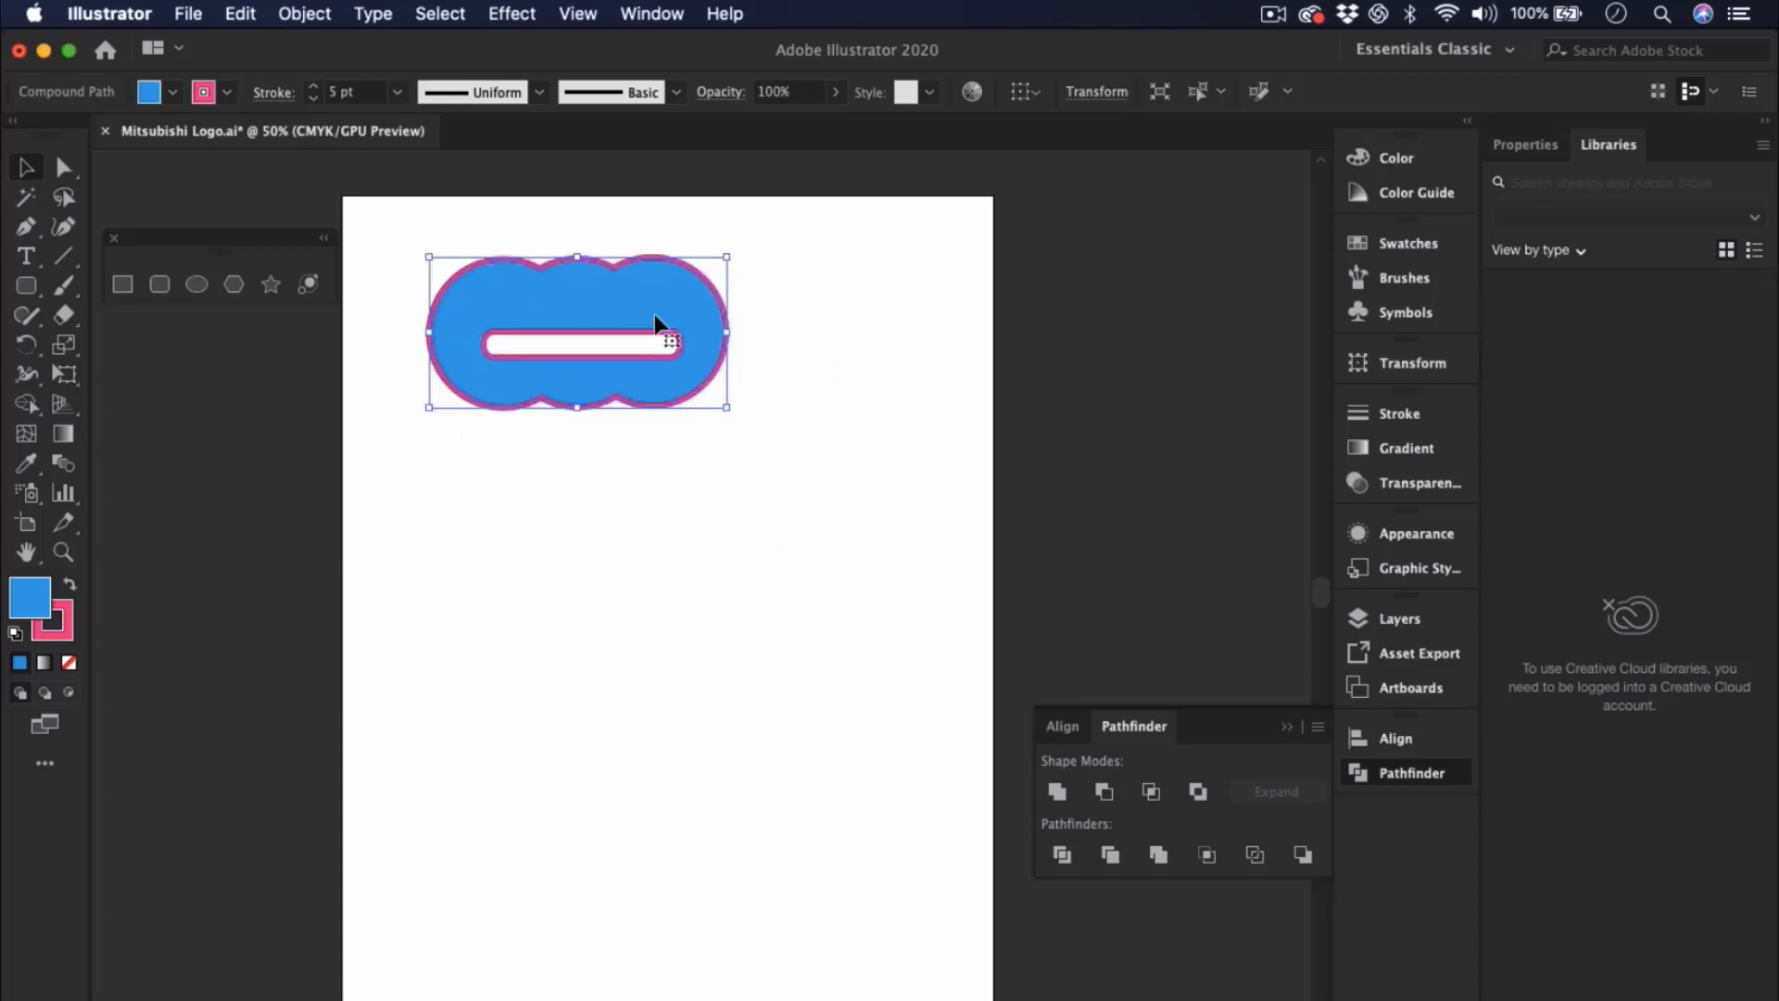
# - Draw a three-sided polygon triangle below the blue logo
pyautogui.click(234, 286)
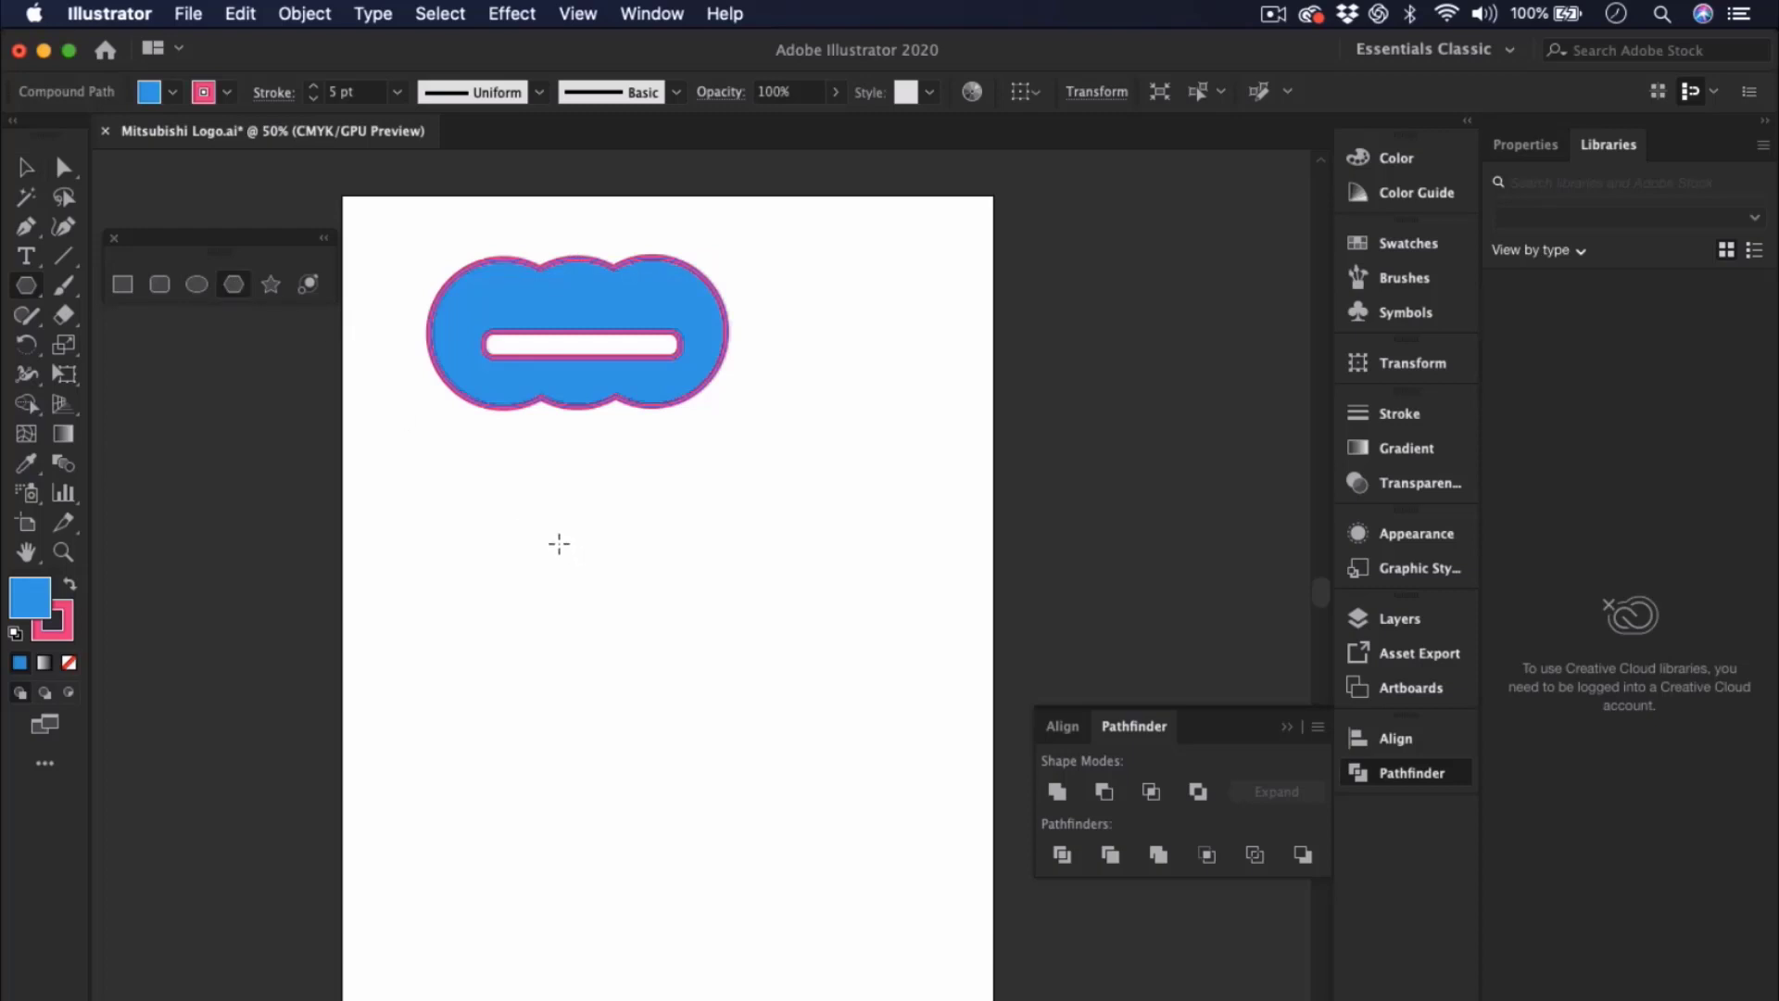
pyautogui.moveTo(559, 544); pyautogui.dragTo(661, 600)
pyautogui.press('Down')
pyautogui.press('Down')
pyautogui.press('Down')
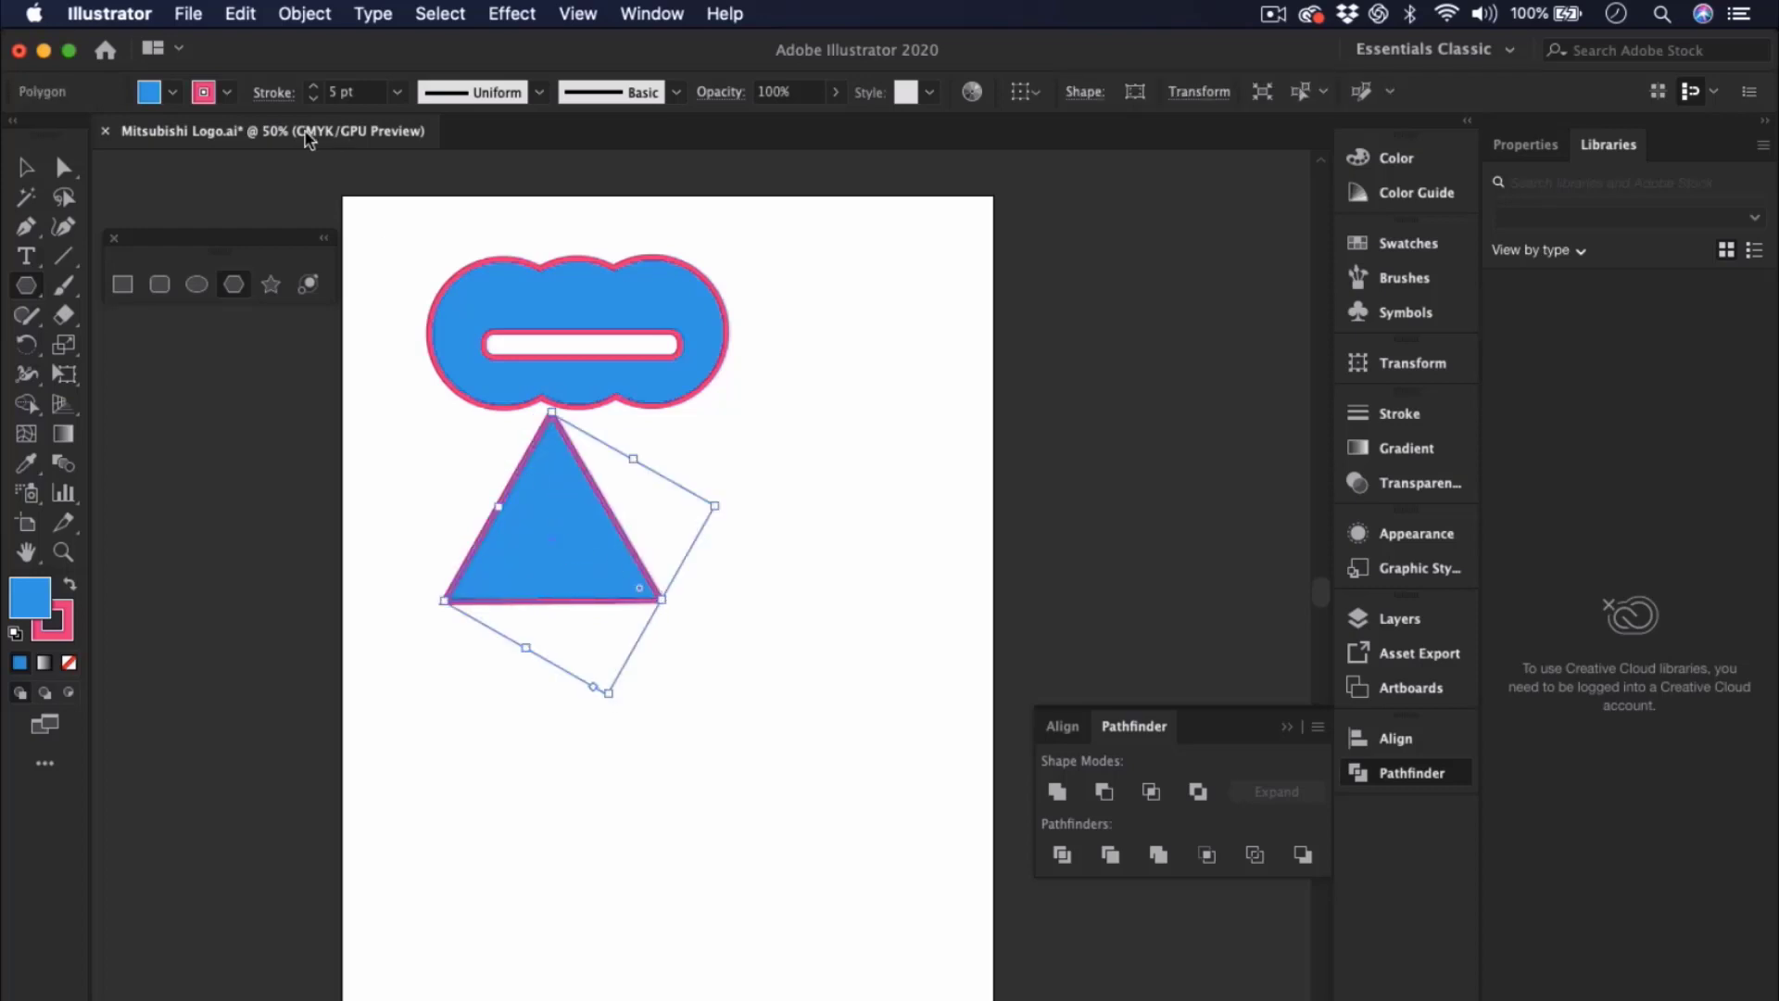
# - Fill the triangle green and dismiss the Polygon dialog without a new shape
pyautogui.click(172, 91)
pyautogui.click(122, 137)
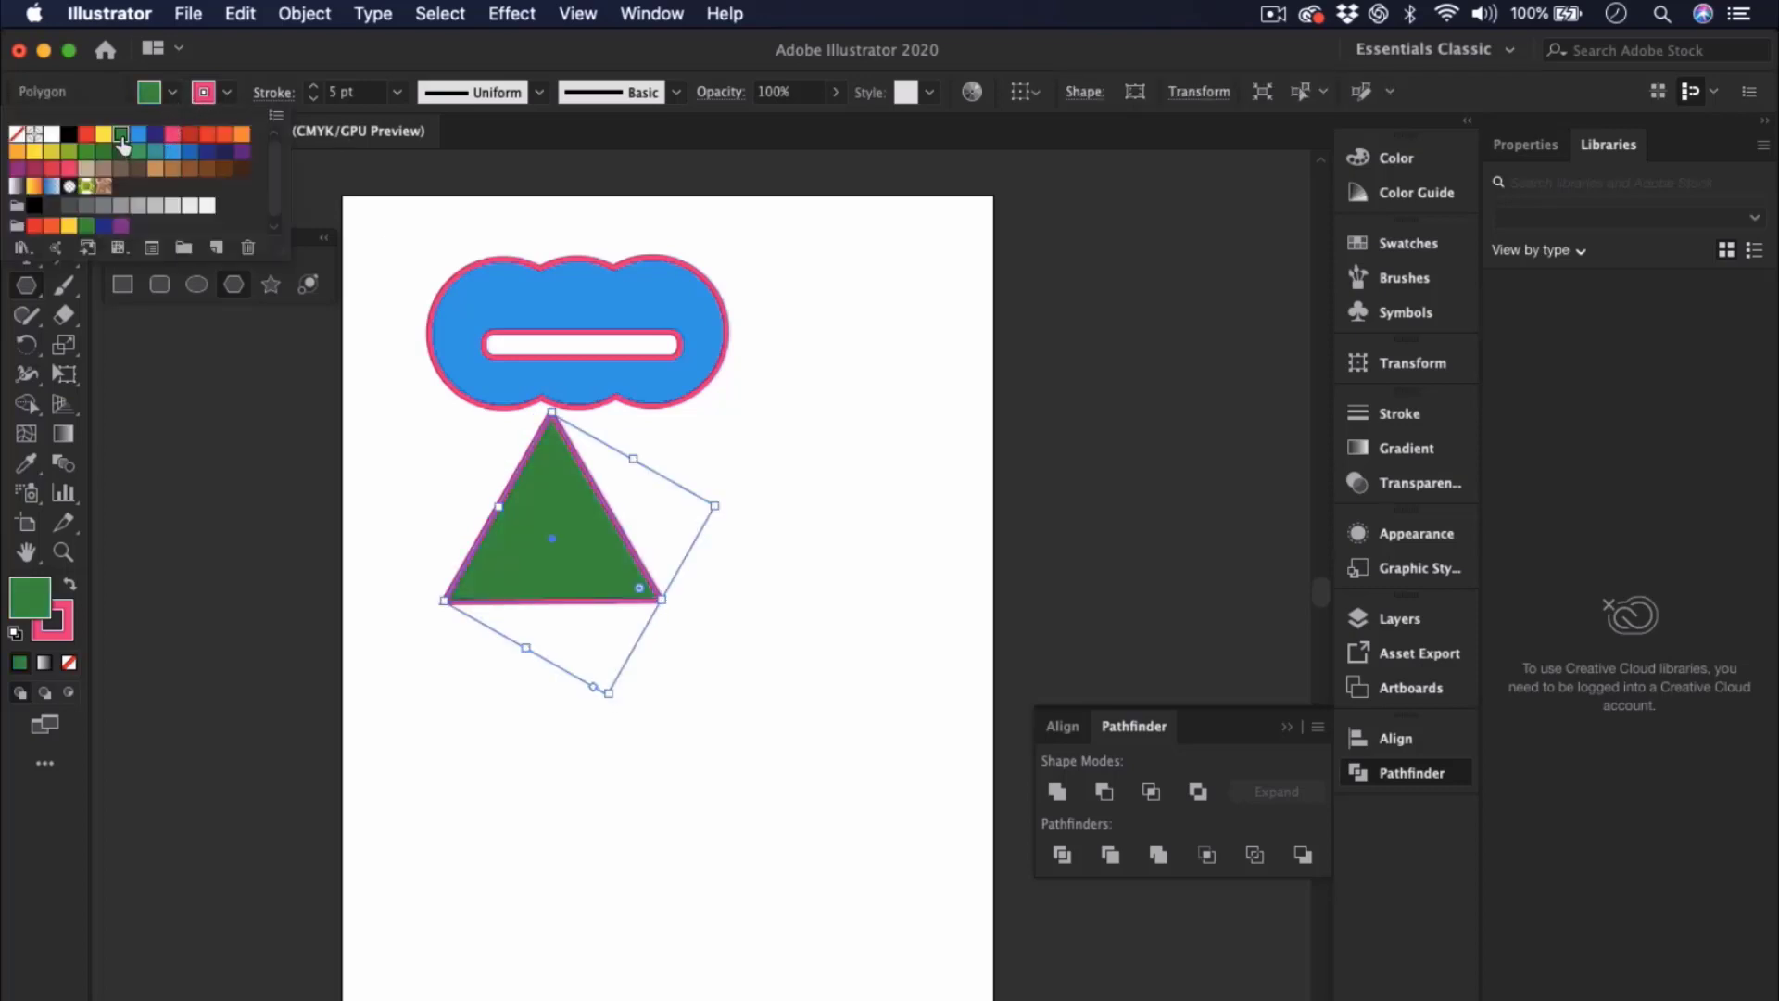
pyautogui.click(227, 96)
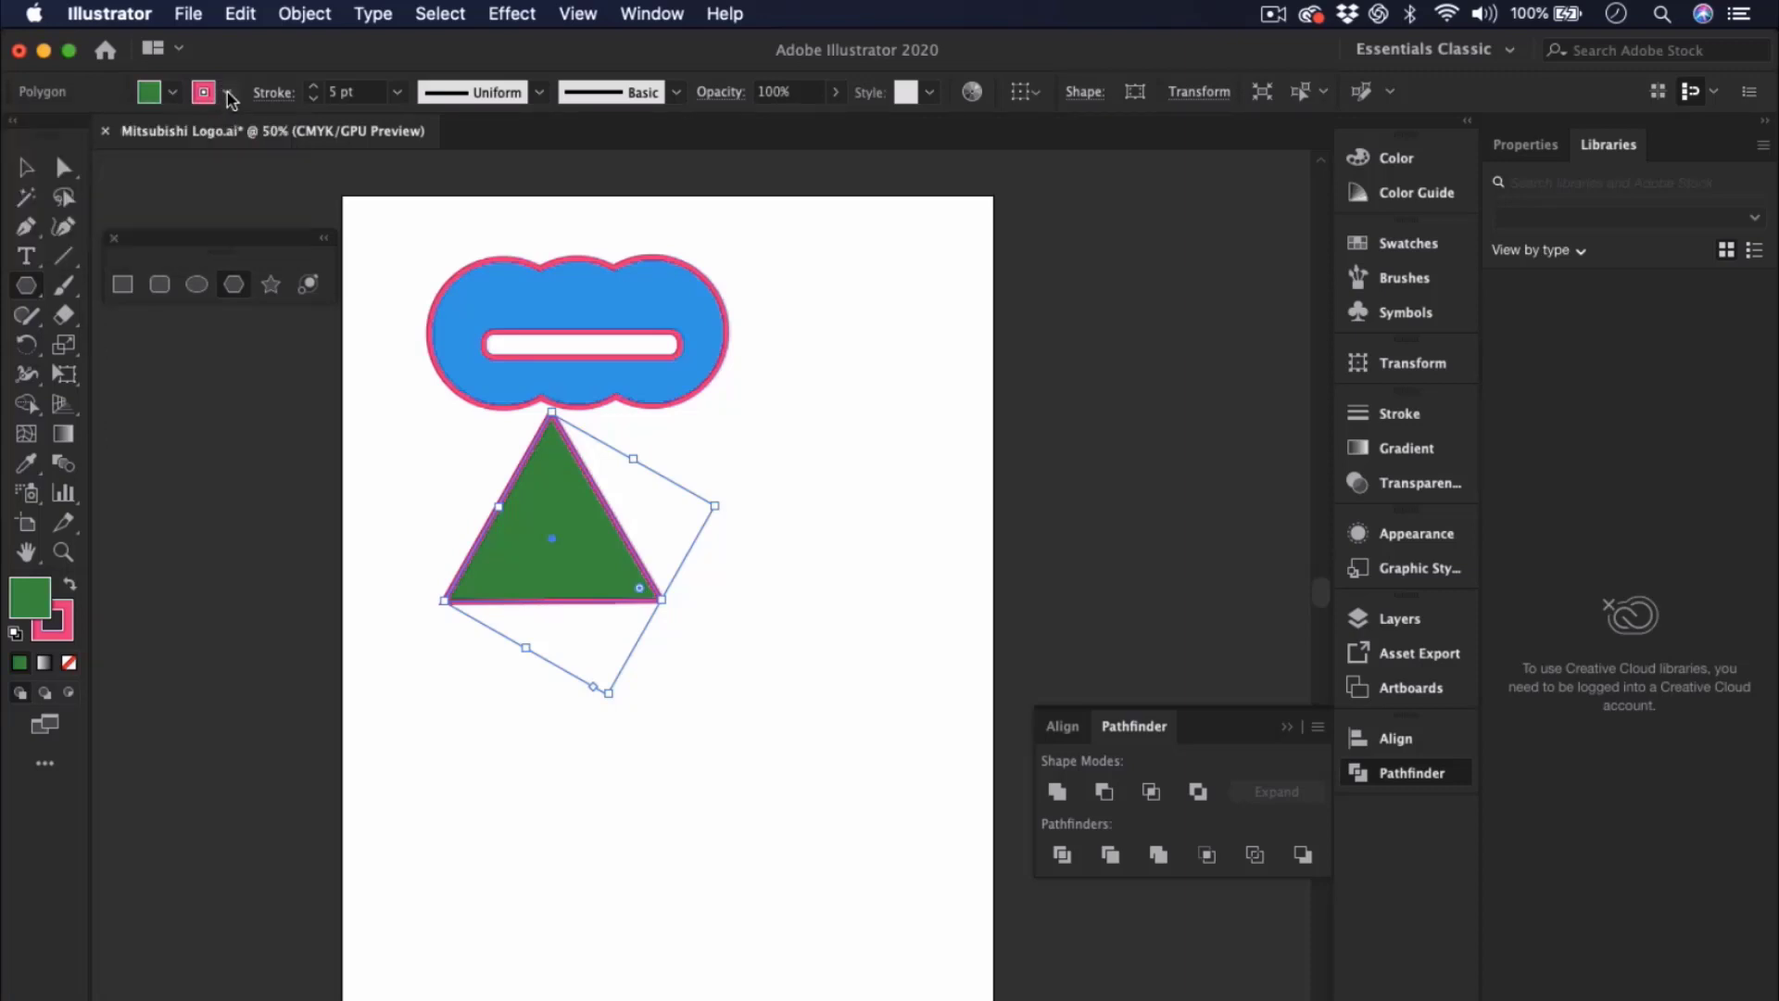
pyautogui.click(229, 95)
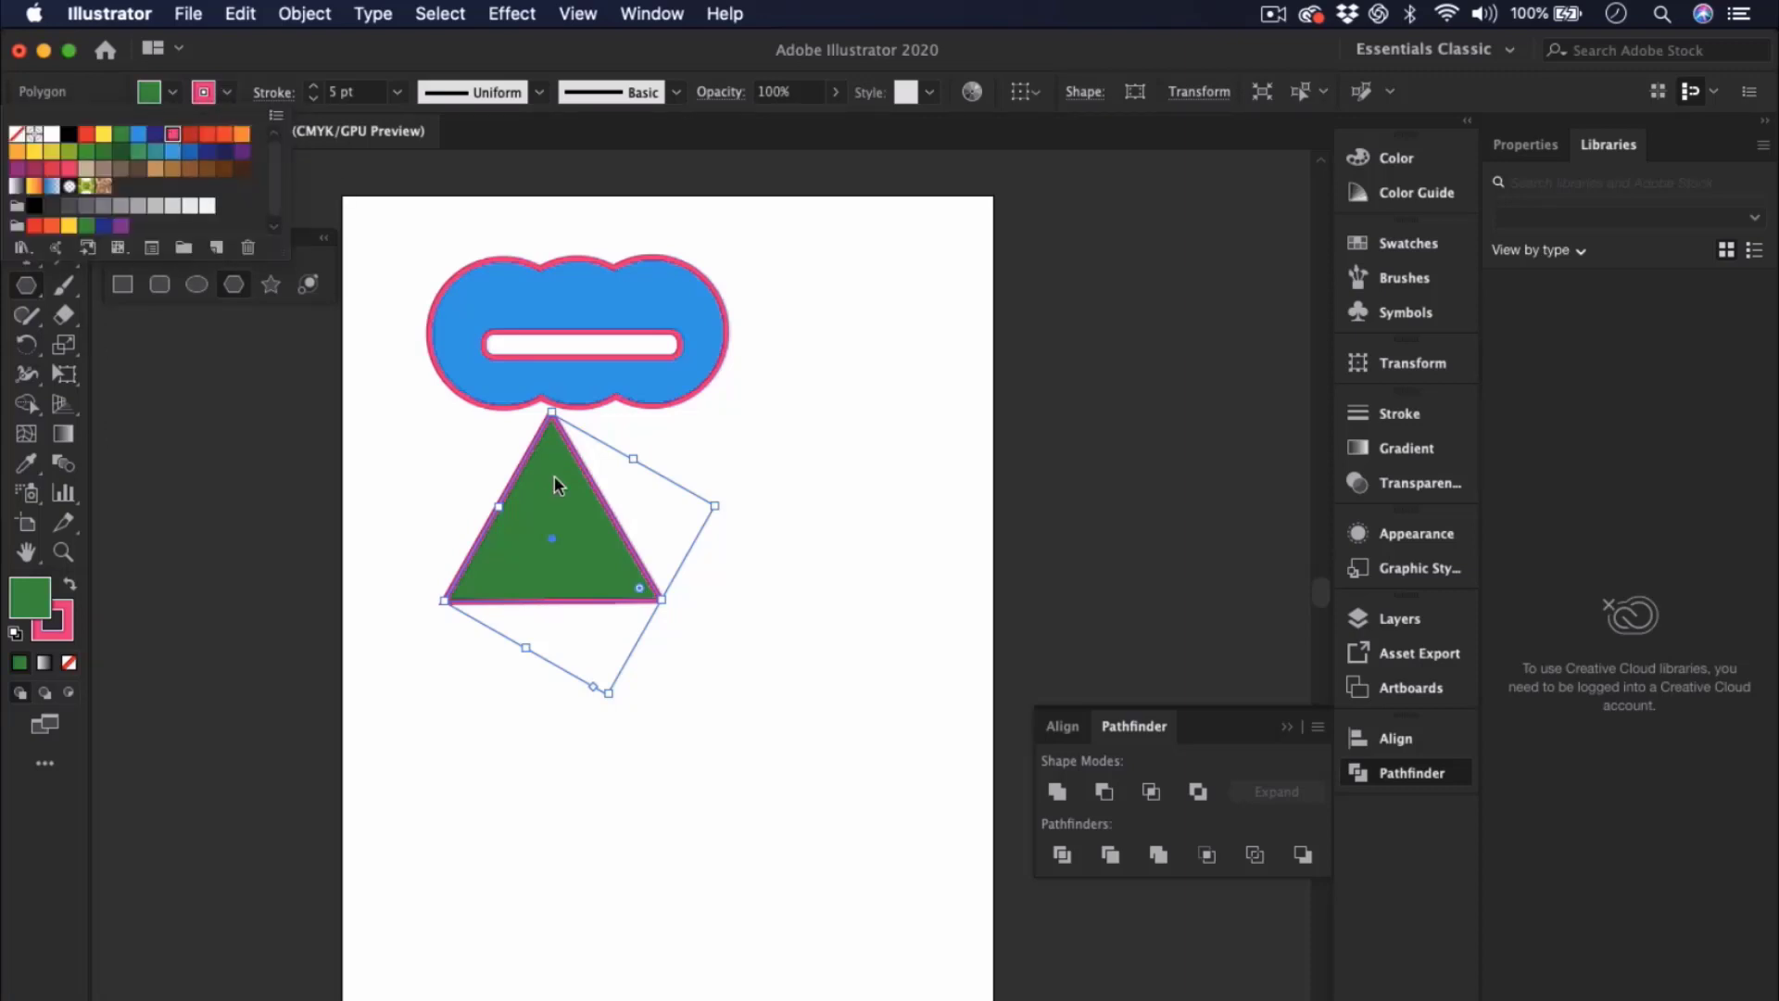
pyautogui.click(810, 599)
pyautogui.click(782, 668)
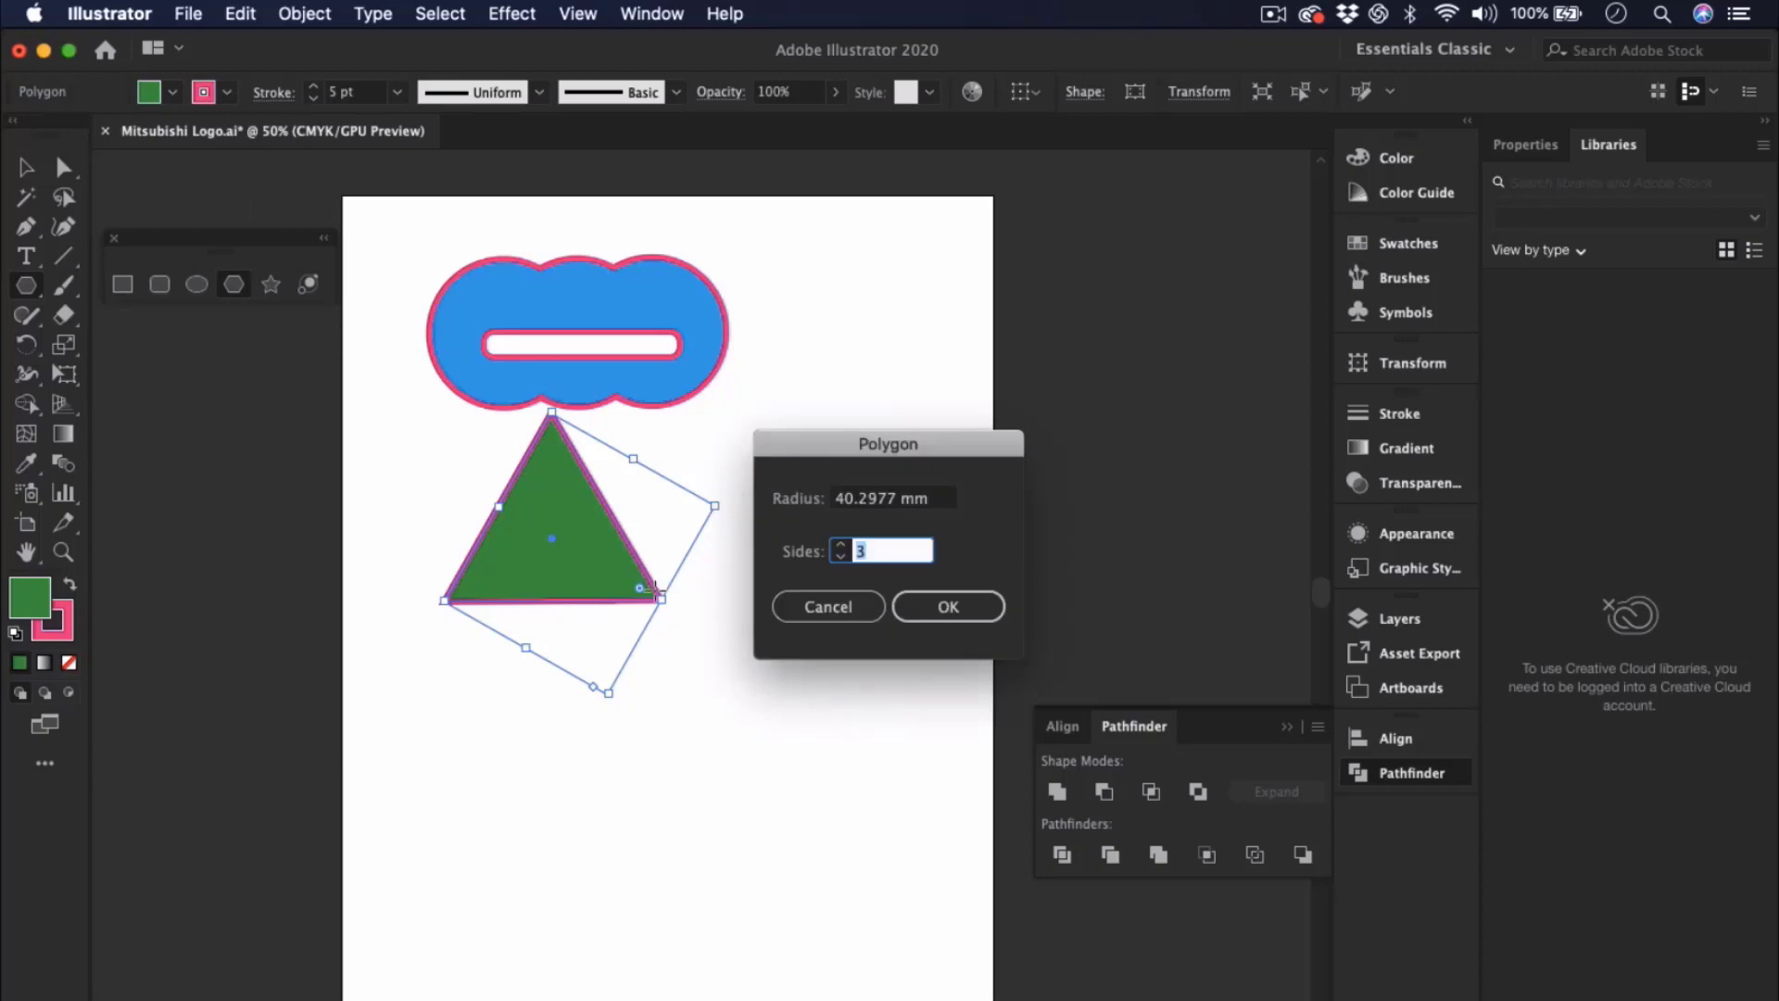
pyautogui.click(828, 607)
pyautogui.click(26, 168)
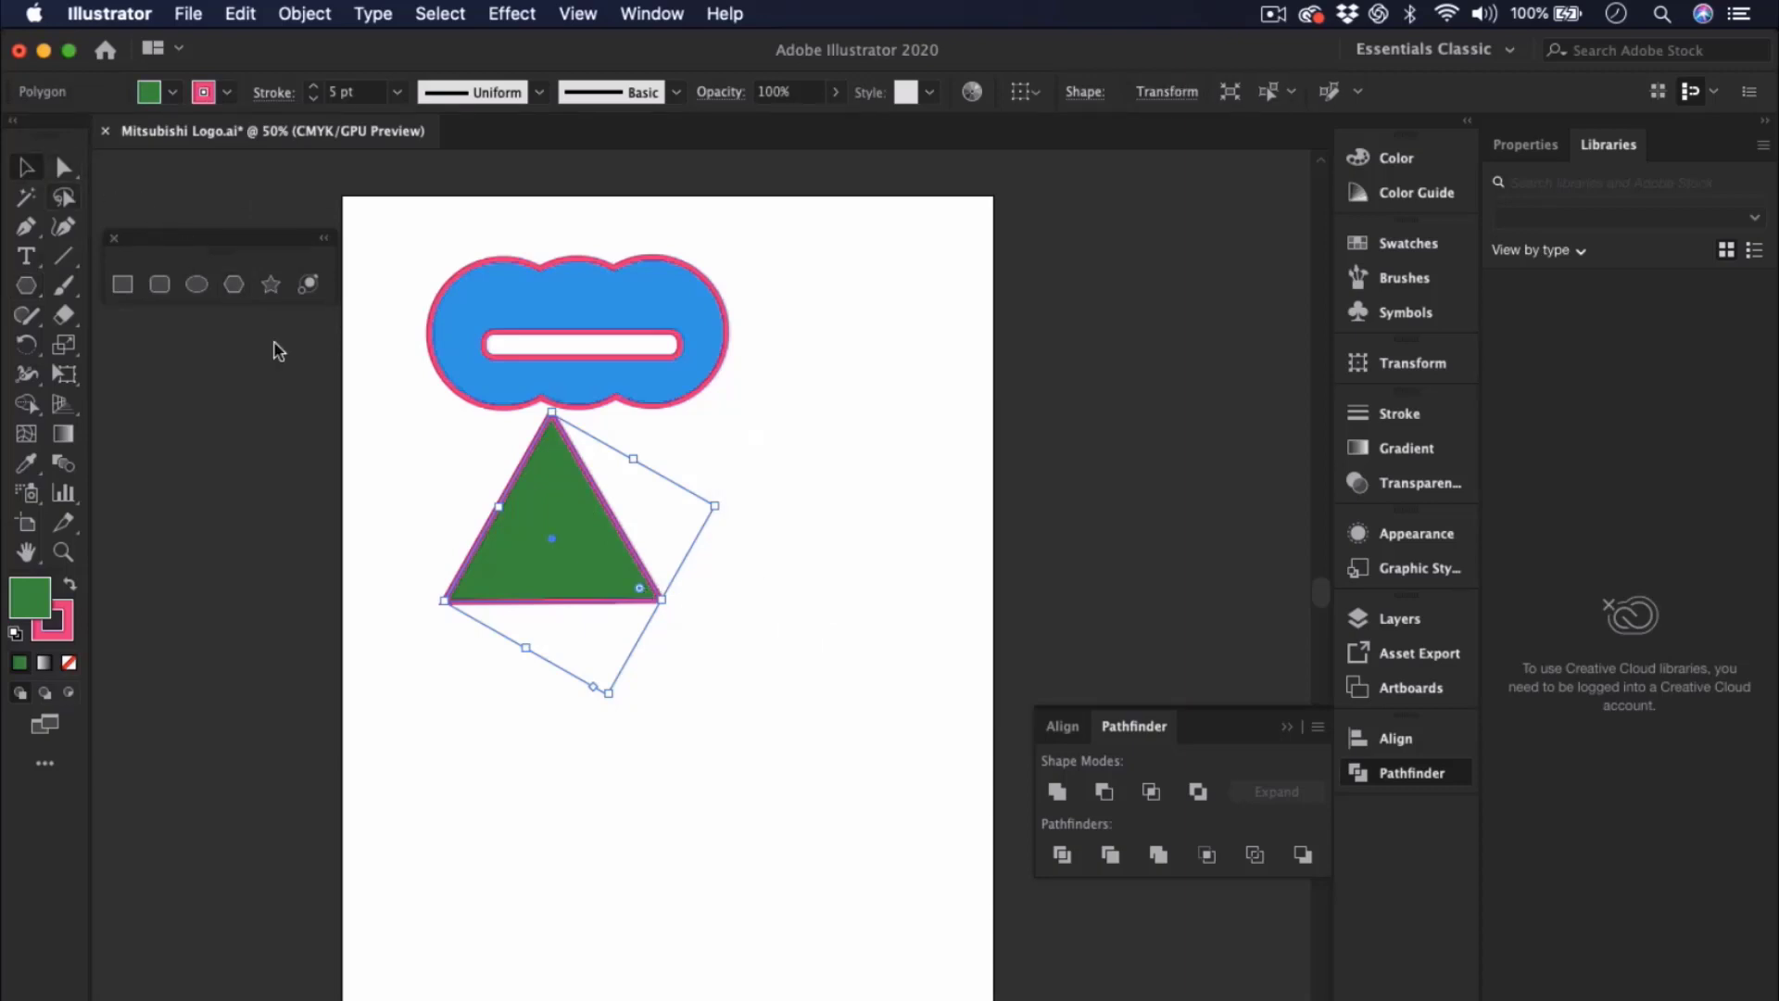
# - Position the triangles down the page and shrink the top triangle
pyautogui.click(363, 561)
pyautogui.moveTo(540, 536); pyautogui.dragTo(633, 578)
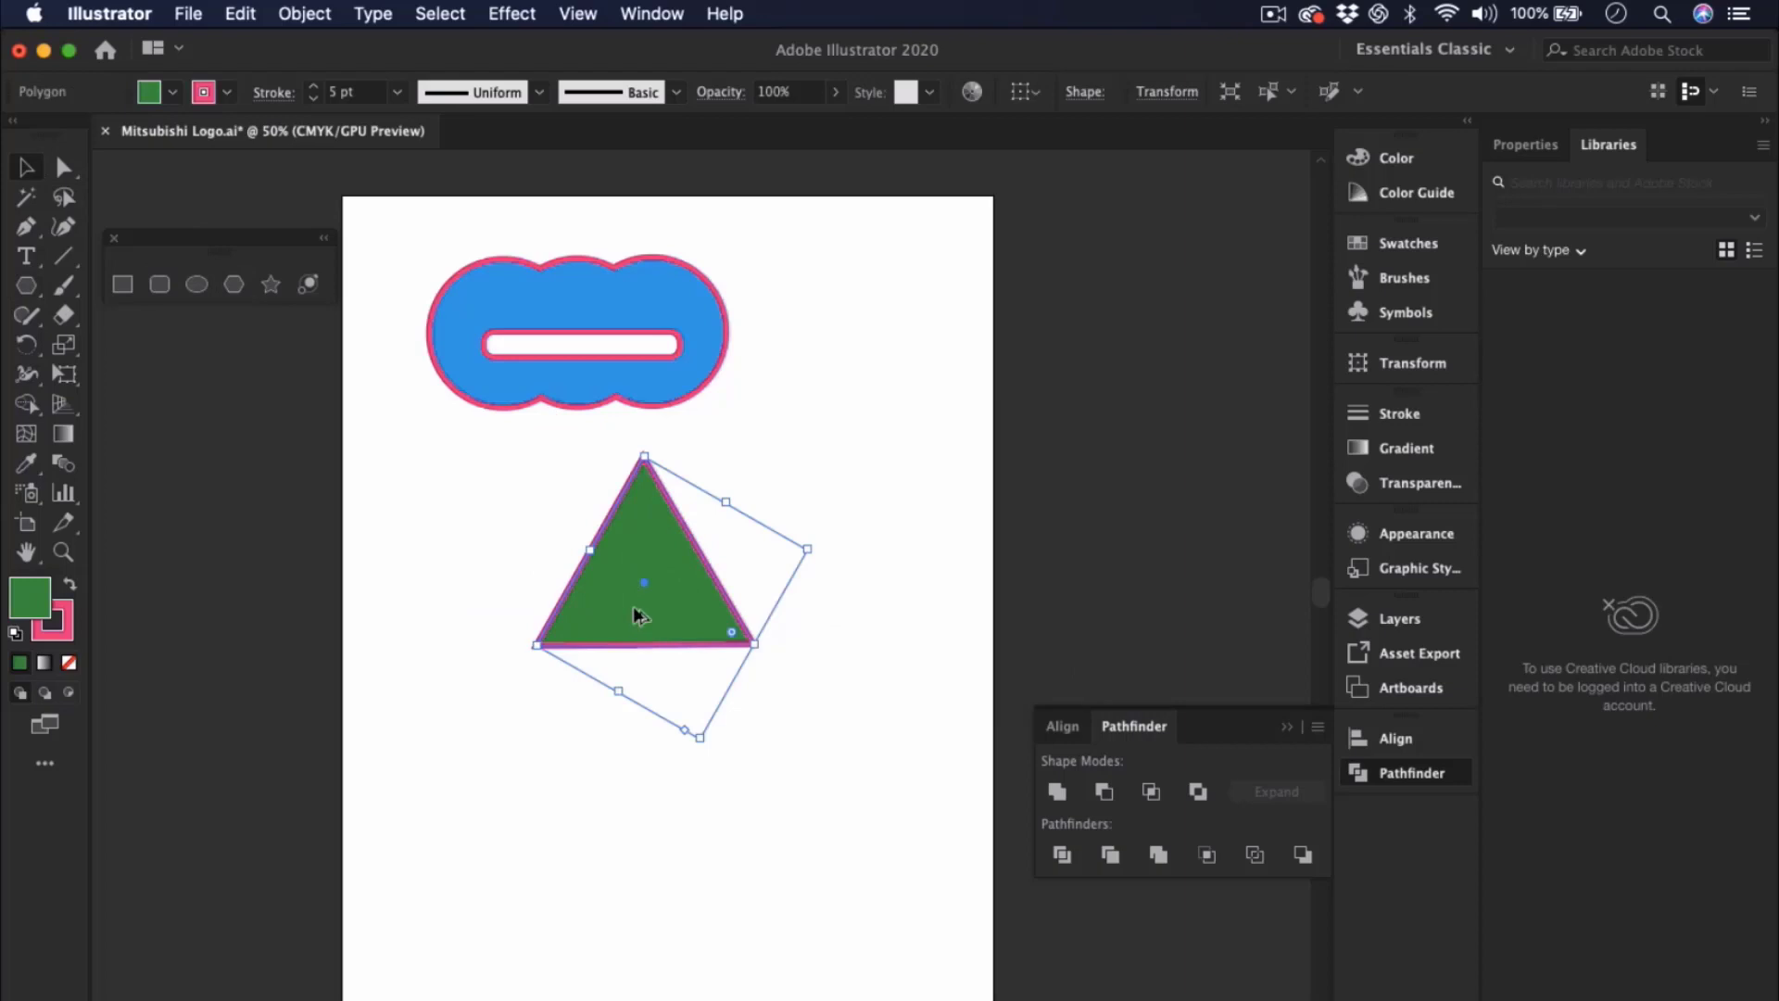
pyautogui.moveTo(658, 556); pyautogui.dragTo(674, 739)
pyautogui.click(697, 567)
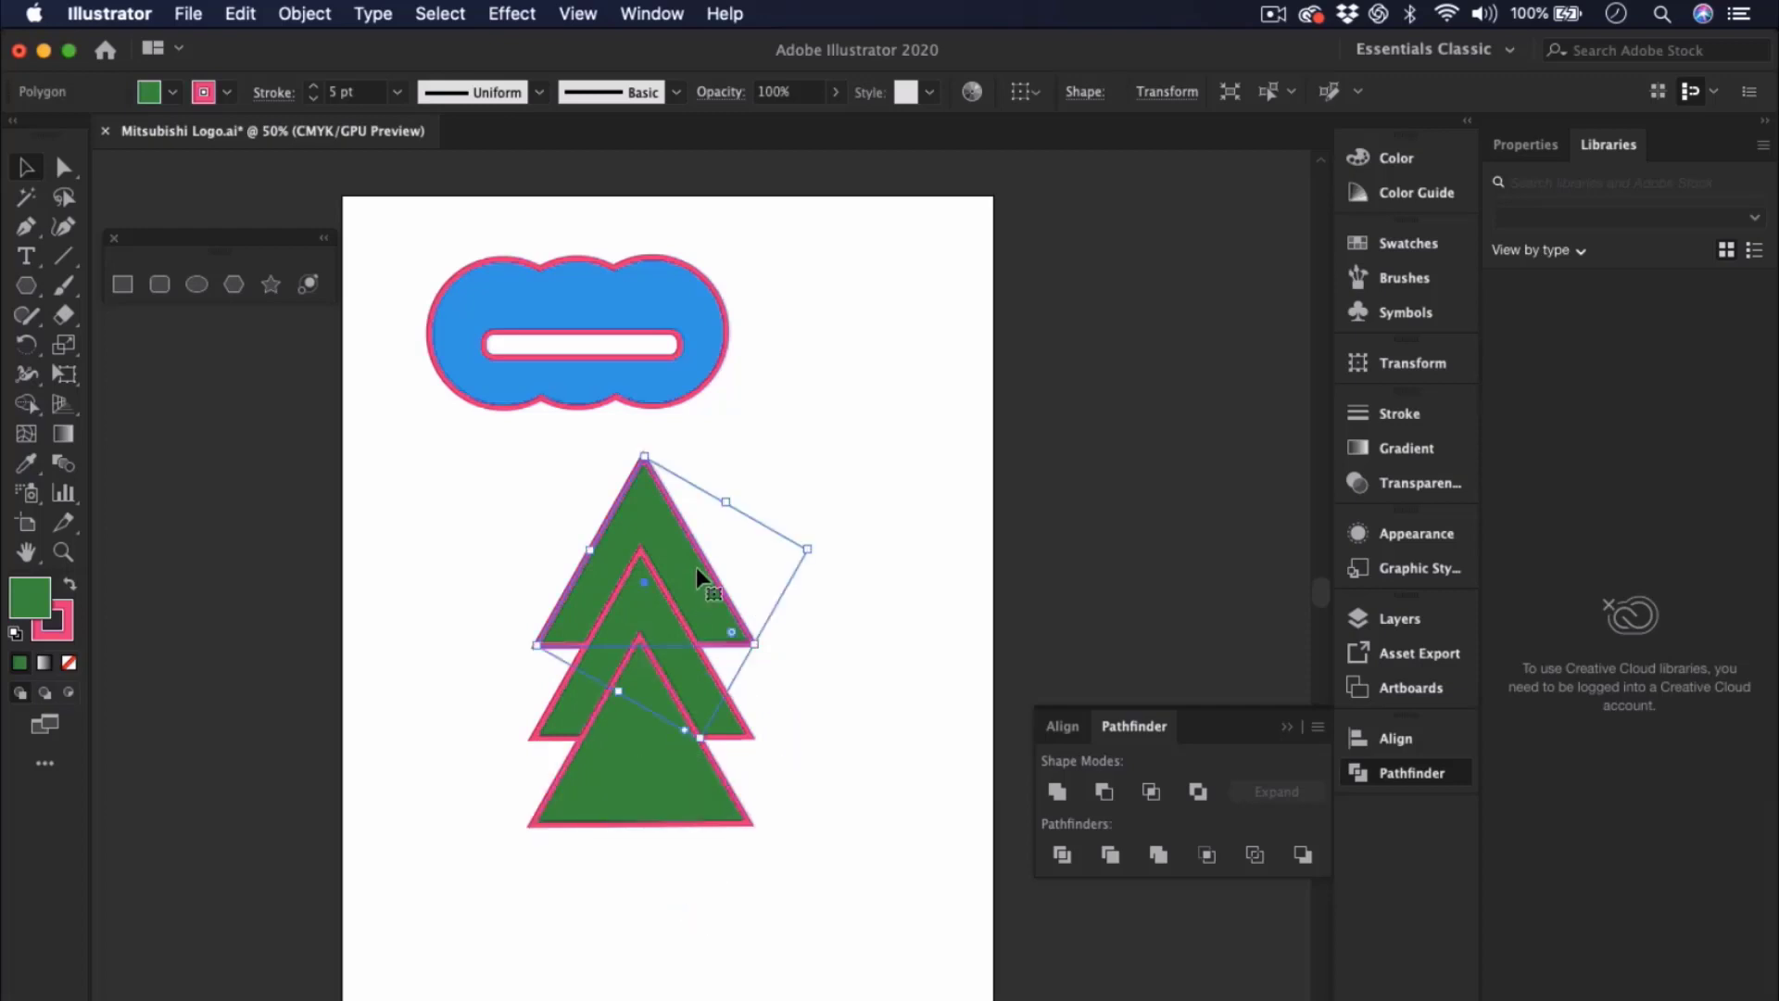
pyautogui.moveTo(757, 643); pyautogui.dragTo(727, 623)
pyautogui.click(810, 680)
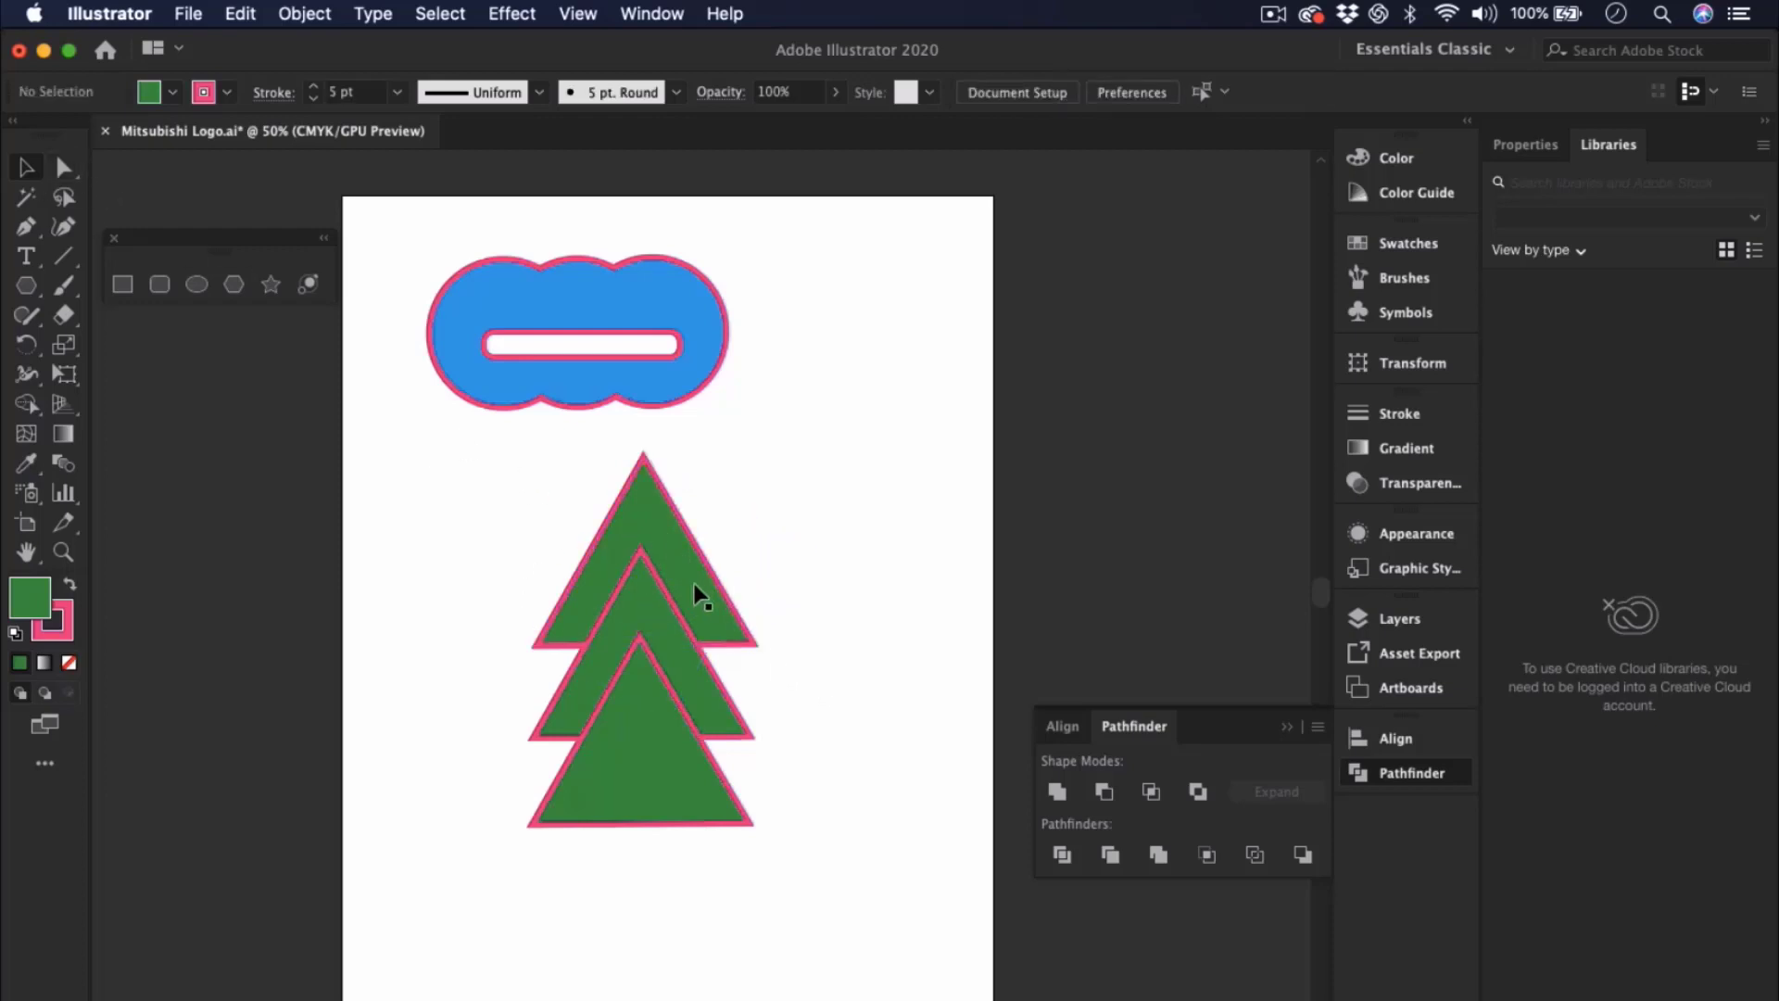
pyautogui.click(693, 582)
pyautogui.moveTo(704, 737); pyautogui.dragTo(715, 652)
# - Unite the three triangles into one tree shape and move it up and right
pyautogui.click(829, 639)
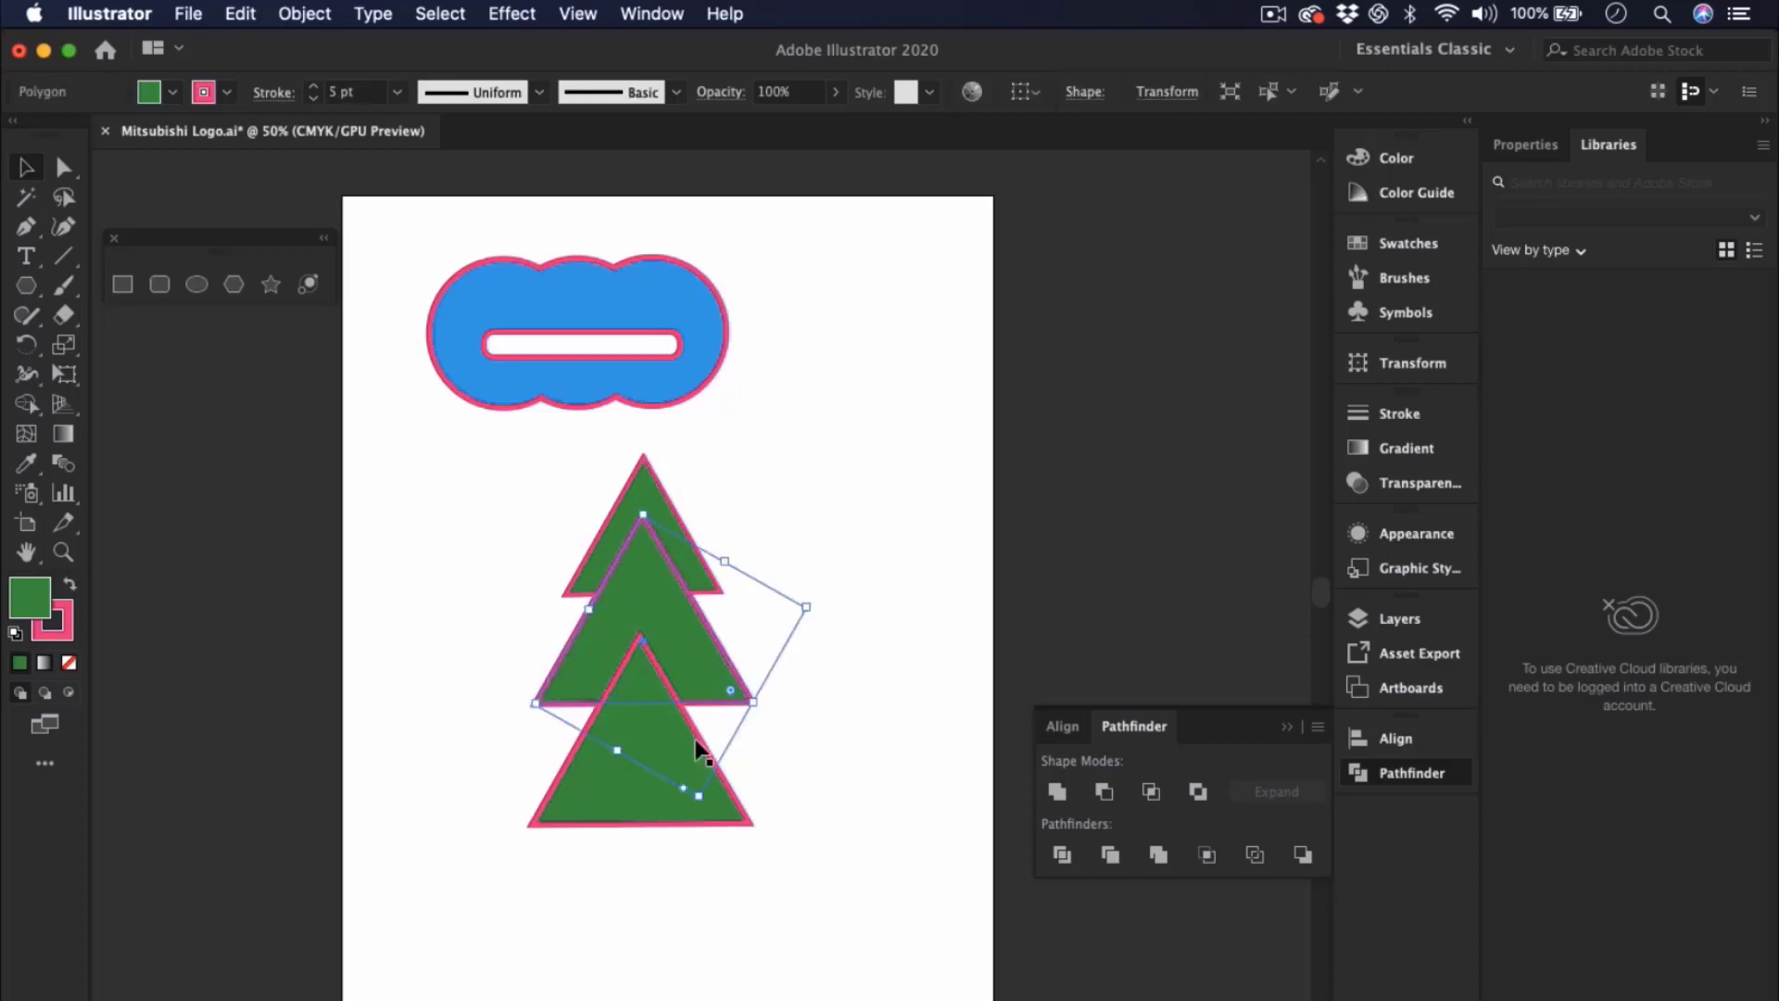
pyautogui.click(708, 783)
pyautogui.click(876, 773)
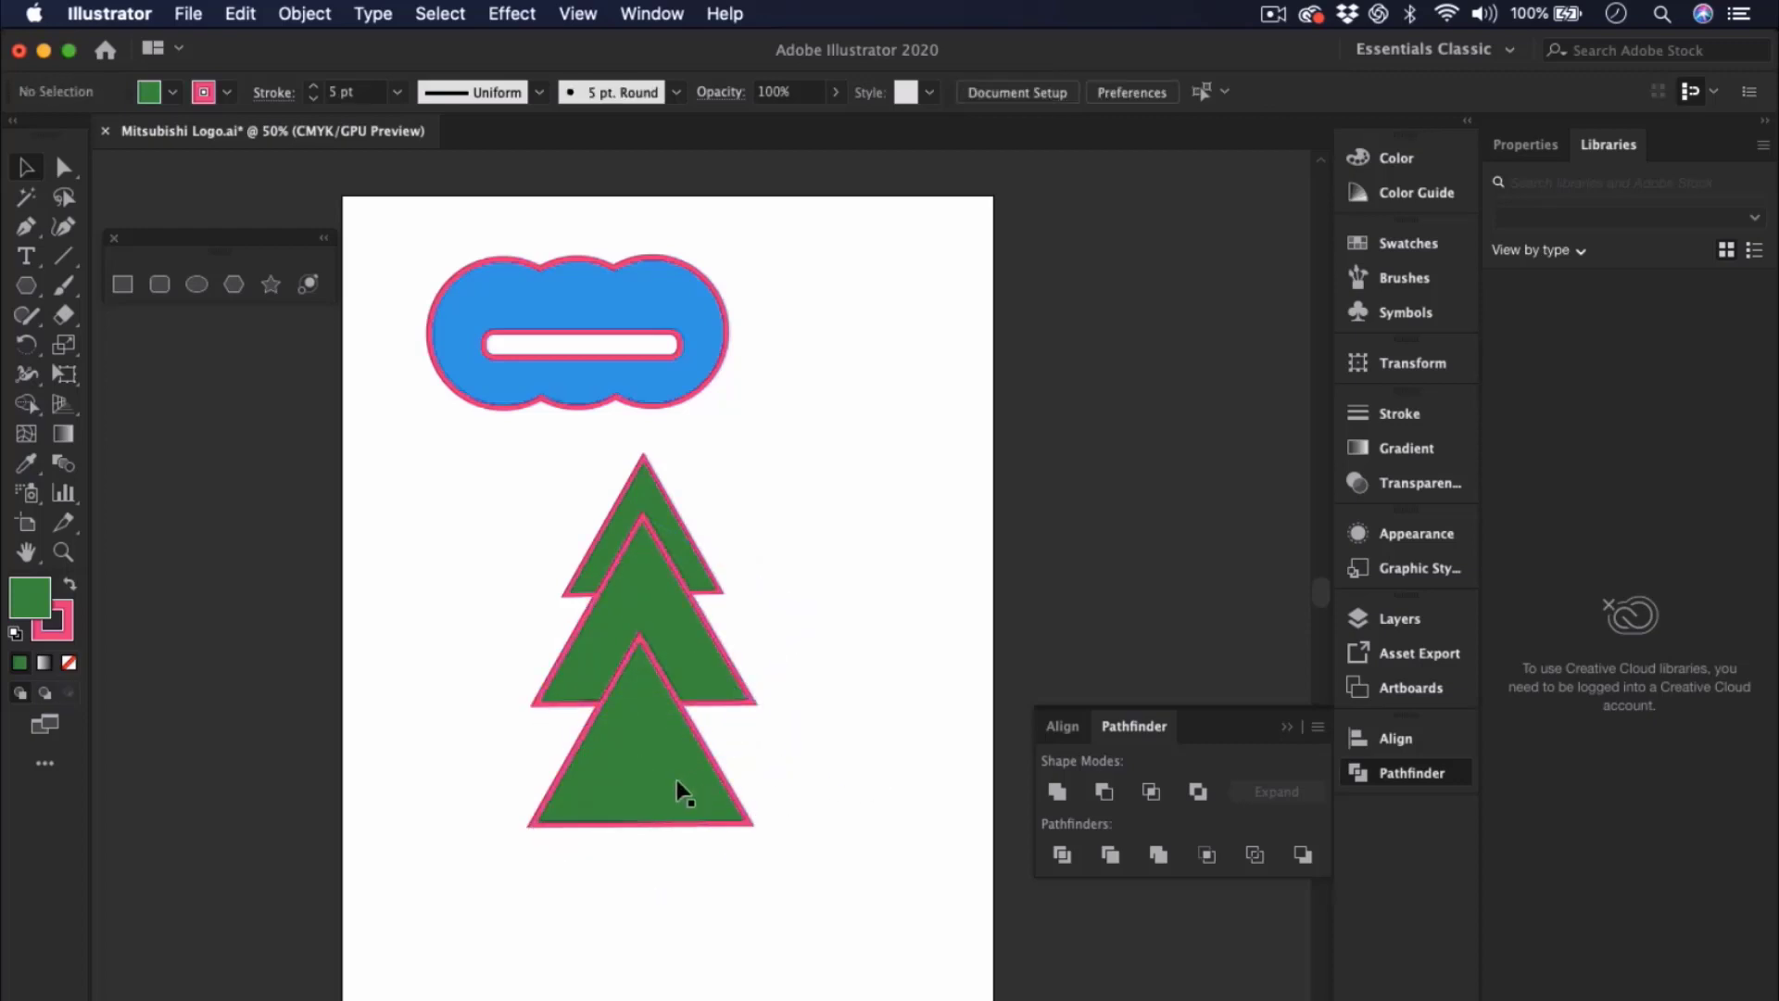
pyautogui.moveTo(843, 859); pyautogui.dragTo(589, 521)
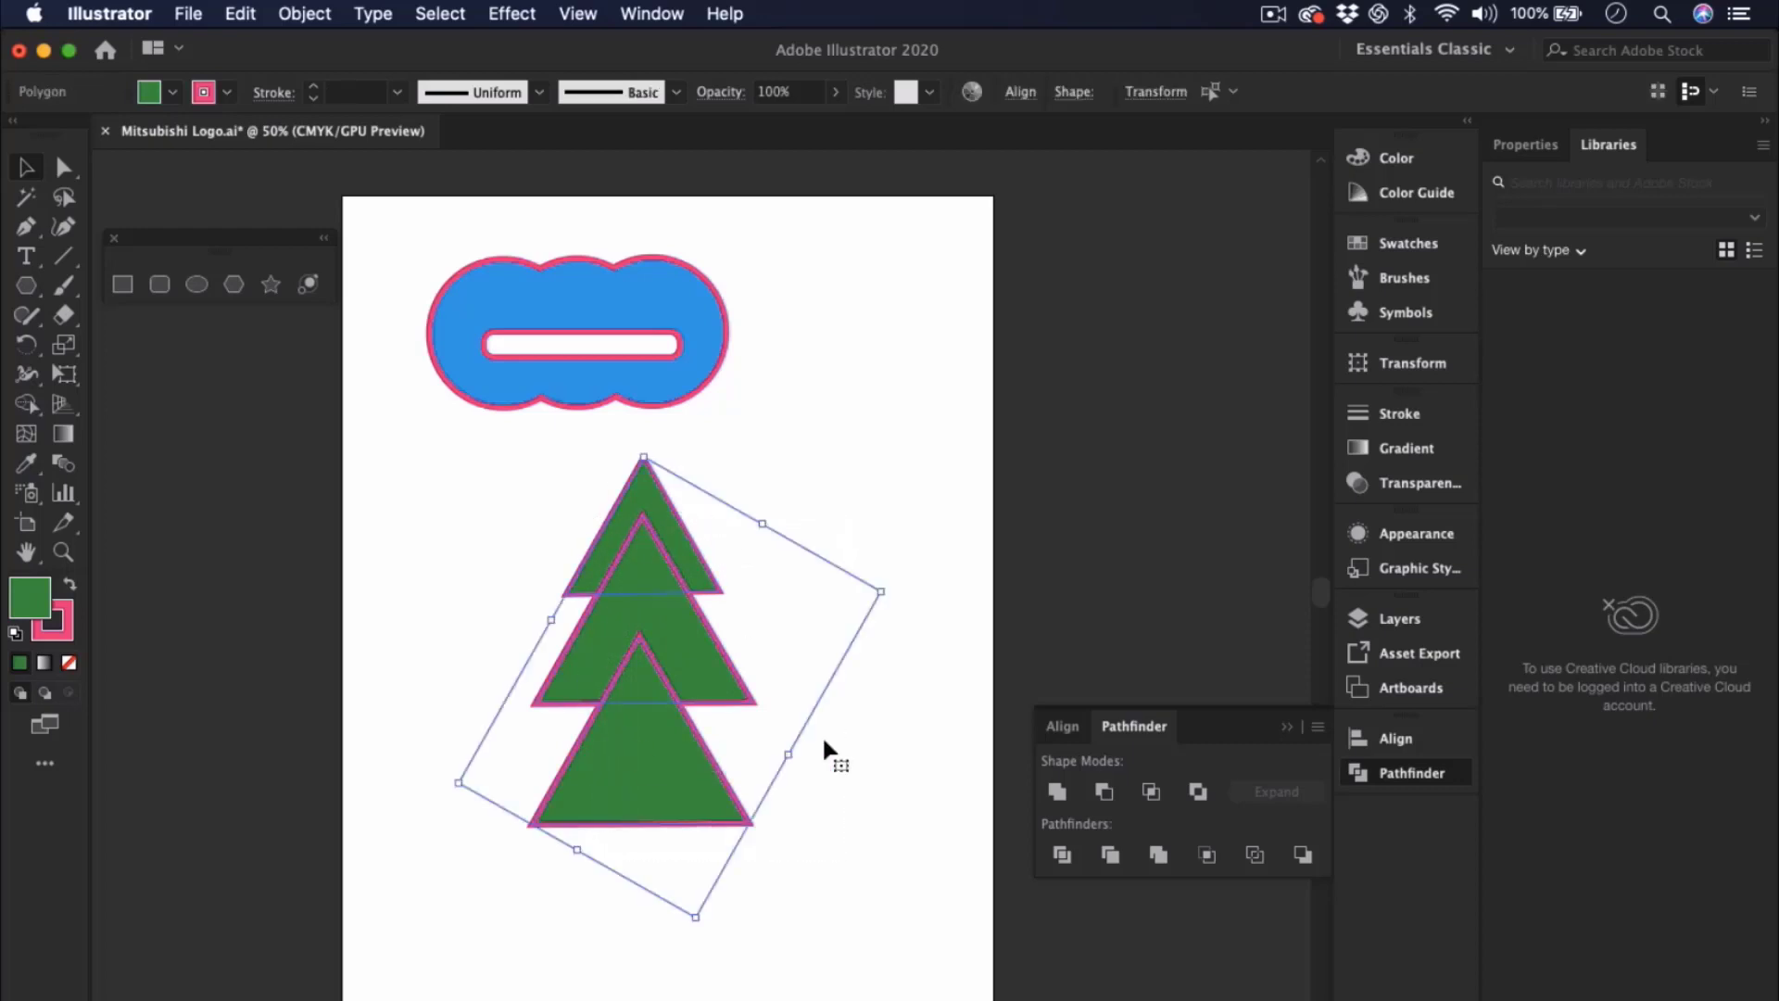
pyautogui.click(1056, 791)
pyautogui.click(846, 815)
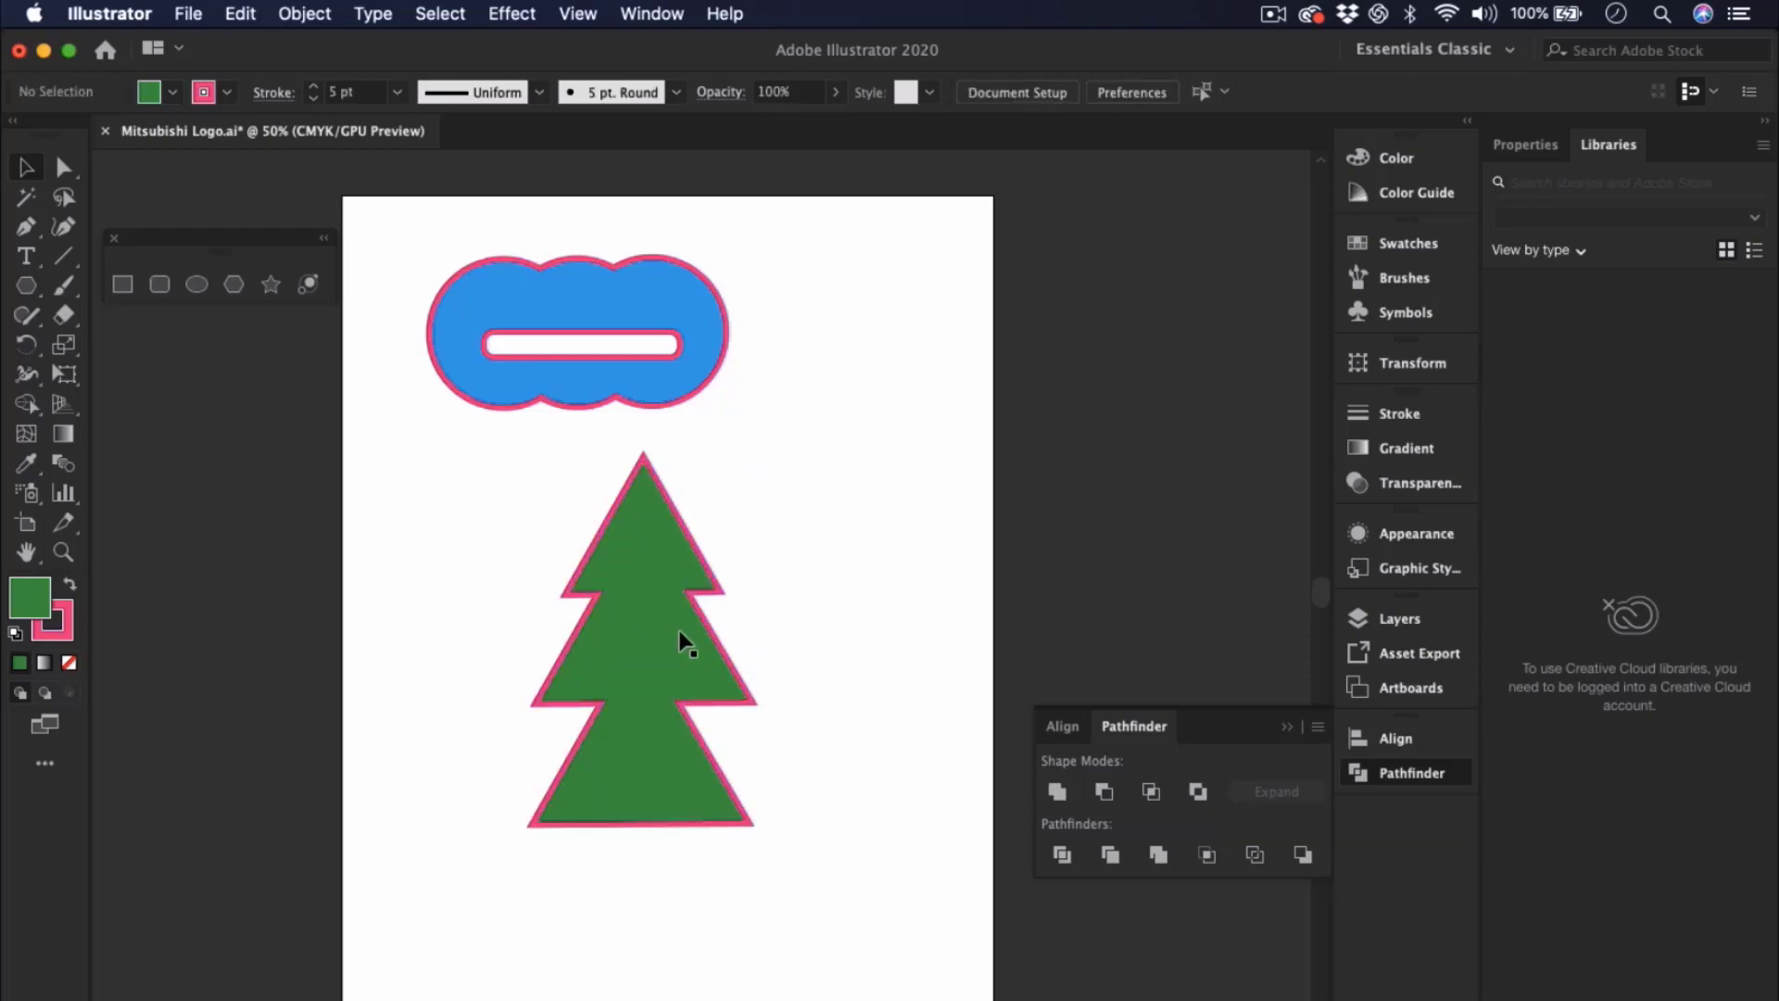
pyautogui.moveTo(683, 639); pyautogui.dragTo(868, 524)
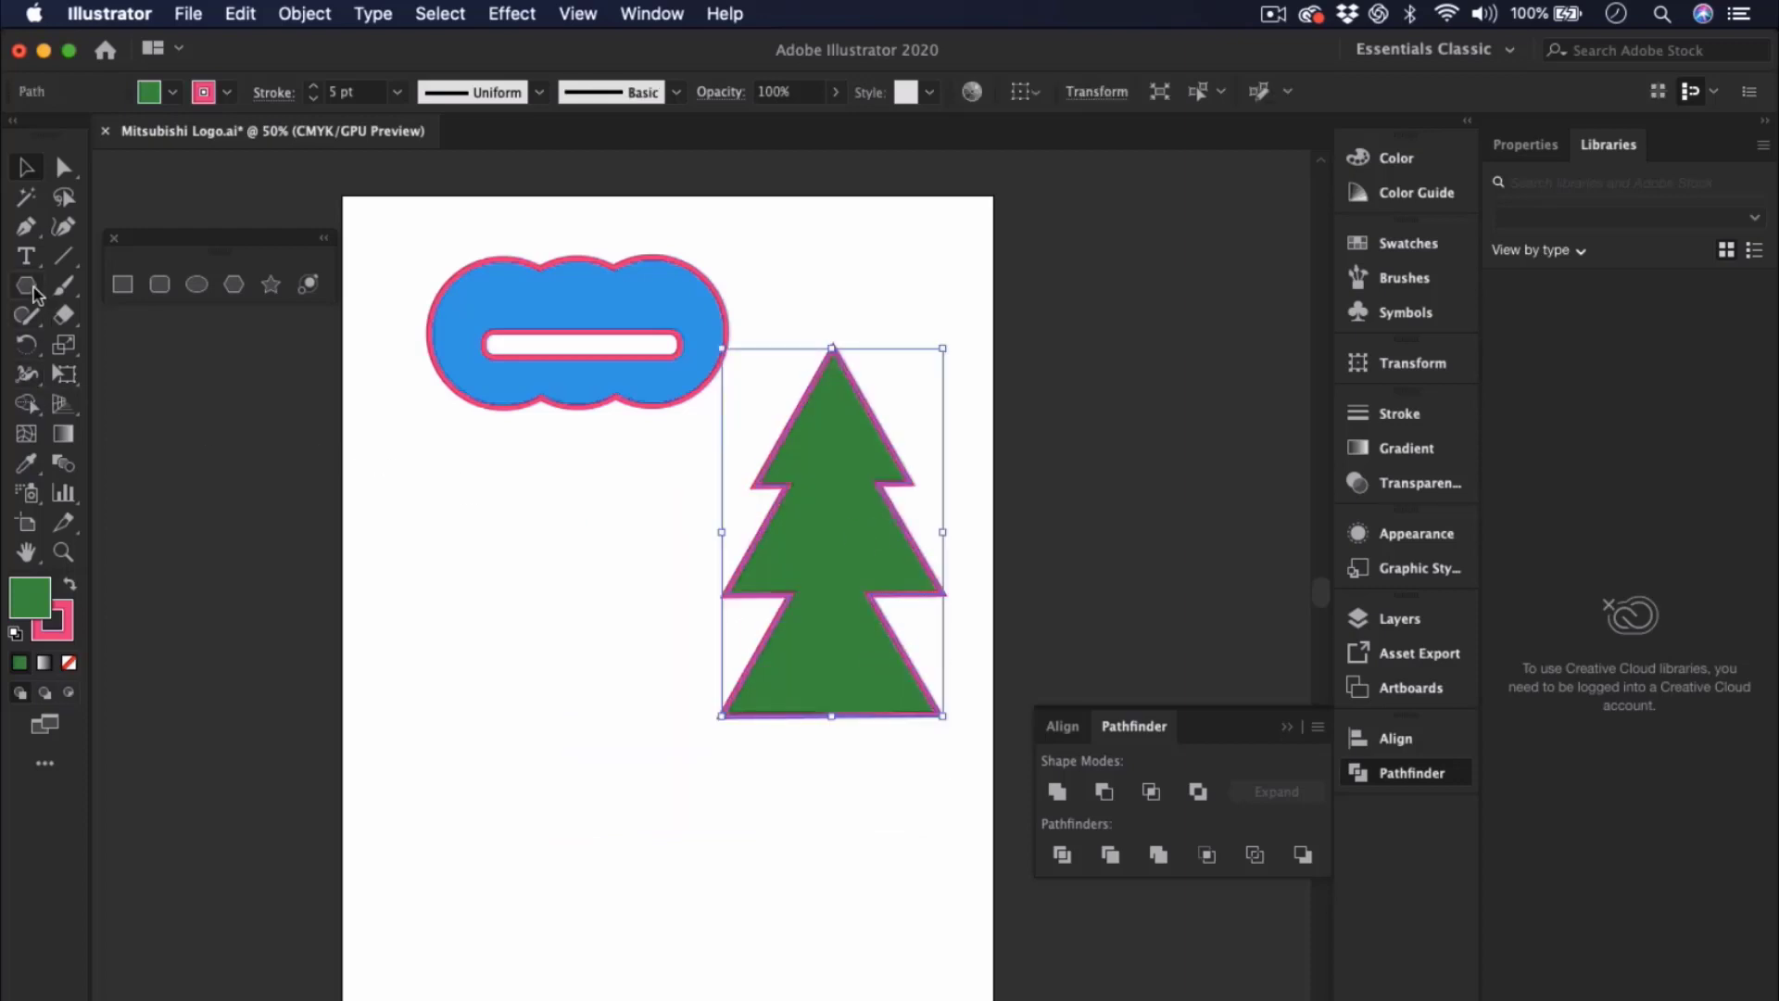
# - Draw a rectangle trunk below the tree and unite it with the tree
pyautogui.click(122, 284)
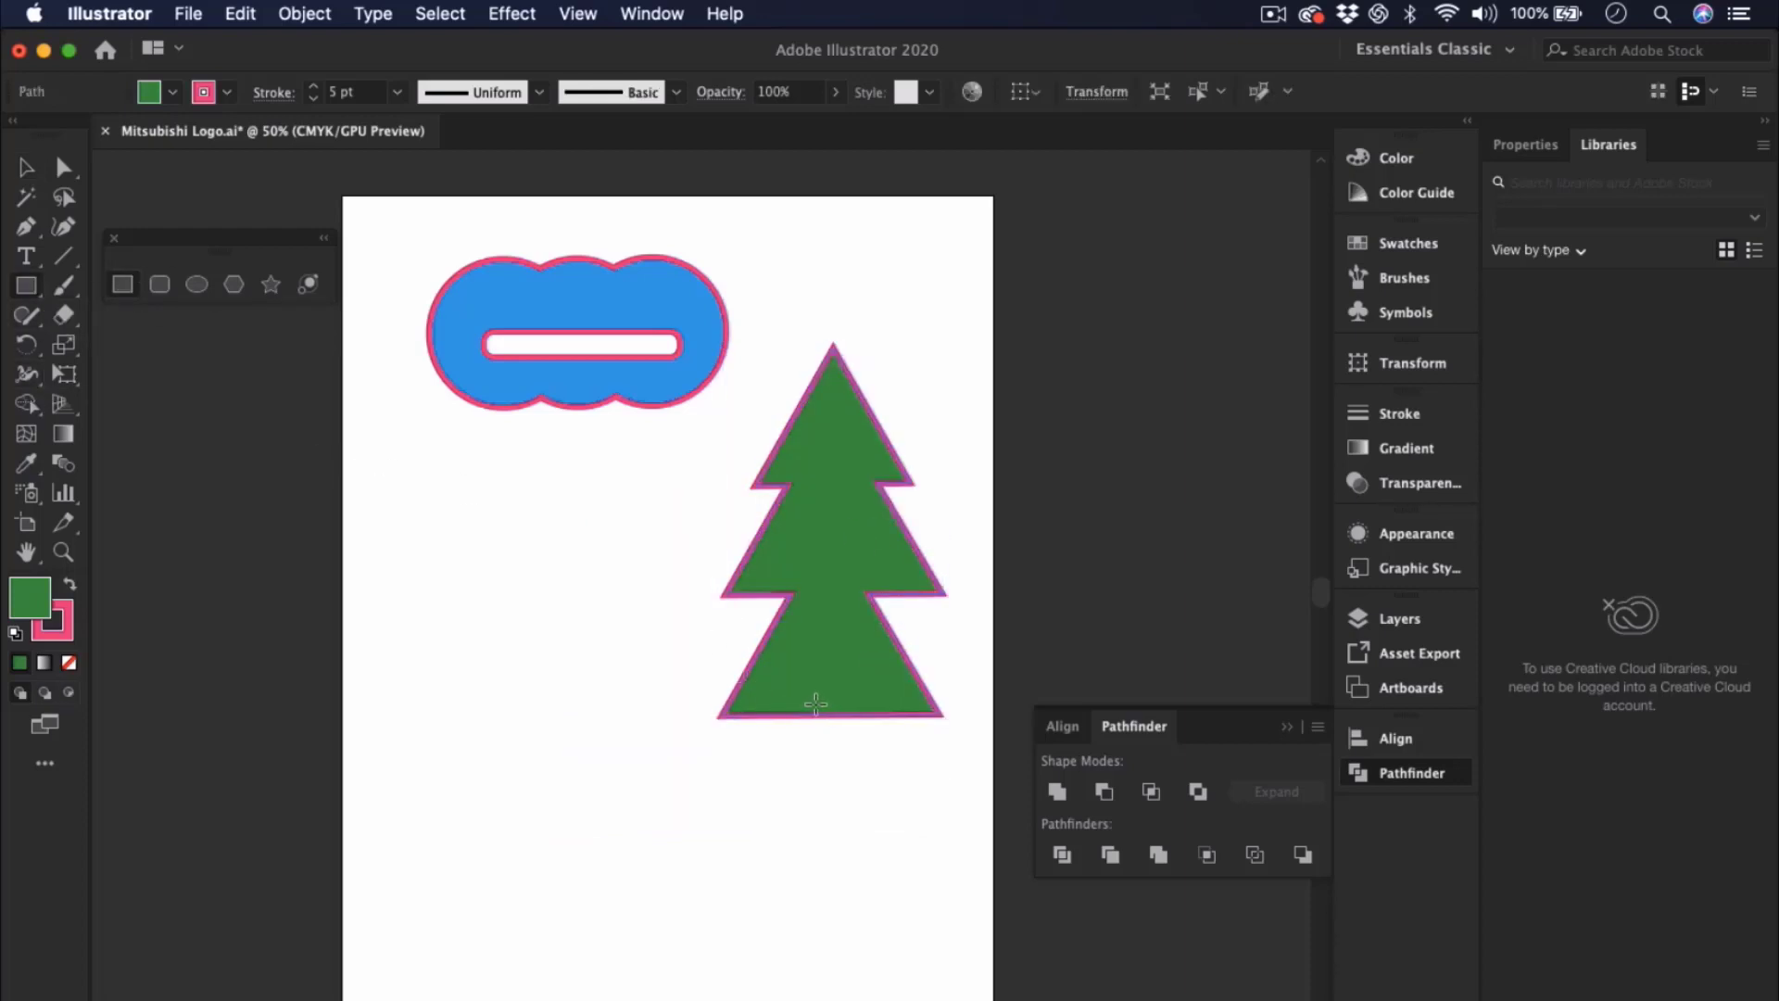
pyautogui.moveTo(814, 702); pyautogui.dragTo(855, 878)
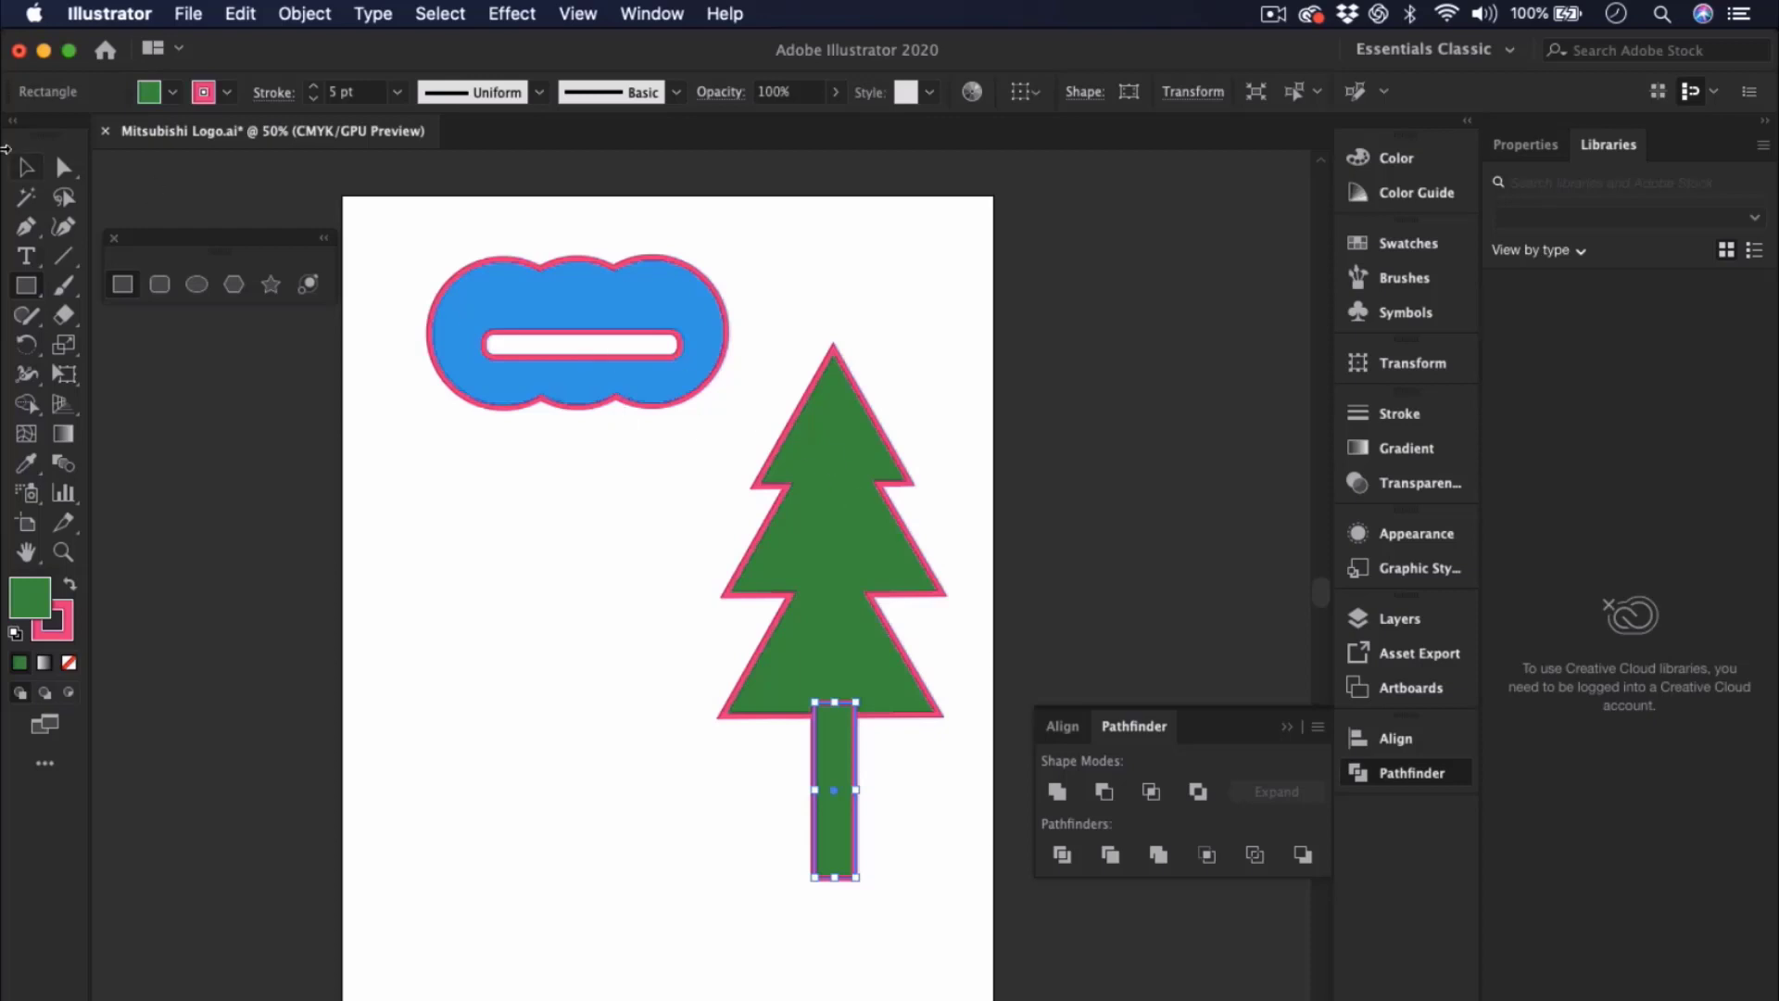
pyautogui.click(29, 174)
pyautogui.keyDown('shift'); pyautogui.click(828, 471); pyautogui.keyUp('shift')
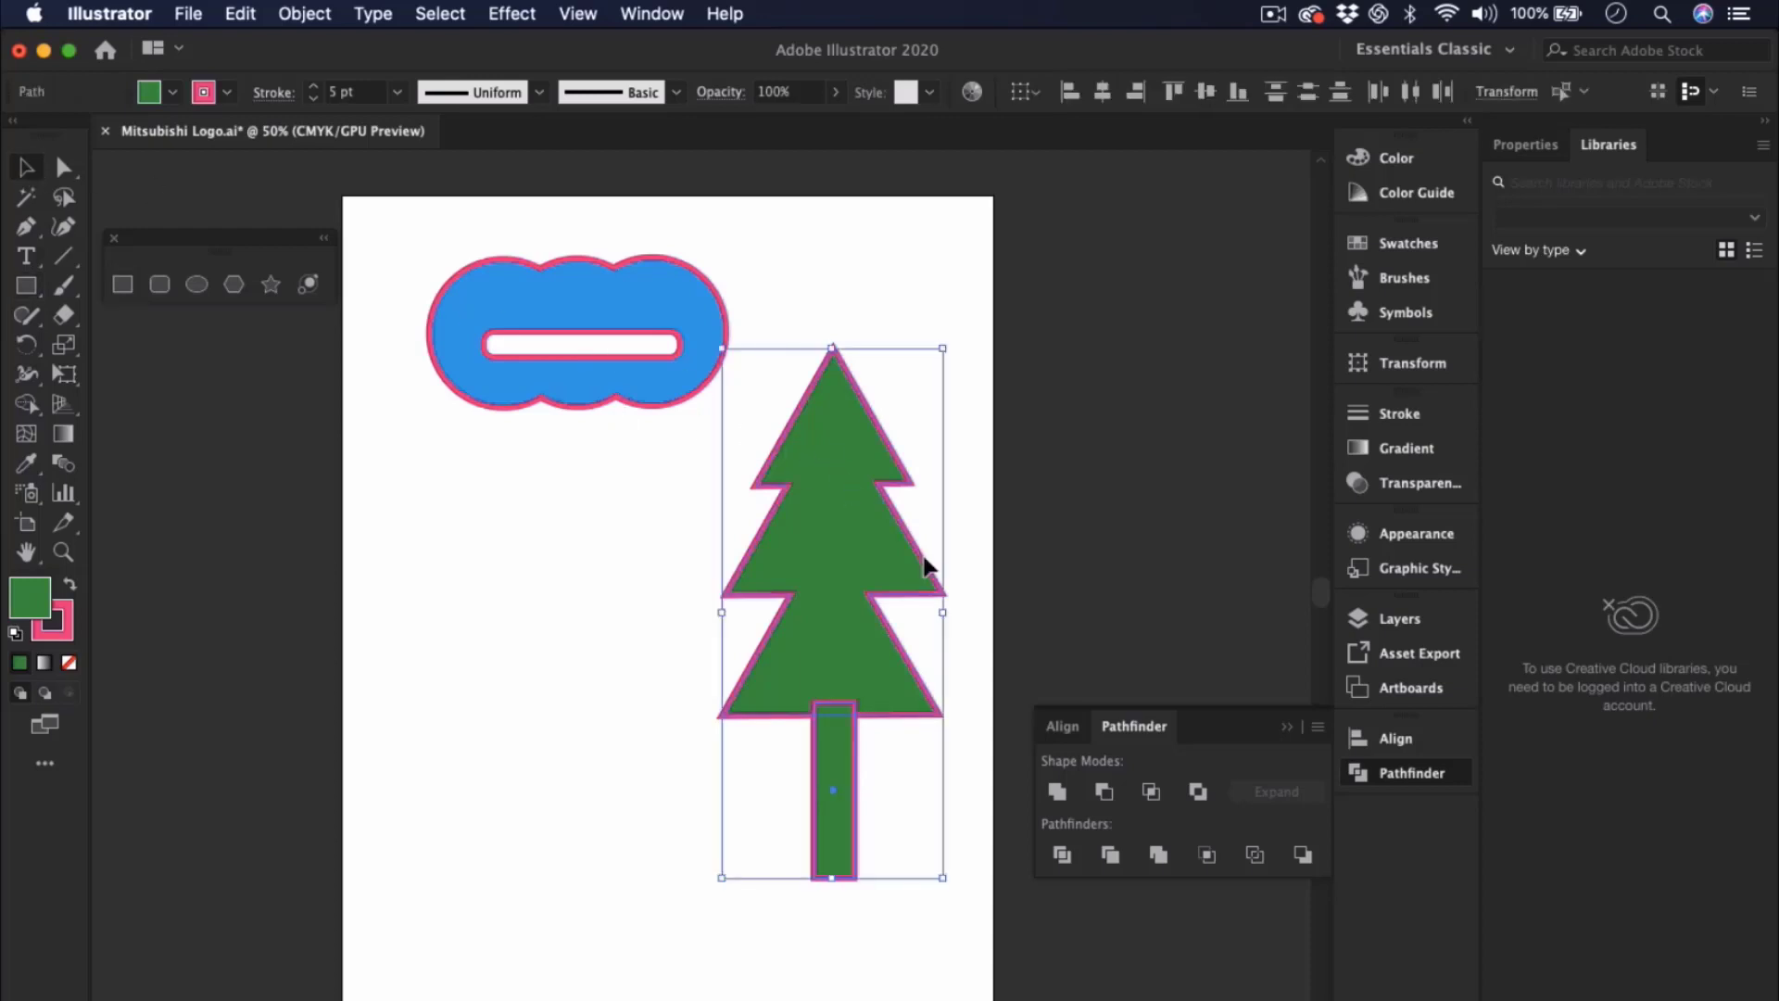
pyautogui.click(1061, 794)
pyautogui.click(563, 821)
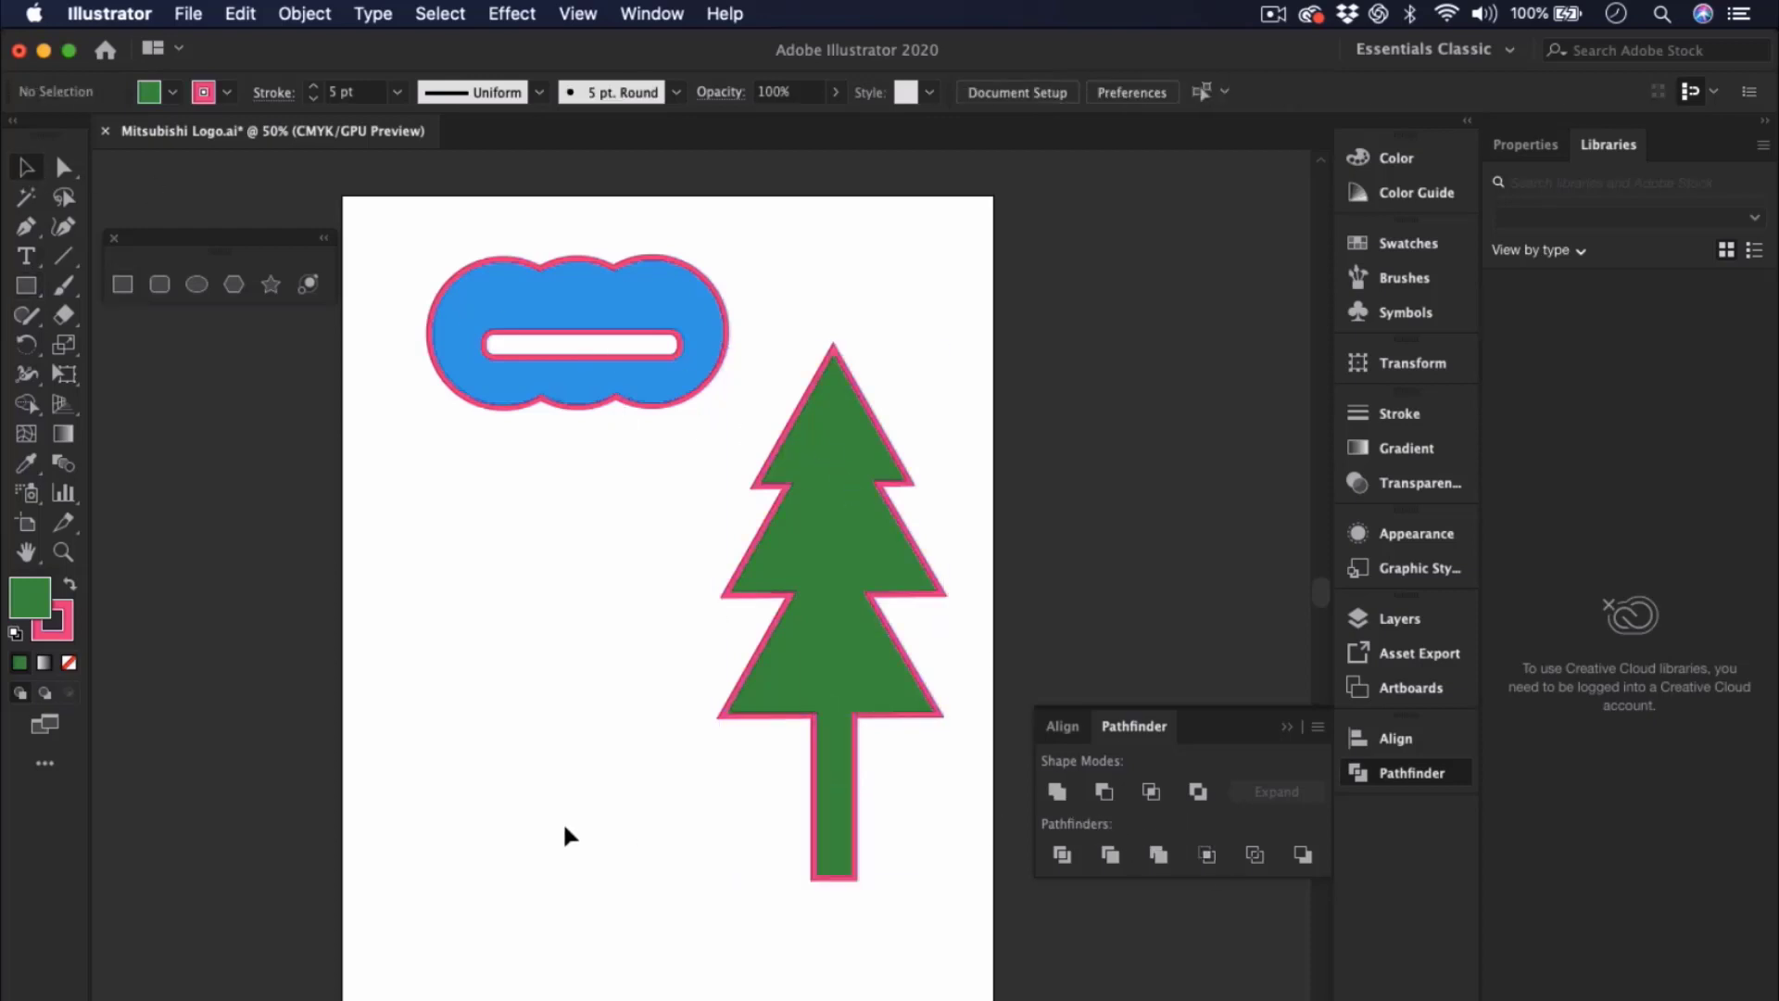
# - Scale the tree down and move it up beside the blue shape
pyautogui.moveTo(850, 765); pyautogui.dragTo(861, 726)
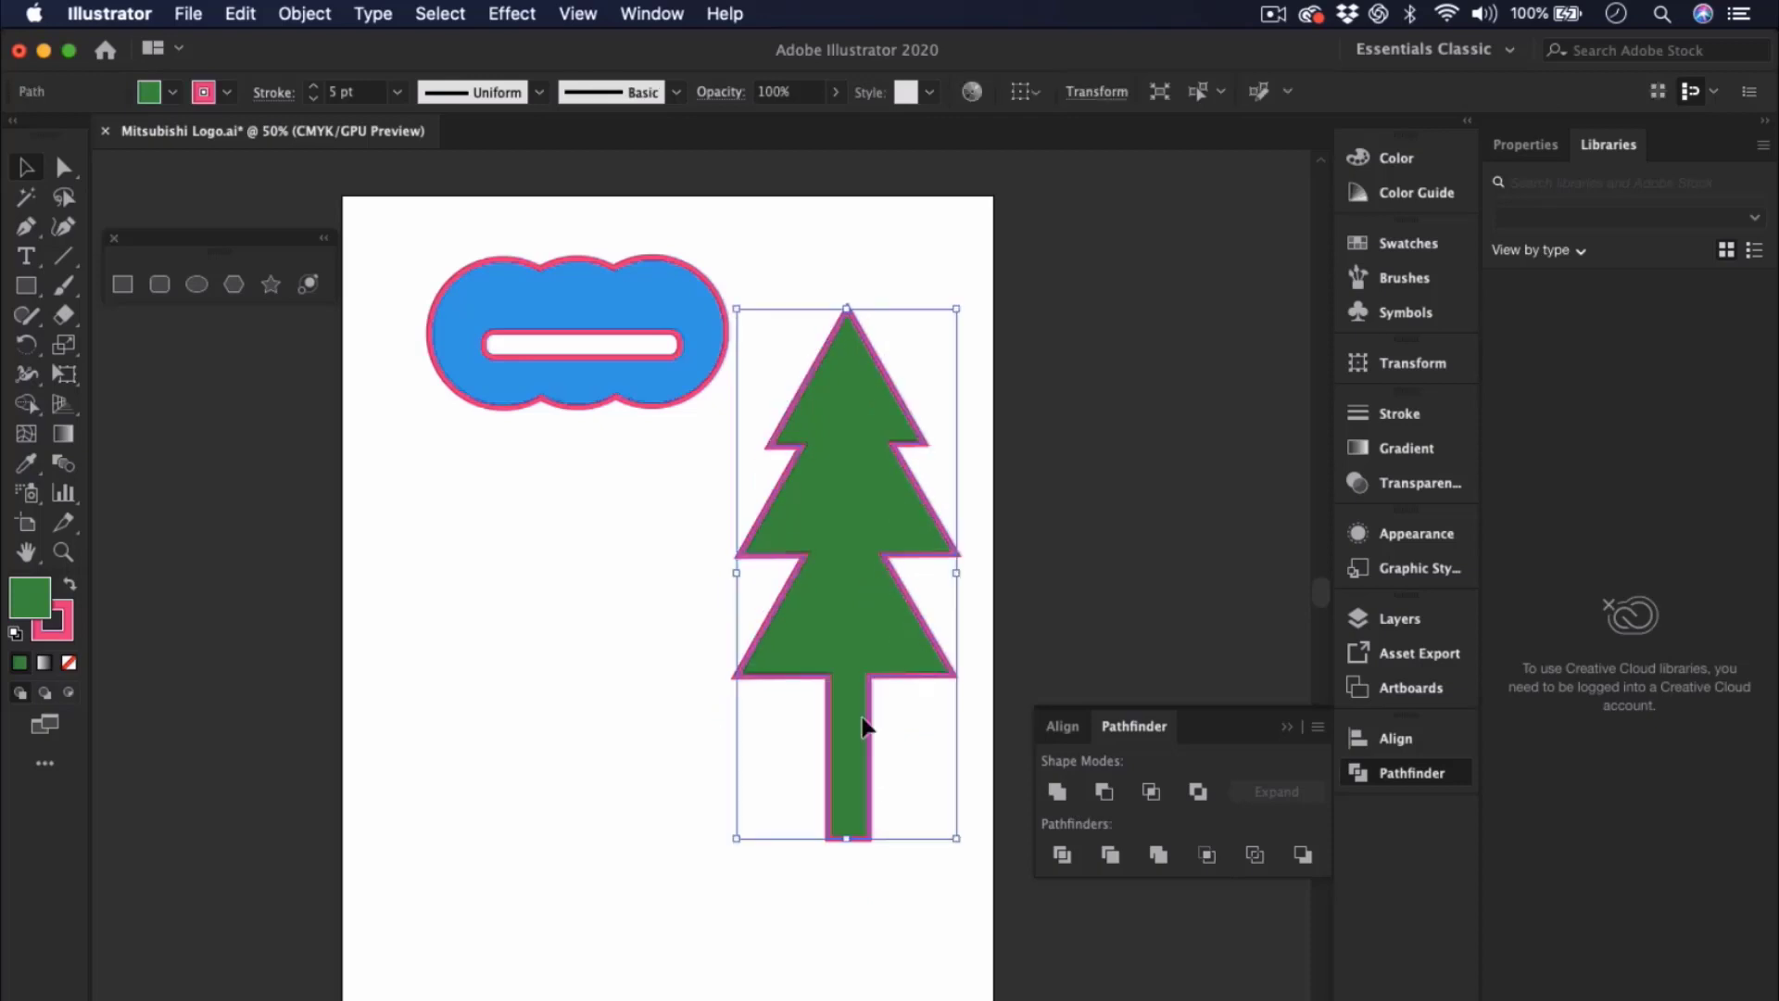
pyautogui.moveTo(956, 840); pyautogui.dragTo(942, 667)
pyautogui.click(917, 799)
pyautogui.moveTo(862, 421); pyautogui.dragTo(888, 463)
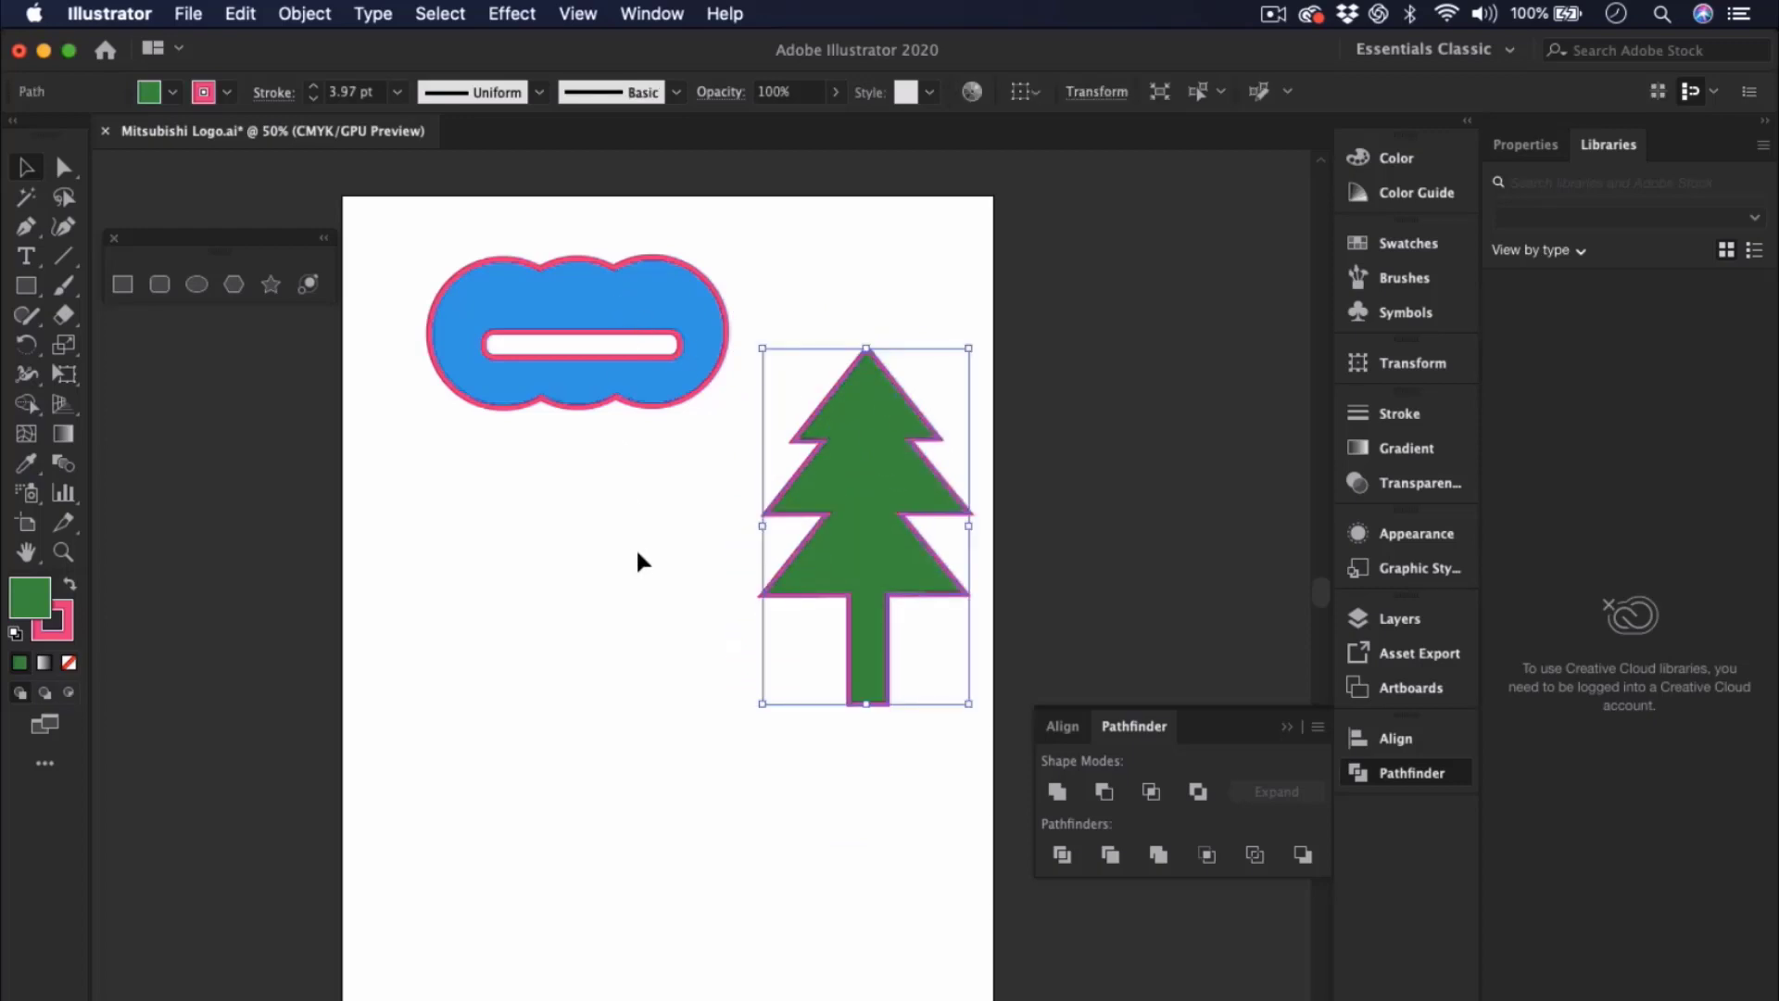
pyautogui.moveTo(893, 528); pyautogui.dragTo(874, 423)
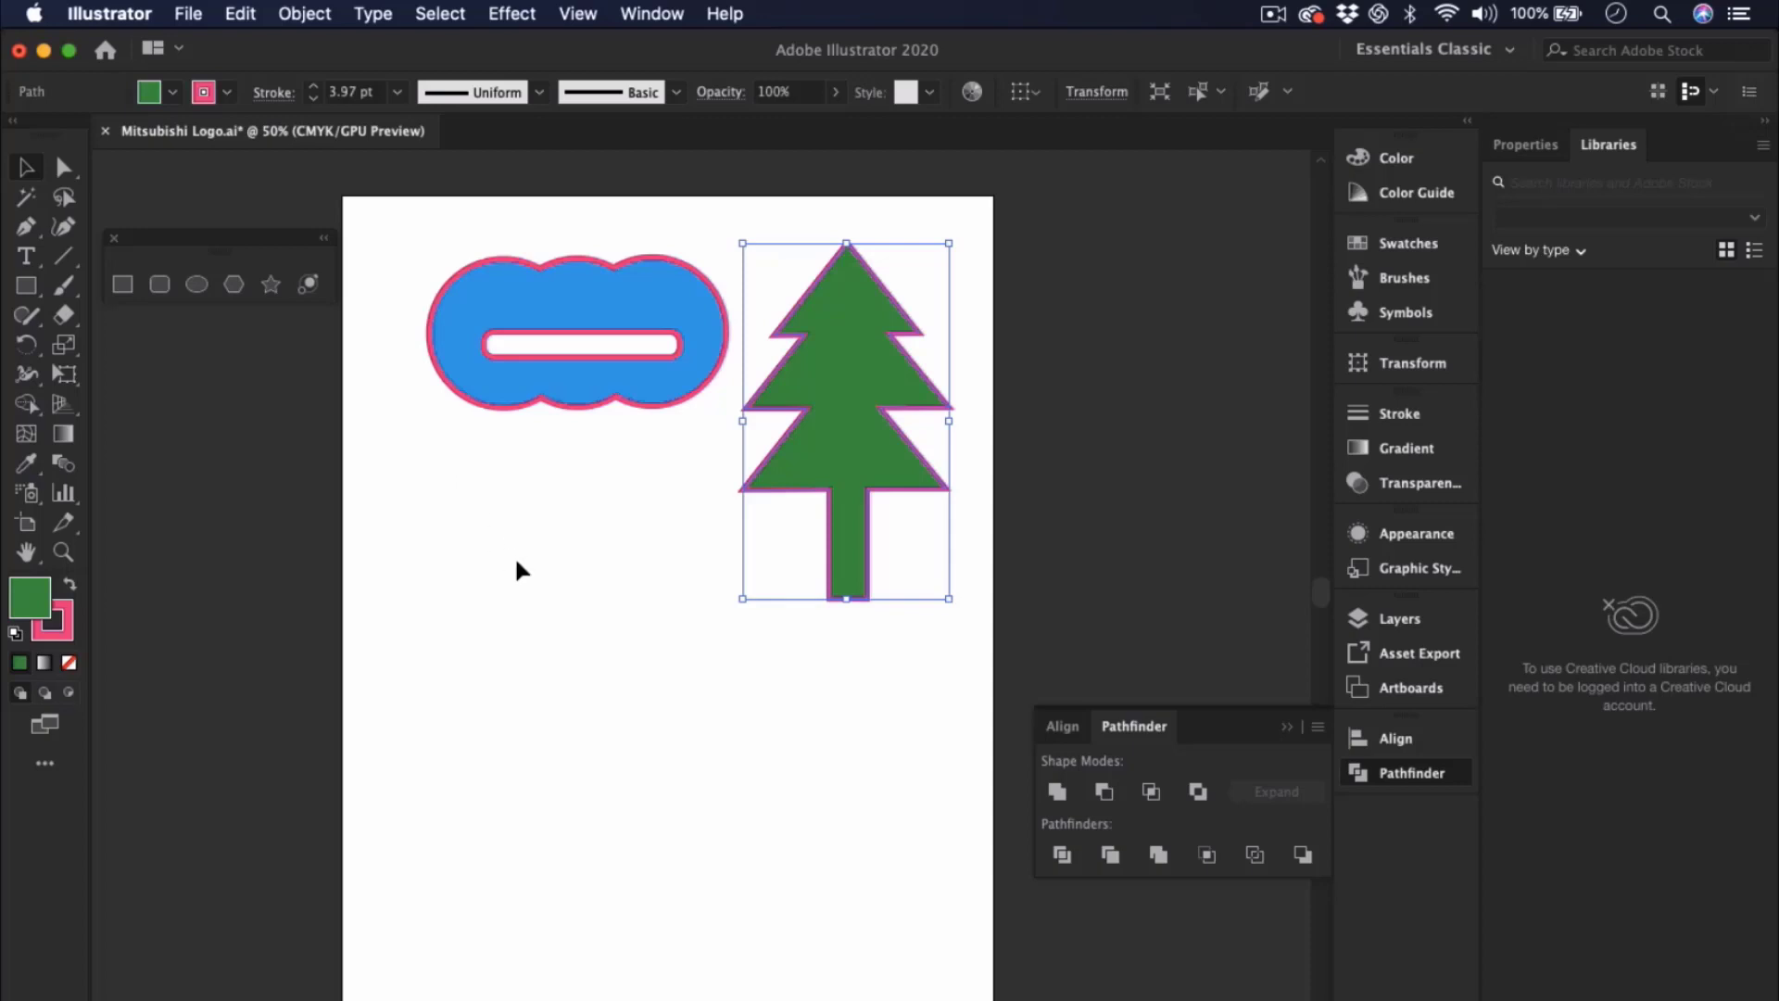
pyautogui.click(484, 466)
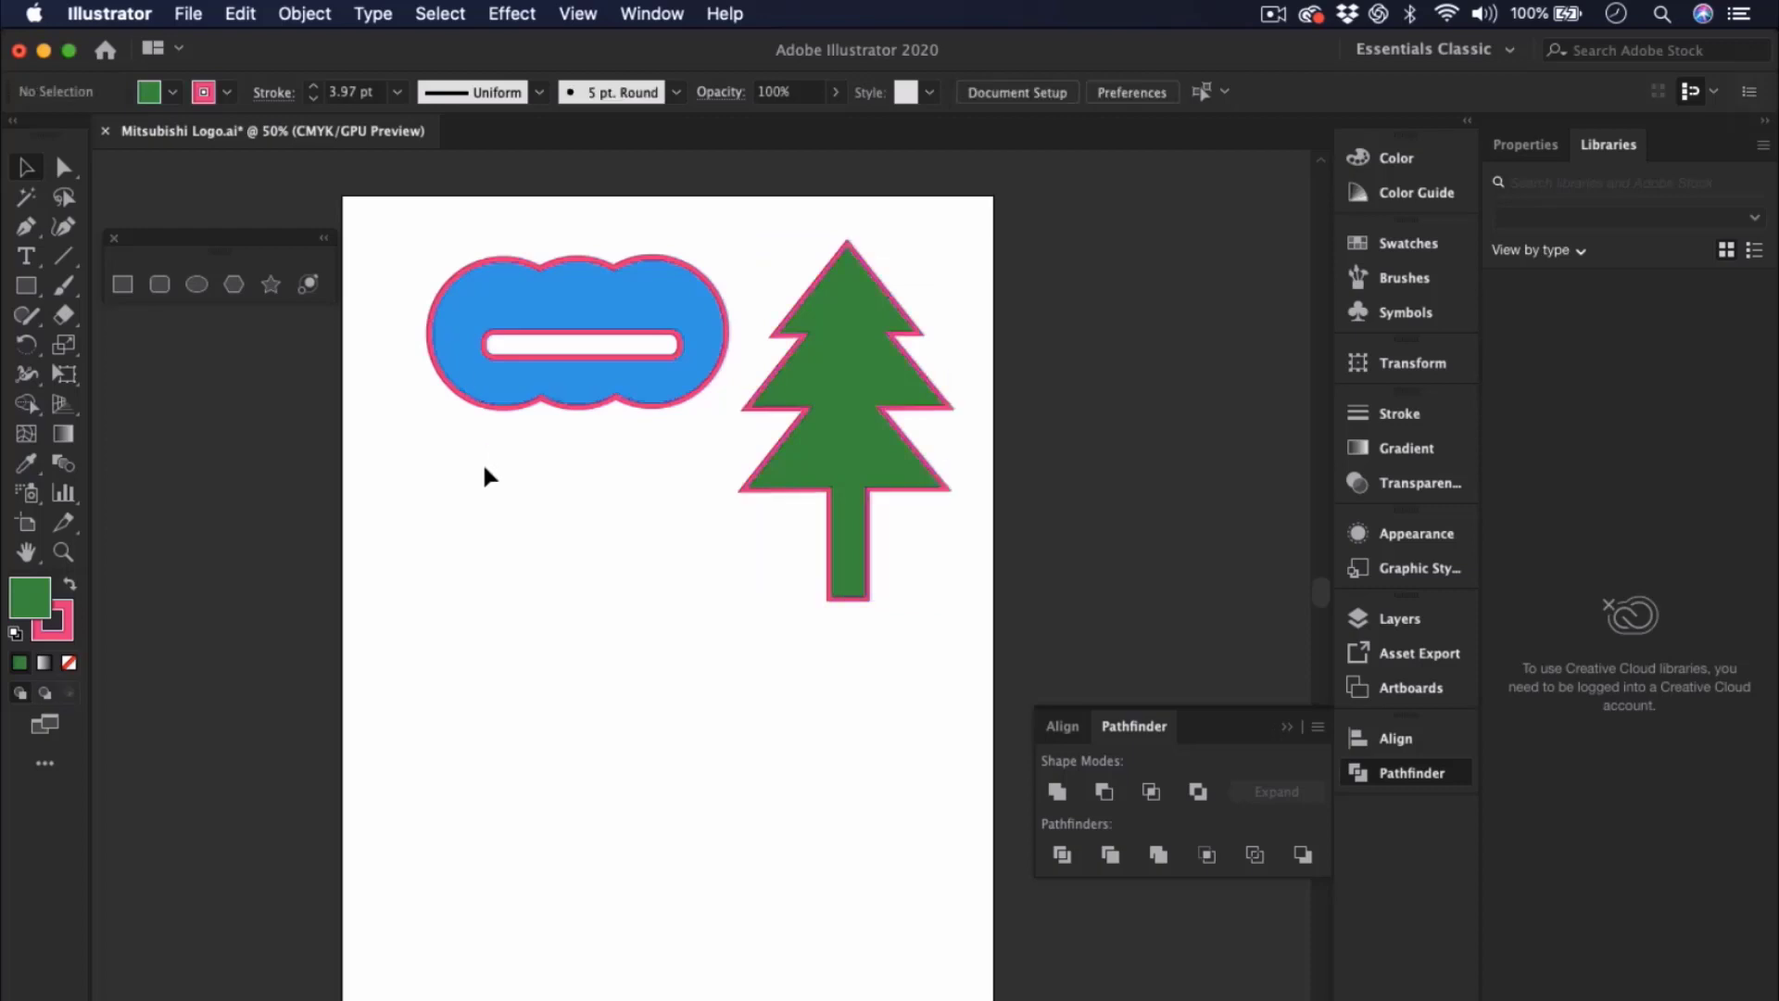
# - Draw a green oval below the blue shape
pyautogui.click(306, 15)
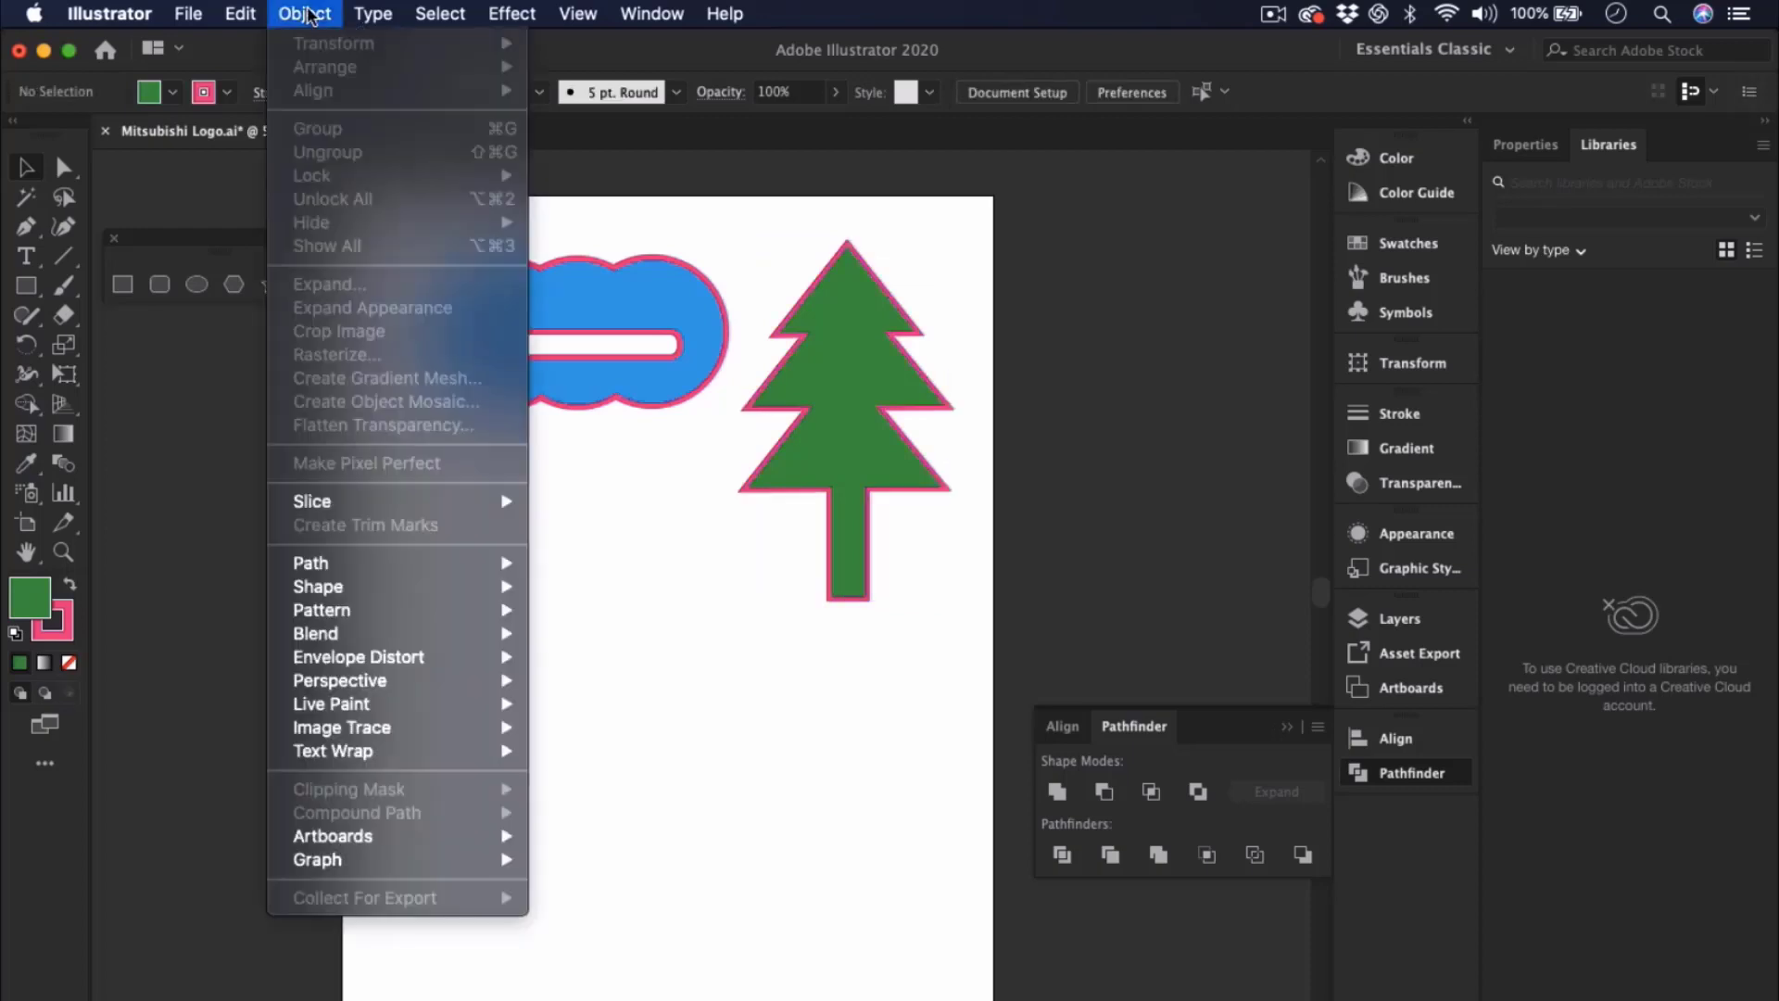
pyautogui.click(307, 15)
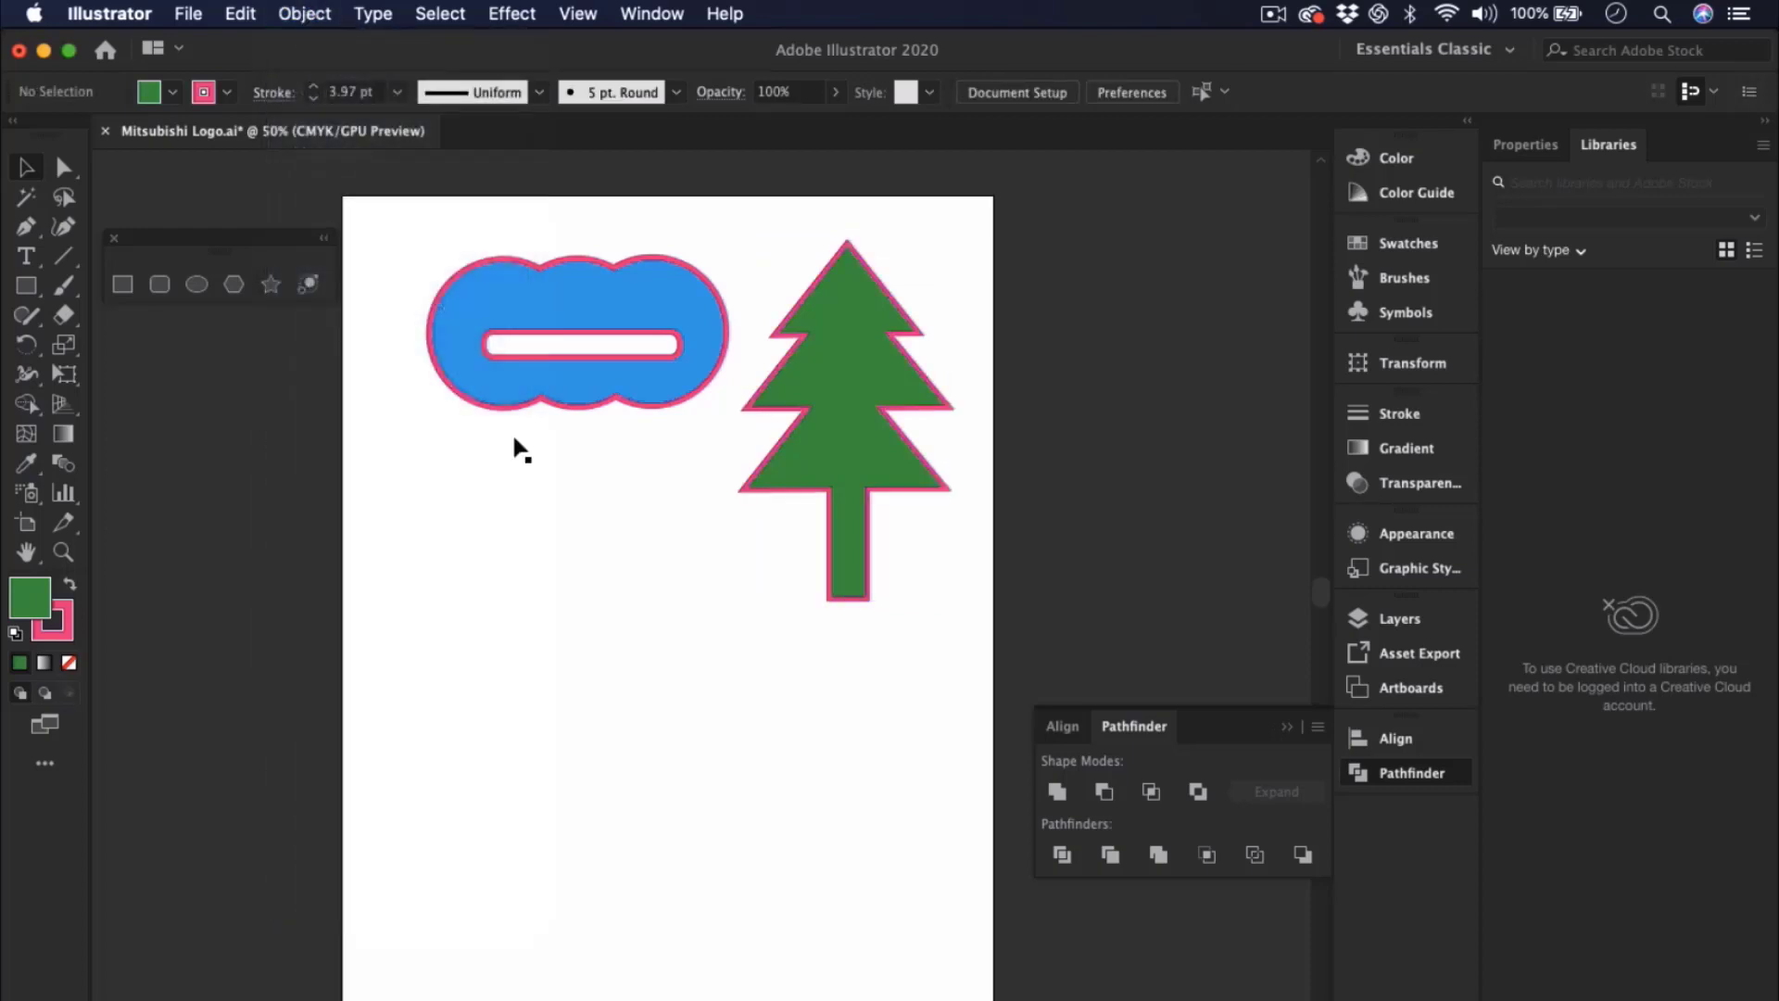
pyautogui.click(202, 284)
pyautogui.moveTo(478, 652); pyautogui.dragTo(714, 937)
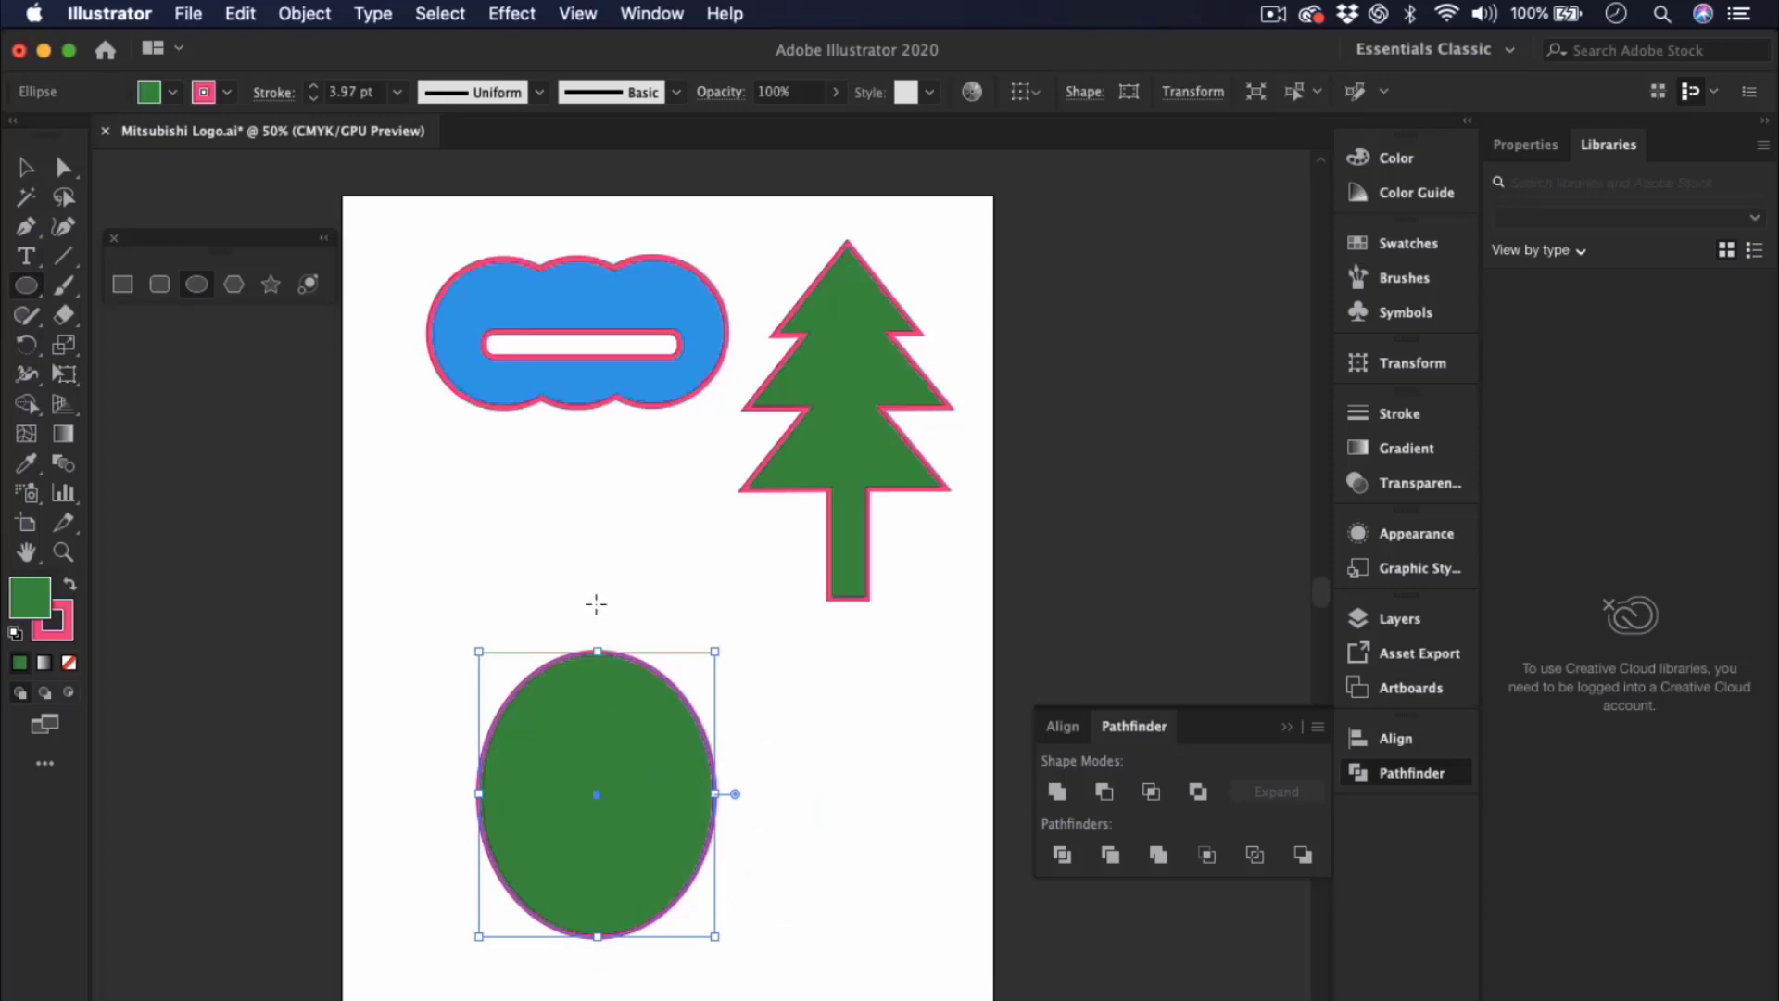
pyautogui.click(27, 167)
pyautogui.press('super+z')
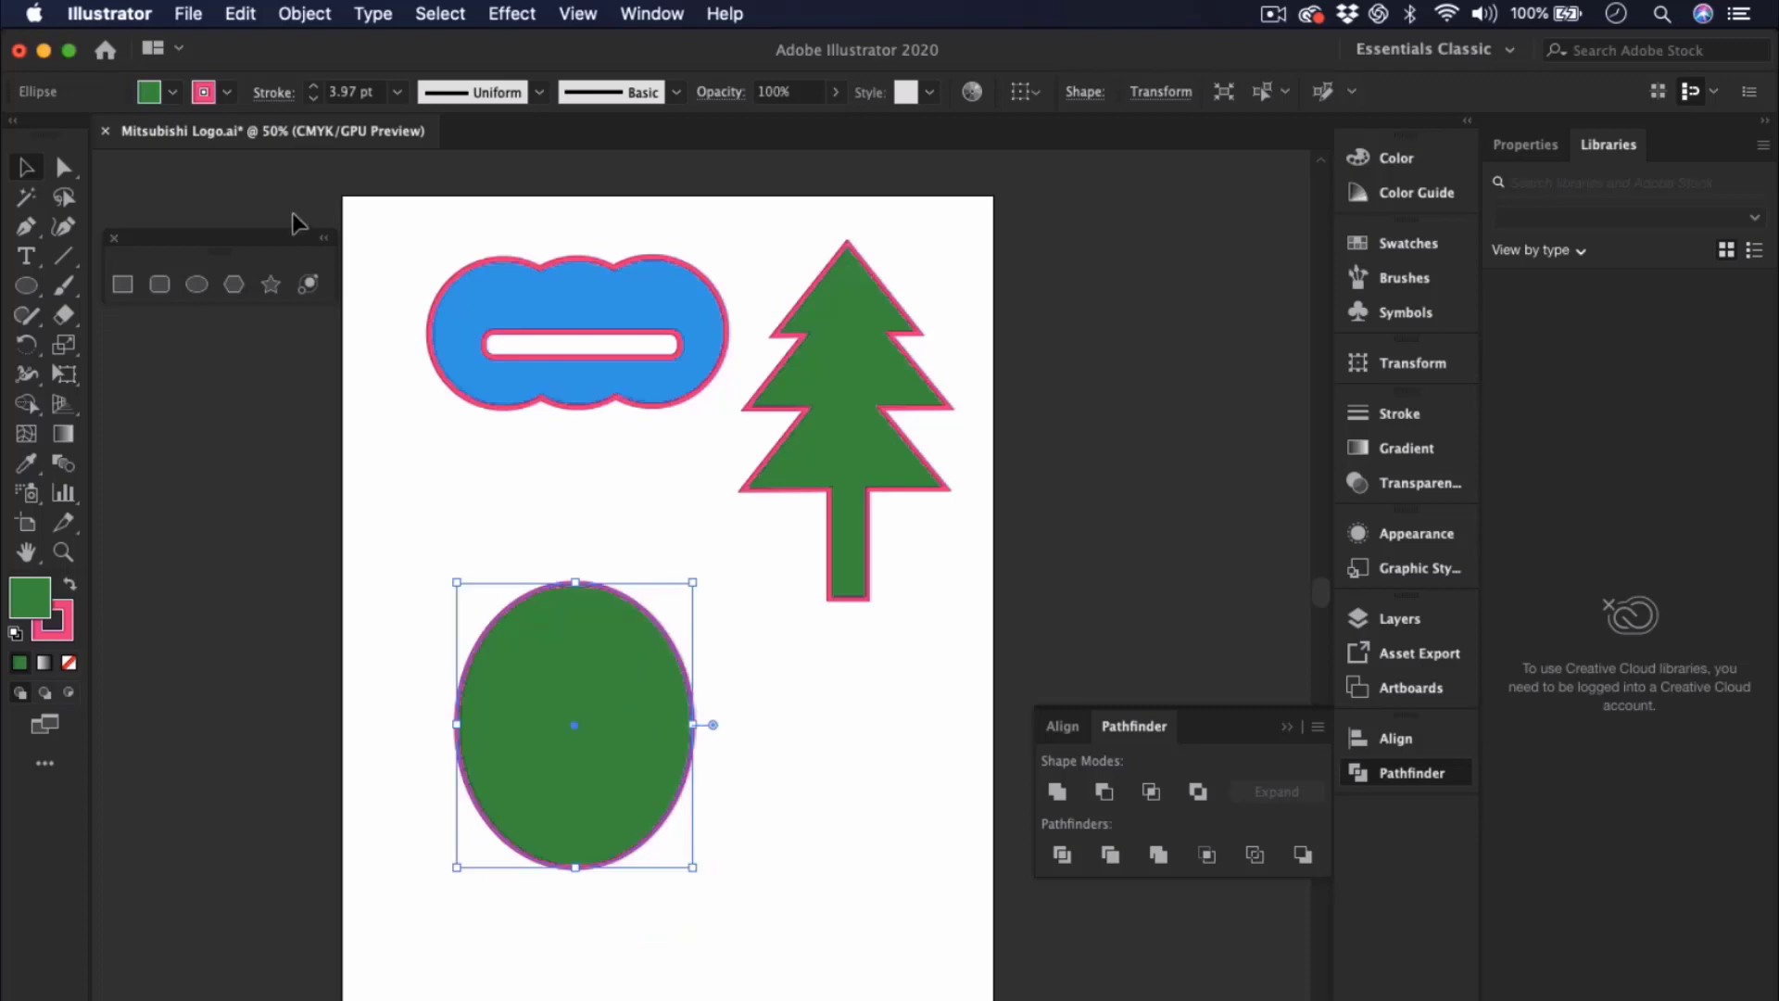
# - Thicken the oval's pink outline to 37 pt and nudge it slightly down
pyautogui.click(318, 93)
pyautogui.moveTo(316, 88); pyautogui.dragTo(315, 92)
pyautogui.click(815, 753)
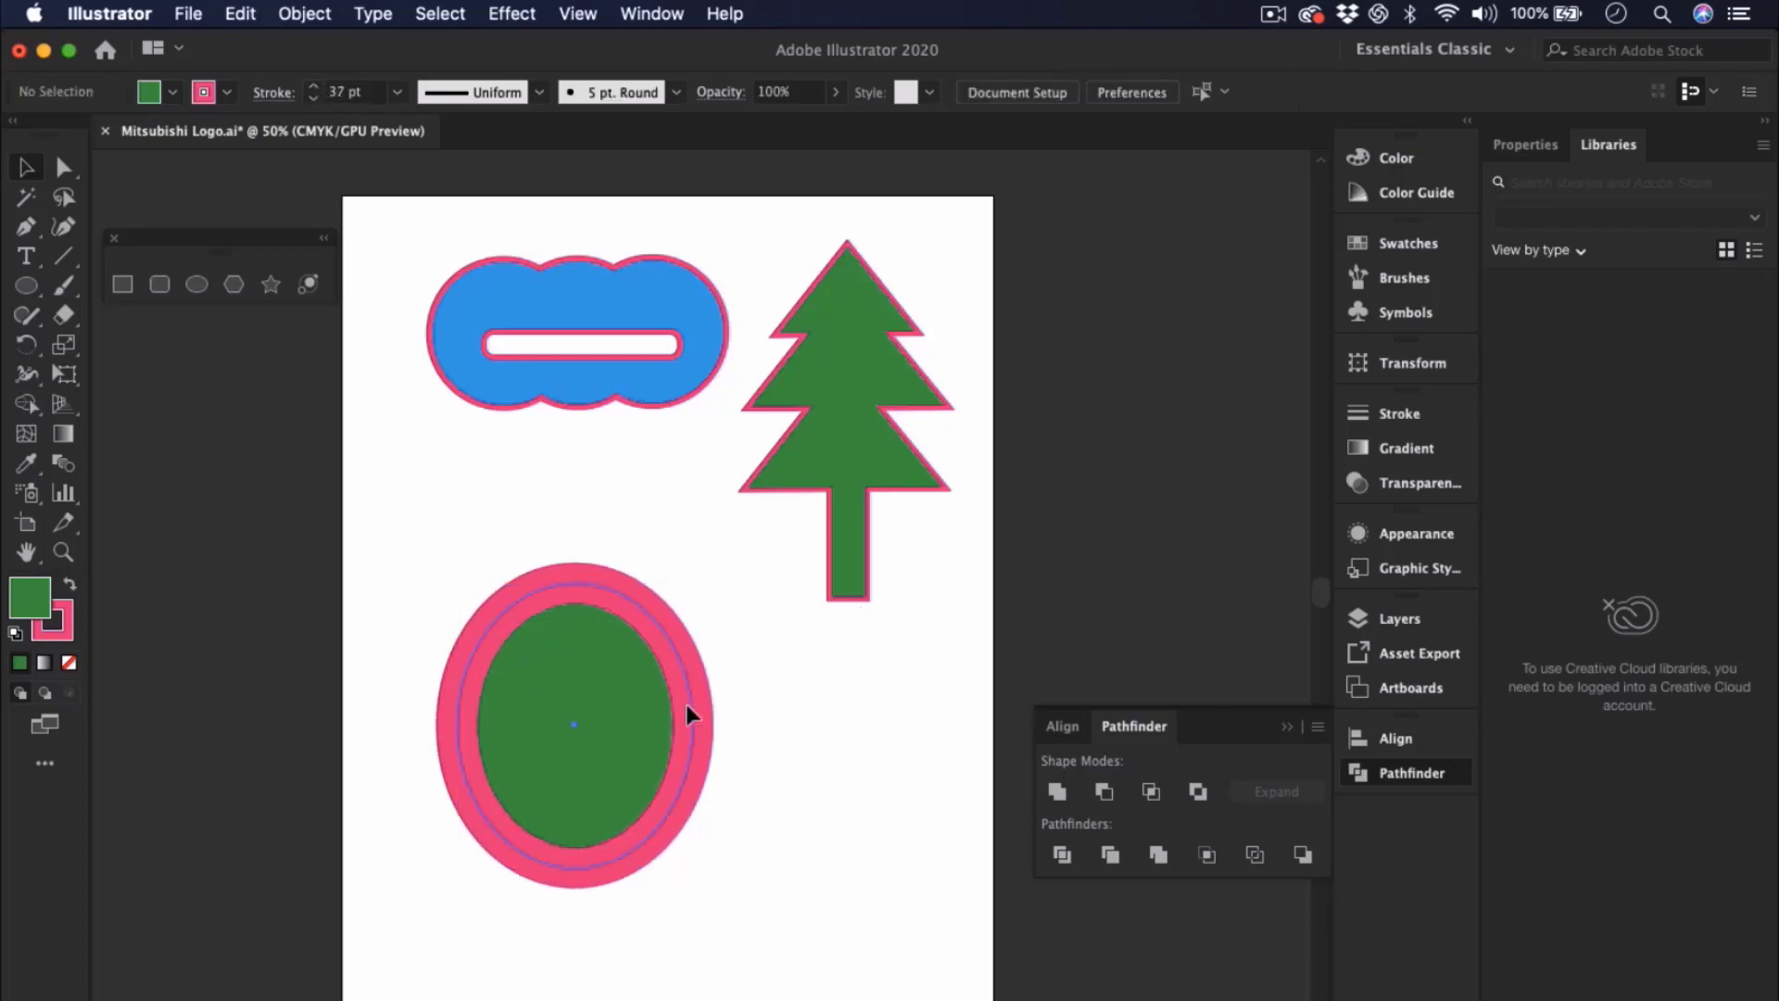
pyautogui.moveTo(680, 704); pyautogui.dragTo(684, 709)
pyautogui.click(797, 755)
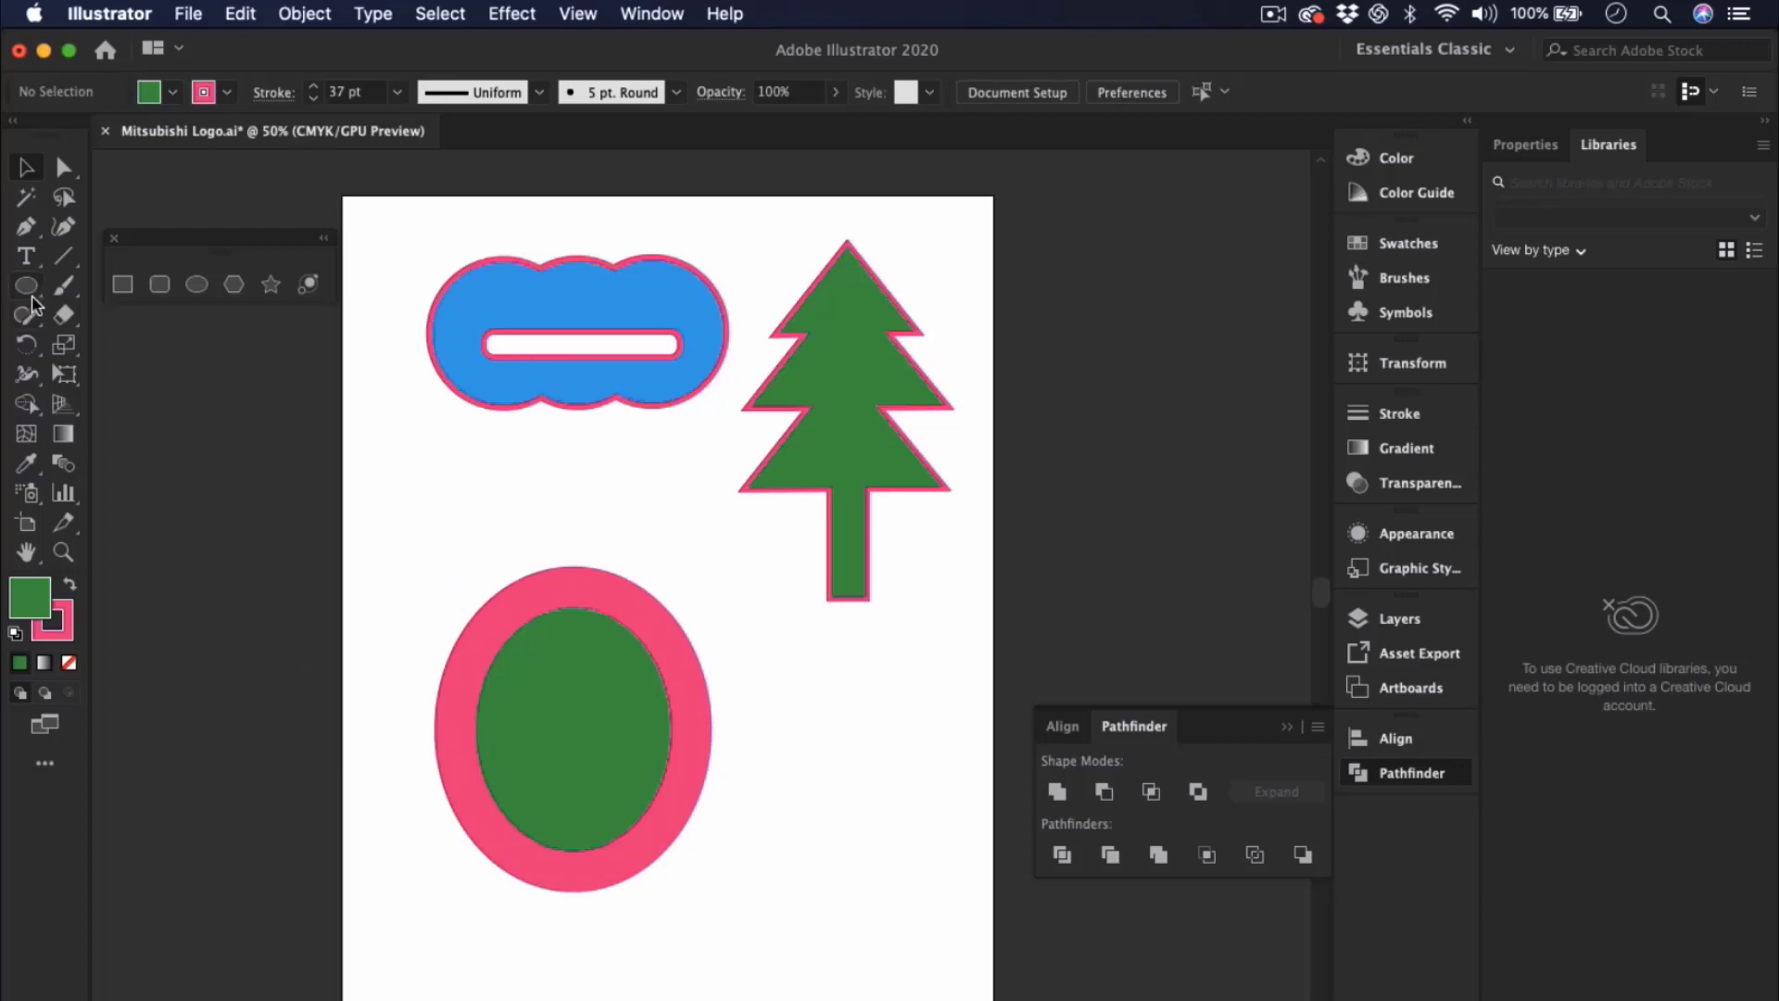
# - Draw a wide green rectangle across the oval
pyautogui.click(123, 284)
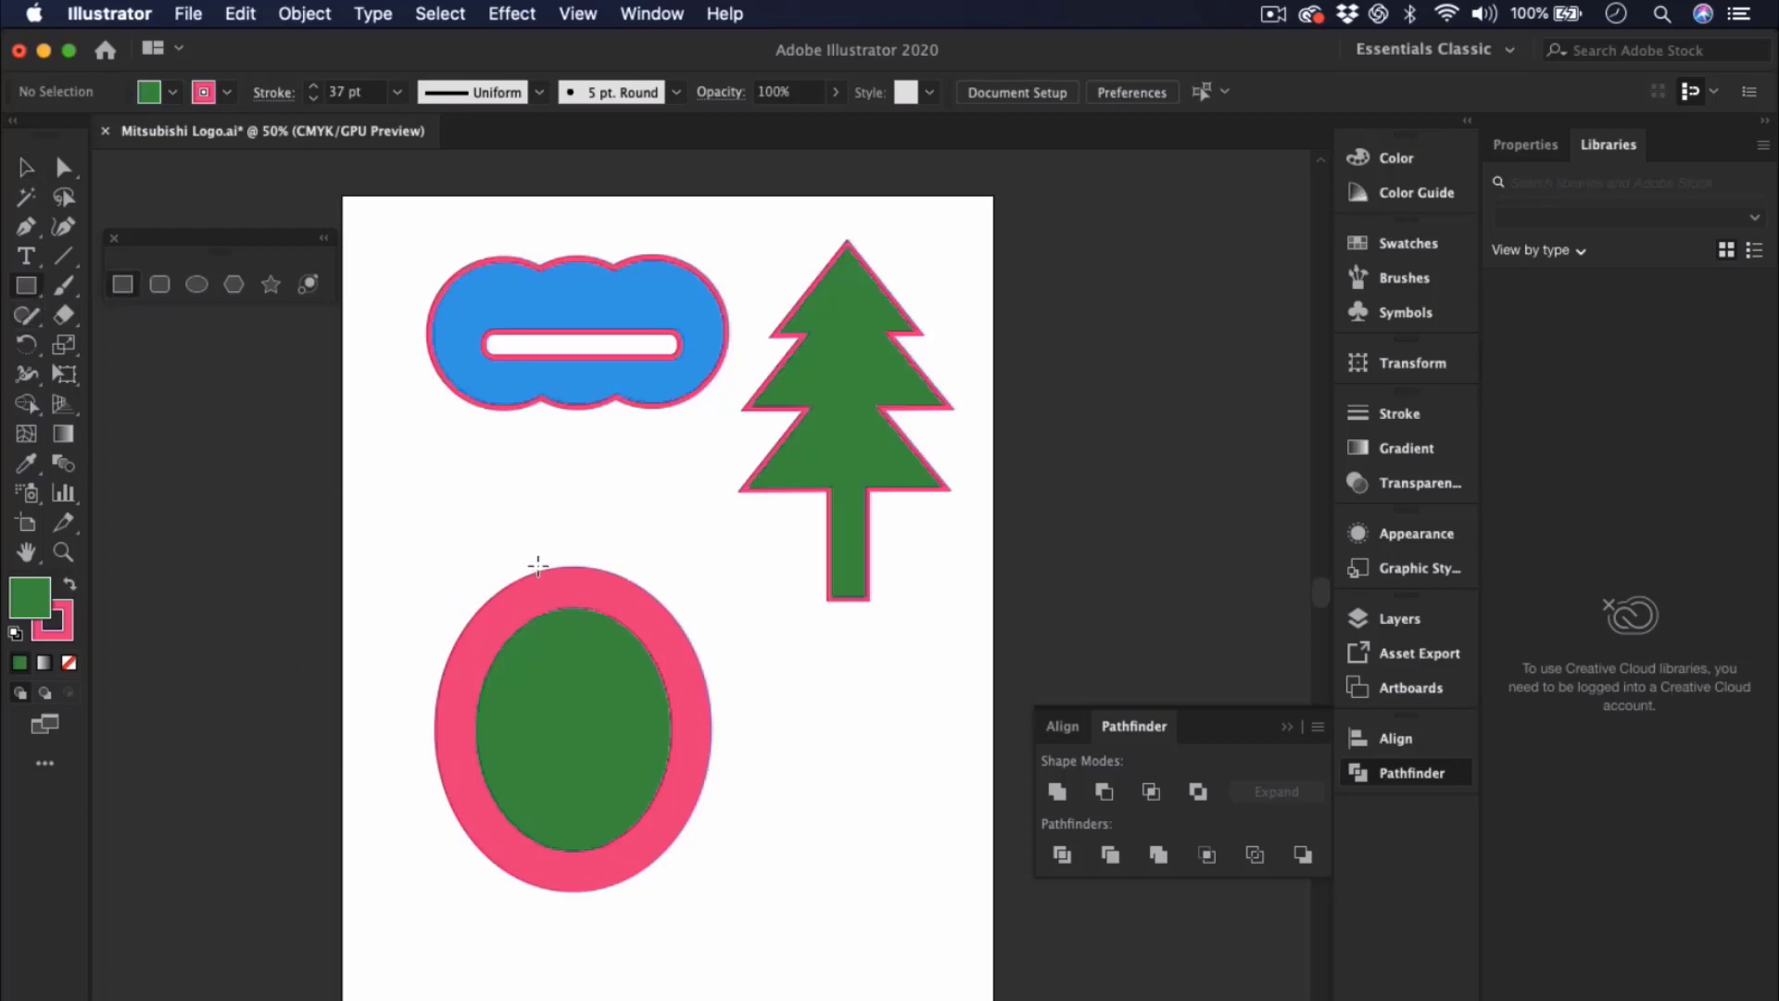
pyautogui.moveTo(400, 673)
pyautogui.mouseDown()
pyautogui.moveTo(436, 714)
pyautogui.moveTo(799, 813)
pyautogui.mouseUp()
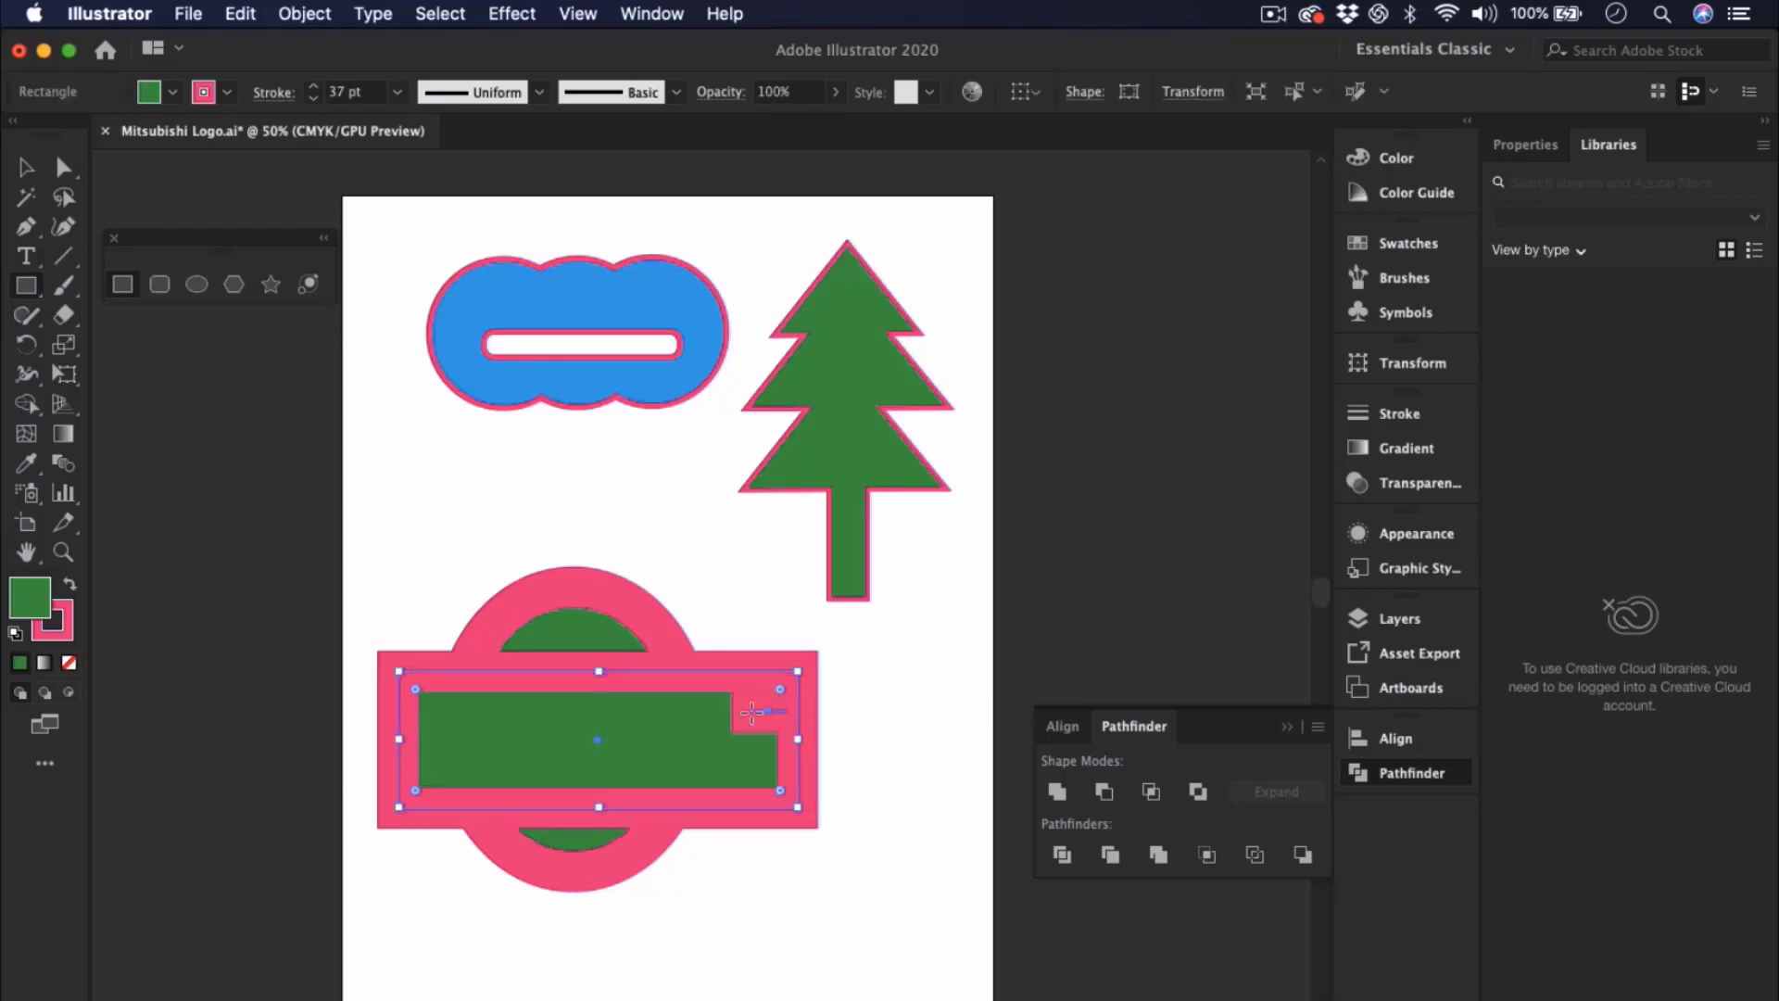
pyautogui.press('super+shift+a')
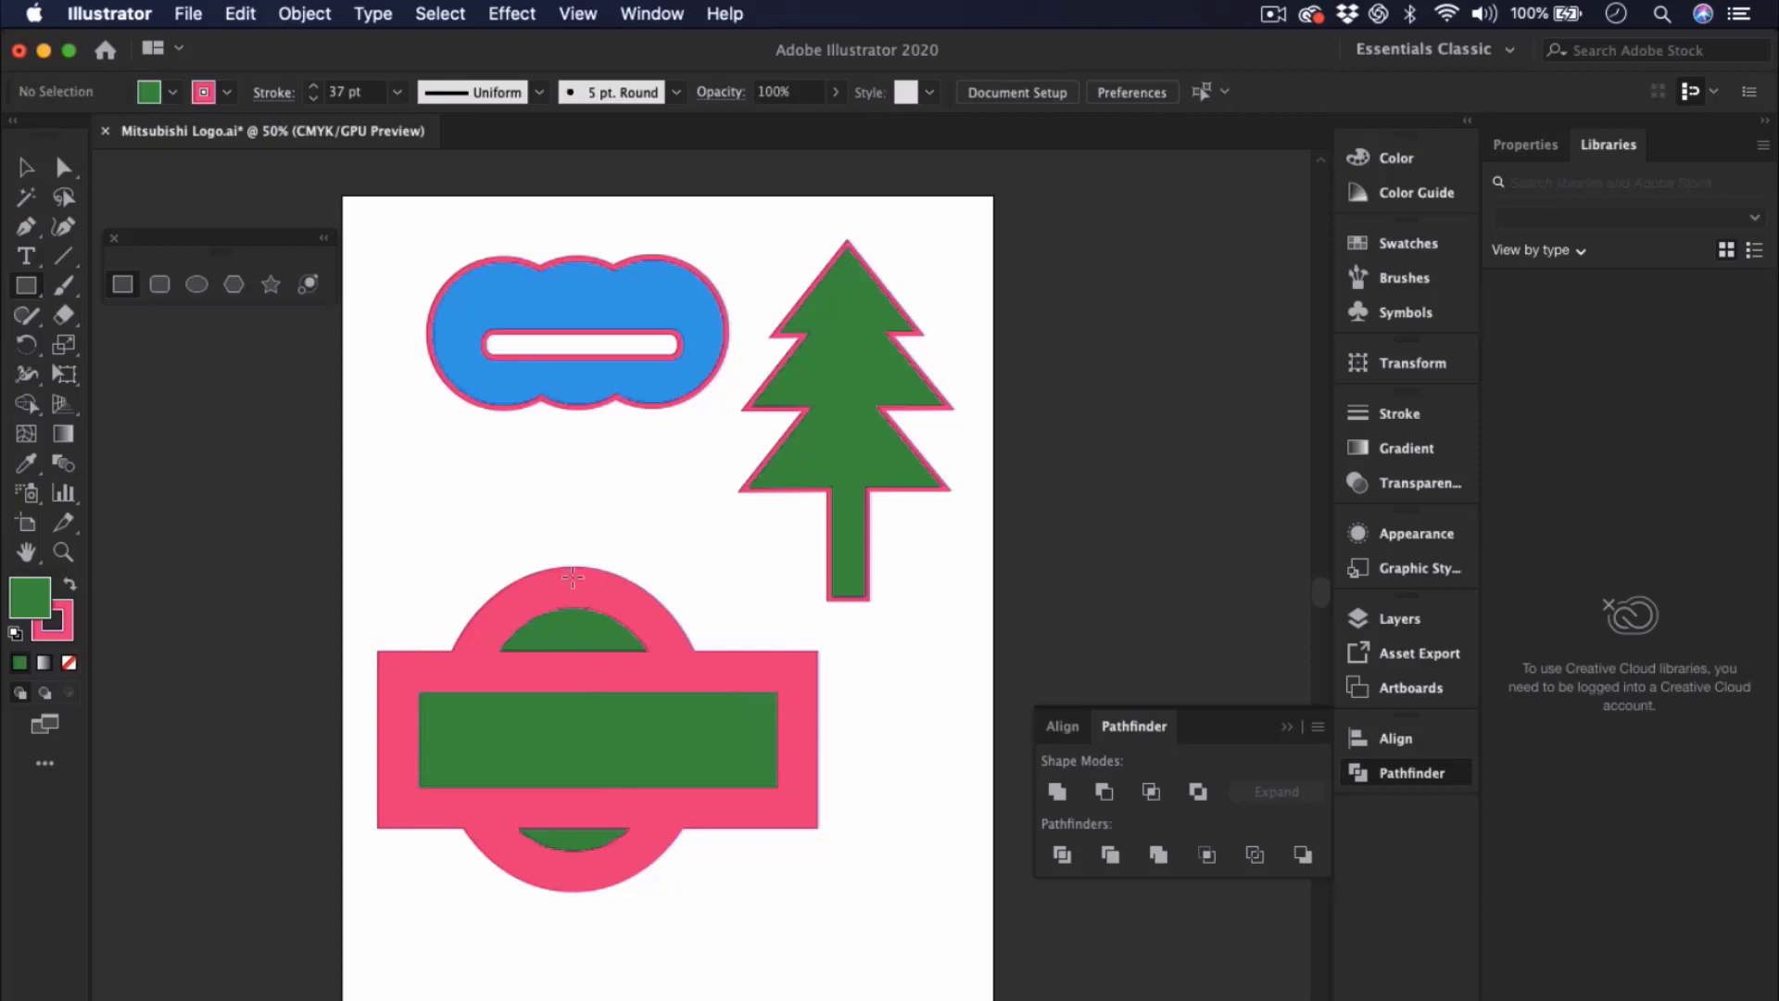
# - Shift the rectangle slightly and cut it out of the oval with Minus Front
pyautogui.press('v')
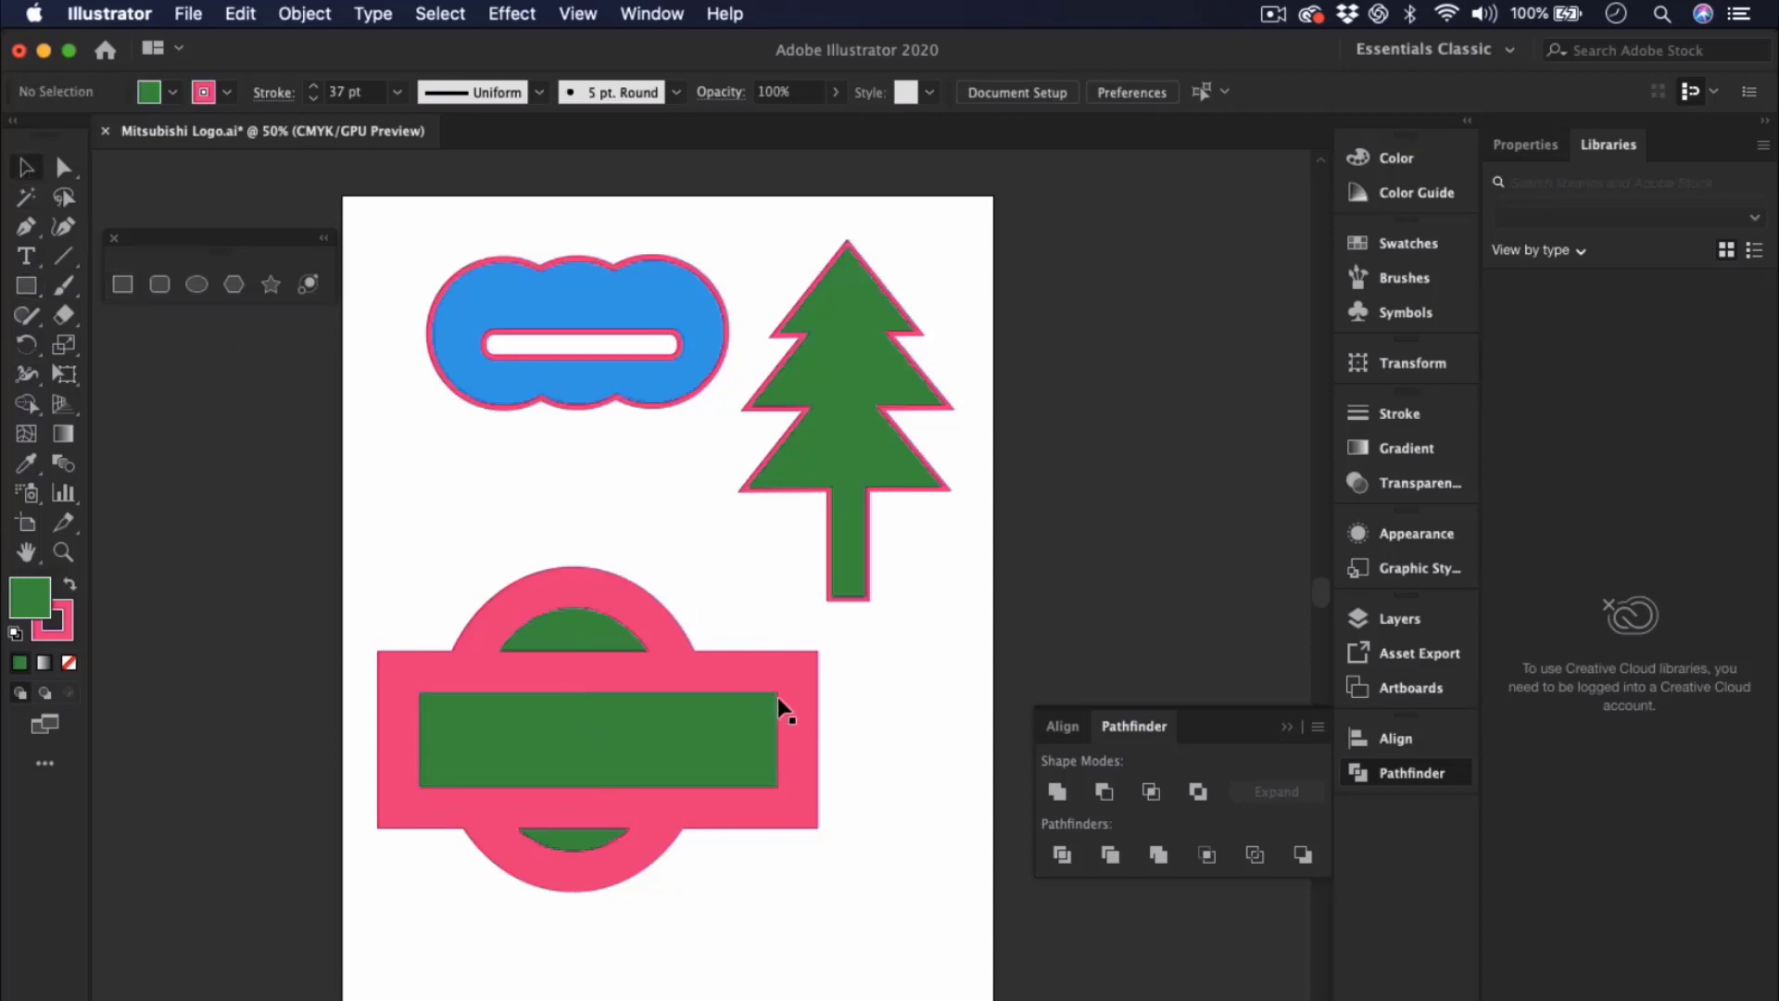
pyautogui.moveTo(778, 698)
pyautogui.mouseDown()
pyautogui.moveTo(751, 699)
pyautogui.moveTo(776, 706)
pyautogui.mouseUp()
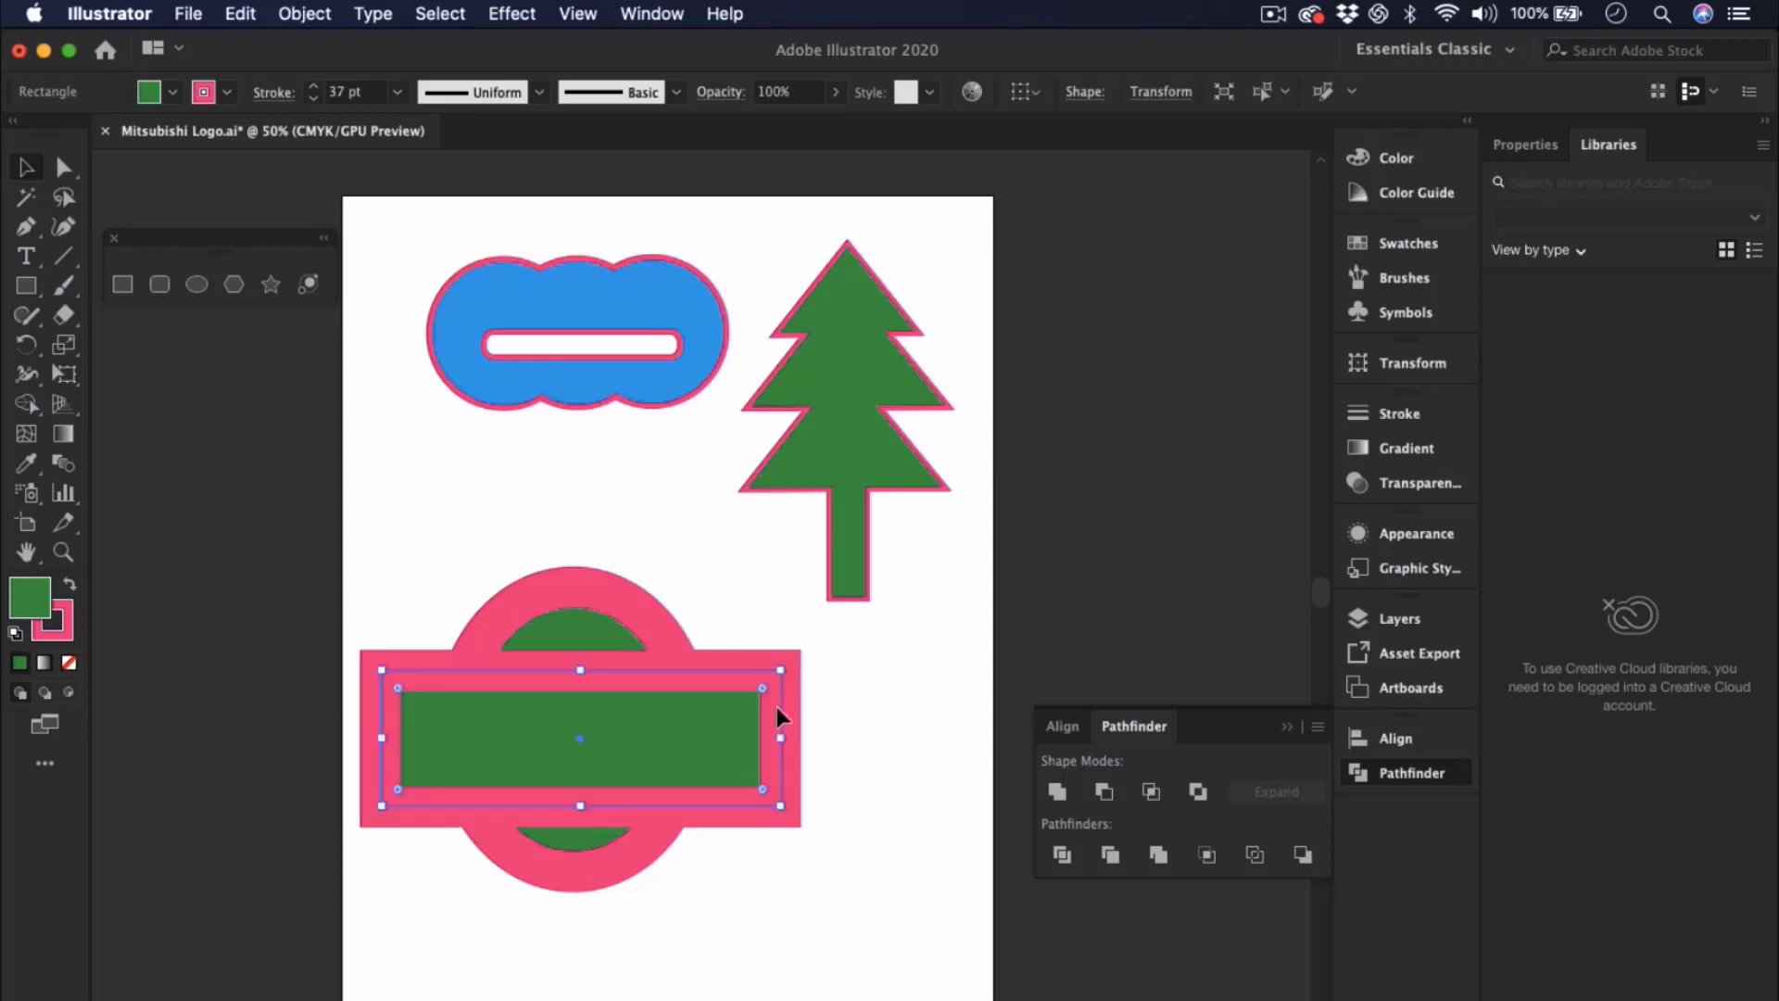
pyautogui.keyDown('shift'); pyautogui.click(597, 604); pyautogui.keyUp('shift')
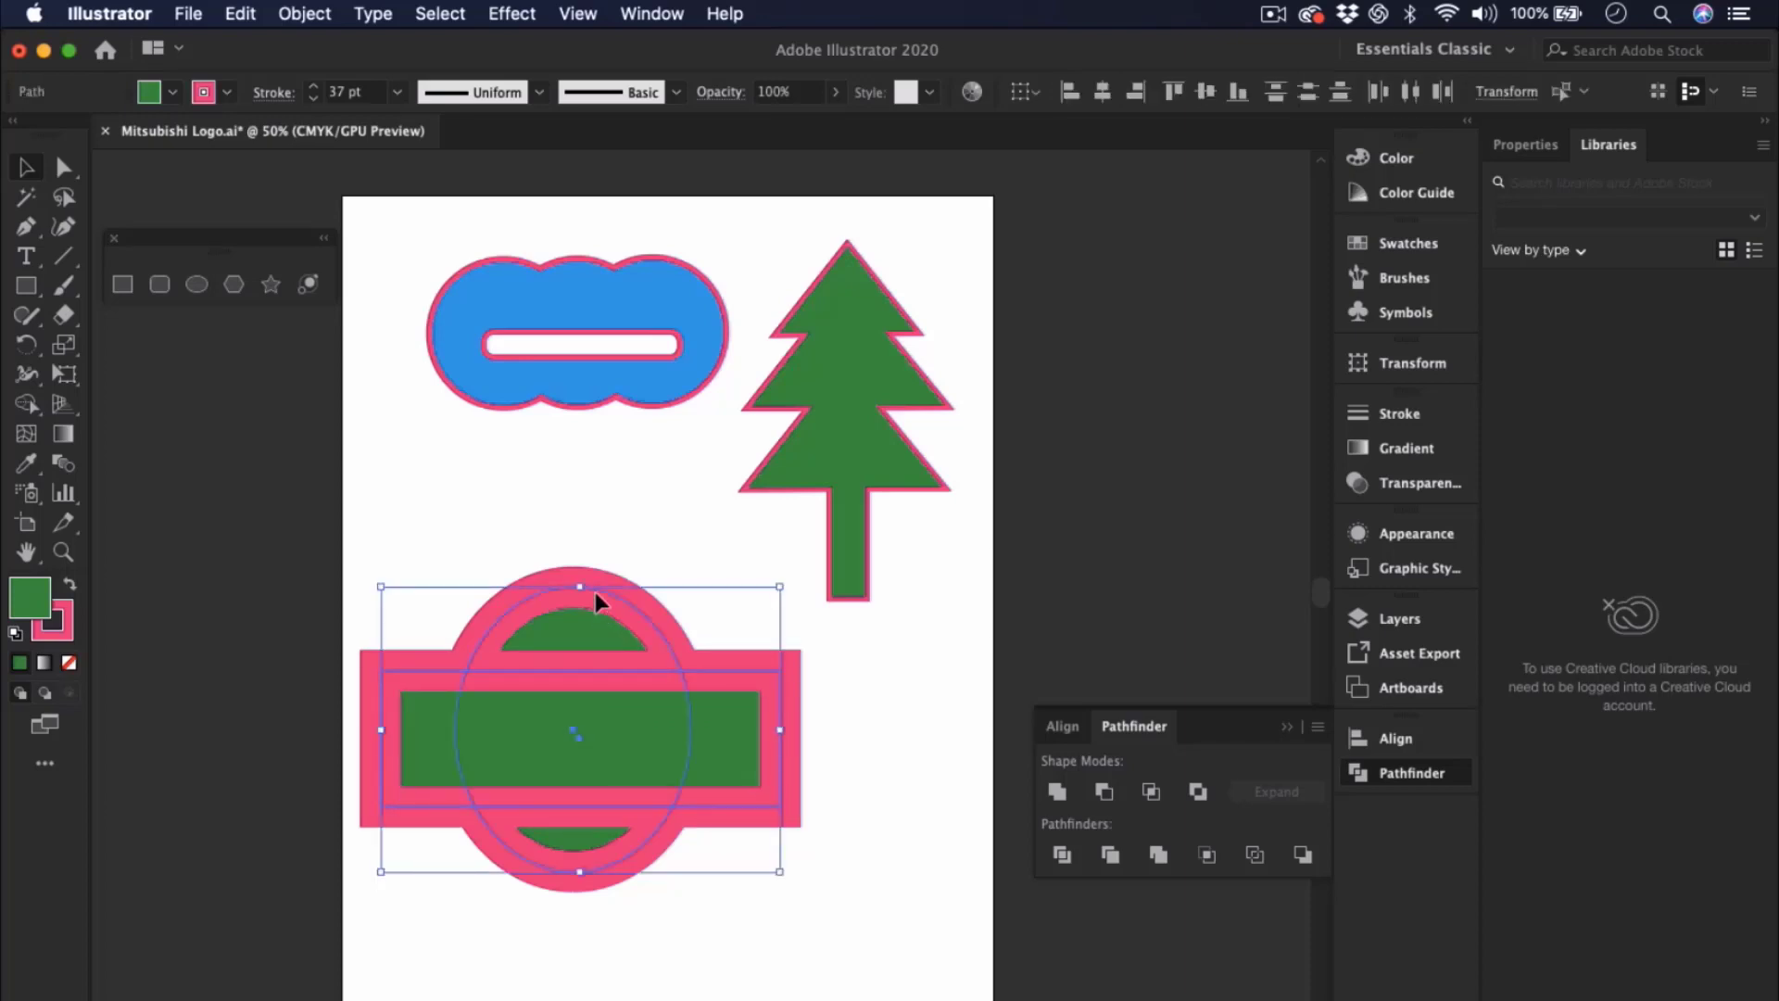
pyautogui.click(1103, 792)
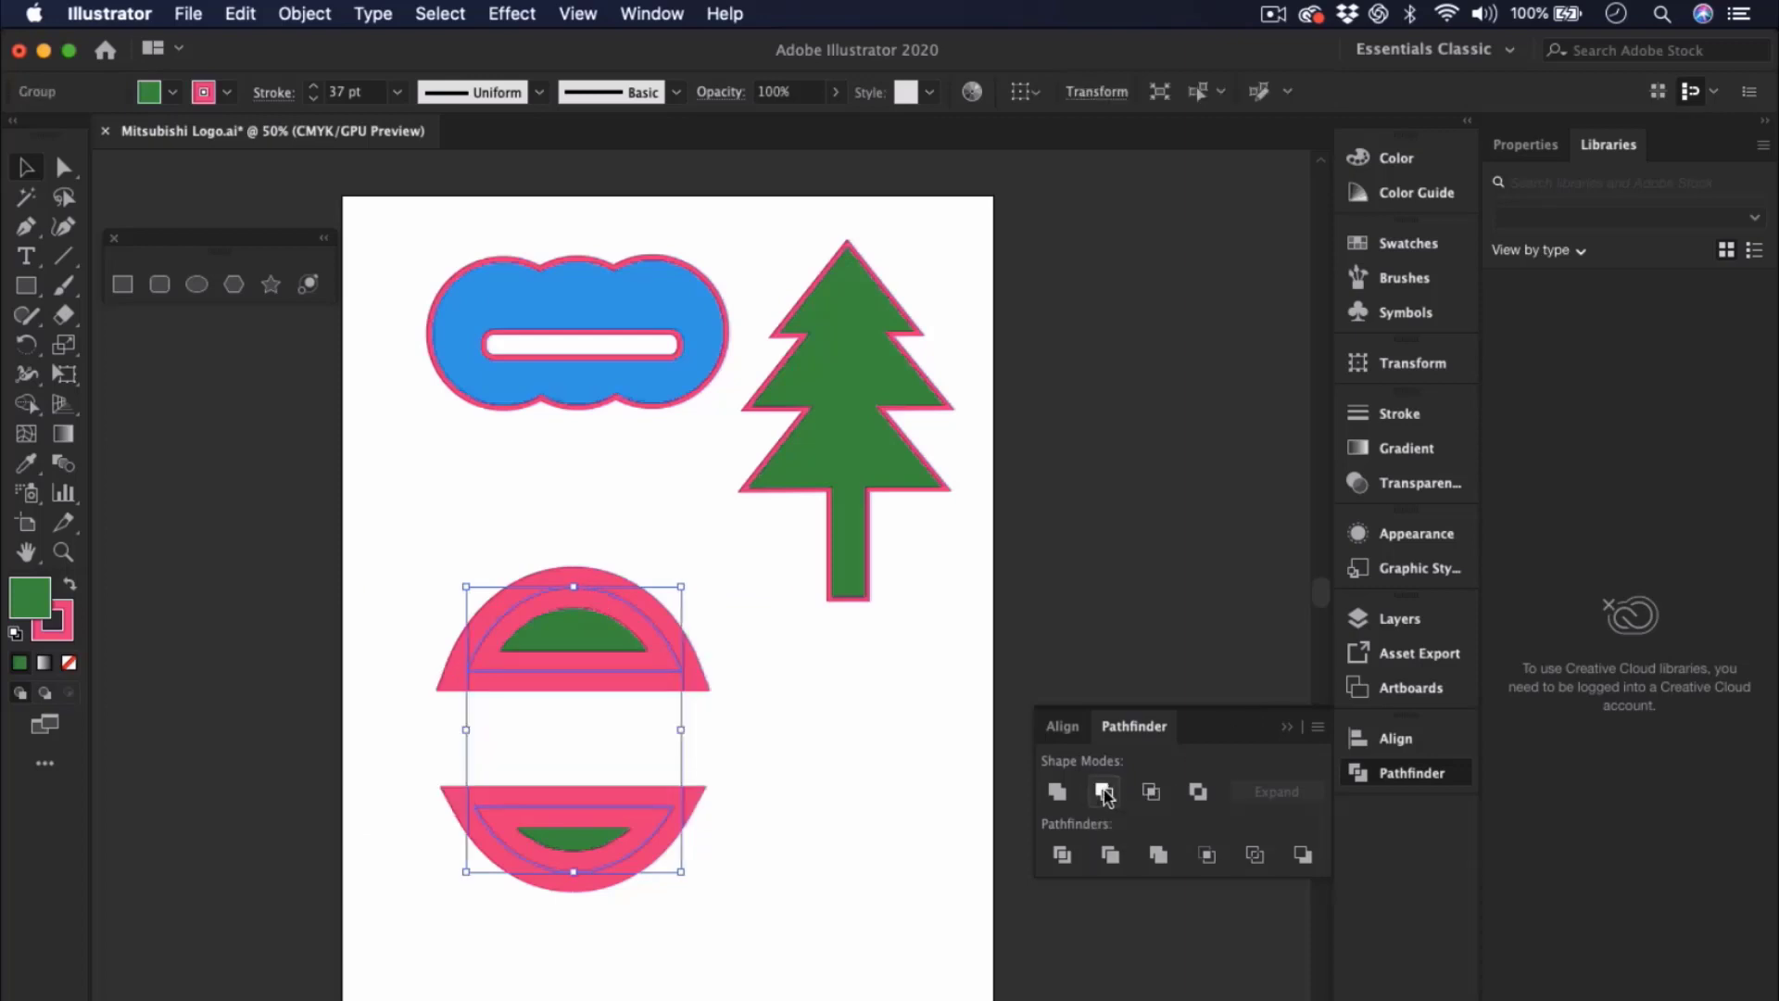
pyautogui.click(860, 804)
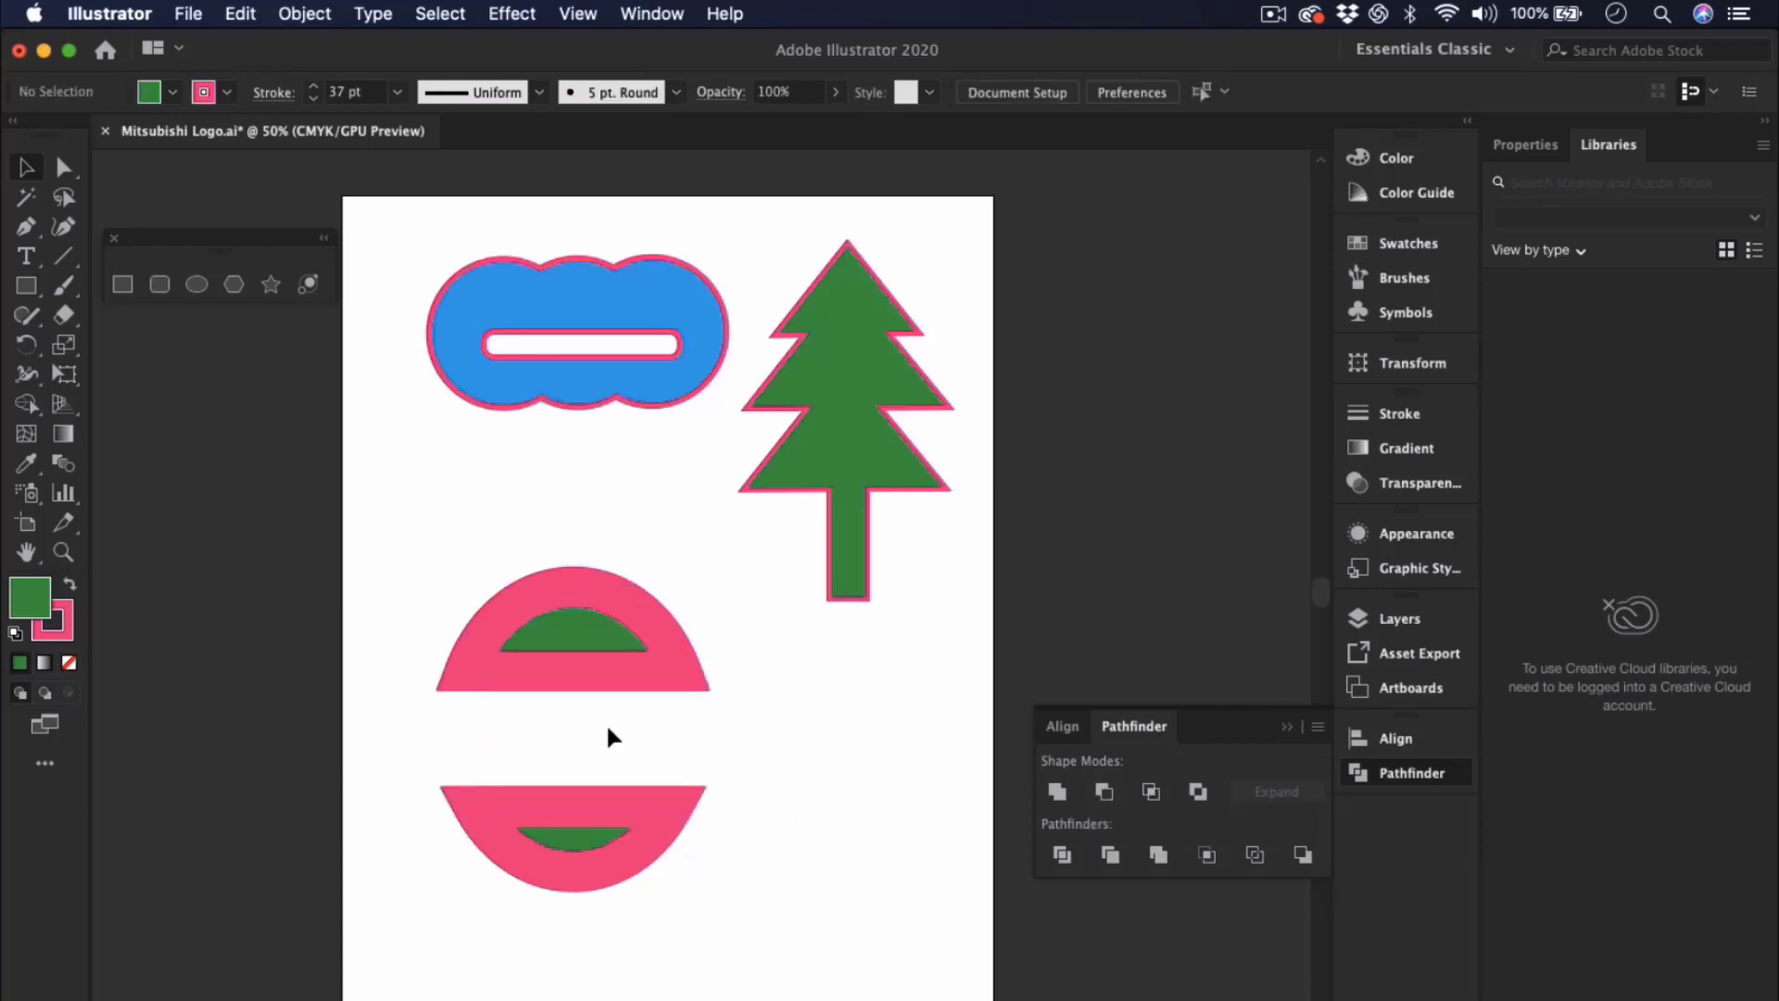
# - Undo the split to restore the whole ellipse and rectangle
pyautogui.moveTo(666, 820); pyautogui.dragTo(677, 817)
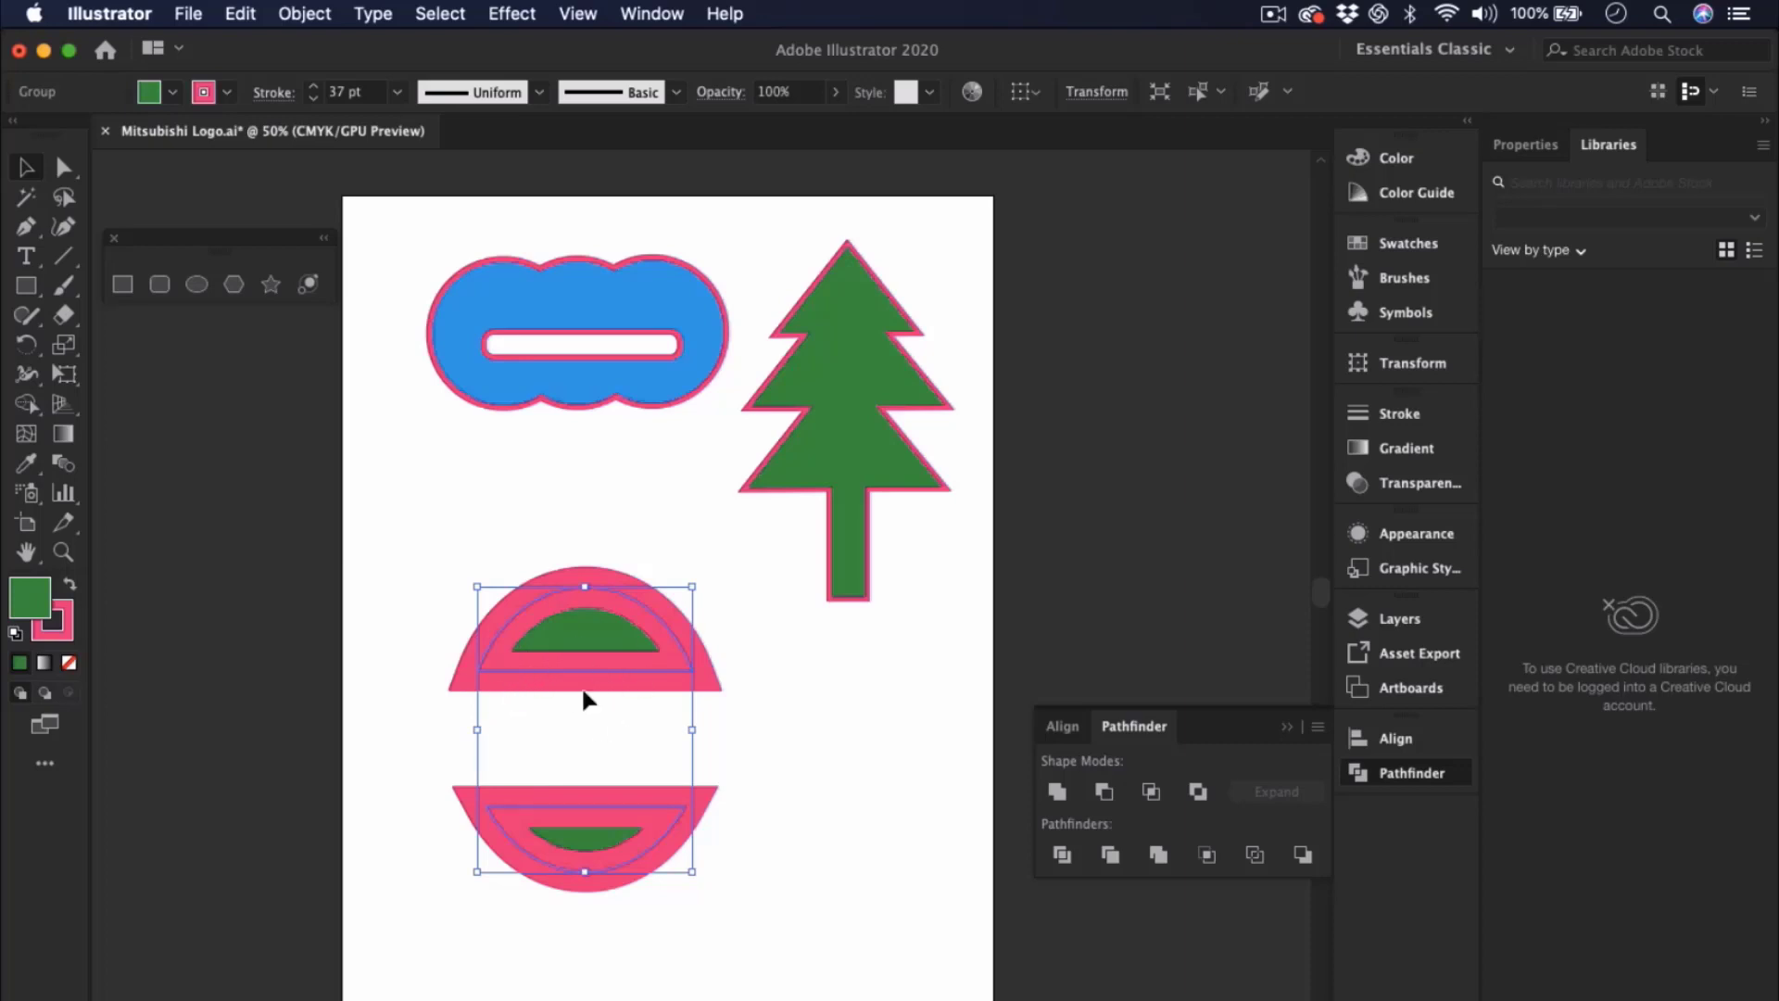
pyautogui.press('a')
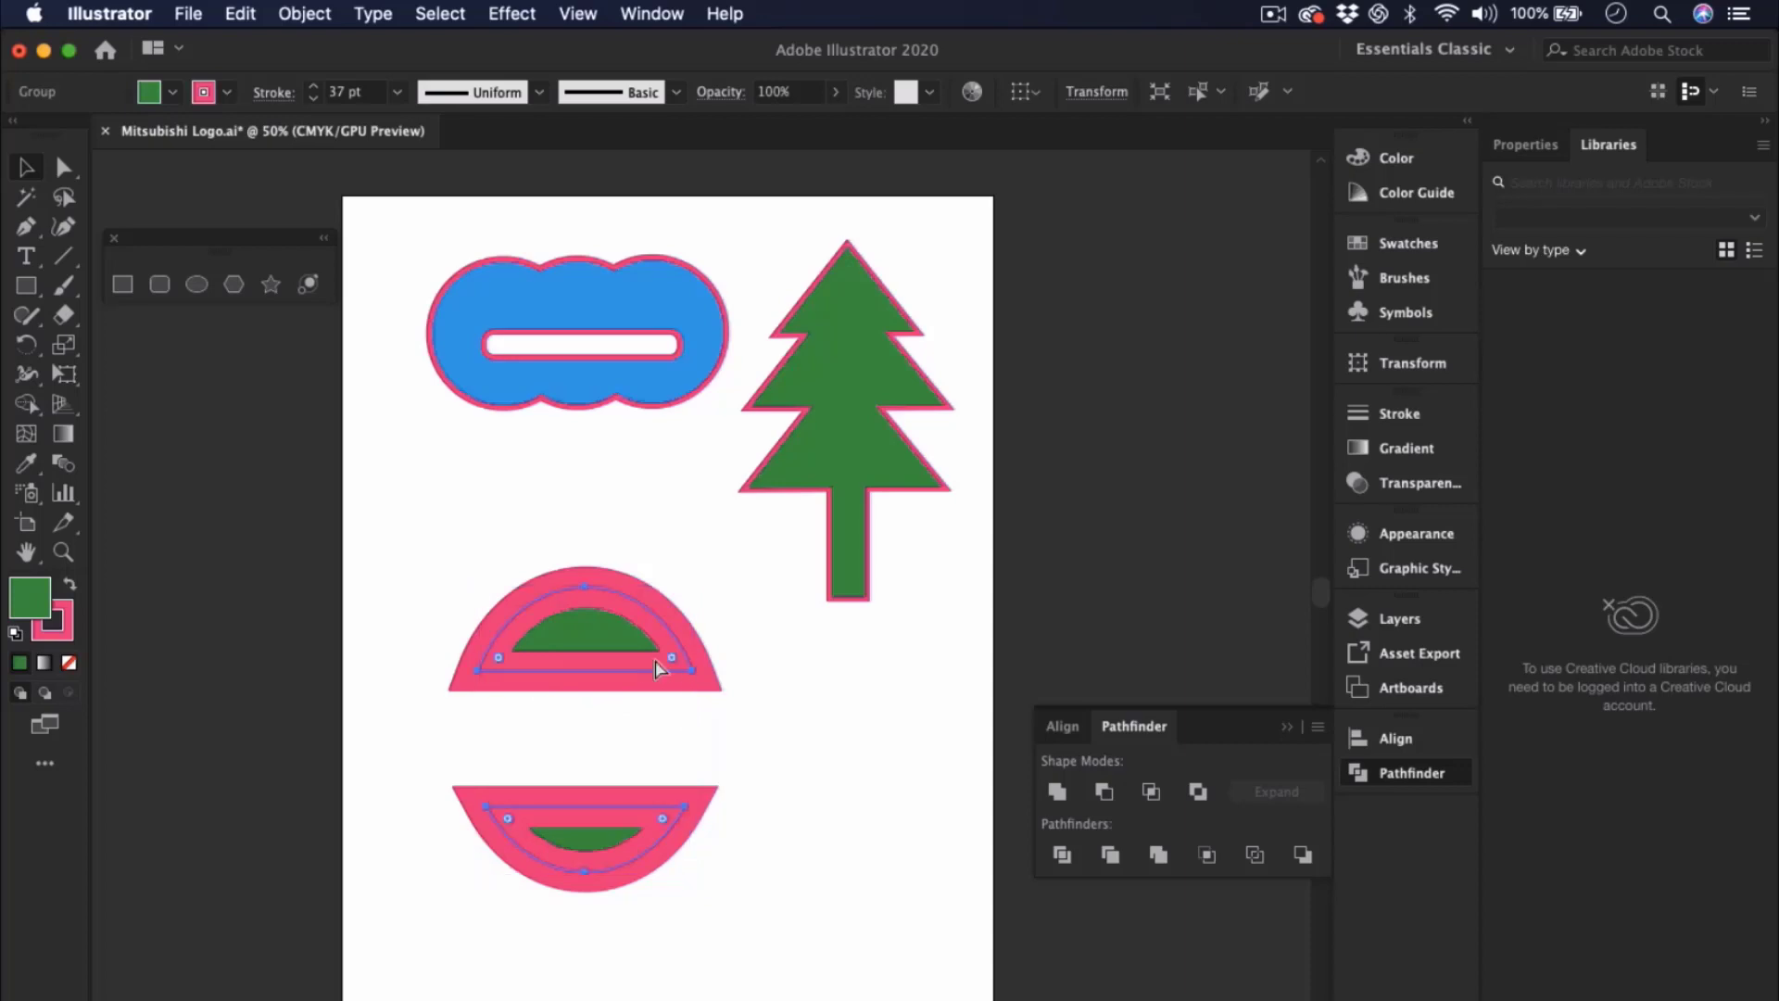
pyautogui.press('v')
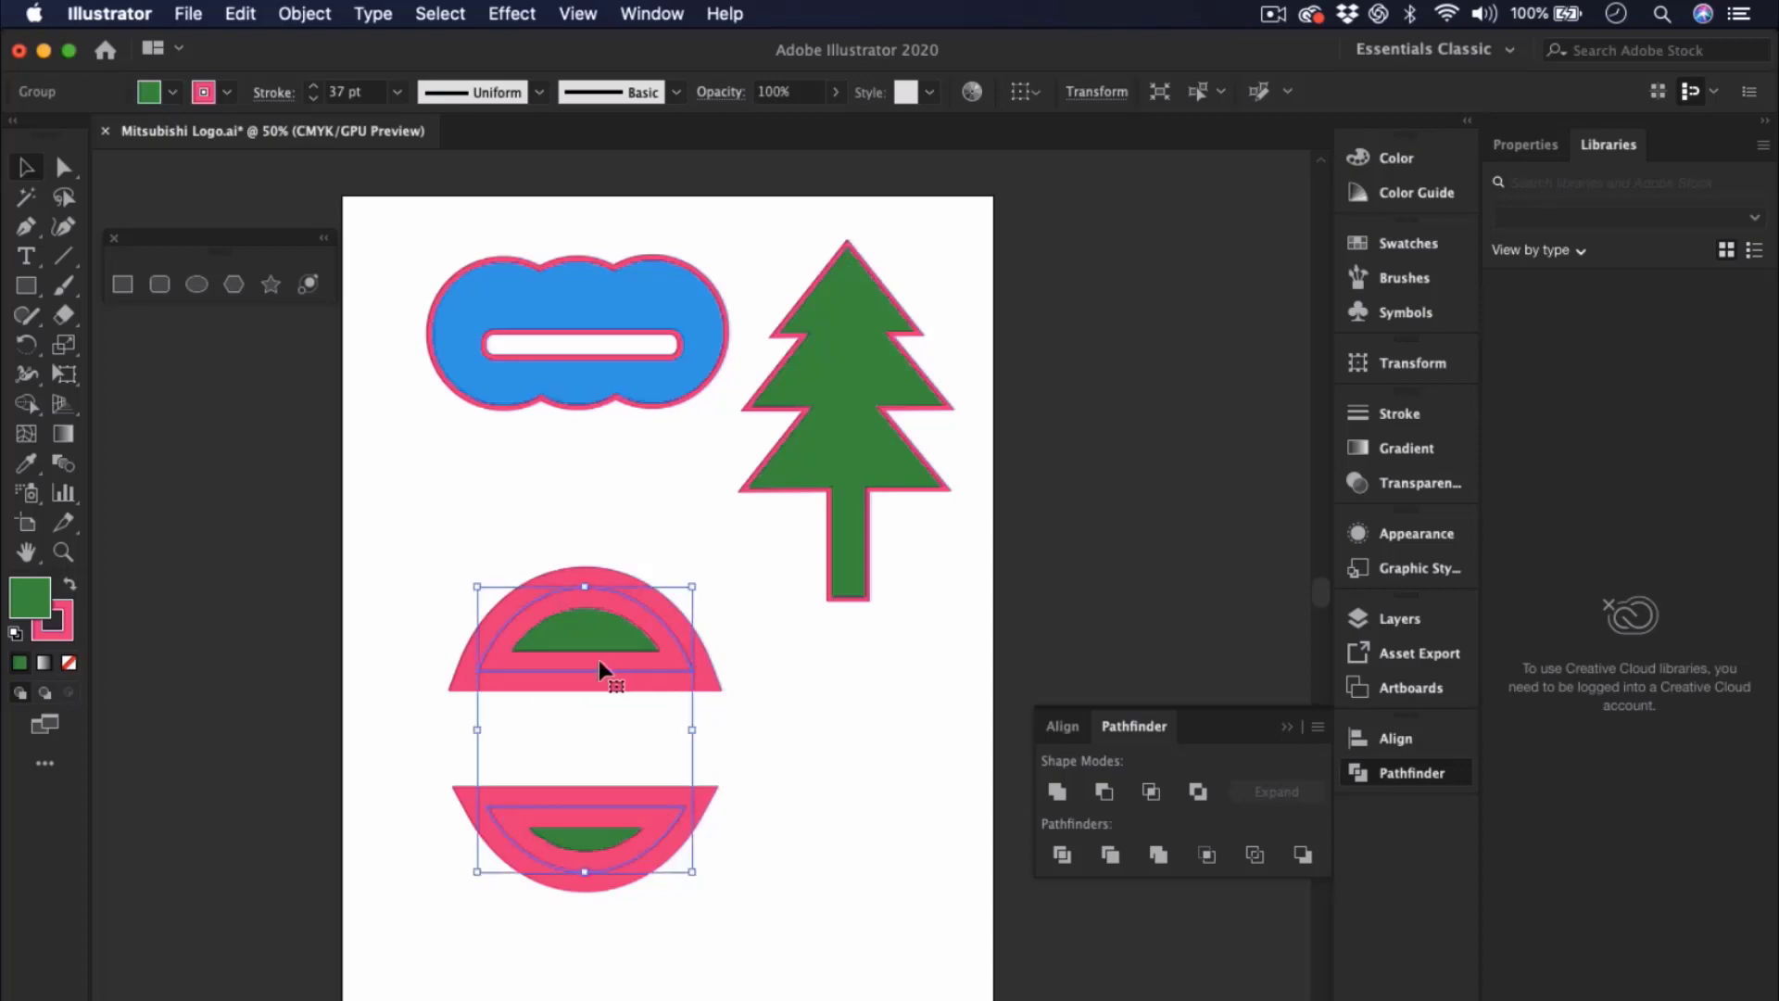
pyautogui.press('super+z')
pyautogui.press('super+z')
pyautogui.press('super+z')
pyautogui.keyDown('shift'); pyautogui.click(681, 769); pyautogui.keyUp('shift')
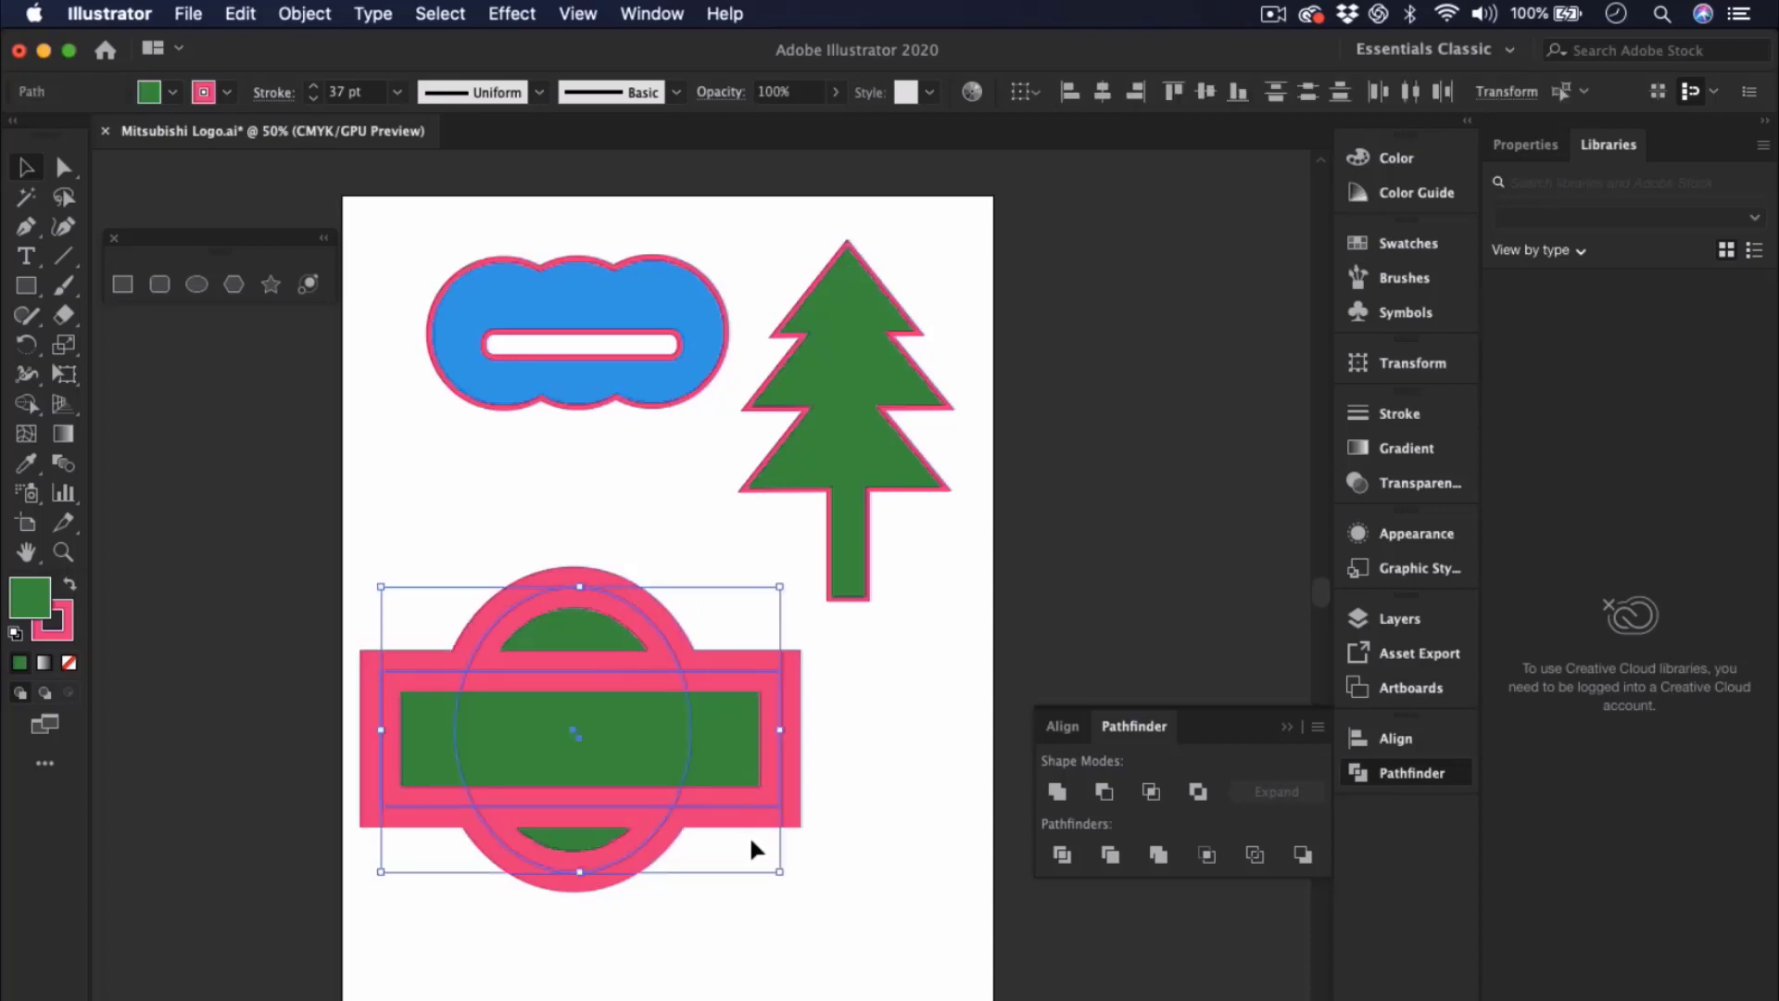
pyautogui.click(777, 919)
pyautogui.click(586, 585)
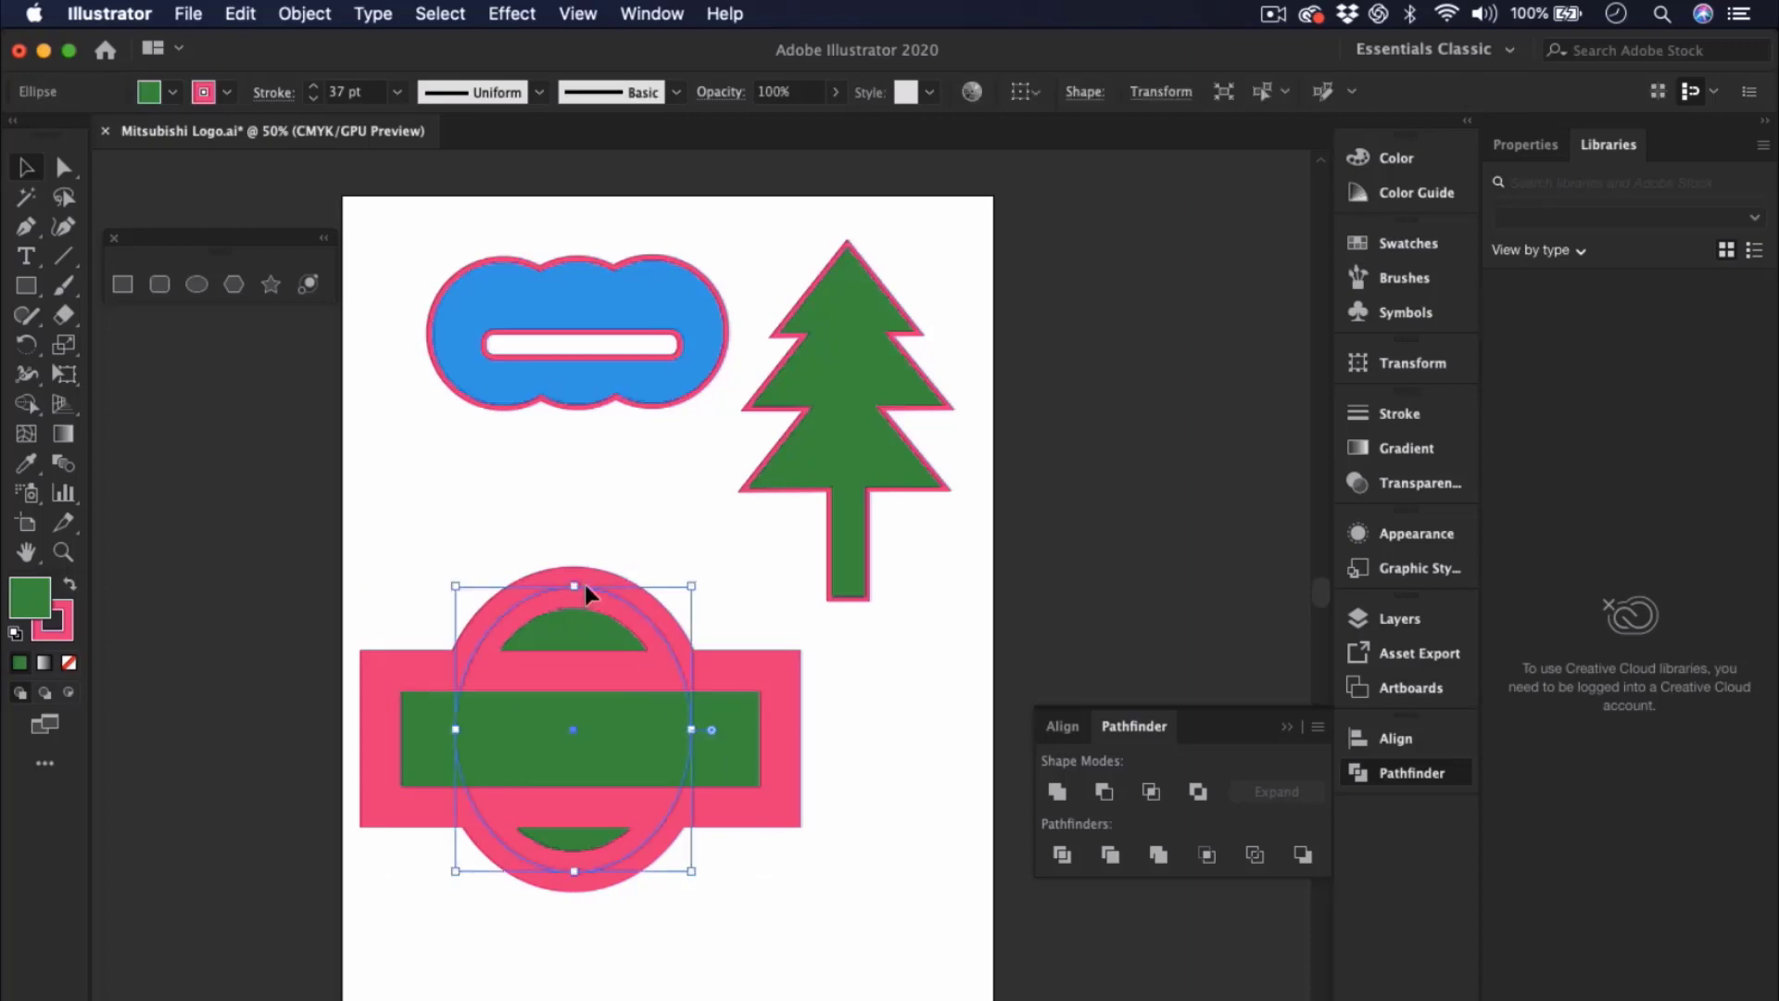
pyautogui.click(305, 14)
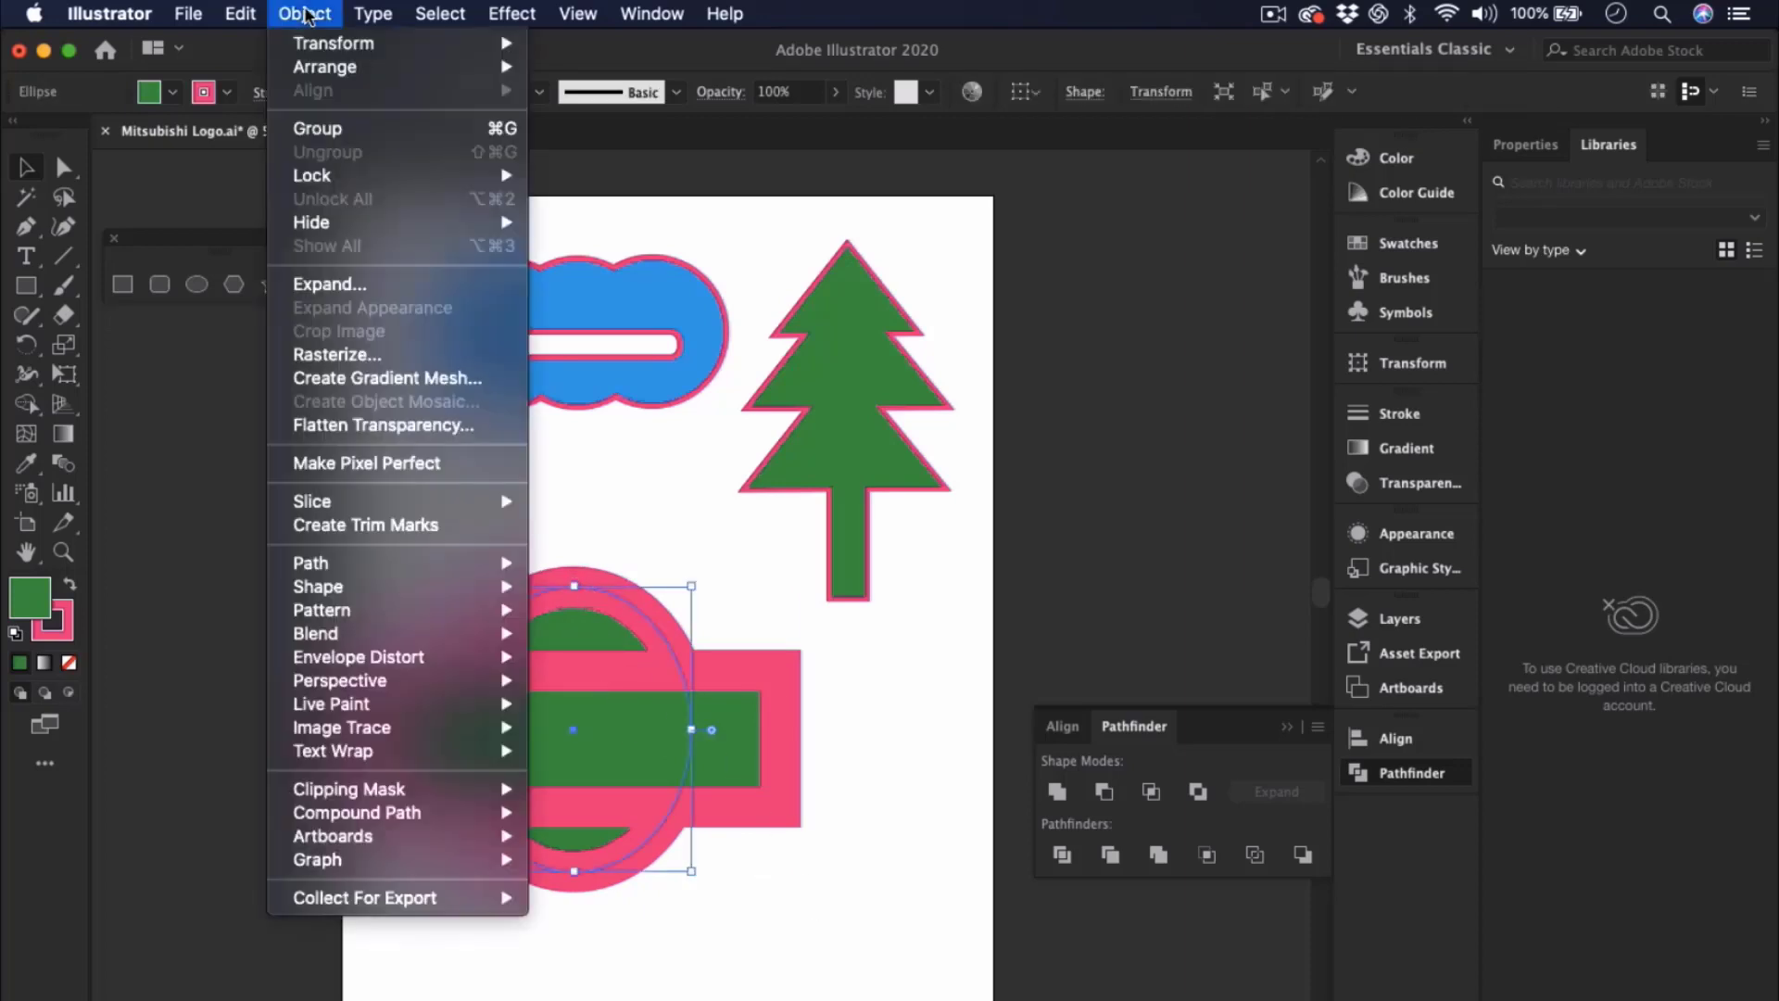
pyautogui.click(363, 293)
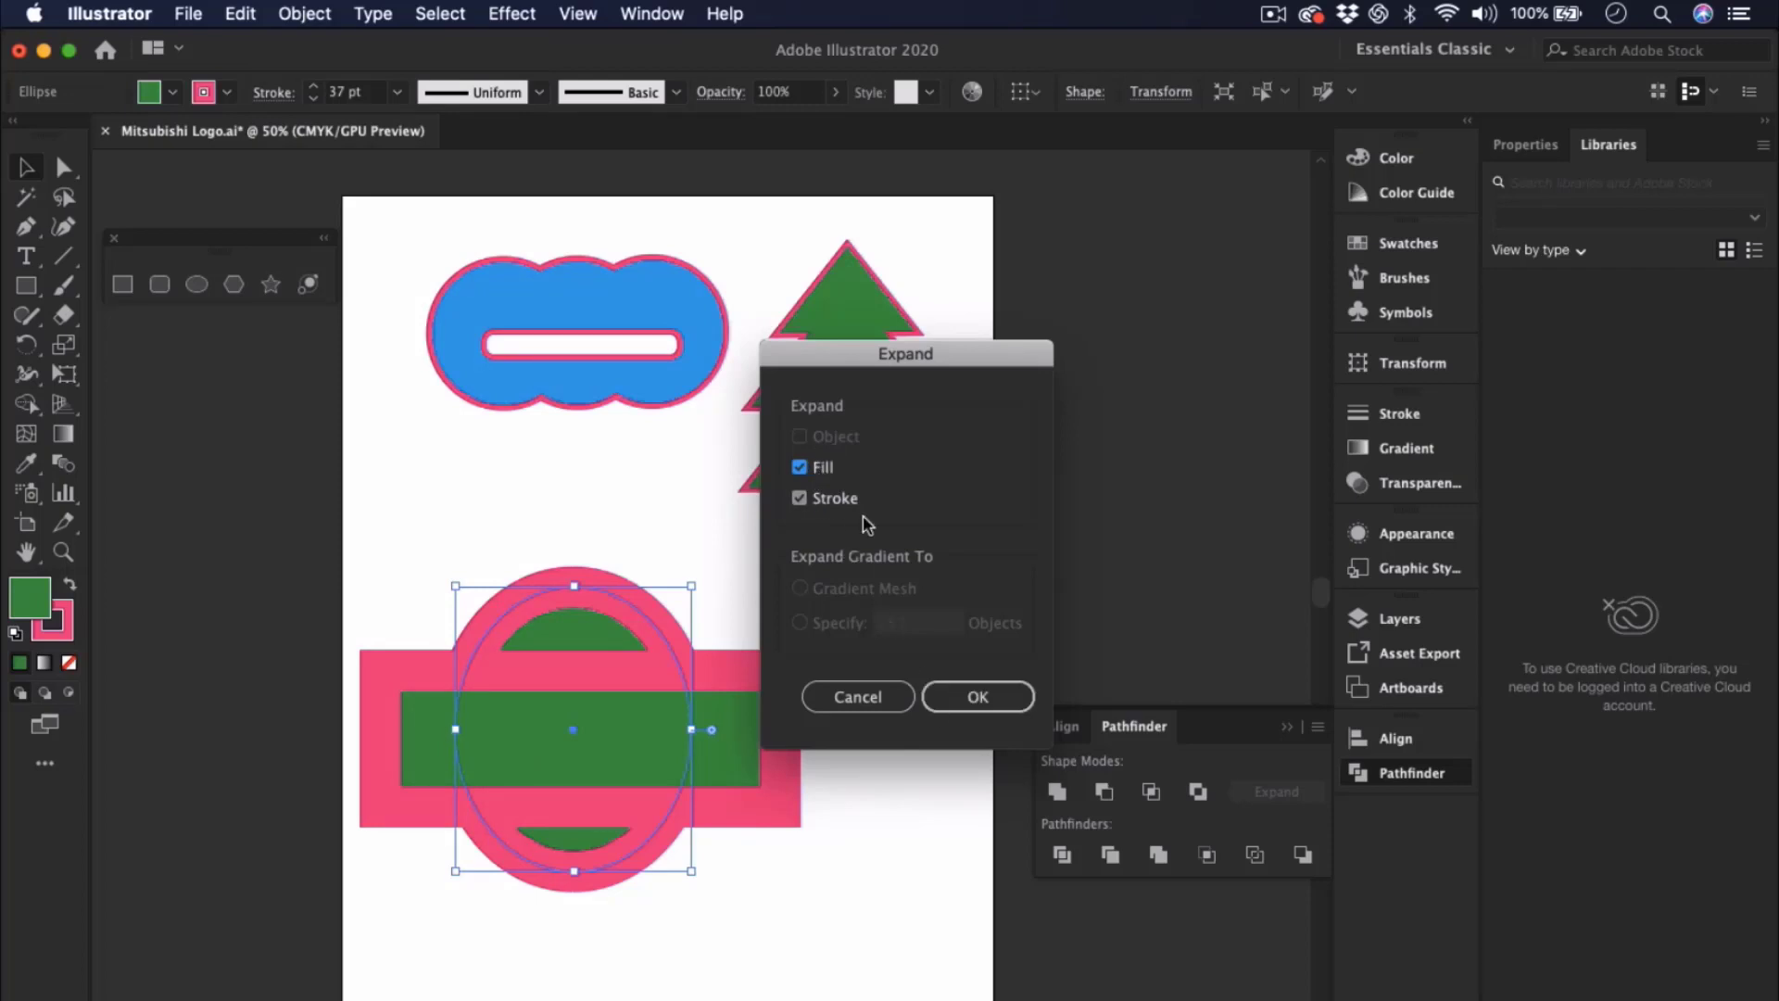
pyautogui.click(948, 697)
pyautogui.click(860, 875)
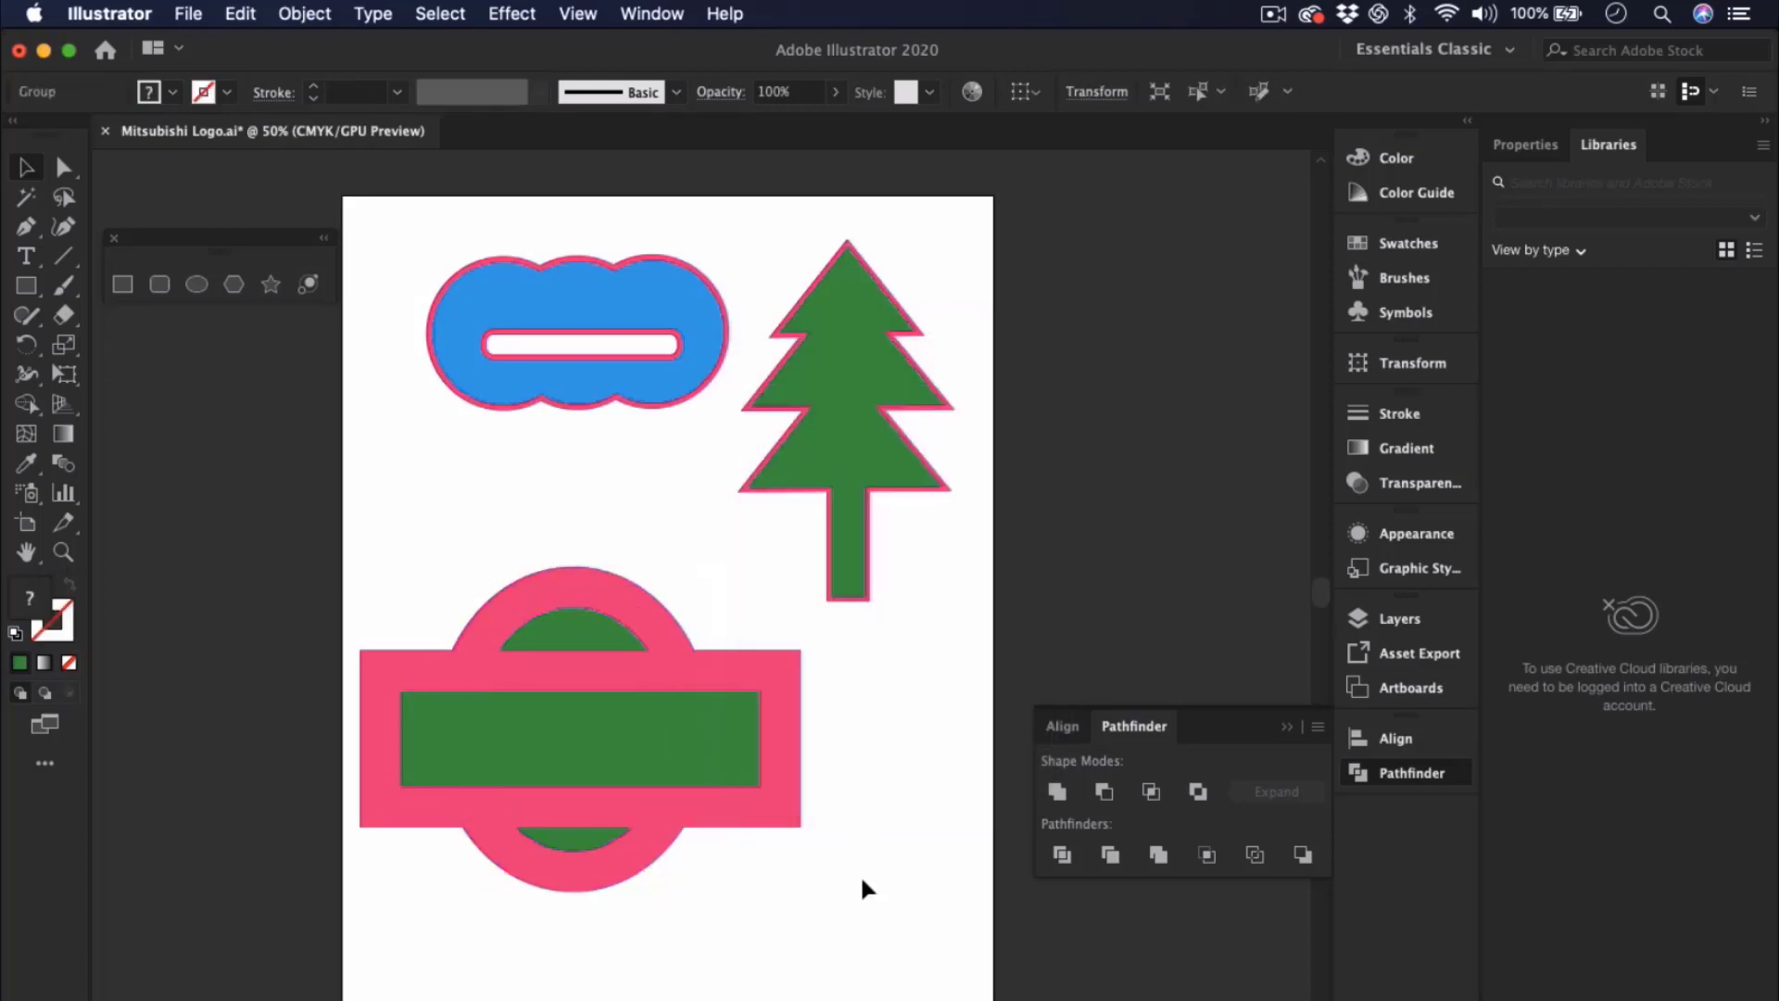
pyautogui.click(623, 601)
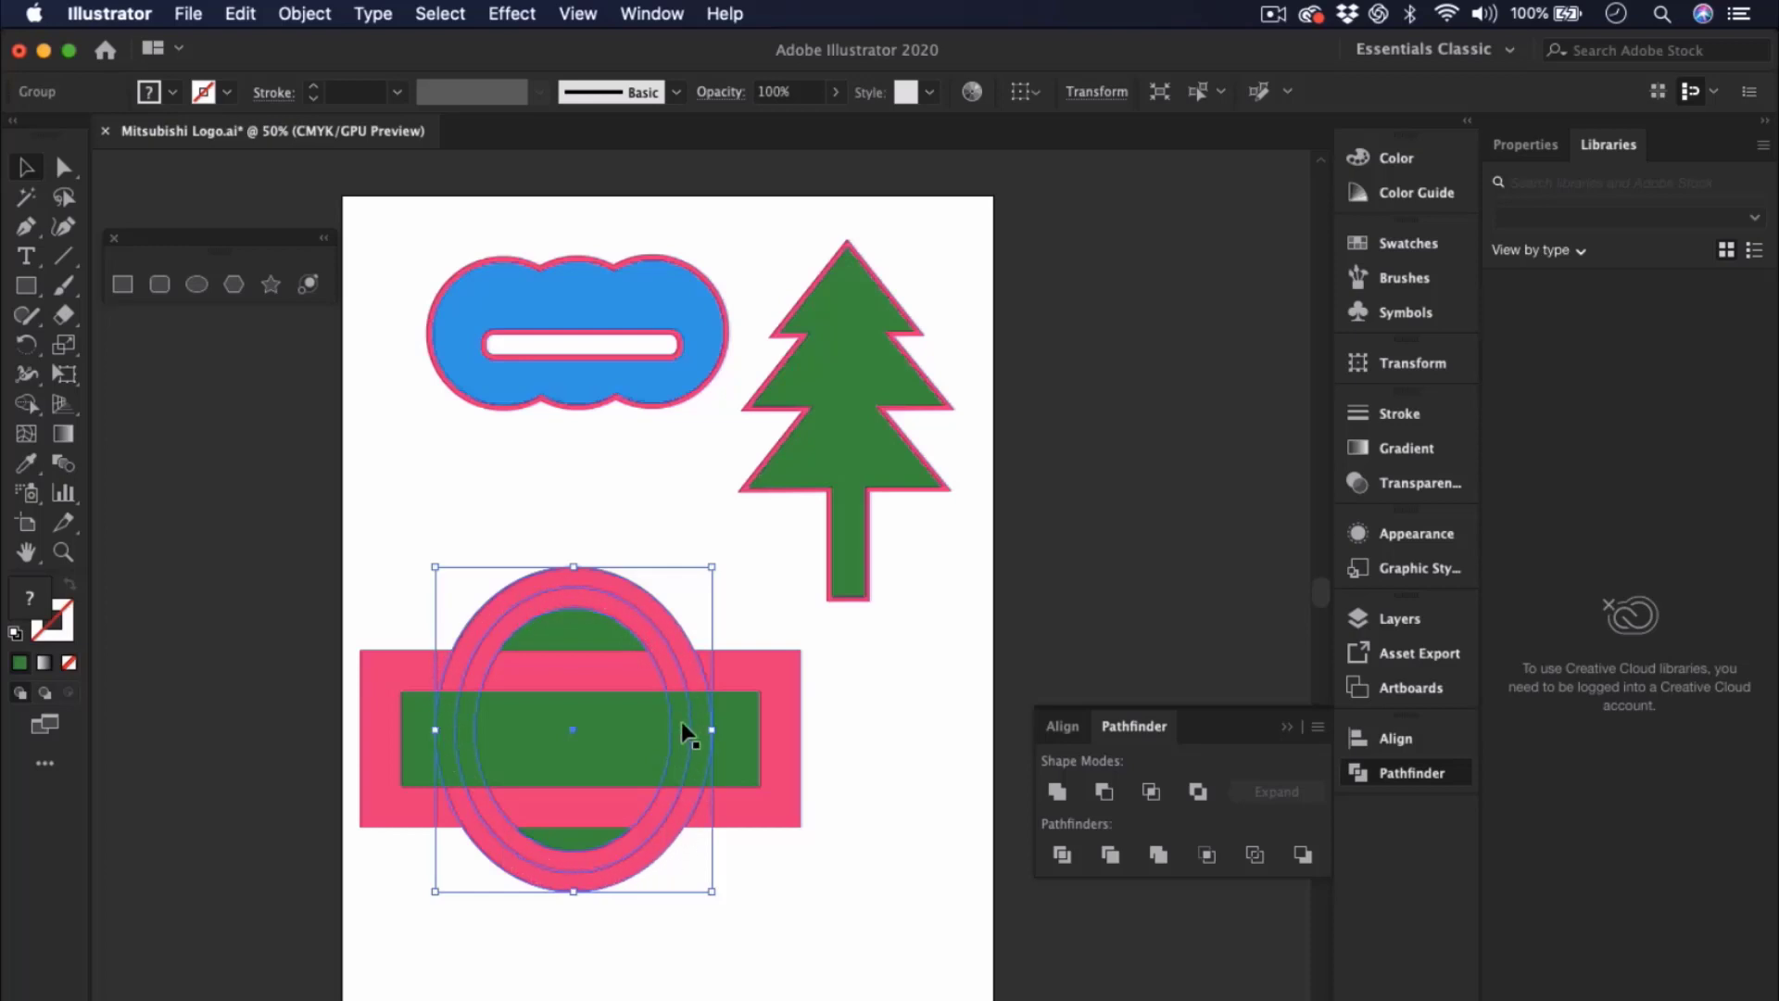
pyautogui.keyDown('shift'); pyautogui.click(760, 718); pyautogui.keyUp('shift')
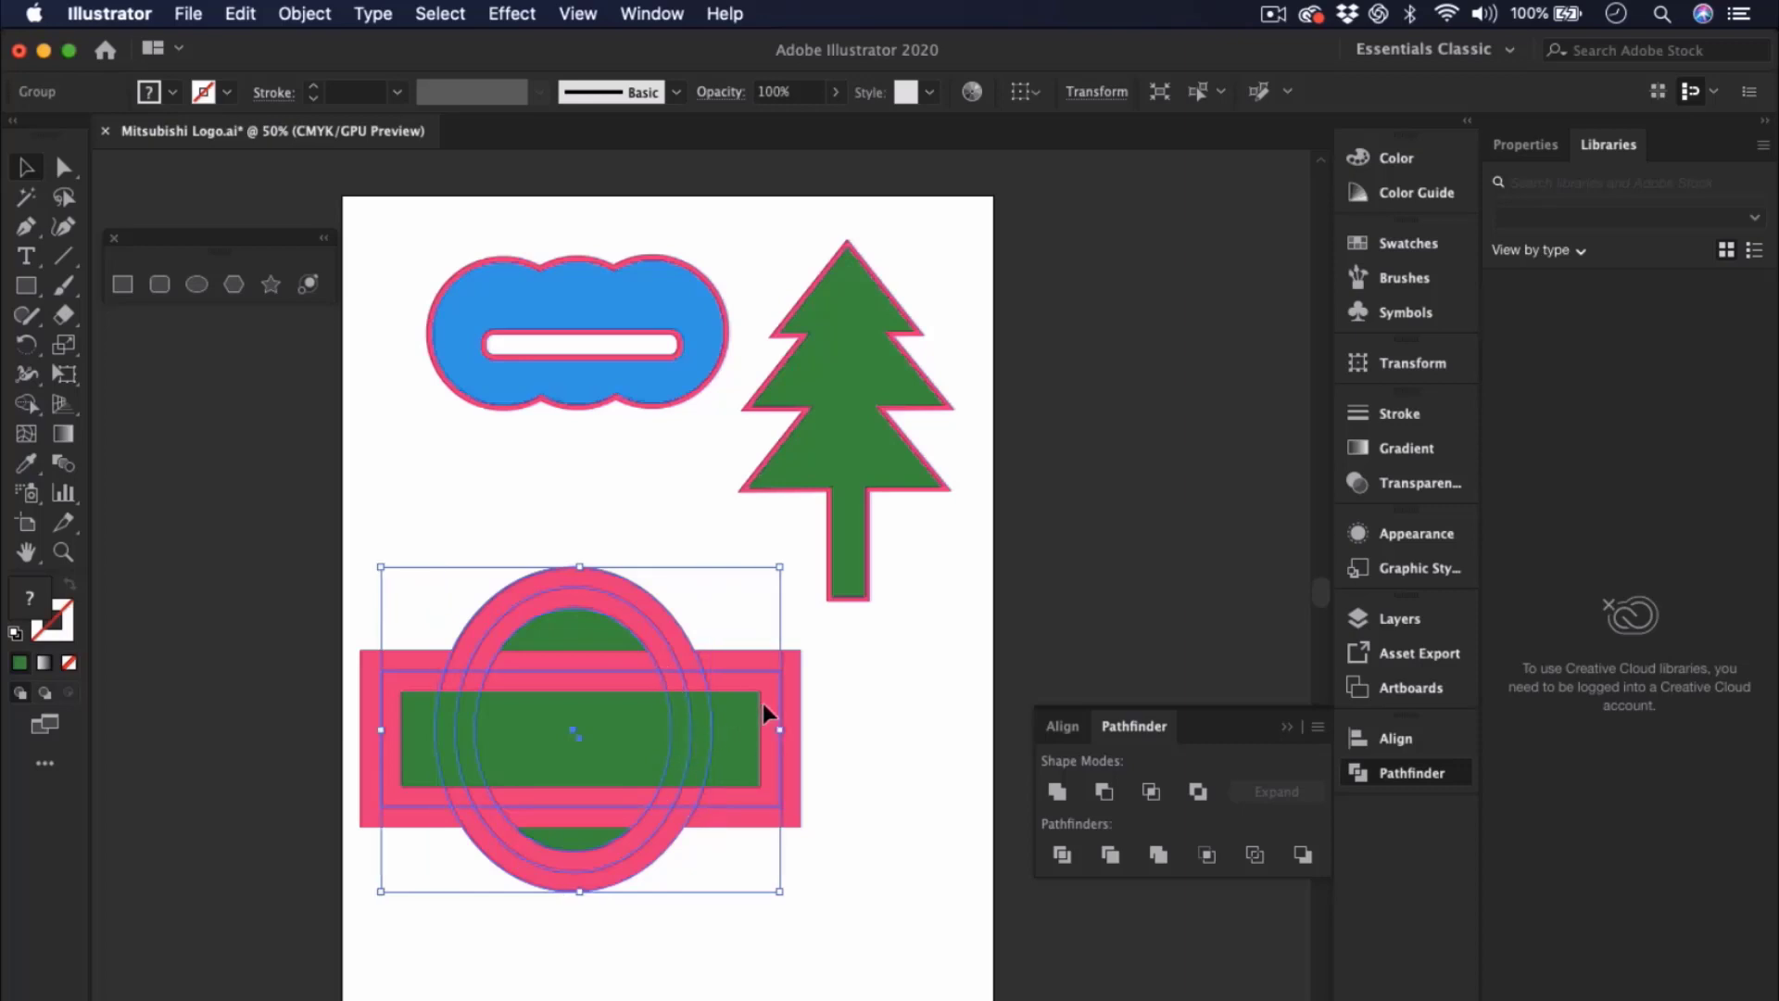
pyautogui.click(1107, 799)
pyautogui.click(863, 778)
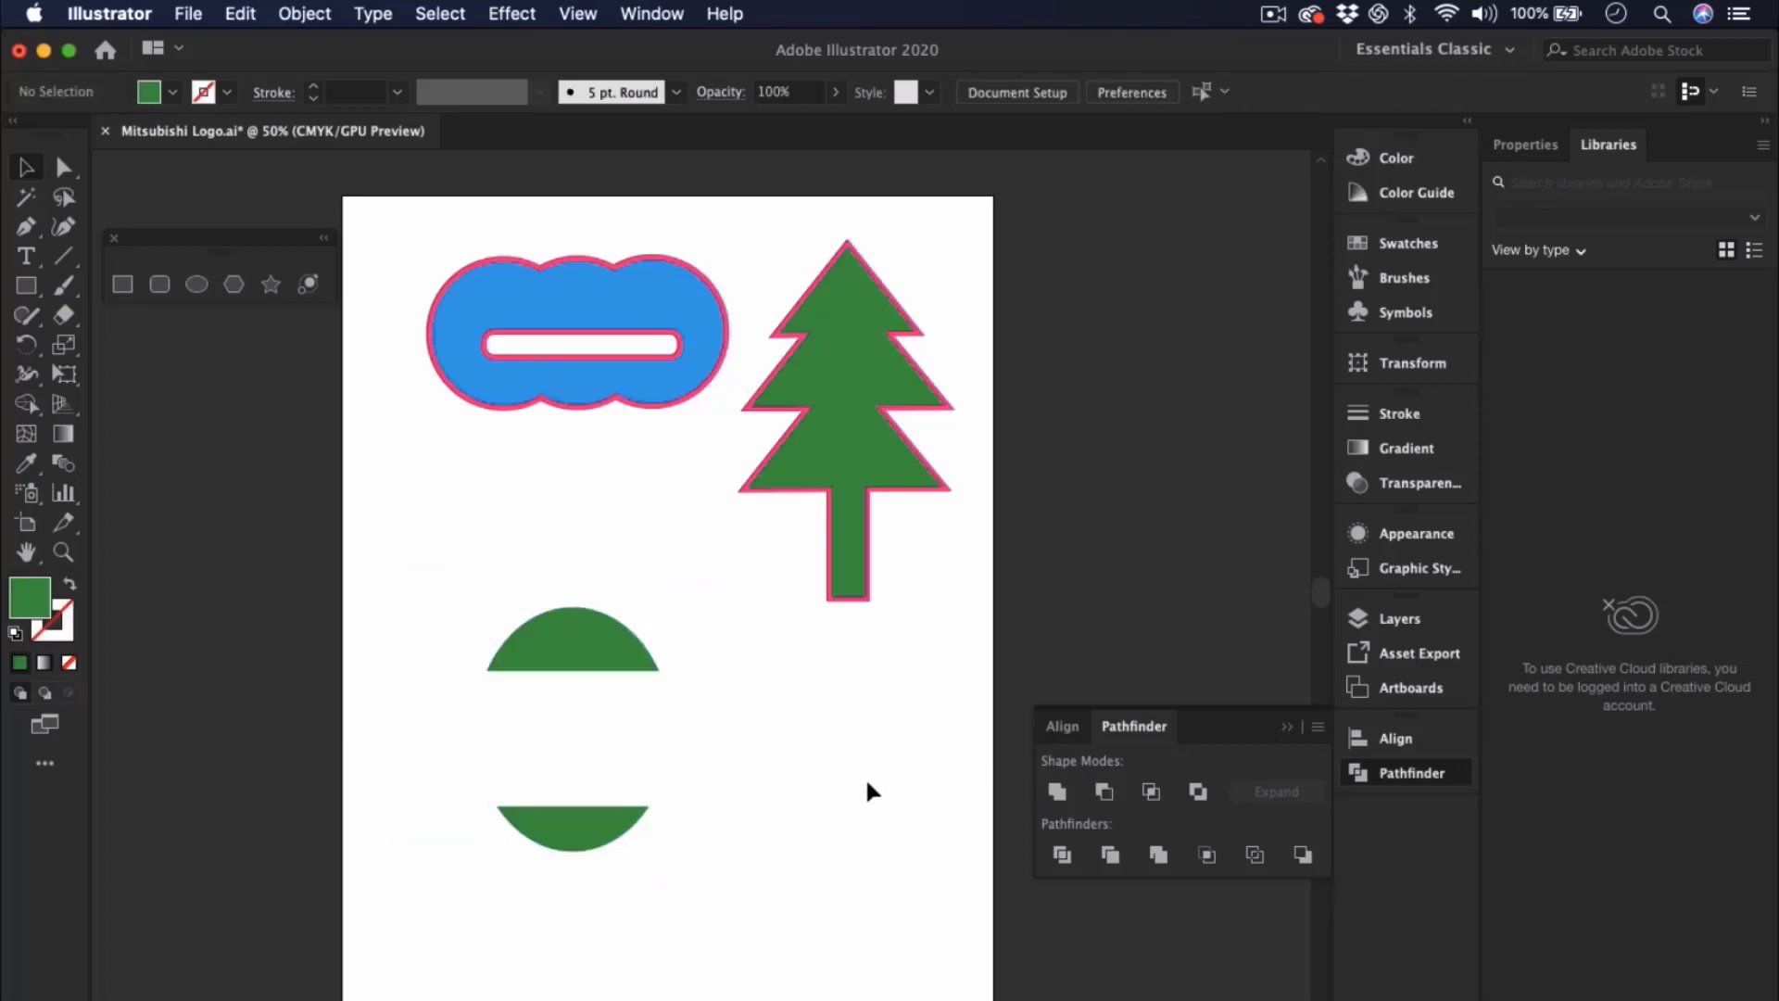
pyautogui.click(573, 647)
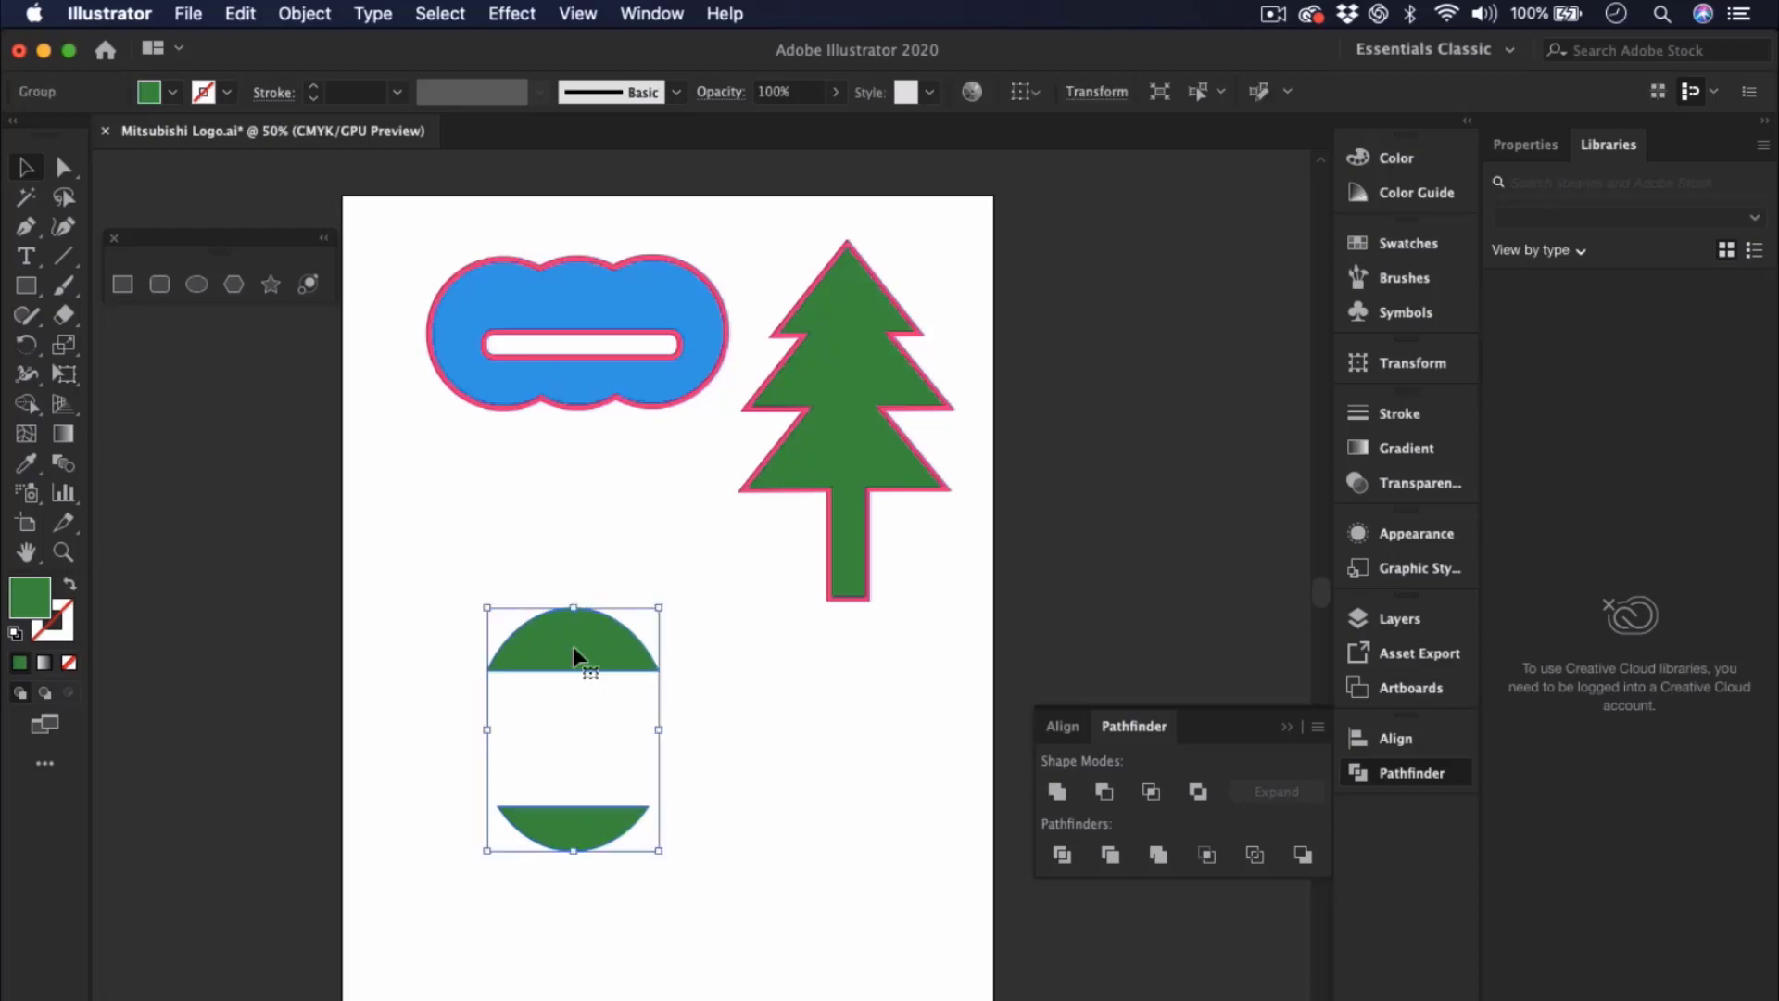
pyautogui.moveTo(652, 625); pyautogui.dragTo(559, 684)
pyautogui.press('super+z')
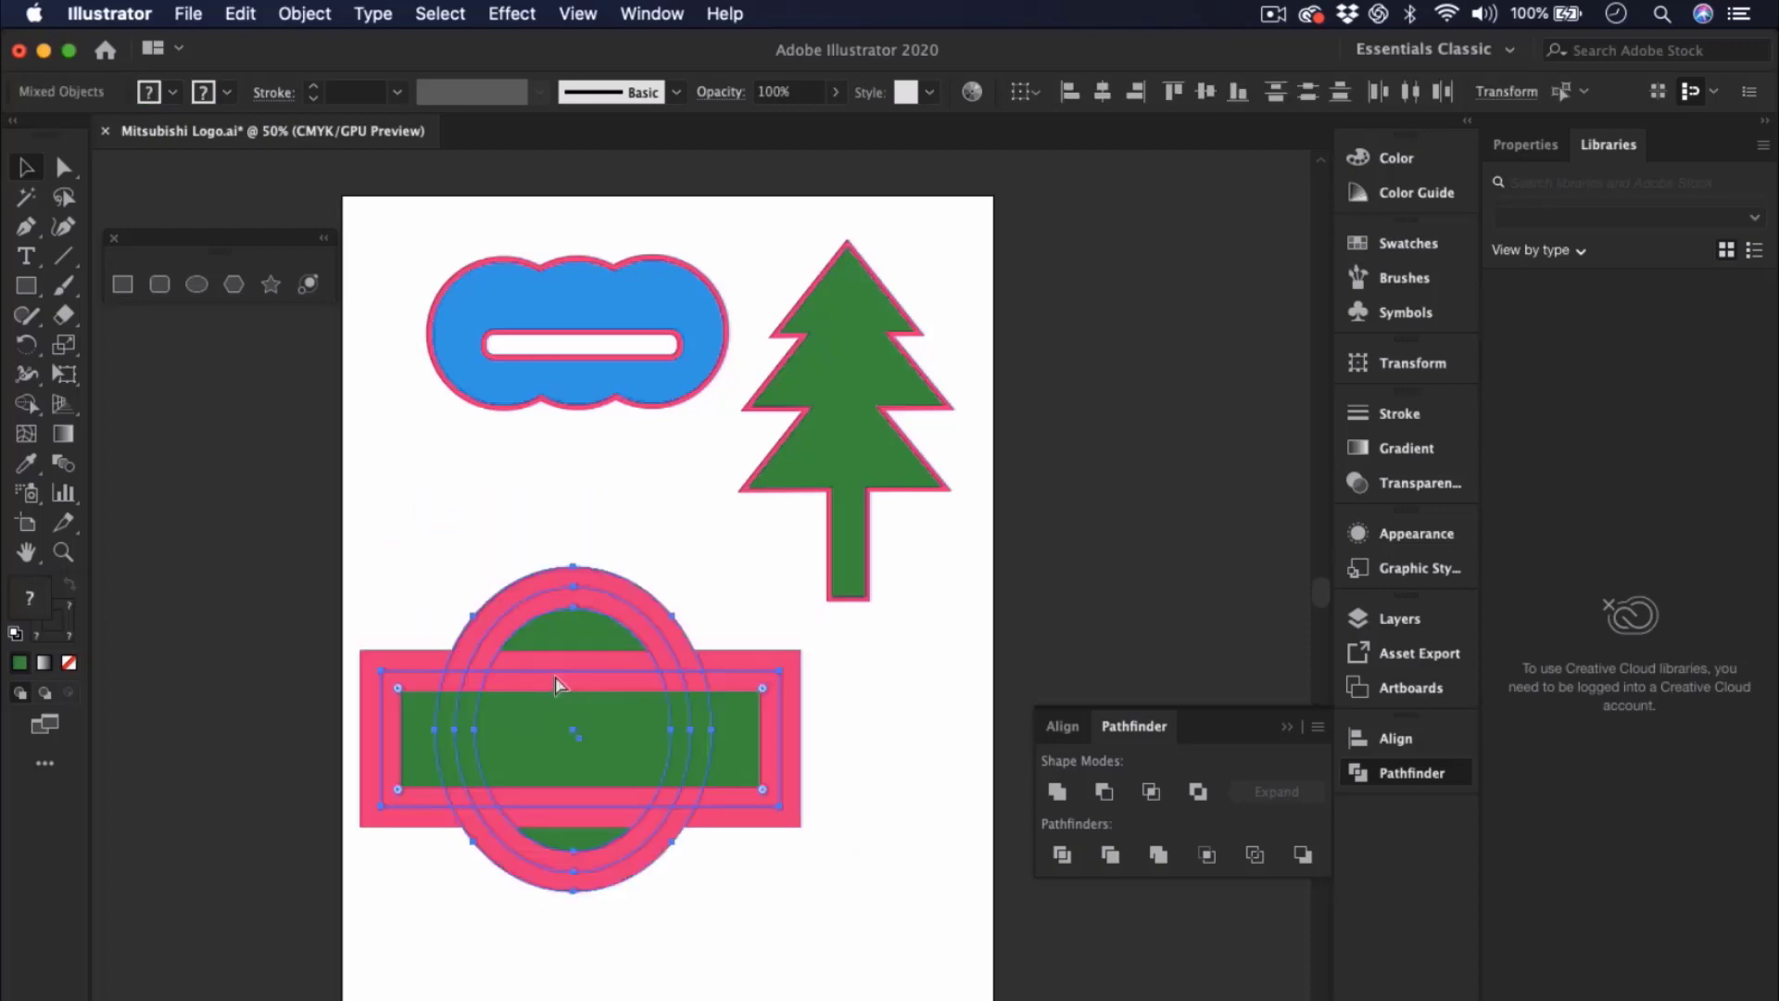
pyautogui.click(556, 684)
# - Set the ellipse's fill to None, leaving only the pink ring
pyautogui.click(688, 634)
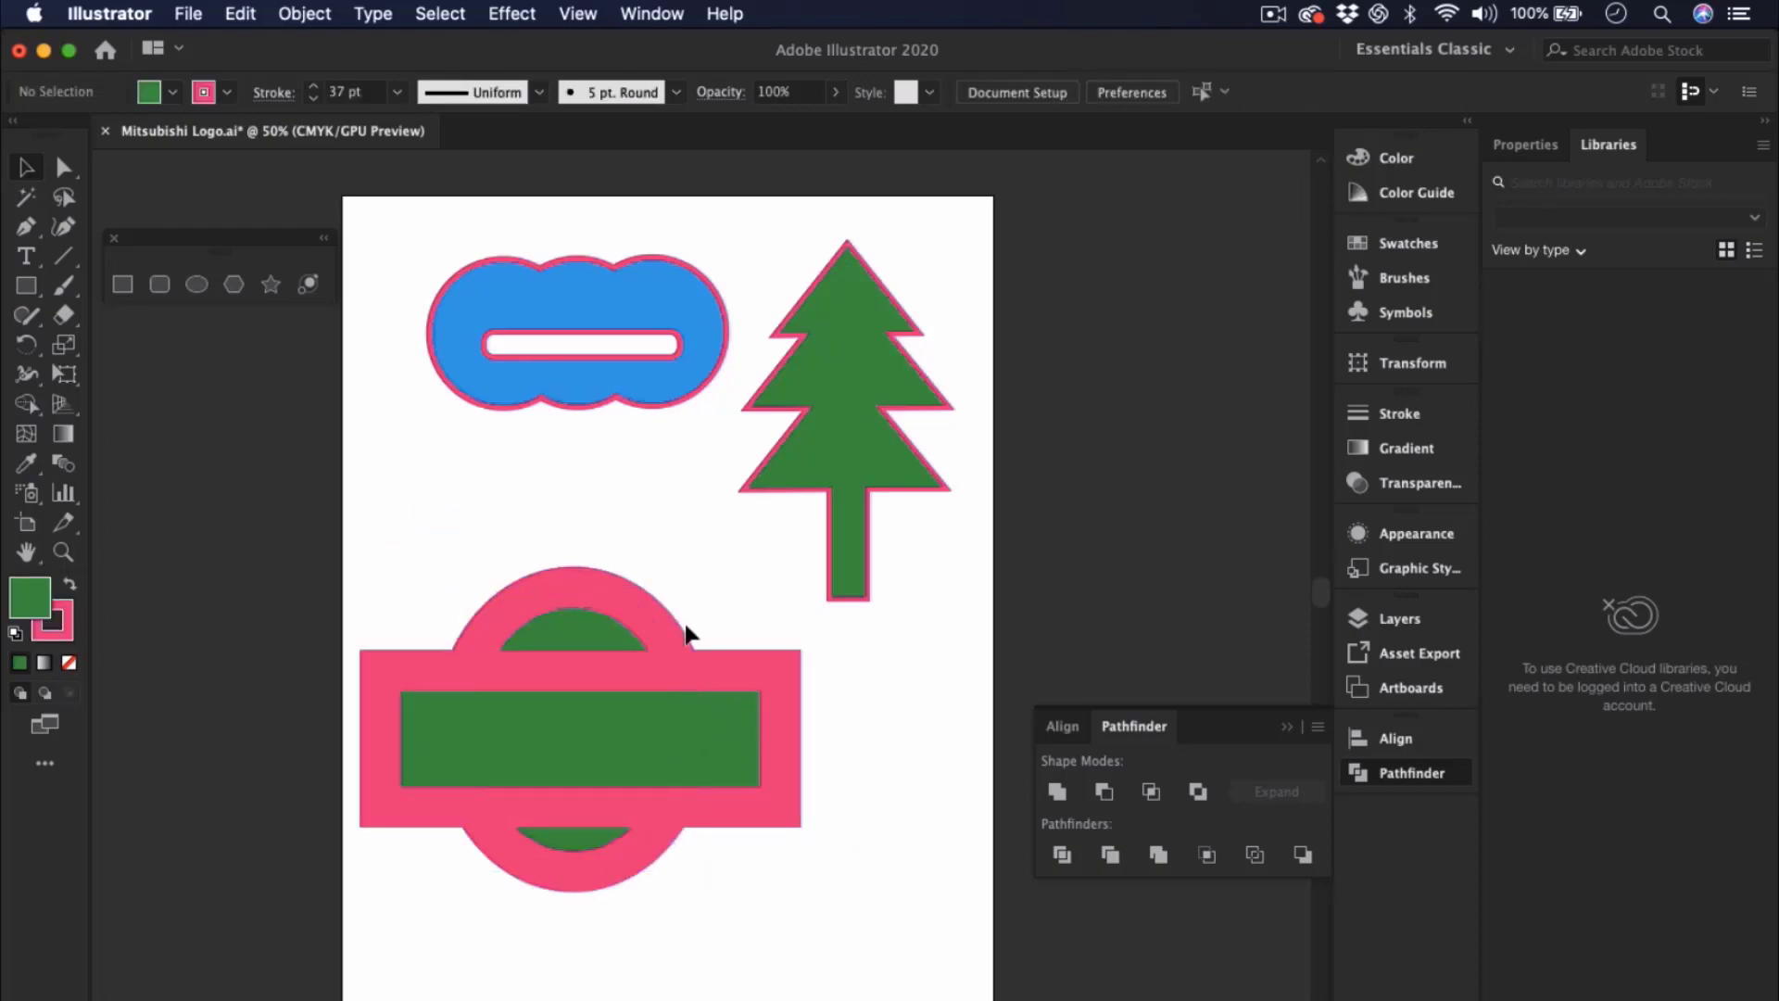
pyautogui.click(574, 589)
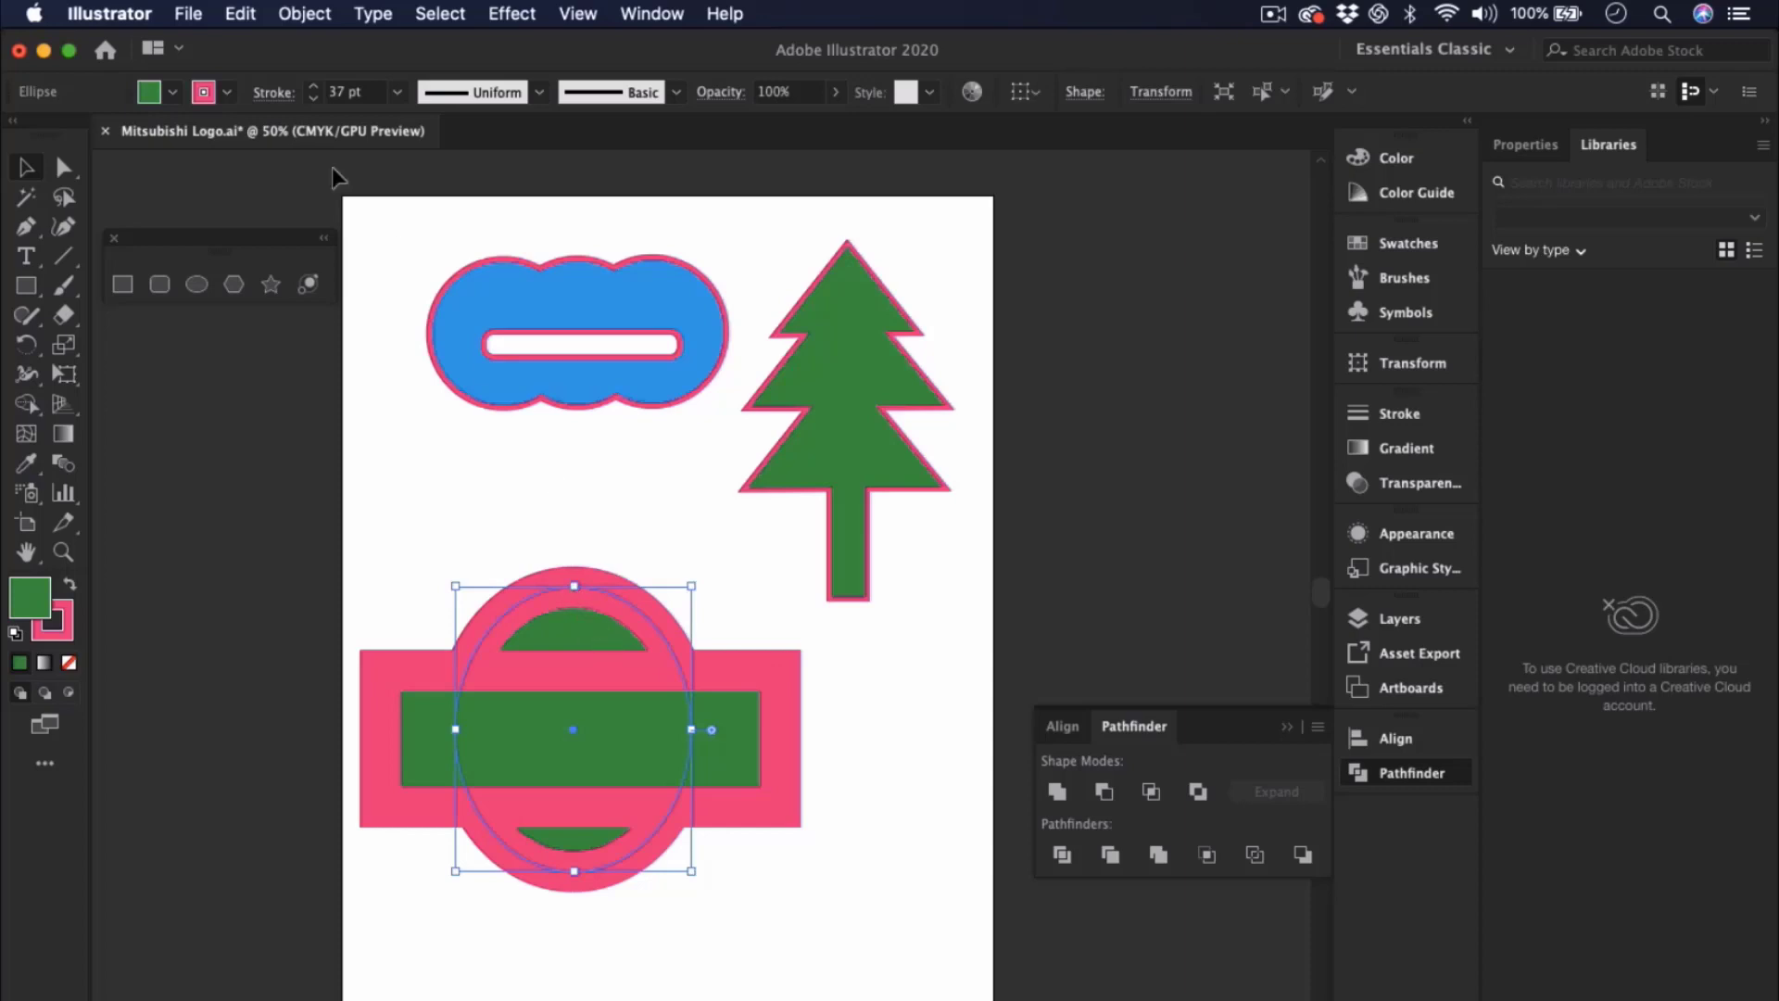
pyautogui.click(172, 92)
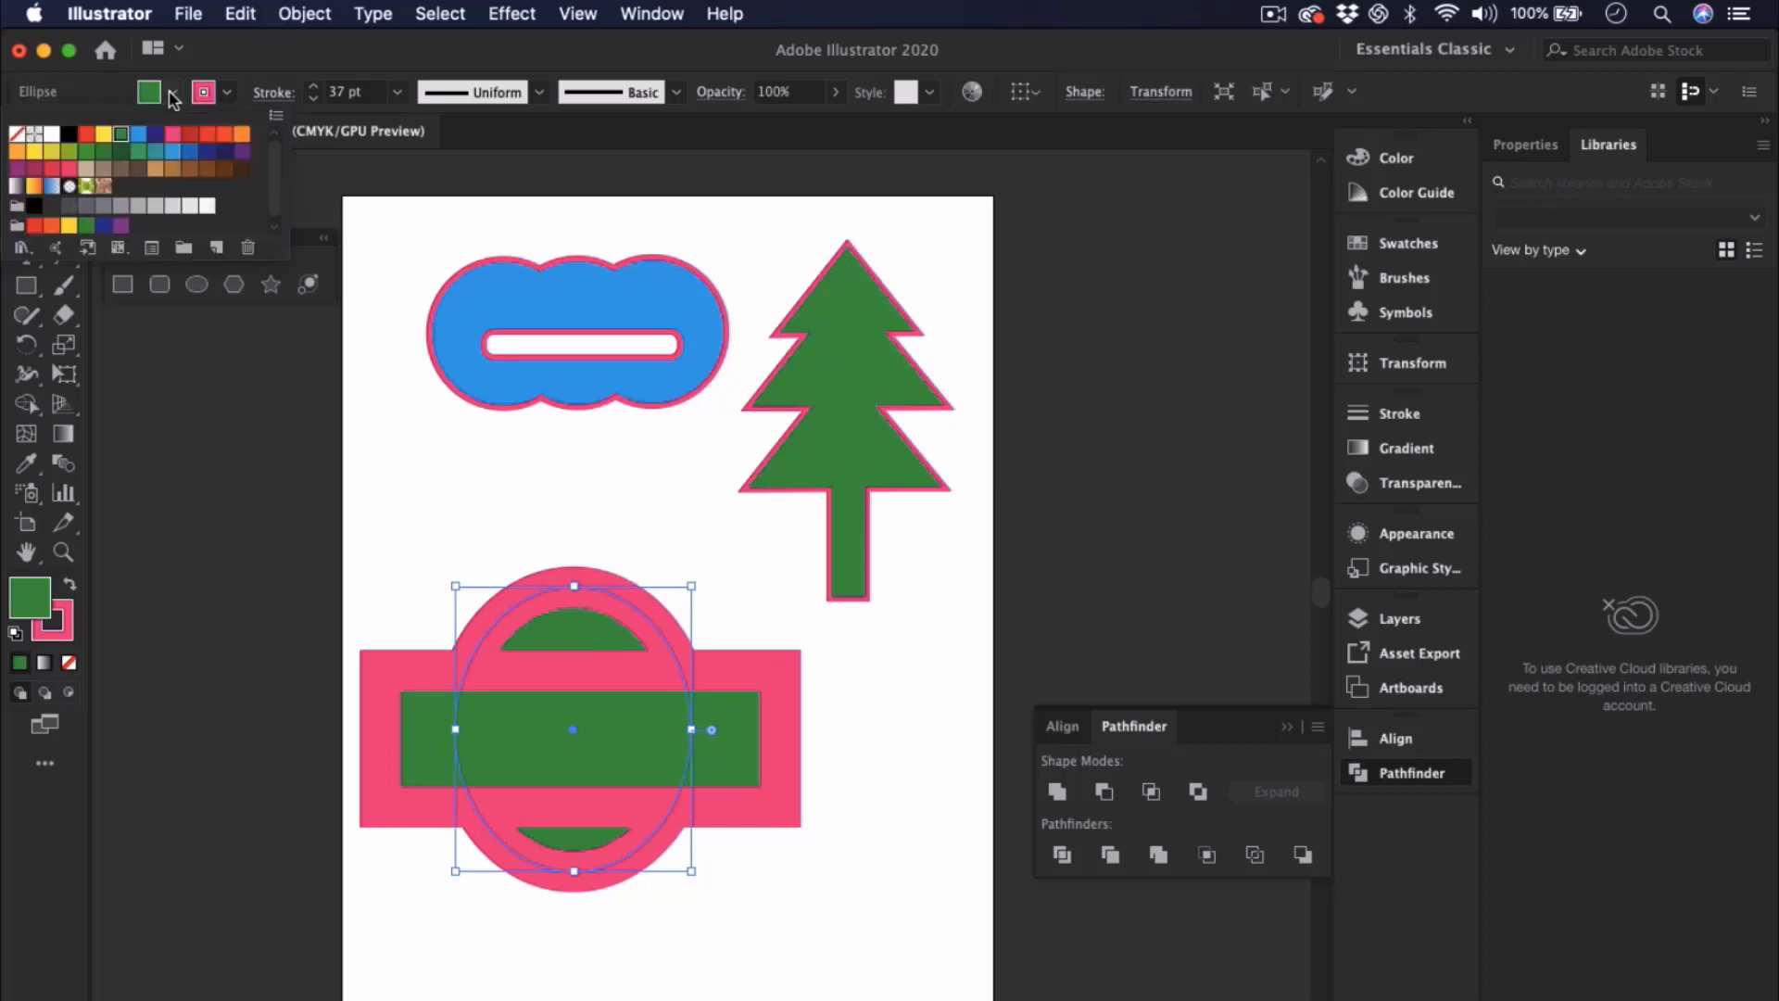
pyautogui.click(16, 134)
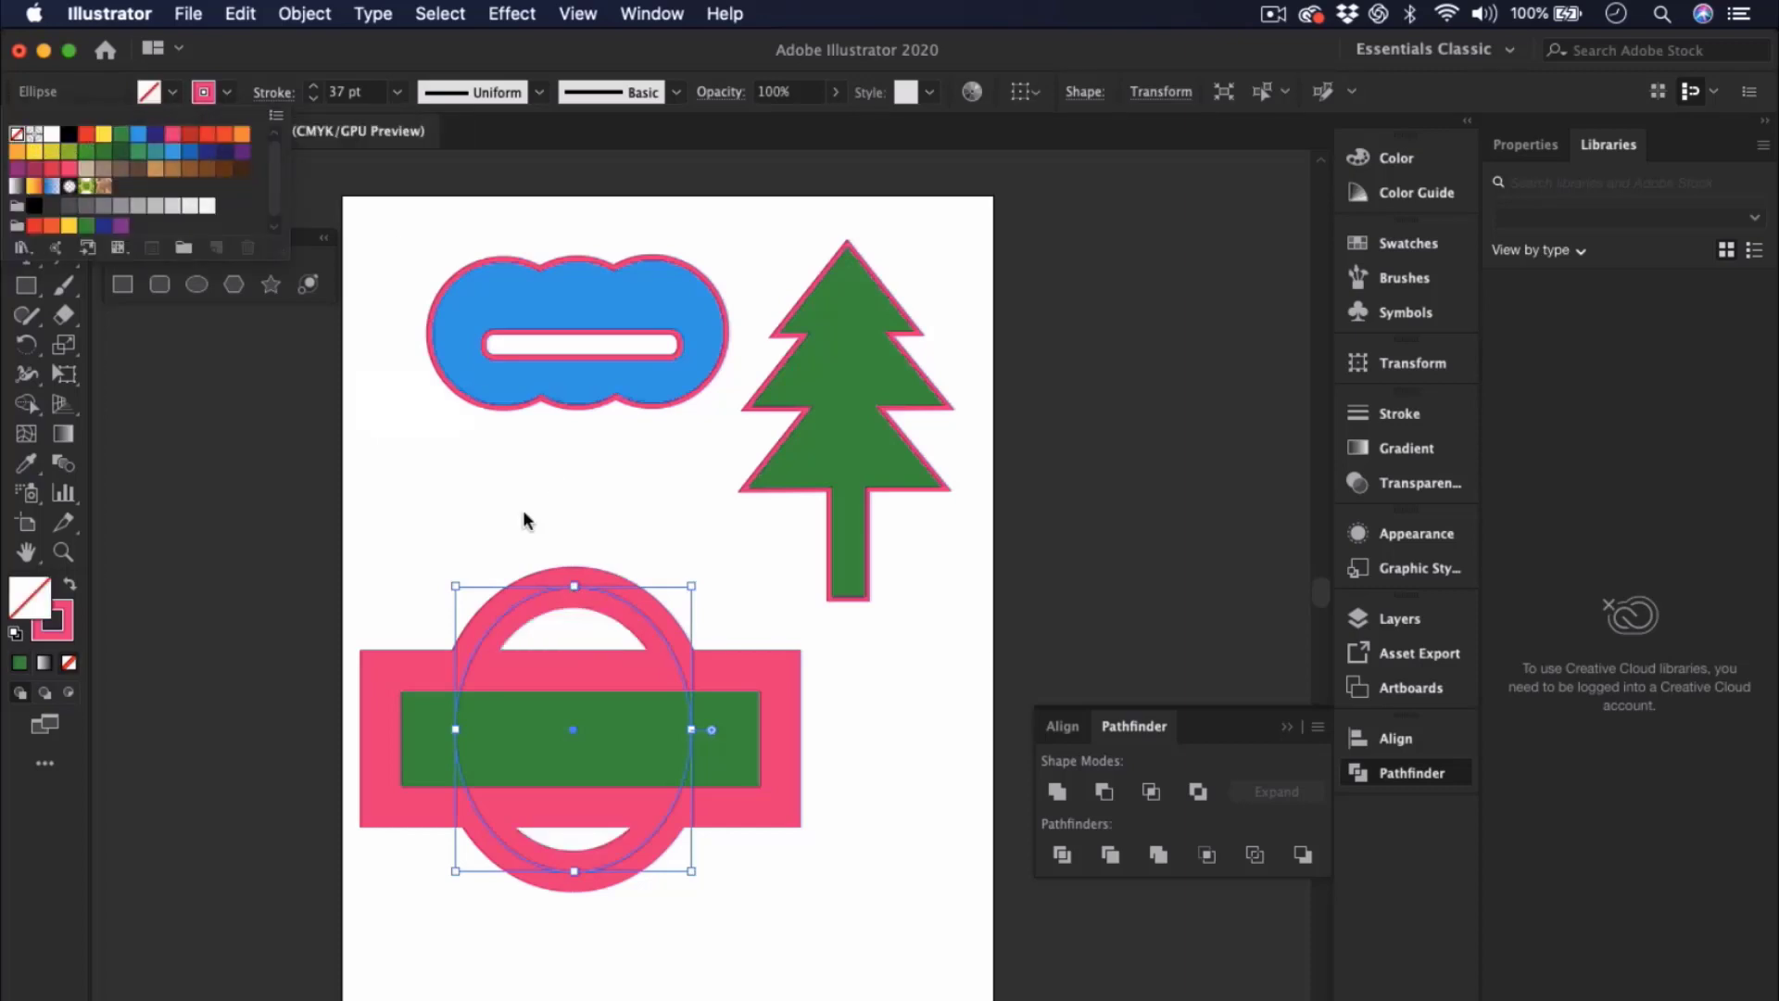
pyautogui.click(838, 695)
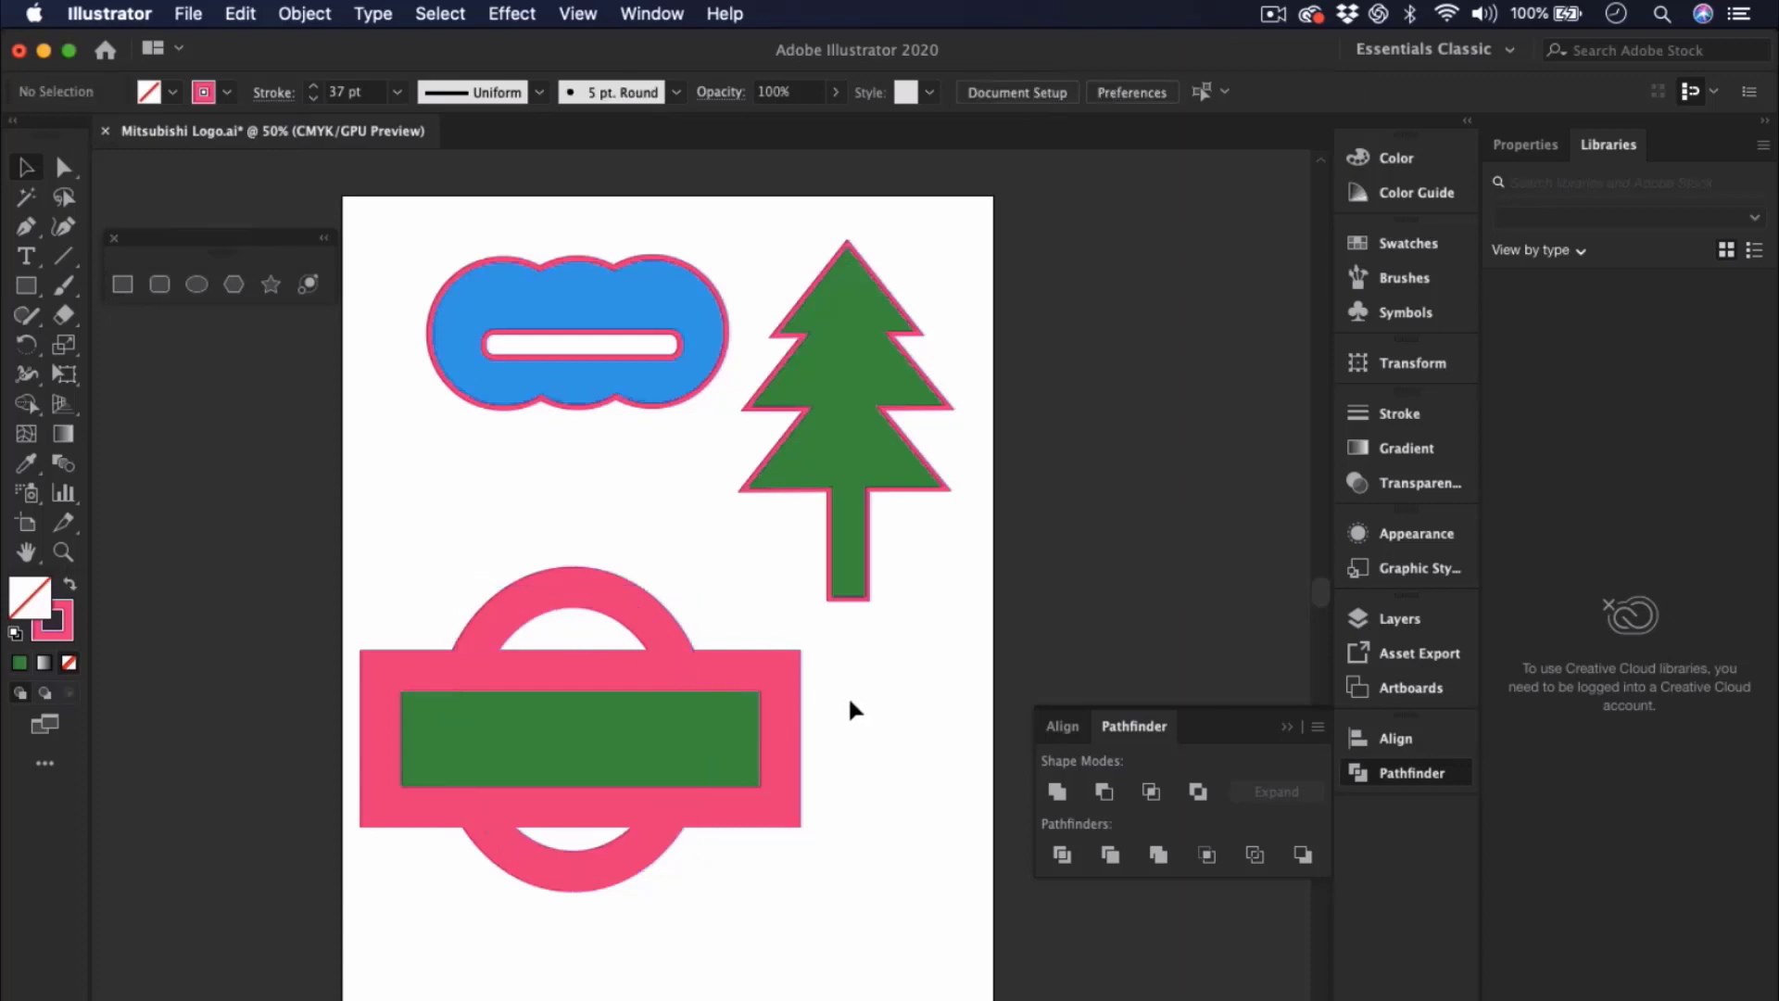
# - Try subtracting the rectangle from the ring, undo it, and reselect the ring
pyautogui.click(599, 602)
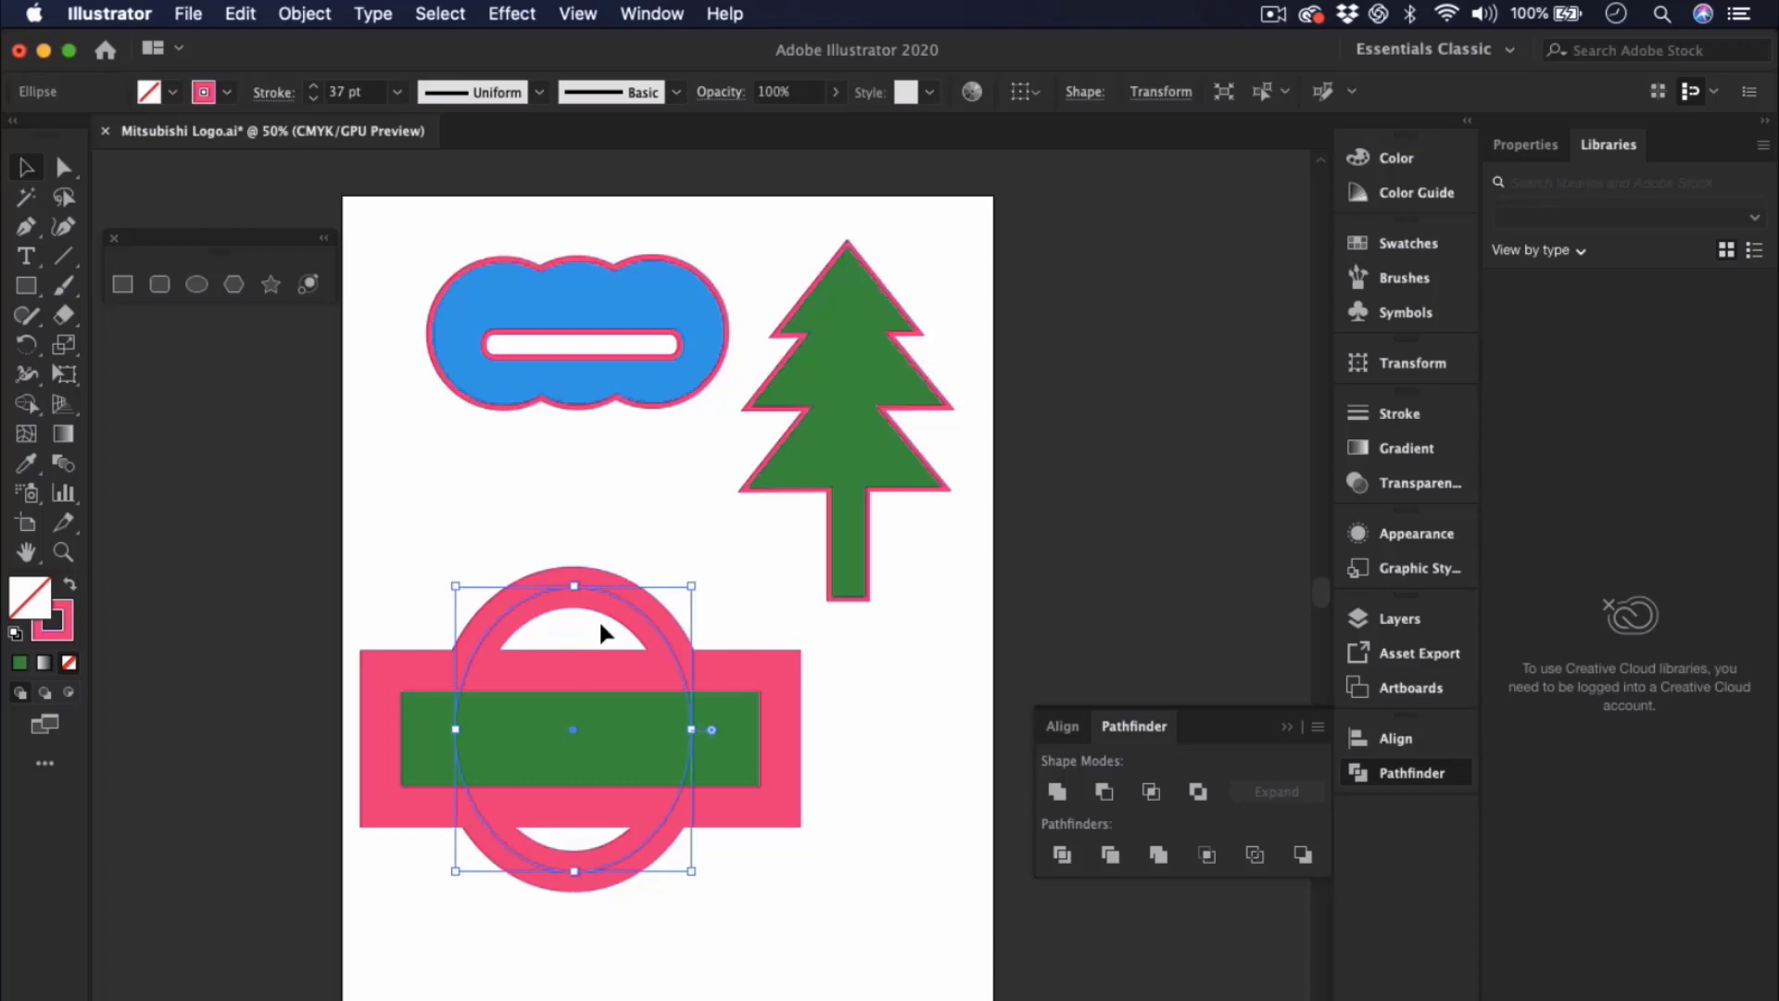
pyautogui.click(871, 726)
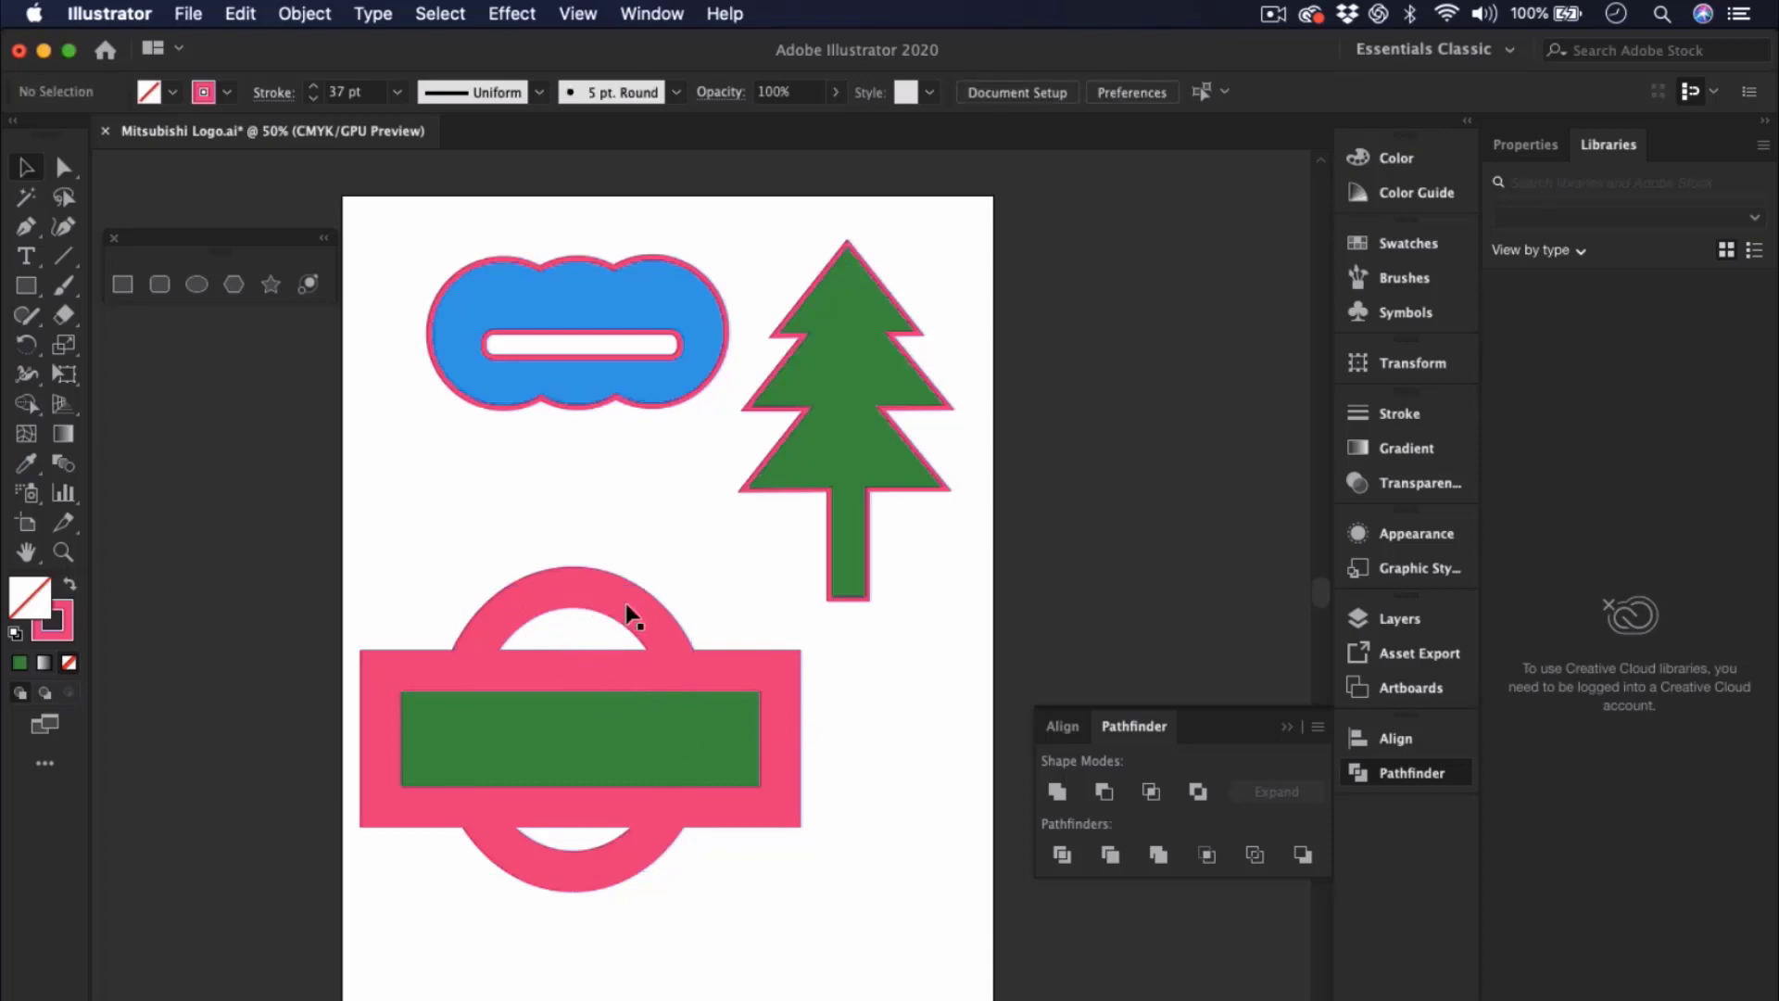
pyautogui.click(648, 626)
pyautogui.keyDown('shift'); pyautogui.click(749, 667); pyautogui.keyUp('shift')
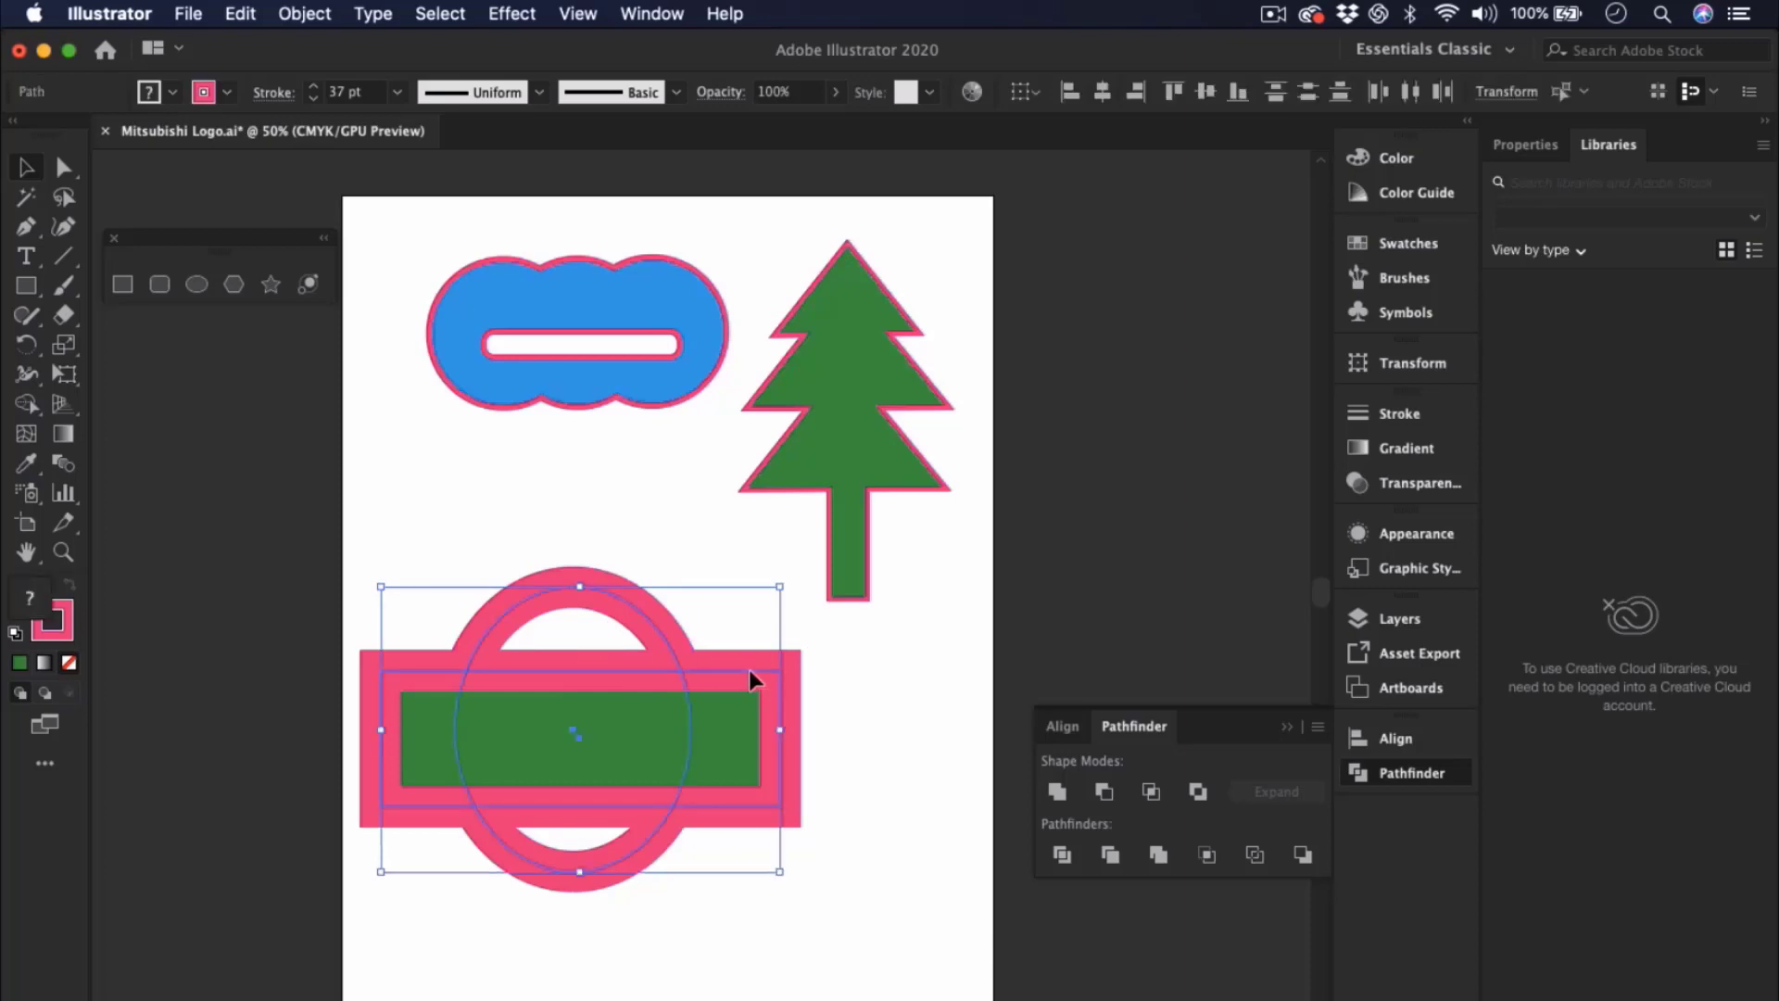
pyautogui.click(1103, 791)
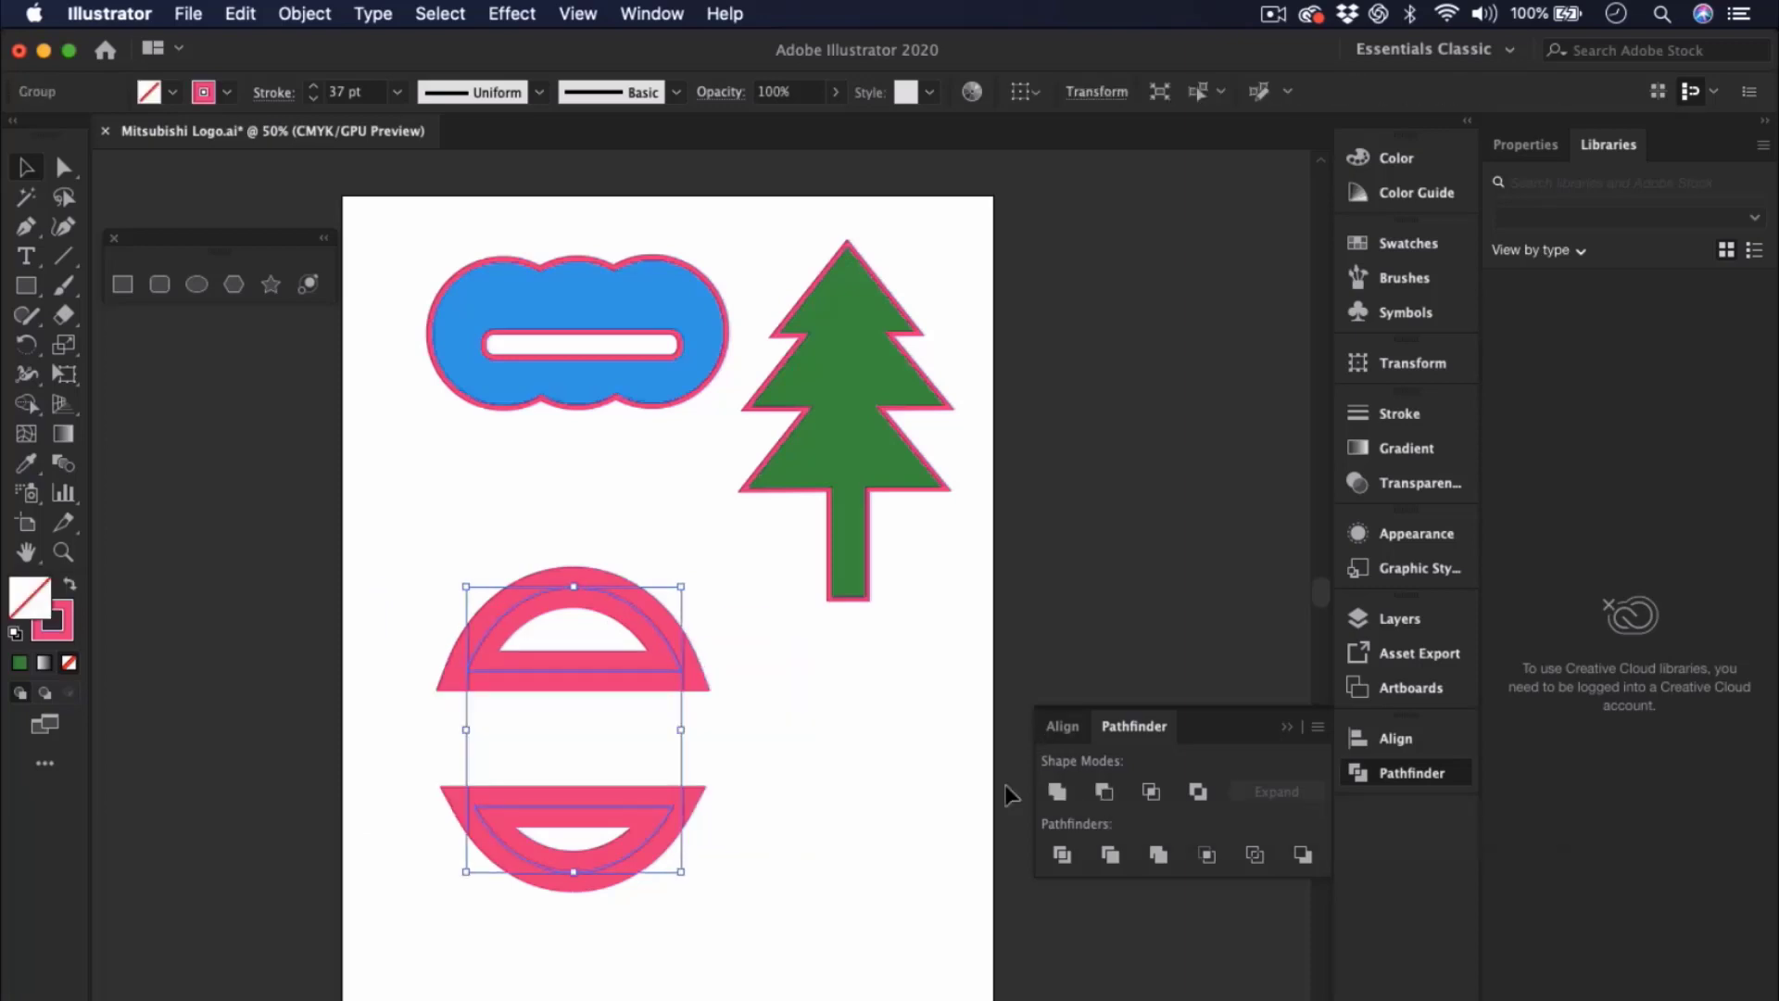
pyautogui.click(715, 700)
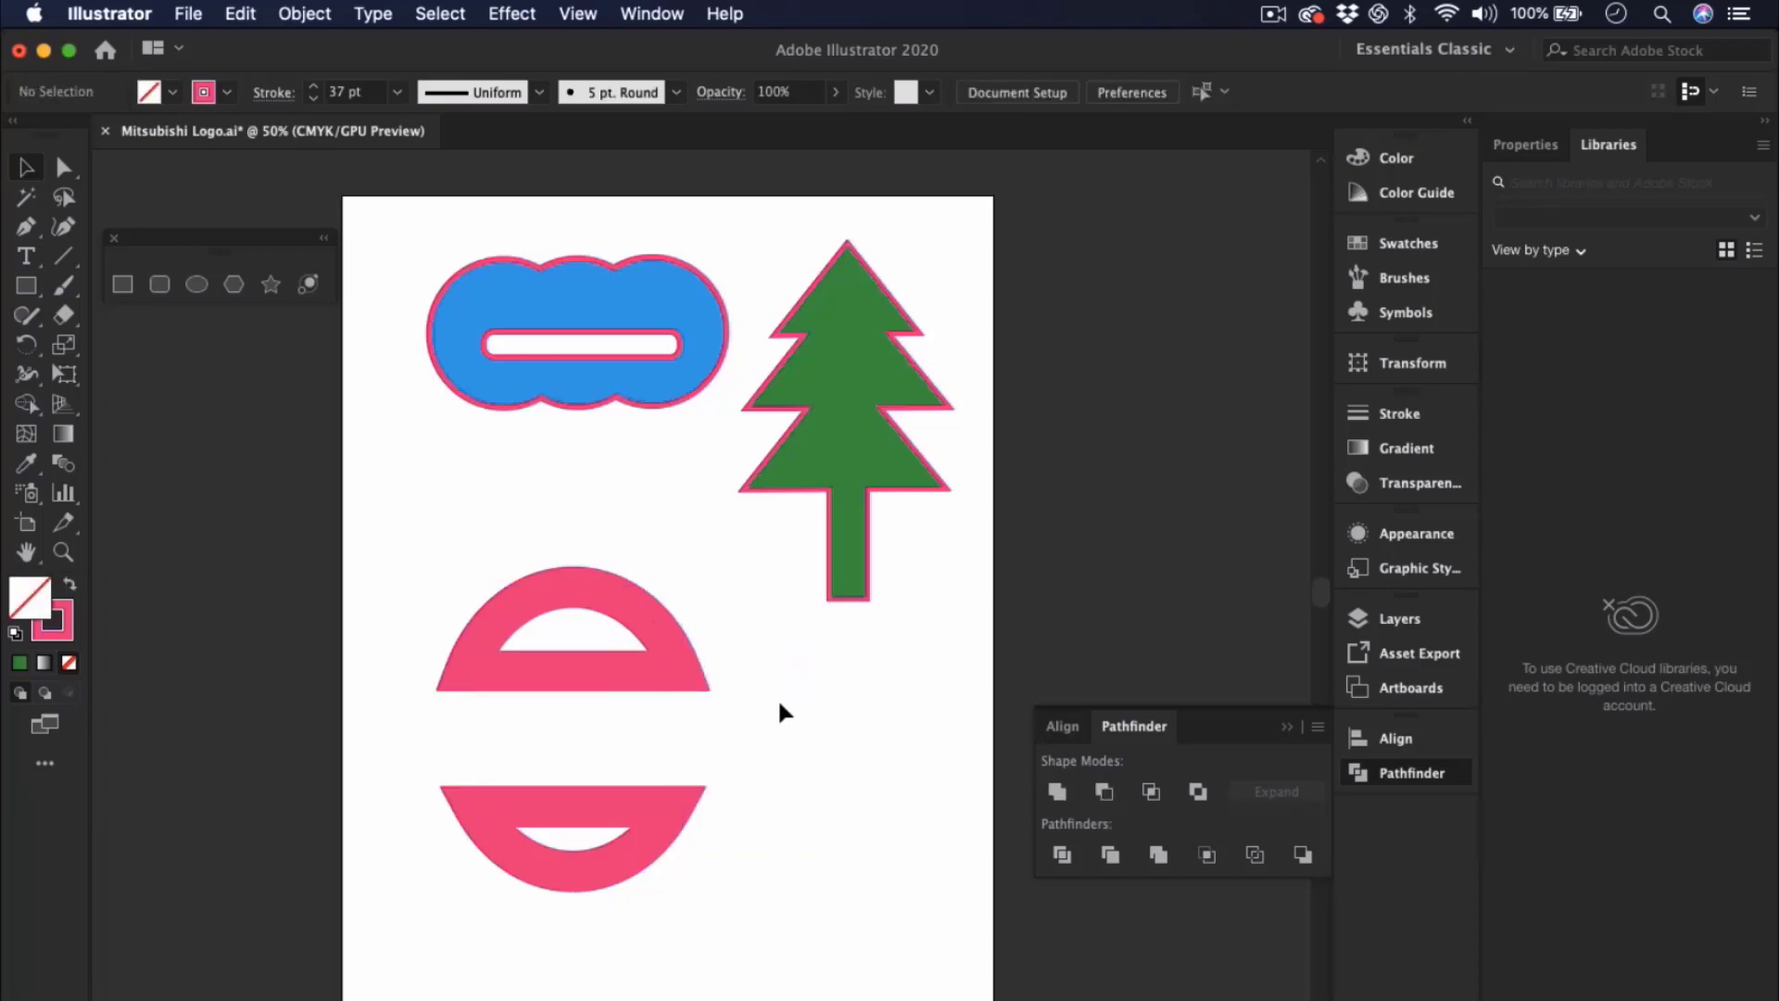
pyautogui.press('super+z')
pyautogui.click(887, 739)
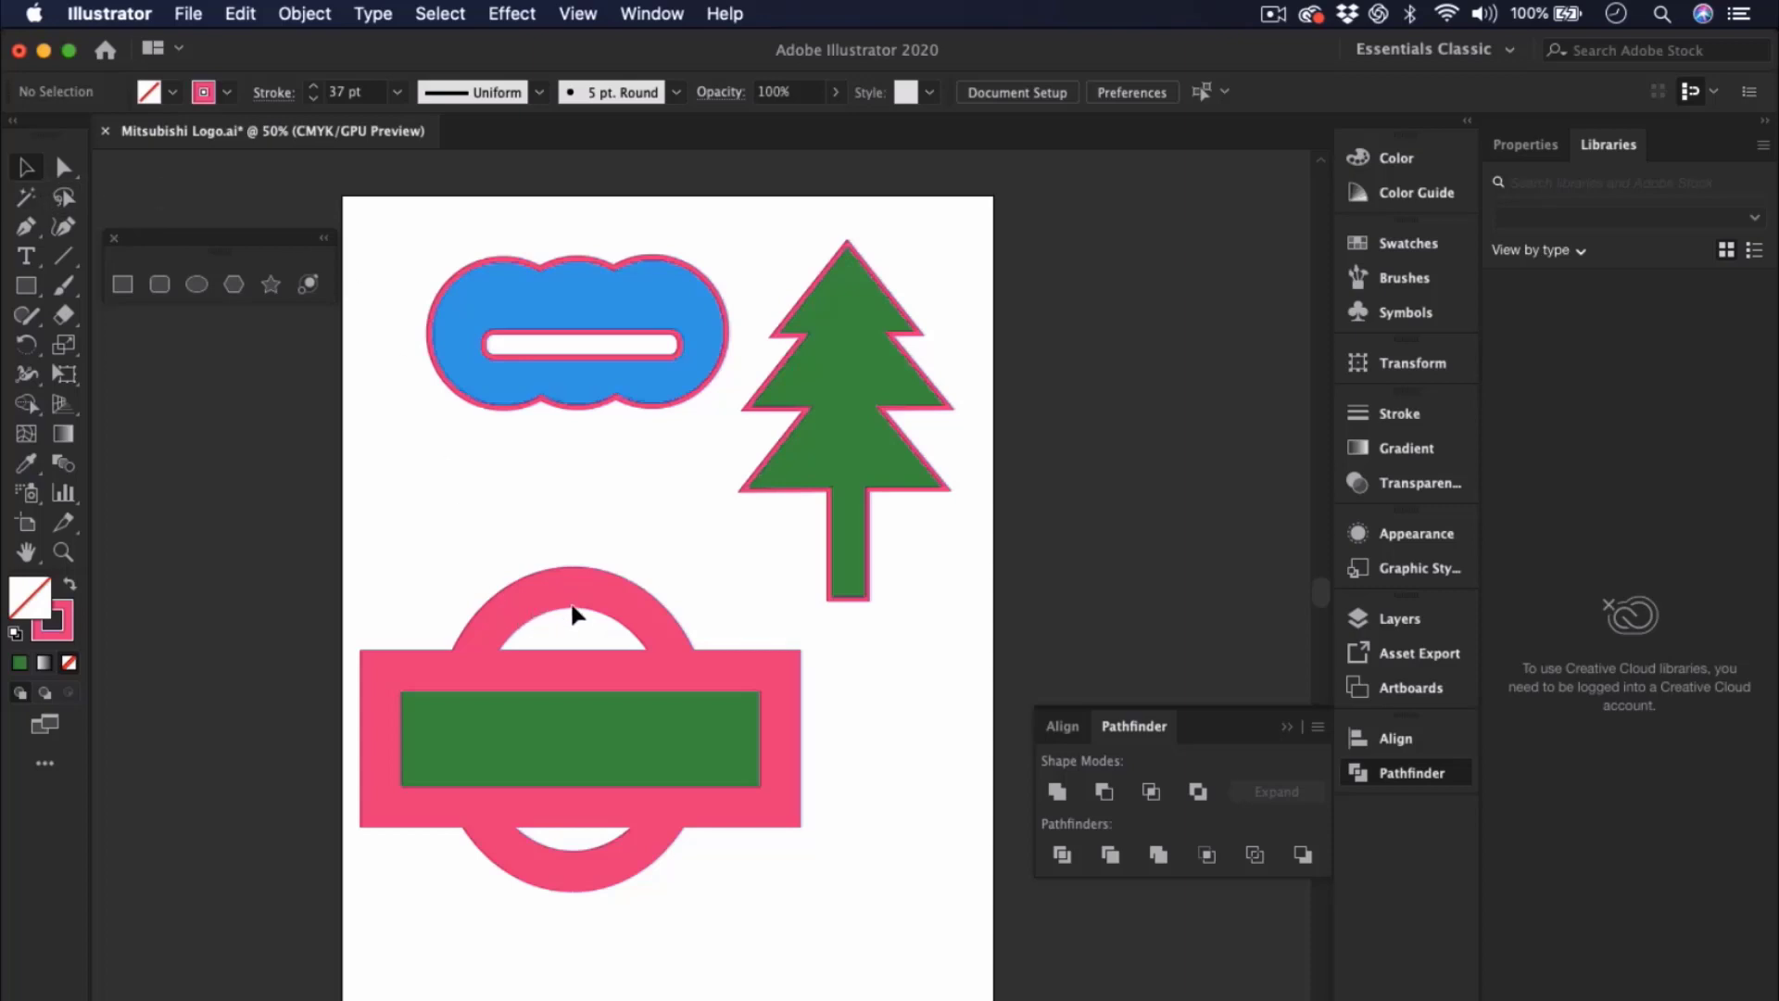
pyautogui.click(623, 609)
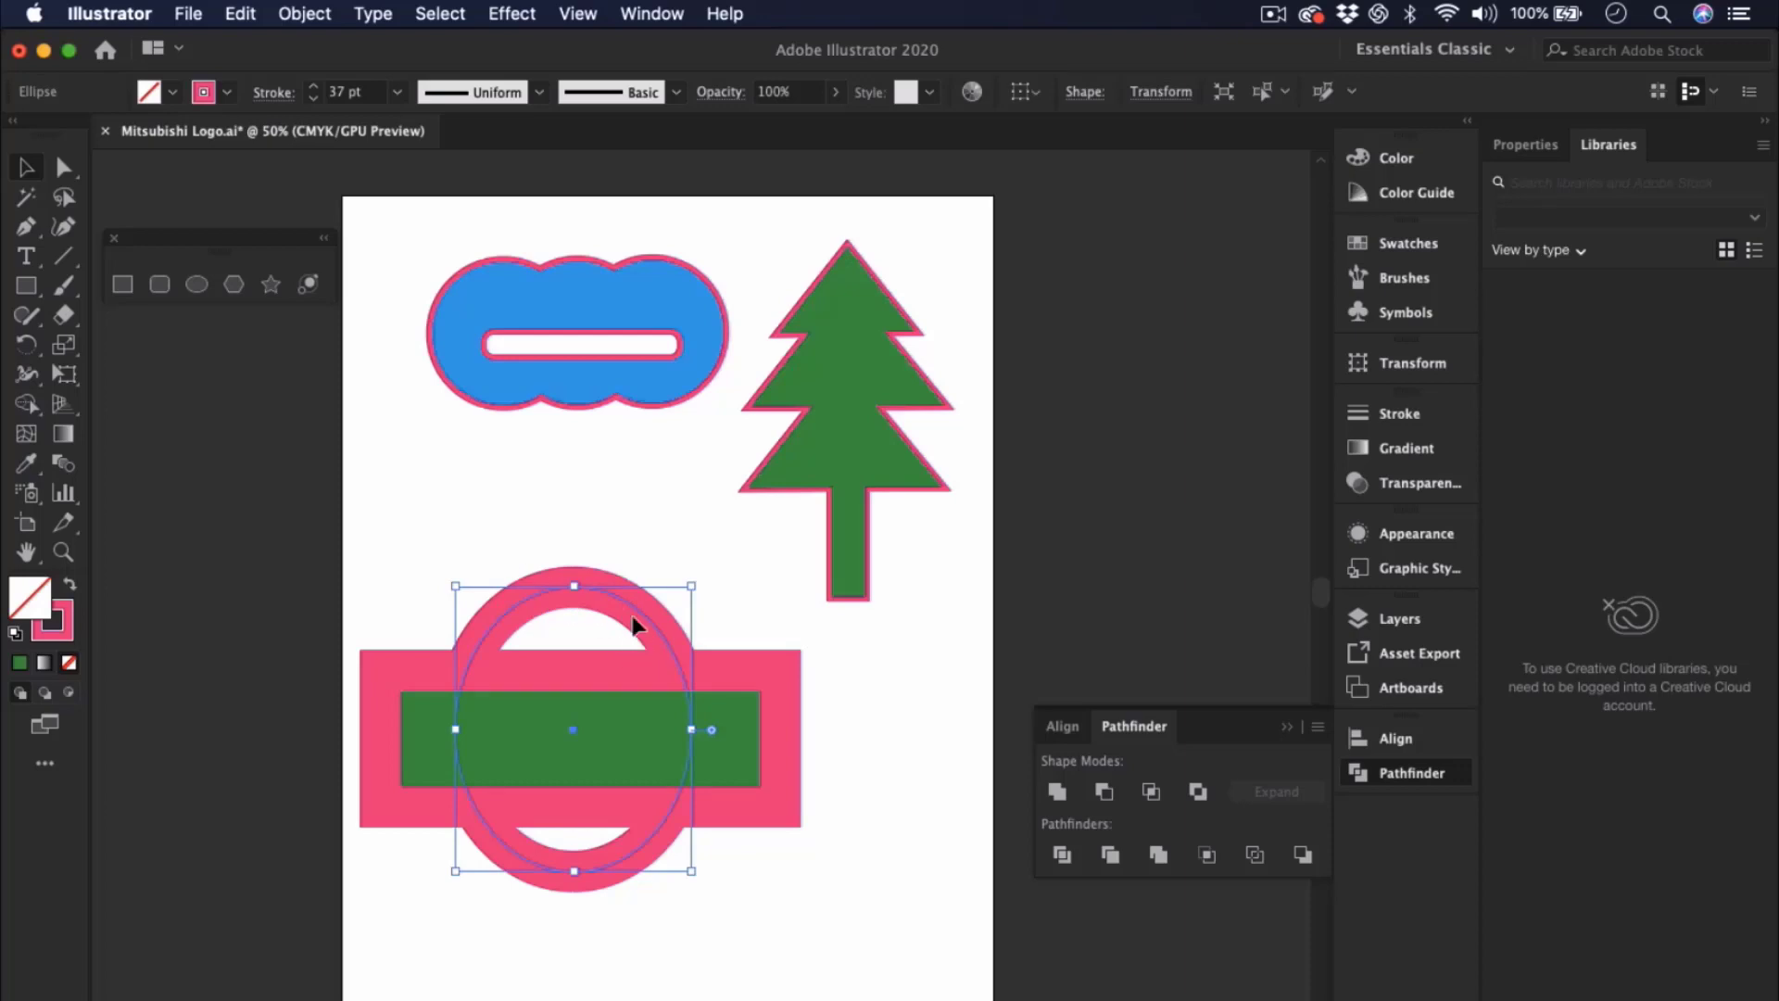
pyautogui.click(305, 13)
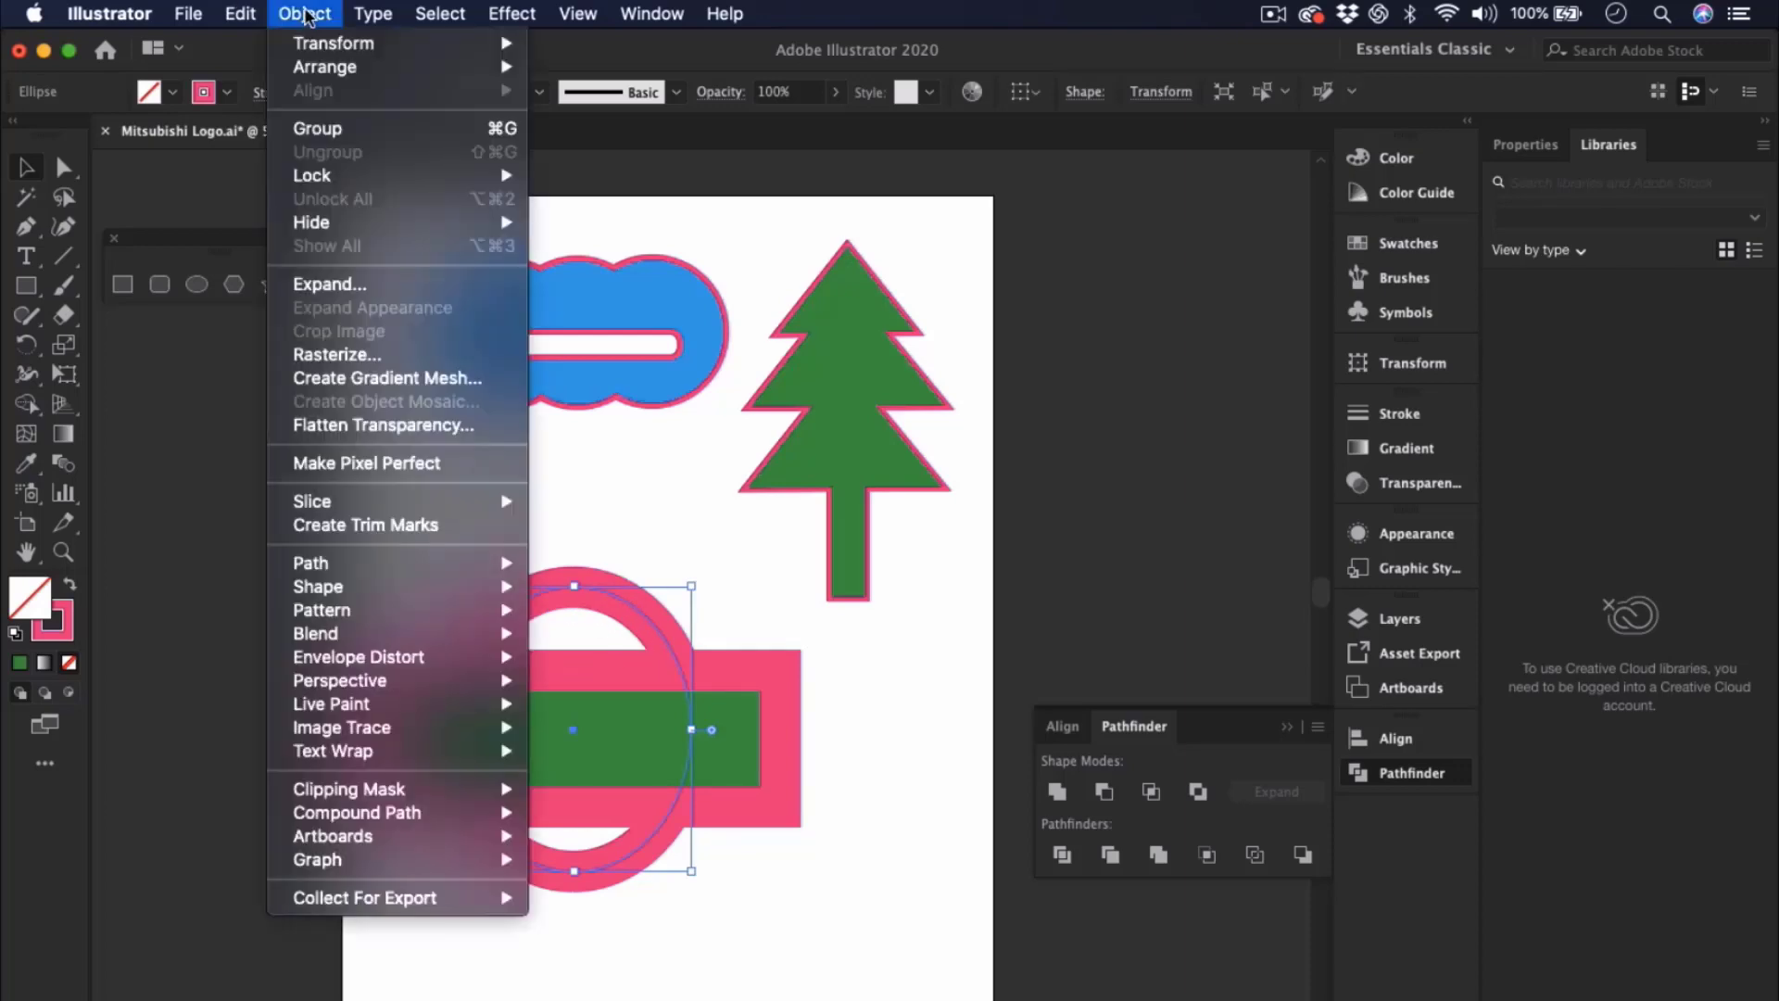
# - Expand the pink ring with its stroke into a filled shape
pyautogui.click(367, 284)
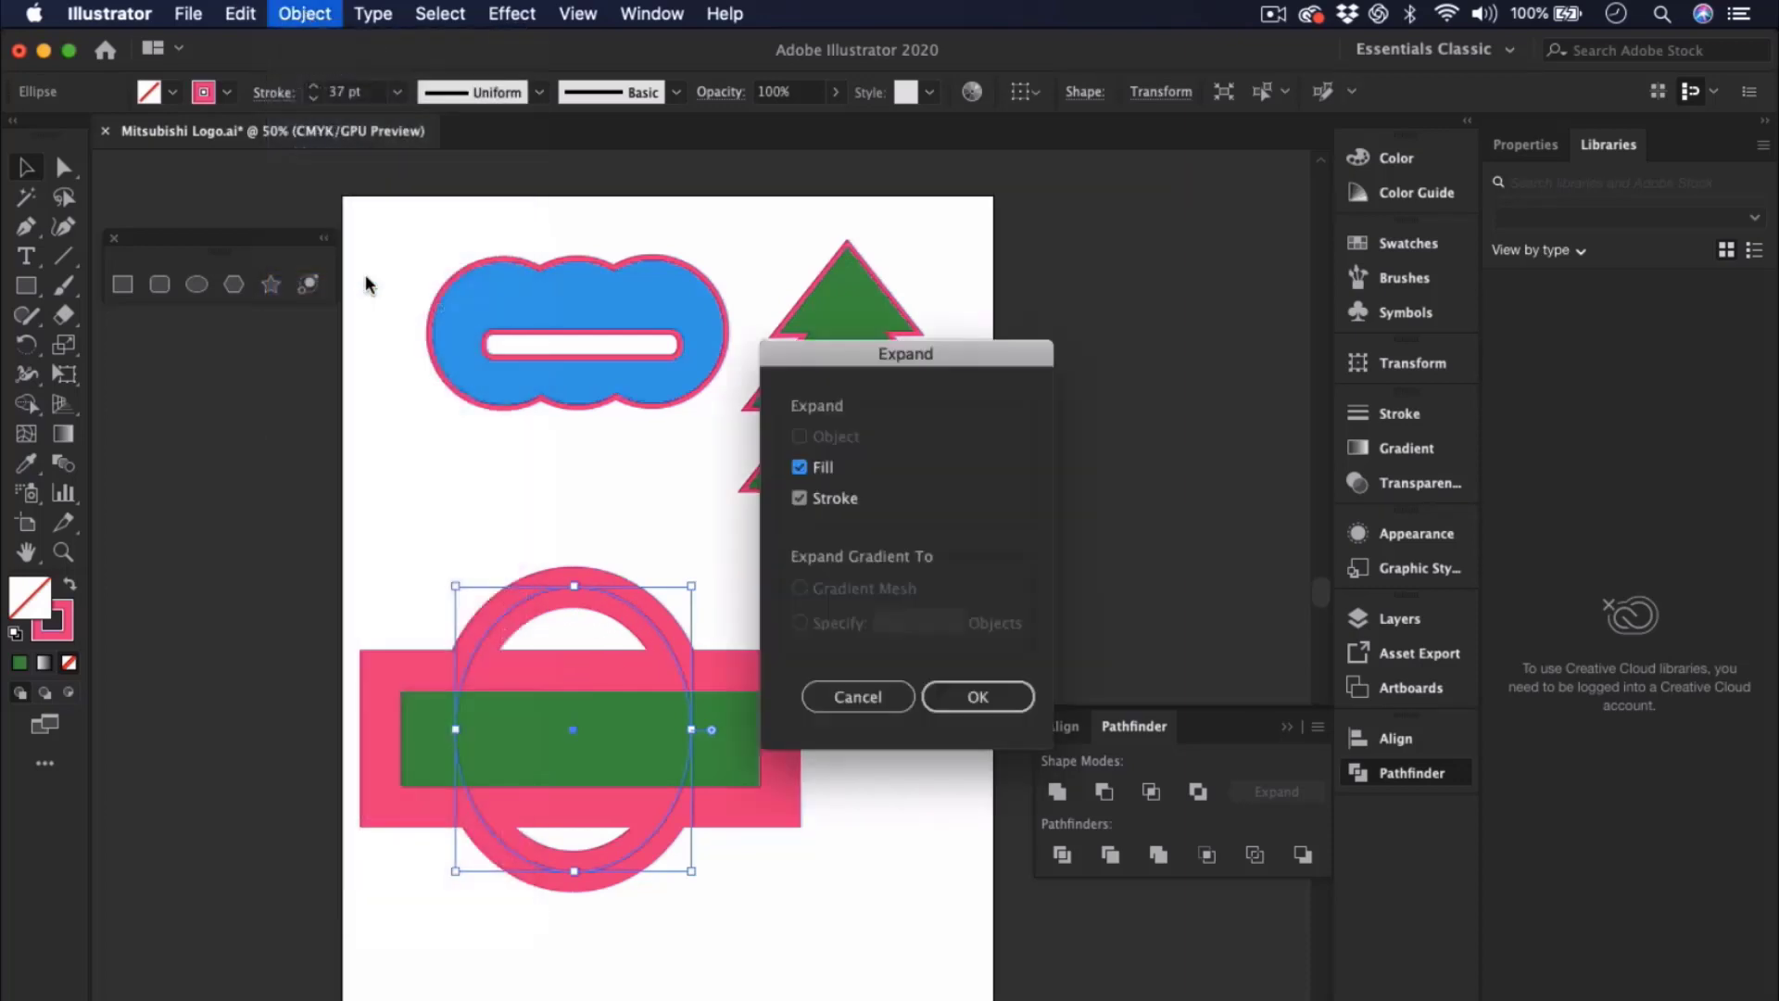
pyautogui.click(837, 503)
pyautogui.click(829, 509)
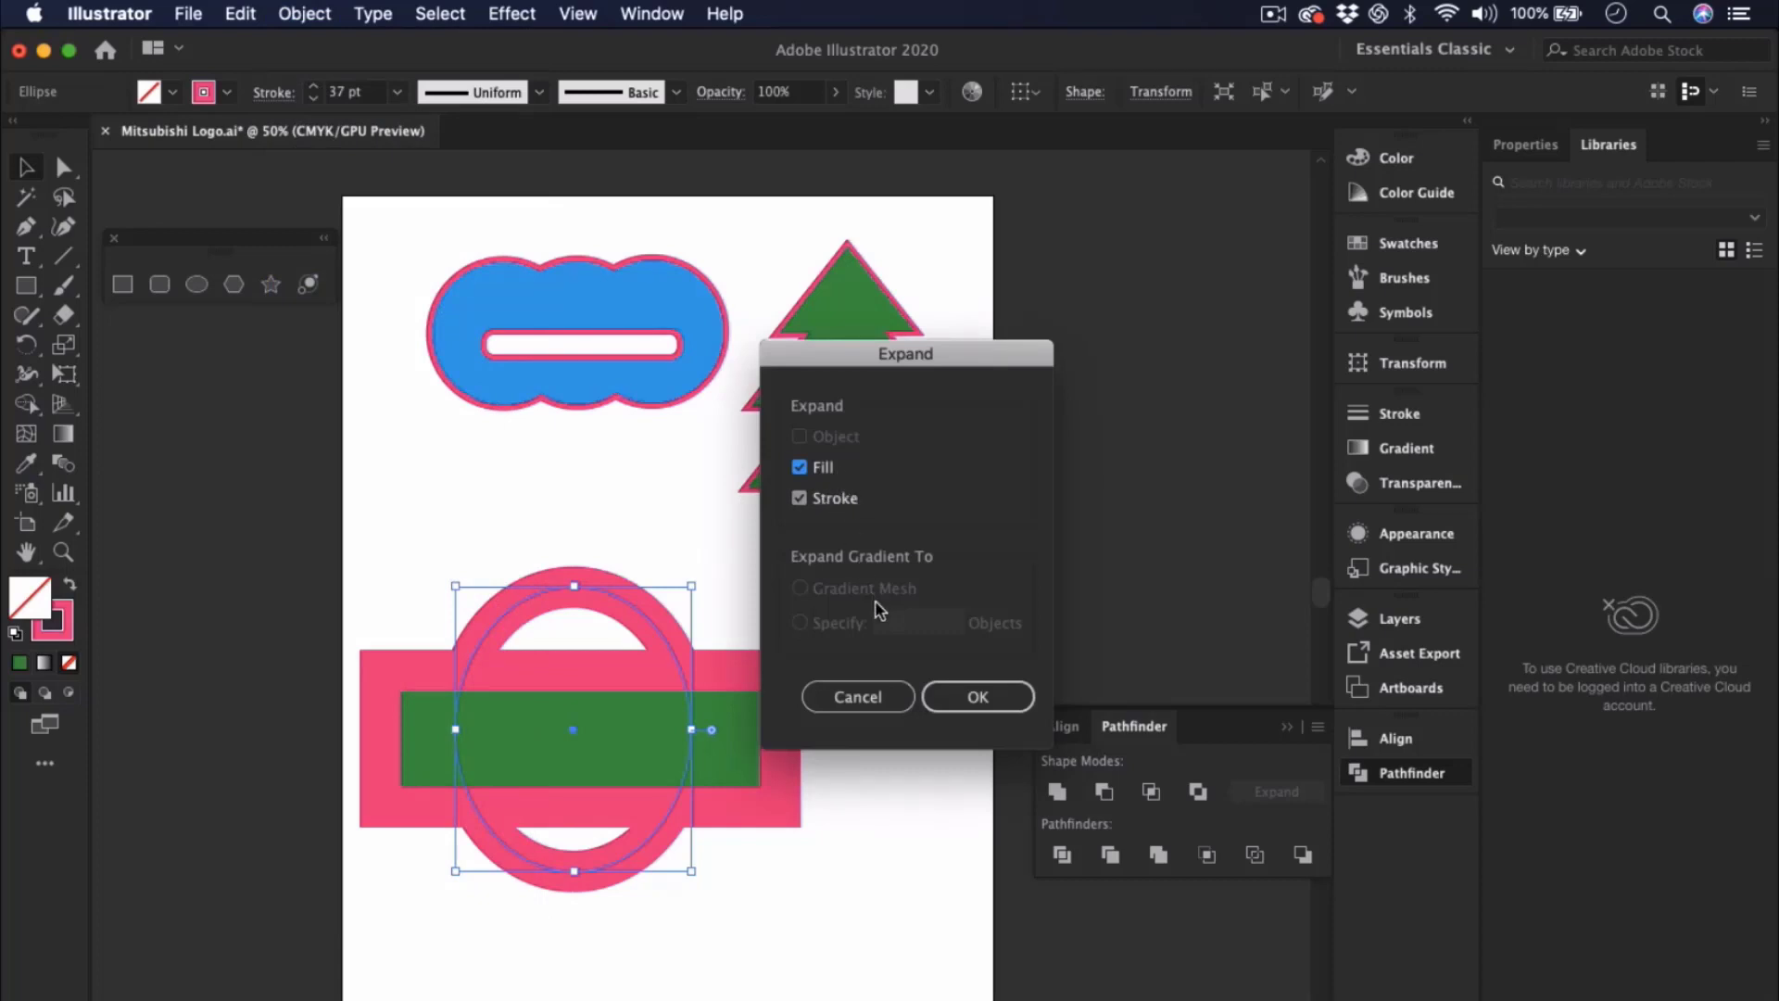
pyautogui.click(949, 691)
pyautogui.click(832, 825)
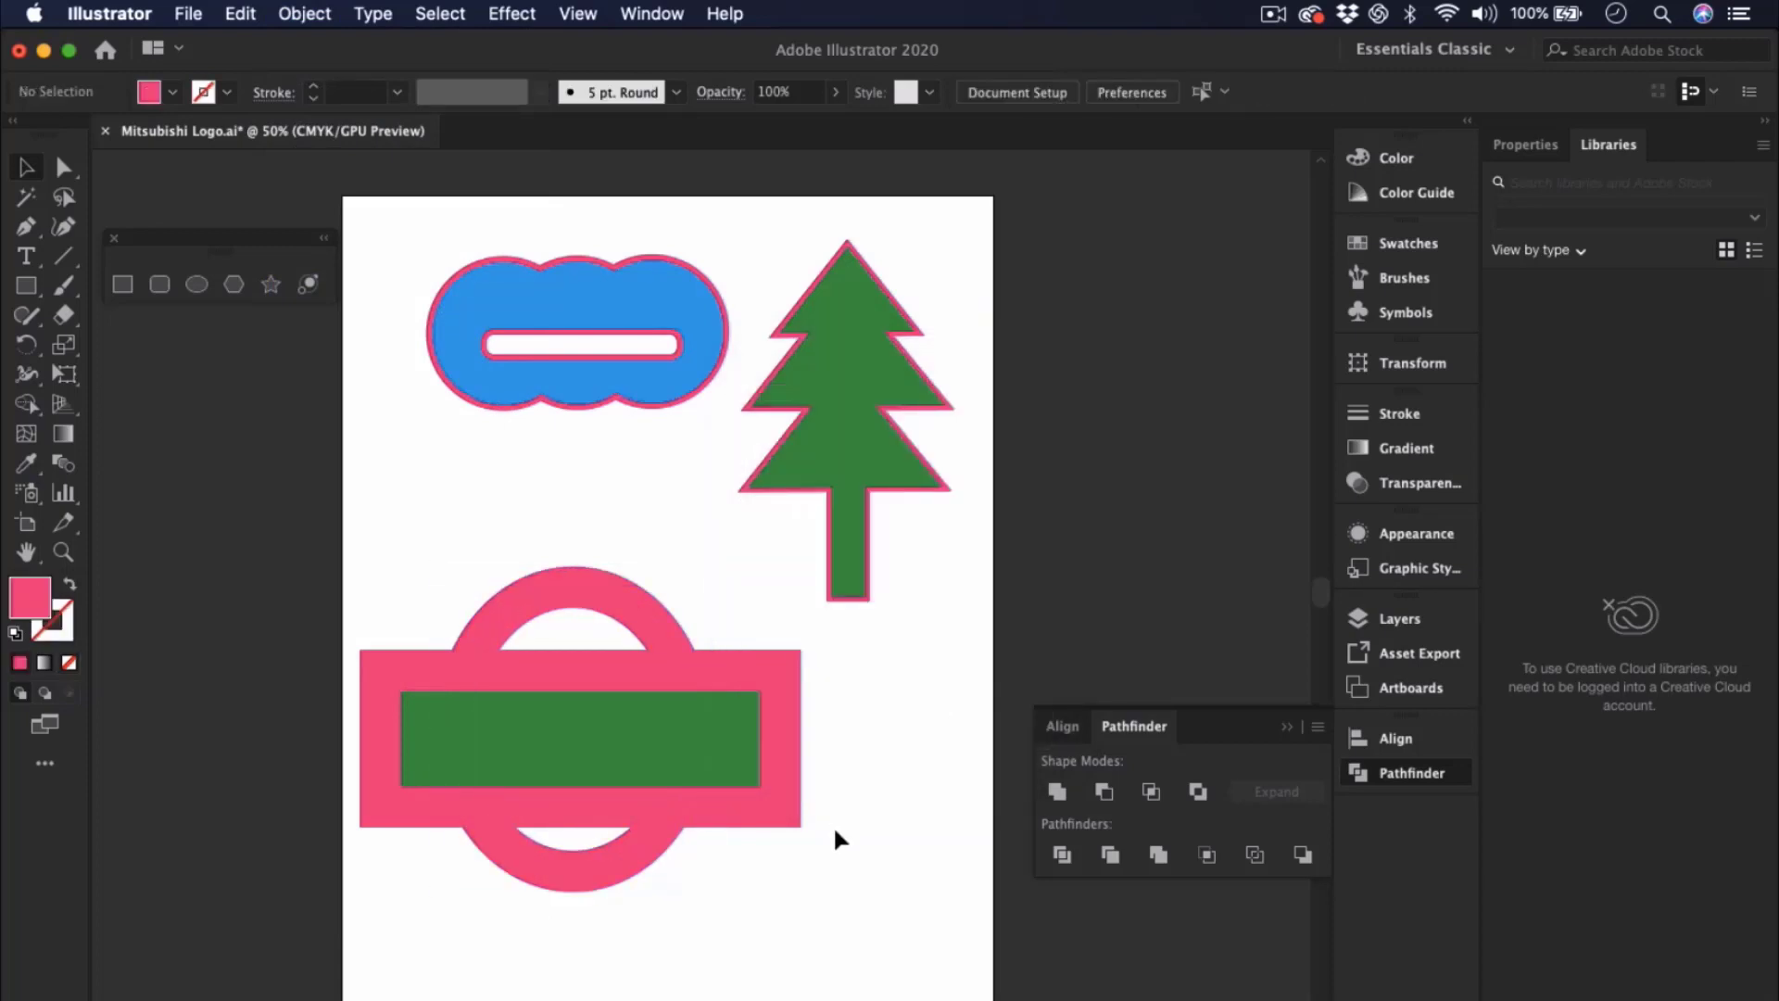
# - Subtract the rectangle from the expanded ring and move the two pink arcs right and down
pyautogui.click(618, 609)
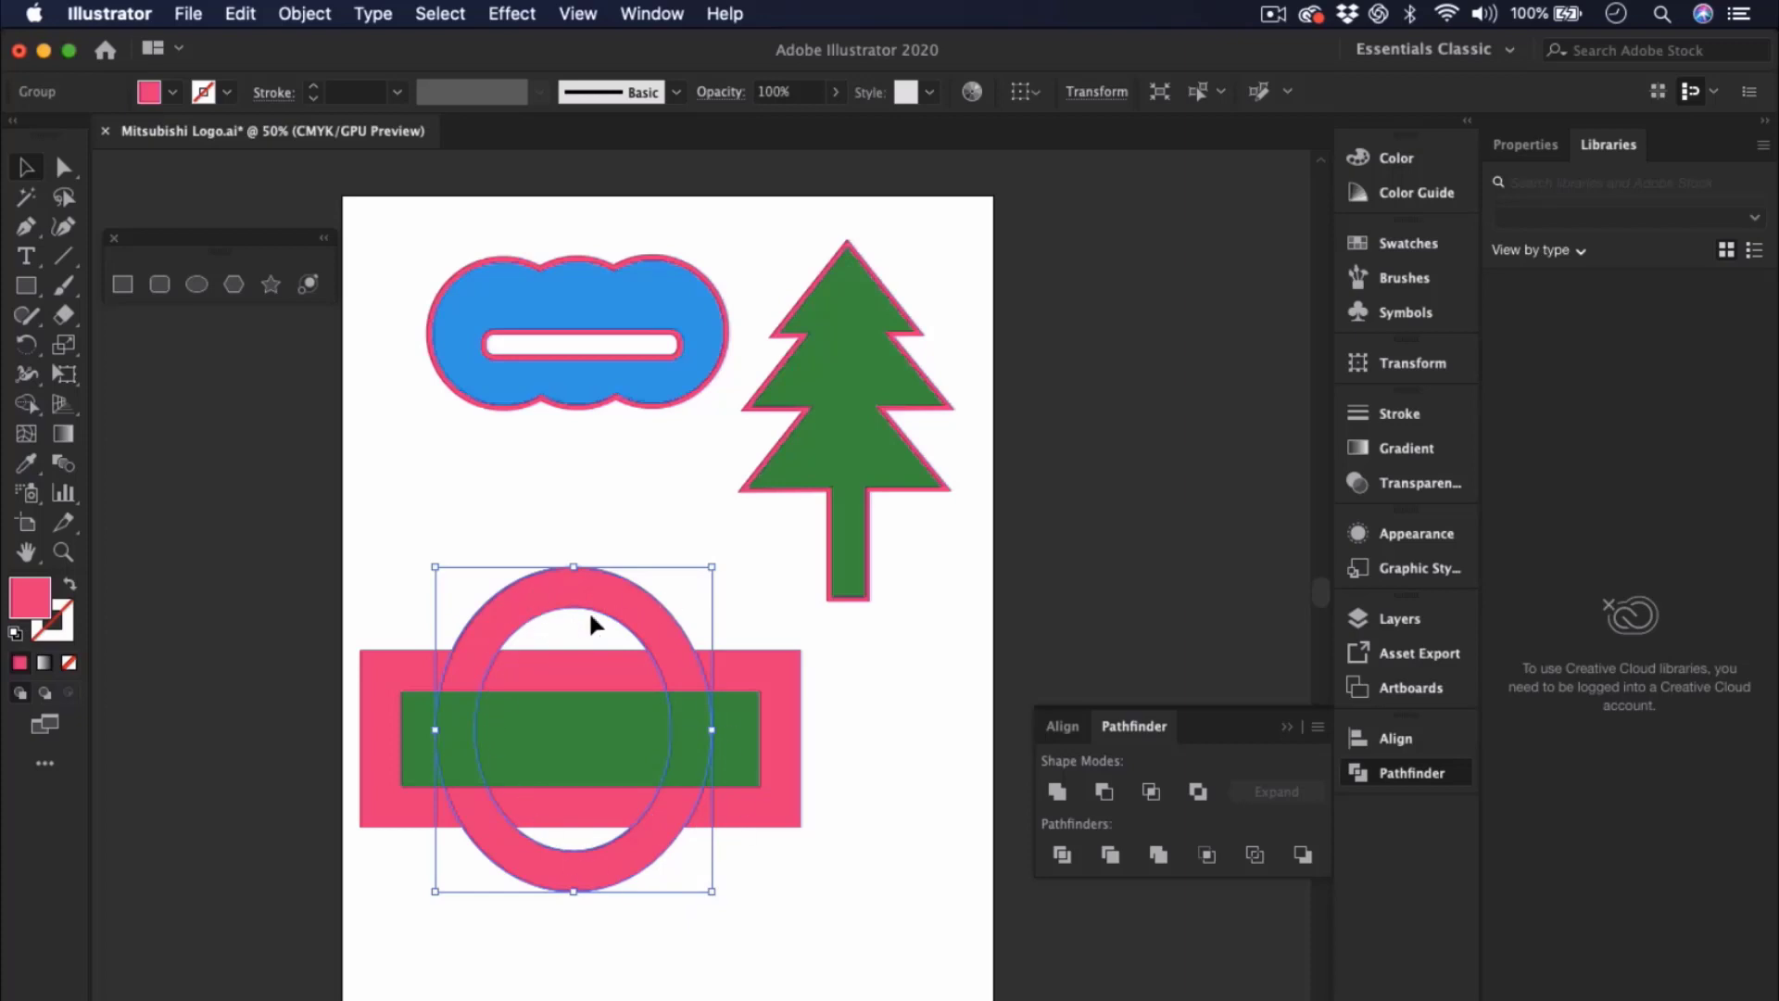
pyautogui.keyDown('shift'); pyautogui.click(781, 681); pyautogui.keyUp('shift')
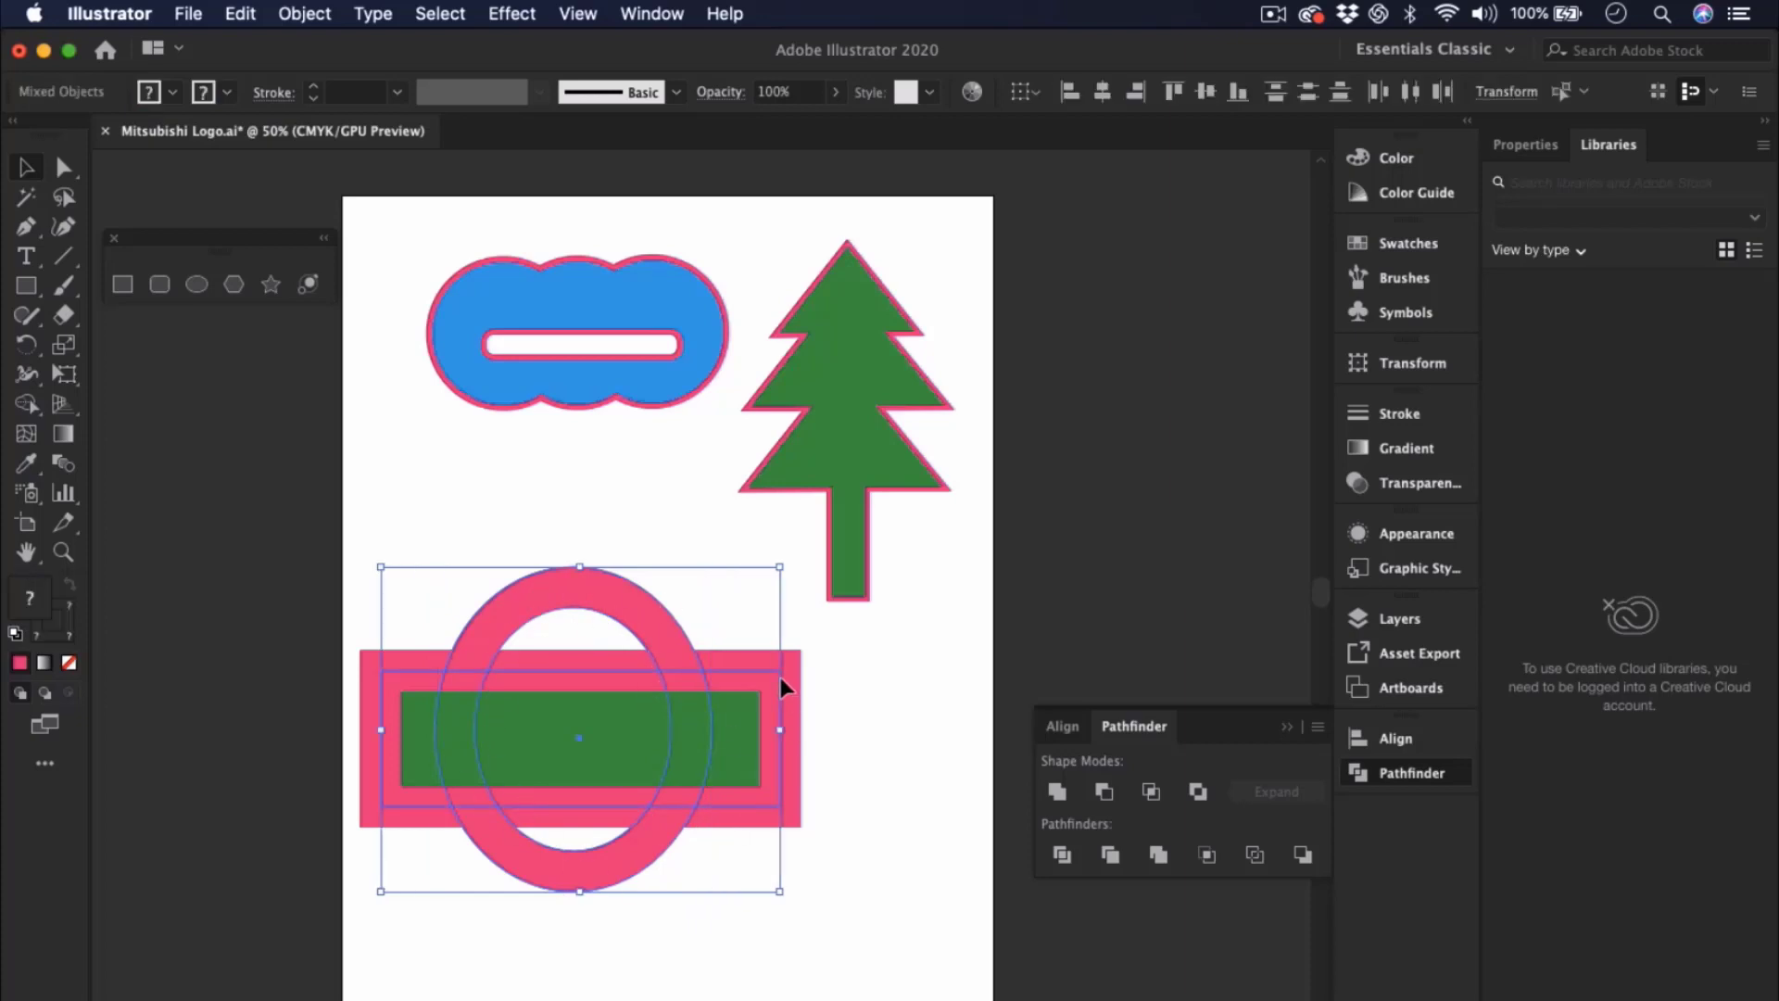
pyautogui.click(1104, 791)
pyautogui.click(674, 709)
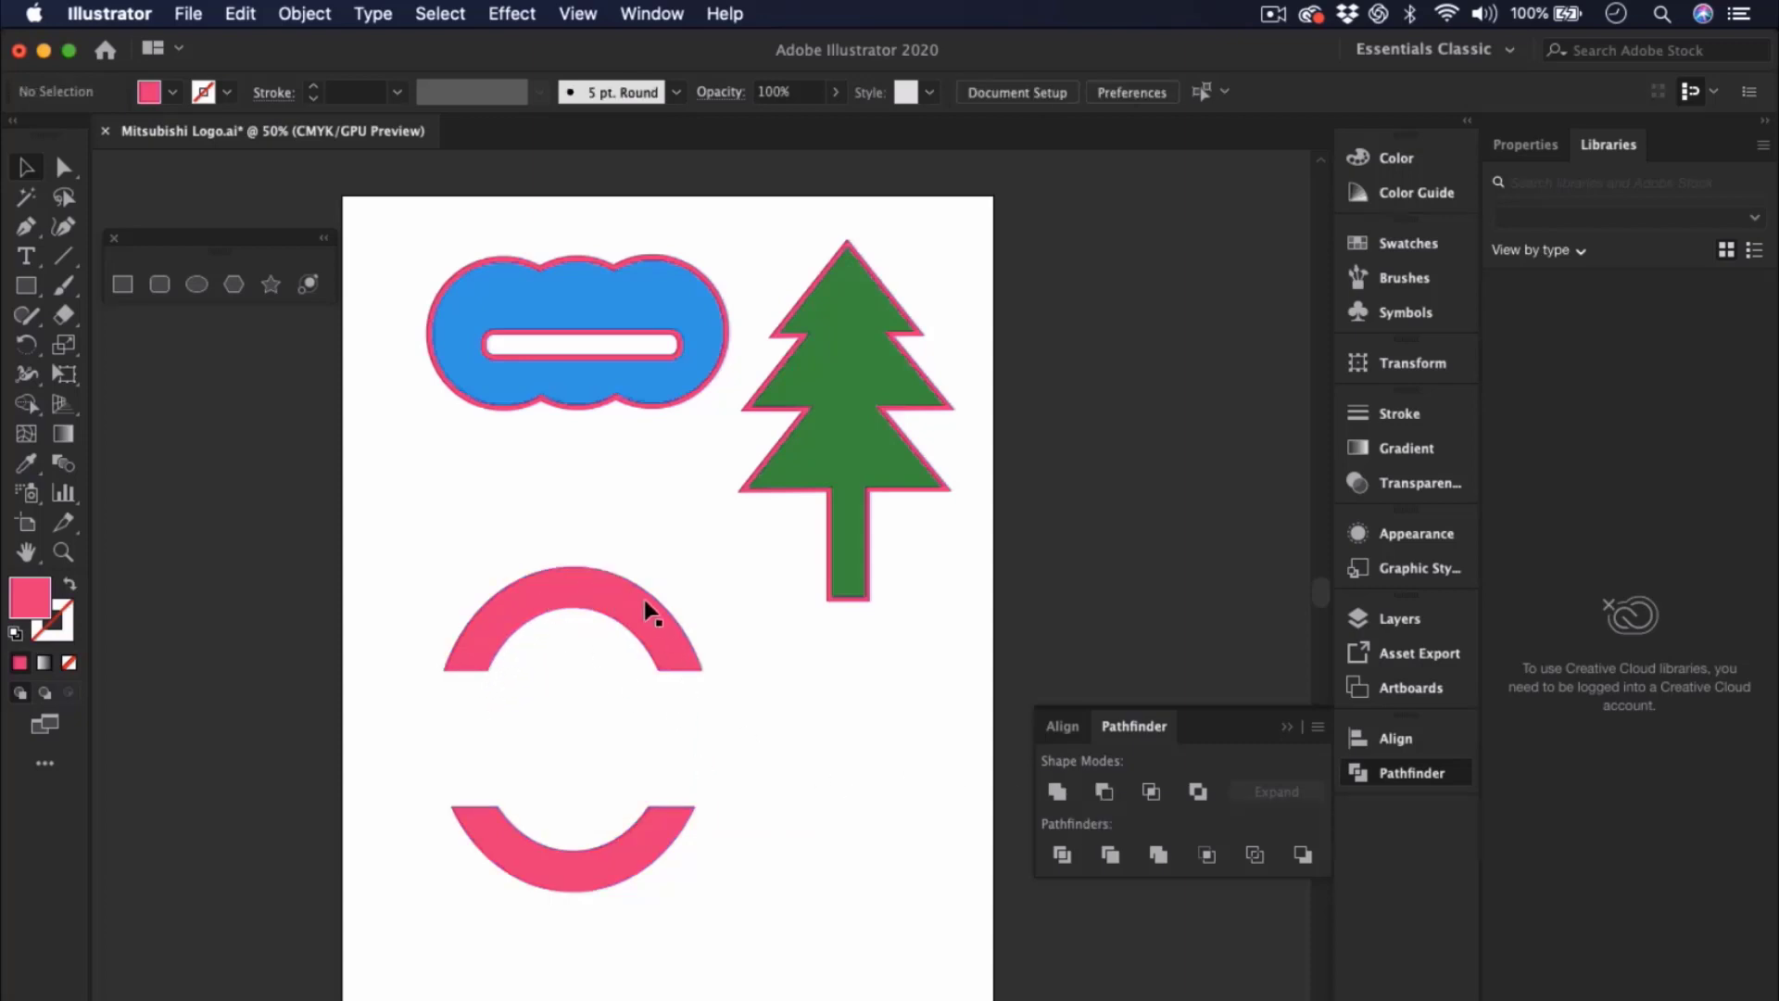
pyautogui.moveTo(636, 615); pyautogui.dragTo(673, 643)
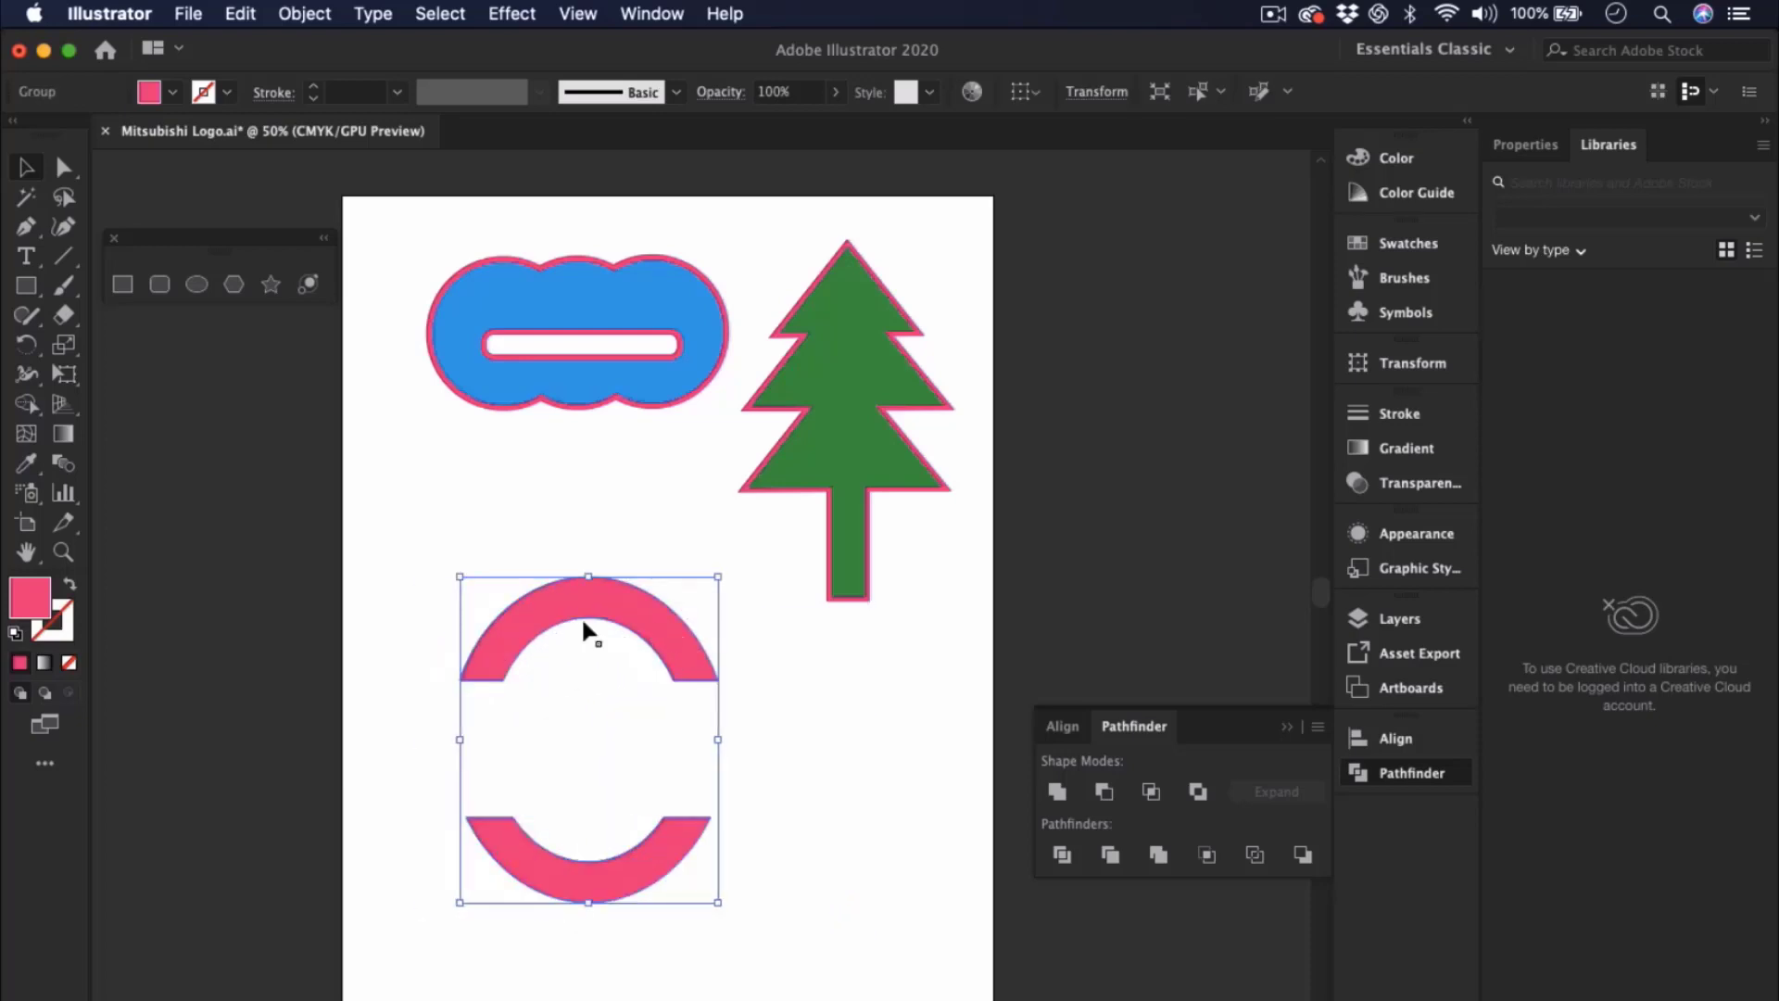
# - Fill the two arcs yellow and give them a red outline
pyautogui.click(172, 92)
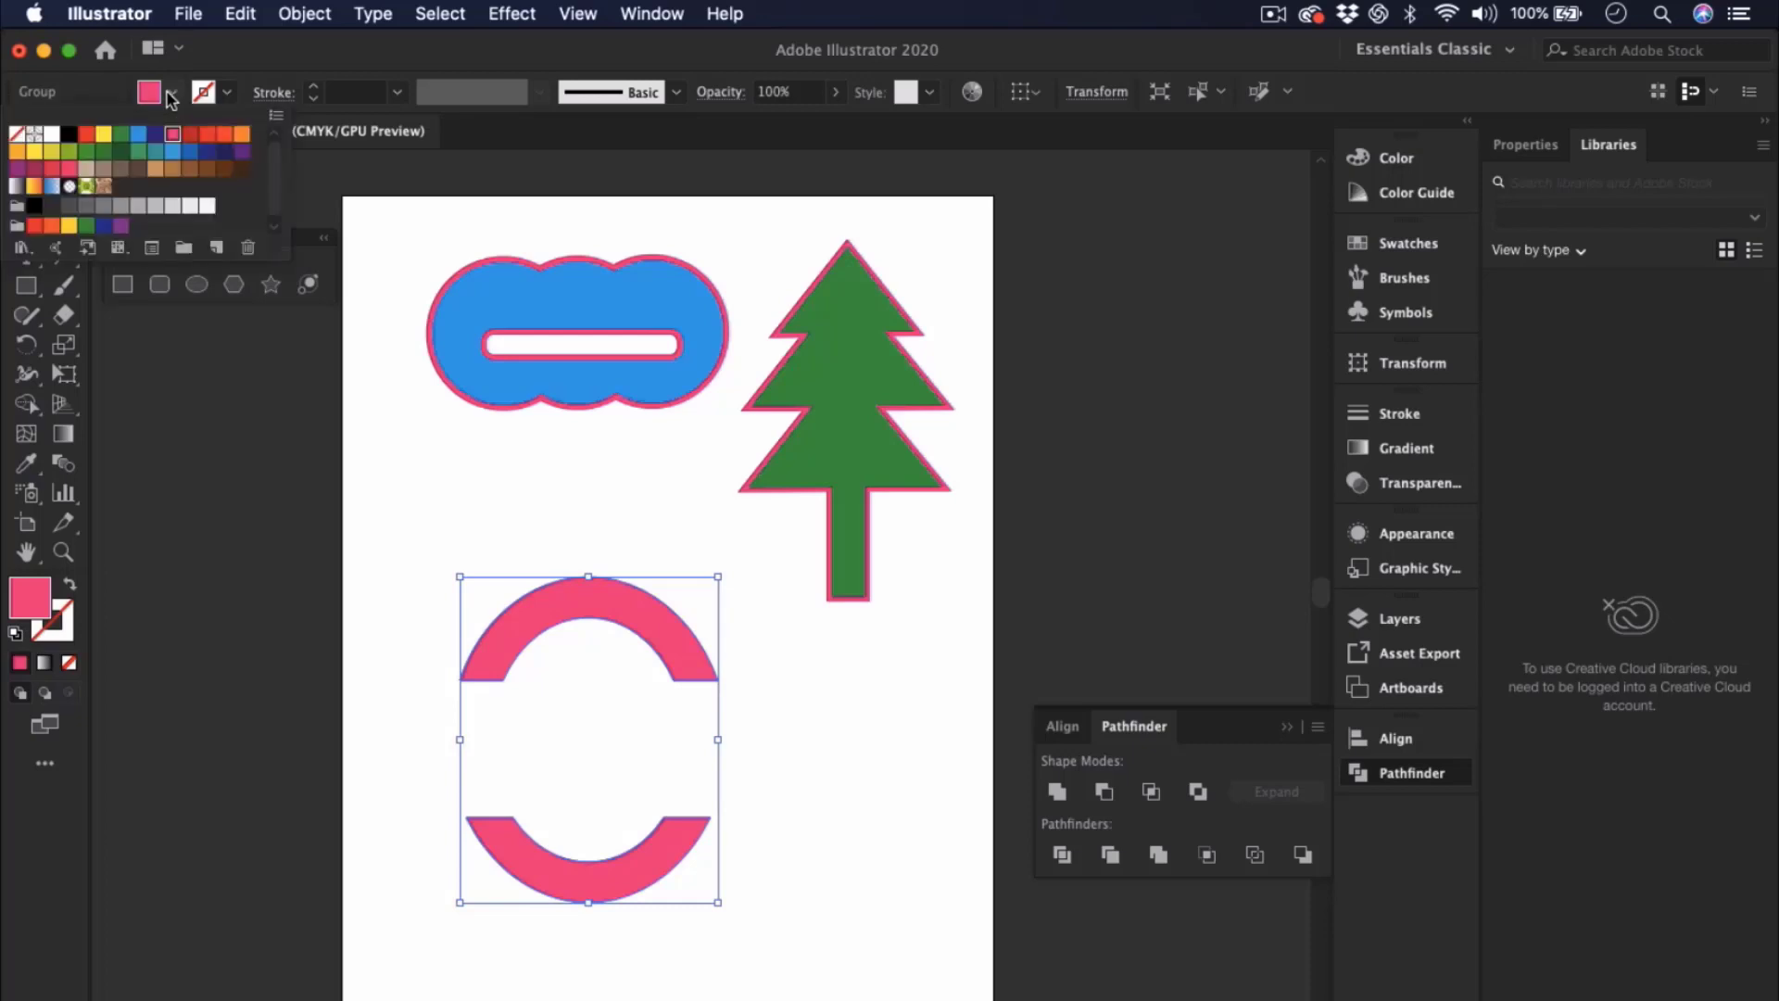
pyautogui.click(103, 135)
pyautogui.click(226, 92)
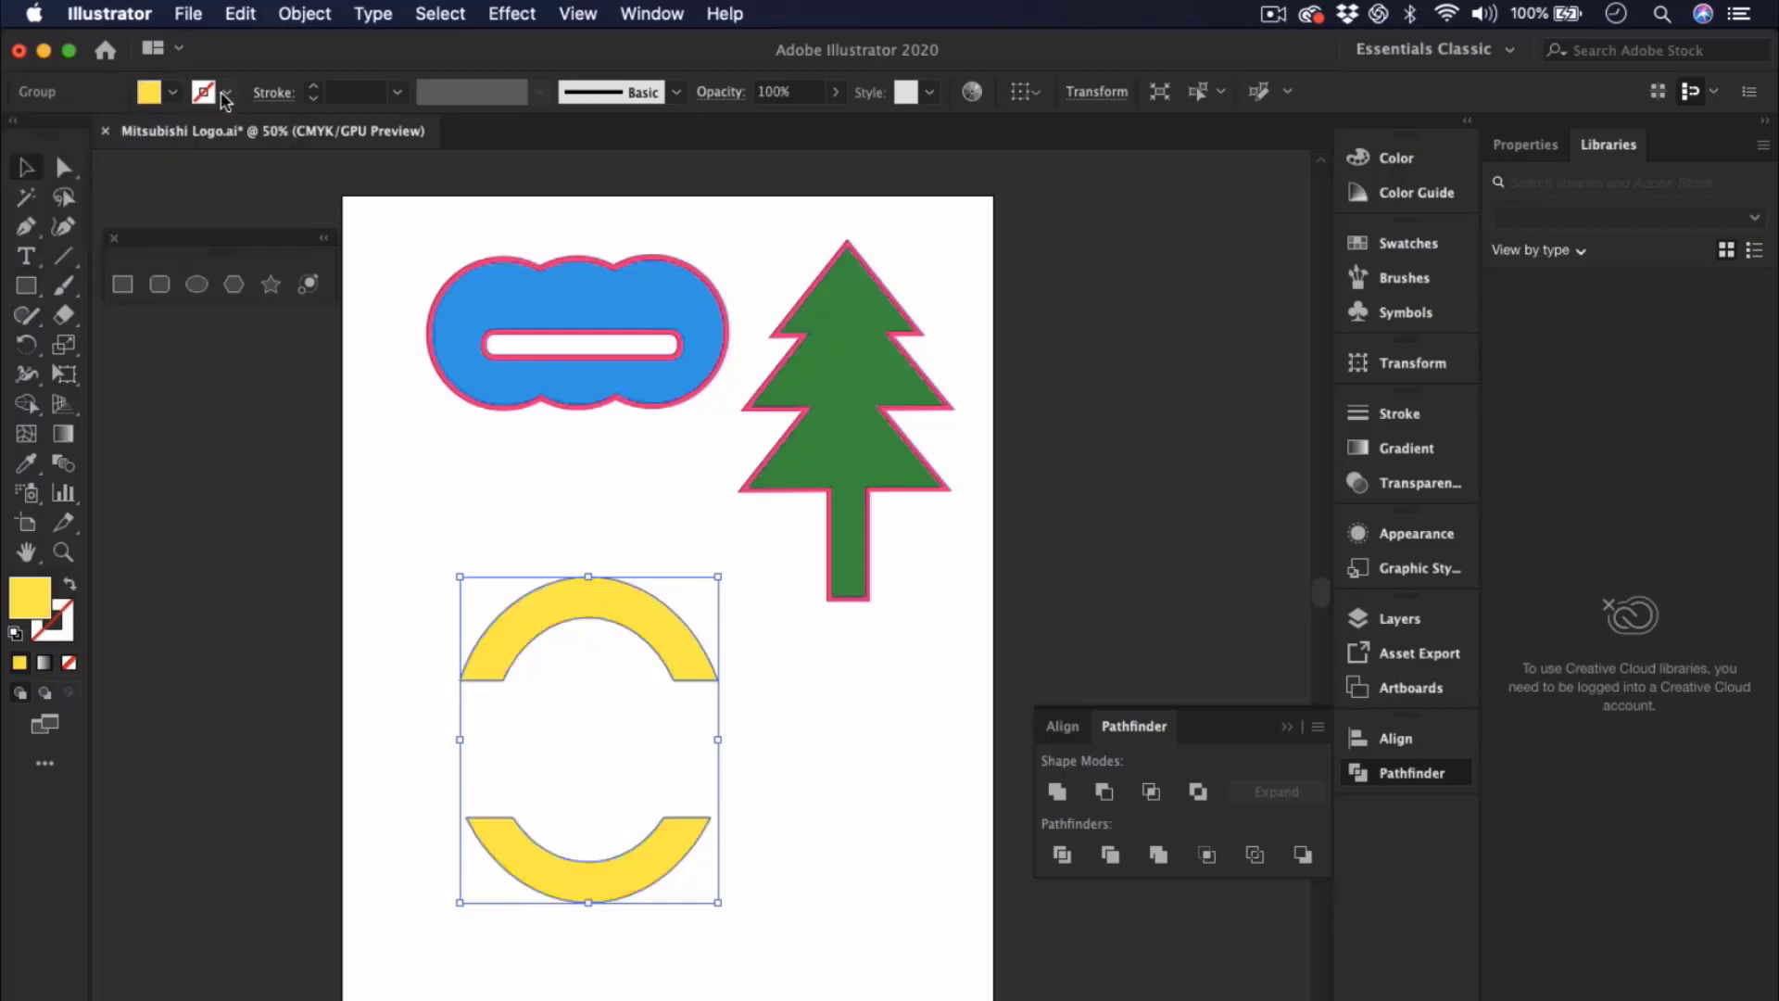
pyautogui.click(226, 92)
pyautogui.click(190, 136)
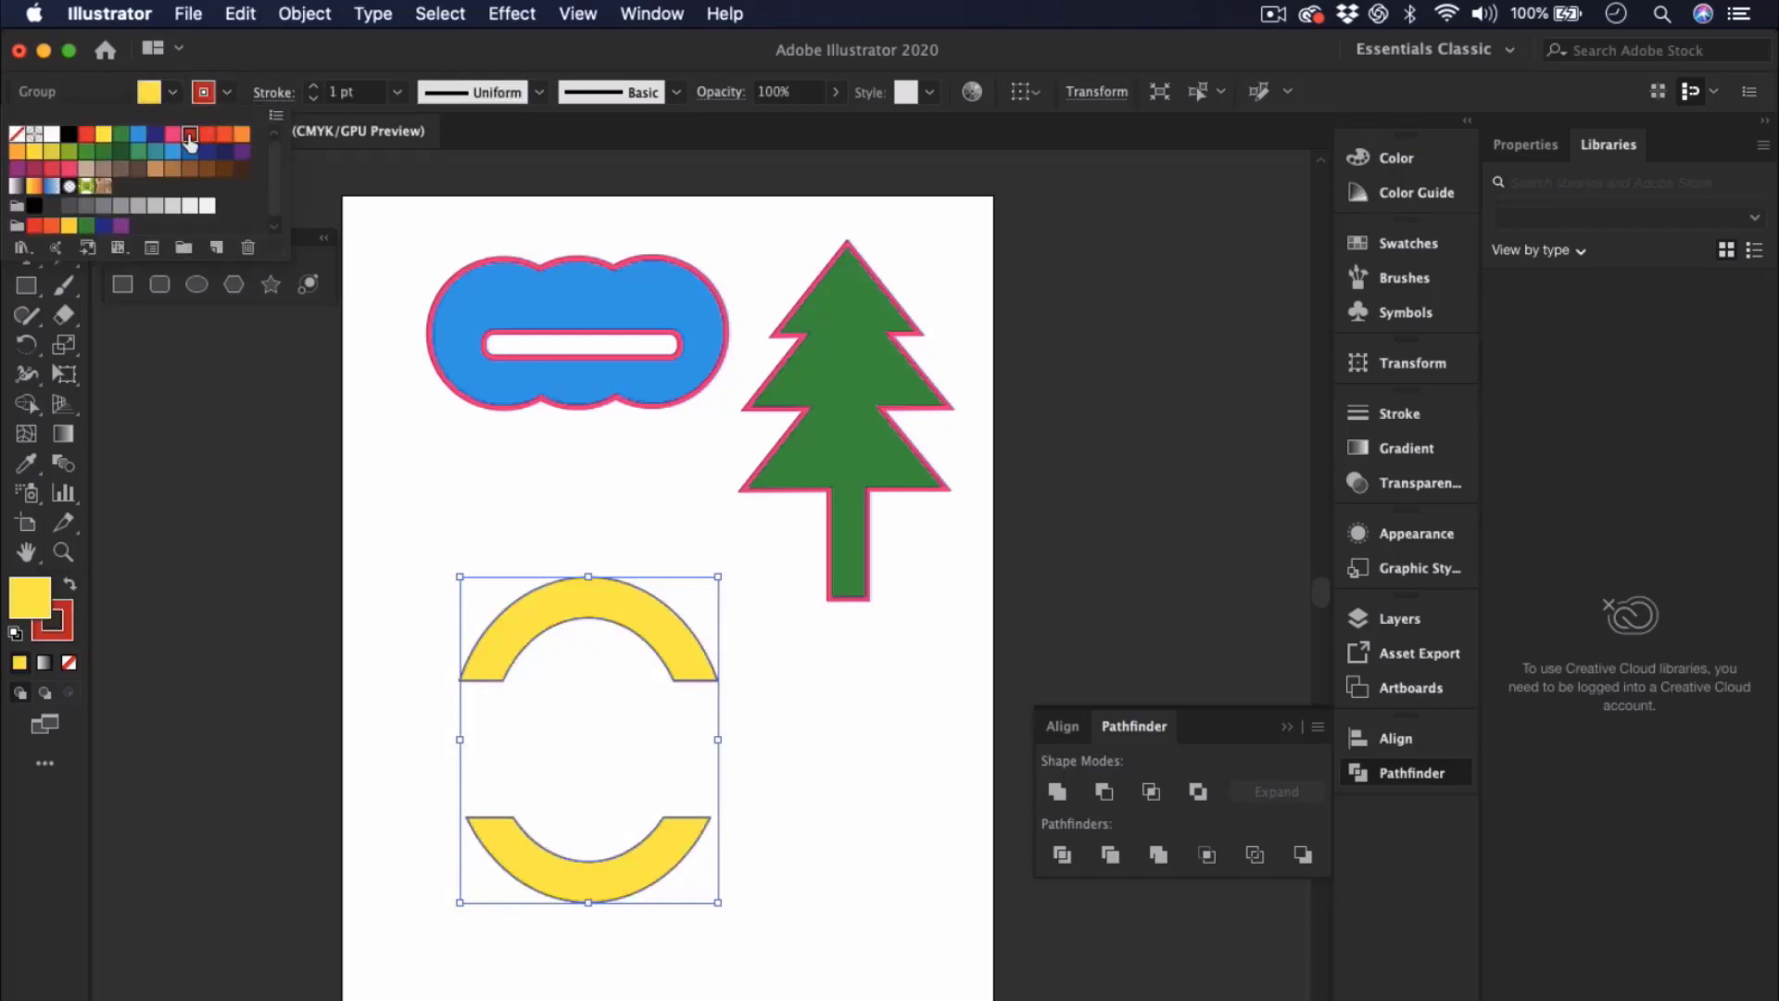
pyautogui.click(313, 86)
# - Set the arcs' red outline weight to 0.75 pt
pyautogui.click(313, 86)
pyautogui.click(313, 86)
pyautogui.click(314, 86)
pyautogui.click(313, 86)
pyautogui.click(313, 86)
pyautogui.click(313, 86)
pyautogui.click(313, 87)
pyautogui.click(313, 86)
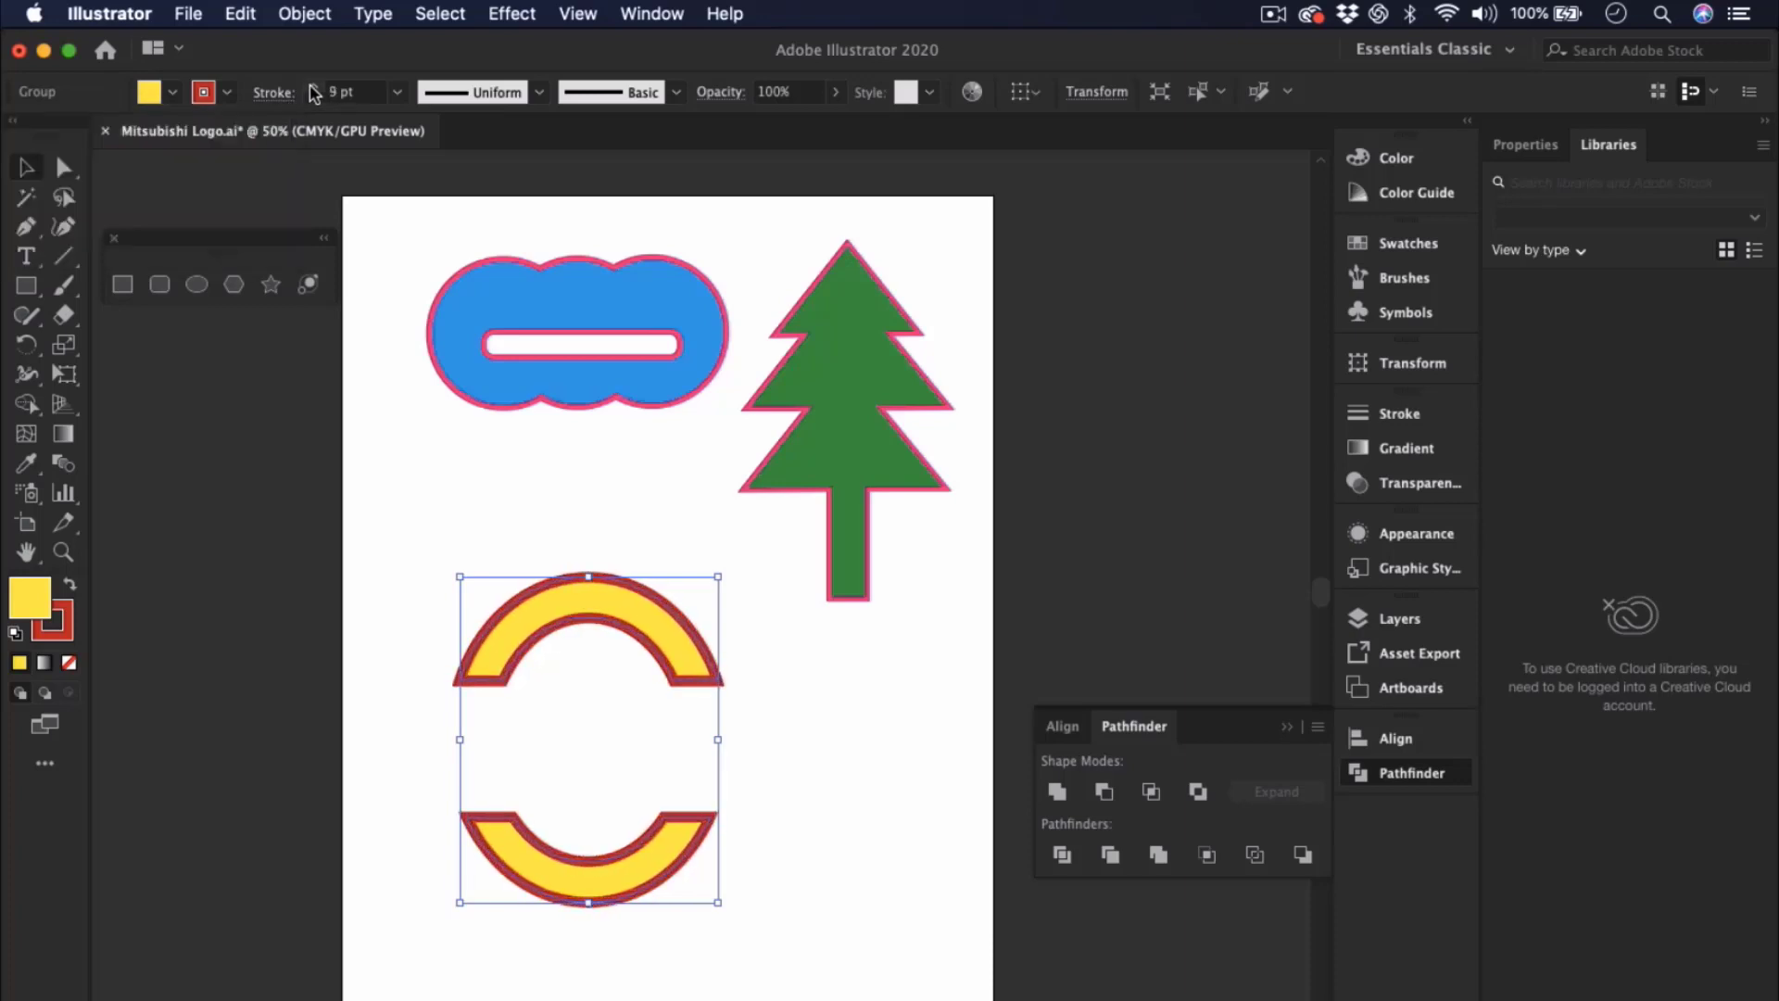
pyautogui.click(313, 86)
pyautogui.click(313, 86)
pyautogui.click(313, 86)
pyautogui.click(313, 86)
pyautogui.doubleClick(313, 98)
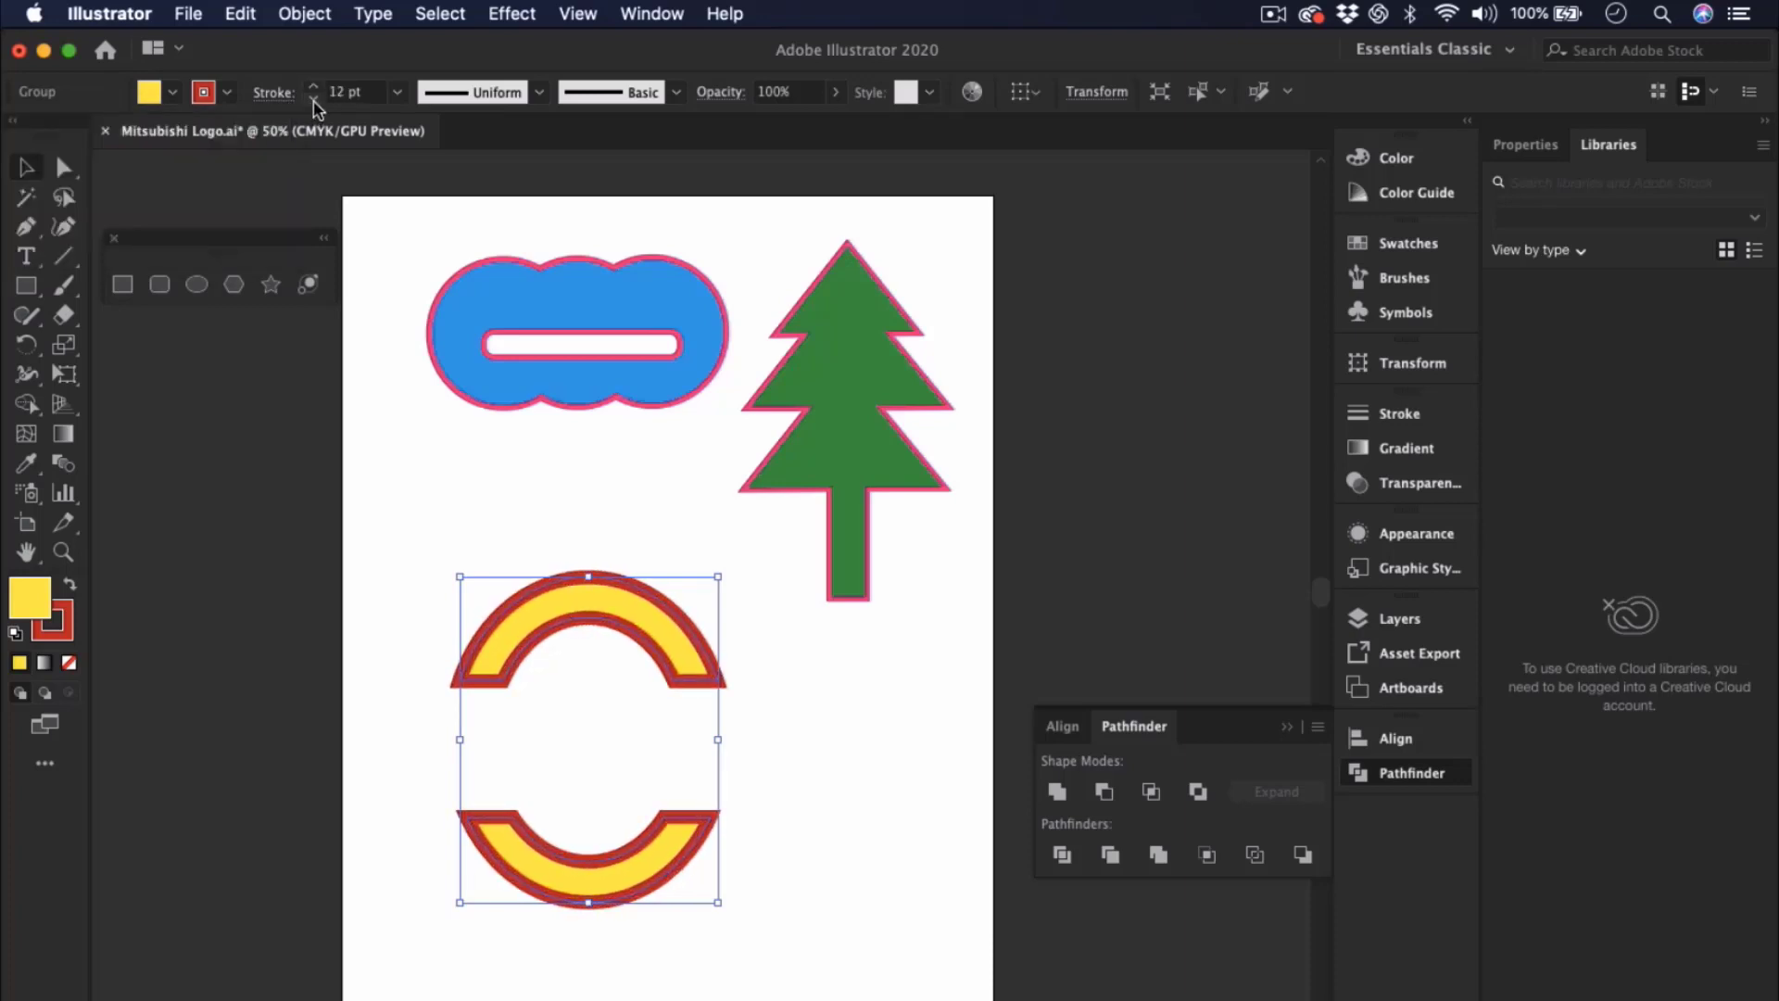
pyautogui.doubleClick(314, 98)
pyautogui.doubleClick(313, 98)
pyautogui.doubleClick(314, 98)
pyautogui.doubleClick(313, 98)
pyautogui.click(313, 99)
pyautogui.click(313, 98)
pyautogui.click(313, 98)
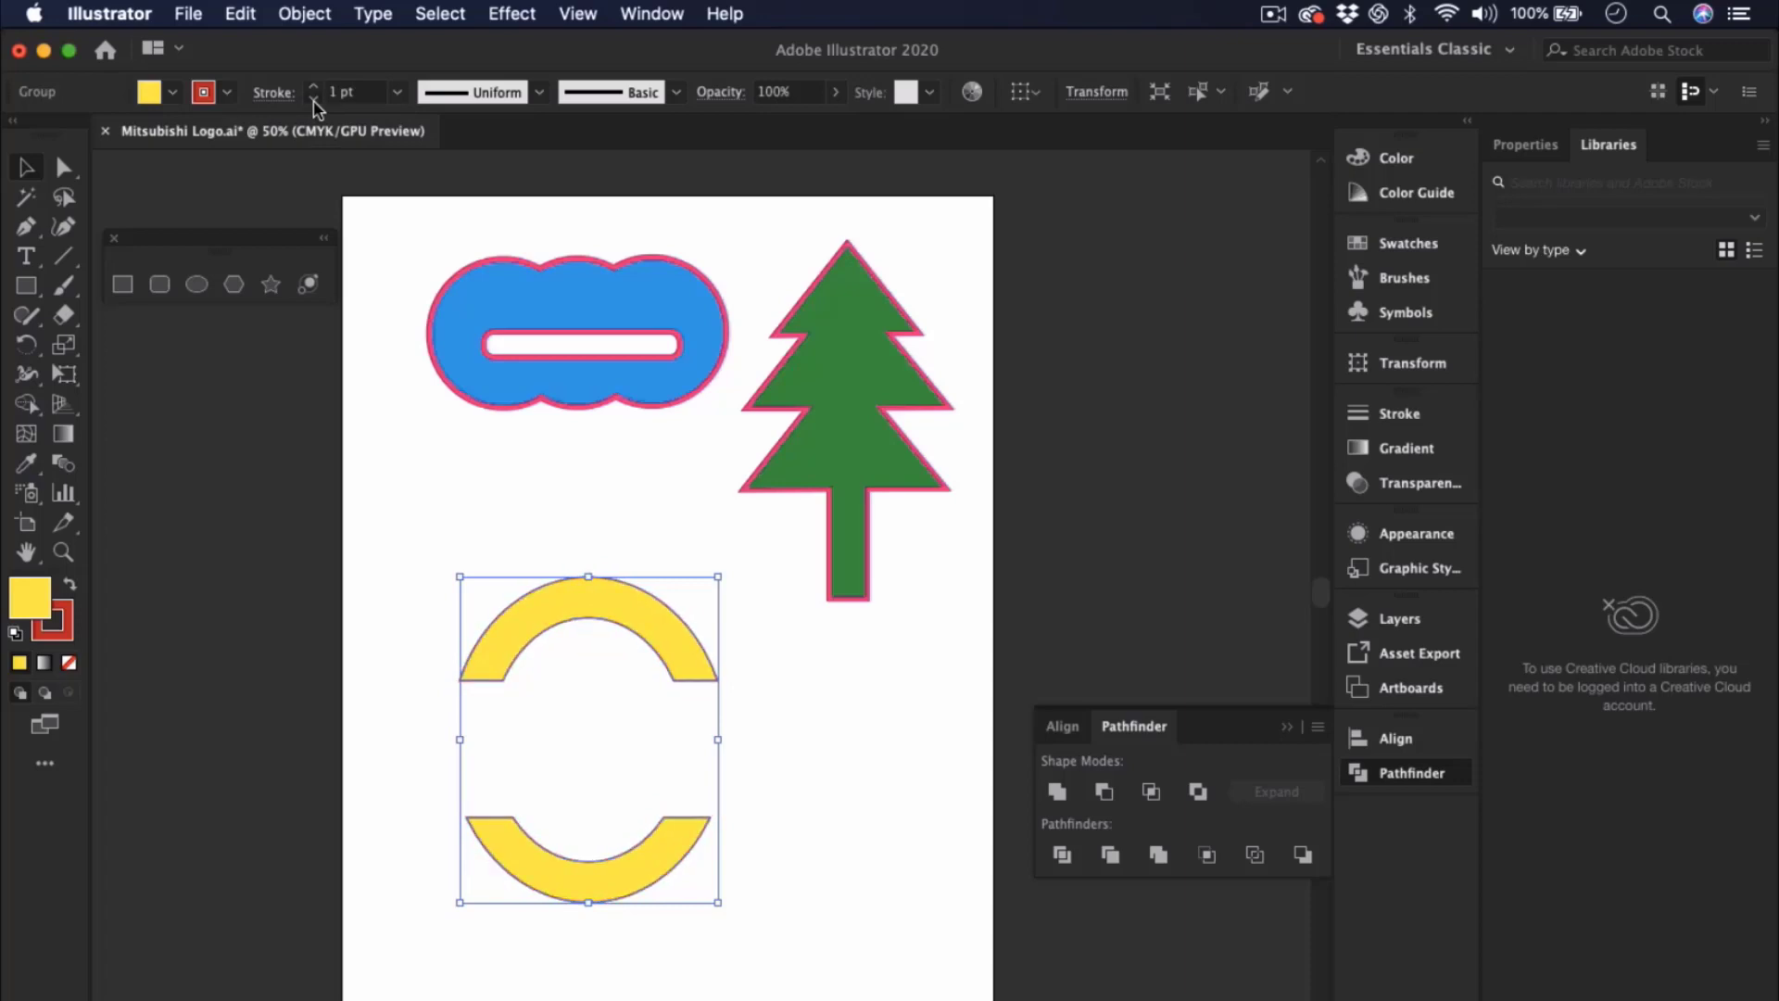
# - Move the two arcs higher and further left on the artboard
pyautogui.click(811, 713)
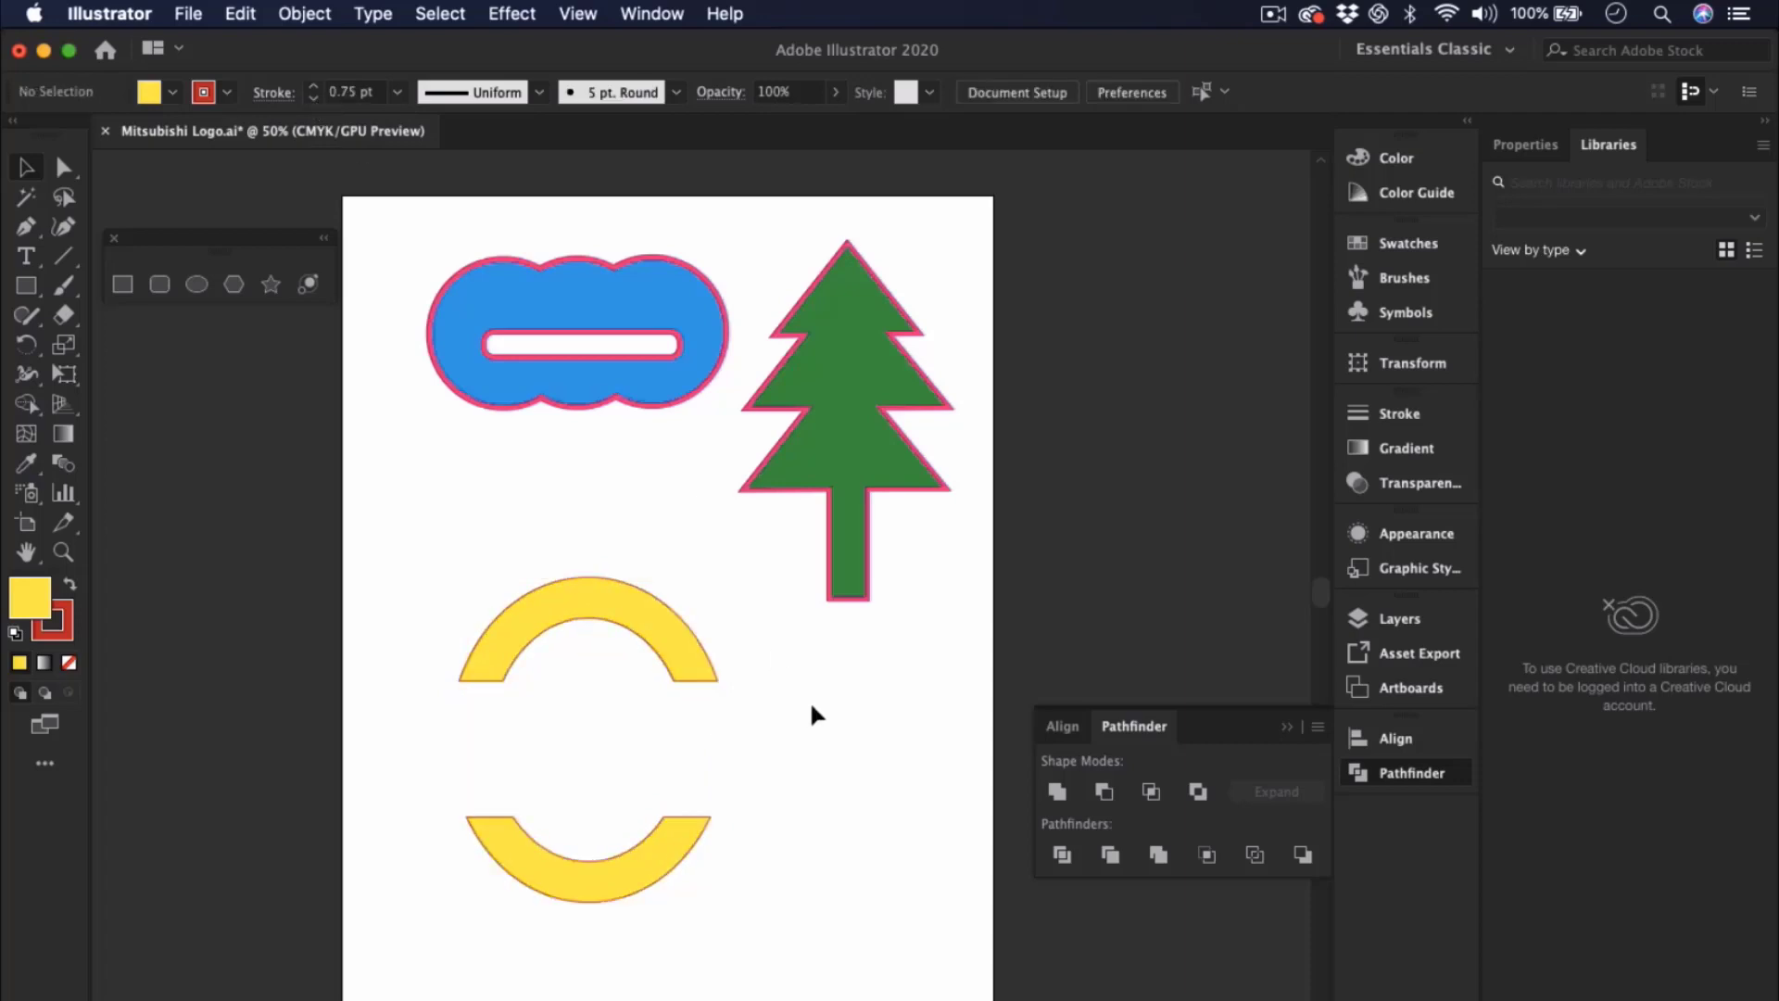
pyautogui.moveTo(695, 650); pyautogui.dragTo(673, 608)
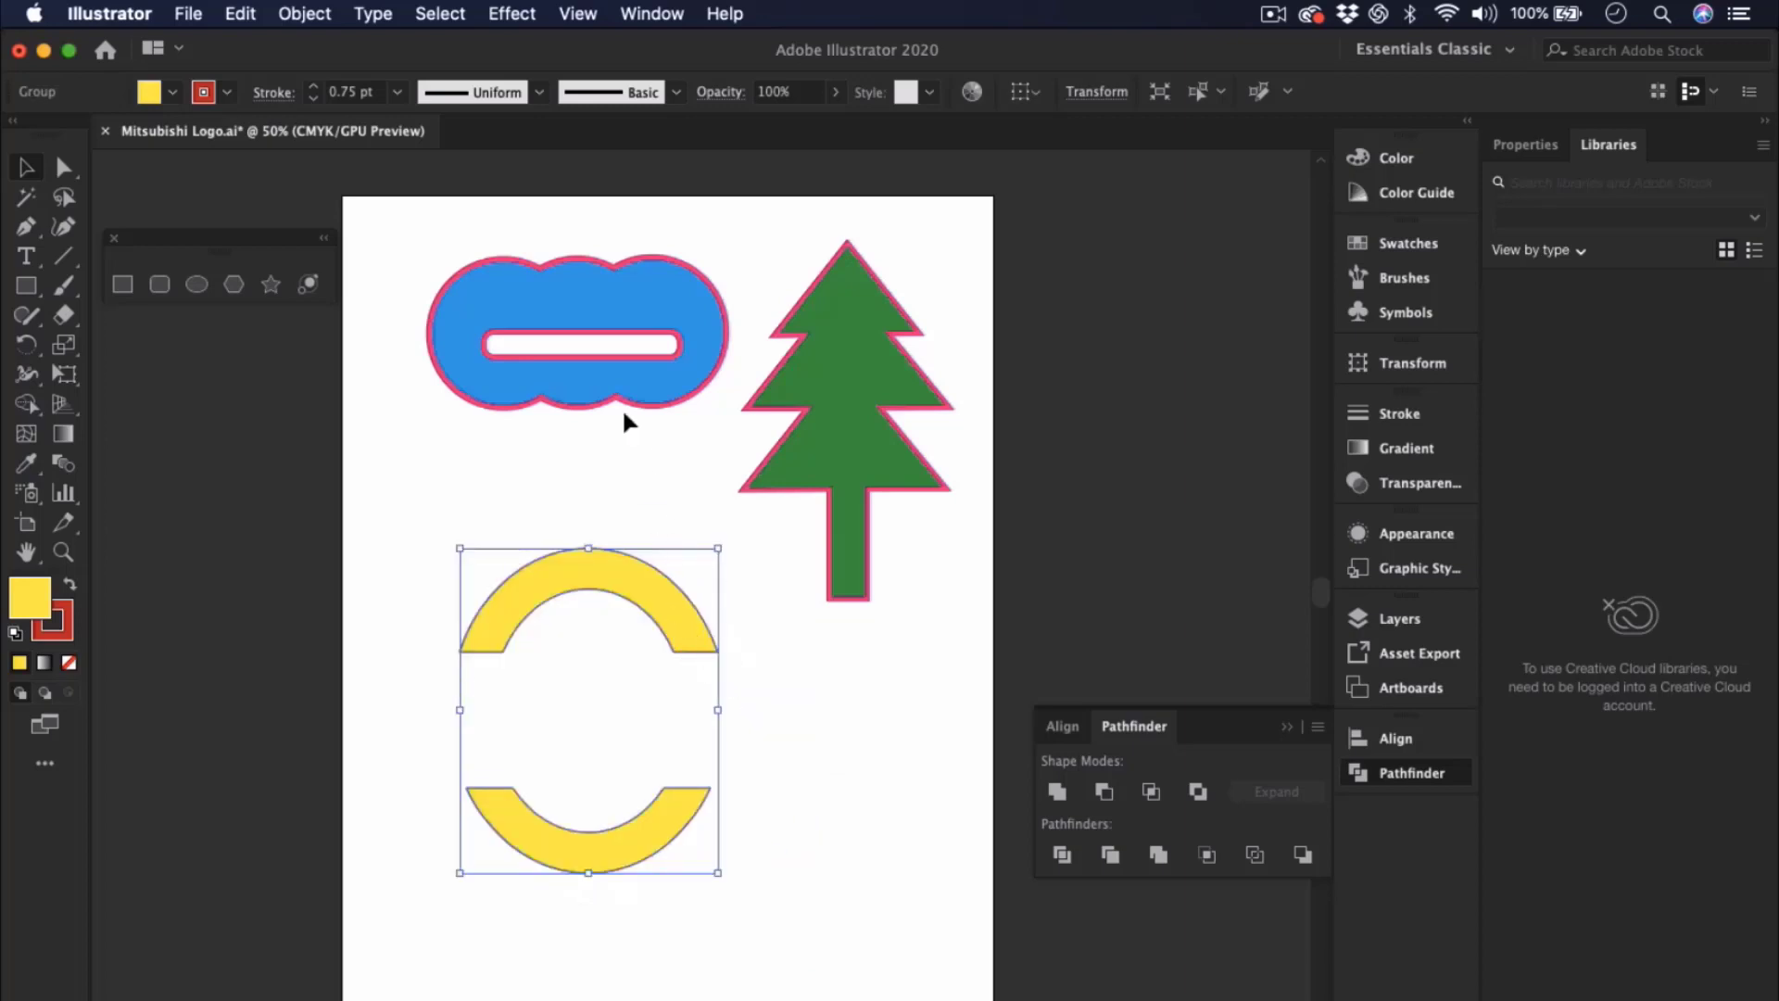
pyautogui.moveTo(684, 623); pyautogui.dragTo(629, 556)
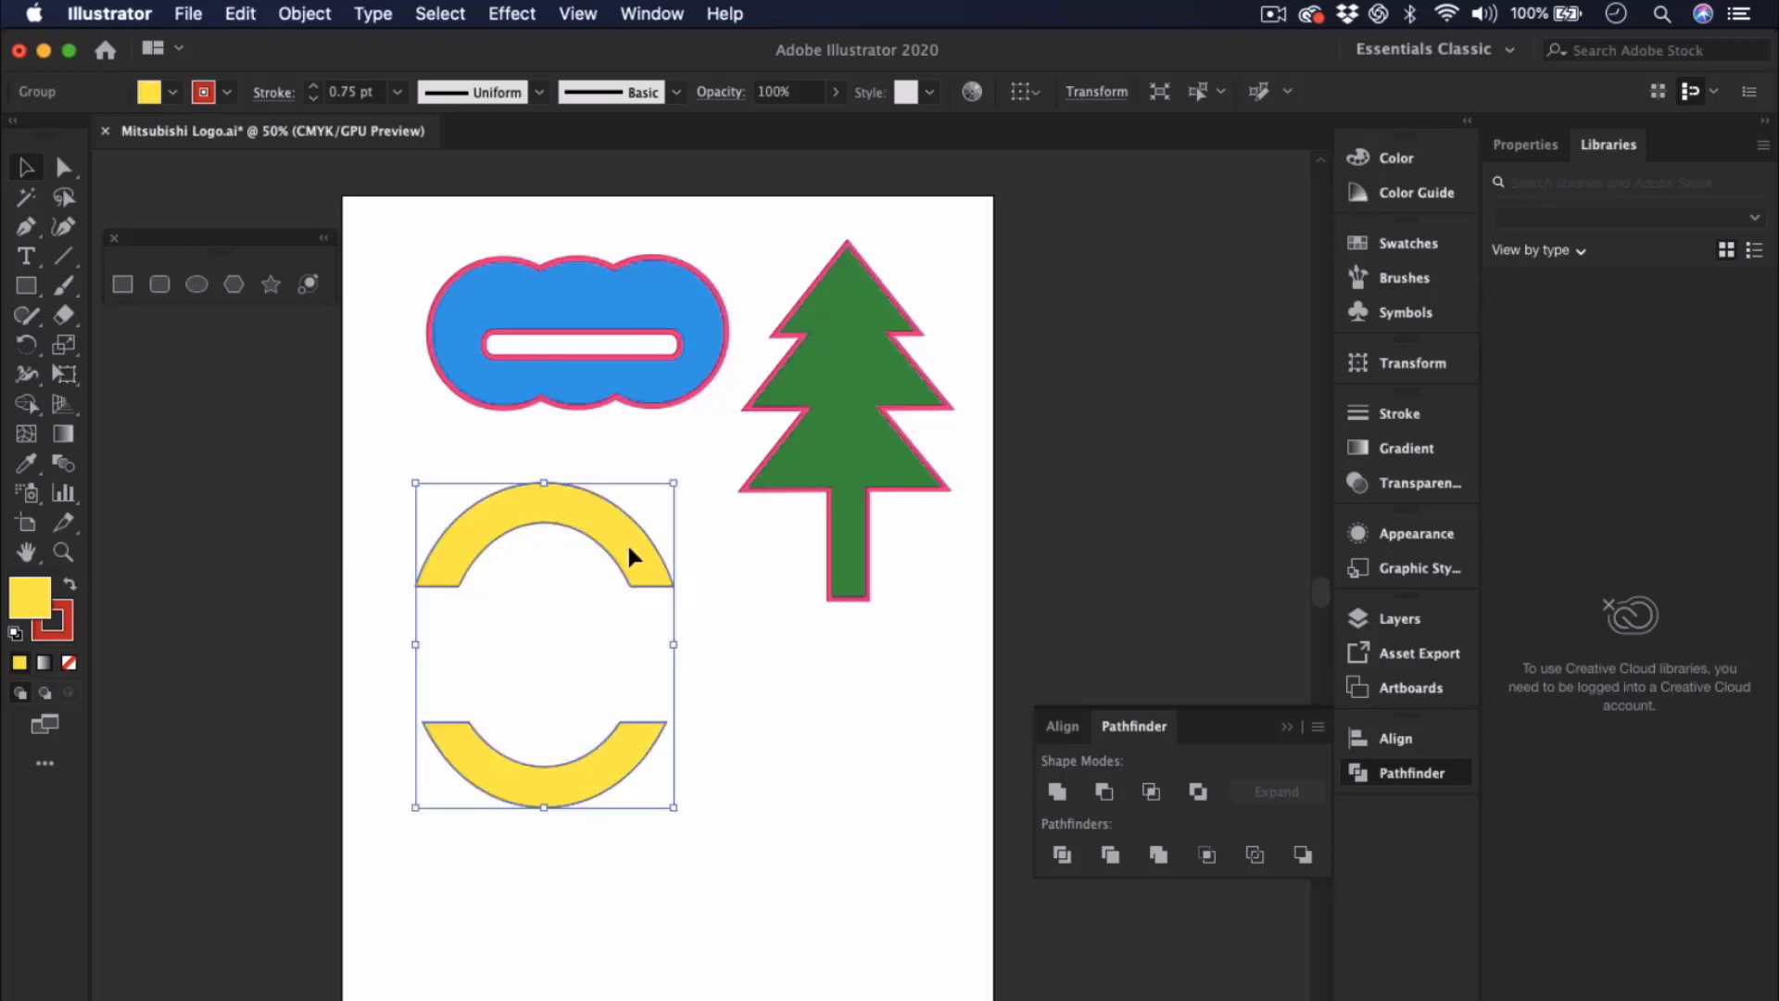
pyautogui.click(776, 678)
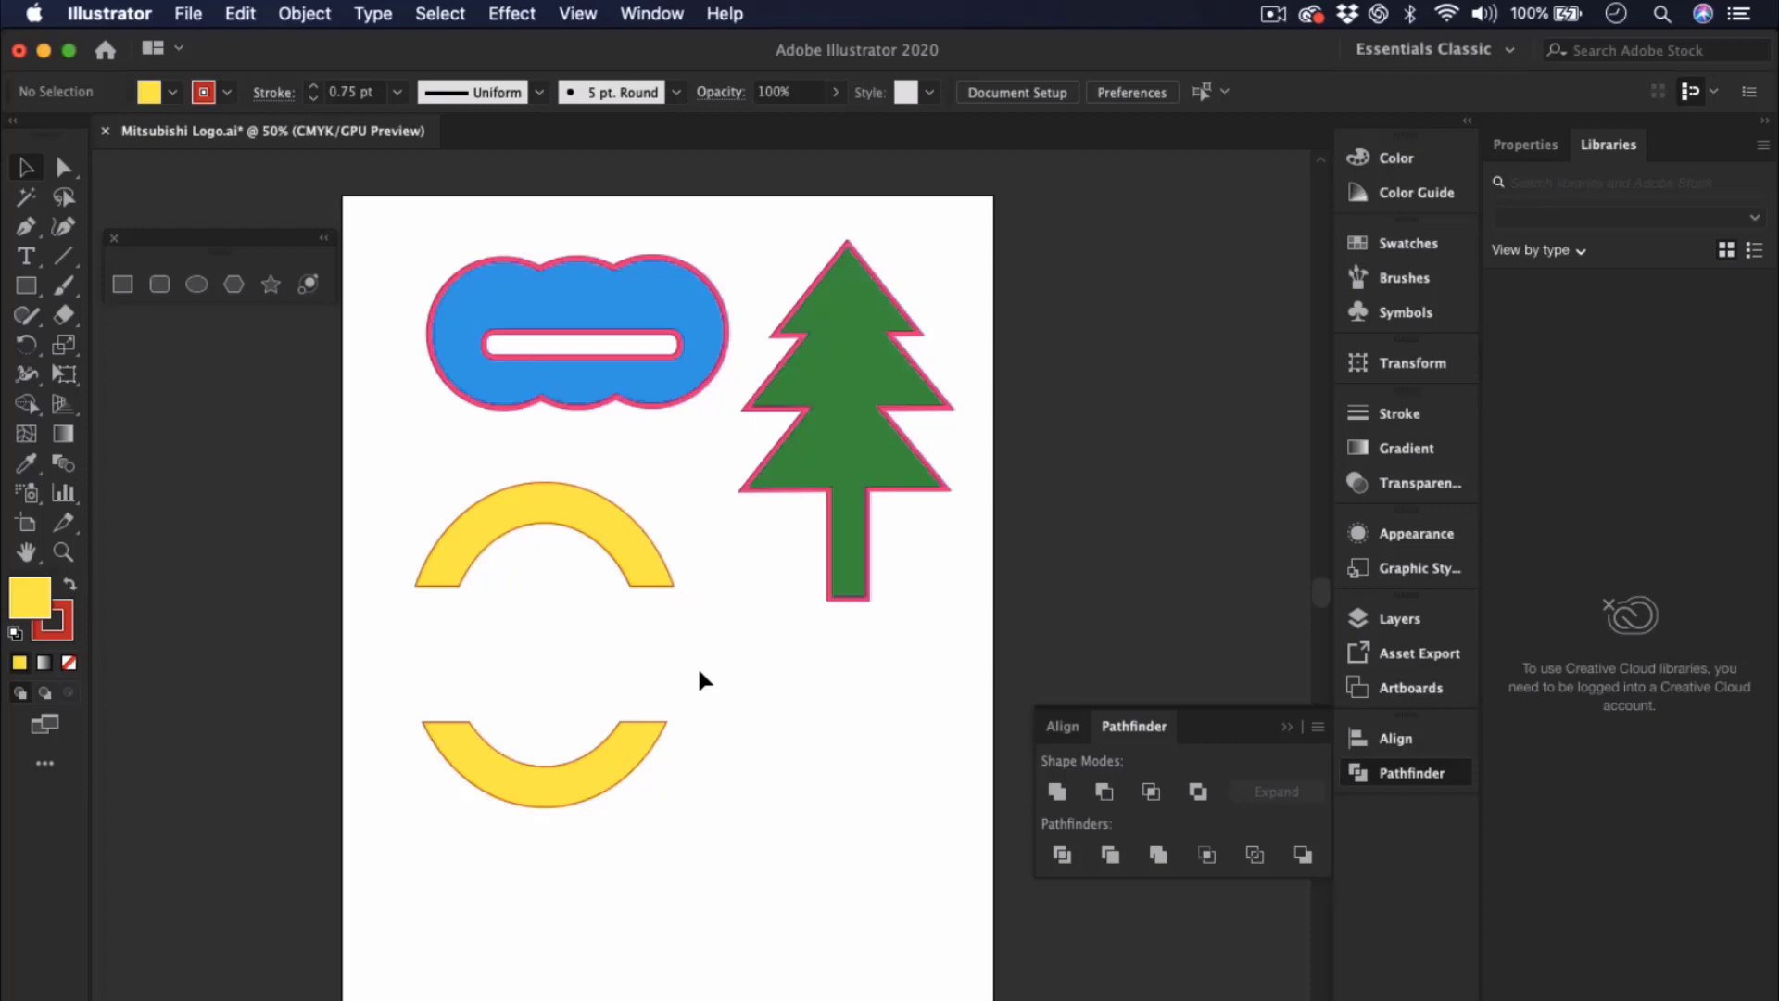
# - Select the yellow arc pair and switch to the Skype logo artboard with the Ellipse tool
pyautogui.click(624, 547)
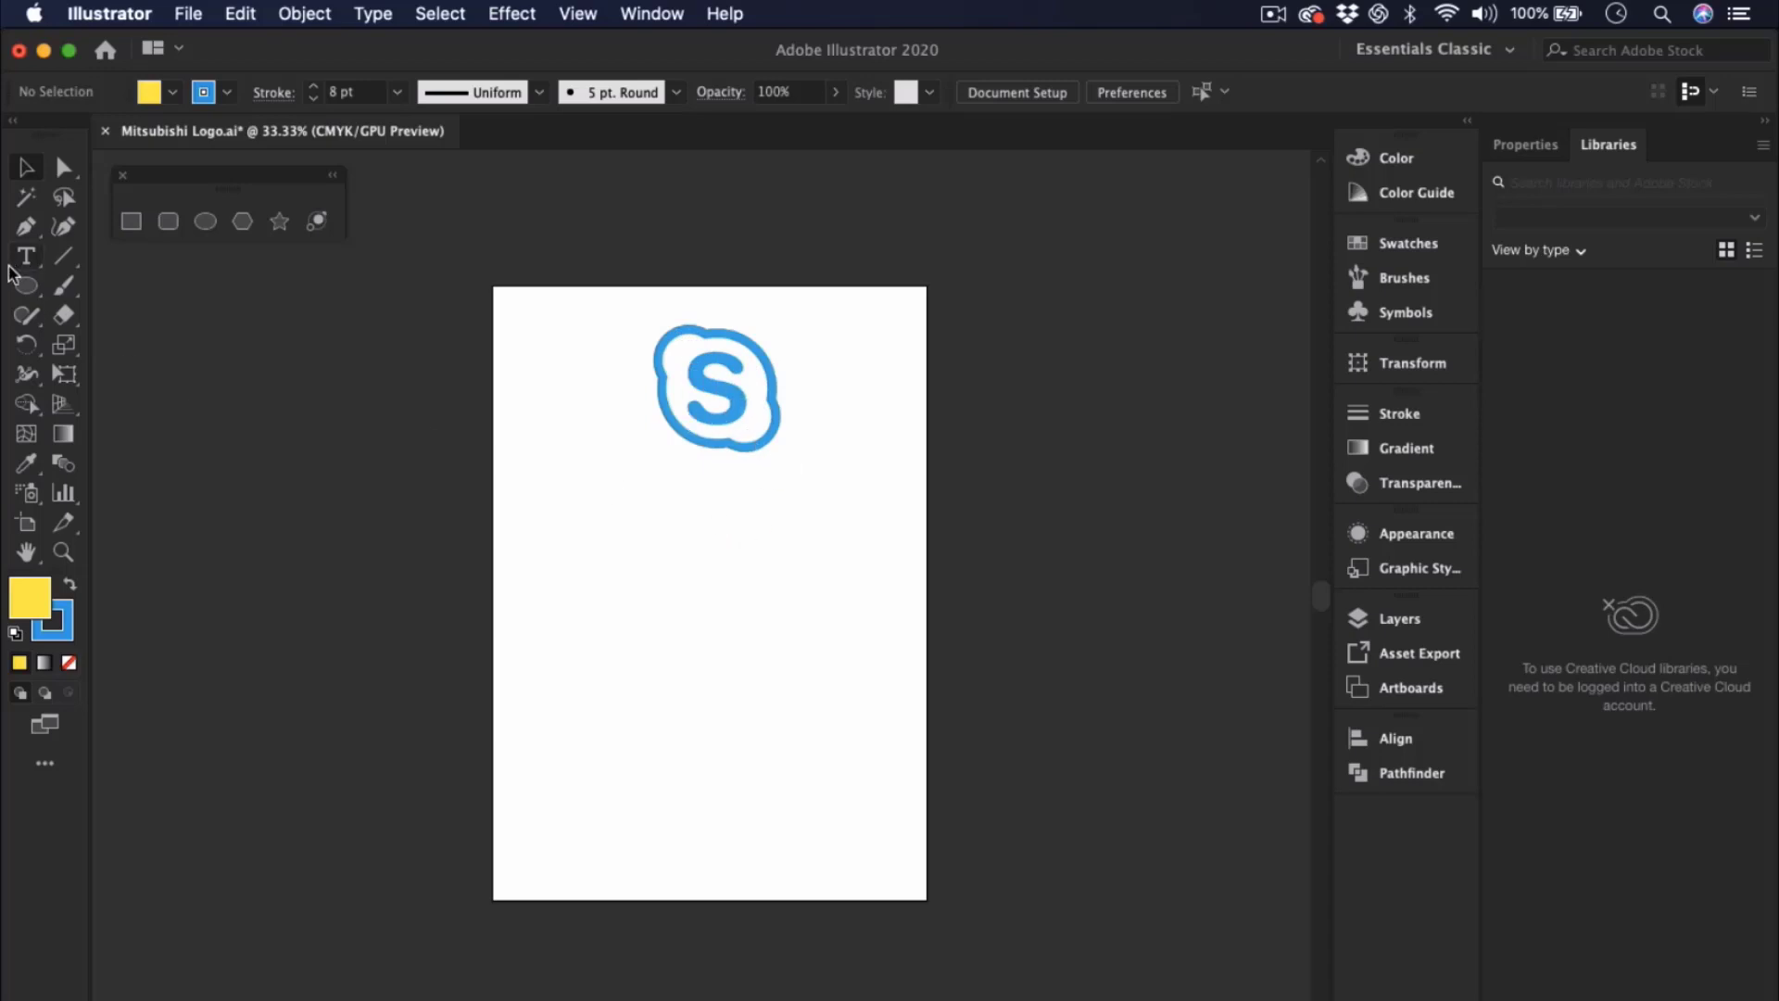
pyautogui.click(205, 220)
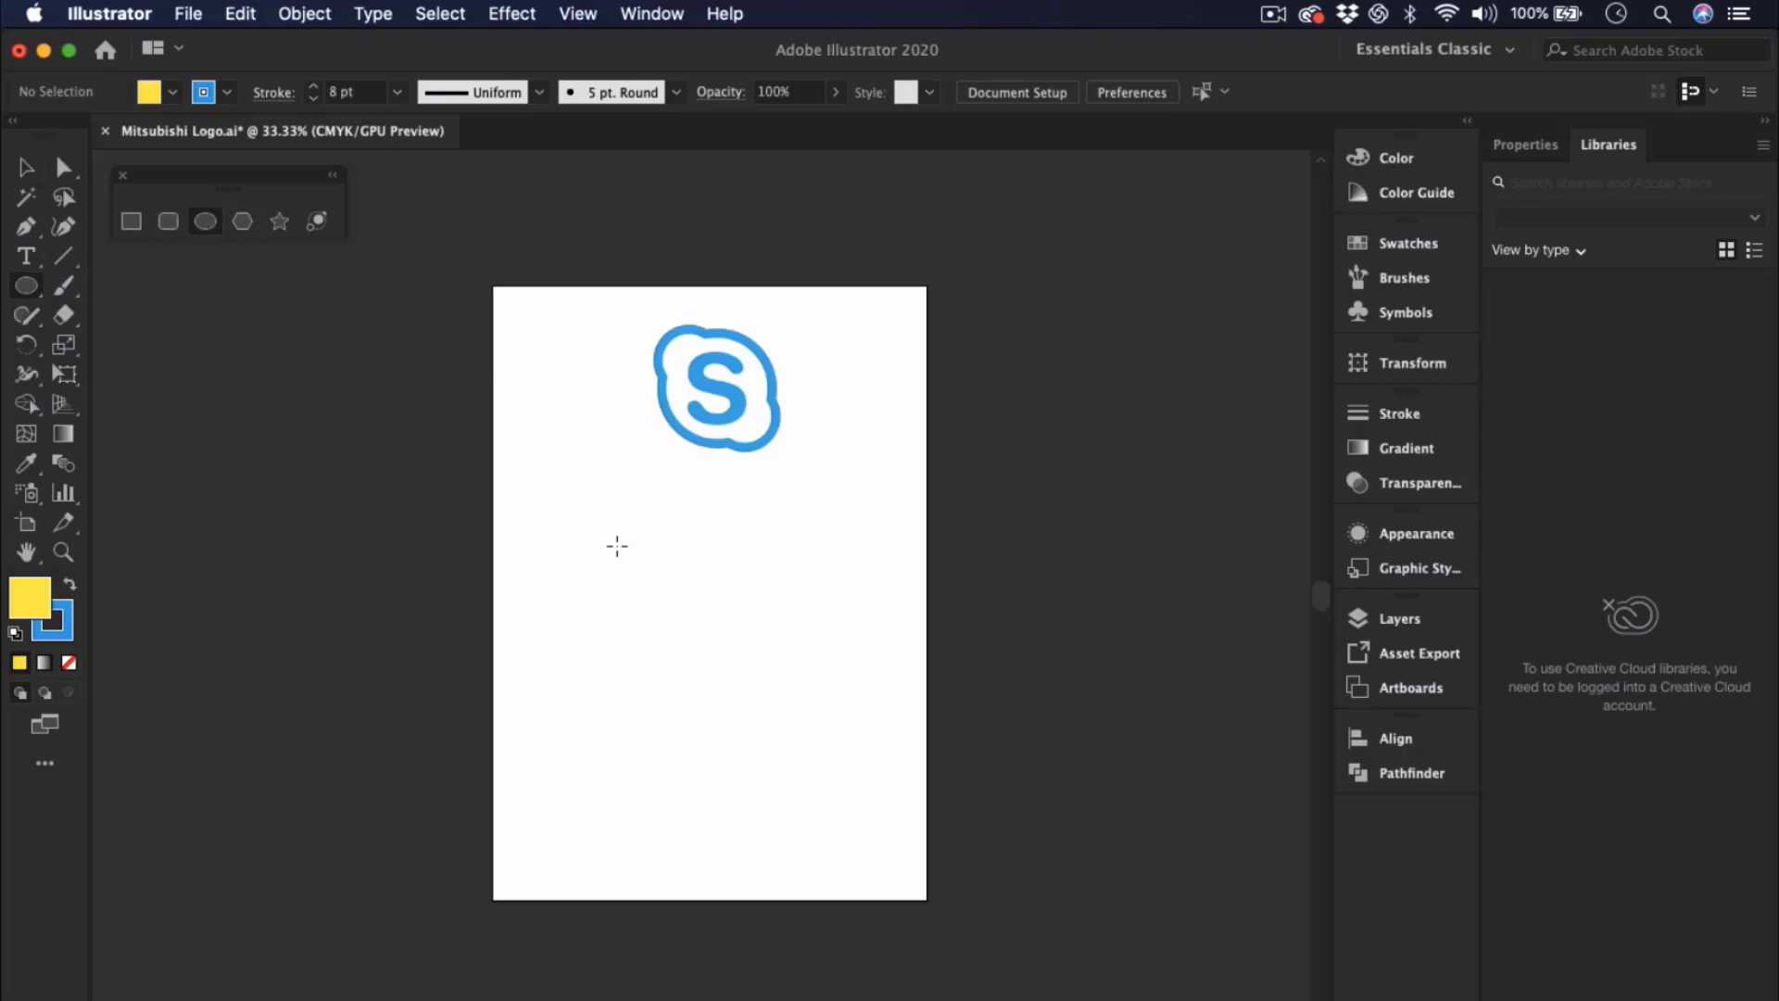
# - Draw a large circle below the Skype logo and fill it white
pyautogui.moveTo(618, 556); pyautogui.dragTo(798, 714)
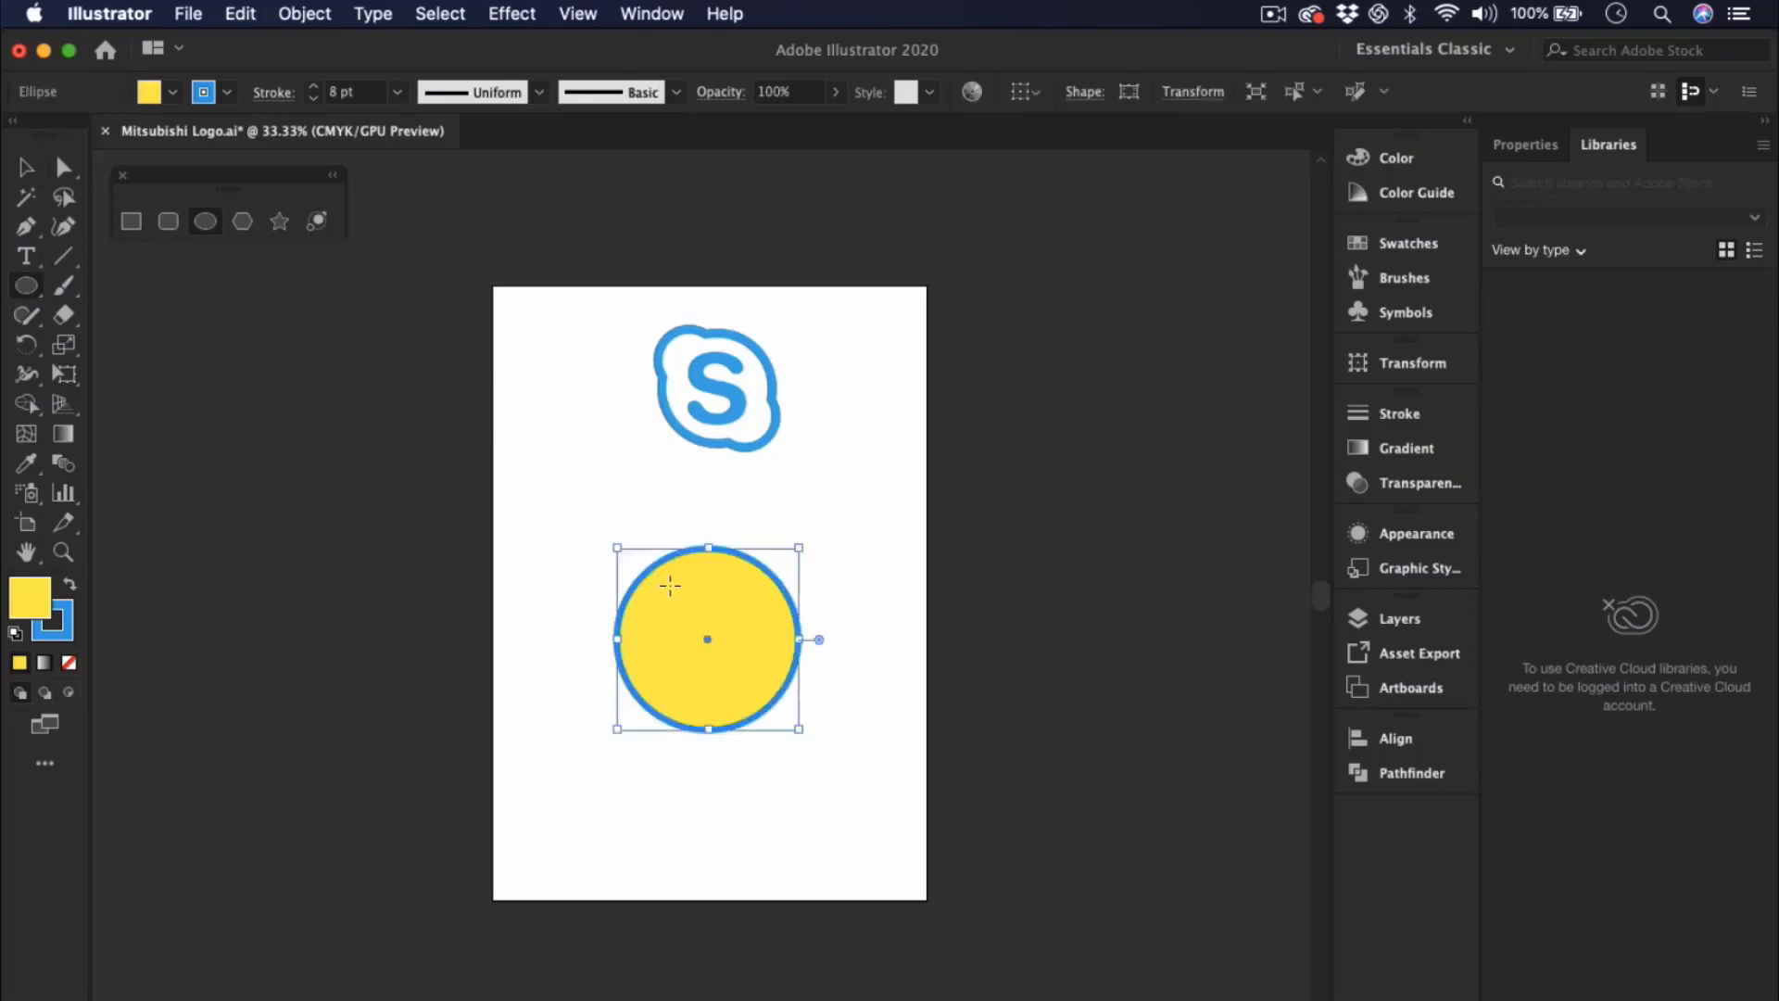
pyautogui.click(172, 92)
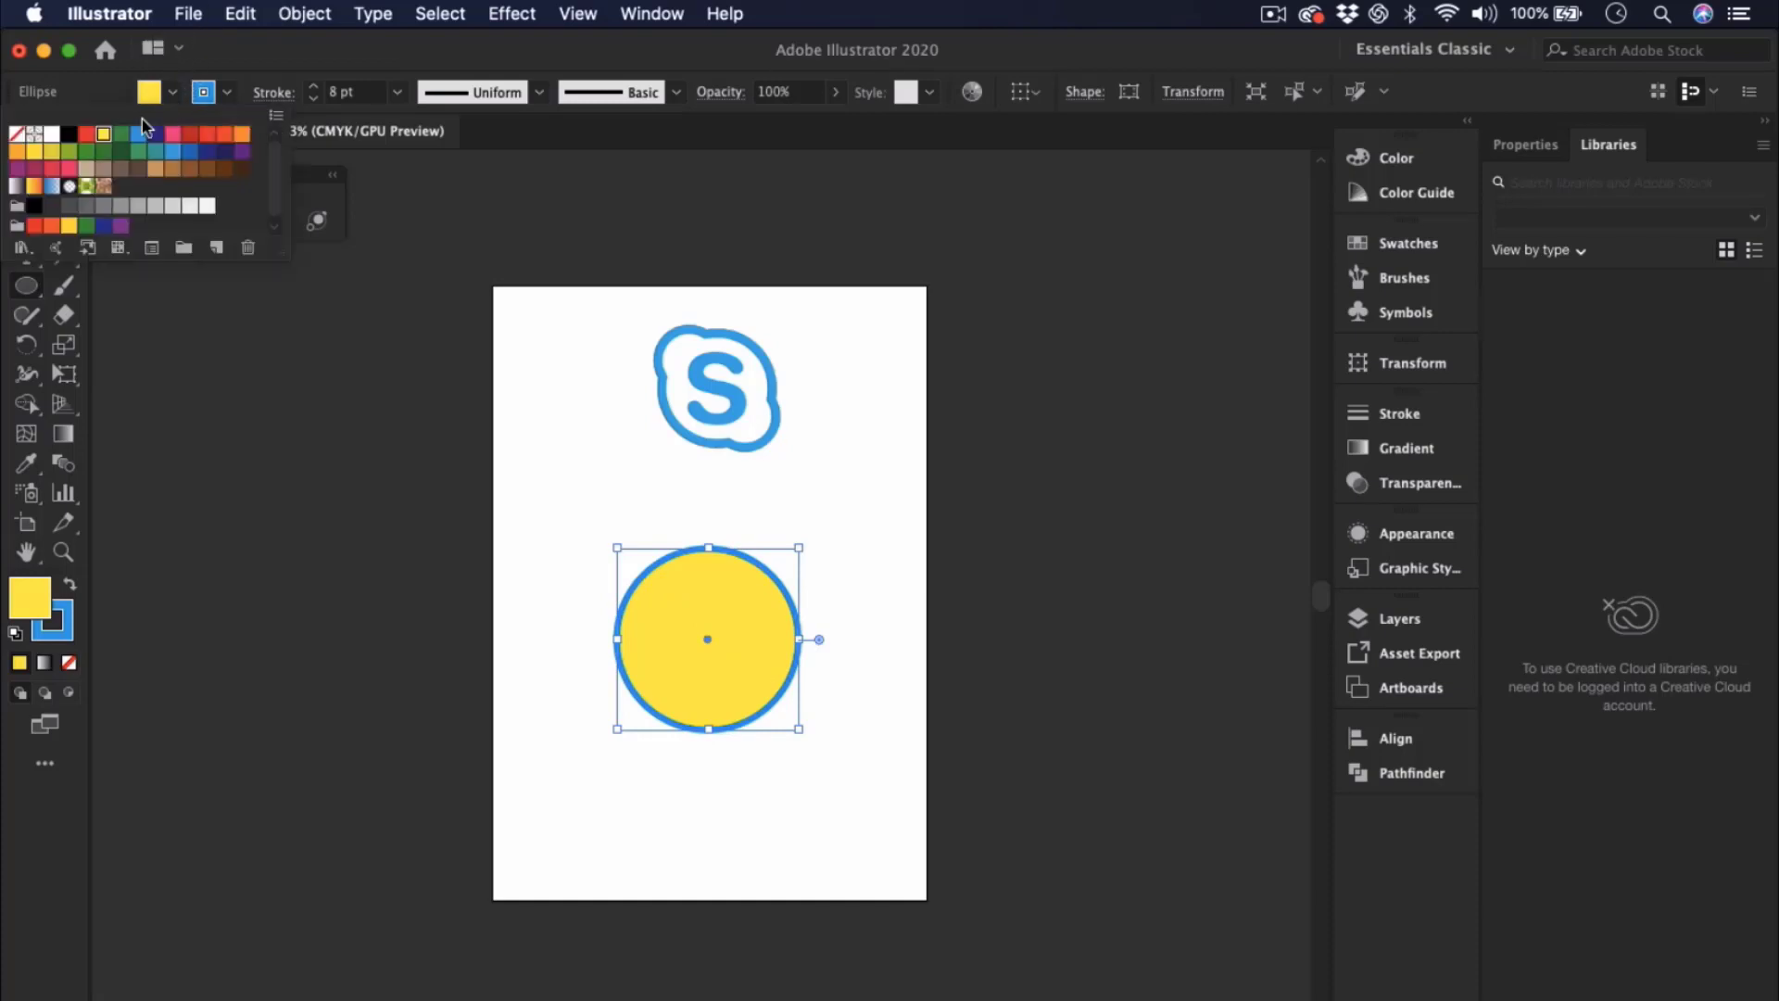
pyautogui.click(52, 134)
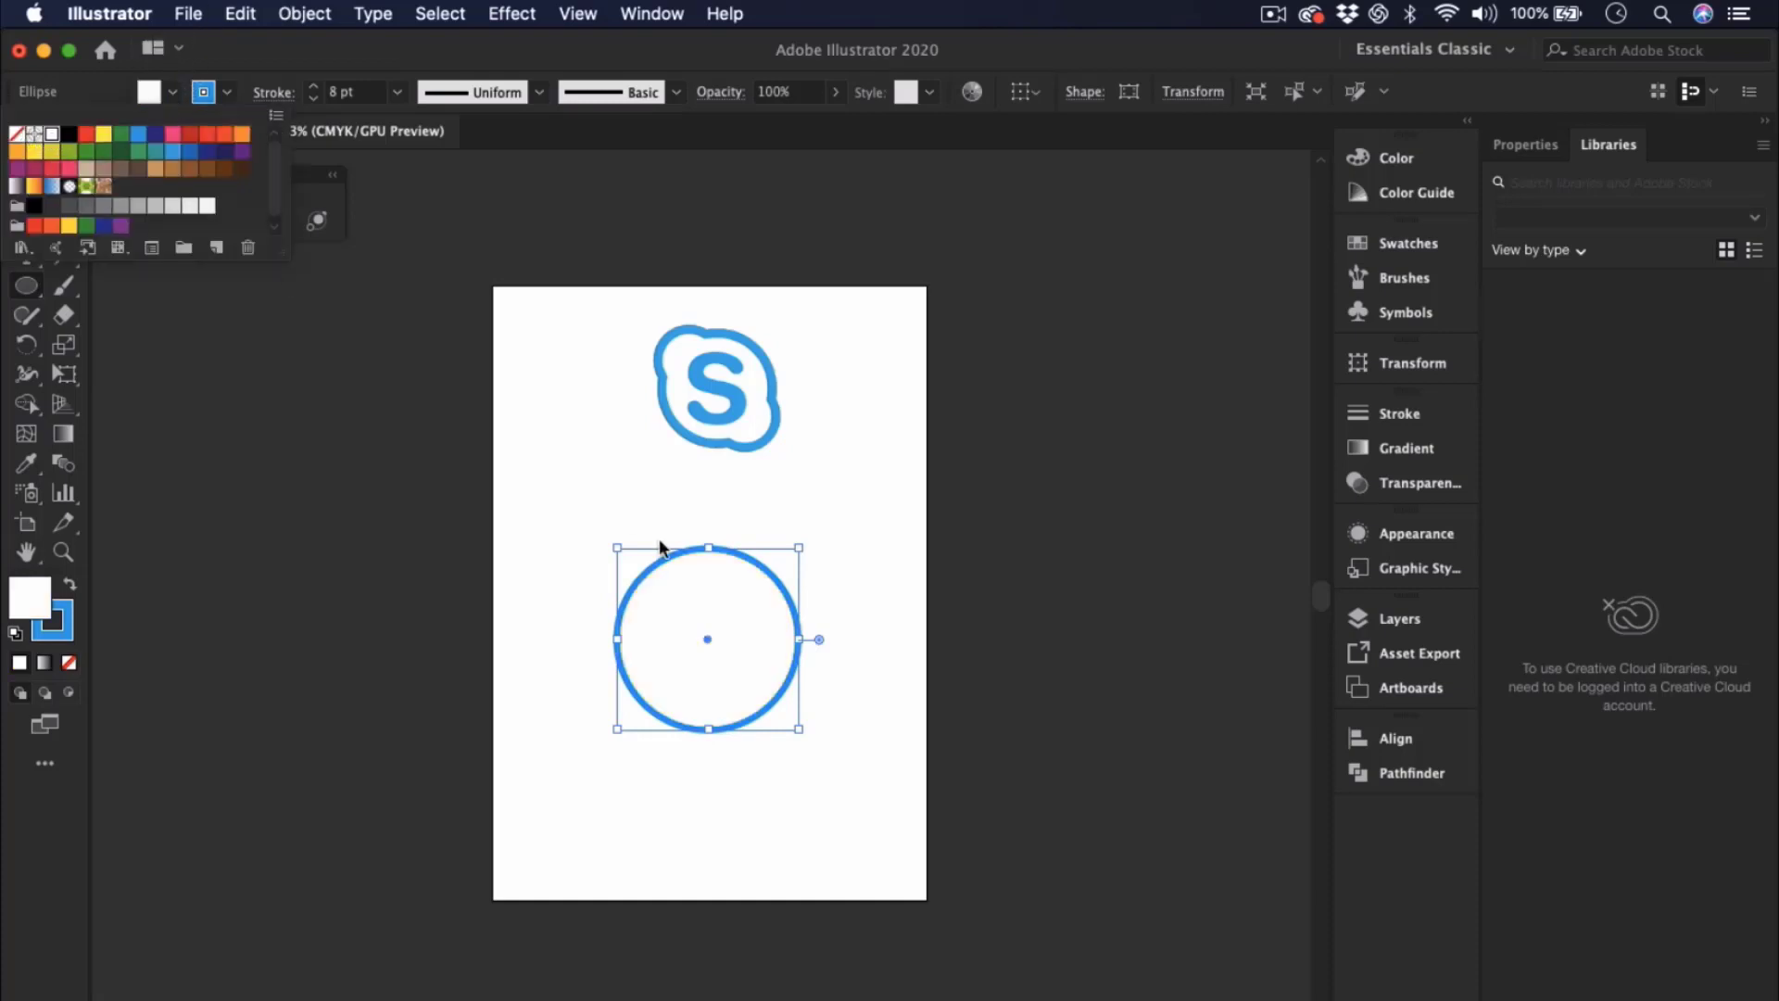
pyautogui.click(316, 91)
# - Raise the circle's blue outline to 22 pt and draw a small circle at its top-left
pyautogui.click(316, 92)
pyautogui.click(316, 91)
pyautogui.click(316, 91)
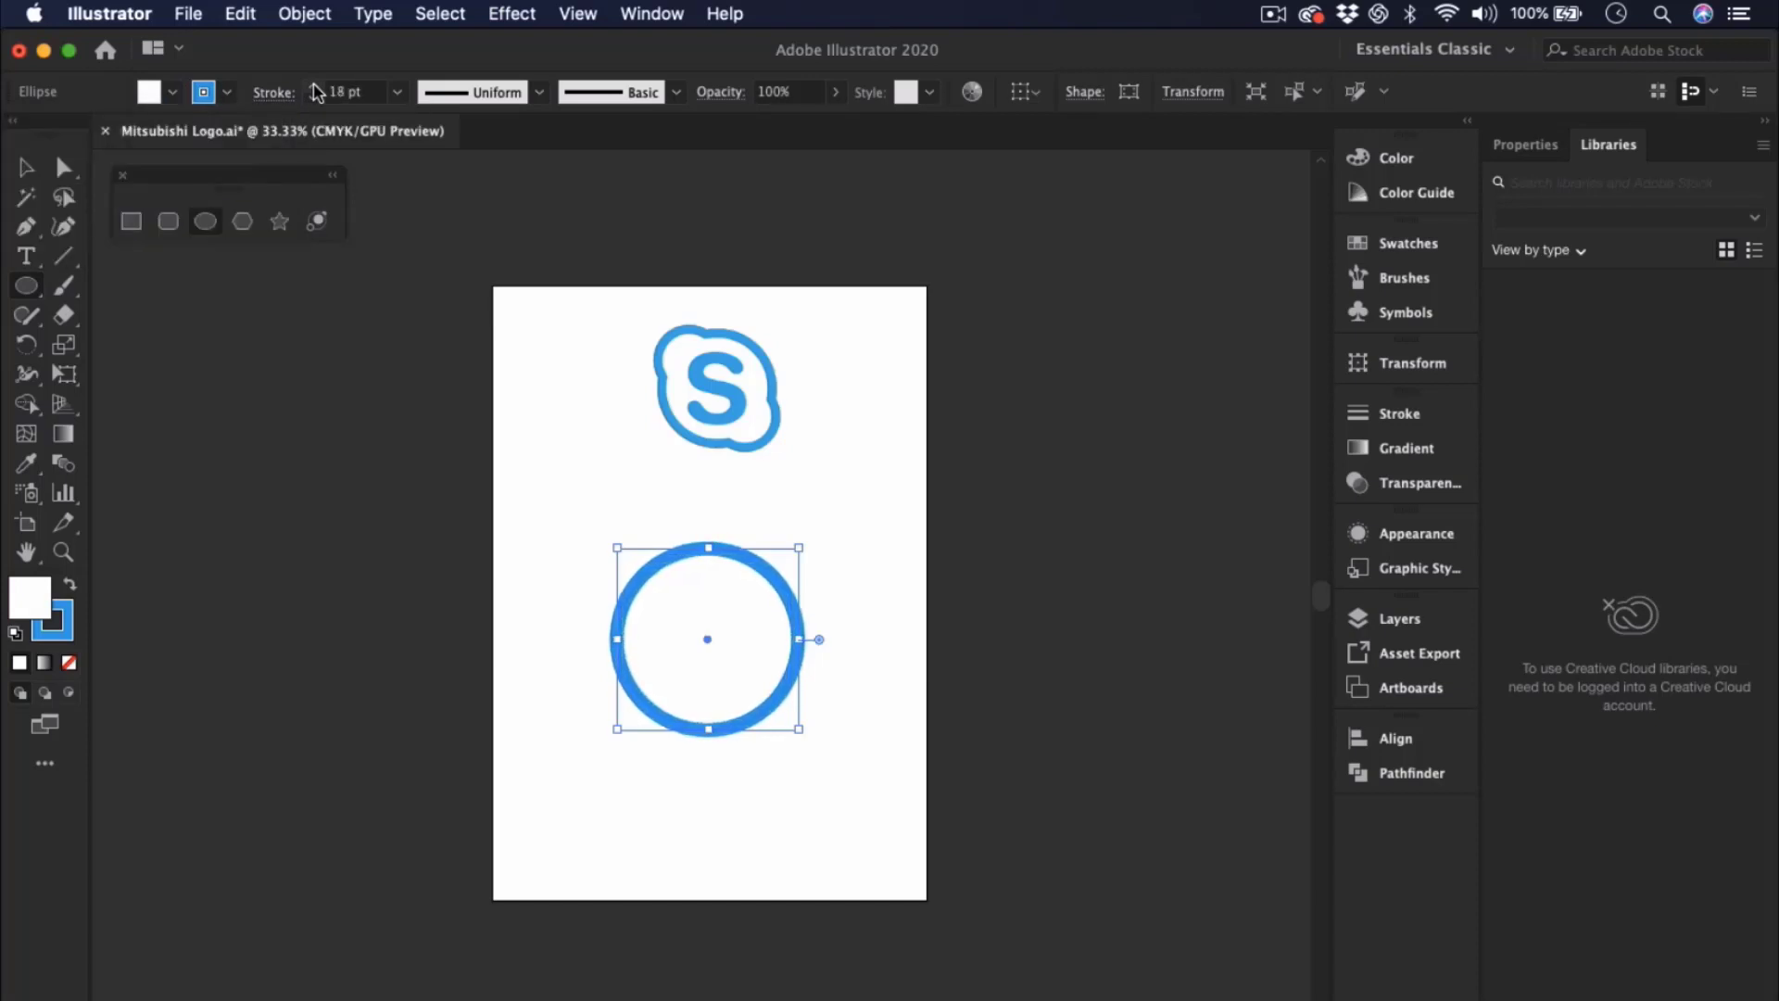
pyautogui.click(316, 92)
pyautogui.click(316, 89)
pyautogui.click(316, 89)
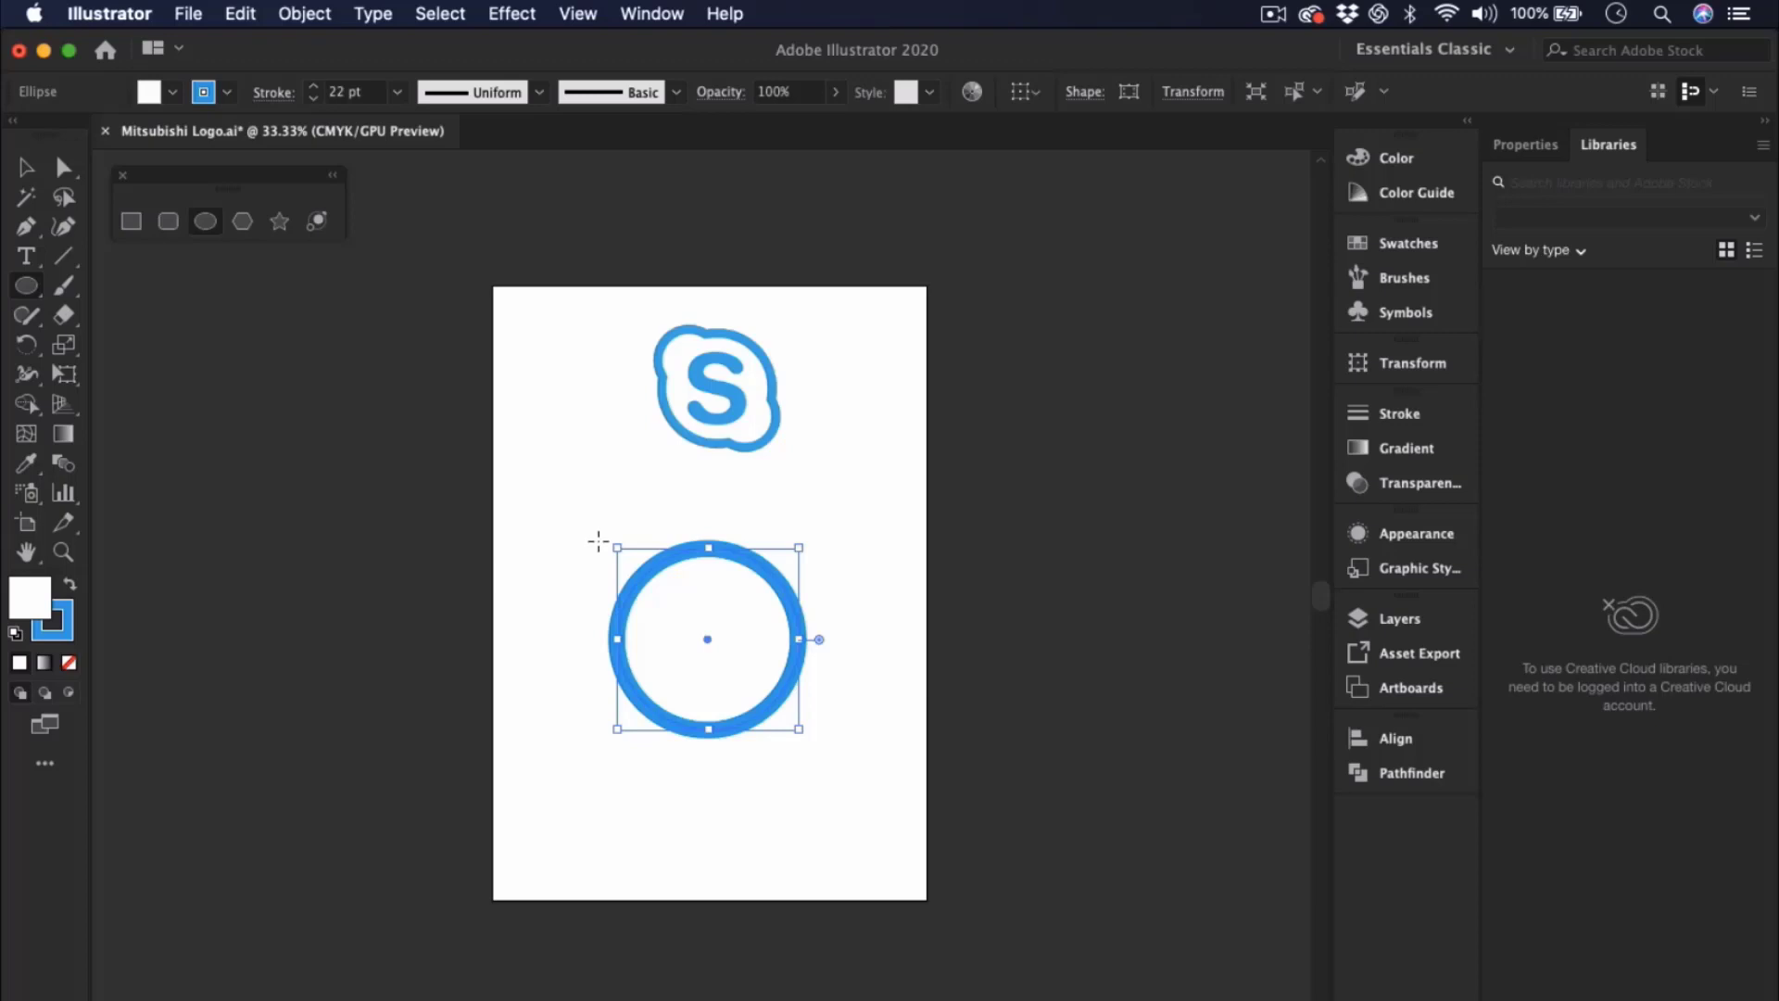
pyautogui.moveTo(595, 517); pyautogui.dragTo(697, 627)
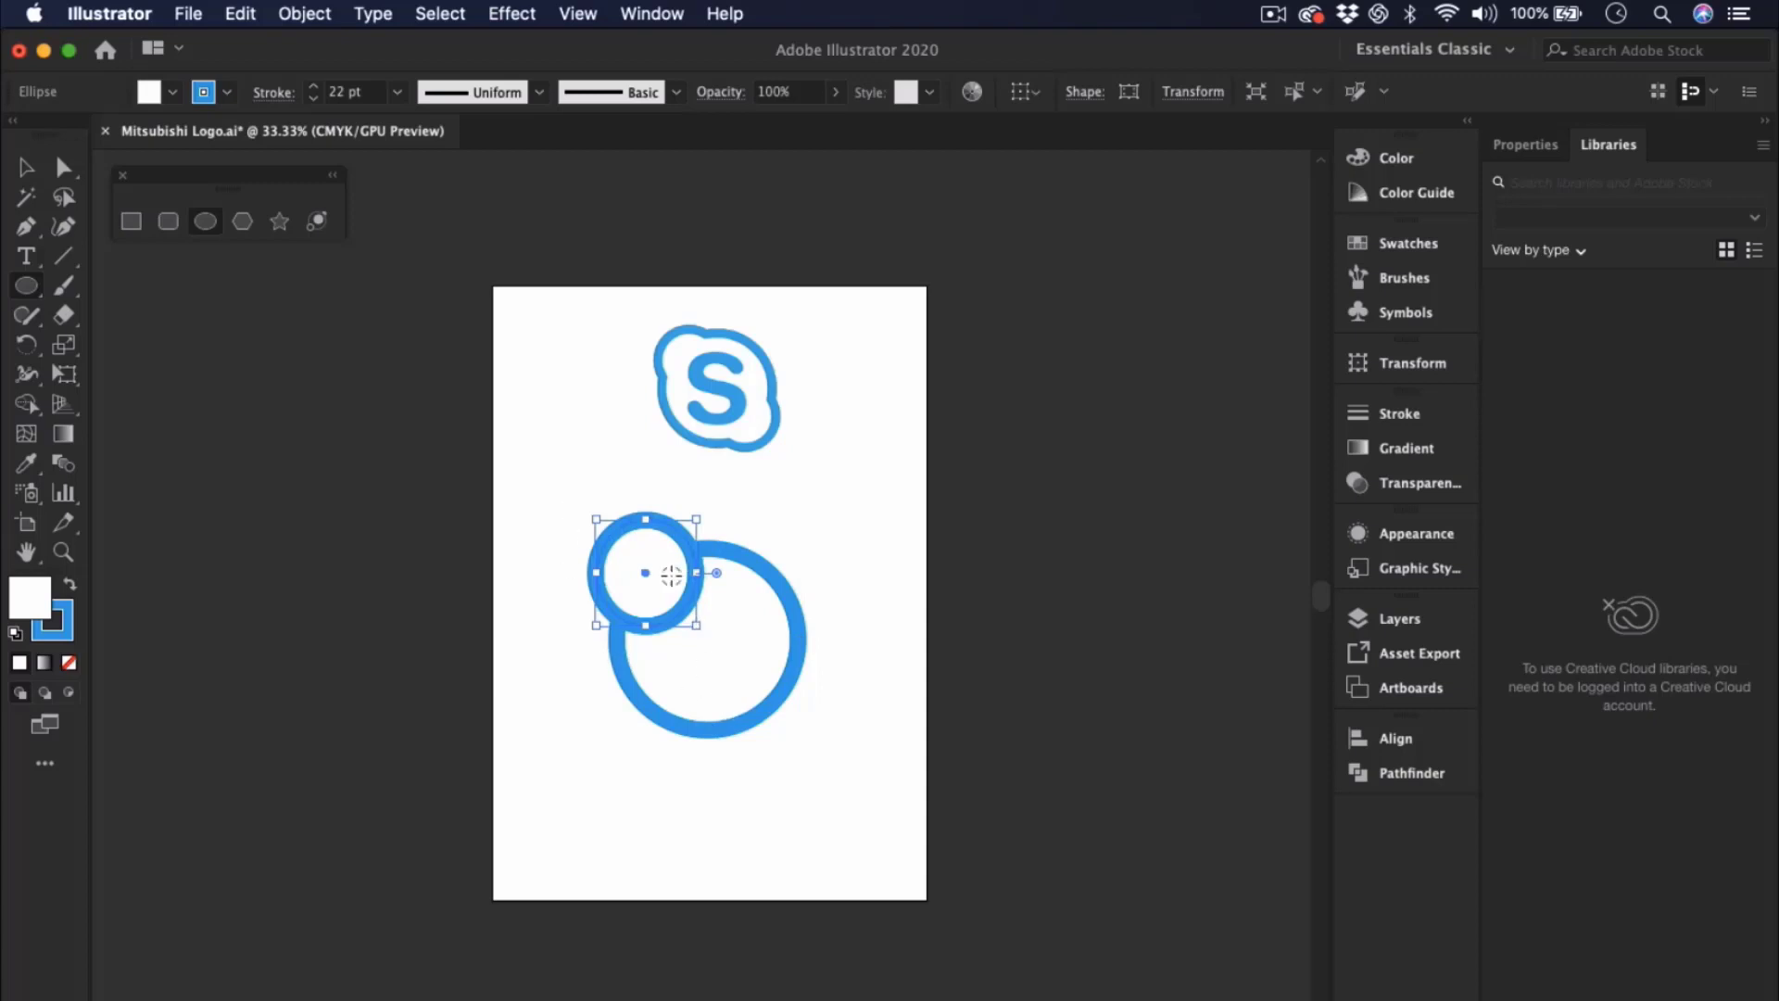
# - Position the small circle over the big circle's edge and marquee-select all three circles
pyautogui.press('v')
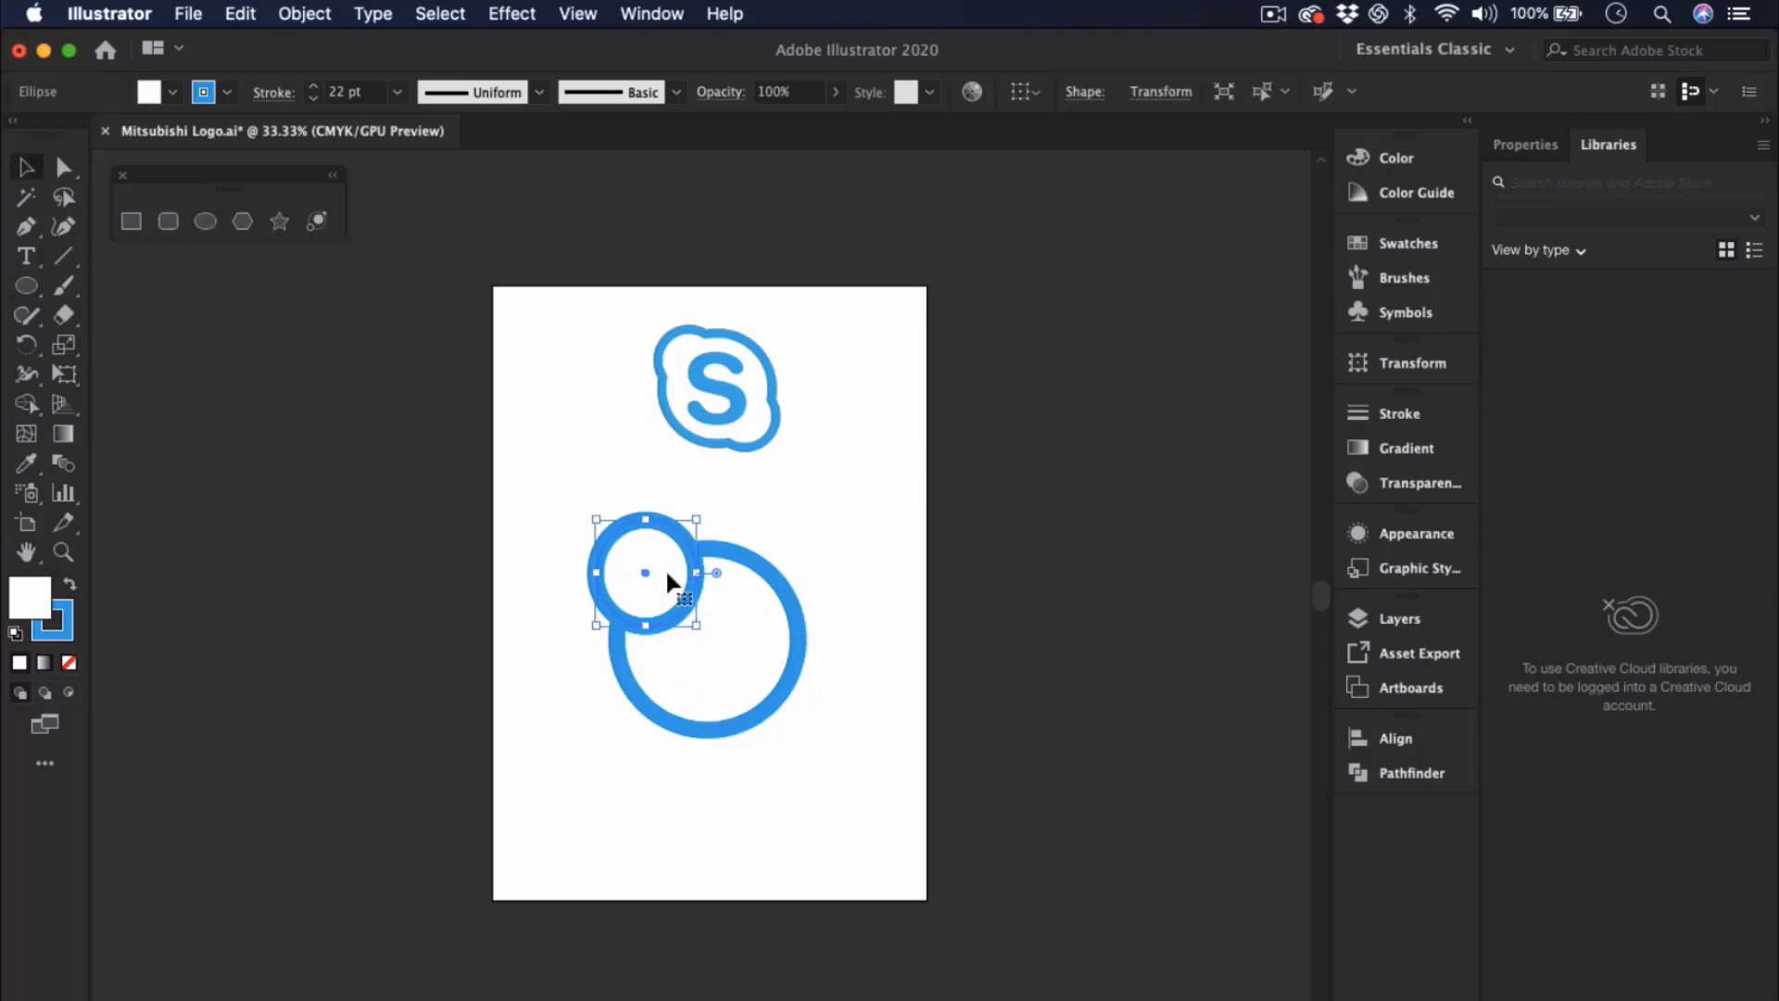
pyautogui.moveTo(668, 575); pyautogui.dragTo(788, 704)
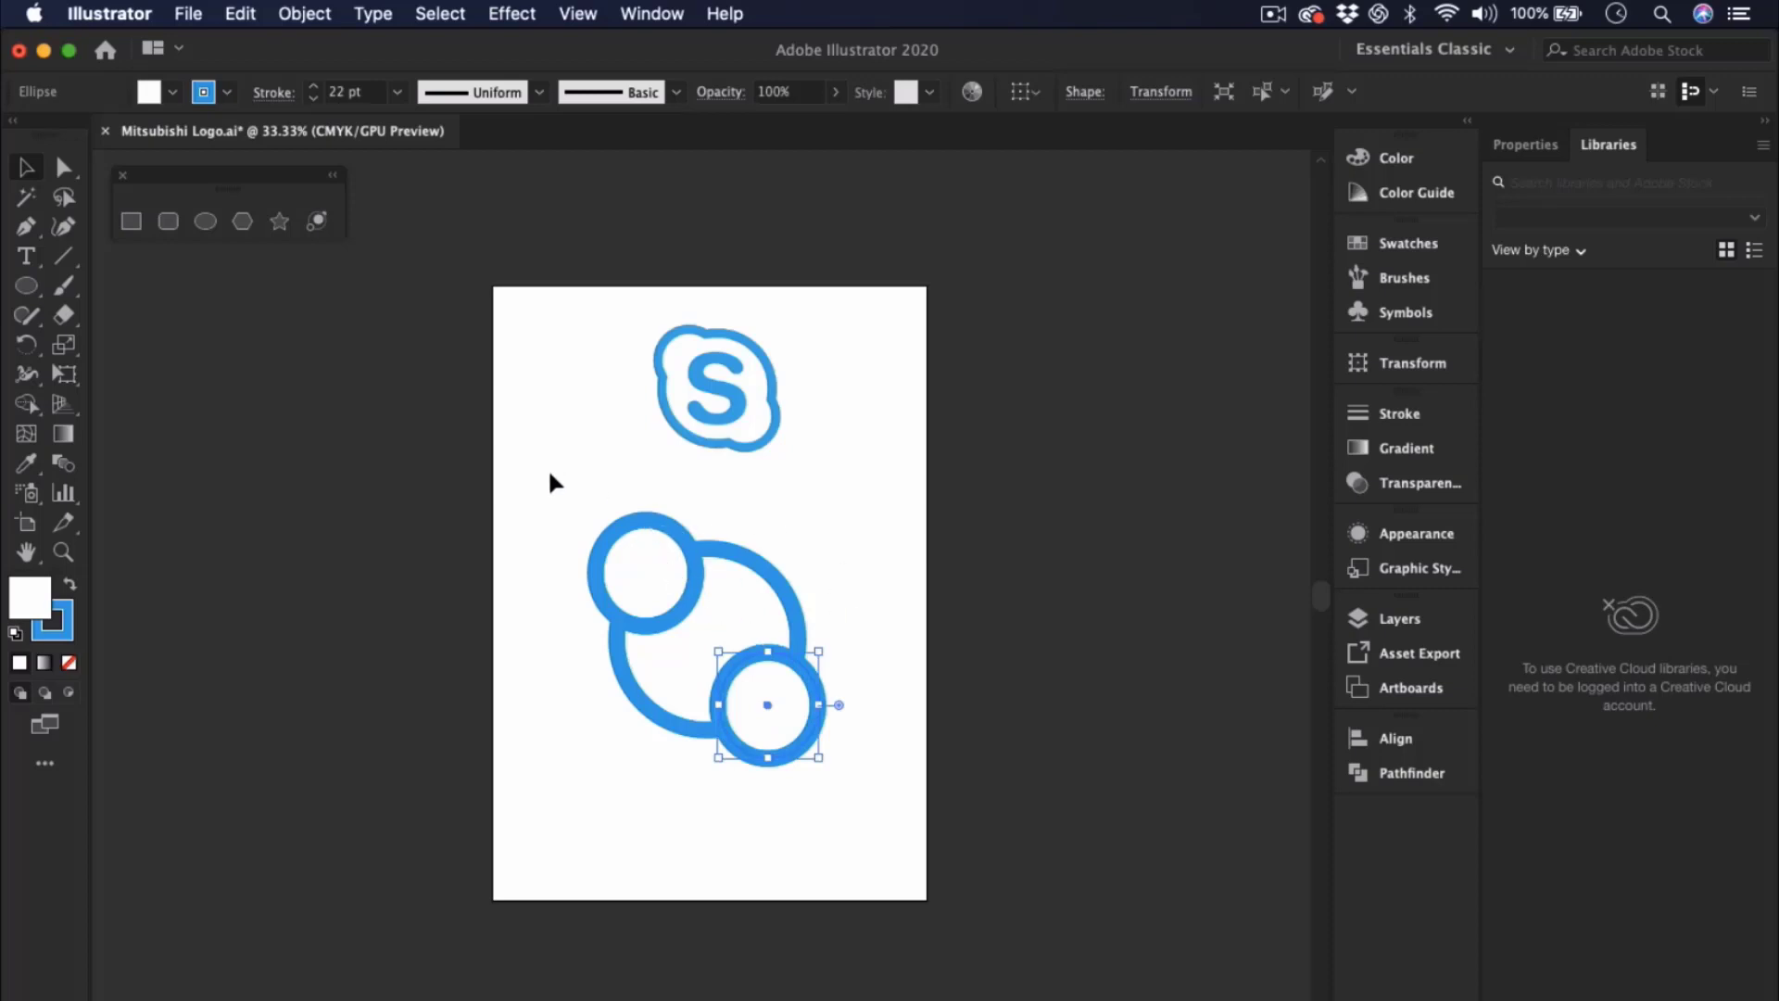
pyautogui.moveTo(547, 469); pyautogui.dragTo(885, 757)
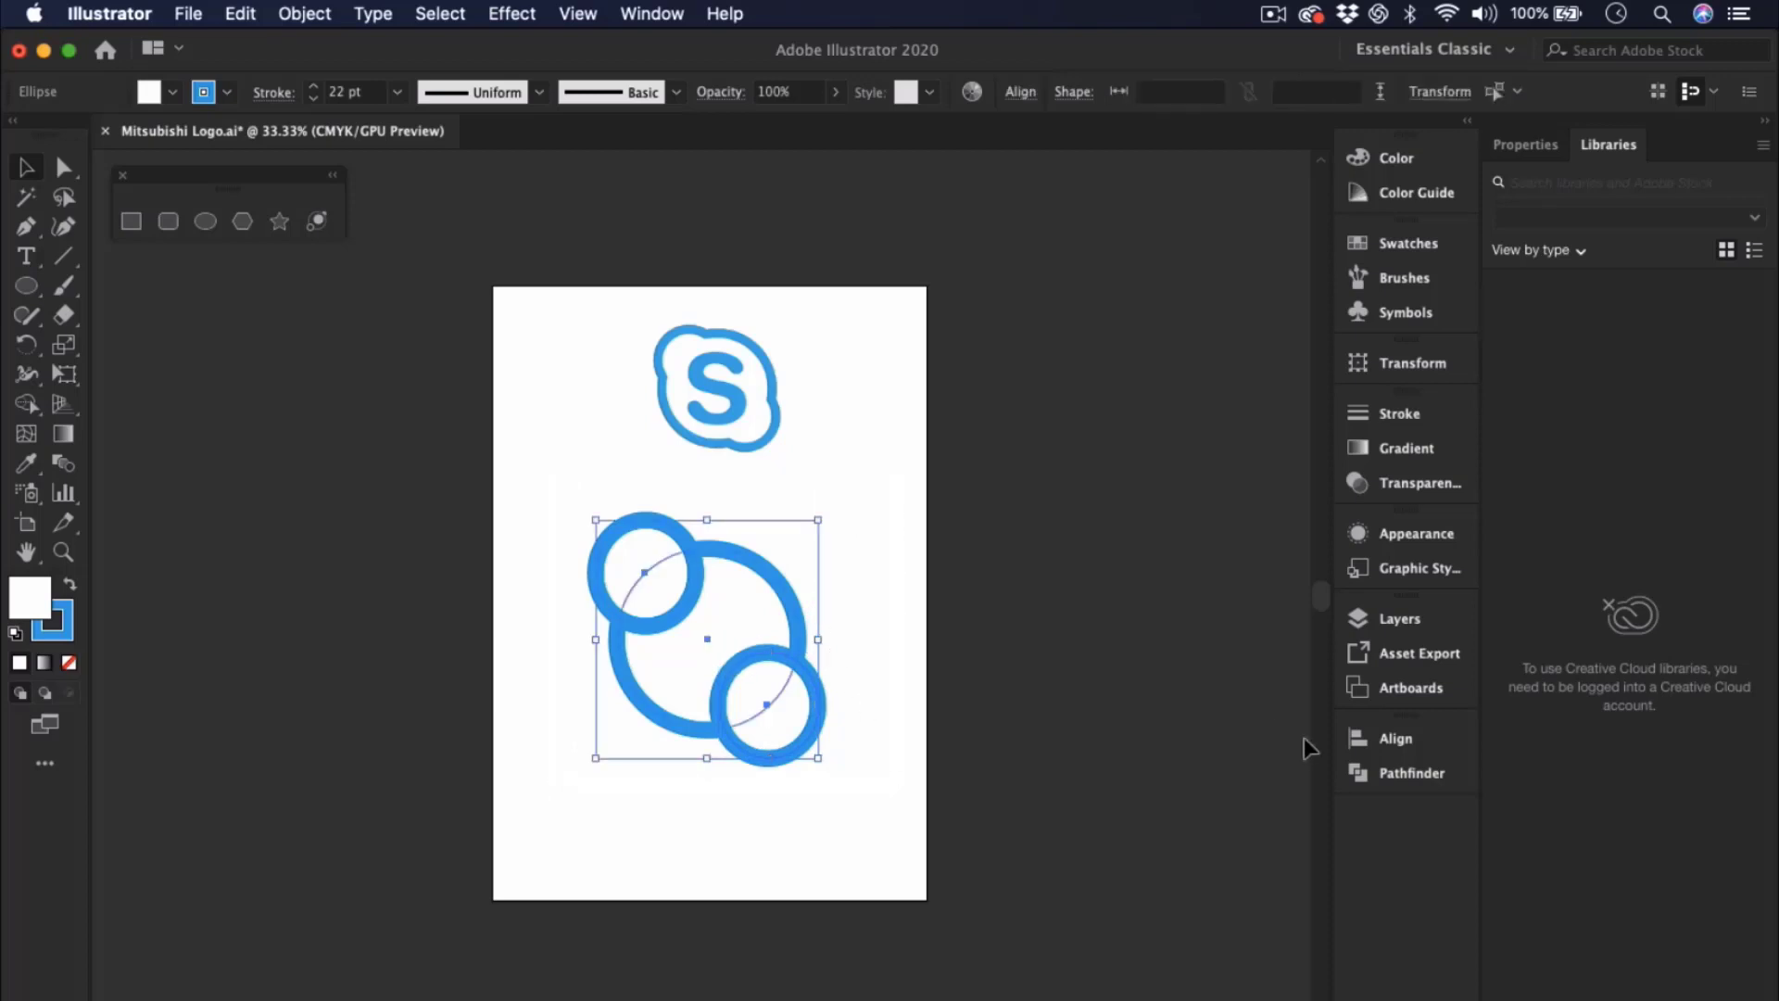
pyautogui.click(1413, 774)
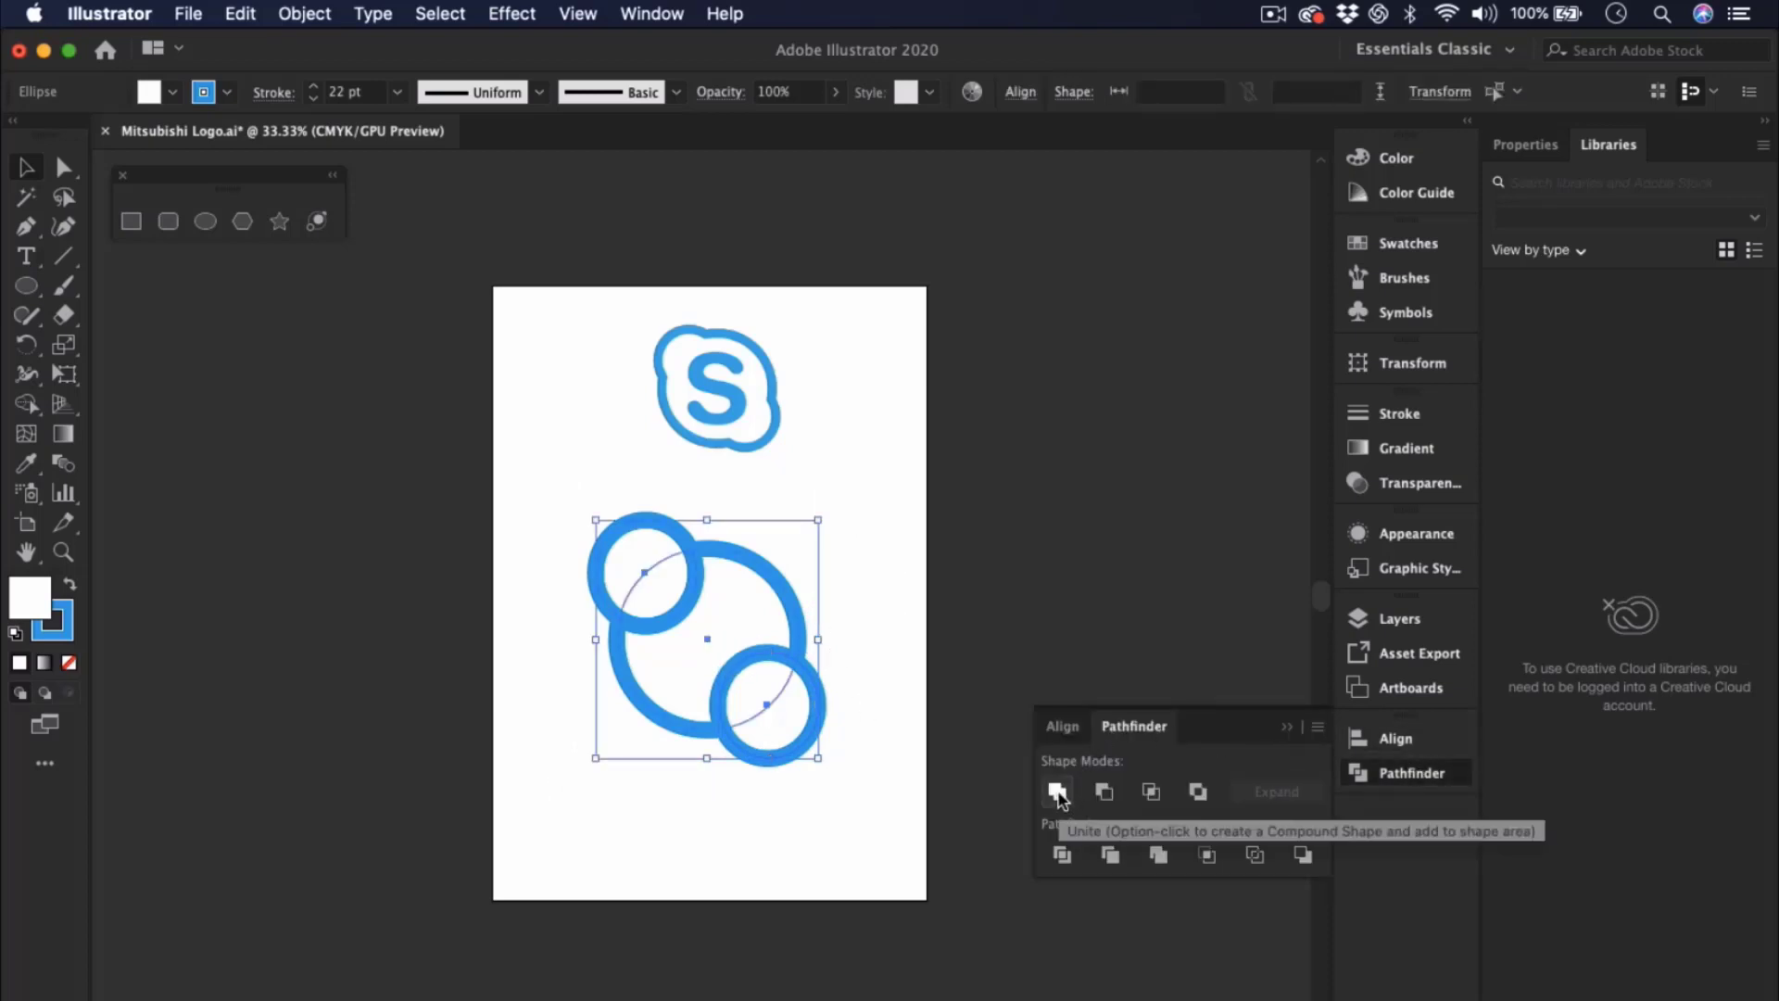
pyautogui.click(1287, 727)
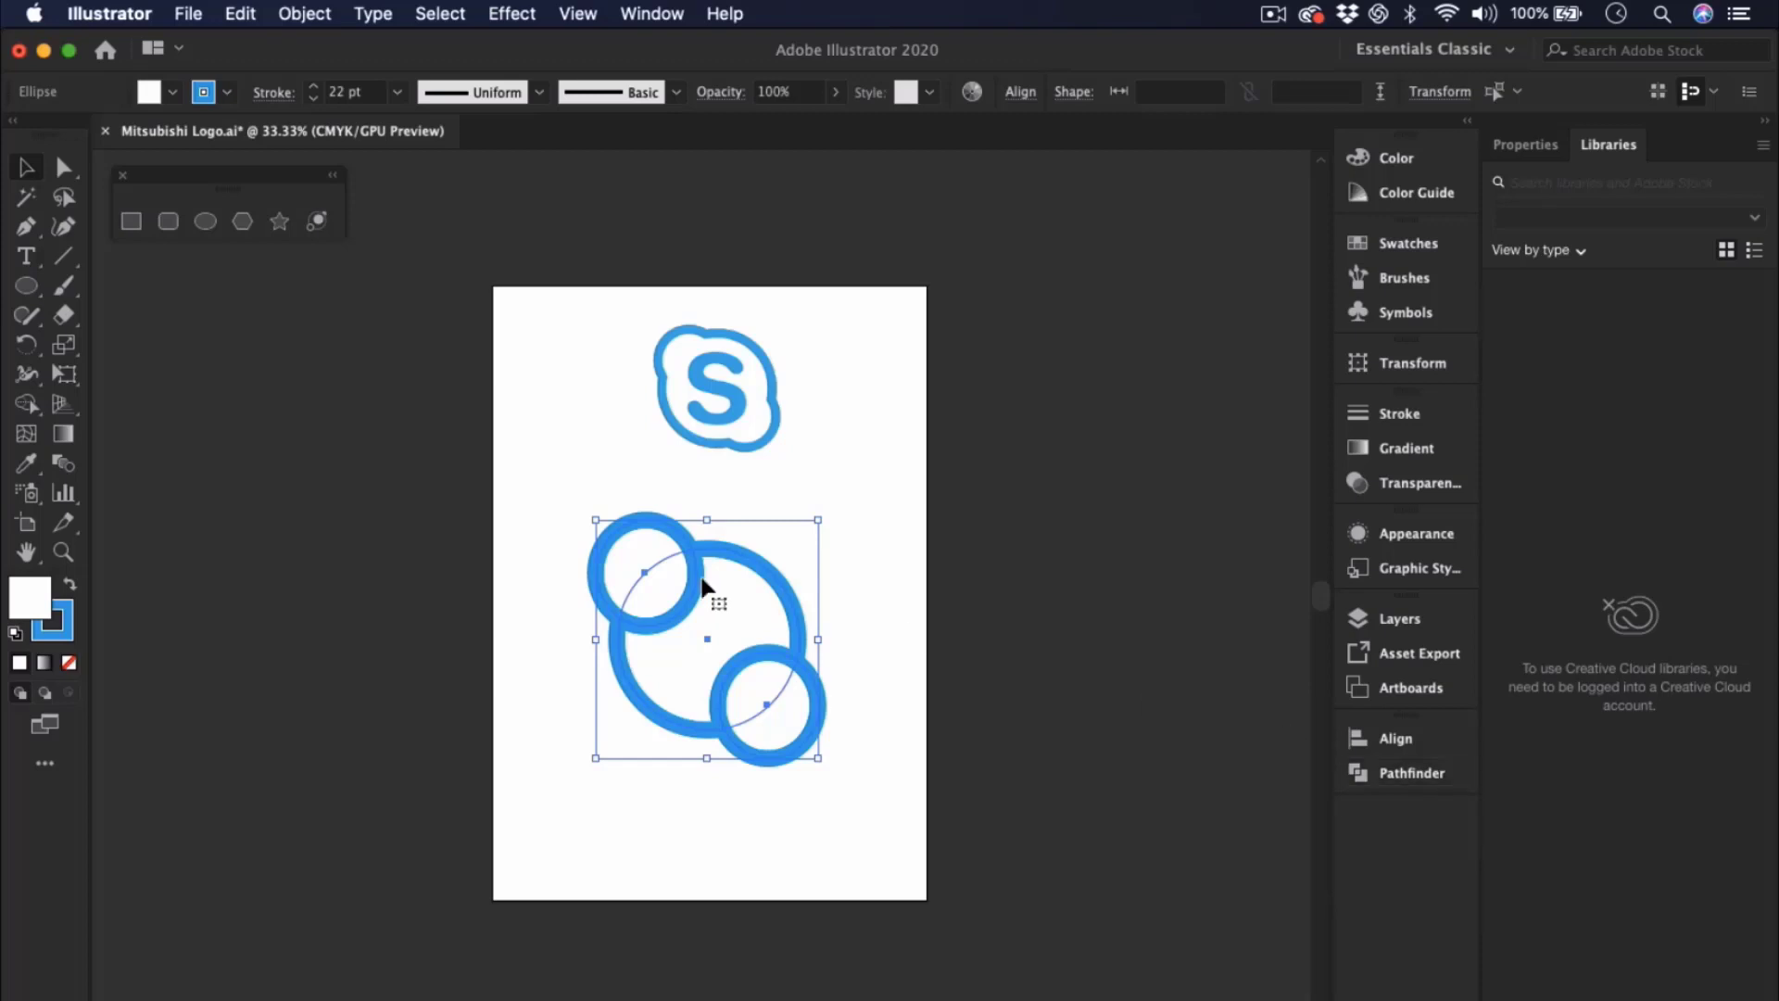
pyautogui.click(25, 405)
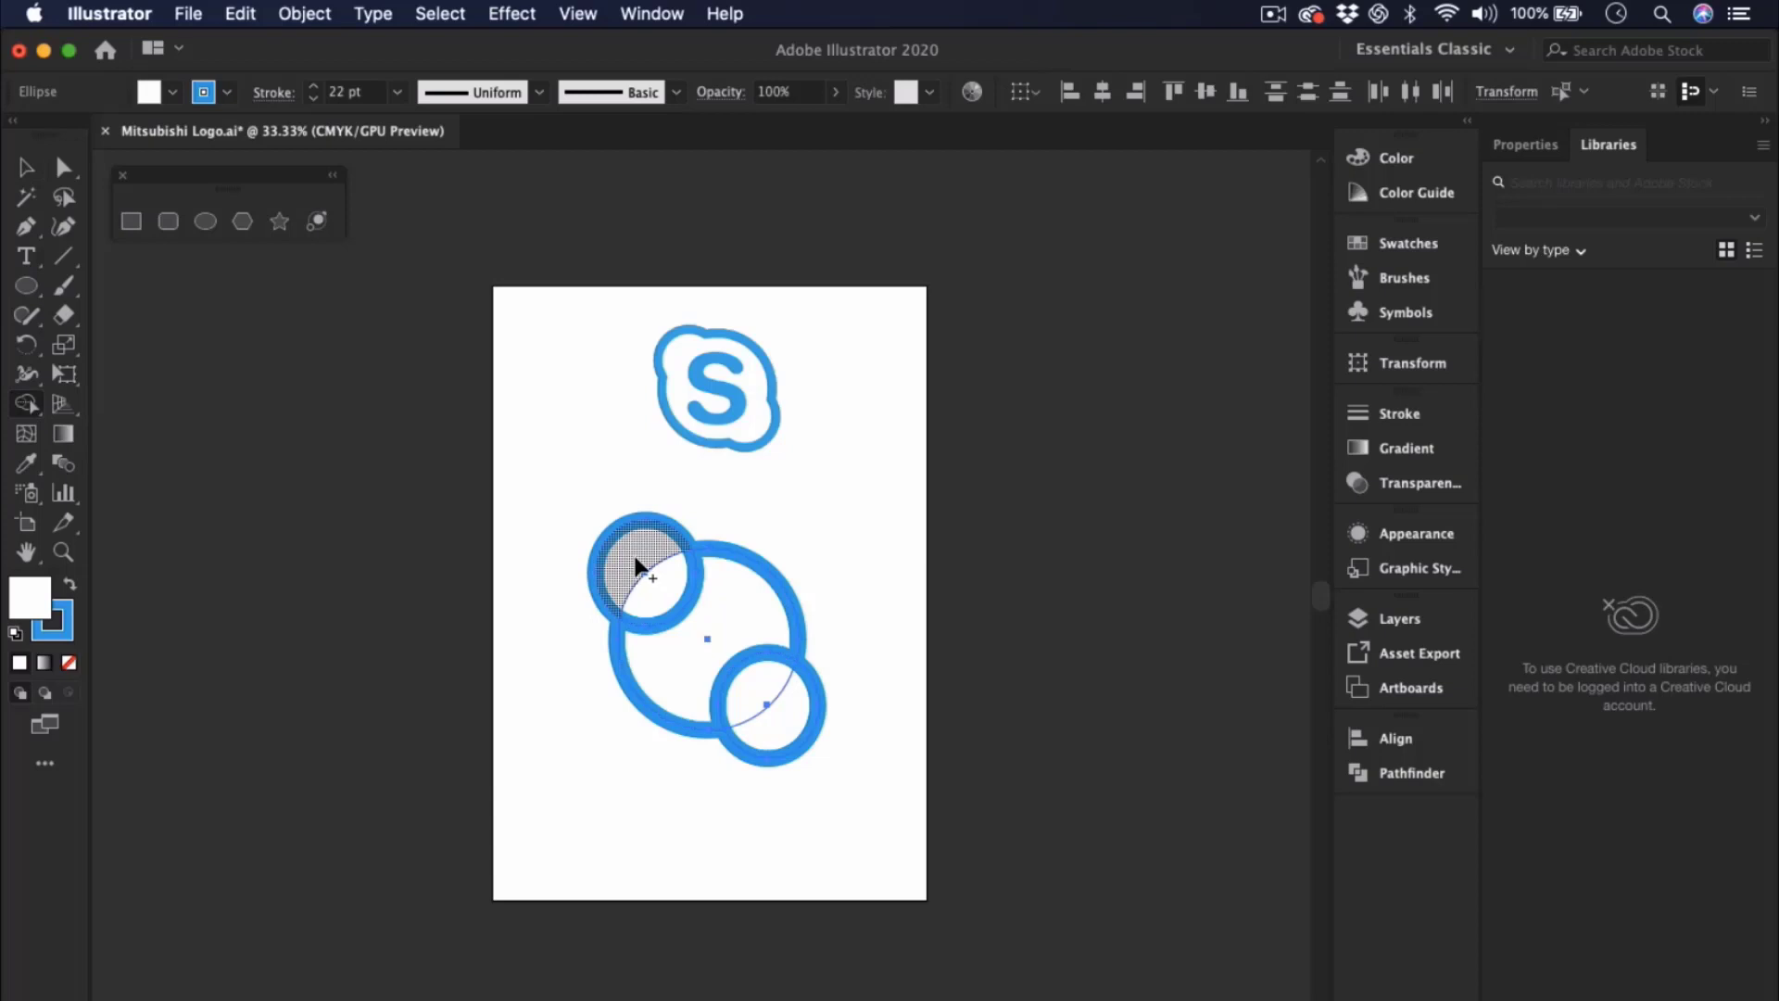
pyautogui.moveTo(636, 565); pyautogui.dragTo(778, 711)
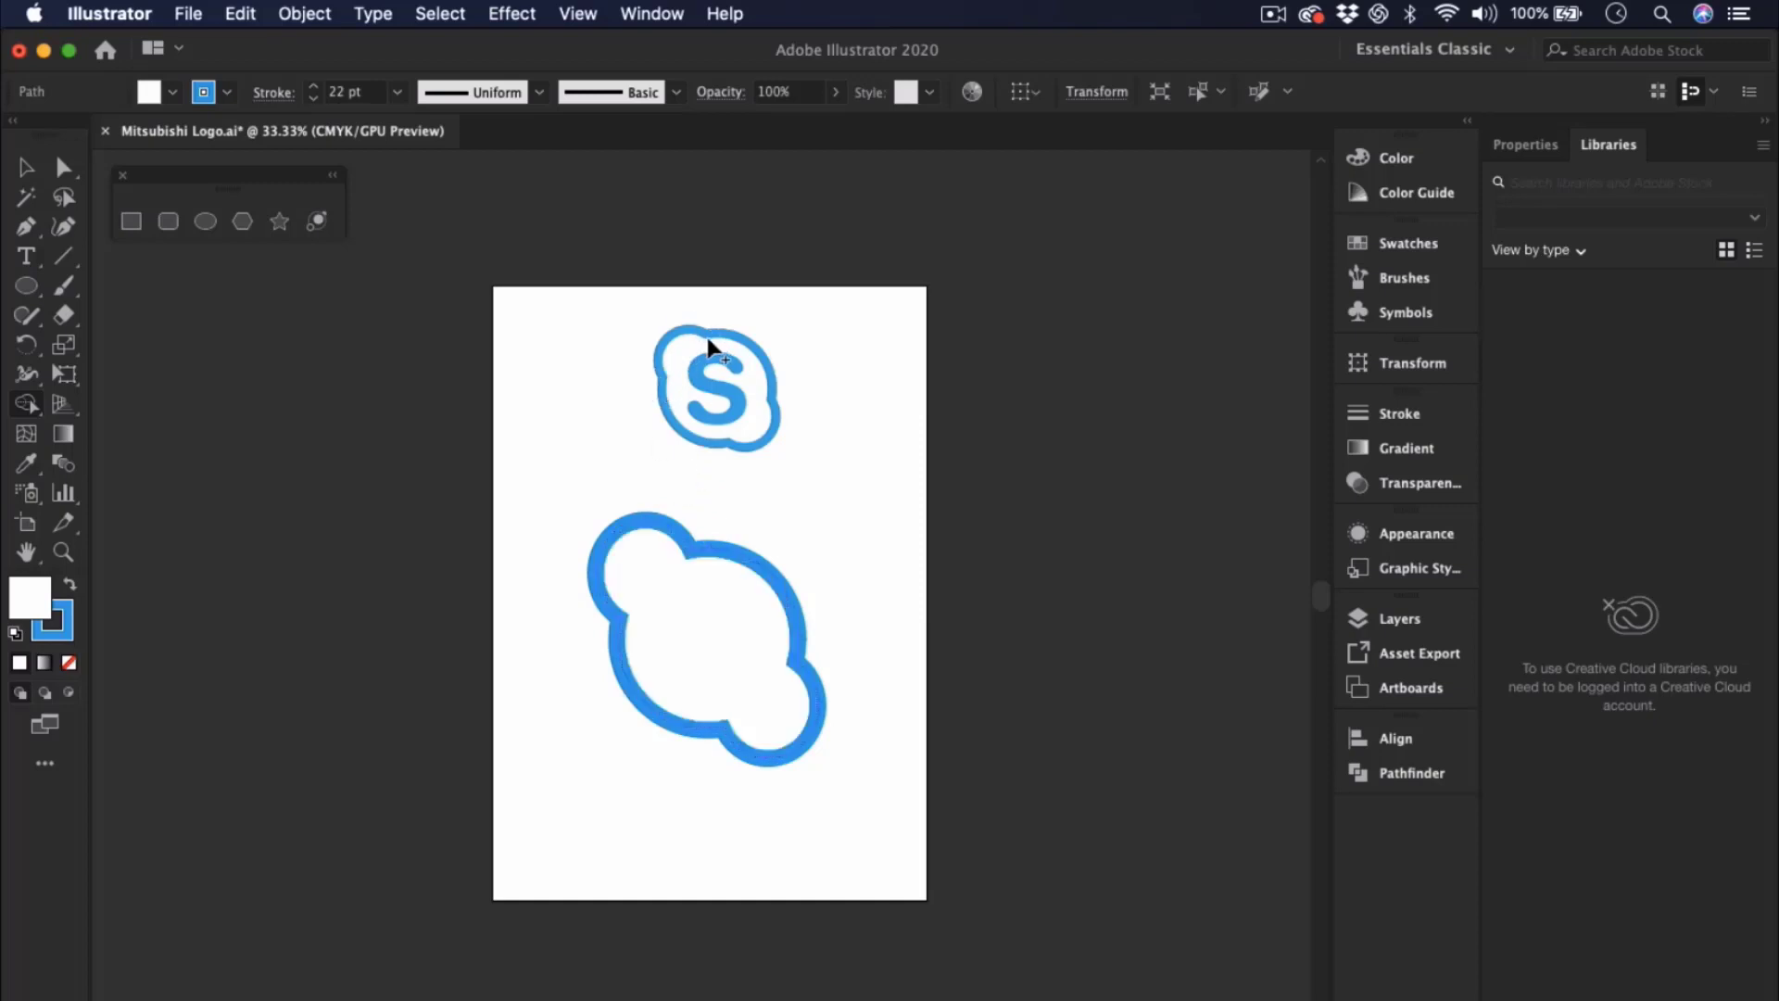
pyautogui.press('super+z')
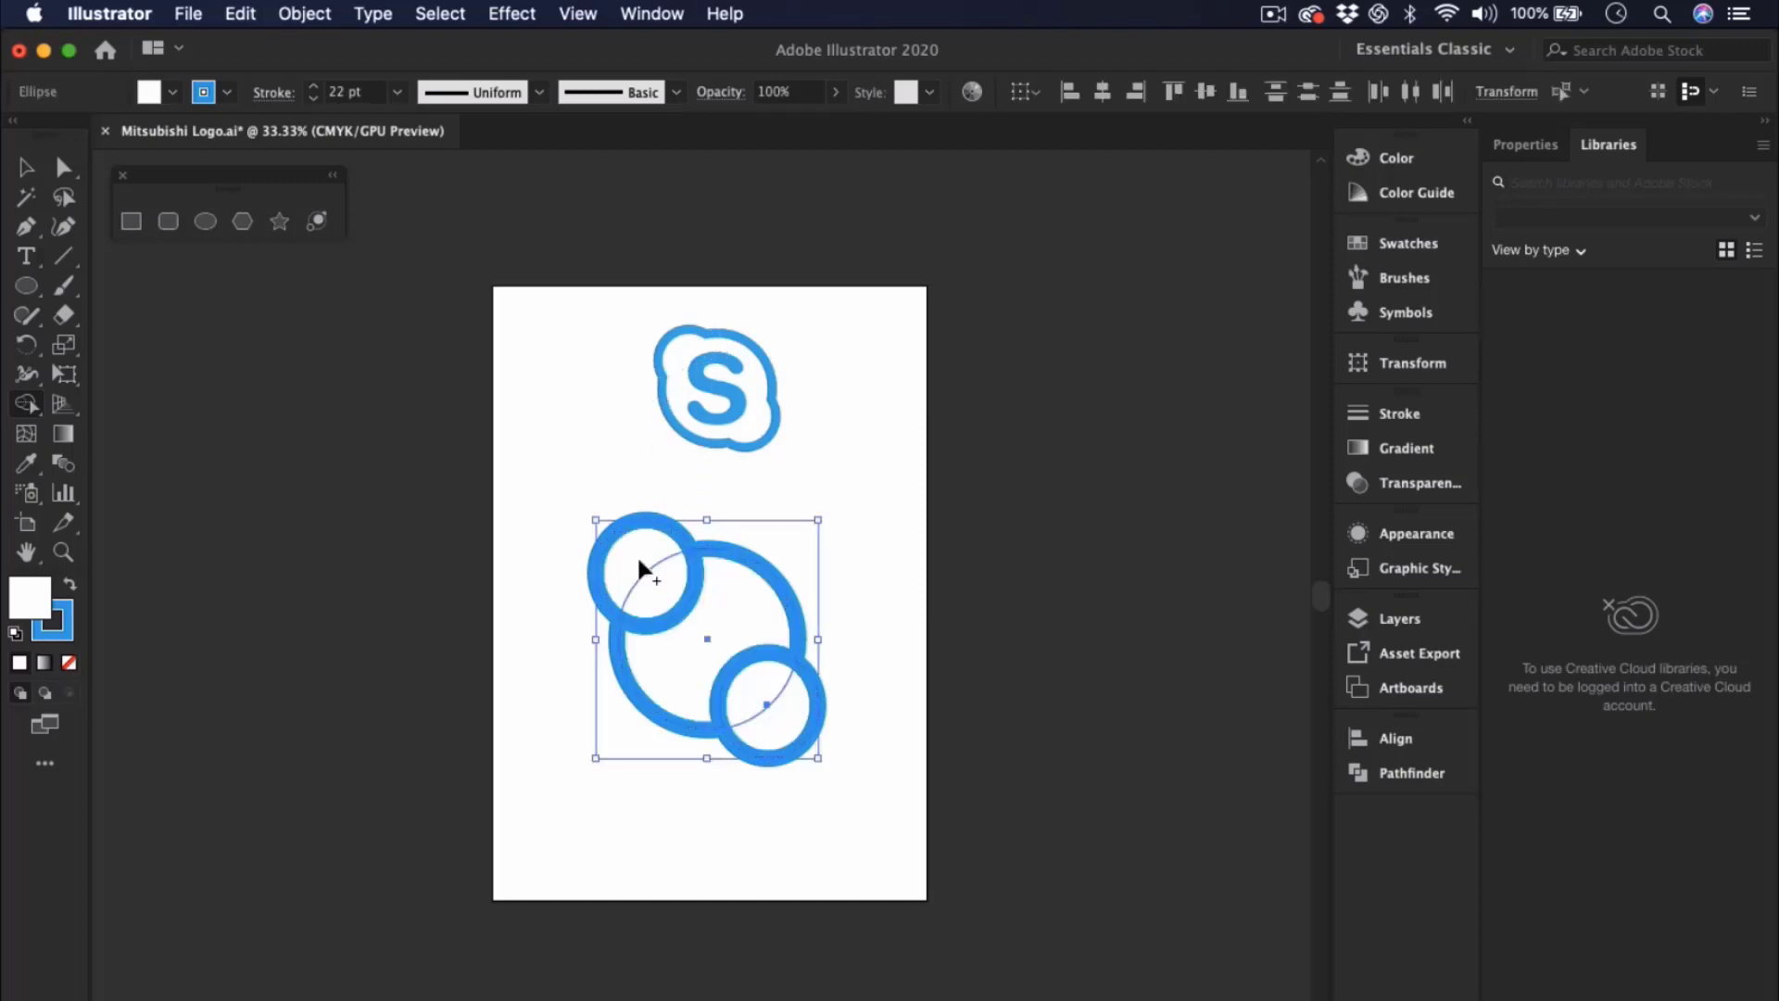
# - Nudge the two small circles into place against the big circle's edges
pyautogui.click(27, 167)
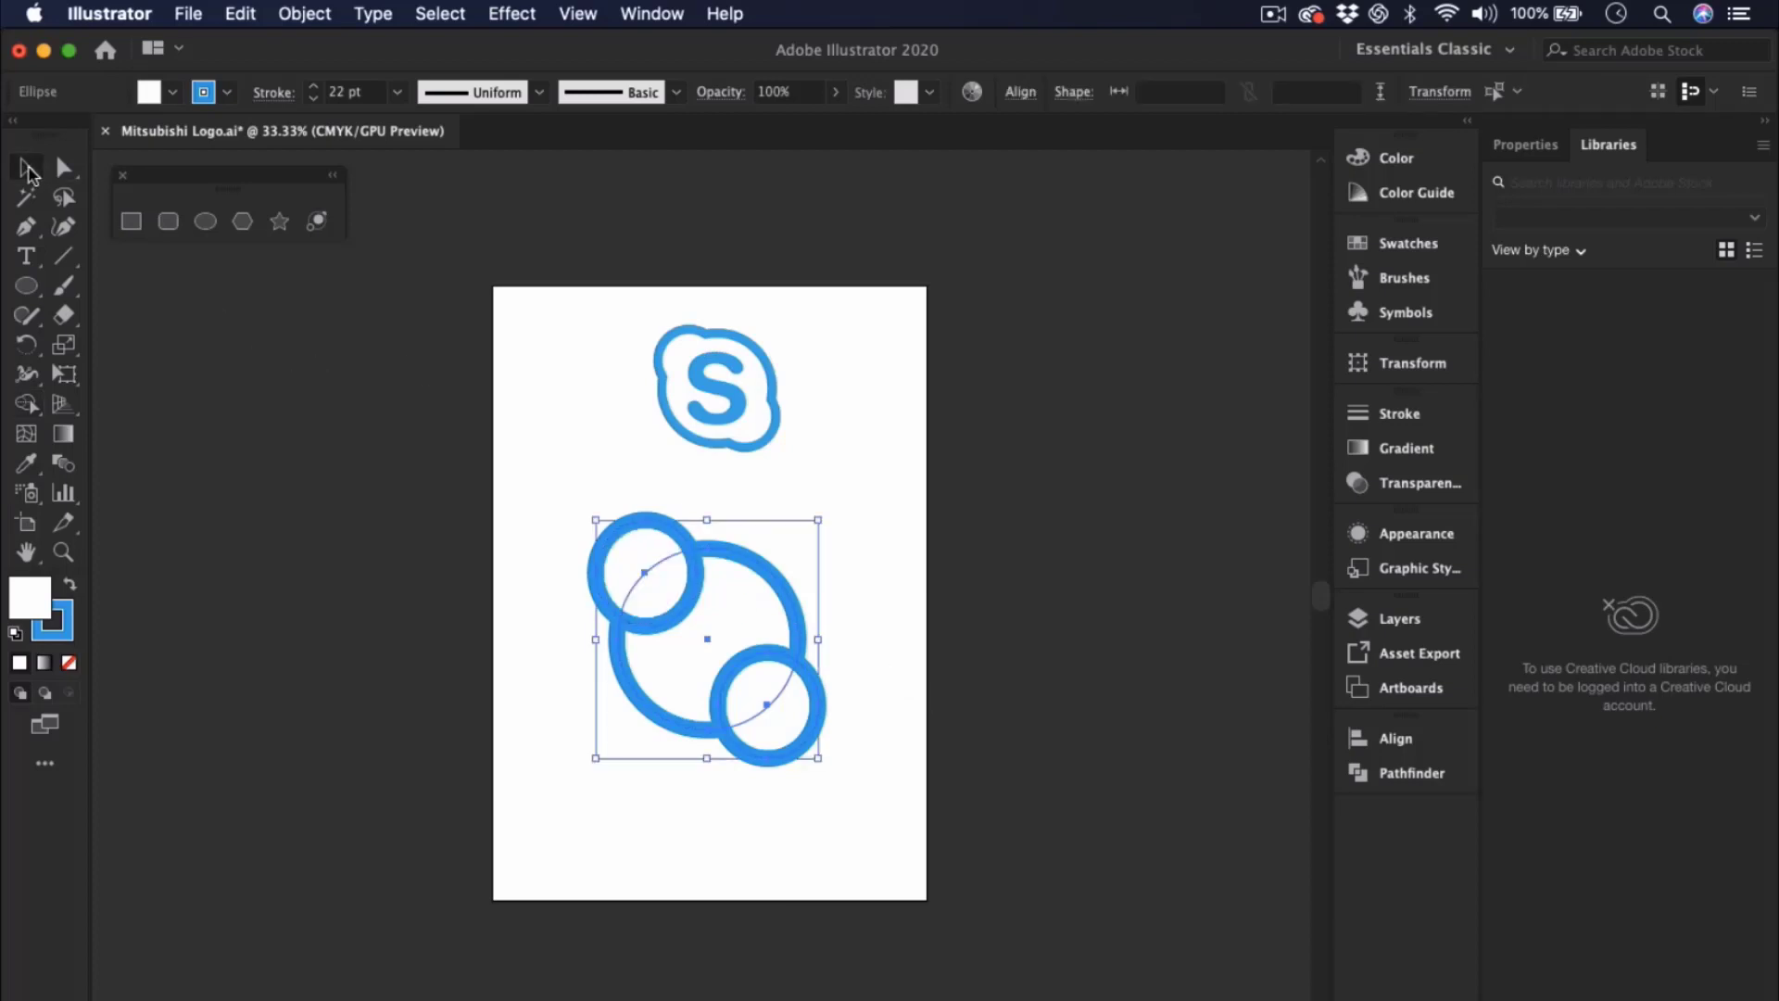
pyautogui.click(515, 519)
pyautogui.click(622, 547)
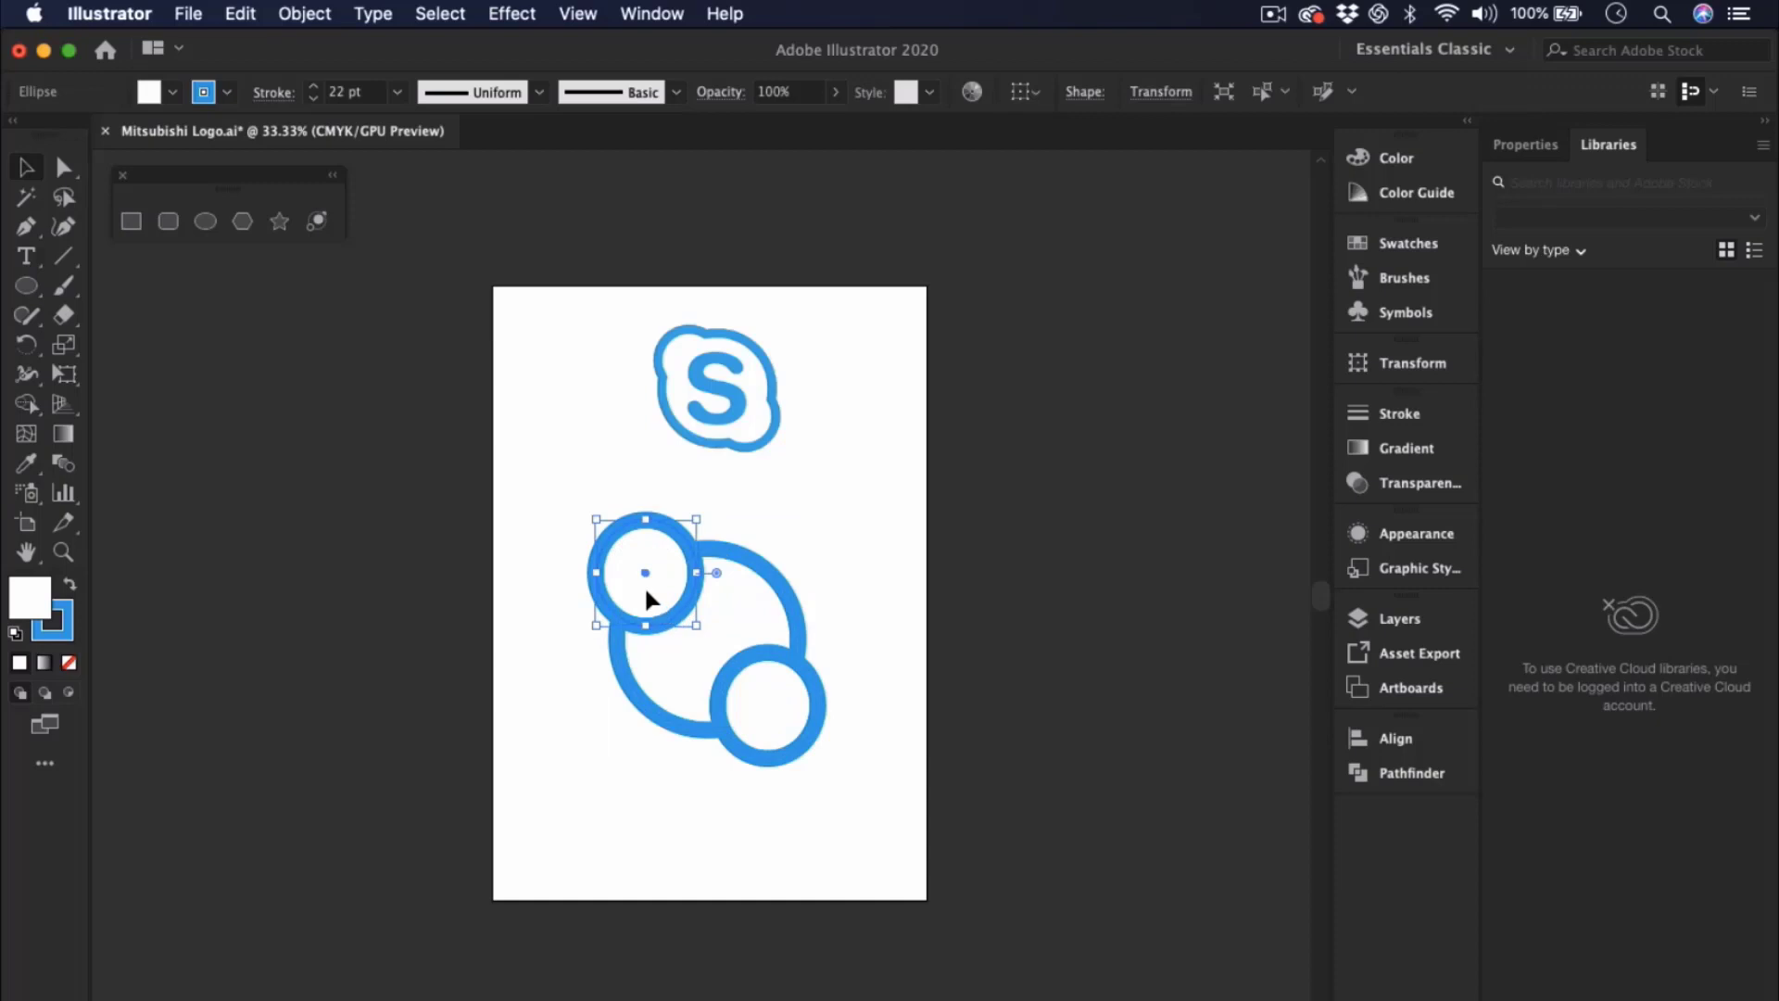
pyautogui.moveTo(643, 586); pyautogui.dragTo(658, 618)
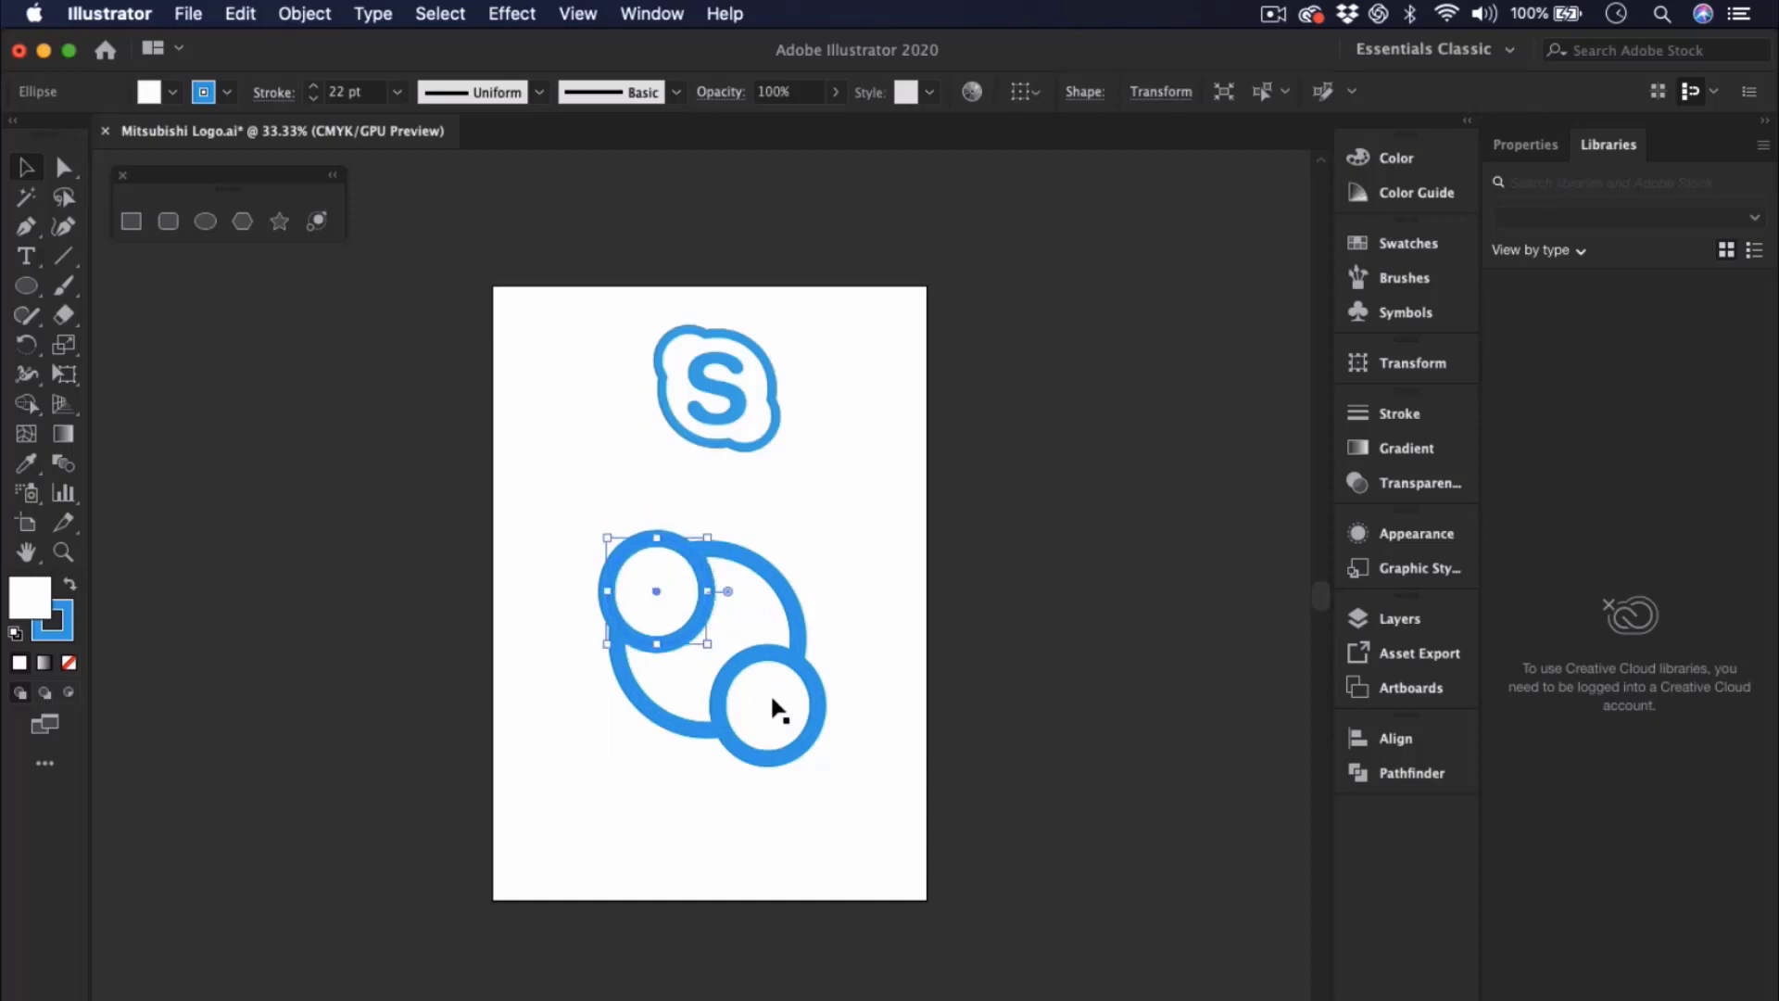
pyautogui.moveTo(784, 714); pyautogui.dragTo(764, 695)
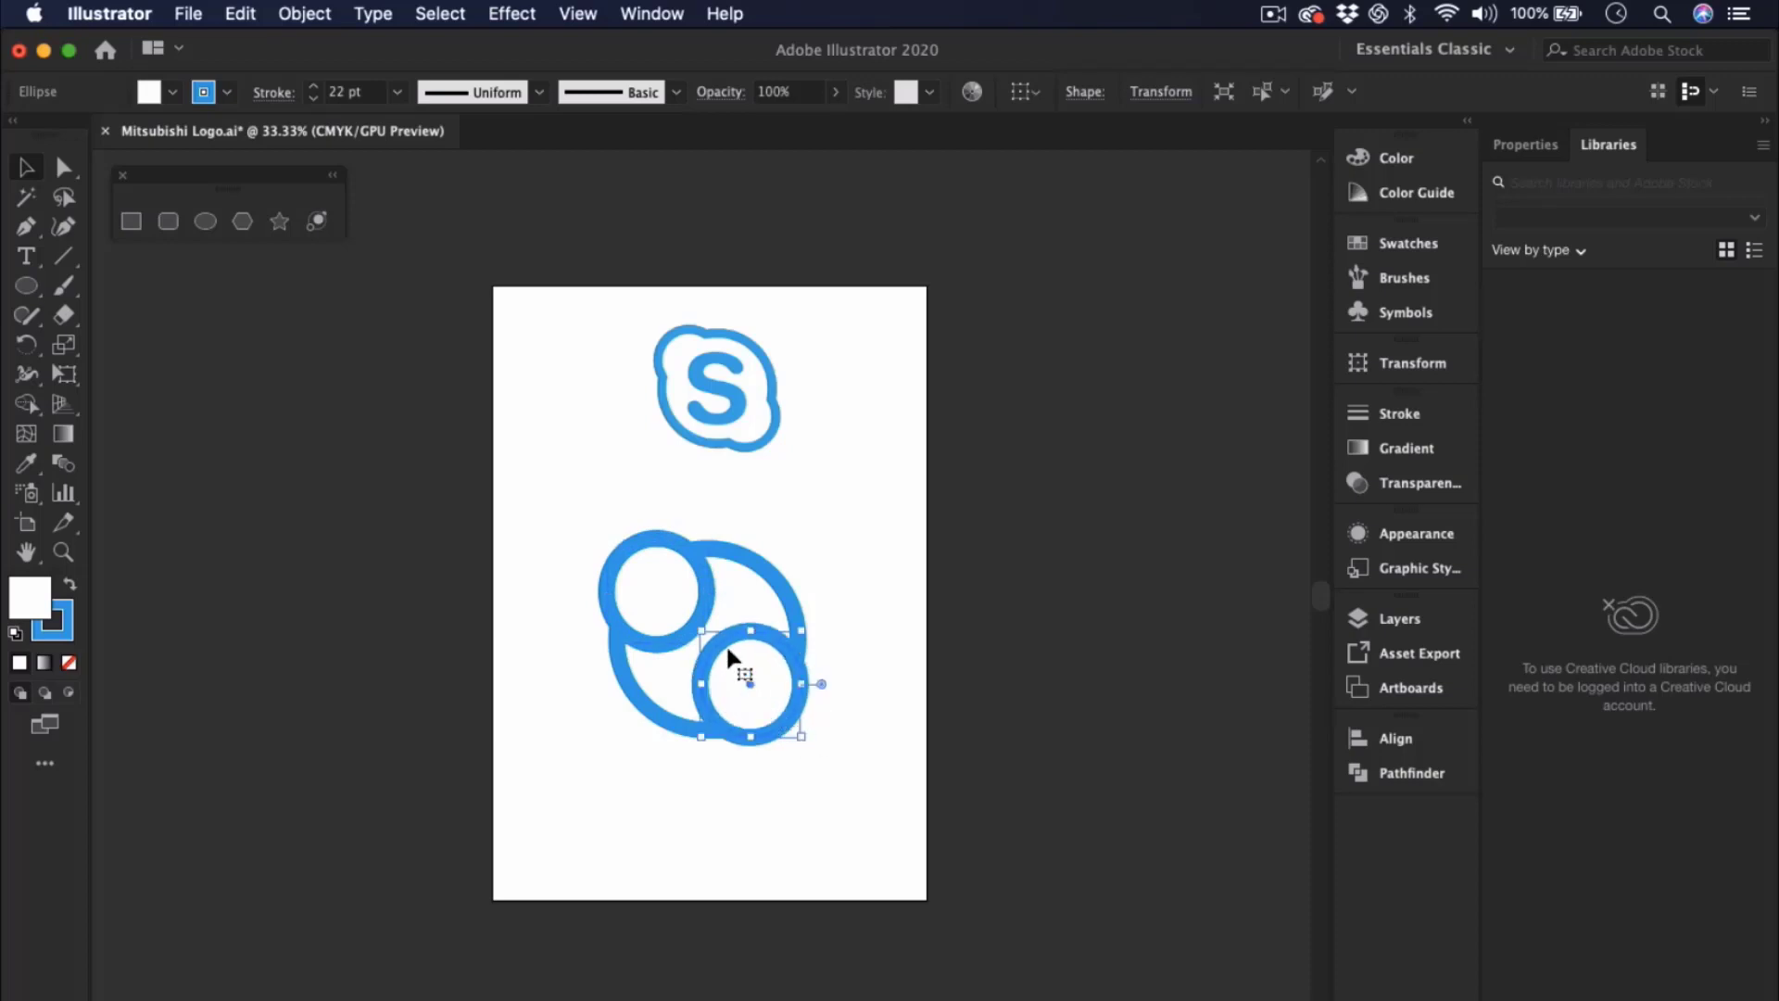
# - Merge the three circles into one cloud outline with the Shape Builder Tool
pyautogui.moveTo(551, 495); pyautogui.dragTo(864, 754)
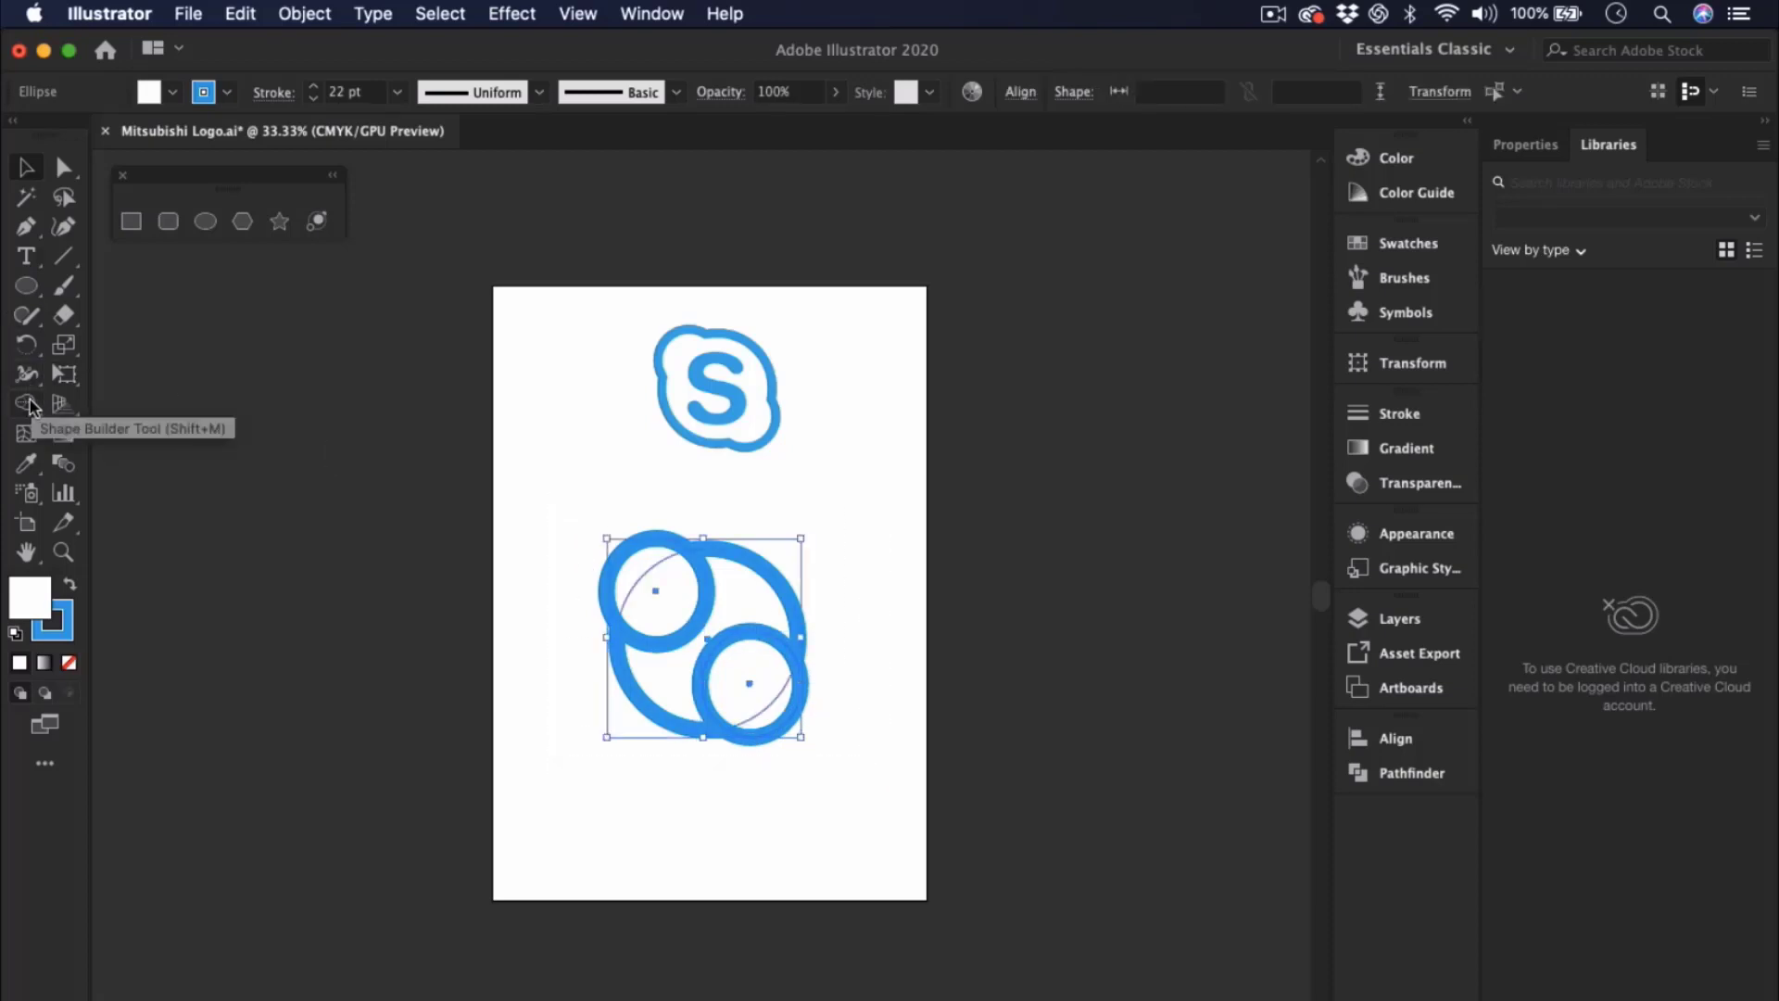
pyautogui.click(29, 404)
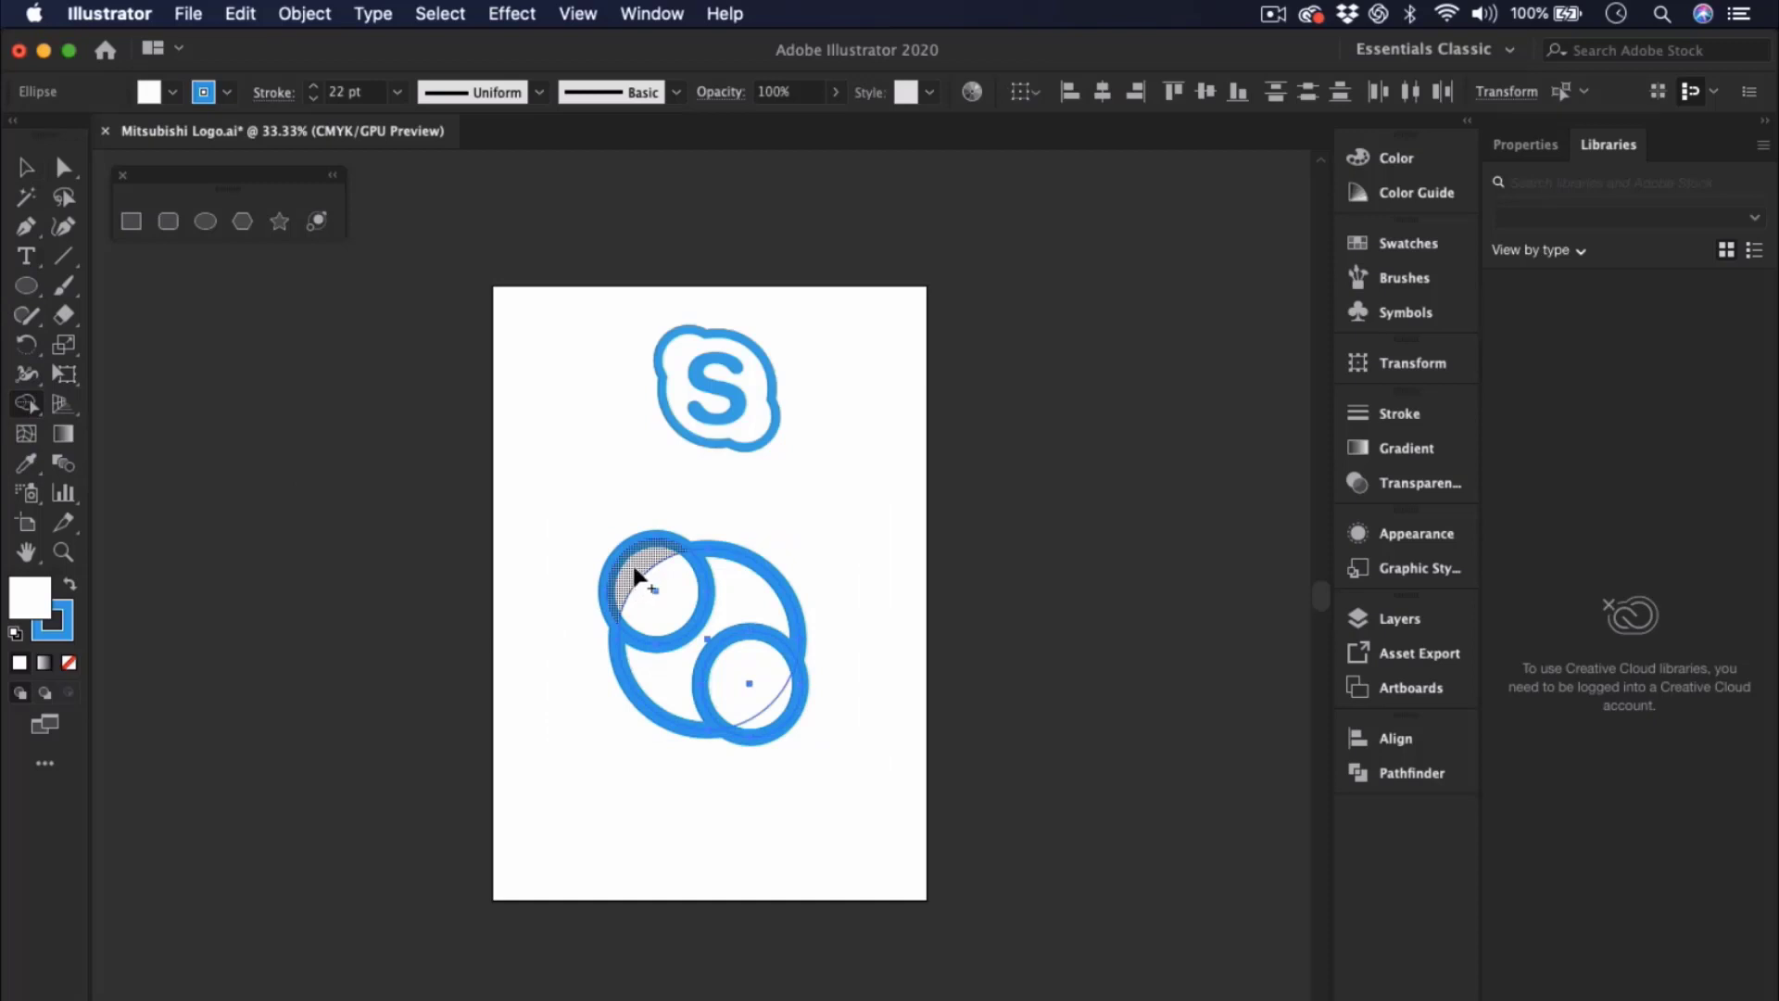
pyautogui.moveTo(634, 565); pyautogui.dragTo(778, 719)
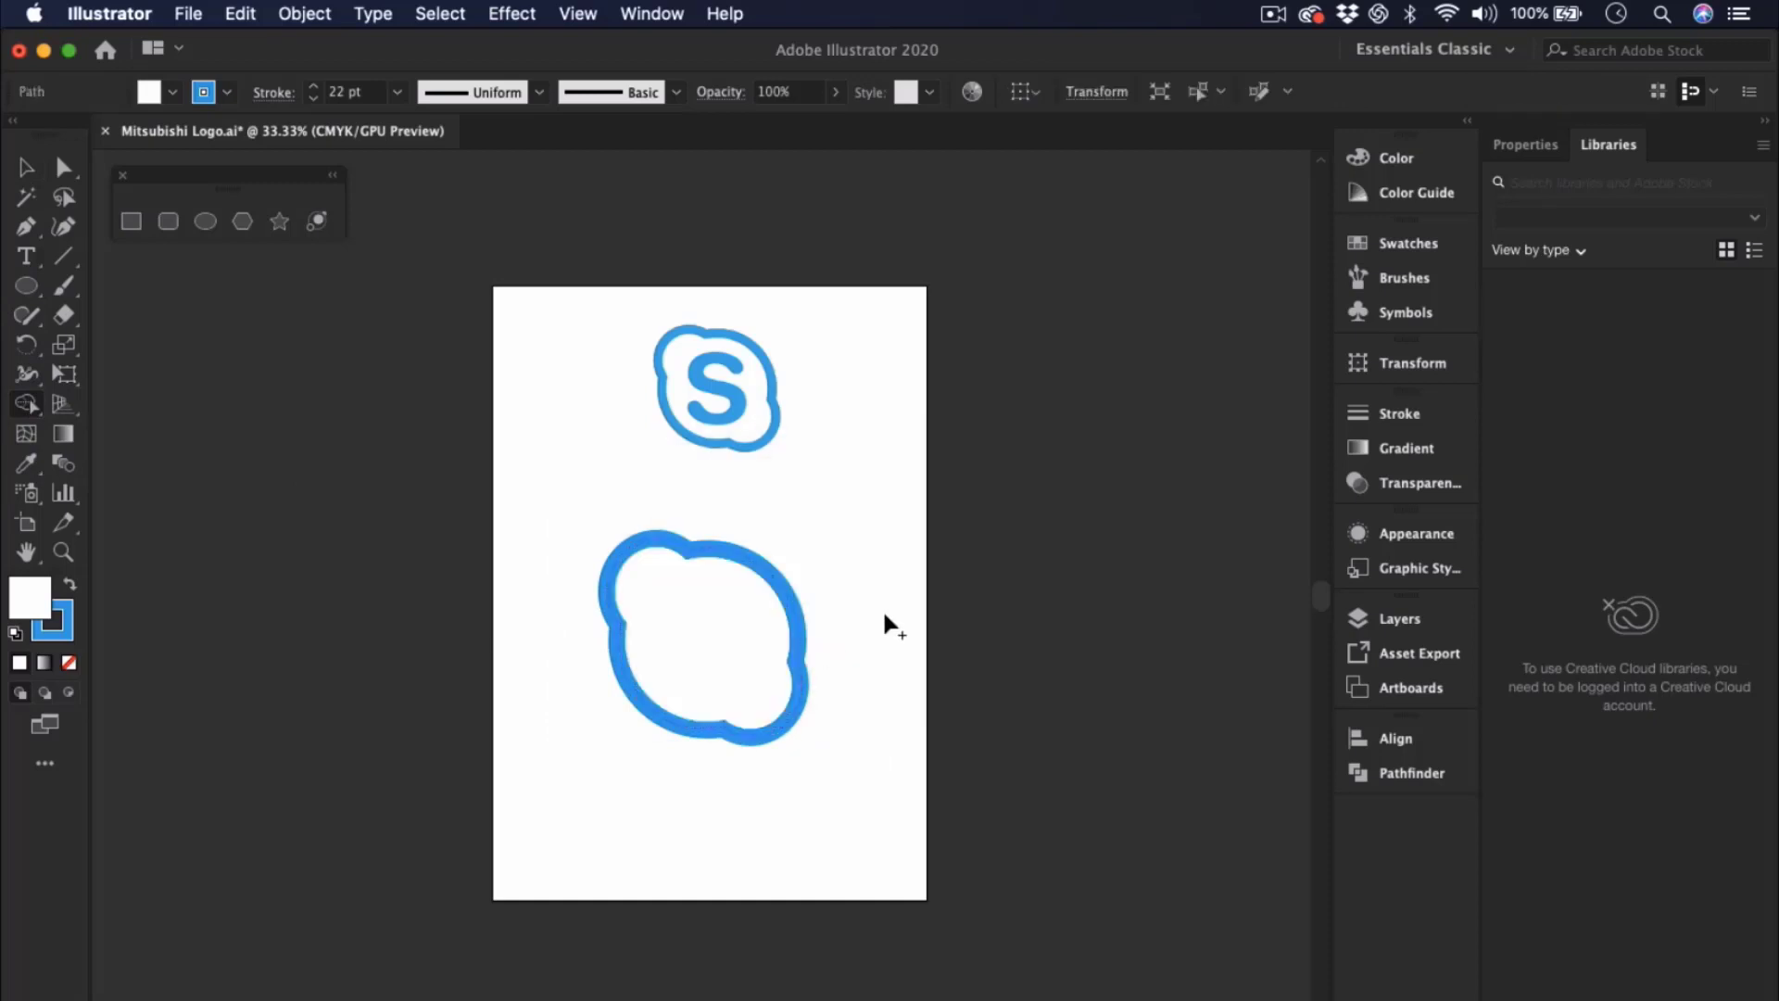
pyautogui.click(26, 166)
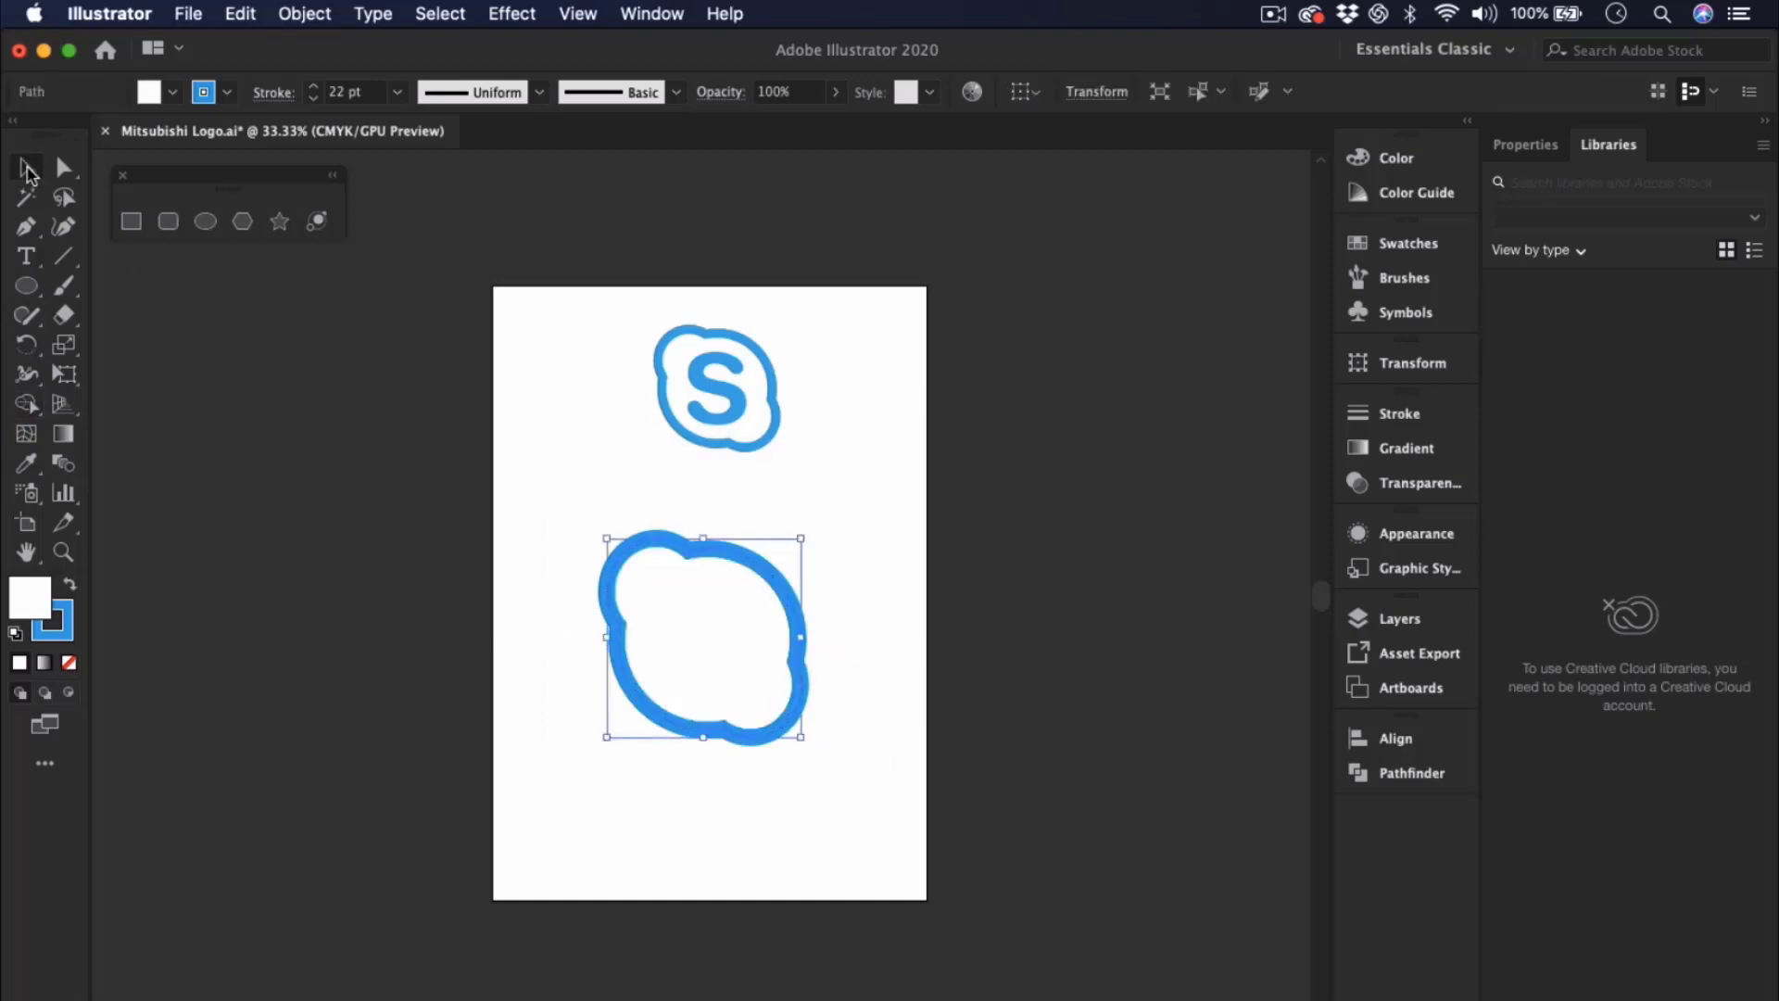
pyautogui.click(485, 554)
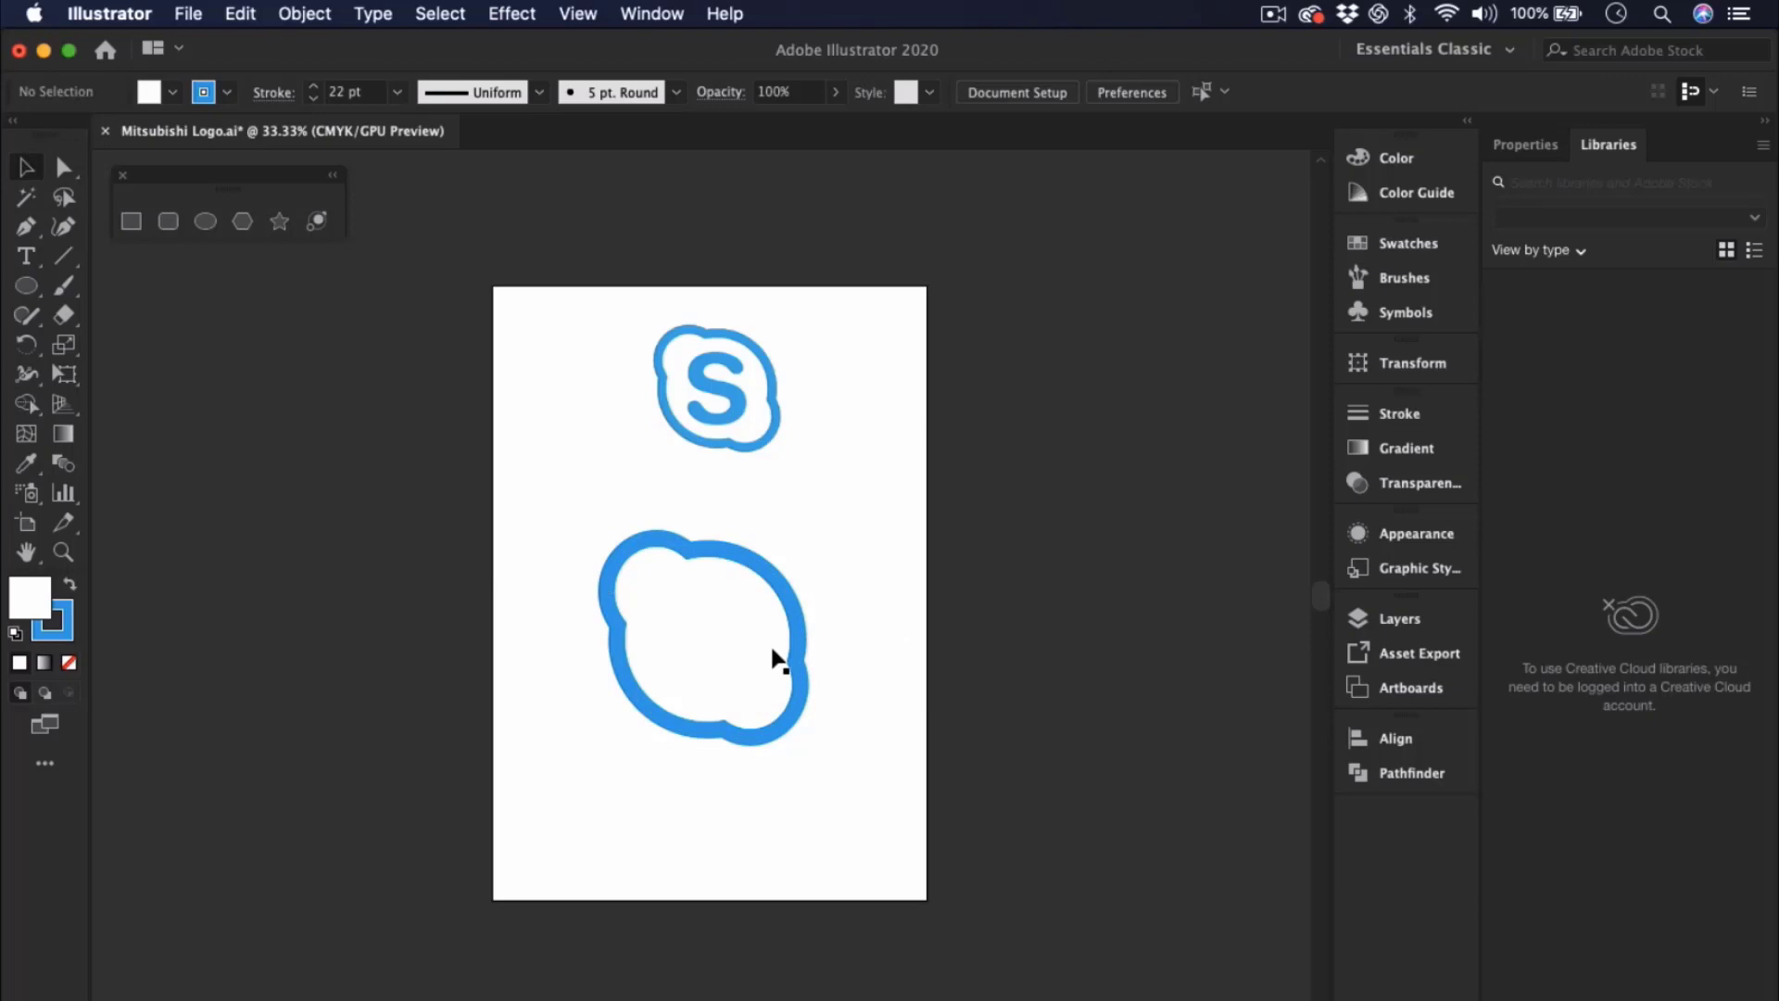
# - Type a letter 'S' below the cloud outline and select it
pyautogui.click(26, 256)
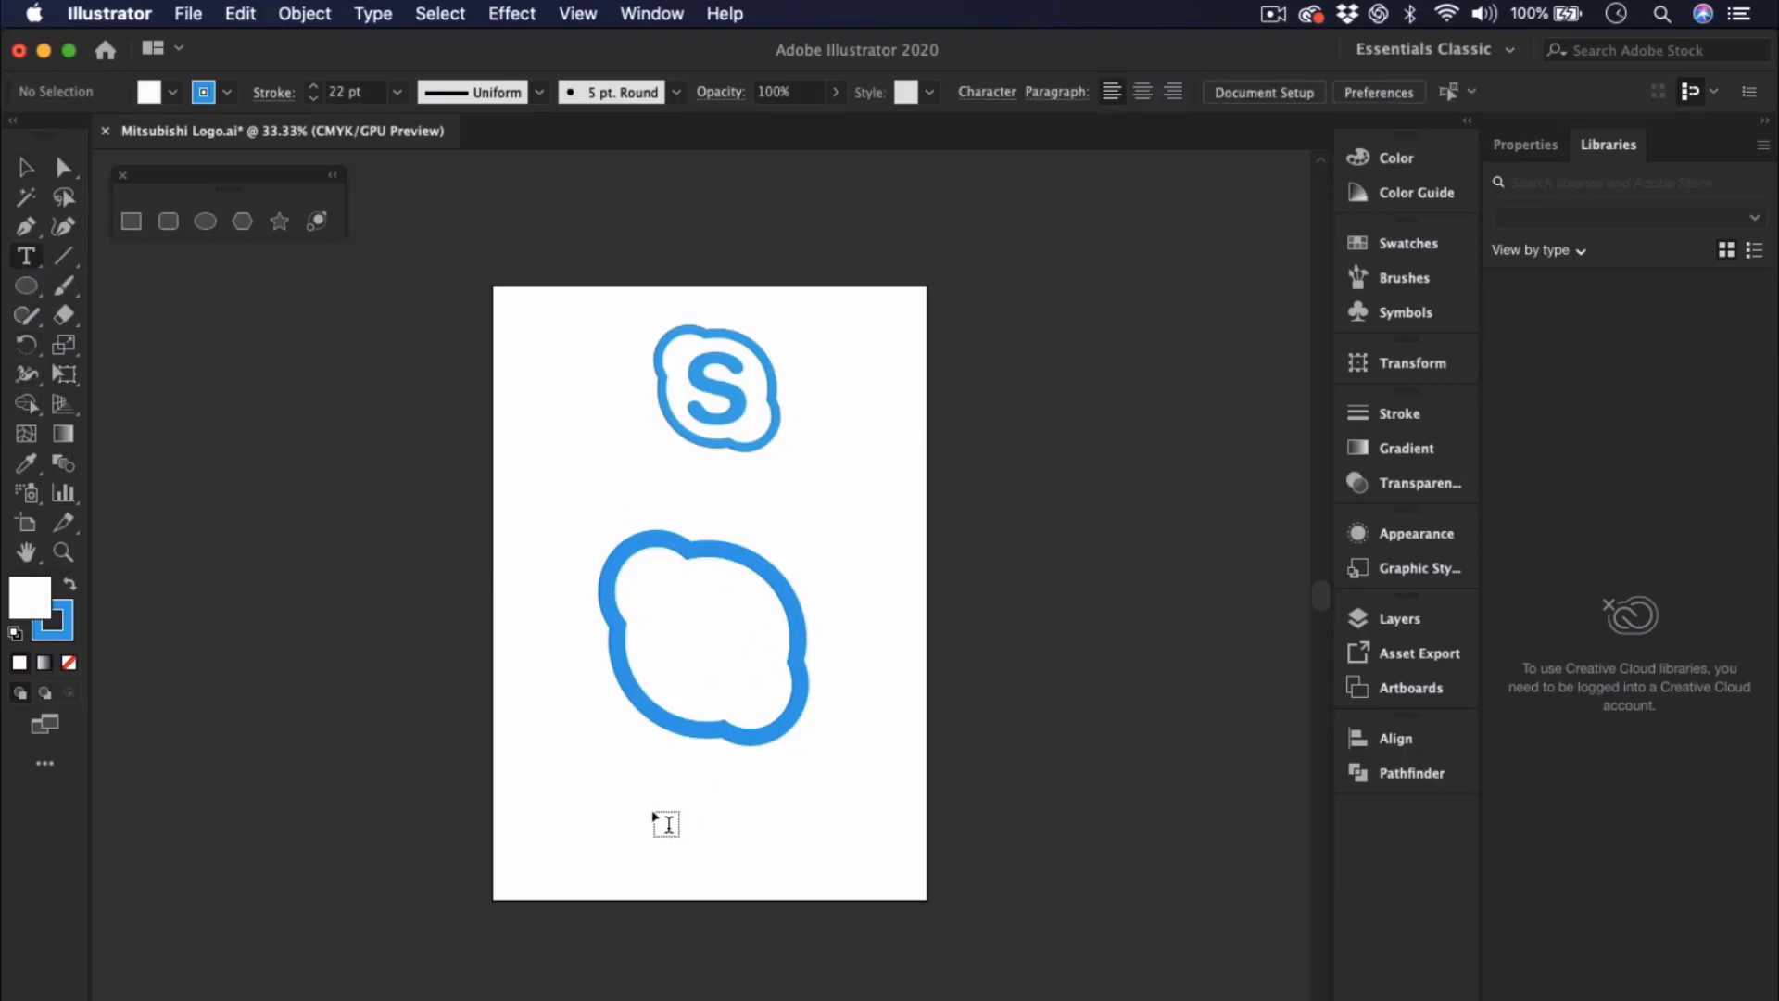
pyautogui.click(628, 816)
pyautogui.write('S')
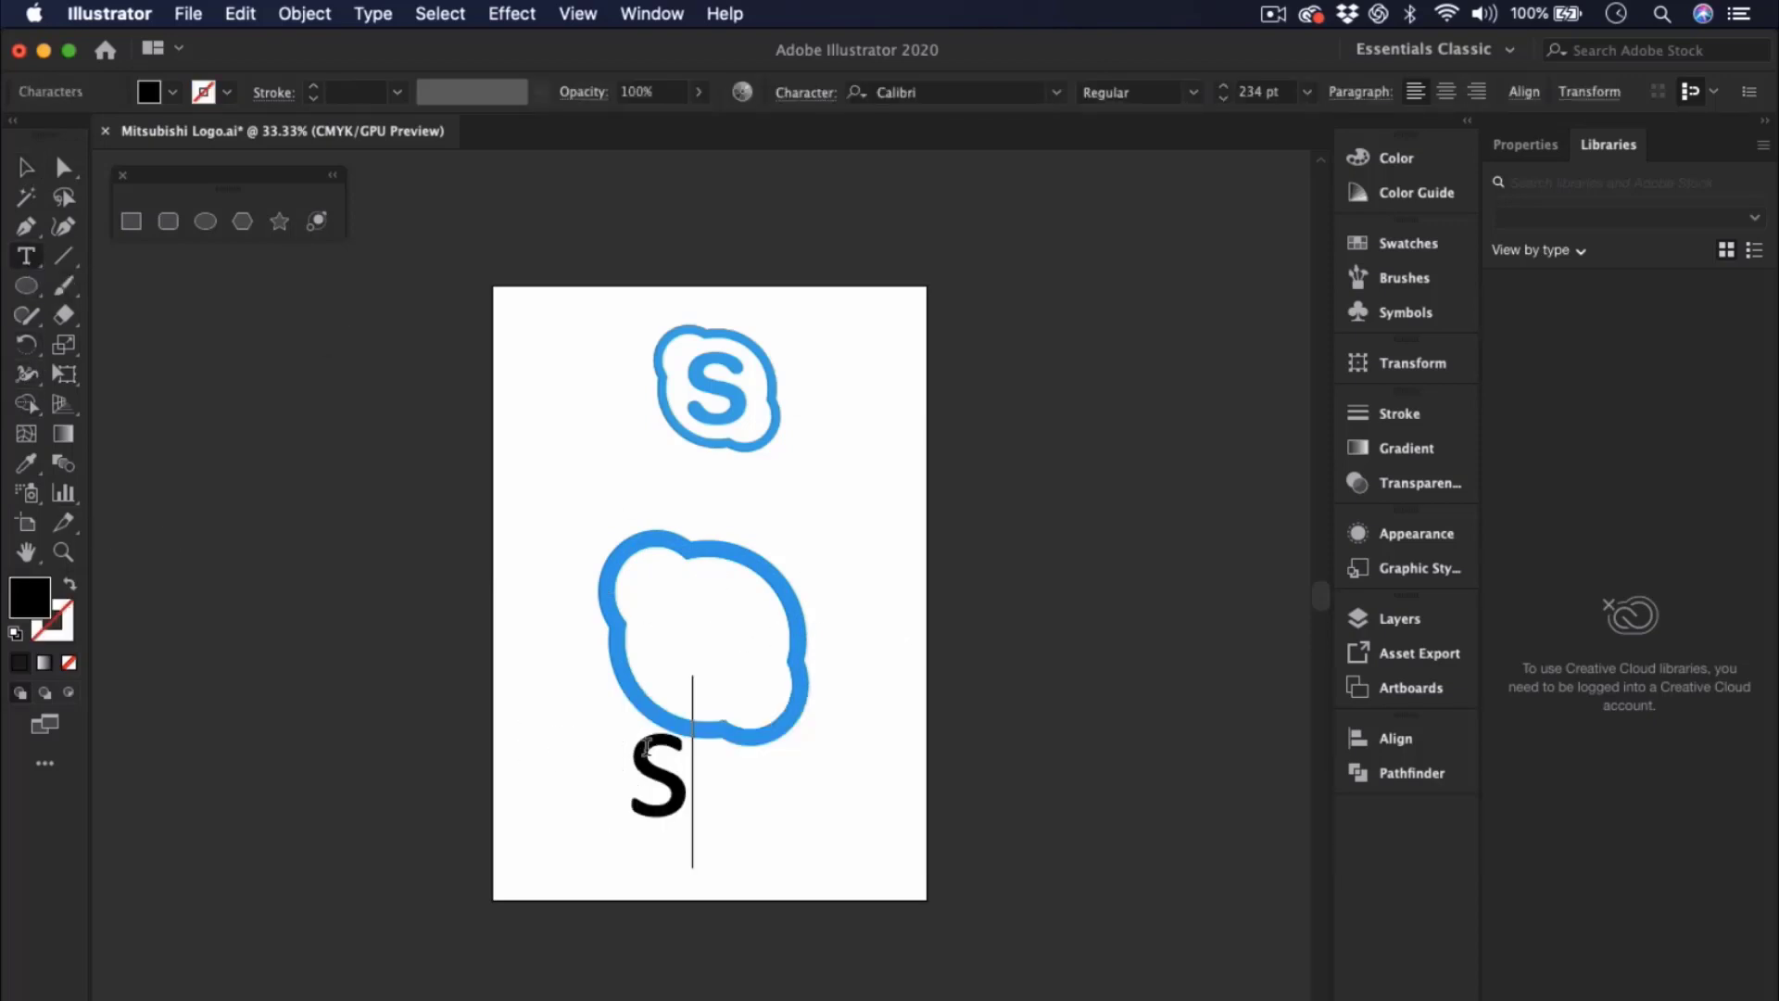
pyautogui.moveTo(646, 747); pyautogui.dragTo(735, 881)
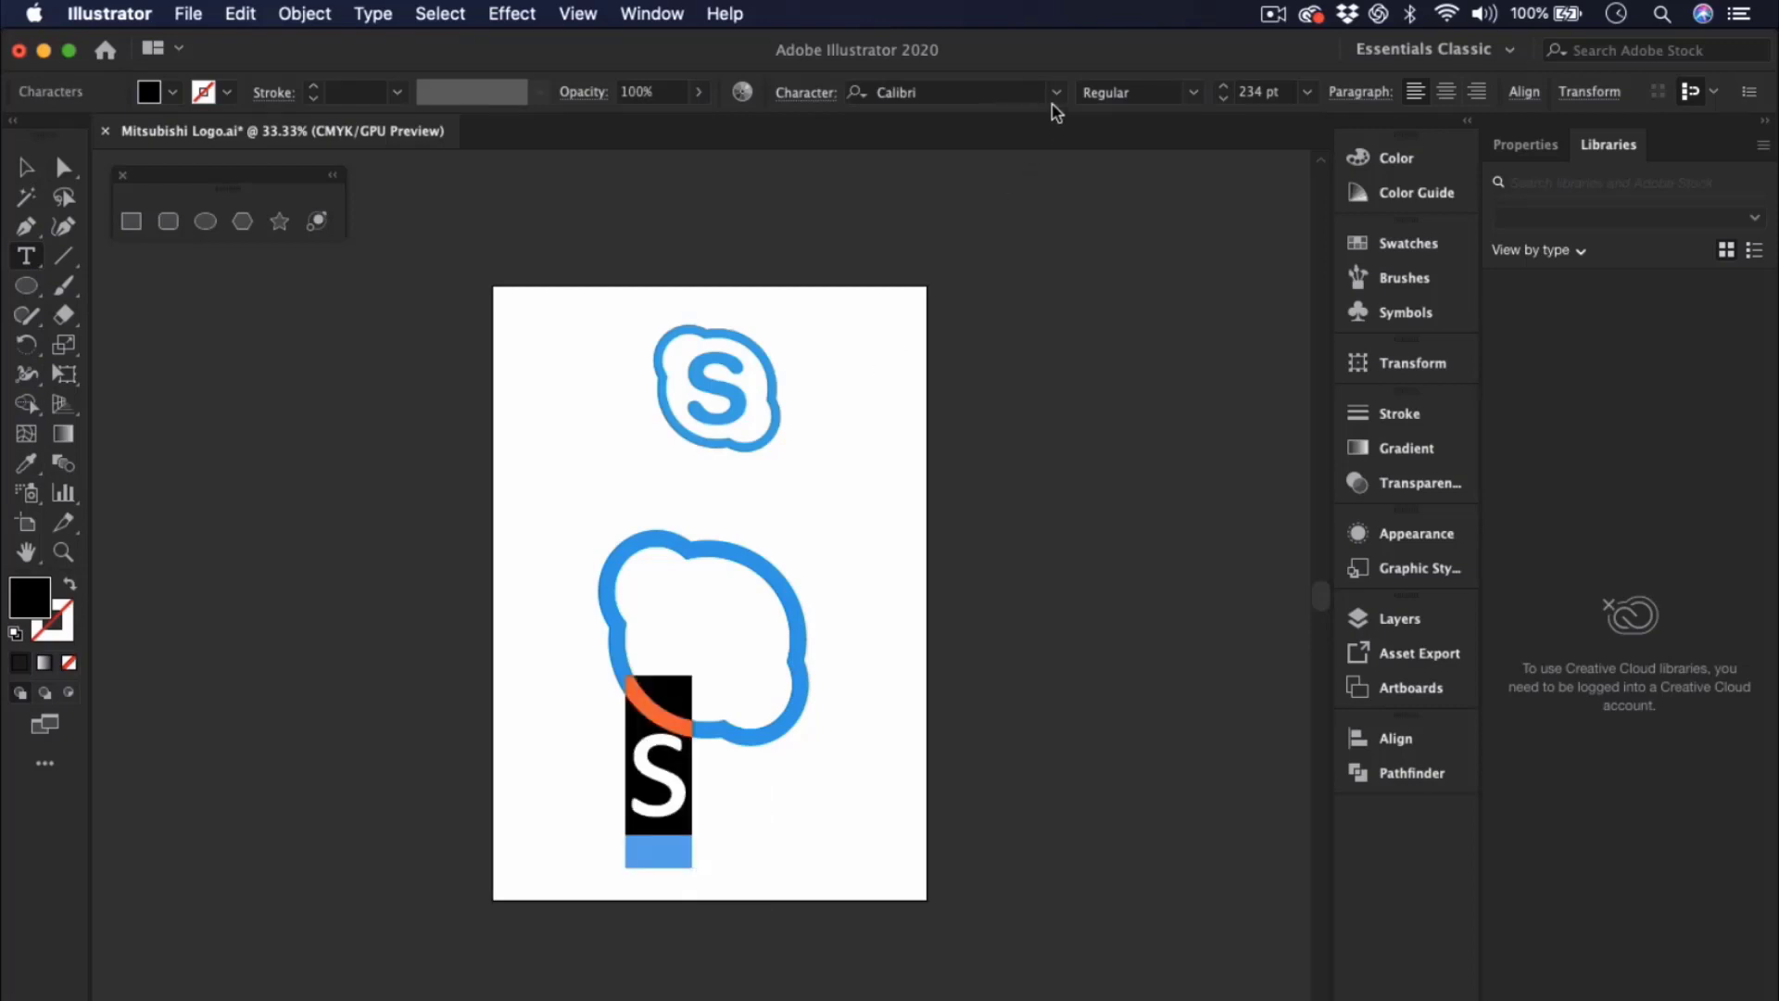
# - Enlarge the Calibri S to 295 pt and move it into the middle of the cloud
pyautogui.click(1225, 87)
pyautogui.click(1225, 87)
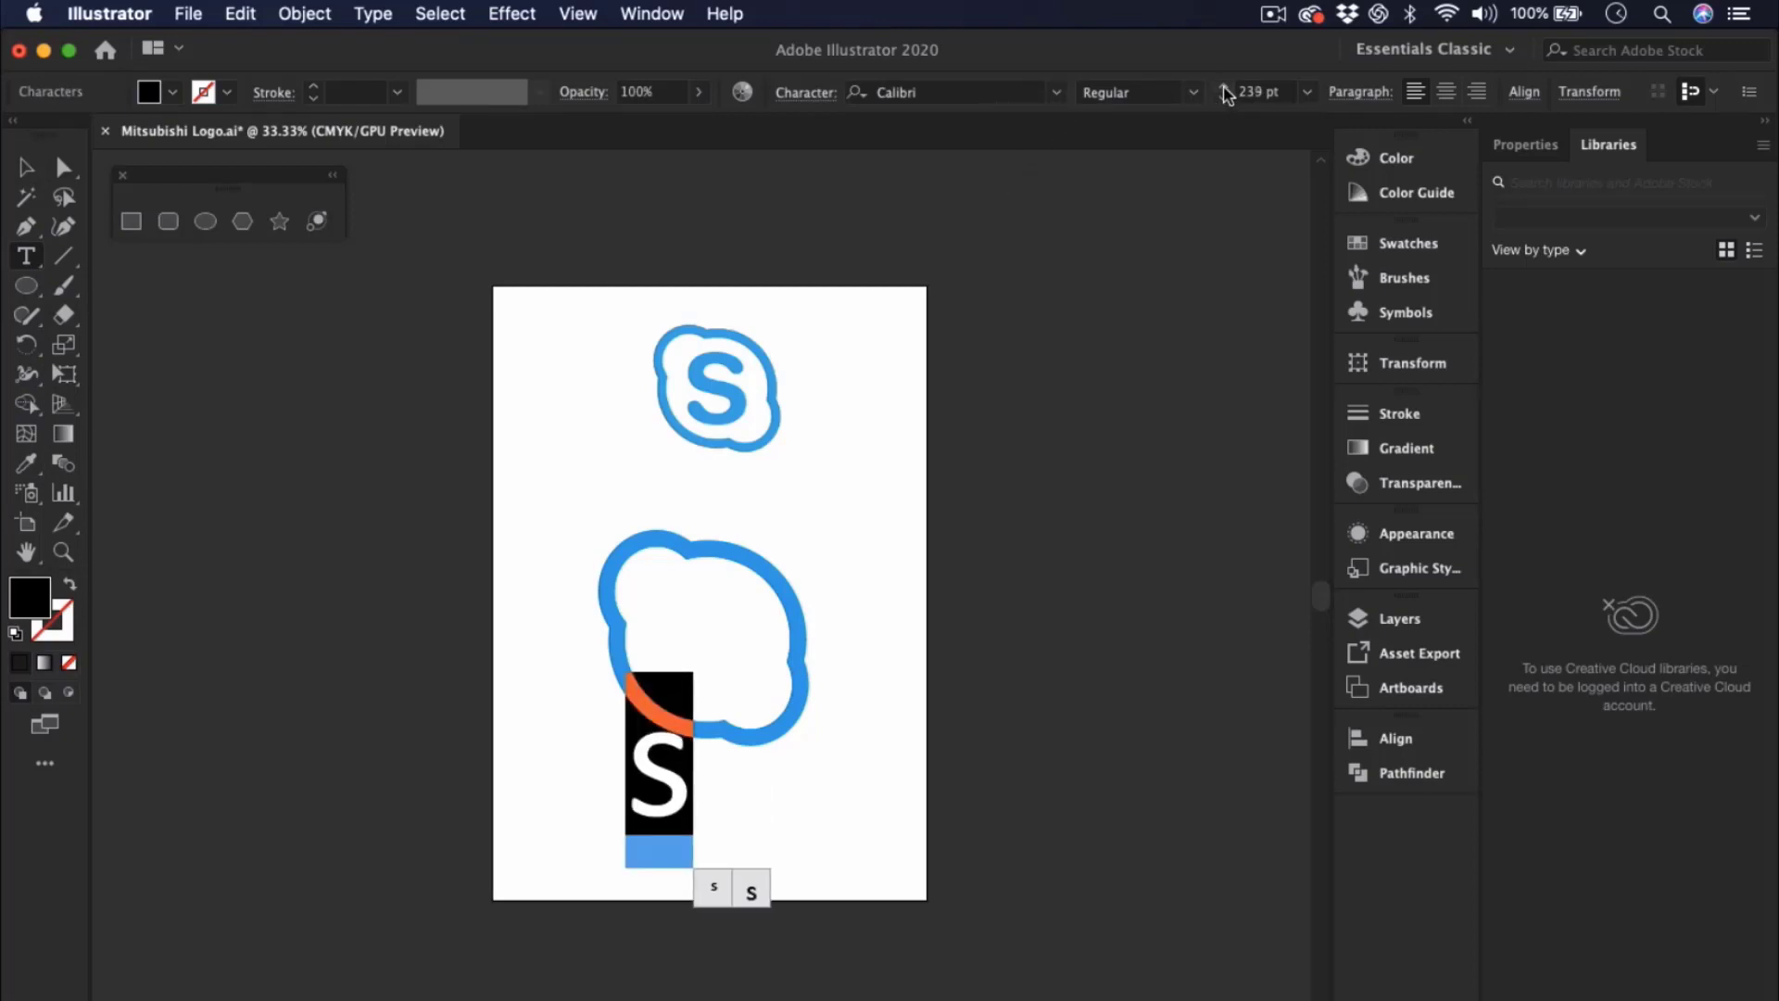
pyautogui.click(1226, 87)
pyautogui.click(1226, 87)
pyautogui.click(1225, 87)
pyautogui.click(1226, 87)
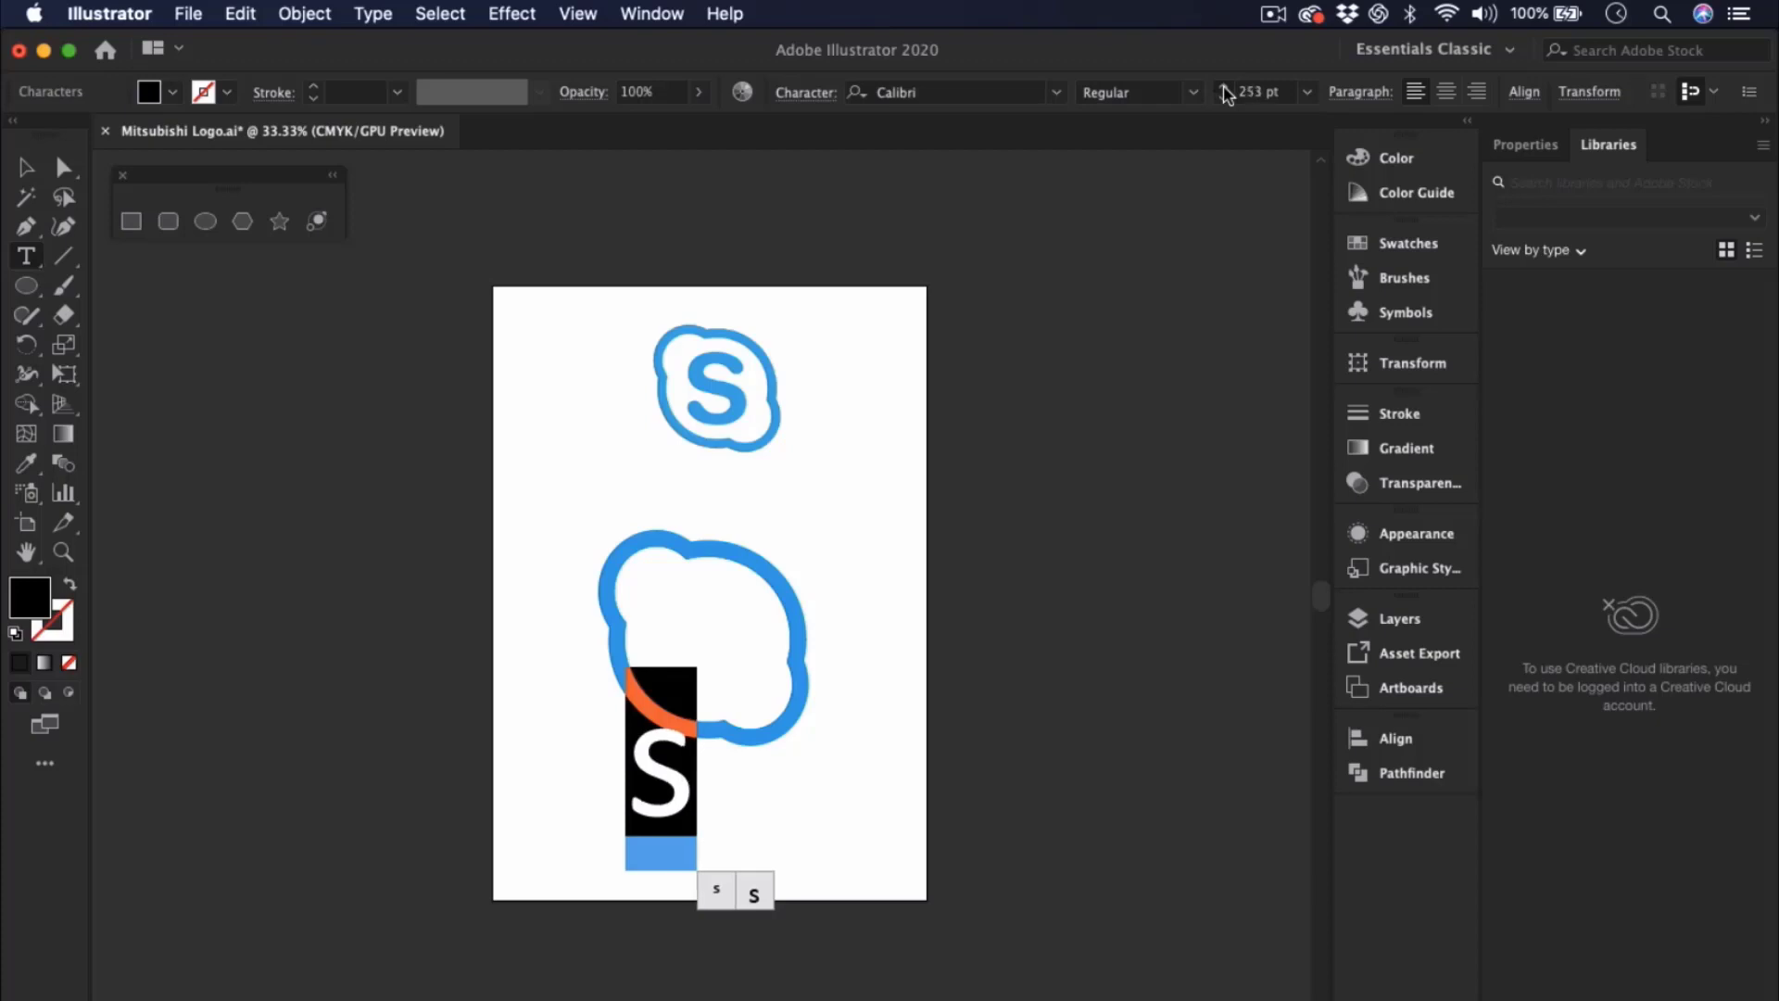
pyautogui.click(1226, 87)
pyautogui.click(1226, 88)
pyautogui.click(1226, 89)
pyautogui.click(1226, 89)
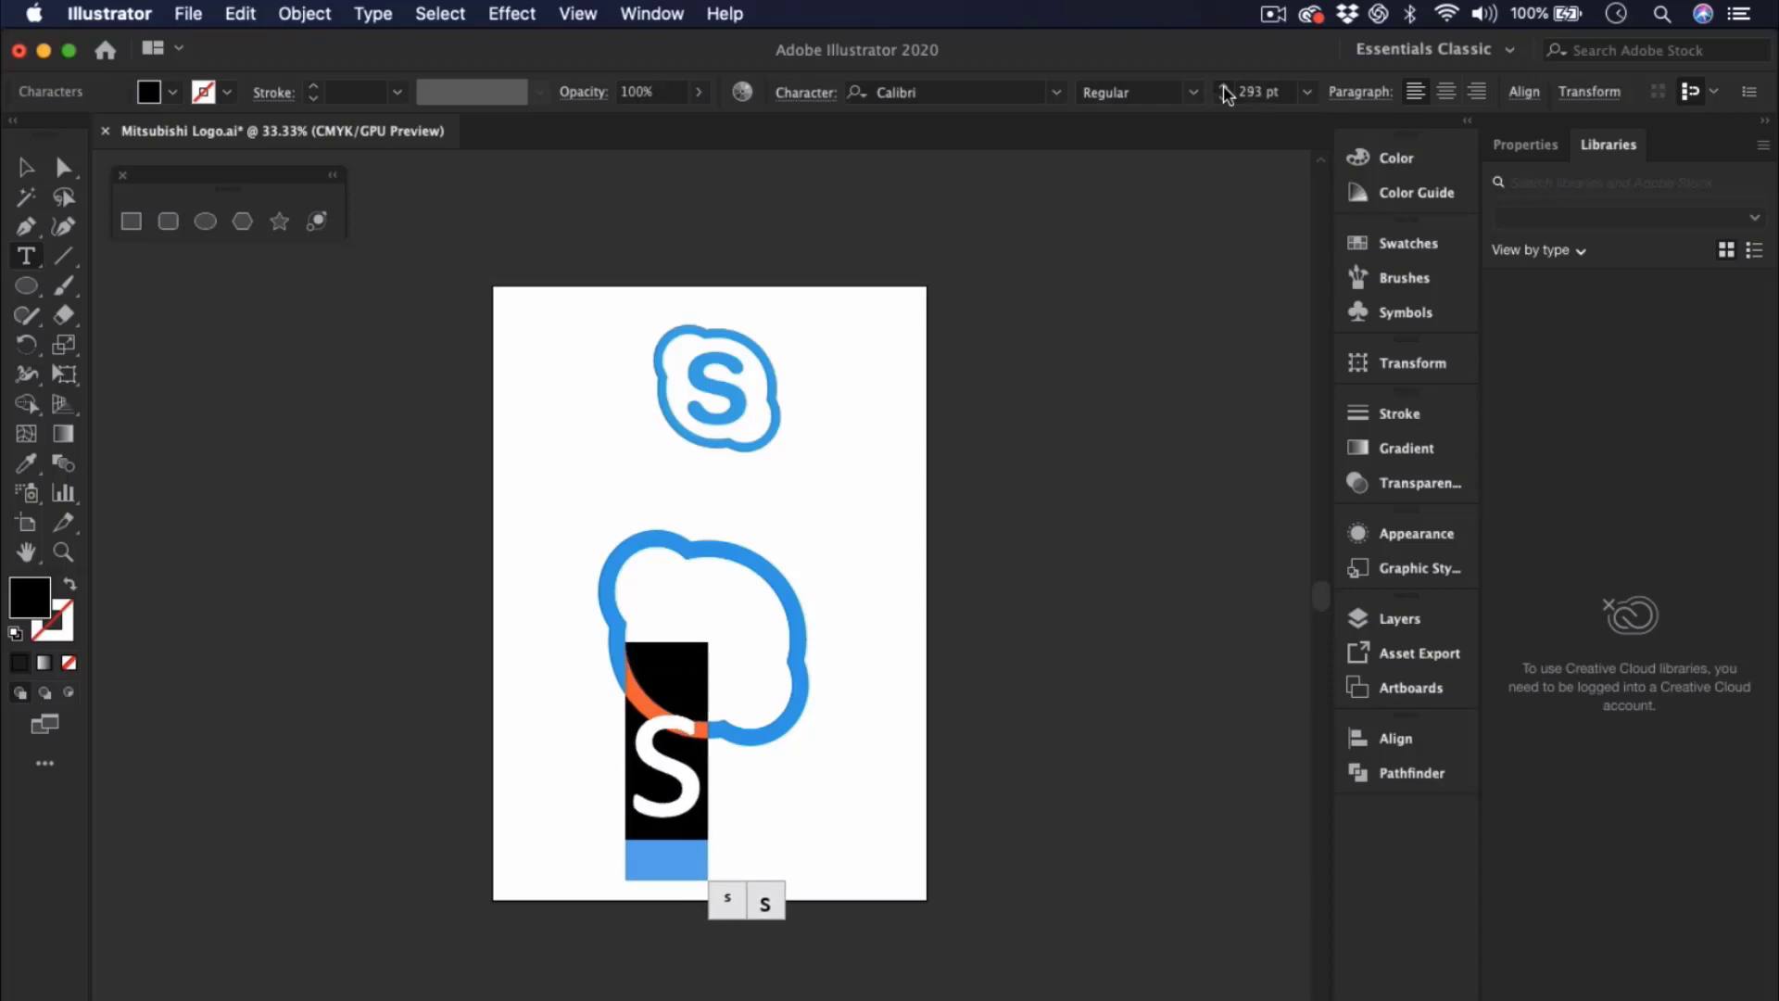
pyautogui.click(1226, 89)
pyautogui.click(22, 174)
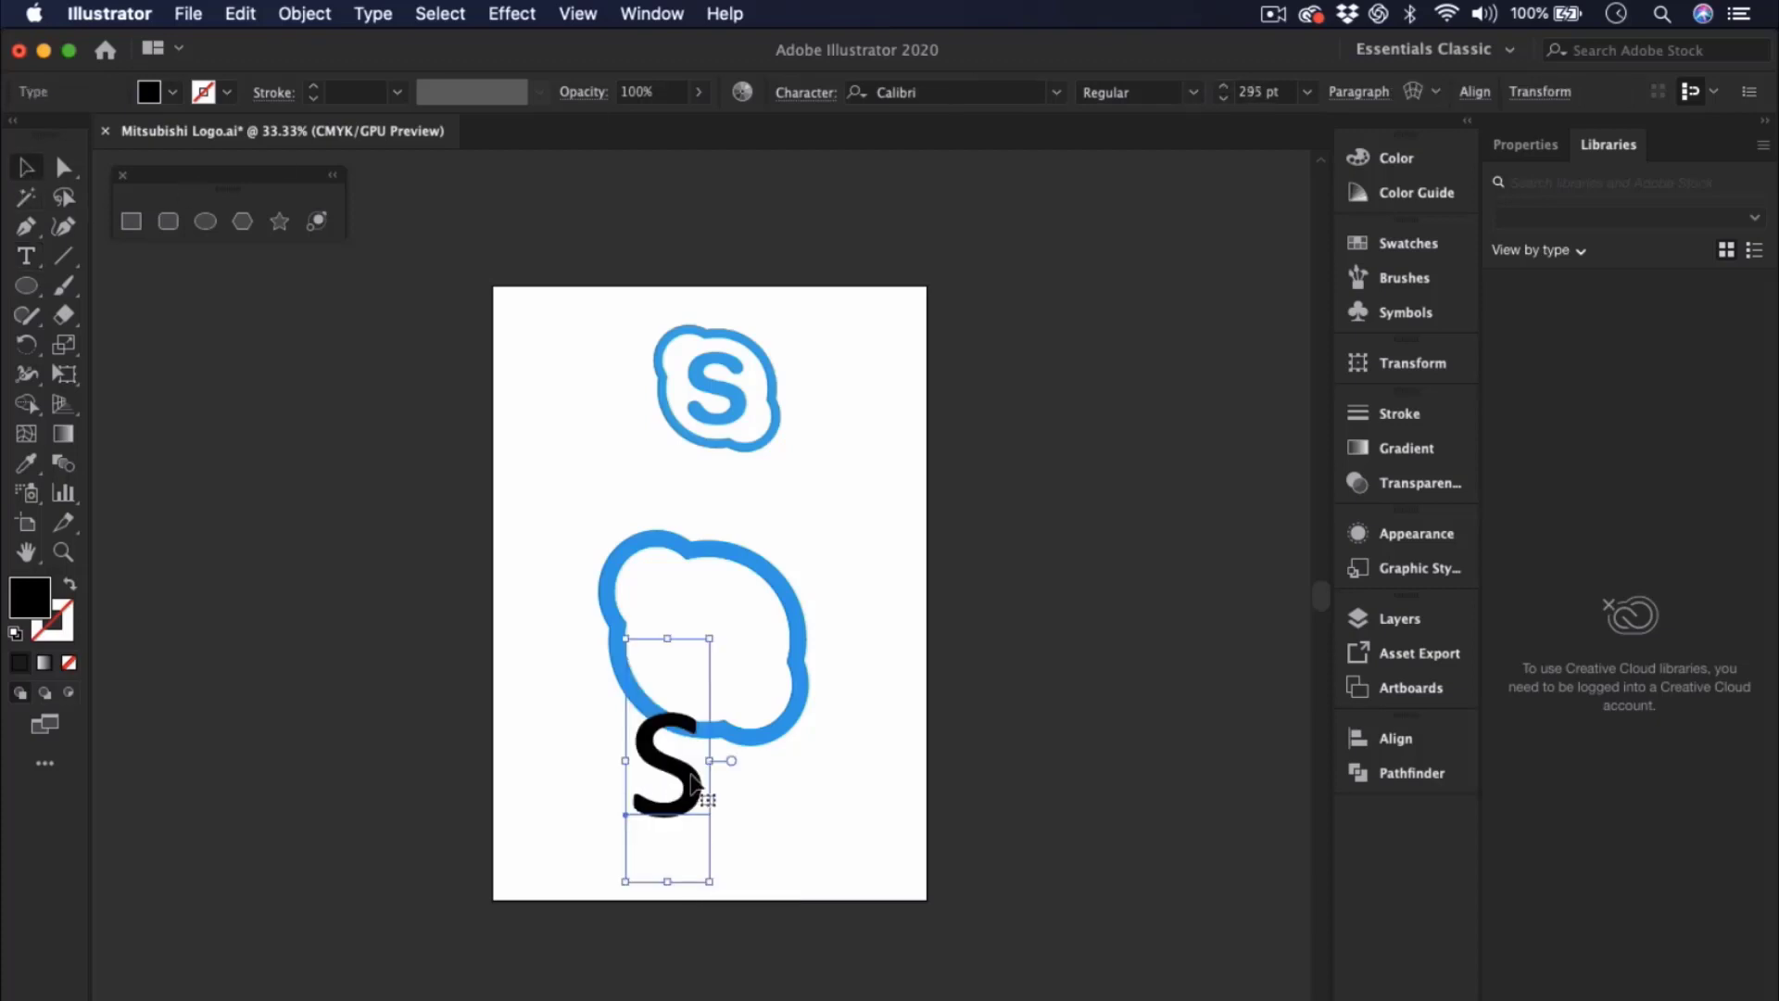
pyautogui.moveTo(695, 790); pyautogui.dragTo(726, 661)
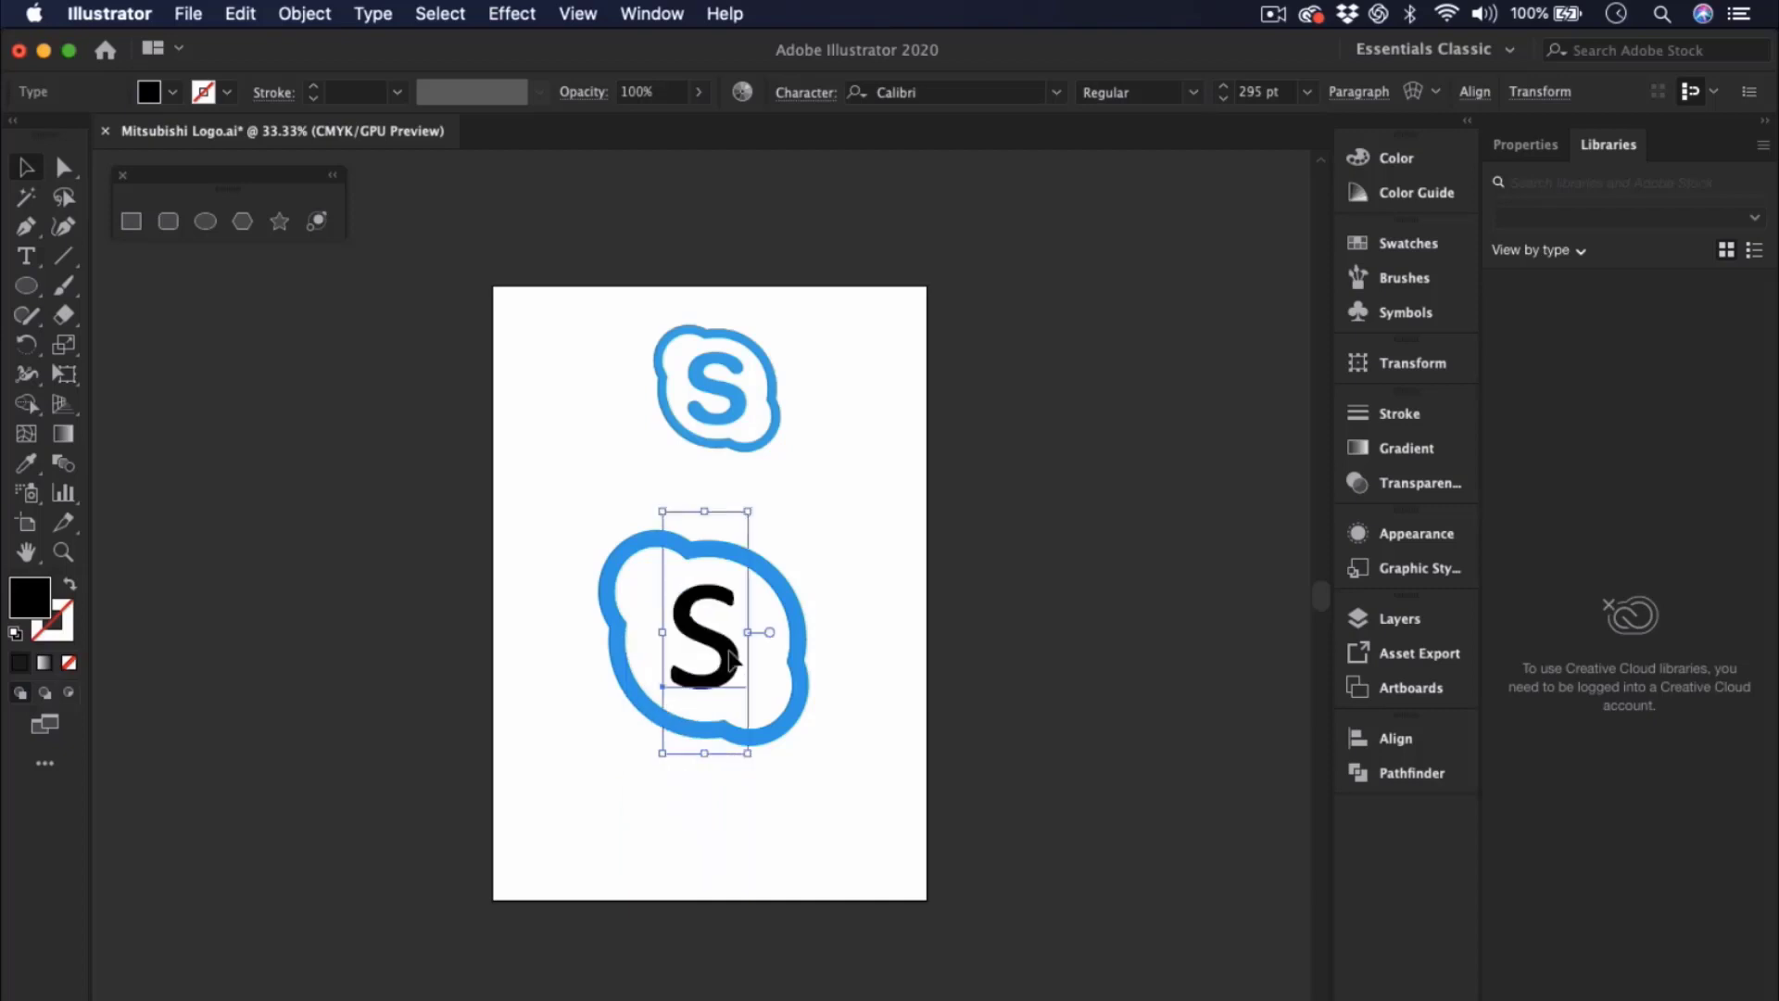
# - Give the S a blue fill and a blue outline
pyautogui.click(172, 92)
pyautogui.click(138, 133)
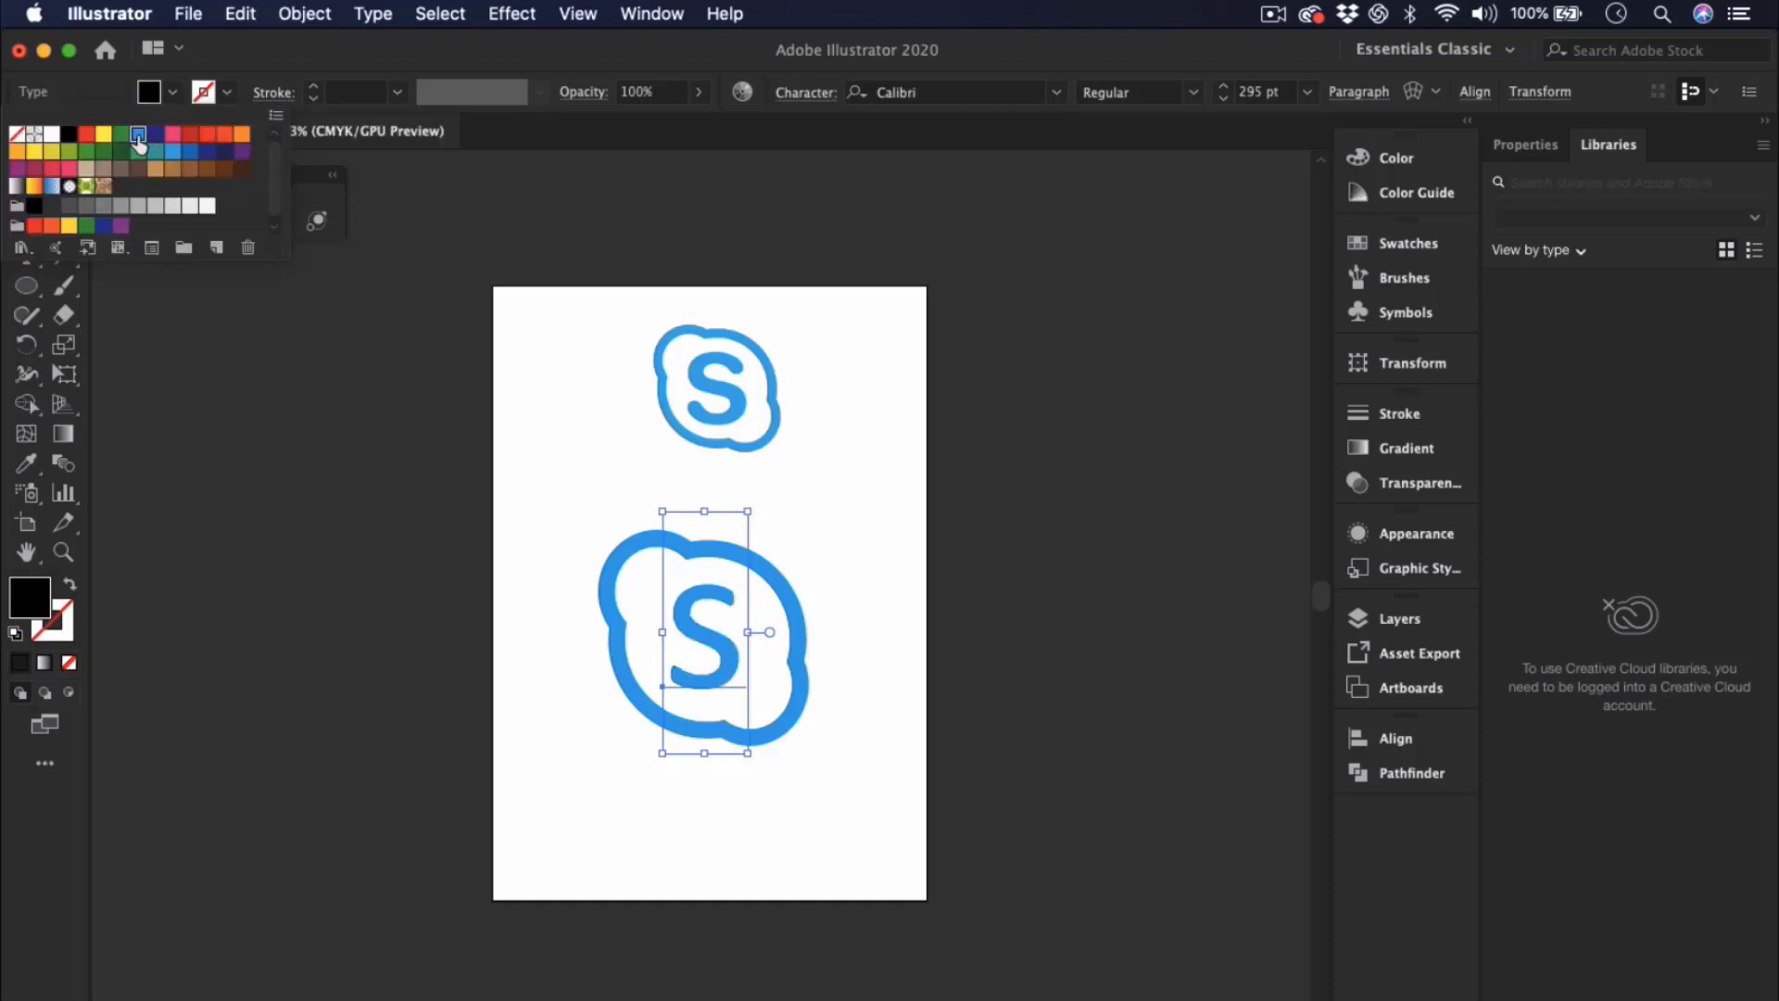
pyautogui.click(226, 93)
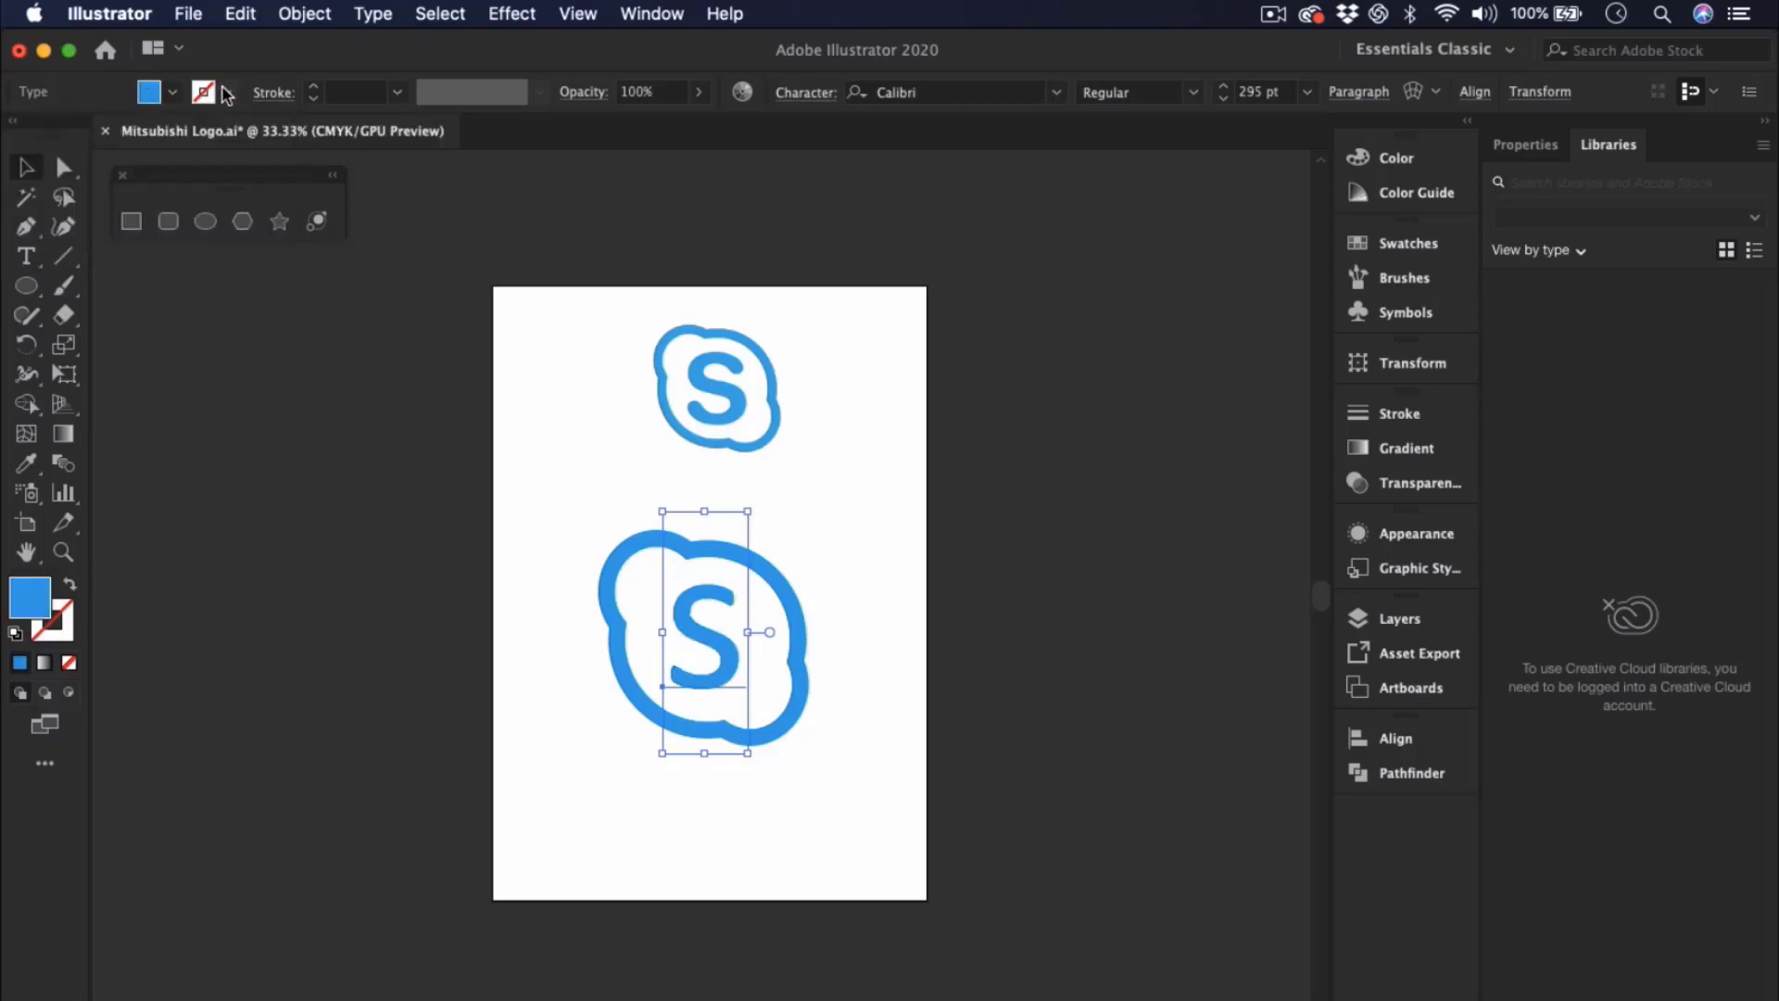
pyautogui.click(224, 94)
pyautogui.click(138, 133)
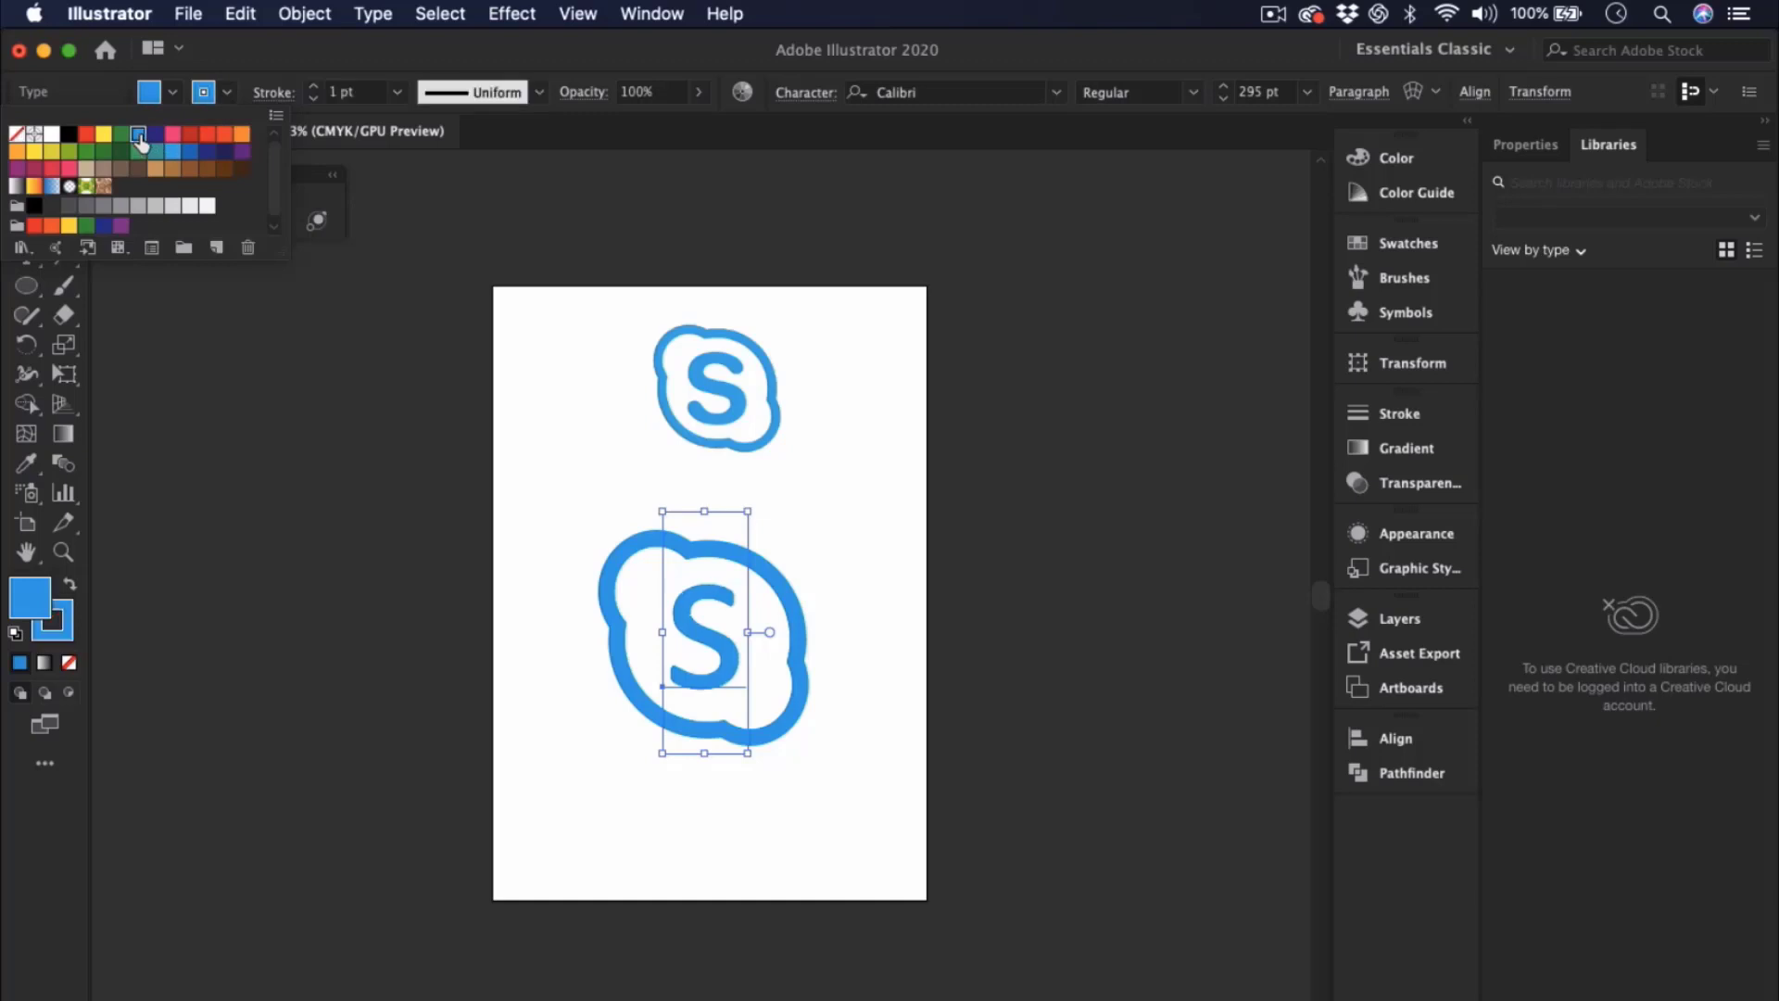
# - Thicken the S's blue outline and deselect the finished logo
pyautogui.click(317, 88)
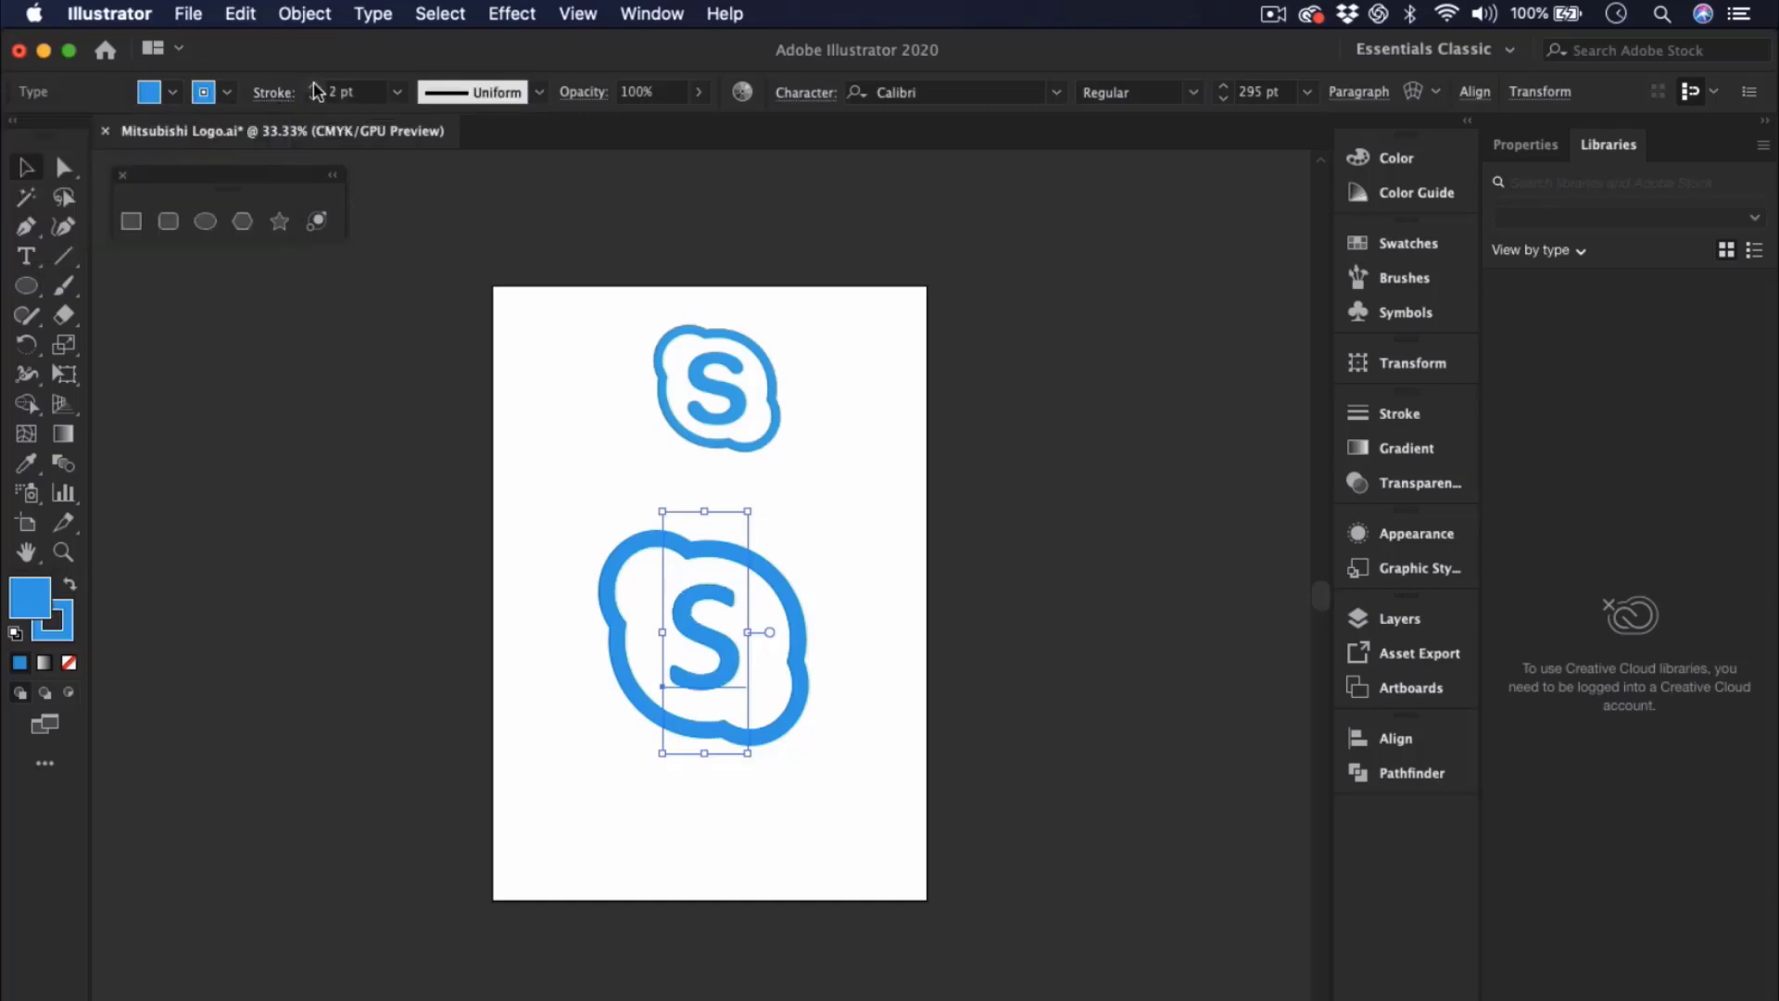
pyautogui.click(316, 88)
pyautogui.click(317, 88)
pyautogui.click(317, 88)
pyautogui.click(316, 88)
pyautogui.click(317, 88)
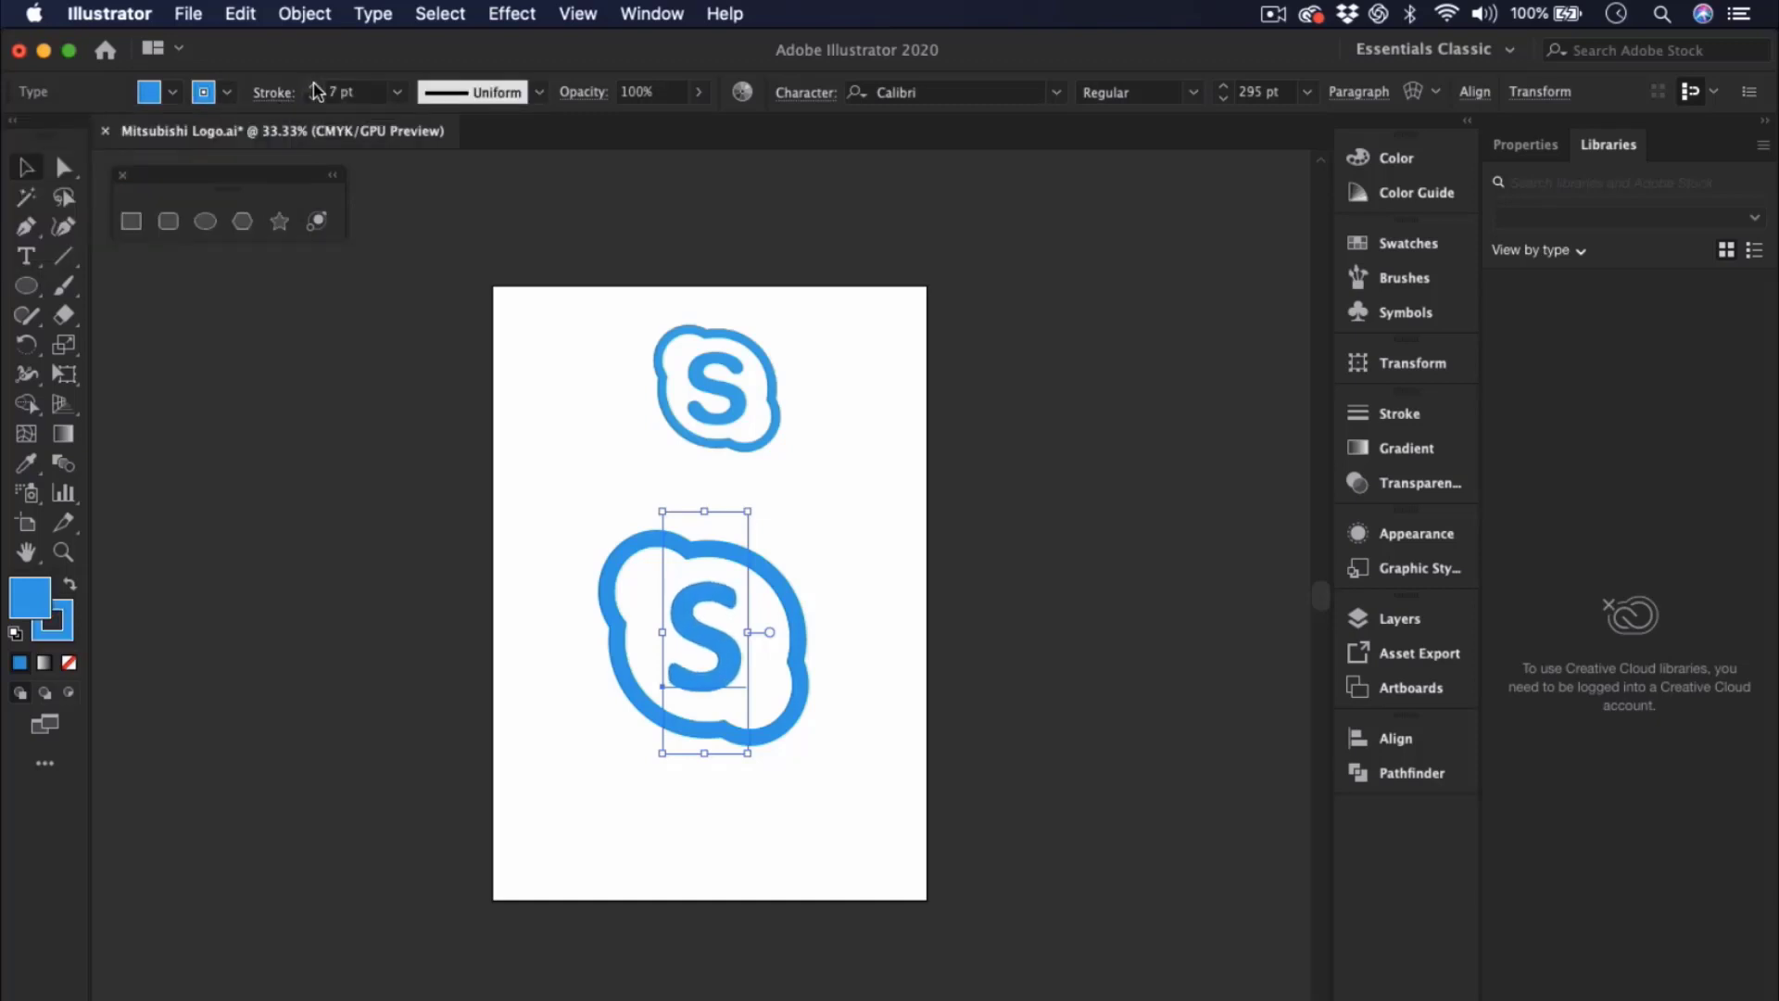
pyautogui.click(317, 88)
pyautogui.click(317, 88)
pyautogui.click(317, 88)
pyautogui.click(841, 810)
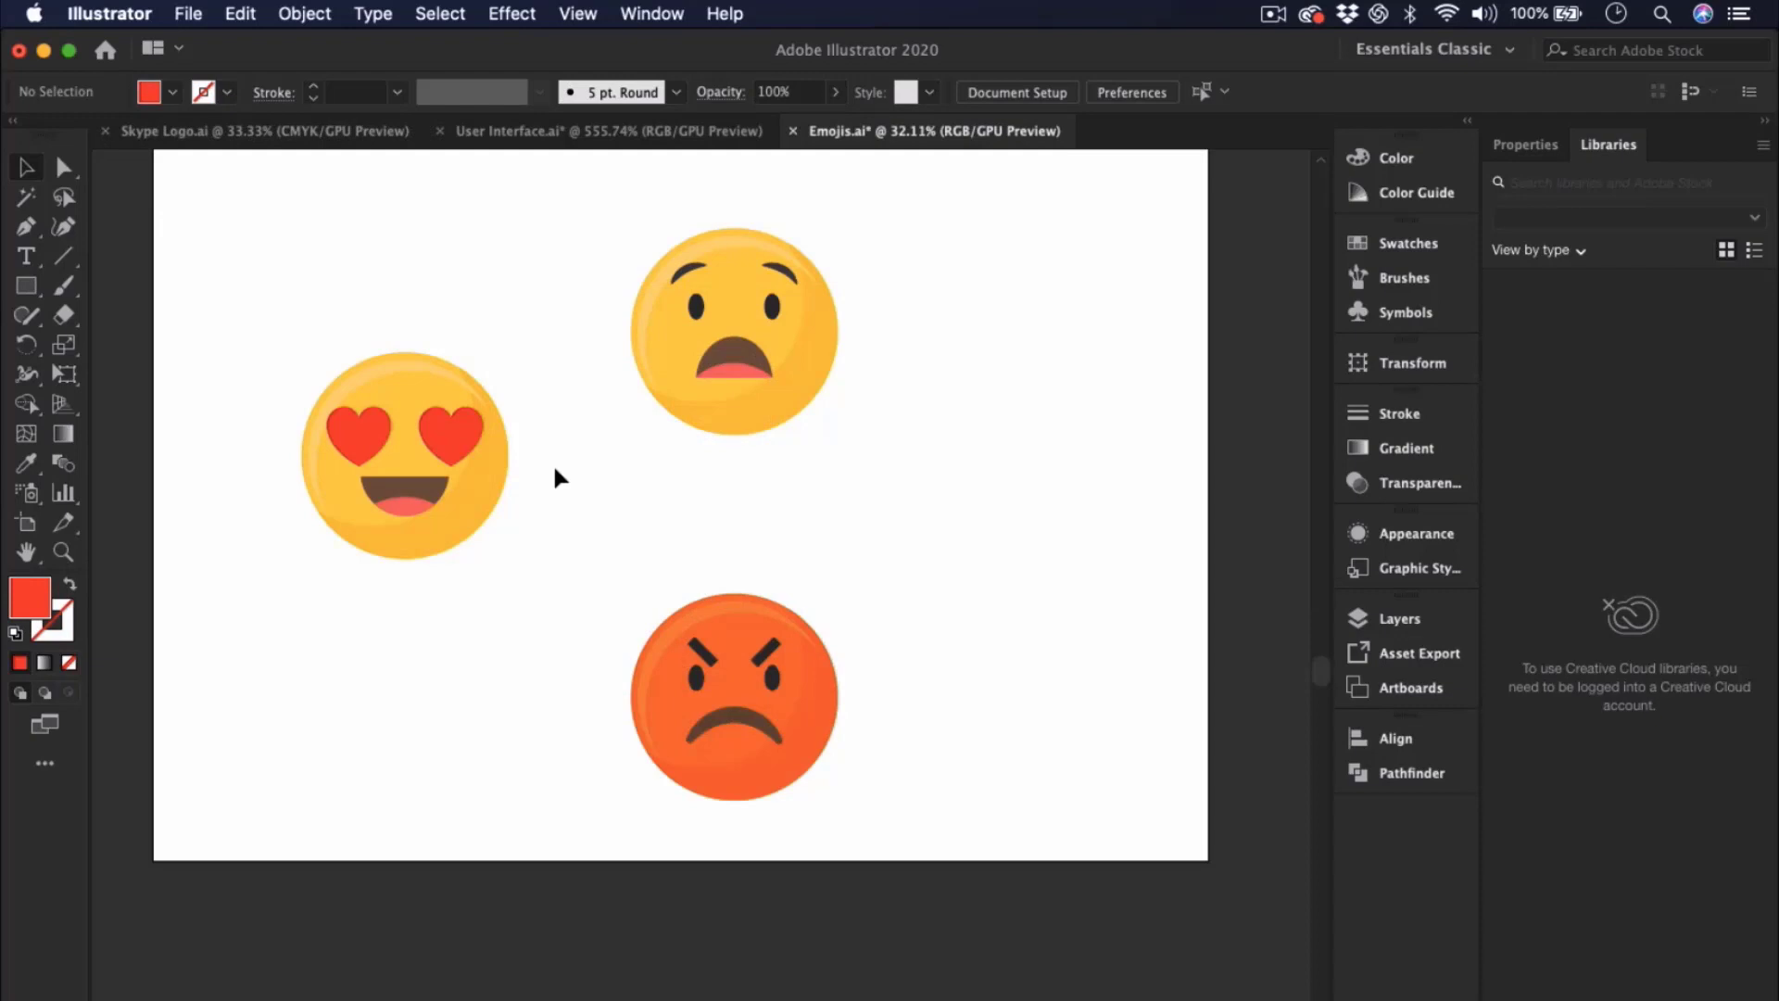
# - Inspect the worried emoji's eyes and eyebrows and the heart eyes by selecting them
pyautogui.scroll(3, 554, 469)
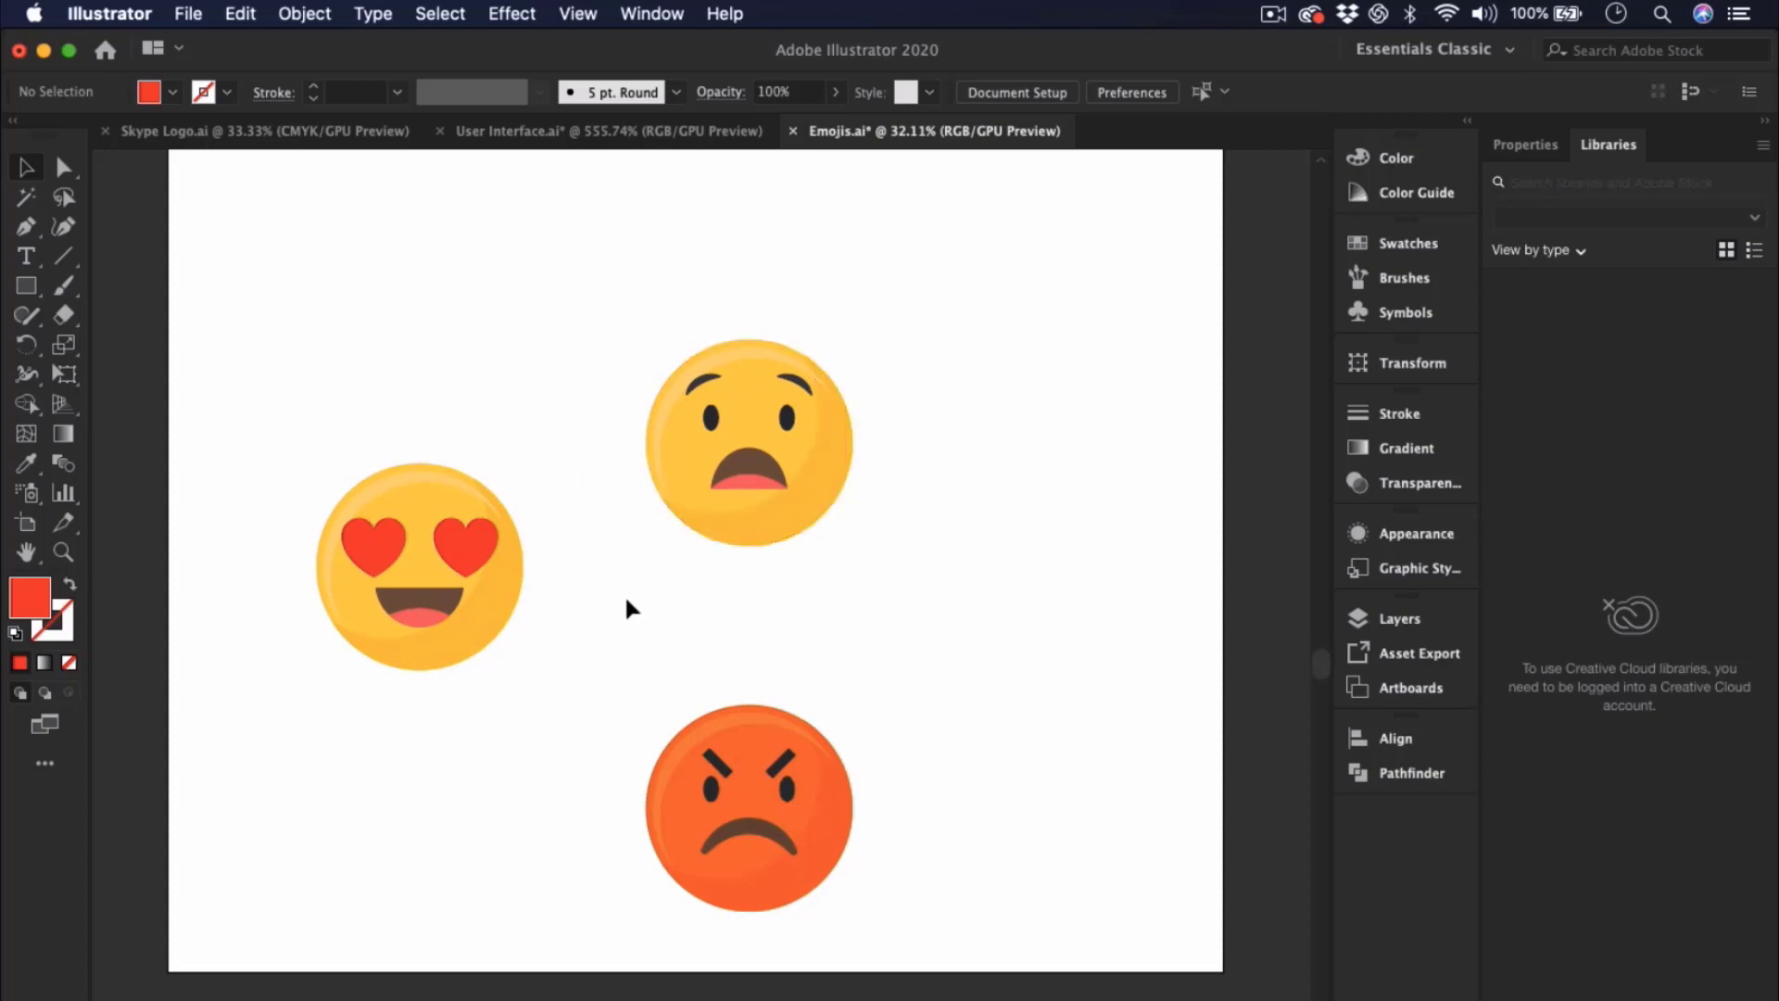
pyautogui.click(747, 412)
pyautogui.moveTo(699, 401); pyautogui.dragTo(793, 429)
pyautogui.moveTo(686, 369); pyautogui.dragTo(819, 402)
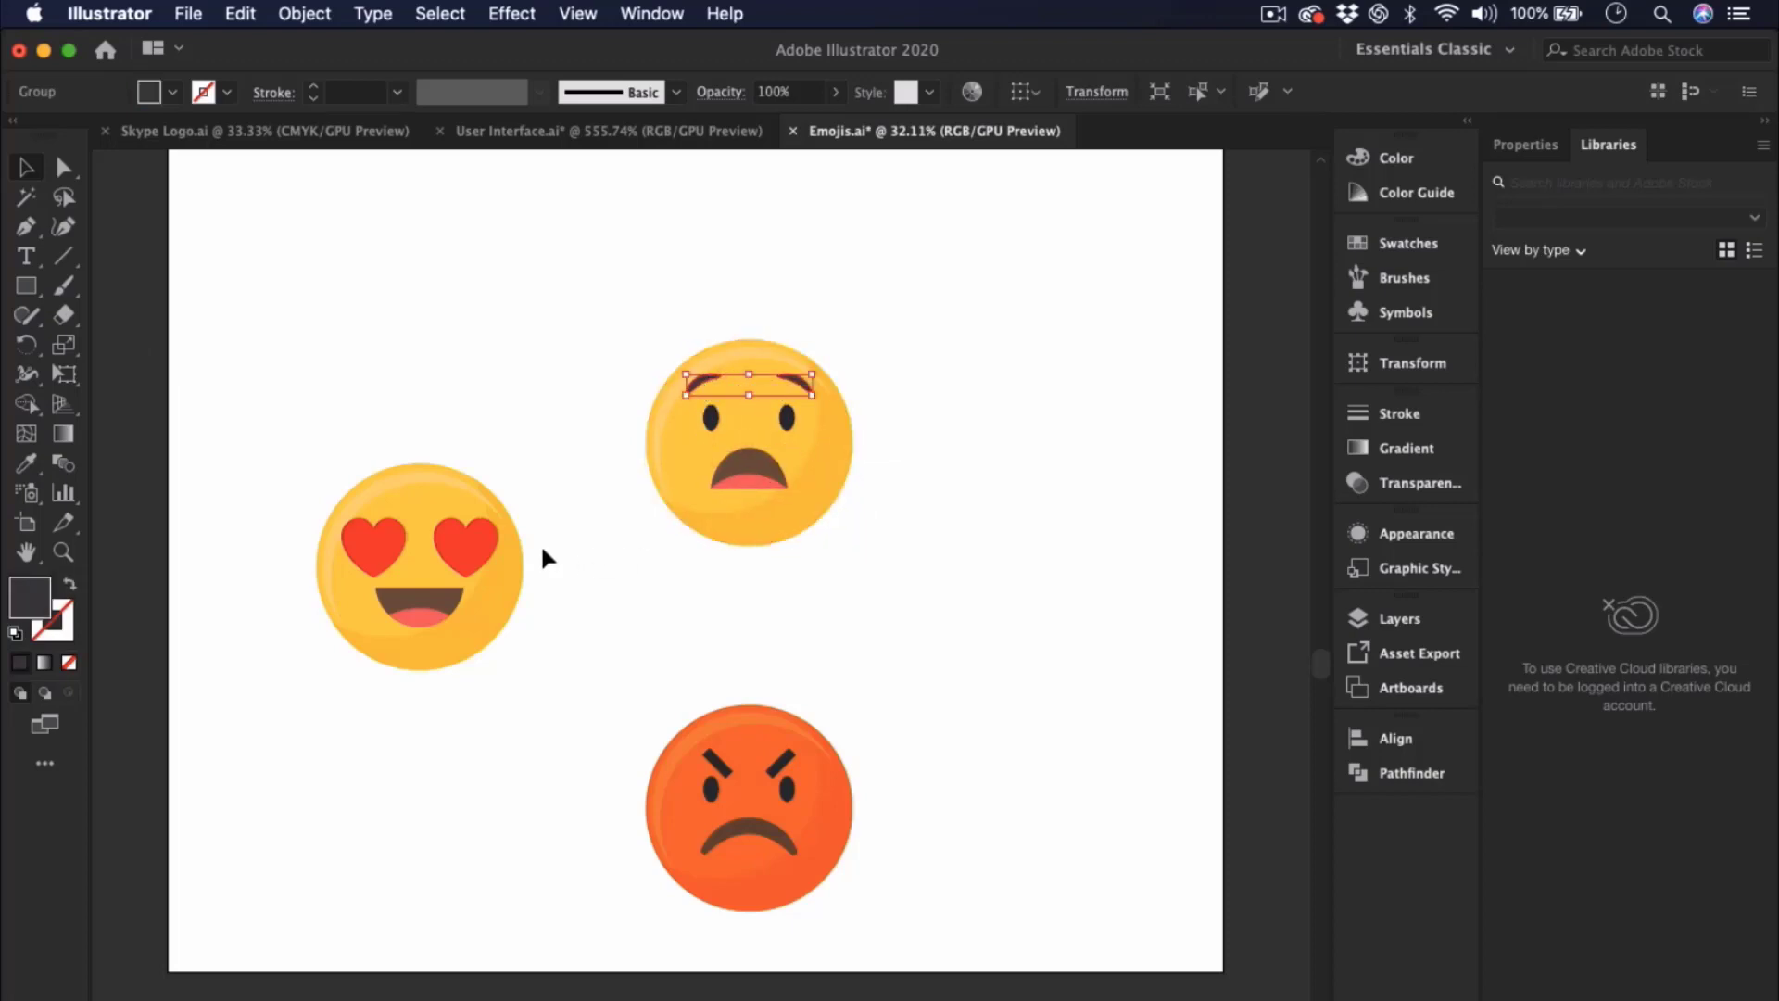
pyautogui.click(478, 557)
pyautogui.click(381, 561)
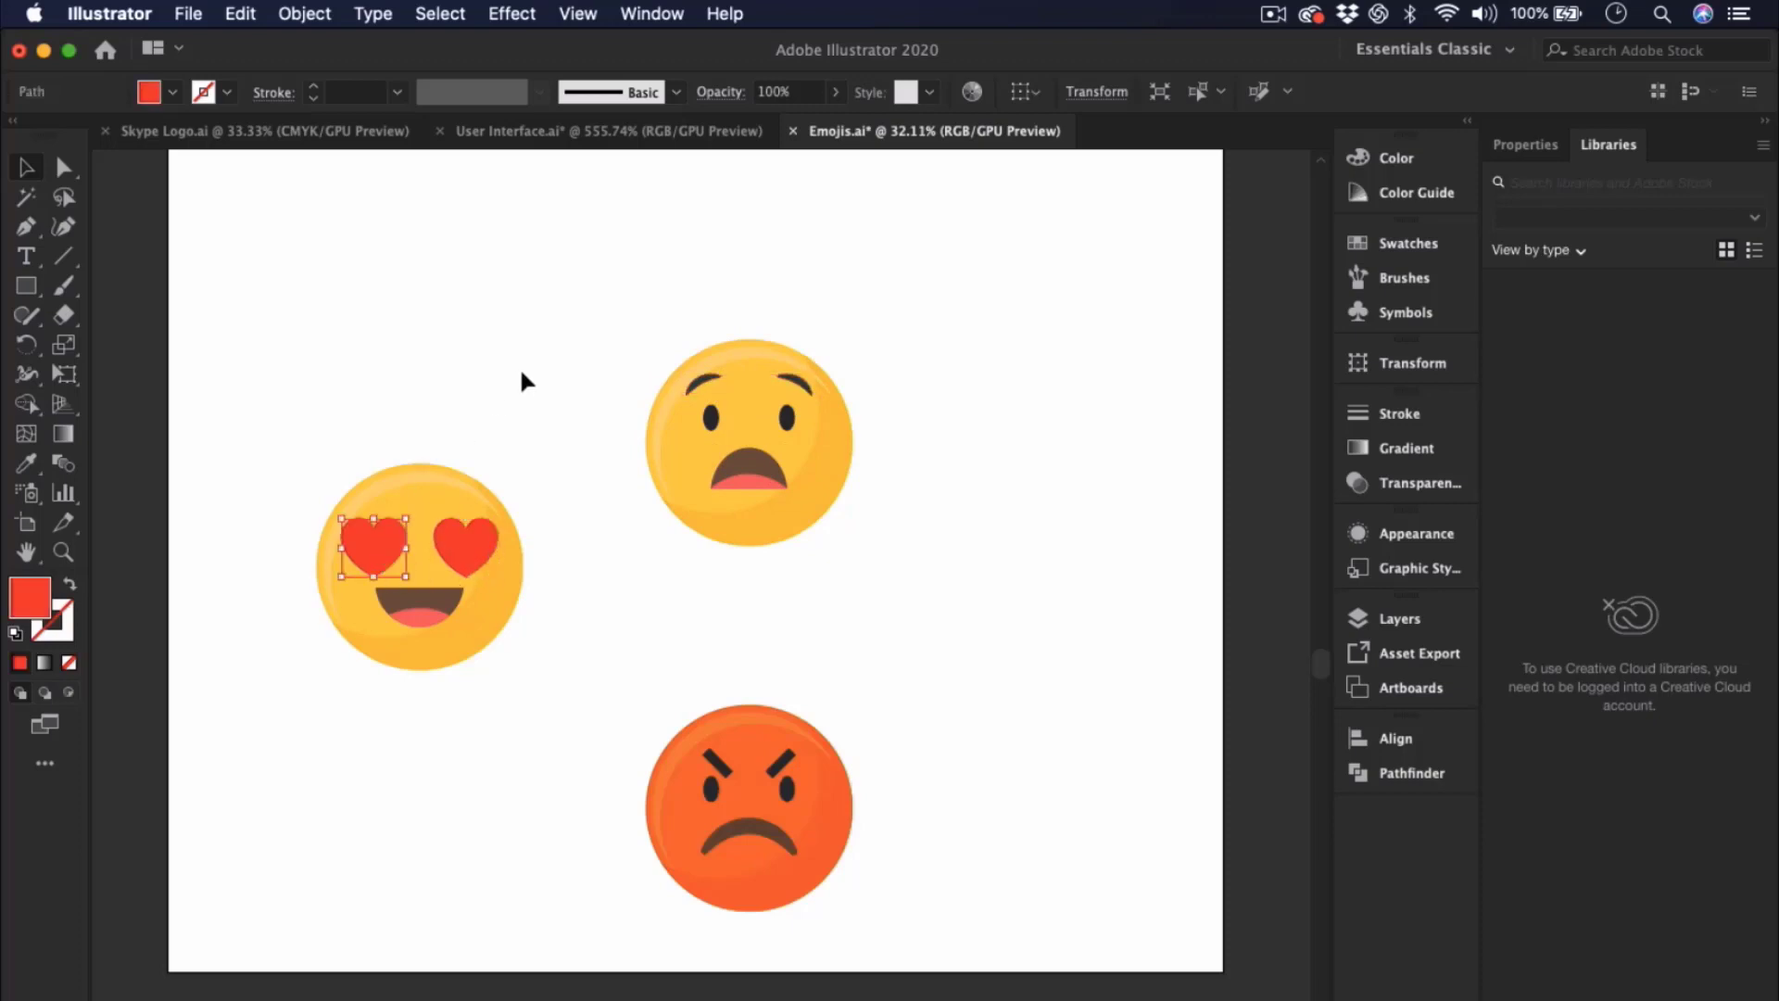
pyautogui.click(600, 493)
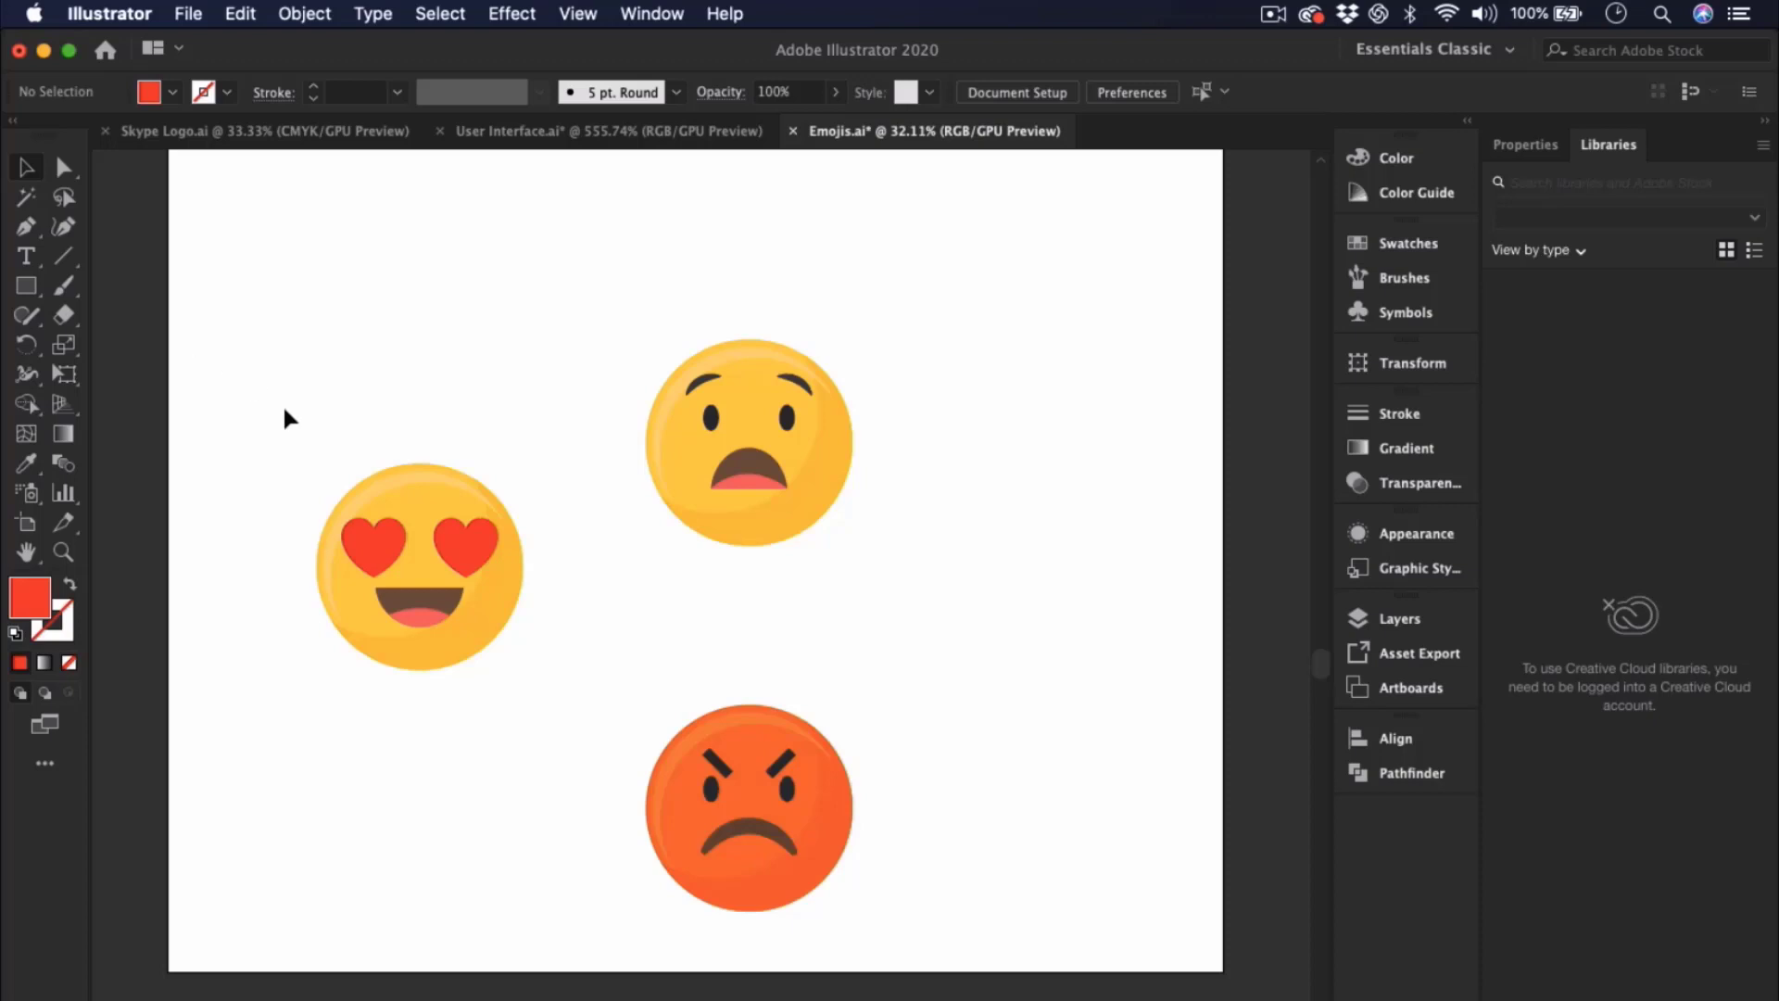
# - Switch to the Magic Wand Tool (Y)
pyautogui.click(31, 206)
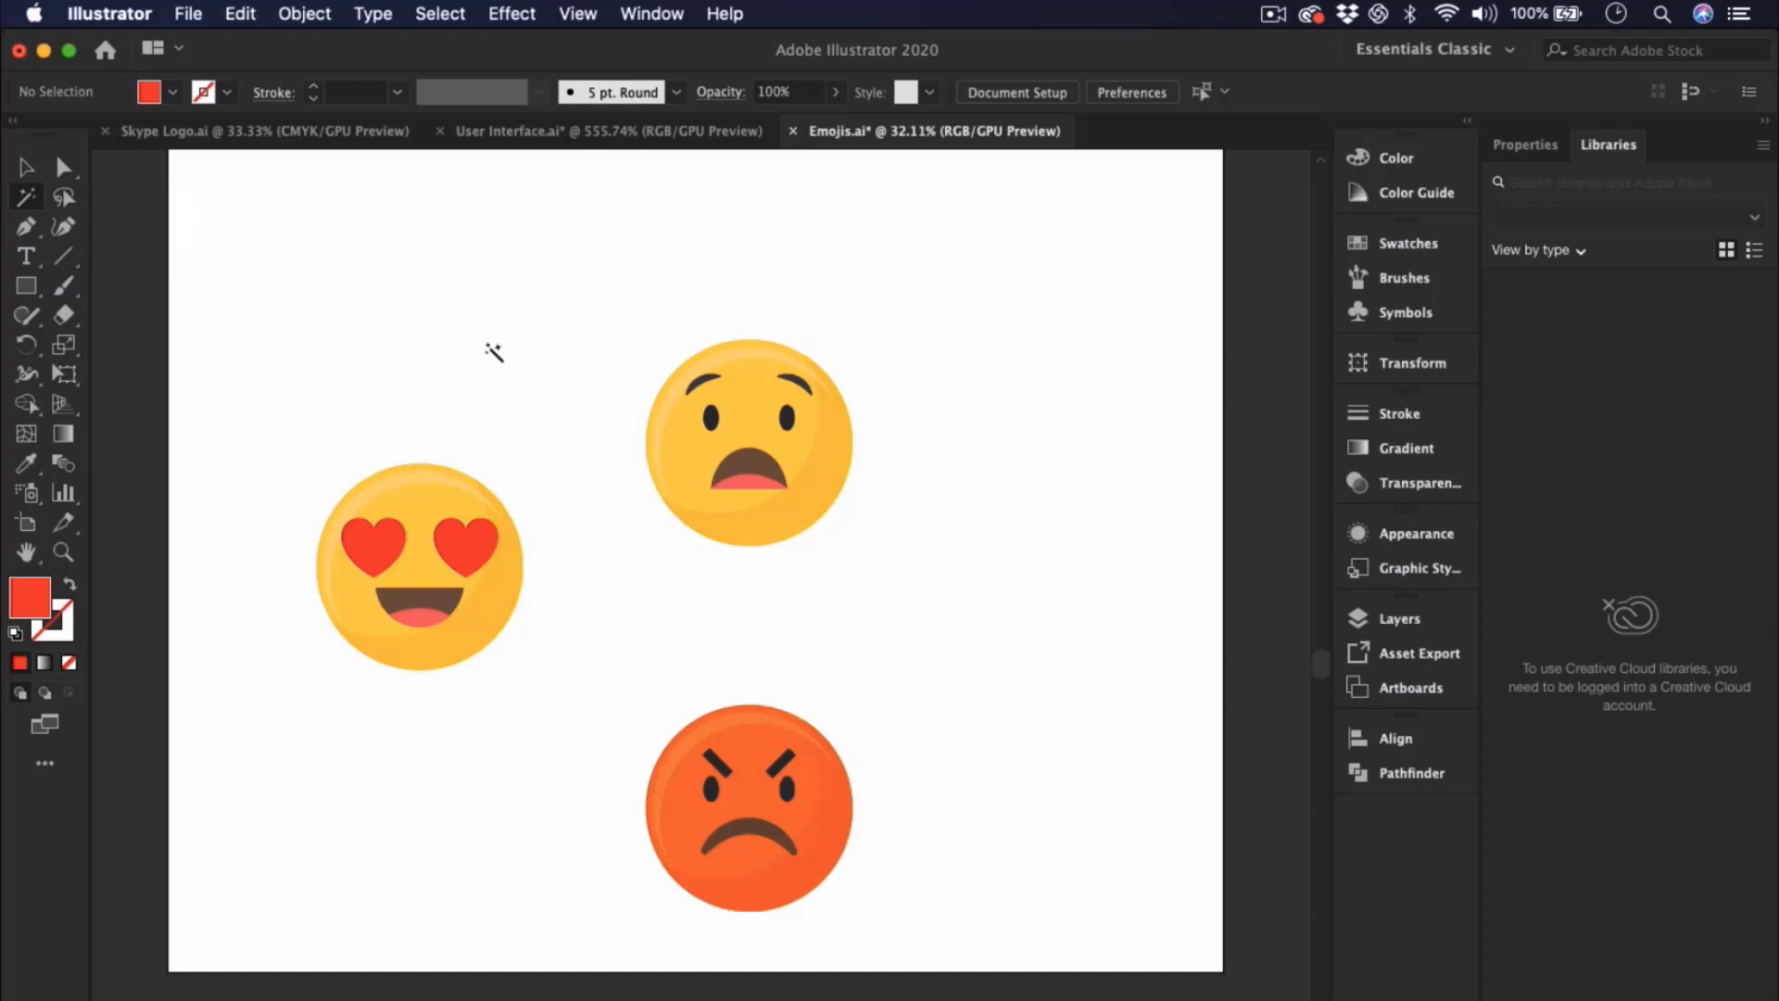
pyautogui.press('v')
pyautogui.press('y')
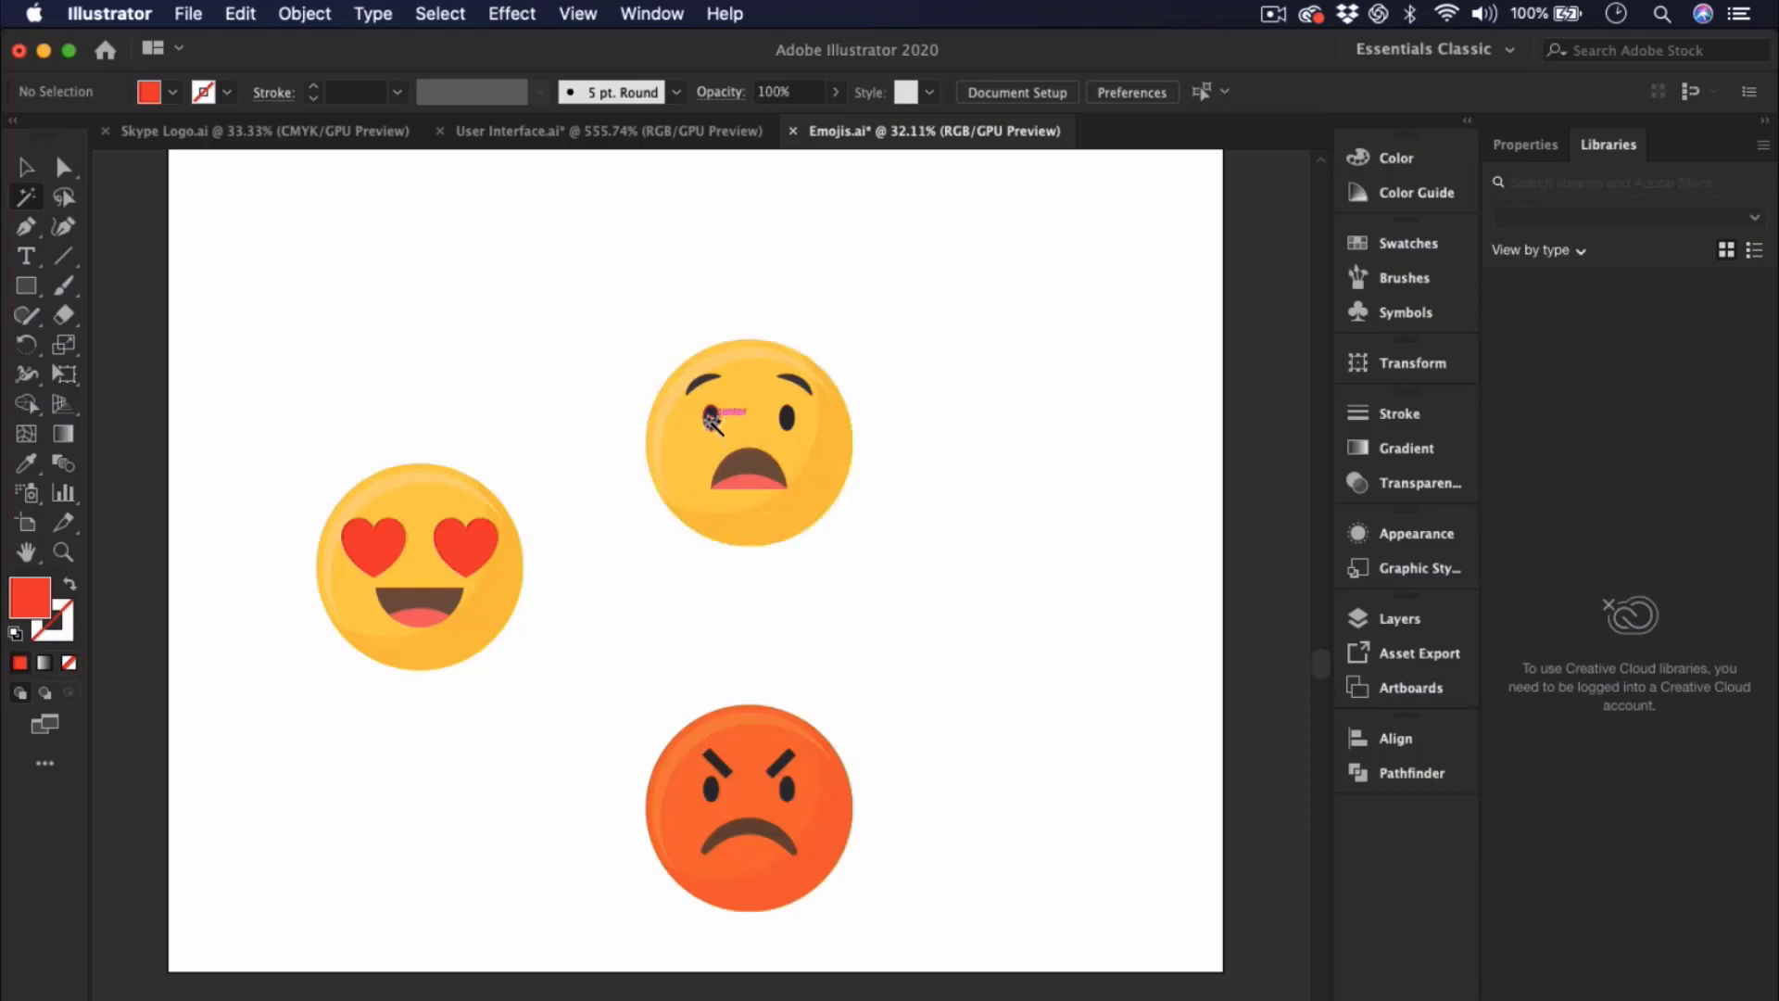
# - Magic-wand the scared face's left eye to select every dark brown eye, brow and mouth, then return to Selection
pyautogui.scroll(4, 711, 419)
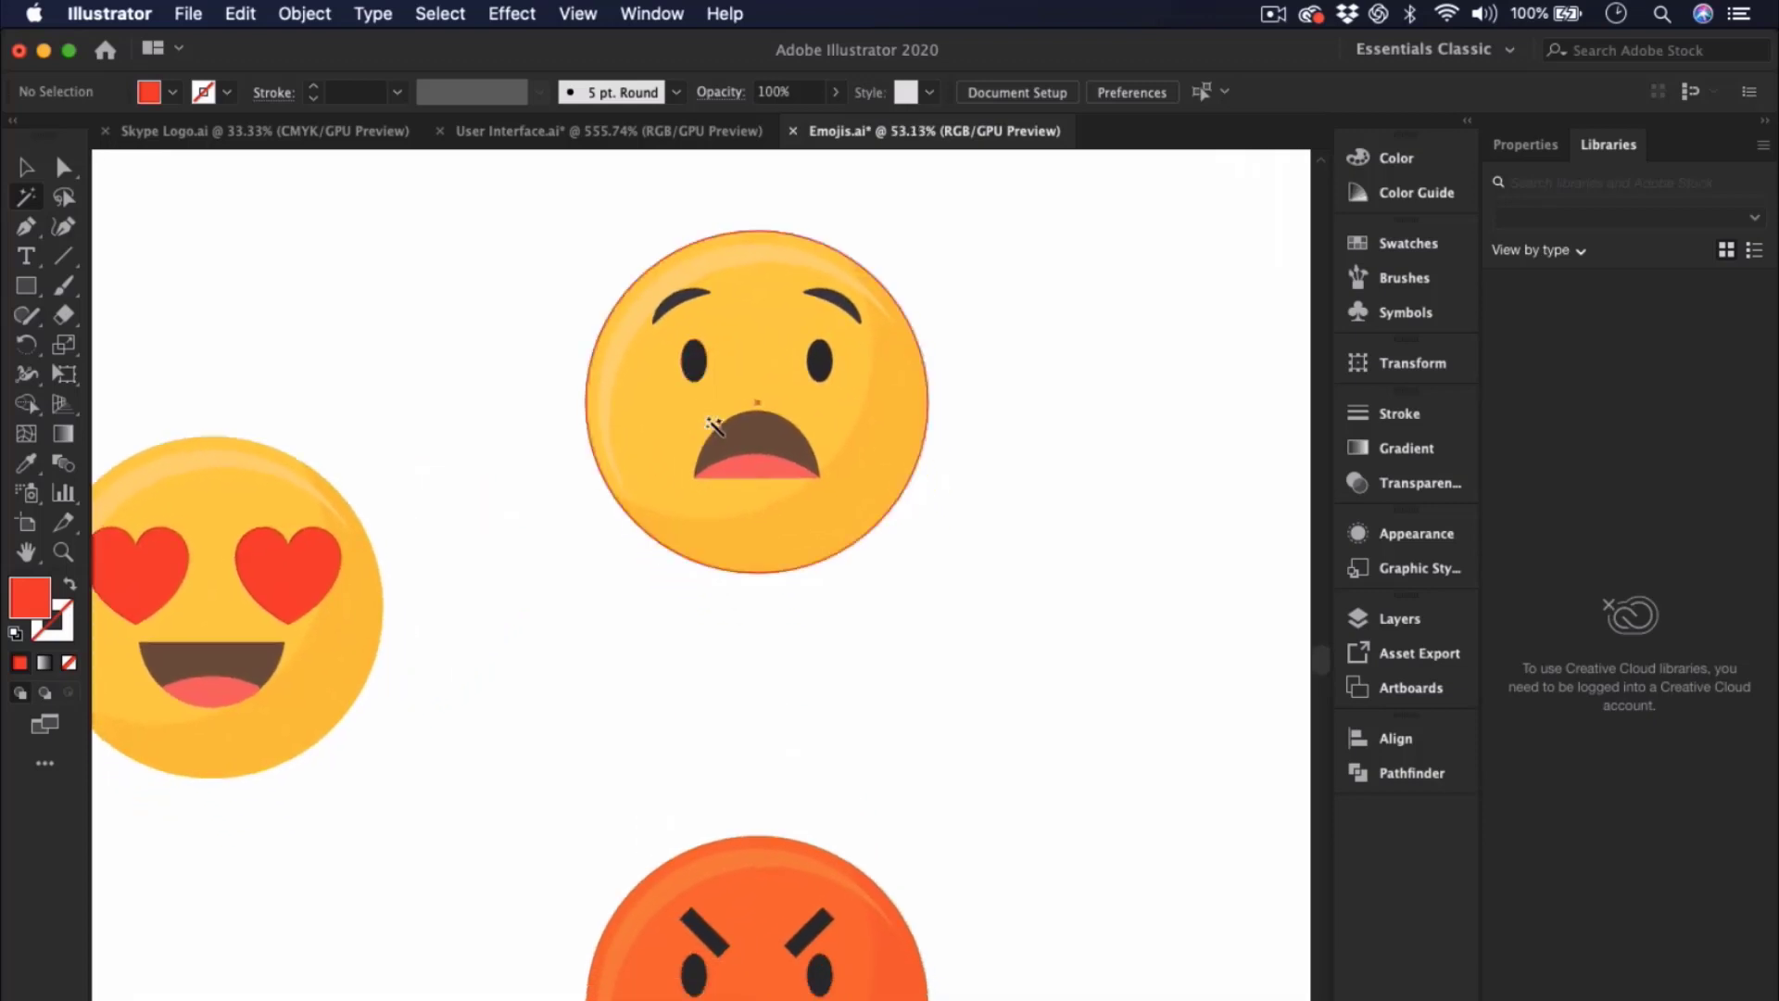
pyautogui.scroll(-1, 709, 371)
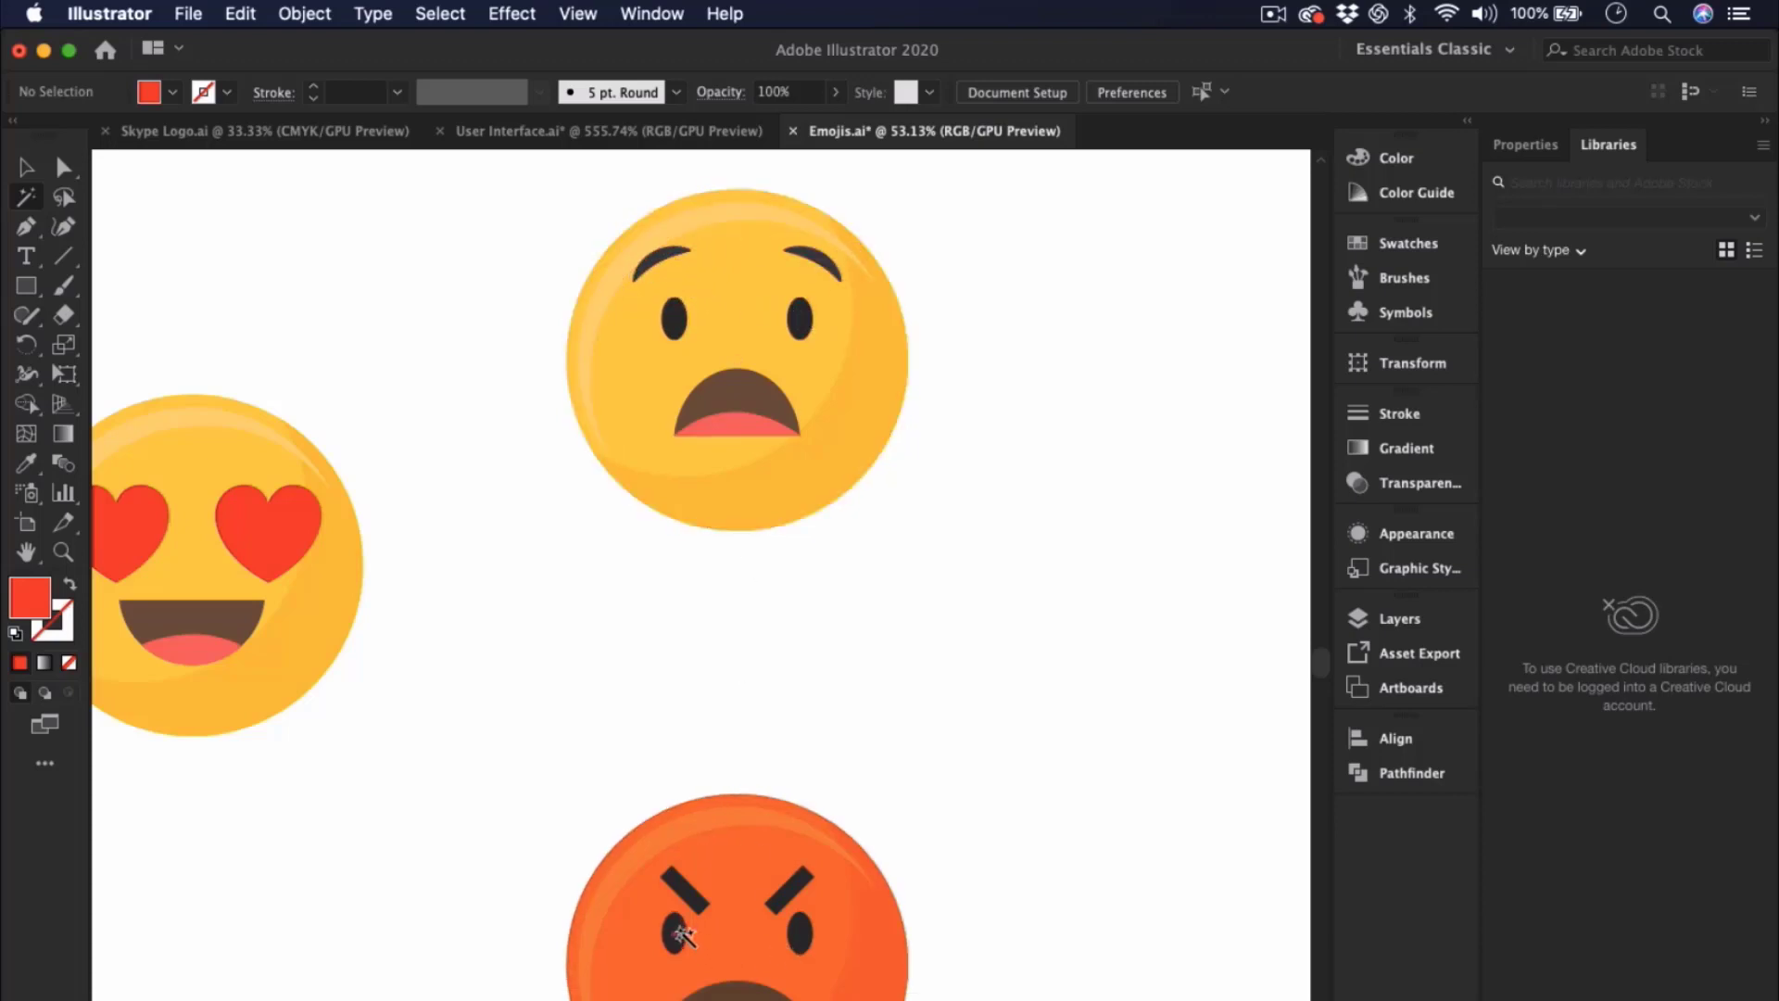
pyautogui.click(676, 317)
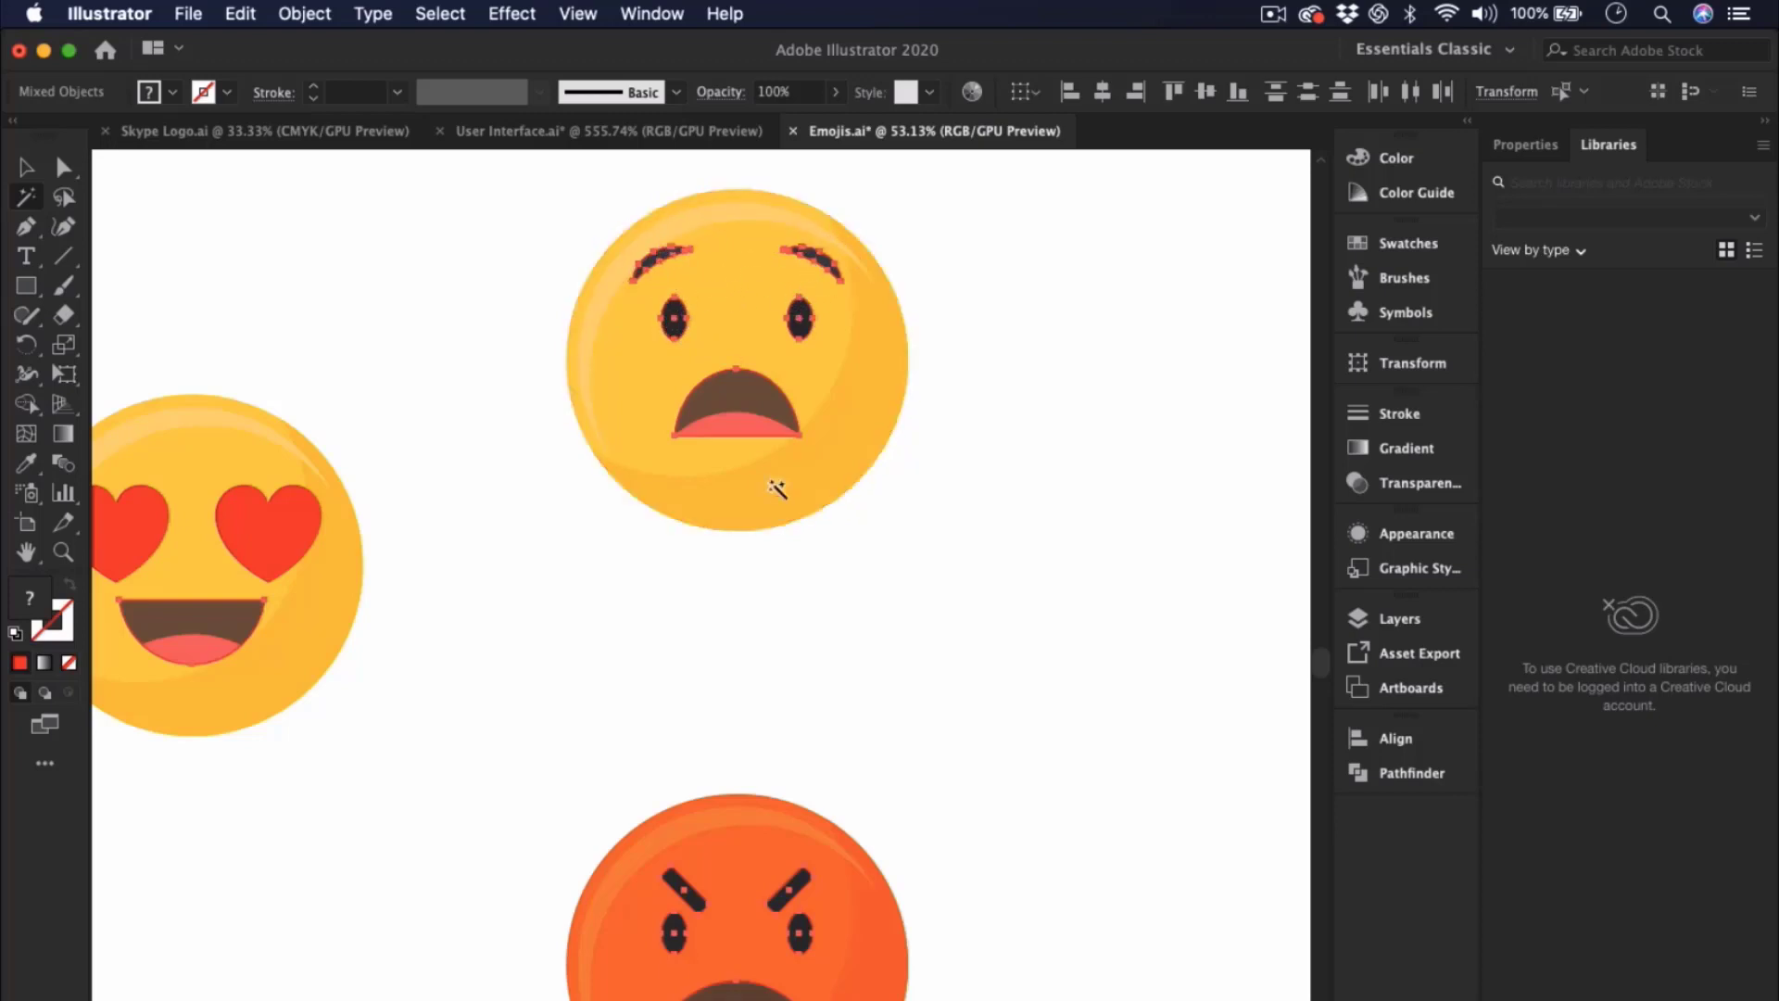
pyautogui.scroll(-3, 713, 903)
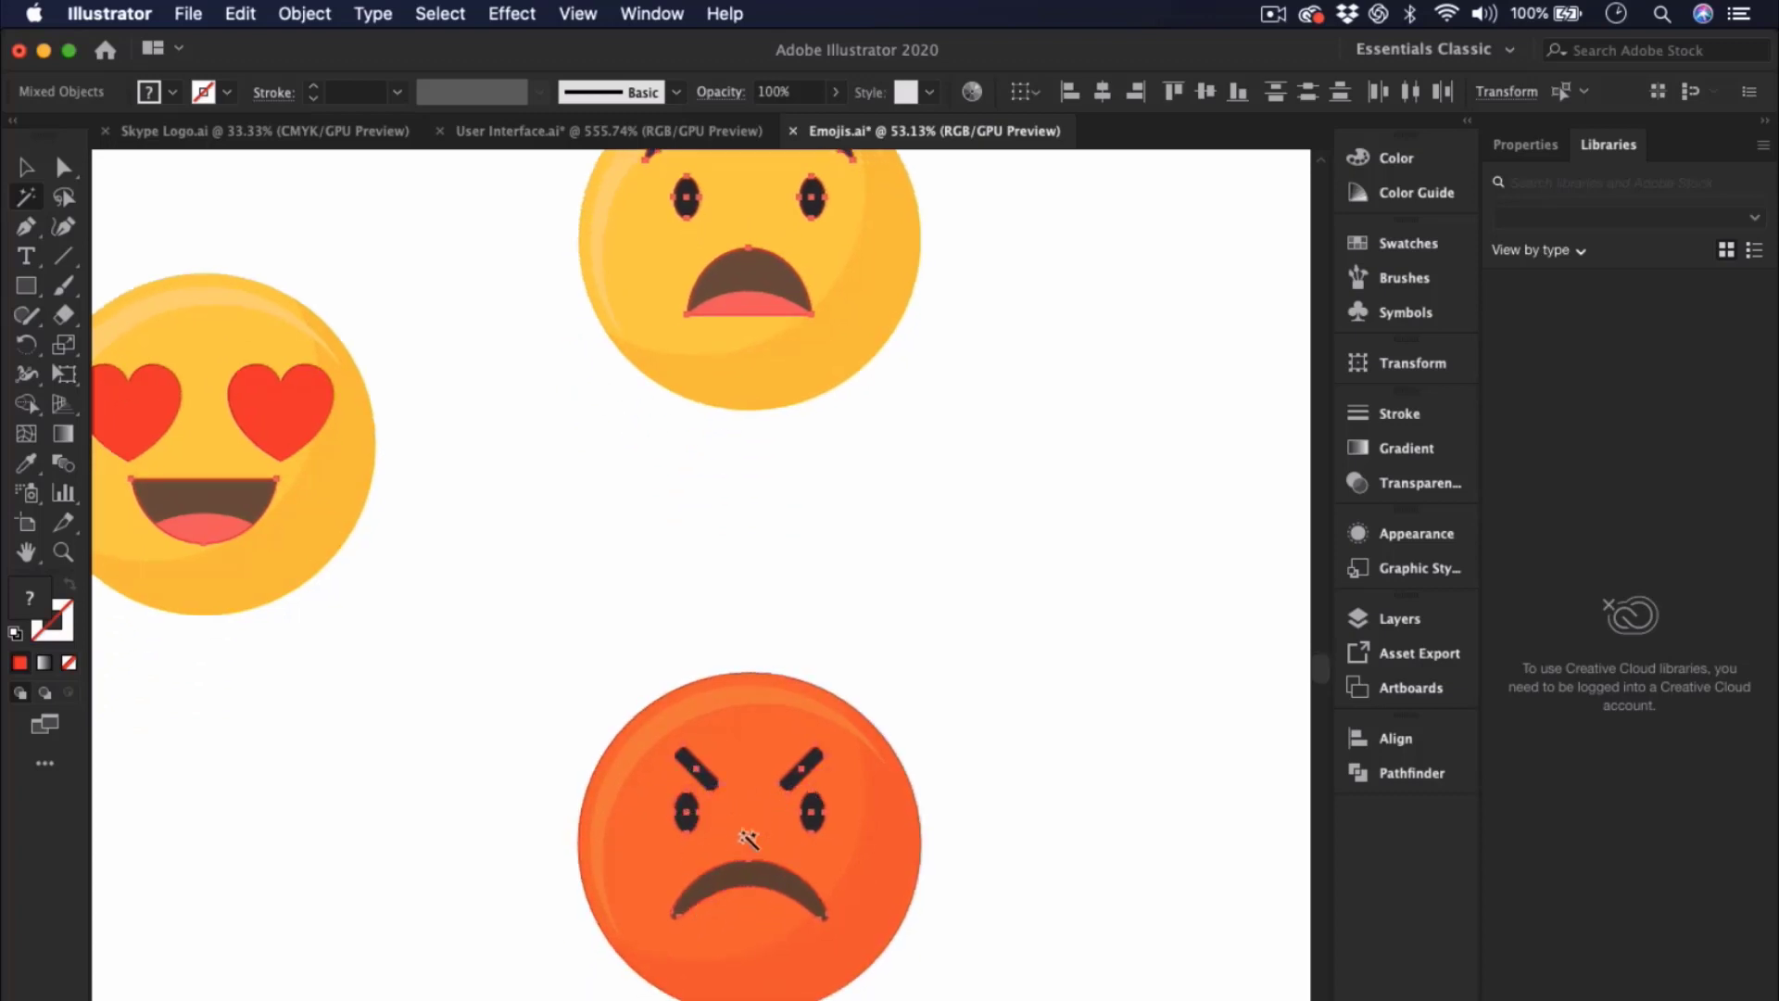
pyautogui.scroll(4, 783, 679)
pyautogui.keyDown('alt'); pyautogui.scroll(-5, 783, 679); pyautogui.keyUp('alt')
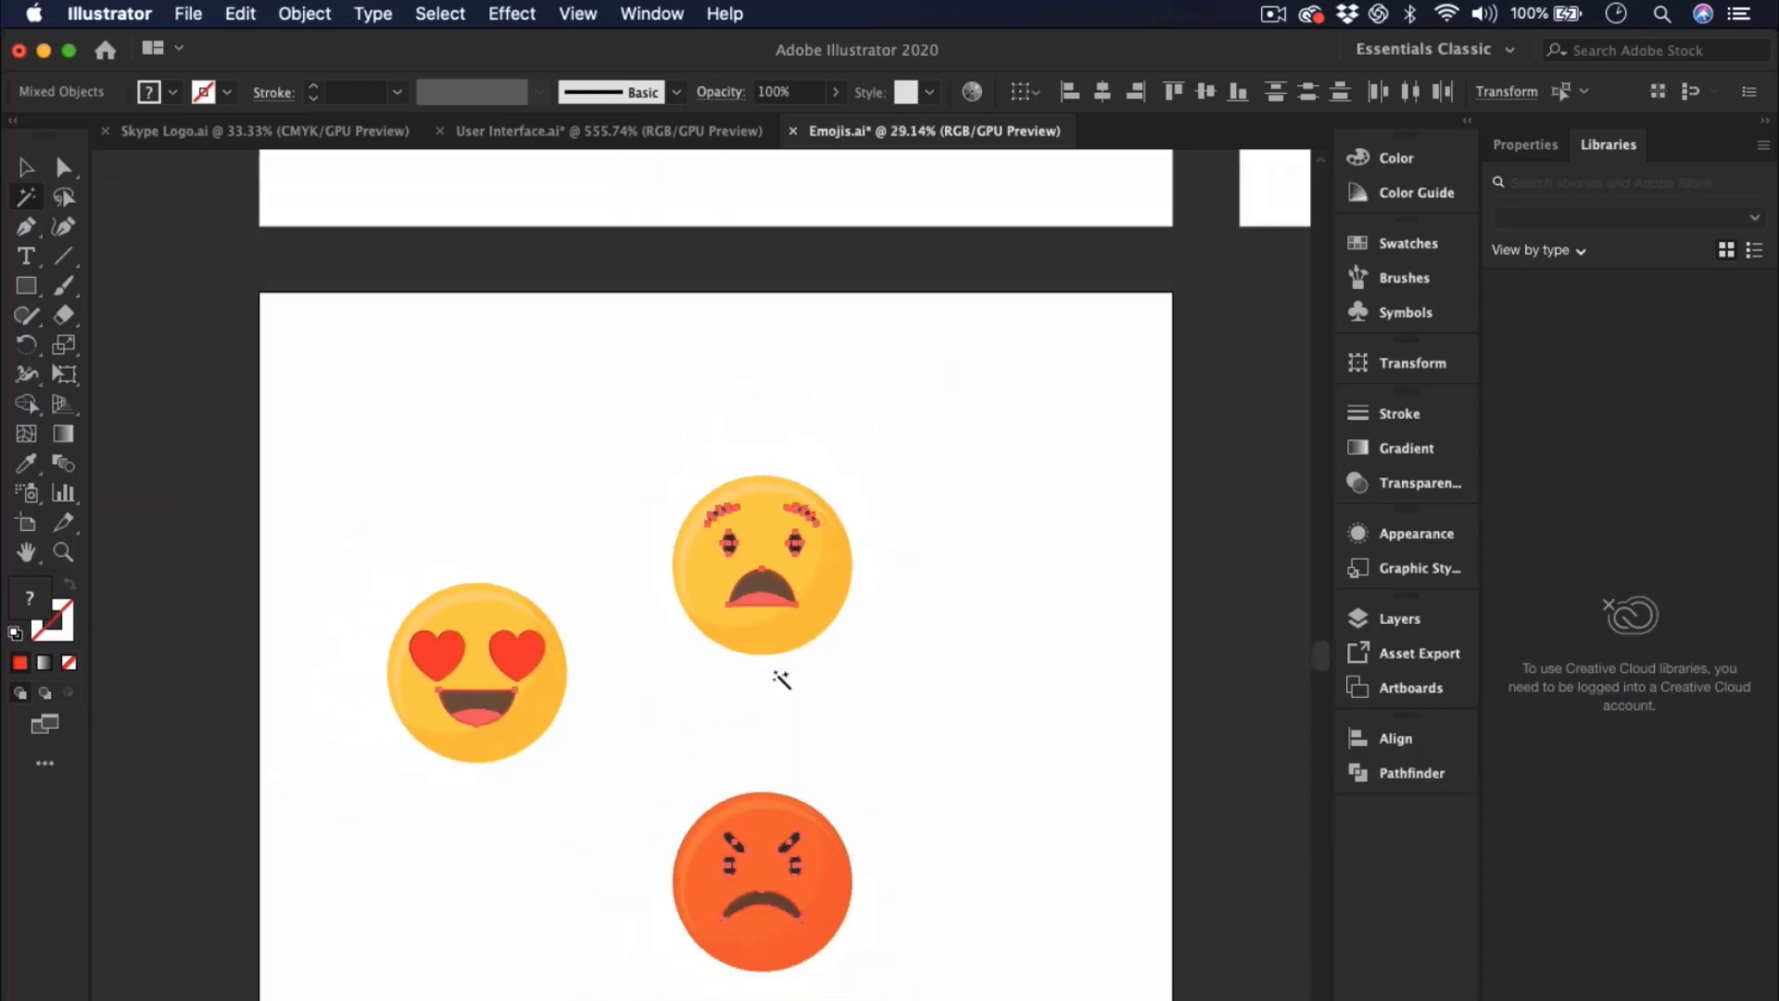
pyautogui.scroll(8, 783, 679)
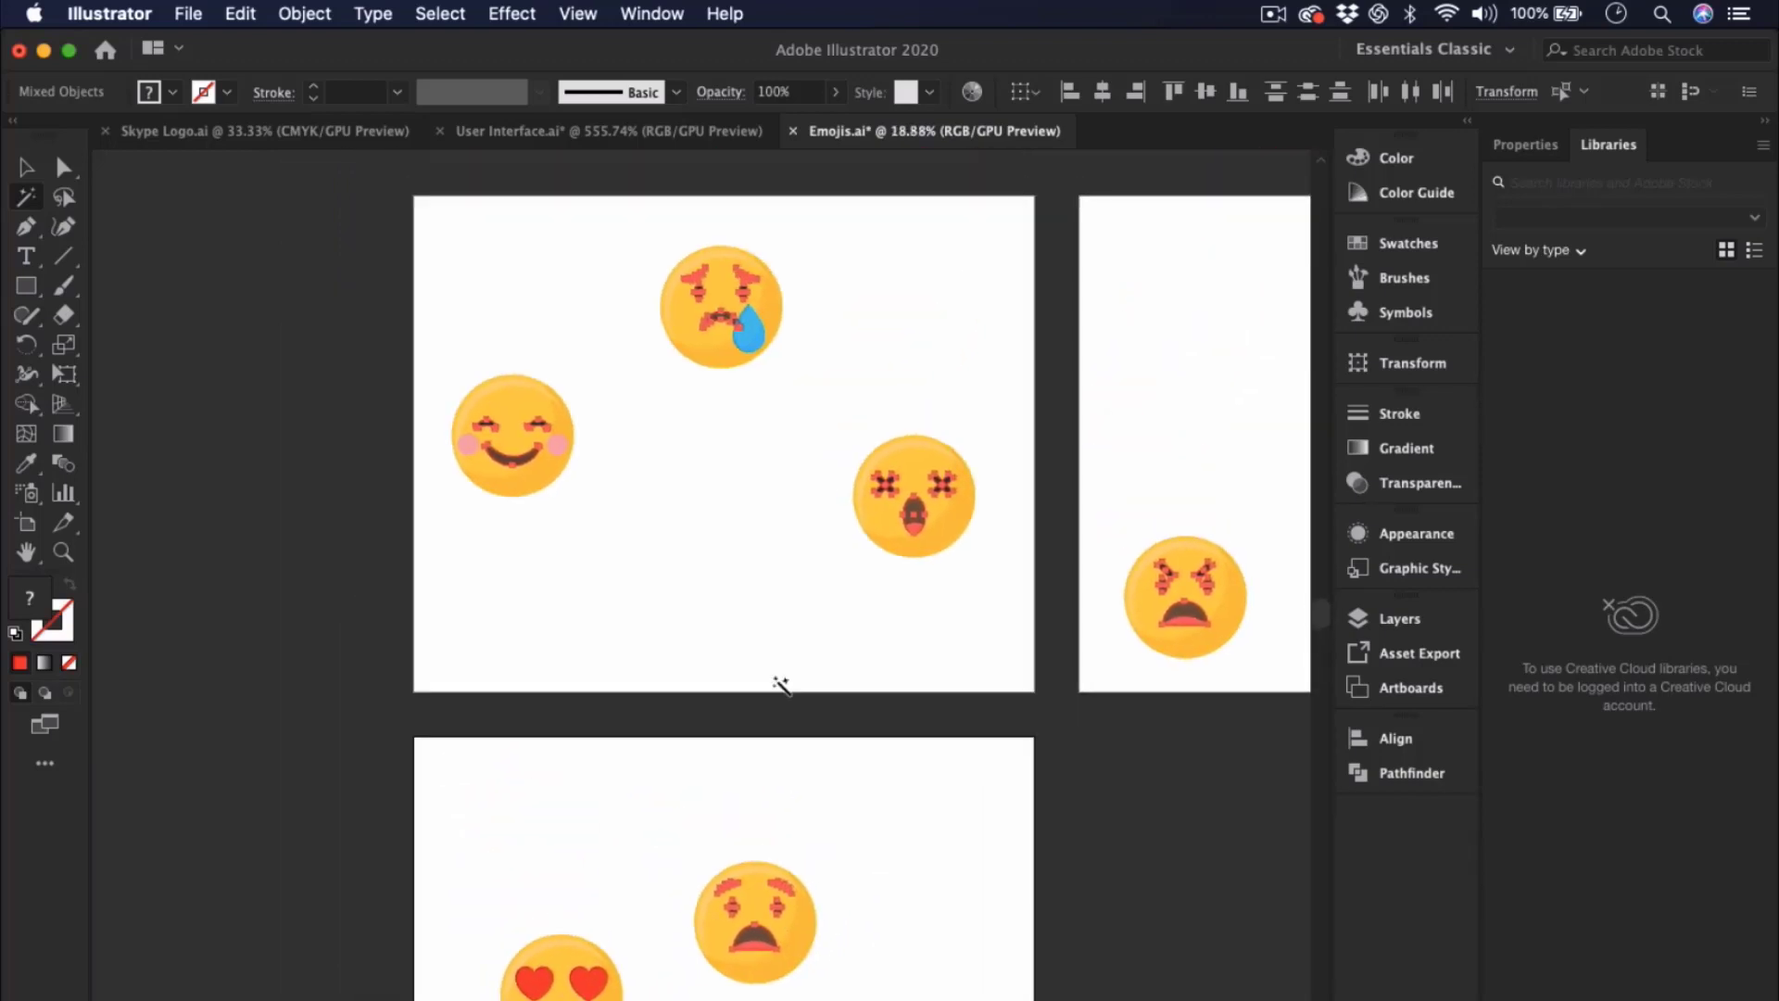
pyautogui.keyDown('alt'); pyautogui.scroll(7, 522, 447); pyautogui.keyUp('alt')
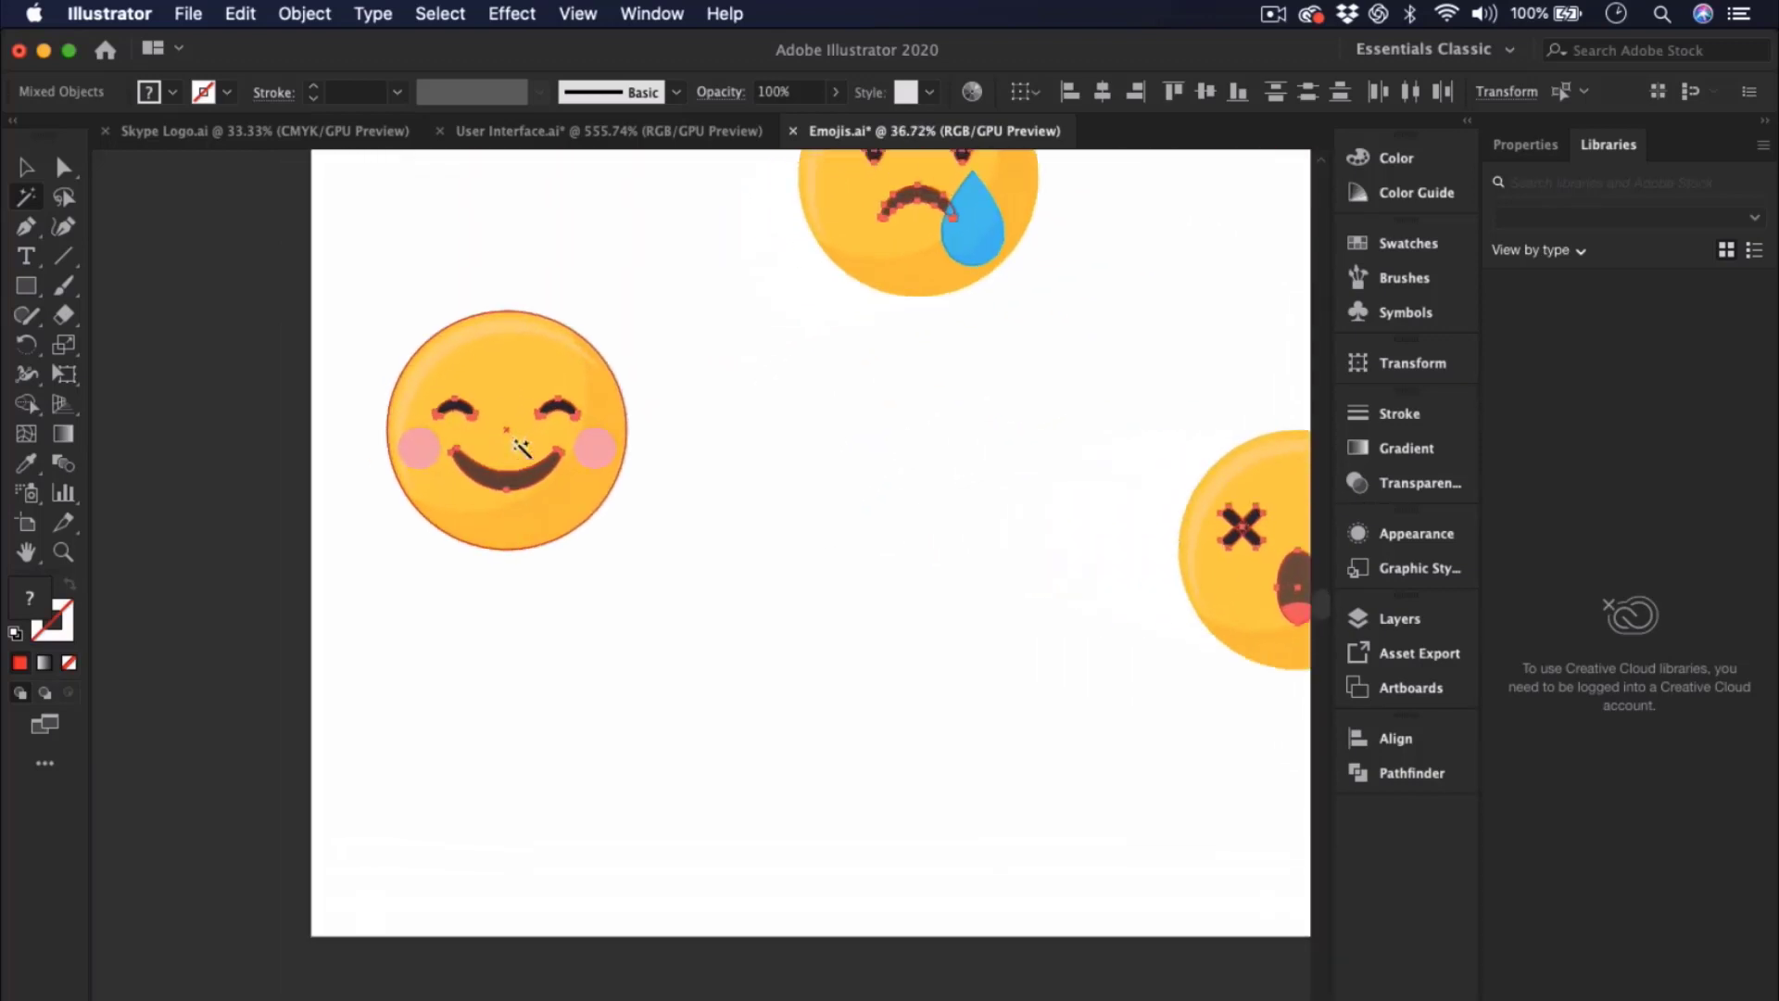
pyautogui.keyDown('alt'); pyautogui.scroll(1, 522, 447); pyautogui.keyUp('alt')
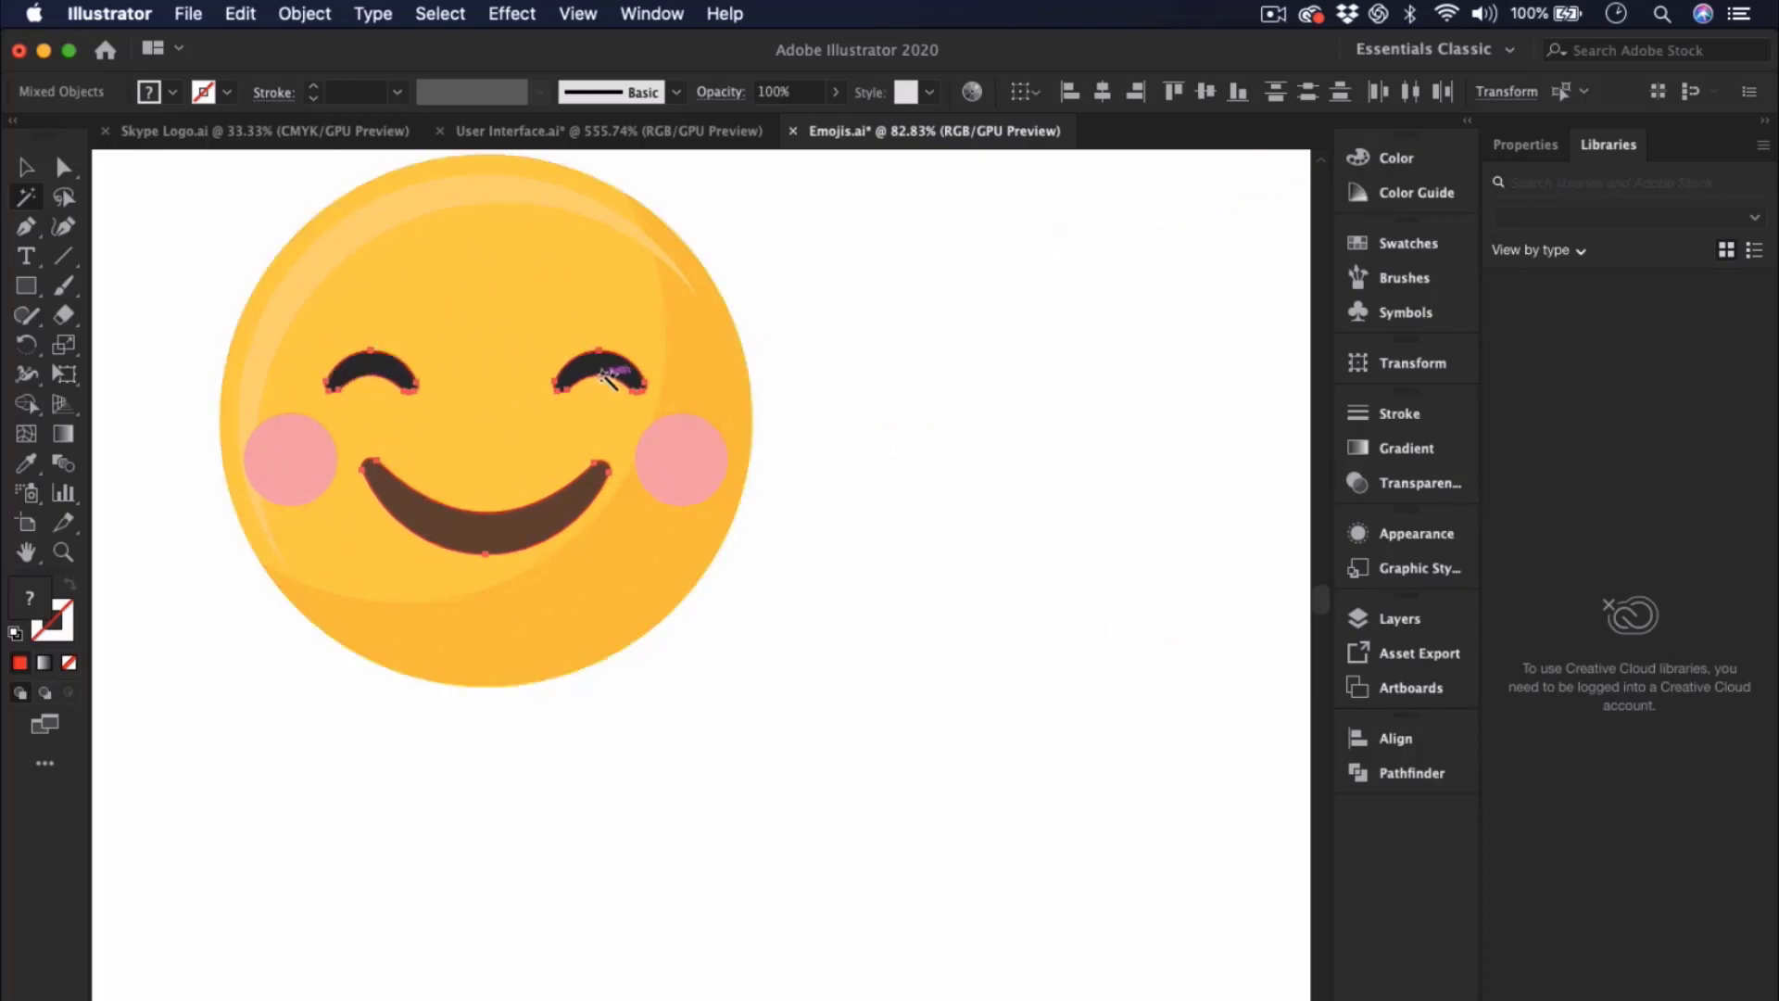
pyautogui.keyDown('alt'); pyautogui.scroll(-6, 601, 399); pyautogui.keyUp('alt')
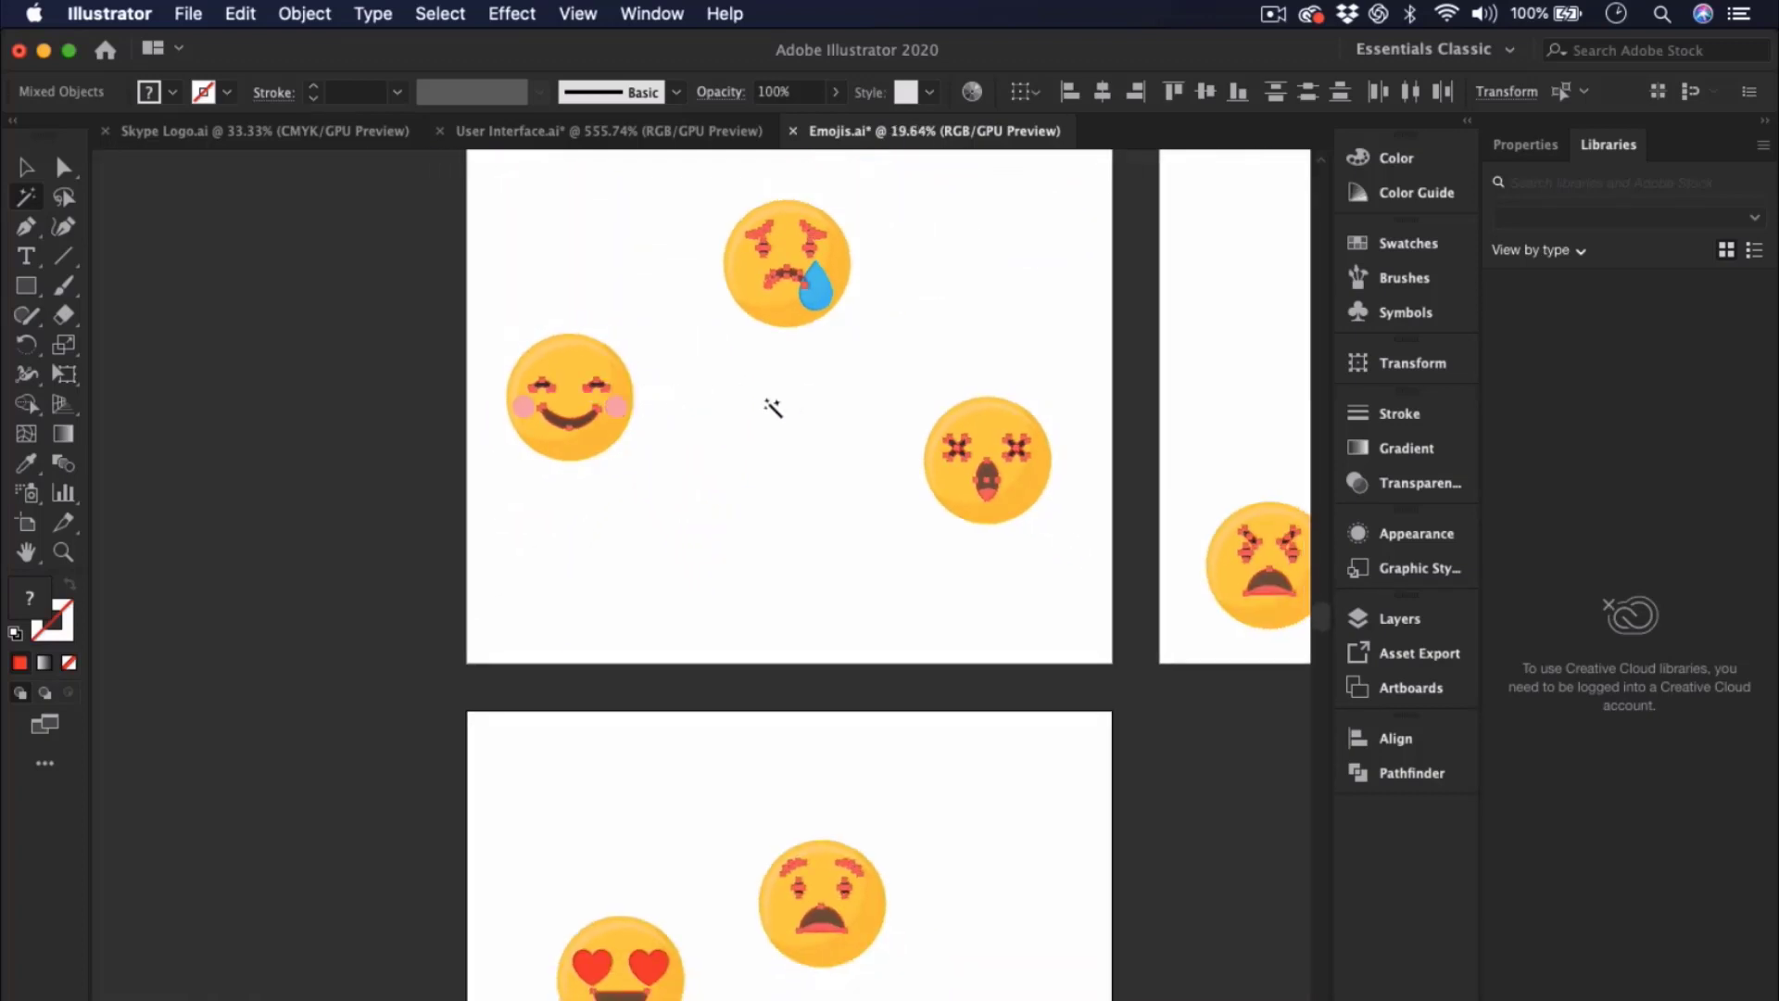
pyautogui.press('v')
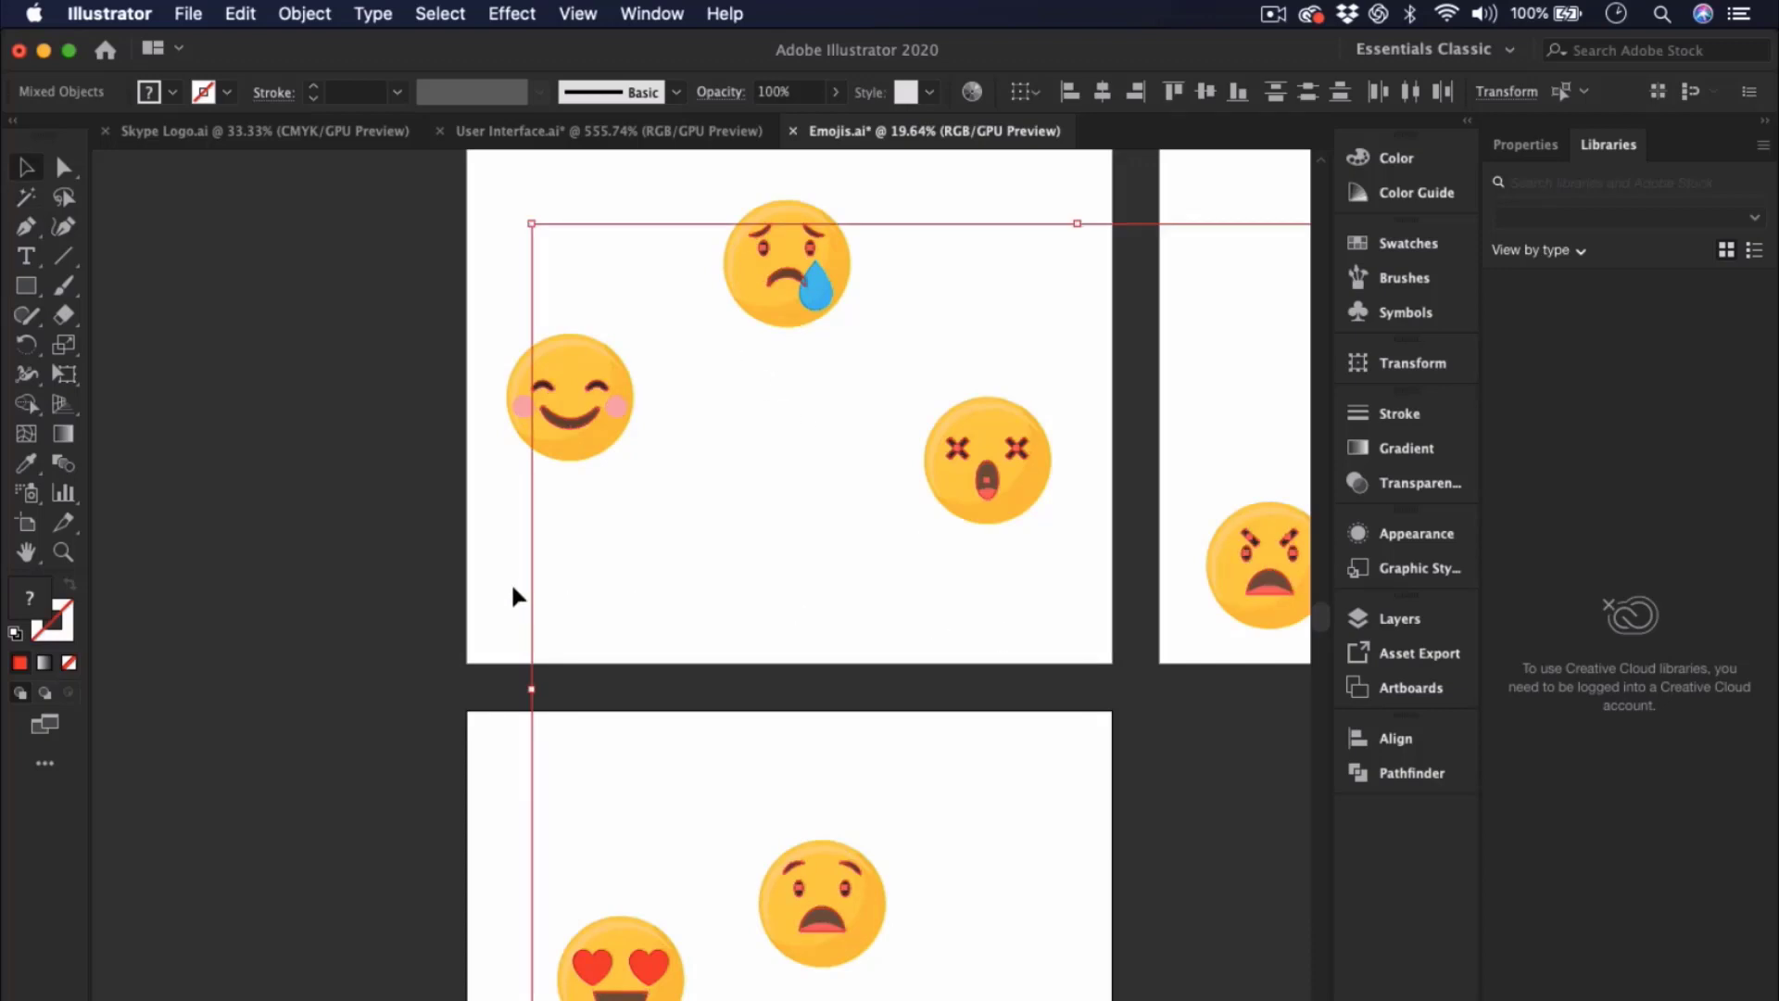
pyautogui.click(493, 558)
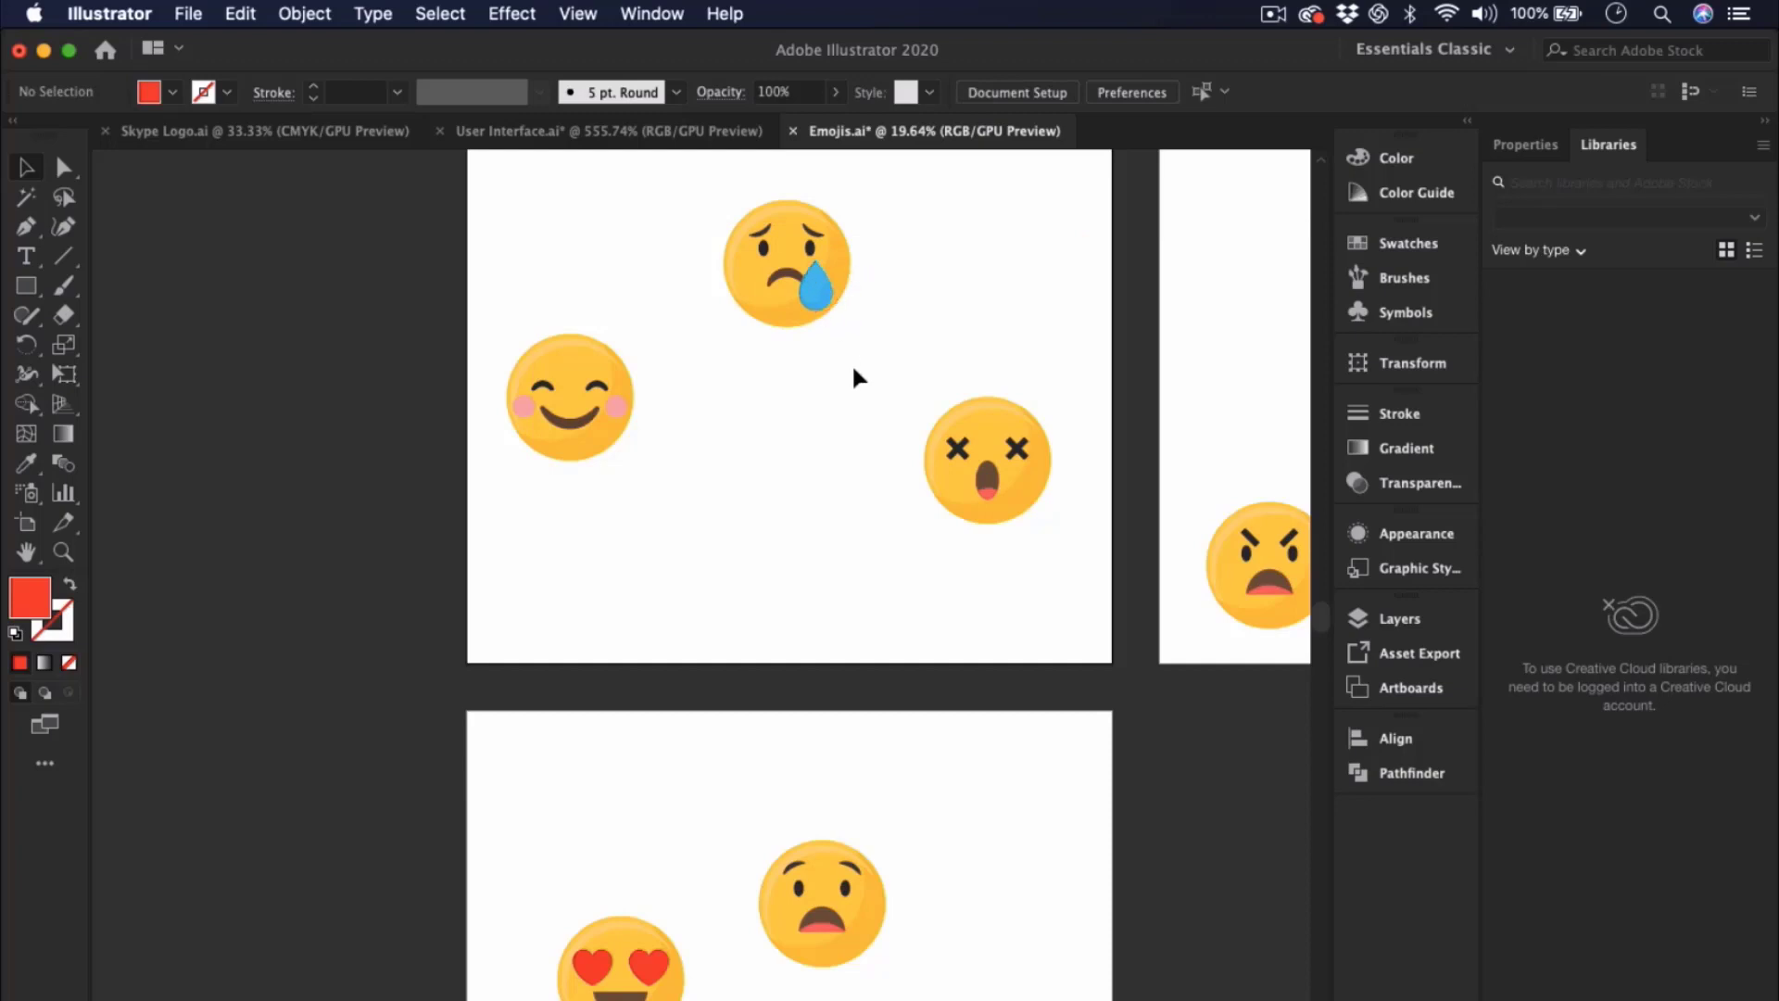
pyautogui.hscroll(6, 855, 376)
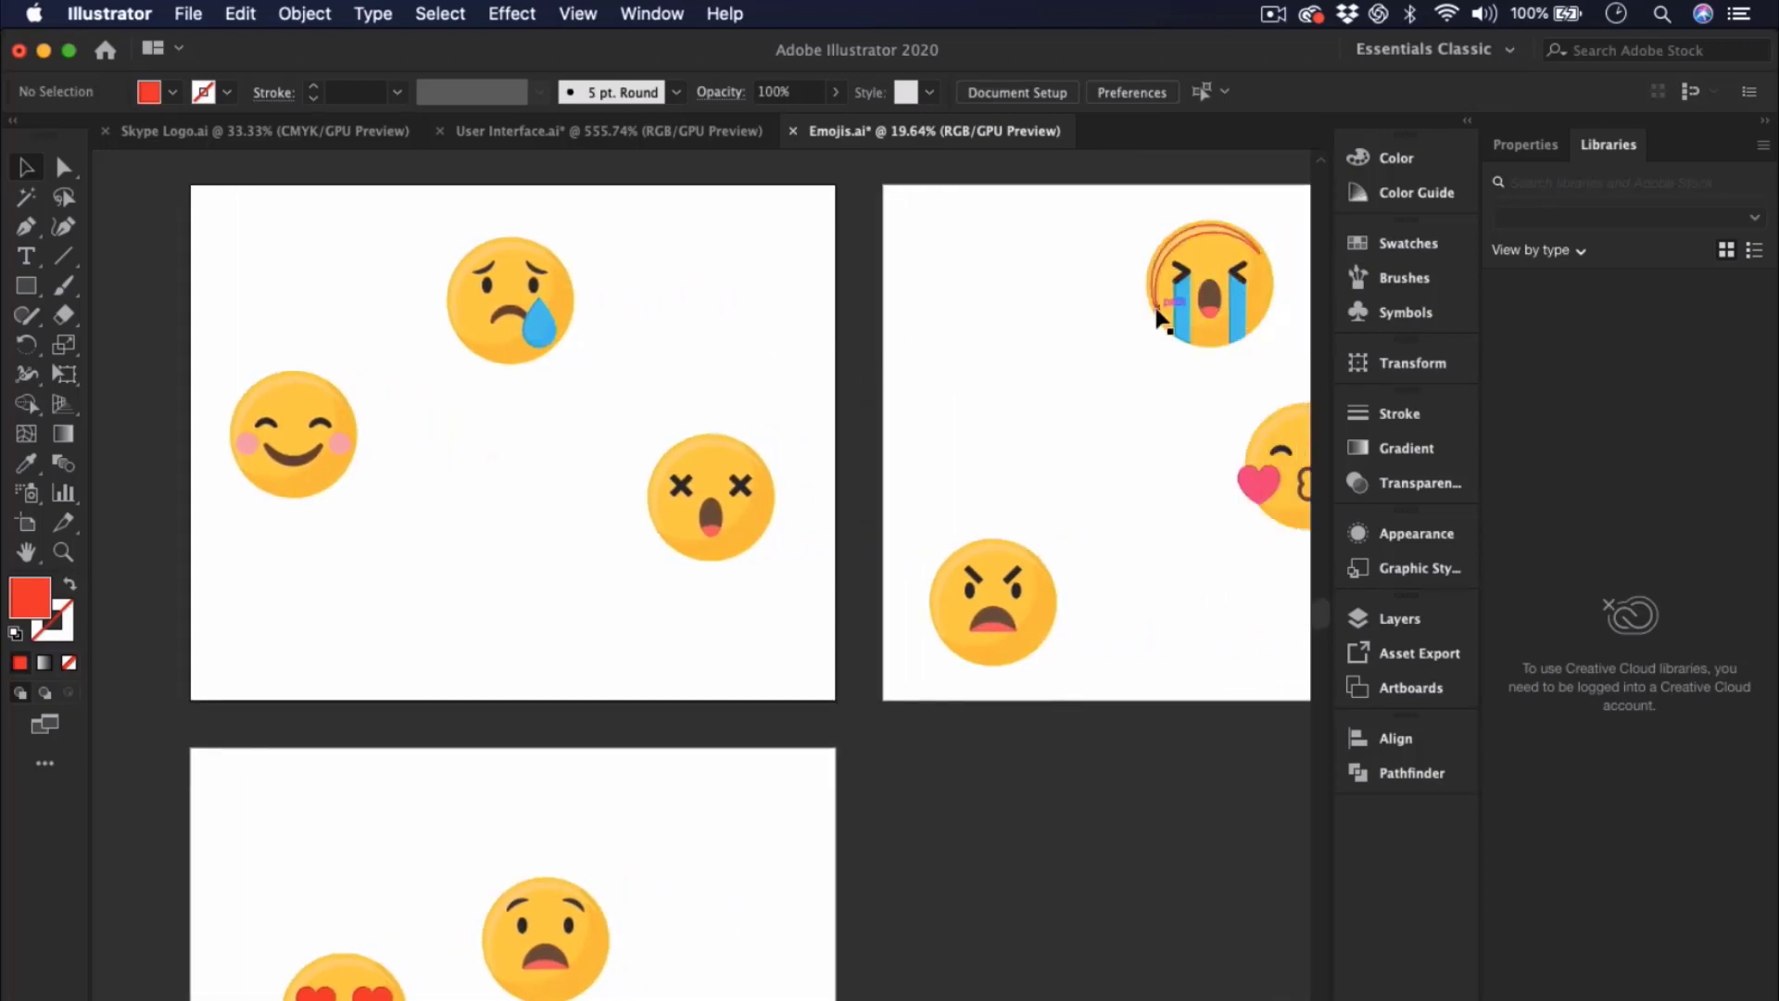
pyautogui.click(26, 199)
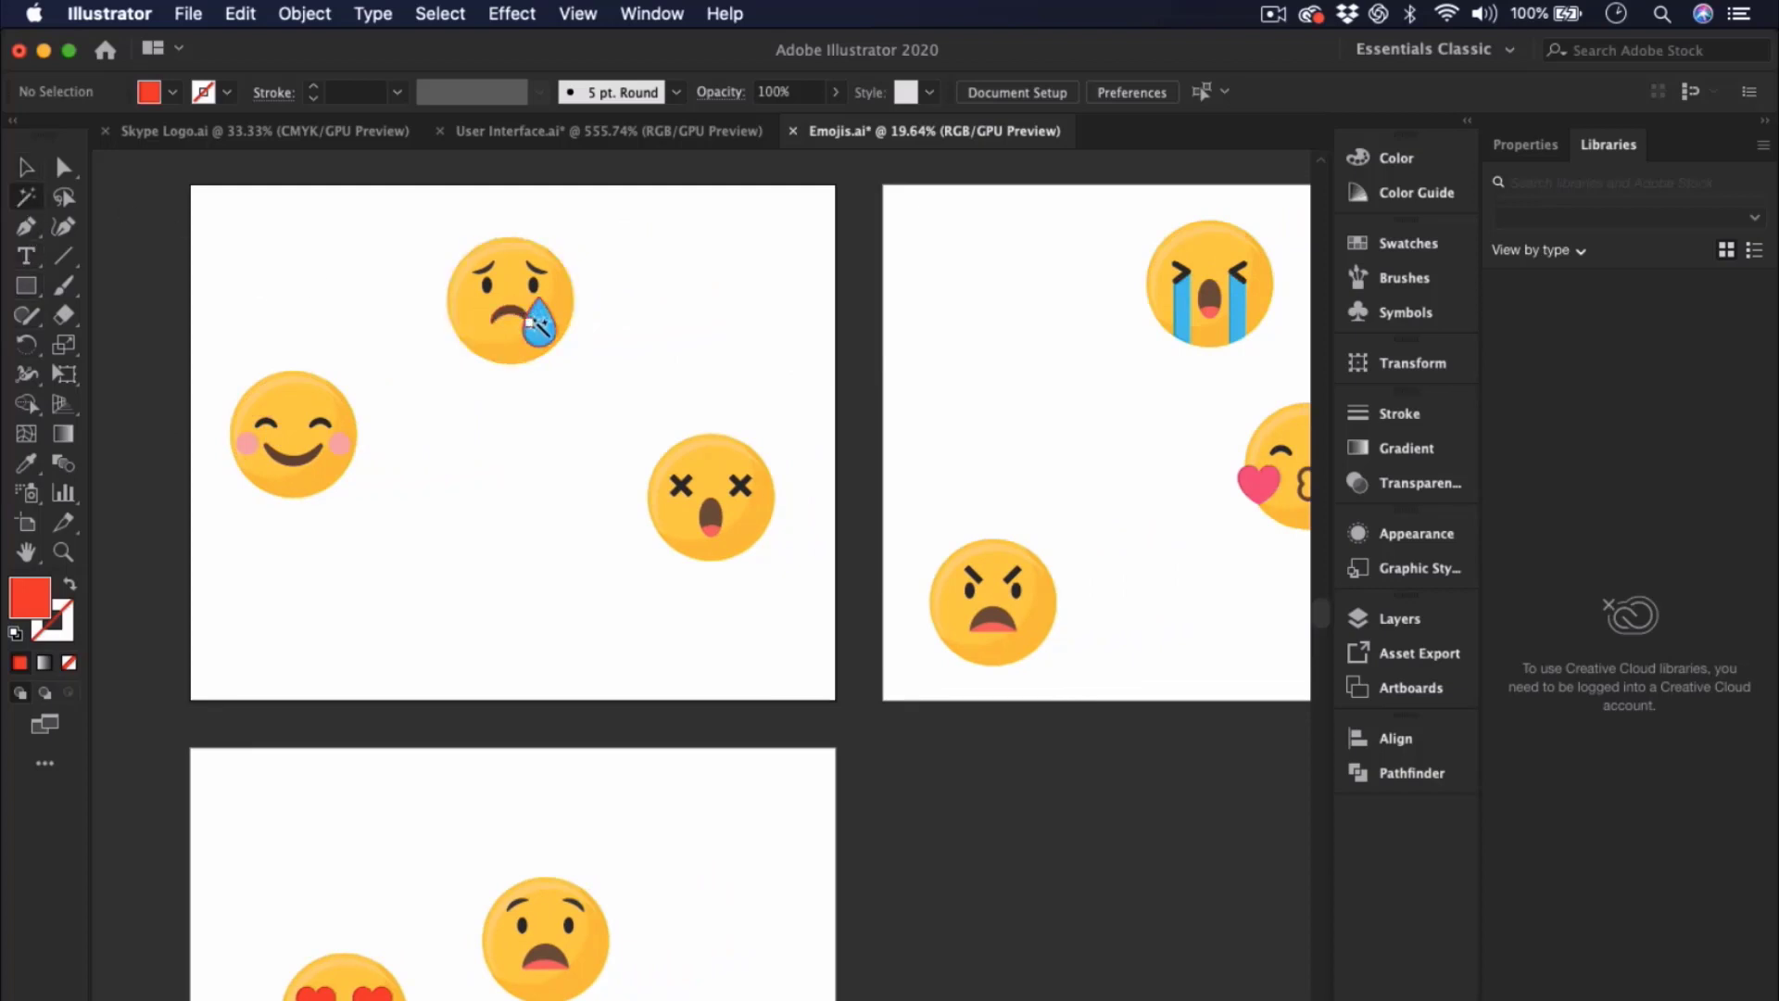
pyautogui.click(545, 324)
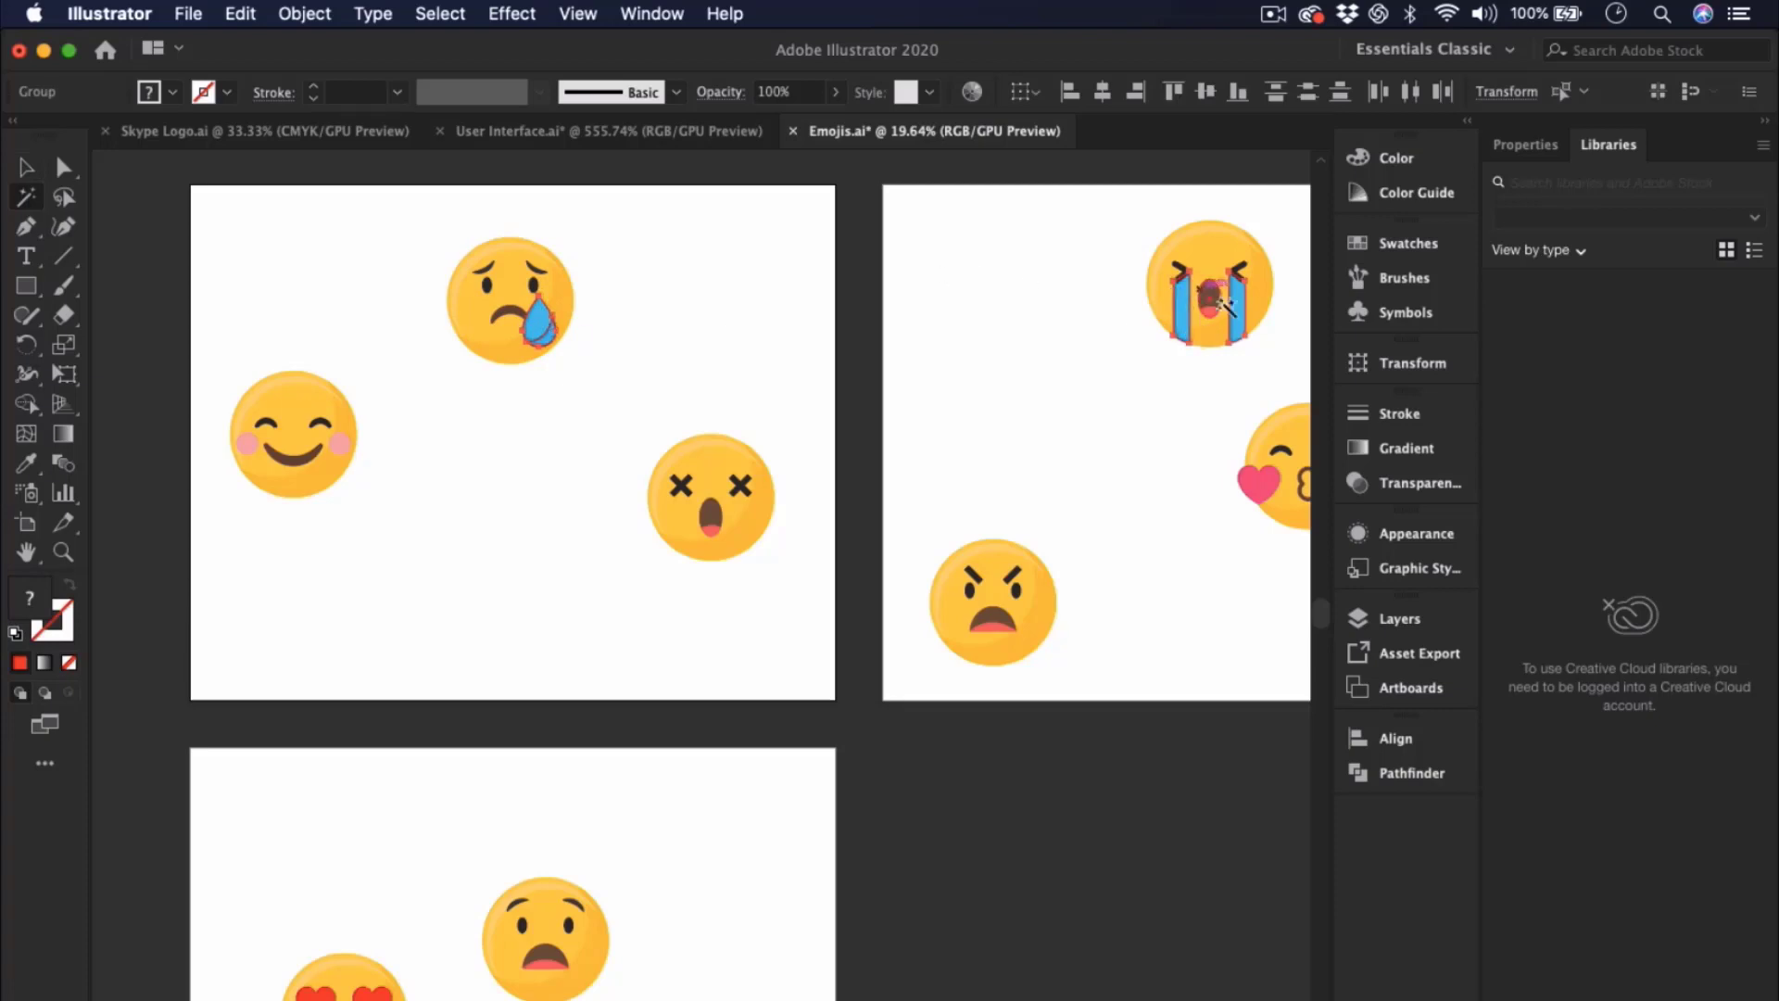
pyautogui.scroll(-2, 1235, 326)
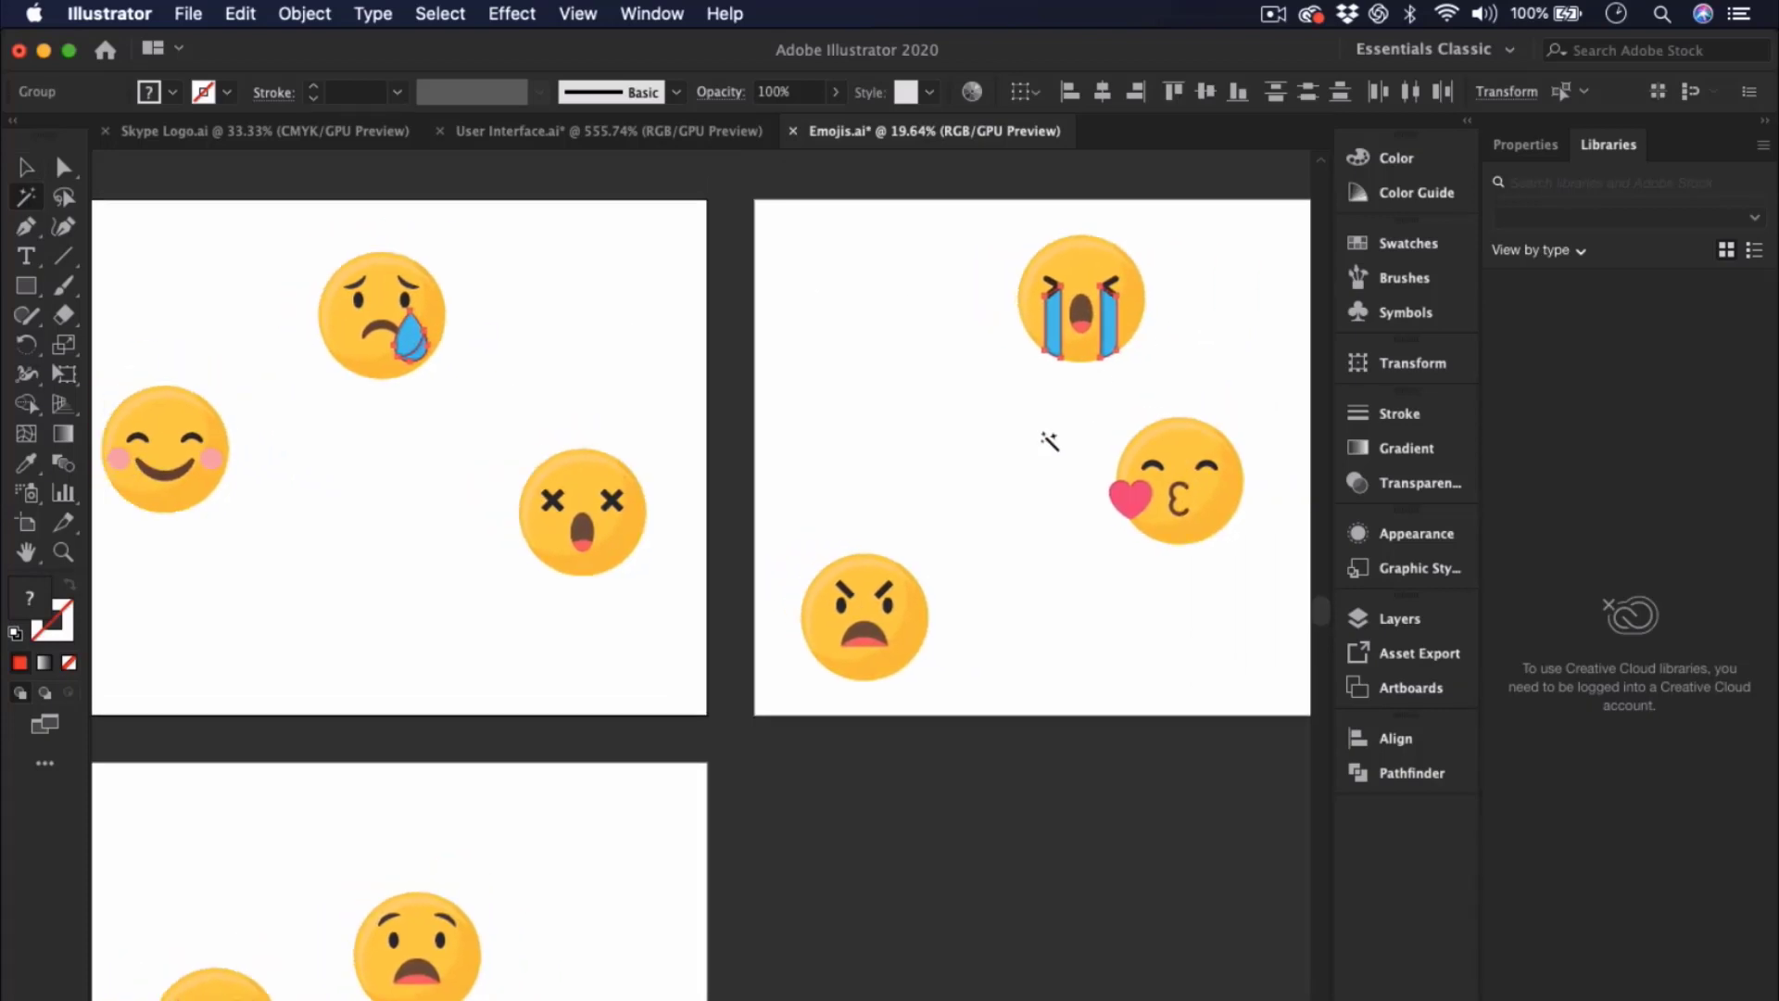
pyautogui.scroll(-3, 633, 591)
pyautogui.hscroll(-2, 633, 591)
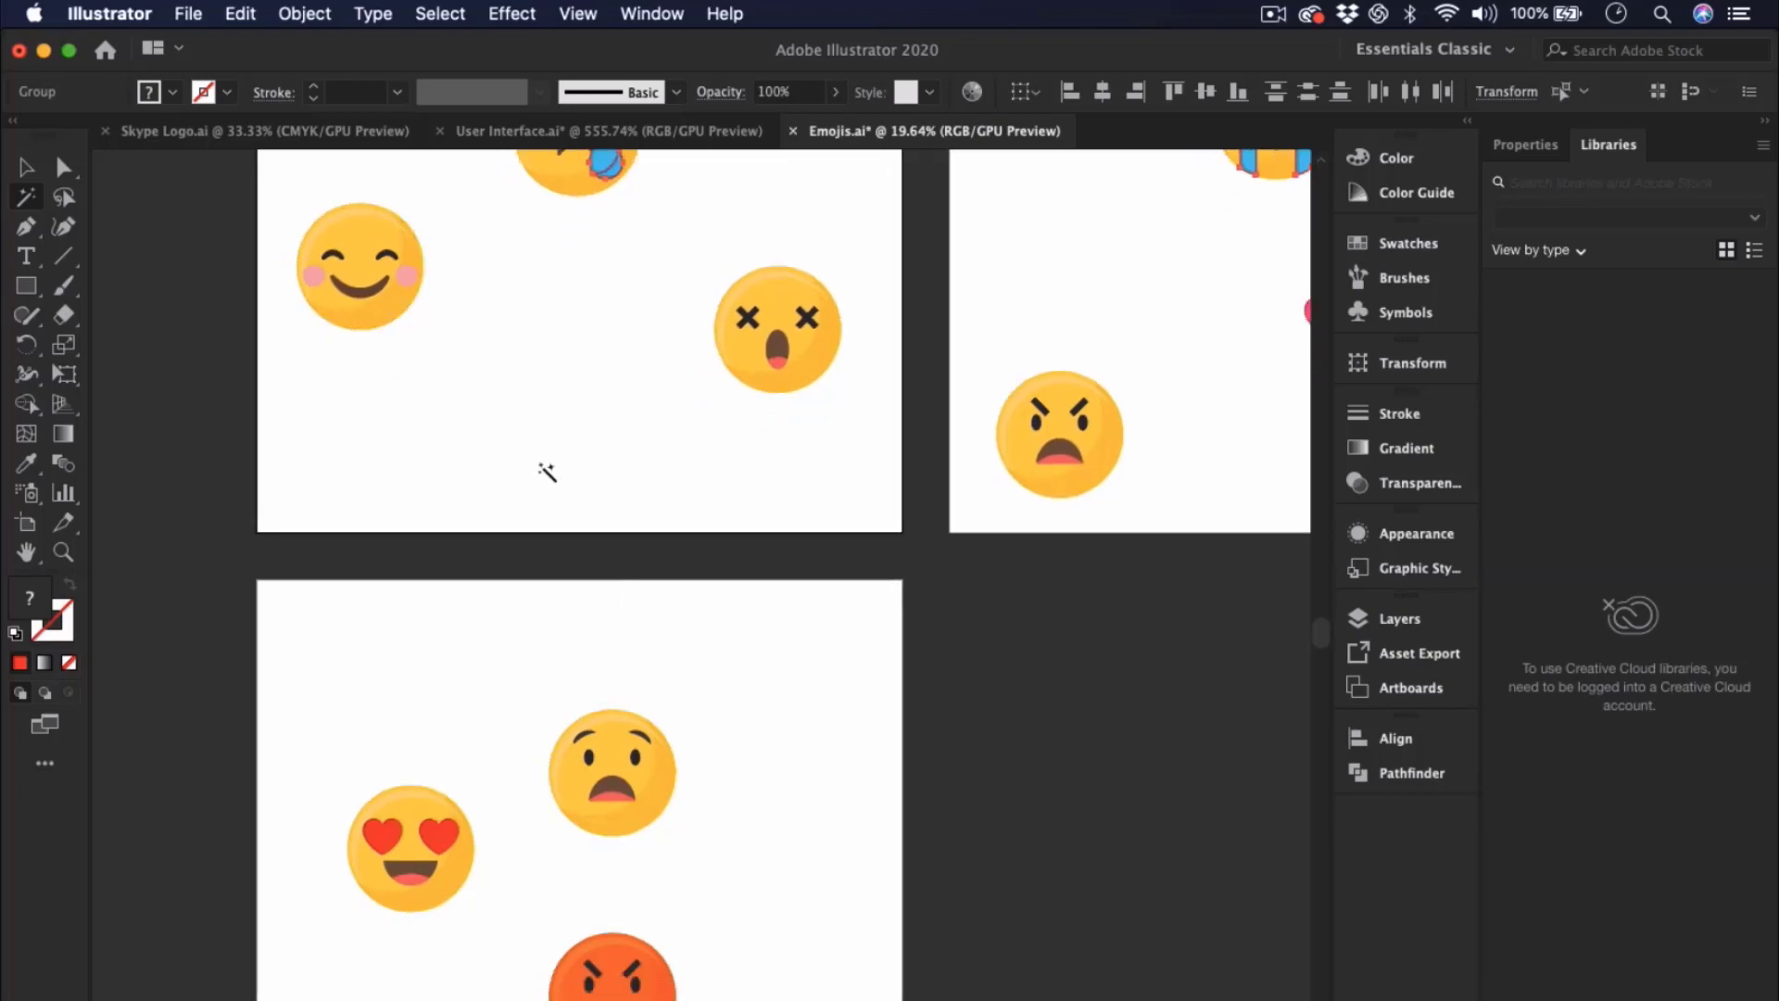
pyautogui.press('v')
pyautogui.click(401, 667)
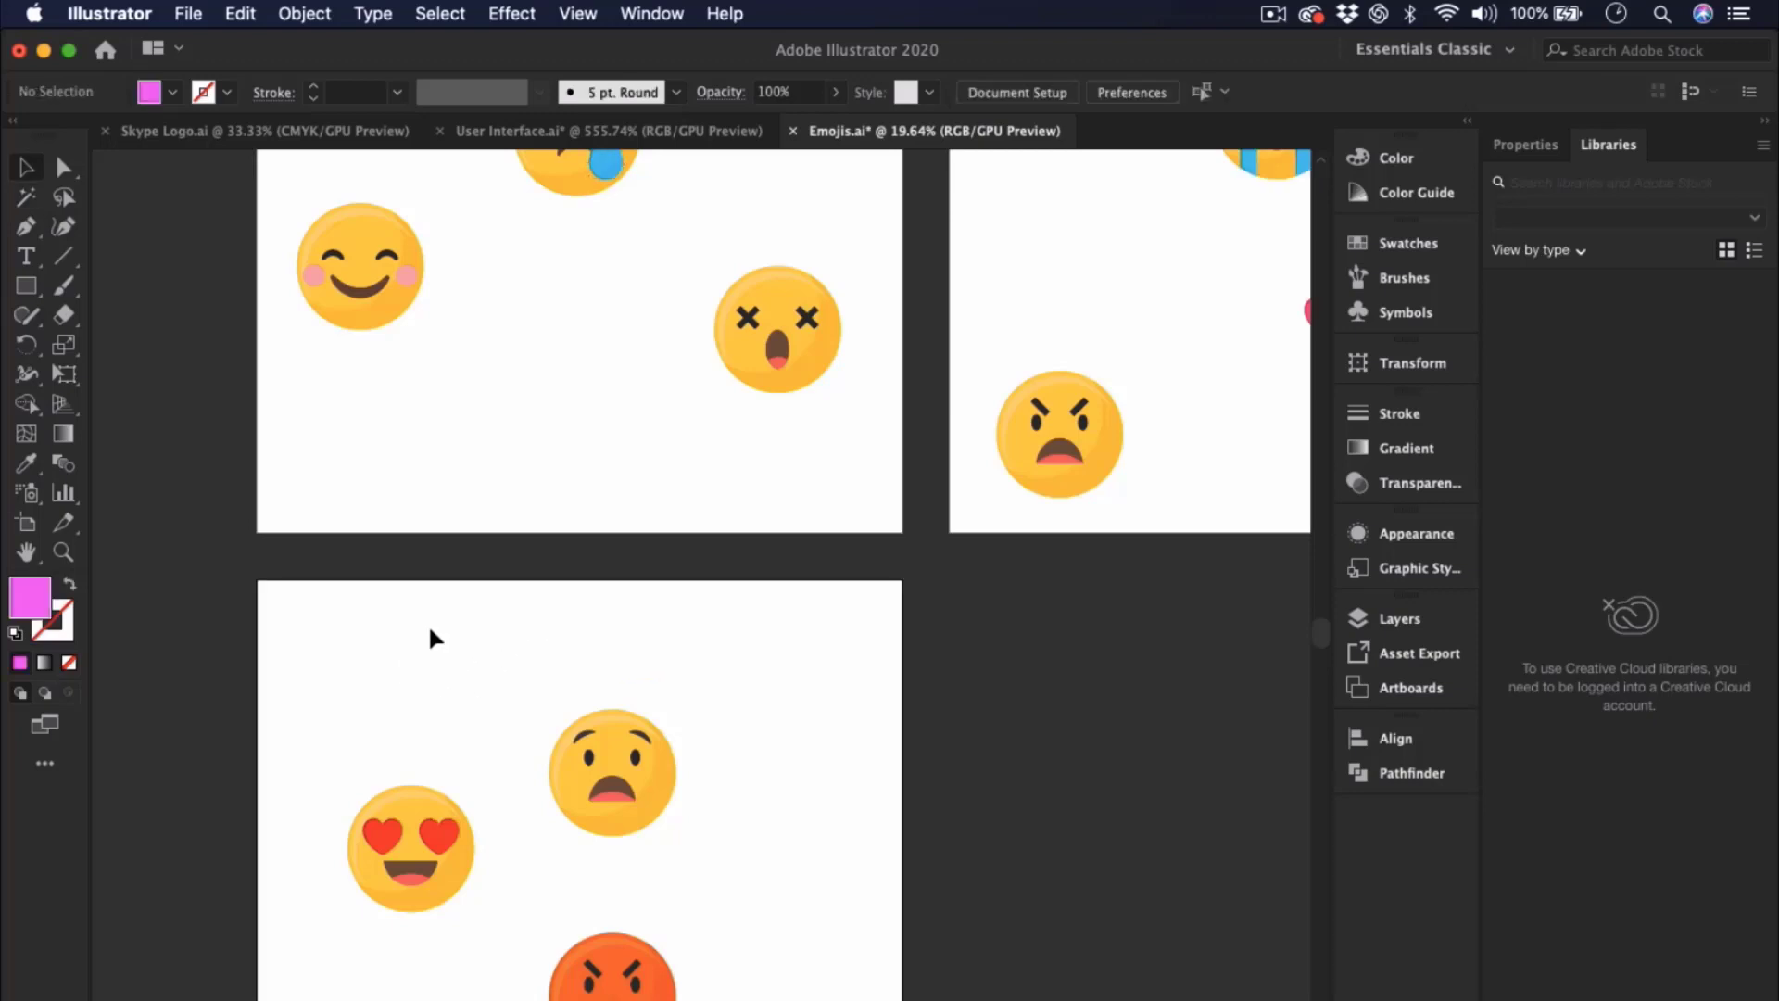
pyautogui.scroll(3, 595, 515)
pyautogui.hscroll(1, 595, 515)
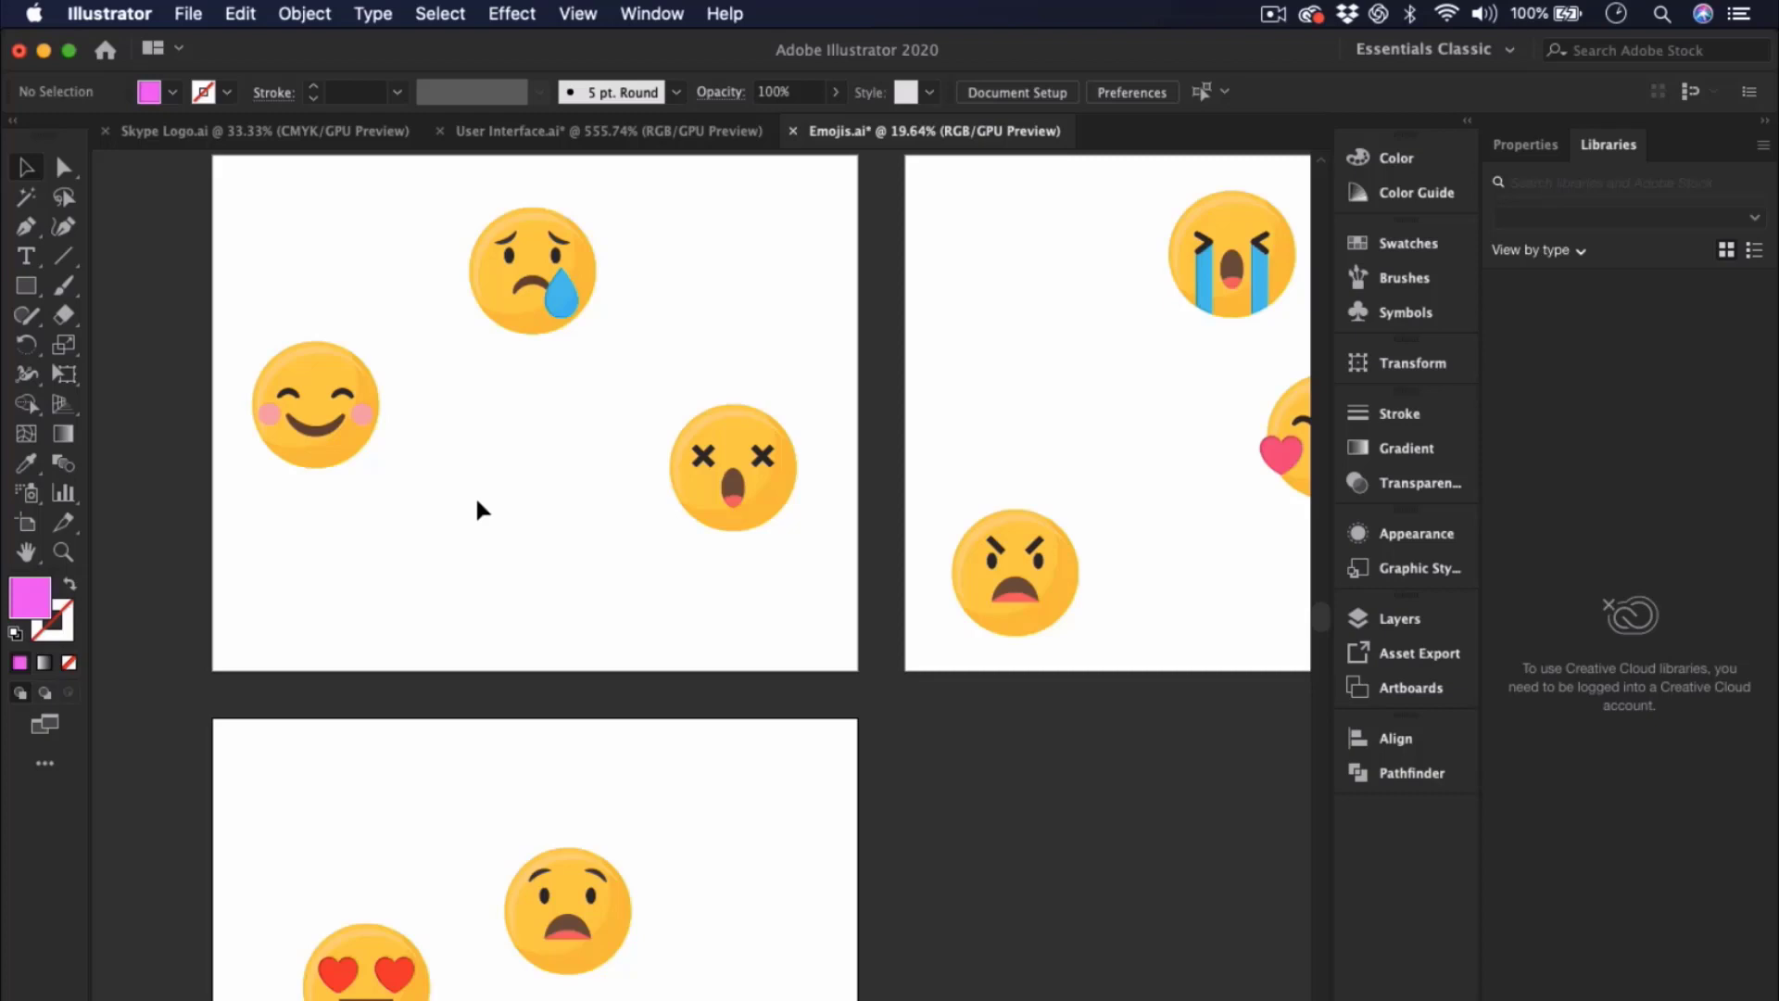
# - Lasso around the heart-eyes and angry emojis, then clear that first selection
pyautogui.click(64, 200)
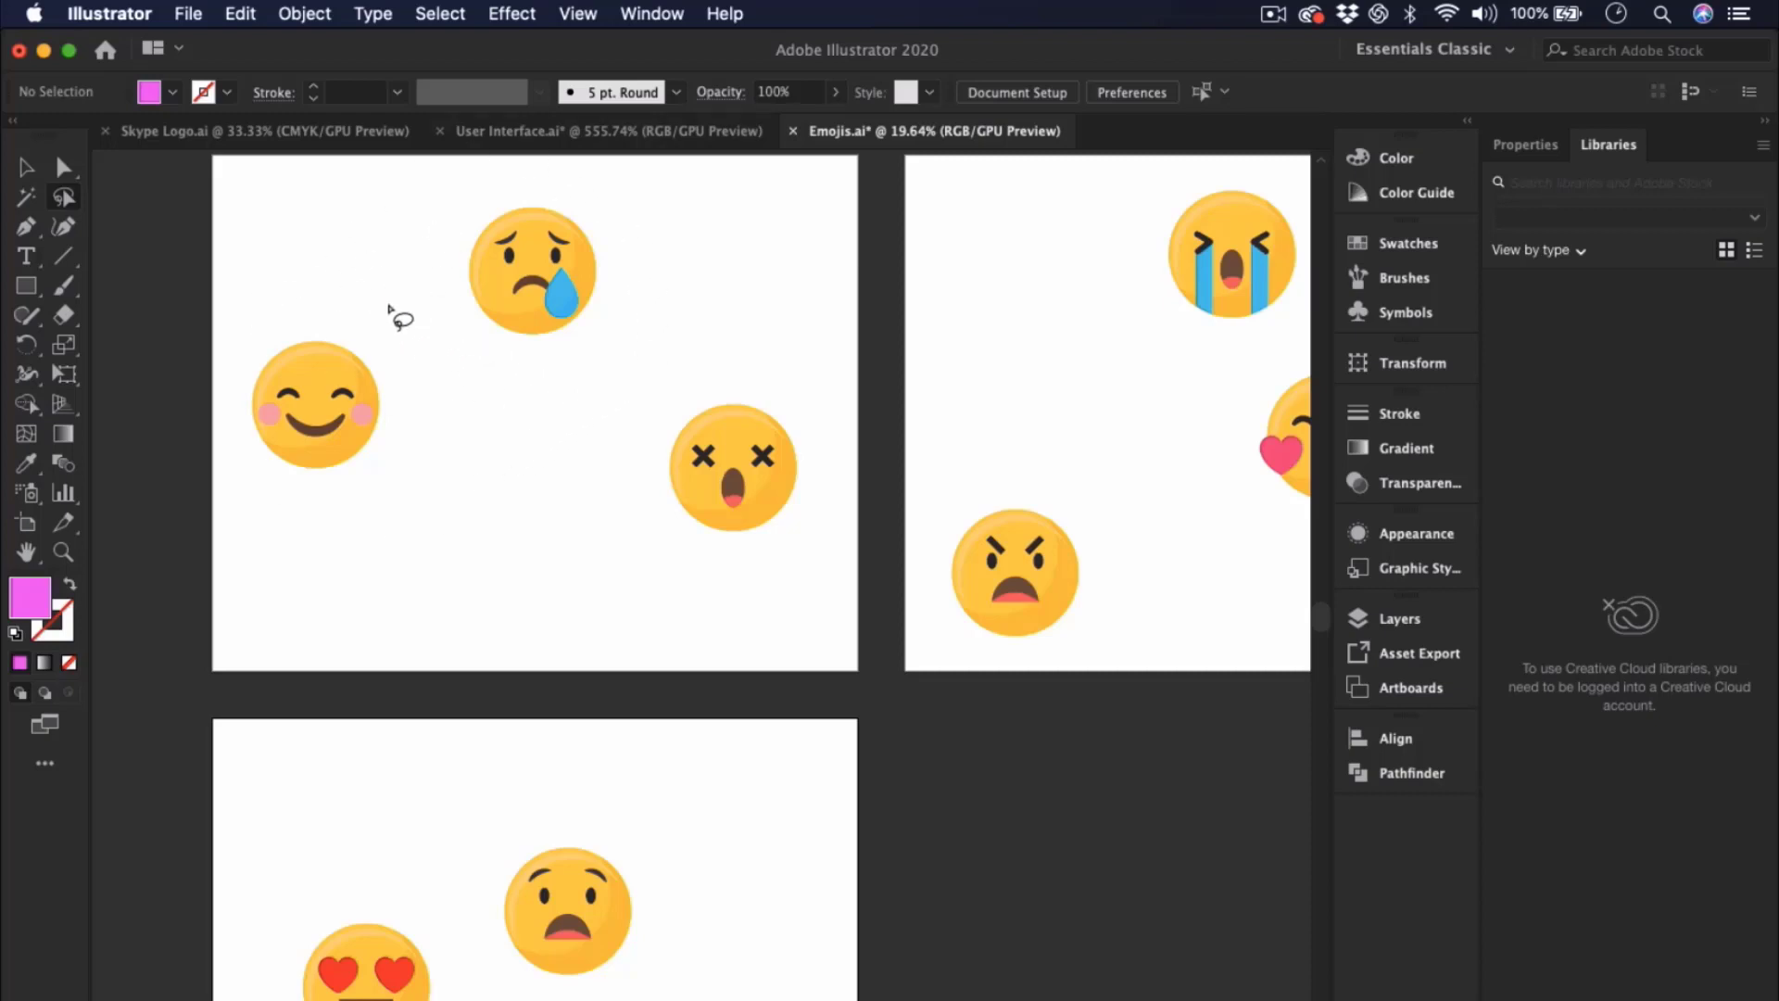
pyautogui.moveTo(388, 306)
pyautogui.mouseDown()
pyautogui.moveTo(214, 336)
pyautogui.moveTo(255, 468)
pyautogui.moveTo(388, 497)
pyautogui.moveTo(635, 352)
pyautogui.moveTo(626, 205)
pyautogui.moveTo(498, 162)
pyautogui.moveTo(434, 199)
pyautogui.moveTo(403, 425)
pyautogui.moveTo(391, 479)
pyautogui.mouseUp()
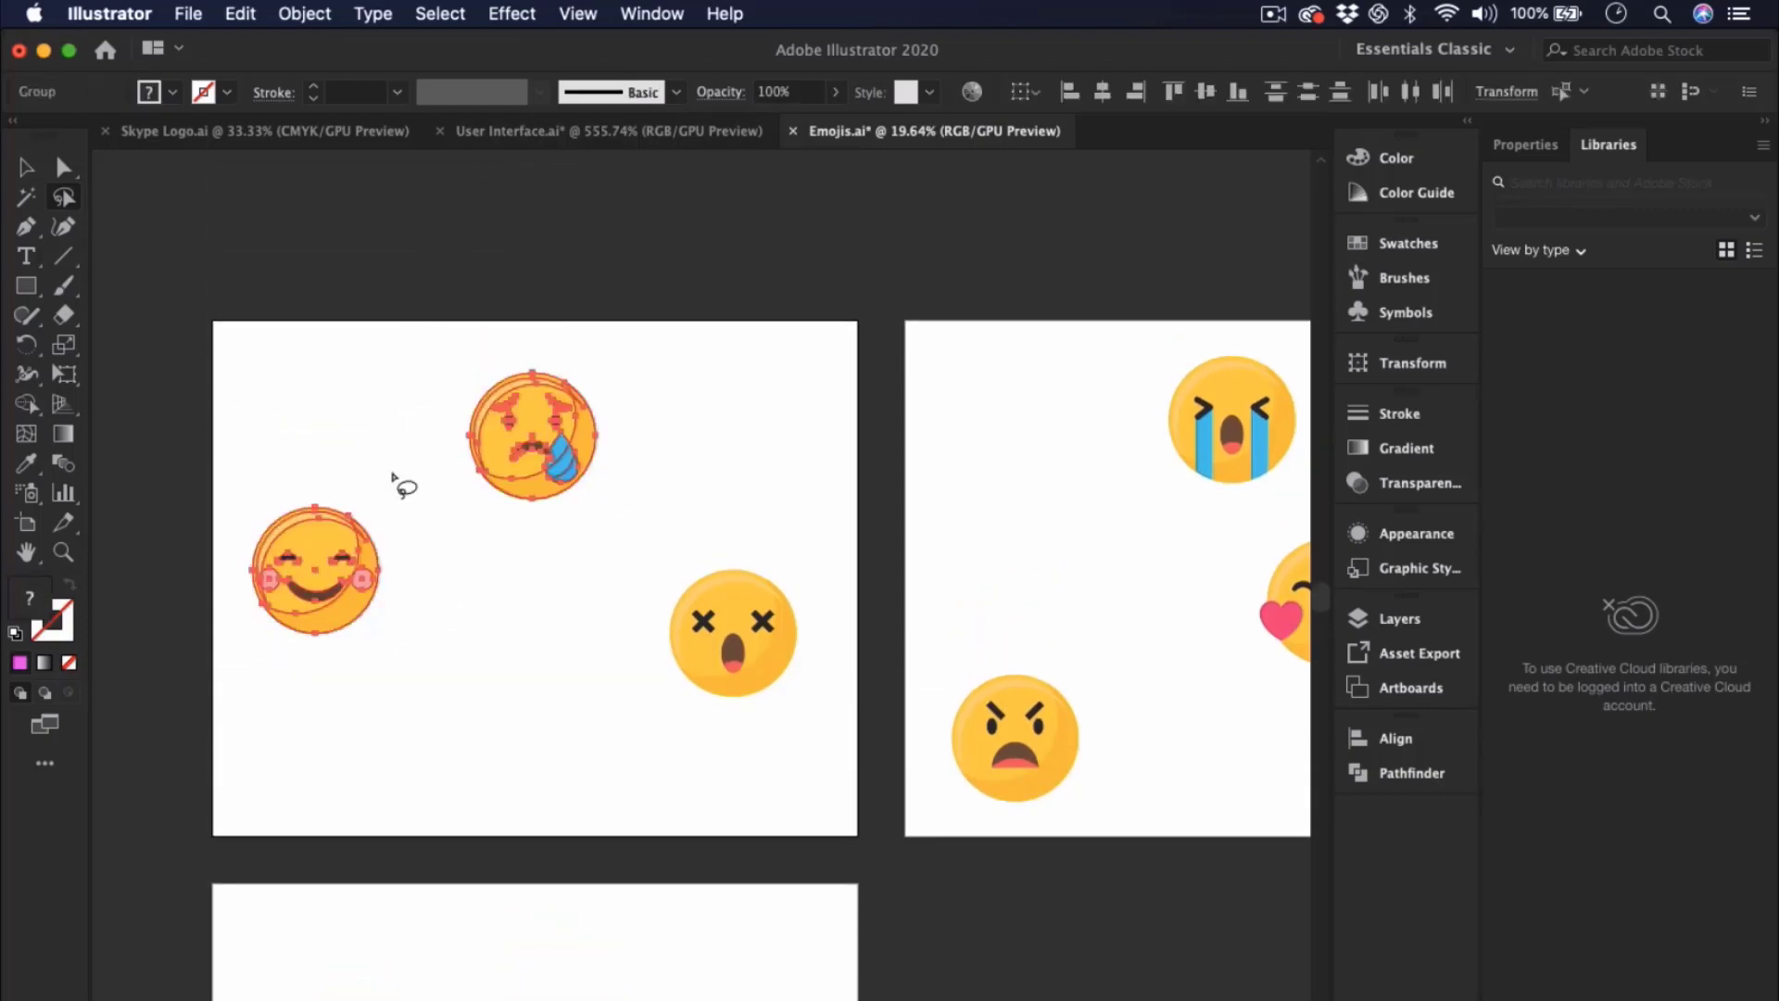
pyautogui.scroll(-1, 457, 579)
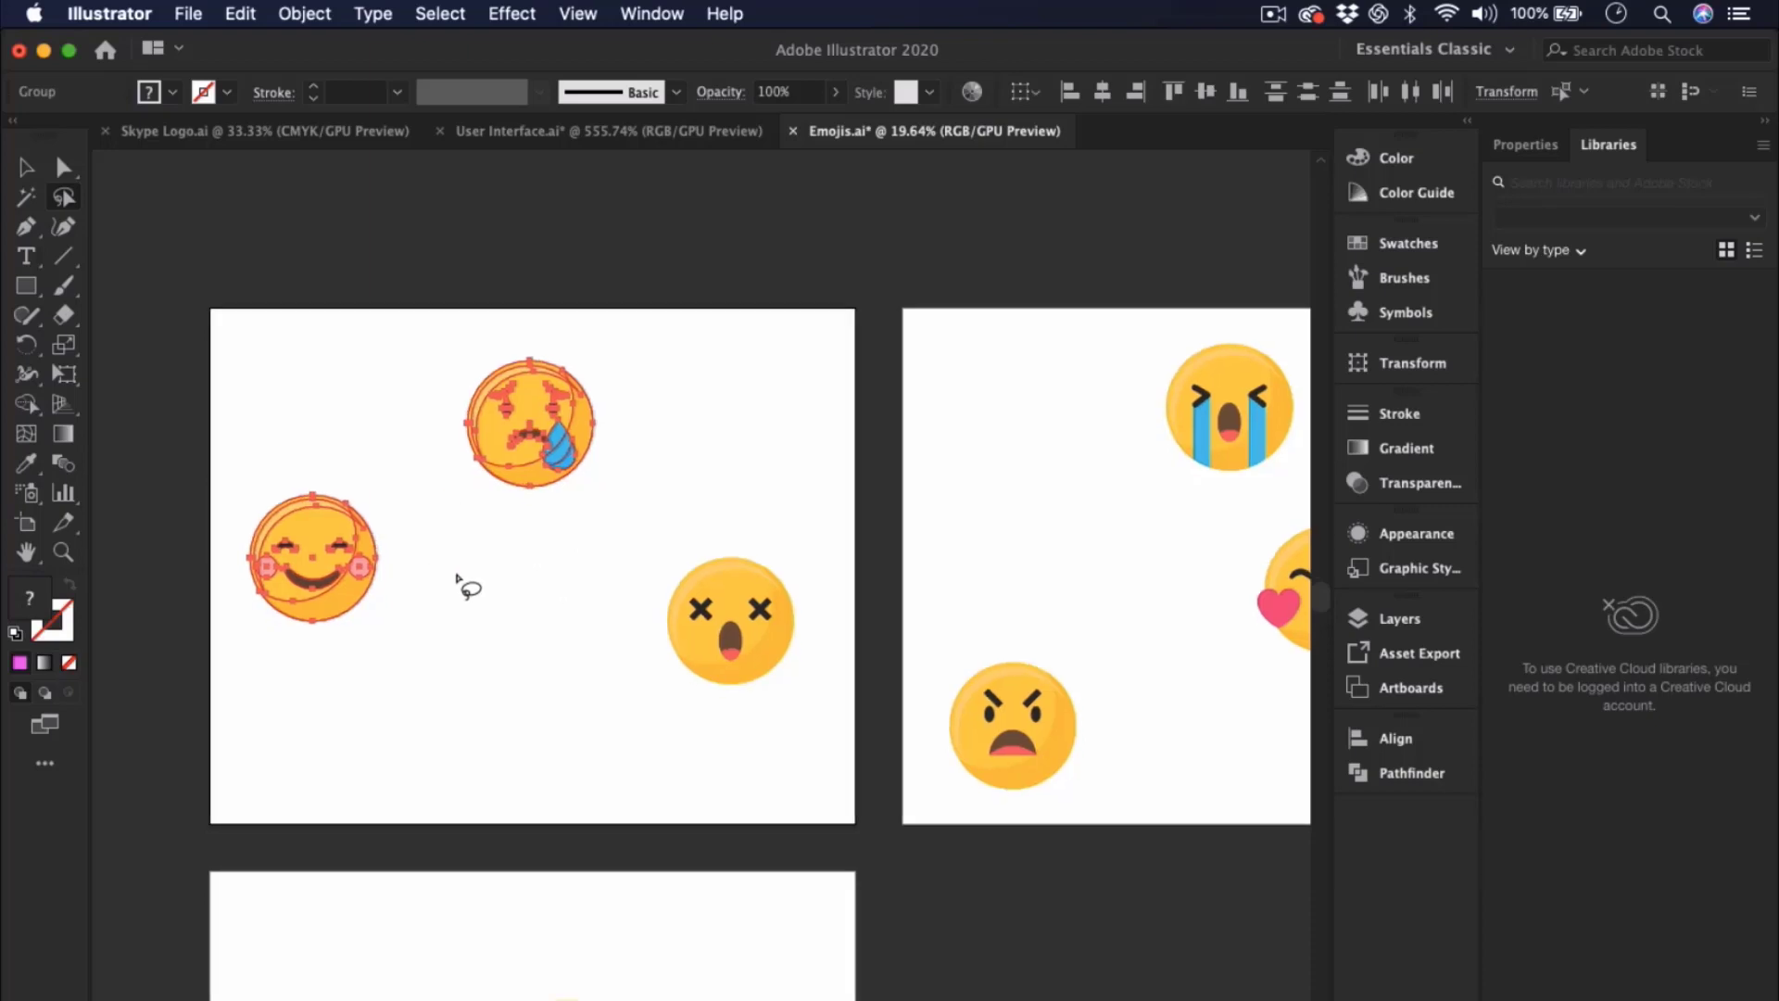
pyautogui.scroll(-3, 456, 579)
pyautogui.press('v')
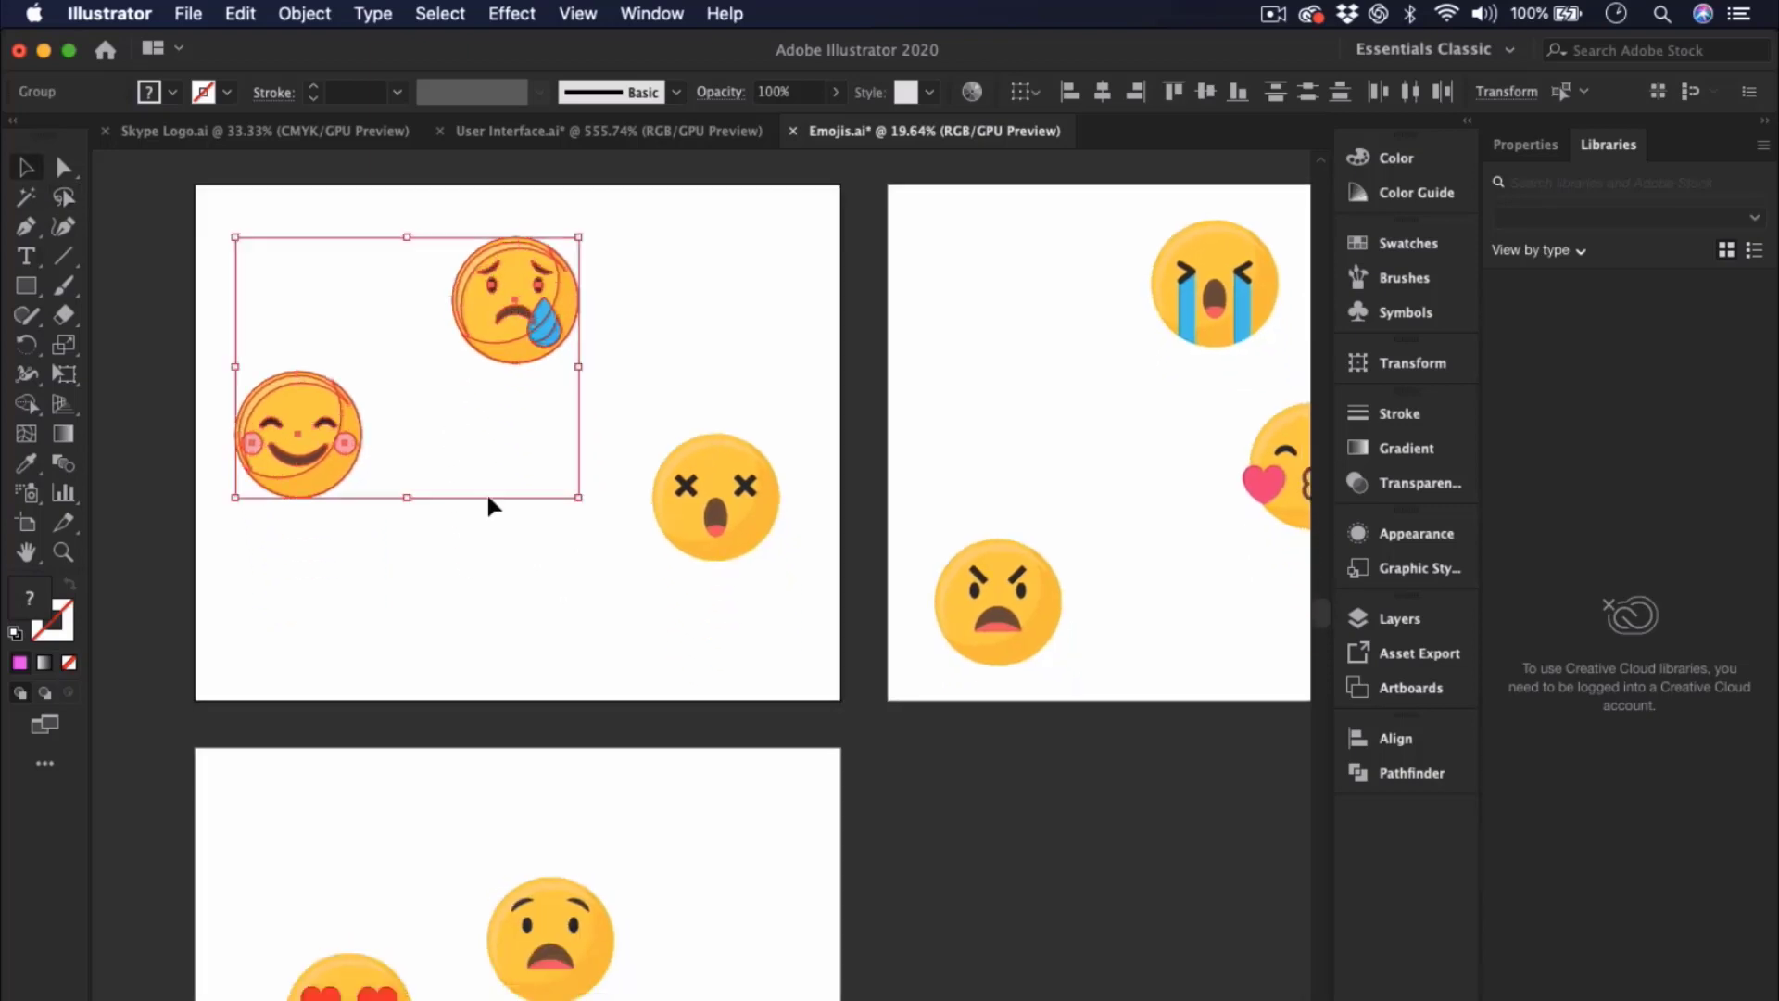
pyautogui.click(463, 562)
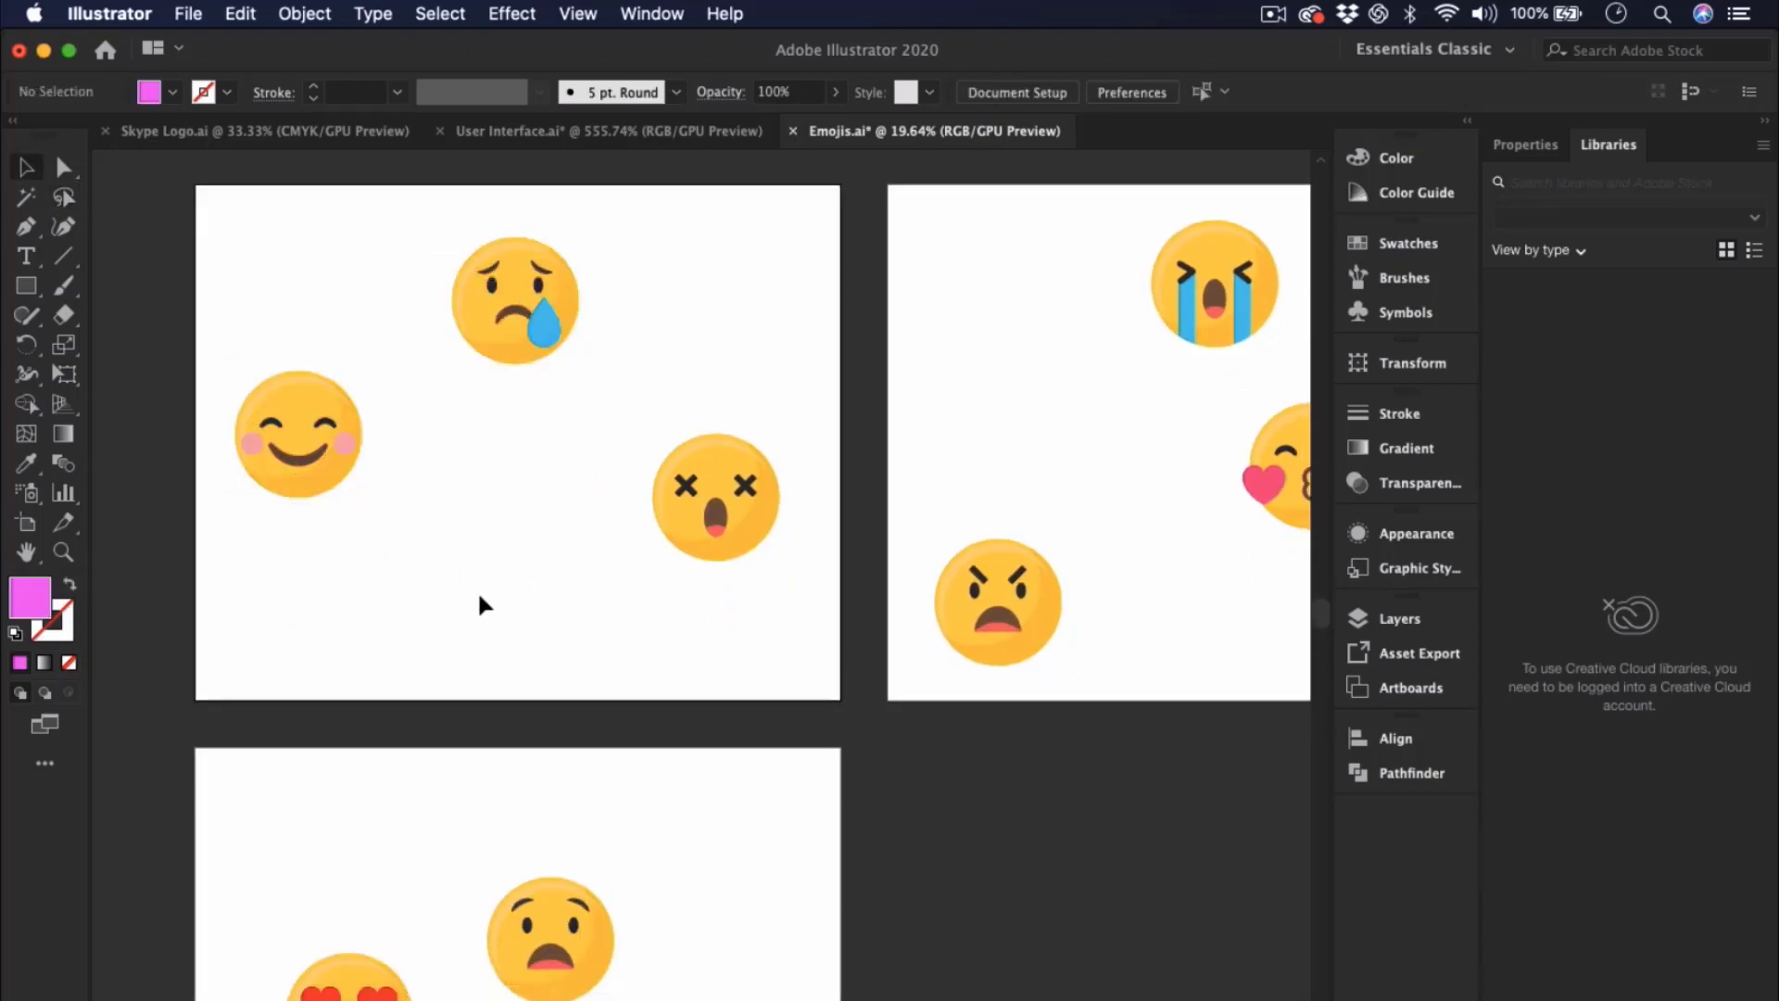
# - Re-lasso the heart-eyes and angry emojis, drag them slightly up together, and deselect
pyautogui.press('q')
pyautogui.scroll(-3, 556, 706)
pyautogui.scroll(-5, 556, 706)
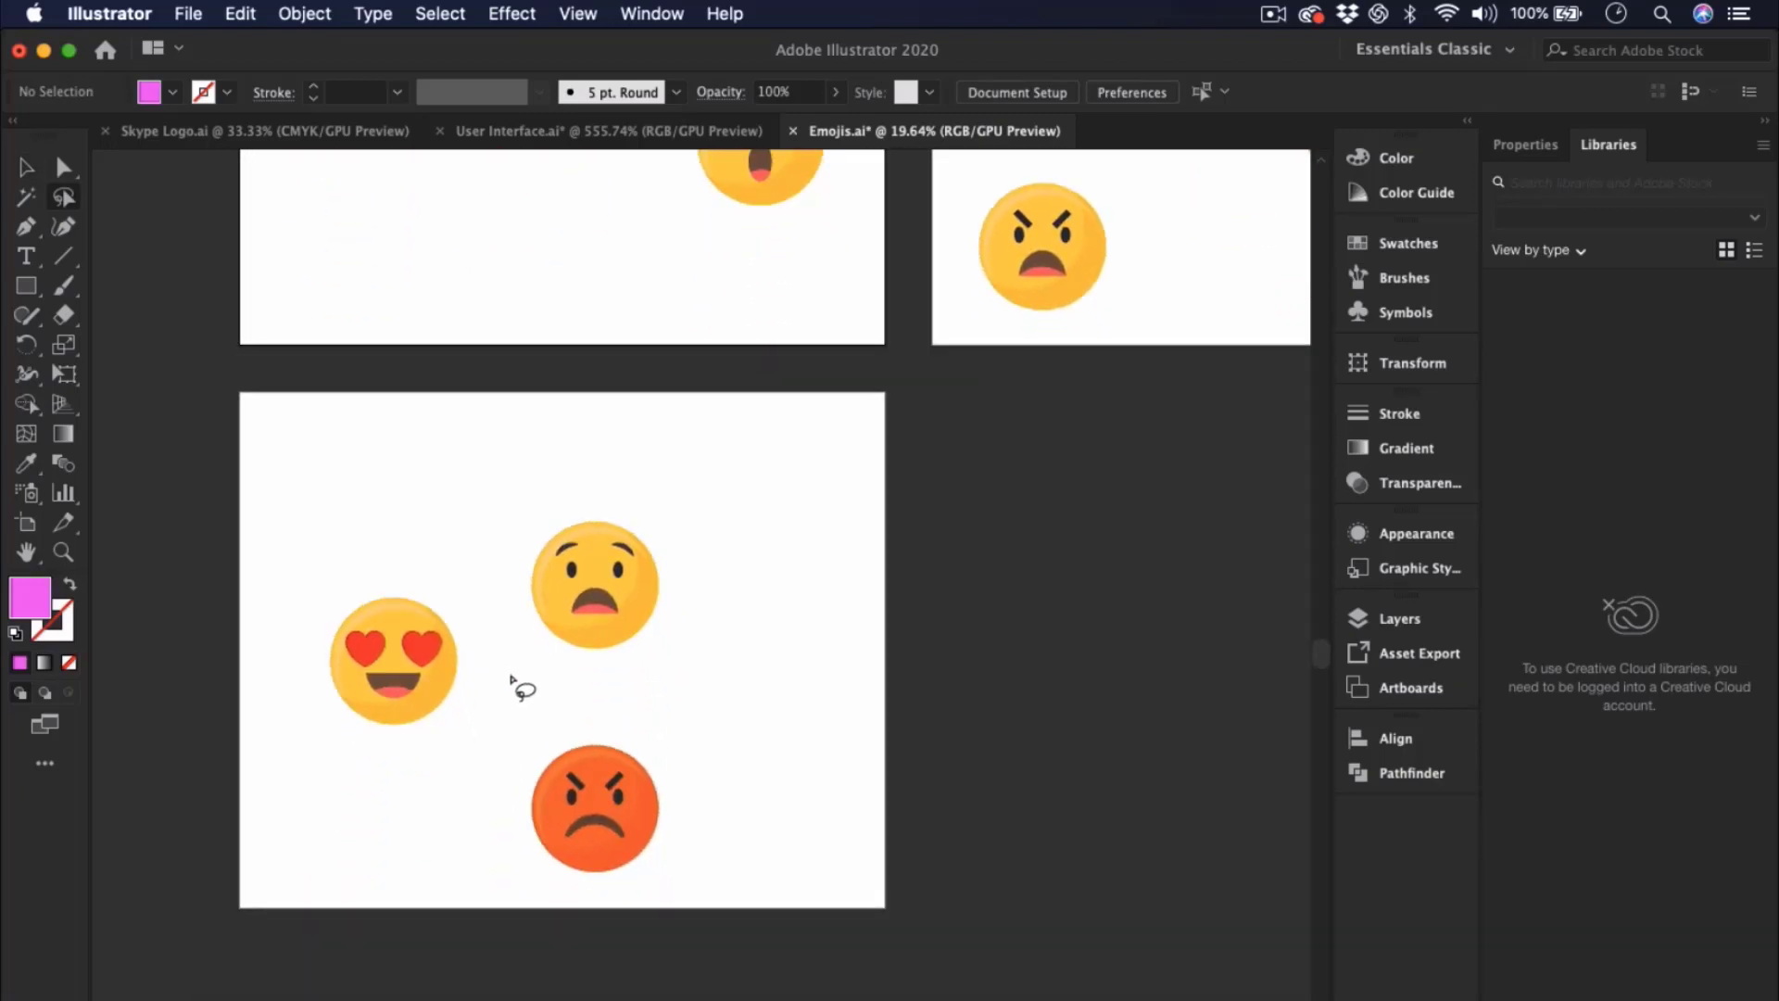
pyautogui.moveTo(516, 667)
pyautogui.mouseDown()
pyautogui.moveTo(397, 593)
pyautogui.moveTo(332, 614)
pyautogui.moveTo(304, 690)
pyautogui.moveTo(368, 775)
pyautogui.moveTo(563, 897)
pyautogui.moveTo(617, 900)
pyautogui.moveTo(683, 853)
pyautogui.moveTo(678, 779)
pyautogui.moveTo(517, 665)
pyautogui.mouseUp()
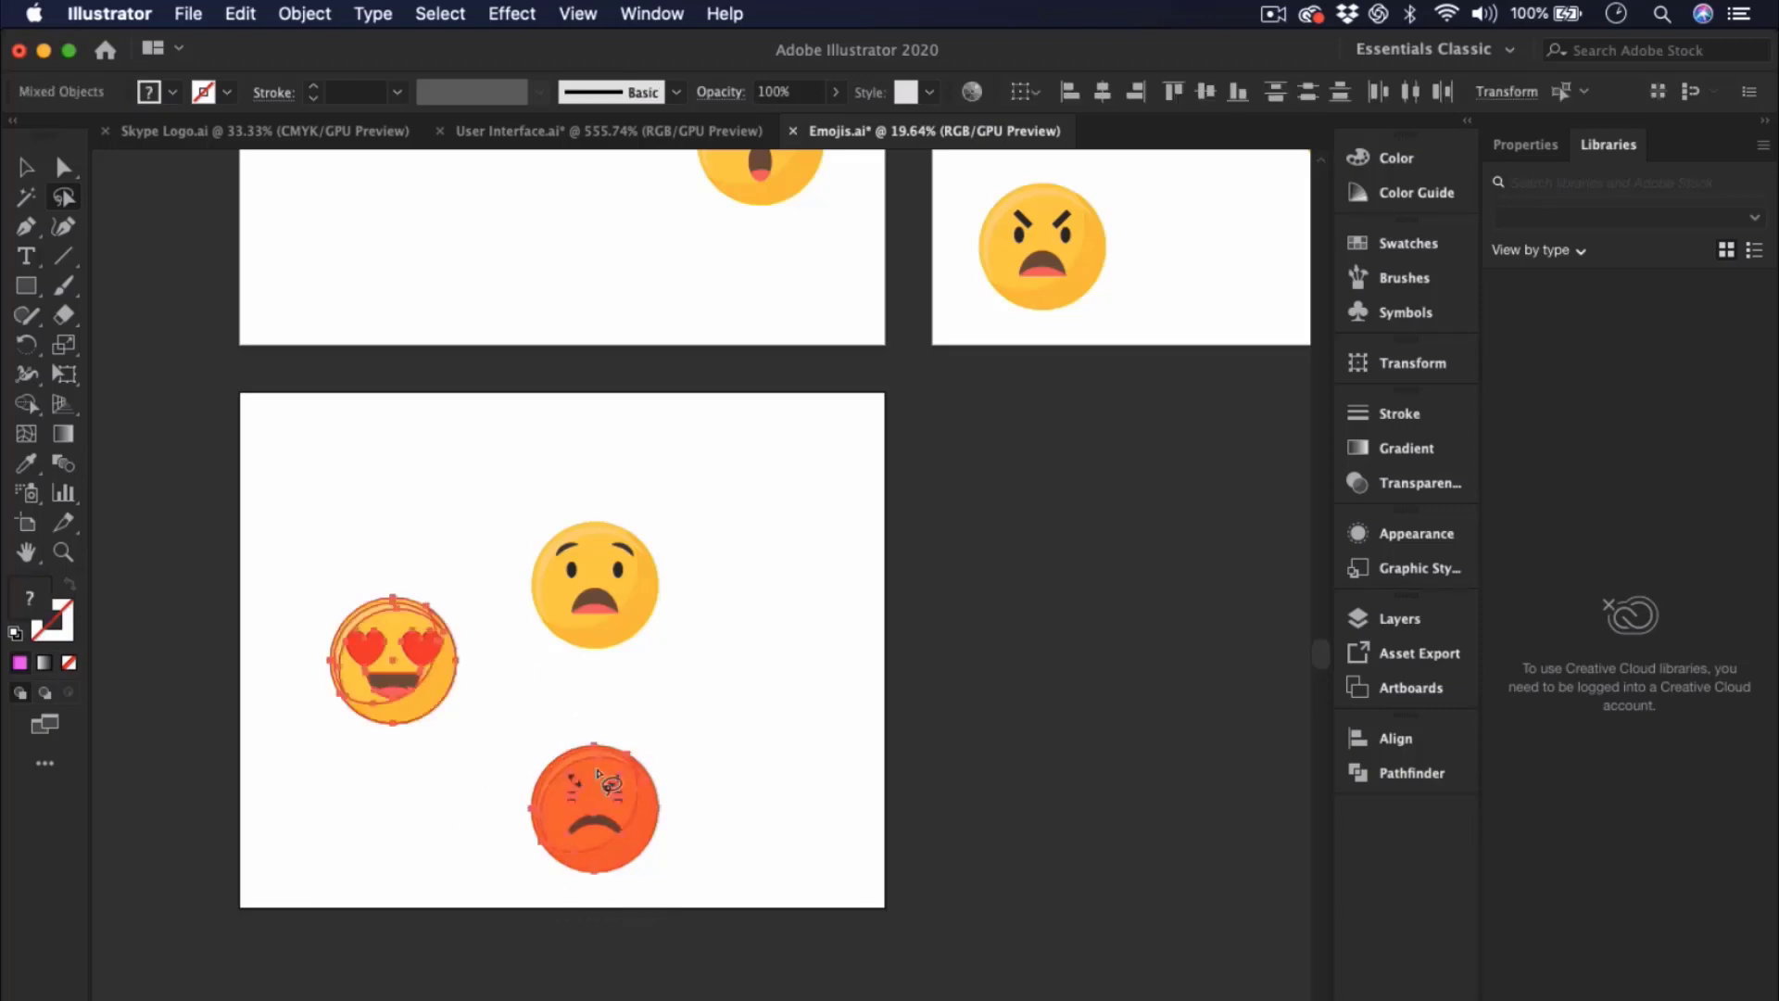
pyautogui.press('v')
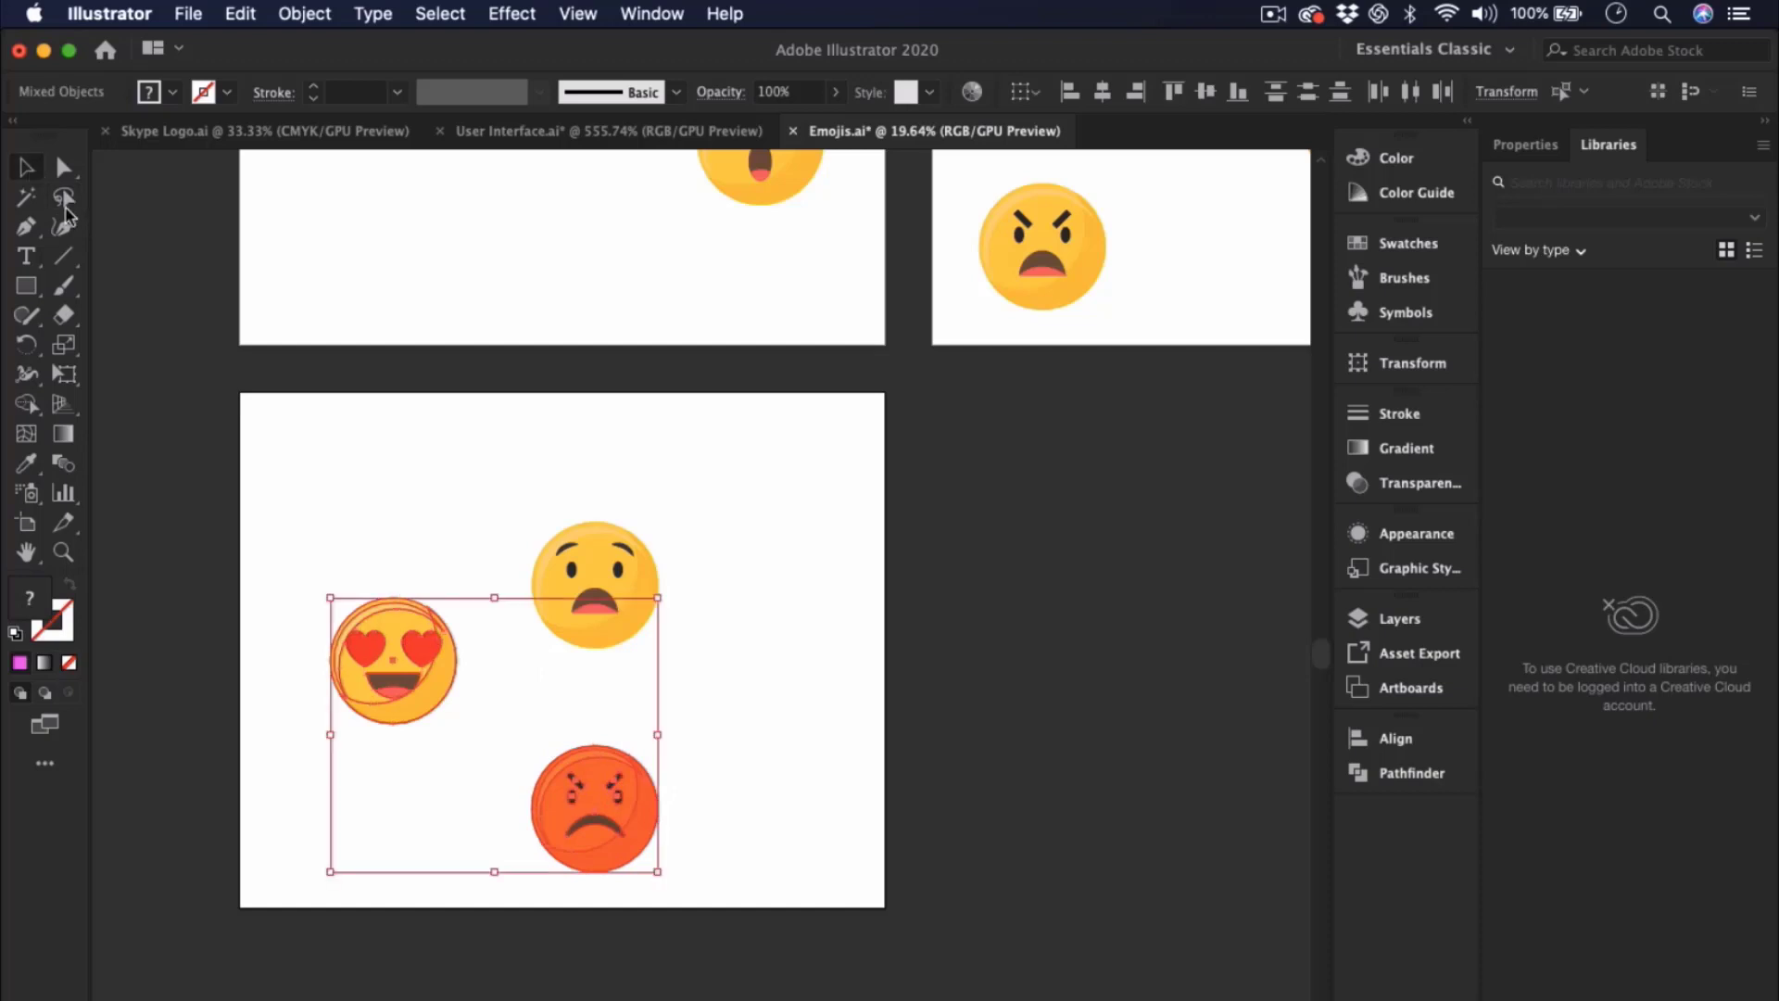
pyautogui.moveTo(437, 684)
pyautogui.mouseDown()
pyautogui.moveTo(482, 665)
pyautogui.moveTo(426, 629)
pyautogui.moveTo(409, 642)
pyautogui.moveTo(431, 664)
pyautogui.mouseUp()
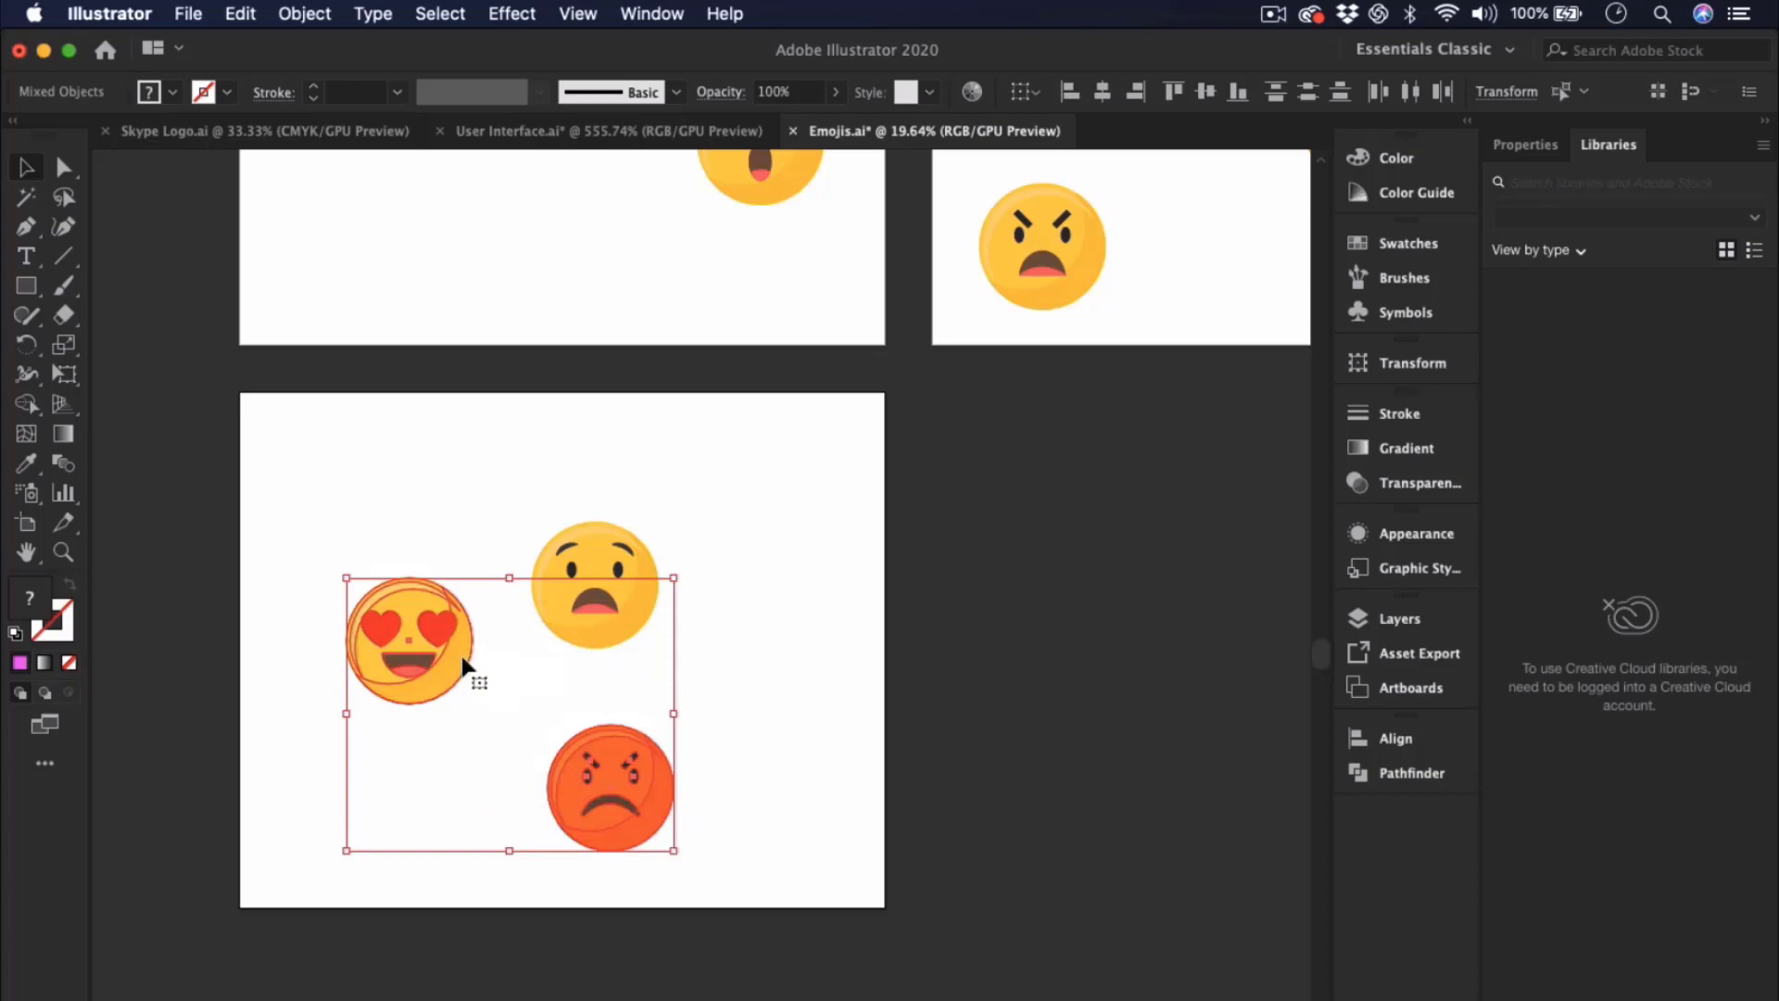
pyautogui.click(725, 663)
pyautogui.scroll(5, 547, 655)
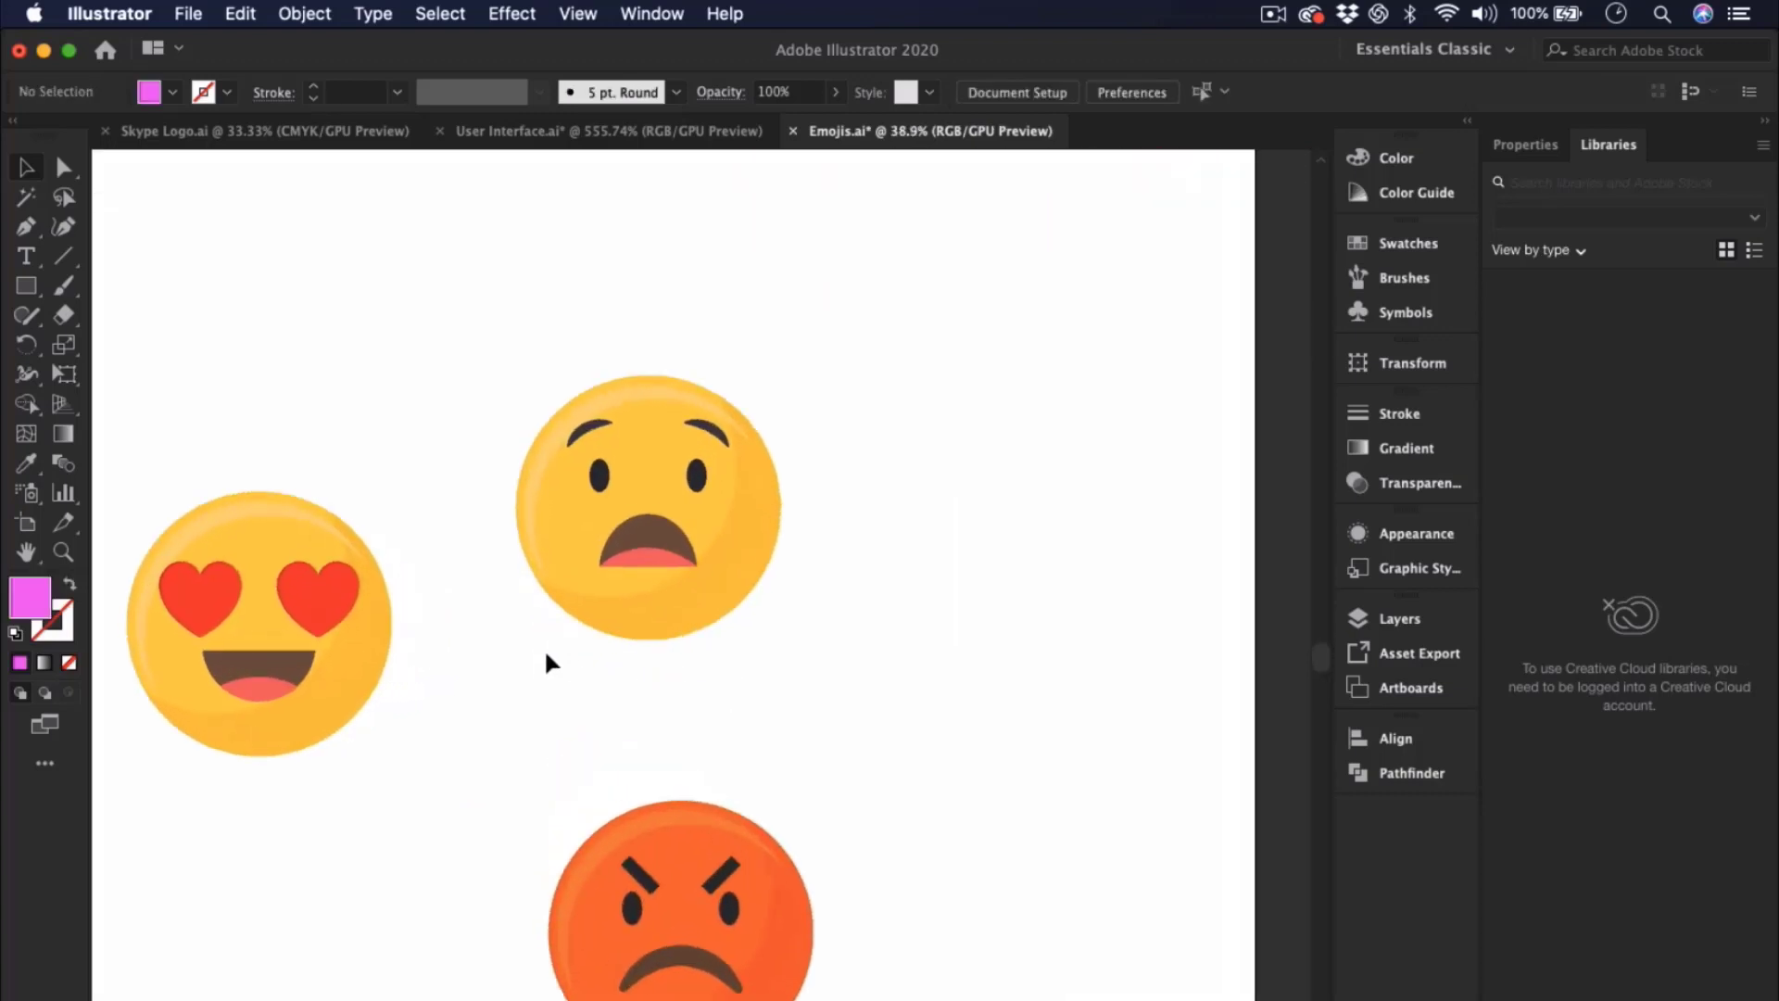
pyautogui.scroll(8, 478, 576)
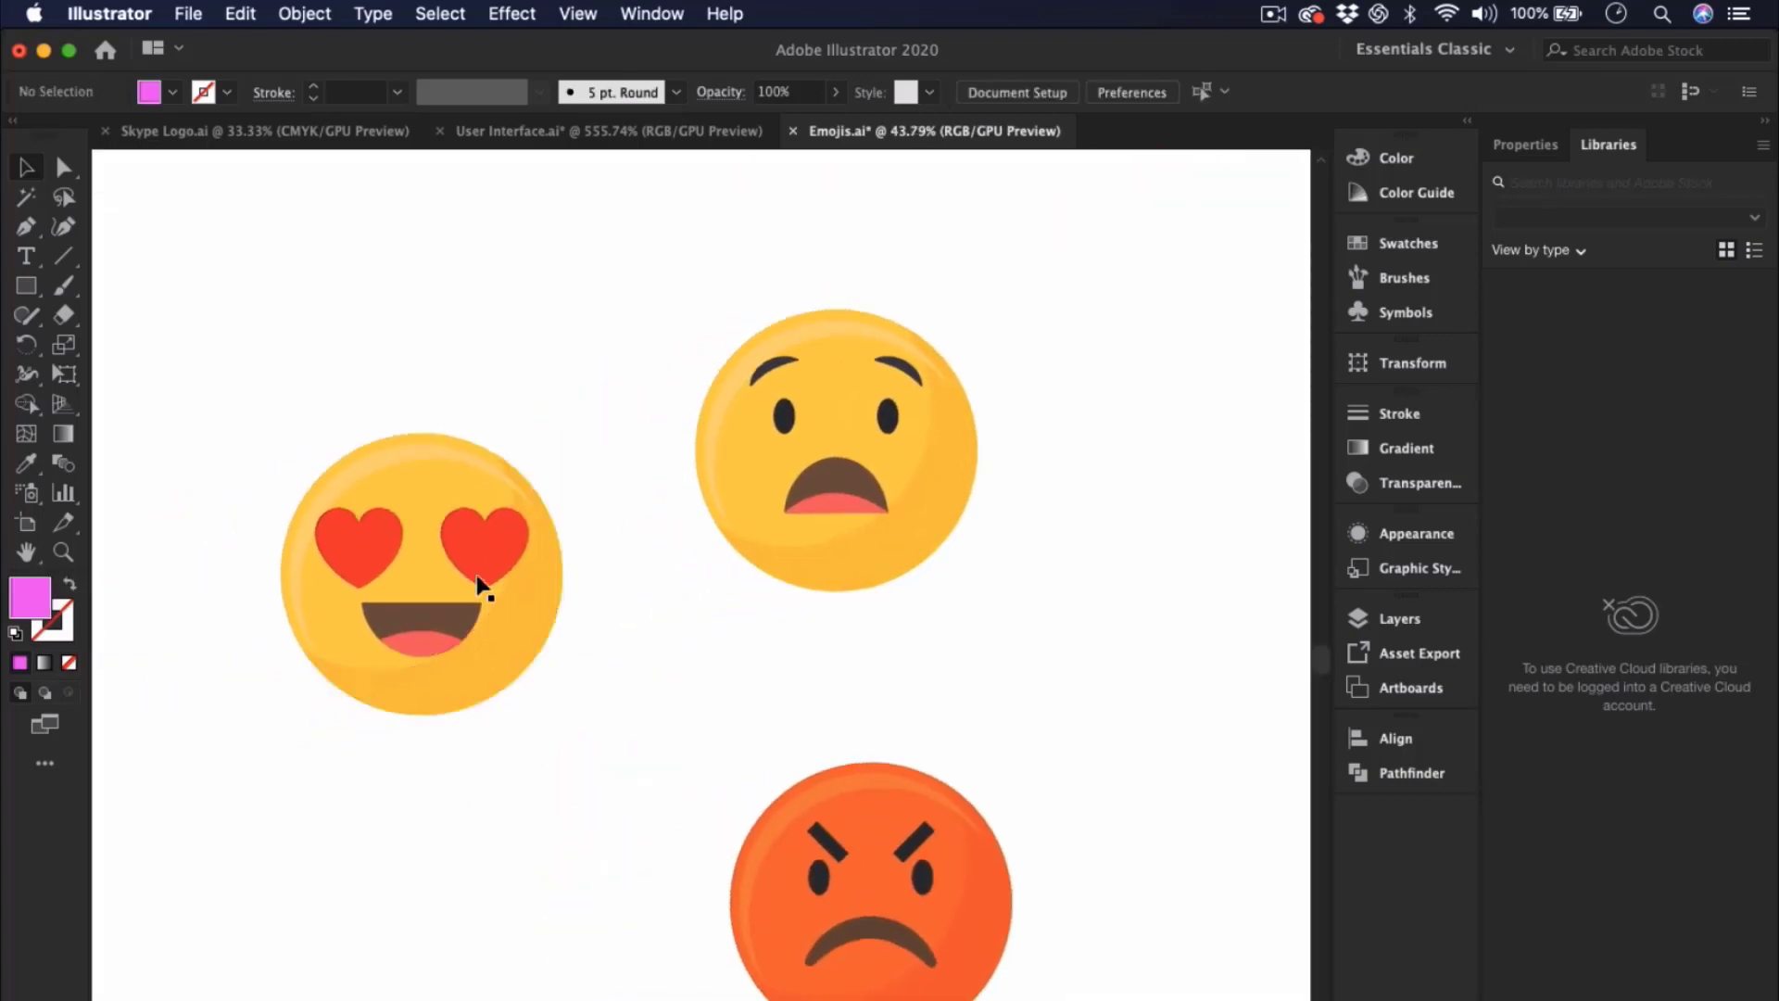
pyautogui.scroll(-4, 478, 570)
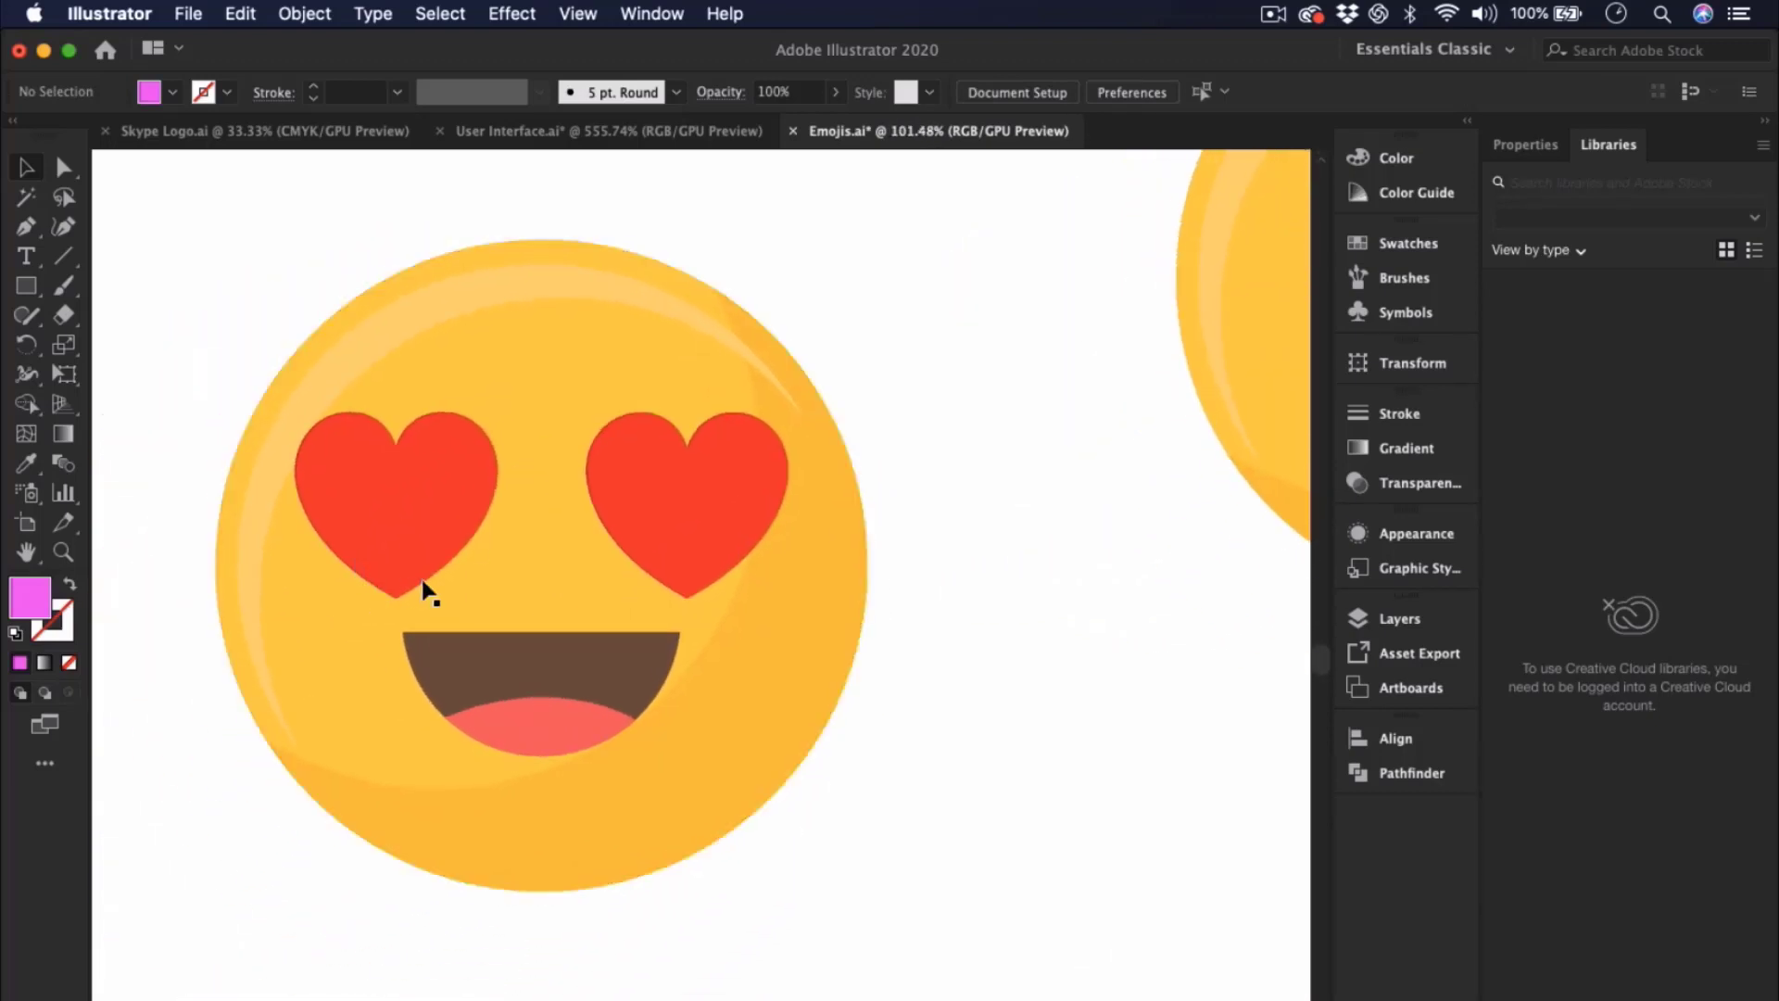
pyautogui.click(64, 198)
pyautogui.moveTo(364, 639)
pyautogui.mouseDown()
pyautogui.moveTo(644, 606)
pyautogui.moveTo(707, 628)
pyautogui.moveTo(711, 686)
pyautogui.moveTo(595, 772)
pyautogui.moveTo(524, 780)
pyautogui.moveTo(469, 769)
pyautogui.moveTo(392, 707)
pyautogui.moveTo(376, 649)
pyautogui.mouseUp()
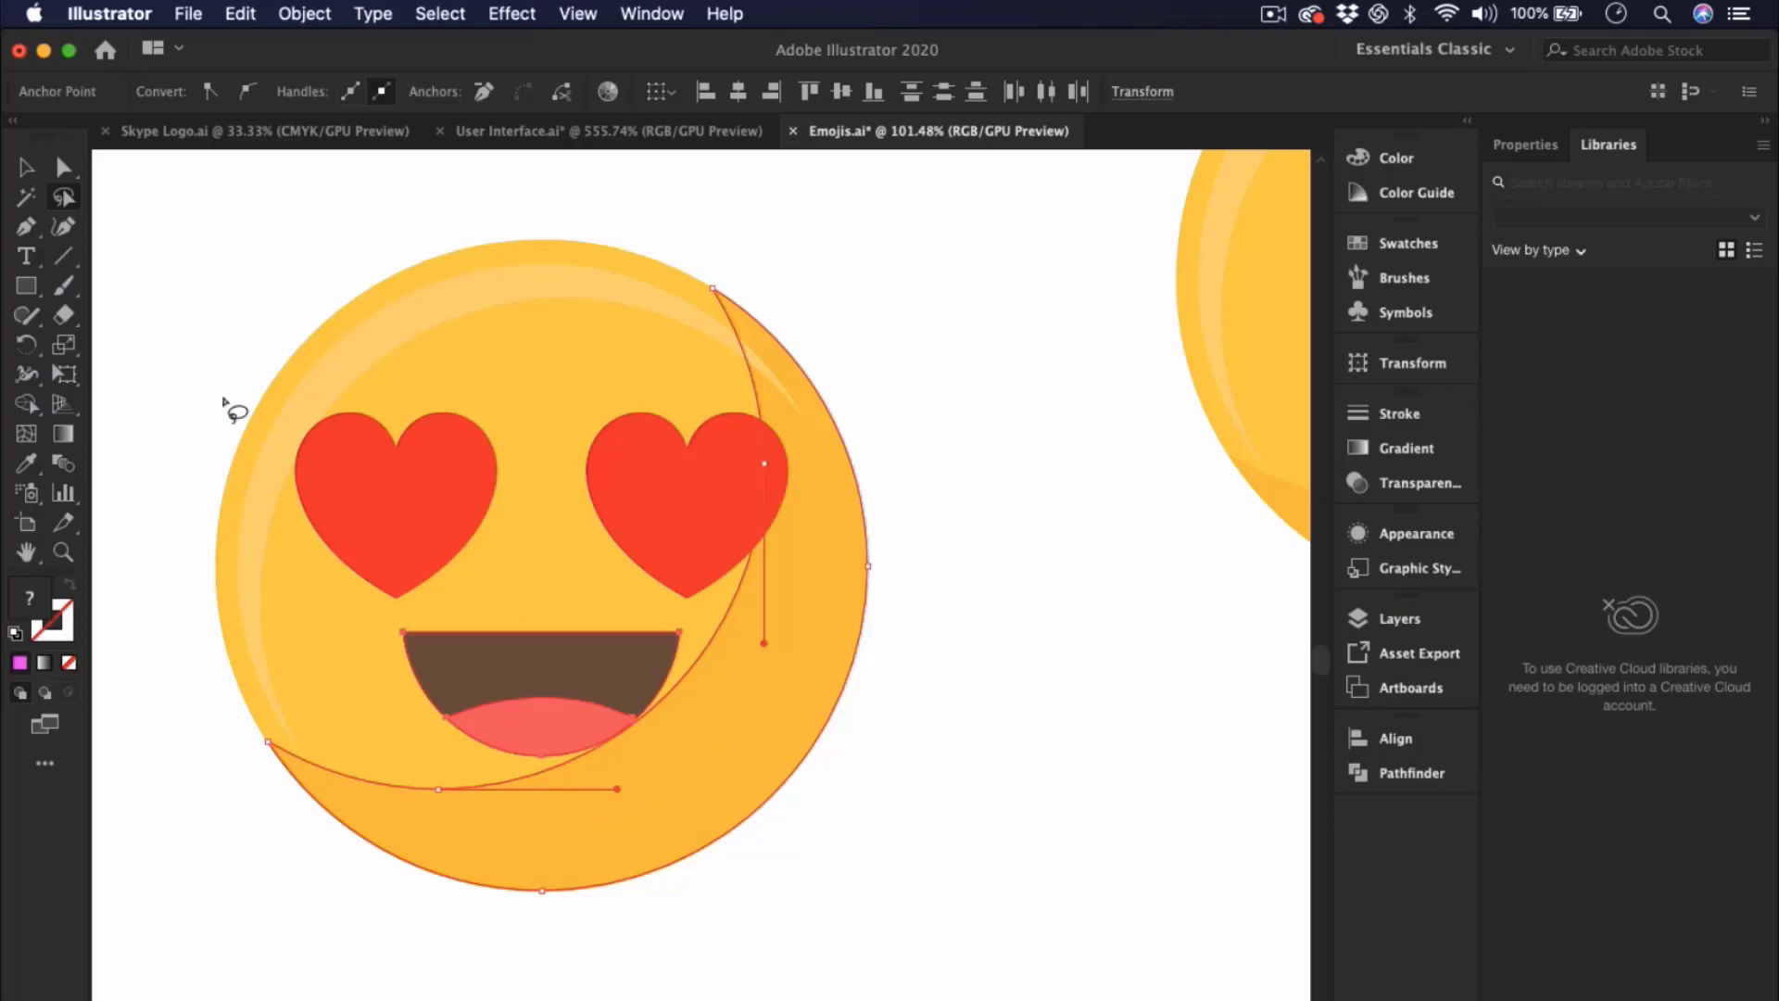
pyautogui.press('v')
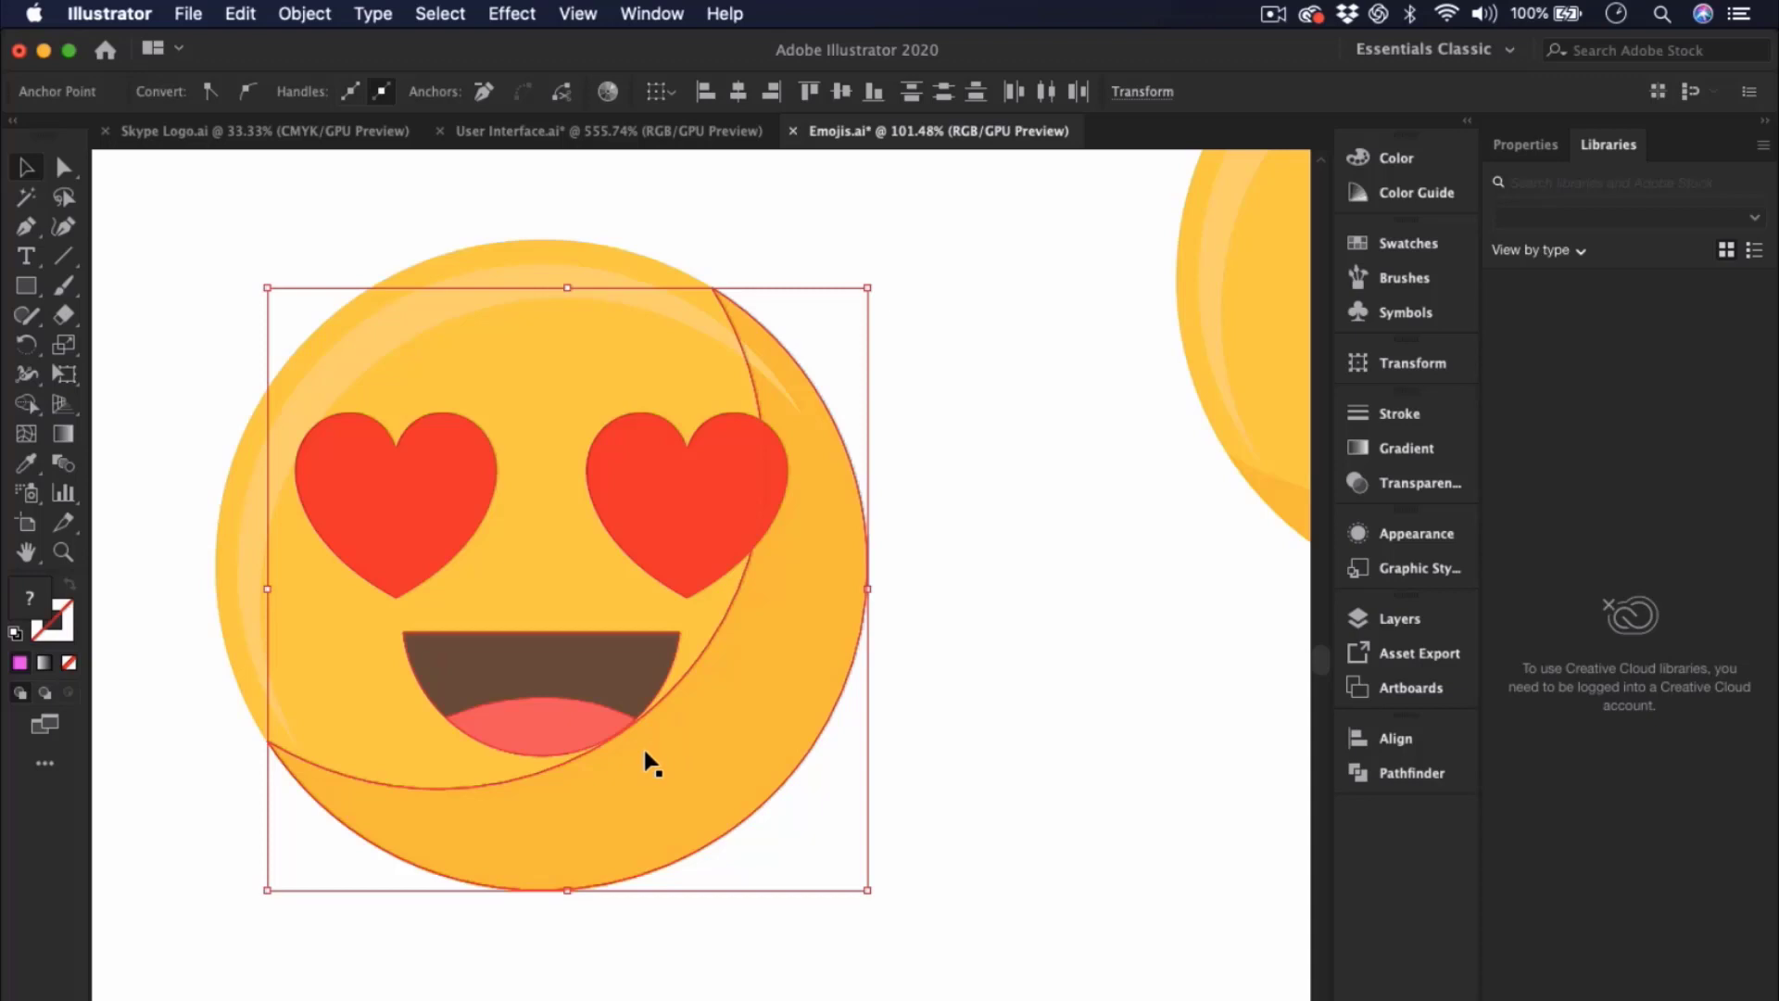
pyautogui.keyDown('shift'); pyautogui.click(683, 766); pyautogui.keyUp('shift')
pyautogui.keyDown('shift'); pyautogui.click(675, 747); pyautogui.keyUp('shift')
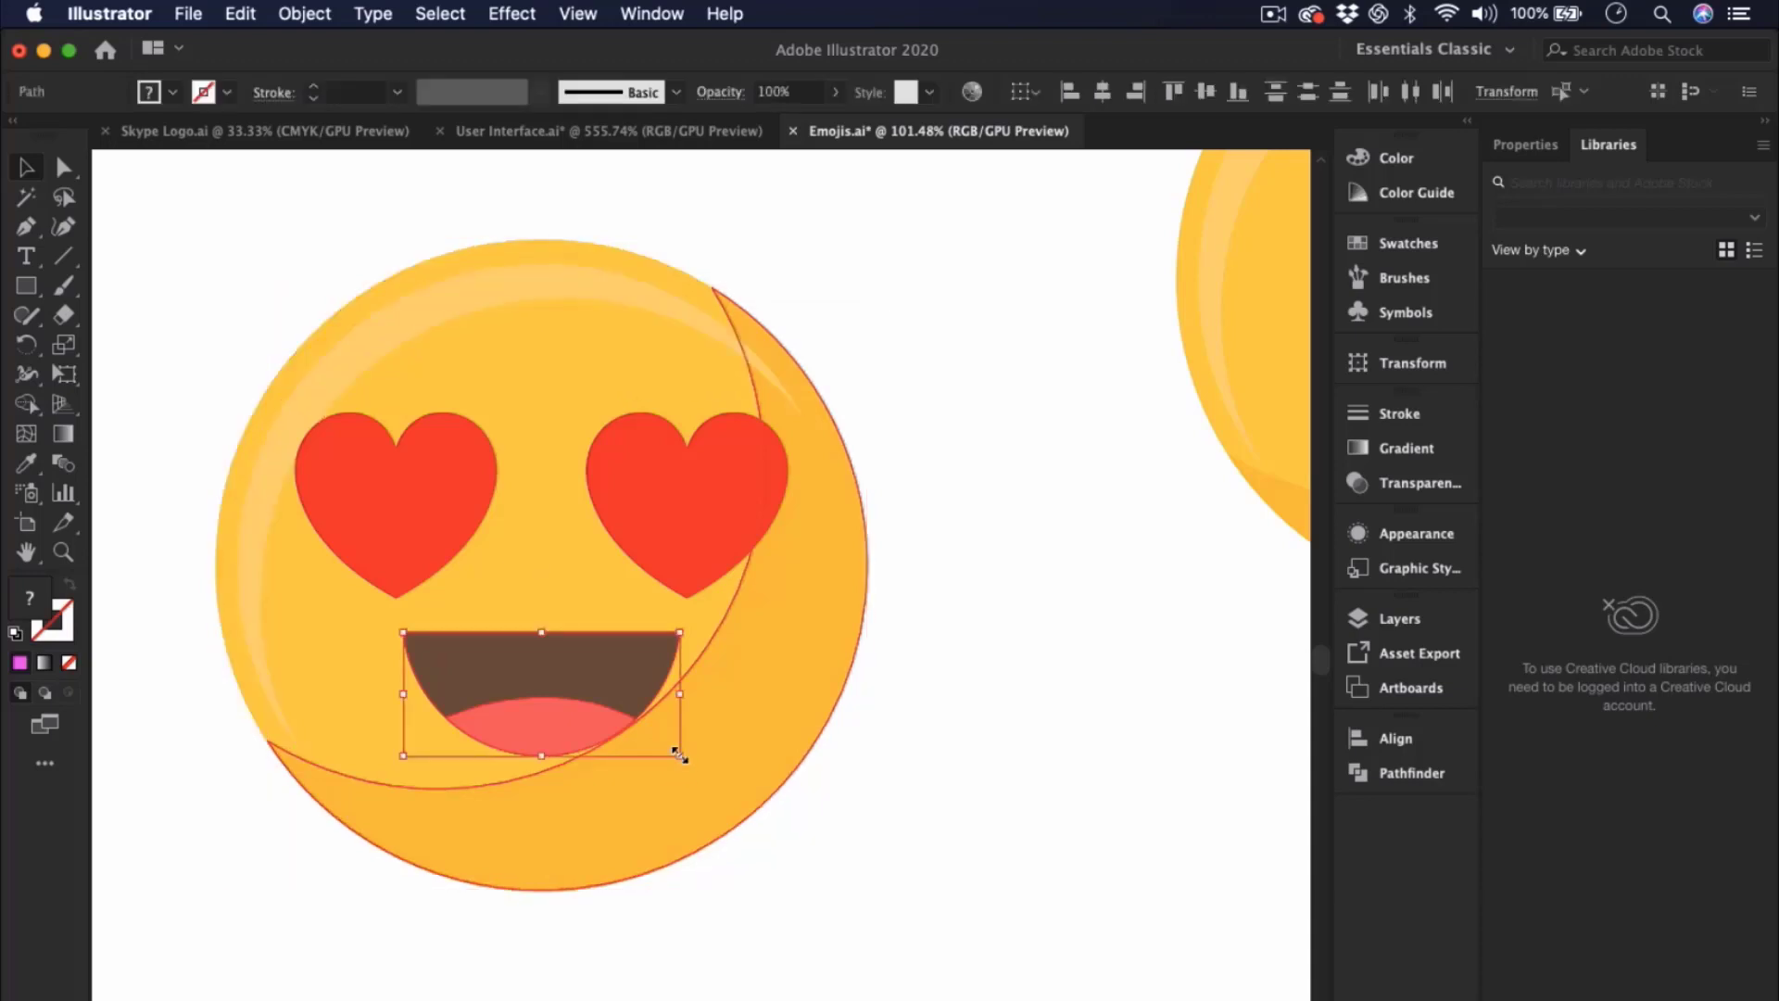
pyautogui.keyDown('shift'); pyautogui.click(769, 690); pyautogui.keyUp('shift')
pyautogui.keyDown('shift'); pyautogui.click(757, 665); pyautogui.keyUp('shift')
pyautogui.keyDown('shift'); pyautogui.click(728, 652); pyautogui.keyUp('shift')
pyautogui.keyDown('shift'); pyautogui.click(729, 652); pyautogui.keyUp('shift')
pyautogui.keyDown('shift'); pyautogui.click(706, 681); pyautogui.keyUp('shift')
pyautogui.keyDown('shift'); pyautogui.click(722, 679); pyautogui.keyUp('shift')
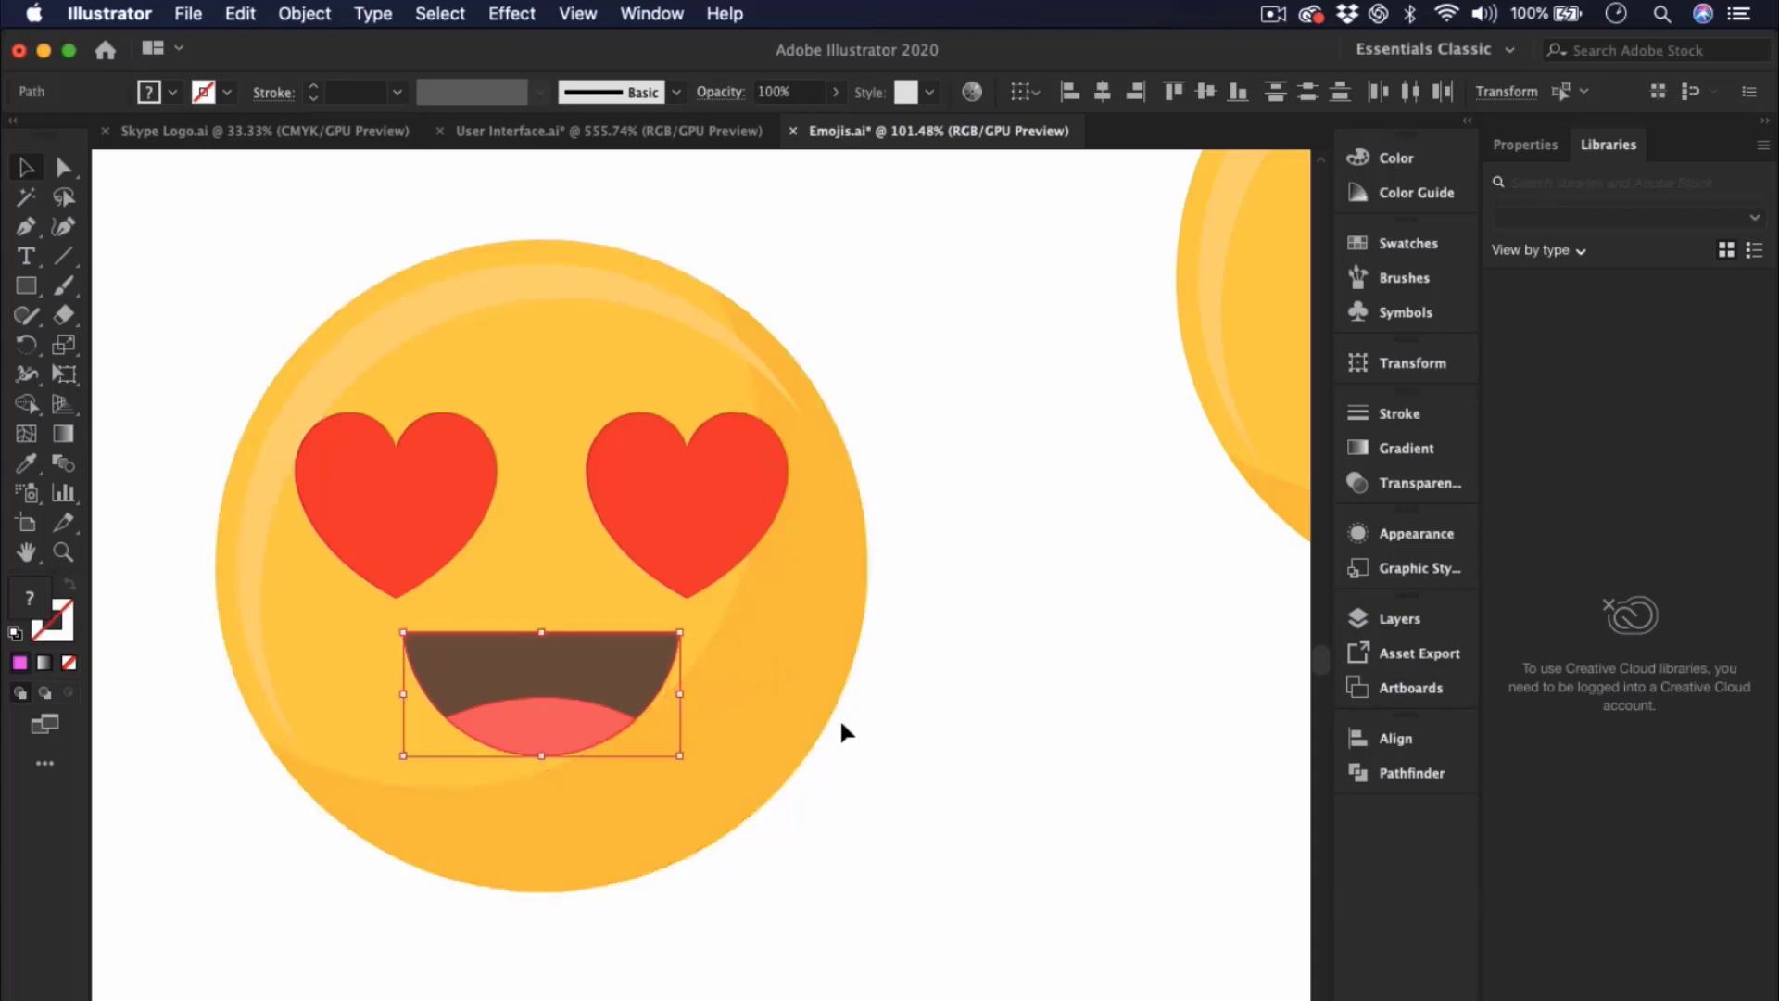
pyautogui.keyDown('shift'); pyautogui.click(794, 615); pyautogui.keyUp('shift')
pyautogui.keyDown('shift'); pyautogui.click(801, 613); pyautogui.keyUp('shift')
pyautogui.keyDown('shift'); pyautogui.click(774, 655); pyautogui.keyUp('shift')
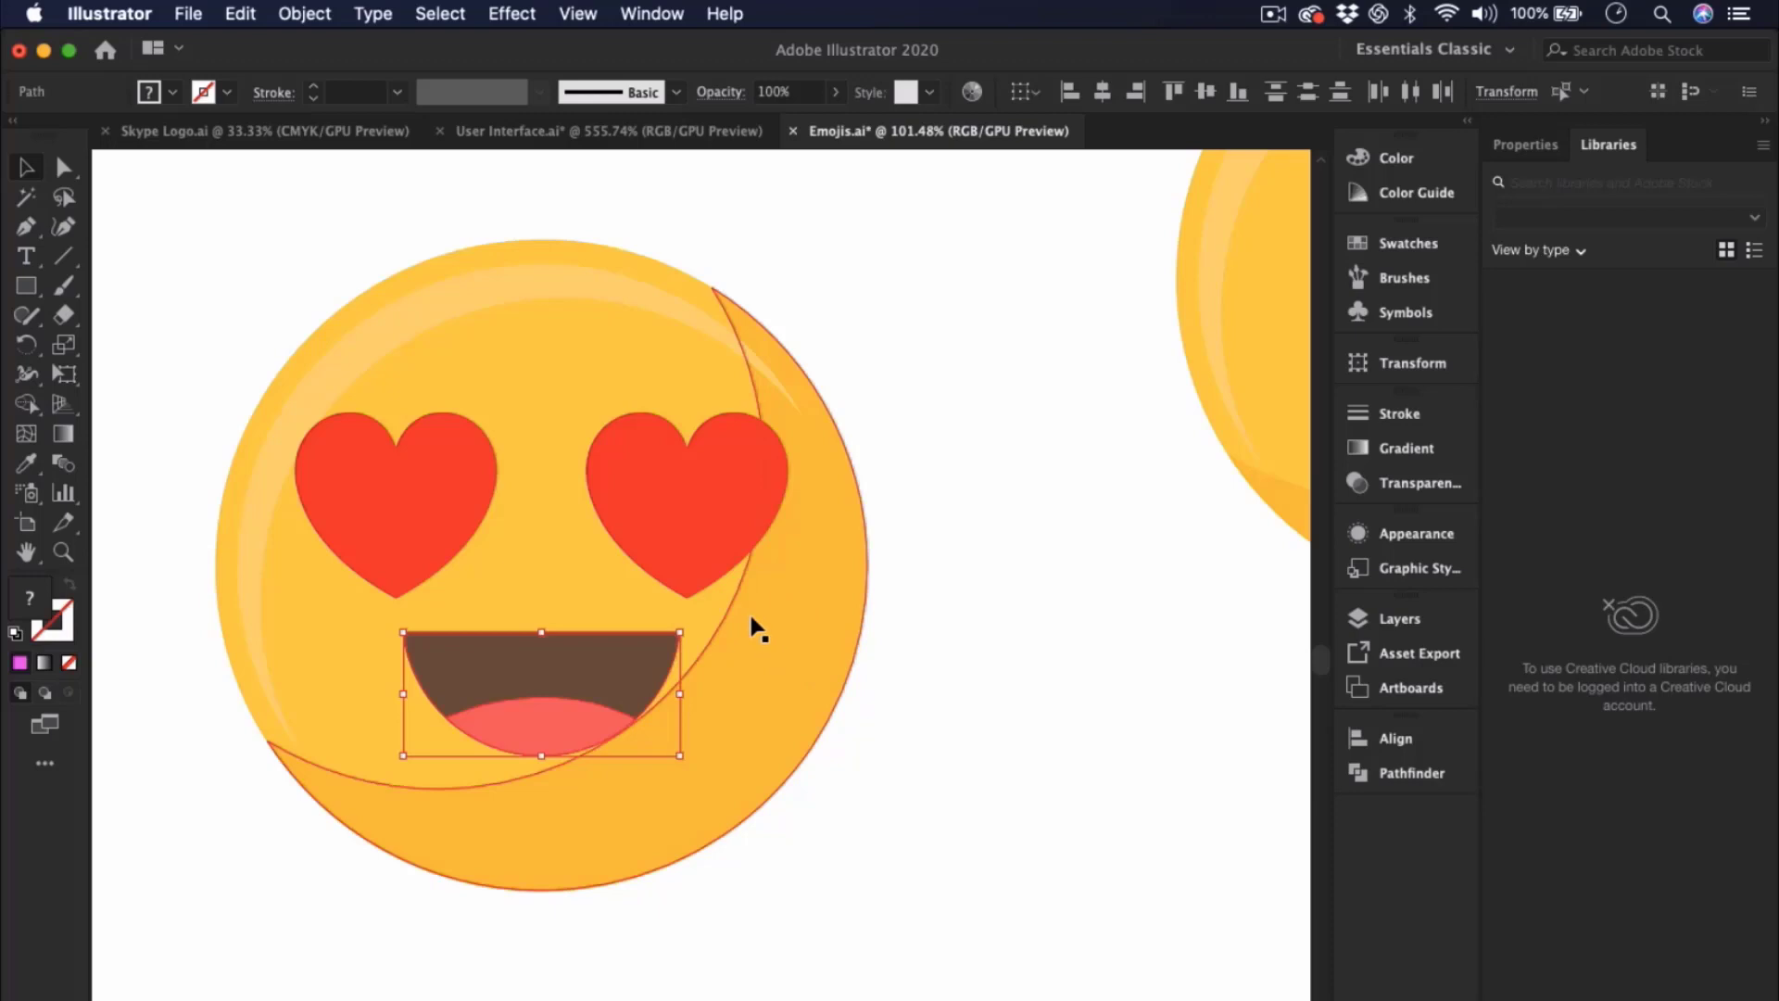
pyautogui.keyDown('shift'); pyautogui.click(746, 618); pyautogui.keyUp('shift')
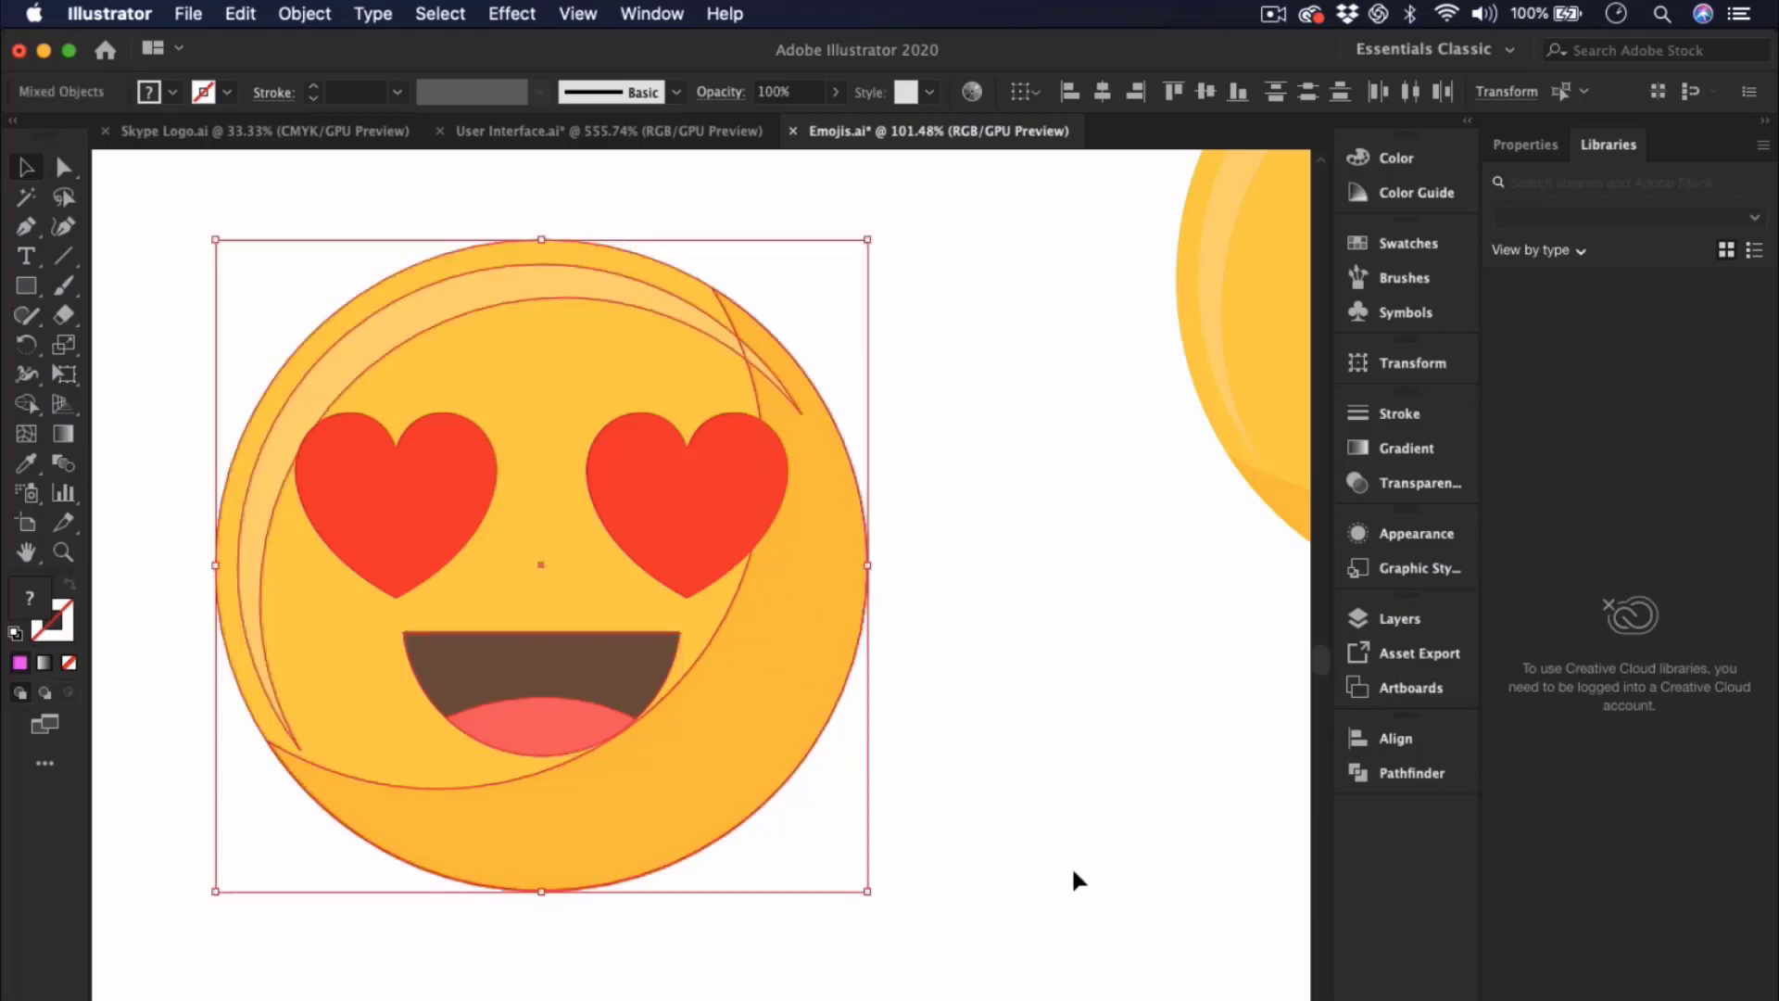
pyautogui.keyDown('shift'); pyautogui.click(761, 656); pyautogui.keyUp('shift')
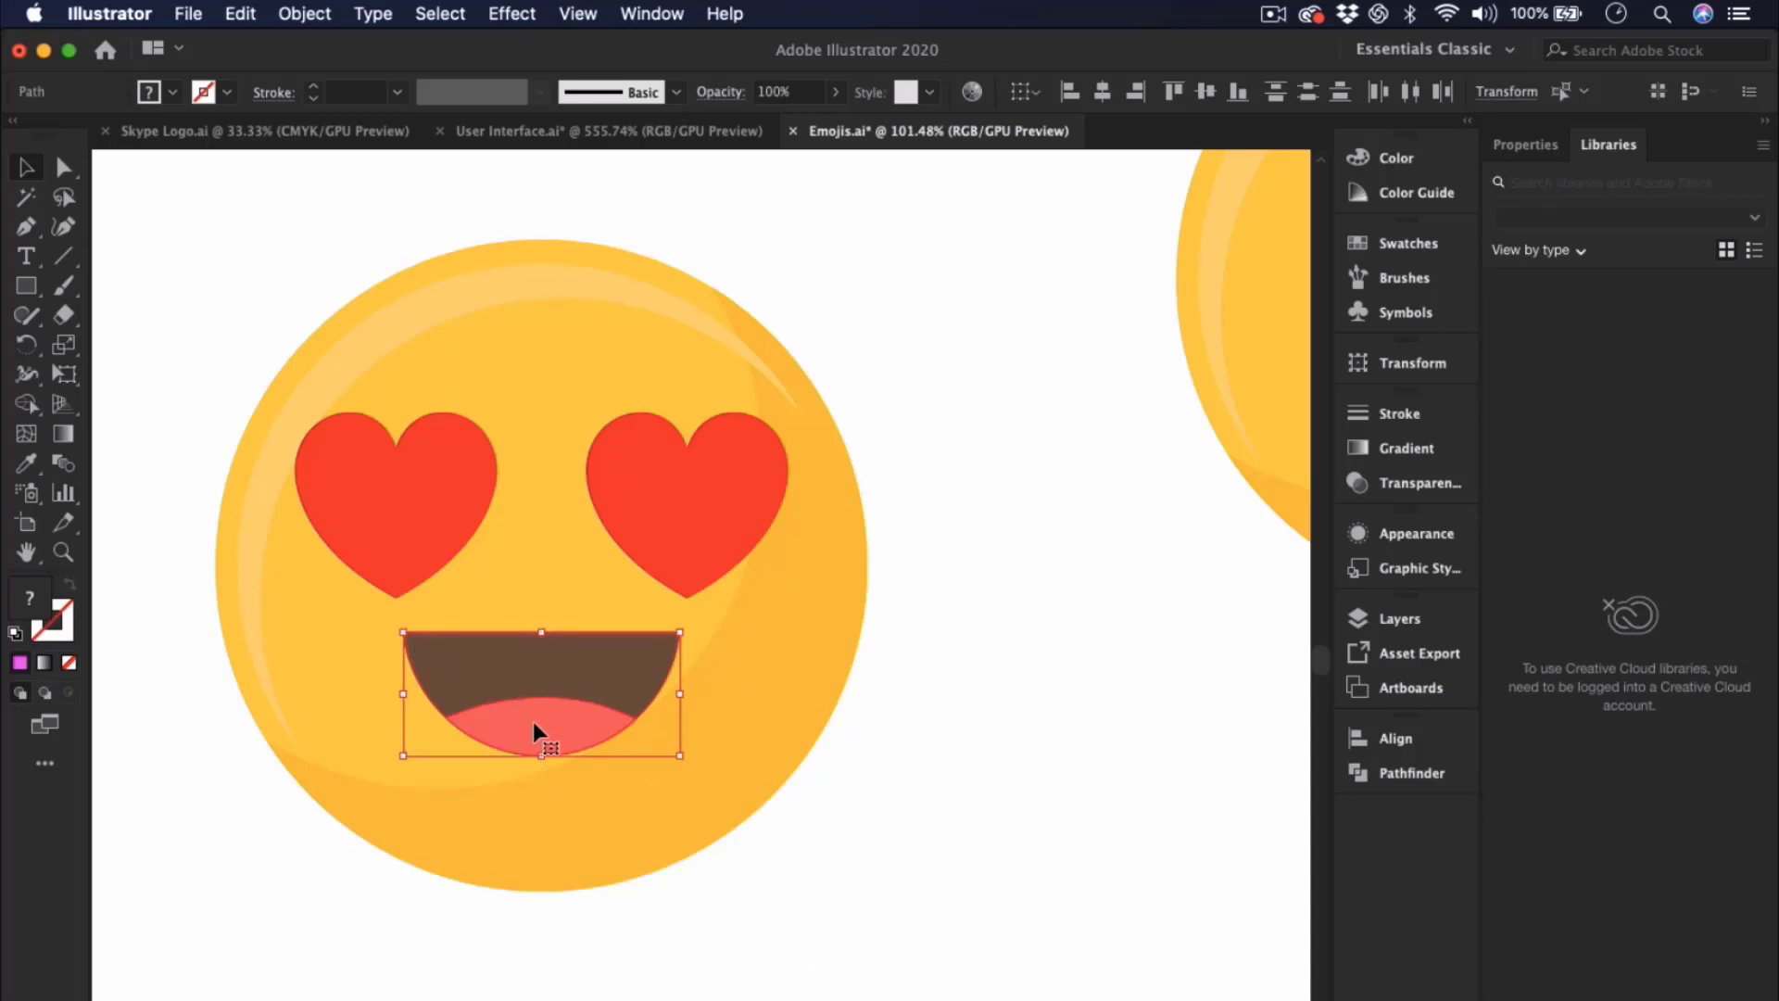
# - Select the mouth and both heart eyes together, then deselect them
pyautogui.press('super+shift+a')
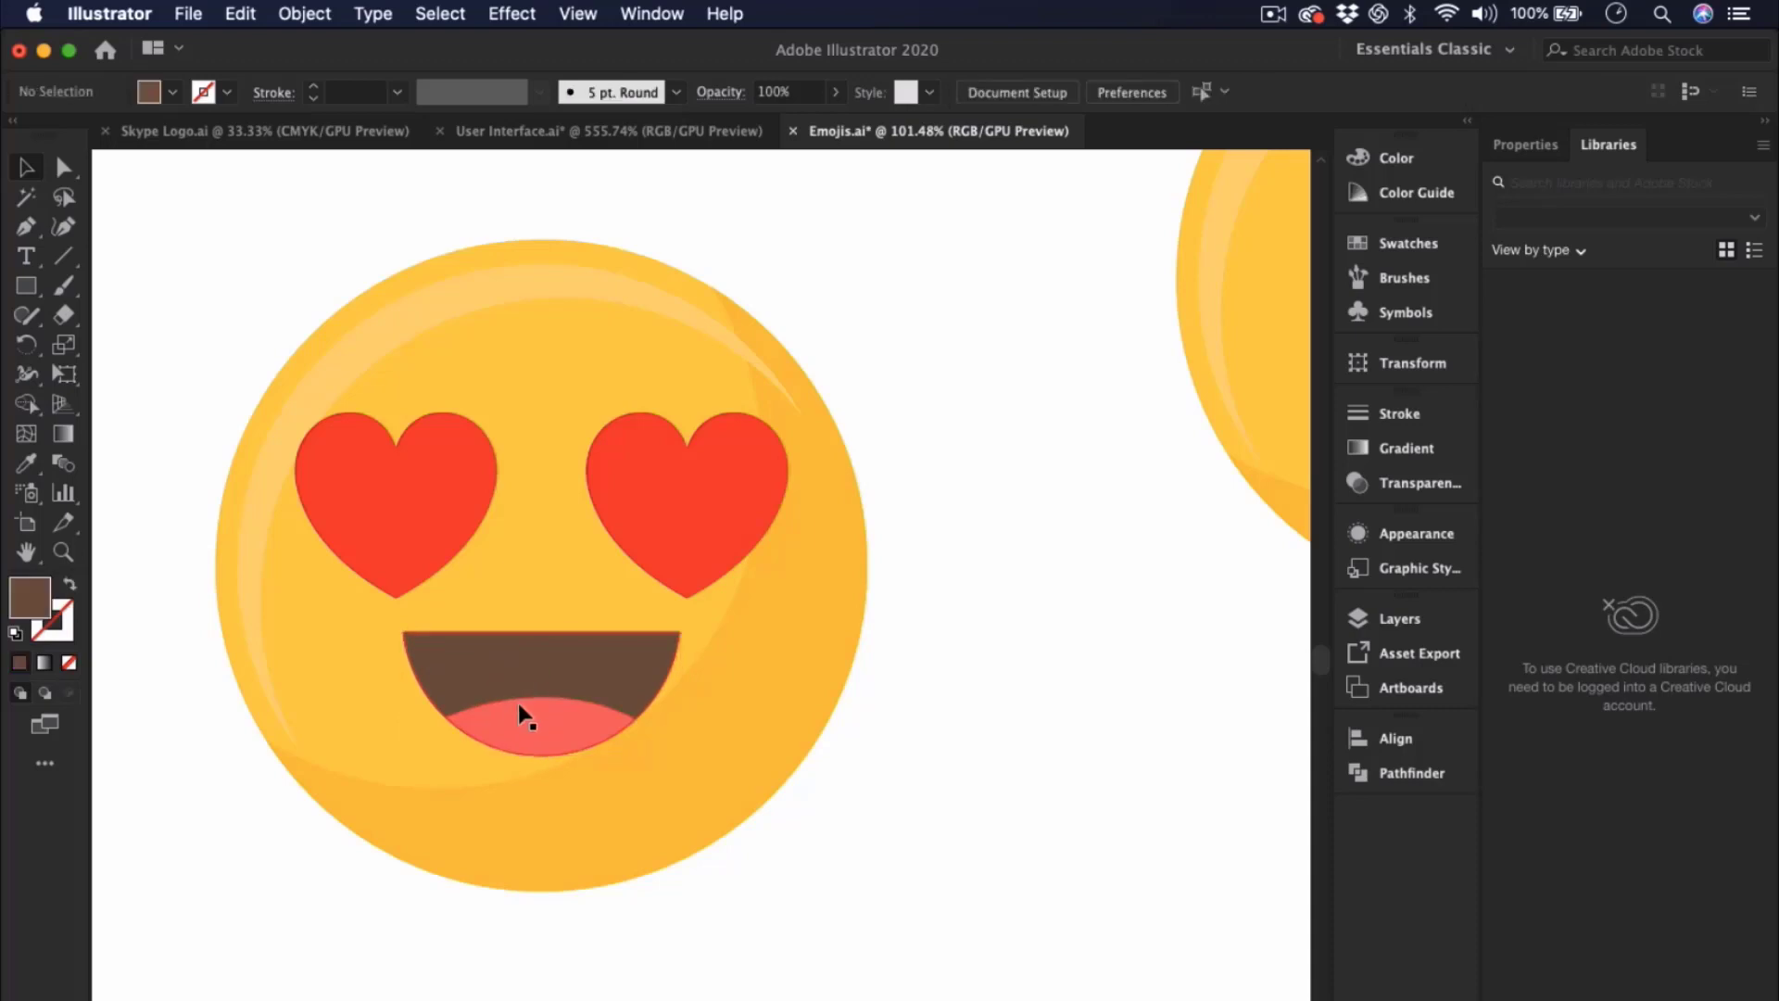
pyautogui.click(461, 658)
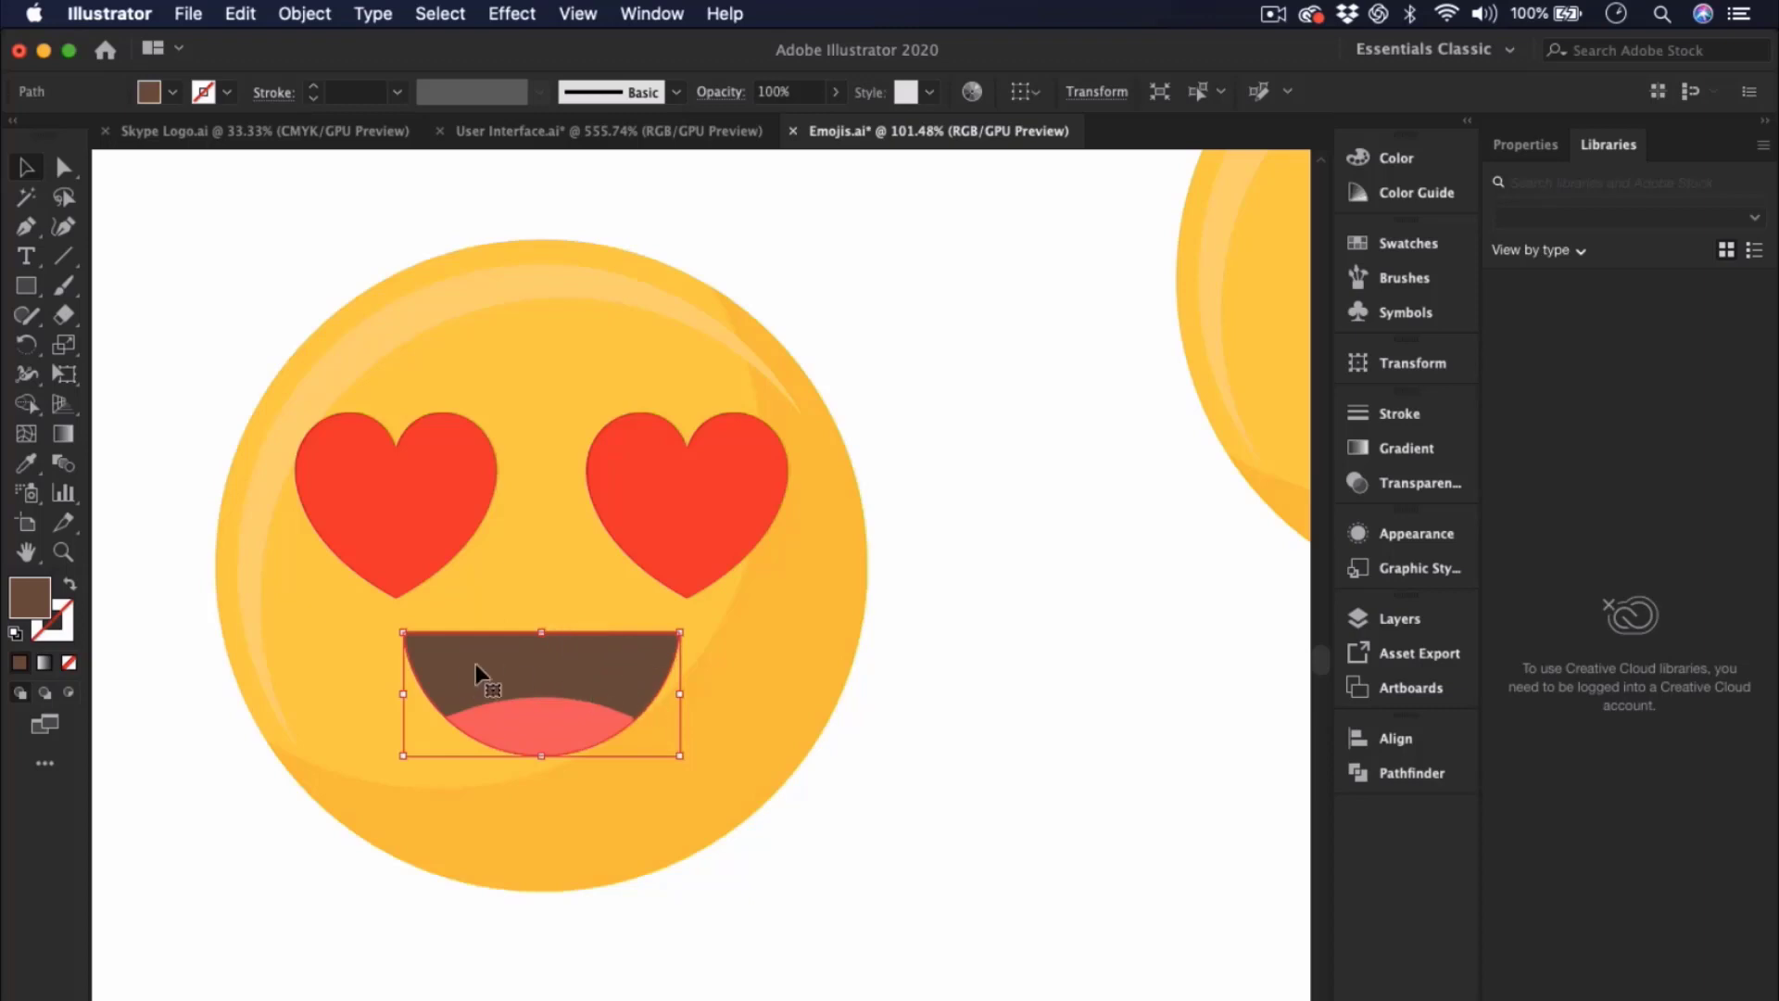
pyautogui.keyDown('shift'); pyautogui.click(397, 492); pyautogui.keyUp('shift')
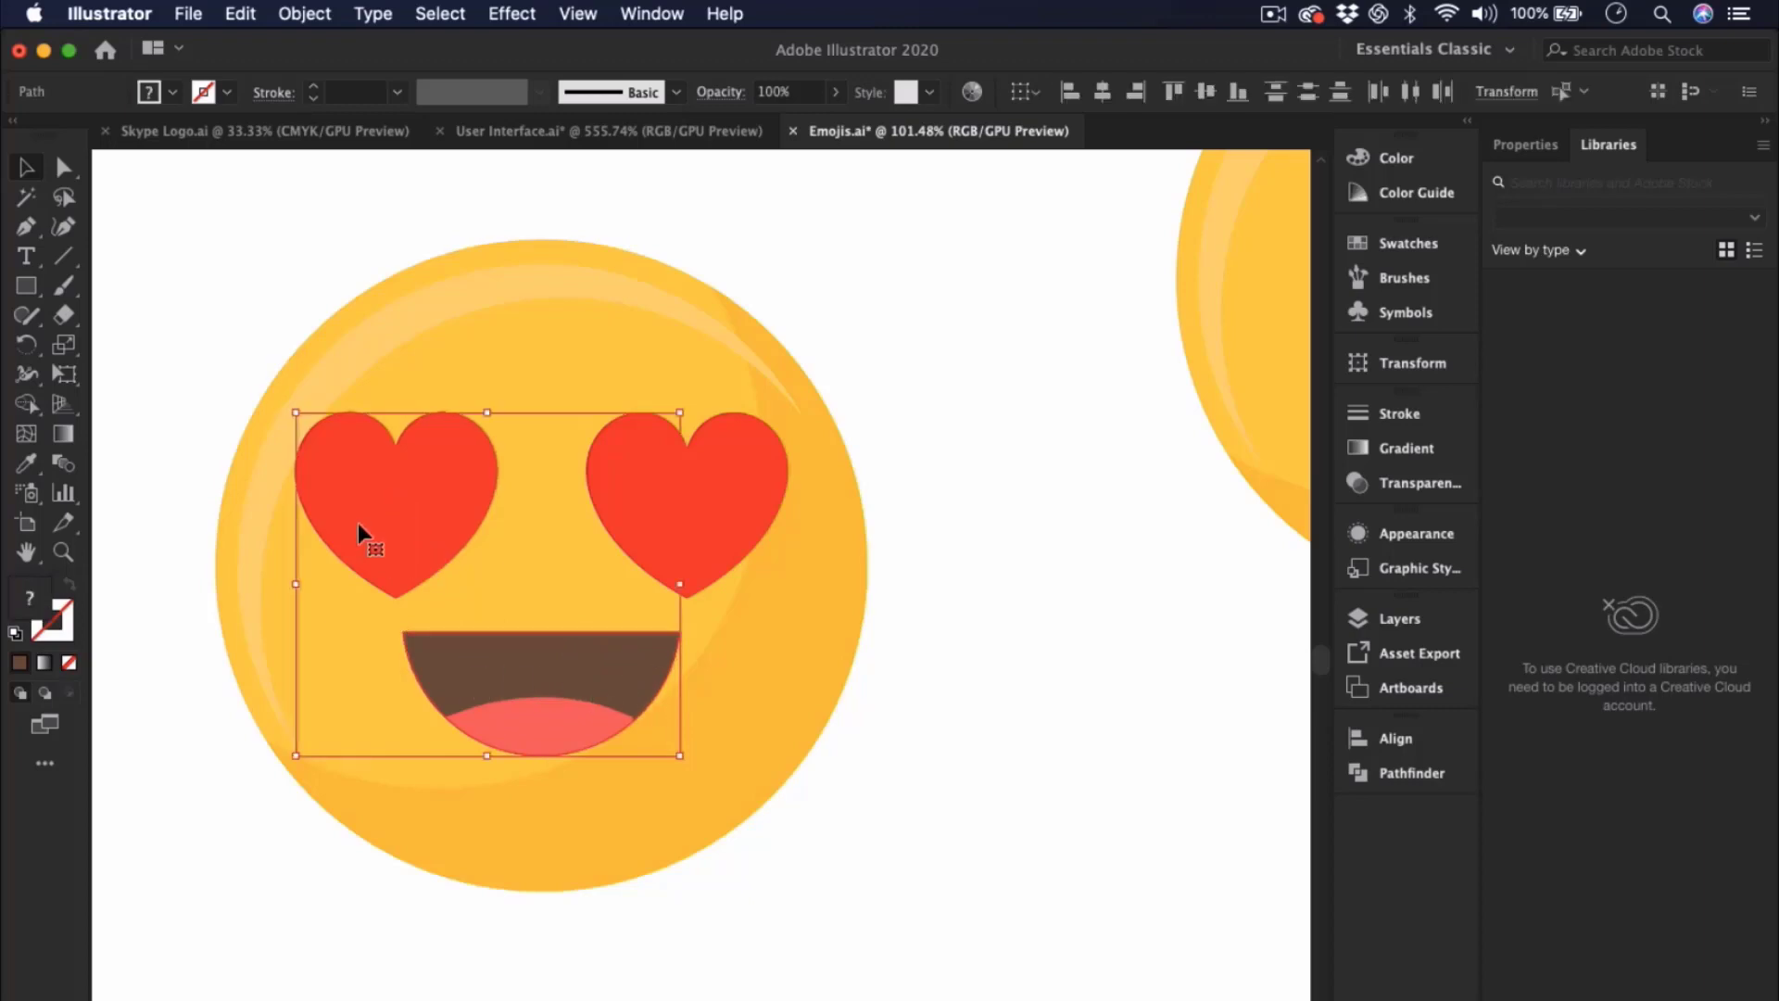
pyautogui.keyDown('shift'); pyautogui.click(713, 482); pyautogui.keyUp('shift')
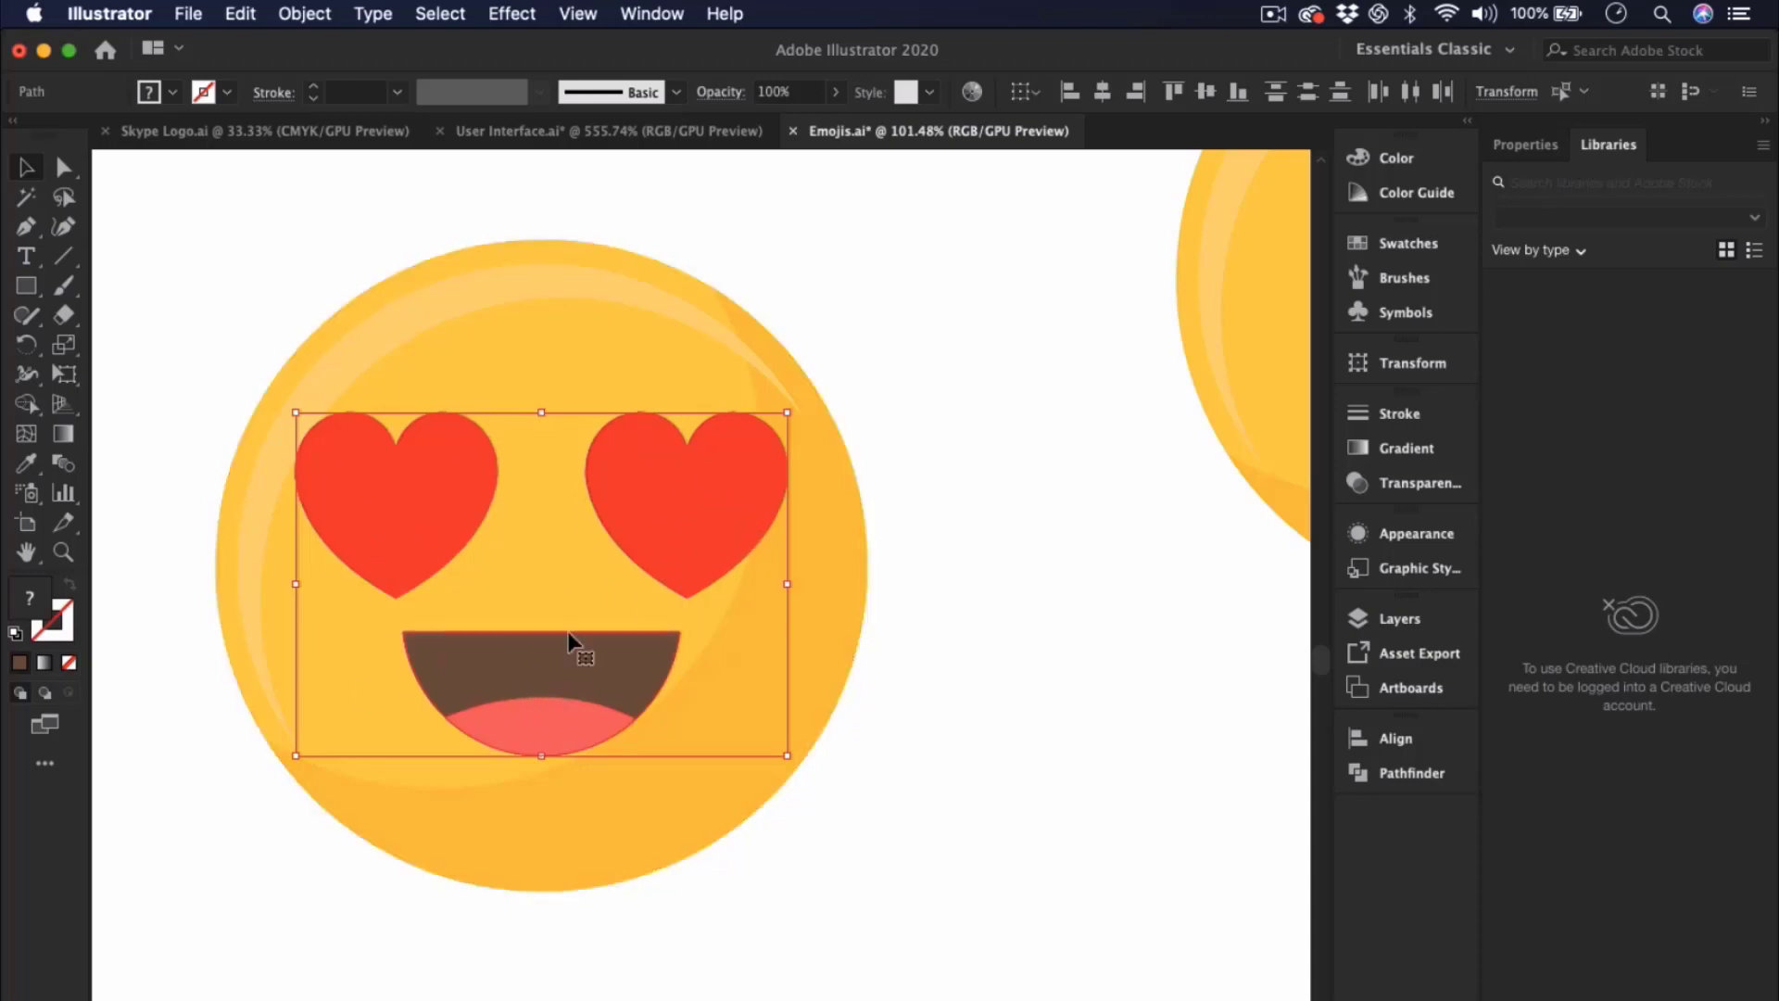
pyautogui.click(935, 739)
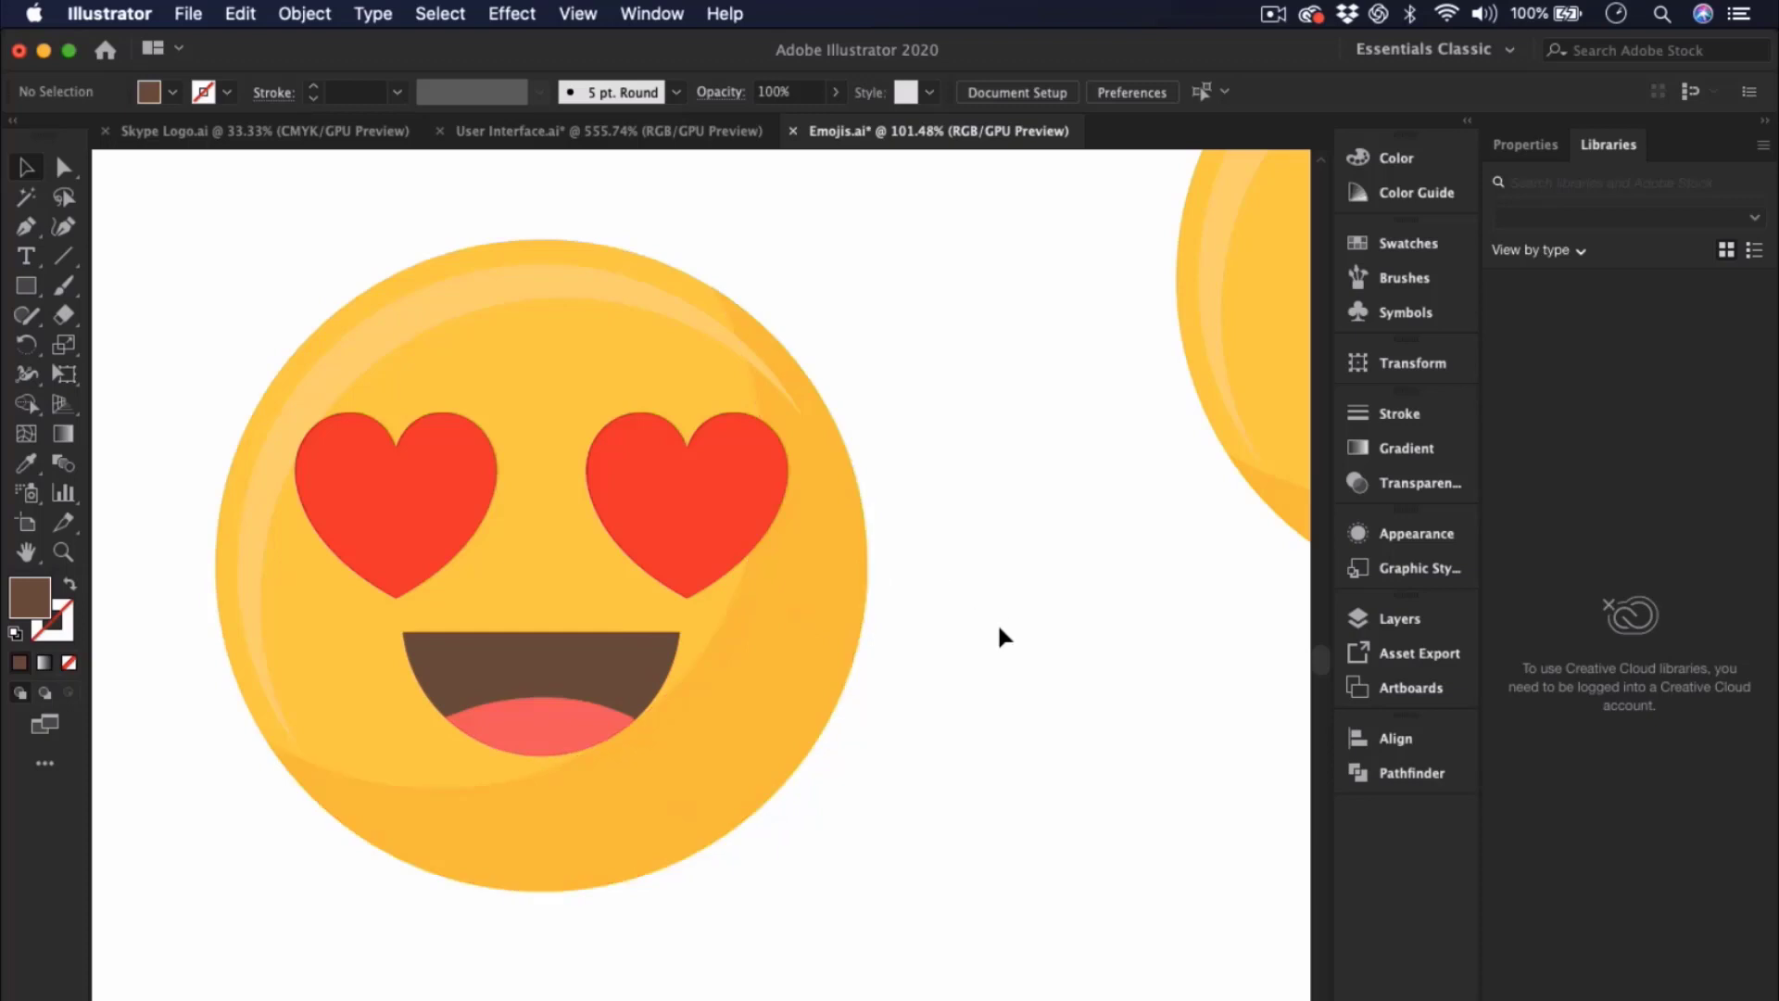
# - Drag the yellow face group aside, undo the move, and reselect the face group
pyautogui.click(758, 686)
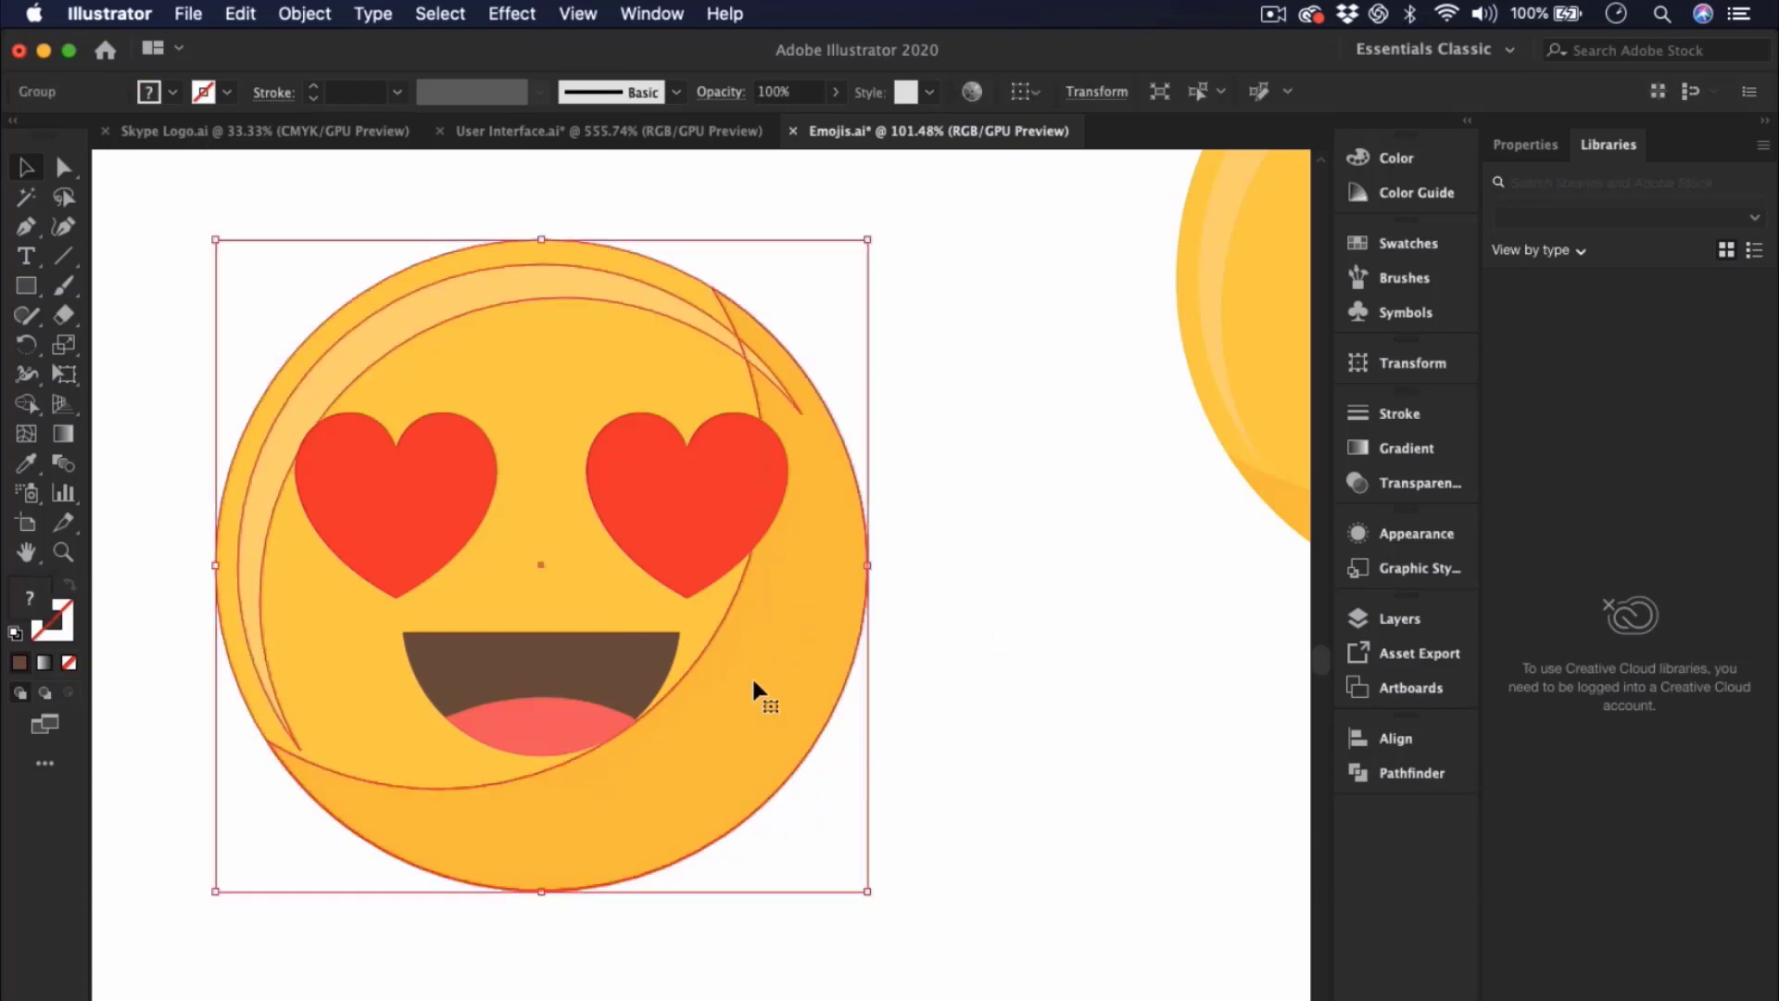
pyautogui.click(895, 718)
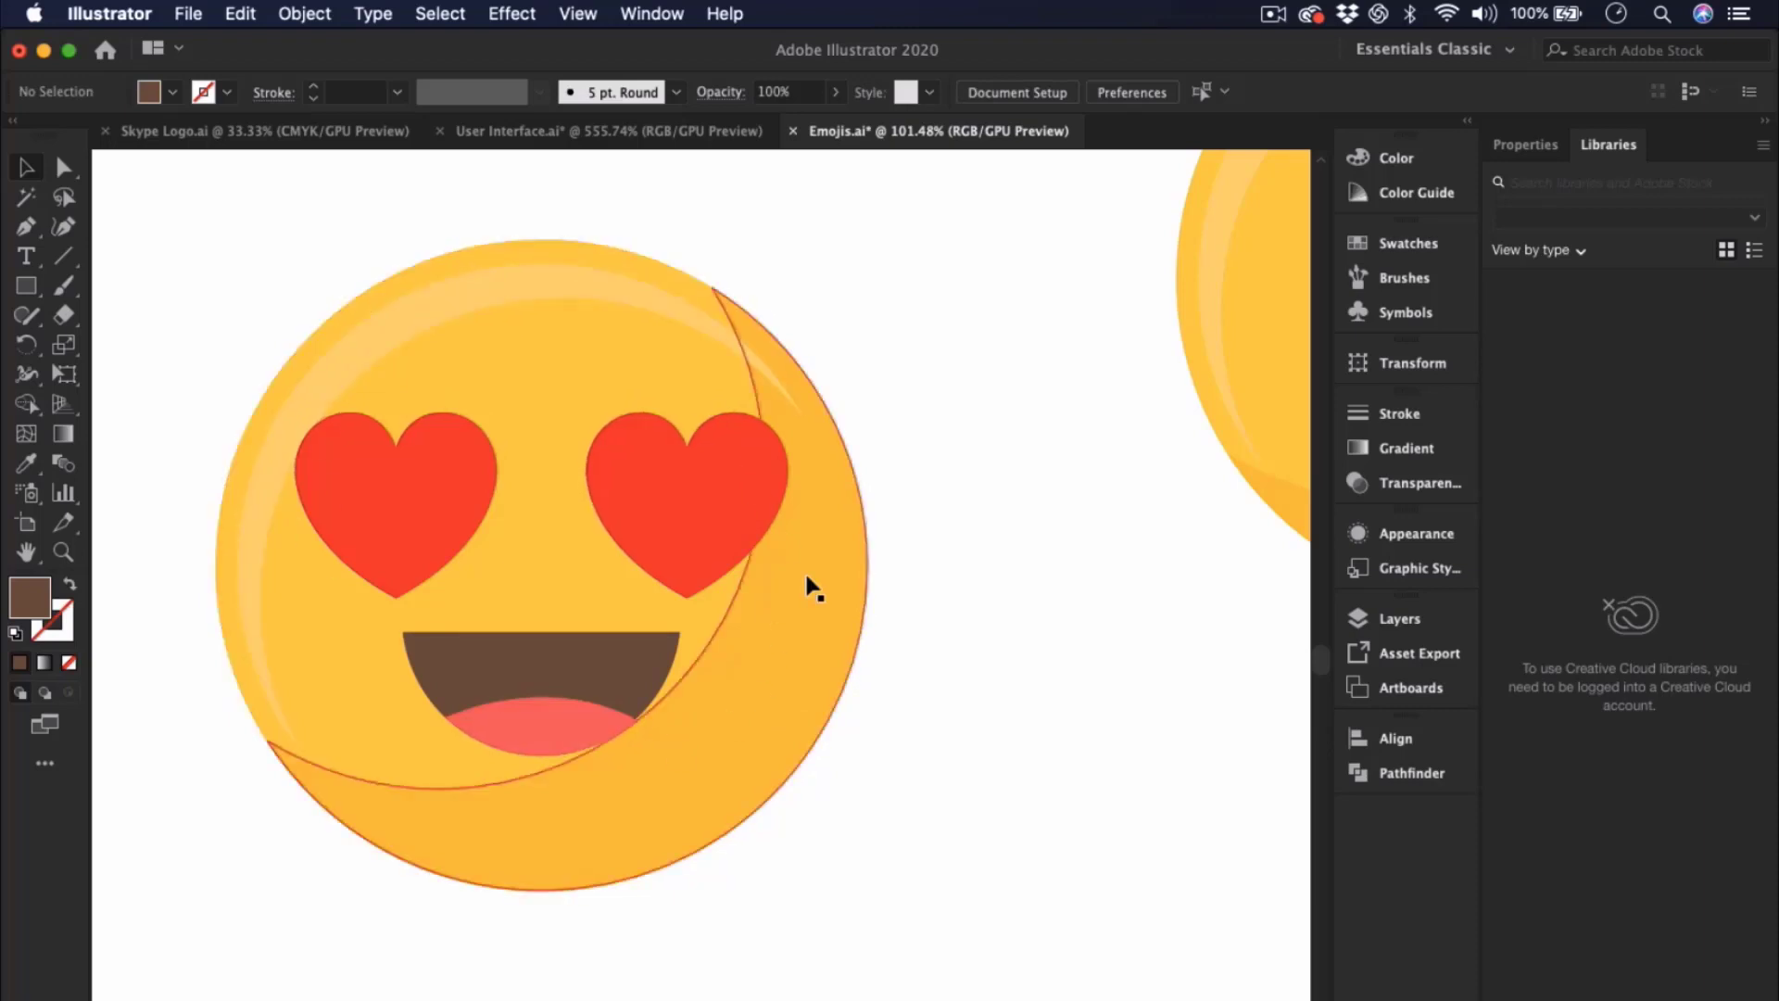
pyautogui.click(711, 712)
pyautogui.moveTo(732, 714); pyautogui.dragTo(554, 614)
pyautogui.press('super+z')
pyautogui.press('super+z')
pyautogui.press('super+z')
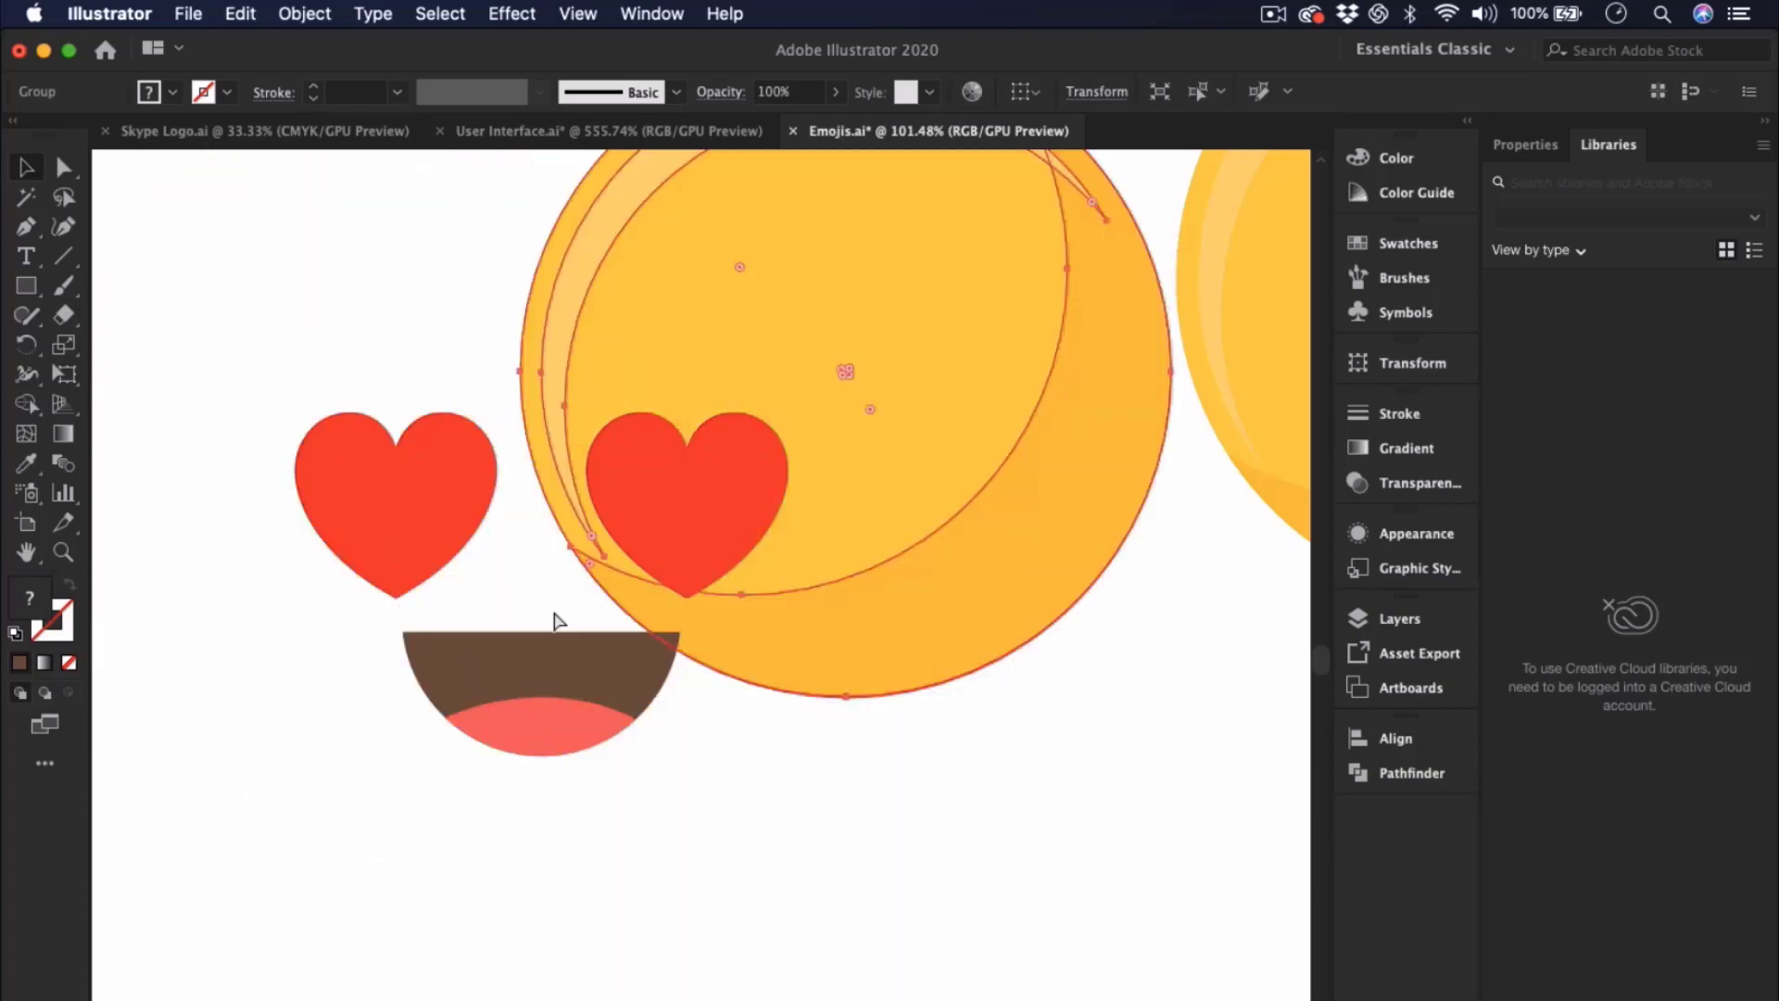
pyautogui.click(883, 676)
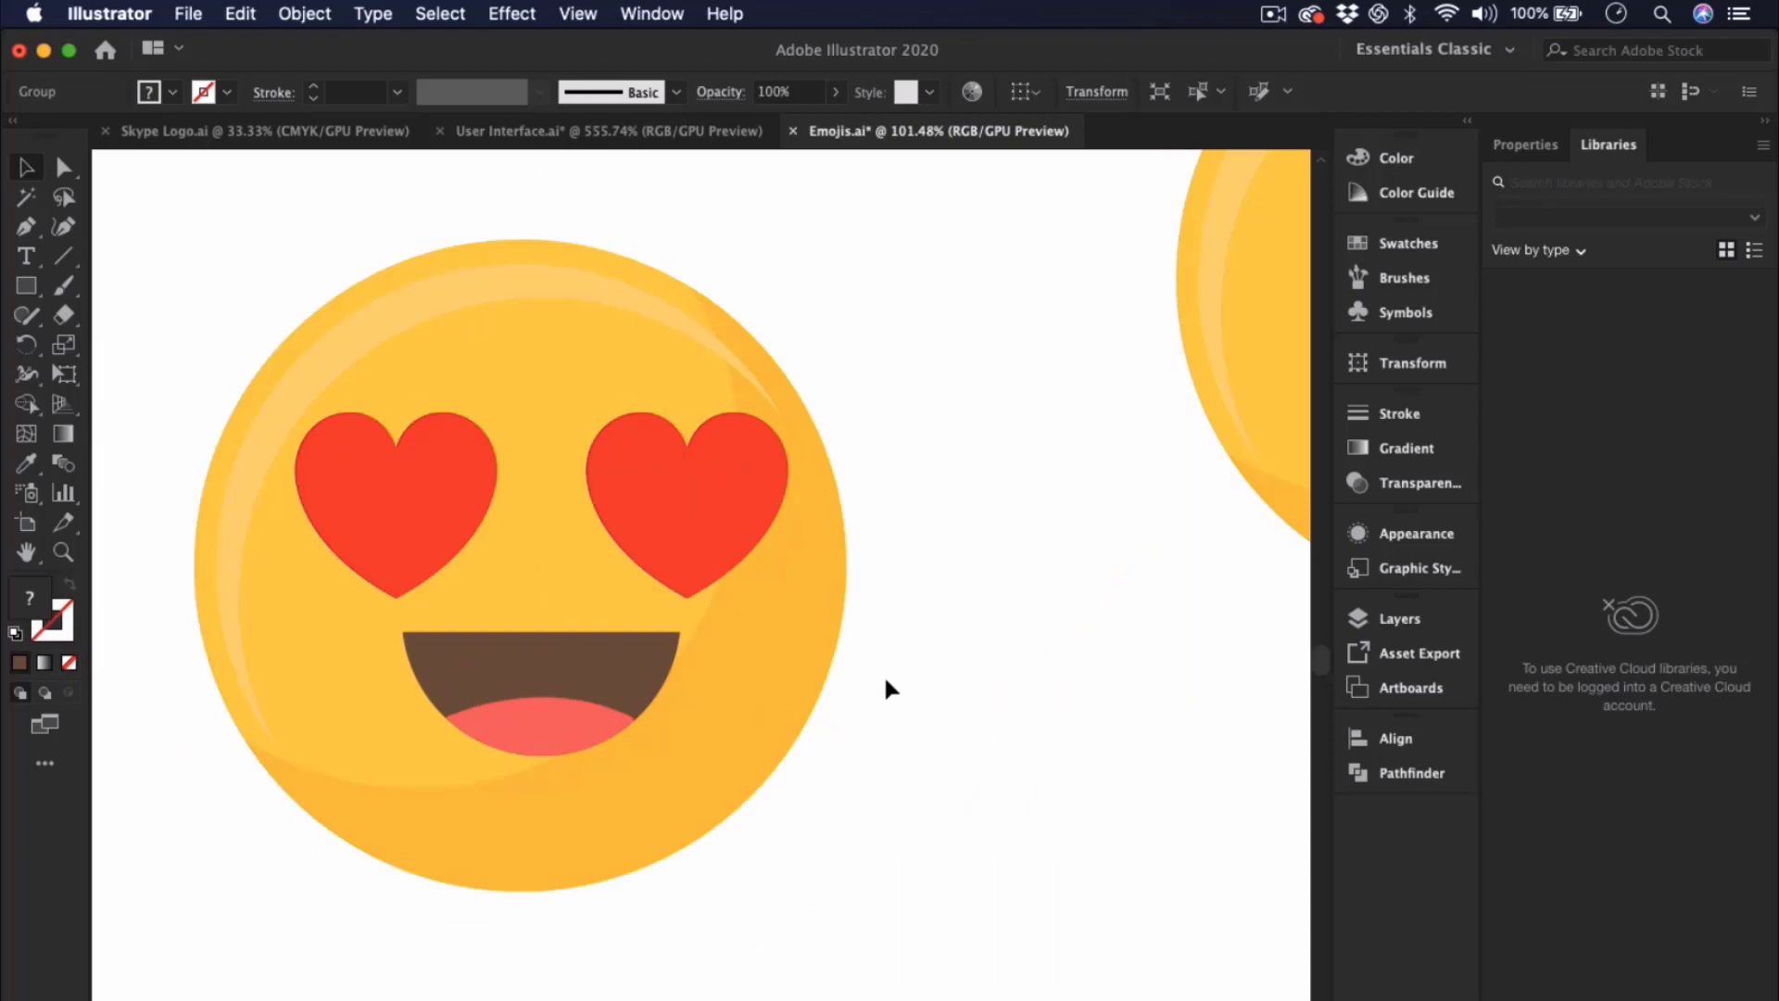
pyautogui.click(763, 686)
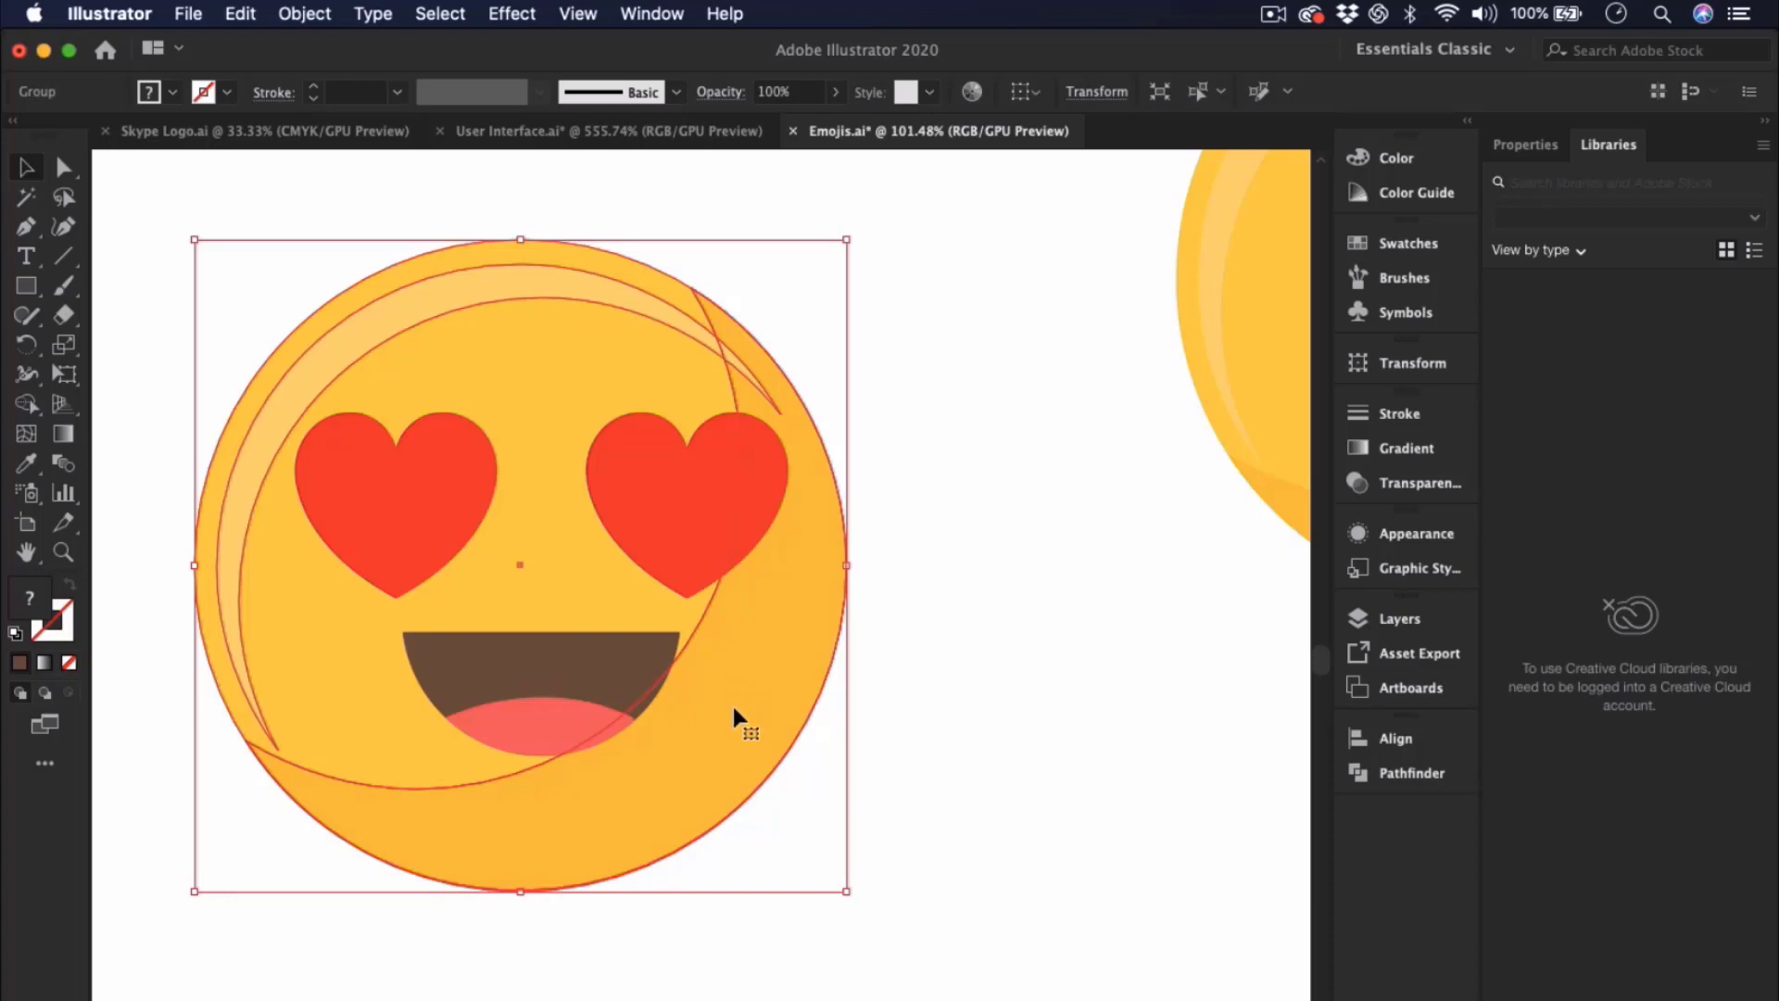
pyautogui.click(305, 13)
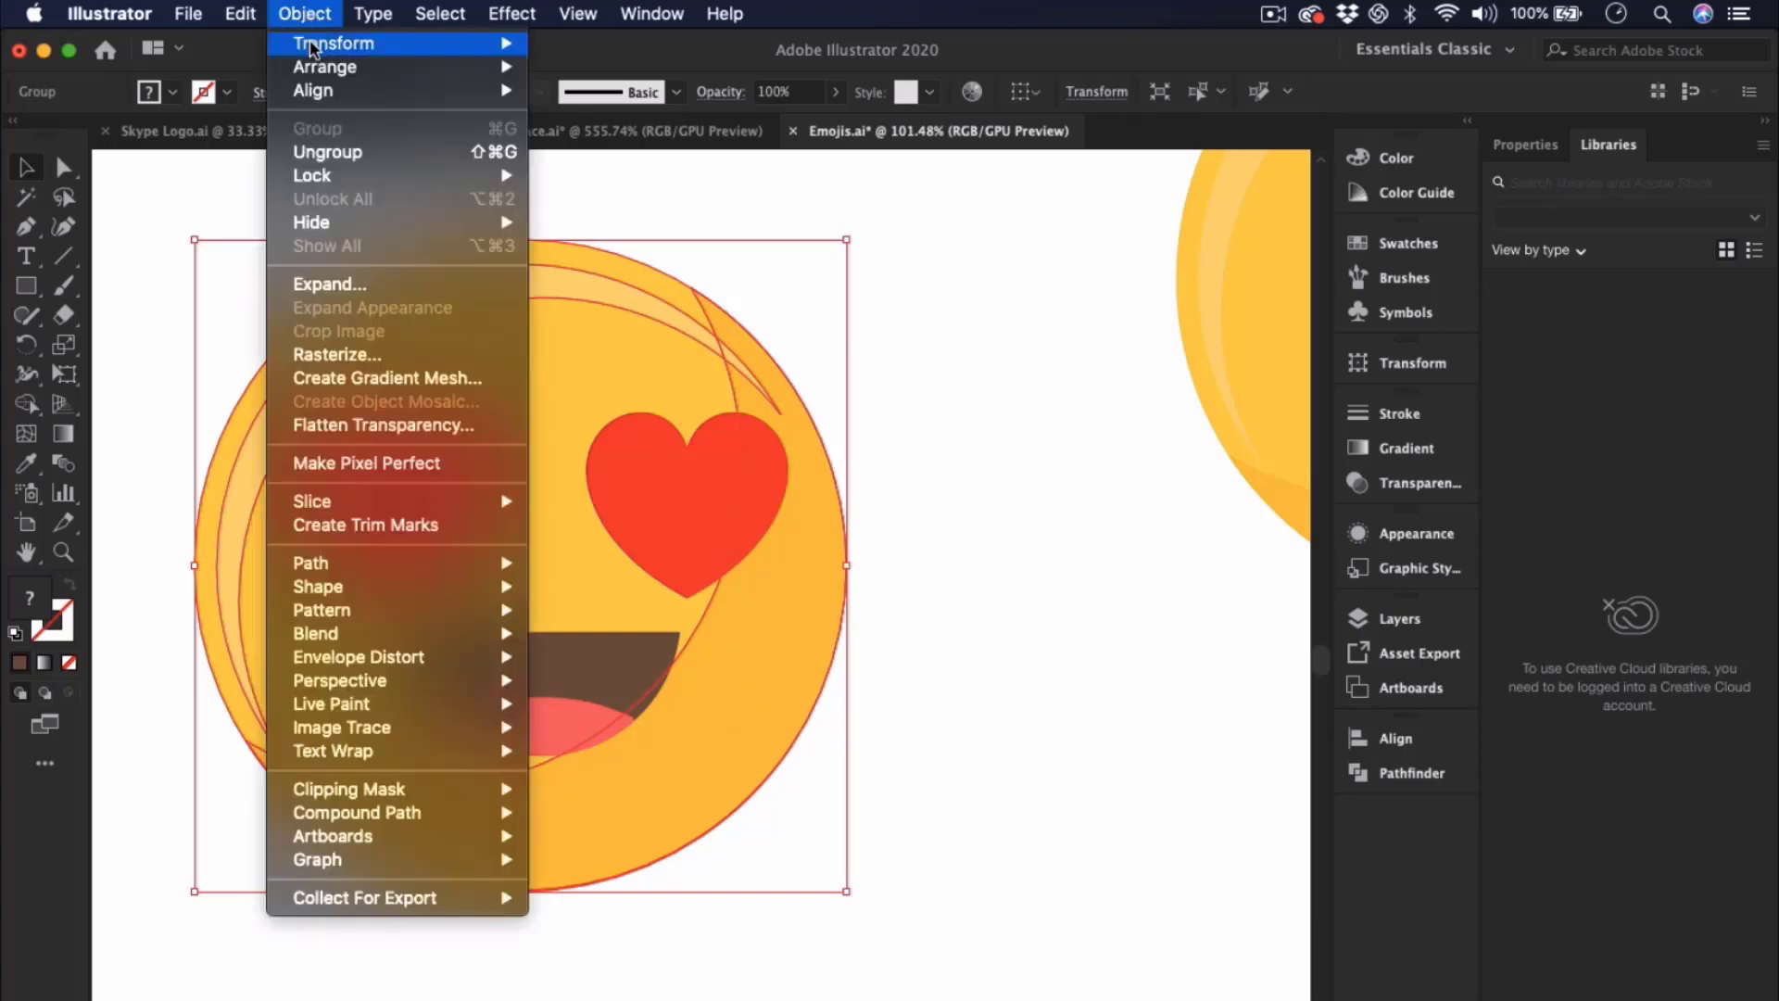
pyautogui.moveTo(354, 190)
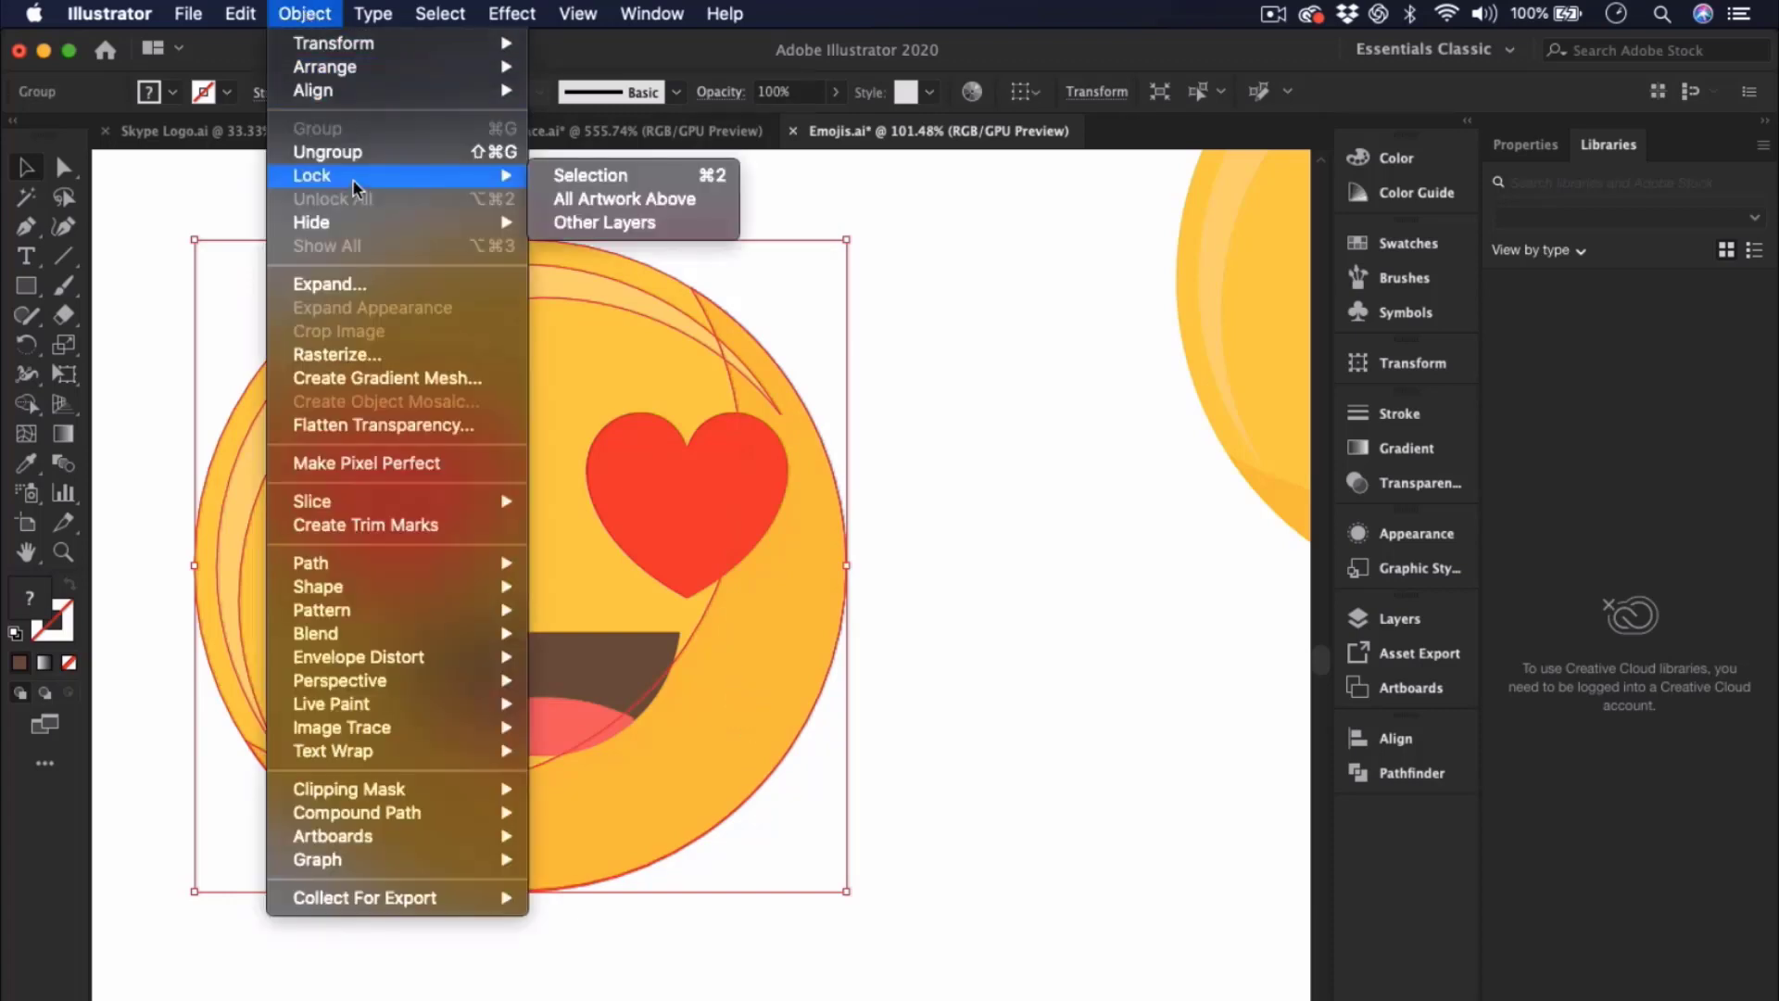
pyautogui.click(575, 181)
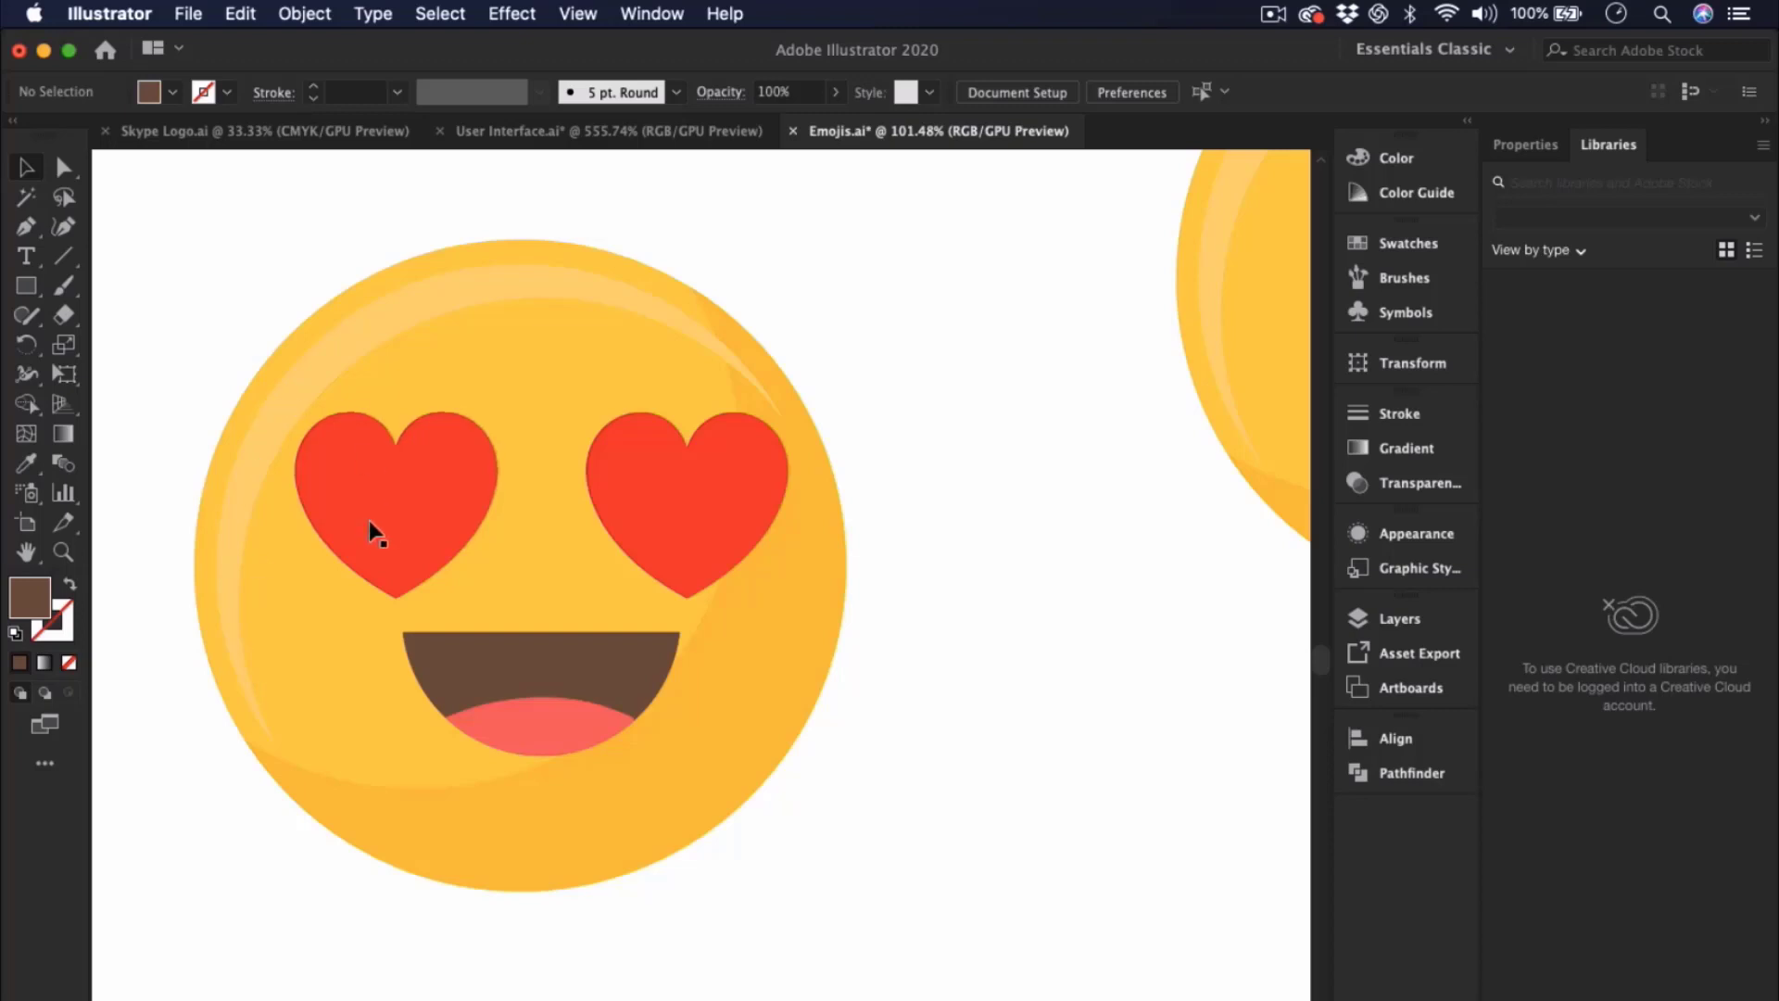
pyautogui.click(63, 196)
pyautogui.moveTo(425, 608)
pyautogui.mouseDown()
pyautogui.moveTo(376, 658)
pyautogui.moveTo(479, 789)
pyautogui.moveTo(575, 799)
pyautogui.moveTo(646, 769)
pyautogui.moveTo(714, 661)
pyautogui.moveTo(713, 634)
pyautogui.moveTo(681, 615)
pyautogui.moveTo(429, 612)
pyautogui.mouseUp()
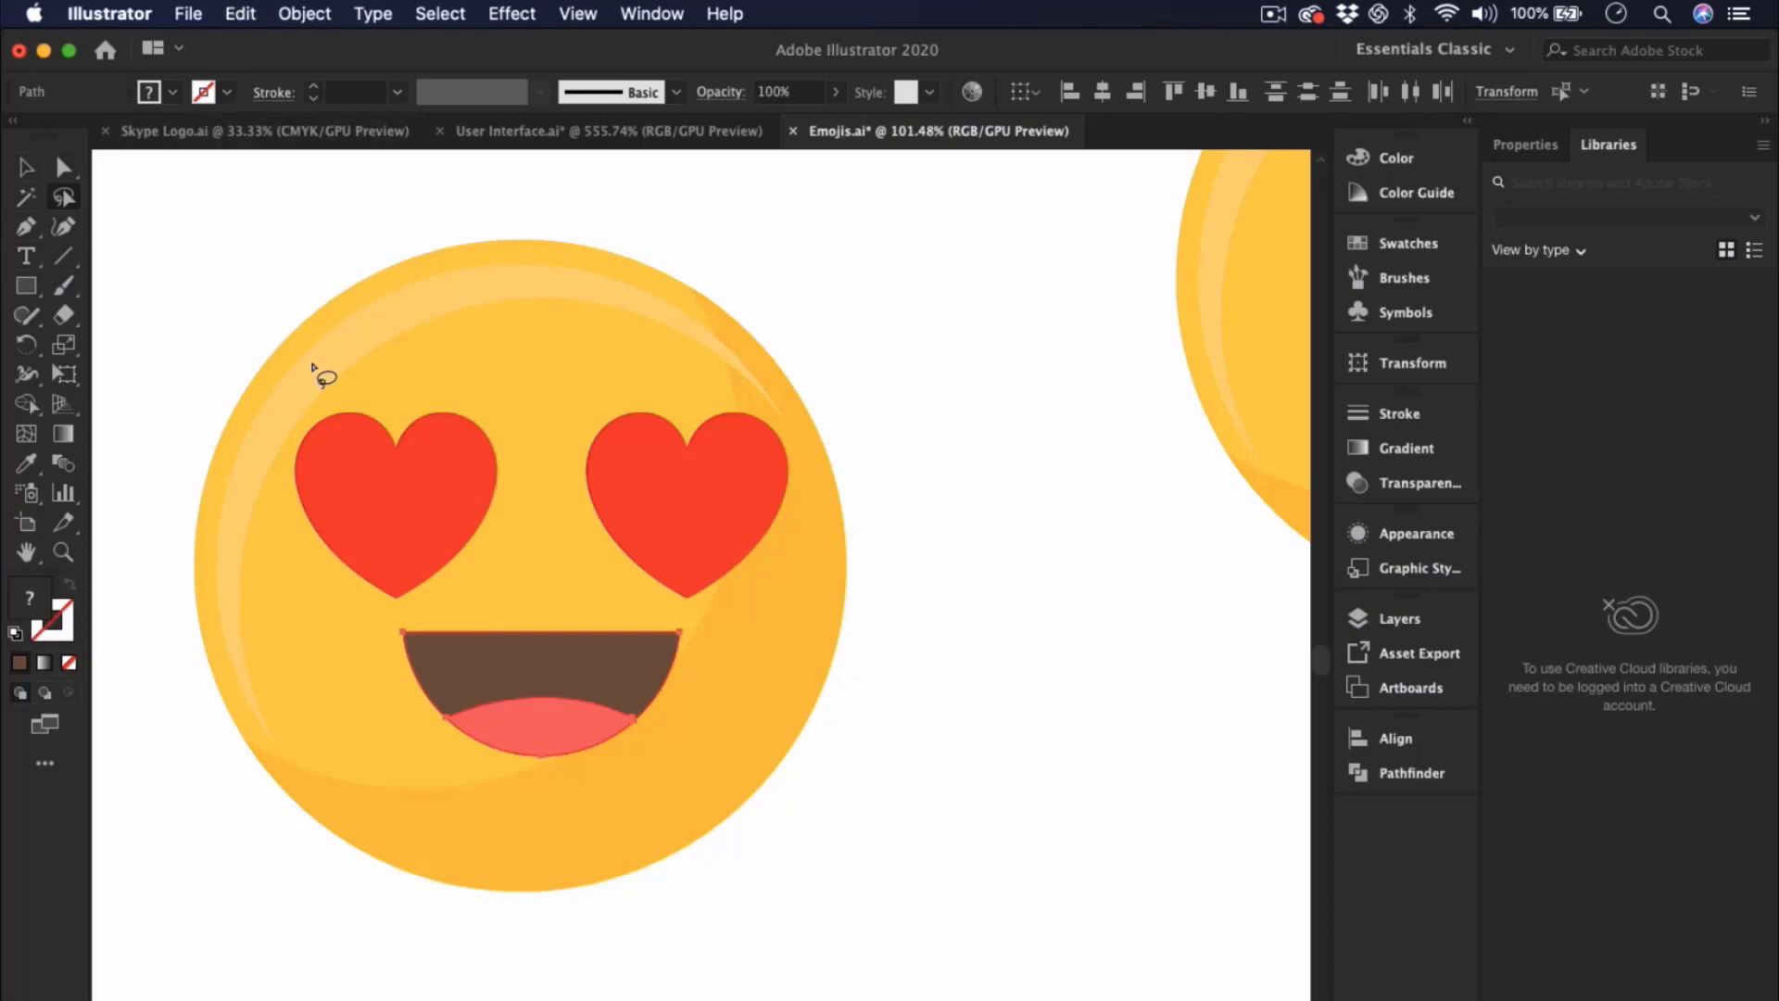
pyautogui.click(25, 167)
pyautogui.click(317, 713)
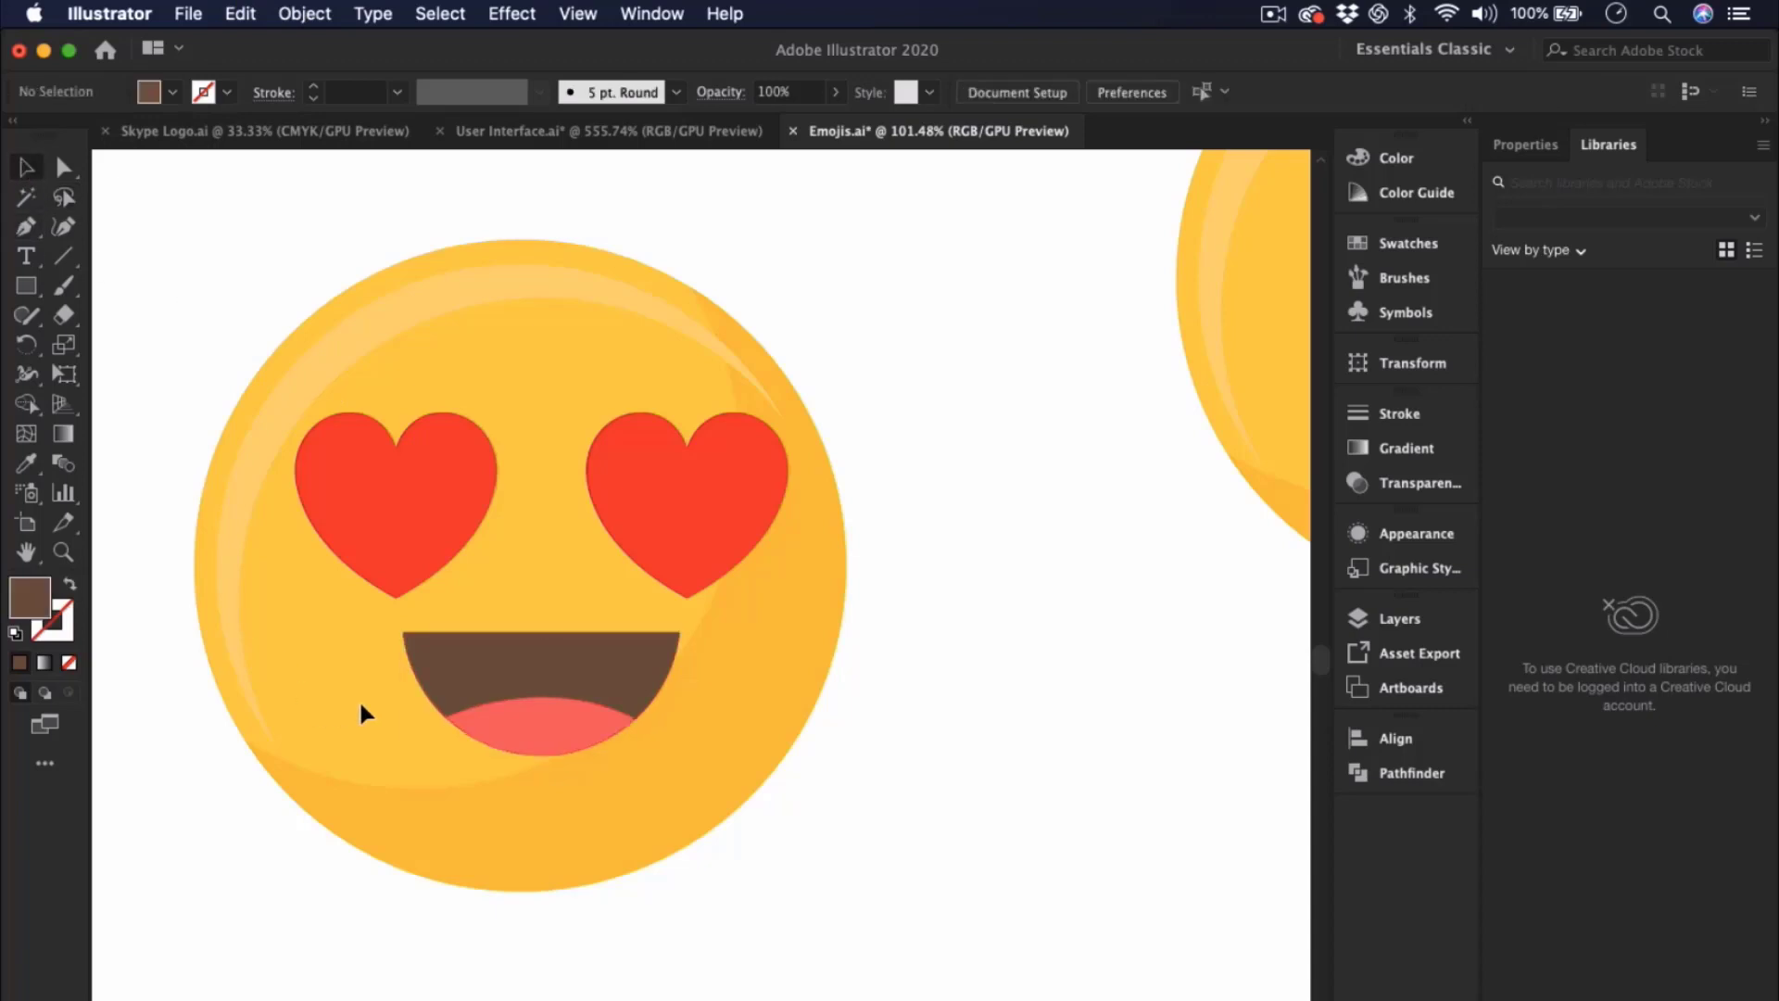
pyautogui.click(304, 13)
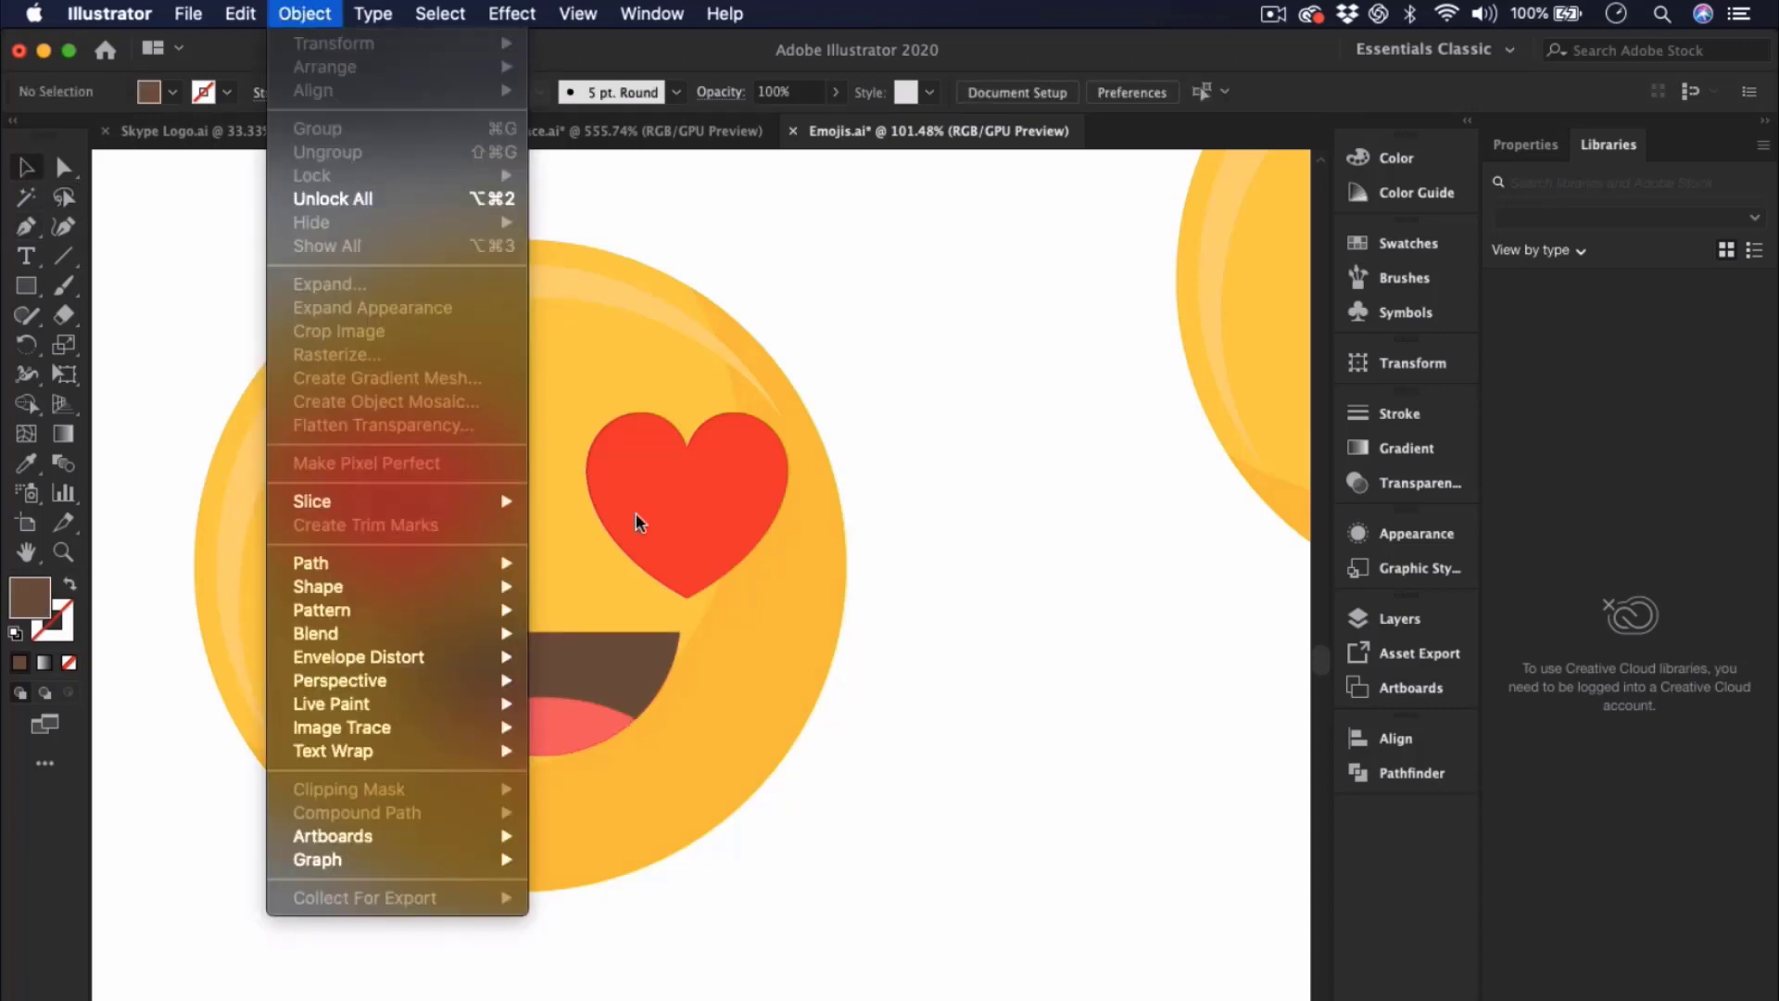
pyautogui.click(667, 570)
pyautogui.rightClick(734, 745)
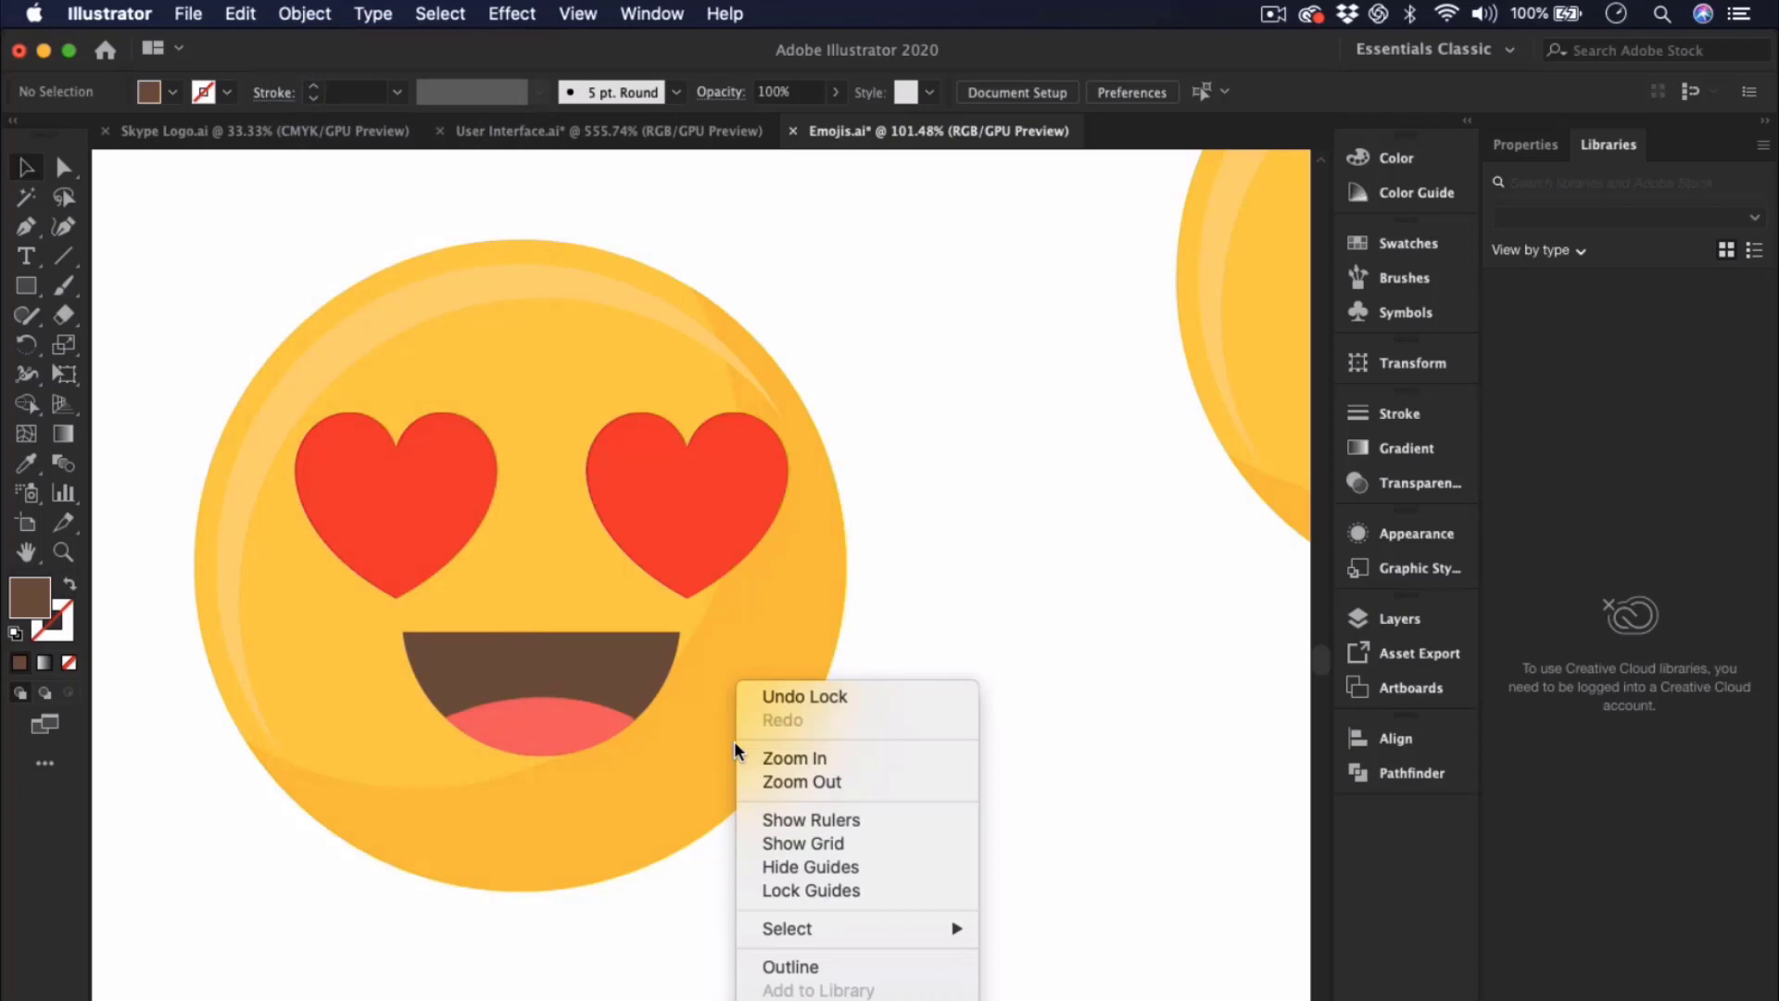
pyautogui.click(790, 697)
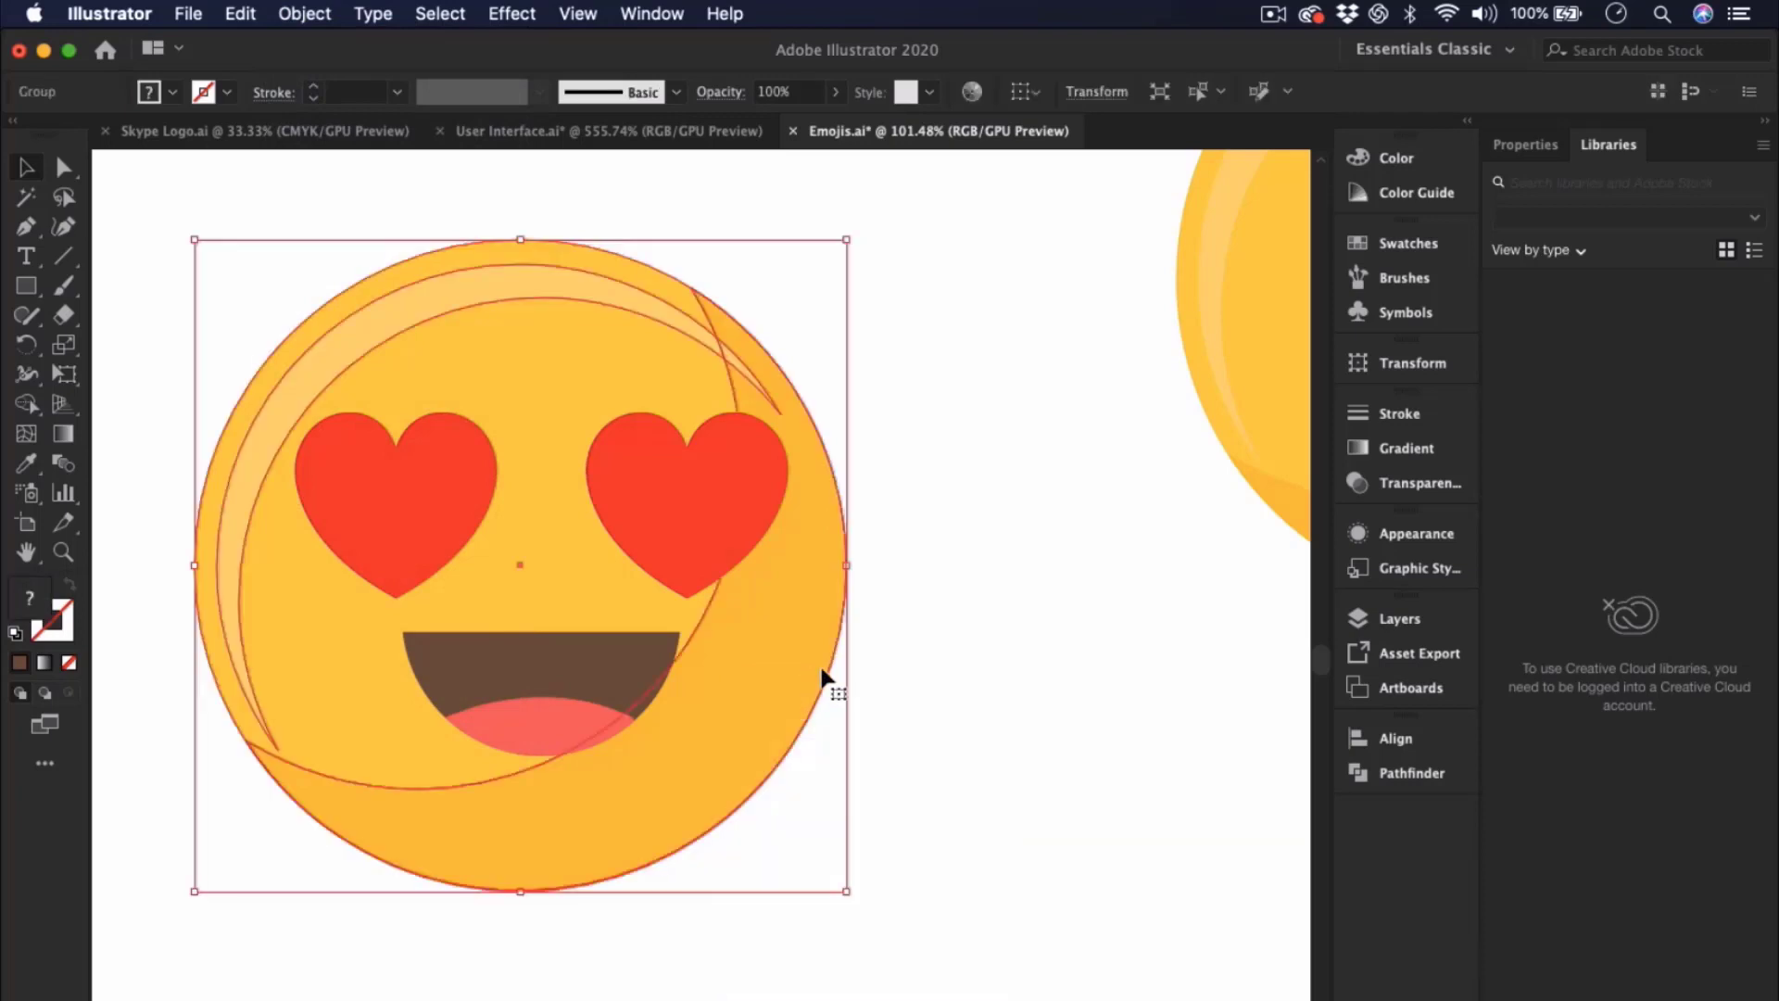
pyautogui.click(849, 675)
pyautogui.click(762, 660)
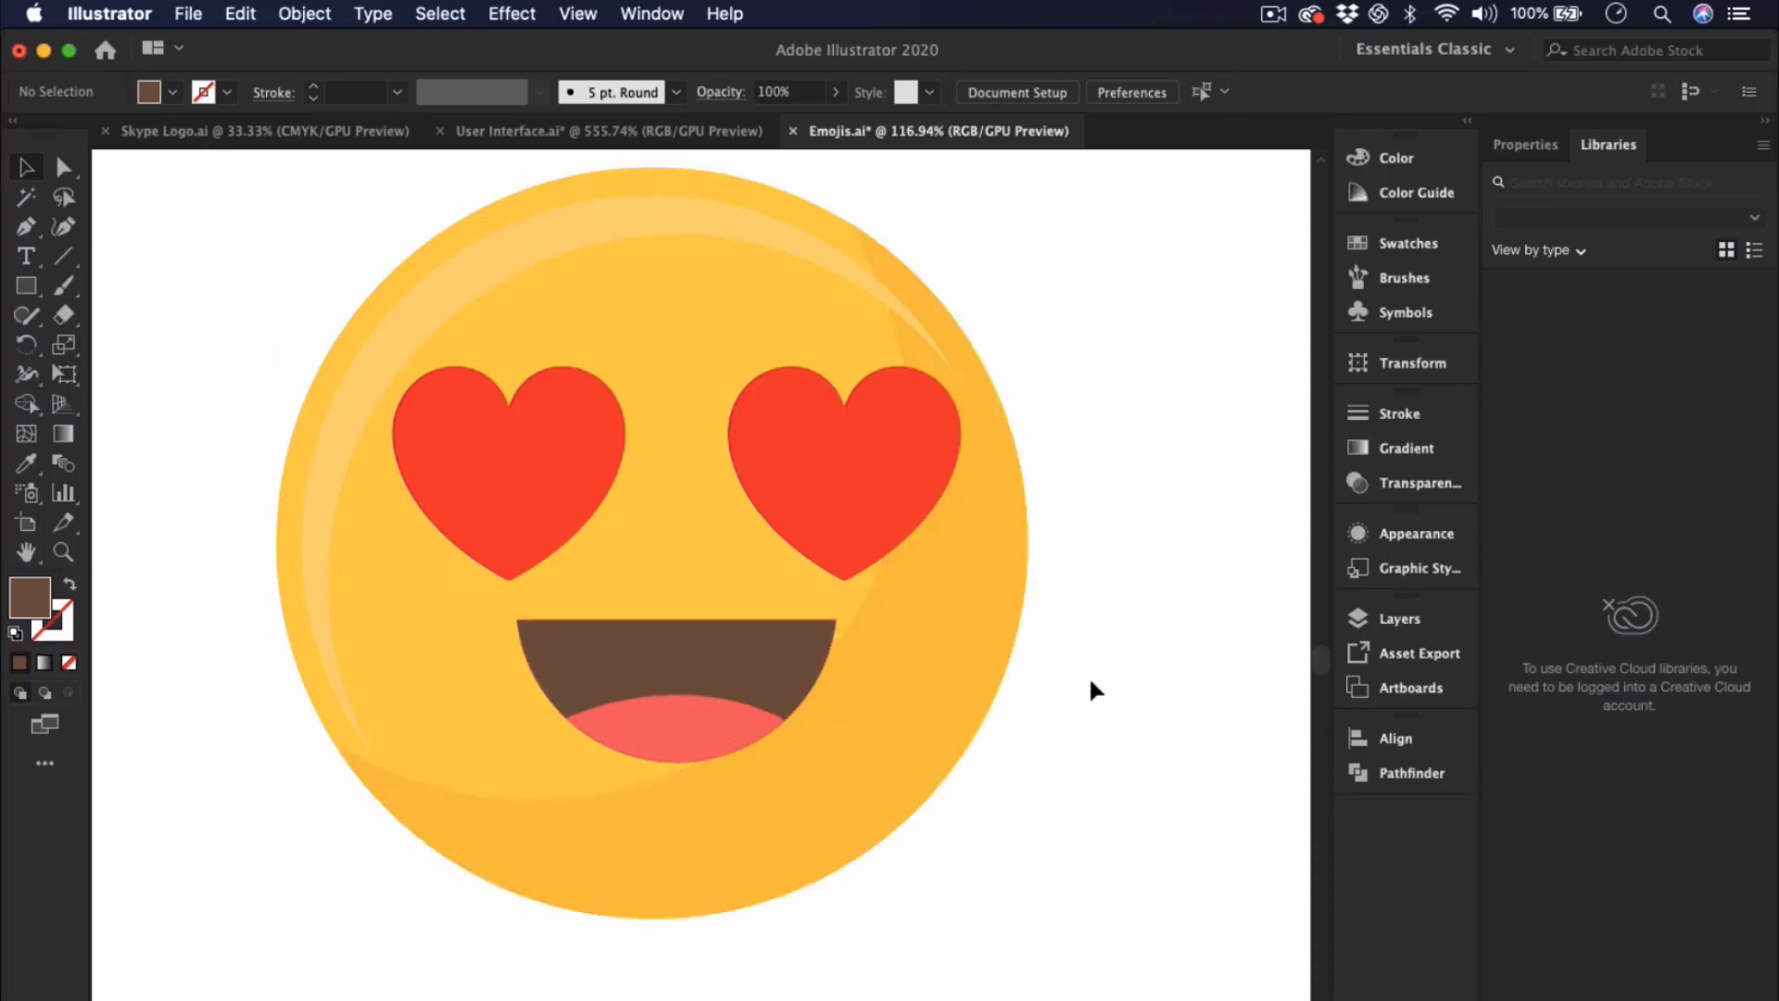
# - Pick only the left heart eye, then apply Select > Inverse to select everything else
pyautogui.click(940, 630)
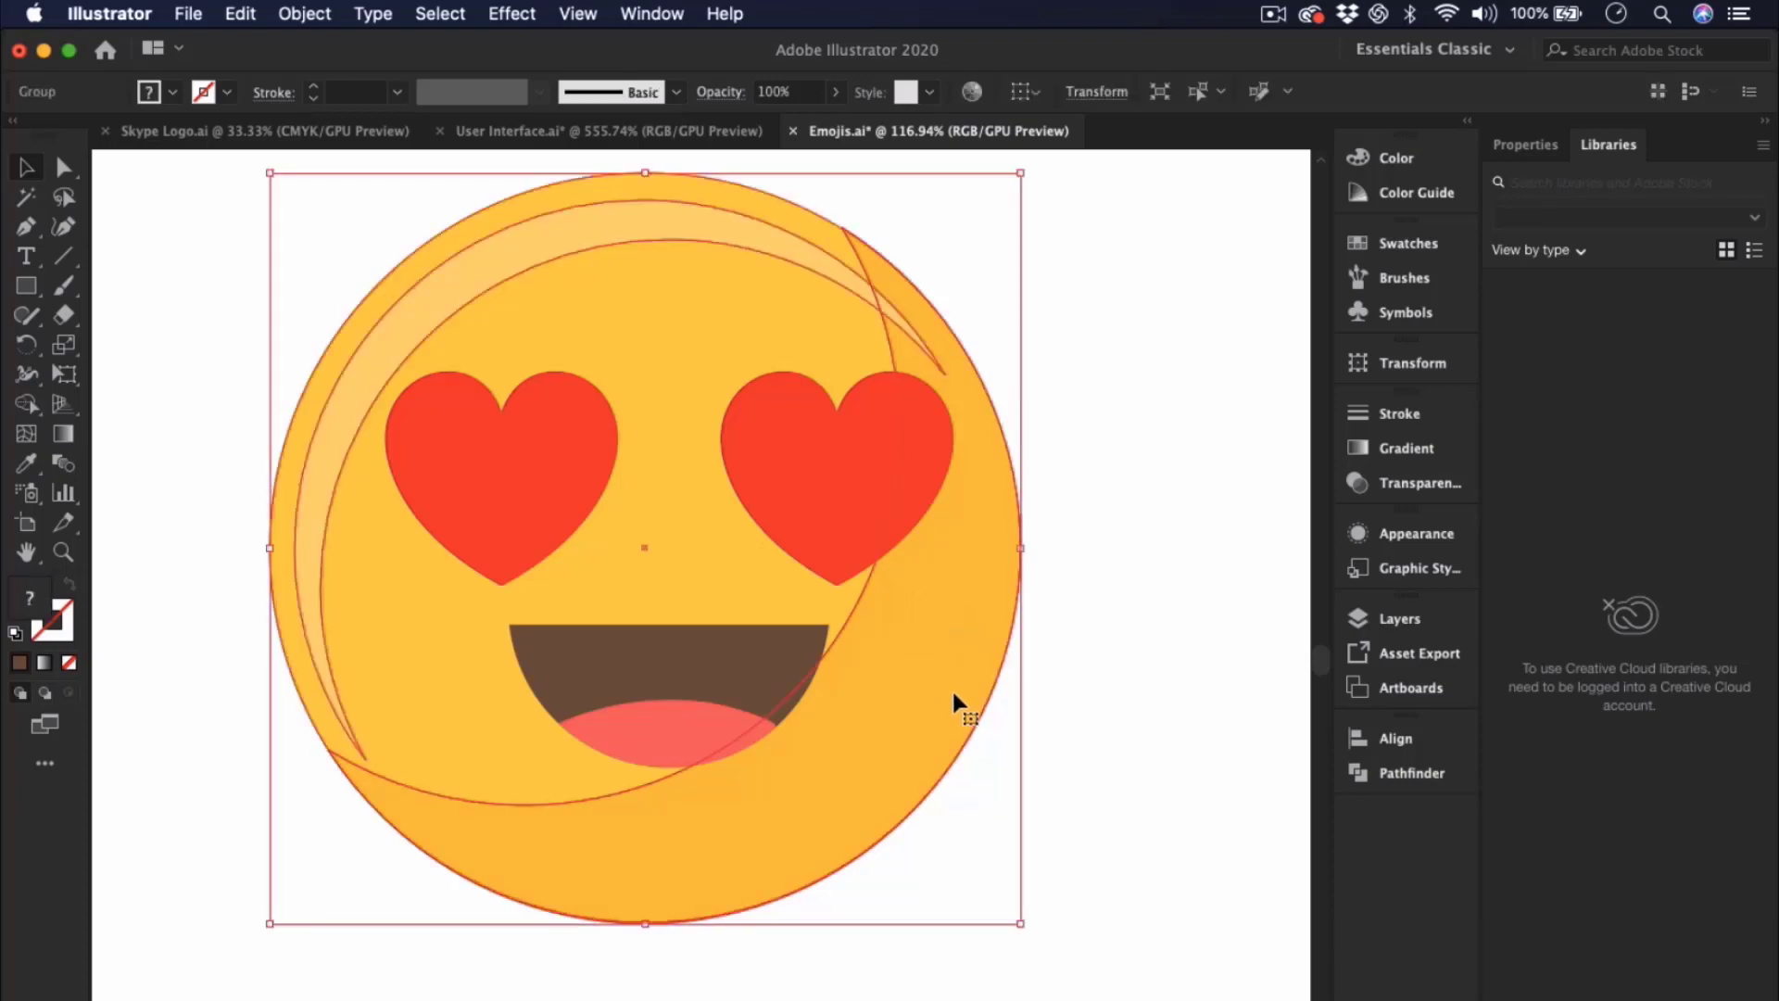
pyautogui.click(1123, 548)
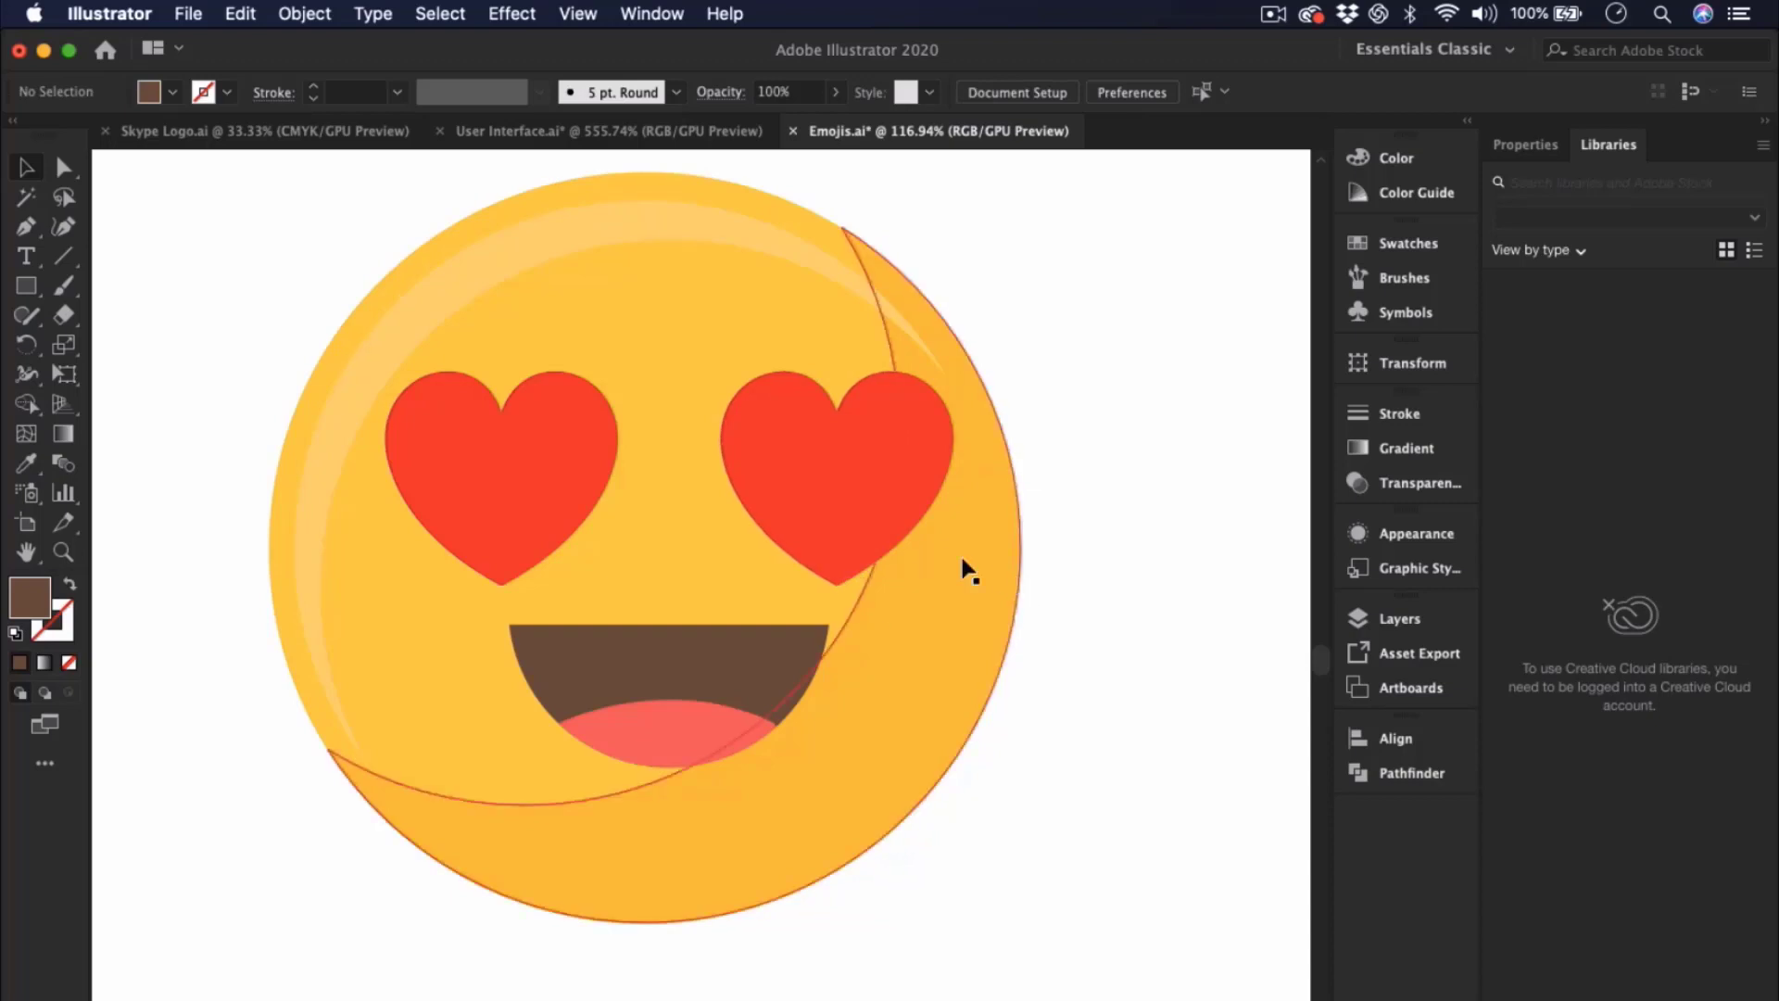
pyautogui.click(520, 484)
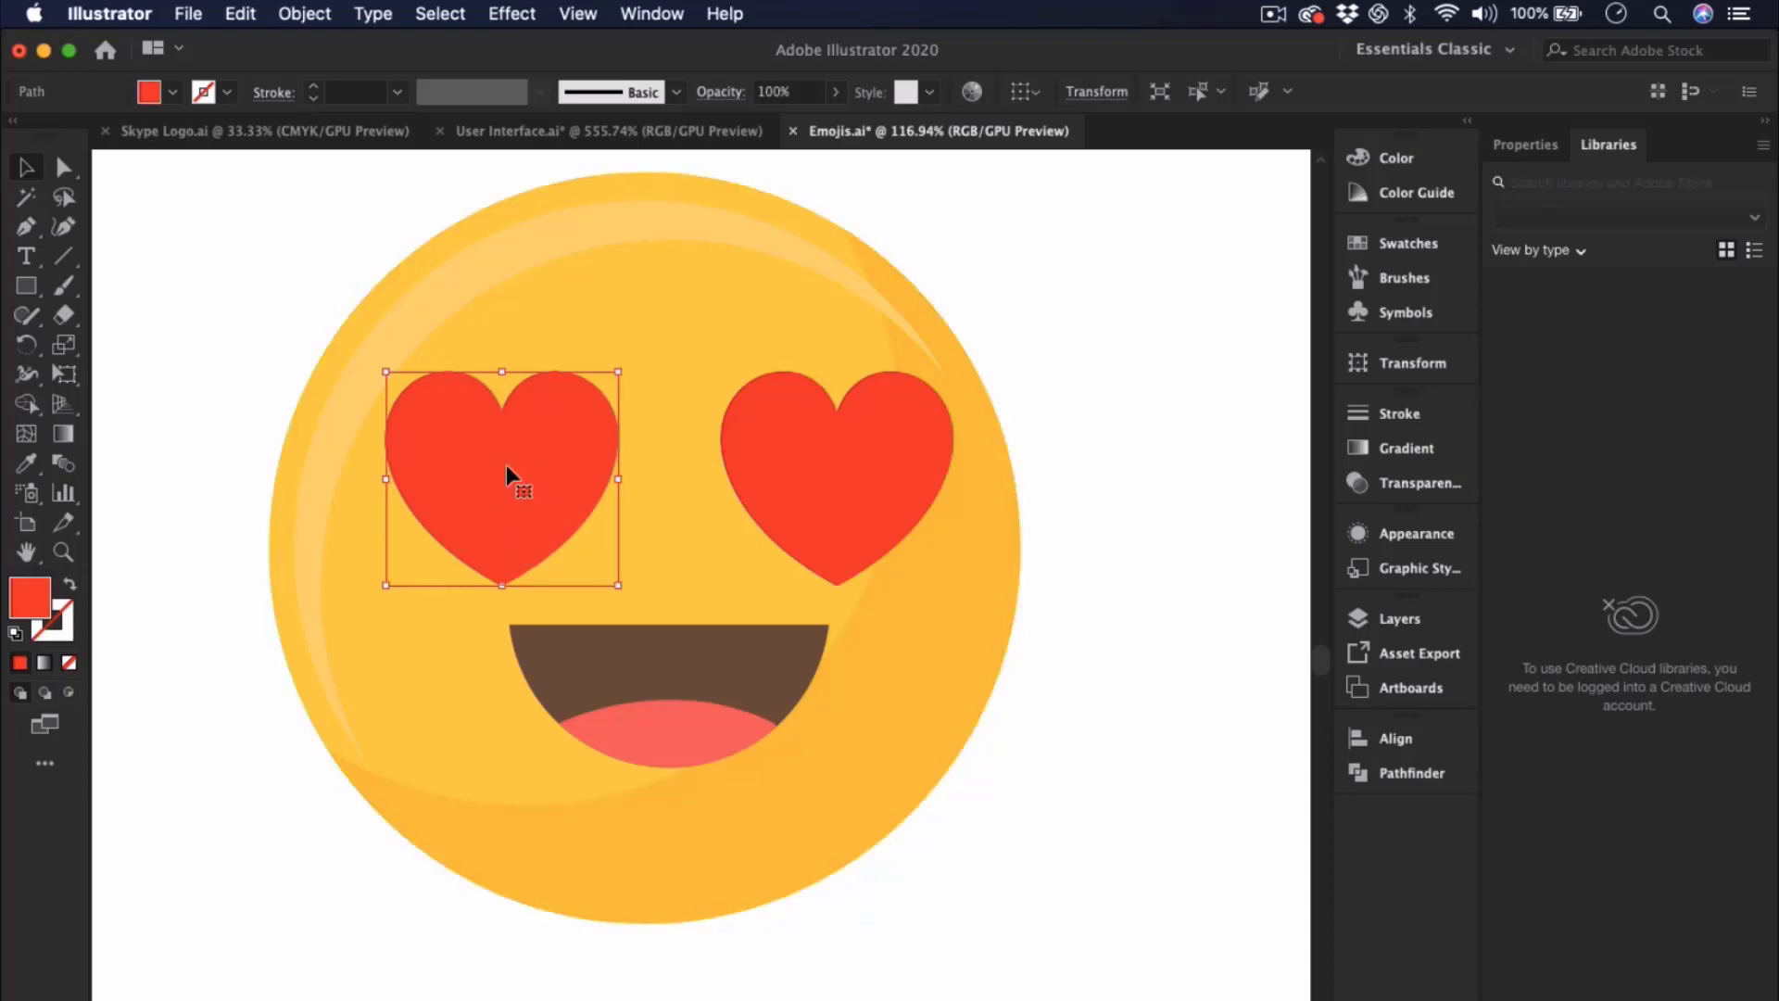
pyautogui.click(456, 14)
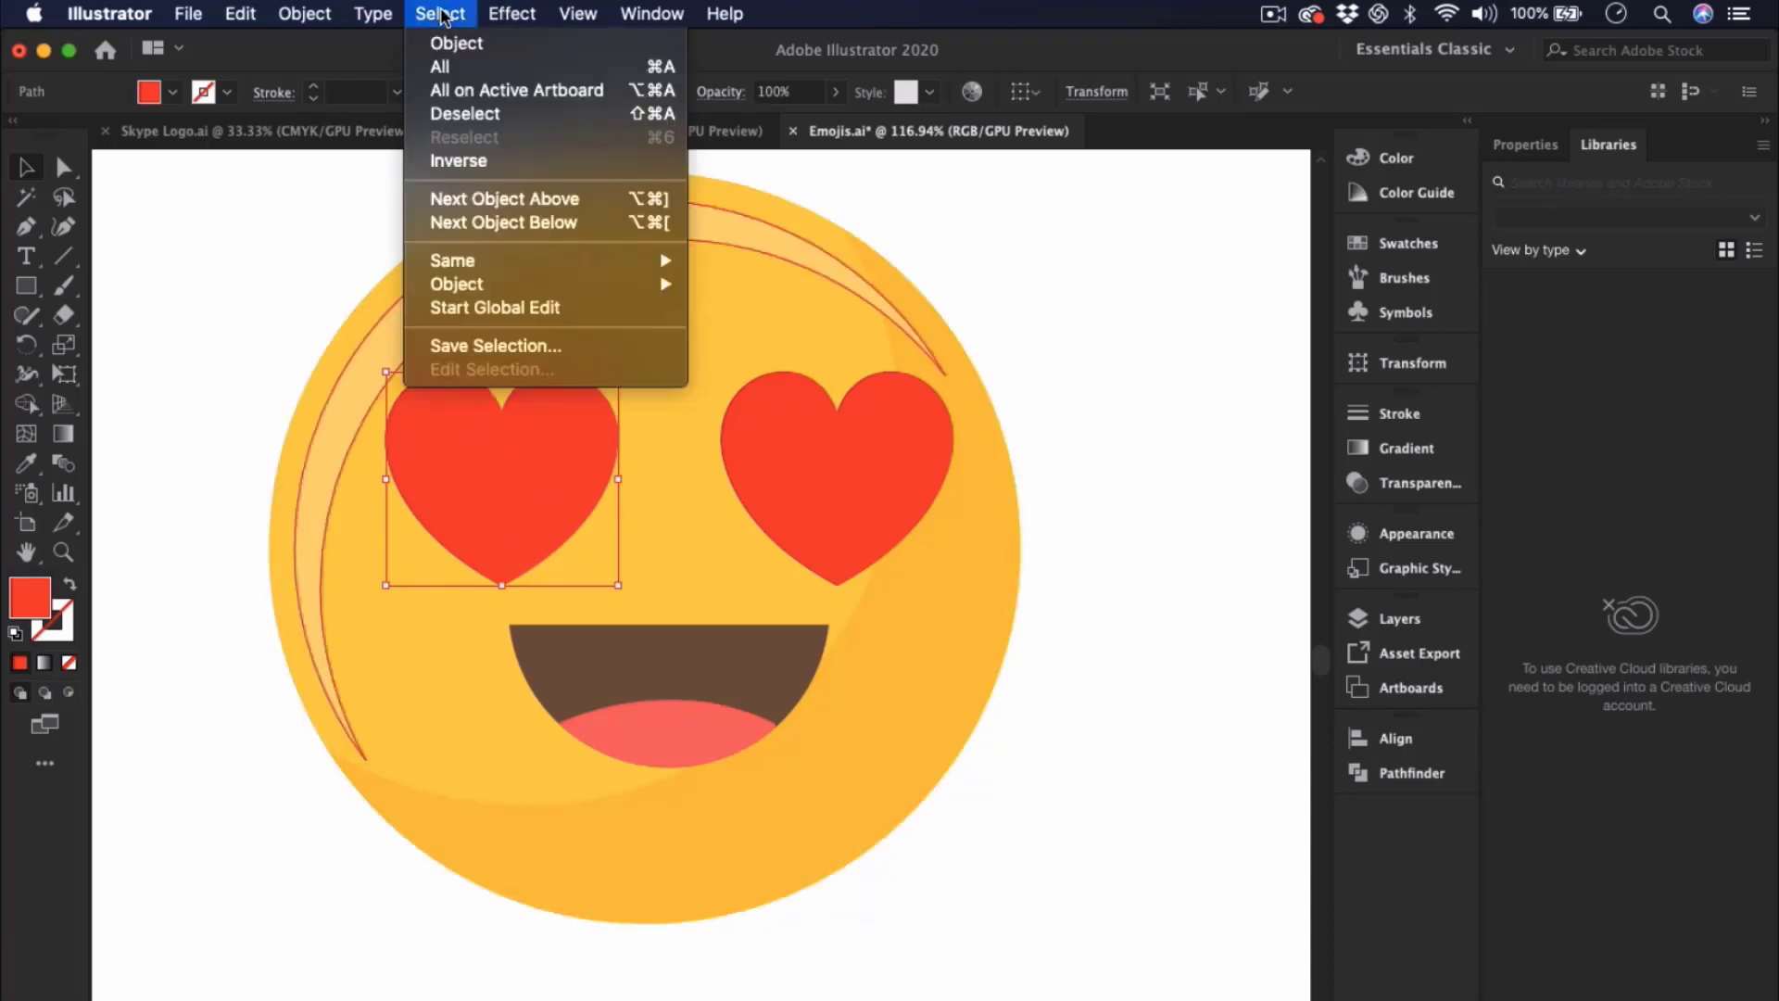
pyautogui.click(477, 162)
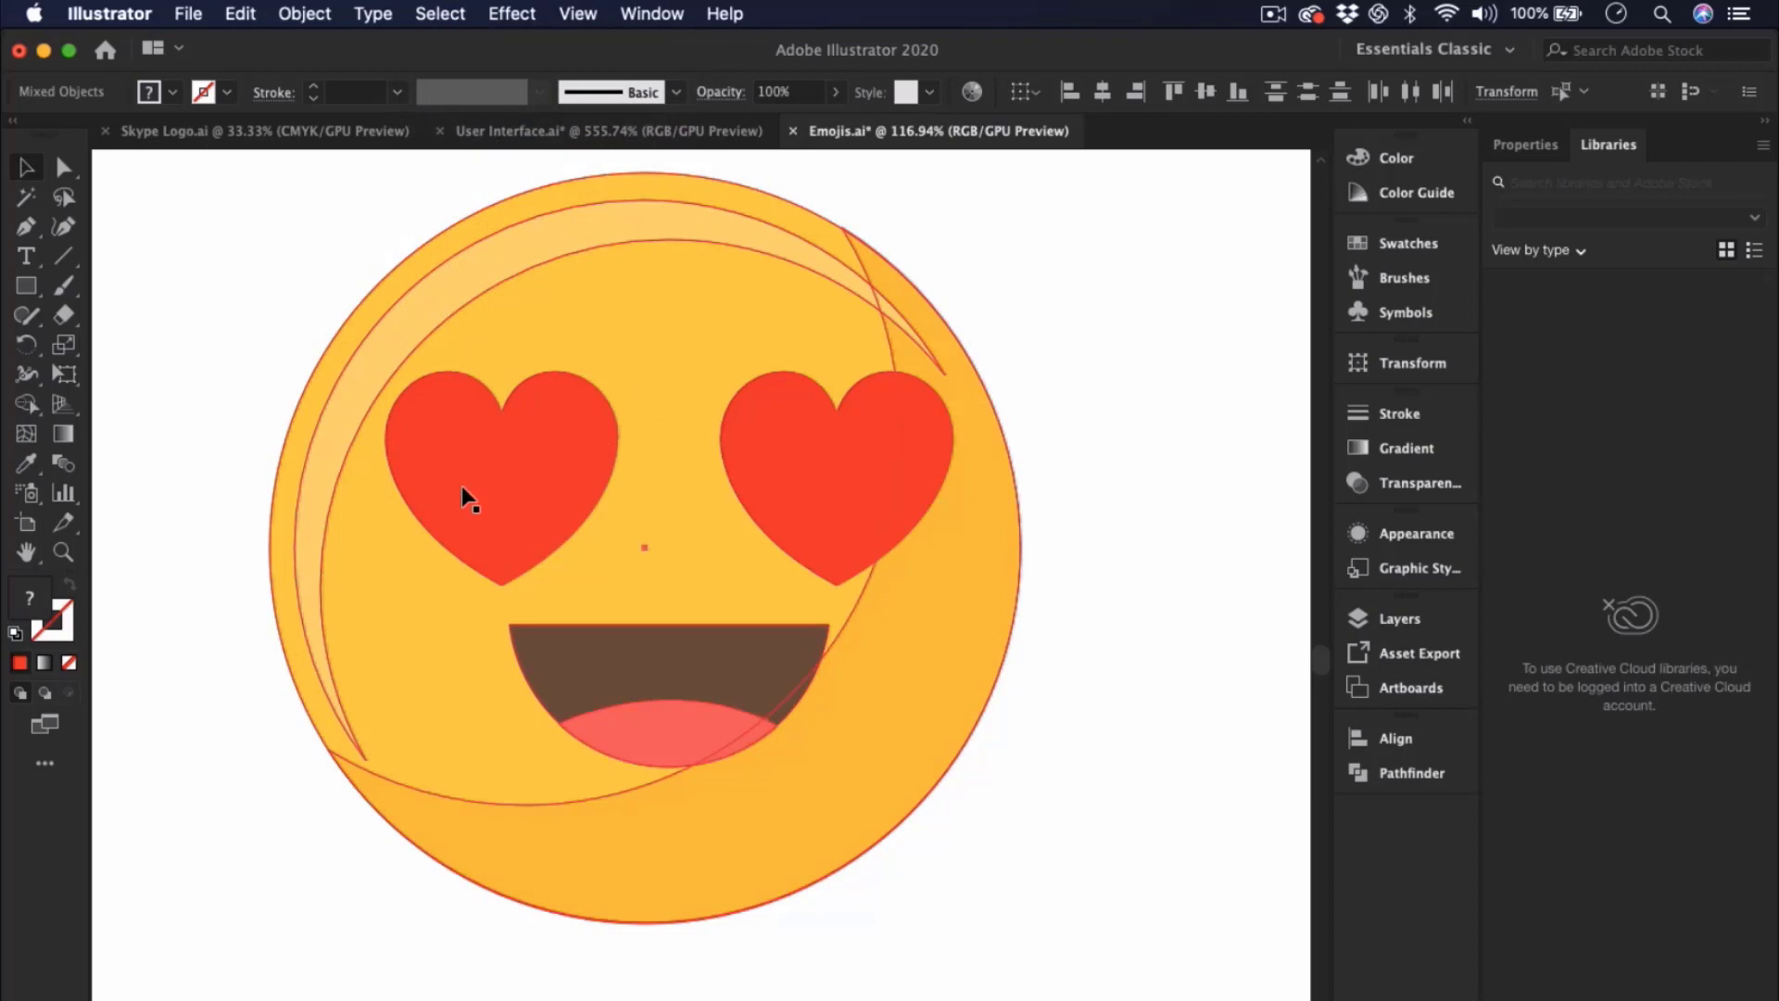
# - Drag the emoji group right and up, undo the move, and deselect the emojis
pyautogui.scroll(-6, 461, 487)
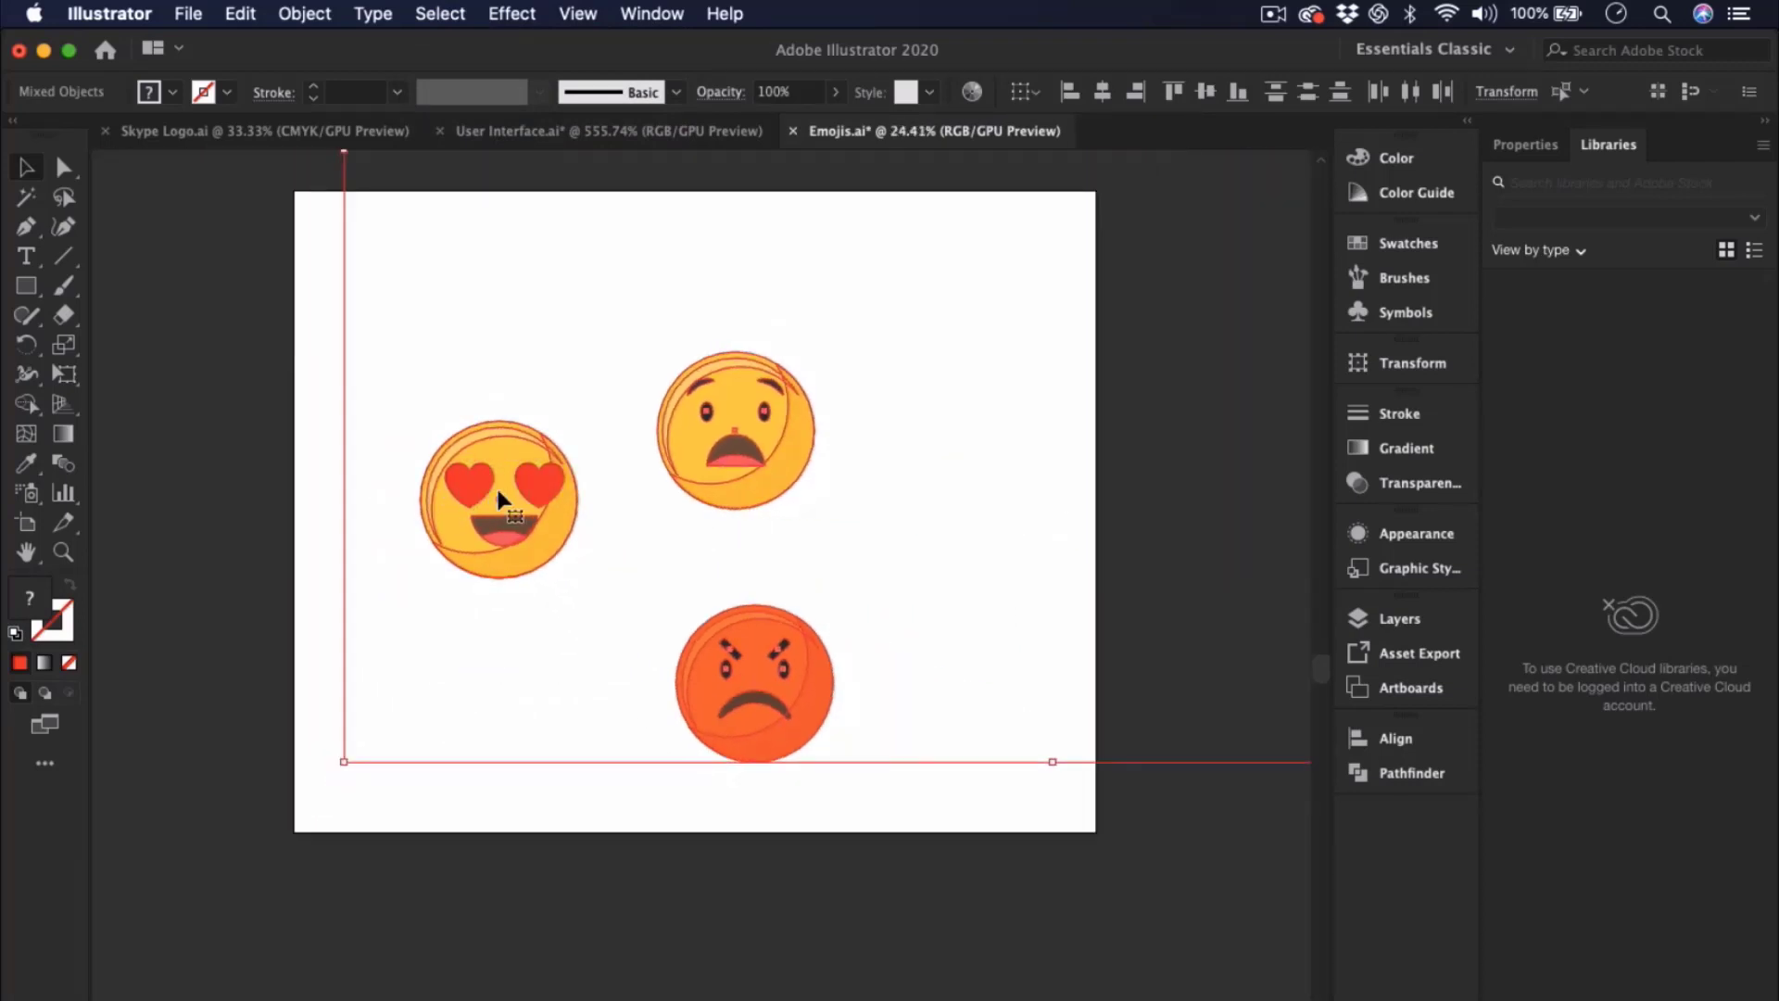
pyautogui.scroll(-2, 391, 524)
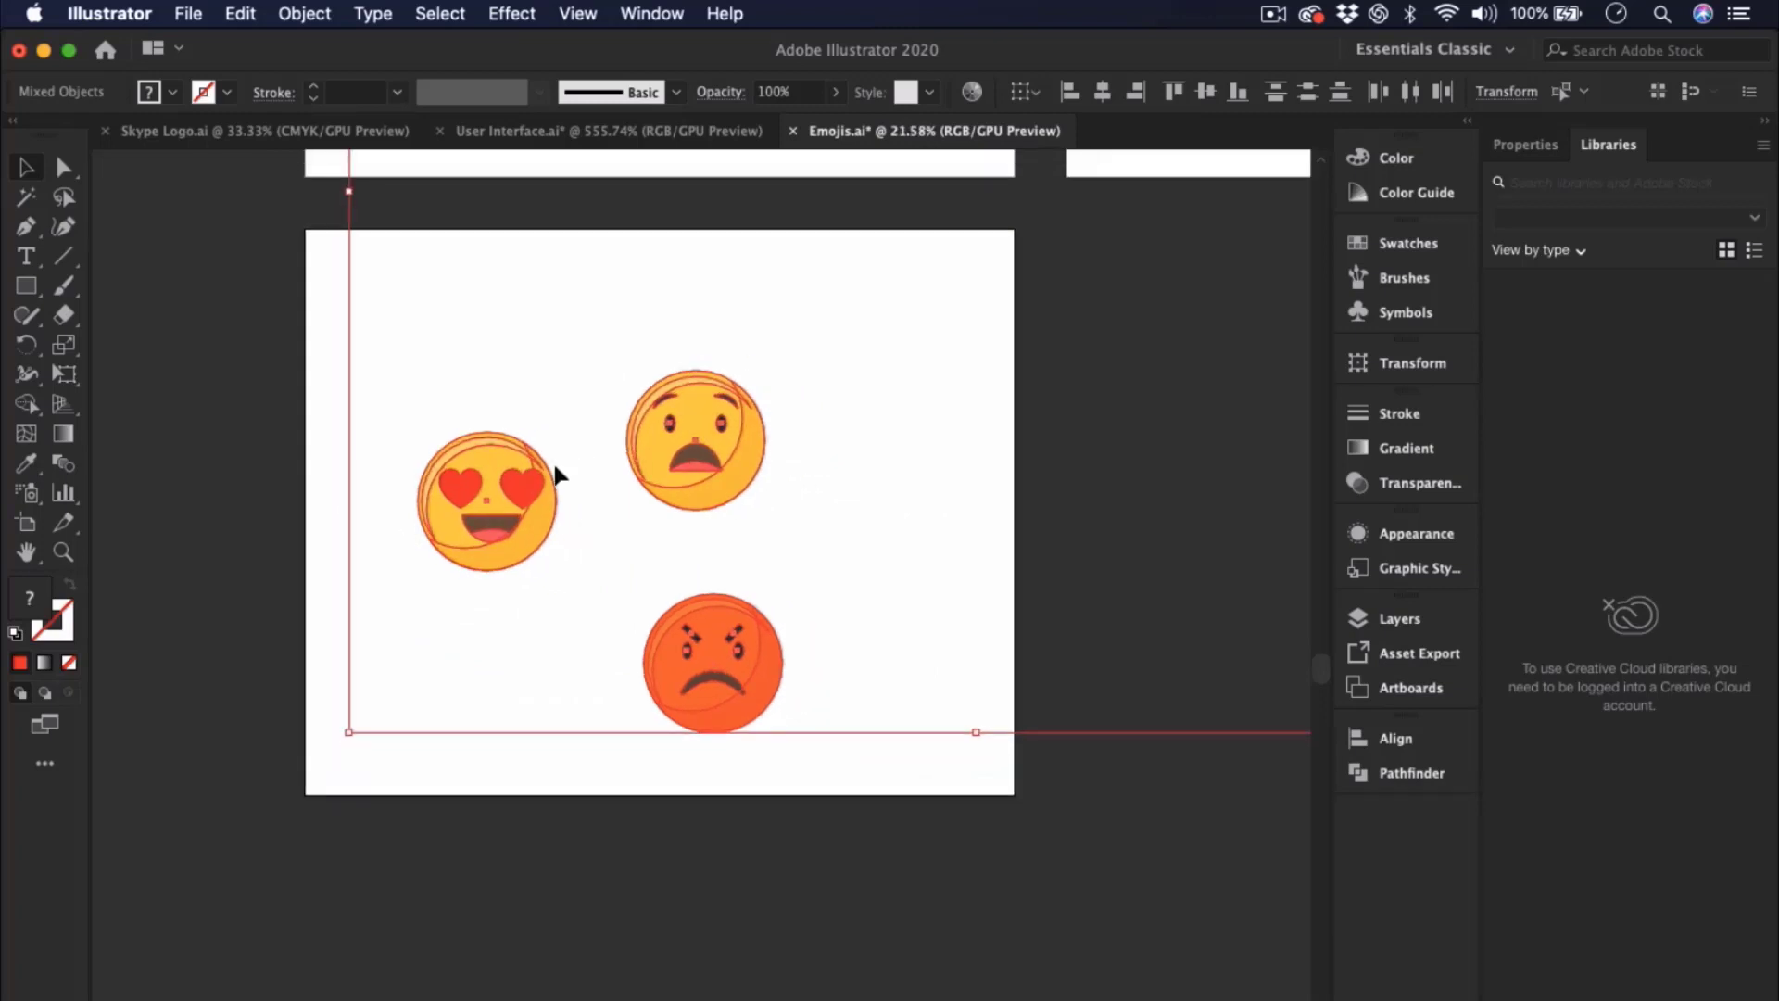
pyautogui.scroll(-3, 556, 472)
pyautogui.scroll(-3, 629, 404)
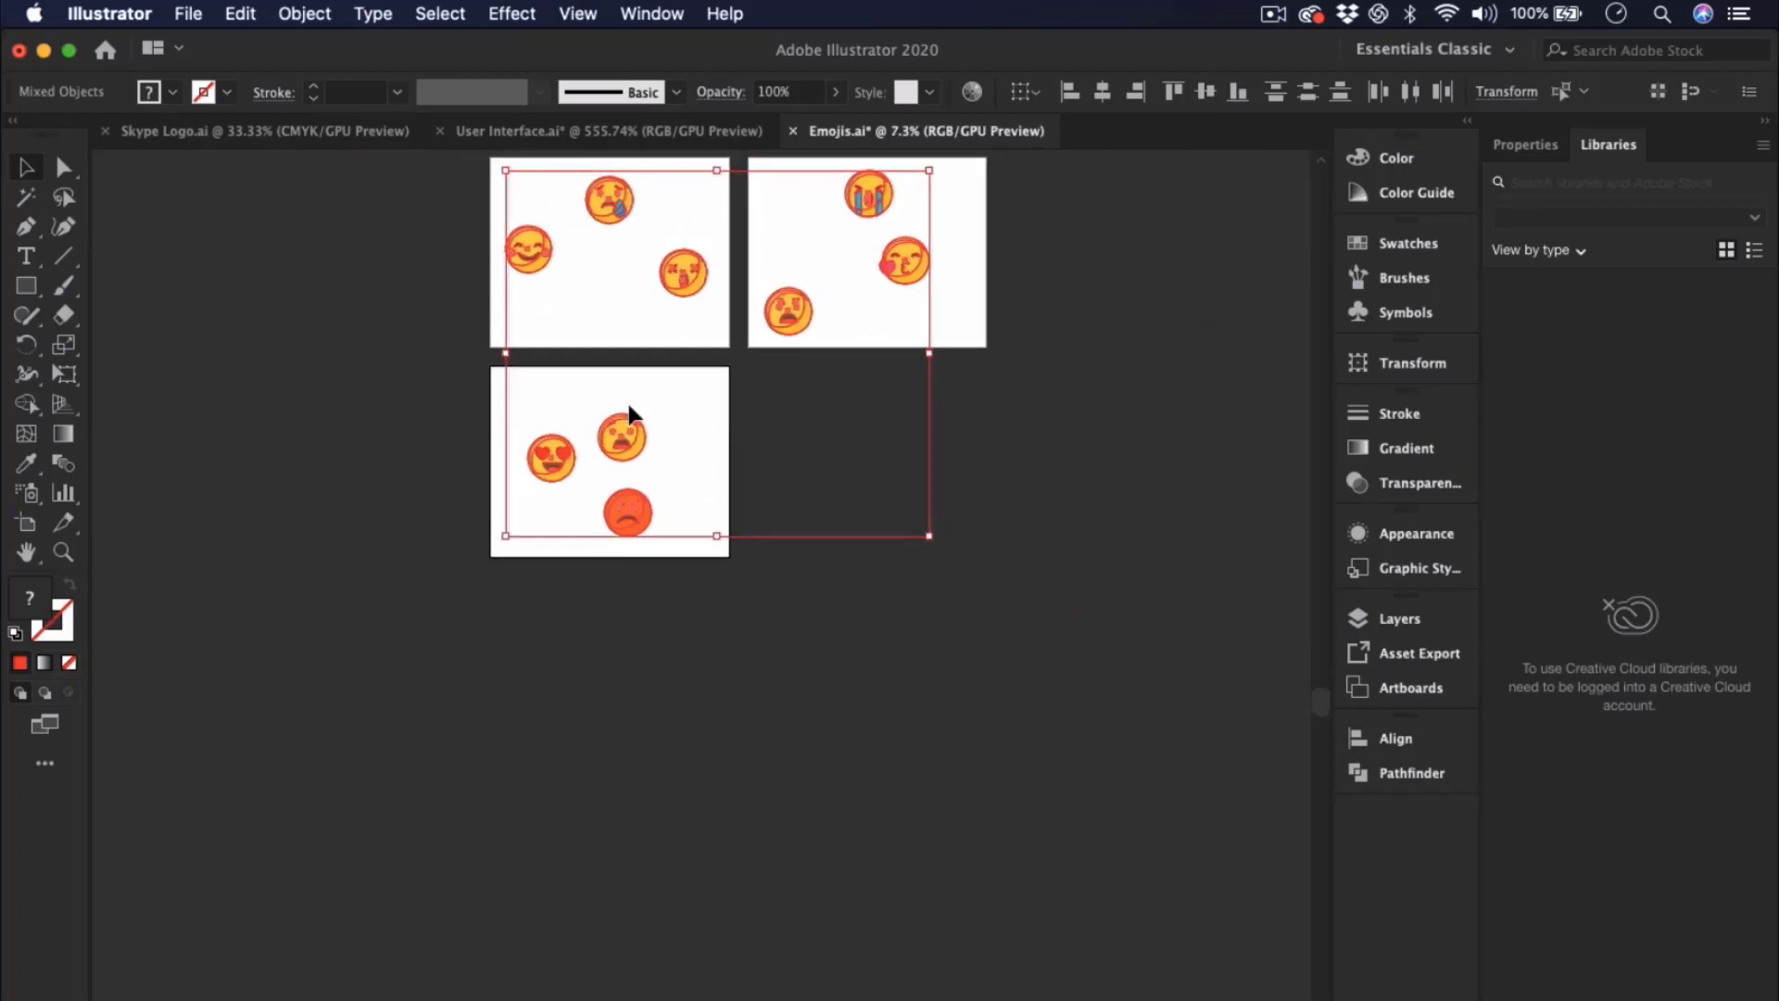
pyautogui.scroll(2, 628, 404)
pyautogui.scroll(2, 628, 399)
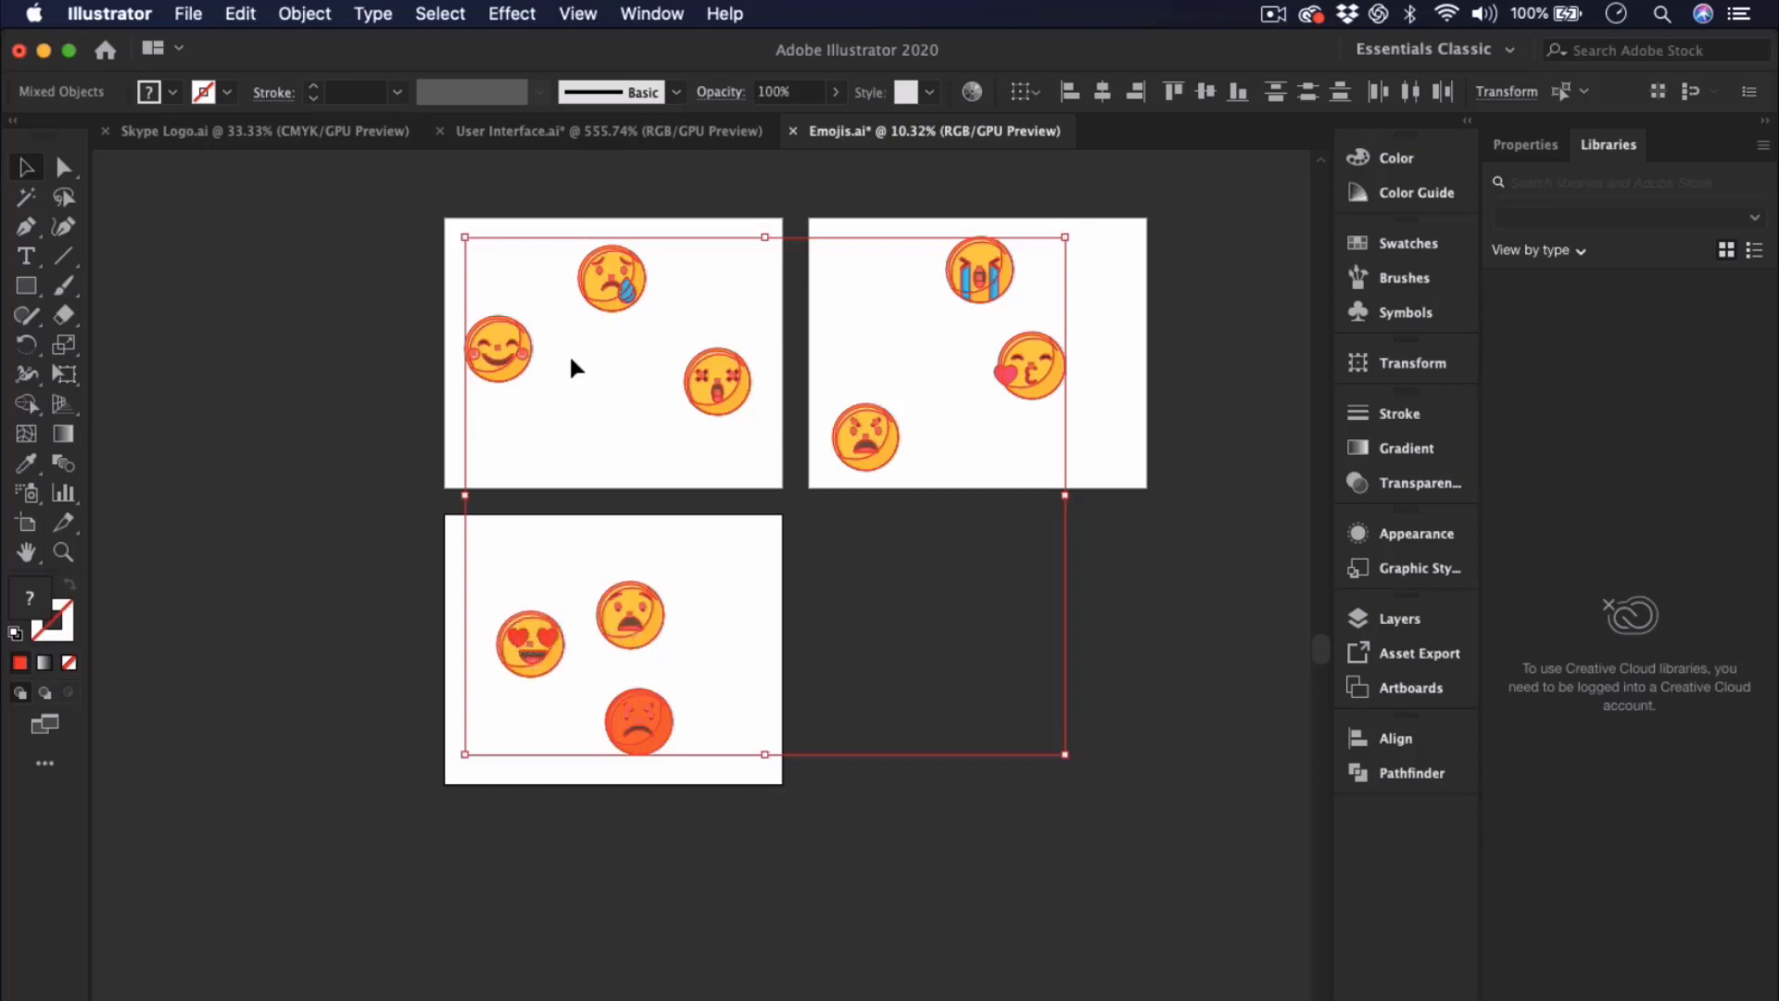
pyautogui.moveTo(591, 274); pyautogui.dragTo(758, 235)
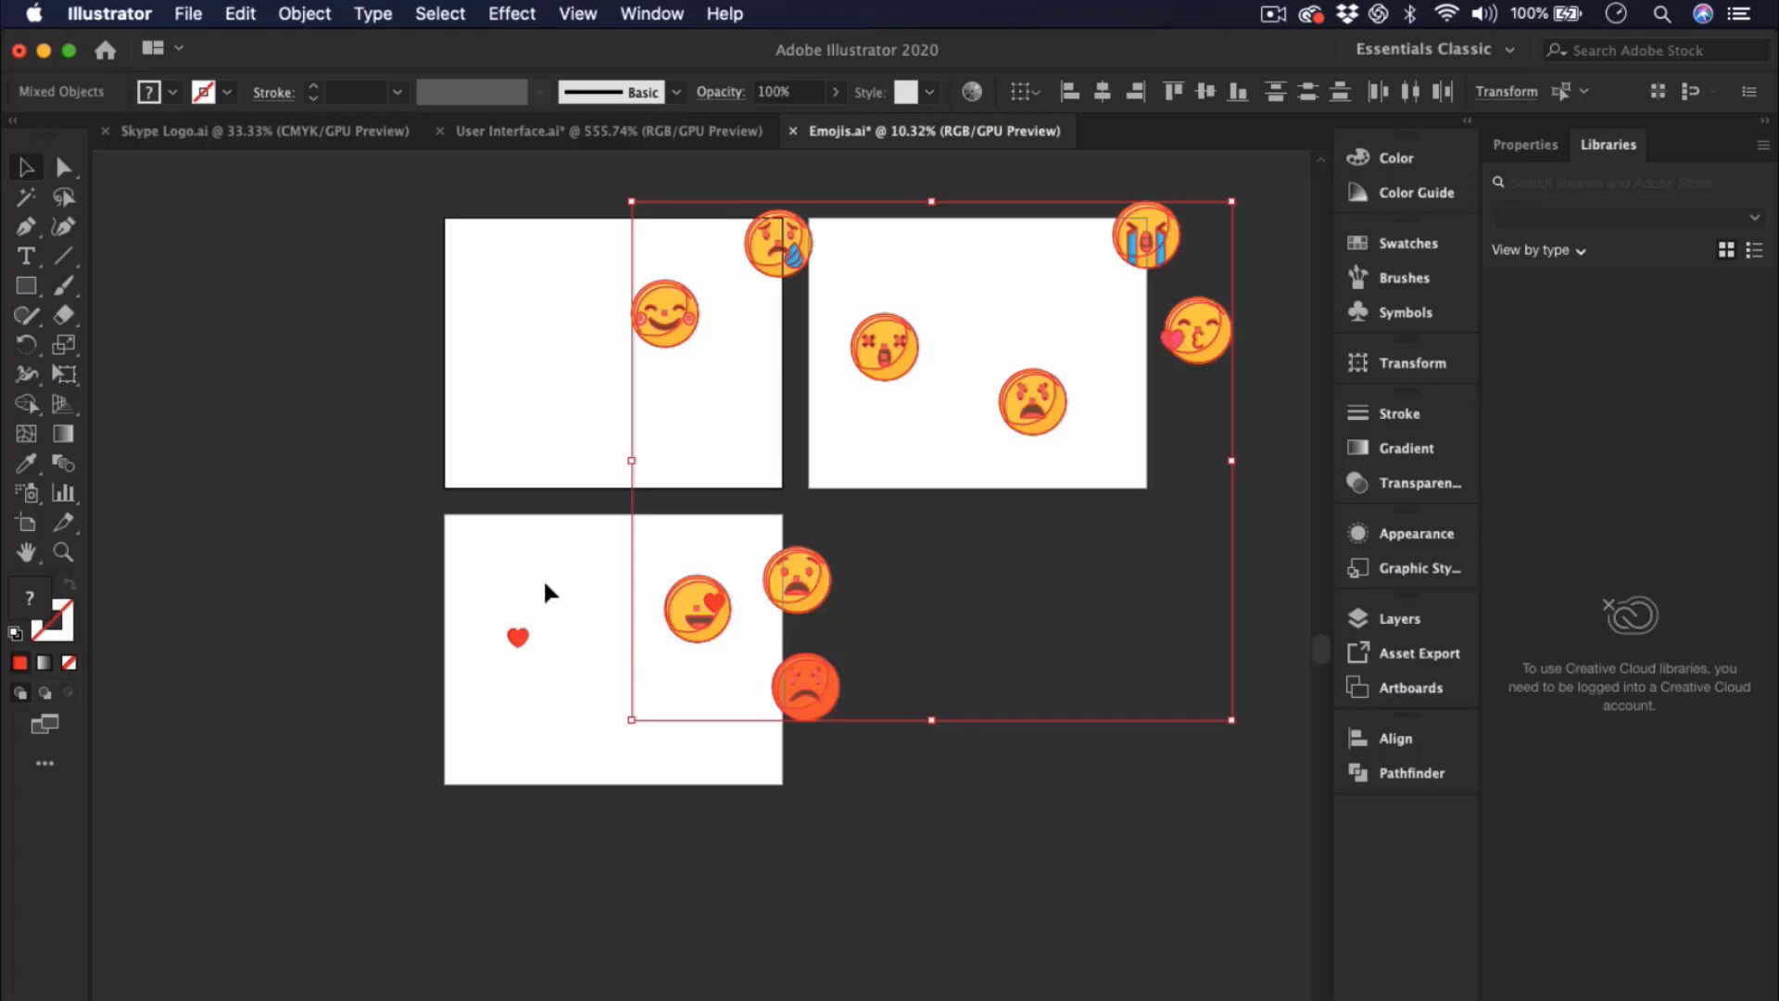
pyautogui.press('super+z')
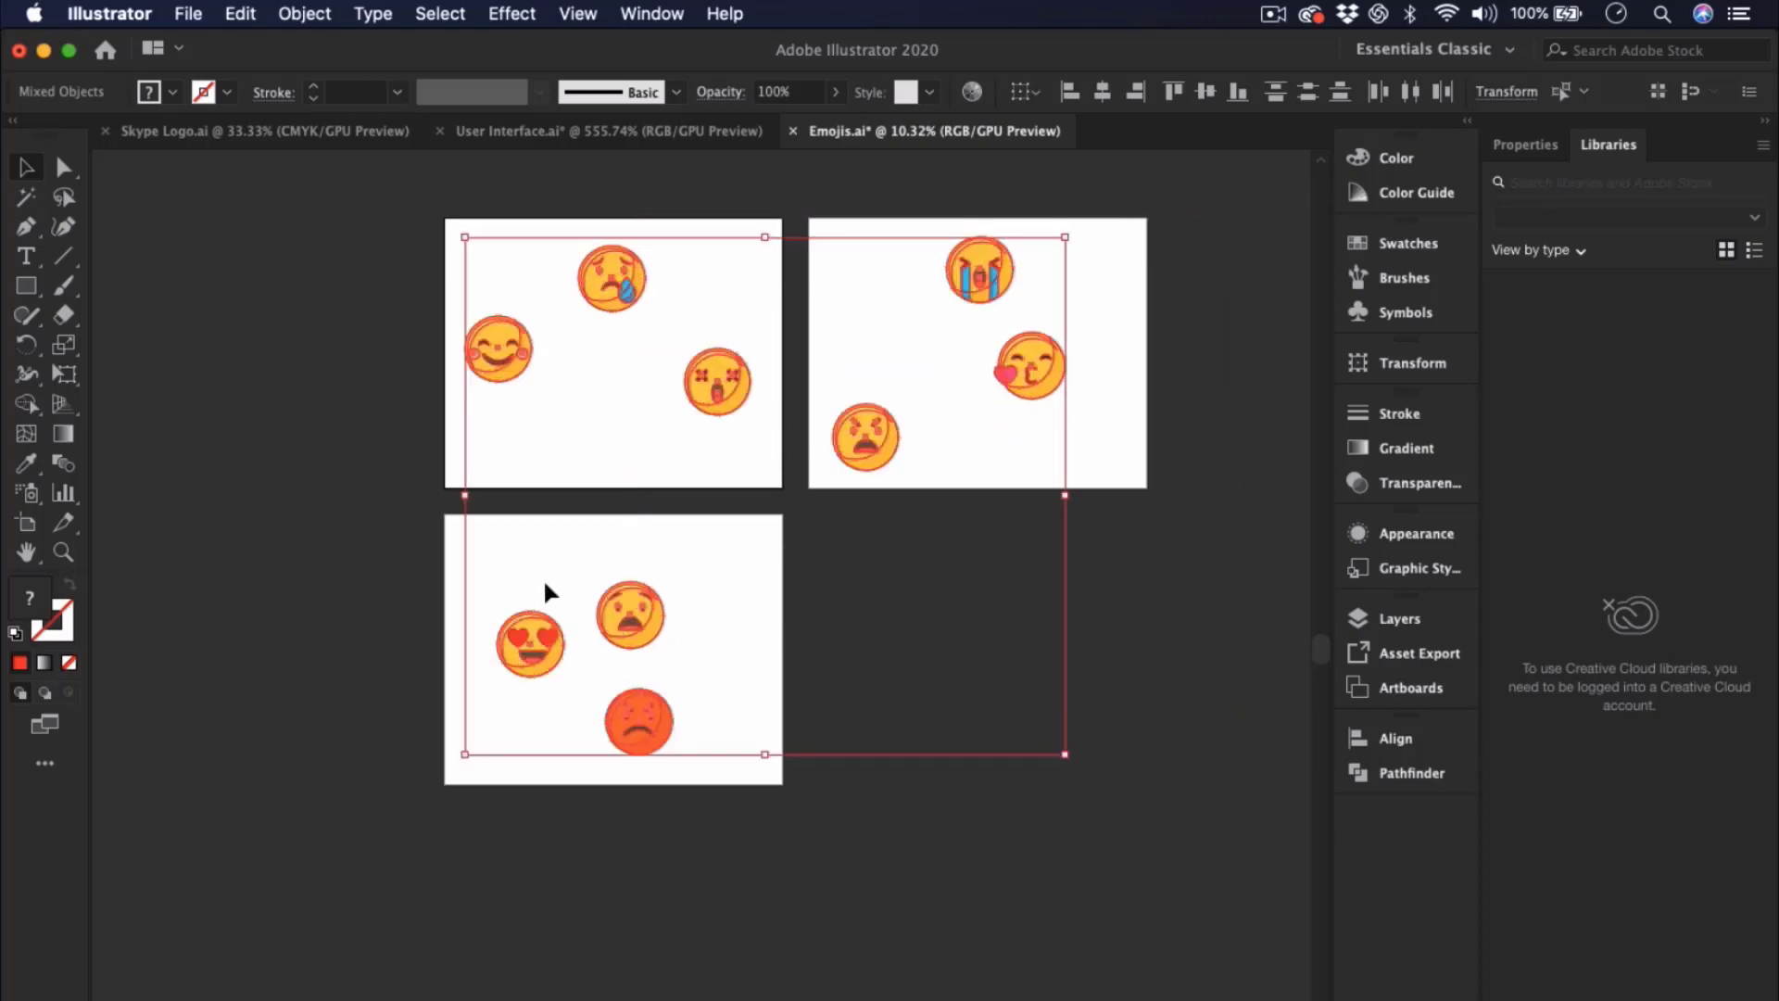
pyautogui.click(454, 572)
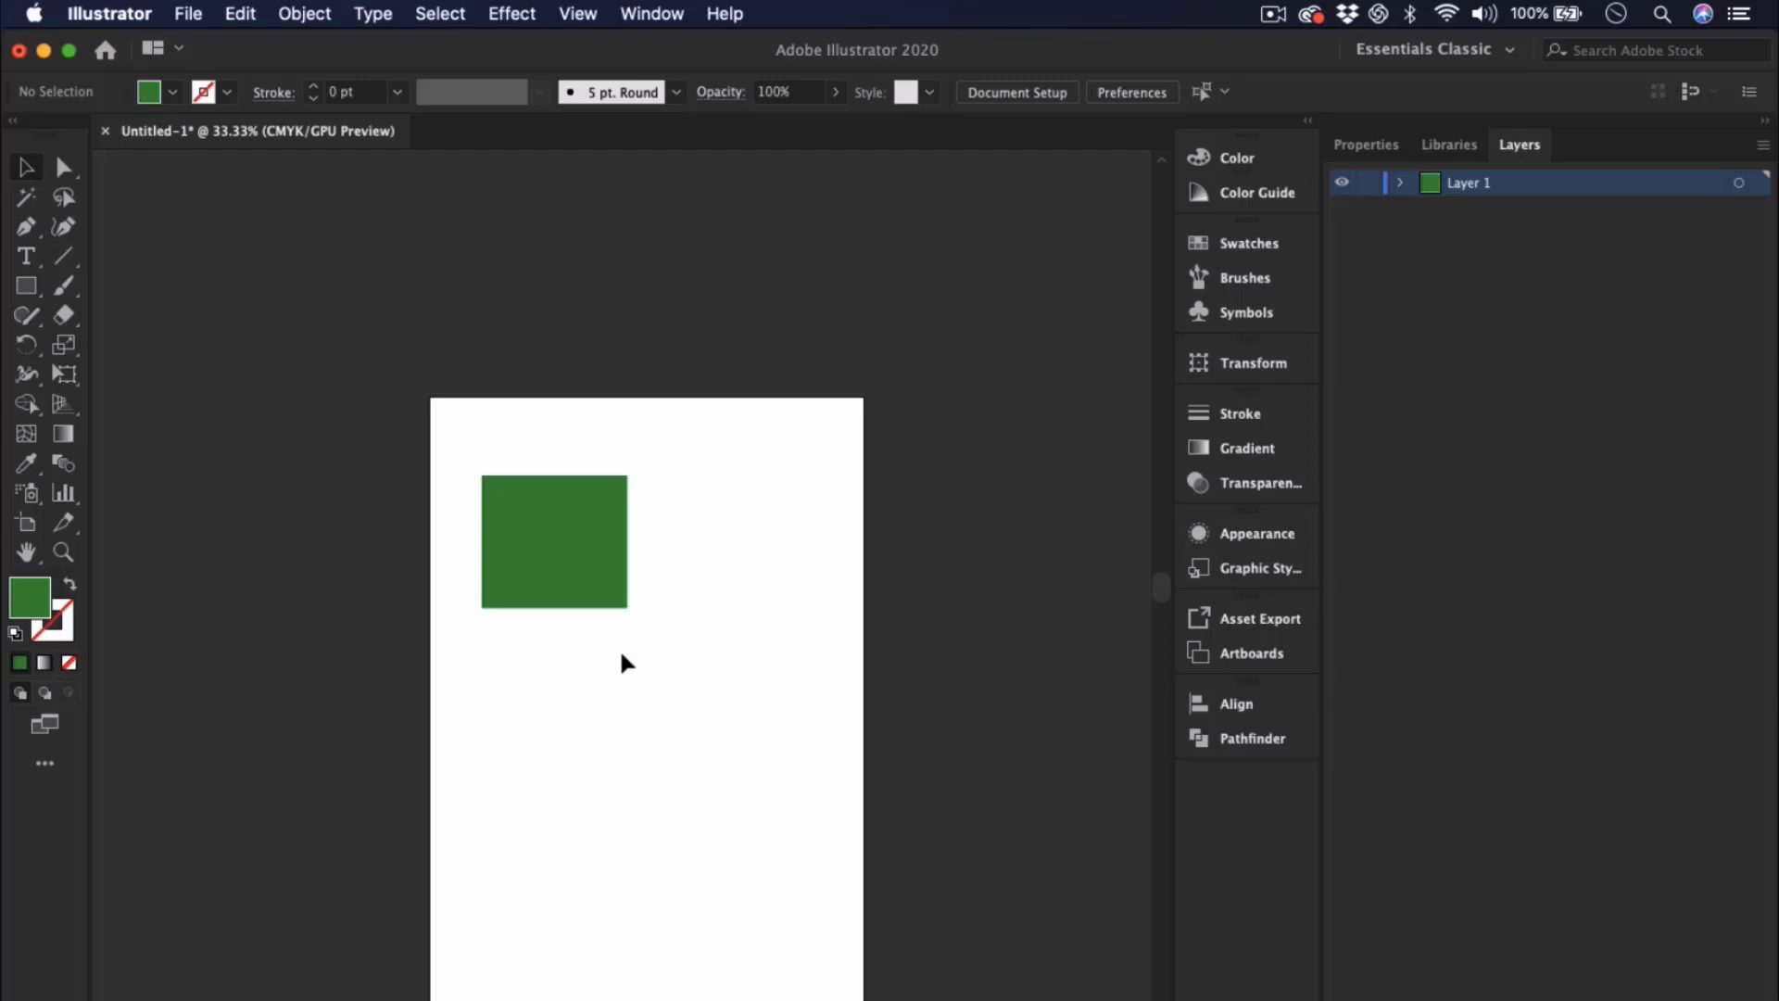
# - Option-drag the green square straight down to create a copy below it
pyautogui.click(617, 564)
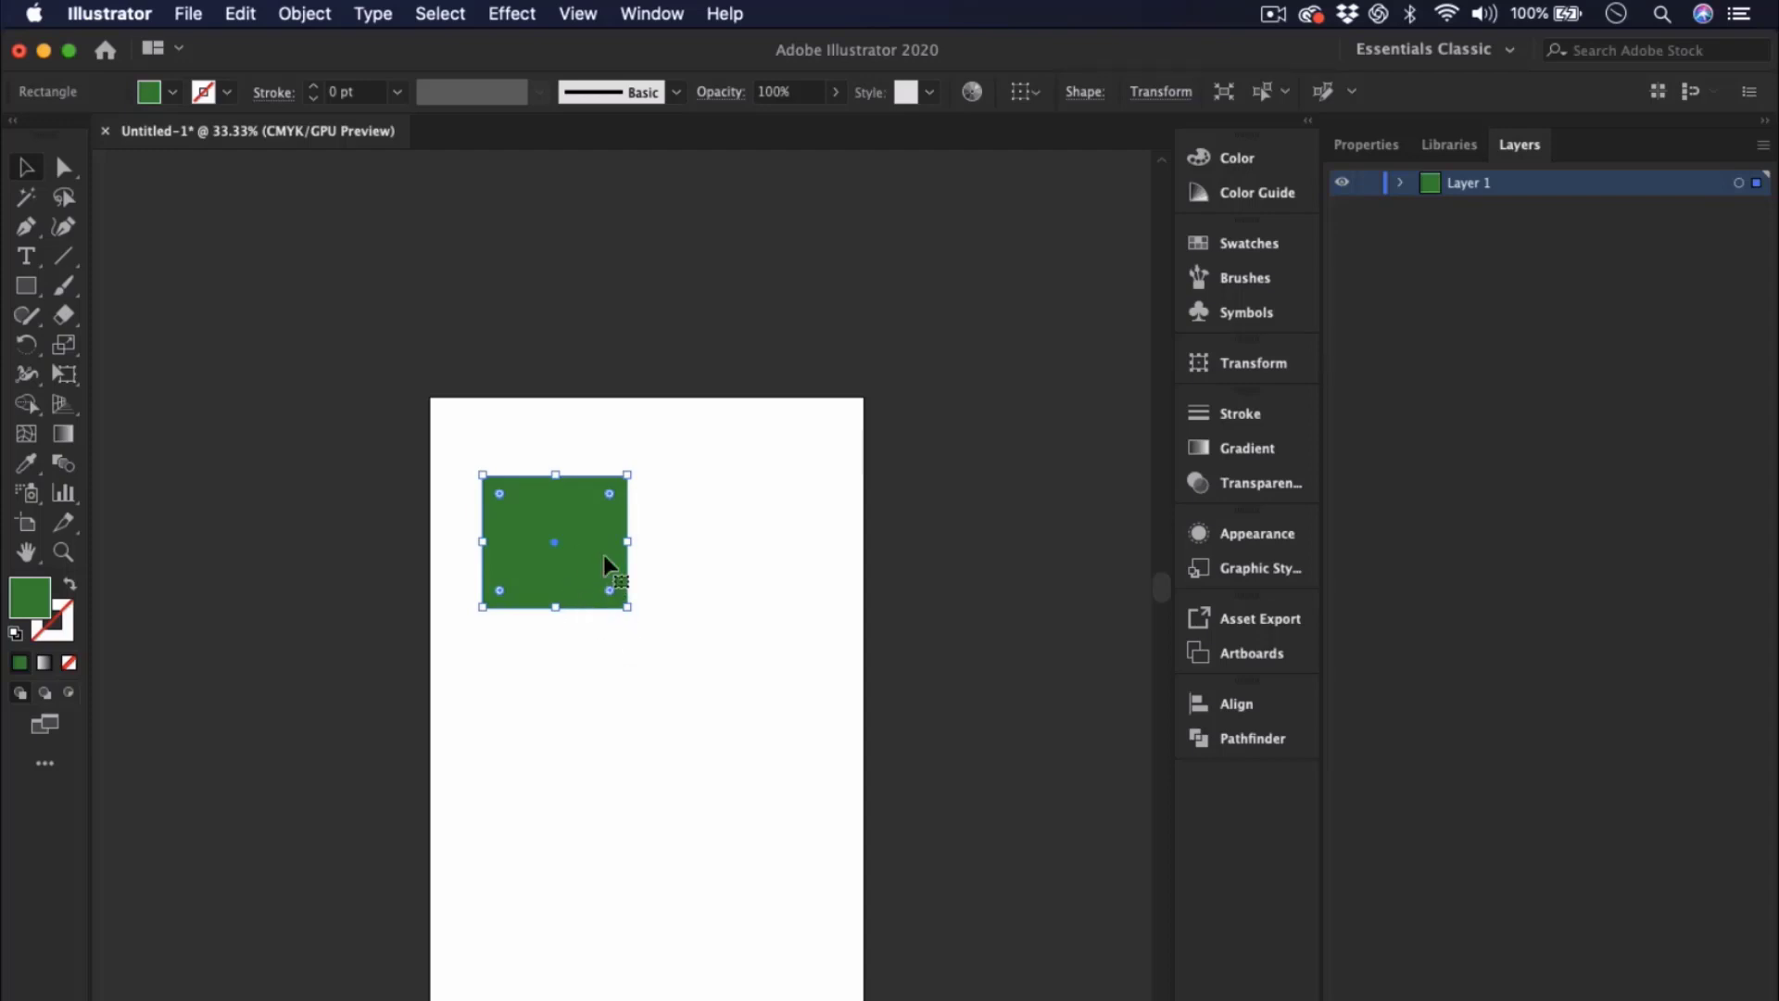
pyautogui.click(676, 588)
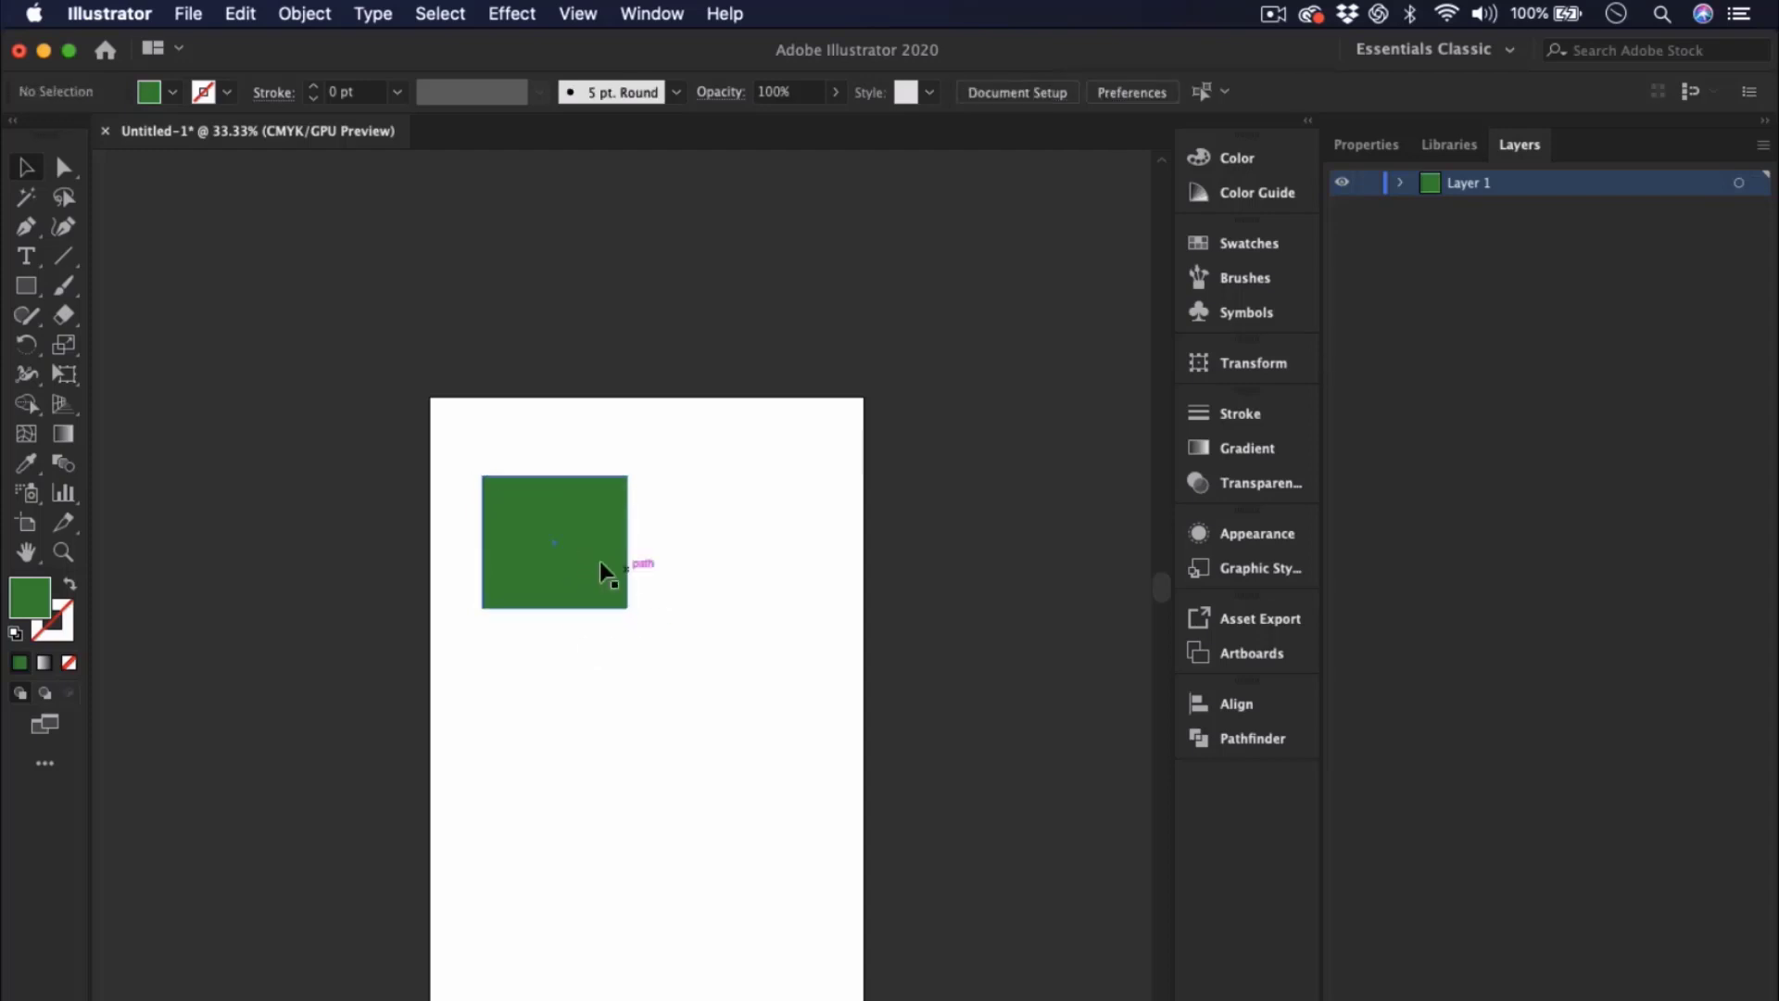
pyautogui.click(595, 561)
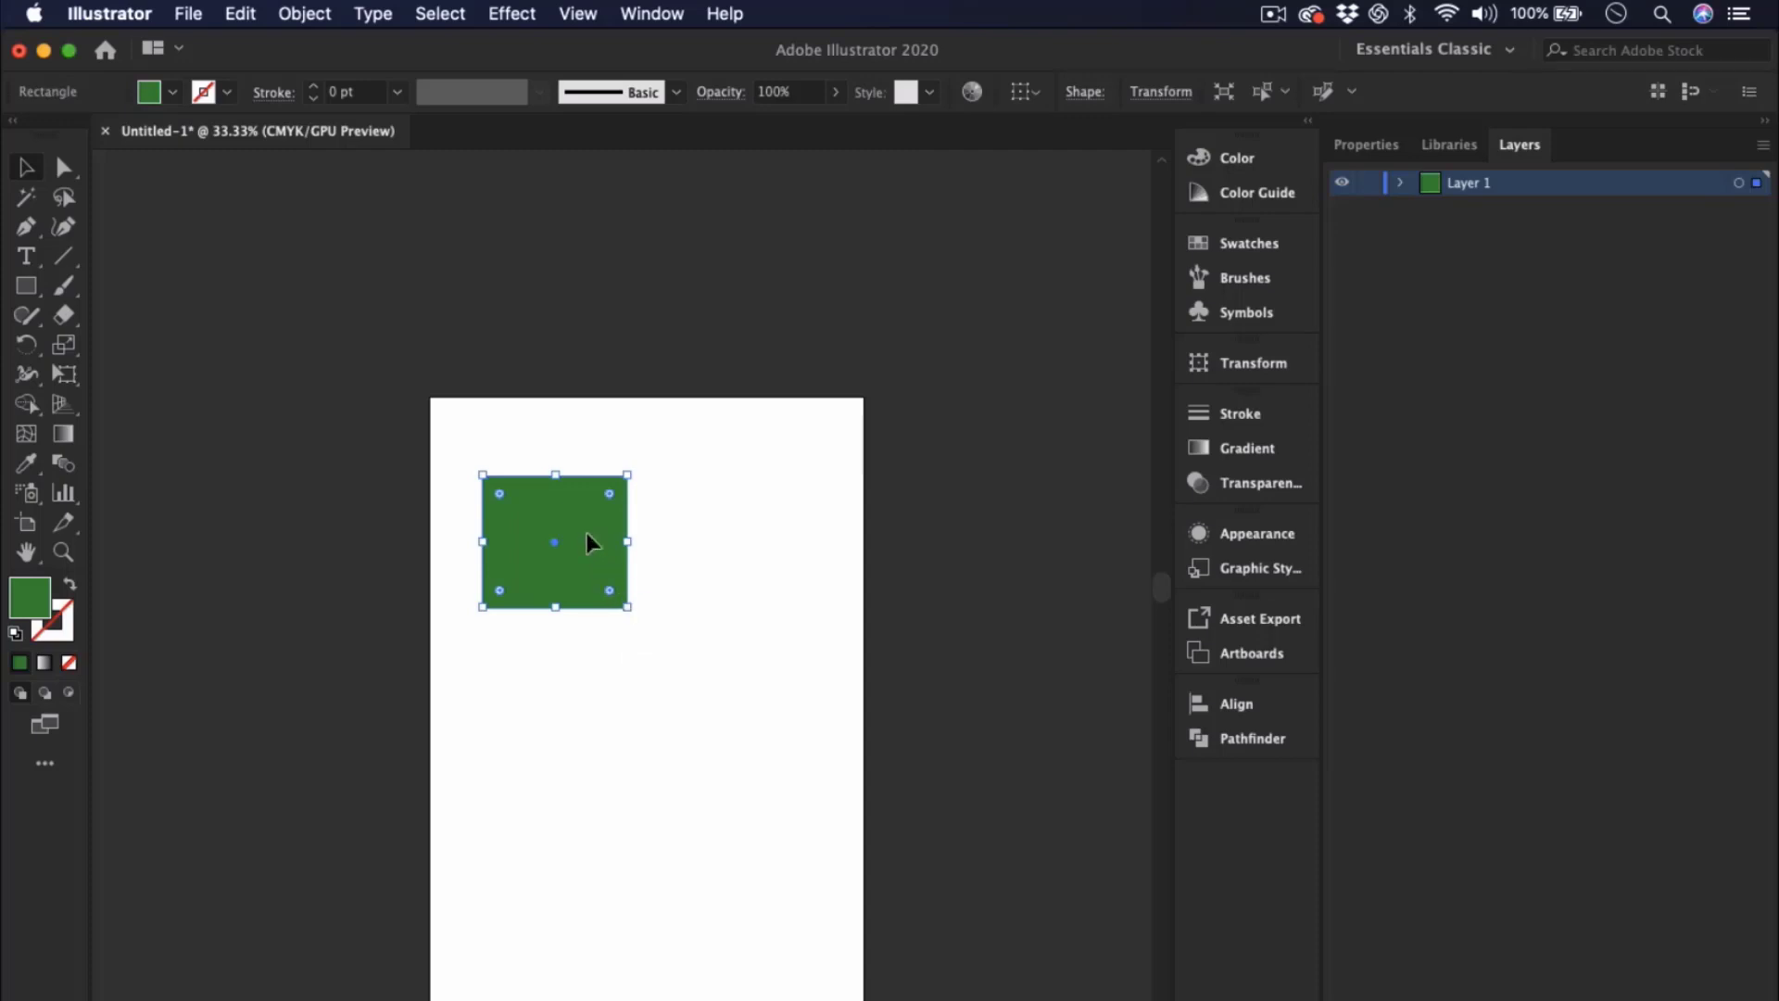
pyautogui.moveTo(590, 542); pyautogui.dragTo(588, 722)
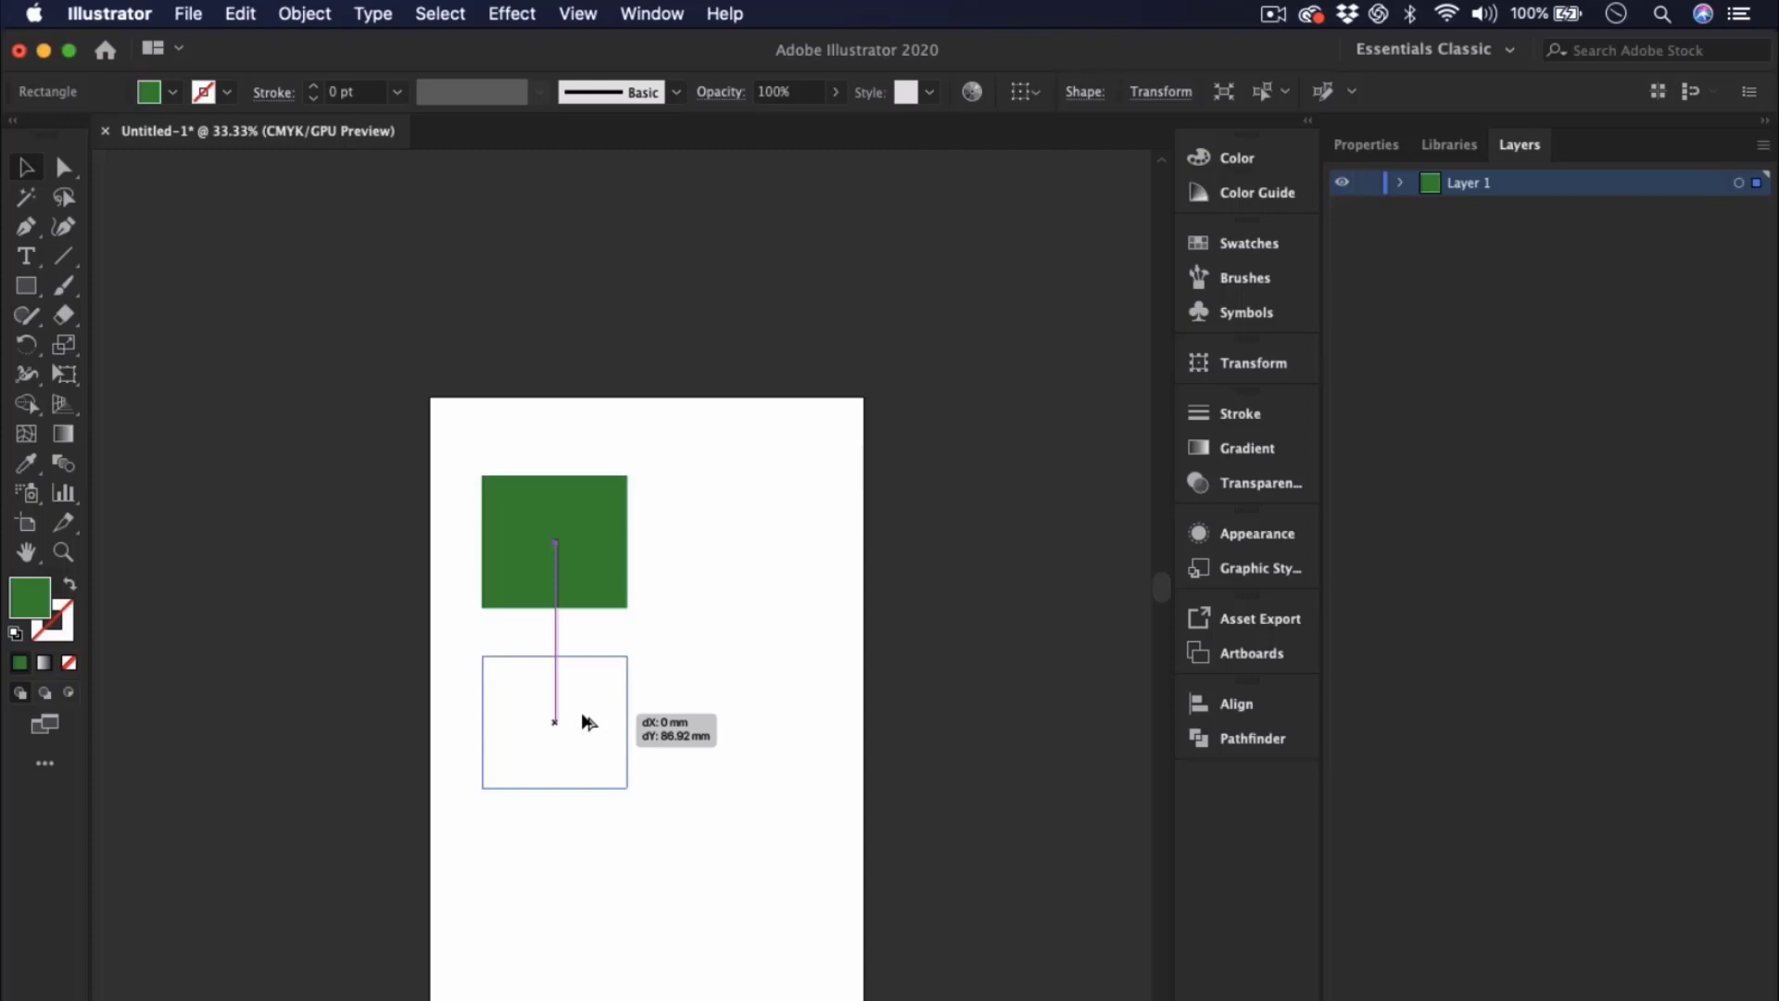
pyautogui.moveTo(582, 716); pyautogui.dragTo(584, 721)
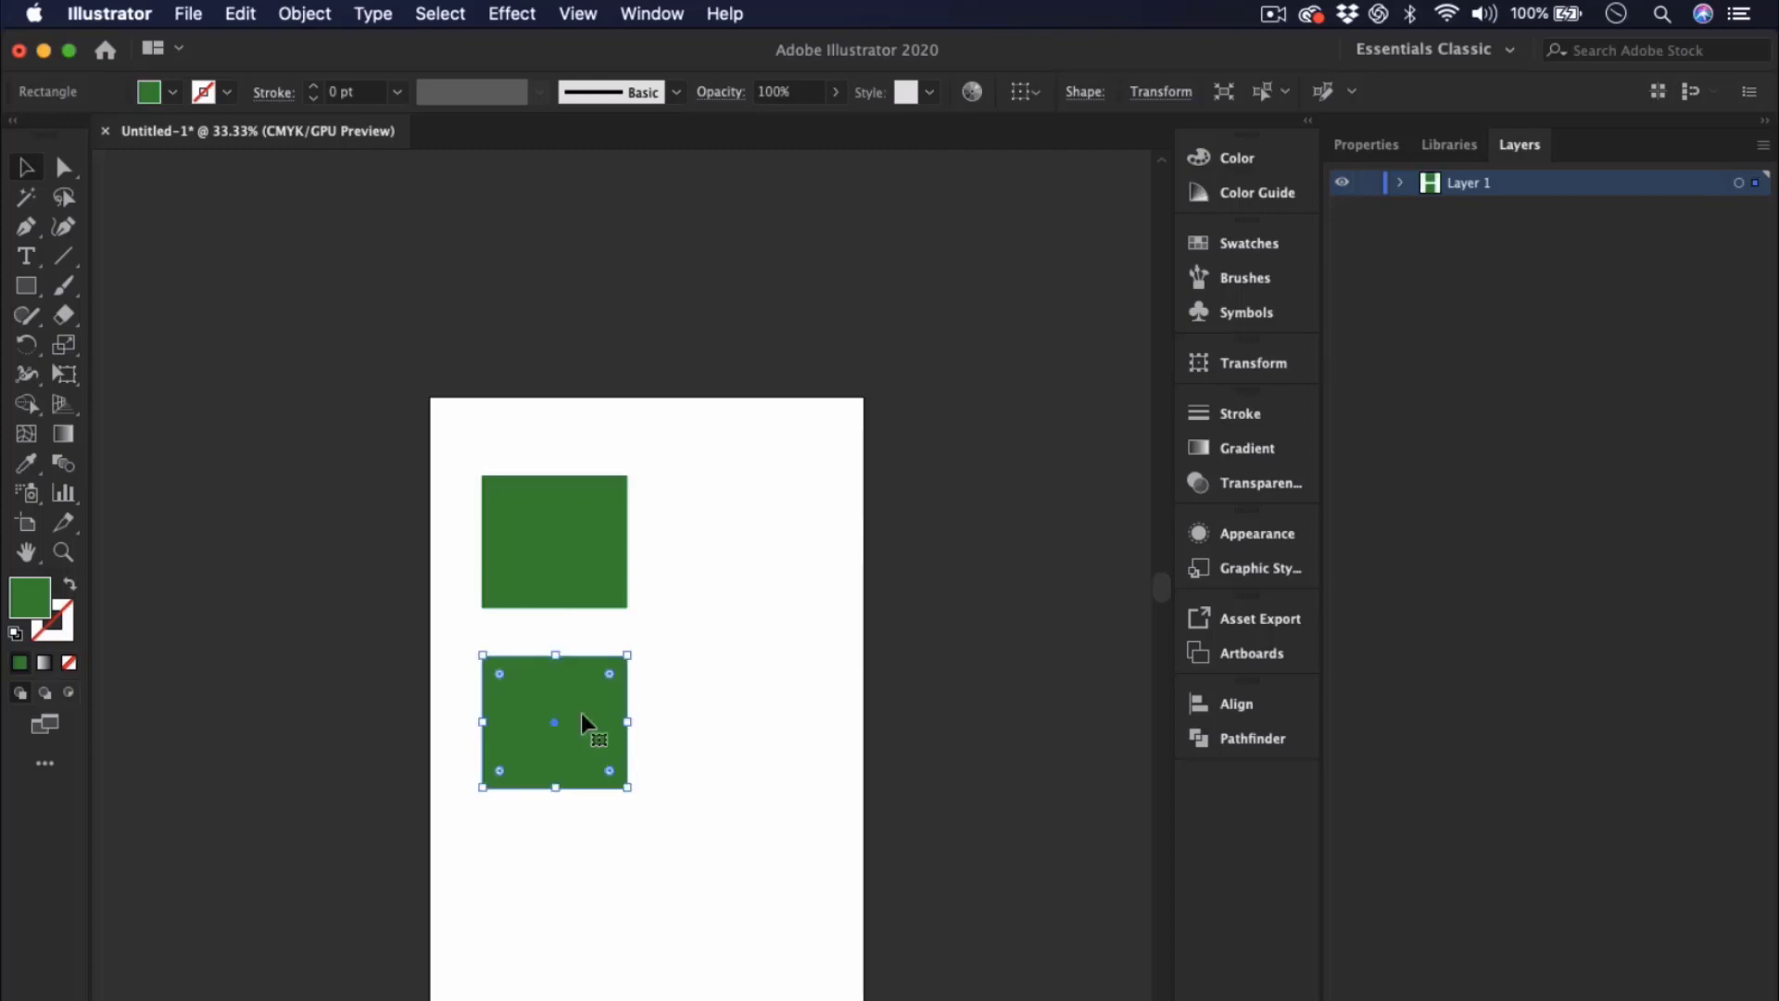
# - Shift the copy to the lower right, then drag a square down-left beneath the top square
pyautogui.click(570, 552)
pyautogui.click(586, 722)
pyautogui.moveTo(585, 739); pyautogui.dragTo(809, 805)
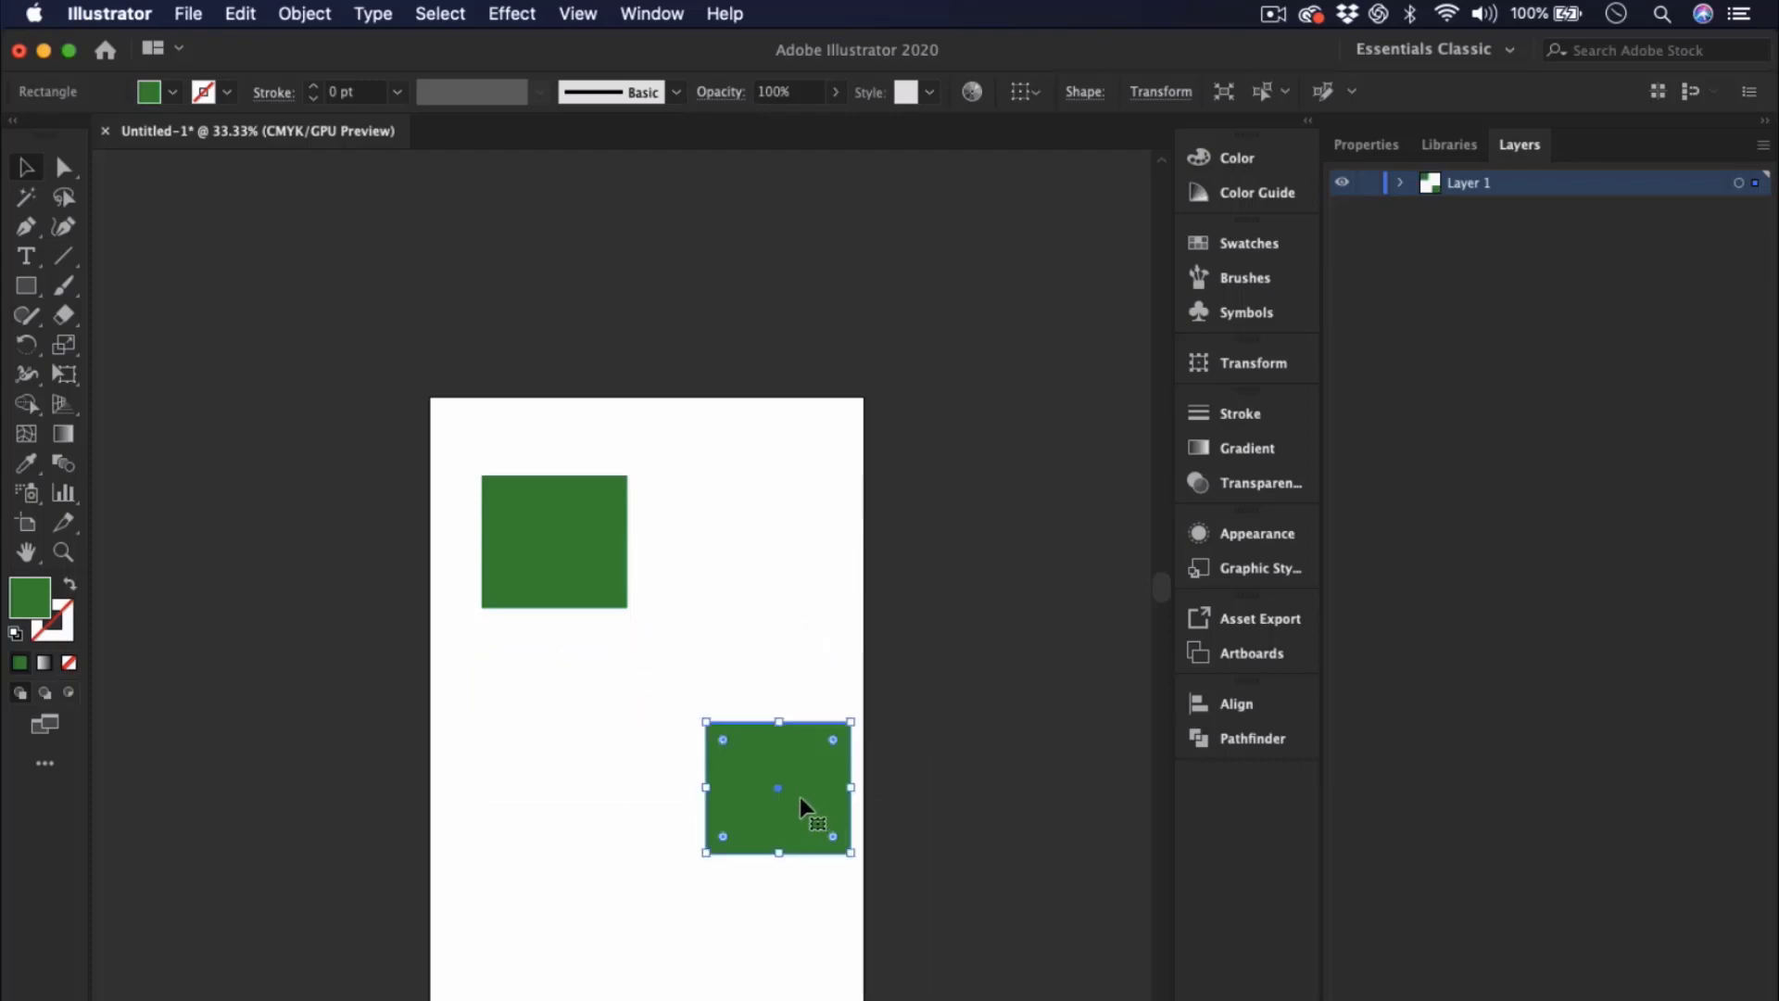
pyautogui.moveTo(793, 796); pyautogui.dragTo(719, 782)
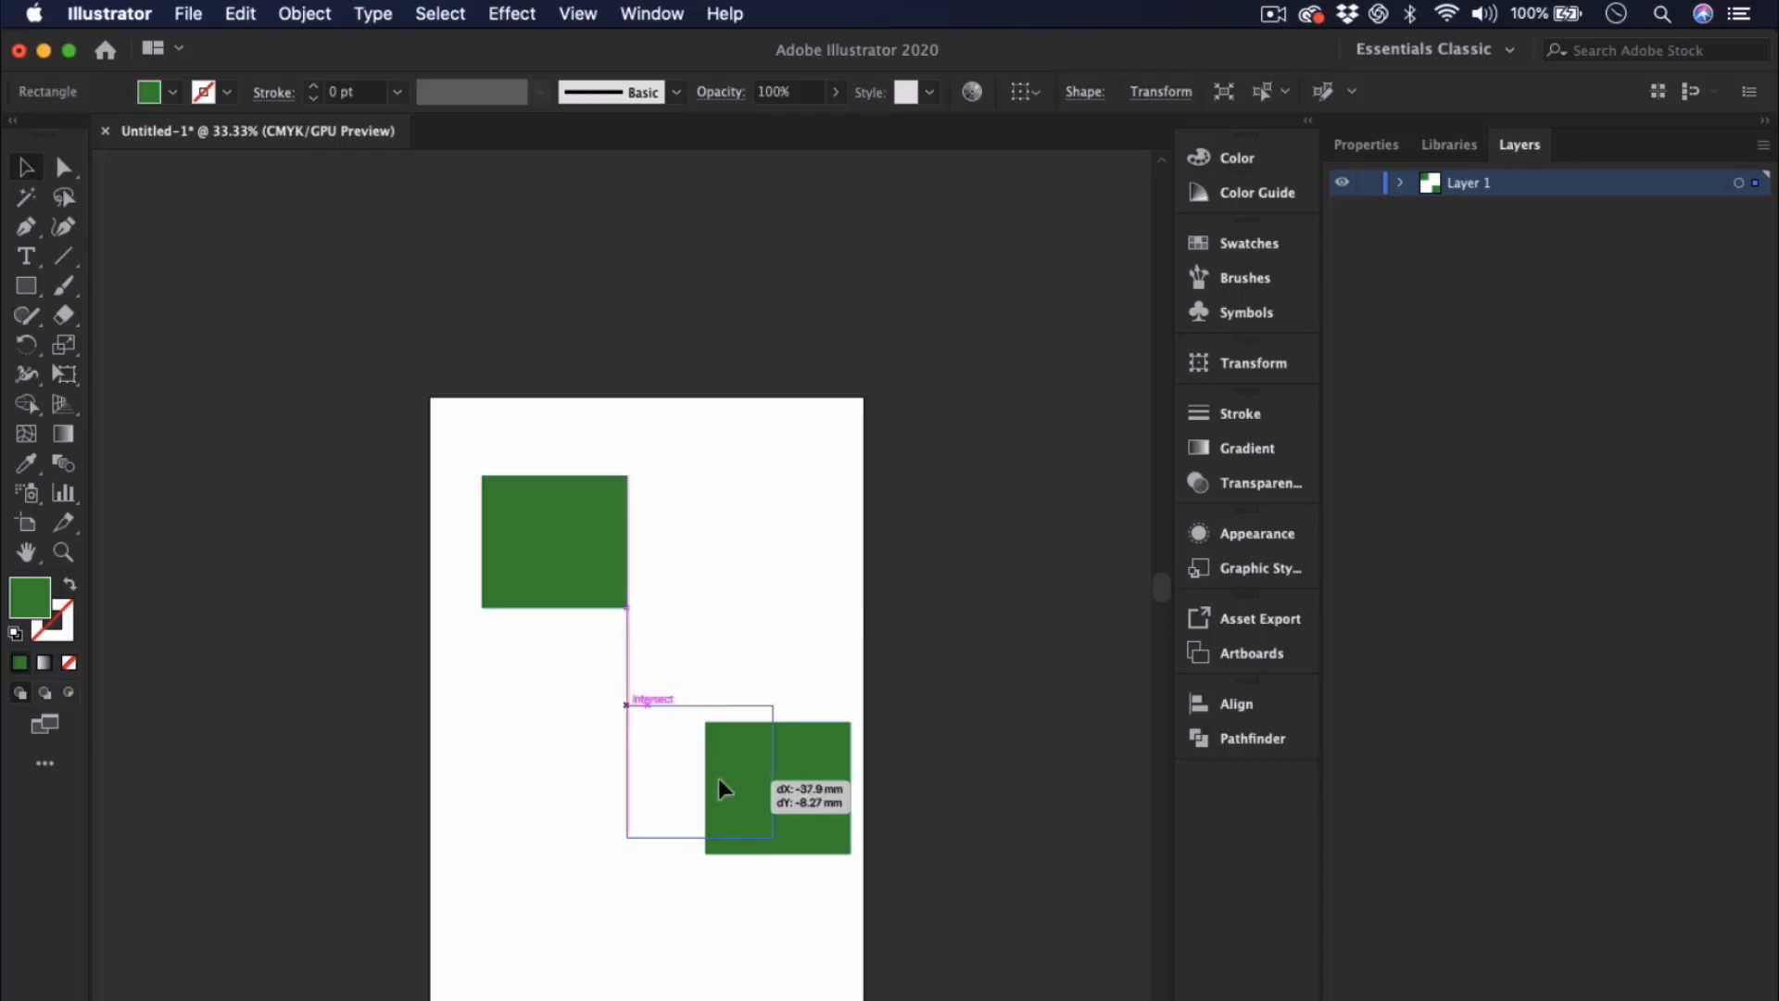
pyautogui.moveTo(719, 781); pyautogui.dragTo(719, 781)
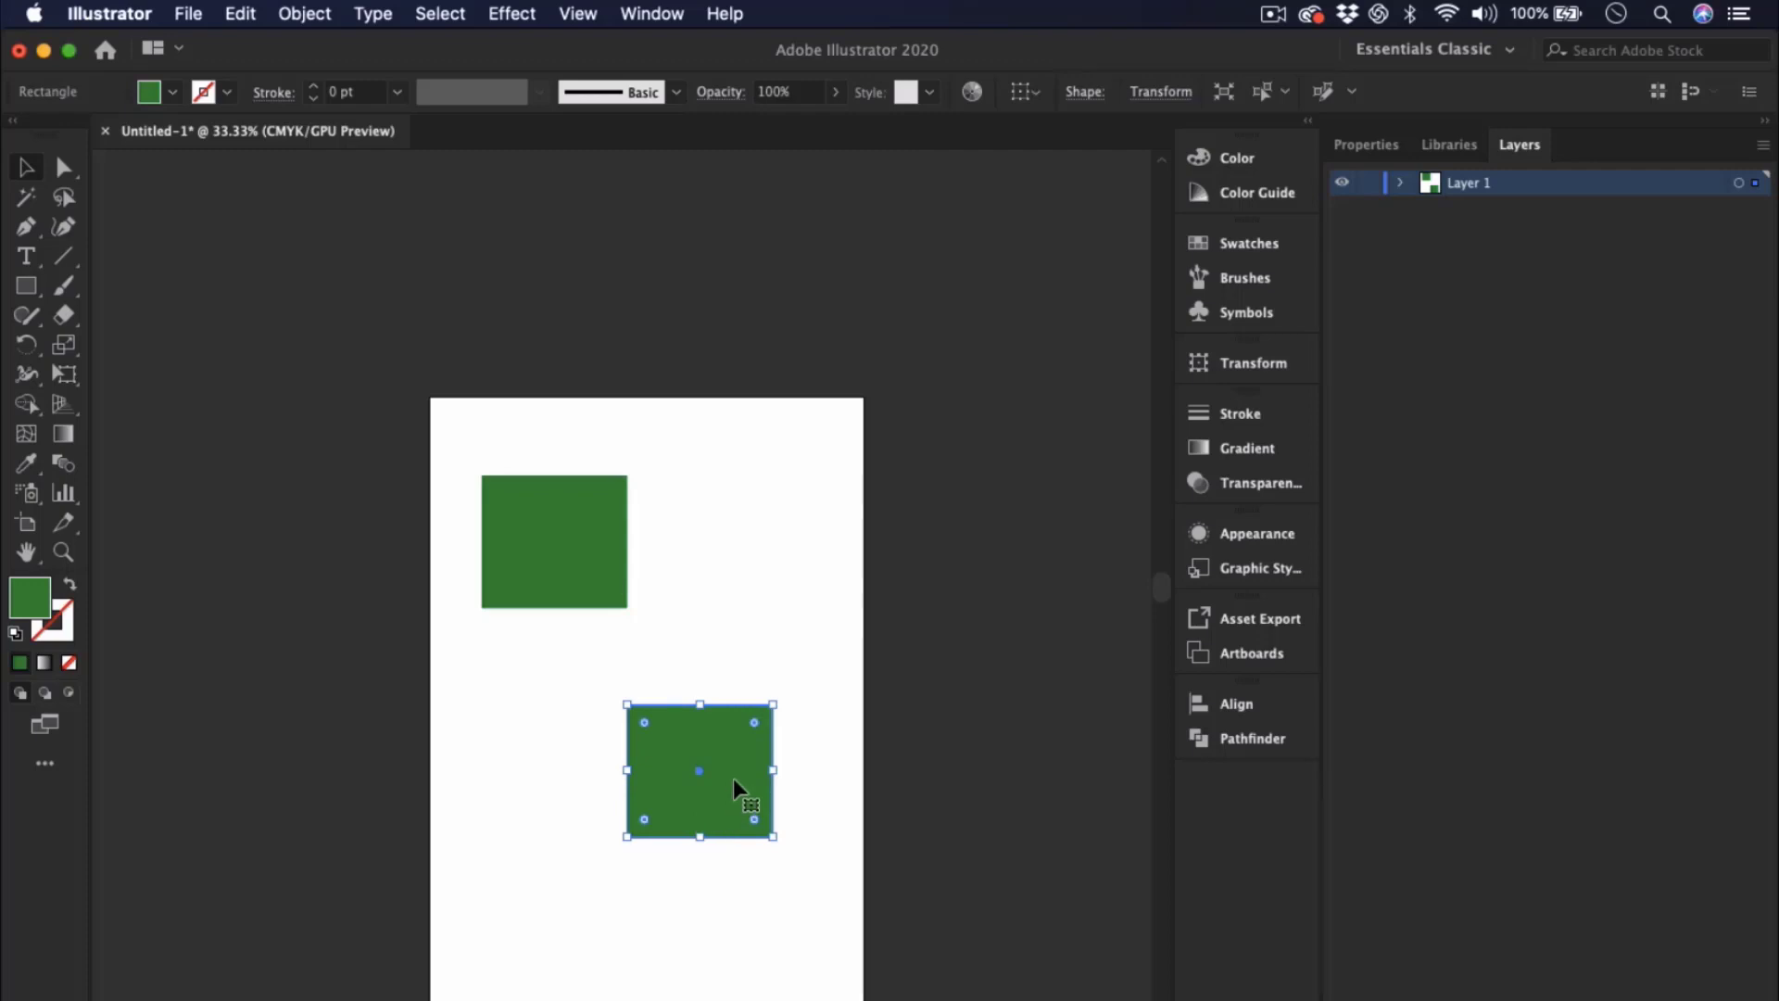
pyautogui.moveTo(734, 778); pyautogui.dragTo(600, 920)
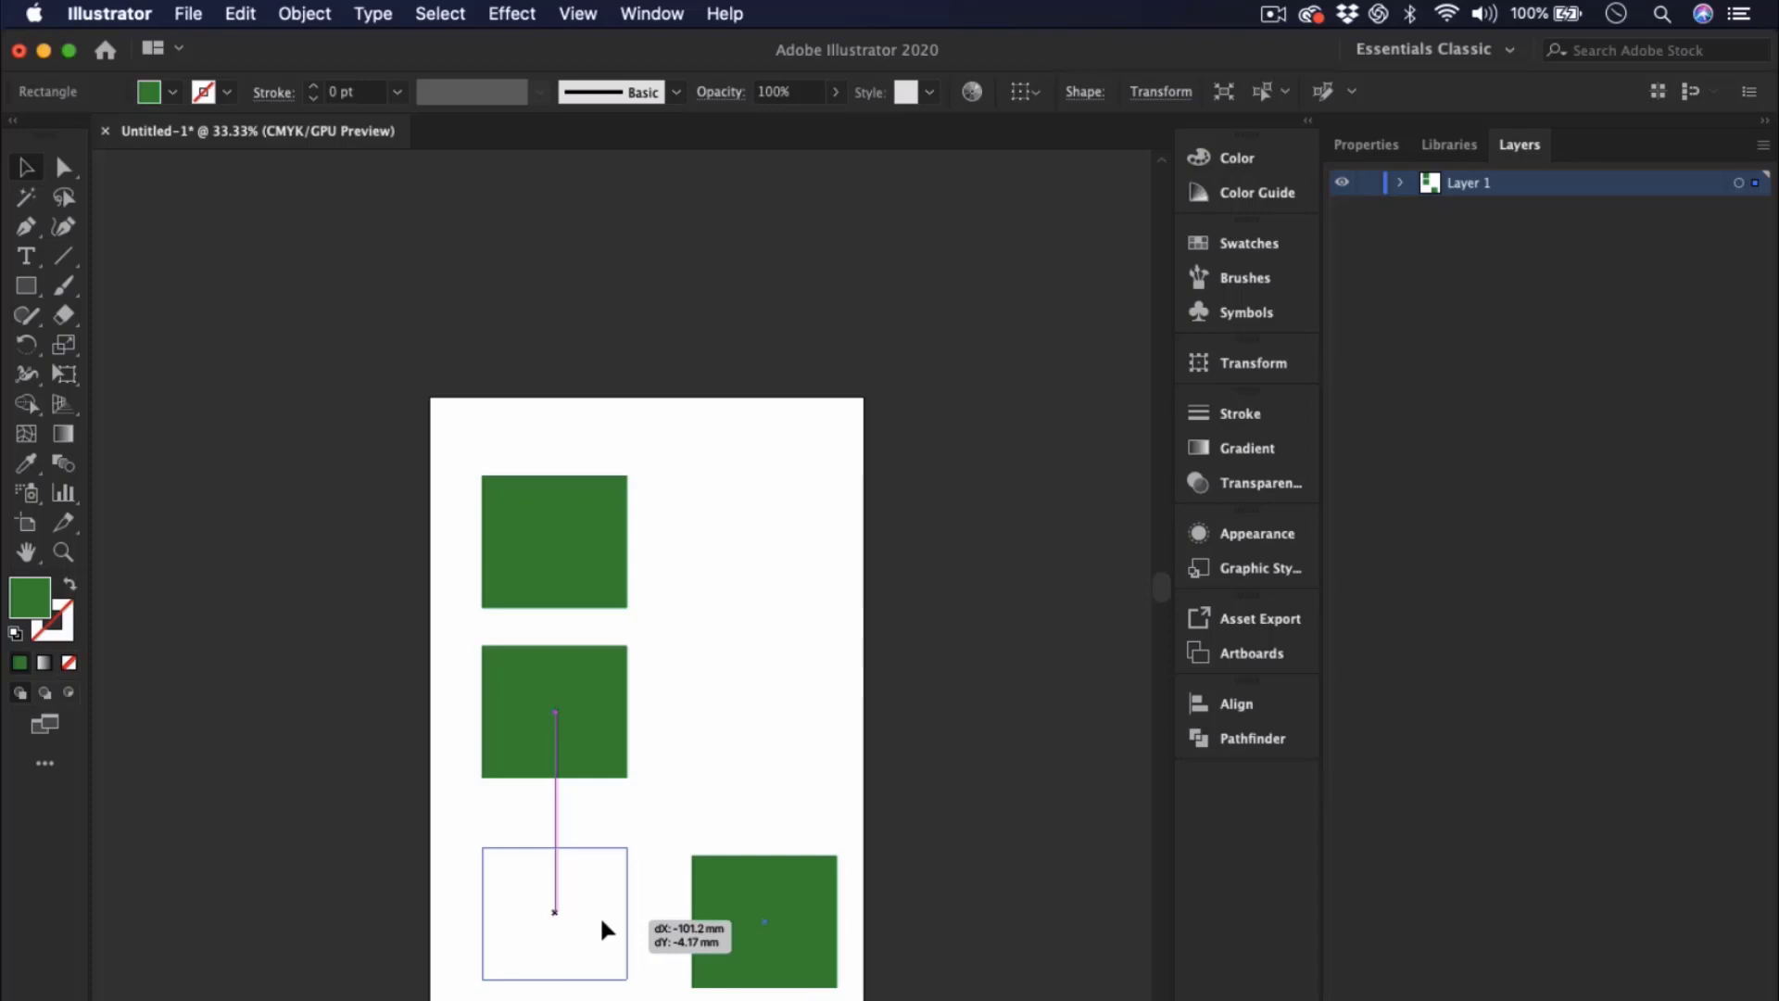
# - Set the third green square beneath the other two with equal spacing, then deselect
pyautogui.moveTo(598, 914); pyautogui.dragTo(598, 882)
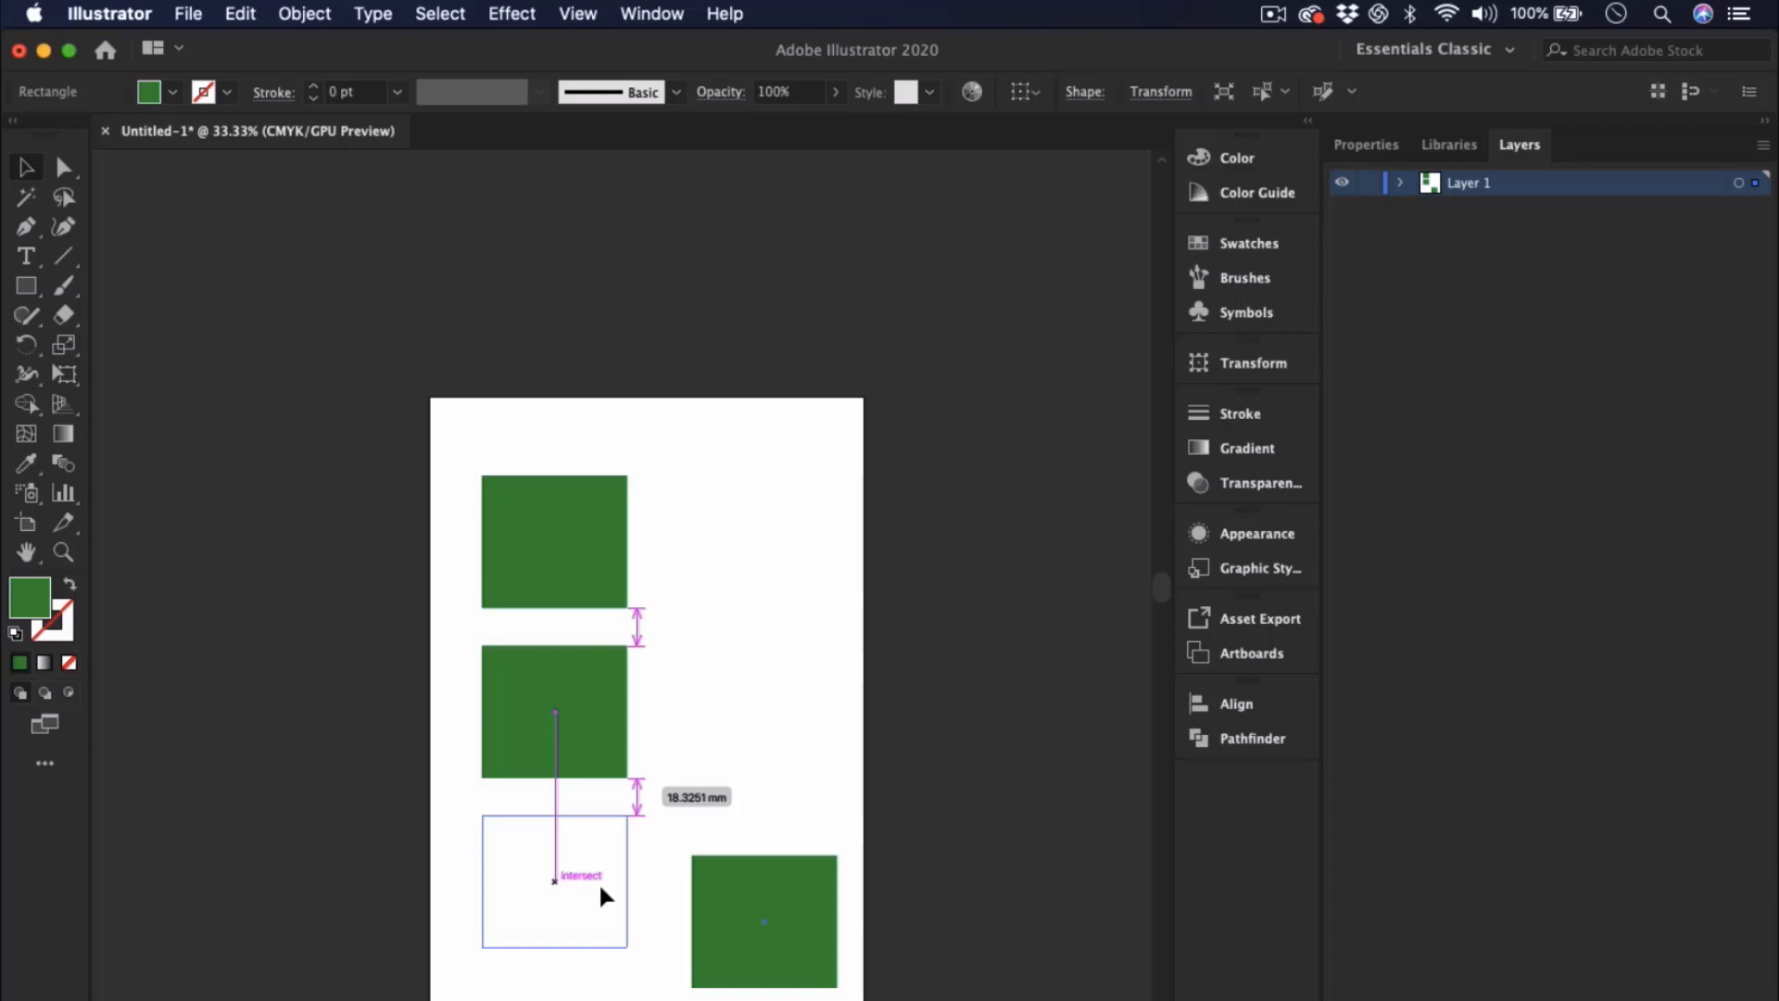
pyautogui.moveTo(600, 888); pyautogui.dragTo(600, 888)
pyautogui.click(756, 761)
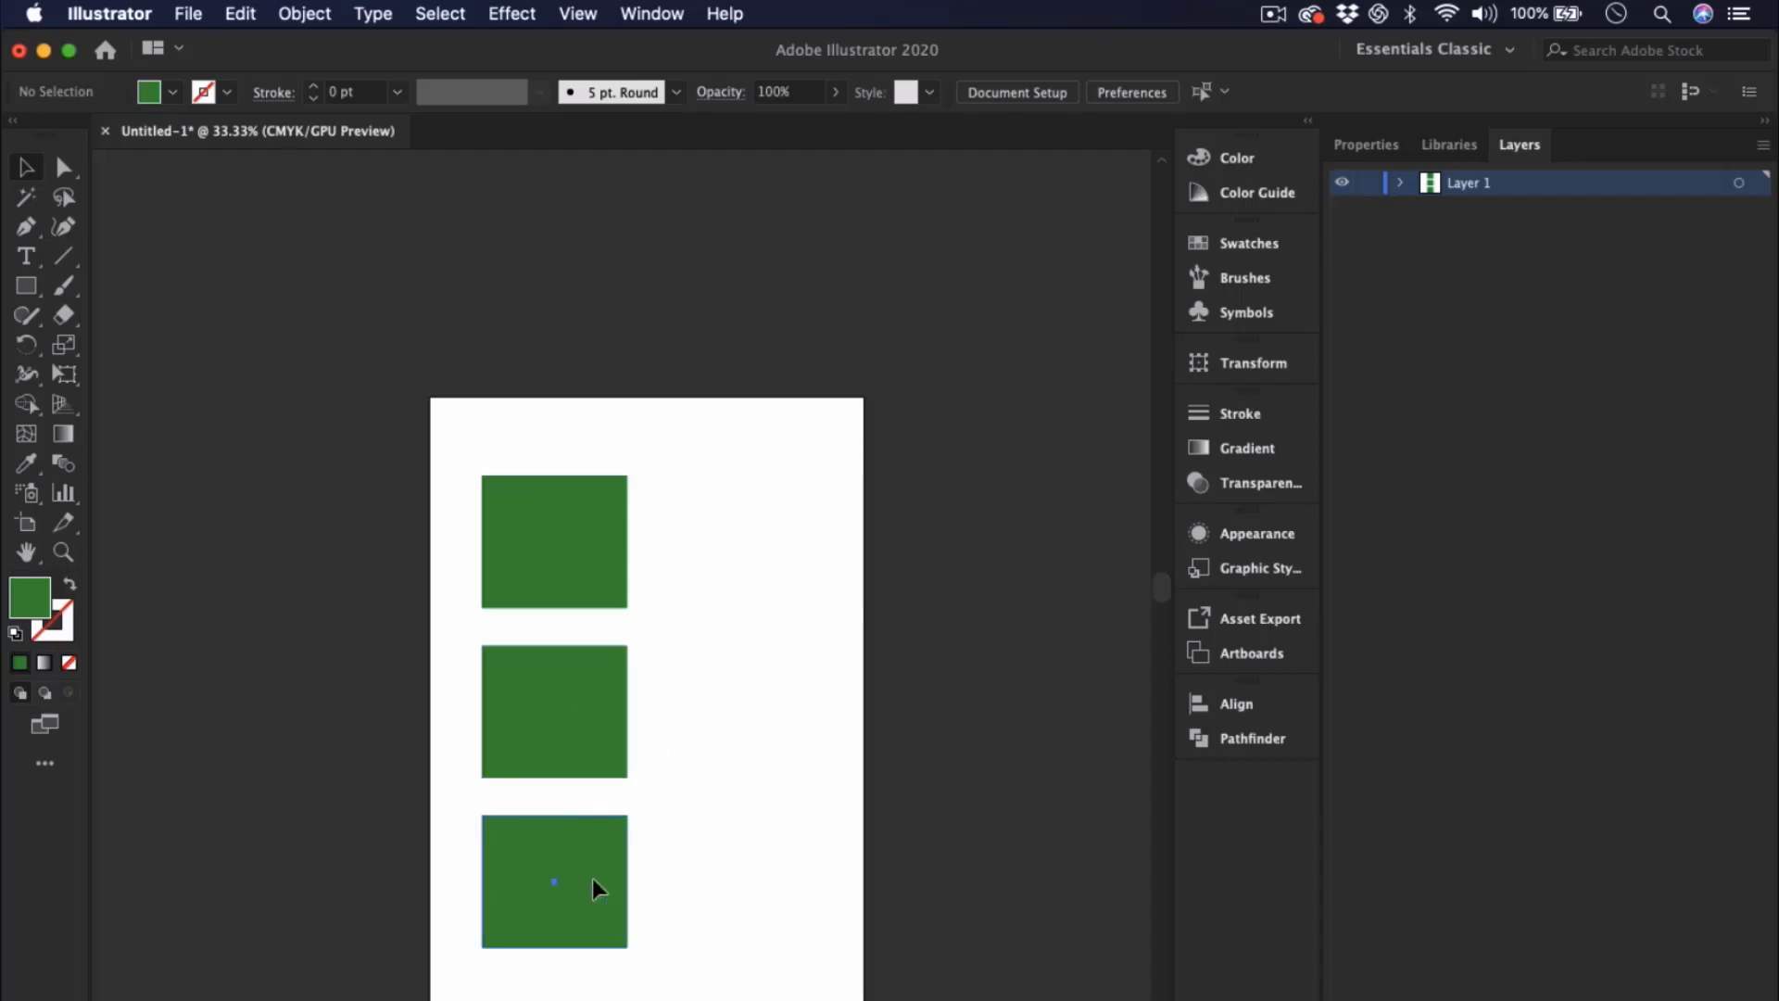
pyautogui.moveTo(592, 878)
pyautogui.mouseDown()
pyautogui.moveTo(608, 876)
pyautogui.moveTo(591, 876)
pyautogui.mouseUp()
pyautogui.click(685, 821)
# - Turn on rulers with View > Rulers > Show Rulers
pyautogui.click(573, 15)
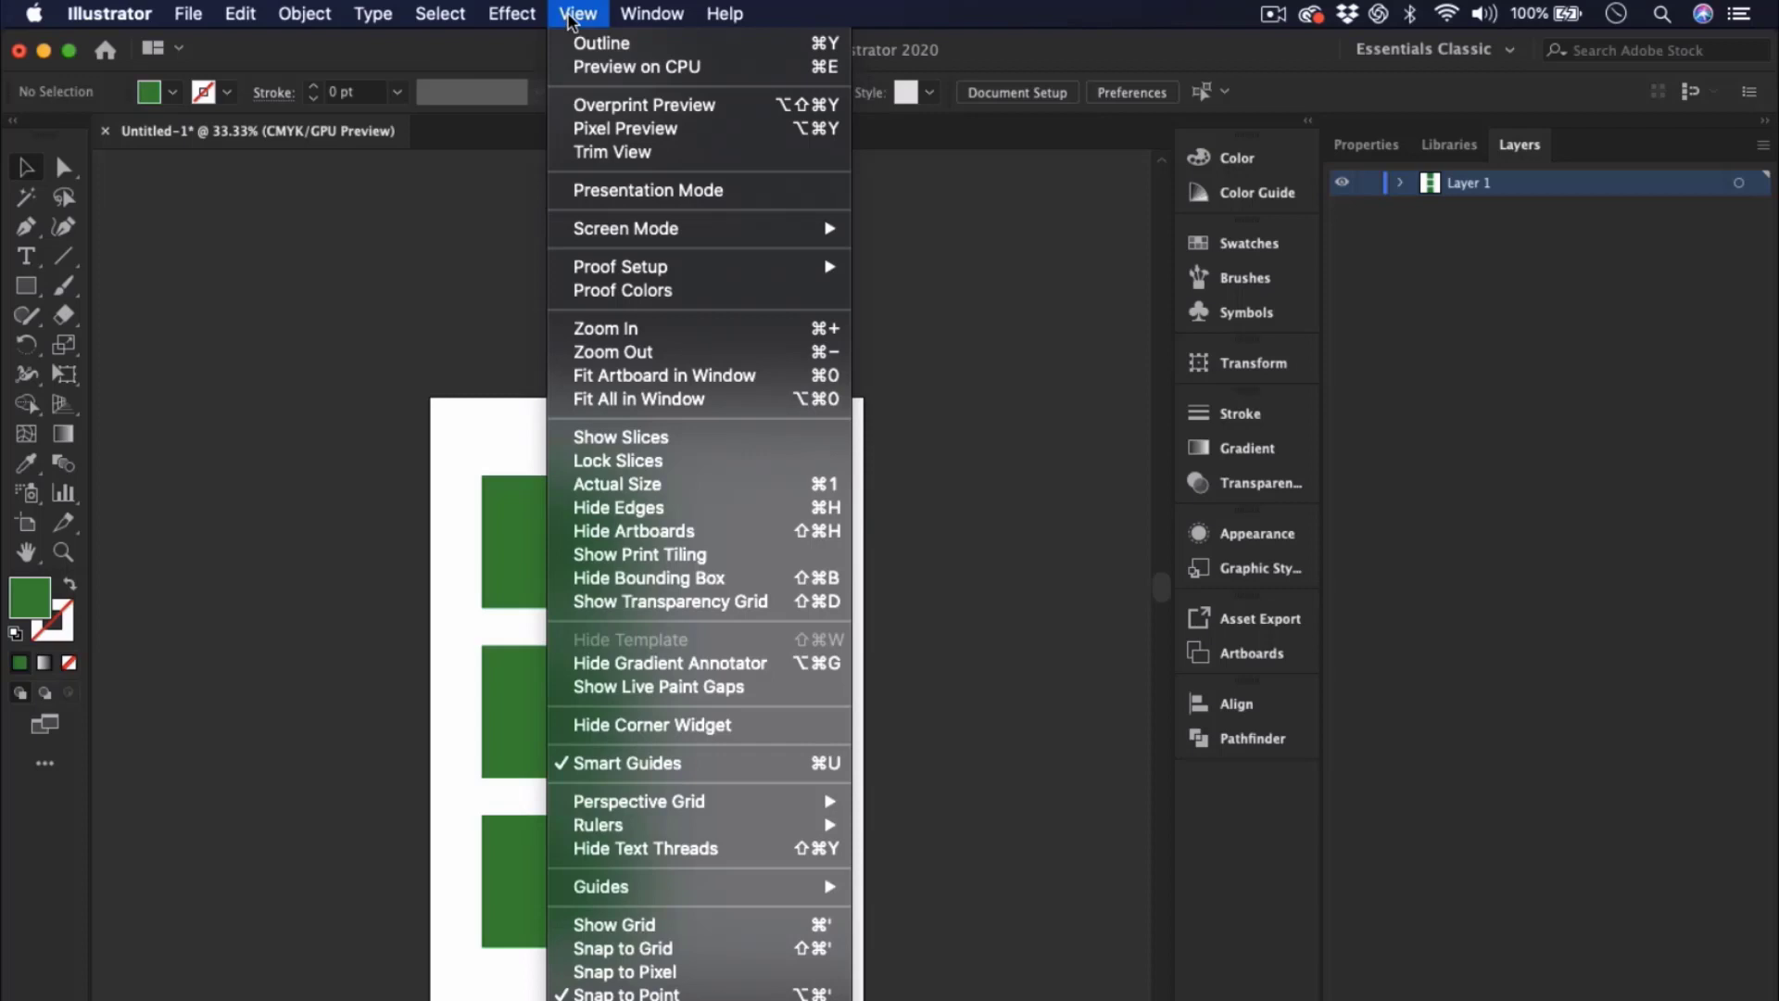
pyautogui.moveTo(689, 827)
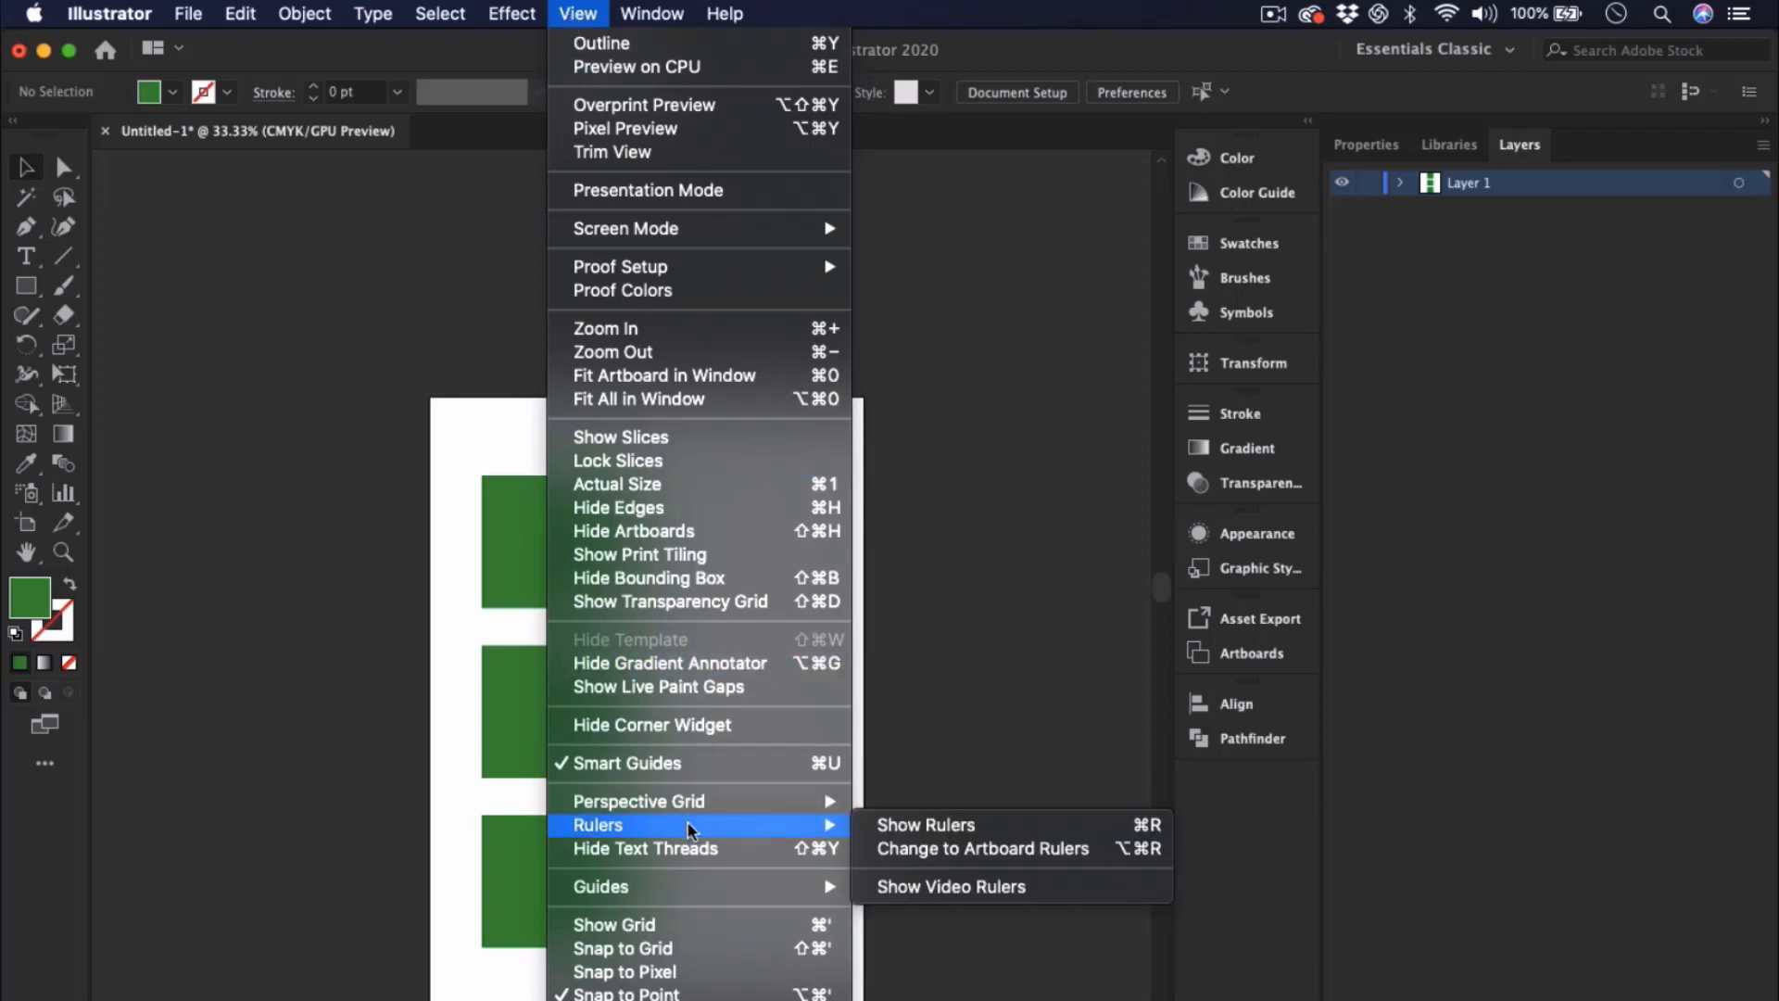
pyautogui.click(933, 831)
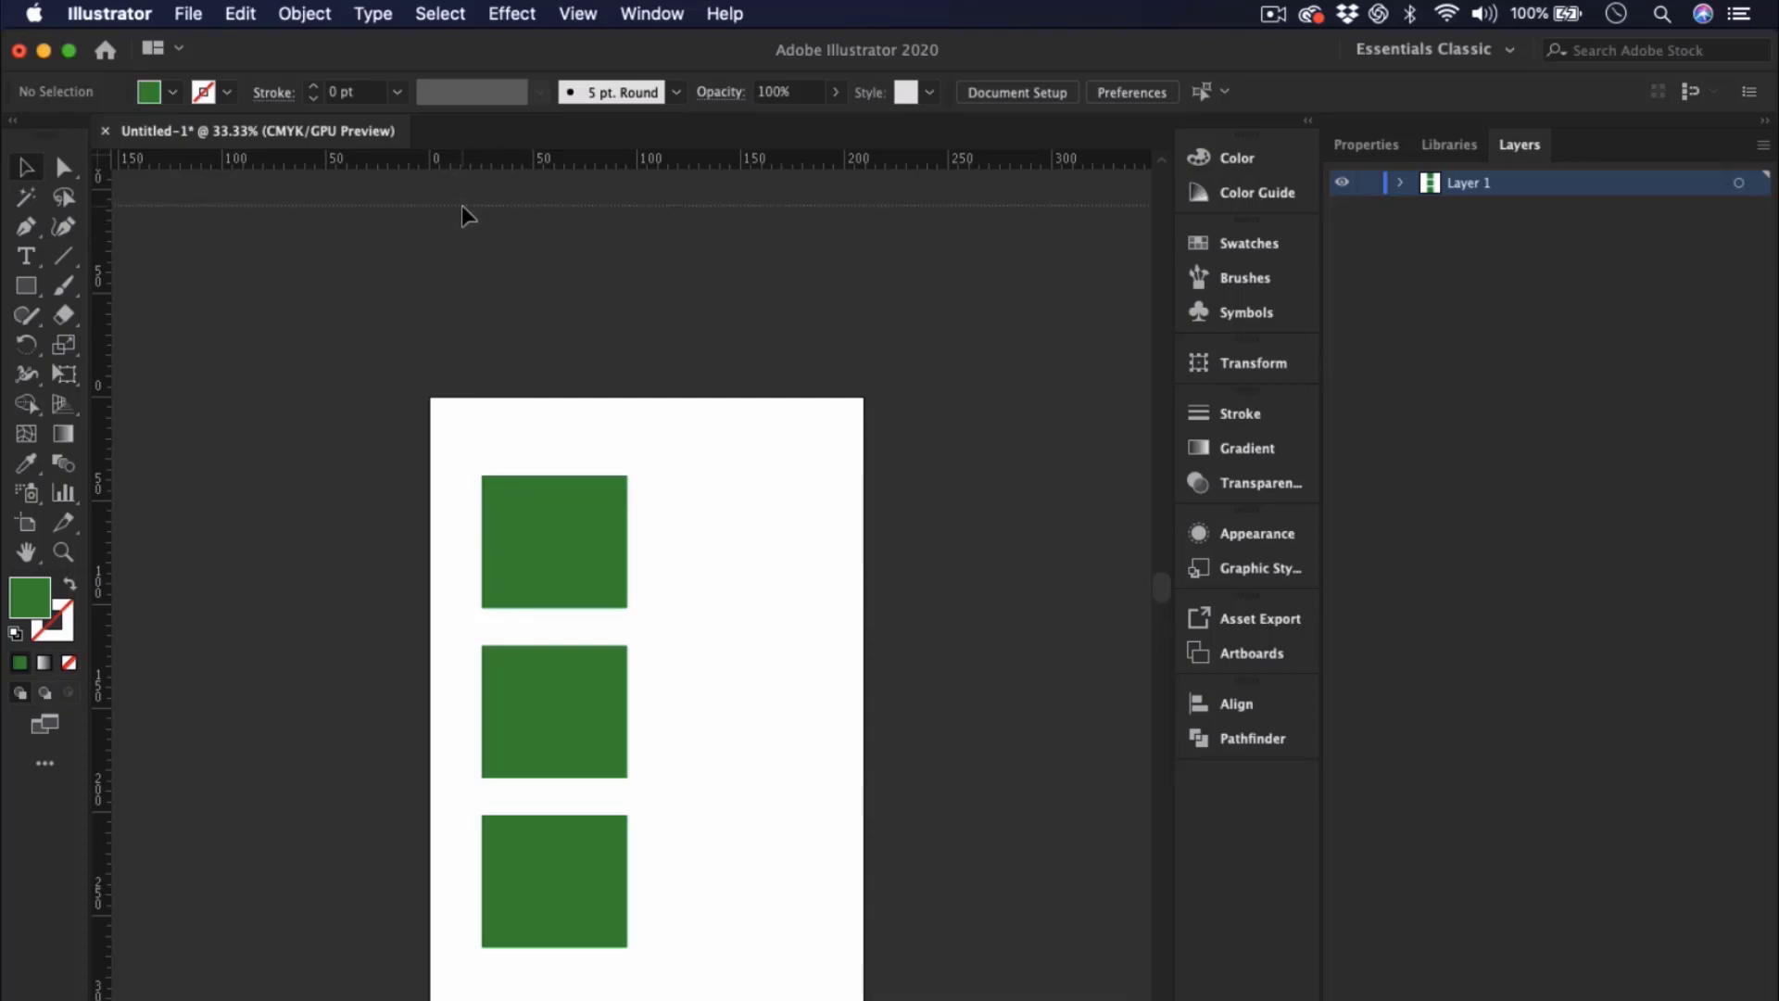
# - Drag out a horizontal and a vertical guide near the artboard's top-left corner
pyautogui.moveTo(468, 340); pyautogui.dragTo(490, 449)
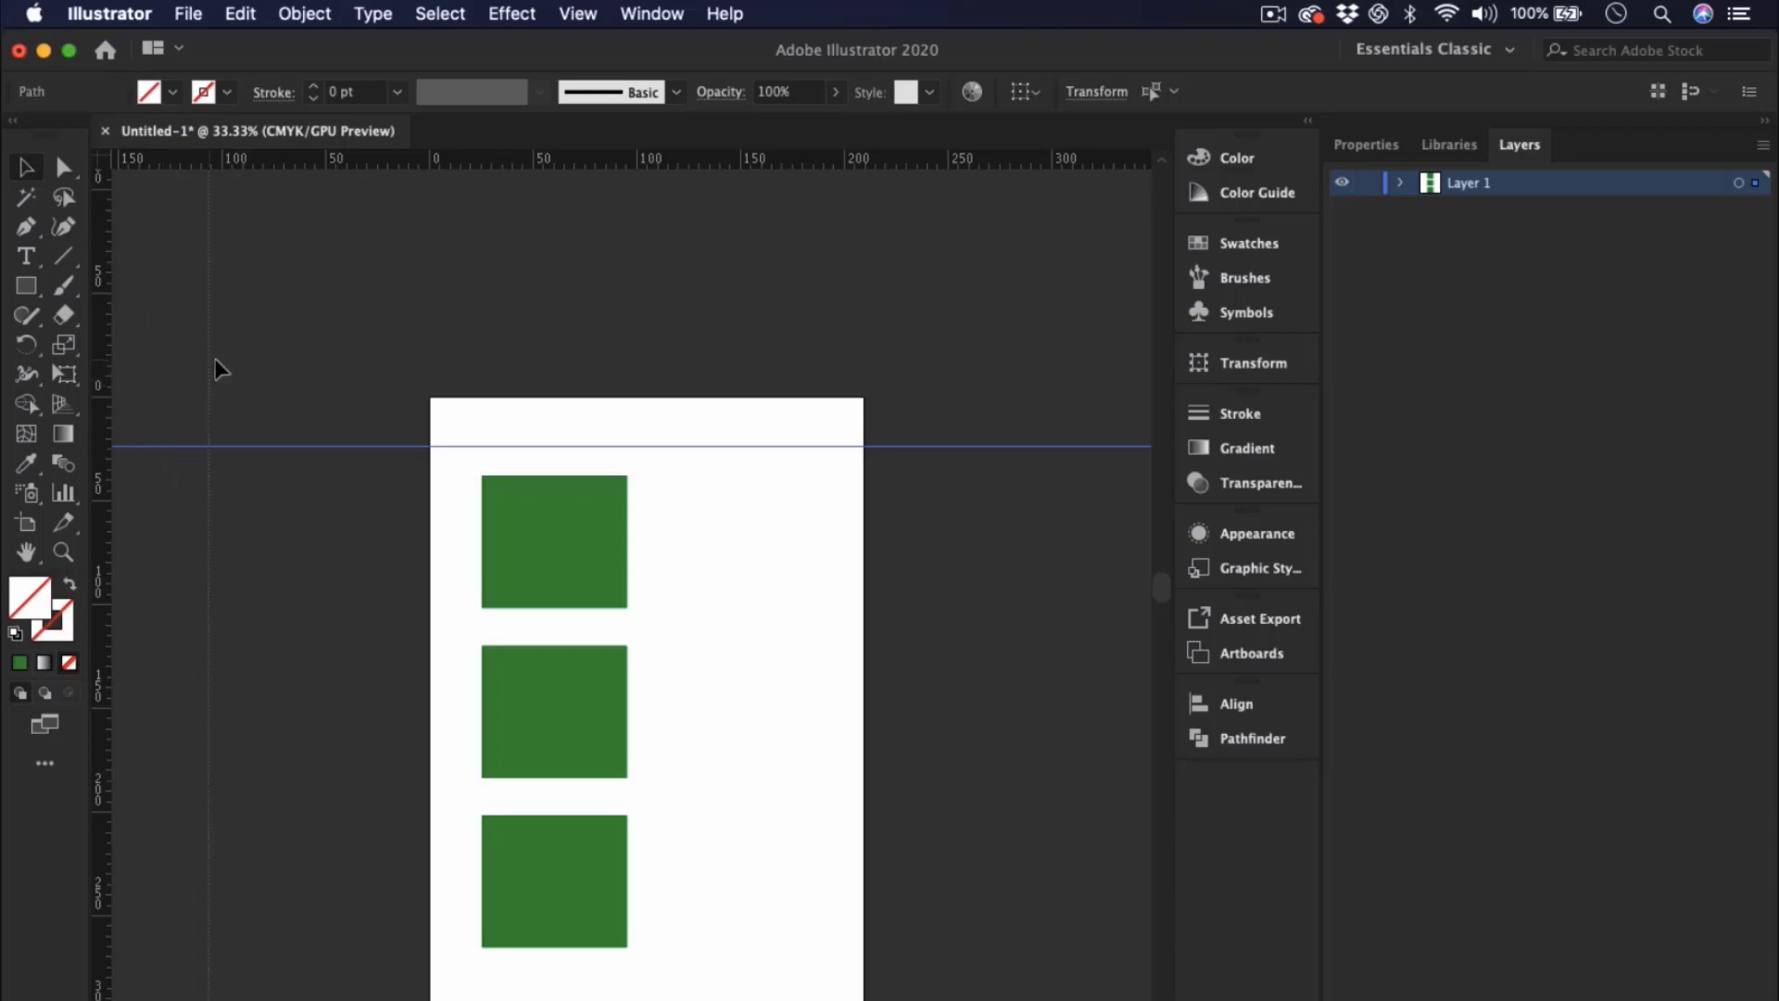
pyautogui.moveTo(317, 436); pyautogui.dragTo(463, 467)
pyautogui.moveTo(463, 474); pyautogui.dragTo(507, 633)
pyautogui.moveTo(508, 633); pyautogui.dragTo(464, 619)
pyautogui.click(313, 553)
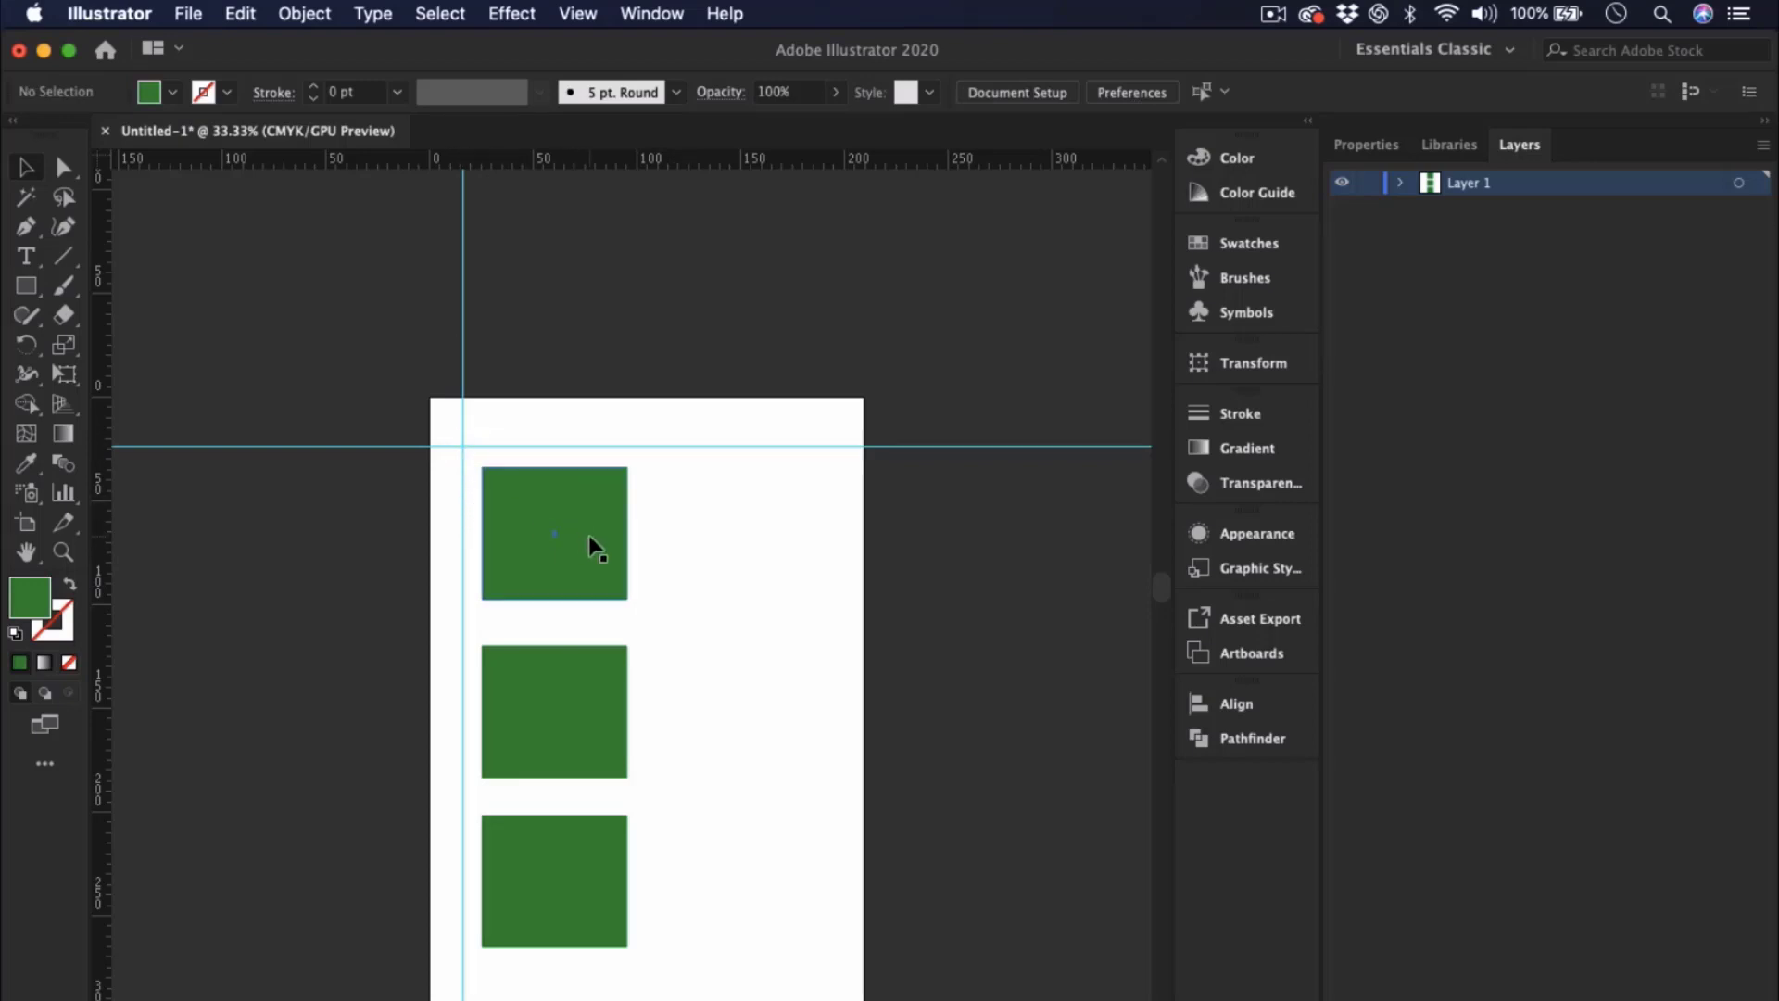
# - Align the squares on the vertical guide, colouring the middle one blue and the bottom one orange-red
pyautogui.moveTo(590, 539); pyautogui.dragTo(570, 536)
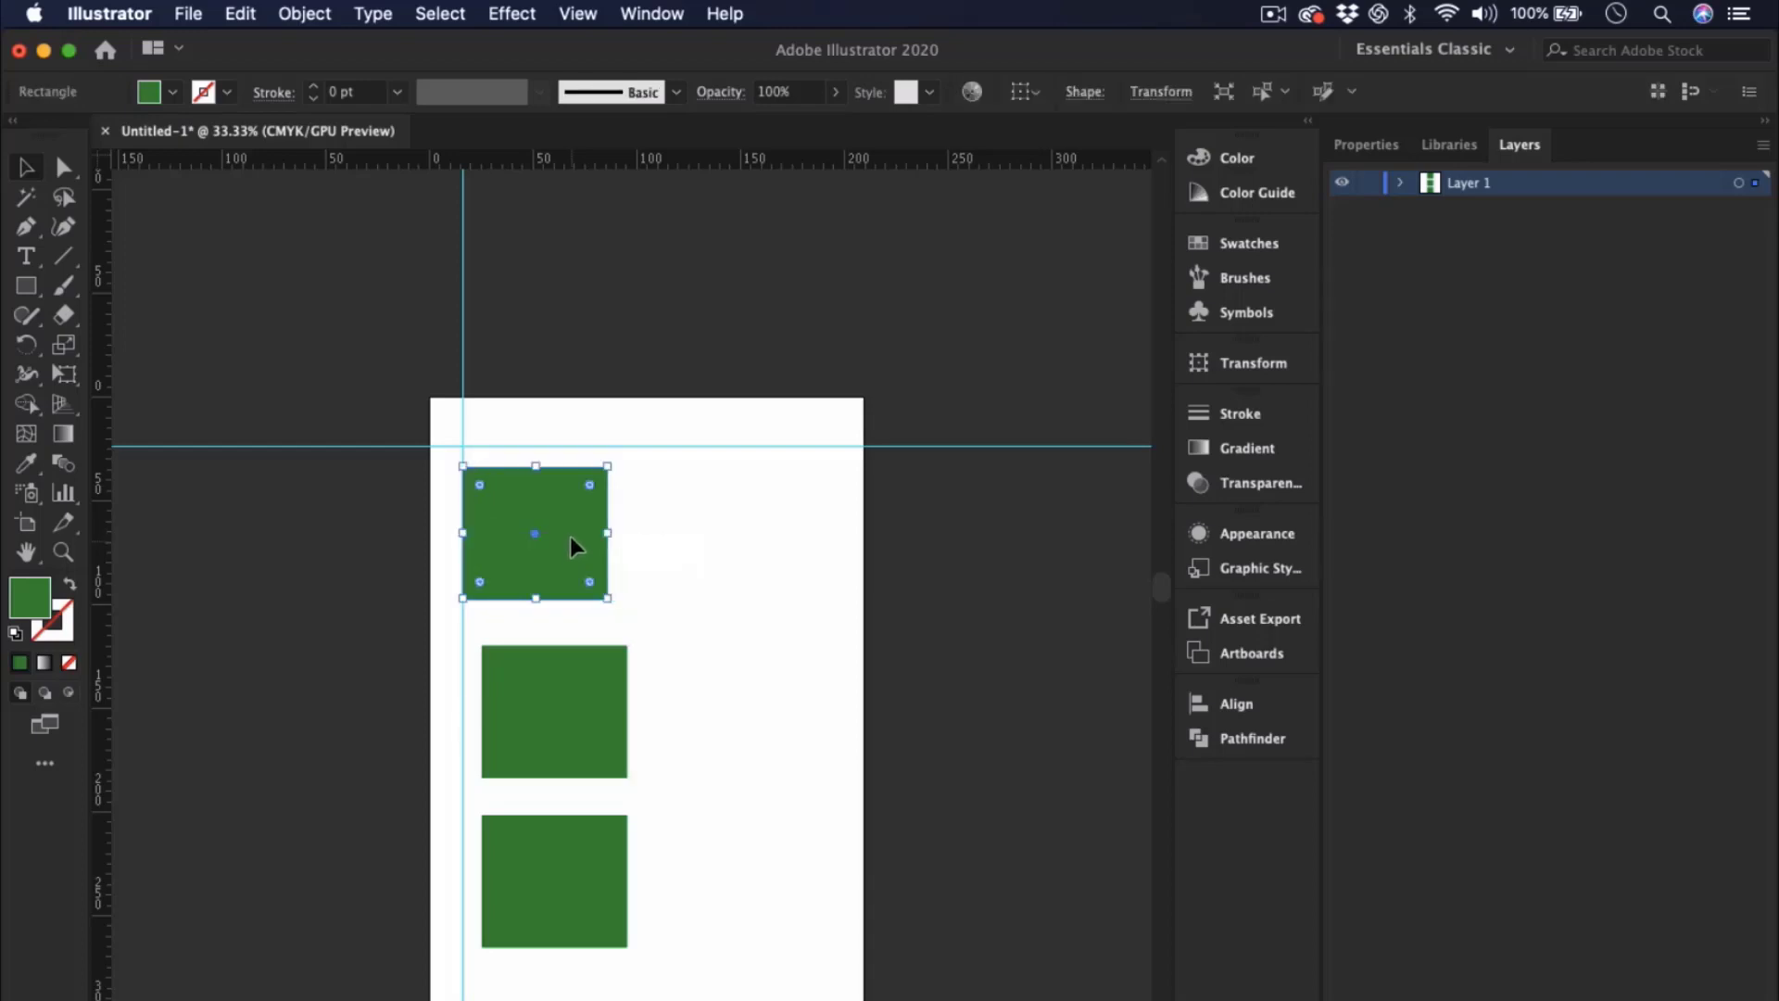
pyautogui.moveTo(584, 687); pyautogui.dragTo(563, 686)
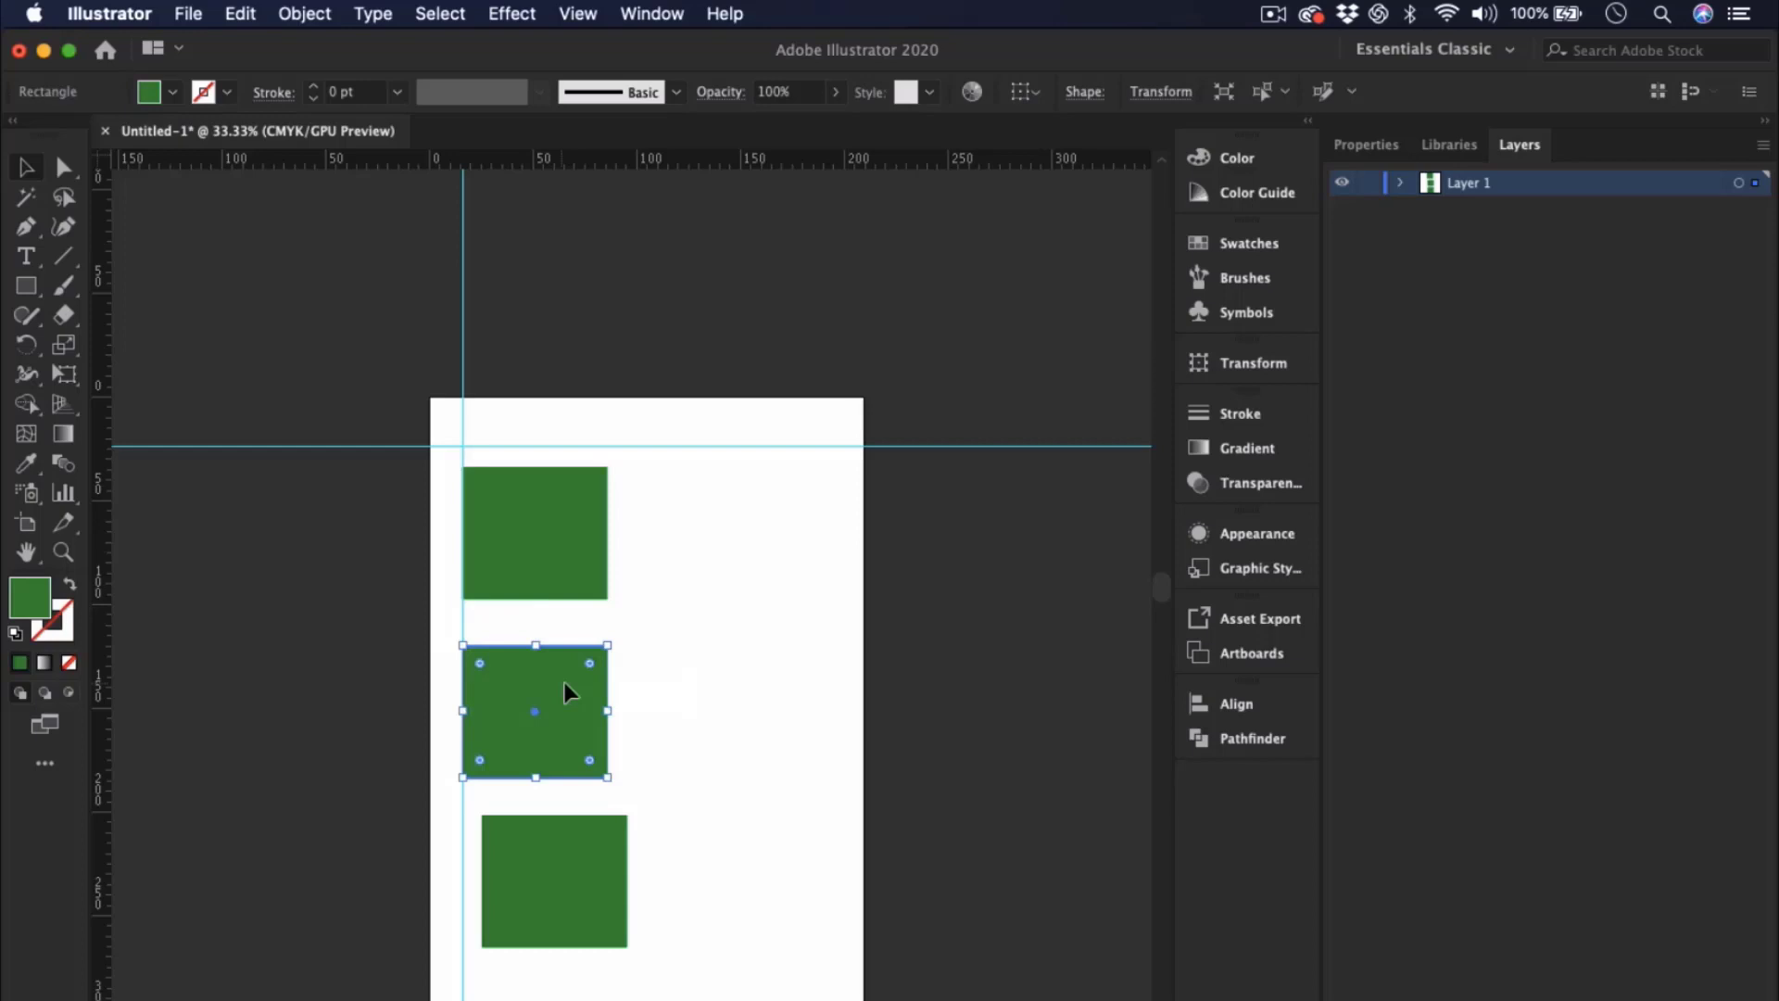
pyautogui.click(173, 92)
pyautogui.click(137, 136)
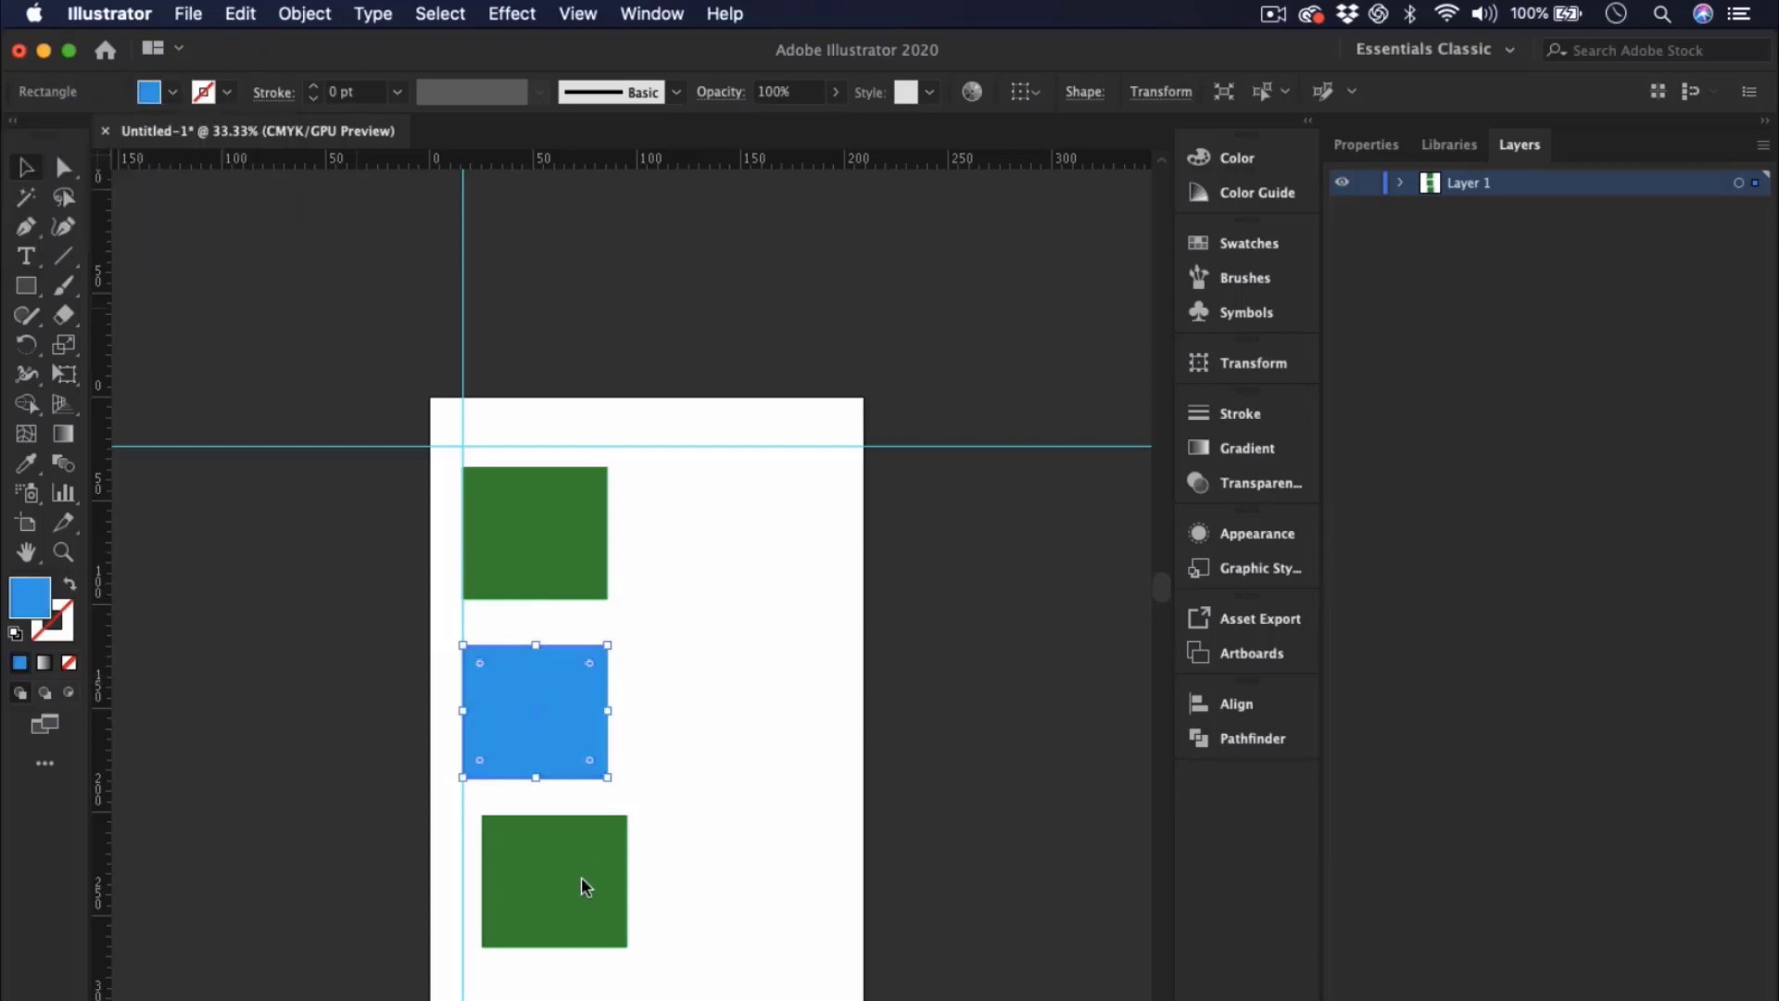
pyautogui.click(552, 834)
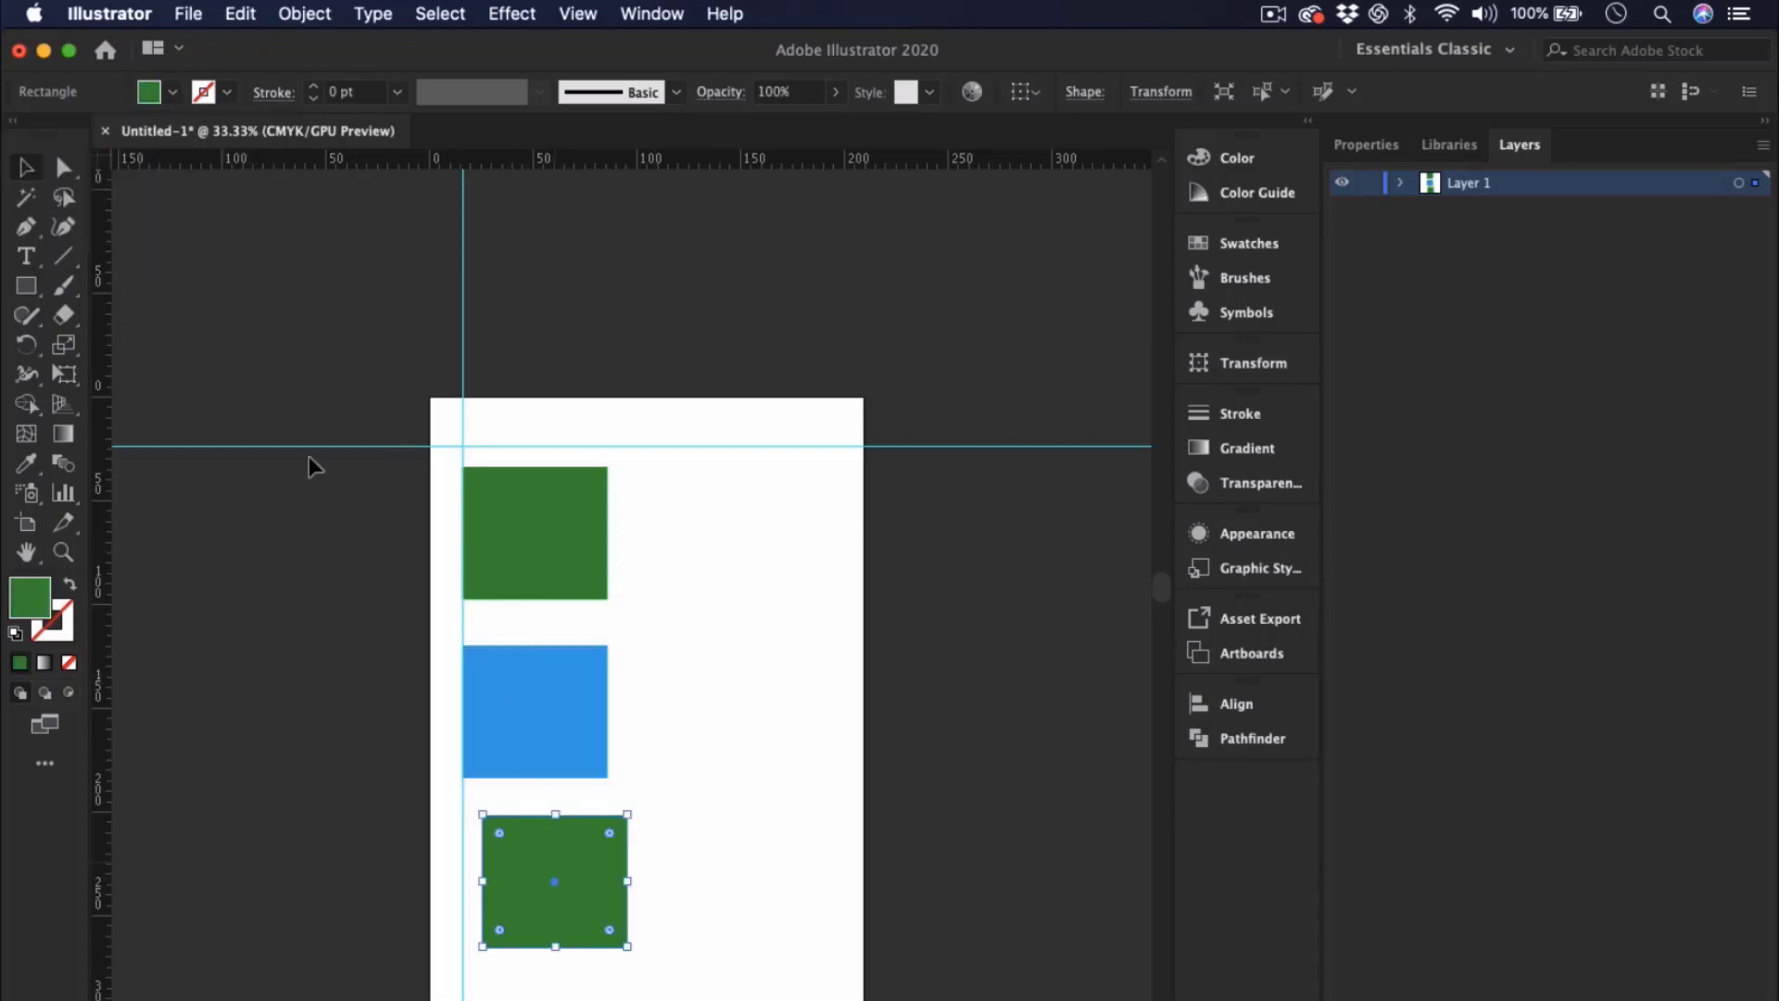
pyautogui.click(172, 91)
pyautogui.click(226, 136)
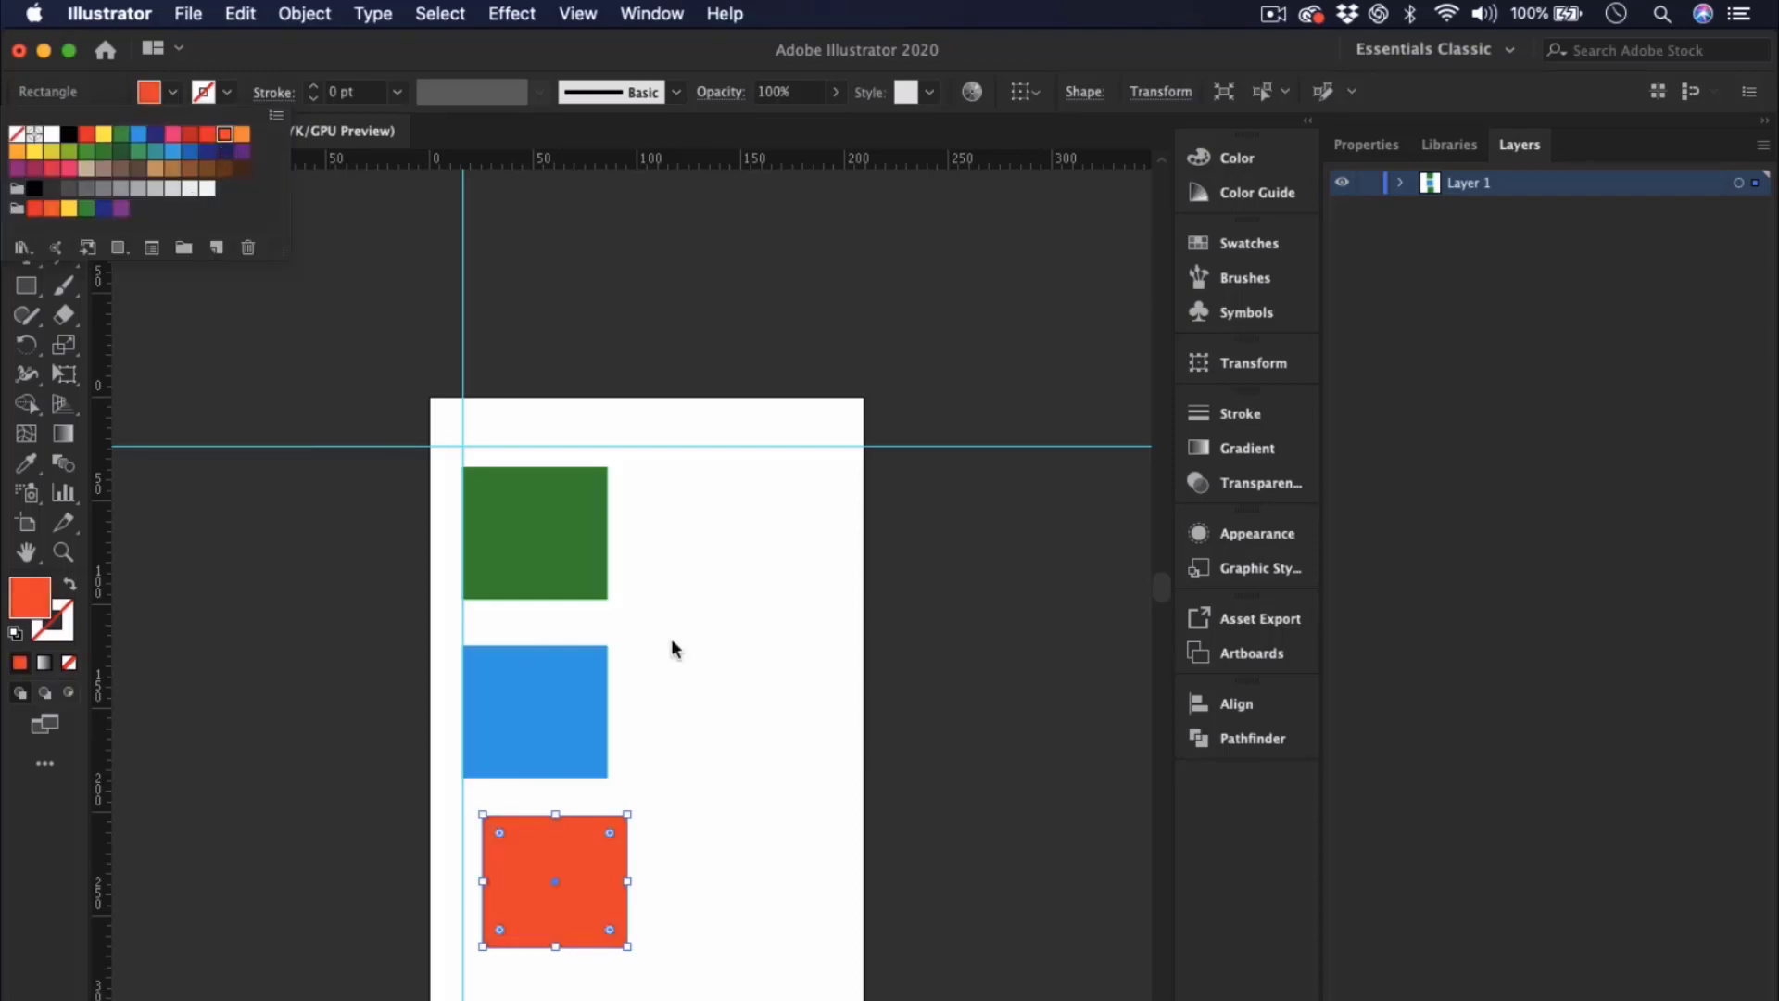
pyautogui.moveTo(574, 894); pyautogui.dragTo(547, 889)
pyautogui.click(700, 747)
# - Rearrange the squares, returning blue under green and nudging orange up closer to blue
pyautogui.moveTo(548, 720); pyautogui.dragTo(758, 508)
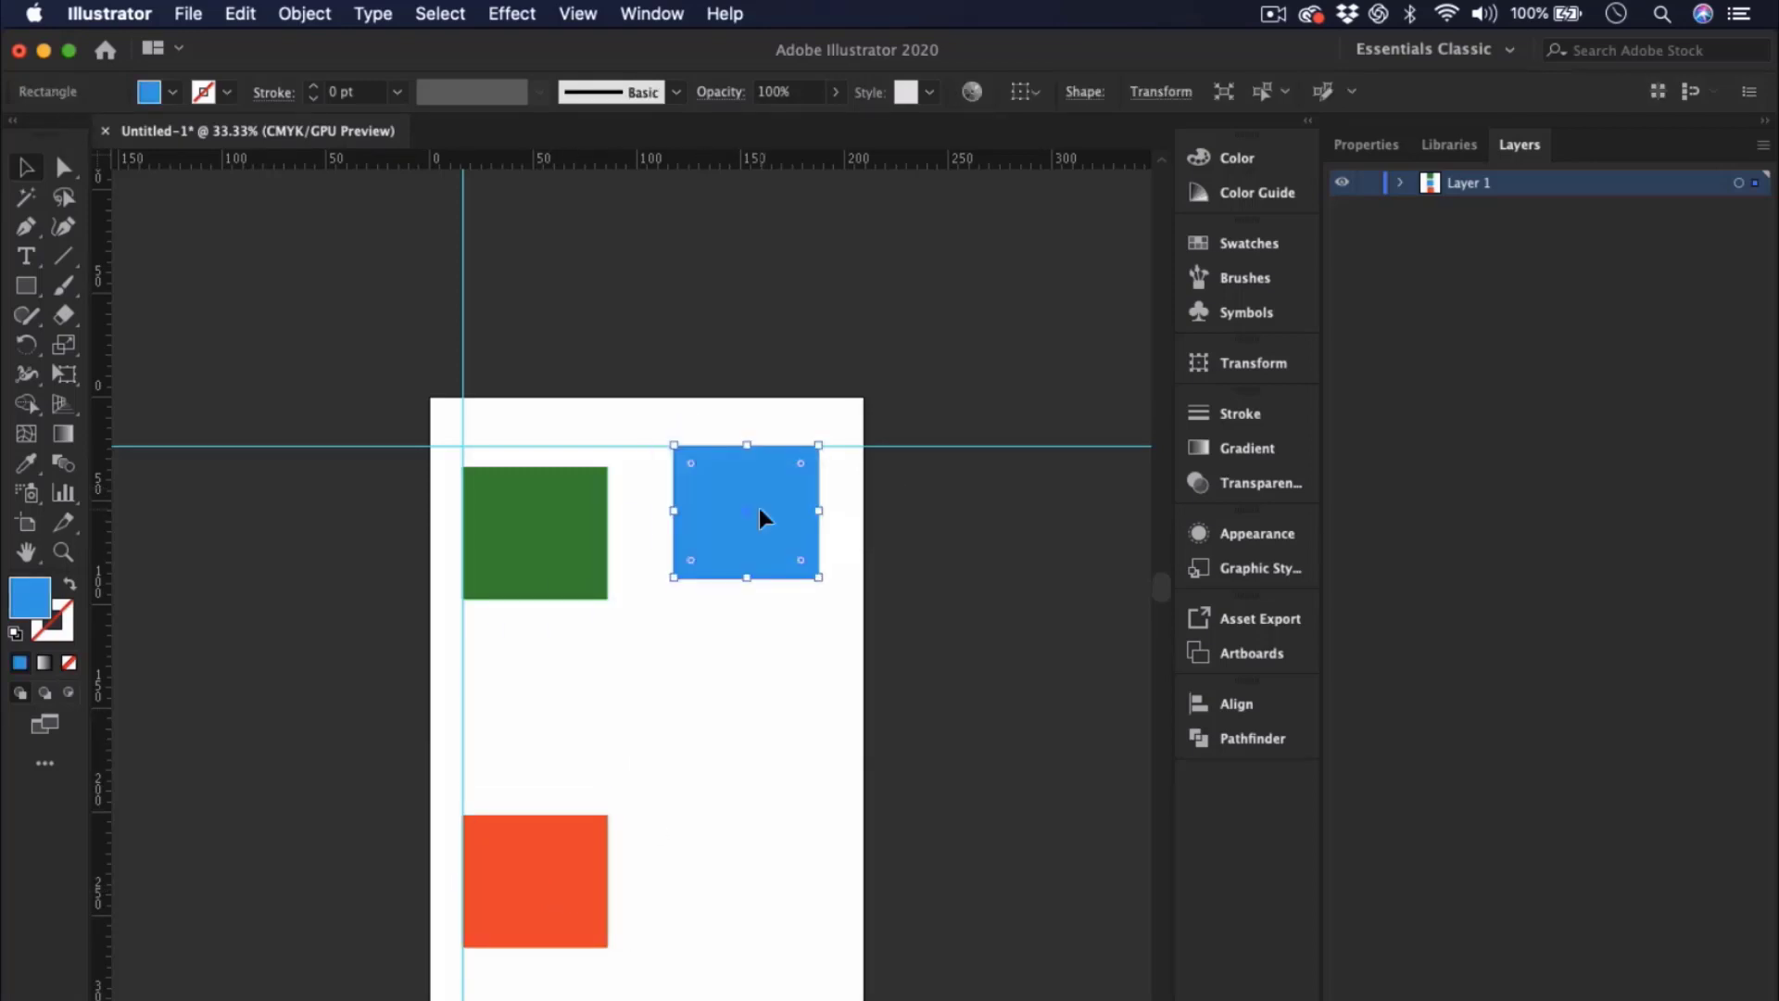
pyautogui.click(725, 745)
pyautogui.moveTo(549, 567)
pyautogui.mouseDown()
pyautogui.moveTo(603, 556)
pyautogui.moveTo(550, 560)
pyautogui.mouseUp()
pyautogui.click(580, 747)
pyautogui.moveTo(739, 536); pyautogui.dragTo(530, 712)
pyautogui.click(650, 746)
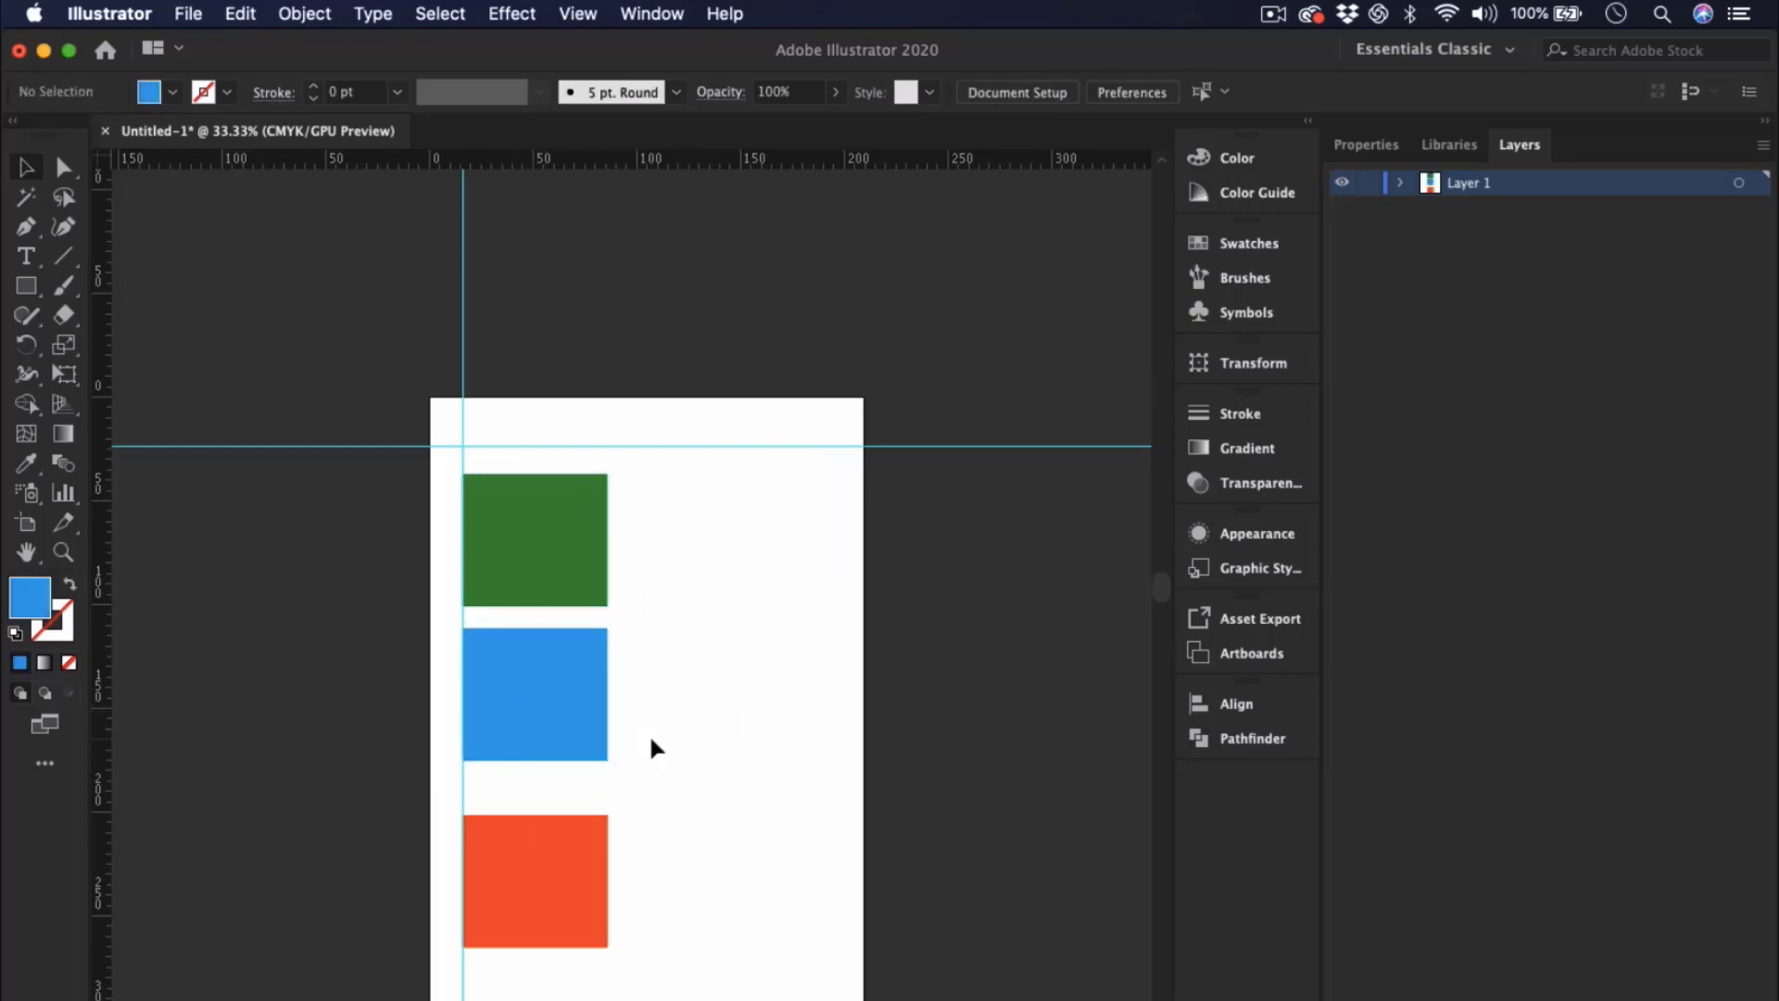
pyautogui.click(547, 742)
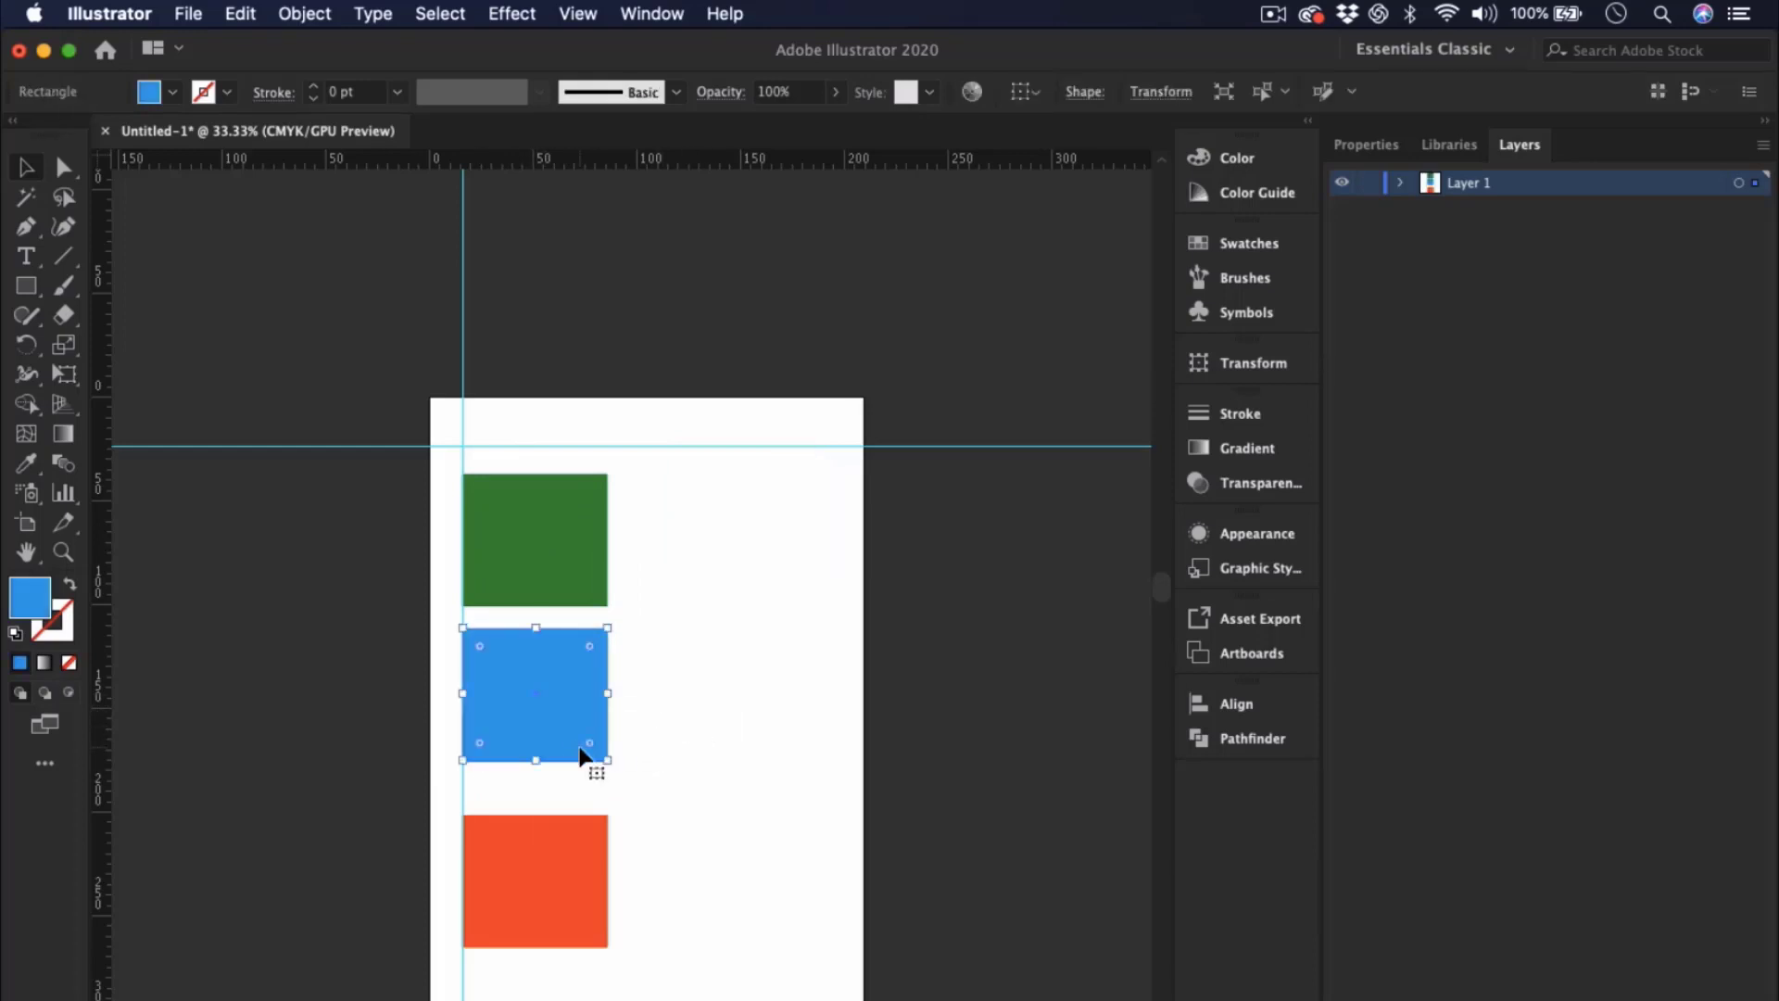
pyautogui.click(584, 884)
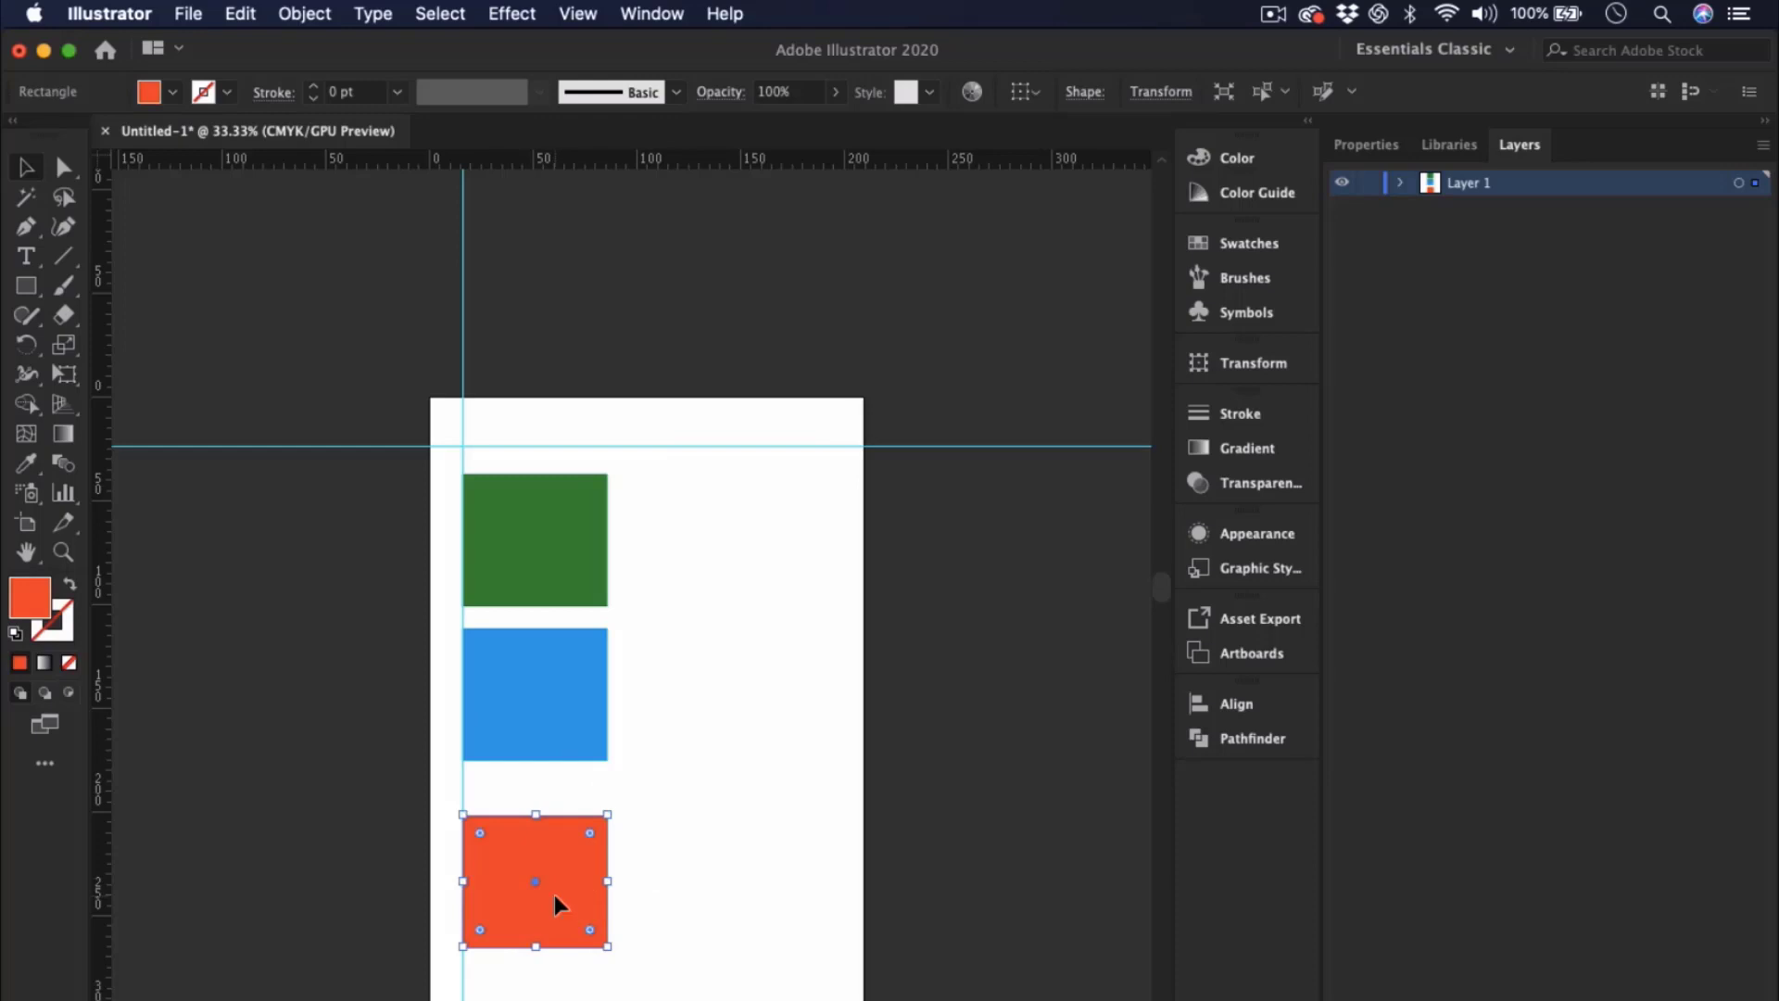
pyautogui.moveTo(554, 893); pyautogui.dragTo(554, 862)
pyautogui.click(622, 811)
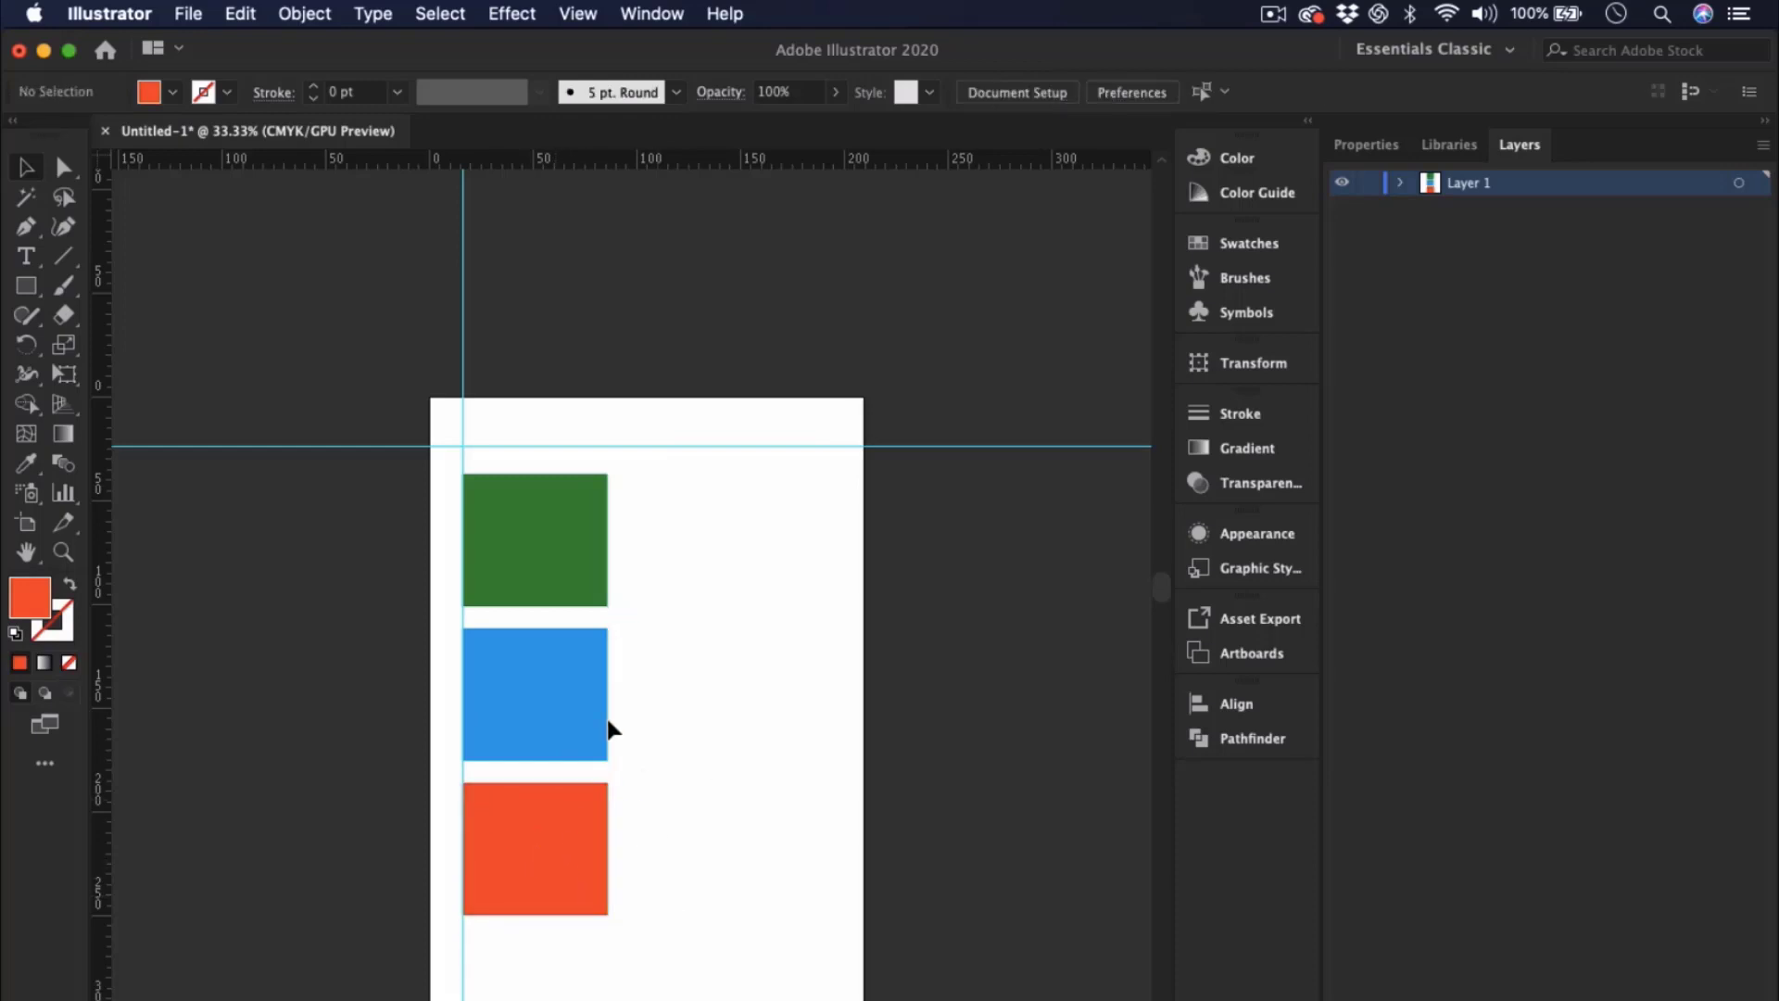
# - Option-drag the blue square to place a copy right of the column
pyautogui.click(533, 683)
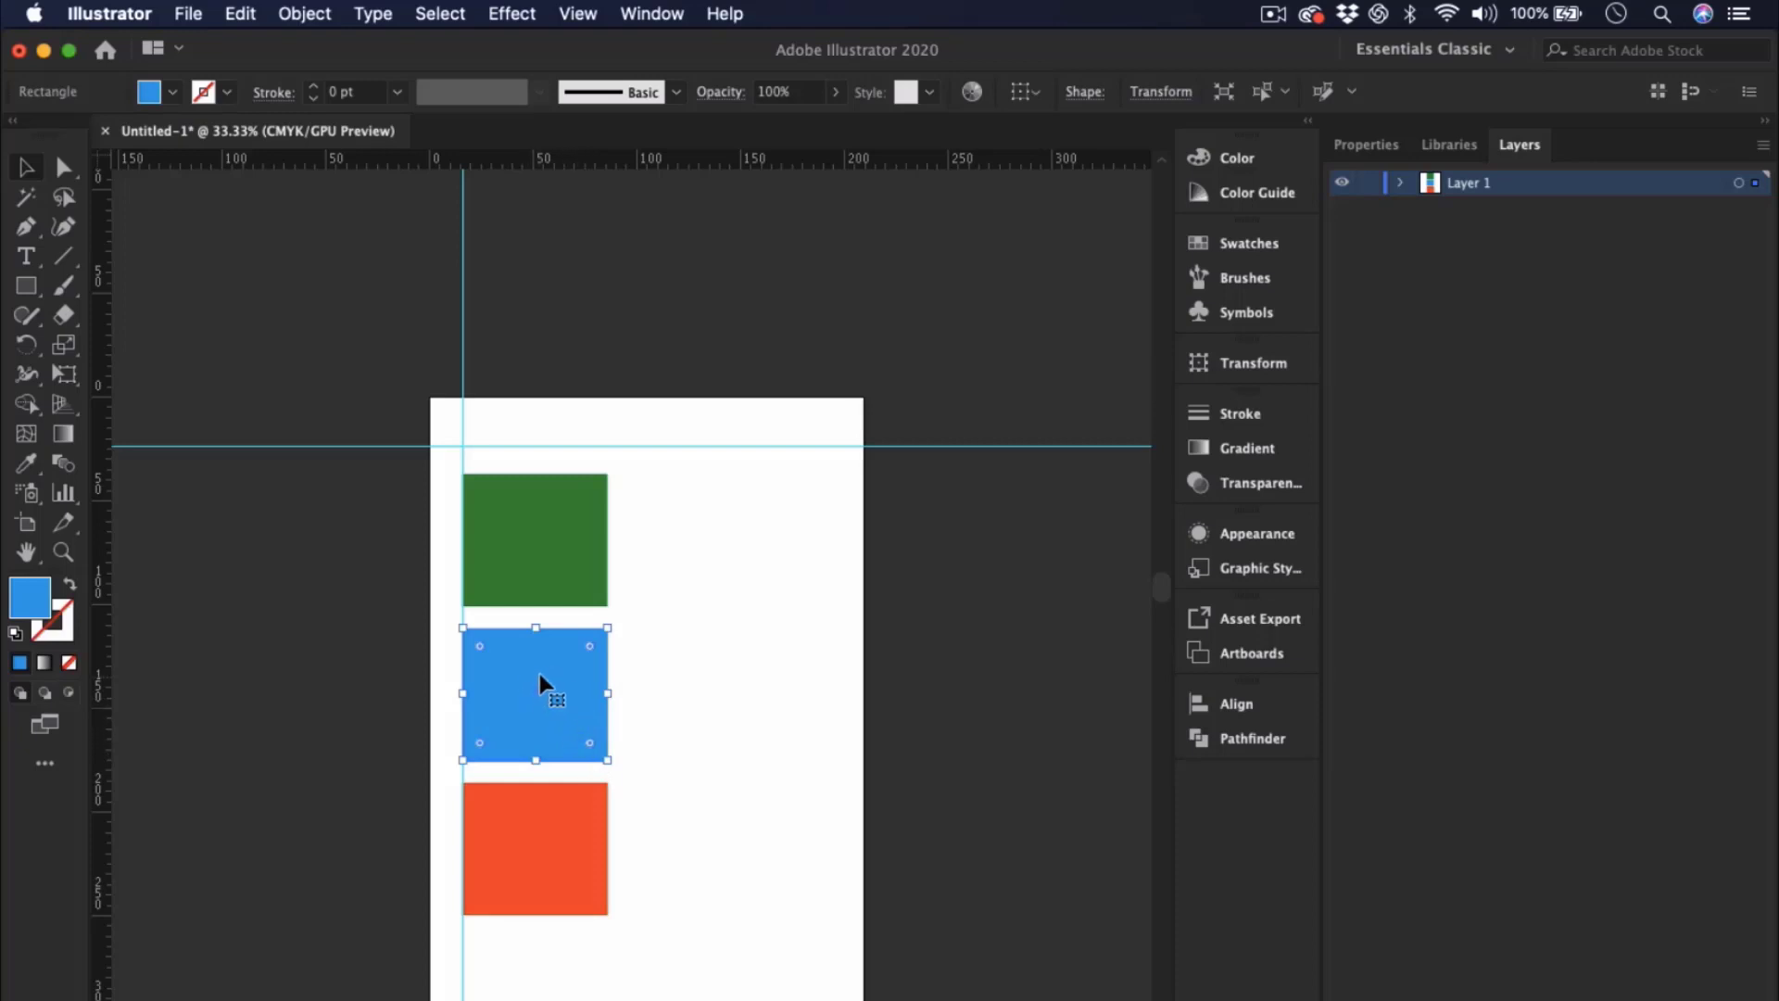
pyautogui.moveTo(545, 683); pyautogui.dragTo(769, 618)
pyautogui.moveTo(784, 704); pyautogui.dragTo(763, 626)
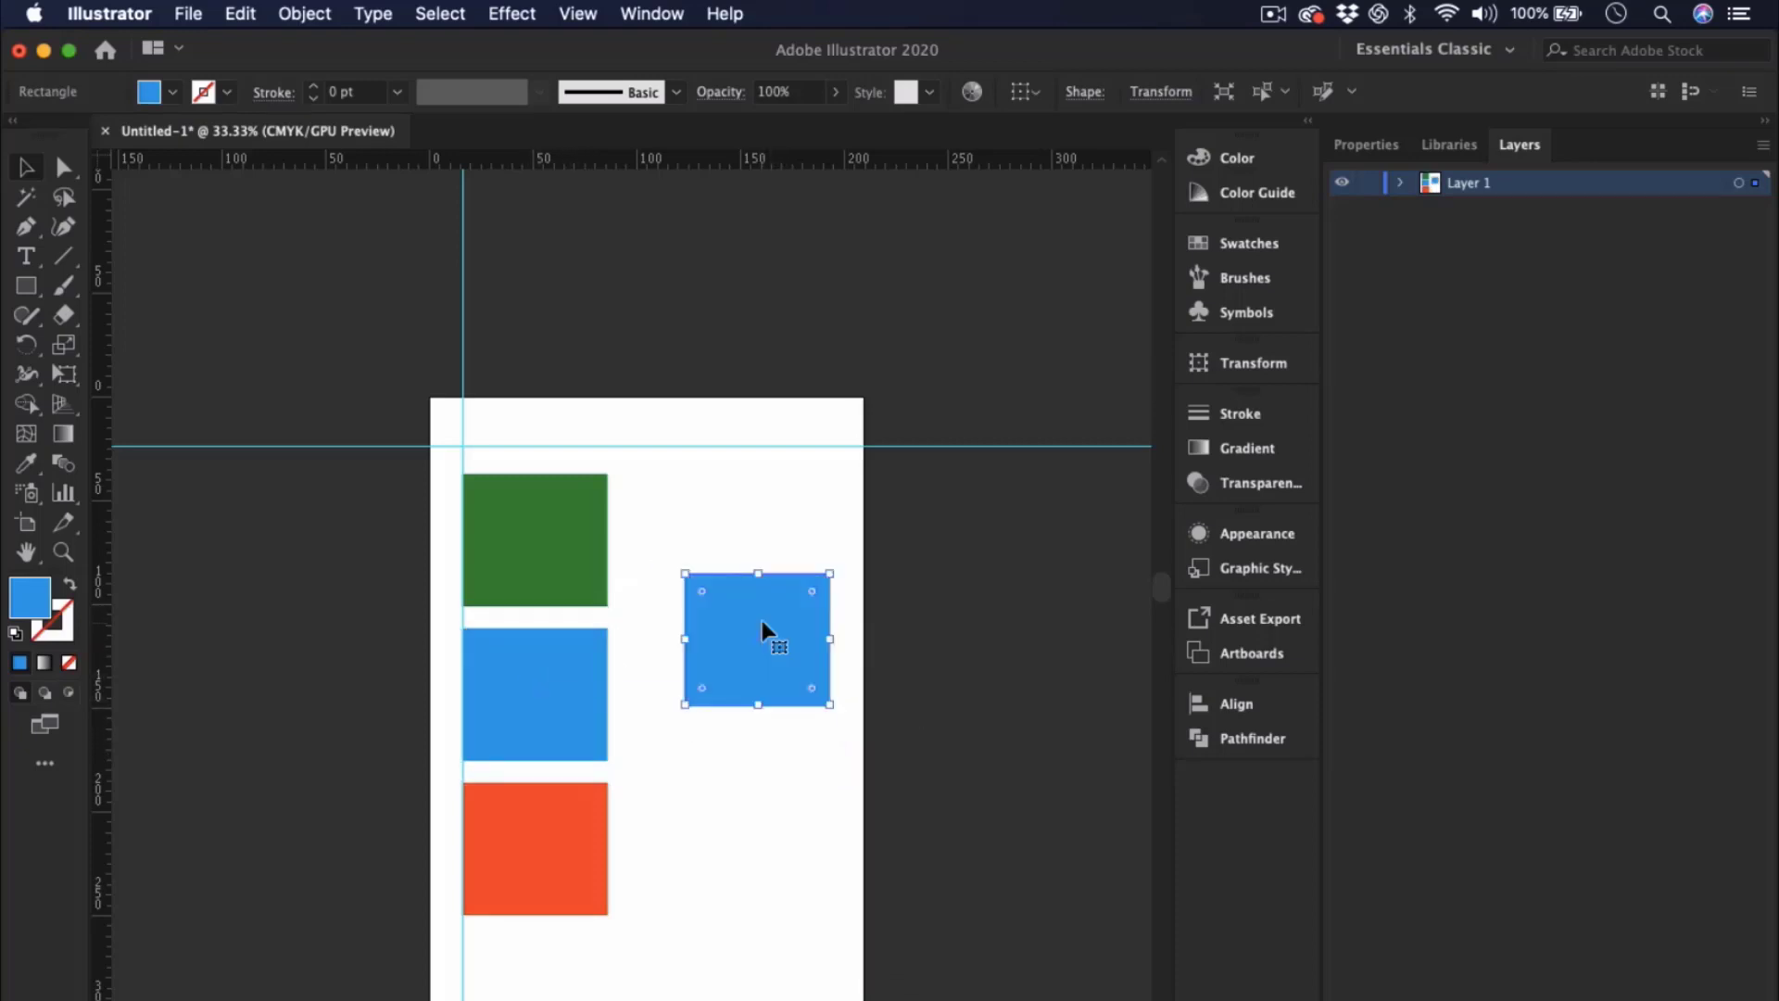
# - Convert the copied blue square into a guide with View > Guides > Make Guides
pyautogui.click(577, 15)
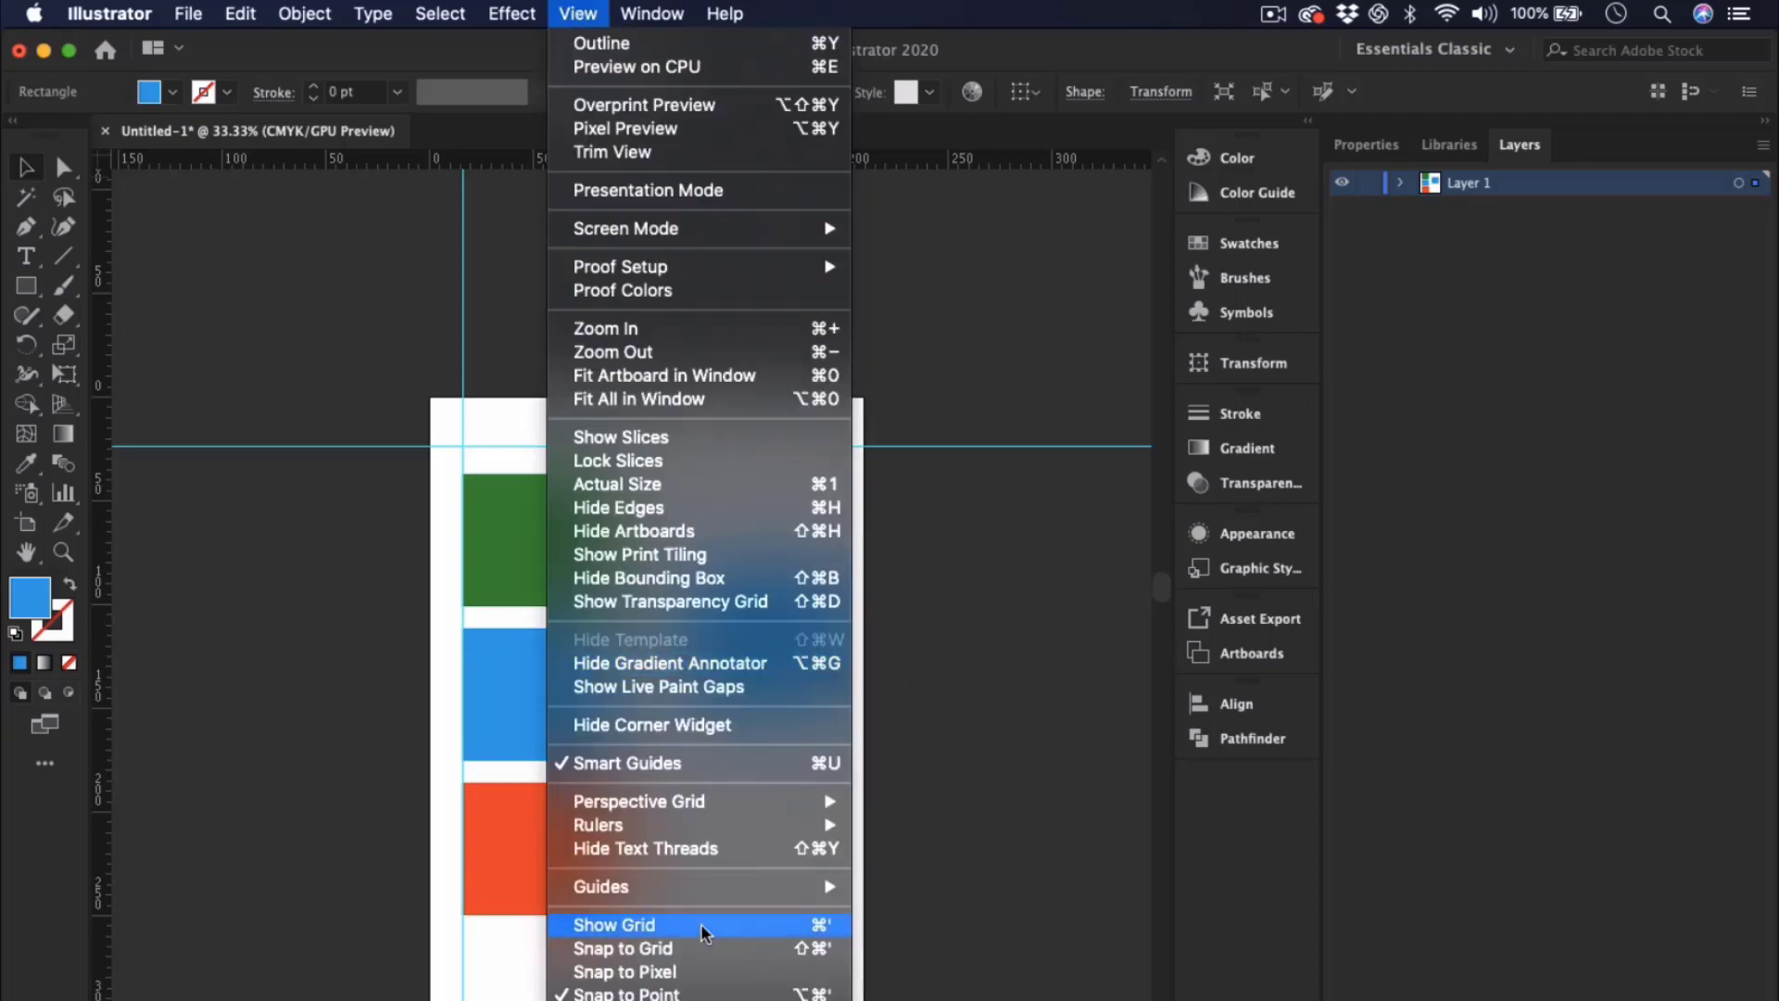
pyautogui.moveTo(702, 890)
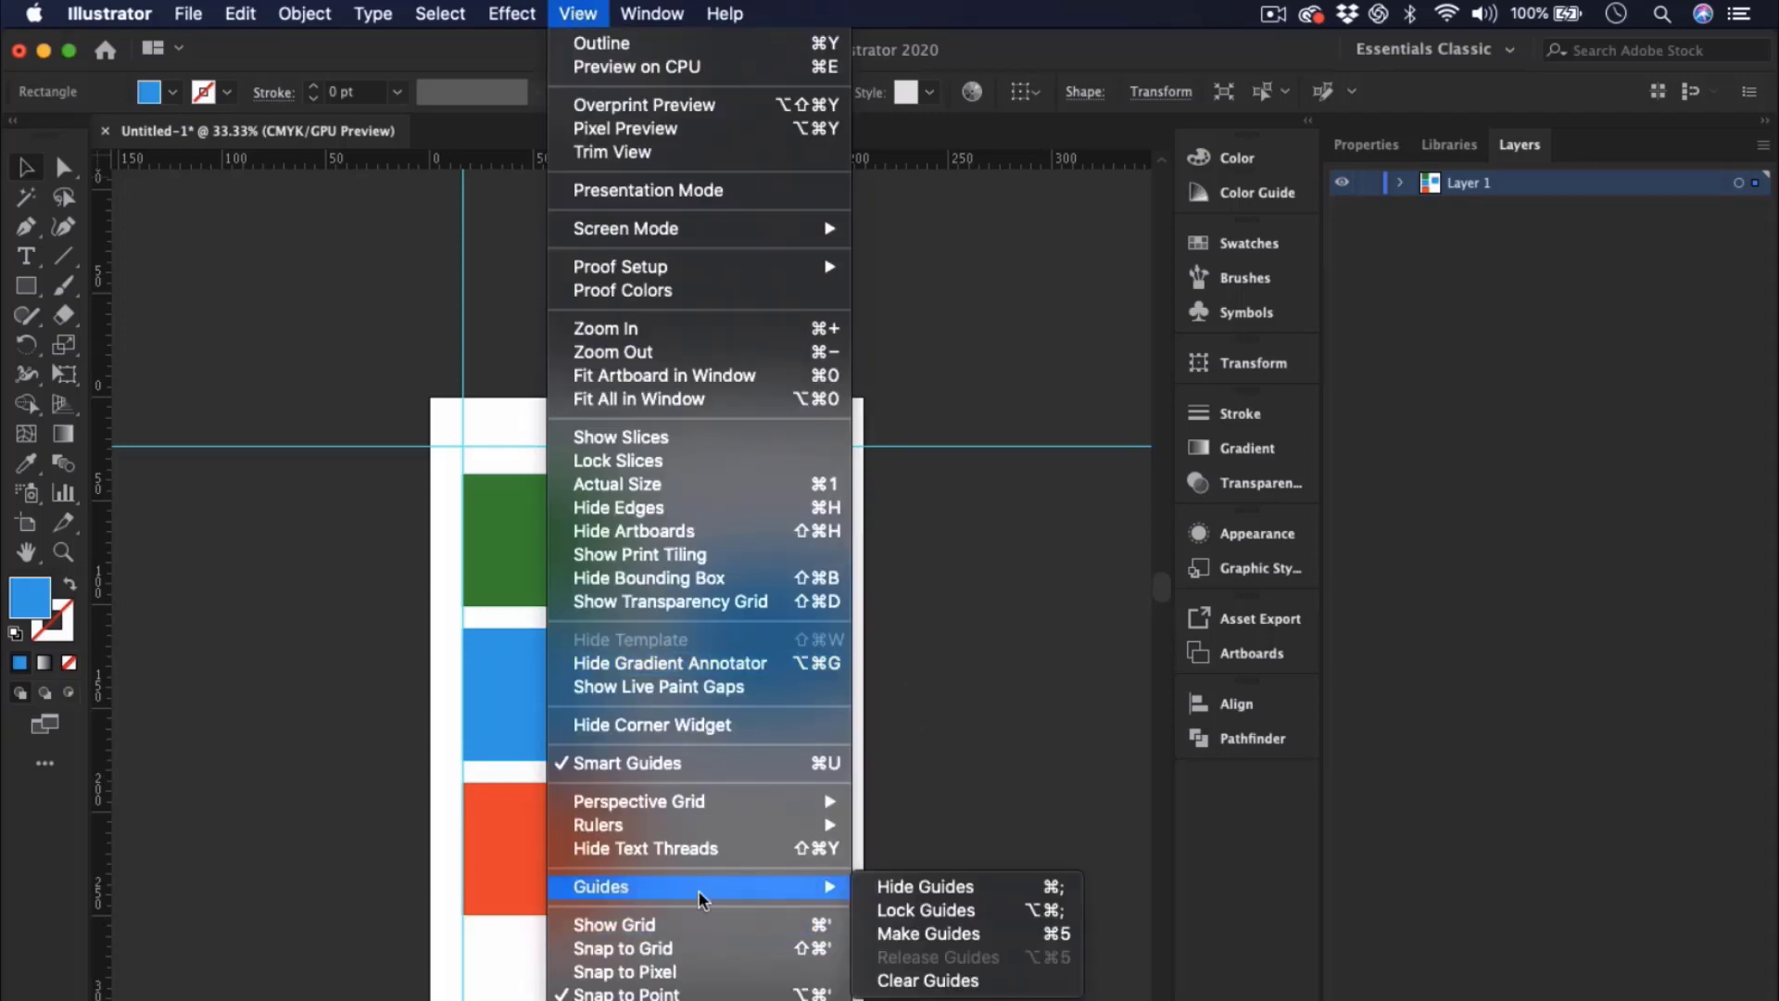
pyautogui.click(957, 936)
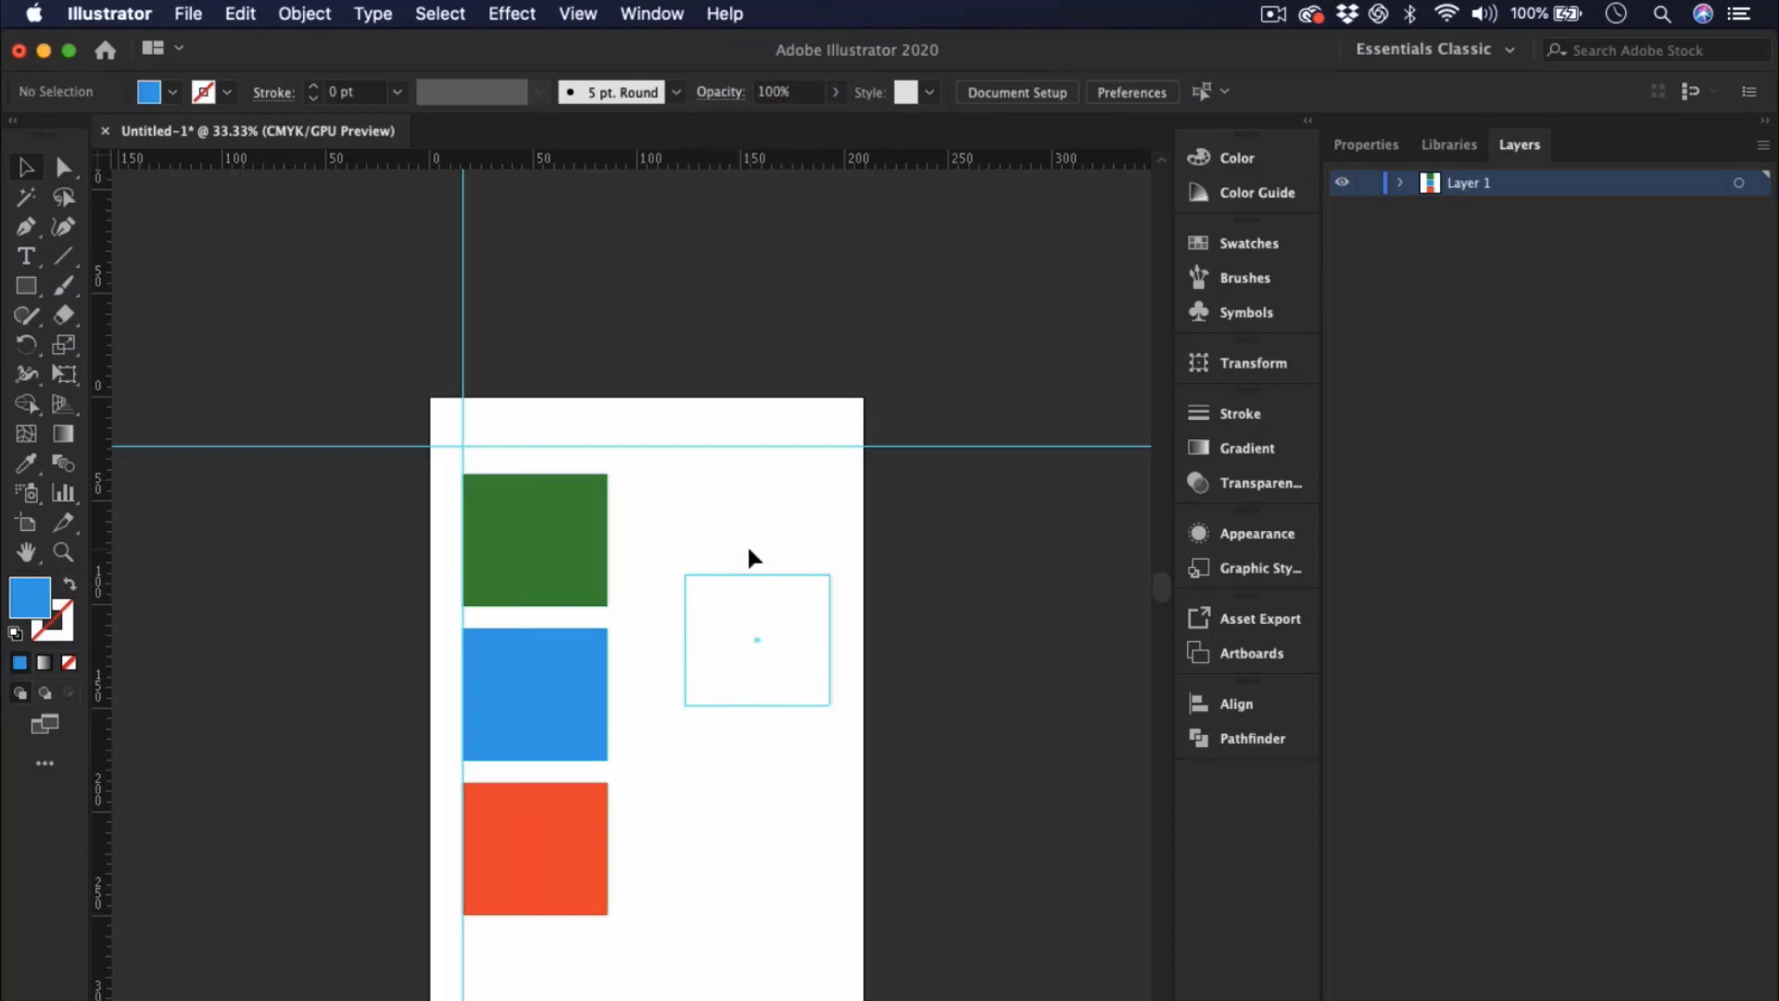
# - Spread the squares out: blue to the artboard top, orange to the bottom, green beside the guide square
pyautogui.moveTo(546, 551); pyautogui.dragTo(781, 765)
pyautogui.moveTo(546, 714); pyautogui.dragTo(558, 463)
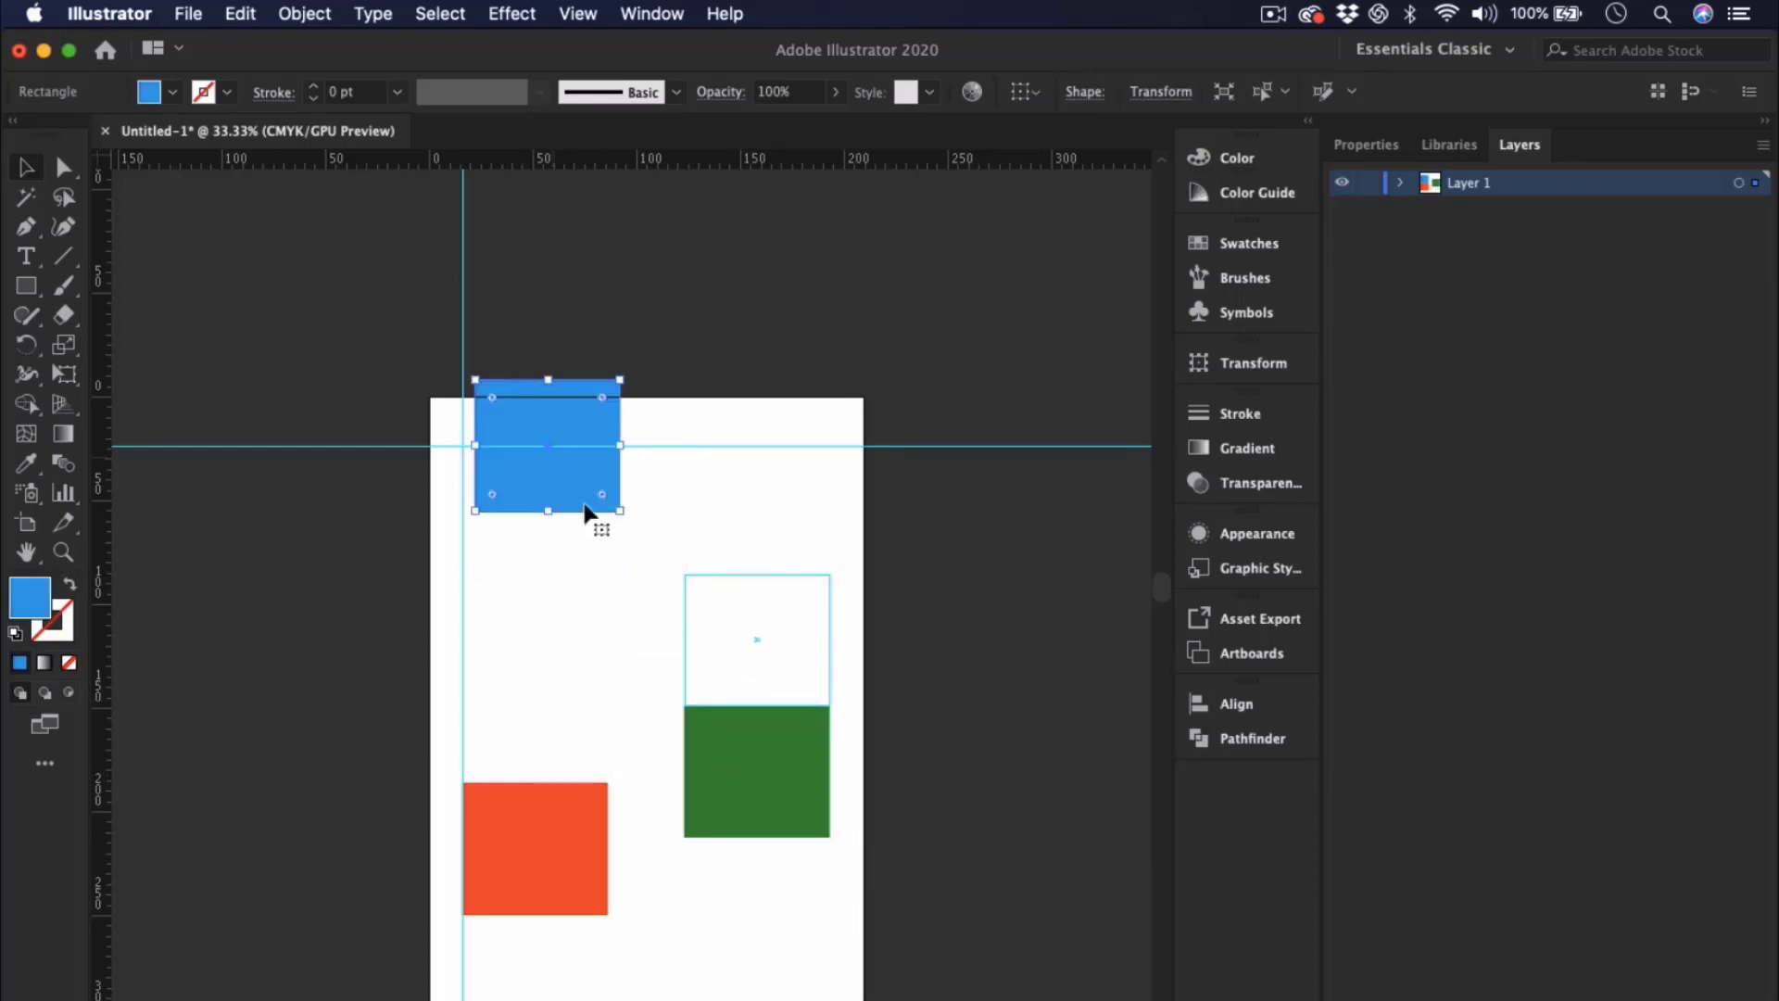
pyautogui.moveTo(600, 859); pyautogui.dragTo(544, 980)
pyautogui.click(599, 762)
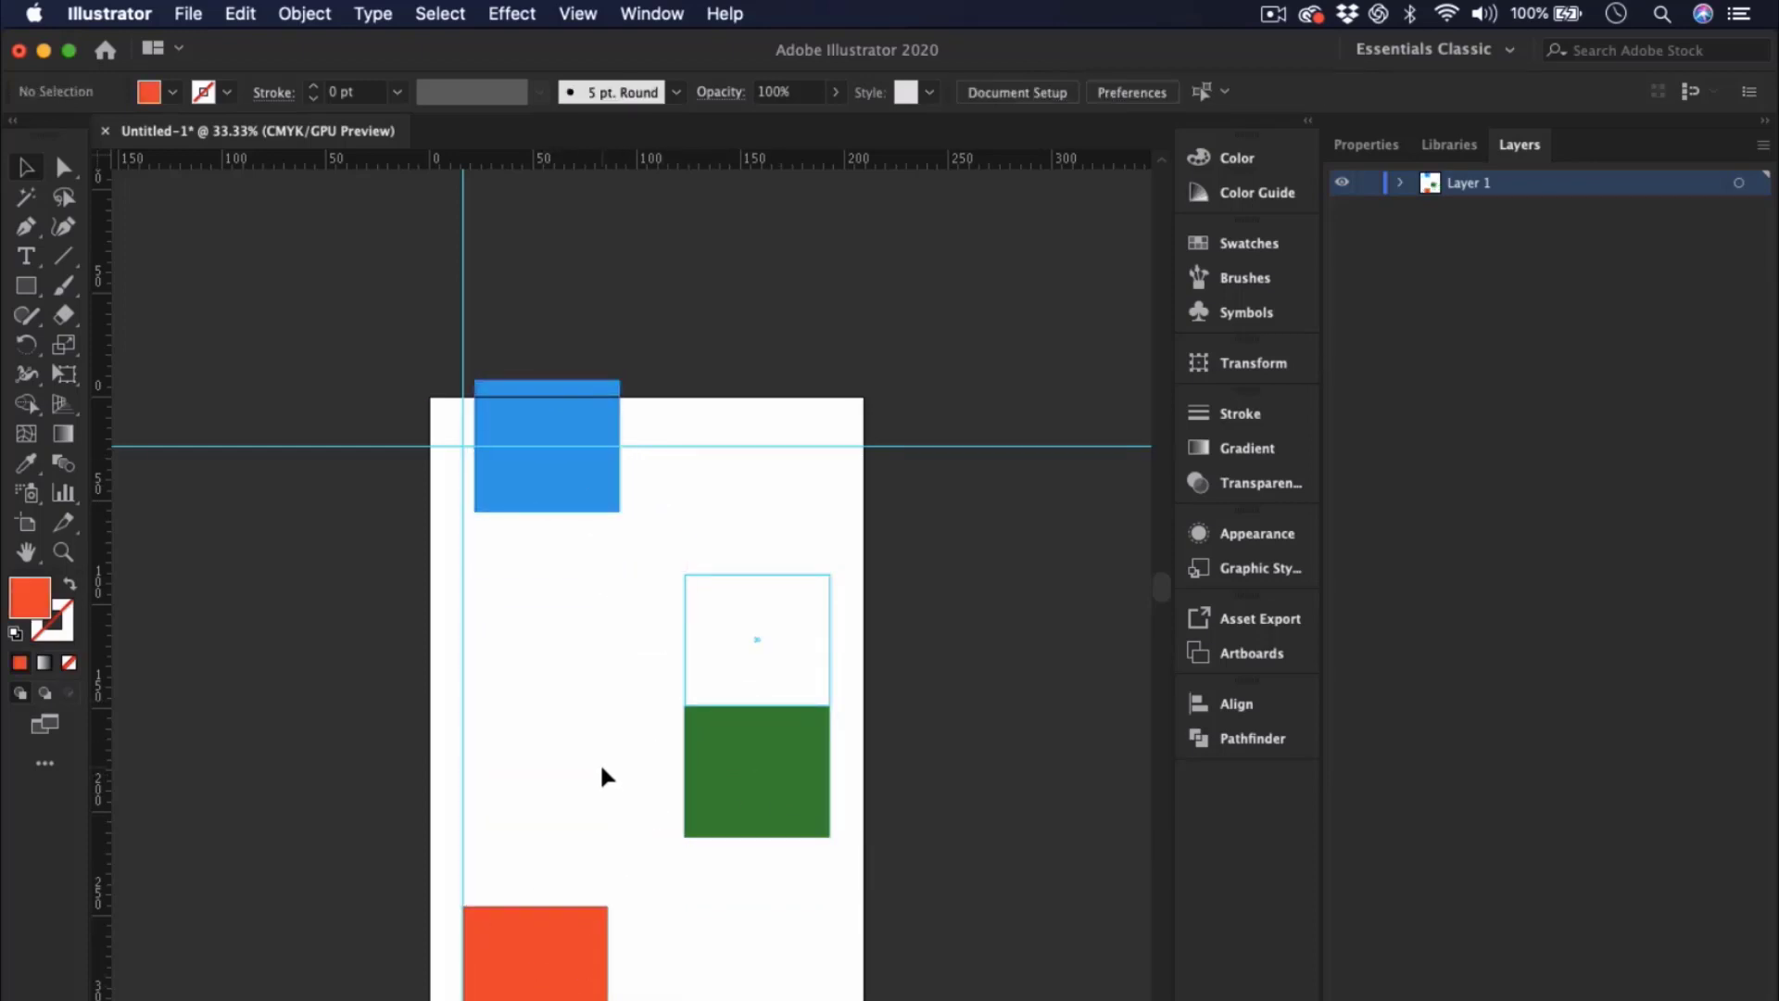
pyautogui.moveTo(773, 768)
pyautogui.mouseDown()
pyautogui.moveTo(709, 782)
pyautogui.moveTo(732, 824)
pyautogui.moveTo(766, 794)
pyautogui.moveTo(754, 776)
pyautogui.mouseUp()
pyautogui.click(497, 715)
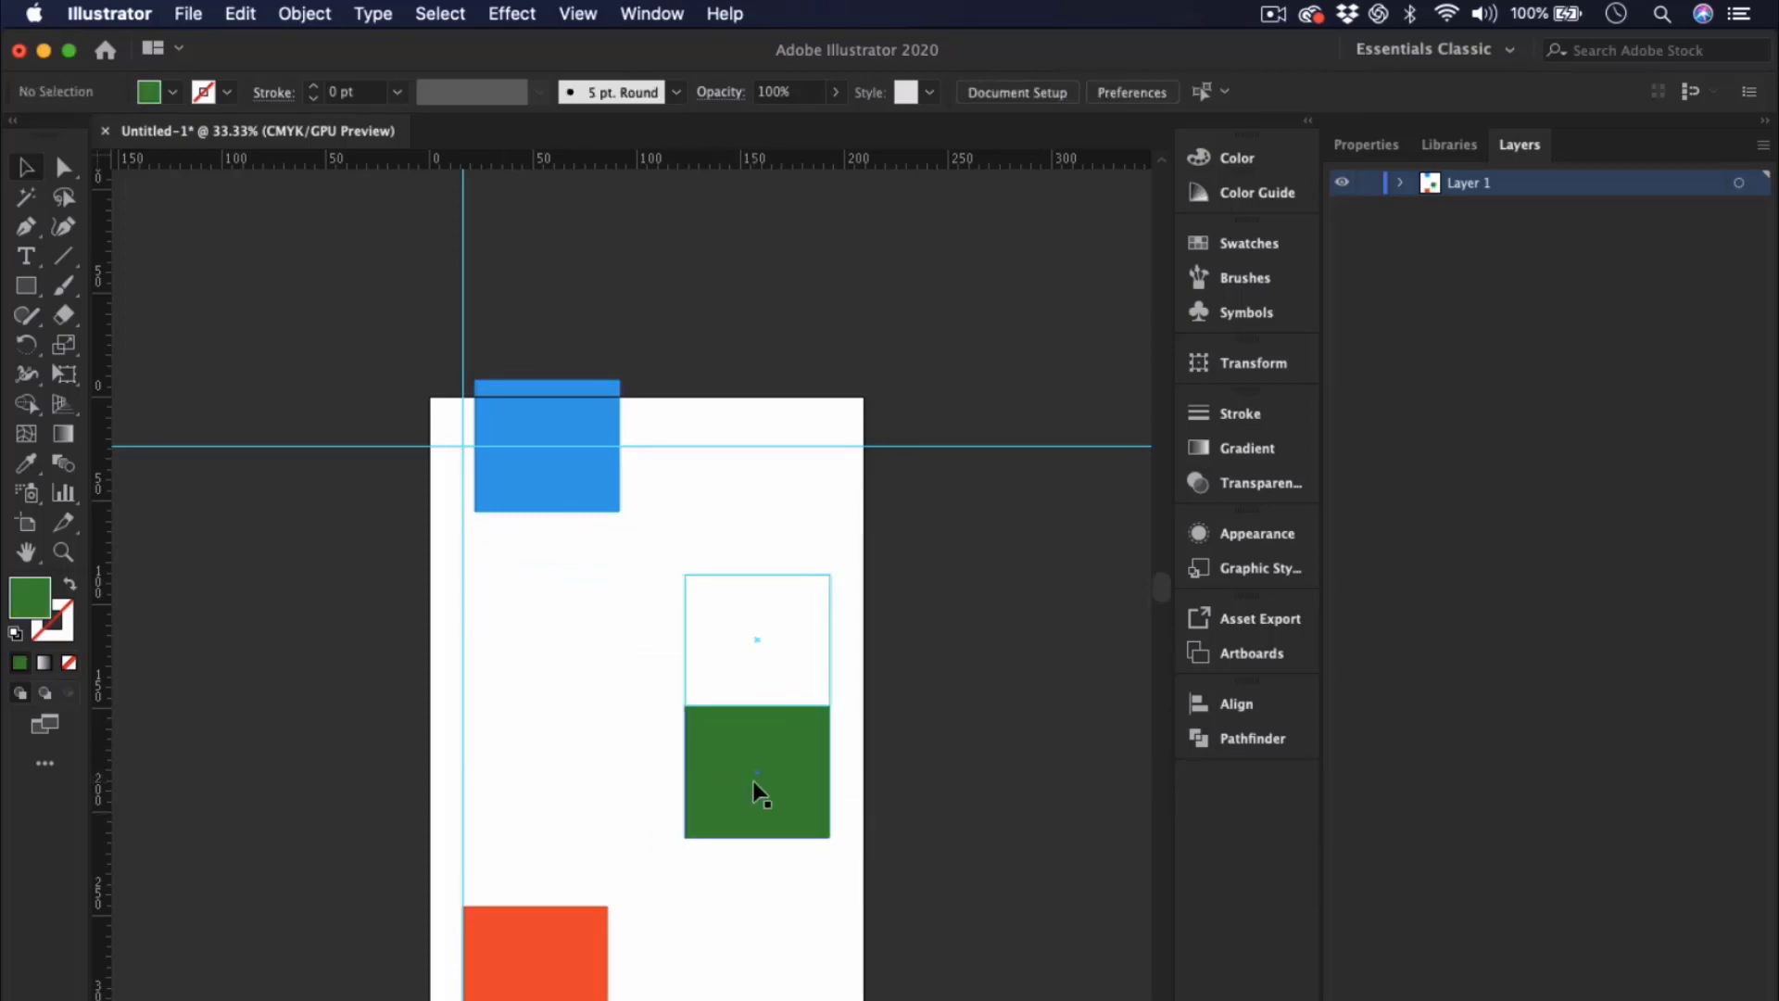
pyautogui.moveTo(757, 792); pyautogui.dragTo(615, 642)
pyautogui.click(730, 806)
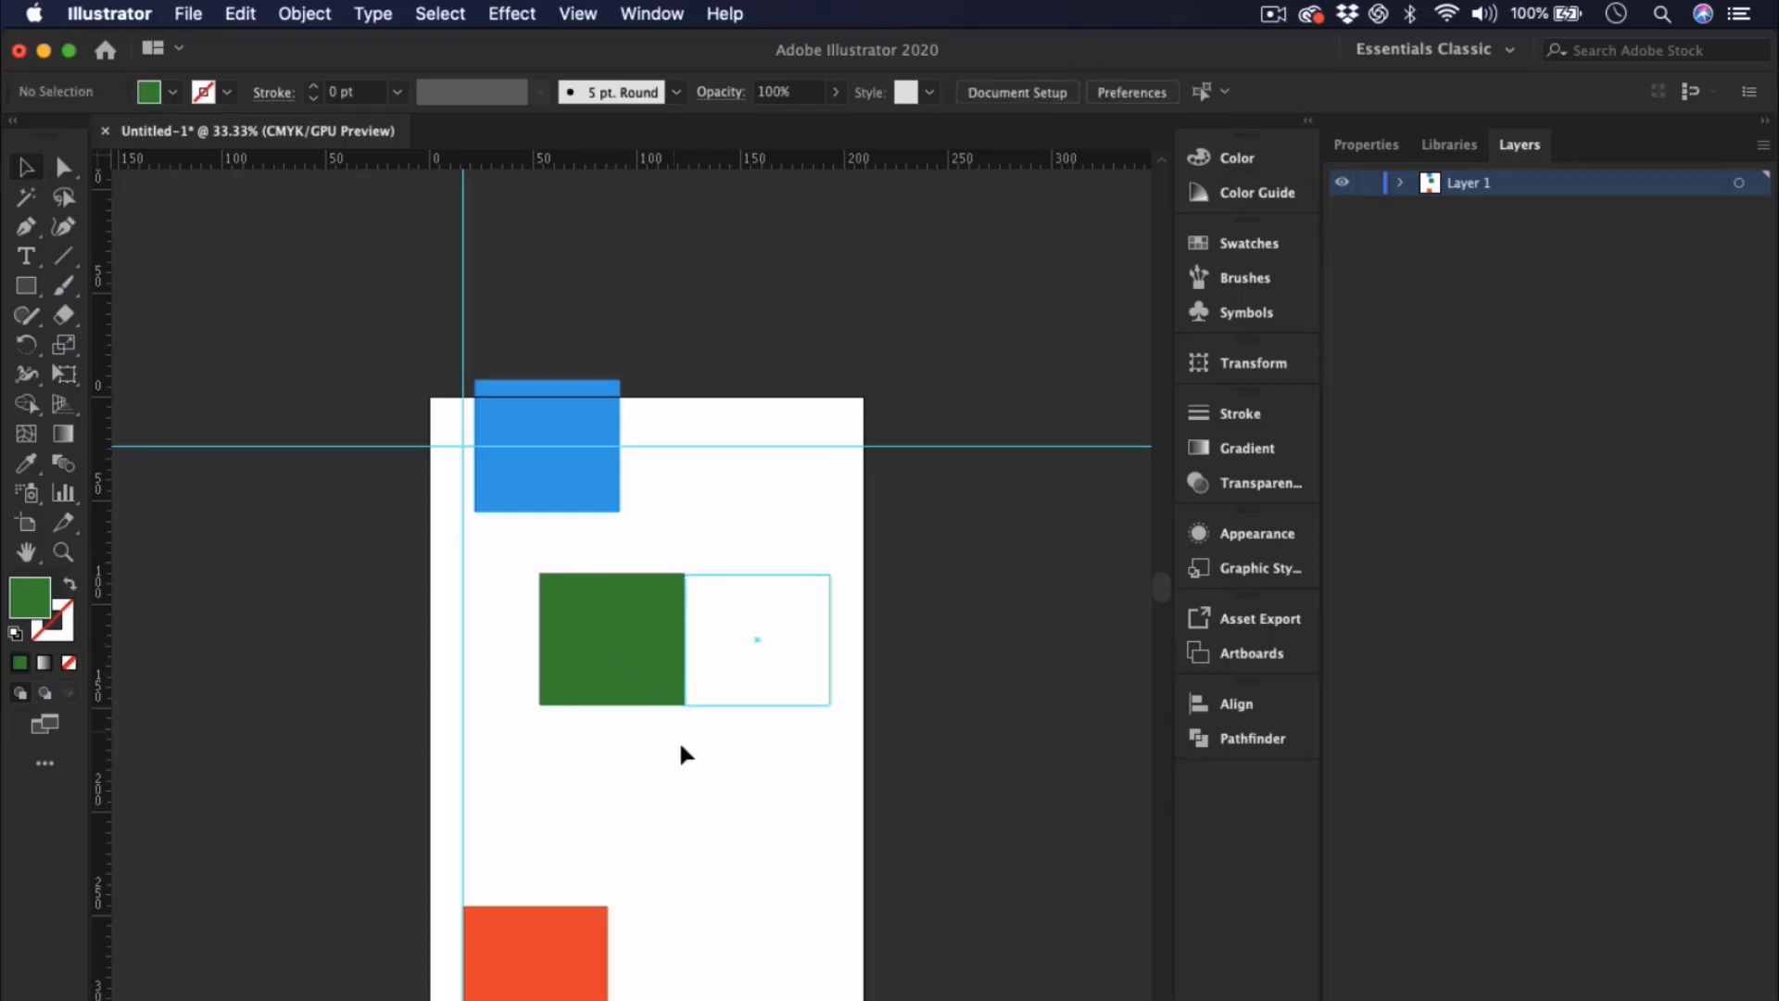
# - Restack the column as blue, green, then orange, nudging green slightly higher
pyautogui.moveTo(667, 661); pyautogui.dragTo(561, 698)
pyautogui.moveTo(567, 507); pyautogui.dragTo(553, 609)
pyautogui.moveTo(543, 920); pyautogui.dragTo(543, 817)
pyautogui.moveTo(555, 741); pyautogui.dragTo(552, 728)
pyautogui.click(654, 771)
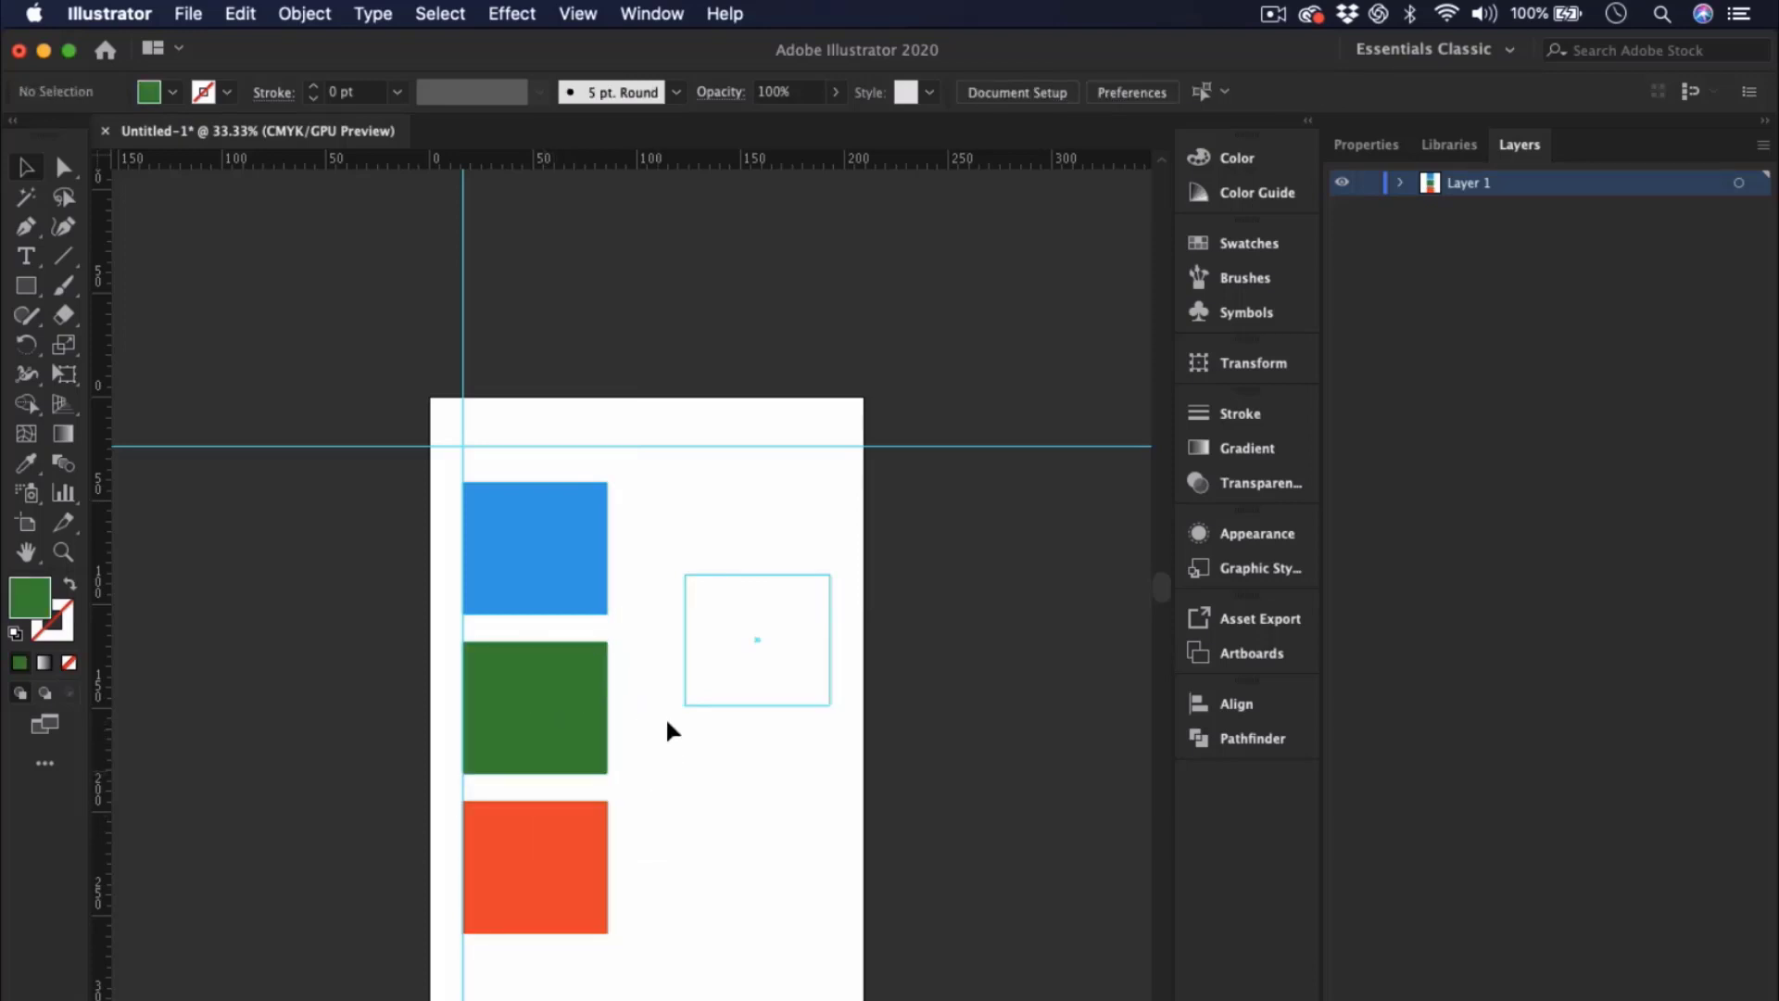
# - Delete the square guide outline and the horizontal and vertical ruler guides
pyautogui.click(683, 613)
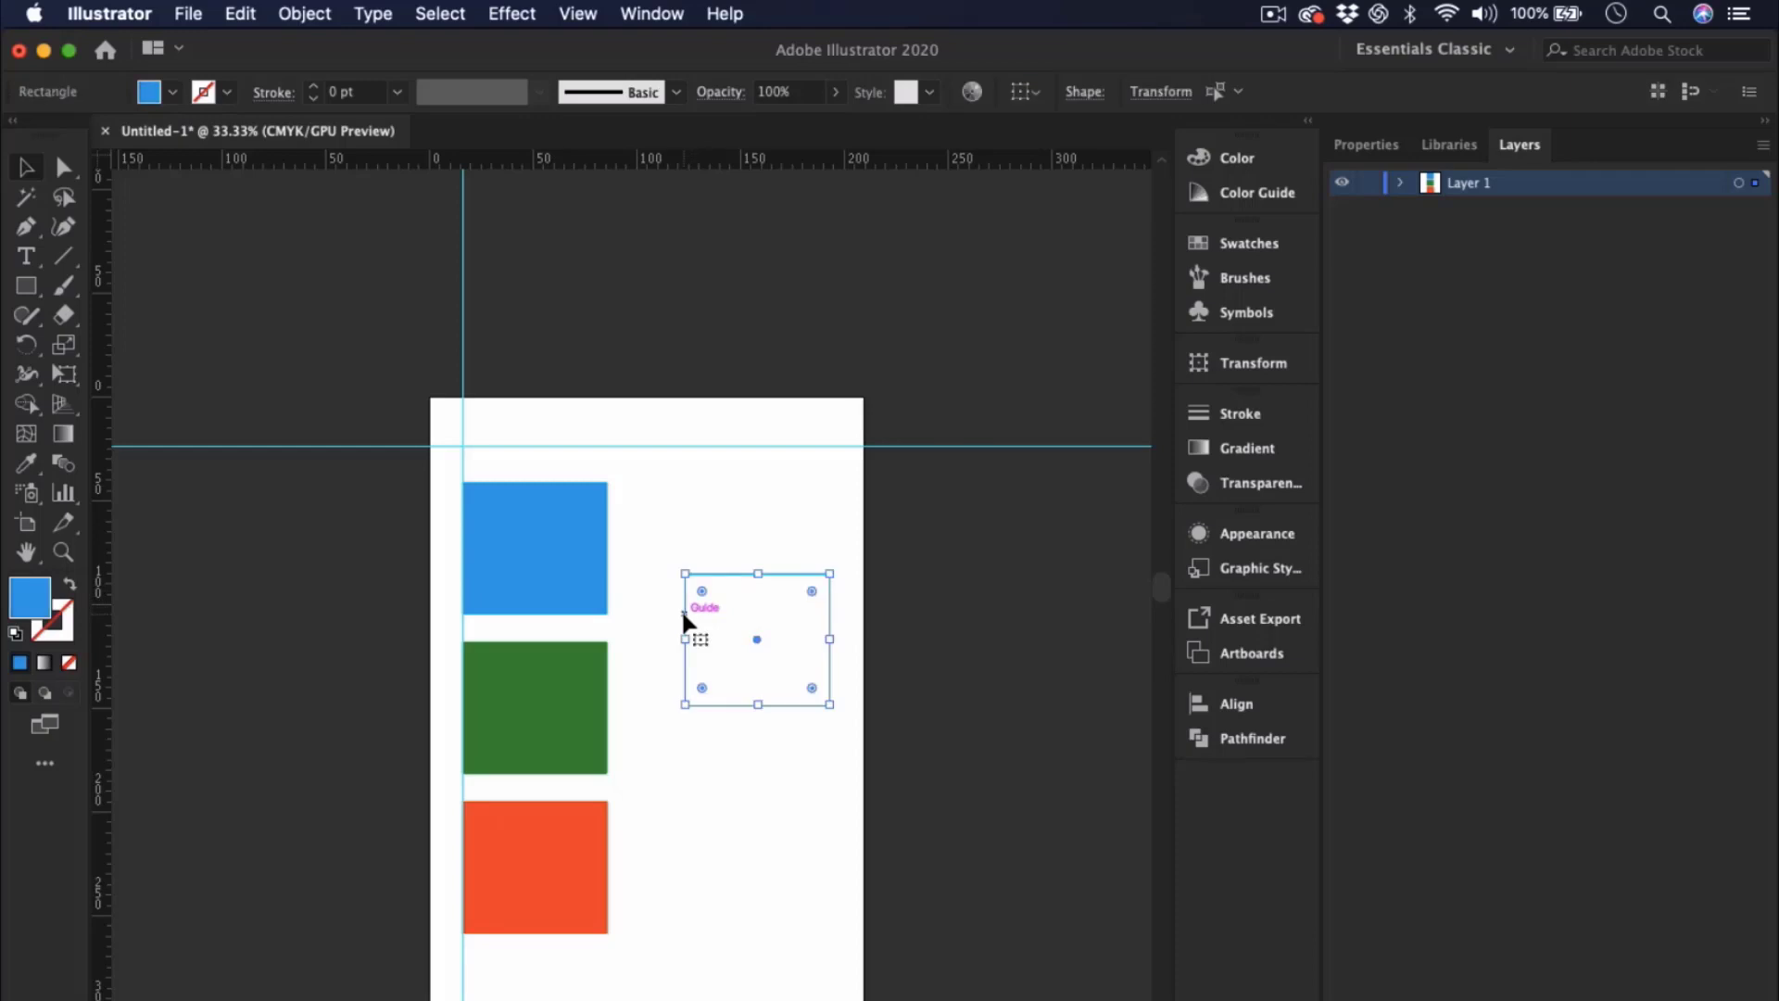
pyautogui.press('Delete')
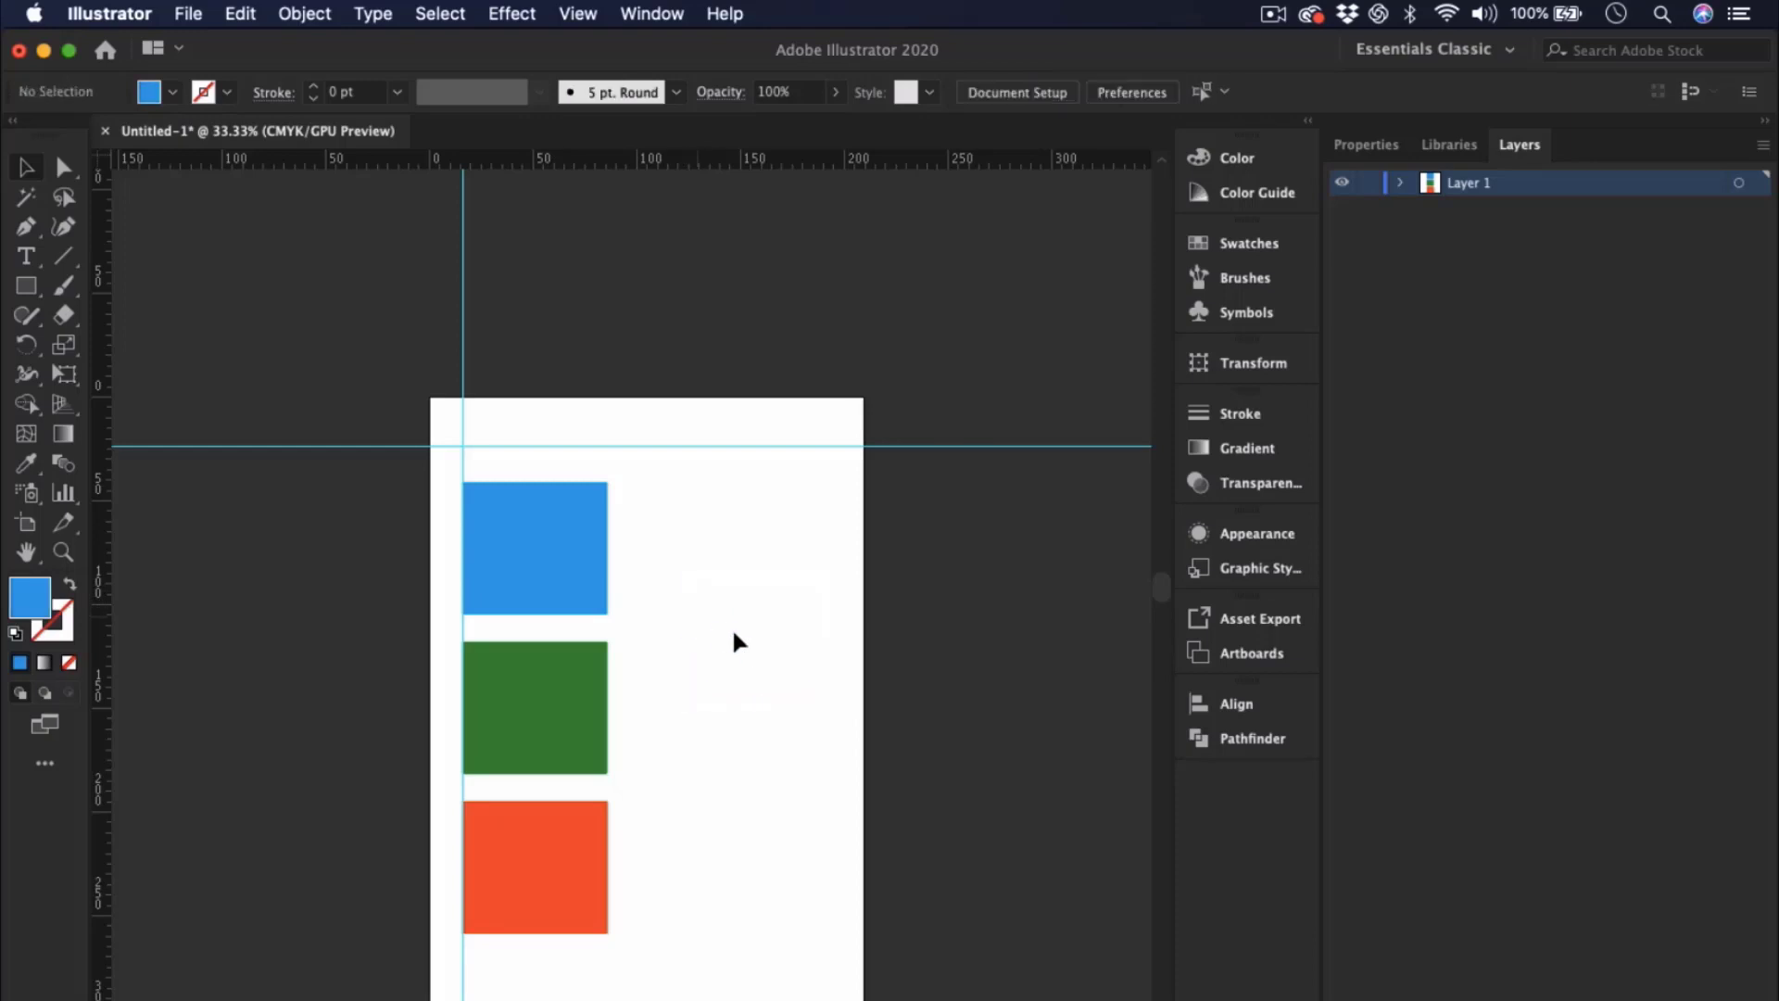
pyautogui.click(627, 445)
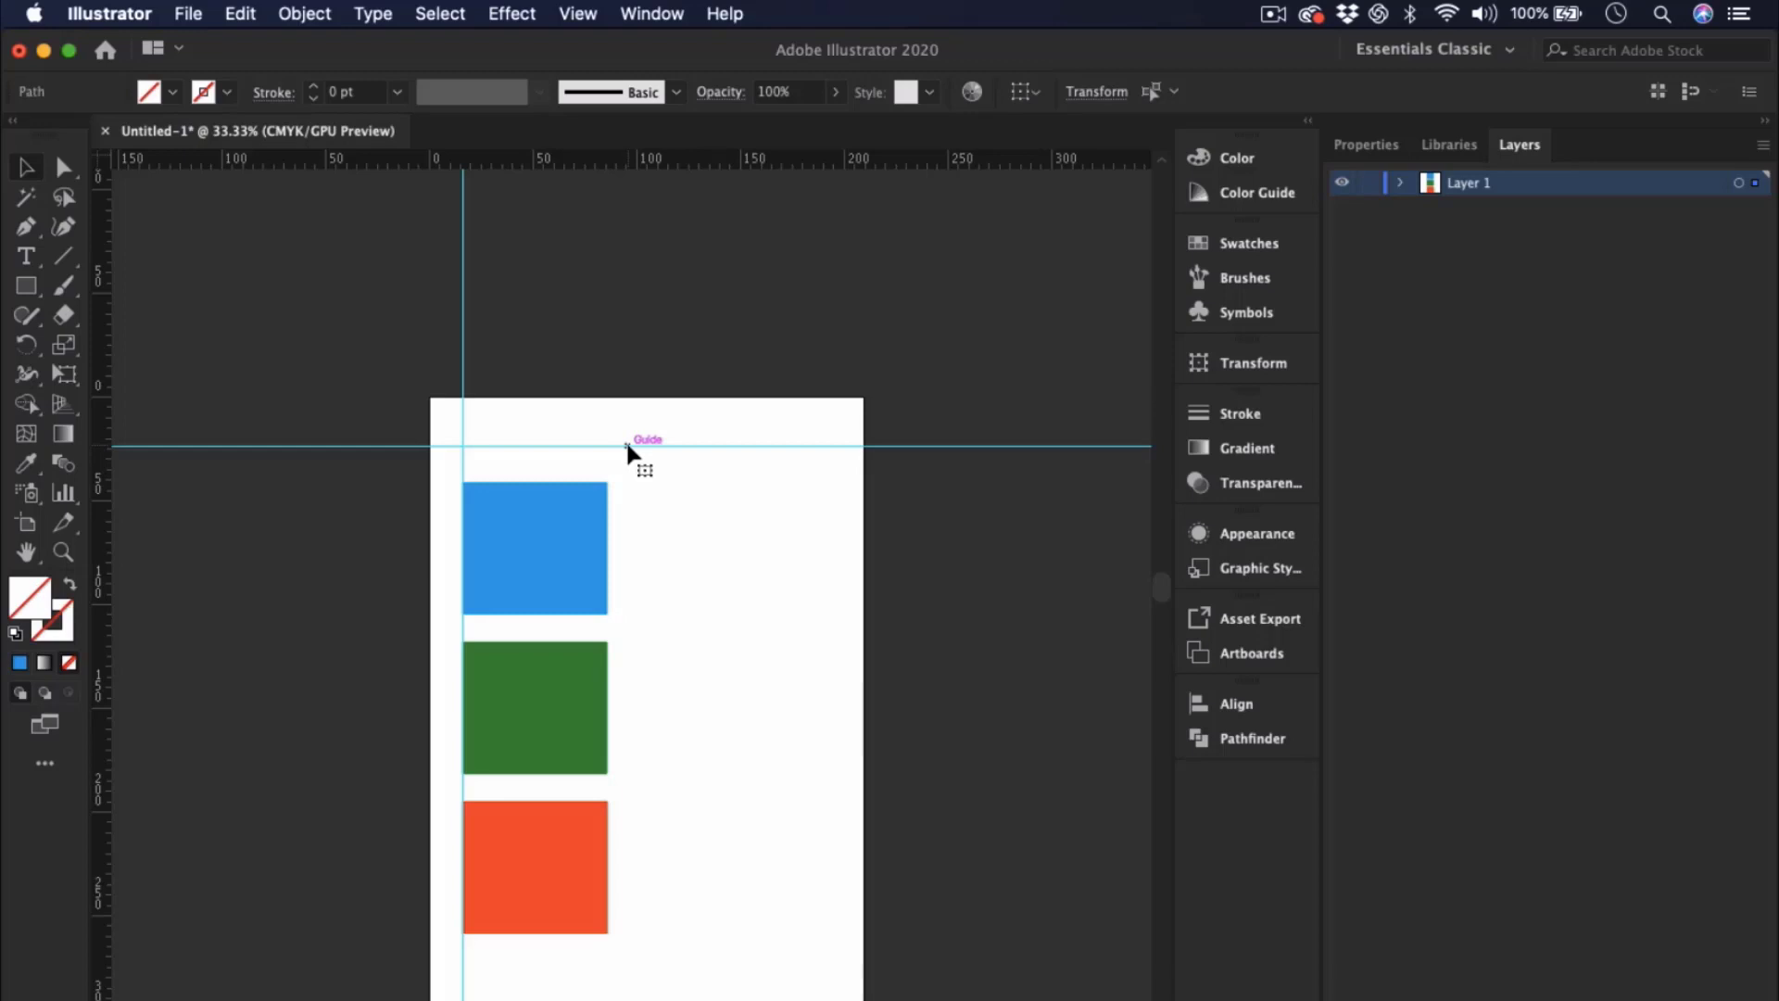
pyautogui.press('Delete')
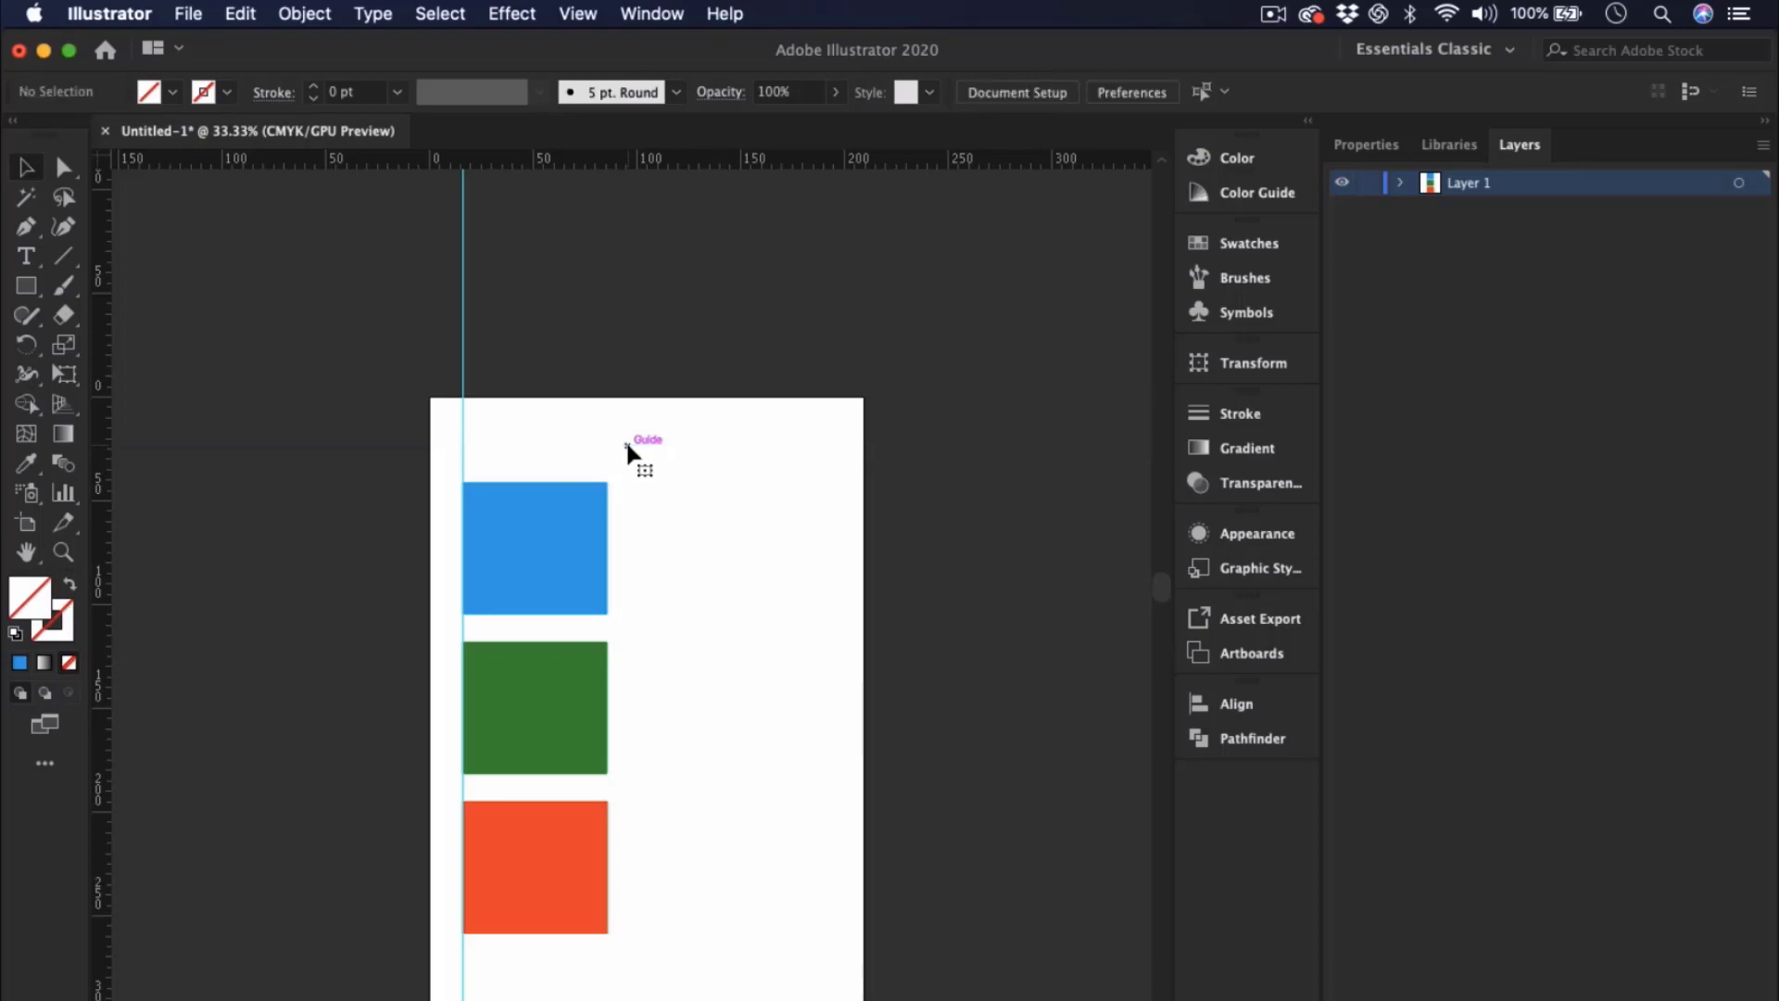
pyautogui.click(458, 437)
pyautogui.press('Delete')
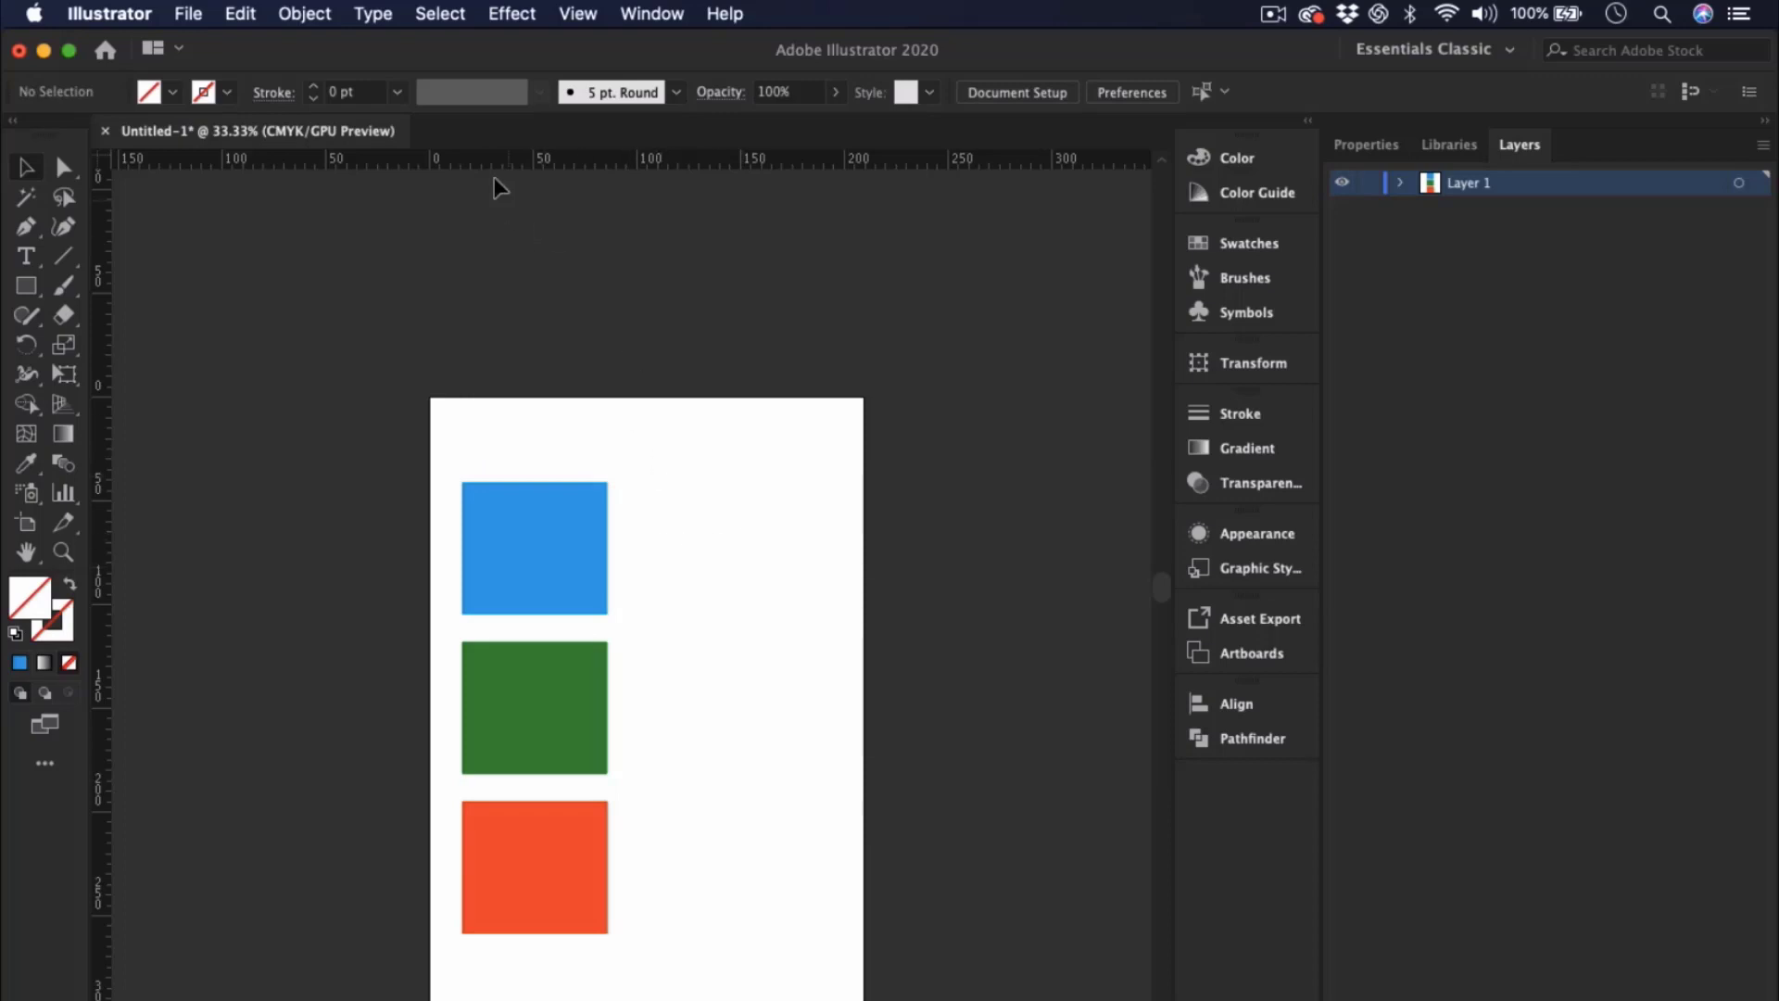
# - Pull a horizontal guide from the top ruler, align it to the blue square's top, then delete it
pyautogui.moveTo(497, 158); pyautogui.dragTo(698, 609)
pyautogui.click(663, 608)
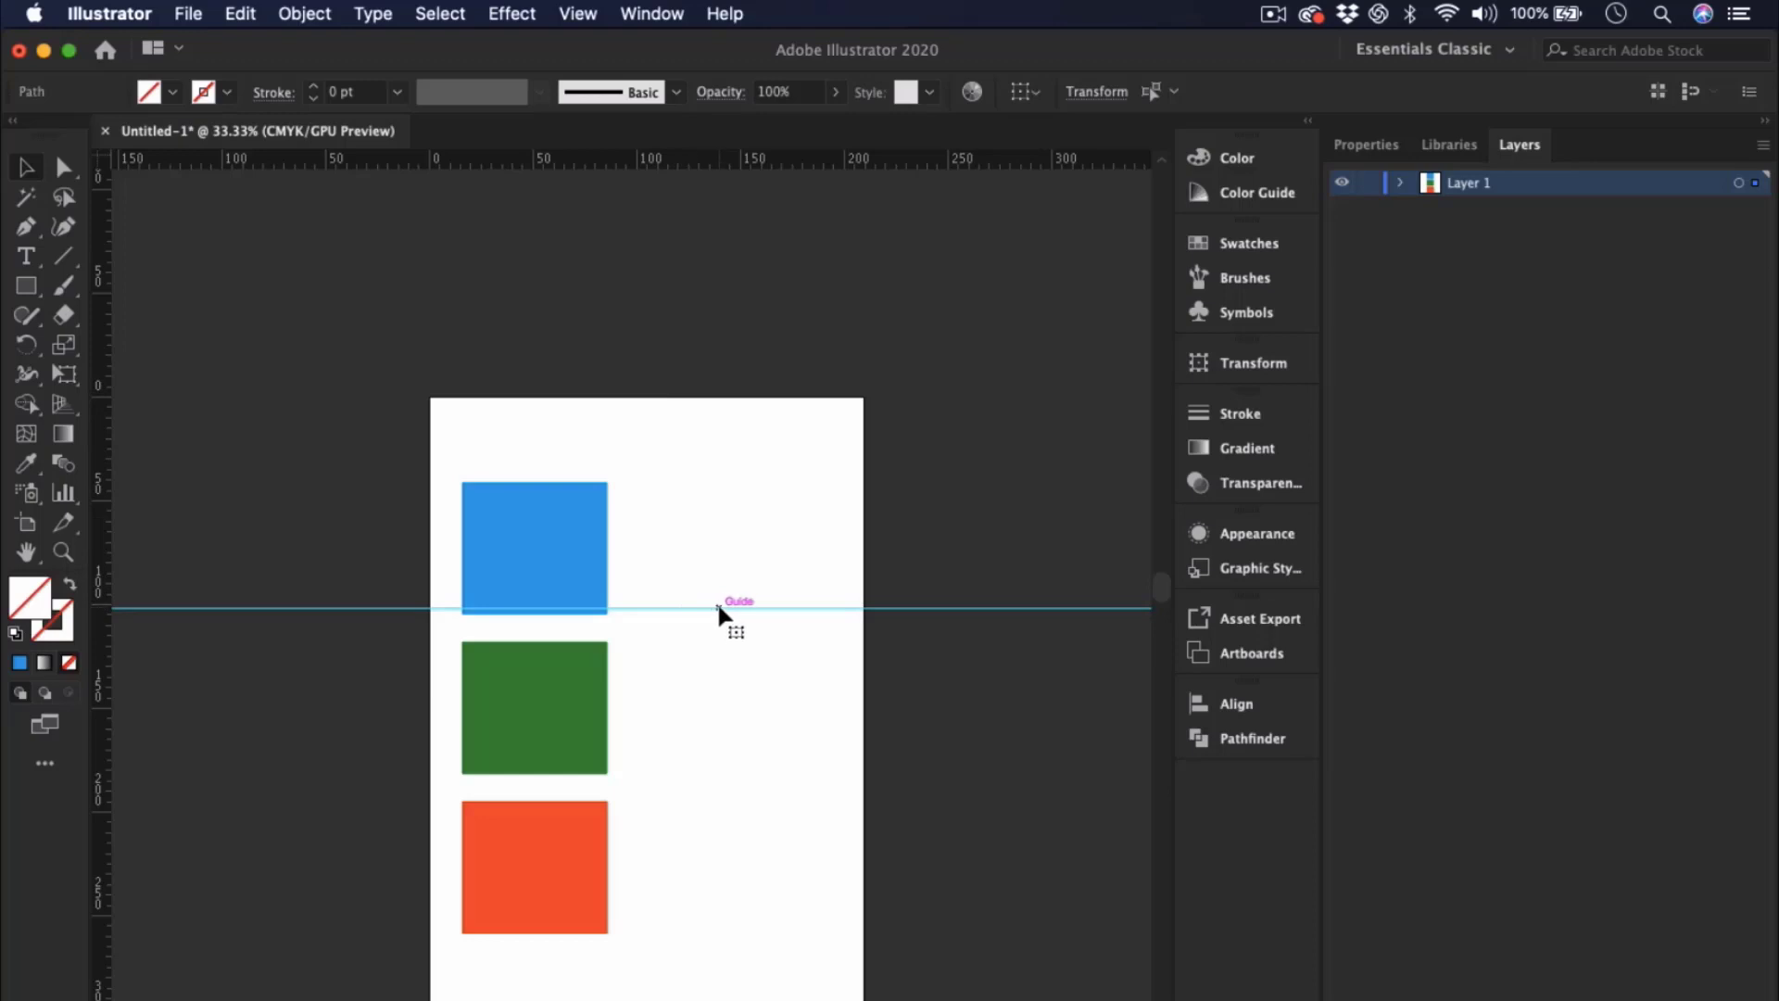
pyautogui.moveTo(718, 608); pyautogui.dragTo(716, 502)
pyautogui.click(714, 528)
pyautogui.click(682, 518)
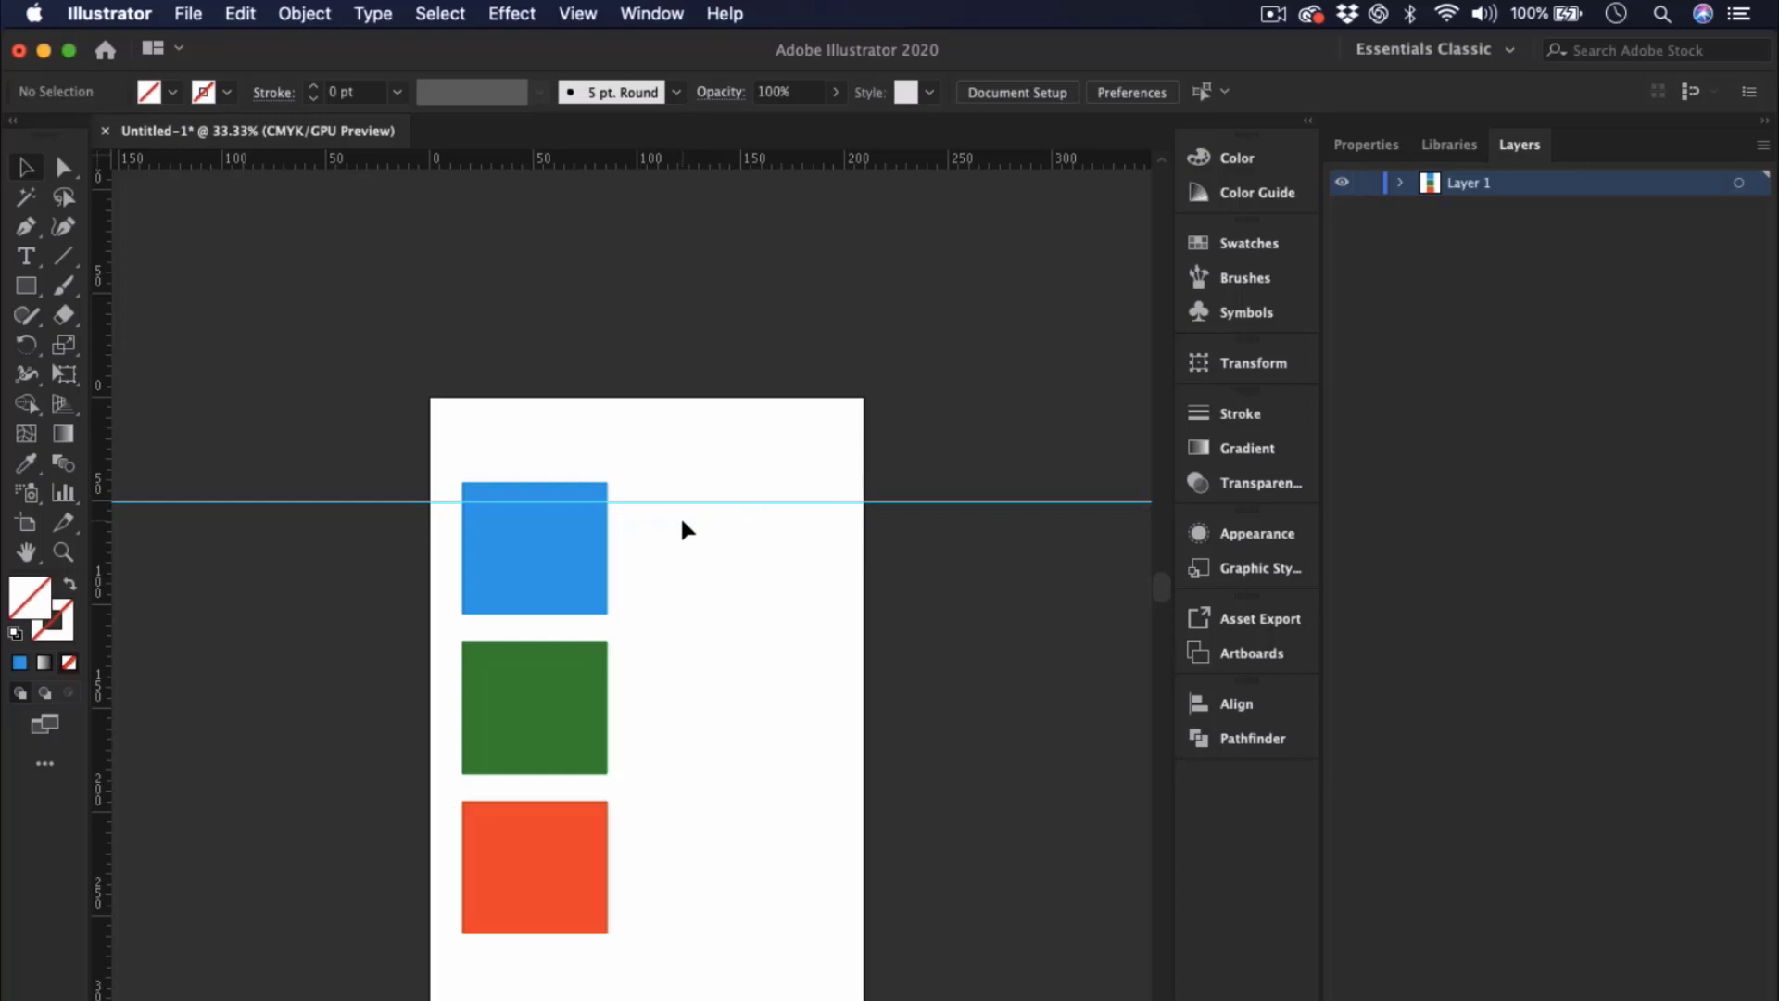
pyautogui.click(710, 503)
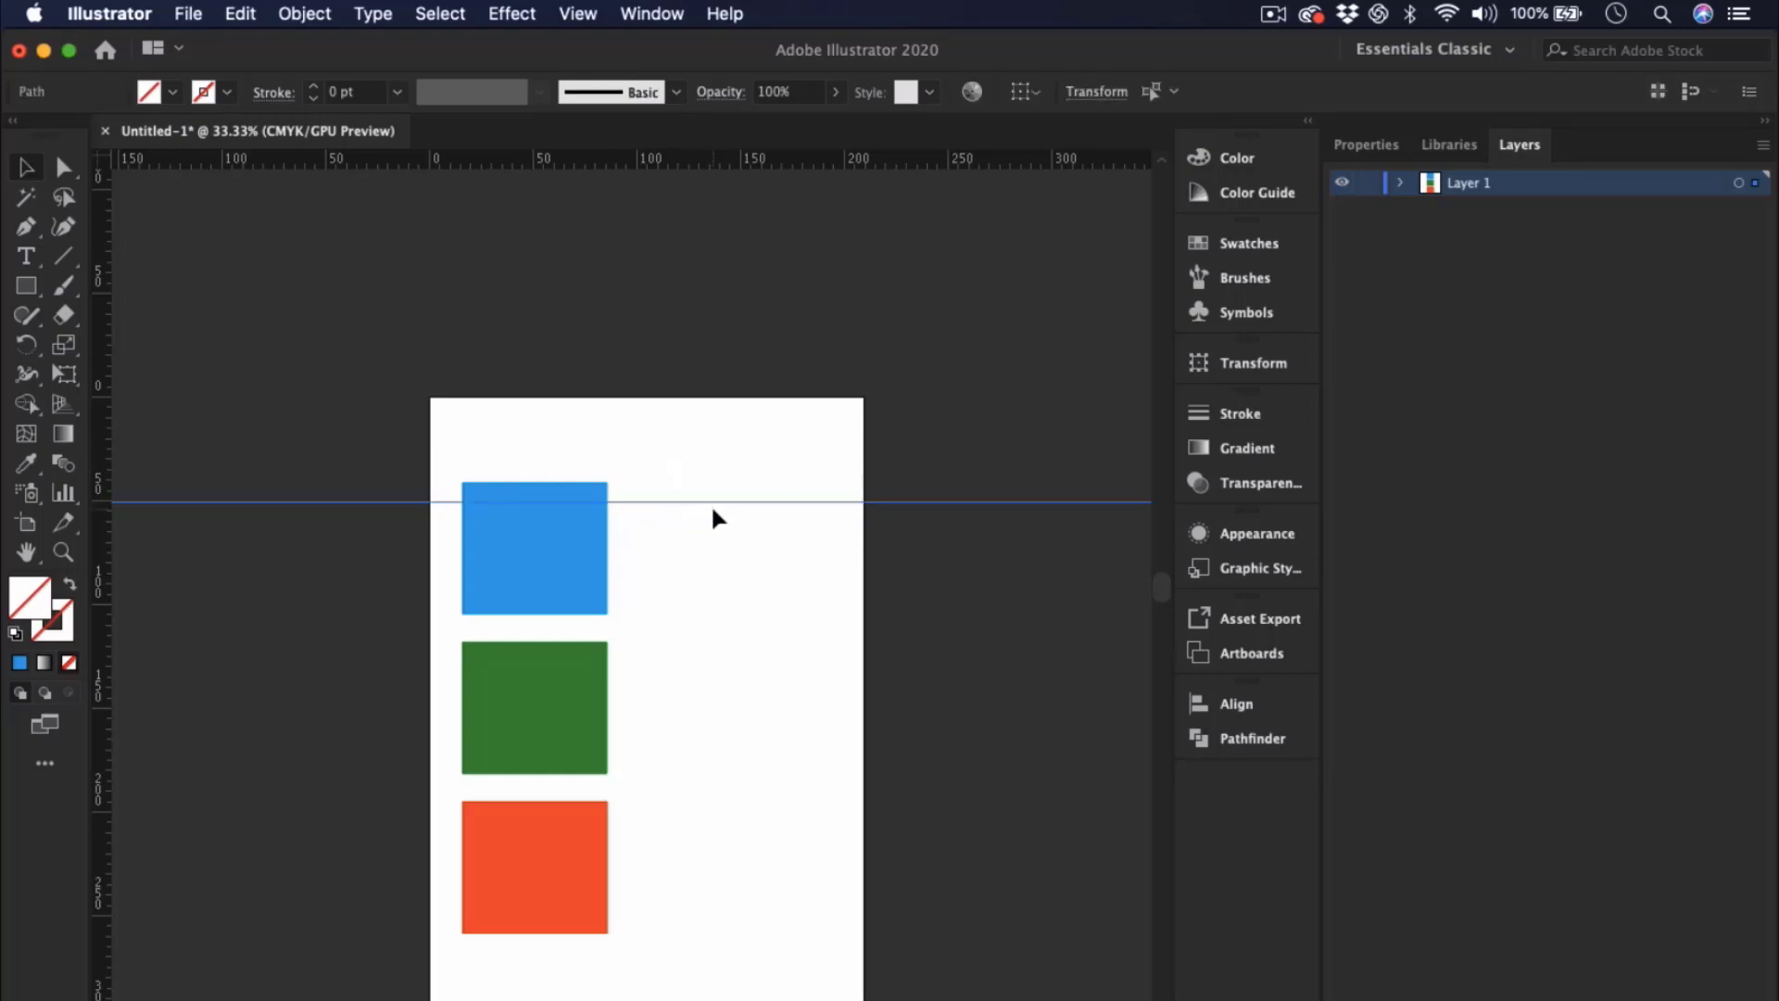
pyautogui.click(727, 596)
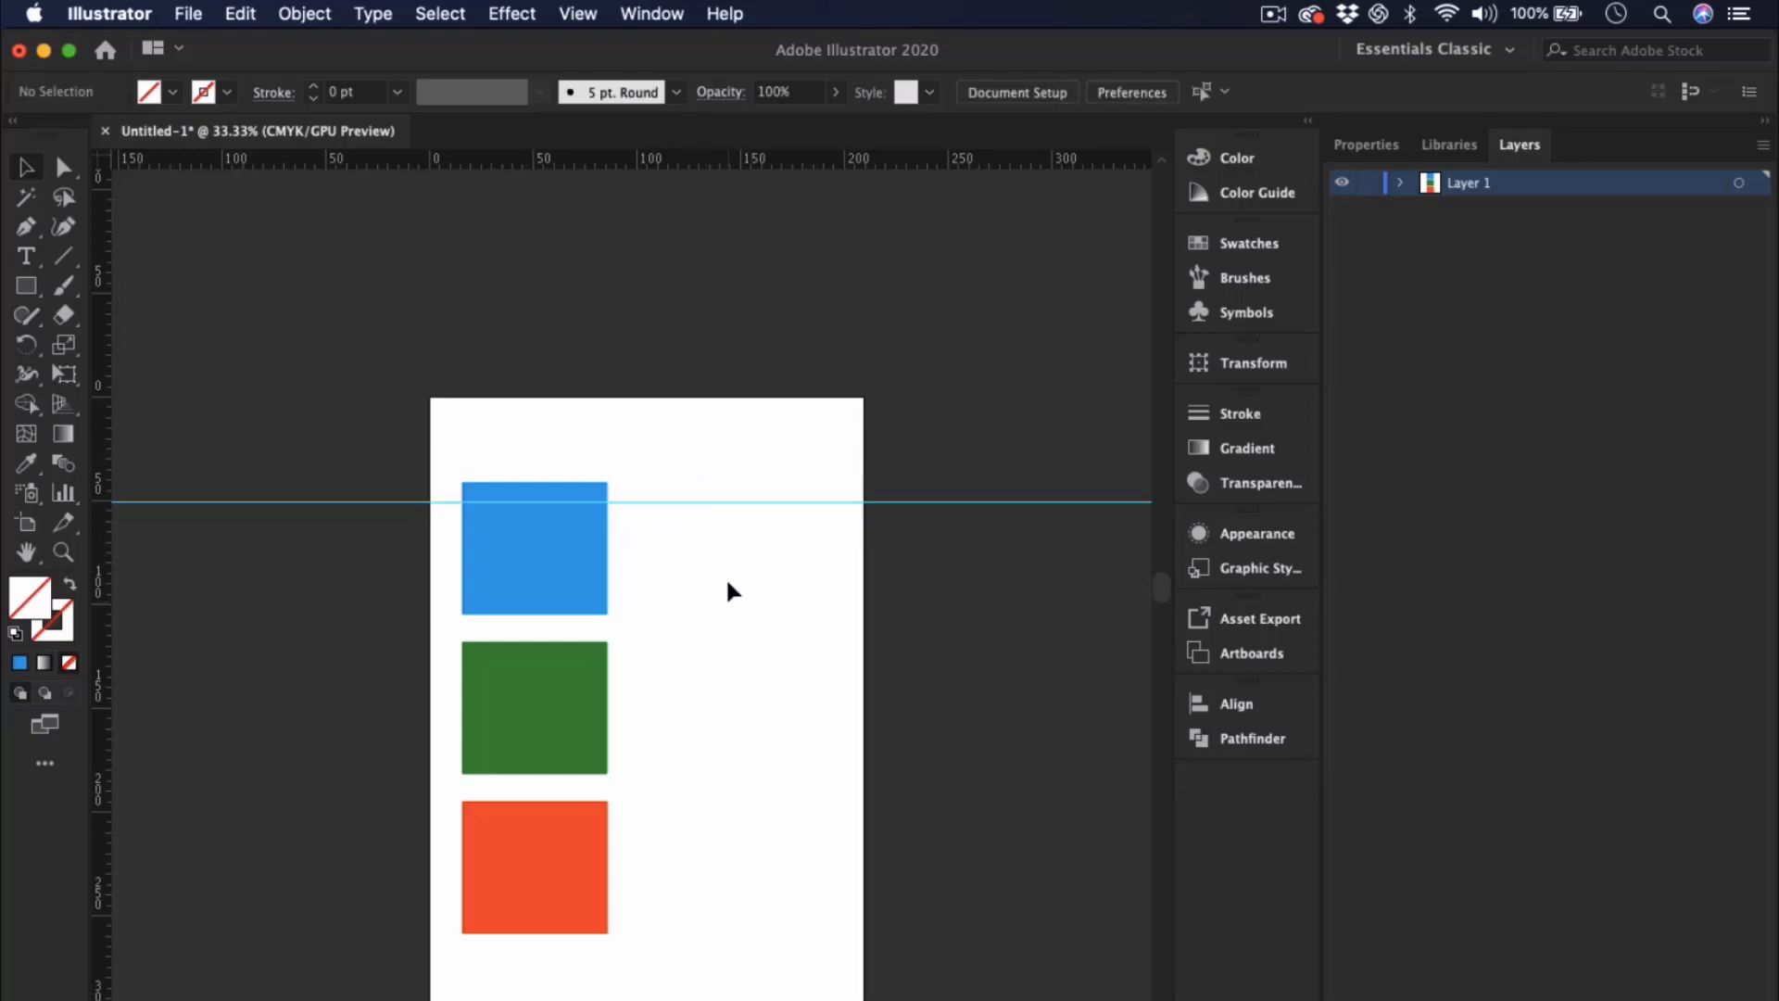
pyautogui.click(663, 501)
pyautogui.press('Delete')
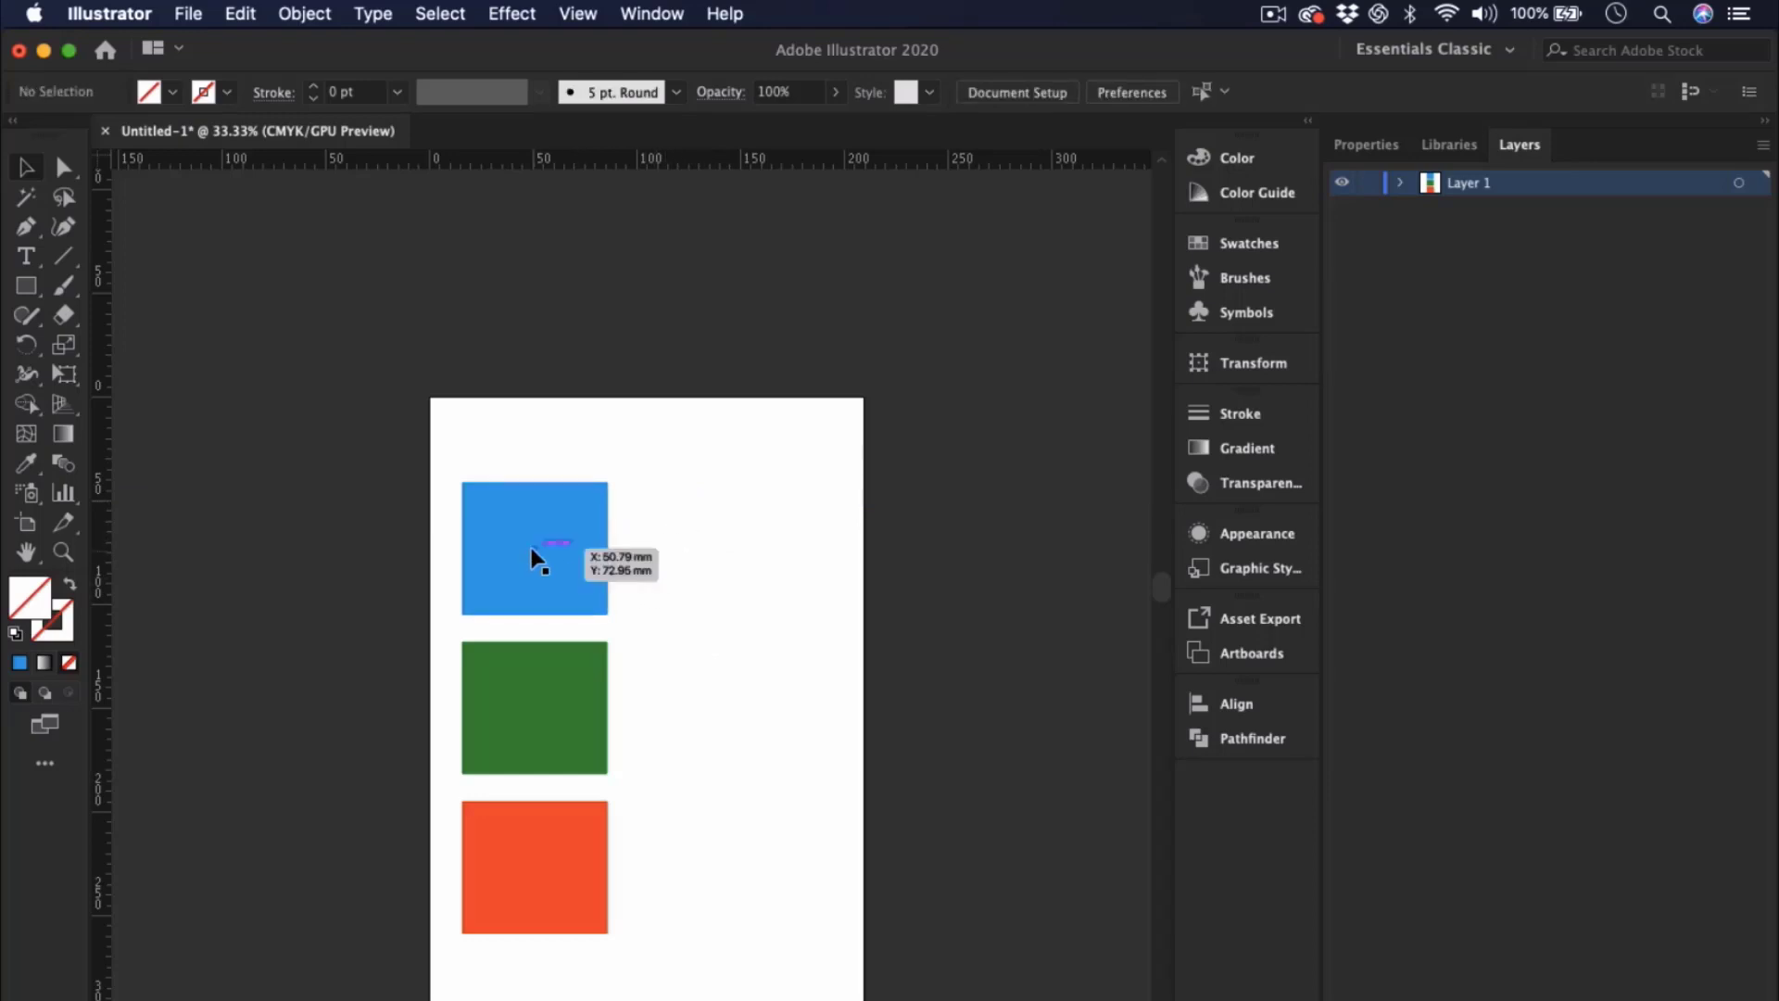
# - Move the three squares right so the column is centred on the artboard
pyautogui.moveTo(441, 504); pyautogui.dragTo(560, 988)
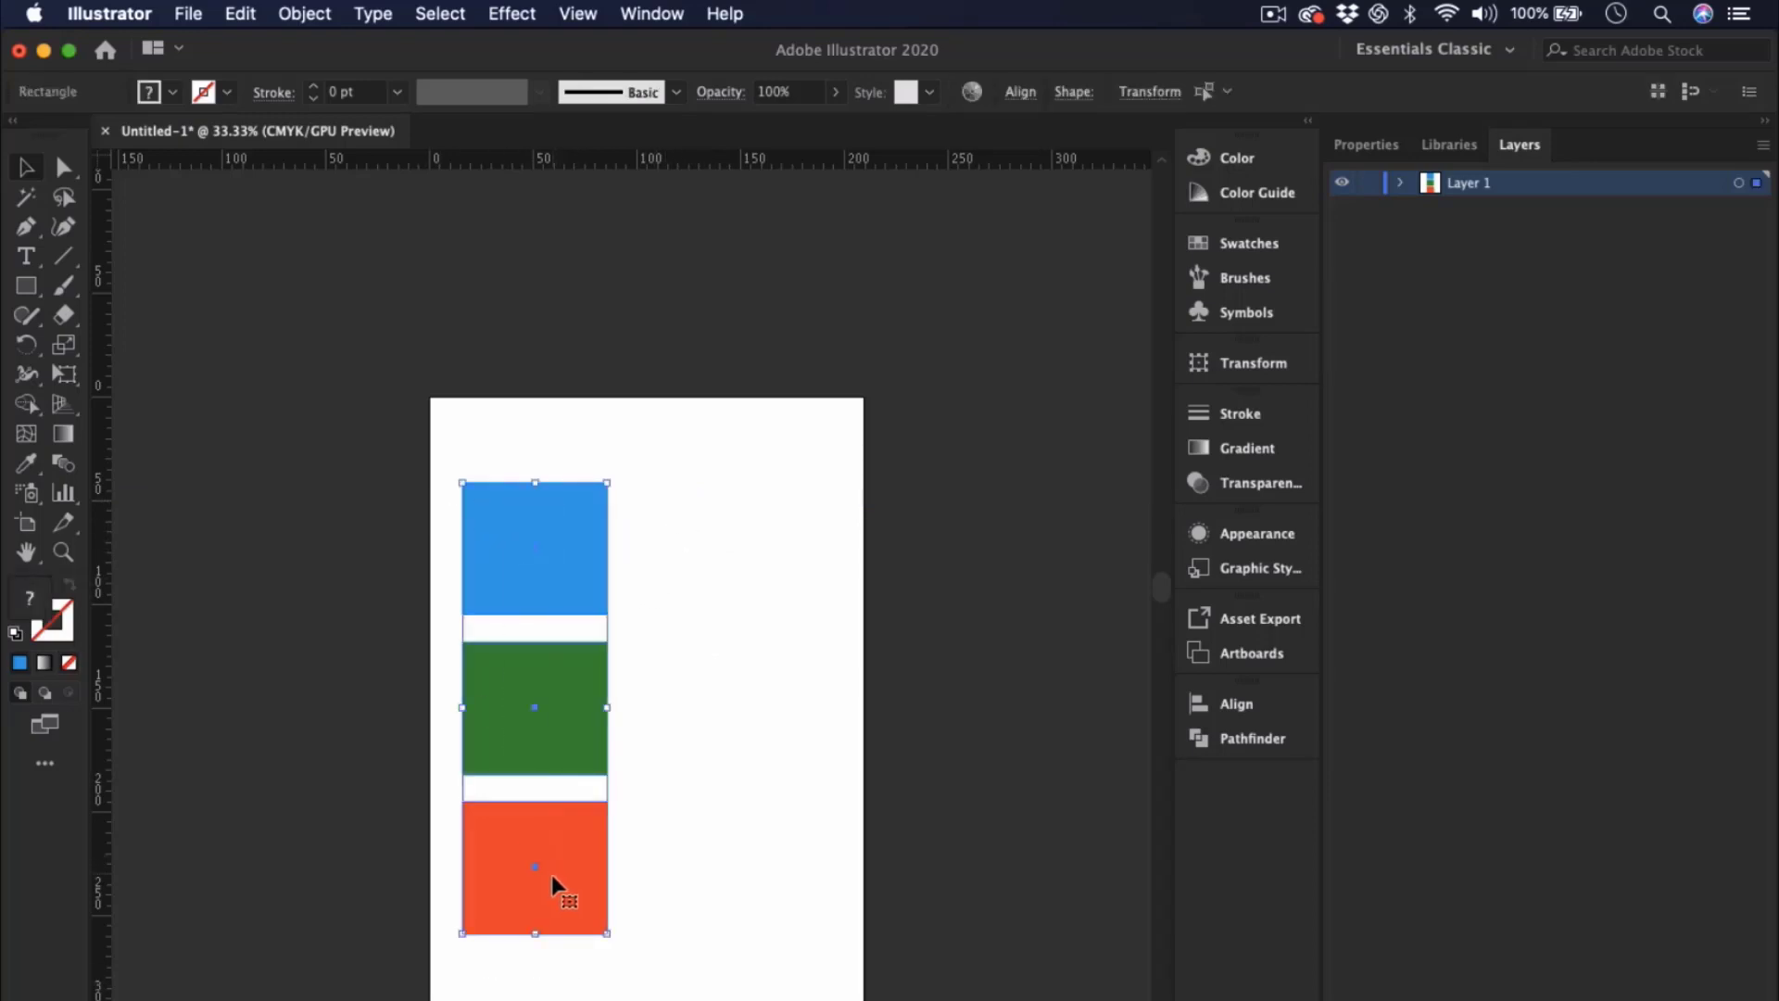
pyautogui.moveTo(559, 882); pyautogui.dragTo(660, 877)
pyautogui.click(808, 702)
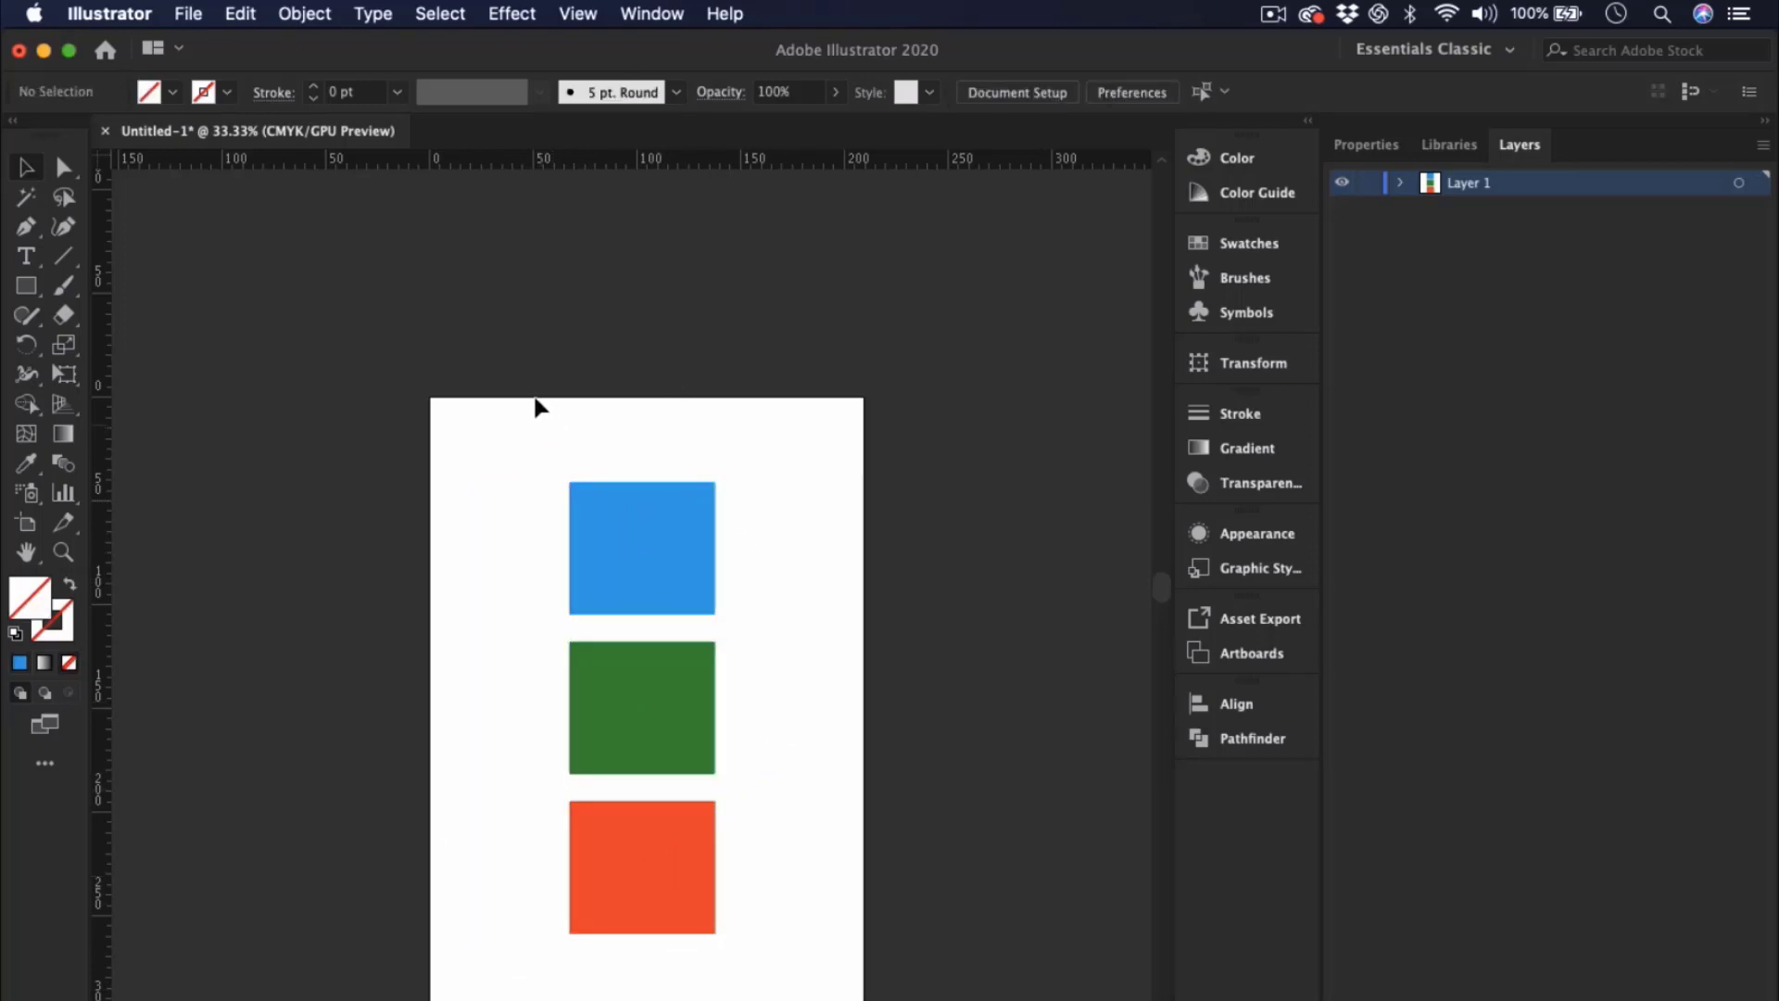
# - Turn on View > Show Grid and View > Snap to Grid
pyautogui.click(576, 15)
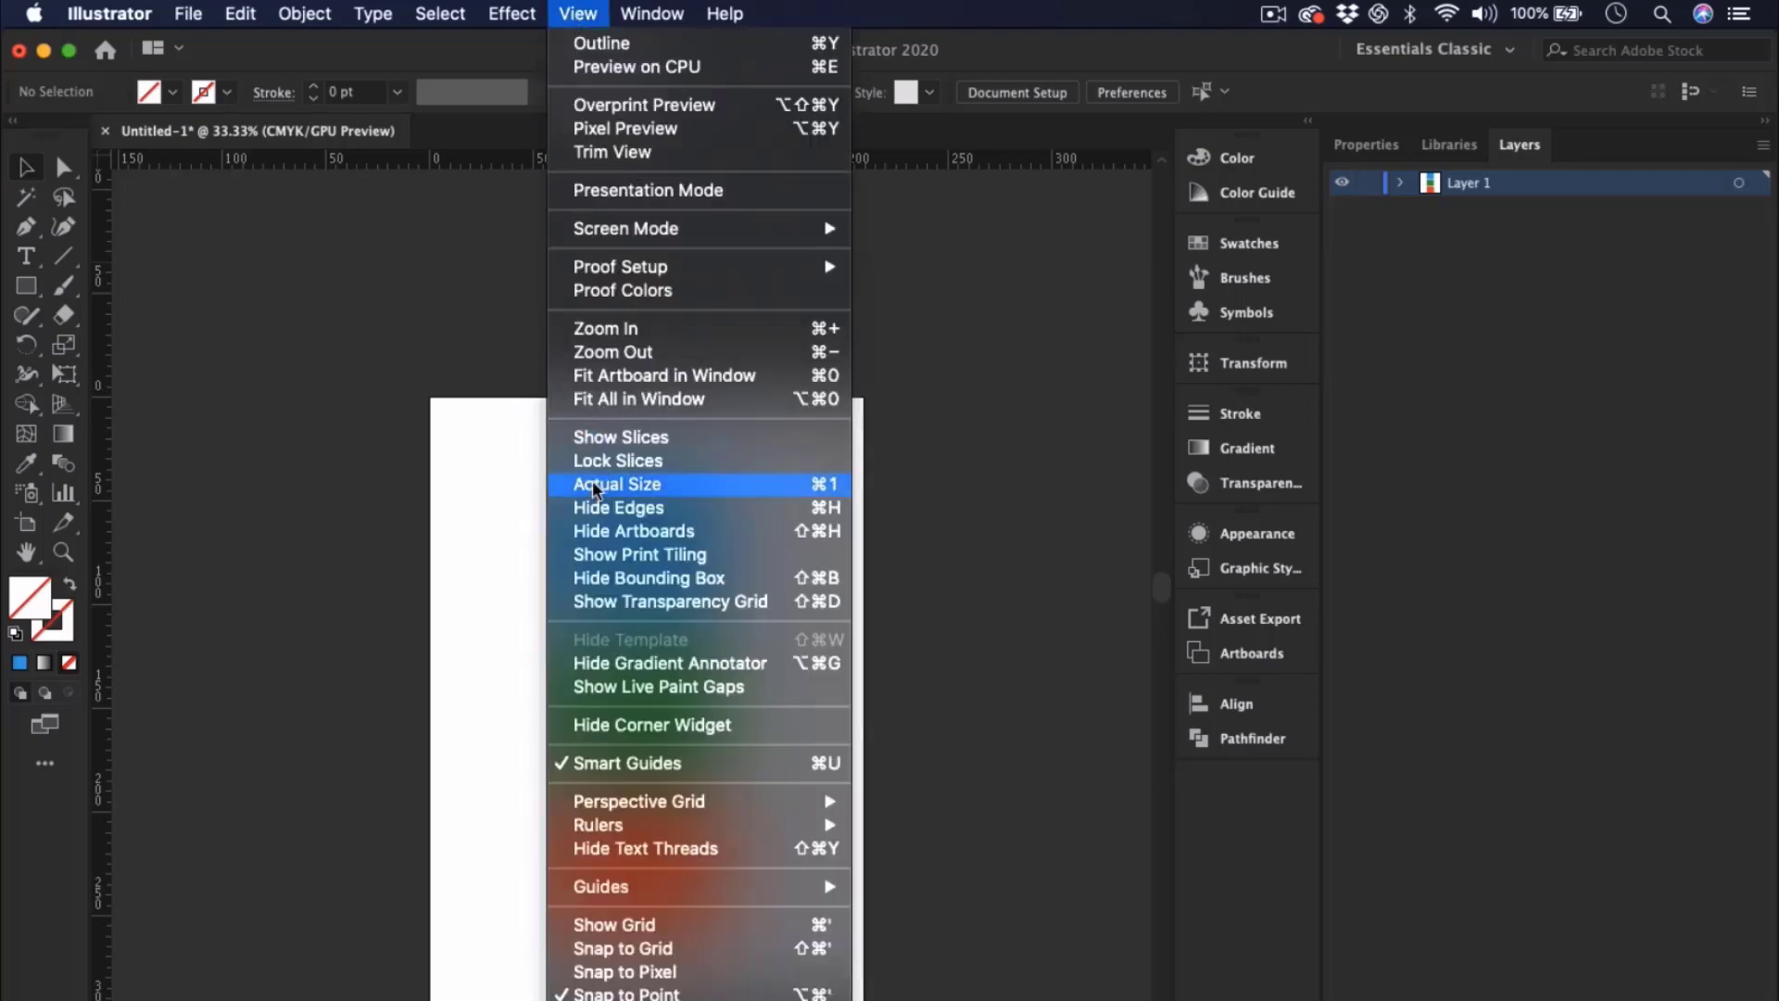
pyautogui.scroll(-2, 659, 743)
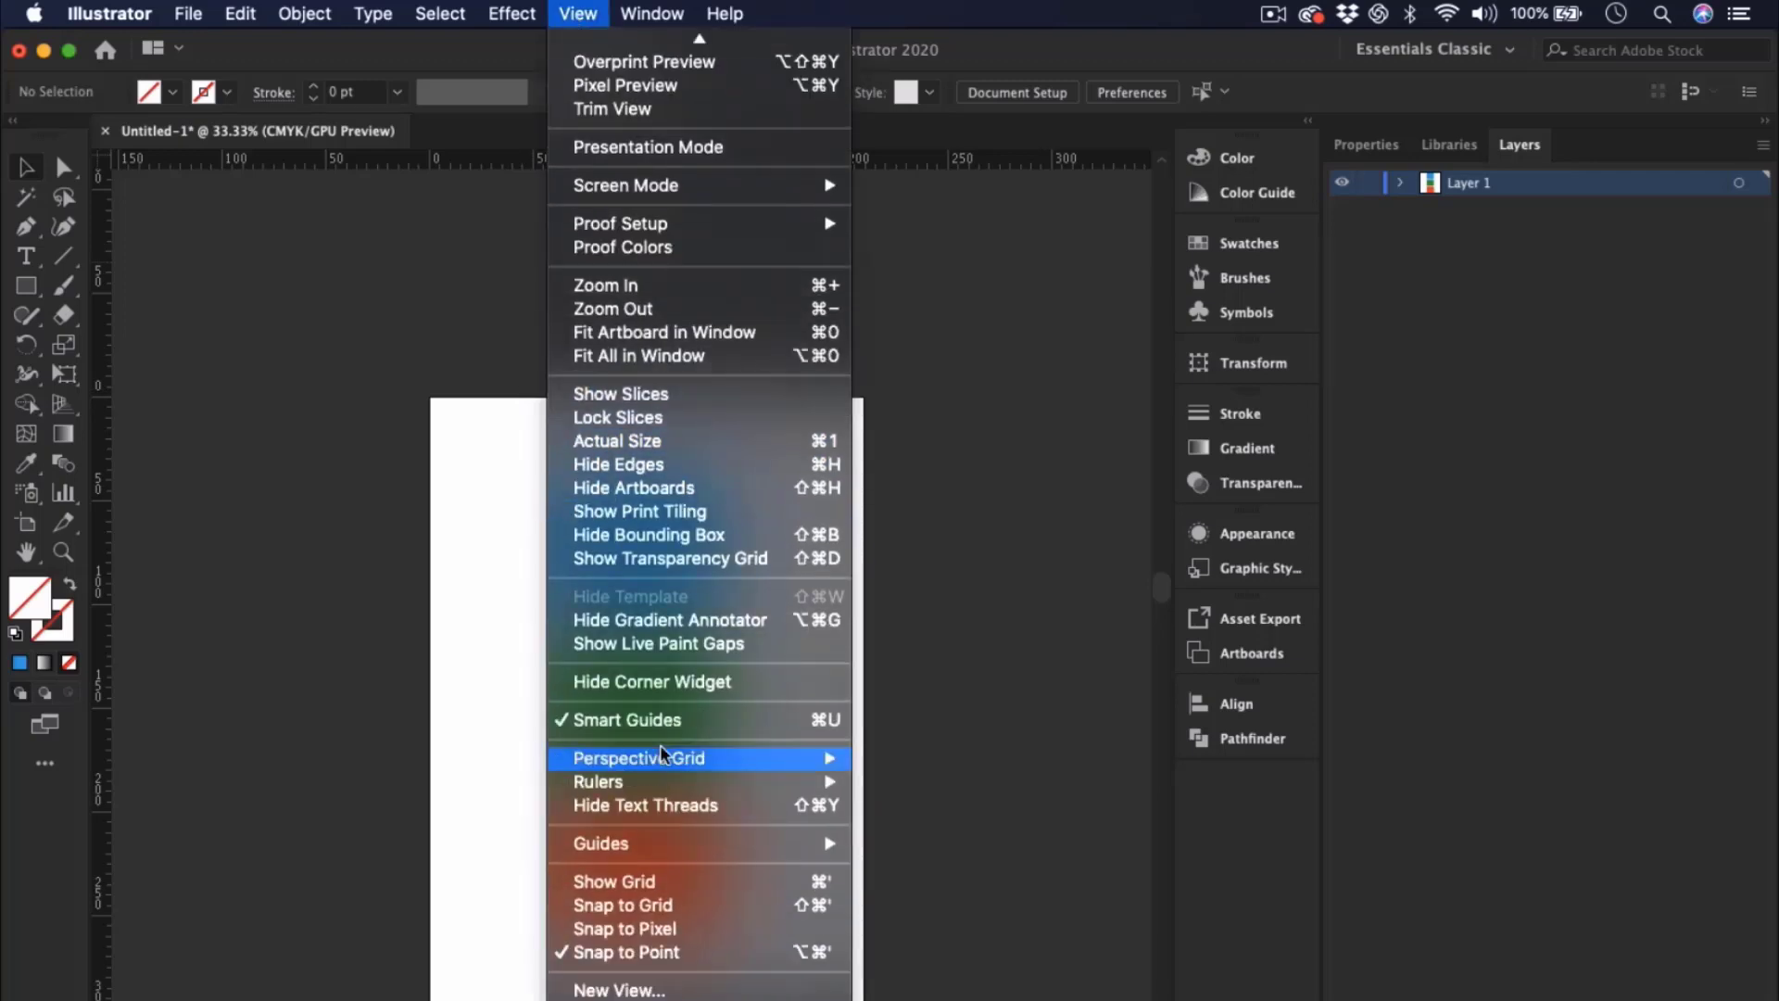
pyautogui.click(630, 886)
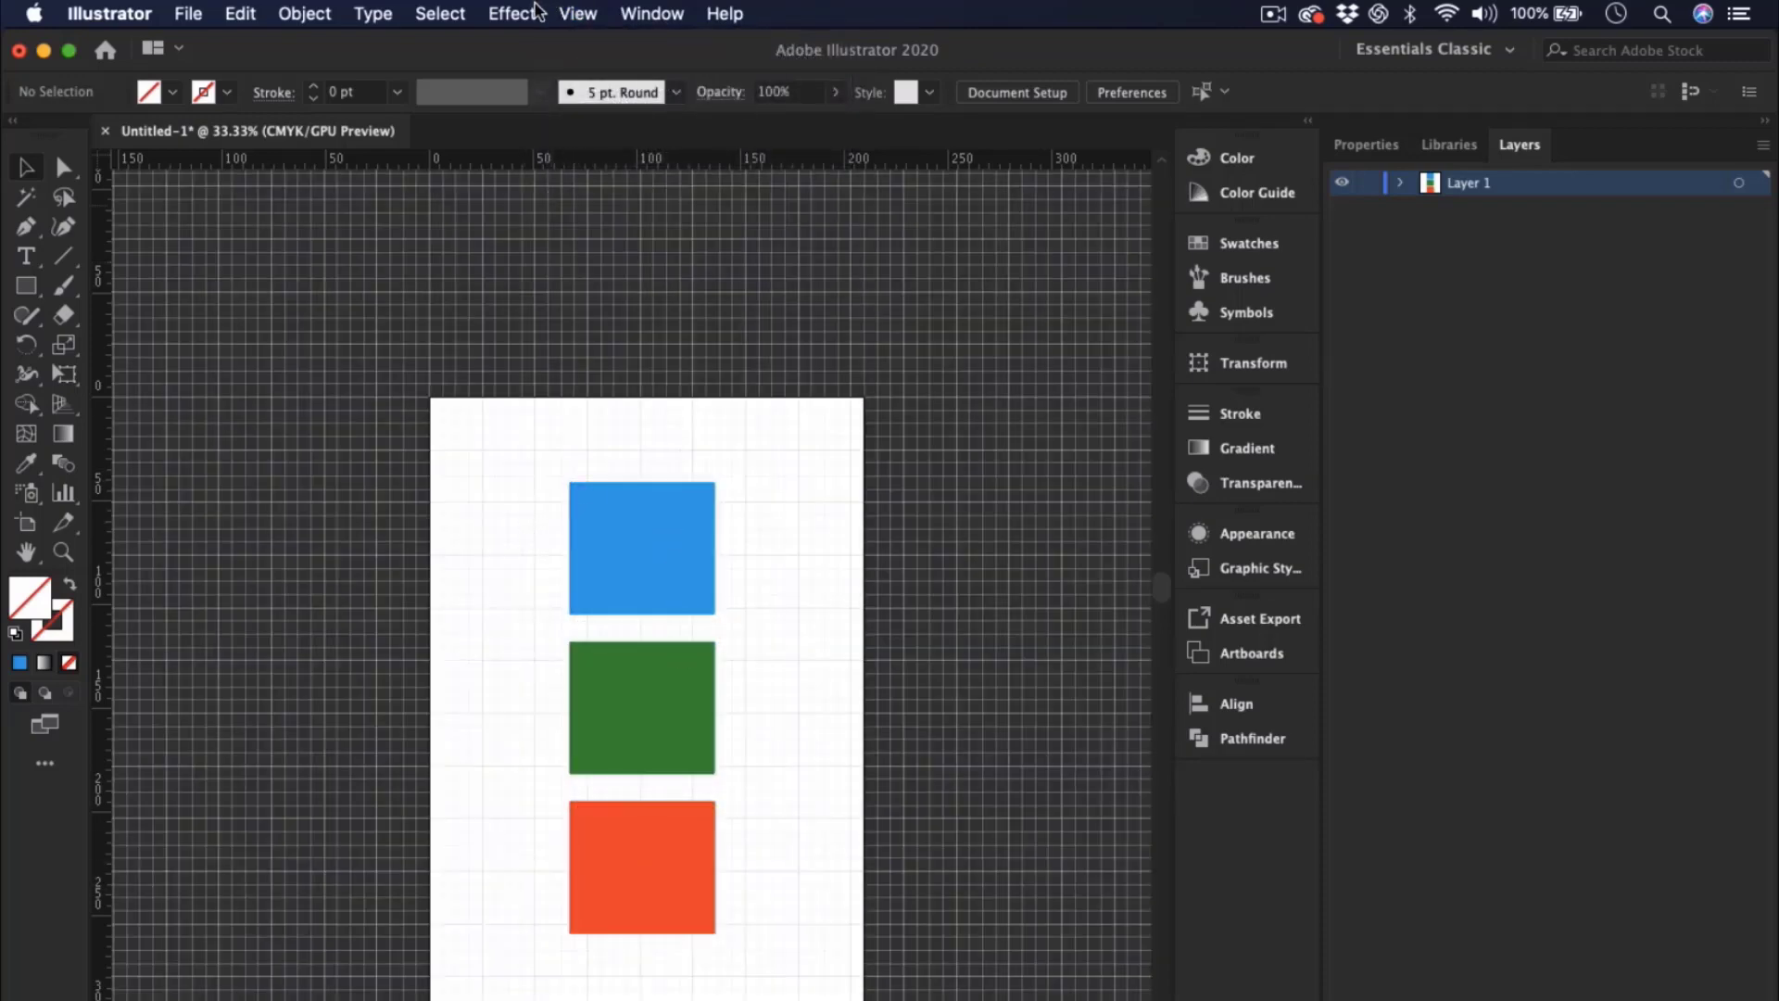
pyautogui.click(578, 11)
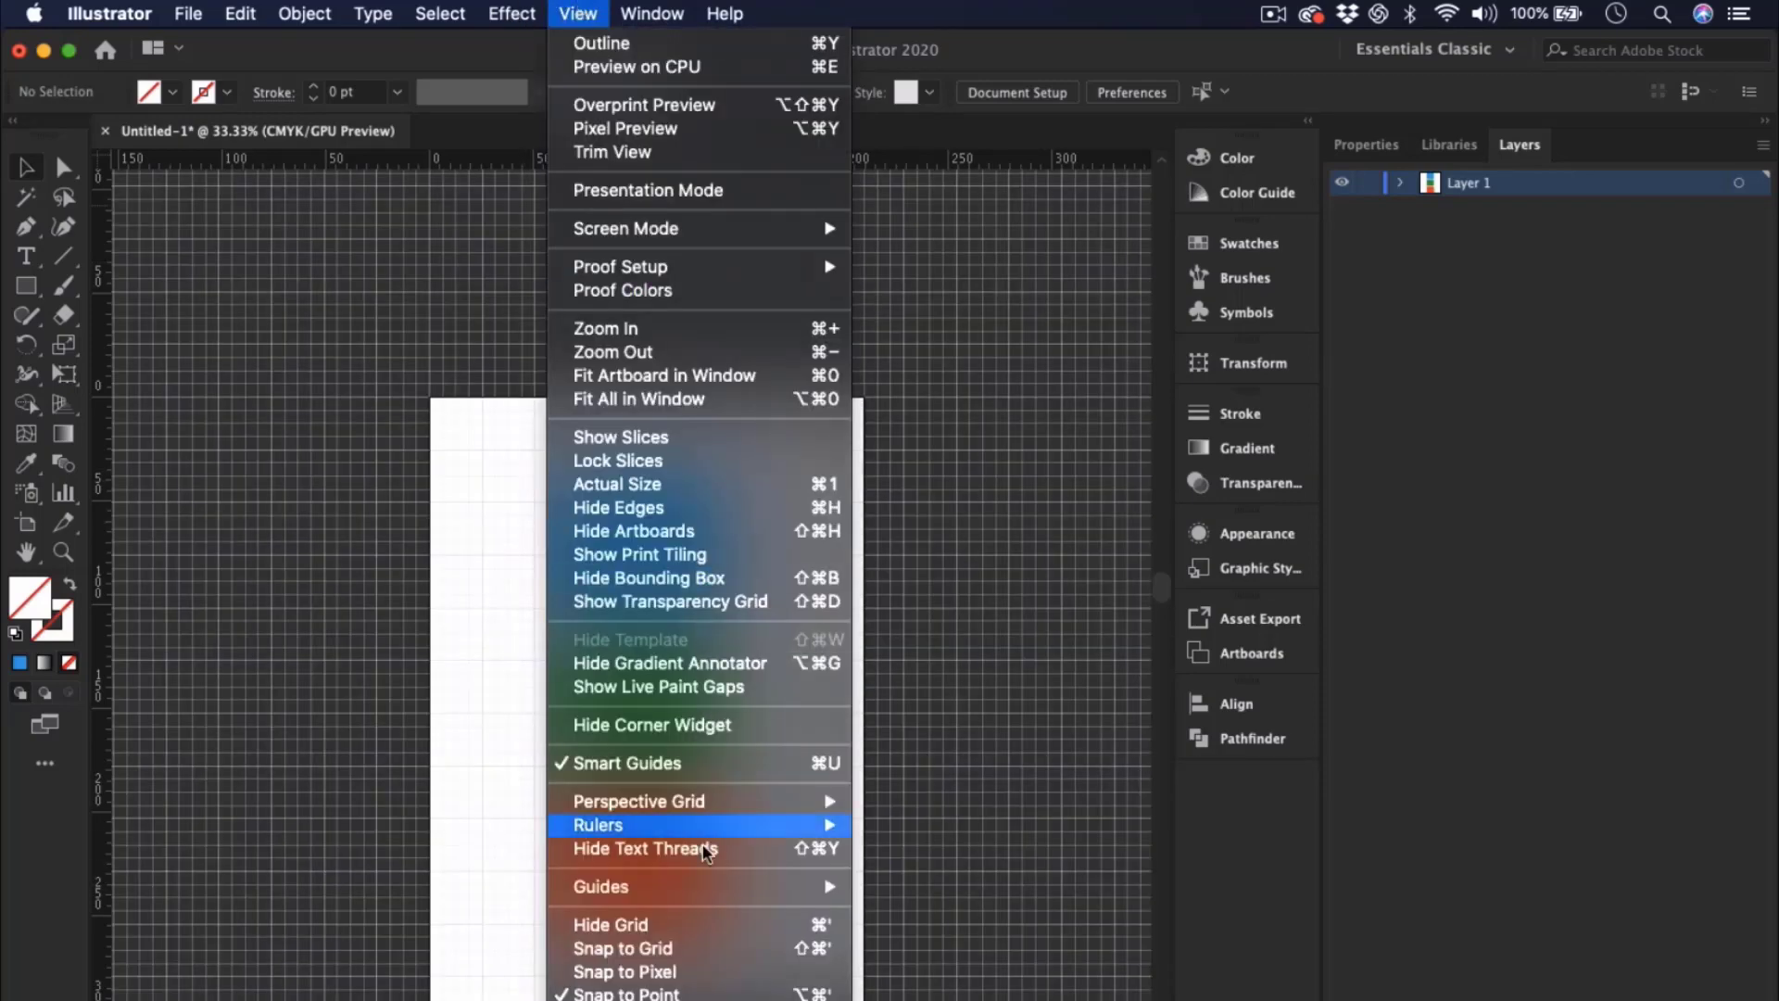
pyautogui.click(687, 949)
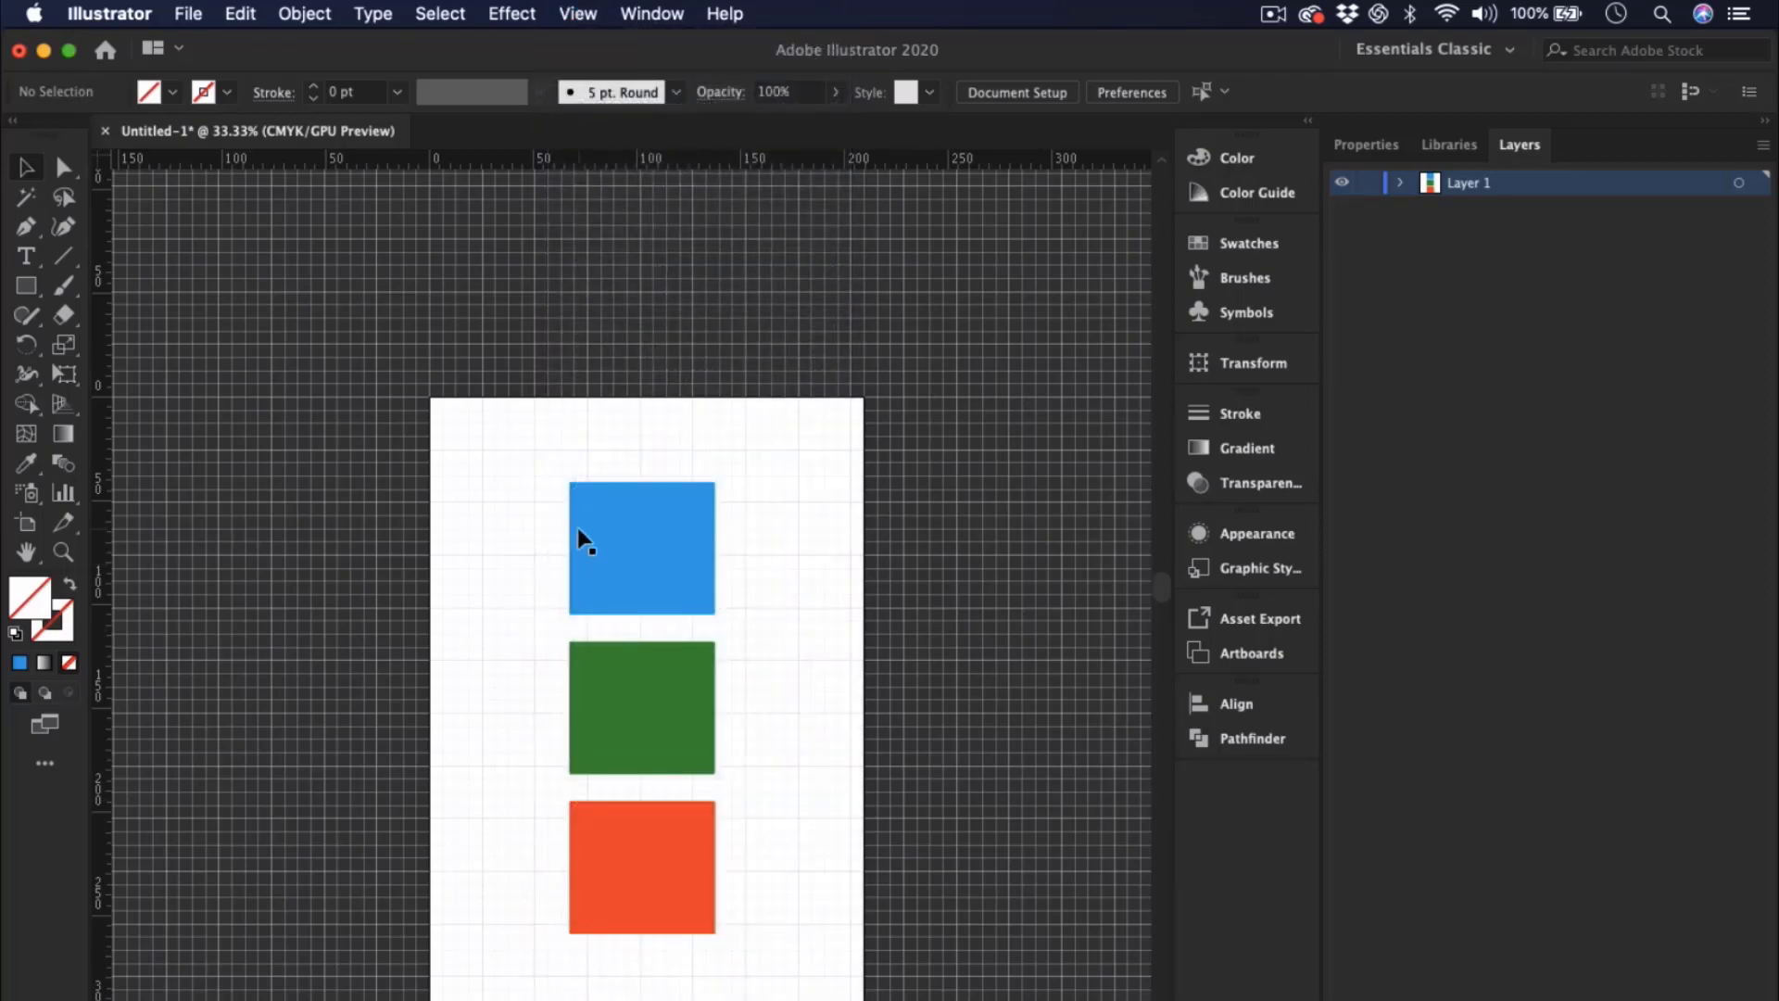
pyautogui.scroll(3, 570, 528)
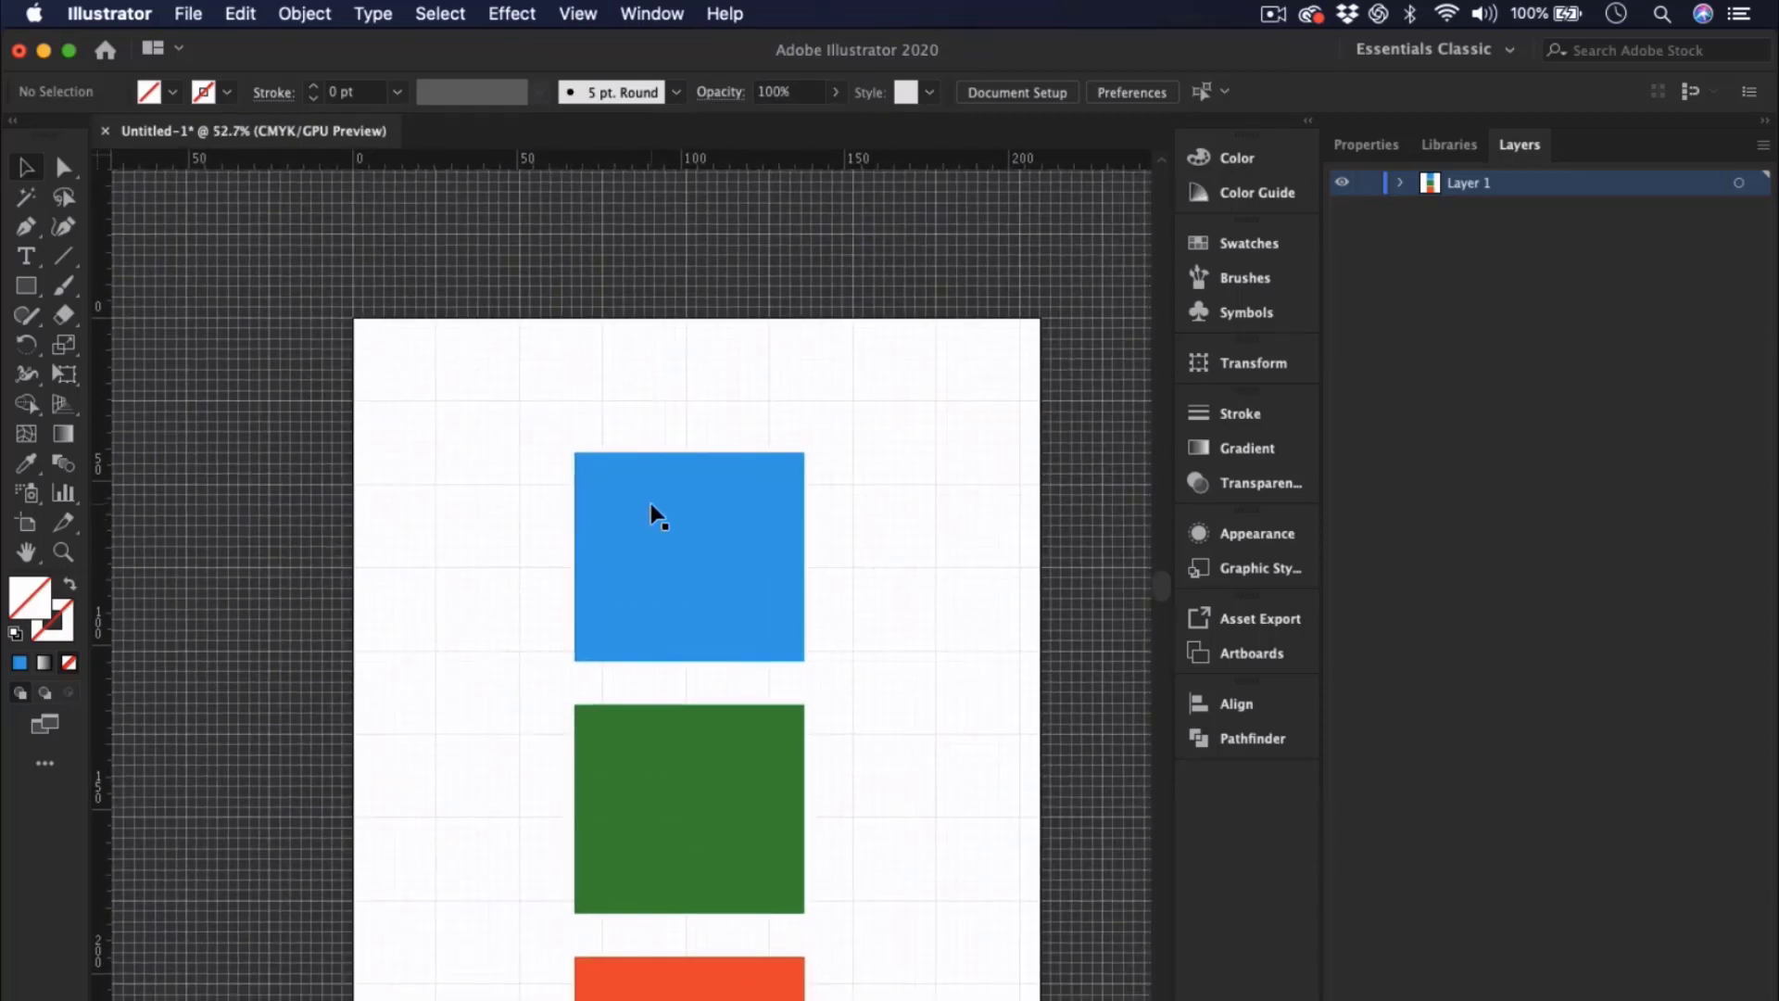
# - Snap the blue square to the grid and shorten it into a wide rectangle
pyautogui.moveTo(651, 505)
pyautogui.mouseDown()
pyautogui.moveTo(687, 529)
pyautogui.moveTo(648, 505)
pyautogui.mouseUp()
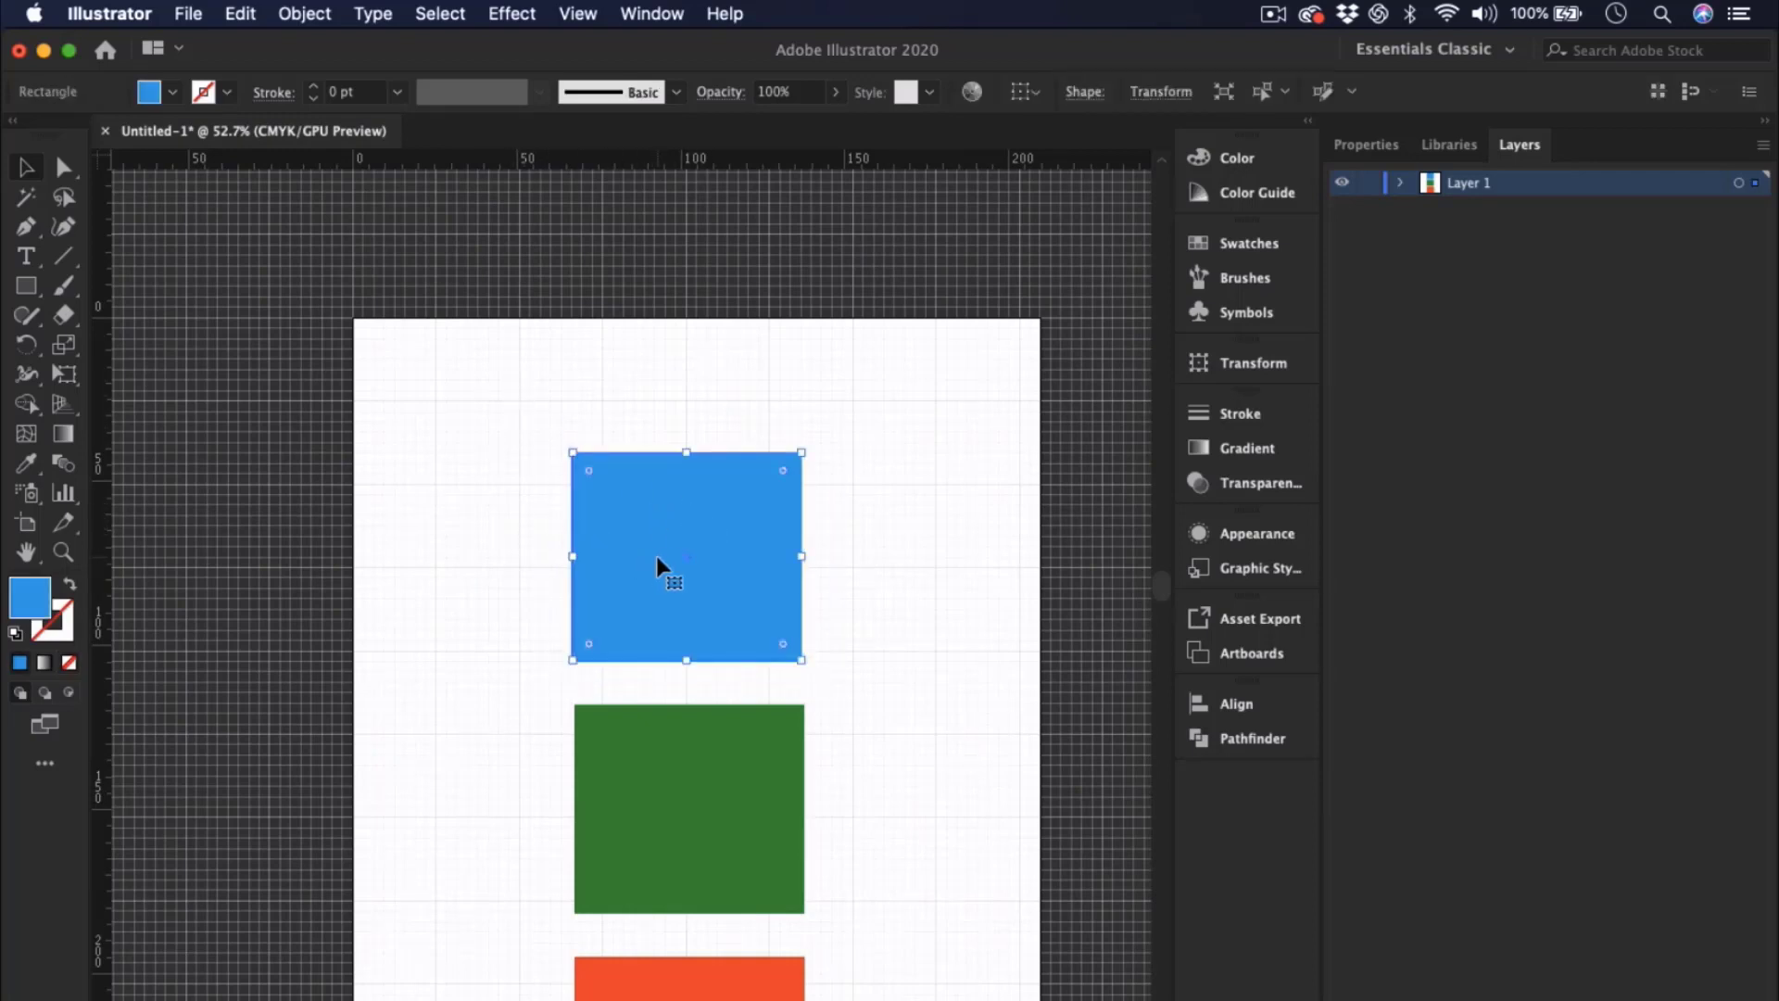
pyautogui.moveTo(678, 557); pyautogui.dragTo(628, 508)
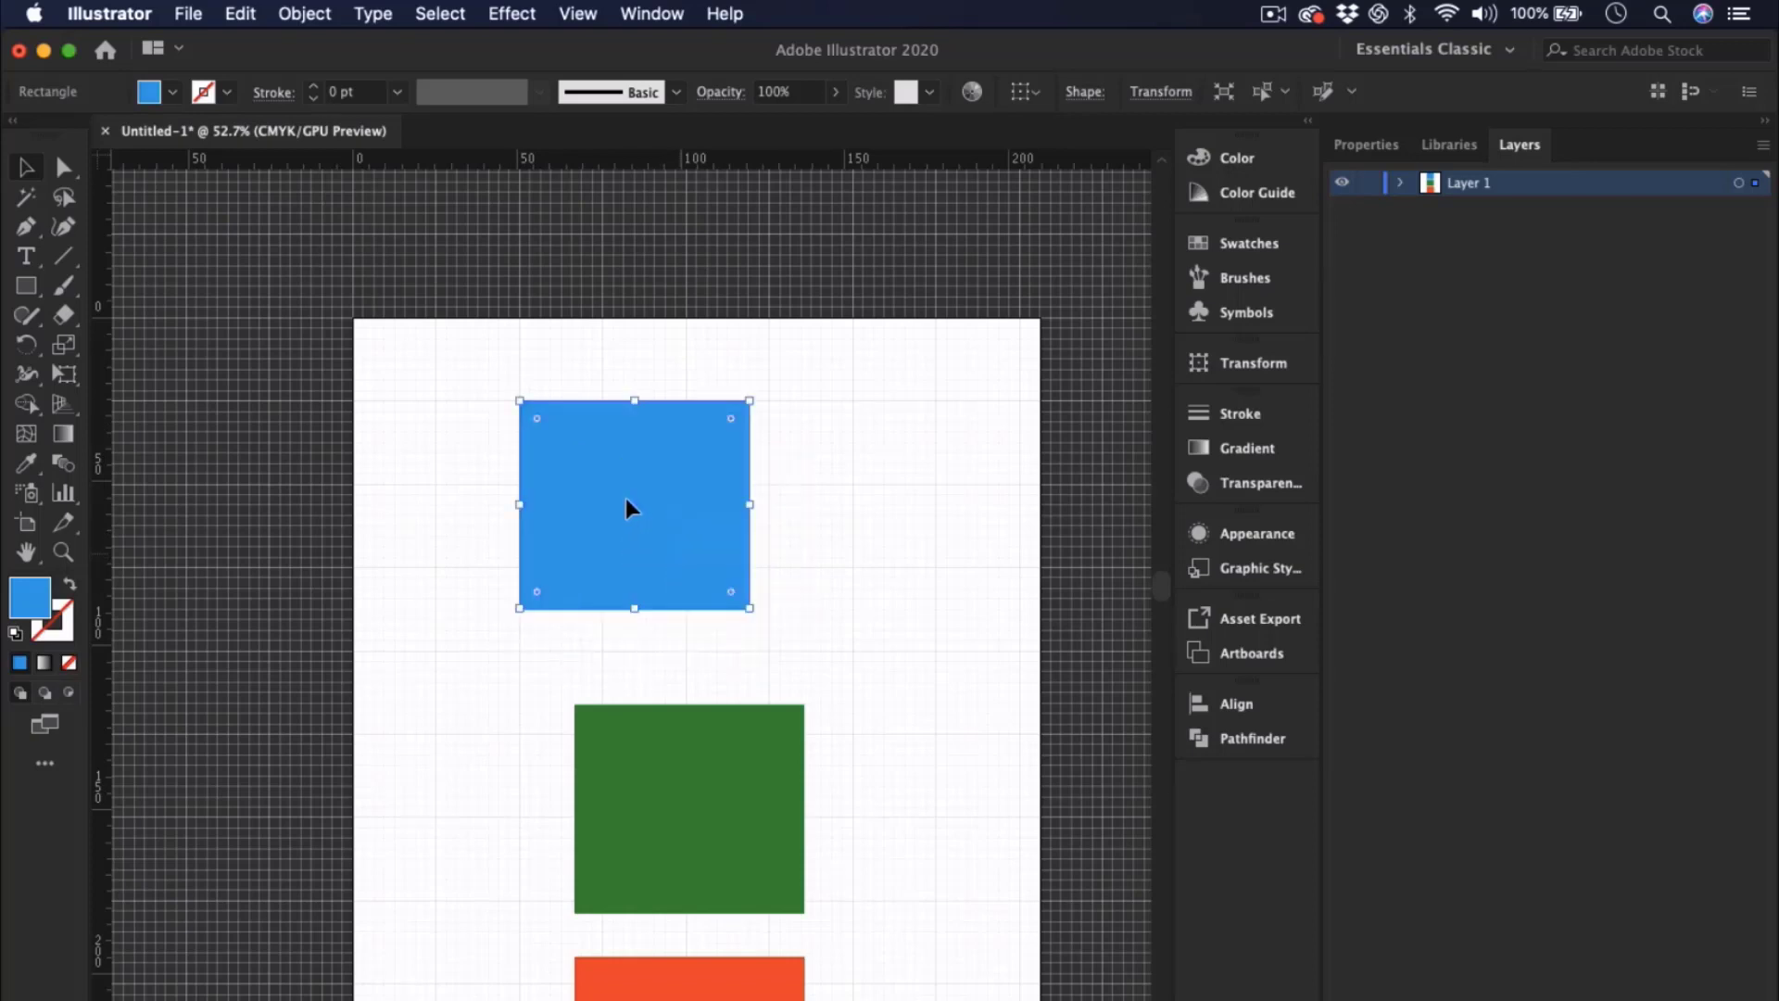
pyautogui.scroll(5, 630, 447)
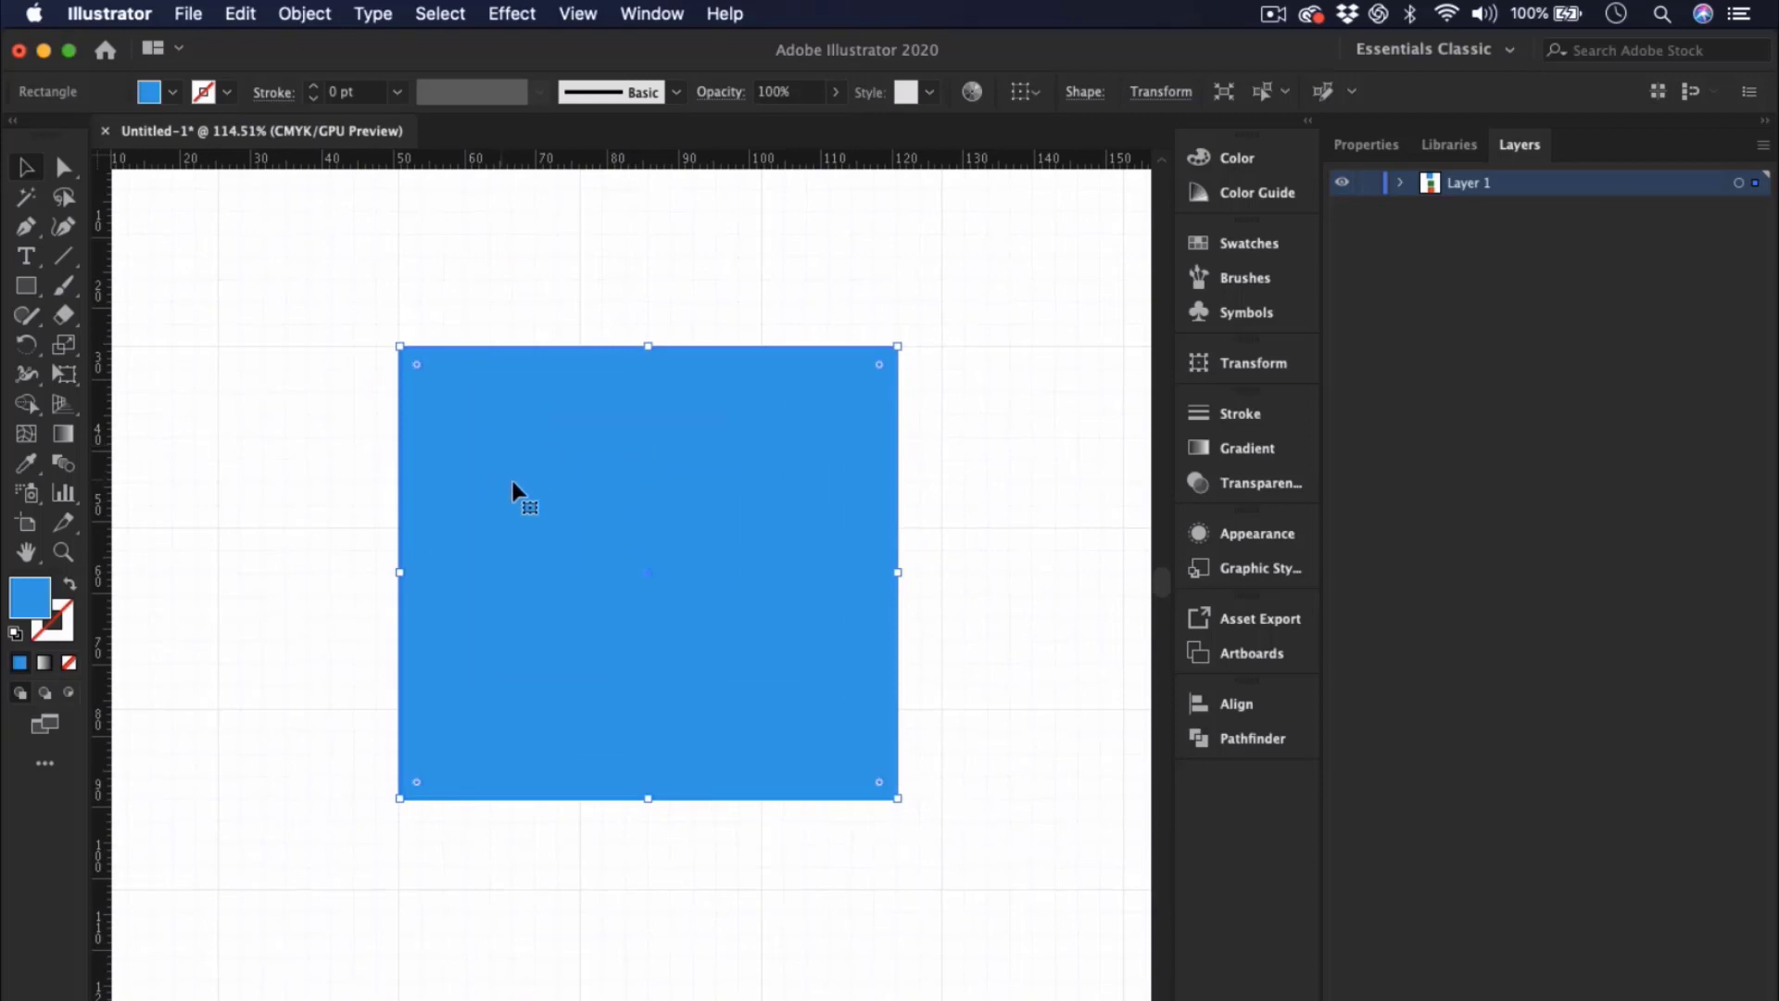
pyautogui.moveTo(514, 491); pyautogui.dragTo(576, 515)
pyautogui.moveTo(647, 802); pyautogui.dragTo(663, 662)
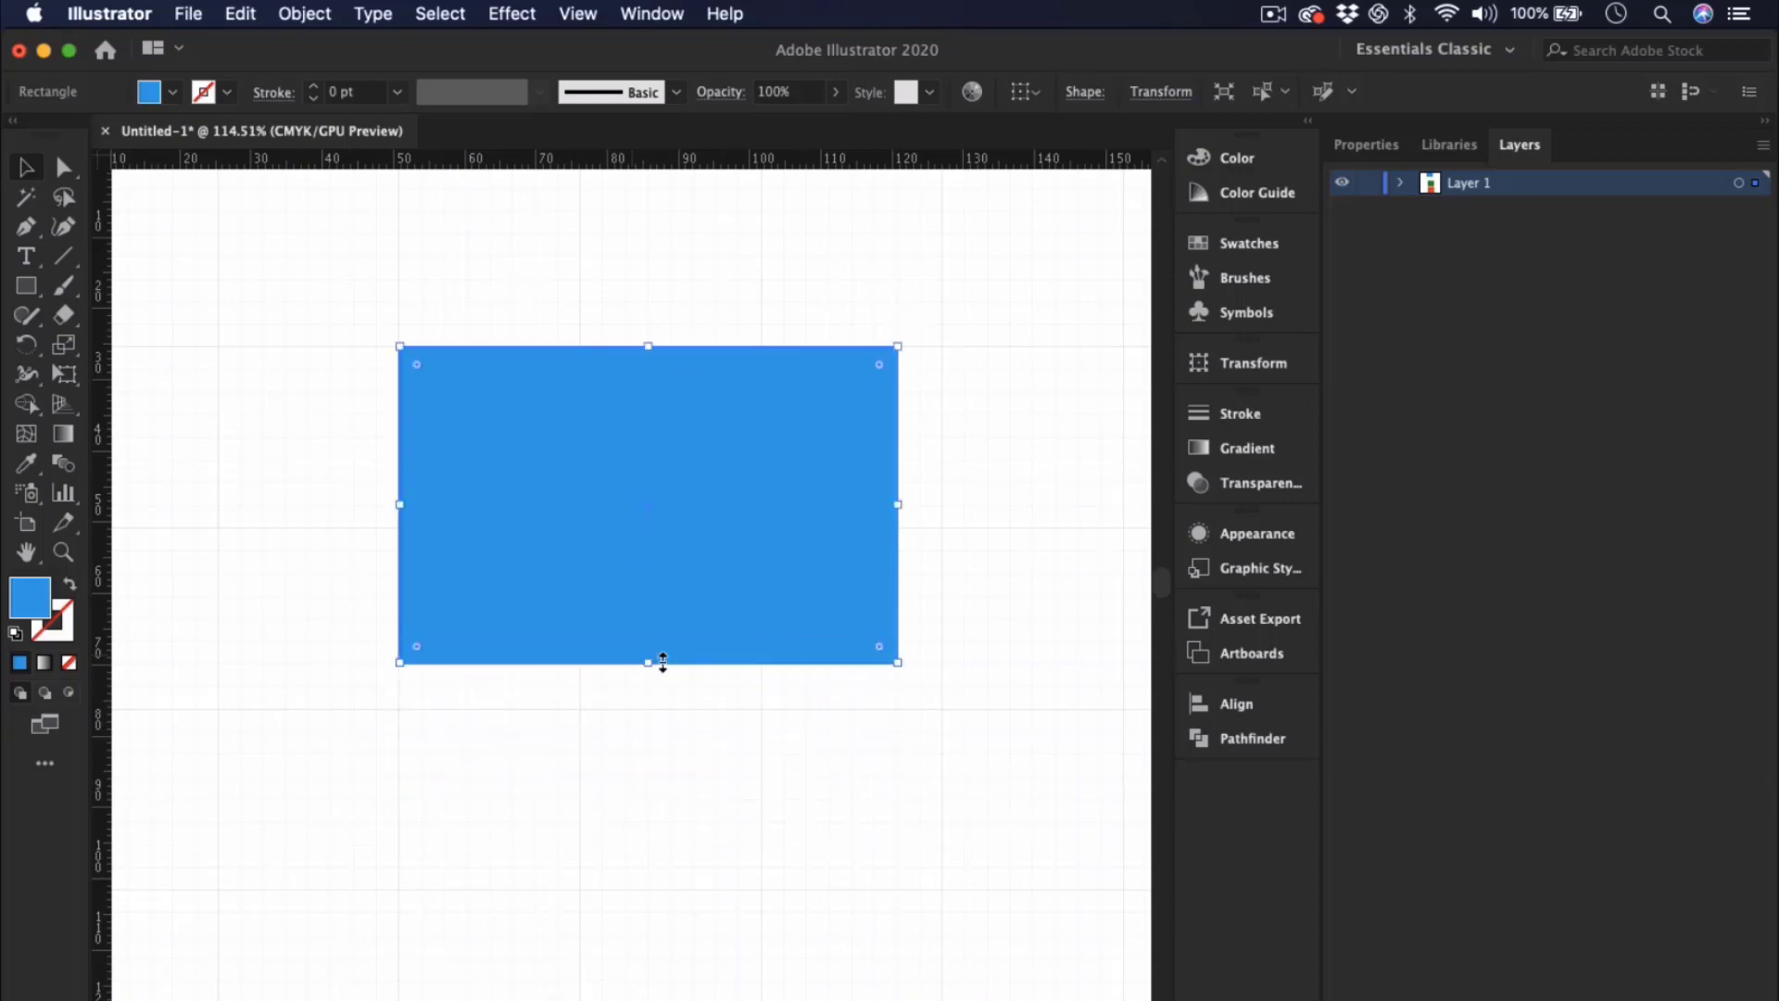
pyautogui.click(663, 770)
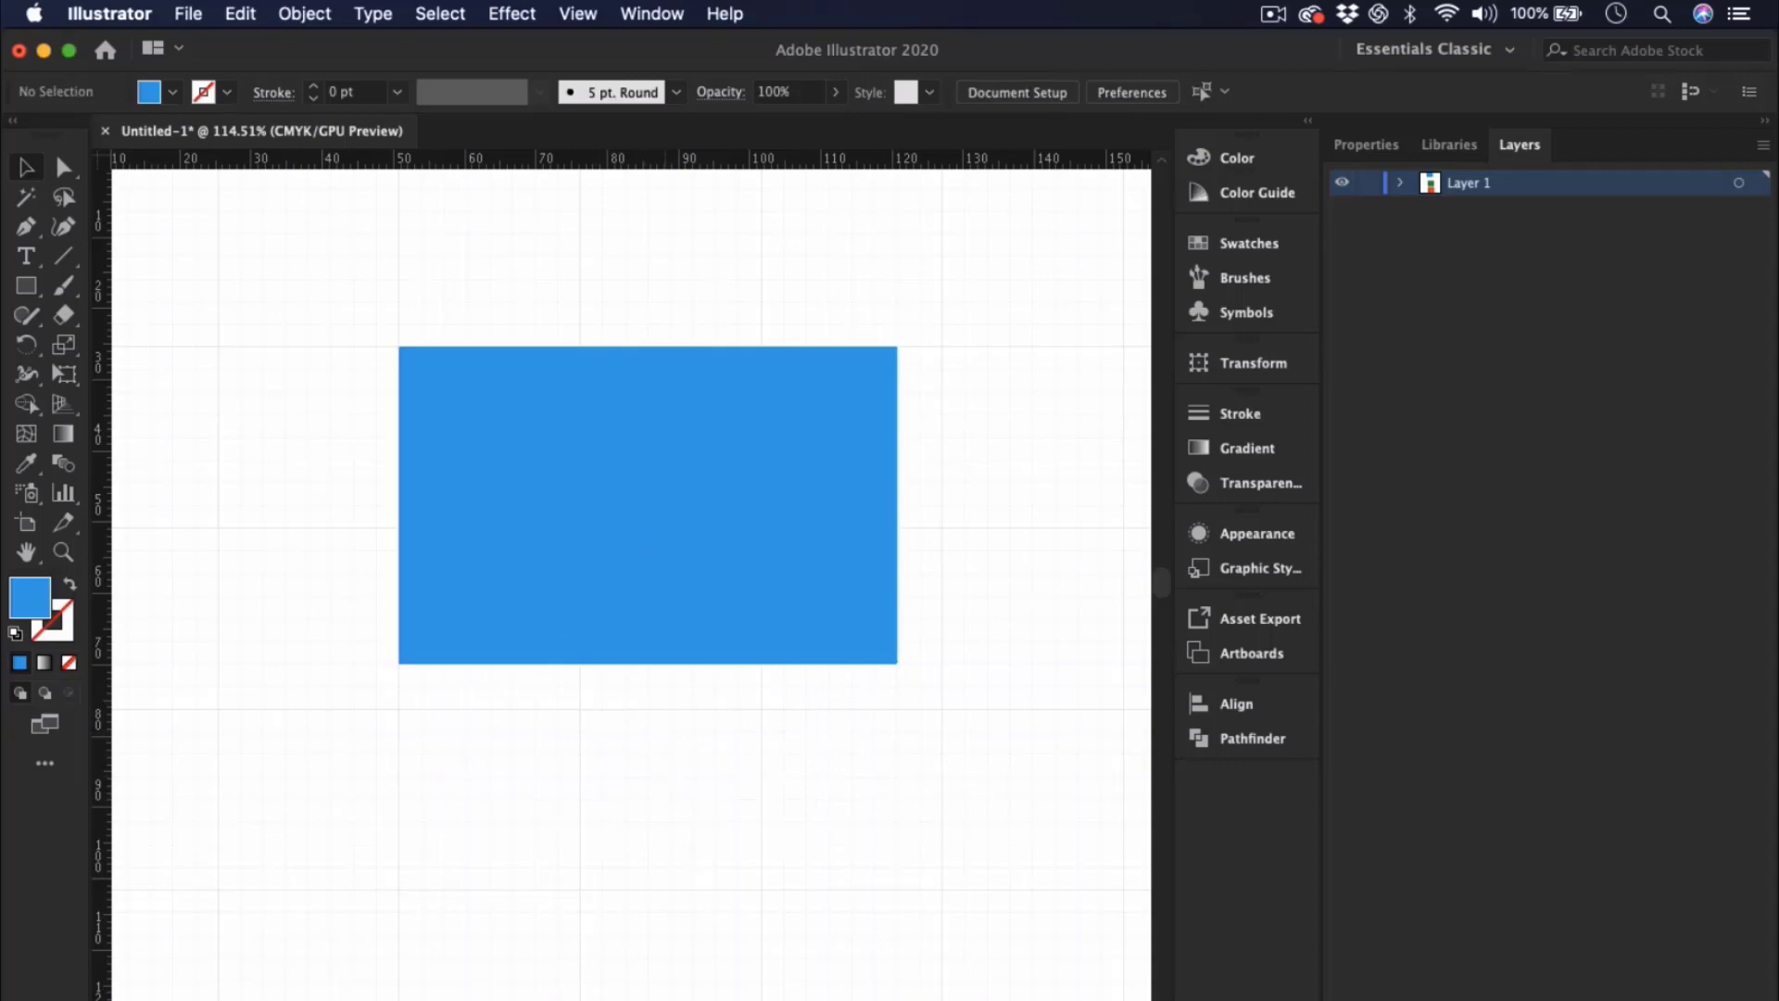
# - Line up the green and orange rectangles in a column beneath the blue one
pyautogui.scroll(-5, 636, 778)
pyautogui.hscroll(-2, 636, 779)
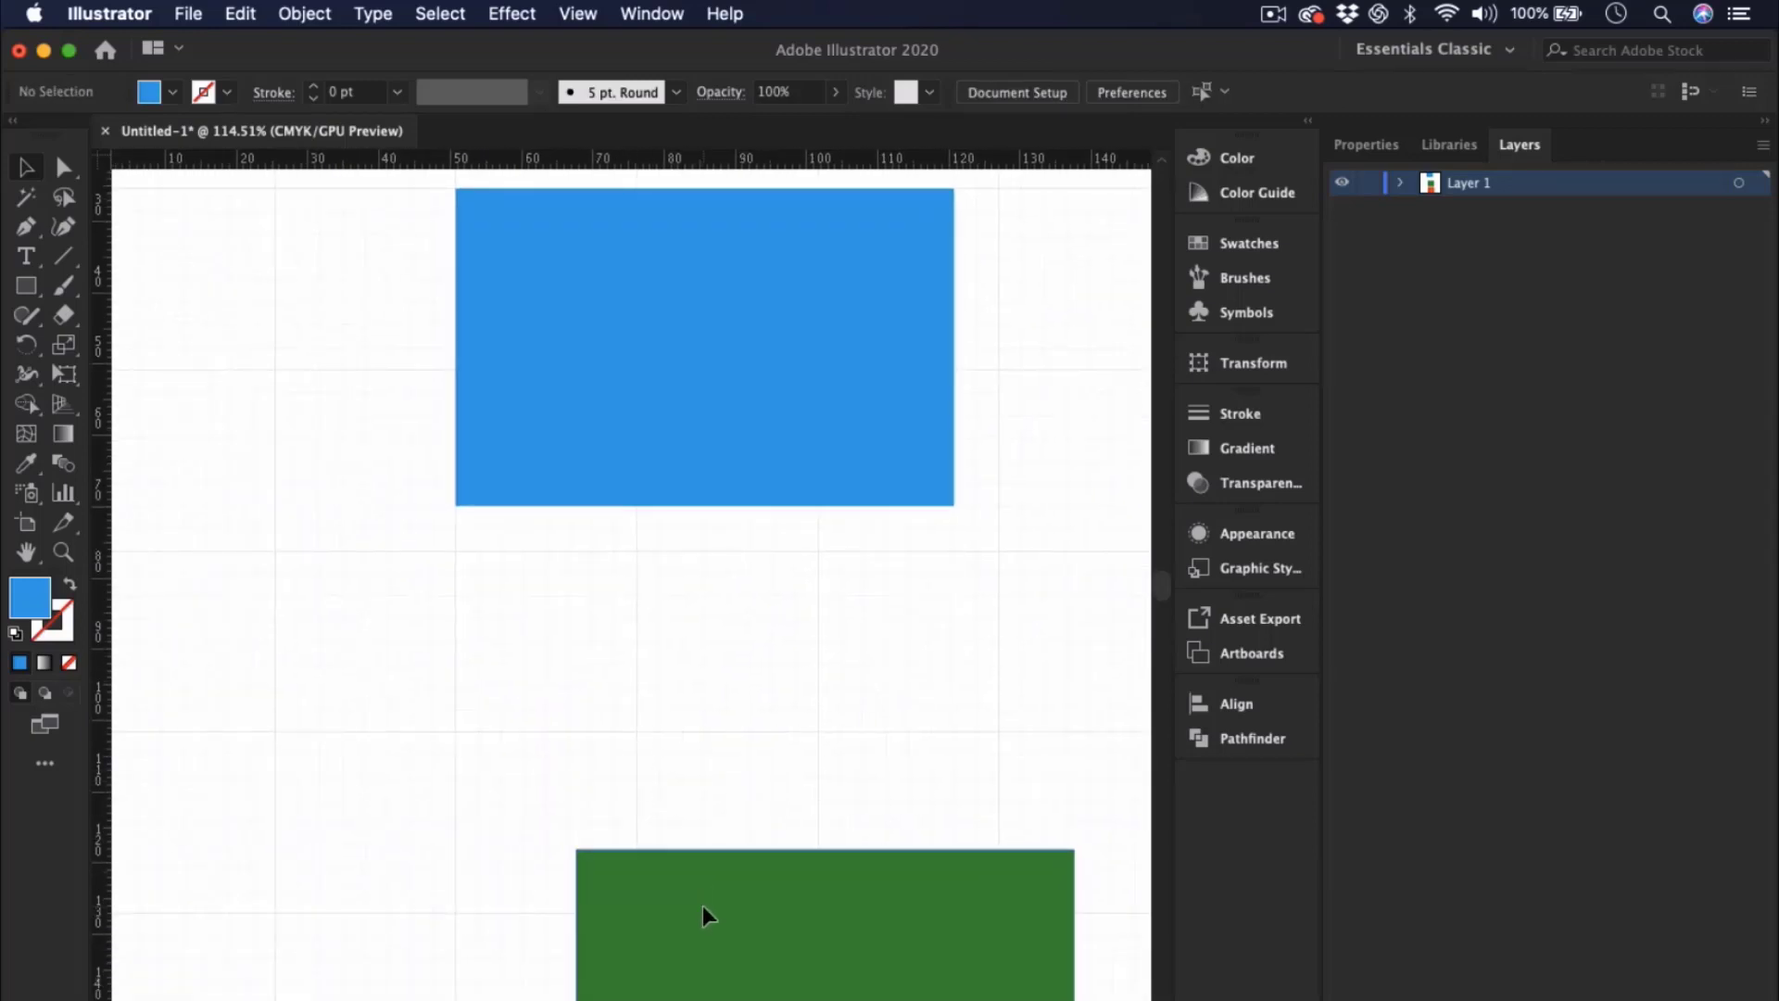
pyautogui.moveTo(702, 906); pyautogui.dragTo(580, 656)
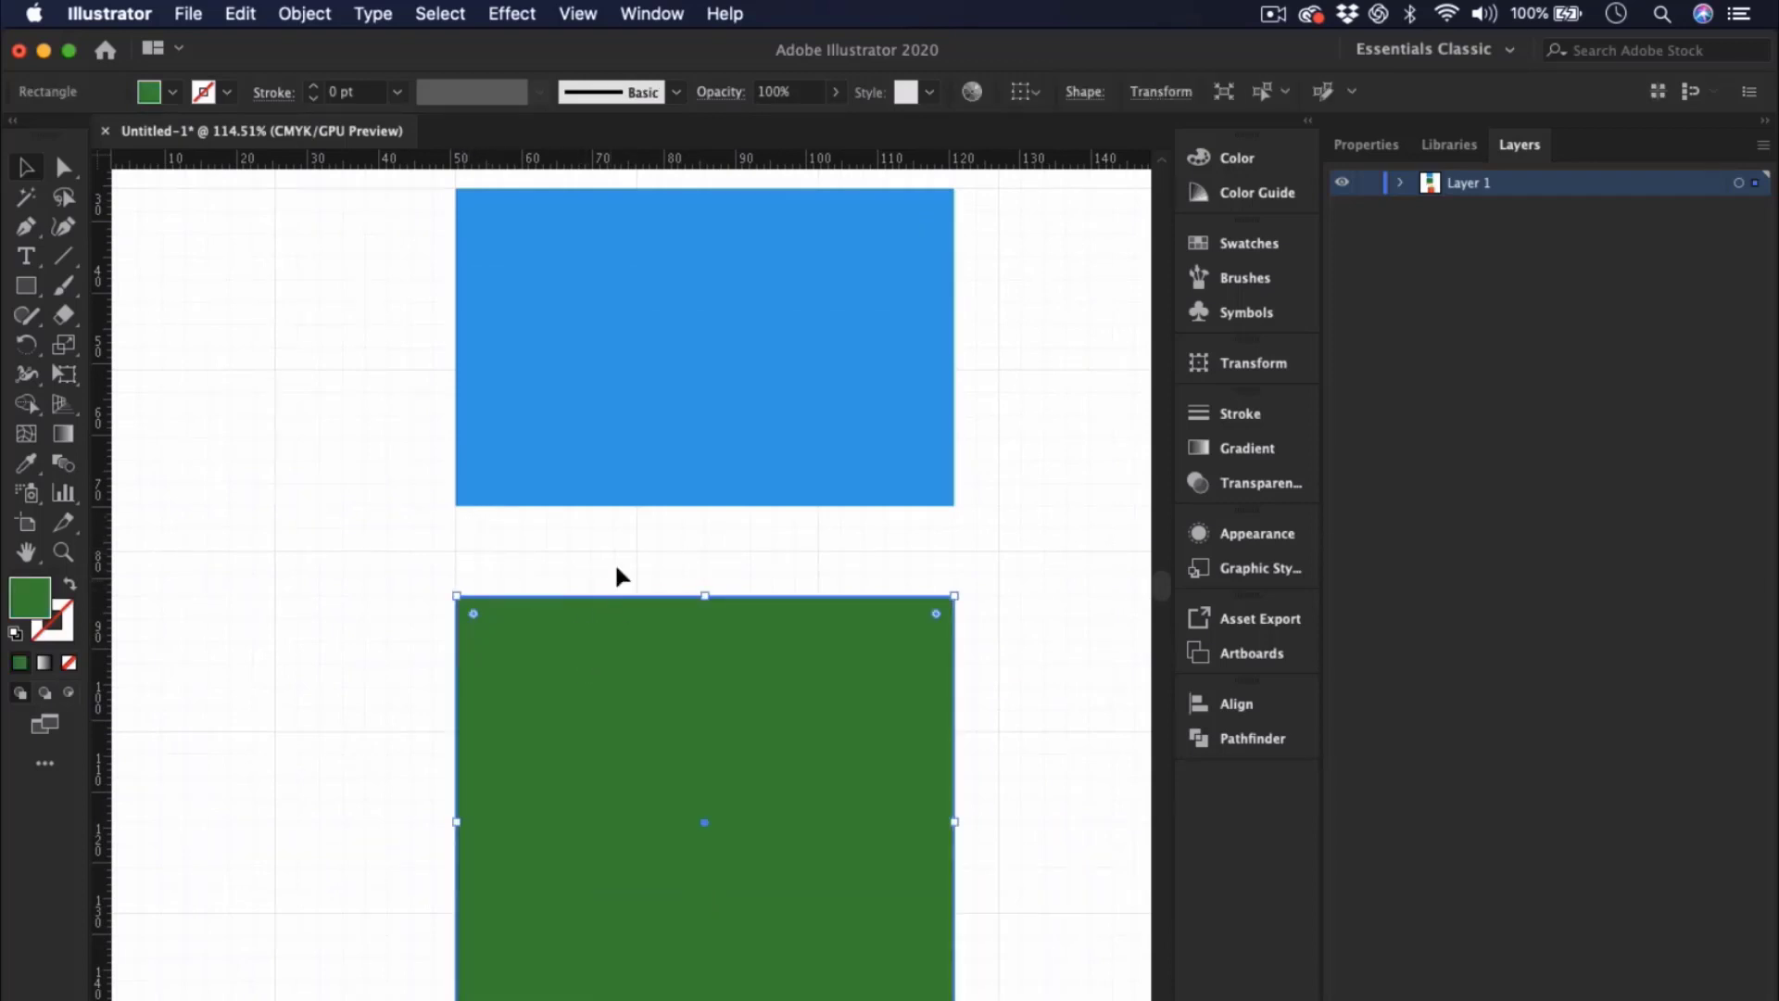
pyautogui.scroll(-6, 647, 611)
pyautogui.scroll(-4, 647, 611)
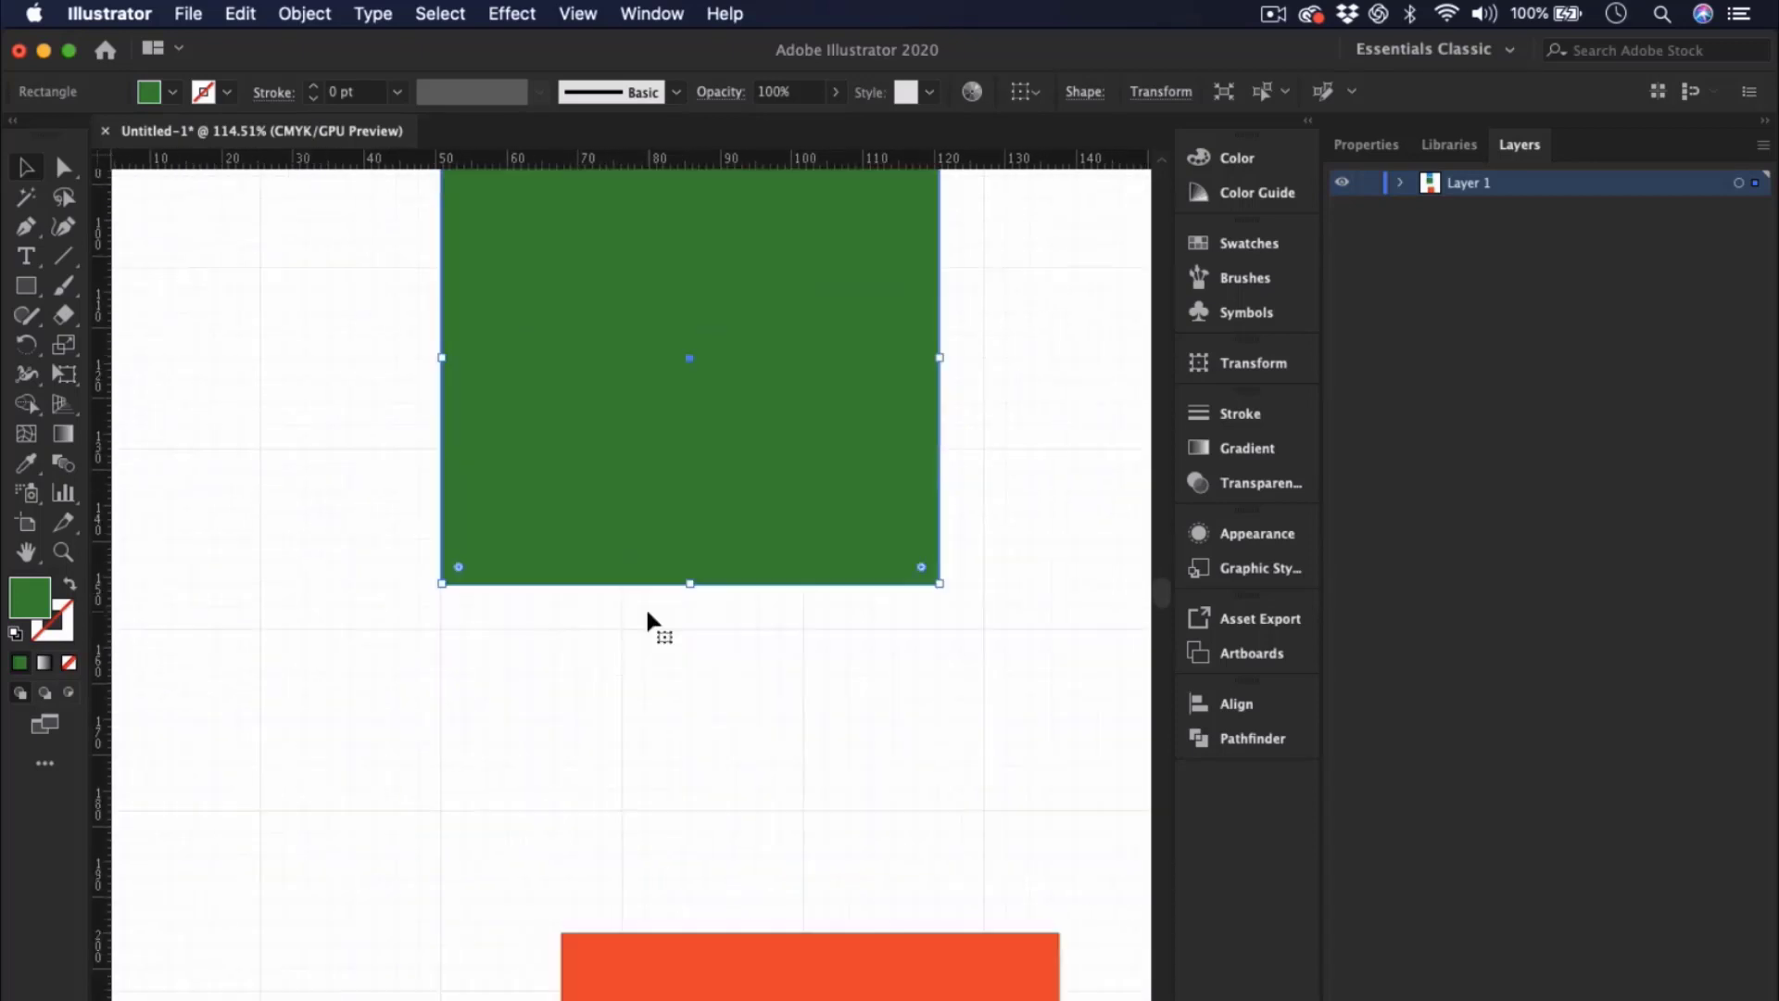
pyautogui.moveTo(707, 937); pyautogui.dragTo(582, 704)
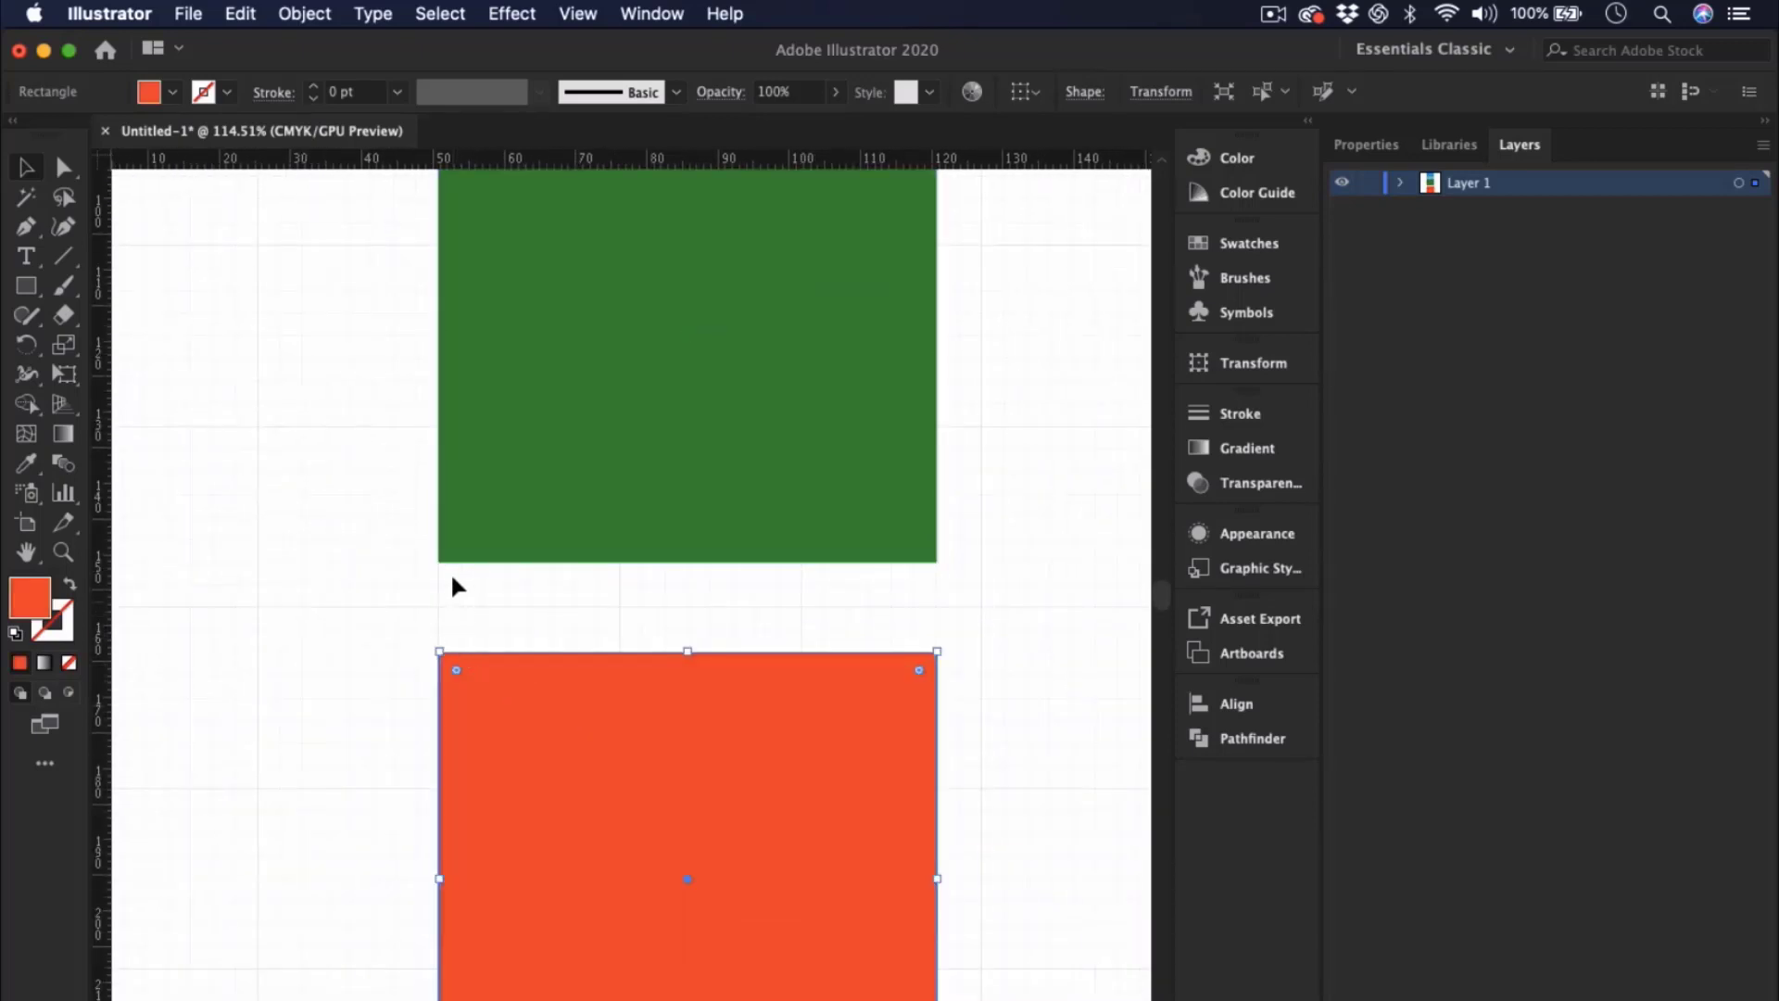
pyautogui.scroll(-5, 484, 627)
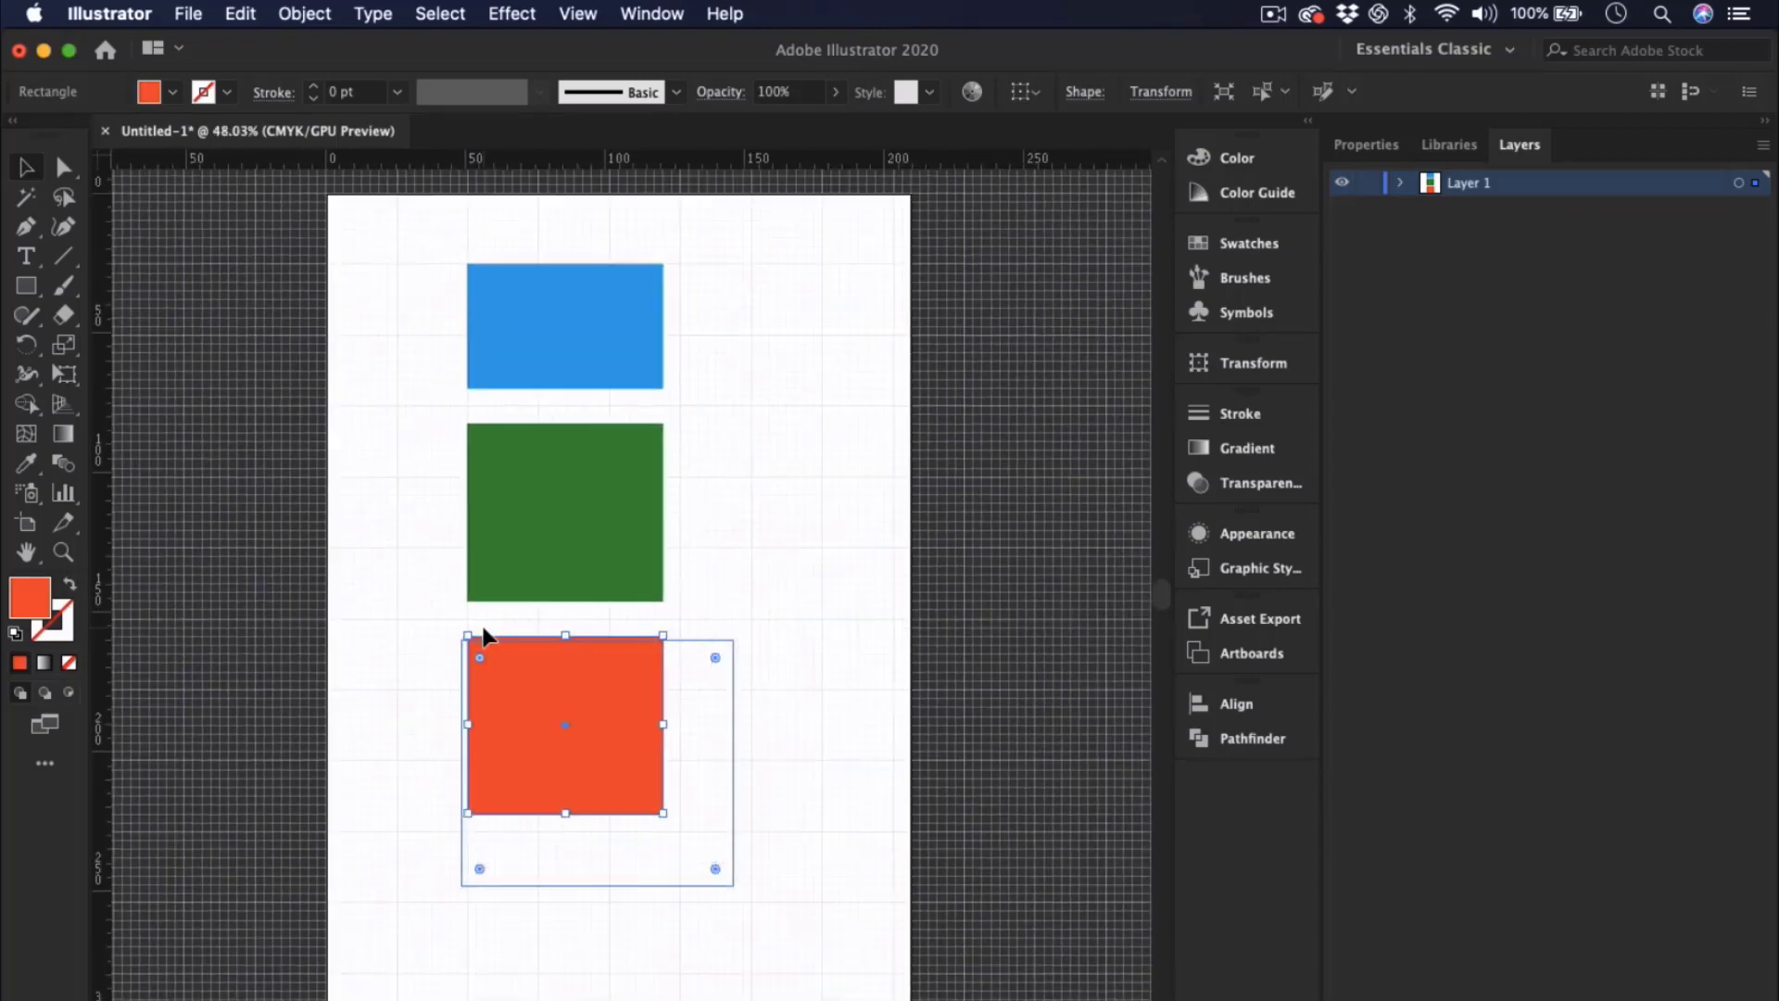
pyautogui.click(665, 509)
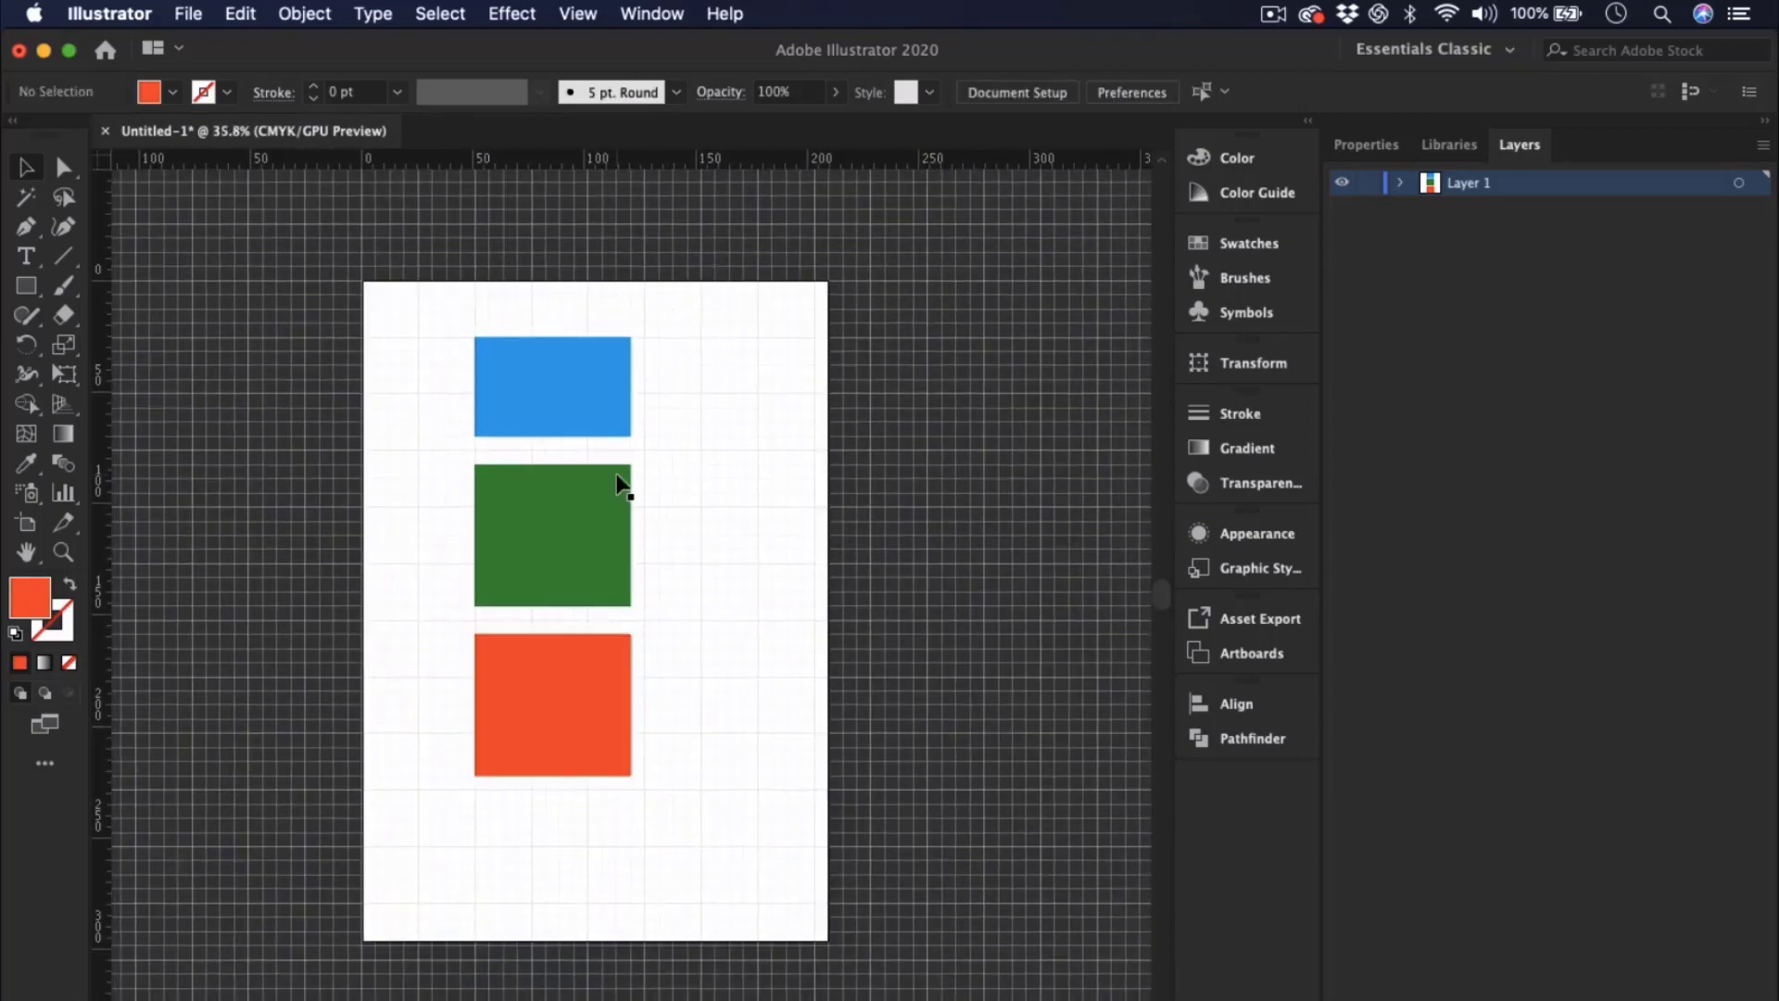
pyautogui.scroll(1, 561, 445)
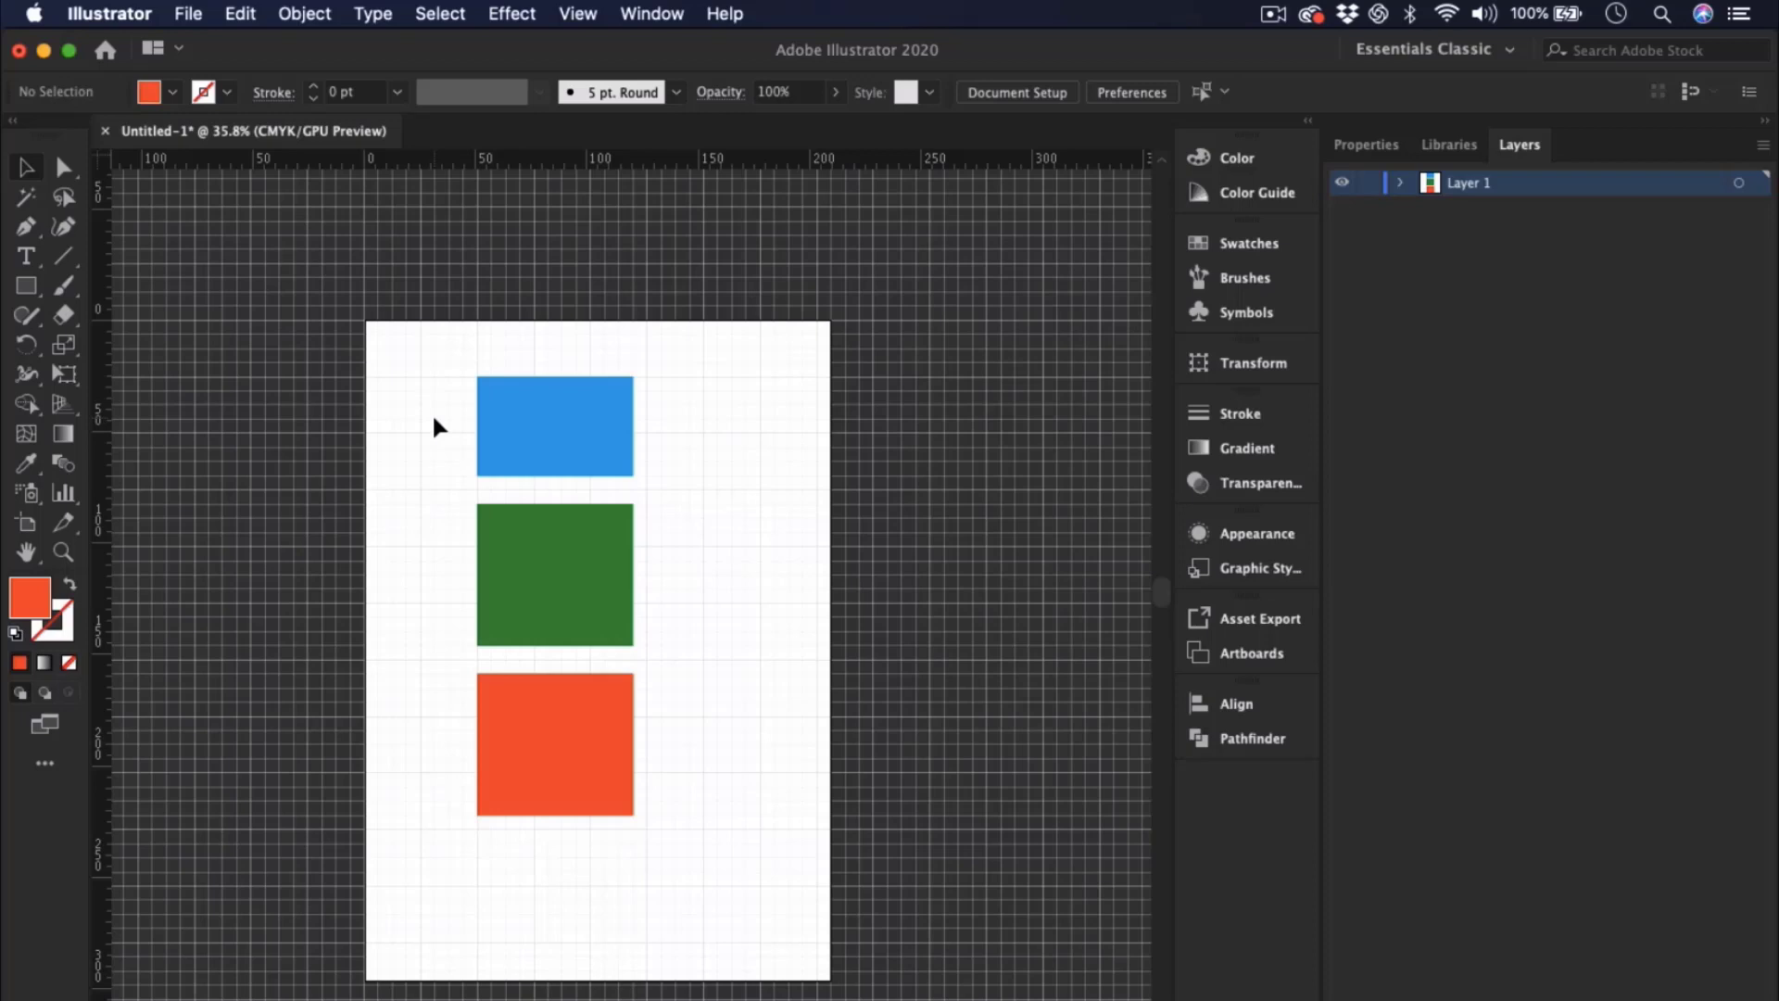
# - In Preferences > Guides & Grid, set Gridline every to 50 mm
pyautogui.click(188, 16)
pyautogui.moveTo(109, 13)
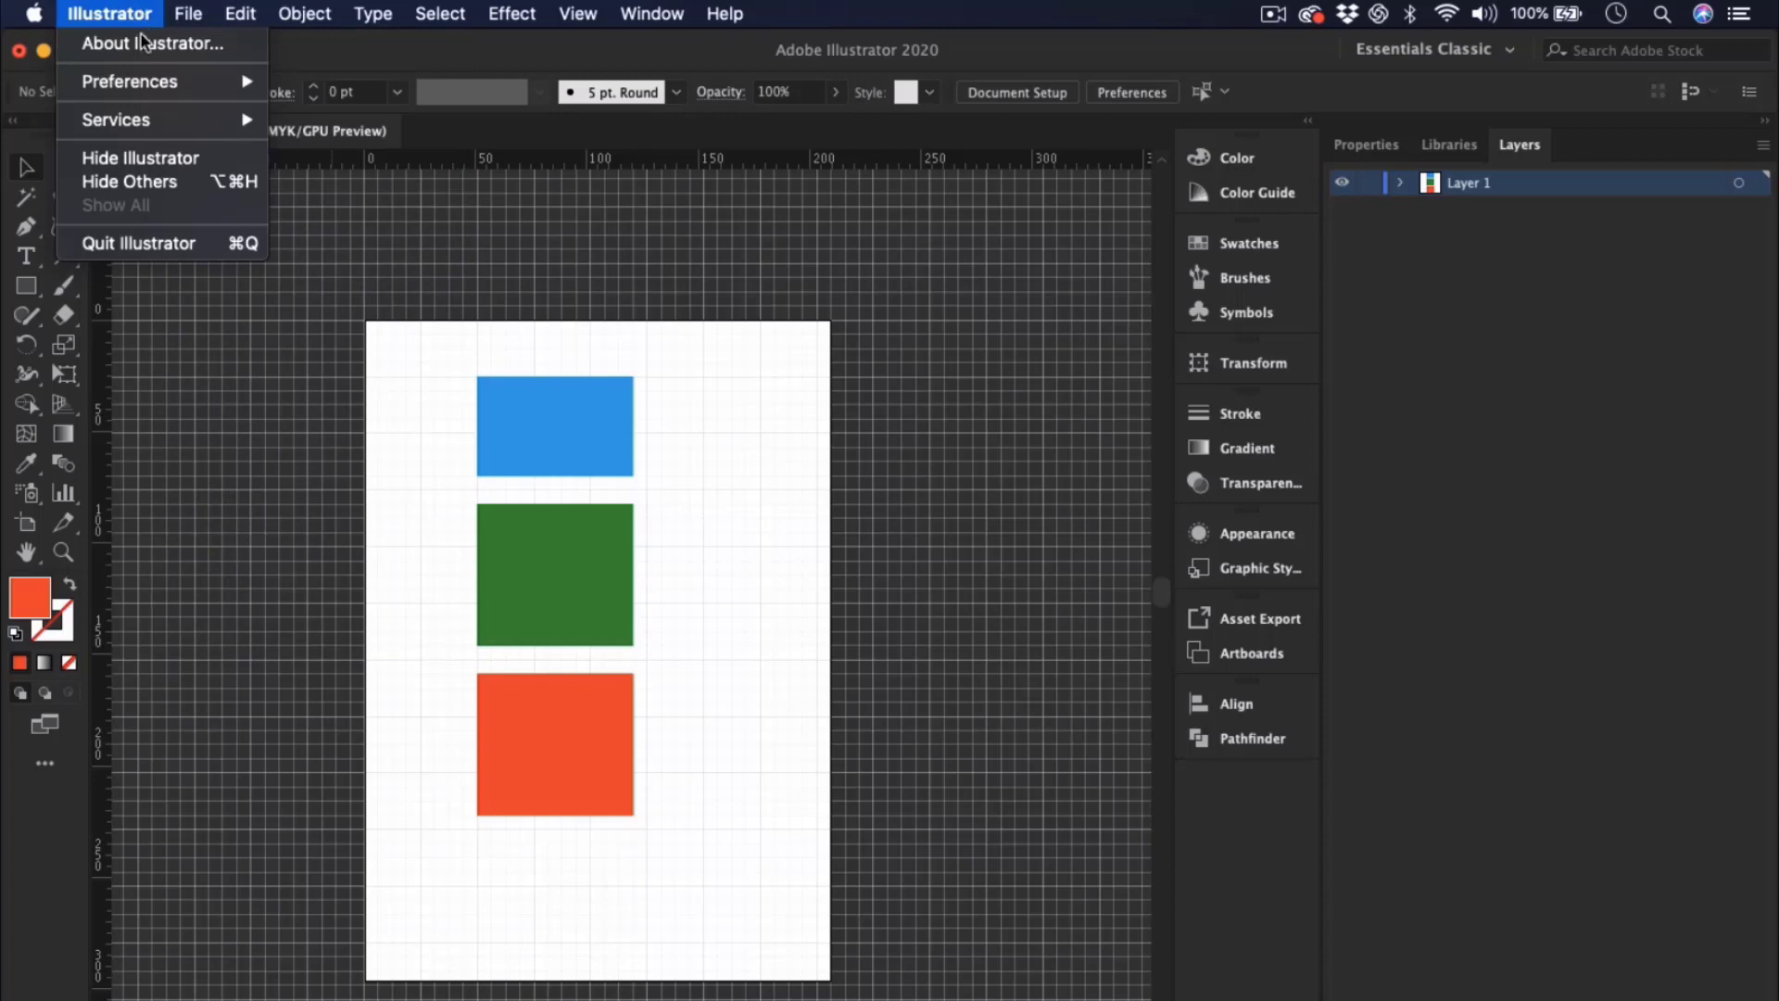
pyautogui.moveTo(151, 88)
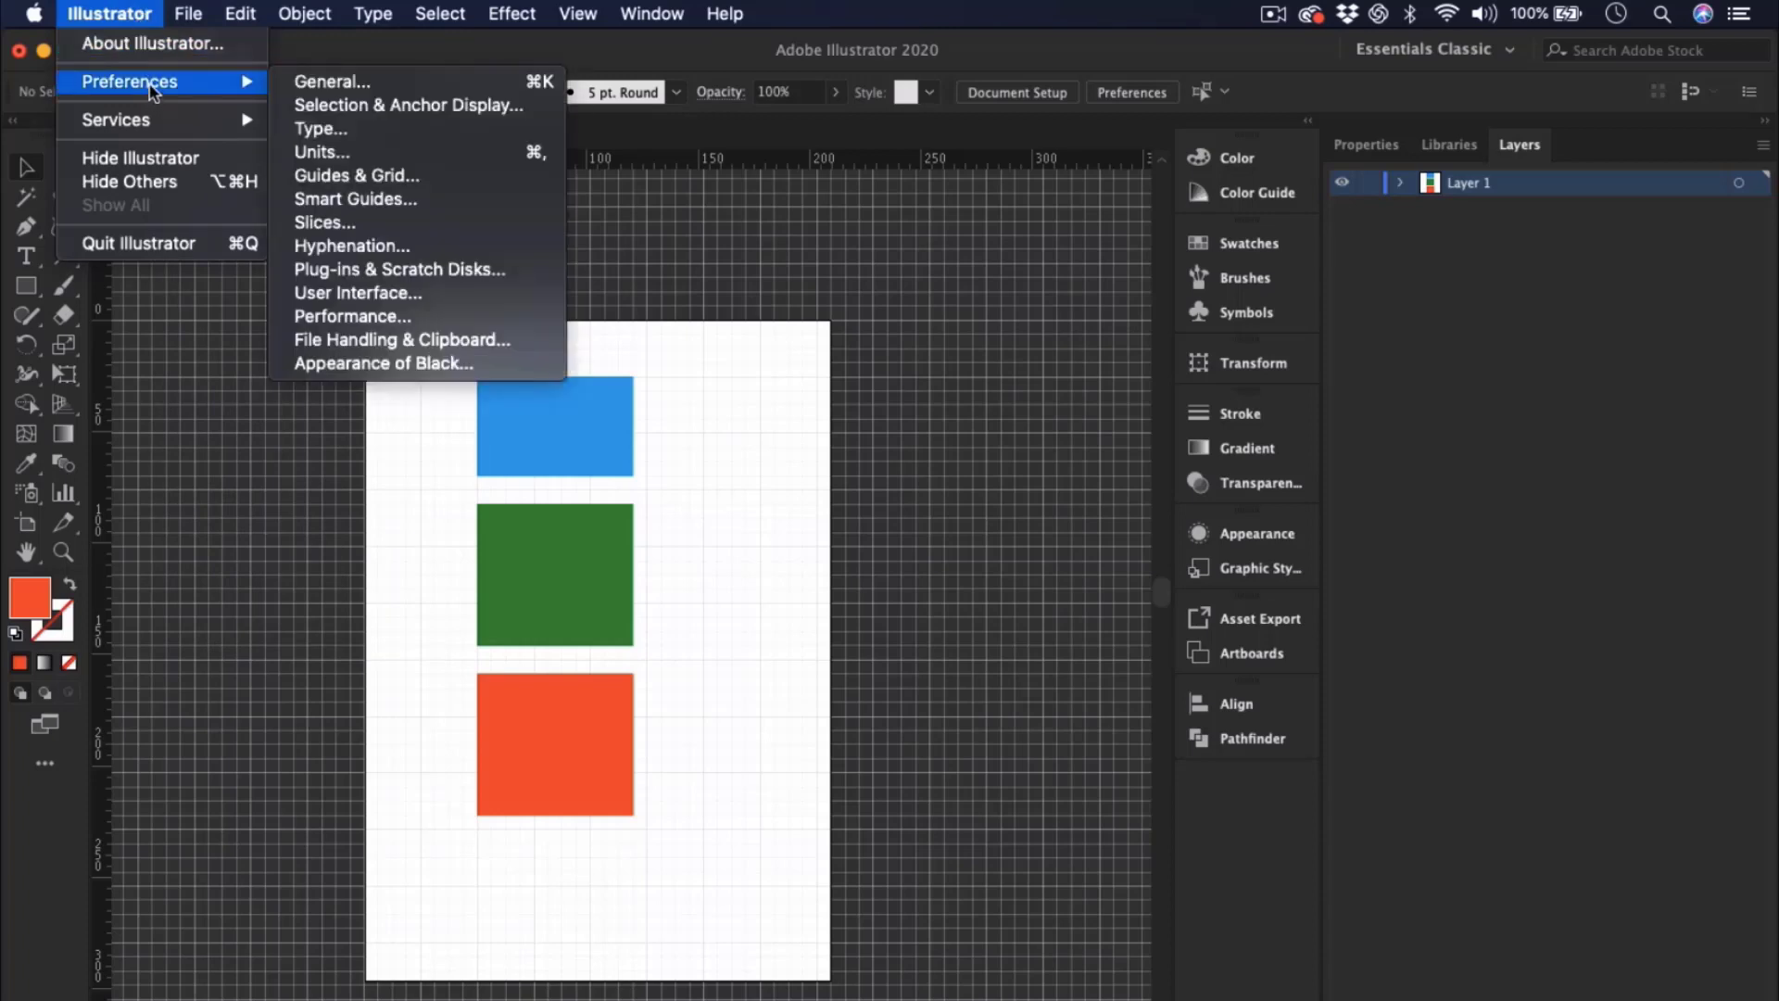
pyautogui.click(356, 175)
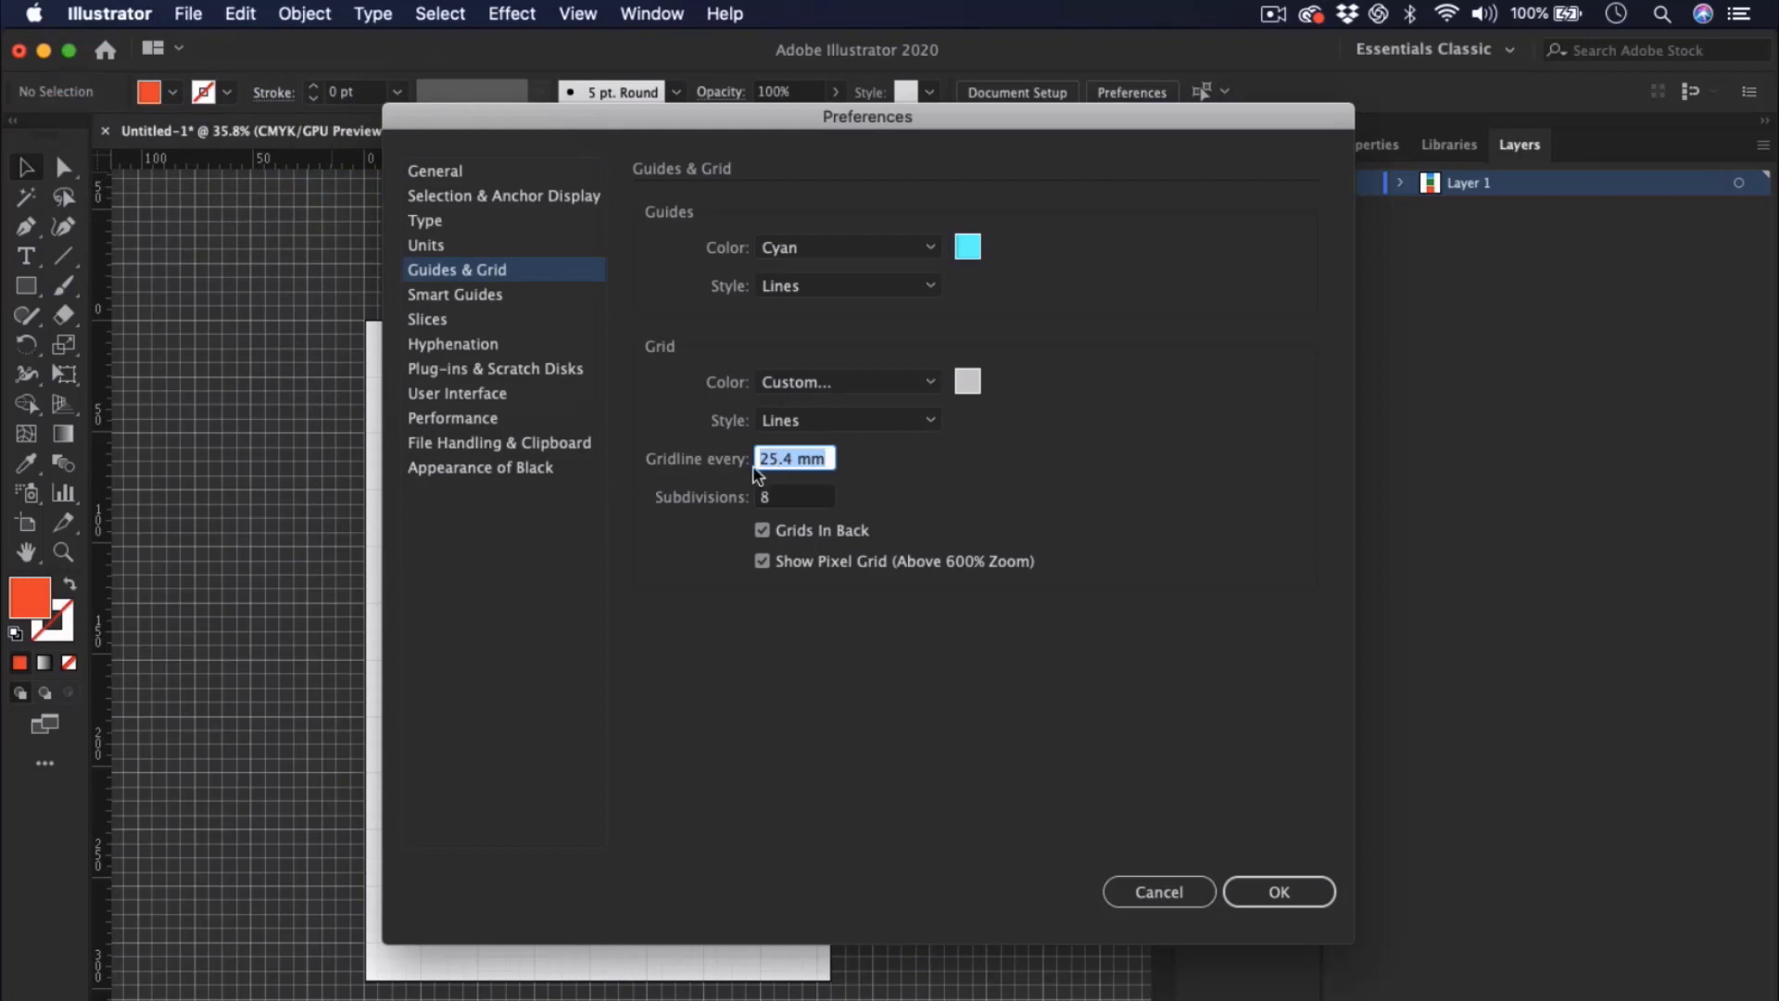
pyautogui.moveTo(637, 124); pyautogui.dragTo(839, 124)
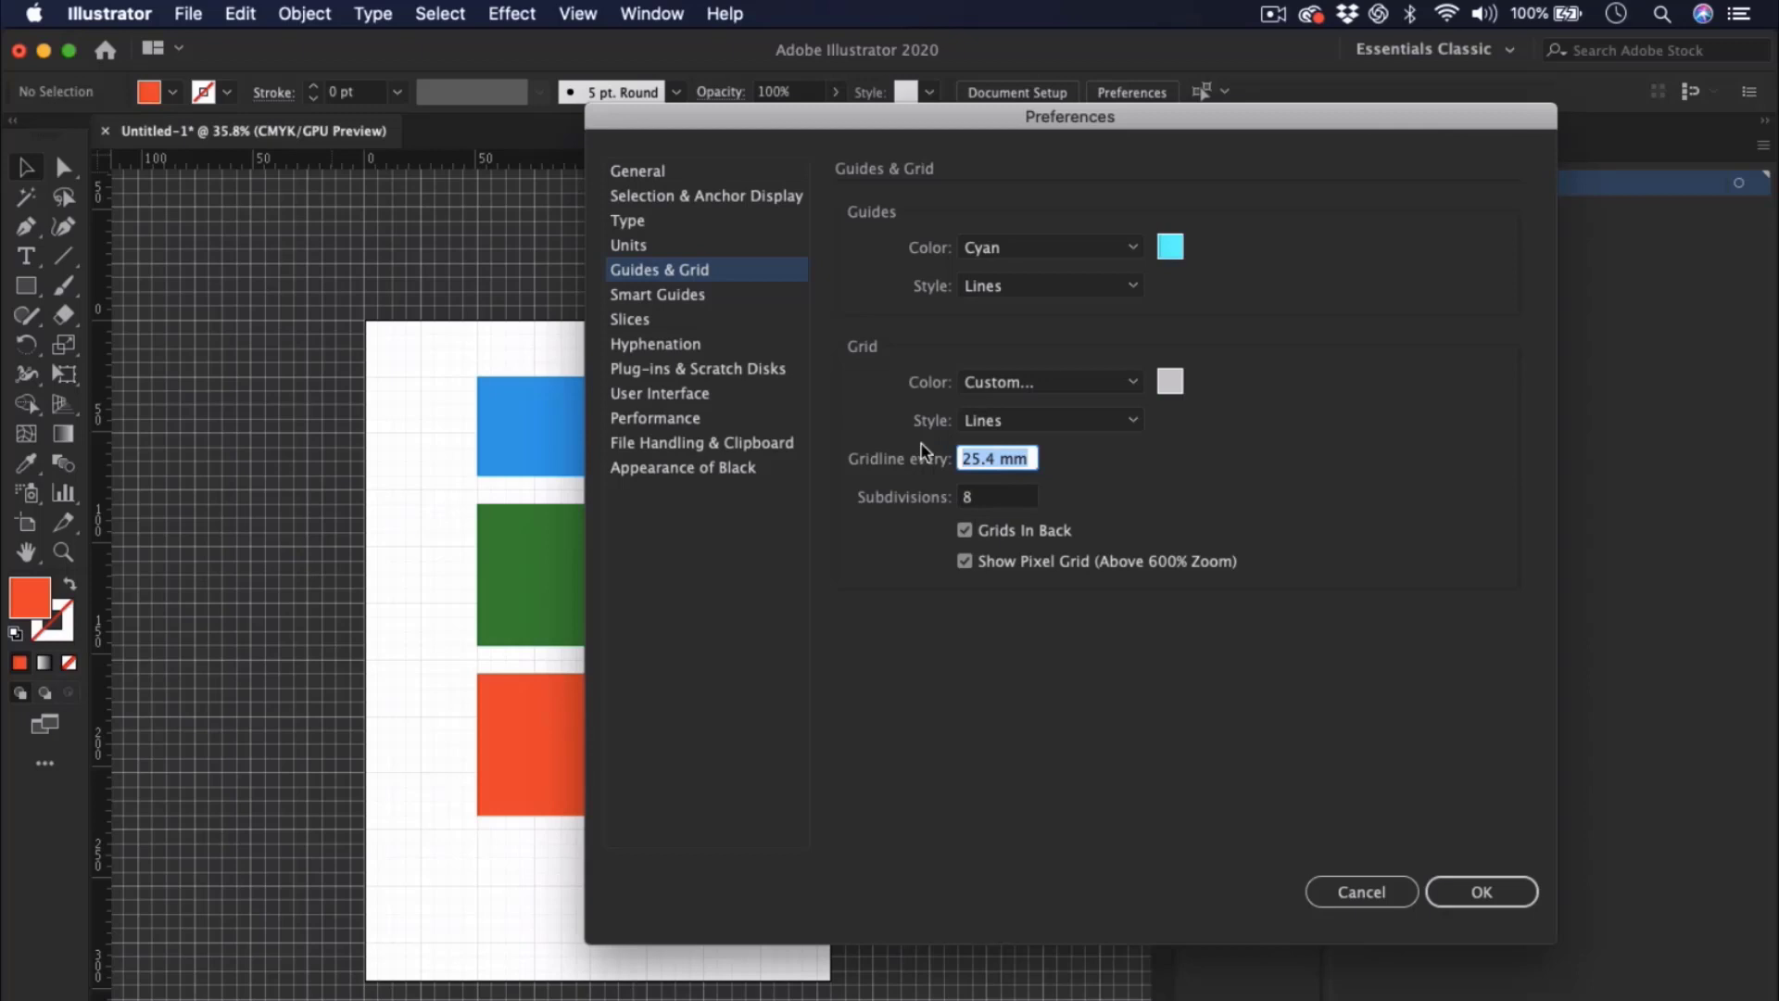
pyautogui.write('50')
pyautogui.press('Tab')
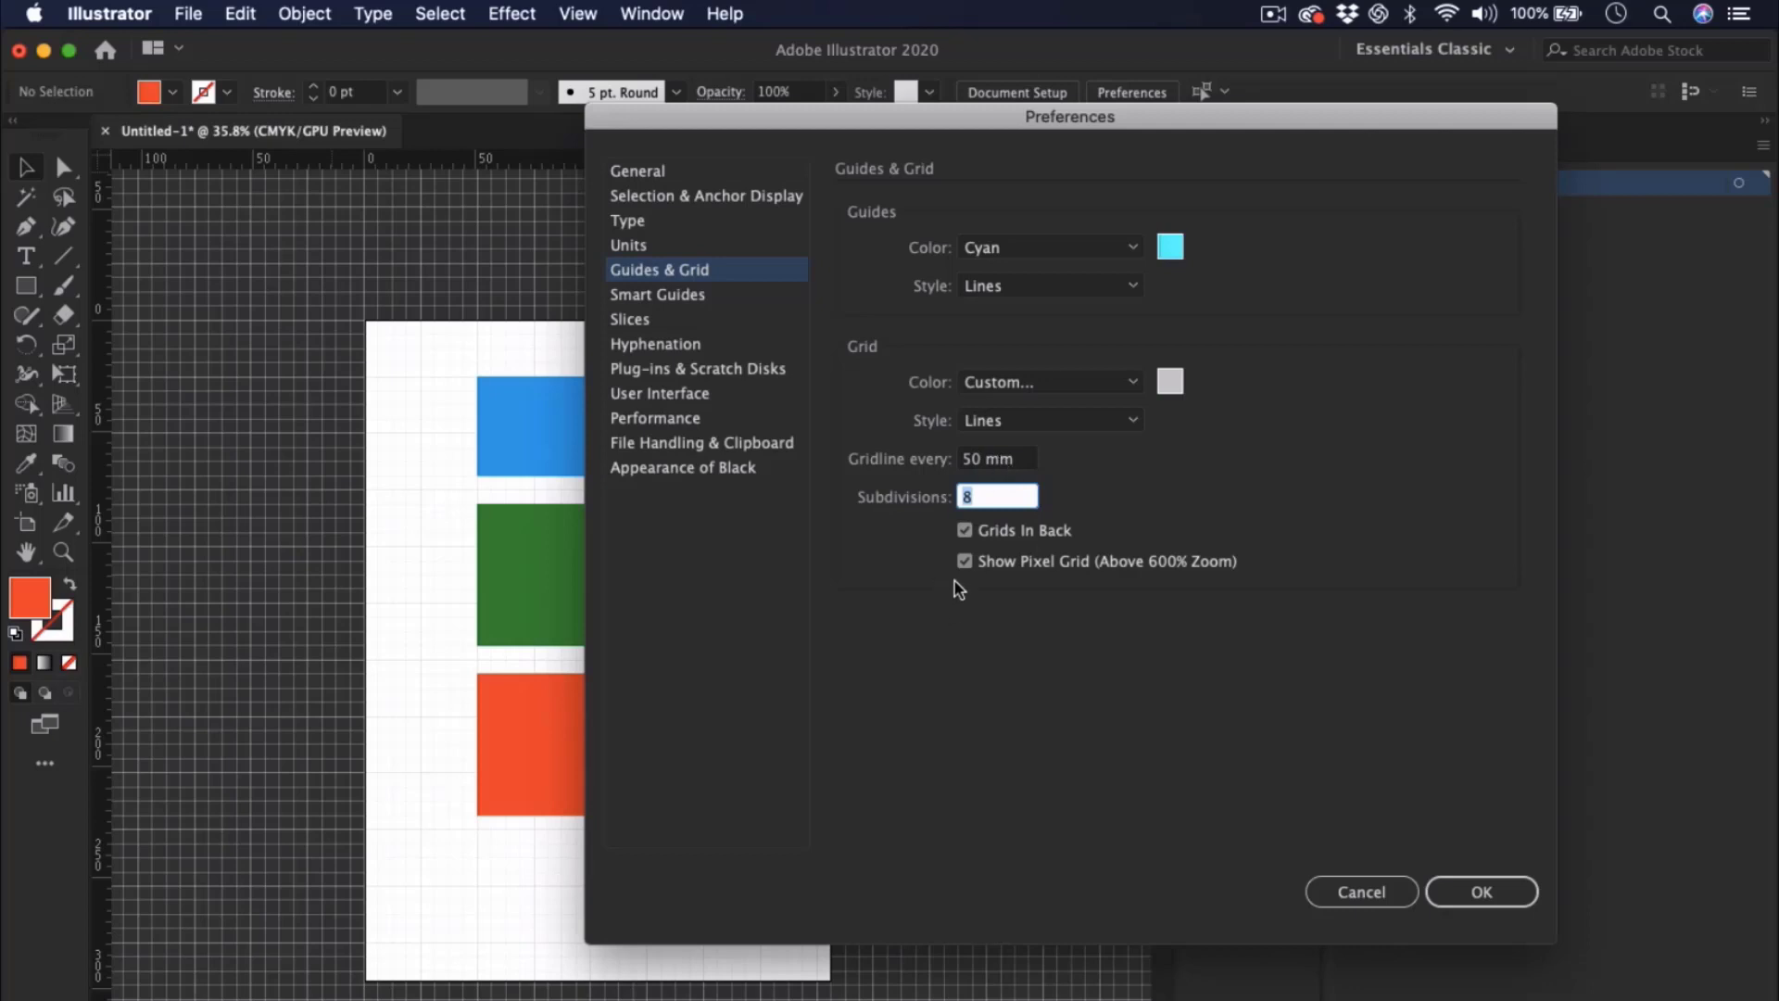
# - Set grid Subdivisions to 4 and apply the new grid settings
pyautogui.write('4')
pyautogui.click(1456, 890)
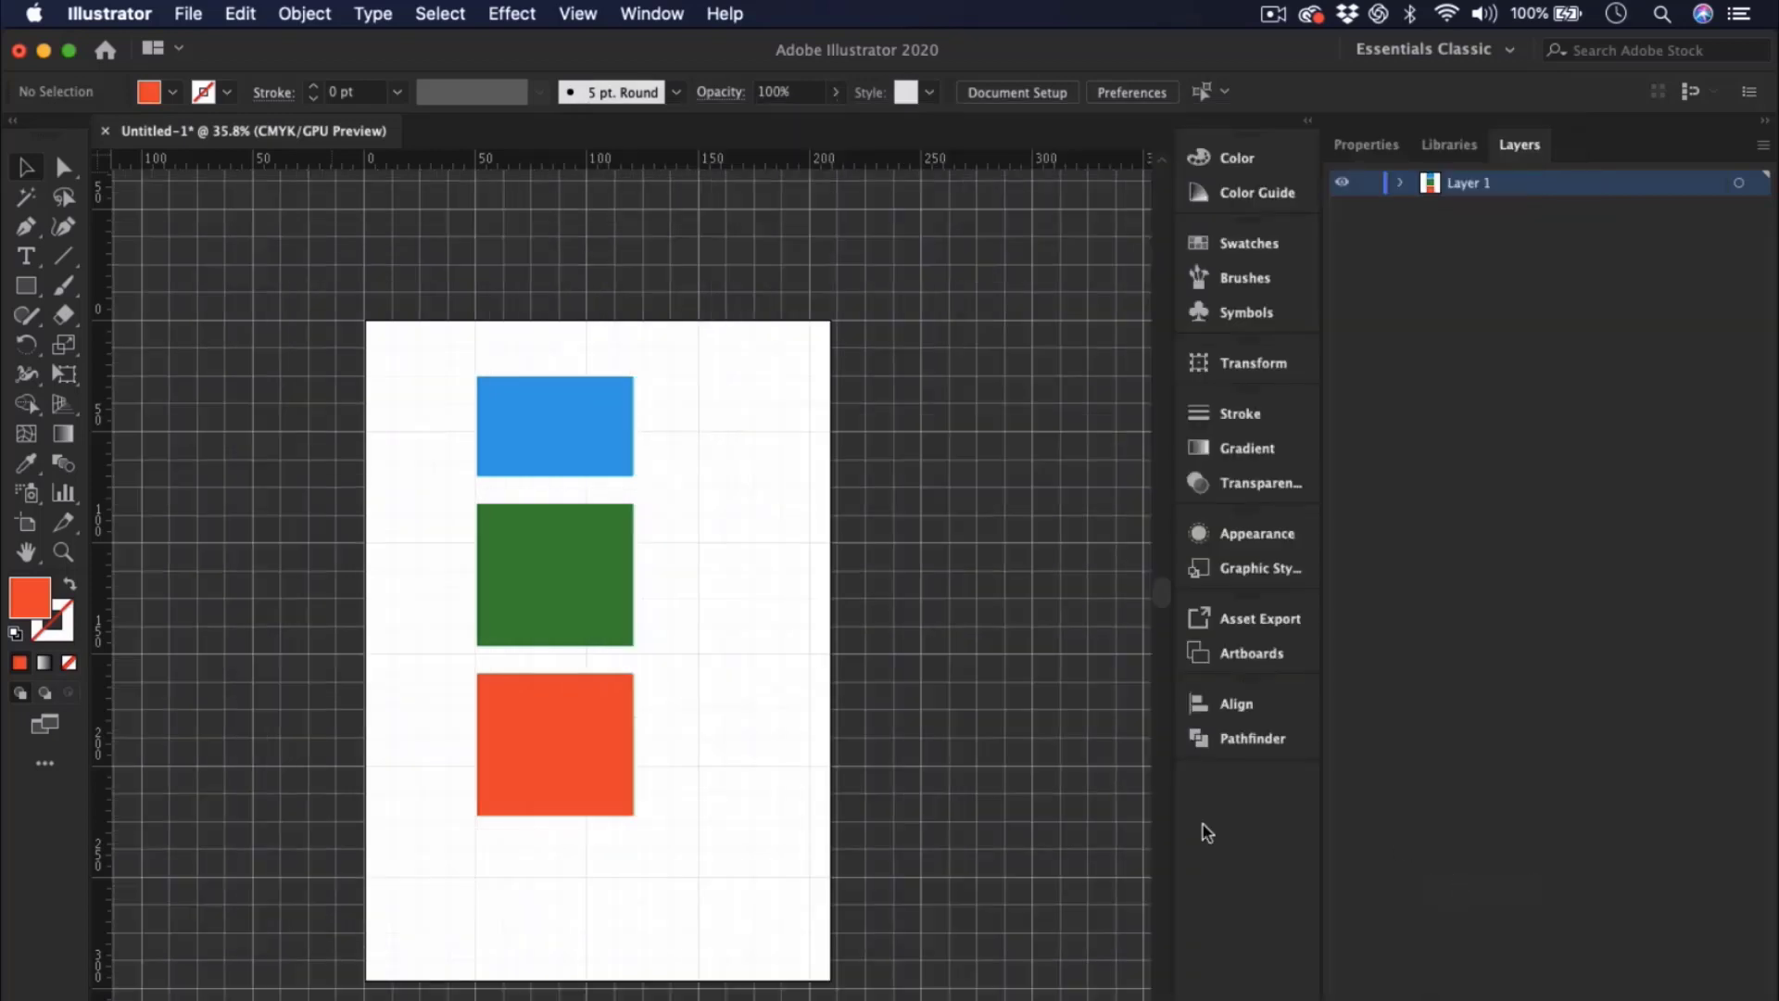
pyautogui.scroll(5, 604, 468)
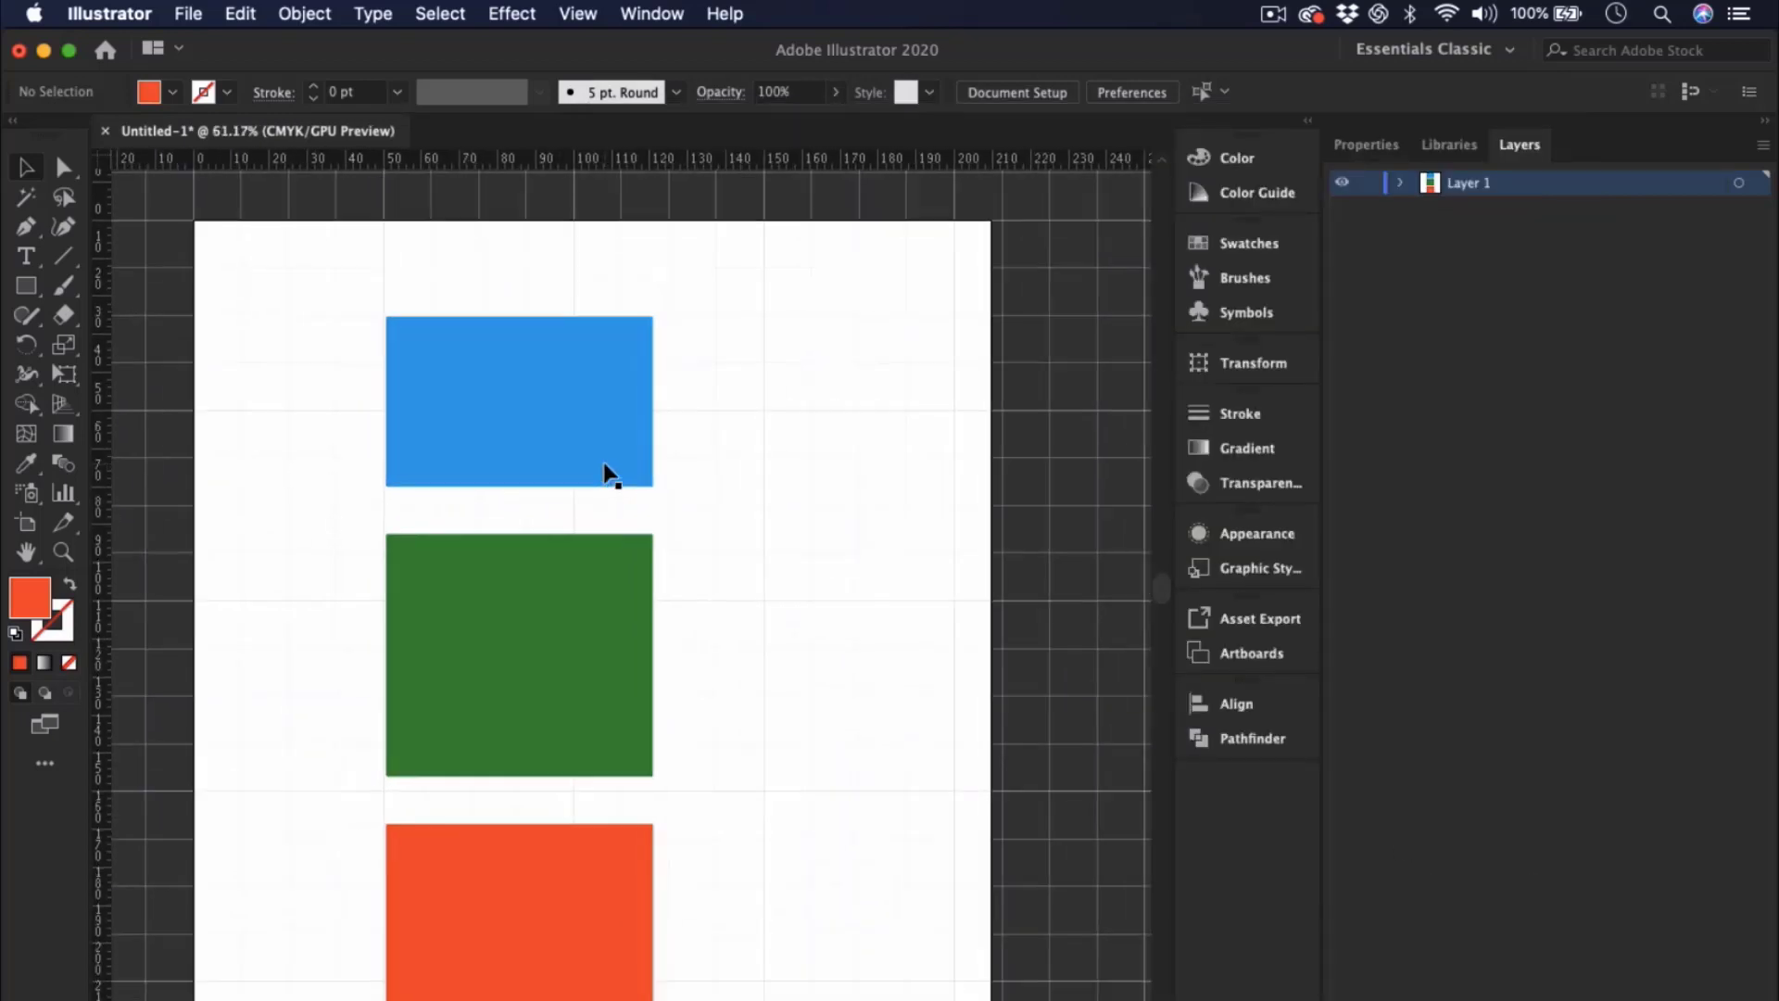
# - Reposition the blue rectangle on the grid, nudging it left and up
pyautogui.moveTo(430, 460); pyautogui.dragTo(481, 419)
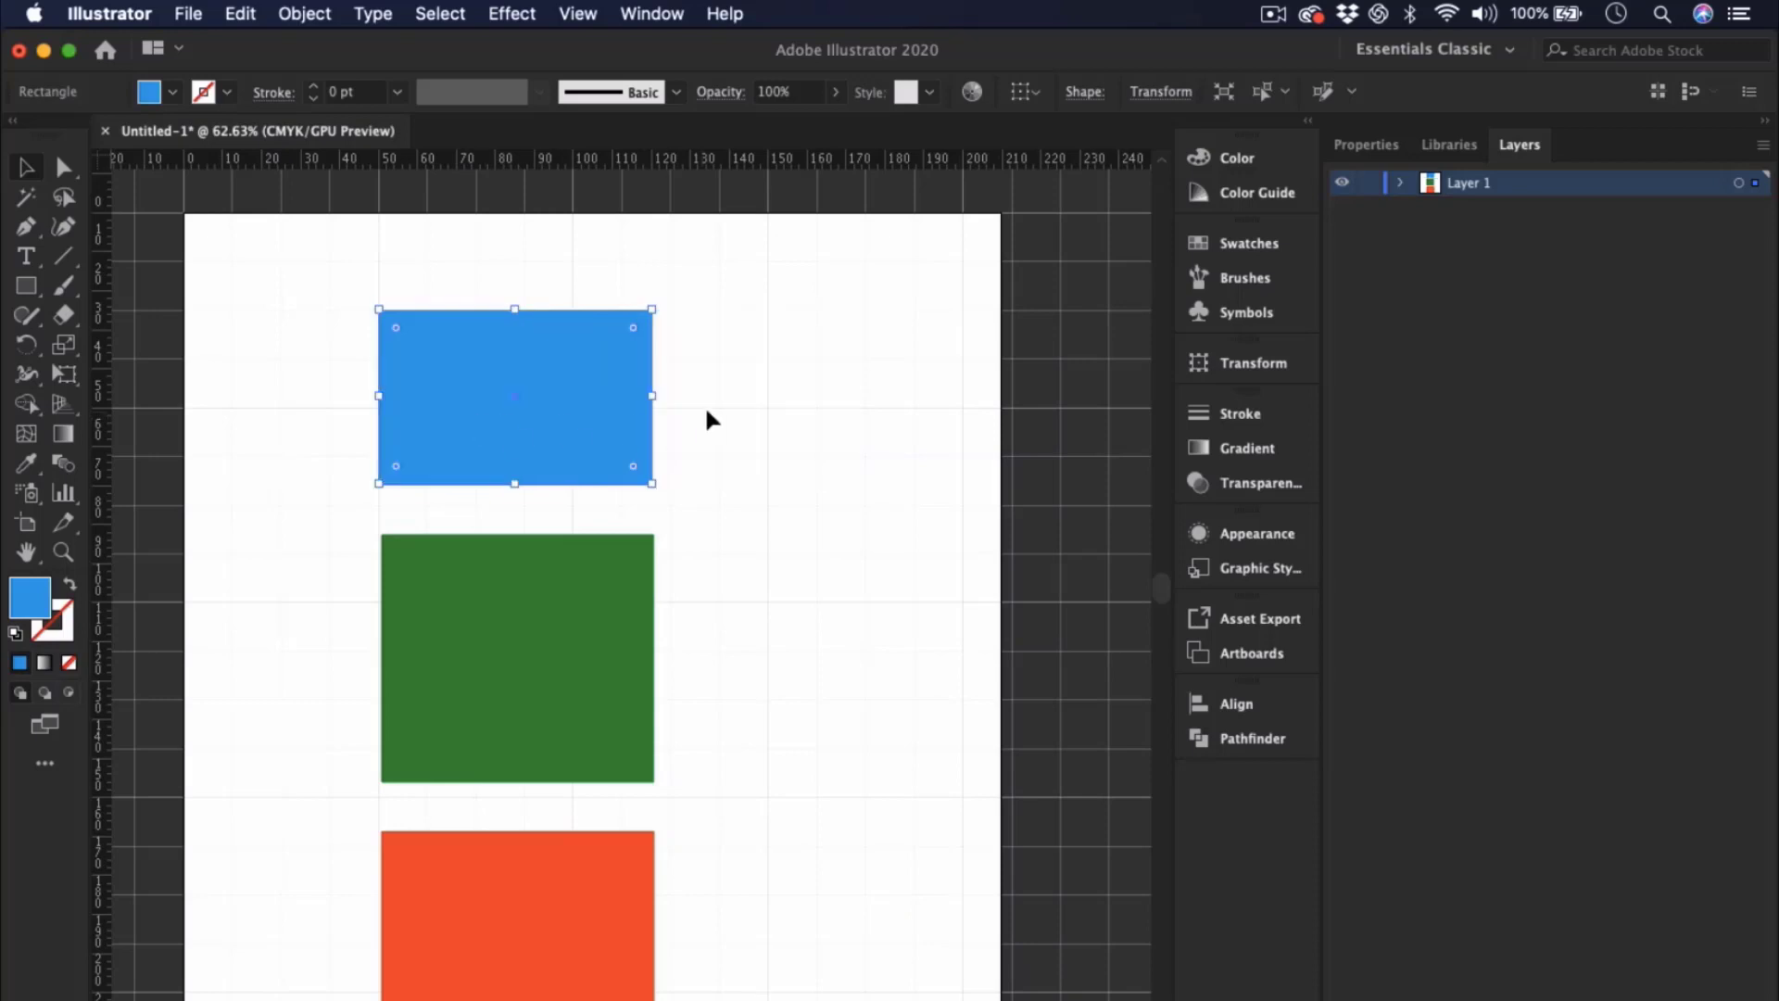
pyautogui.hotkey('shift', 'Left')
pyautogui.hotkey('shift', 'Left')
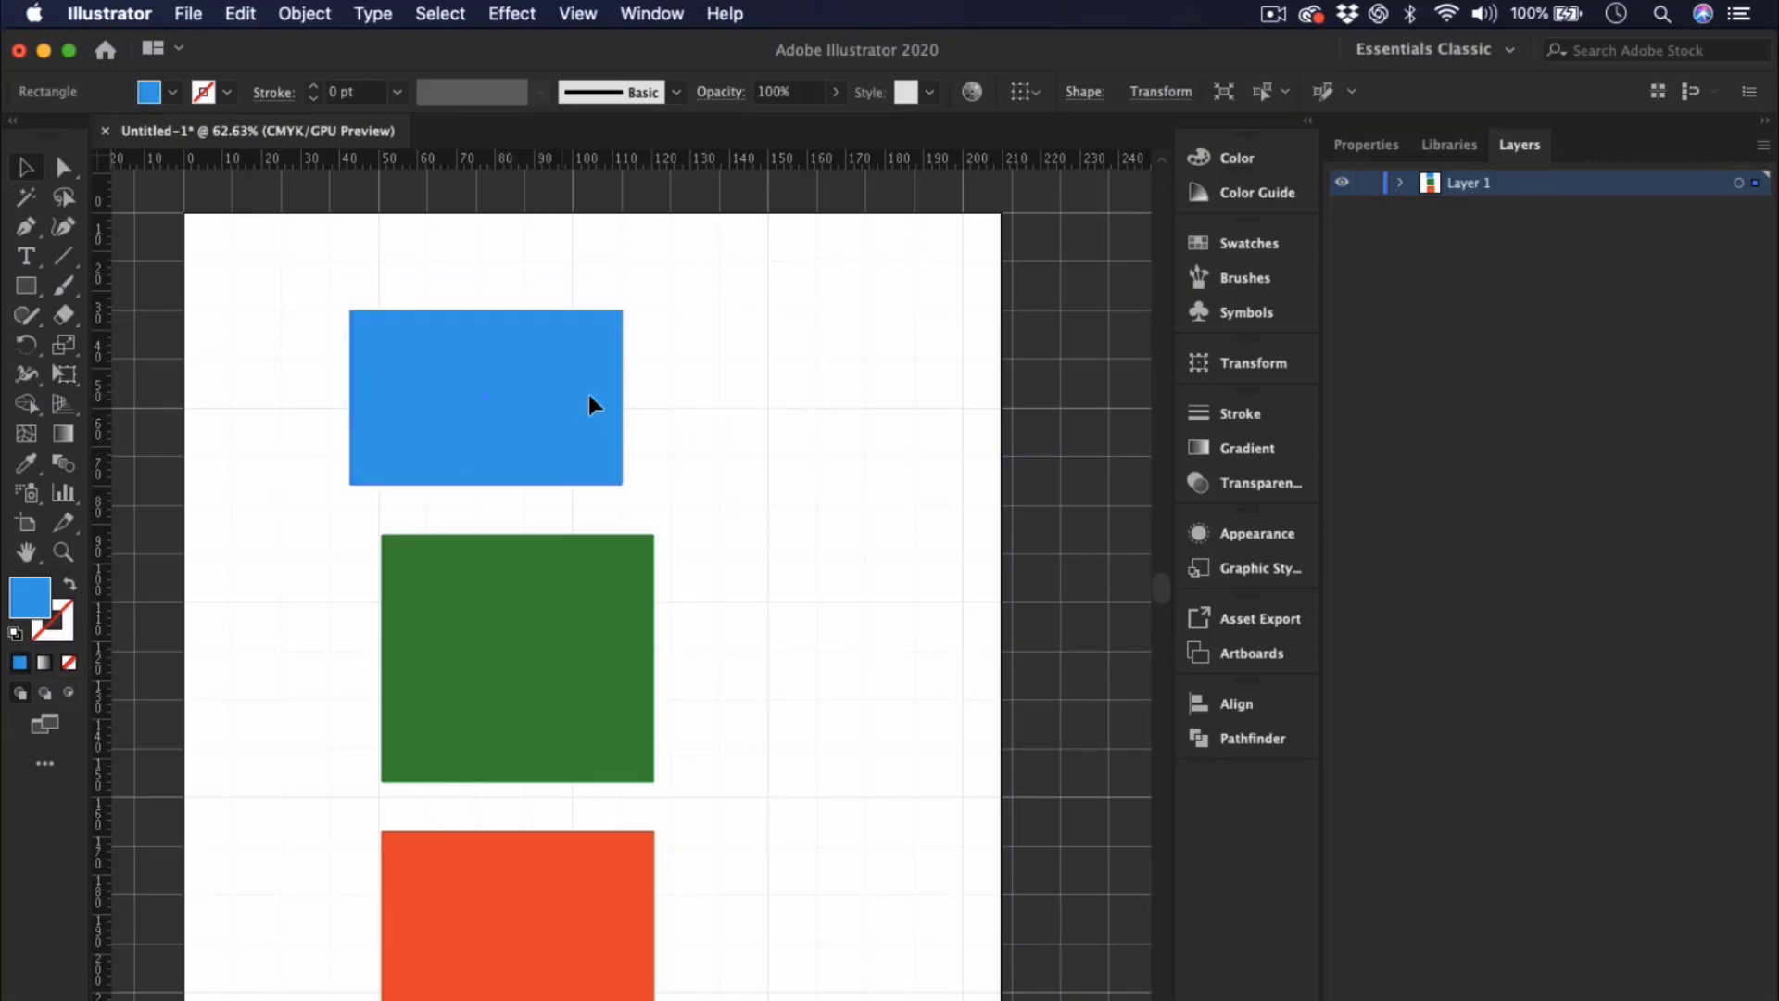
pyautogui.hotkey('shift', 'Up')
pyautogui.moveTo(561, 409); pyautogui.dragTo(589, 390)
pyautogui.moveTo(565, 330); pyautogui.dragTo(565, 398)
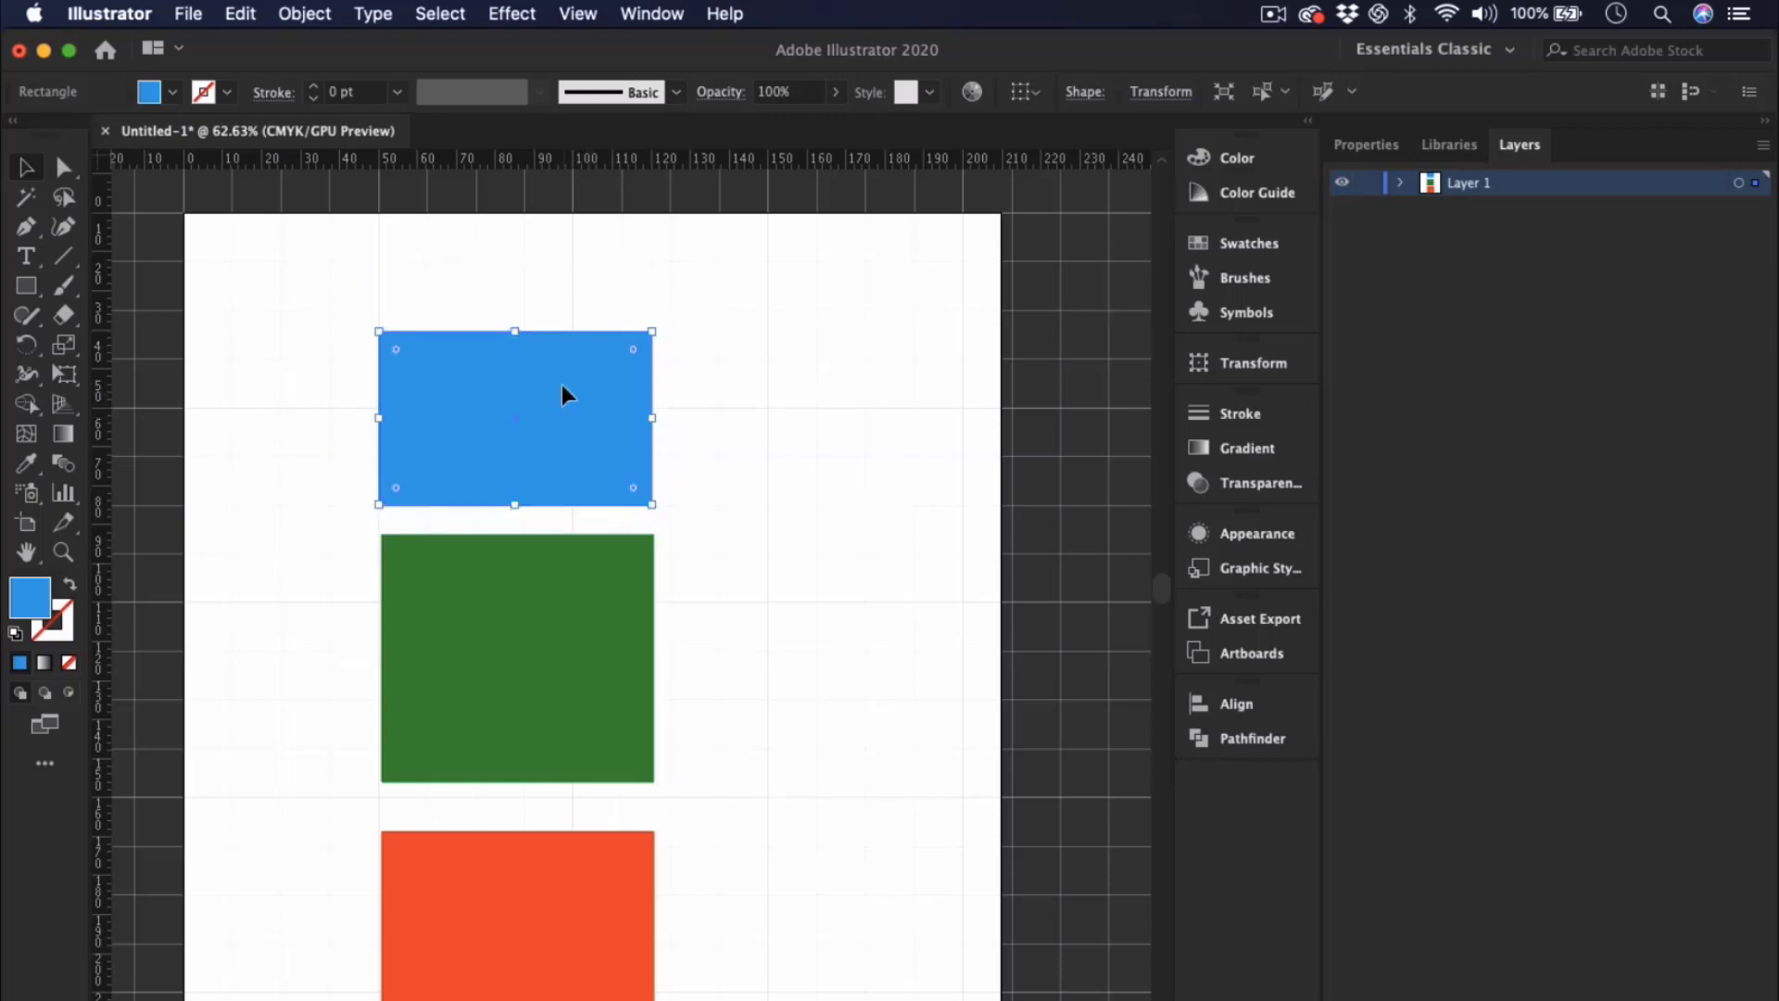
pyautogui.moveTo(653, 679); pyautogui.dragTo(945, 699)
# - Place the green rectangle back under the blue one and shorten blue to 37.5 mm tall
pyautogui.moveTo(528, 504); pyautogui.dragTo(469, 500)
pyautogui.scroll(-3, 515, 580)
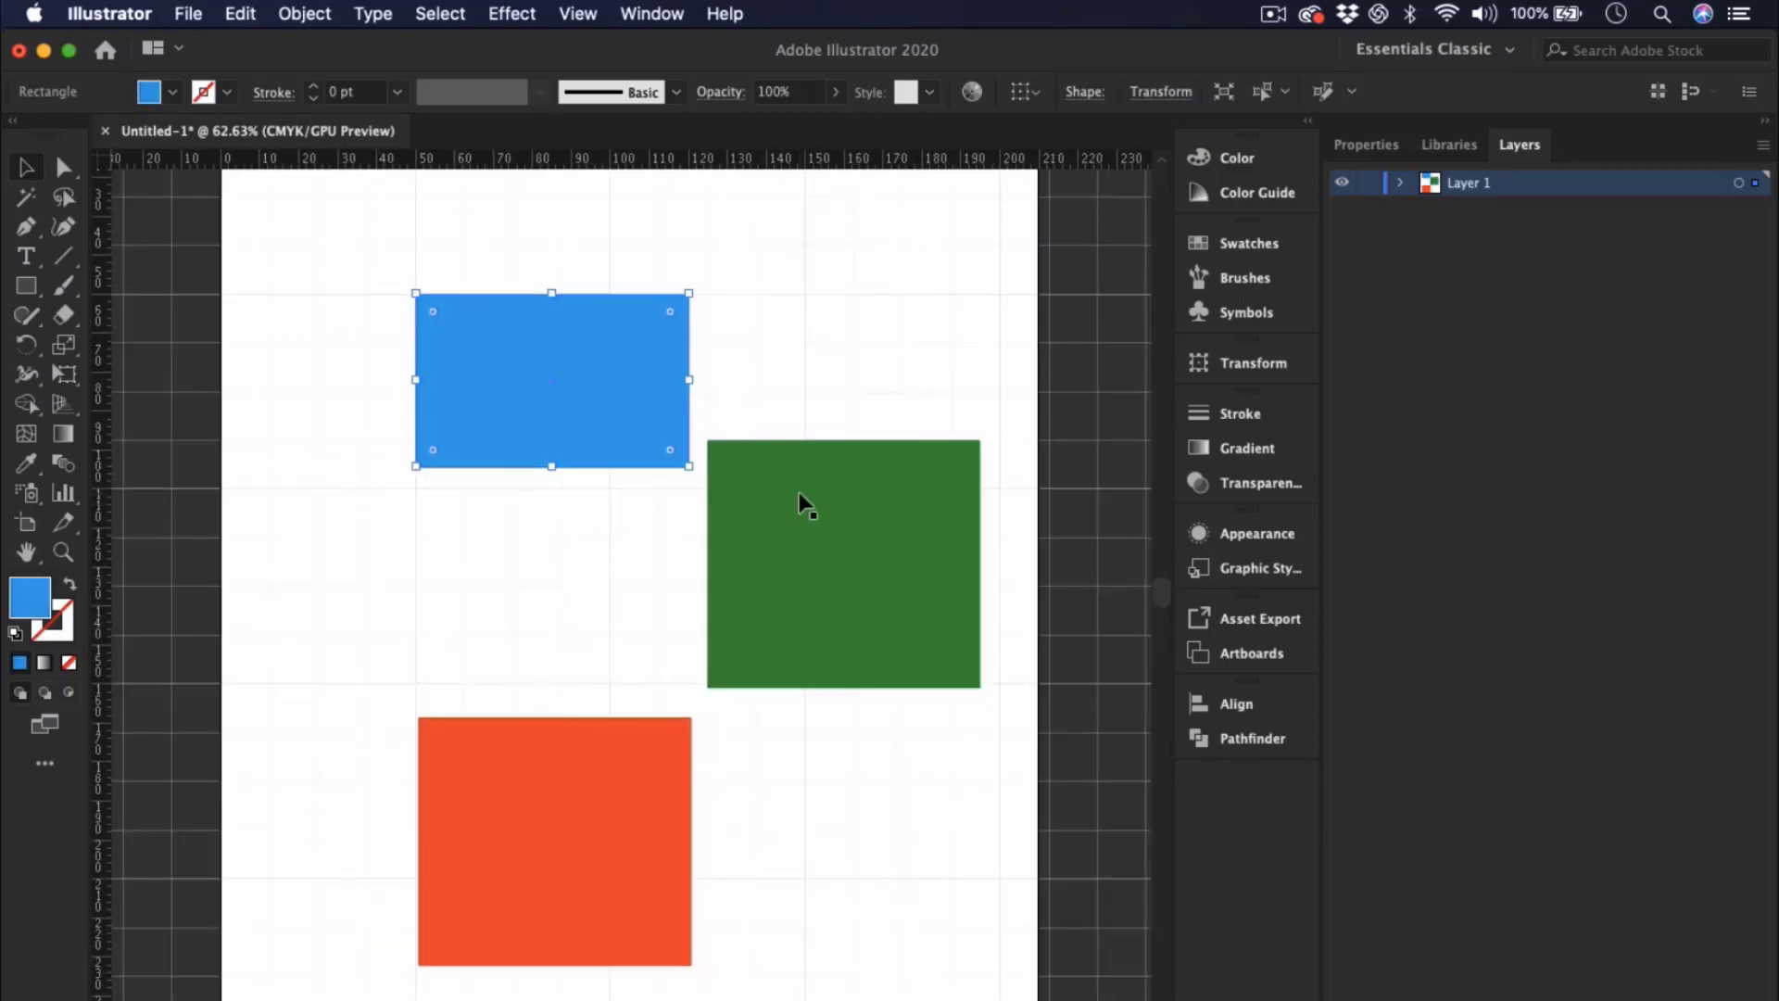
pyautogui.moveTo(805, 495); pyautogui.dragTo(522, 542)
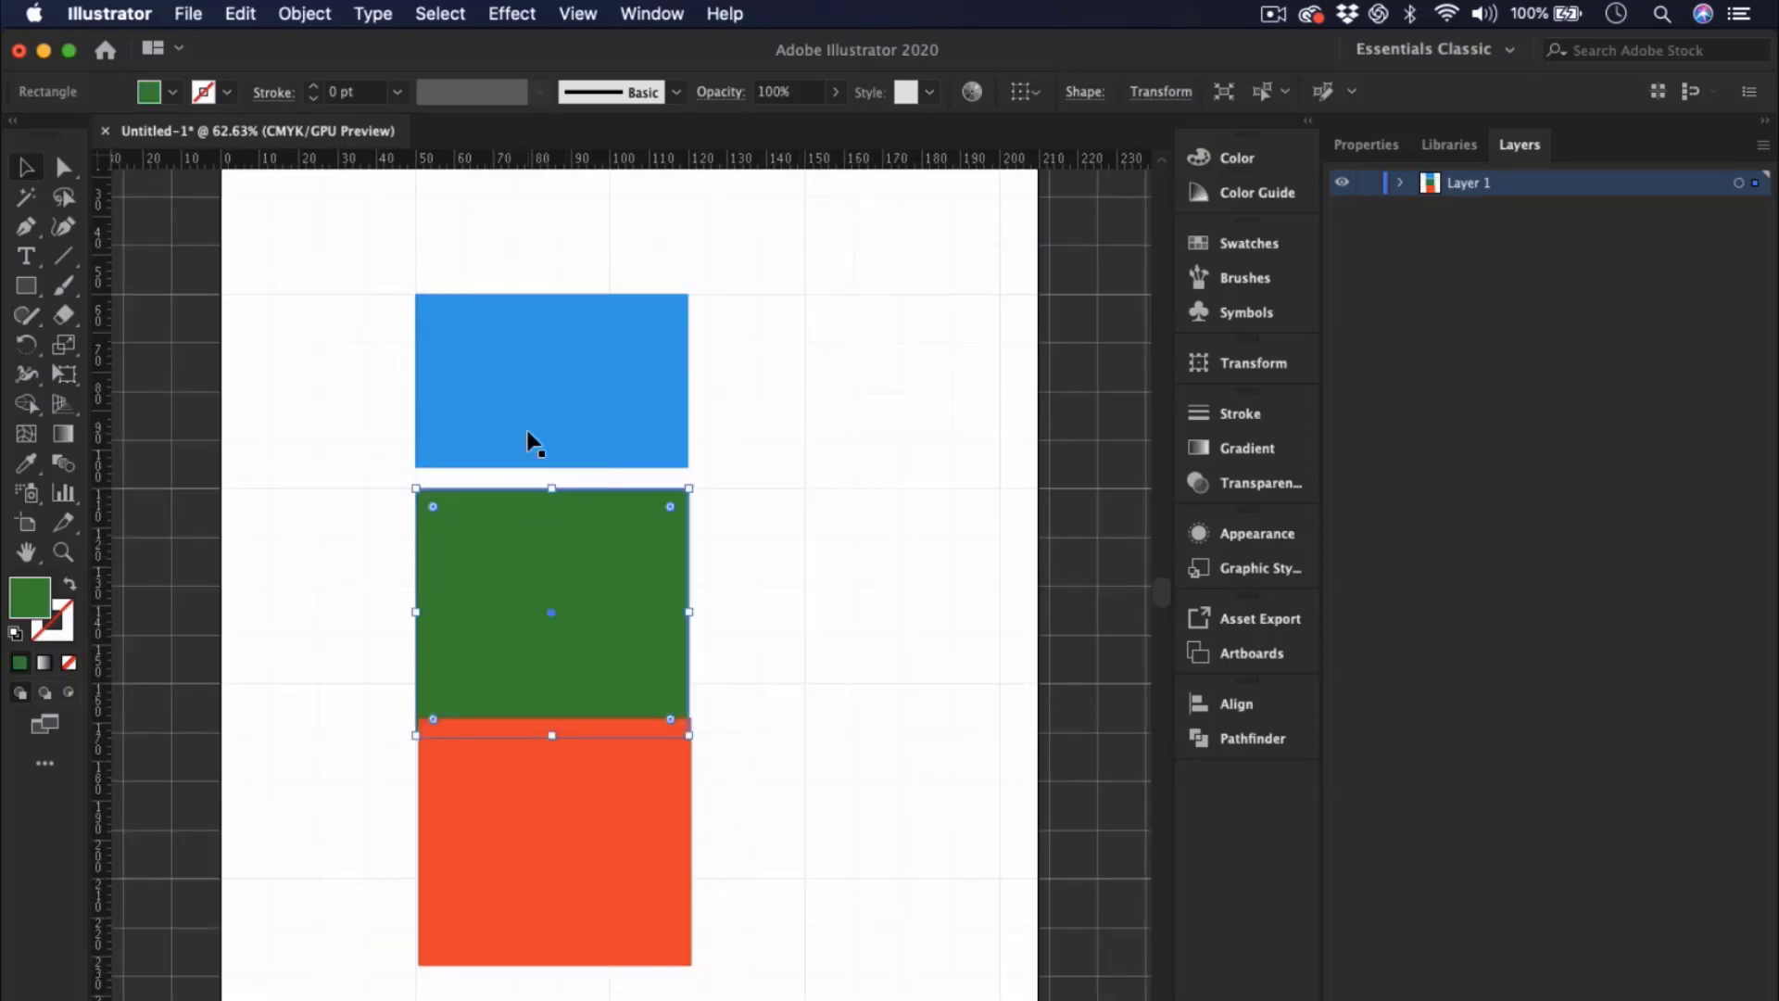
pyautogui.click(528, 435)
pyautogui.moveTo(553, 466); pyautogui.dragTo(550, 442)
pyautogui.click(559, 524)
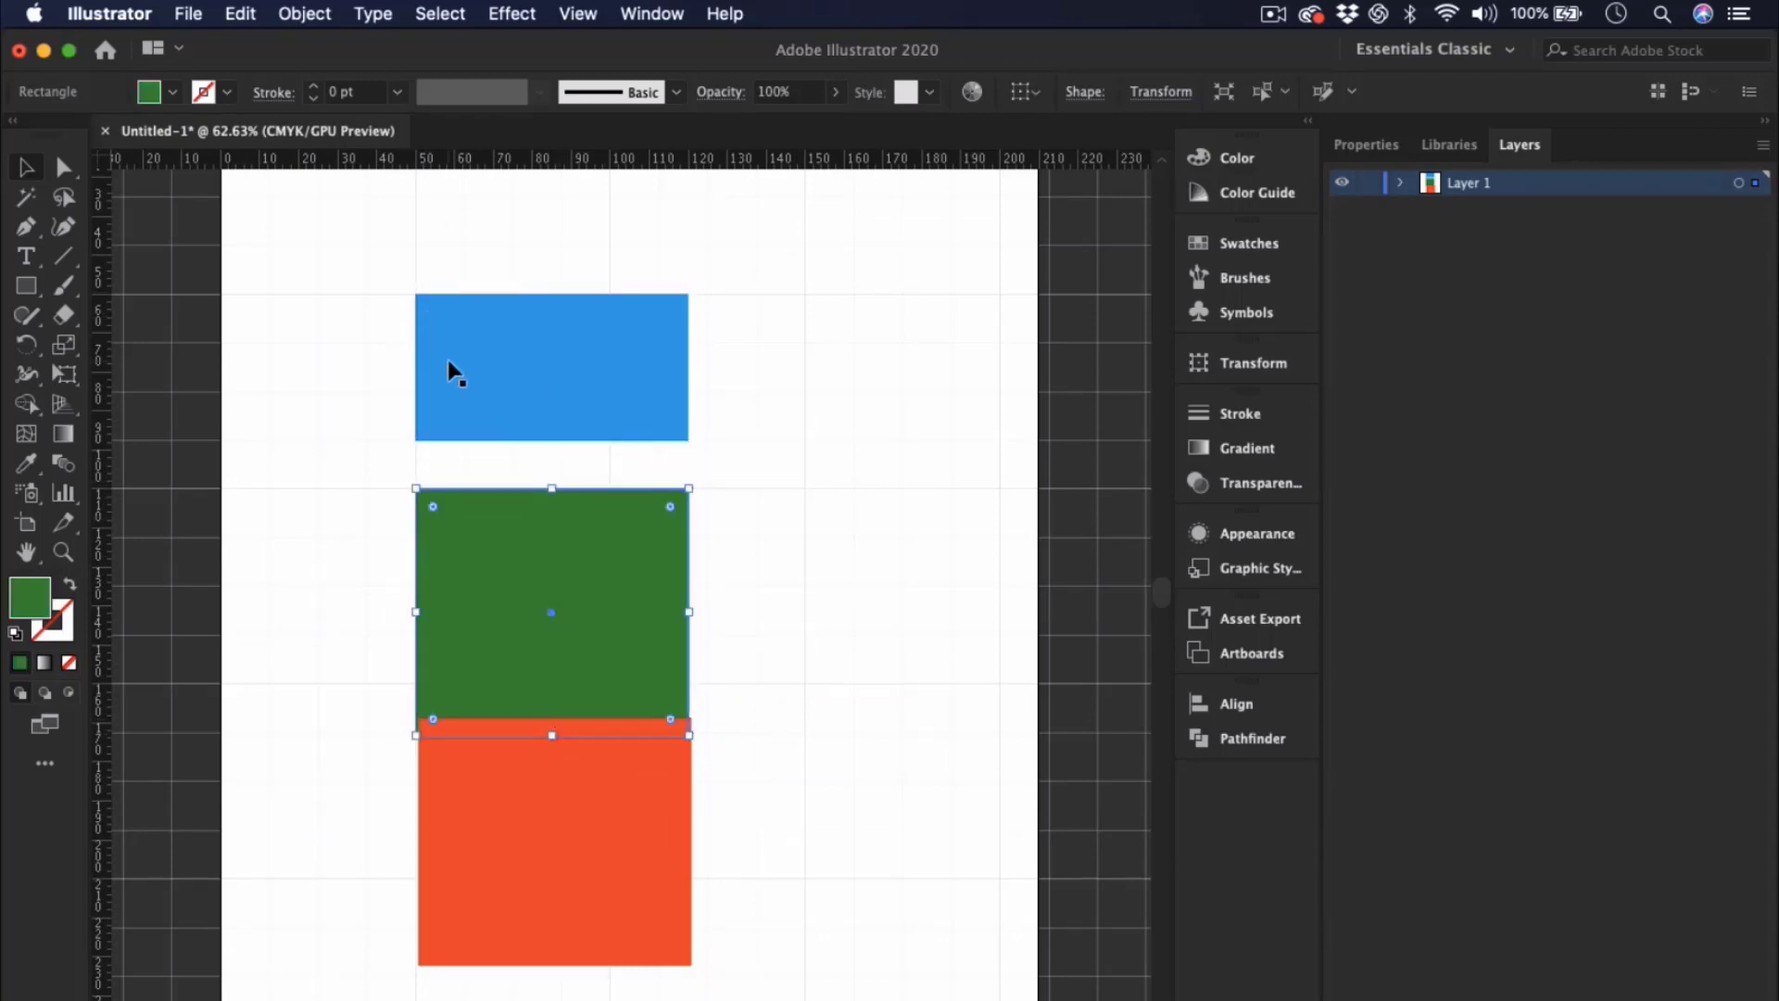
pyautogui.click(425, 314)
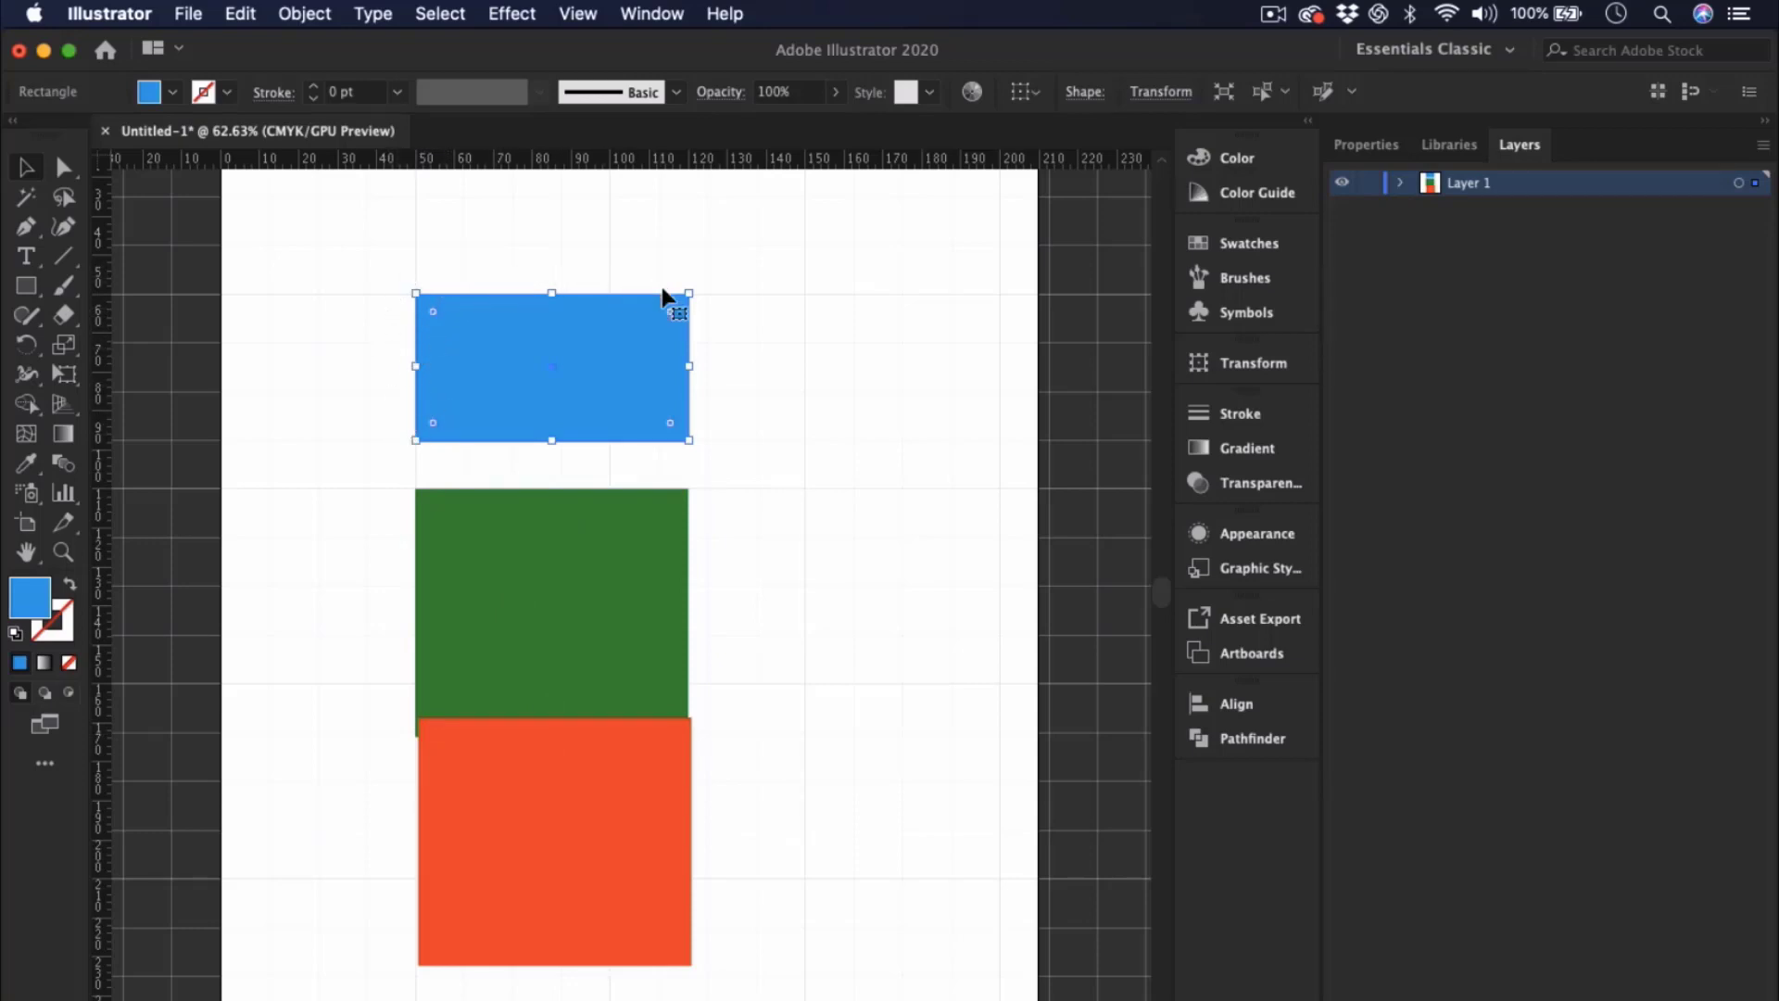
# - Widen the blue, green and orange rectangles and shorten green and orange to match blue
pyautogui.moveTo(689, 365); pyautogui.dragTo(709, 365)
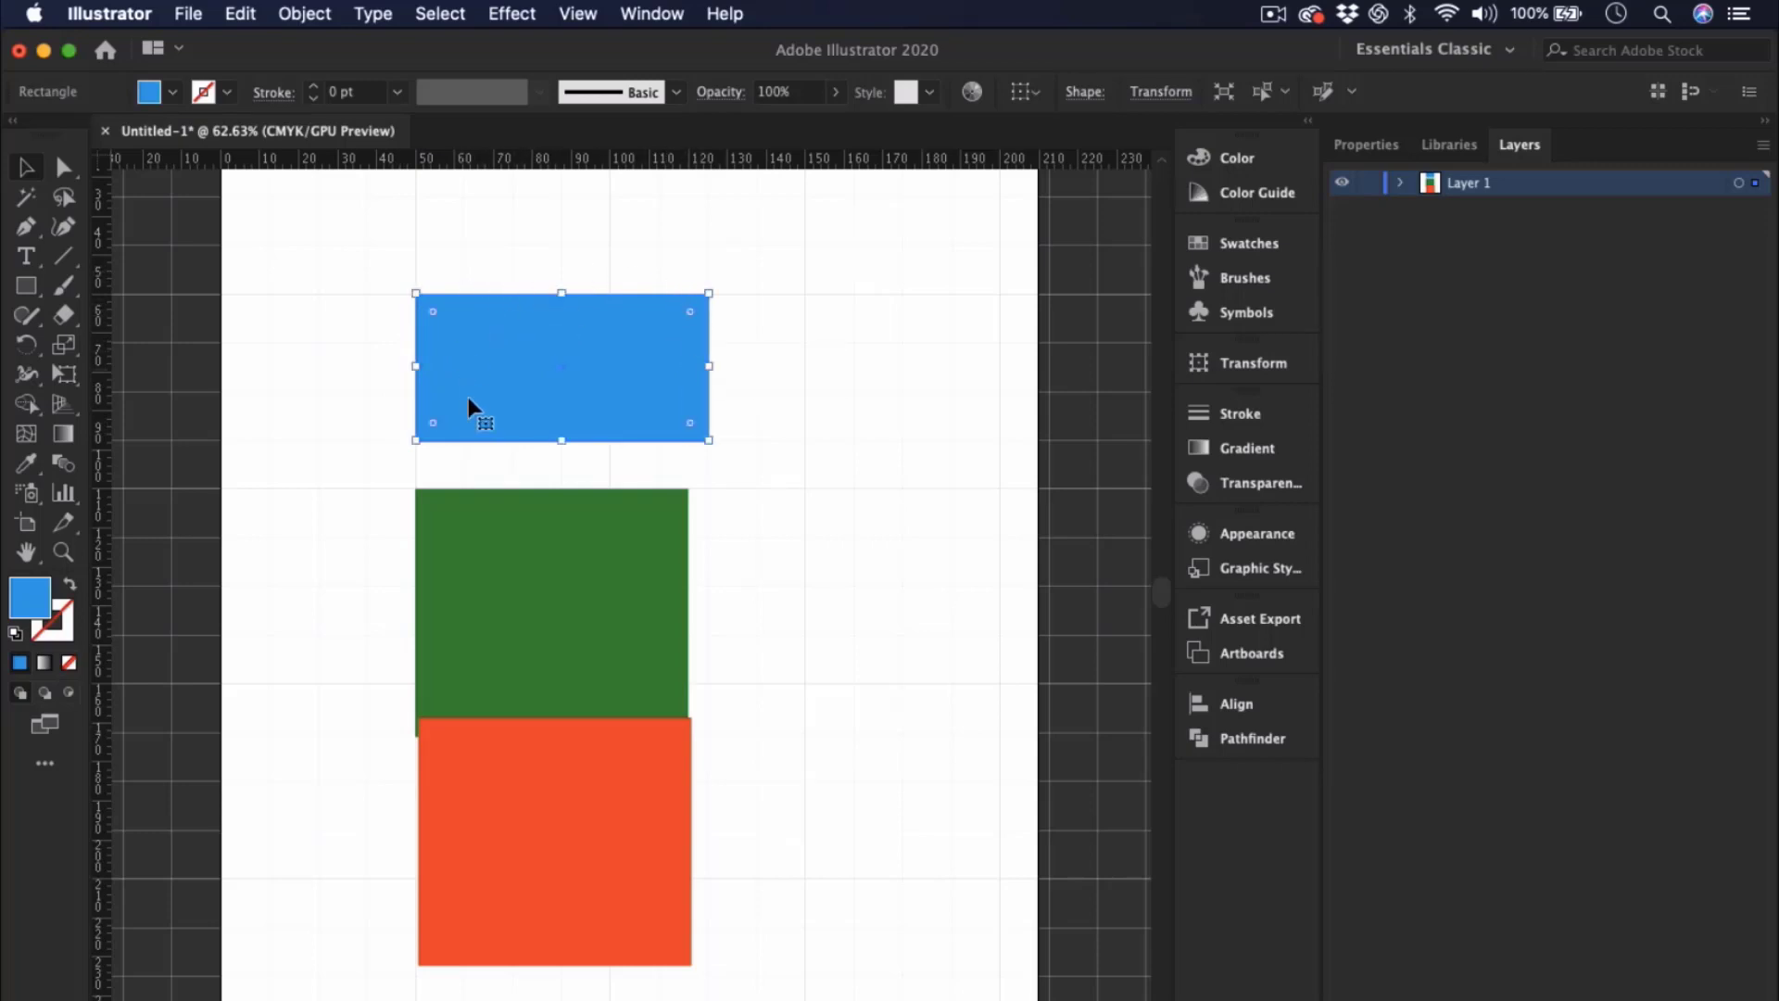
pyautogui.click(458, 611)
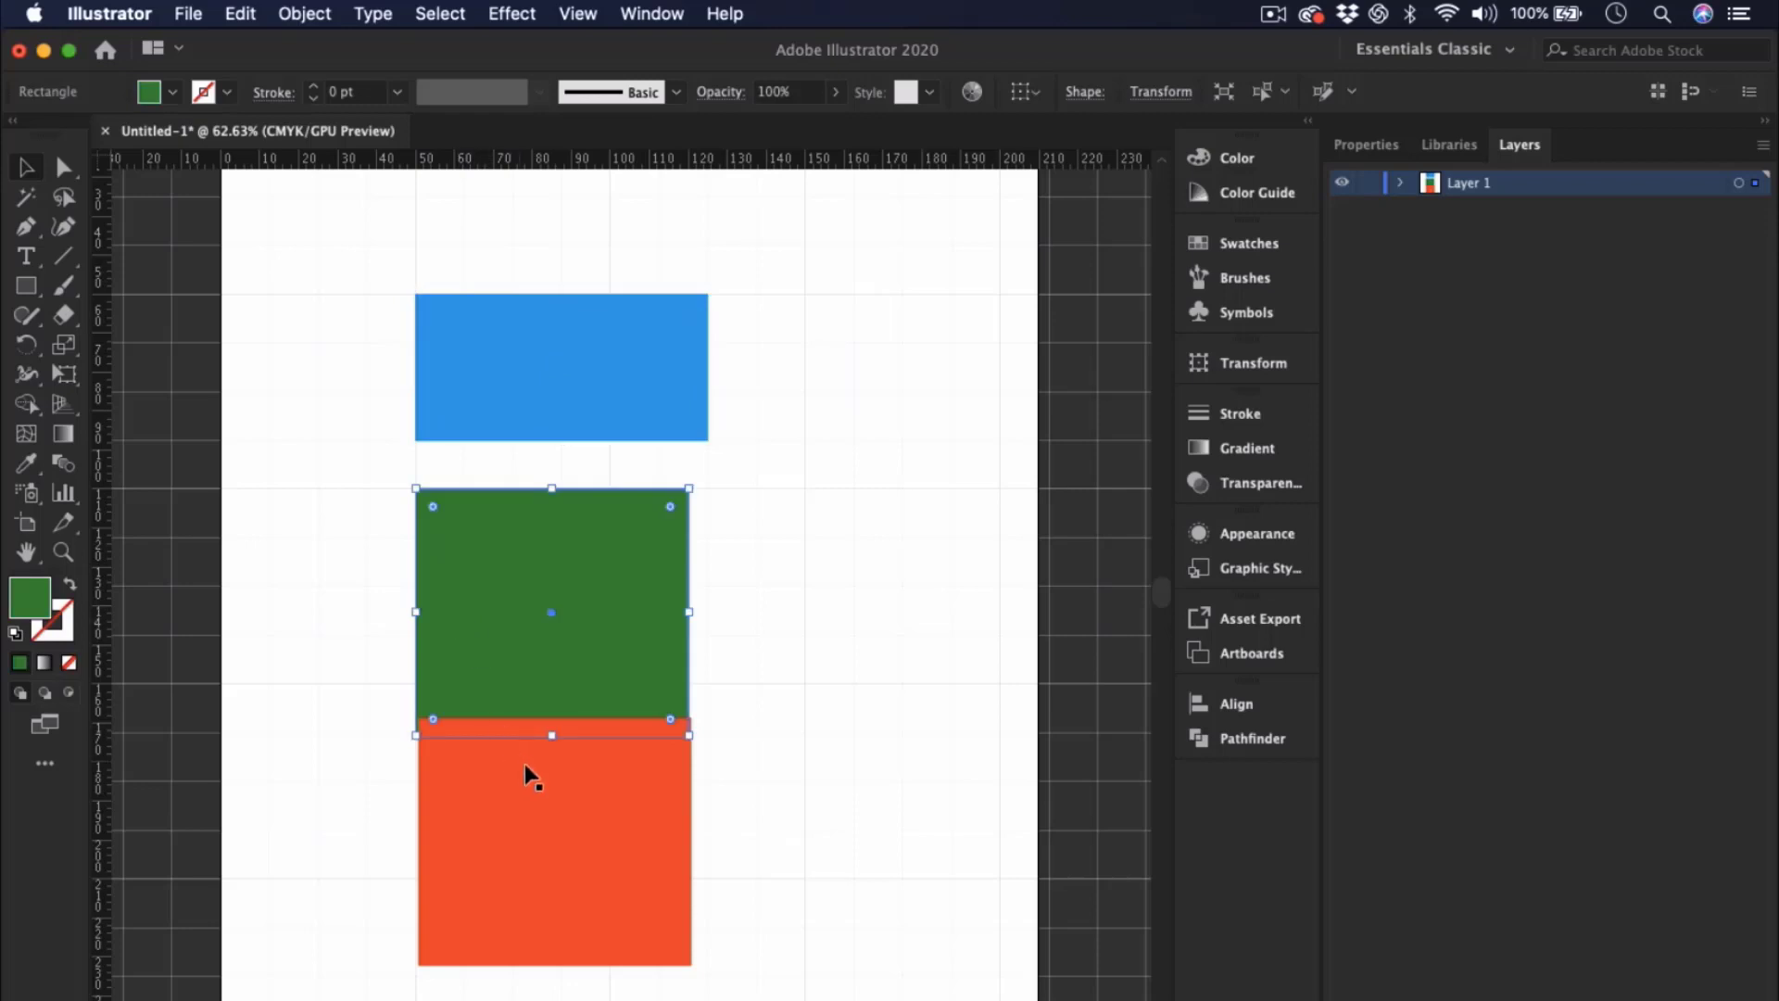
pyautogui.moveTo(553, 738); pyautogui.dragTo(551, 634)
pyautogui.moveTo(689, 560); pyautogui.dragTo(708, 561)
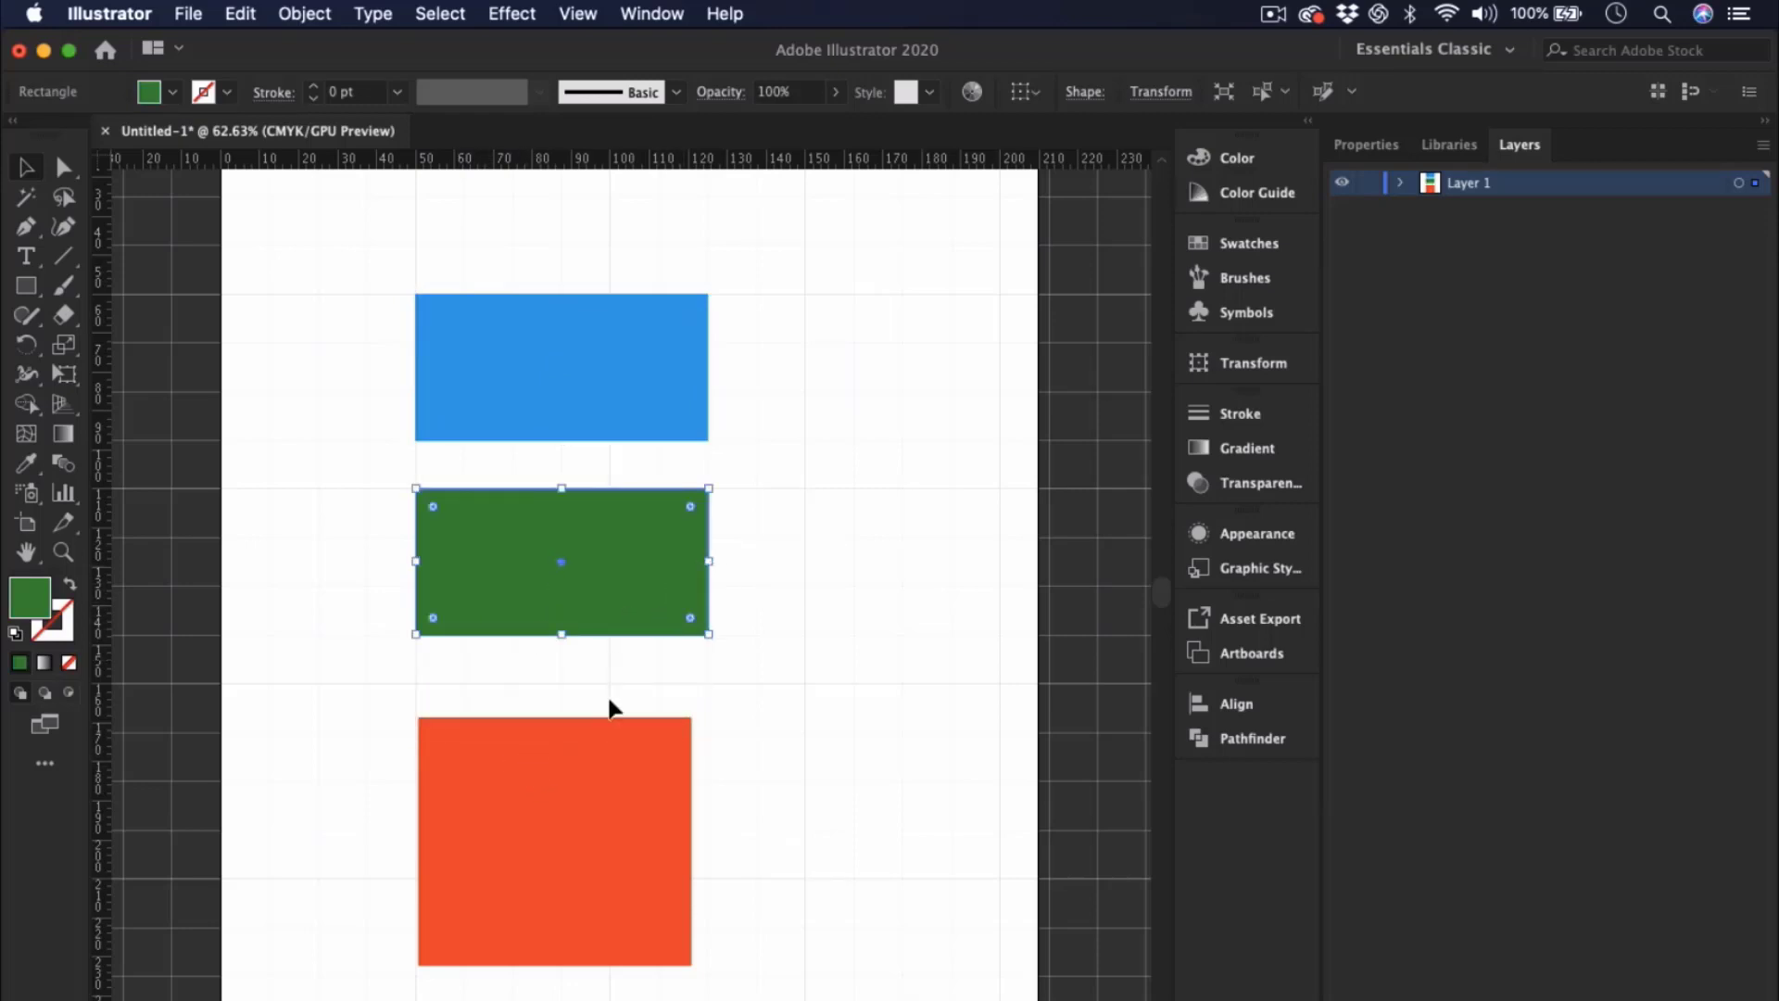
pyautogui.moveTo(575, 758)
pyautogui.mouseDown()
pyautogui.moveTo(571, 719)
pyautogui.moveTo(560, 771)
pyautogui.mouseUp()
pyautogui.moveTo(551, 929); pyautogui.dragTo(548, 830)
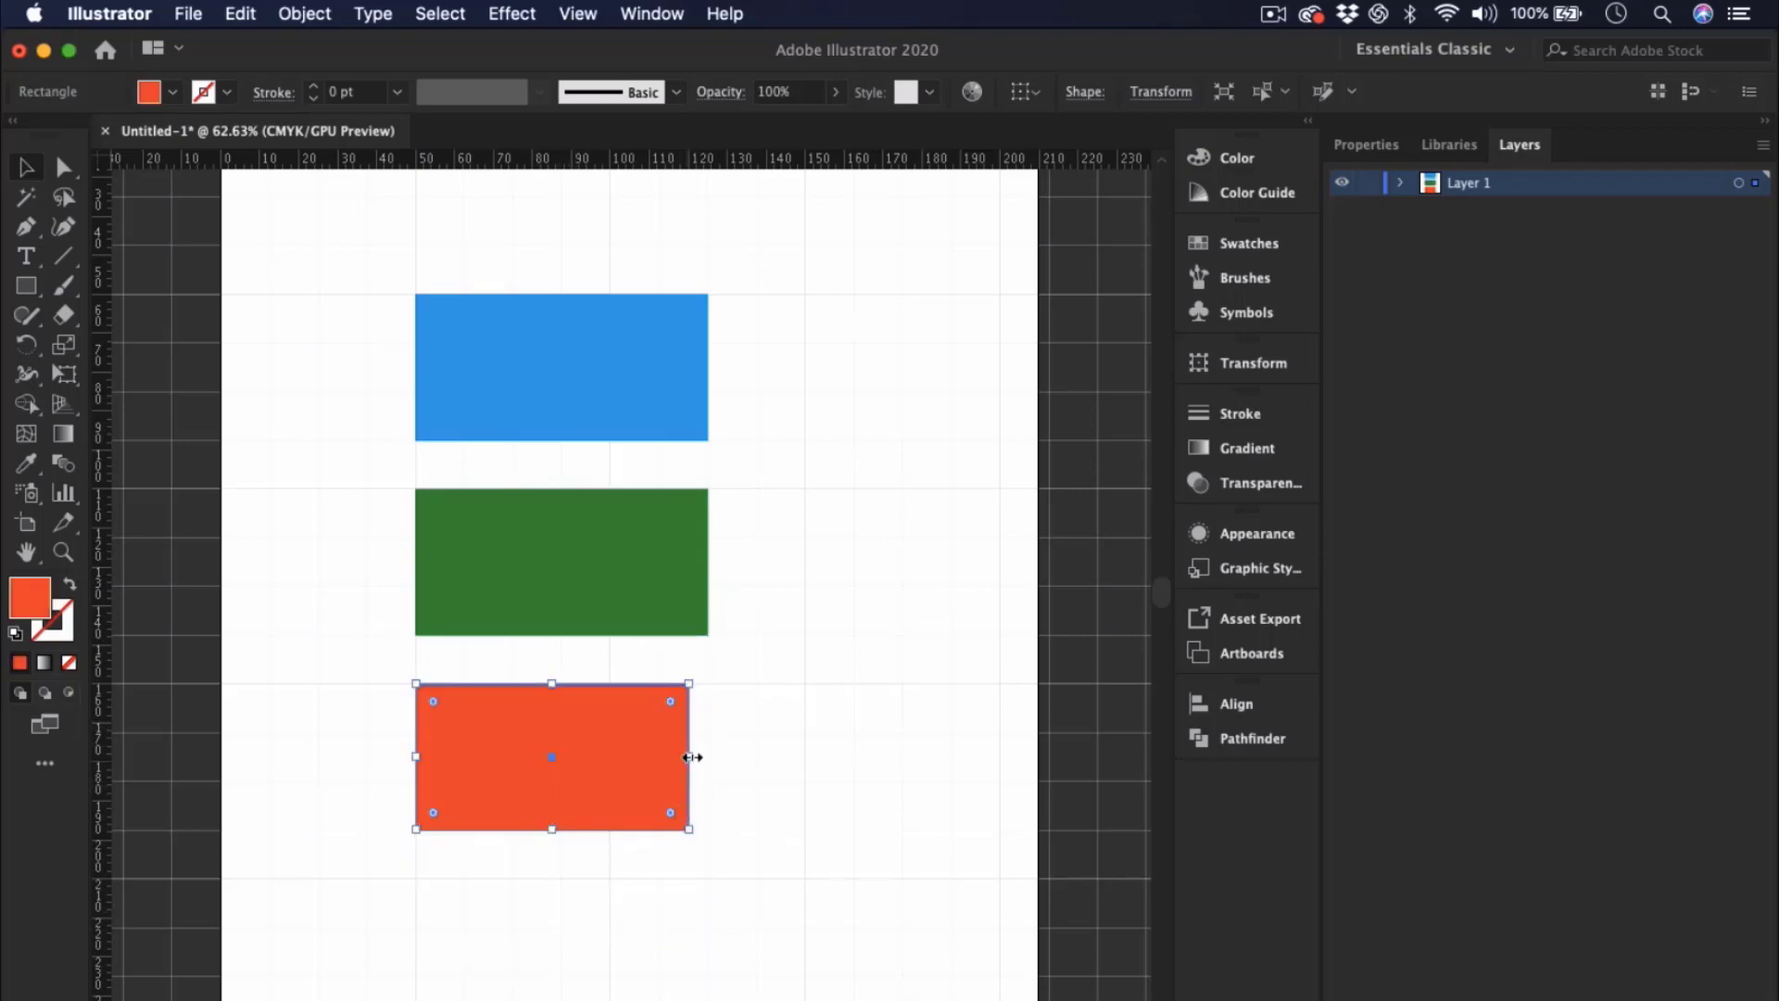
pyautogui.moveTo(690, 757); pyautogui.dragTo(709, 757)
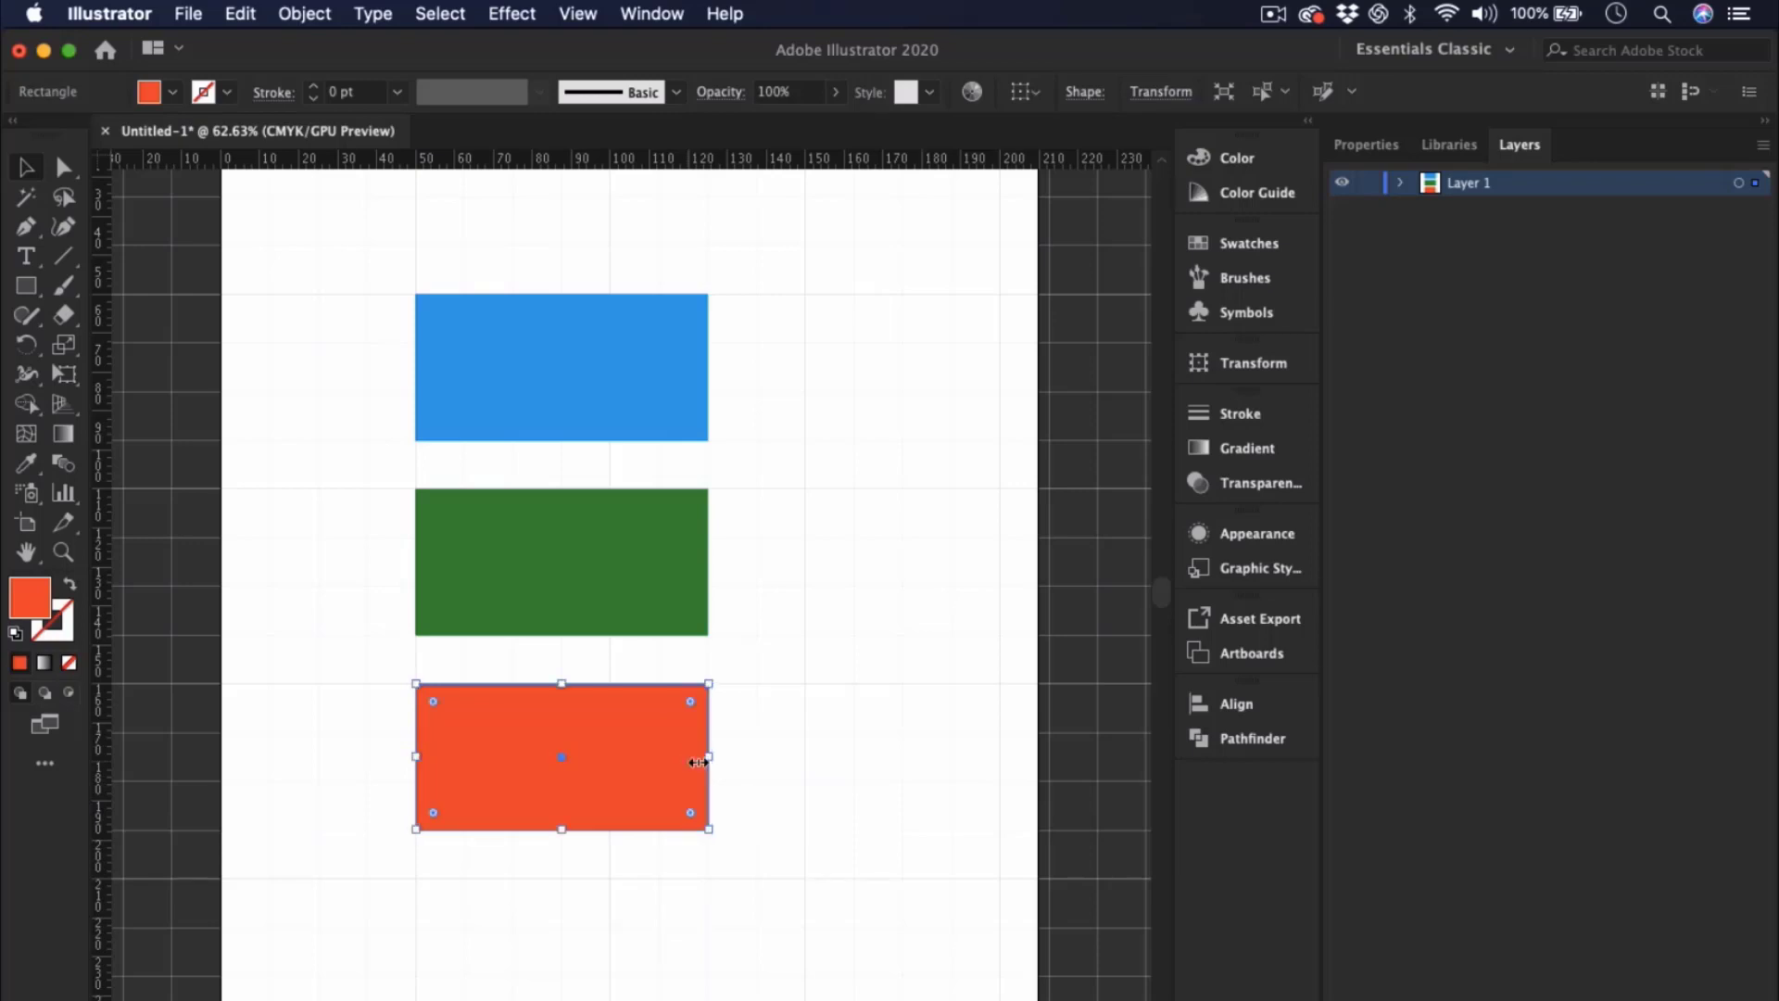
# - Stretch the green rectangle much wider and narrow the orange one from its right side
pyautogui.click(598, 568)
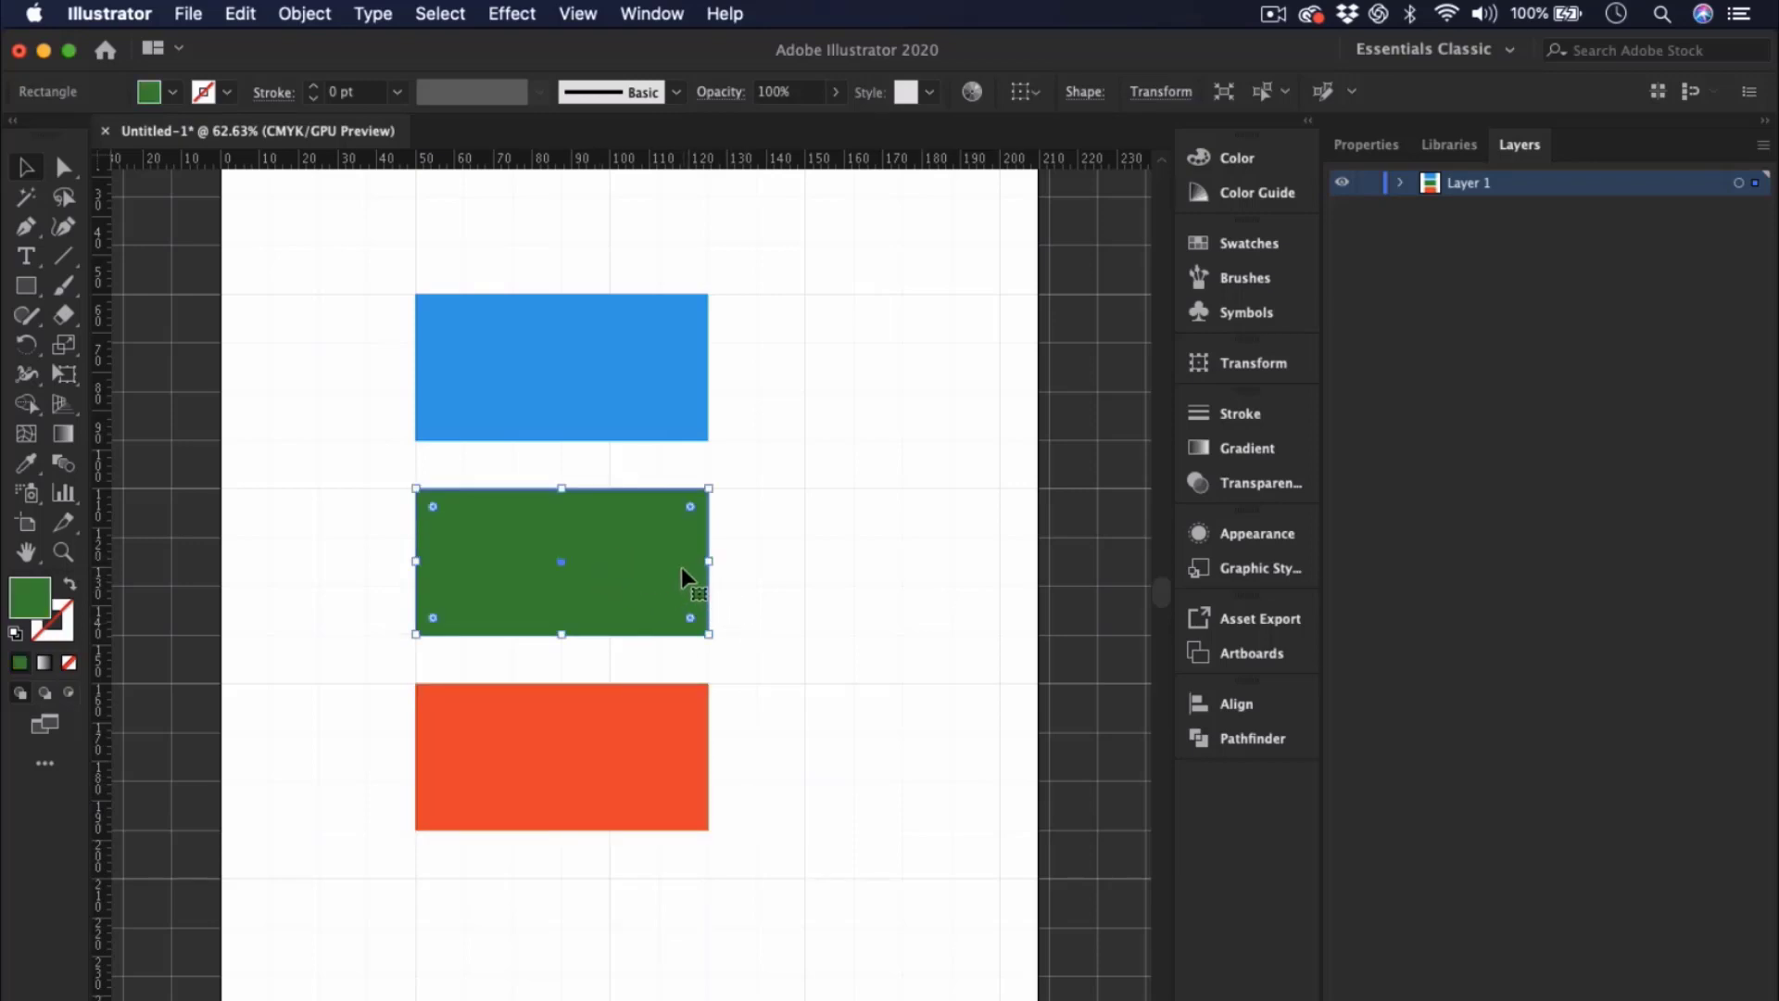
pyautogui.moveTo(710, 561); pyautogui.dragTo(938, 574)
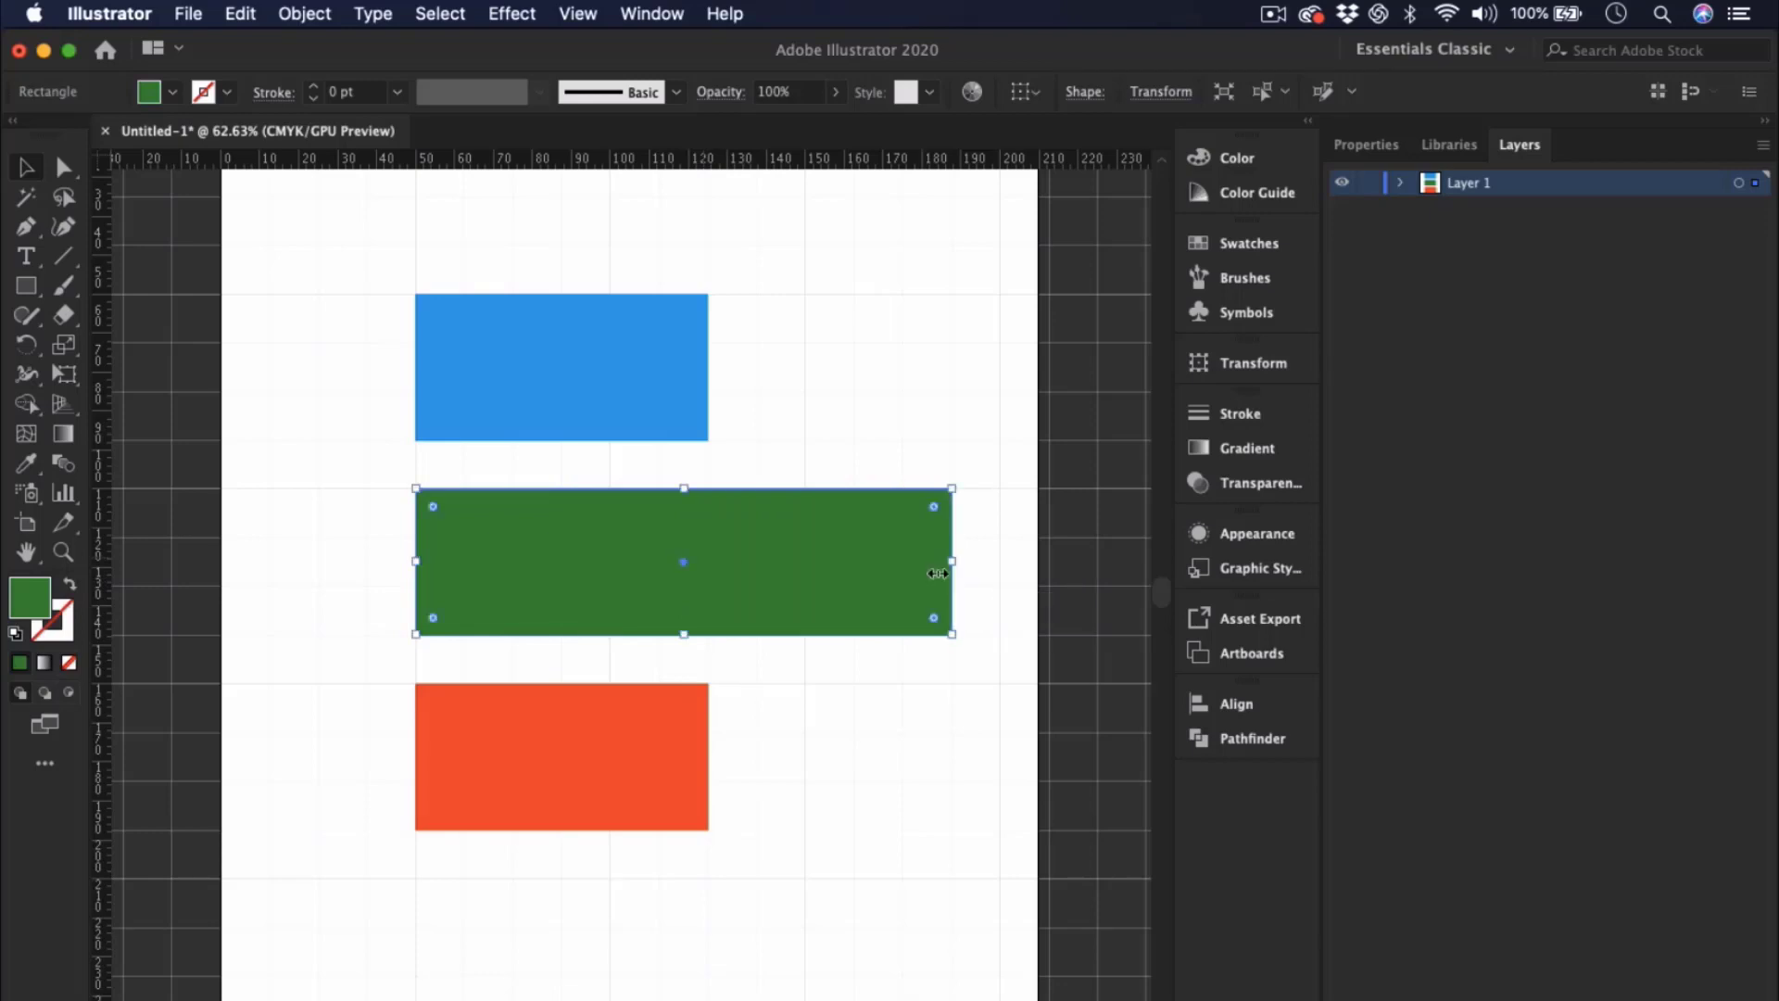
pyautogui.click(637, 805)
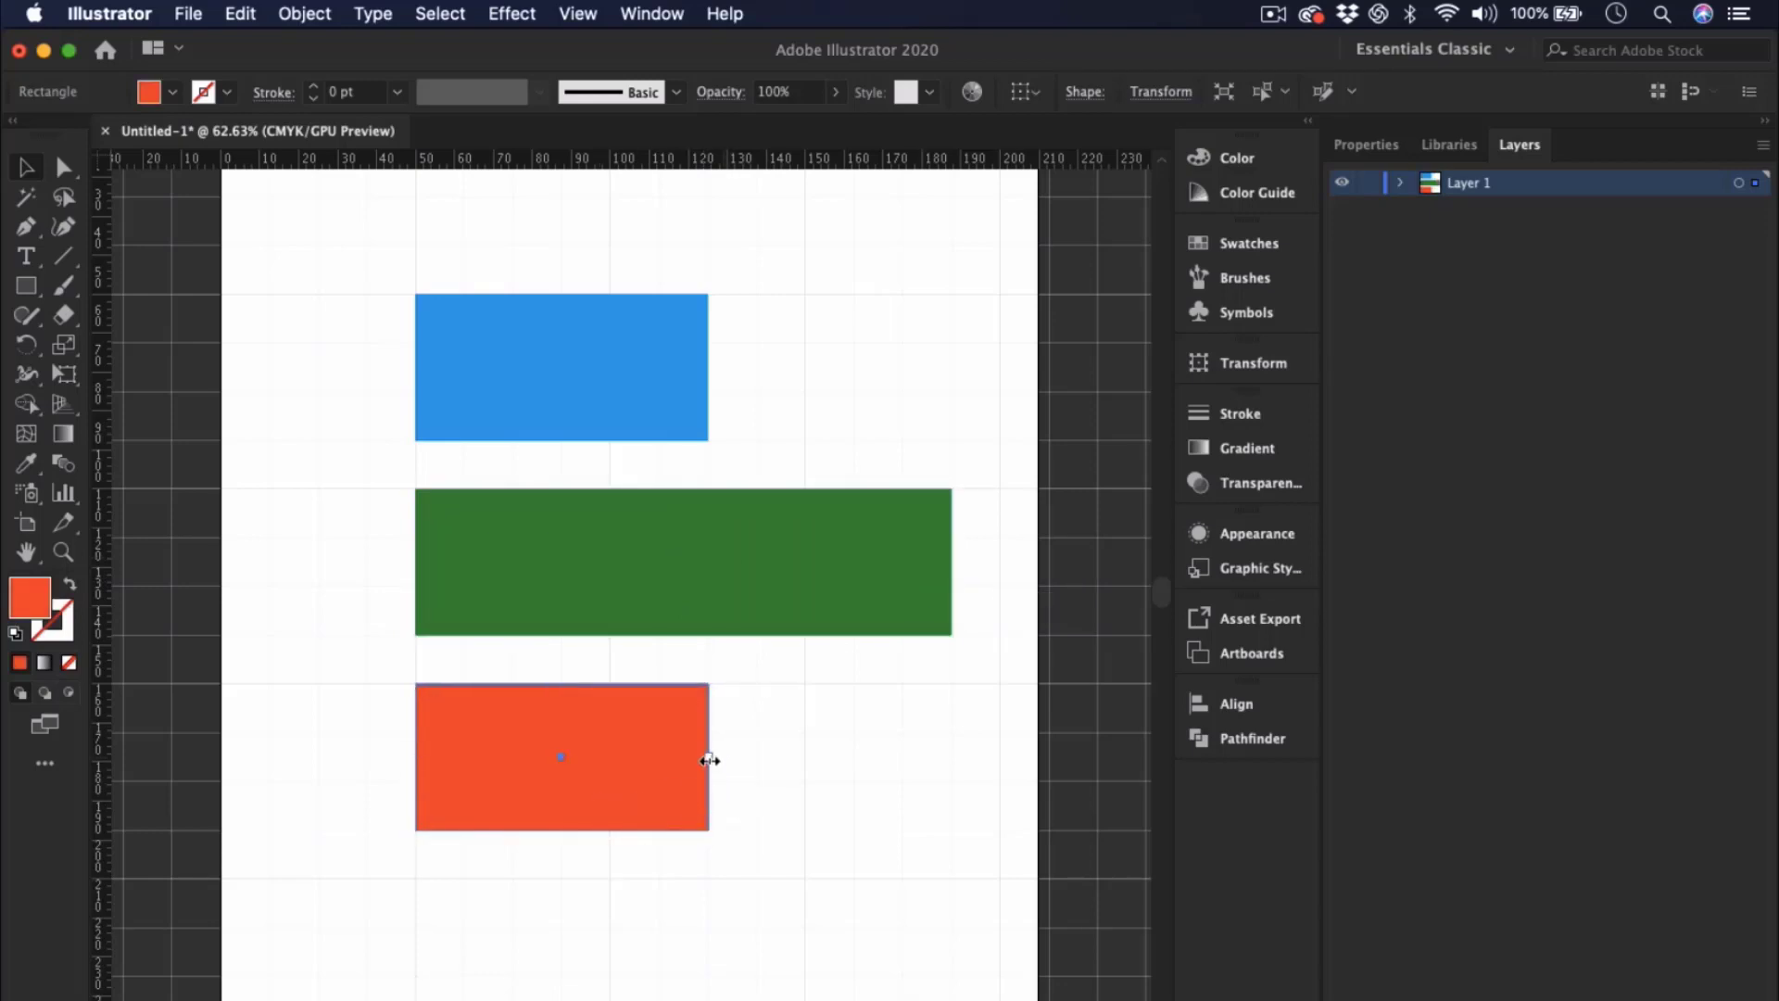
pyautogui.moveTo(710, 759); pyautogui.dragTo(588, 765)
# - Select the blue, green and orange rectangles in turn to compare their sizes
pyautogui.click(570, 358)
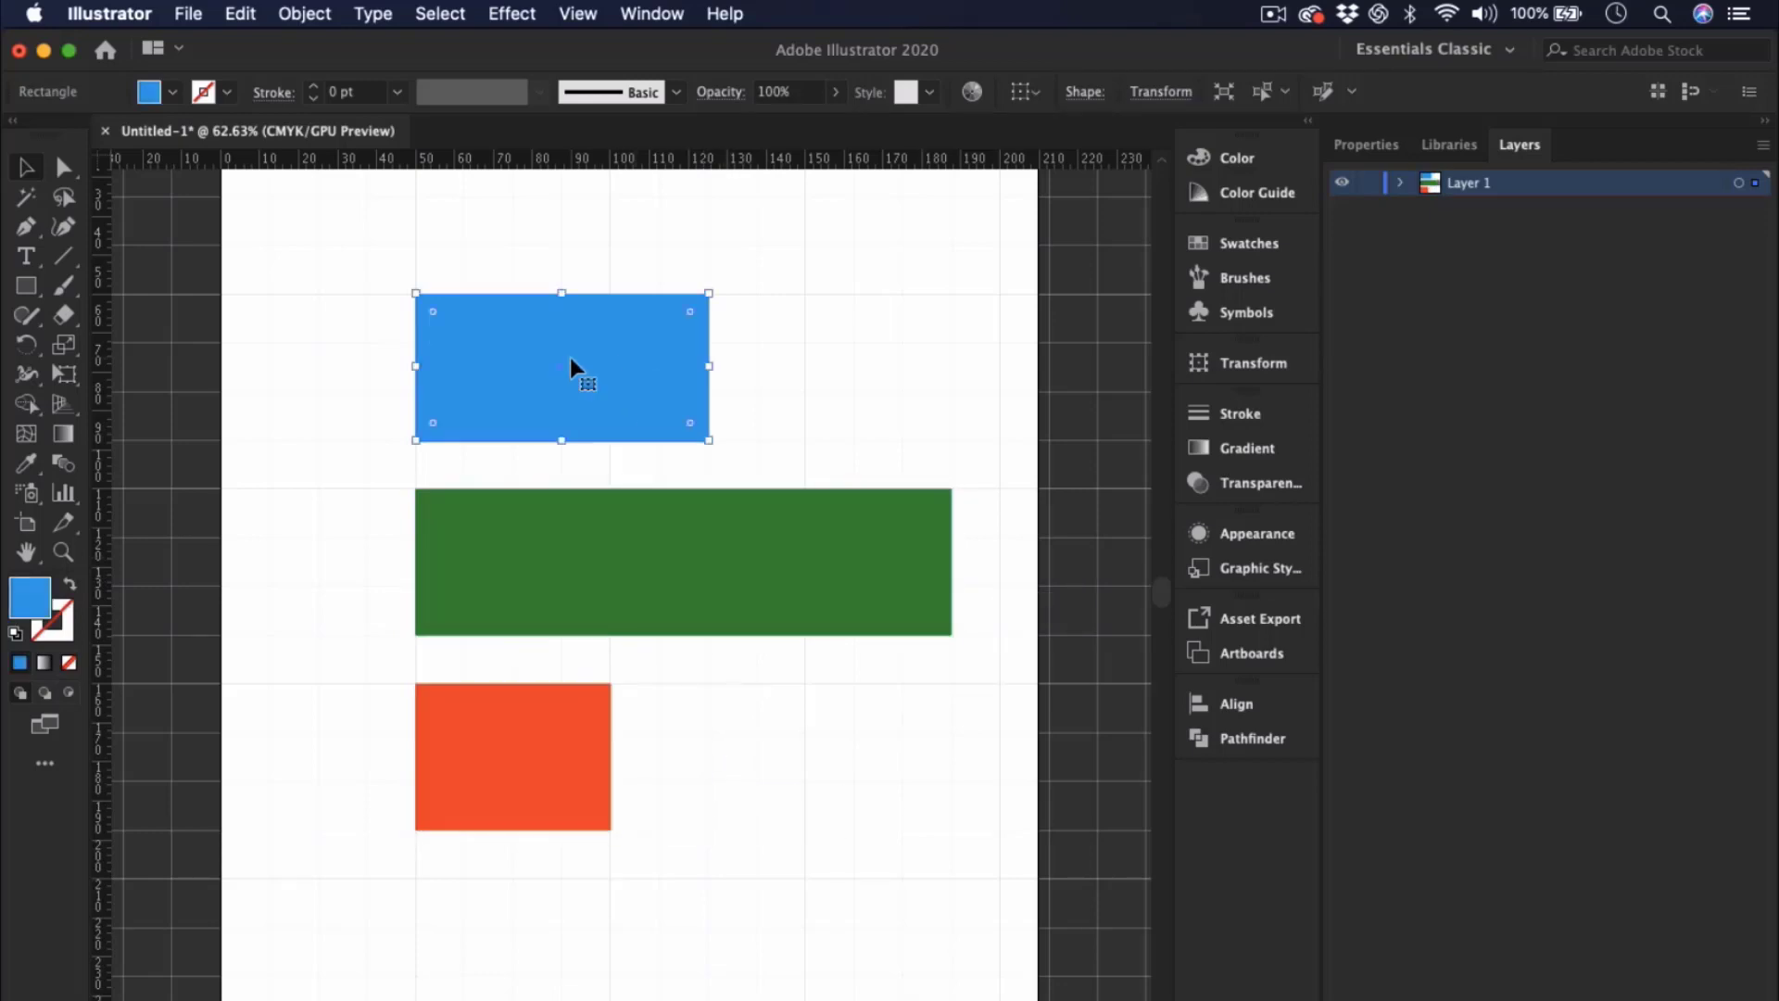
pyautogui.click(566, 524)
pyautogui.click(542, 786)
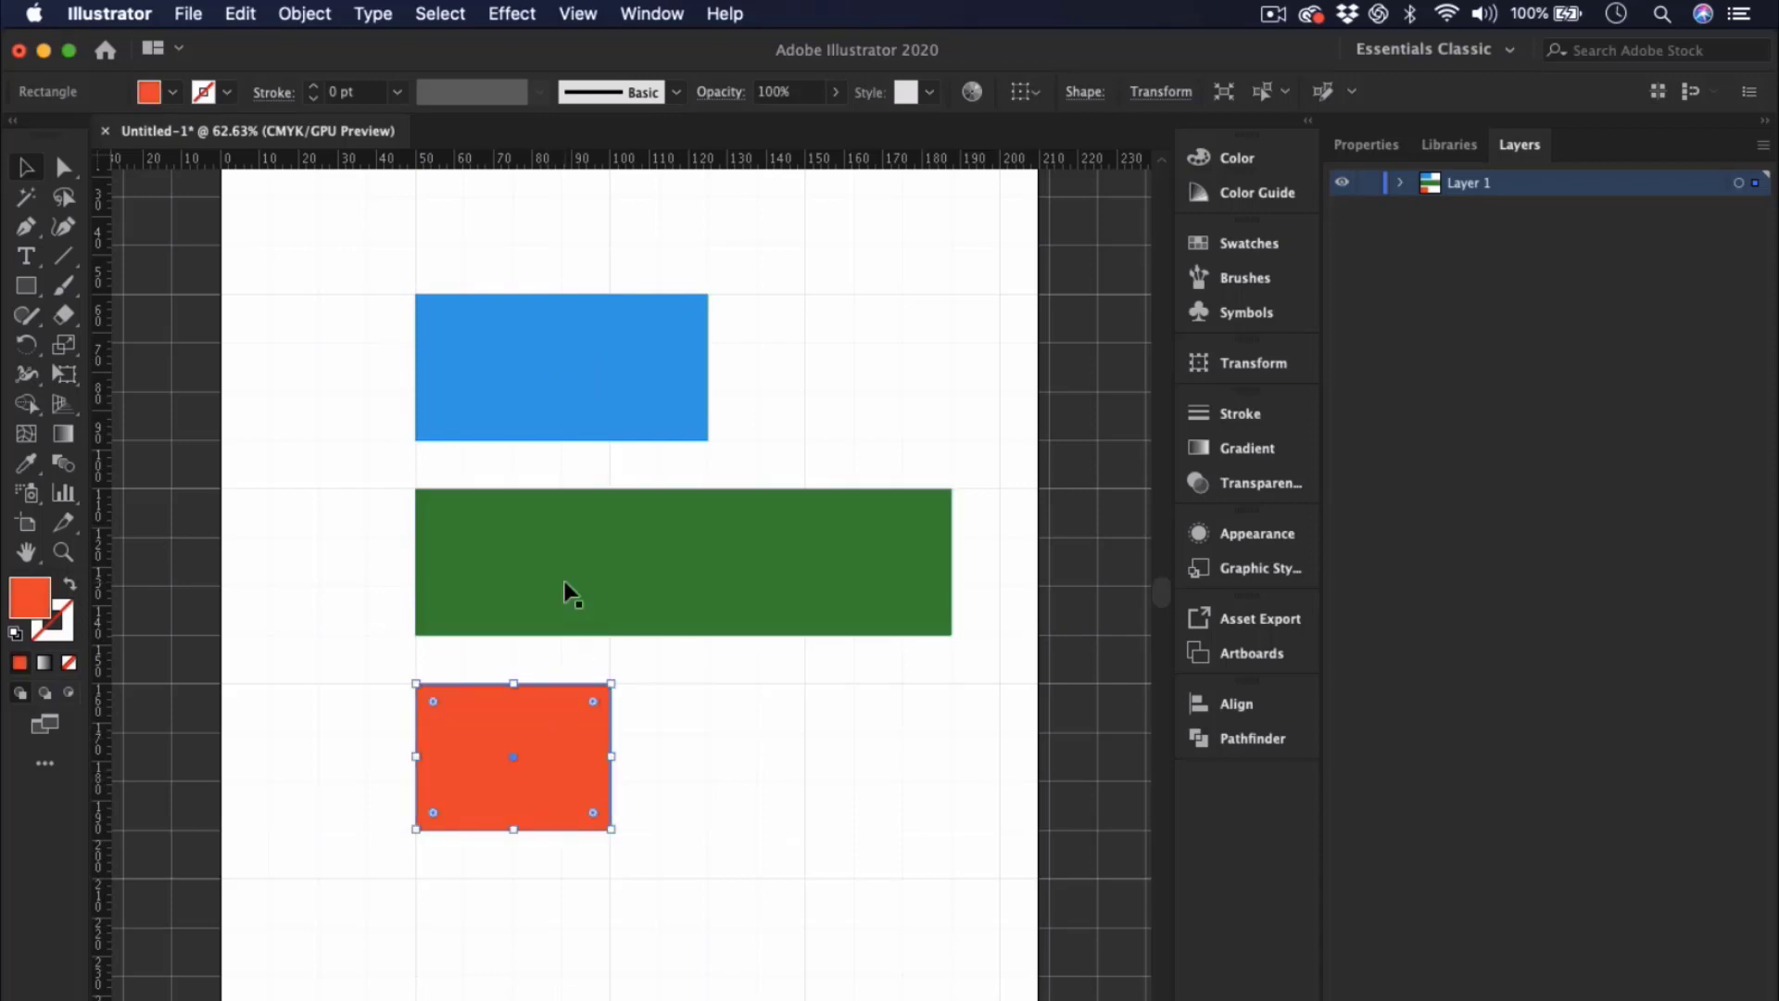
pyautogui.scroll(-3, 654, 569)
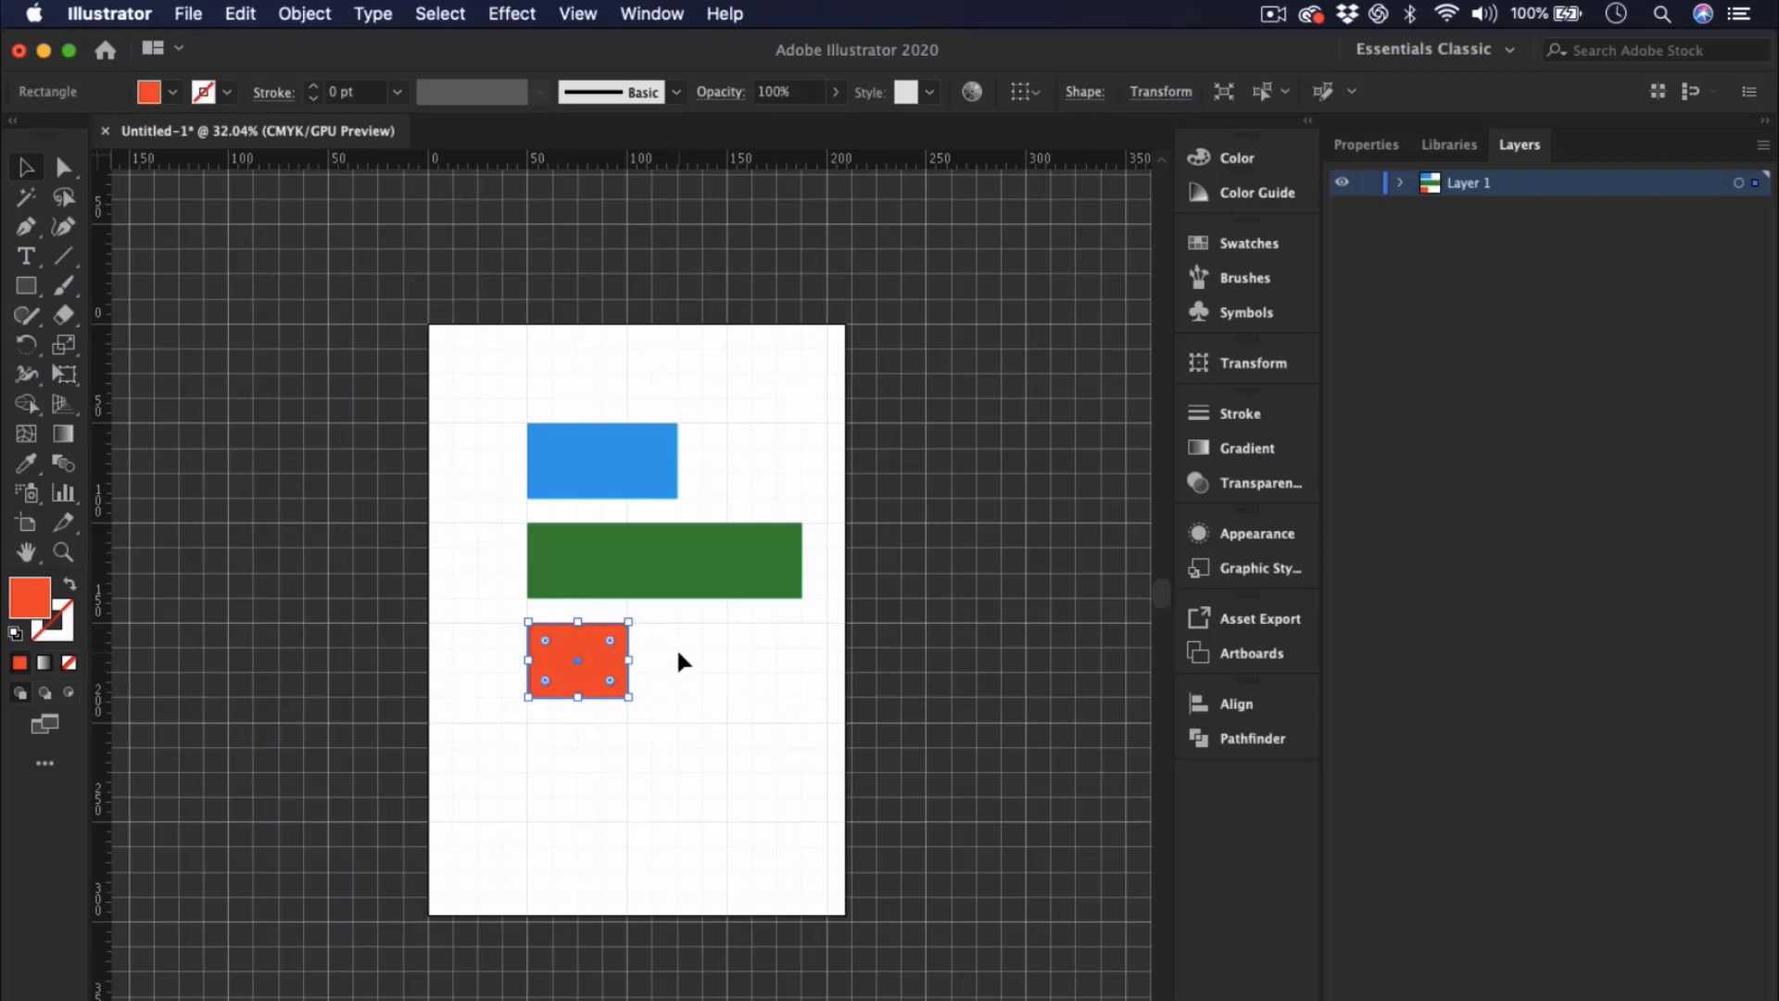
pyautogui.click(676, 648)
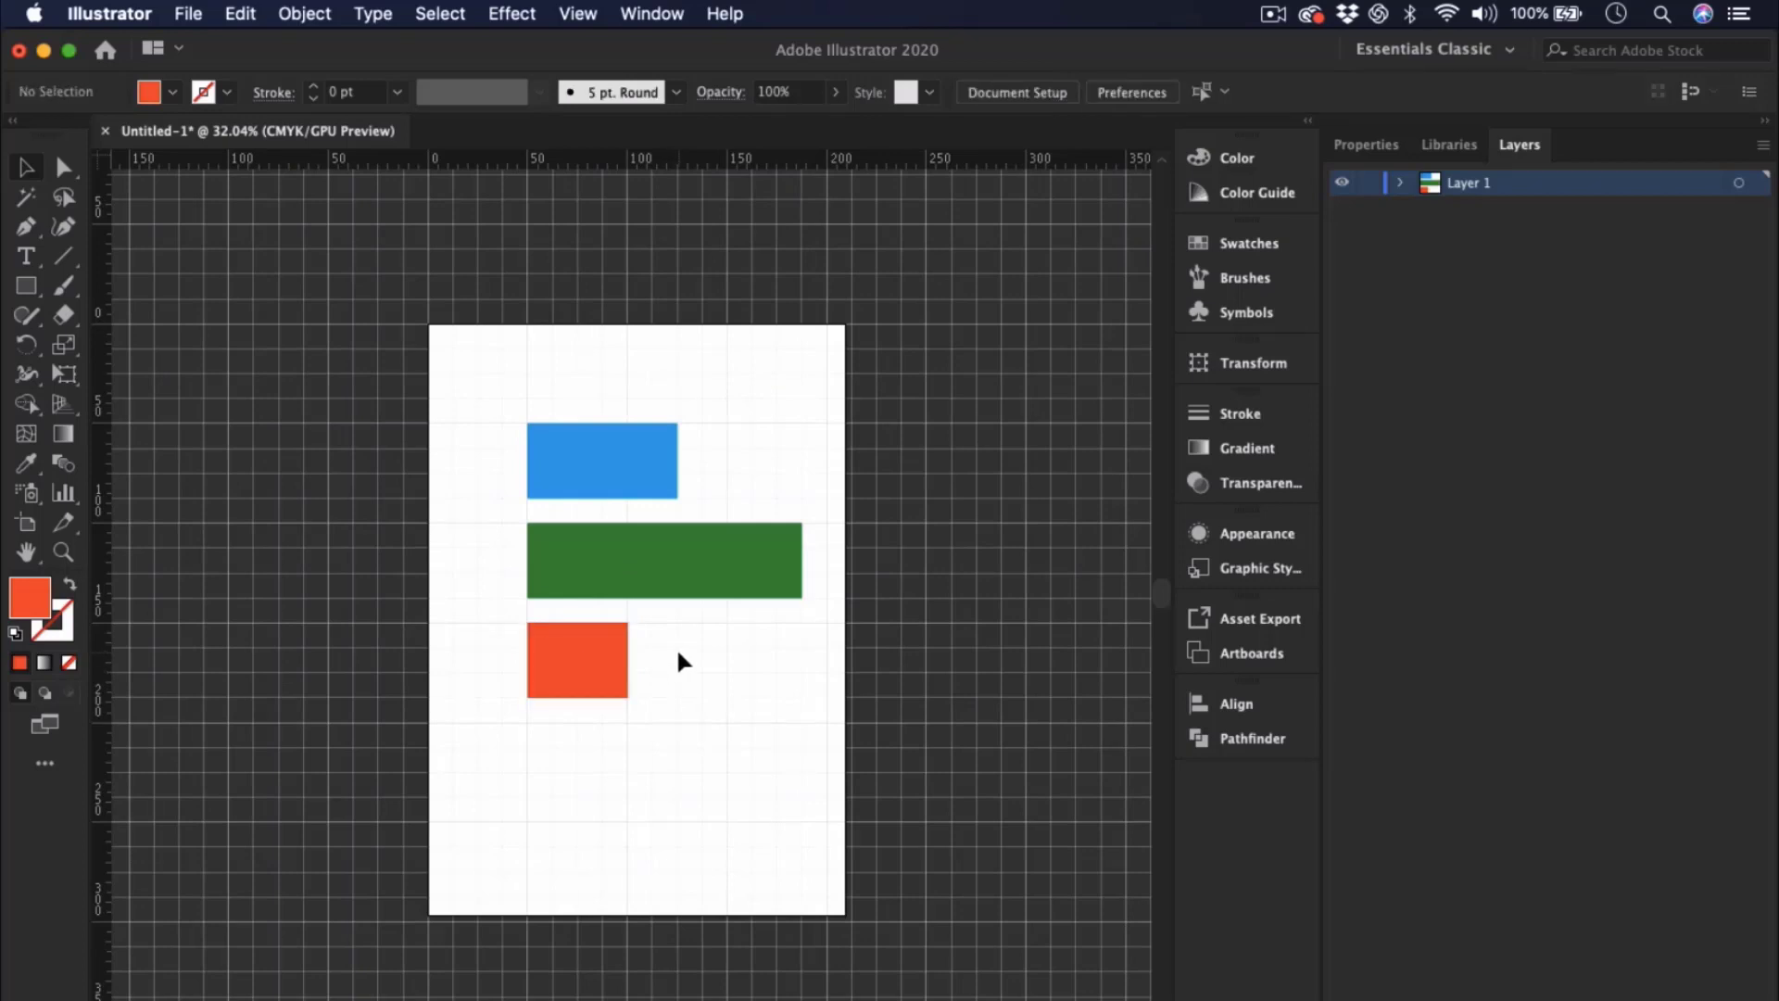
pyautogui.click(600, 569)
pyautogui.click(582, 486)
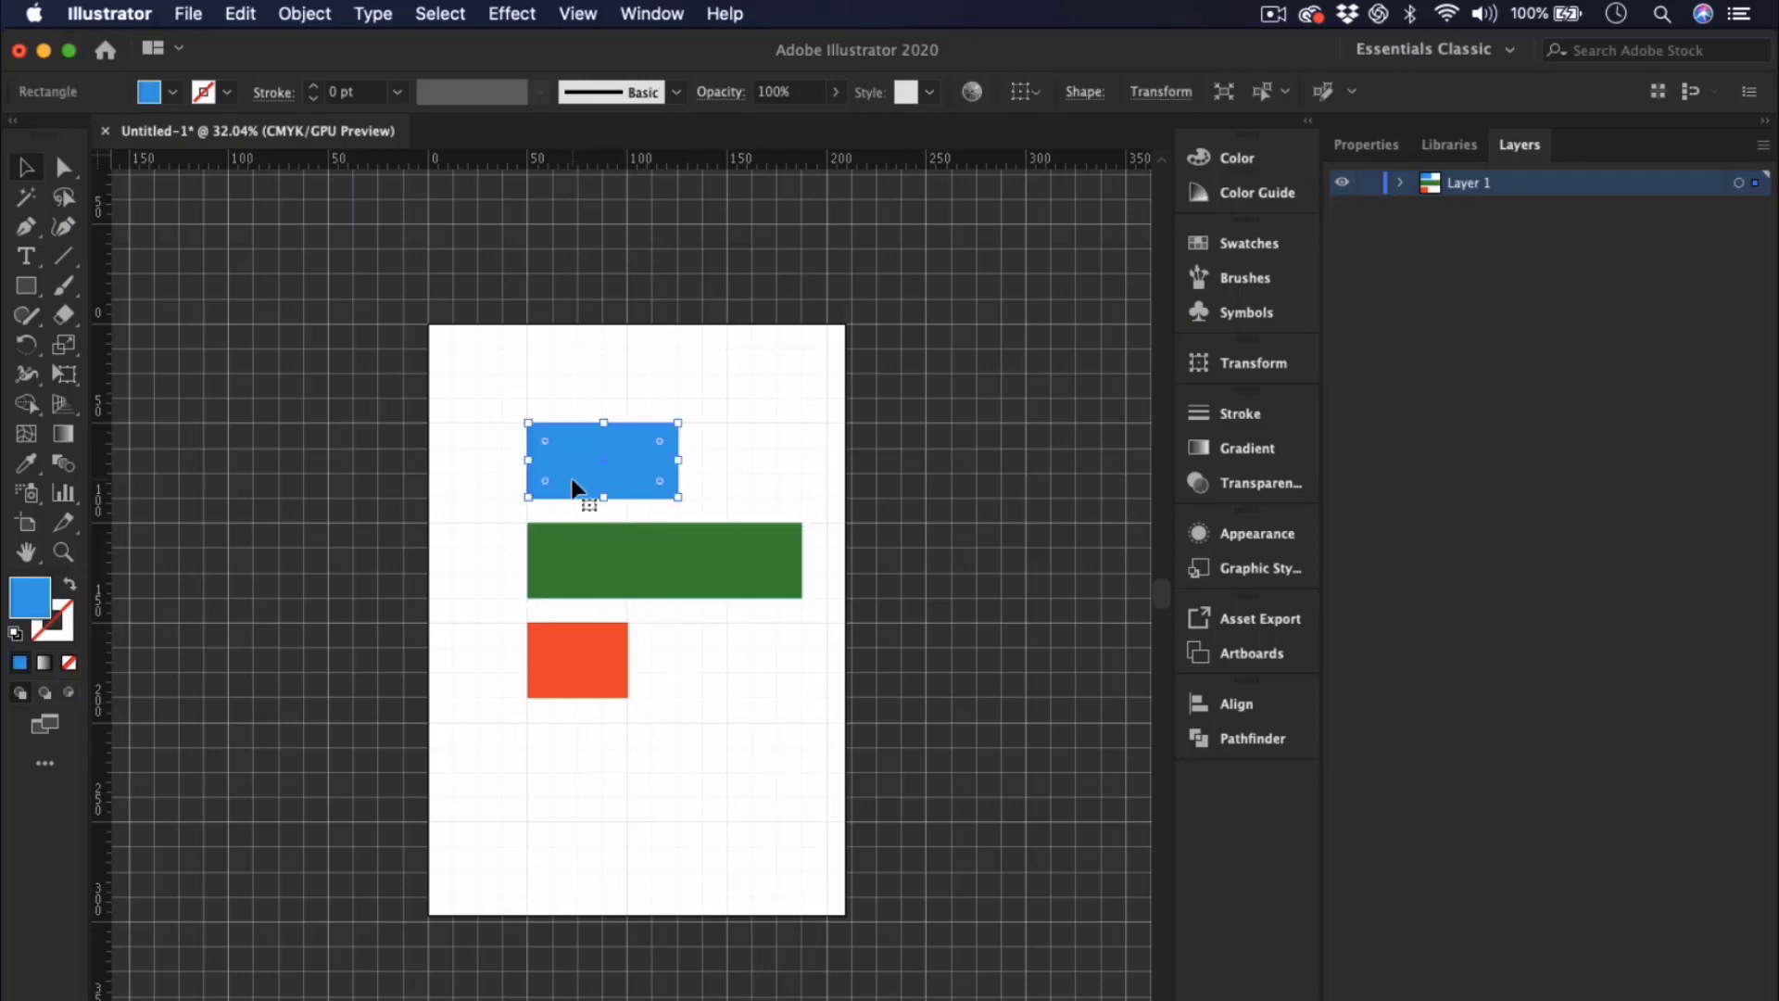
pyautogui.click(591, 581)
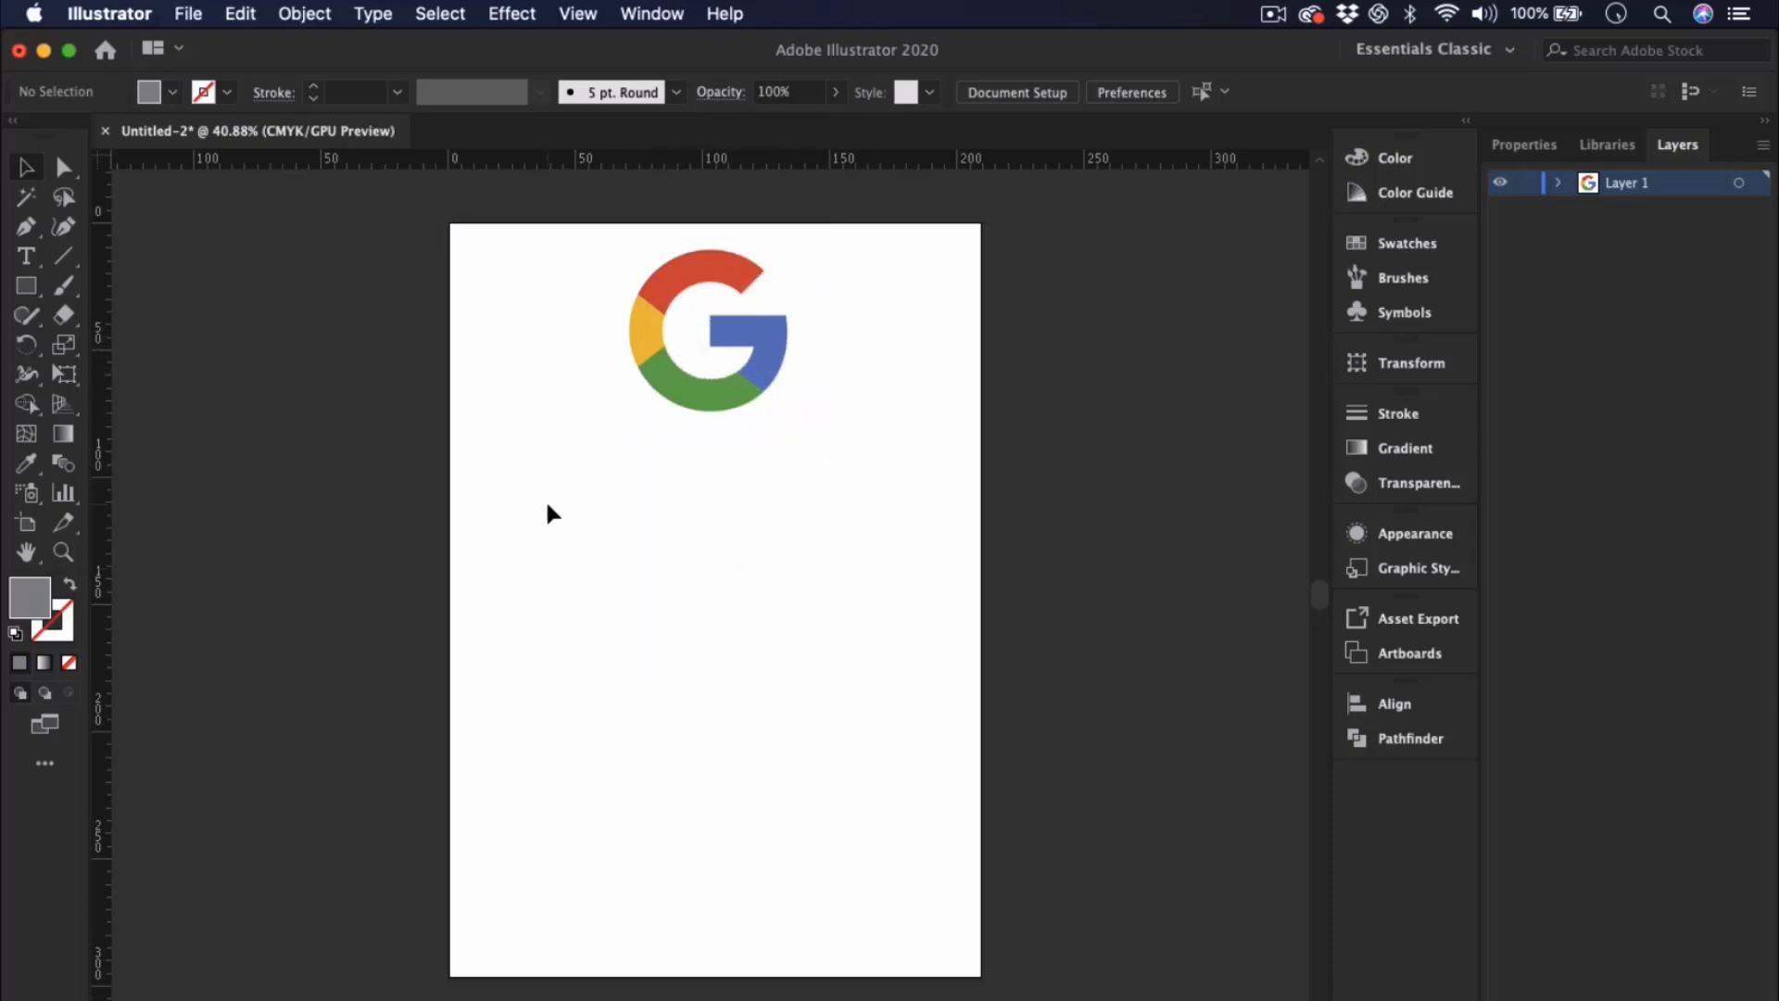
# - Draw a circle below the reference logo with the Ellipse Tool
pyautogui.click(26, 285)
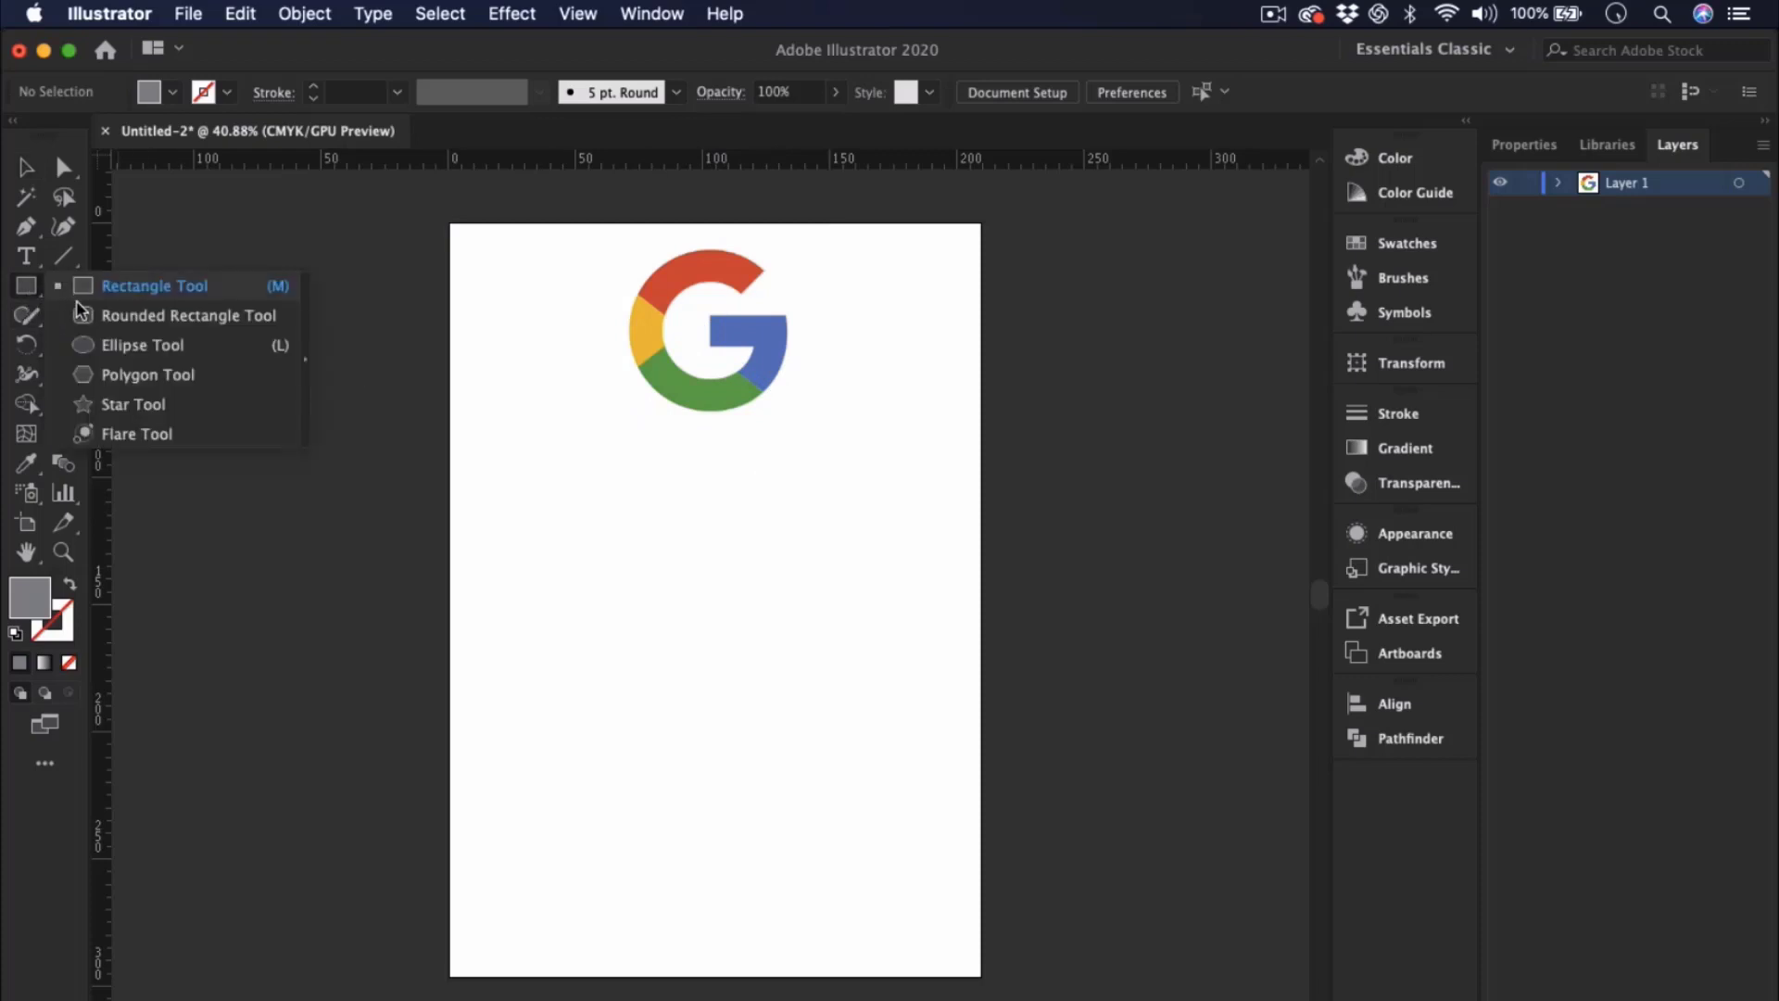
pyautogui.click(101, 343)
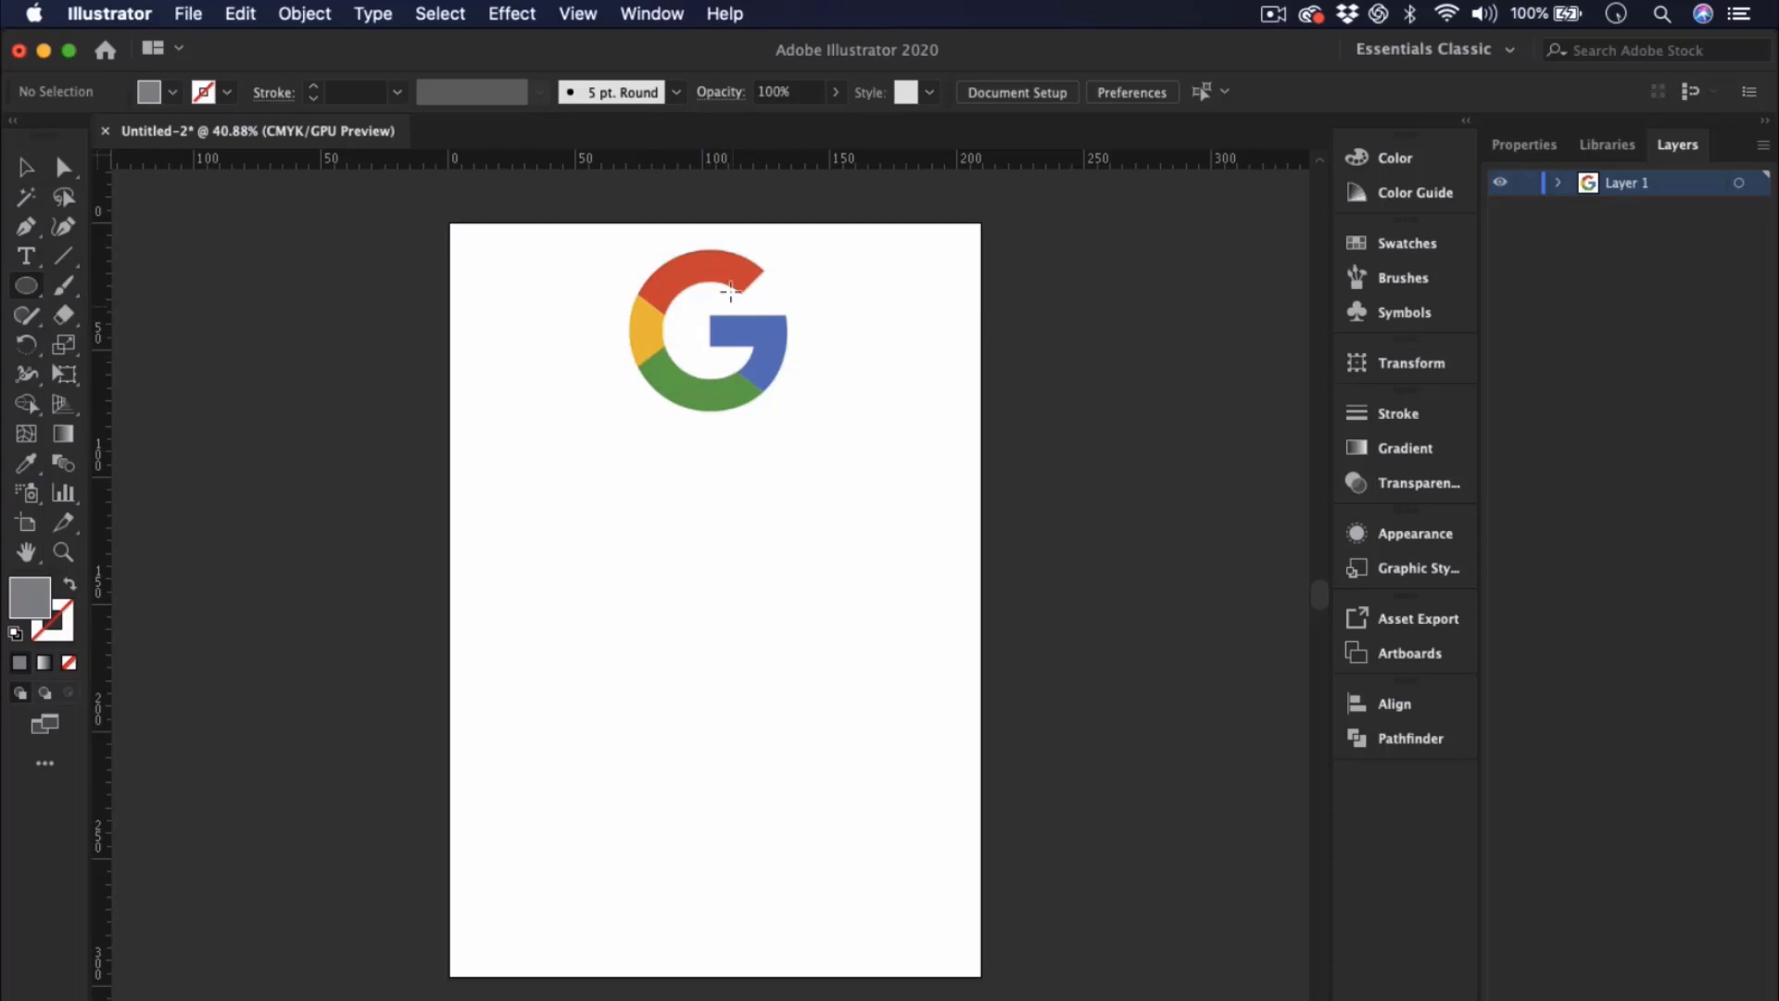
pyautogui.moveTo(631, 538); pyautogui.dragTo(737, 658)
pyautogui.click(36, 172)
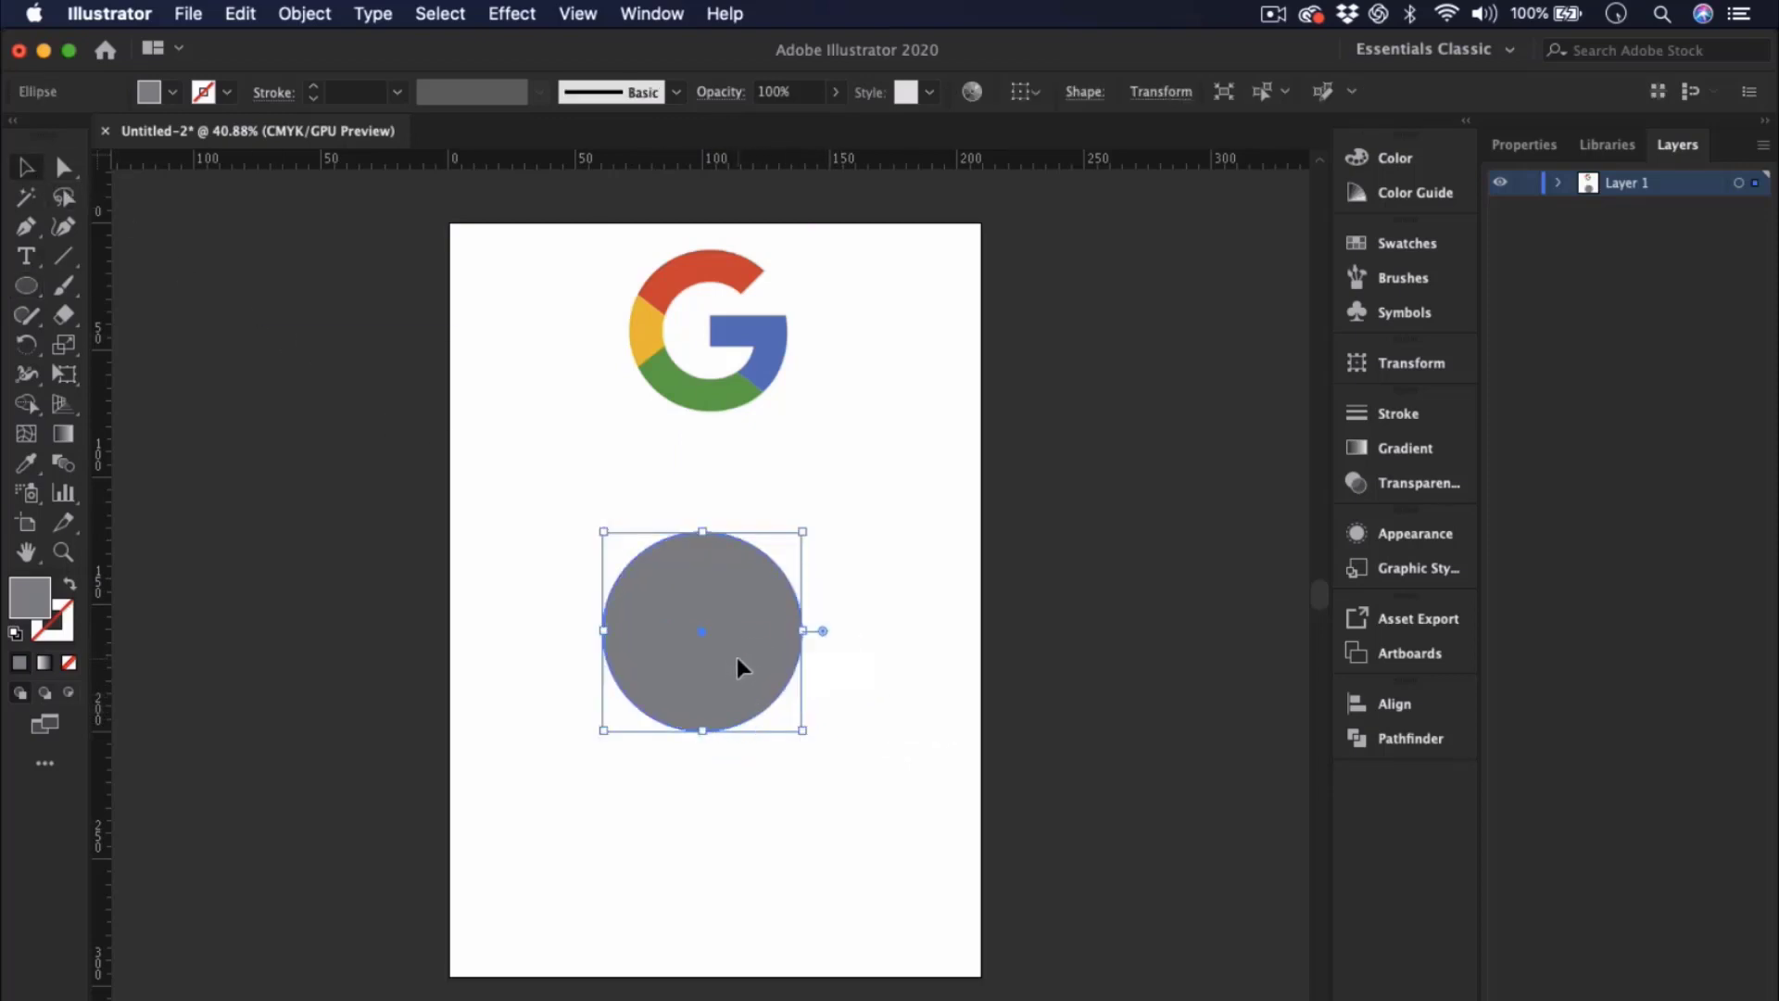
# - Give the circle a red stroke with a 35 pt weight
pyautogui.click(227, 92)
pyautogui.click(191, 136)
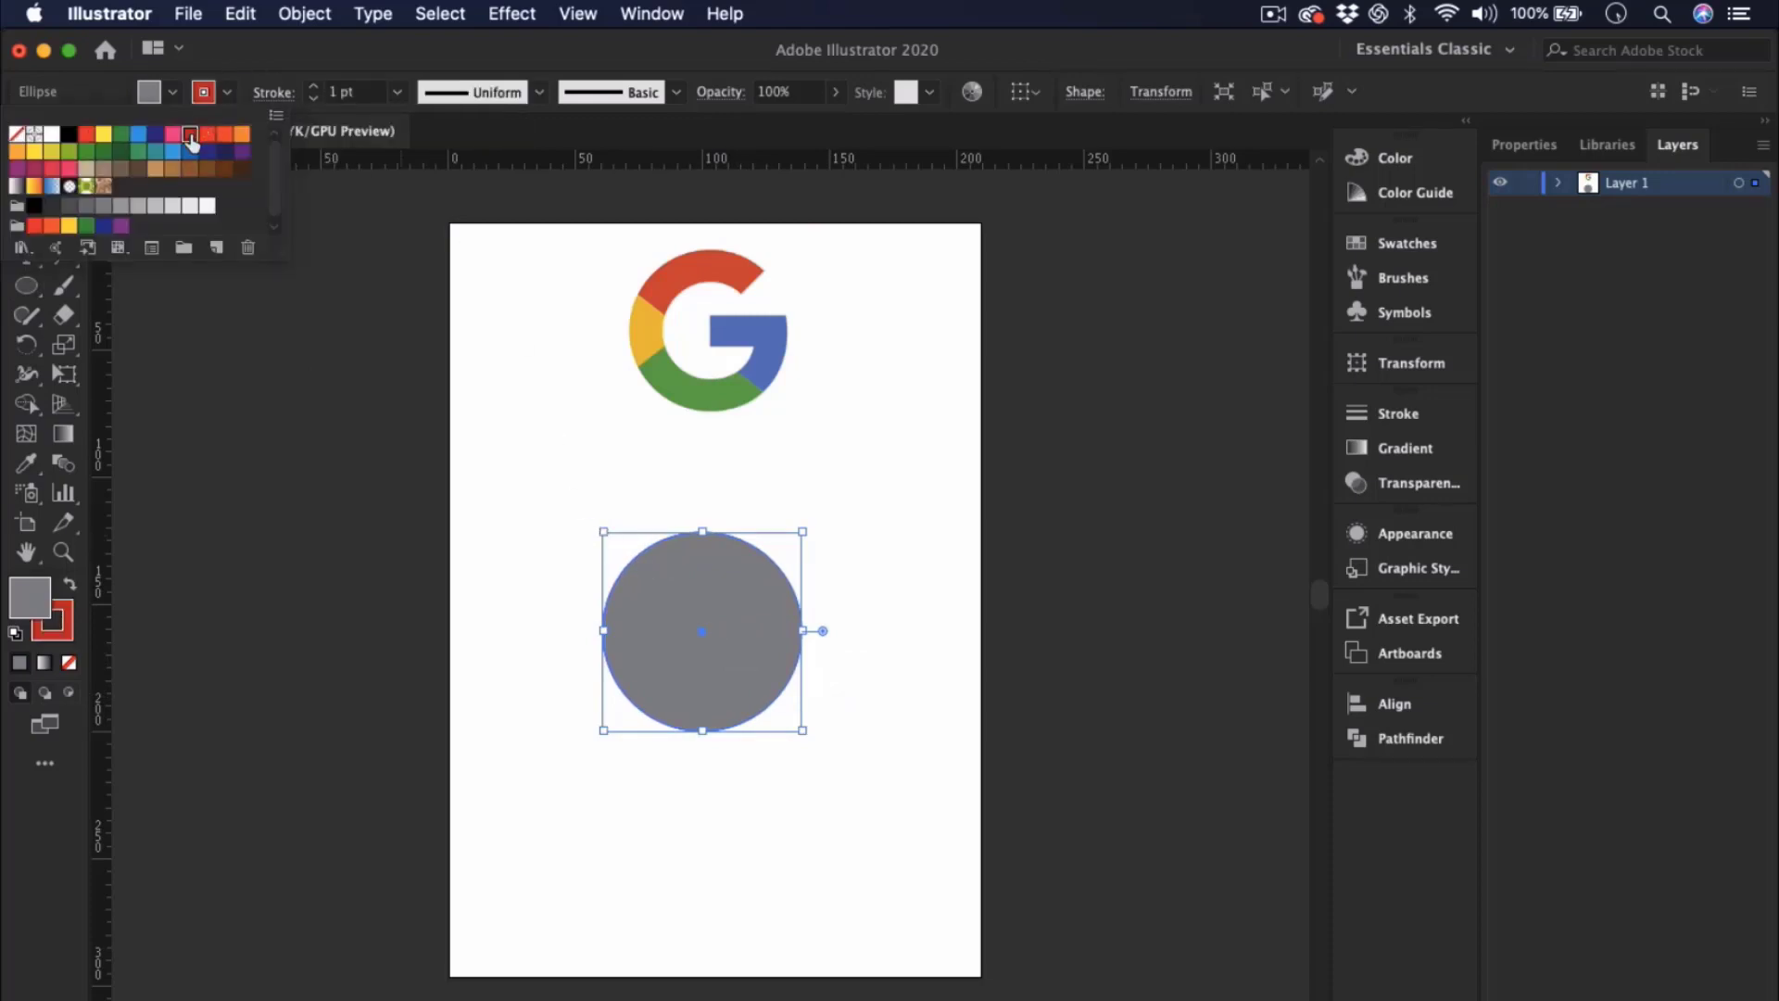
pyautogui.click(887, 706)
pyautogui.click(878, 716)
pyautogui.click(732, 621)
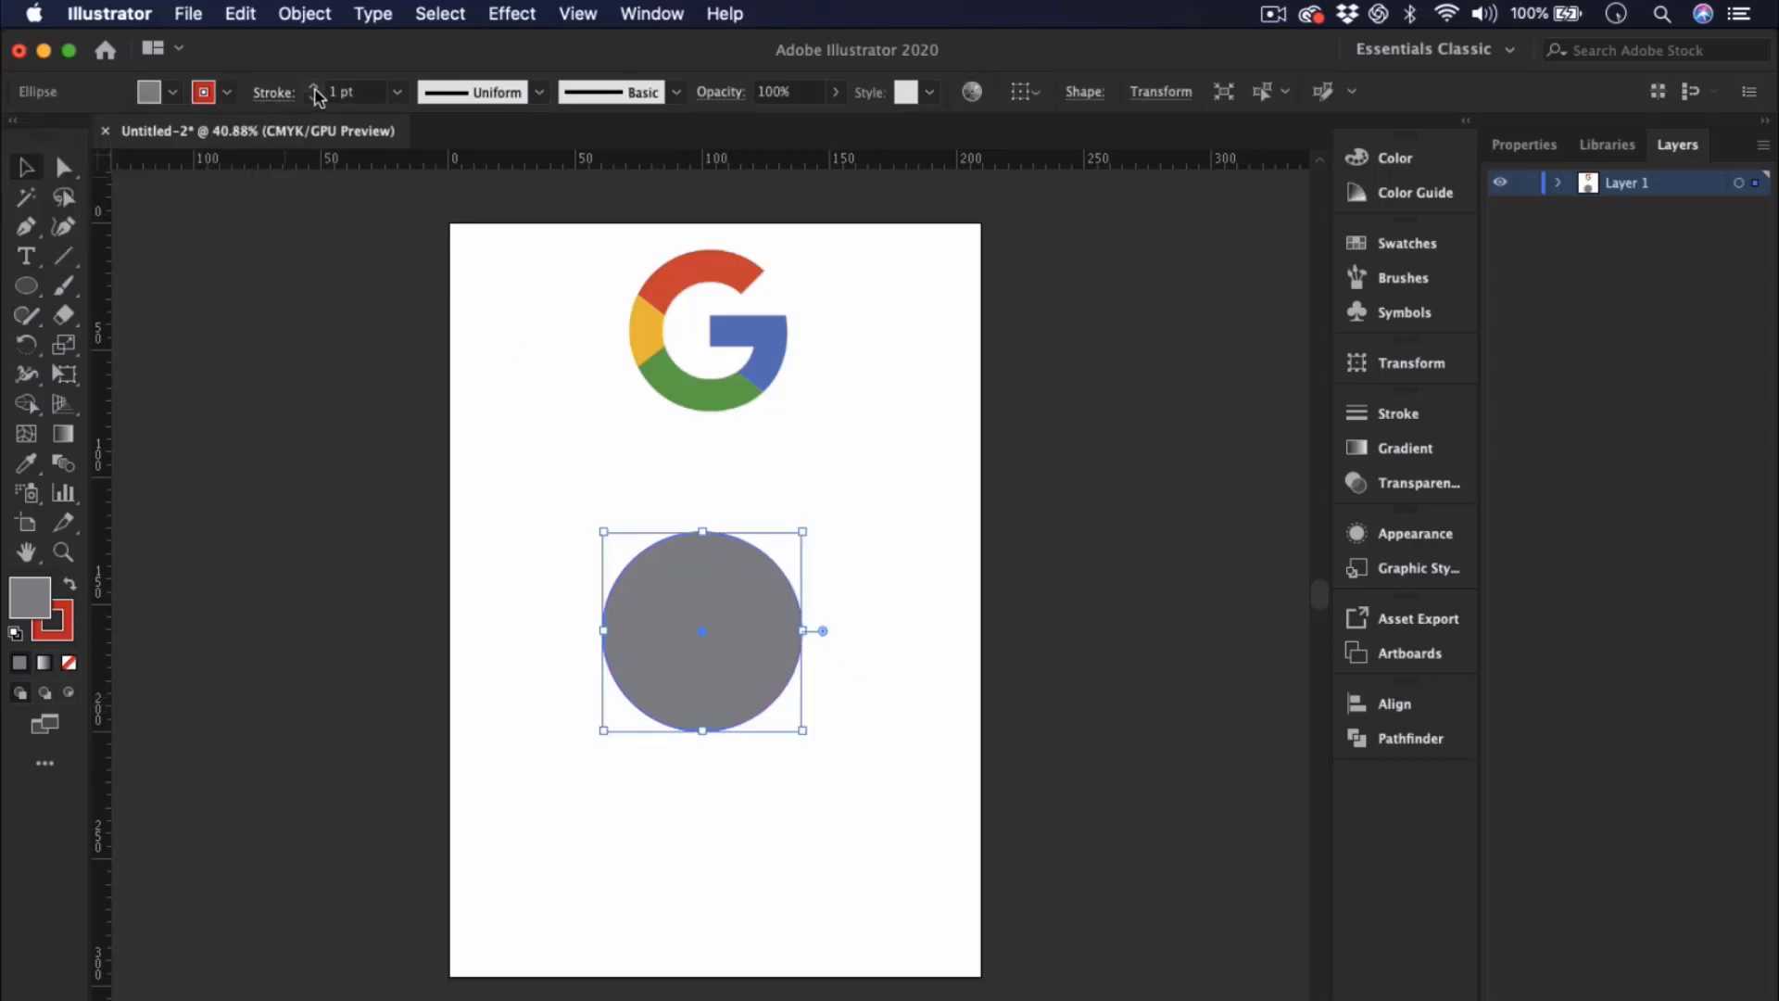
pyautogui.moveTo(314, 86); pyautogui.dragTo(315, 88)
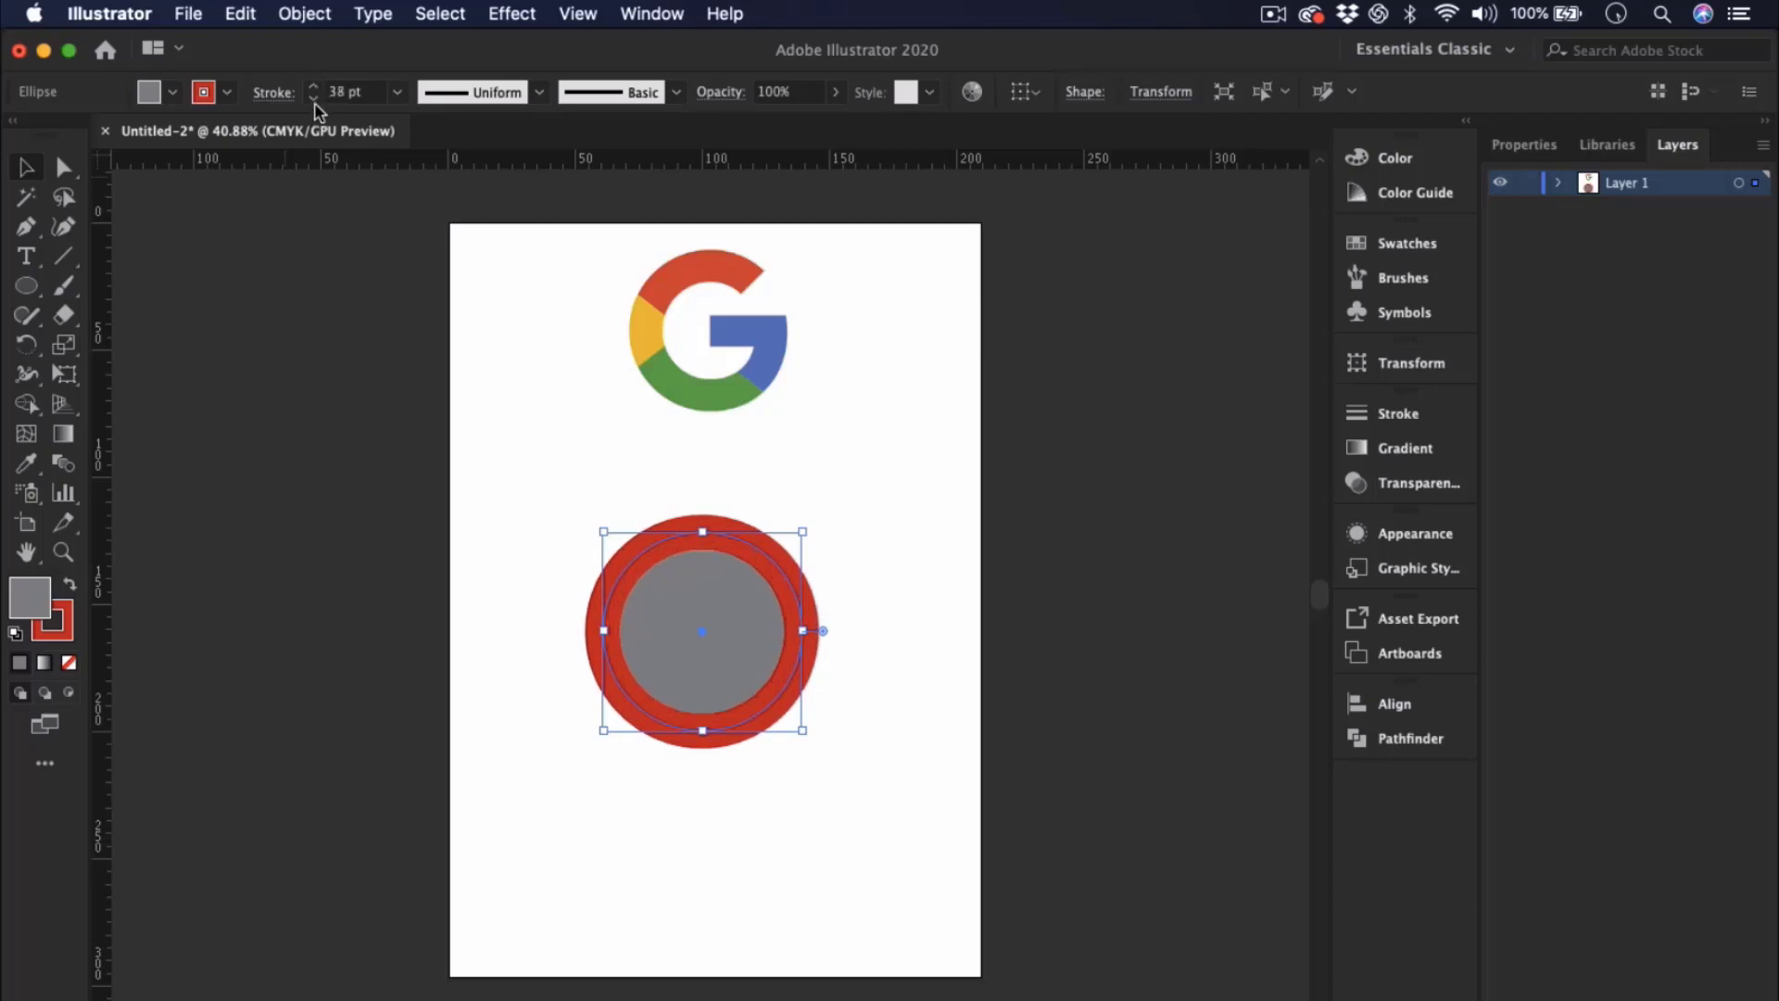
pyautogui.click(315, 101)
pyautogui.click(315, 100)
pyautogui.click(315, 100)
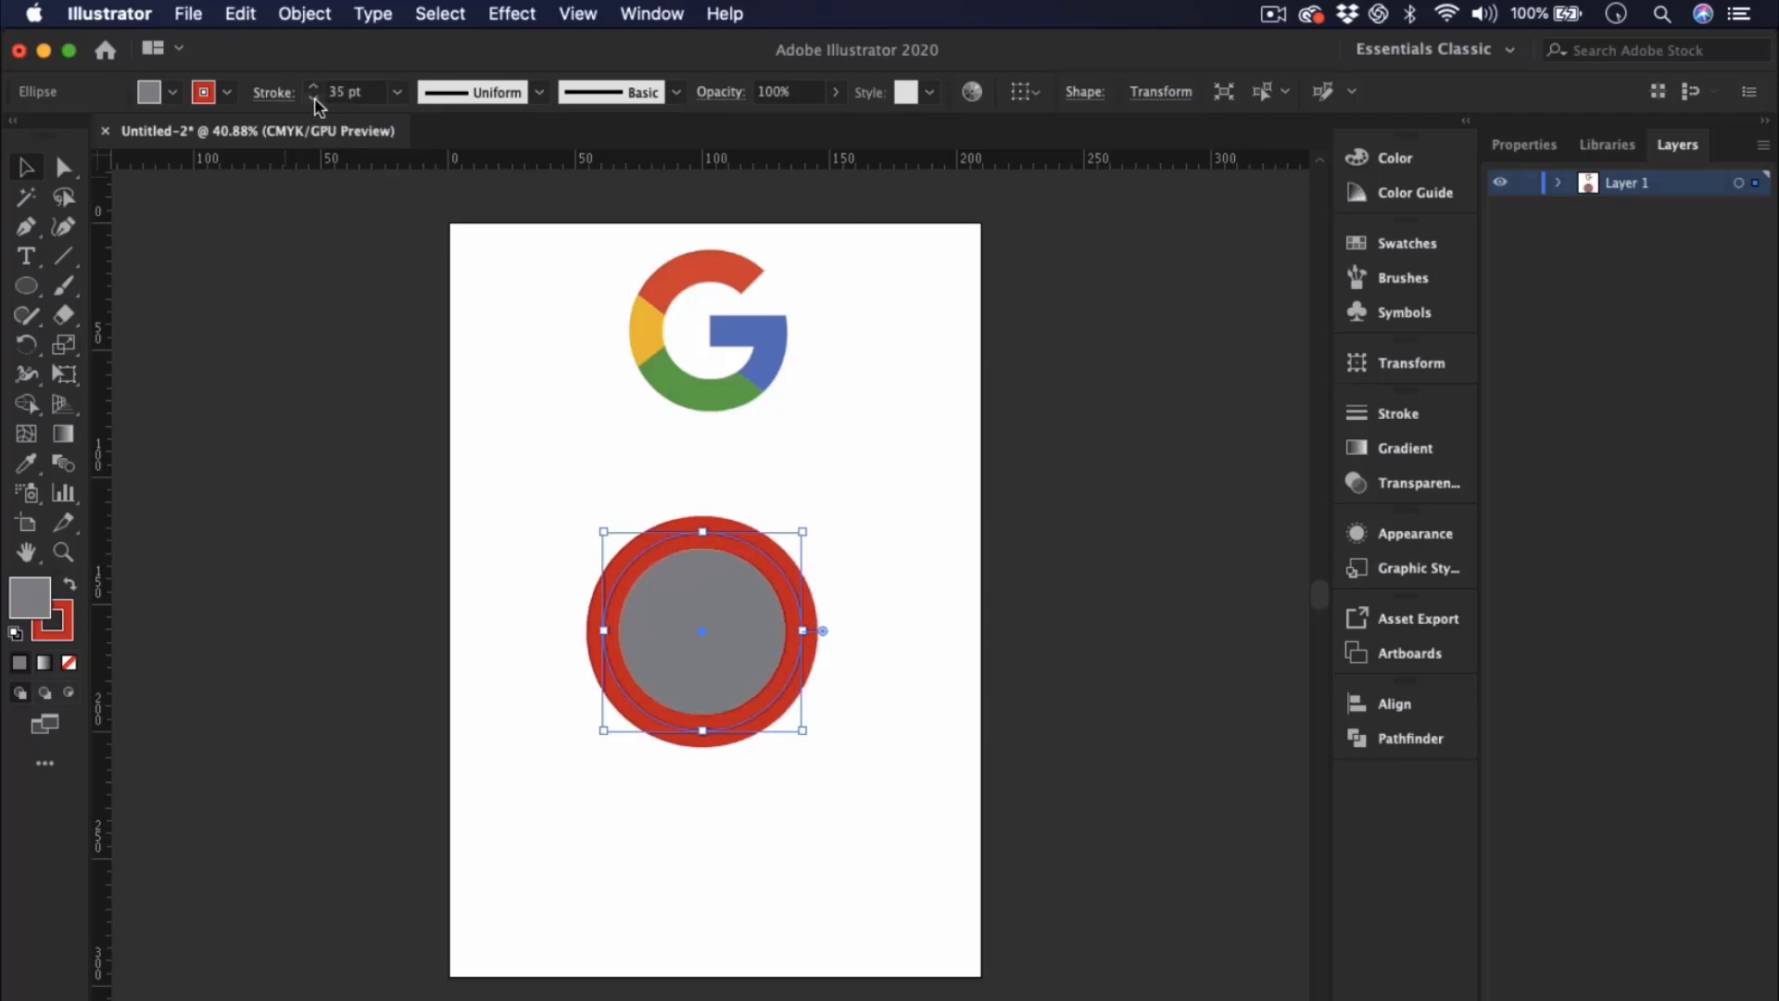
# - Set the ring's fill to None, keeping it in its original position
pyautogui.click(777, 797)
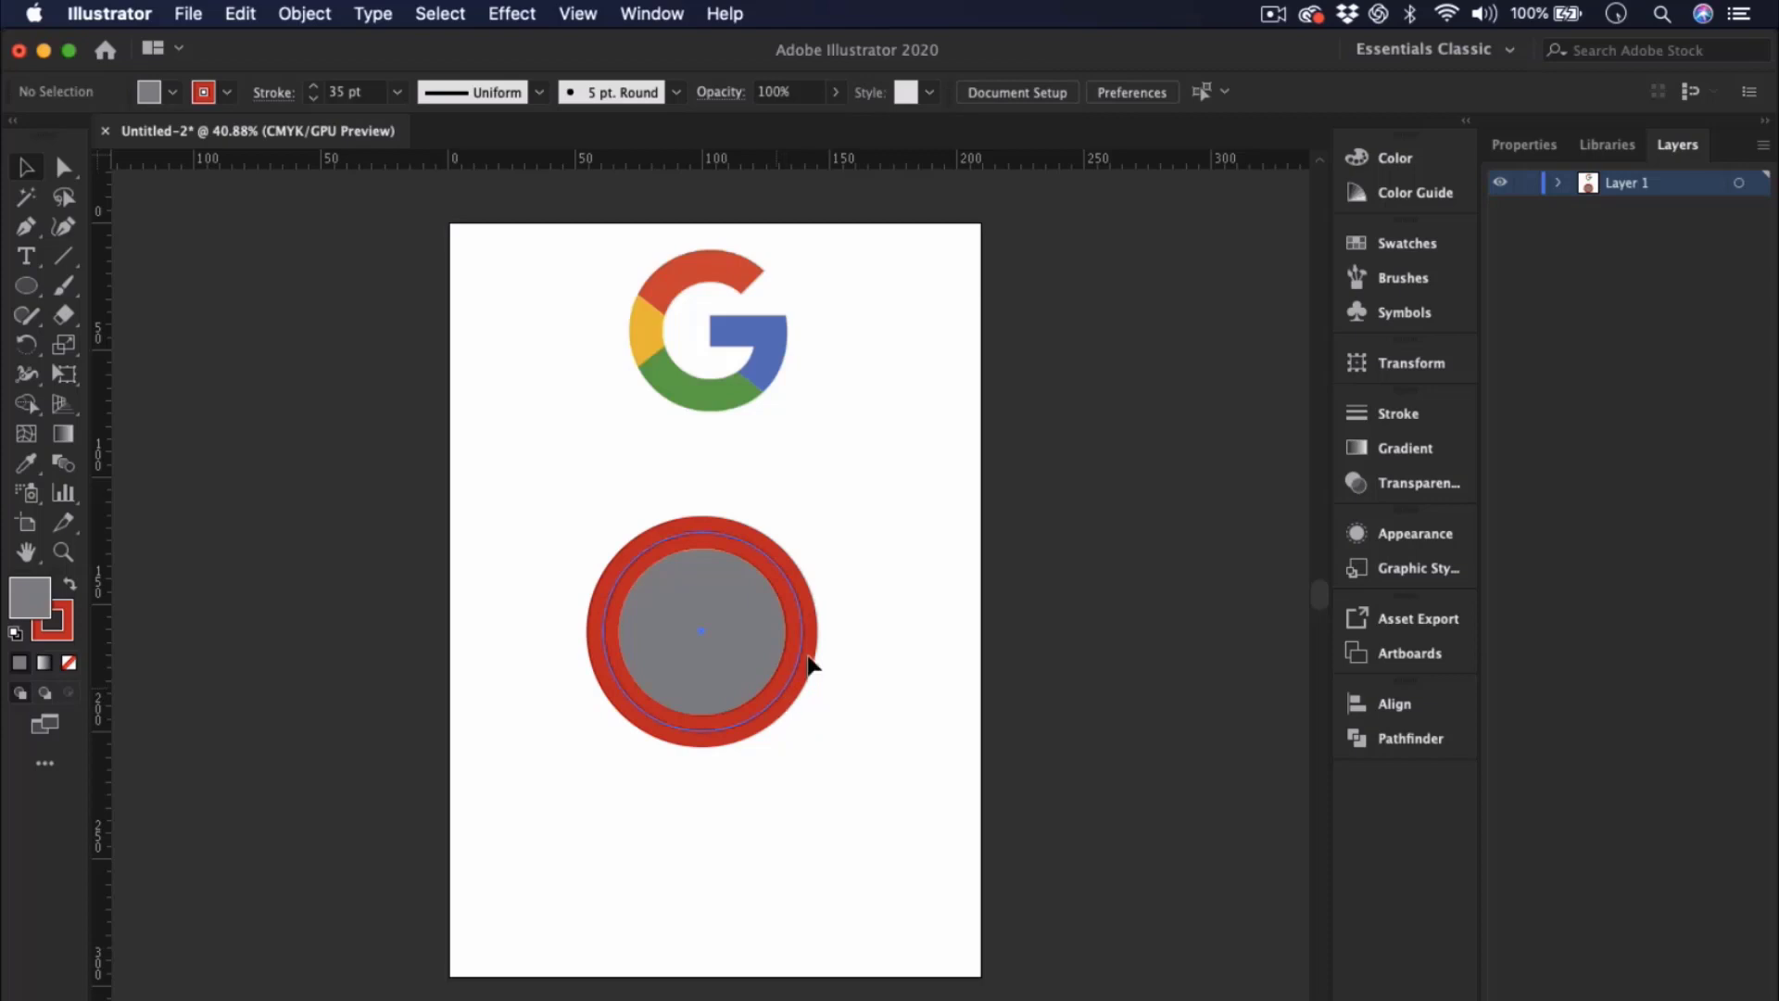
pyautogui.moveTo(809, 663); pyautogui.dragTo(776, 693)
pyautogui.click(823, 801)
pyautogui.click(731, 639)
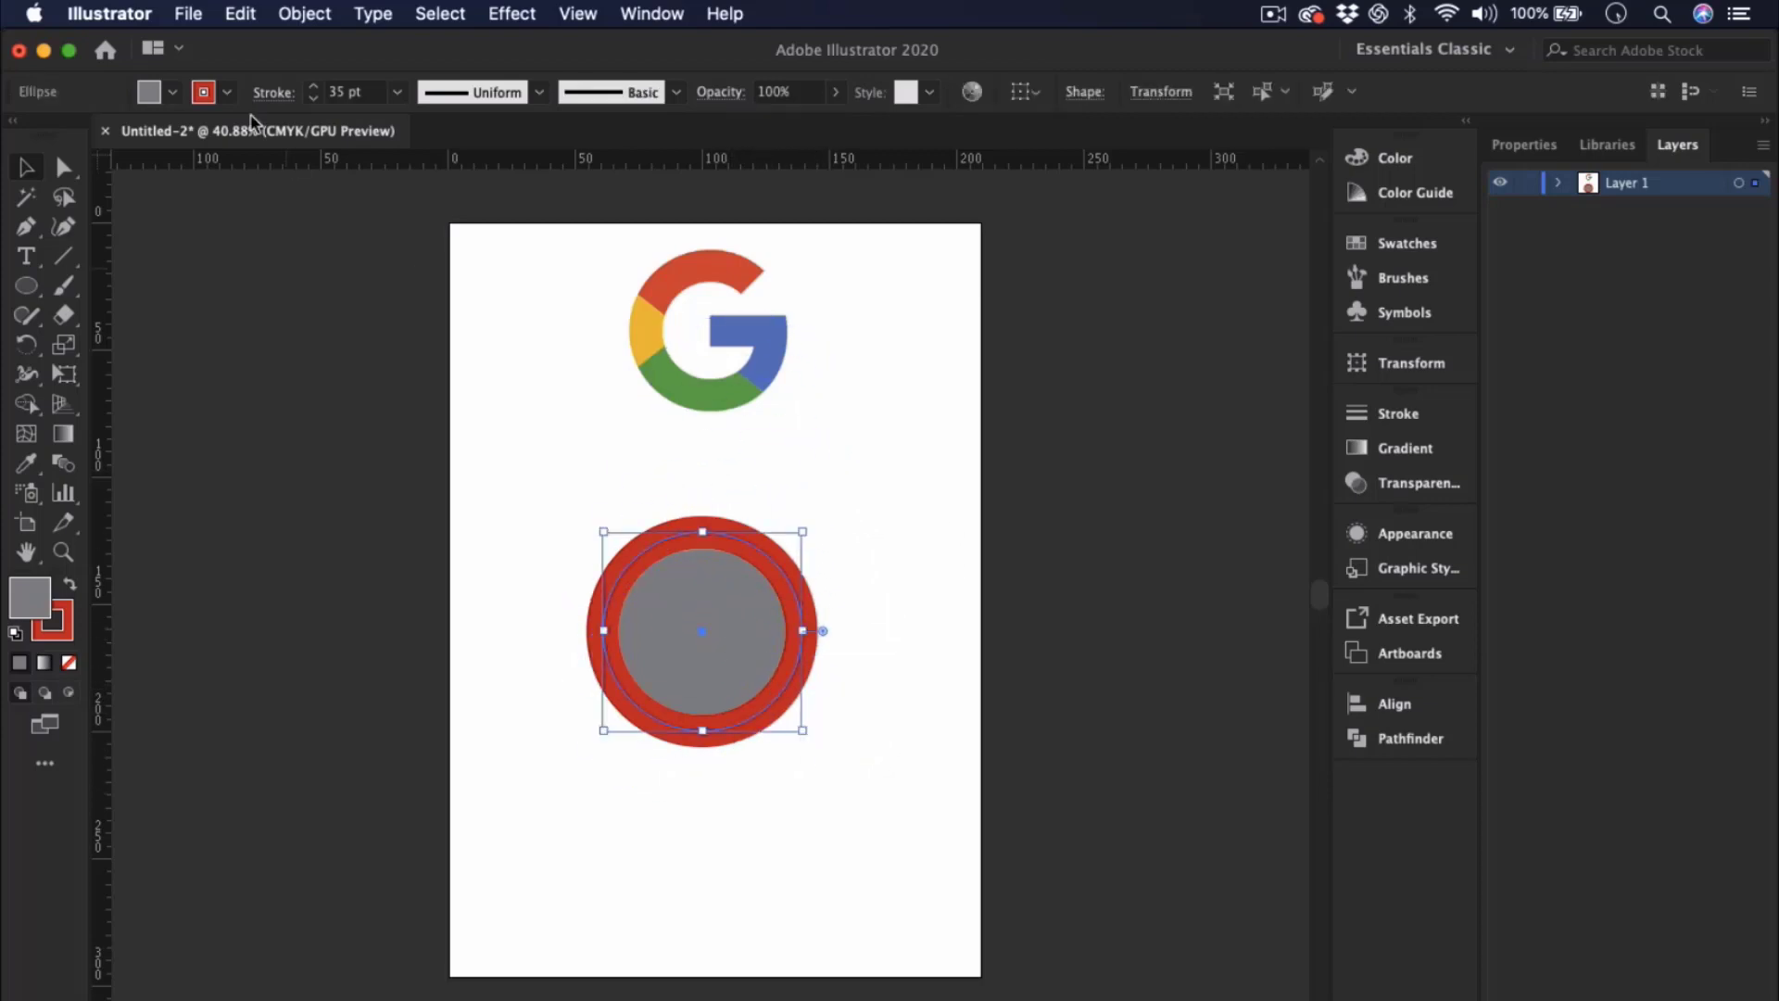
pyautogui.click(172, 92)
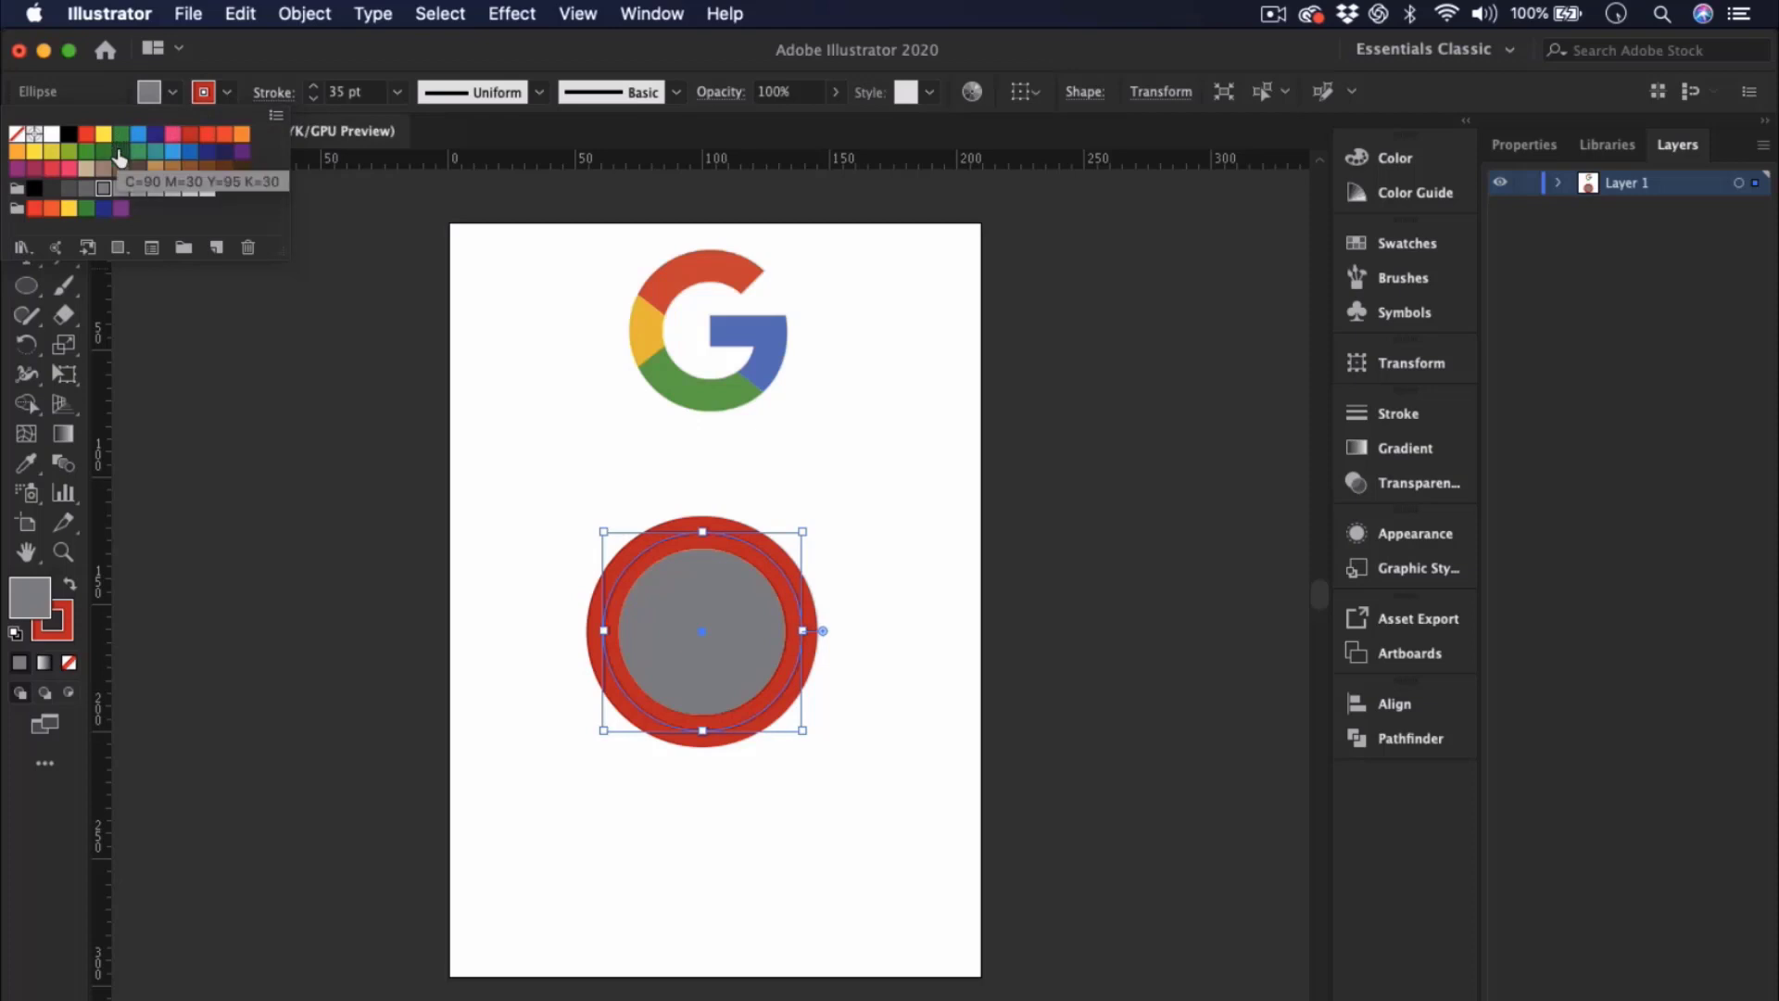
pyautogui.click(17, 135)
pyautogui.click(925, 748)
pyautogui.click(870, 774)
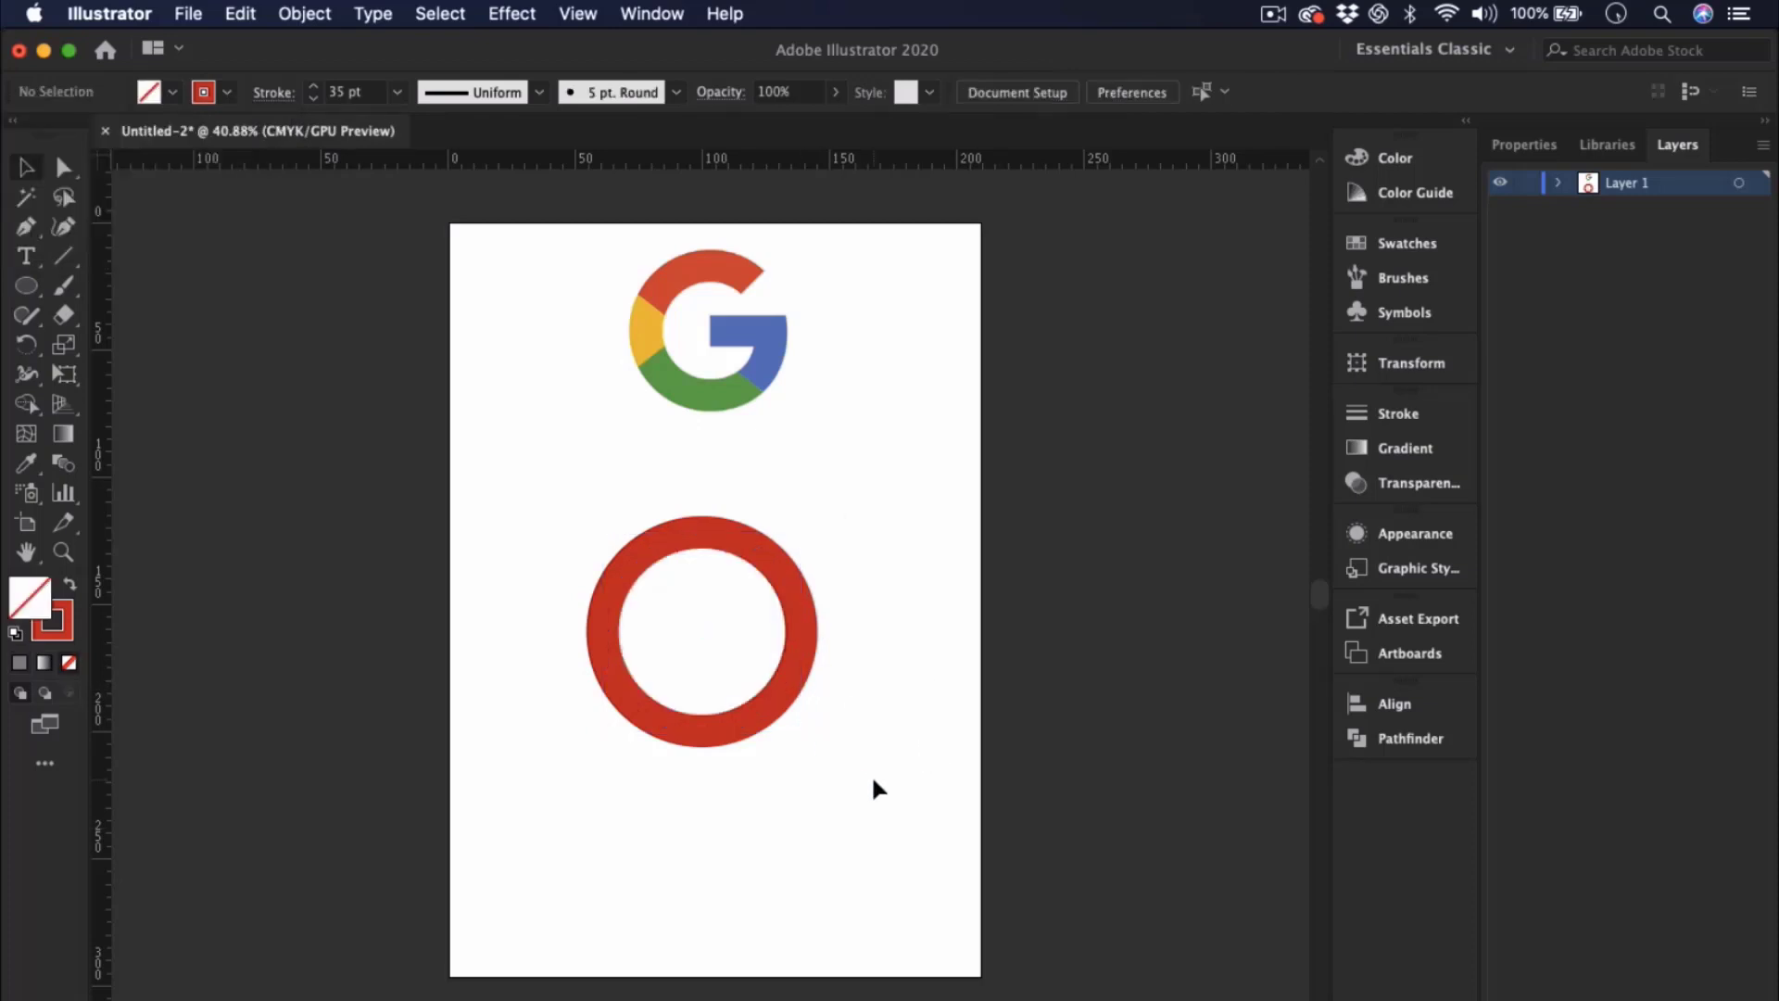
pyautogui.click(797, 632)
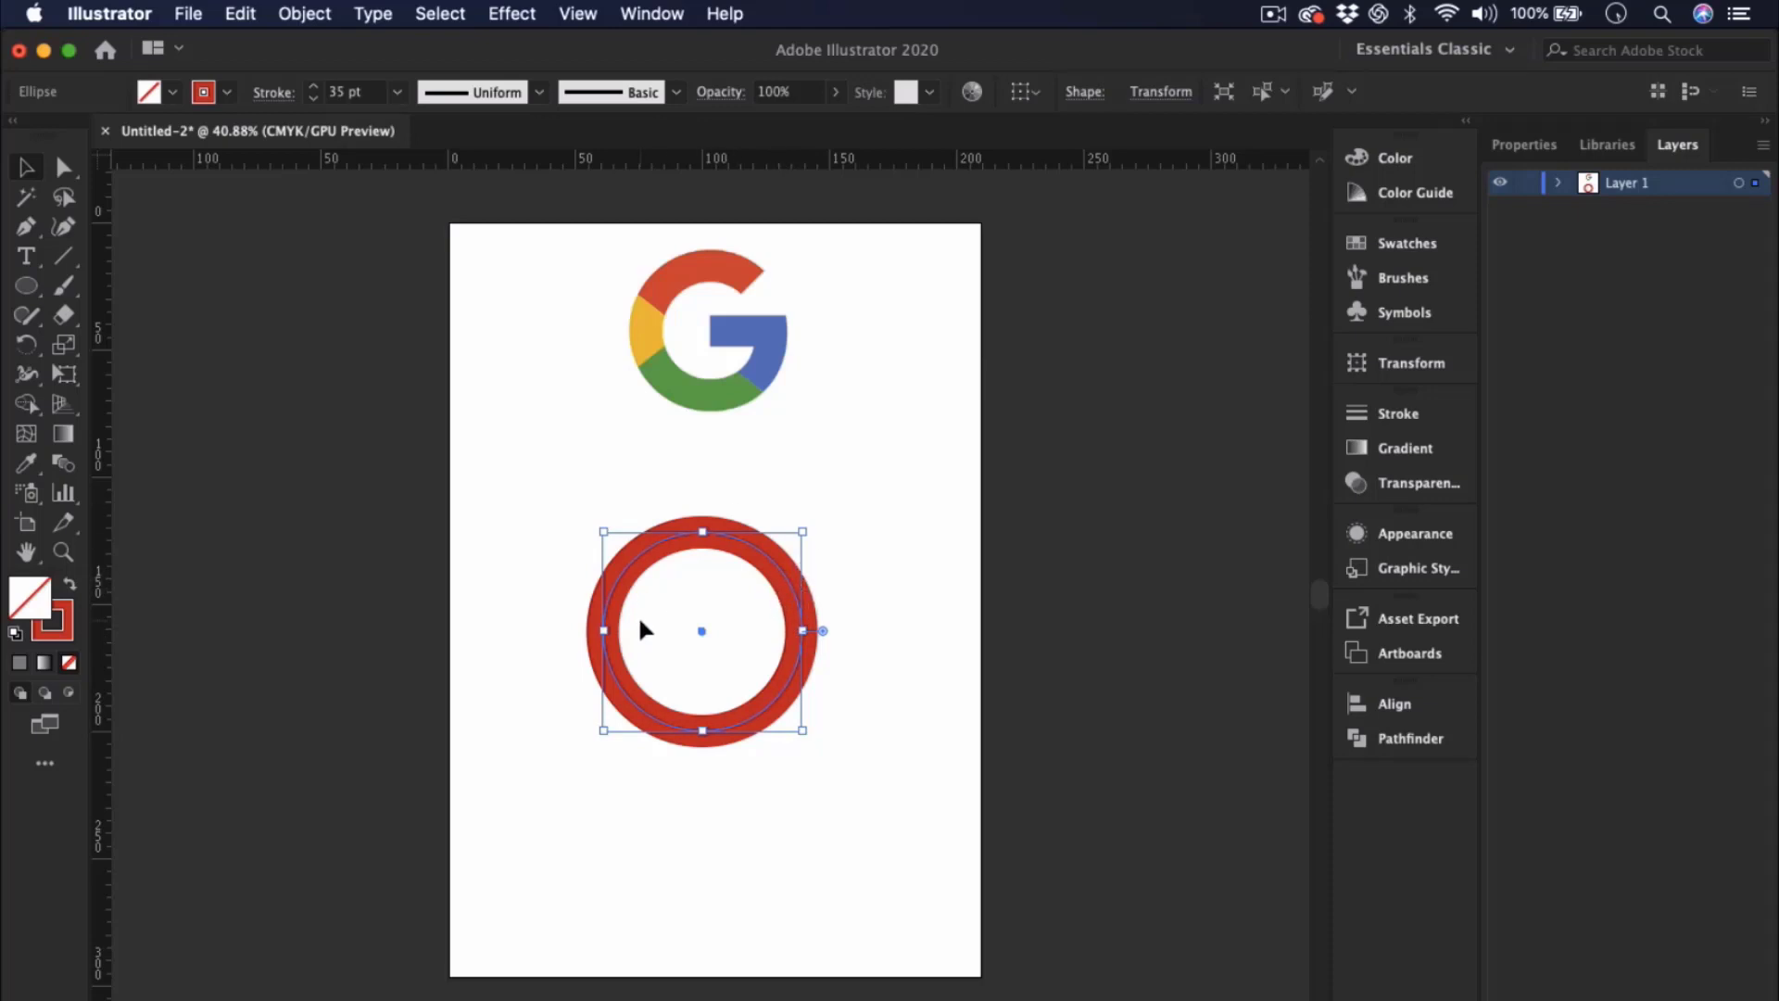
# - Expand the ring's stroke with Object > Expand, Stroke only, into a filled shape
pyautogui.click(301, 14)
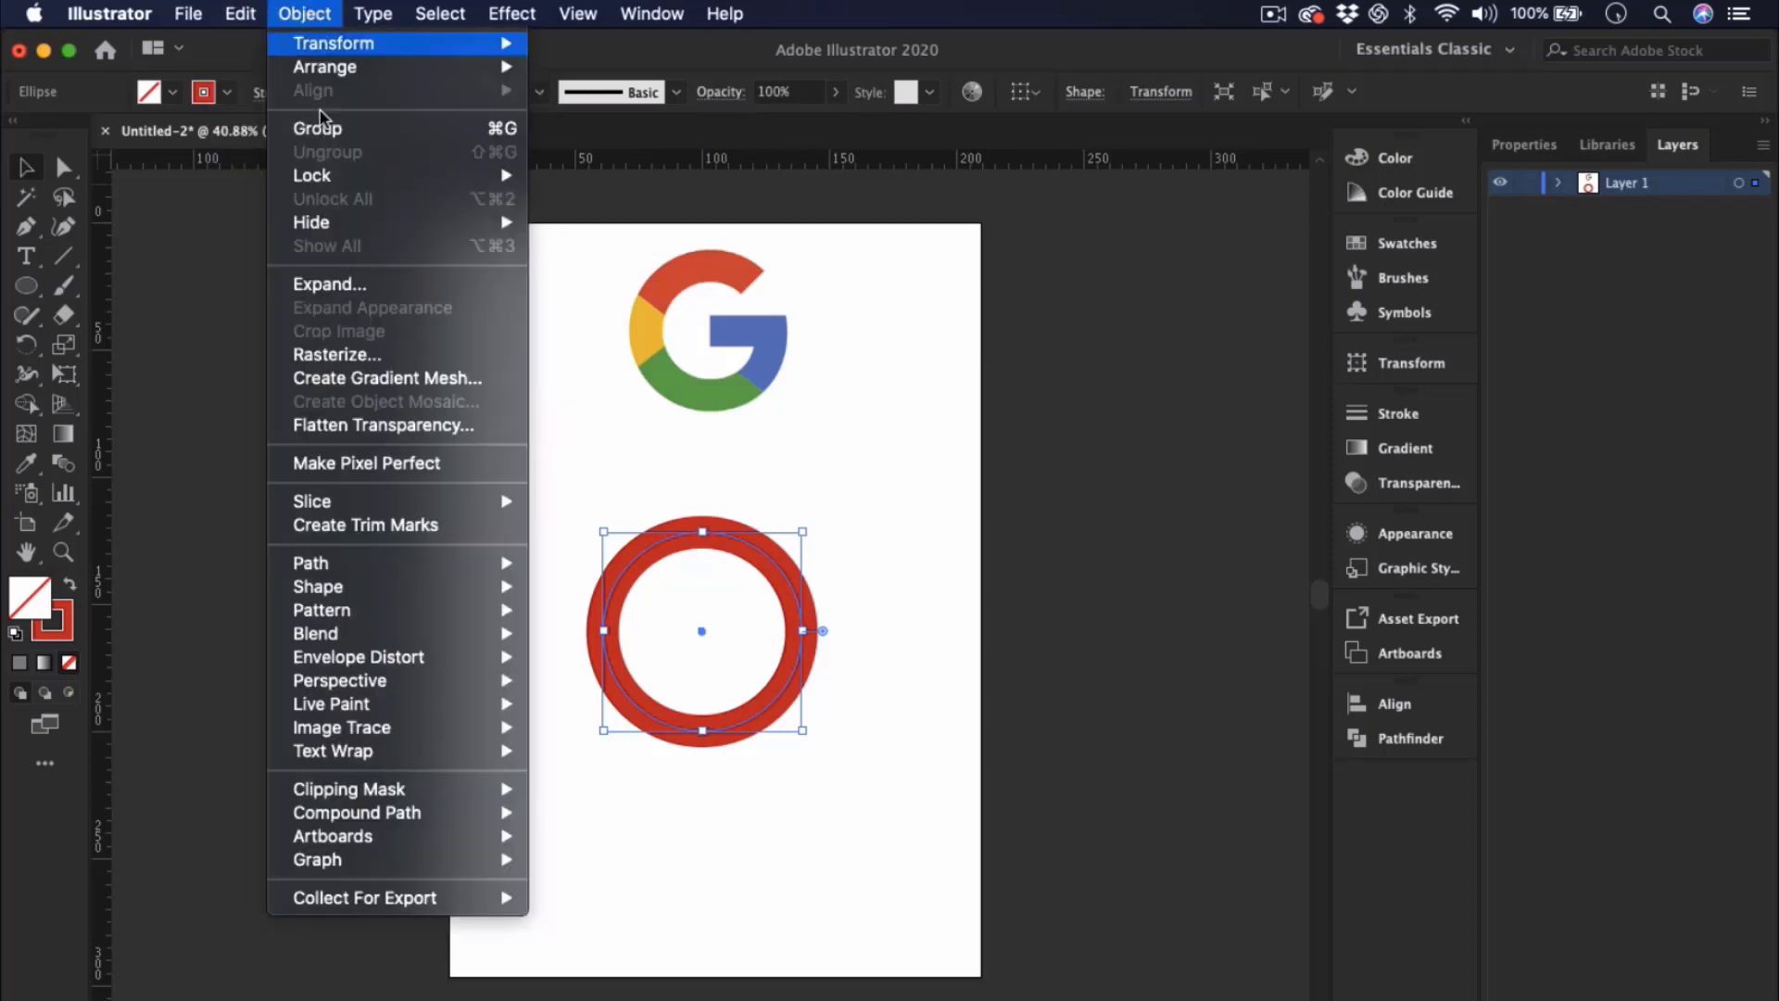
pyautogui.click(344, 285)
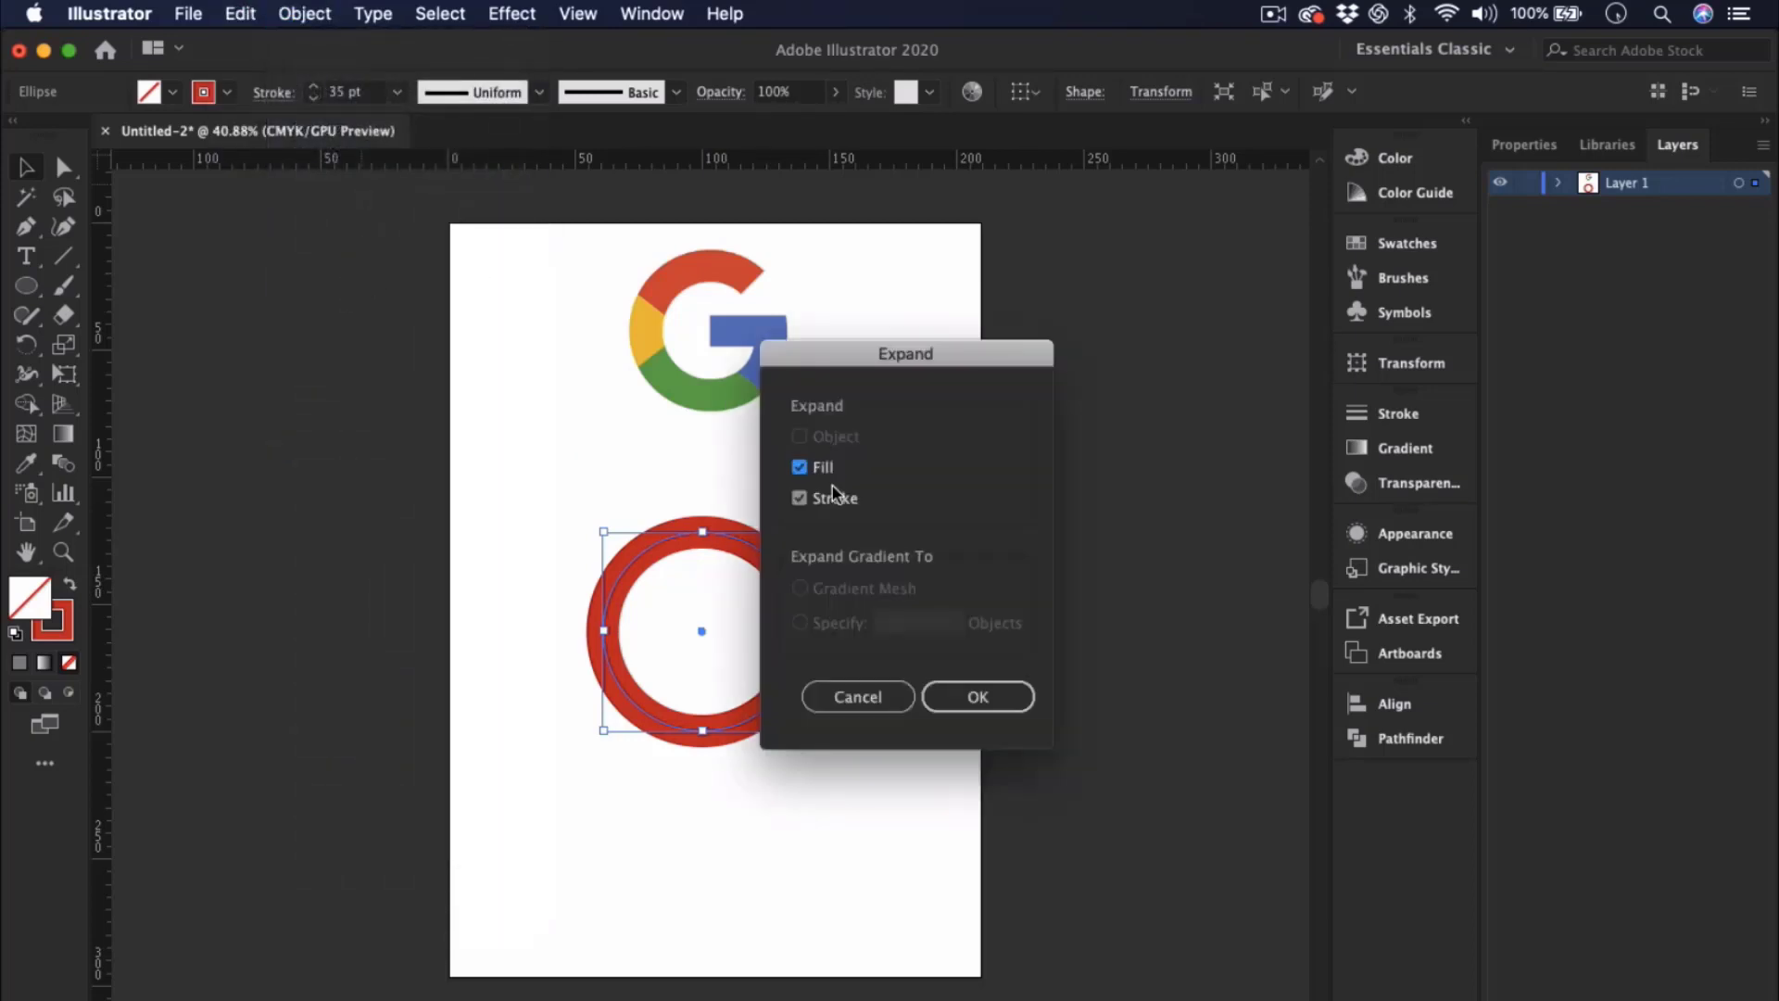
pyautogui.moveTo(855, 371); pyautogui.dragTo(932, 371)
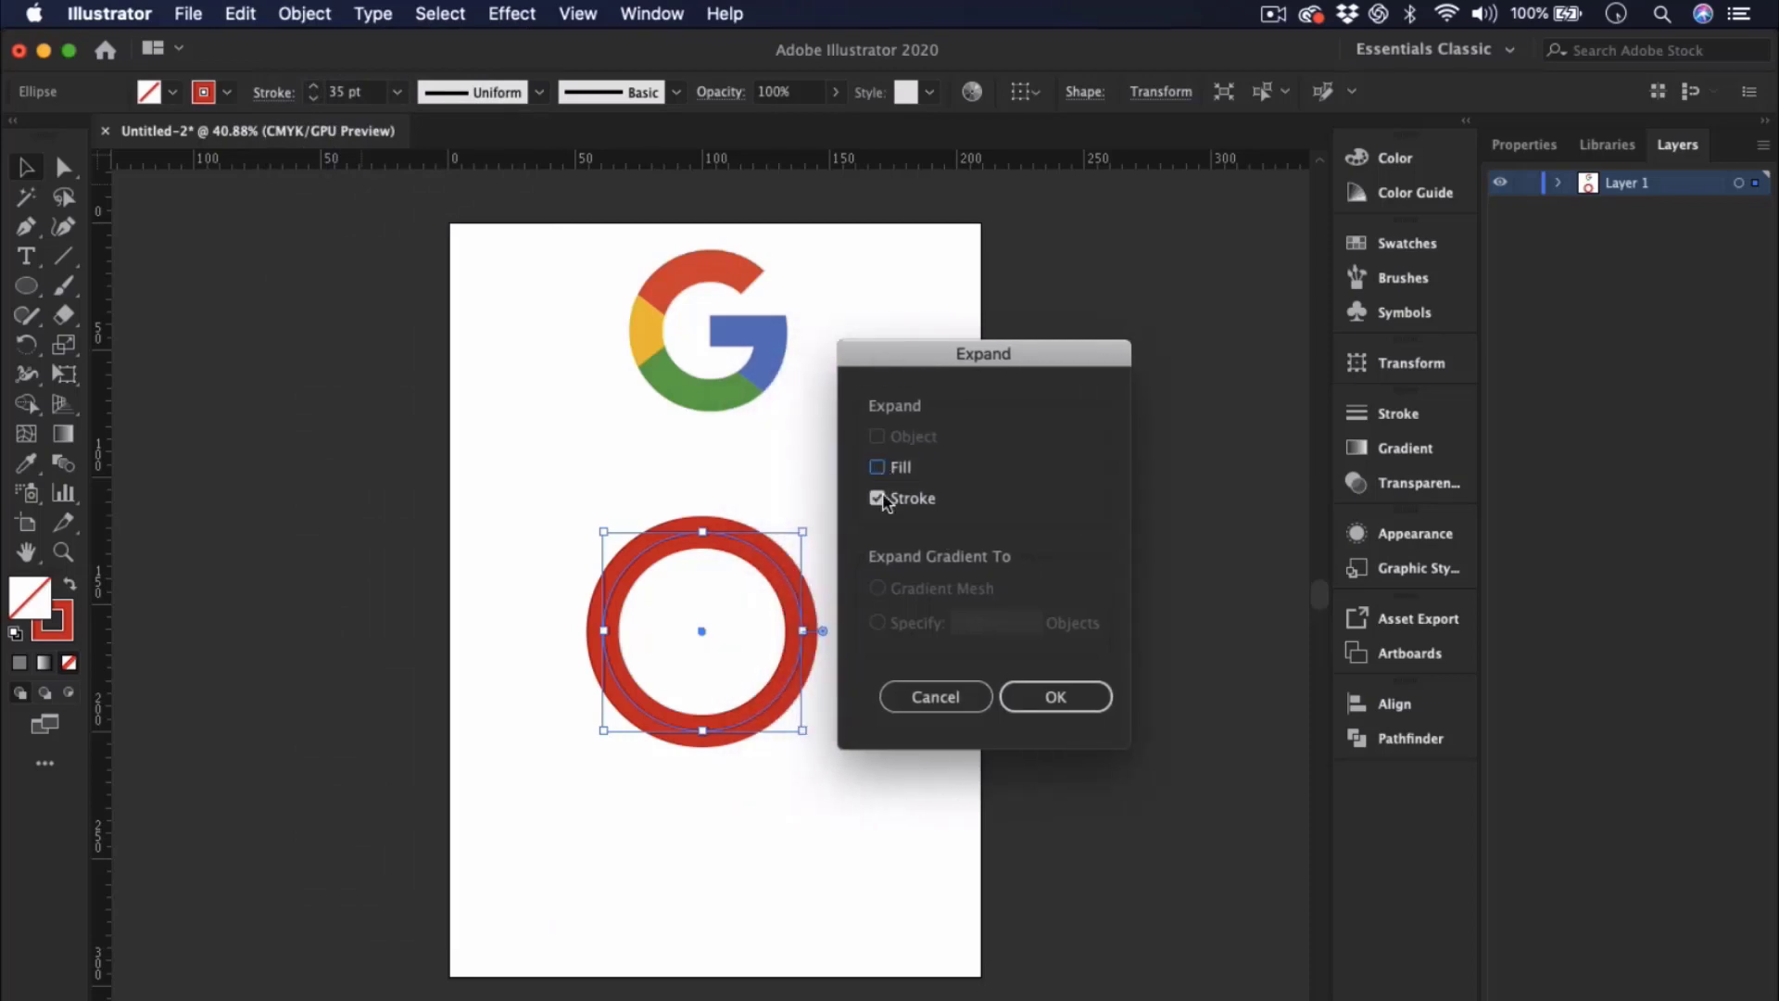
pyautogui.click(1044, 696)
pyautogui.click(856, 788)
pyautogui.click(802, 682)
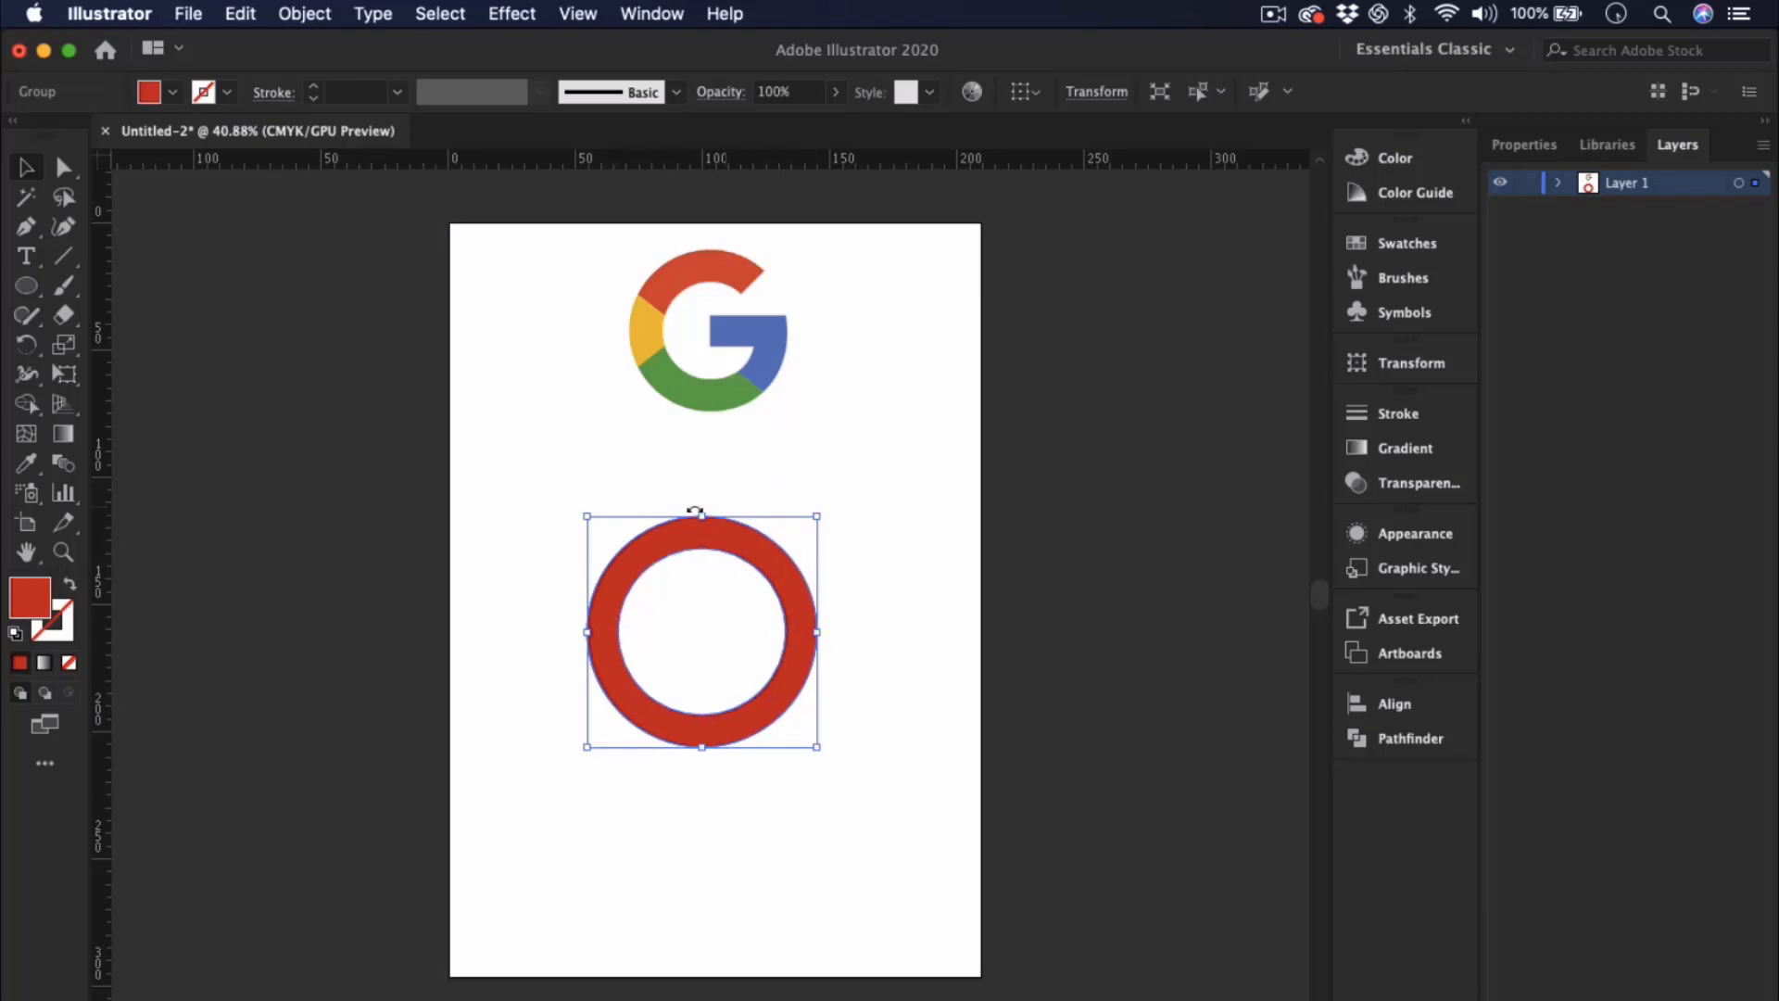
# - Try blue, green and magenta fills on the ring, then settle back on red
pyautogui.click(159, 97)
pyautogui.click(139, 135)
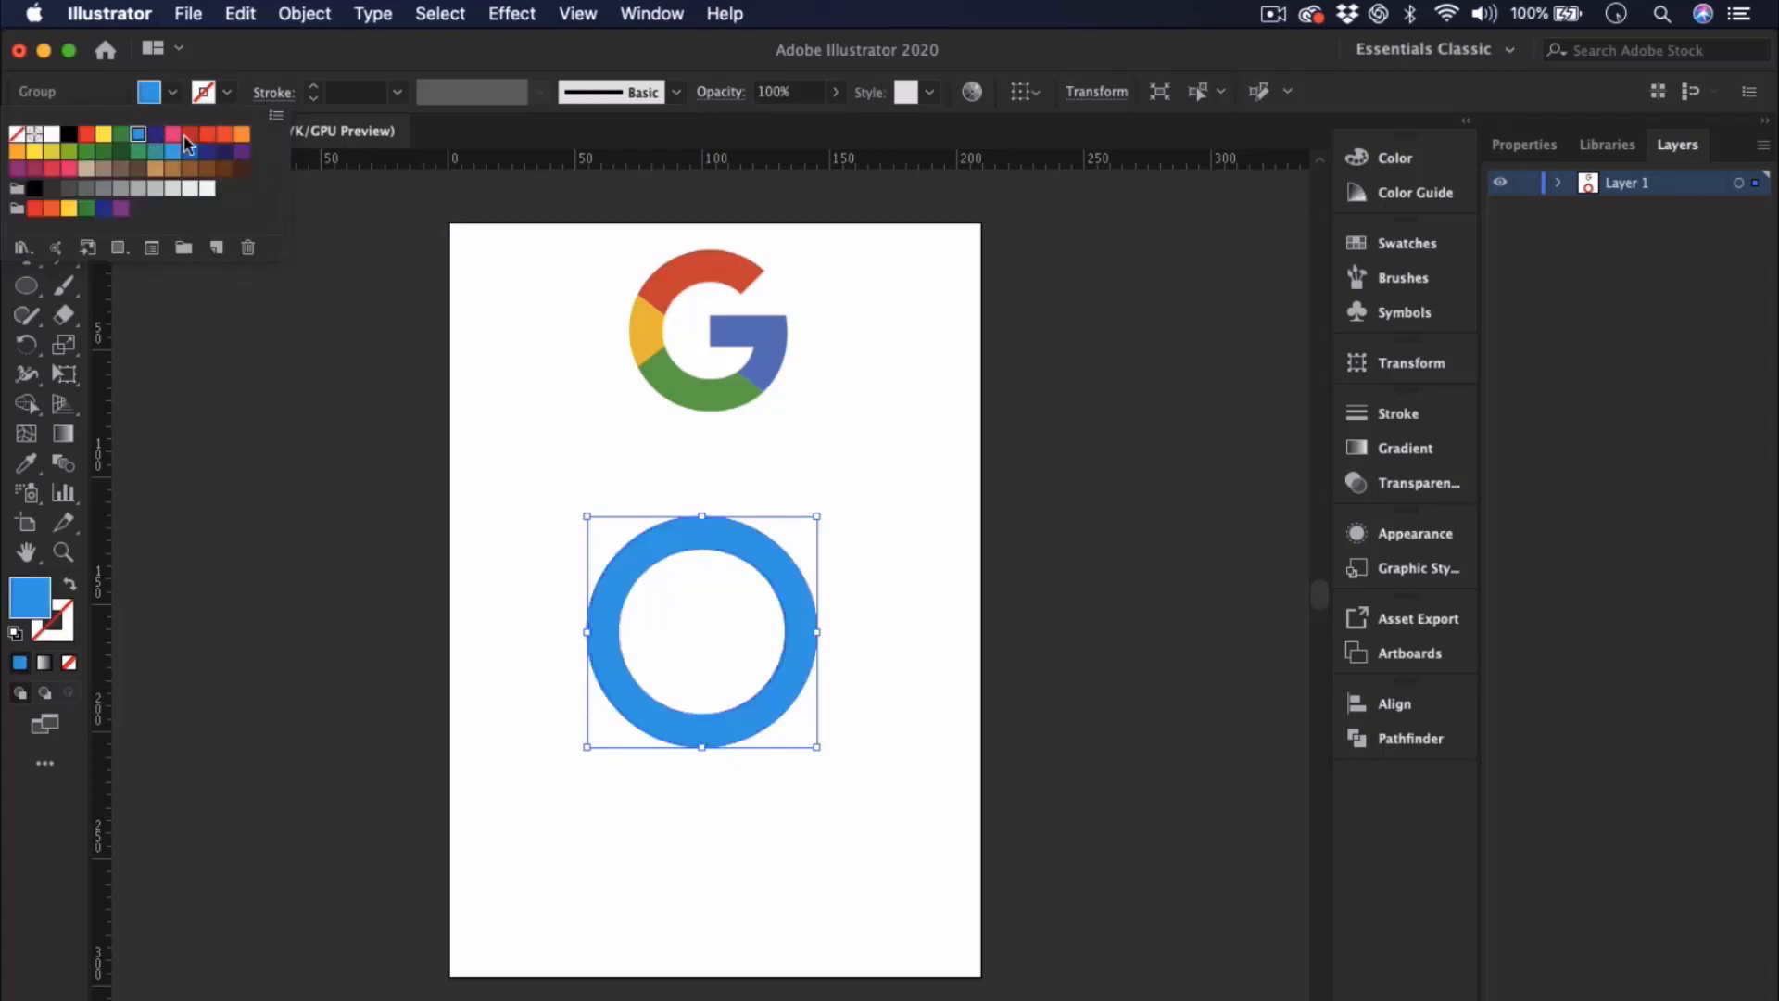
pyautogui.click(138, 151)
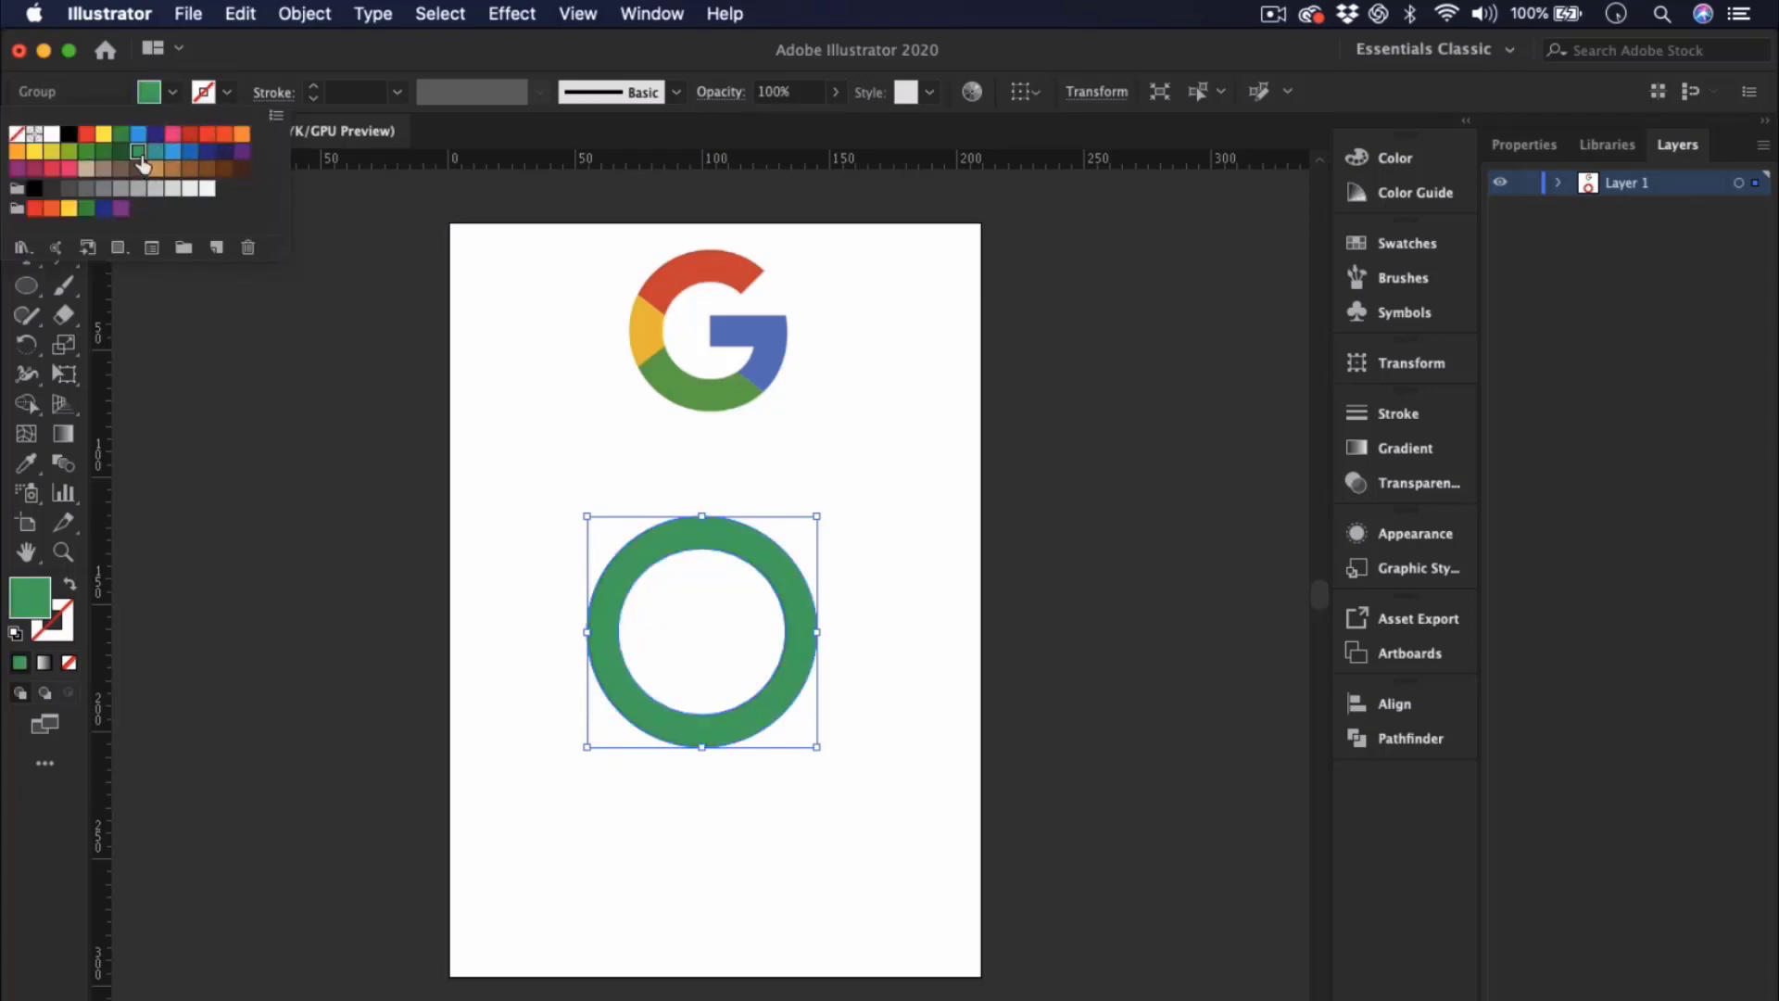
pyautogui.click(172, 153)
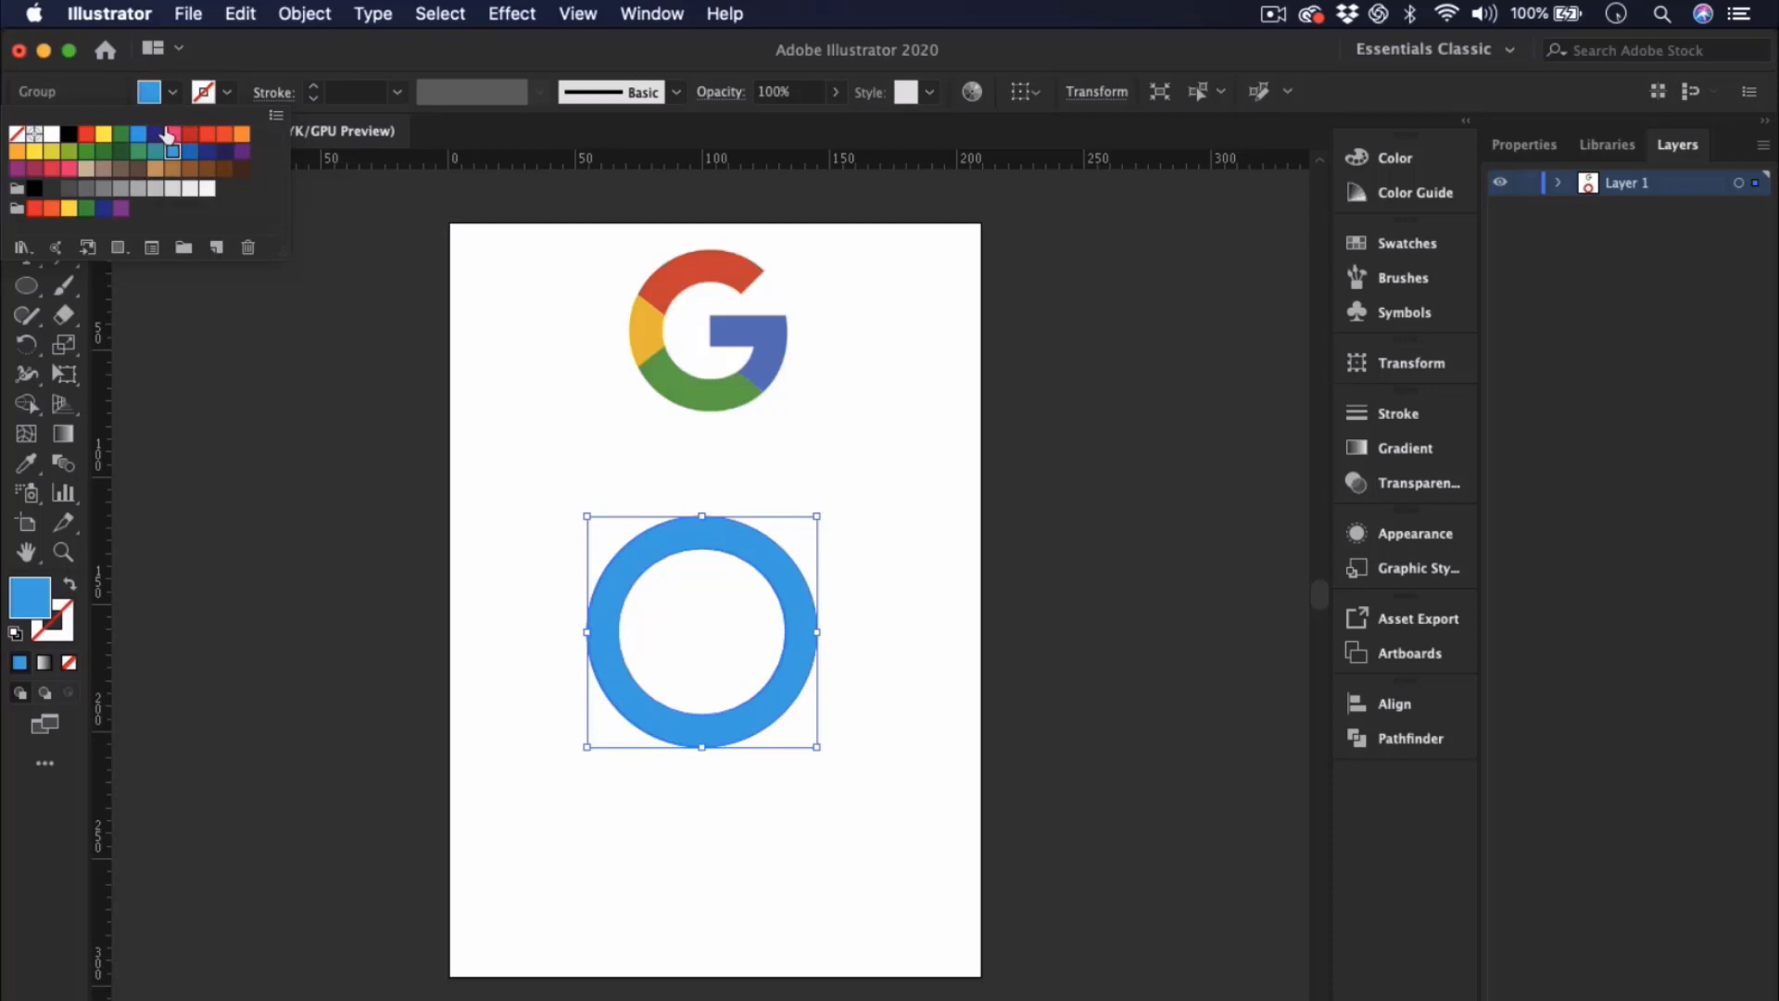
pyautogui.click(173, 137)
pyautogui.click(191, 137)
pyautogui.click(904, 613)
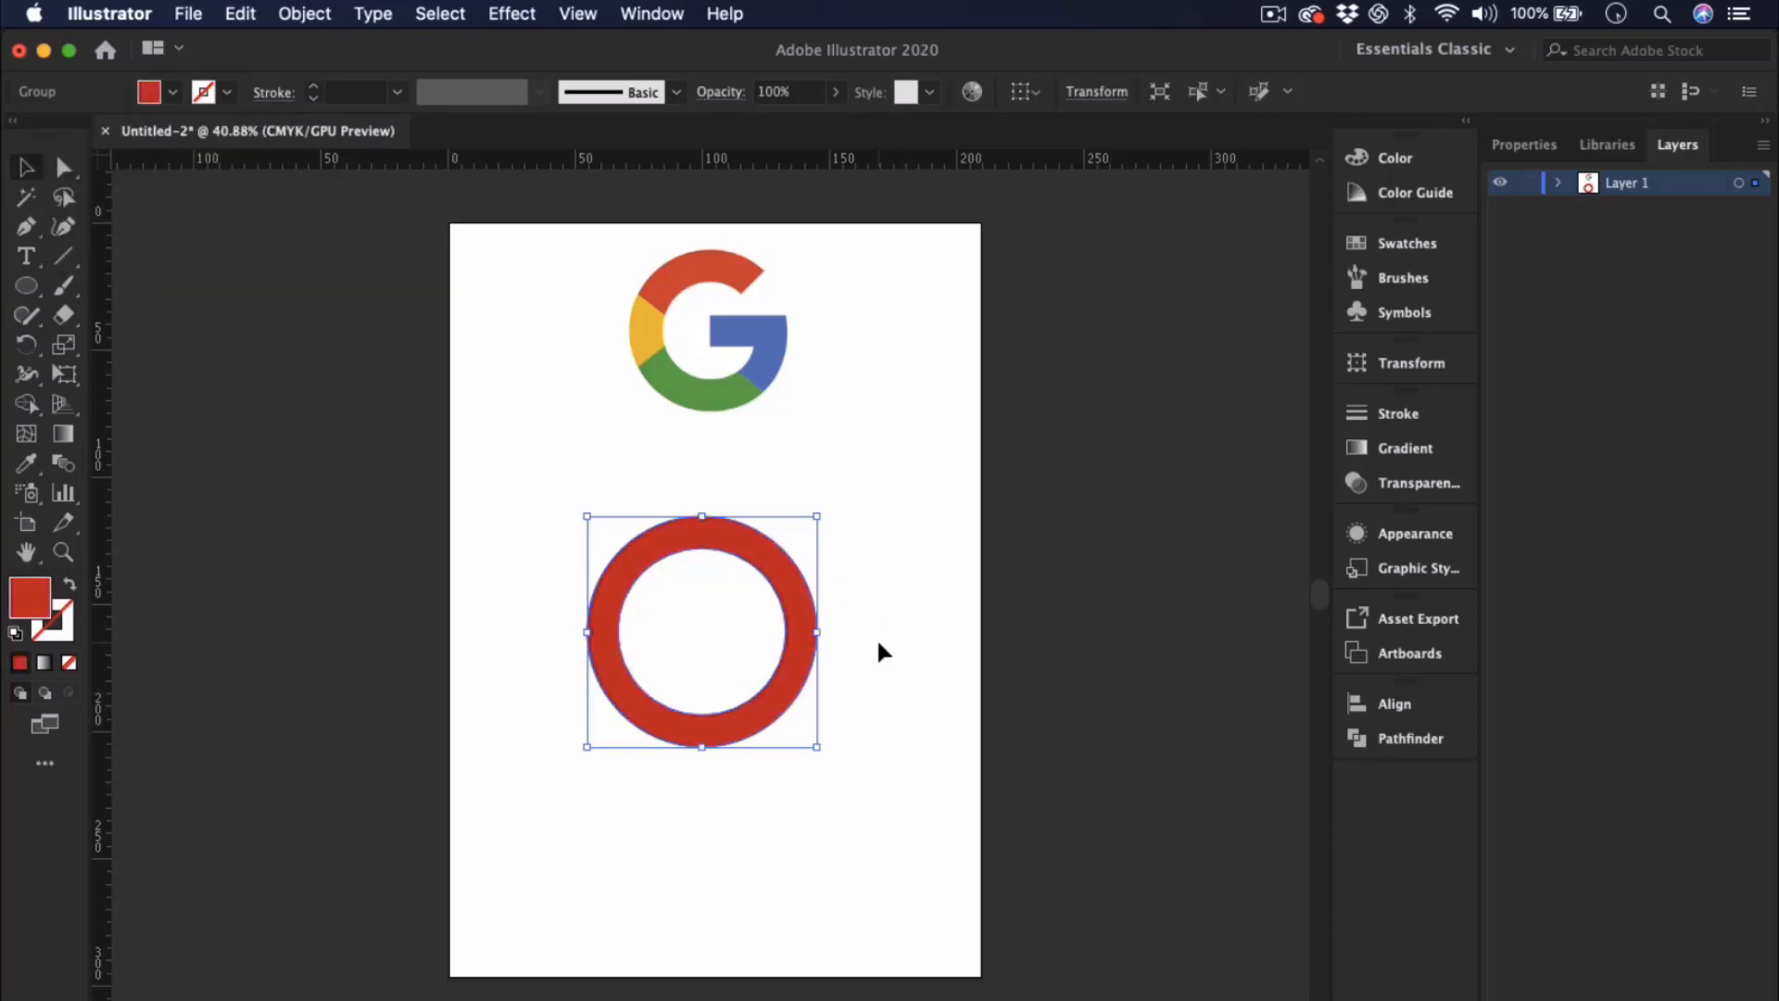
pyautogui.click(873, 637)
# - Nudge the ring slightly up and right, then switch to the Rectangle Tool
pyautogui.click(795, 594)
pyautogui.moveTo(798, 632); pyautogui.dragTo(805, 621)
pyautogui.click(393, 542)
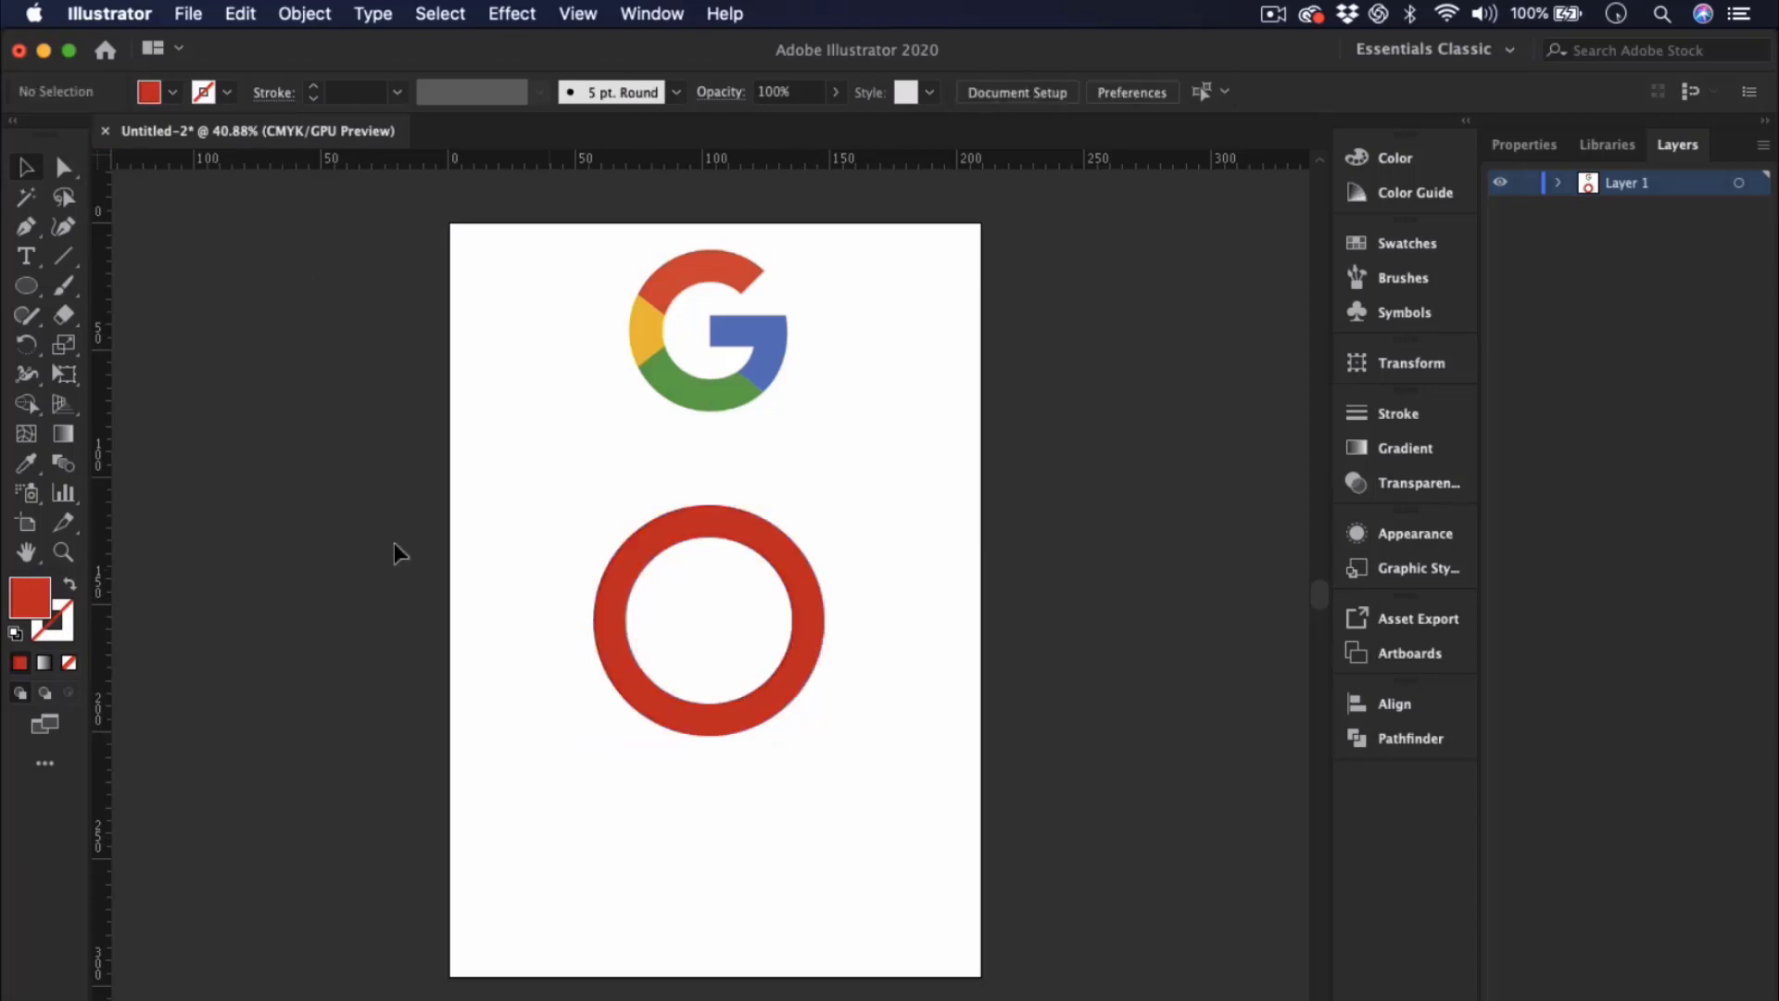
pyautogui.click(37, 289)
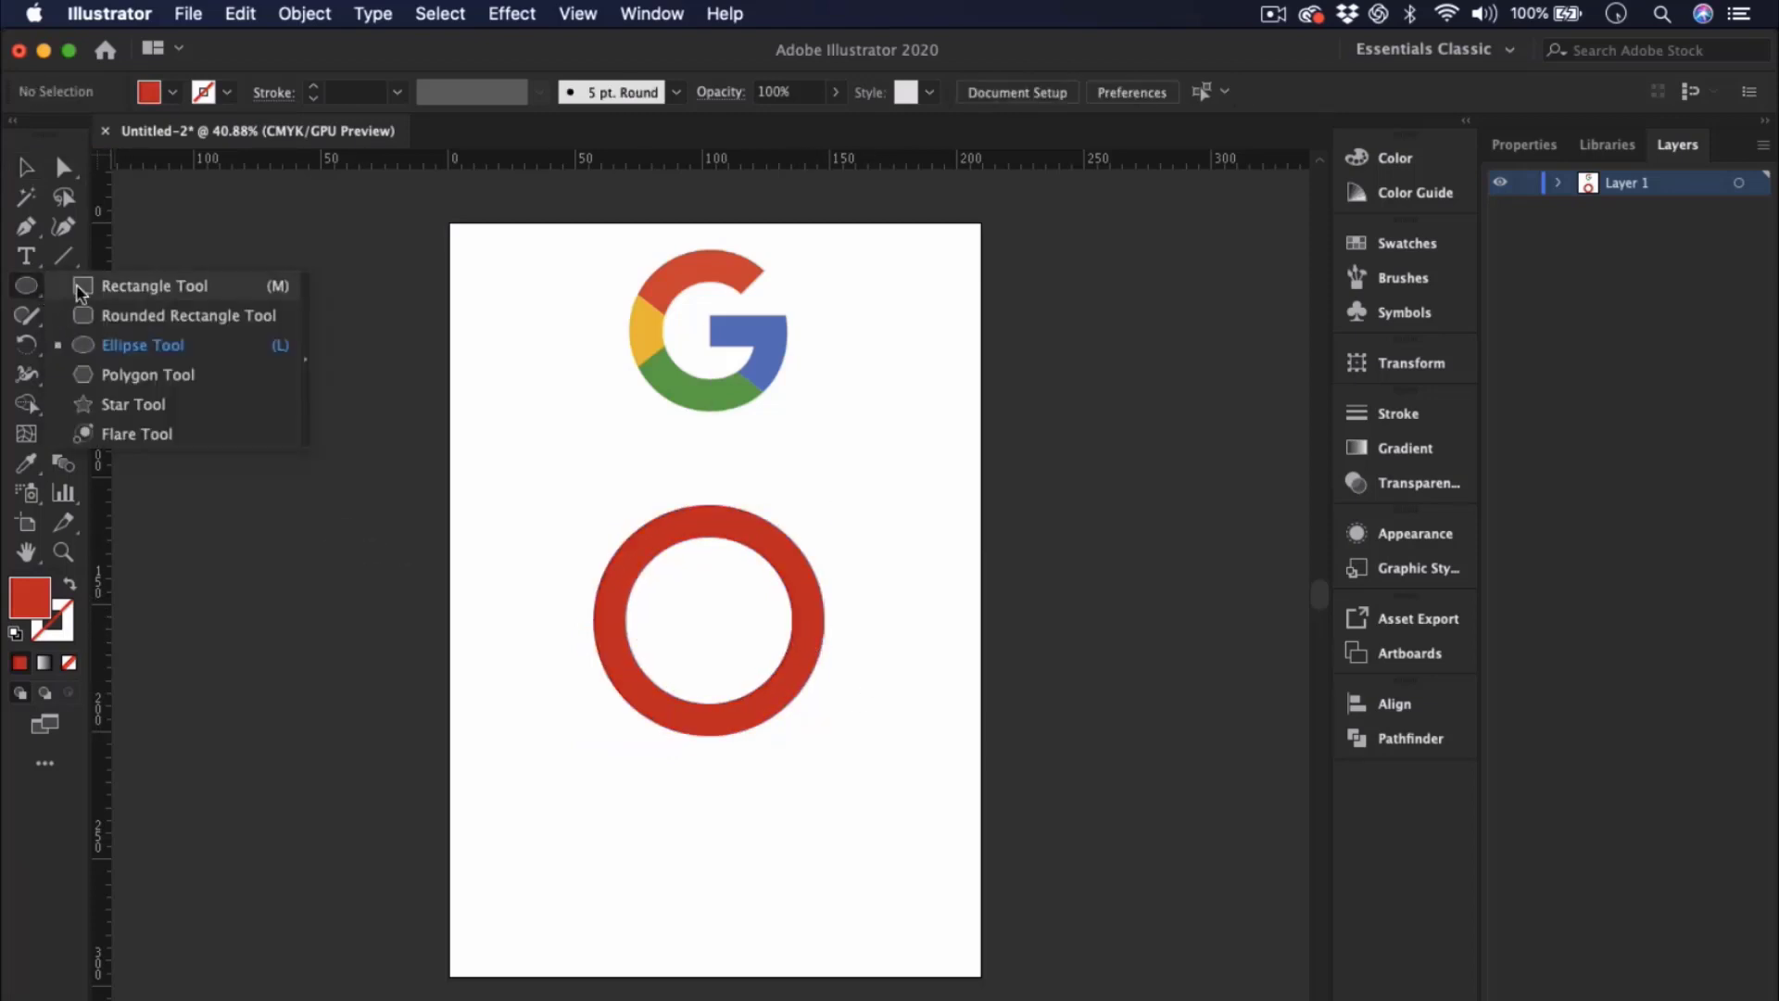
pyautogui.click(105, 293)
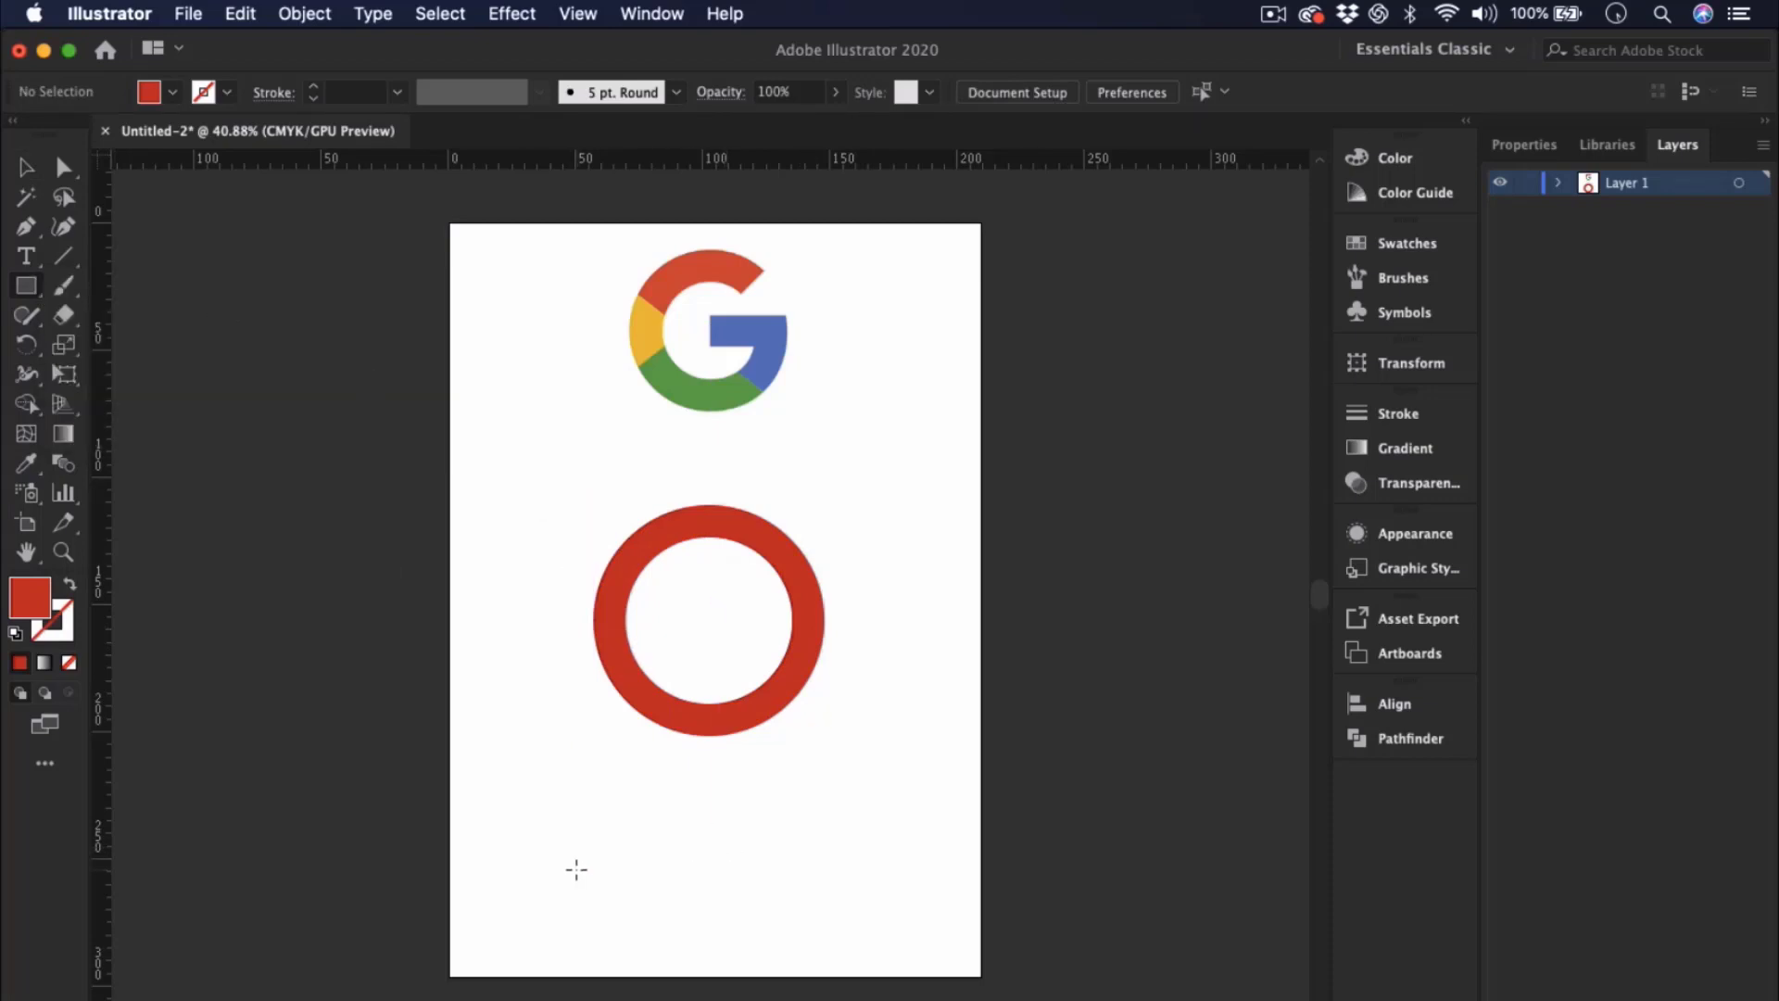
# - Draw a rectangle near the bottom of the page and give it a grey fill
pyautogui.moveTo(576, 869); pyautogui.dragTo(843, 947)
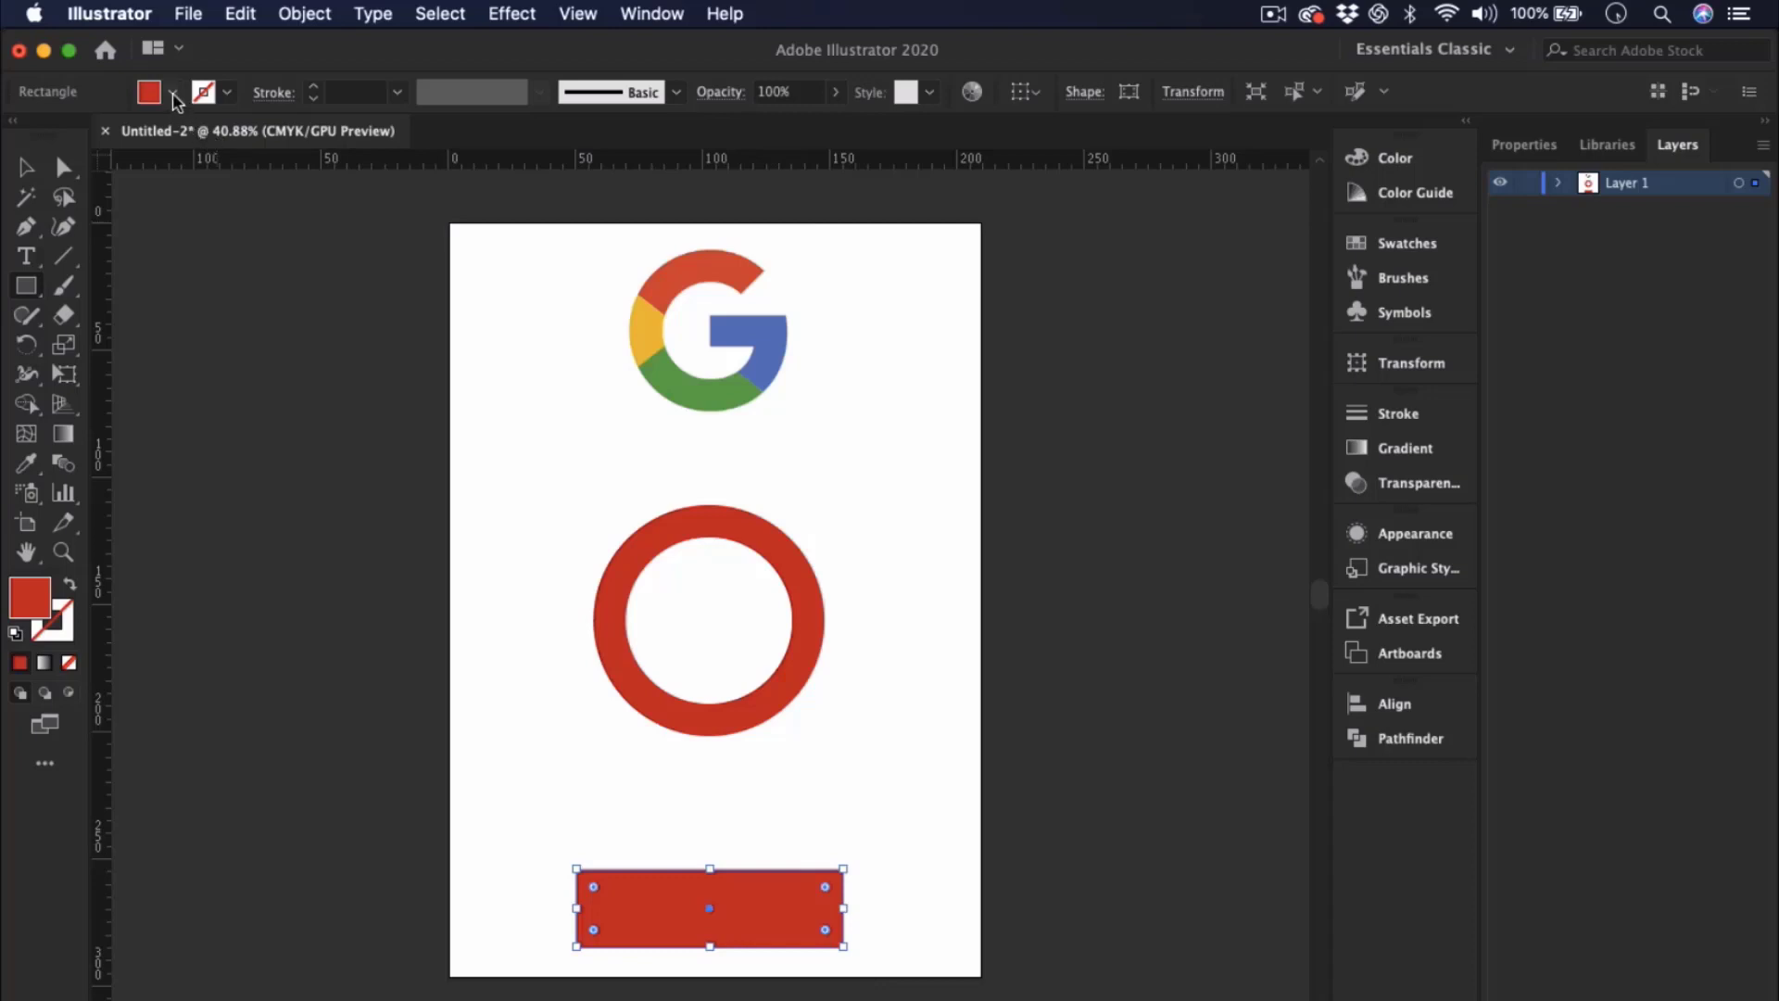
pyautogui.click(174, 94)
pyautogui.click(104, 190)
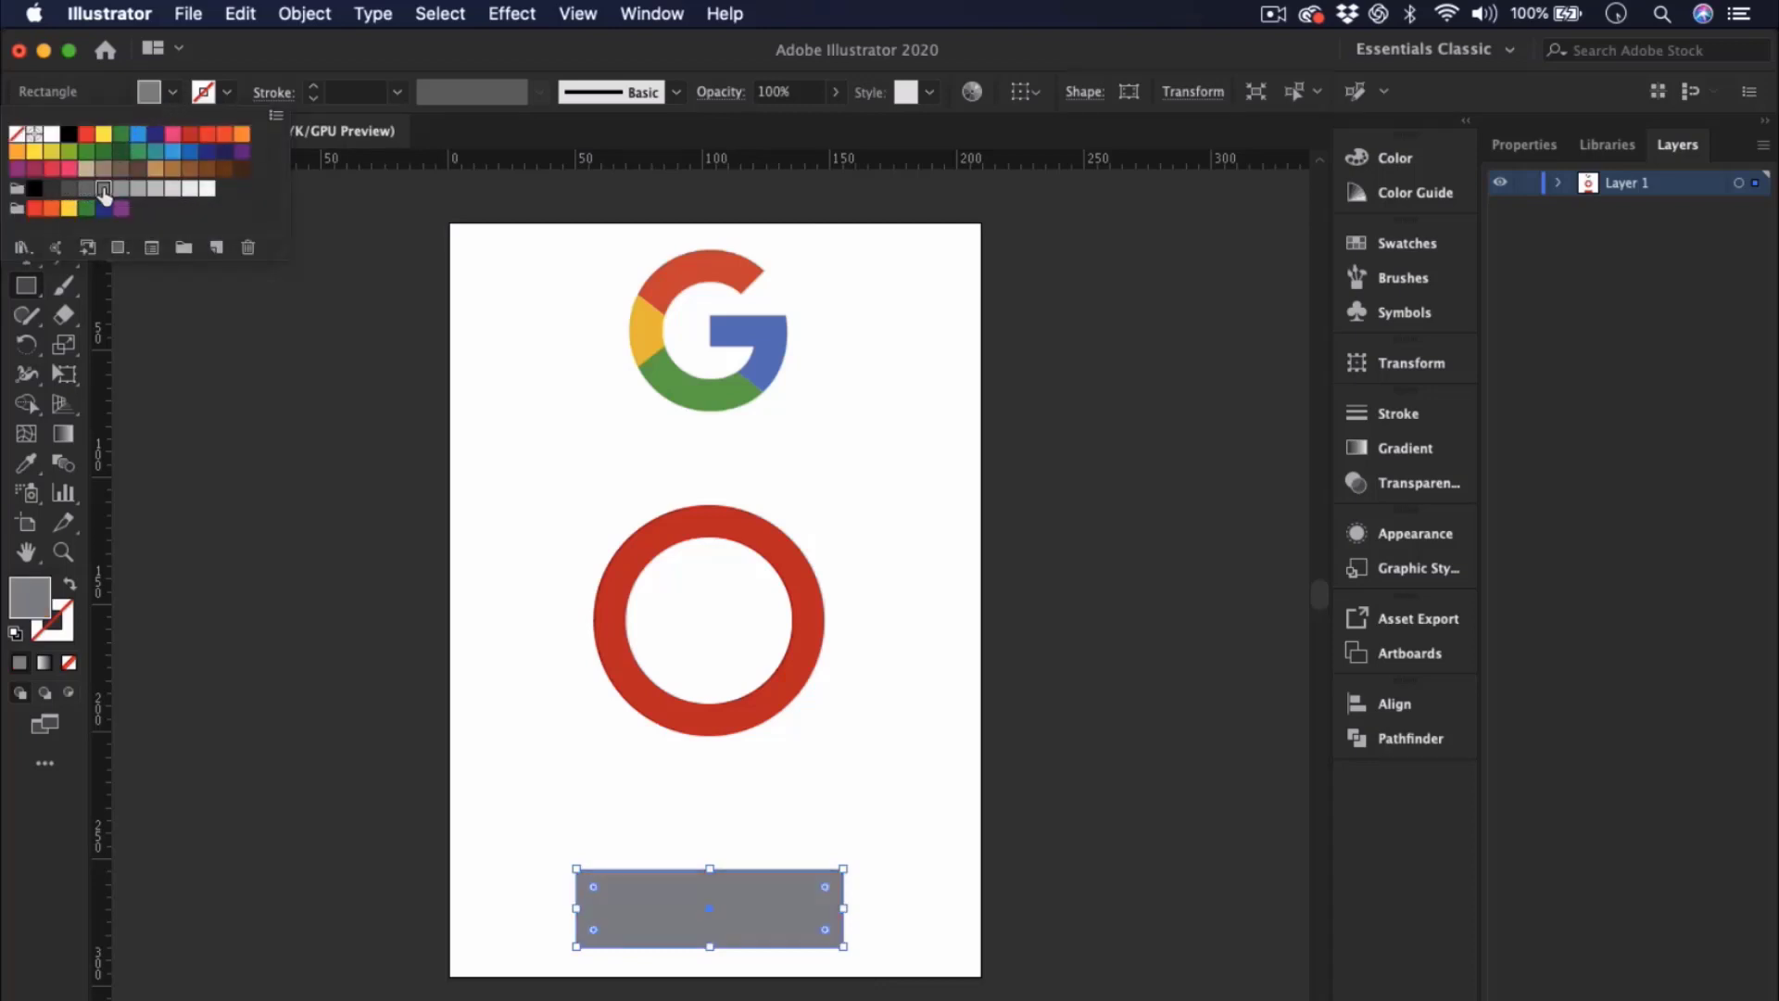
pyautogui.click(785, 781)
pyautogui.click(783, 901)
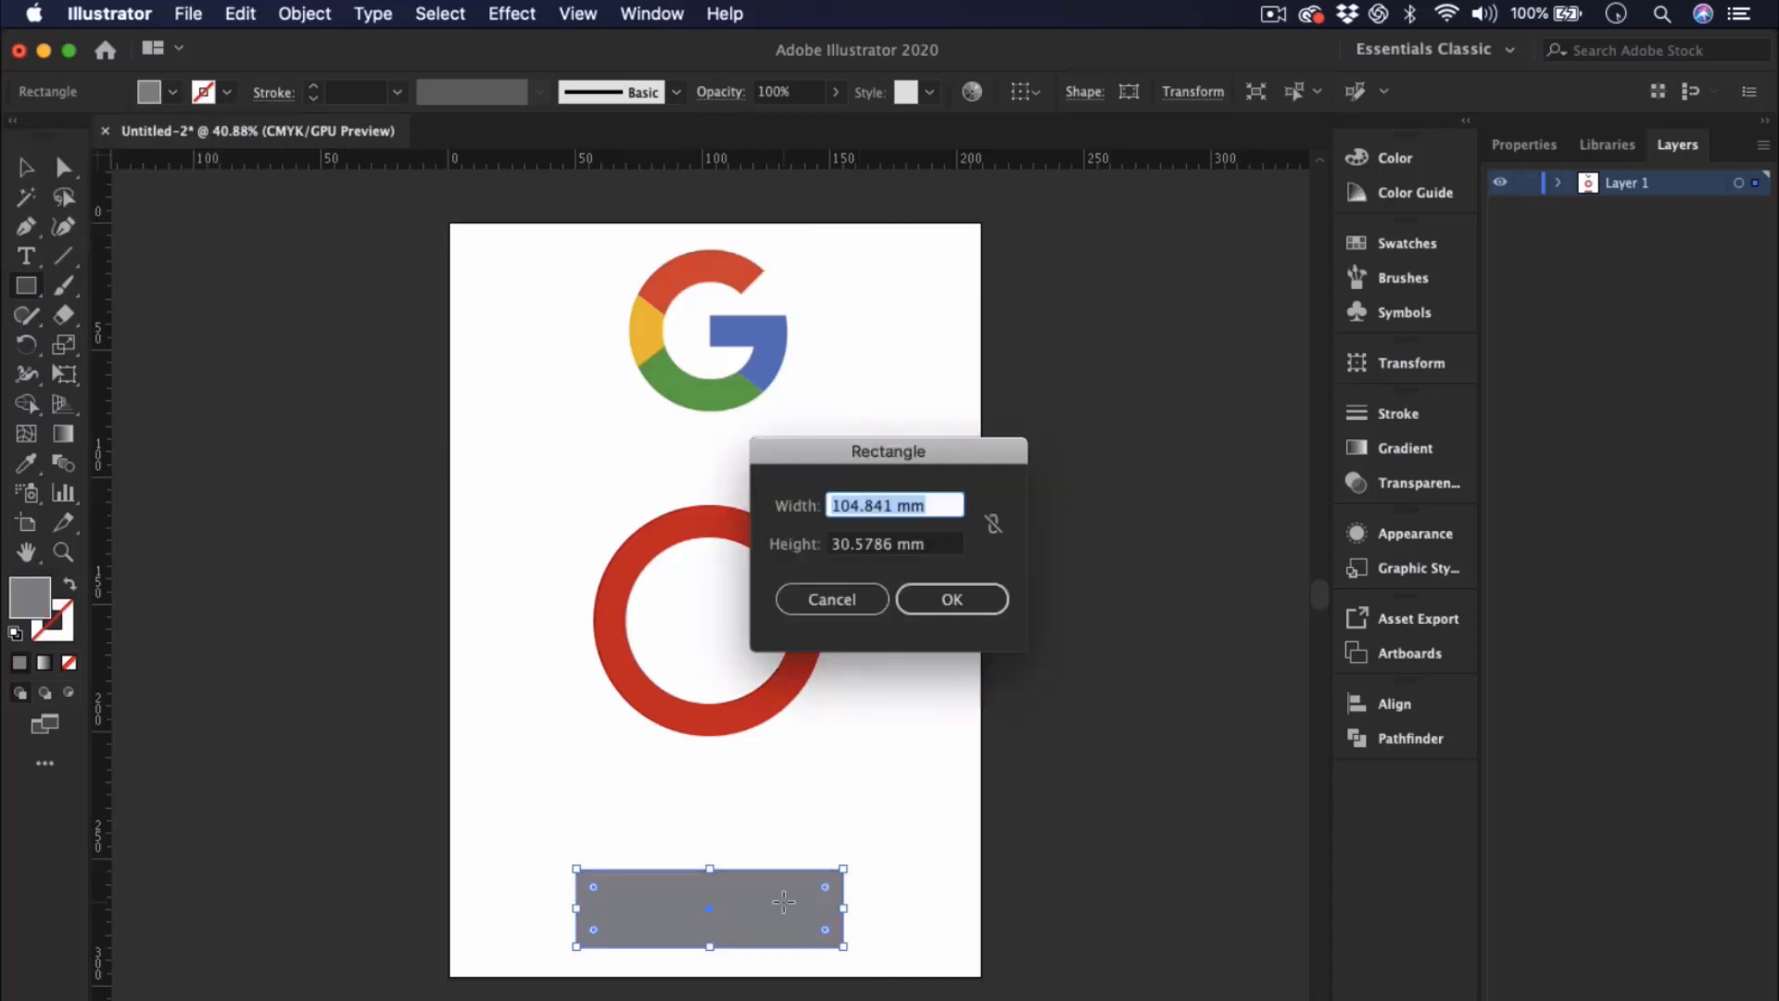
pyautogui.click(839, 601)
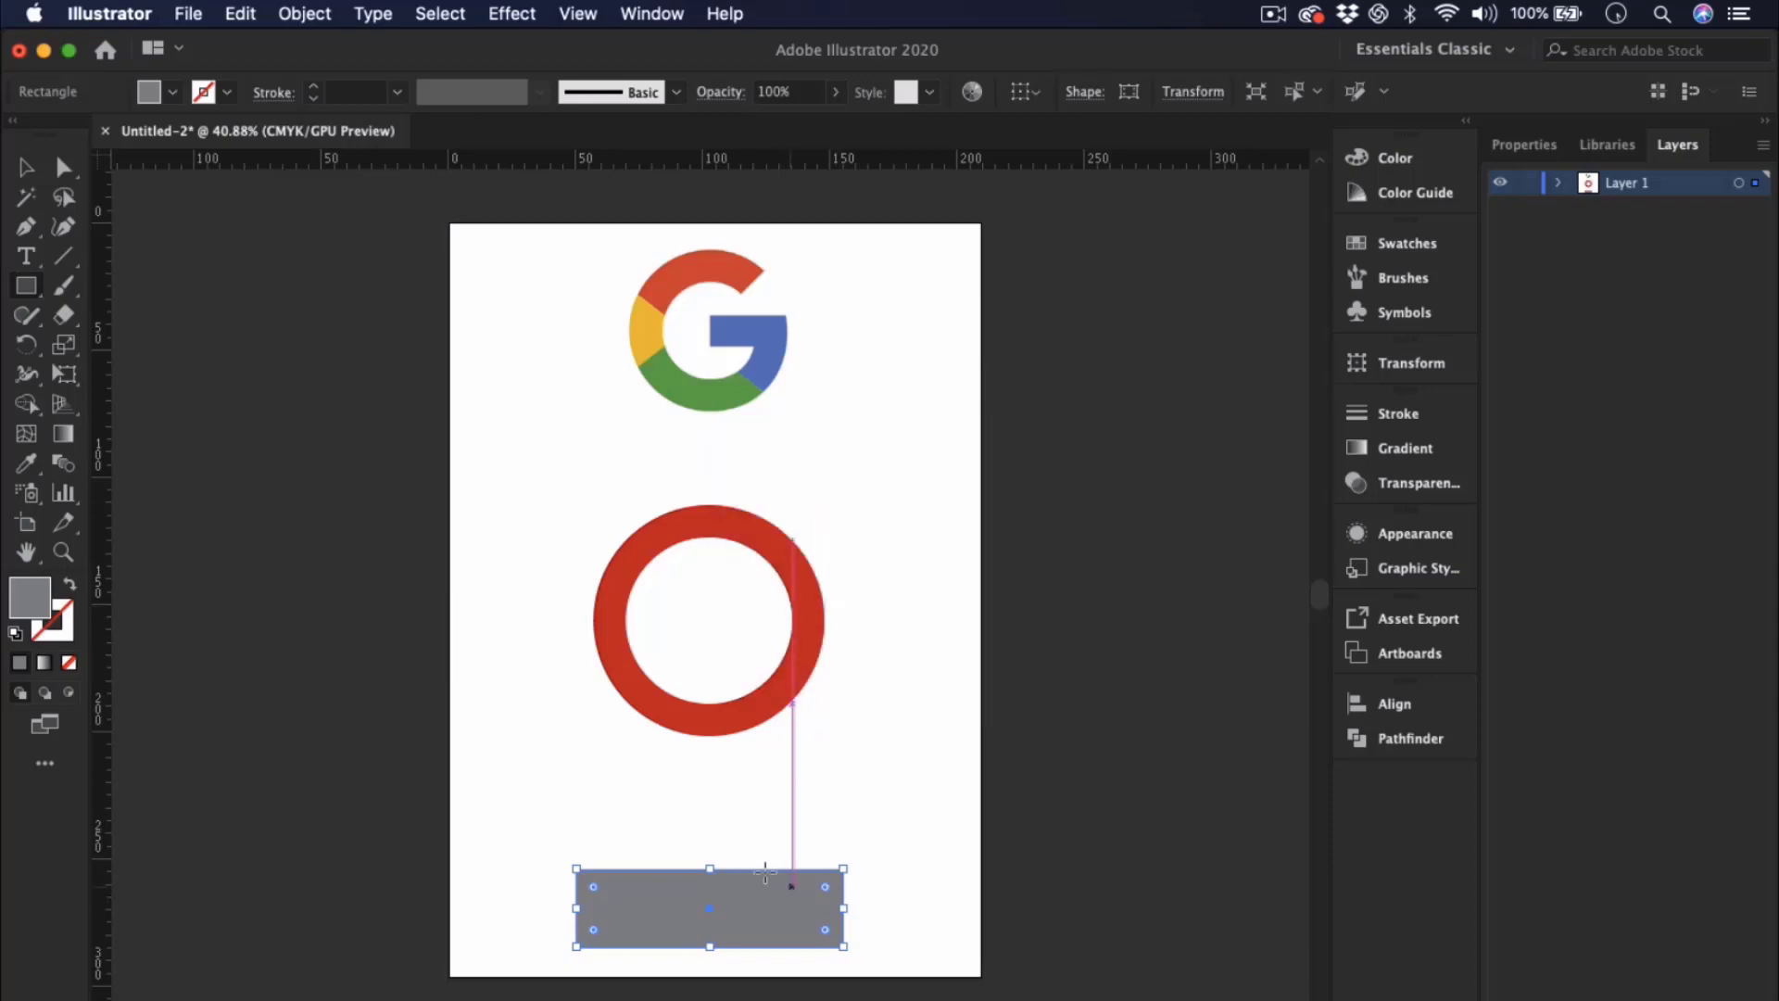
# - Alt-drag a copy of the grey rectangle up across the red ring's upper right
pyautogui.click(26, 167)
pyautogui.click(642, 813)
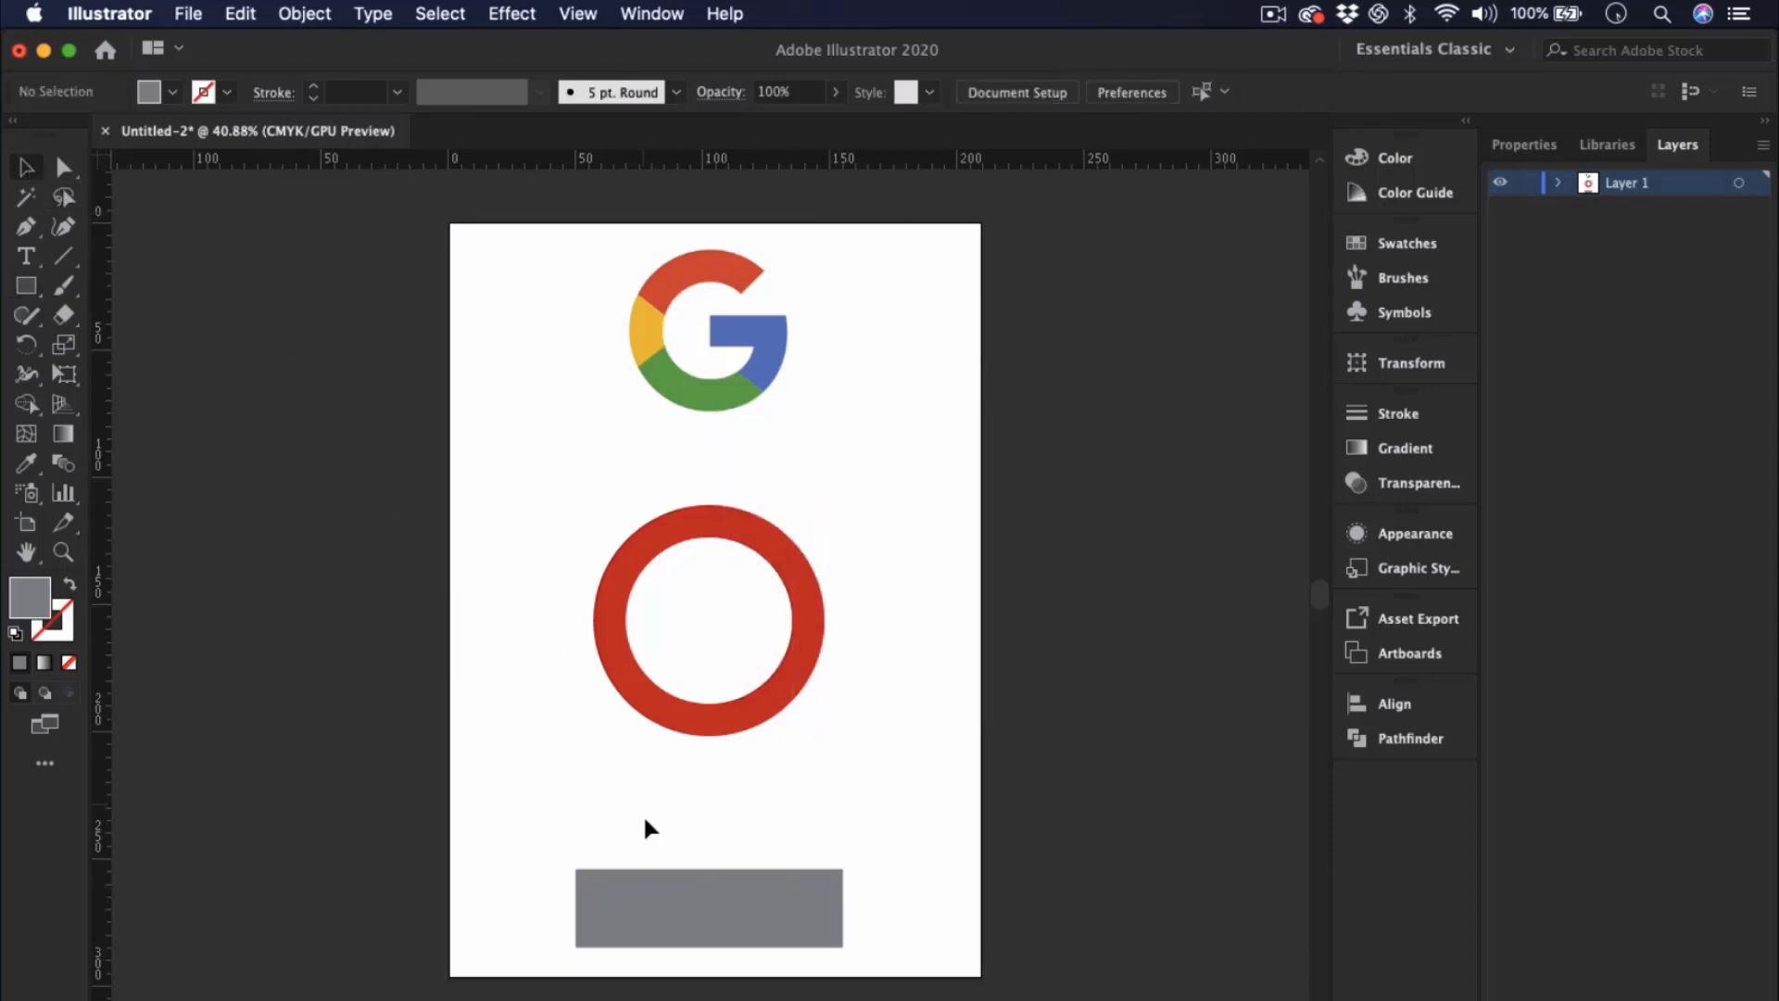
pyautogui.click(696, 916)
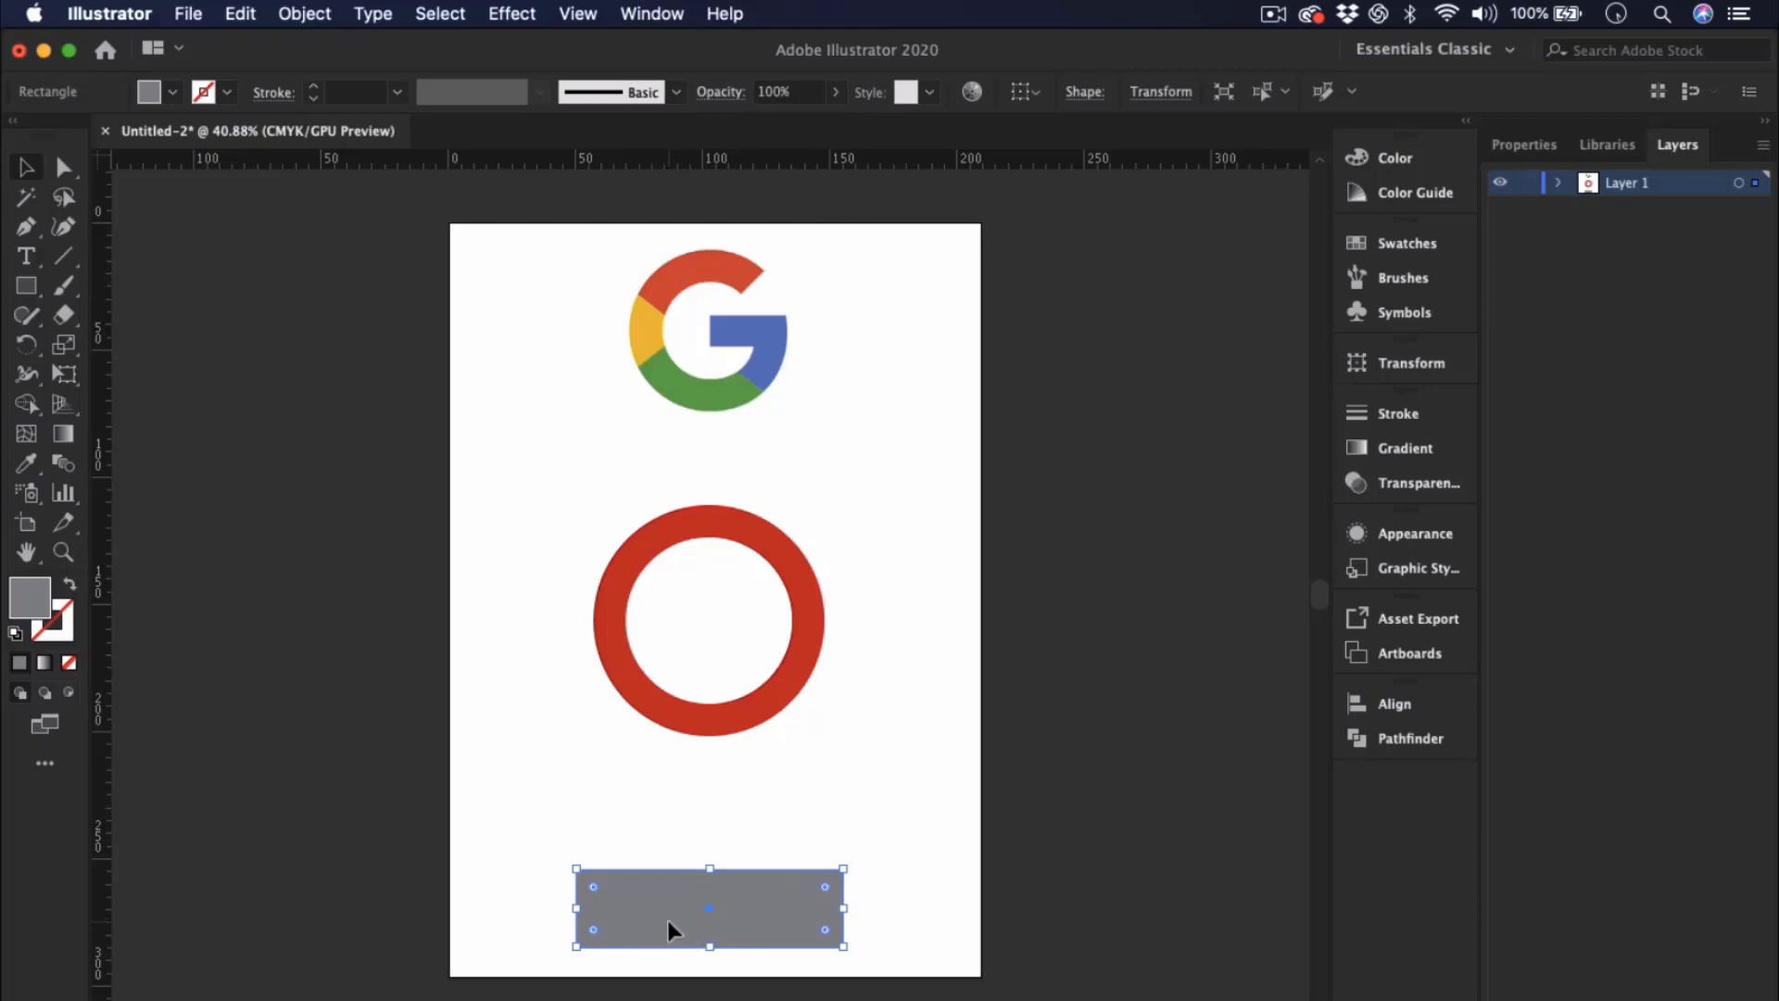
pyautogui.moveTo(671, 918); pyautogui.dragTo(826, 608)
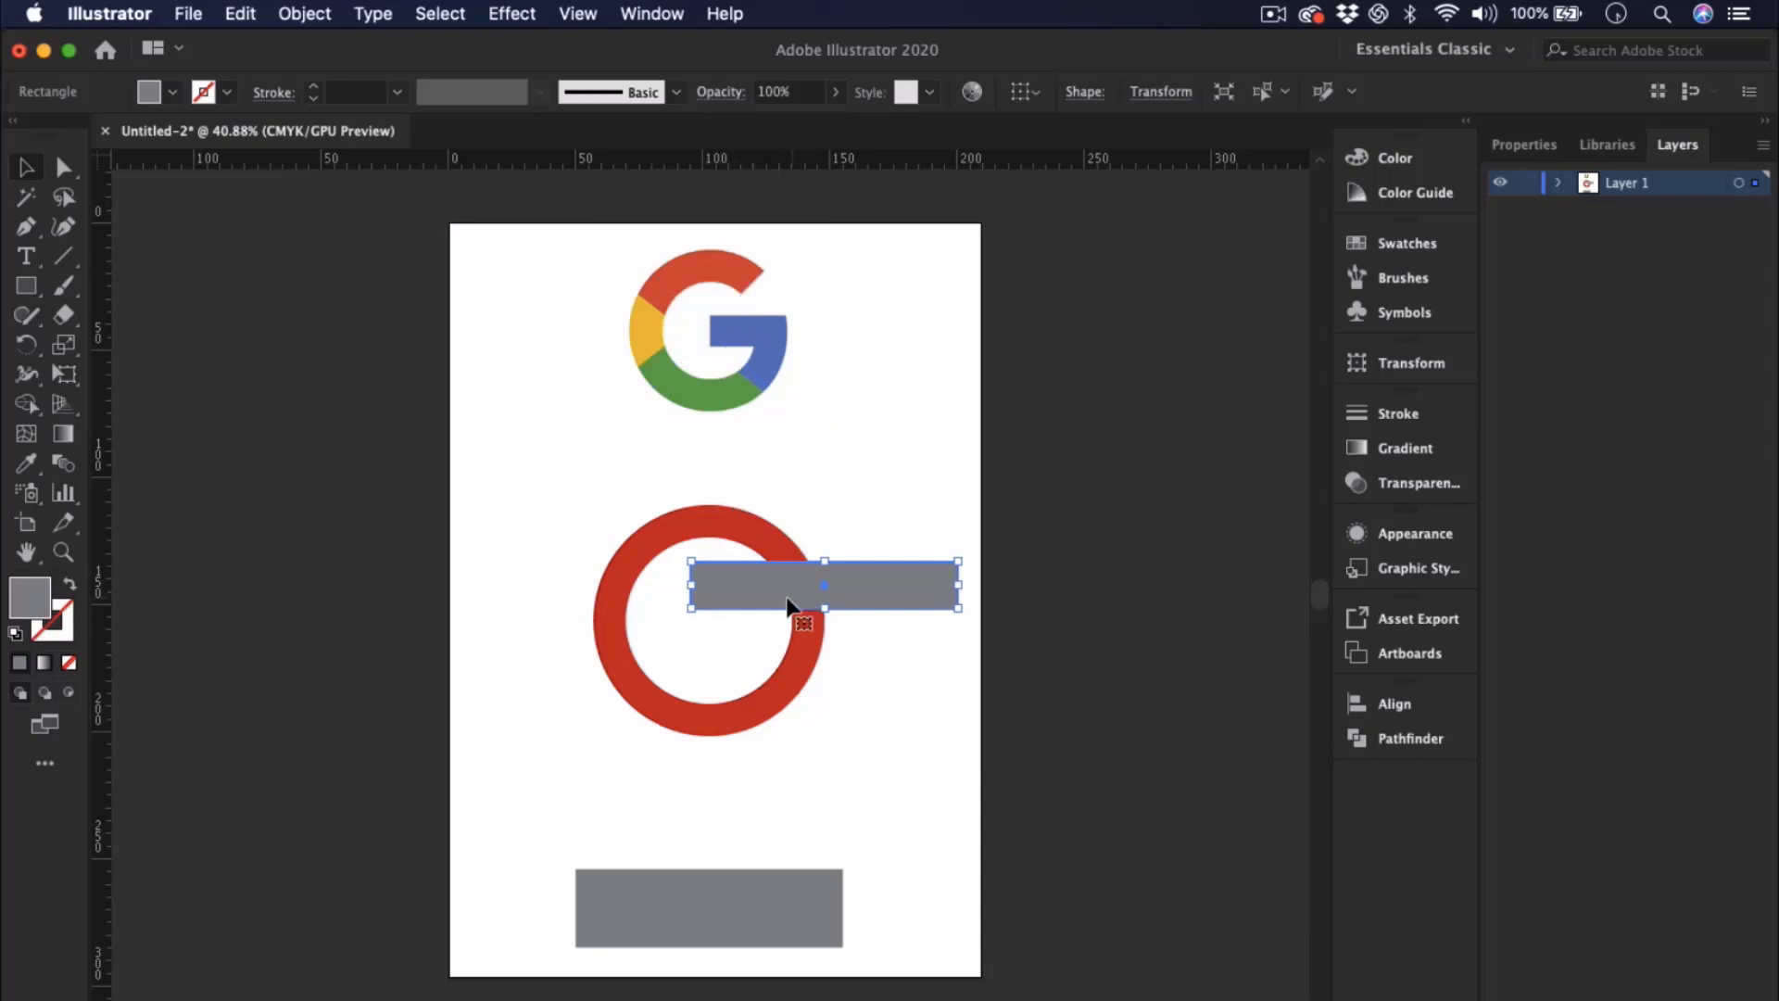
# - Narrow the copied rectangle, rotate it about 36°, and place it over the ring's upper right
pyautogui.moveTo(693, 584); pyautogui.dragTo(729, 584)
pyautogui.moveTo(995, 588); pyautogui.dragTo(803, 582)
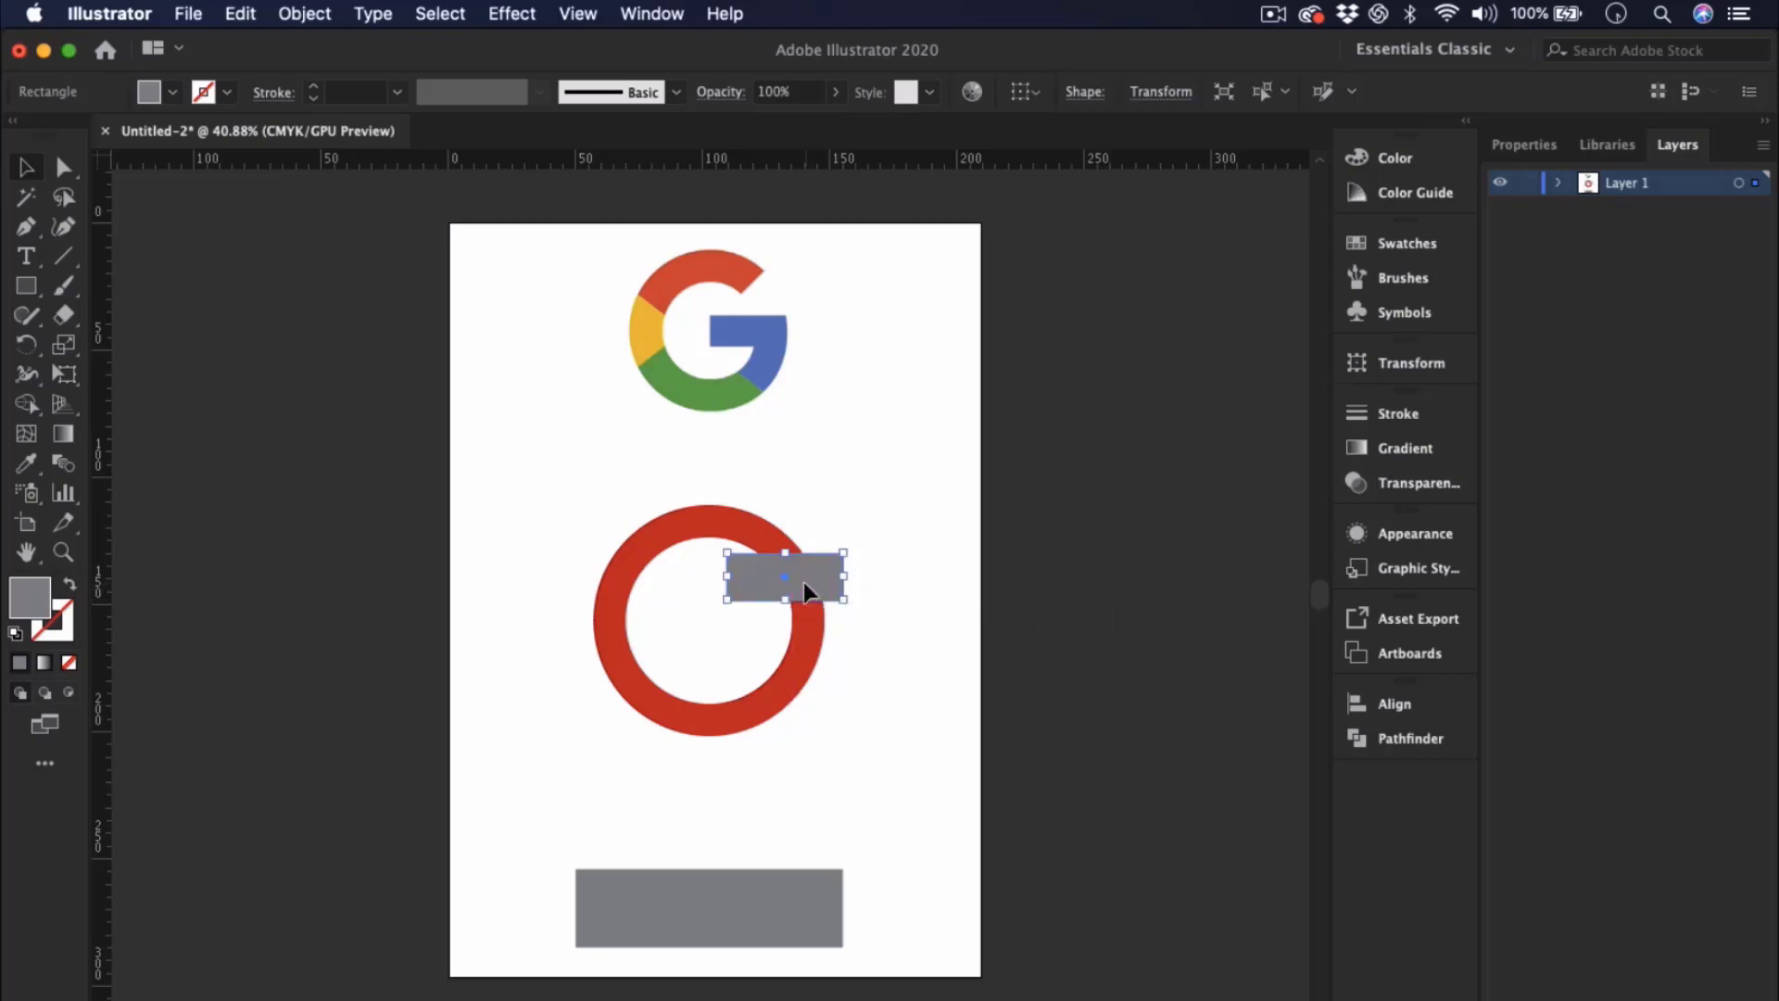
pyautogui.click(28, 345)
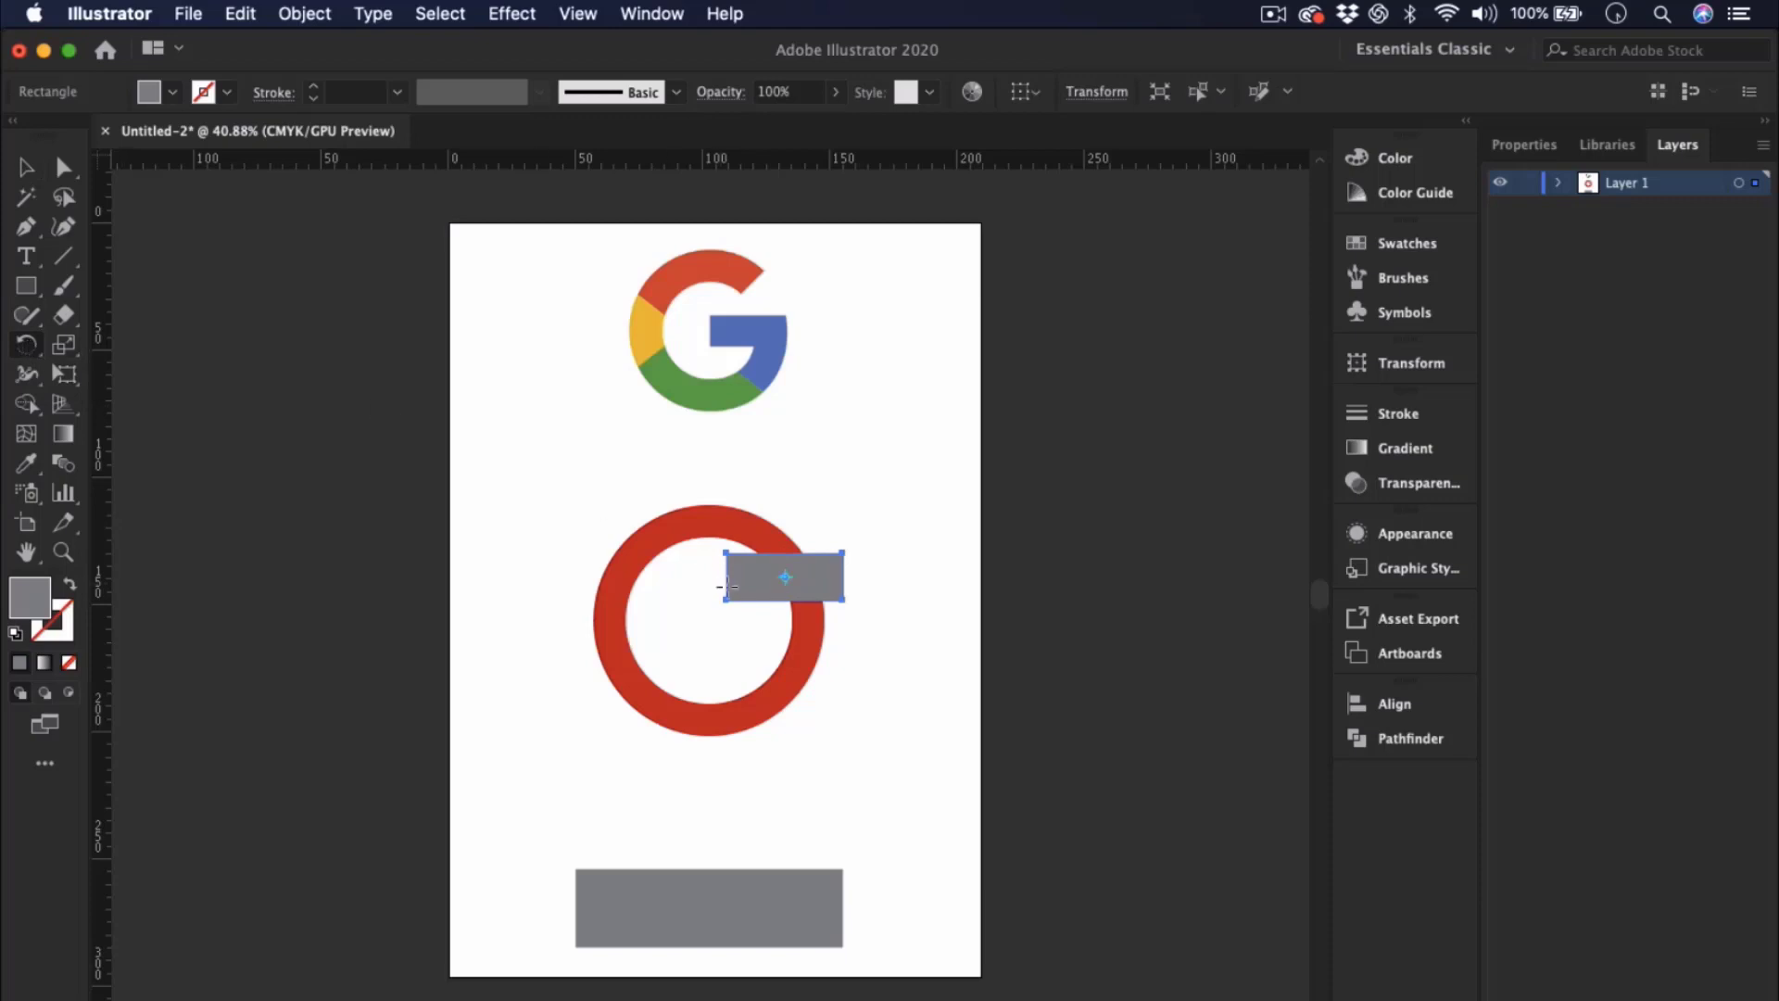
pyautogui.moveTo(862, 634); pyautogui.dragTo(881, 554)
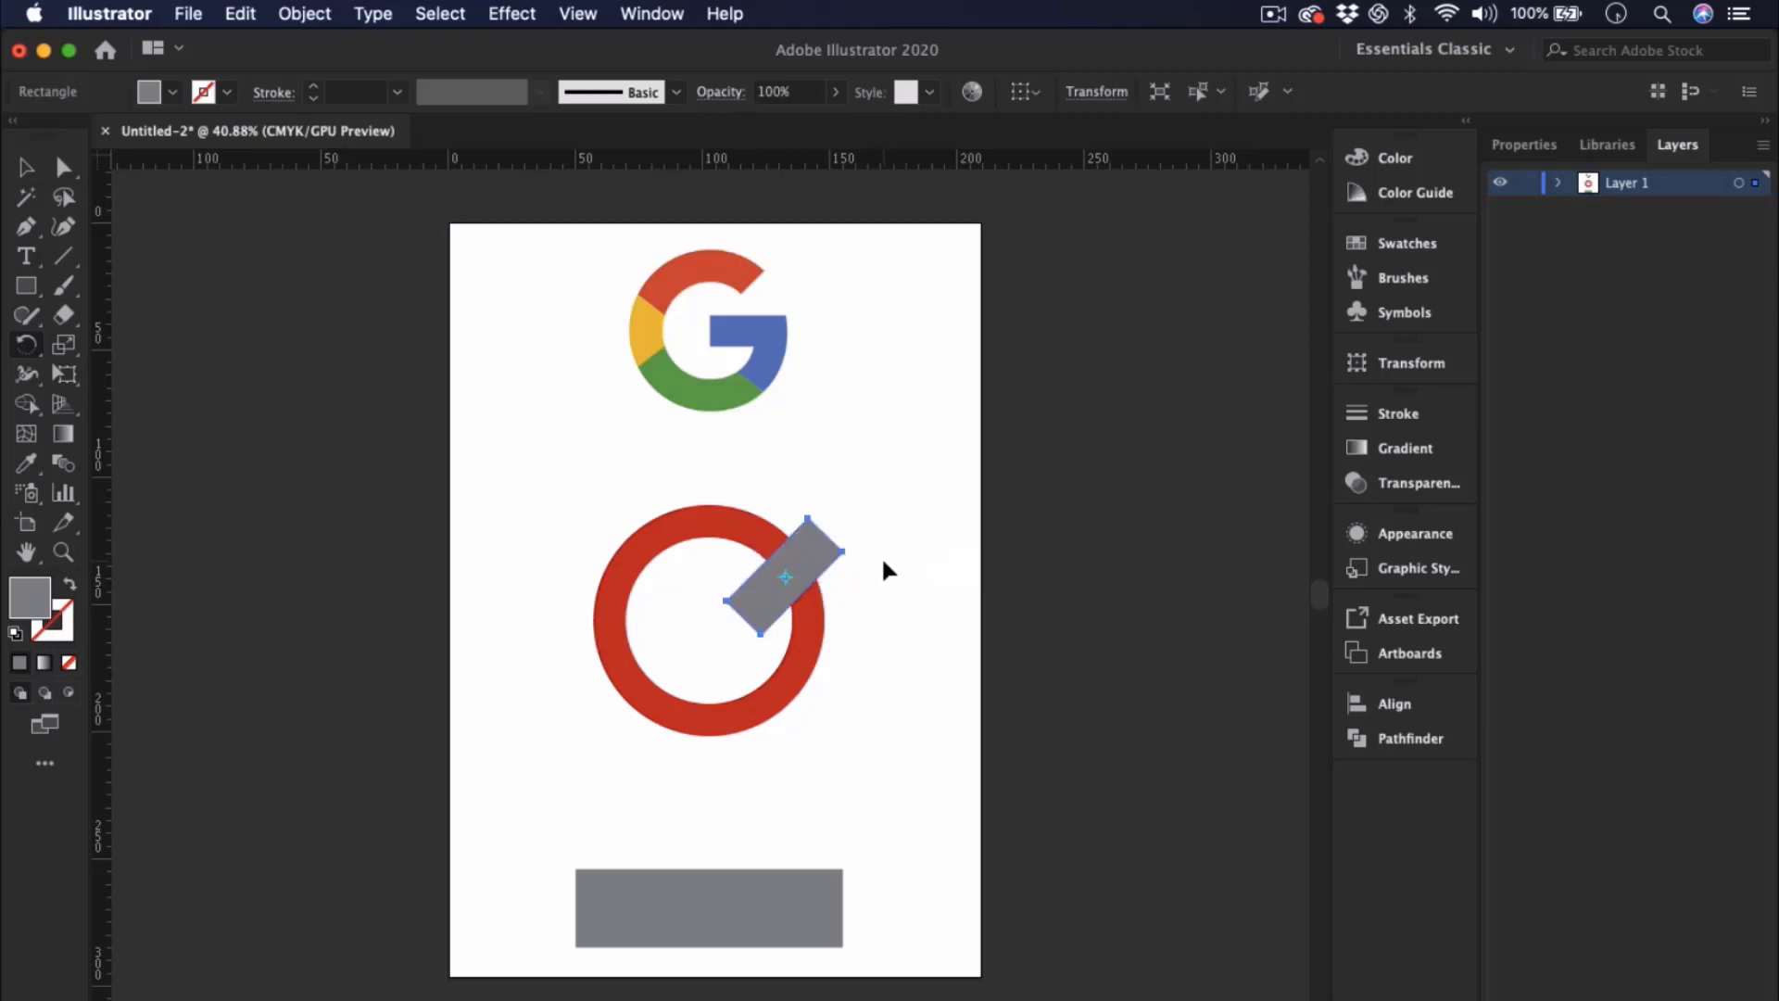
pyautogui.click(27, 167)
pyautogui.moveTo(804, 560); pyautogui.dragTo(795, 552)
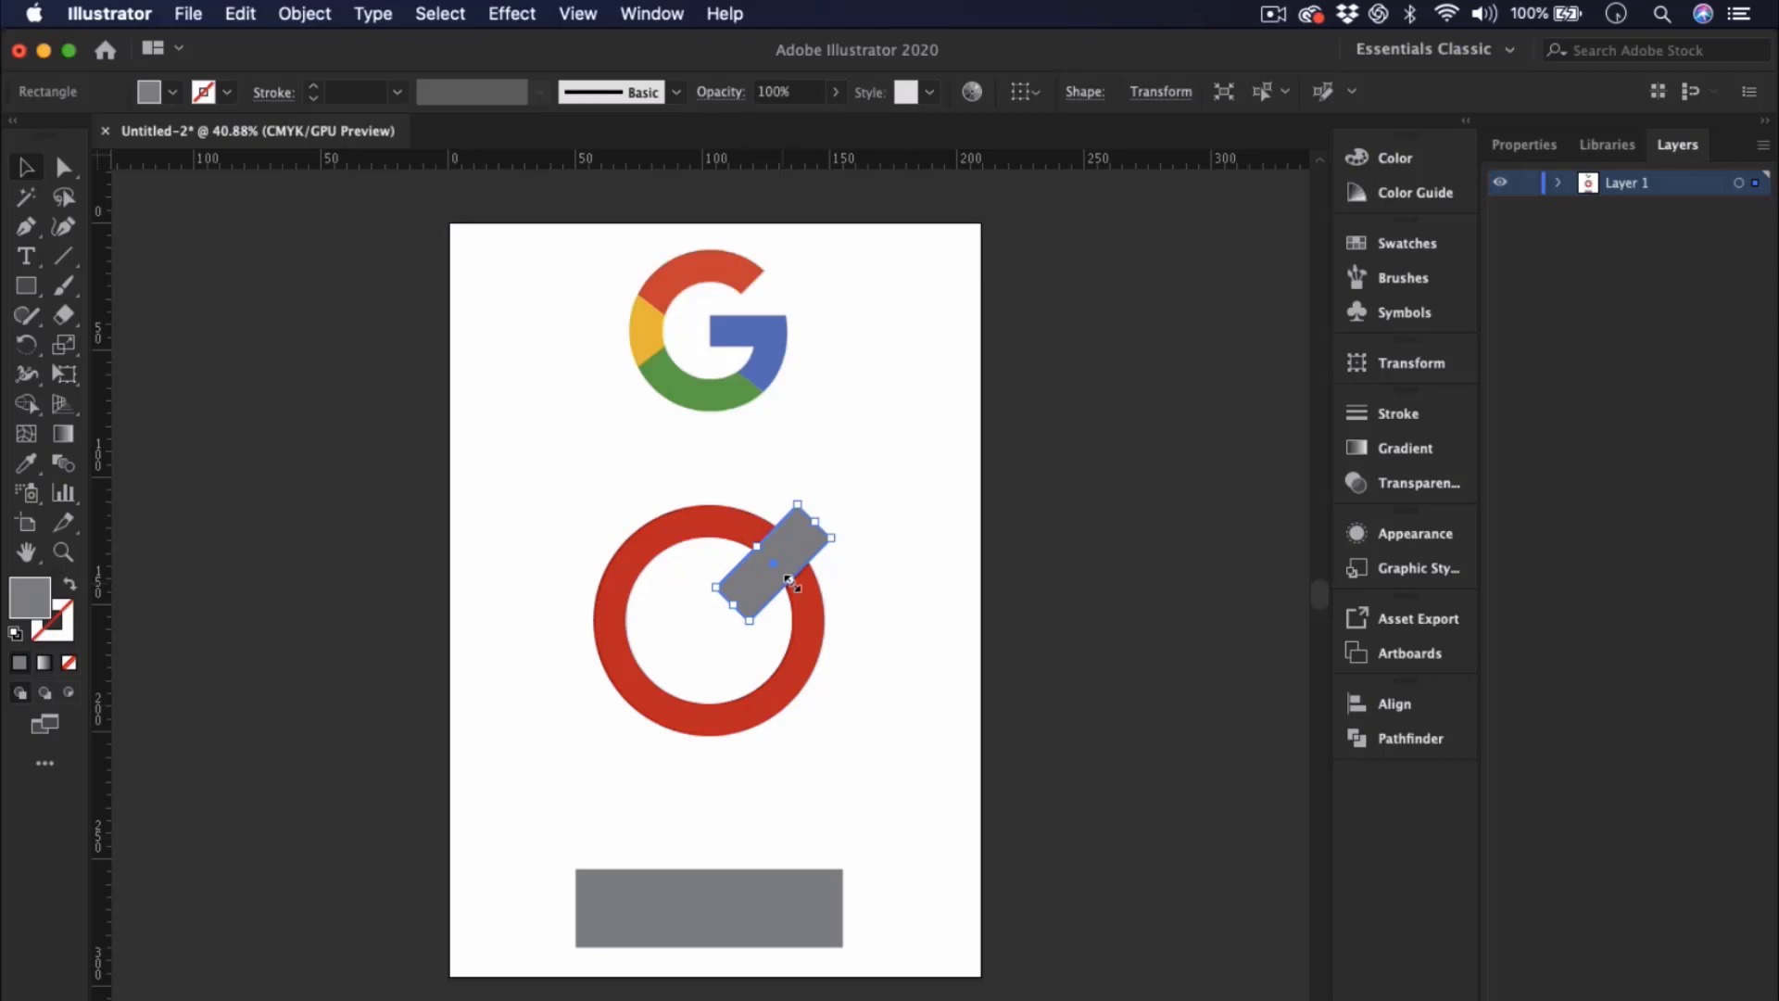
pyautogui.moveTo(789, 582); pyautogui.dragTo(794, 588)
# - Subtract the tilted rectangle from the red ring with Pathfinder Minus Front
pyautogui.click(921, 659)
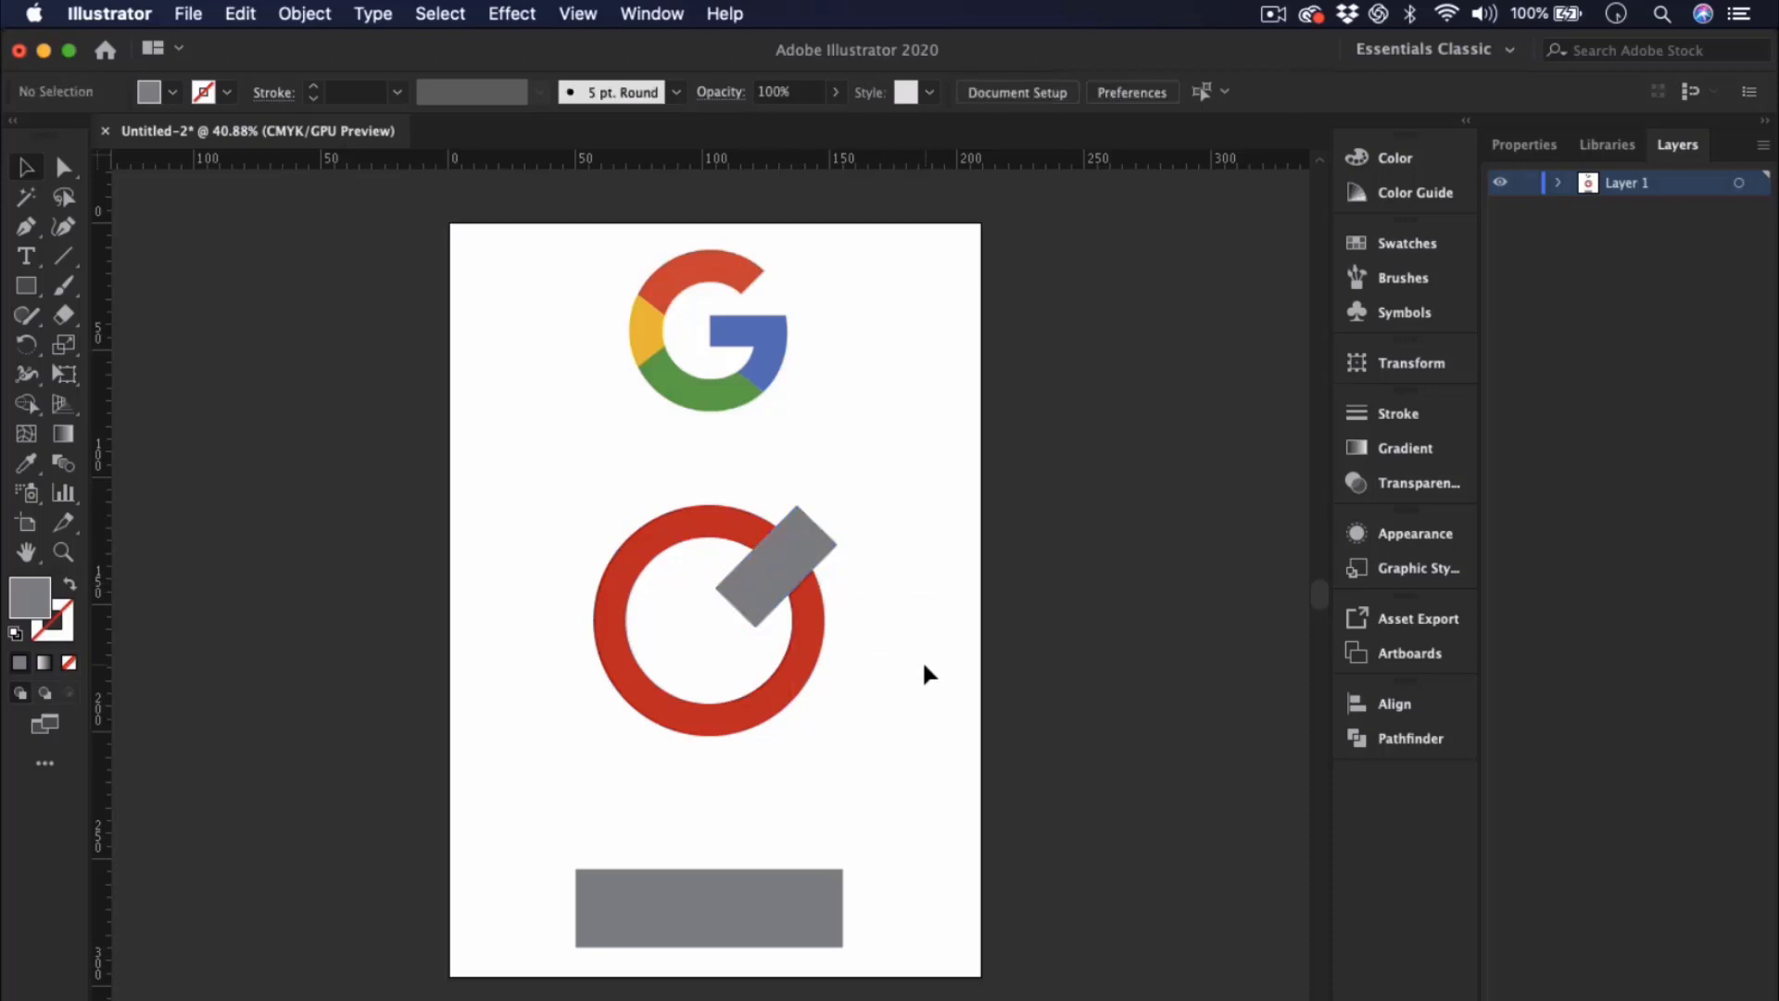
pyautogui.click(802, 545)
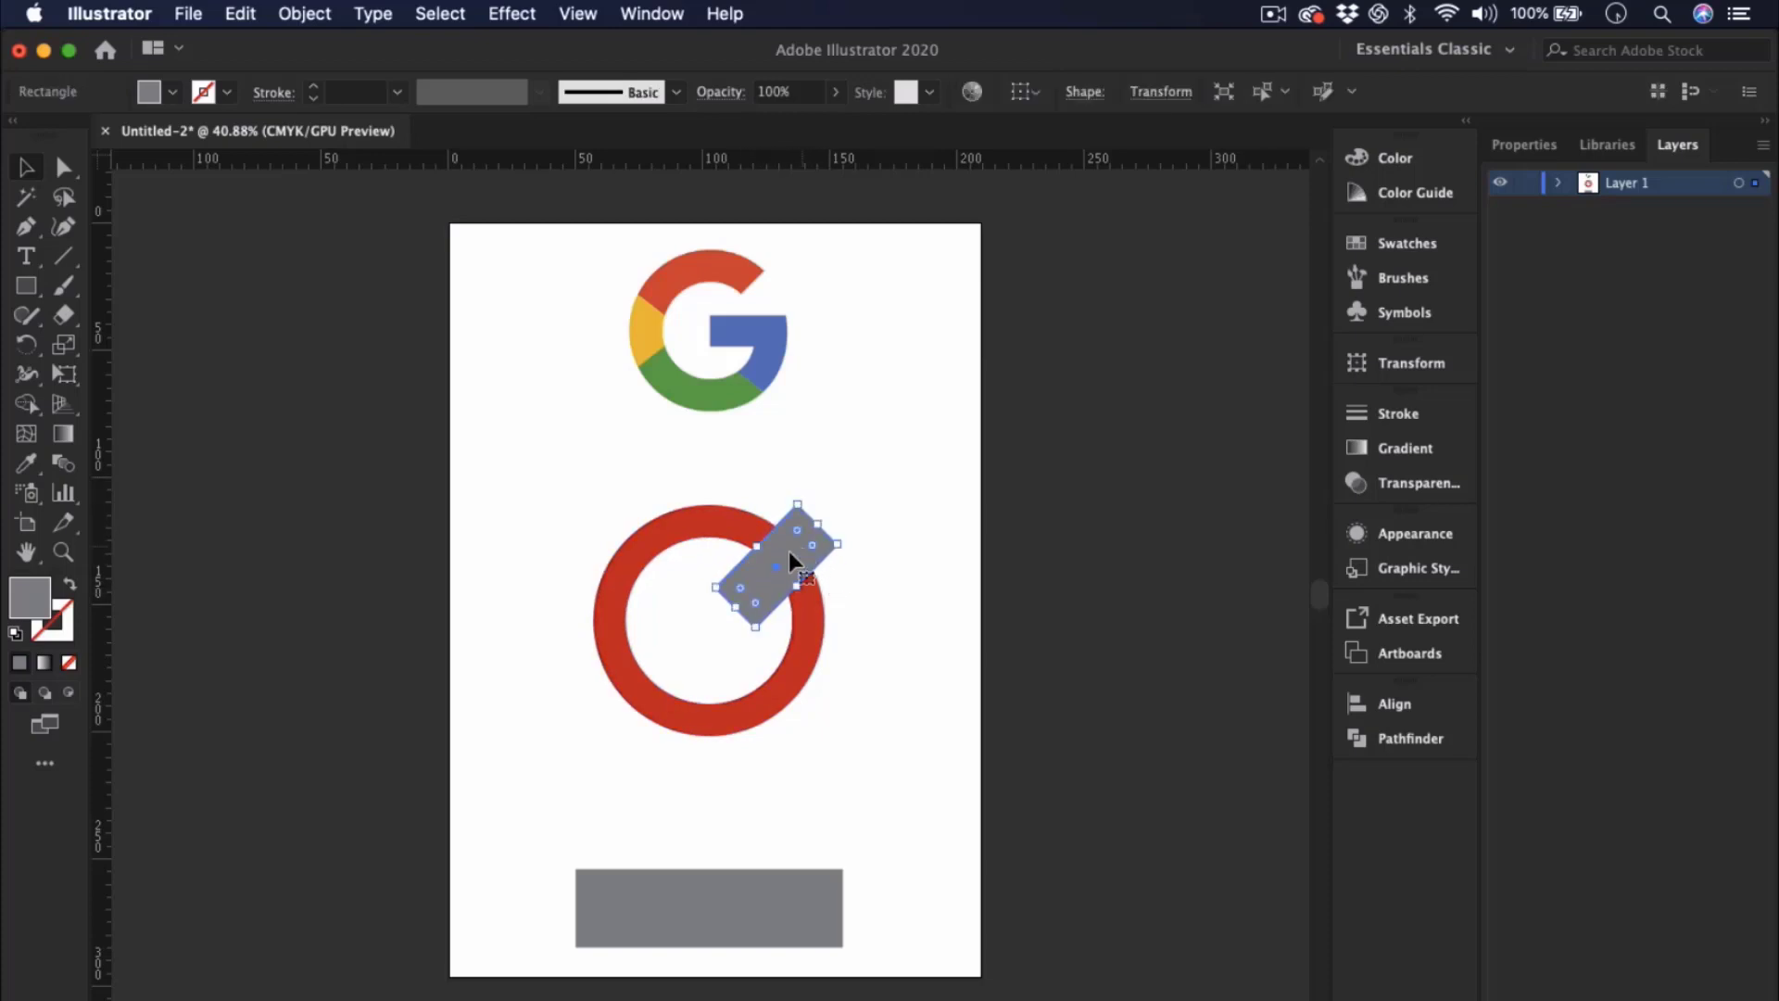
pyautogui.keyDown('shift'); pyautogui.click(755, 707); pyautogui.keyUp('shift')
pyautogui.click(1419, 743)
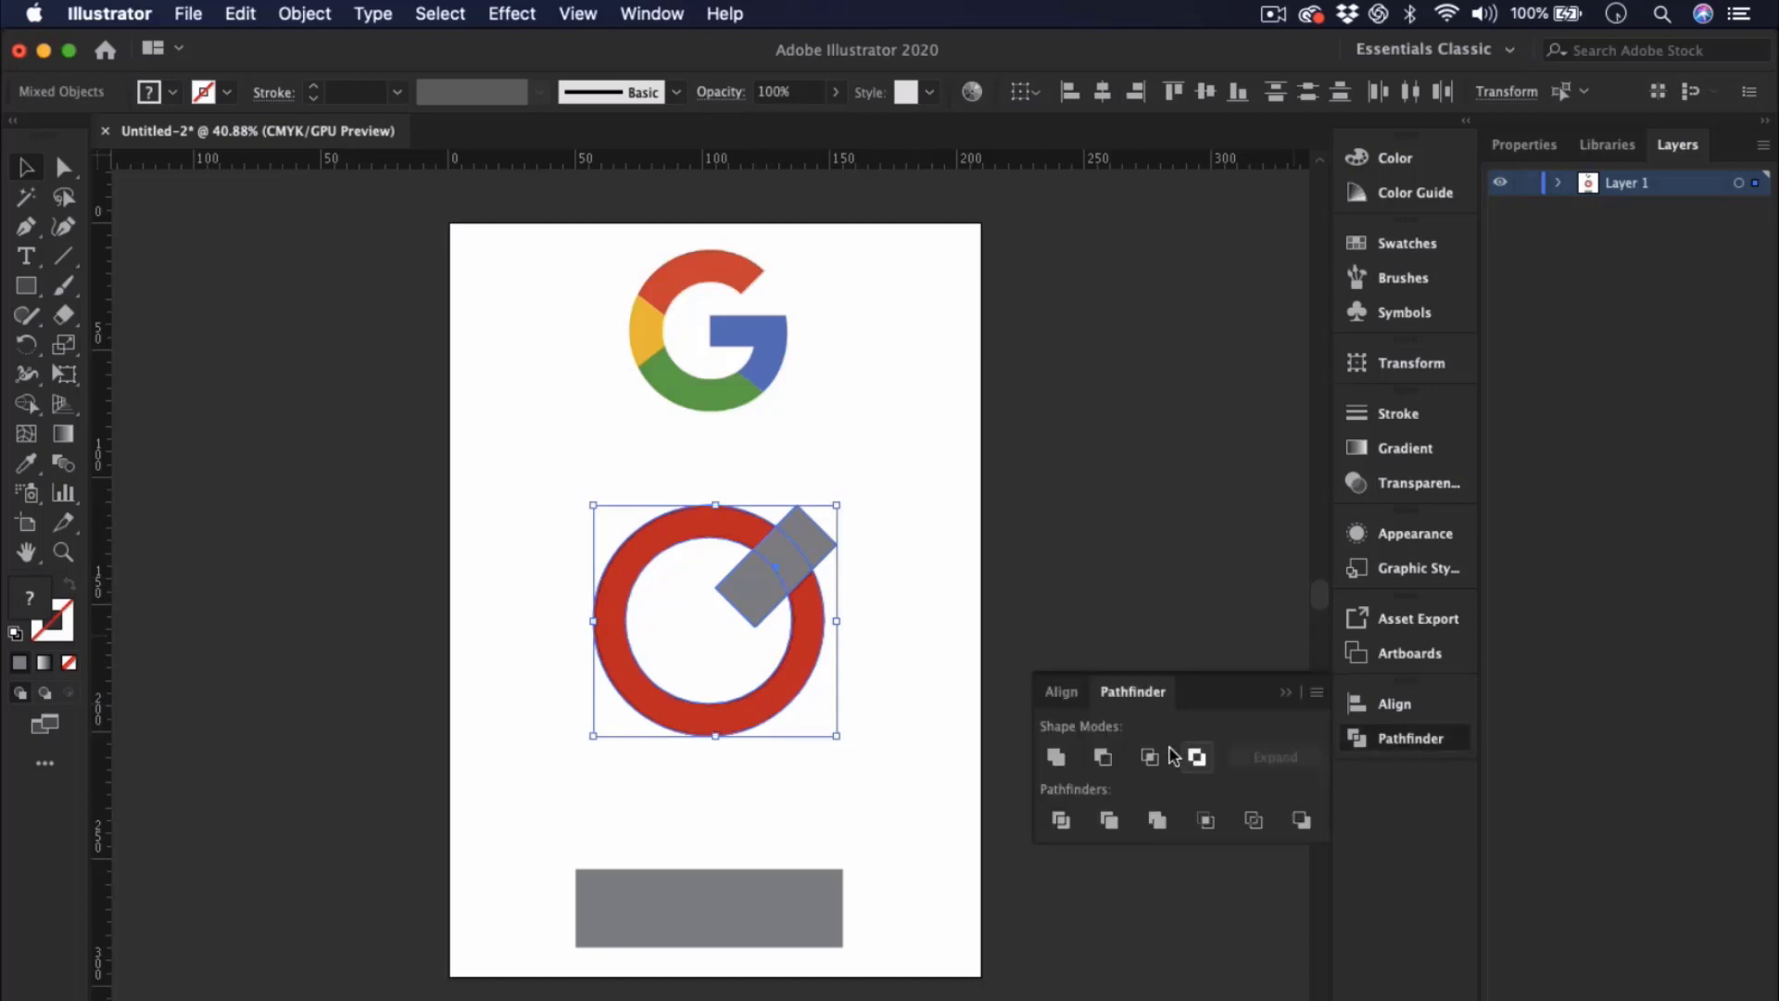
pyautogui.click(1102, 758)
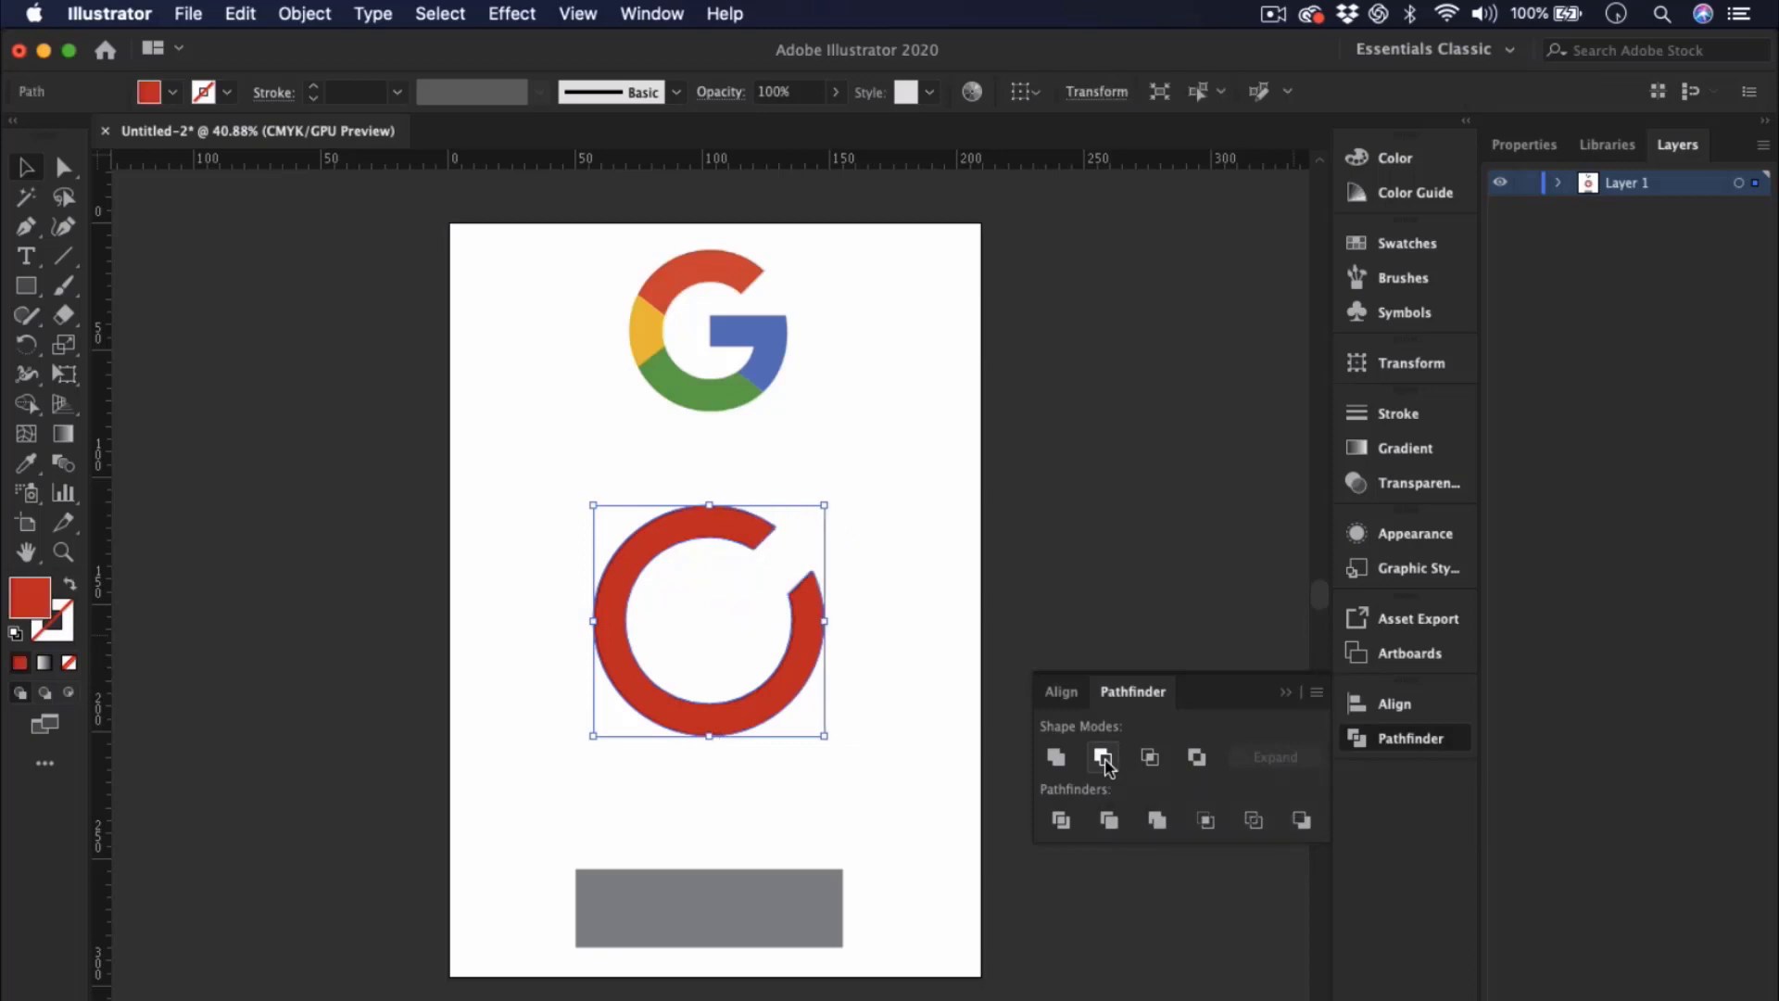
# - Alt-drag another grey rectangle copy onto the ring and shrink it to a small piece
pyautogui.click(952, 704)
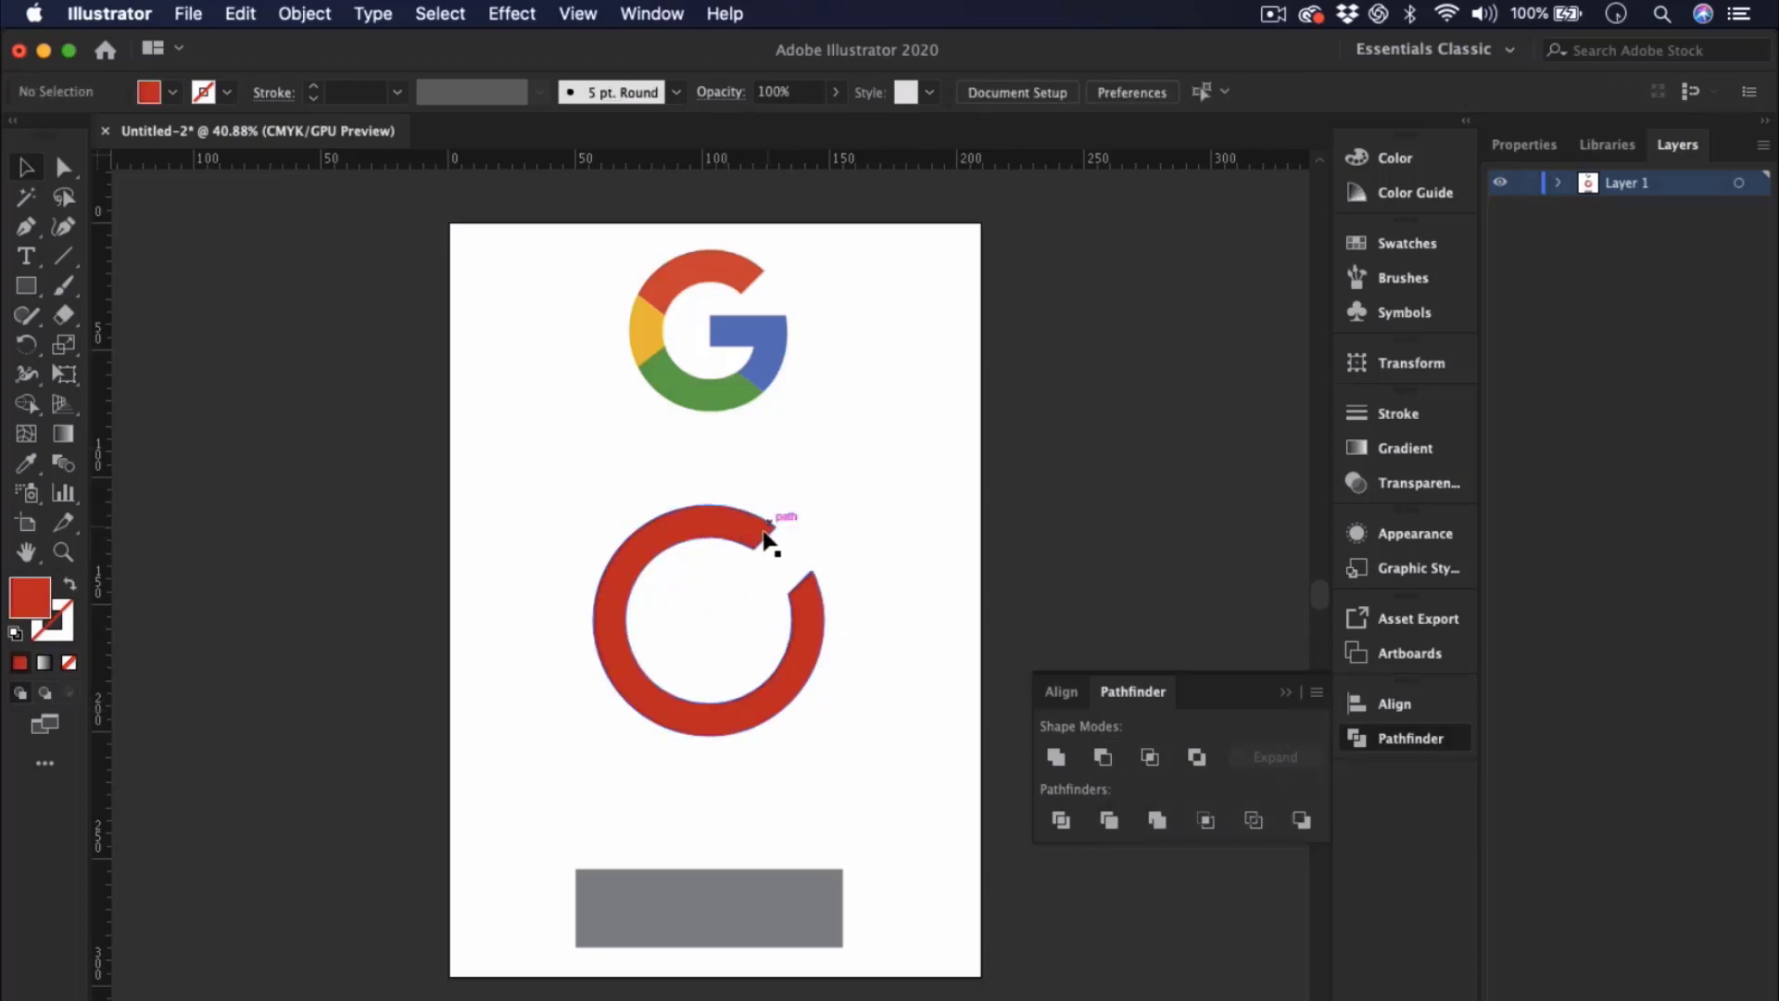
pyautogui.click(738, 911)
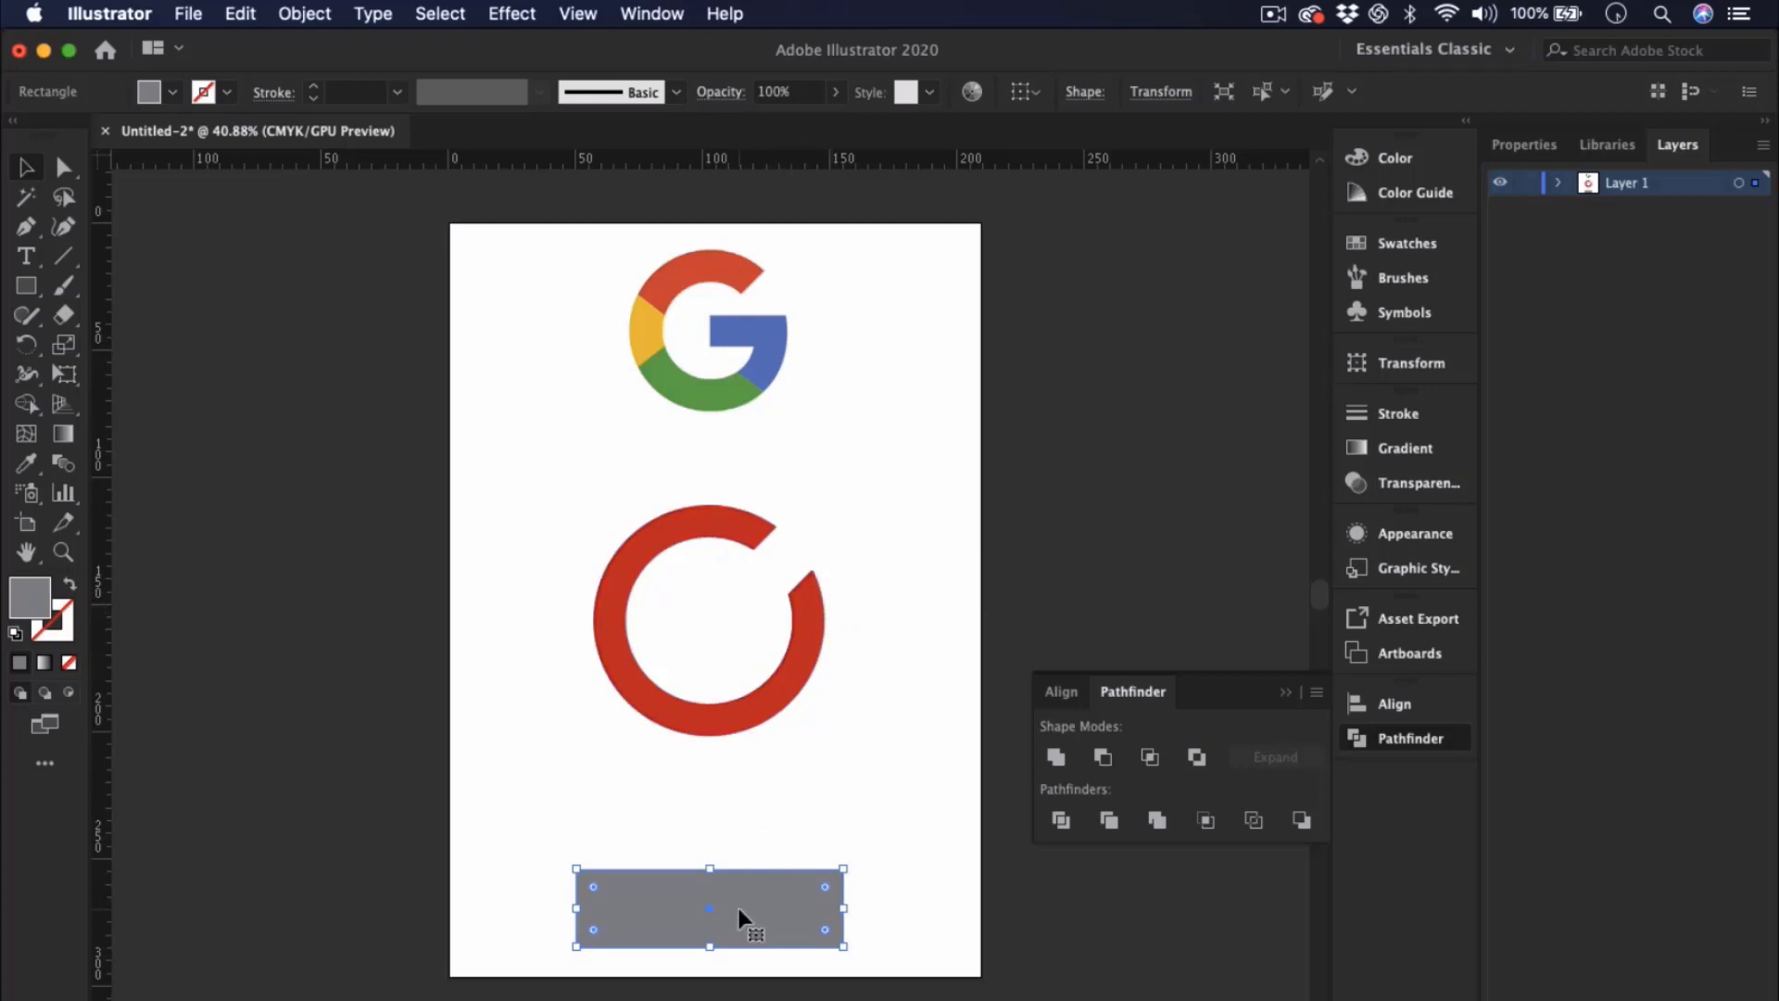
pyautogui.moveTo(741, 917); pyautogui.dragTo(832, 602)
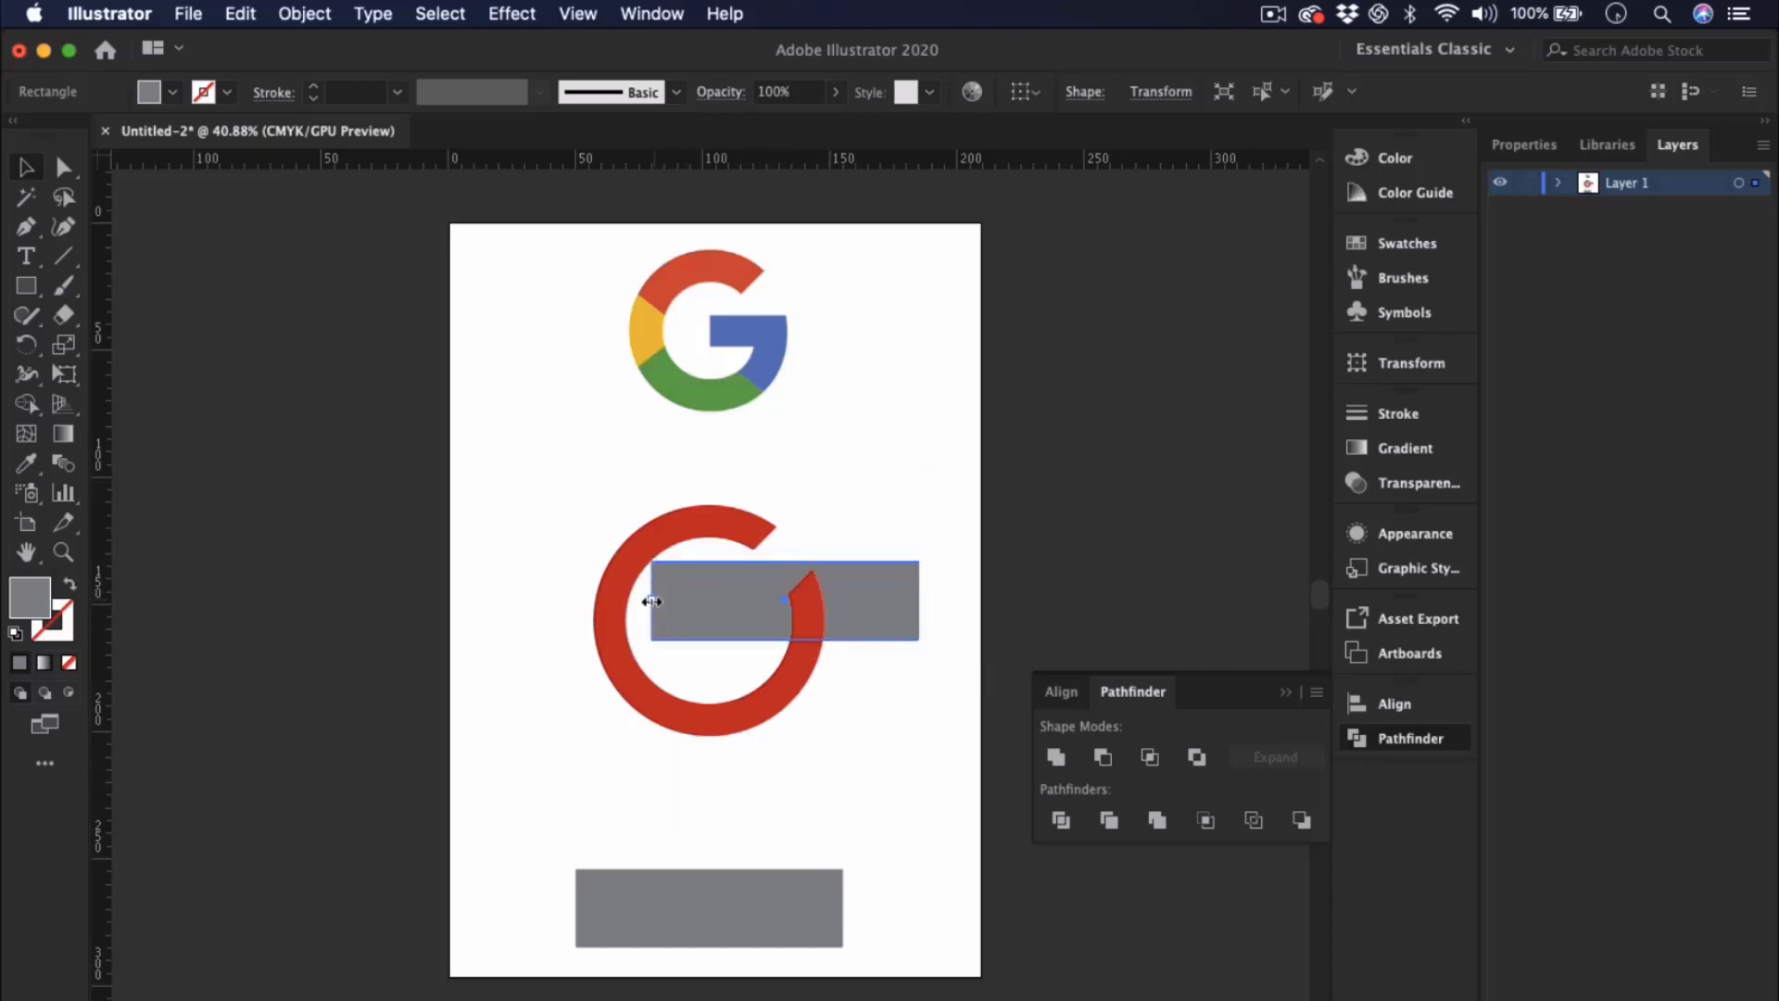
pyautogui.moveTo(652, 602); pyautogui.dragTo(716, 602)
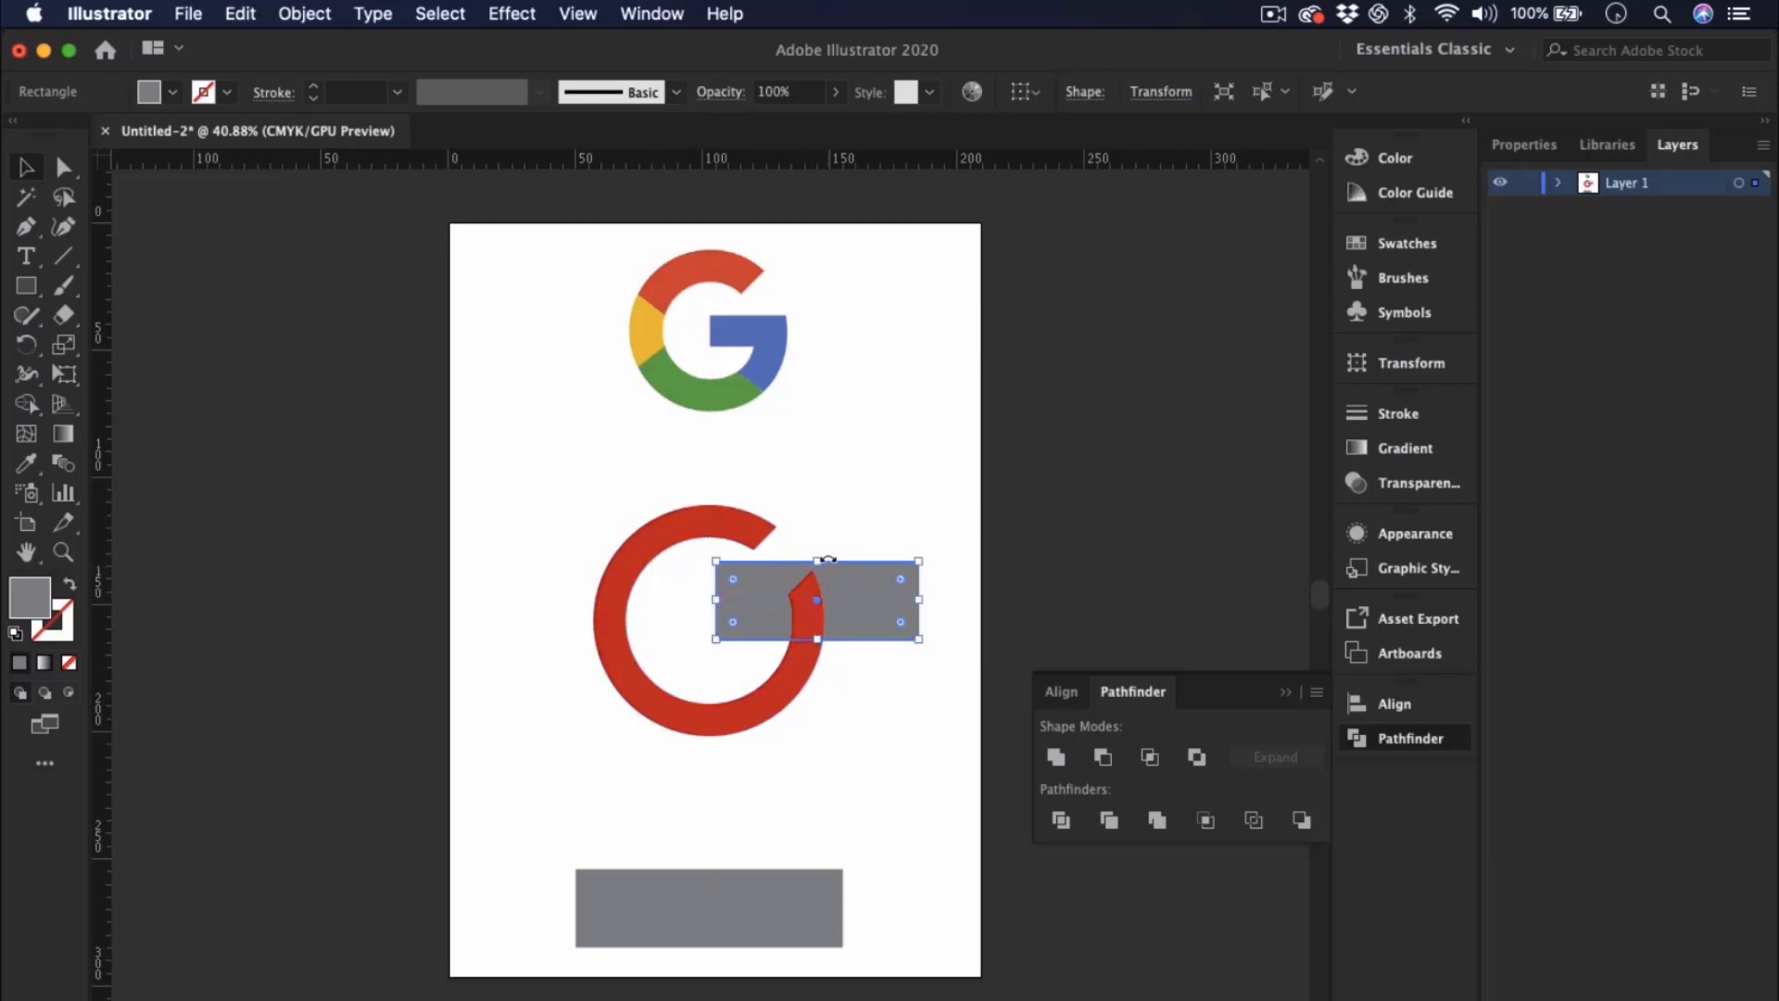
pyautogui.moveTo(820, 559)
pyautogui.mouseDown()
pyautogui.moveTo(815, 589)
pyautogui.moveTo(820, 561)
pyautogui.mouseUp()
pyautogui.moveTo(817, 638); pyautogui.dragTo(818, 610)
pyautogui.moveTo(920, 586); pyautogui.dragTo(842, 594)
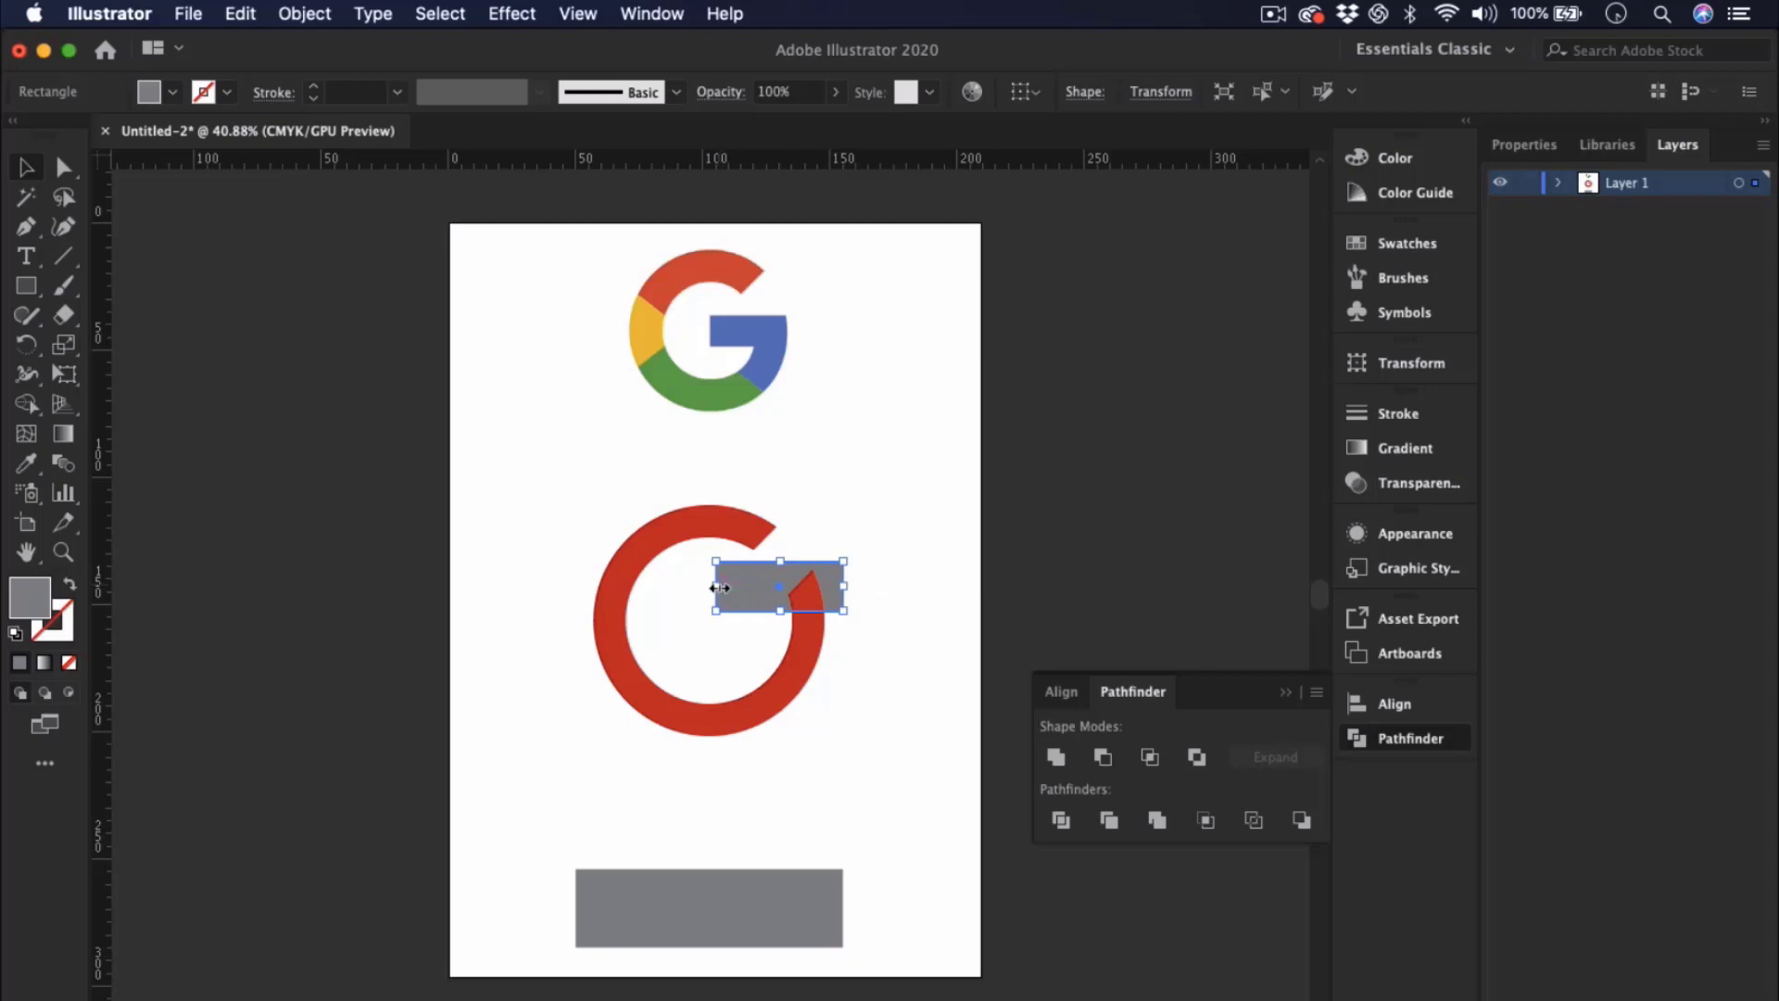
pyautogui.moveTo(719, 587)
pyautogui.mouseDown()
pyautogui.moveTo(768, 588)
pyautogui.moveTo(753, 587)
pyautogui.mouseUp()
# - Bring the small rectangle to the front of the ring and adjust its height slightly
pyautogui.click(846, 649)
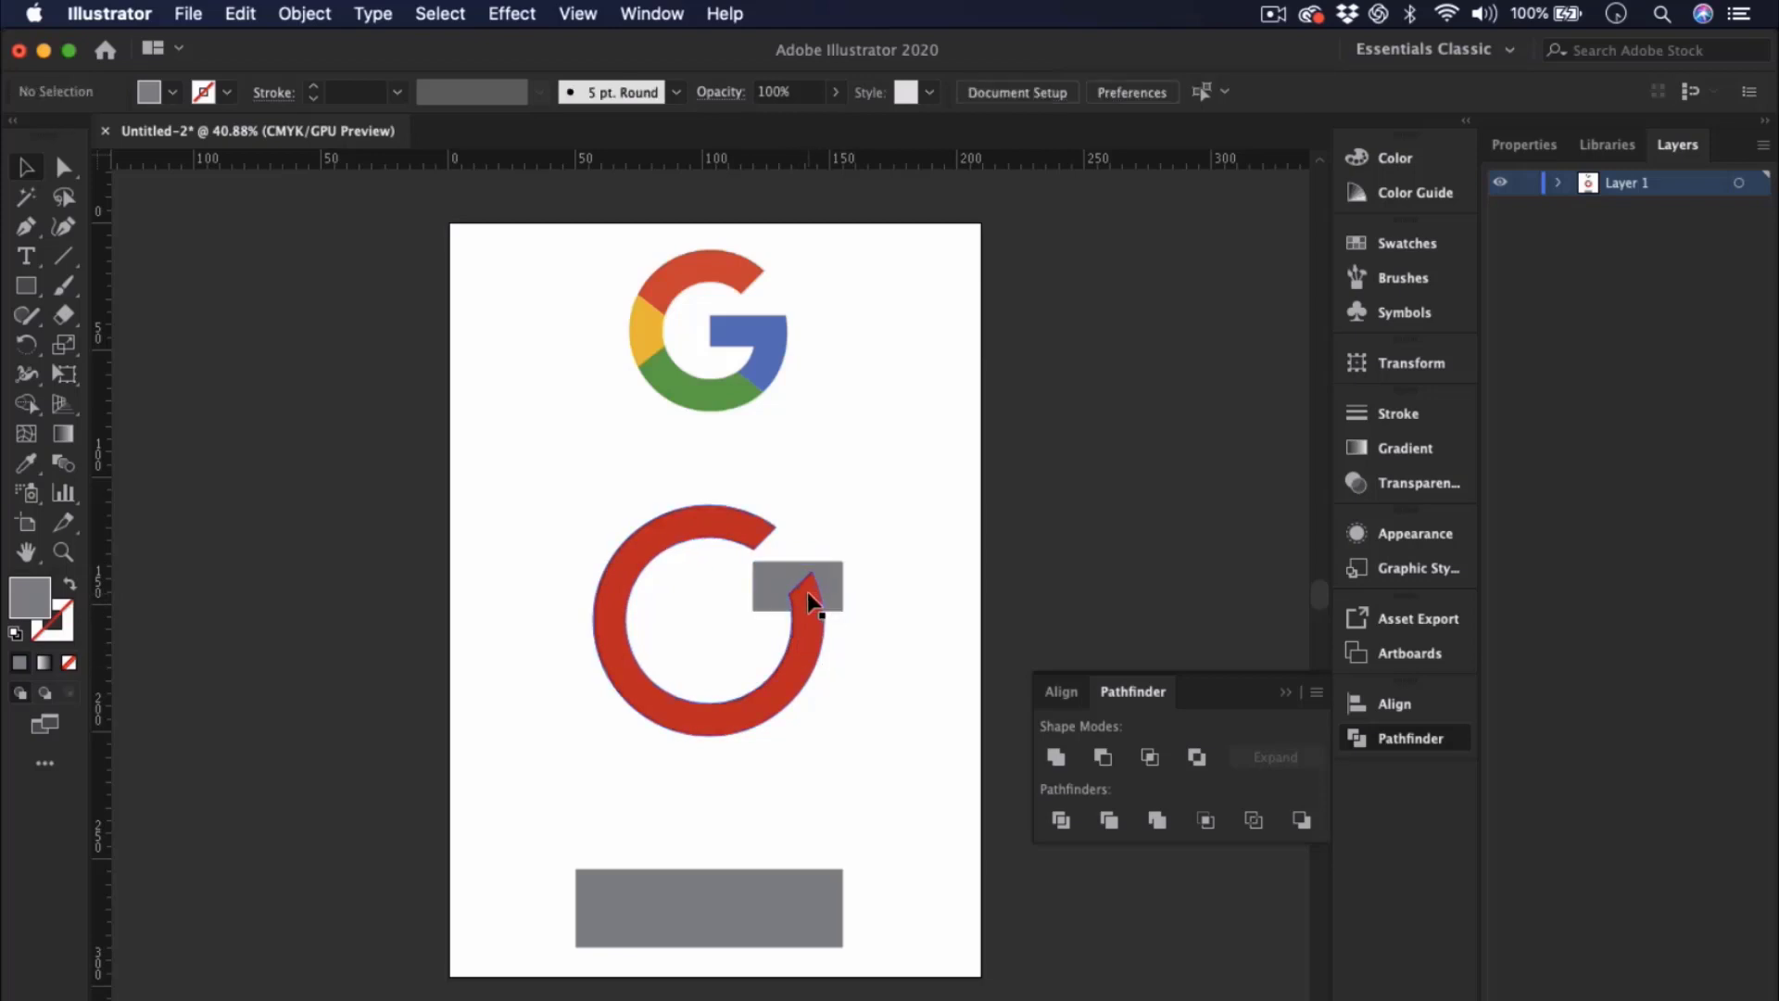
pyautogui.click(807, 593)
pyautogui.click(881, 638)
pyautogui.click(840, 594)
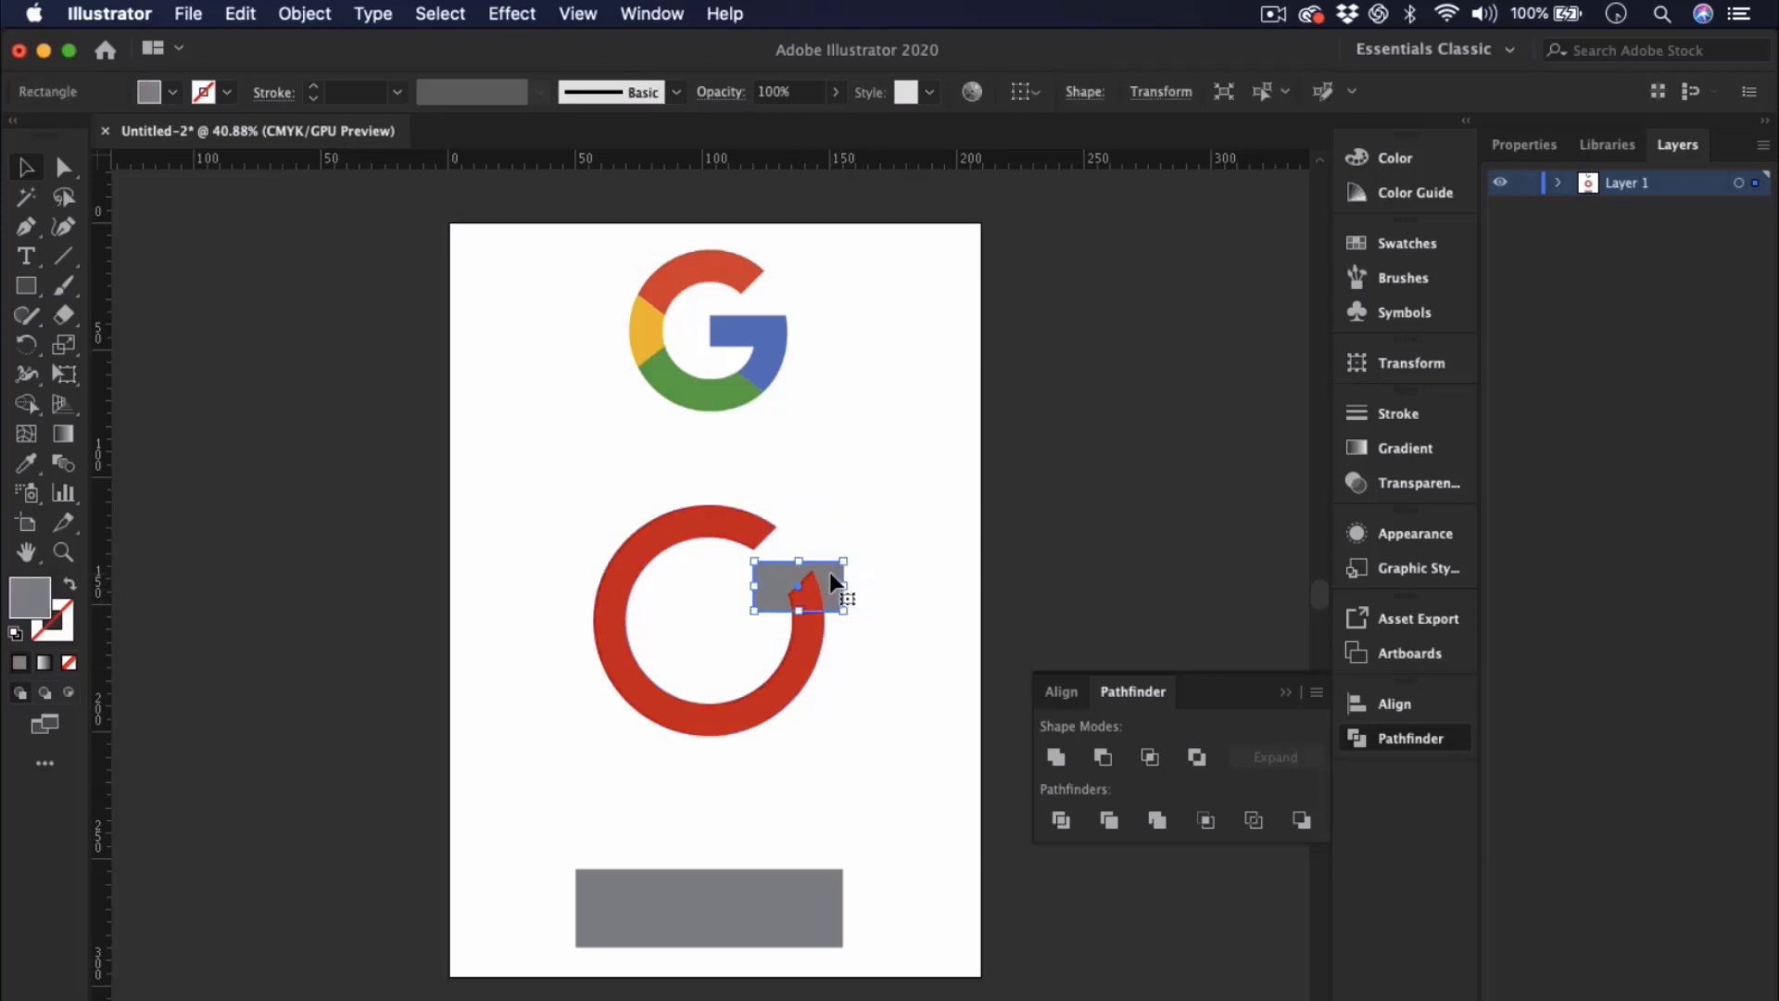
pyautogui.rightClick(830, 580)
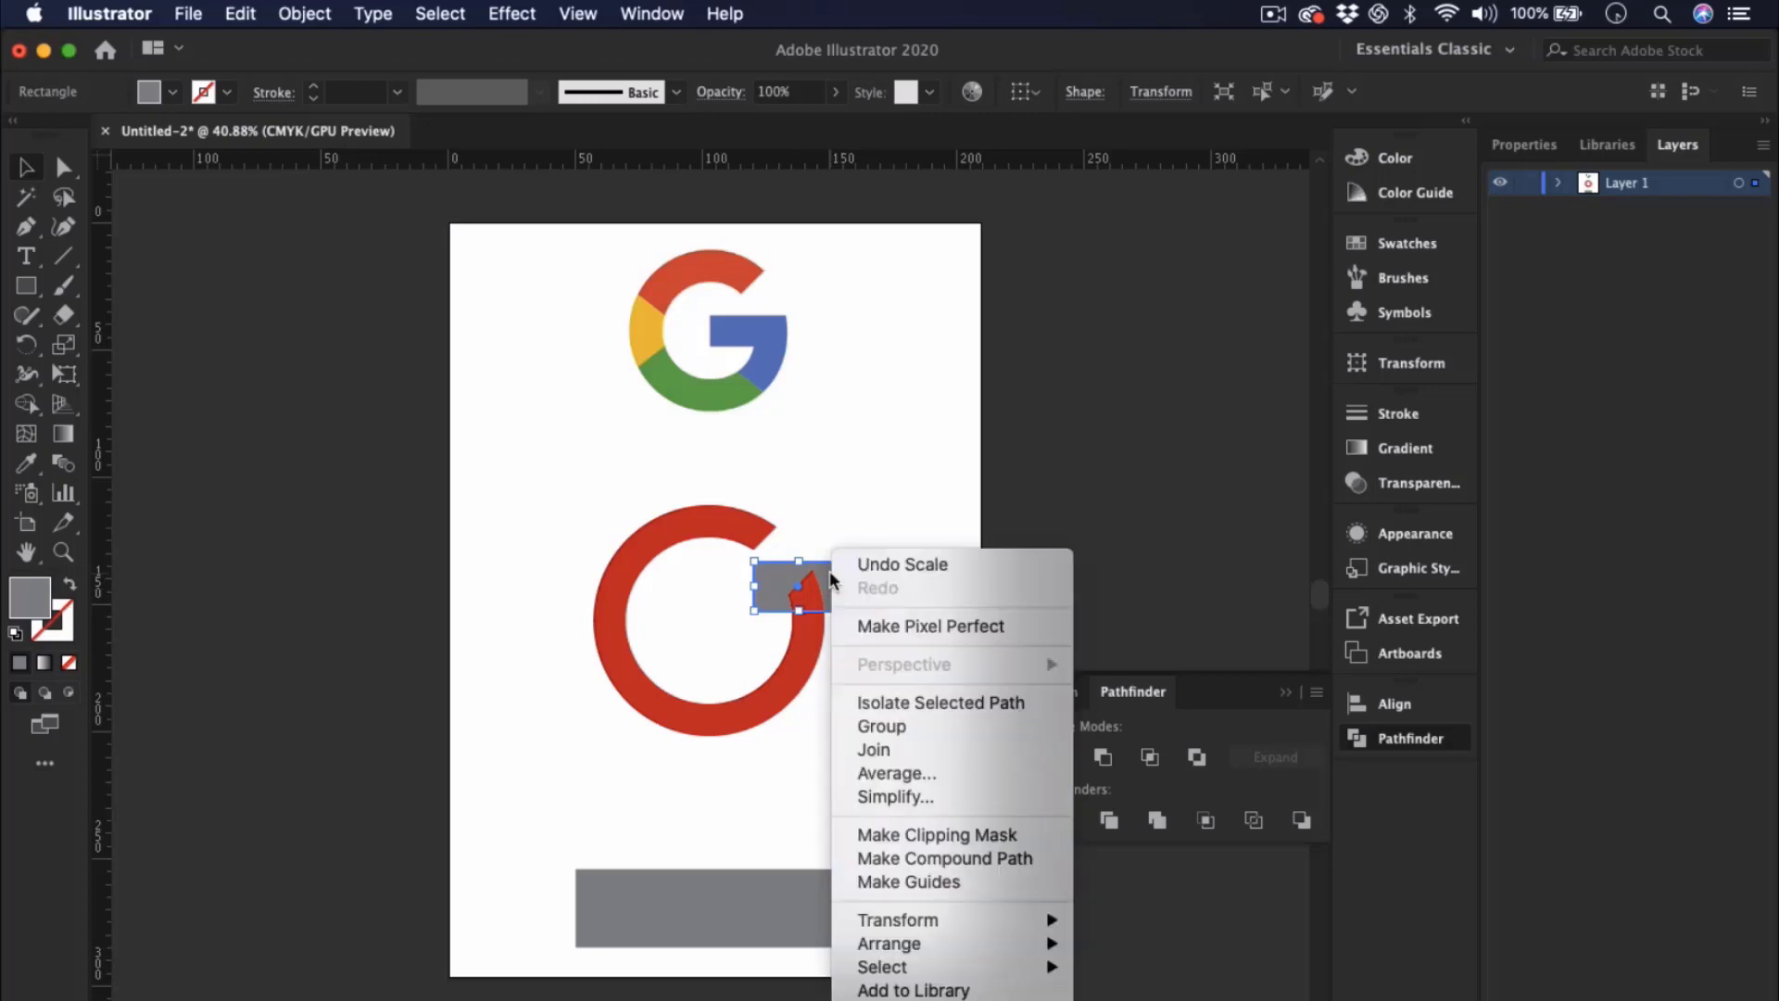
pyautogui.moveTo(916, 945)
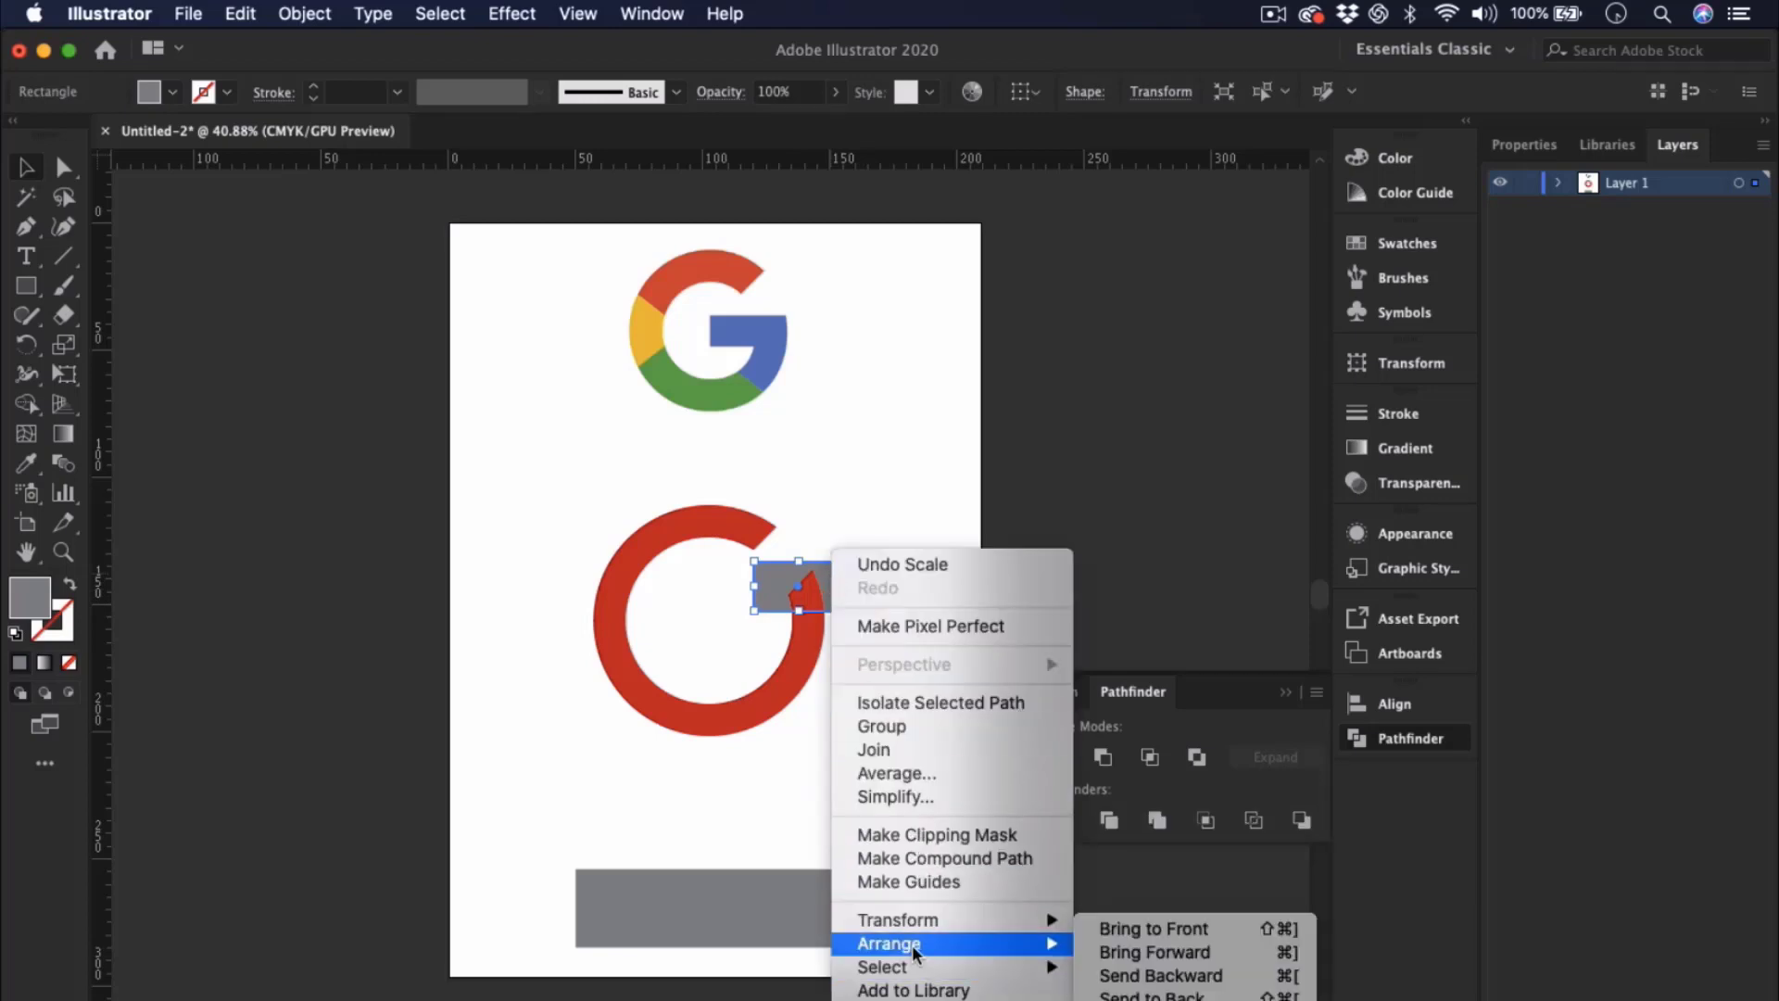
pyautogui.click(1149, 930)
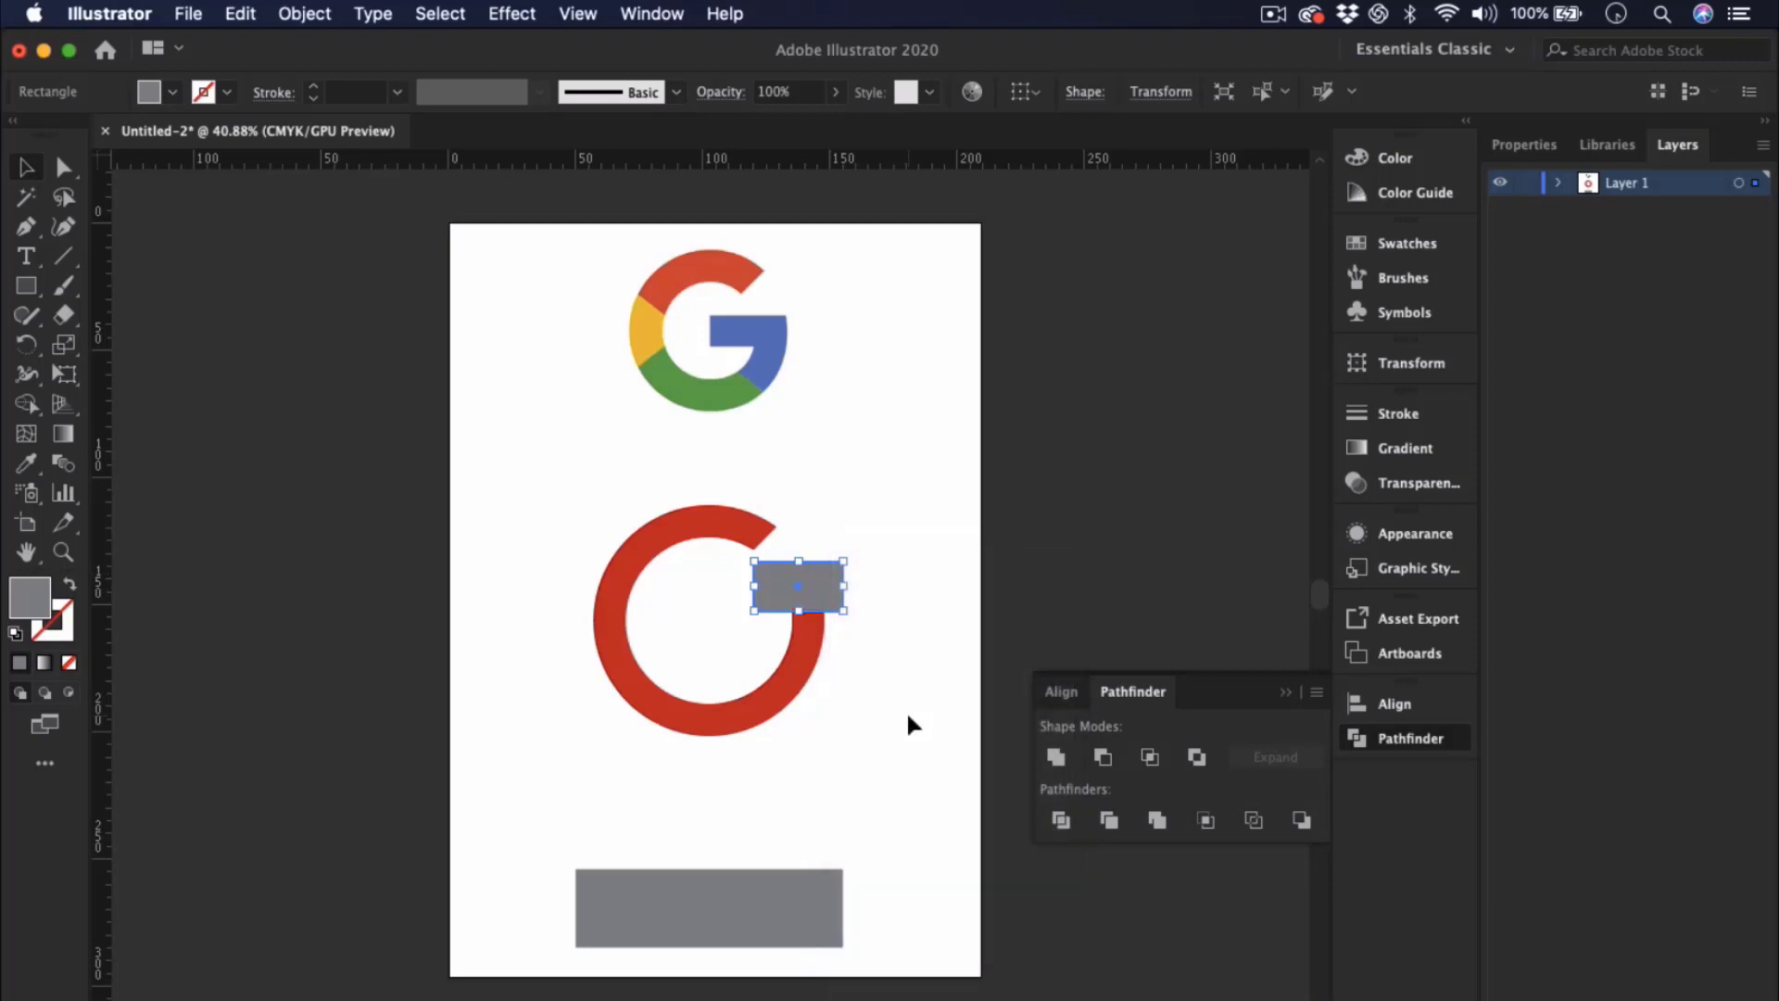
pyautogui.click(907, 710)
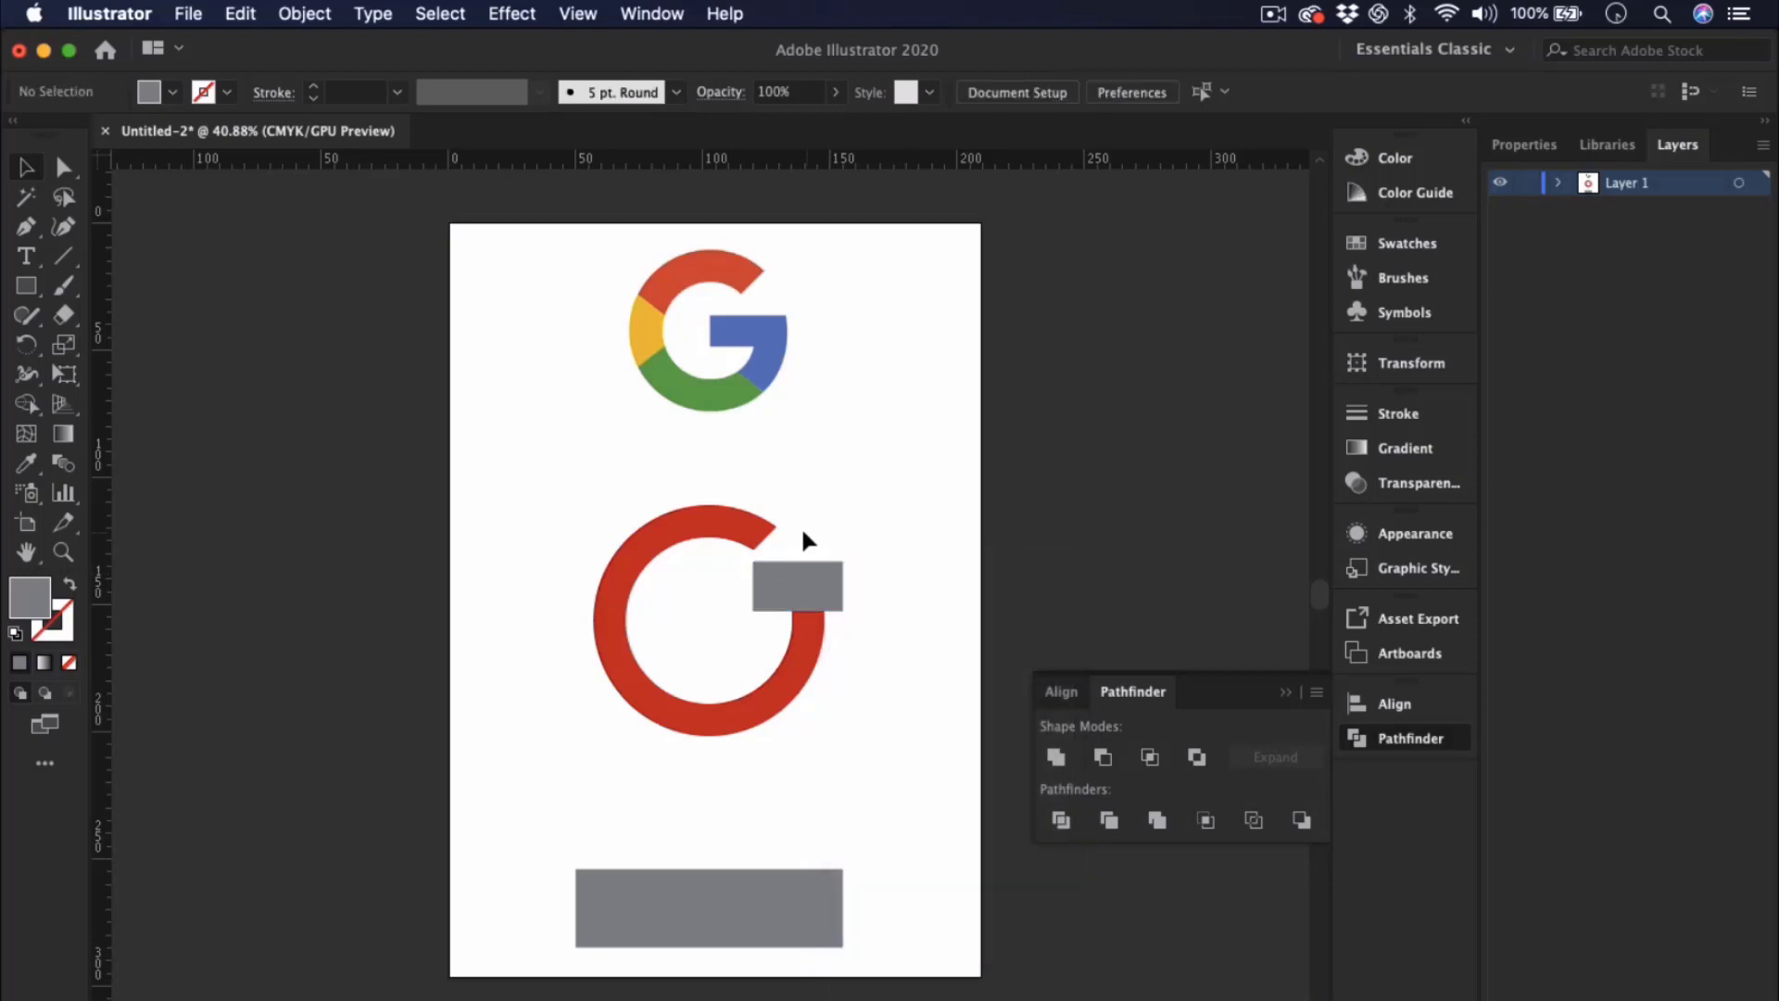
pyautogui.click(810, 586)
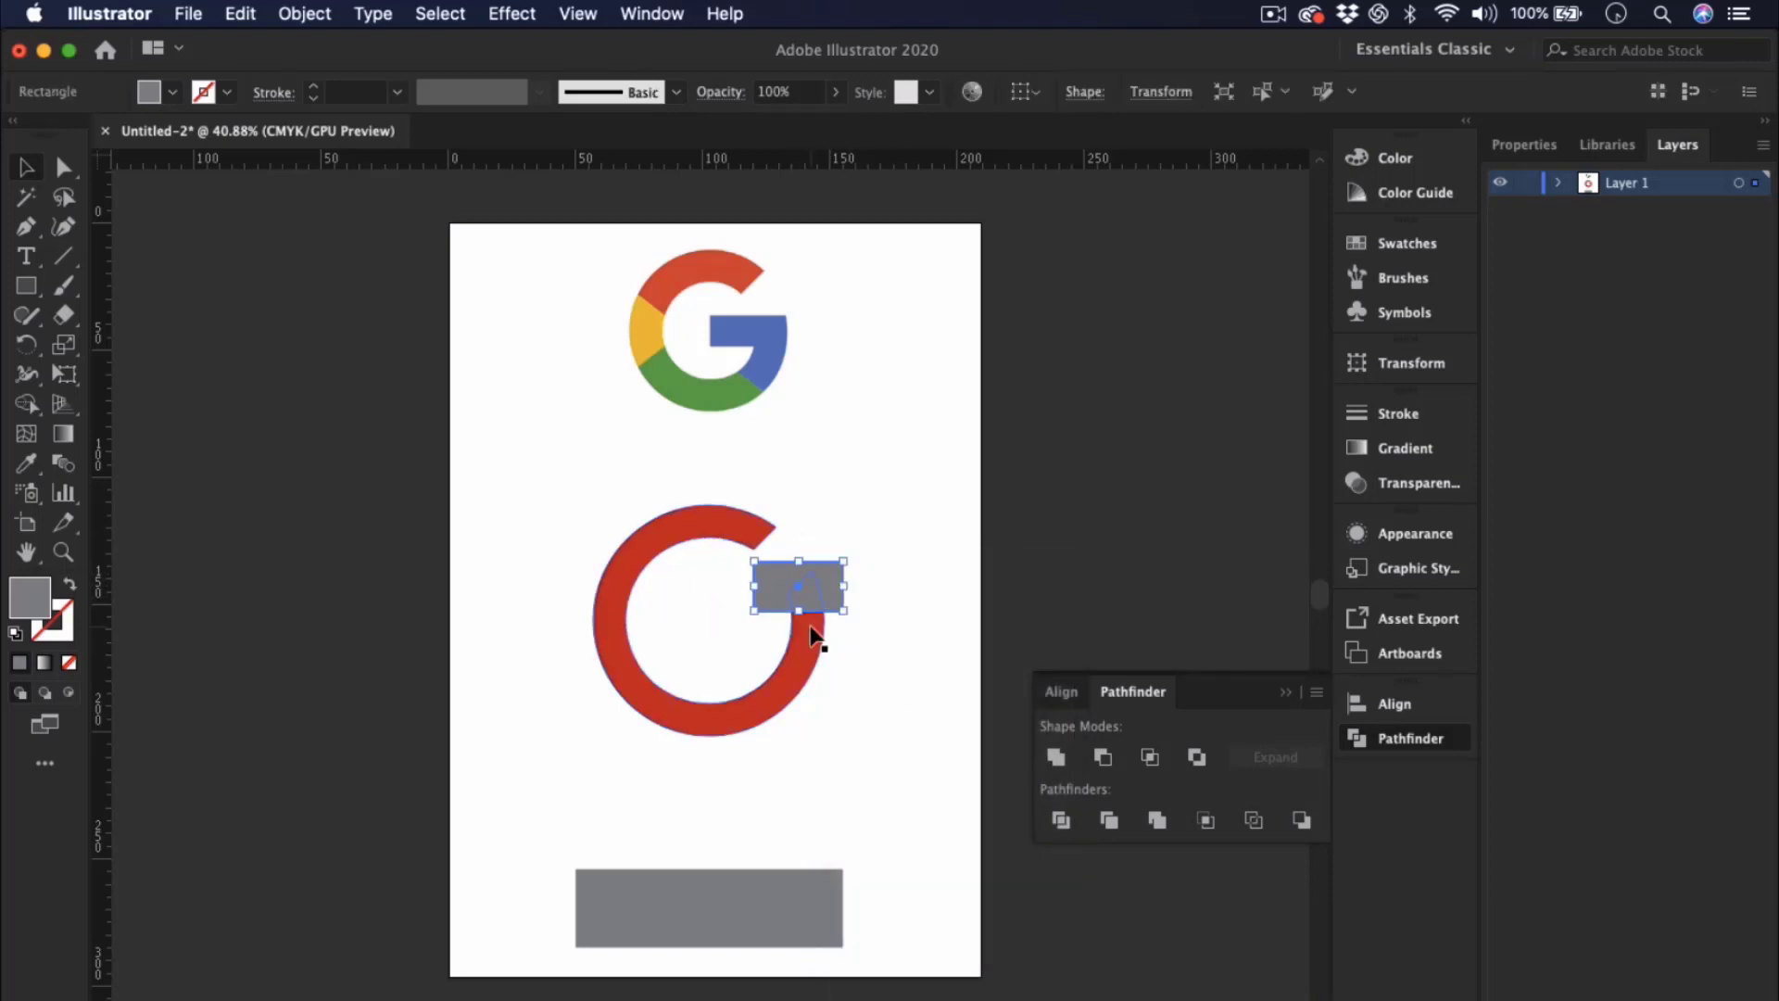
pyautogui.moveTo(802, 613); pyautogui.dragTo(802, 619)
# - Cut the small rectangle out of the red ring's right side with Minus Front
pyautogui.click(876, 710)
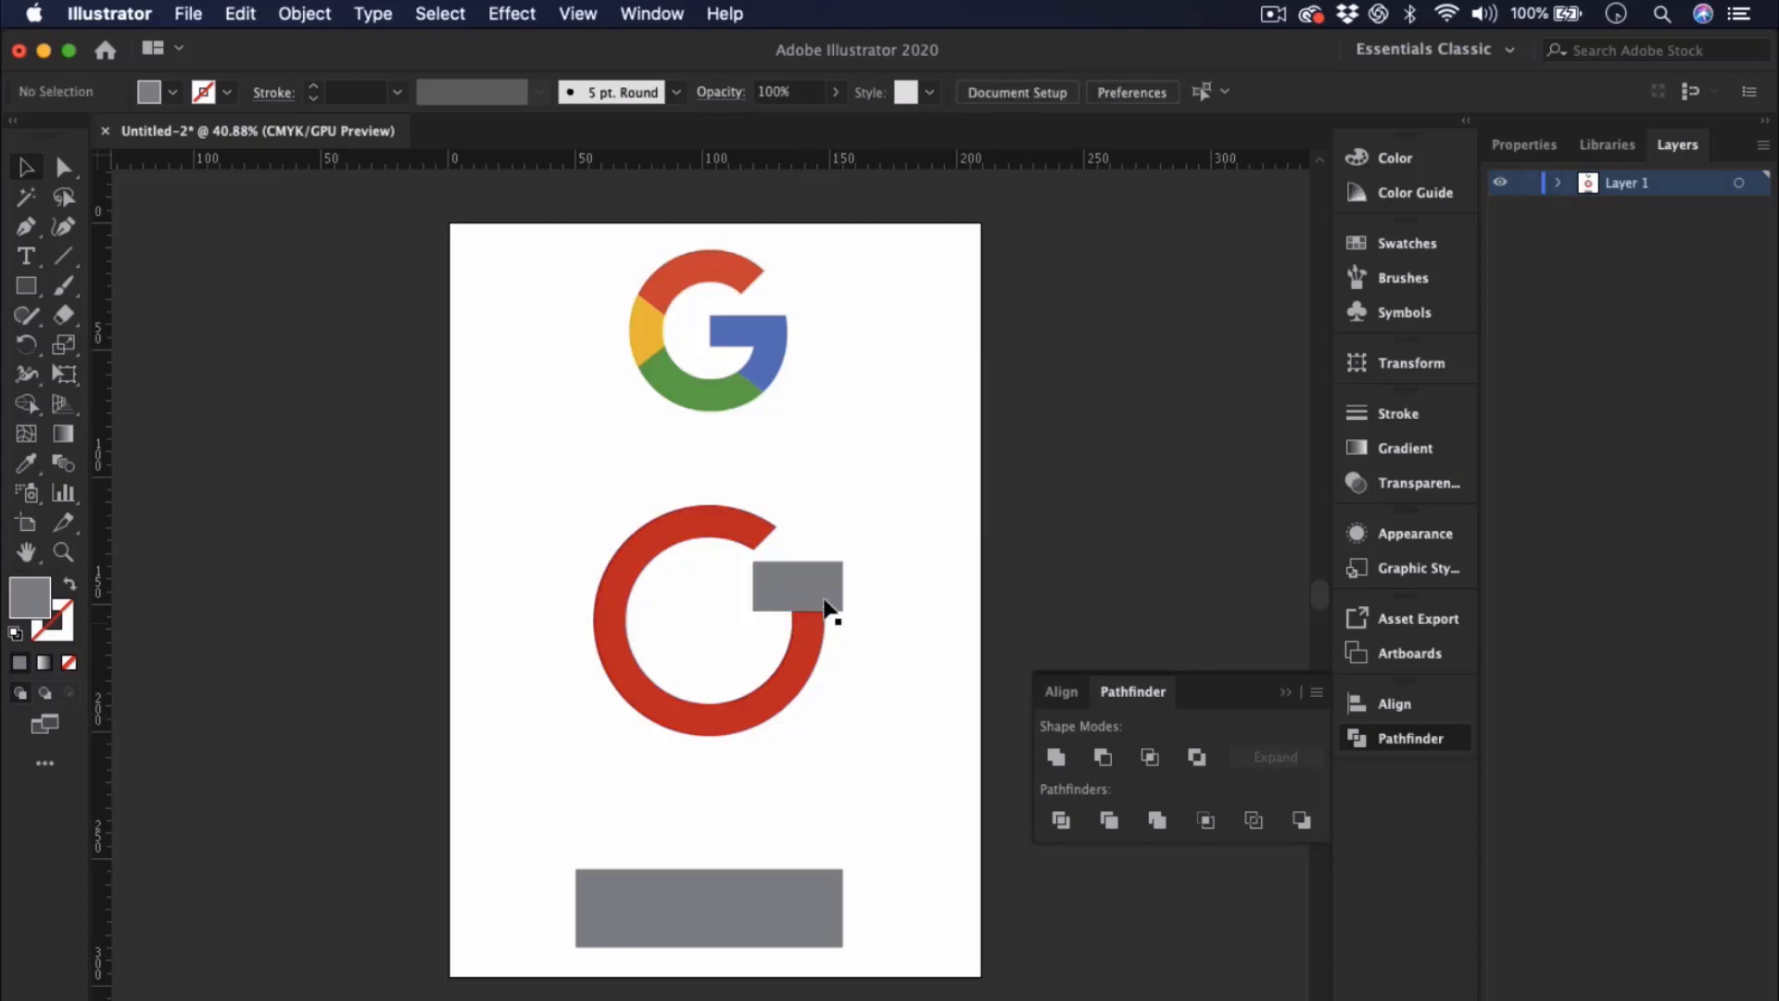
pyautogui.click(816, 584)
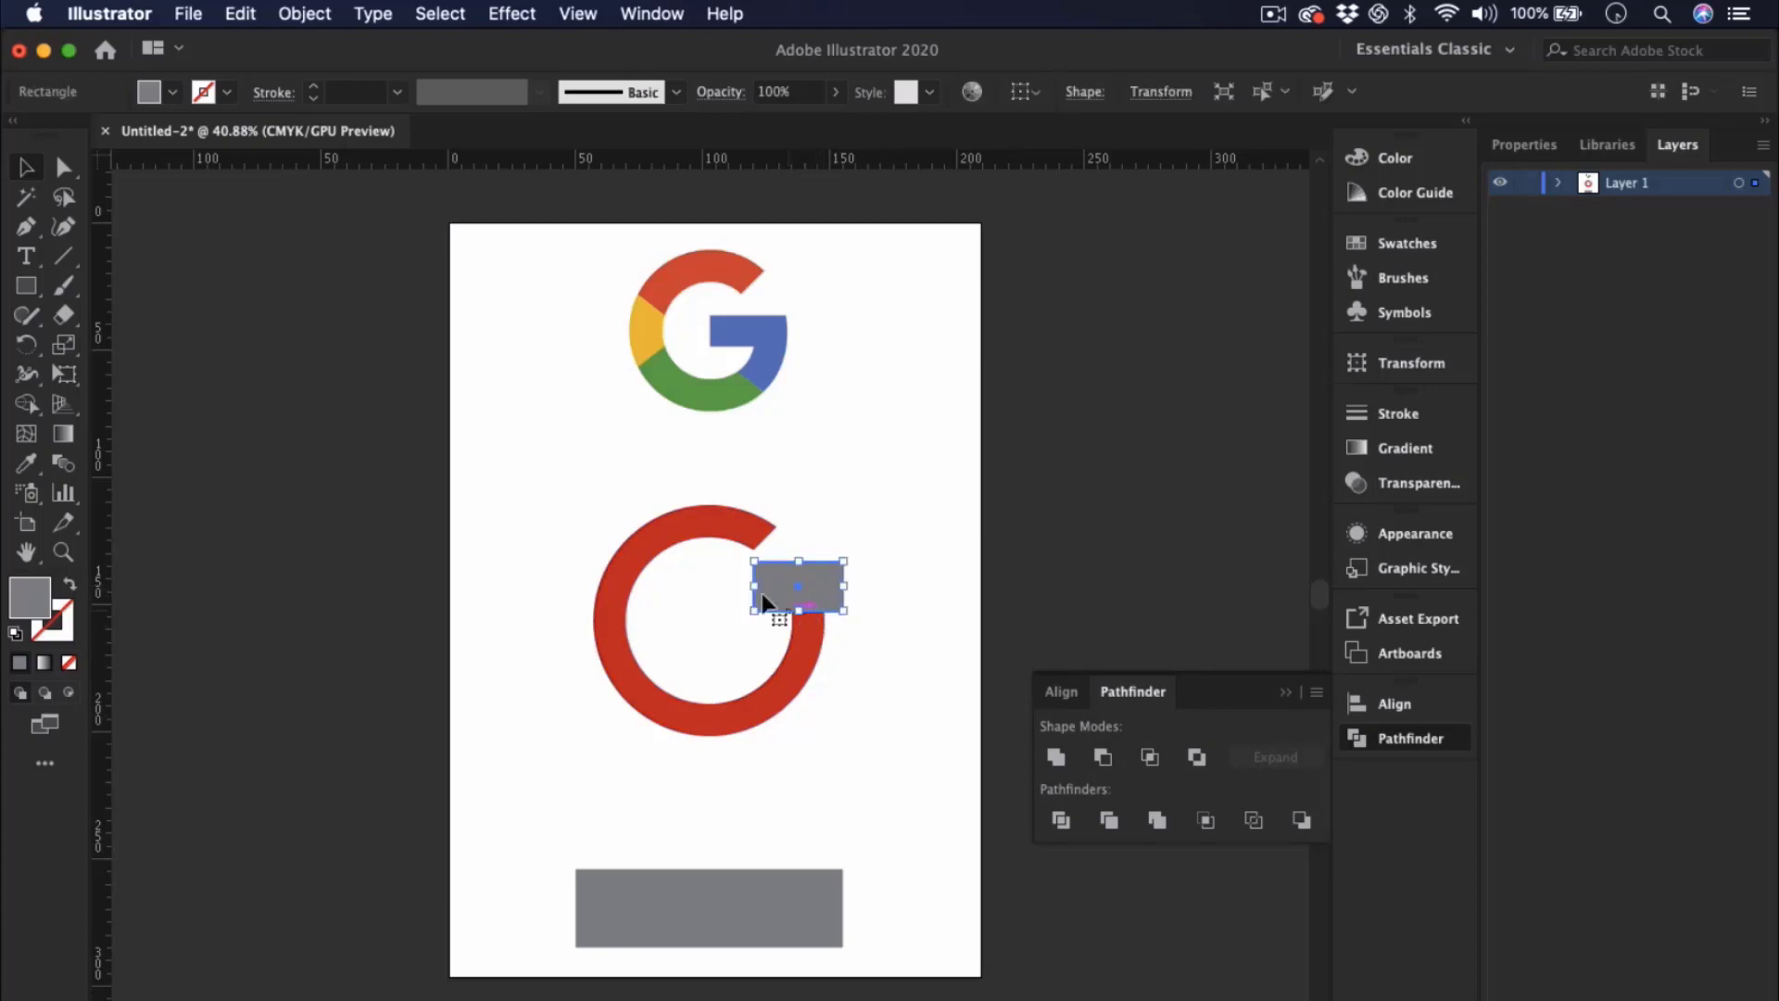
pyautogui.keyDown('shift'); pyautogui.click(699, 530); pyautogui.keyUp('shift')
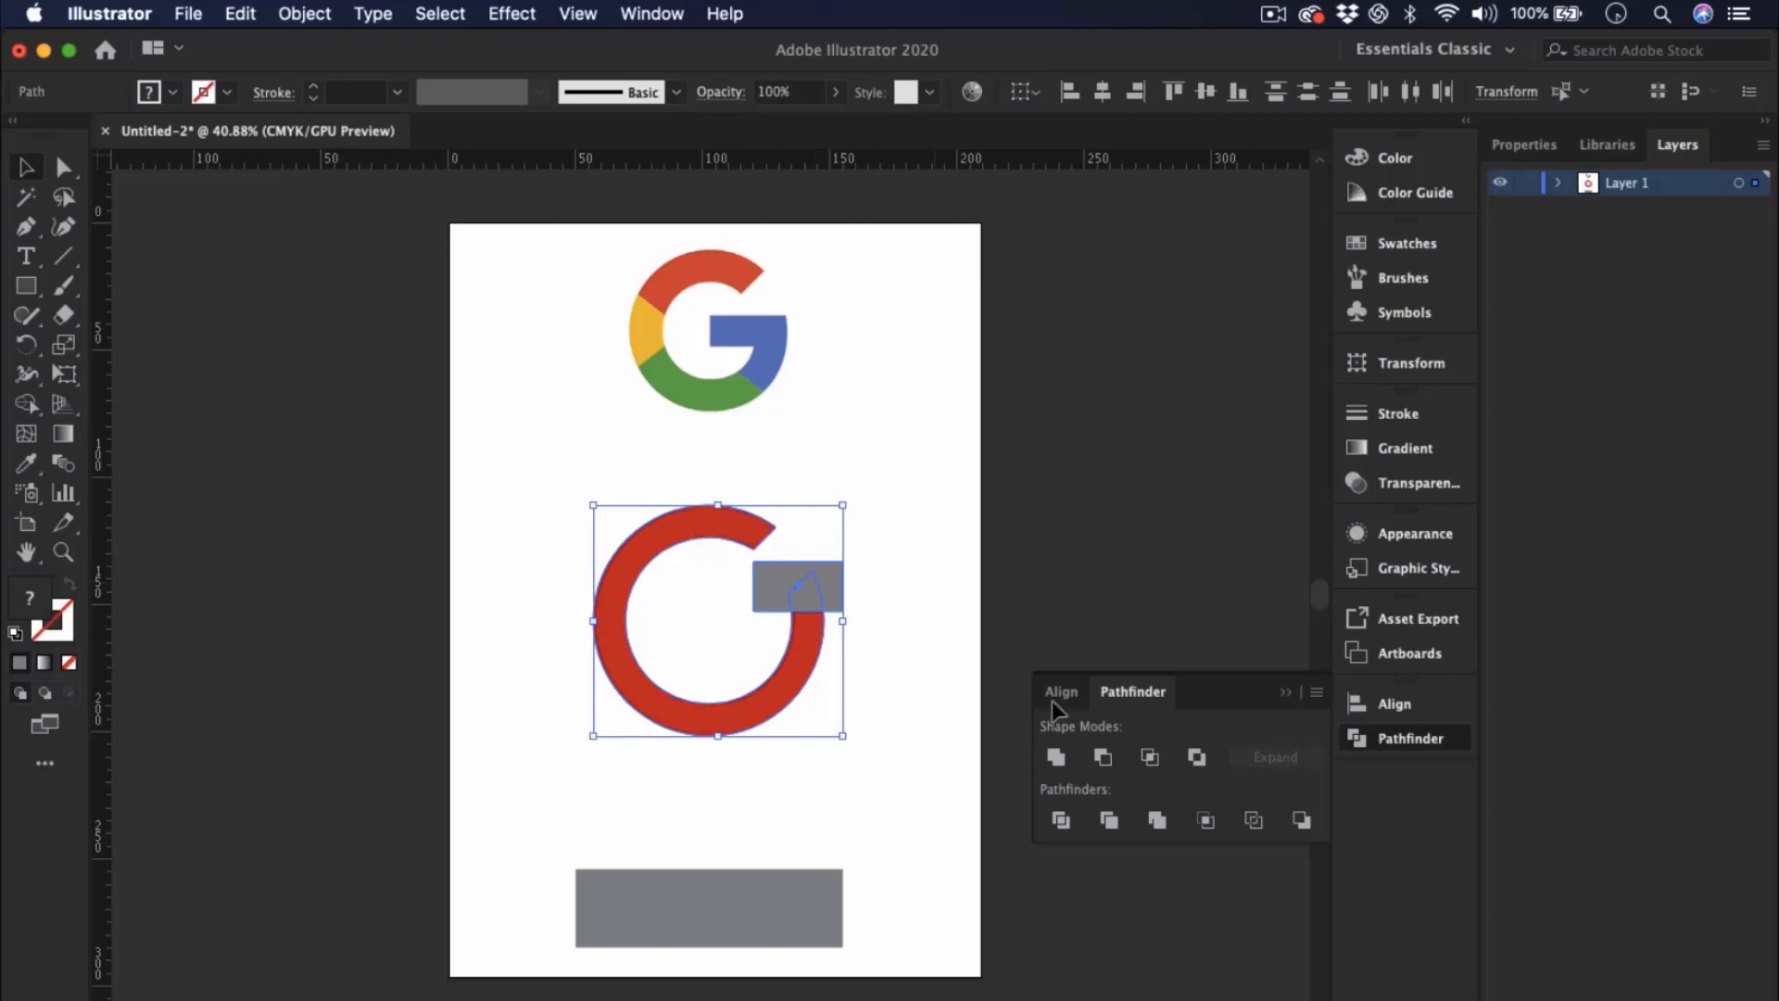
pyautogui.click(1102, 758)
pyautogui.click(925, 759)
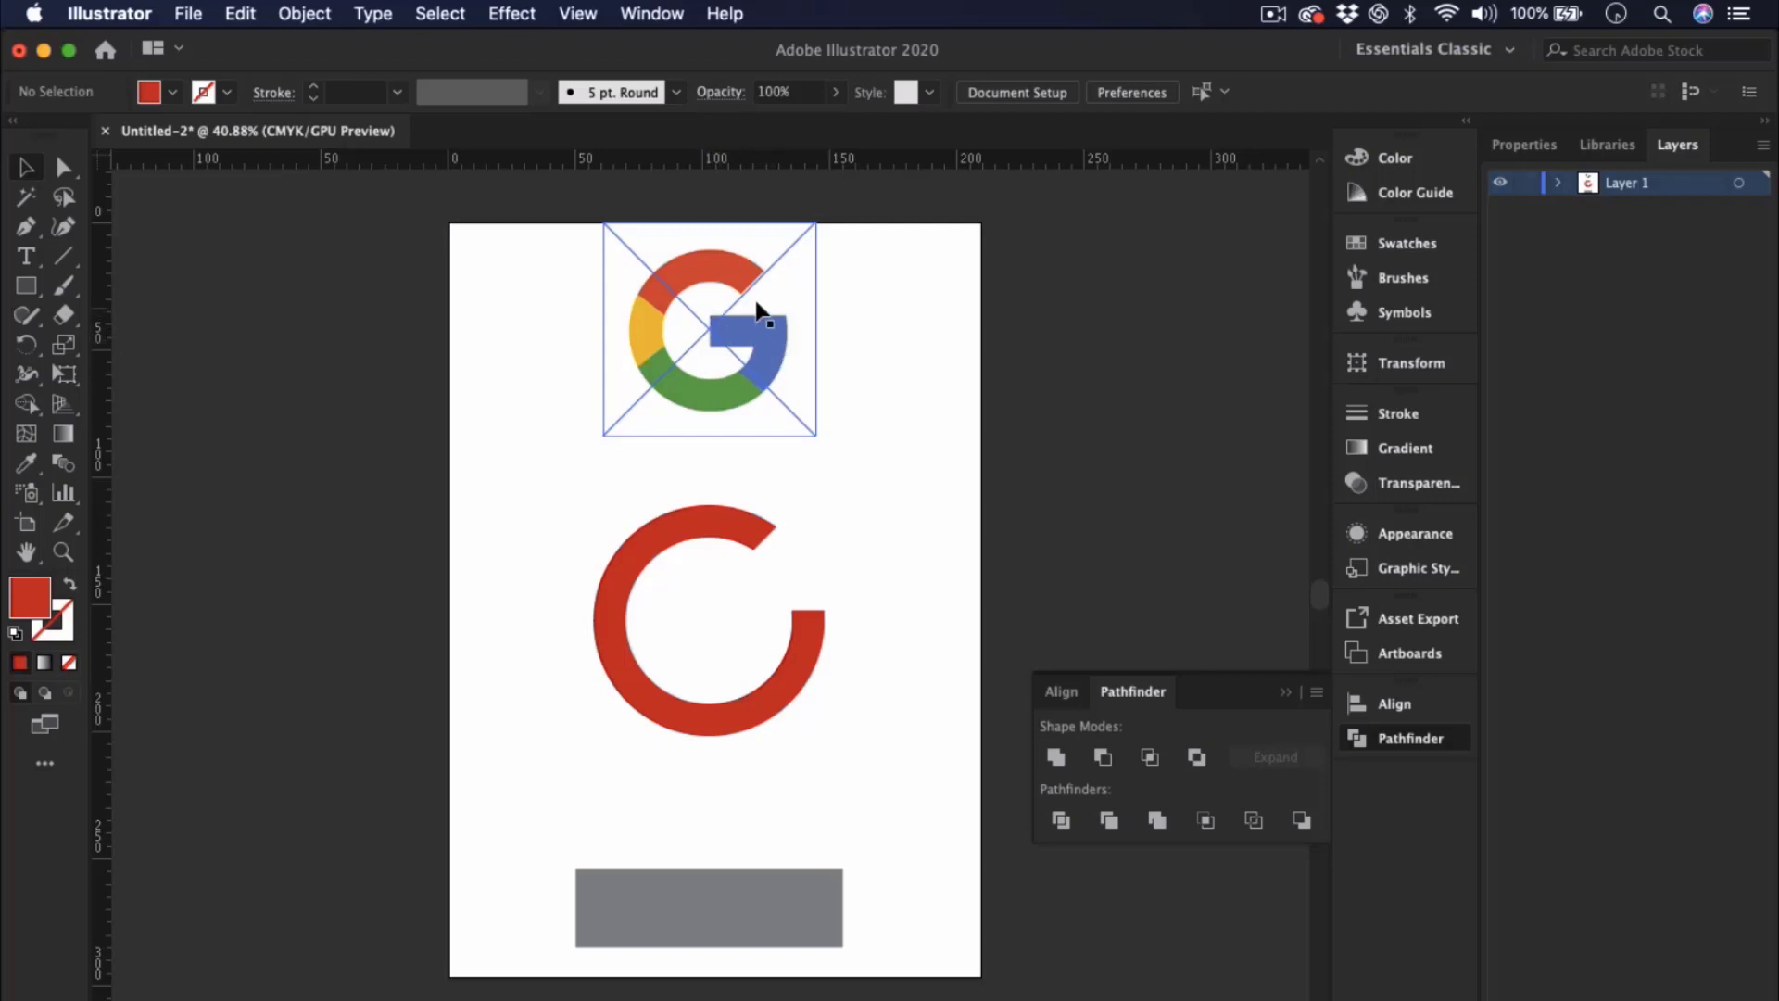
# - Duplicate the grey rectangle as a short bar at the ring's opening, aligned to its right edge
pyautogui.click(747, 898)
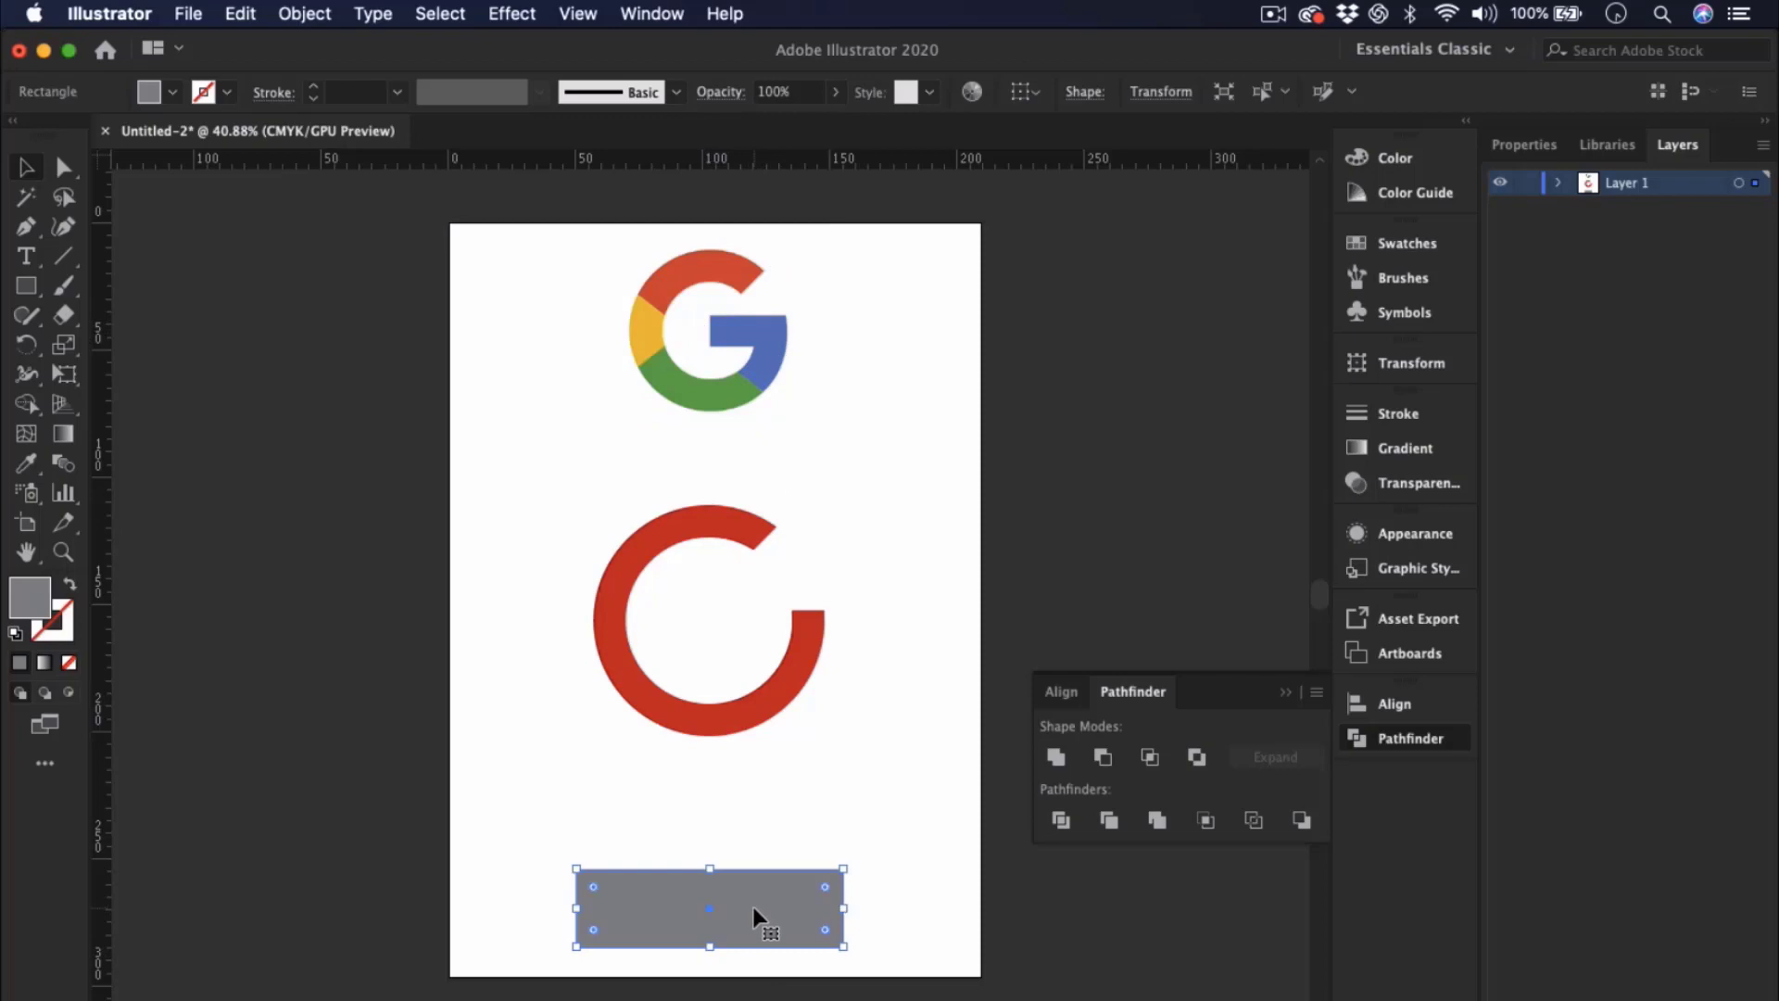
pyautogui.moveTo(752, 908); pyautogui.dragTo(747, 620)
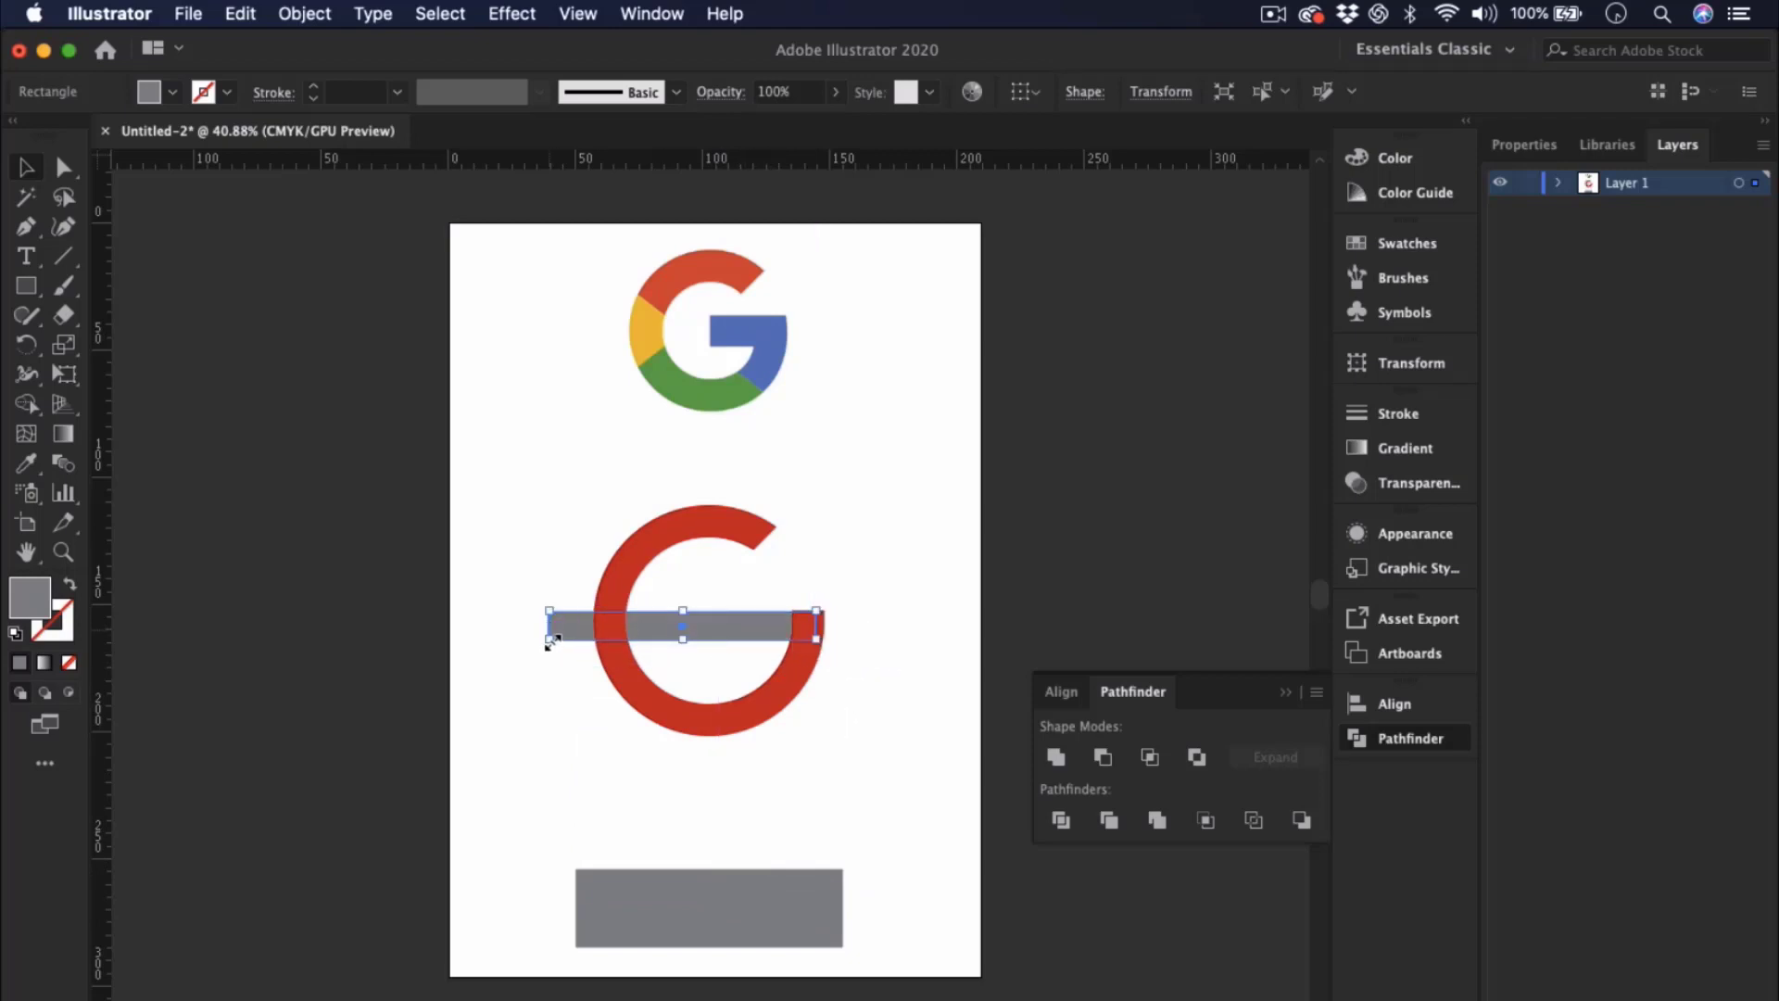
pyautogui.moveTo(550, 639); pyautogui.dragTo(726, 627)
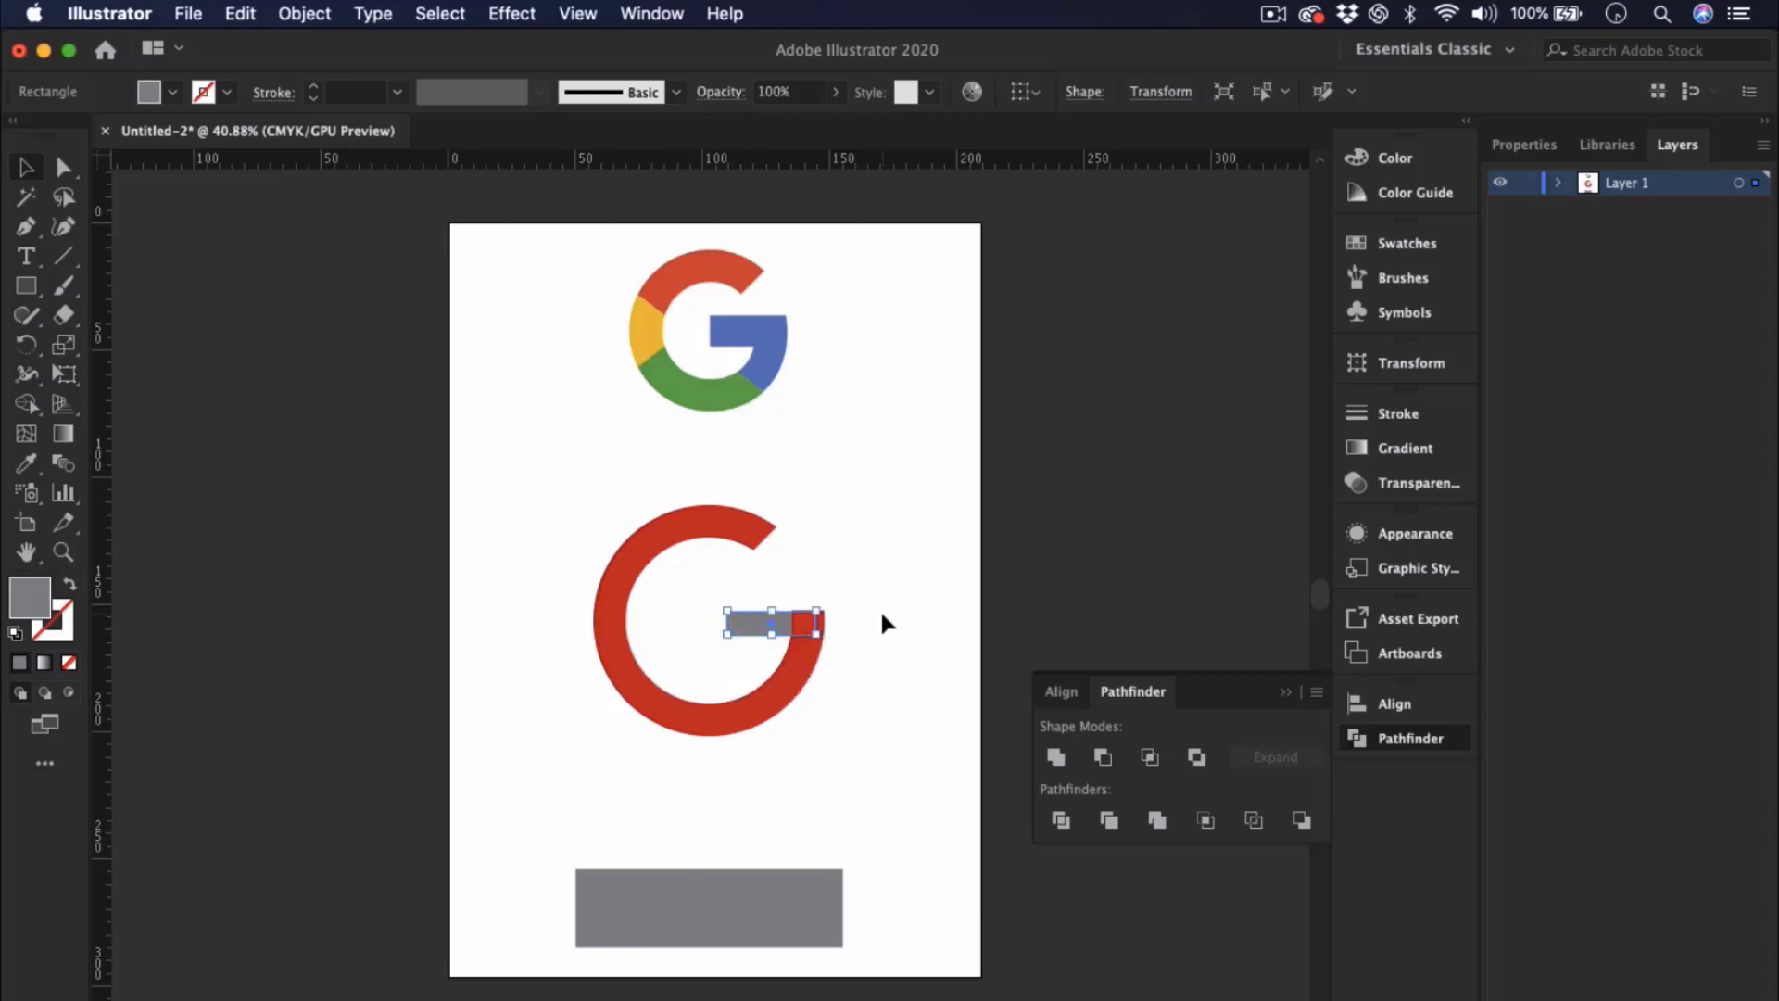
pyautogui.press('a')
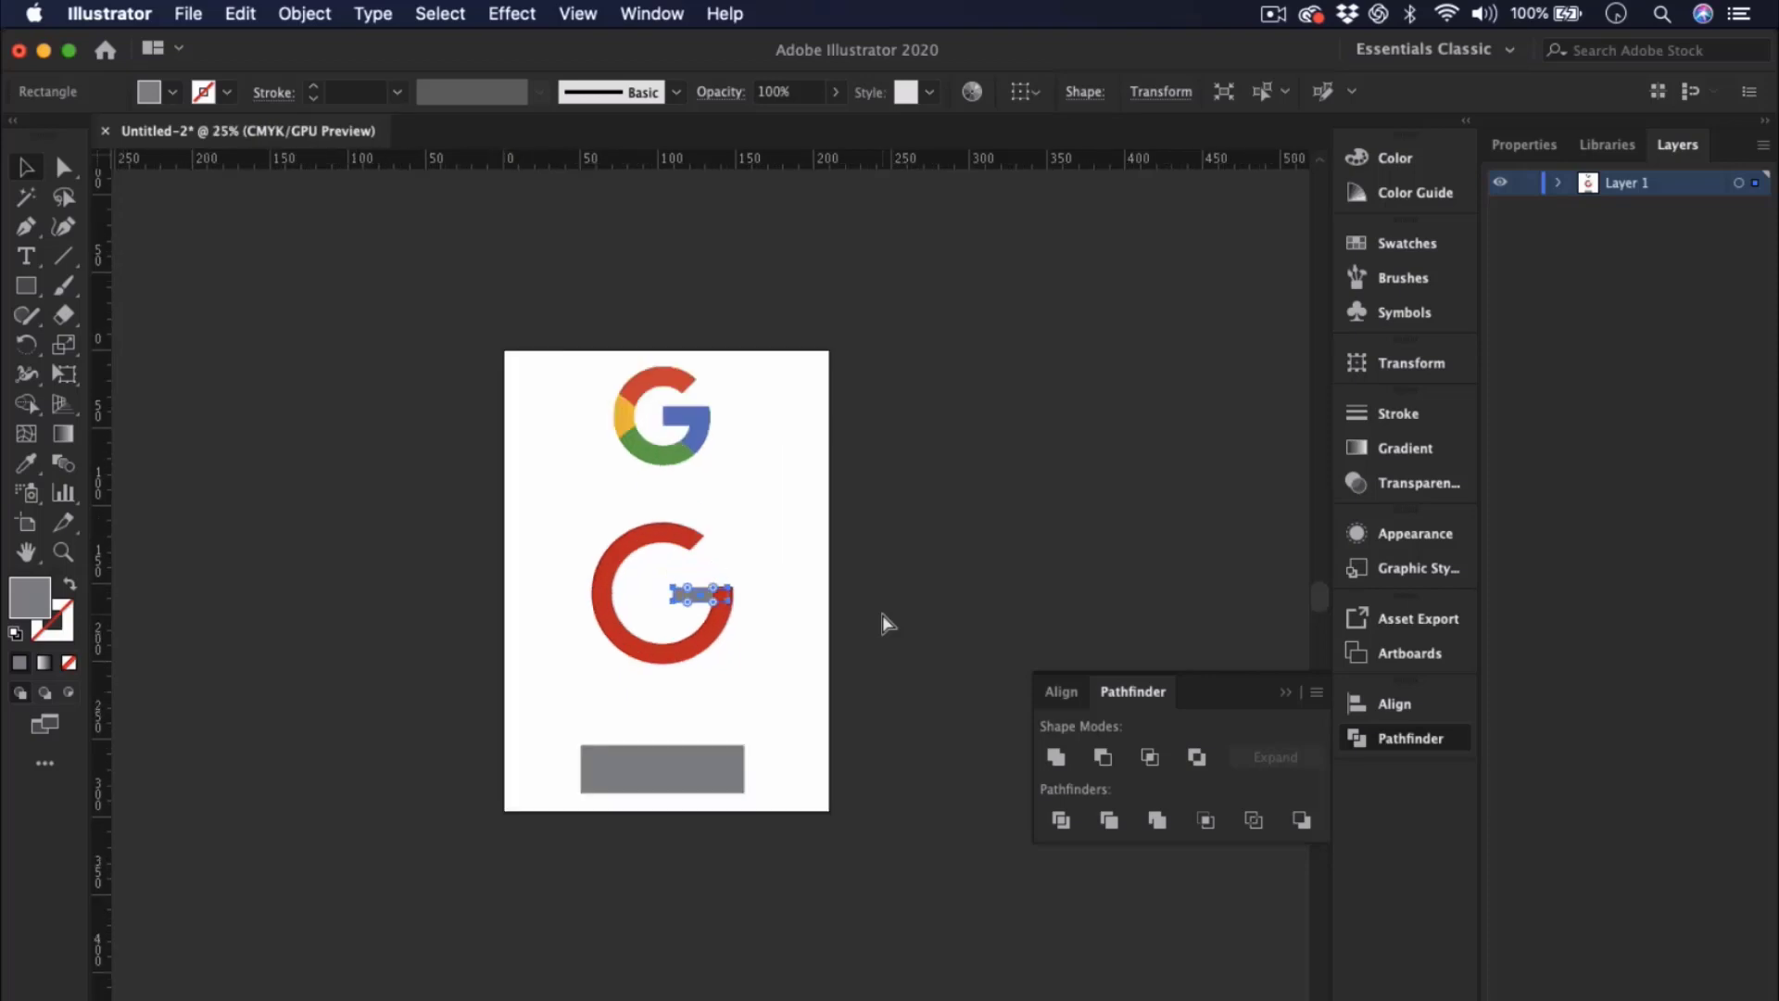
pyautogui.press('super+equal')
pyautogui.press('super+equal')
pyautogui.press('super+equal')
pyautogui.press('super+equal')
pyautogui.press('super+equal')
pyautogui.press('super+equal')
pyautogui.press('super+equal')
pyautogui.press('super+equal')
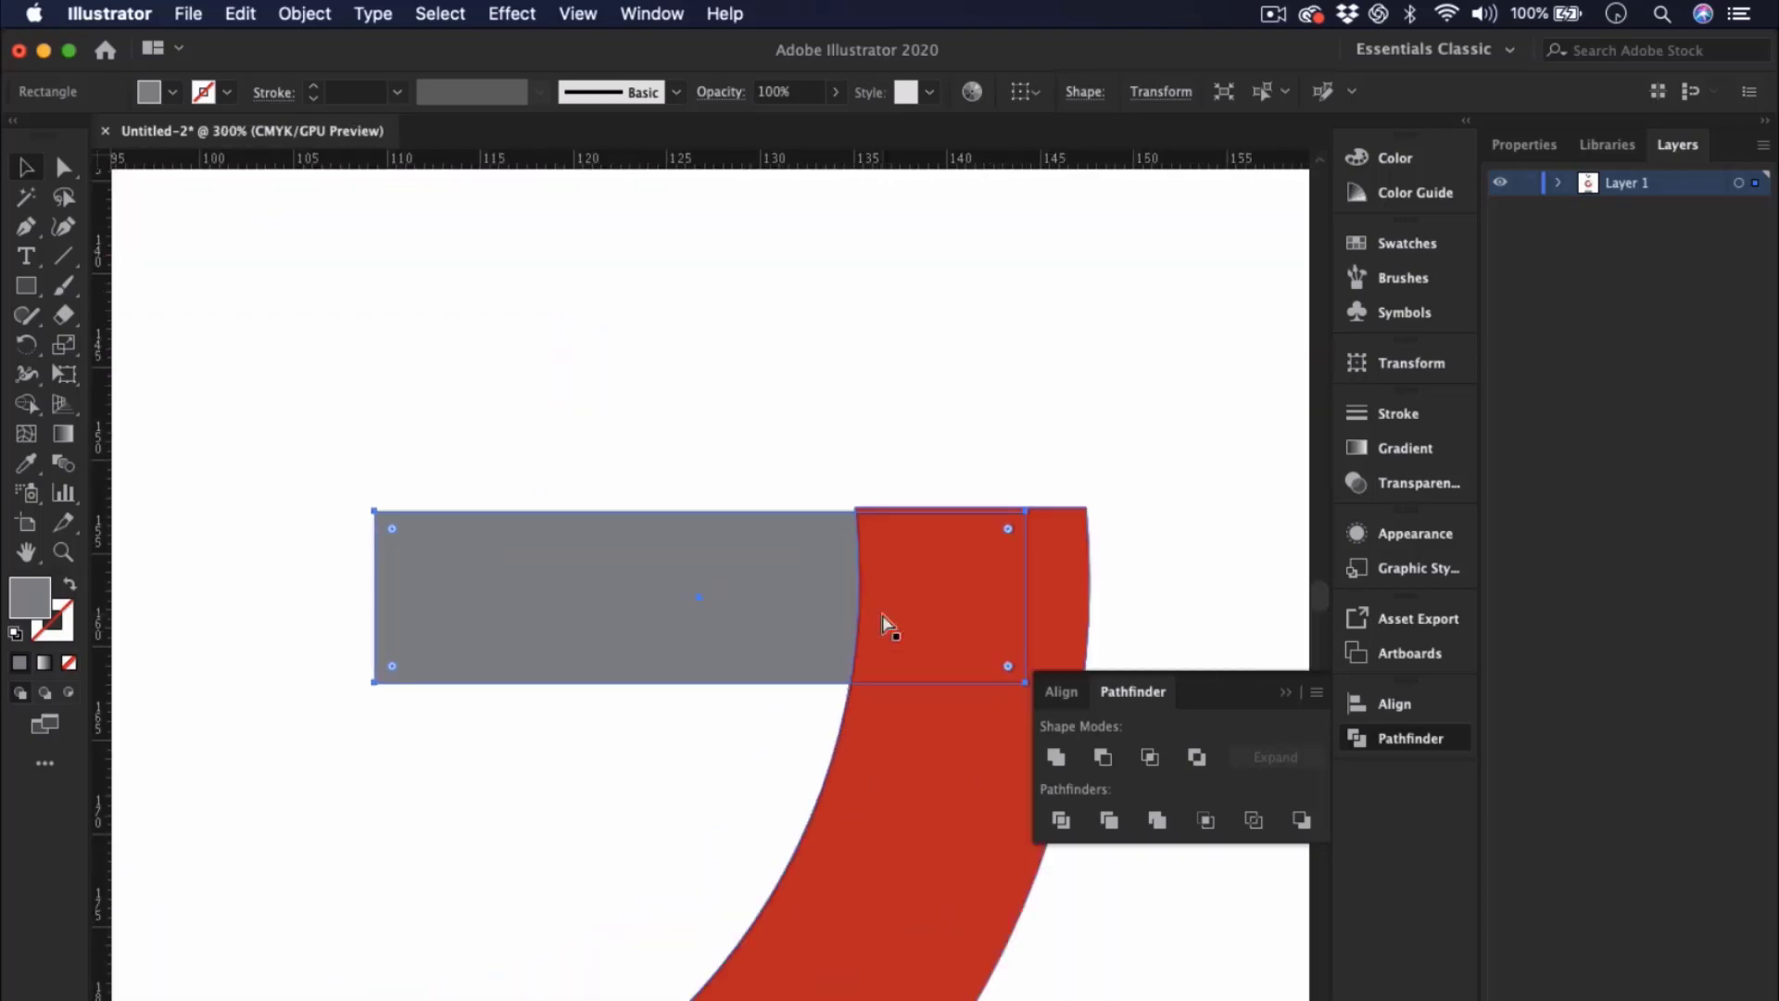
pyautogui.moveTo(748, 638); pyautogui.dragTo(787, 630)
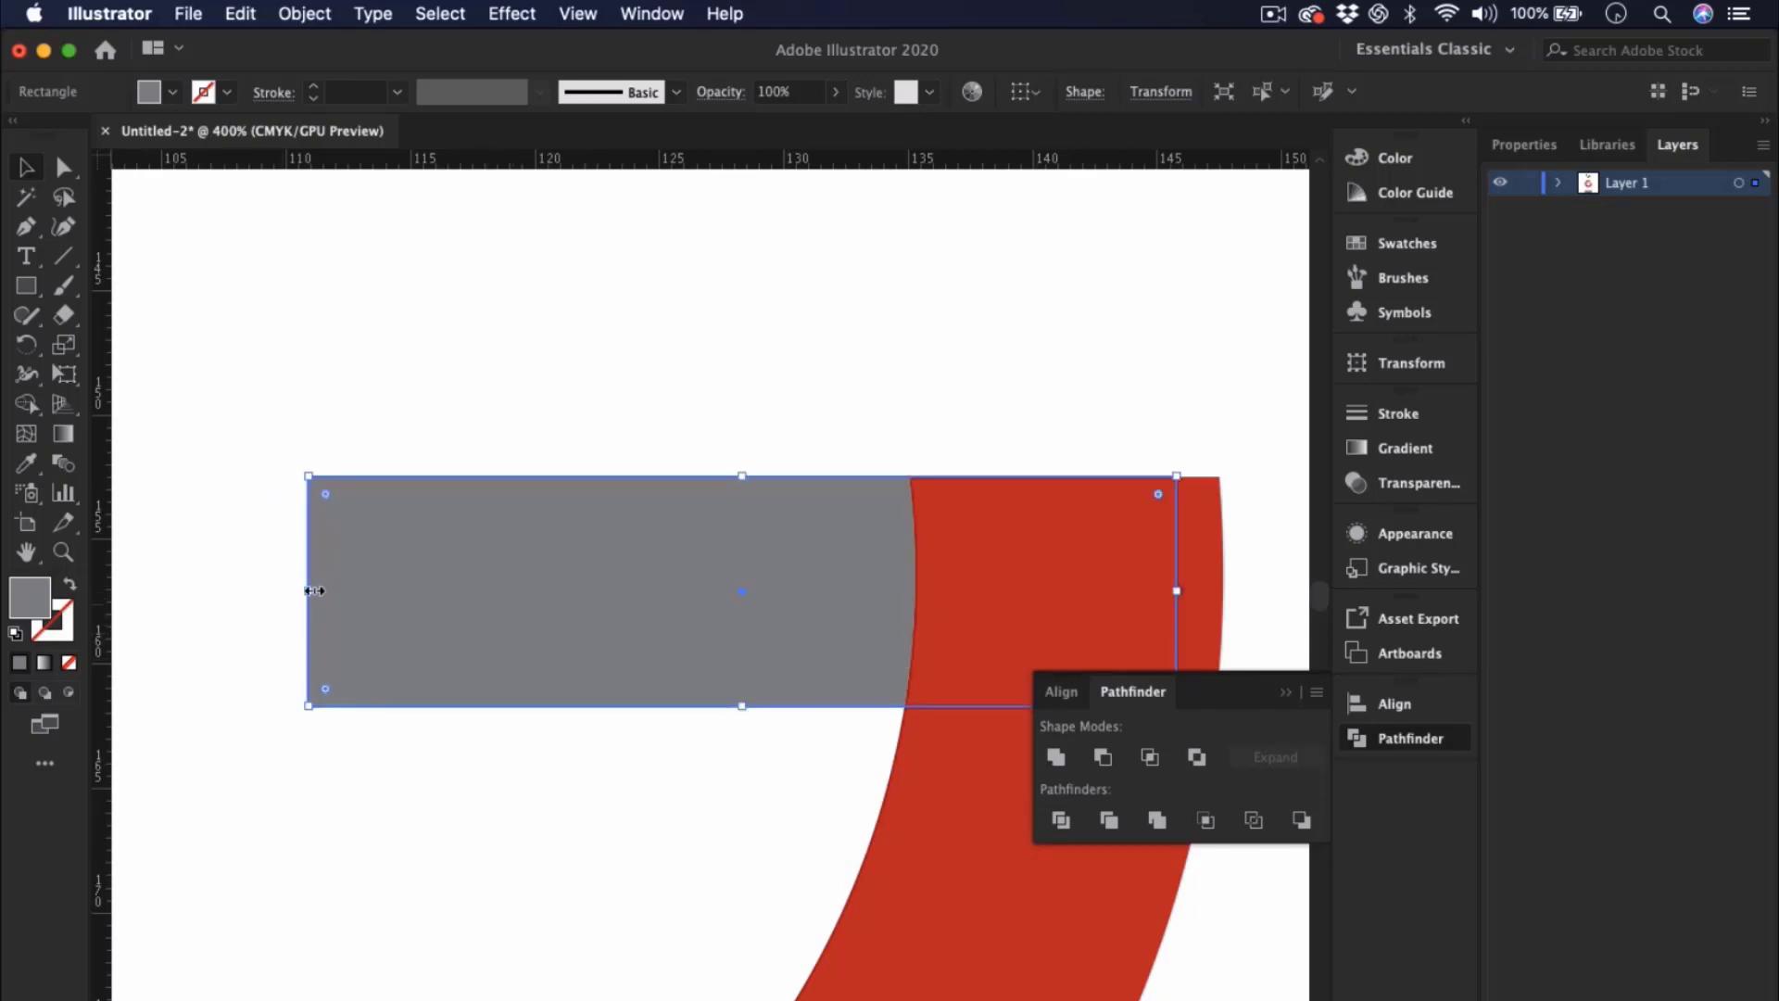
pyautogui.press('super+minus')
pyautogui.press('super+minus')
pyautogui.press('super+minus')
pyautogui.press('super+minus')
pyautogui.press('super+minus')
pyautogui.press('super+minus')
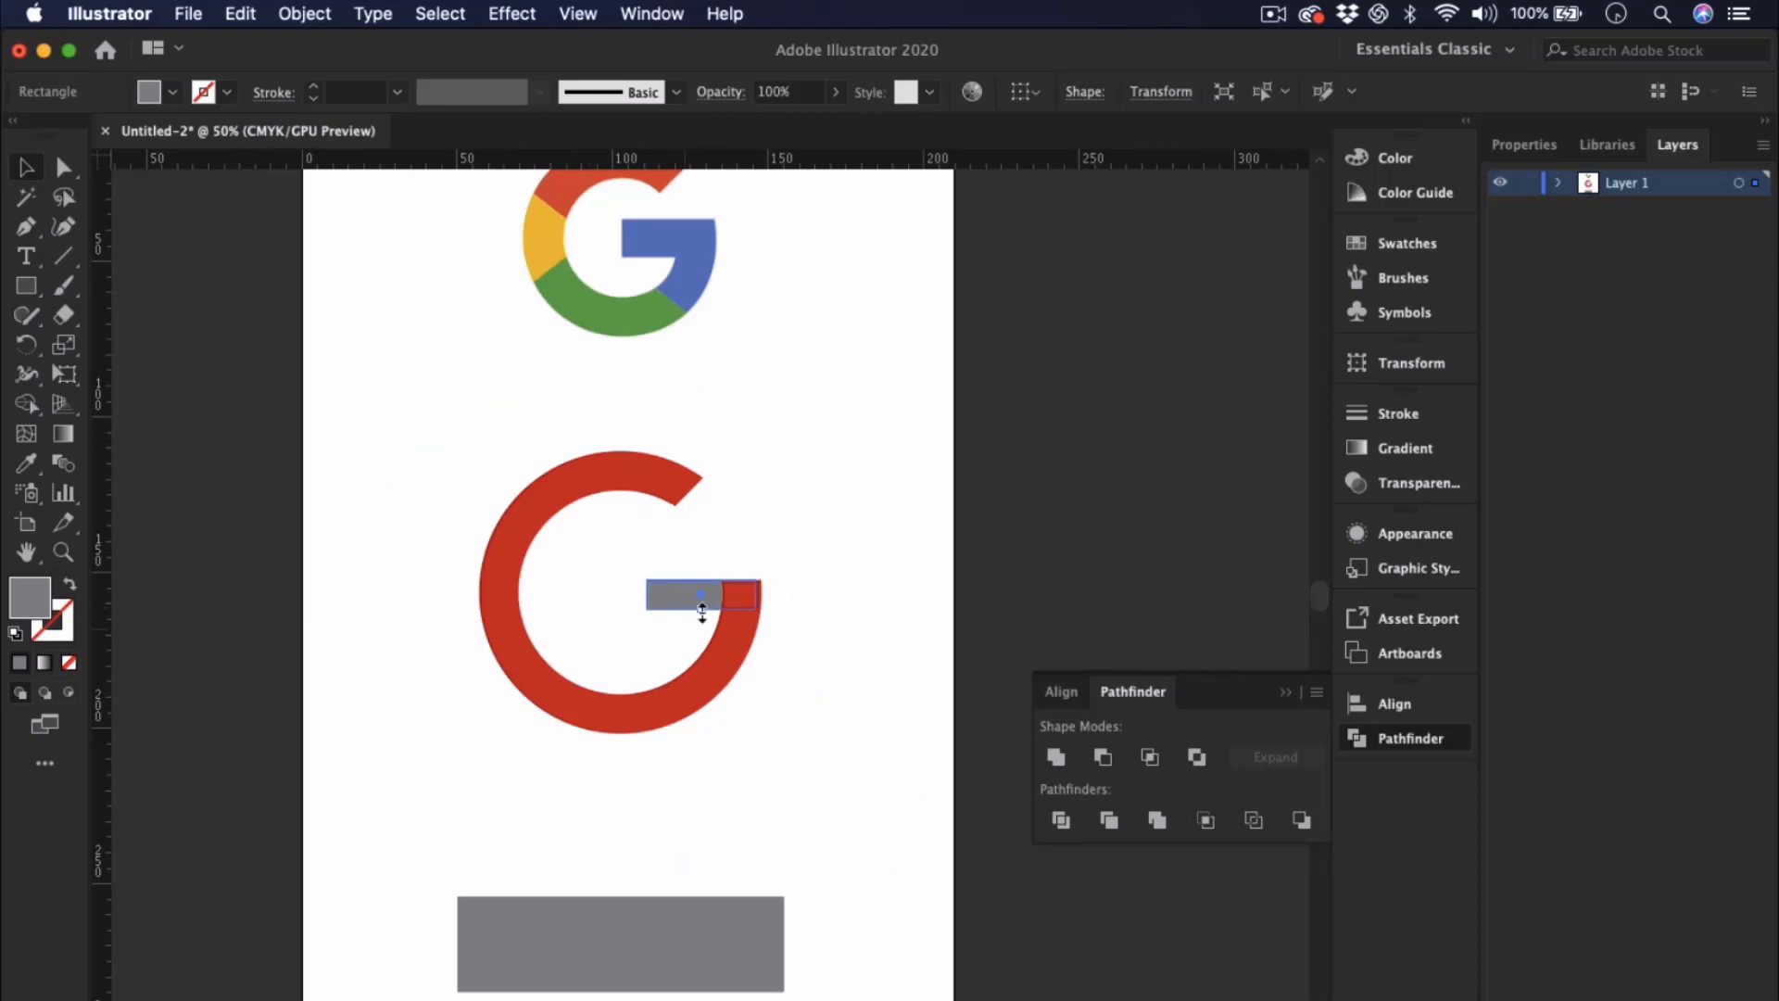
pyautogui.moveTo(702, 611); pyautogui.dragTo(640, 603)
# - Unite the grey bar with the red ring into one solid red G
pyautogui.click(762, 688)
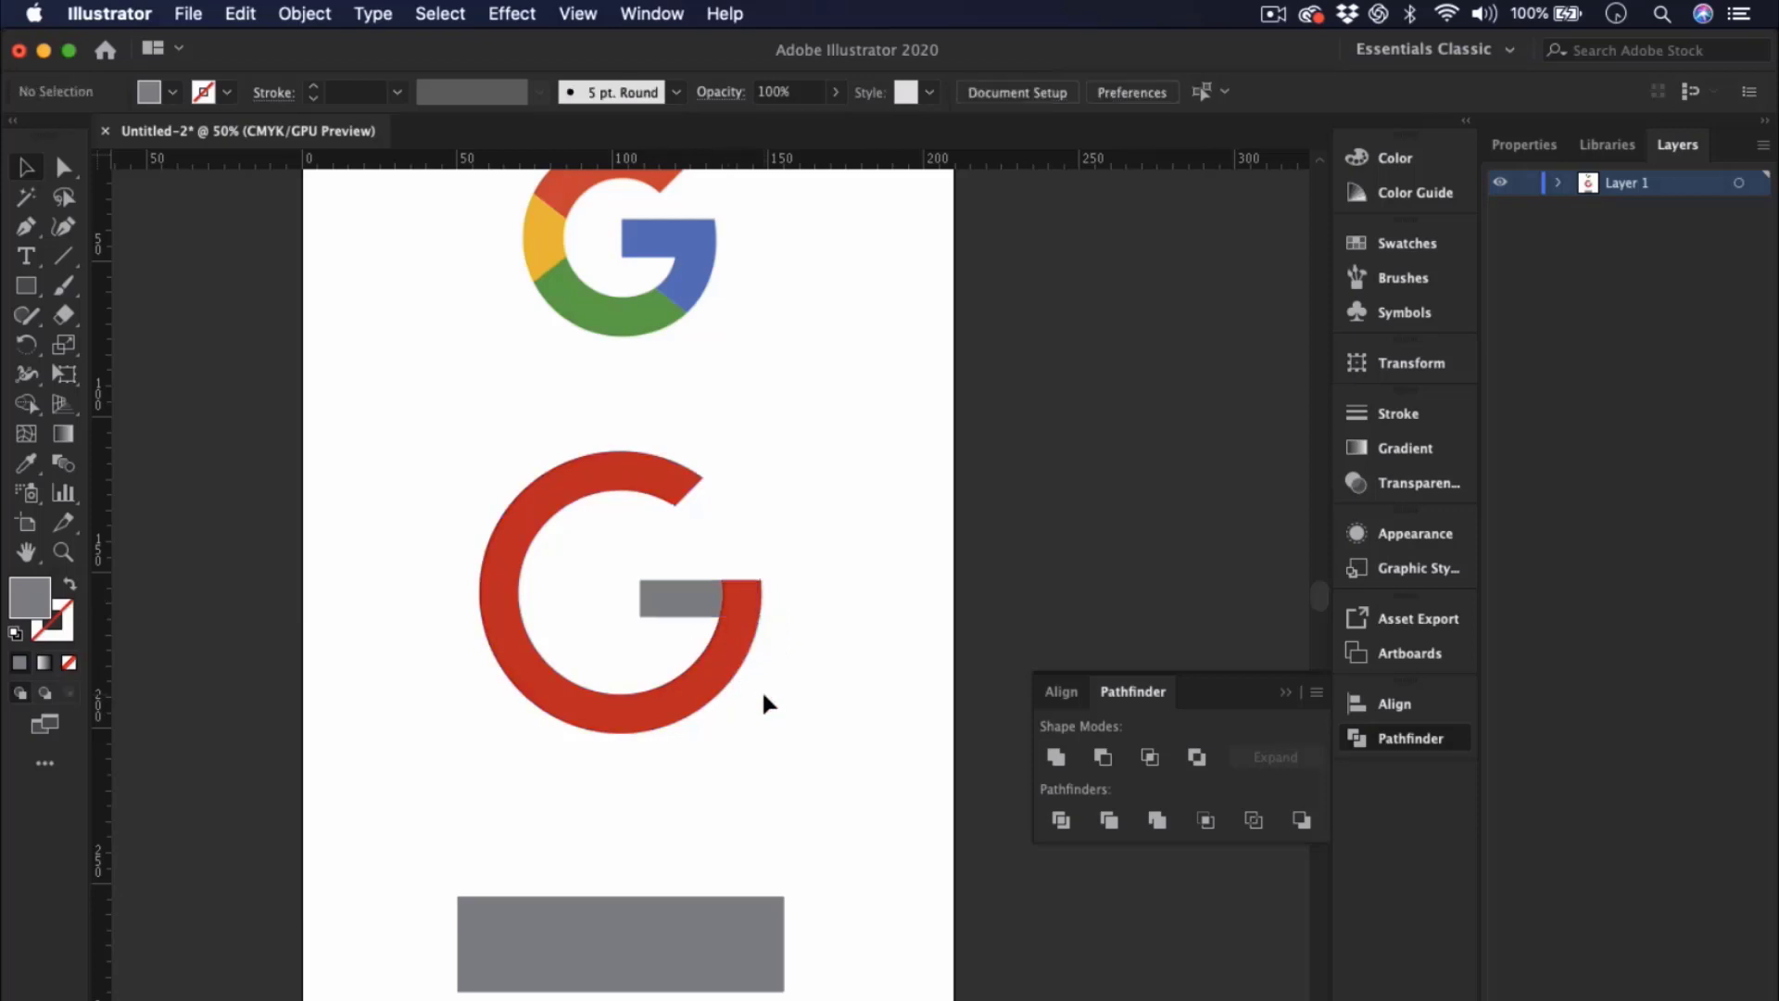
pyautogui.click(673, 611)
pyautogui.keyDown('shift'); pyautogui.click(692, 689); pyautogui.keyUp('shift')
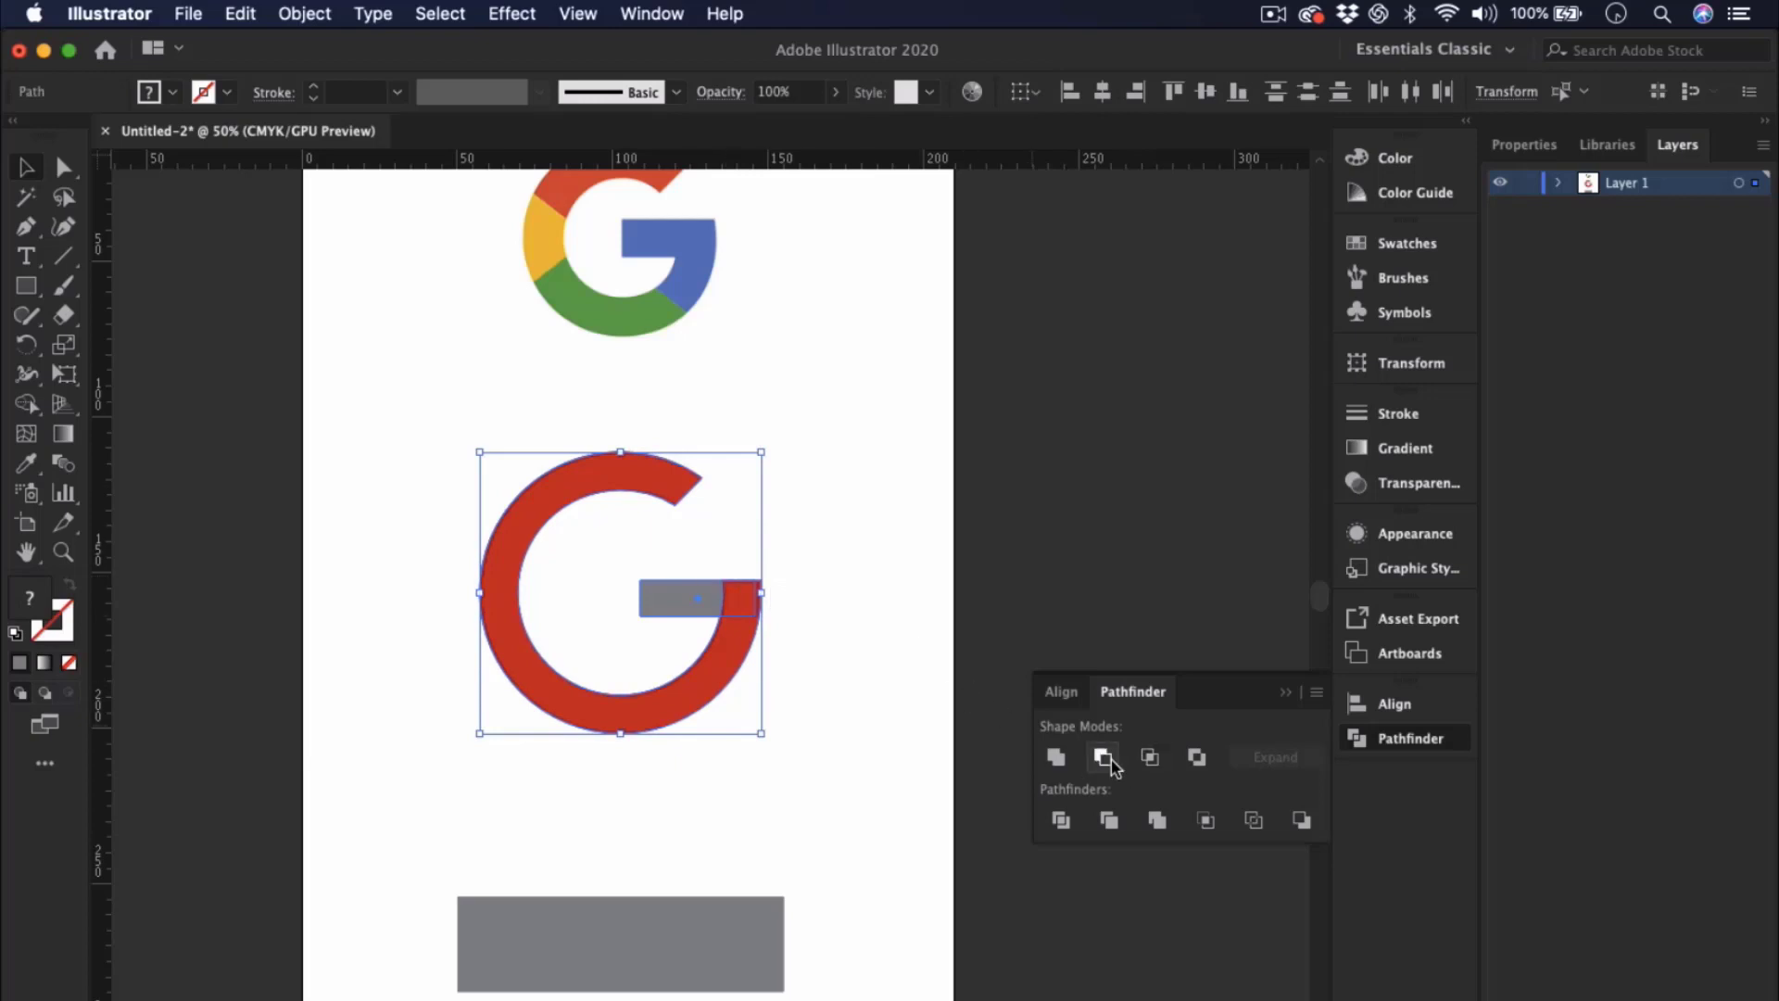
pyautogui.click(1057, 757)
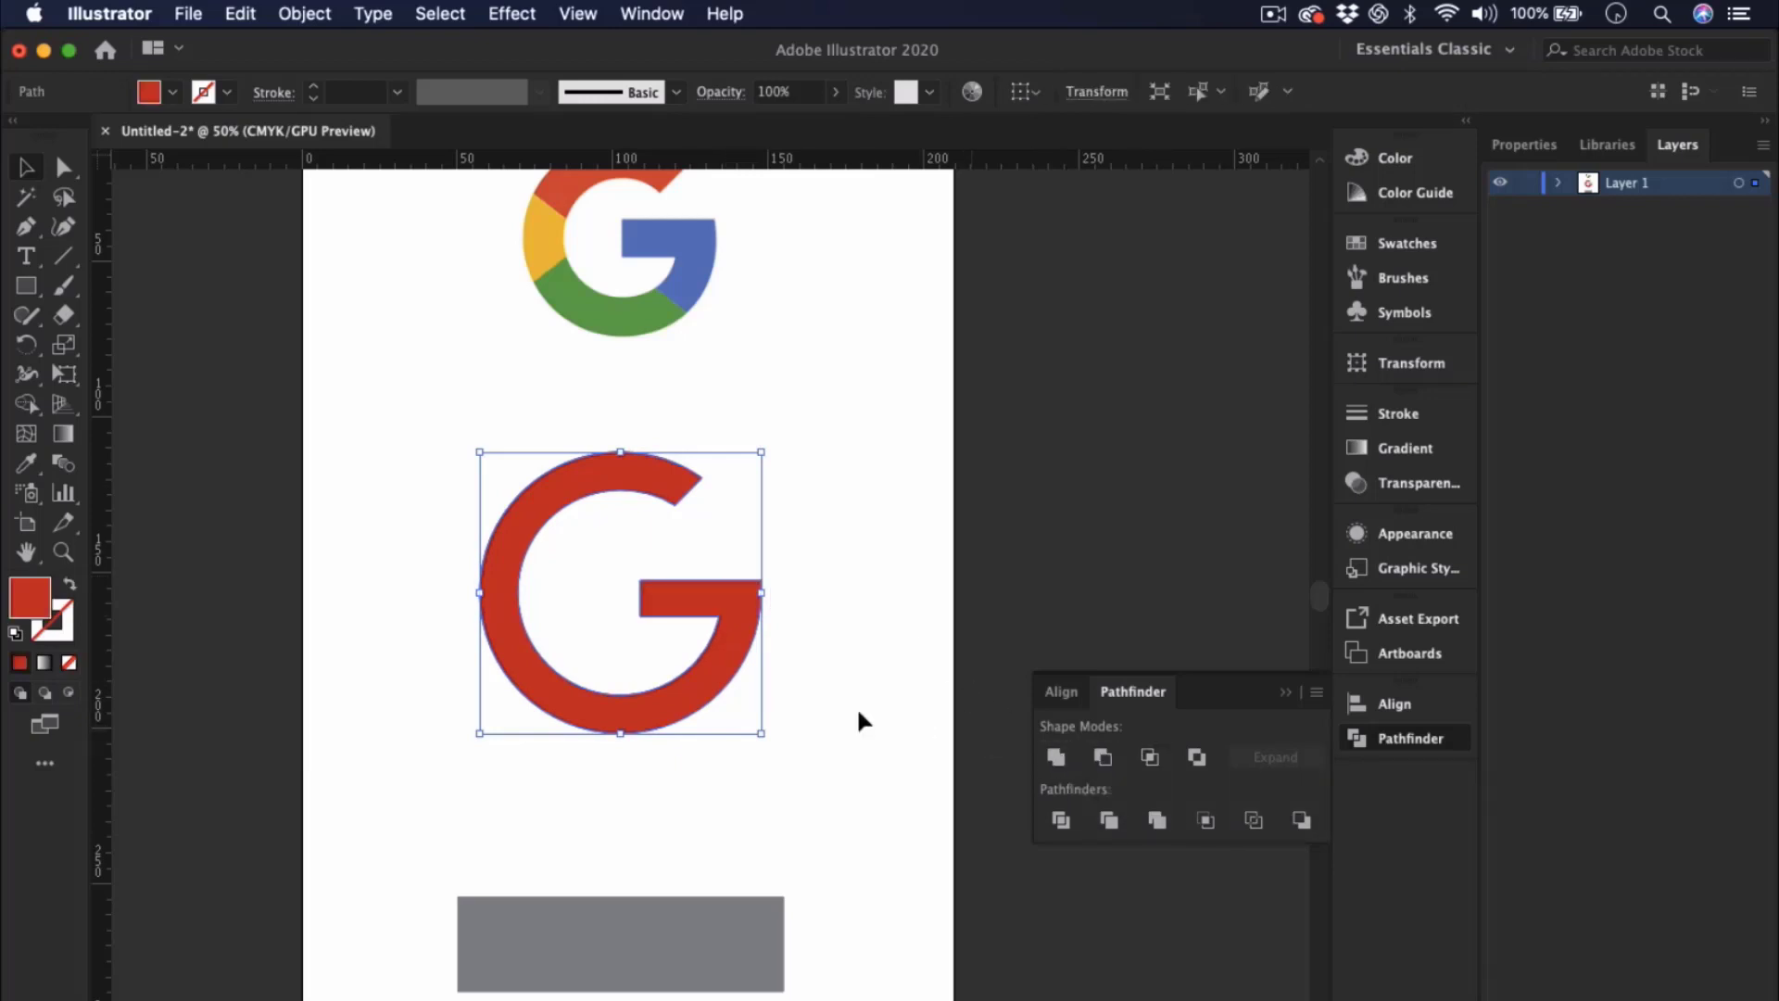
pyautogui.click(864, 775)
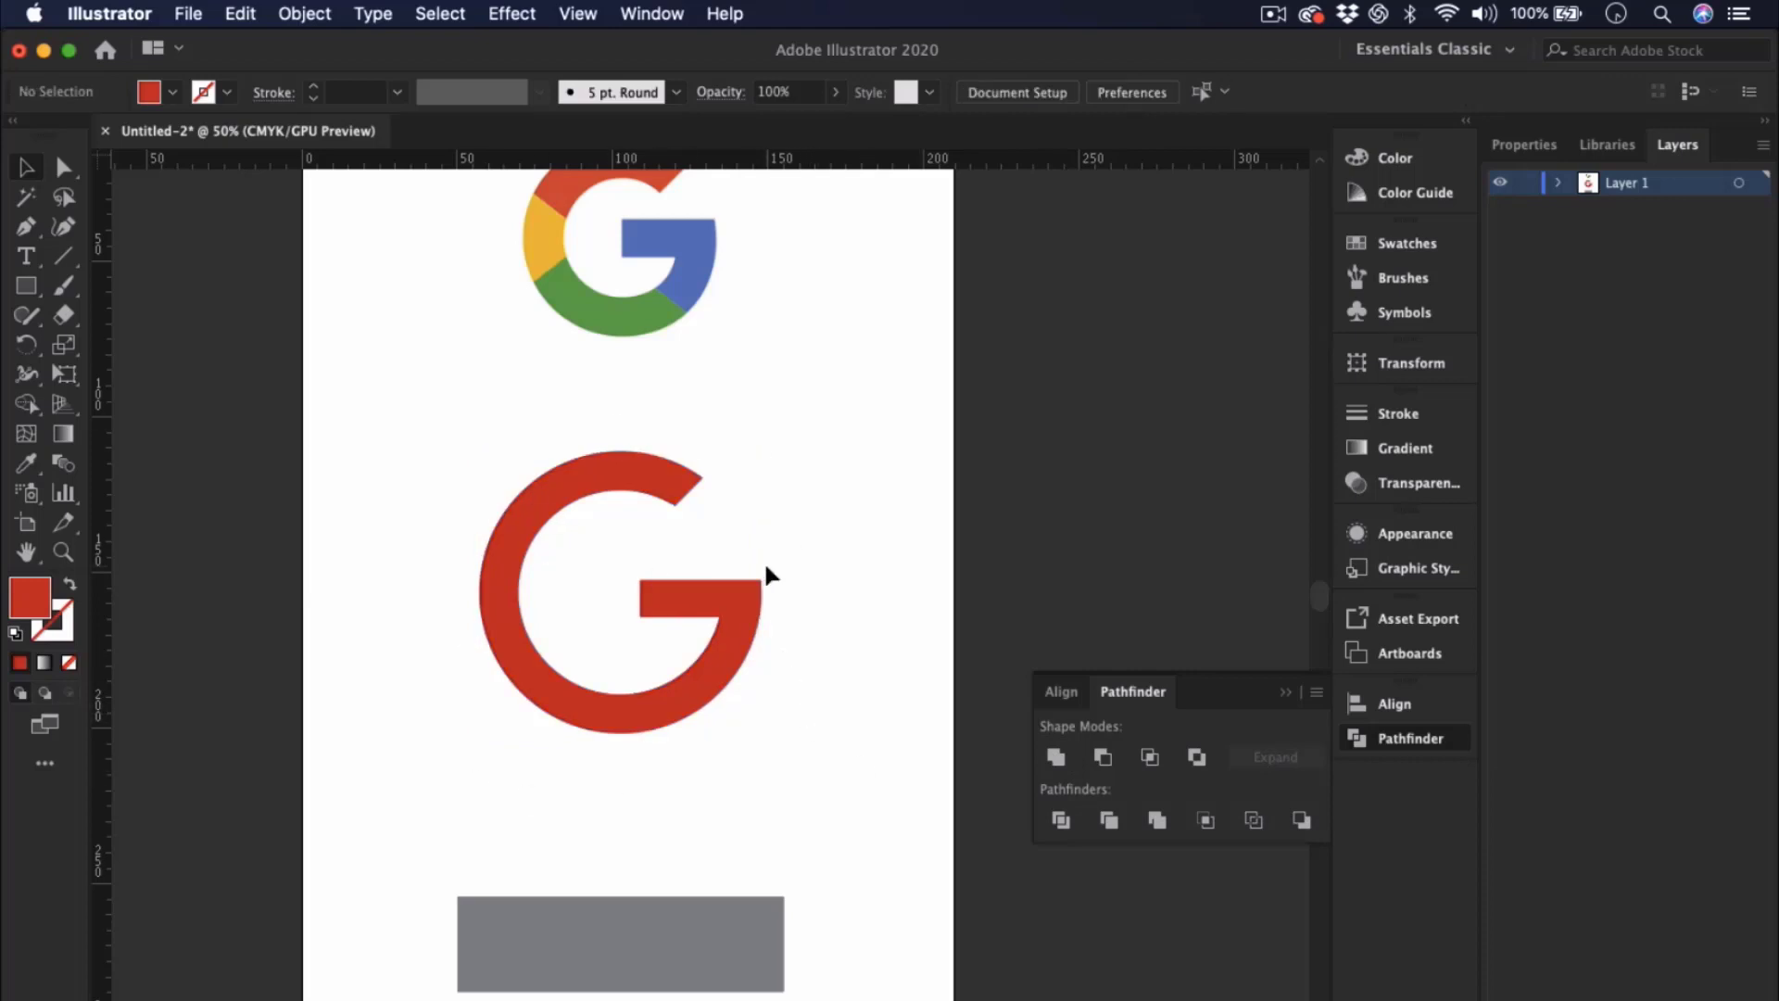
# - Duplicate the bottom grey rectangle, make it taller and narrower, and move it over the G's left side
pyautogui.scroll(3, 763, 559)
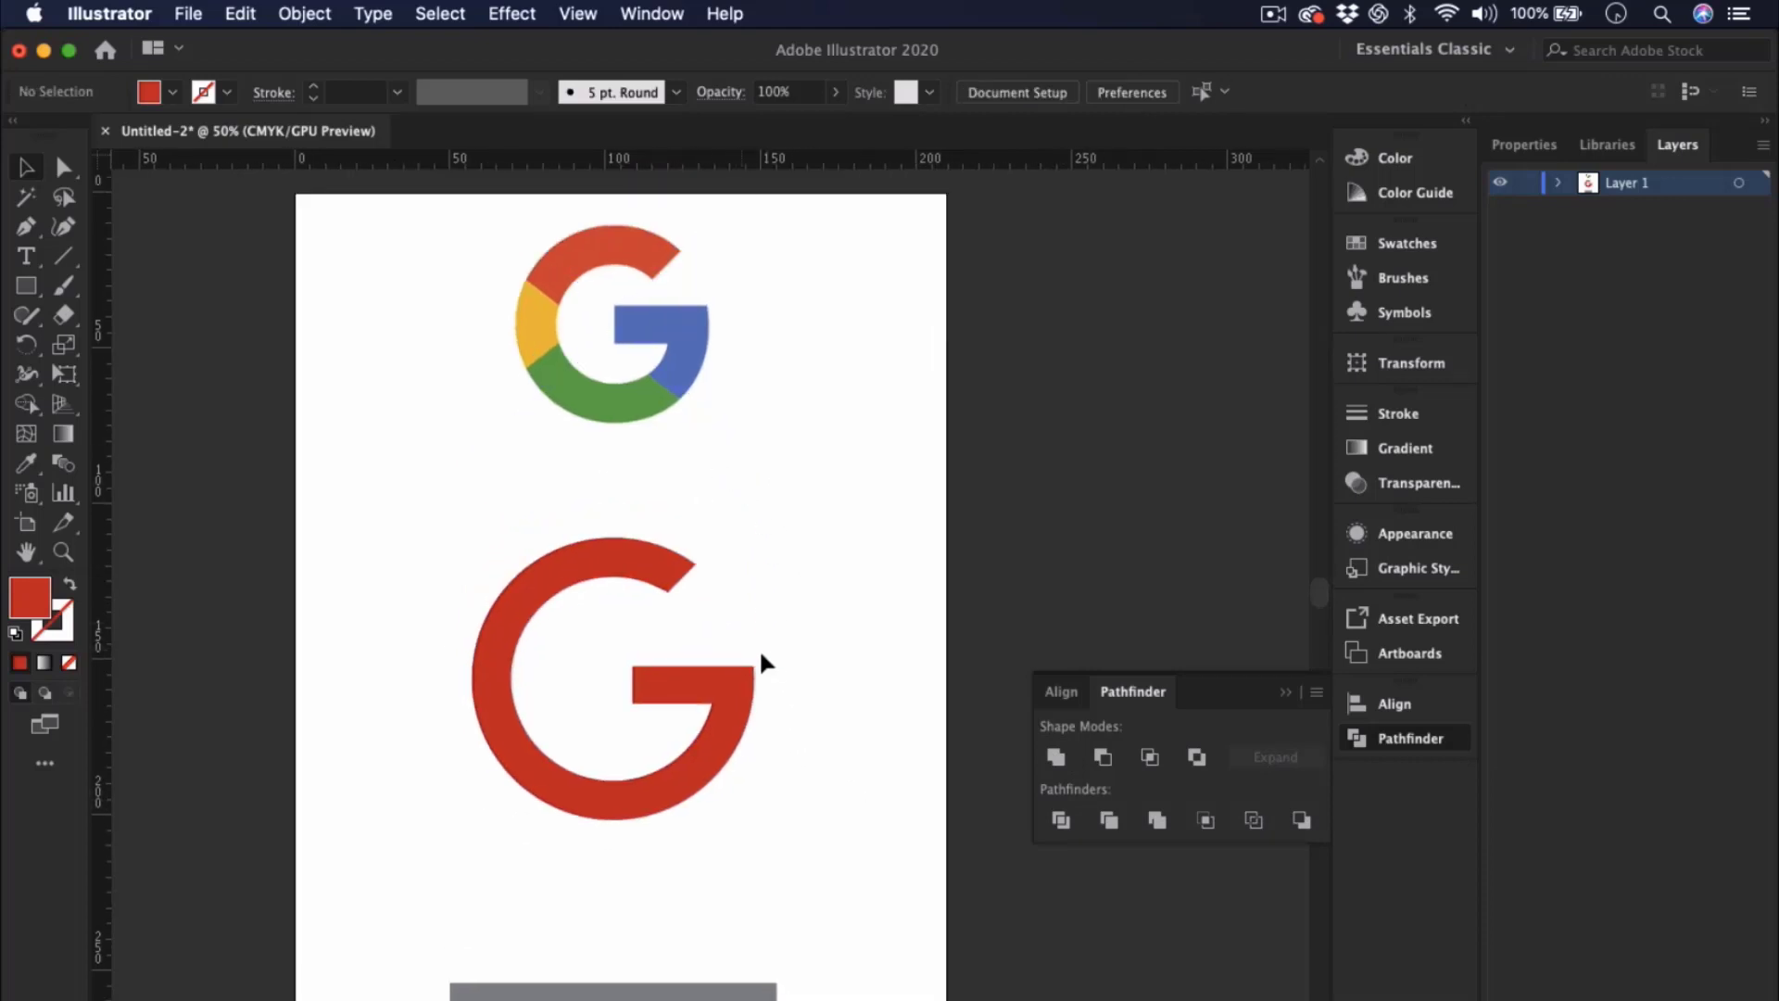
pyautogui.scroll(-2, 732, 783)
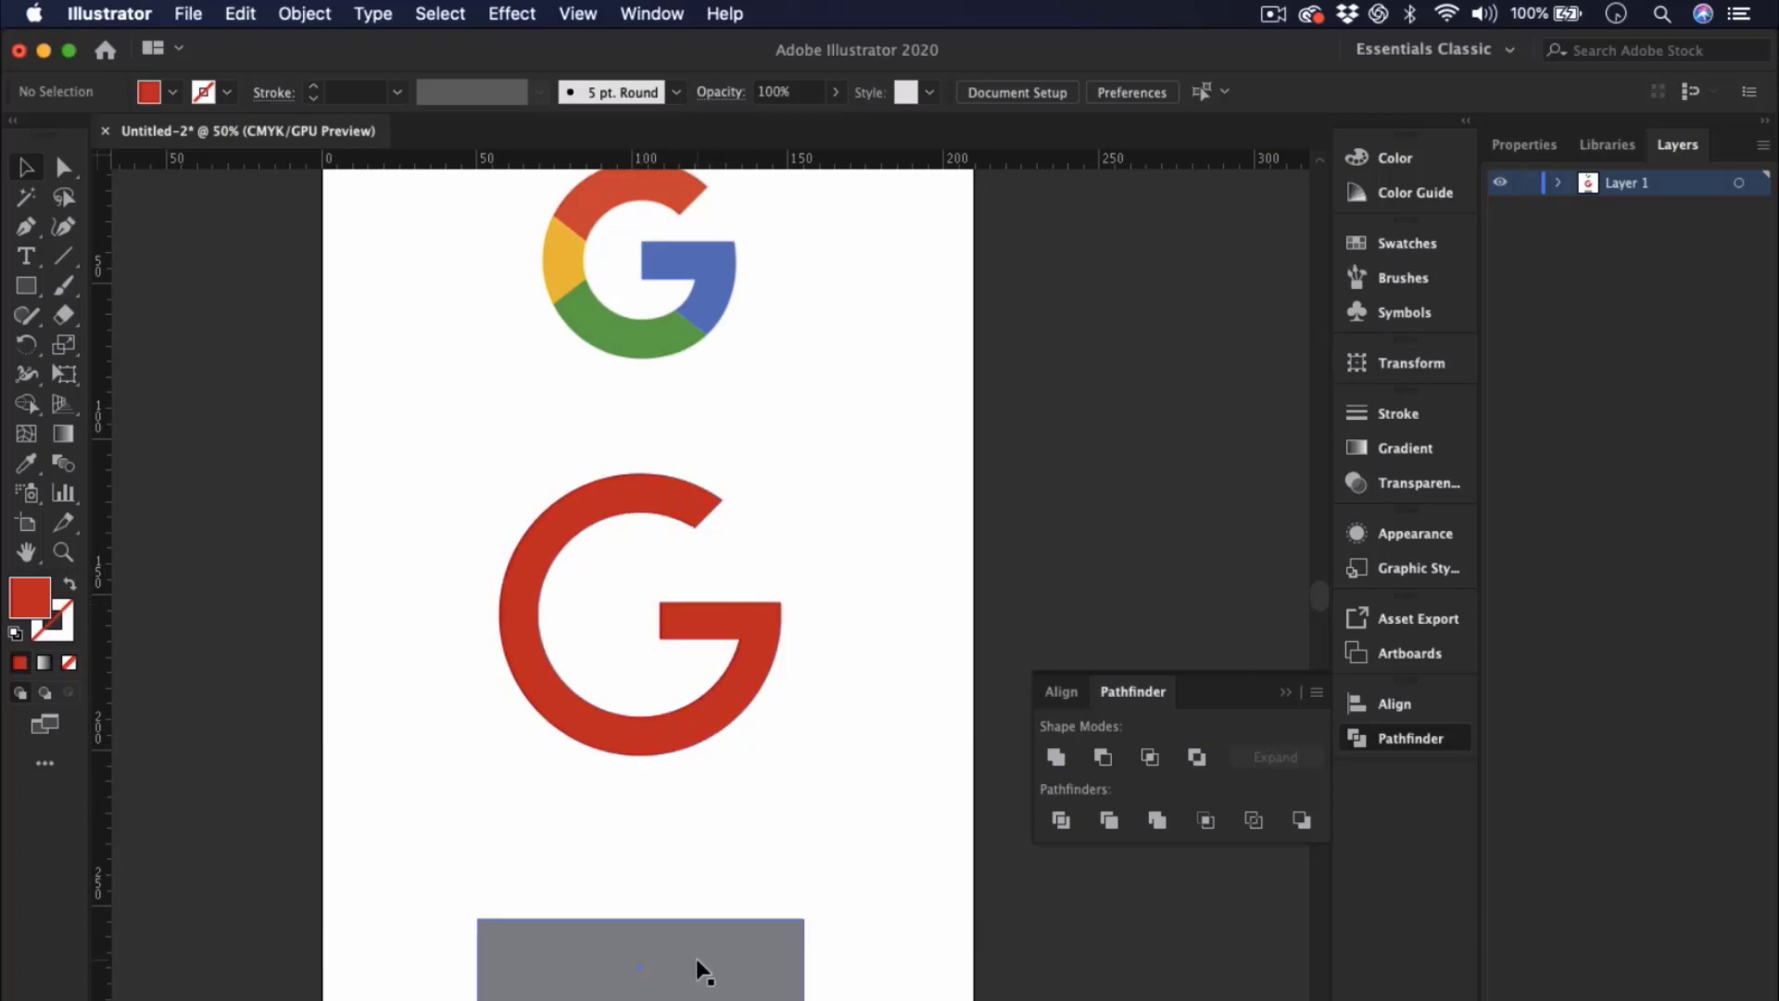
pyautogui.moveTo(681, 954); pyautogui.dragTo(654, 858)
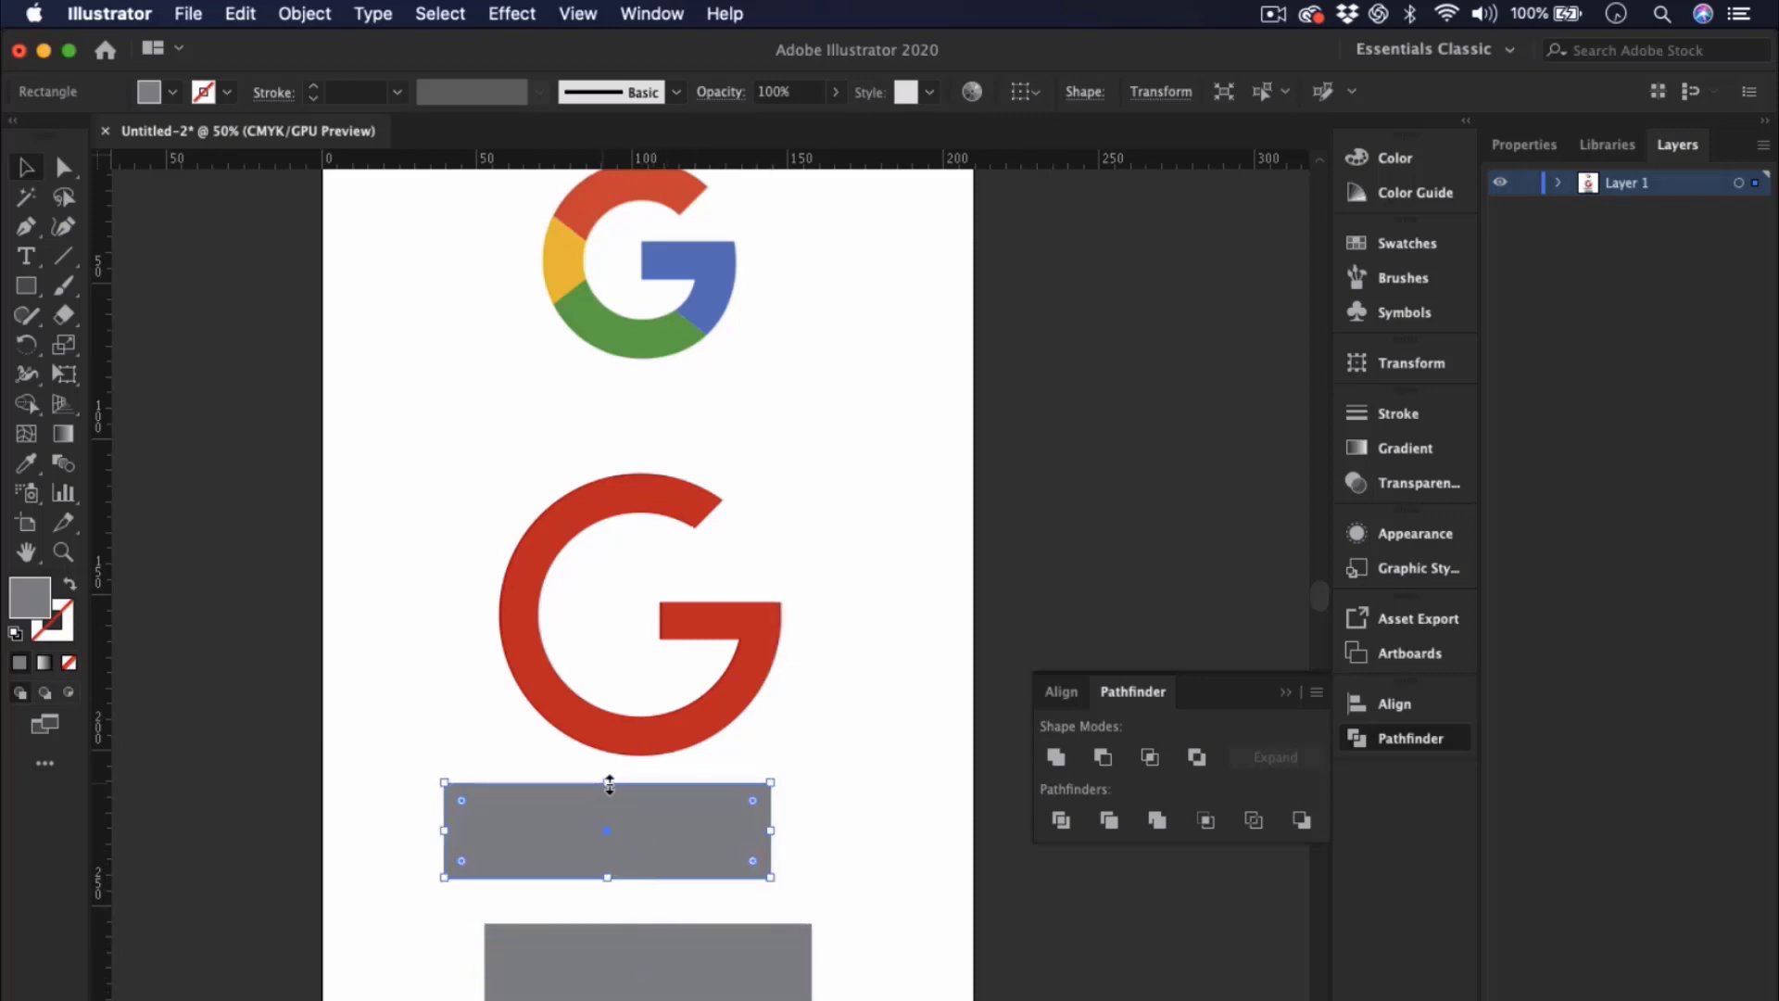
pyautogui.moveTo(603, 784); pyautogui.dragTo(607, 726)
pyautogui.moveTo(770, 803); pyautogui.dragTo(669, 805)
pyautogui.moveTo(580, 741); pyautogui.dragTo(486, 582)
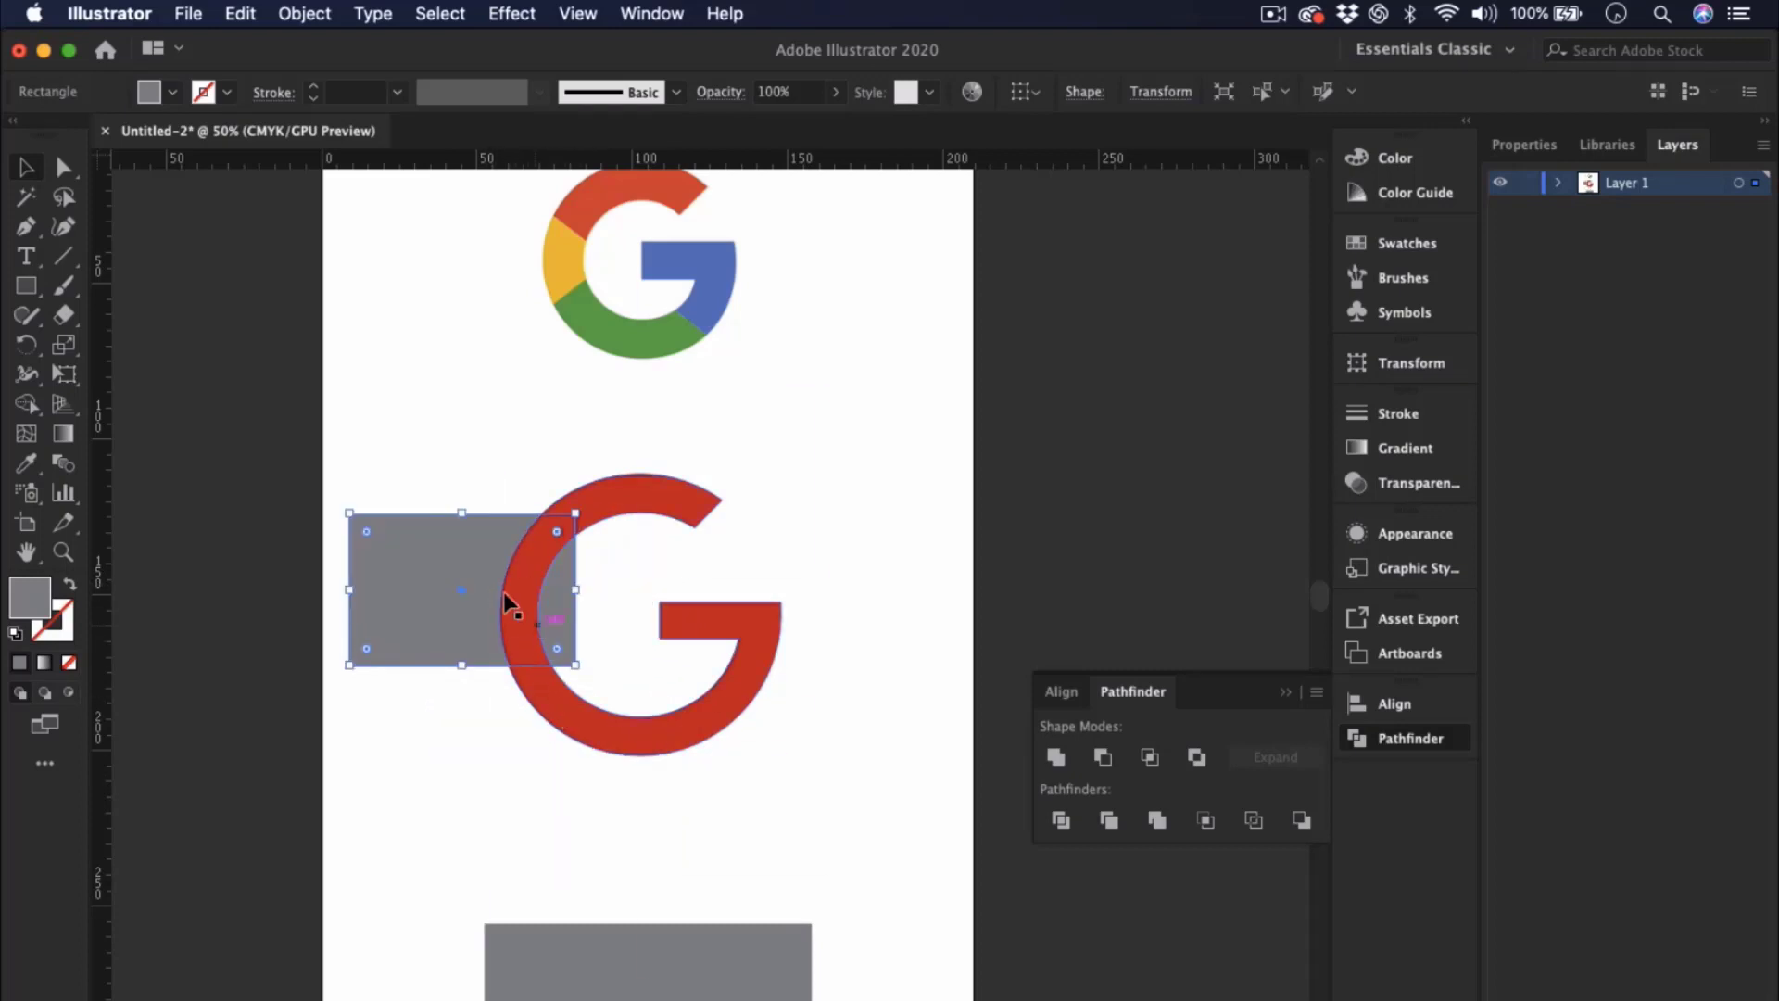
# - Rotate the grey rectangle diagonally and position its corner over the red G's left edge
pyautogui.click(30, 316)
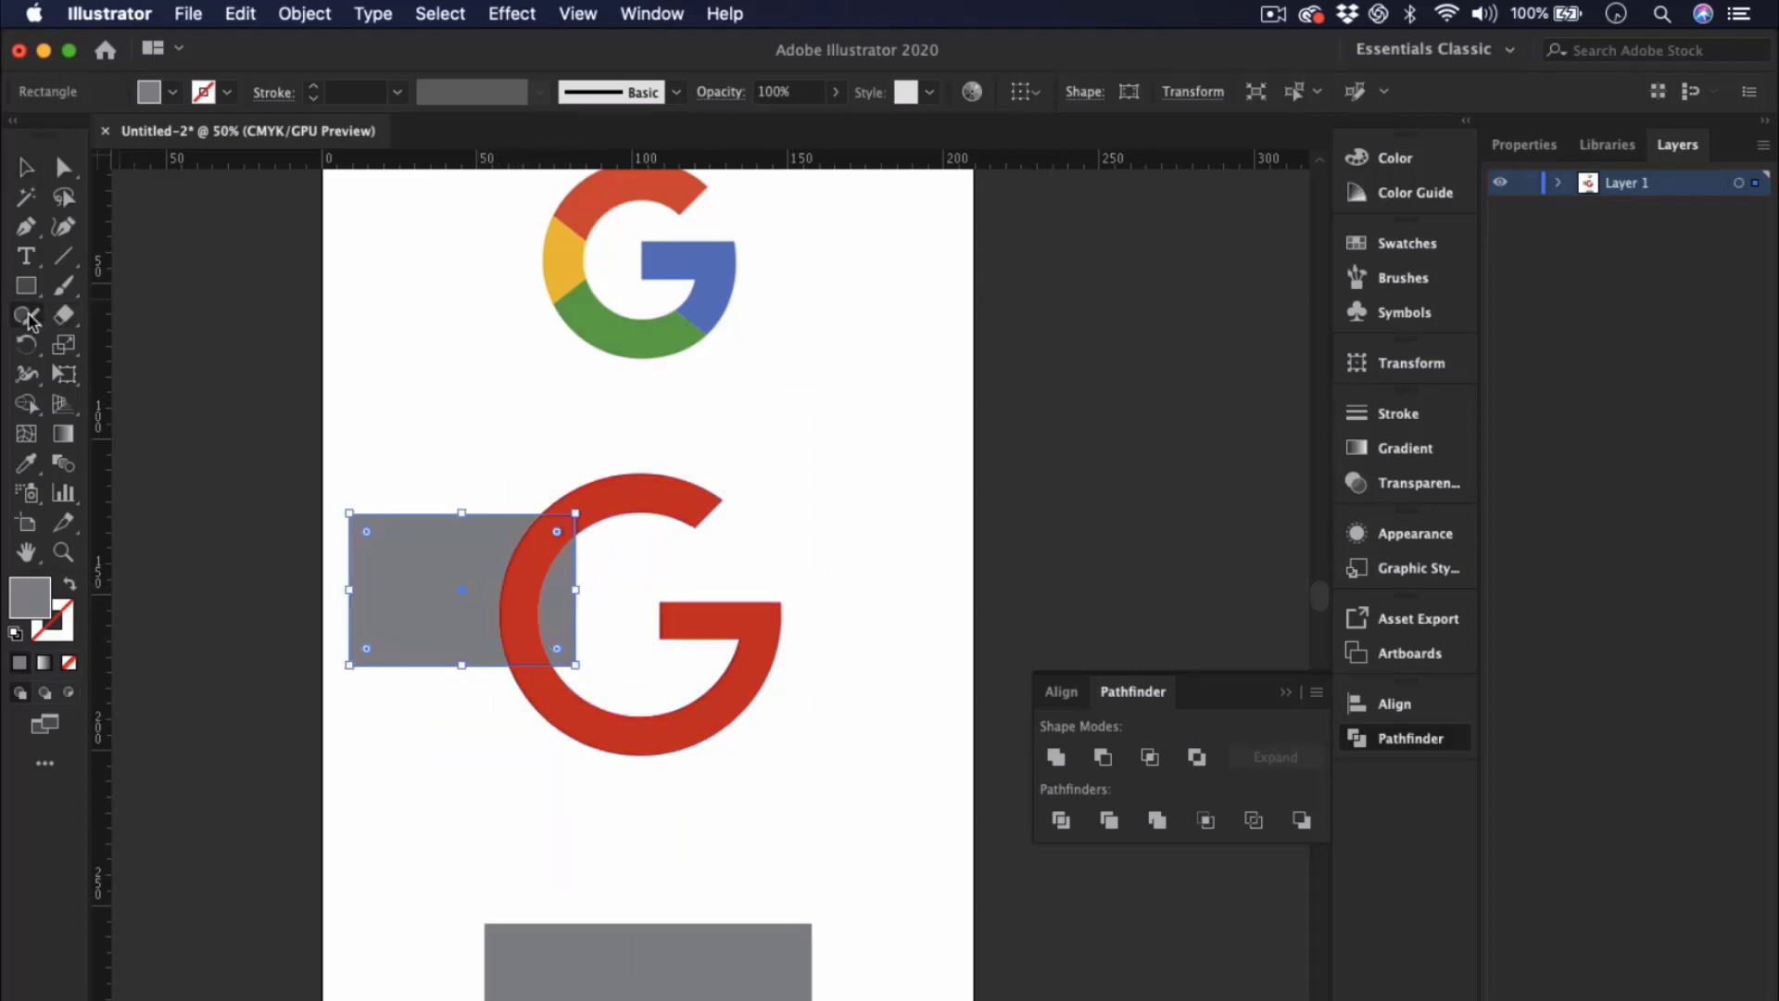
pyautogui.press('super+shift+a')
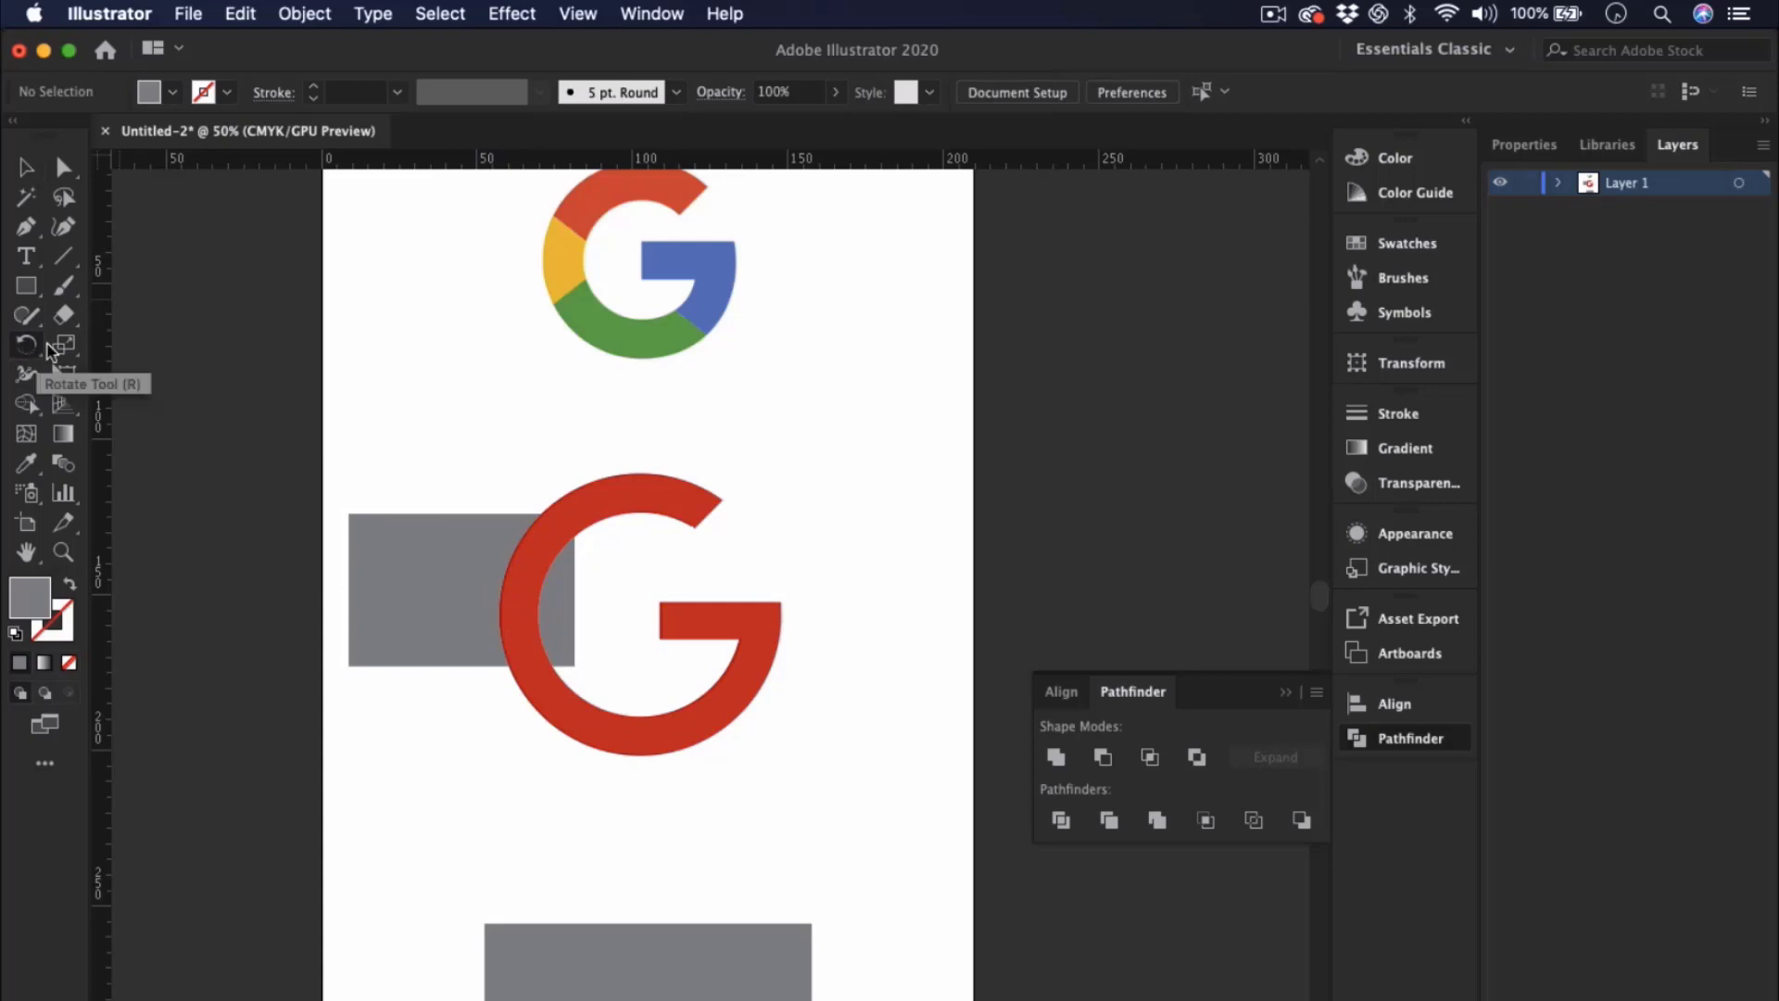
pyautogui.click(48, 347)
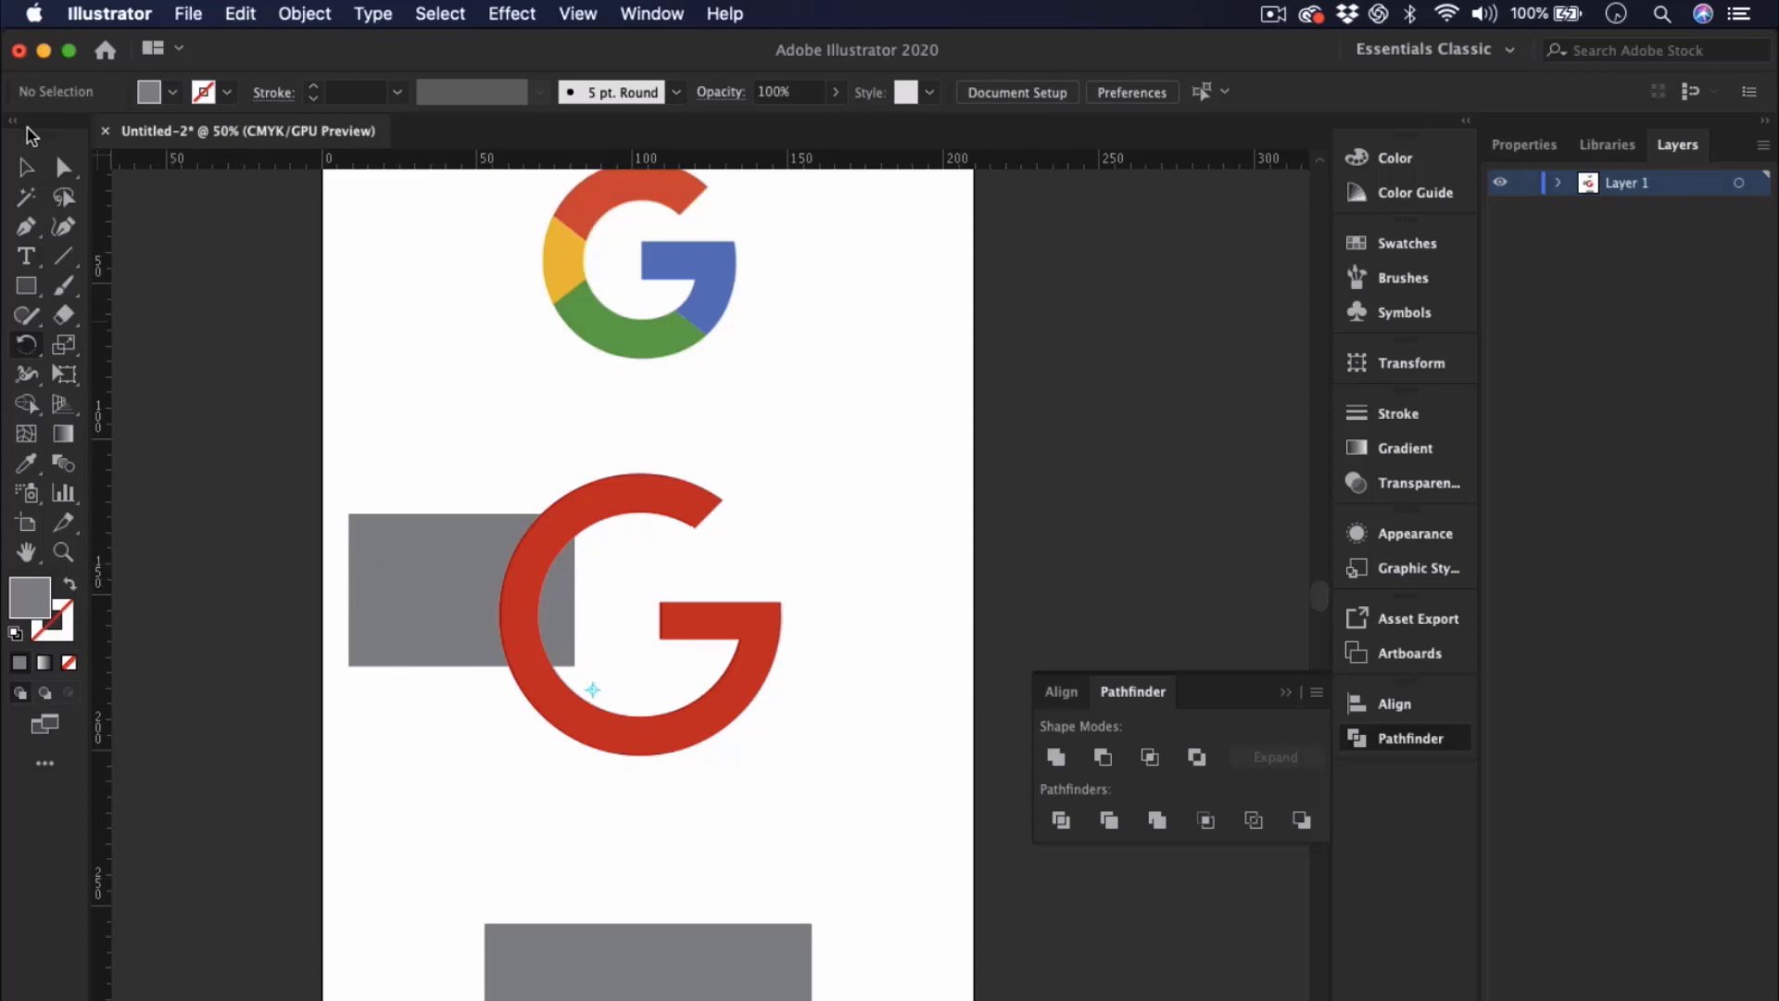
pyautogui.click(26, 166)
pyautogui.click(413, 576)
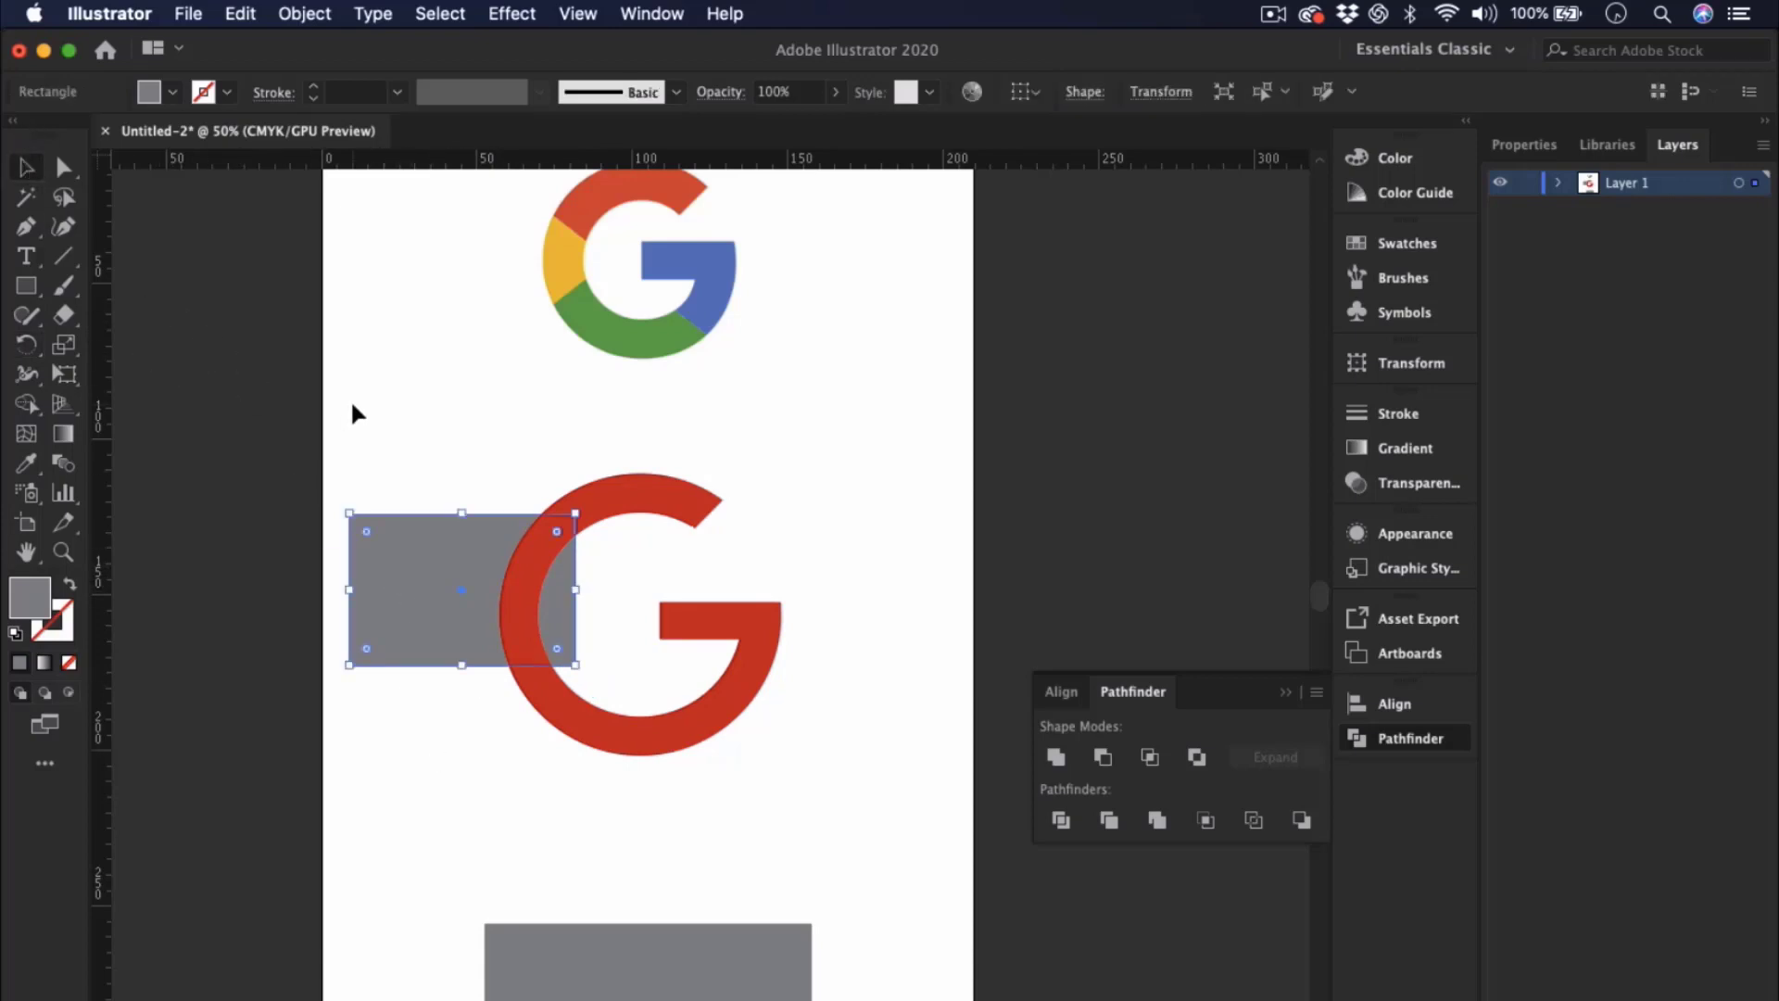
pyautogui.press('r')
pyautogui.moveTo(611, 673); pyautogui.dragTo(488, 825)
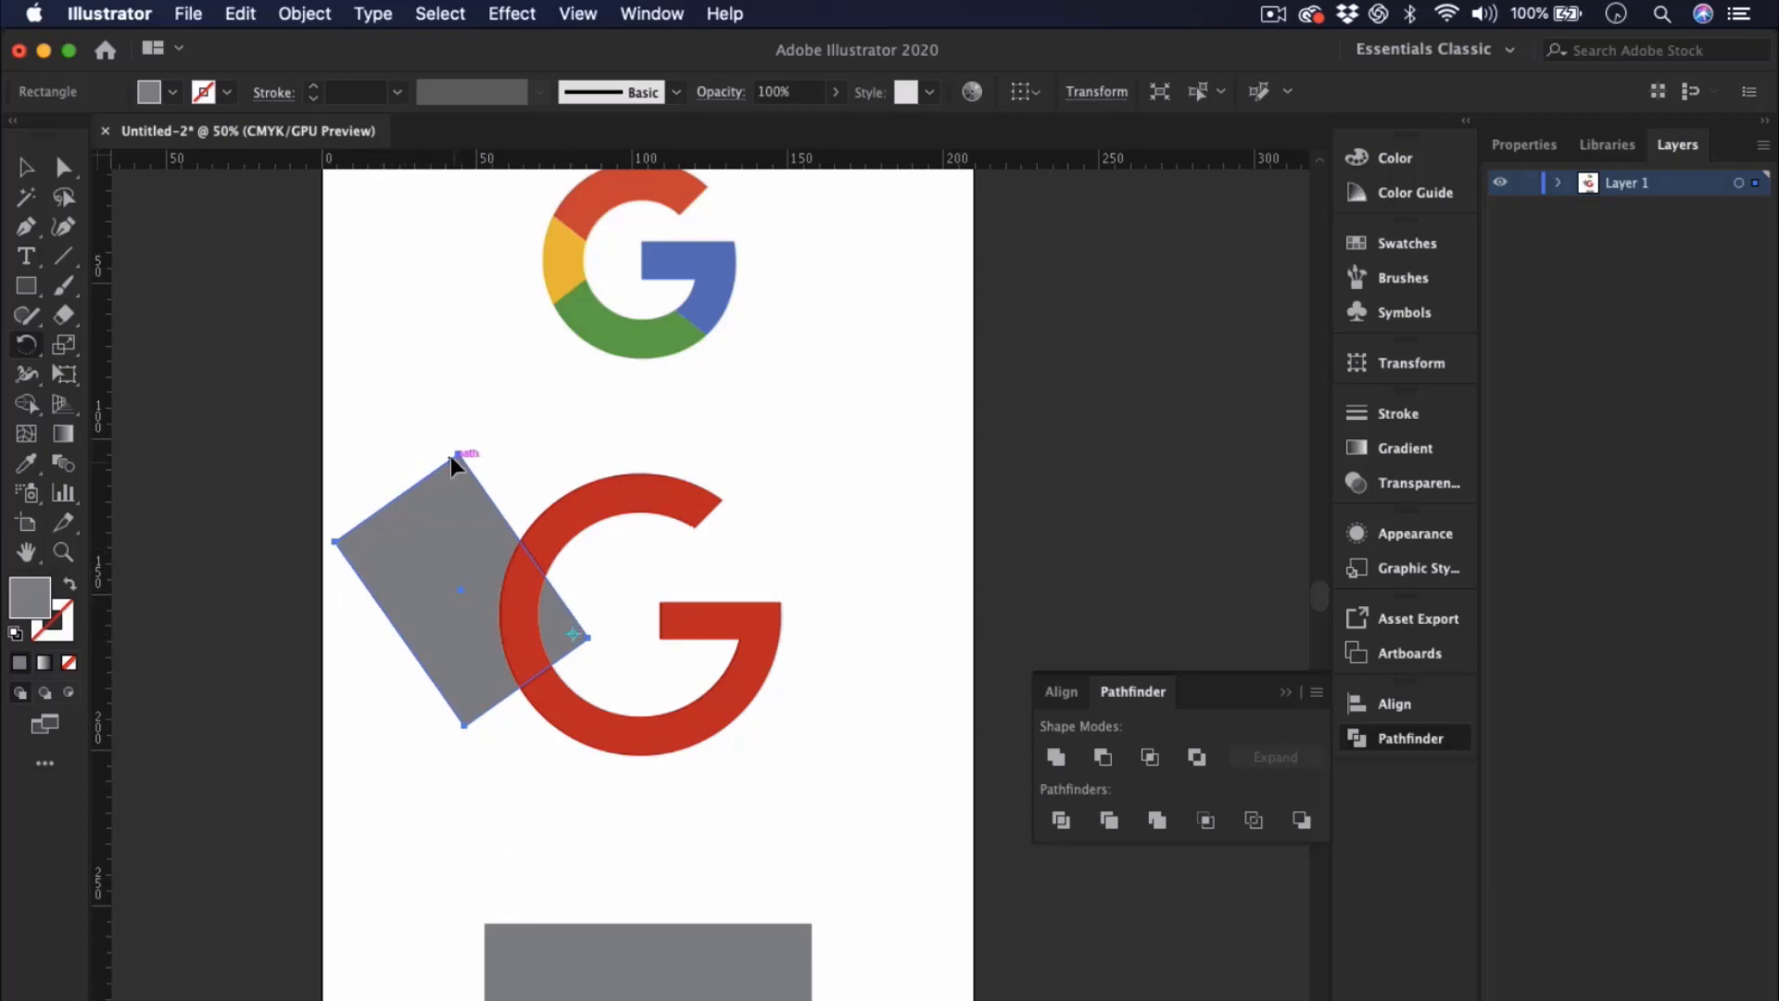
pyautogui.moveTo(447, 478); pyautogui.dragTo(454, 525)
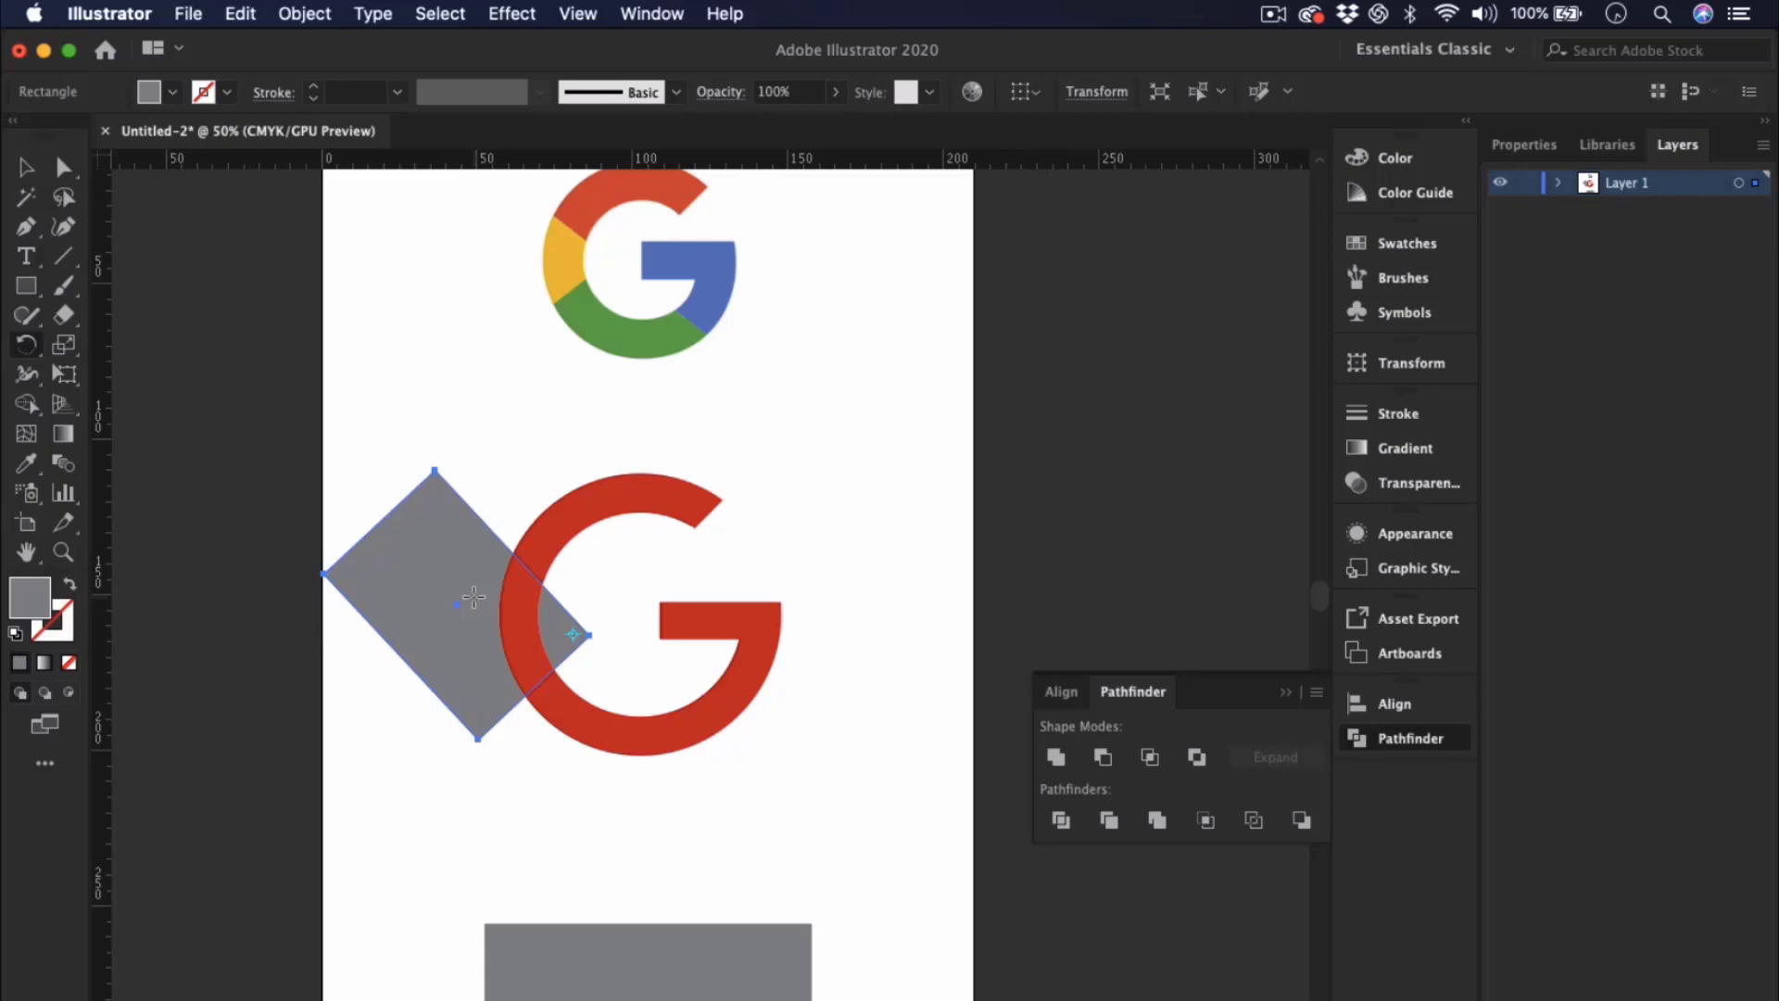
pyautogui.click(26, 168)
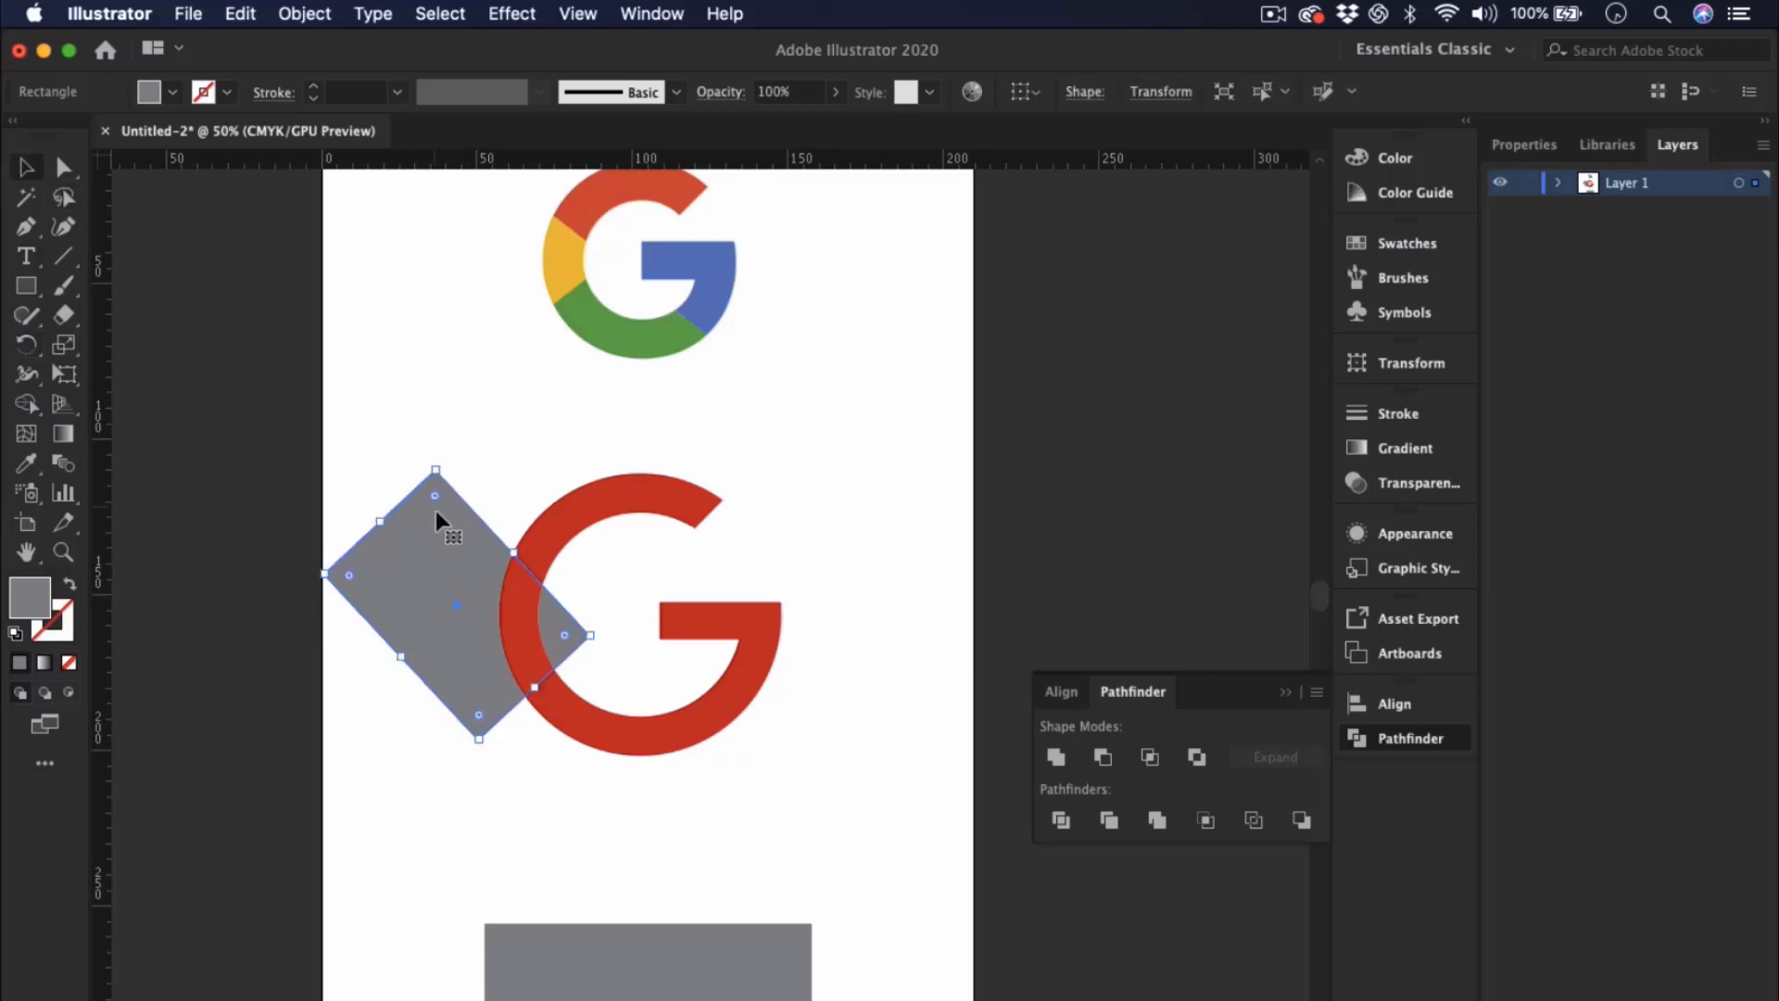
pyautogui.moveTo(459, 571); pyautogui.dragTo(442, 580)
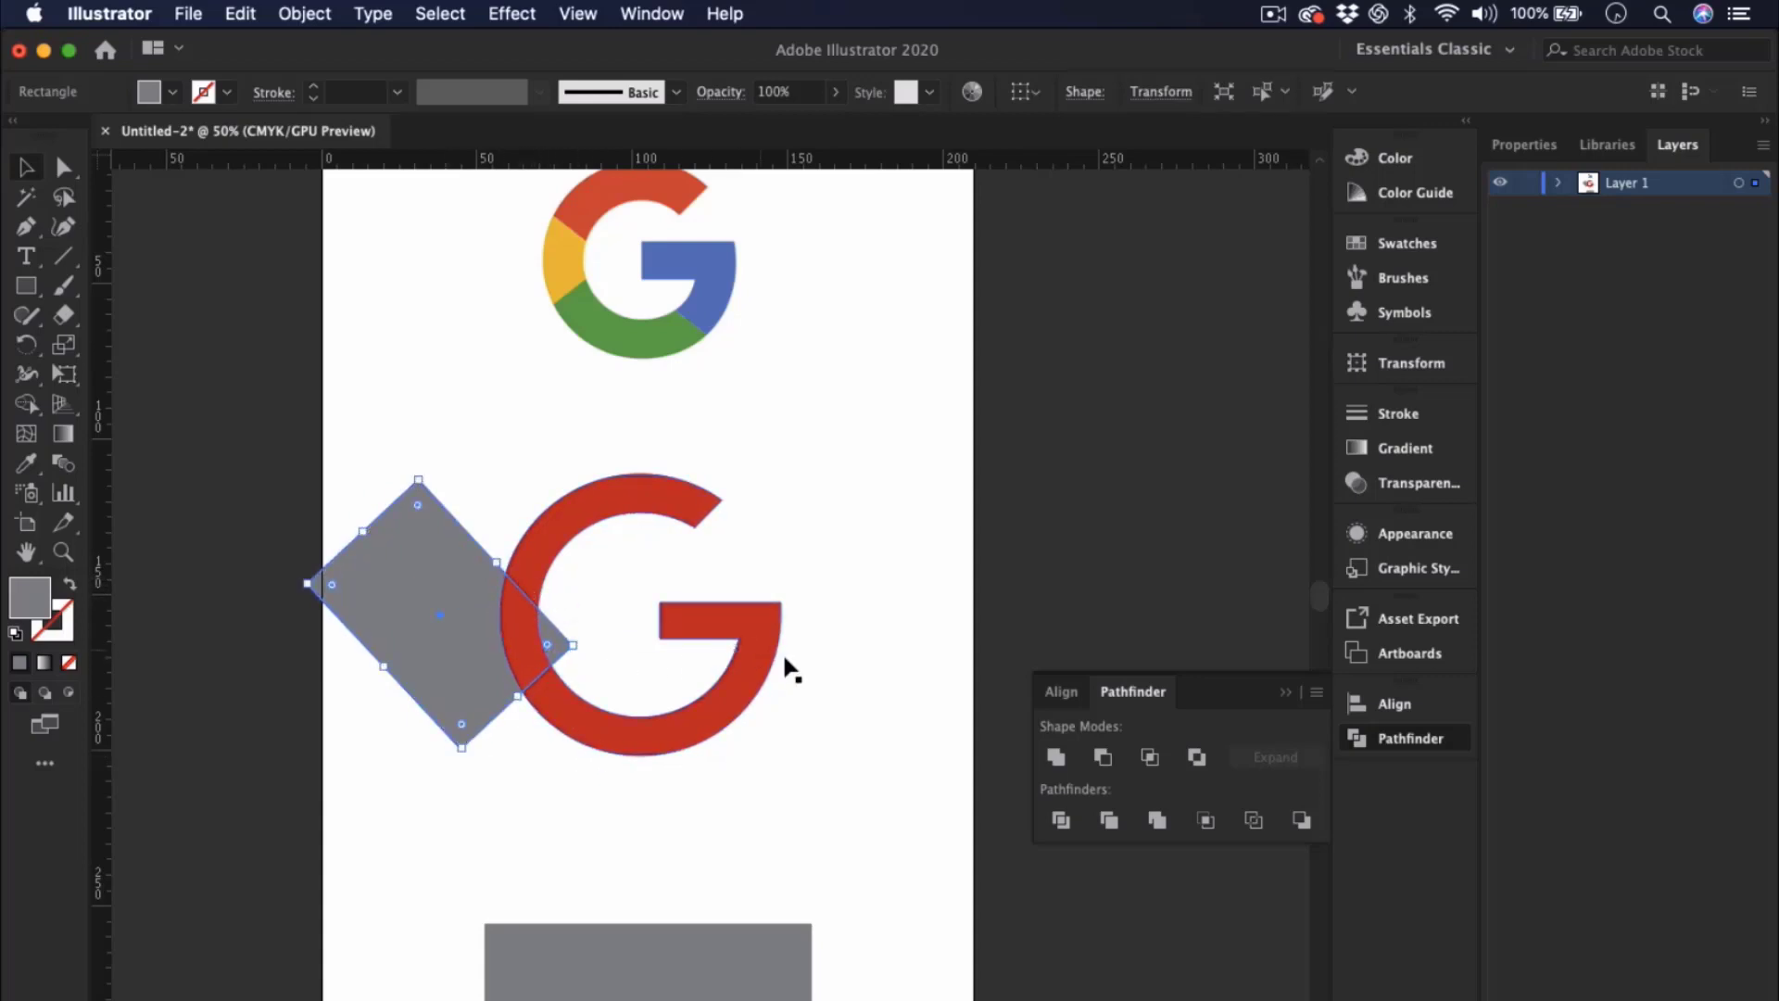
pyautogui.click(819, 698)
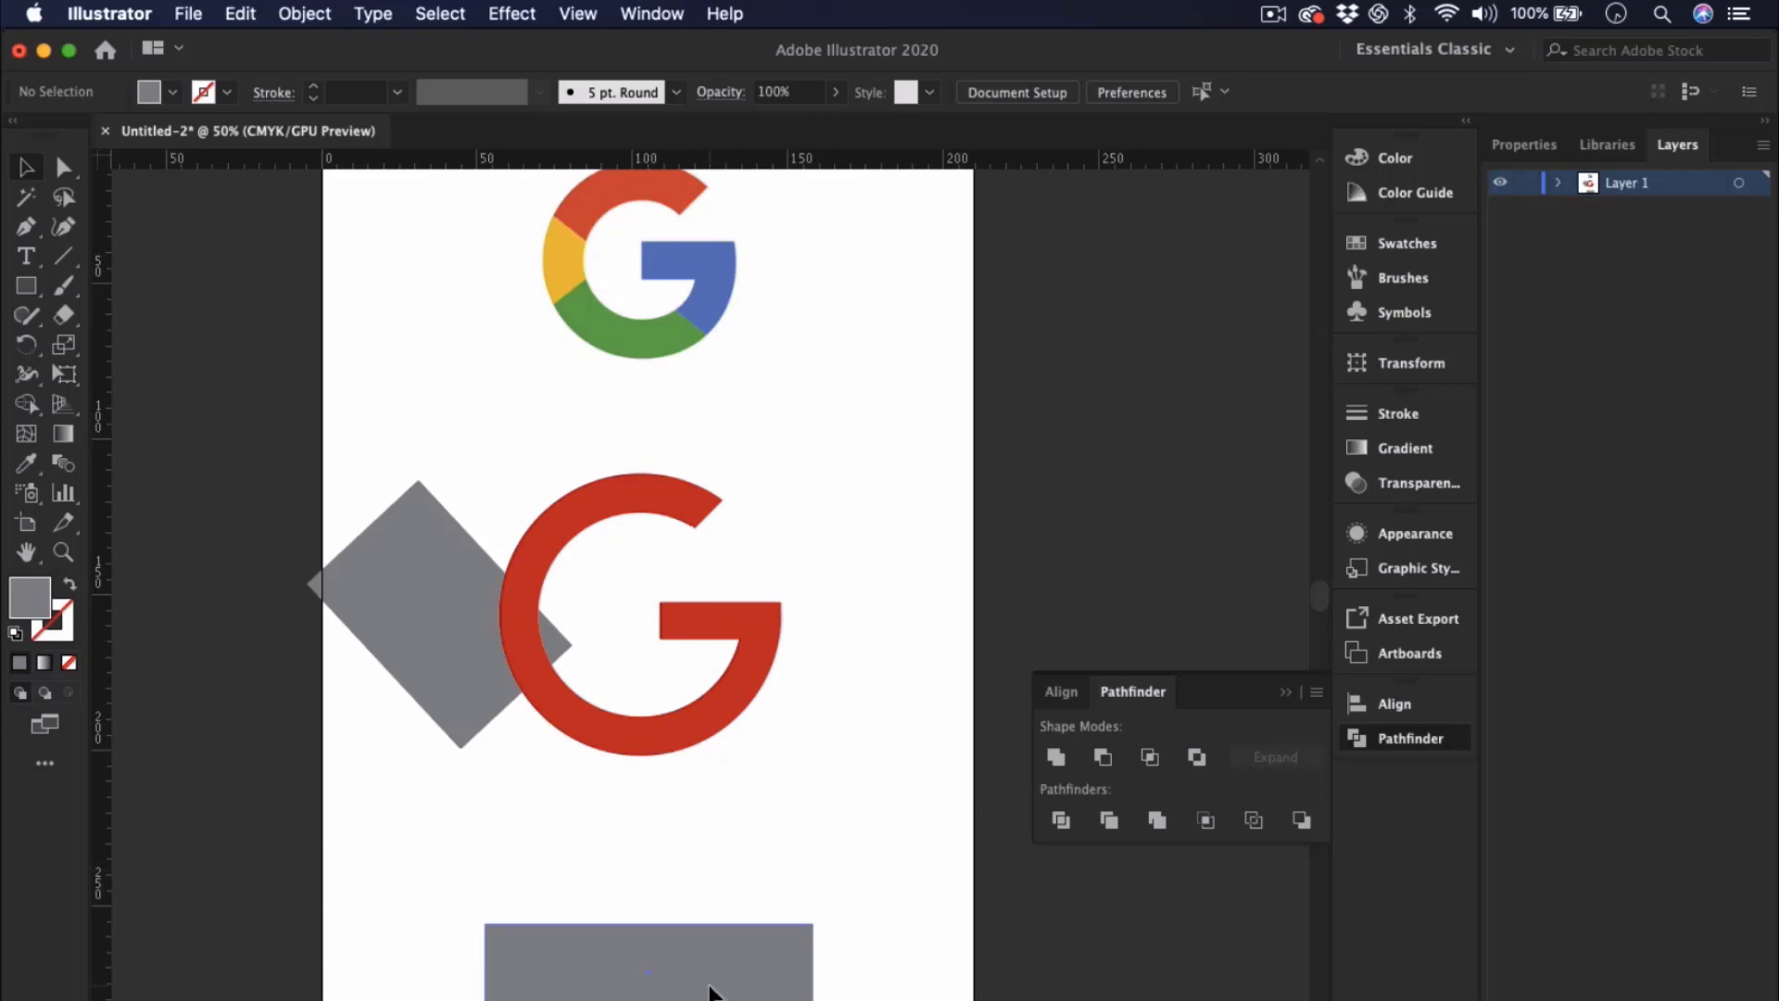
# - Copy the grey rectangle, resize it, and rotate it over the G's crossbar at lower right
pyautogui.moveTo(706, 990); pyautogui.dragTo(697, 847)
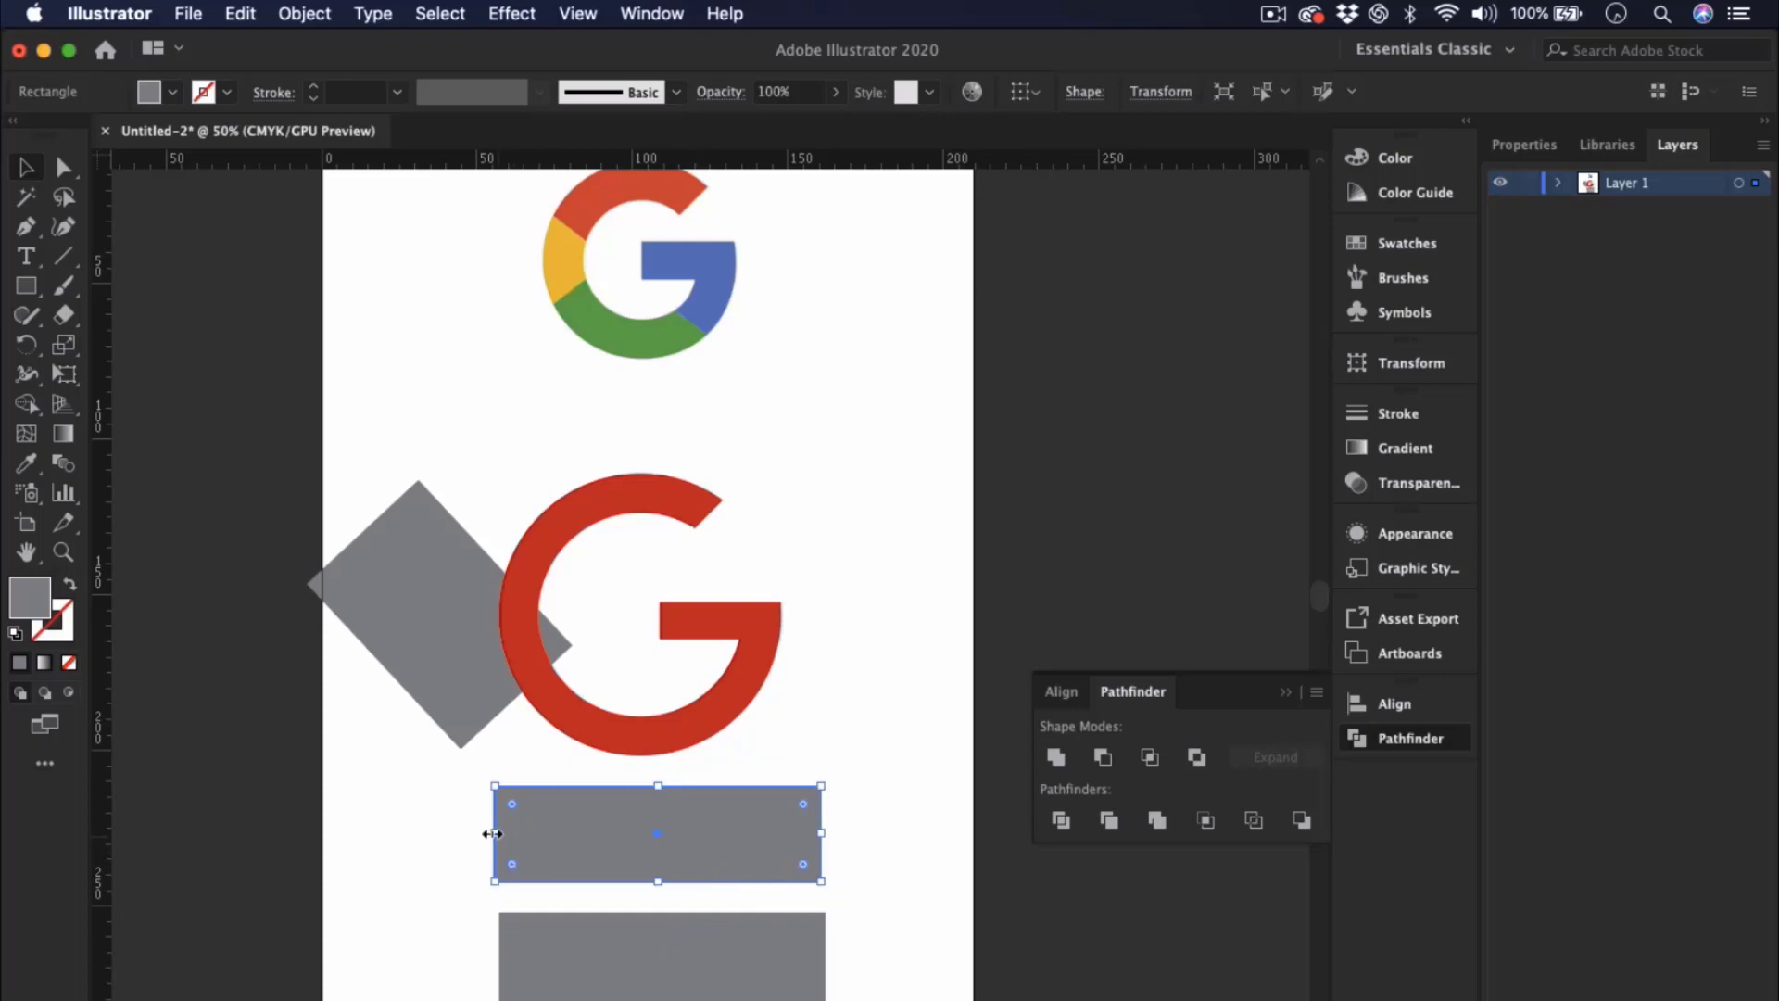
pyautogui.moveTo(492, 833); pyautogui.dragTo(631, 833)
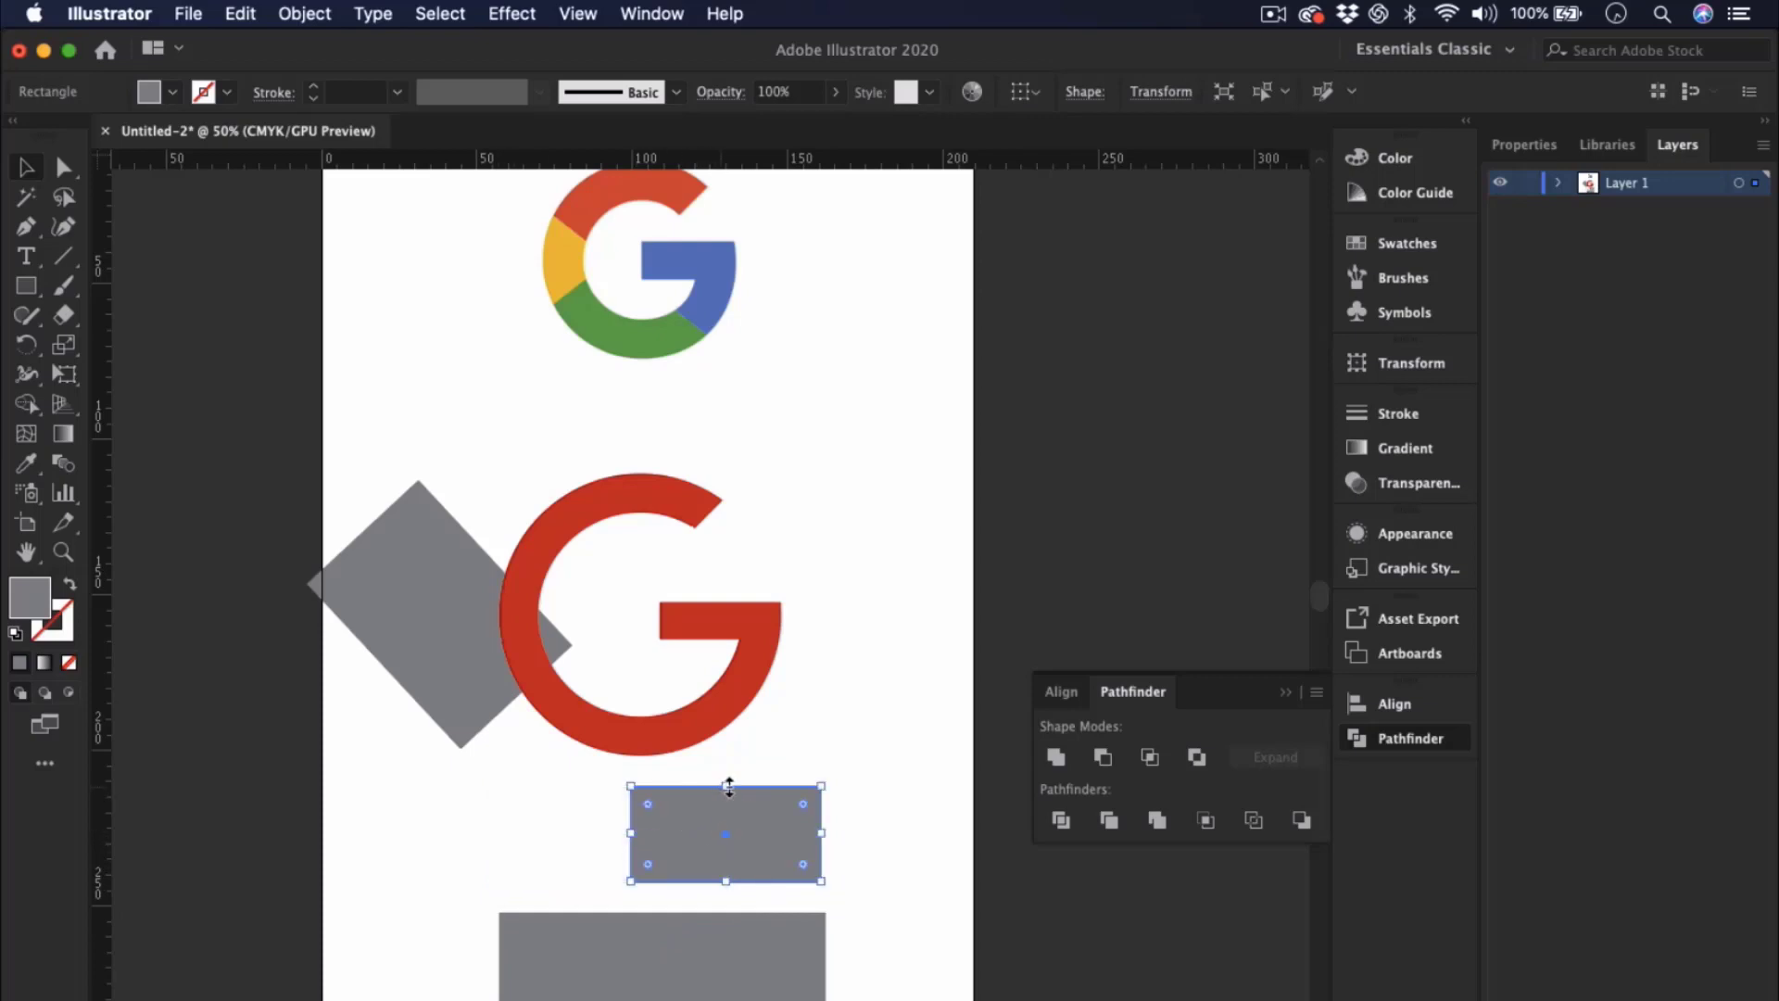
pyautogui.moveTo(729, 785); pyautogui.dragTo(727, 744)
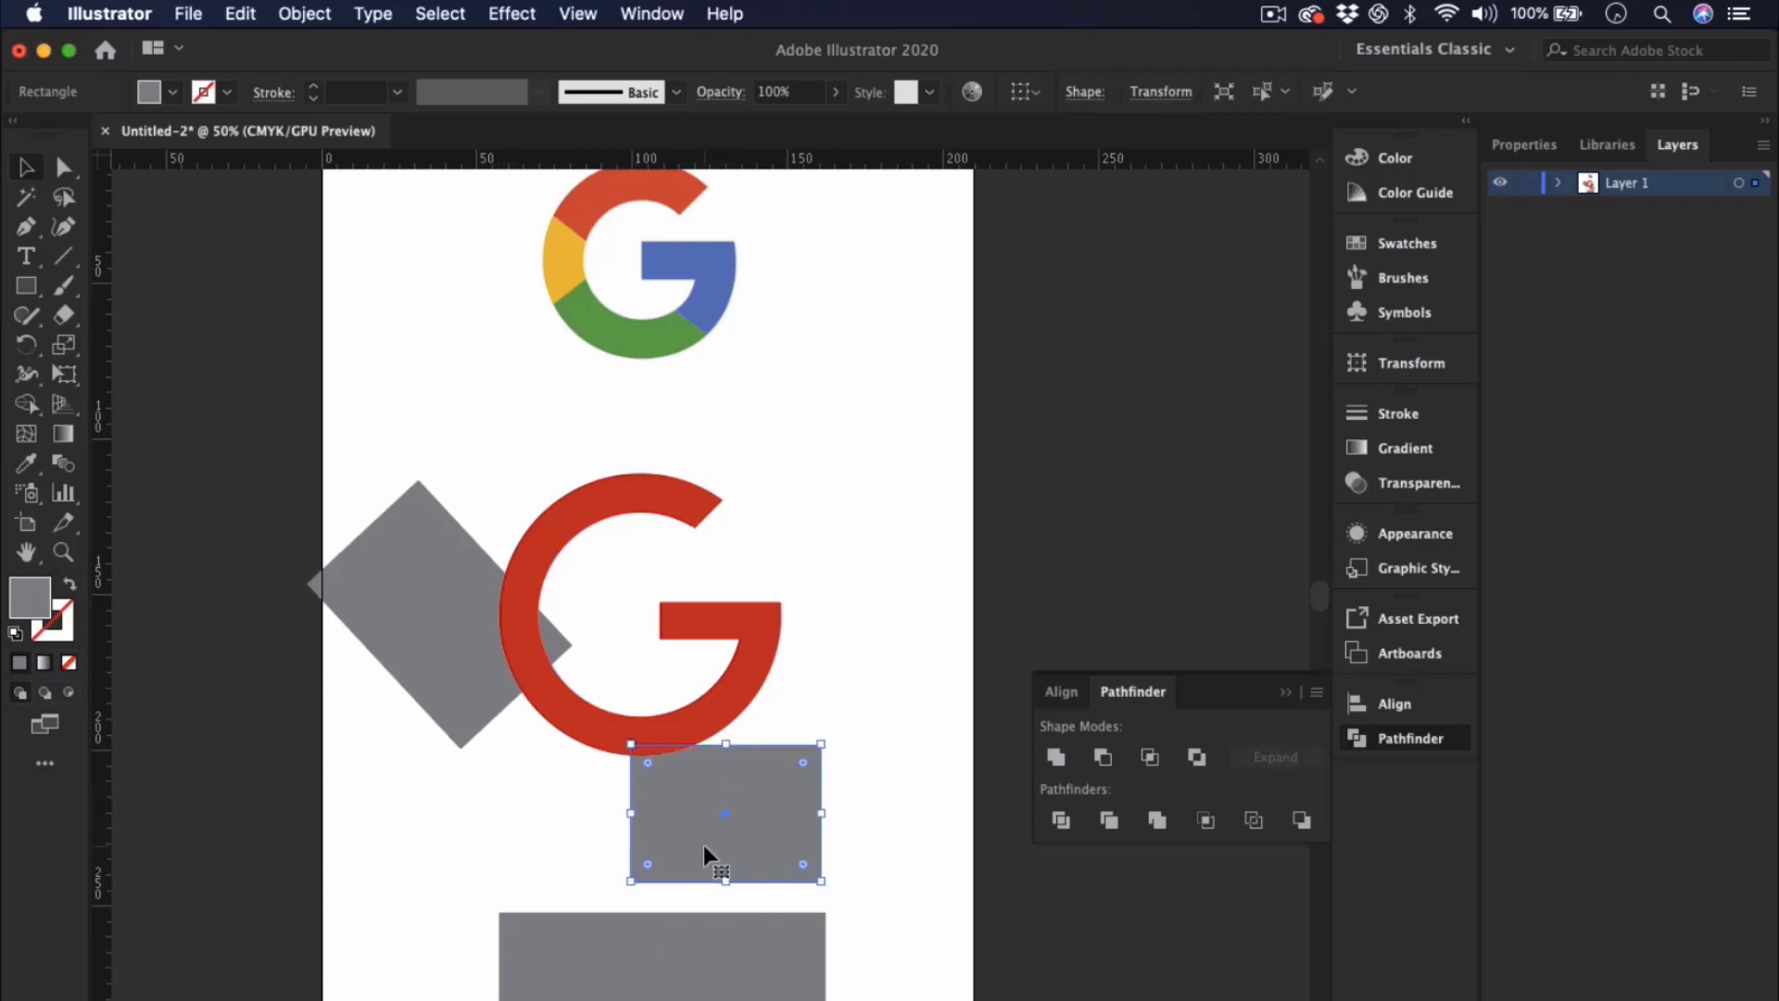
pyautogui.moveTo(704, 843); pyautogui.dragTo(703, 653)
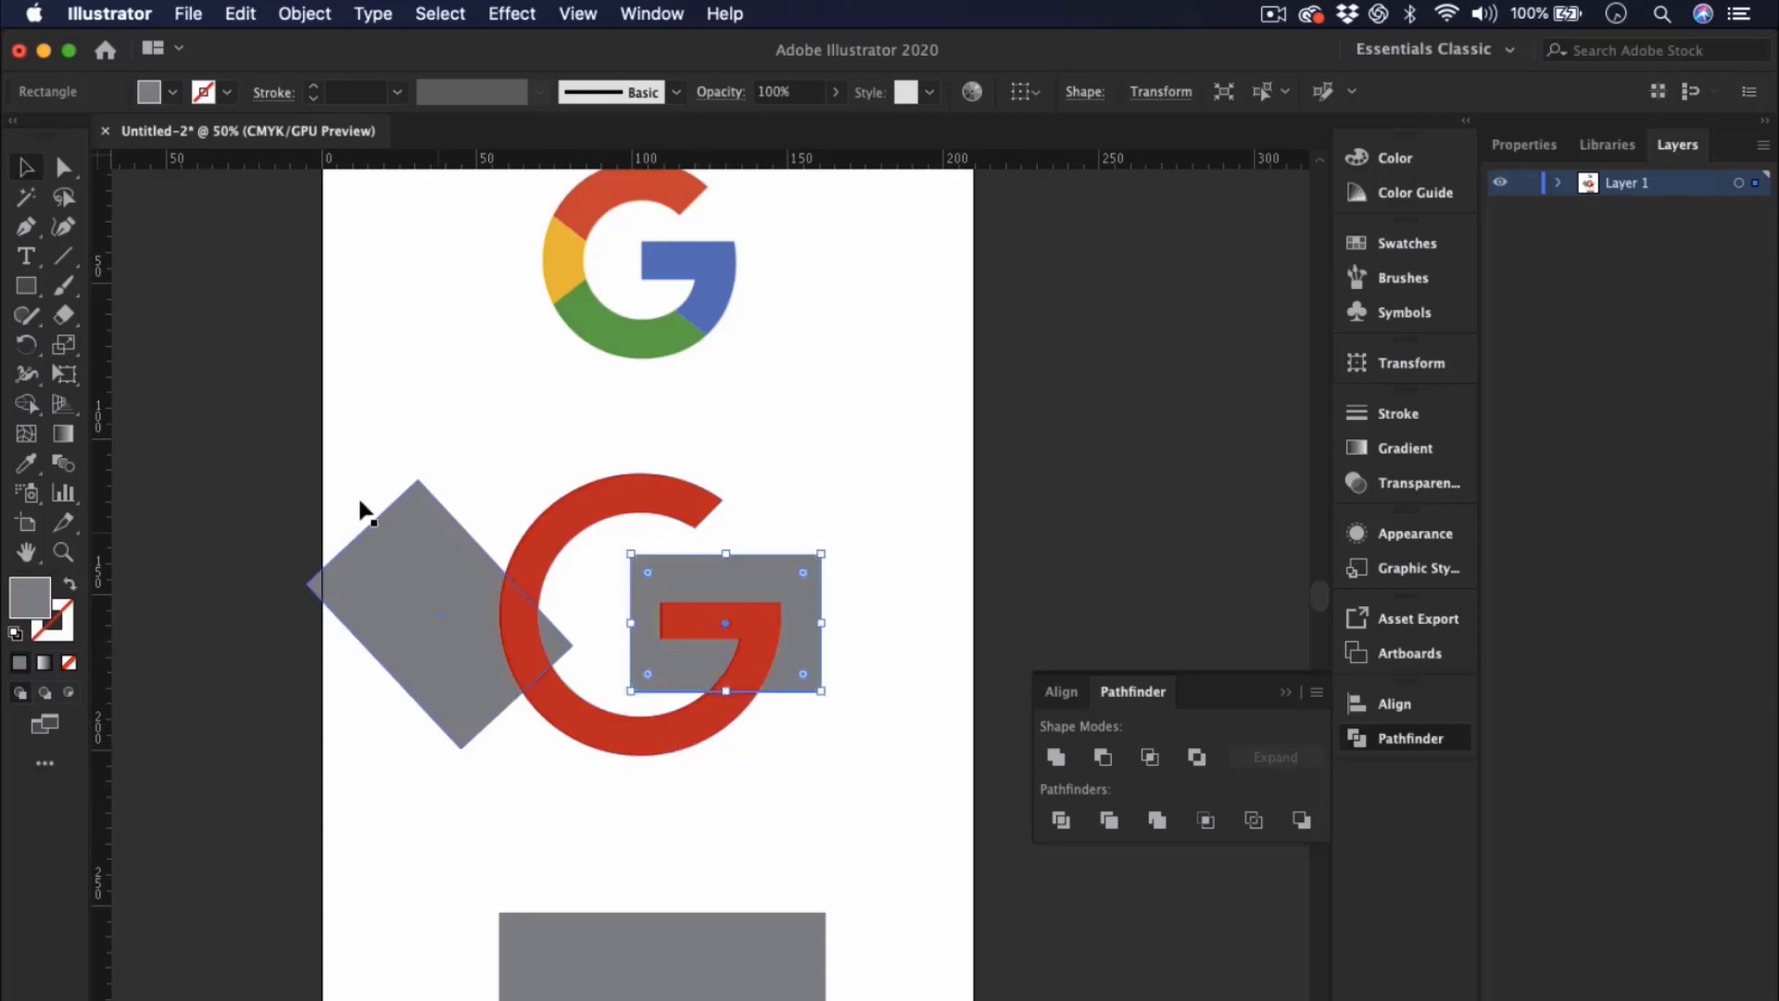
pyautogui.press('r')
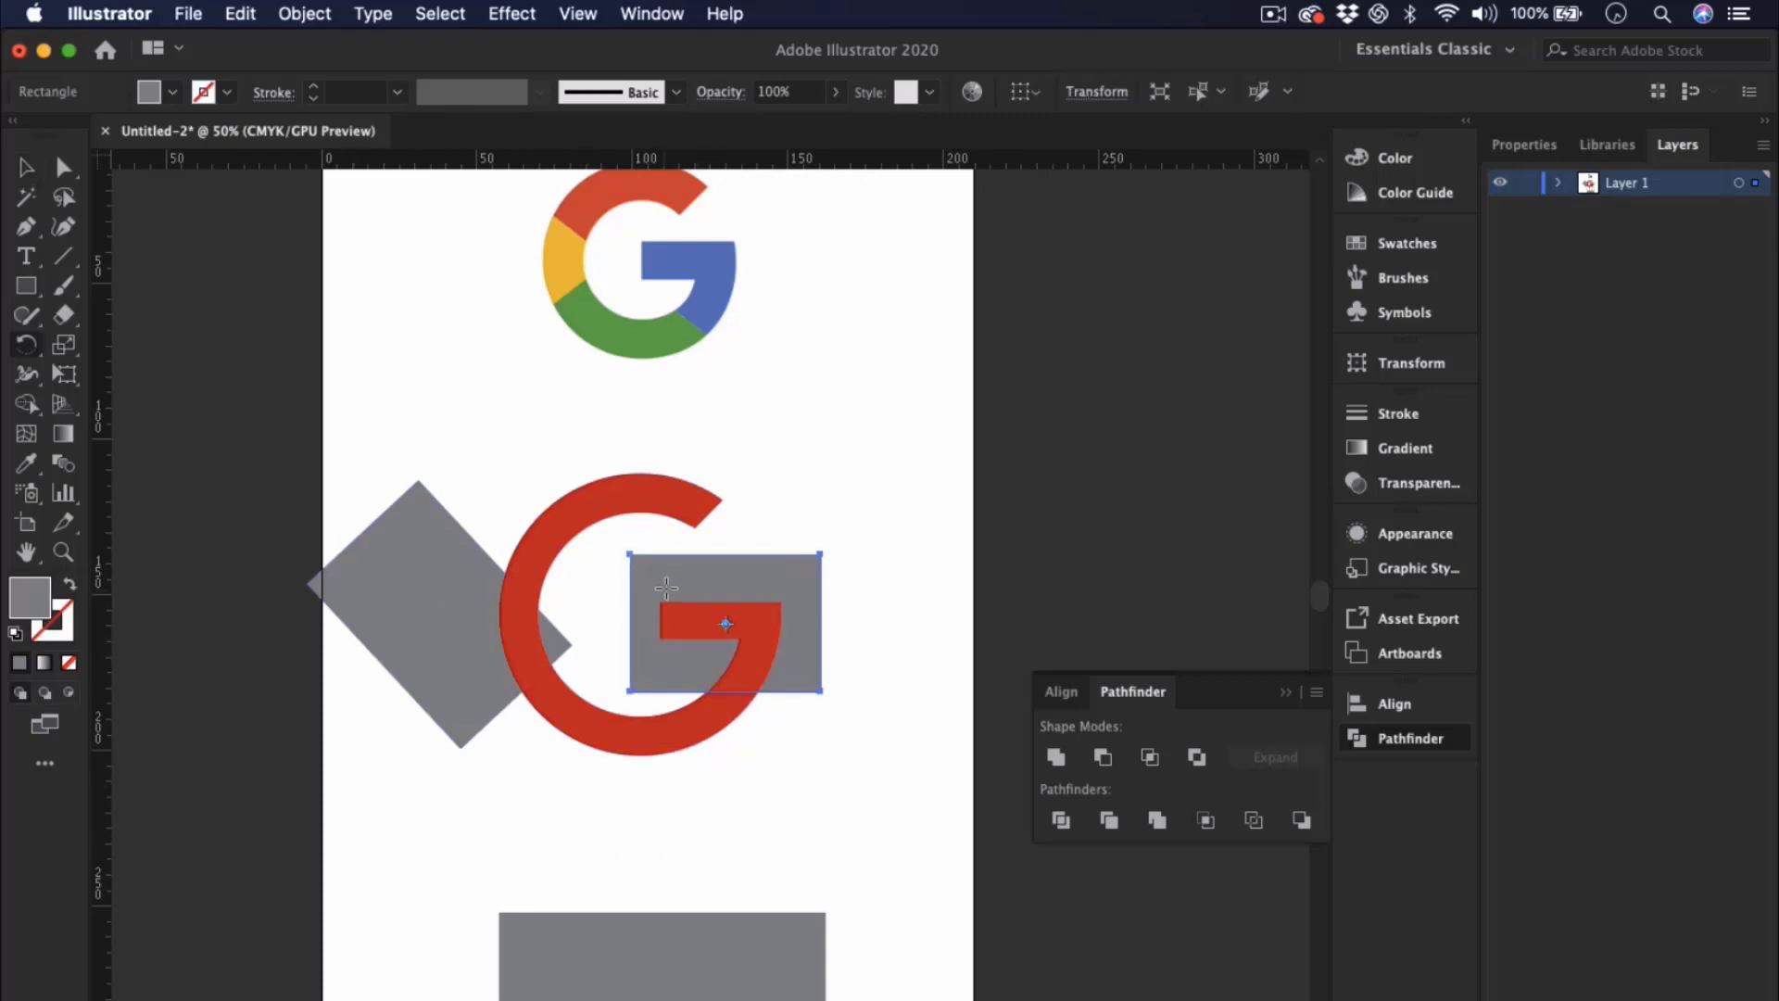
pyautogui.moveTo(657, 585); pyautogui.dragTo(734, 575)
pyautogui.press('v')
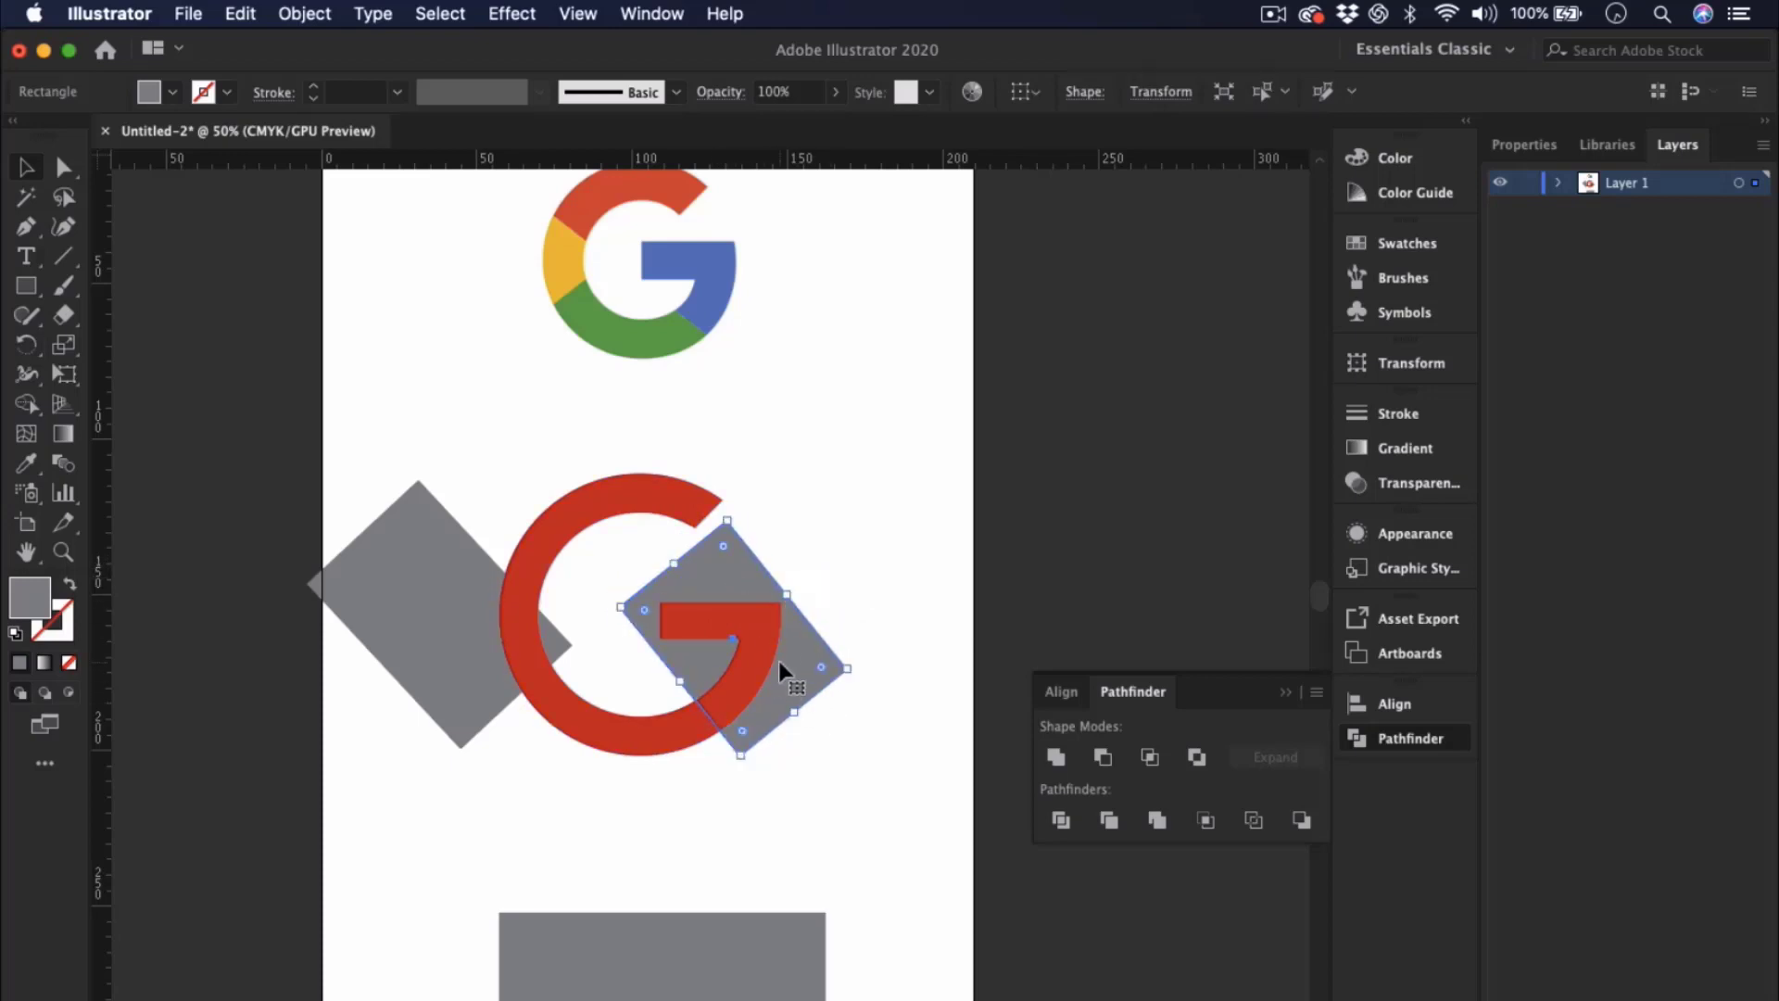
pyautogui.press('r')
pyautogui.moveTo(809, 678); pyautogui.dragTo(832, 663)
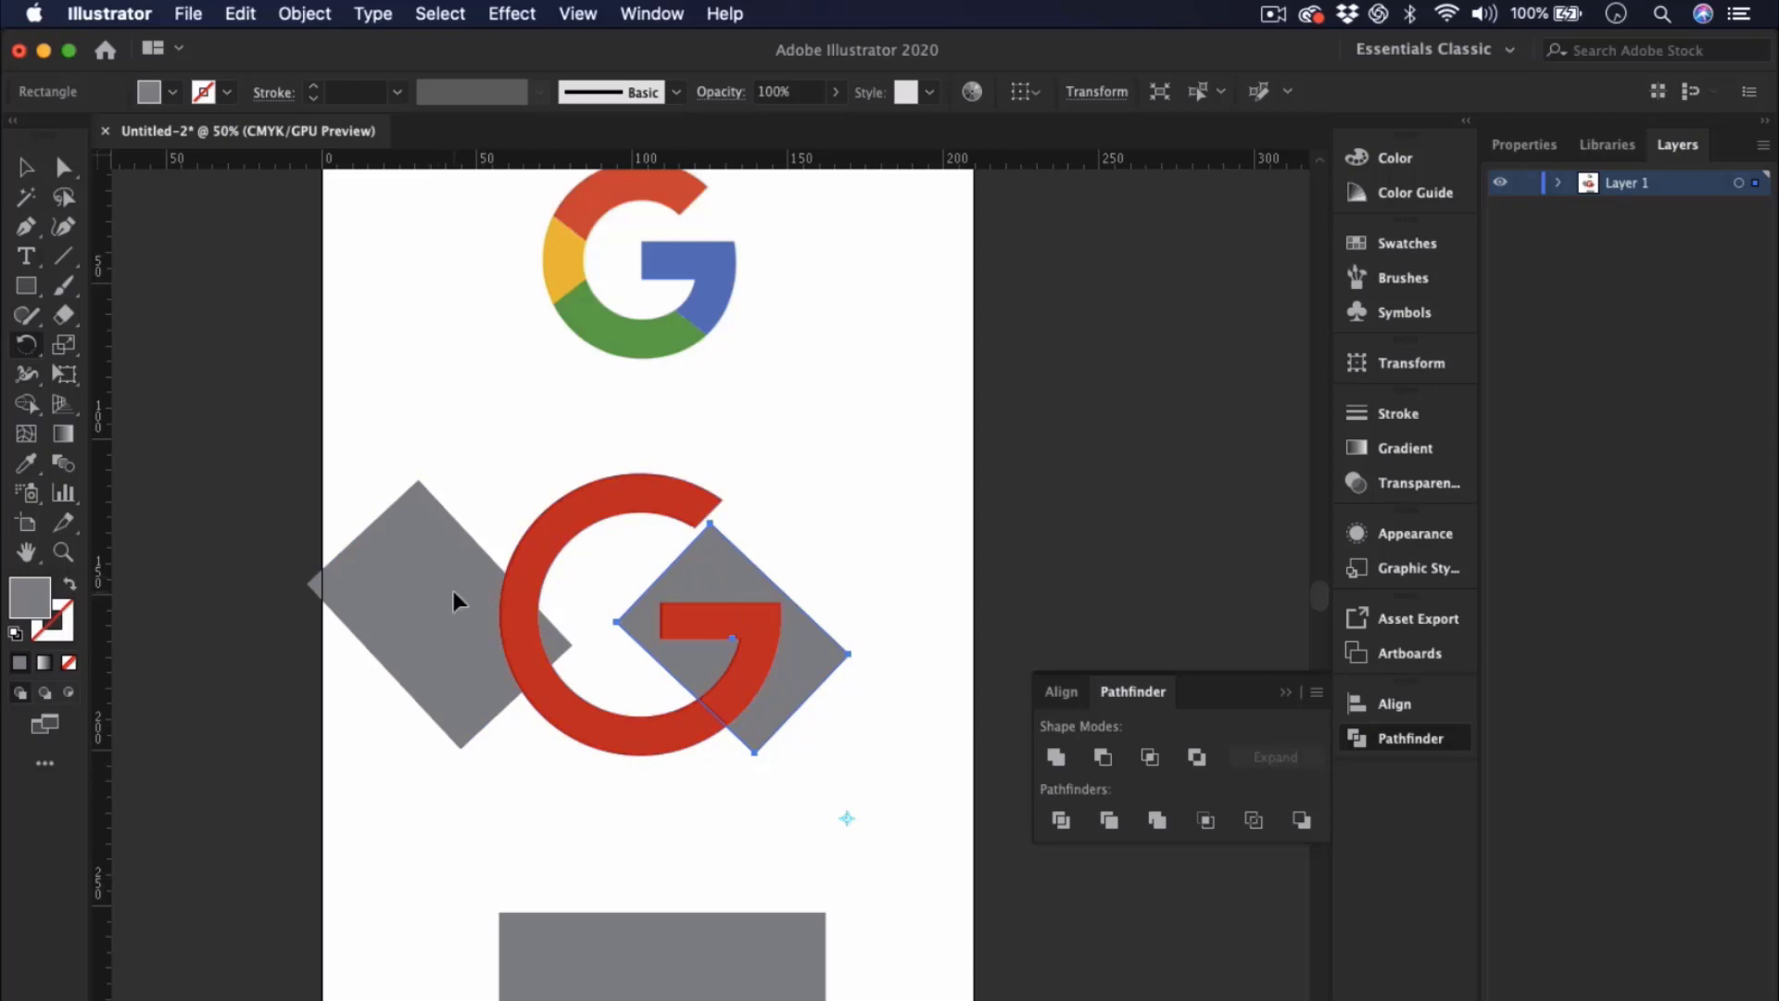
# - Select both tilted grey squares together with the red G
pyautogui.click(25, 166)
pyautogui.click(25, 164)
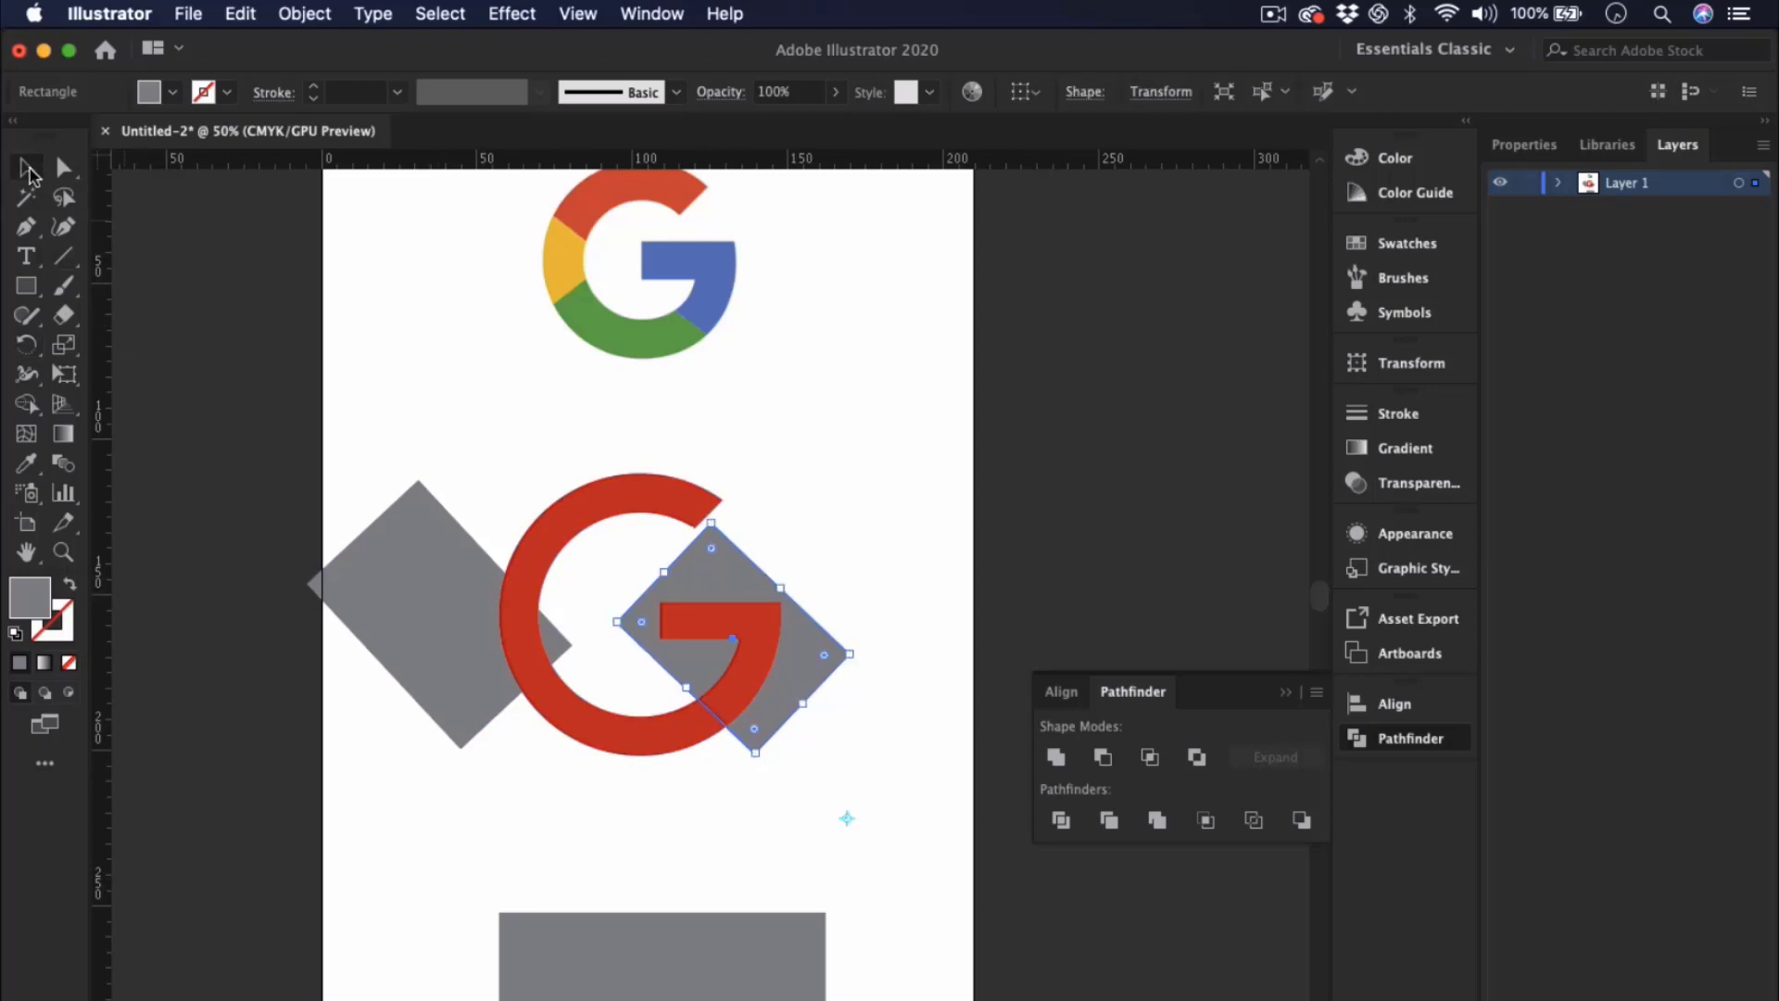
pyautogui.keyDown('shift'); pyautogui.click(413, 586); pyautogui.keyUp('shift')
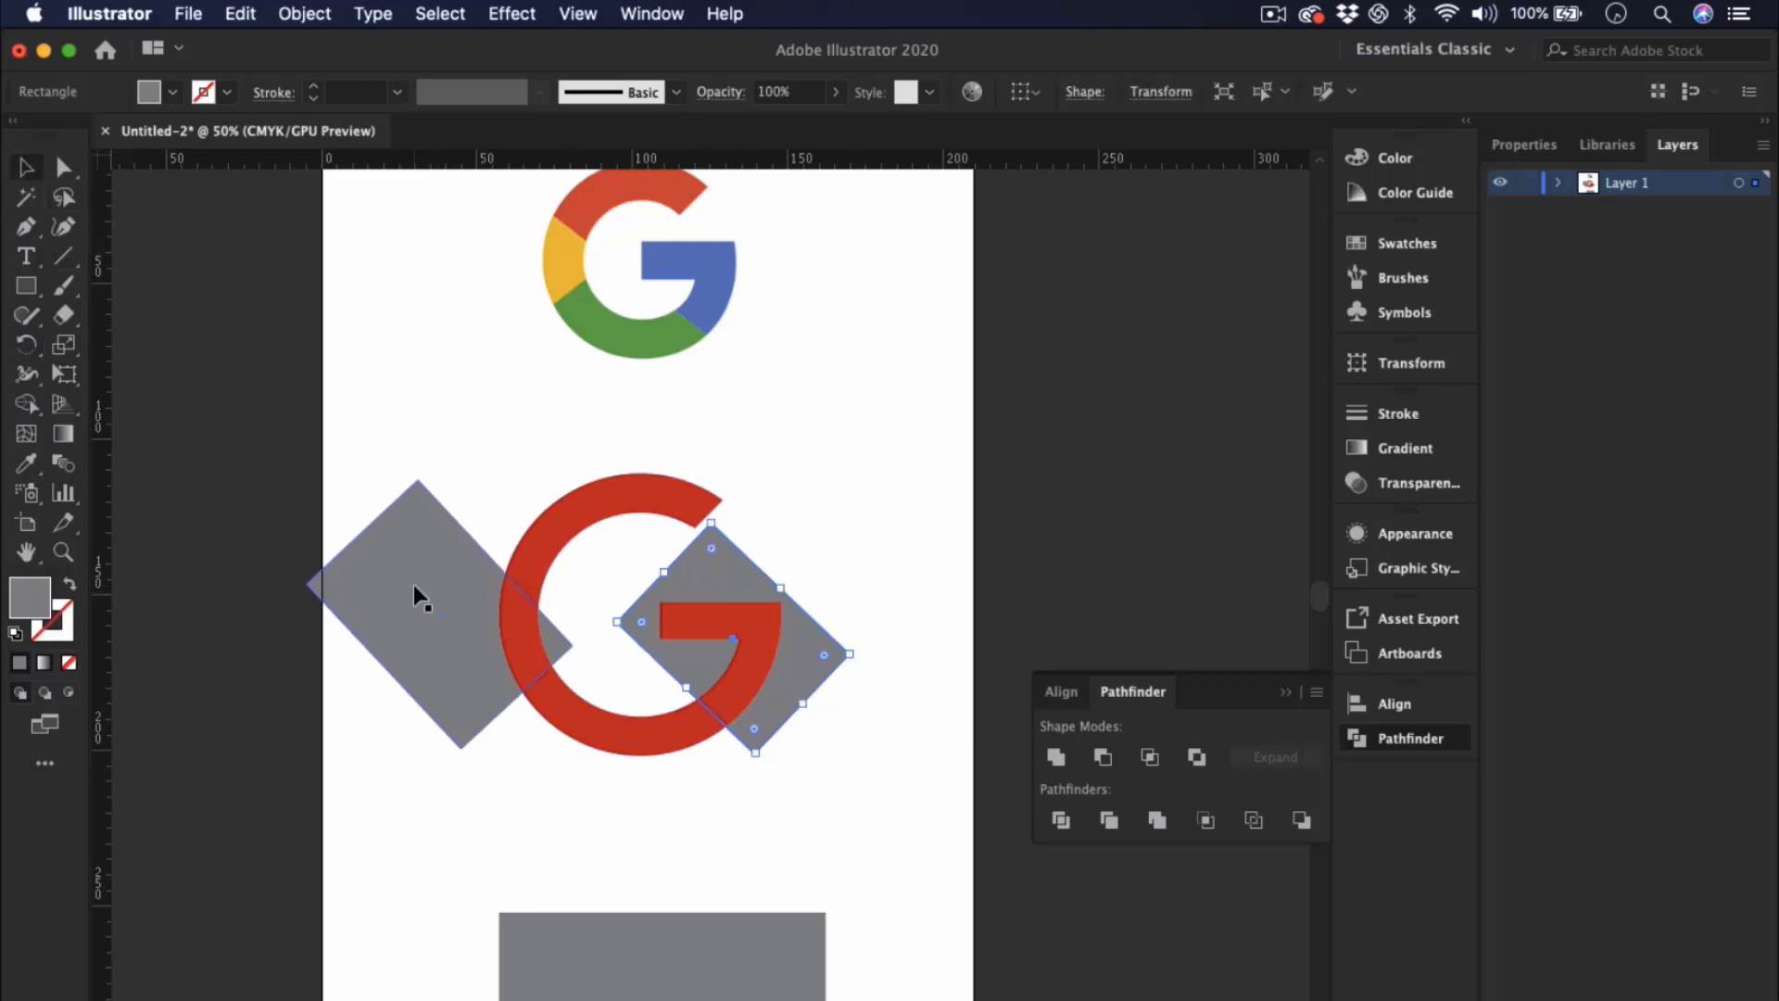
pyautogui.keyDown('shift'); pyautogui.click(575, 520); pyautogui.keyUp('shift')
pyautogui.keyDown('shift'); pyautogui.click(804, 653); pyautogui.keyUp('shift')
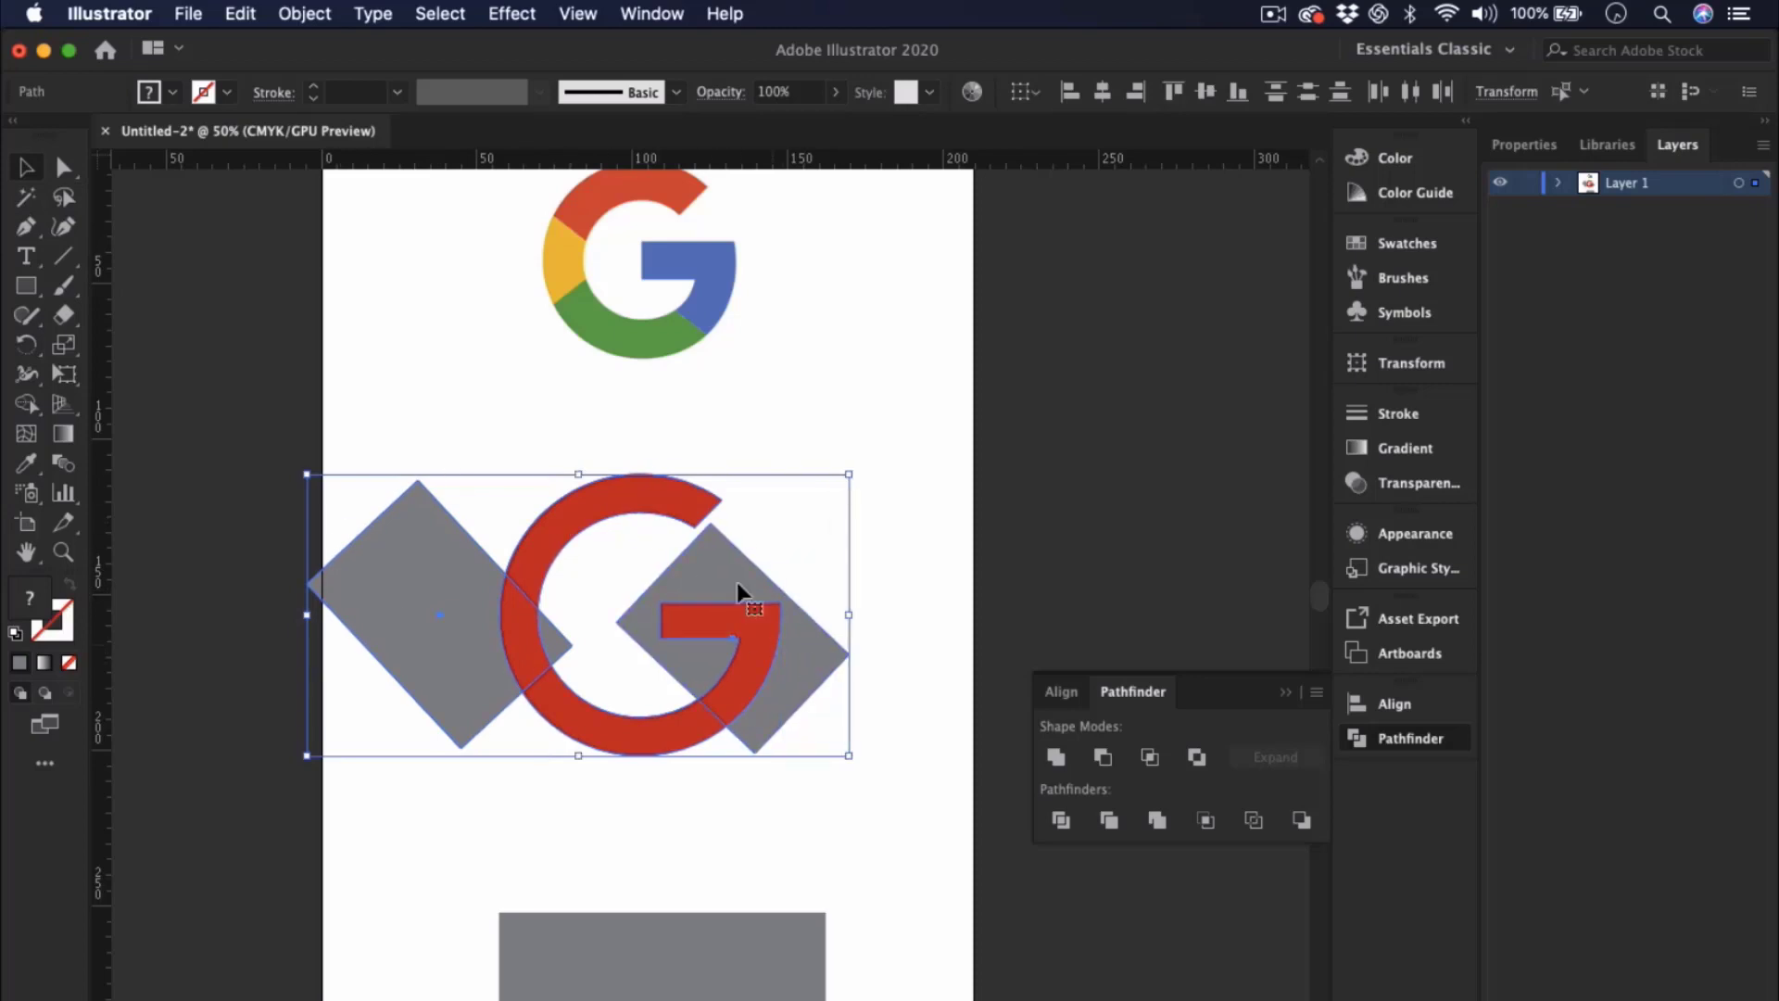
# - With Shape Builder, split the G into top arc, left, lower and crossbar pieces
pyautogui.click(26, 405)
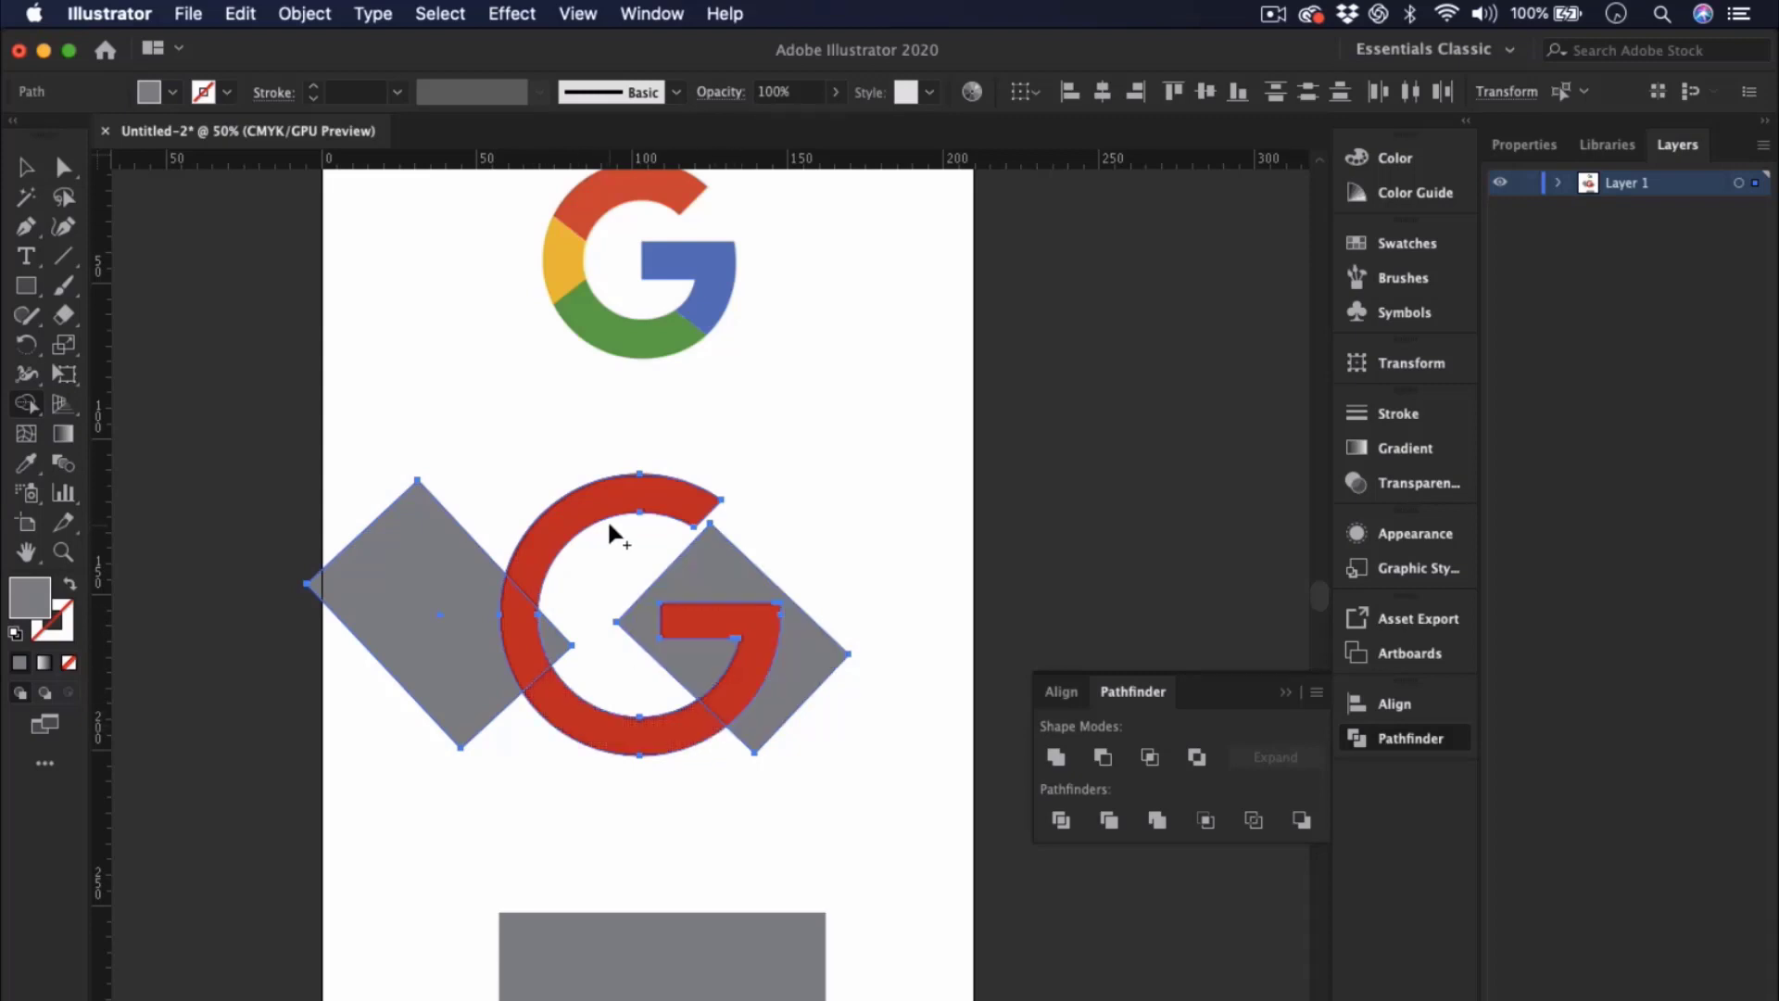
pyautogui.click(576, 506)
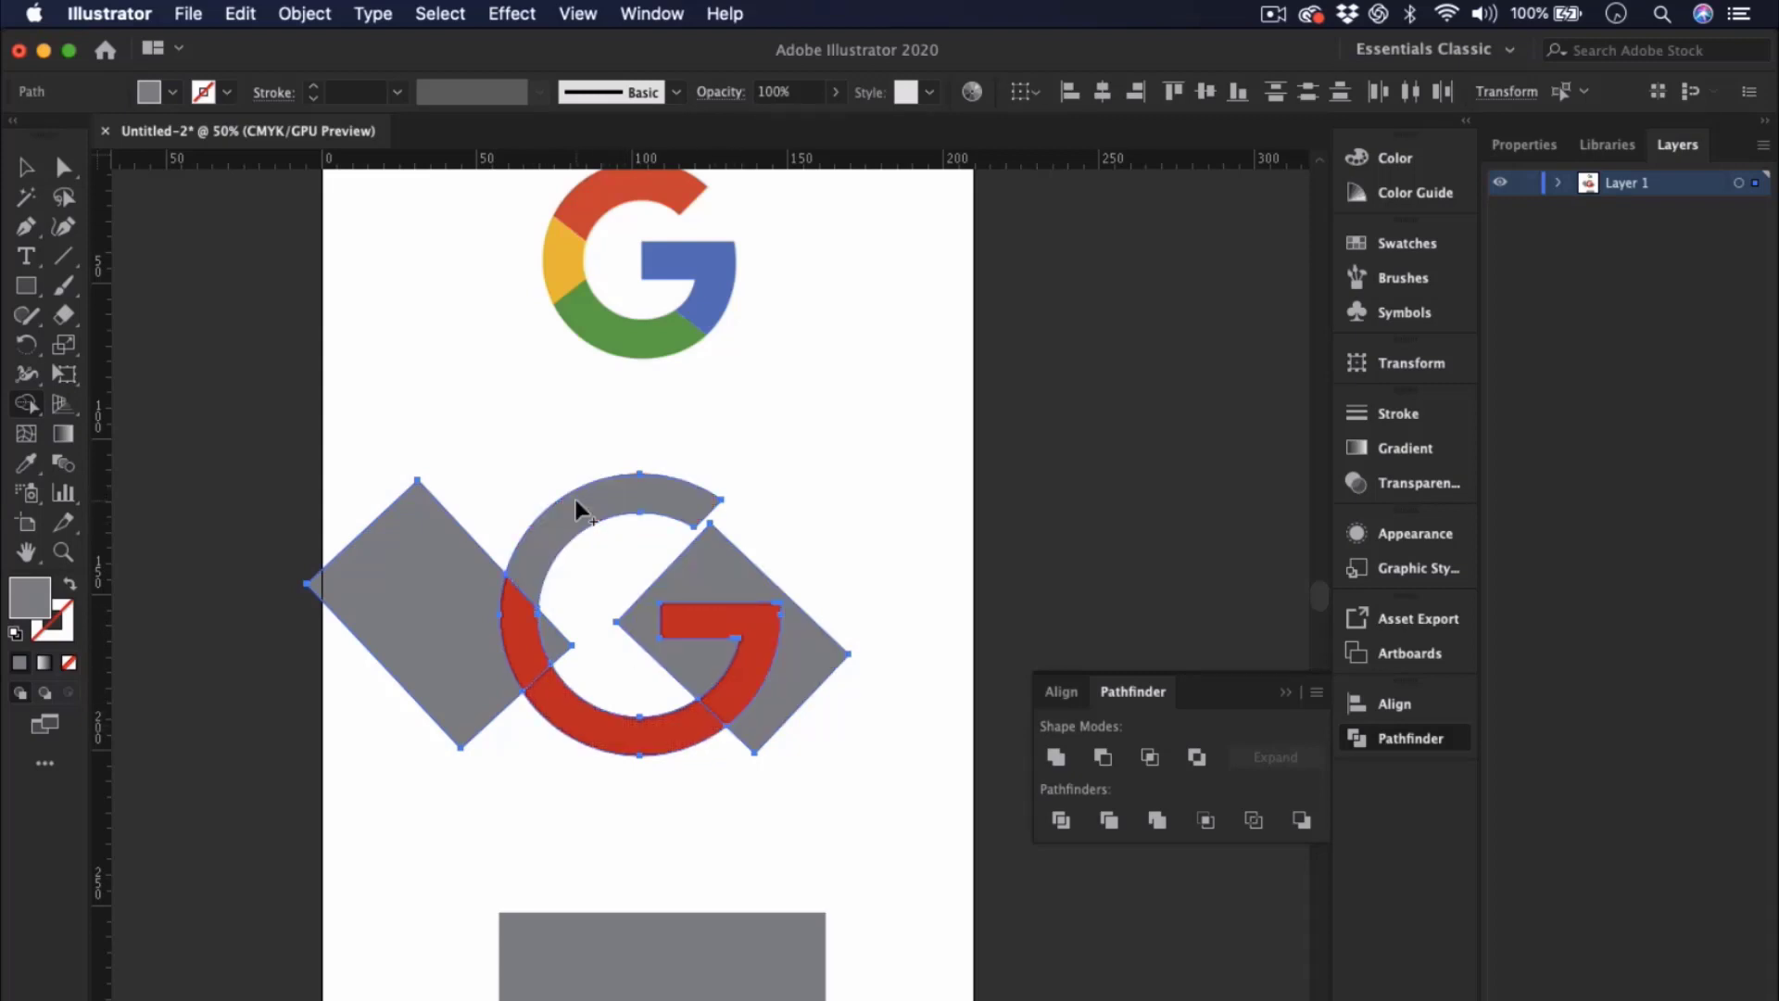
pyautogui.click(513, 622)
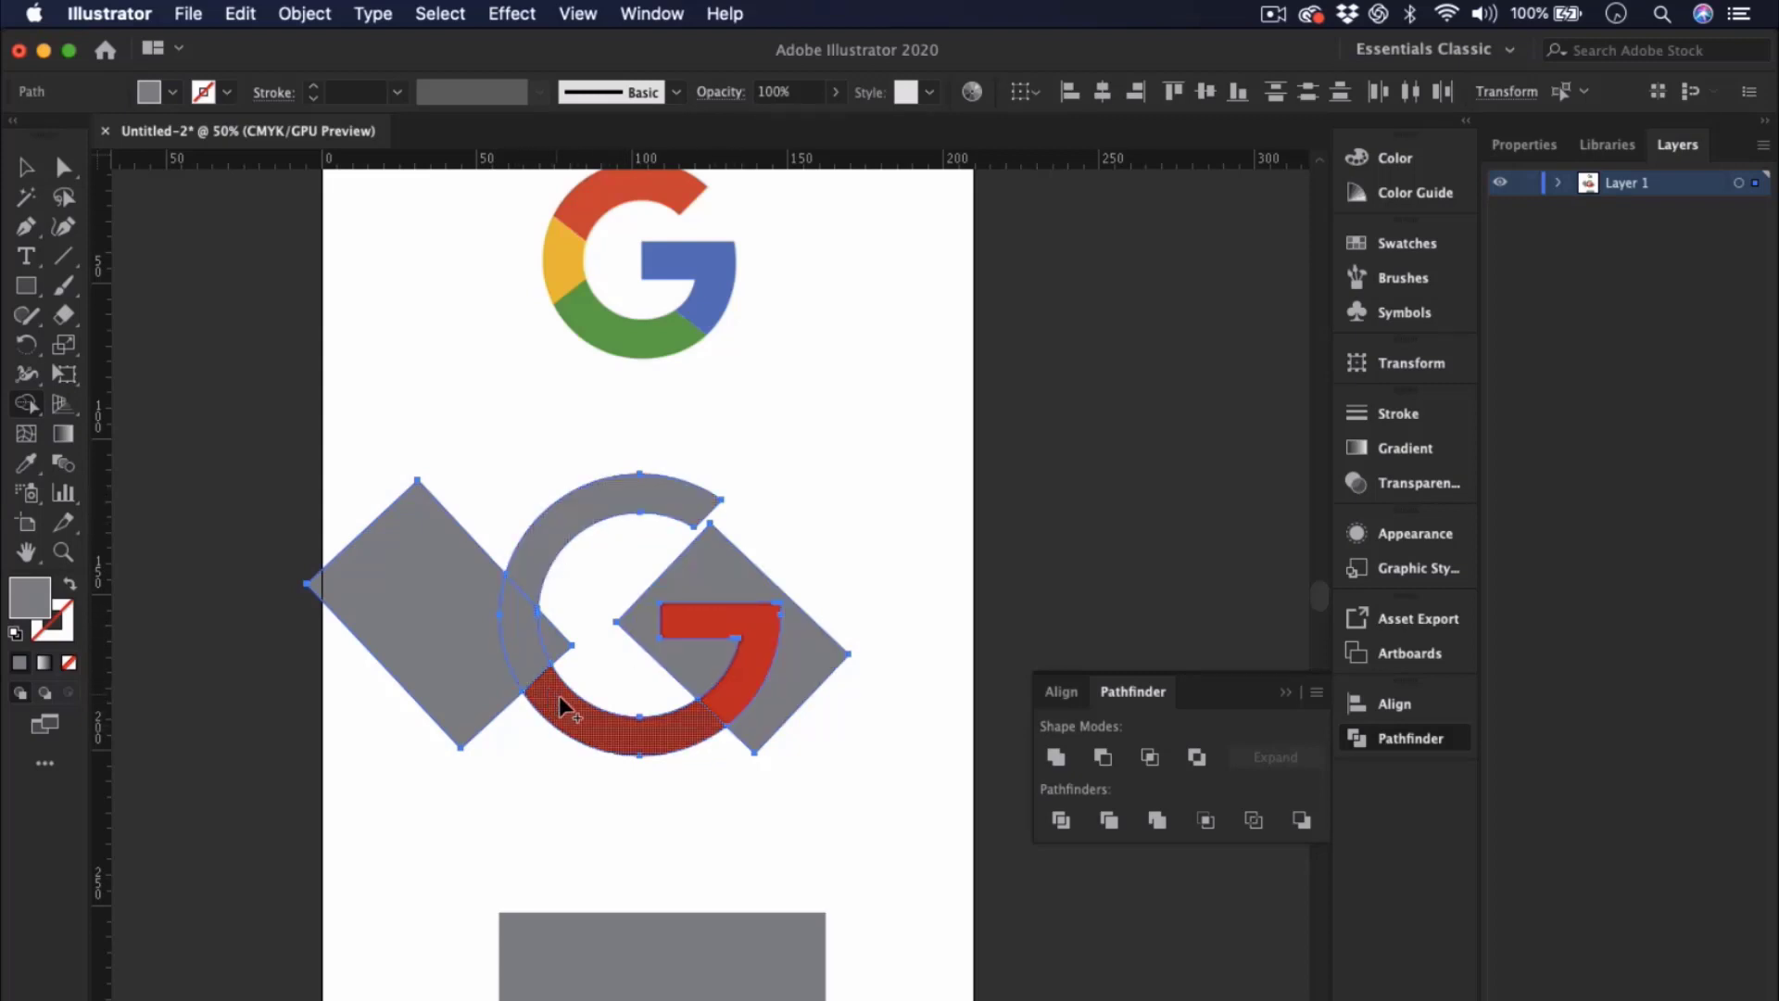
pyautogui.click(562, 698)
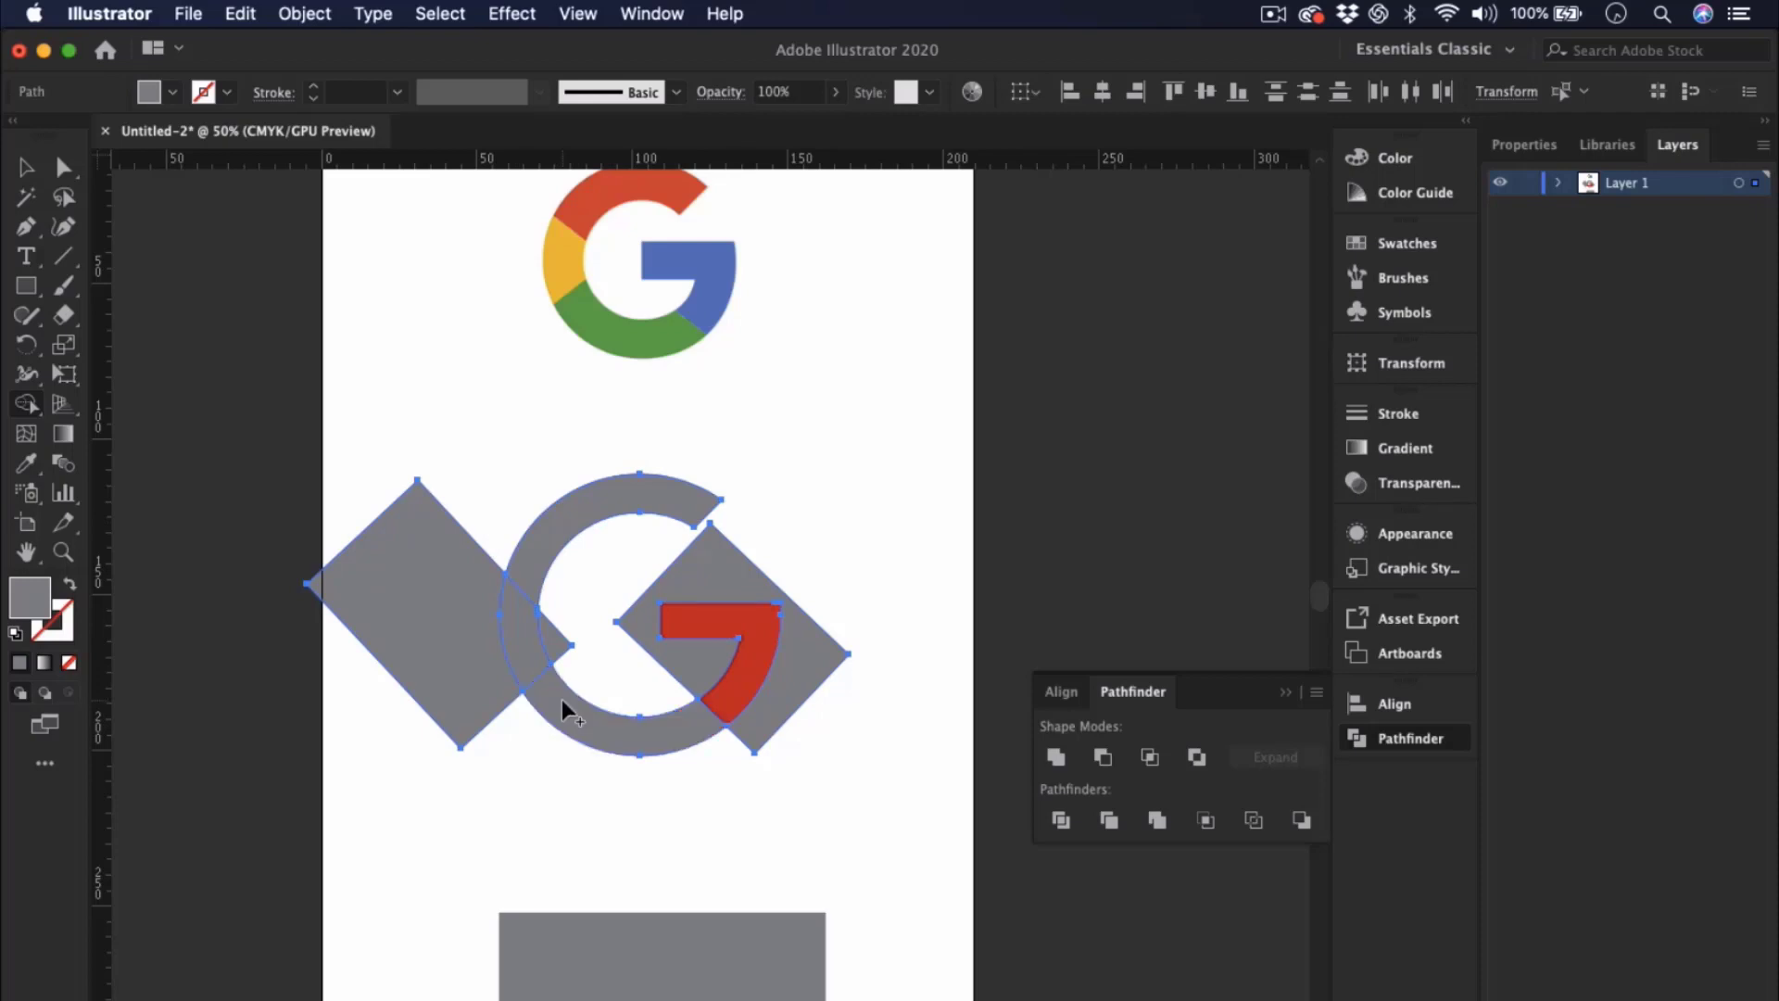
pyautogui.click(741, 678)
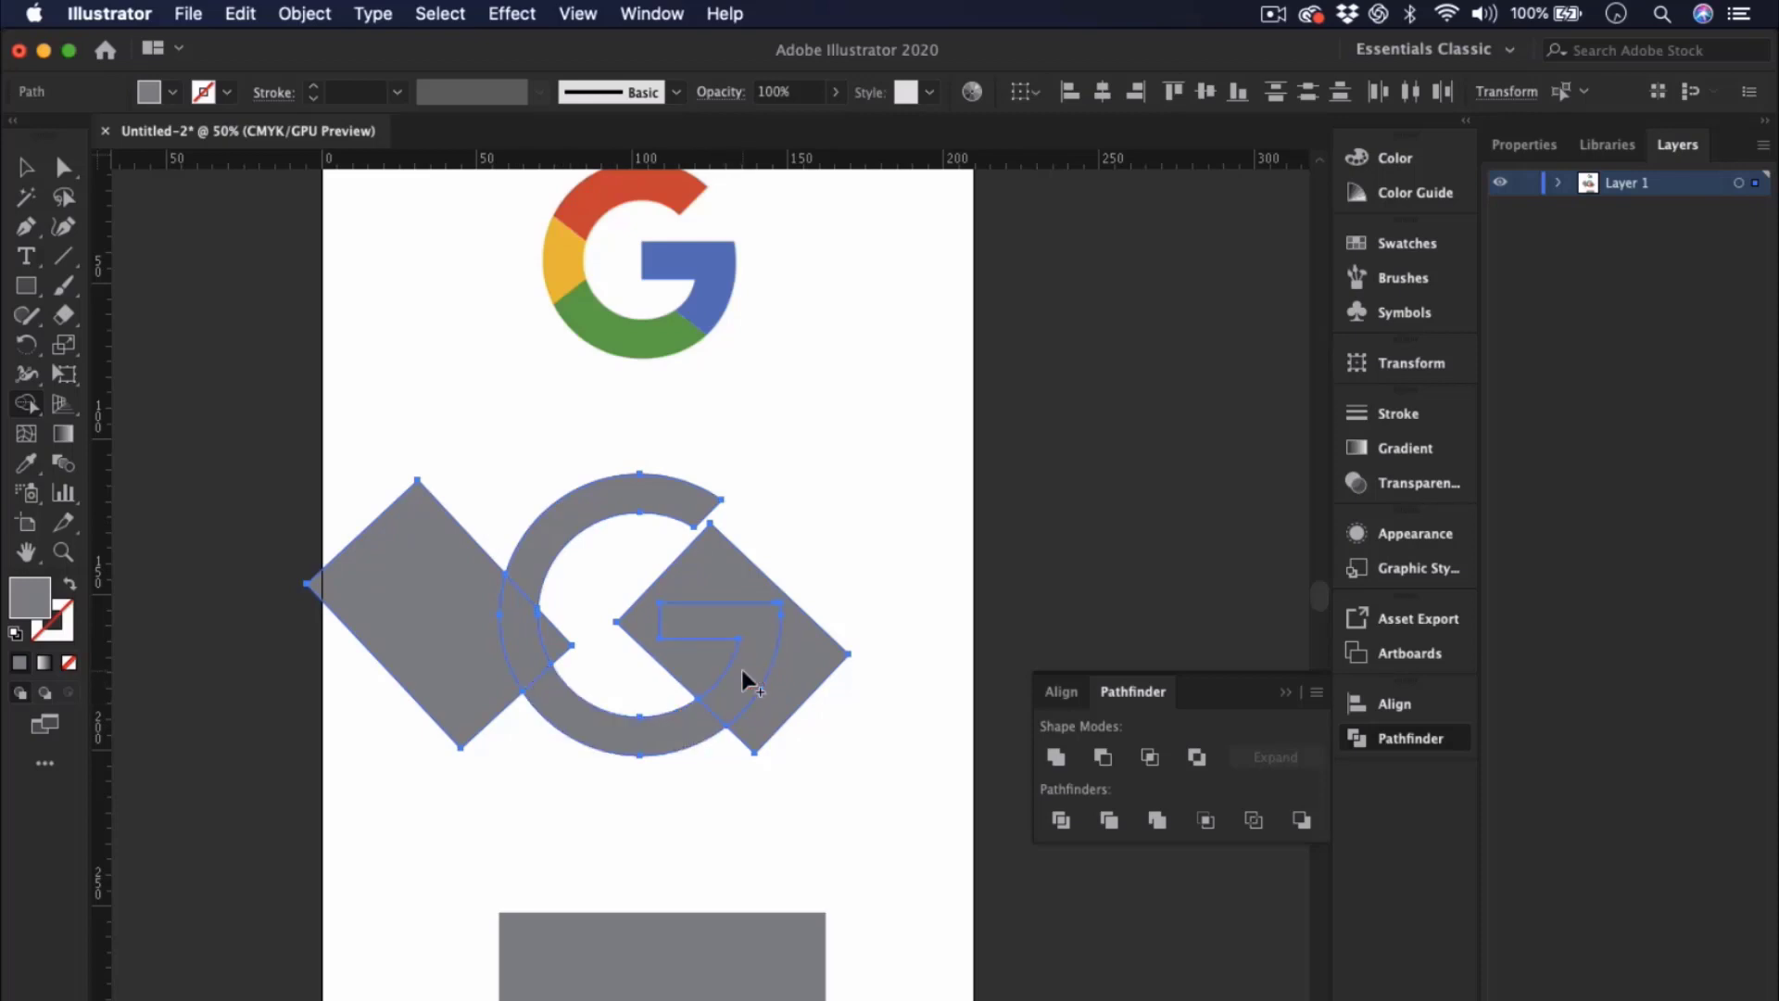
# - Delete both grey squares and the leftover sliver on the G's inner edge
pyautogui.click(28, 172)
pyautogui.click(882, 486)
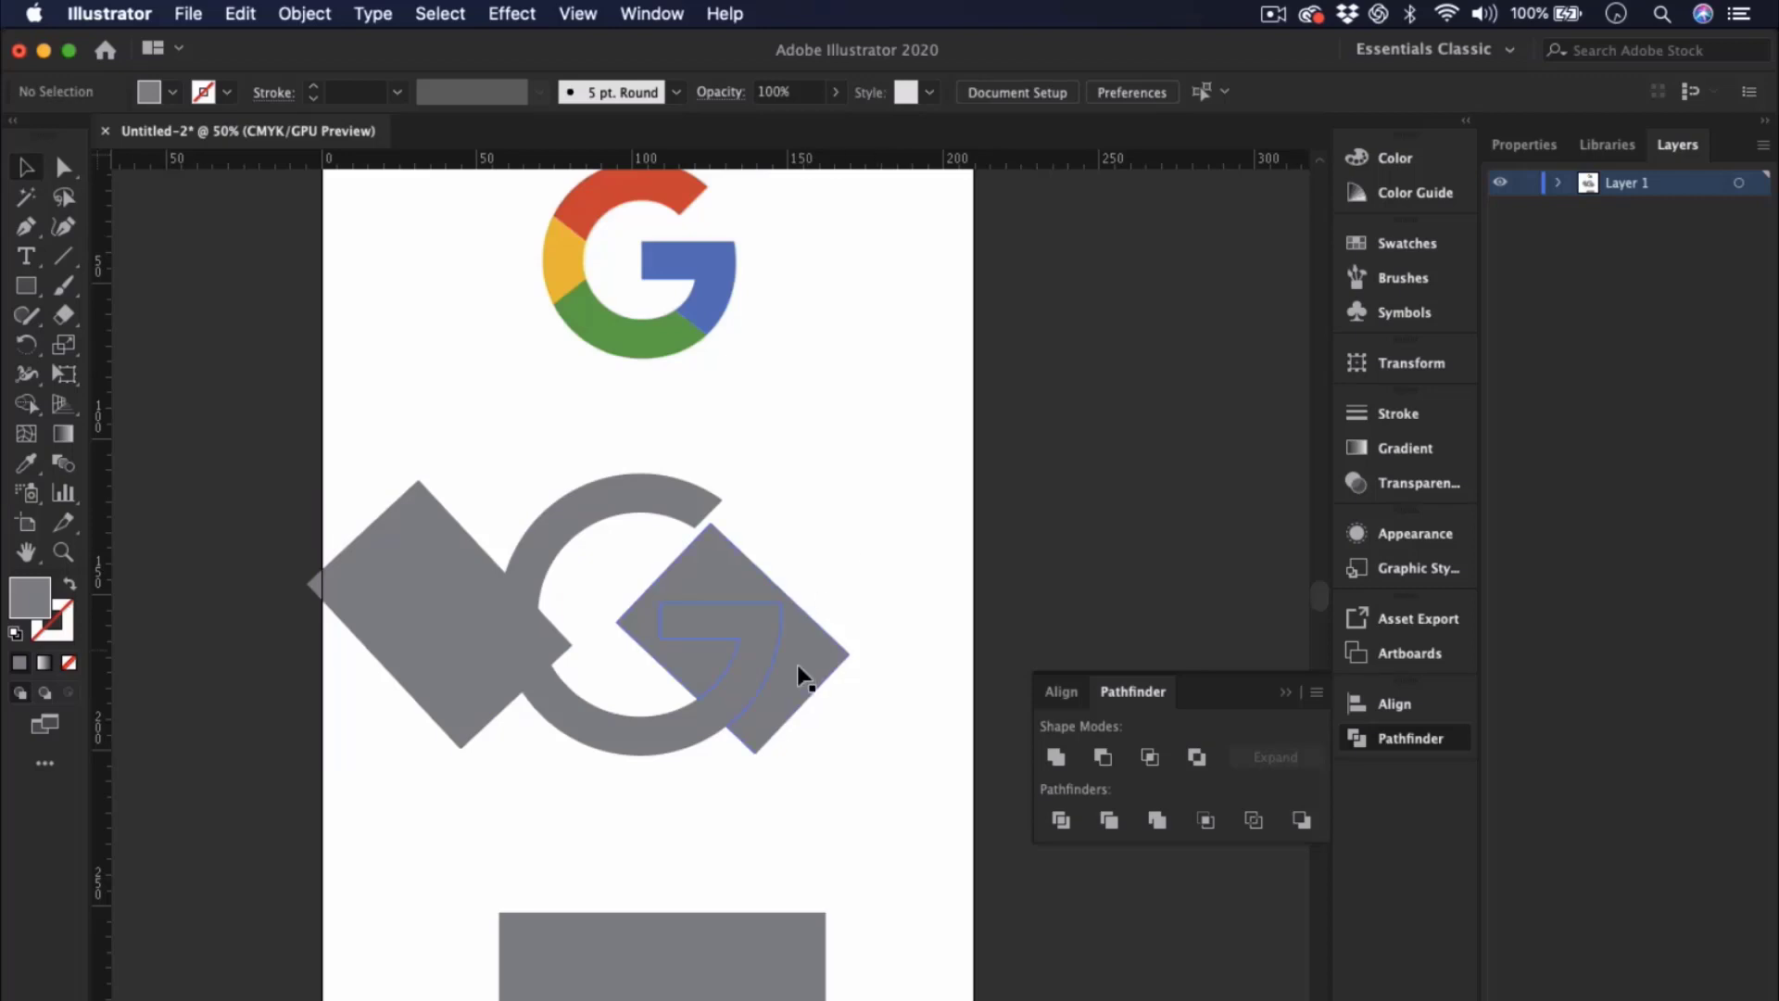
pyautogui.click(825, 662)
pyautogui.moveTo(825, 663); pyautogui.dragTo(905, 515)
pyautogui.press('Delete')
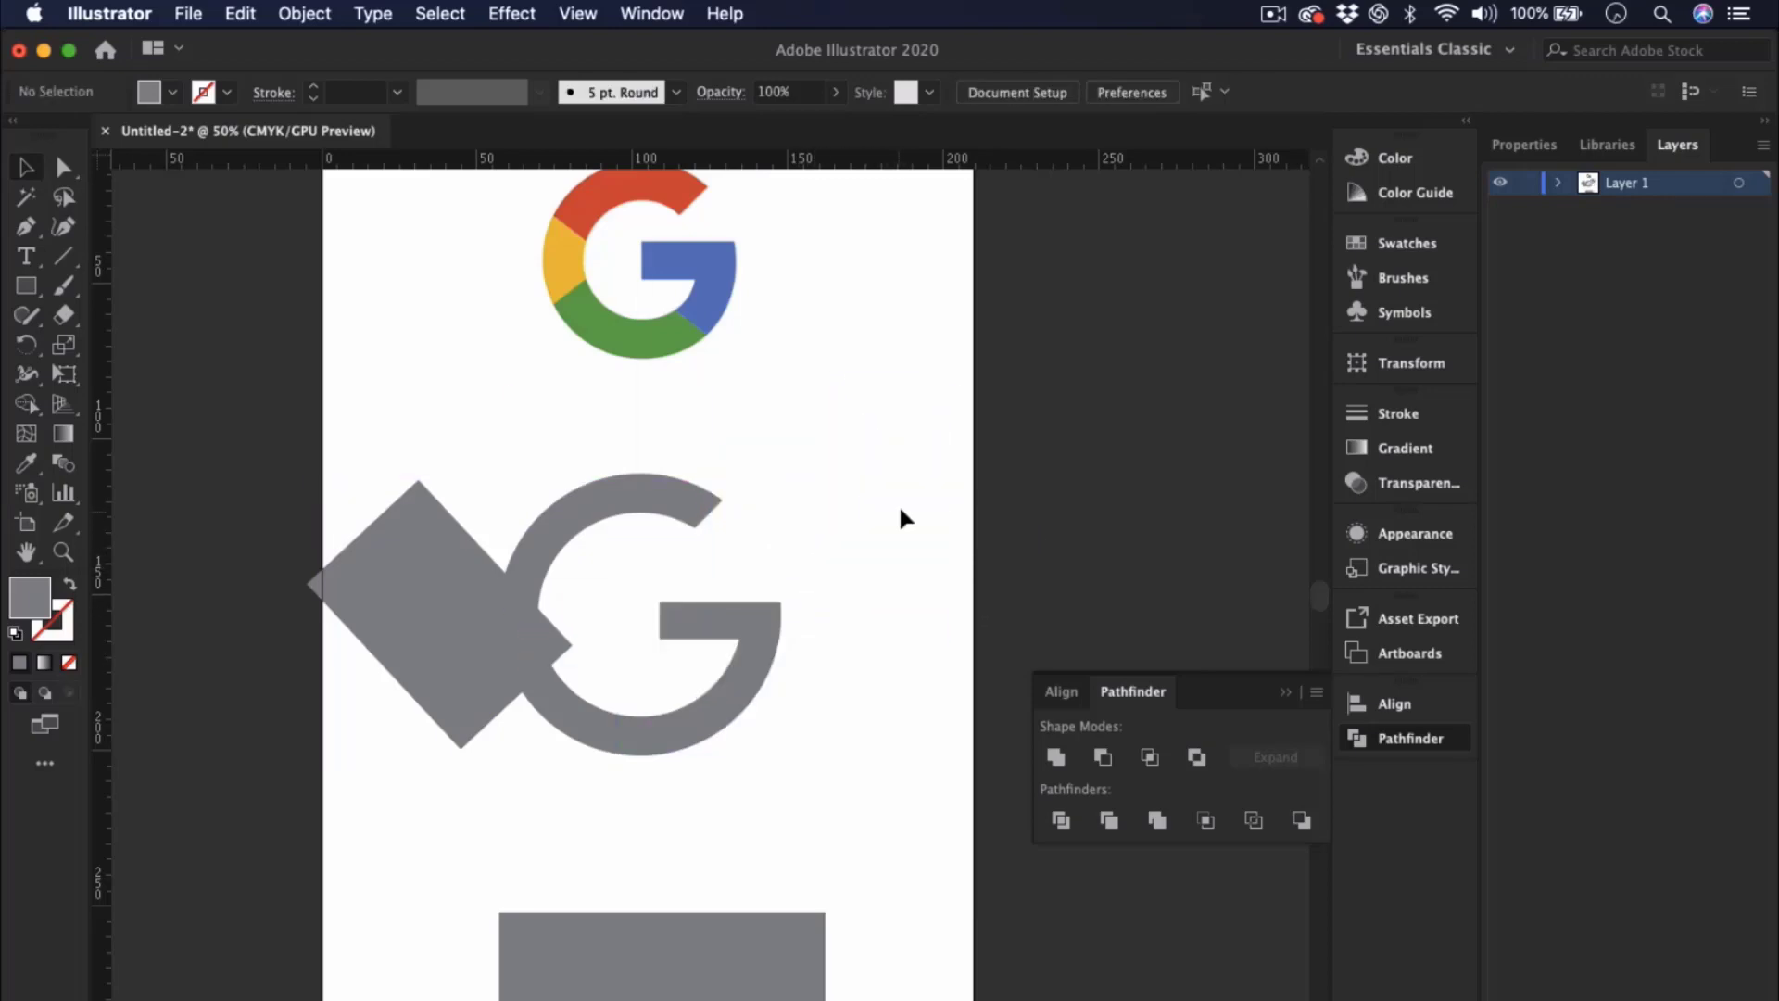
pyautogui.click(398, 615)
pyautogui.press('Delete')
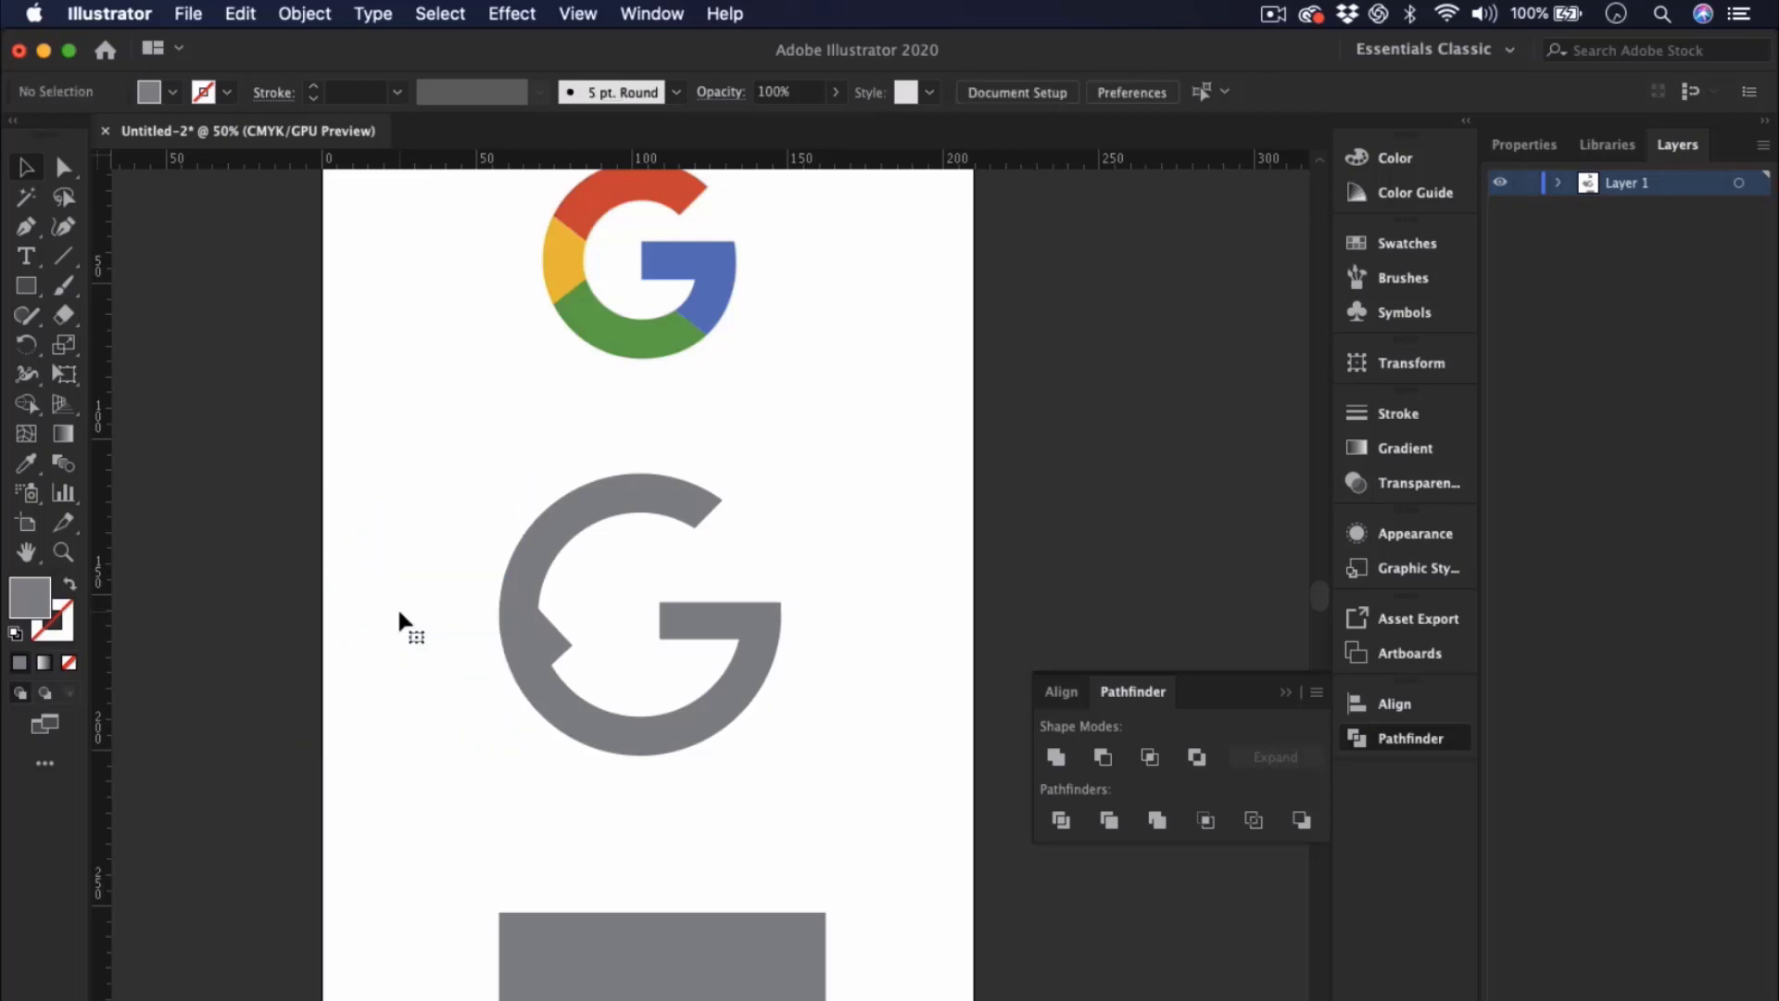
pyautogui.click(557, 634)
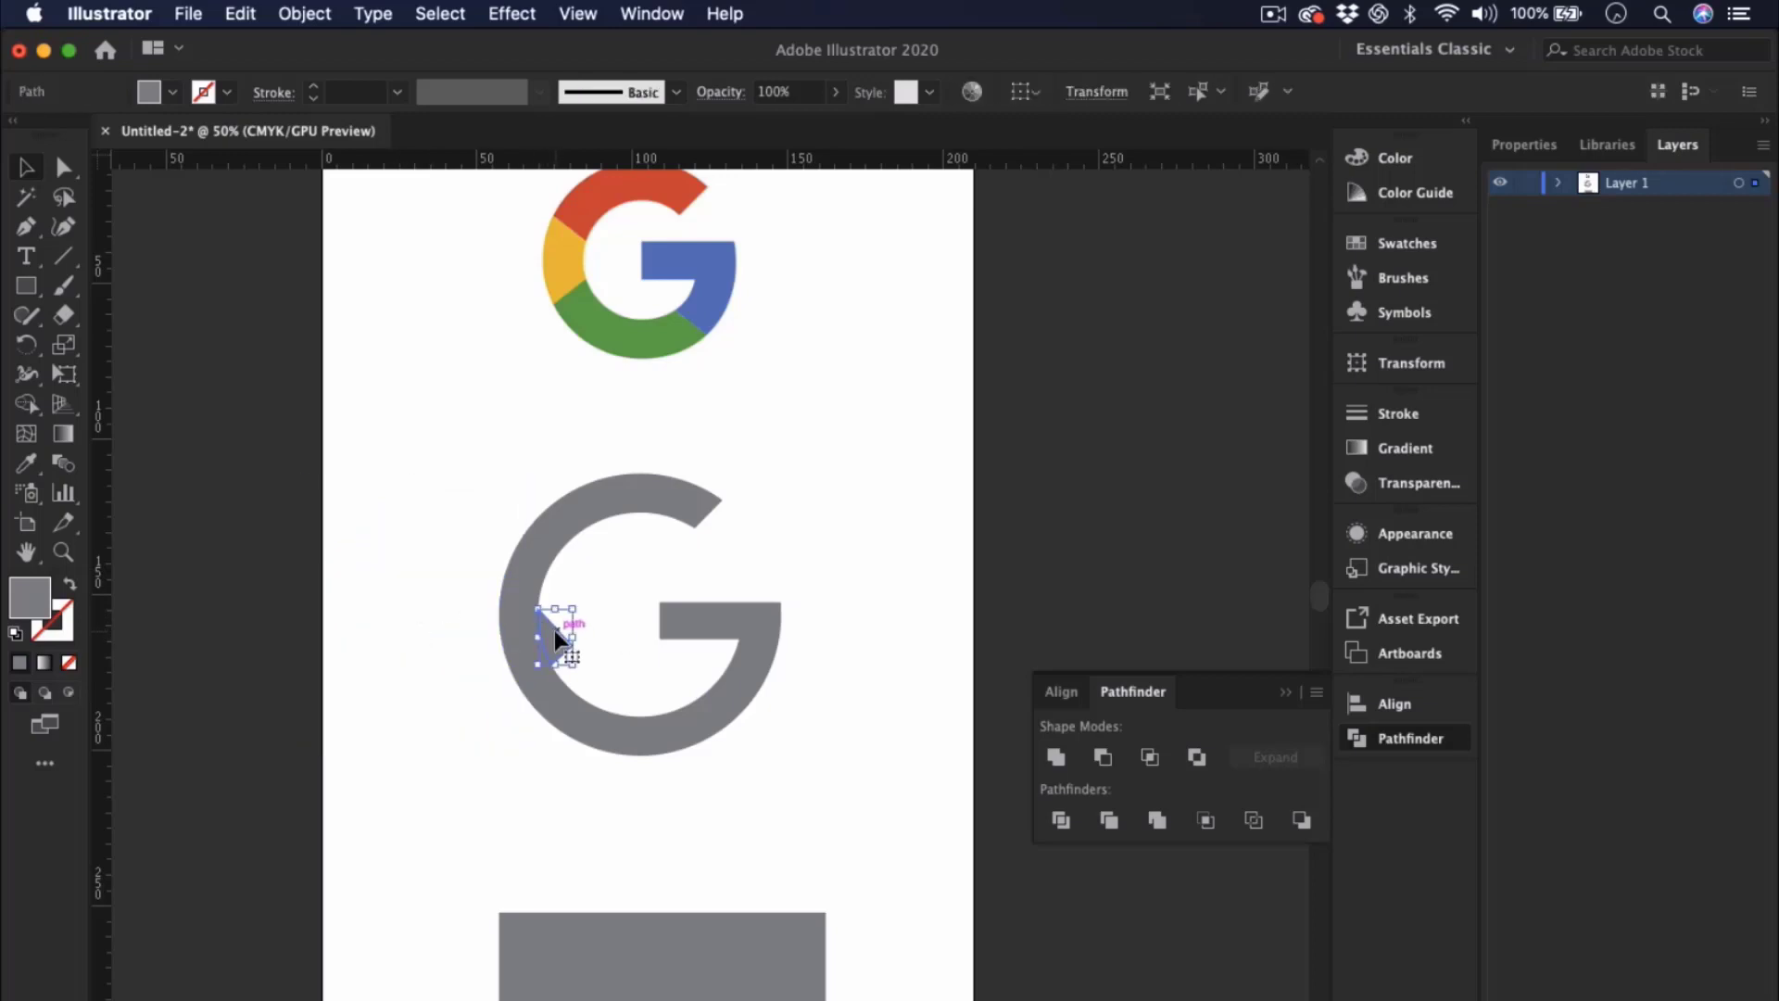
pyautogui.press('Delete')
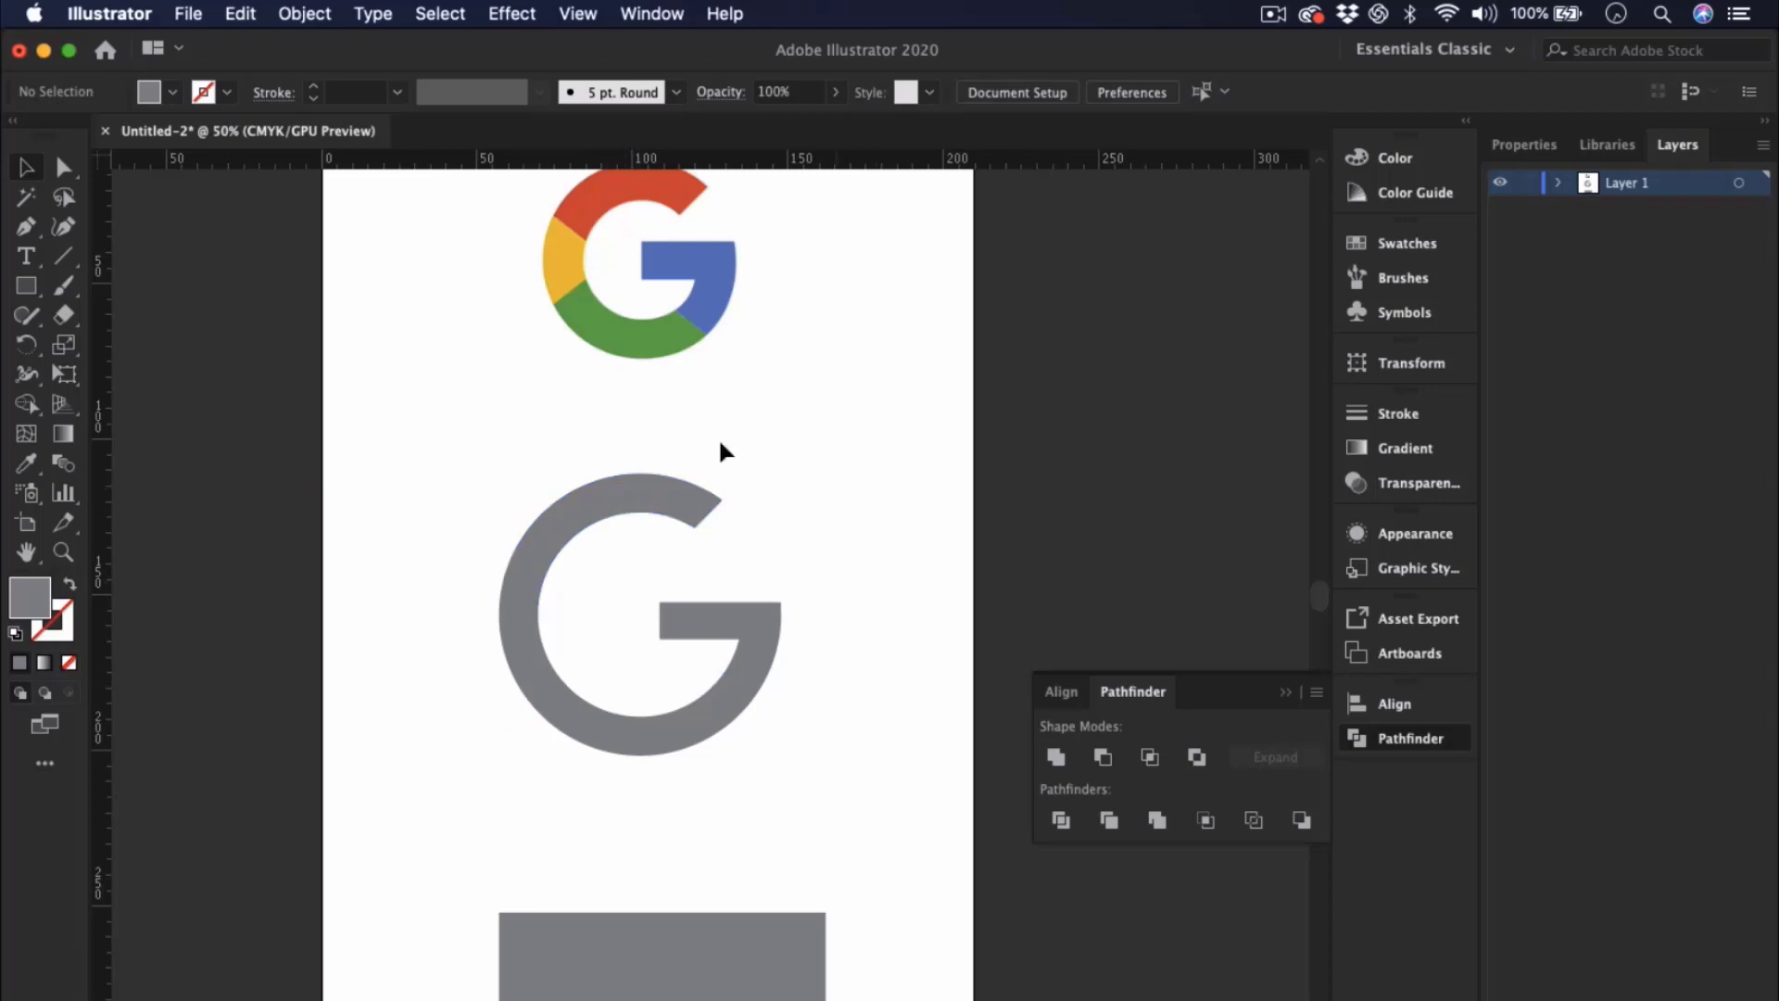
# - Check that the top arc, left piece, bottom arc and crossbar are separate shapes
pyautogui.click(597, 512)
pyautogui.click(528, 646)
pyautogui.click(581, 717)
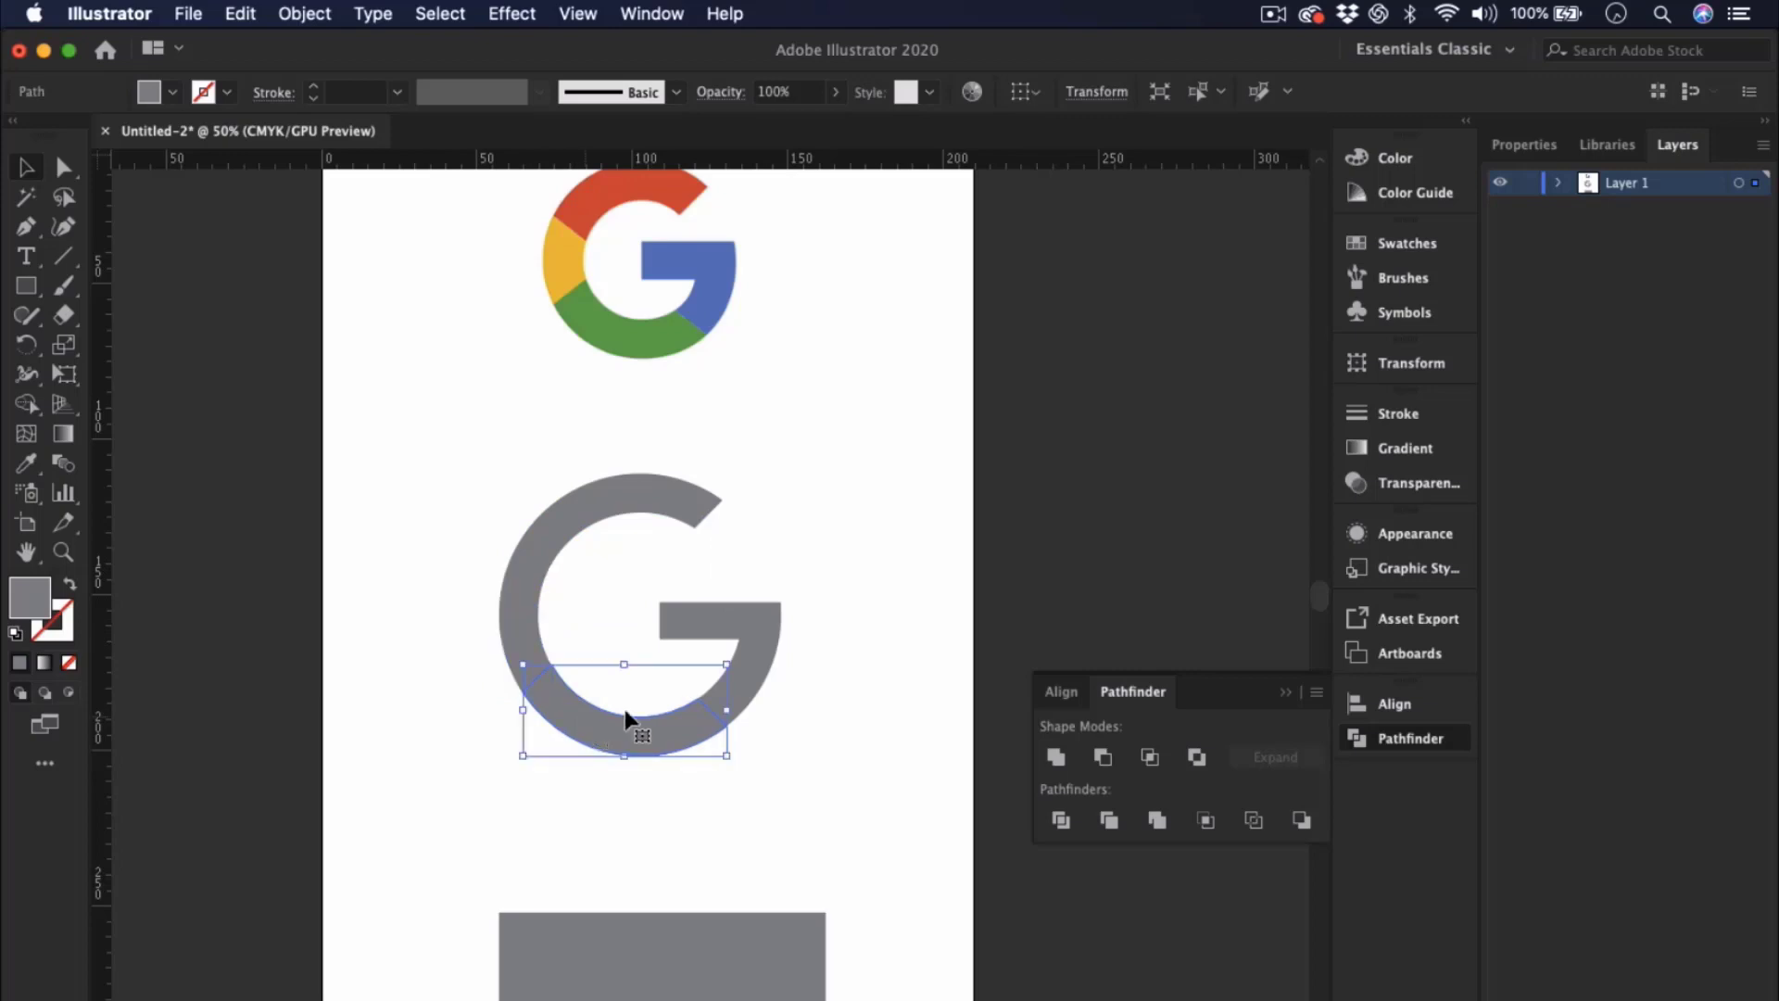
pyautogui.click(771, 672)
pyautogui.click(827, 706)
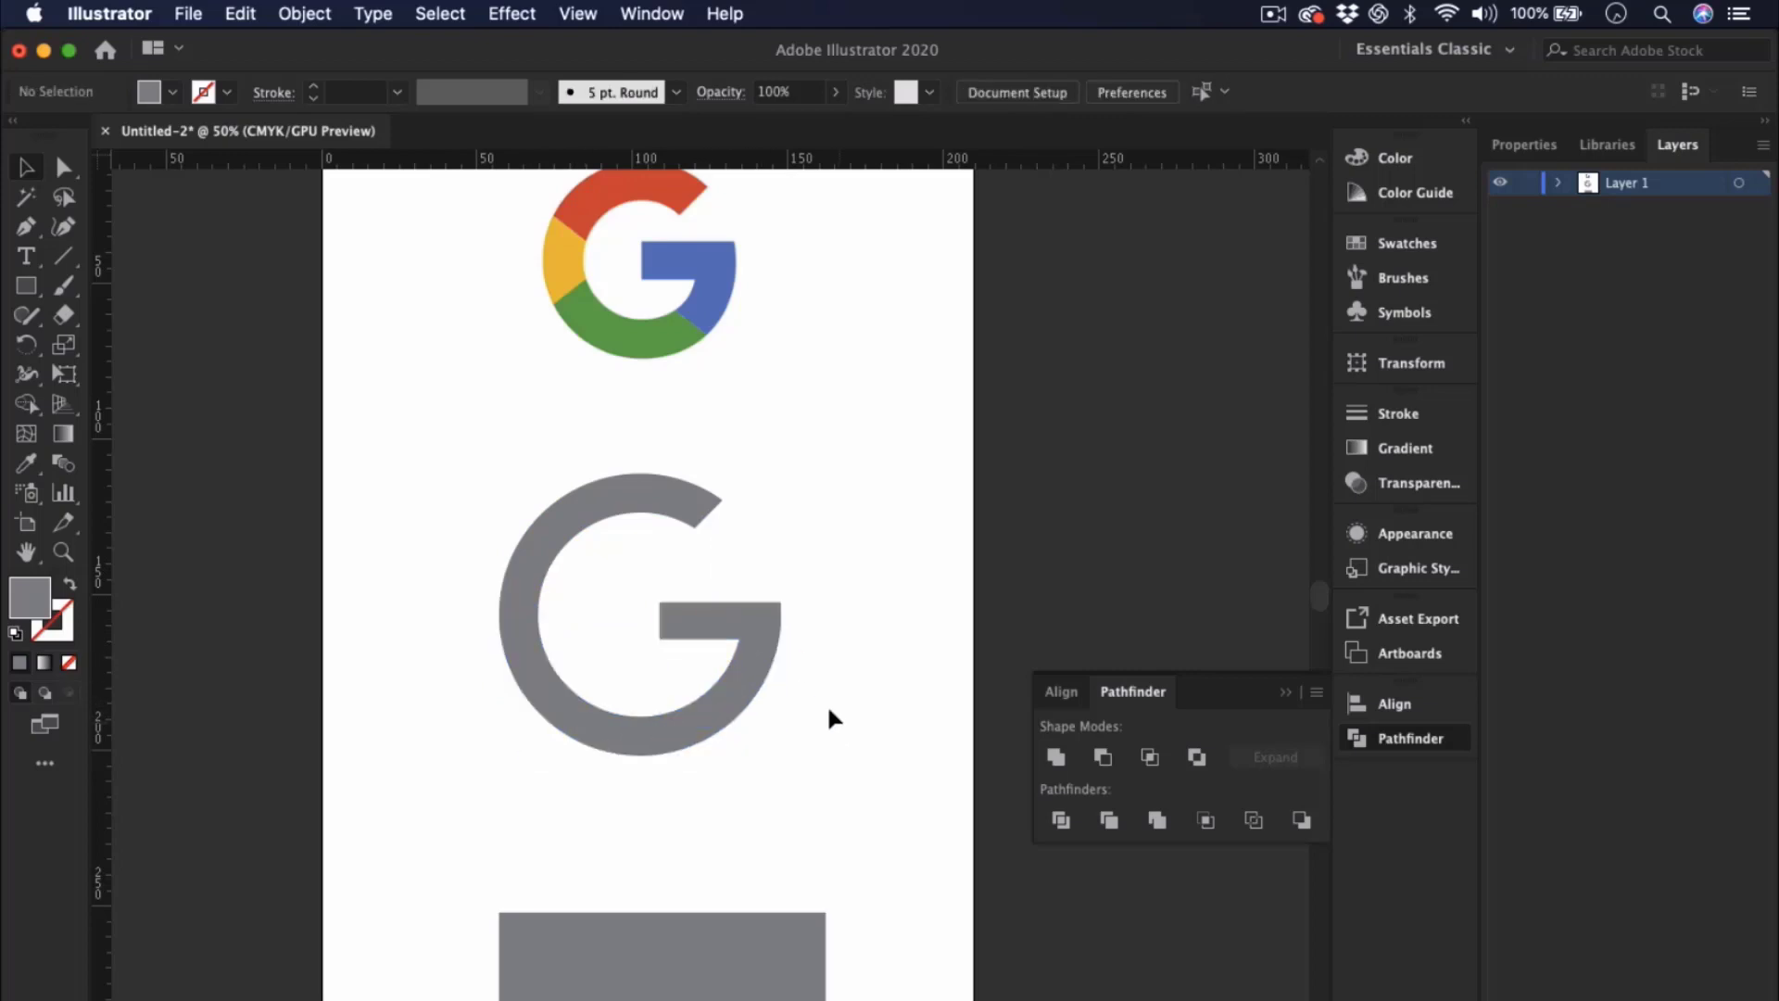
# - Fill the G's top arc red and its left segment yellow
pyautogui.click(630, 486)
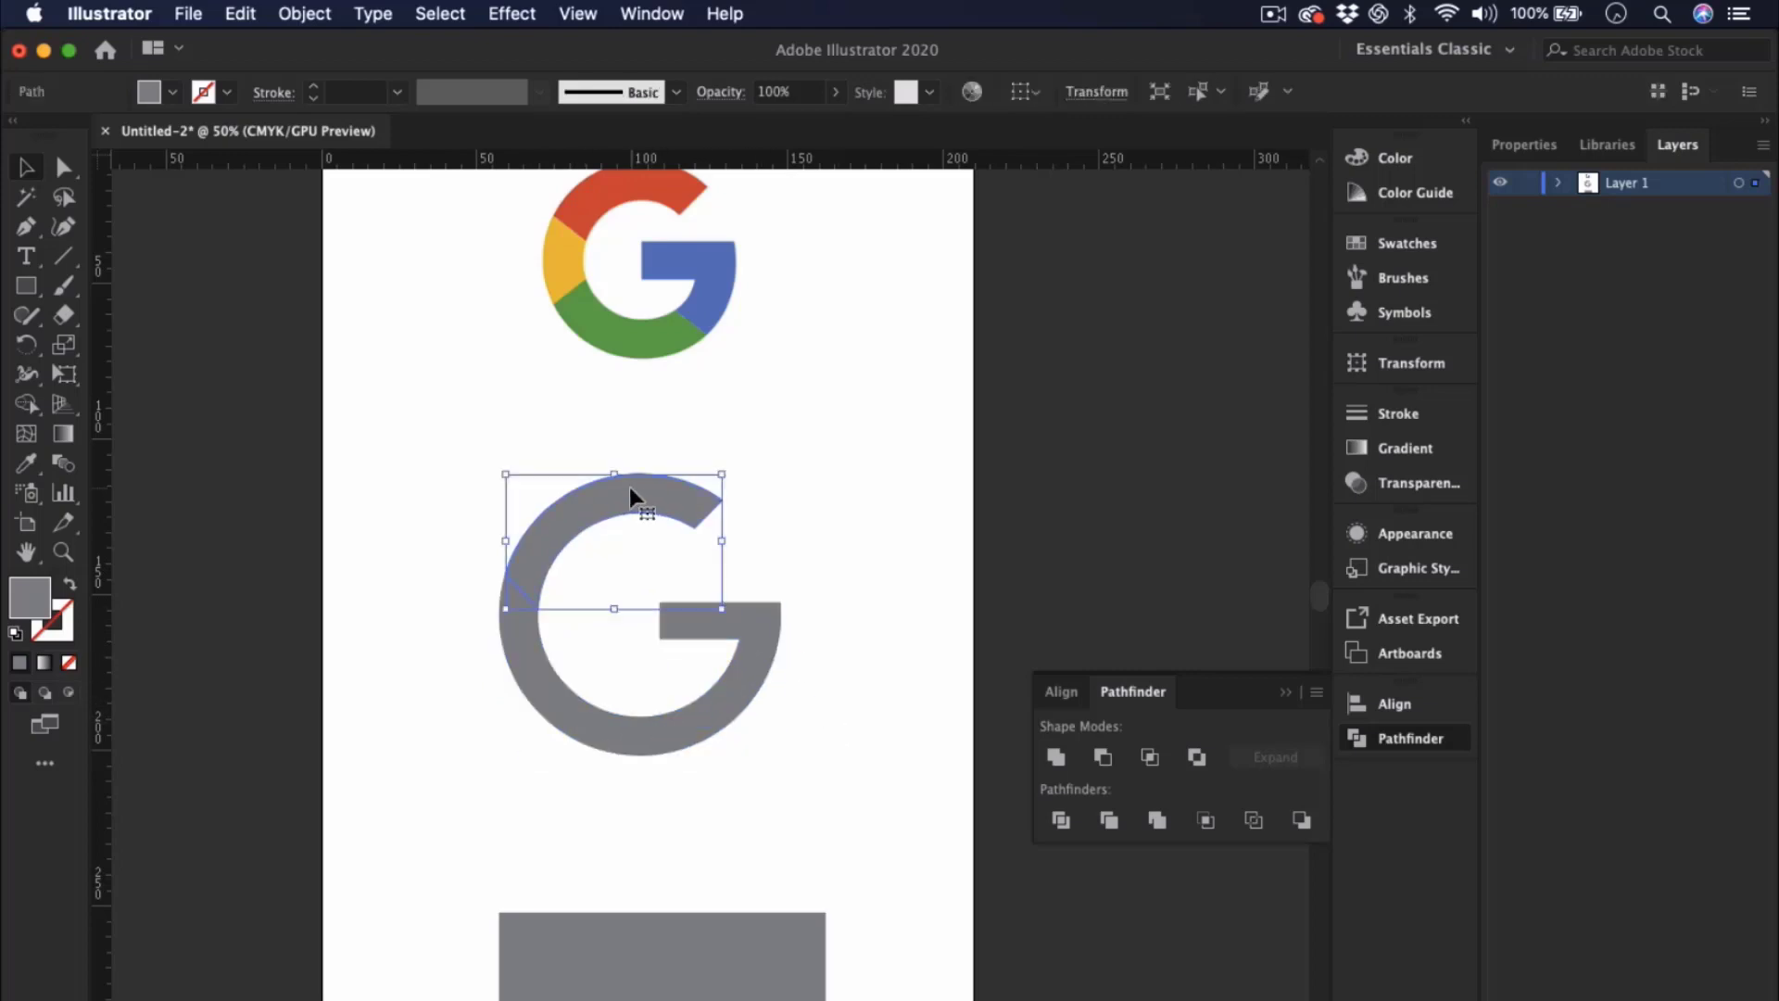
pyautogui.click(172, 92)
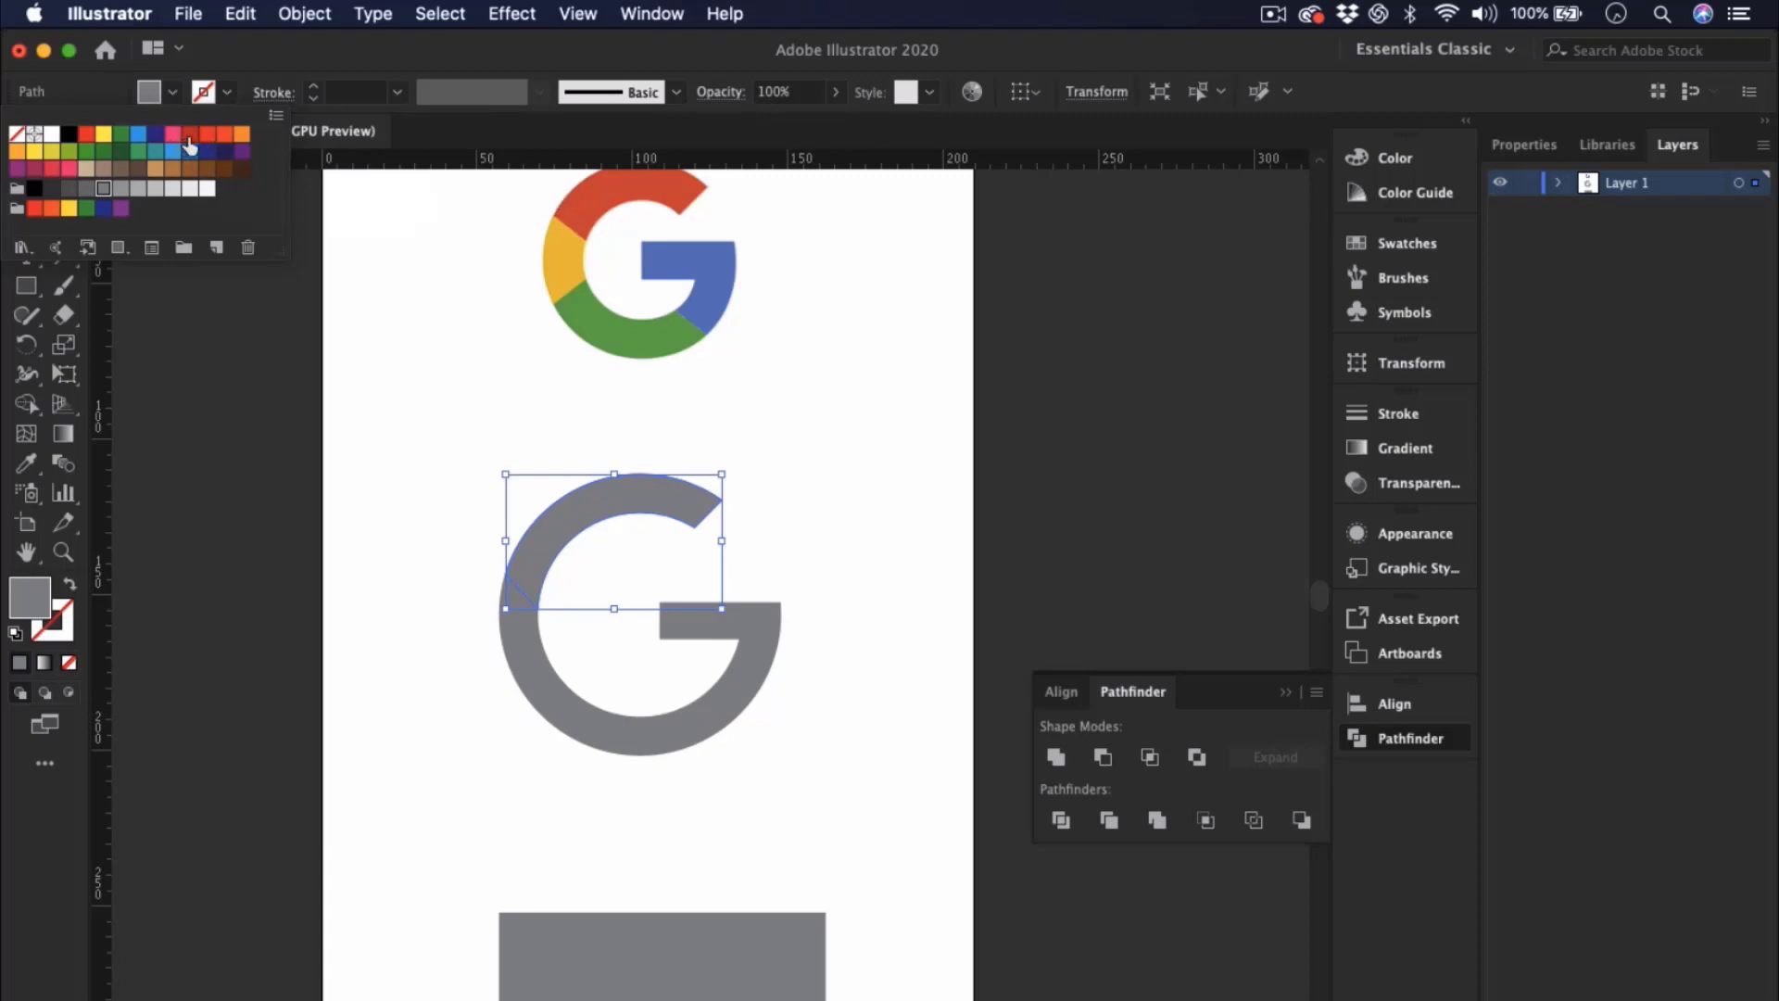
pyautogui.click(189, 141)
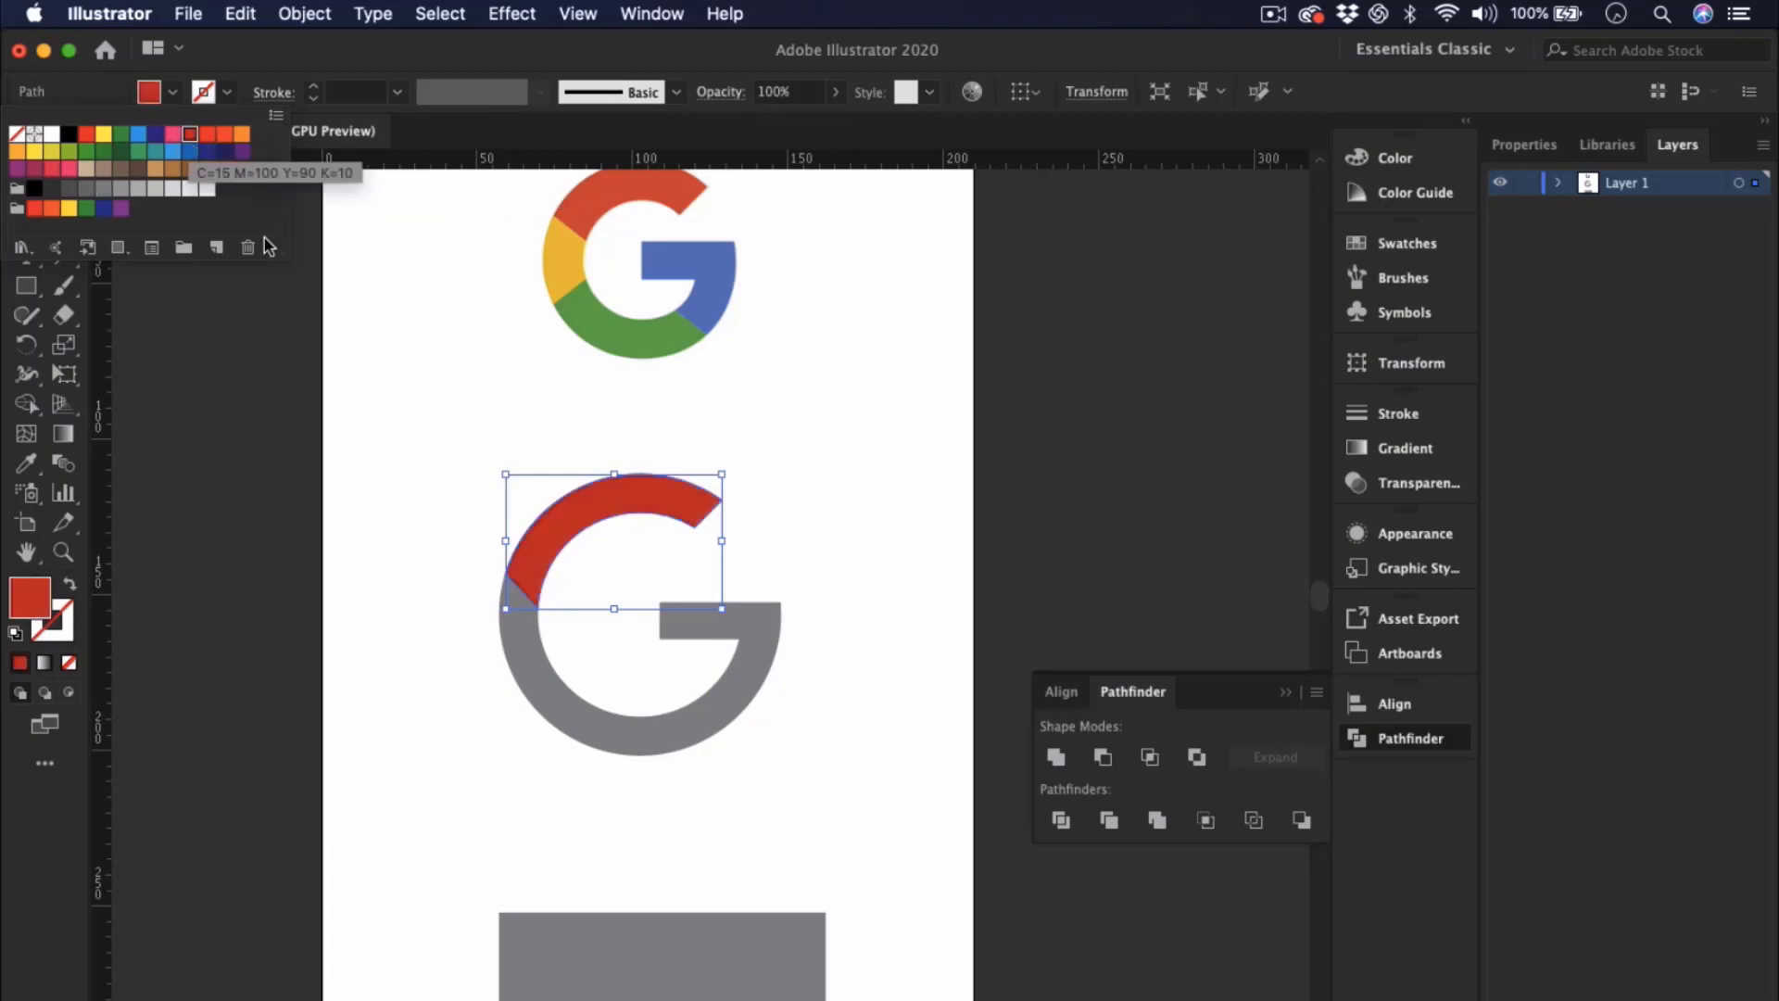
pyautogui.click(524, 660)
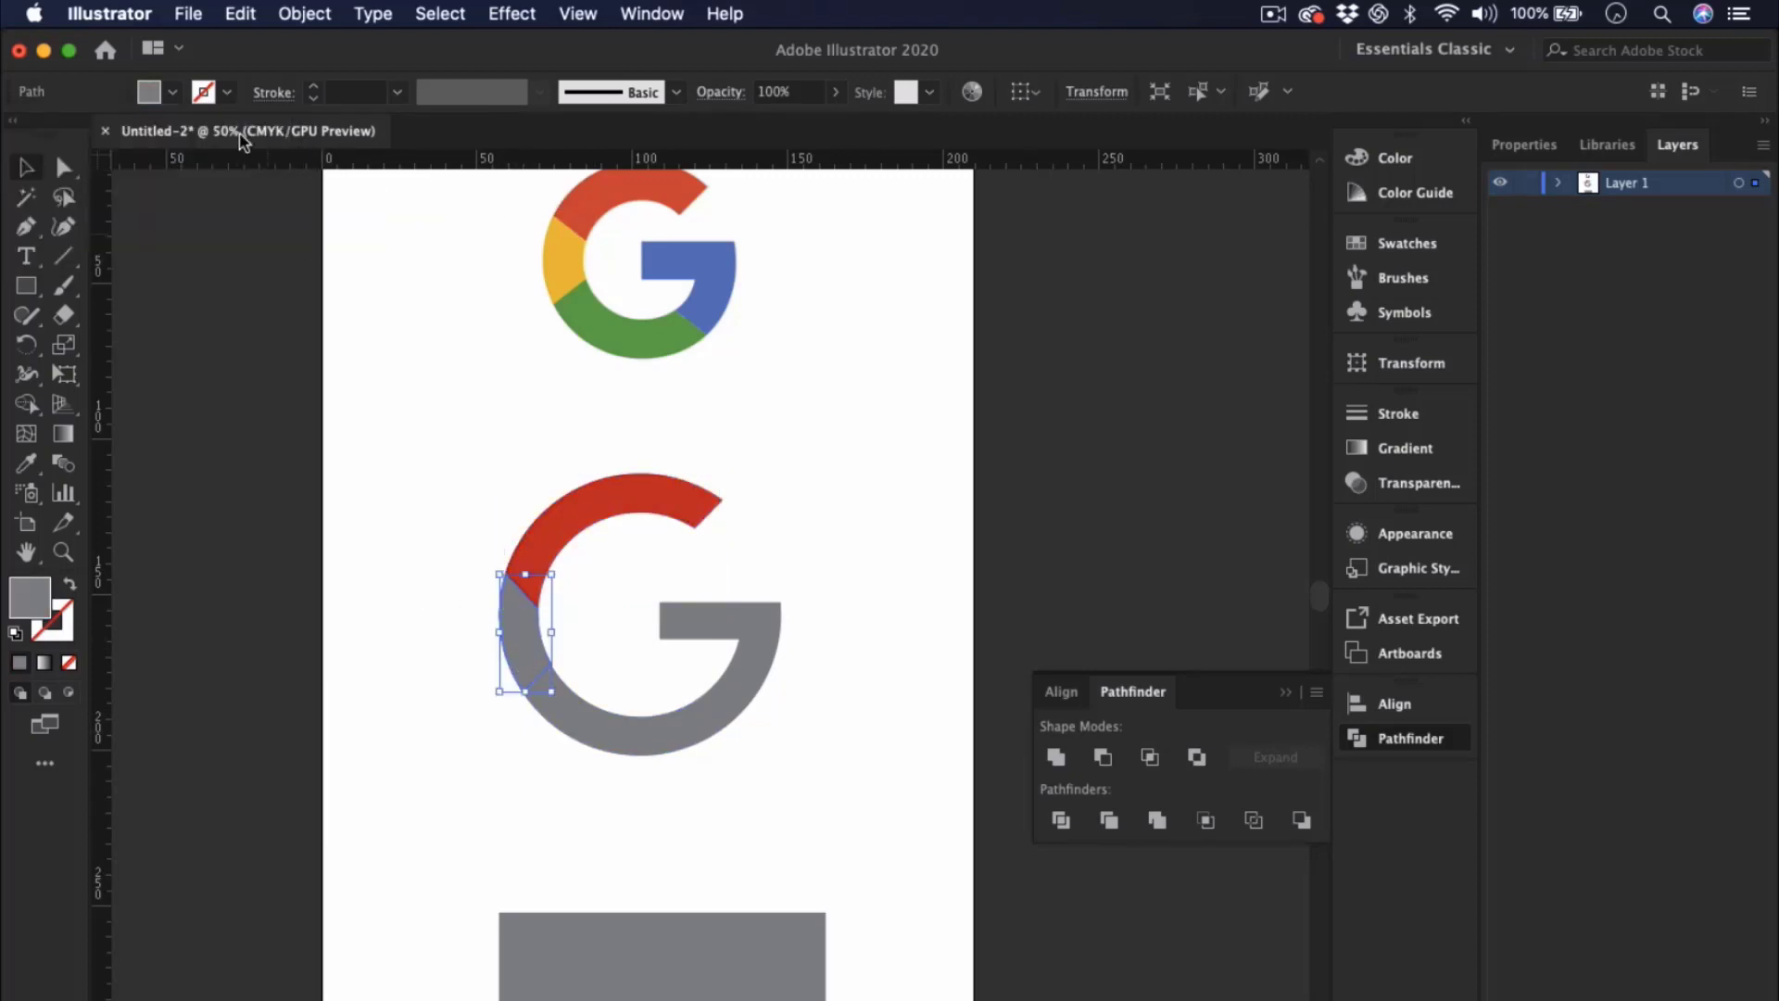
pyautogui.click(172, 91)
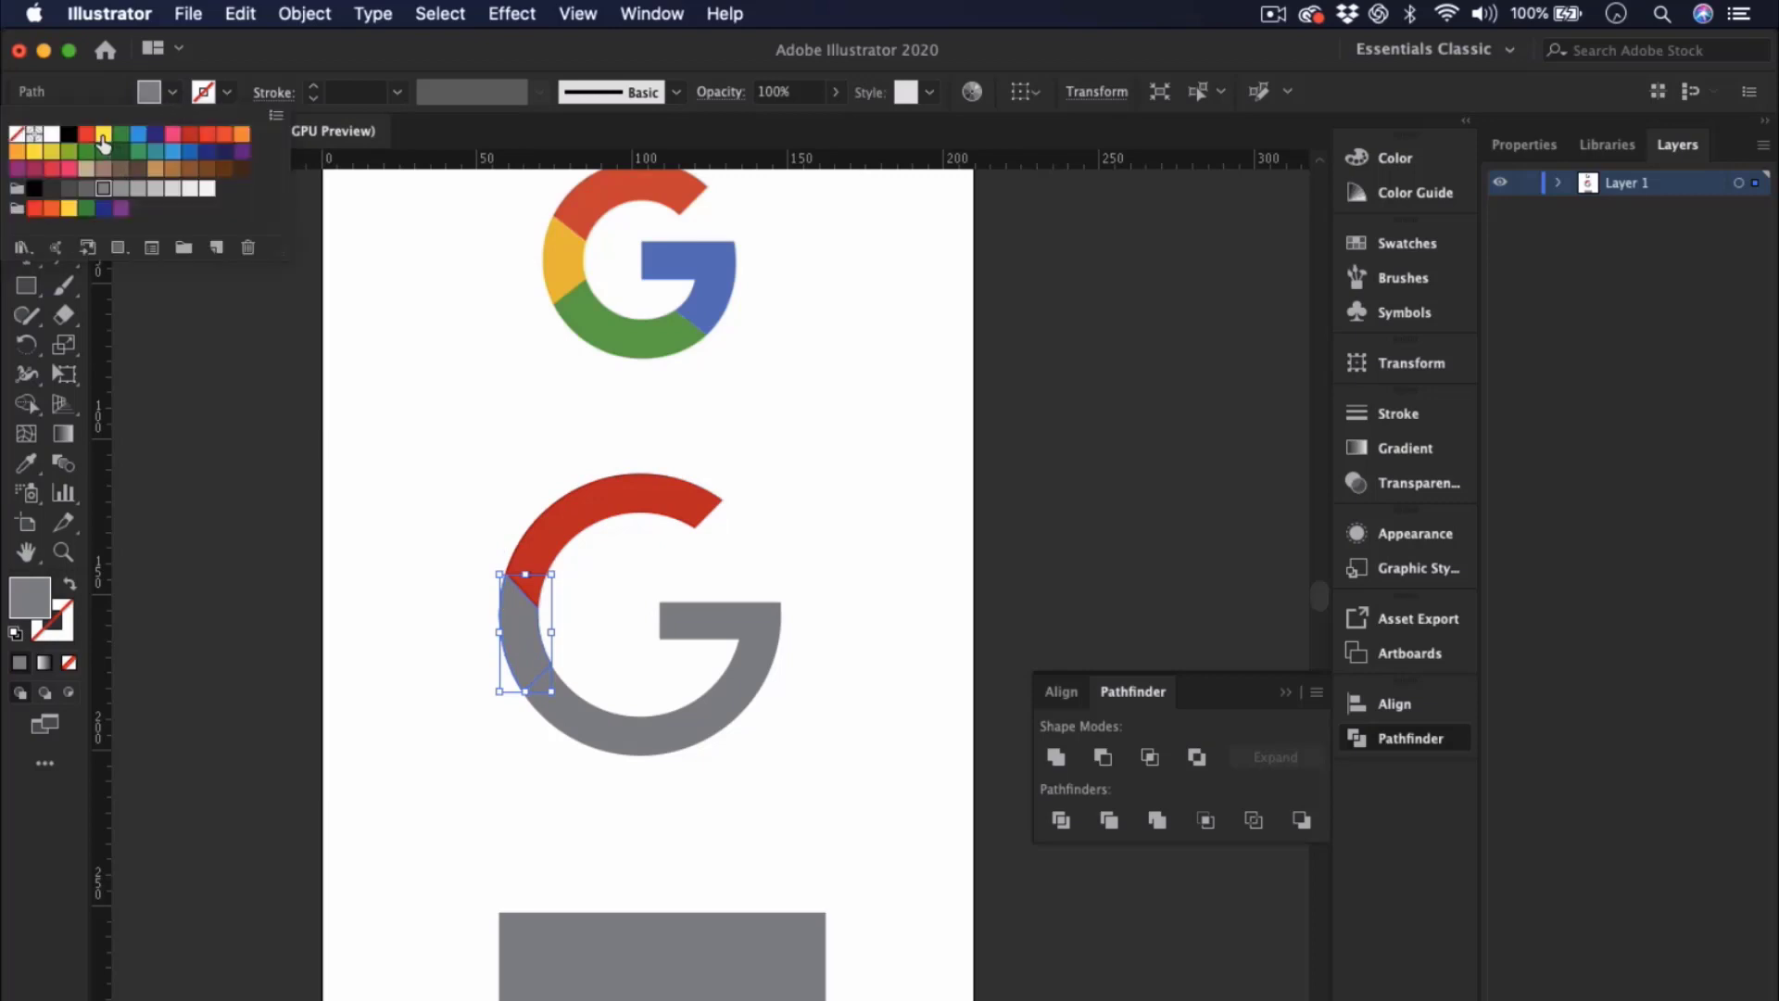
pyautogui.click(35, 151)
pyautogui.click(593, 714)
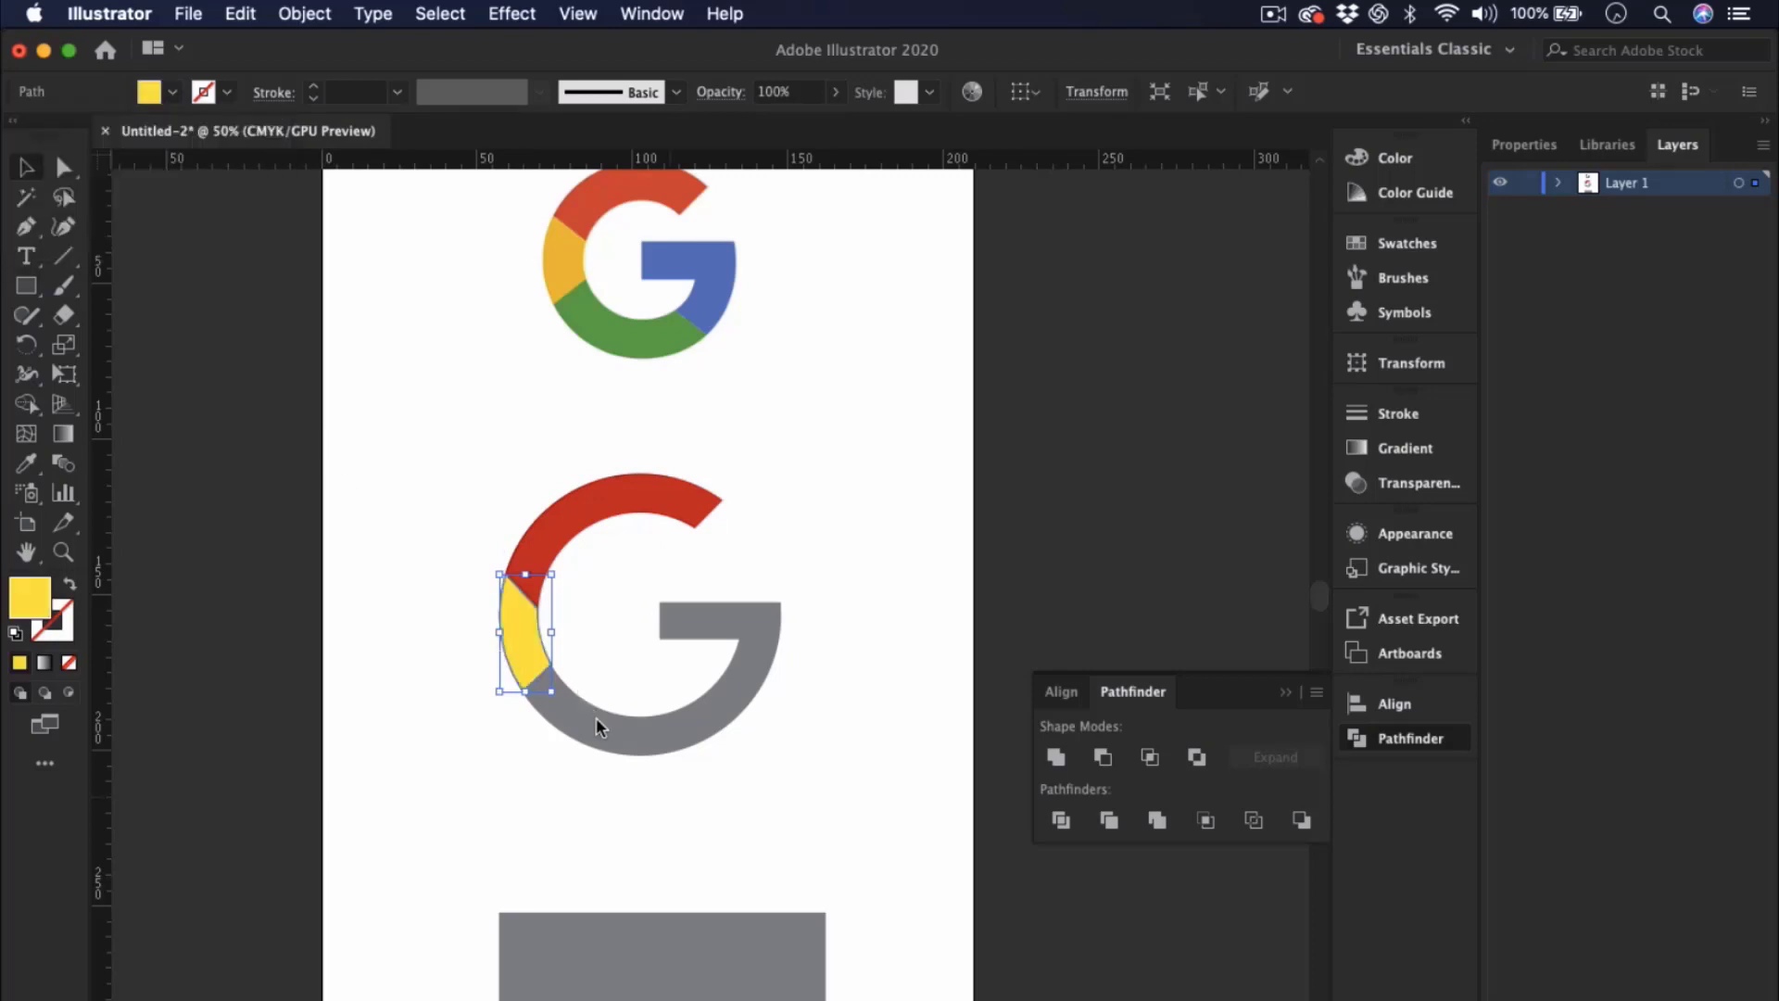
# - Fill the G's bottom segment green and the crossbar piece blue
pyautogui.click(587, 720)
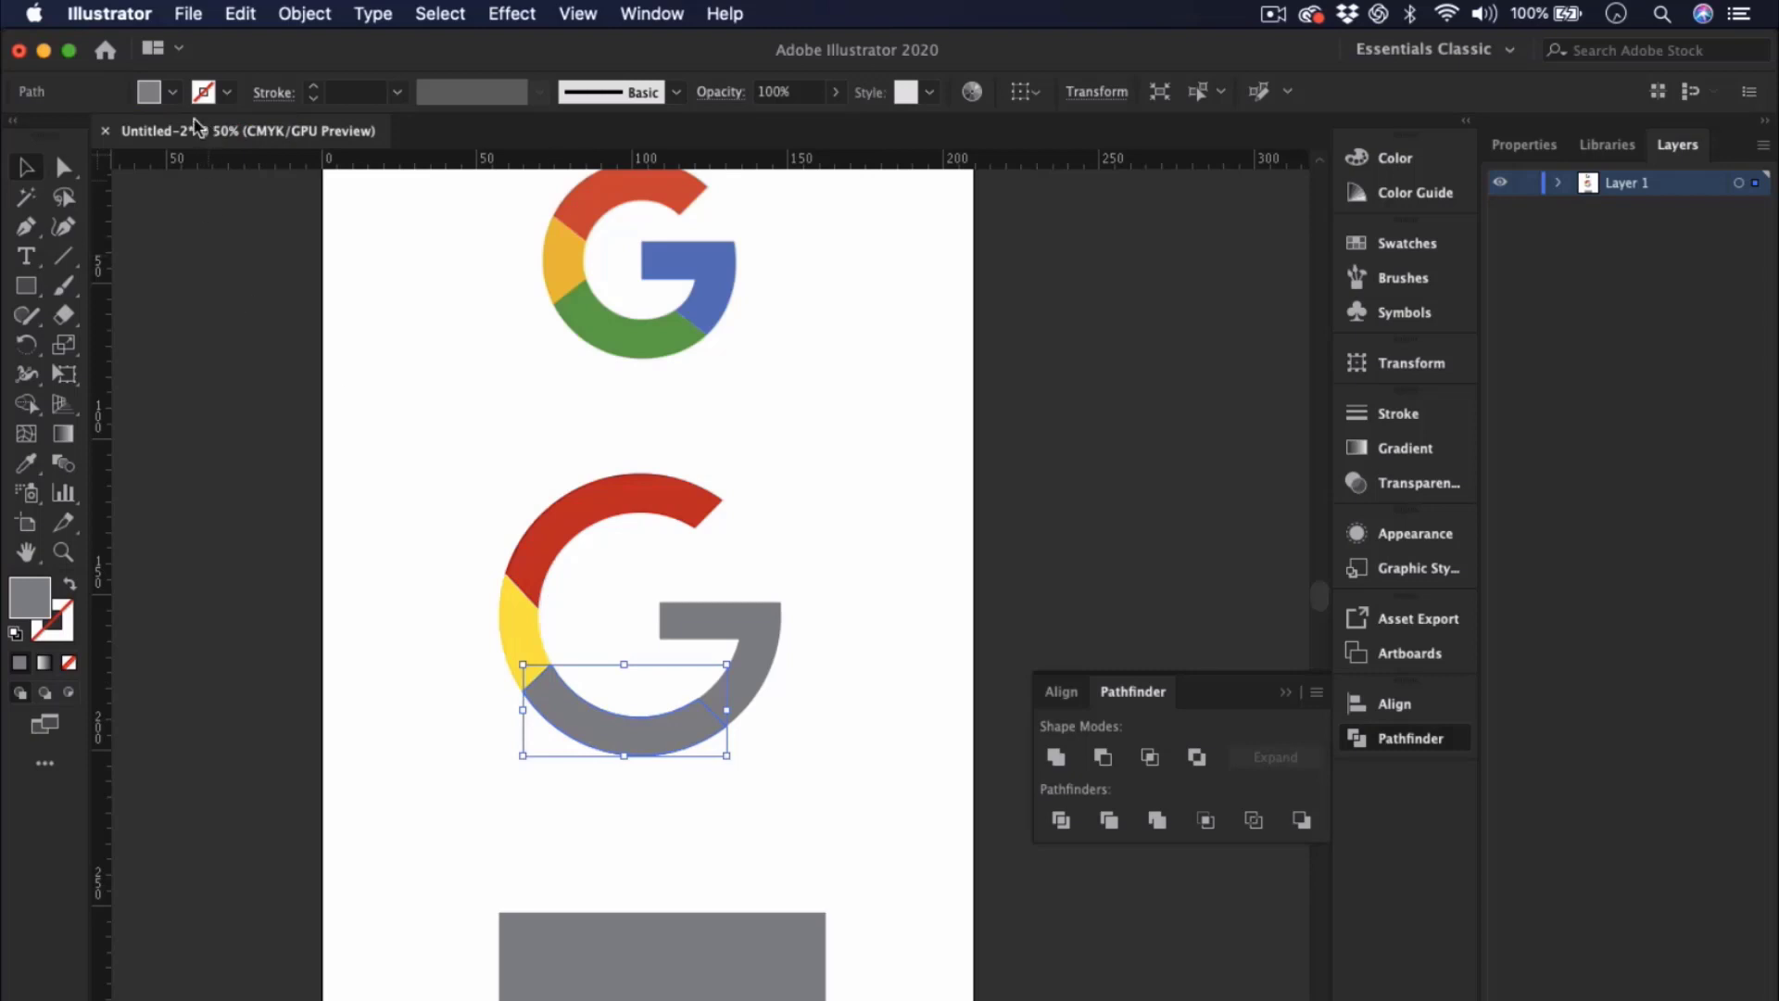
pyautogui.click(172, 91)
pyautogui.click(120, 151)
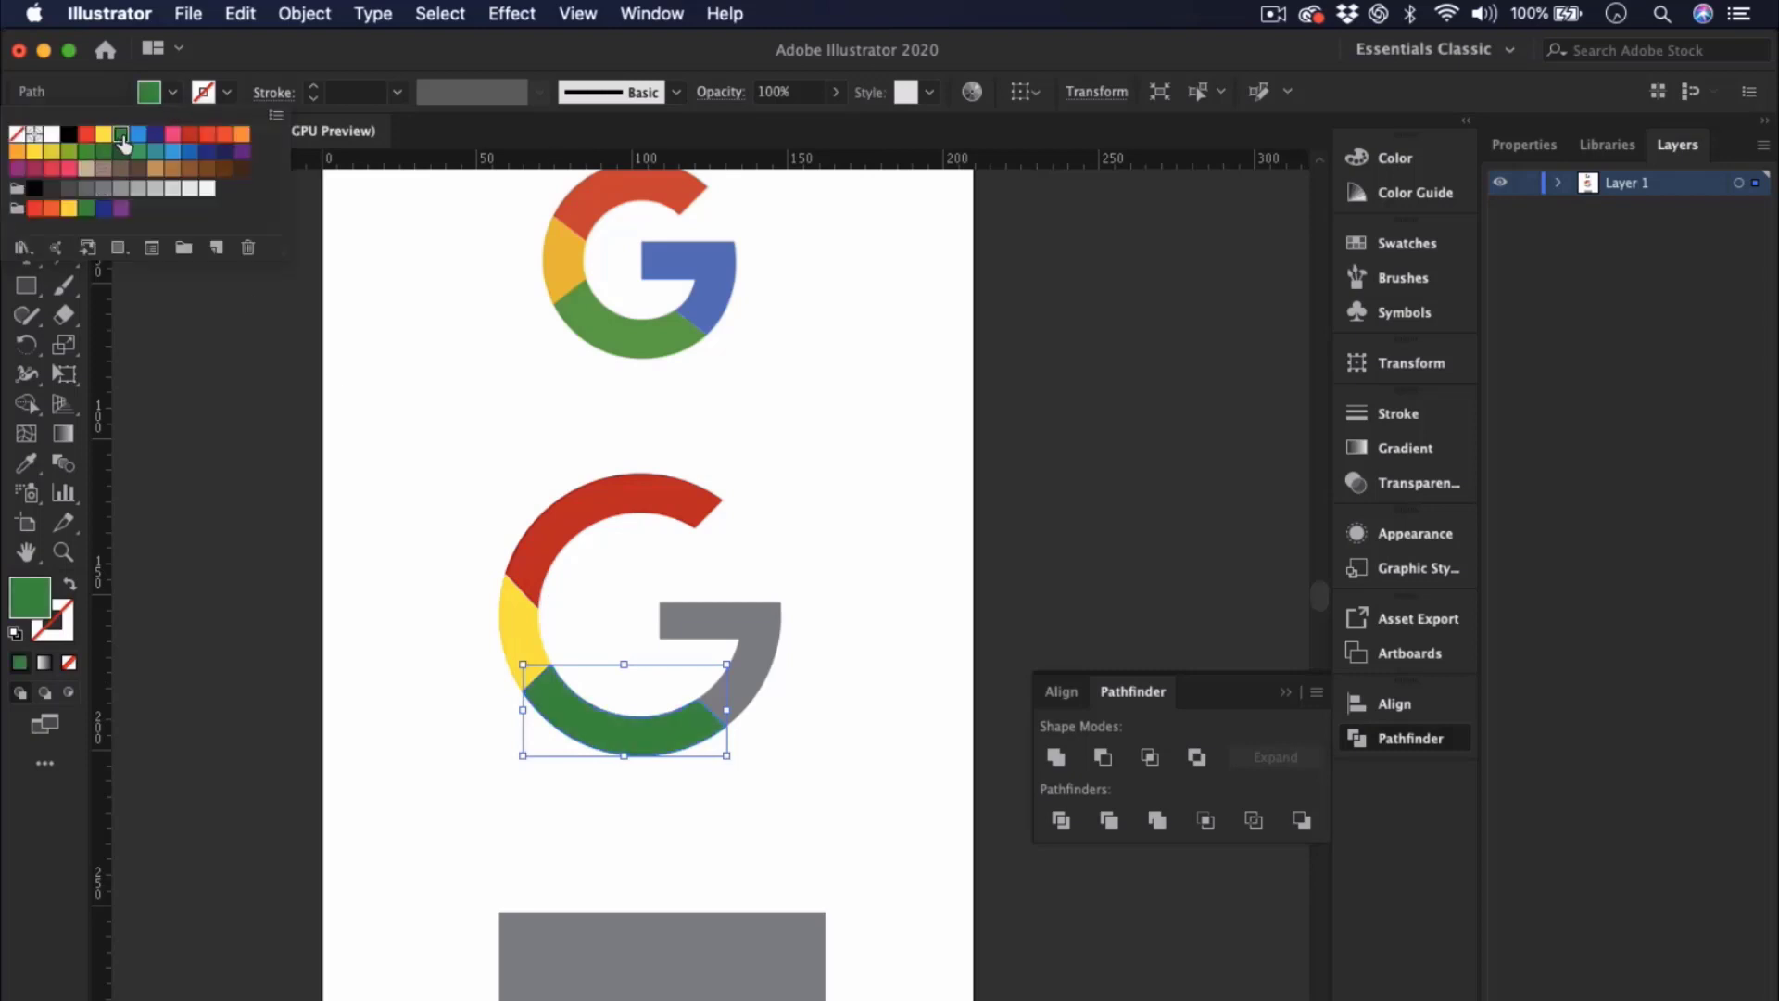
pyautogui.click(743, 617)
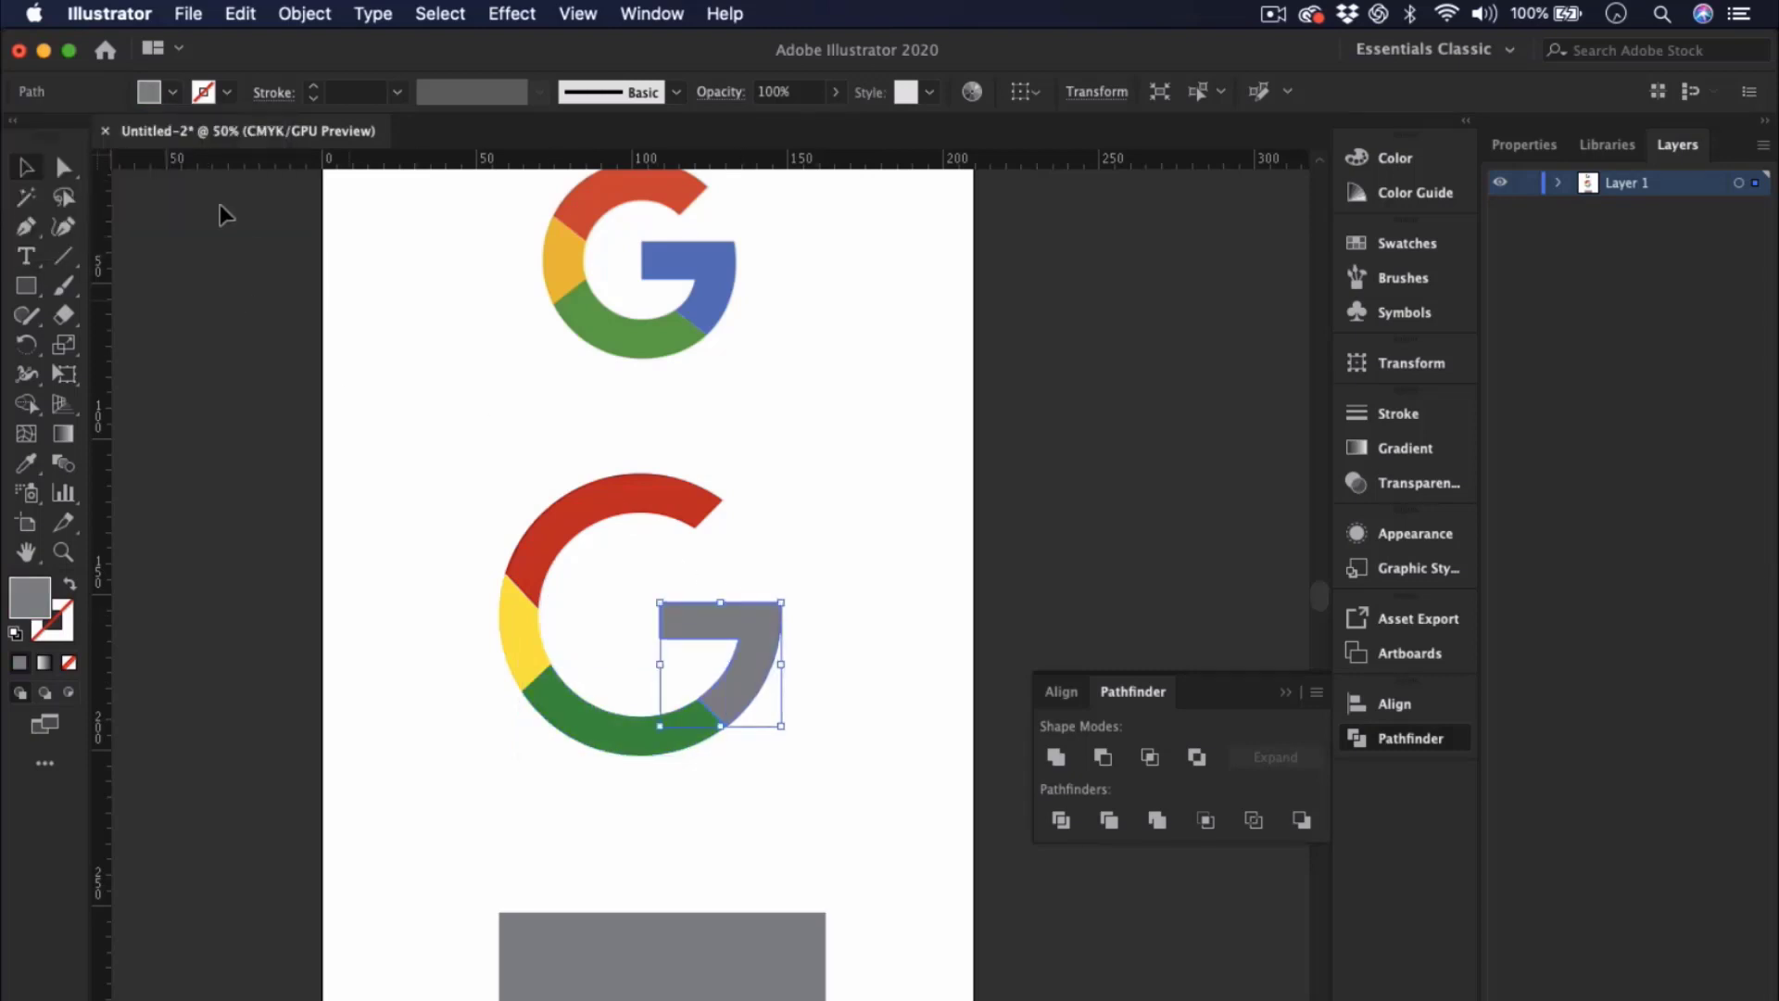
pyautogui.click(172, 92)
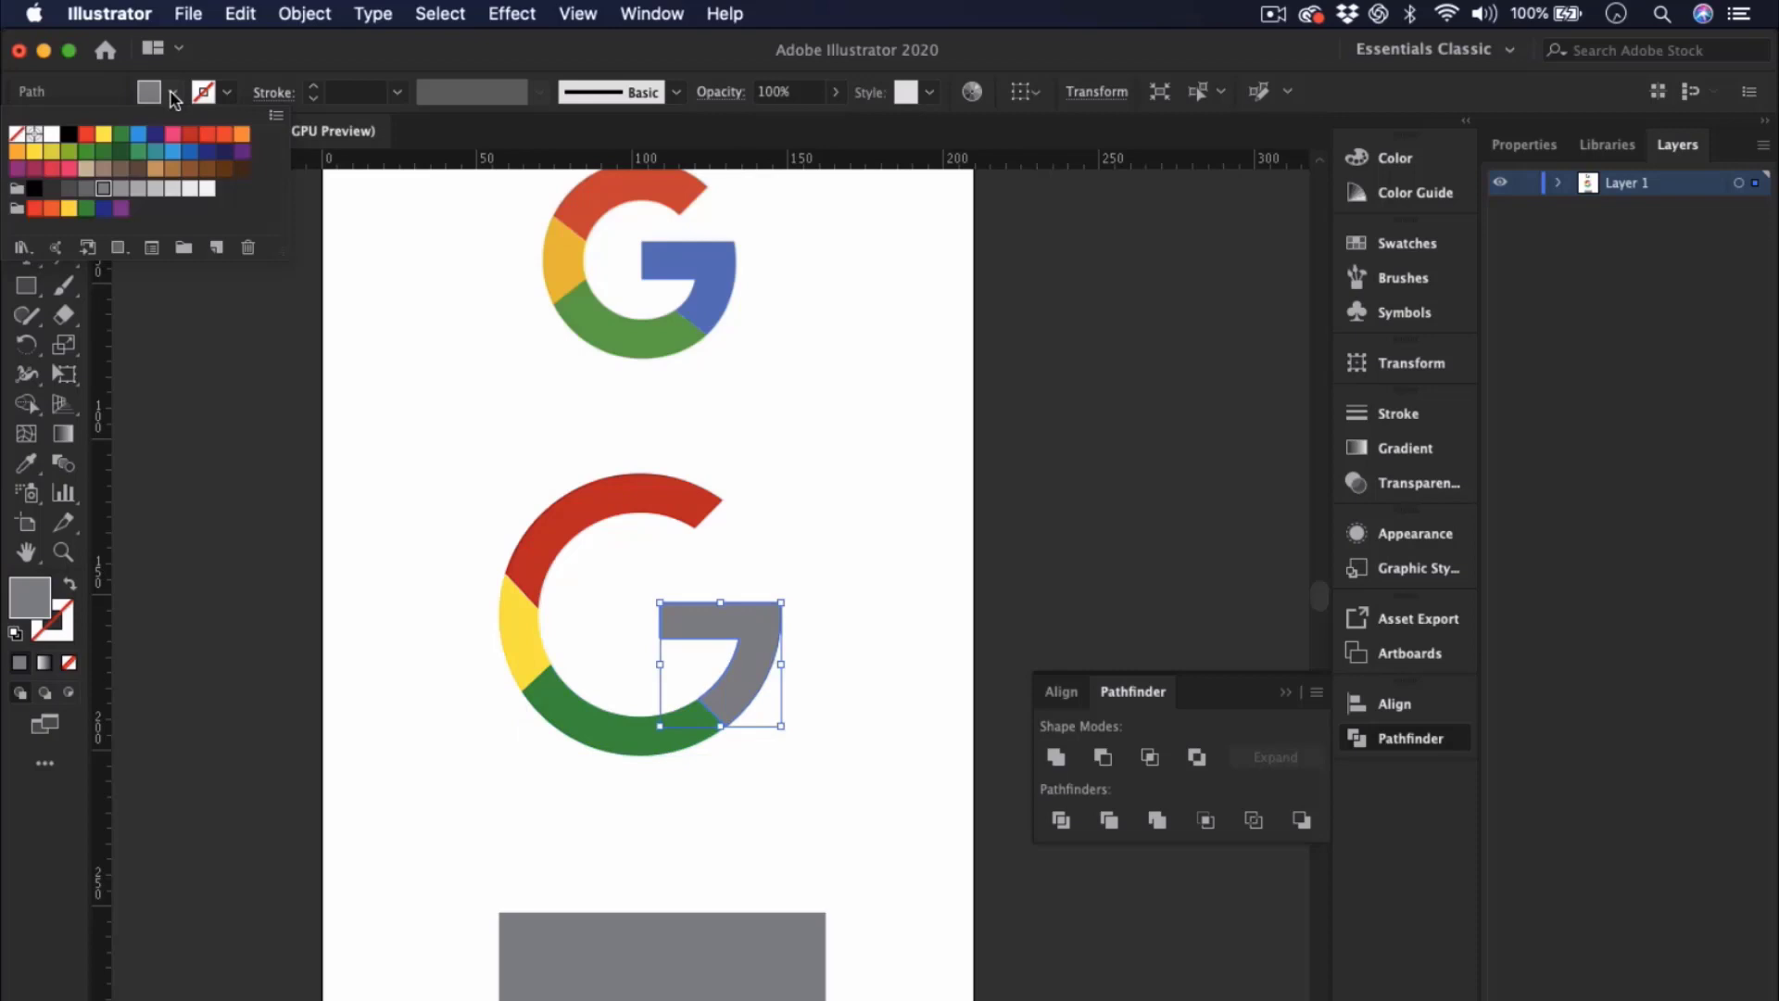
pyautogui.click(190, 153)
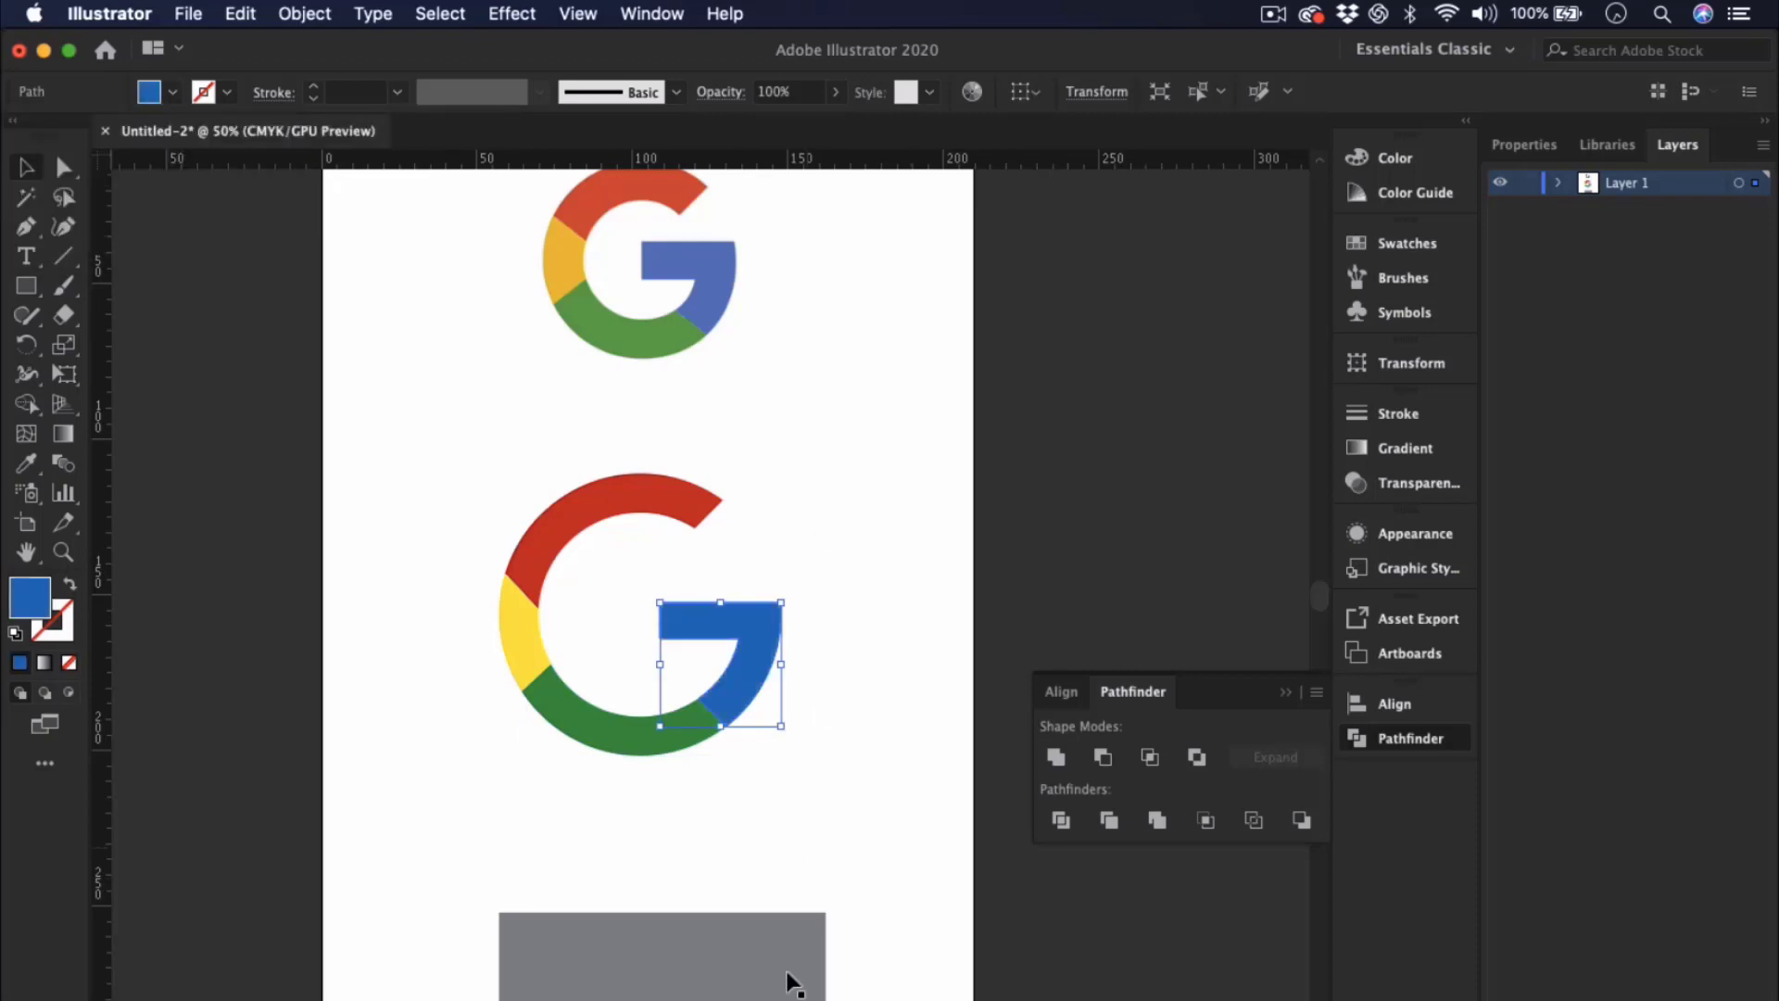
# - Delete the grey rectangle below the G
pyautogui.click(745, 954)
pyautogui.press('Delete')
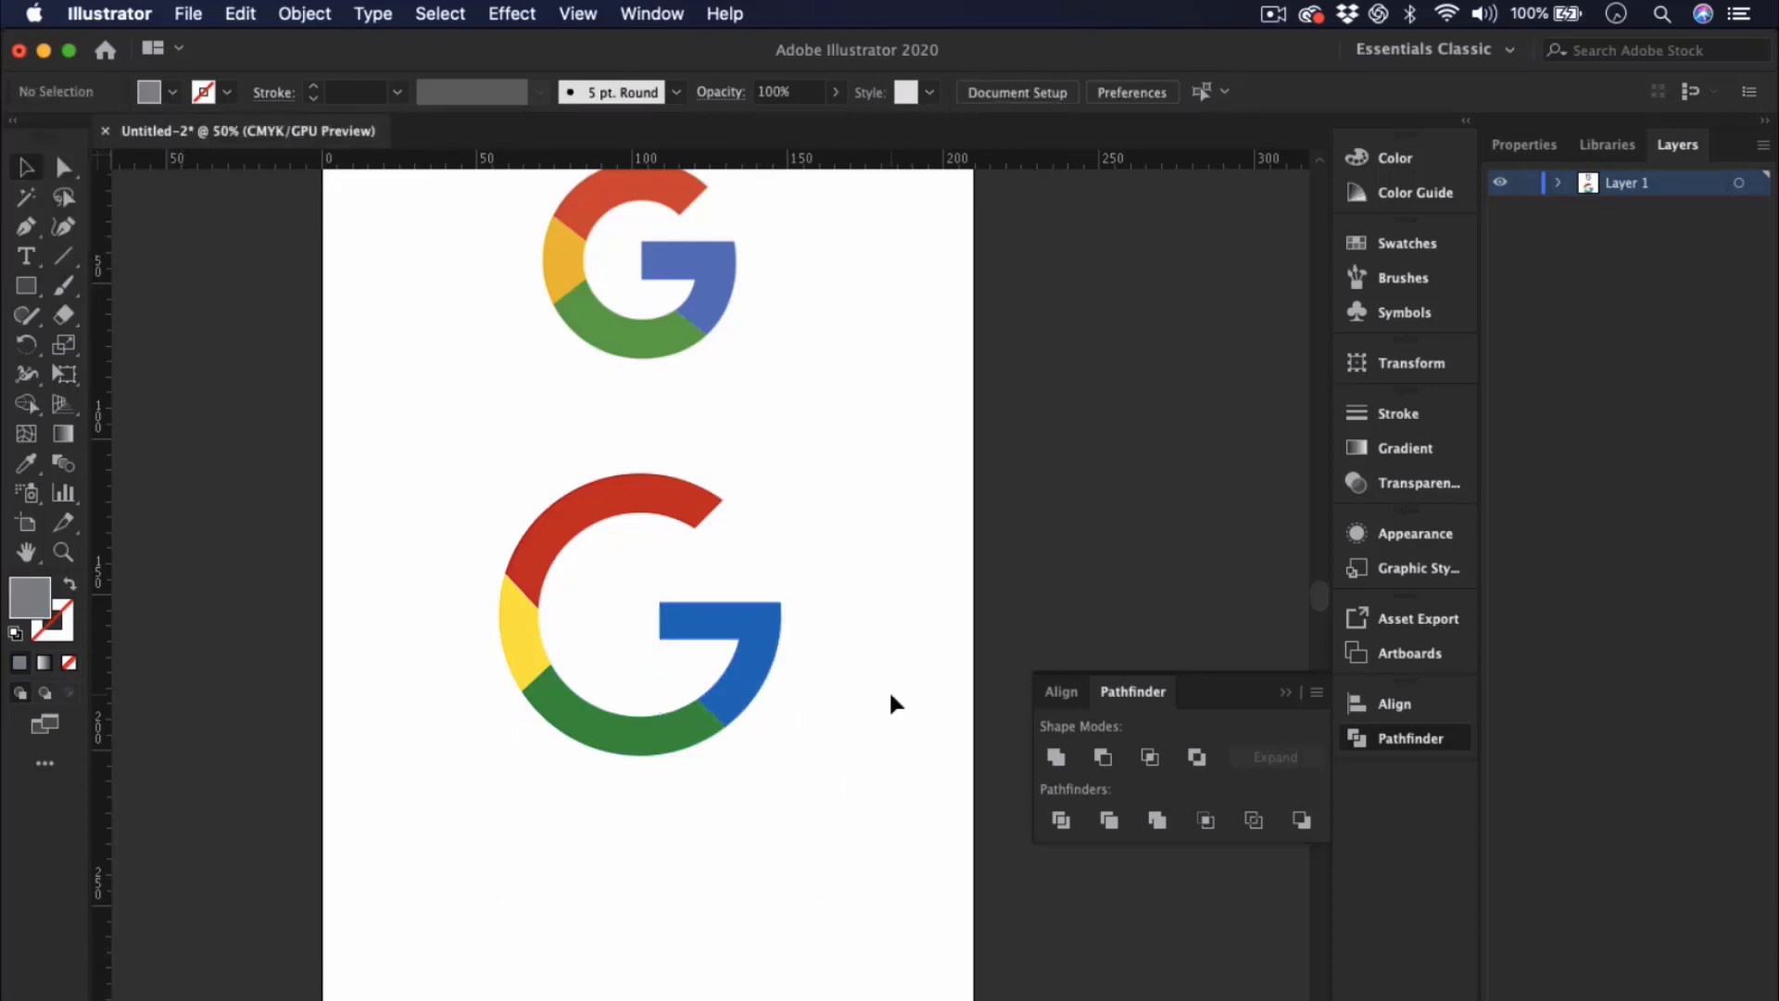
pyautogui.scroll(3, 797, 576)
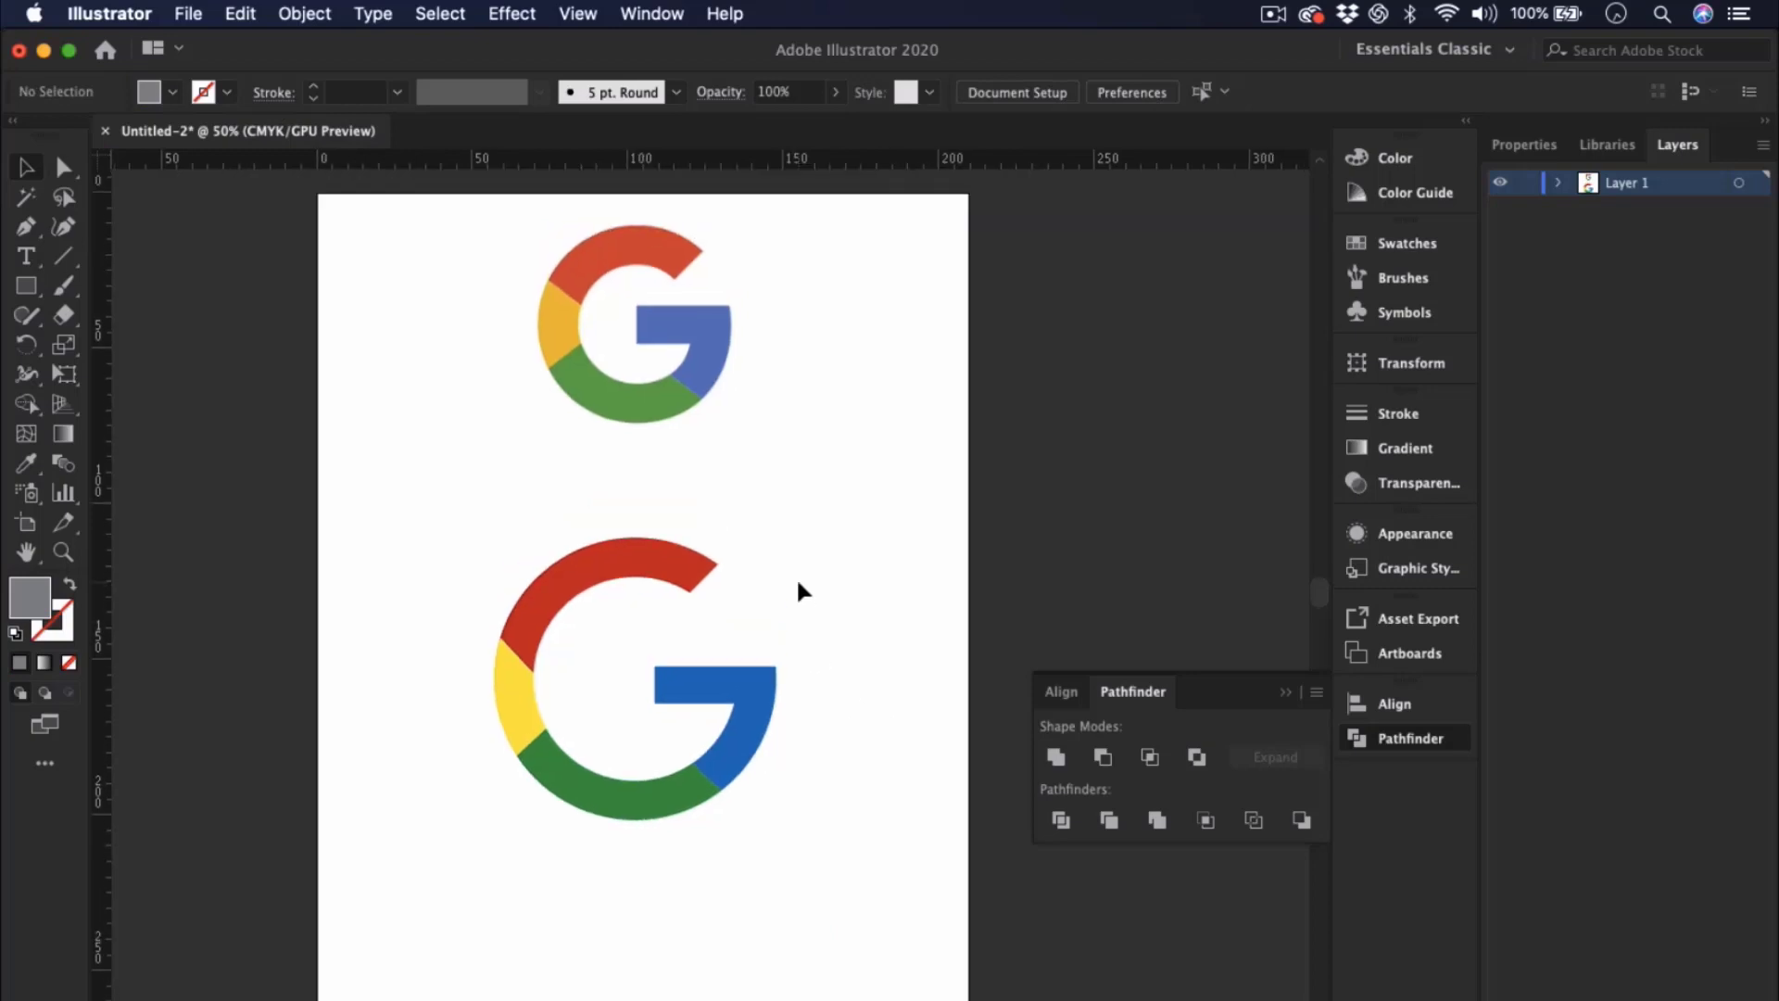
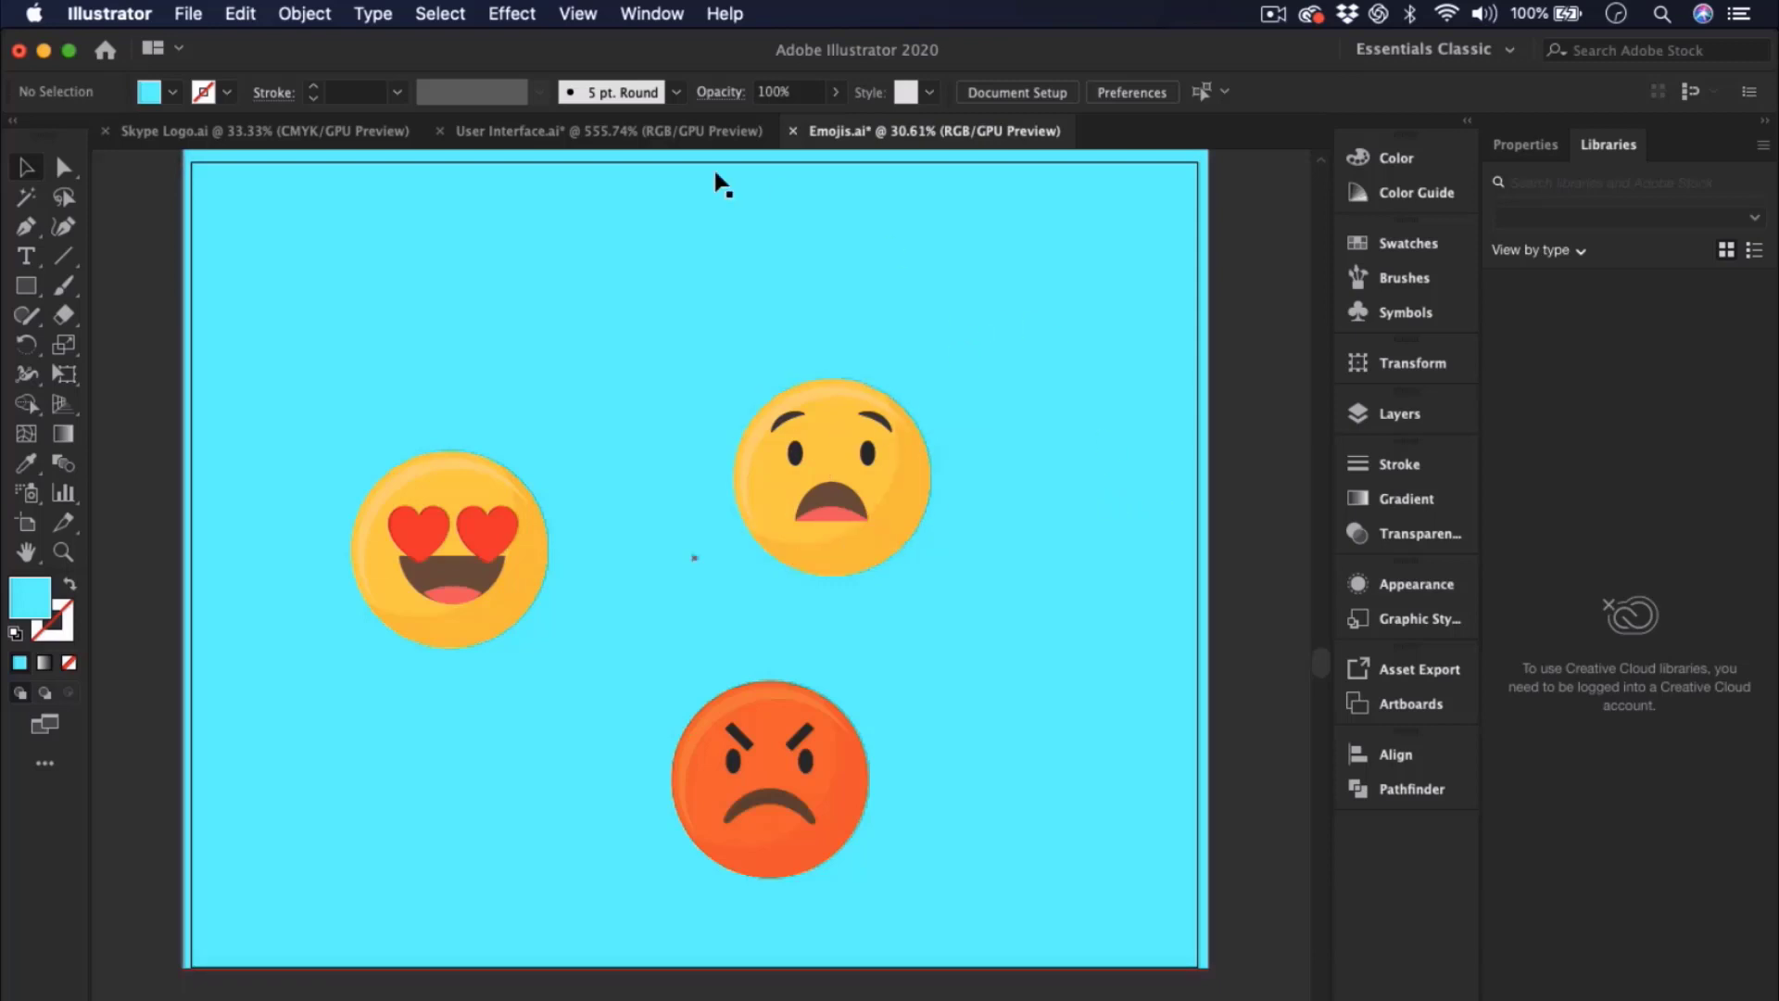
# - Dock the Layers panel into the Properties/Libraries panel group
pyautogui.click(651, 13)
pyautogui.scroll(-5, 794, 480)
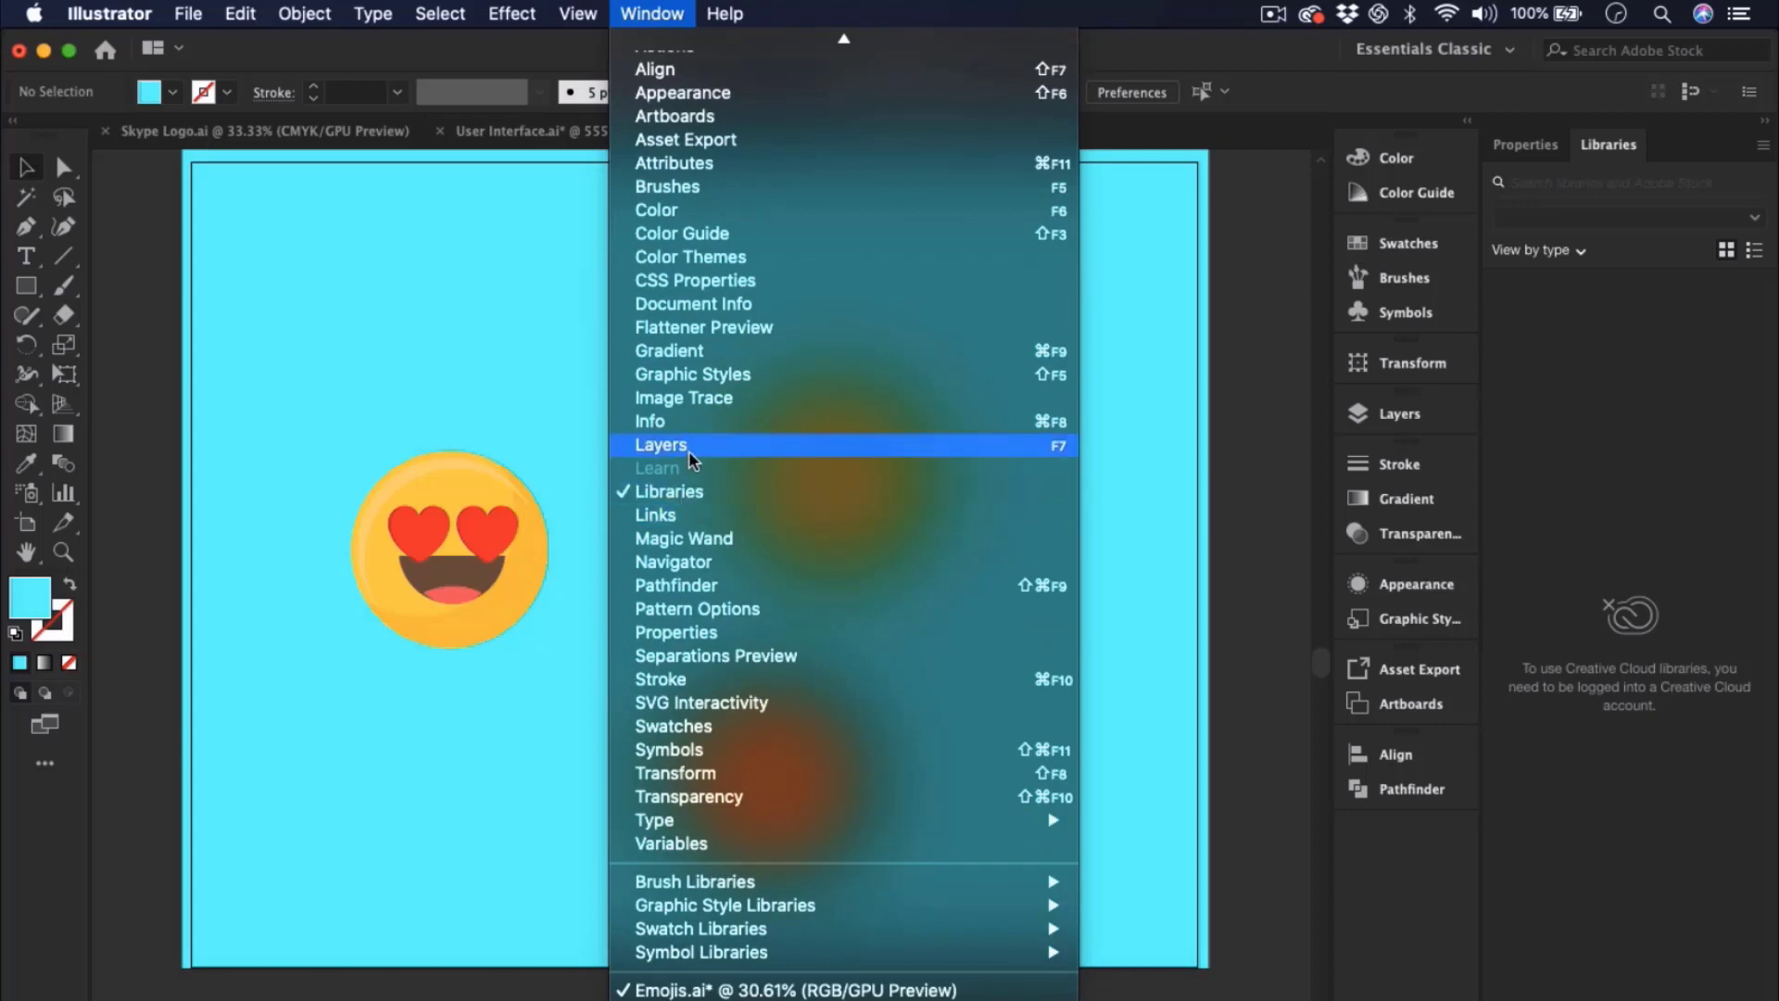
pyautogui.click(1186, 391)
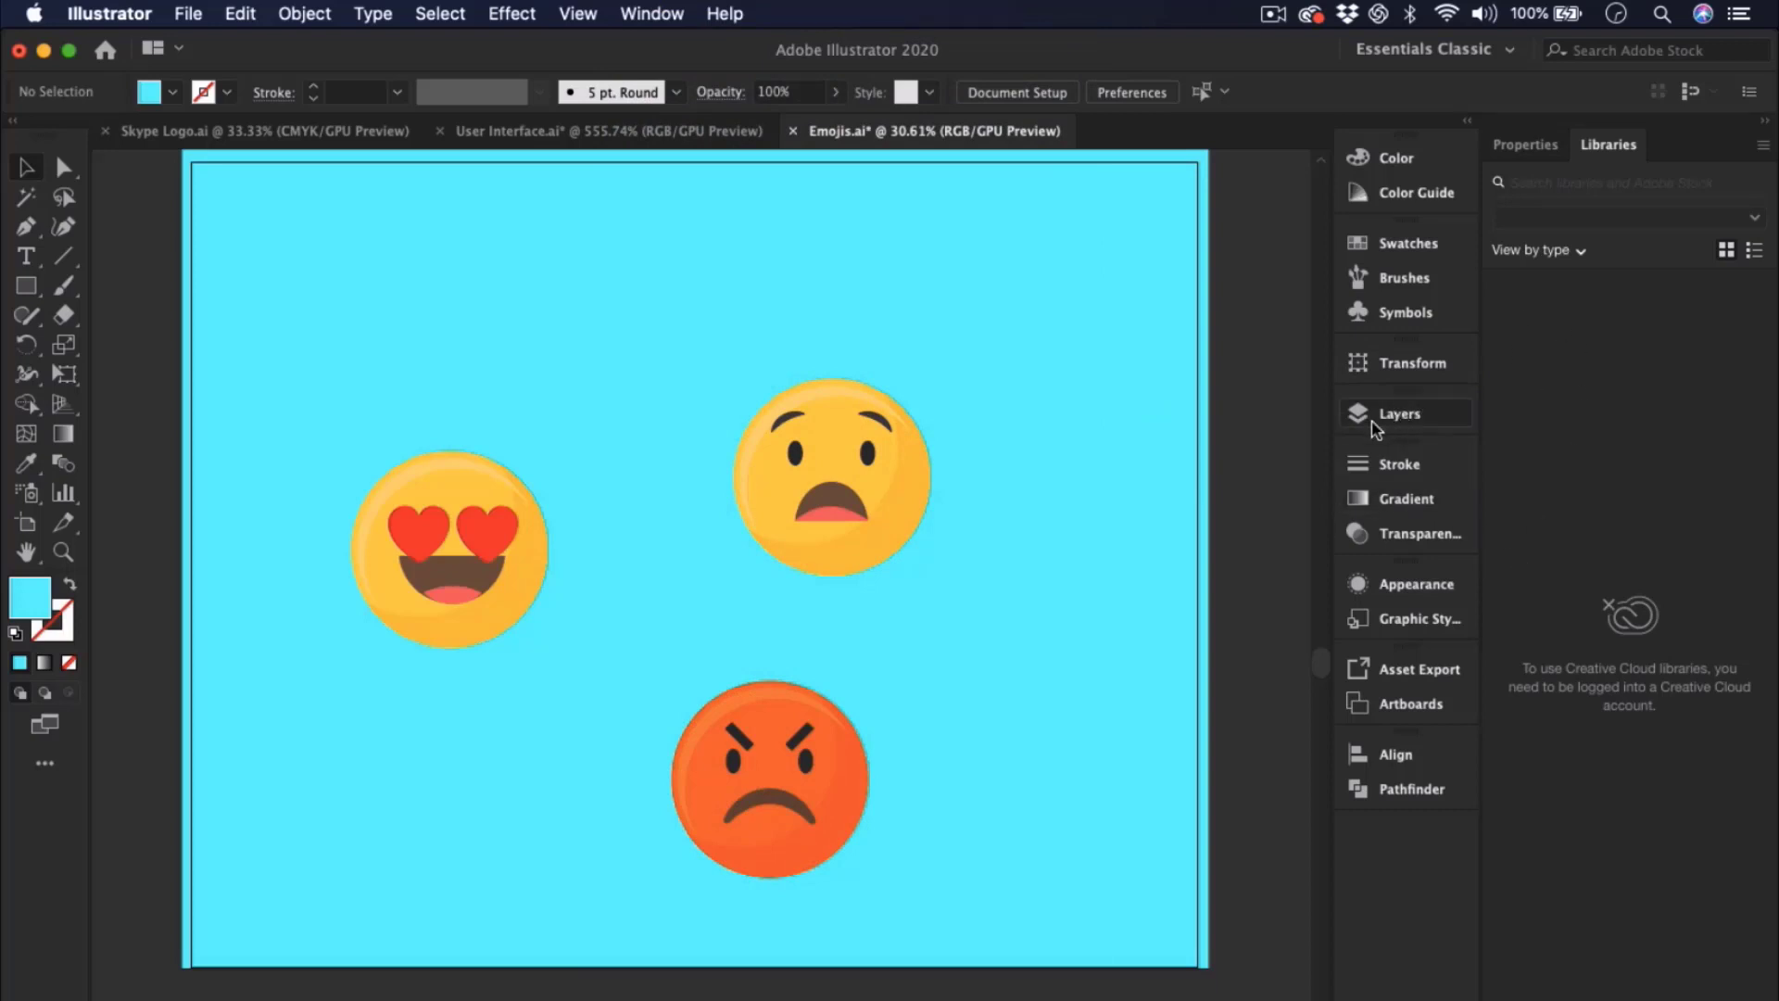
pyautogui.moveTo(1401, 422); pyautogui.dragTo(1660, 156)
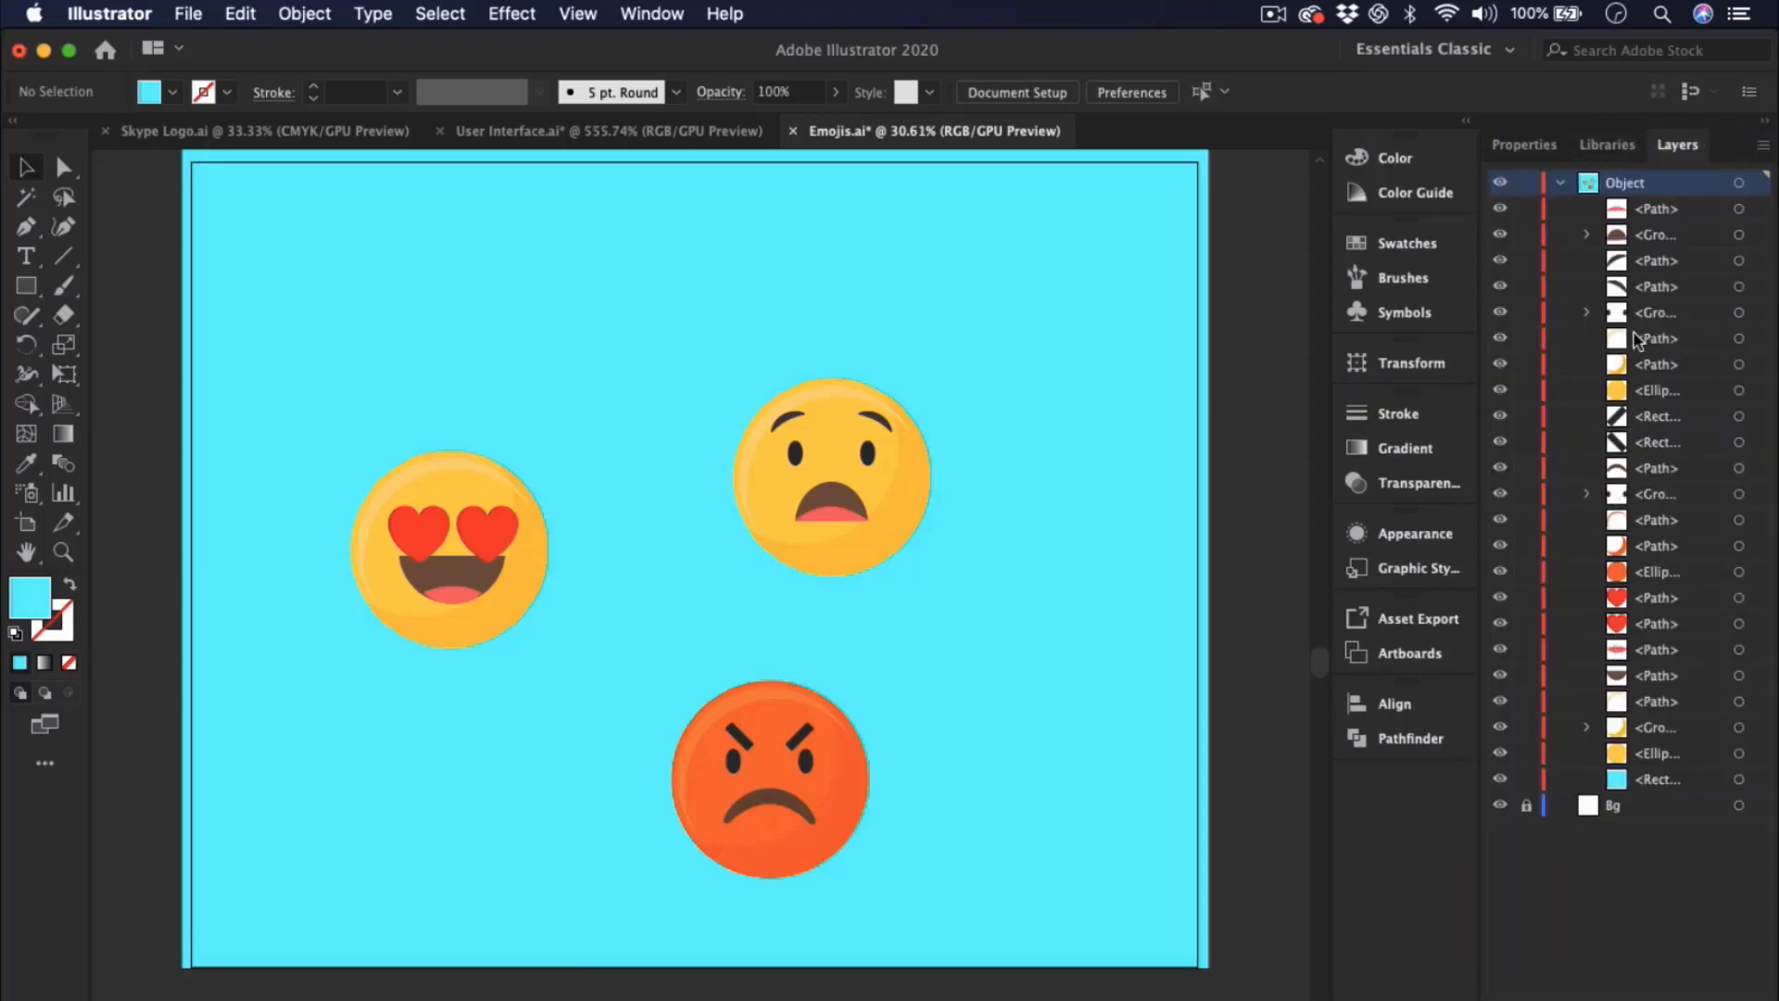
# - Step through the Object layer's path and group sublayers to identify them
pyautogui.click(1654, 215)
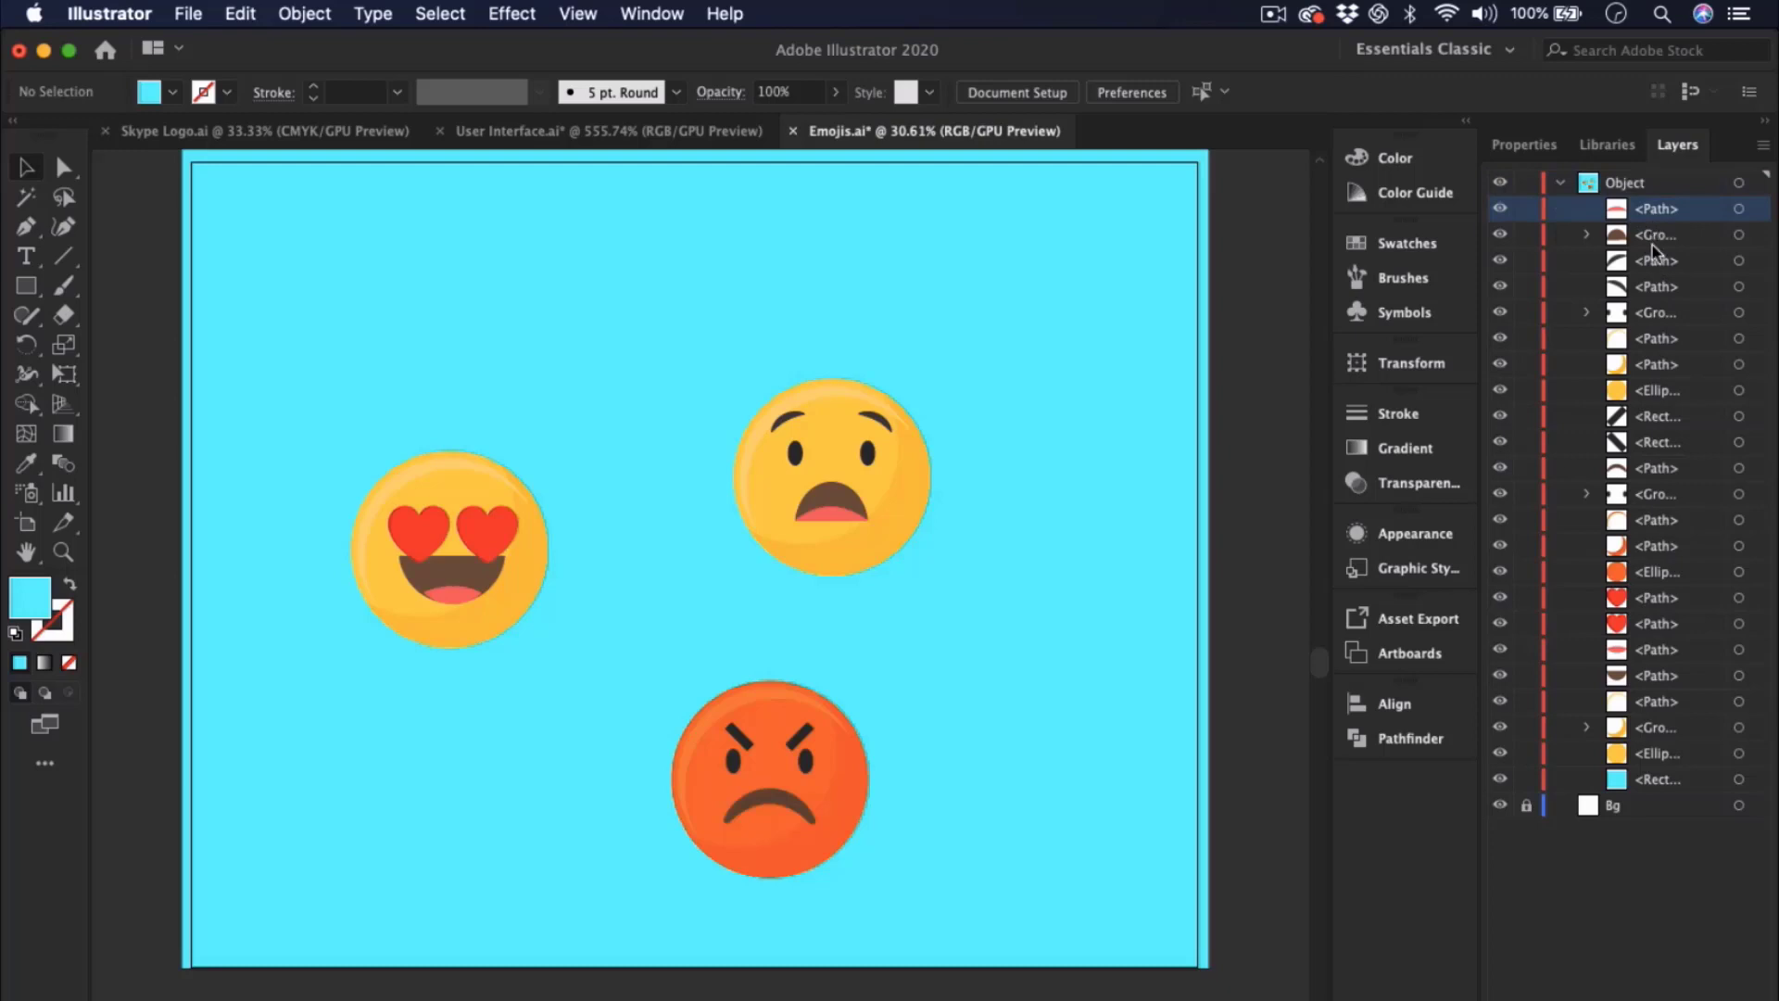
pyautogui.click(1651, 237)
pyautogui.click(1656, 262)
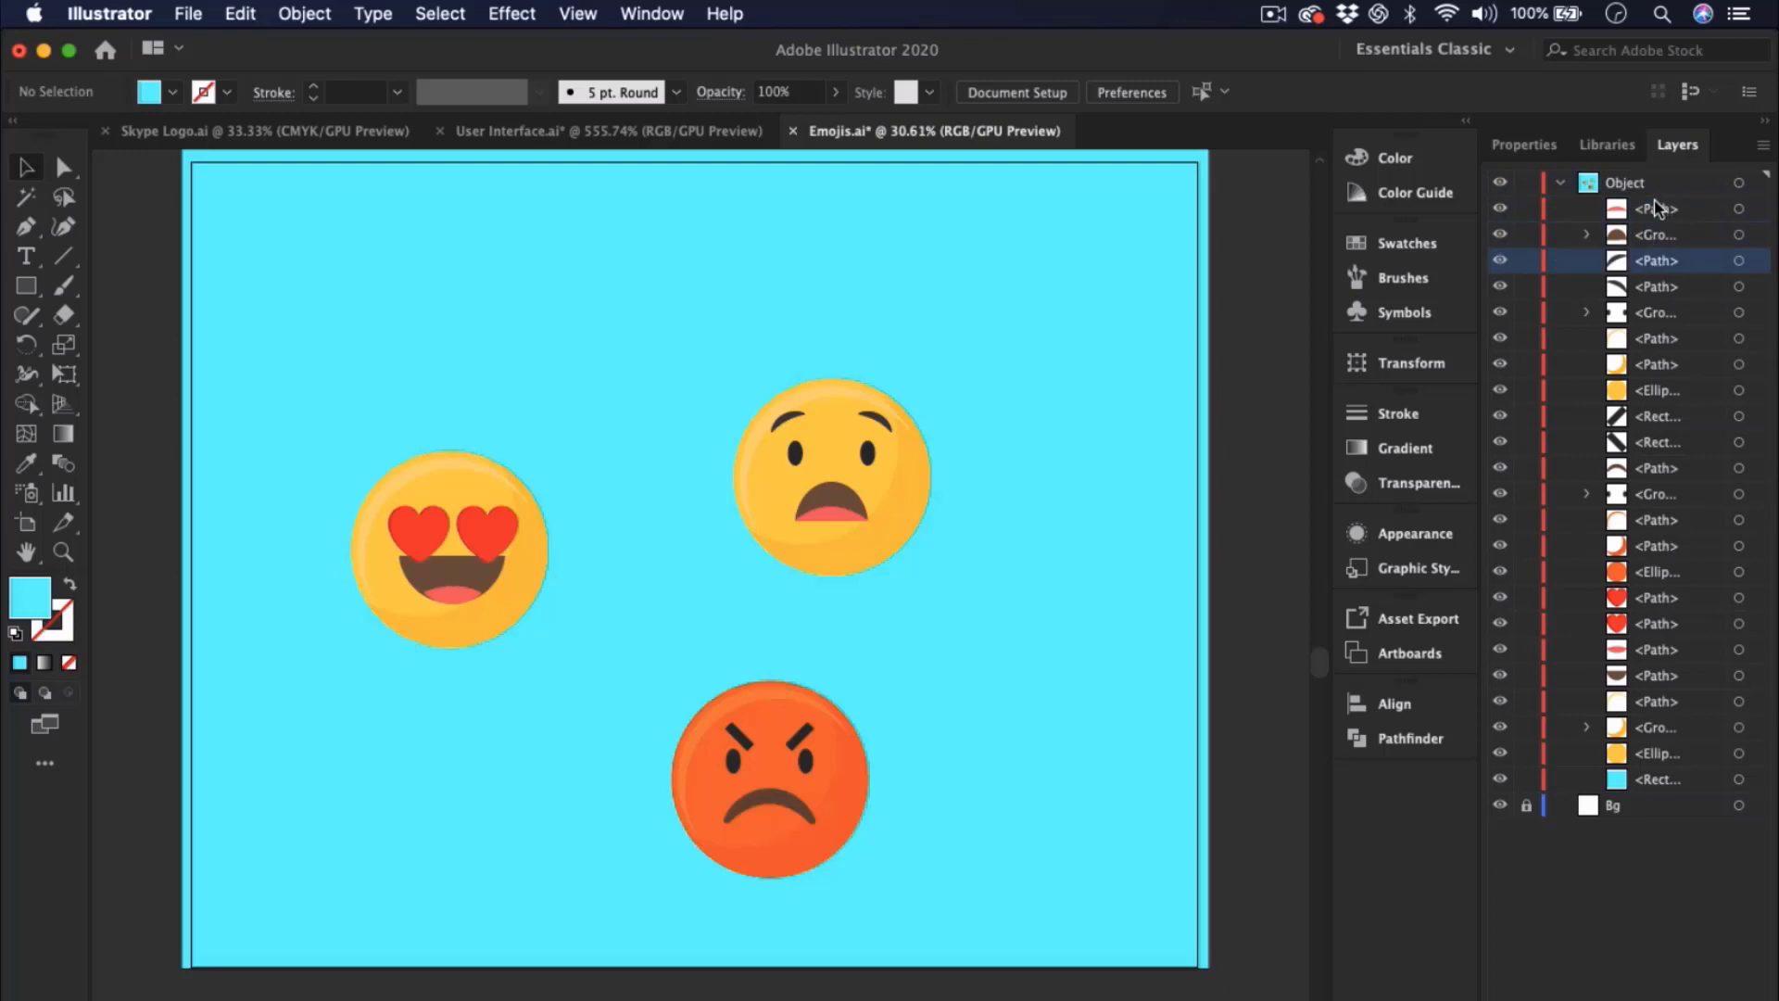
pyautogui.click(1656, 207)
pyautogui.click(1657, 261)
pyautogui.click(1651, 238)
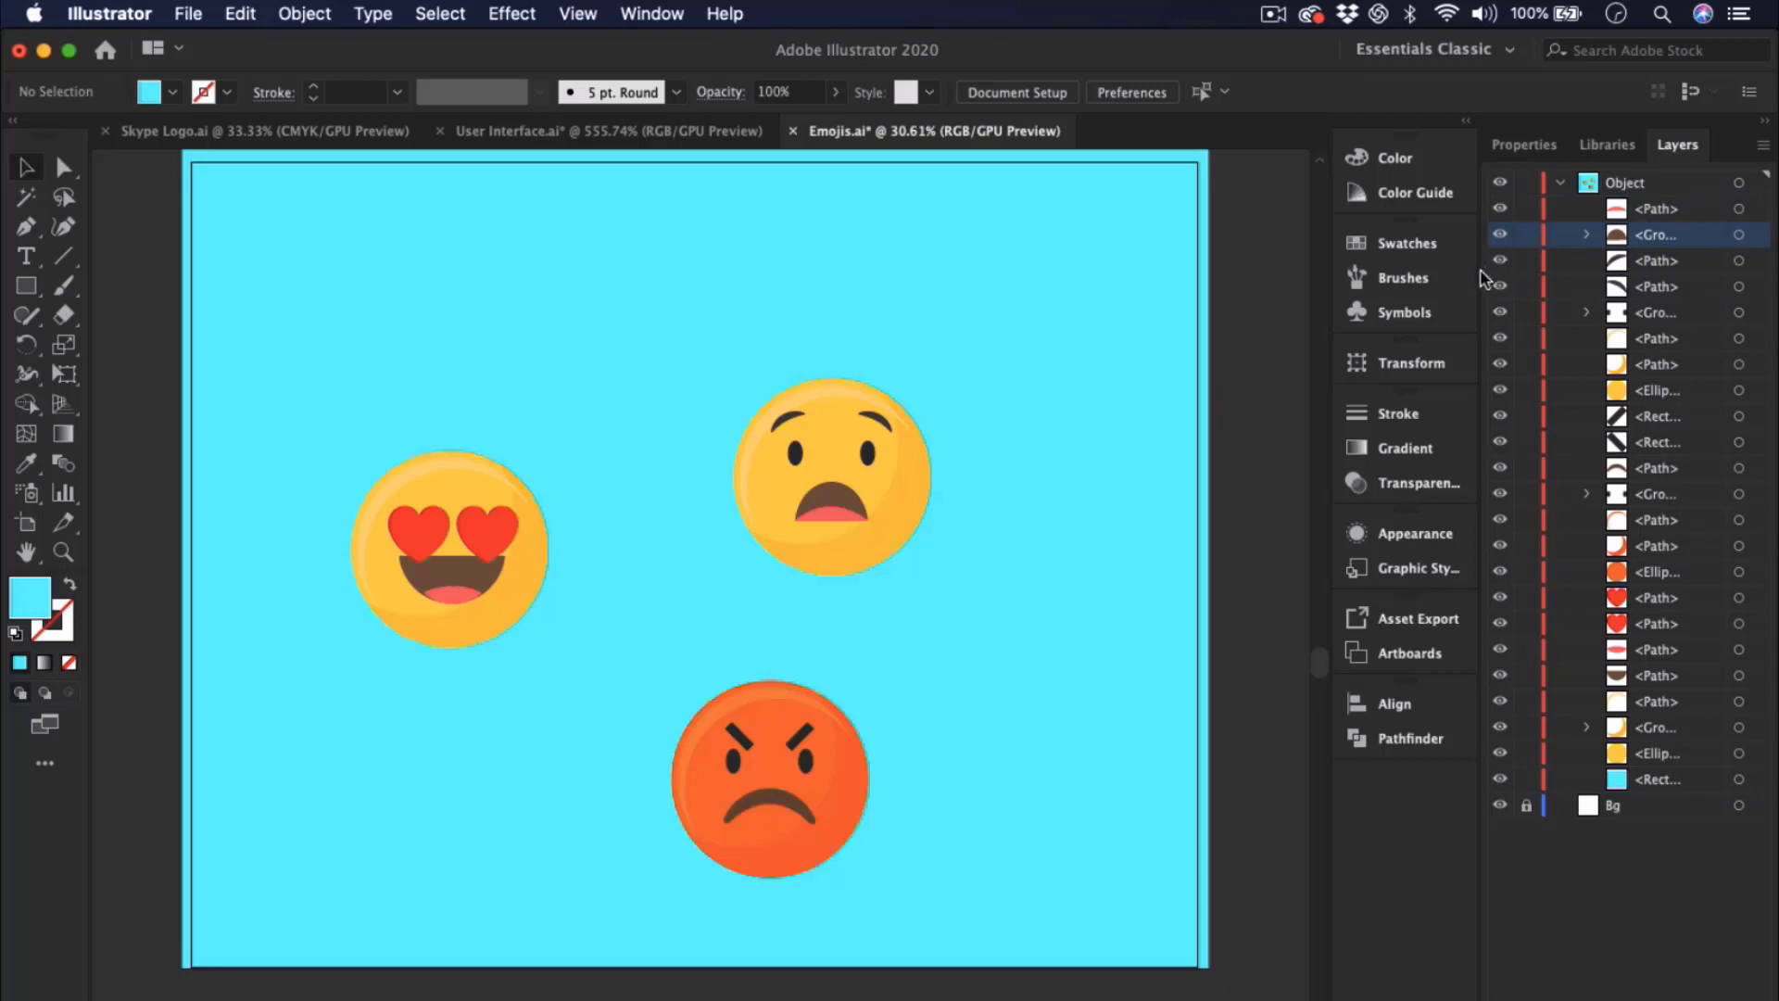
# - Widen the Layers panel and click through the first sublayers to read their names
pyautogui.moveTo(1480, 453); pyautogui.dragTo(1401, 456)
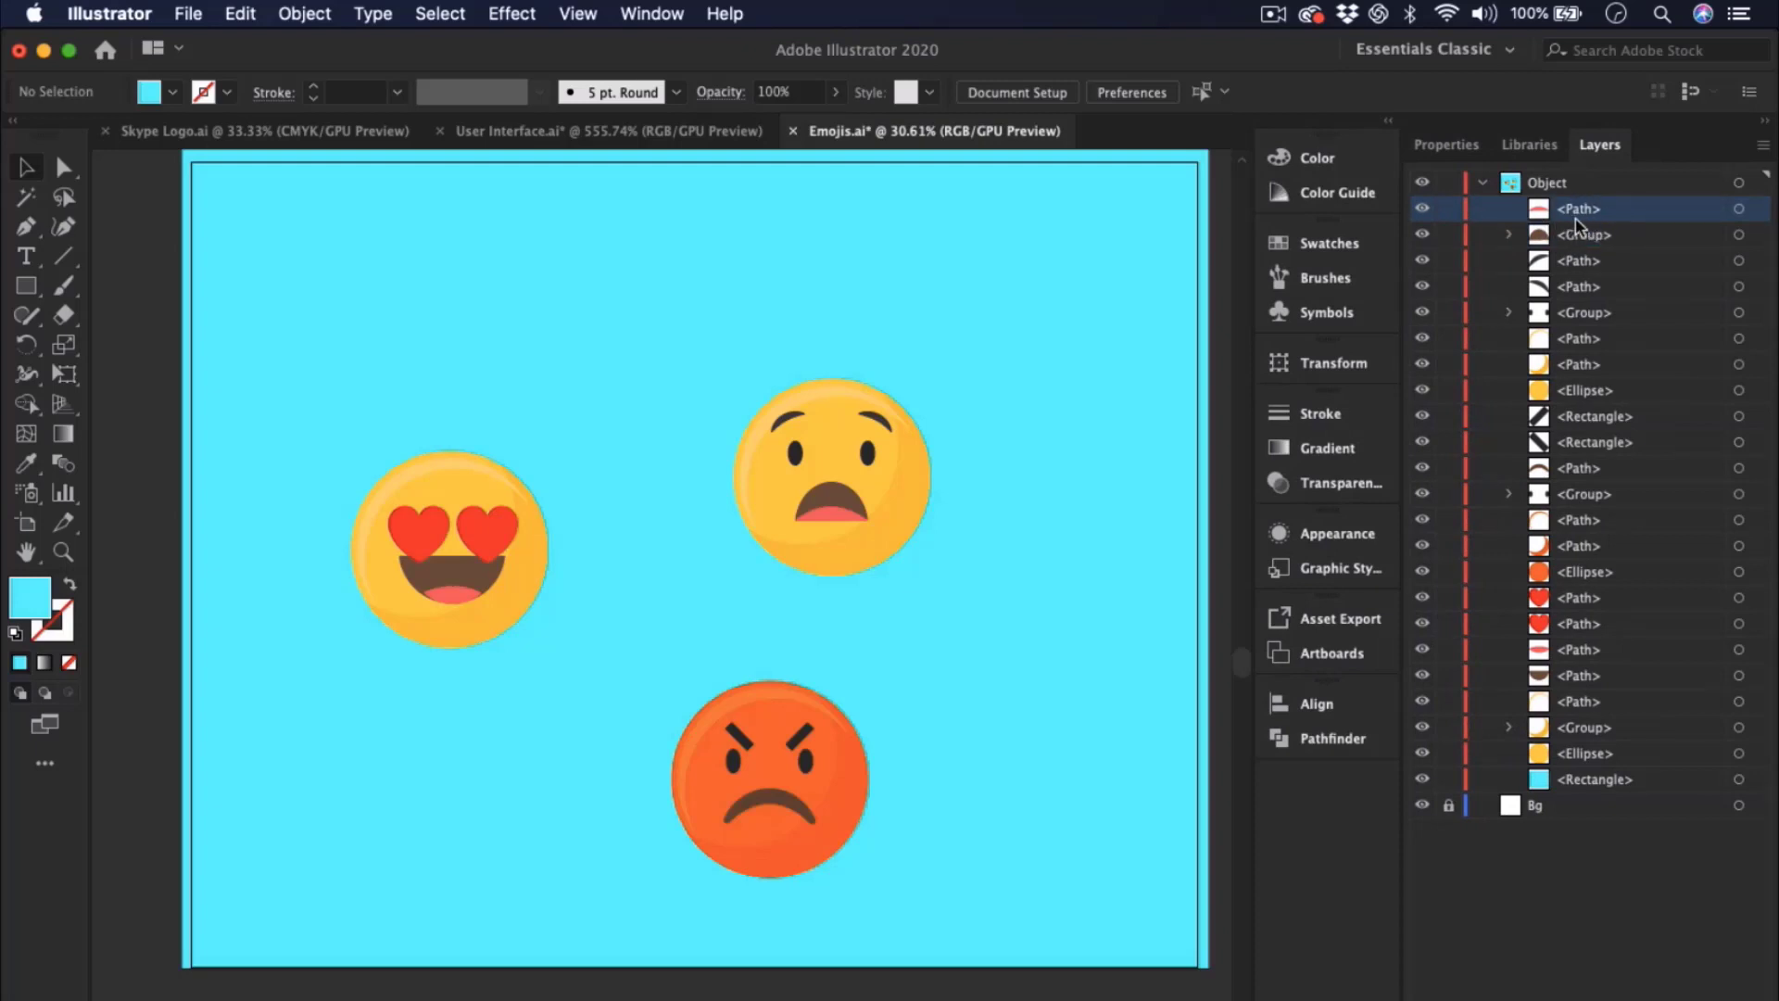
pyautogui.click(1583, 263)
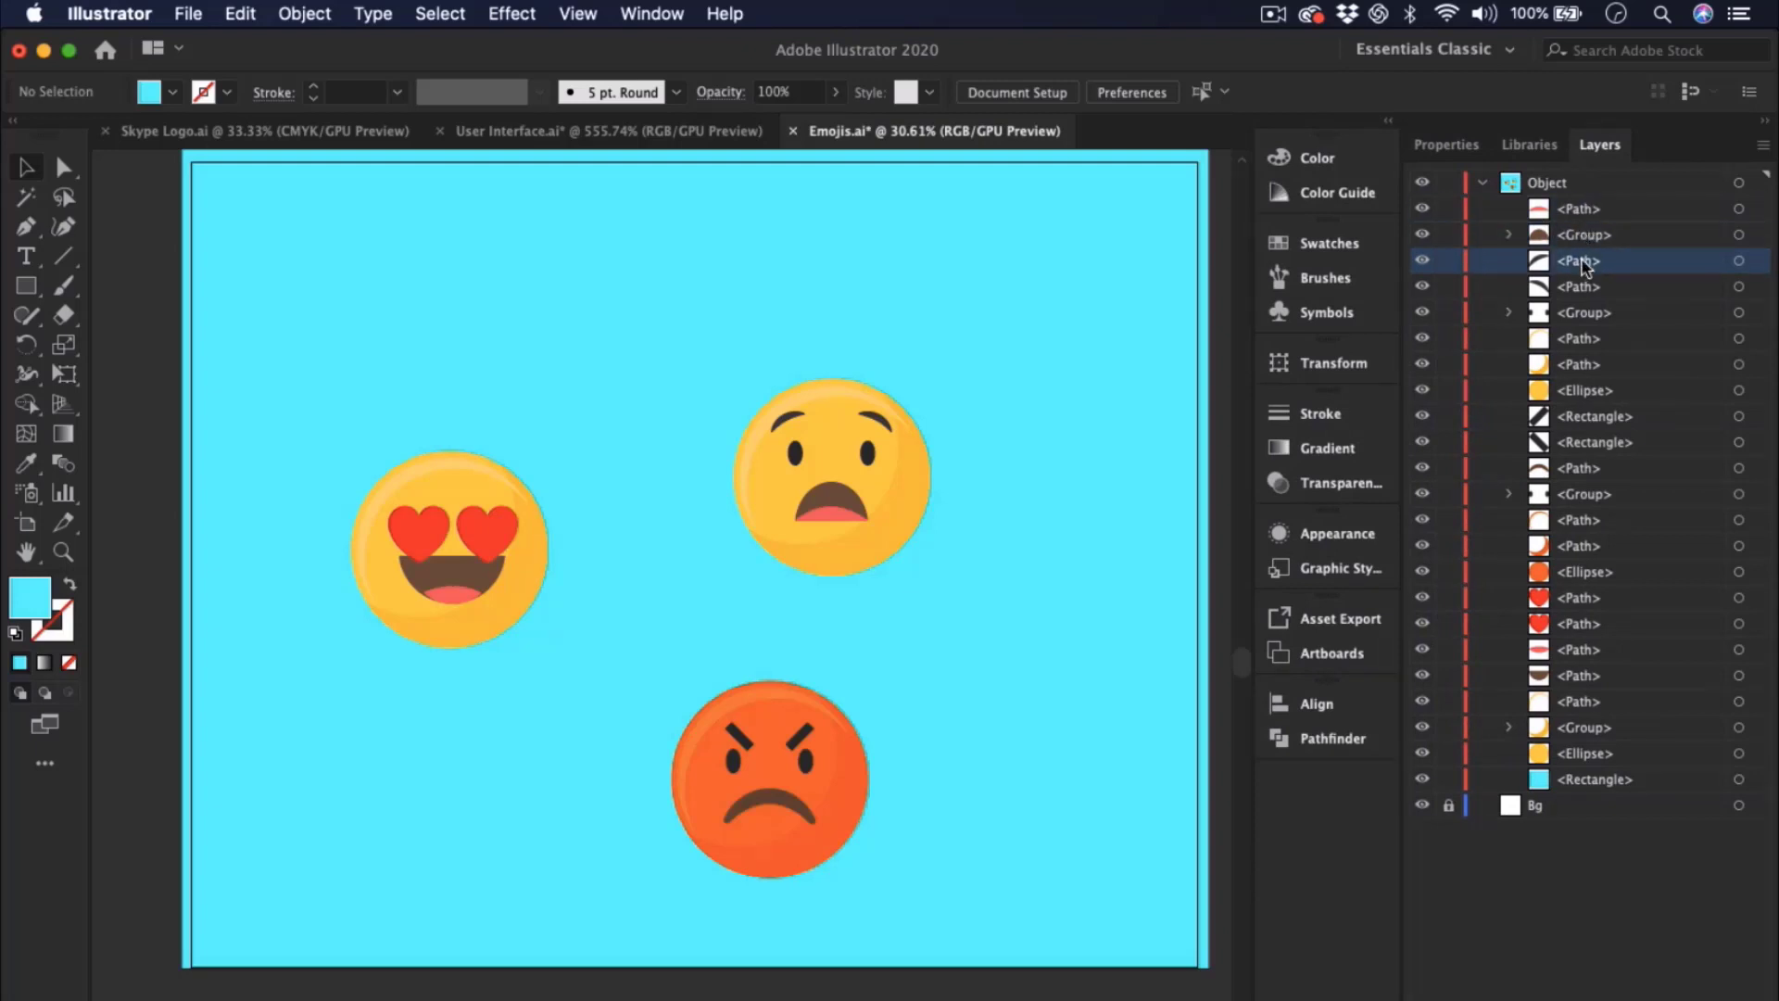
pyautogui.click(1586, 315)
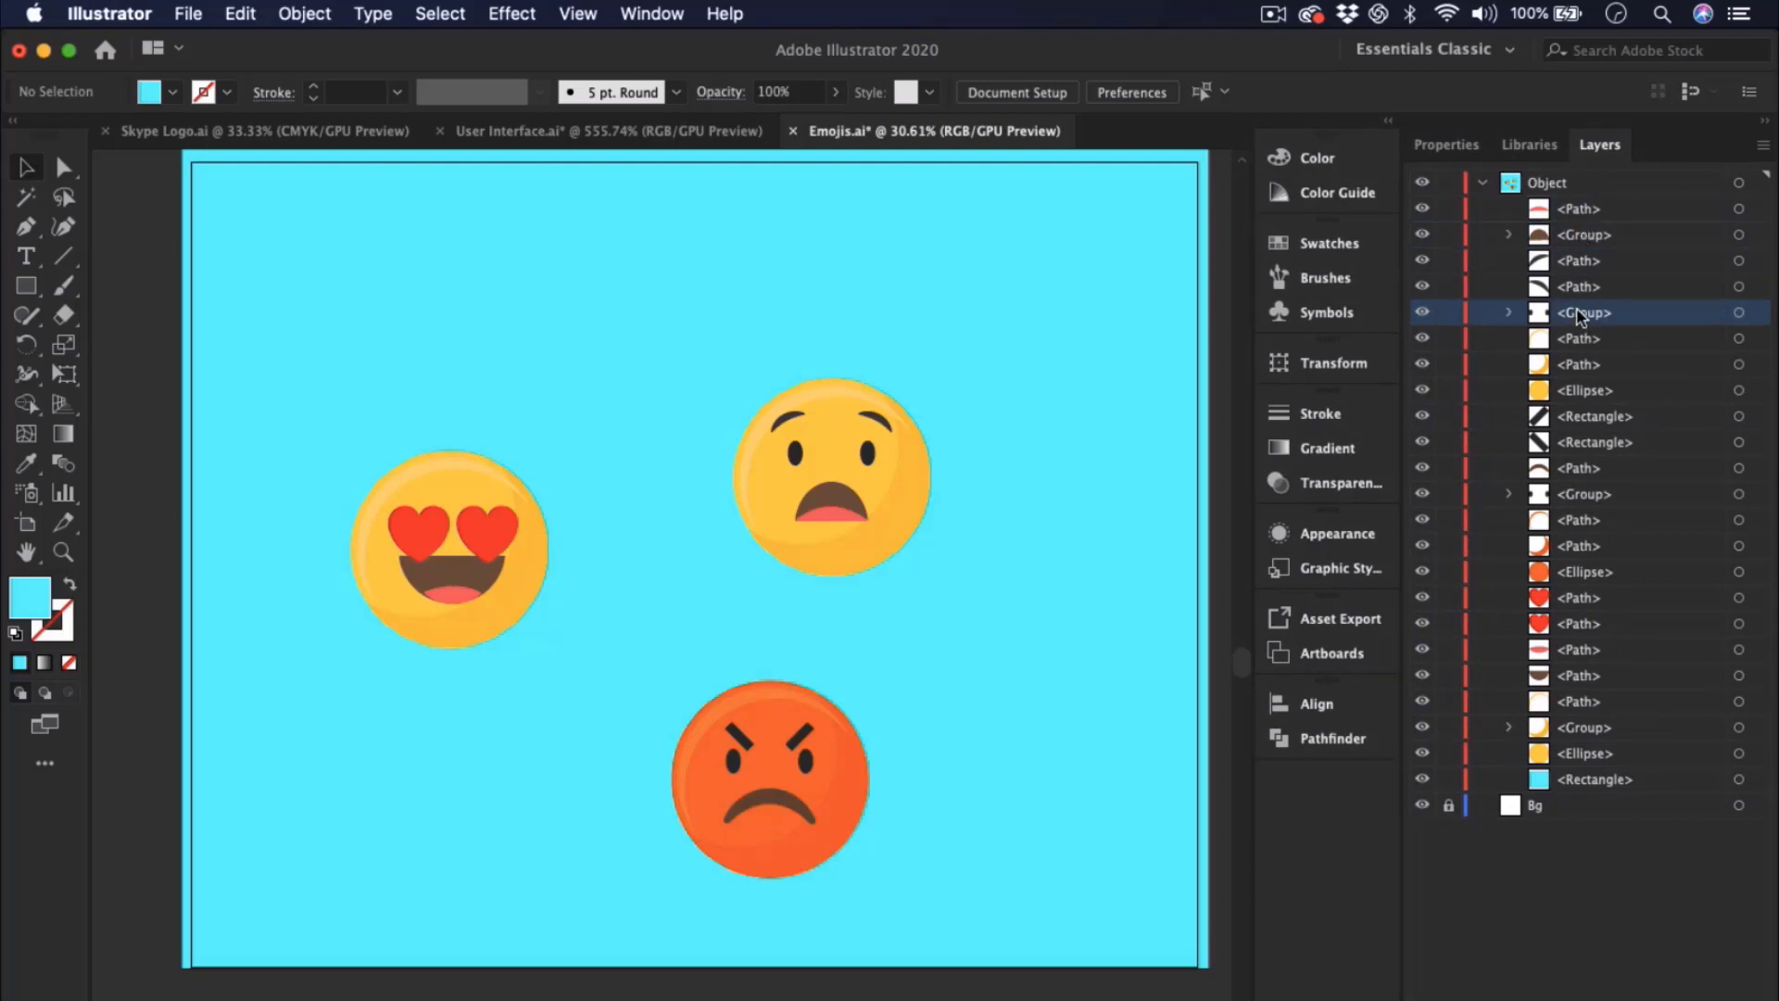
pyautogui.click(1585, 215)
pyautogui.click(1584, 243)
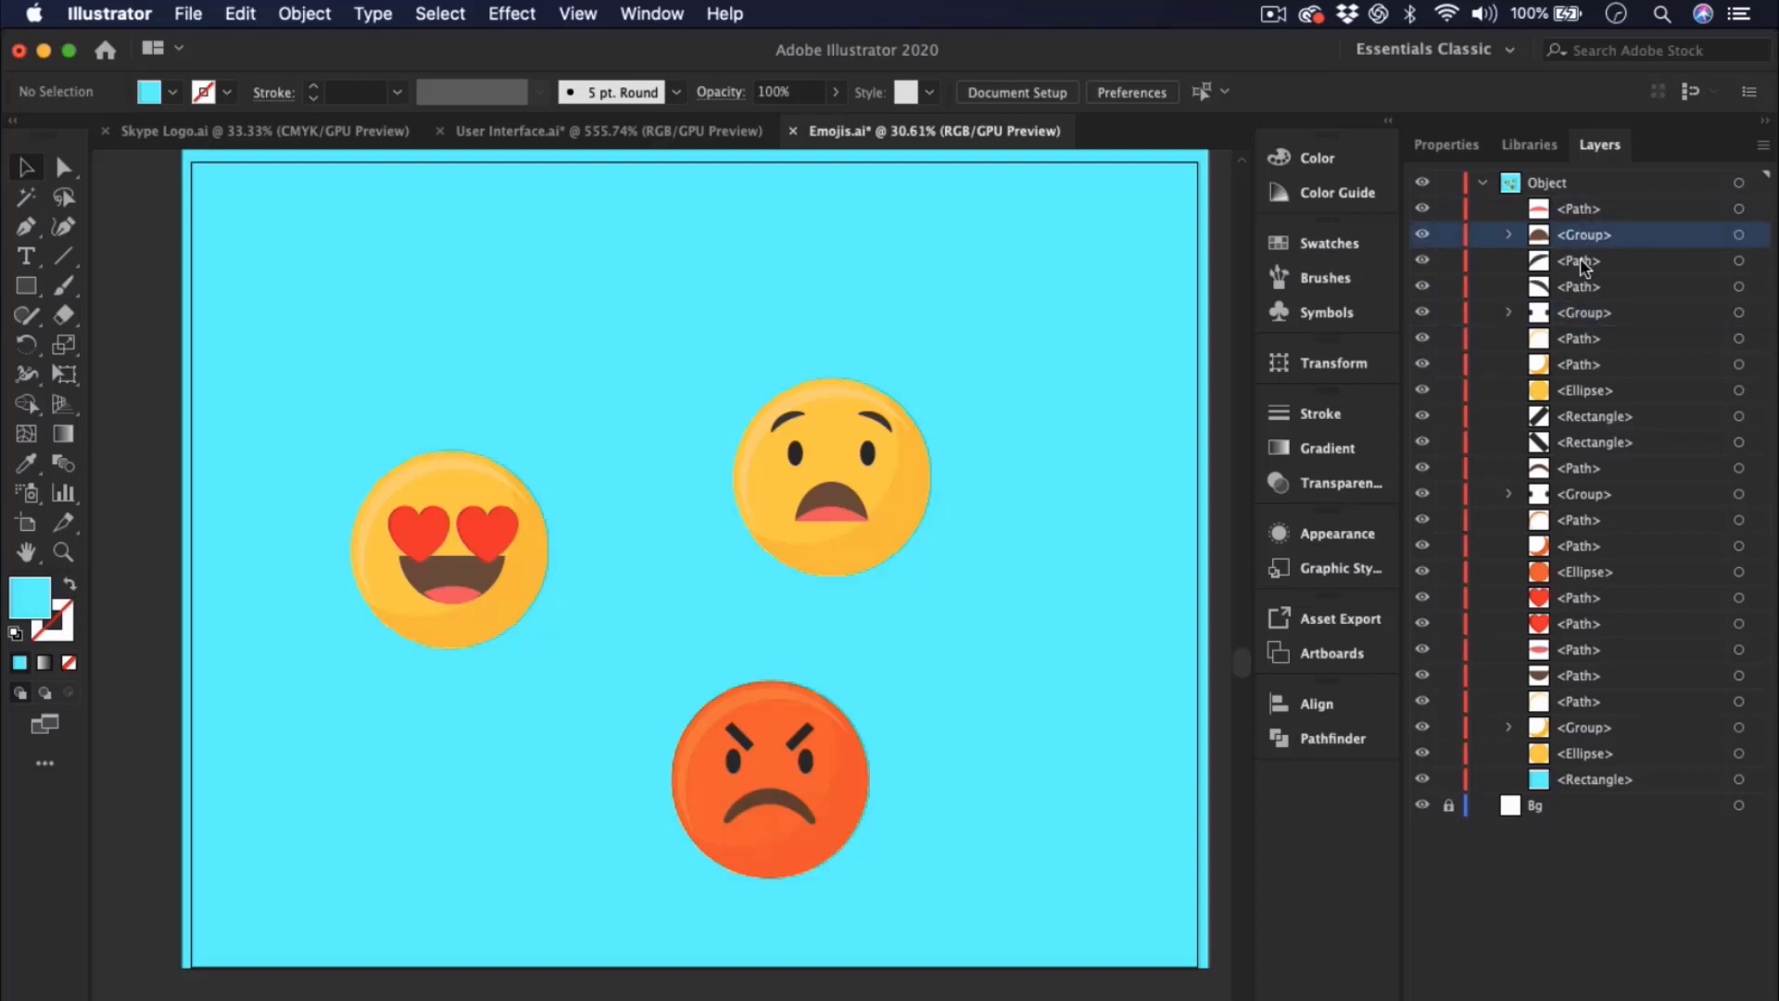
# - Step down the sublayers, target the surprised emoji's eyes group, then select the cyan background
pyautogui.click(1583, 265)
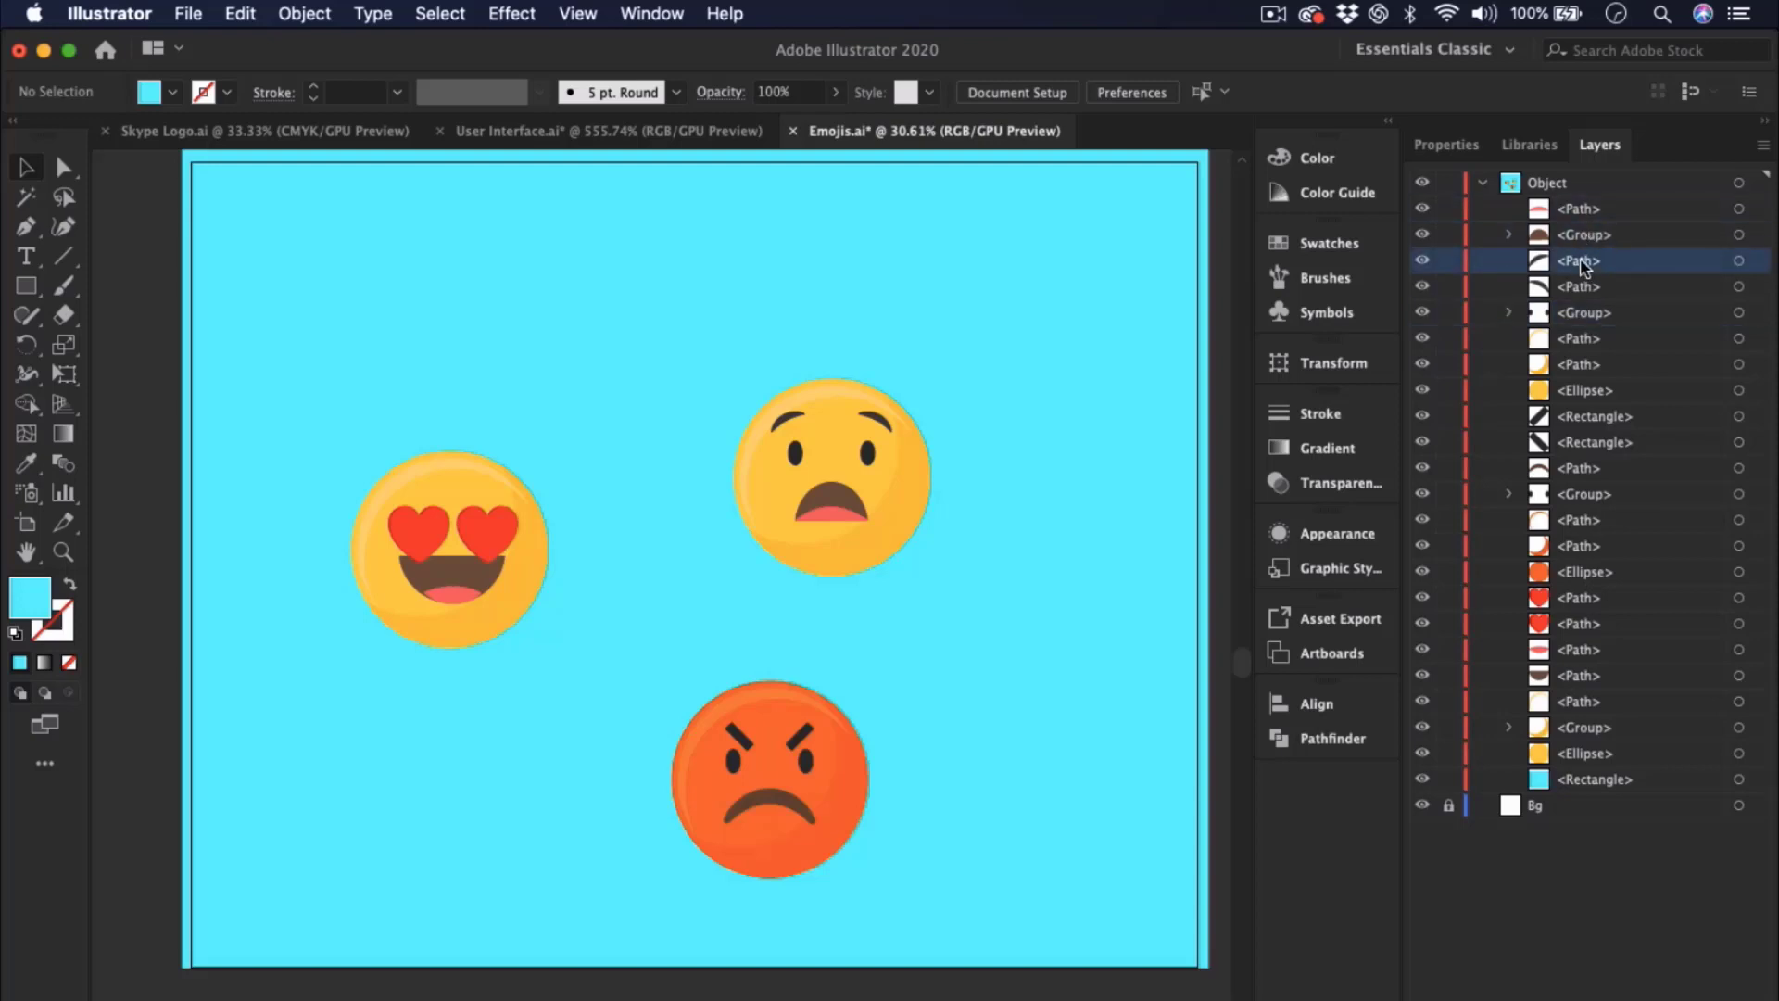
pyautogui.click(1582, 288)
pyautogui.click(1584, 315)
pyautogui.click(1582, 365)
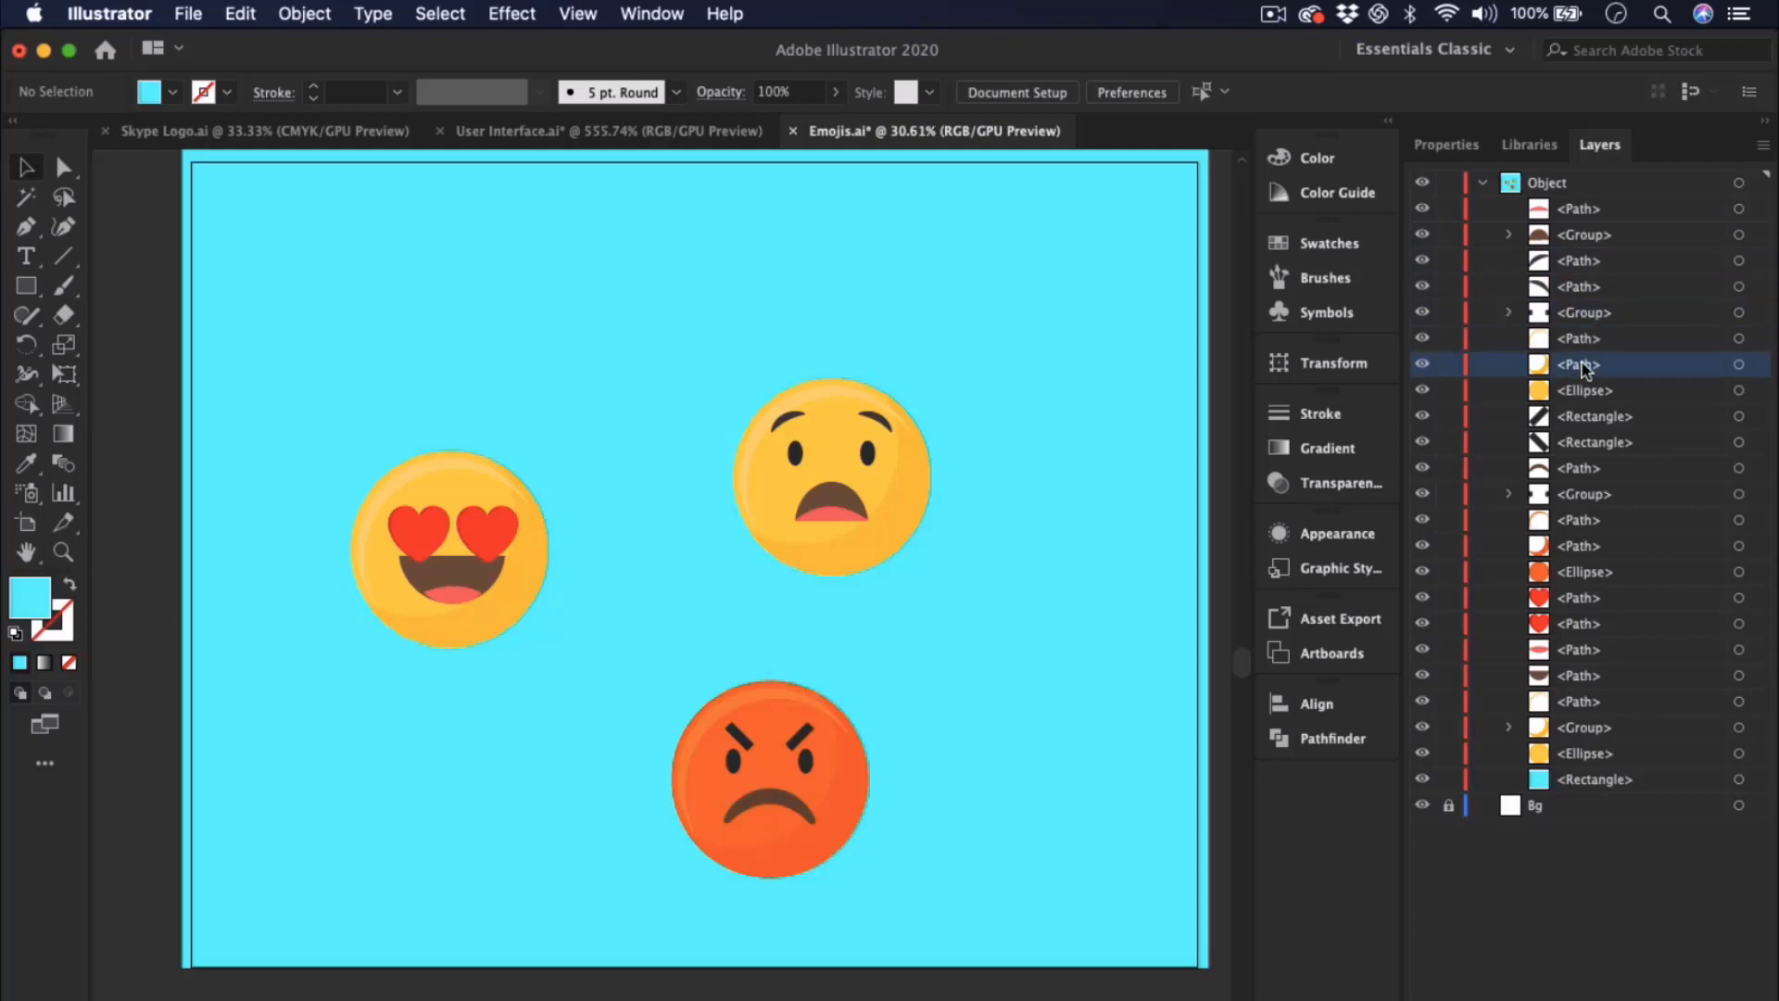
pyautogui.click(1585, 312)
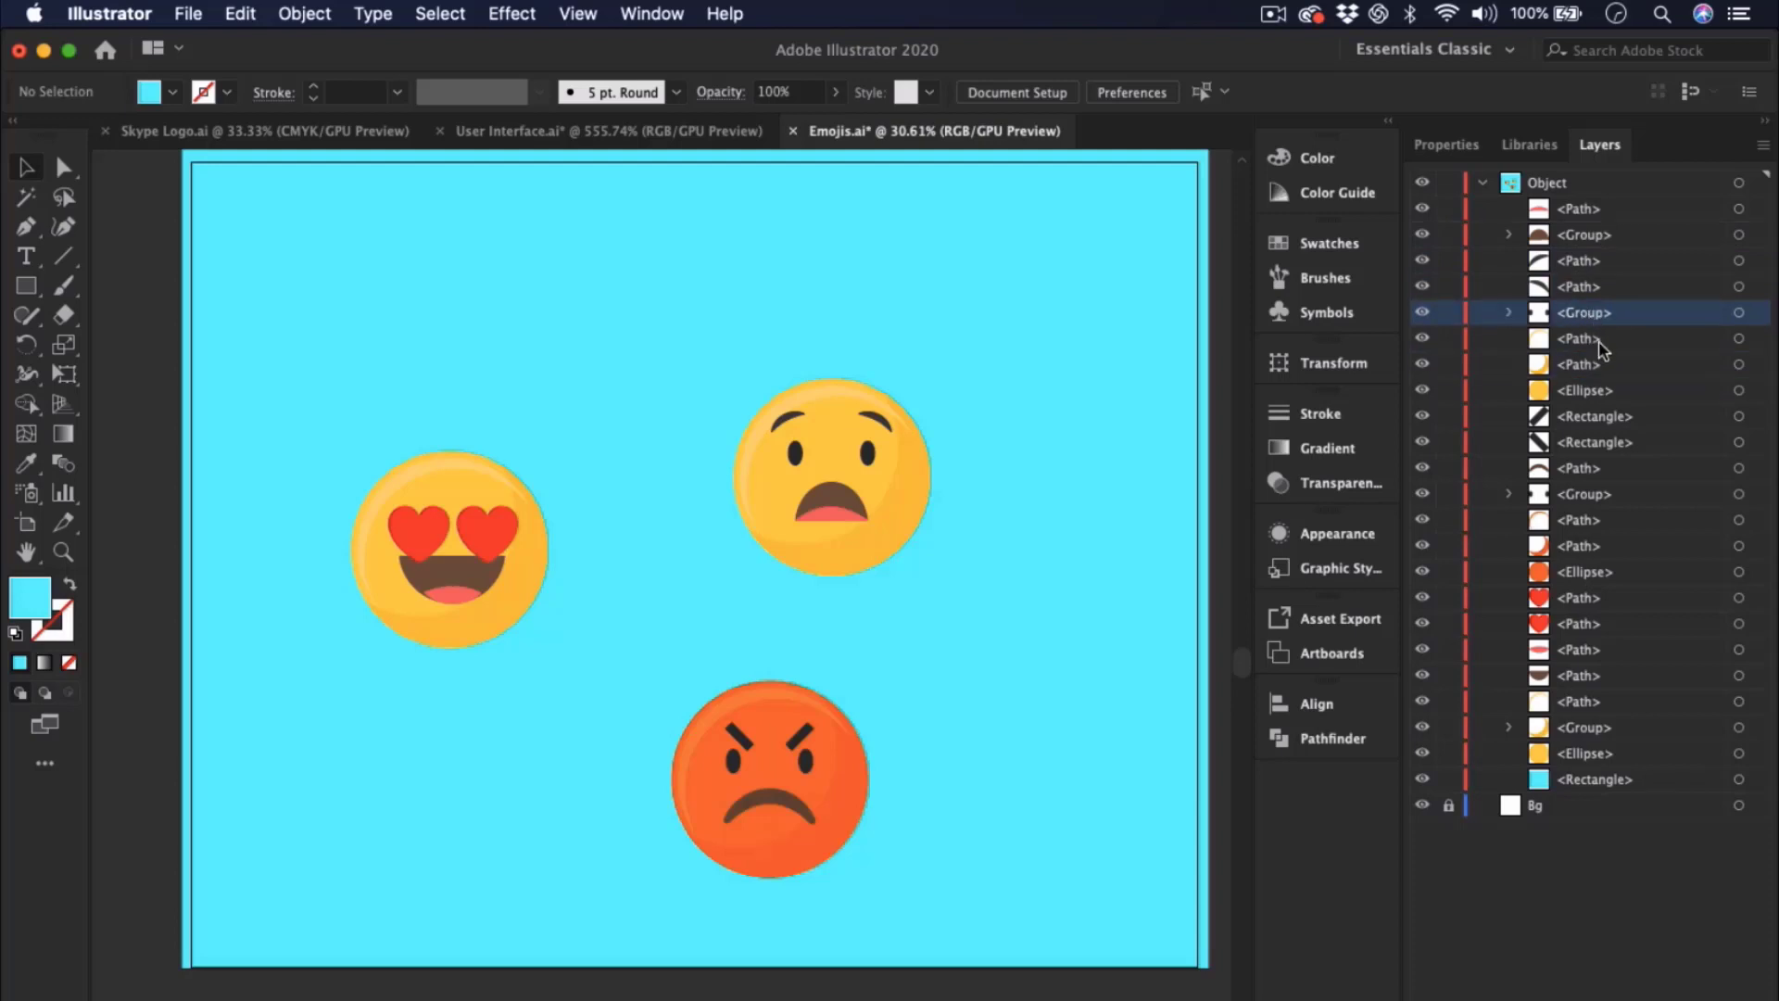
pyautogui.click(1739, 316)
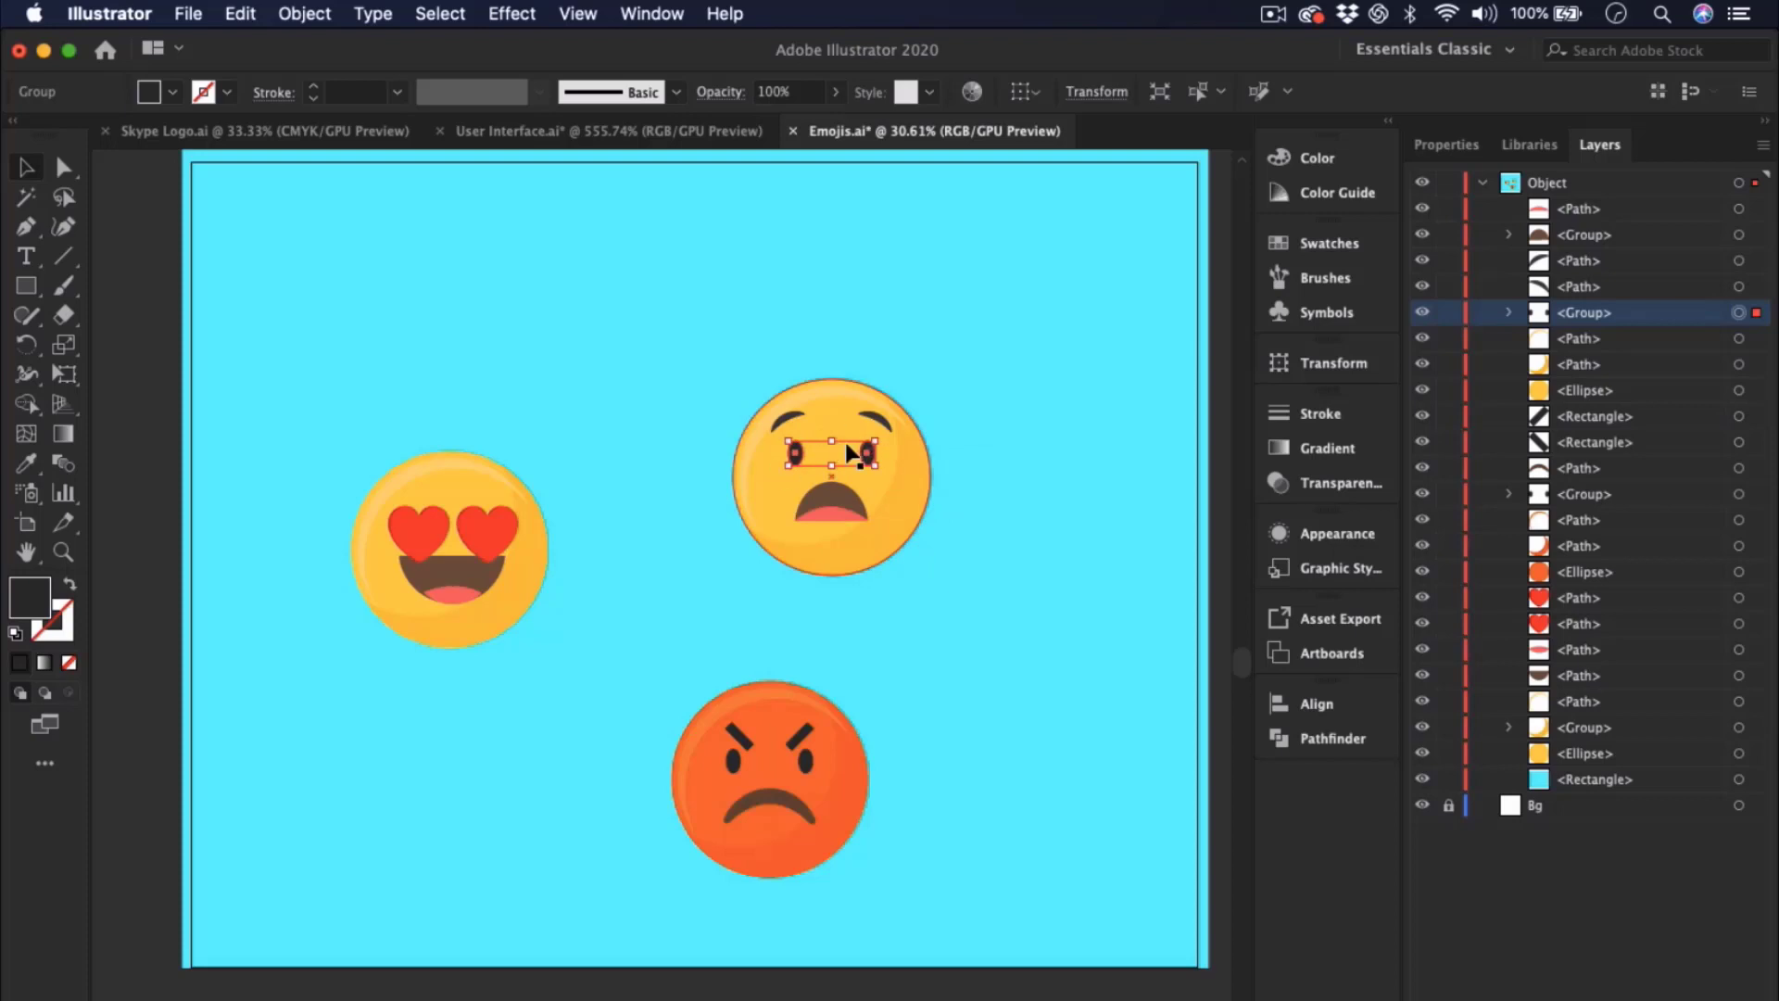
pyautogui.click(982, 425)
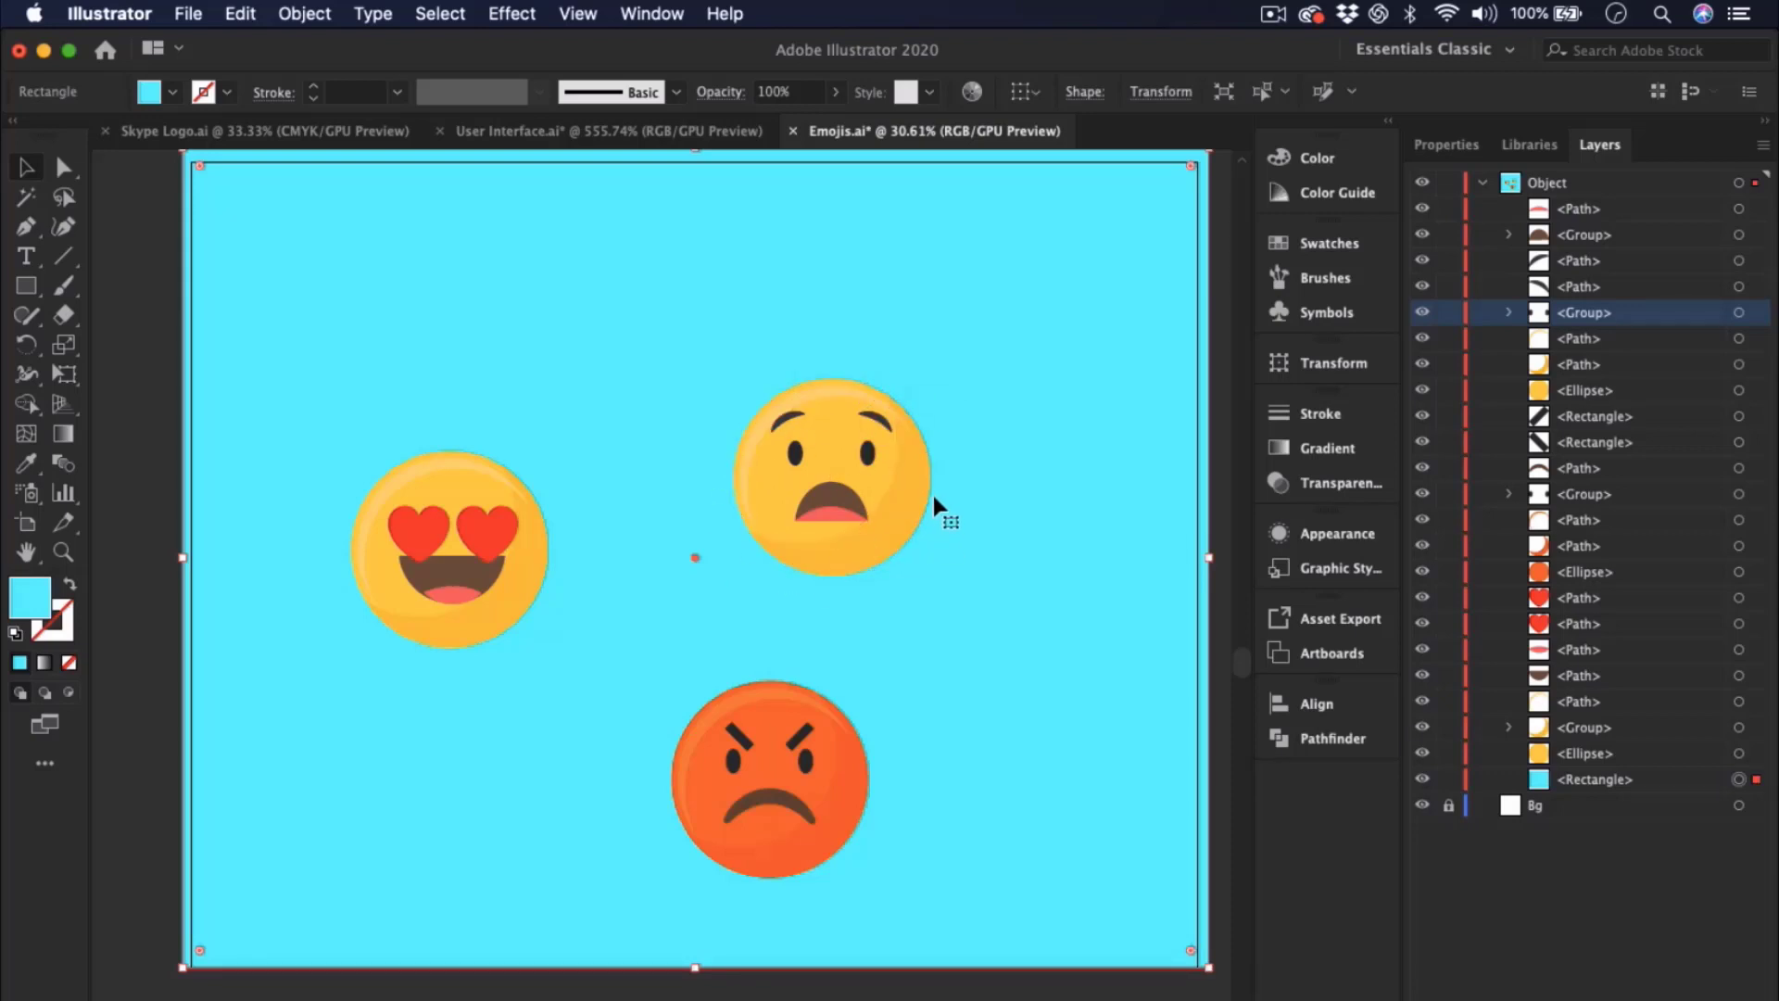
# - Lasso all parts of the surprised emoji, group them, and expand the new group in Layers
pyautogui.click(61, 199)
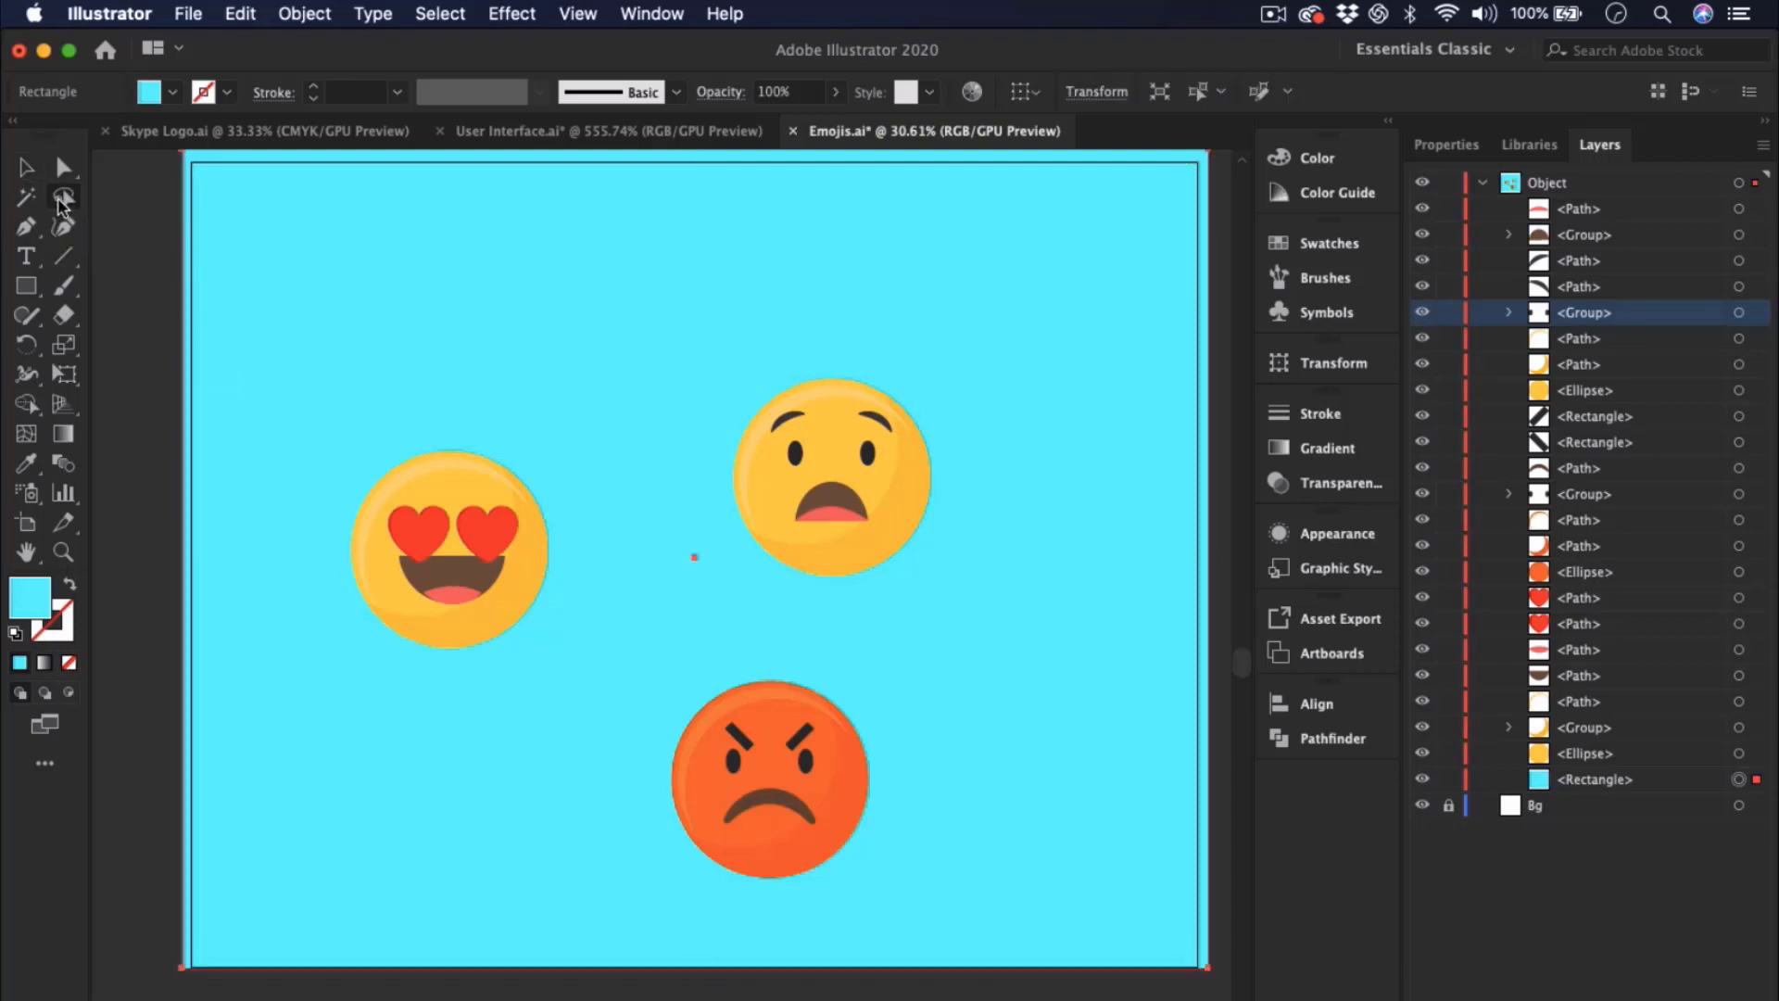
pyautogui.moveTo(787, 351)
pyautogui.mouseDown()
pyautogui.moveTo(714, 426)
pyautogui.moveTo(689, 496)
pyautogui.moveTo(758, 591)
pyautogui.moveTo(880, 617)
pyautogui.moveTo(968, 496)
pyautogui.moveTo(959, 406)
pyautogui.moveTo(879, 354)
pyautogui.moveTo(783, 350)
pyautogui.mouseUp()
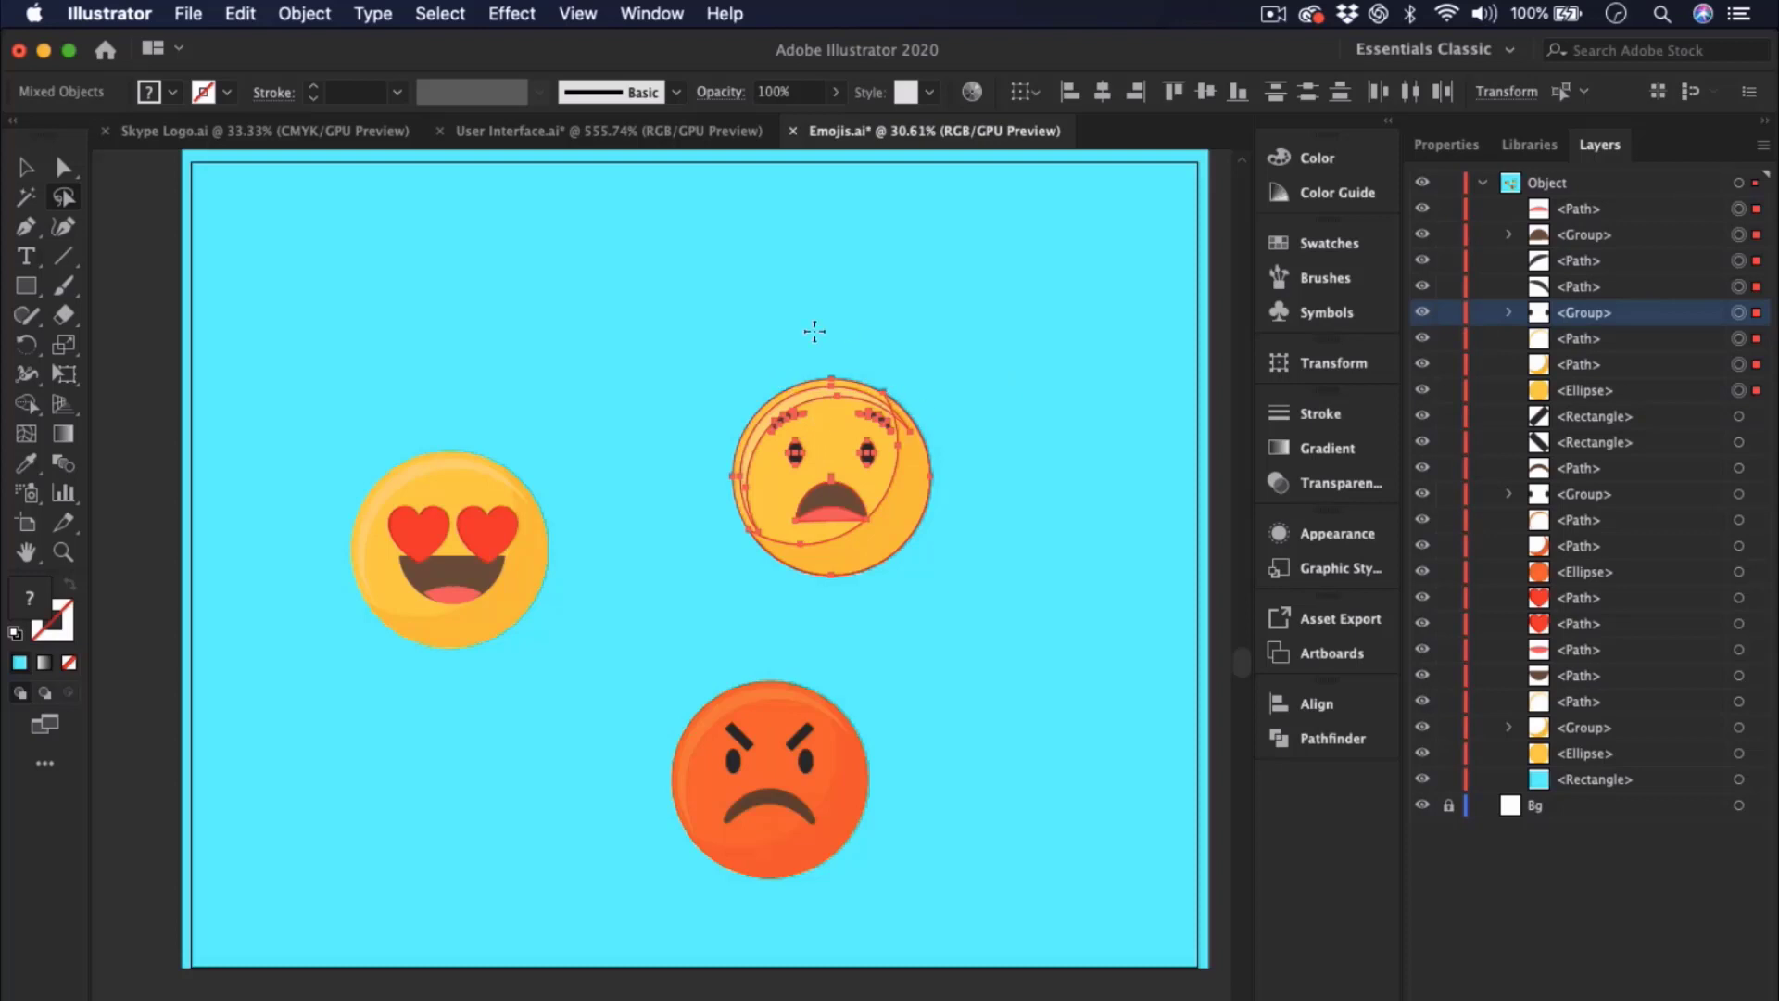
pyautogui.rightClick(826, 424)
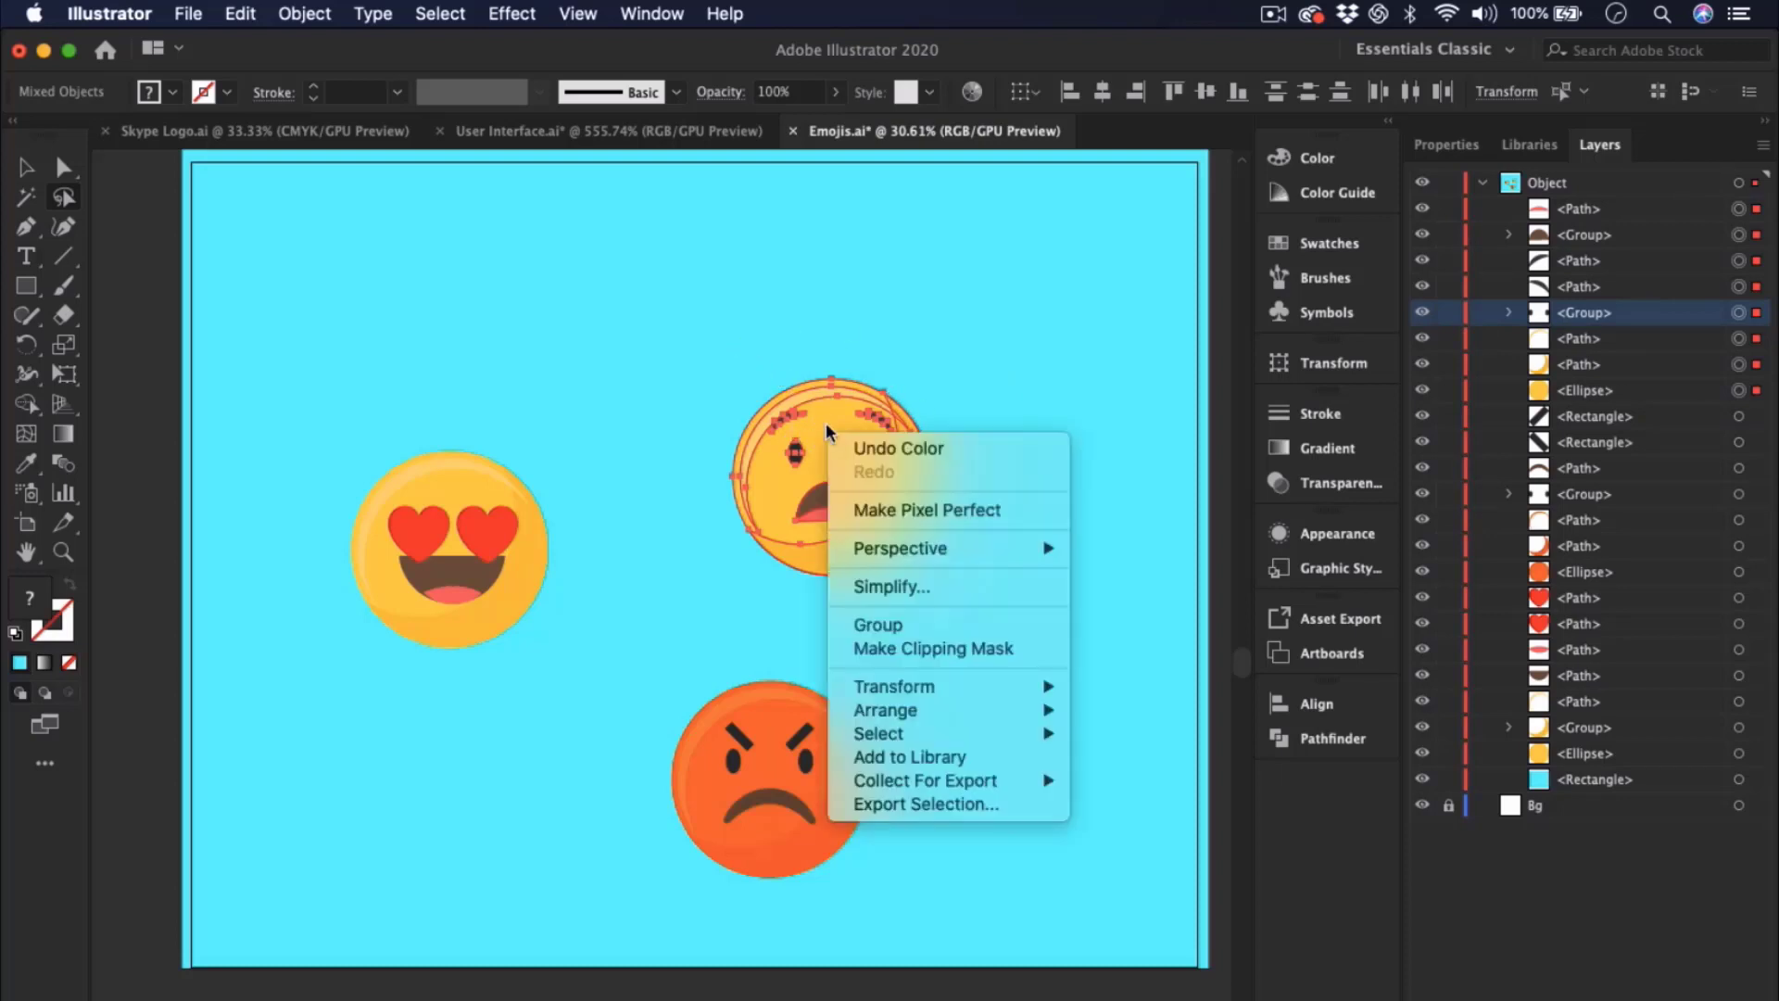
pyautogui.click(893, 619)
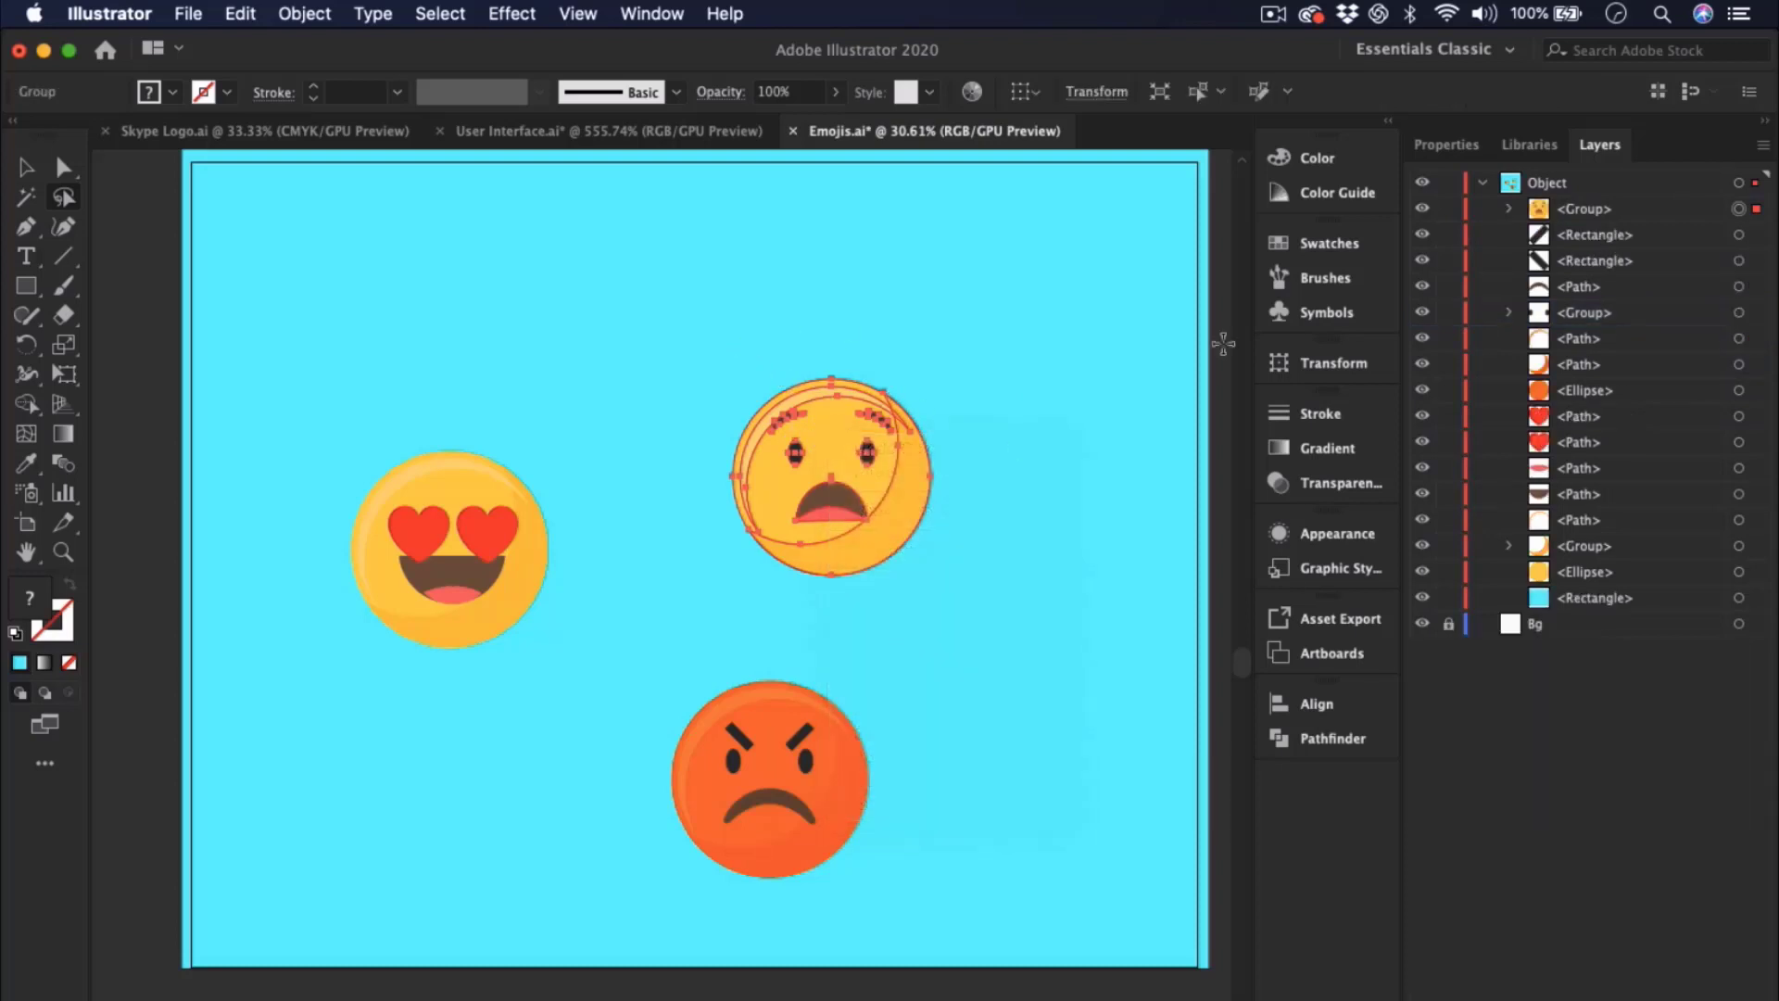
pyautogui.click(1640, 212)
pyautogui.click(1482, 999)
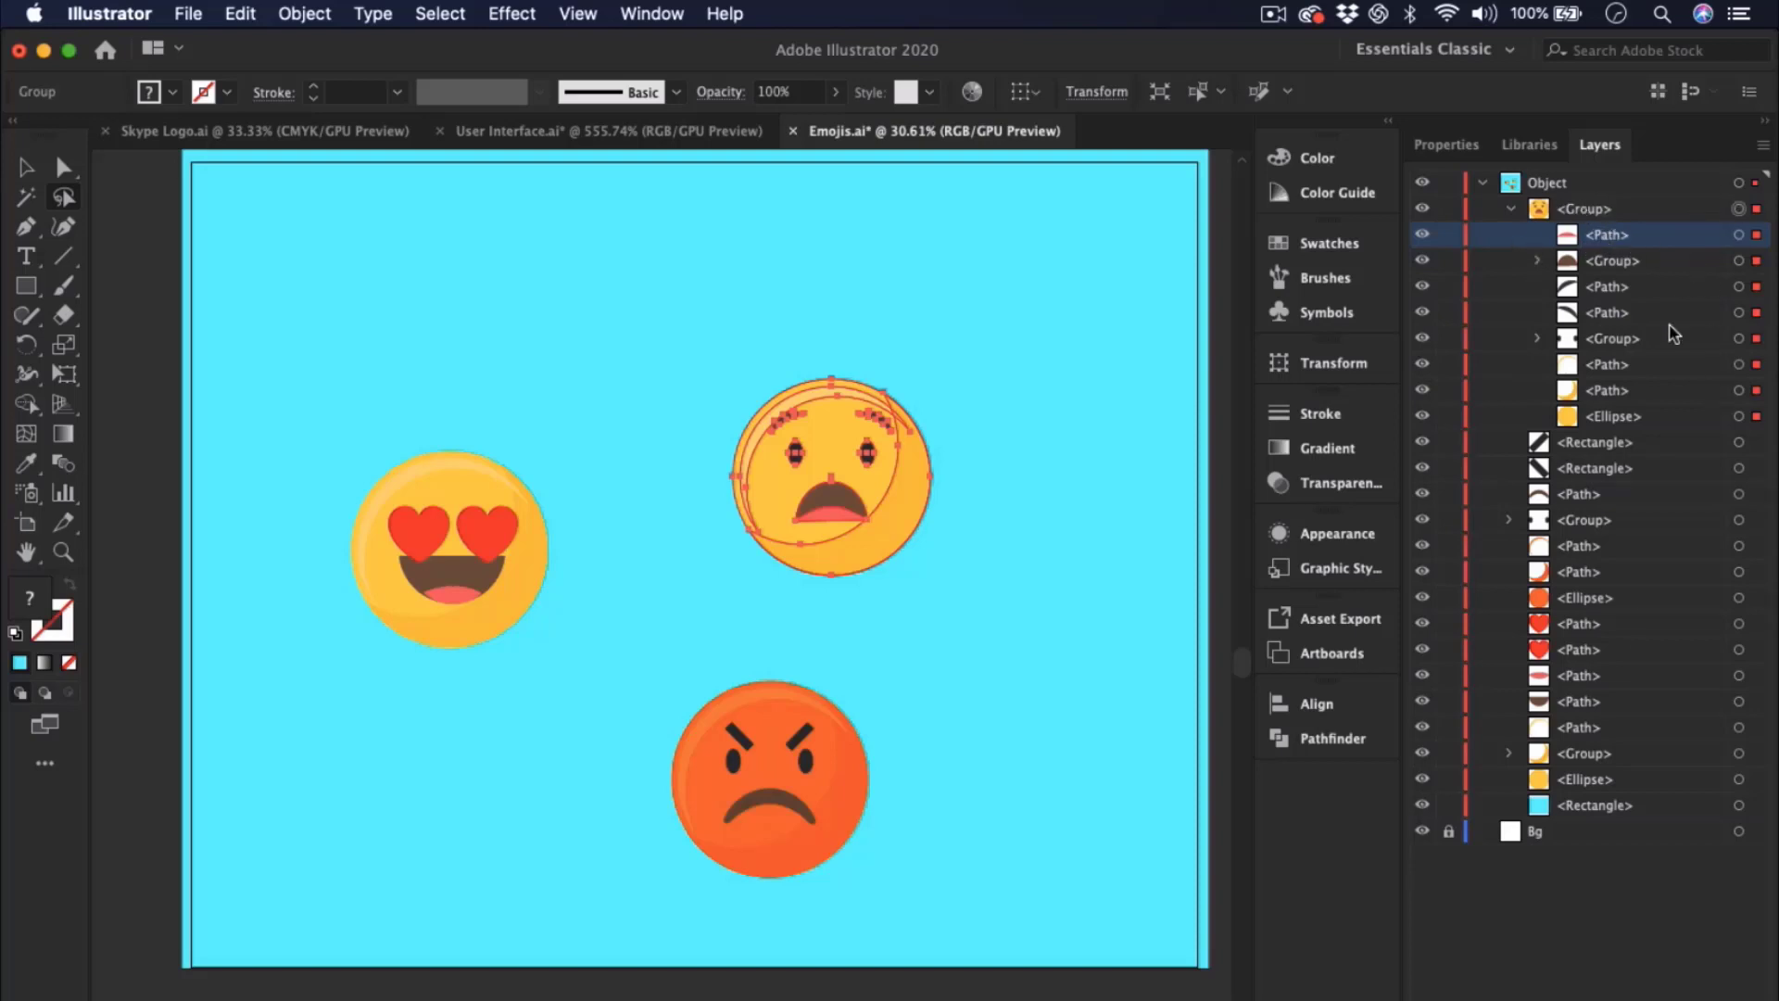
# - Rename the new group 'Suprise Emoji', then deselect and return to the Selection tool
pyautogui.click(1511, 209)
pyautogui.doubleClick(1619, 209)
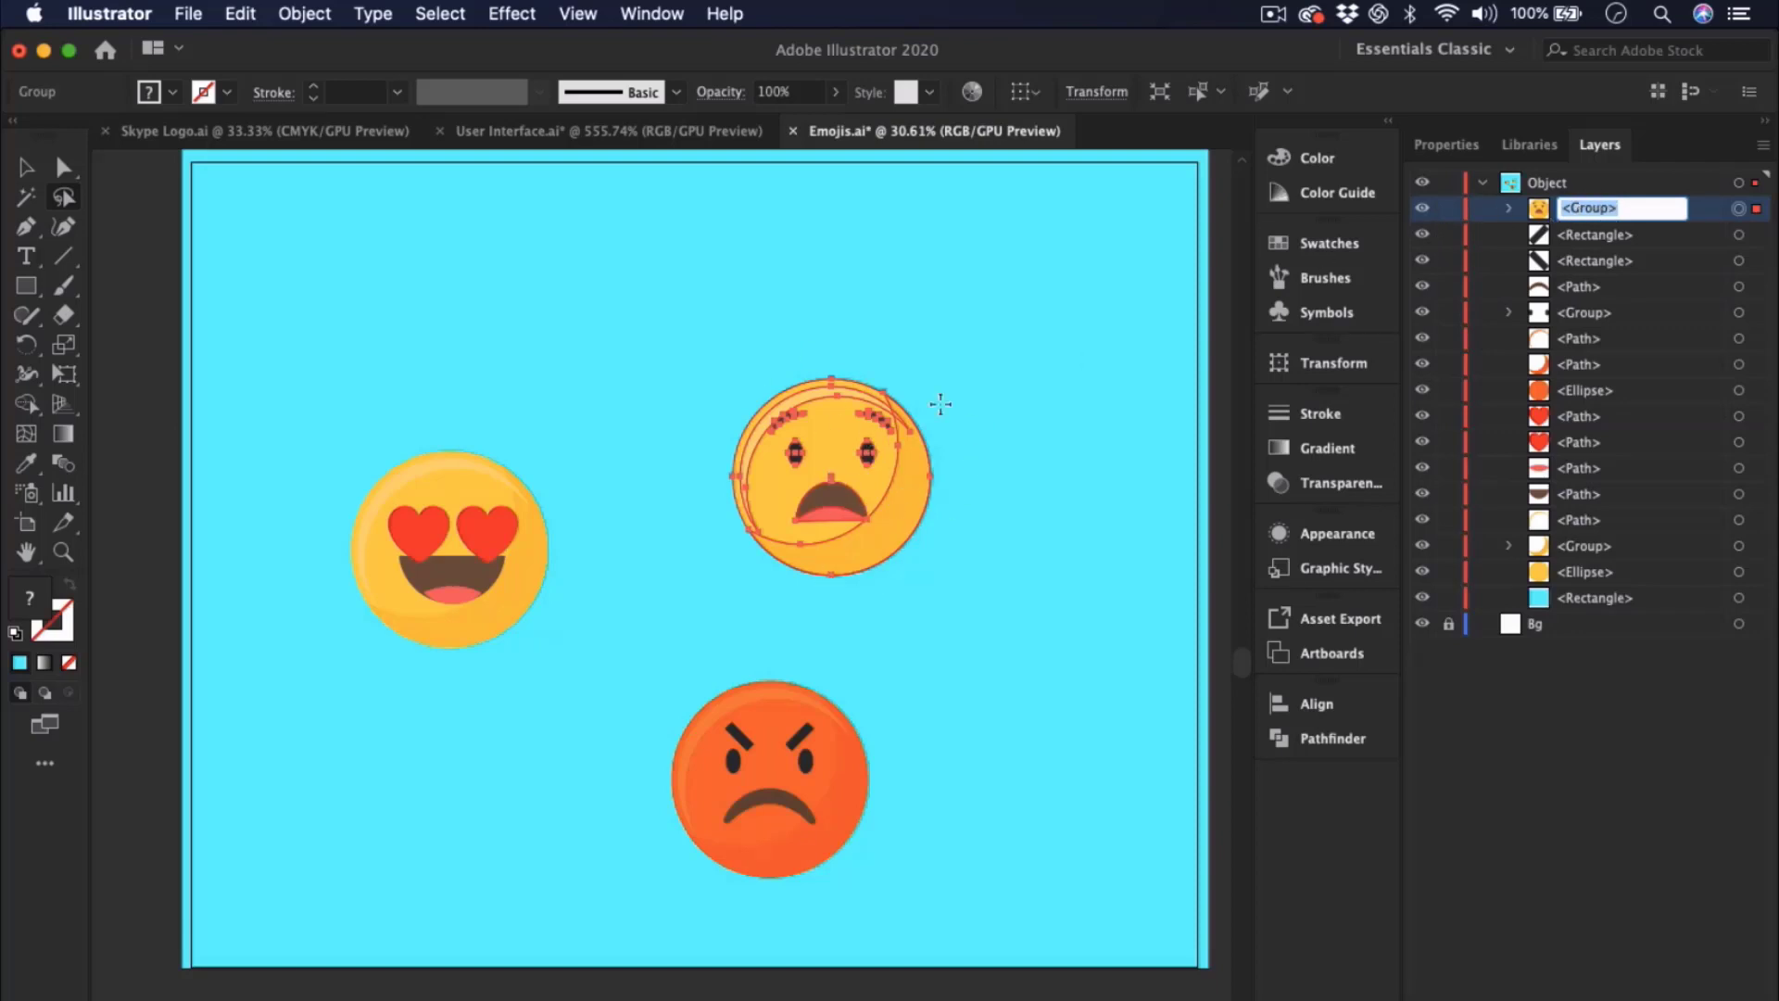
pyautogui.write('Suprise Emoji')
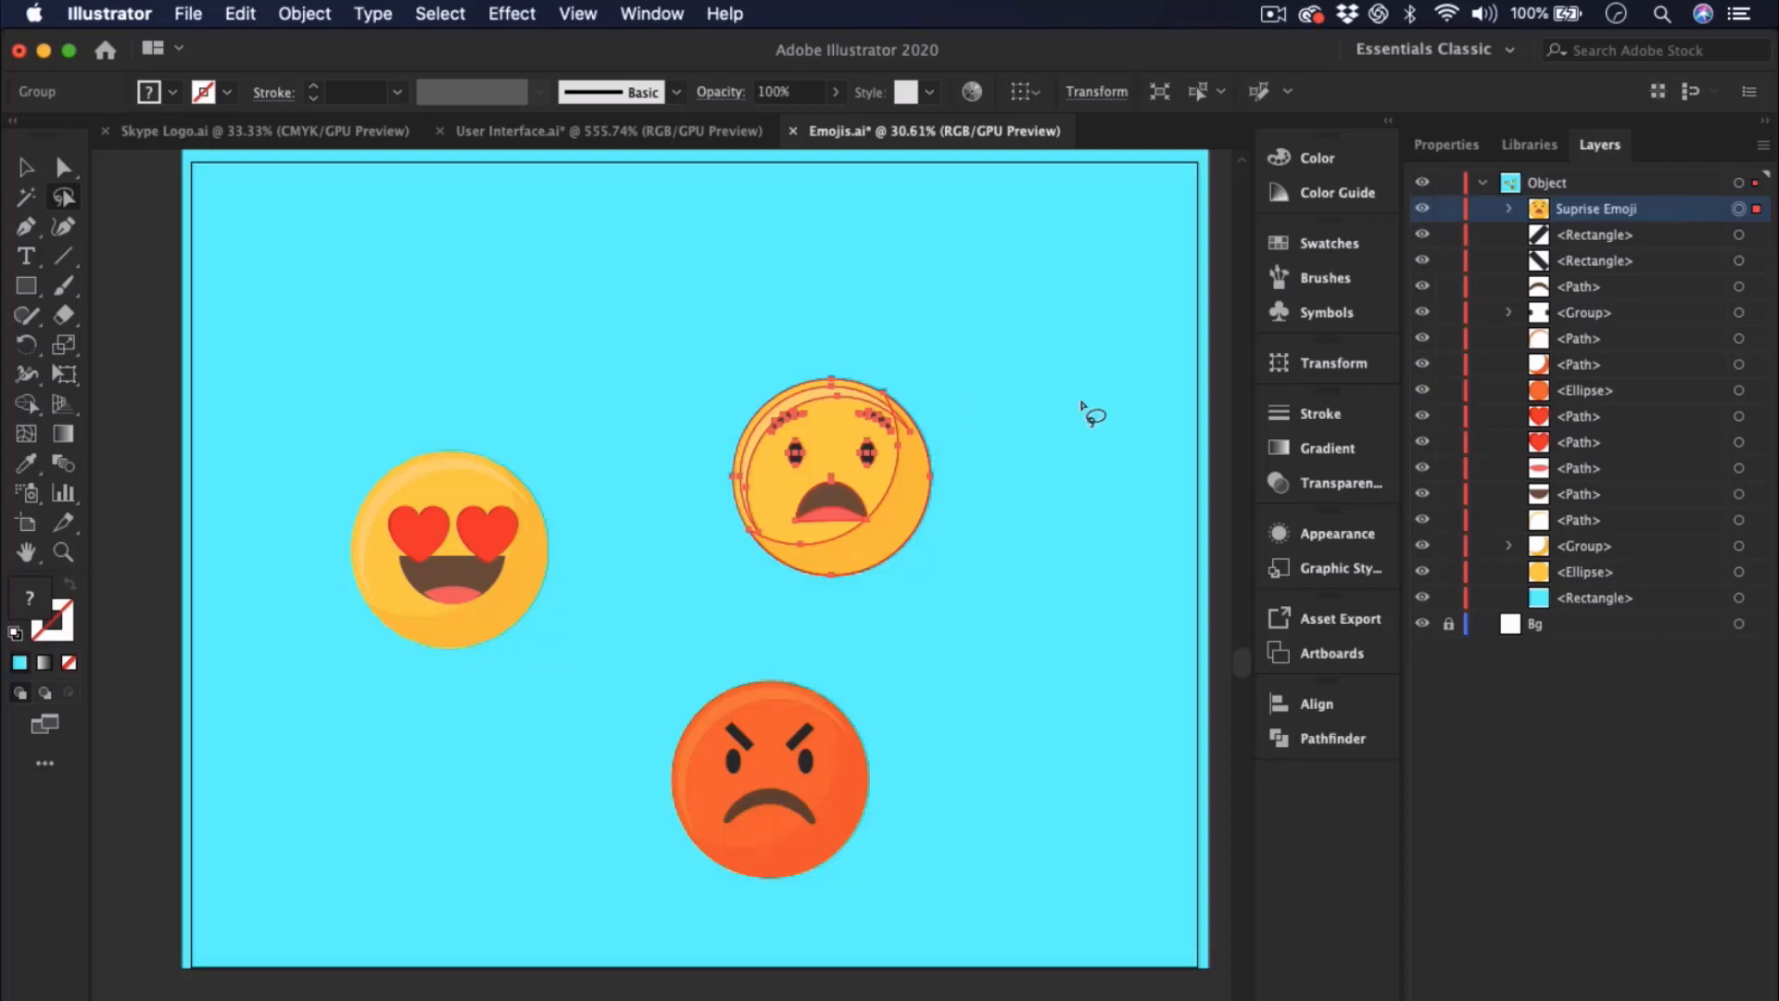
pyautogui.press('Return')
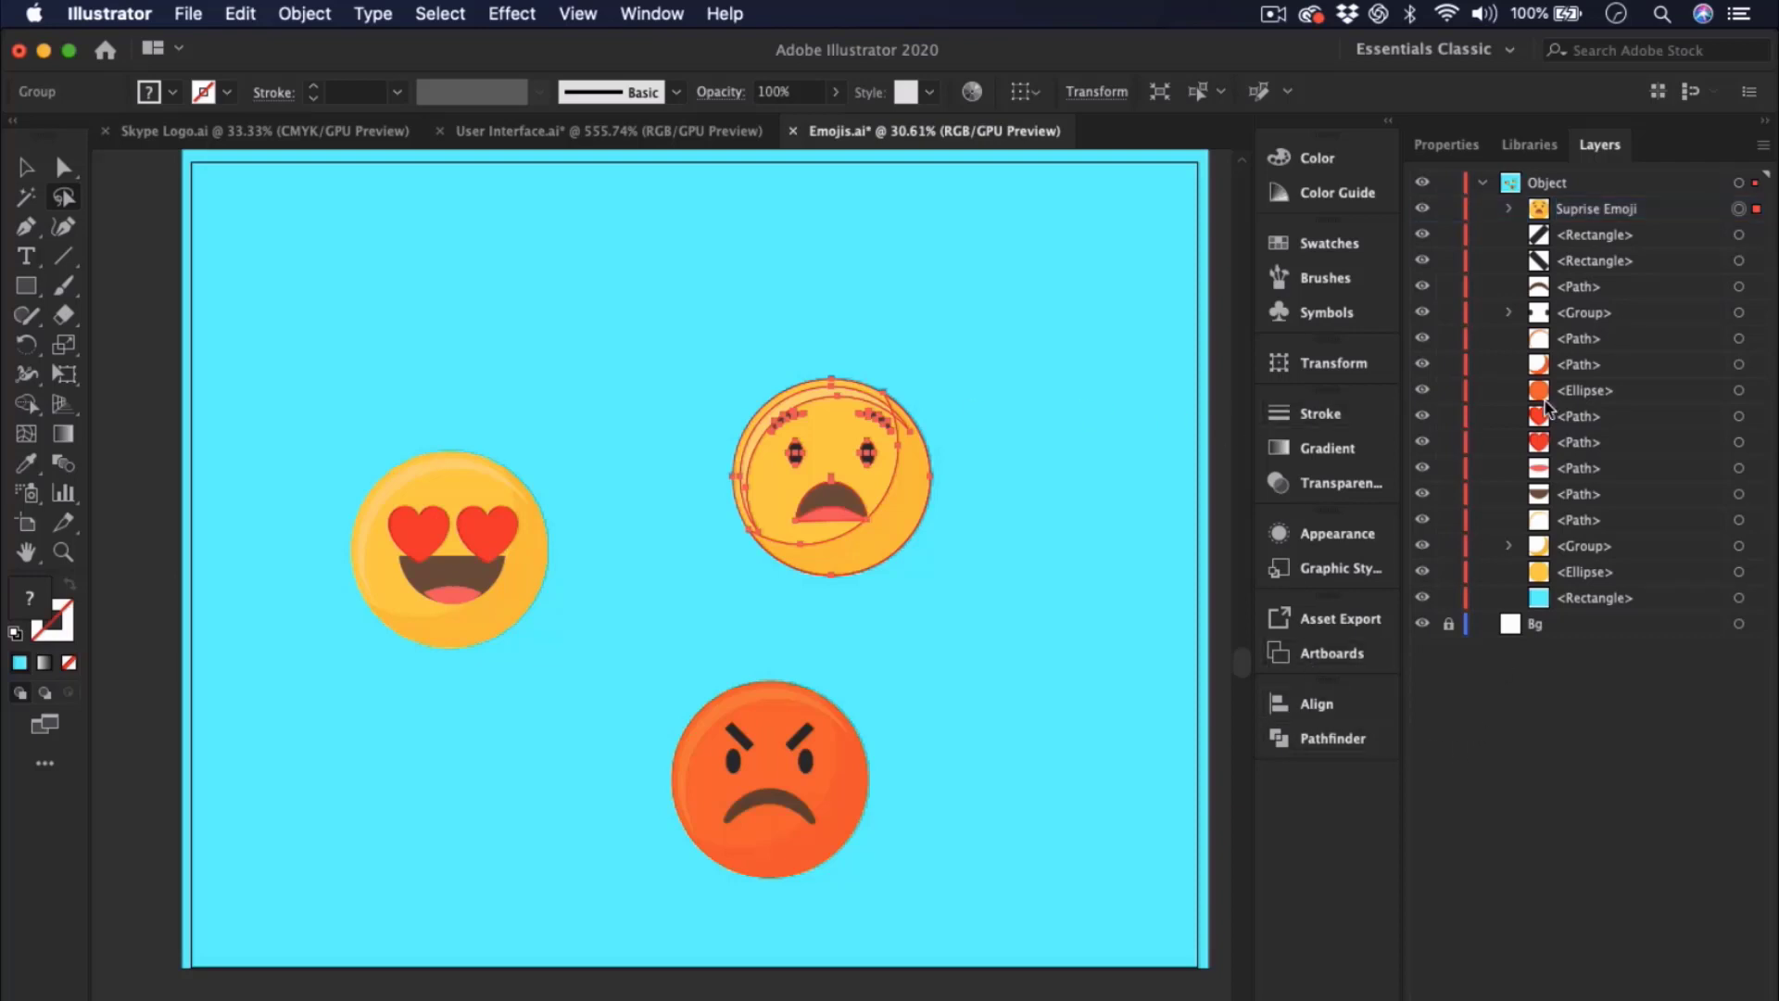
pyautogui.click(1586, 212)
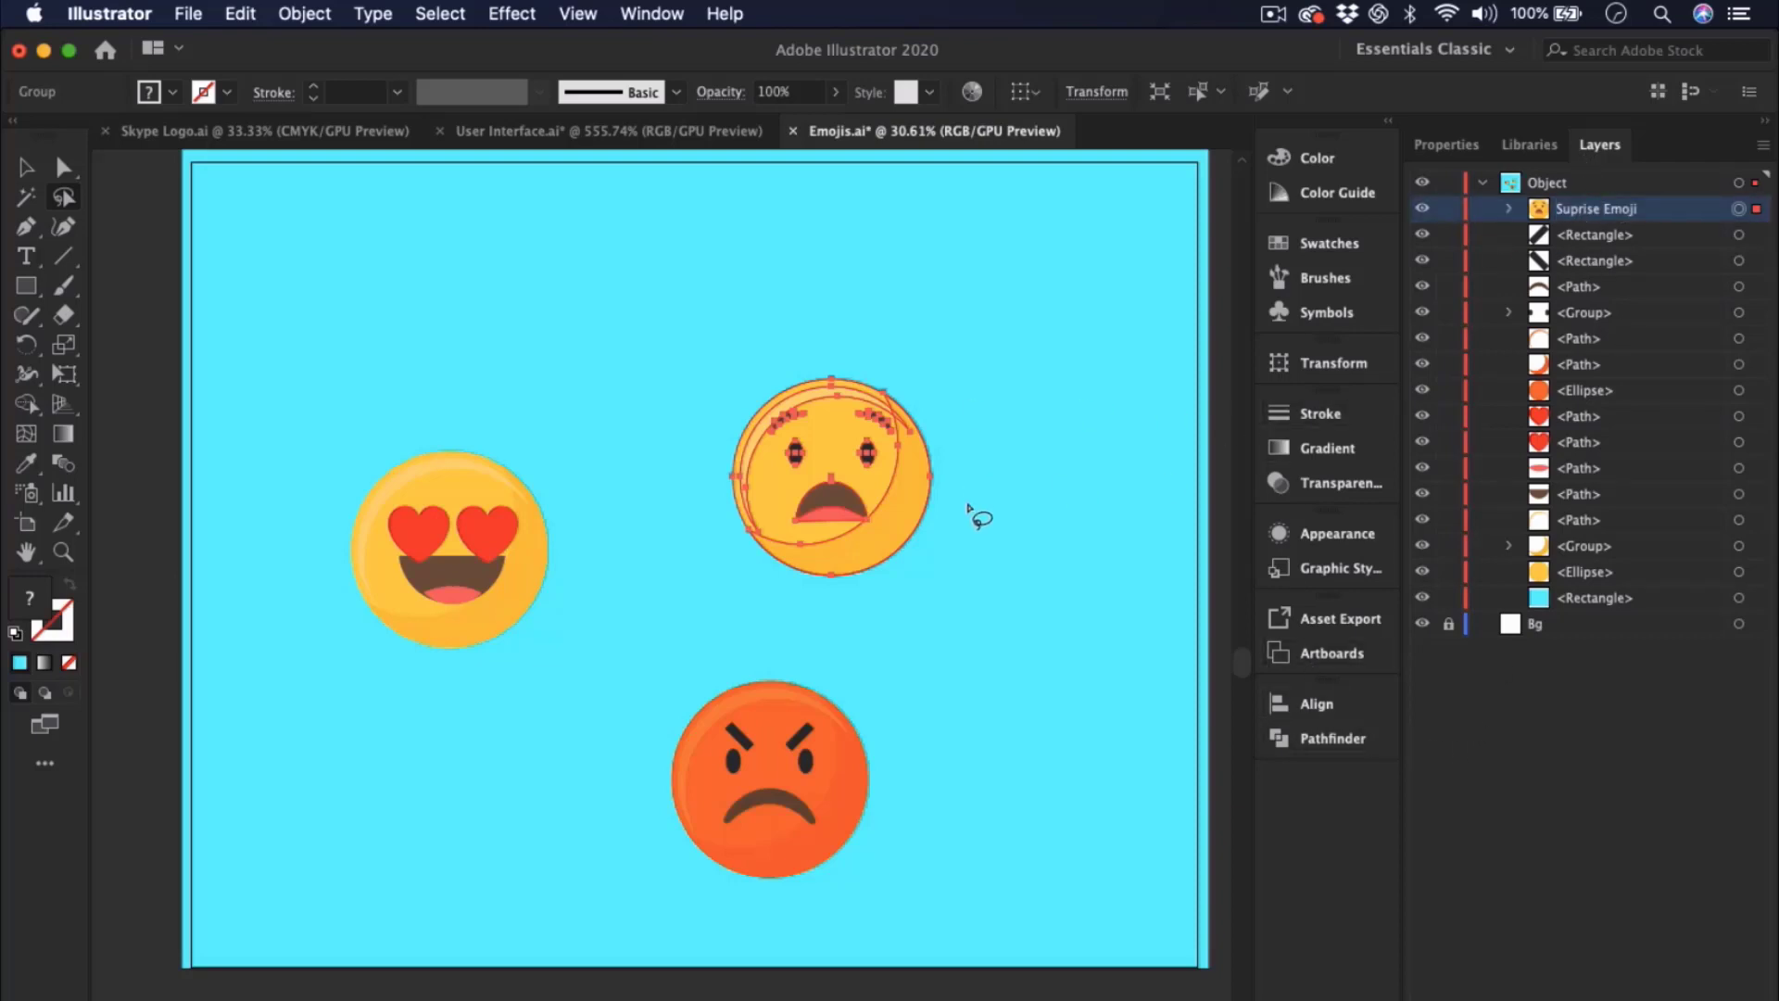
pyautogui.click(985, 596)
pyautogui.press('v')
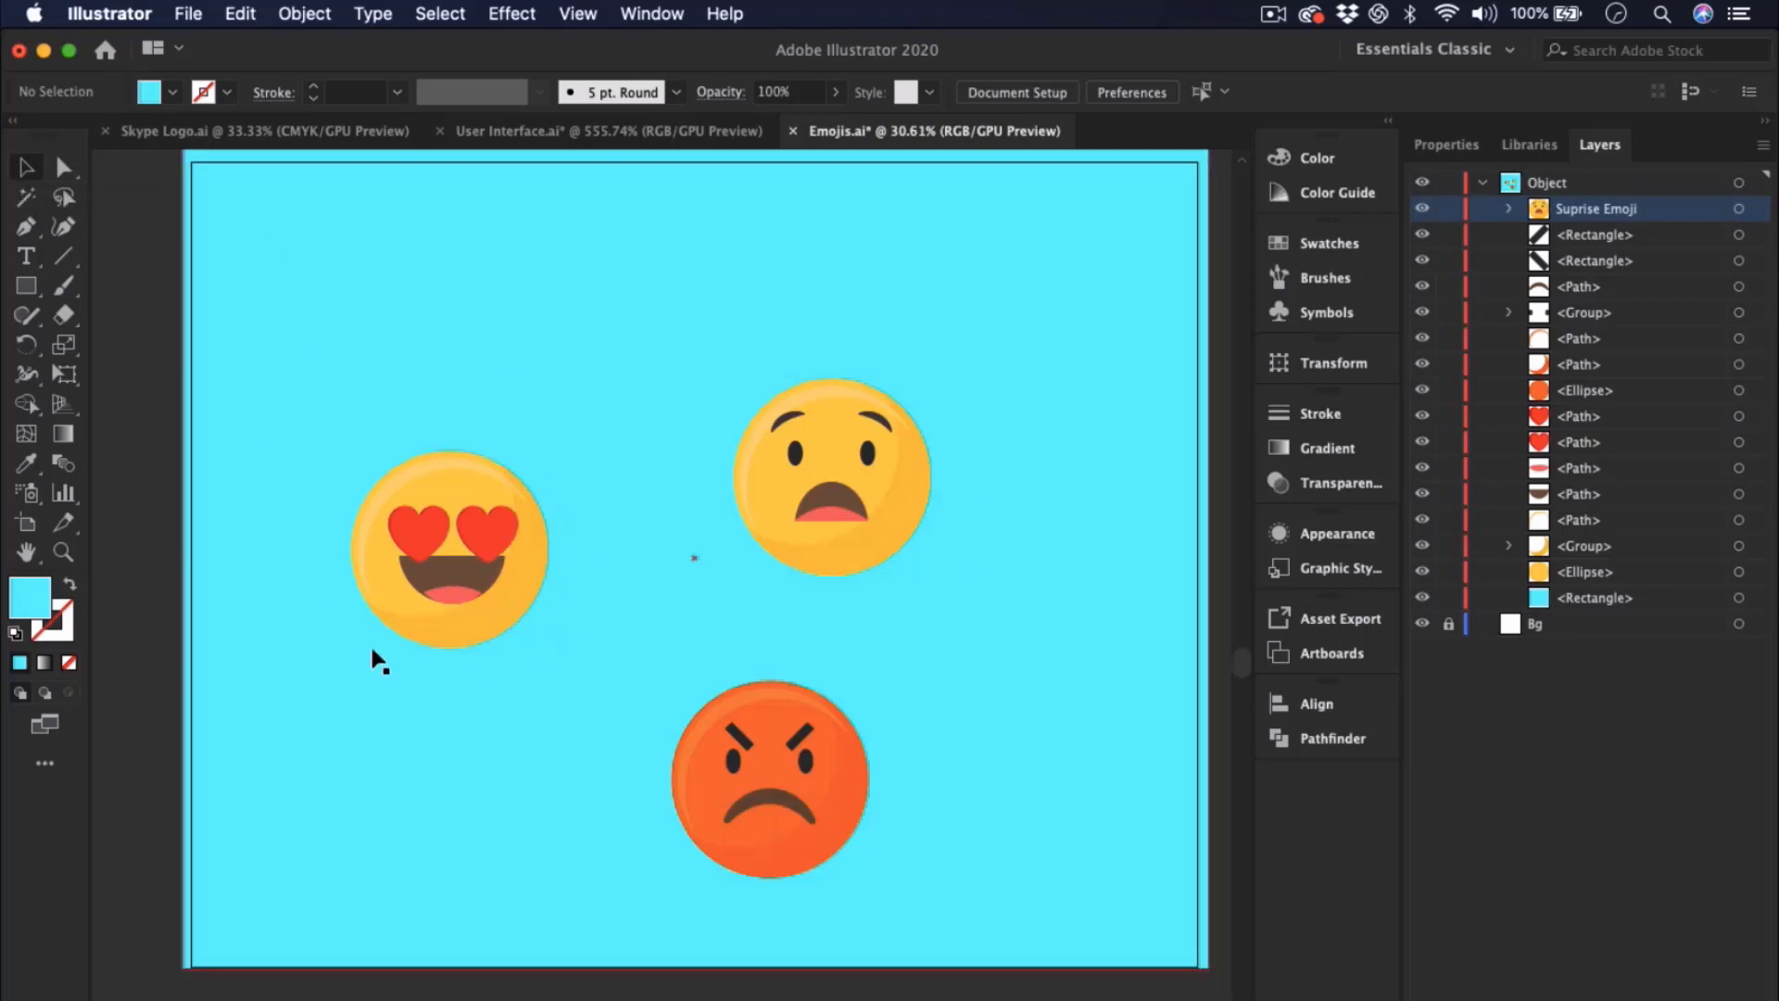
# - Lasso the heart-eyes emoji's parts and group them
pyautogui.click(63, 198)
pyautogui.moveTo(476, 423)
pyautogui.mouseDown()
pyautogui.moveTo(431, 425)
pyautogui.moveTo(330, 523)
pyautogui.moveTo(385, 697)
pyautogui.moveTo(555, 700)
pyautogui.moveTo(590, 579)
pyautogui.moveTo(559, 498)
pyautogui.moveTo(486, 440)
pyautogui.mouseUp()
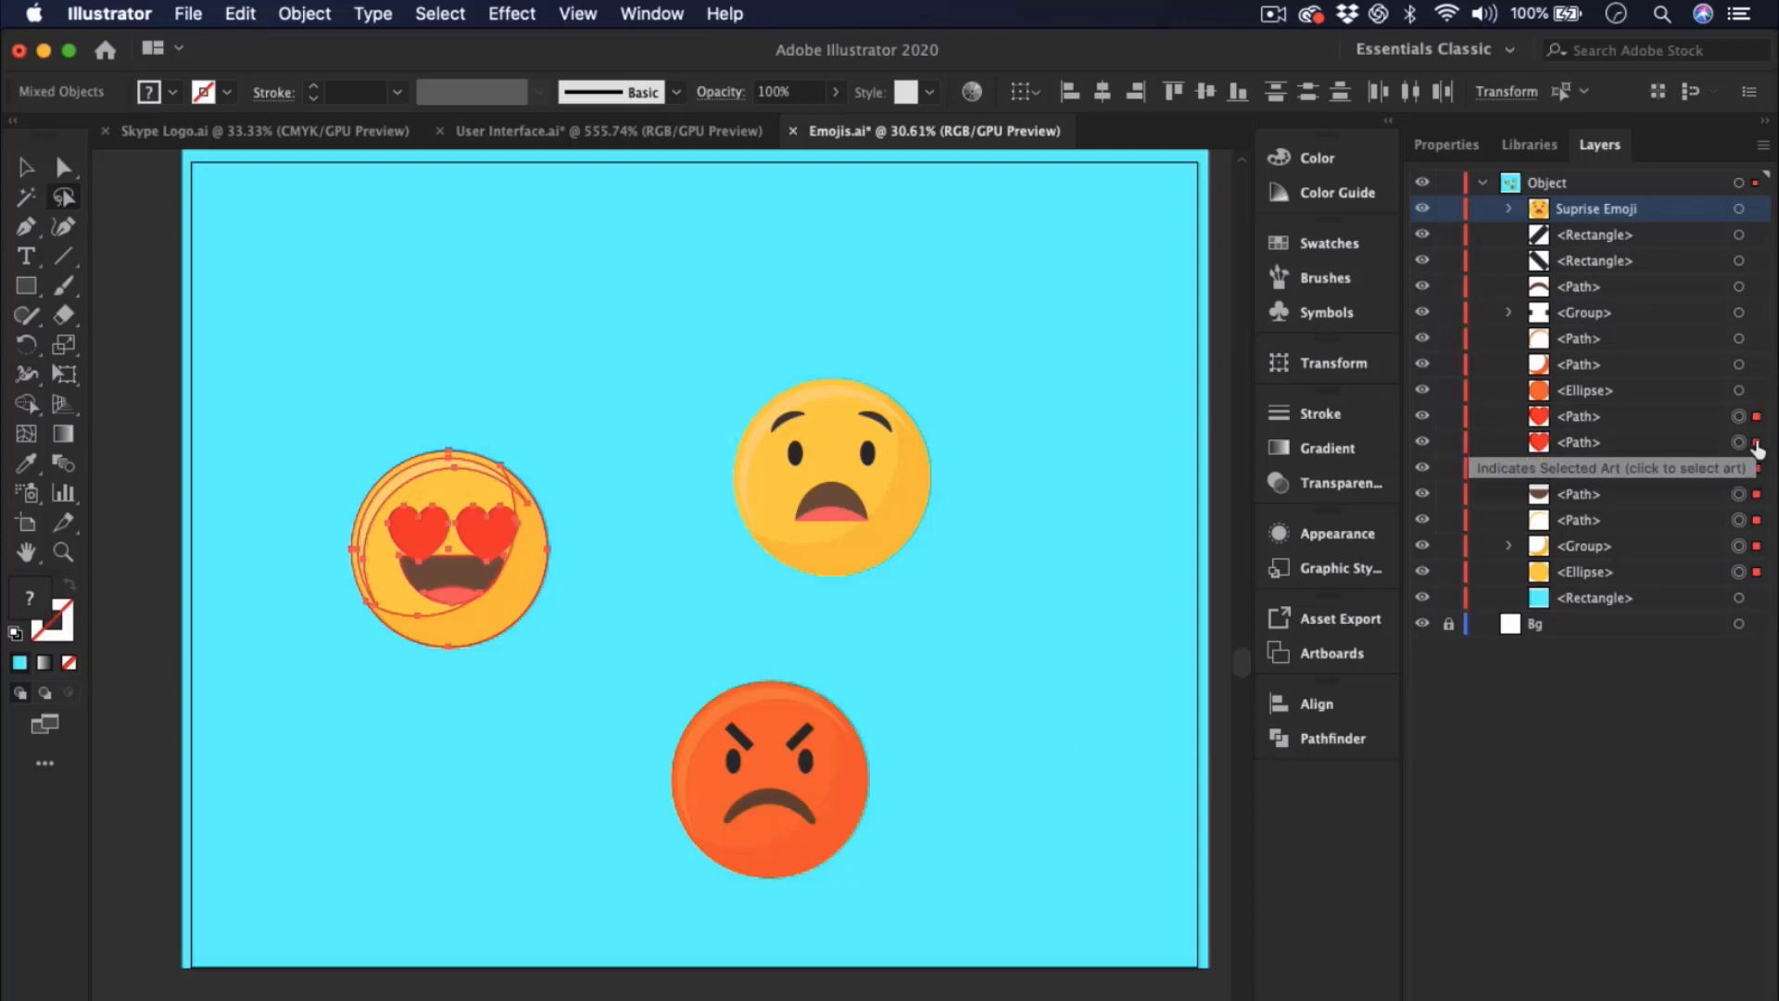
pyautogui.rightClick(433, 476)
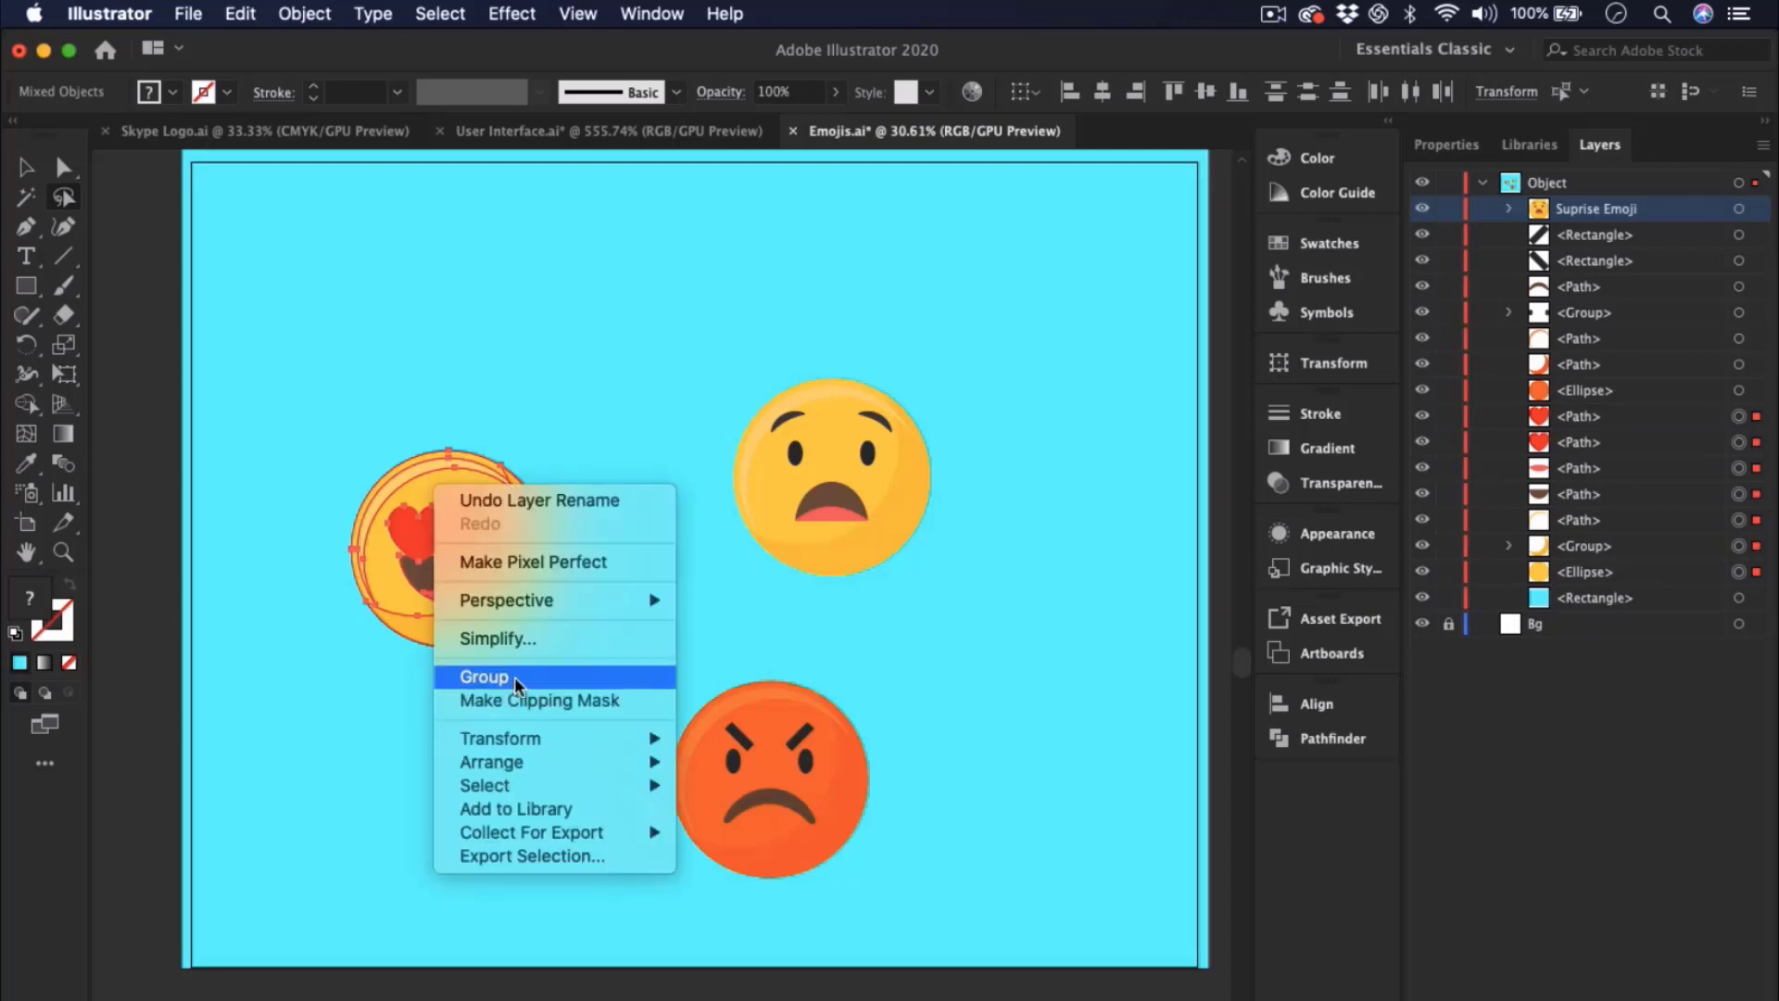
pyautogui.click(514, 676)
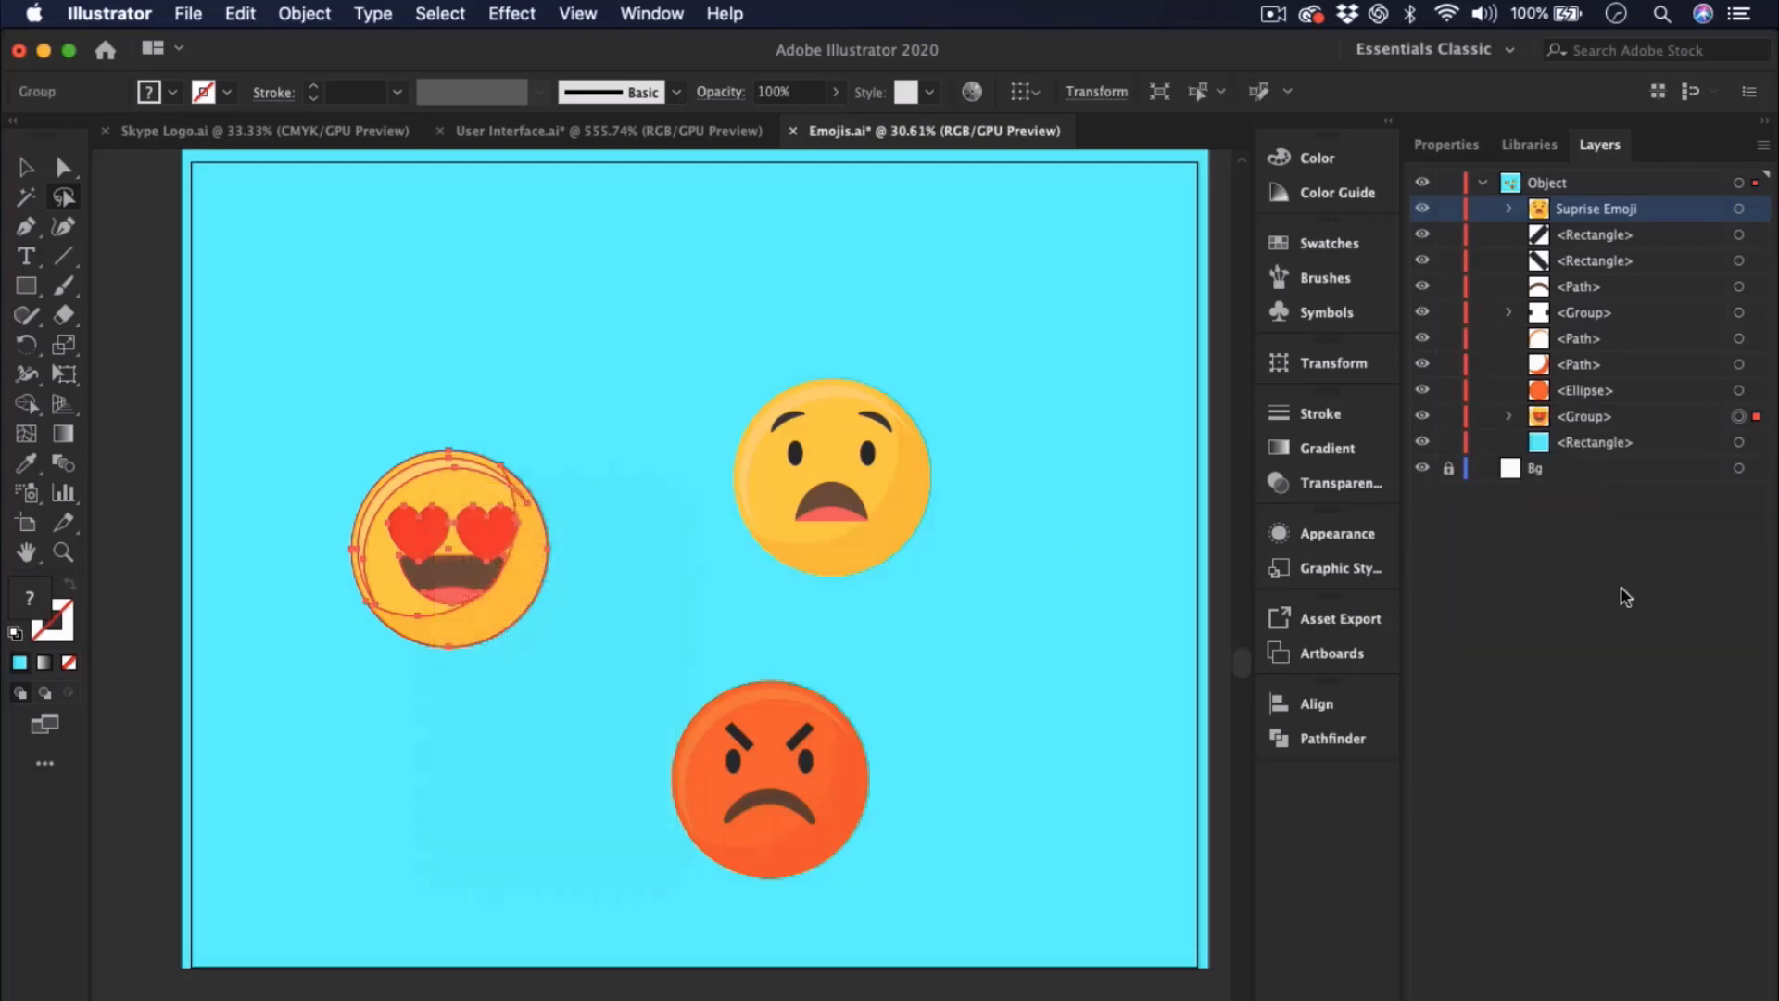
# - Rename the new group 'Love Eyes Emoji' in the Layers panel
pyautogui.click(1630, 416)
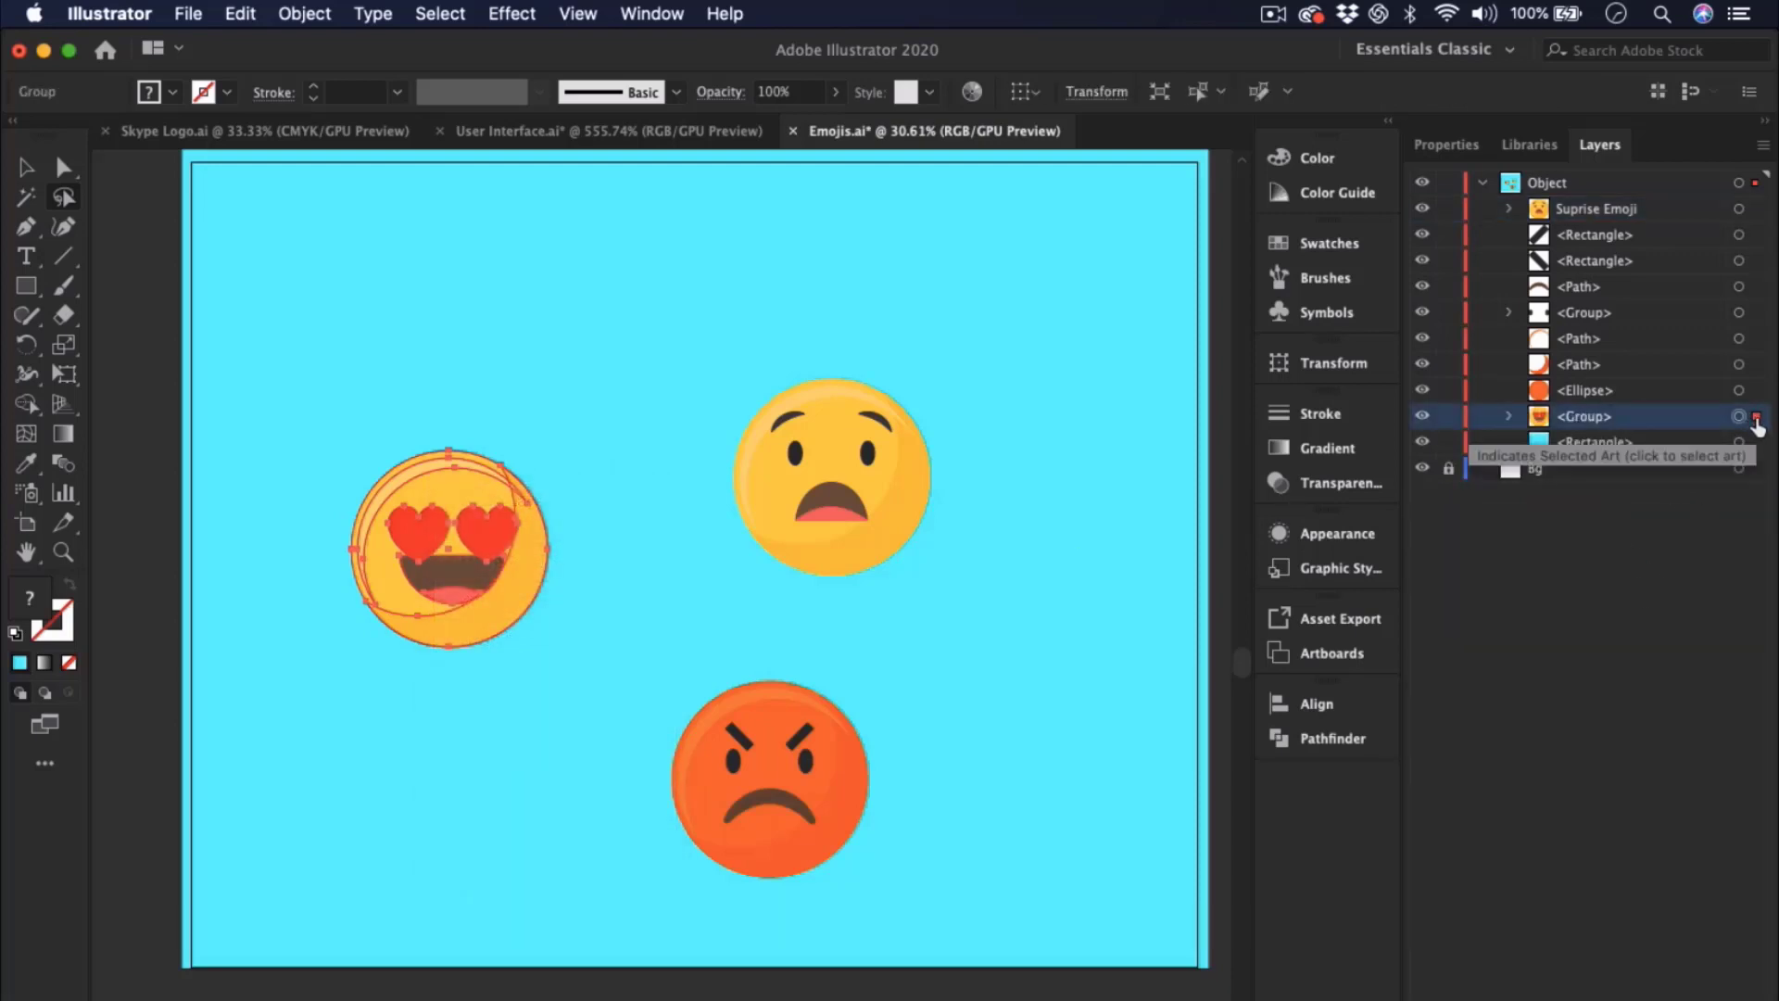
pyautogui.doubleClick(1600, 421)
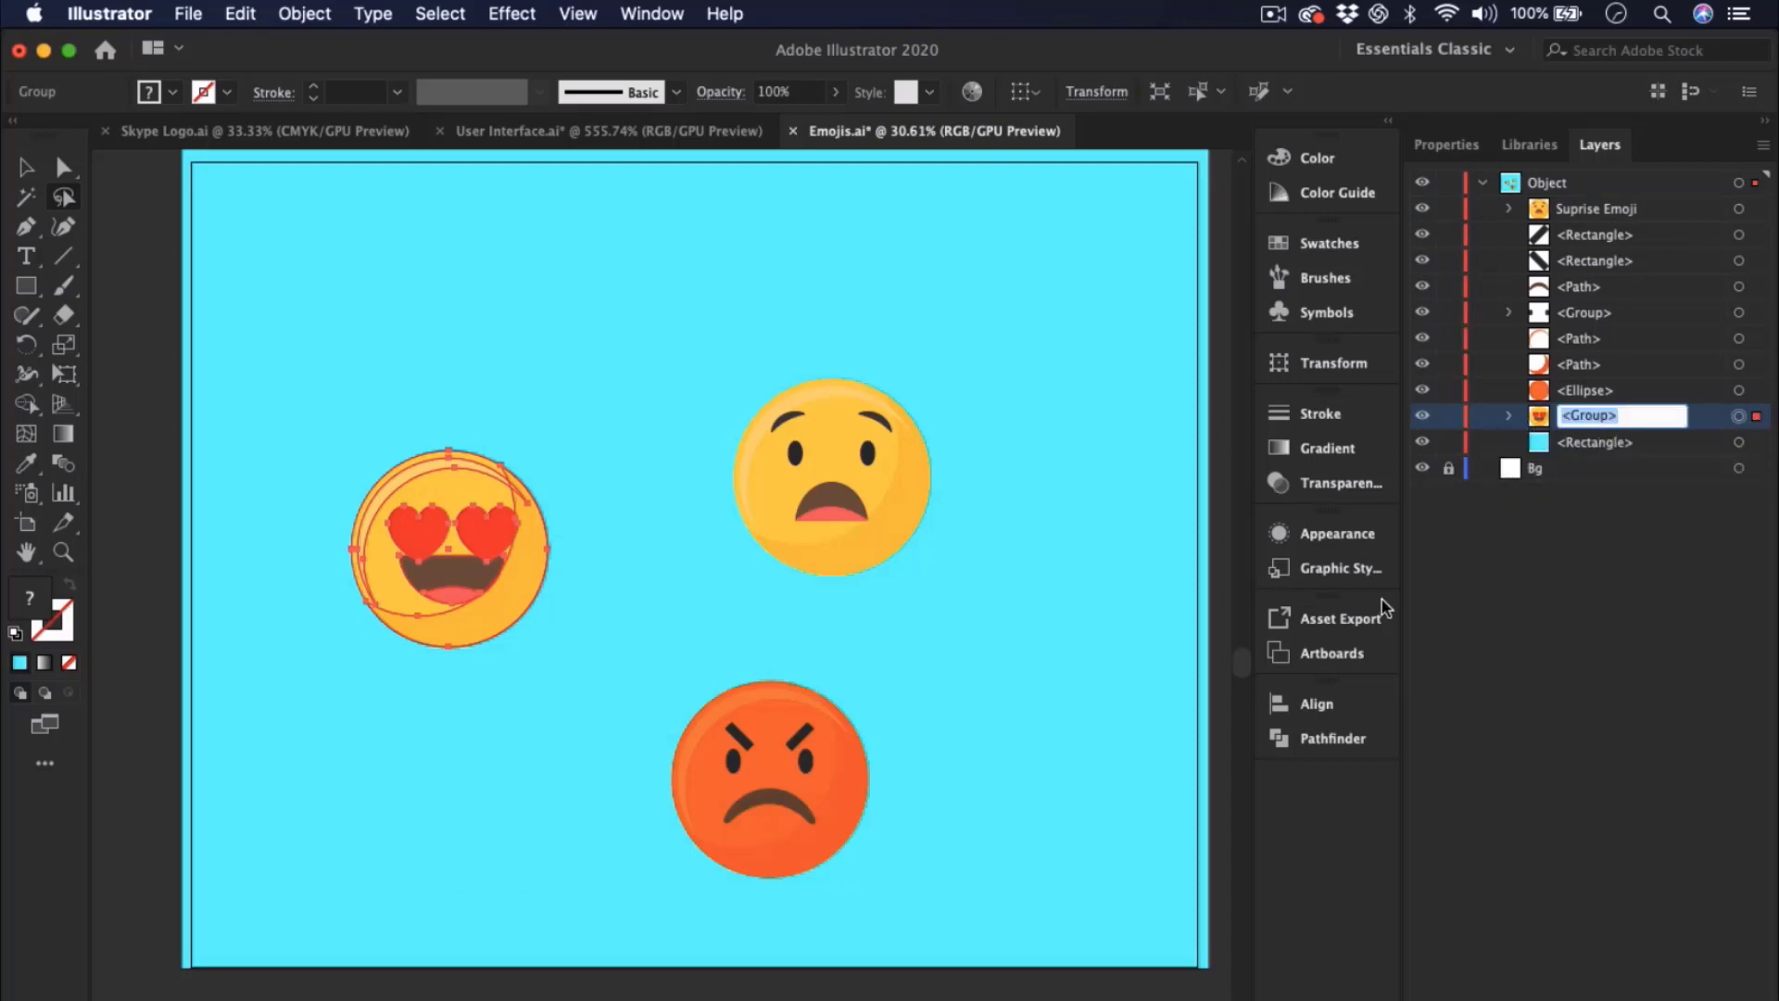
pyautogui.write('Love')
pyautogui.write('Eyes Emoji')
pyautogui.press('Return')
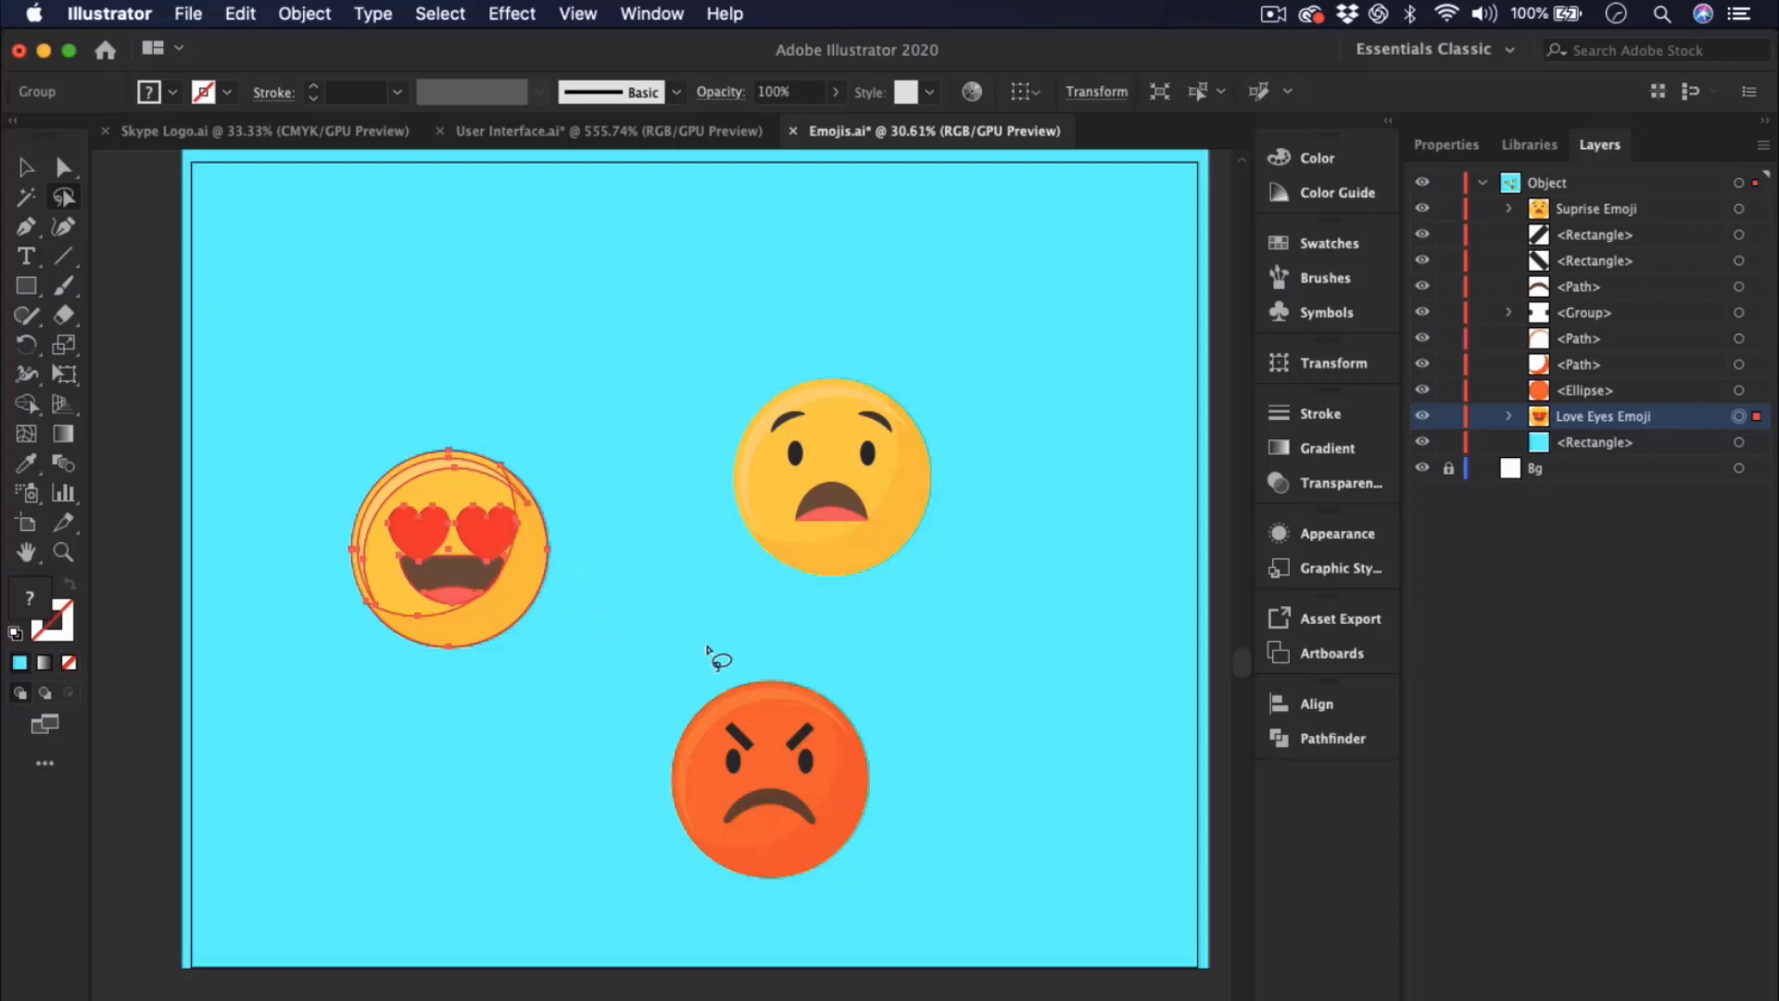
# - Lasso around the angry emoji to select all its paths
pyautogui.moveTo(709, 648)
pyautogui.mouseDown()
pyautogui.moveTo(605, 712)
pyautogui.moveTo(599, 879)
pyautogui.moveTo(751, 908)
pyautogui.moveTo(862, 880)
pyautogui.moveTo(886, 769)
pyautogui.moveTo(697, 648)
pyautogui.mouseUp()
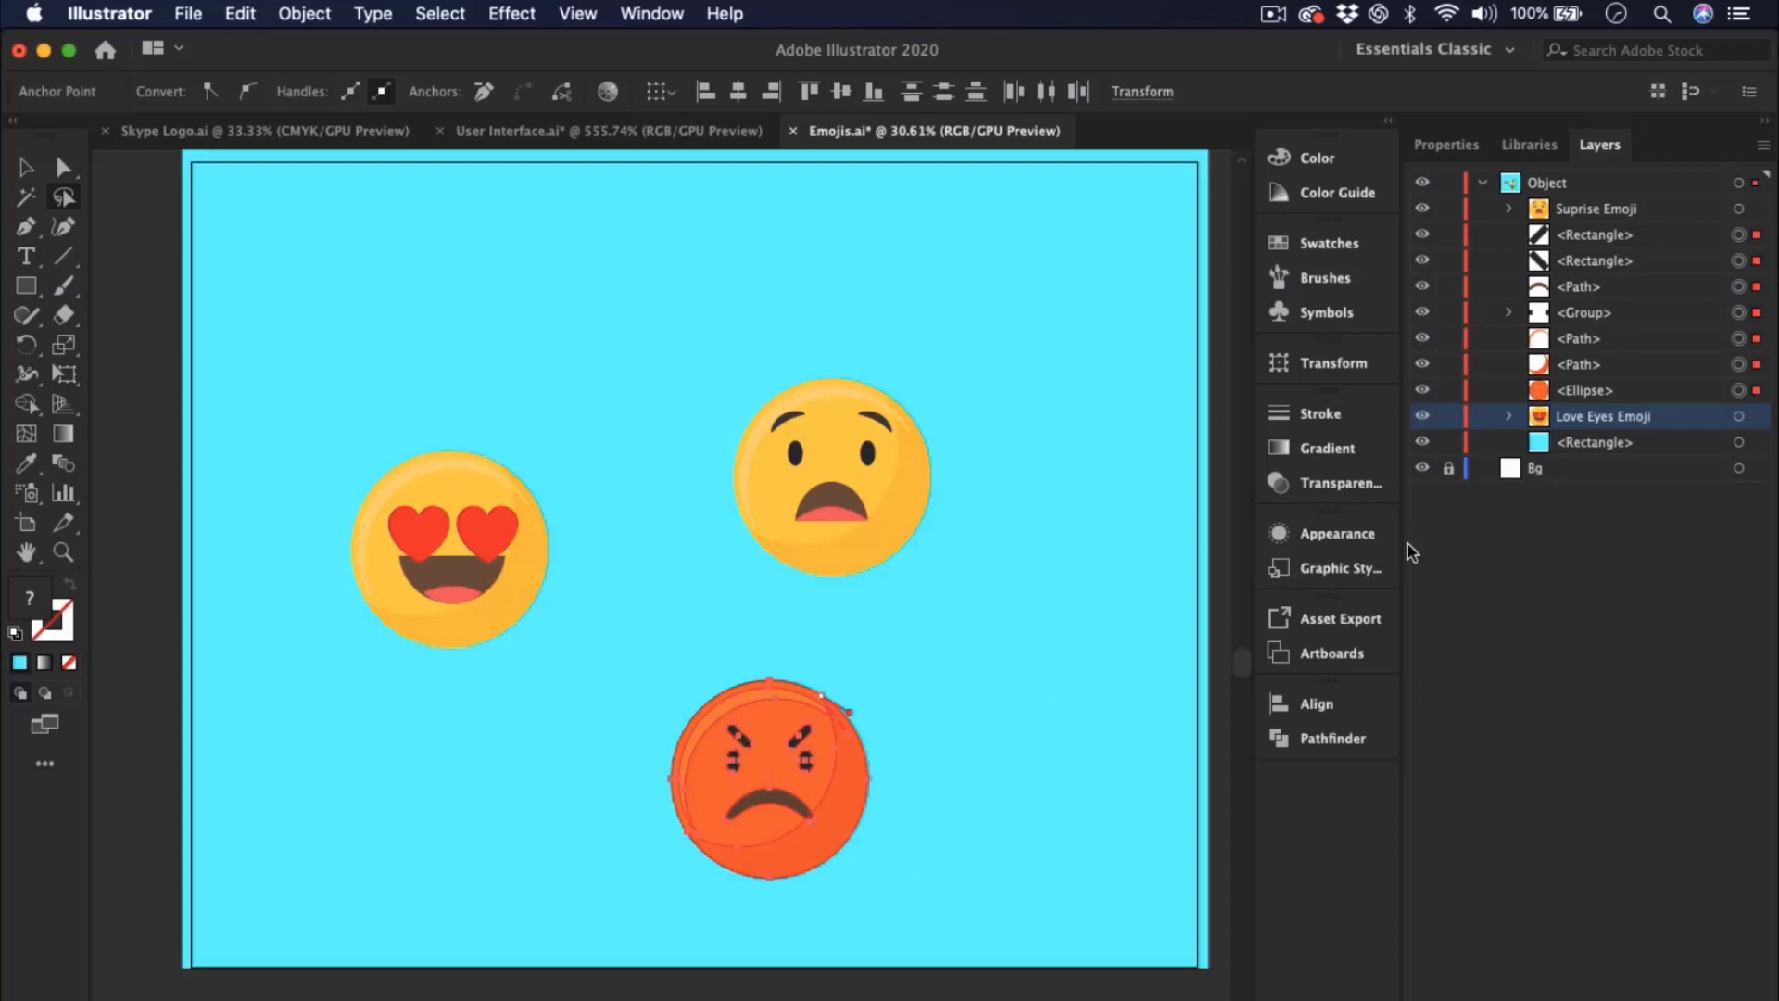
# - Group the angry emoji's parts and name the group 'Angry Emoji'
pyautogui.rightClick(853, 792)
pyautogui.click(913, 849)
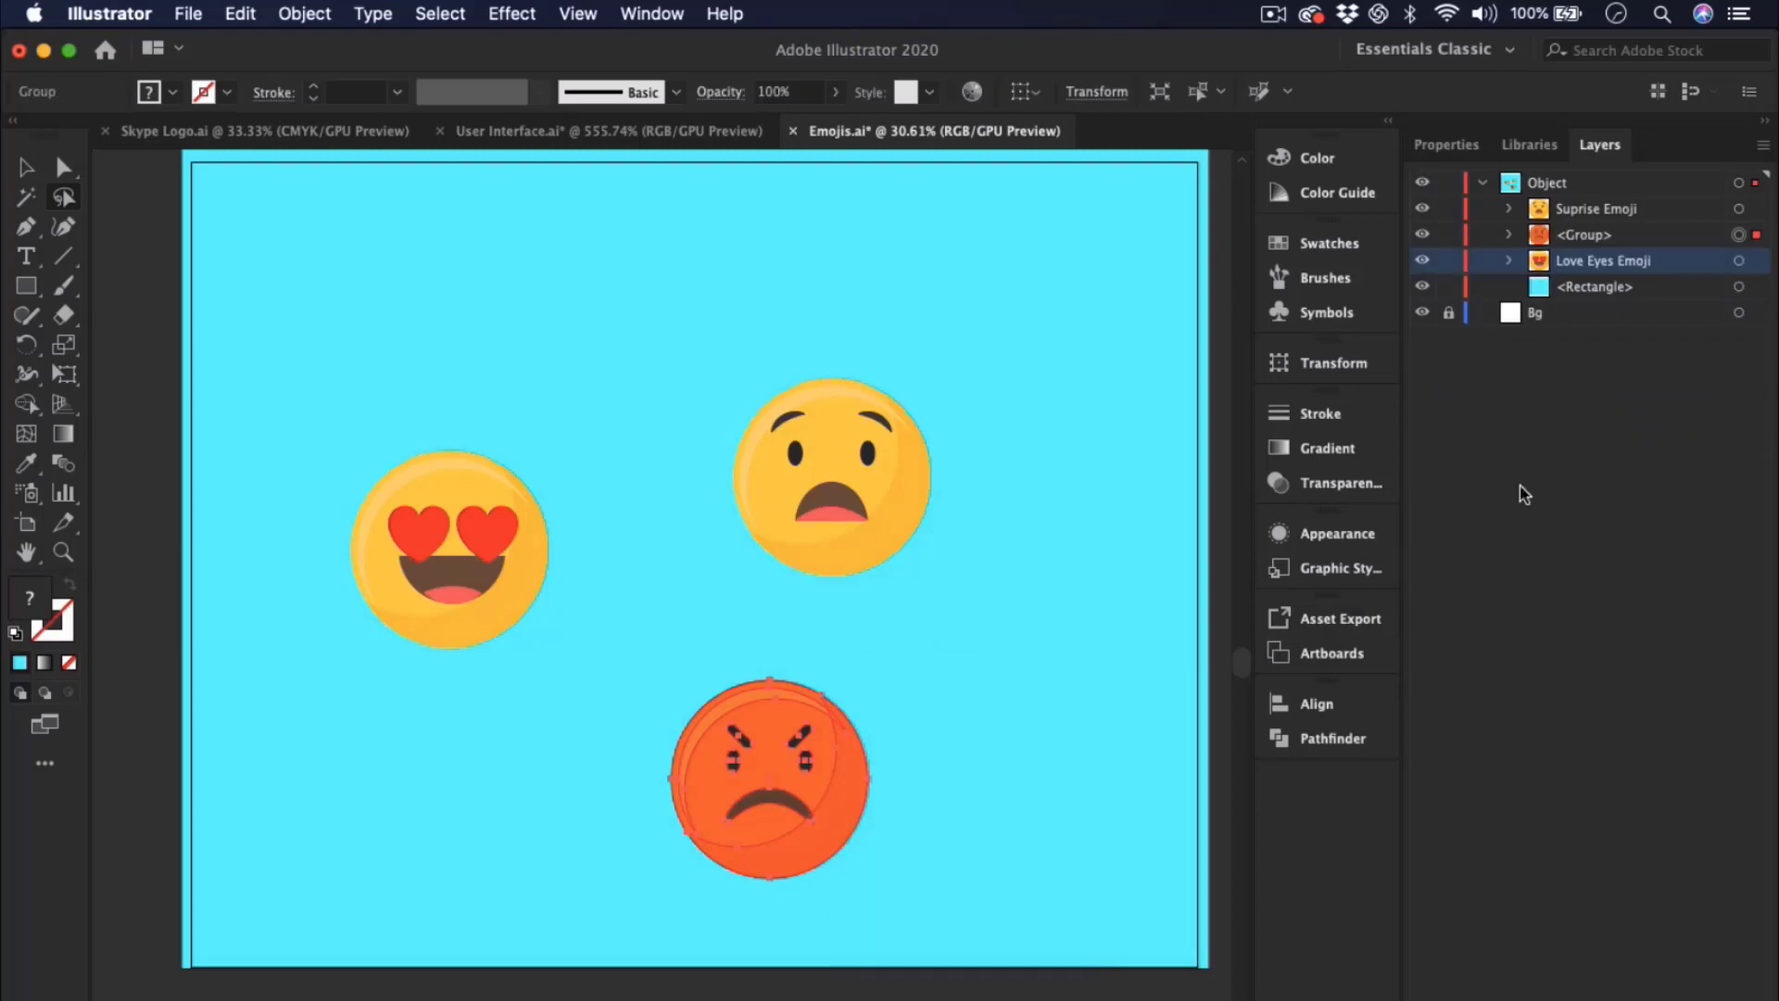
pyautogui.doubleClick(1593, 236)
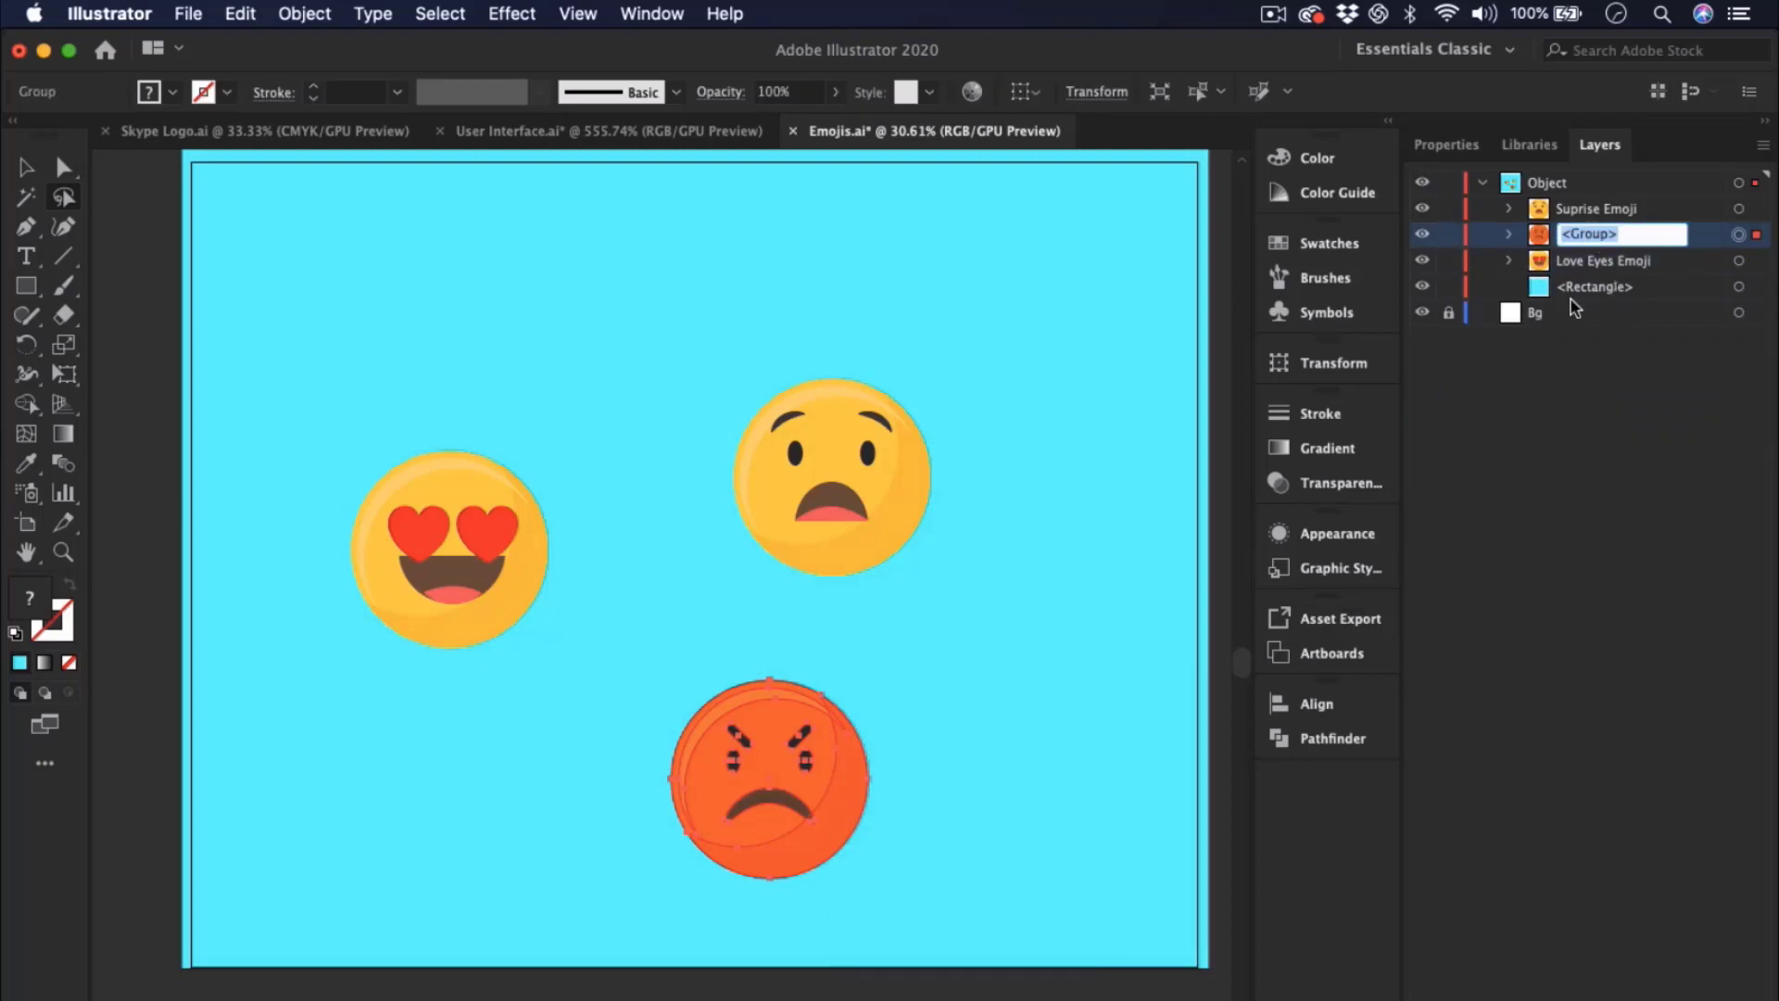
pyautogui.write('Angry Emoji')
pyautogui.press('Return')
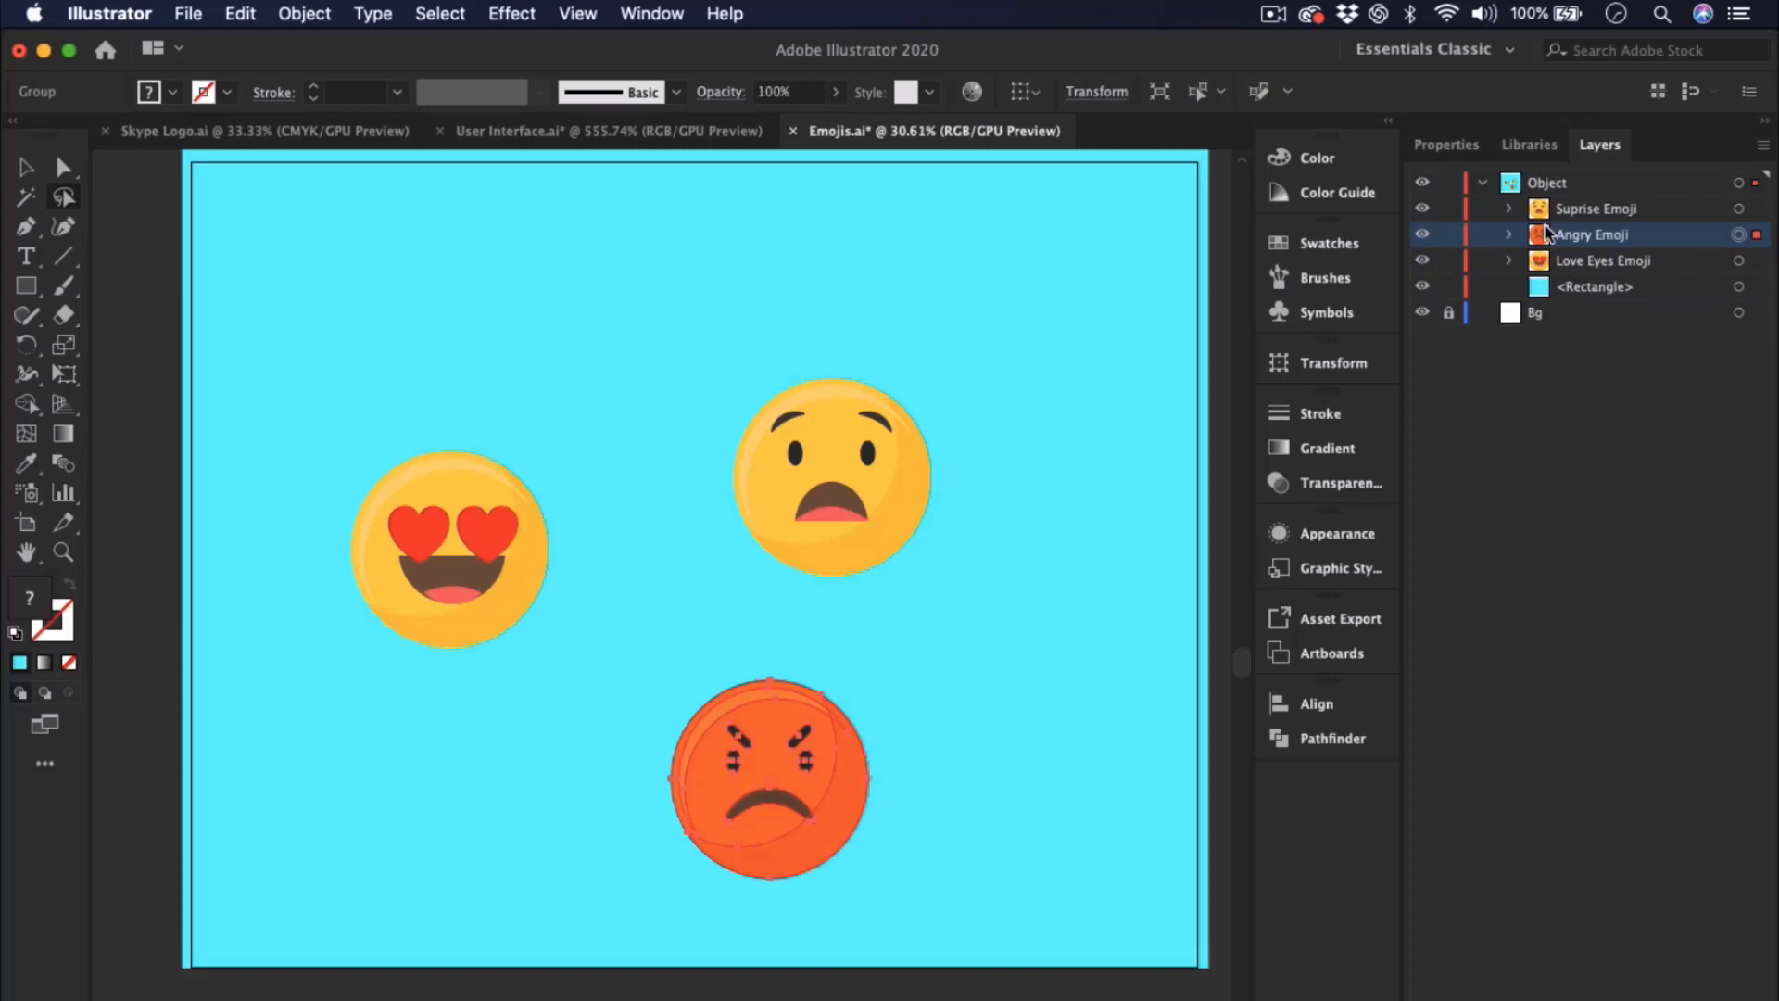
# - Click through the Suprise, Angry and Love Eyes Emoji groups and the background rectangle
pyautogui.click(1596, 211)
pyautogui.click(1587, 232)
pyautogui.click(1597, 265)
pyautogui.click(1606, 288)
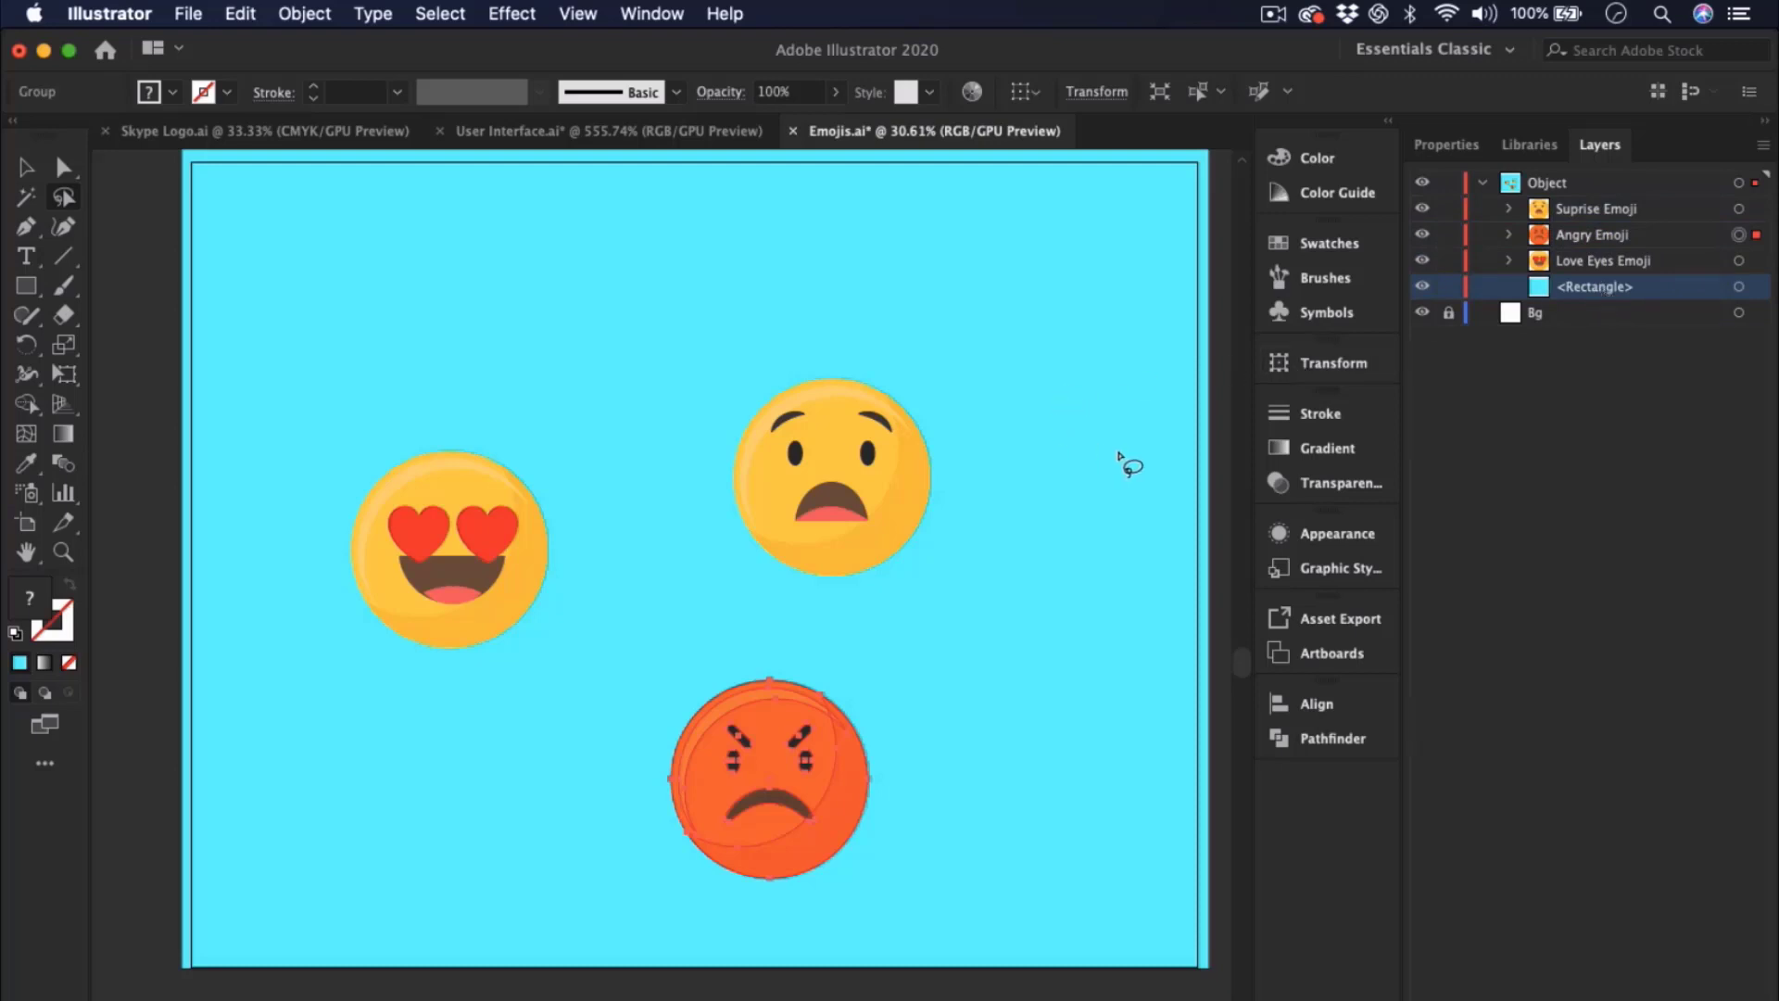
# - With the Selection tool, select the cyan rectangle and lock the Bg layer
pyautogui.click(26, 166)
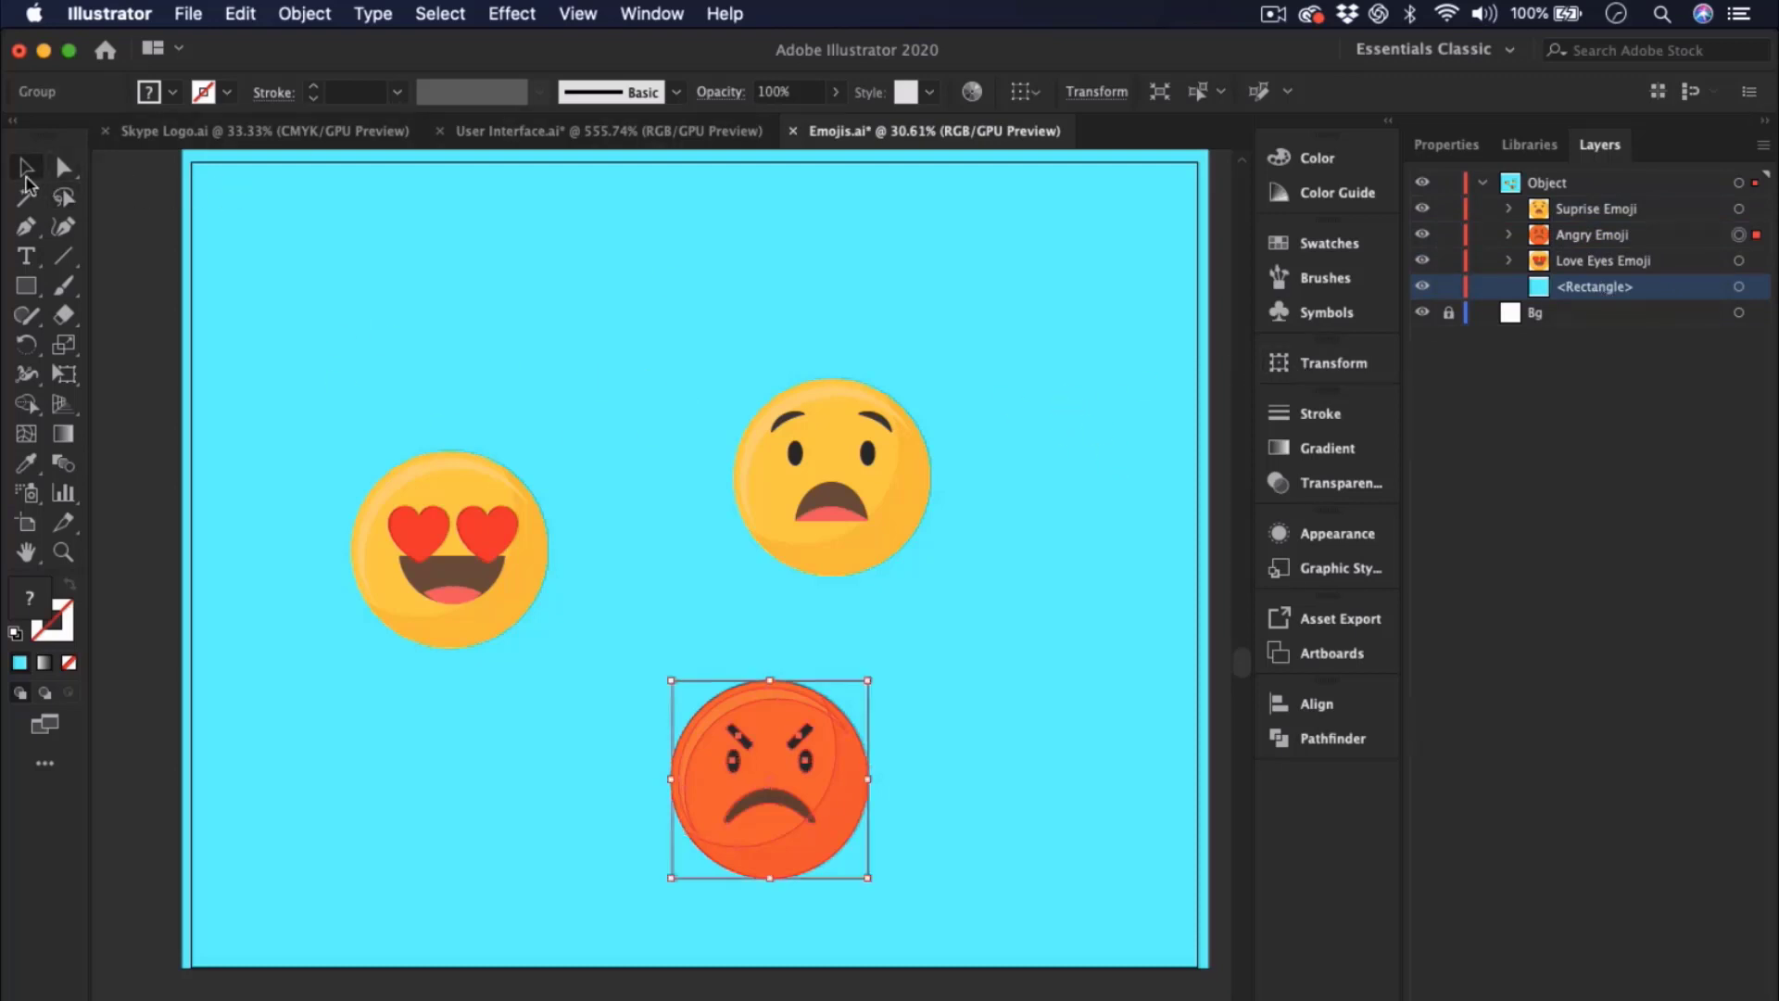
pyautogui.click(387, 301)
pyautogui.click(1450, 313)
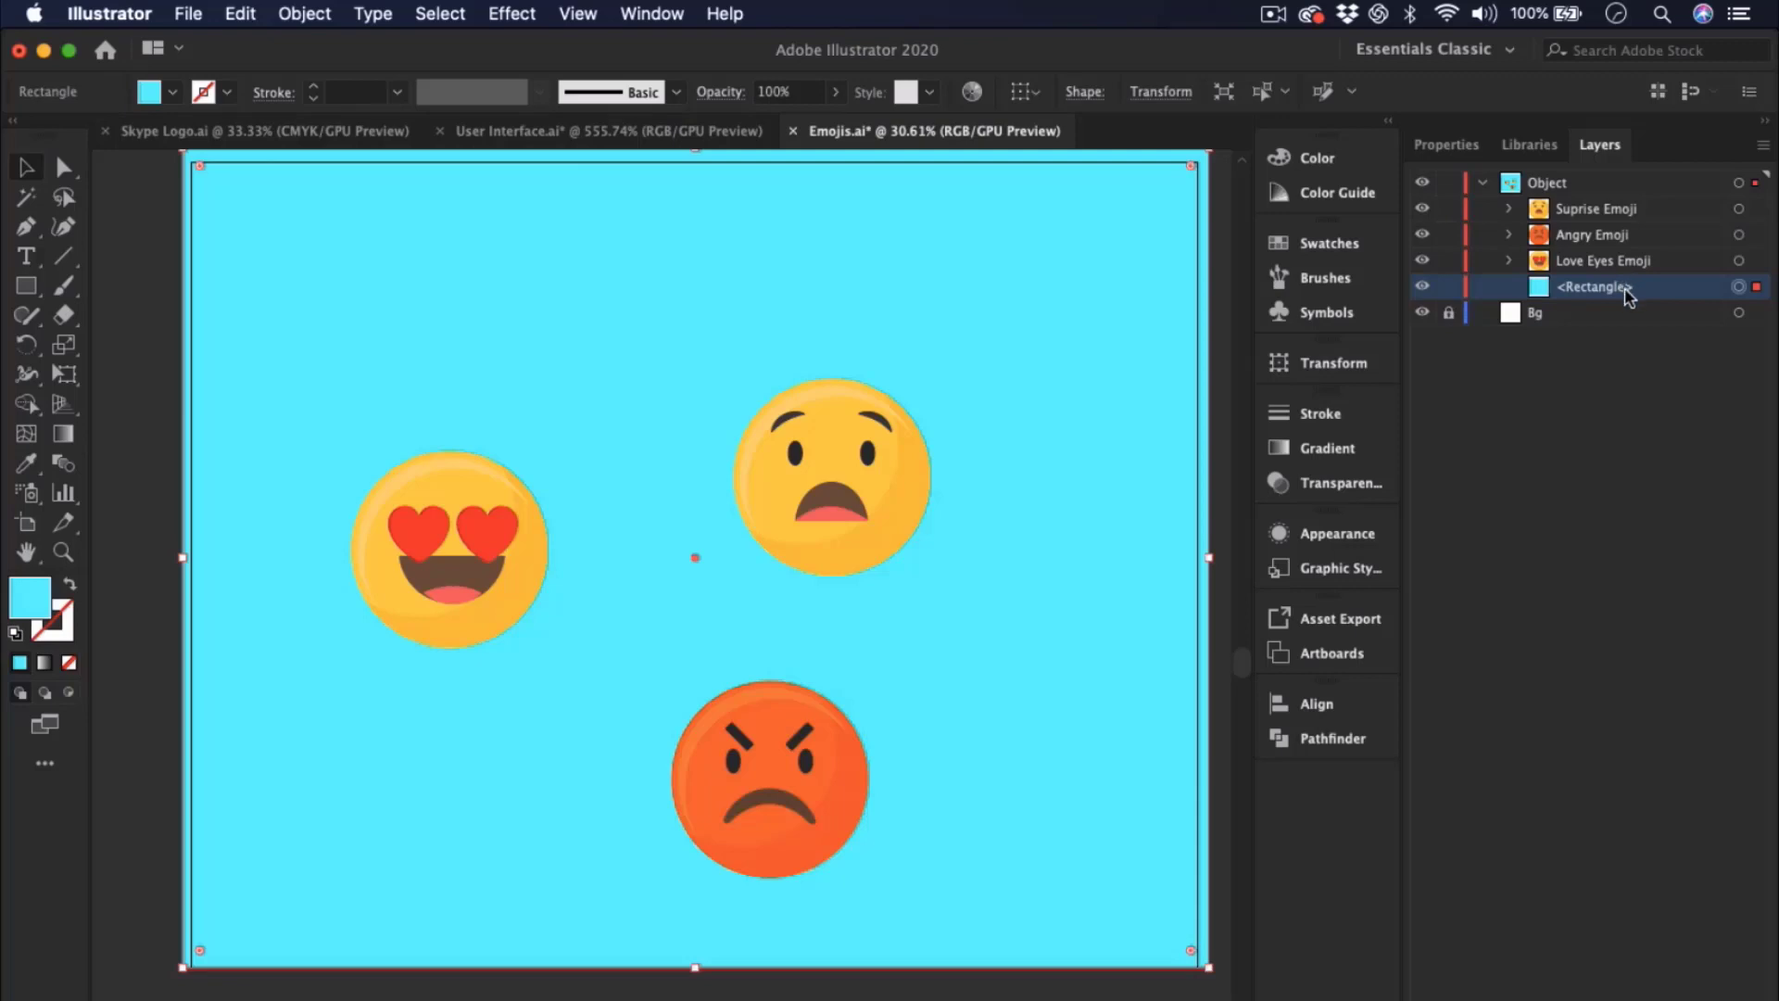
pyautogui.click(1482, 182)
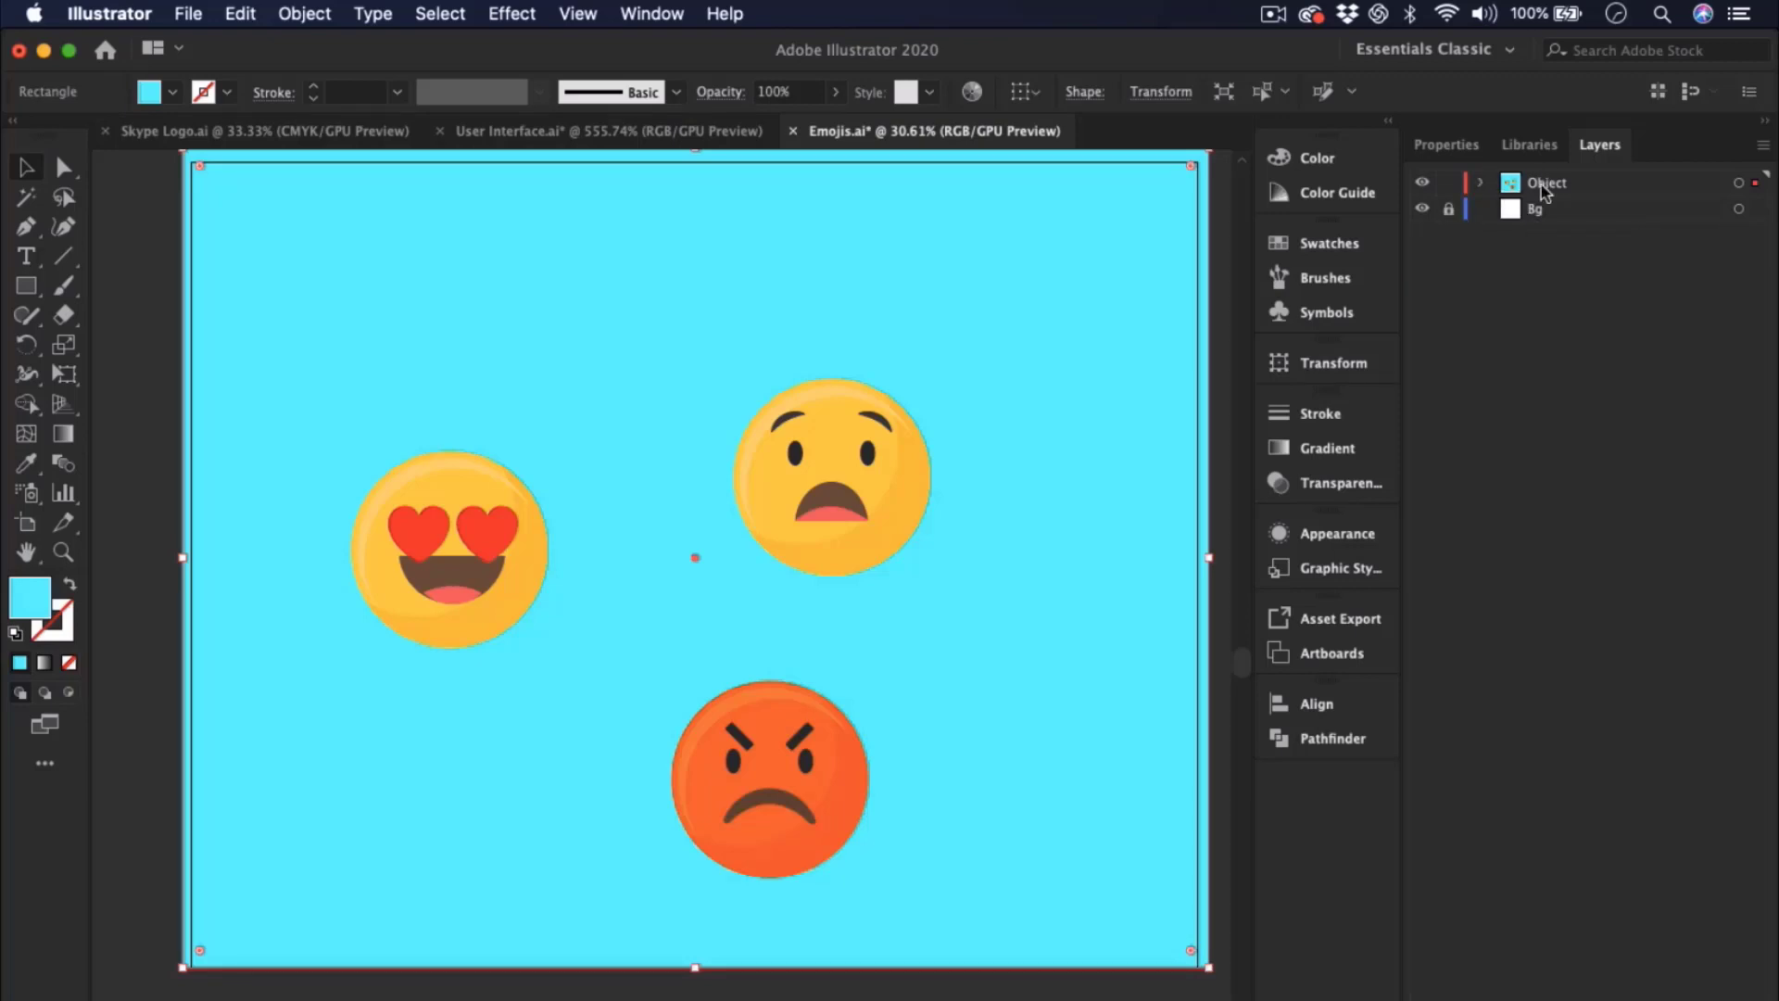
pyautogui.click(1479, 186)
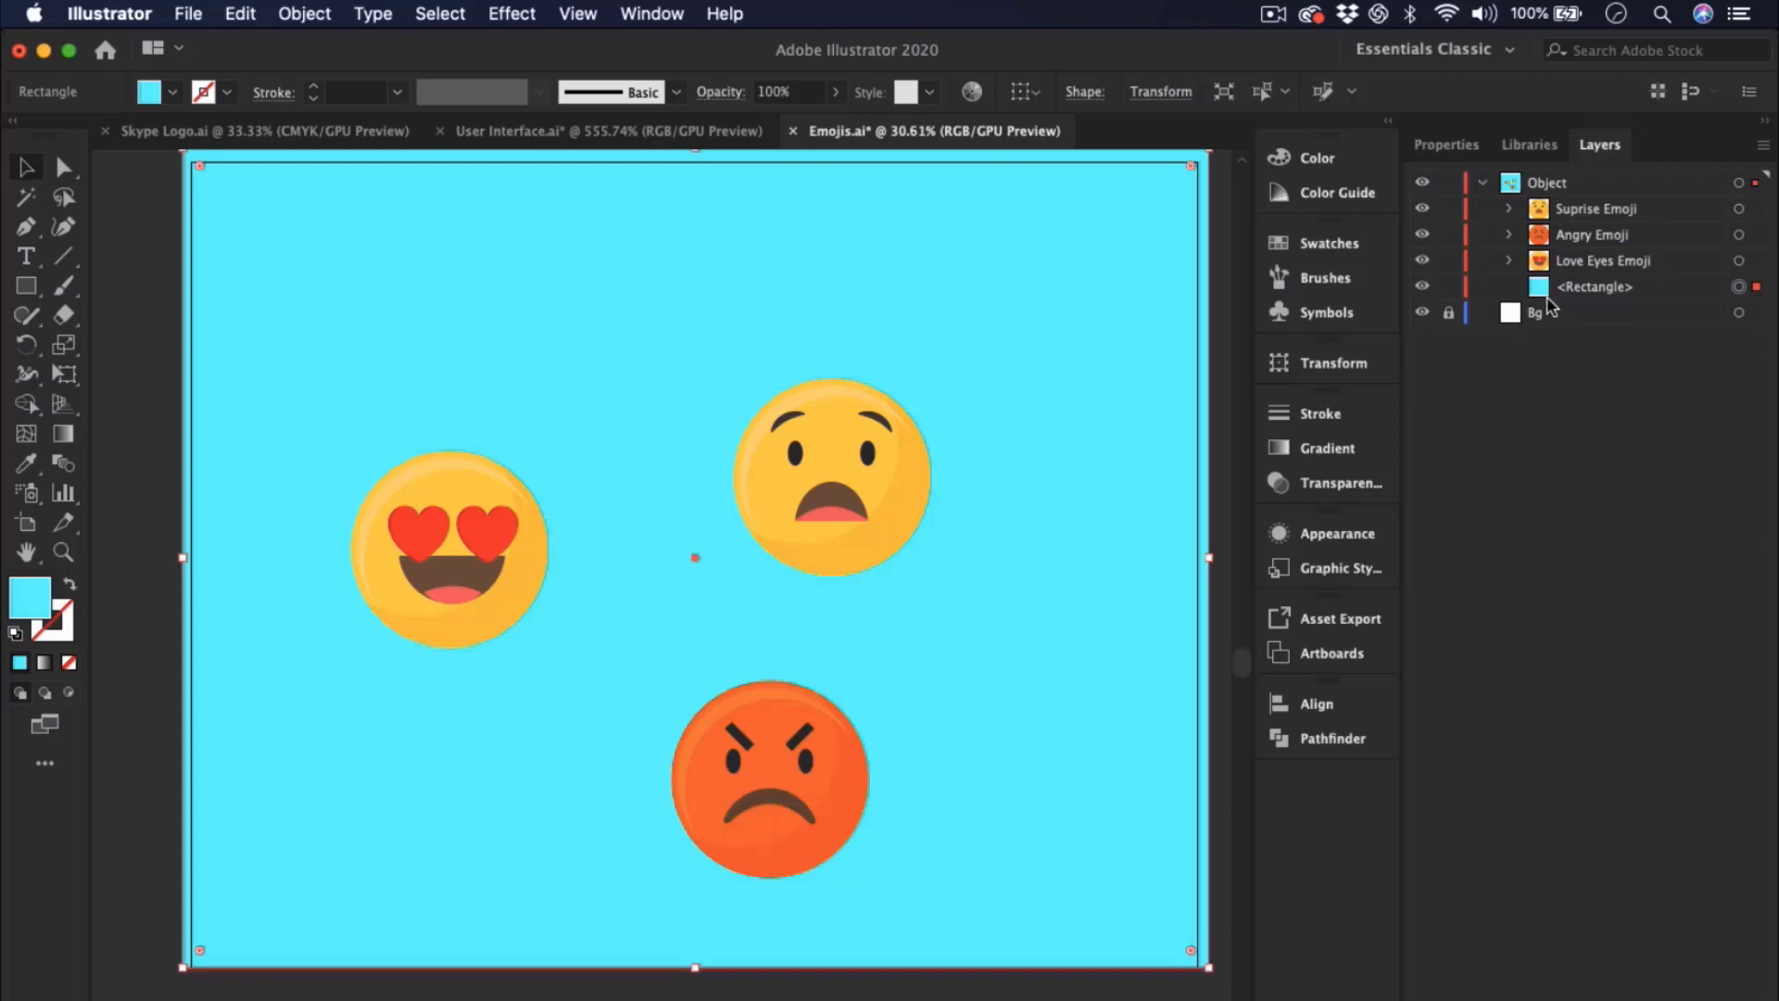
# - Try dragging the background rectangle up the stack, then create a new empty Layer 3
pyautogui.click(1583, 292)
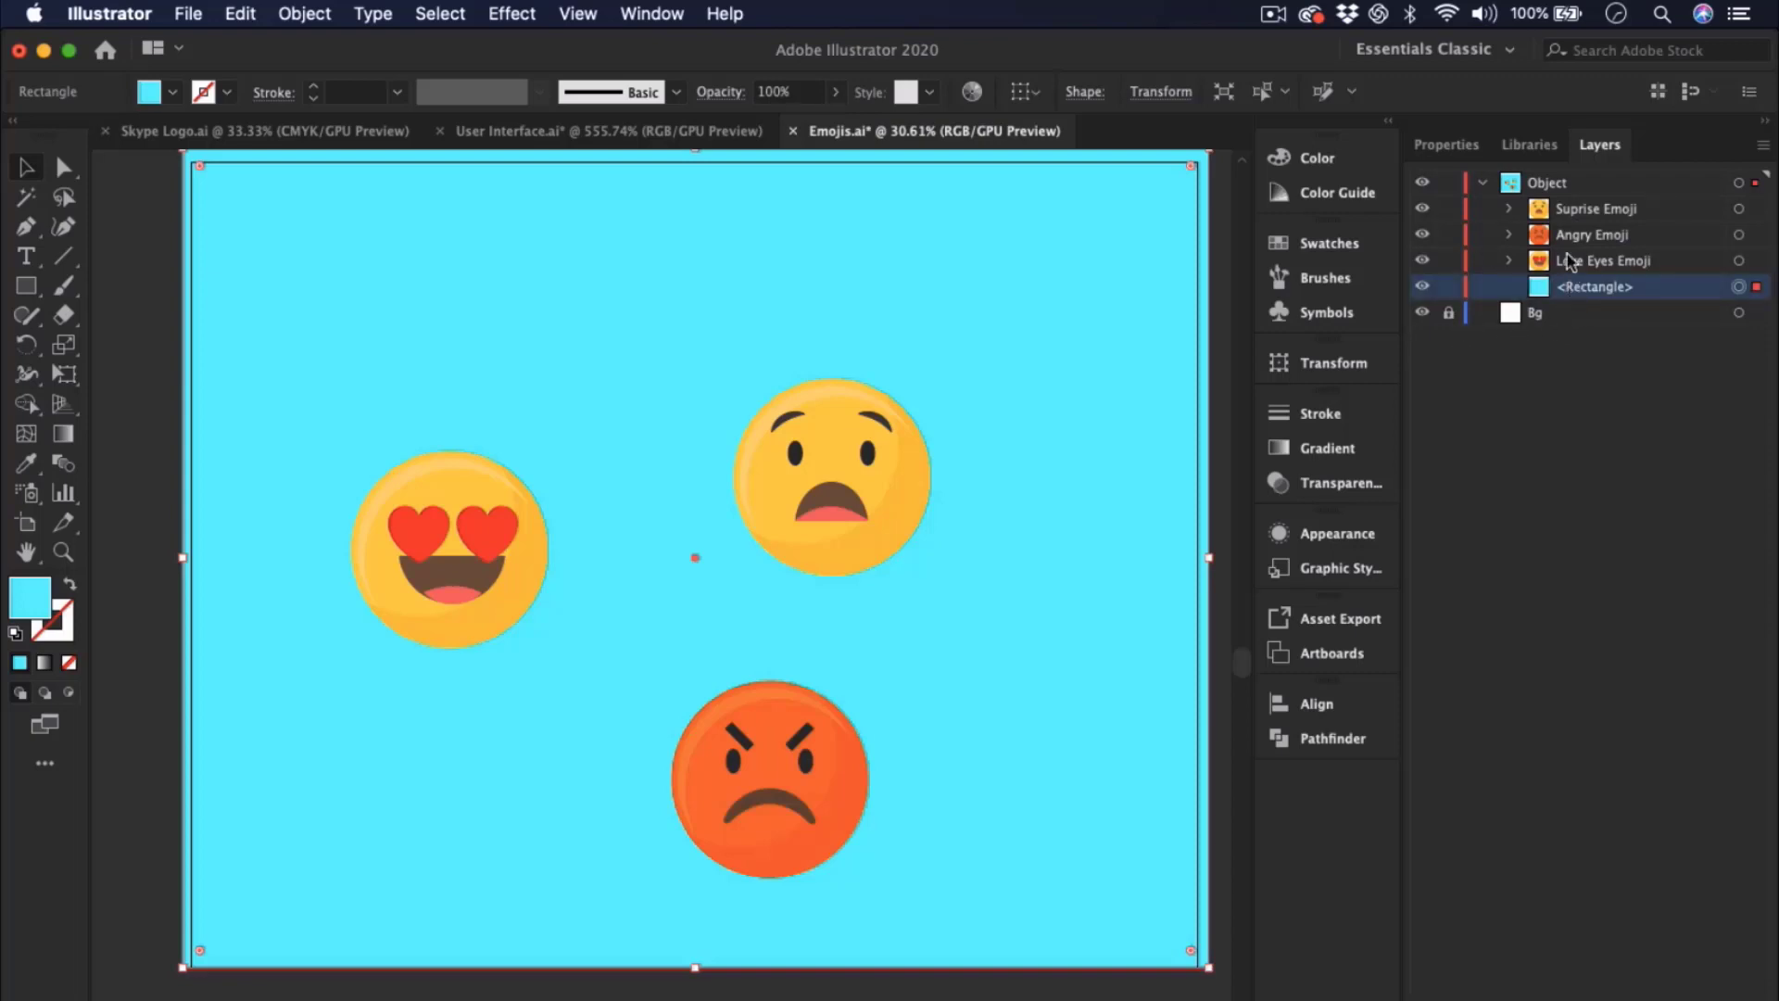
pyautogui.moveTo(1580, 293); pyautogui.dragTo(1484, 186)
pyautogui.click(1482, 184)
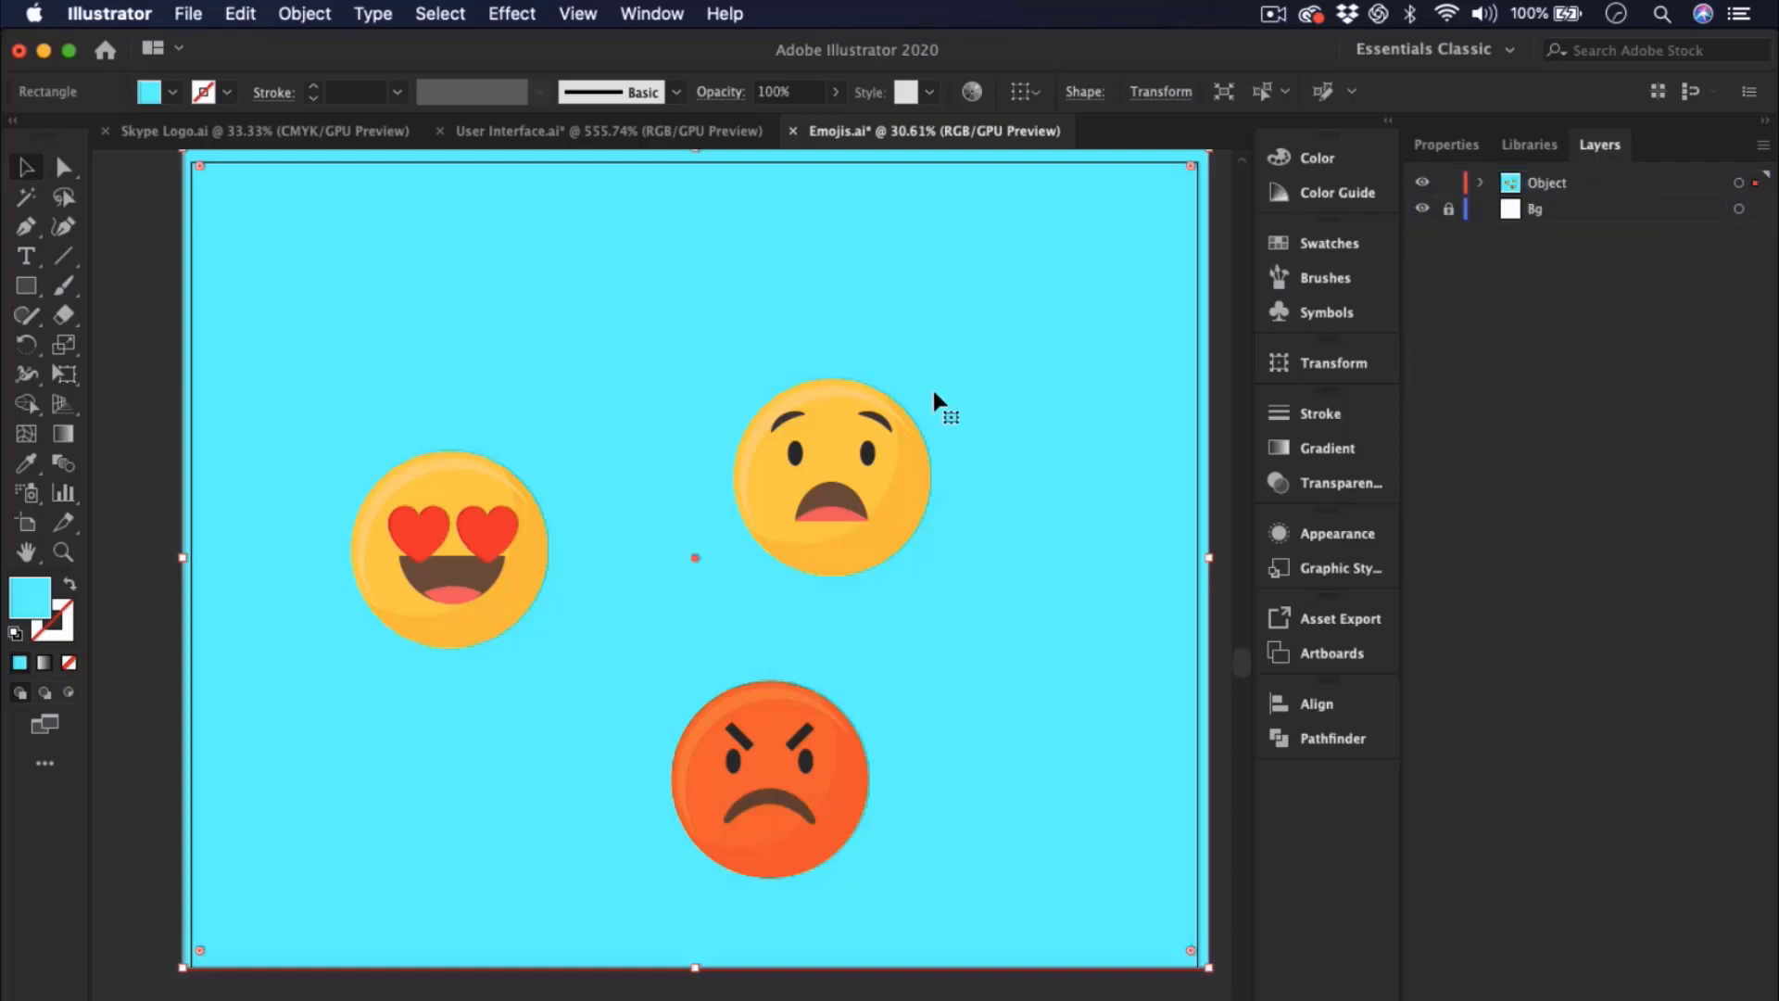
pyautogui.click(1481, 183)
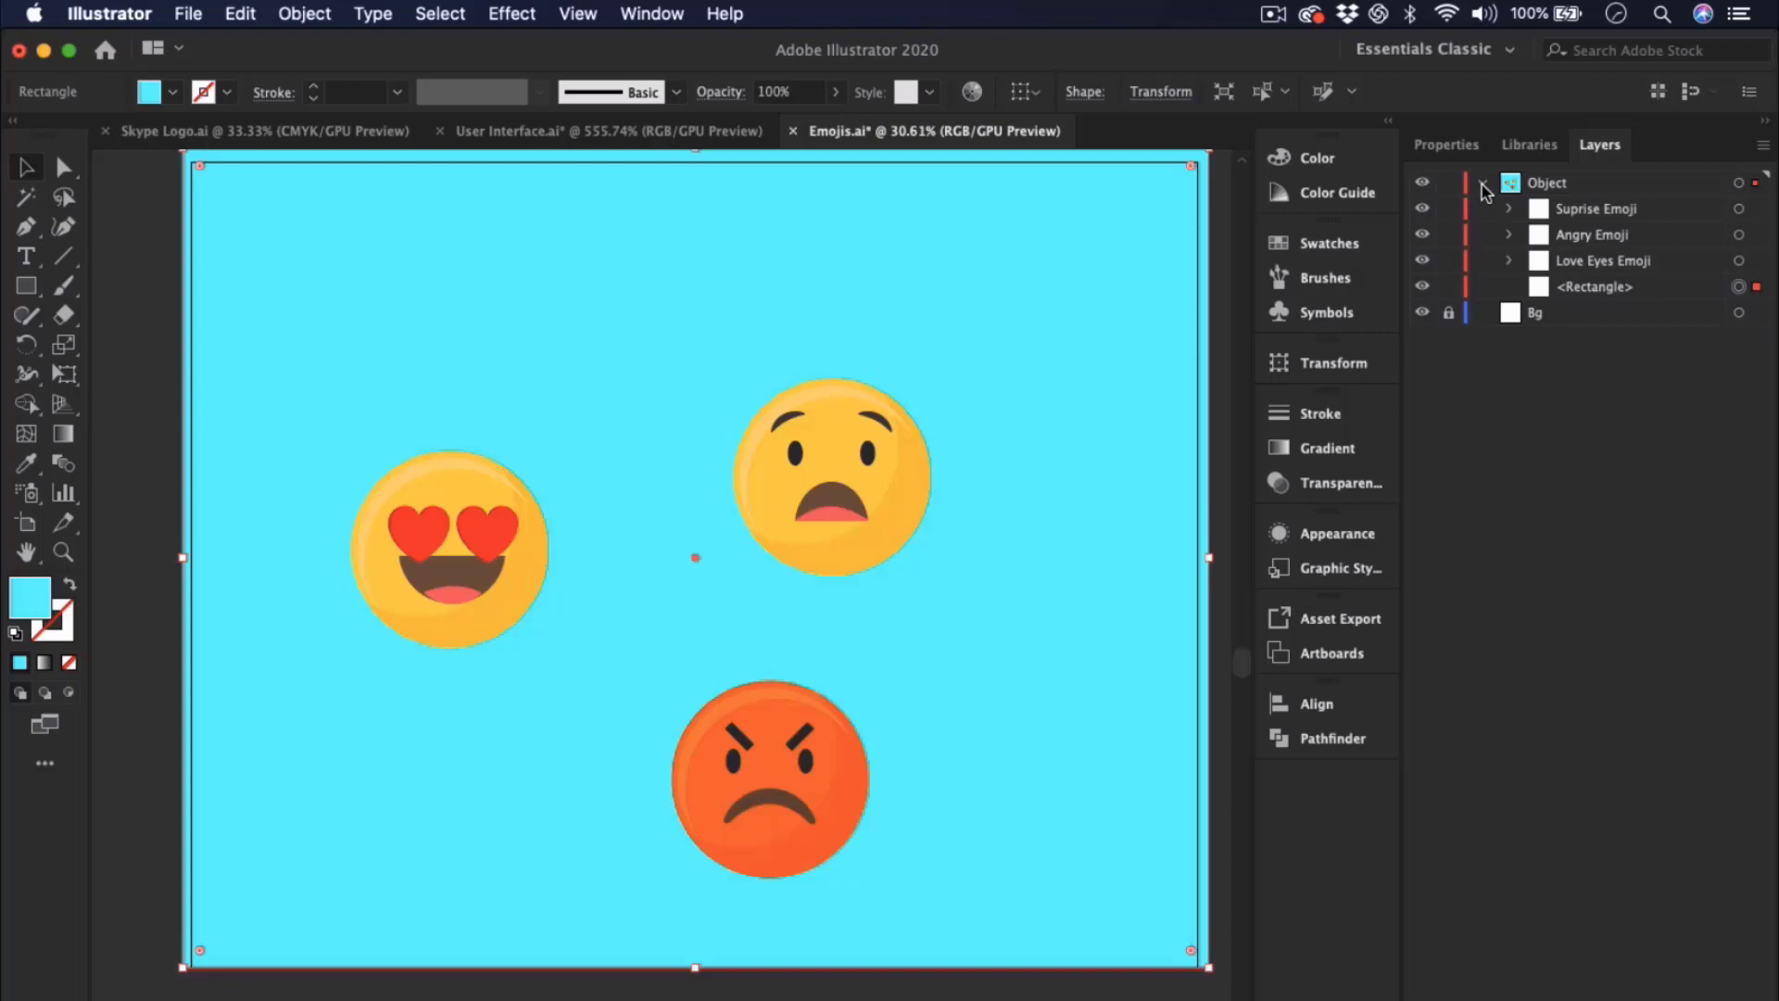
pyautogui.click(1590, 295)
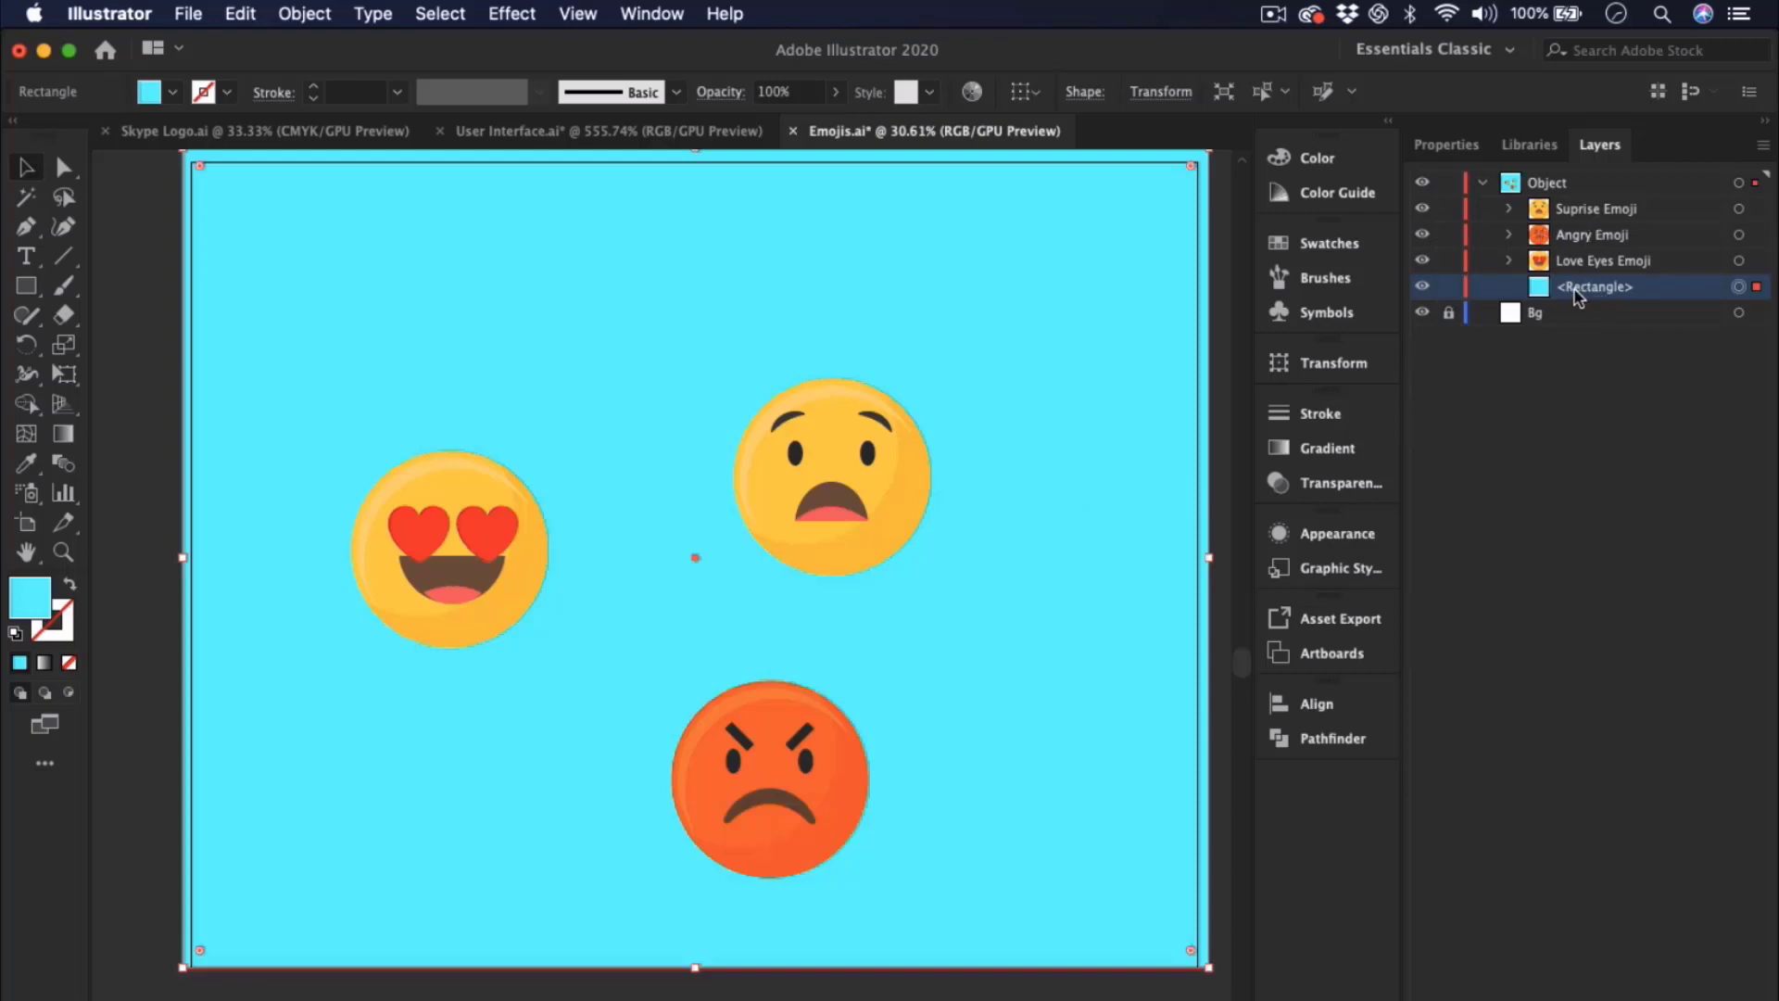
pyautogui.click(1482, 183)
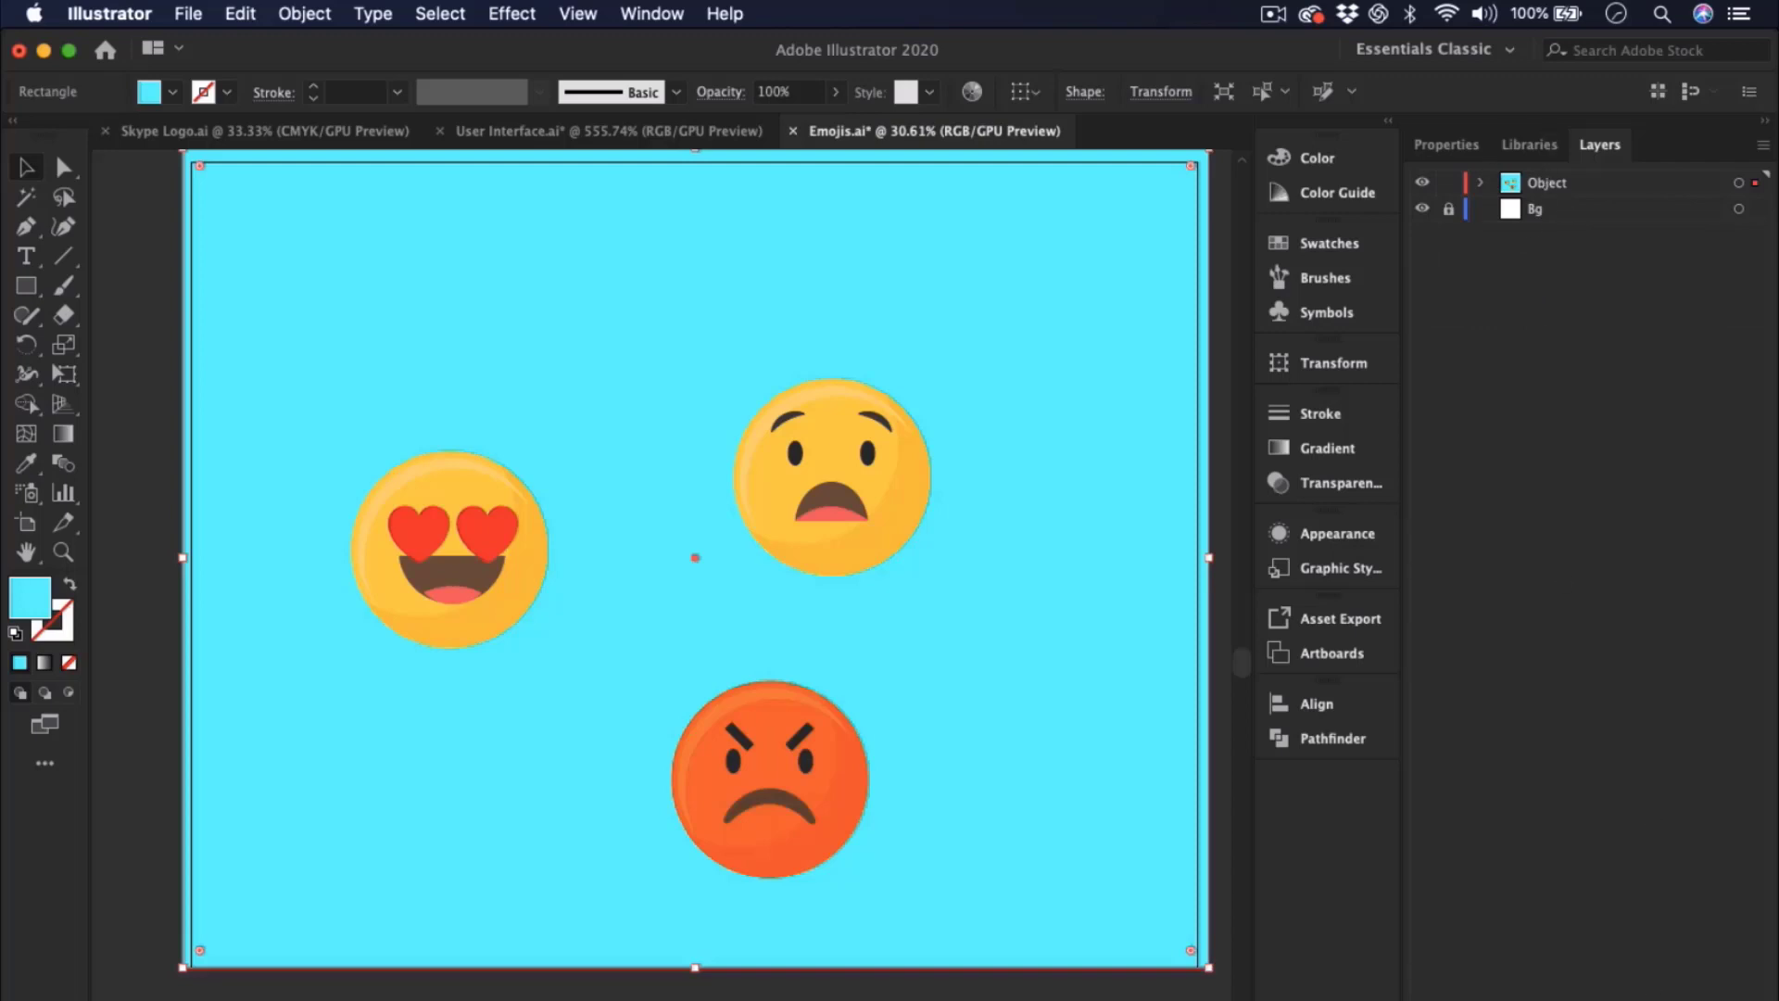
pyautogui.press('super+l')
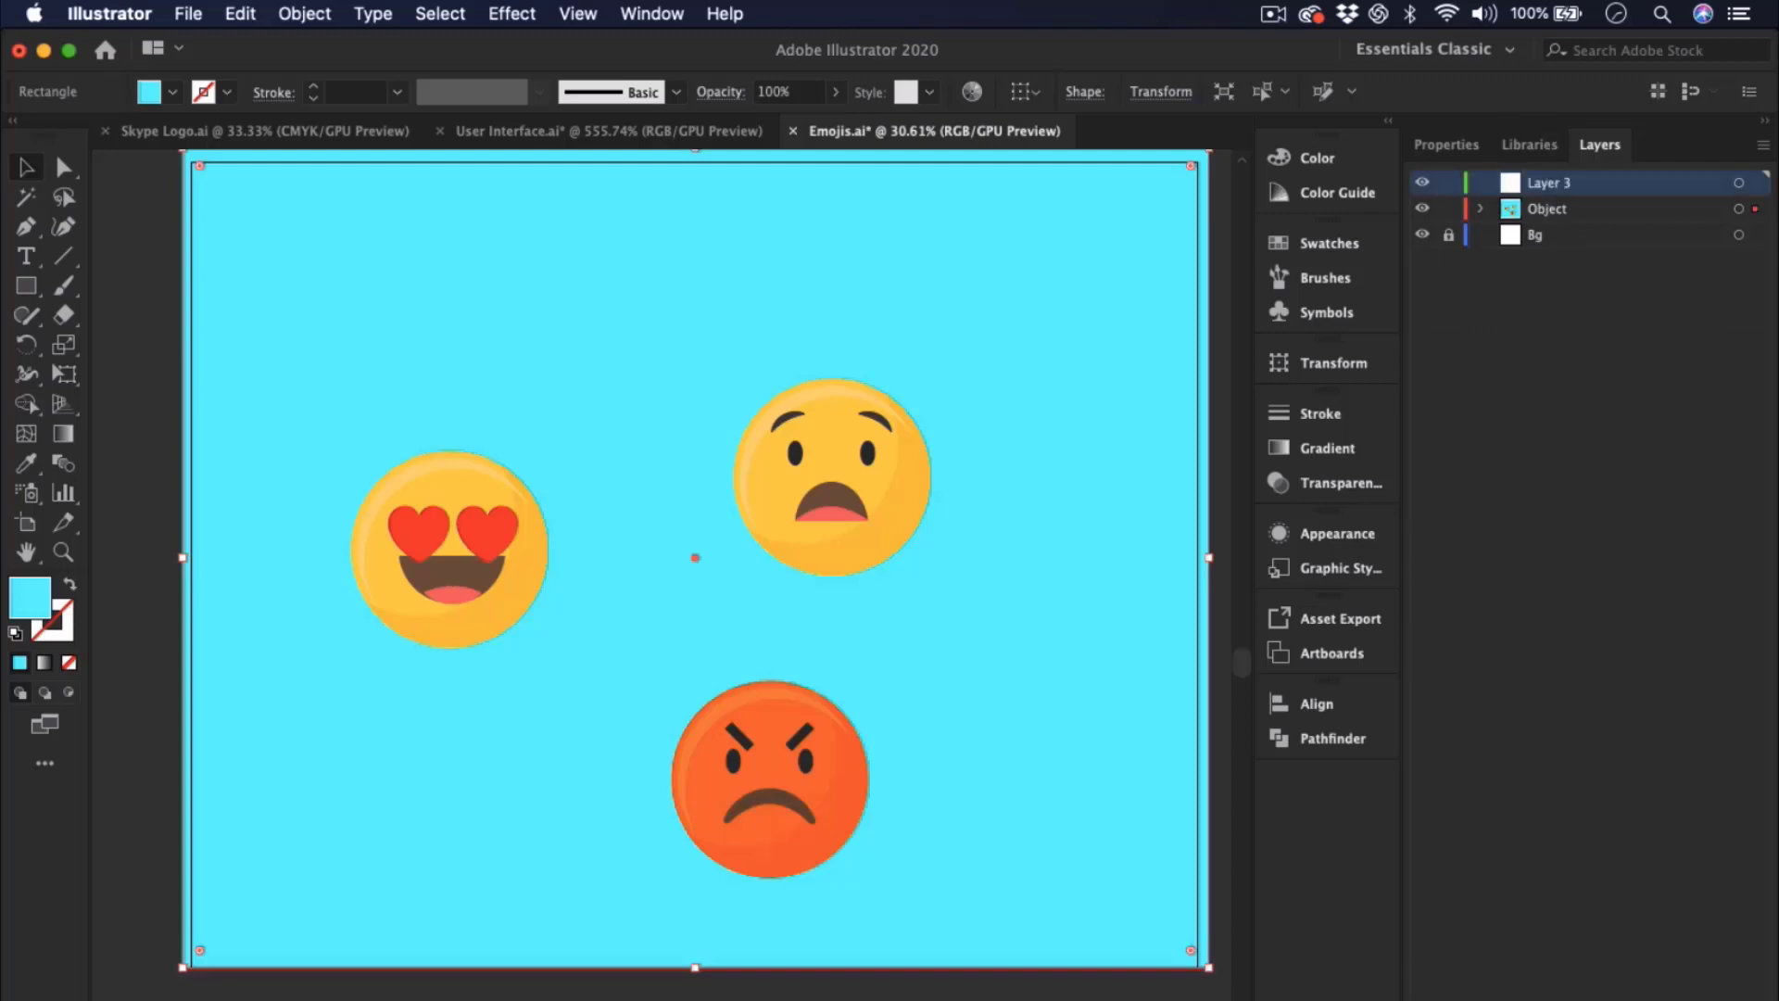
# - Select the cyan background rectangle in the Object layer and cut it with Edit > Cut
pyautogui.click(1547, 215)
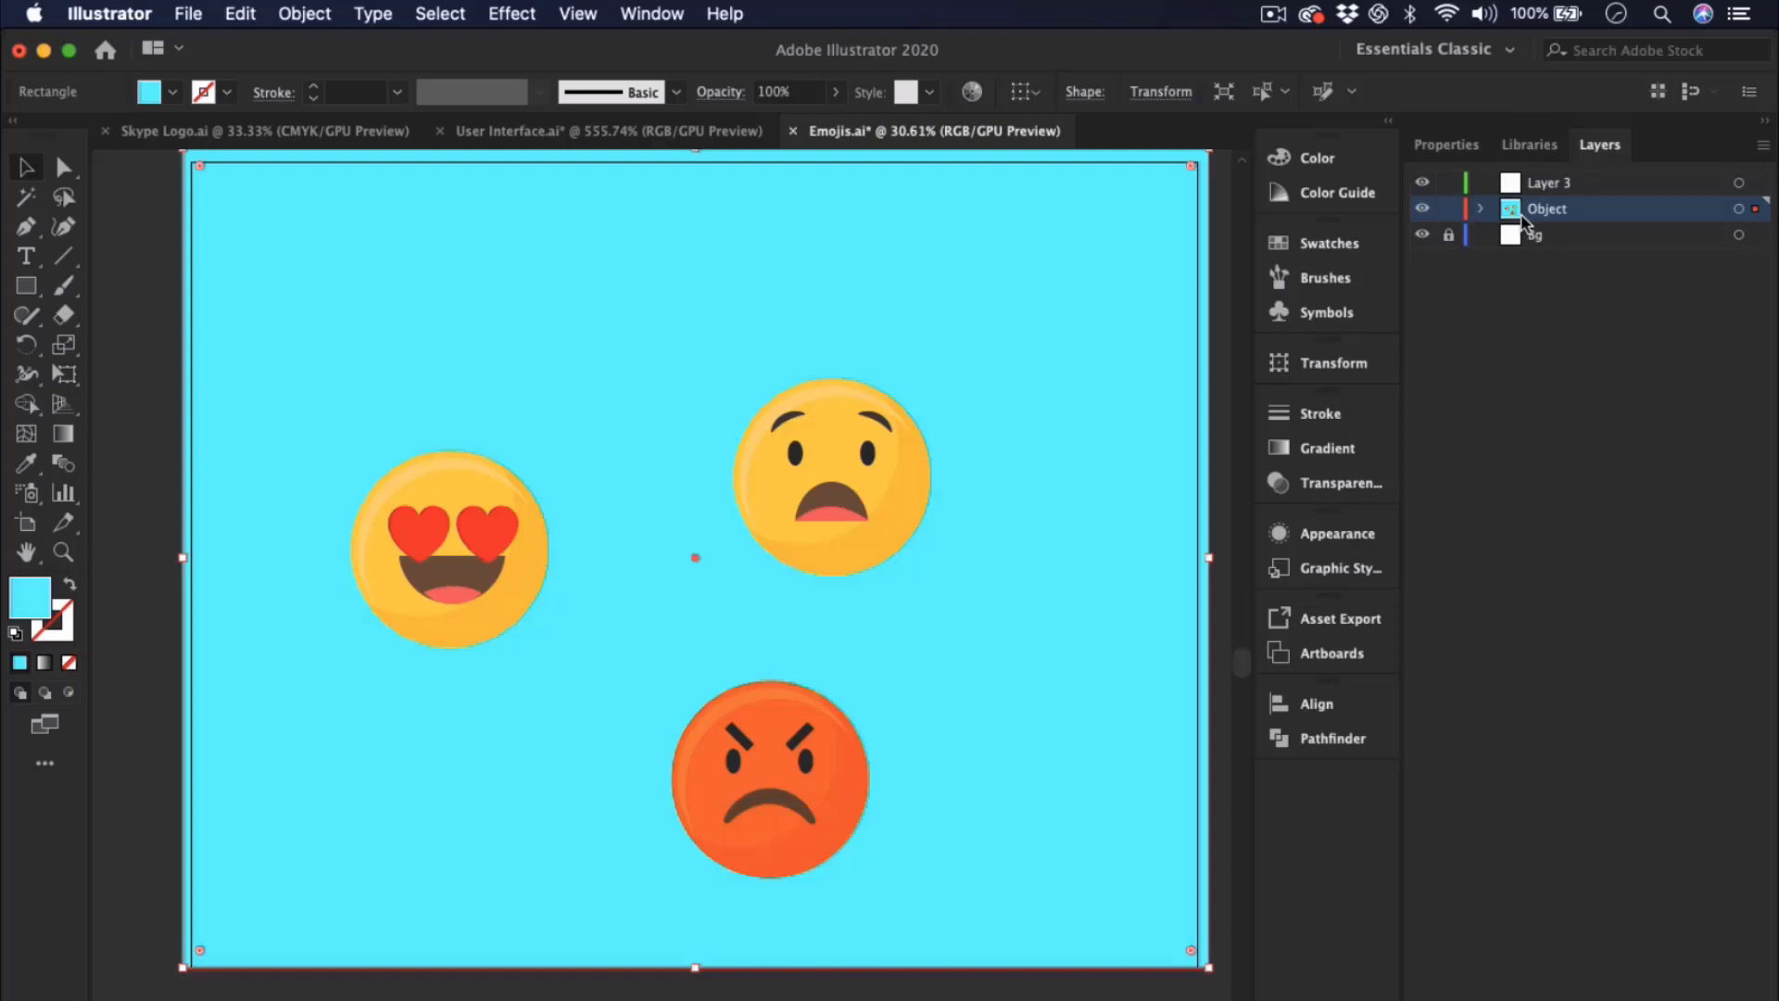
pyautogui.click(1482, 214)
pyautogui.click(1580, 313)
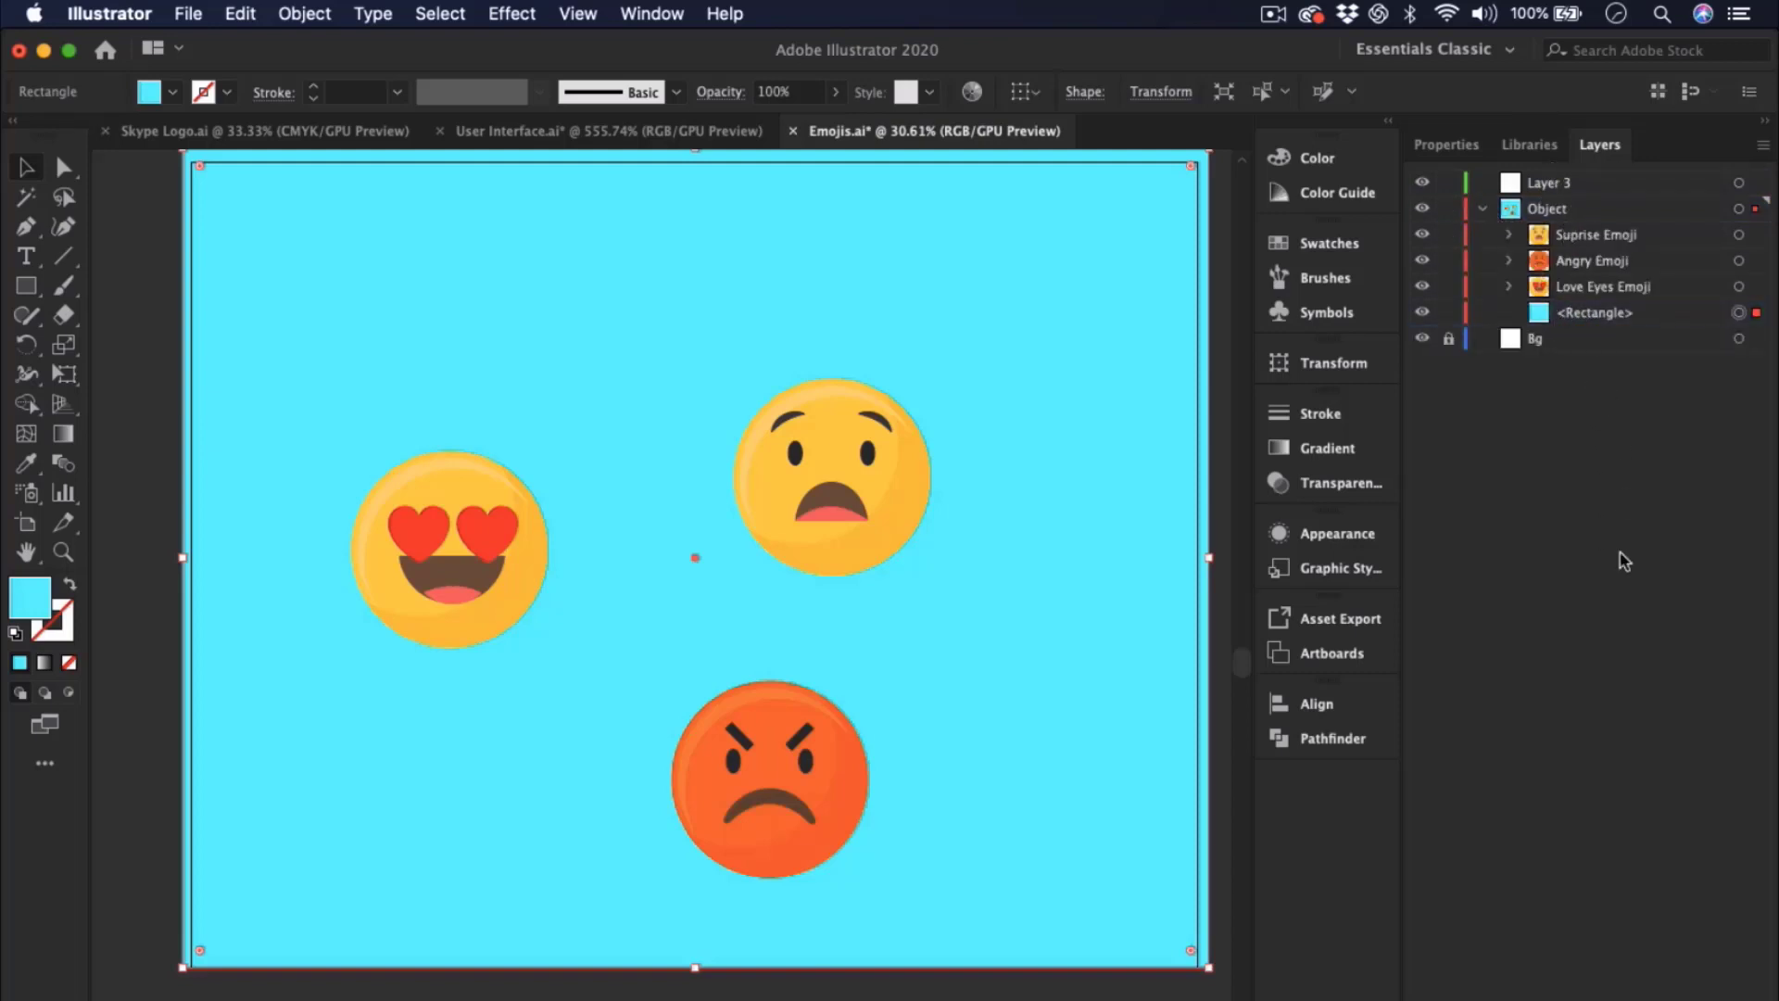
pyautogui.click(1590, 321)
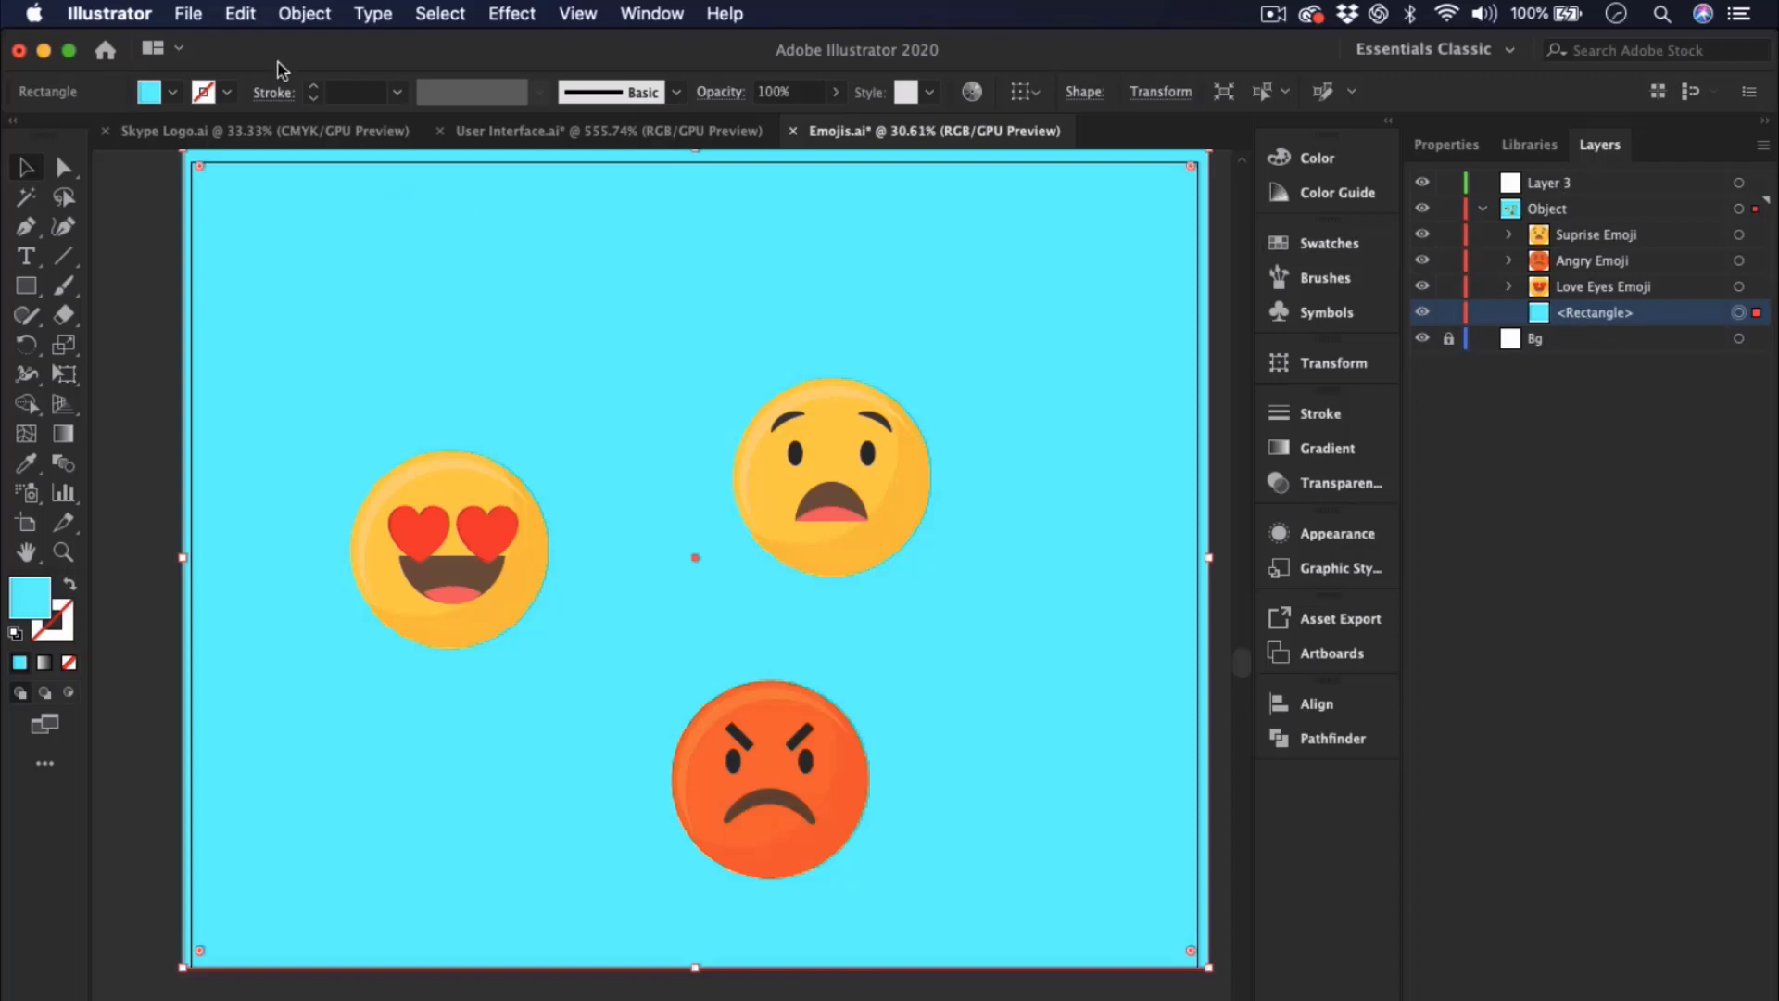
pyautogui.click(241, 14)
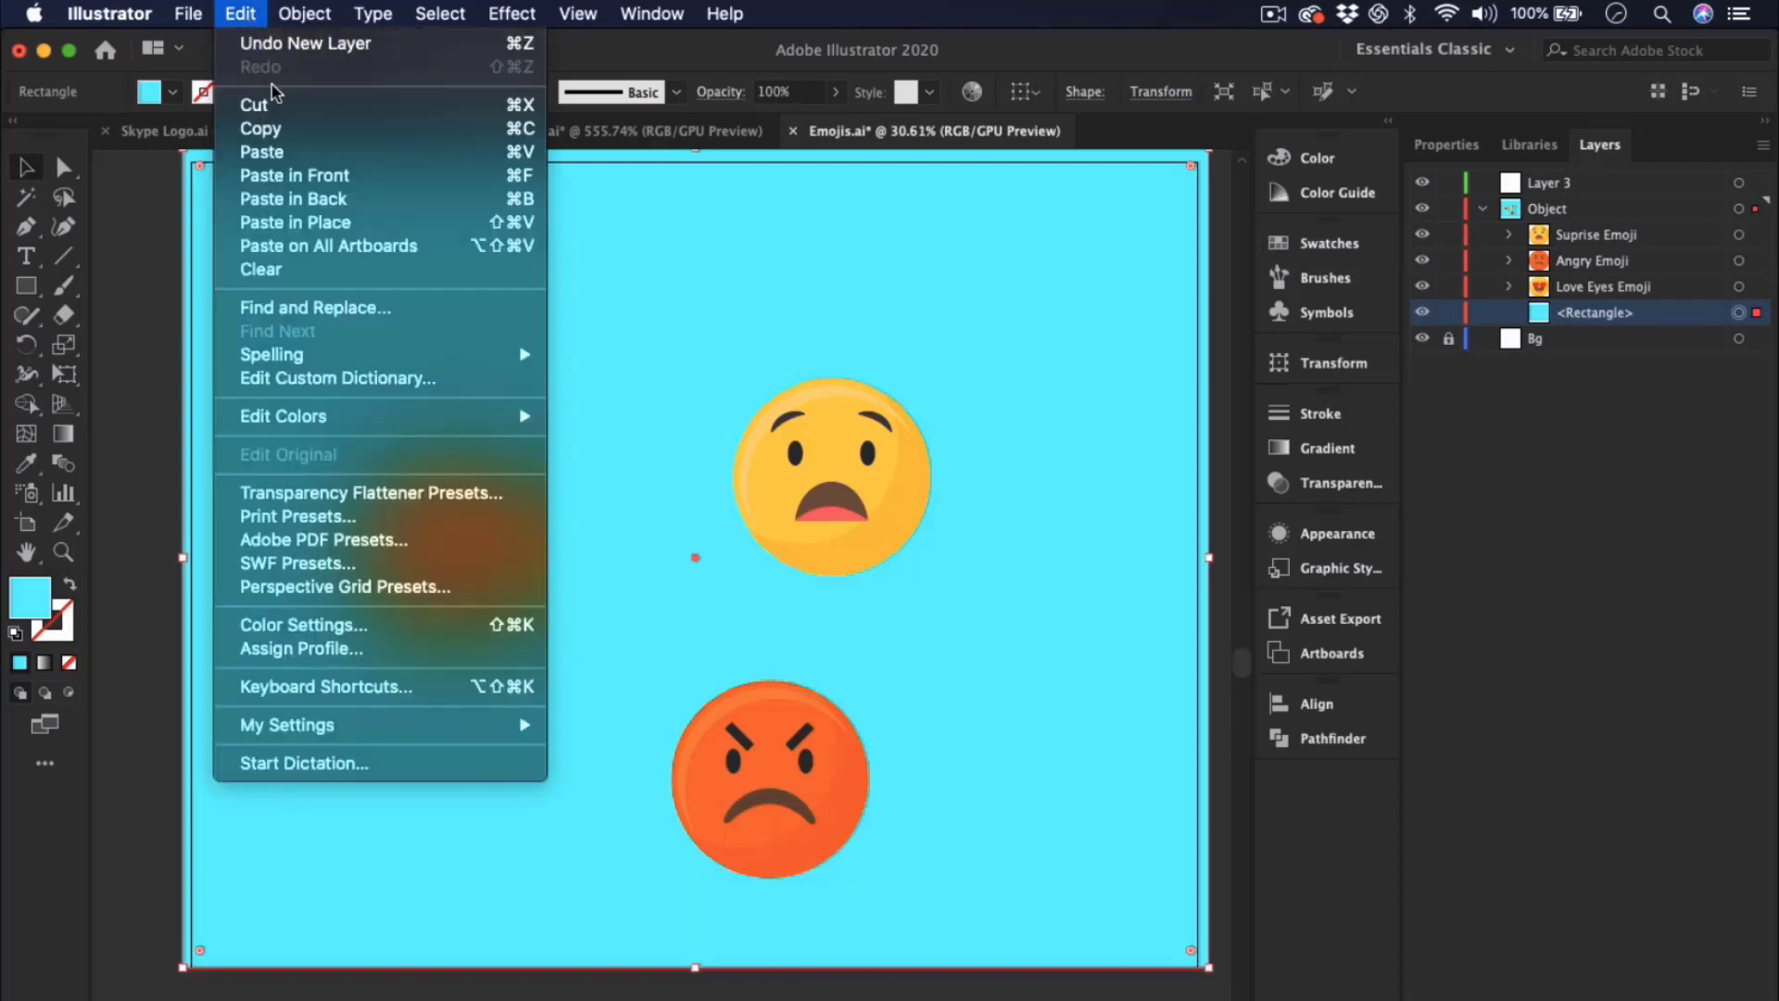
pyautogui.click(248, 106)
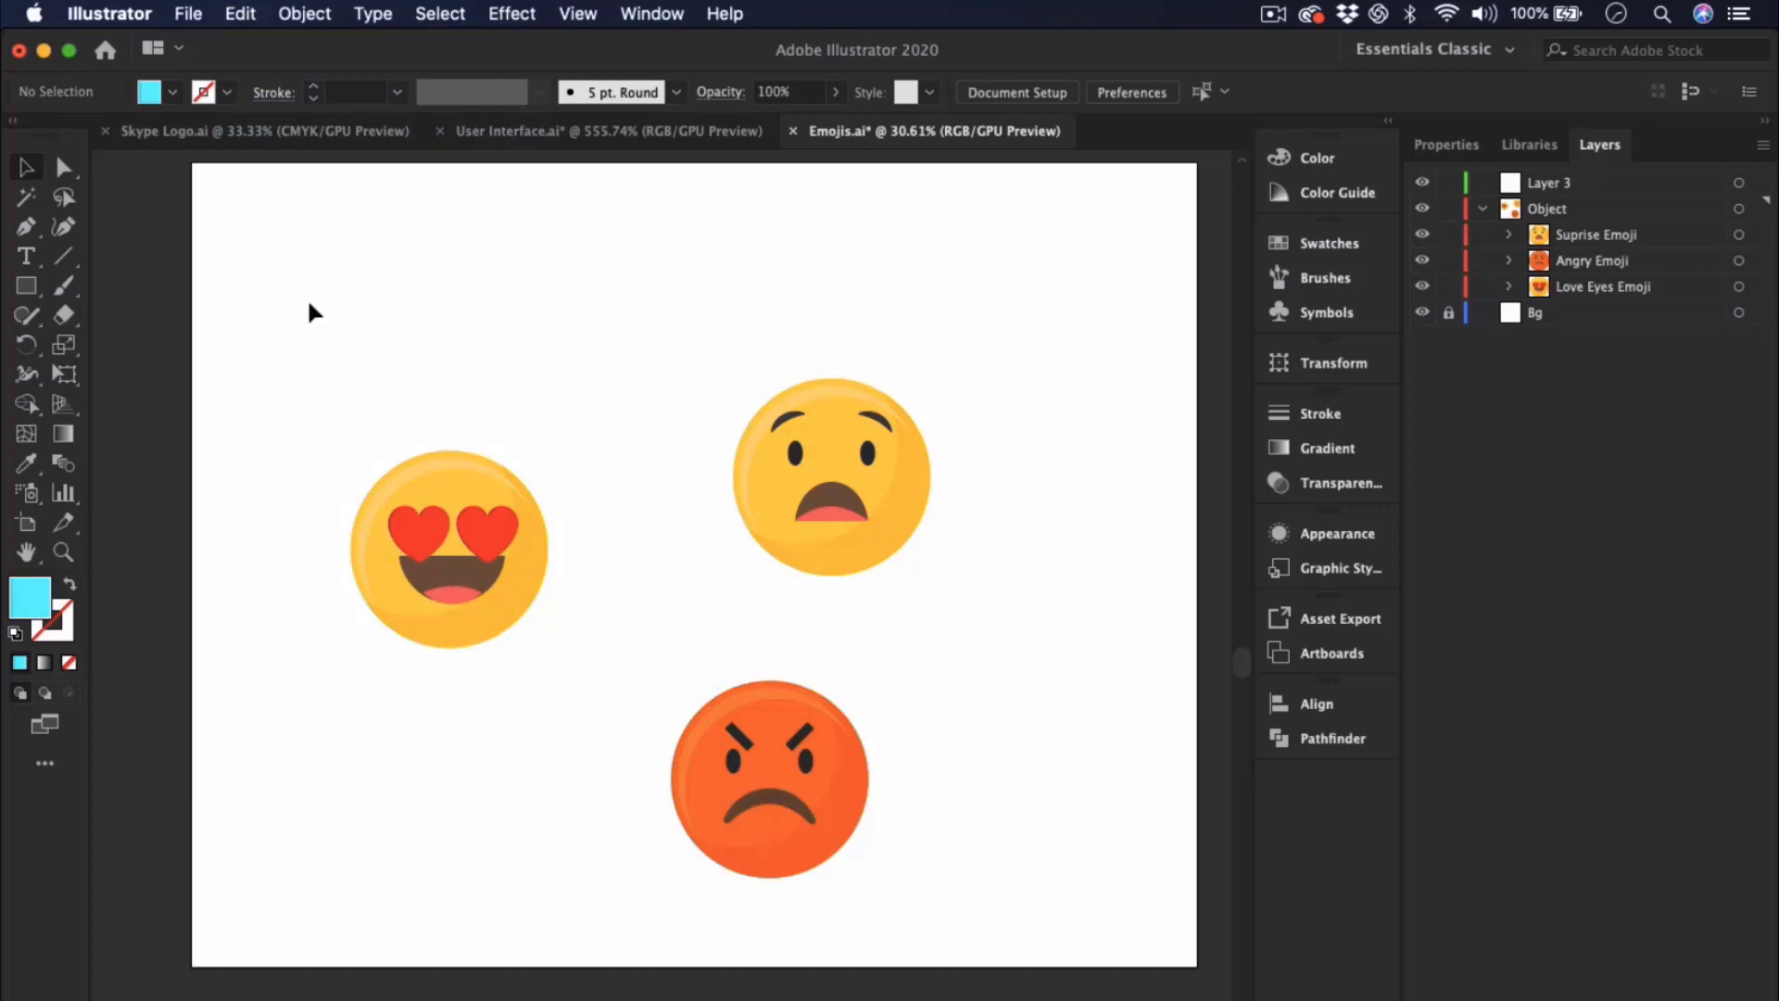
# - Collapse the Object layer and make Layer 3 the target layer
pyautogui.click(1482, 210)
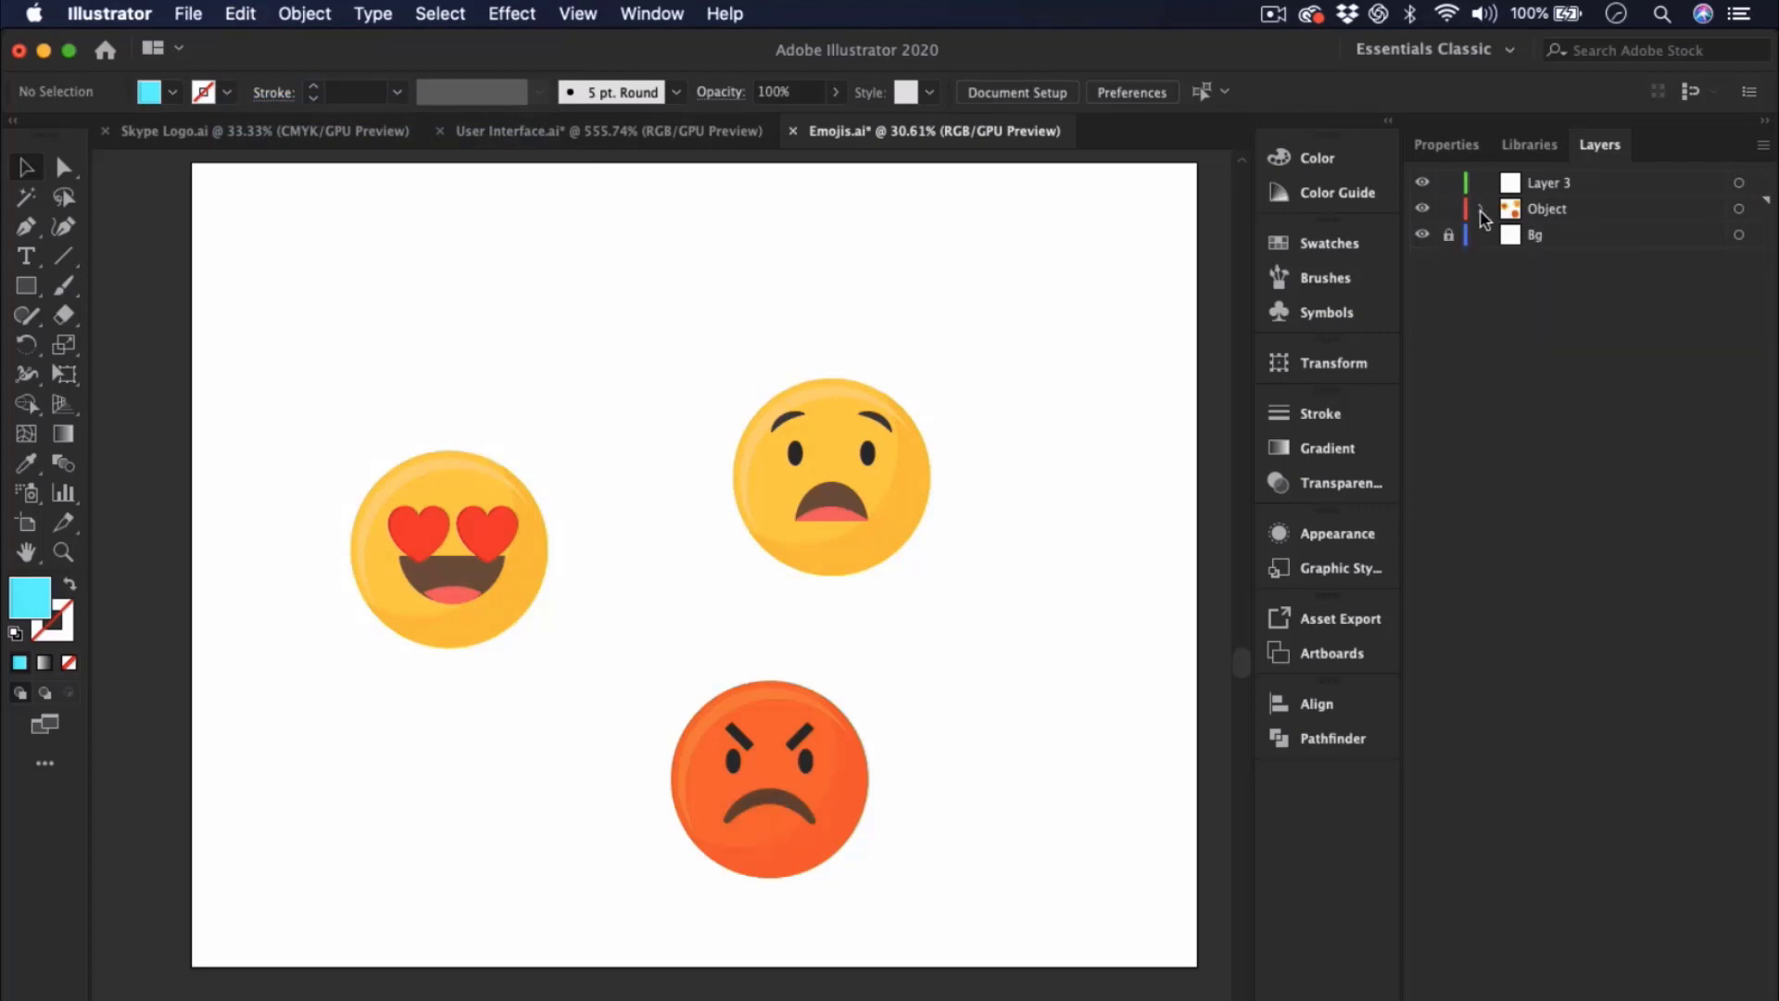
pyautogui.click(1551, 190)
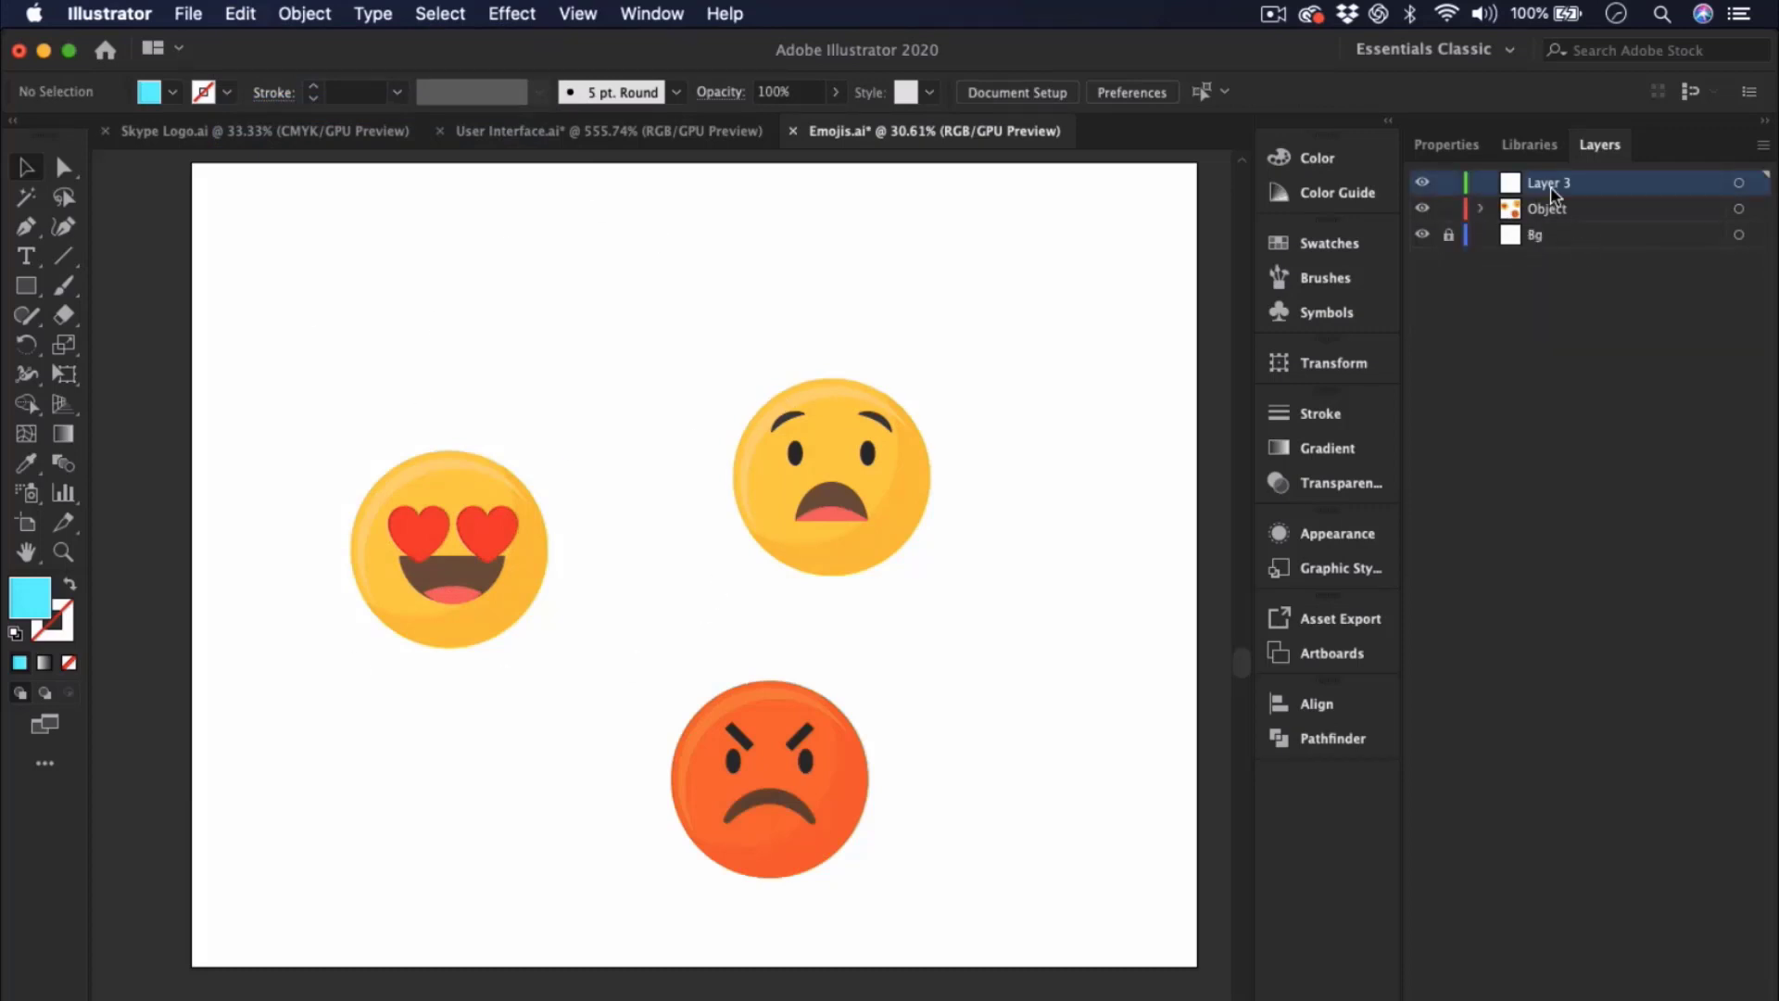
pyautogui.click(240, 14)
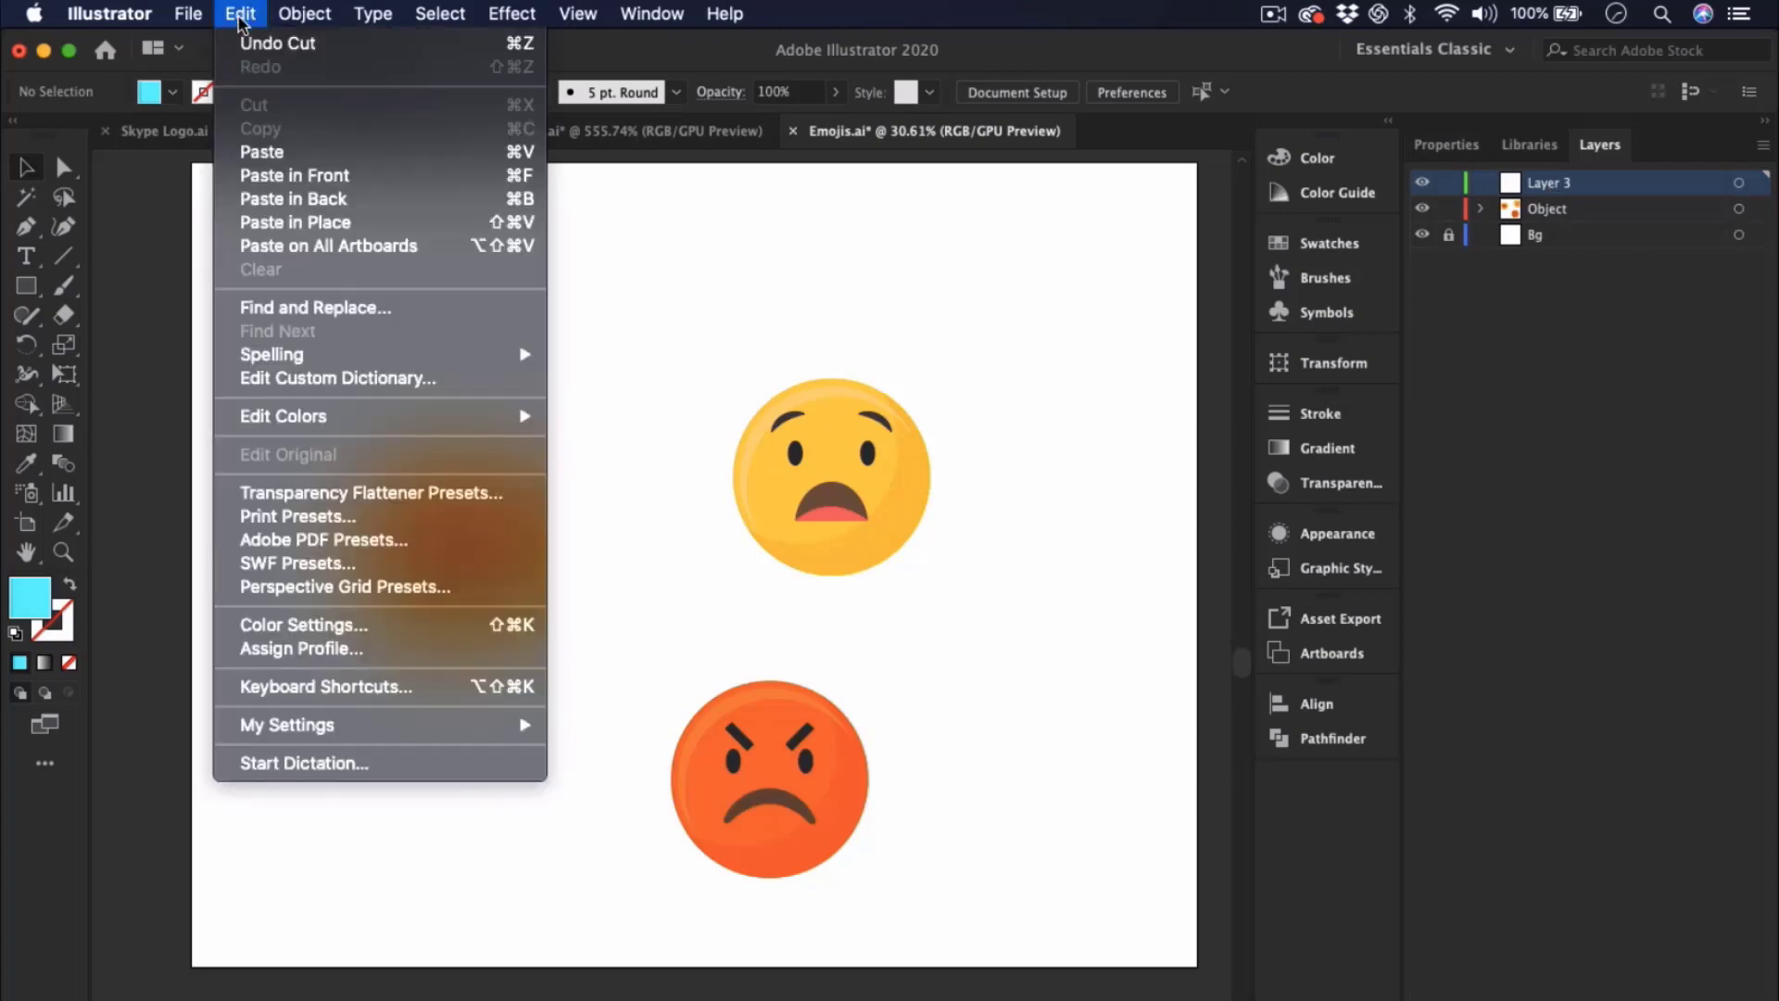
# - Paste the cyan rectangle in front on Layer 3 and move Layer 3 below the Object layer
pyautogui.click(295, 174)
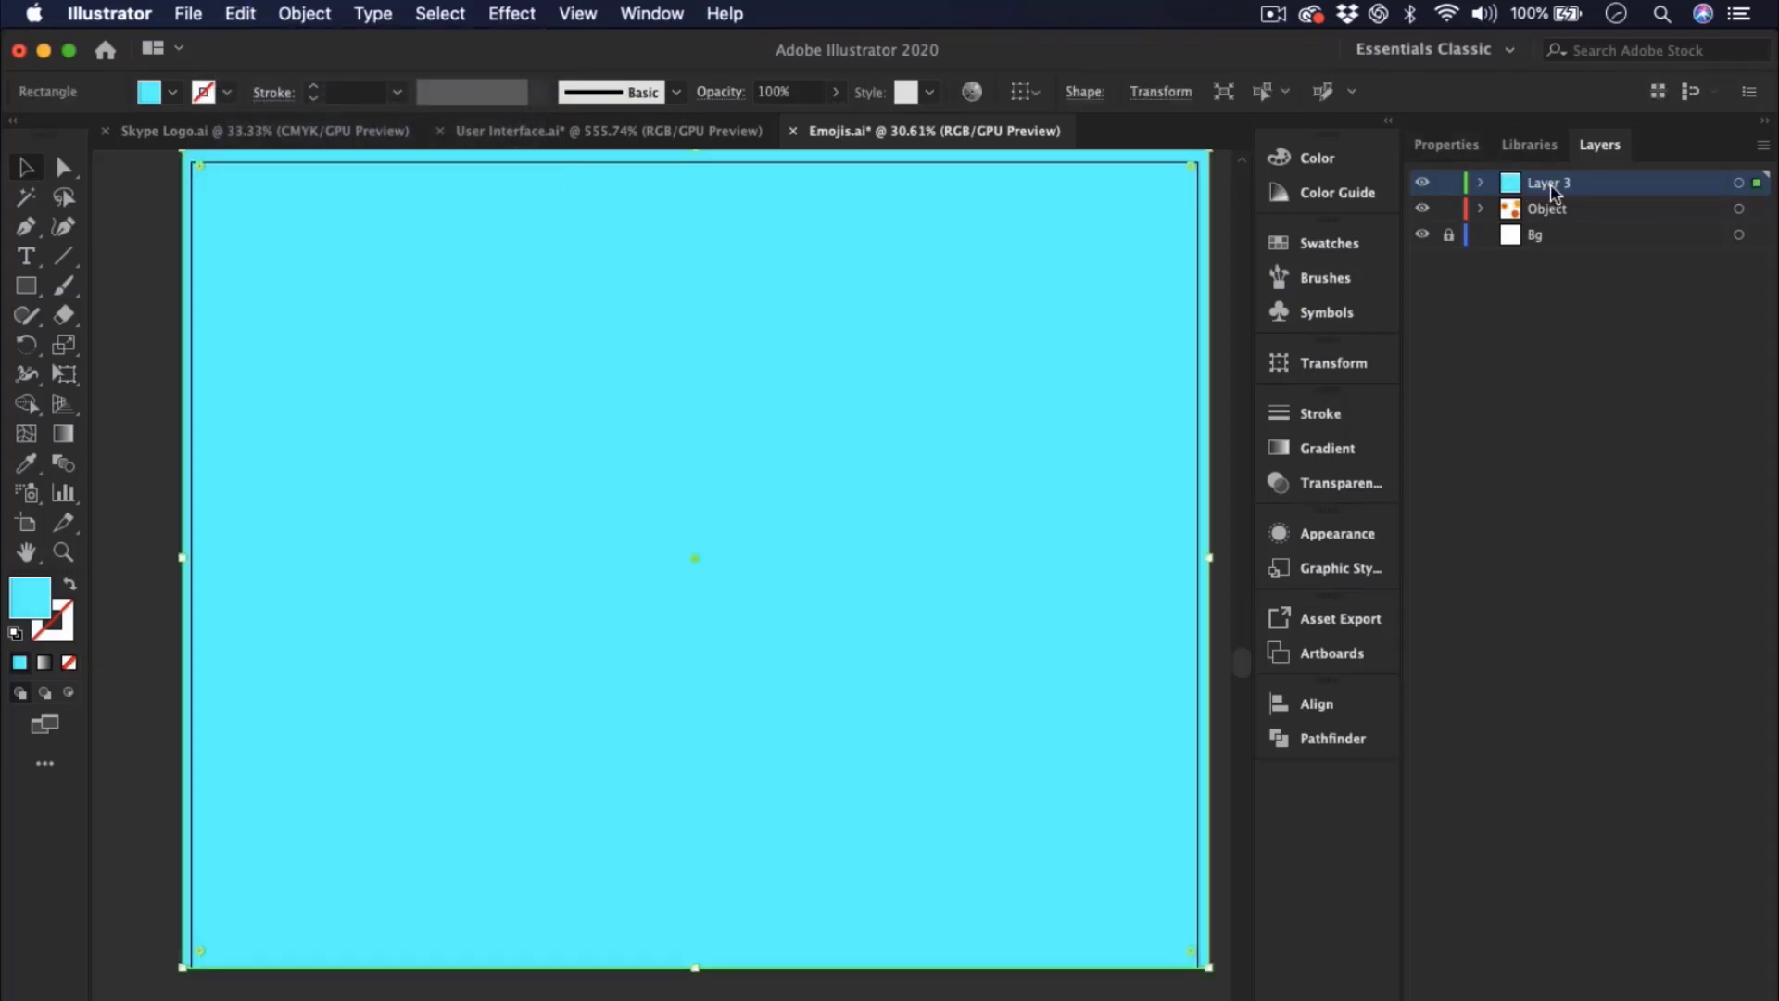
pyautogui.click(1480, 186)
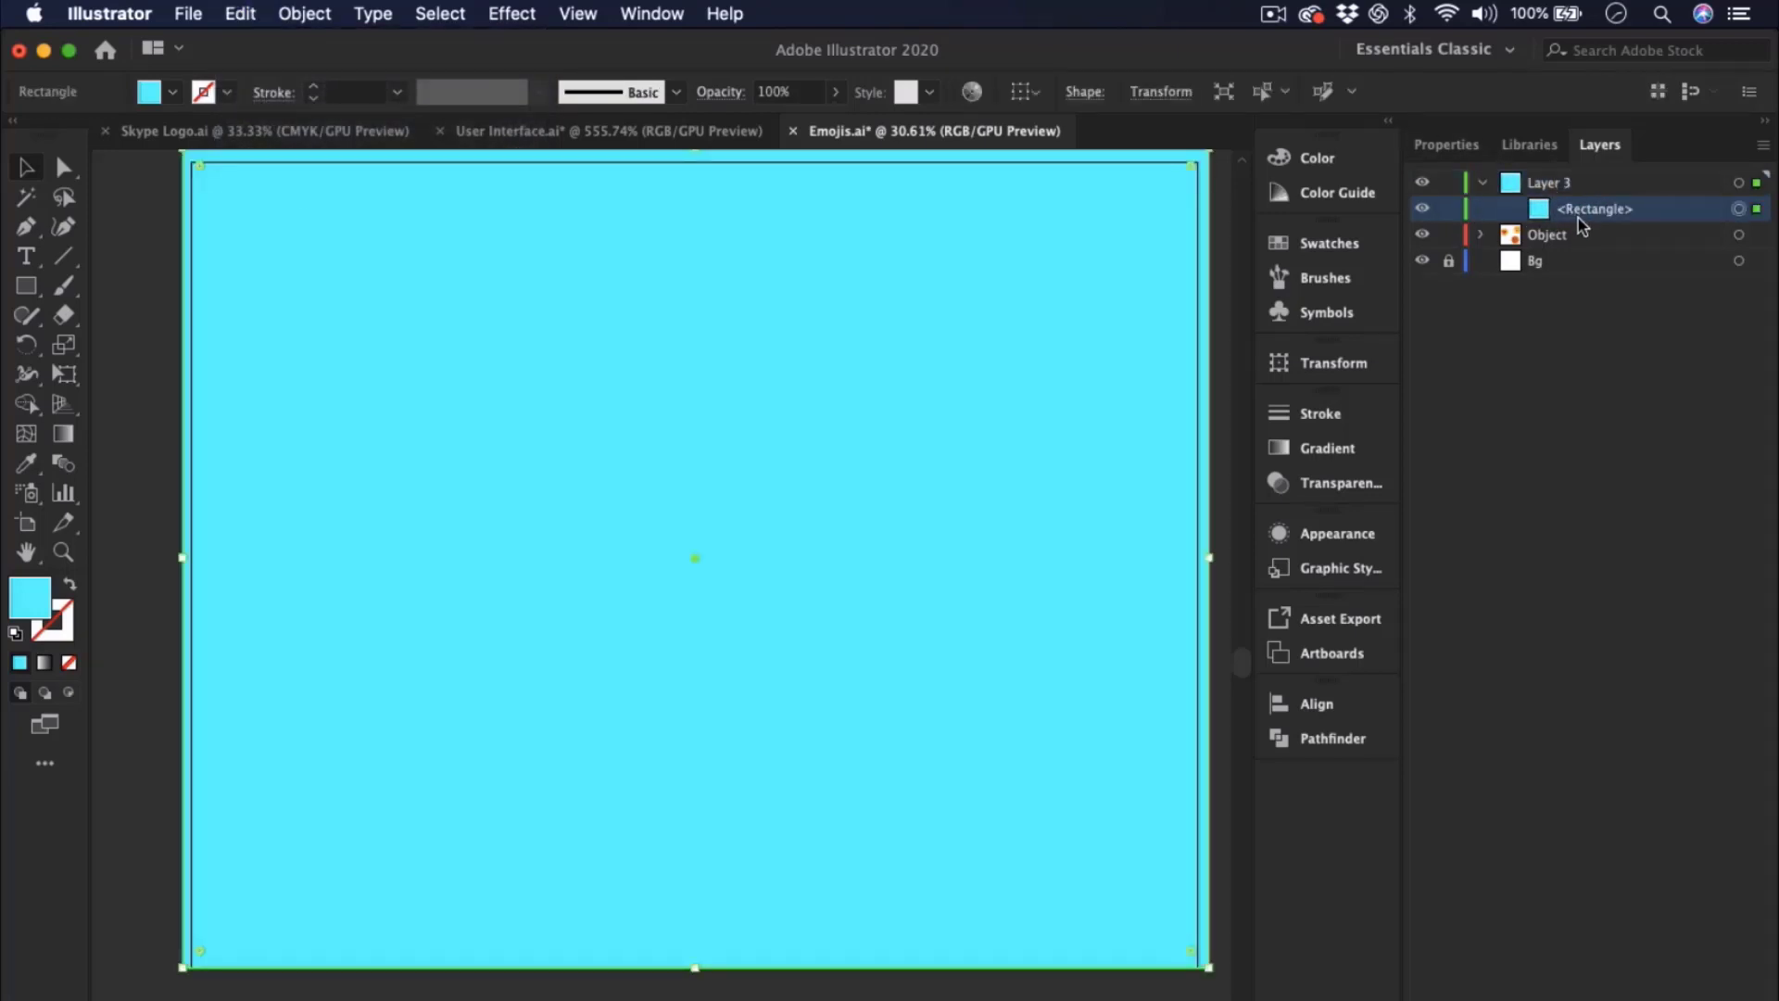
pyautogui.click(1483, 185)
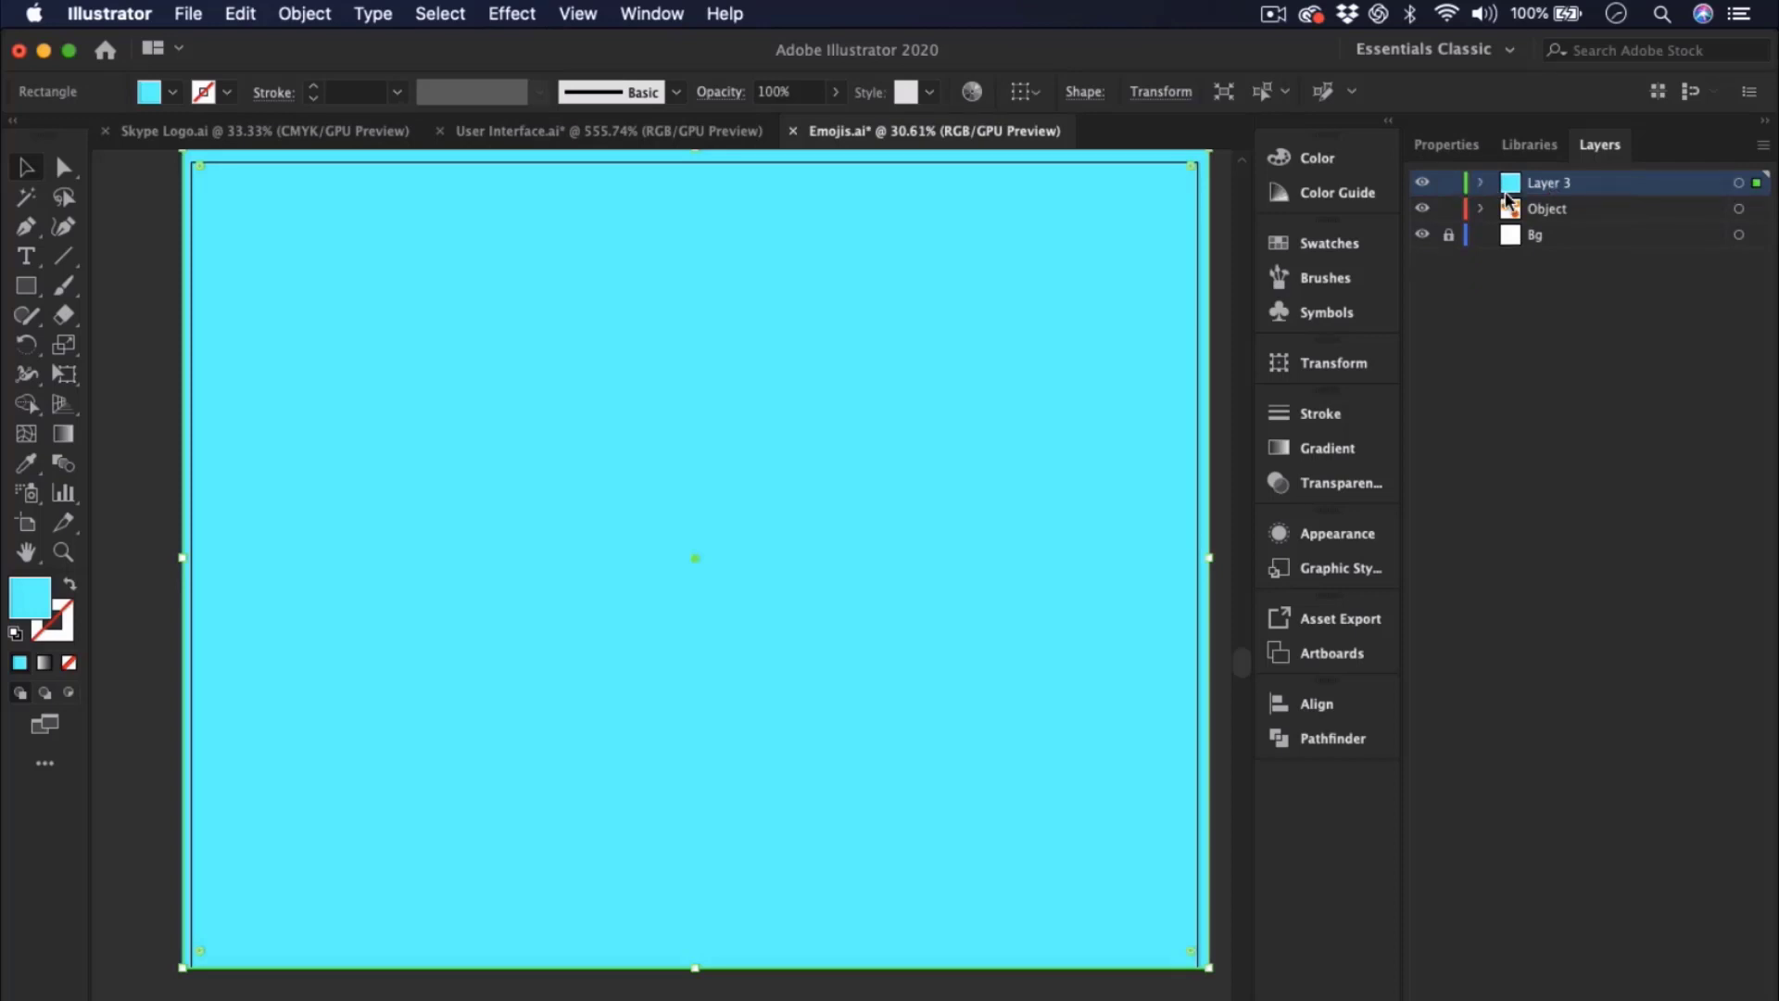
pyautogui.click(1556, 218)
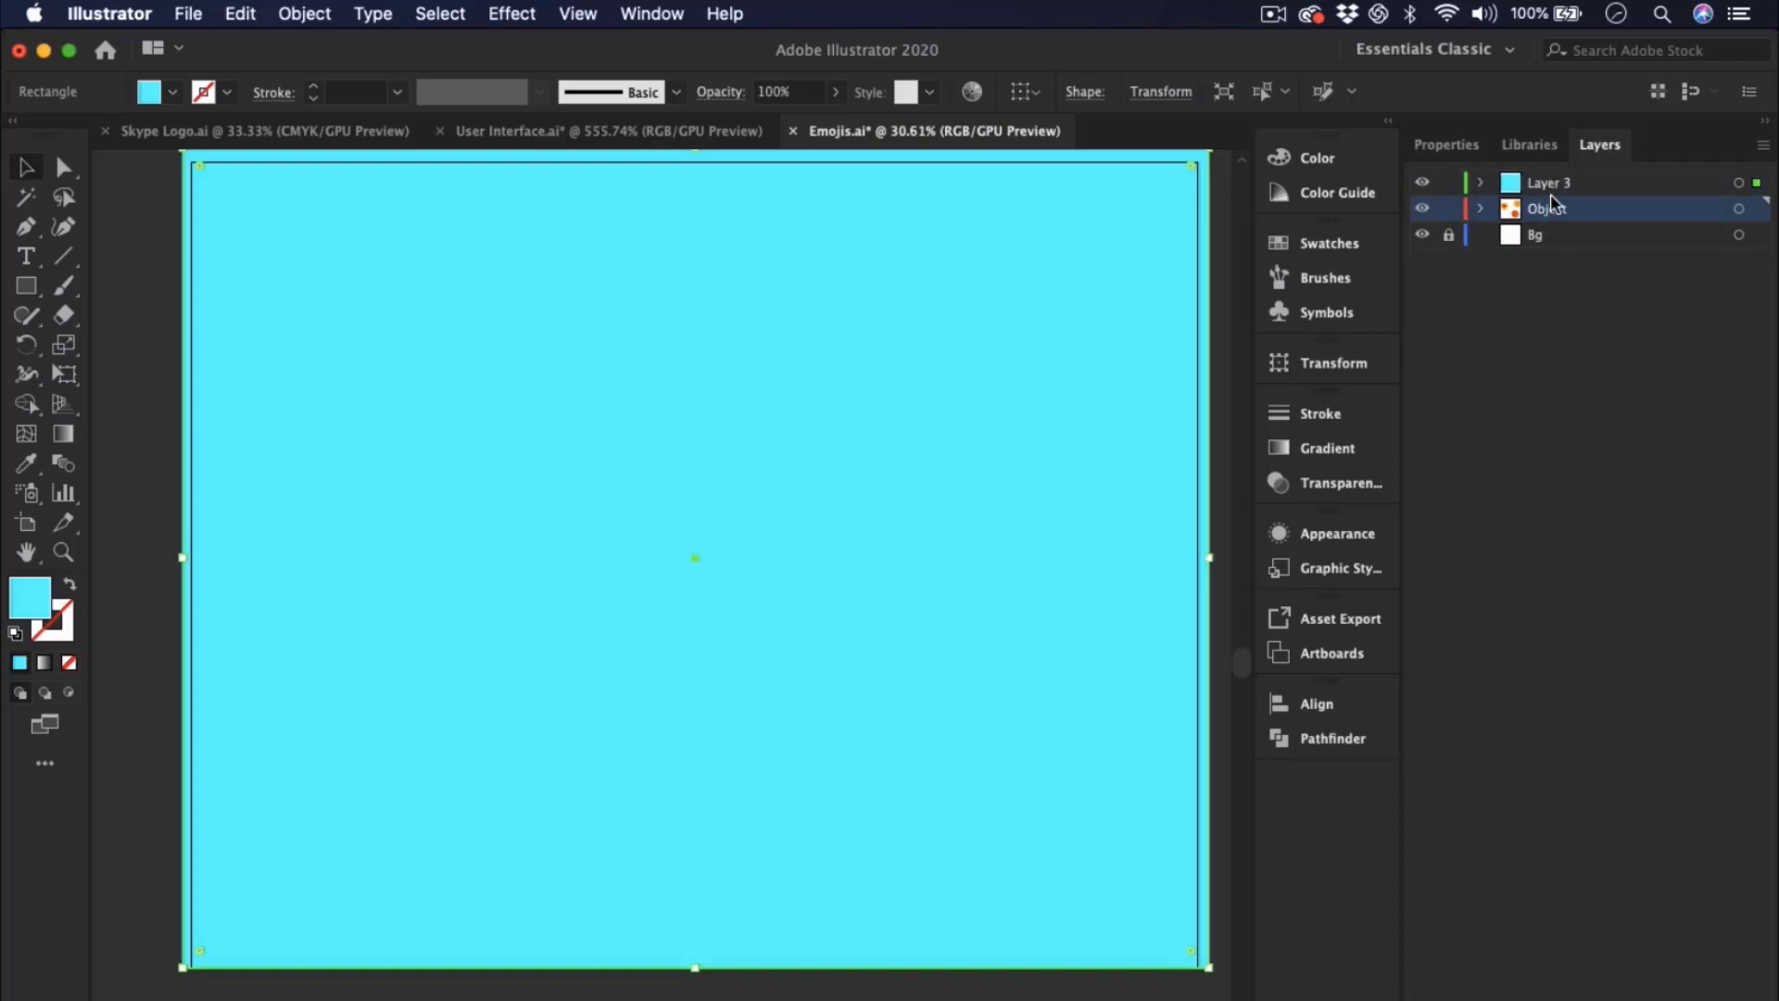
pyautogui.click(1549, 185)
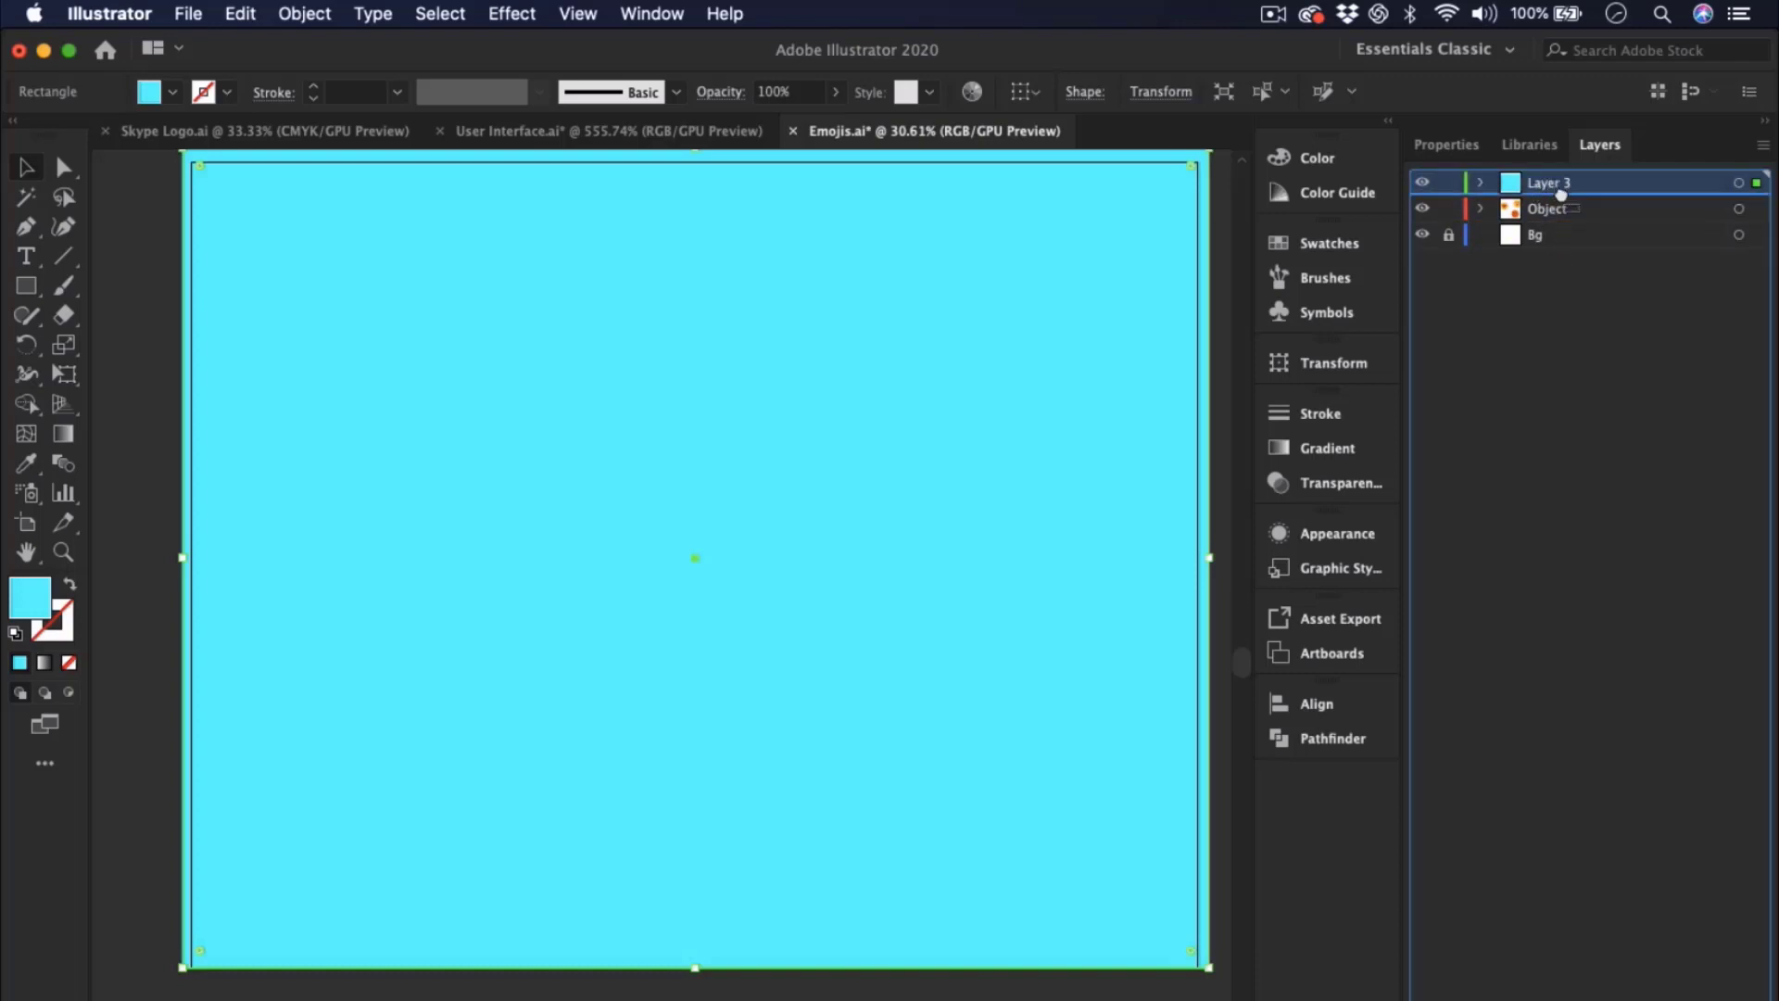
pyautogui.moveTo(1561, 195); pyautogui.dragTo(1532, 219)
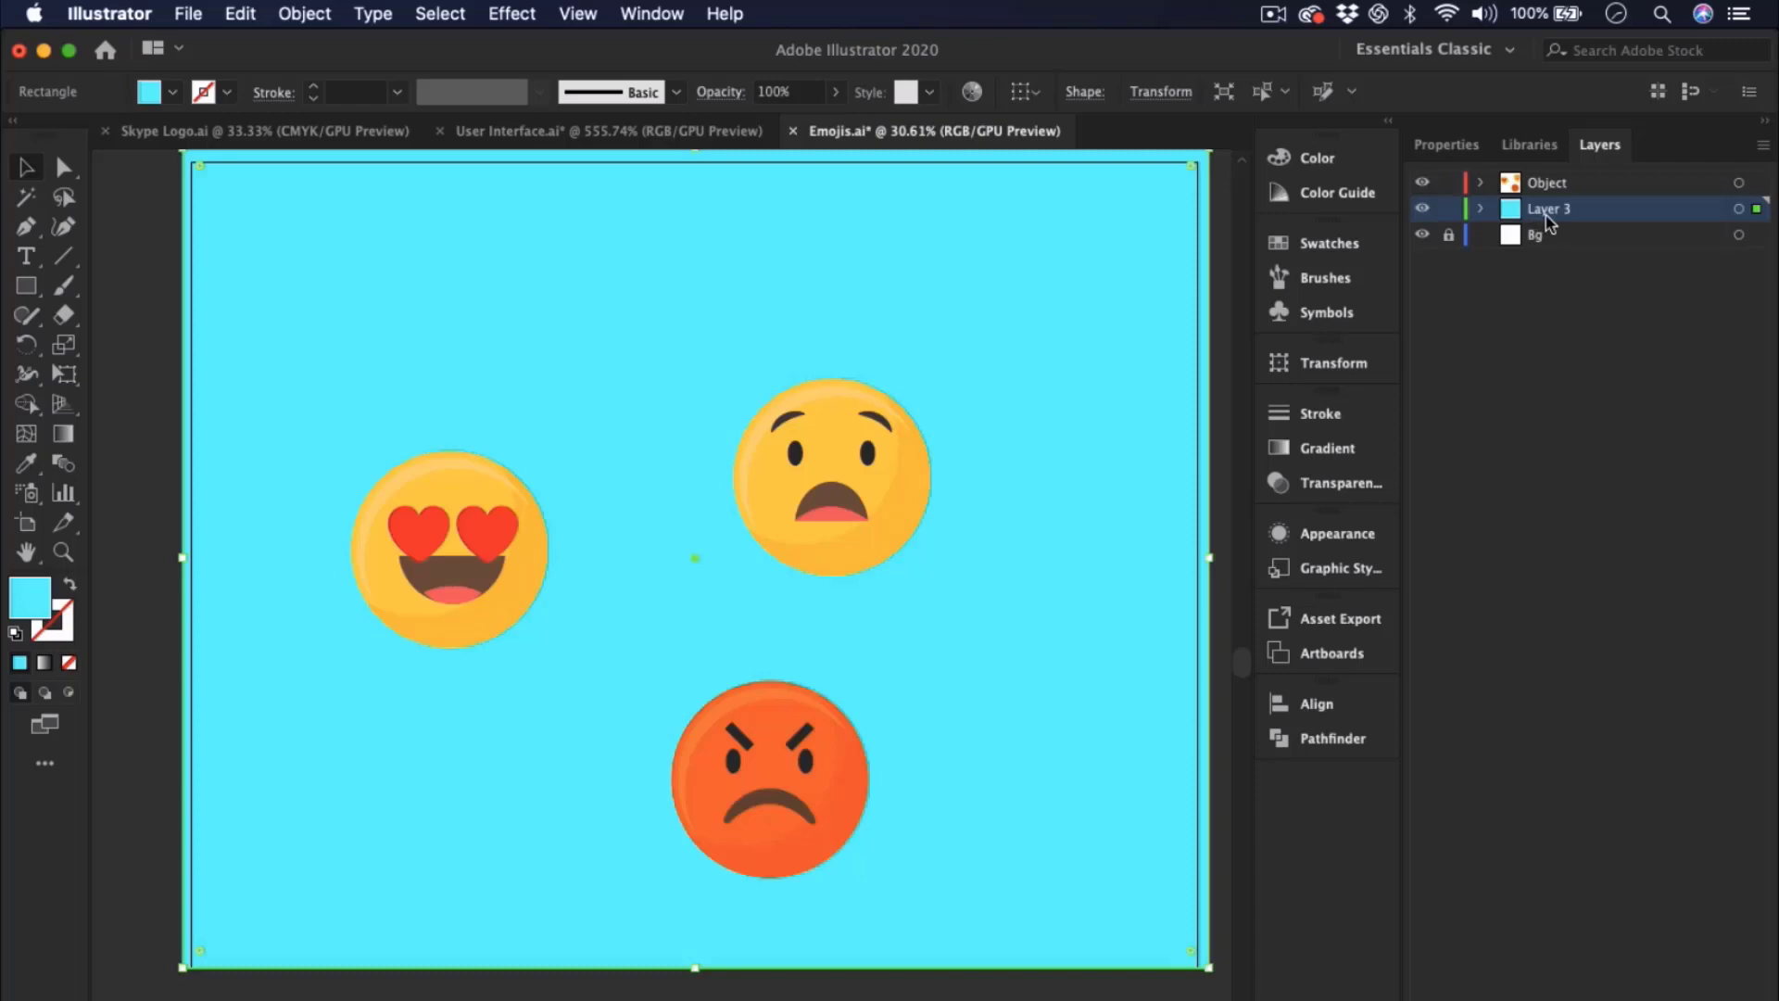
# - Rename Layer 3 to 'Cyan Background' in Layer Options
pyautogui.doubleClick(1545, 221)
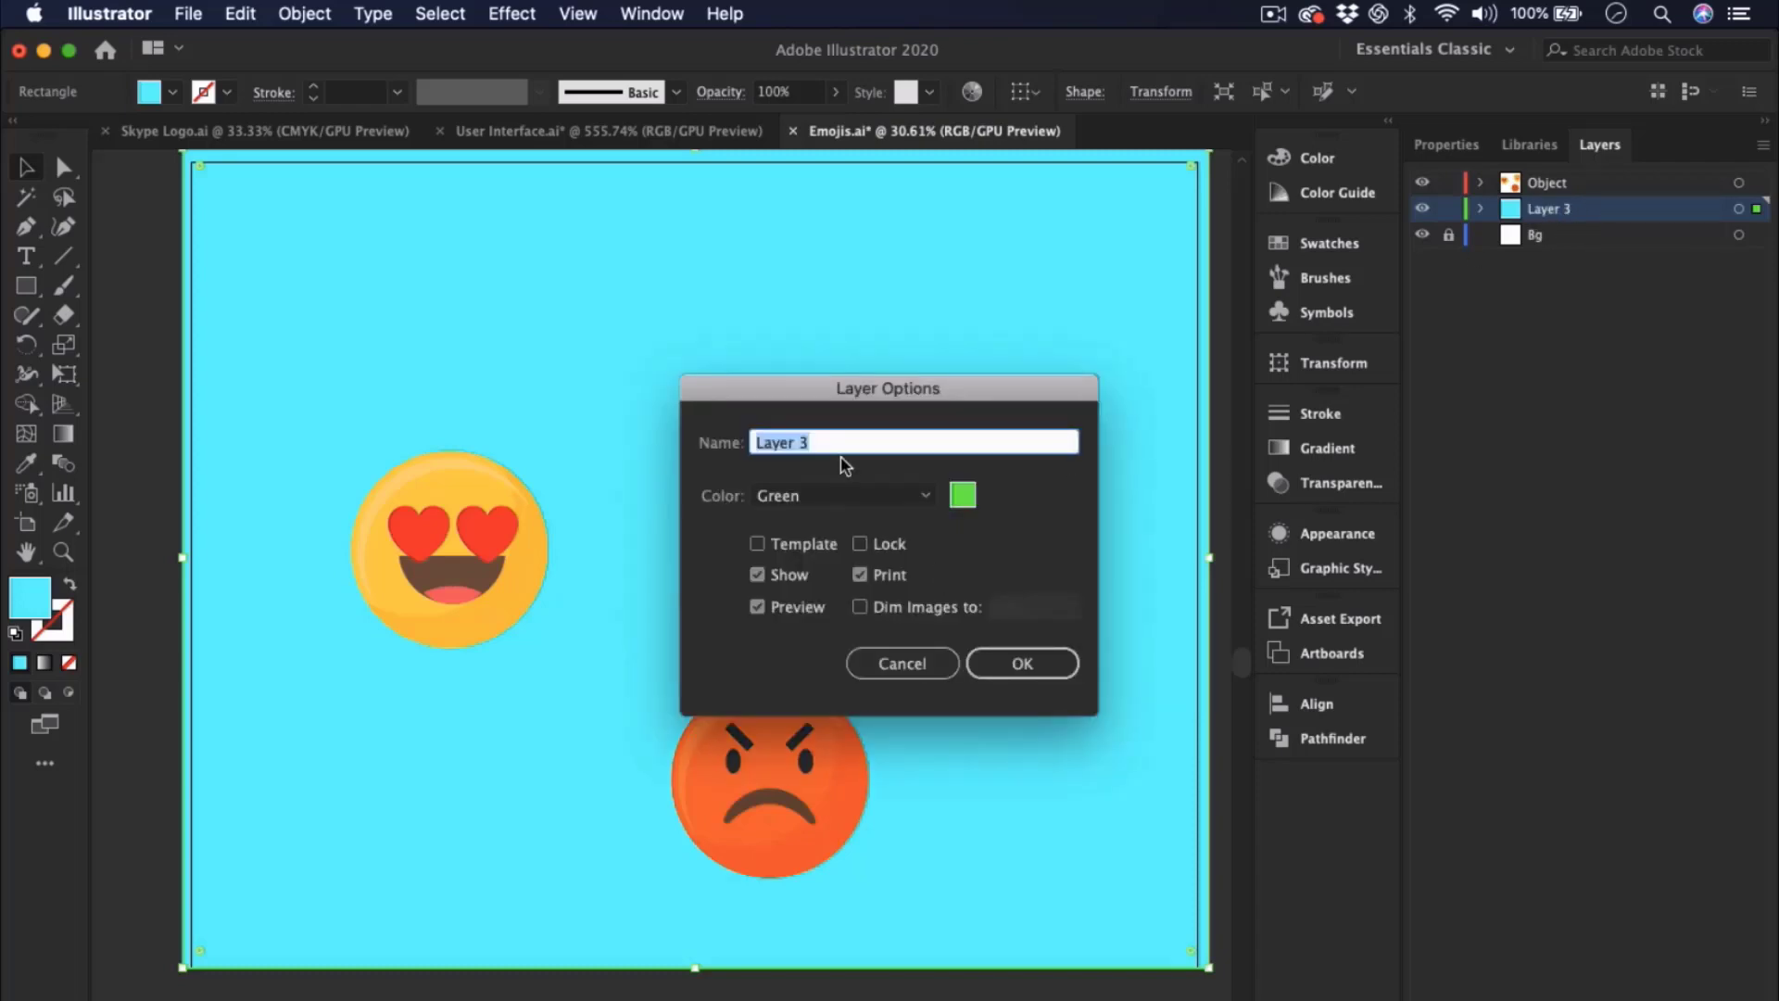
pyautogui.write('Cyan Background')
pyautogui.press('Return')
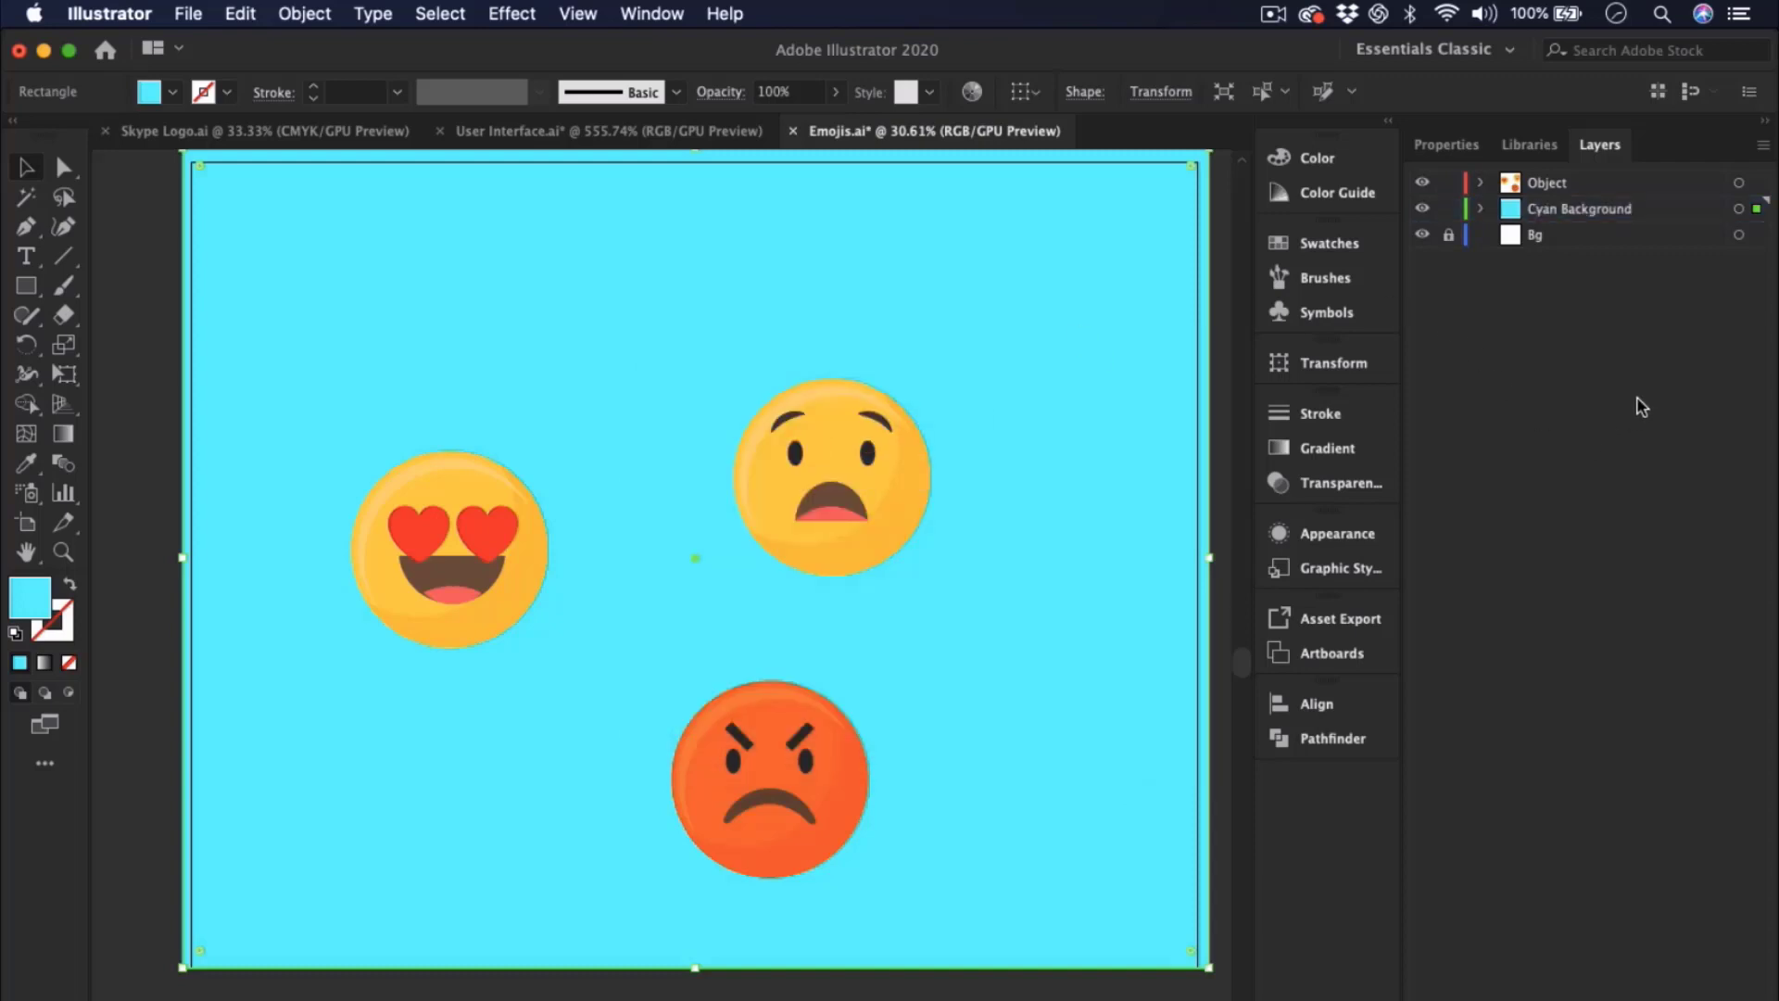
# - Rename the Object layer to 'Collection of Emojis' and clear the layer selection
pyautogui.click(1537, 215)
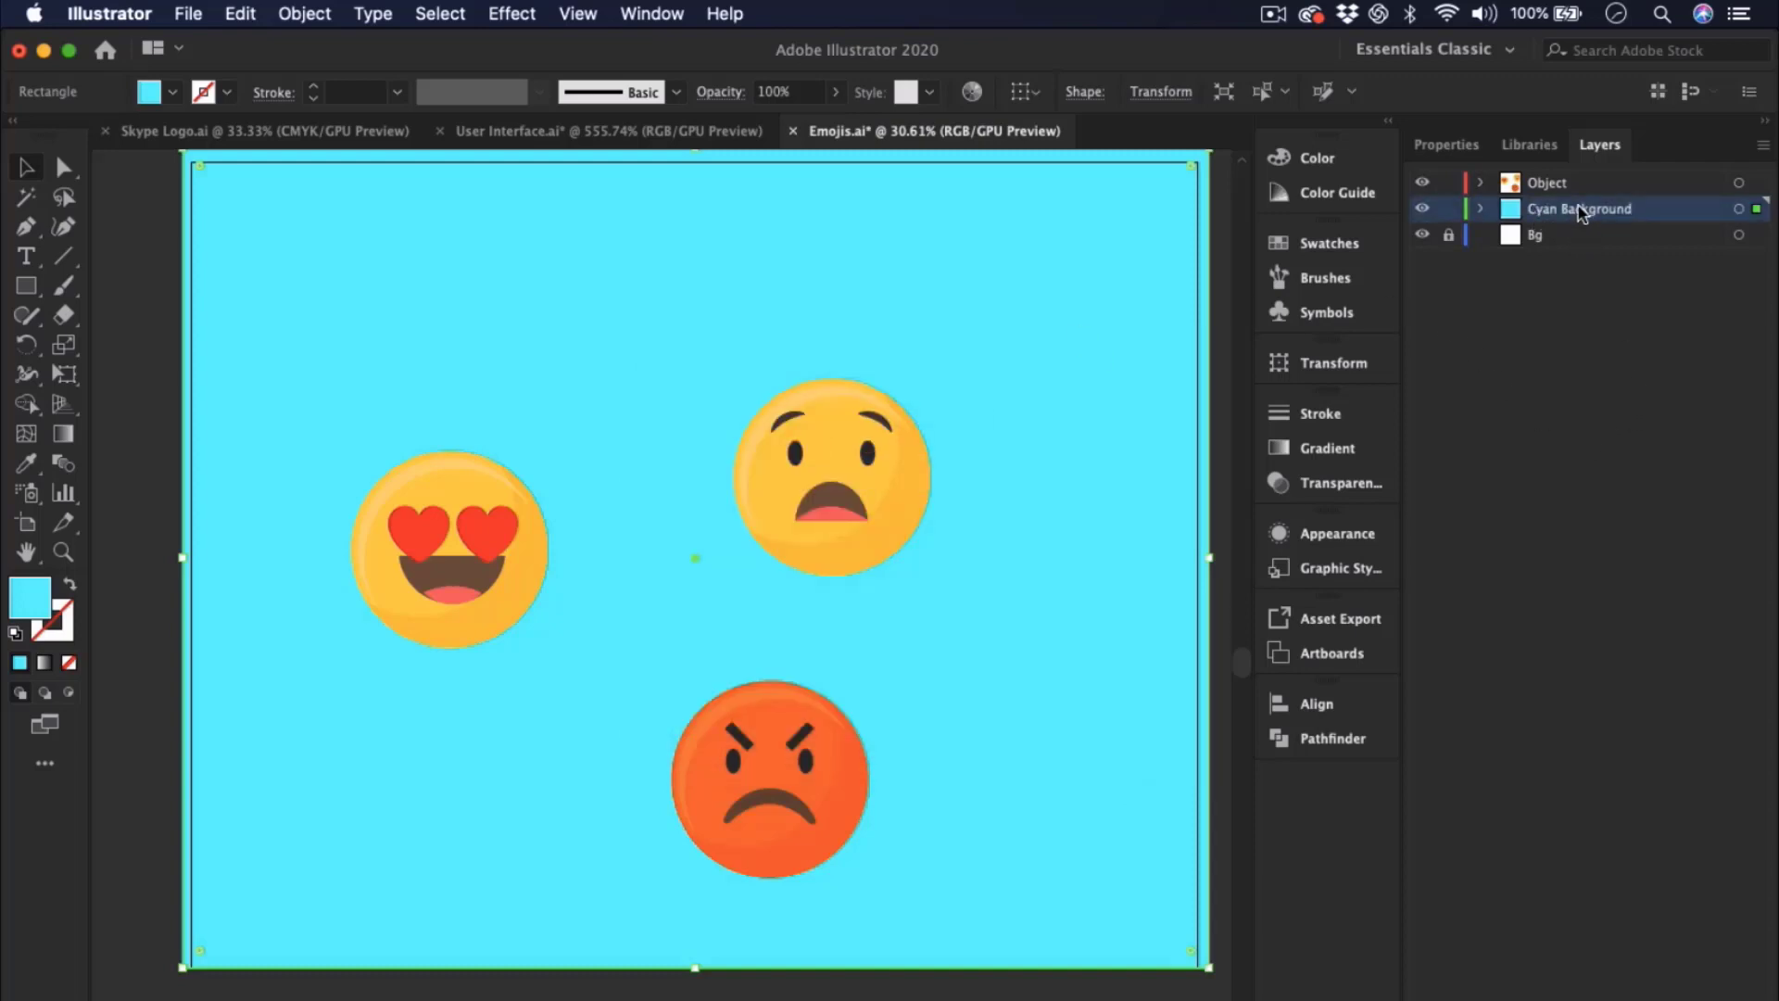
pyautogui.click(1566, 190)
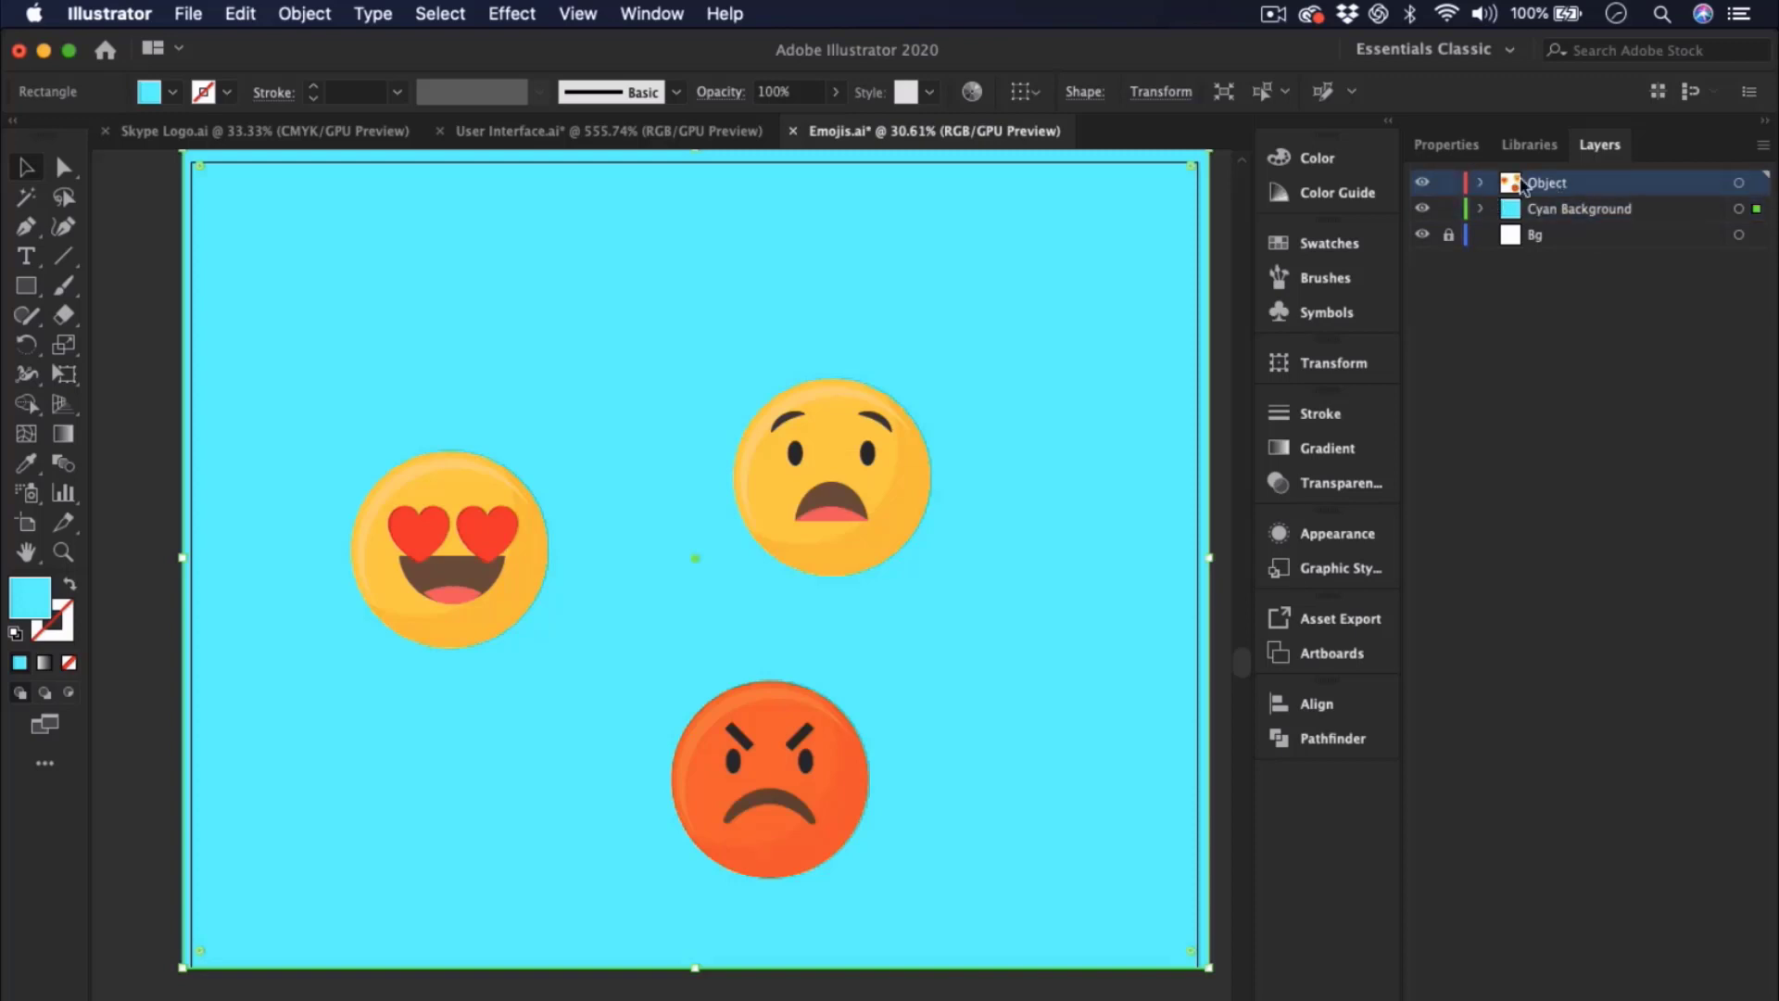
pyautogui.doubleClick(1566, 183)
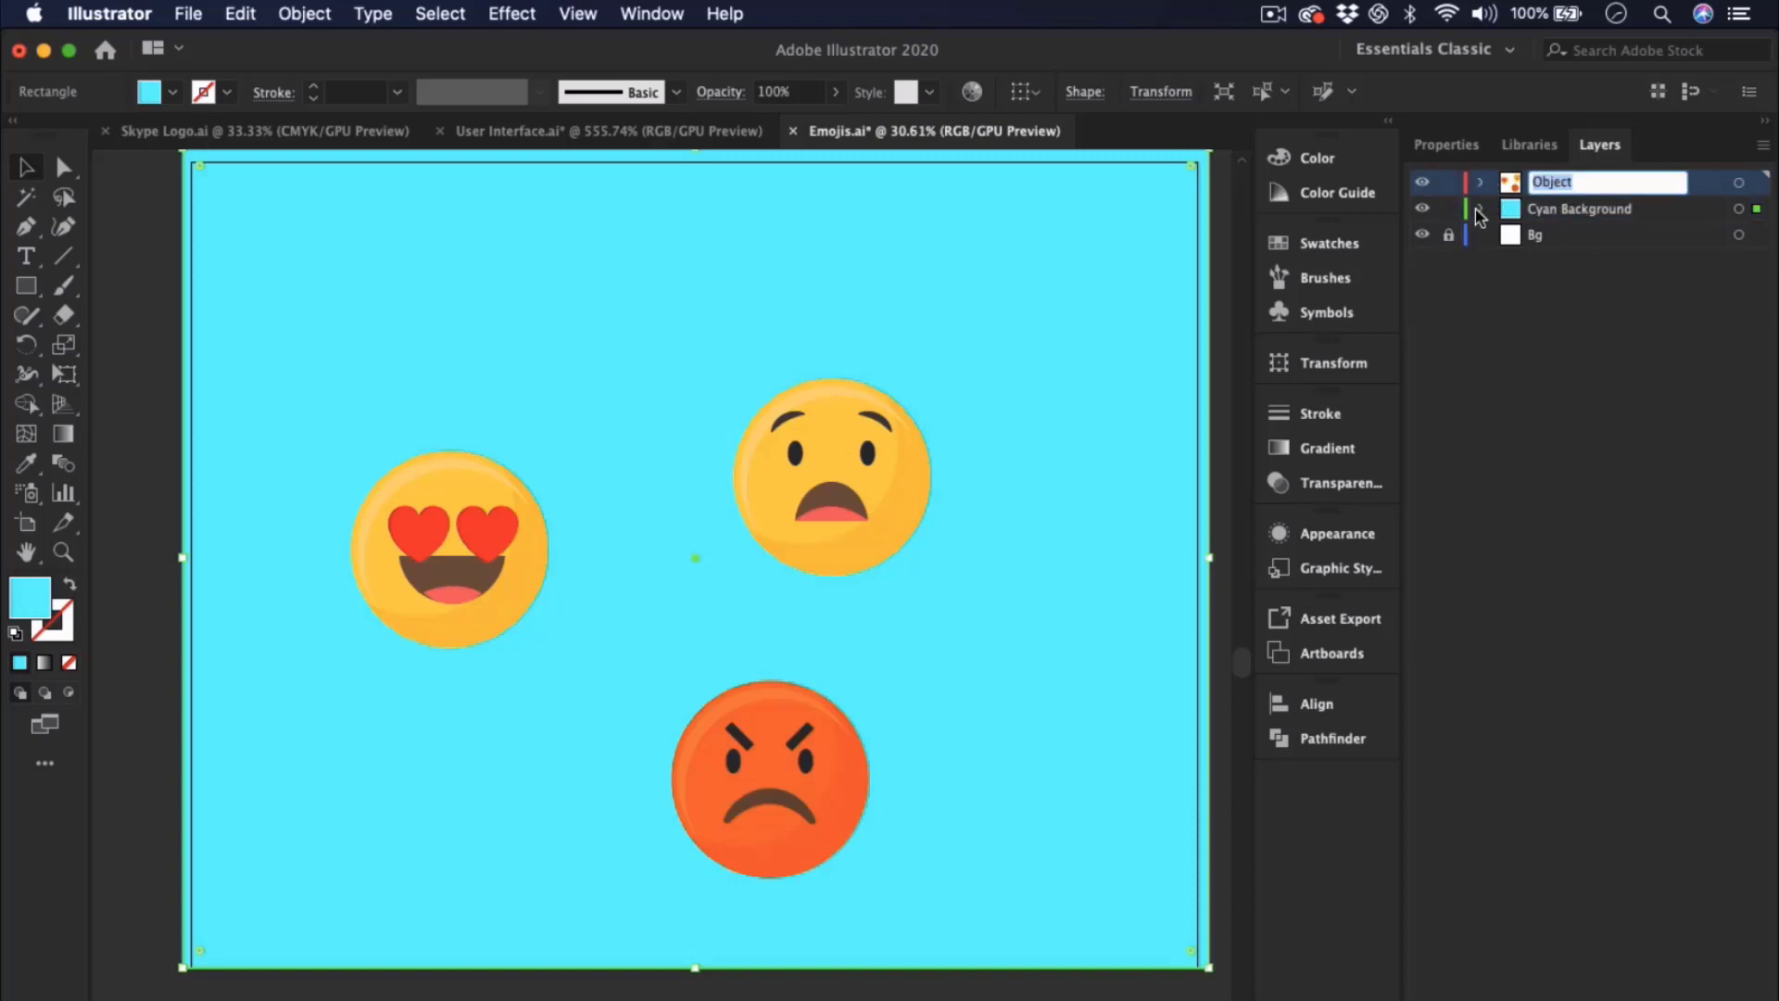
pyautogui.write('Collection of Emojis')
pyautogui.press('Return')
pyautogui.click(1684, 420)
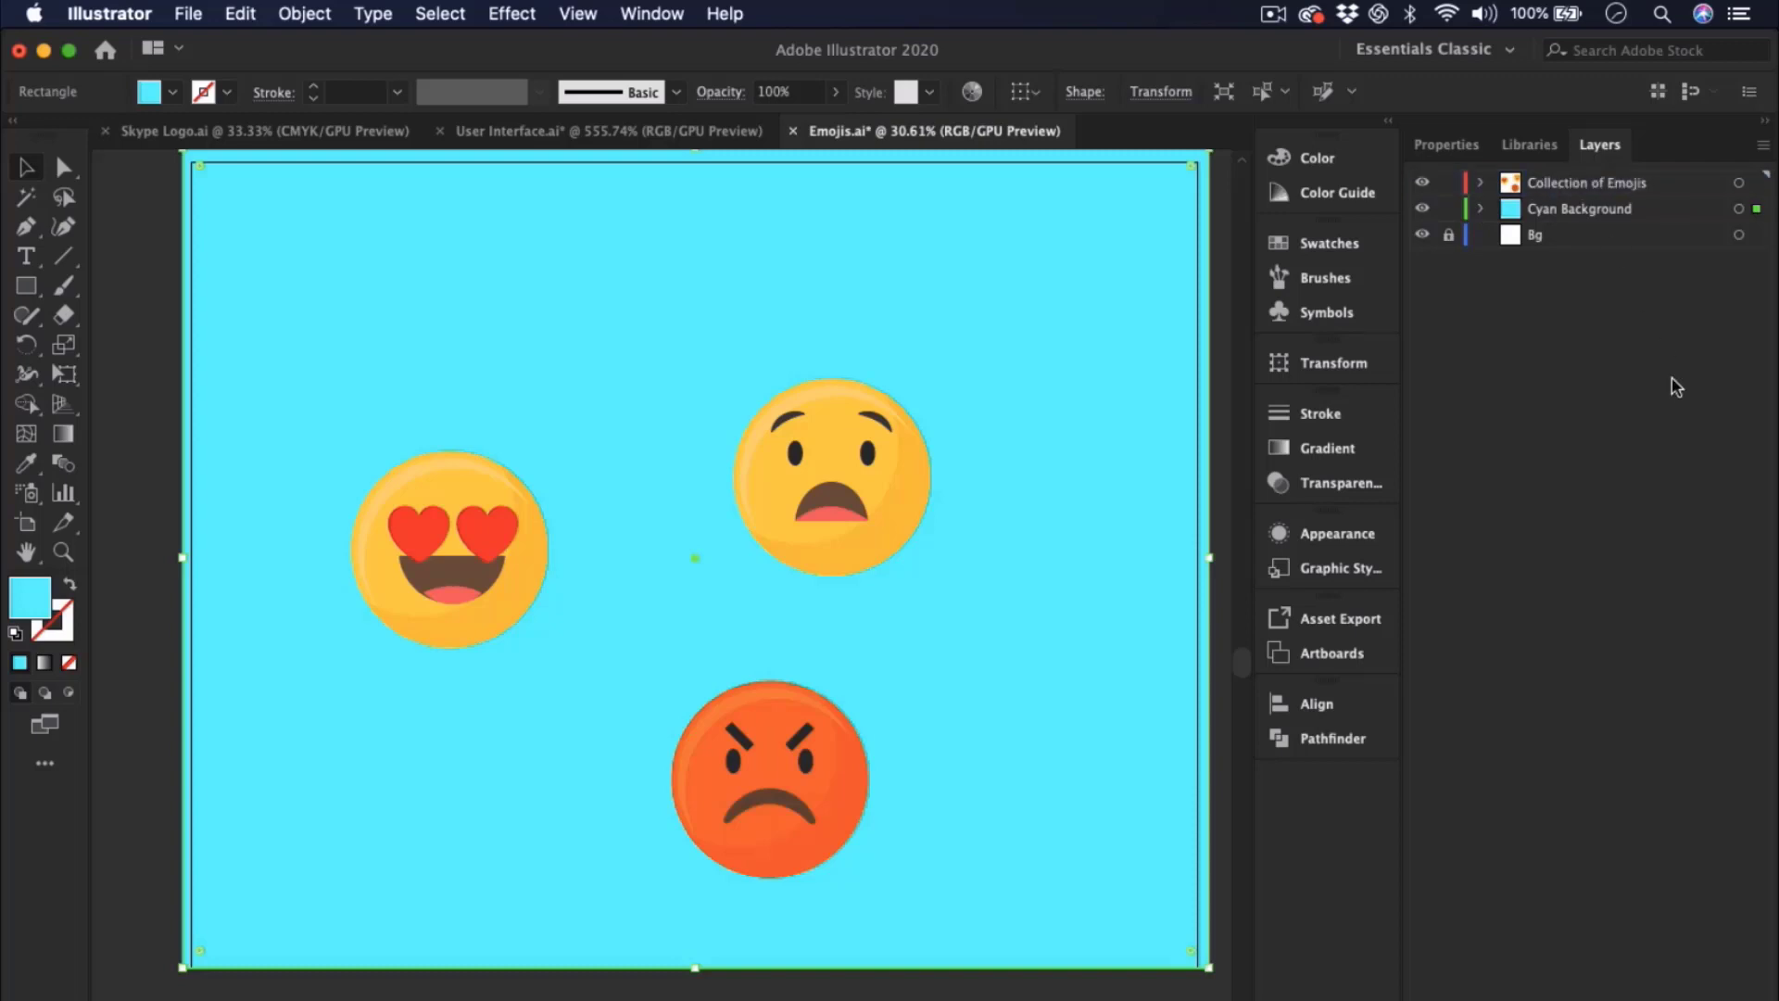
pyautogui.click(1421, 210)
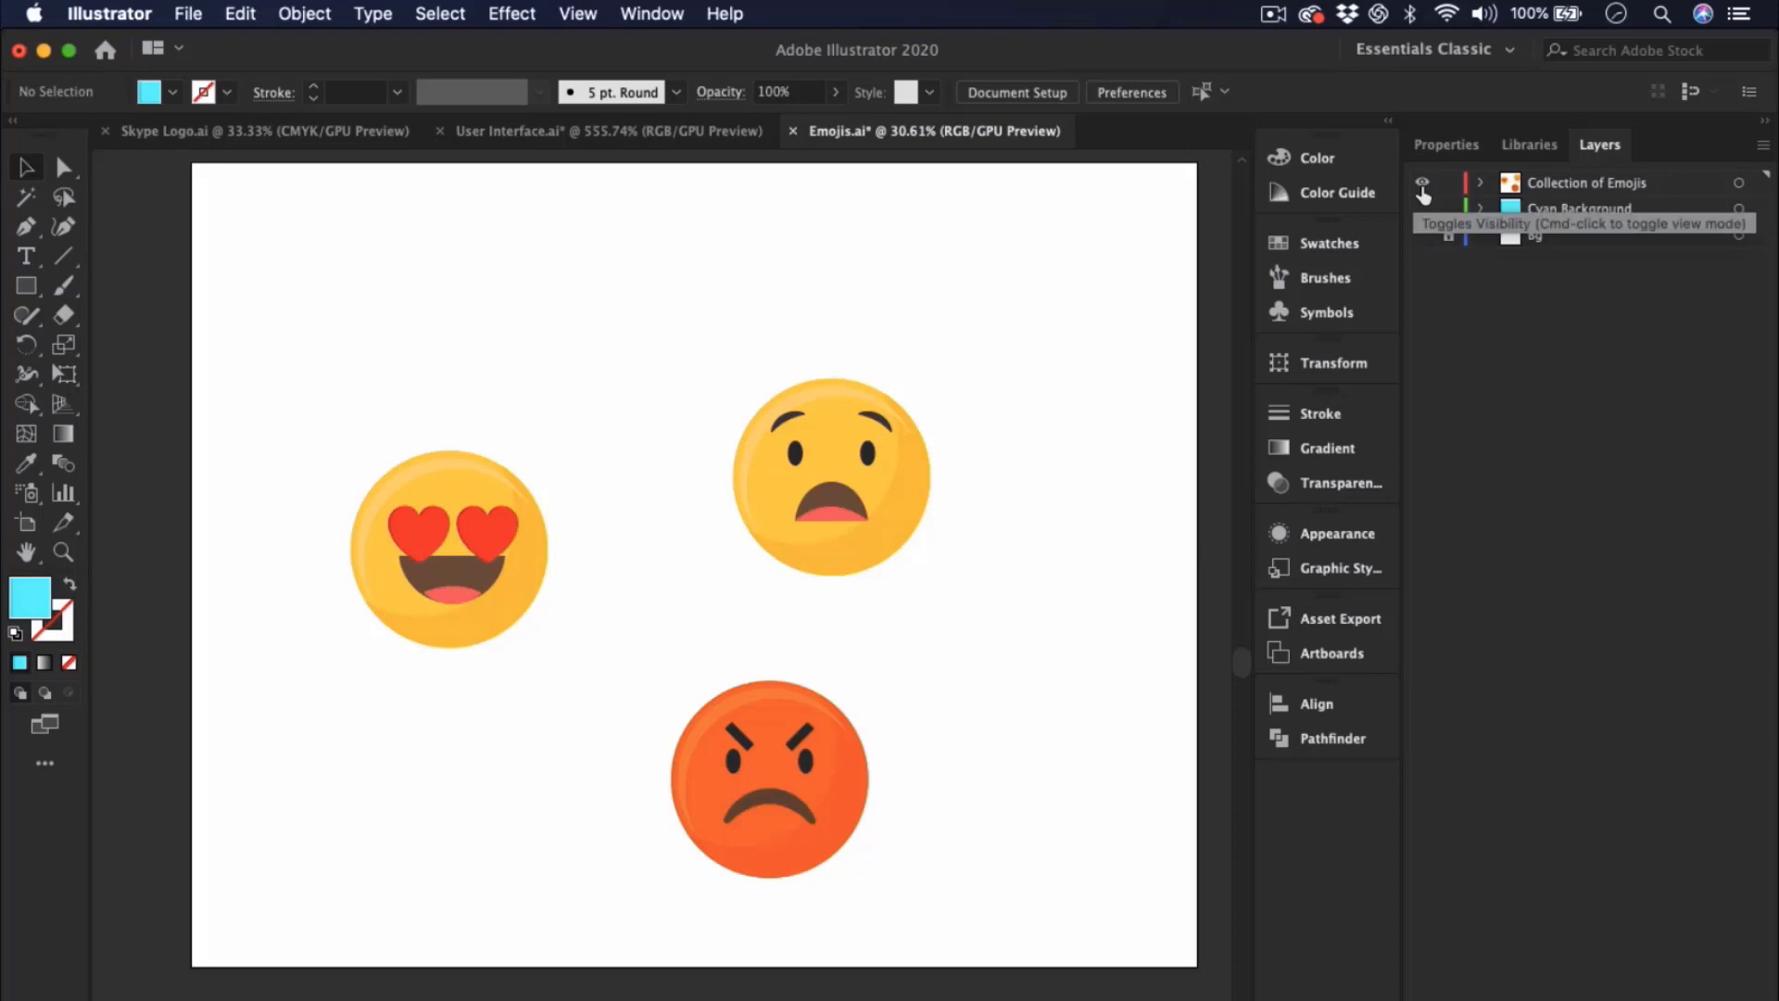
pyautogui.click(1423, 186)
pyautogui.click(1424, 209)
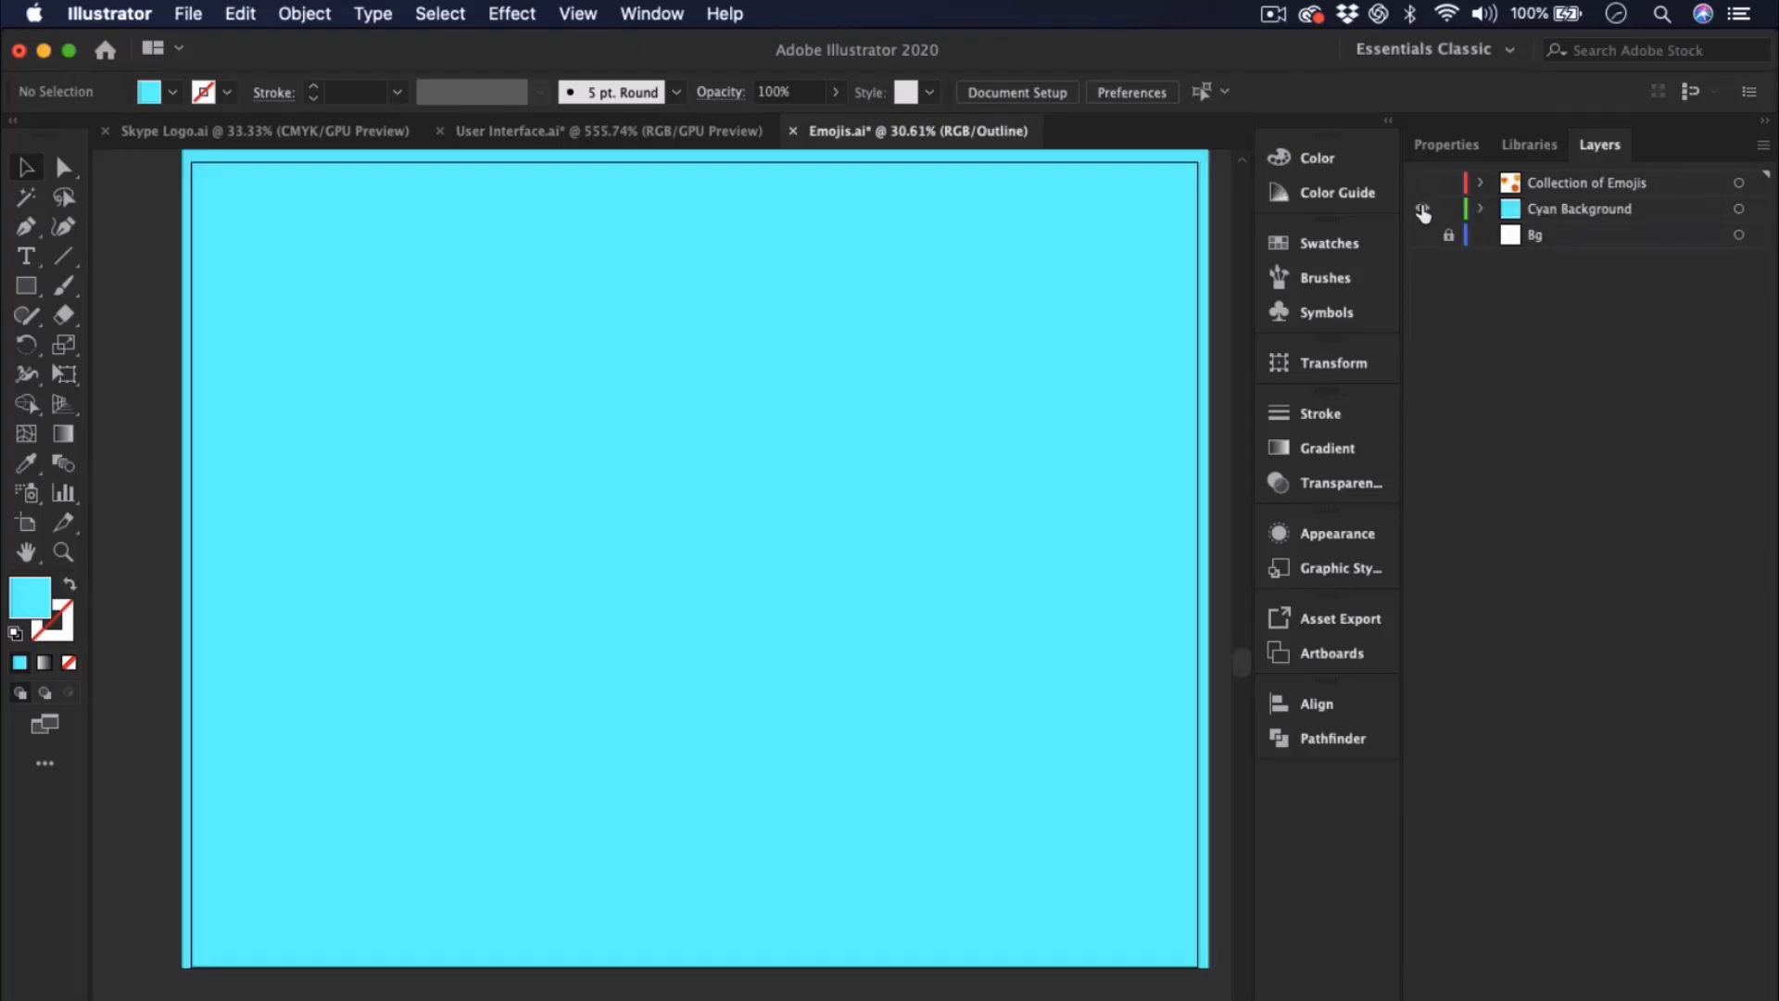
pyautogui.click(1423, 209)
pyautogui.click(1422, 183)
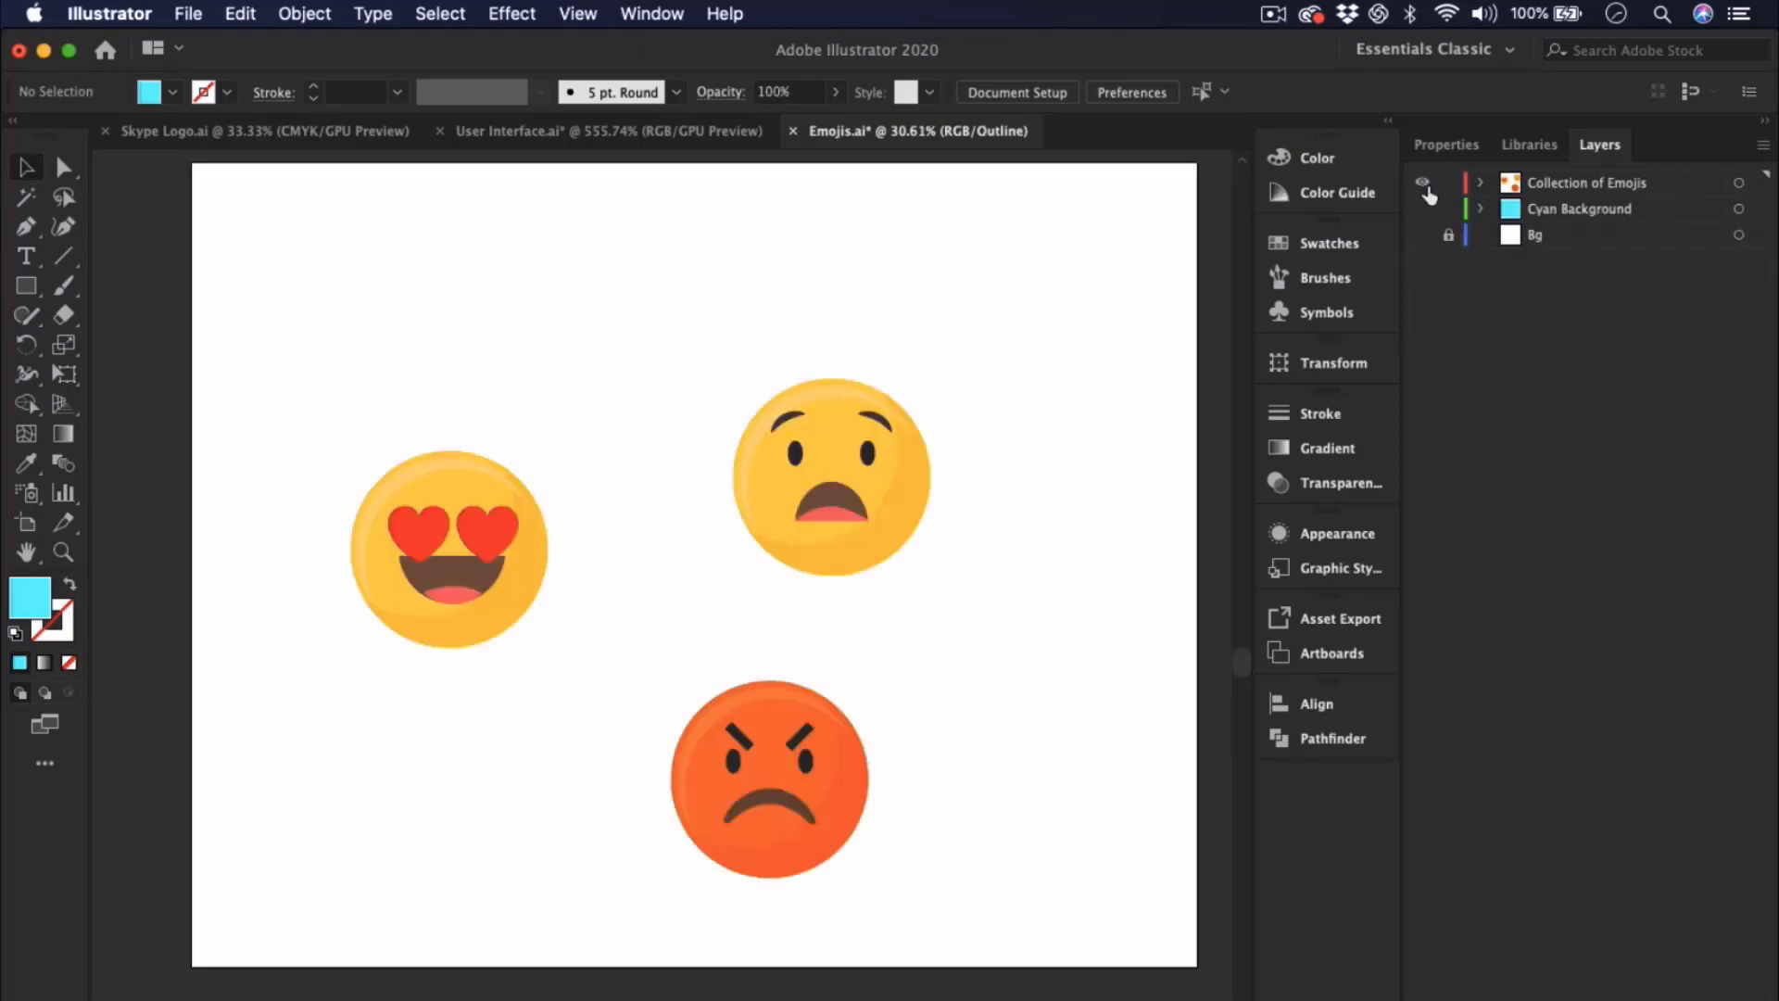
pyautogui.click(1556, 185)
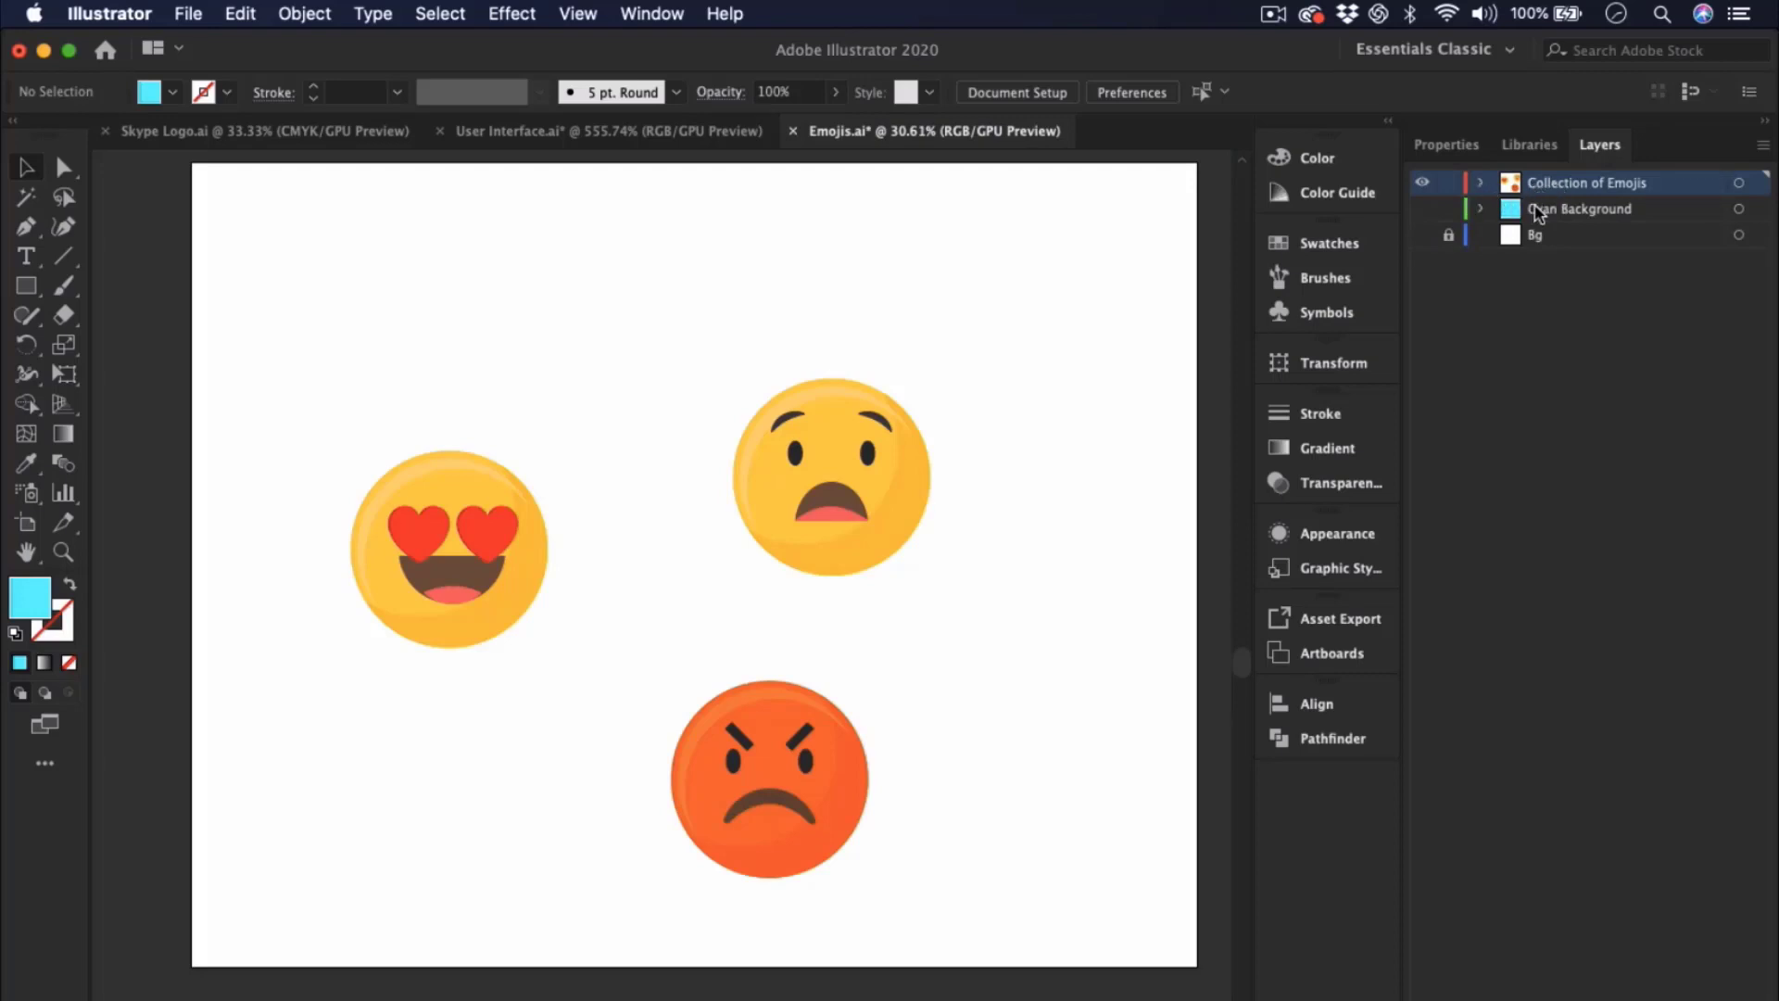
pyautogui.click(1423, 209)
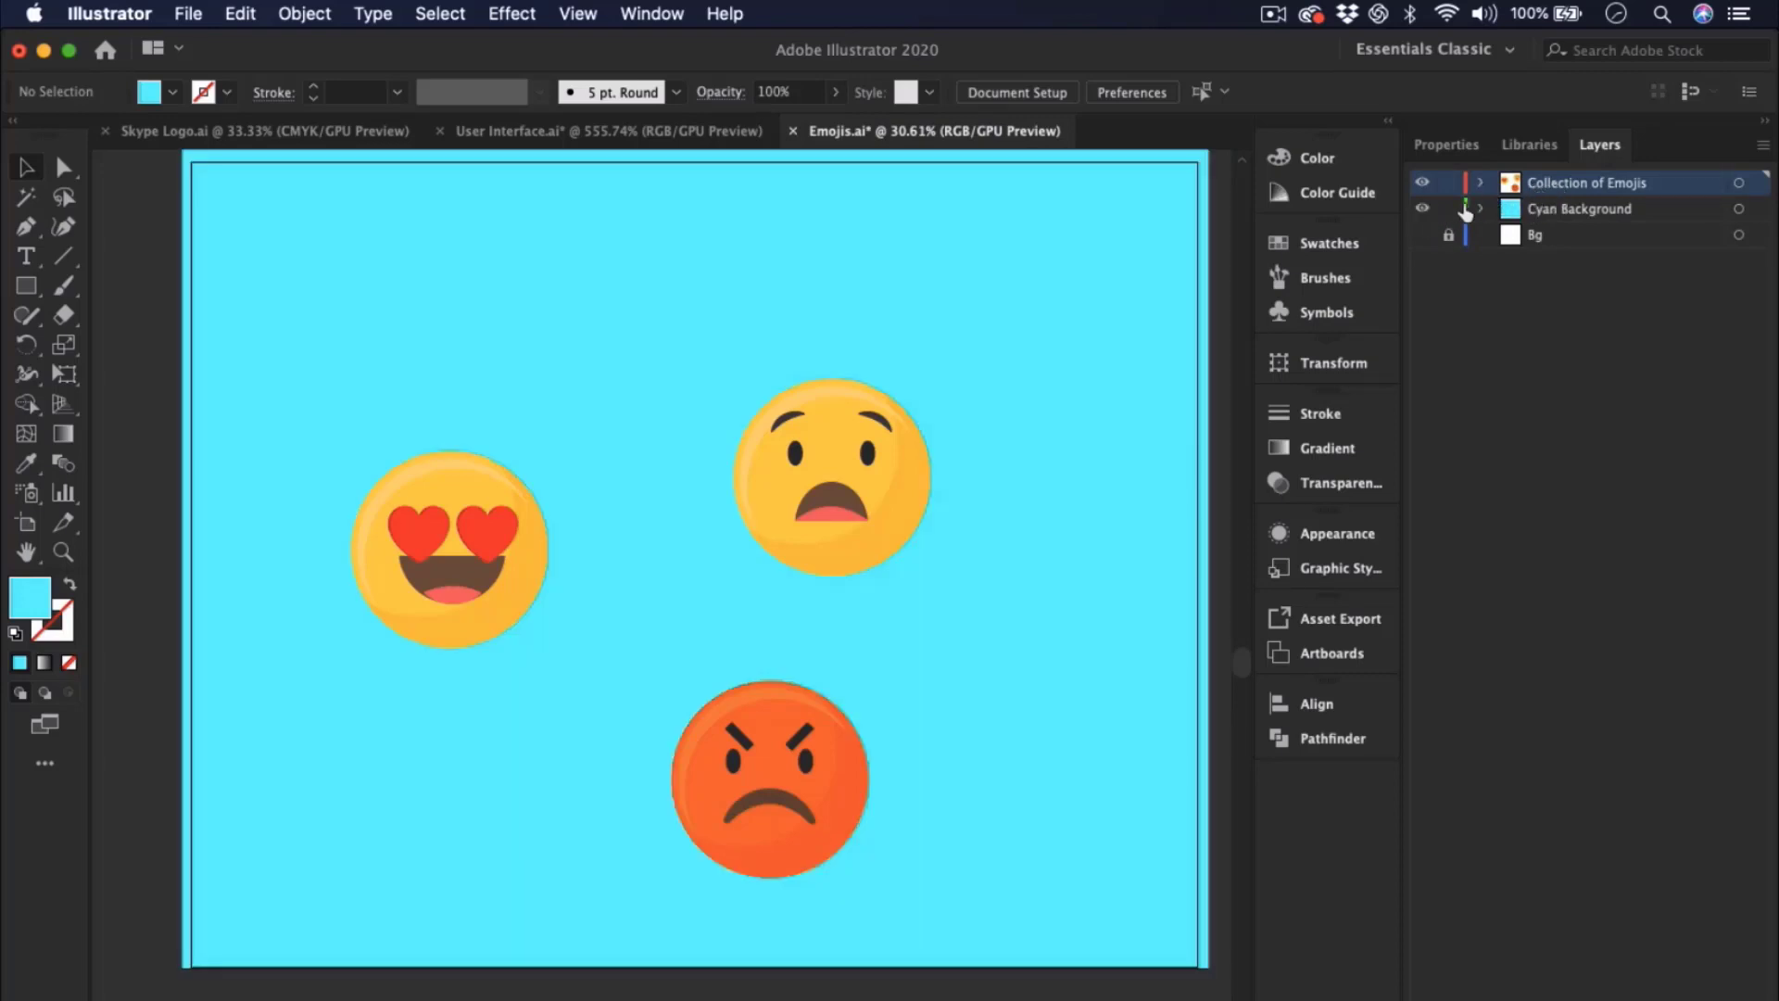
# - Expand the Collection of Emojis layer and put the Suprise Emoji group in isolation mode
pyautogui.click(1481, 185)
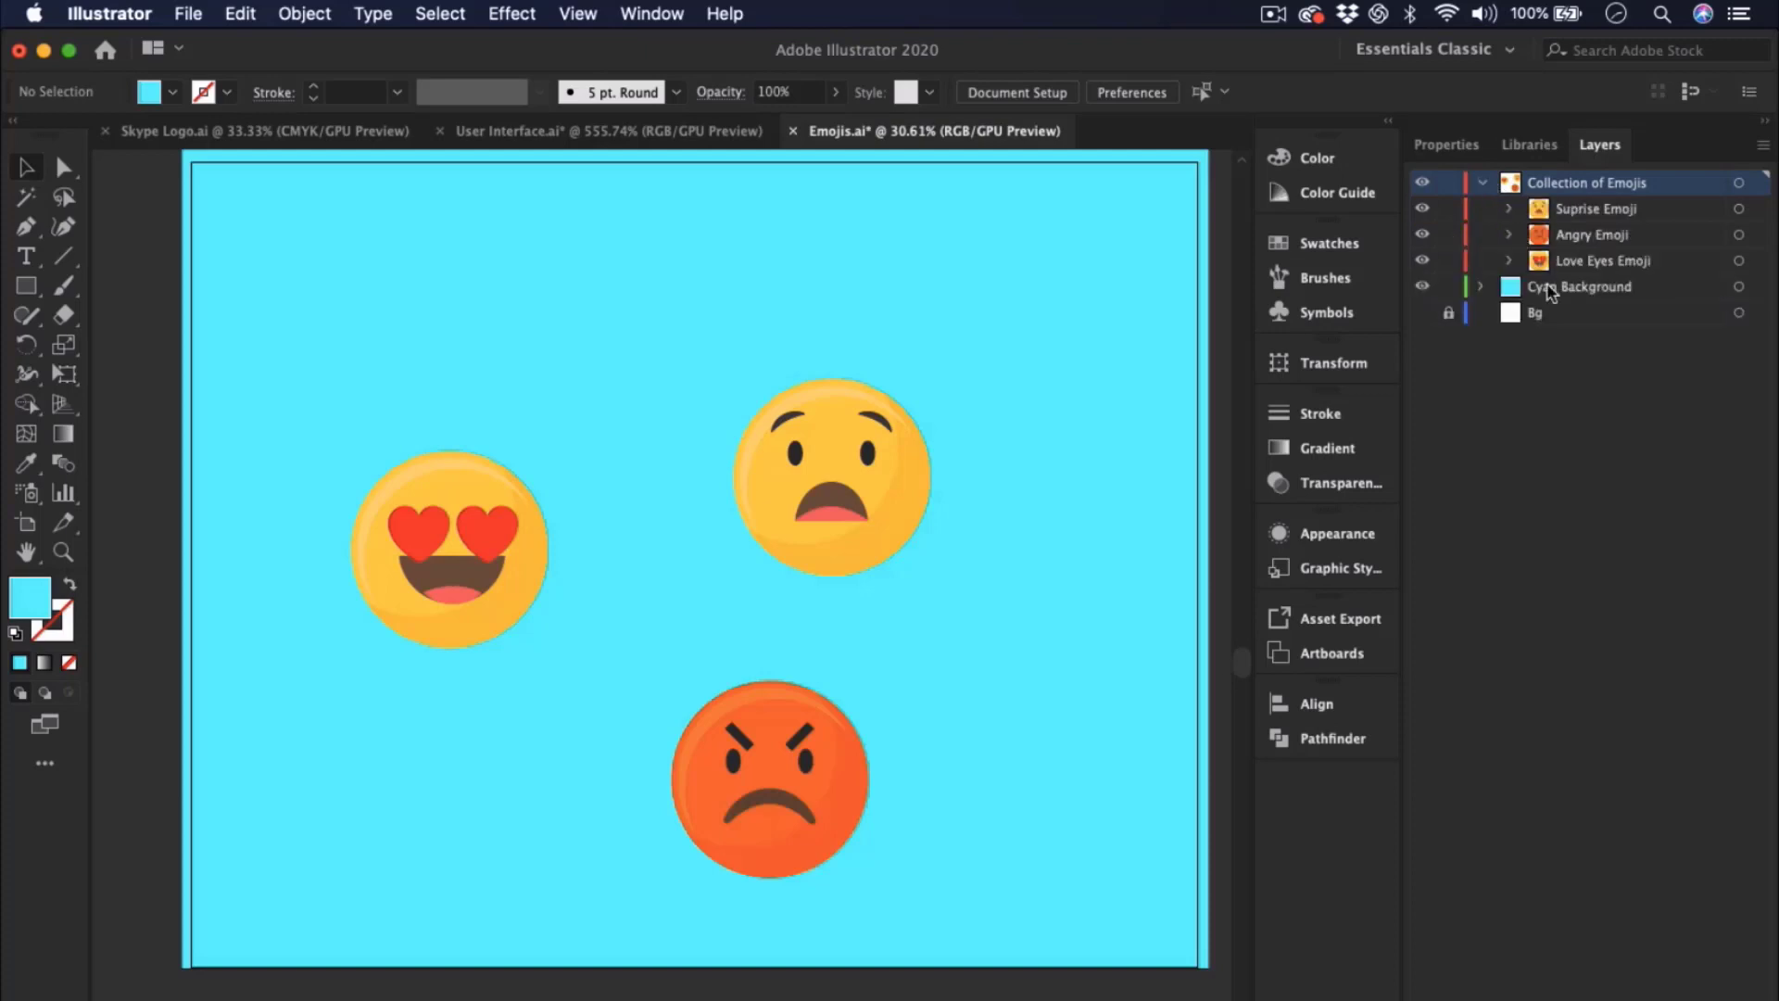
pyautogui.click(1510, 210)
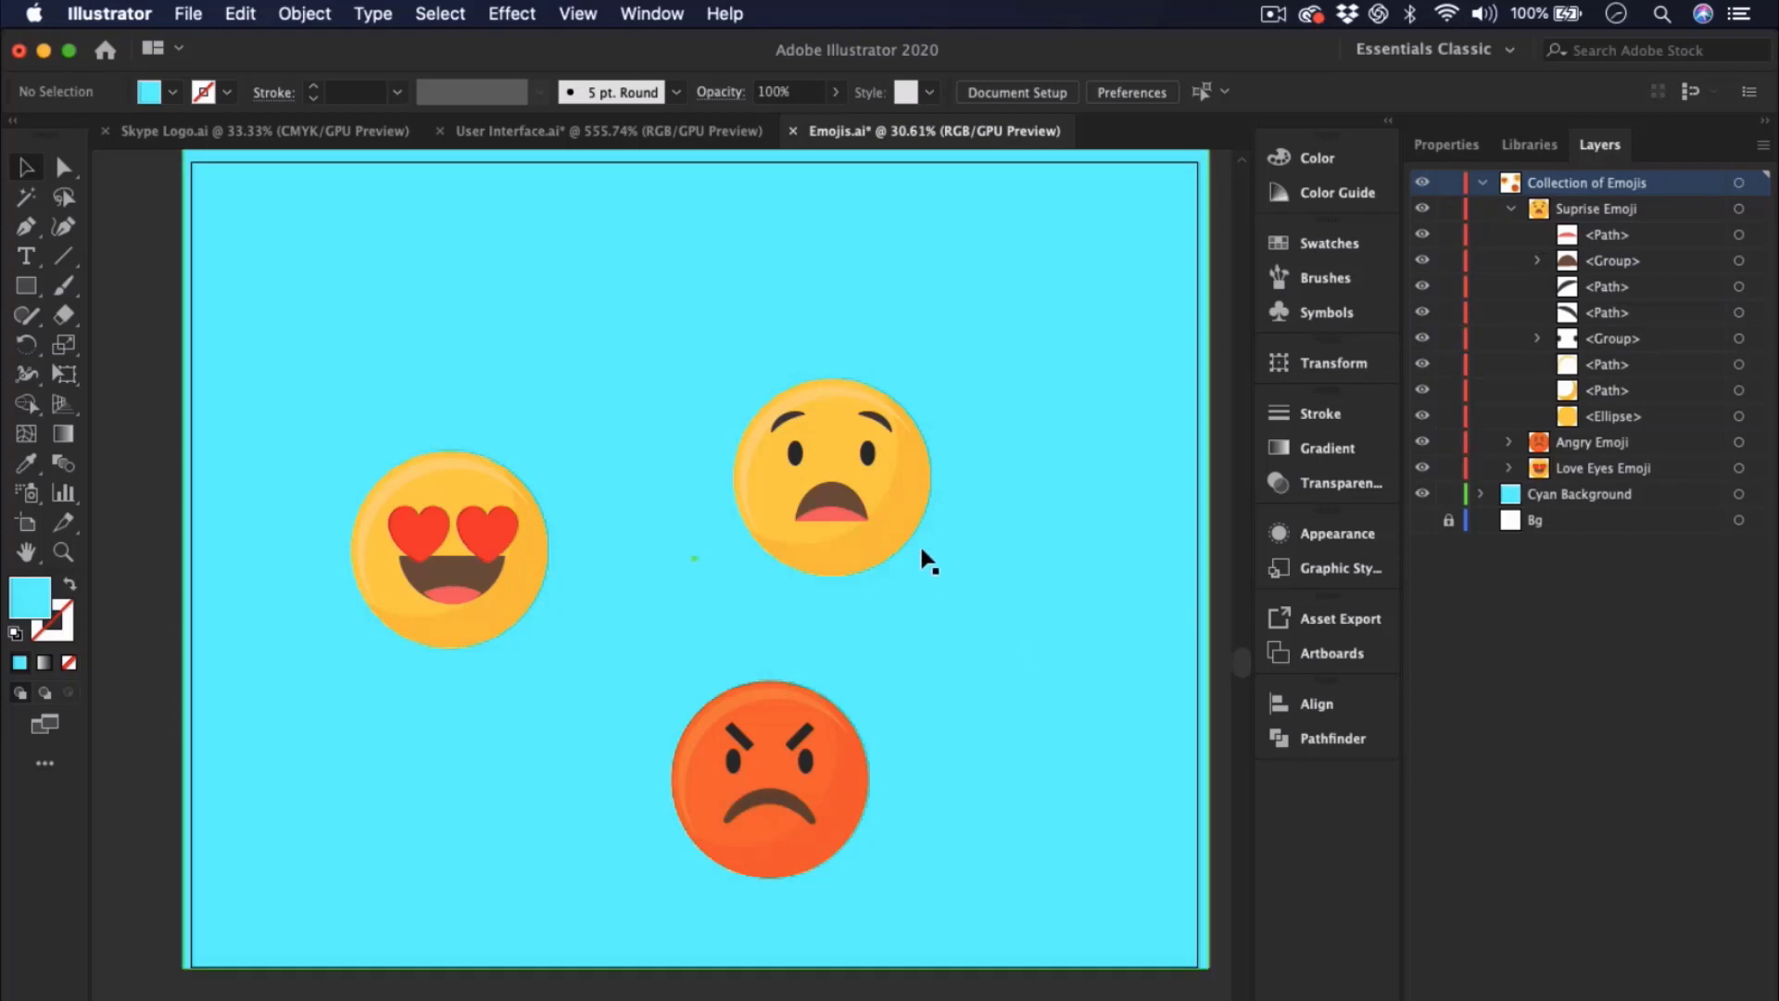
pyautogui.click(831, 486)
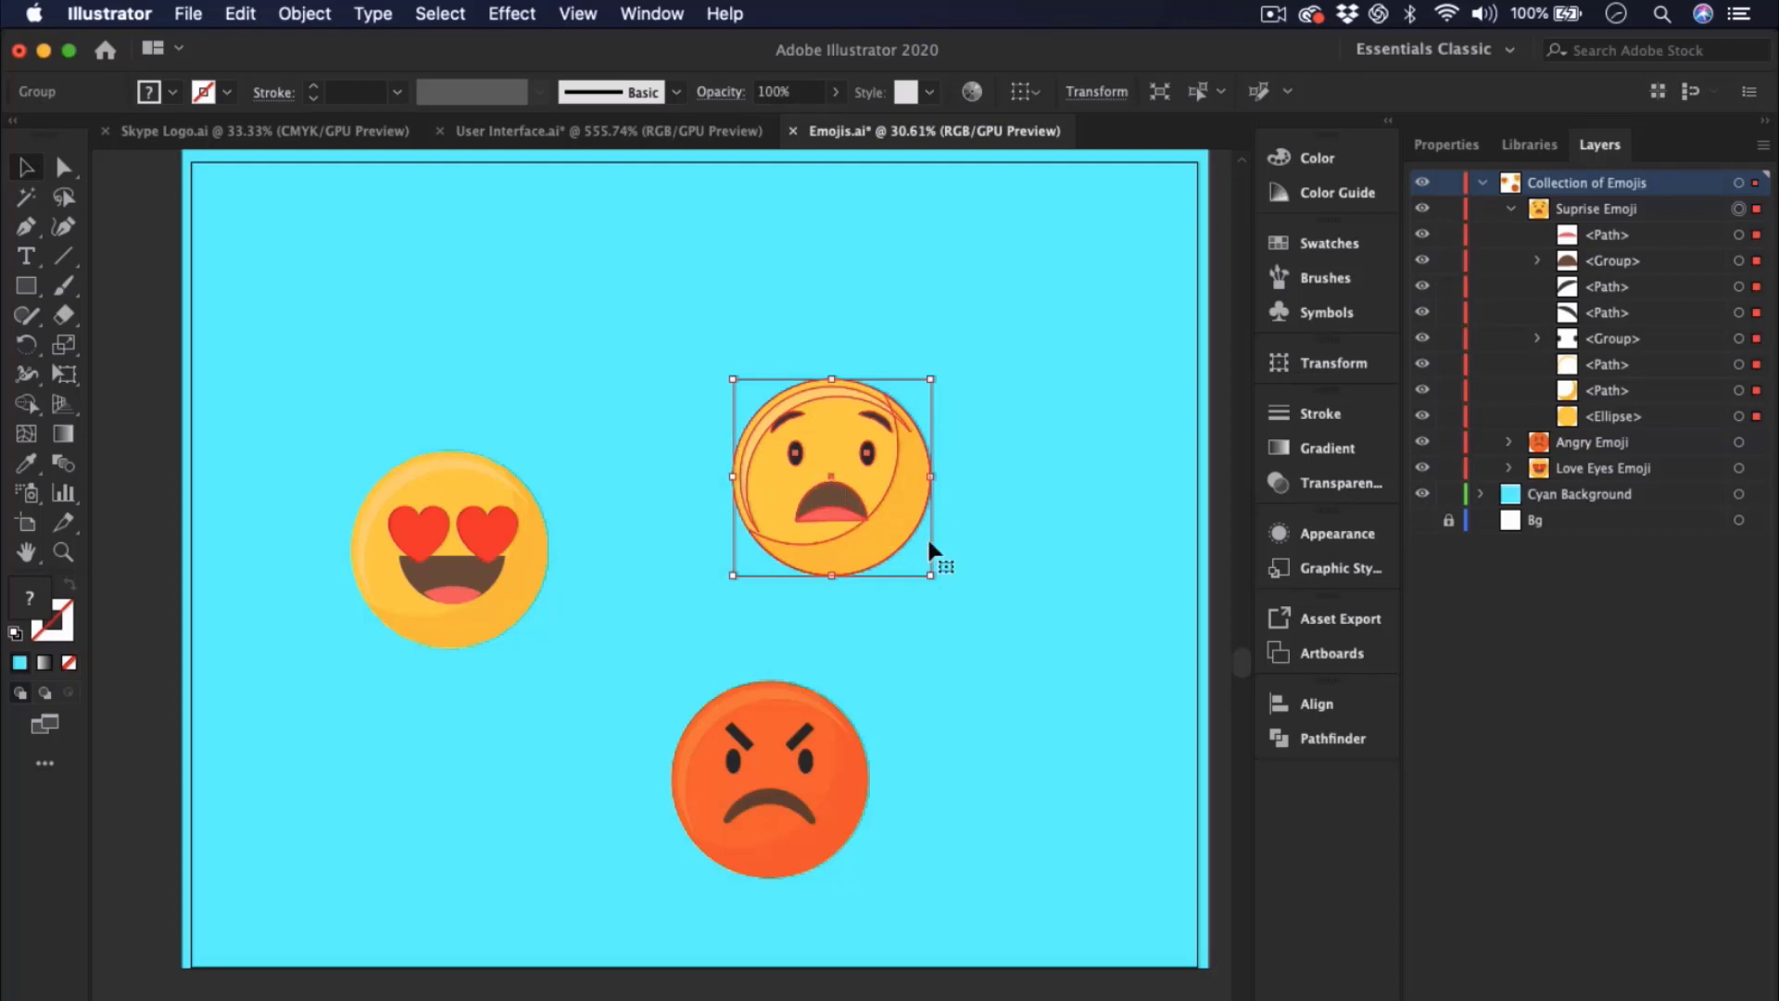
pyautogui.click(980, 558)
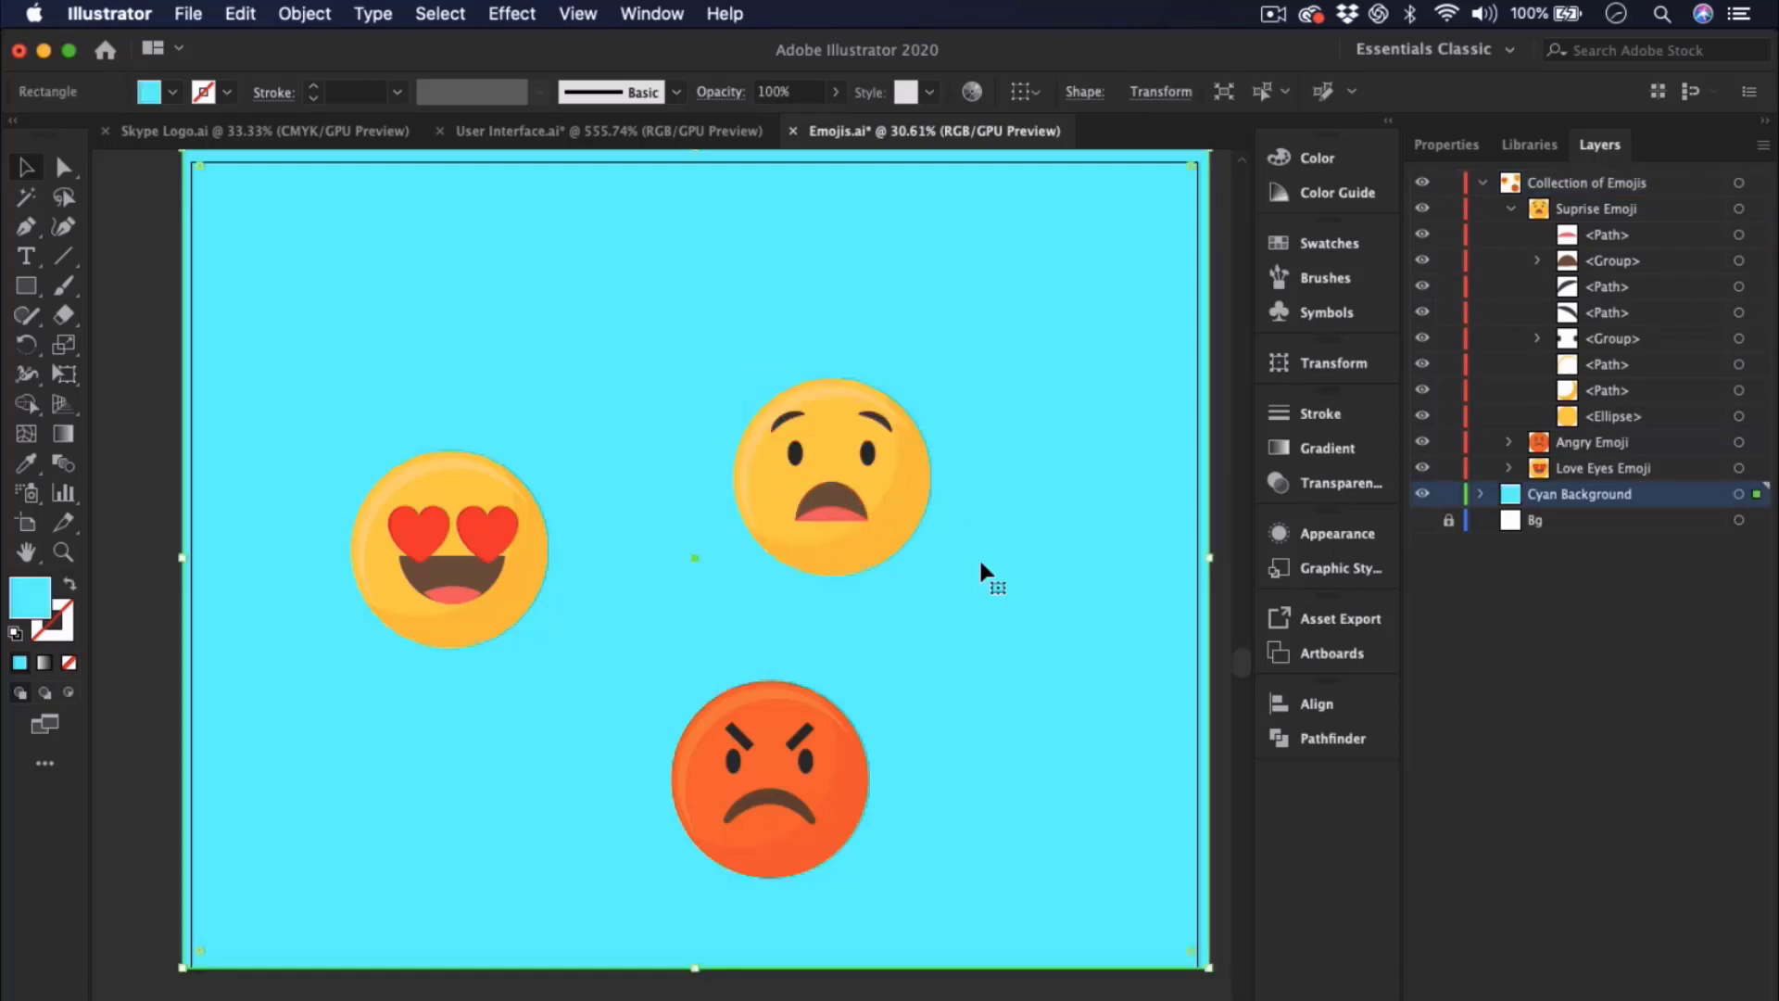
pyautogui.doubleClick(830, 452)
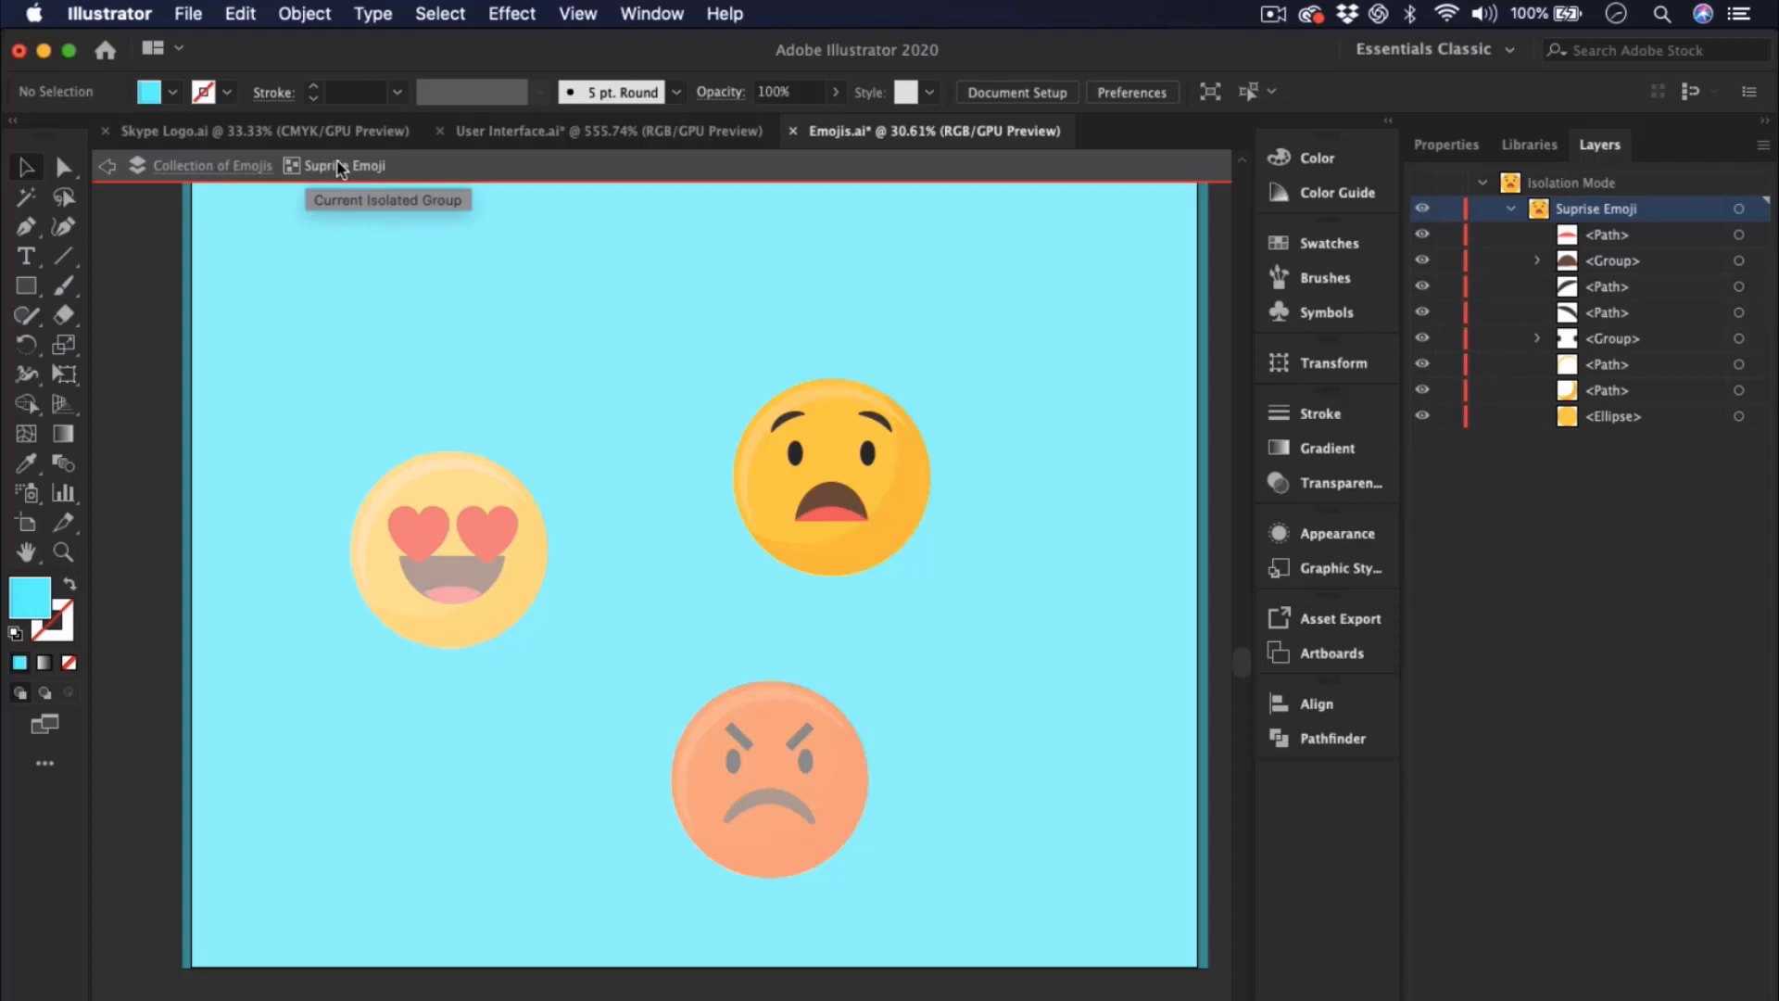
# - Locate the surprise emoji's eyes group among its mouth, eyes and face parts
pyautogui.click(808, 491)
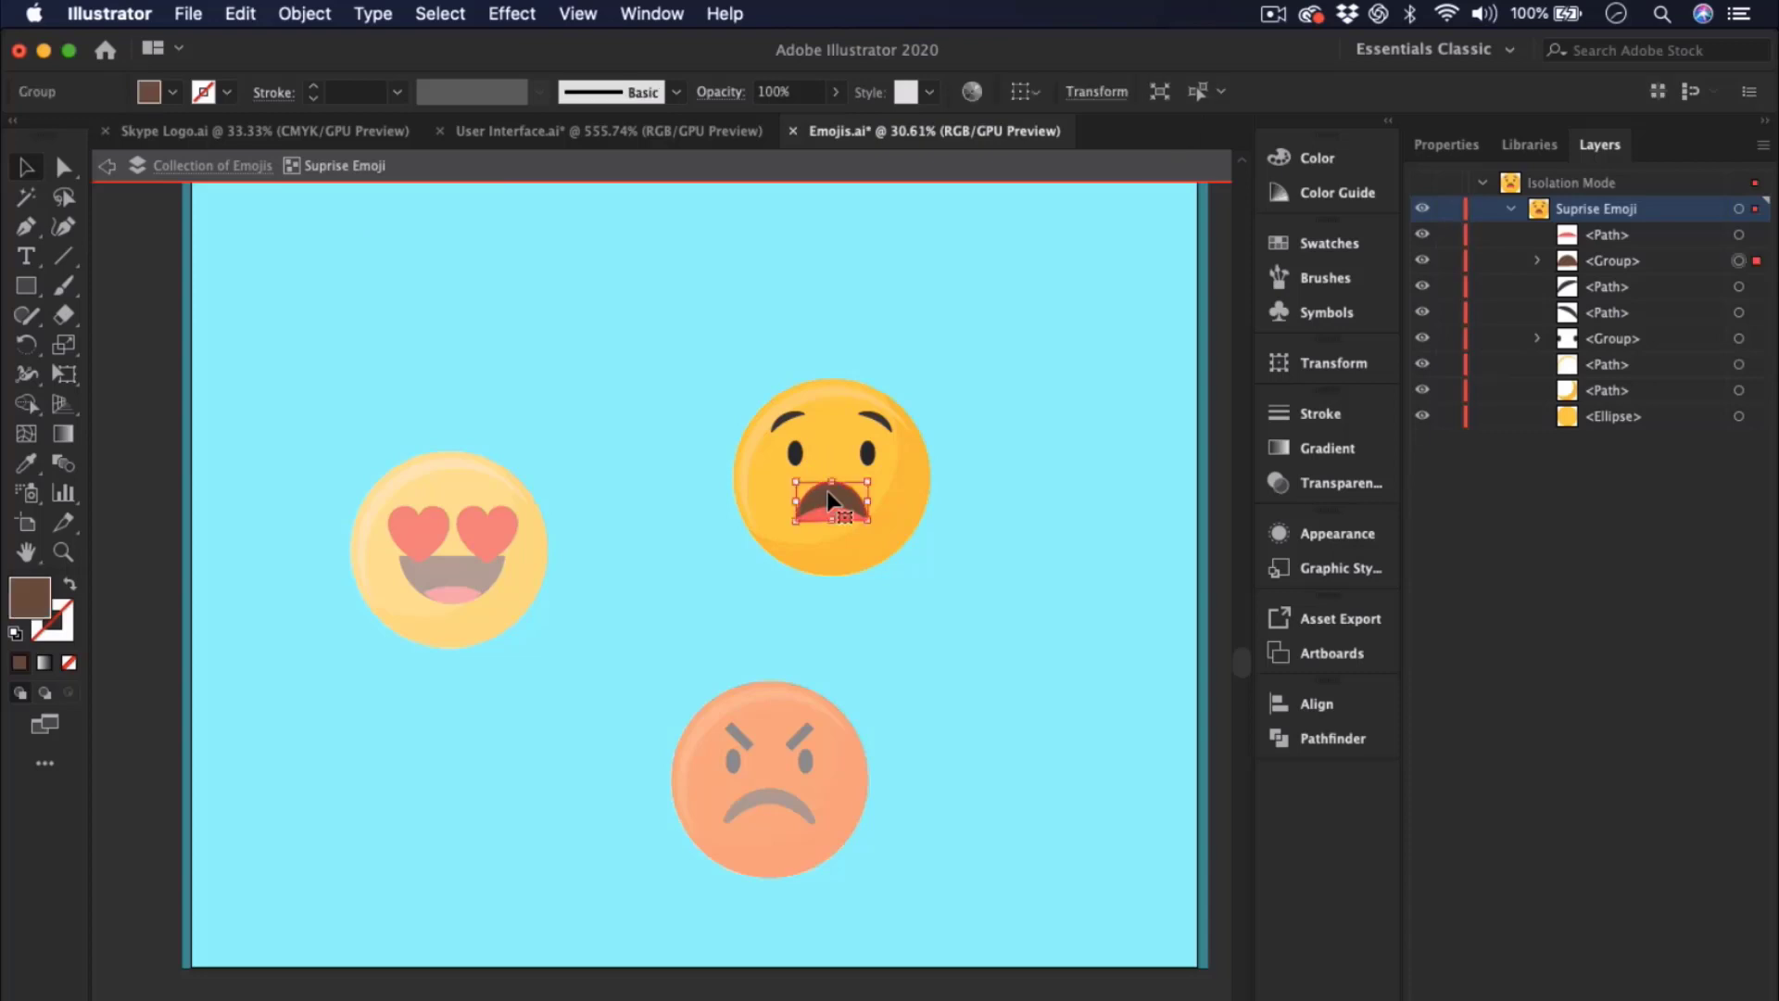
pyautogui.click(795, 454)
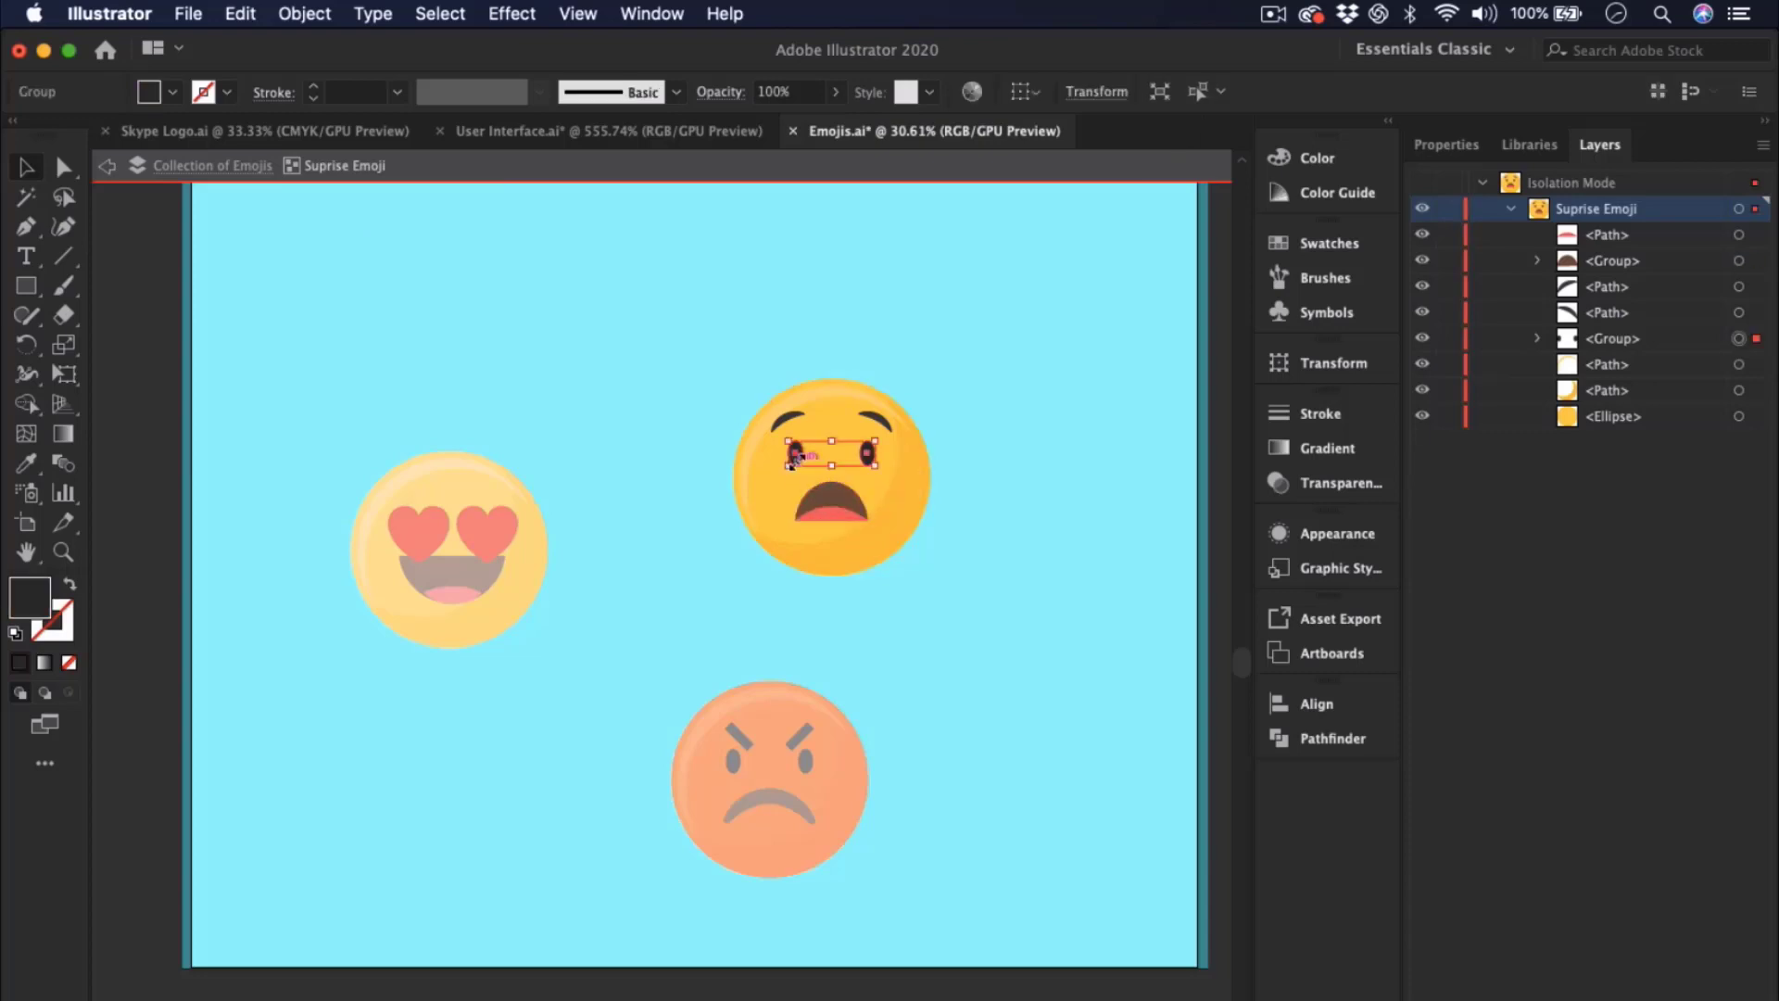
pyautogui.click(851, 482)
pyautogui.click(864, 454)
pyautogui.moveTo(797, 463); pyautogui.dragTo(798, 463)
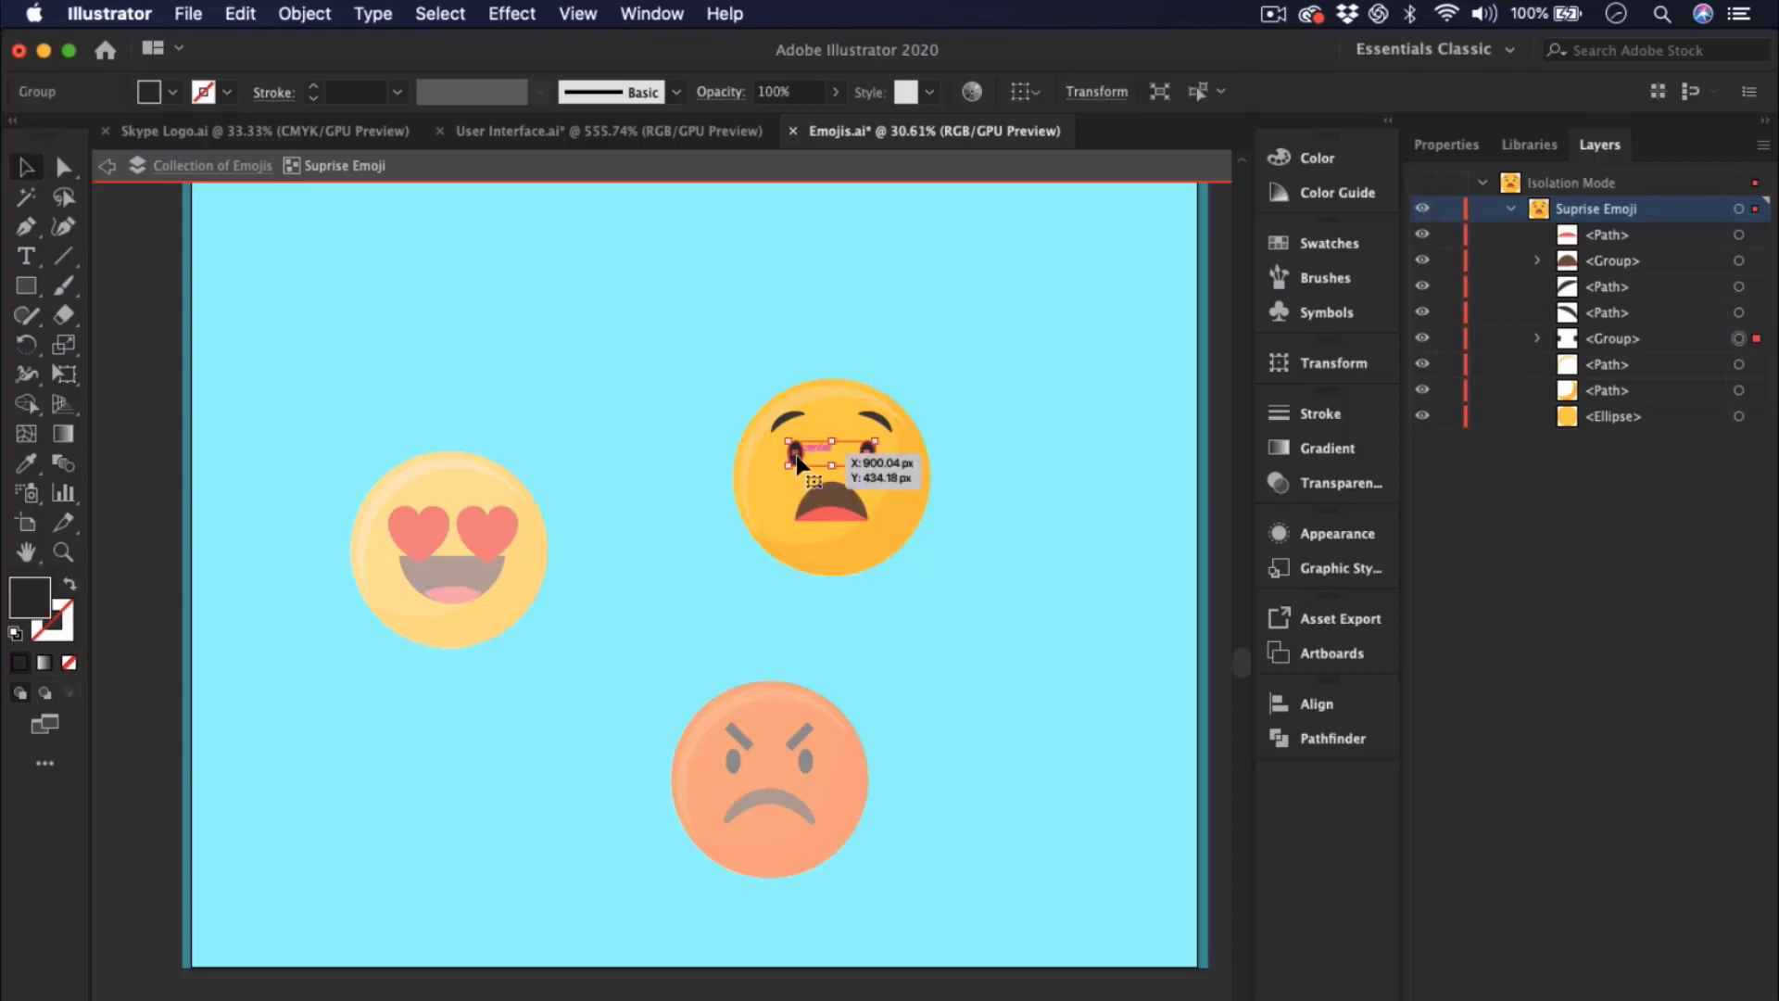
pyautogui.doubleClick(797, 463)
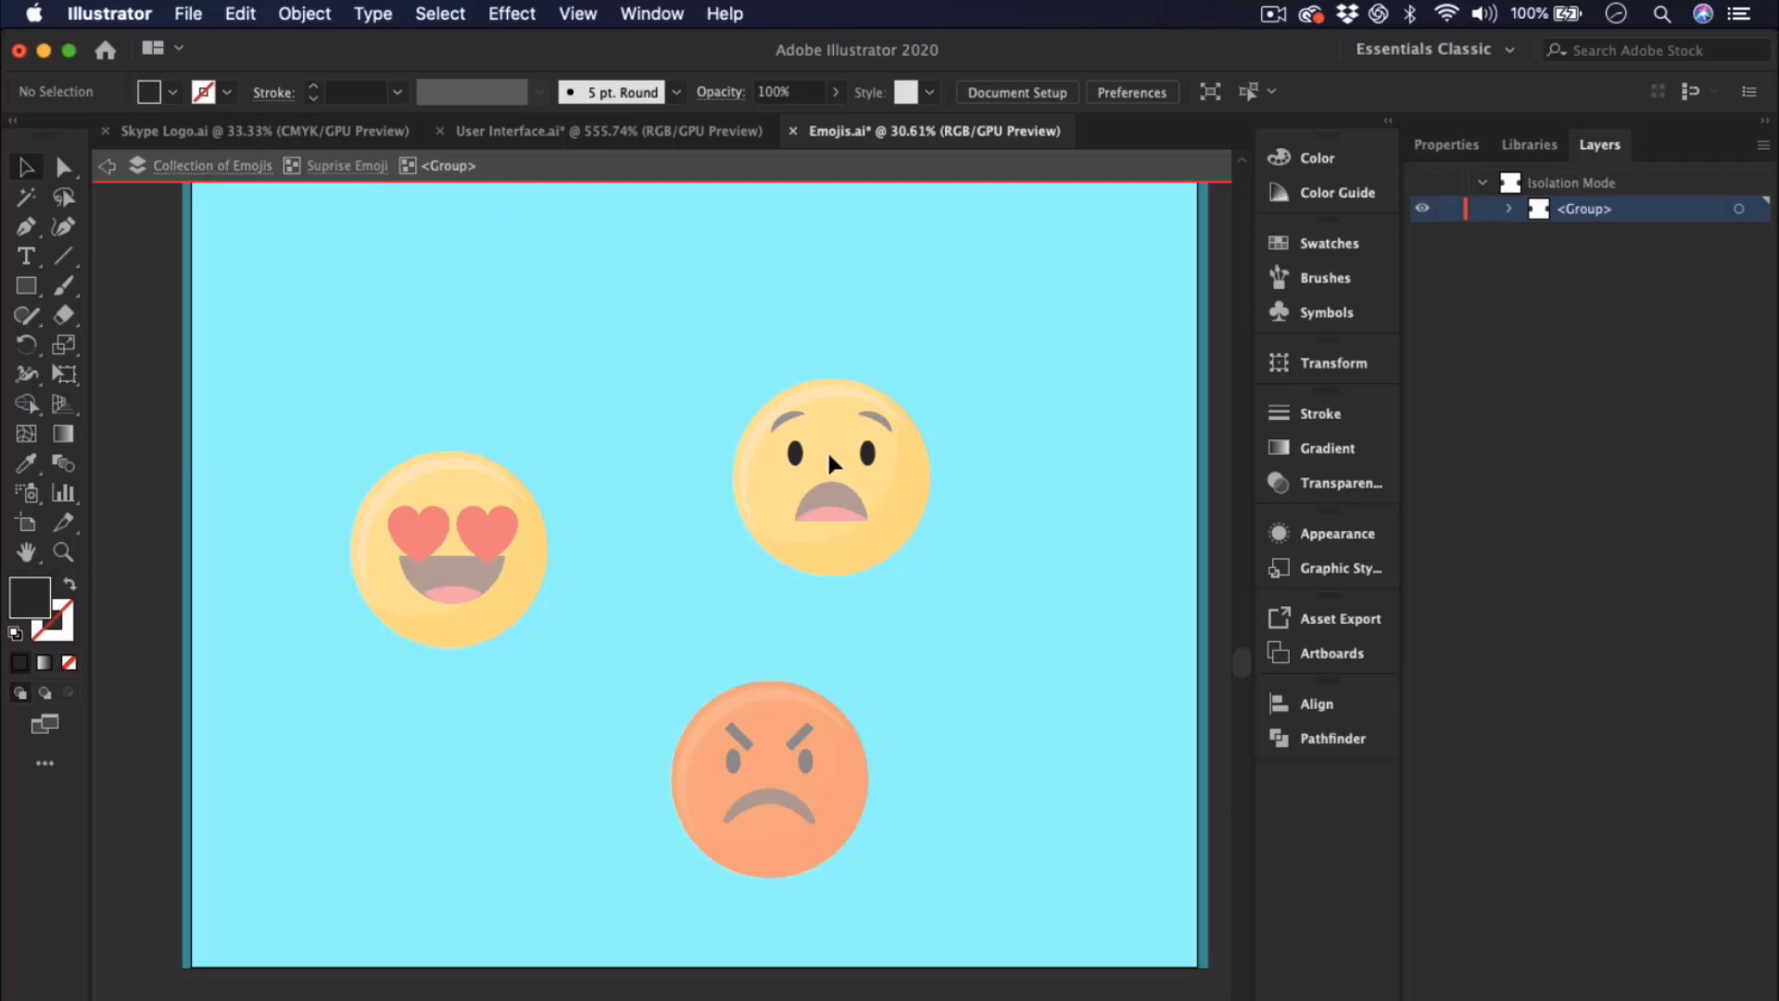
pyautogui.doubleClick(988, 507)
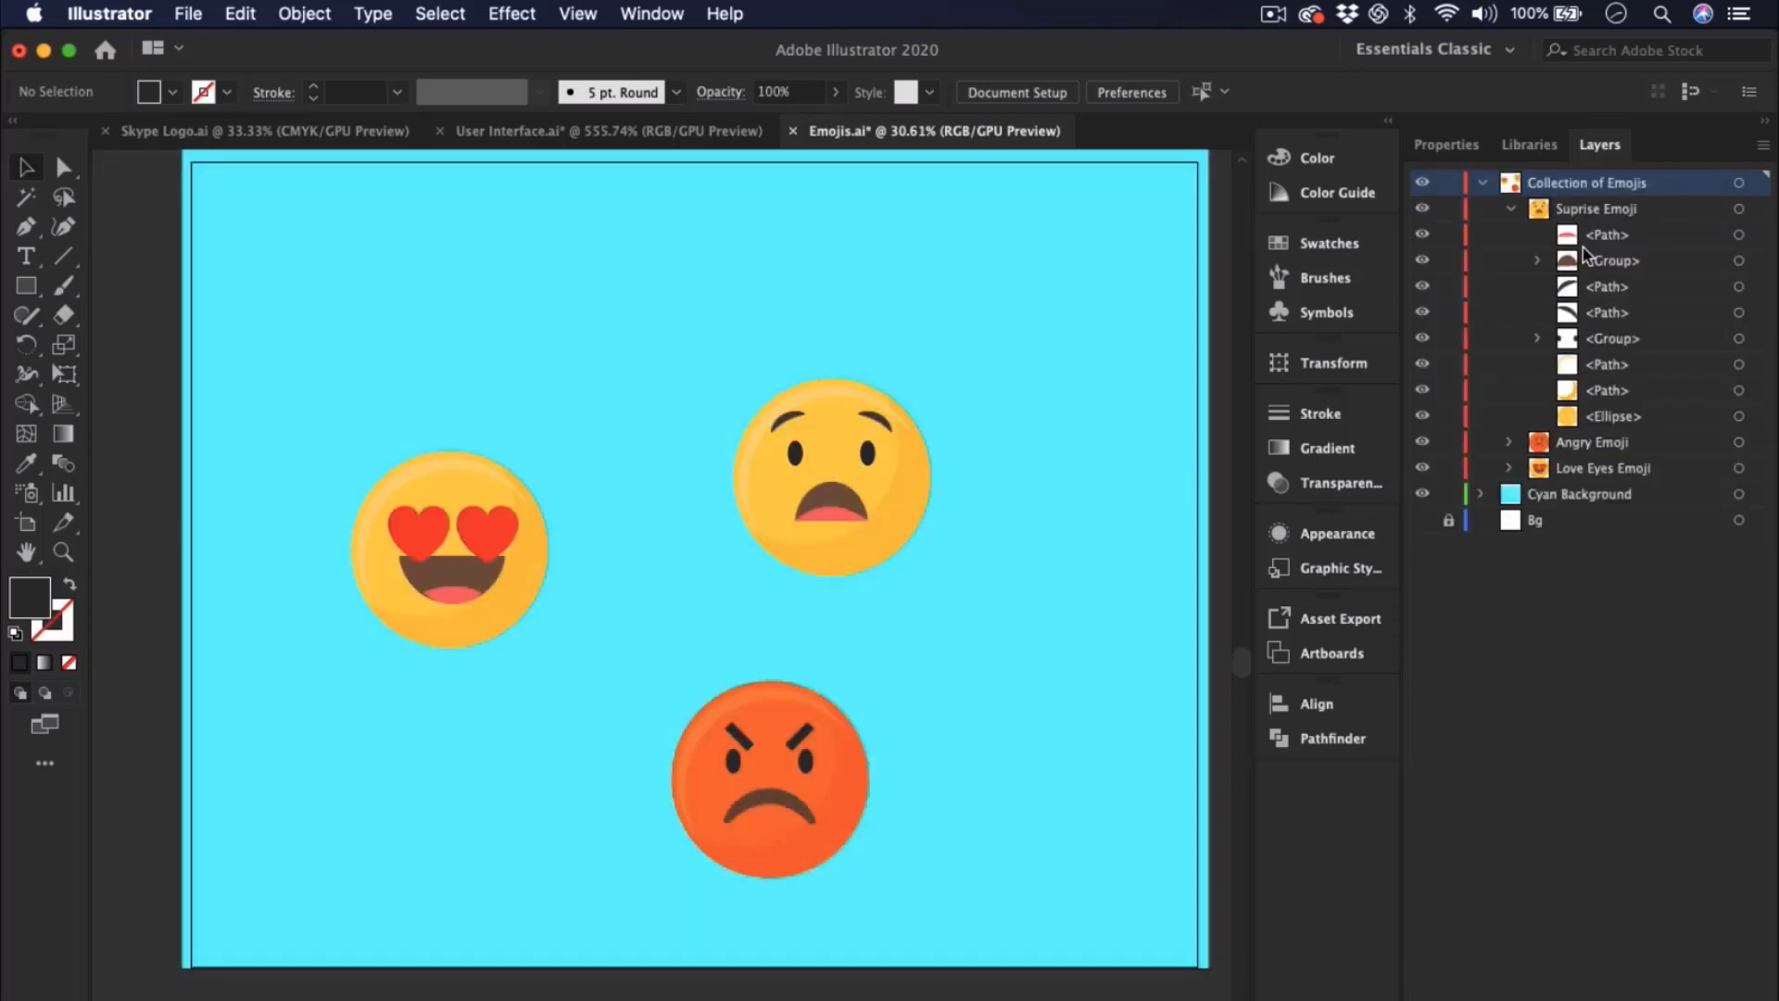
# - Rename the eyes group's layer to 'Eyes' and re-isolate the Suprise Emoji group
pyautogui.click(1597, 345)
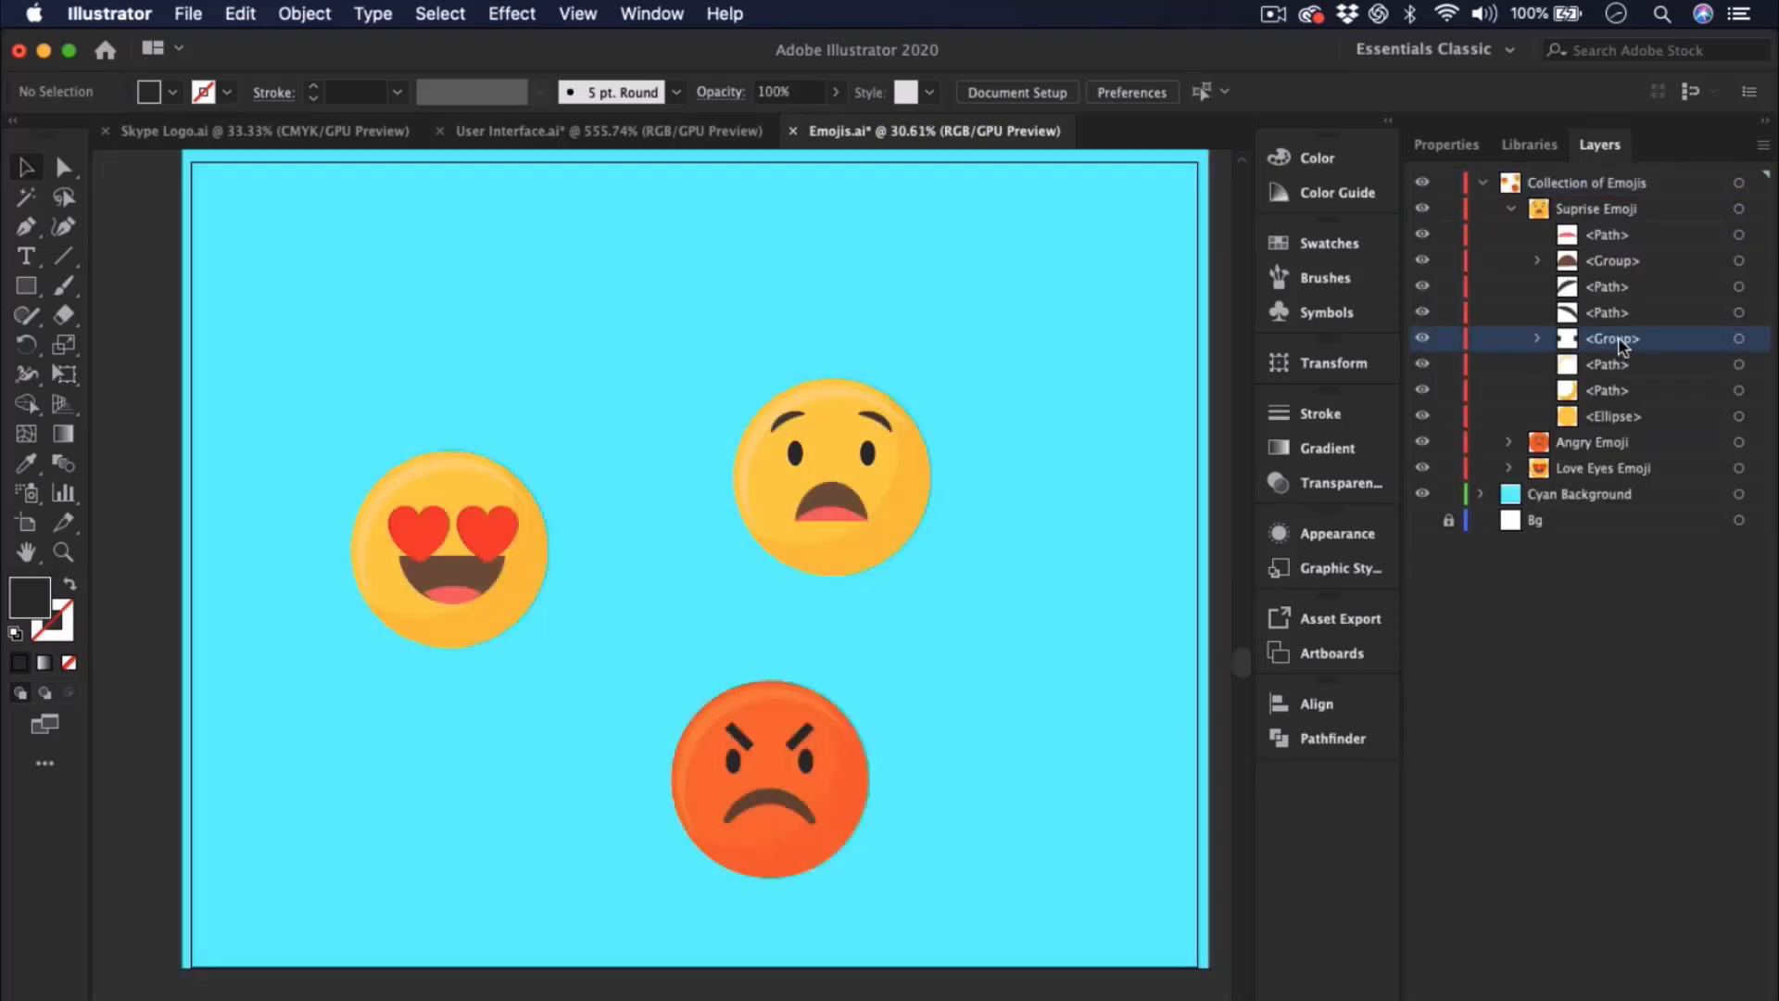
pyautogui.doubleClick(1612, 341)
pyautogui.write('Eyes')
pyautogui.press('Return')
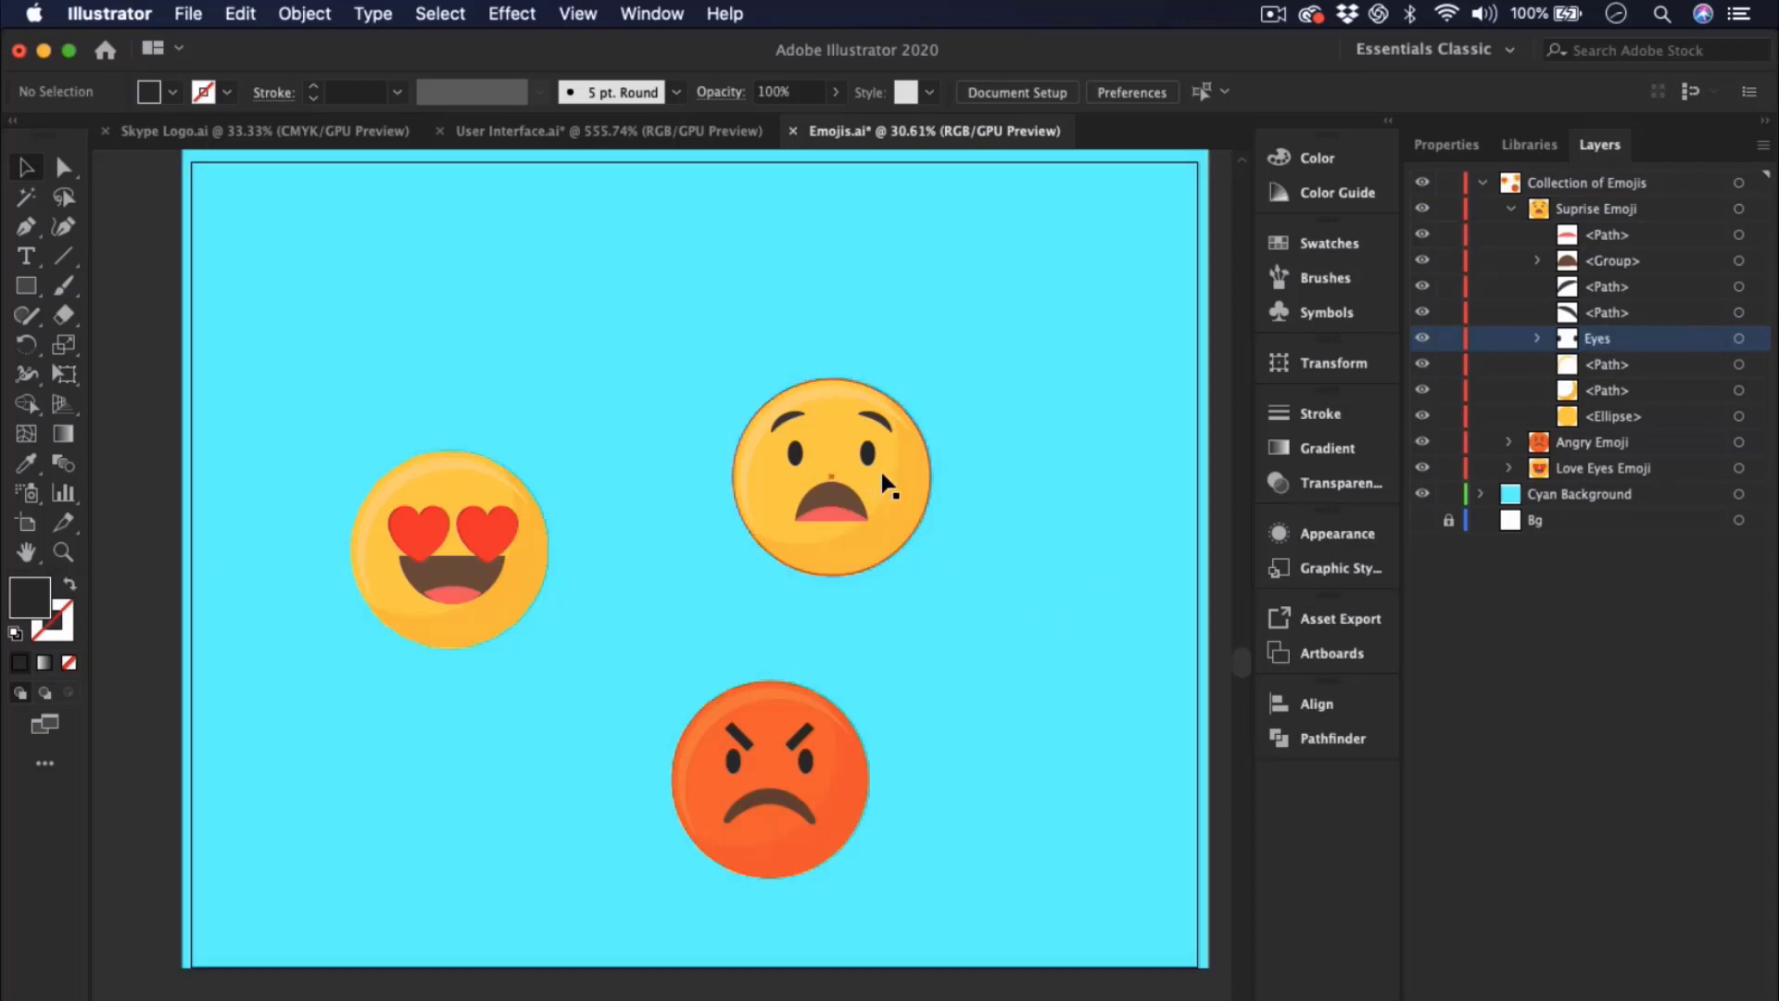
pyautogui.click(898, 491)
pyautogui.doubleClick(900, 493)
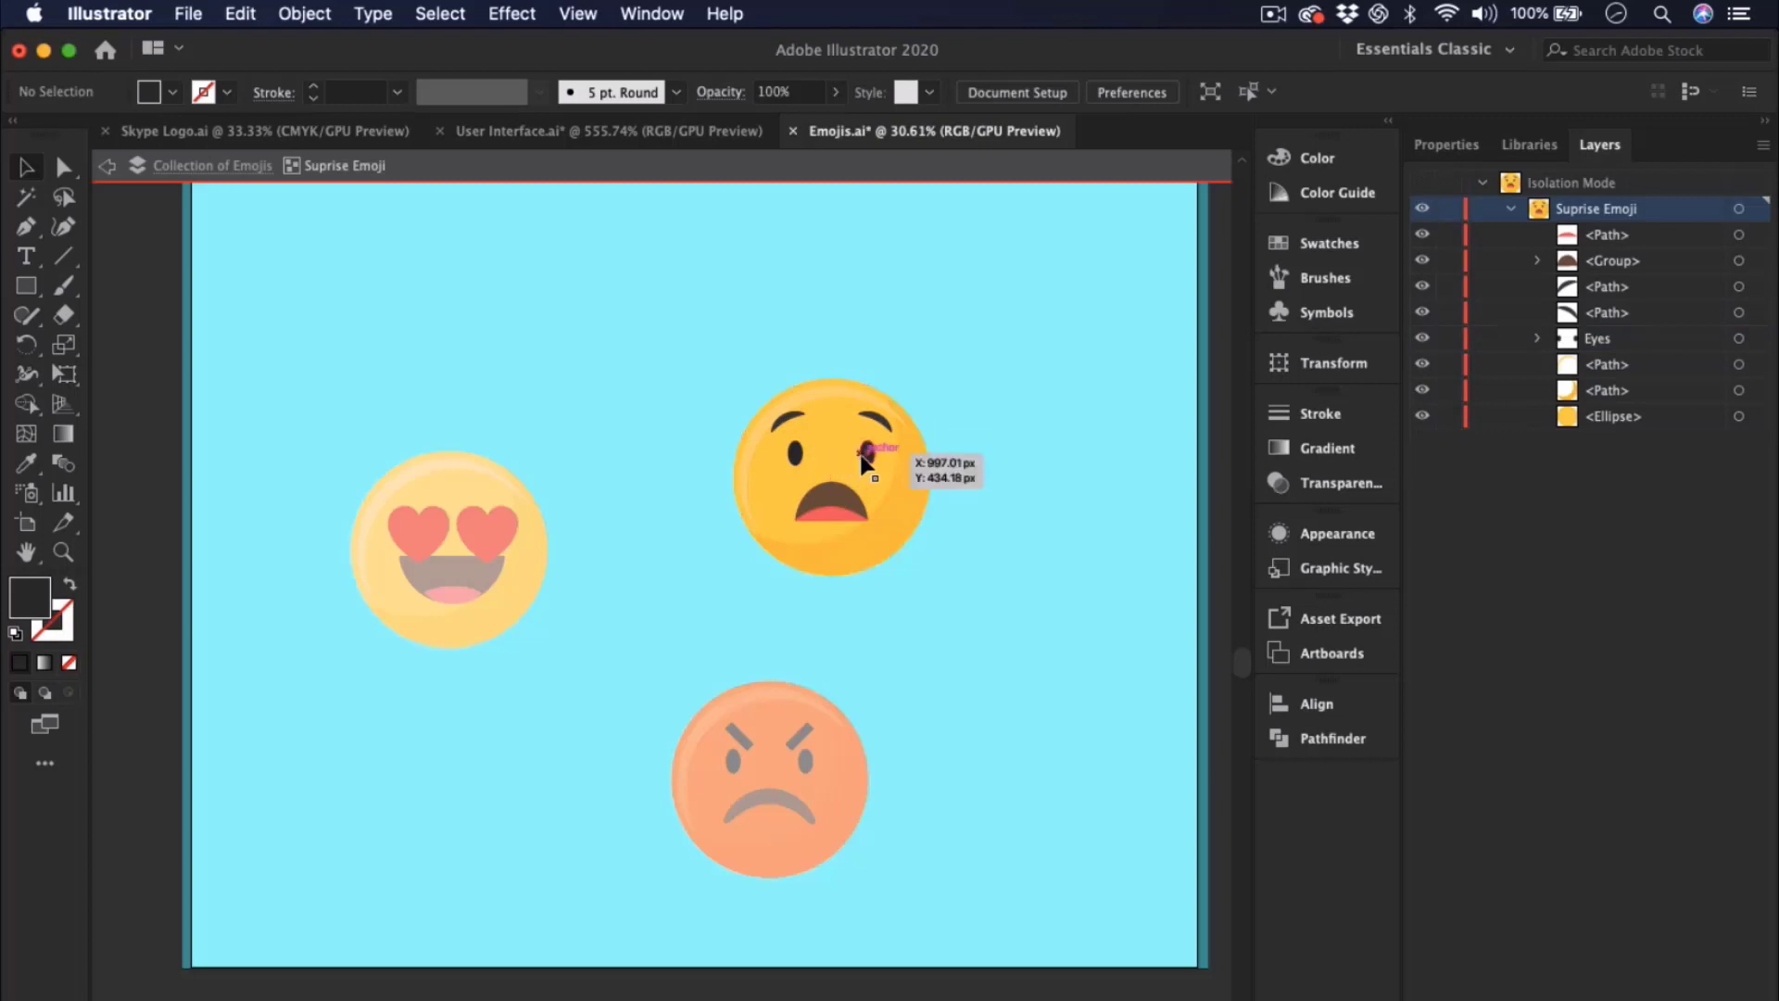
# - Slightly enlarge the left eye inside the isolated Eyes group, then exit isolation mode
pyautogui.doubleClick(866, 456)
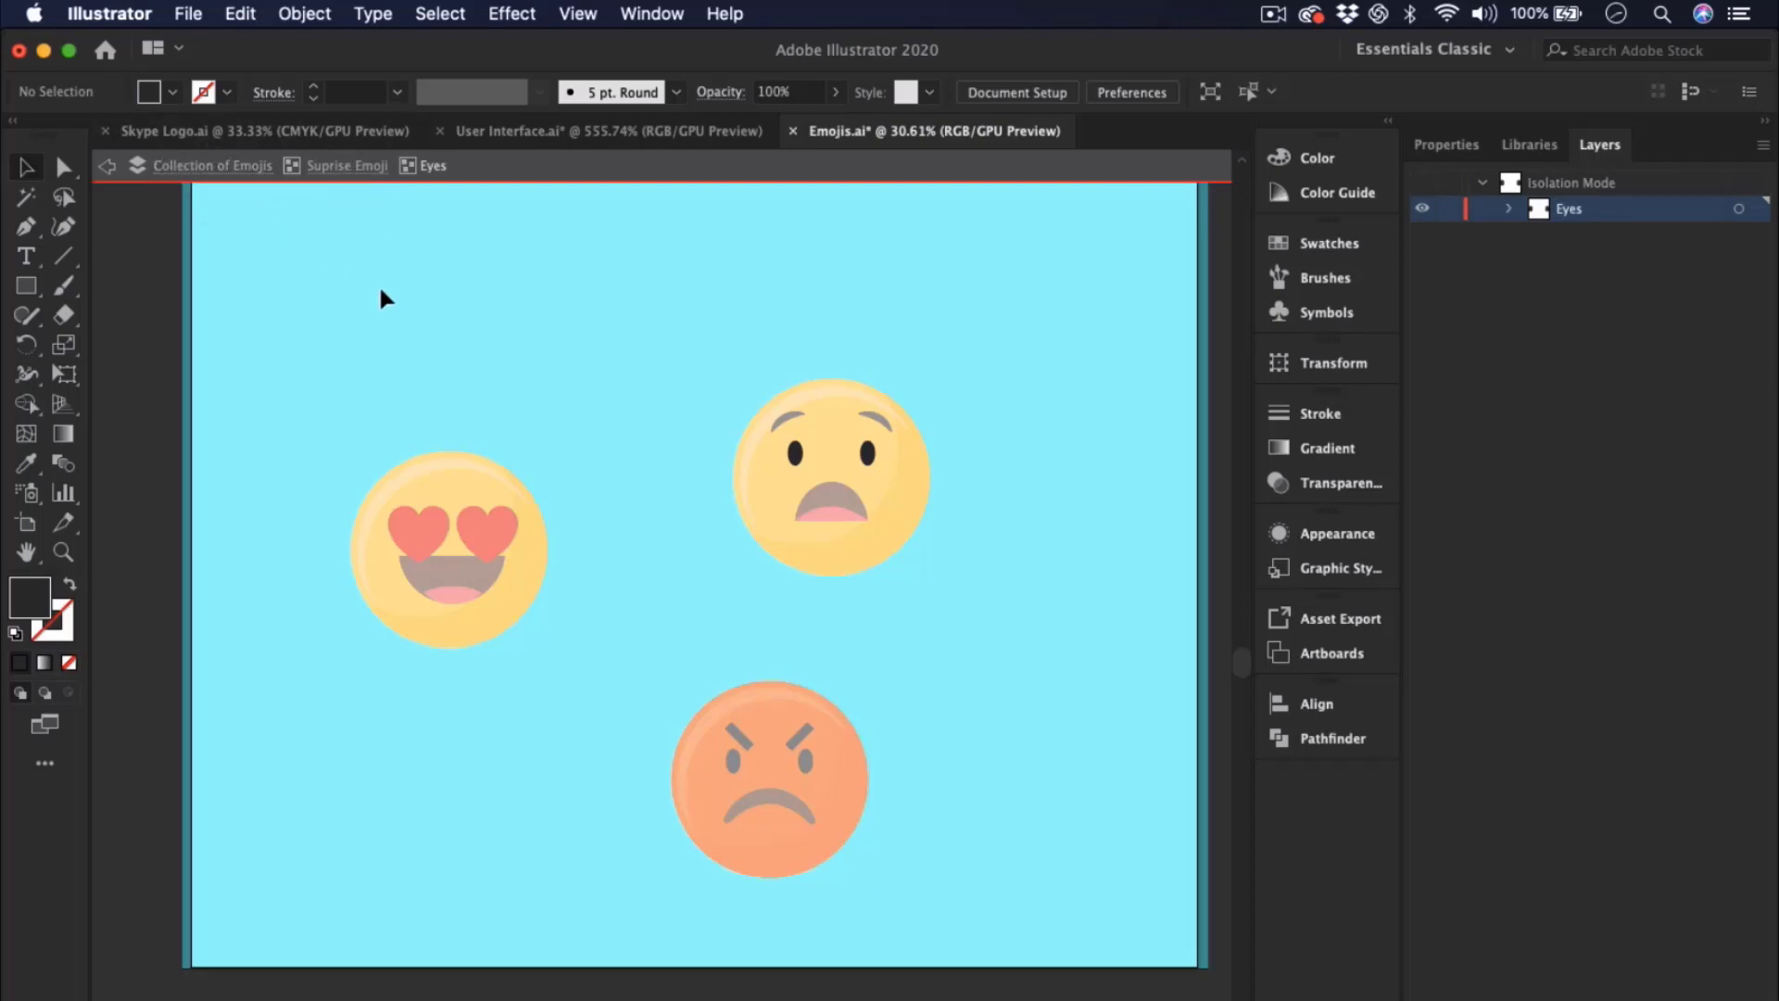
pyautogui.click(800, 465)
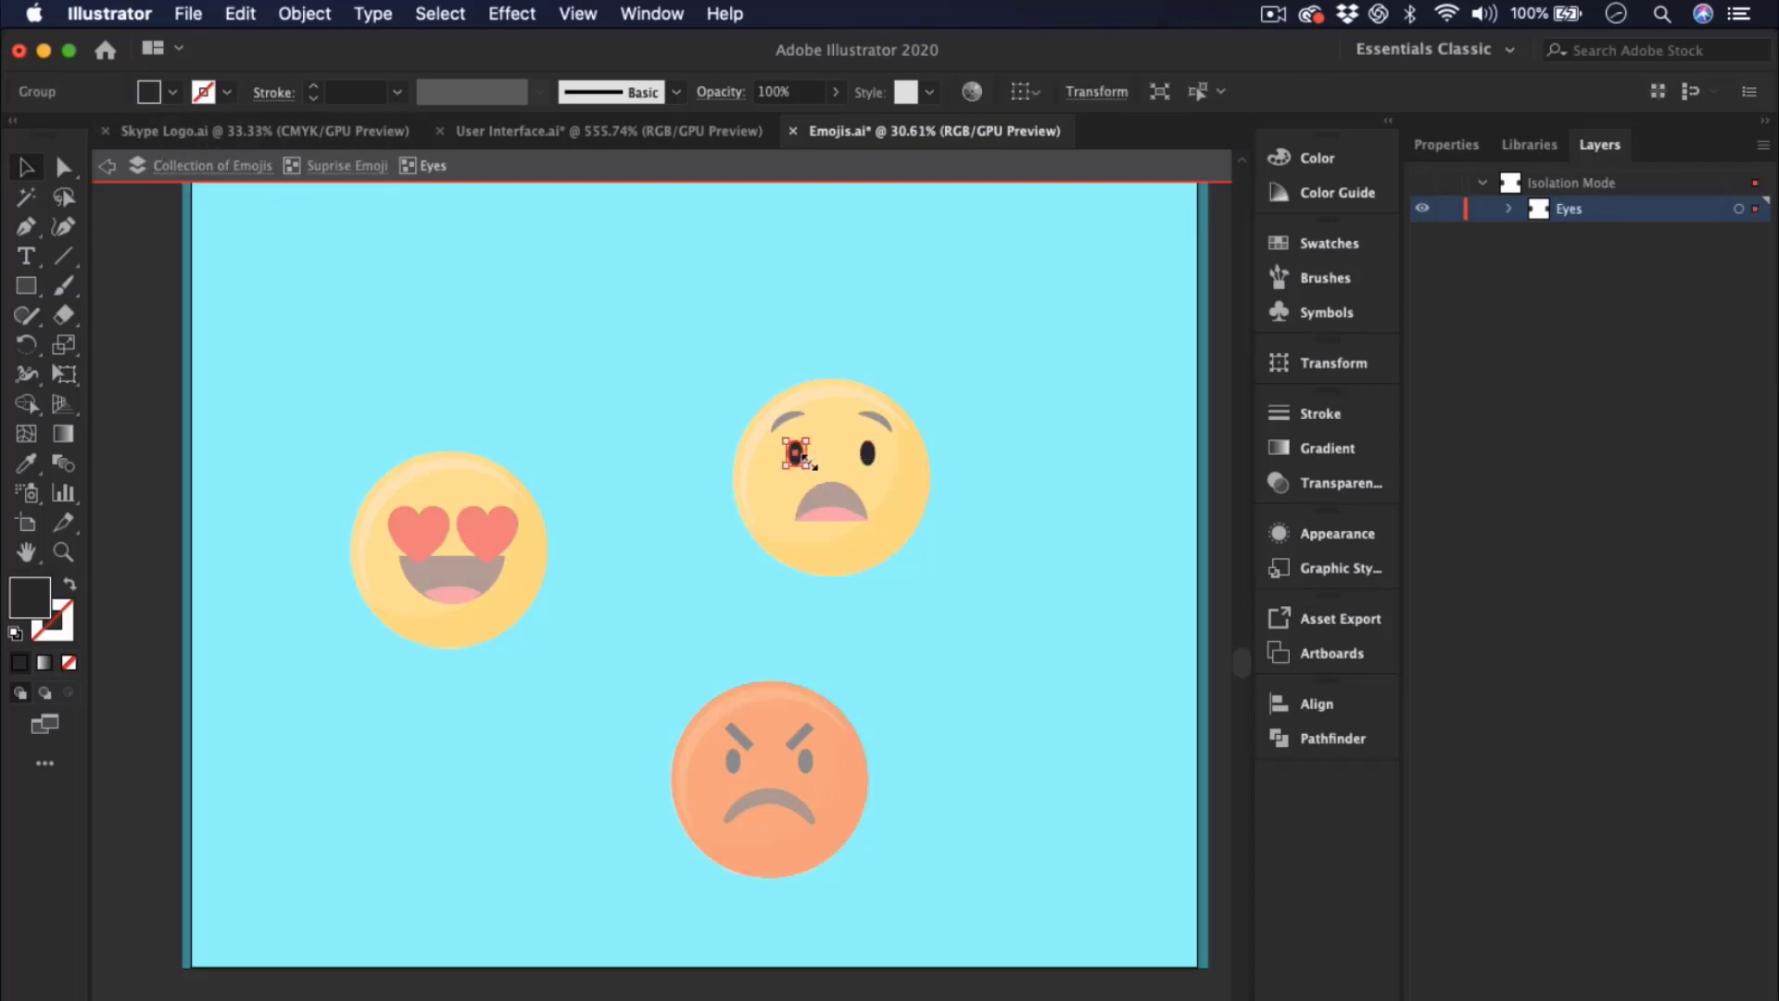
pyautogui.moveTo(812, 471); pyautogui.dragTo(853, 479)
pyautogui.click(865, 454)
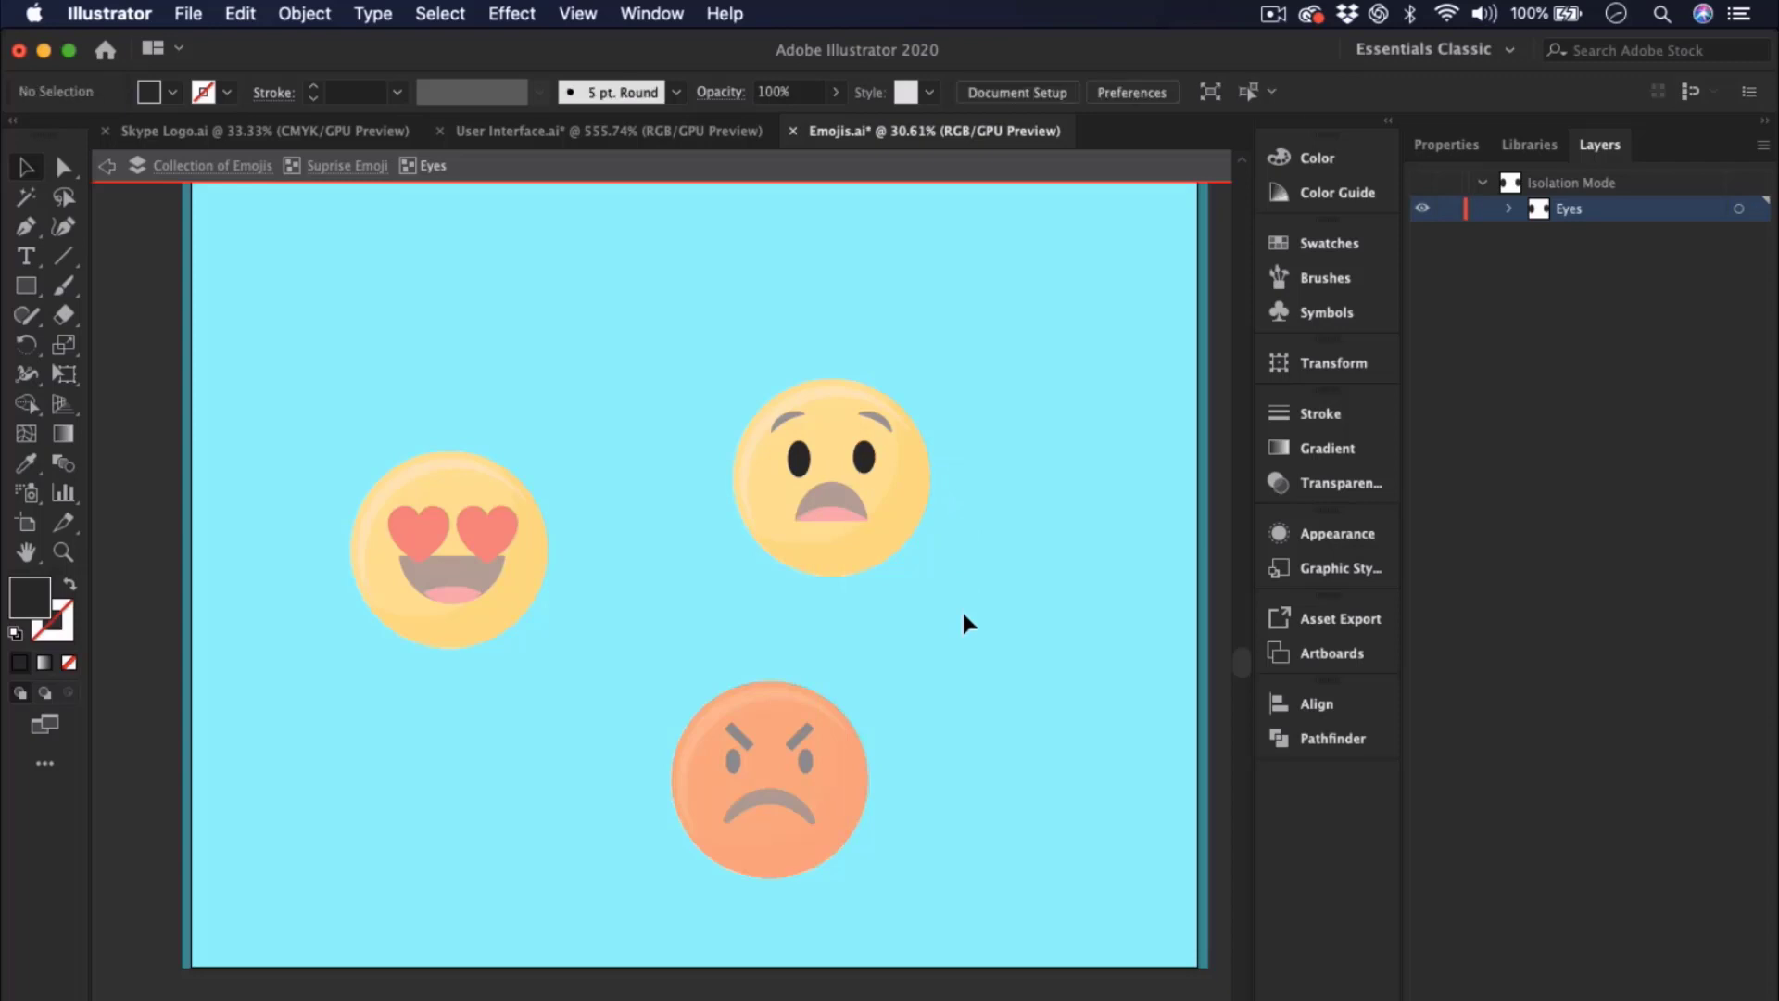
pyautogui.click(799, 461)
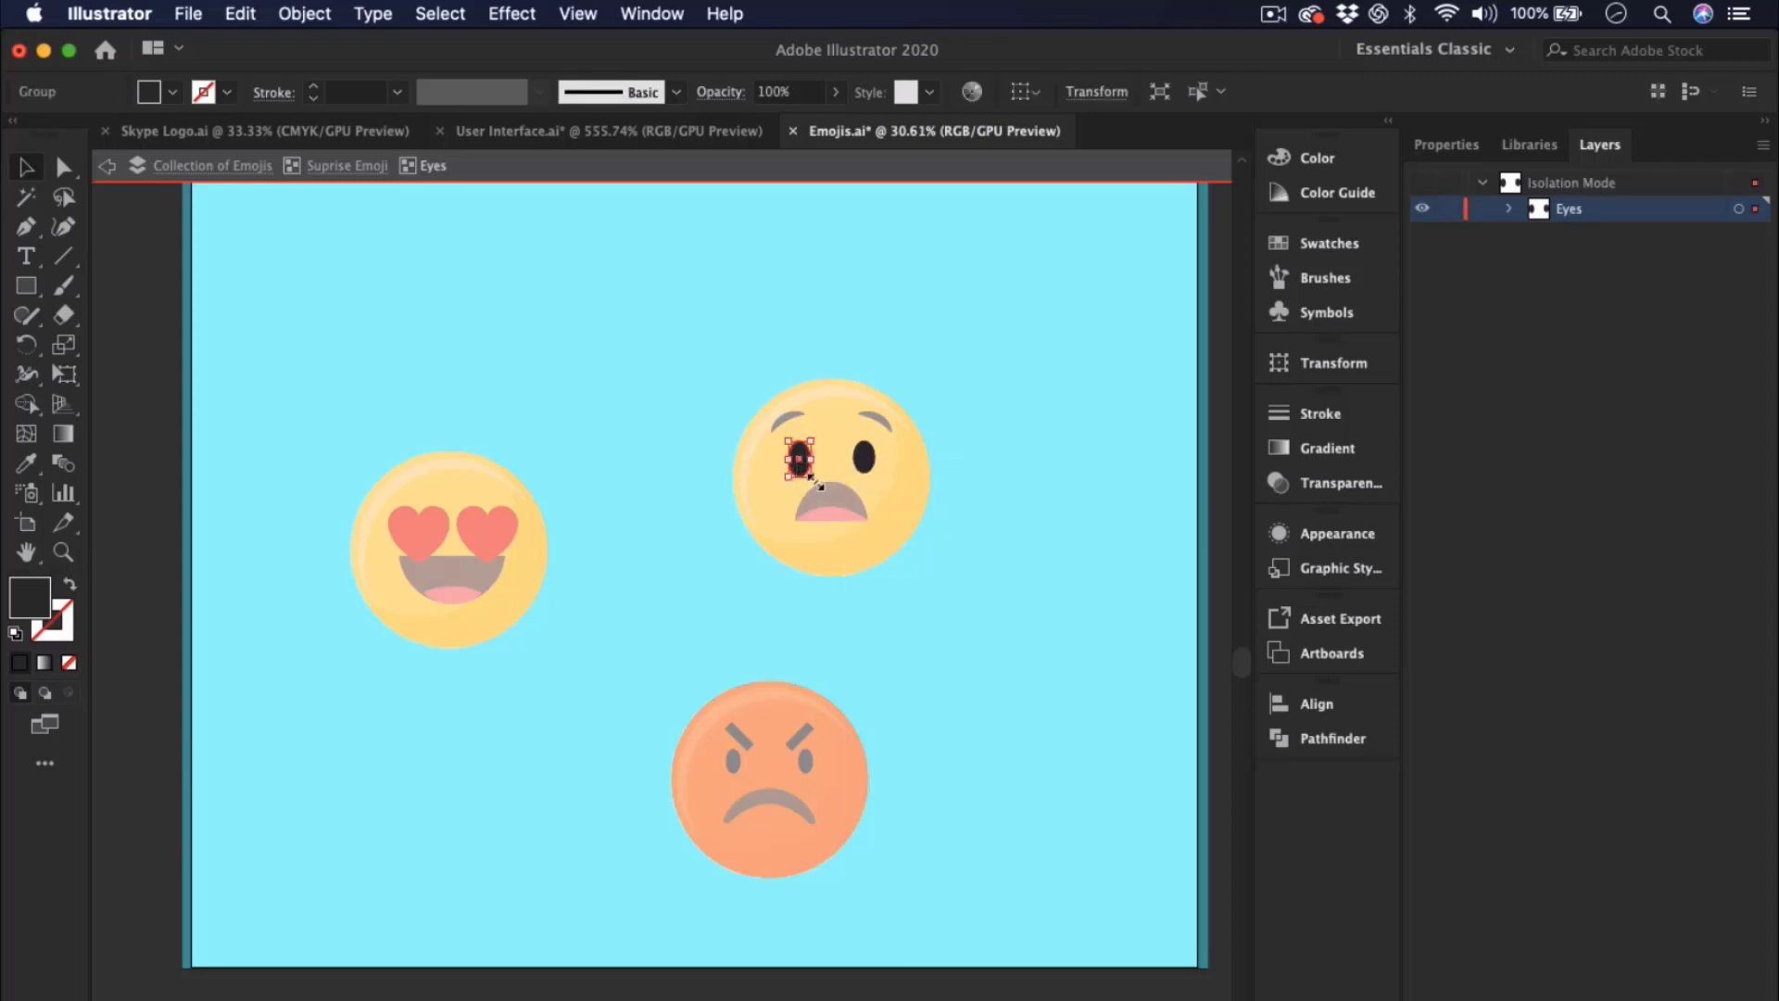
pyautogui.moveTo(815, 478); pyautogui.dragTo(813, 475)
pyautogui.click(981, 445)
pyautogui.doubleClick(981, 445)
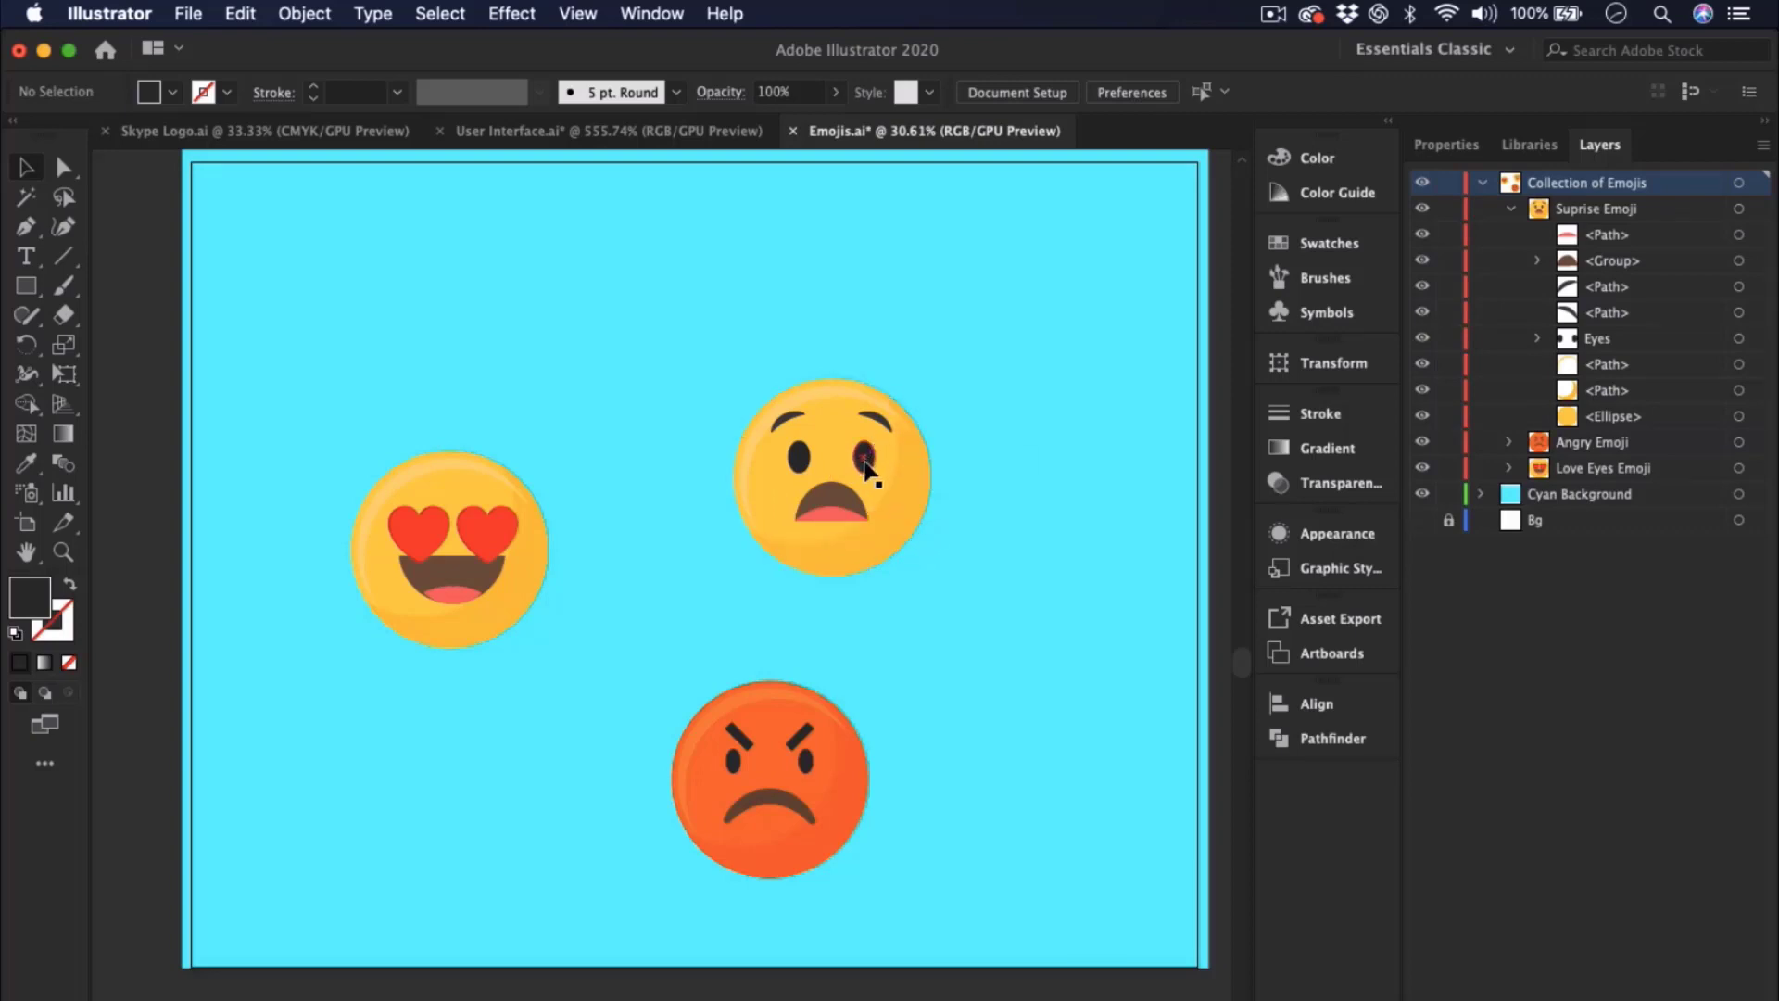
pyautogui.click(904, 486)
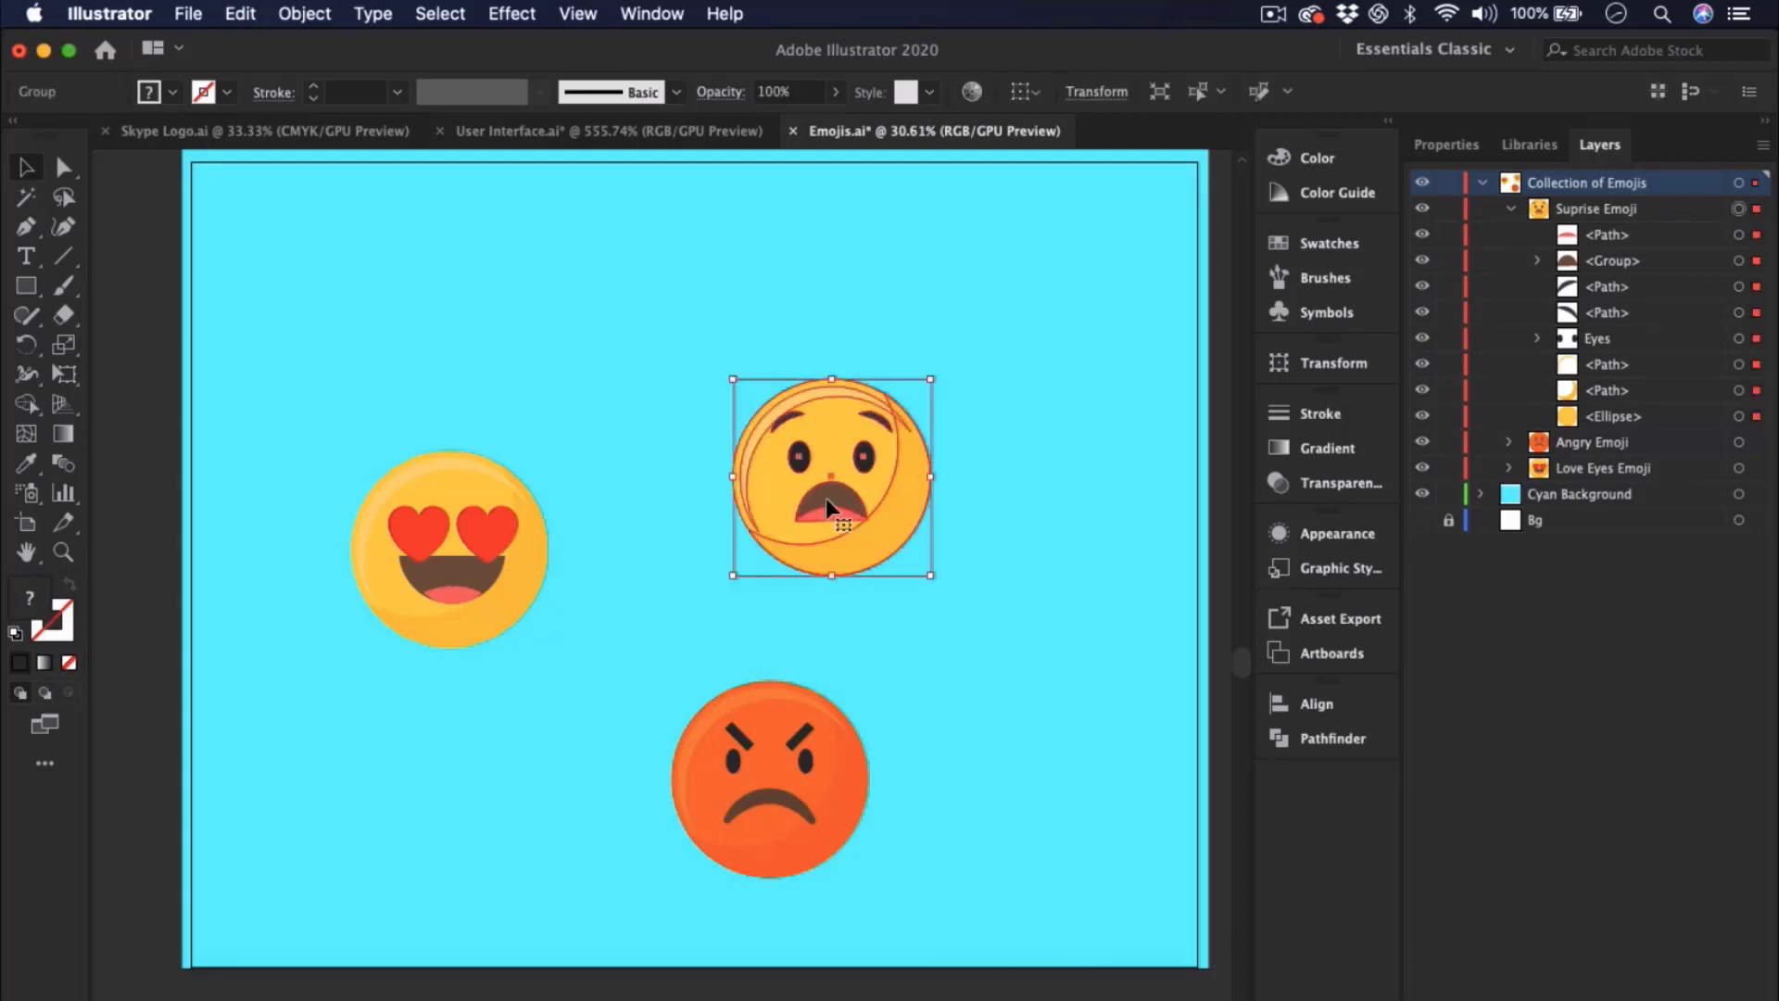
pyautogui.moveTo(893, 499); pyautogui.dragTo(867, 460)
pyautogui.click(1002, 434)
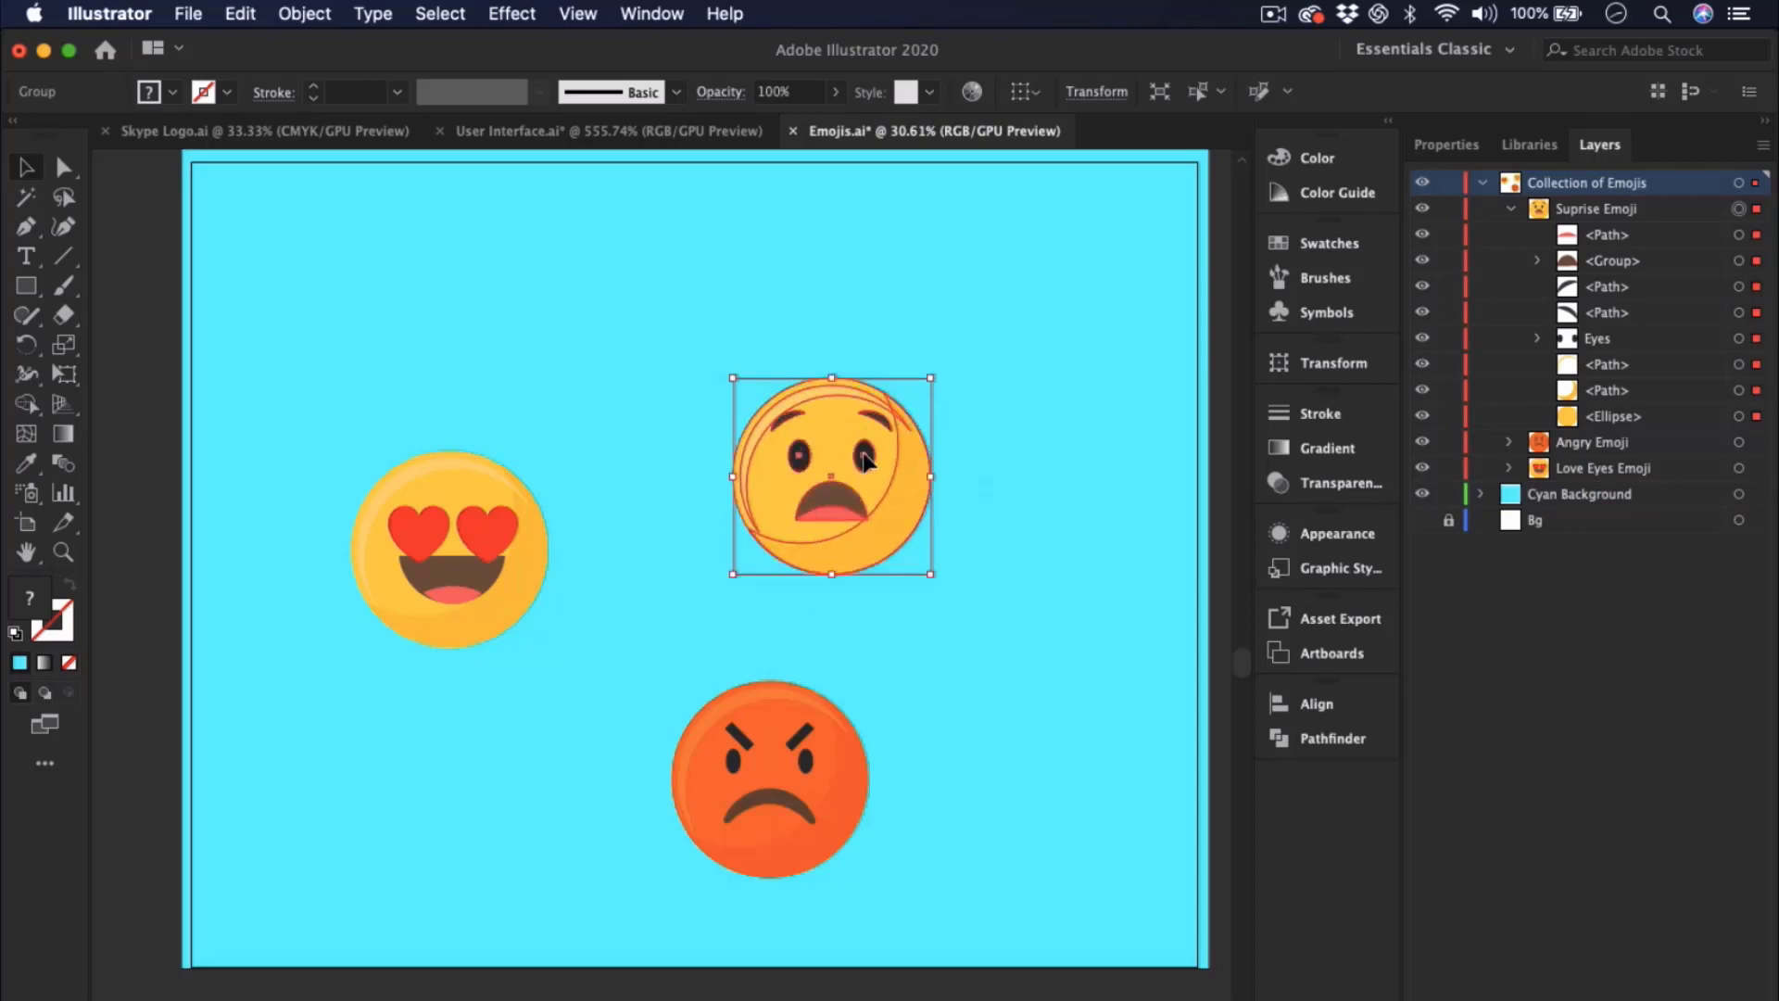
# - Raise the Eyes group about 24 px on the surprise emoji's face
pyautogui.doubleClick(865, 461)
pyautogui.click(864, 462)
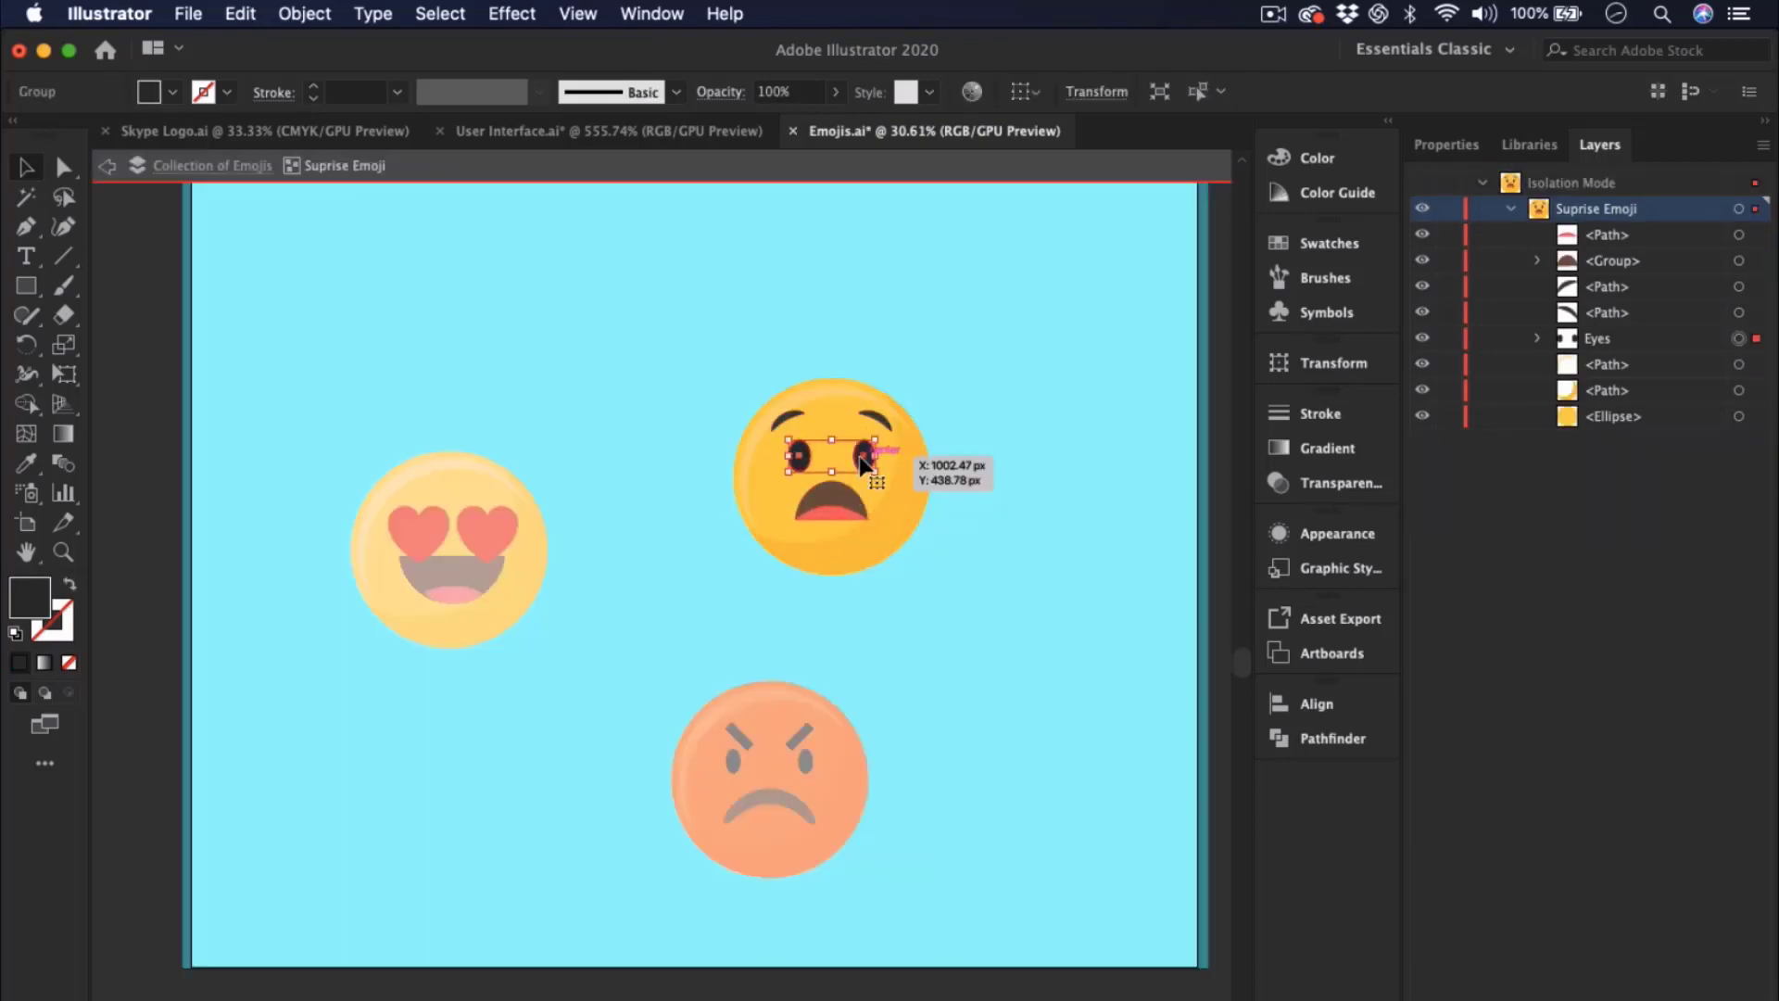
pyautogui.moveTo(865, 470); pyautogui.dragTo(864, 449)
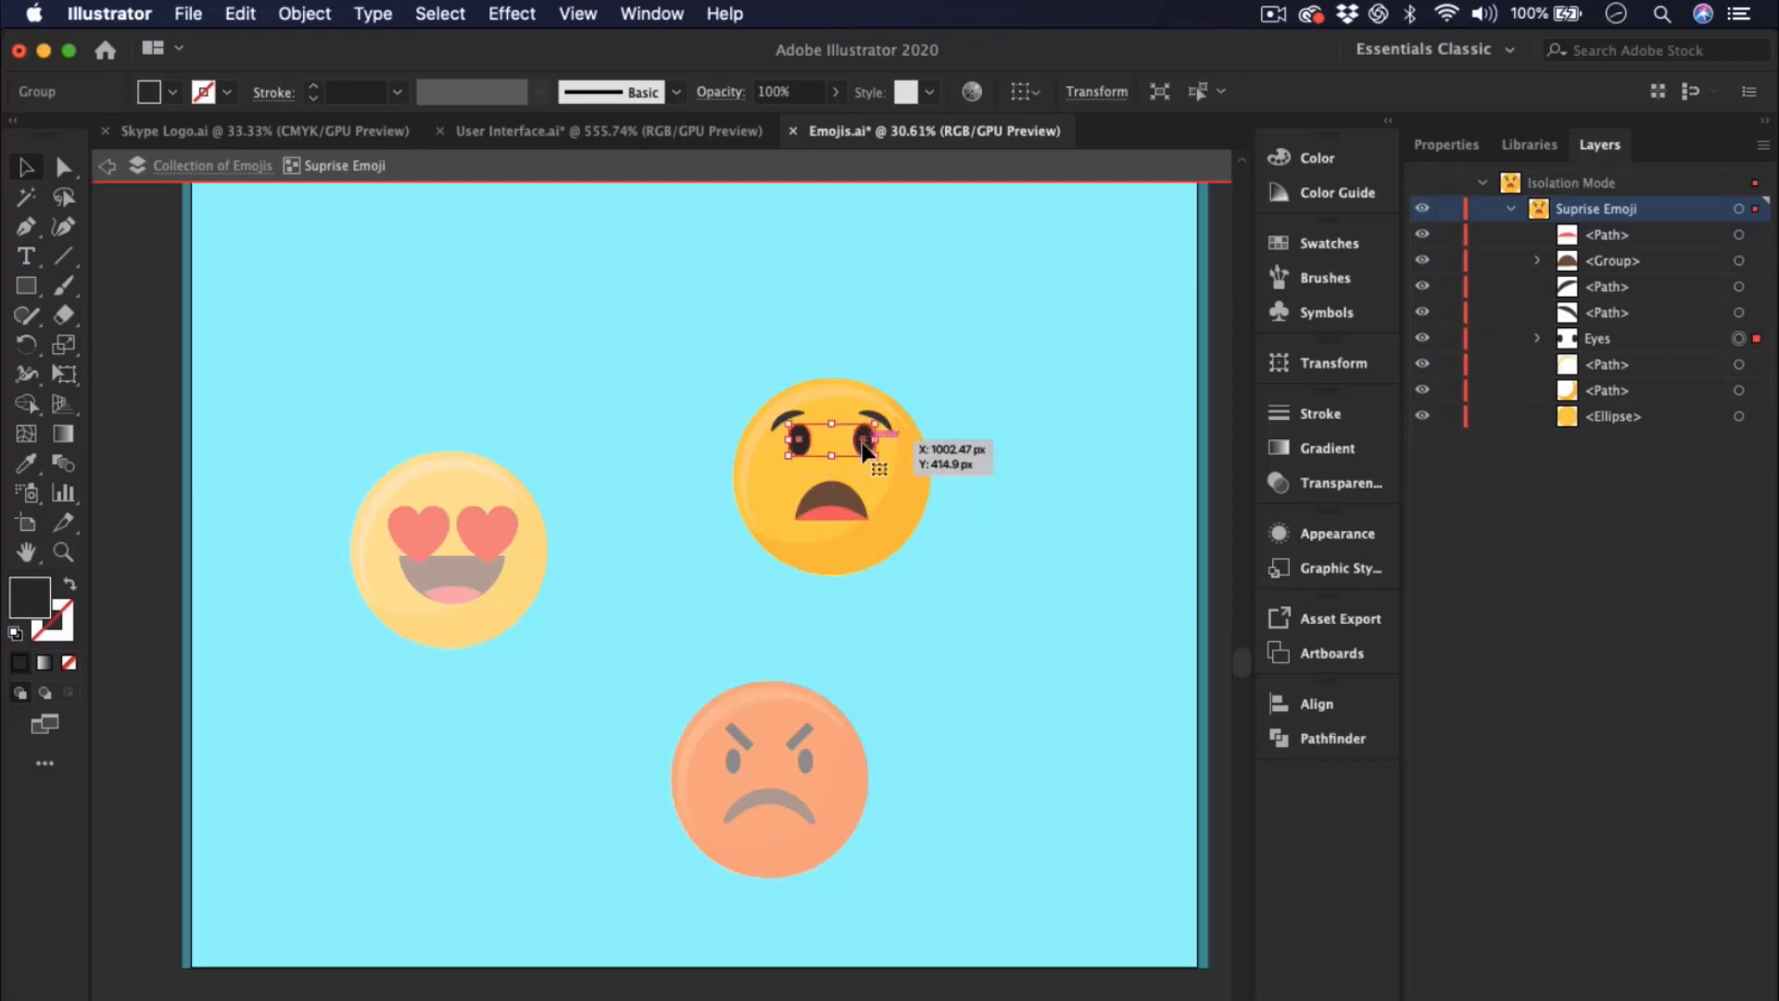
pyautogui.click(955, 491)
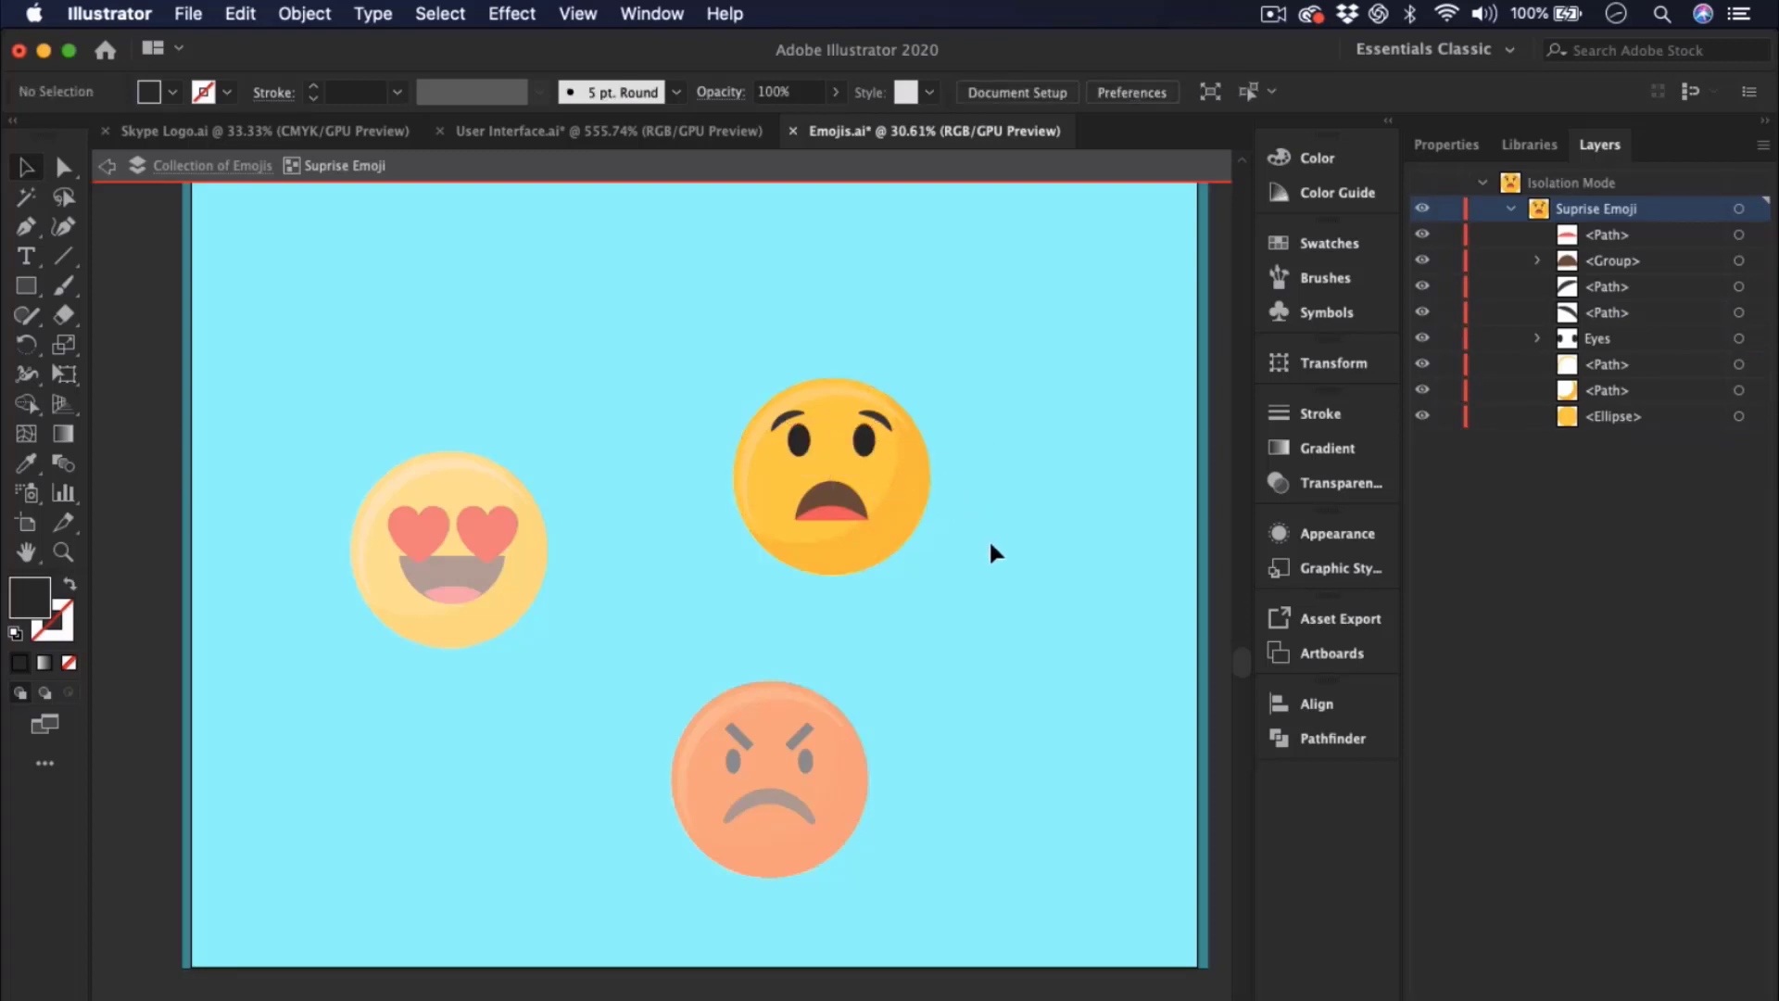
pyautogui.click(869, 422)
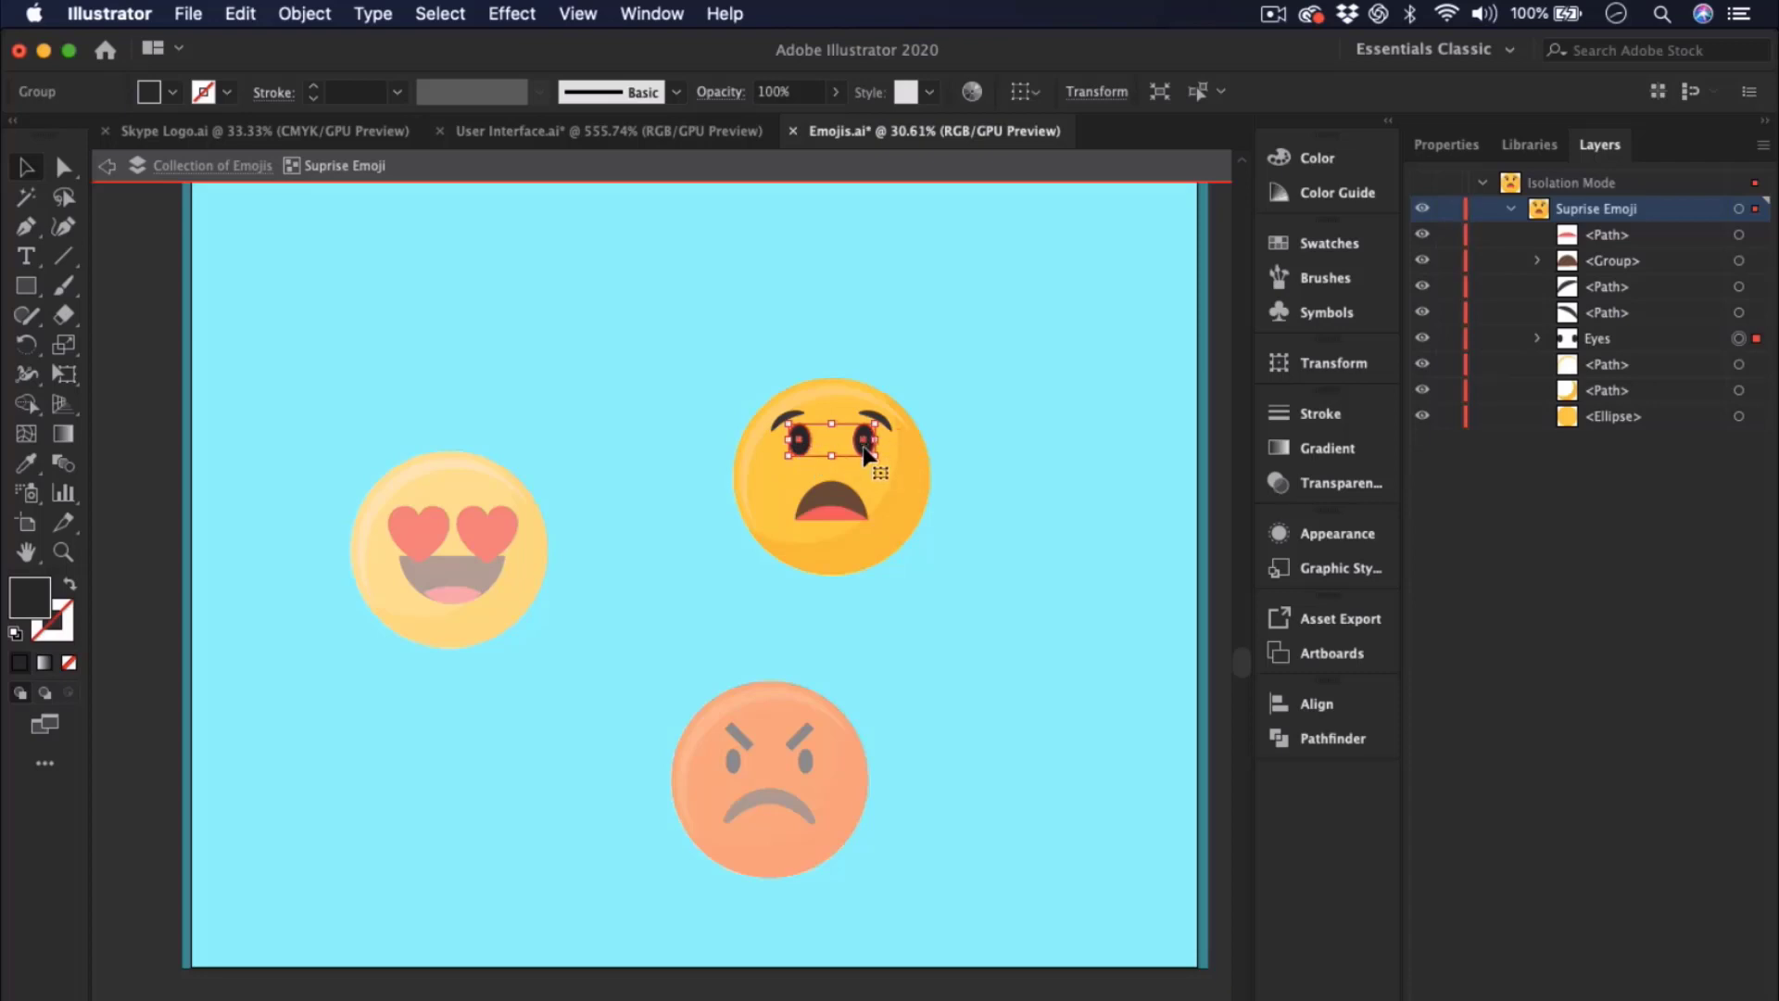
# - Reposition the right eye inside the isolated Eyes group
pyautogui.doubleClick(864, 452)
pyautogui.click(799, 441)
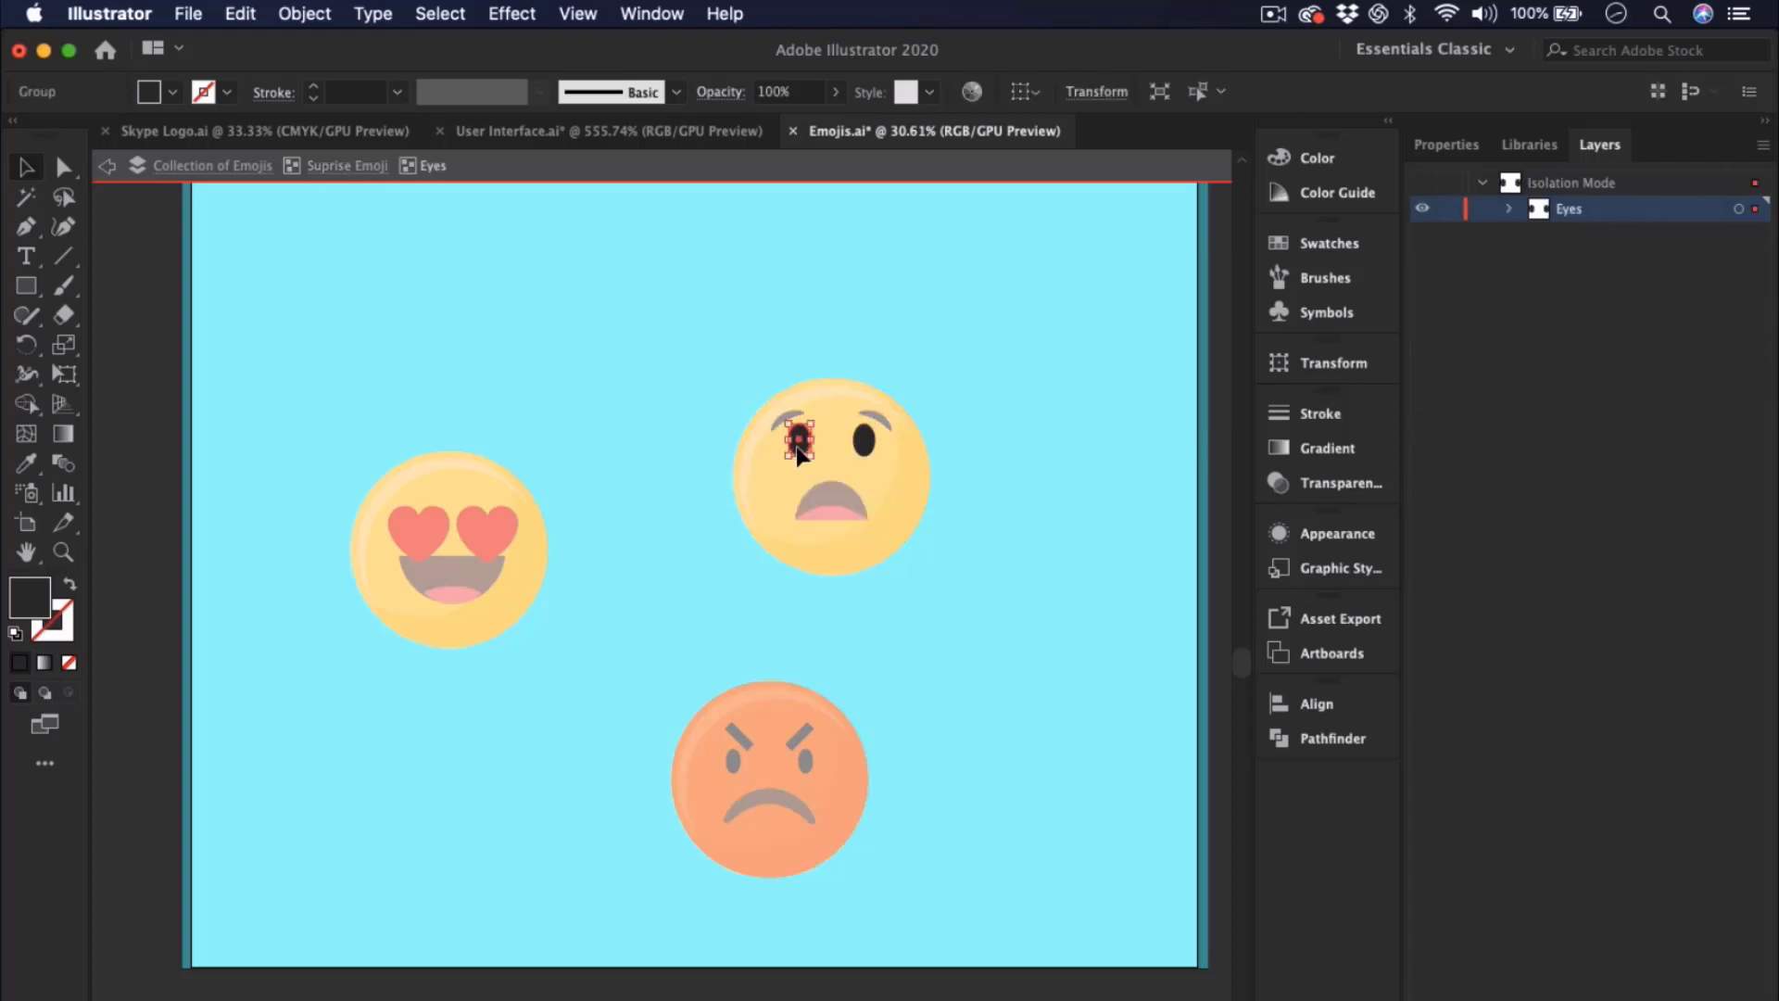
pyautogui.click(864, 450)
pyautogui.moveTo(864, 446)
pyautogui.mouseDown()
pyautogui.moveTo(863, 469)
pyautogui.moveTo(888, 422)
pyautogui.moveTo(875, 437)
pyautogui.mouseUp()
pyautogui.doubleClick(957, 449)
# - Select the eyebrow path in the surprise emoji, then exit isolation mode
pyautogui.doubleClick(875, 424)
pyautogui.click(880, 422)
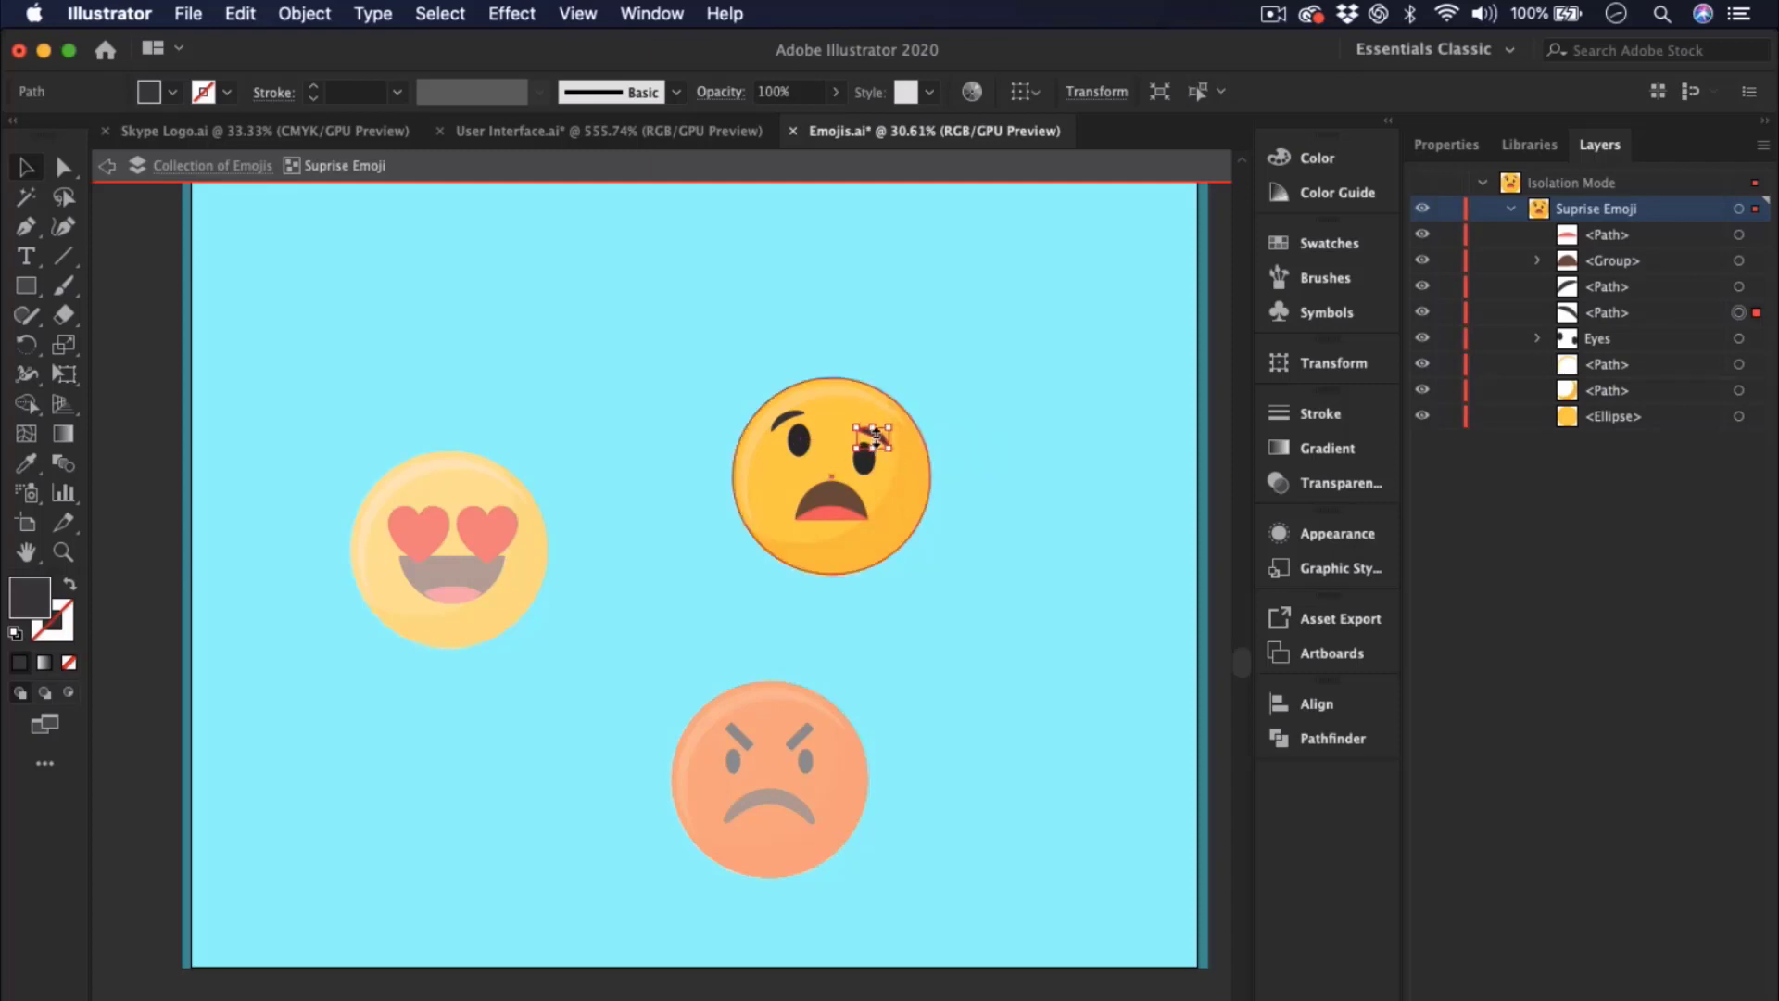
pyautogui.doubleClick(958, 442)
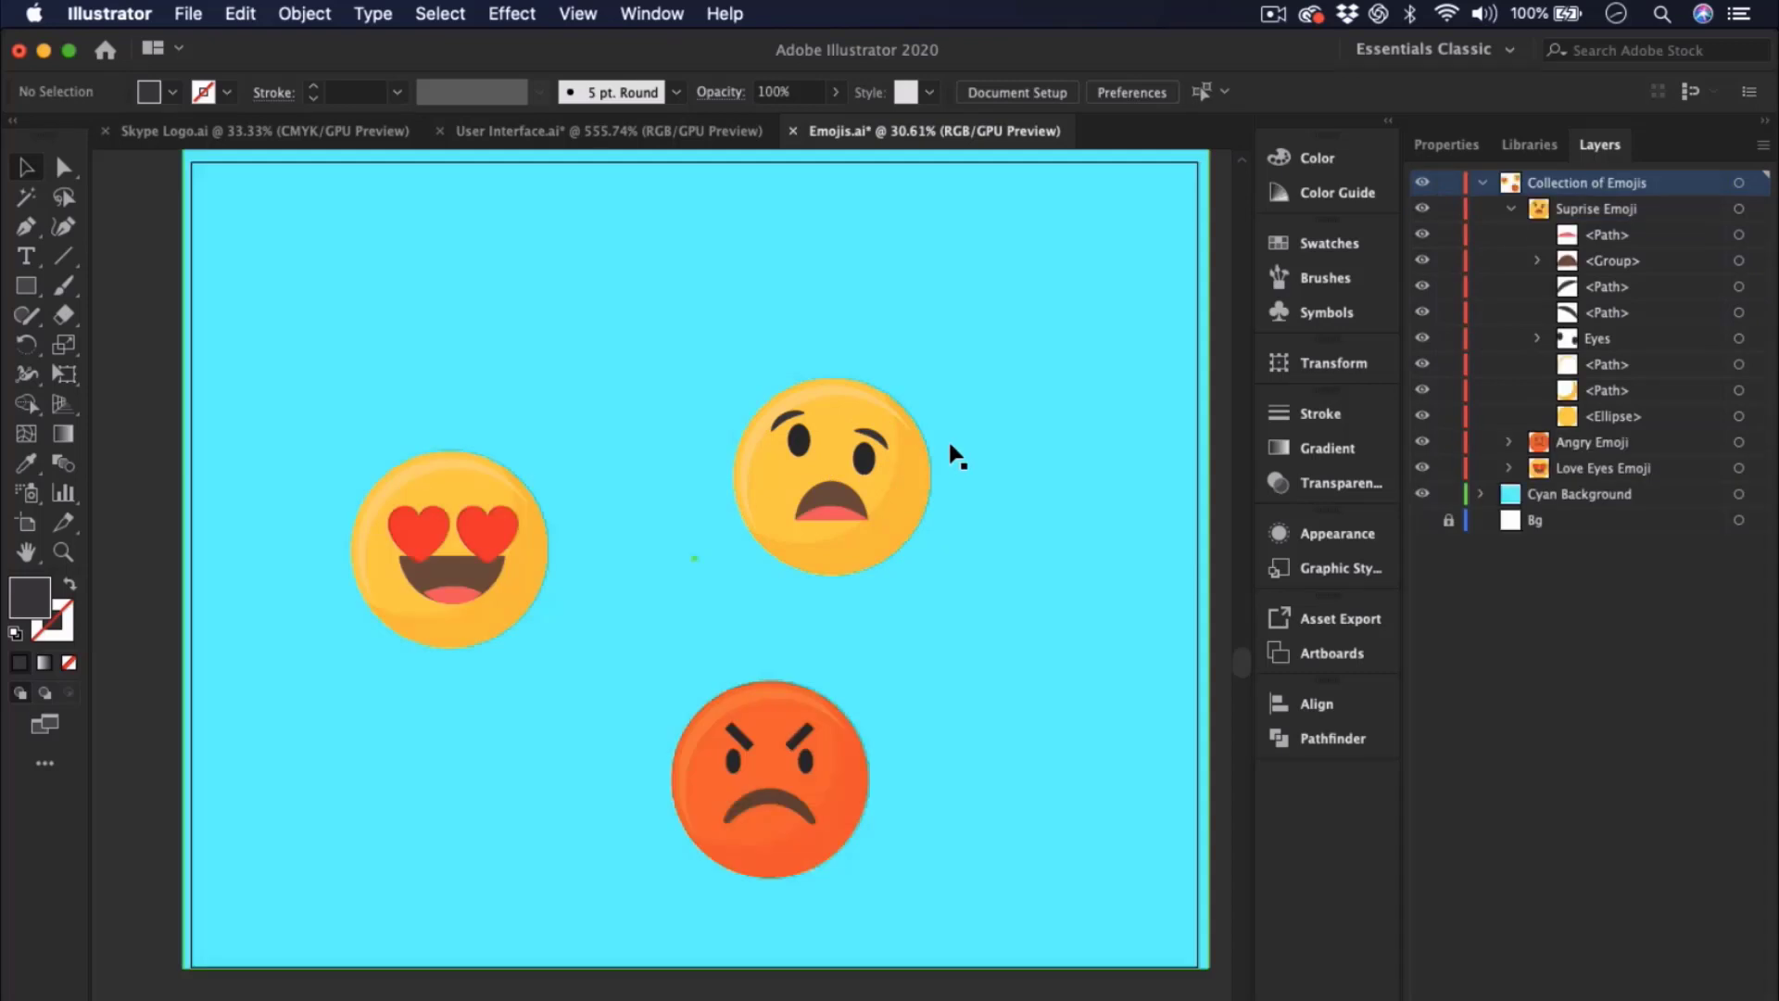